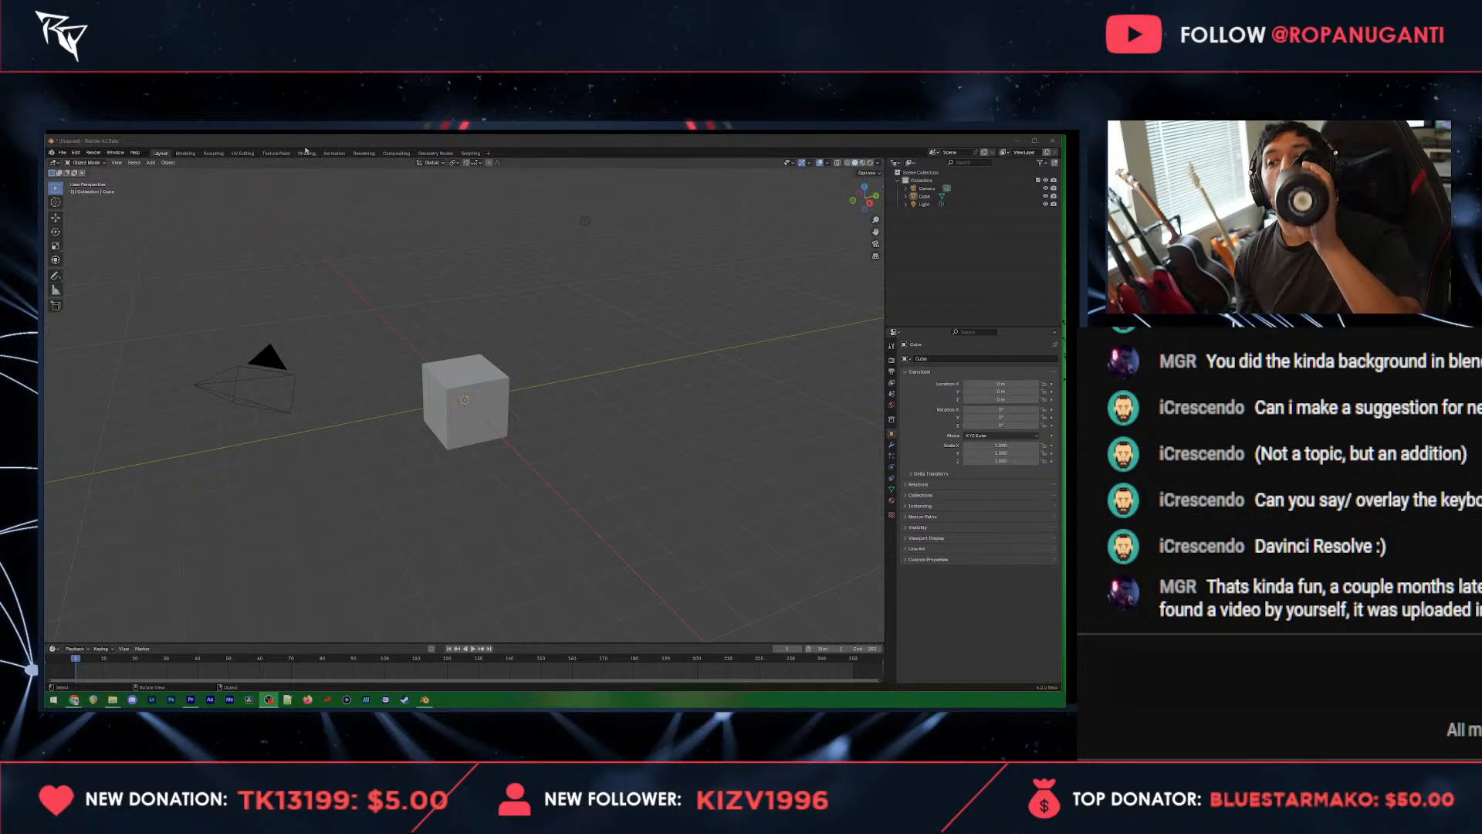
Step: Open the recently used cave stage scene and discard the unsaved changes to the default cube scene
left_click(61, 152)
left_click(62, 152)
mouse_move(85, 177)
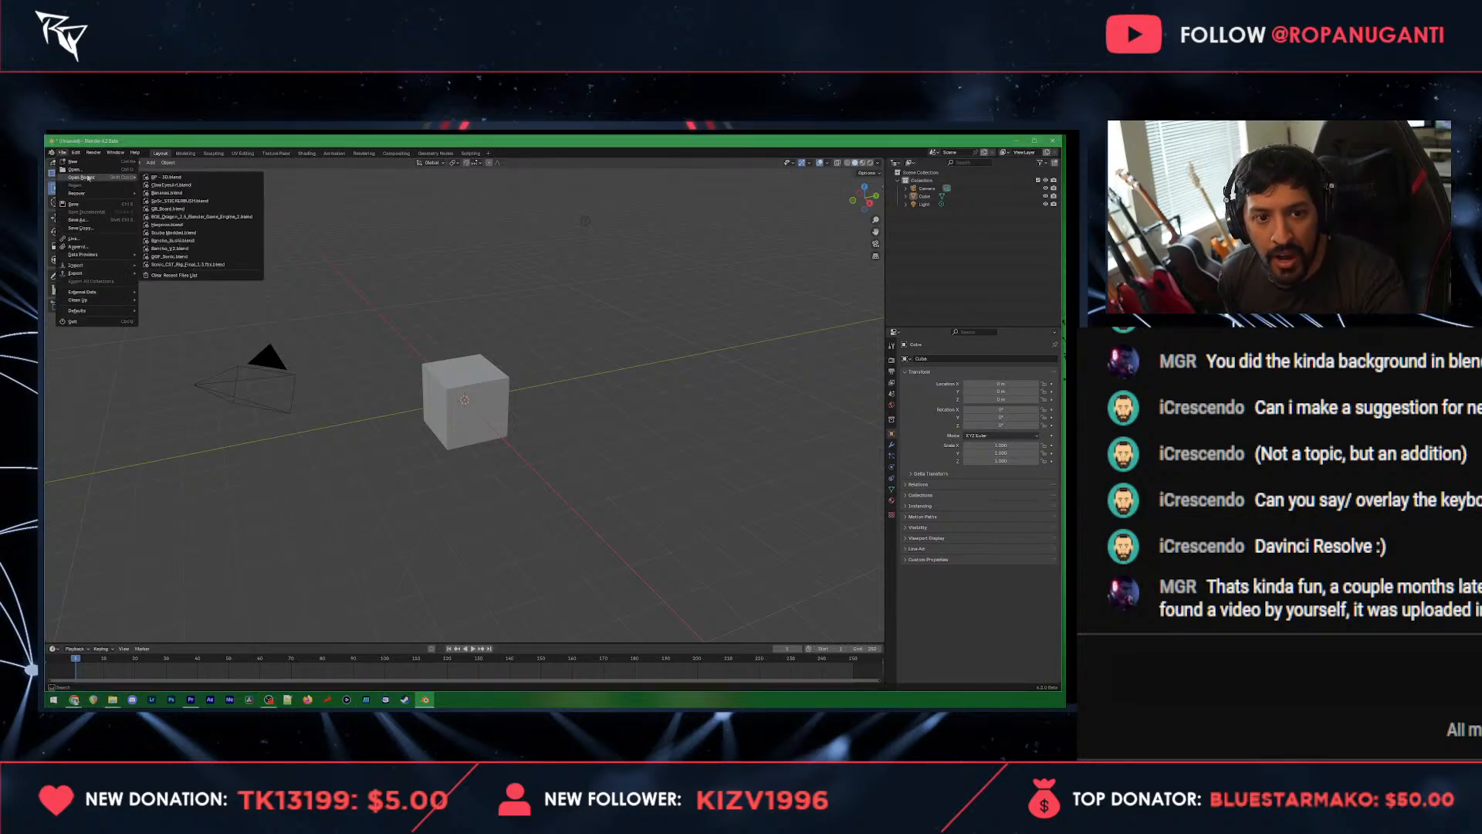
left_click(225, 186)
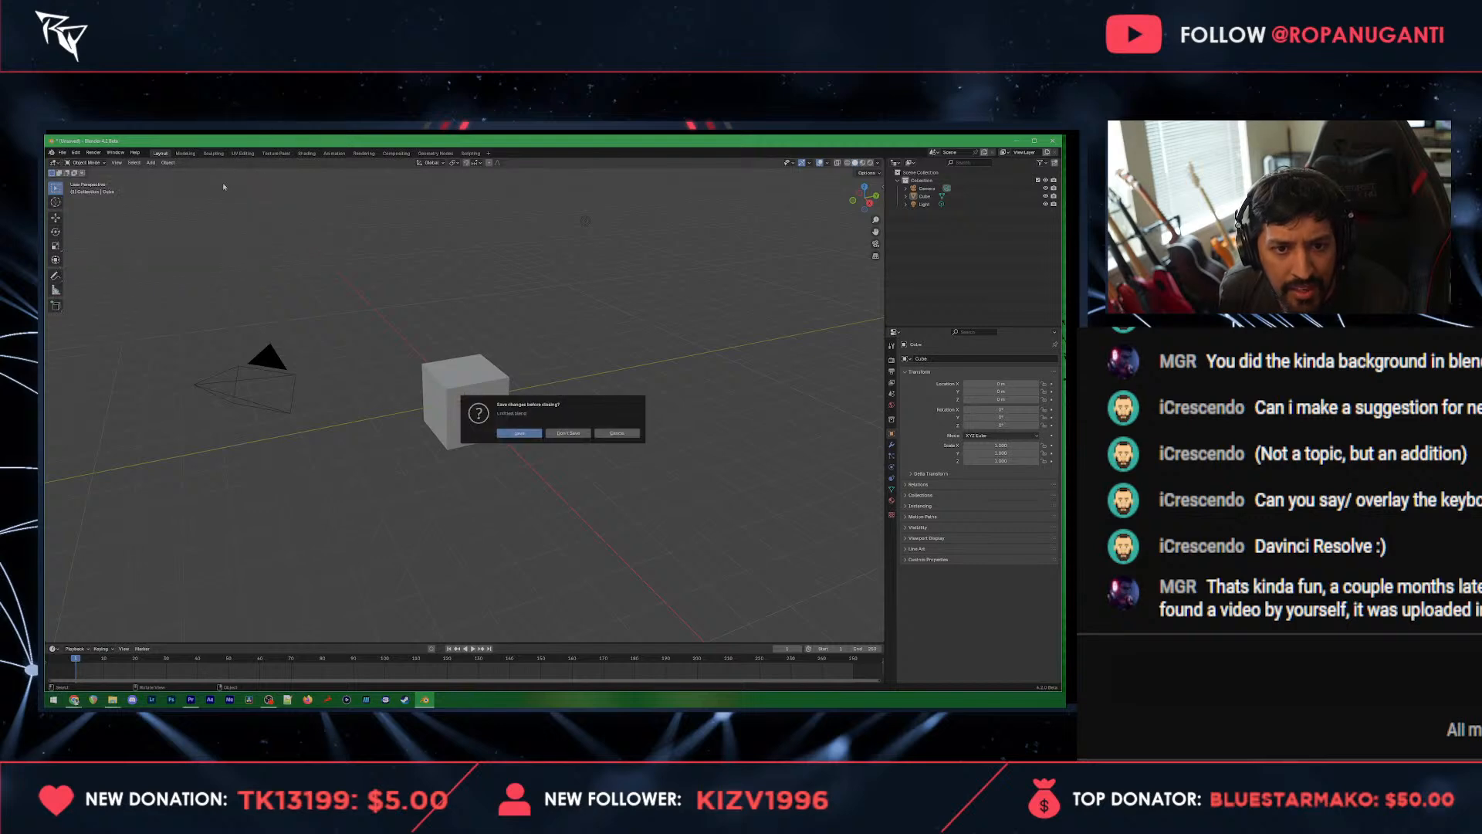
left_click(562, 434)
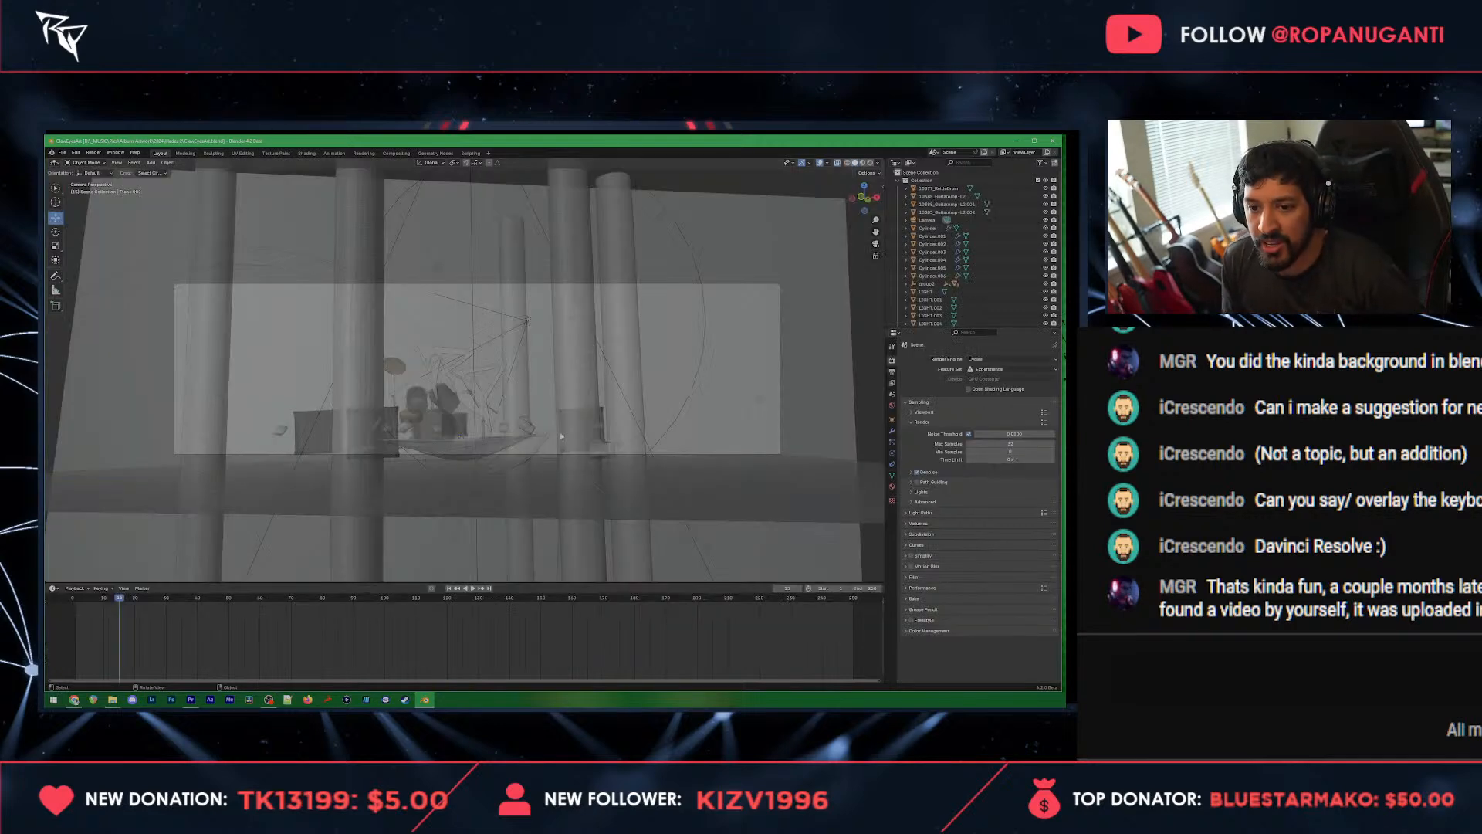
Step: Examine the cave stage from outside and above, including its enclosing volume, pillars, drum kit and logo
left_click_drag(617, 311, 620, 337)
scroll(621, 336, "down", 3)
scroll(621, 337, "up", 1)
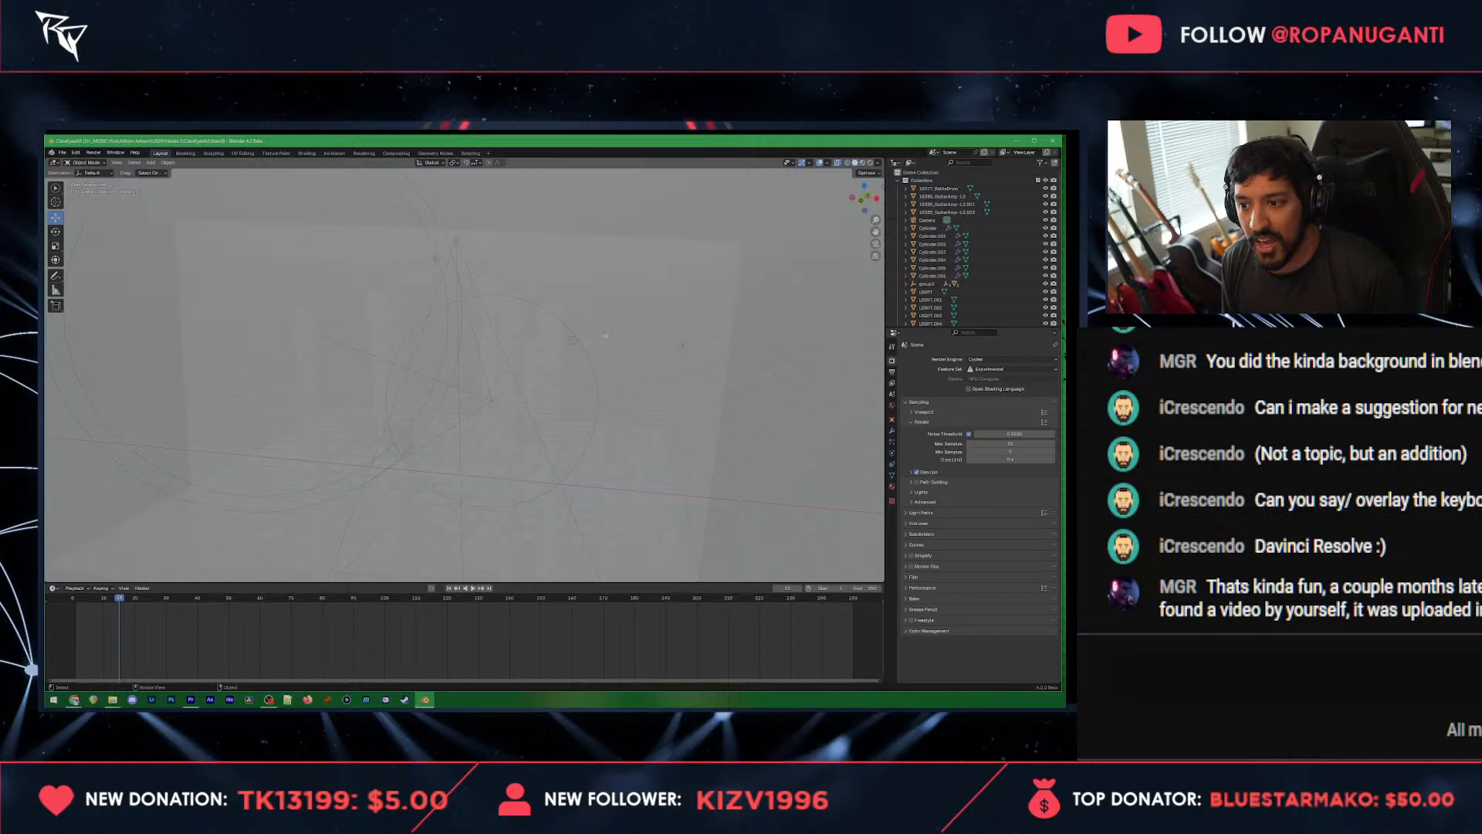
scroll(536, 292, "down", 3)
scroll(544, 274, "down", 3)
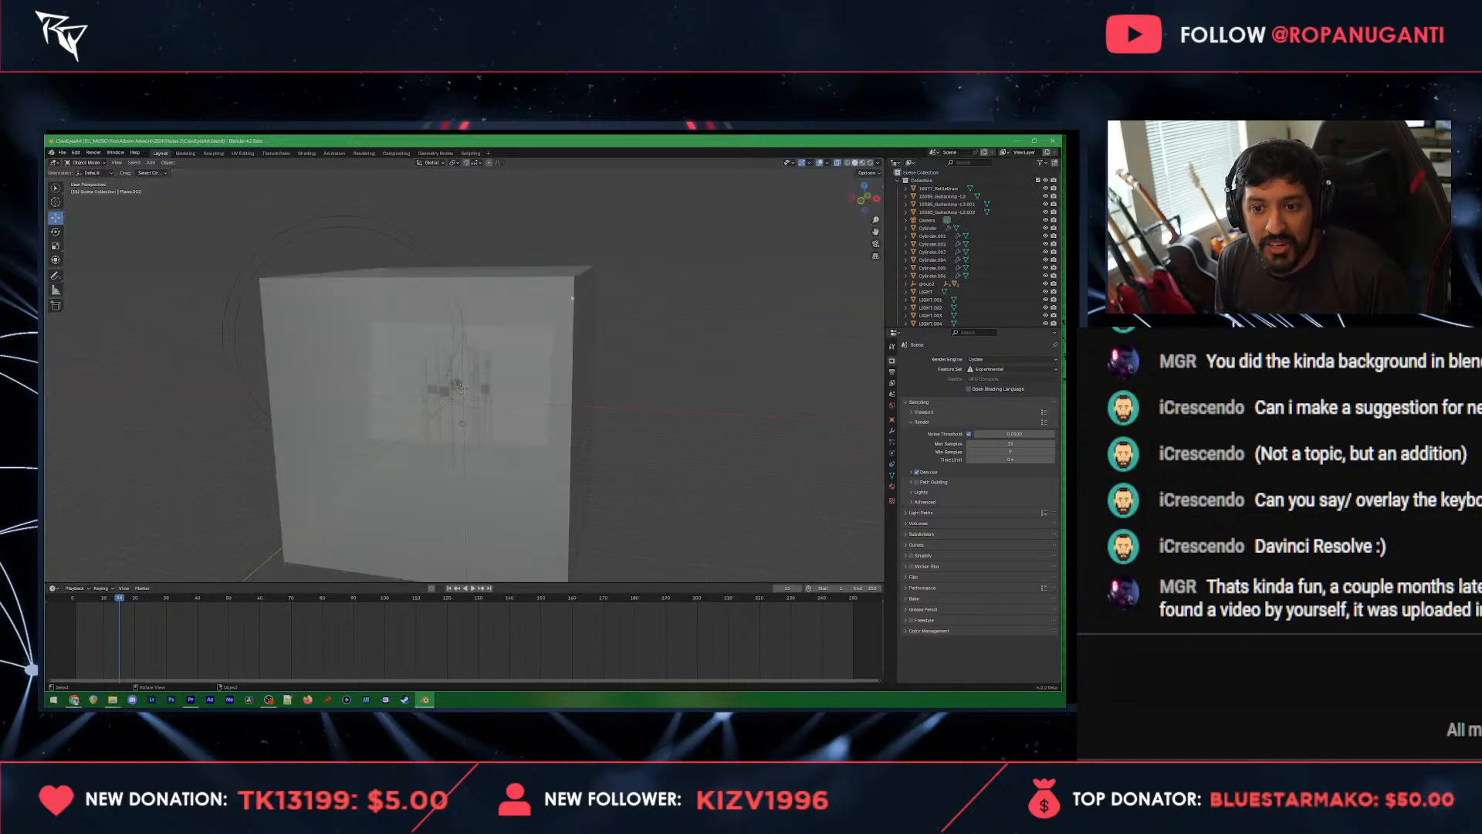
scroll(632, 308, "down", 2)
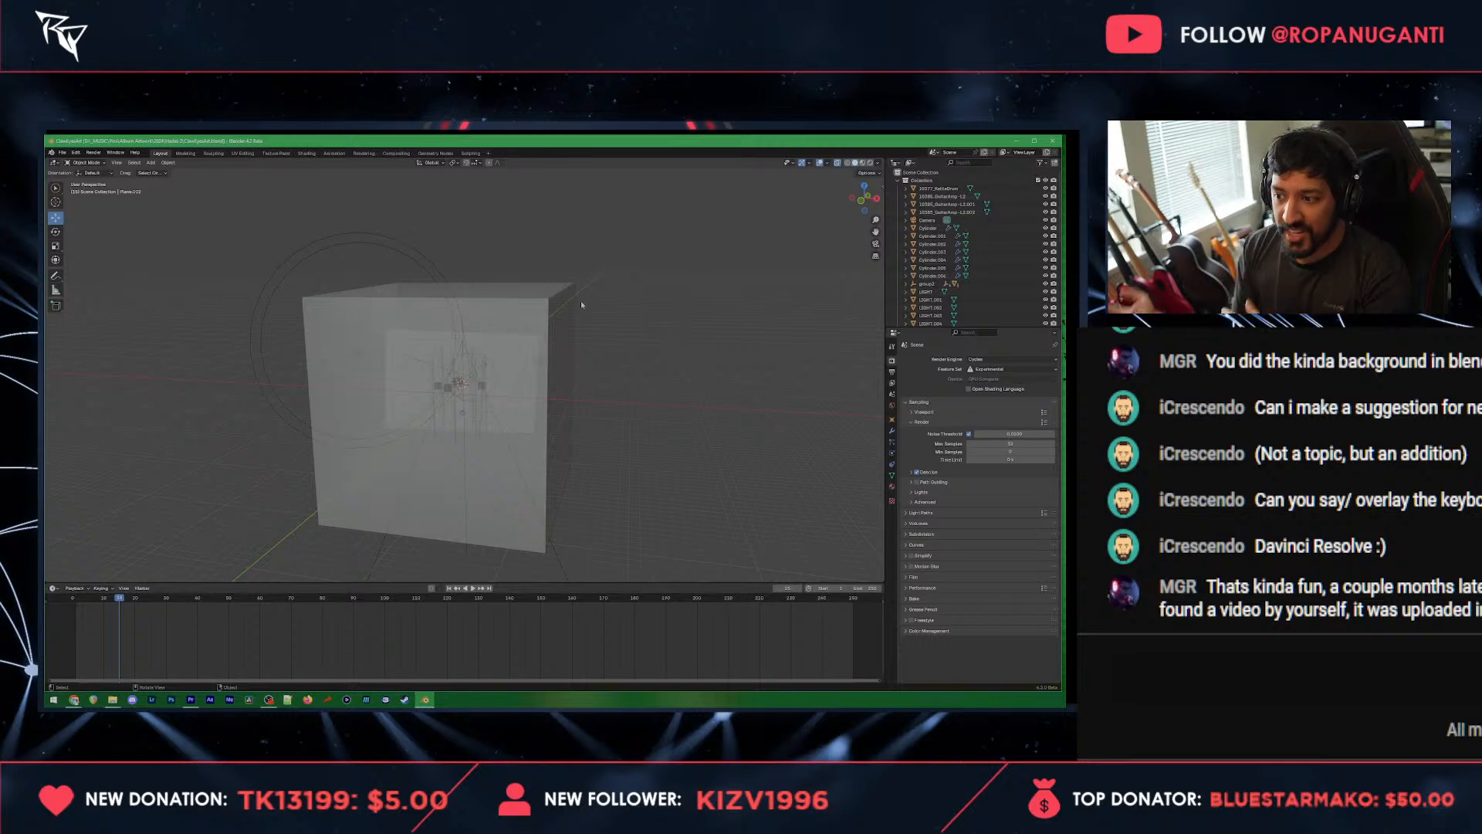
scroll(594, 355, "up", 2)
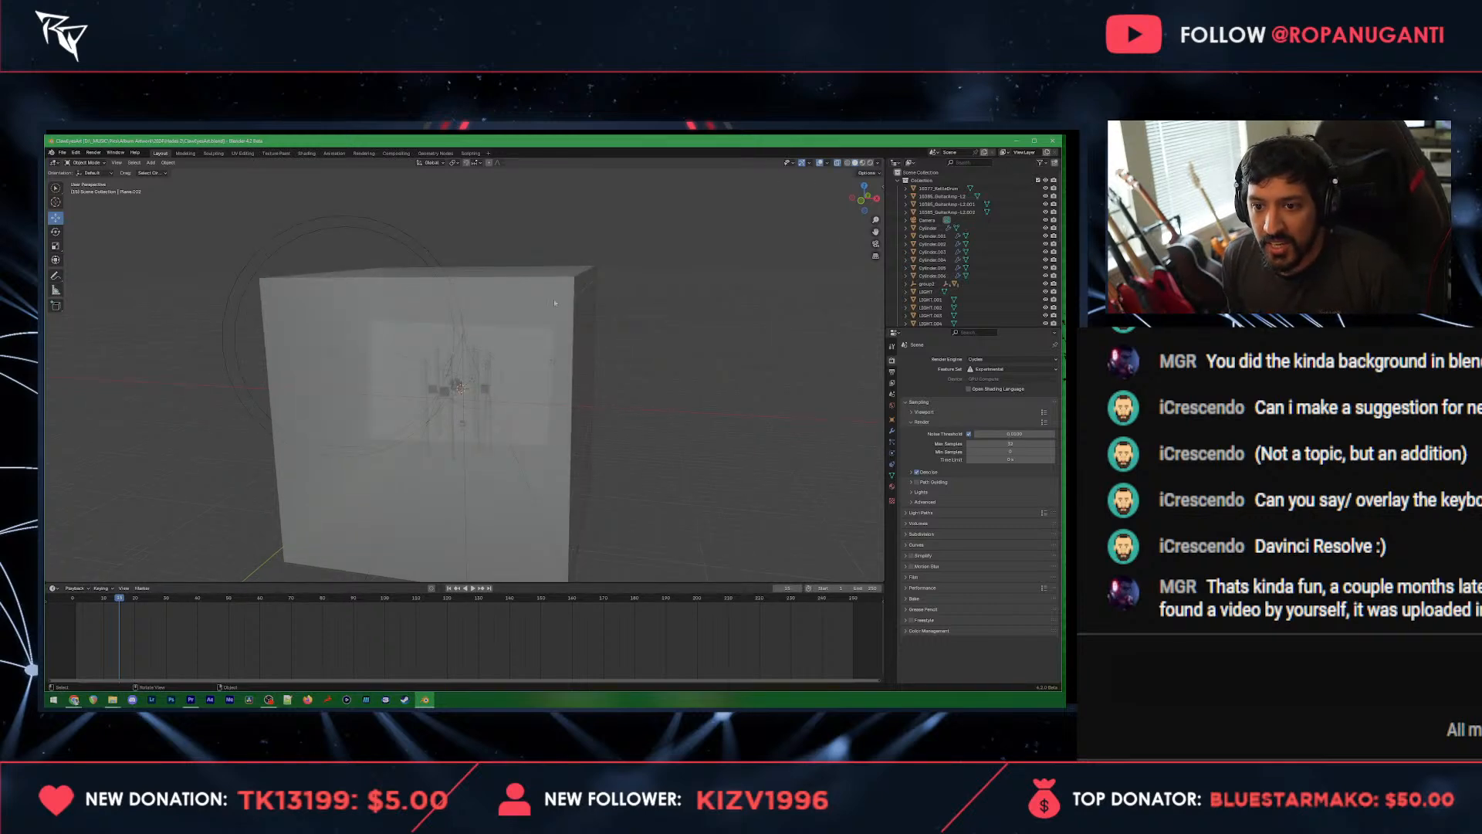
scroll(975, 277, "down", 11)
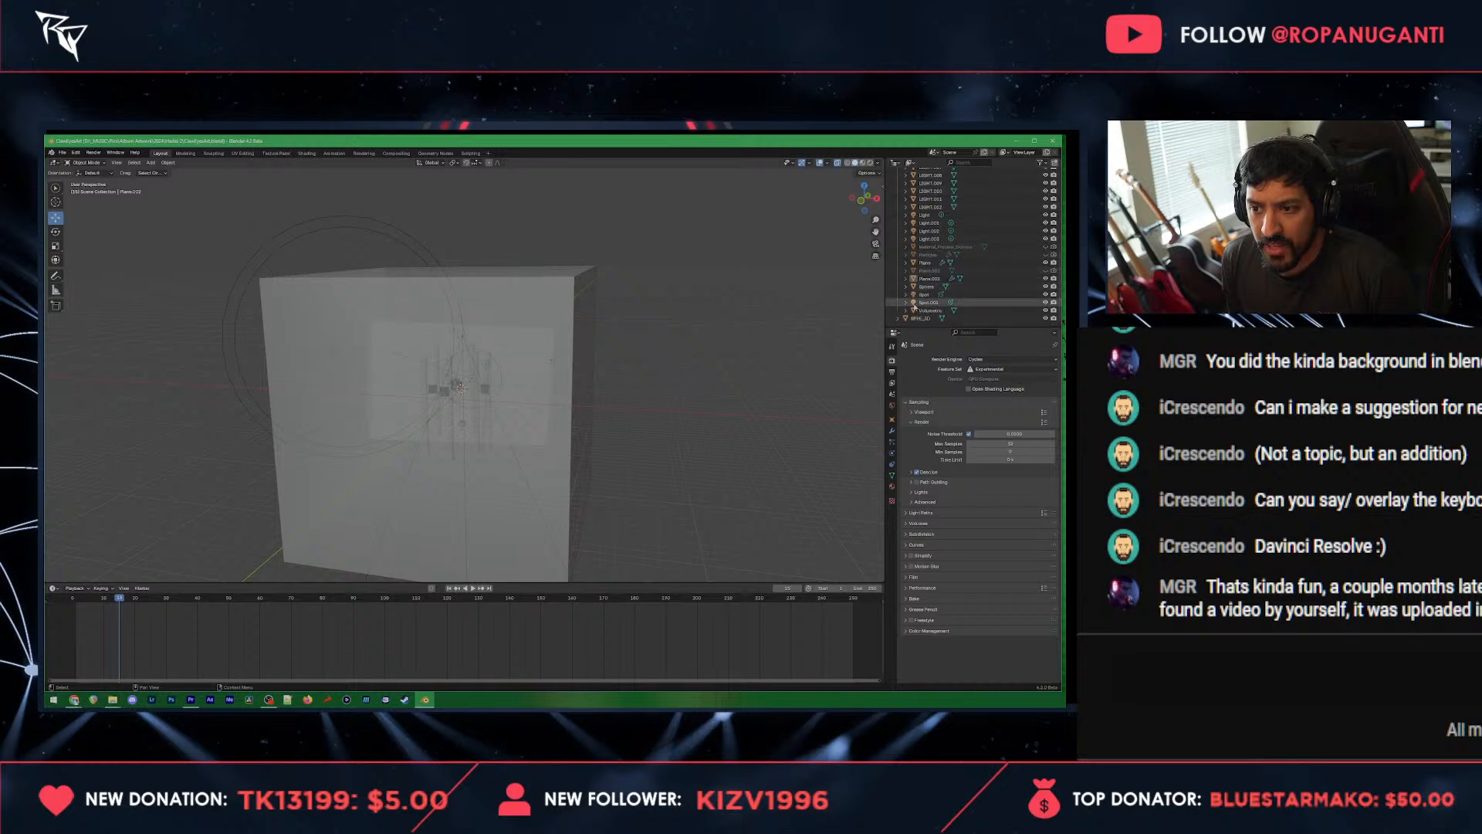
scroll(489, 237, "up", 8)
left_click_drag(488, 237, 494, 324)
left_click_drag(498, 463, 500, 307)
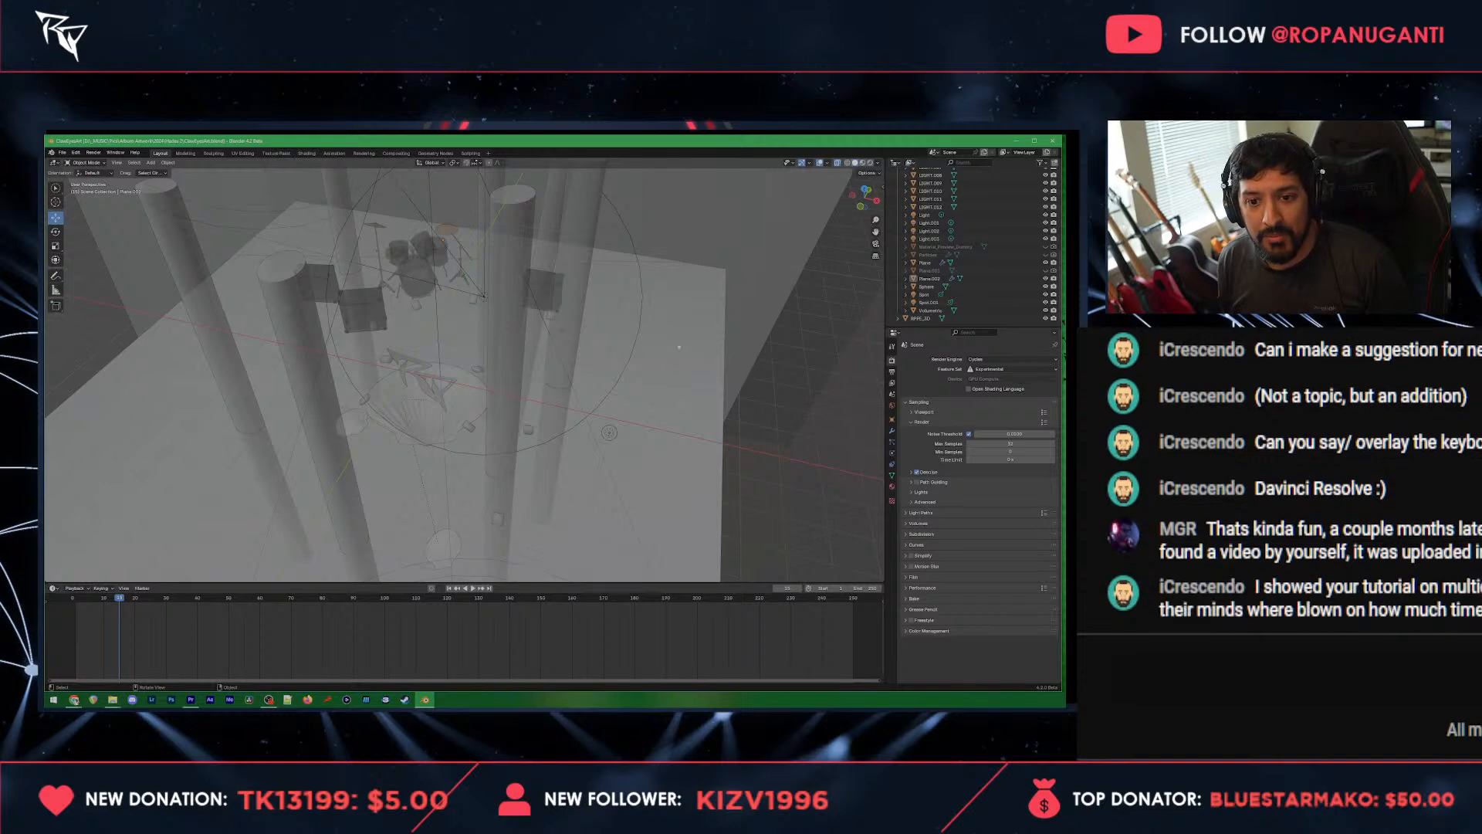
scroll(647, 348, "up", 3)
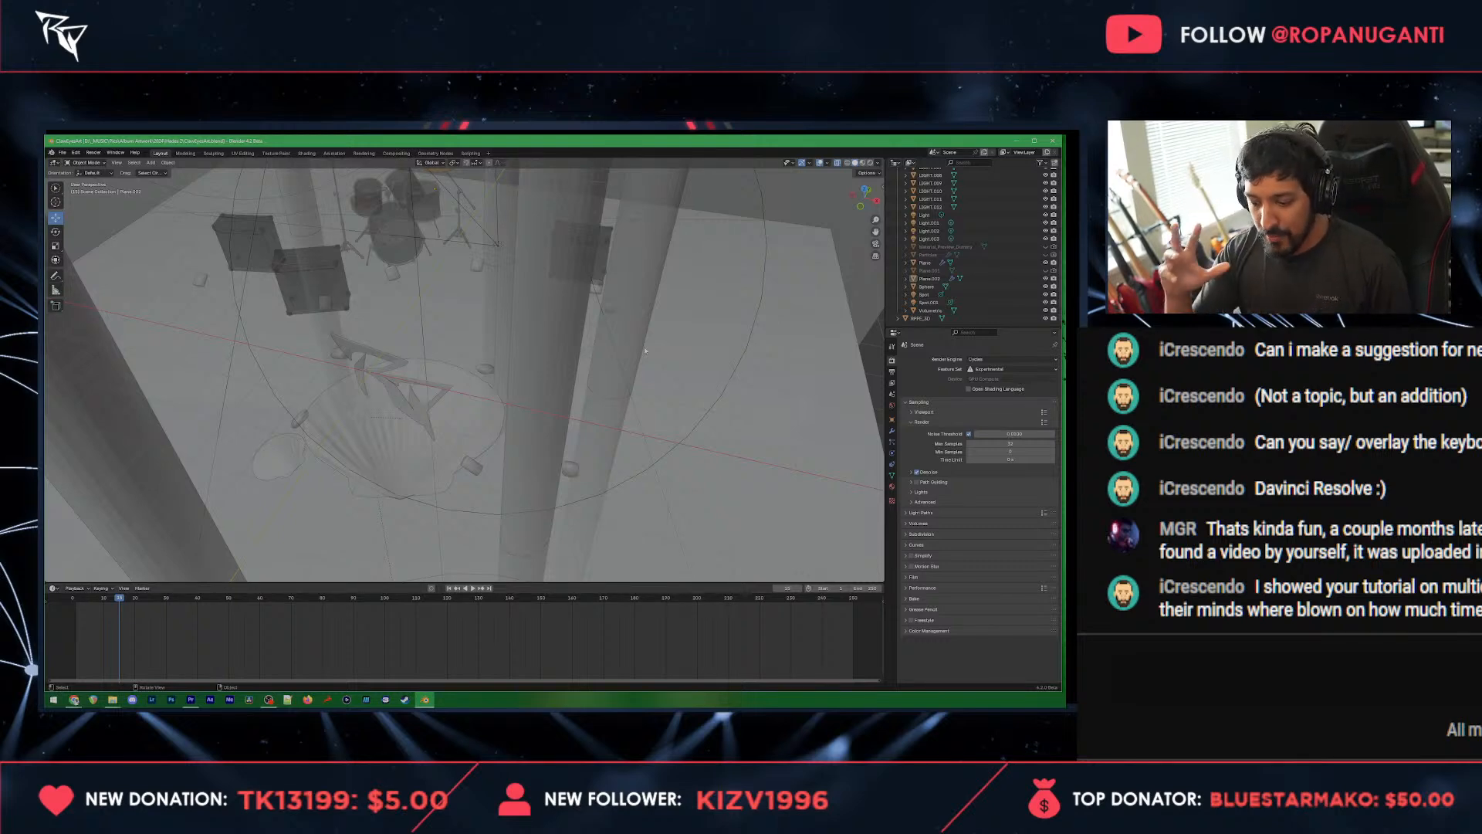
scroll(738, 385, "down", 3)
scroll(738, 386, "up", 3)
left_click_drag(738, 386, 536, 356)
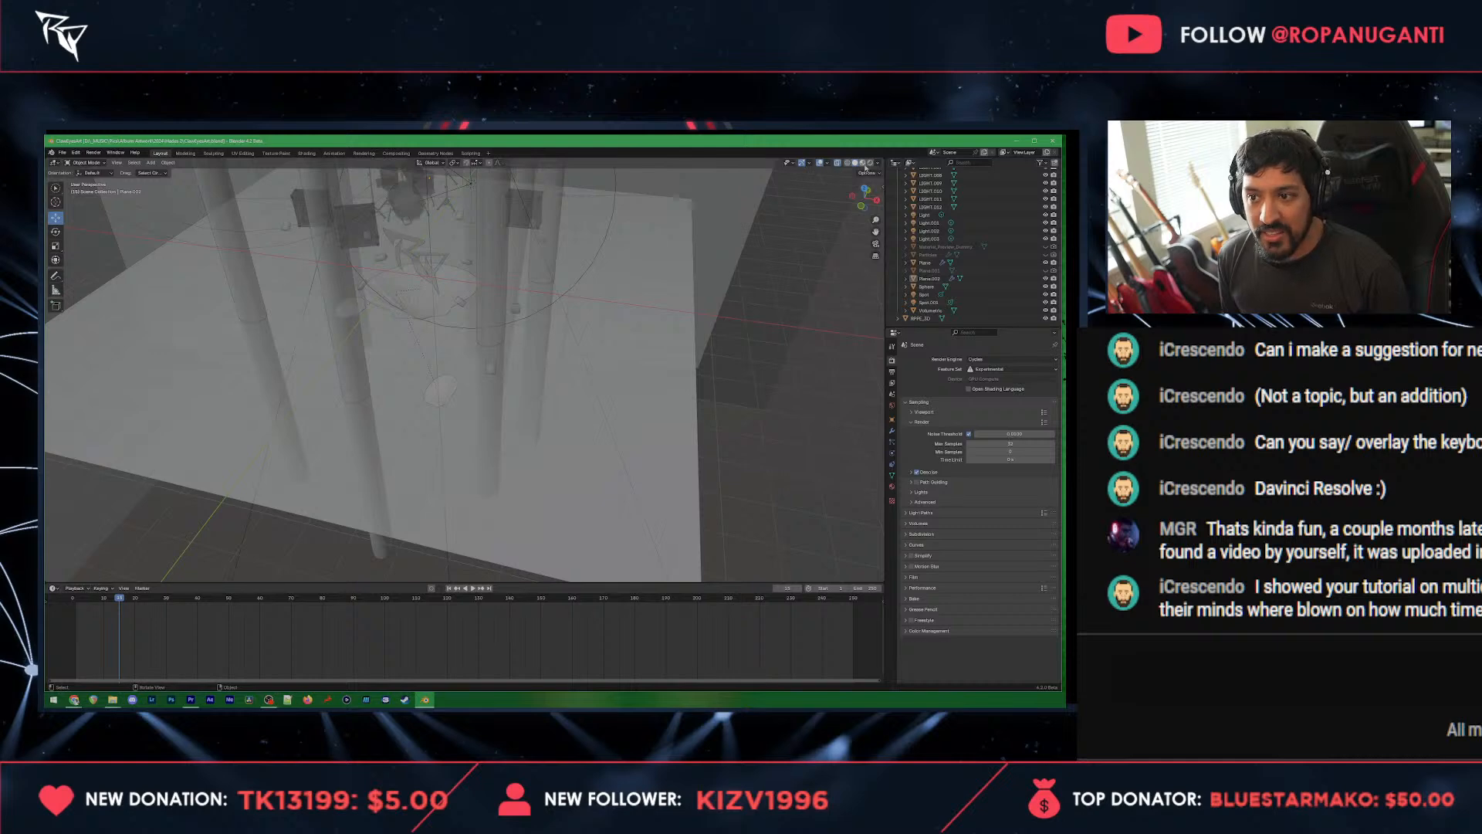
Step: Select the stage's floor plane in solid shading and bring up its material in the Shading workspace
left_click(862, 162)
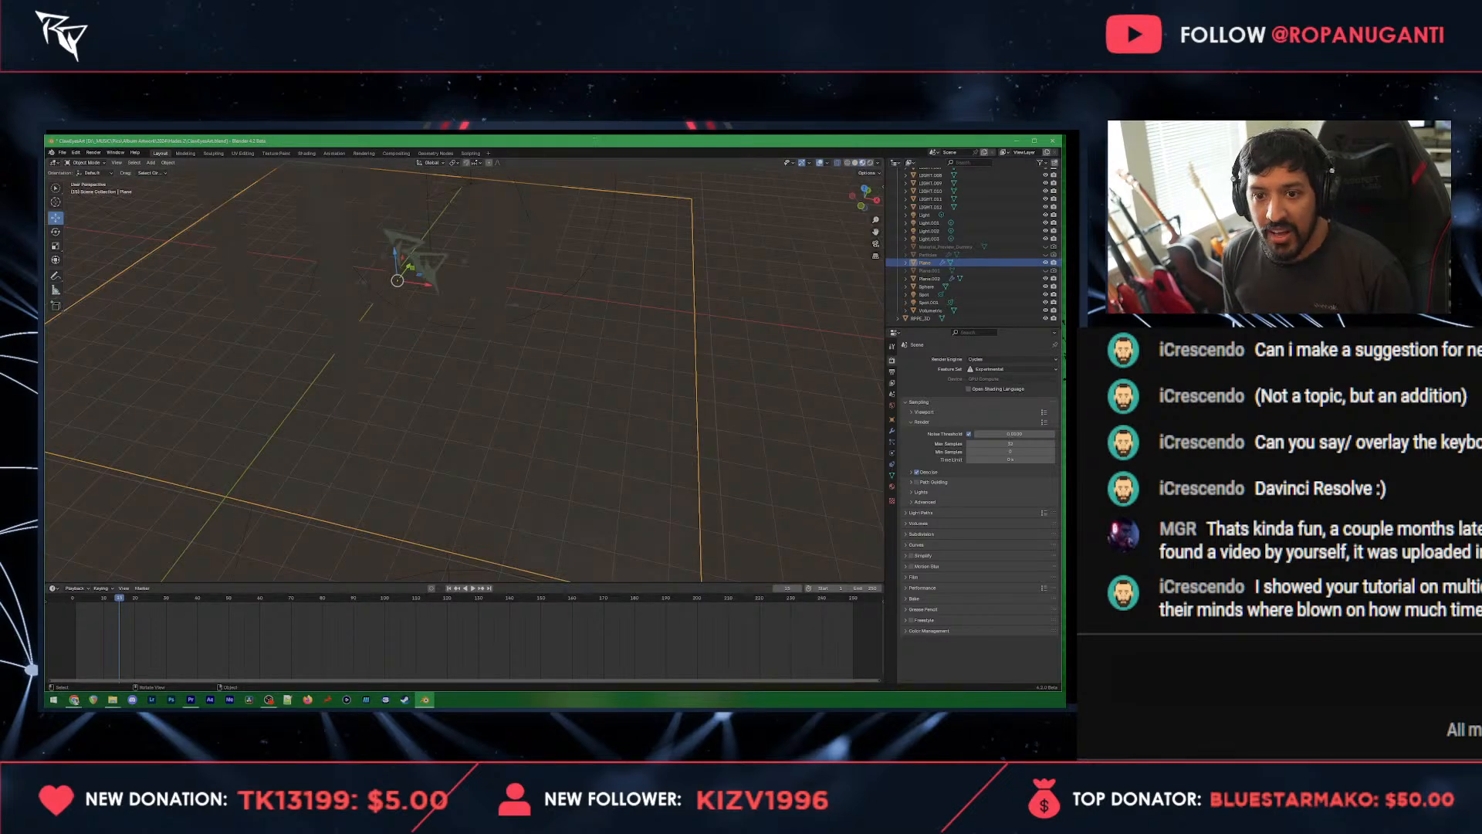
left_click(855, 163)
scroll(717, 356, "up", 3)
left_click_drag(717, 355, 658, 352)
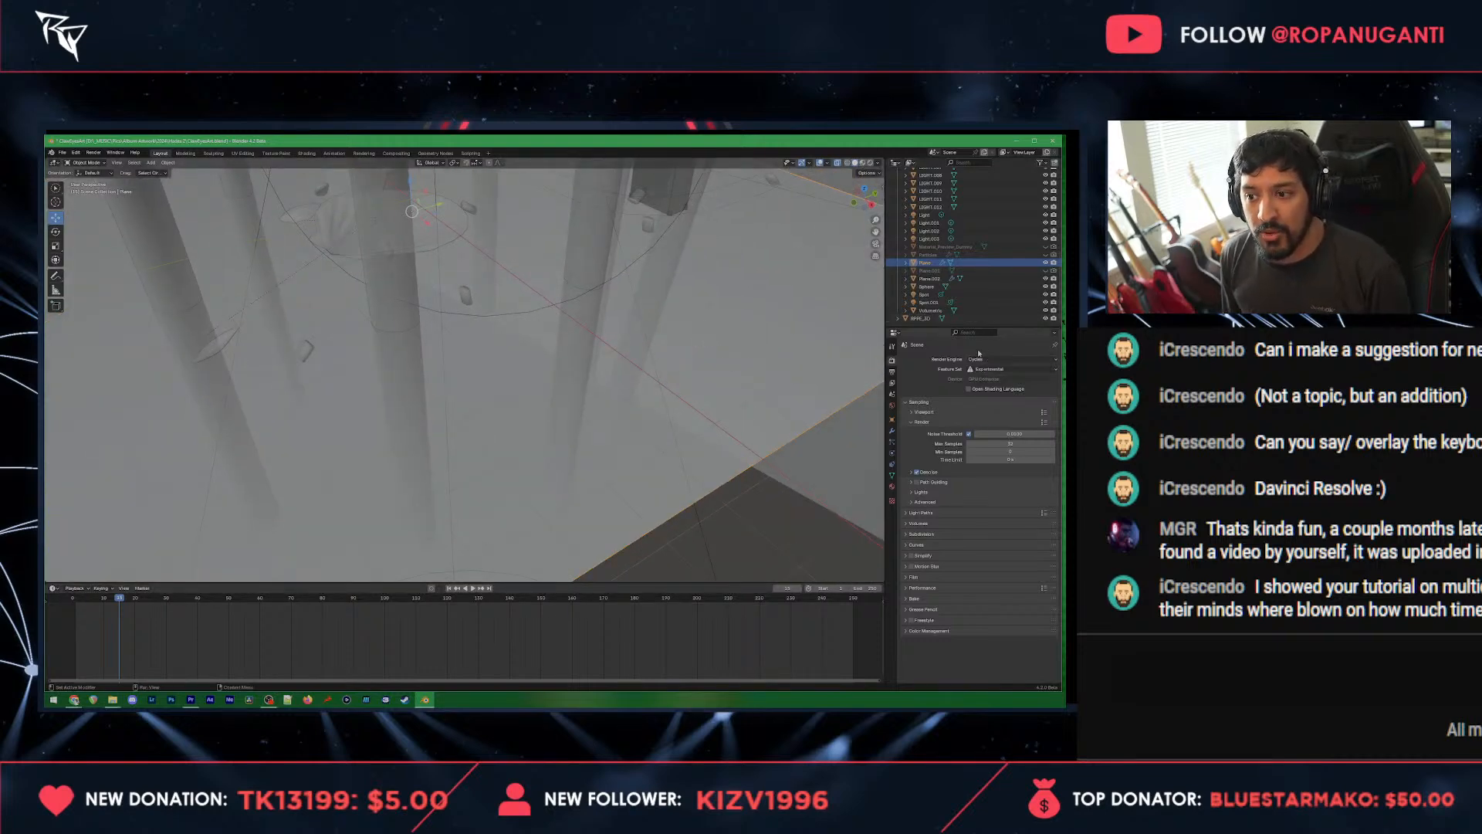
left_click_drag(539, 338, 516, 260)
left_click(307, 153)
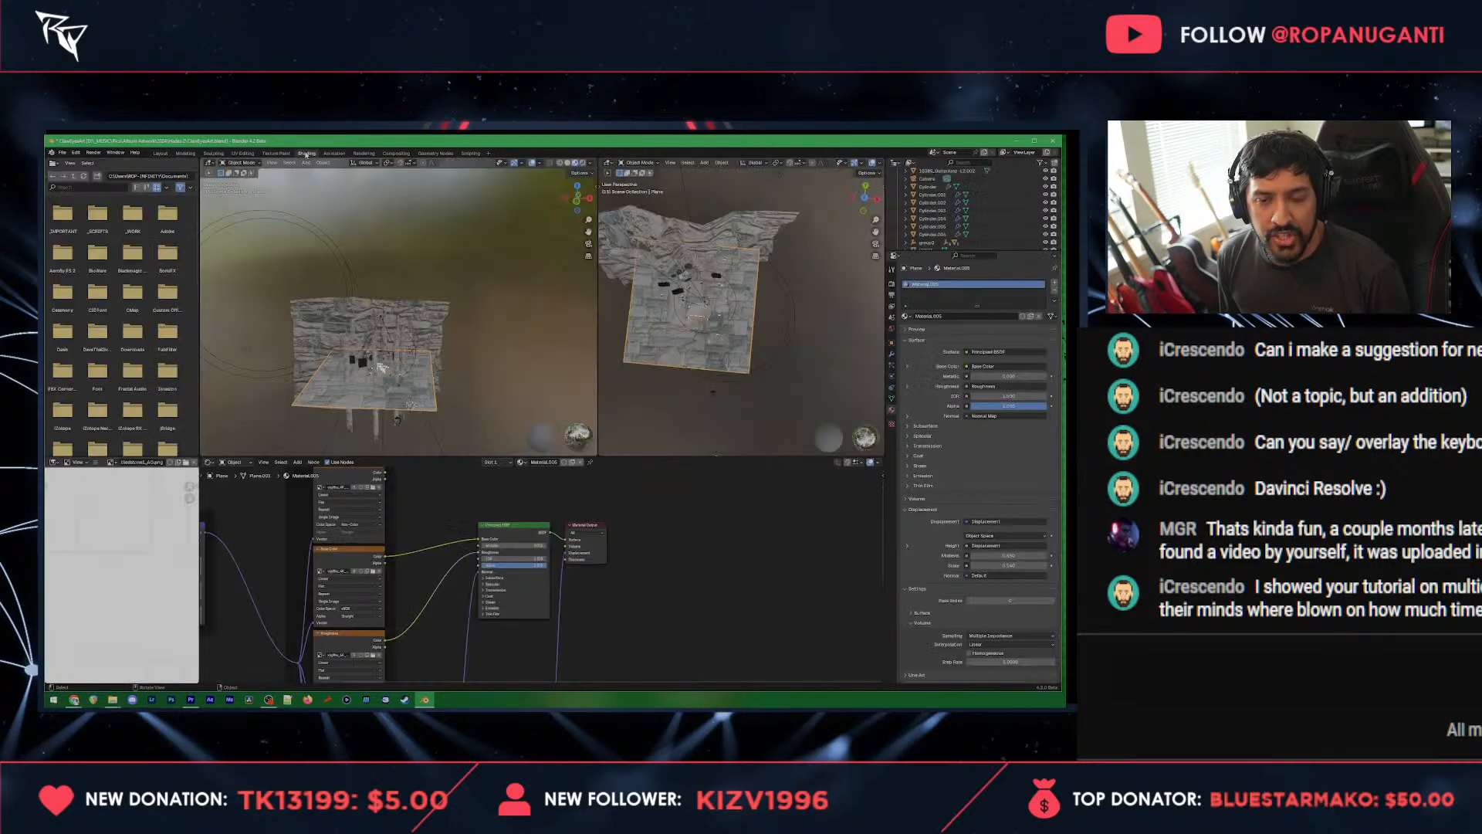
Step: Examine the stone texture on the floor plane up close and from several angles
scroll(444, 359, "up", 10)
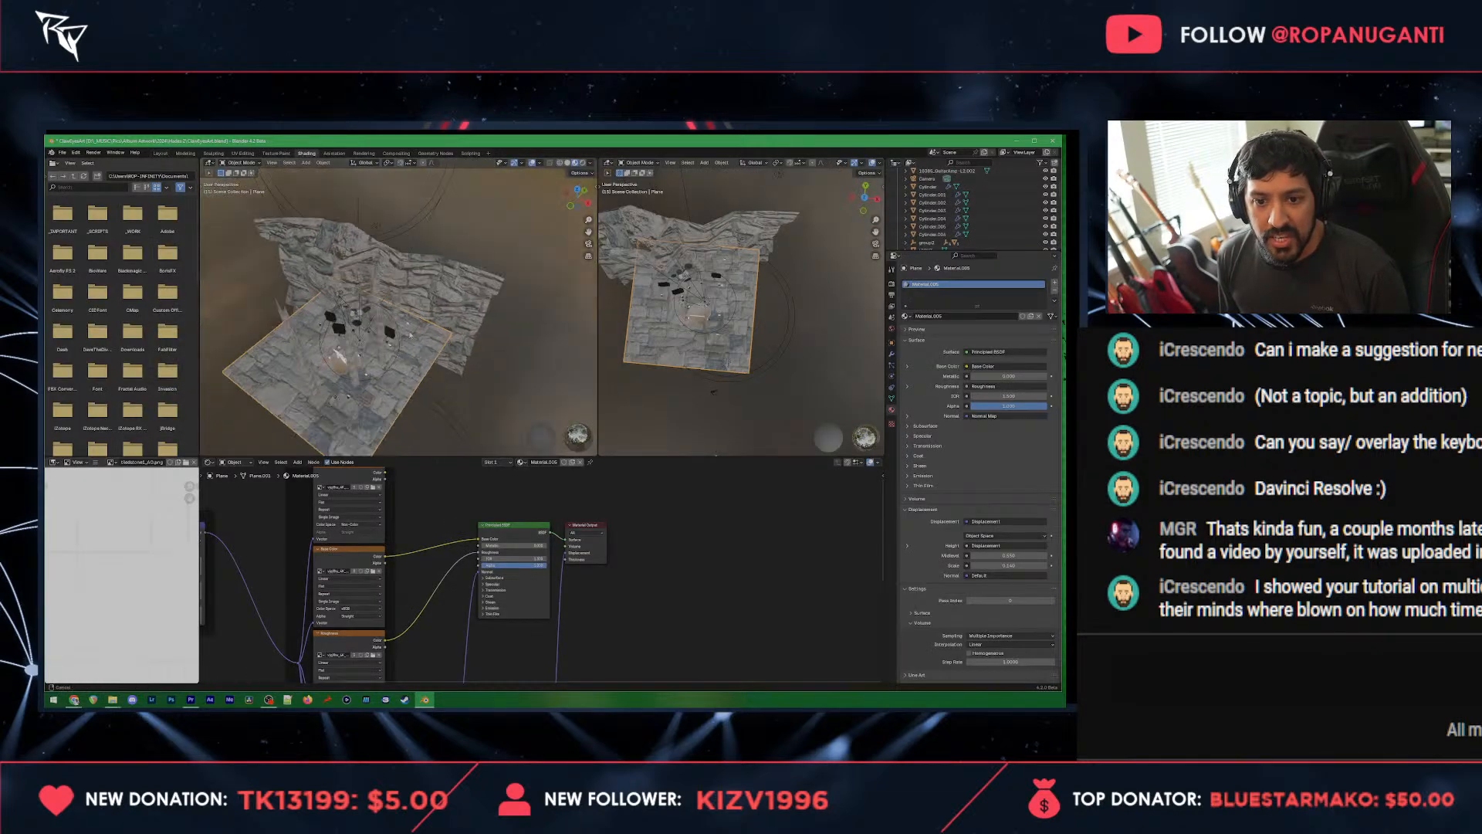
scroll(415, 261, "down", 2)
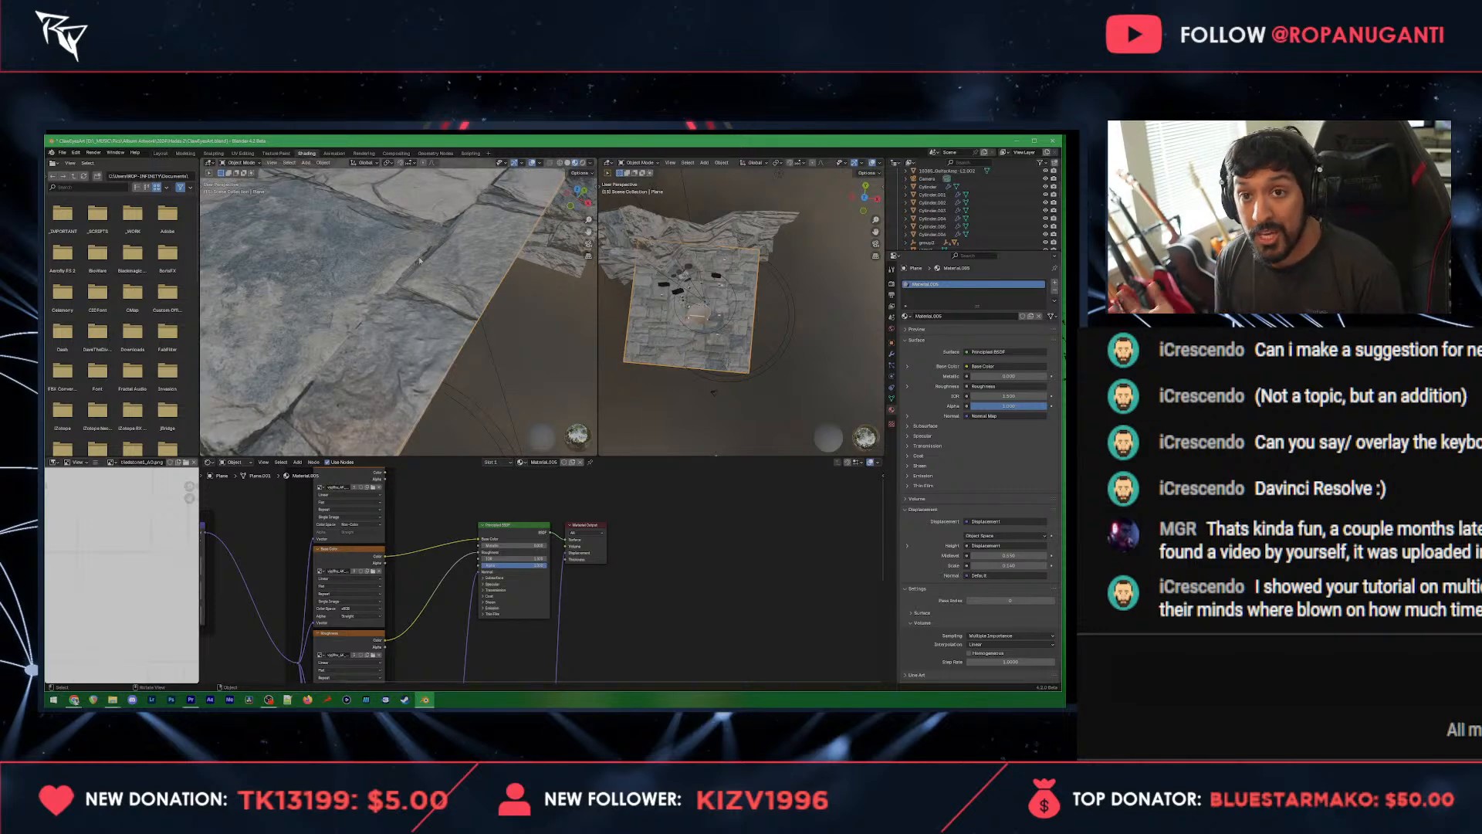
scroll(401, 255, "down", 2)
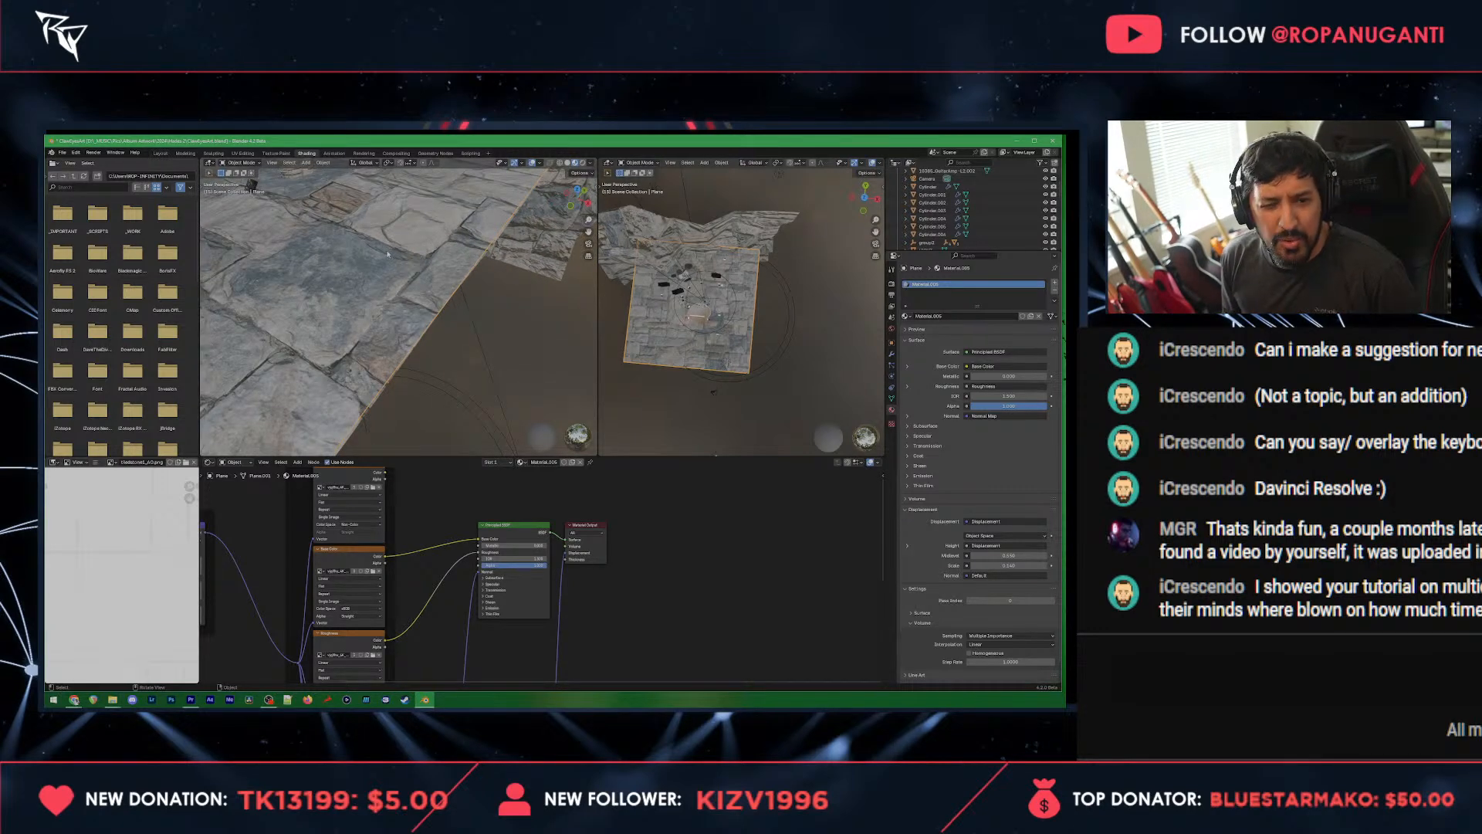
left_click_drag(349, 222, 394, 270)
scroll(450, 592, "up", 2)
scroll(450, 592, "down", 5)
left_click_drag(423, 346, 458, 406)
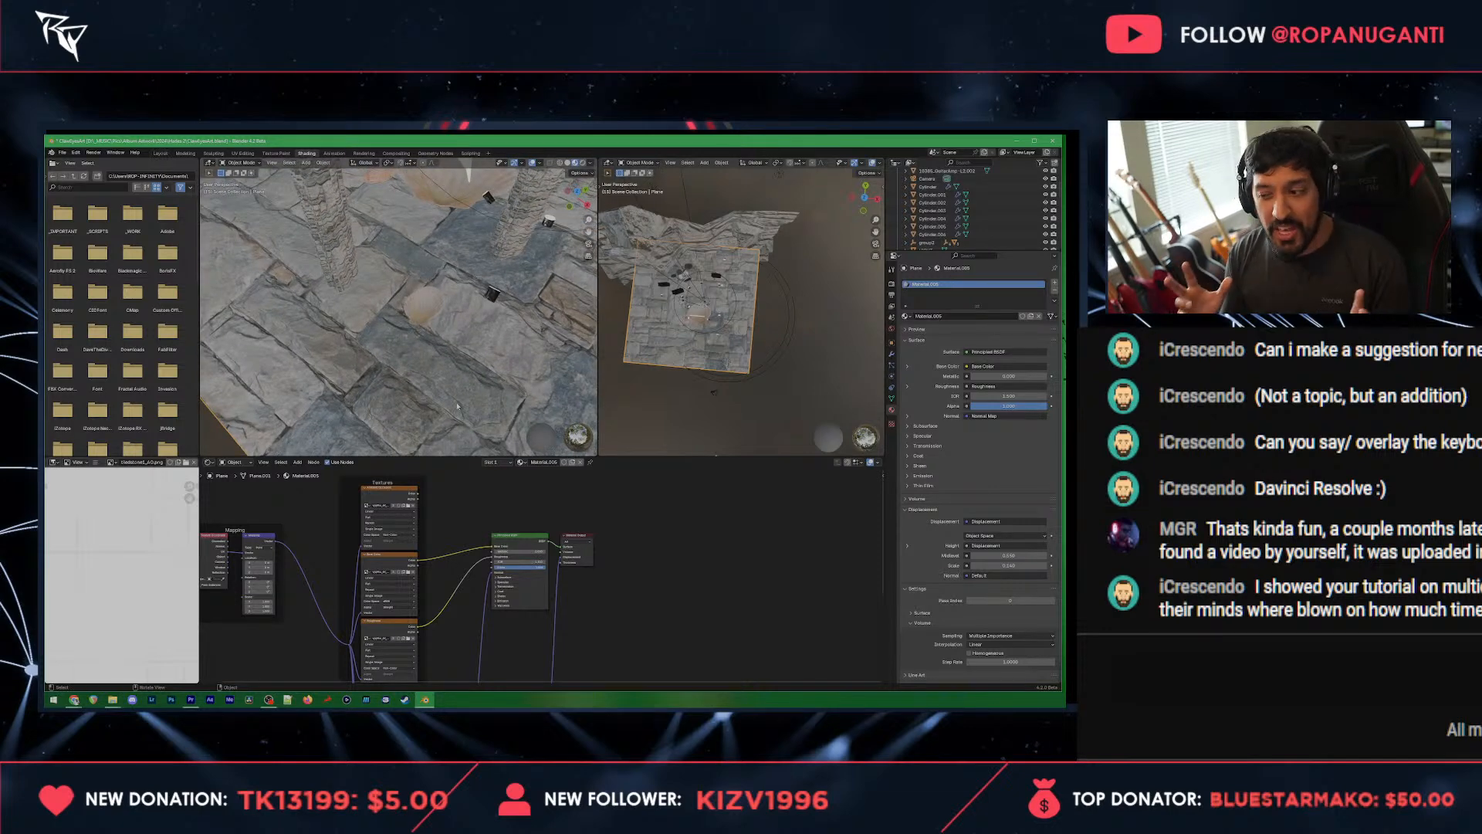
left_click_drag(525, 348, 356, 255)
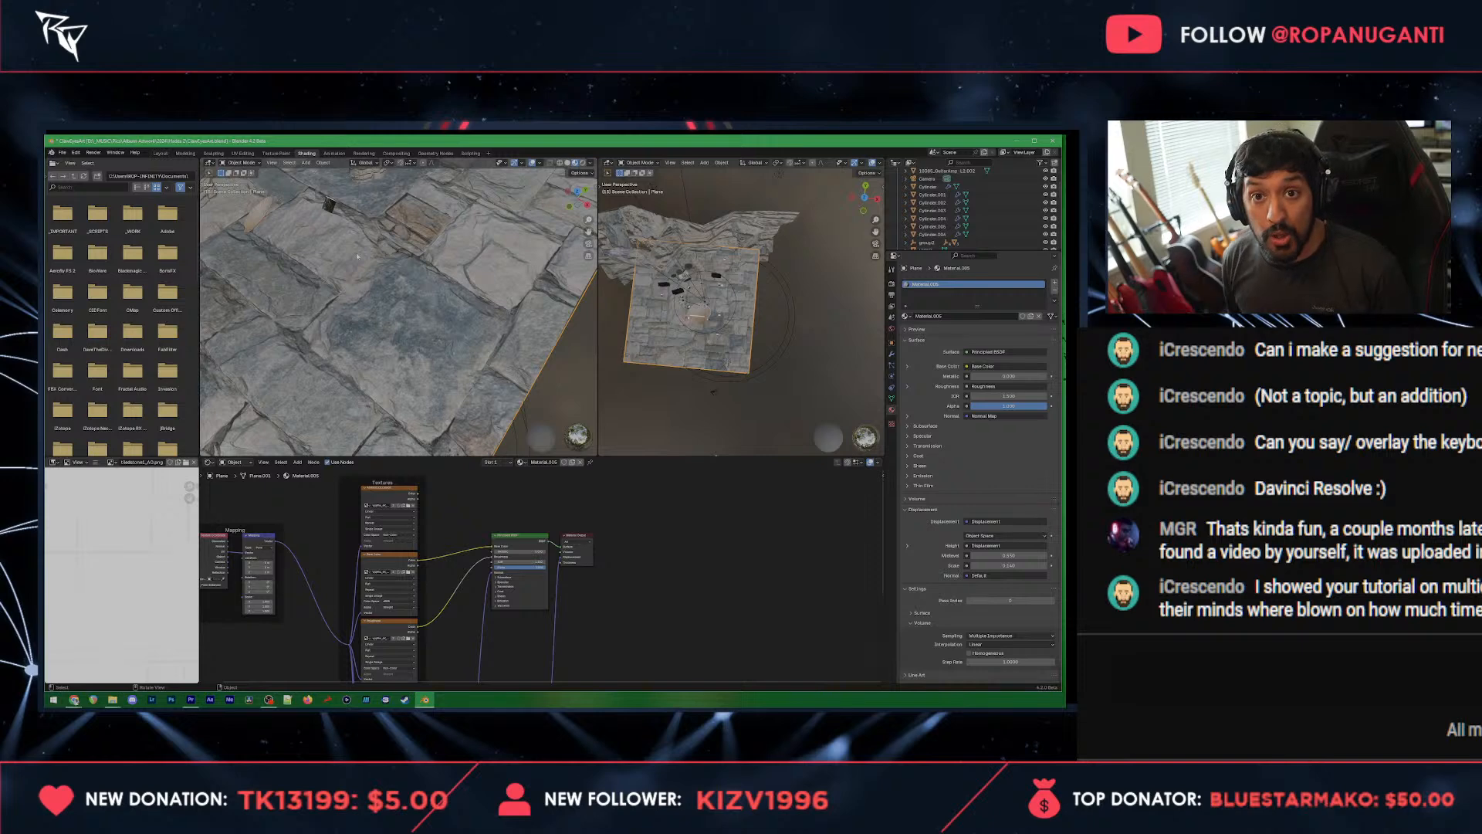
scroll(525, 587, "up", 5)
Step: Select the floor material's Normal texture node and enlarge the image preview to show the whole normal map
left_click_drag(440, 595, 698, 494)
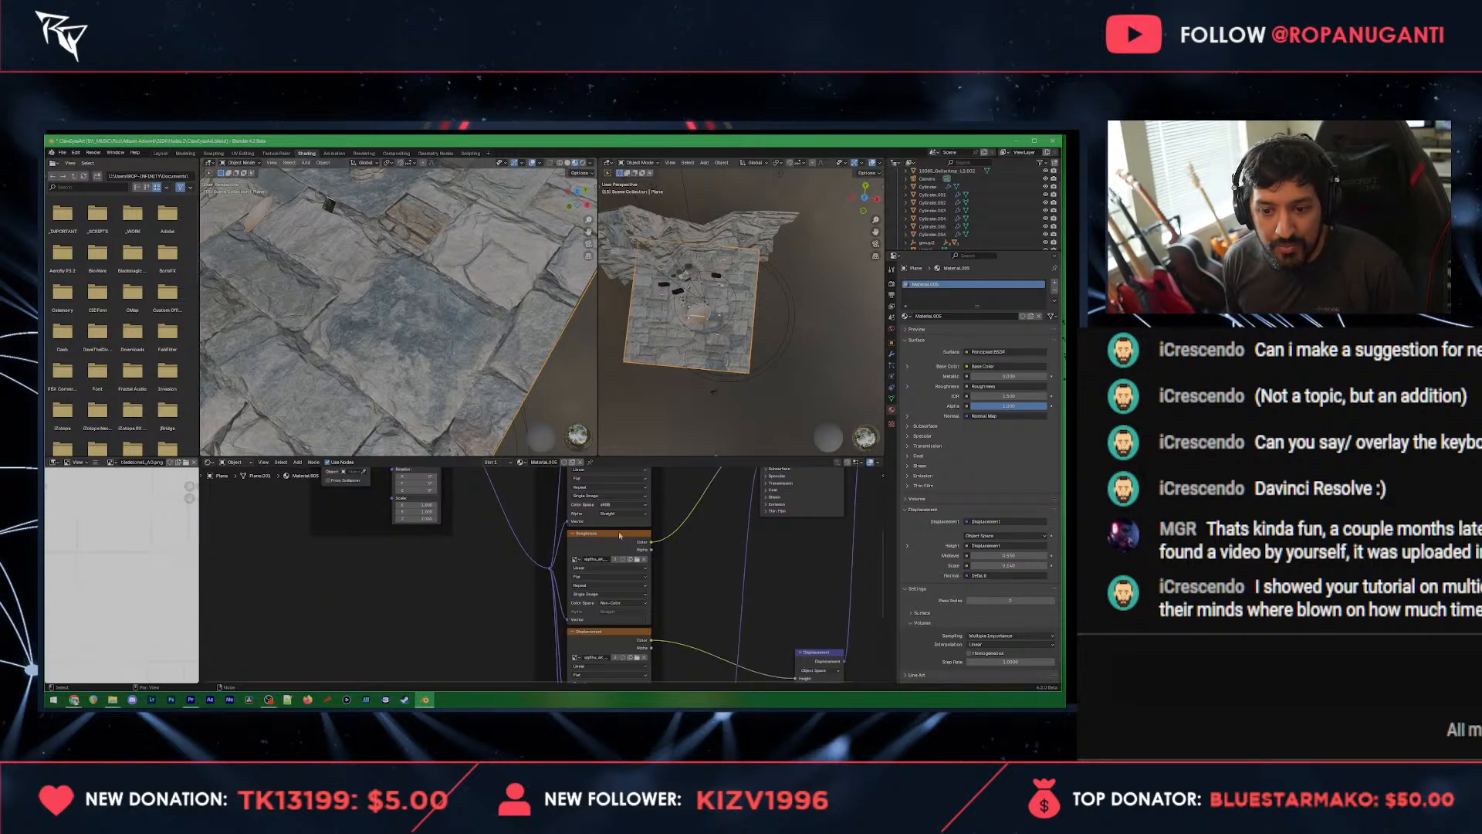
left_click_drag(685, 612, 641, 432)
left_click(528, 545)
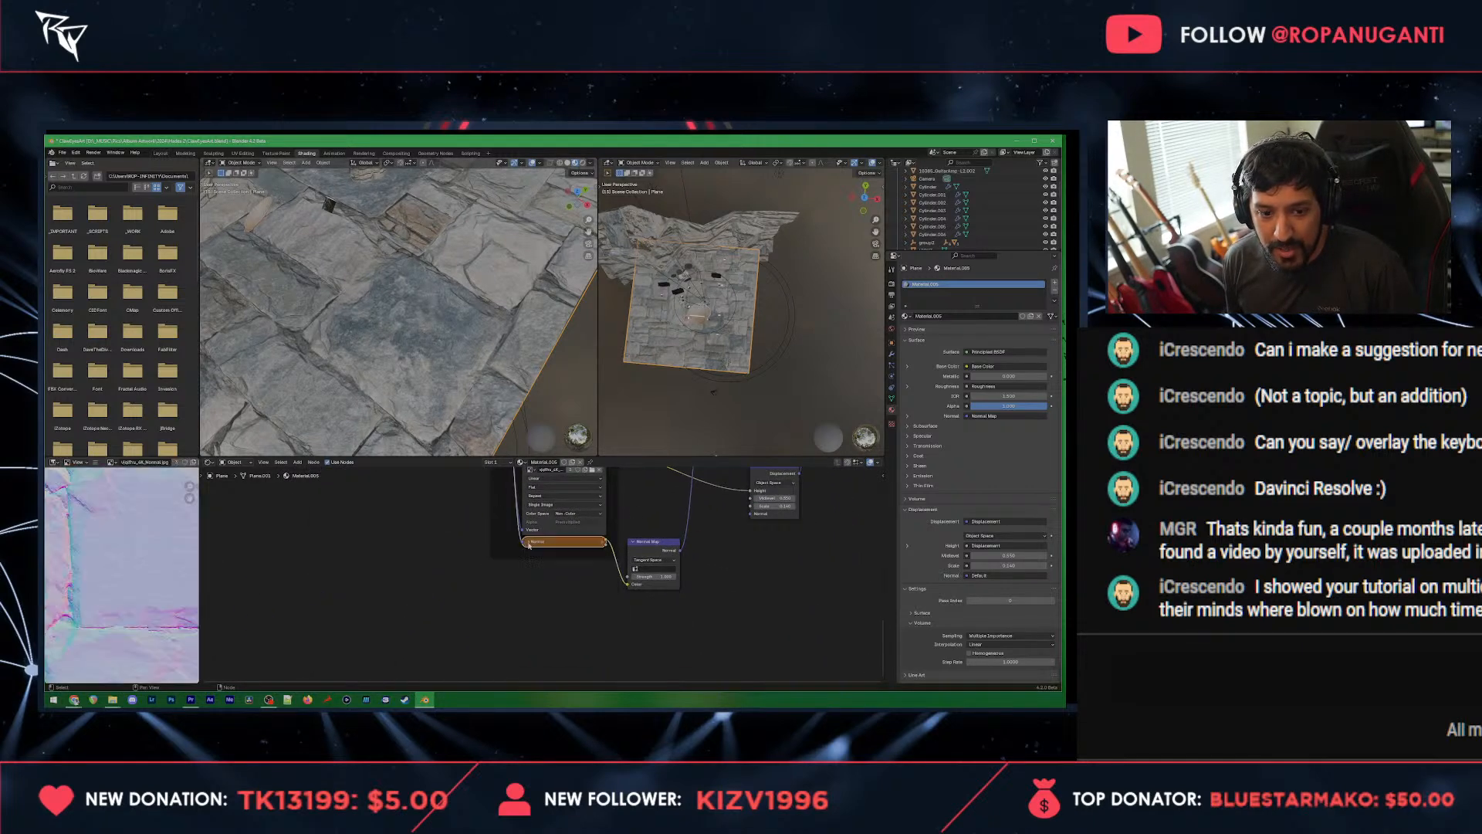
left_click_drag(201, 569, 446, 569)
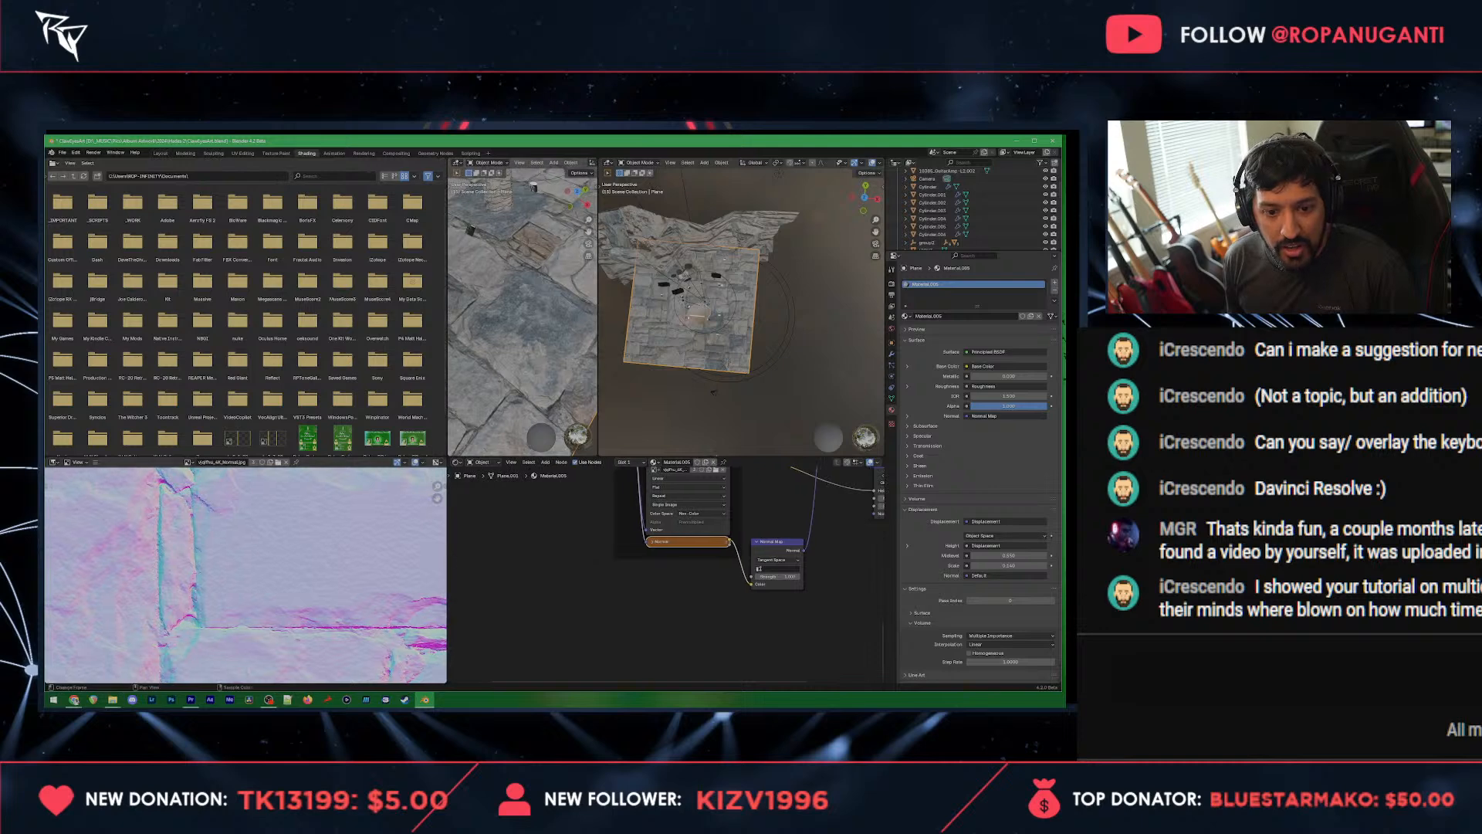
scroll(268, 551, "down", 3)
scroll(268, 551, "up", 3)
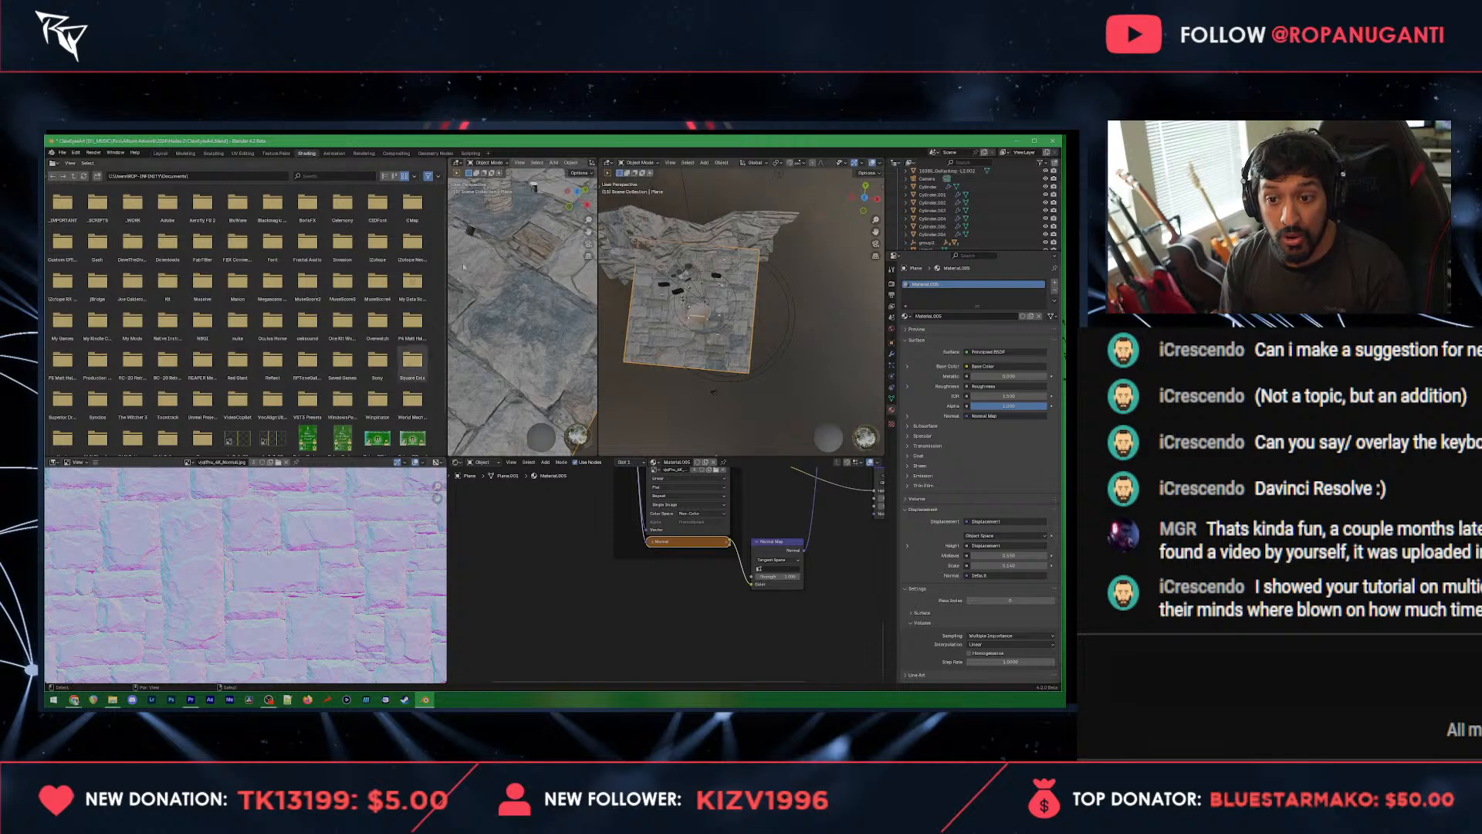
Step: Show the map of the floor material's Roughness texture node and inspect the floor's surface edge-on
left_click_drag(519, 353, 500, 304)
left_click_drag(715, 584, 652, 603)
left_click(633, 585)
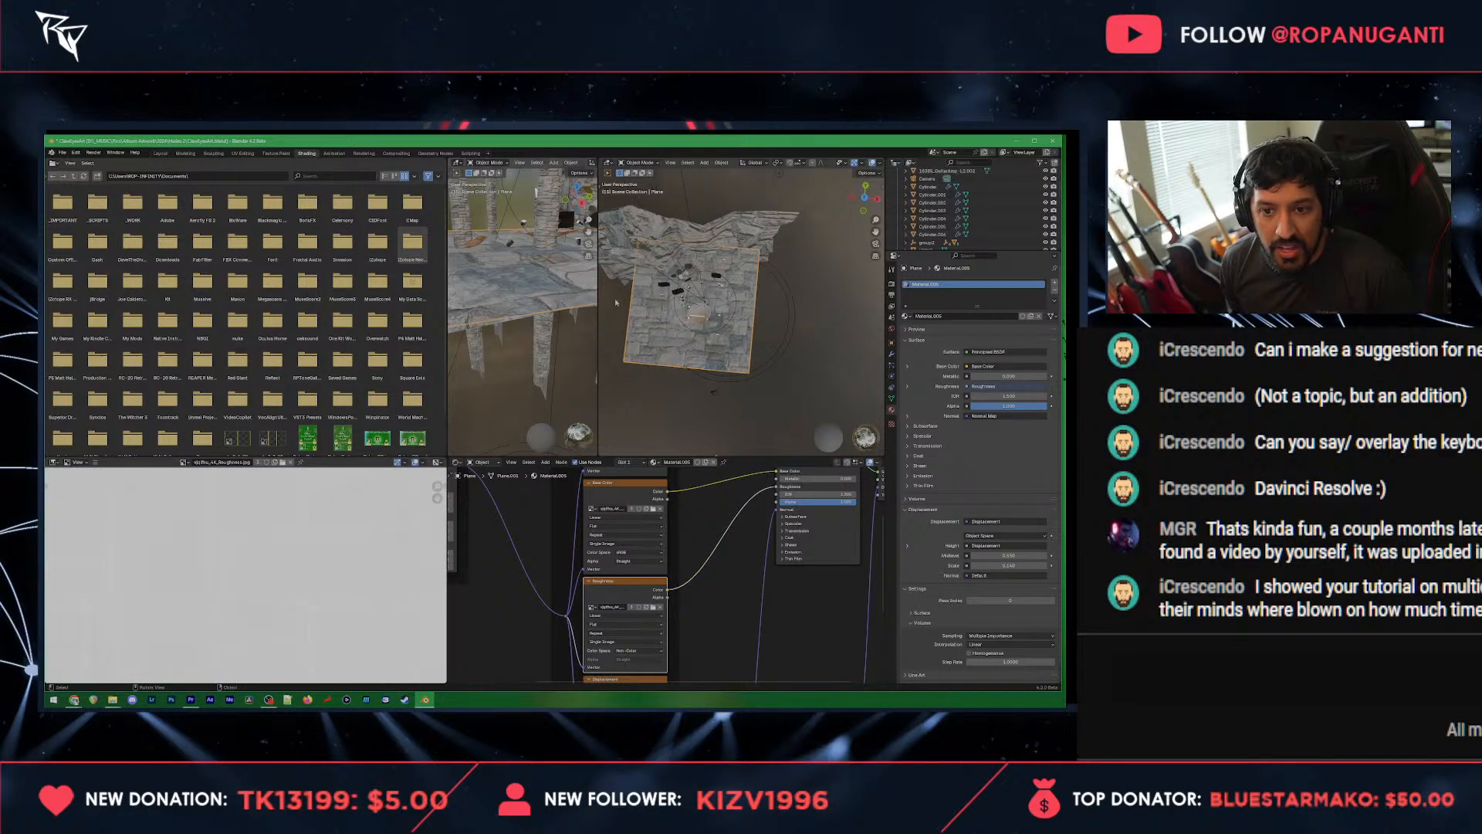
scroll(629, 280, "up", 2)
scroll(528, 296, "up", 3)
left_click_drag(528, 318, 516, 315)
scroll(516, 312, "down", 3)
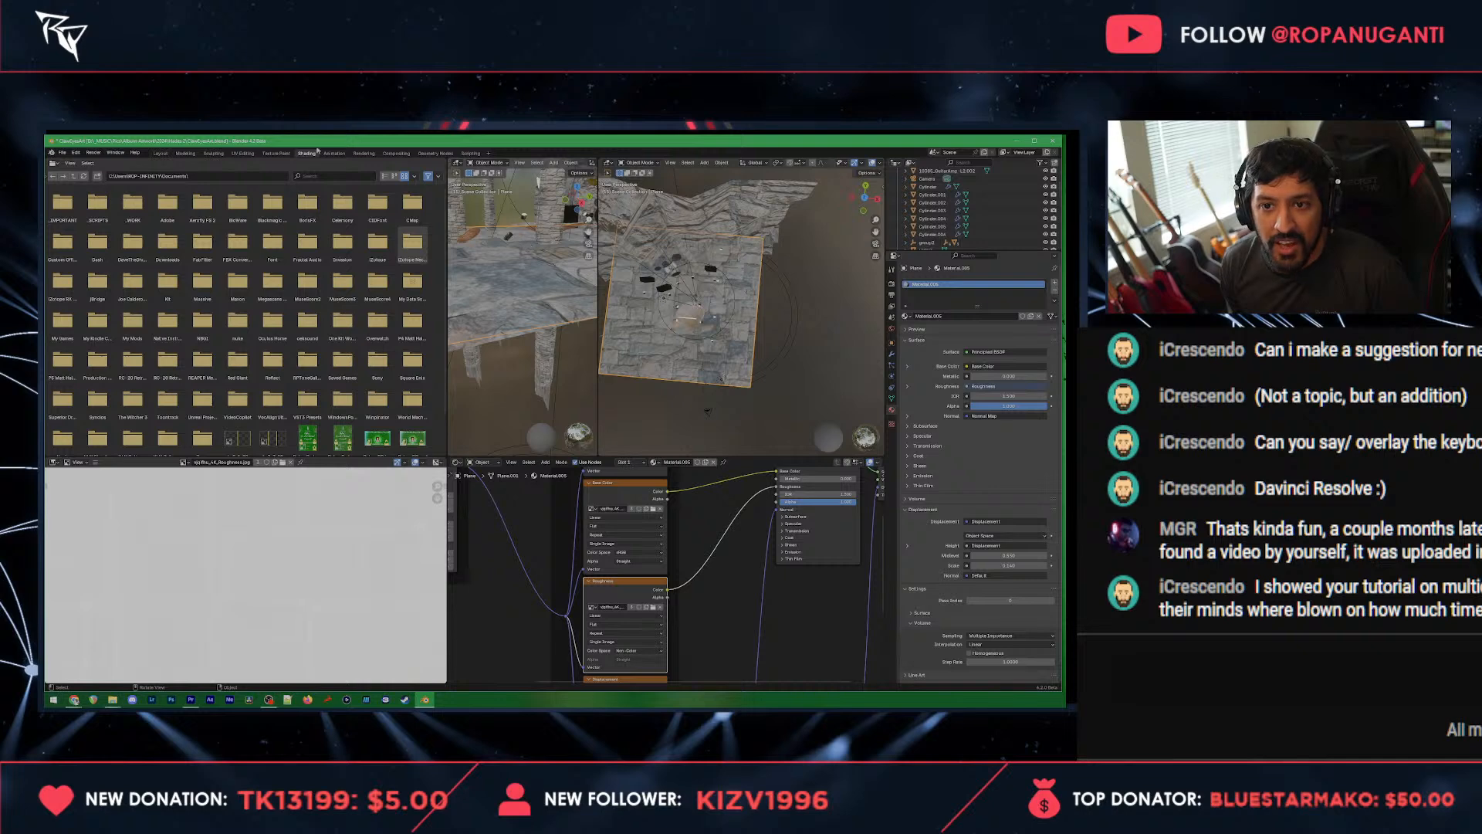
Step: Return to the Layout workspace and examine the pillars, drum kit, amplifiers and large planes around the stage
left_click(160, 154)
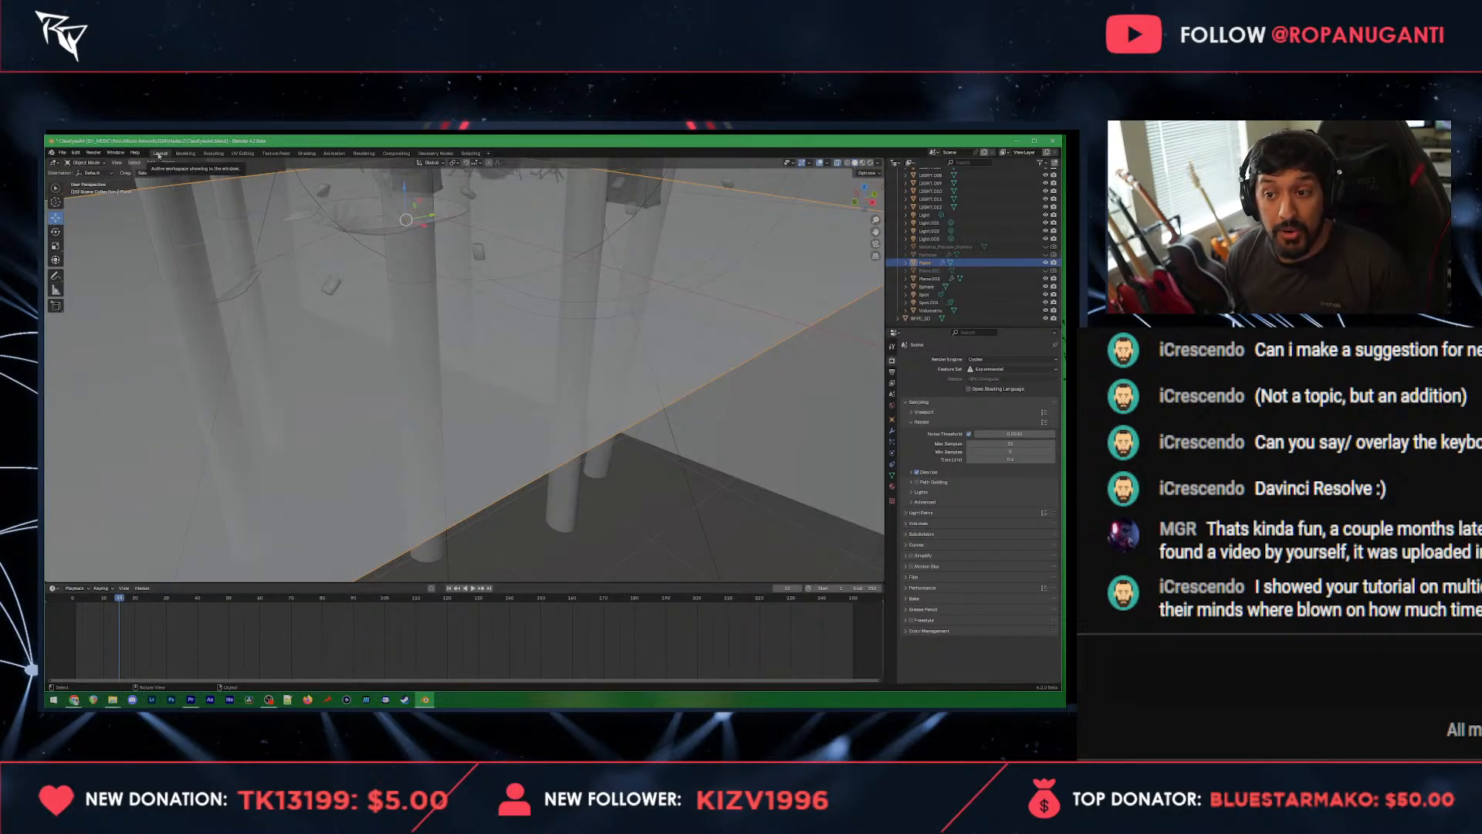
left_click_drag(499, 260, 481, 328)
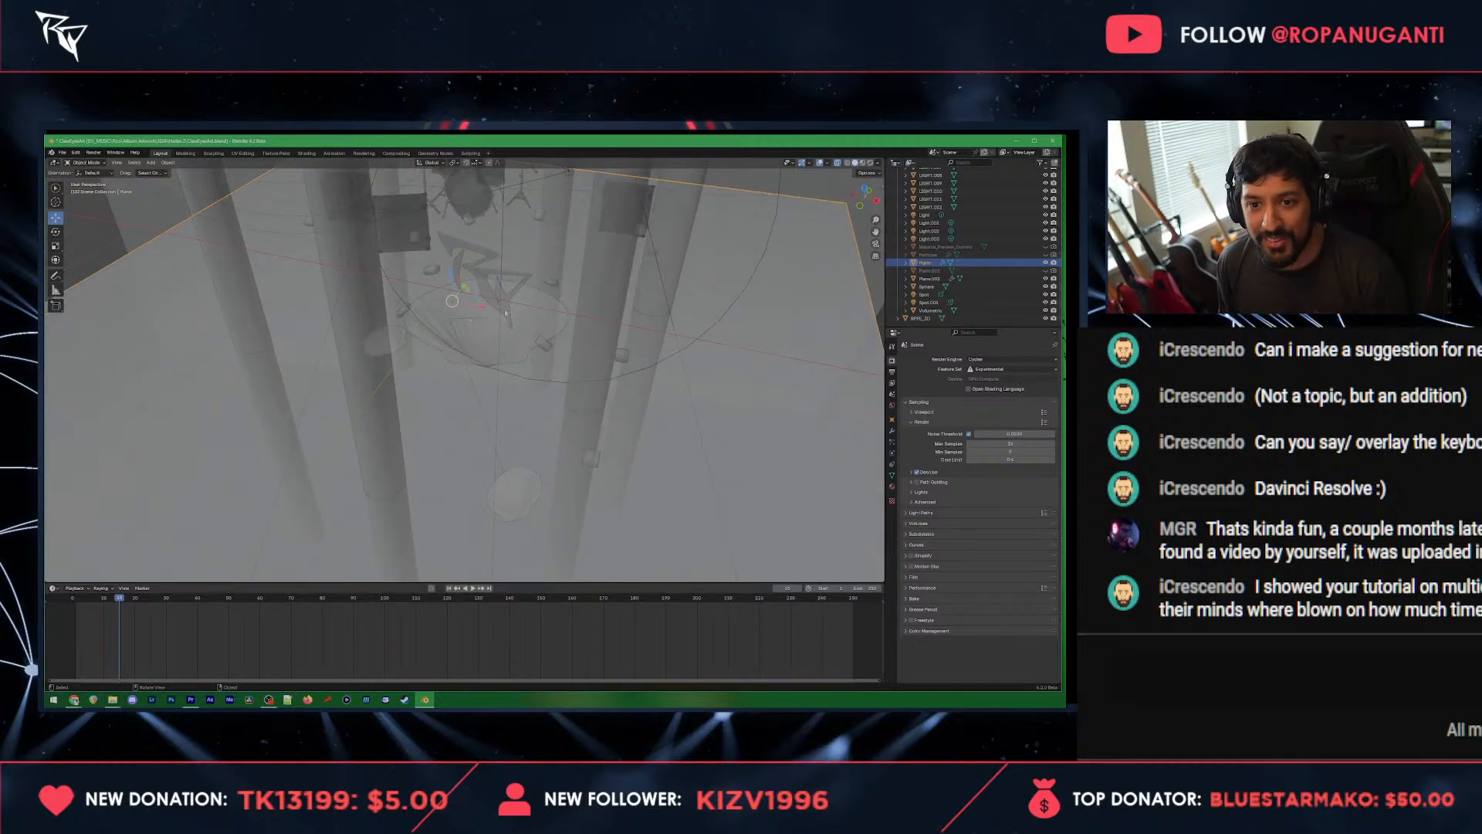
left_click_drag(506, 313, 512, 418)
left_click(507, 376)
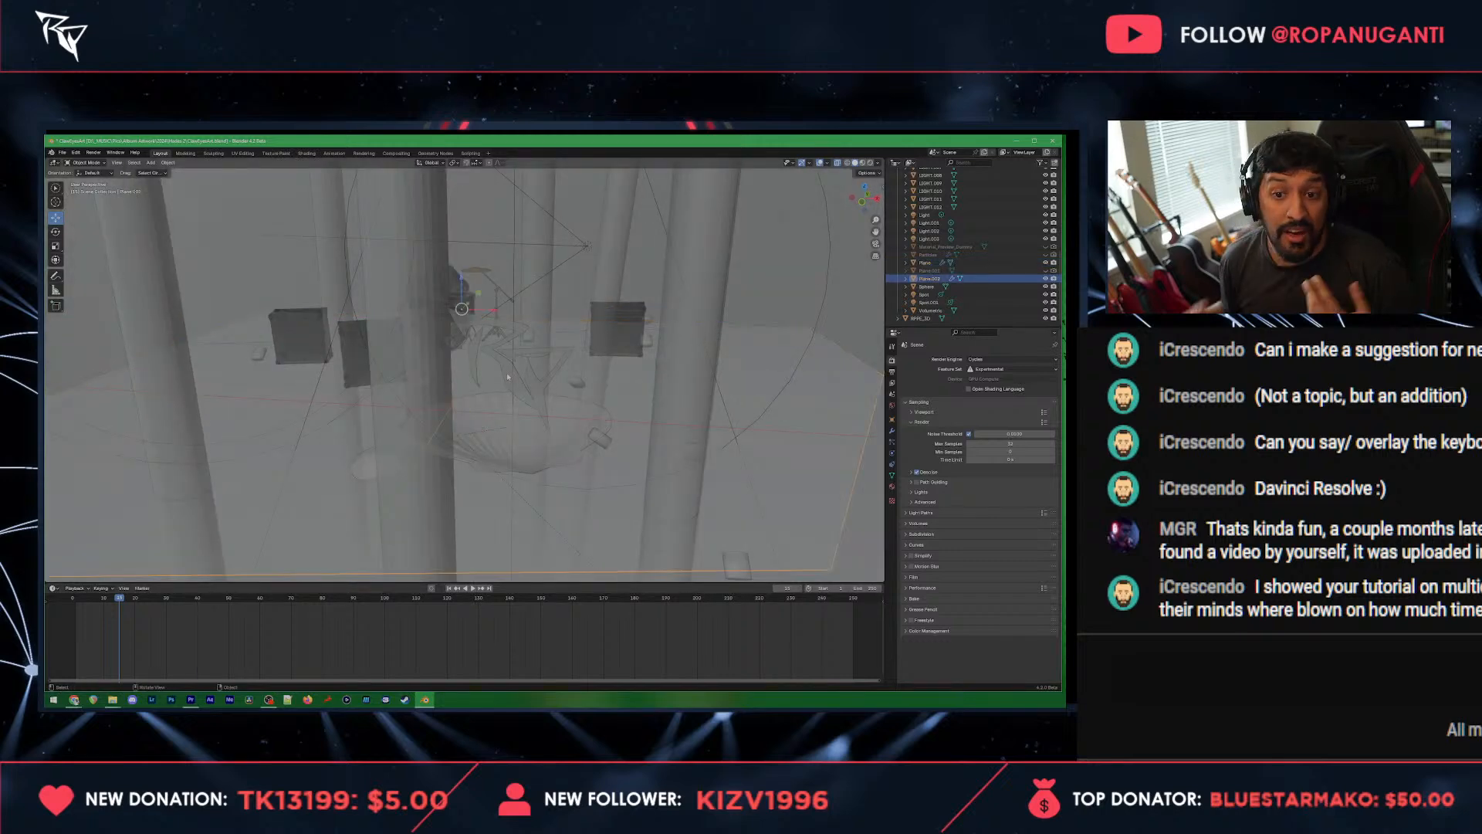
left_click_drag(569, 330, 432, 327)
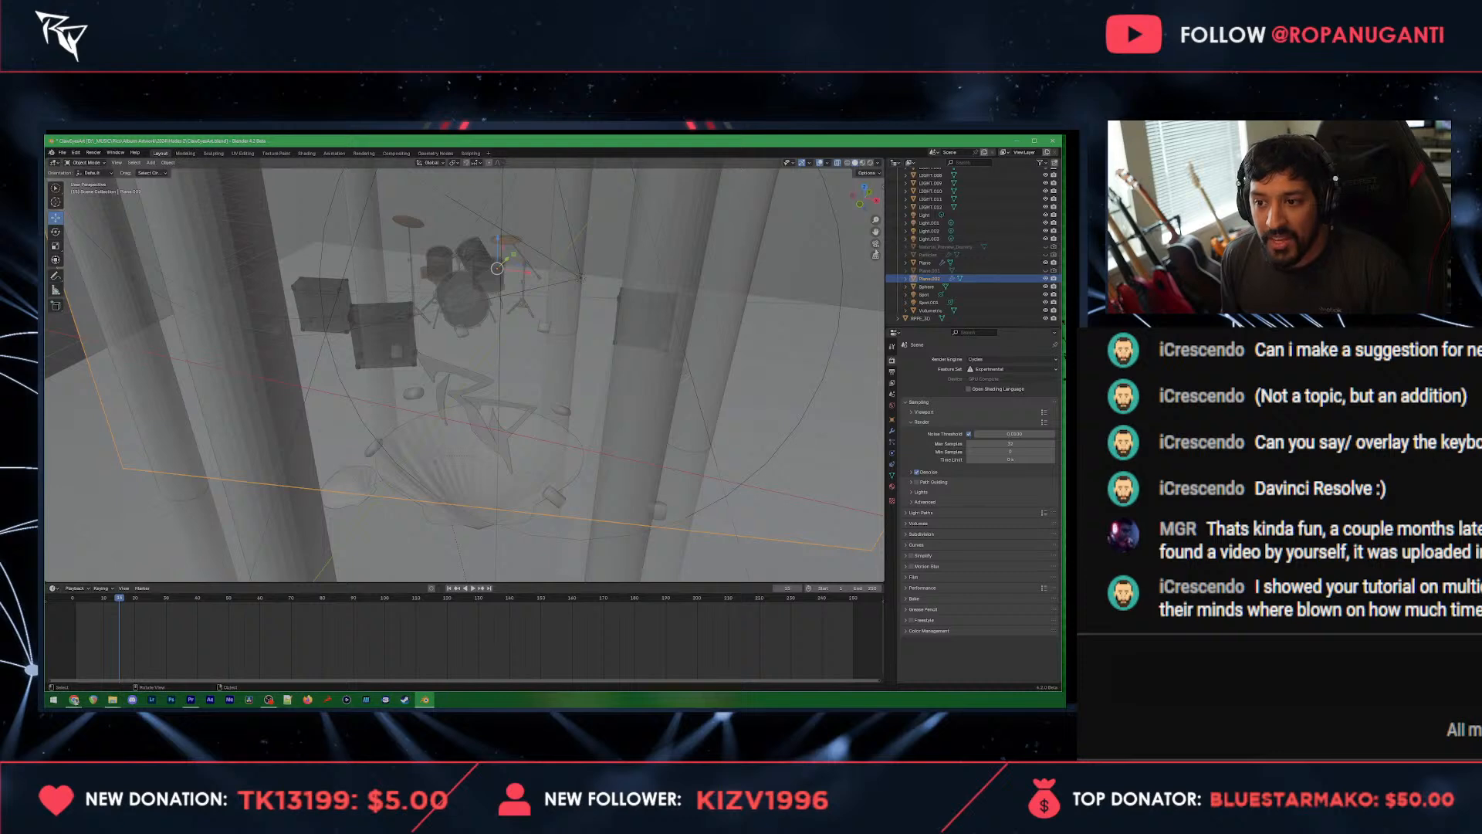
scroll(505, 421, "down", 4)
left_click_drag(501, 433, 481, 506)
scroll(480, 506, "up", 4)
scroll(532, 463, "down", 4)
left_click_drag(540, 463, 548, 329)
scroll(594, 380, "up", 3)
scroll(548, 330, "down", 7)
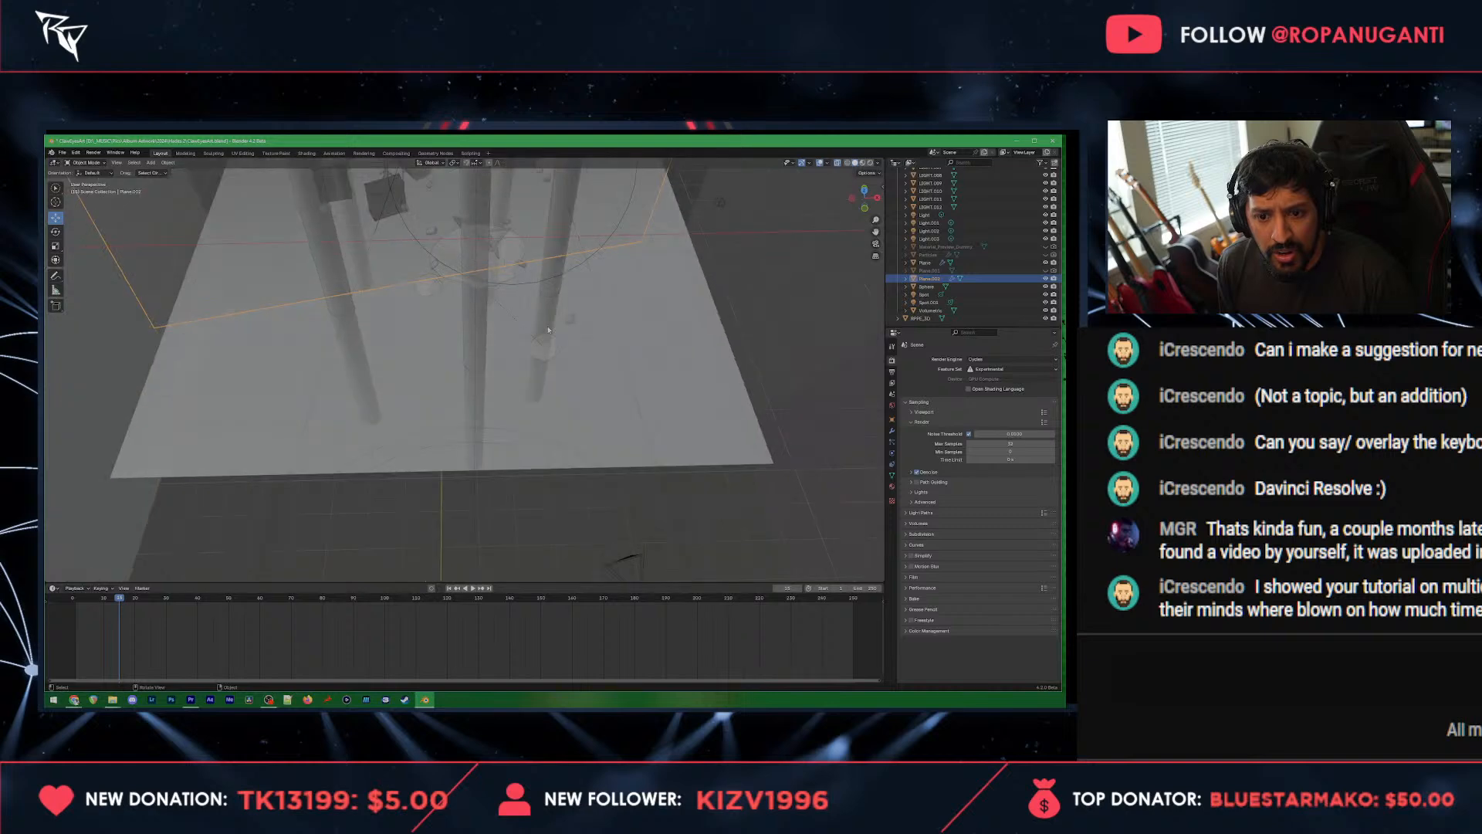
Step: Select the scene's camera and look through it at the stage
left_click(567, 500)
scroll(566, 501, "up", 5)
scroll(565, 500, "up", 3)
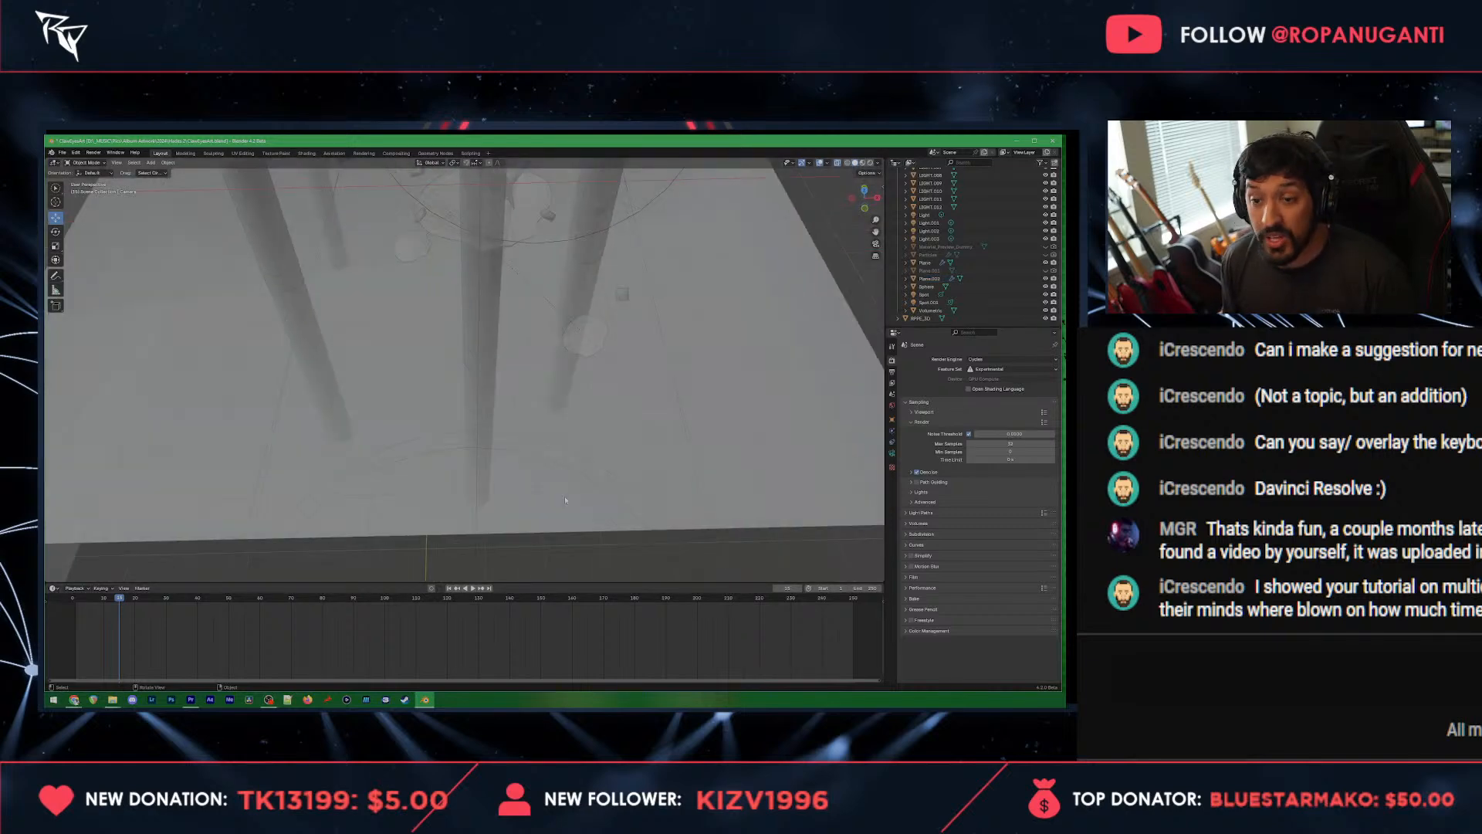
left_click(876, 244)
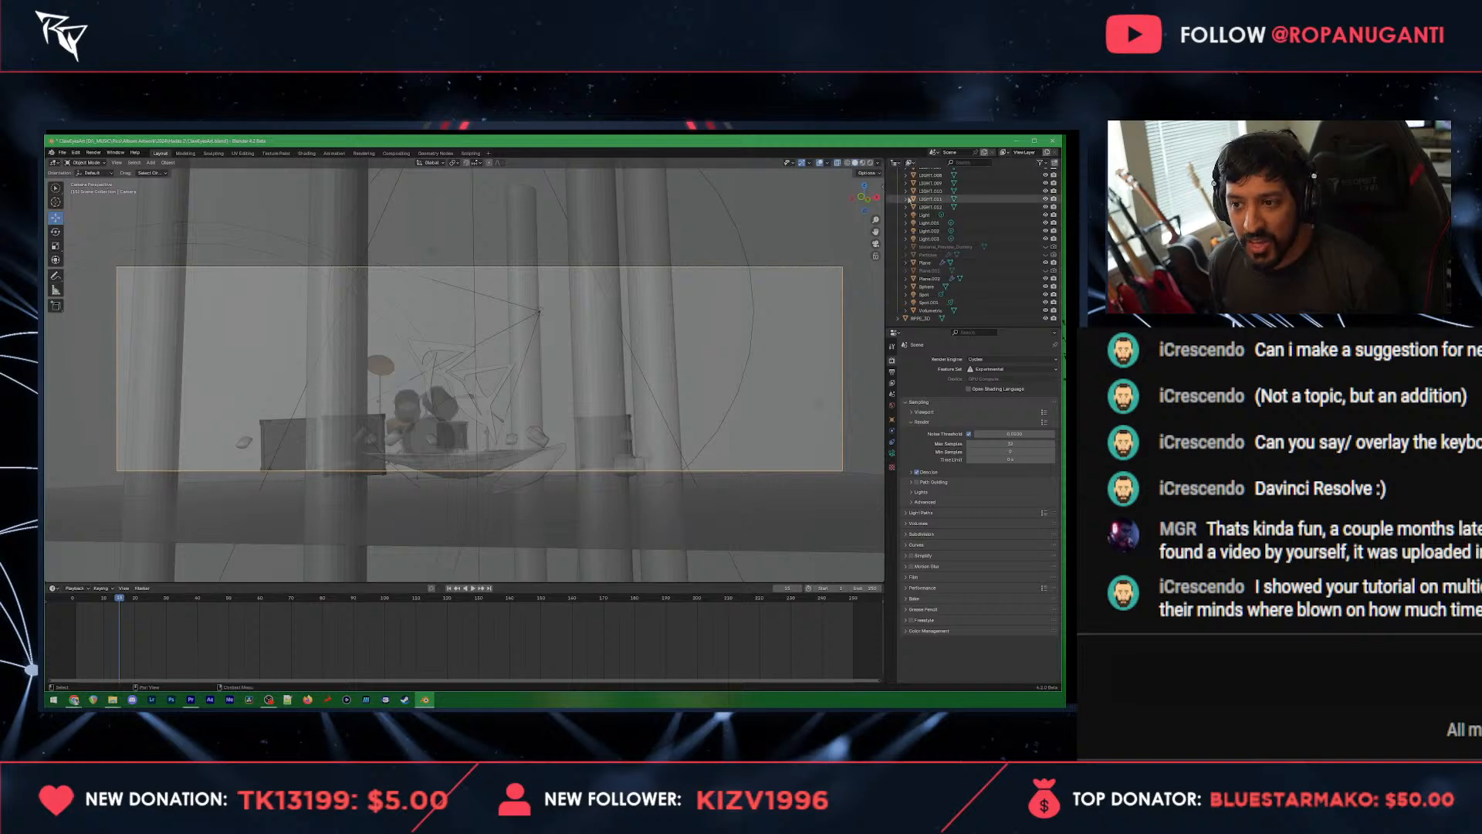
Step: Fit the camera frame to the viewport and preview the stage in material and then rendered shading
left_click(862, 164)
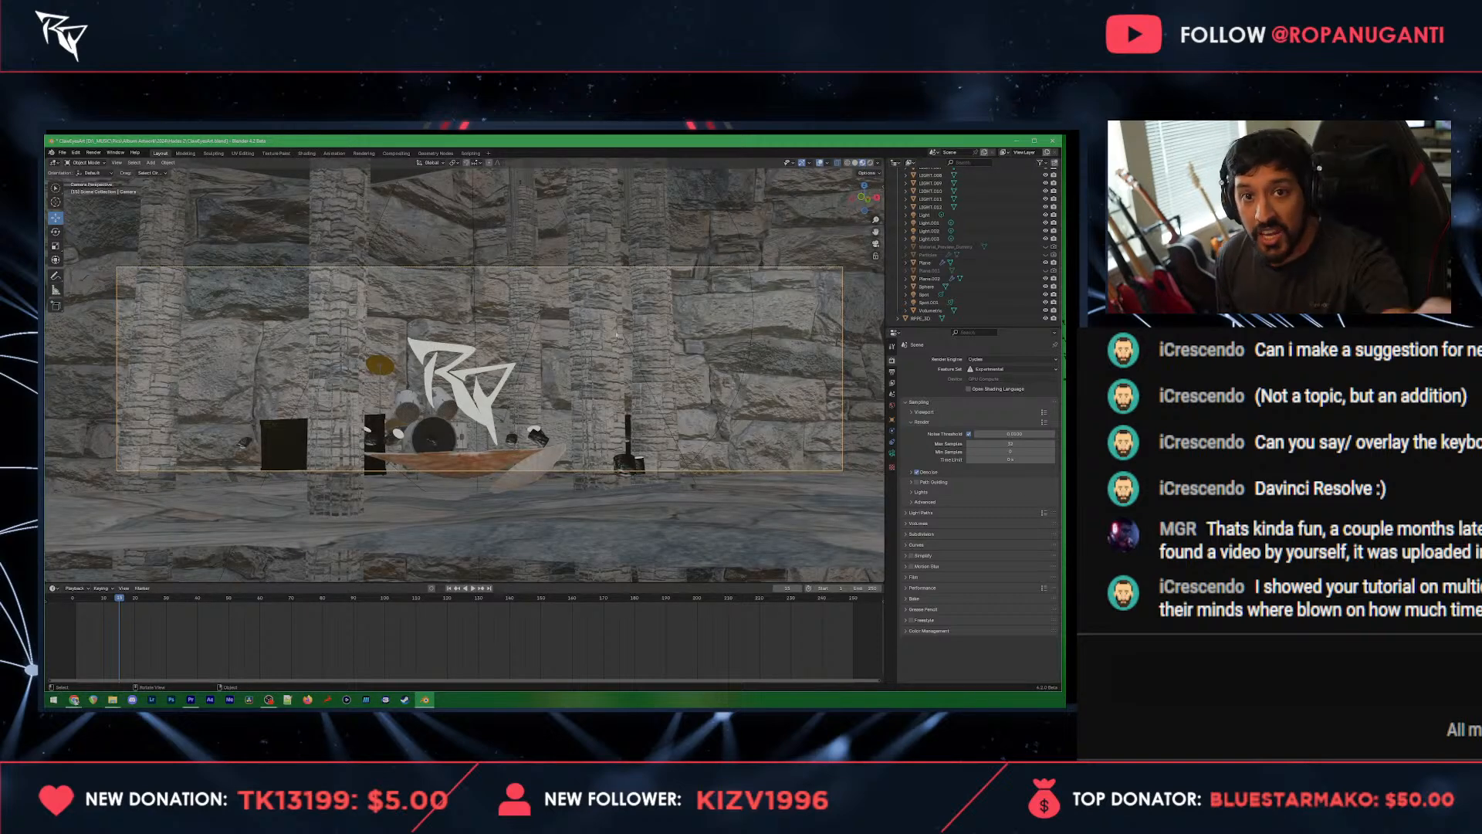
key("Home")
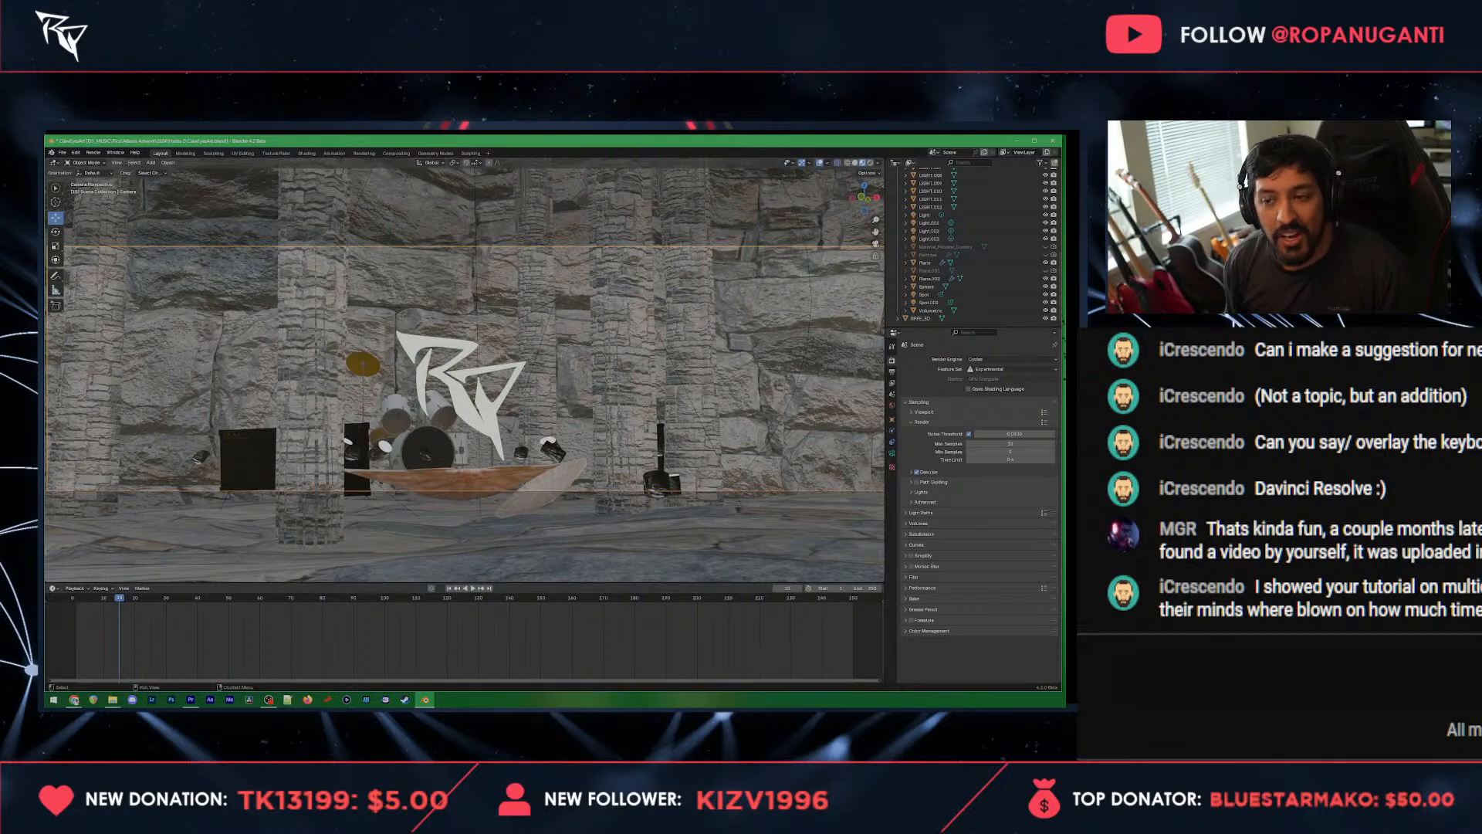
left_click(869, 163)
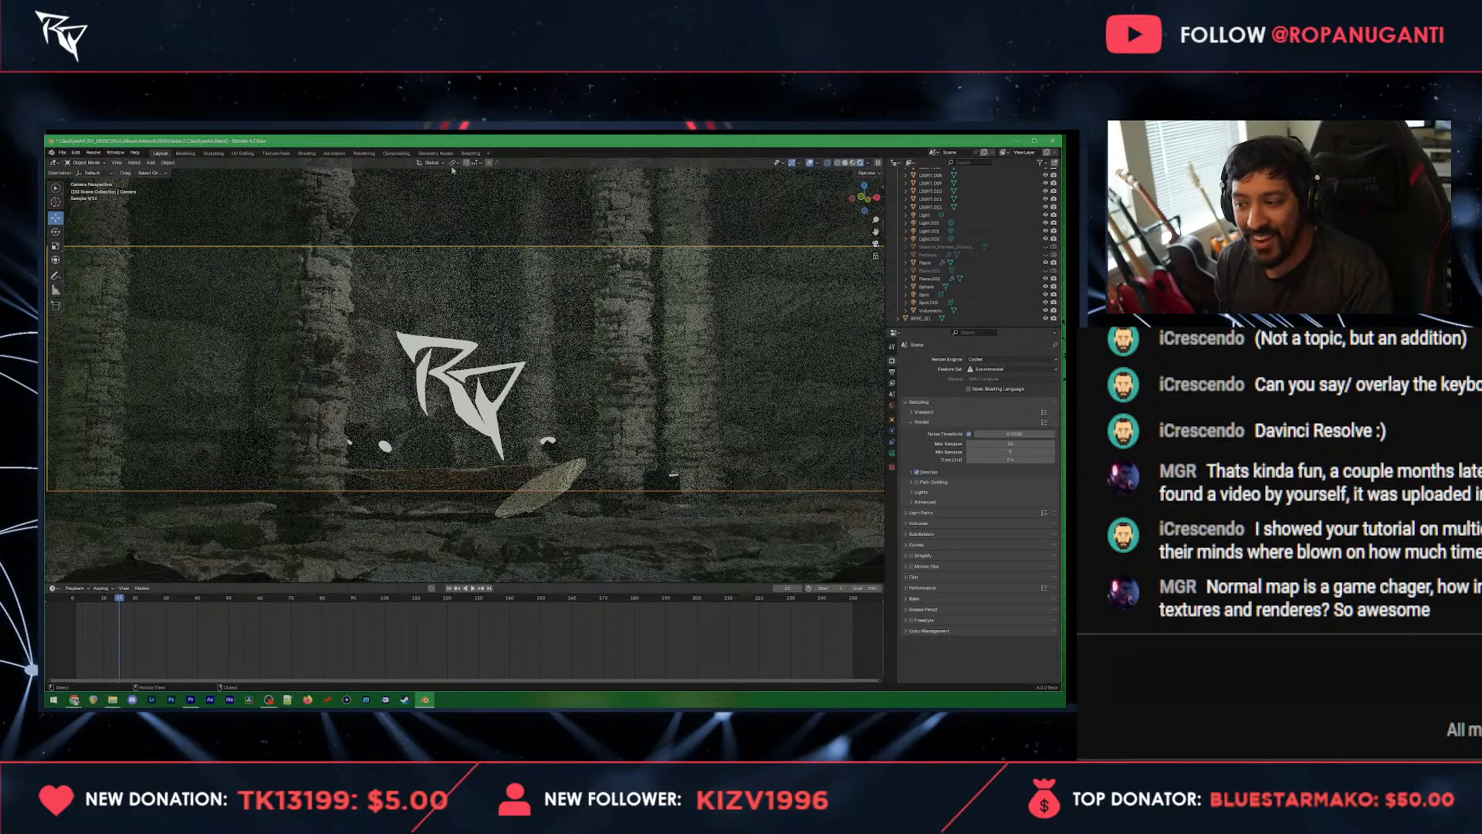
left_click(321, 322)
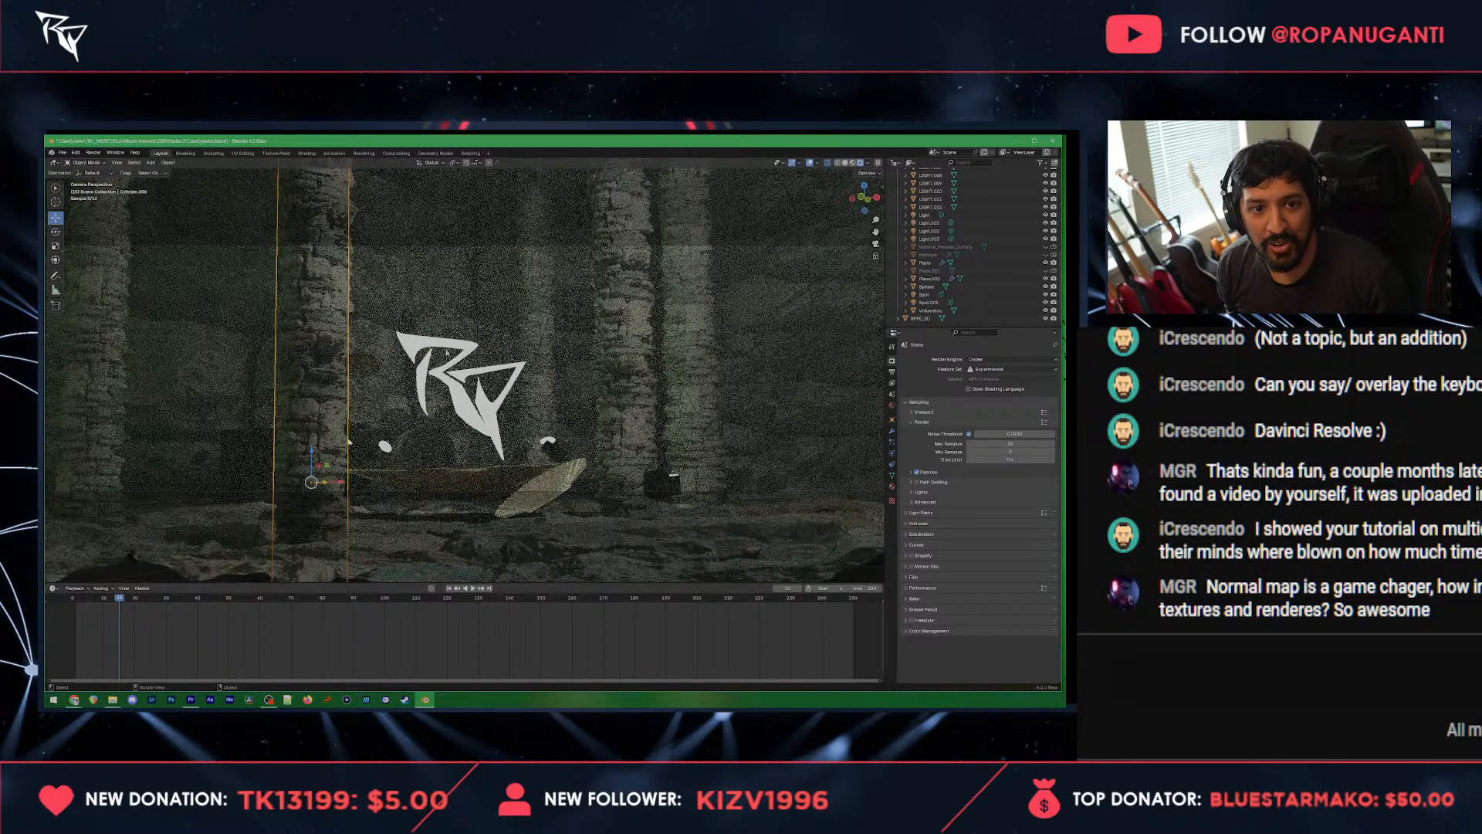
Step: Close Blender without saving the changes to the cave stage scene
left_click(1054, 144)
left_click(571, 434)
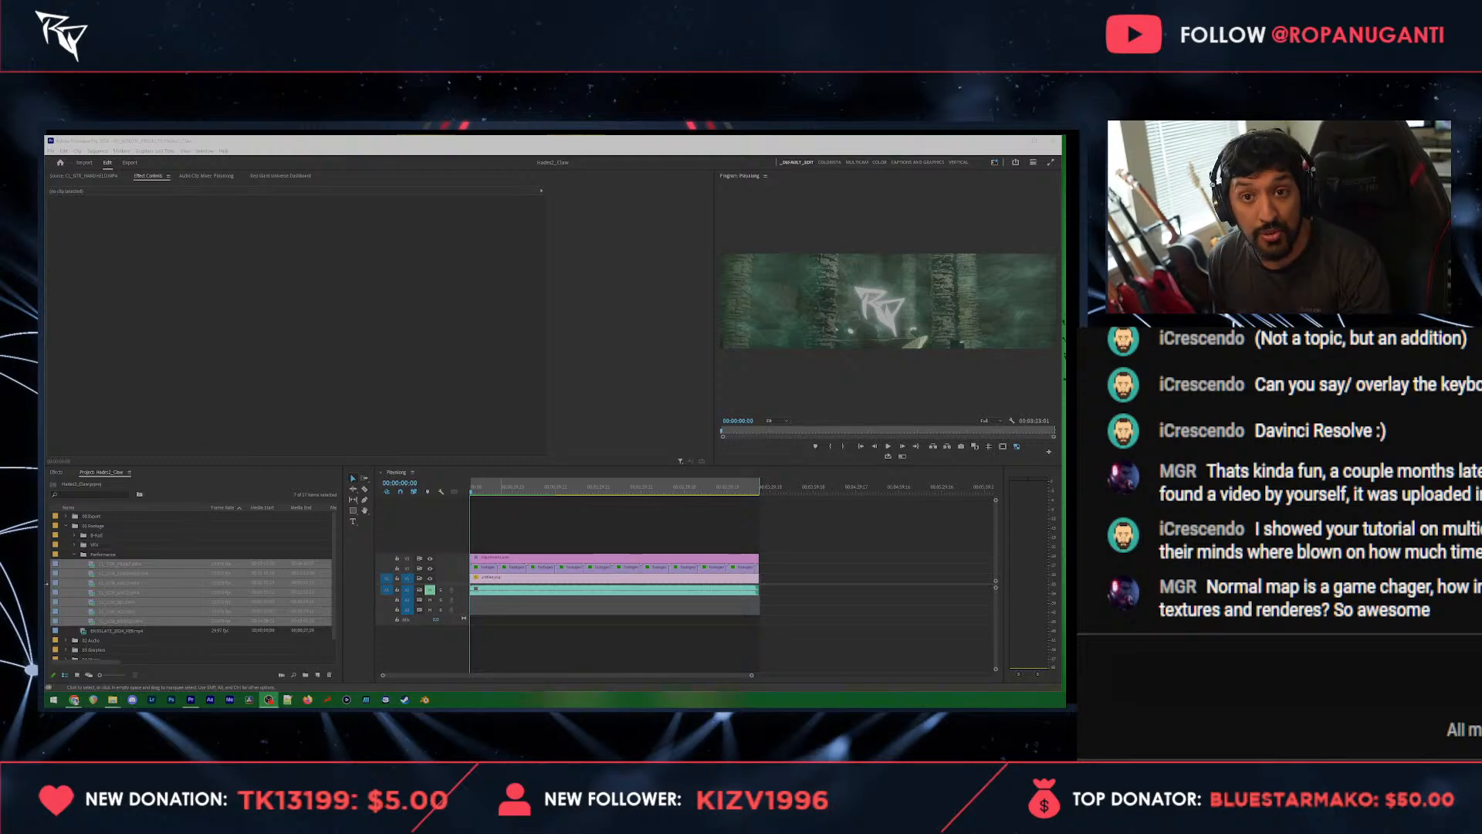
Step: In the Premiere Pro project, browse the bins listed below the performance footage
scroll(129, 604, "down", 1)
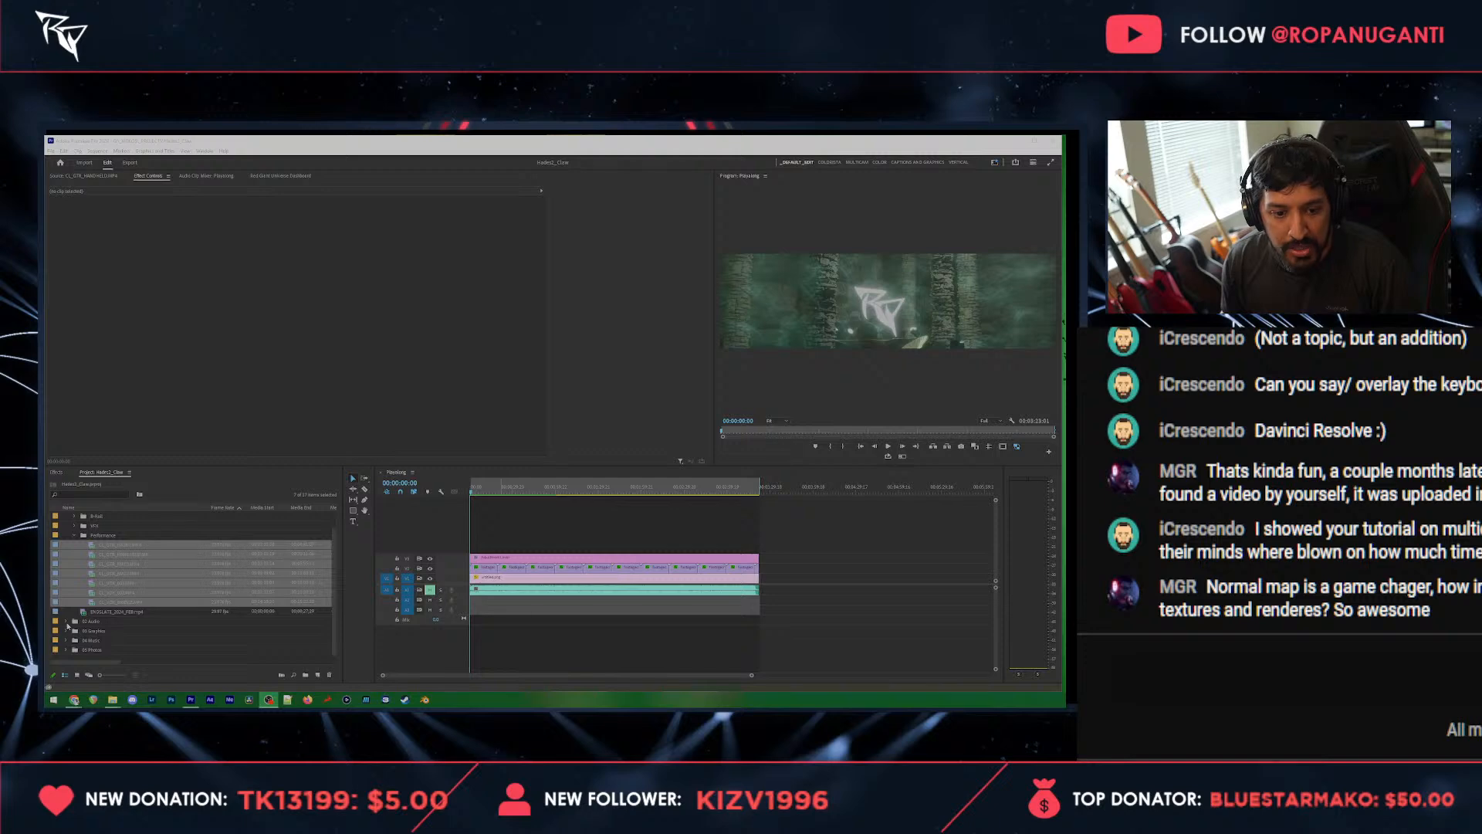
left_click(66, 624)
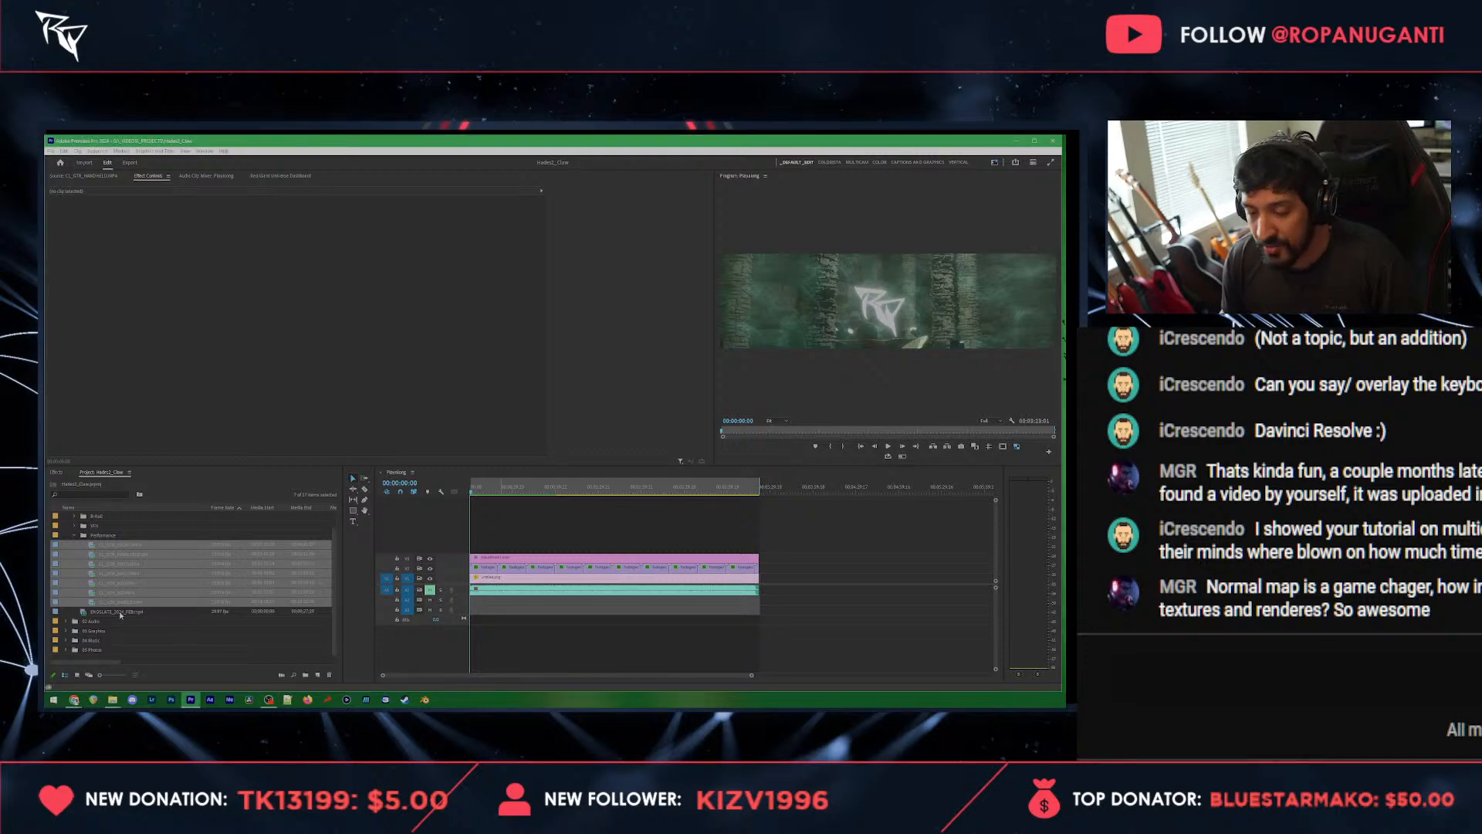
left_click(82, 627)
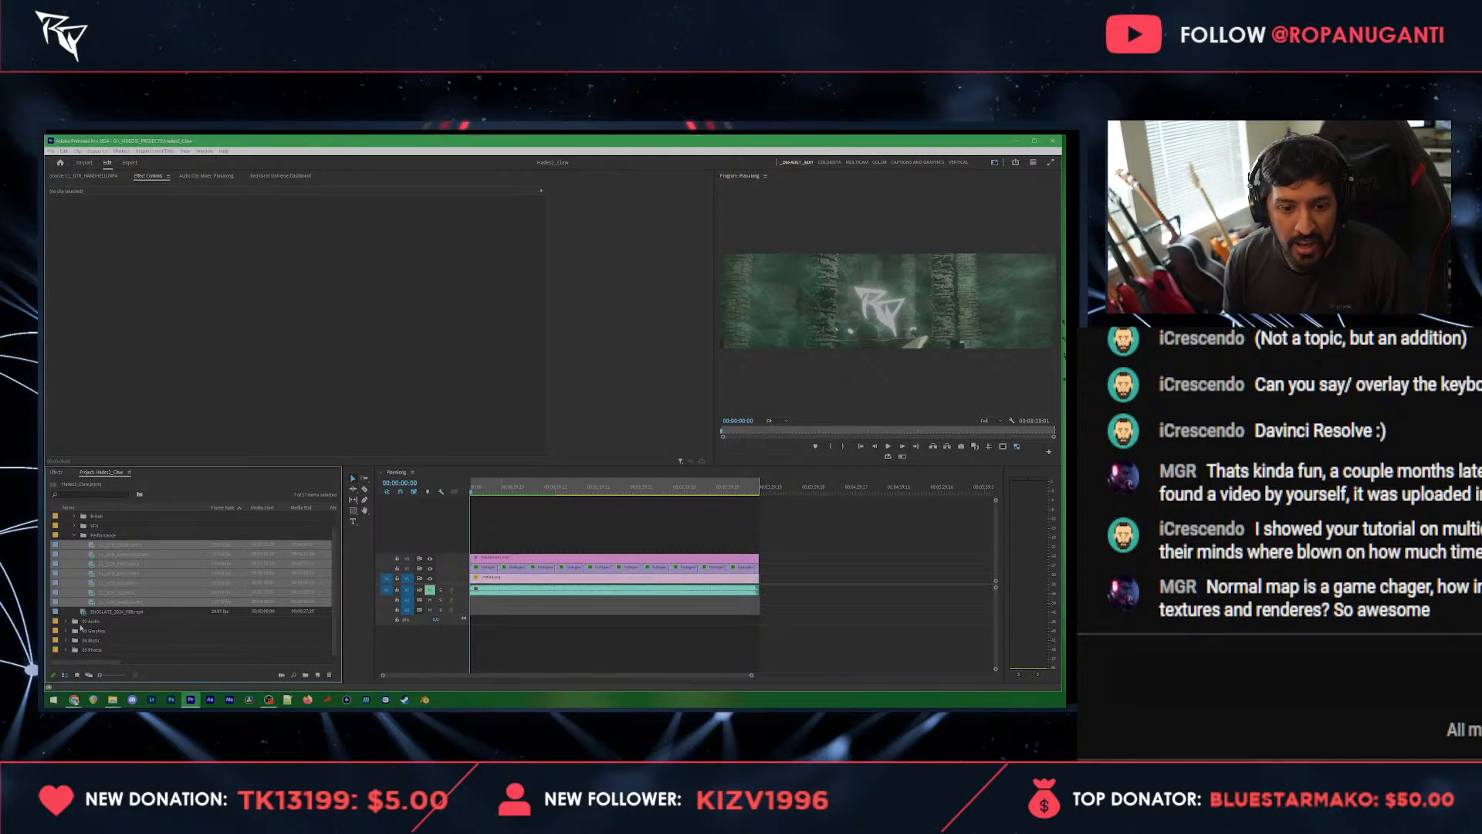
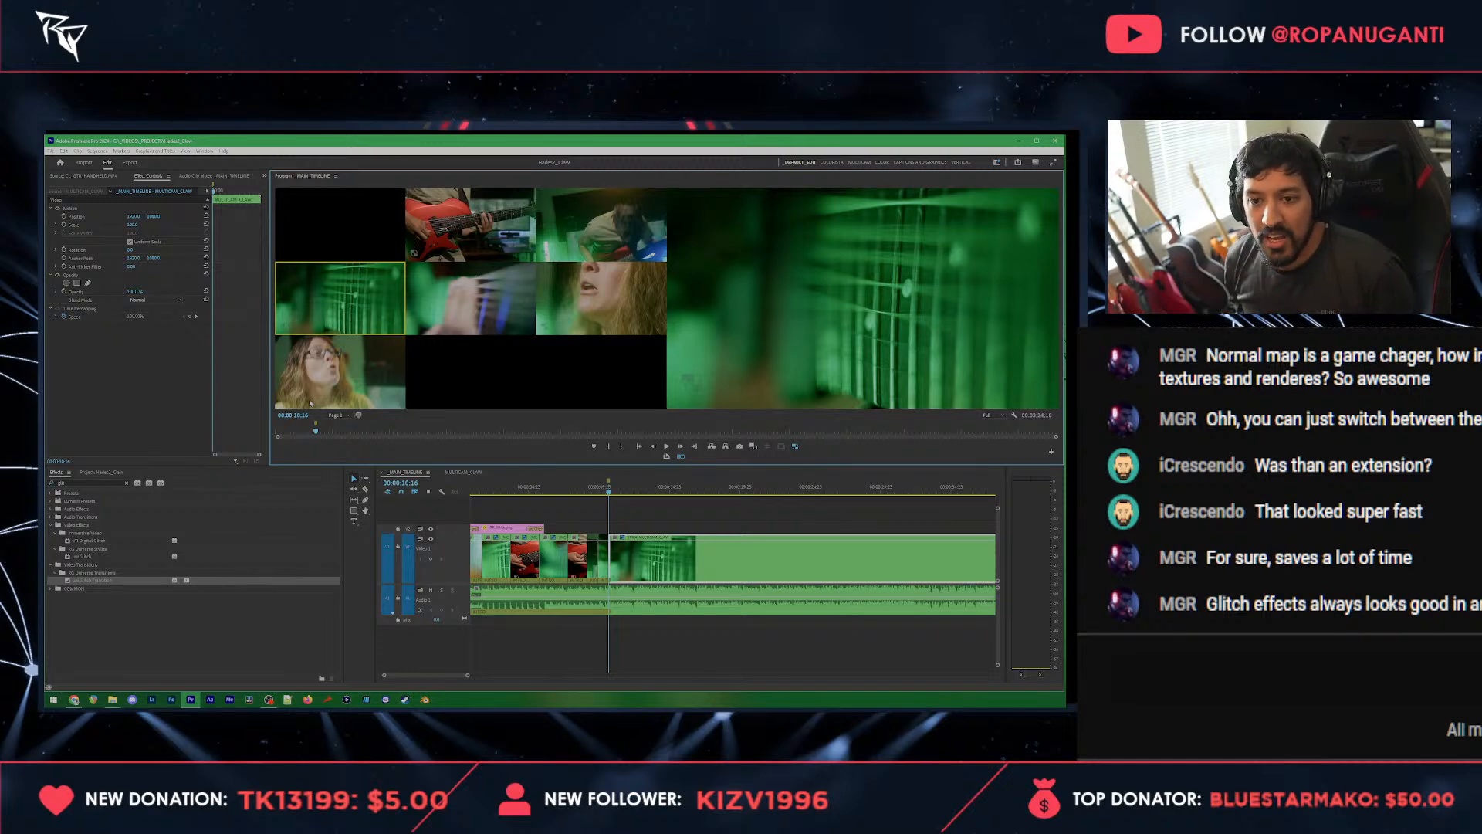
Step: Cut the multicam edit from 00:00:10:16 to the side vocalist angle, the front vocalist angle, and the picking-hand close-up at 00:00:15:01
left_click(632, 301)
key("space")
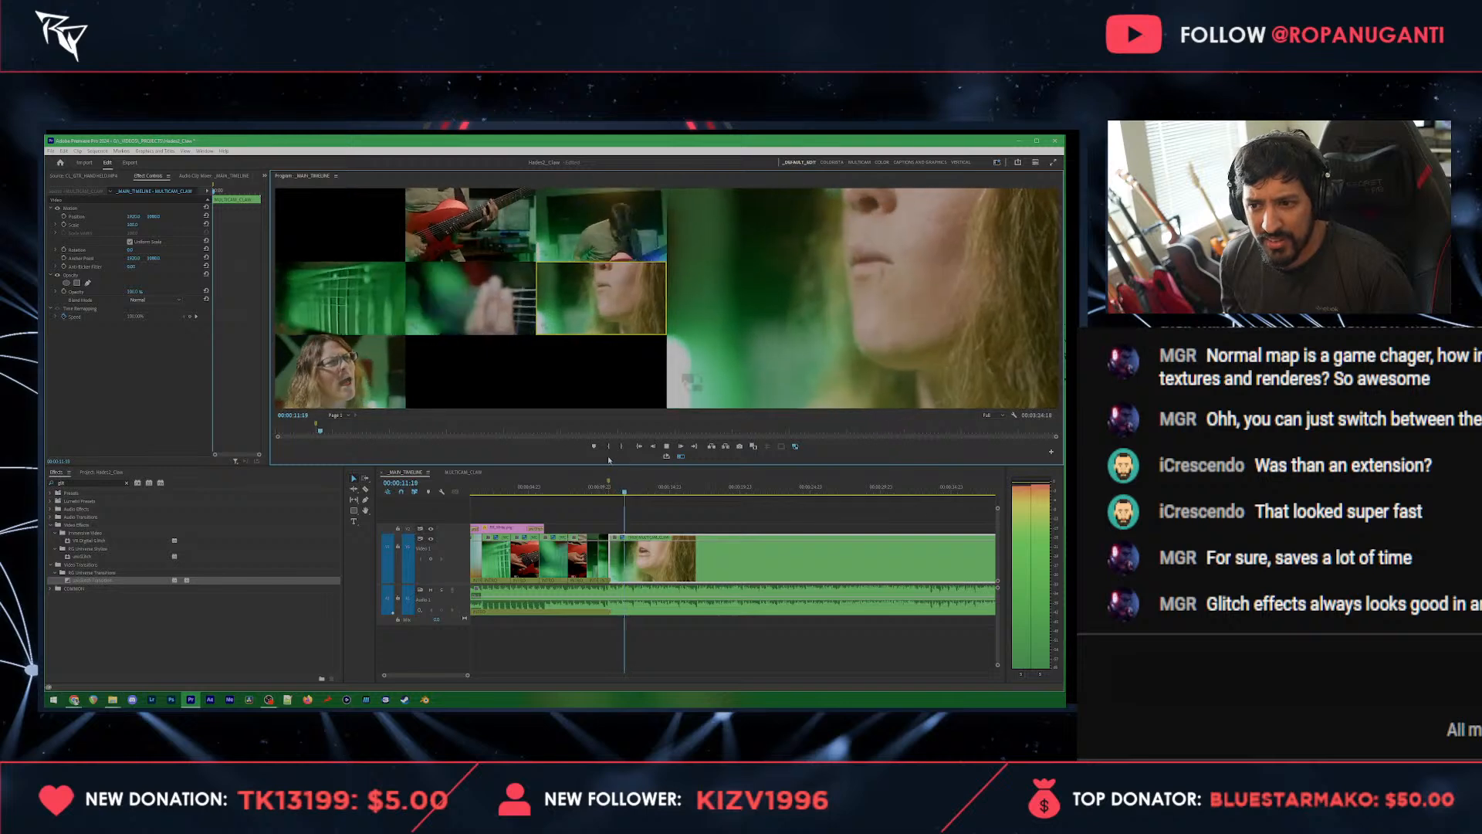
left_click(363, 371)
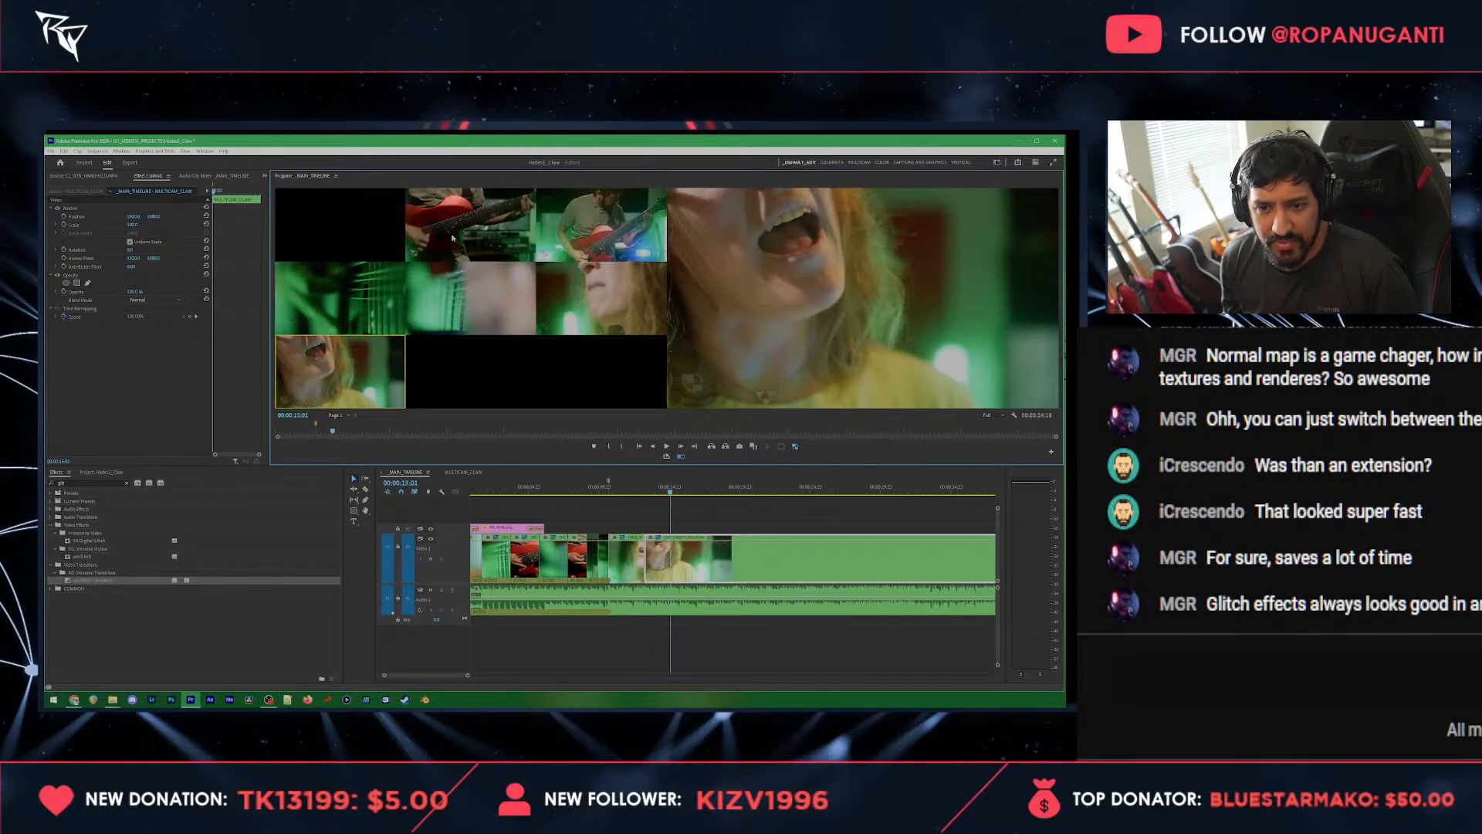
left_click(465, 290, "ctrl")
Step: During playback, cut live to the wide guitarist, fretboard, side vocalist, front vocalist and guitar close-up angles, ending on the front vocalist
key("space")
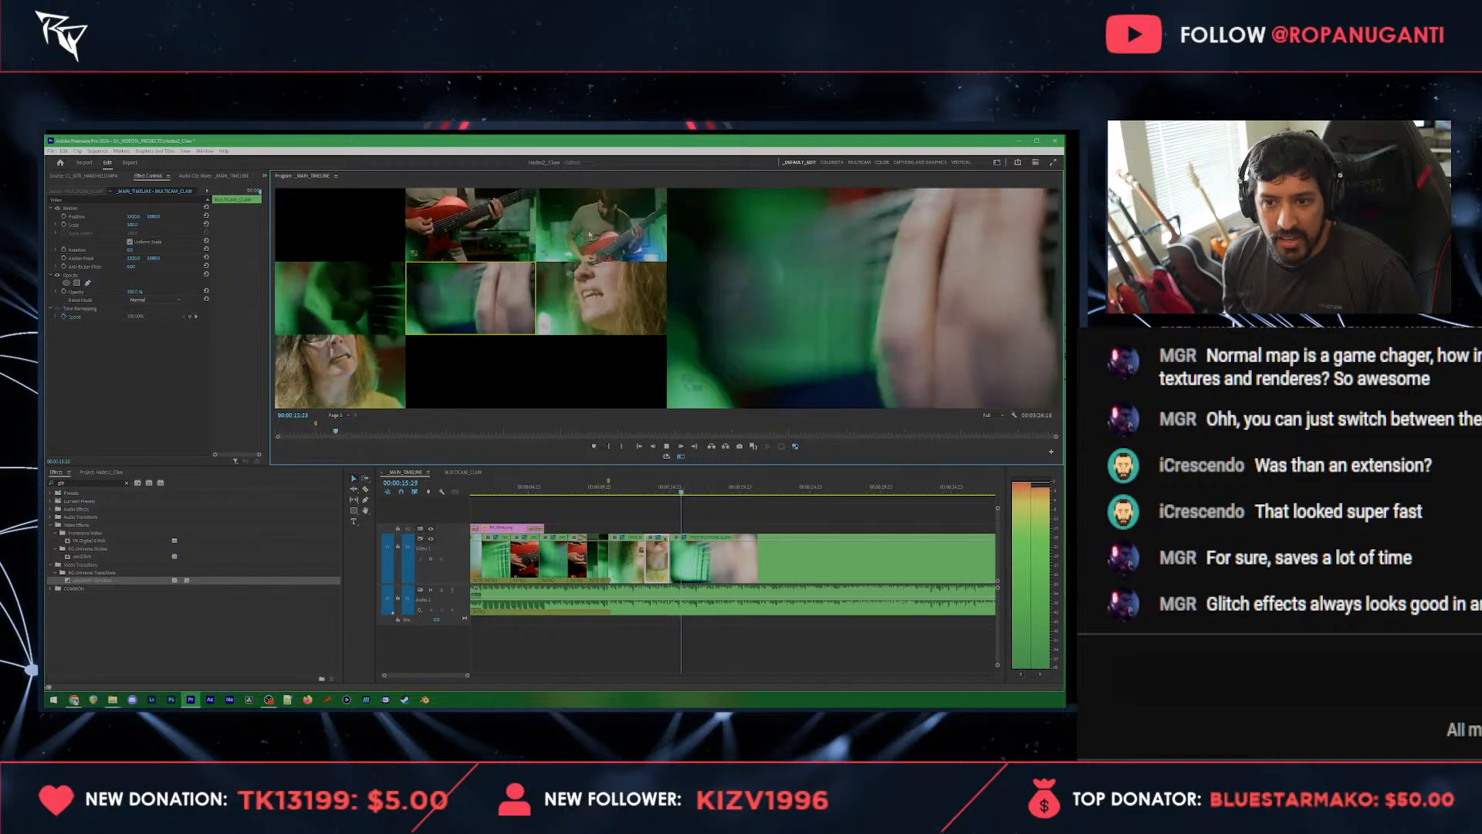
left_click(568, 234)
key("4")
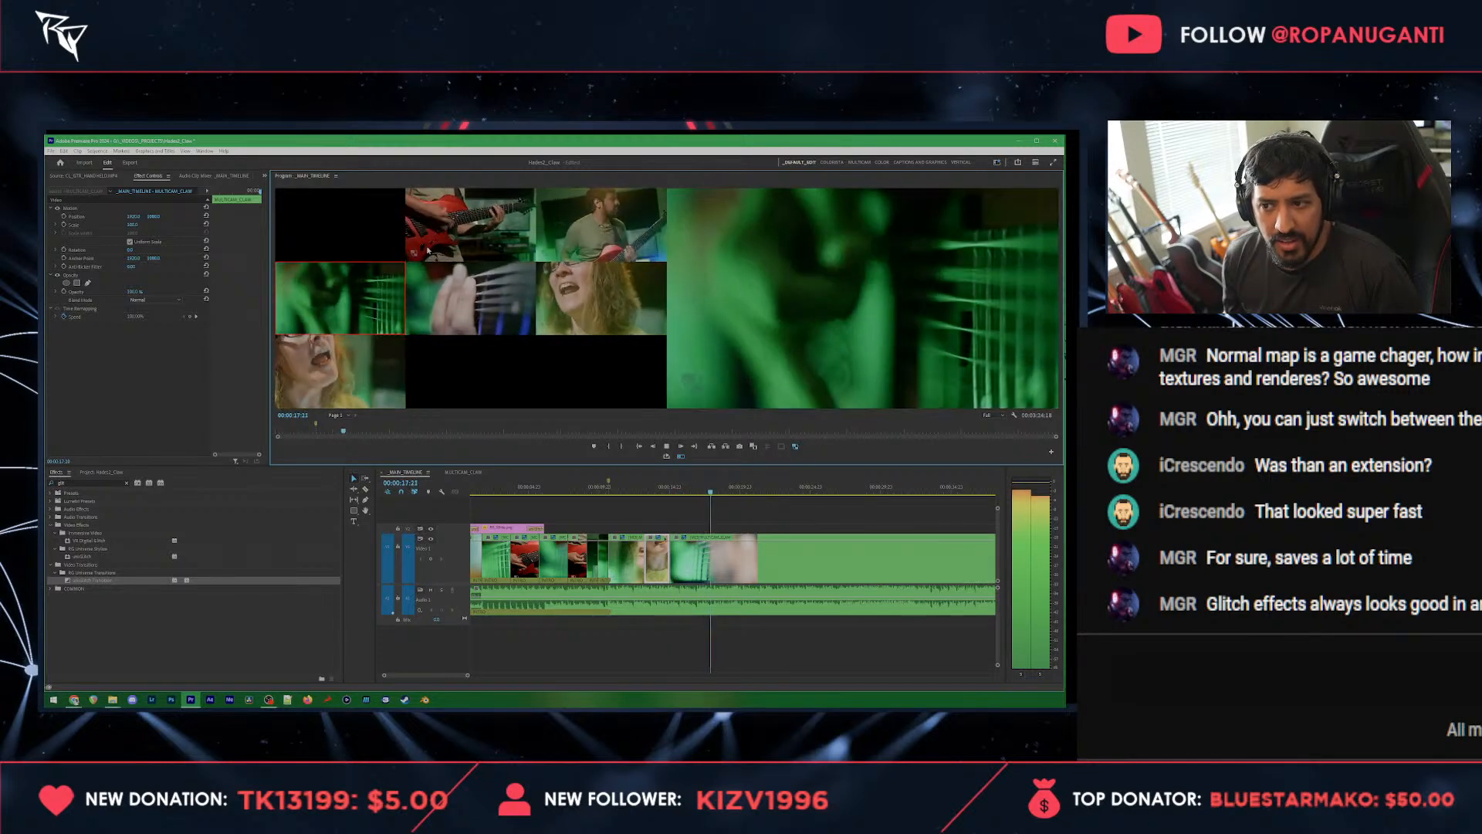
key("6")
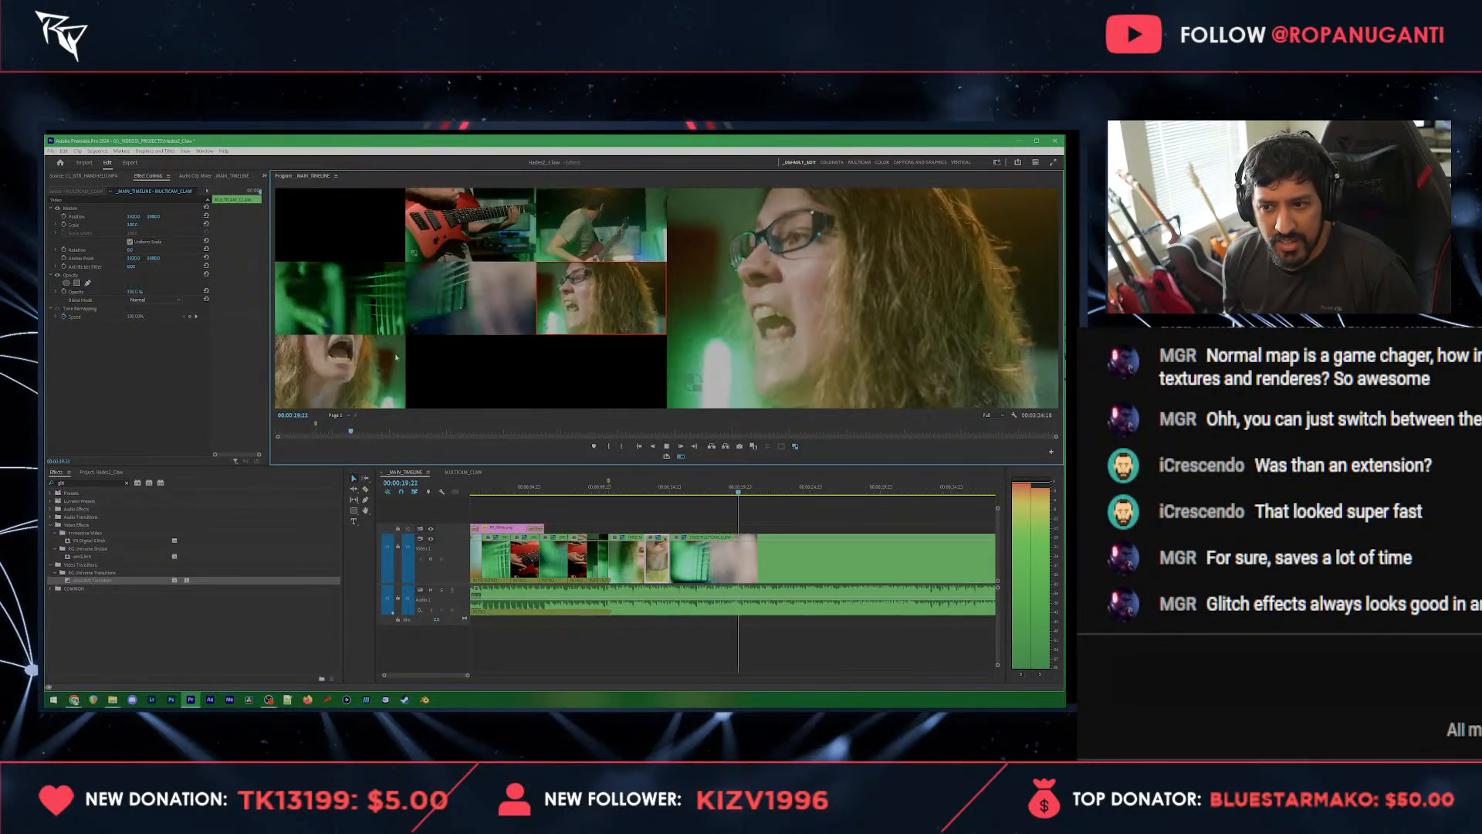
left_click(358, 380)
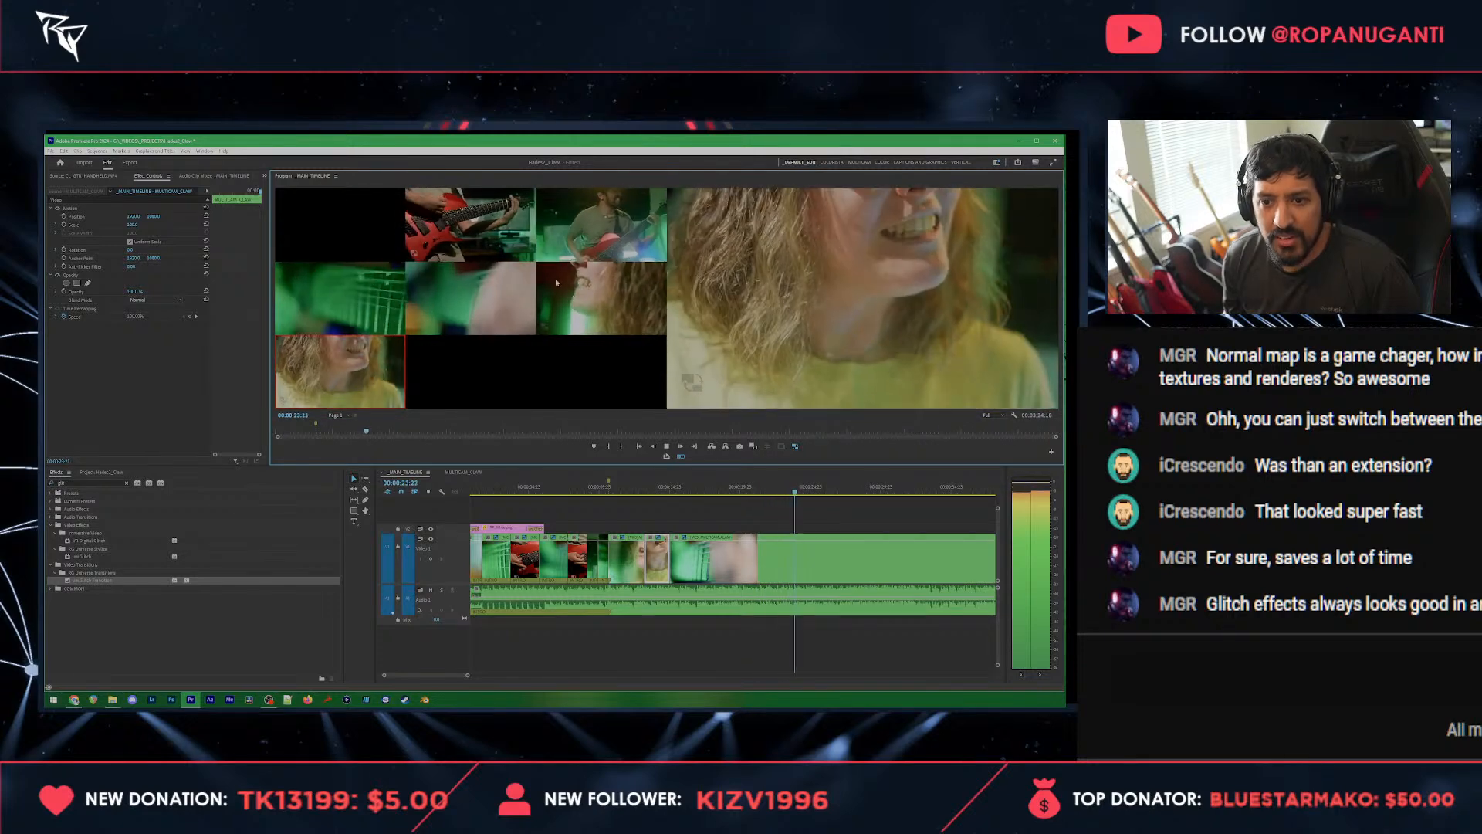
left_click(444, 264)
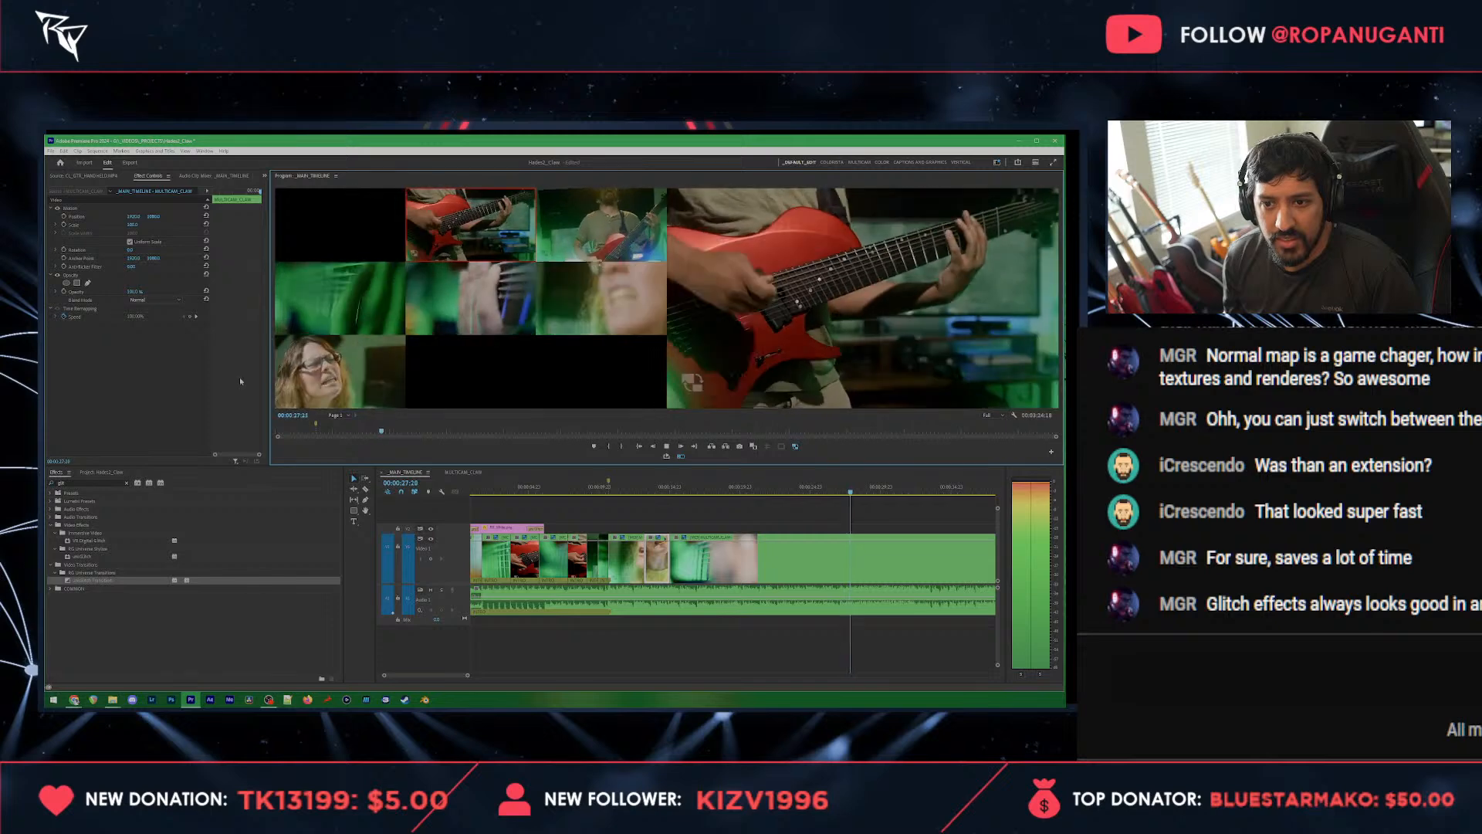
left_click(312, 374)
key("space")
key("space")
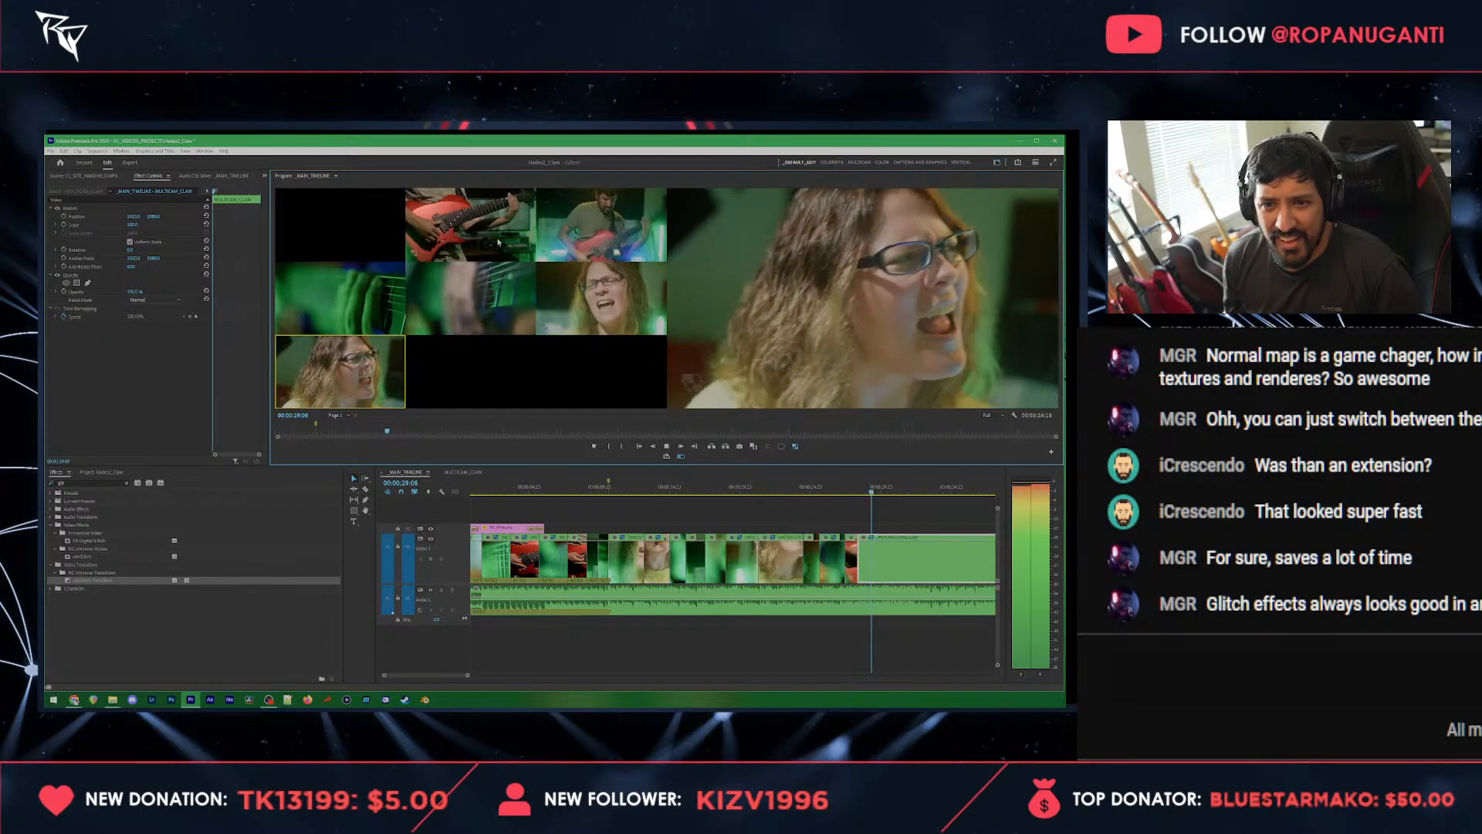
Step: Cut to the guitar close-up and the fretboard angle, and switch to the front vocalist at 00:00:32:06
left_click(494, 235)
left_click(321, 301)
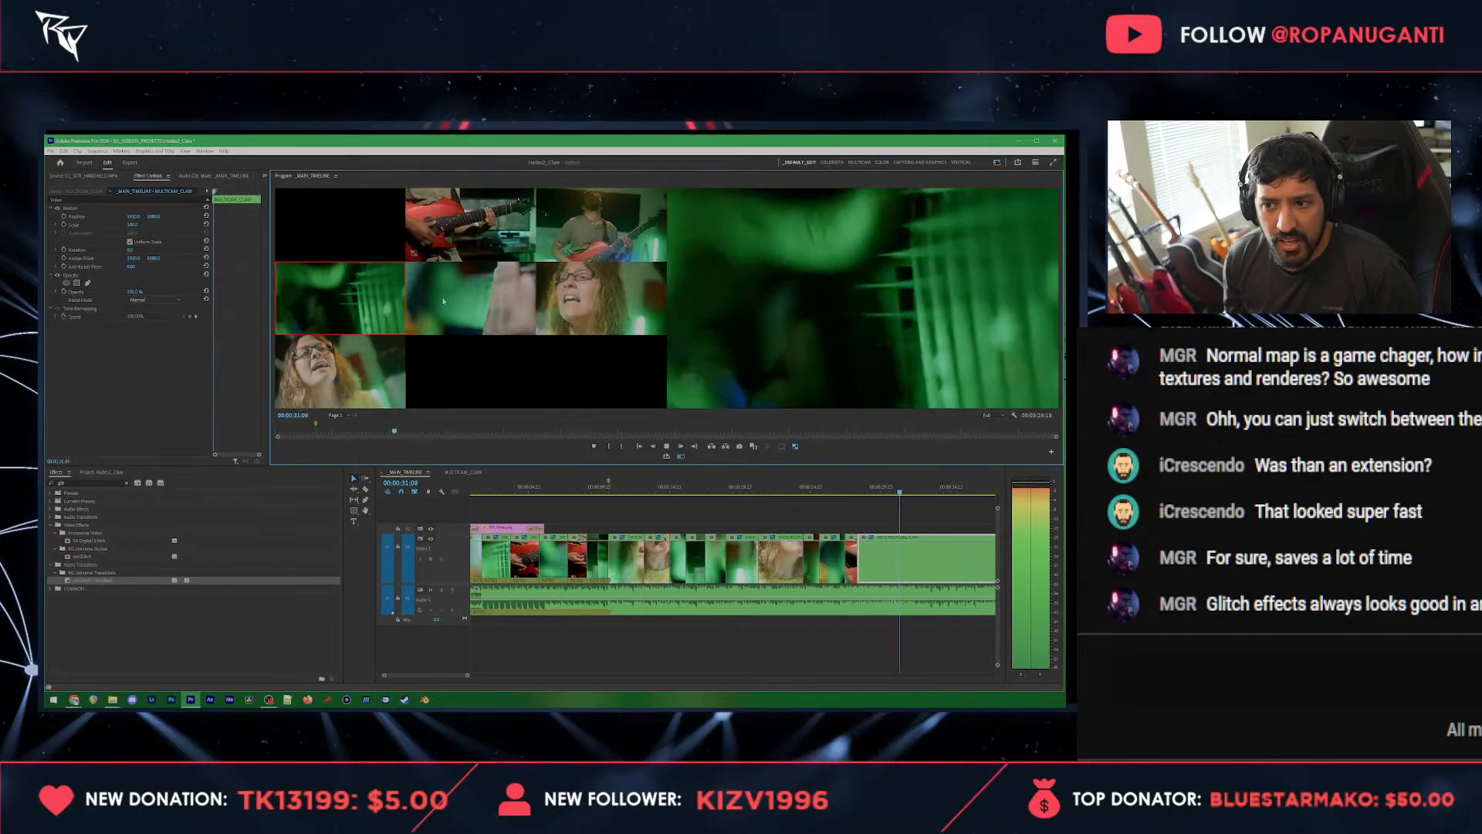
key("space")
left_click(340, 371)
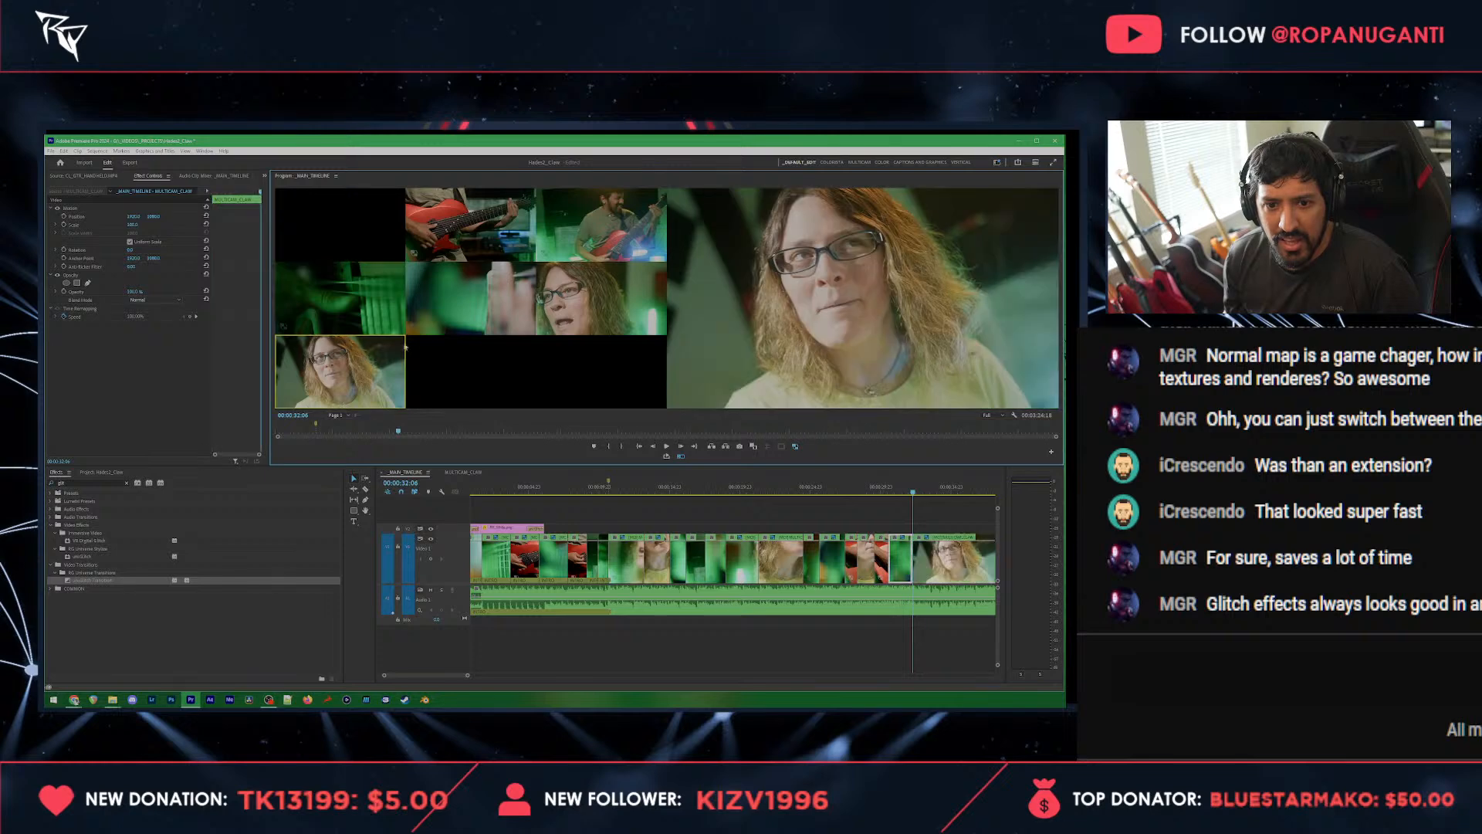
Step: Continue playback from 00:00:32:06, cutting live to the side vocalist, wide guitarist, picking-hand close-up and side vocalist again
key("space")
left_click(546, 284)
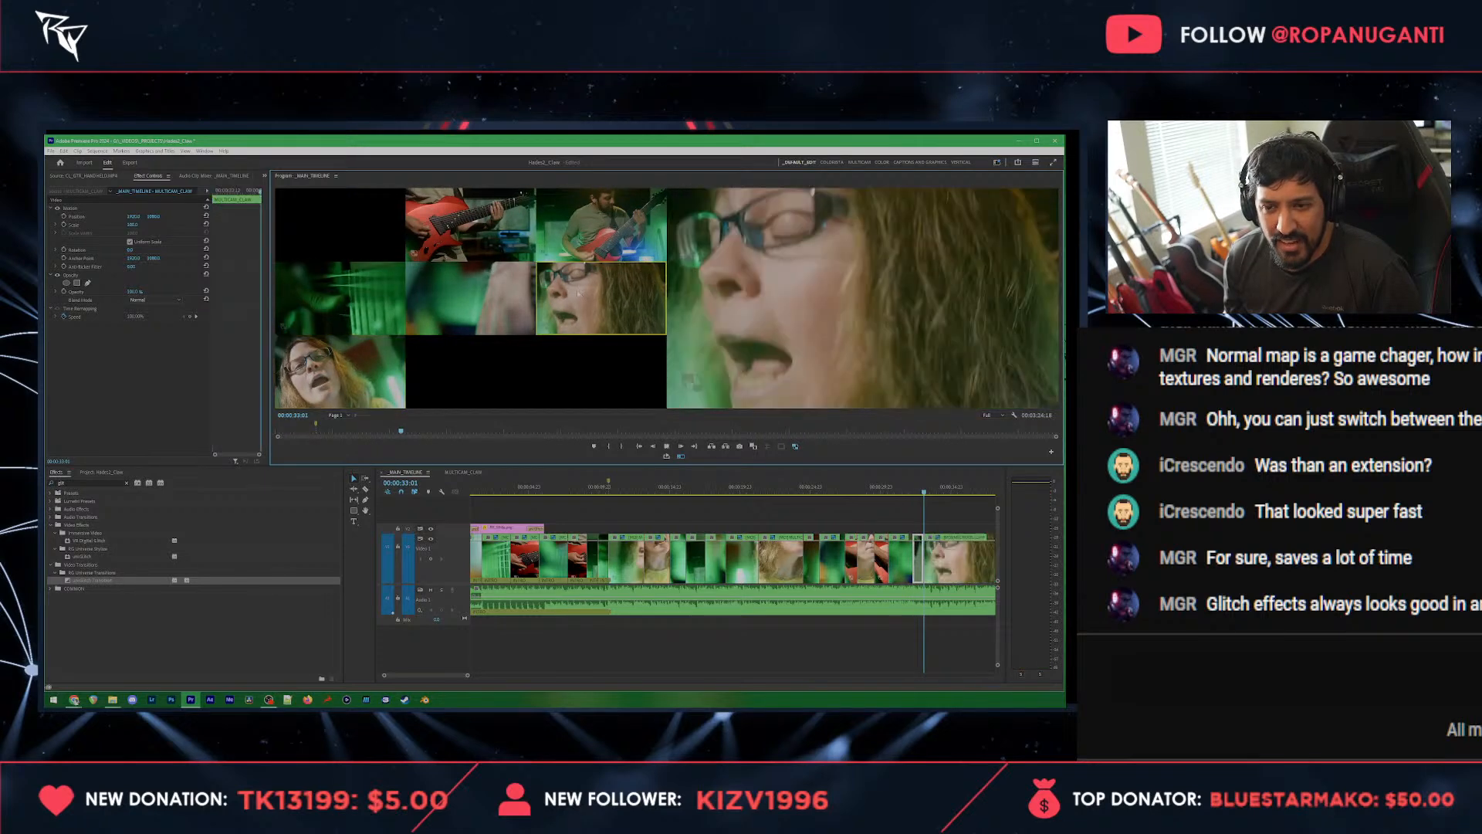
left_click(584, 235)
left_click(479, 297)
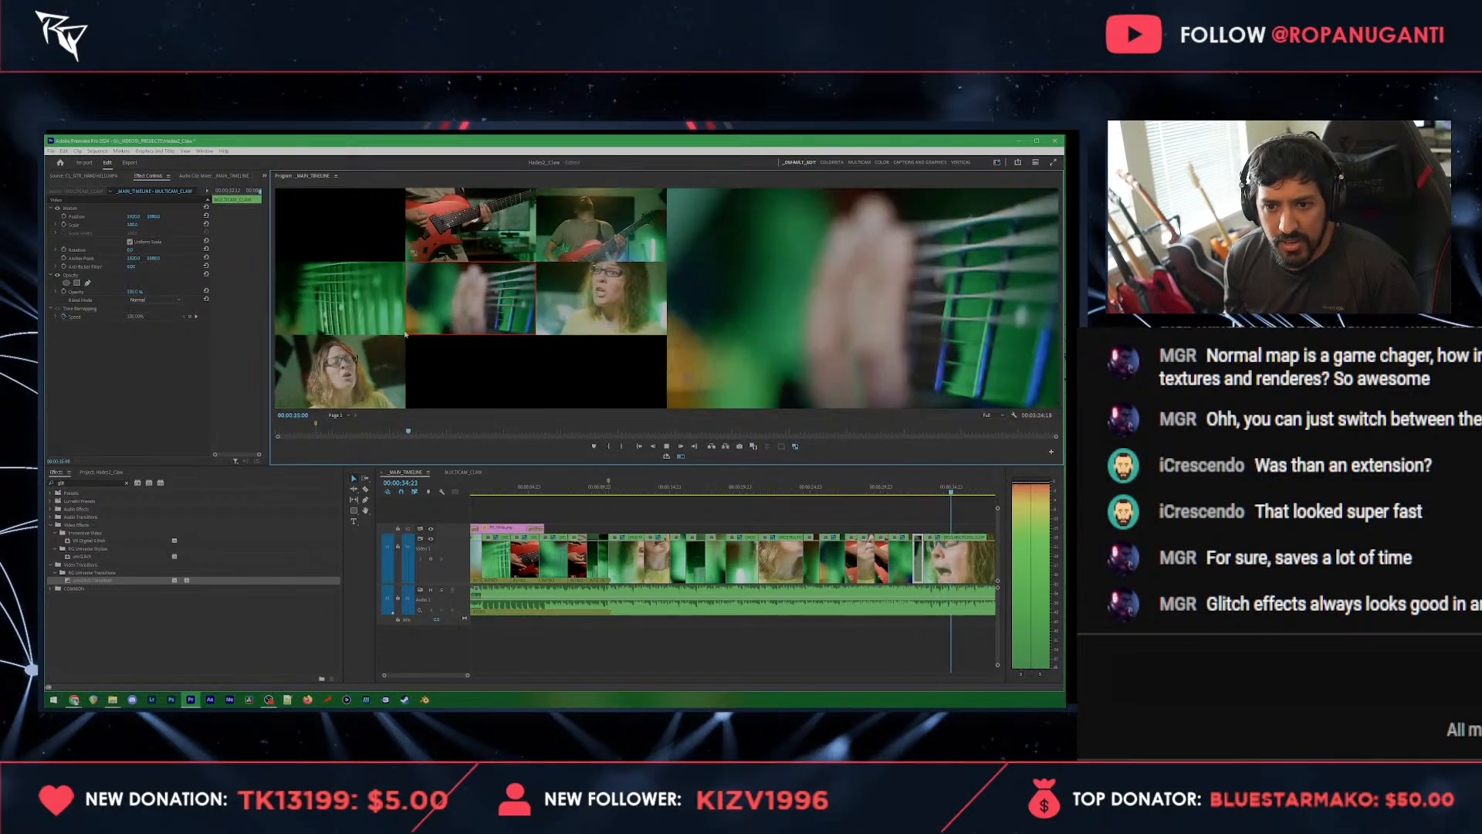
left_click(542, 274)
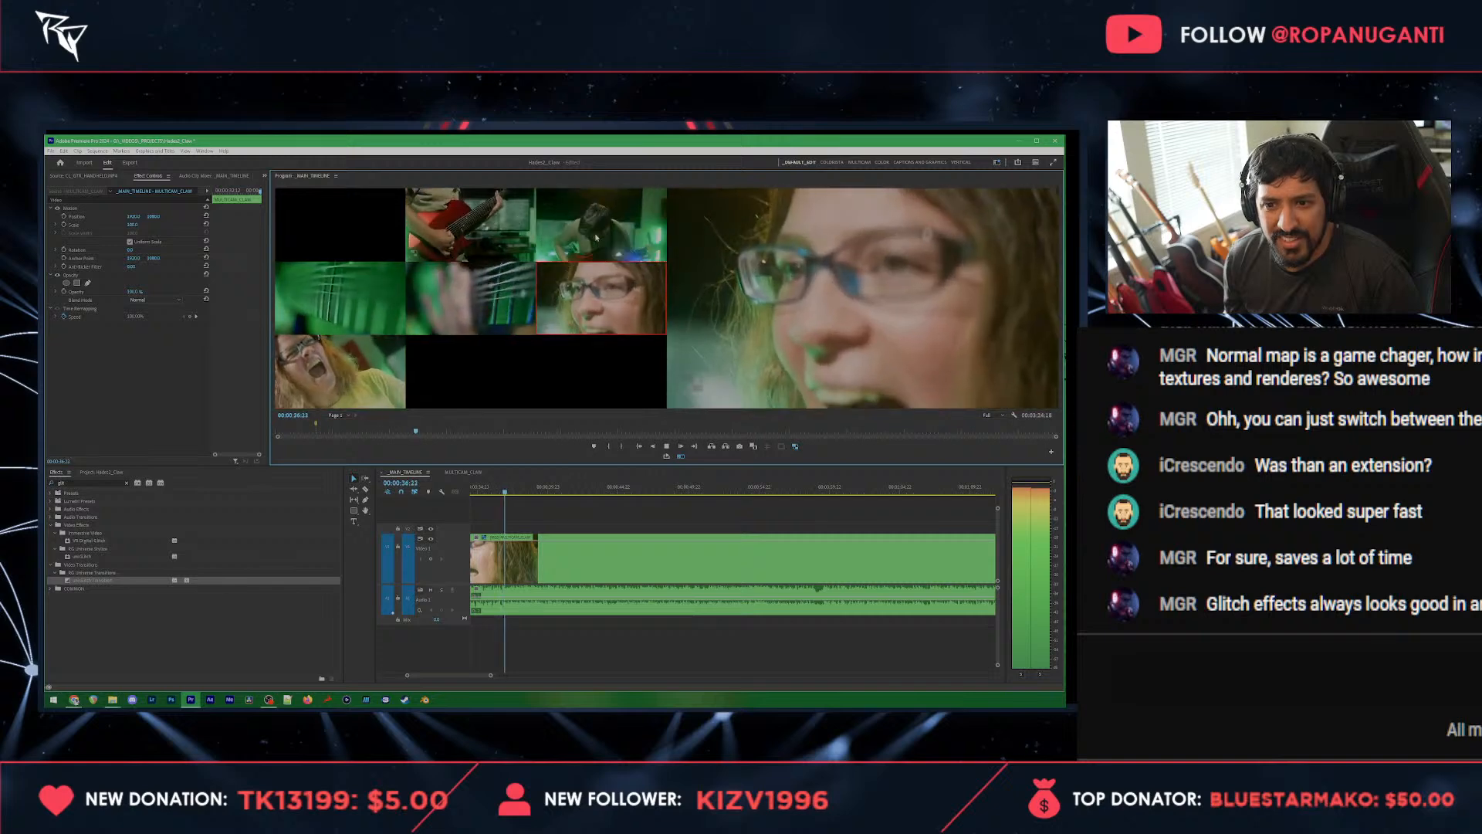
Step: Cut live to the front vocalist, guitar close-up, wide guitarist and front vocalist again, ending the multicam pass near 00:00:40
left_click(367, 359)
left_click(472, 238)
left_click(570, 233)
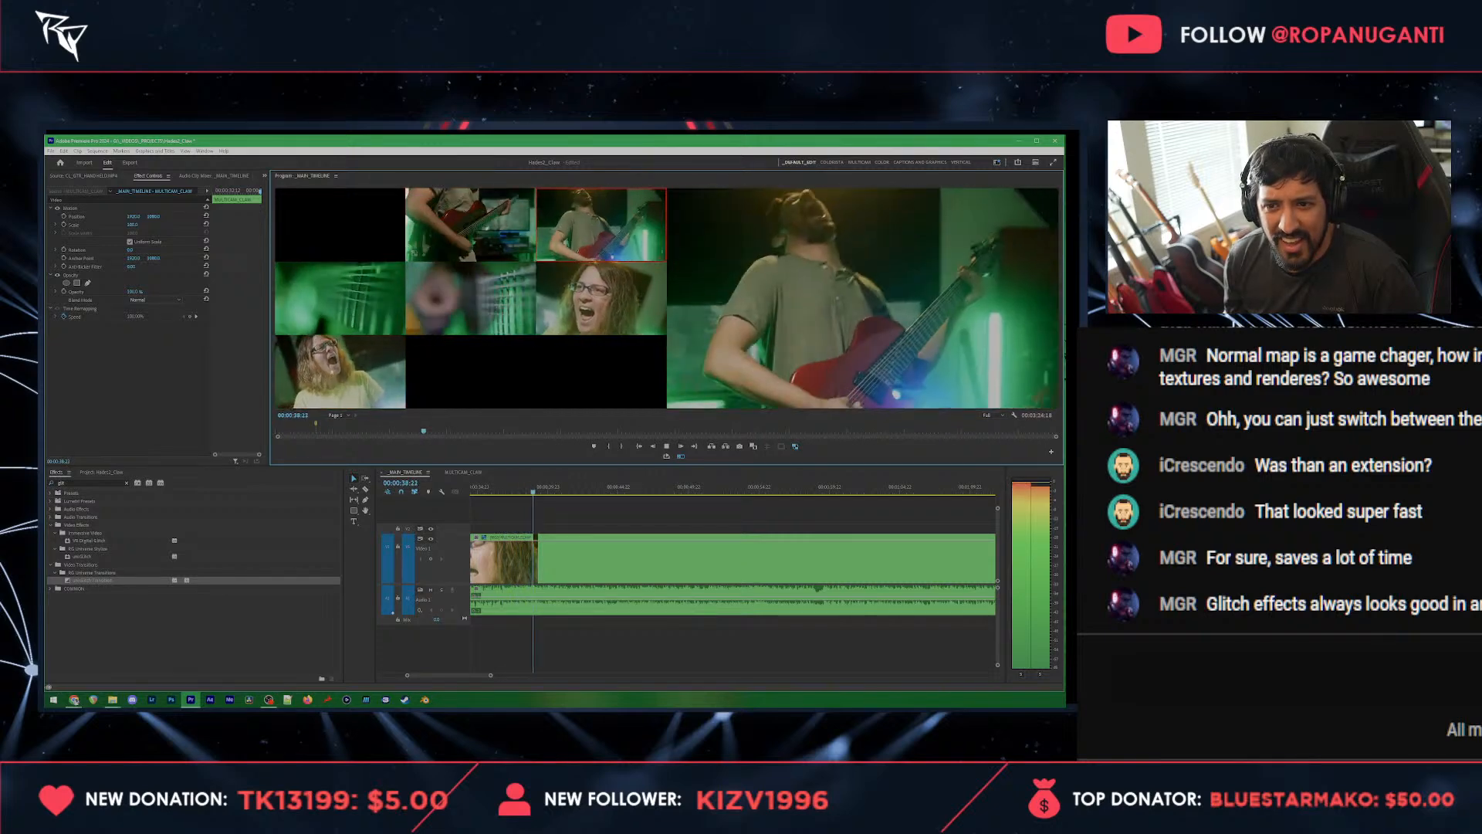
left_click(332, 392)
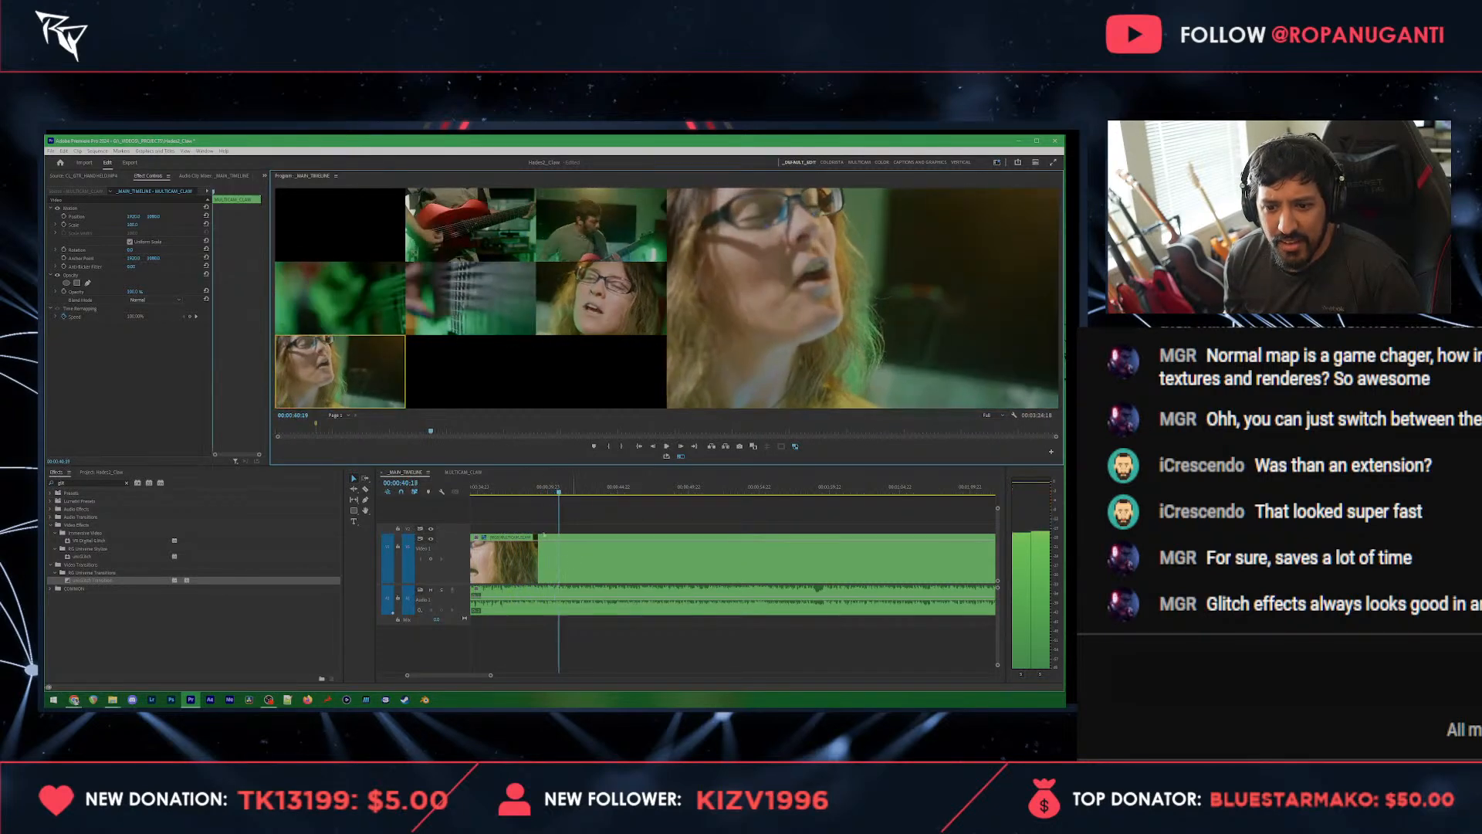
key("space")
Step: Mark 00:00:40:01, move the cut from the wide guitarist to the front vocalist onto that marker, and save the project
scroll(525, 527, "up", 4)
left_click(596, 489)
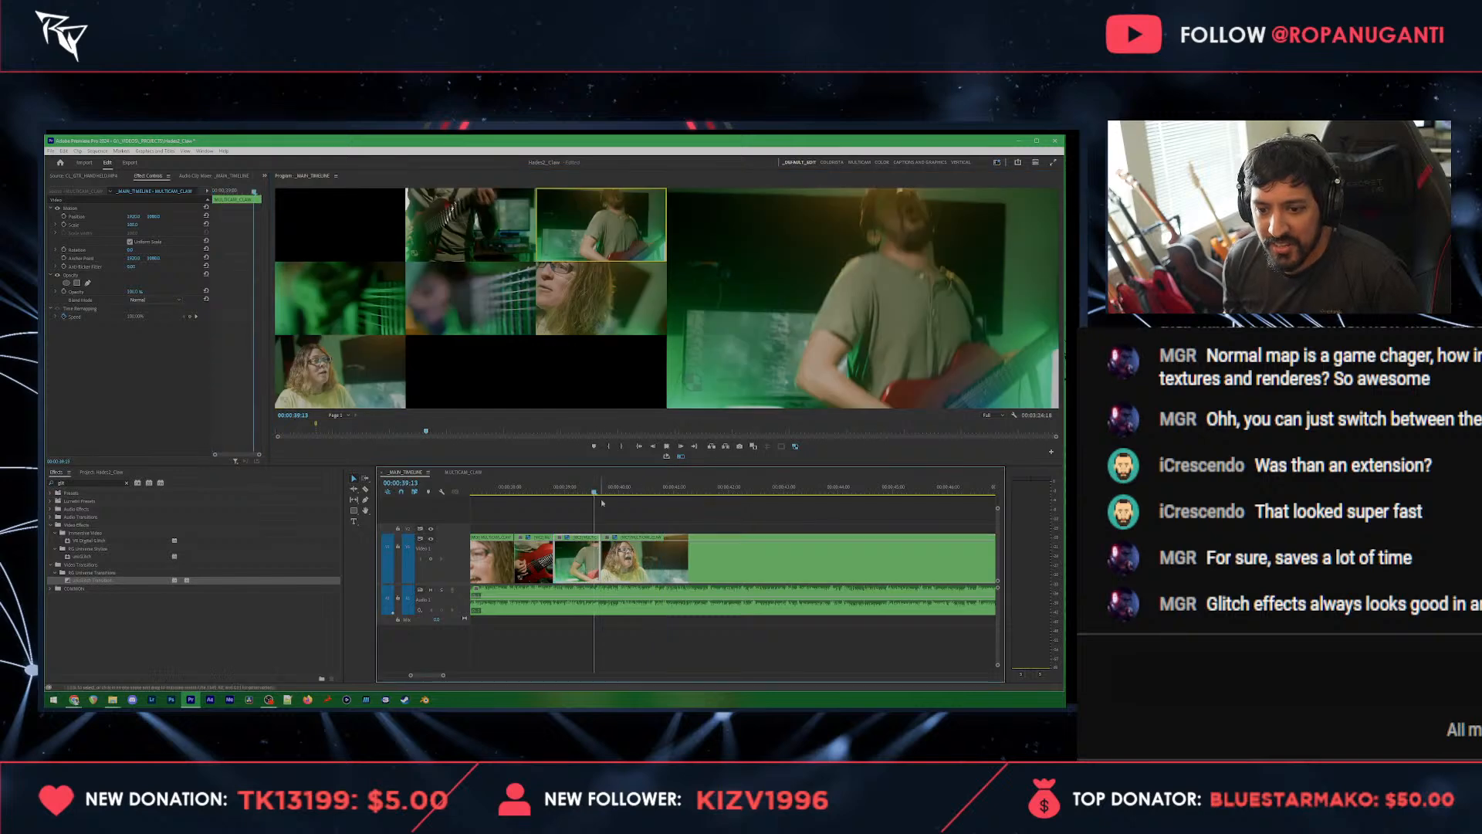
key("space")
key("space")
left_click(664, 515)
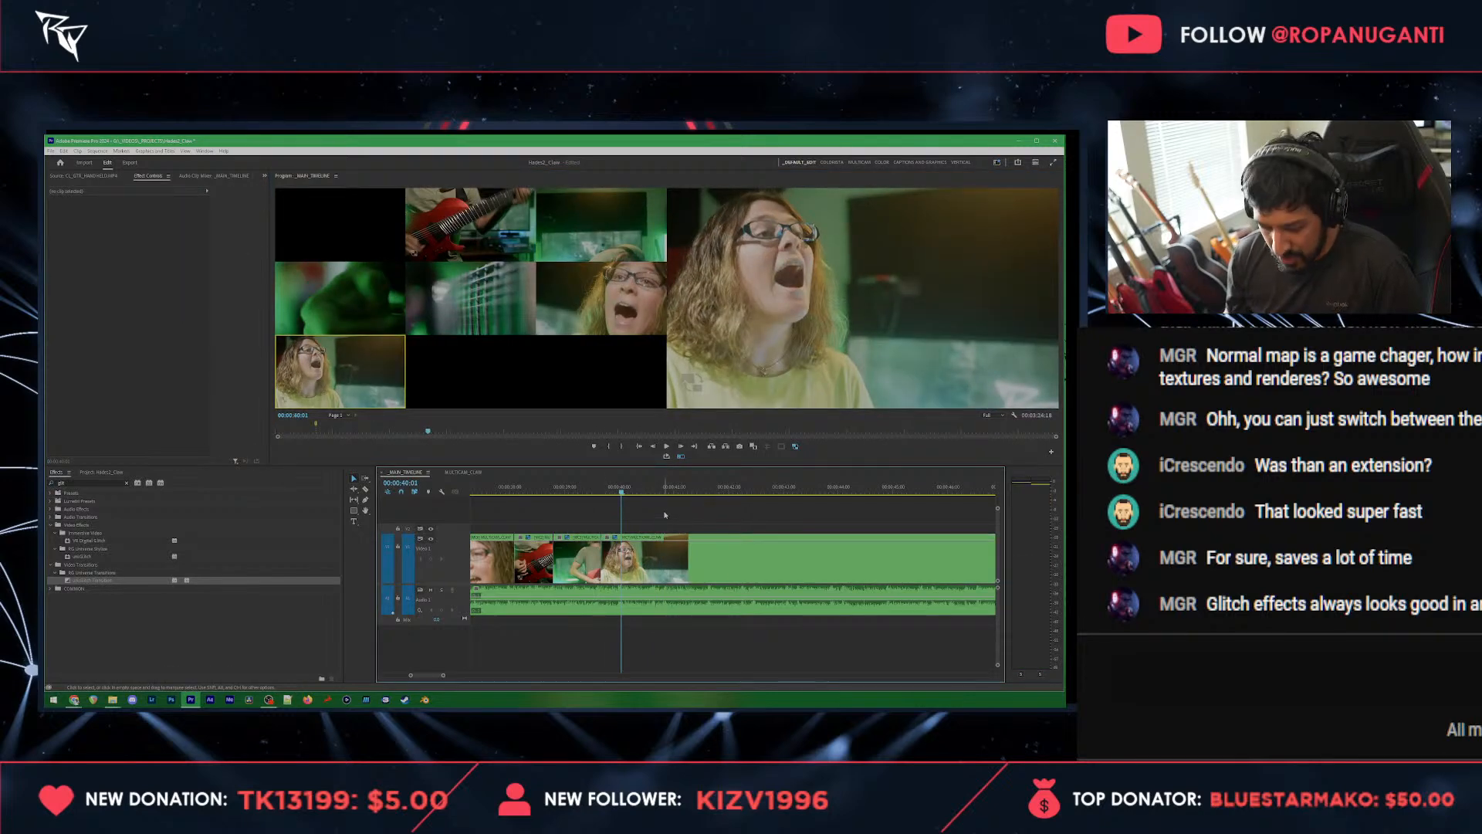
key("m")
left_click(650, 556)
left_click_drag(605, 562, 623, 560)
key("ctrl+s")
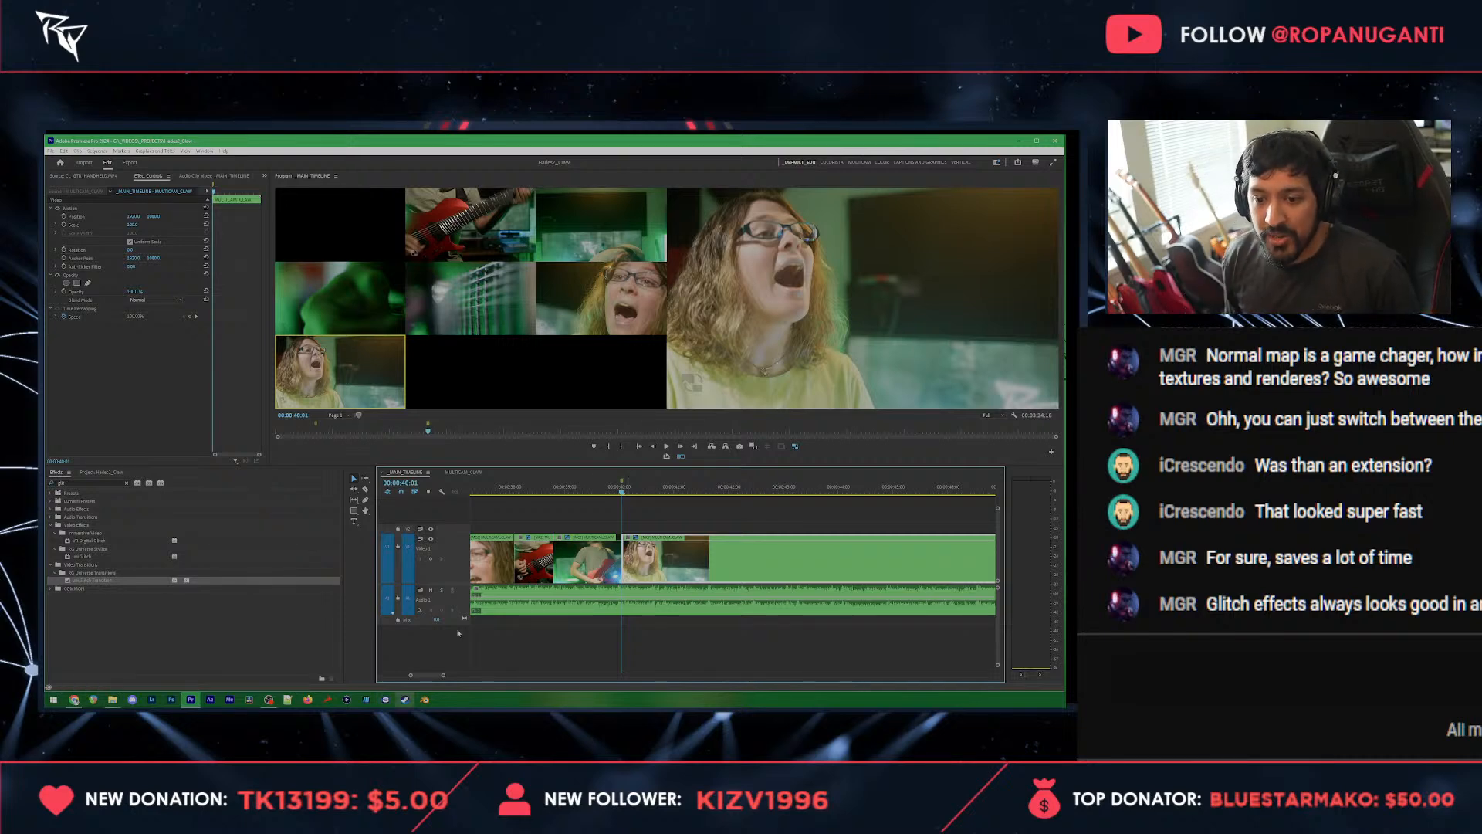
Step: Review the angle changes in the multicam edit between about 00:00:27 and 00:00:32
scroll(728, 585, "down", 3)
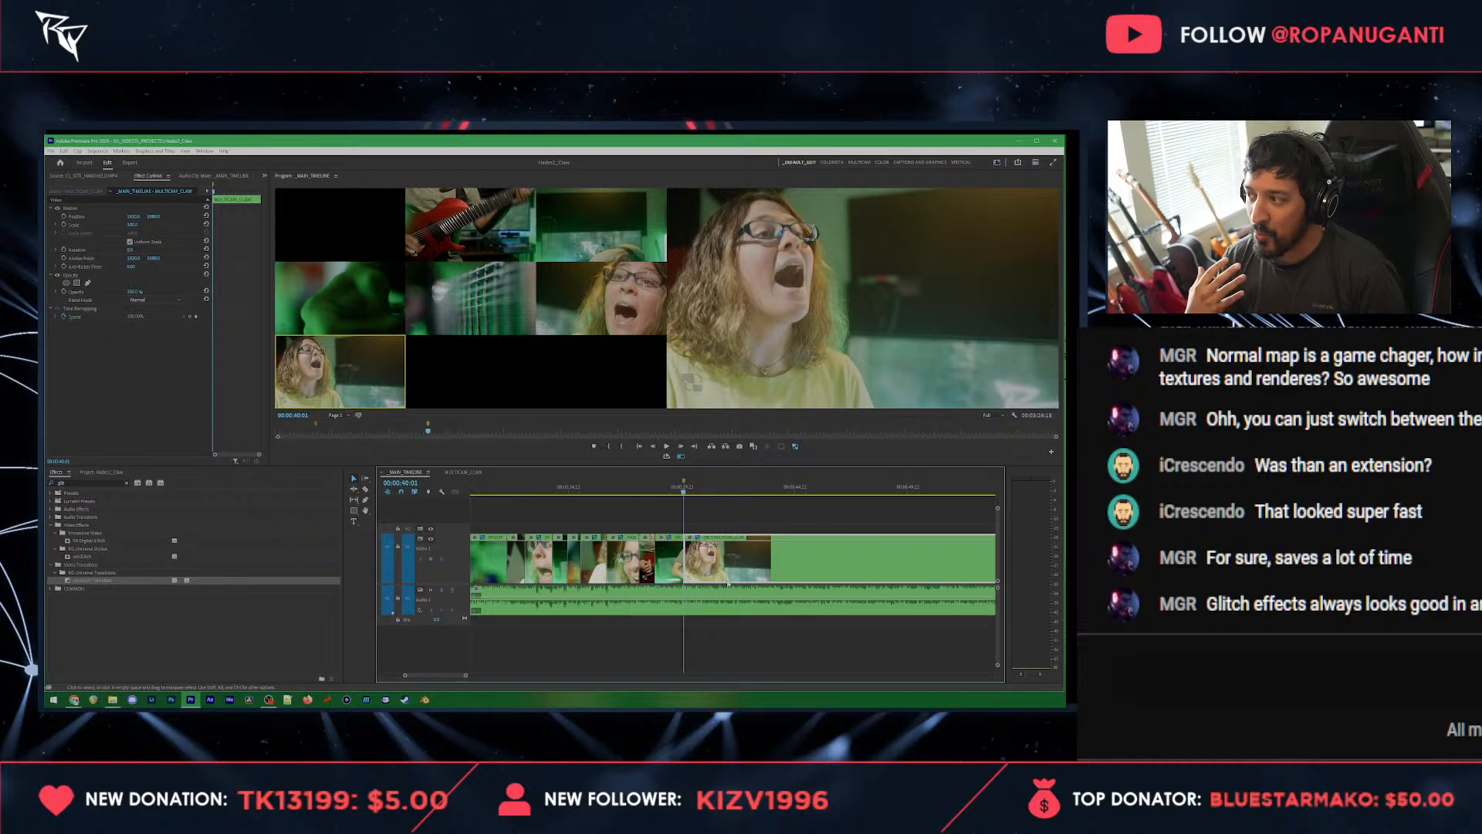
scroll(594, 602, "down", 2)
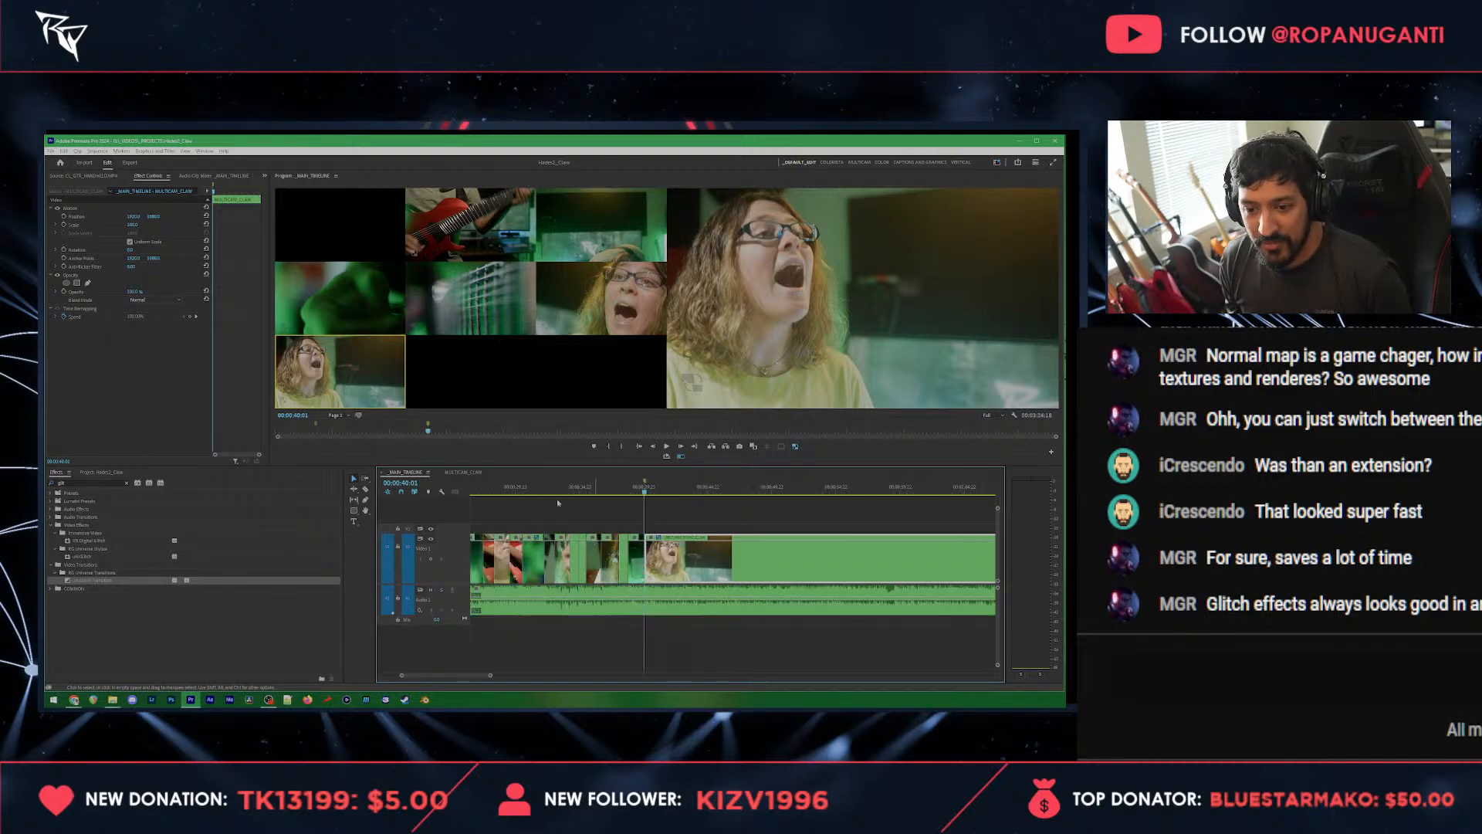
left_click(528, 488)
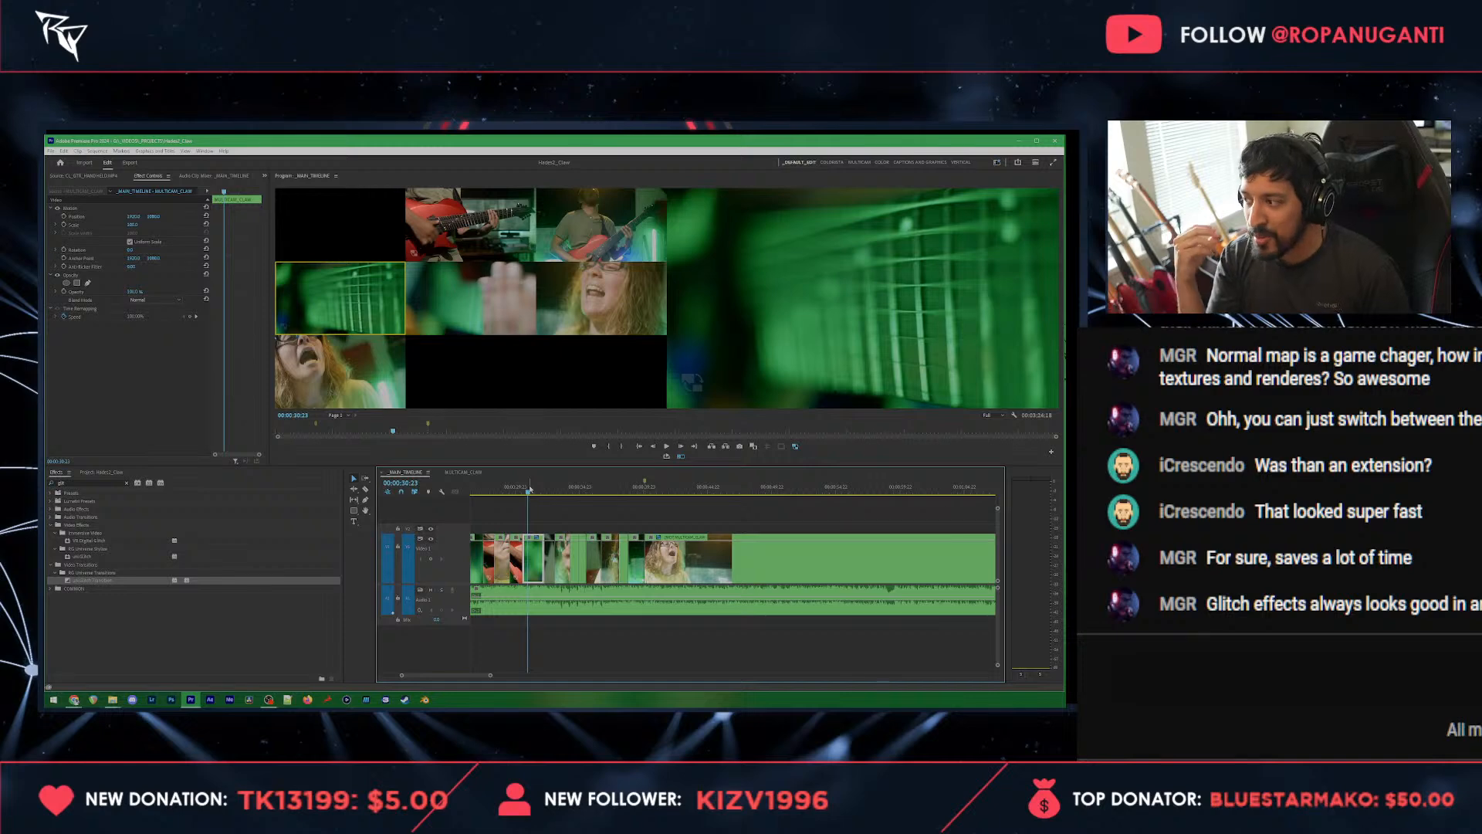
key("space")
key("space")
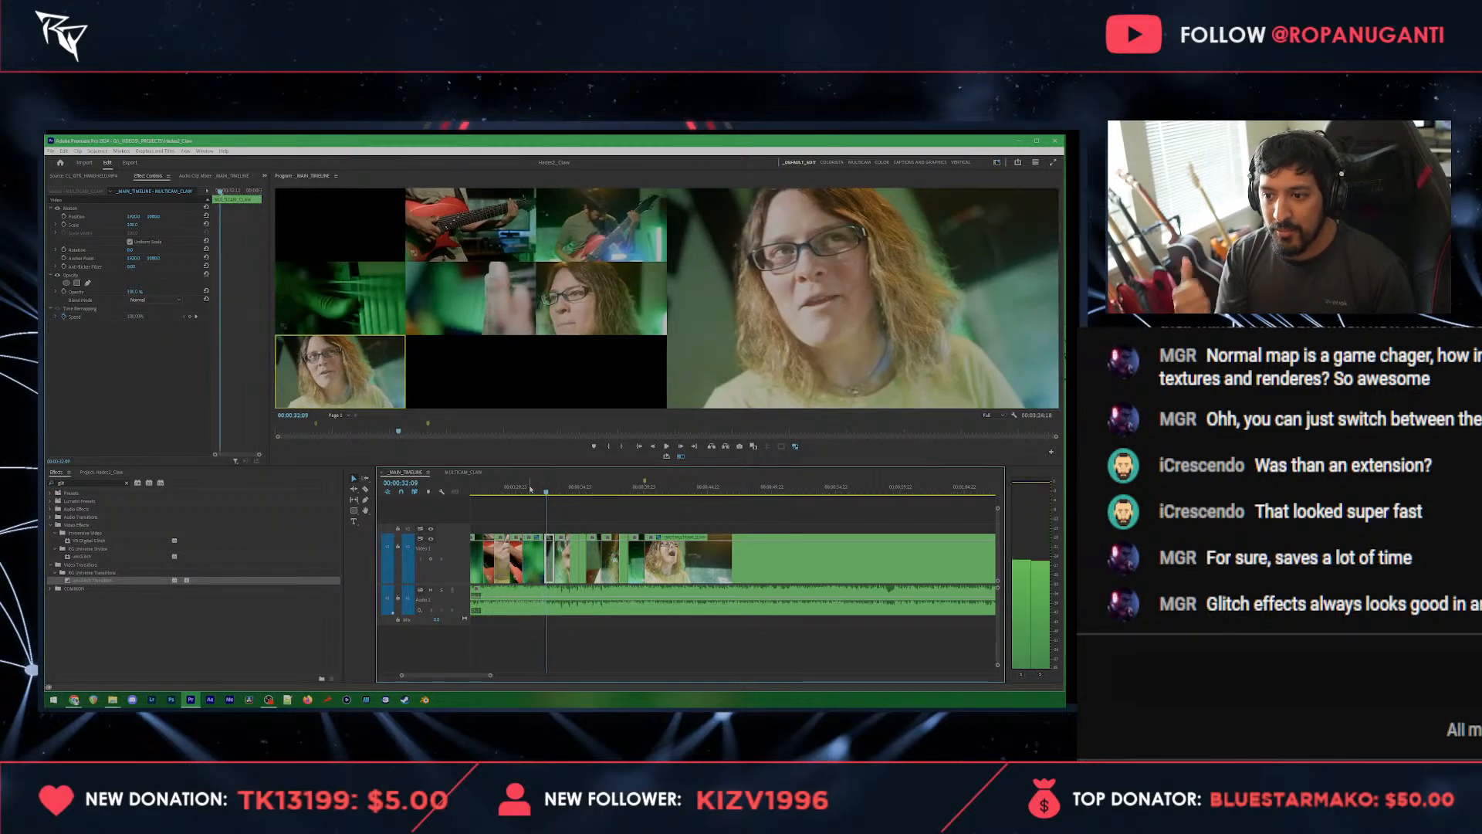
scroll(618, 510, "left", 2)
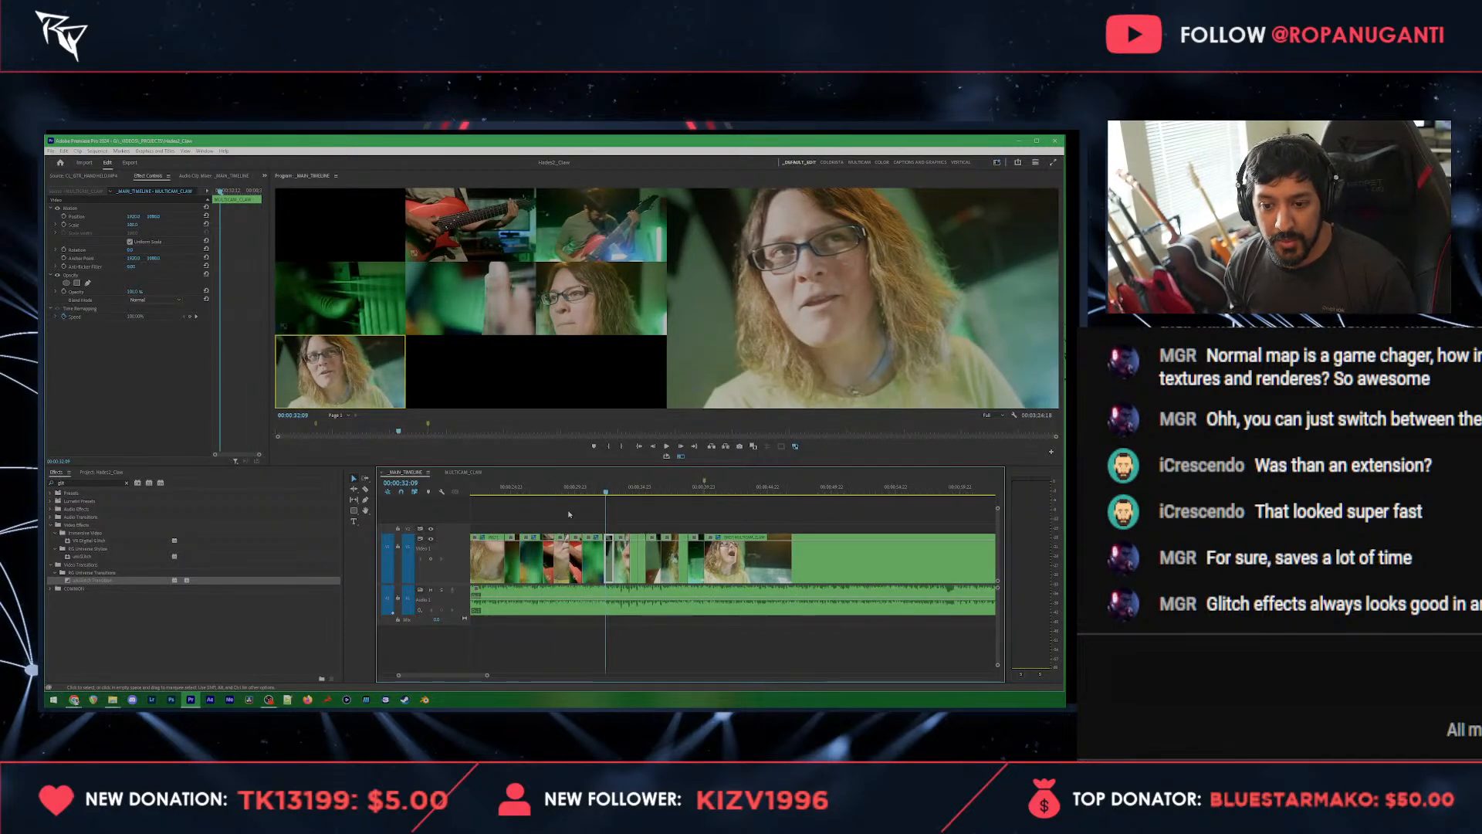
left_click(556, 487)
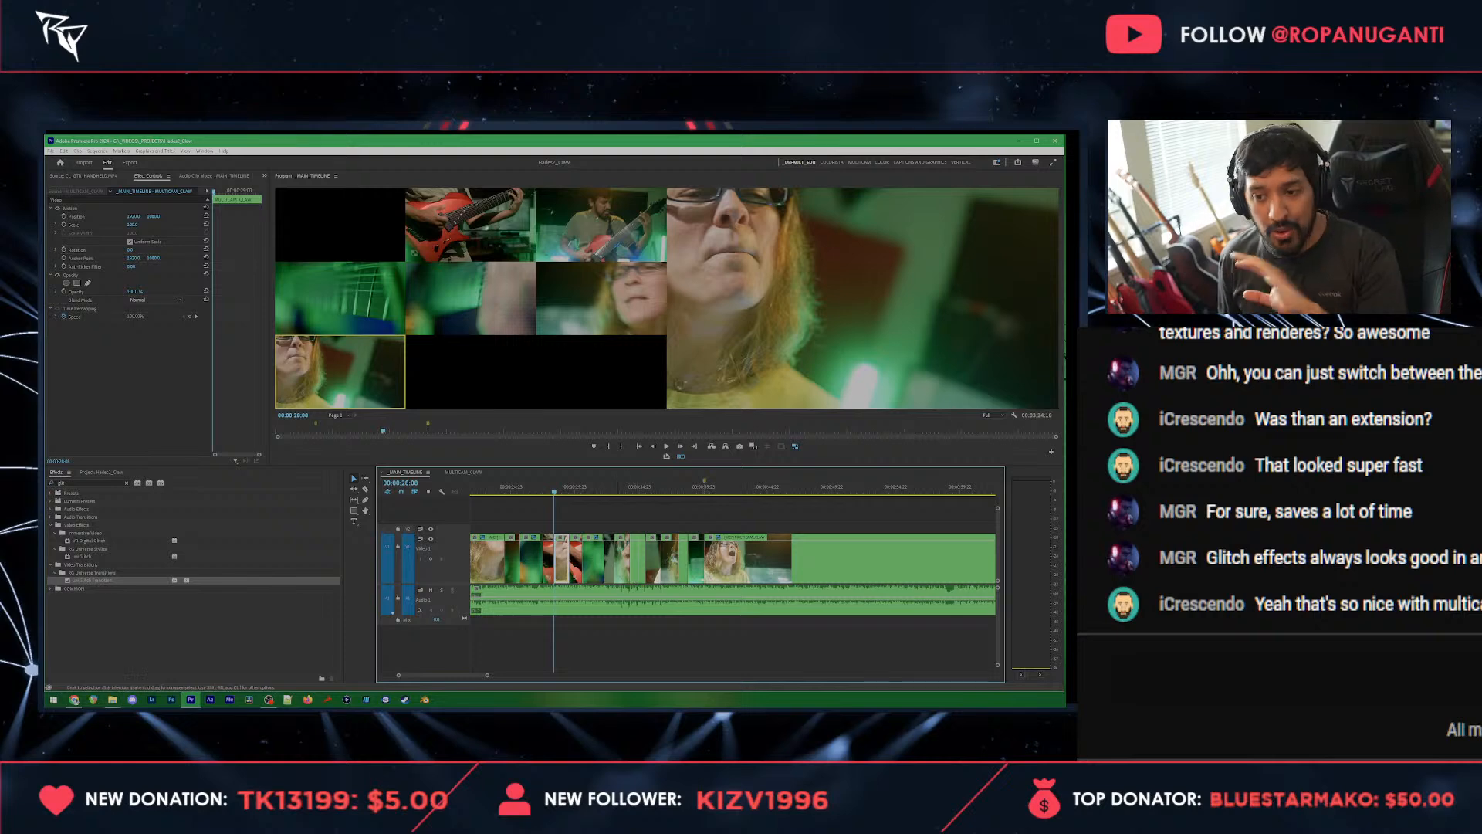
scroll(590, 509, "up", 2)
left_click(591, 492)
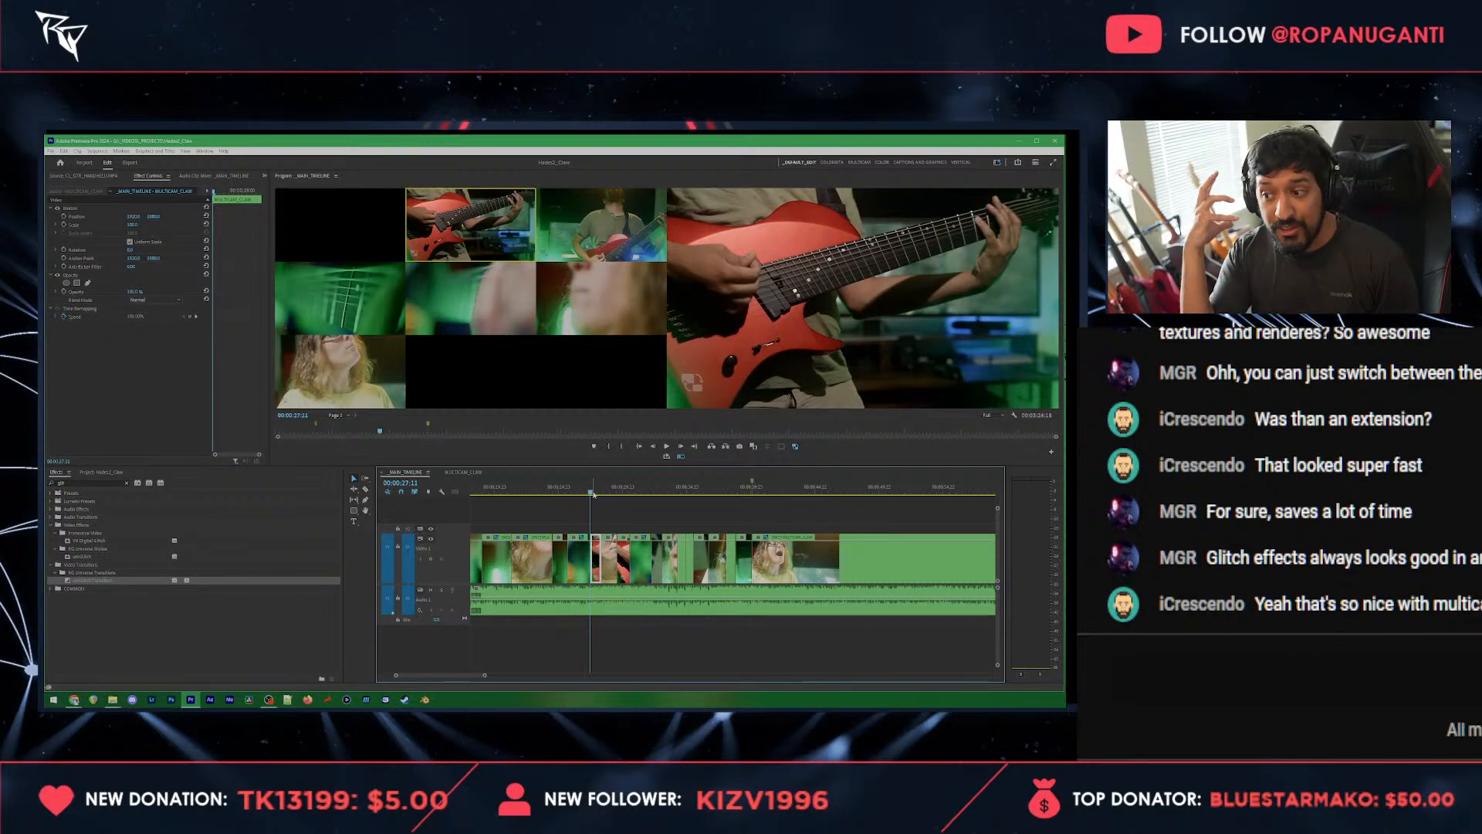
key("space")
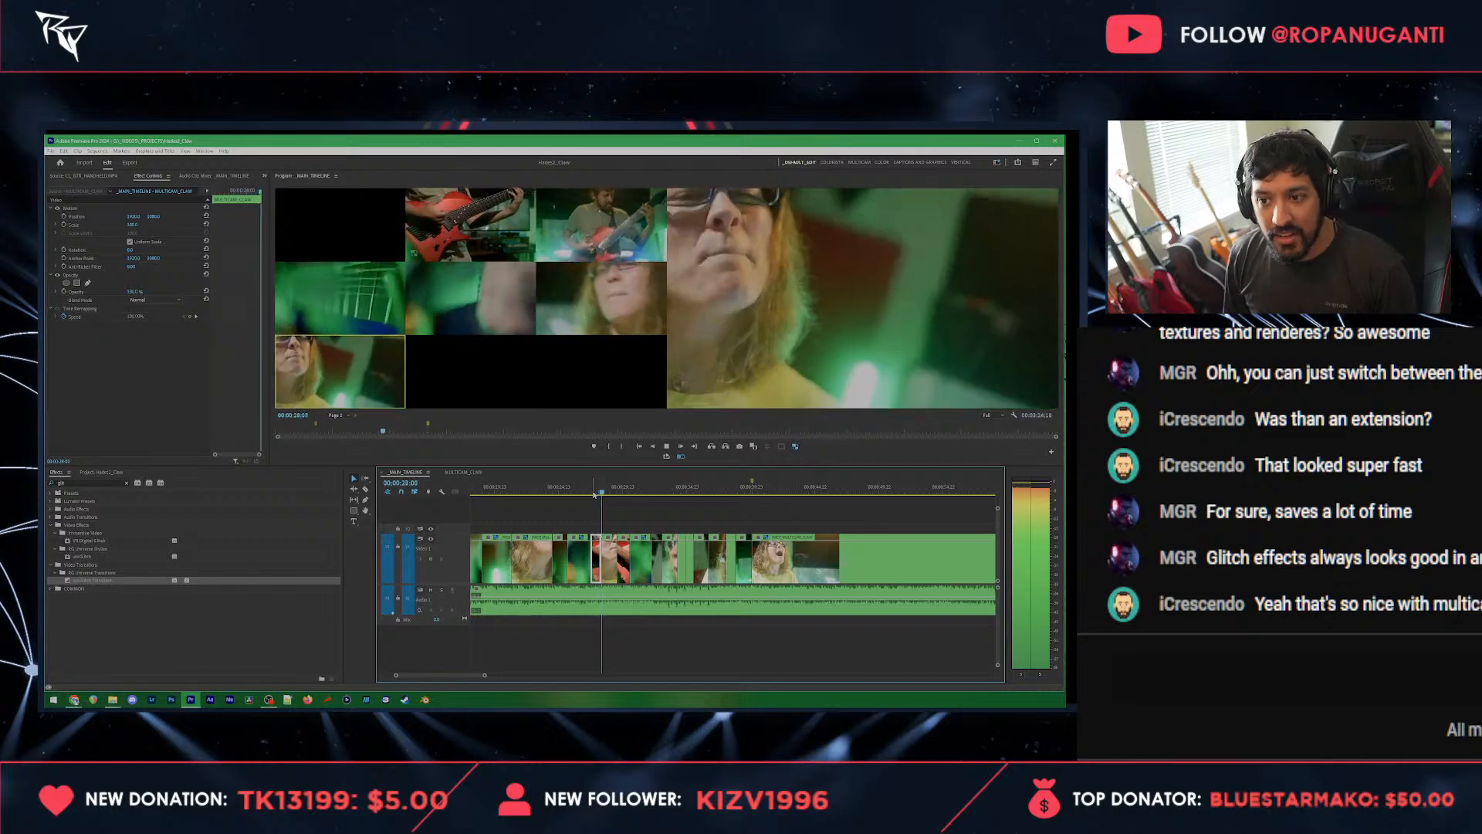
key("space")
Step: Move the start of the second guitar close-up to 00:00:29:07 and switch the guitar shot near 00:00:27:20 to the front vocalist angle
scroll(602, 554, "up", 3)
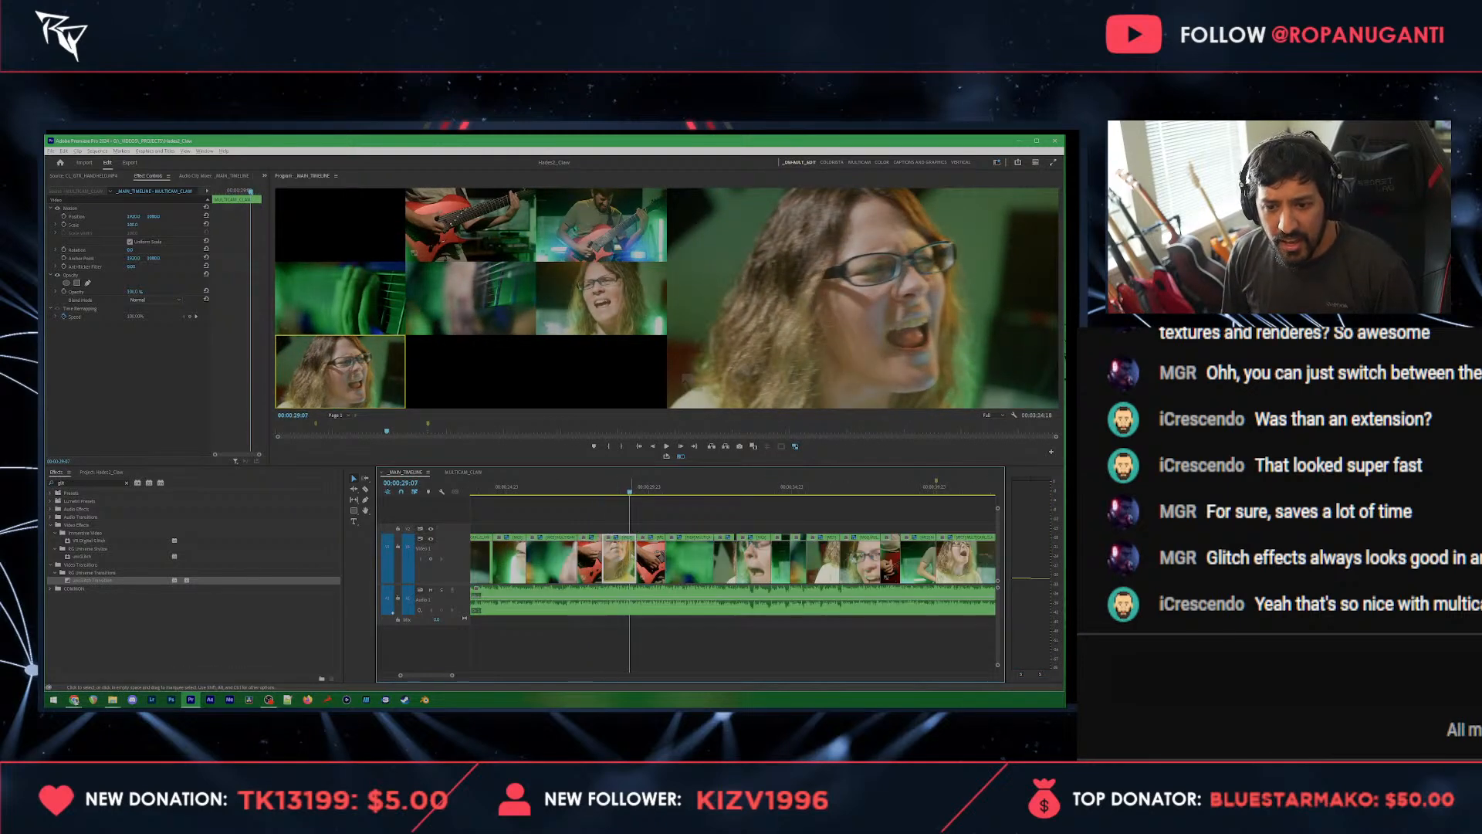
left_click(633, 553)
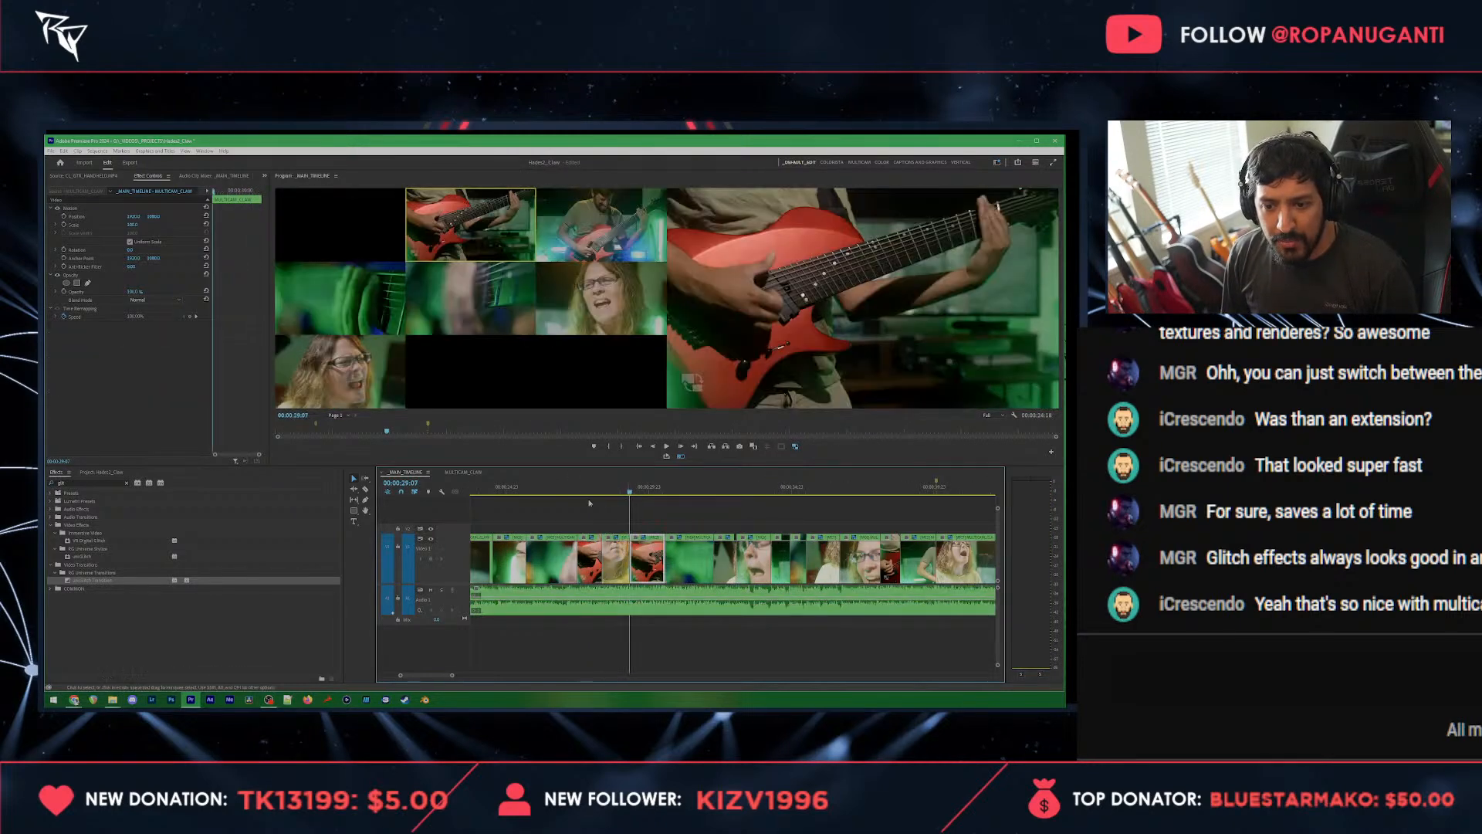
left_click(570, 489)
key("space")
key("2")
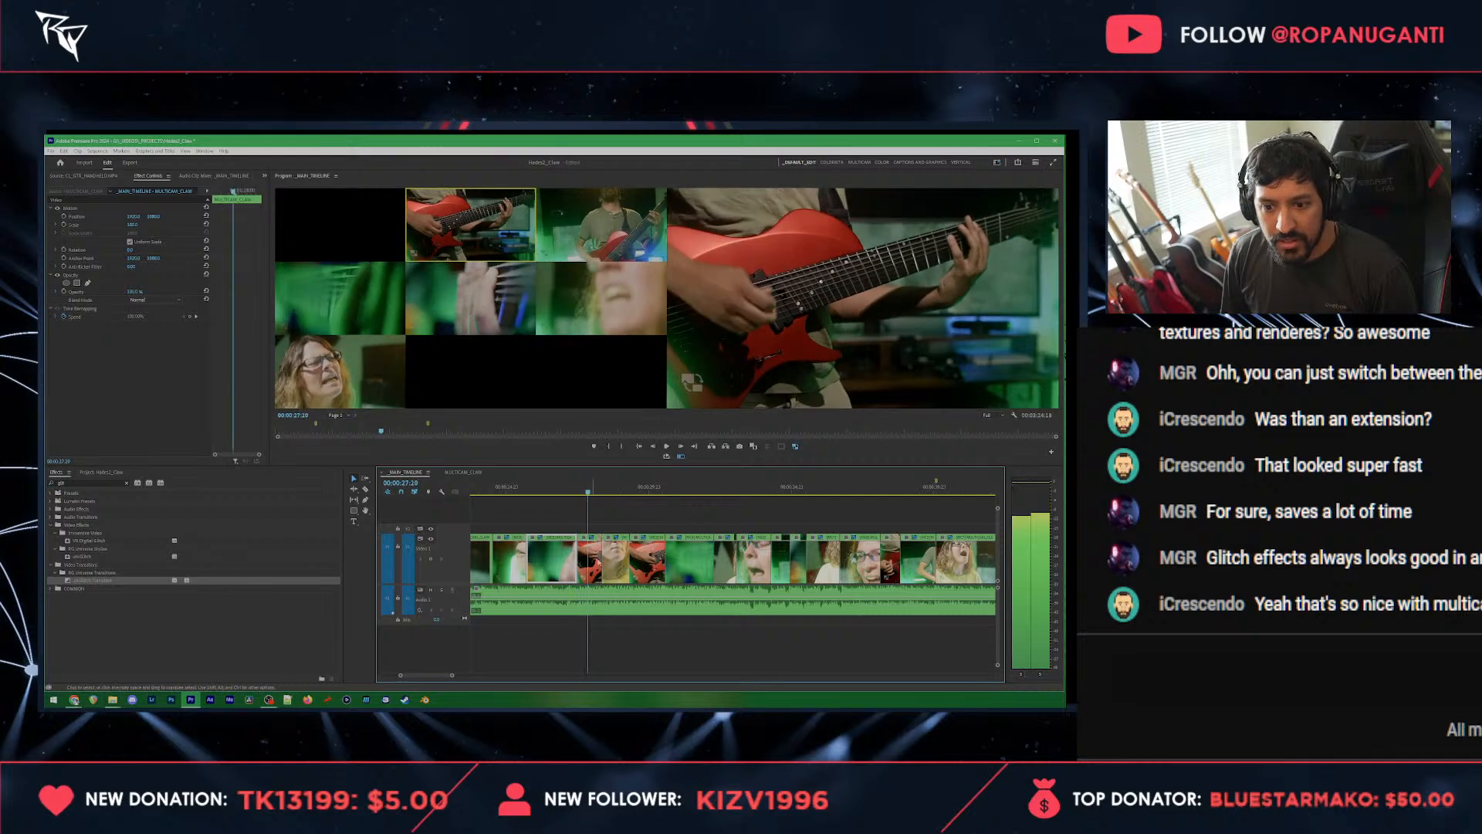
key("space")
key("space")
key("7")
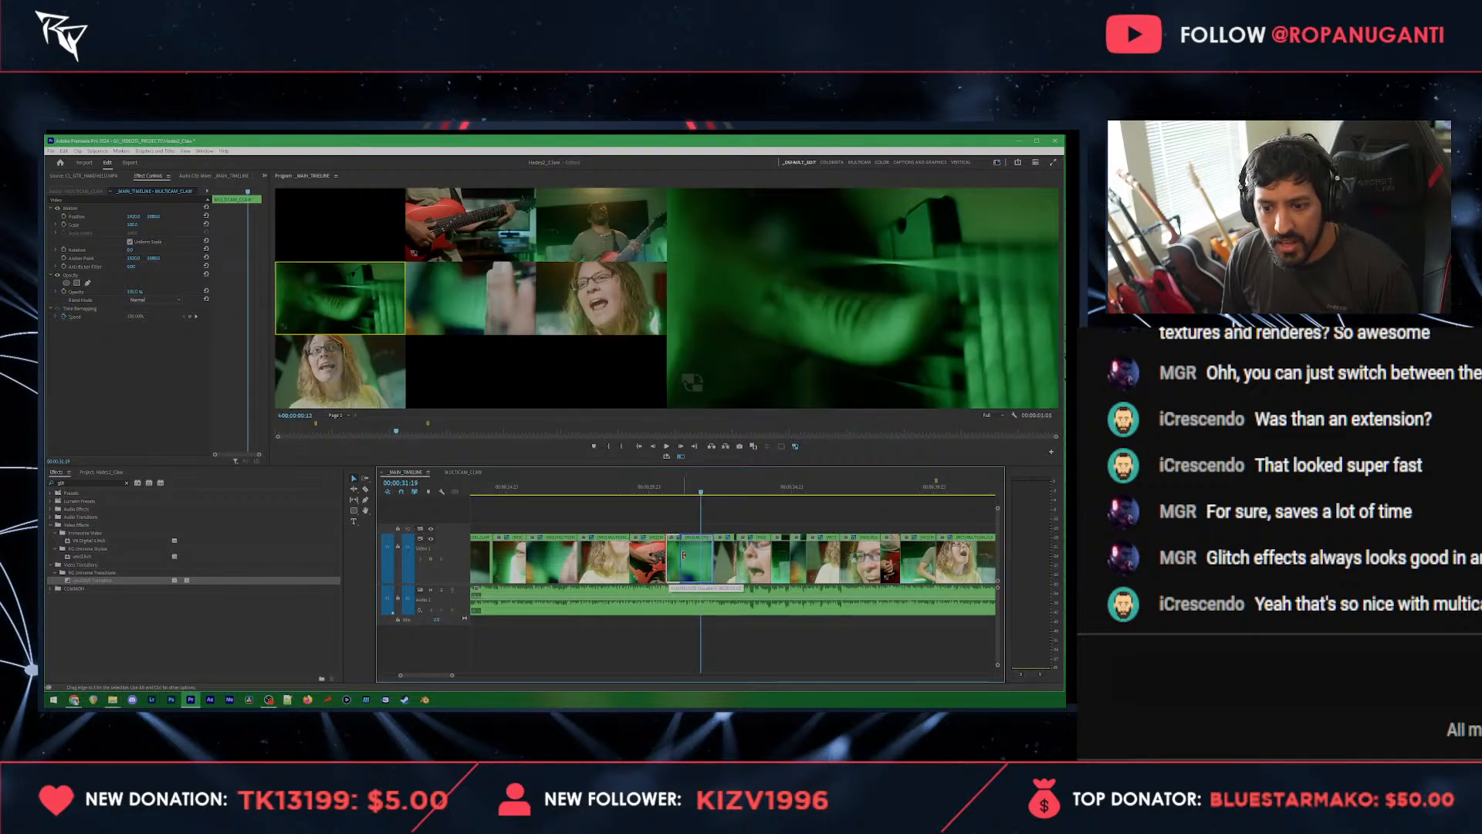
Step: Extend the guitar close-up into the following fretboard shot and cut to the wide guitarist angle at 00:00:30:08
left_click_drag(666, 559, 684, 556)
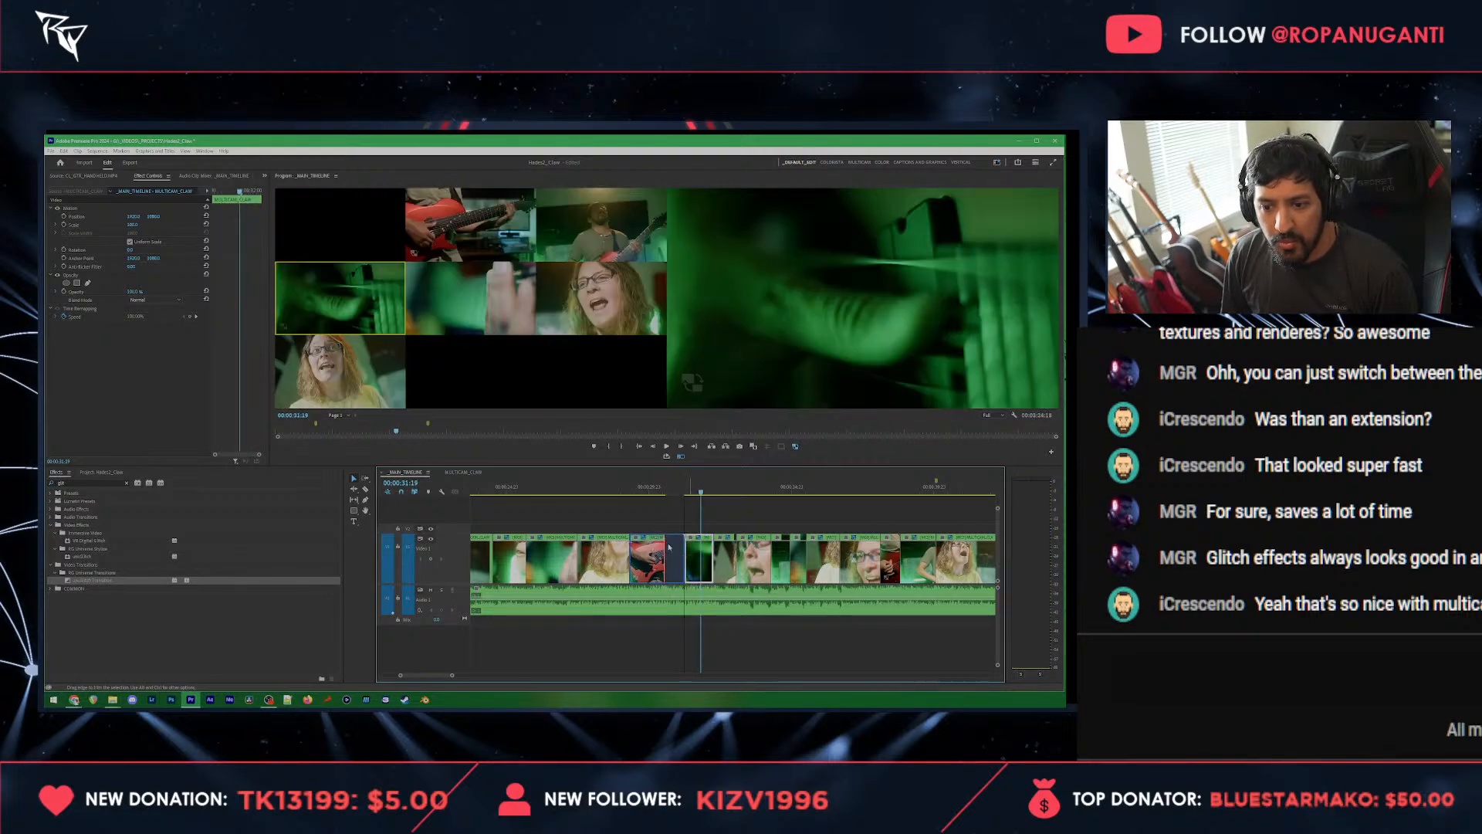
left_click(639, 486)
key("space")
key("space")
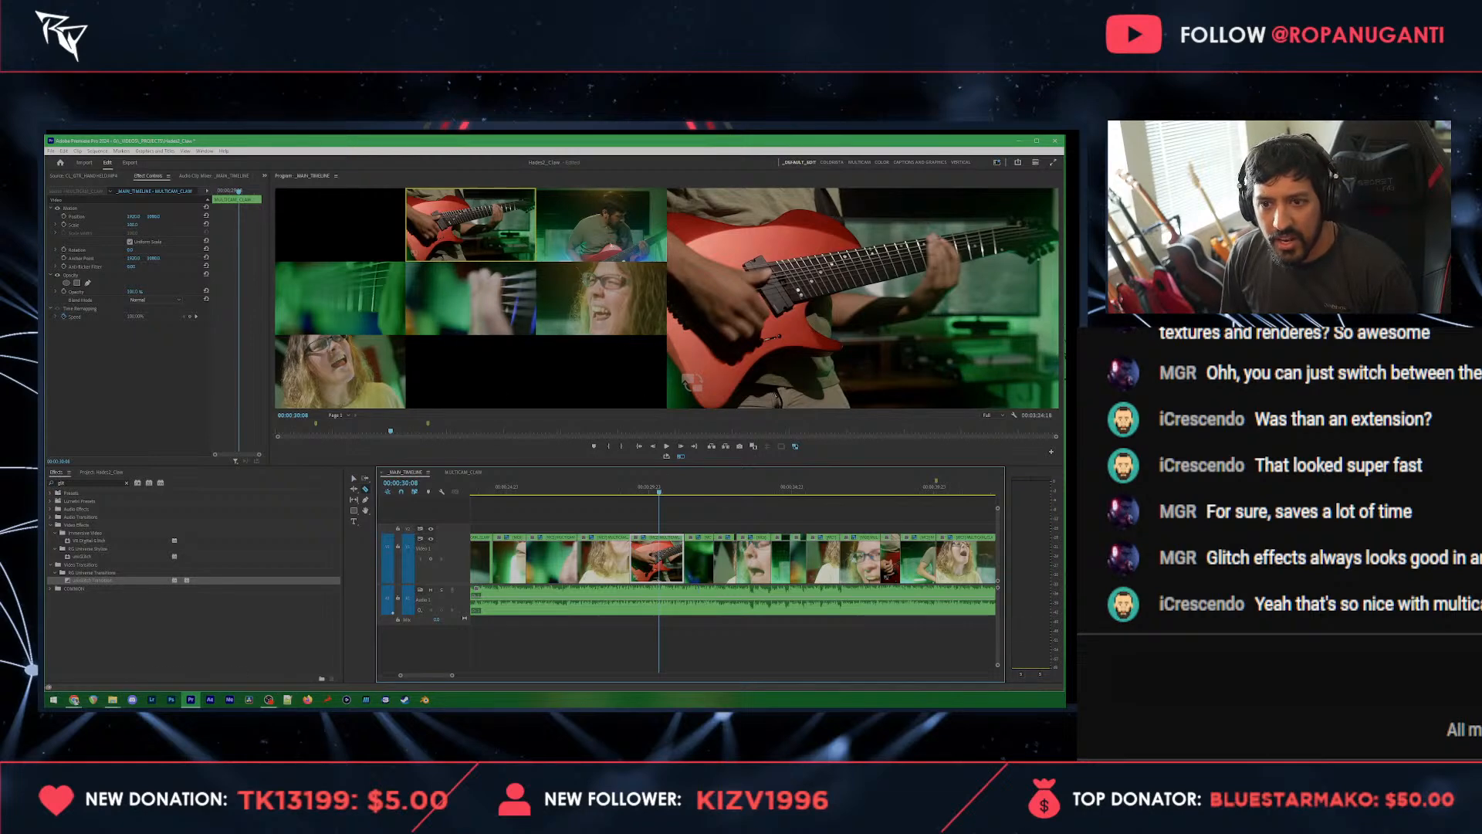
left_click(602, 229)
key("space")
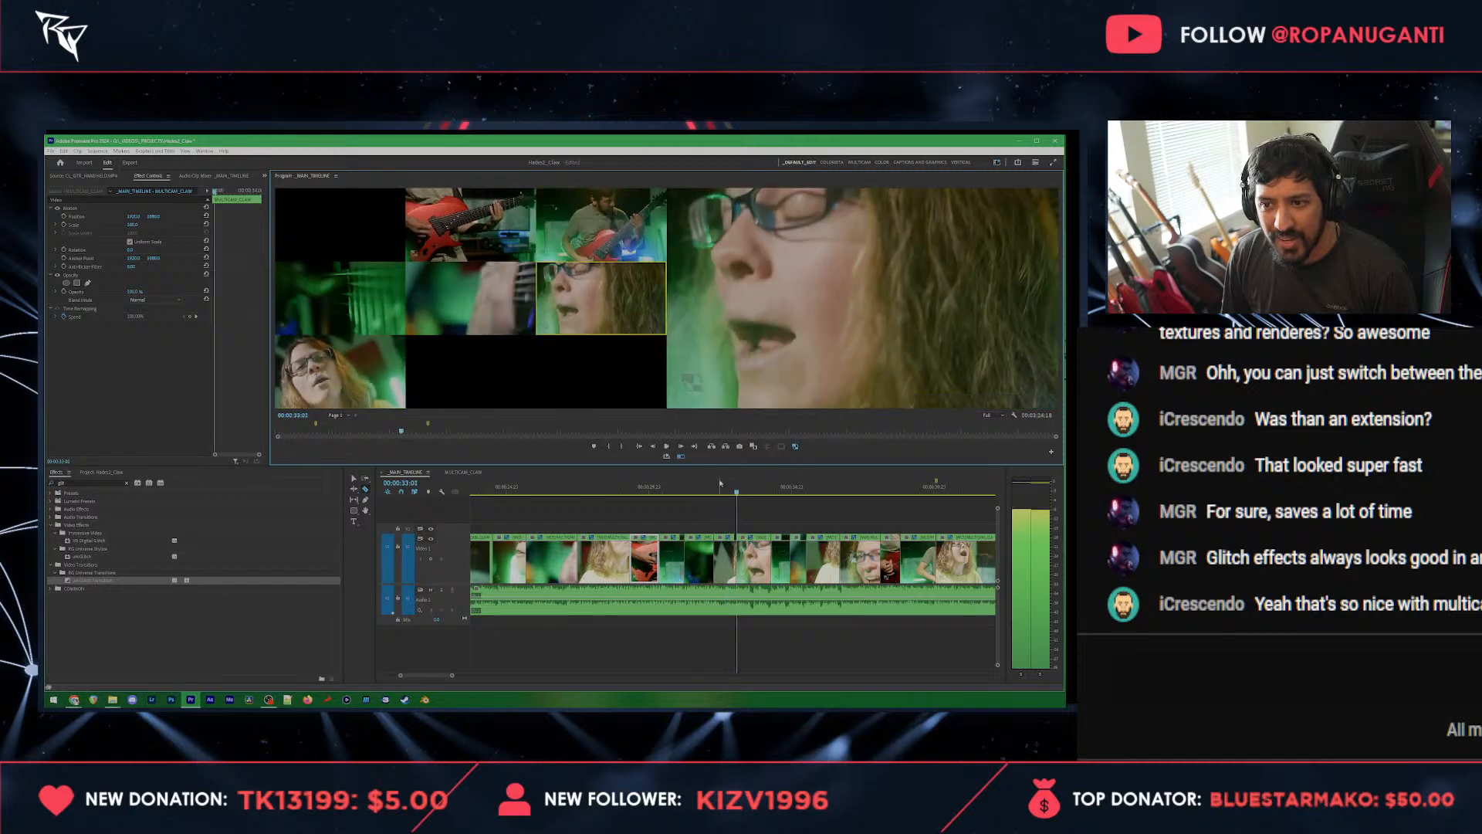
Step: Play back the recut section from the wide guitarist shot at 00:00:30:14 into the fretboard shot
left_click(669, 492)
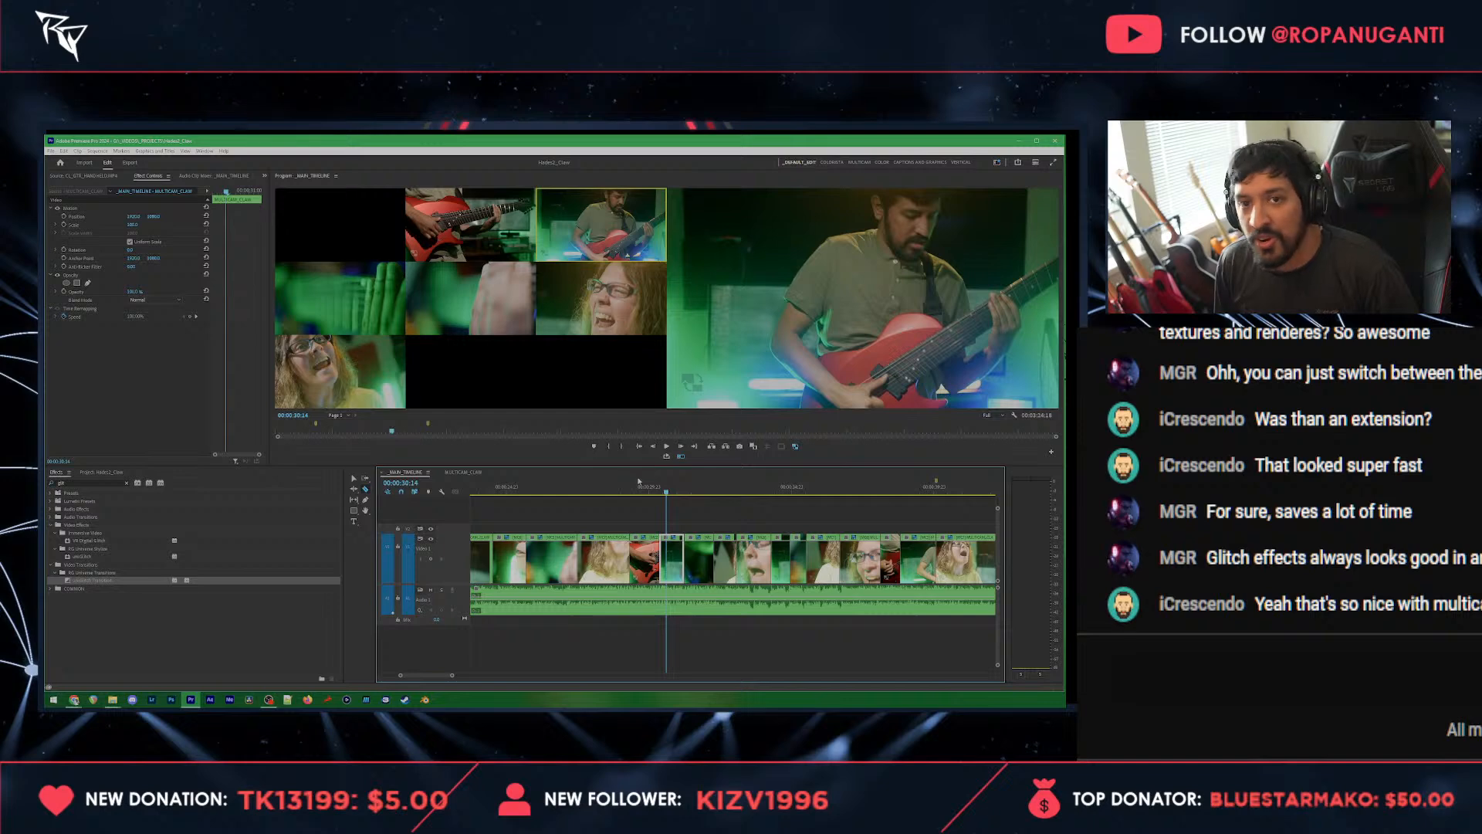
key("space")
key("4")
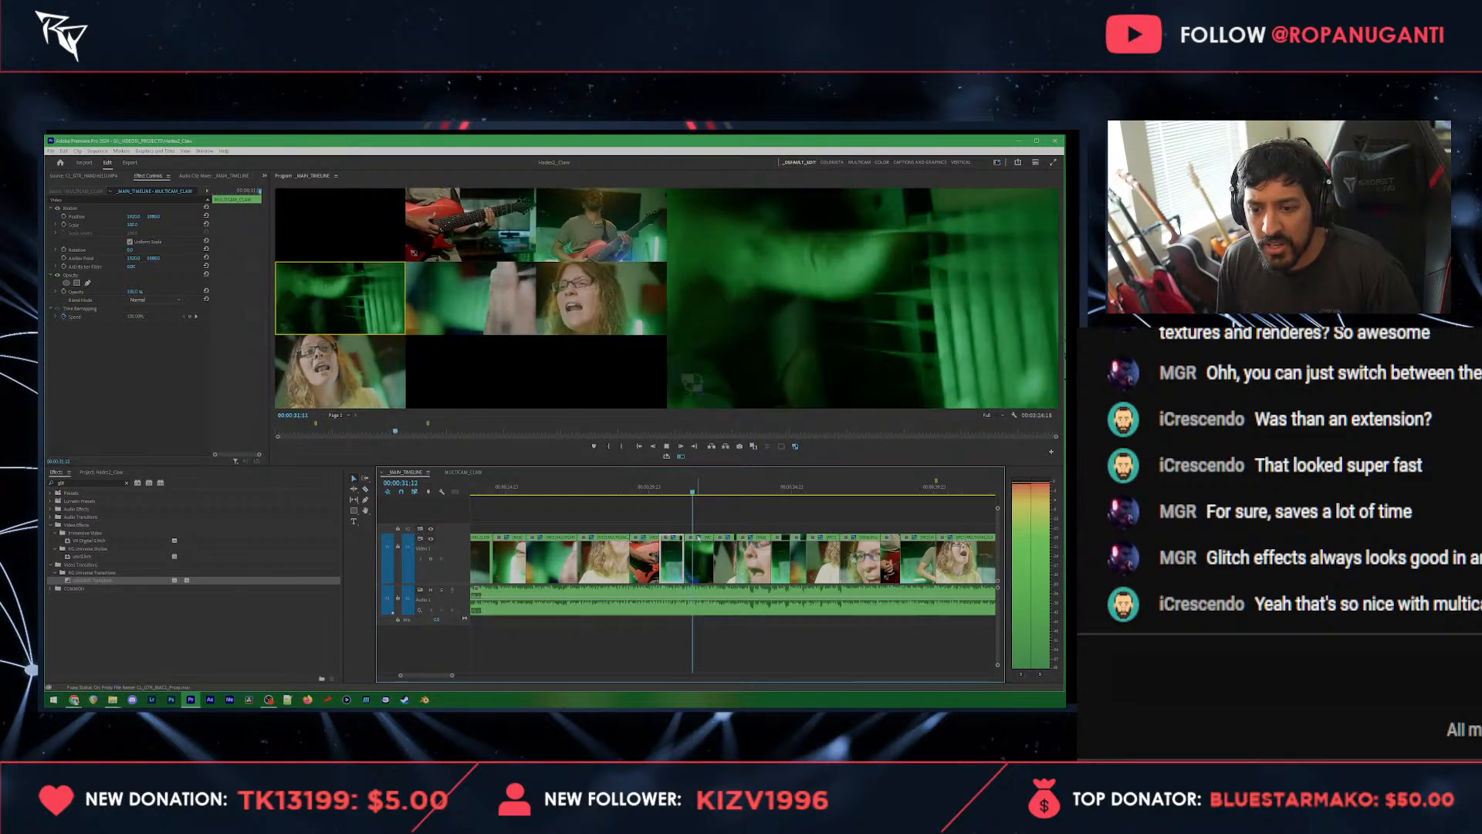
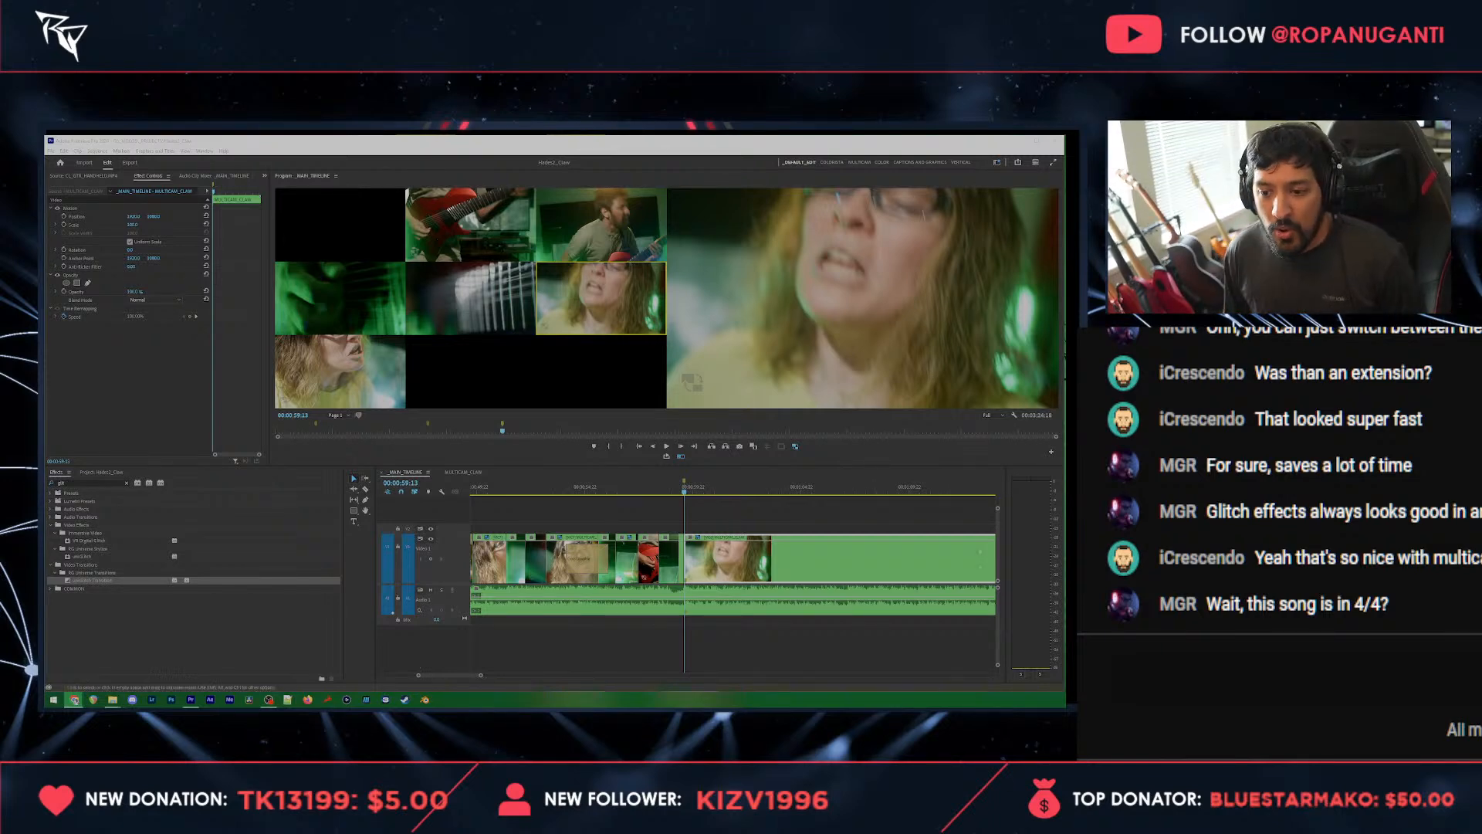
Step: Cut live from 00:00:59:13 through front vocalist, green fretboard, vocalist close-up, guitar close-up, strings close-up and back to the front vocalist by about 00:01:08
left_click(745, 506)
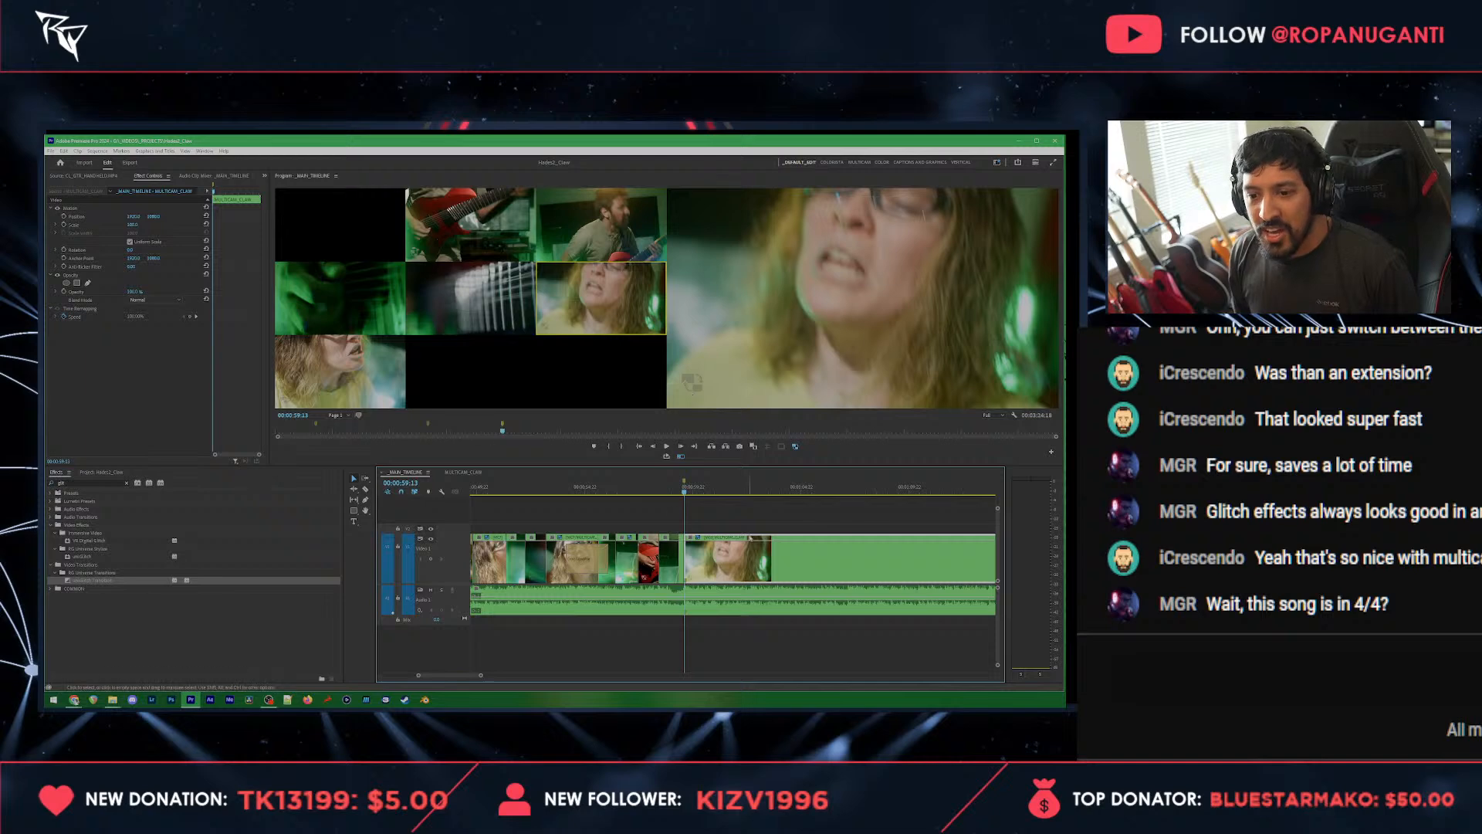
key("space")
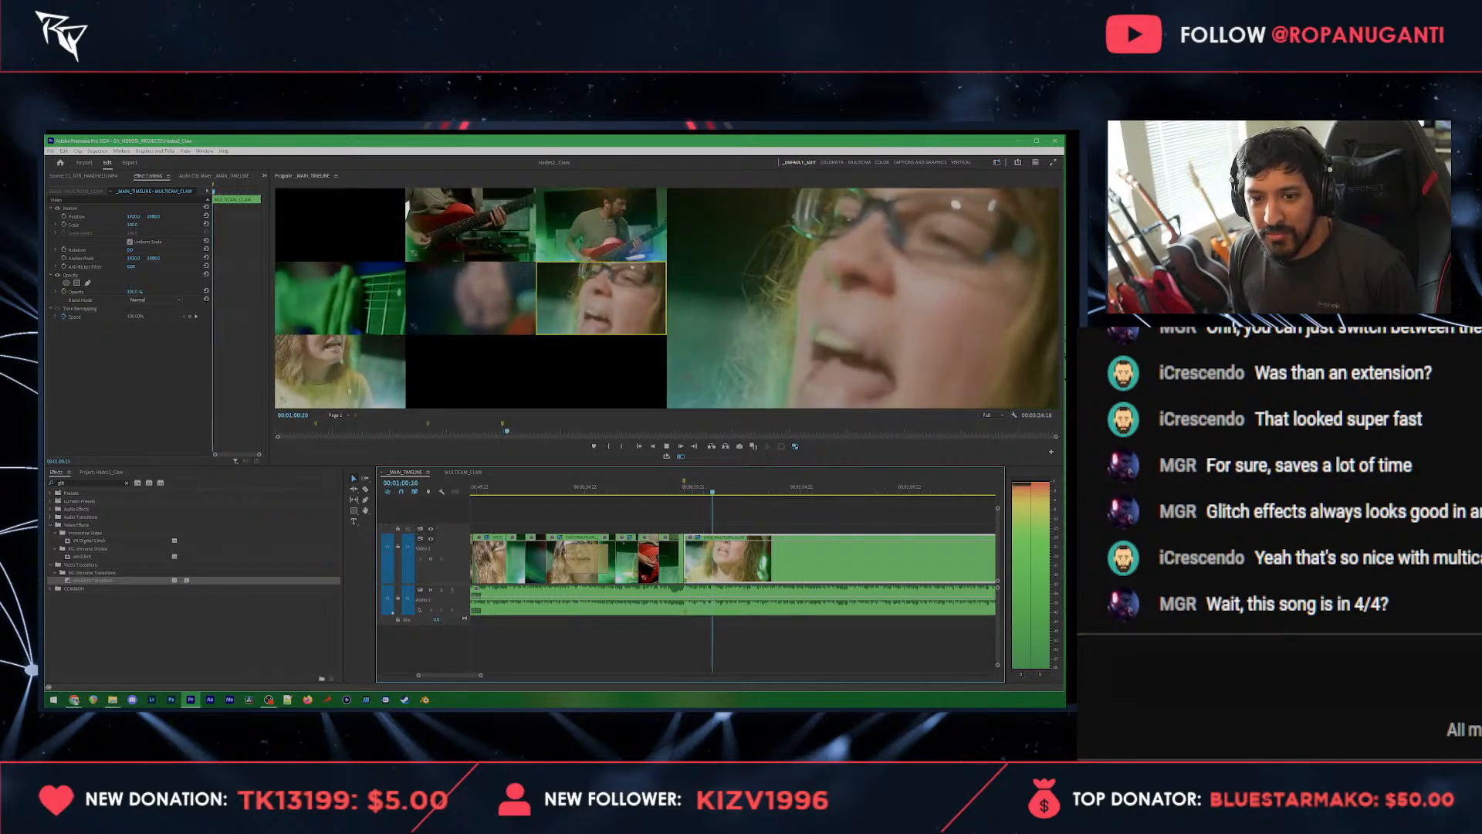
left_click(361, 357)
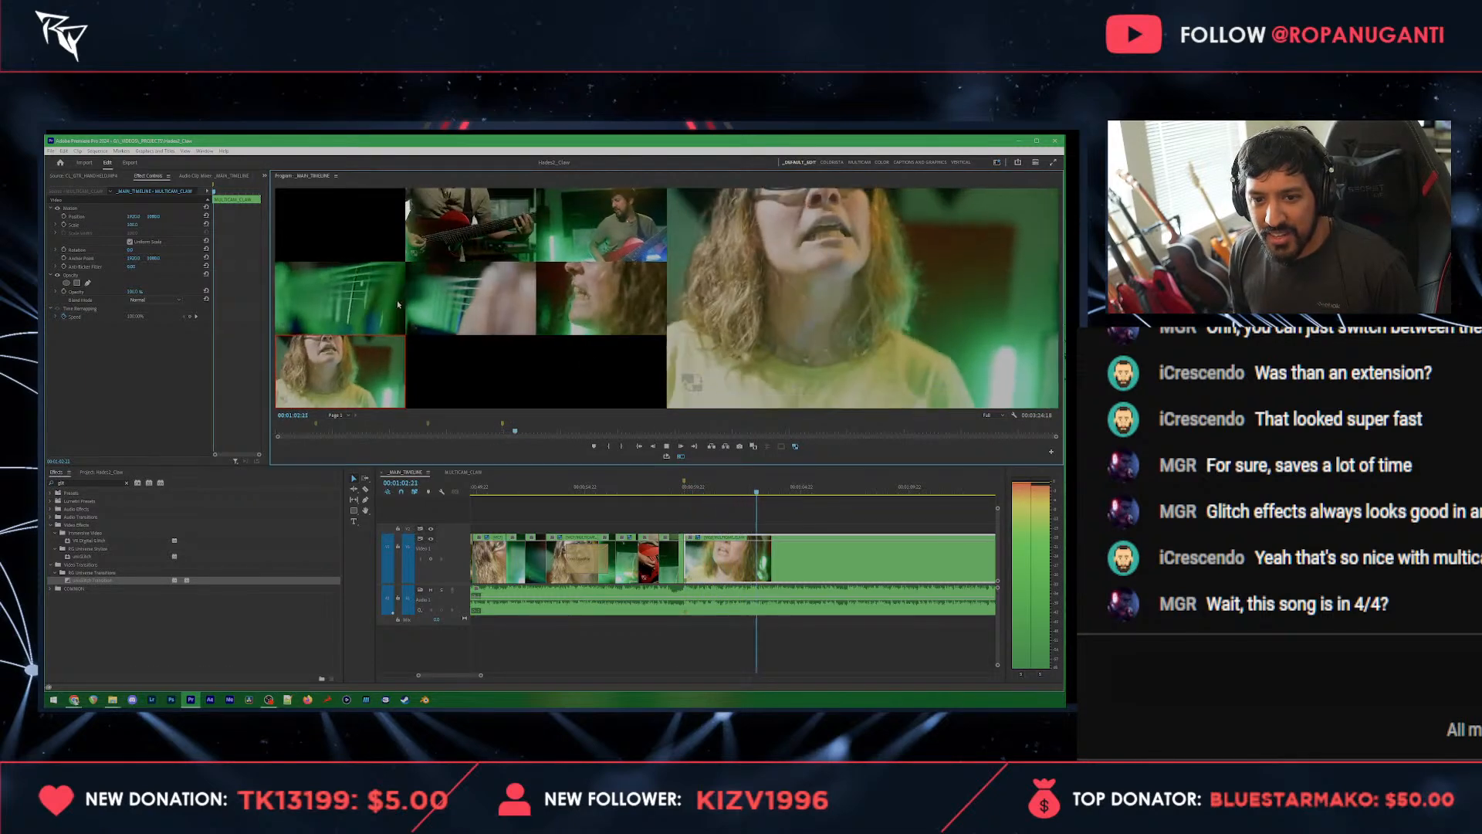
left_click(369, 304)
left_click(602, 307)
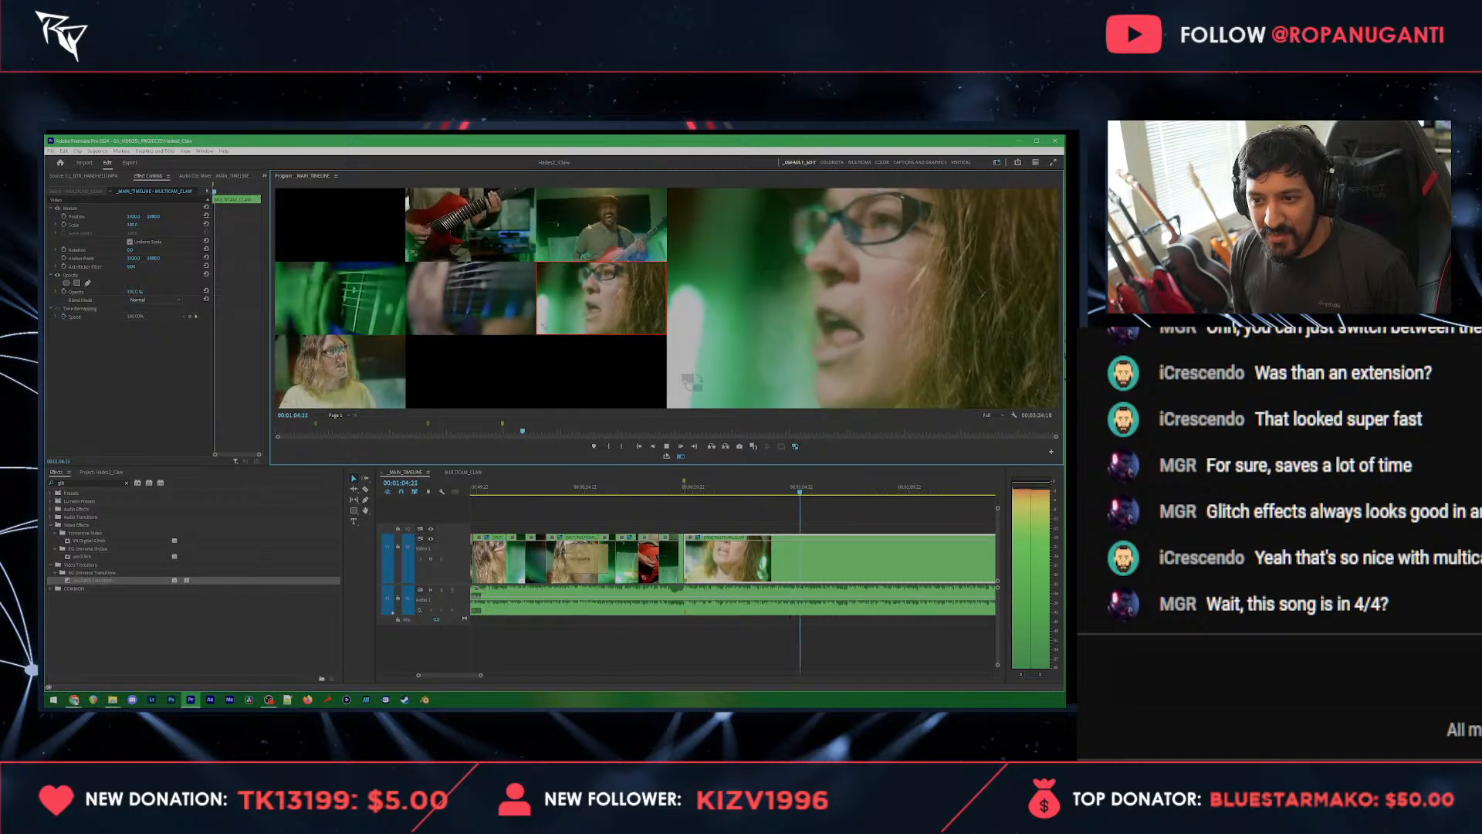
left_click(486, 235)
left_click(480, 305)
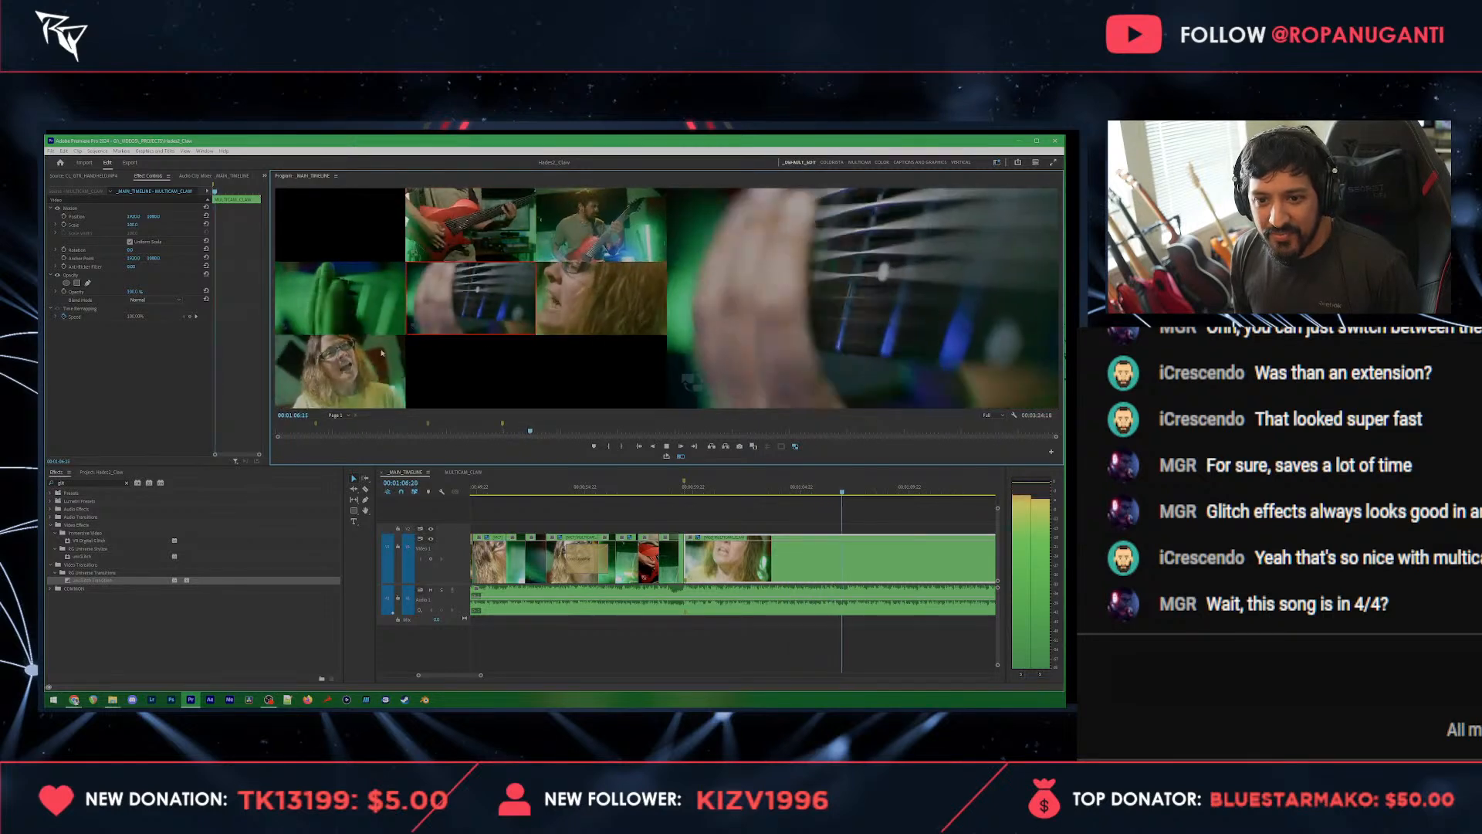
left_click(371, 388)
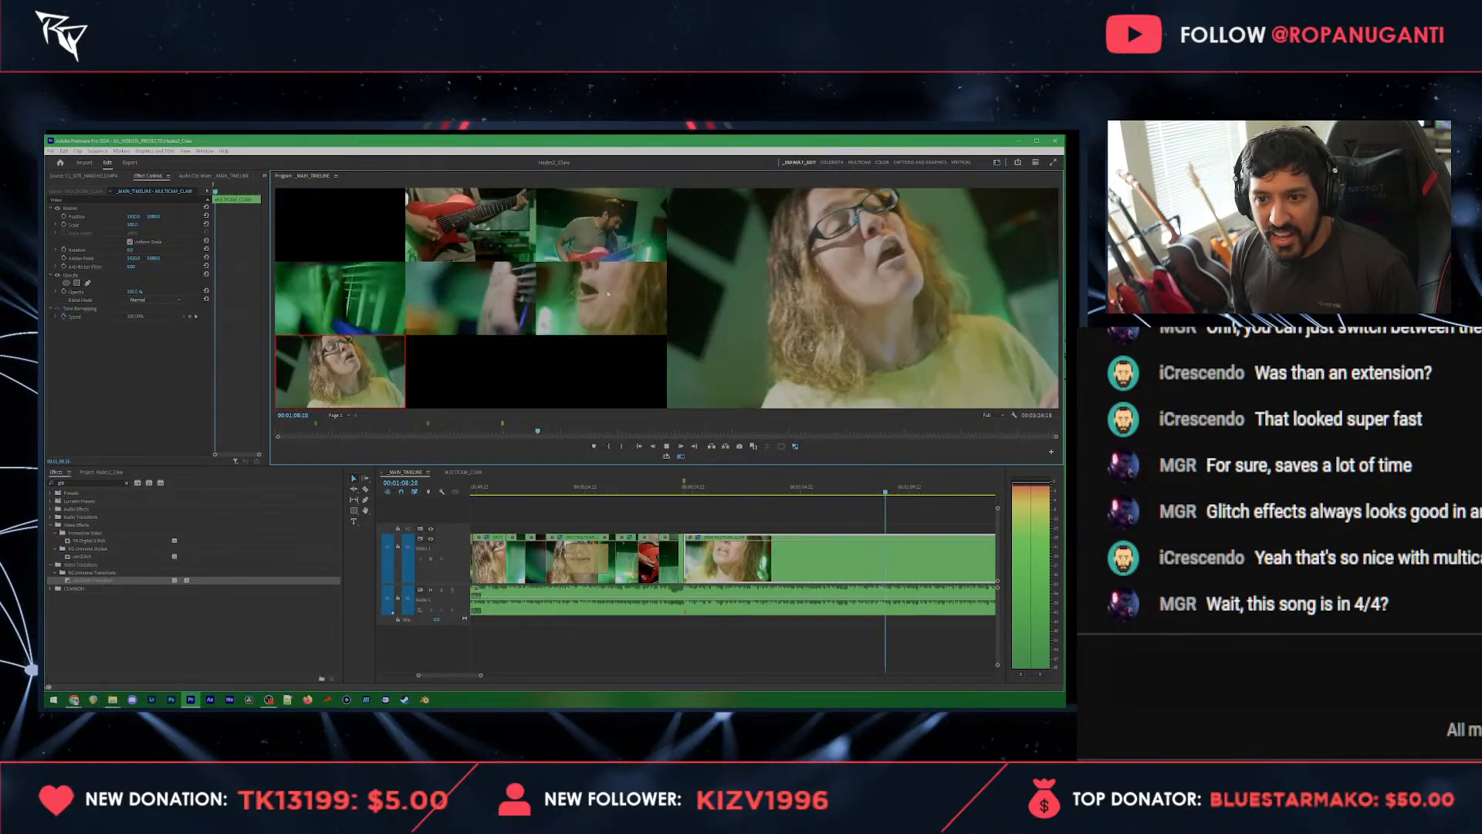
Step: Continue the live cut between the vocalist, wide guitarist, guitar close-up and green fretboard angles, stopping at 00:01:19:23
left_click(608, 293)
left_click(605, 247)
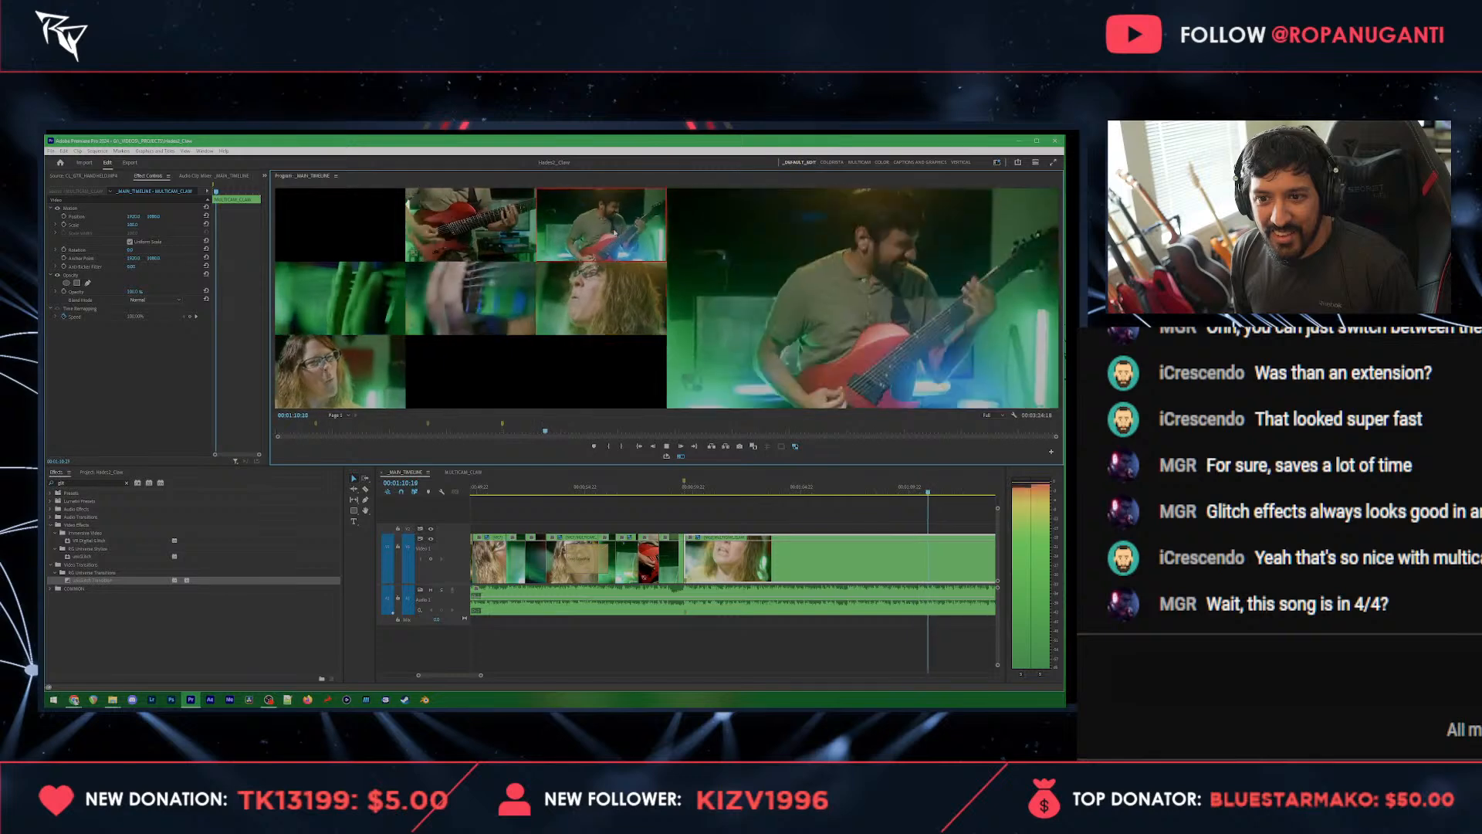
left_click(318, 377)
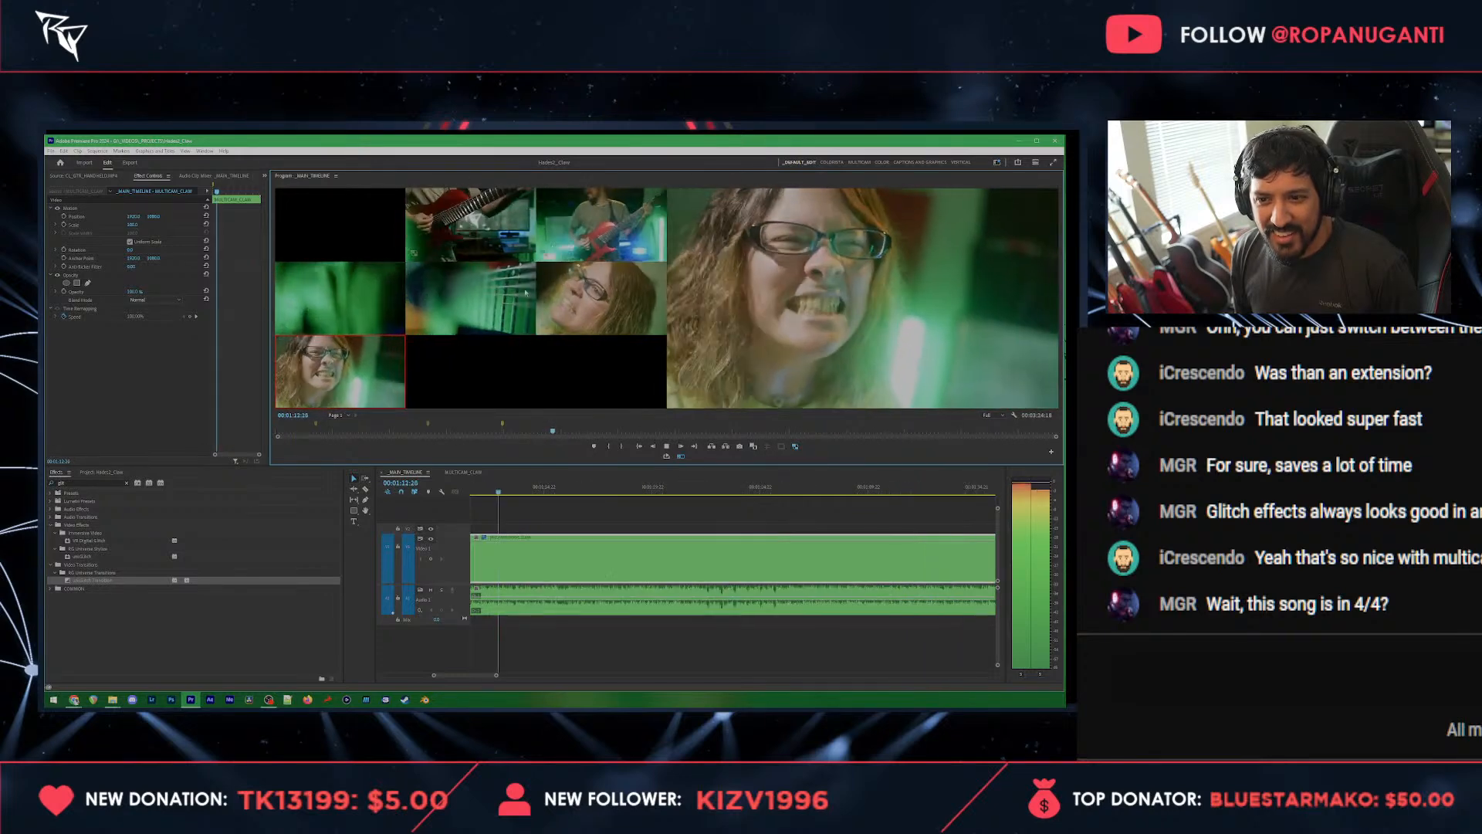
left_click(468, 228)
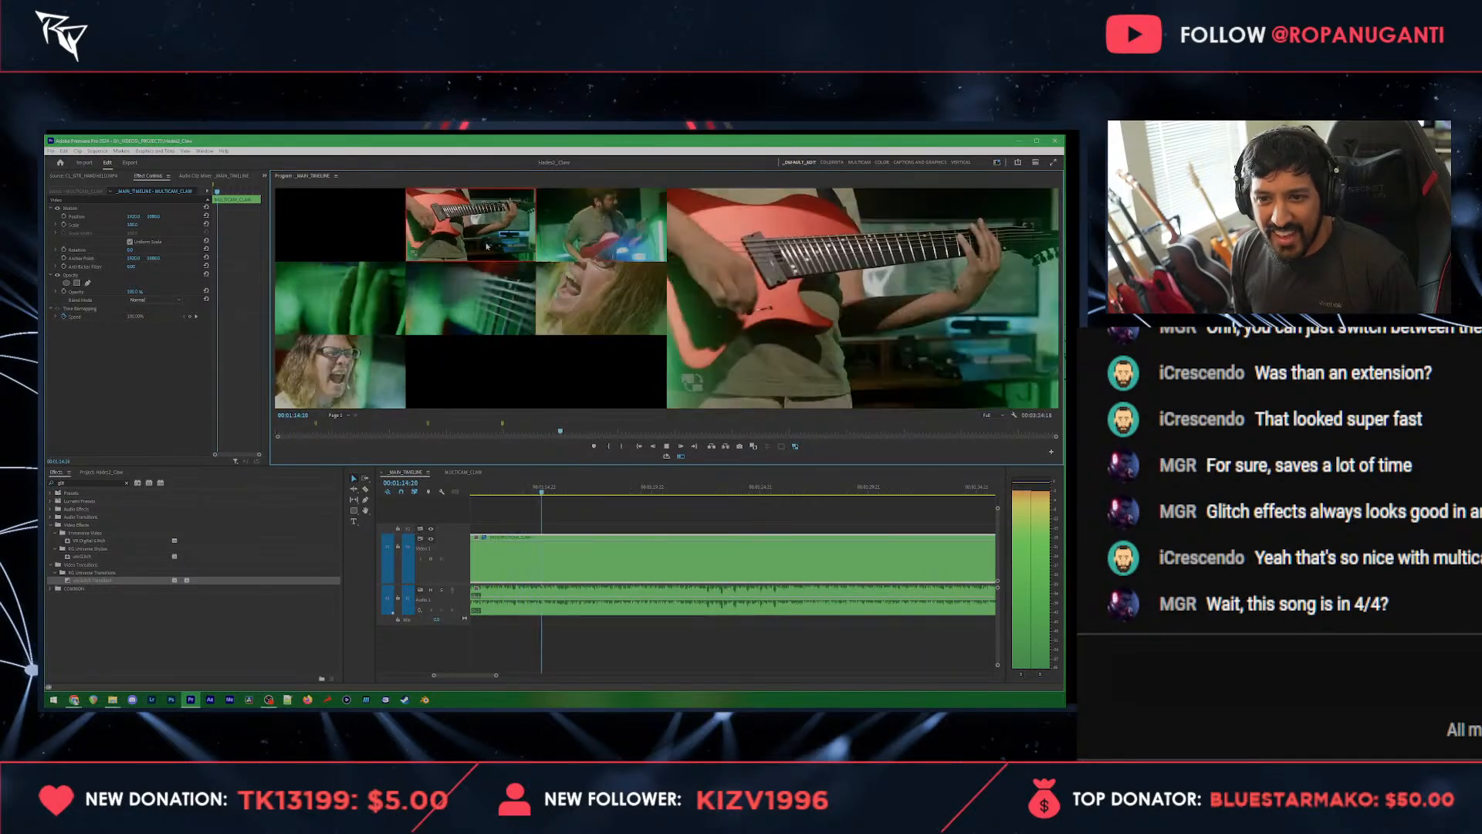
left_click(352, 304)
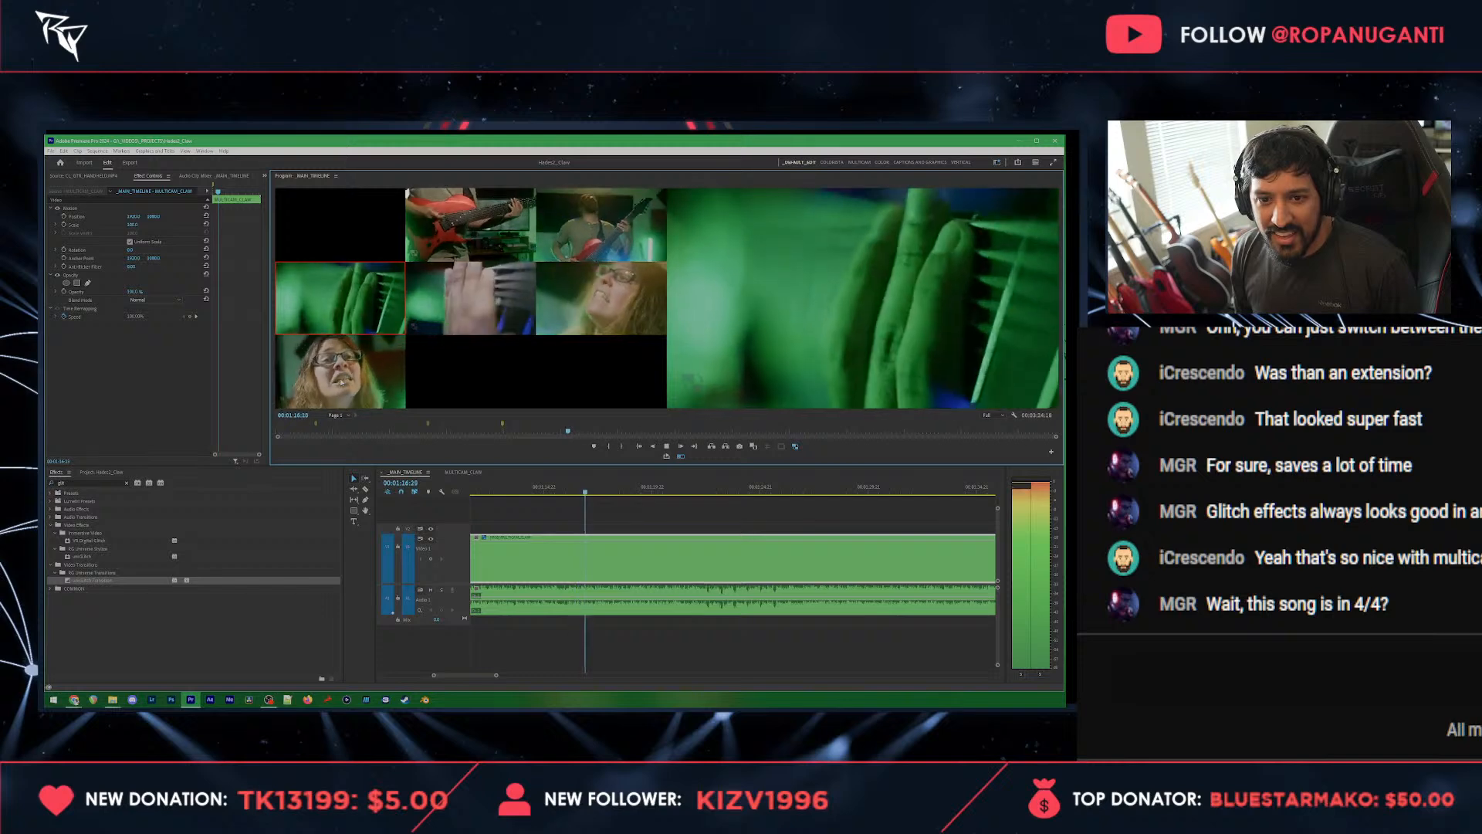
left_click(349, 369)
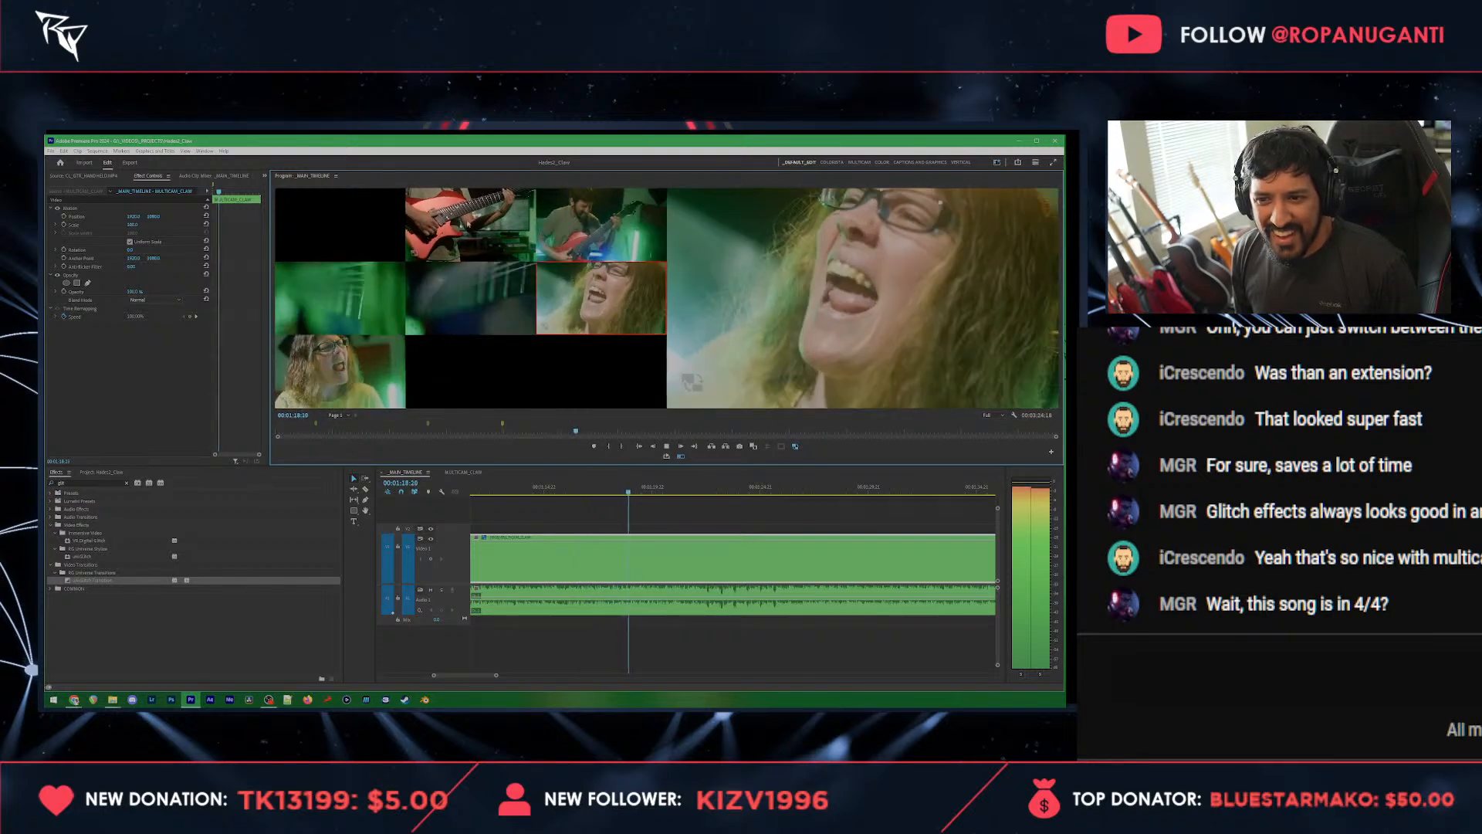
left_click(473, 238)
key("space")
Step: Switch the shot at 00:01:19:23 to the green fretboard angle and cut to the vocalist close-up at 00:01:20:23
left_click(316, 282)
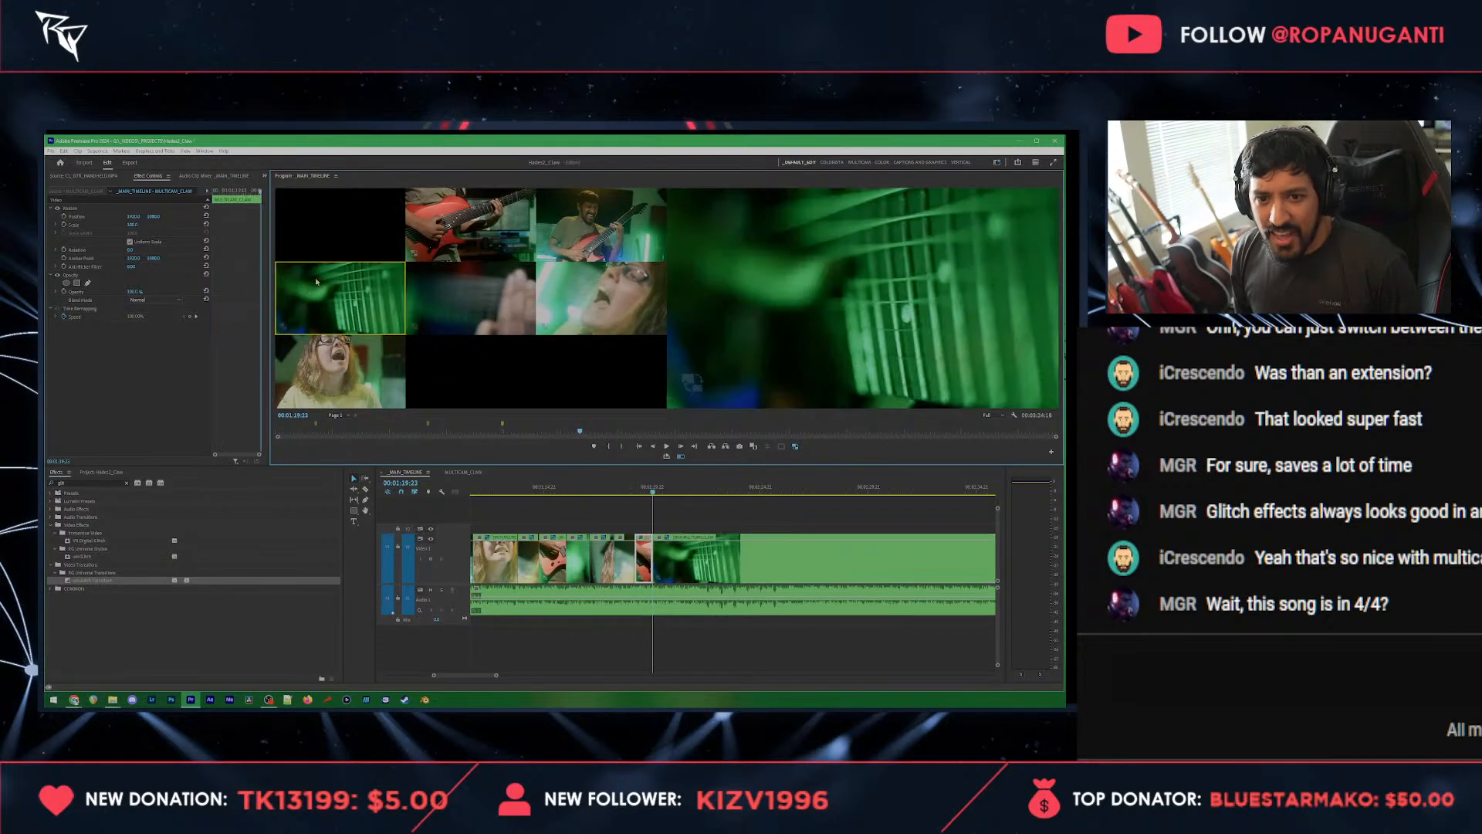
key("space")
left_click(550, 319)
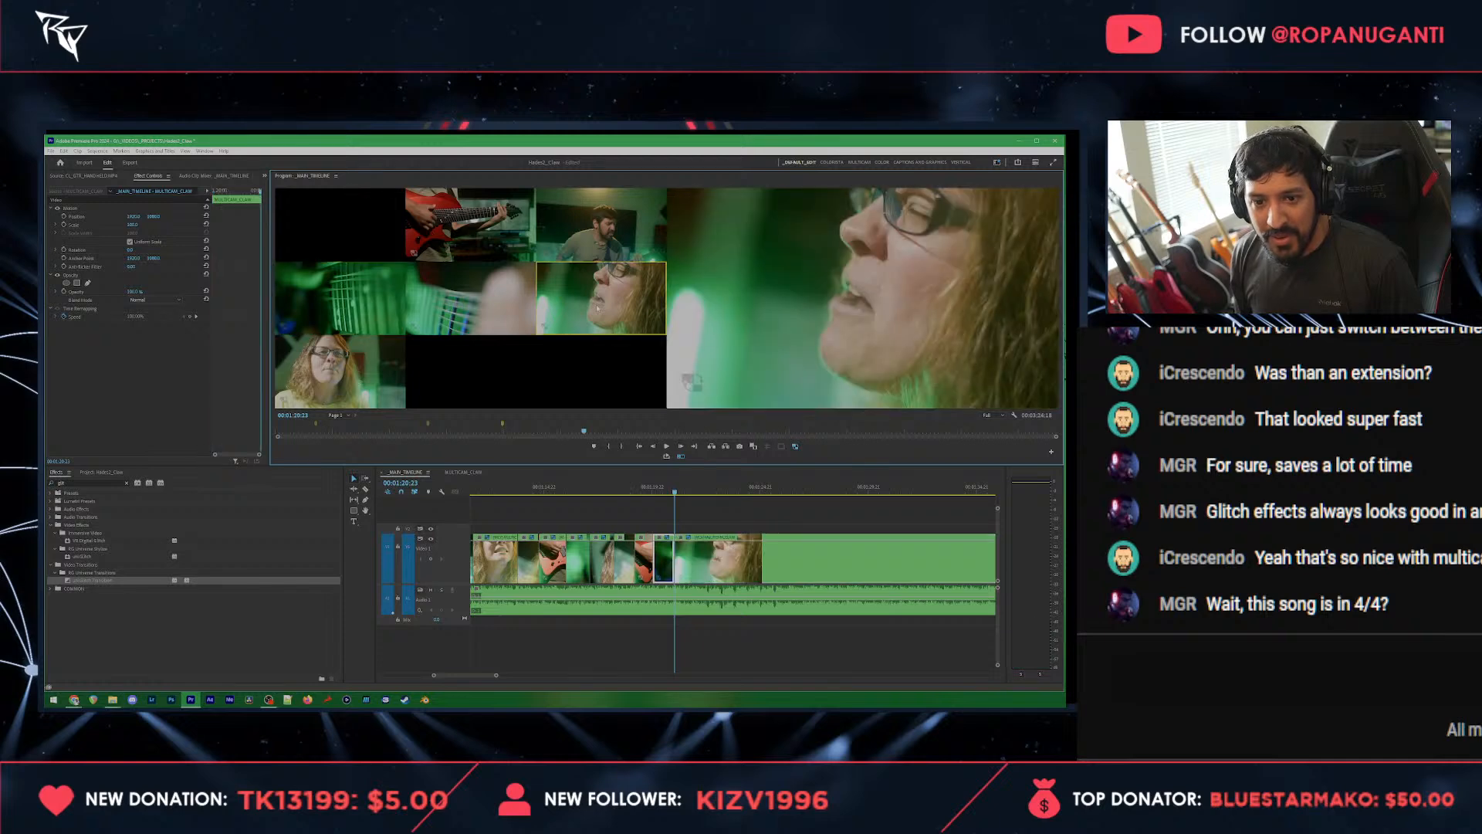
Step: Cut live from 00:01:20:23 between the vocalist, guitar, strings, fretboard and wide guitarist angles, ending on the guitar close-up at 00:01:29:18
left_click(358, 361)
left_click(477, 241)
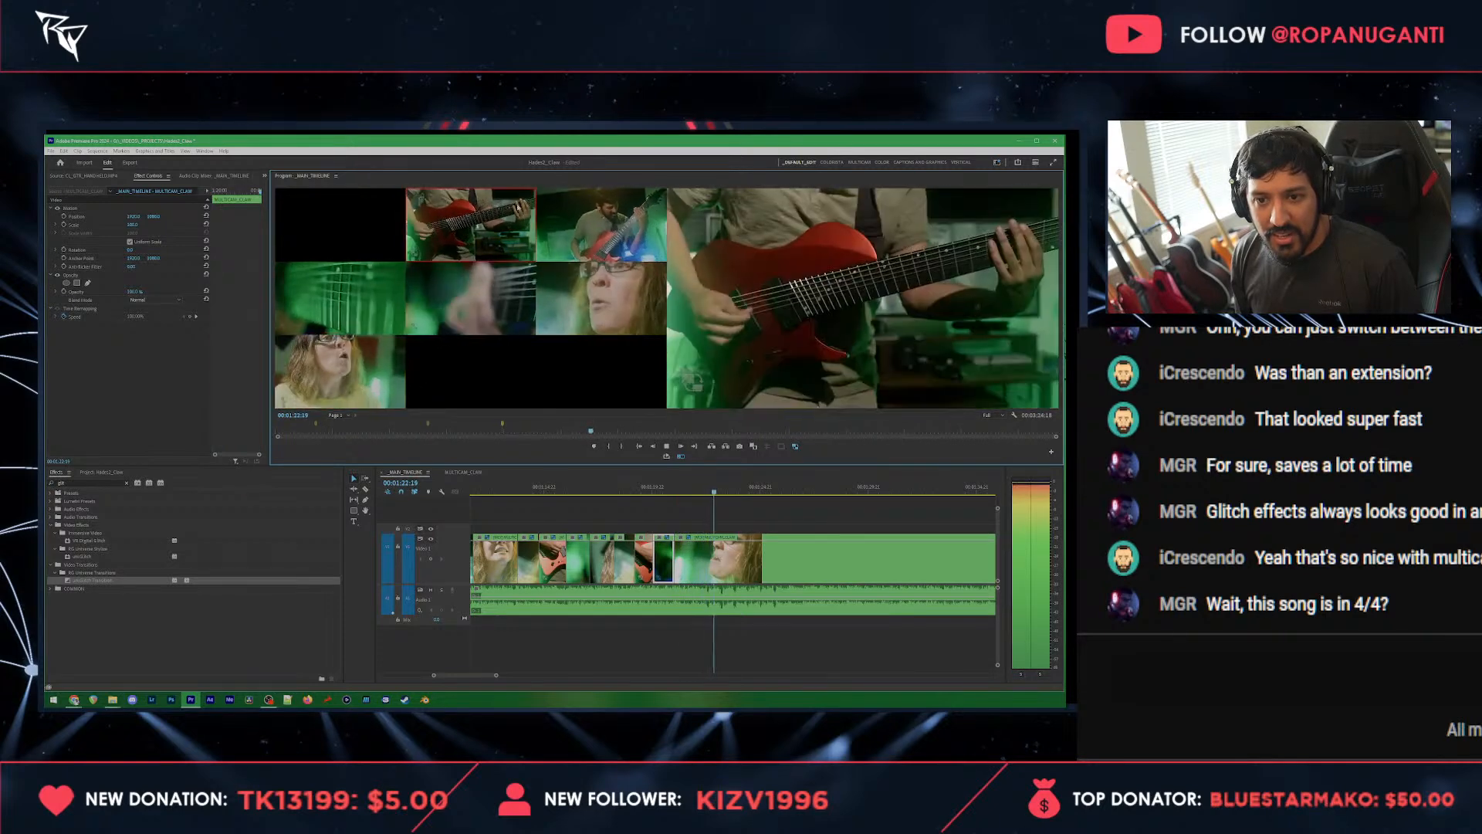
left_click(491, 300)
left_click(574, 302)
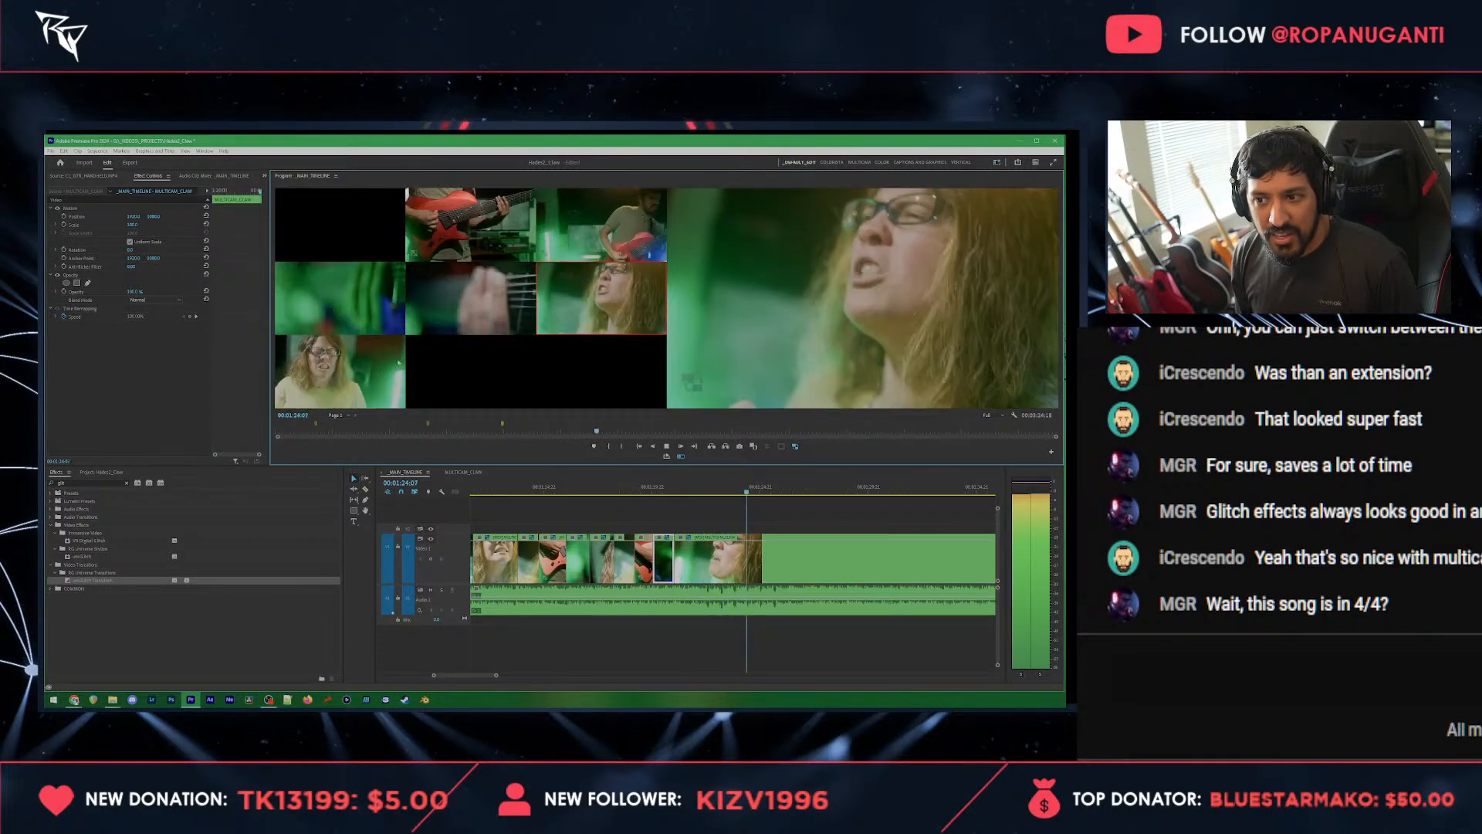
left_click(357, 306)
left_click(586, 305)
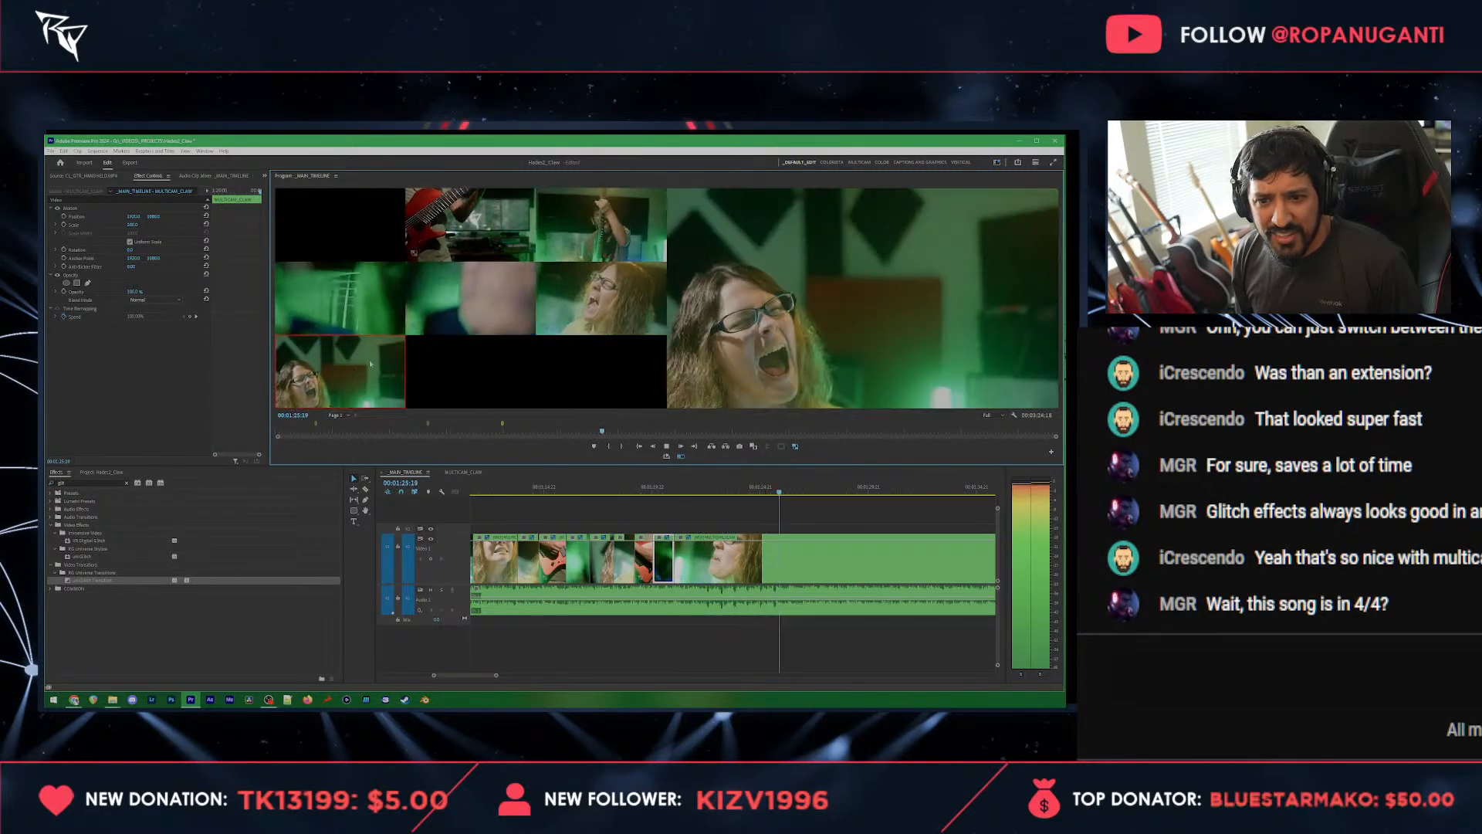
left_click(609, 214)
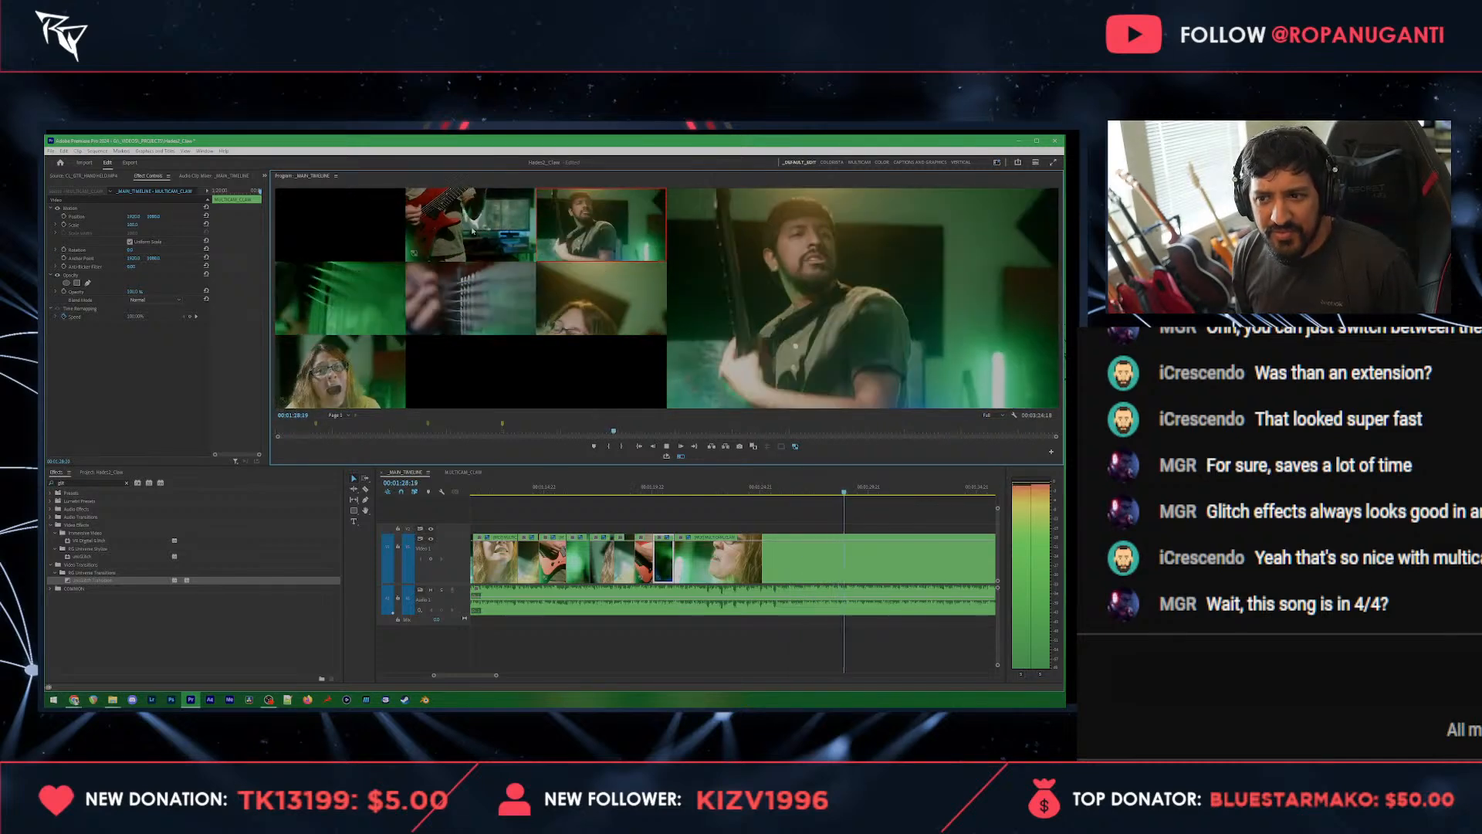
left_click(473, 231)
key("space")
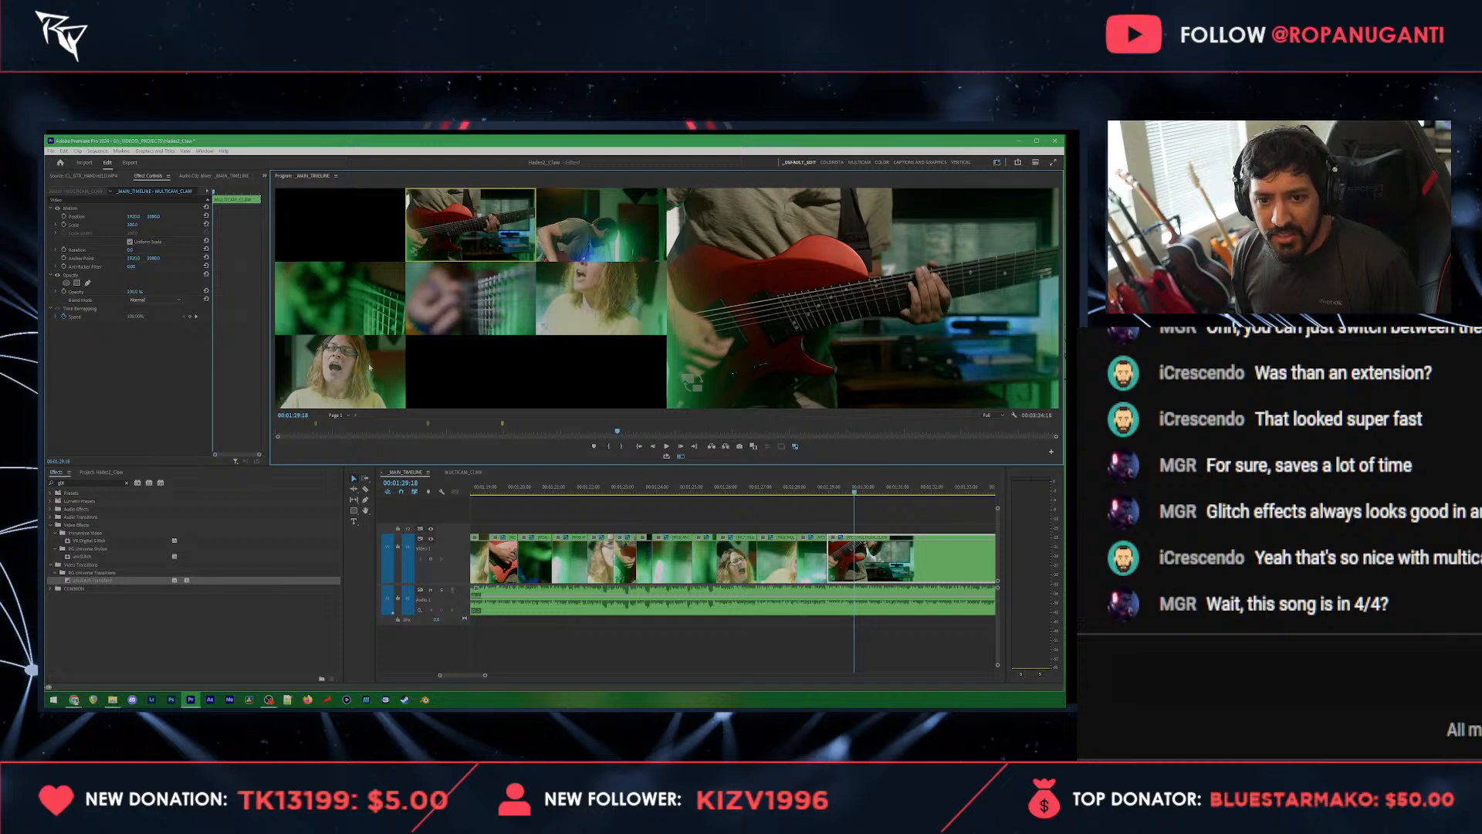
Step: Switch the guitar shot at 00:01:29:18 to the front vocalist and the wide guitarist shot at 00:01:28:10 to the strings close-up
left_click(369, 367)
left_click(770, 488)
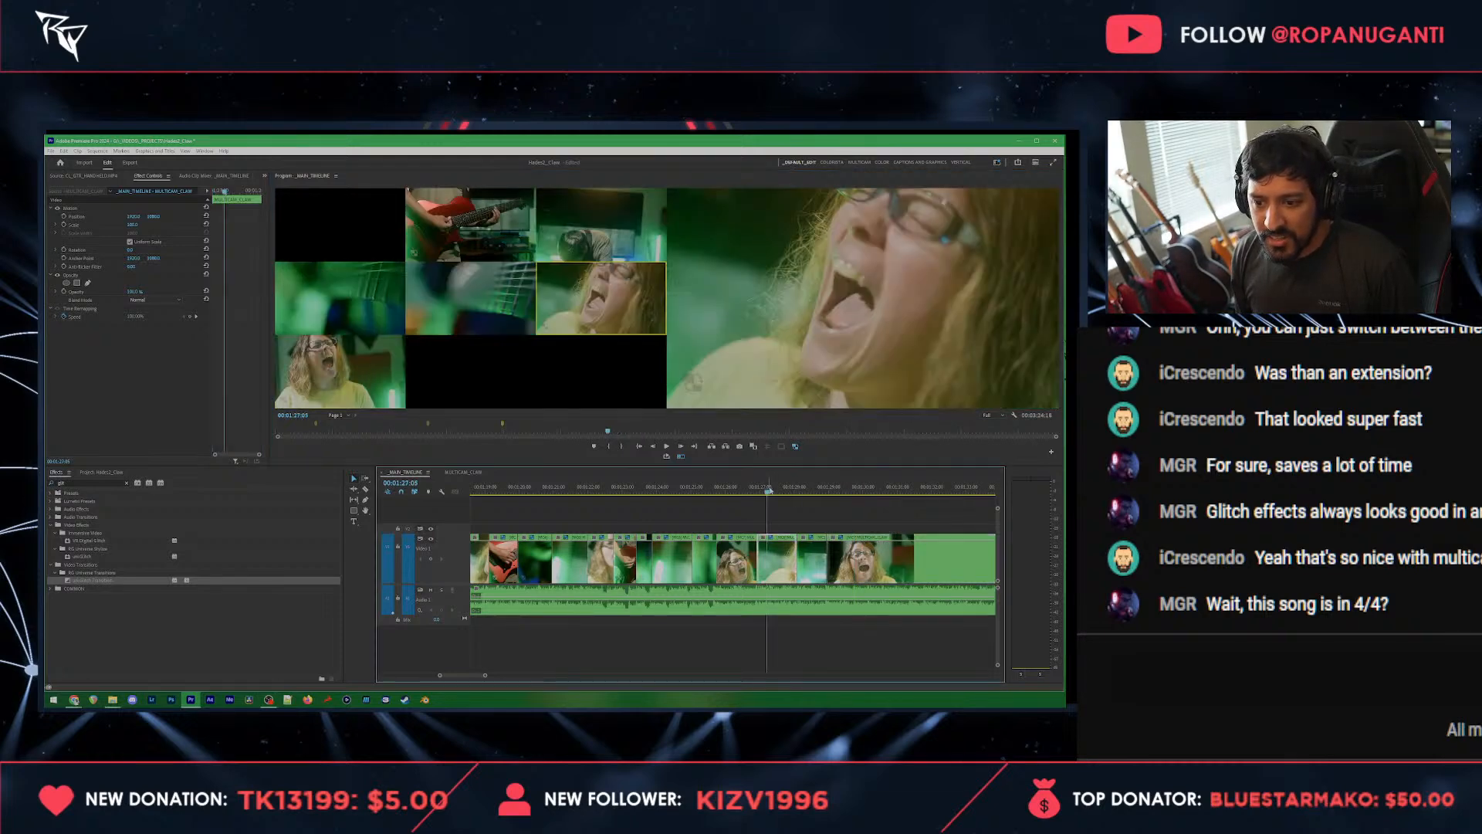
key("space")
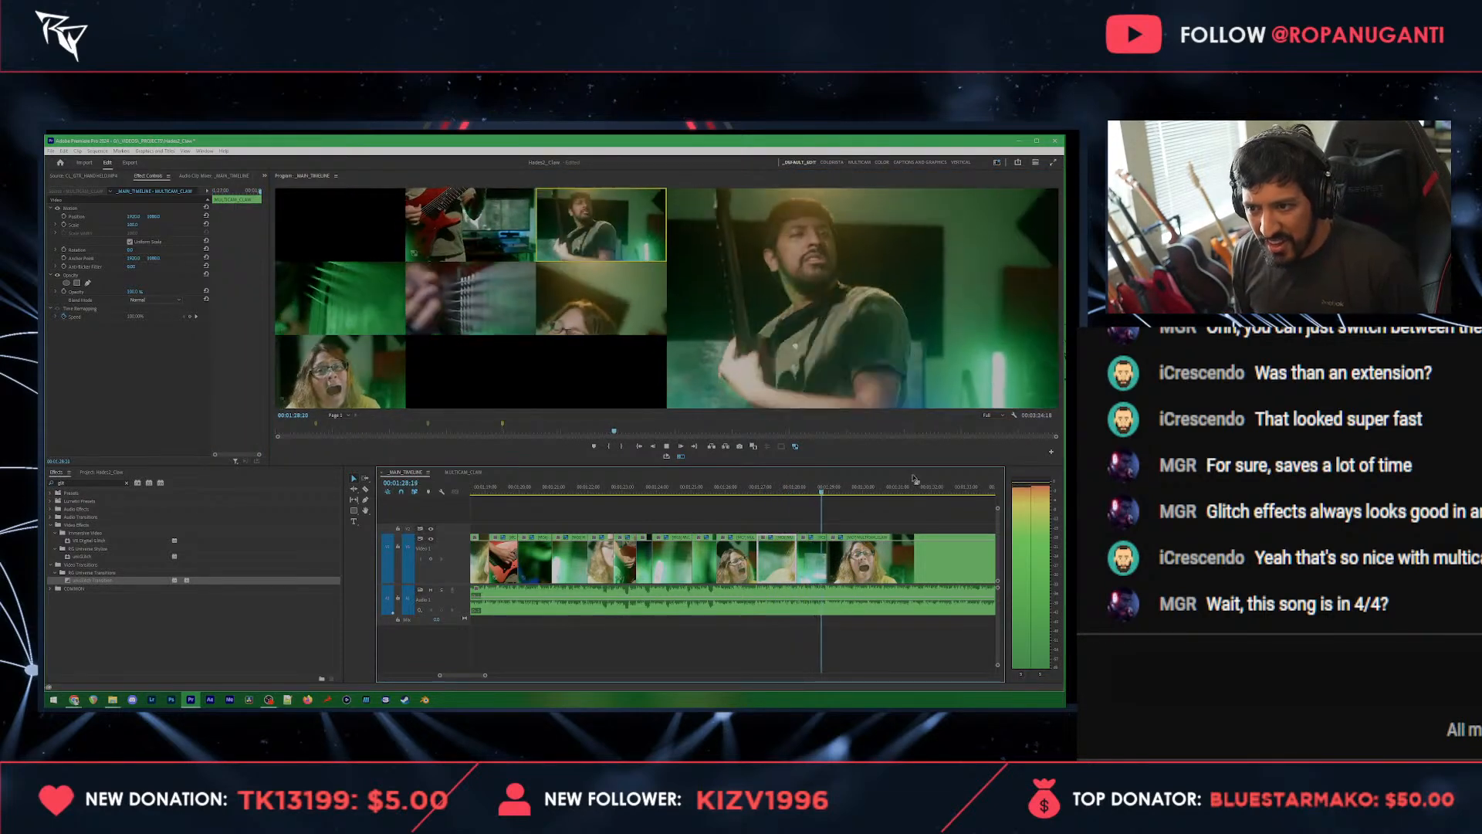
key("space")
left_click(809, 488)
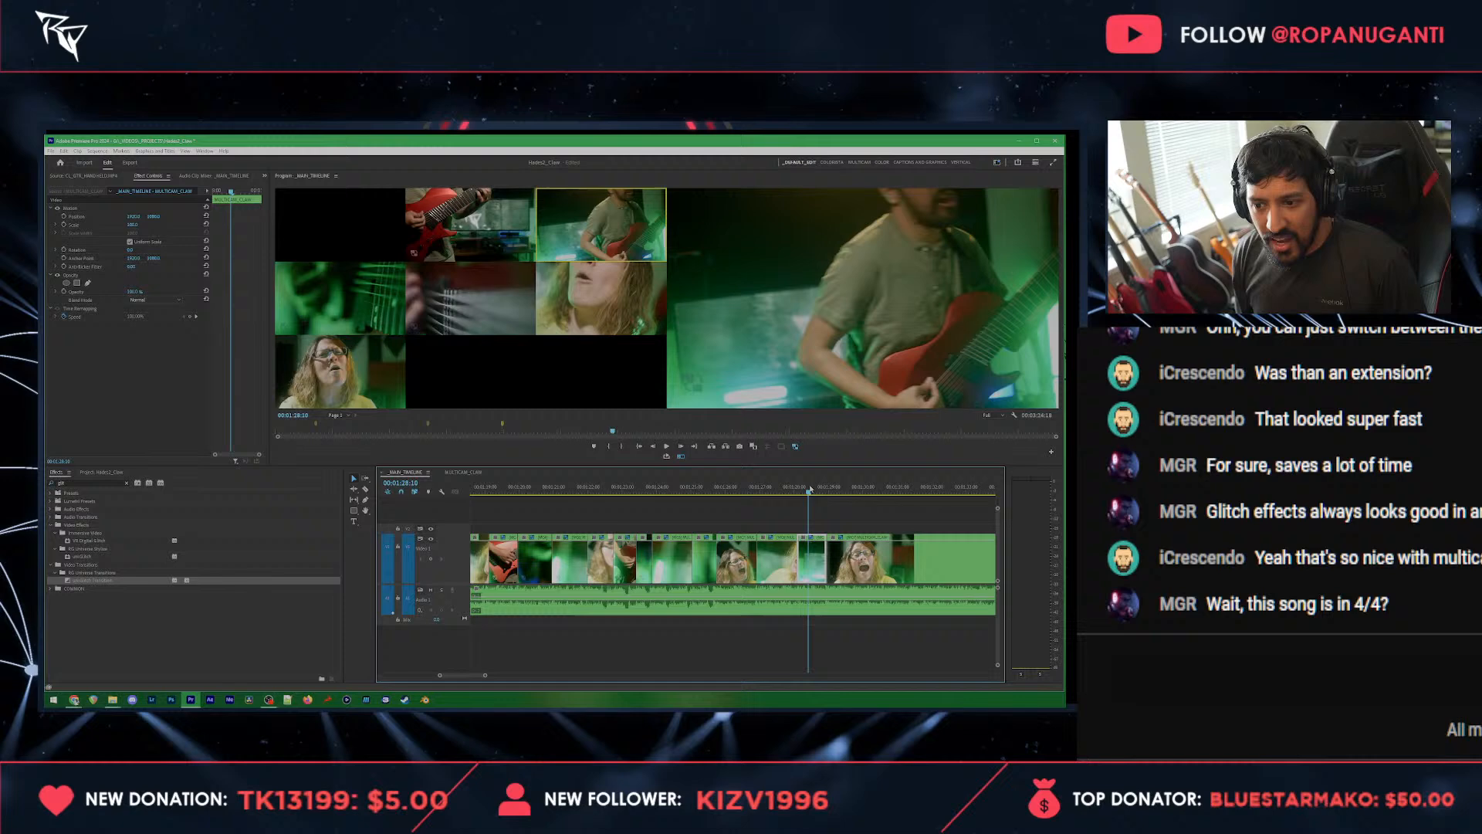
left_click(506, 315)
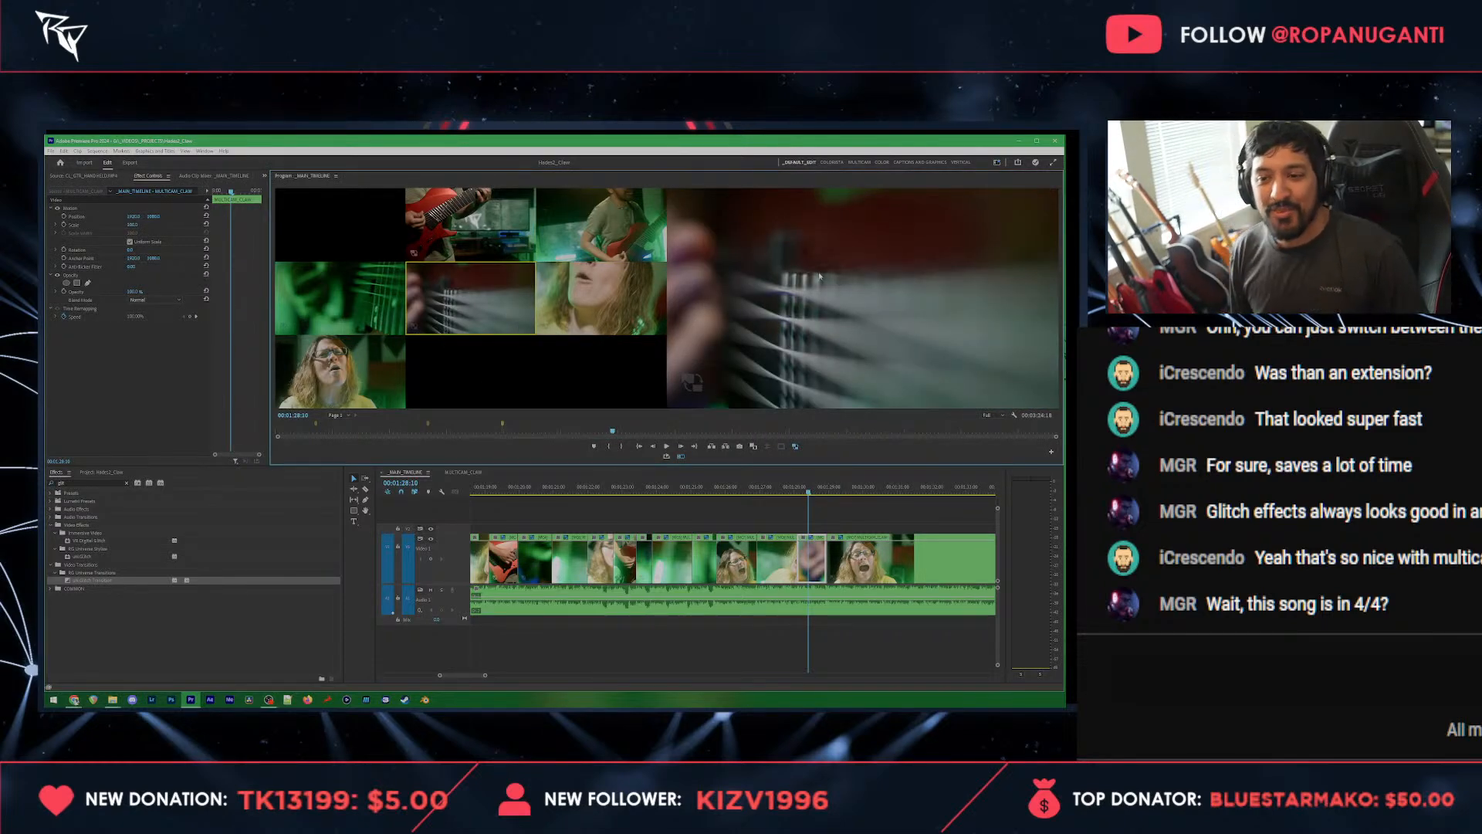
Step: Cut live from about 00:01:30:15 through vocalist close-up, strings, wide guitarist, front vocalist, vocalist close-up and guitar close-up, stopping at 00:01:36:20
key("space")
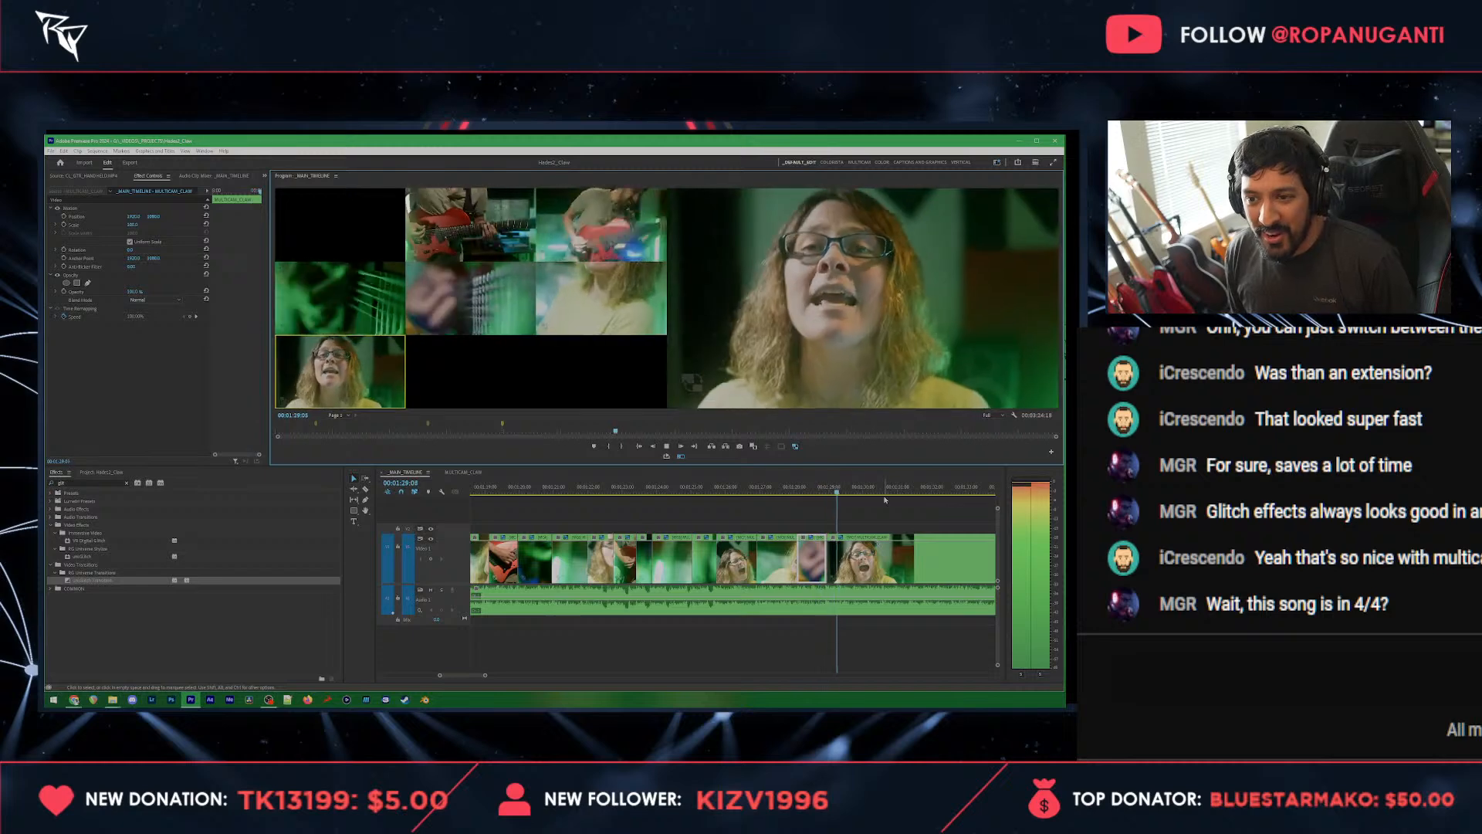
key("space")
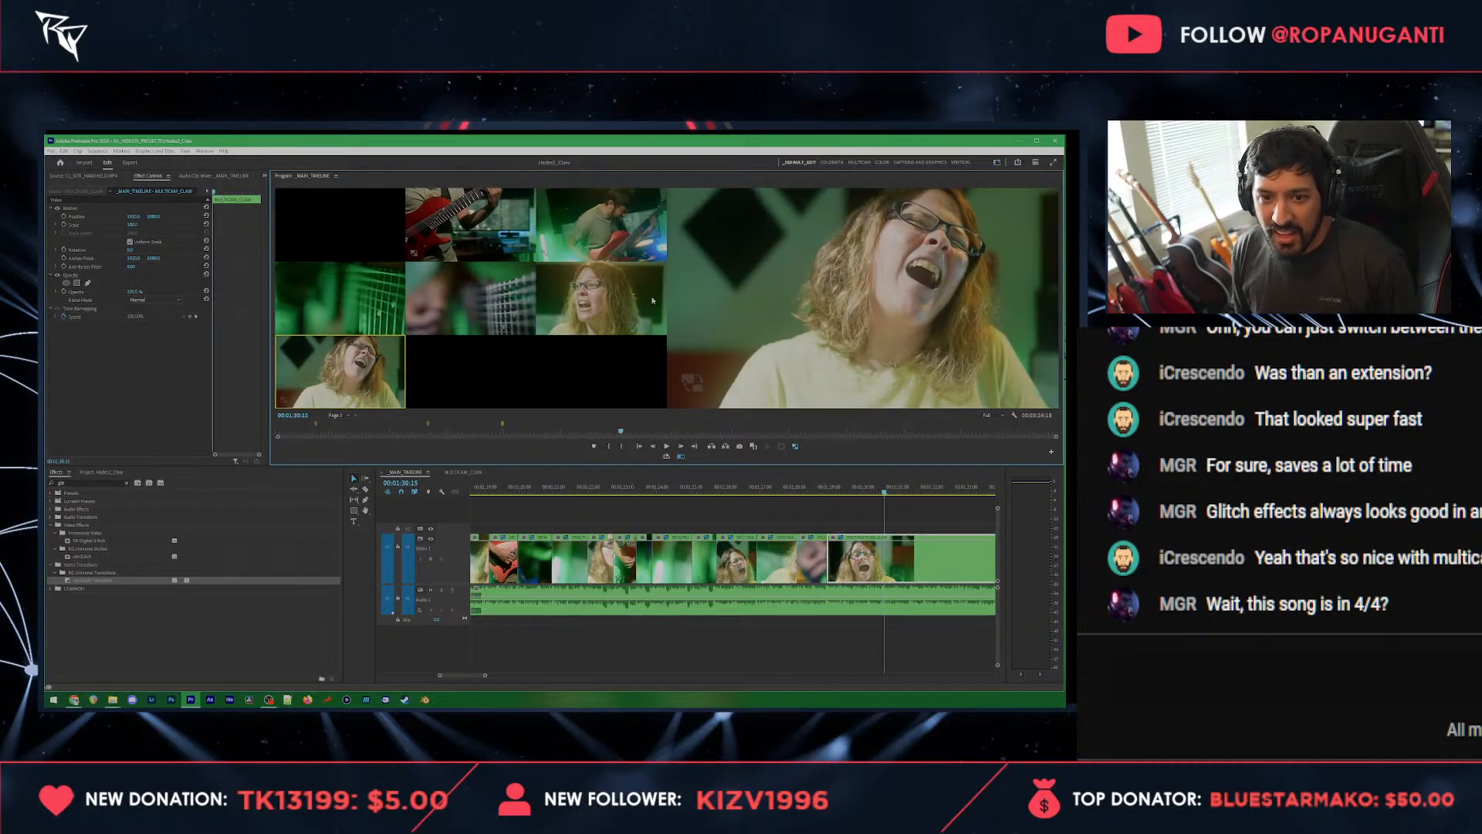
key("space")
left_click(652, 300)
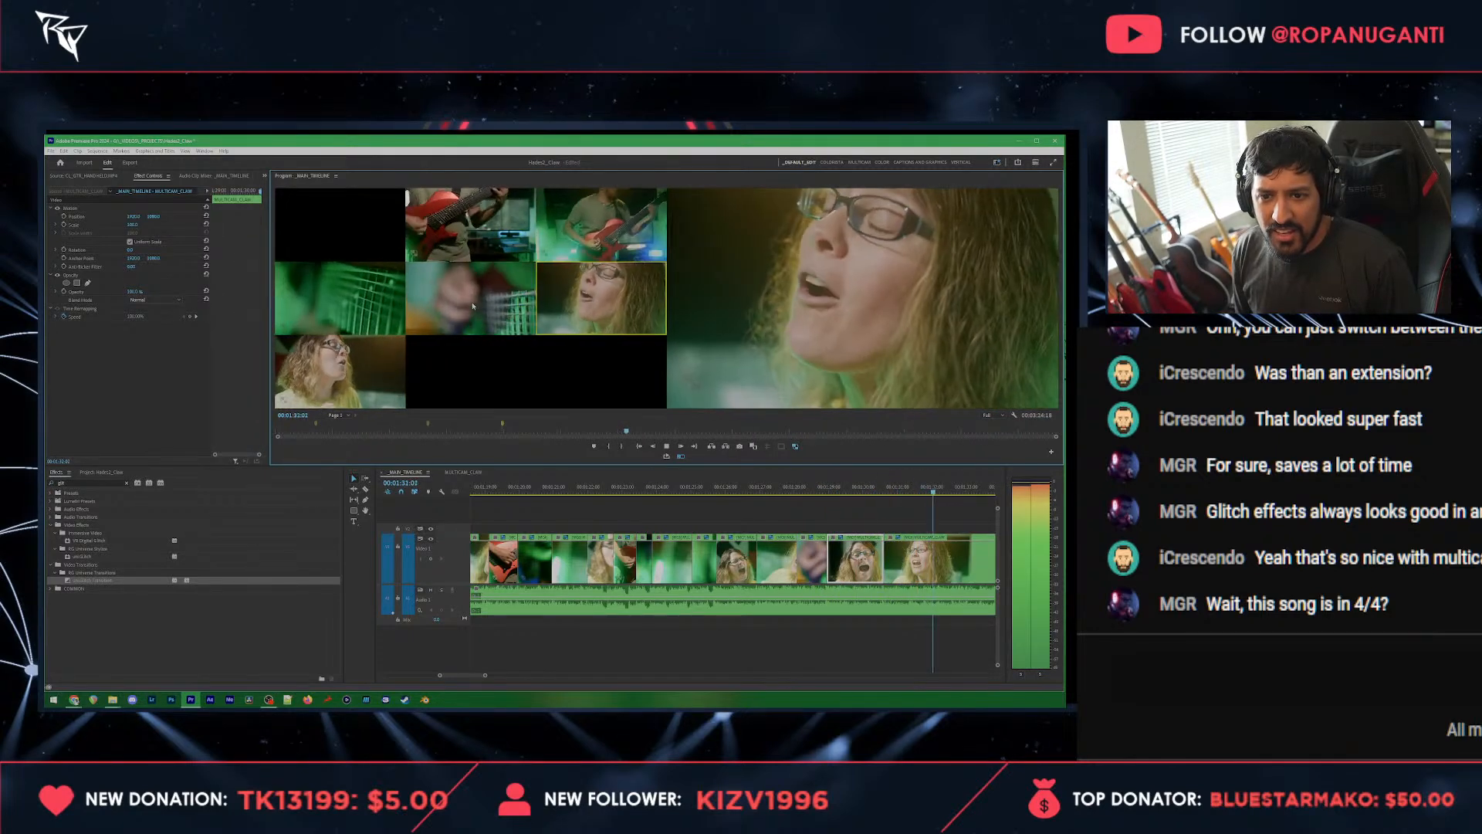
left_click(473, 305)
left_click(598, 237)
left_click(357, 363)
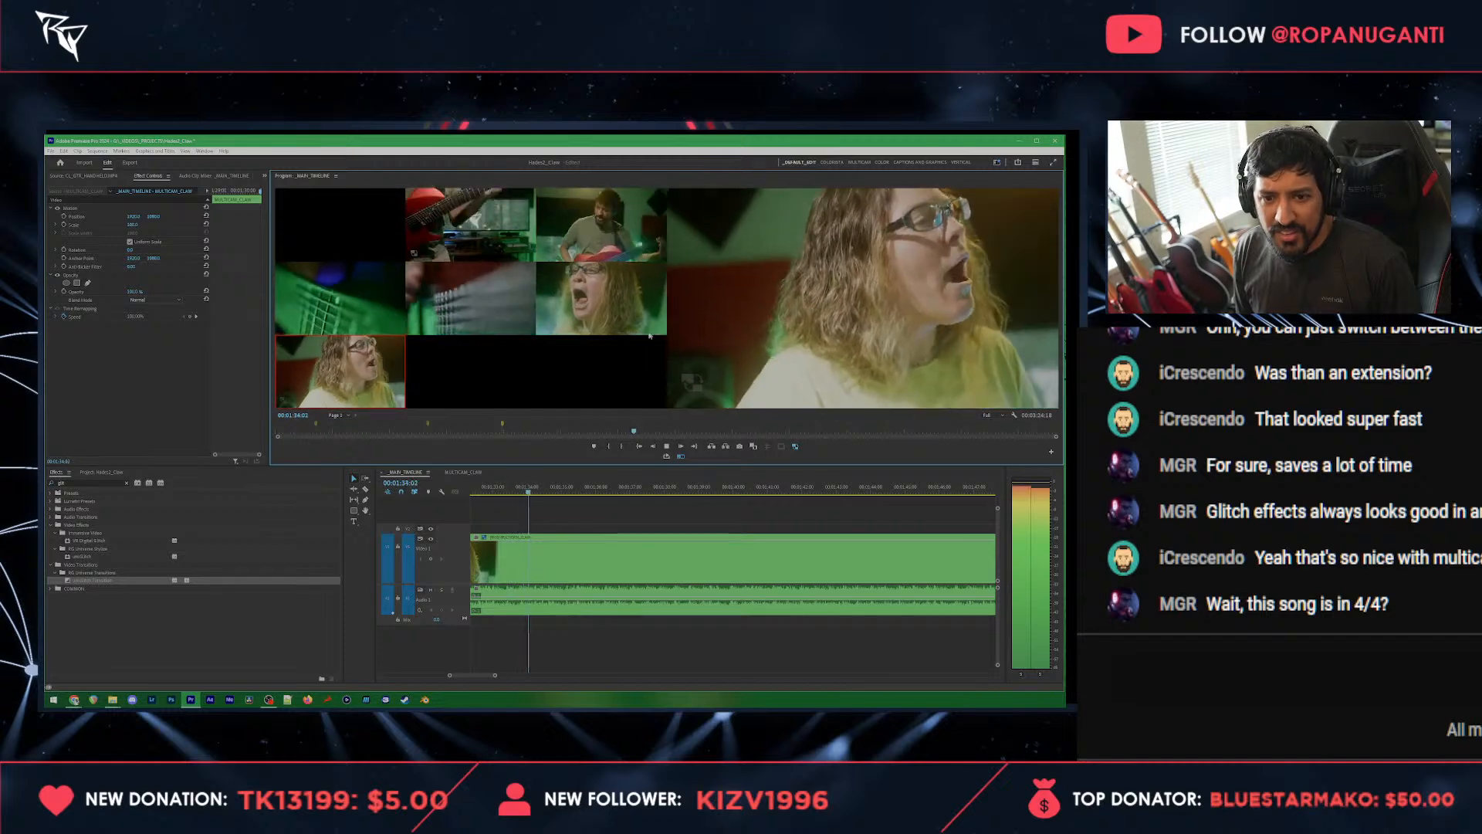
left_click(618, 301)
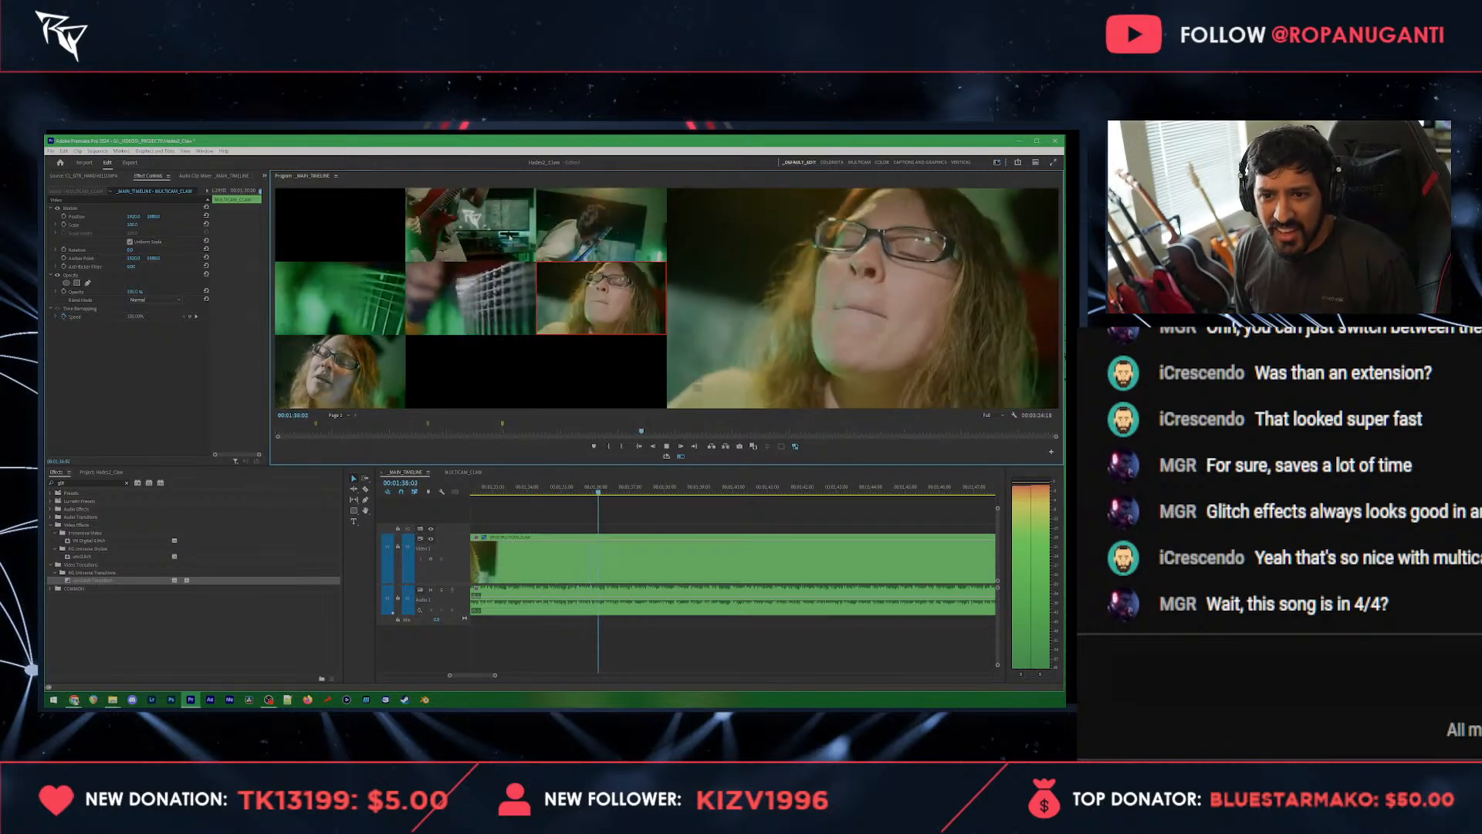
left_click(511, 237)
key("space")
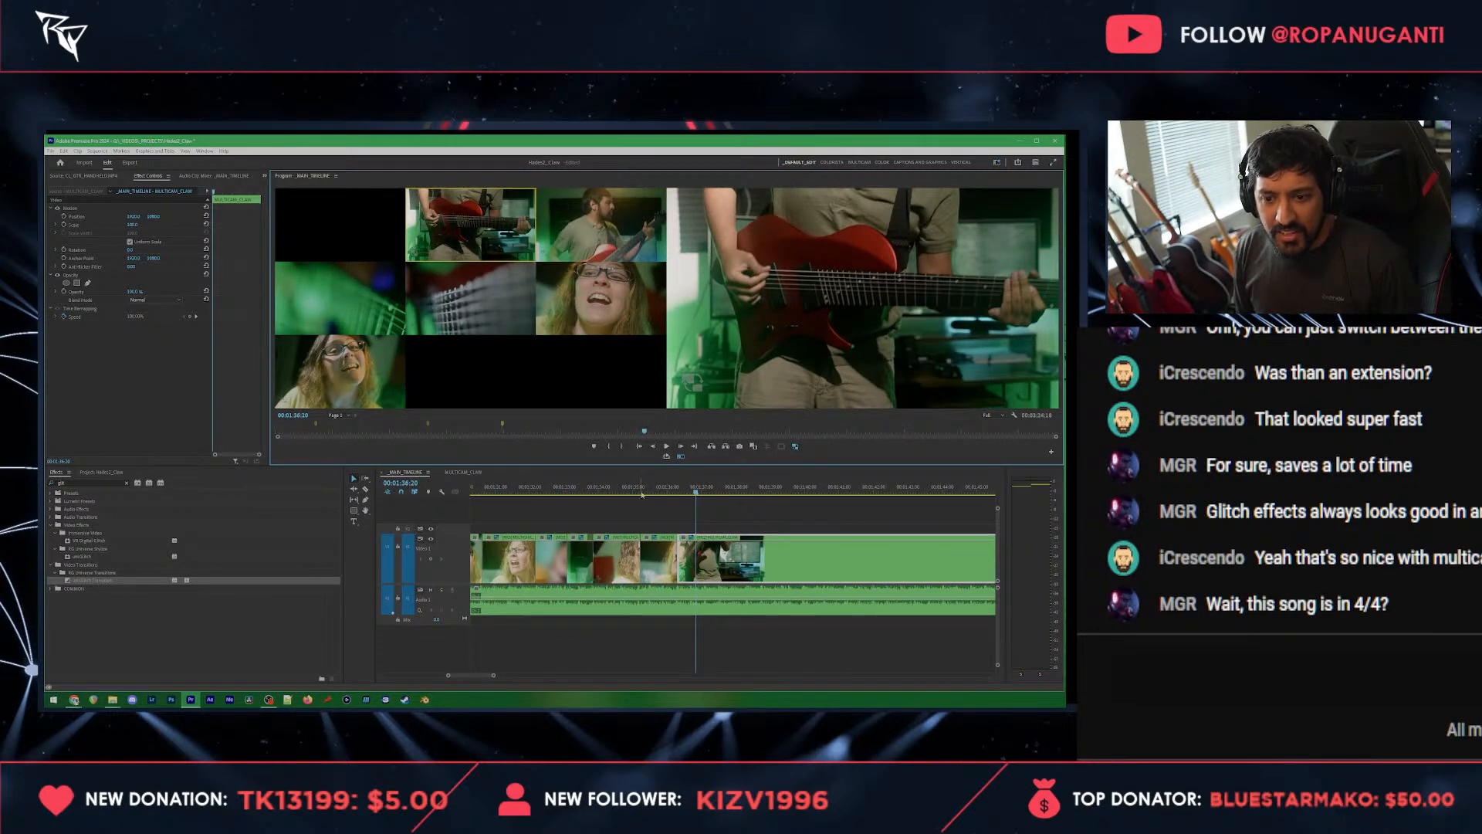
Step: Cut the front vocalist shot to the green fretboard angle at 00:01:34:18, followed by the vocalist close-up
left_click(632, 487)
key("space")
left_click(606, 488)
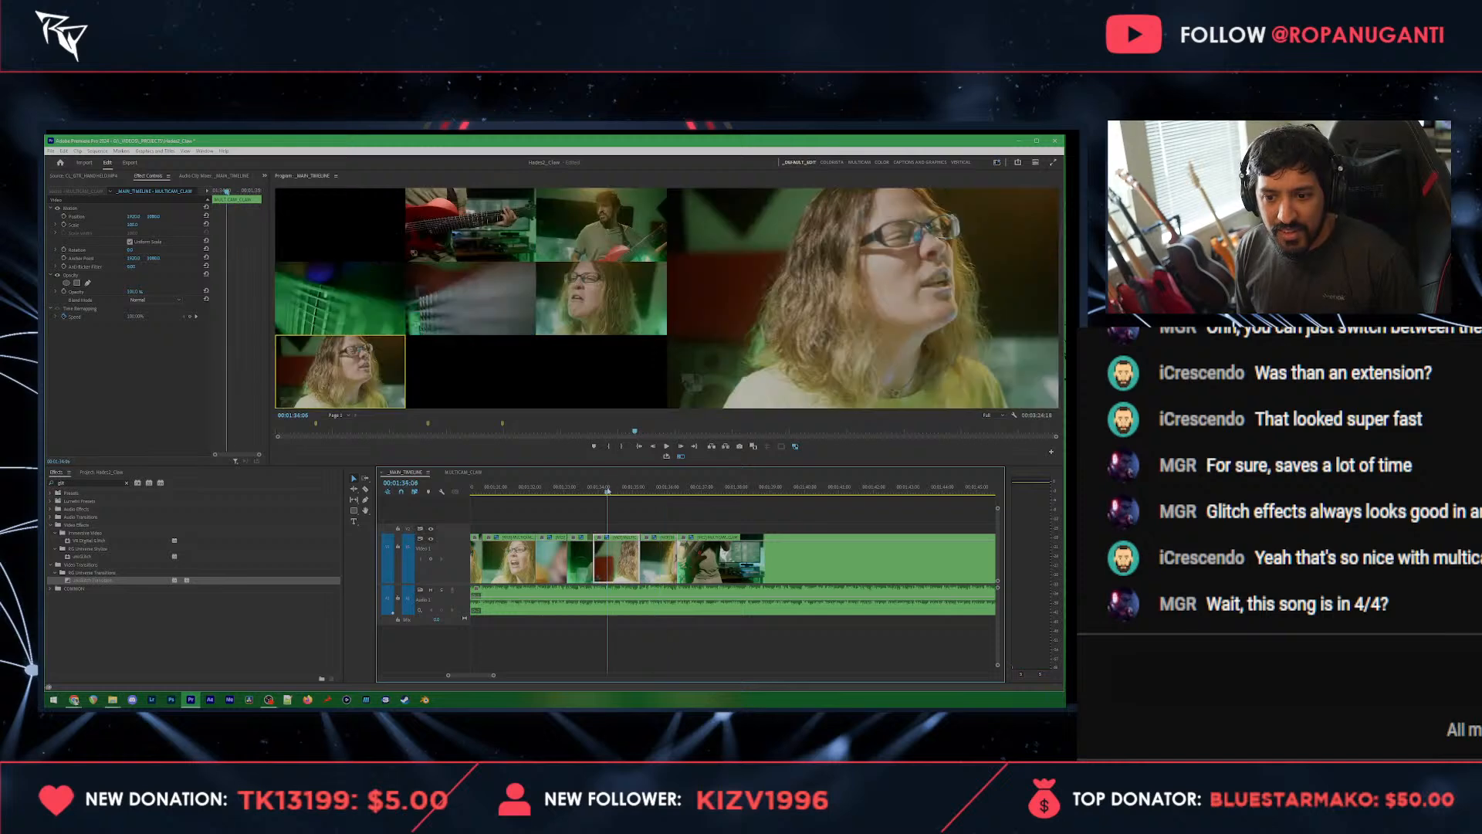
key("space")
key("space")
left_click(361, 318)
left_click(361, 318)
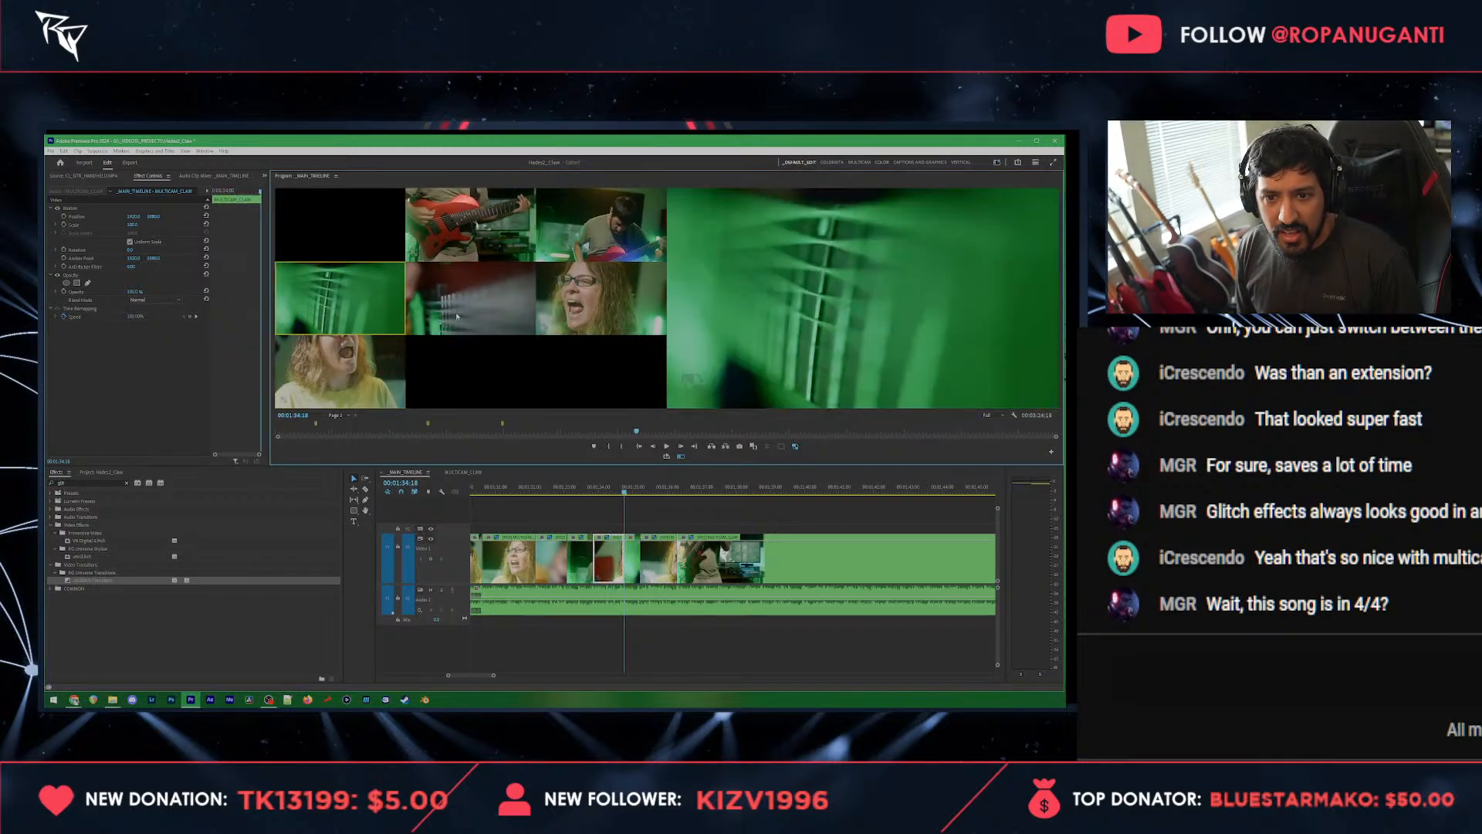
Step: Move the start of the vocalist close-up to about 00:01:35:11 and the start of the following guitar shot to 00:01:37:01
key("space")
left_click(602, 299)
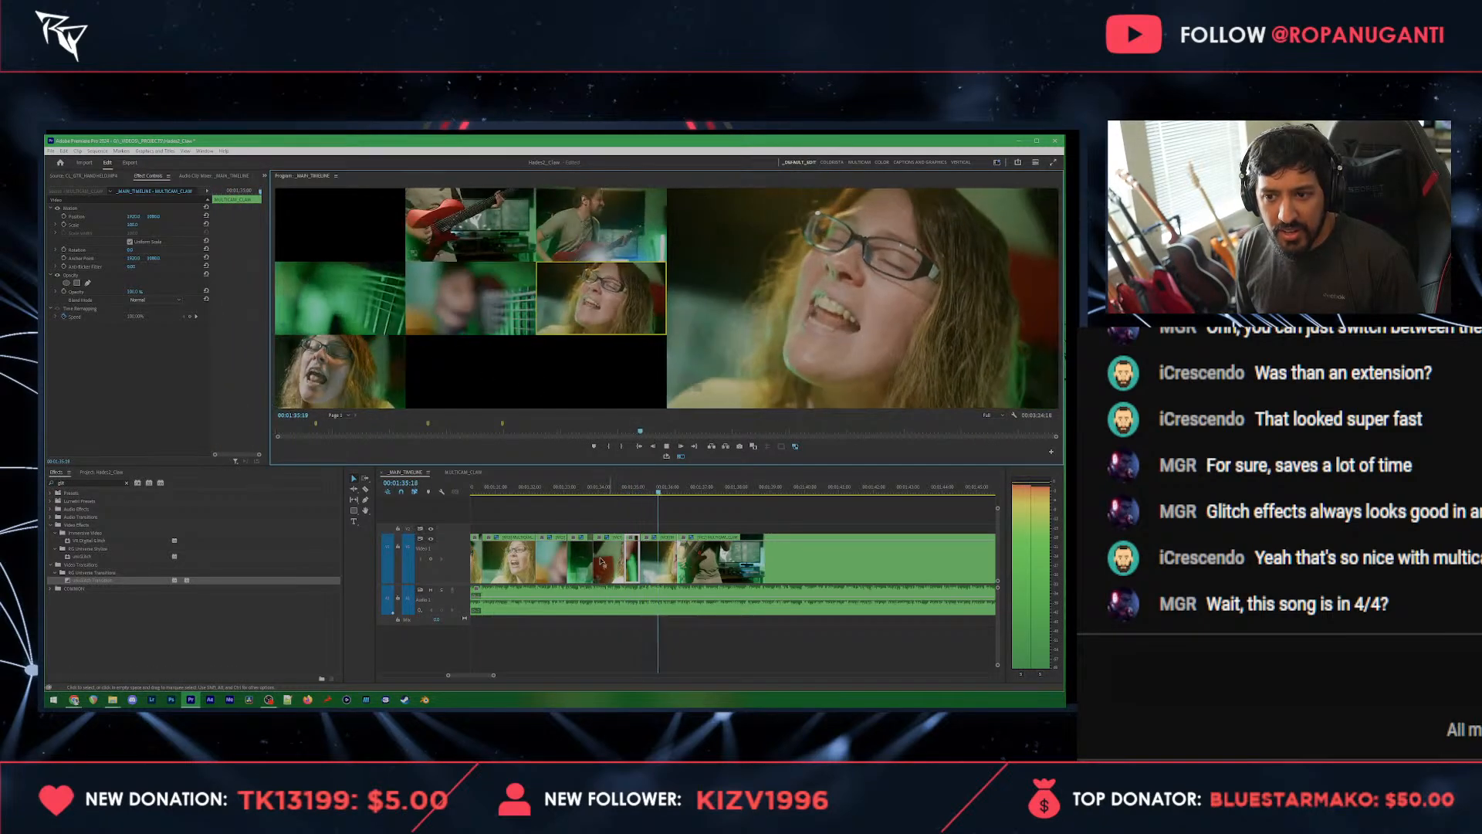
left_click(574, 489)
key("space")
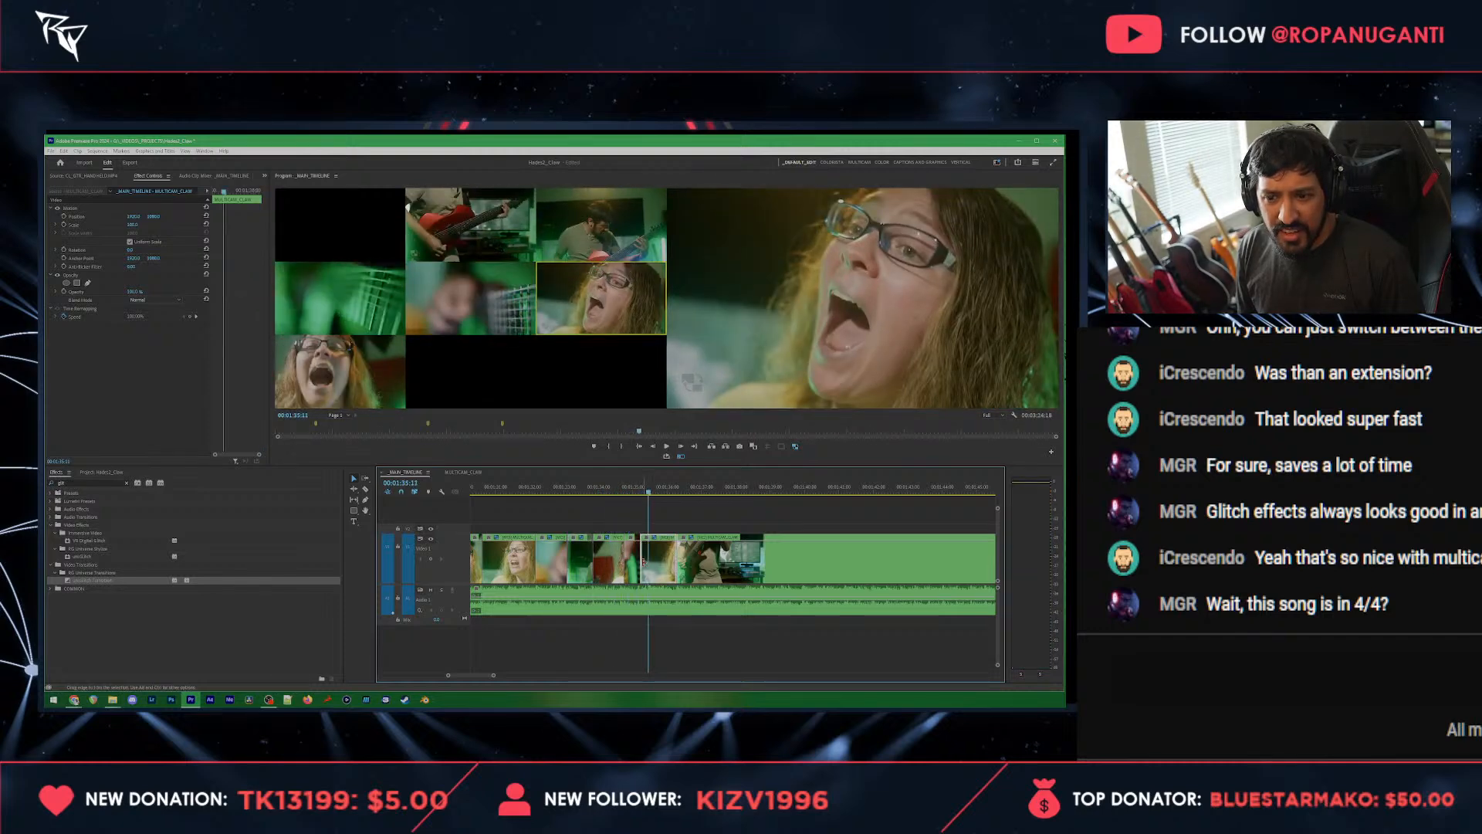
left_click_drag(644, 562, 656, 558)
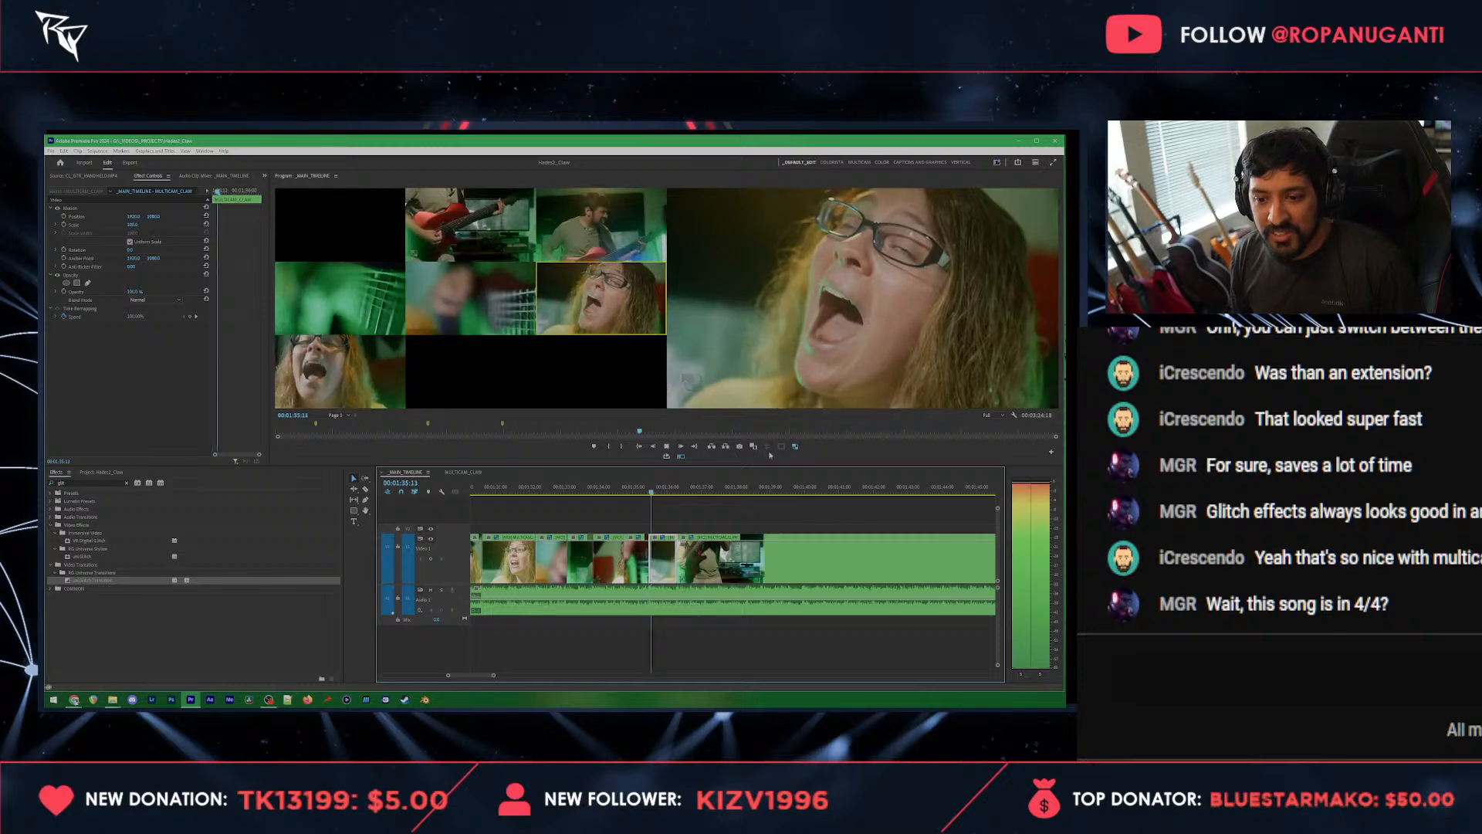
key("space")
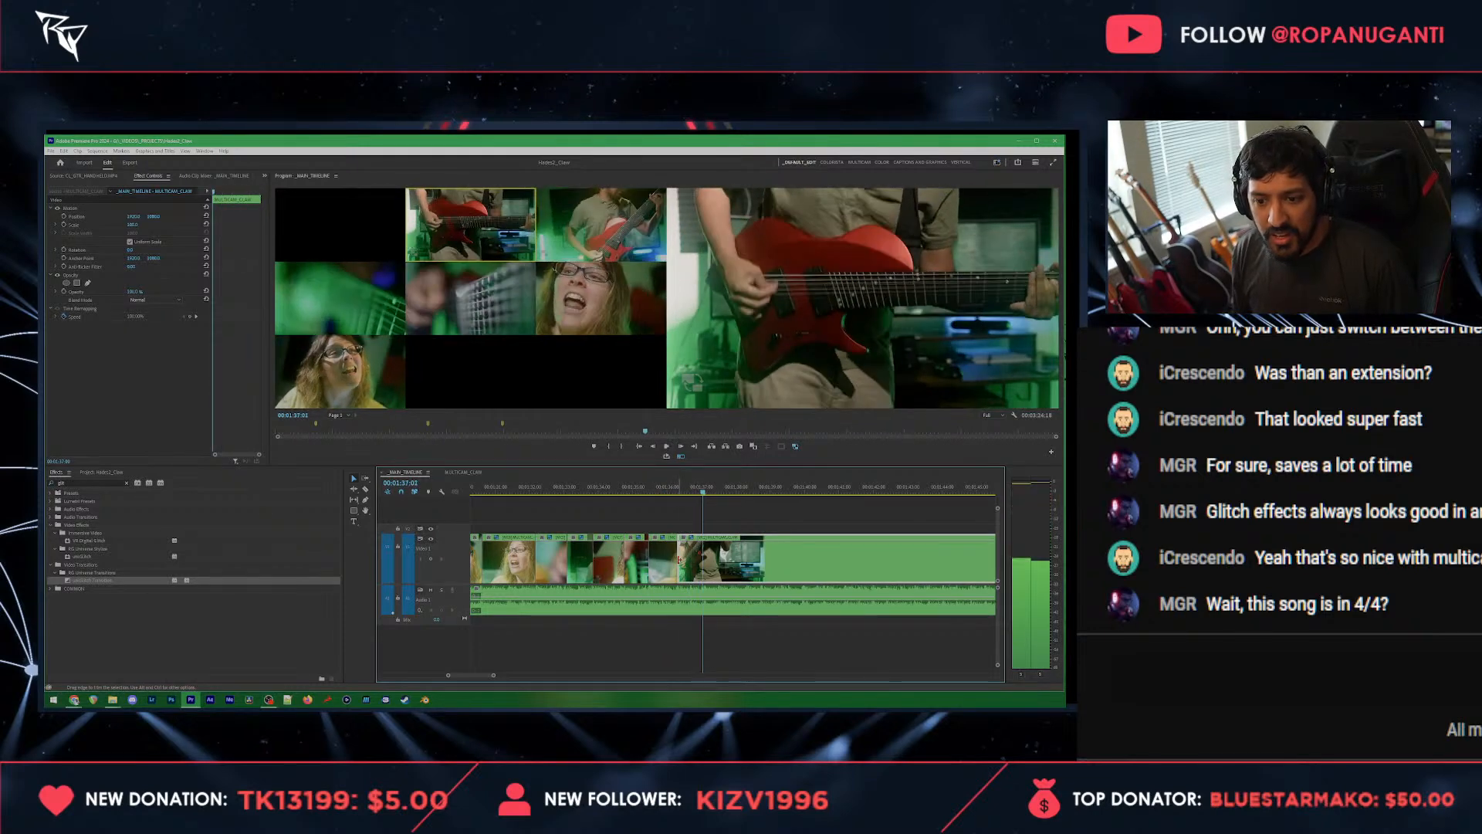
left_click_drag(683, 559, 708, 558)
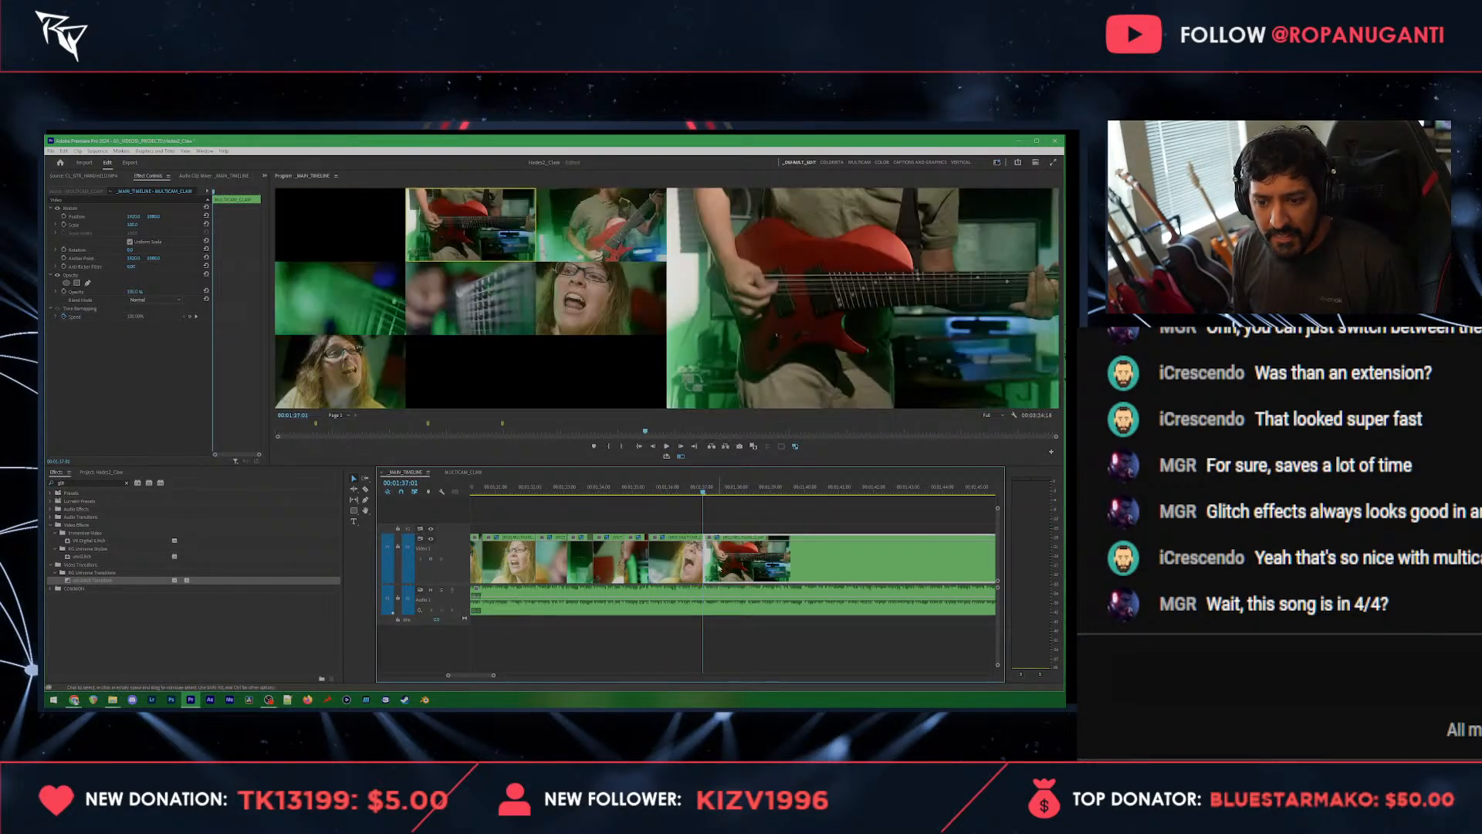
Step: Try the green fretboard and strings close-up angles on the shot starting at 00:01:37:01, returning to the guitar close-up
left_click(322, 306)
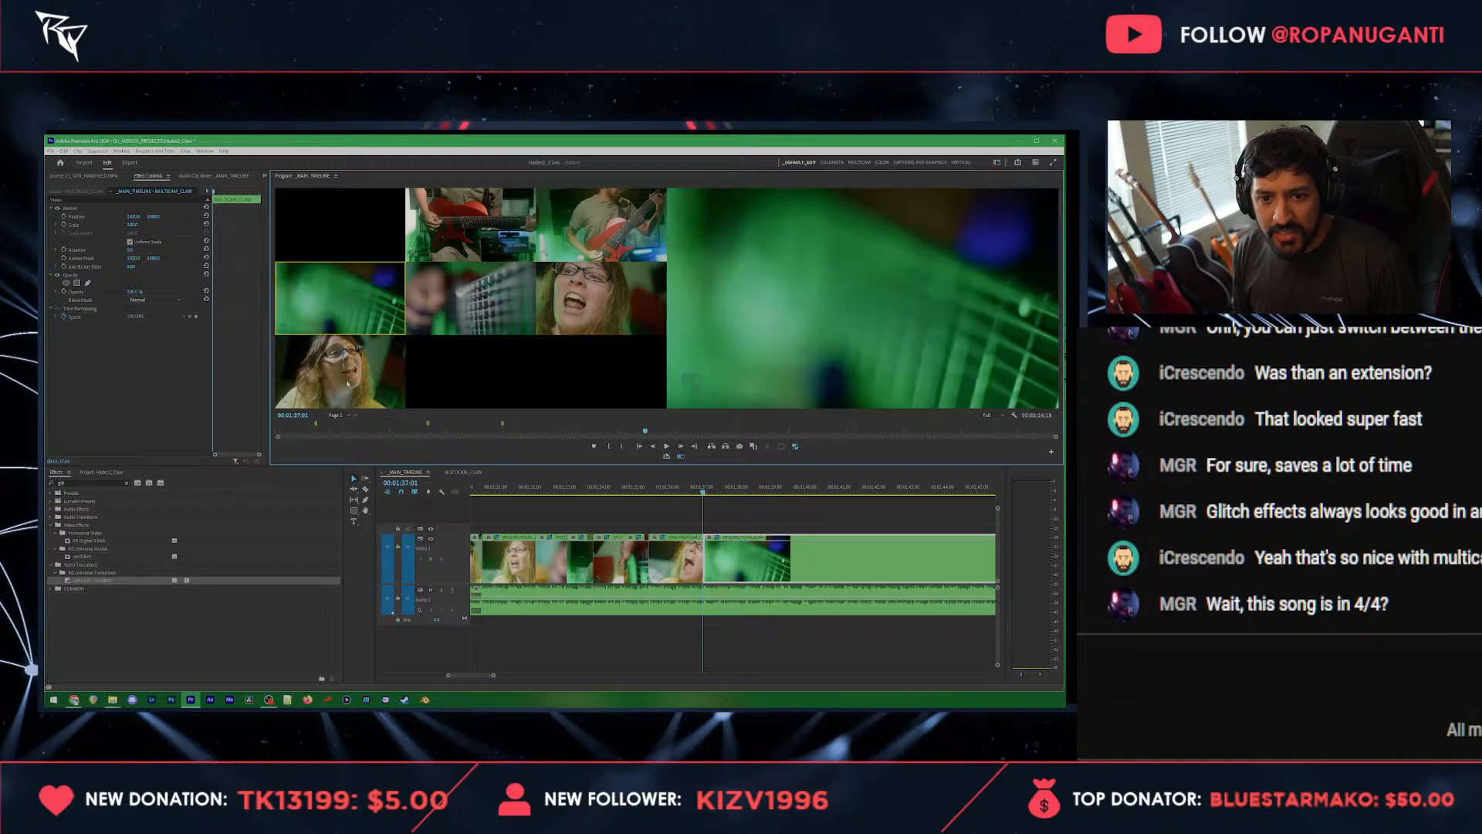
key("space")
left_click(487, 273)
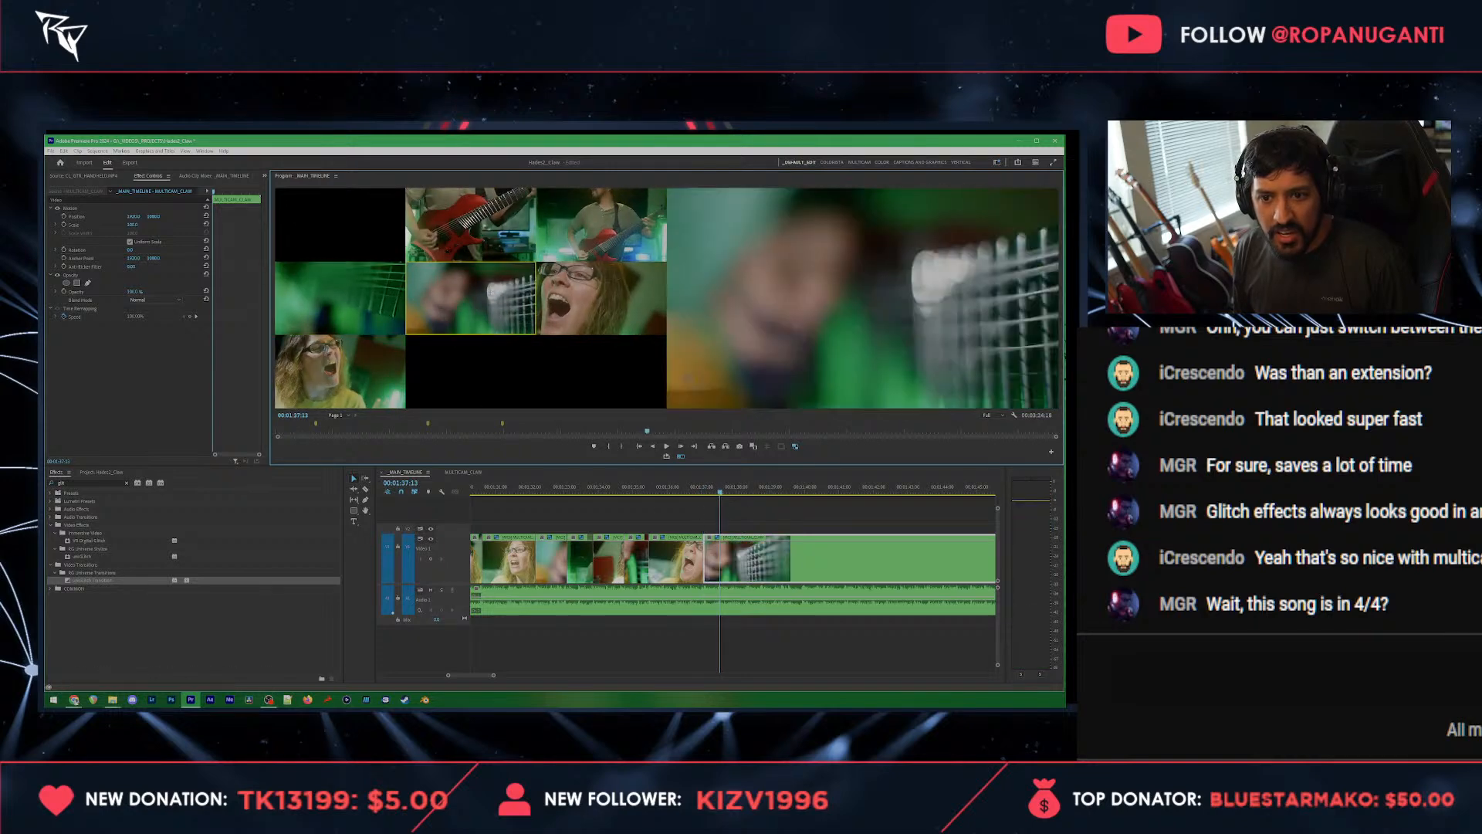
left_click(467, 224)
Step: Cut live from 00:01:37 through vocalist close-up, strings close-up, front vocalist, green fretboard and strings close-up, ending on the vocalist close-up at 00:01:45:05
key("space")
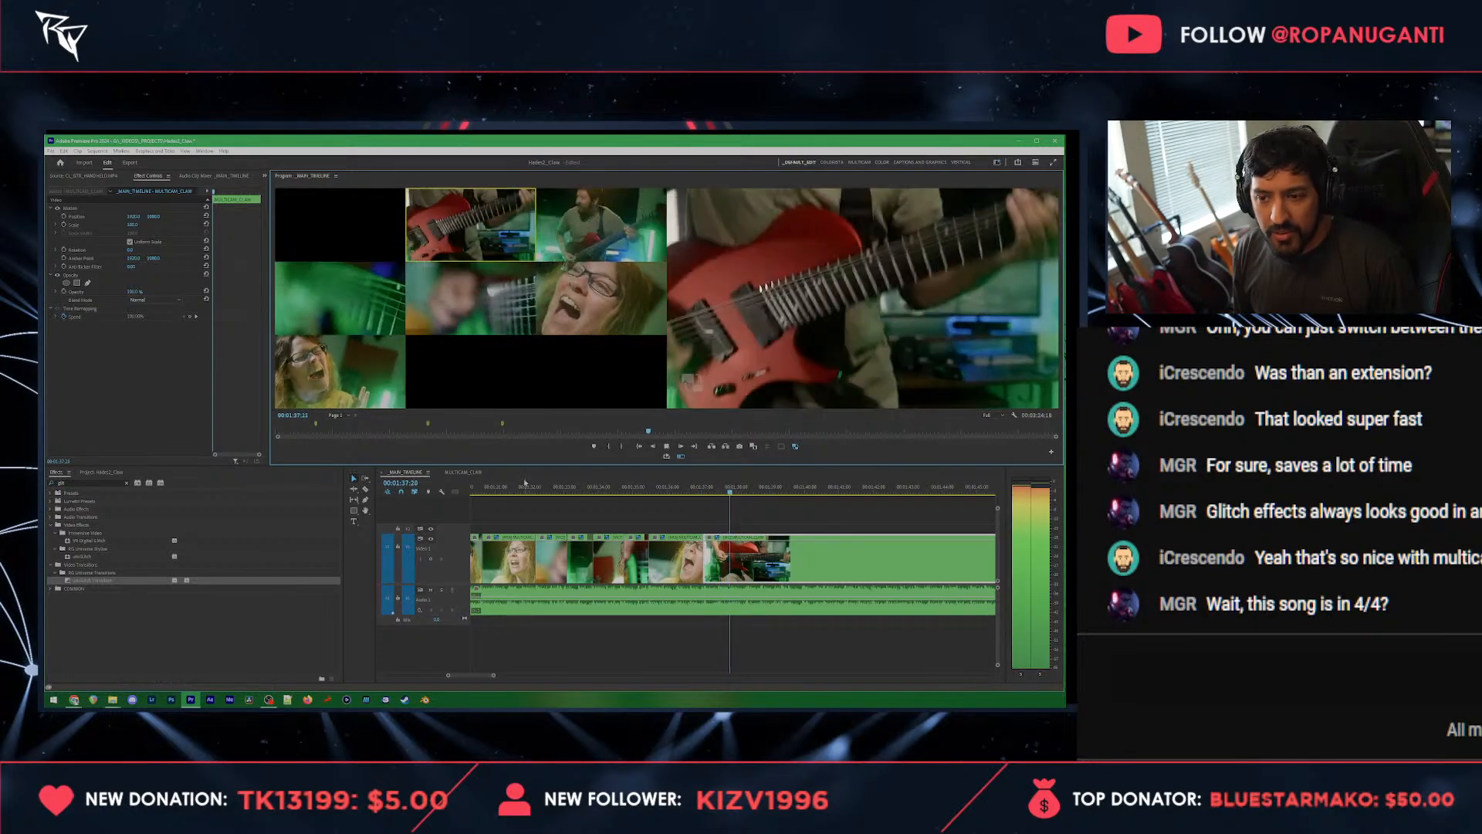
left_click(585, 315)
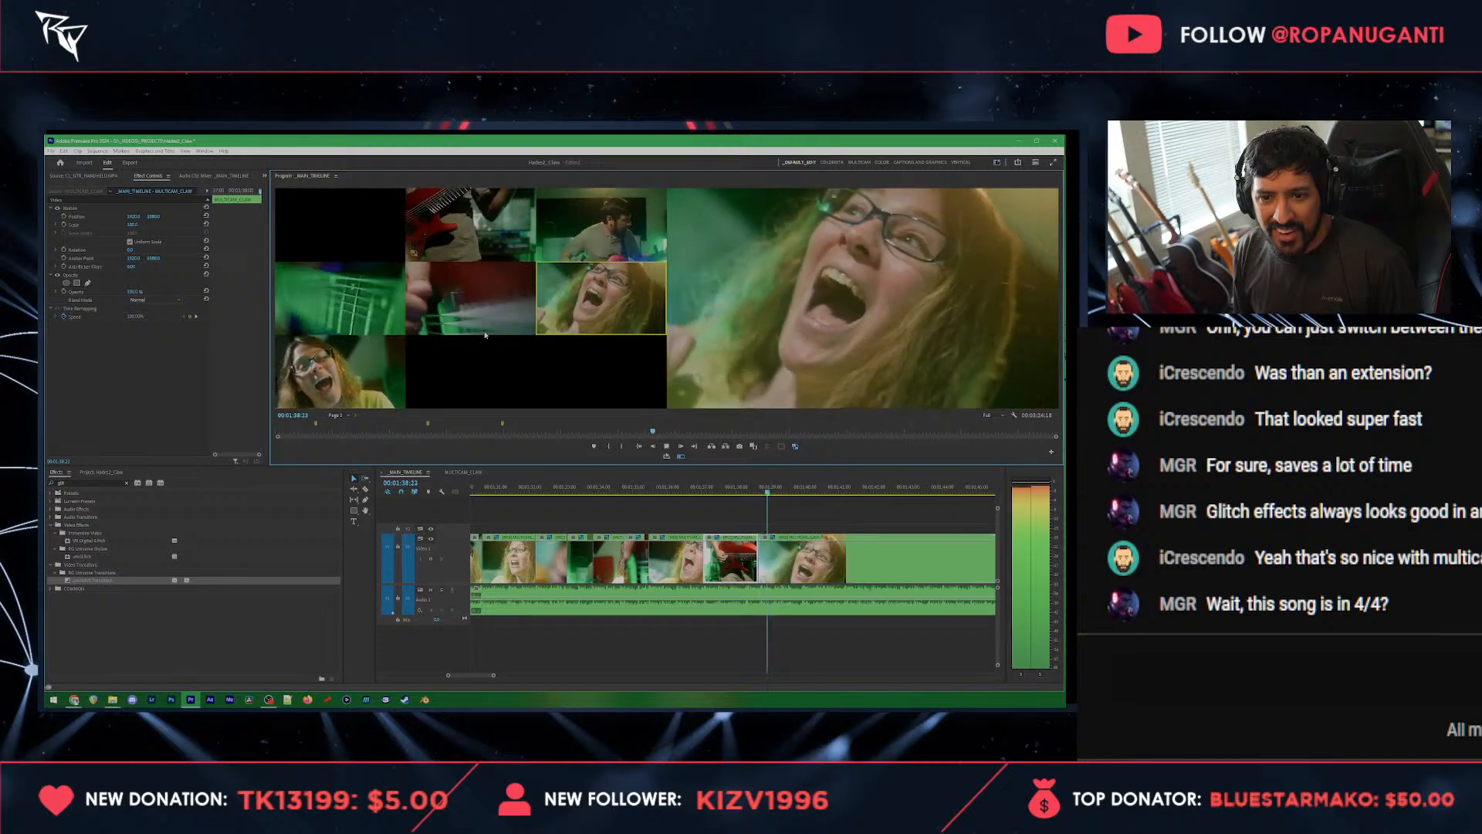
left_click(456, 321)
left_click(334, 380)
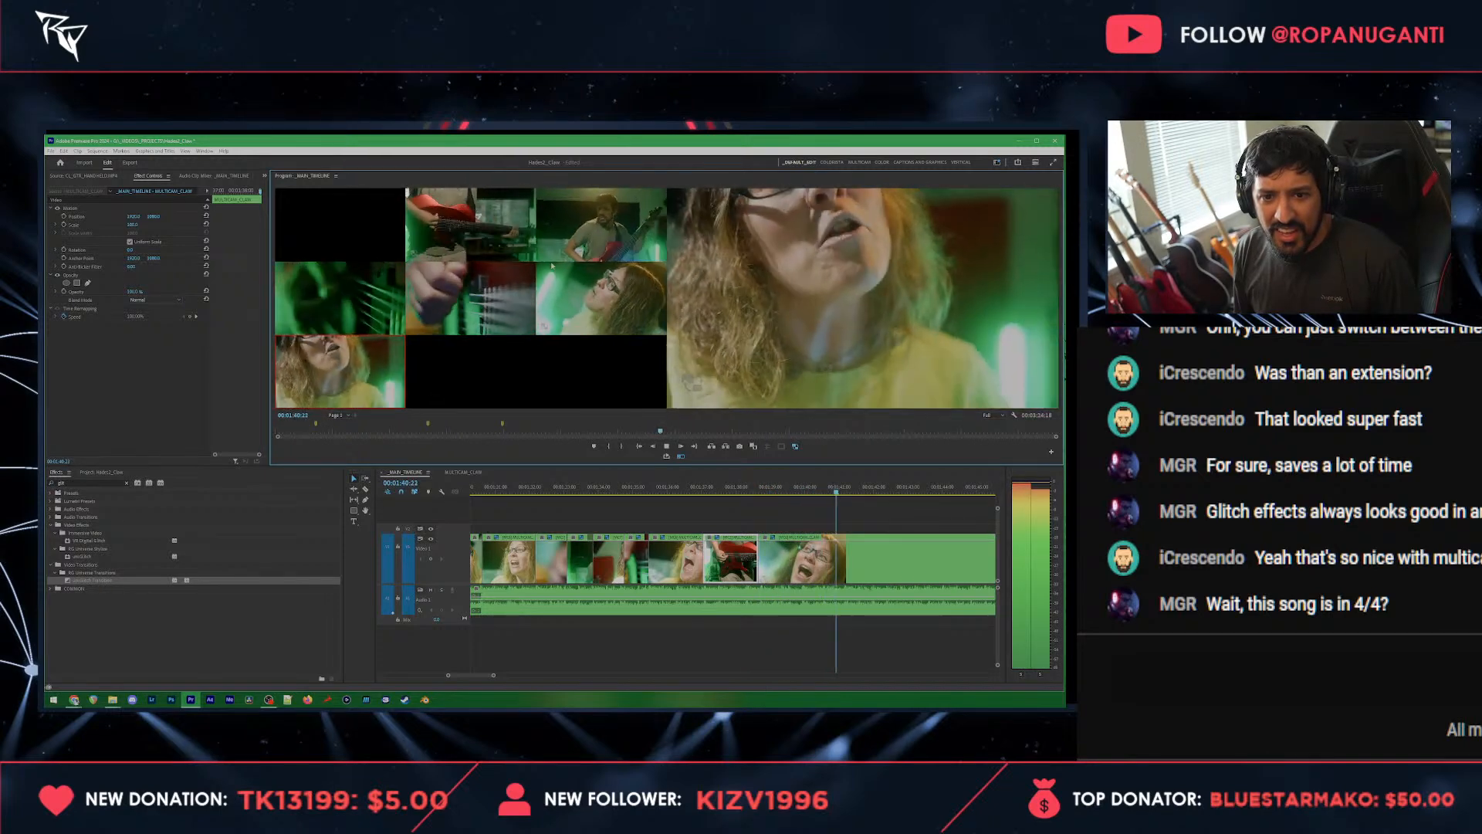
left_click(340, 302)
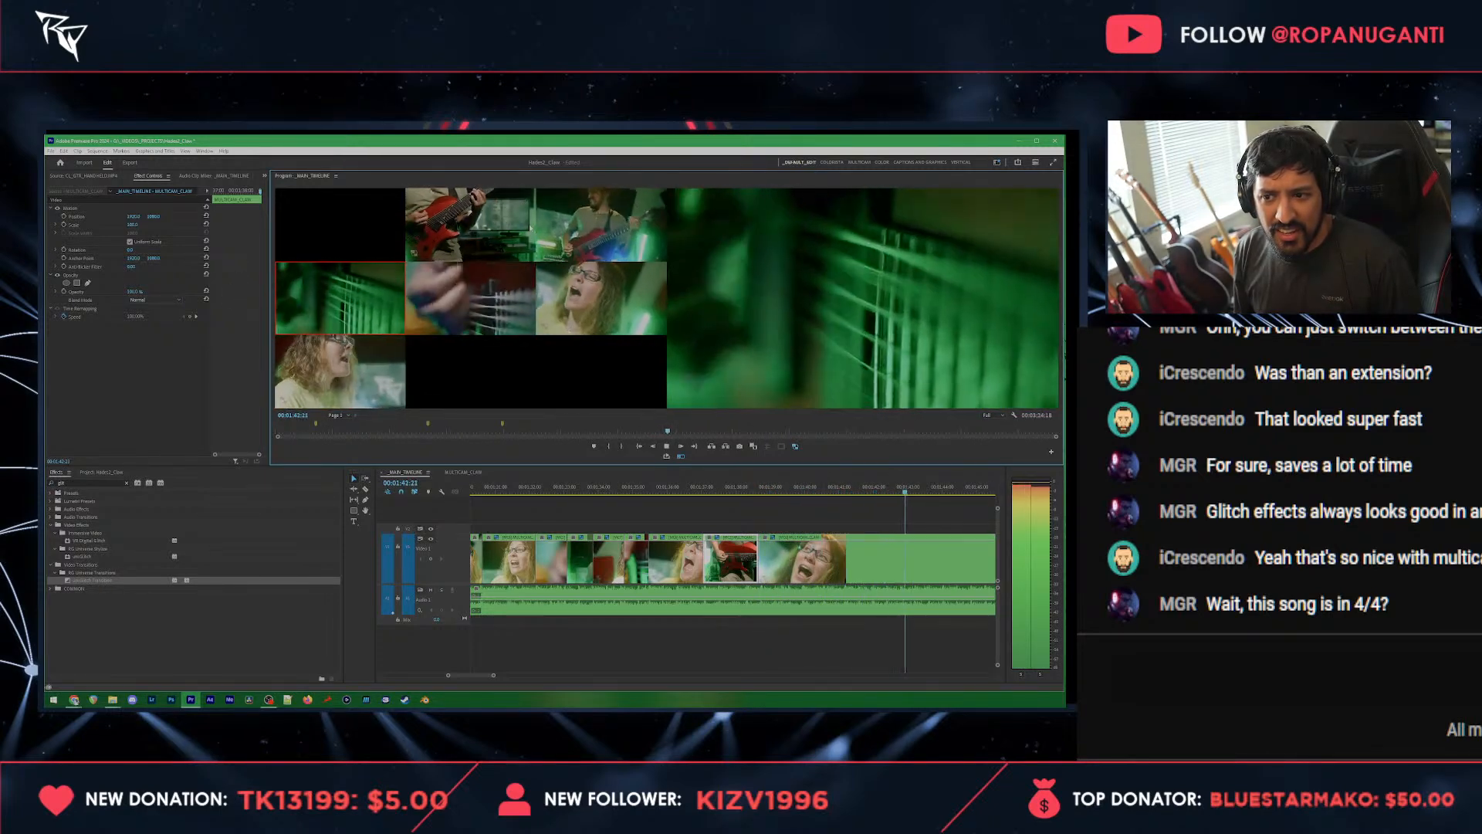
key("space")
left_click(484, 317)
key("space")
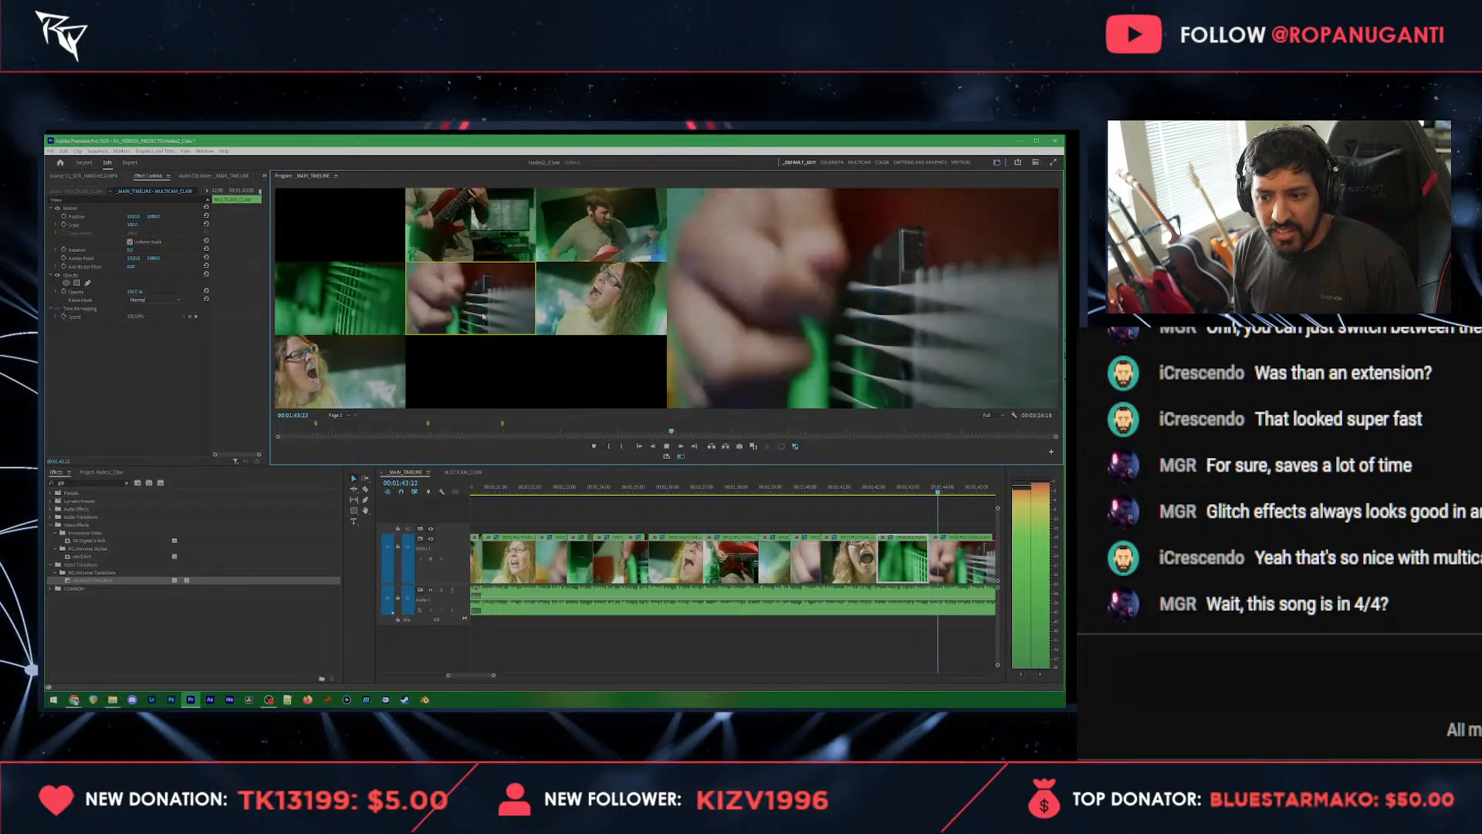
left_click(583, 305)
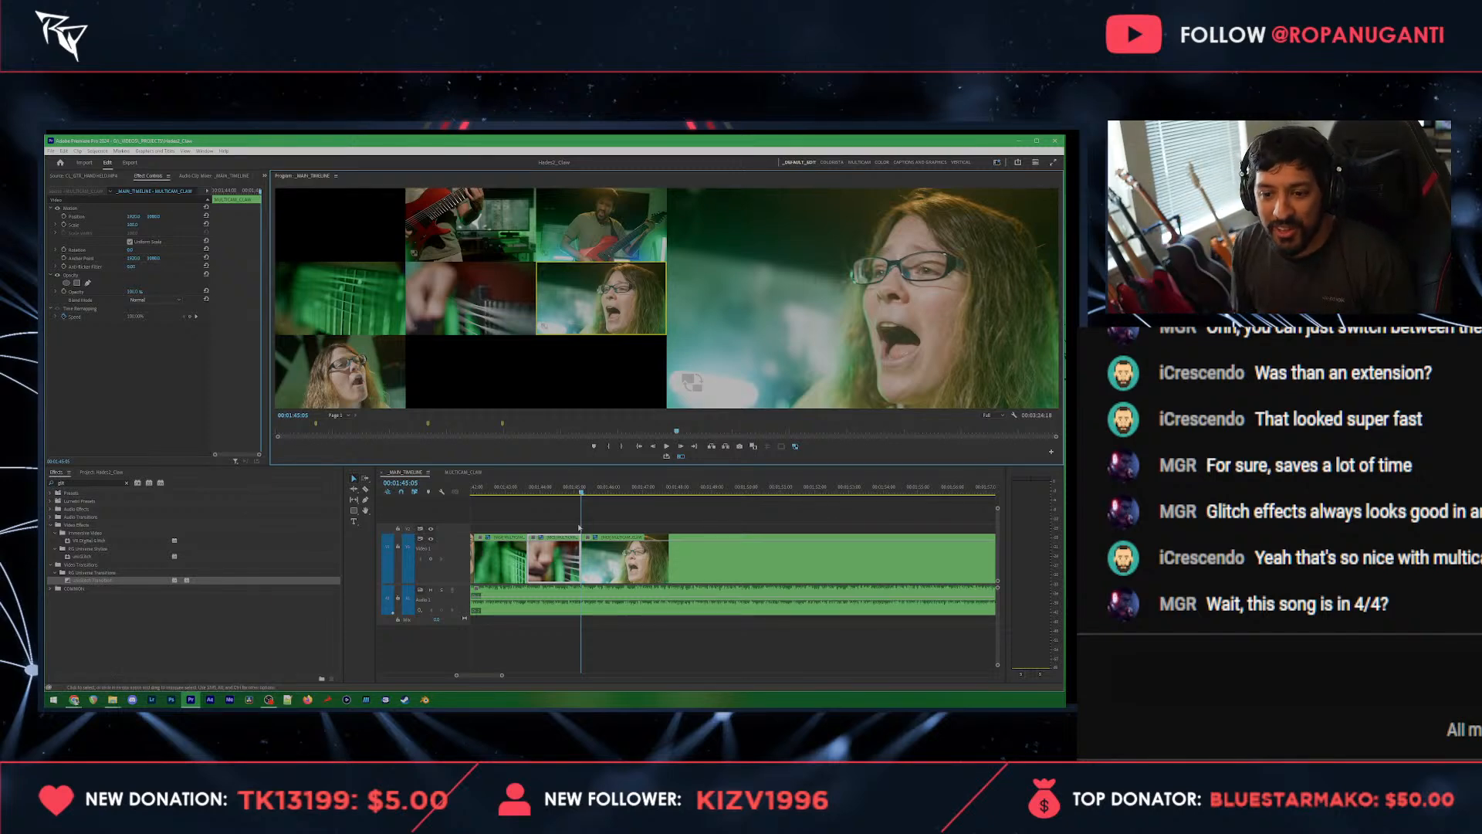
Step: Cut live from 00:01:45:05 through guitar close-up, front vocalist, guitar close-up and green fretboard, stopping at about 00:01:52:02
left_click(579, 527)
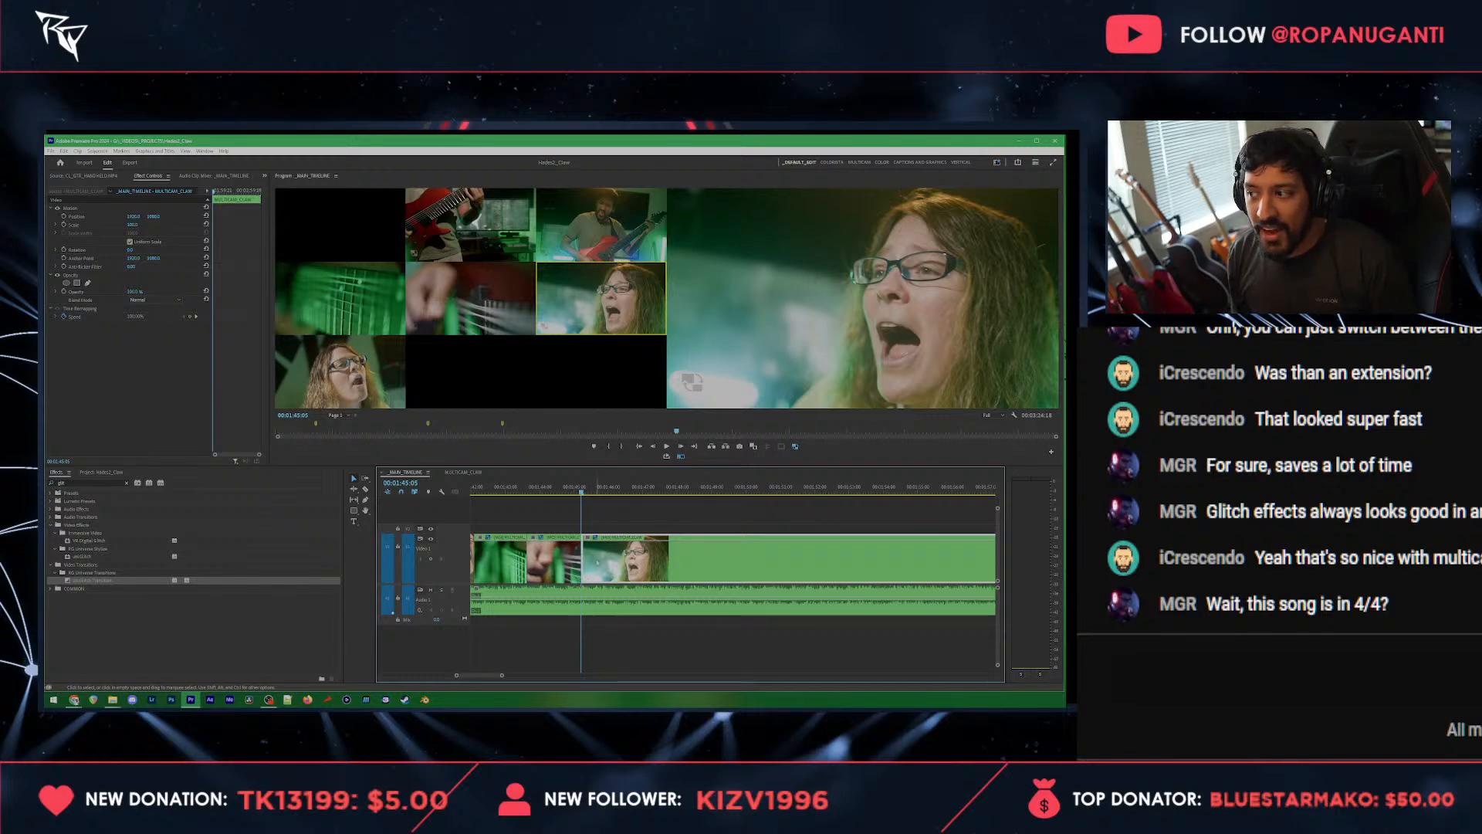
key("minus")
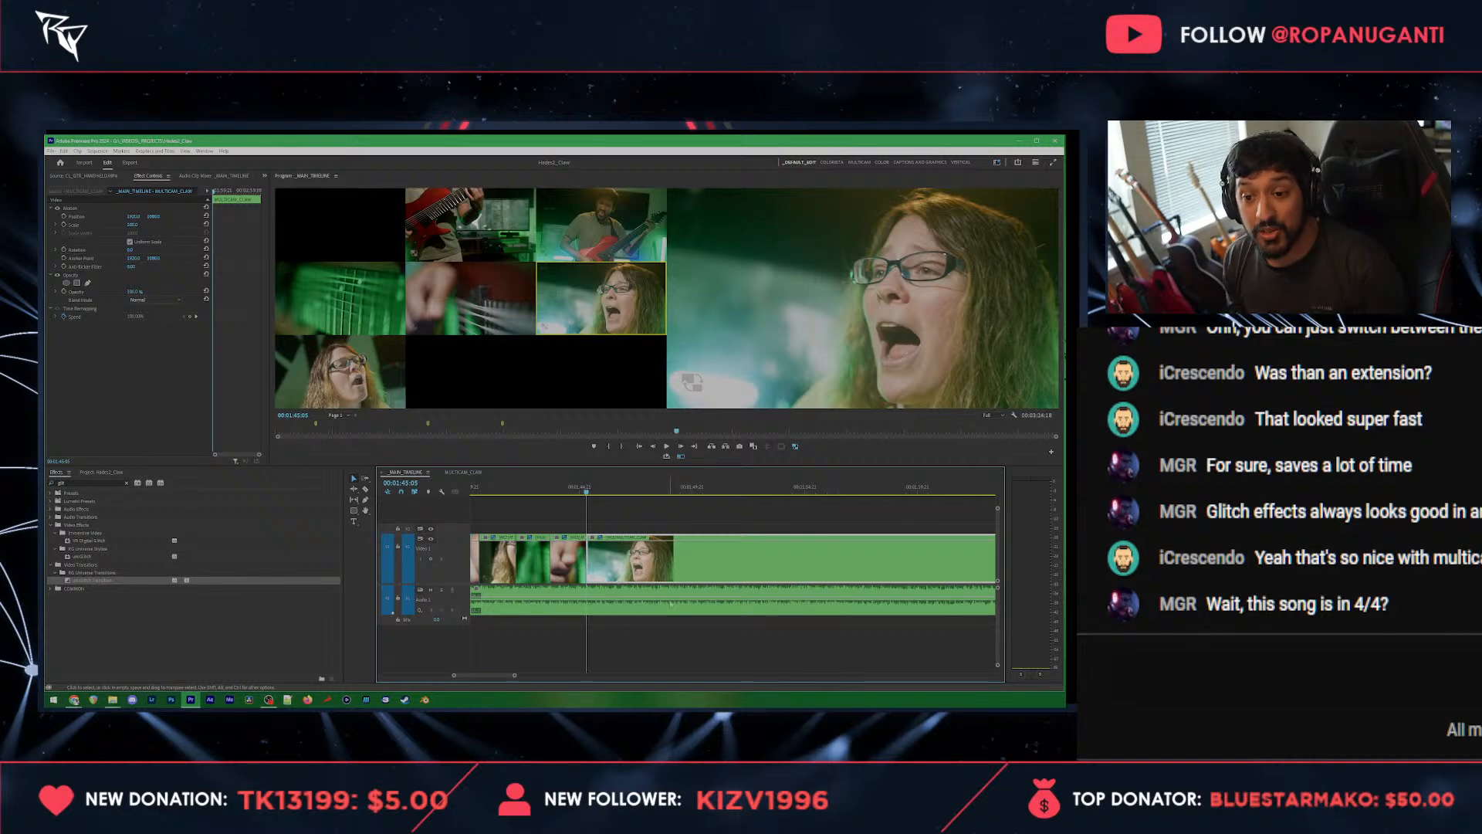
key("space")
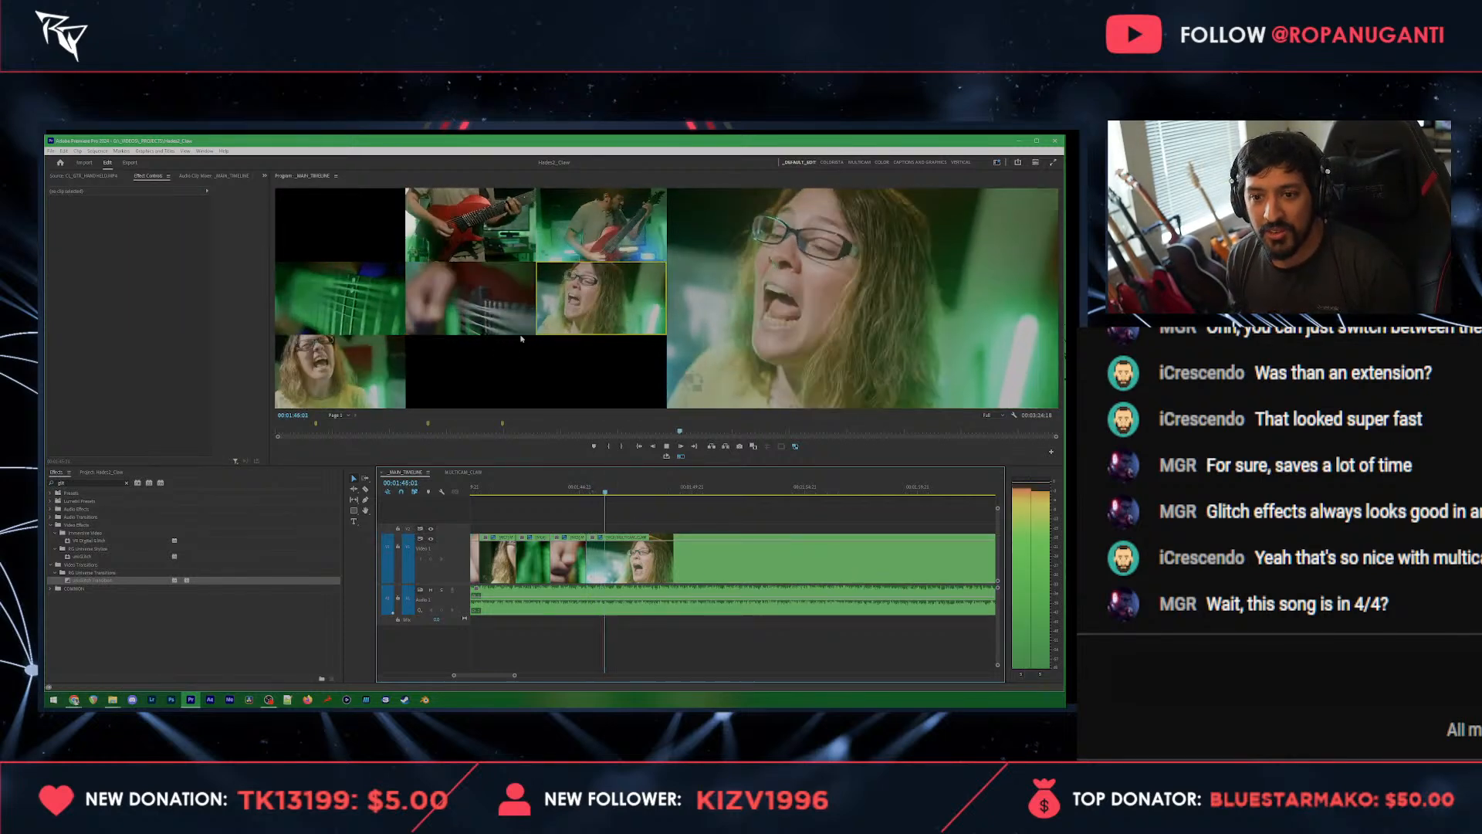
key("2")
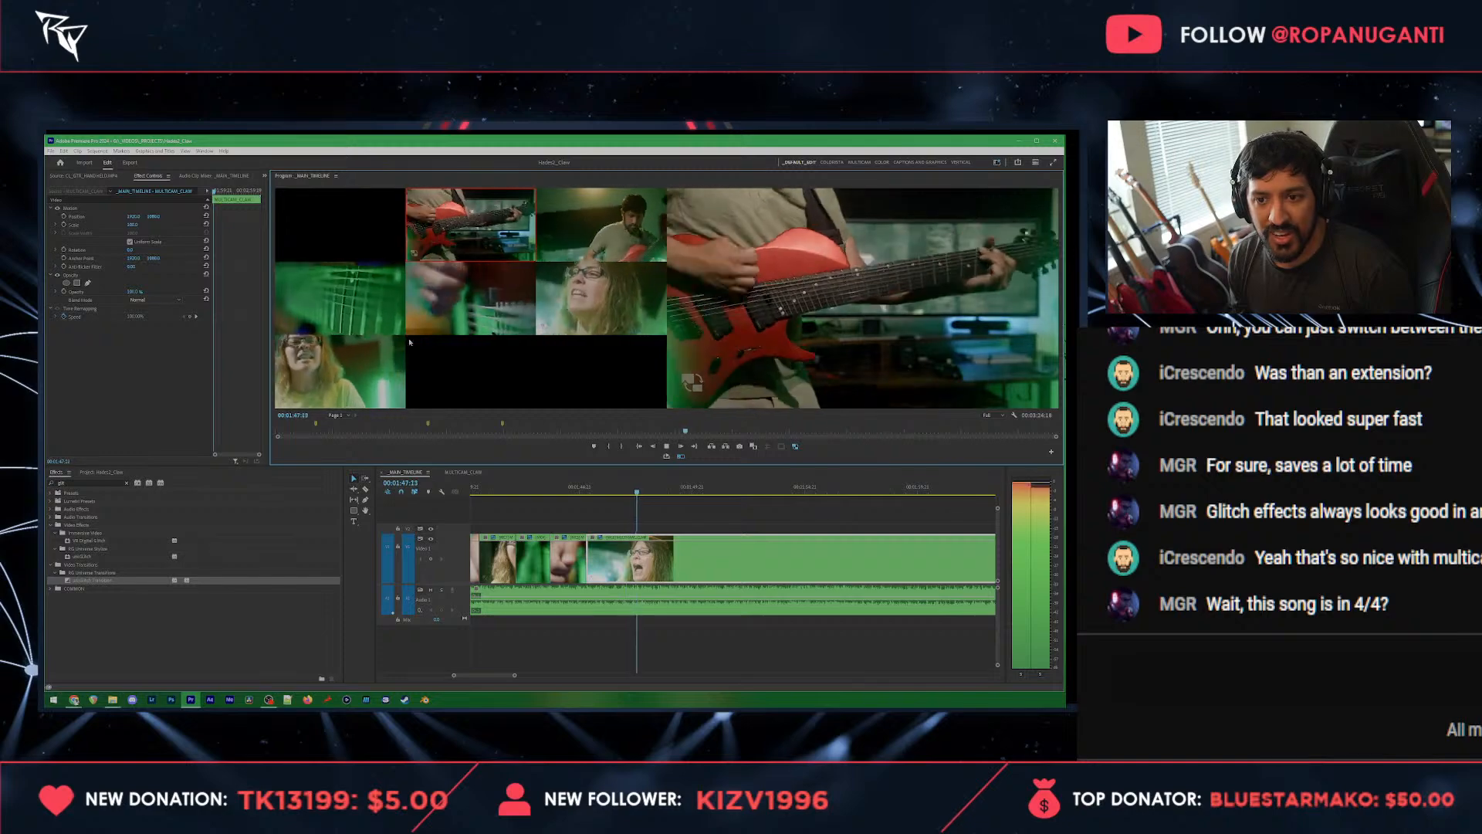
key("6")
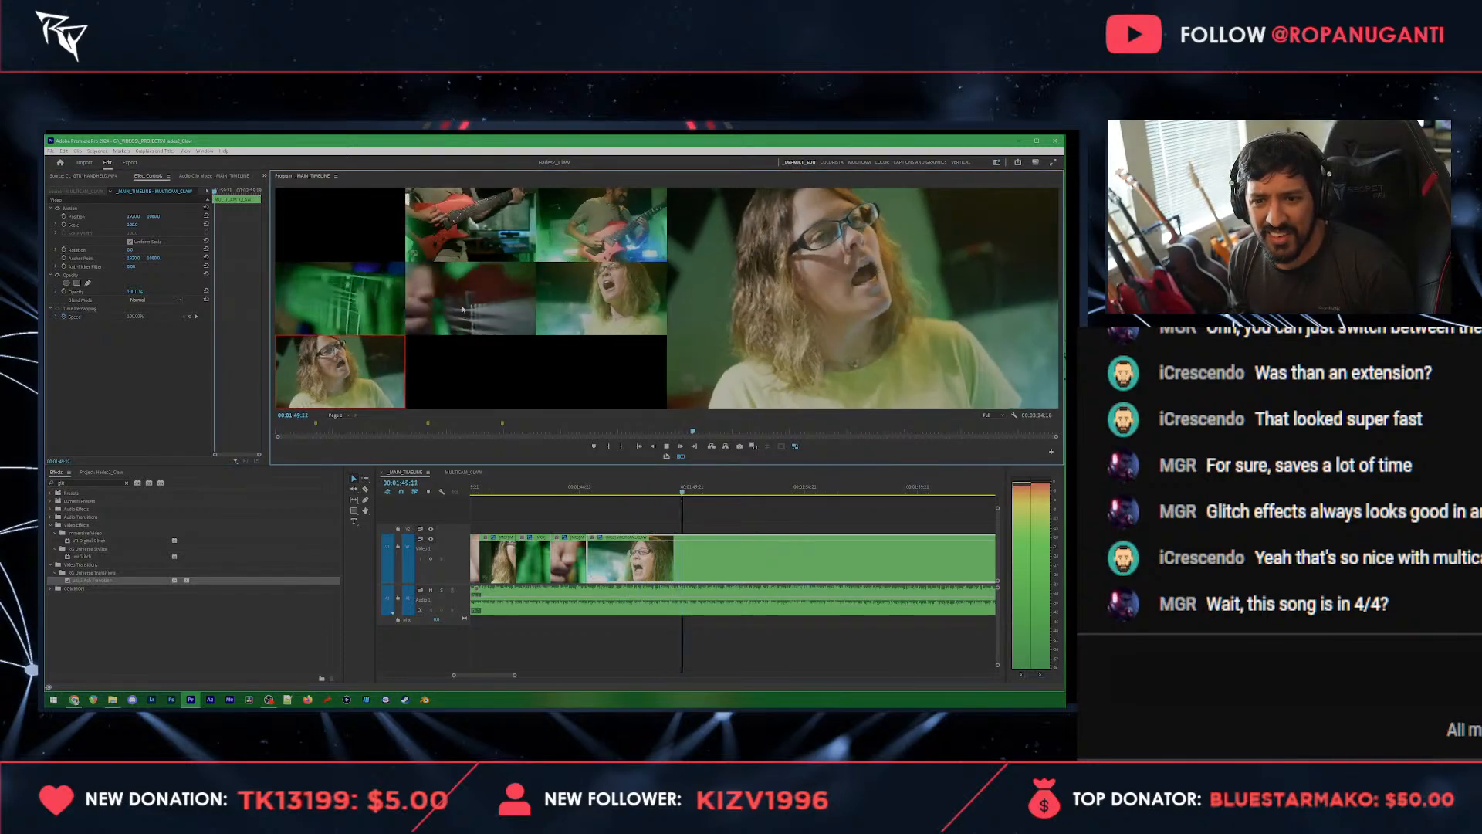
key("5")
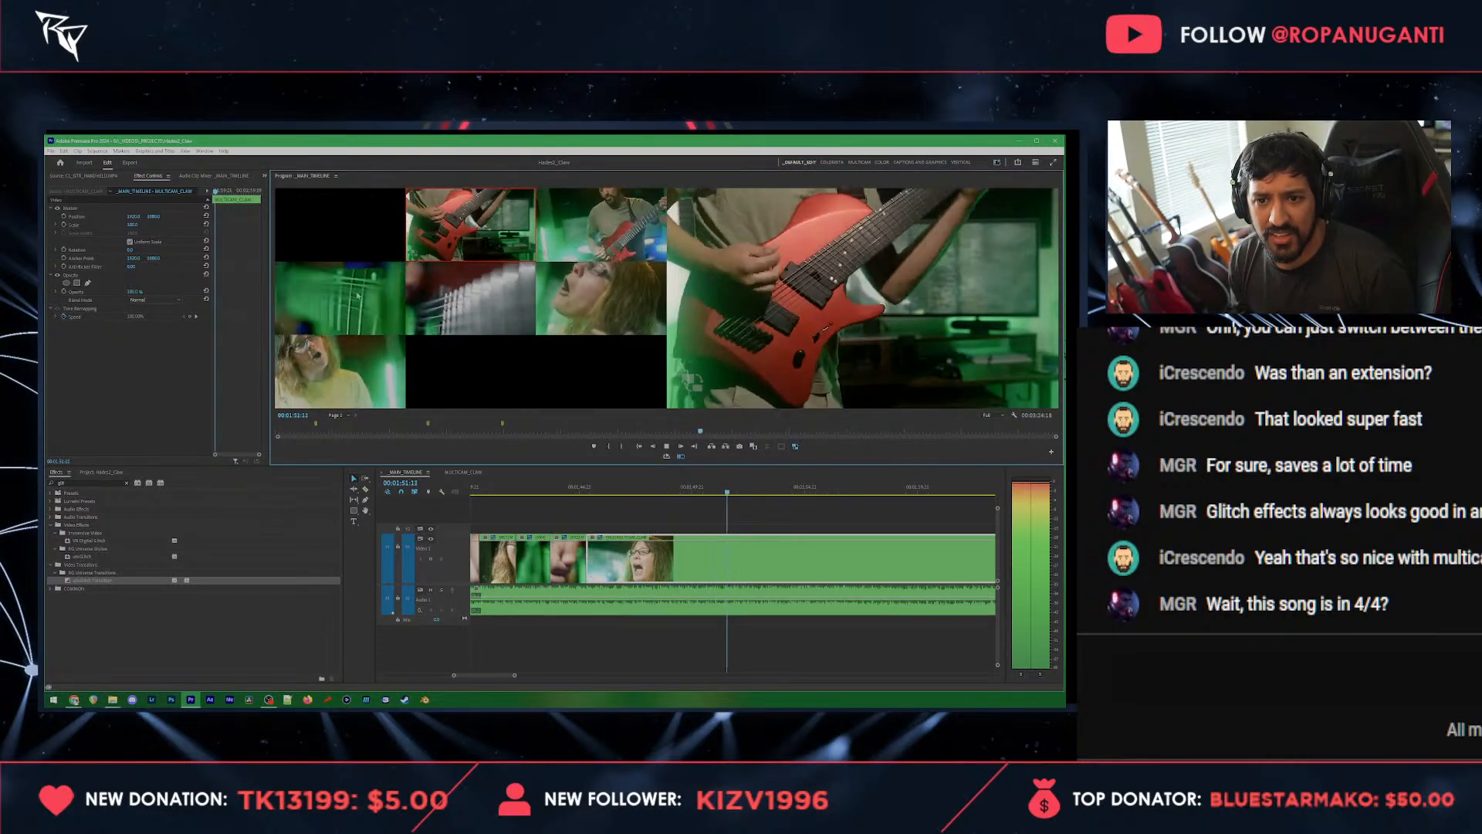
left_click(353, 295)
key("space")
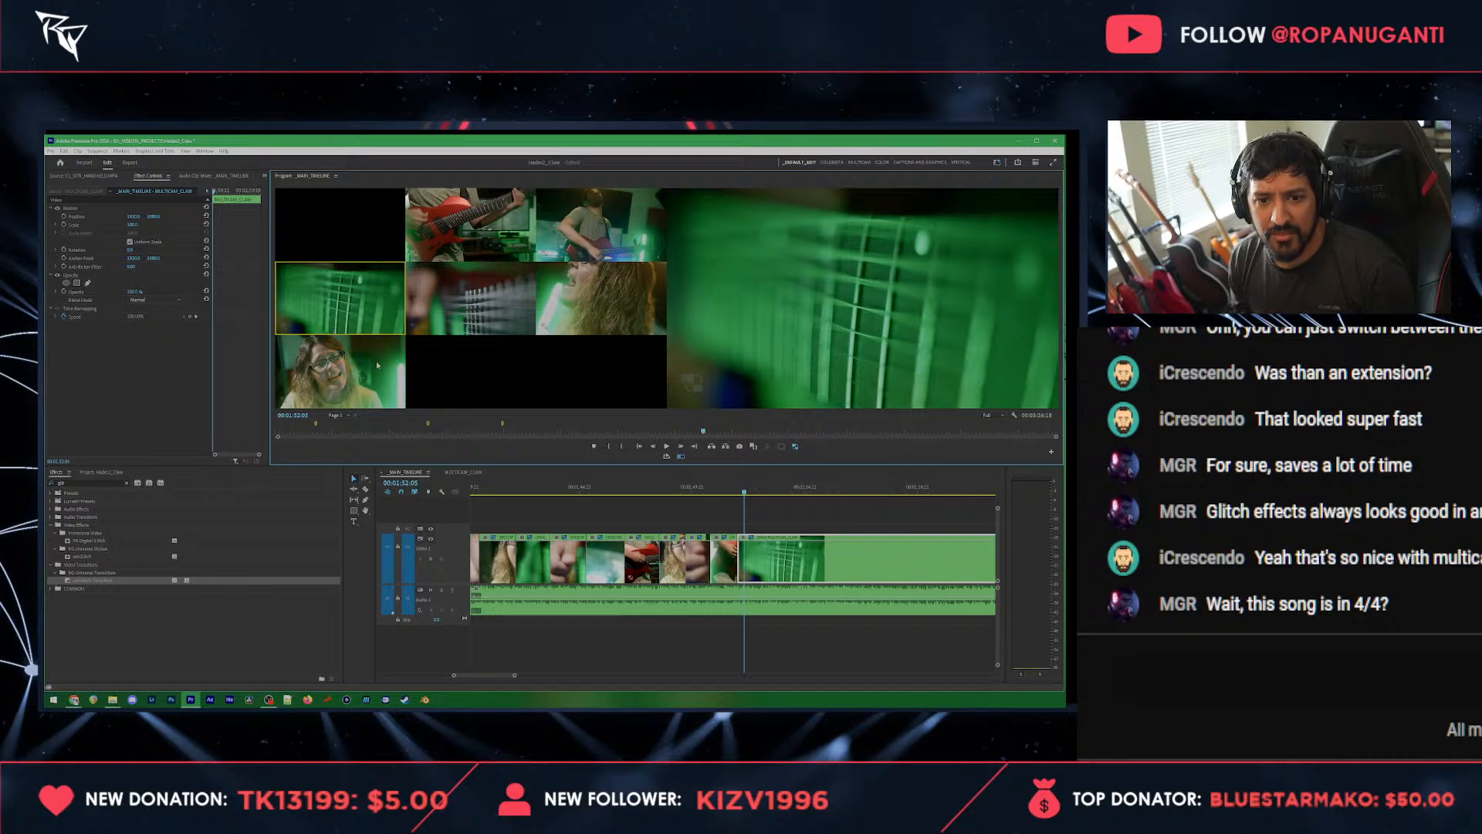
Step: Continue the live cut through green fretboard, vocalist close-up, wide guitarist, strings, guitar close-up and wide guitarist, stopping around 00:02:01:10
key("space")
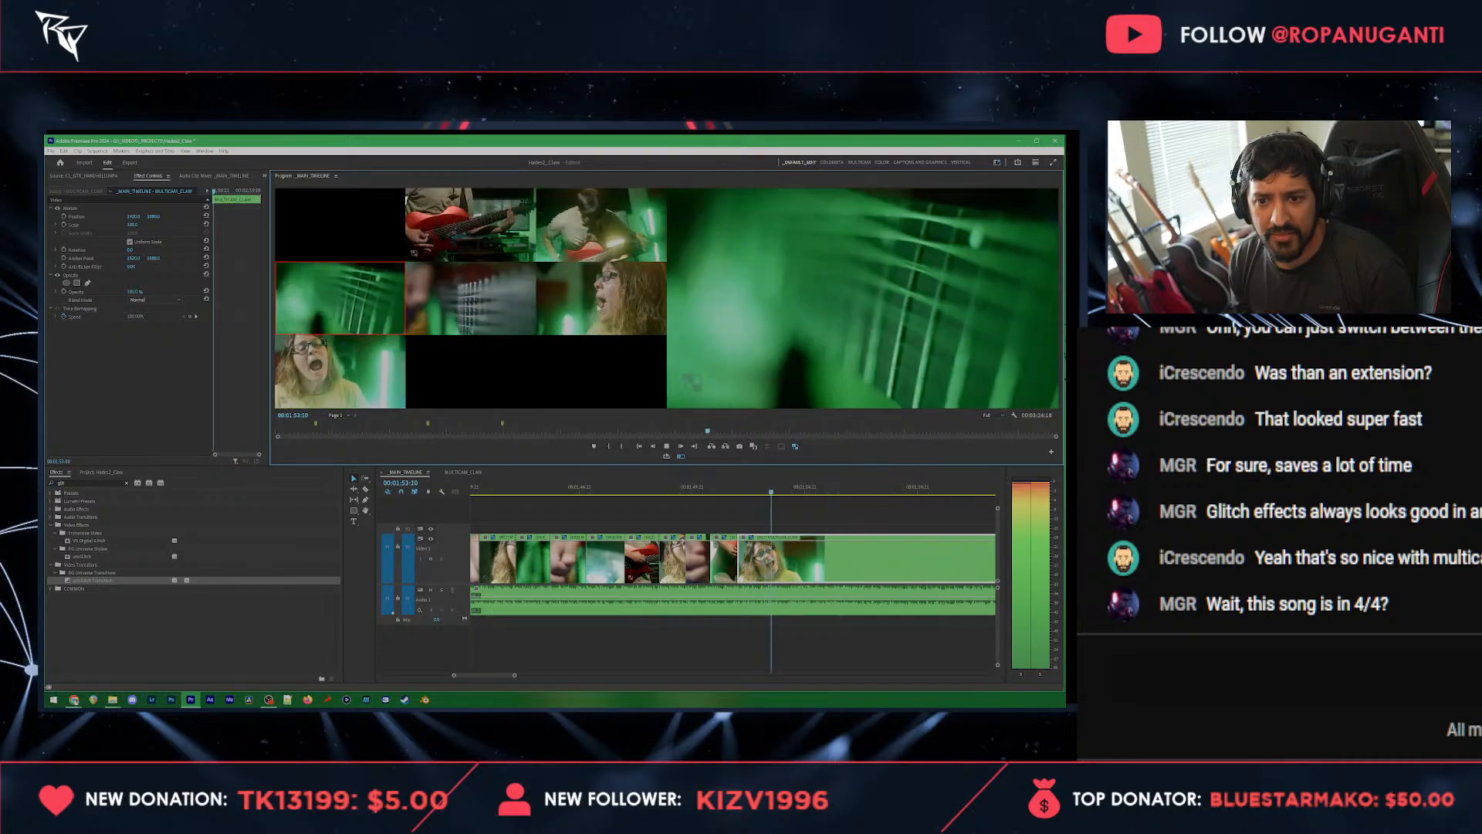
left_click(591, 312)
key("3")
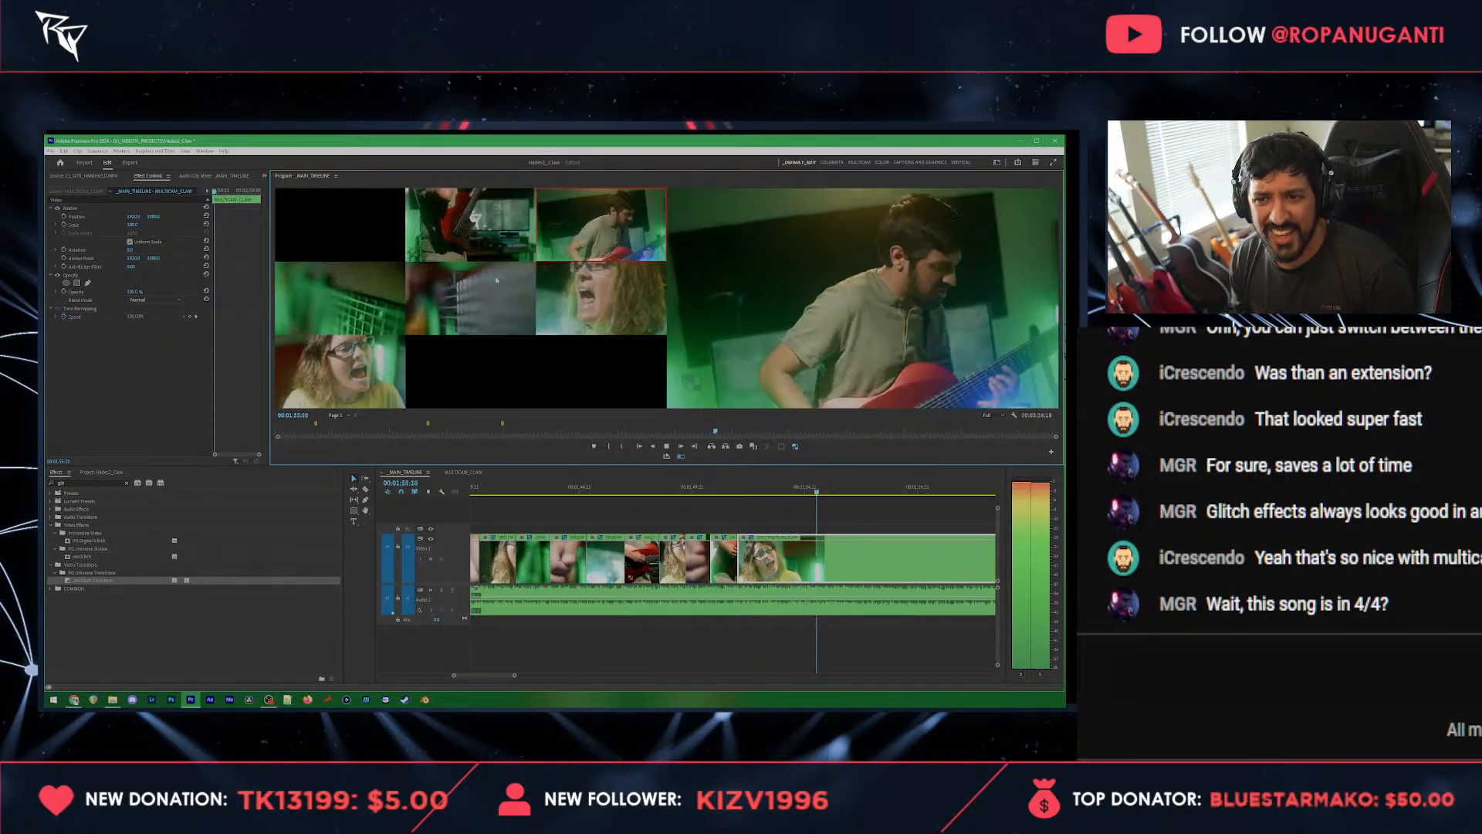
left_click(480, 282)
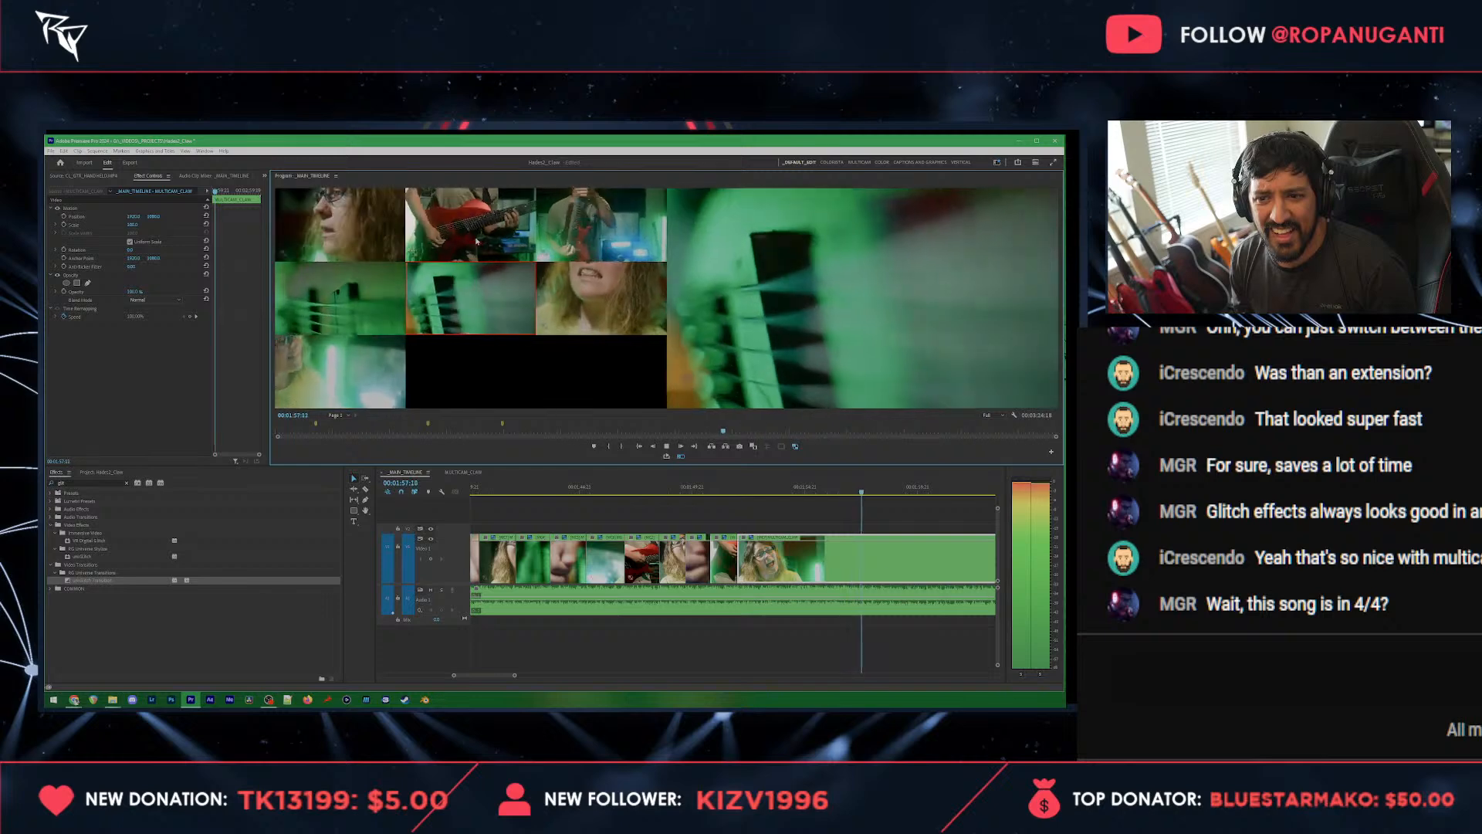
left_click(423, 252)
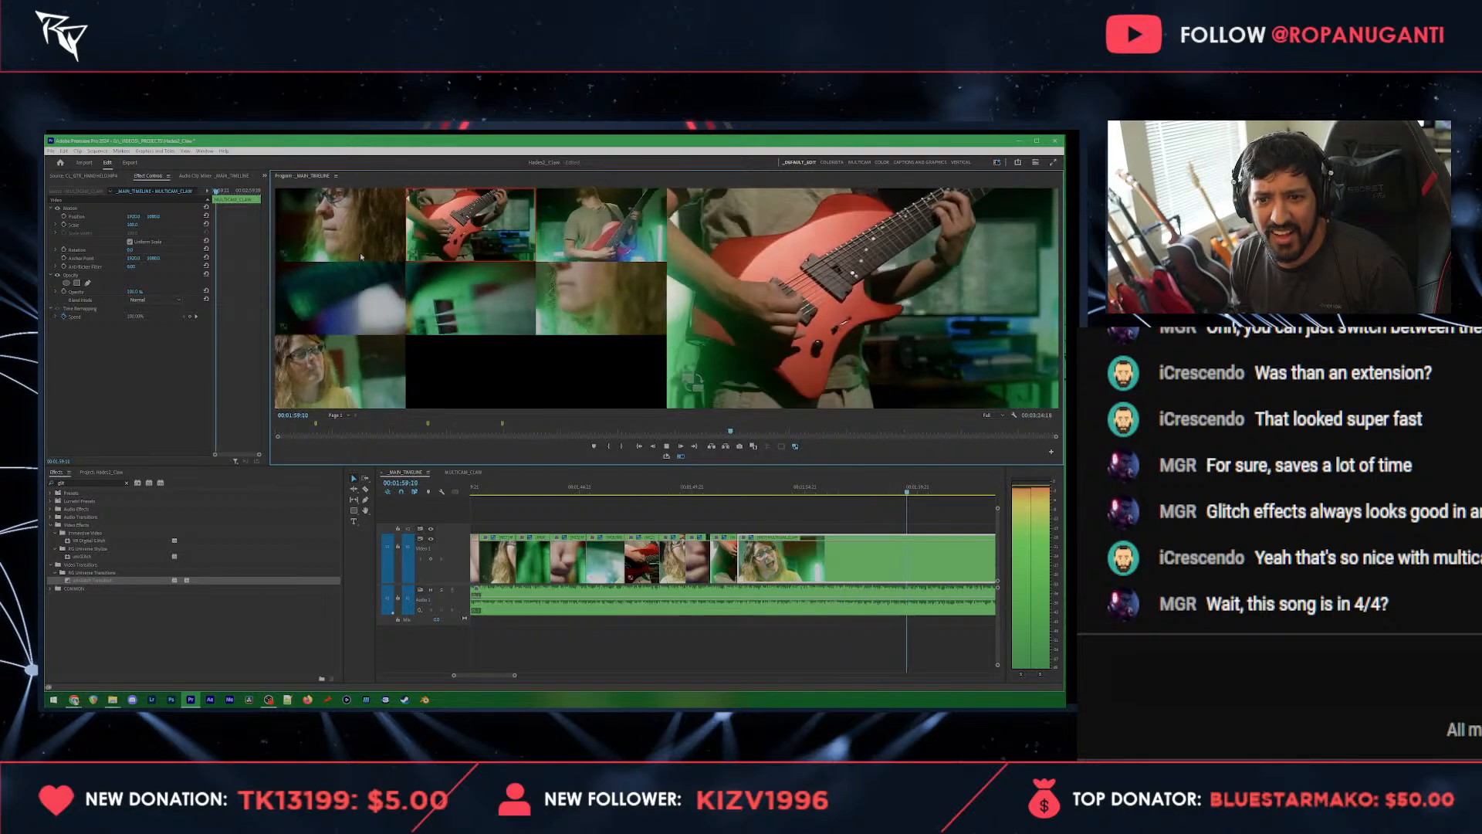
key("3")
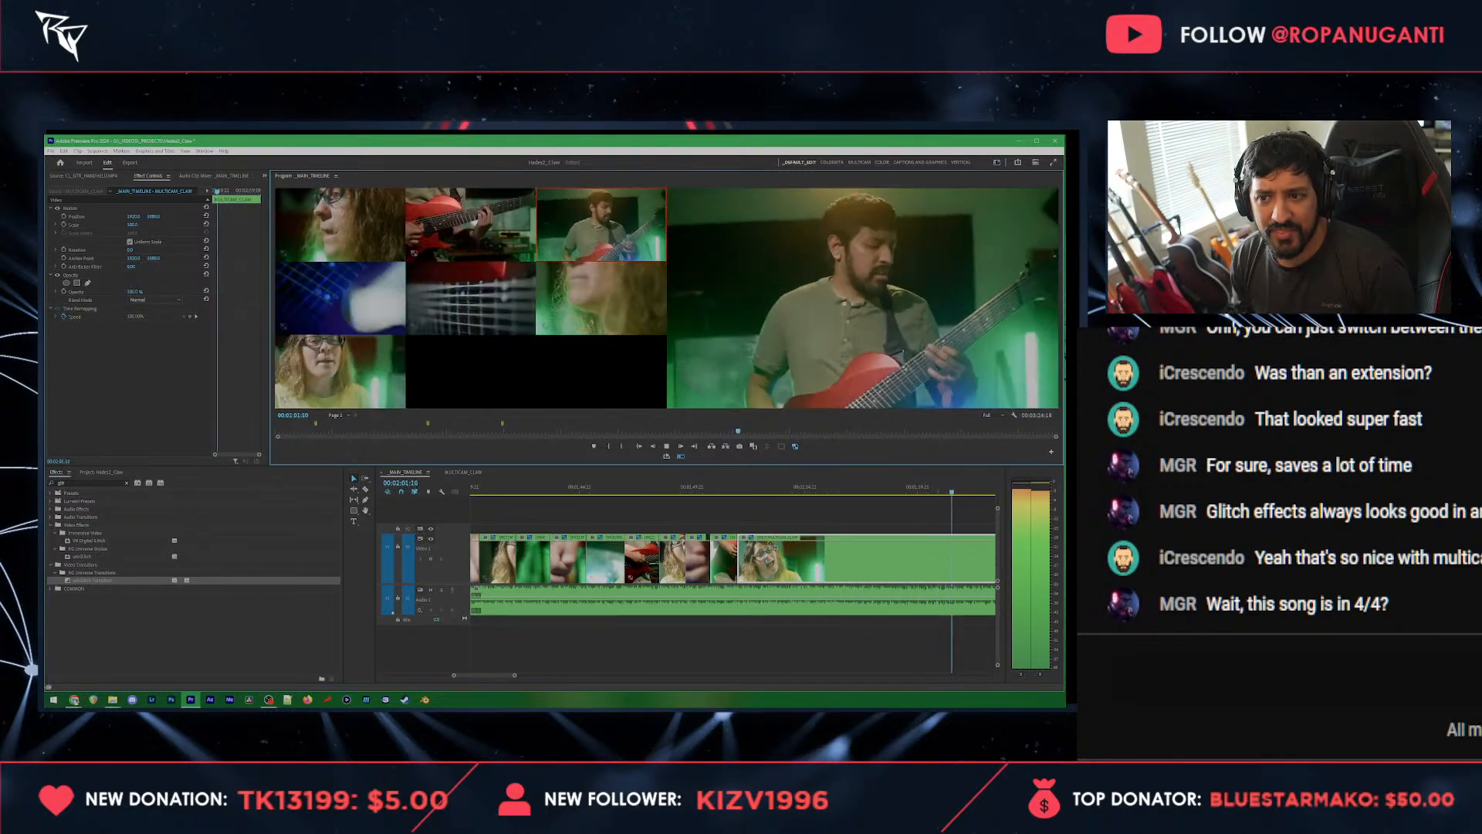
key("space")
Step: Cut to the strings close-up at 00:01:59:13, followed by the wide guitarist and the side-profile vocalist from about 00:02:01:13
left_click(909, 486)
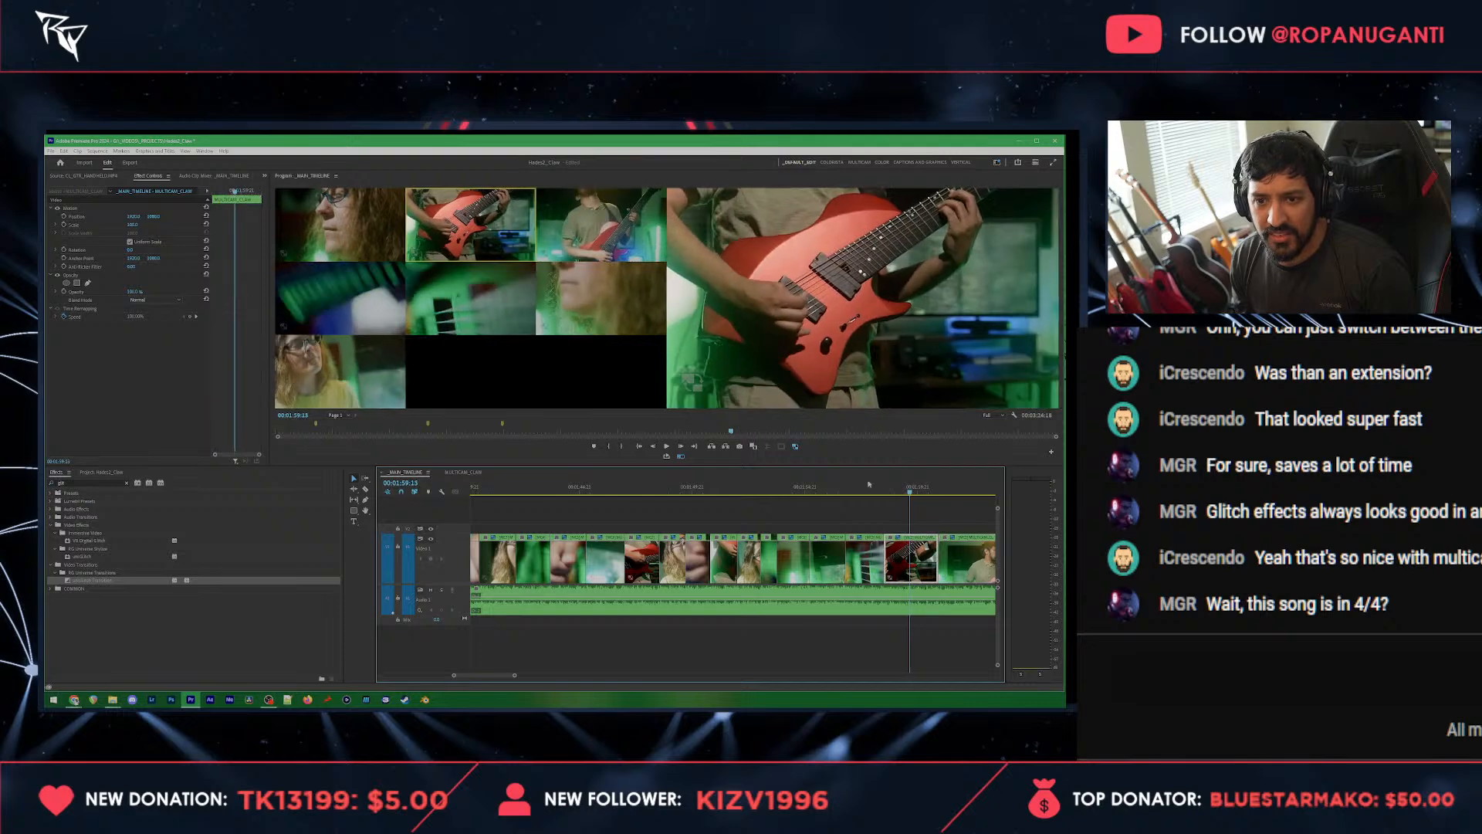
left_click(523, 306)
key("space")
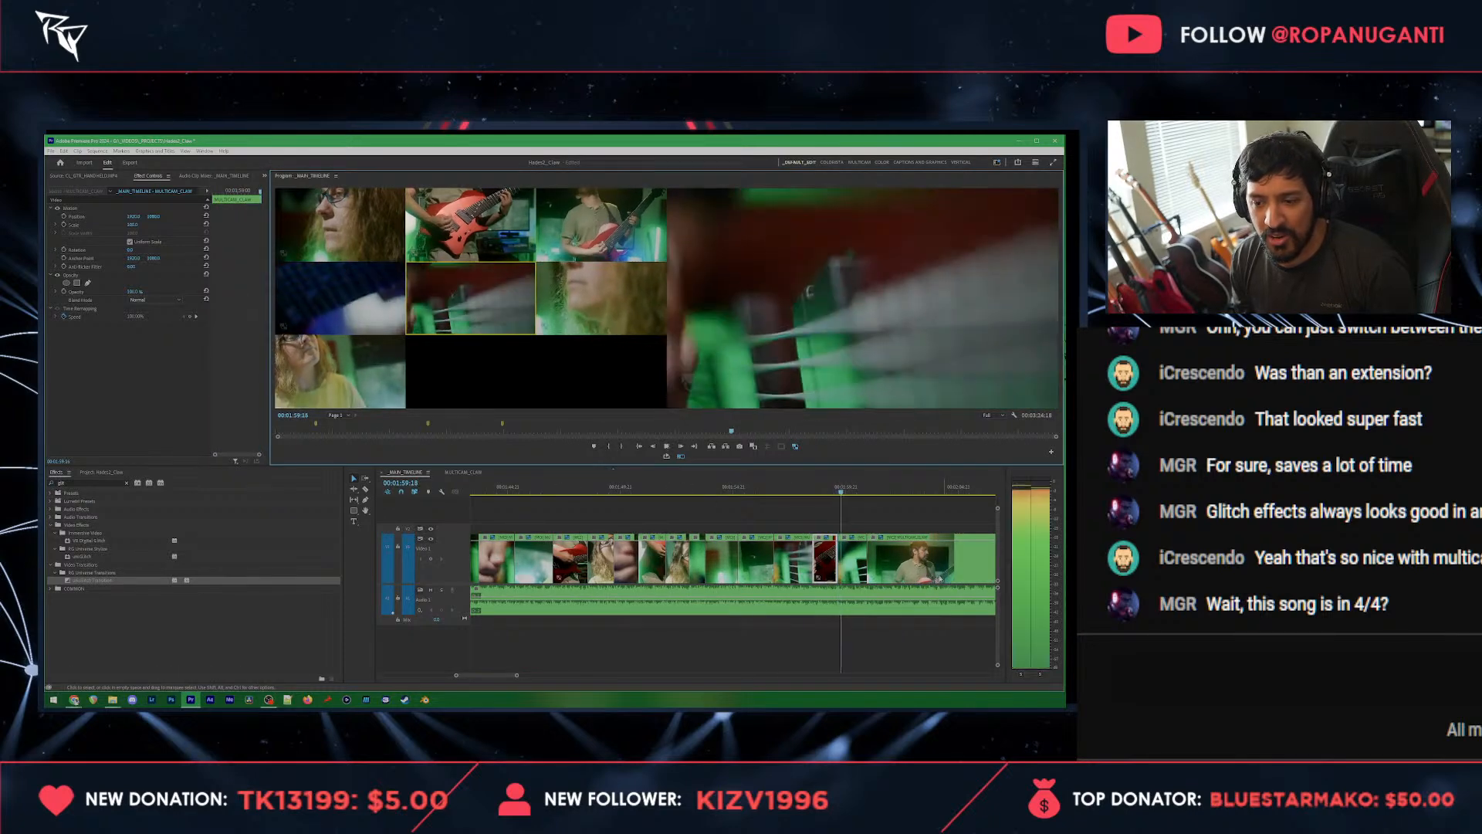
key("3")
key("space")
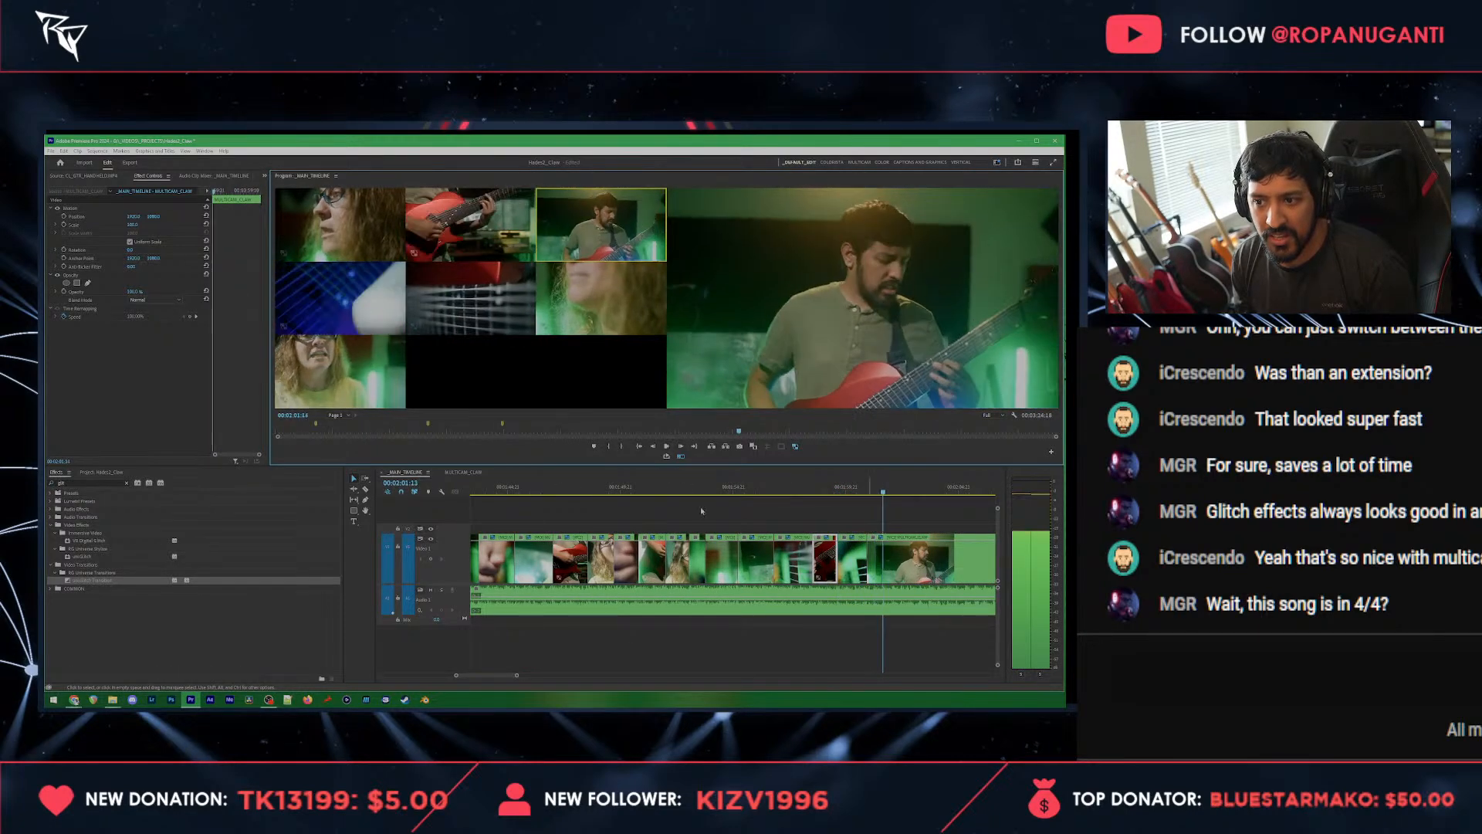
key("space")
key("1")
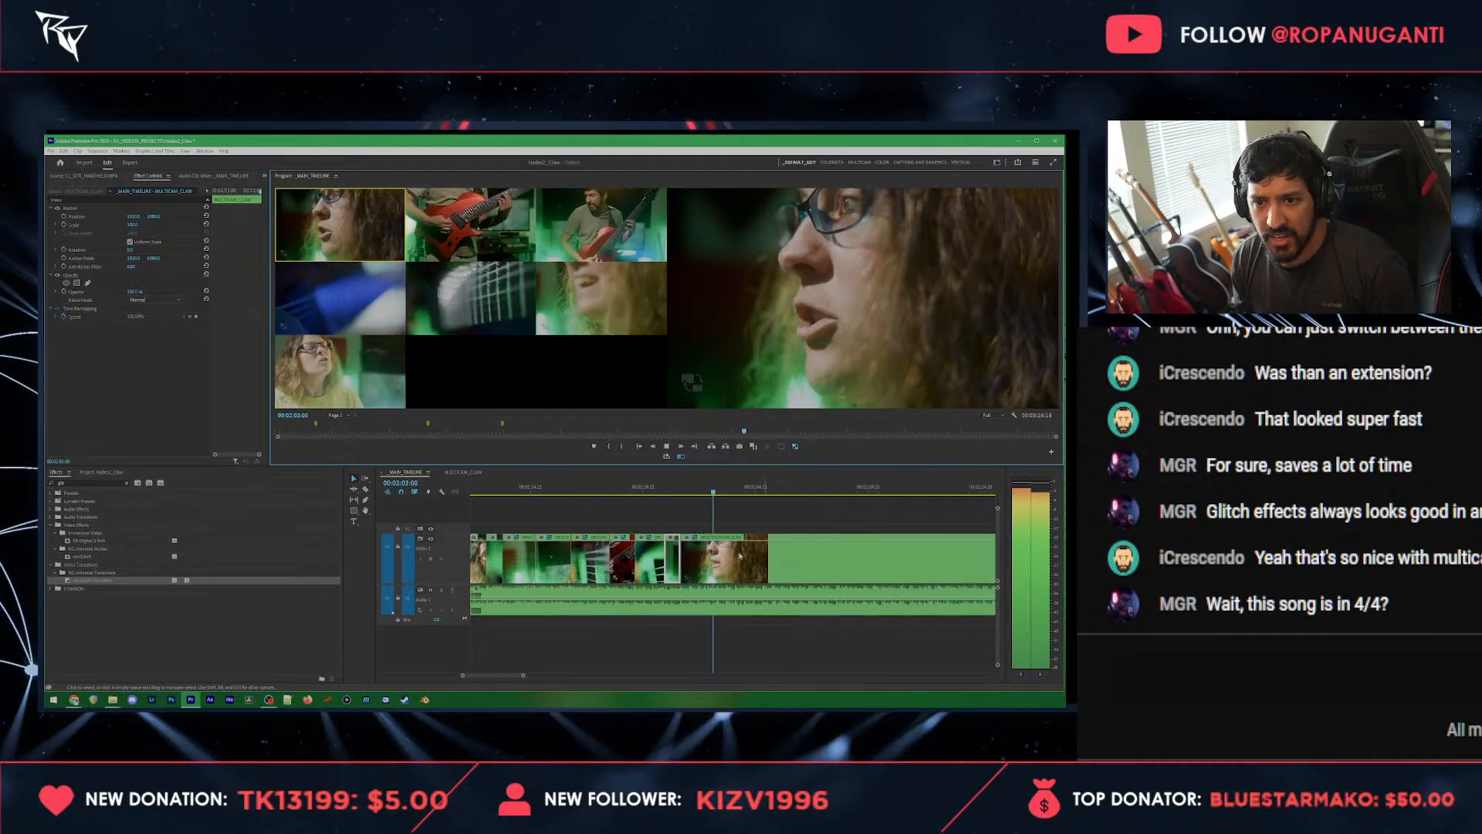
left_click(612, 249)
key("space")
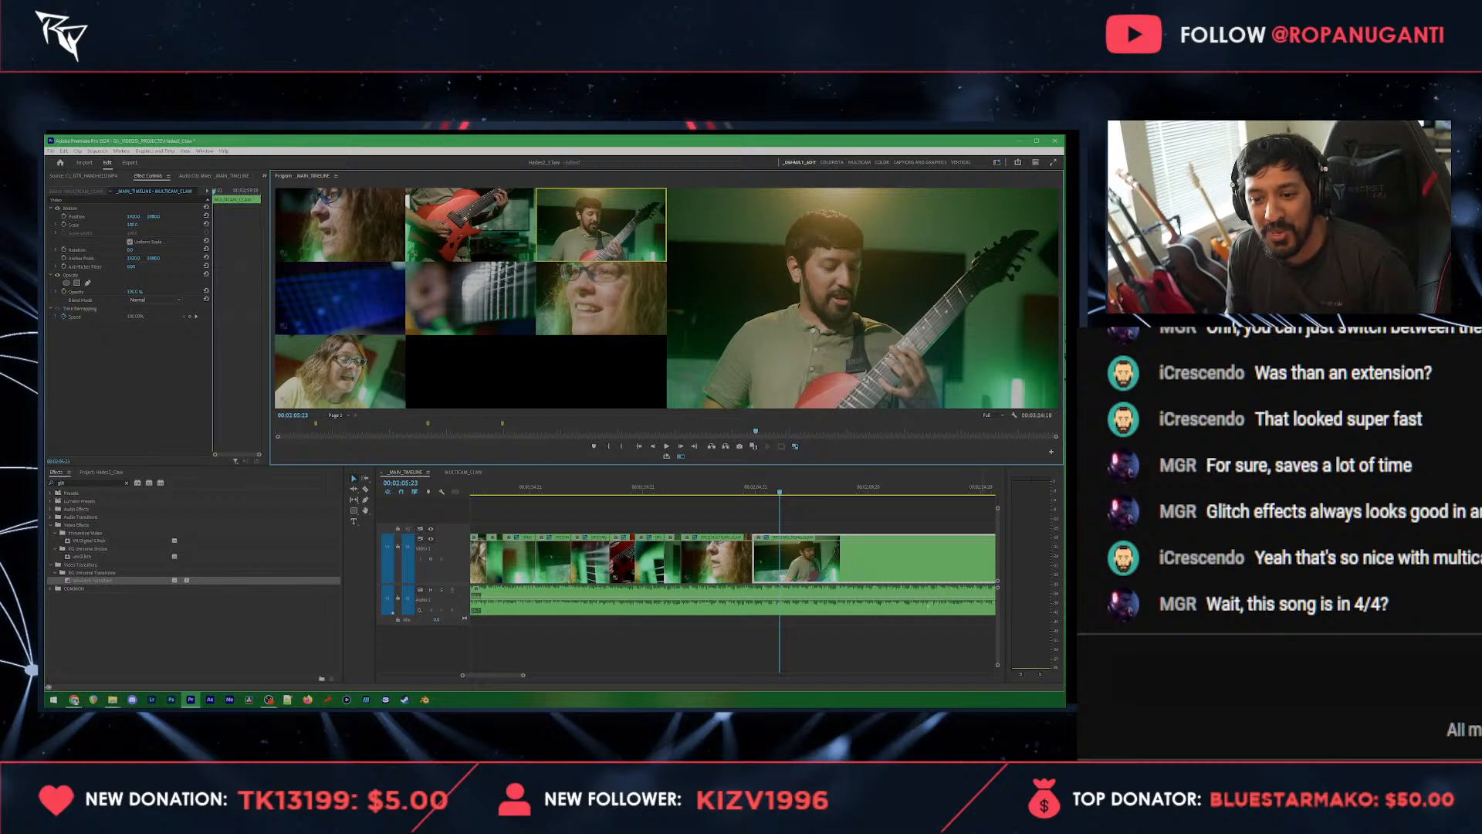
key("ctrl+z")
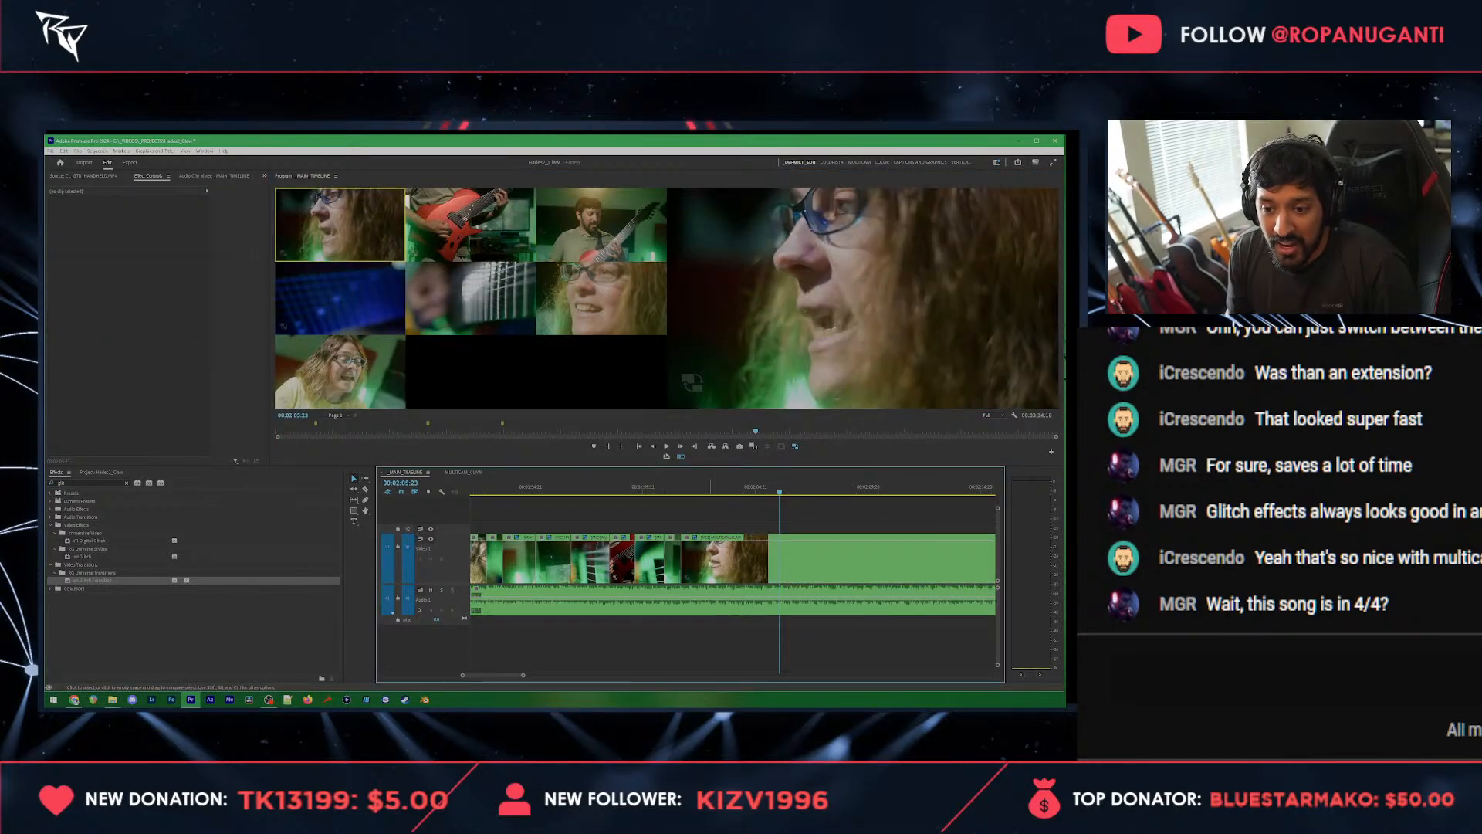
Step: Move the side-profile vocalist clip up to the video track above and save the project
left_click_drag(710, 564, 718, 534)
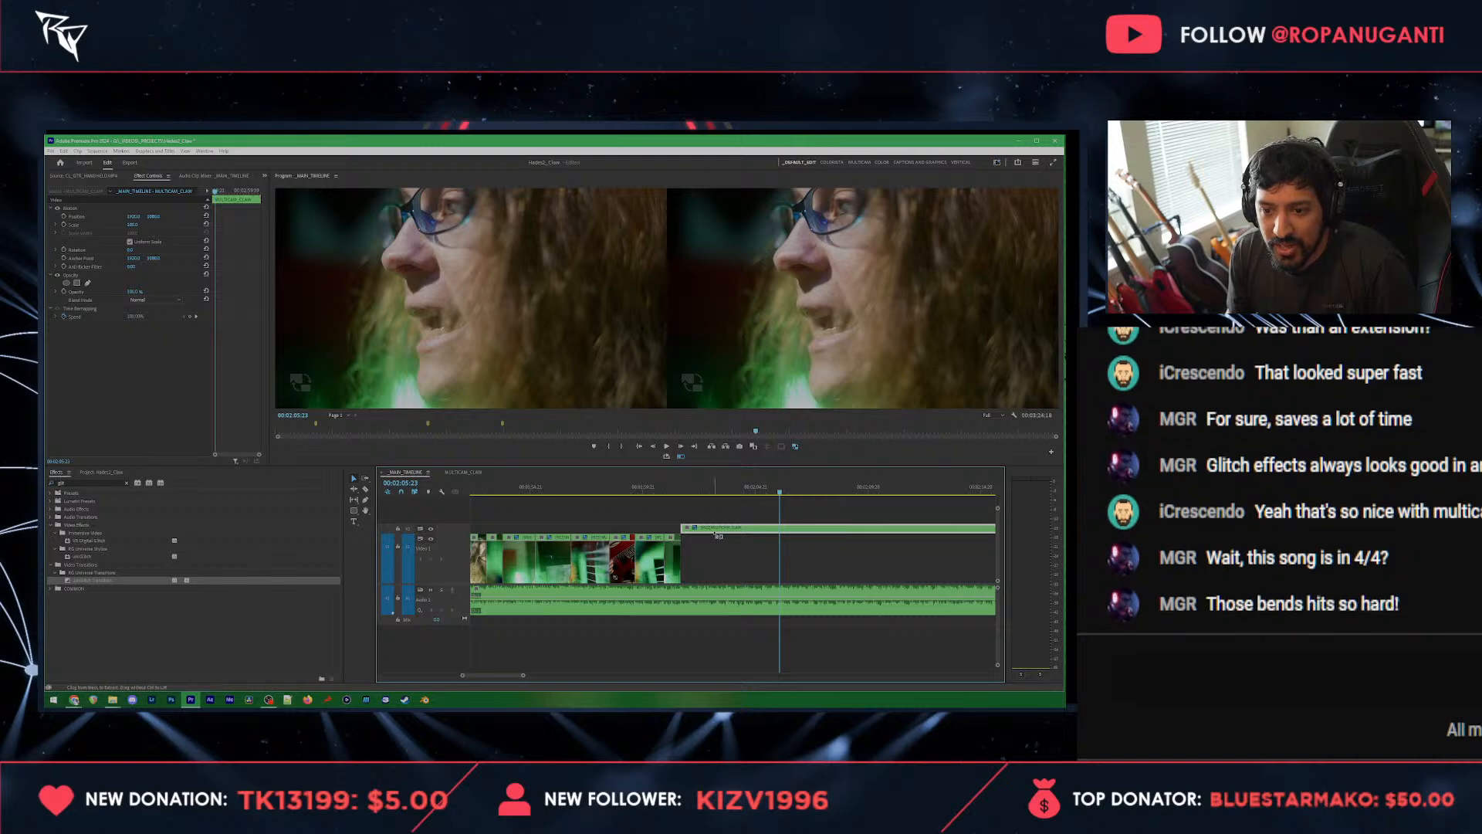
left_click(715, 510)
key("ctrl+s")
key("d")
scroll(716, 509, "down", 1)
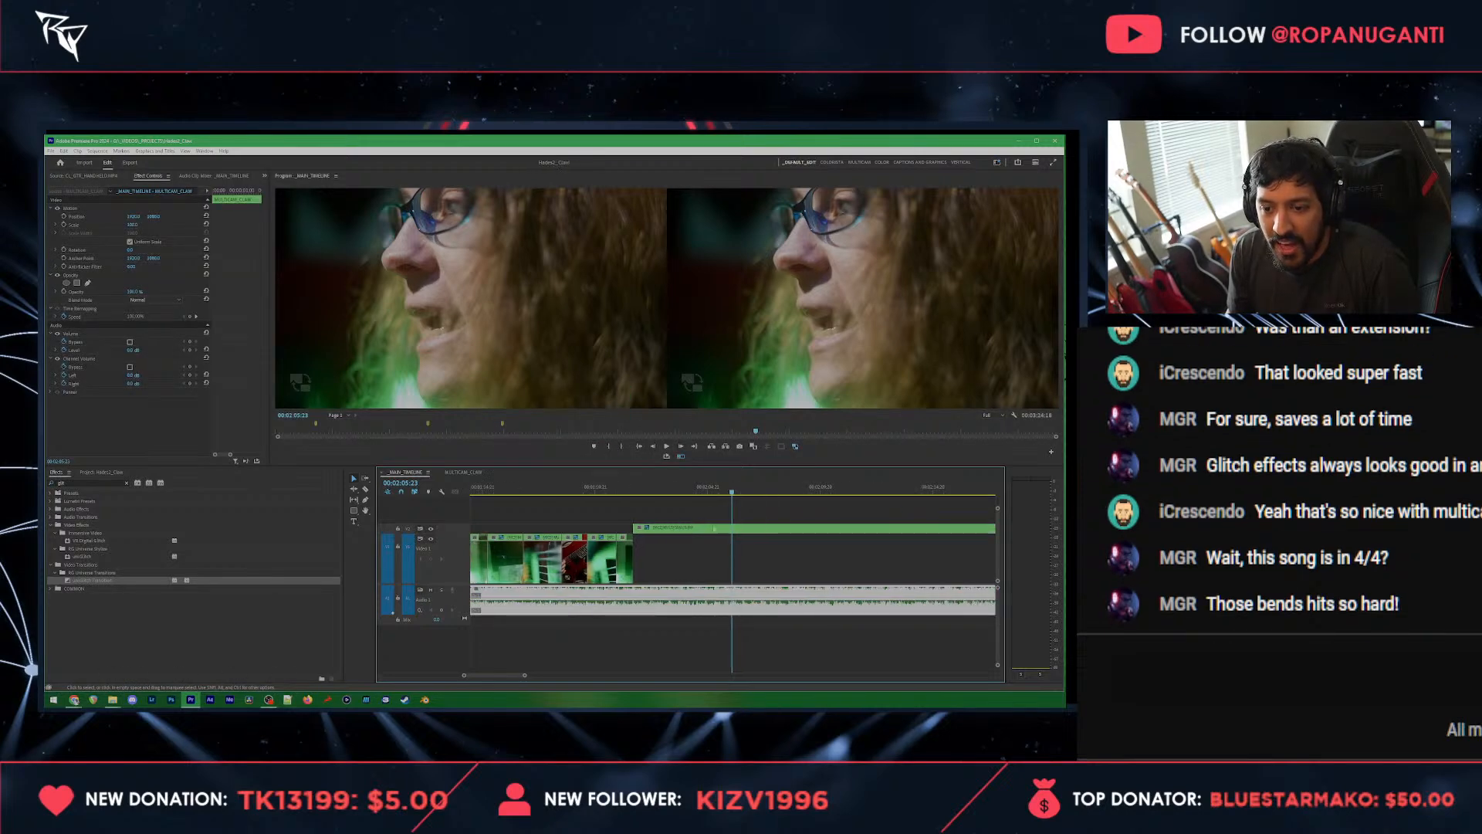
Step: Duplicate the side-profile vocalist clip onto the lower video track, directly beneath the original
left_click(714, 529)
scroll(715, 529, "down", 2, "alt")
left_click_drag(756, 531, 757, 548, "alt")
key("Delete")
key("ctrl+z")
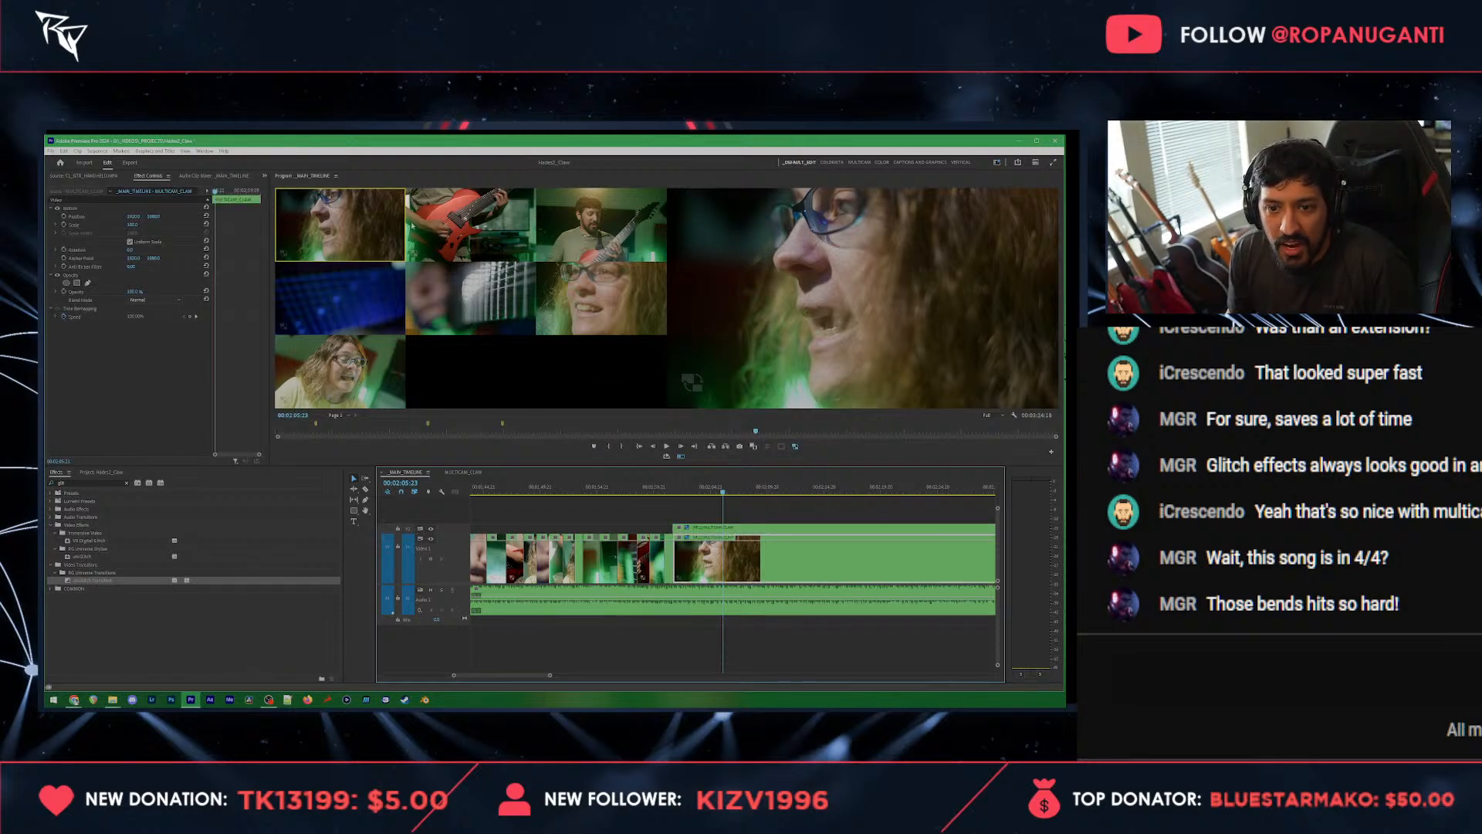
Step: Switch the lower copy to the strings close-up angle and set the upper vocalist clip's blend mode to Multiply
left_click(484, 314)
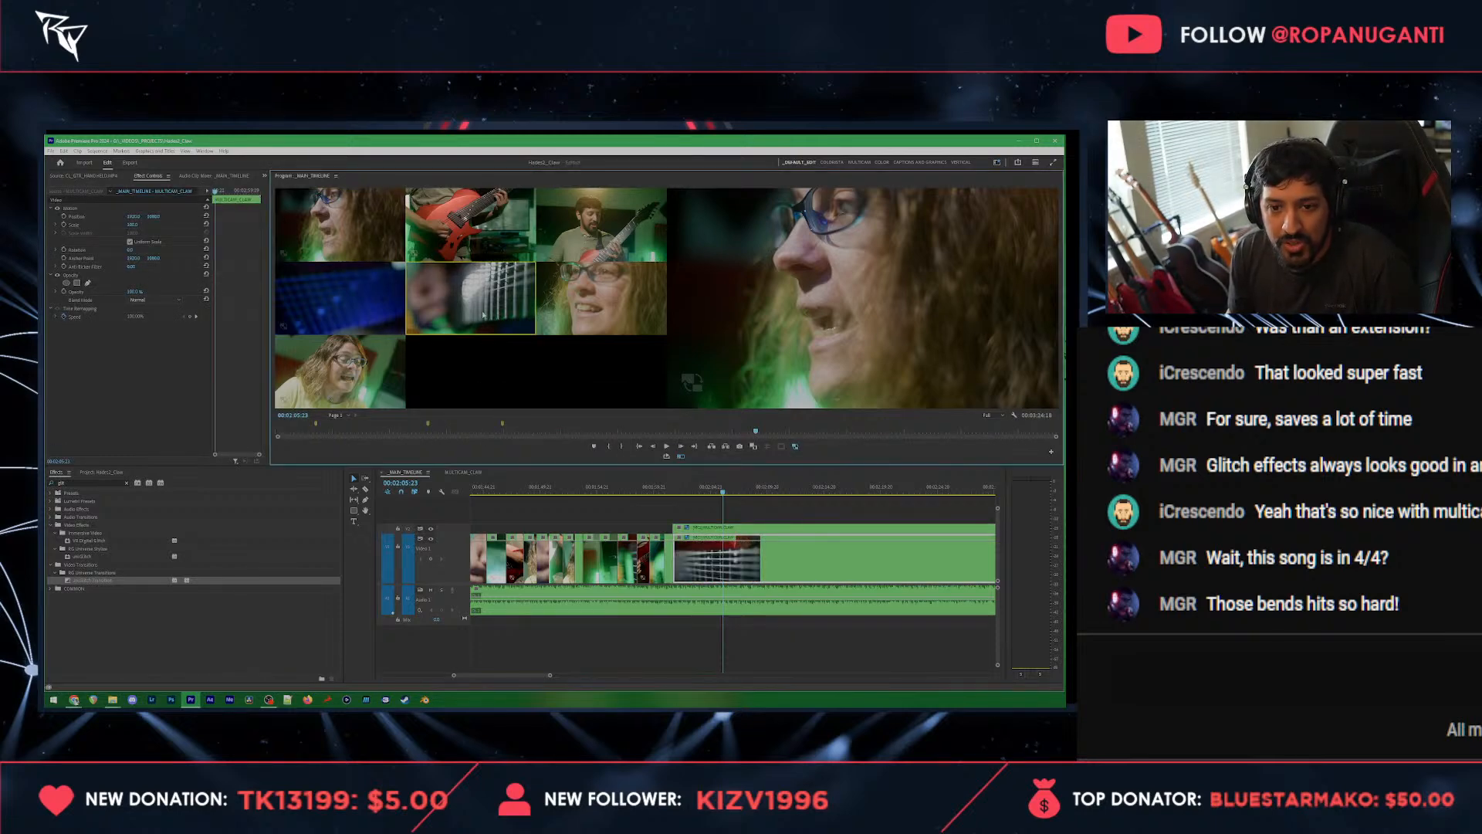
left_click(692, 488)
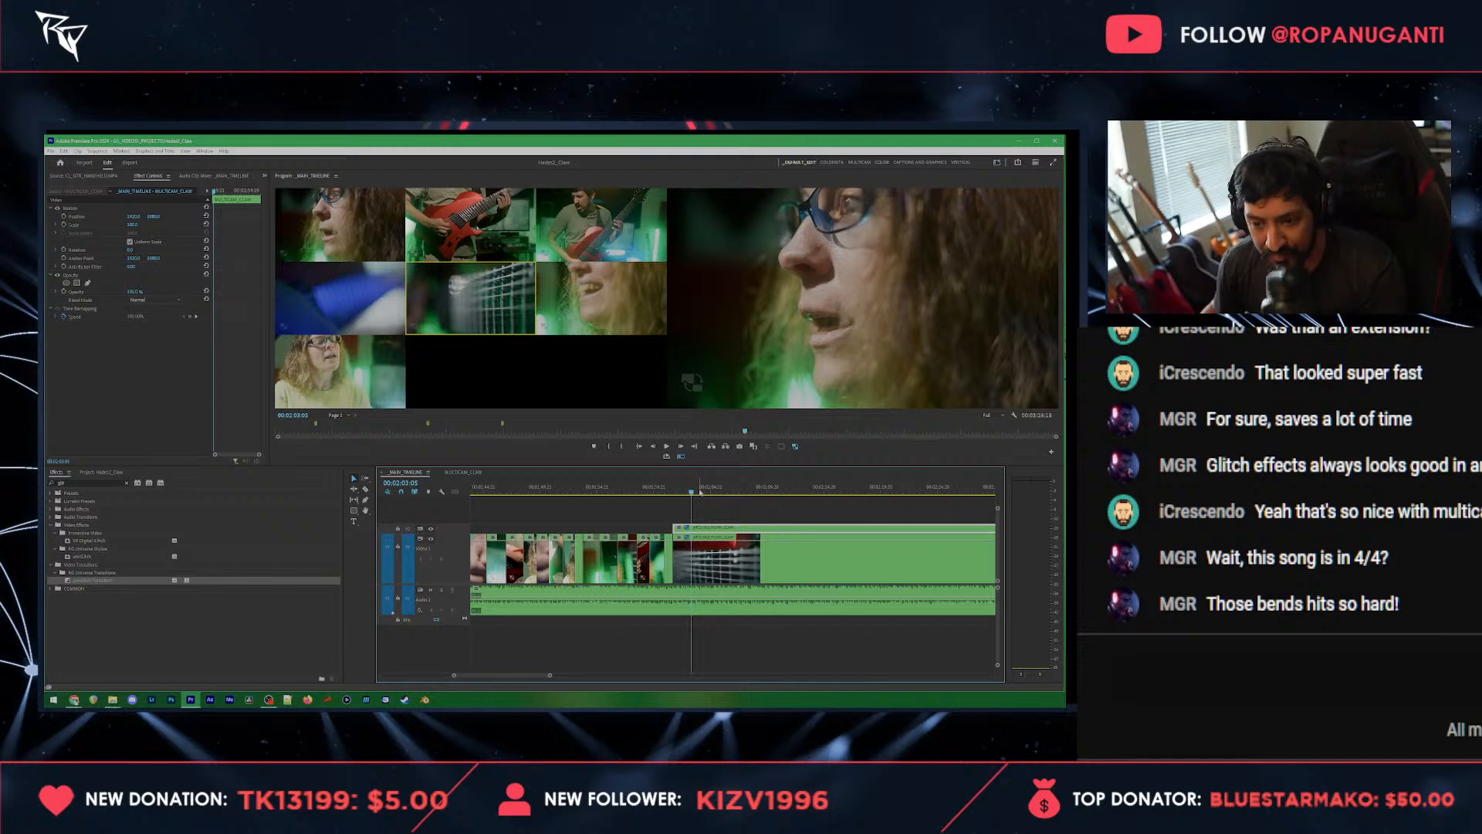
left_click(159, 301)
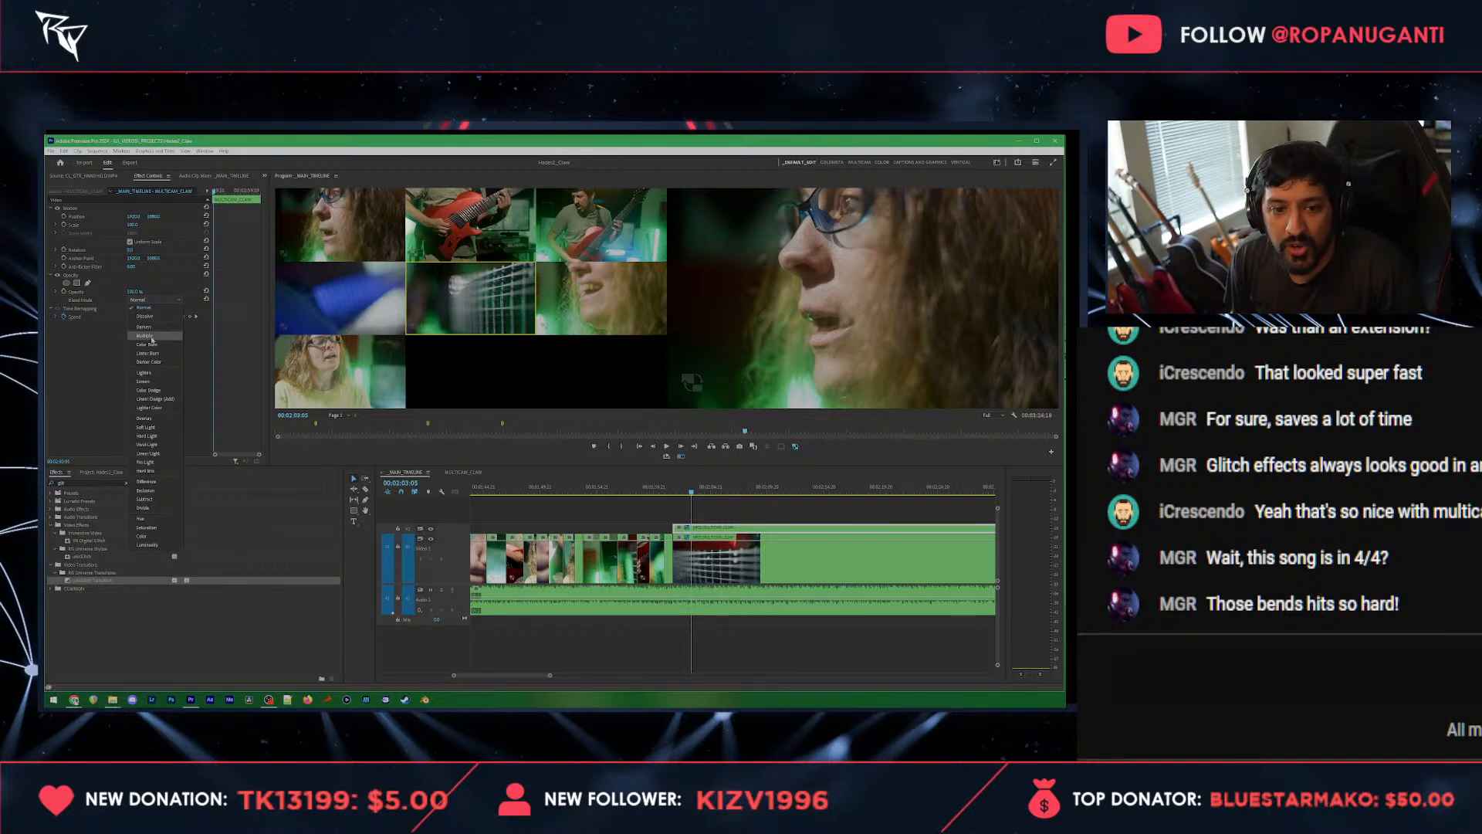
left_click(153, 336)
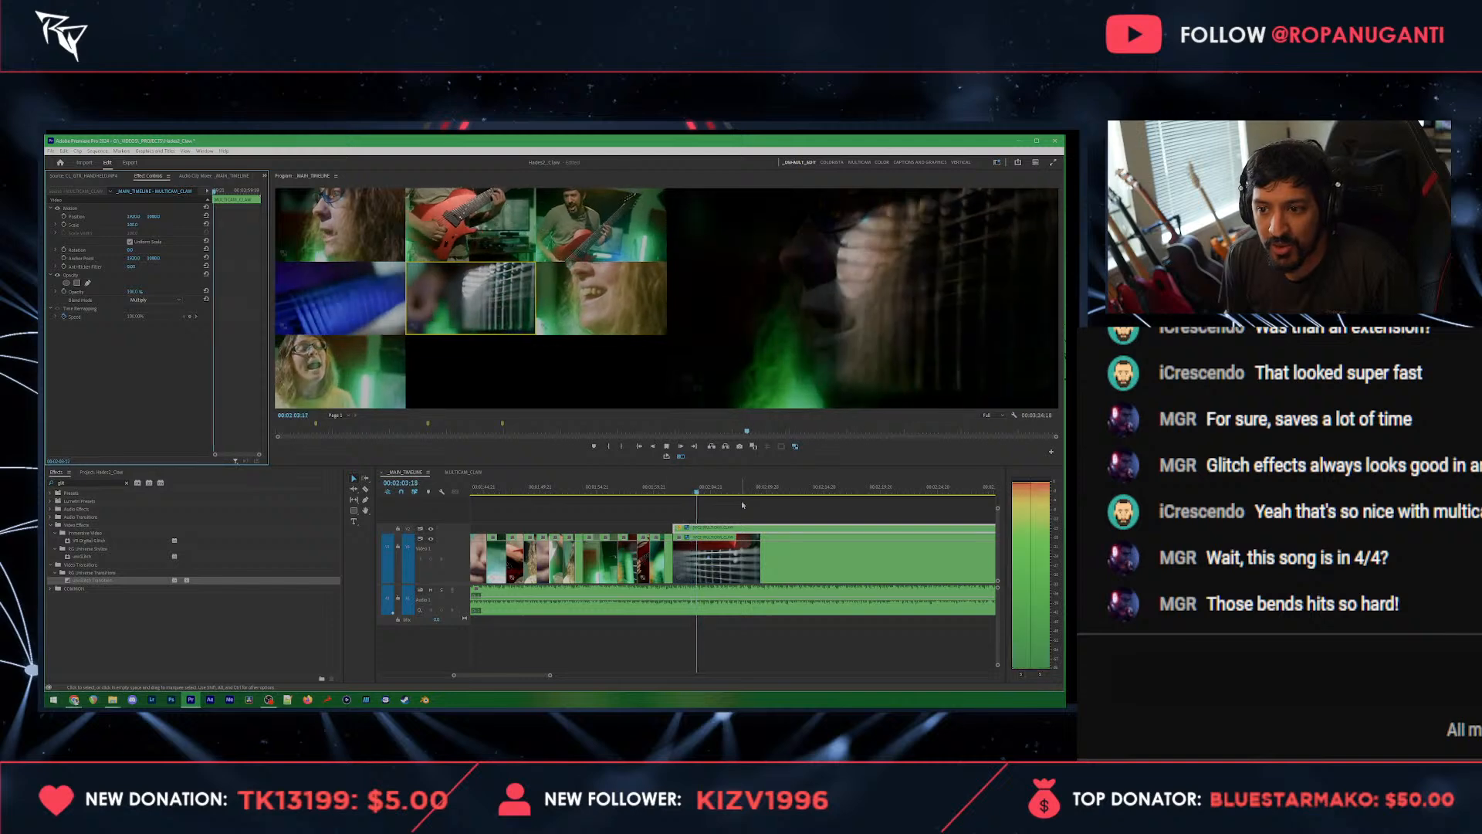
Step: Cut the lower track live from about 00:02:07:20 through the blue fretboard, strings, red guitar, blue fretboard and front-facing vocalist angles
left_click(747, 565)
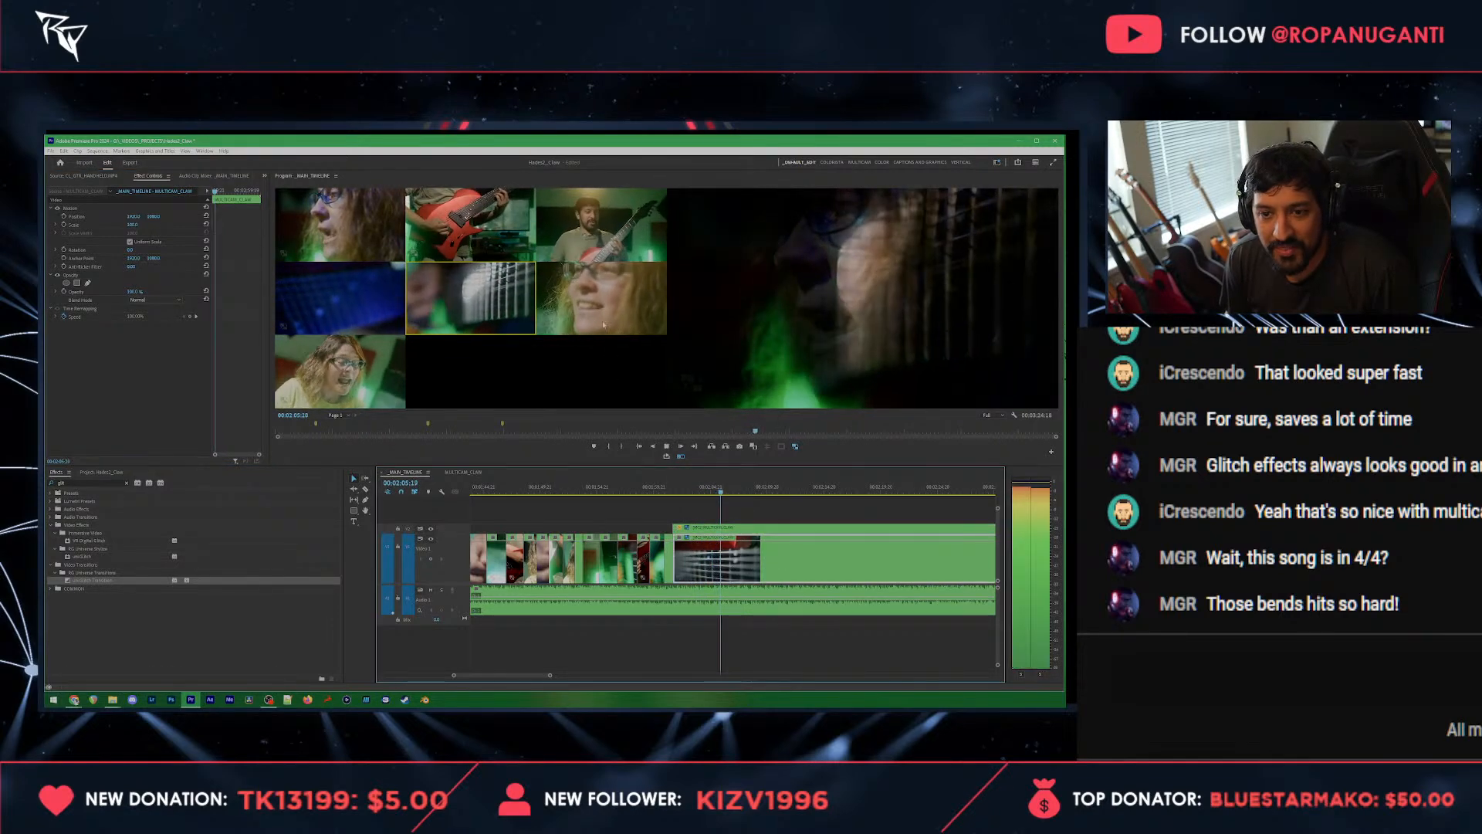
left_click(347, 302)
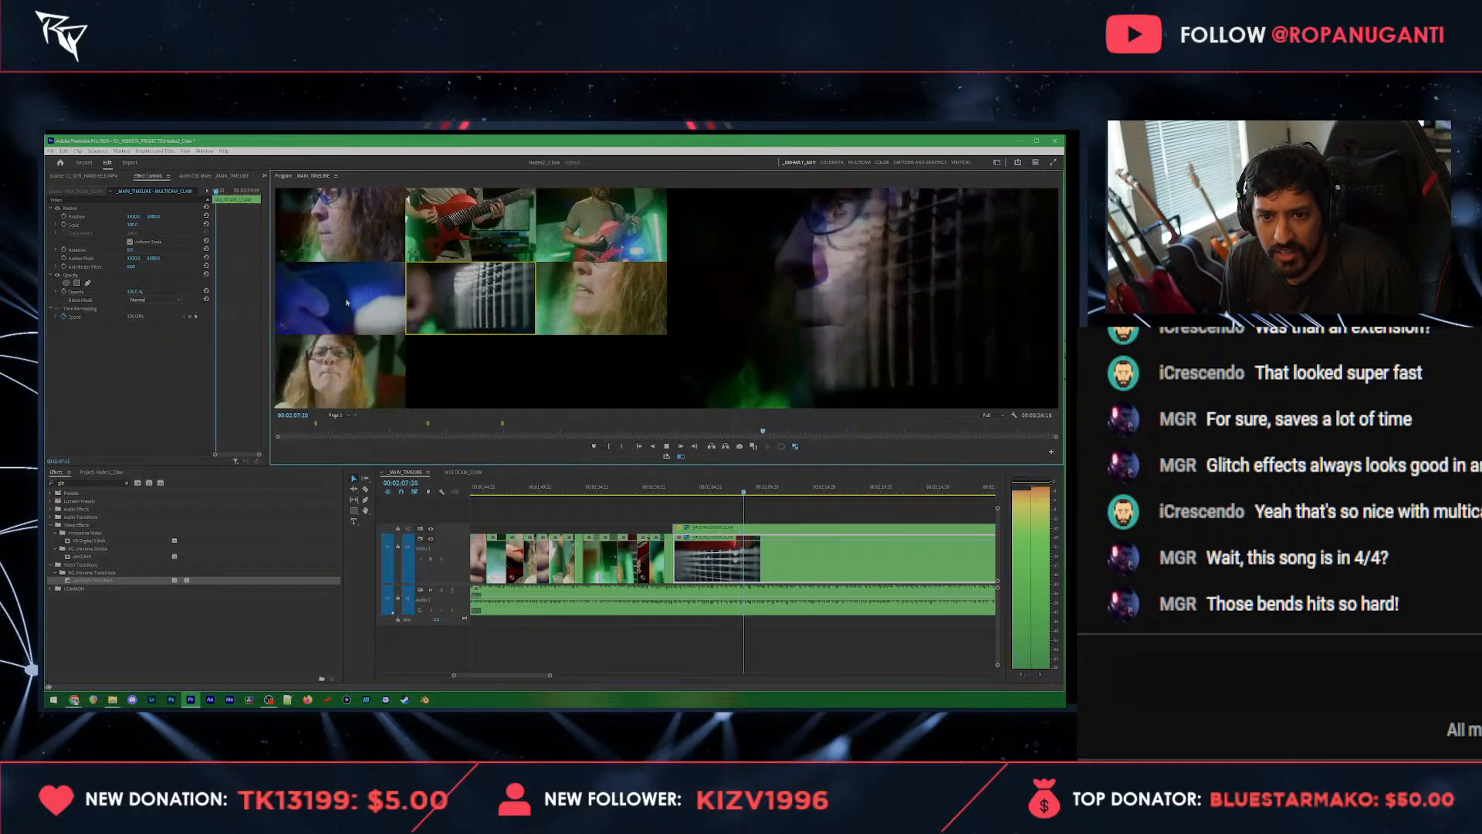
left_click(348, 302)
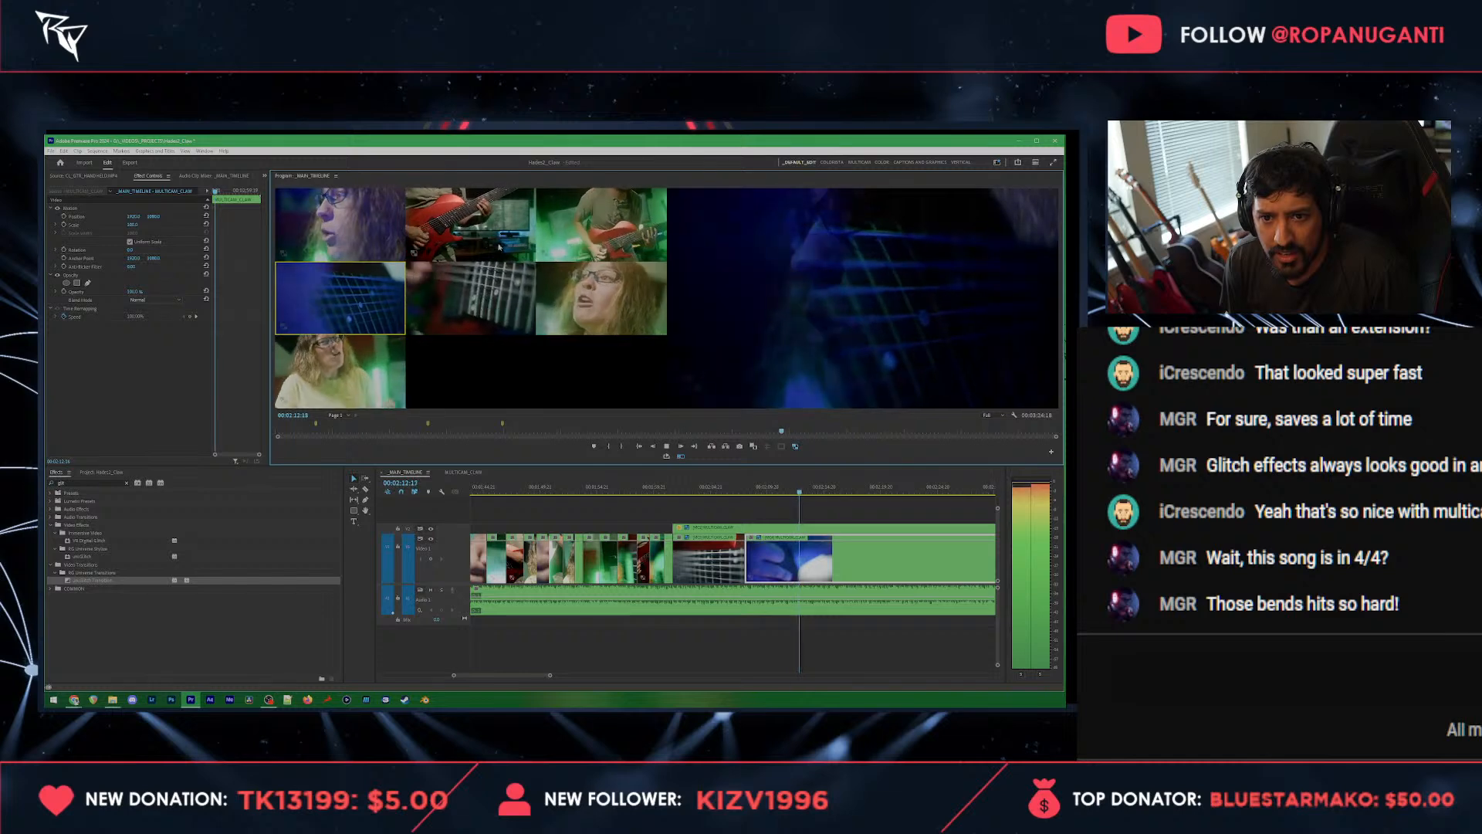
left_click(496, 287)
left_click(480, 235)
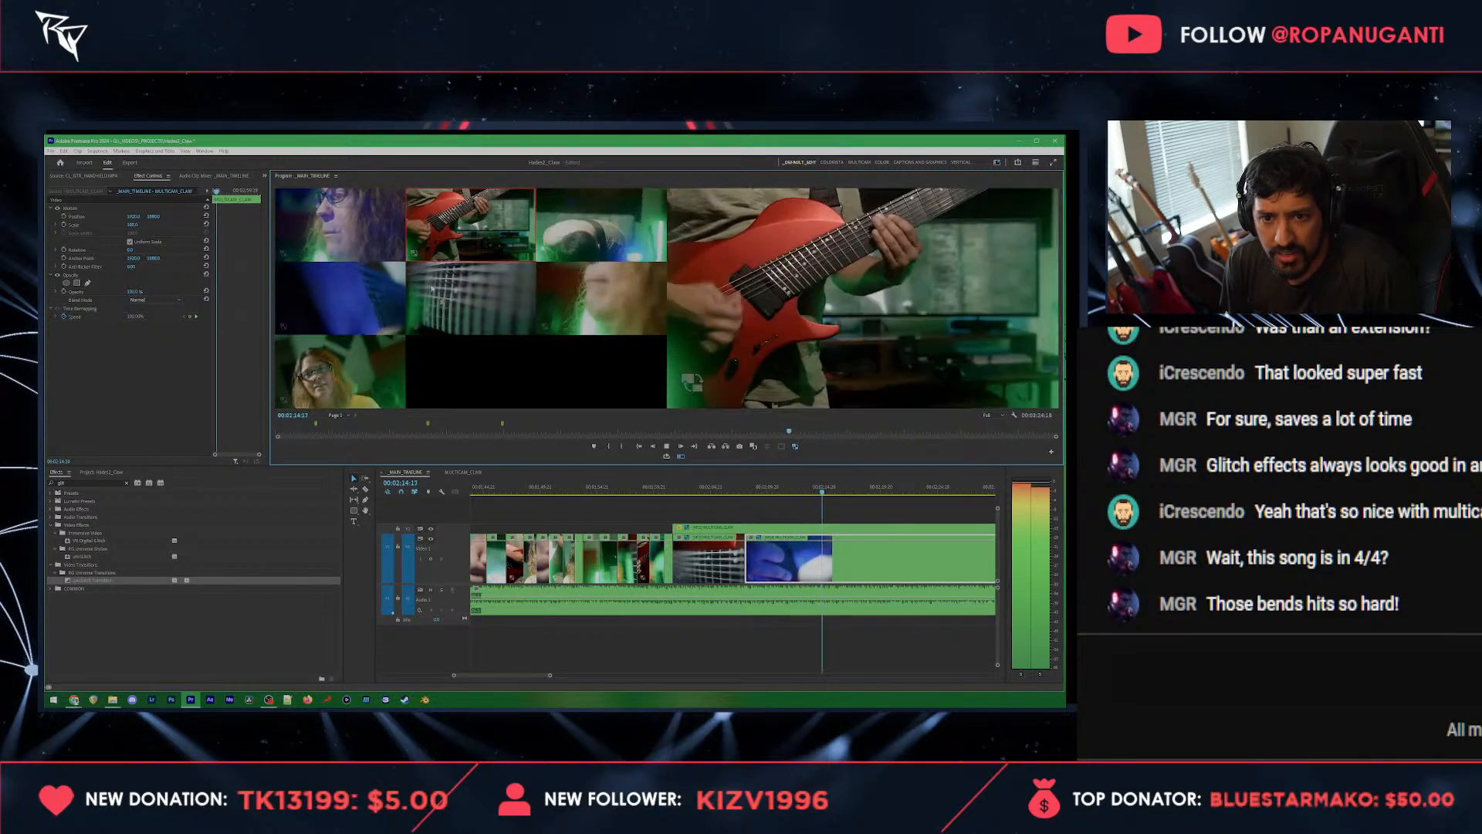
left_click(383, 301)
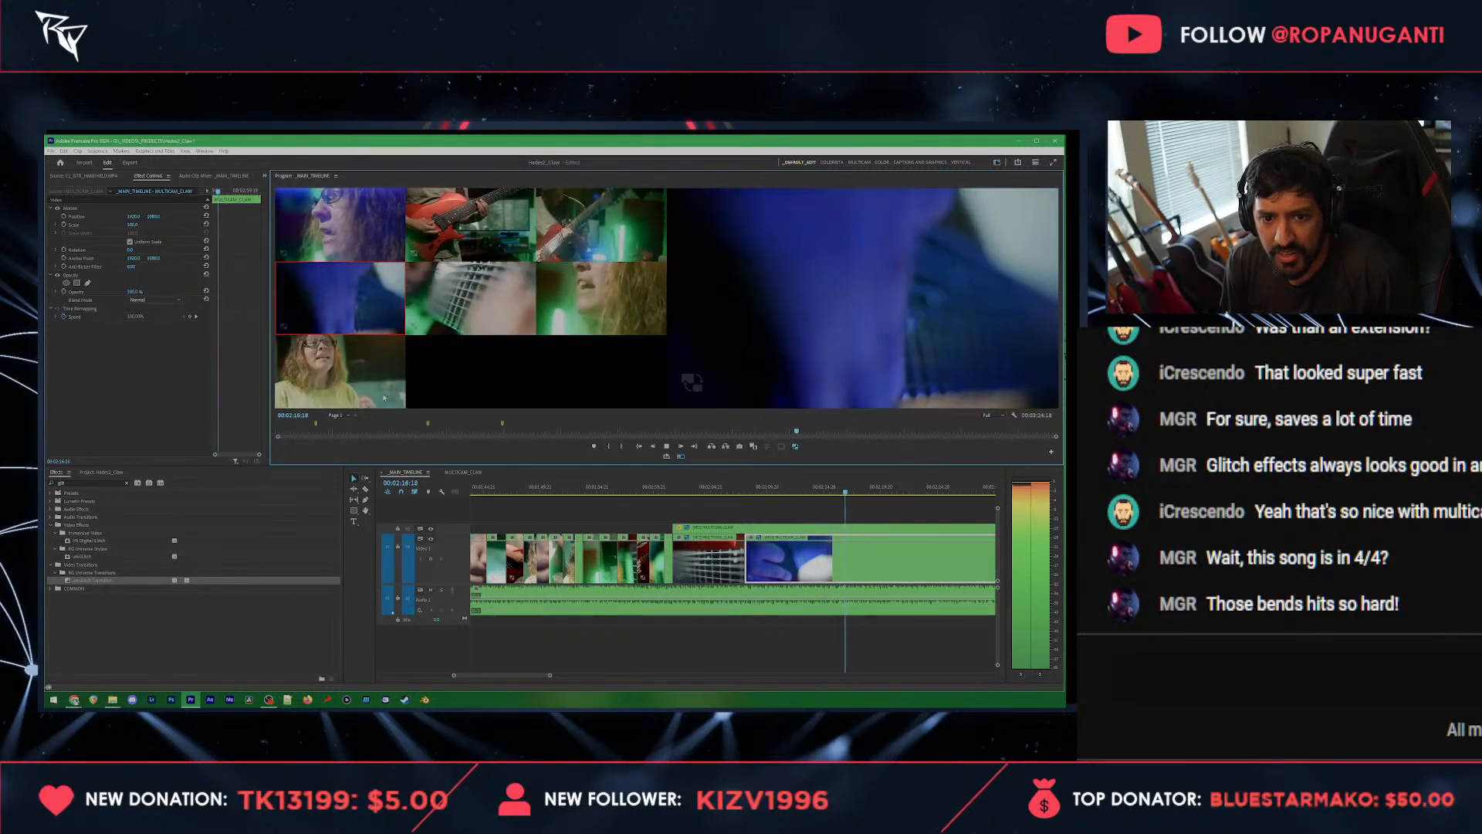
left_click(351, 390)
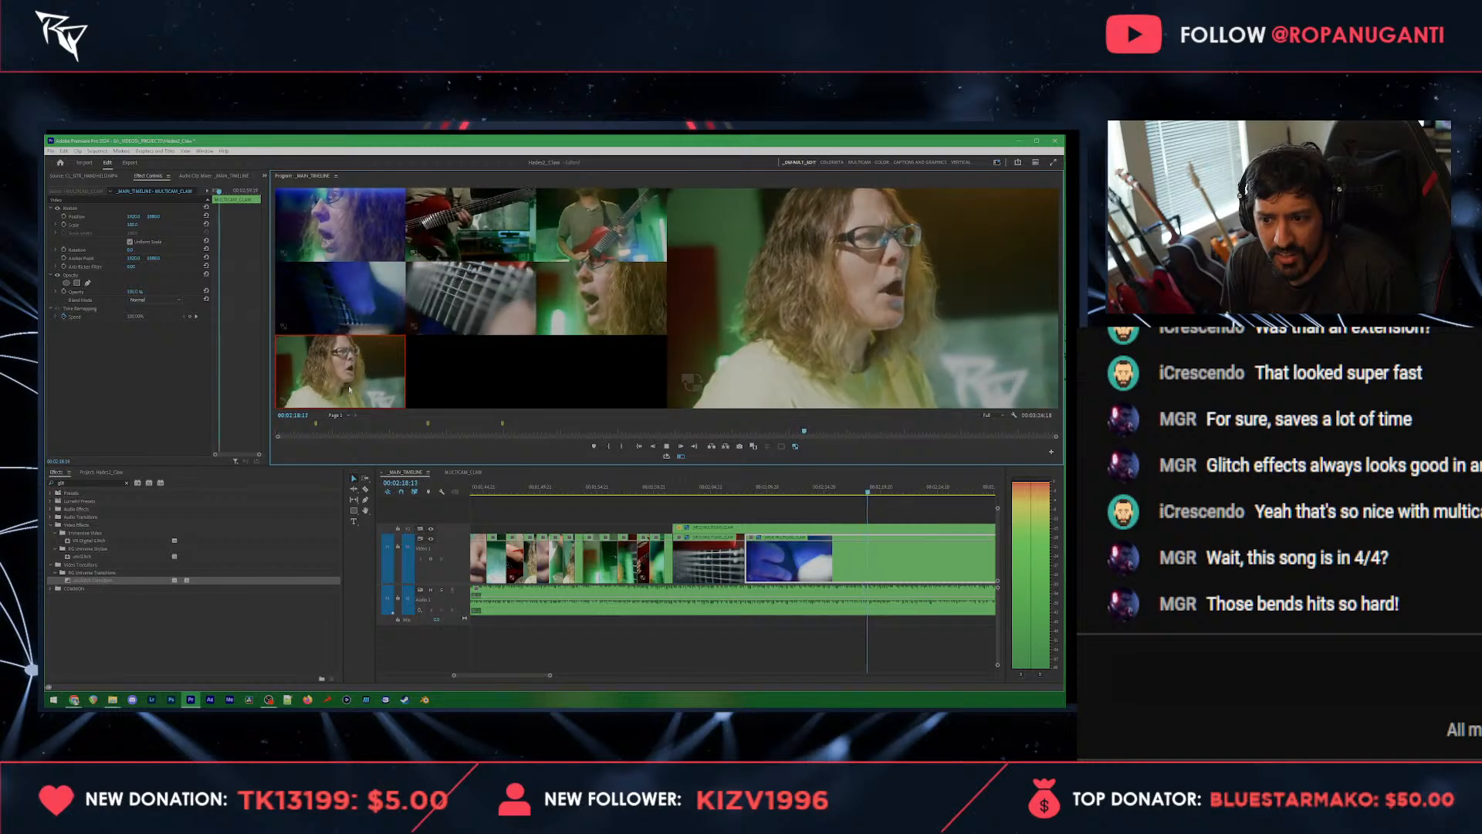
key("space")
key("space")
key("space")
Step: Switch the last cut on the lower track from the front-facing vocalist to the strings close-up angle
left_click(900, 560)
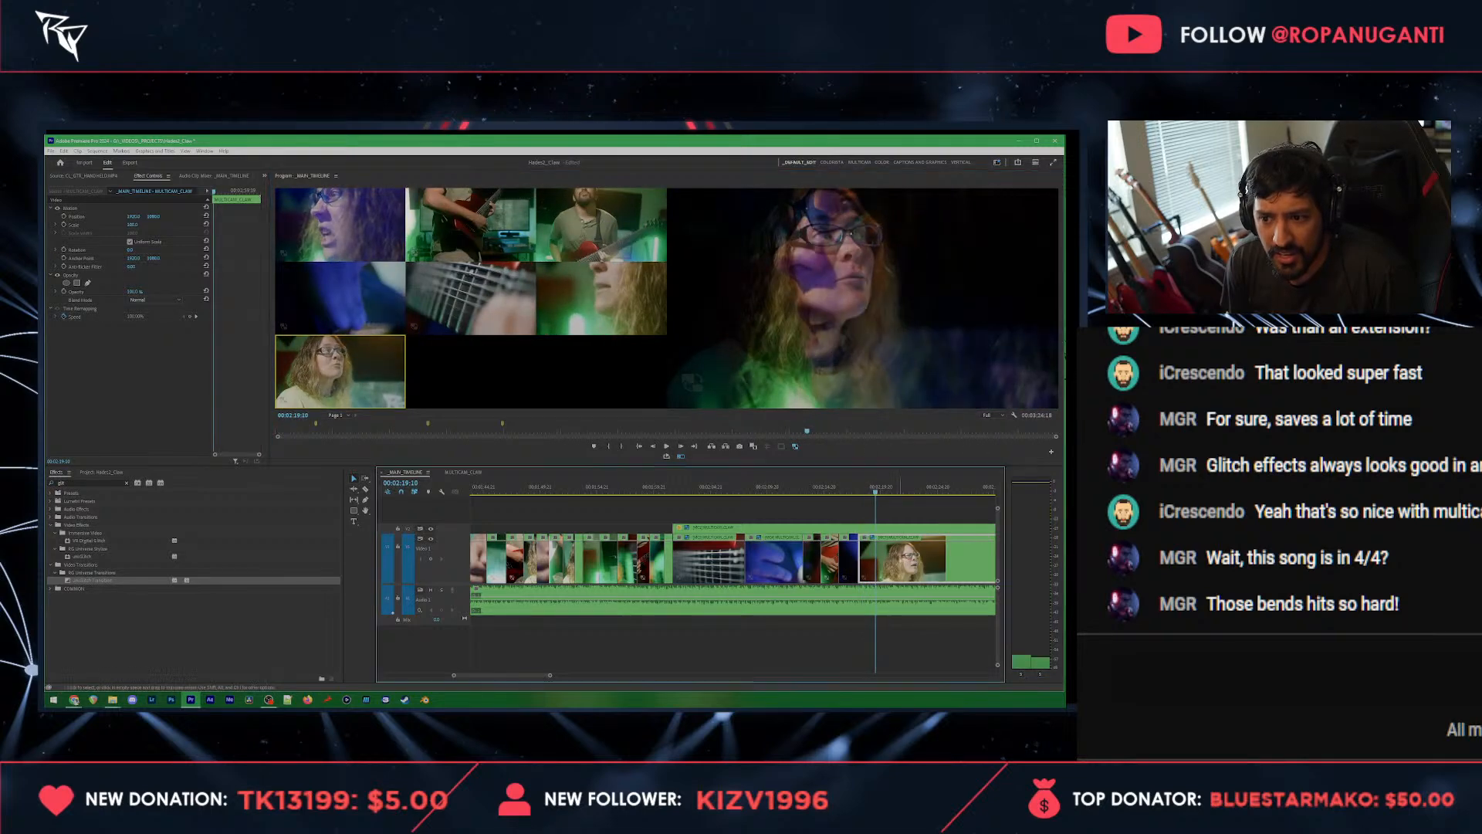
left_click(492, 304)
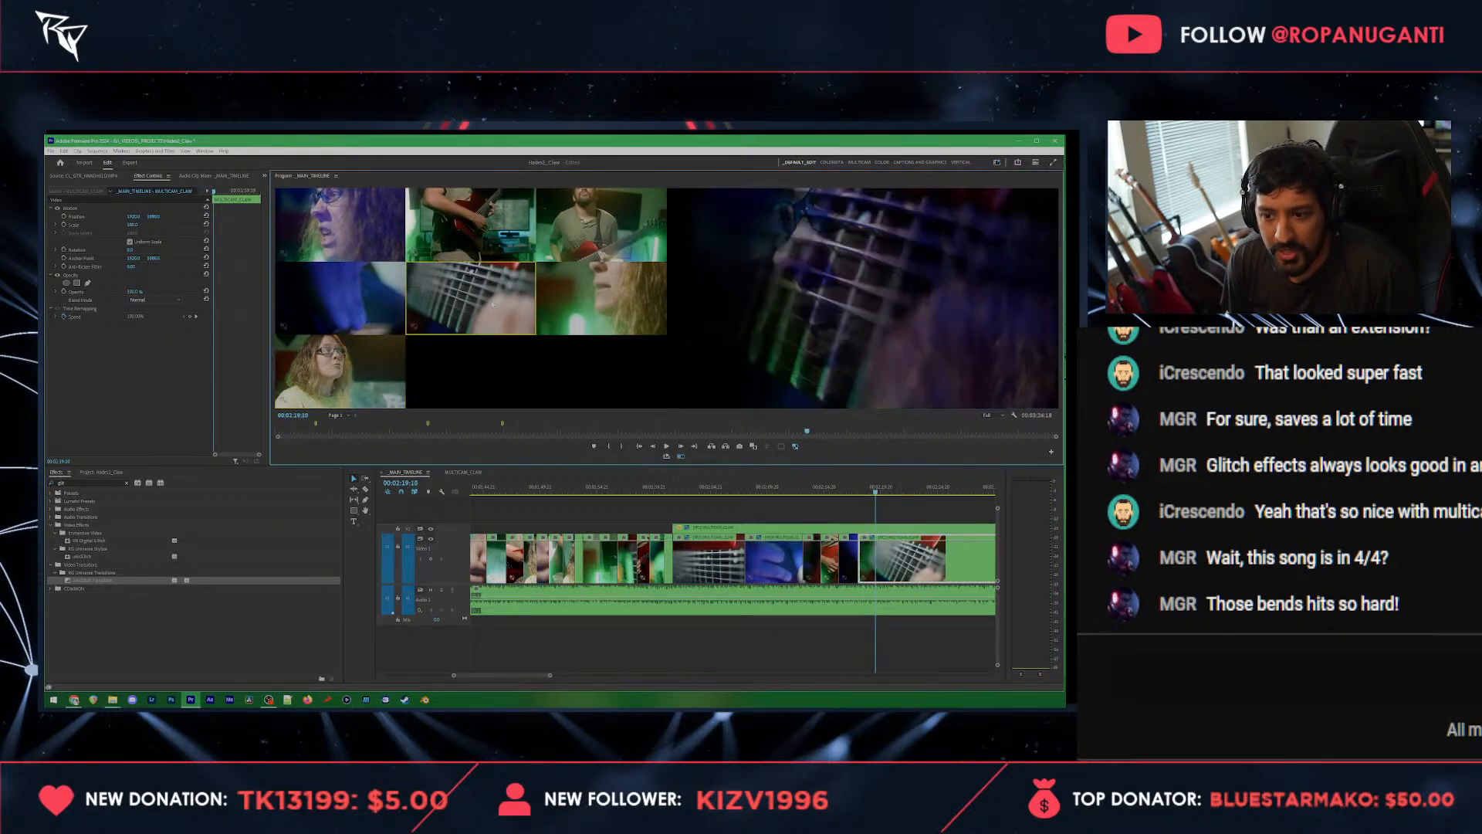
scroll(913, 553, "down", 3)
scroll(776, 569, "up", 2)
key("alt+space")
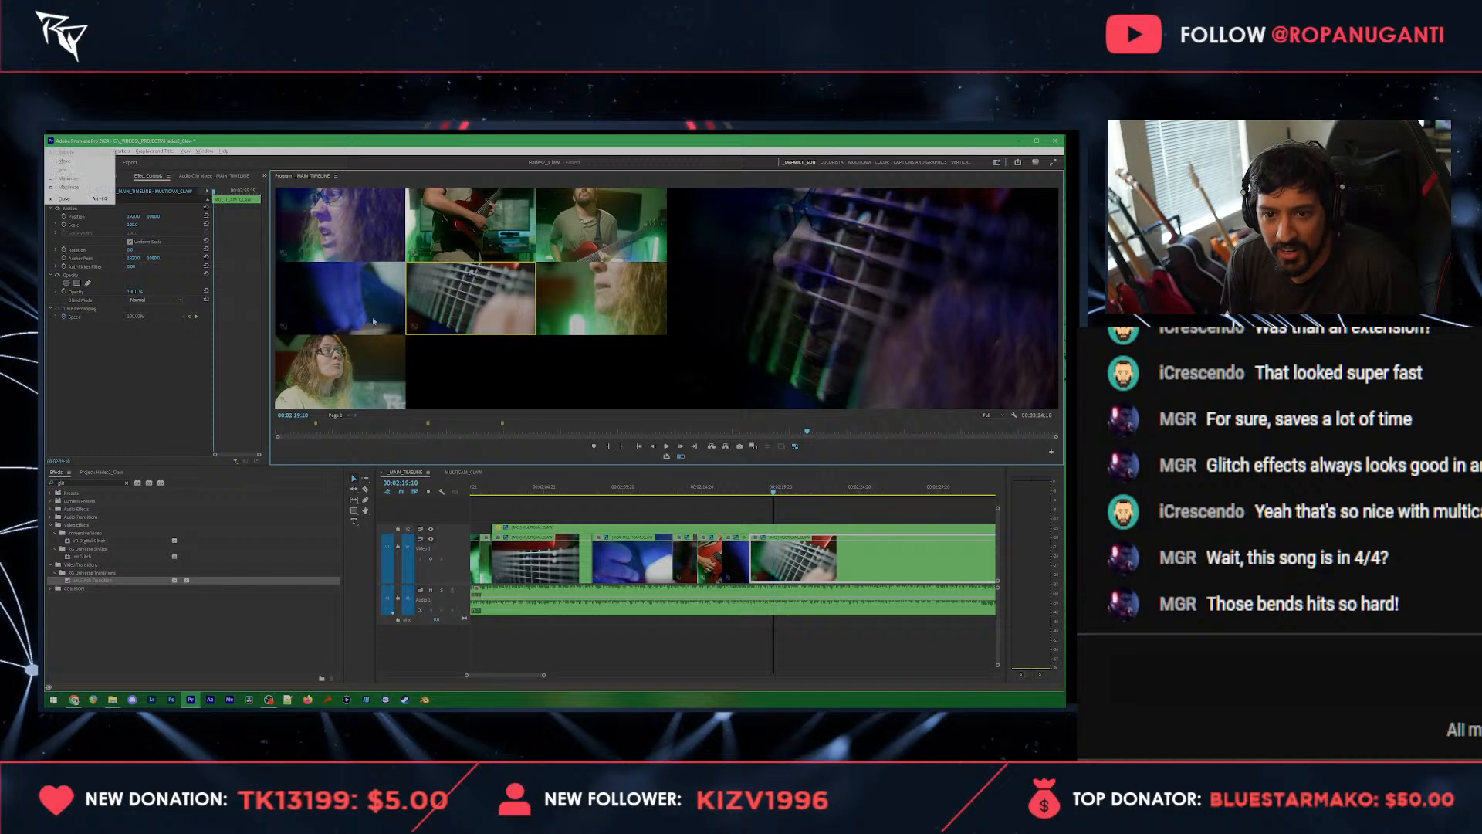
key("Escape")
Step: Try a larger scale on the red guitar clip at 00:02:15:22 and save the project
left_click(720, 495)
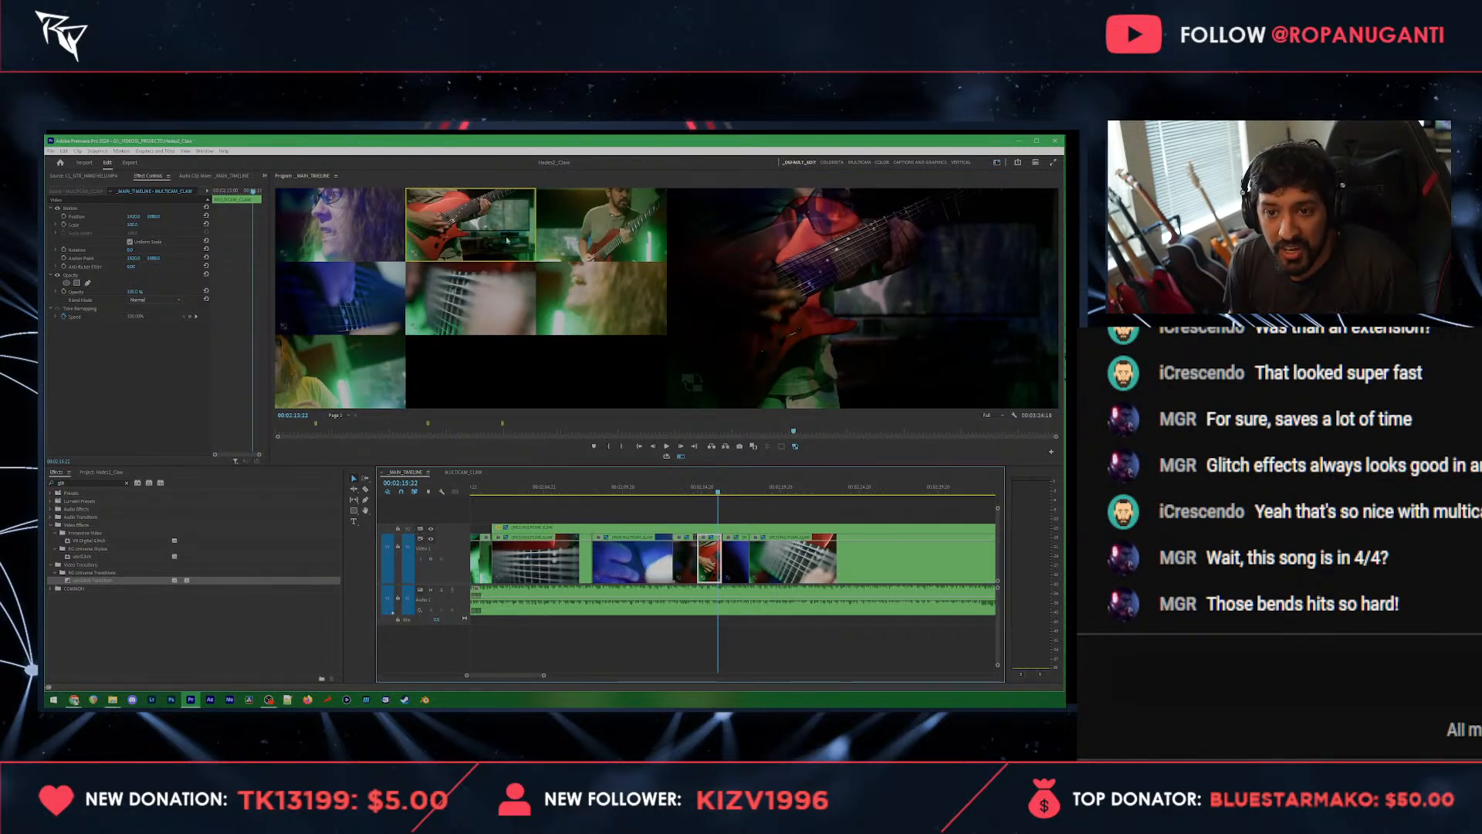
left_click_drag(133, 225, 141, 226)
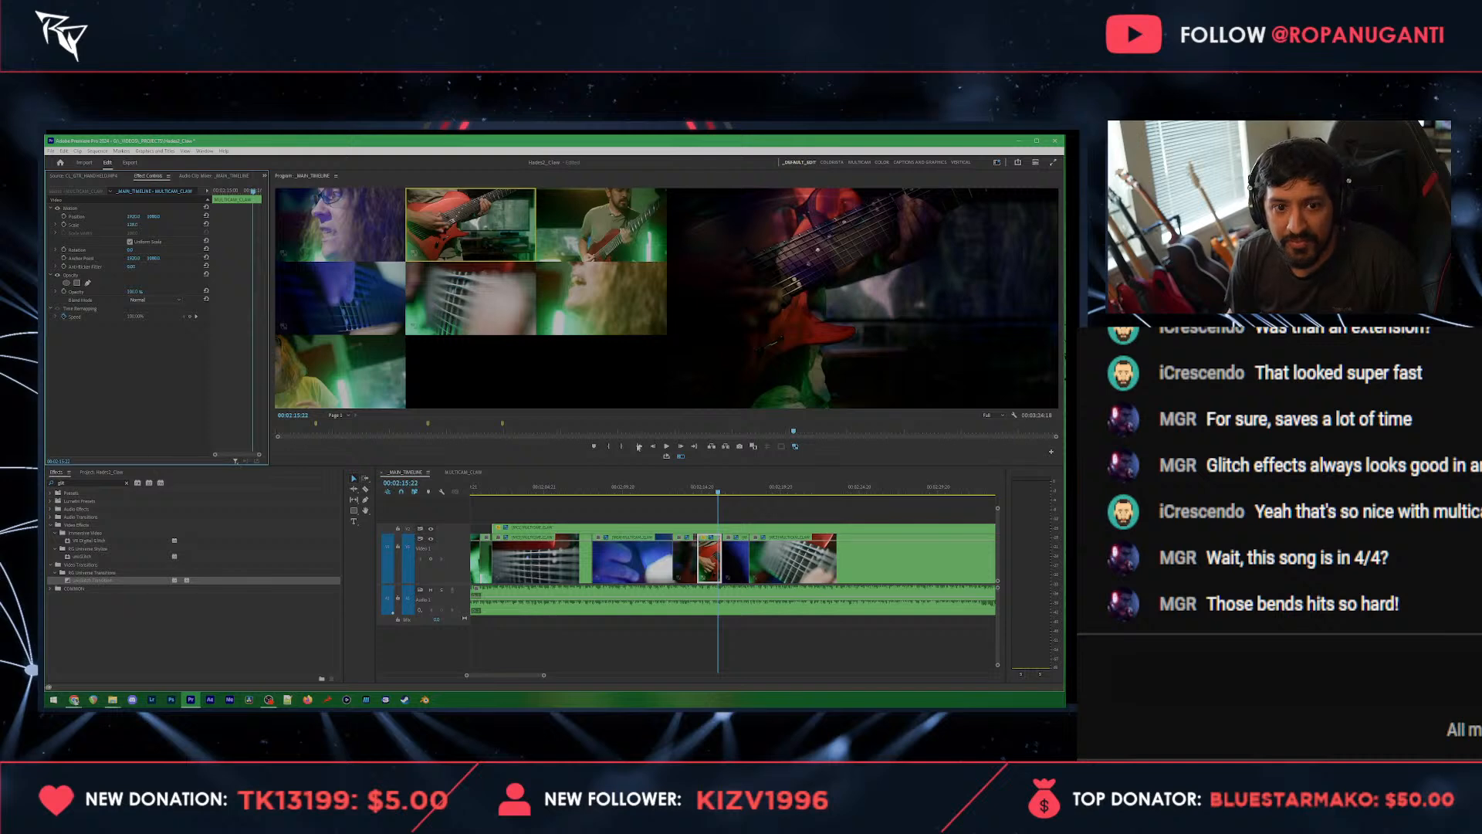
key("ctrl+s")
Step: Play from 00:02:15:22 and cut the lower track live between the blue fretboard, red guitar and strings close-up angles, stopping at 00:02:26:00
left_click(753, 510)
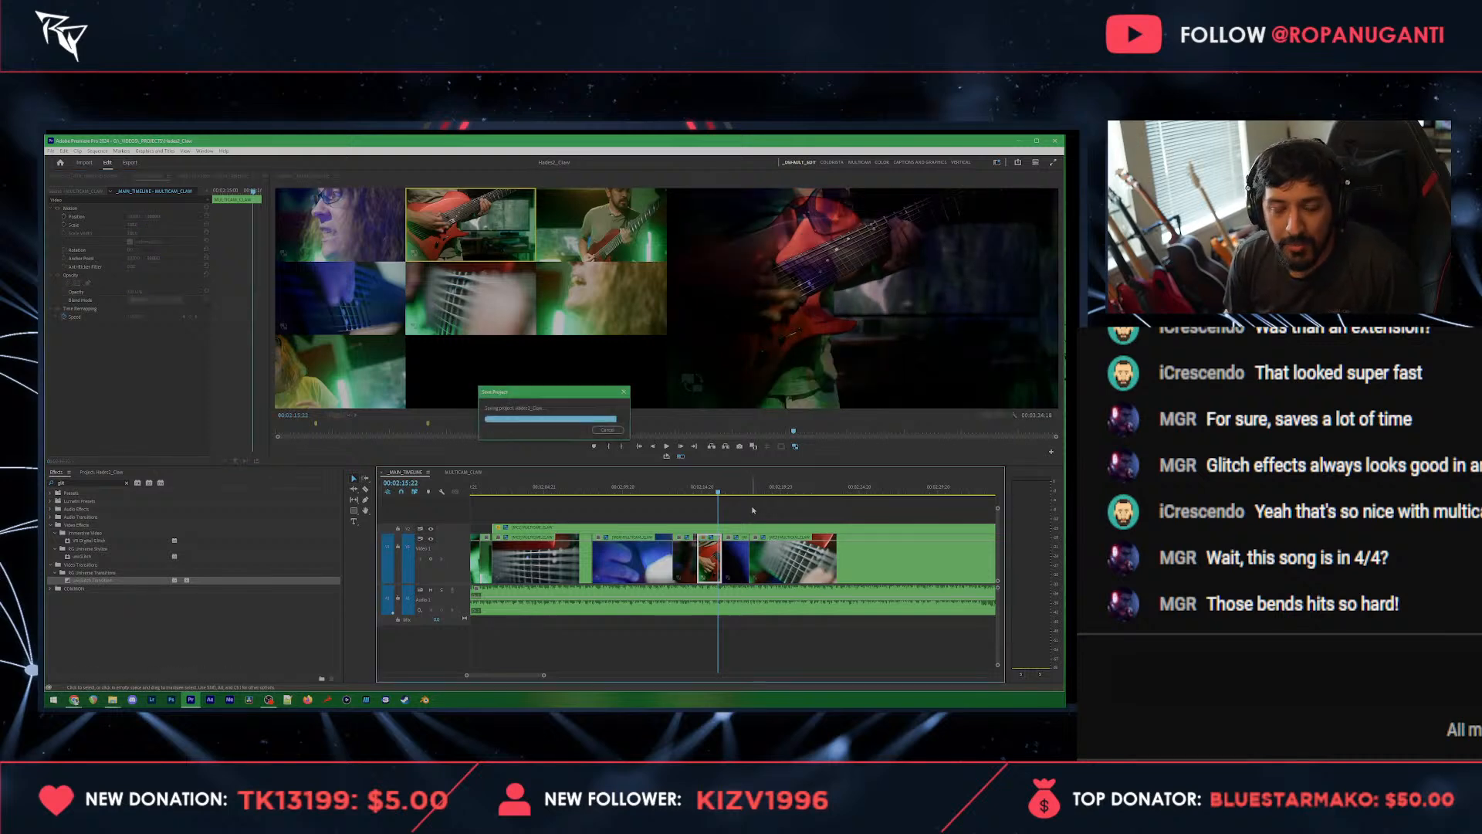
key("space")
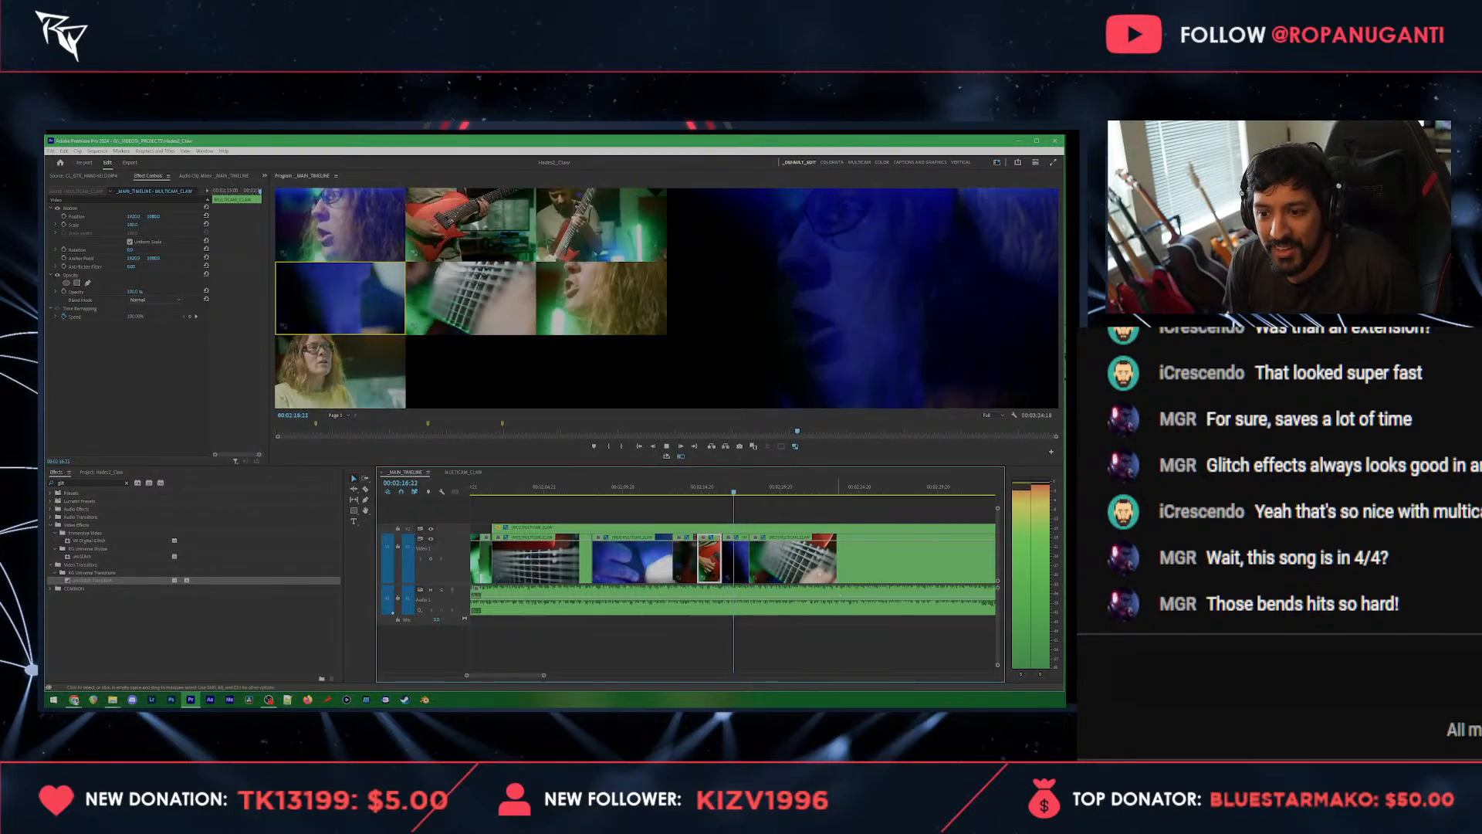
left_click(517, 311)
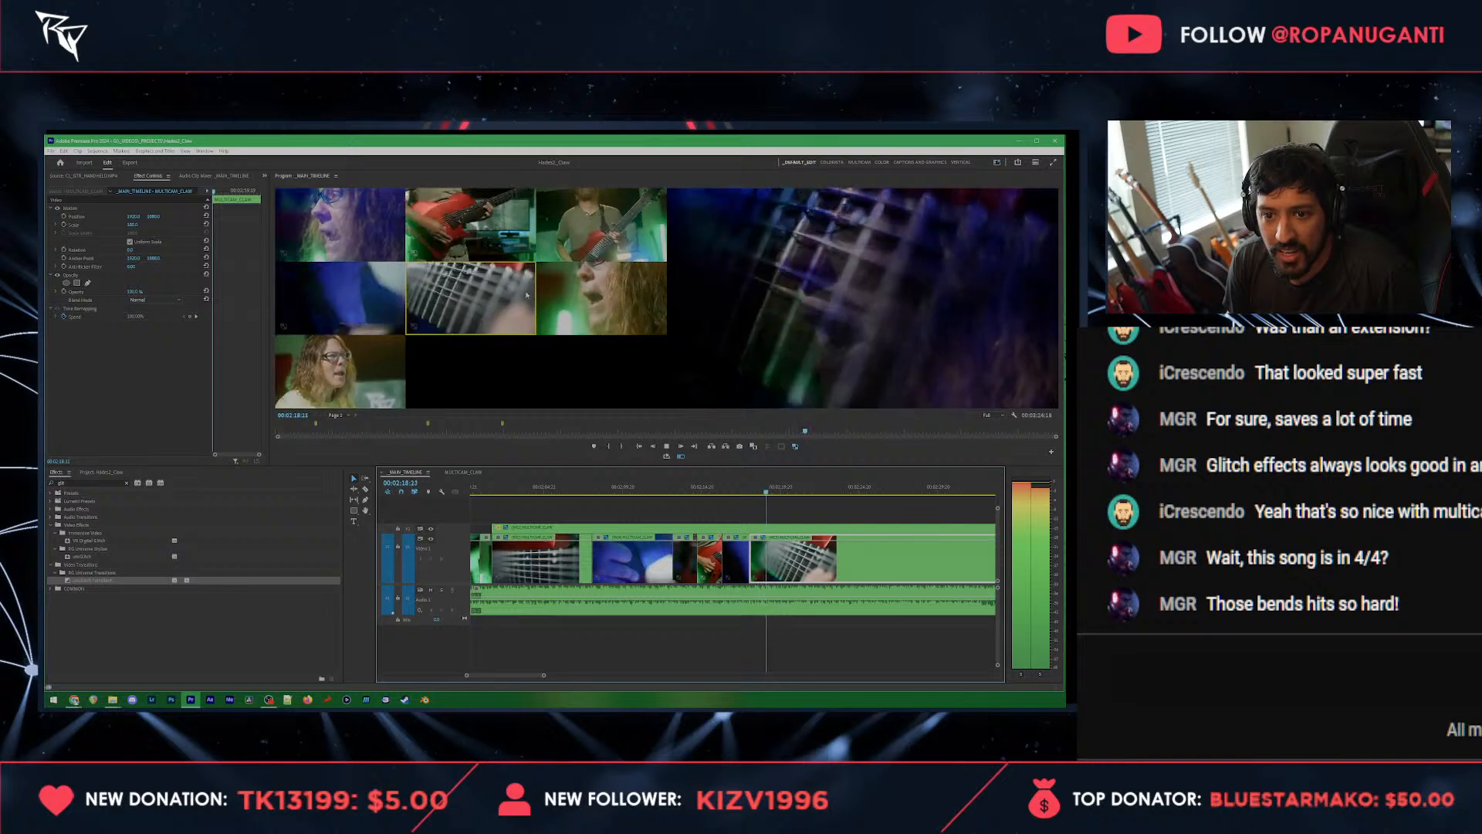
left_click(374, 301)
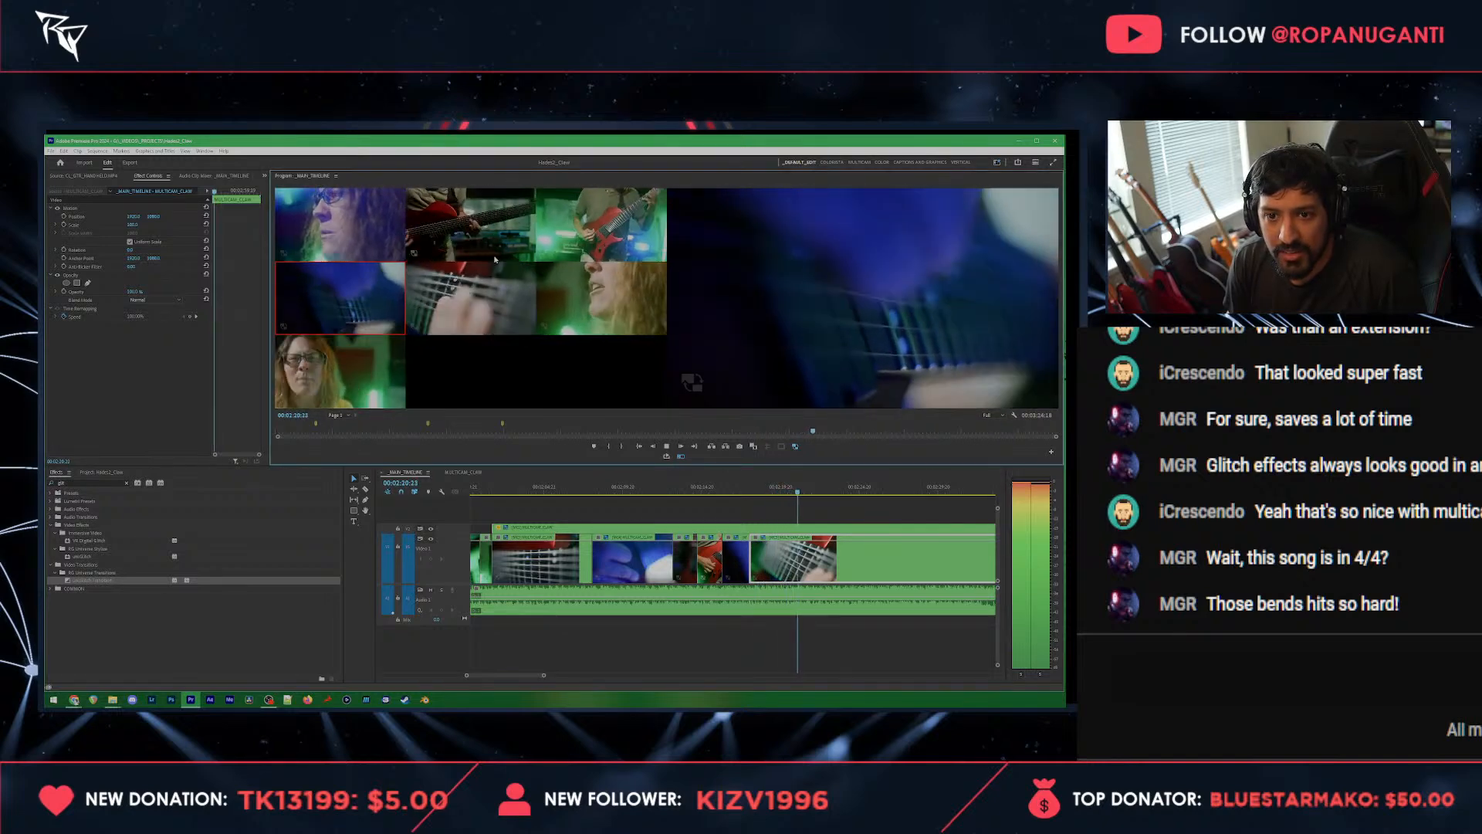
key("2")
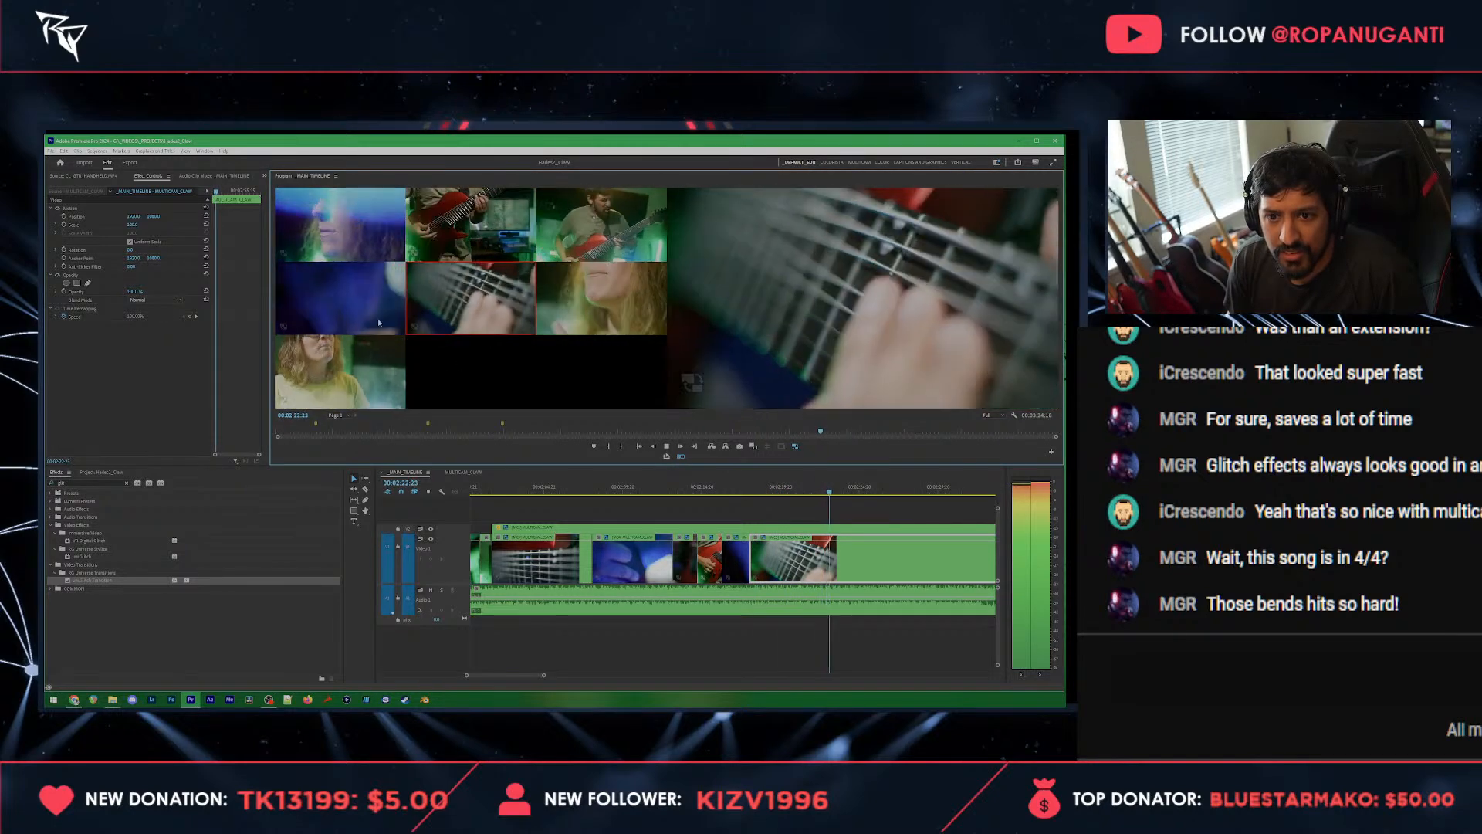
left_click(368, 302)
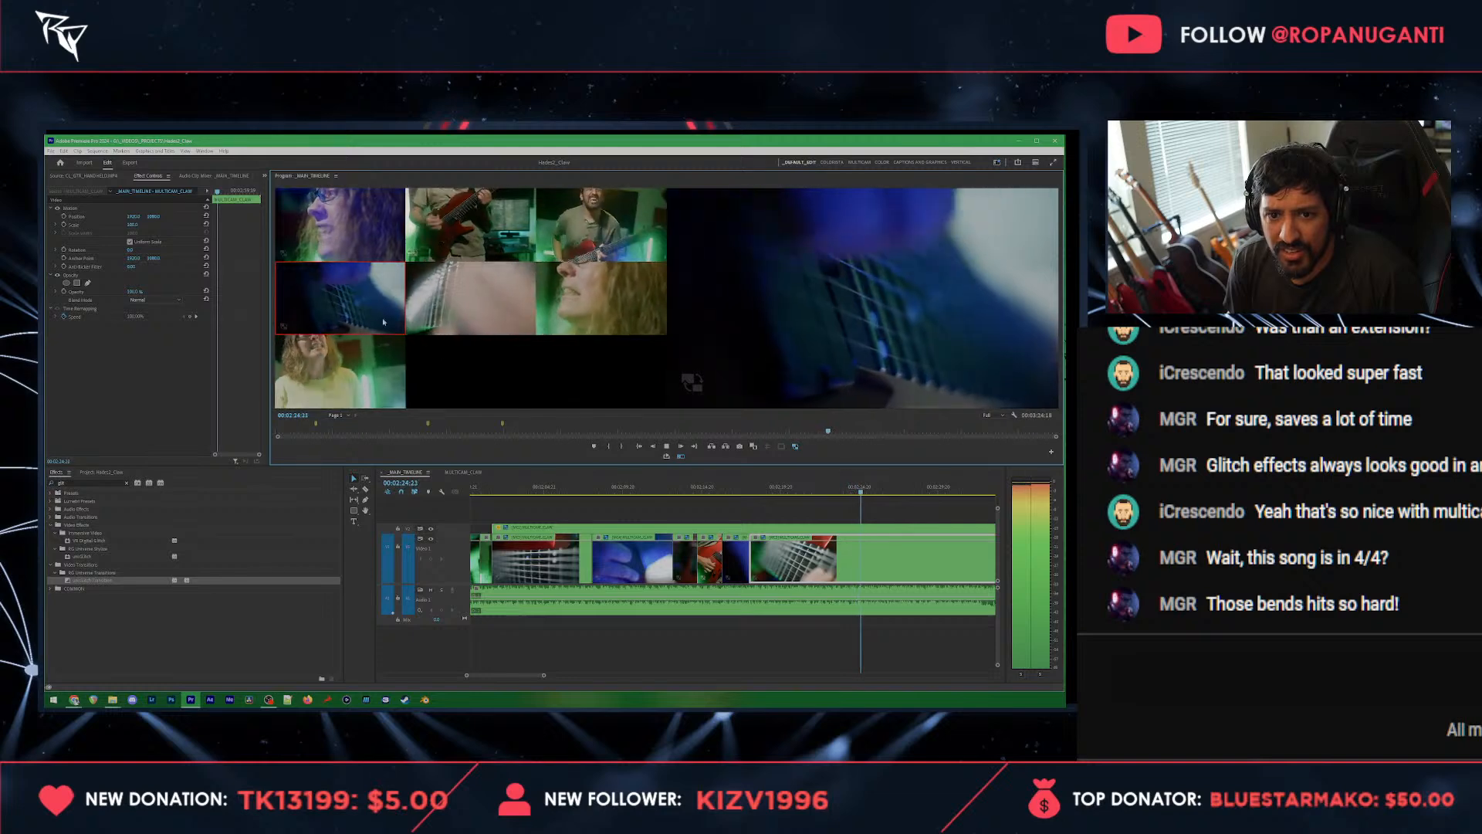
key("space")
Step: Split the clips on both video tracks at 00:02:26:00
left_click(910, 516)
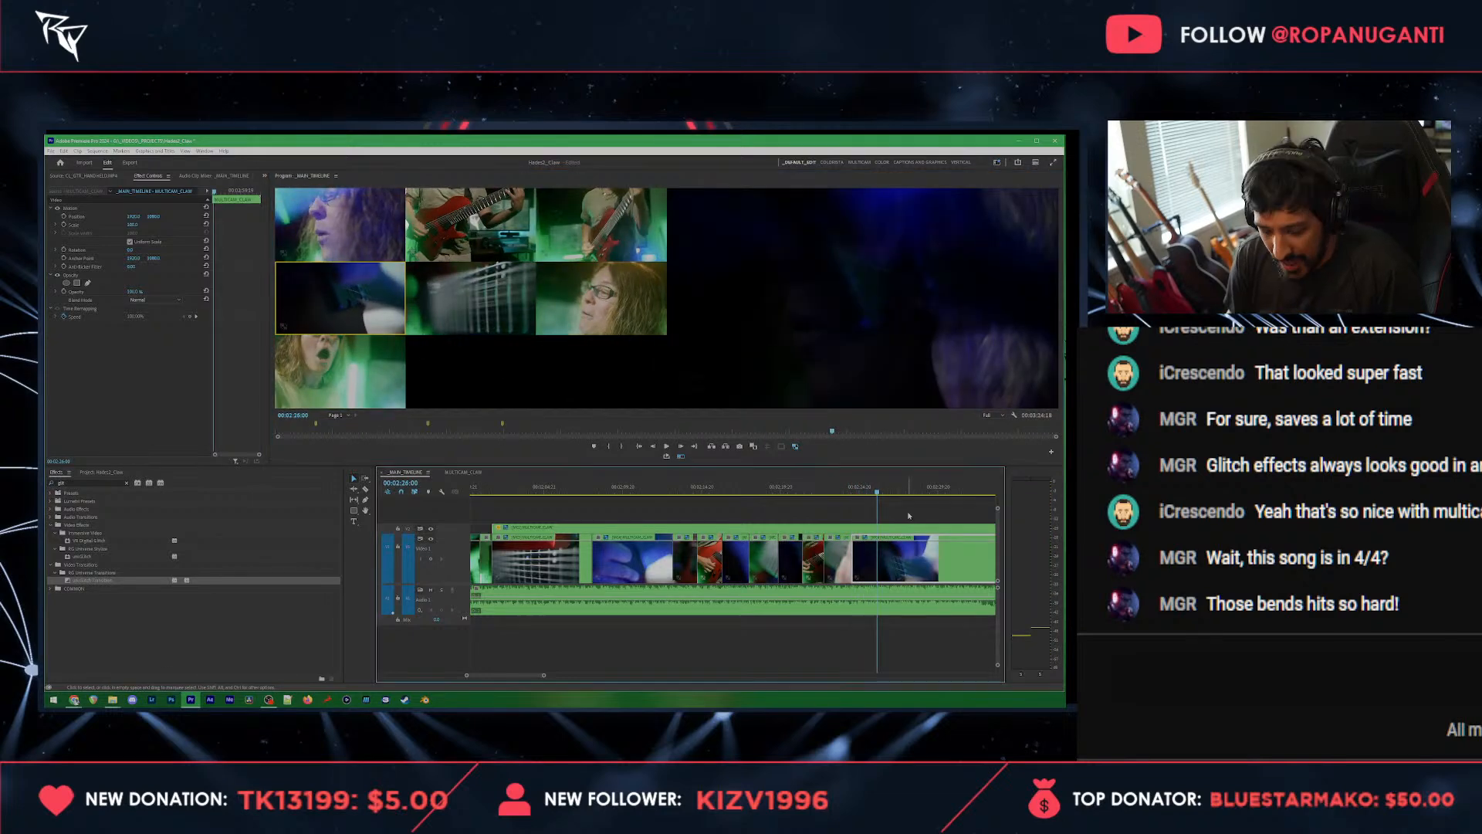
left_click(878, 544)
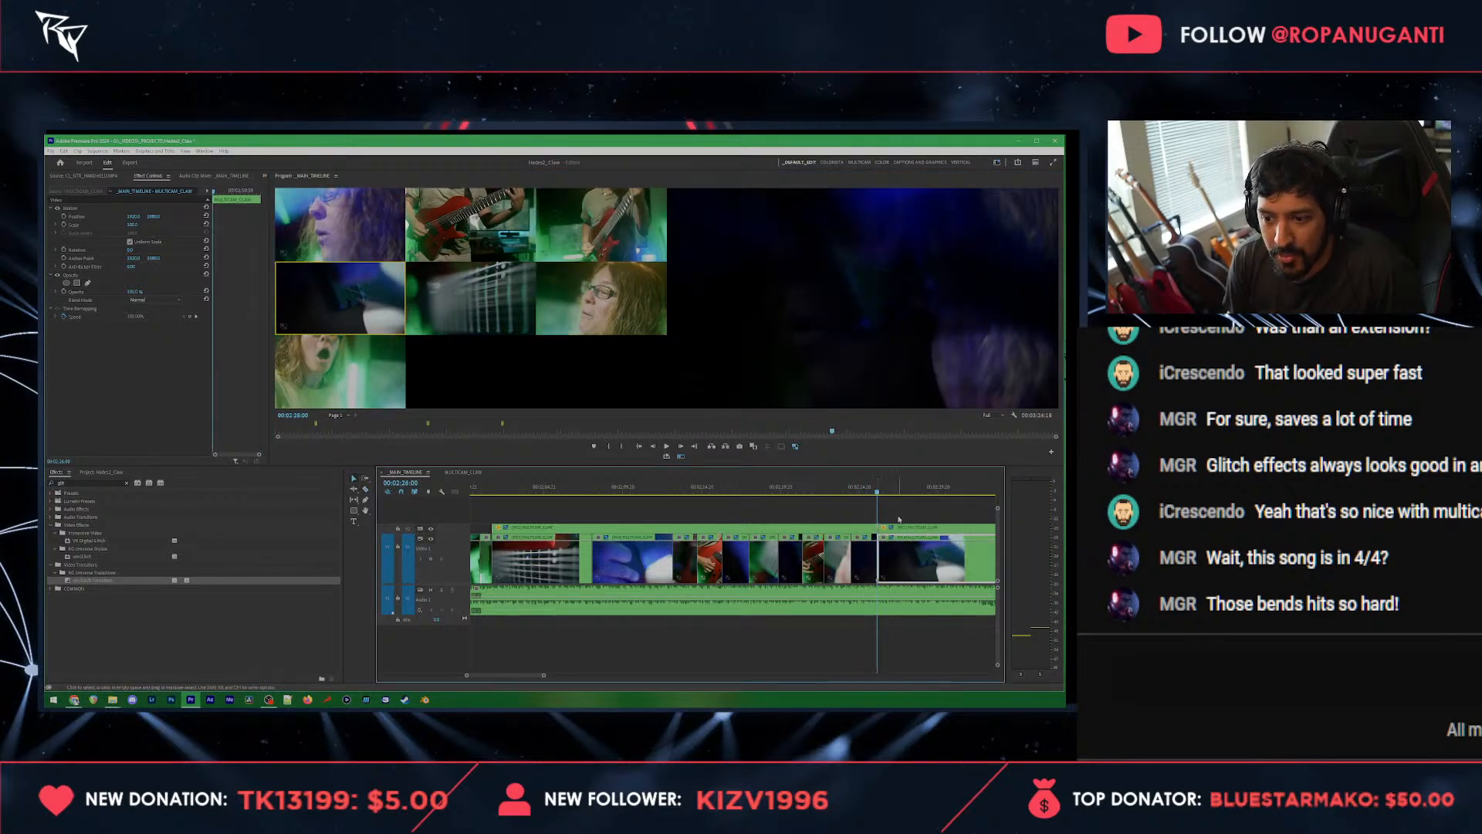
scroll(864, 516, "down", 2)
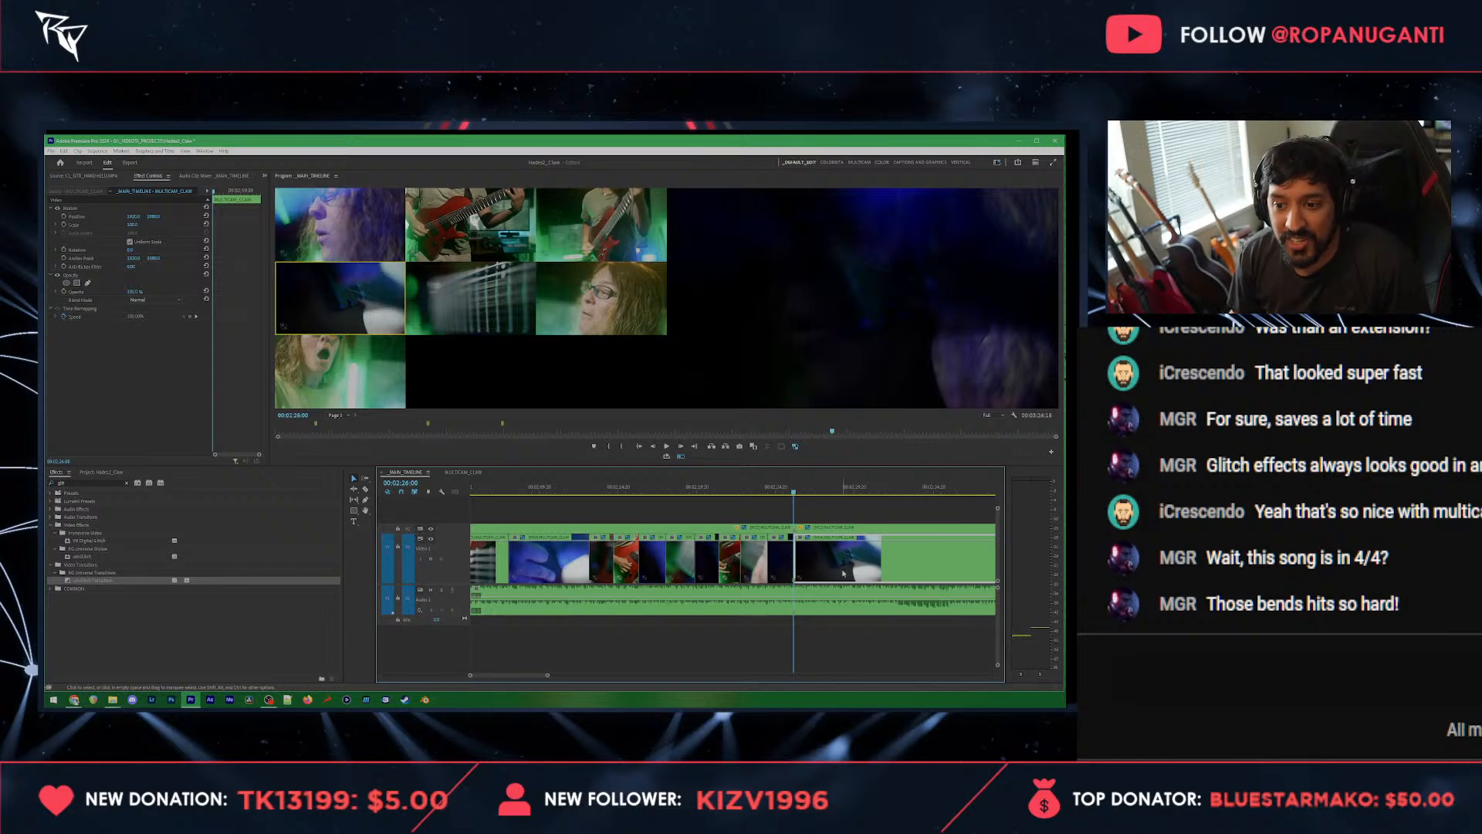
Step: Replace the lower clip after 00:02:26:00 with the upper vocalist clip and switch it to the vocalist close-up angle
key("Delete")
left_click_drag(827, 529, 825, 561)
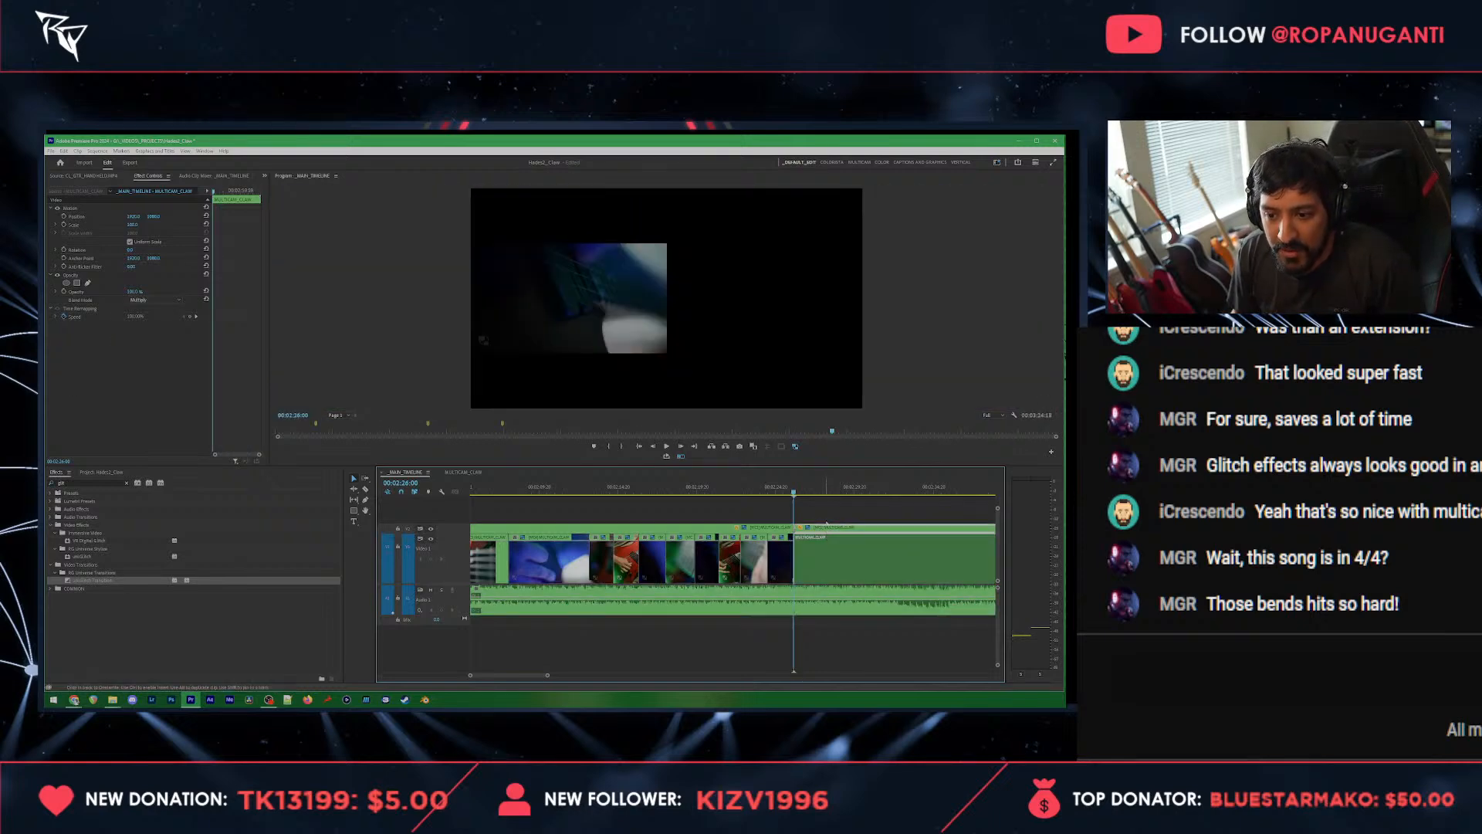
key("6")
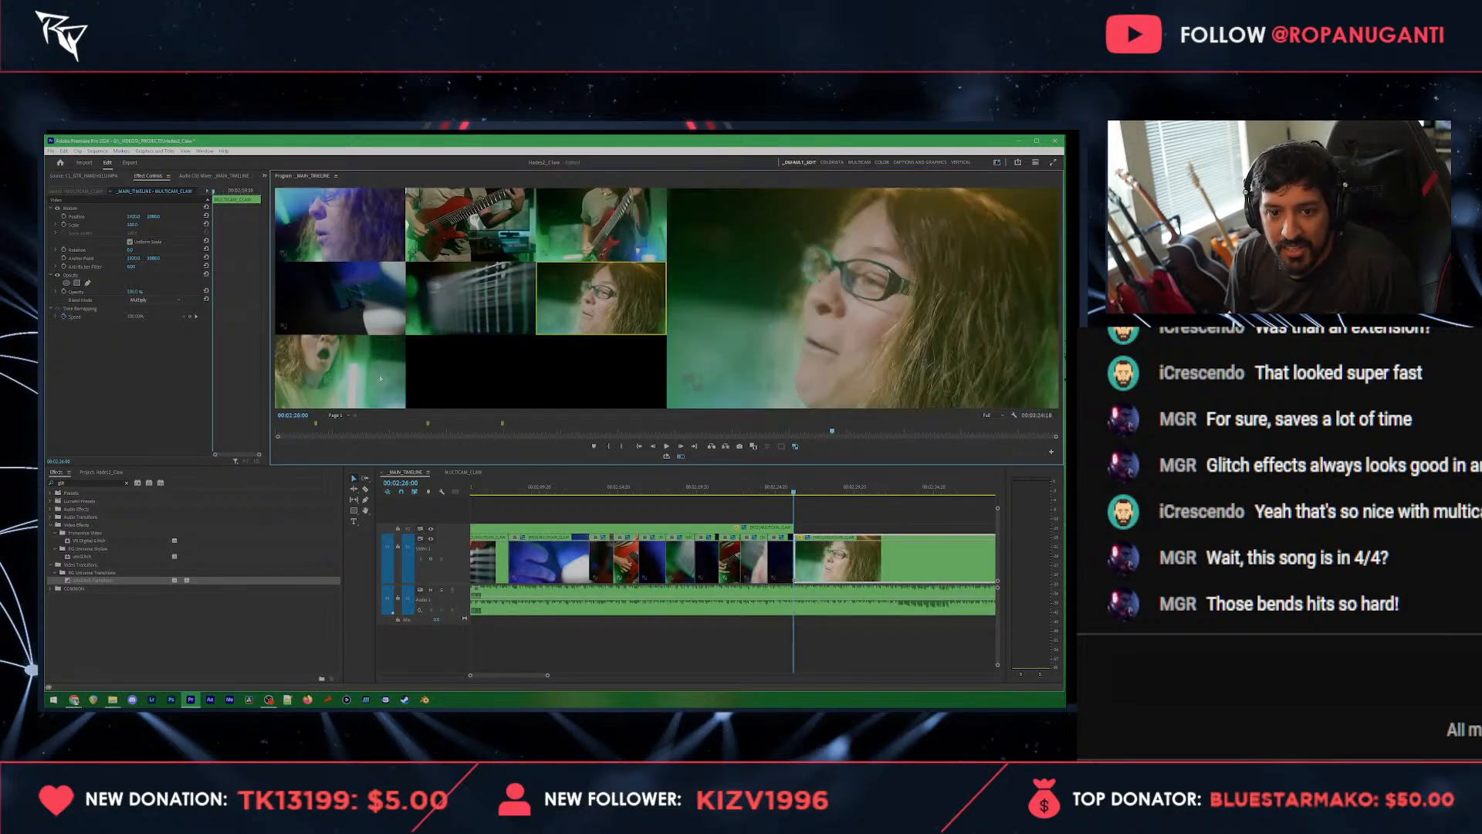
Step: Cut live to the front-facing vocalist, the strings close-up and the vocalist close-up, stopping at 00:02:32:13
key("space")
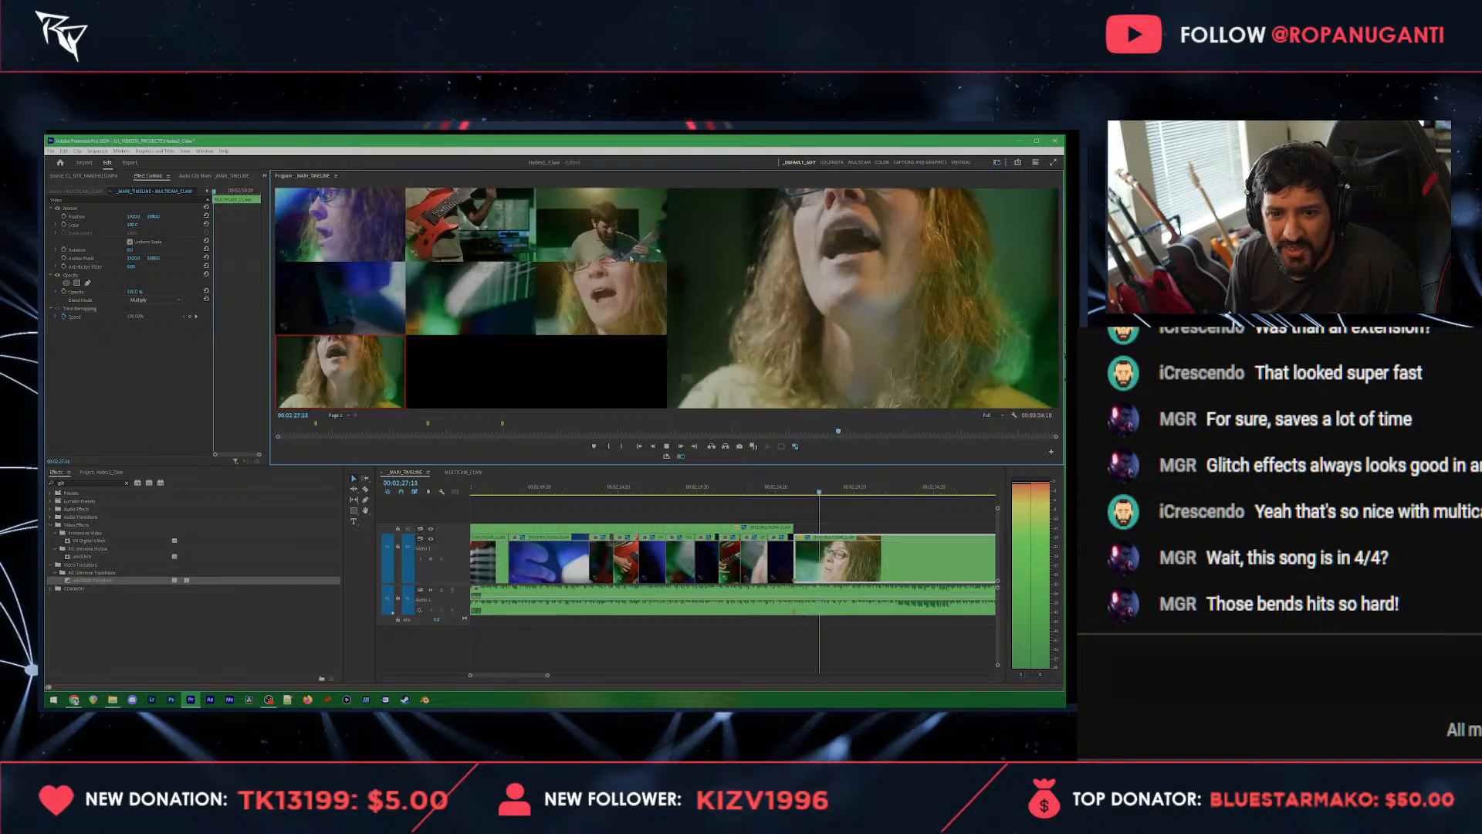
key("3")
key("4")
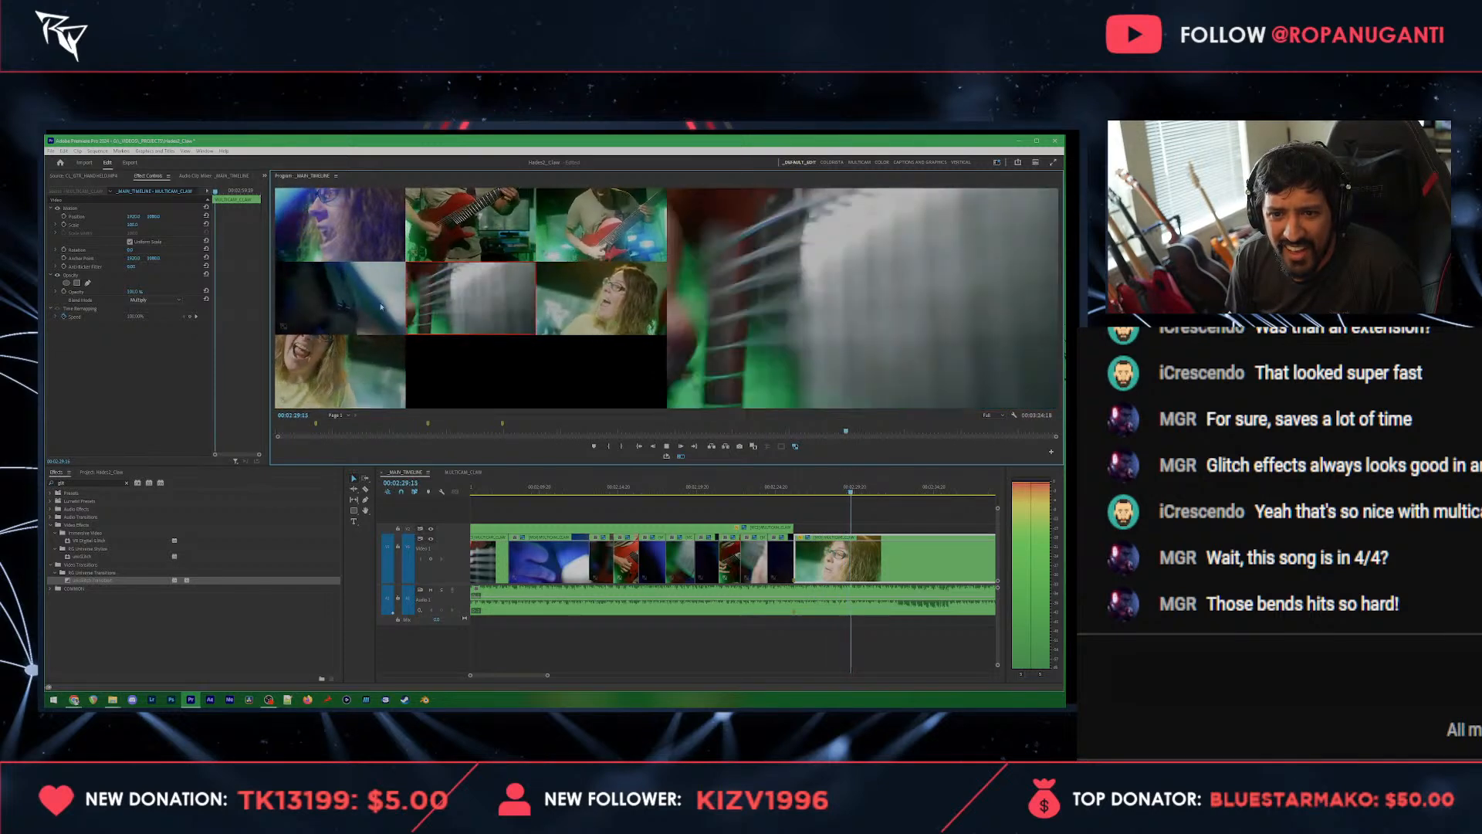
key("6")
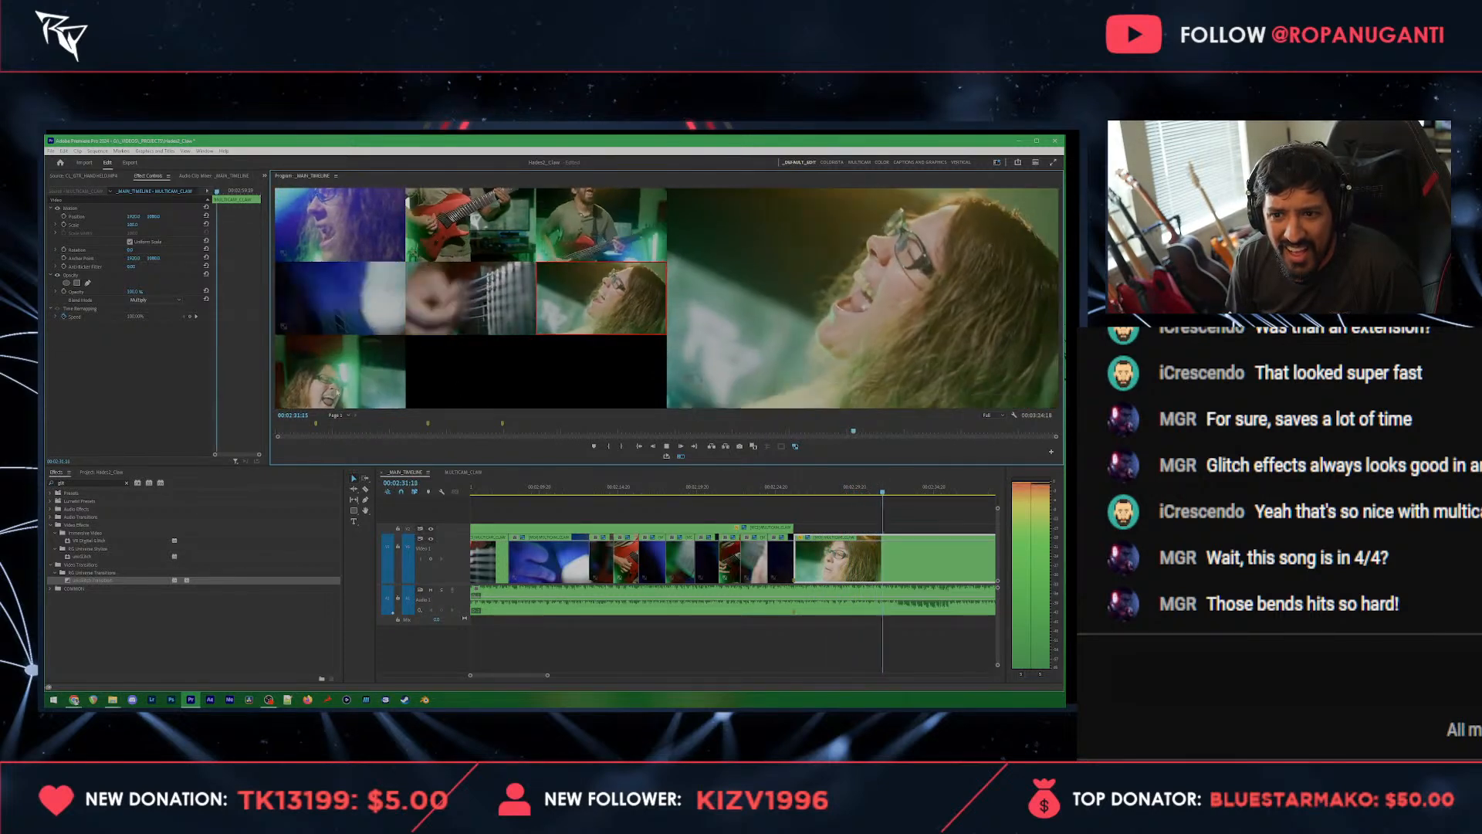
key("space")
left_click(921, 511)
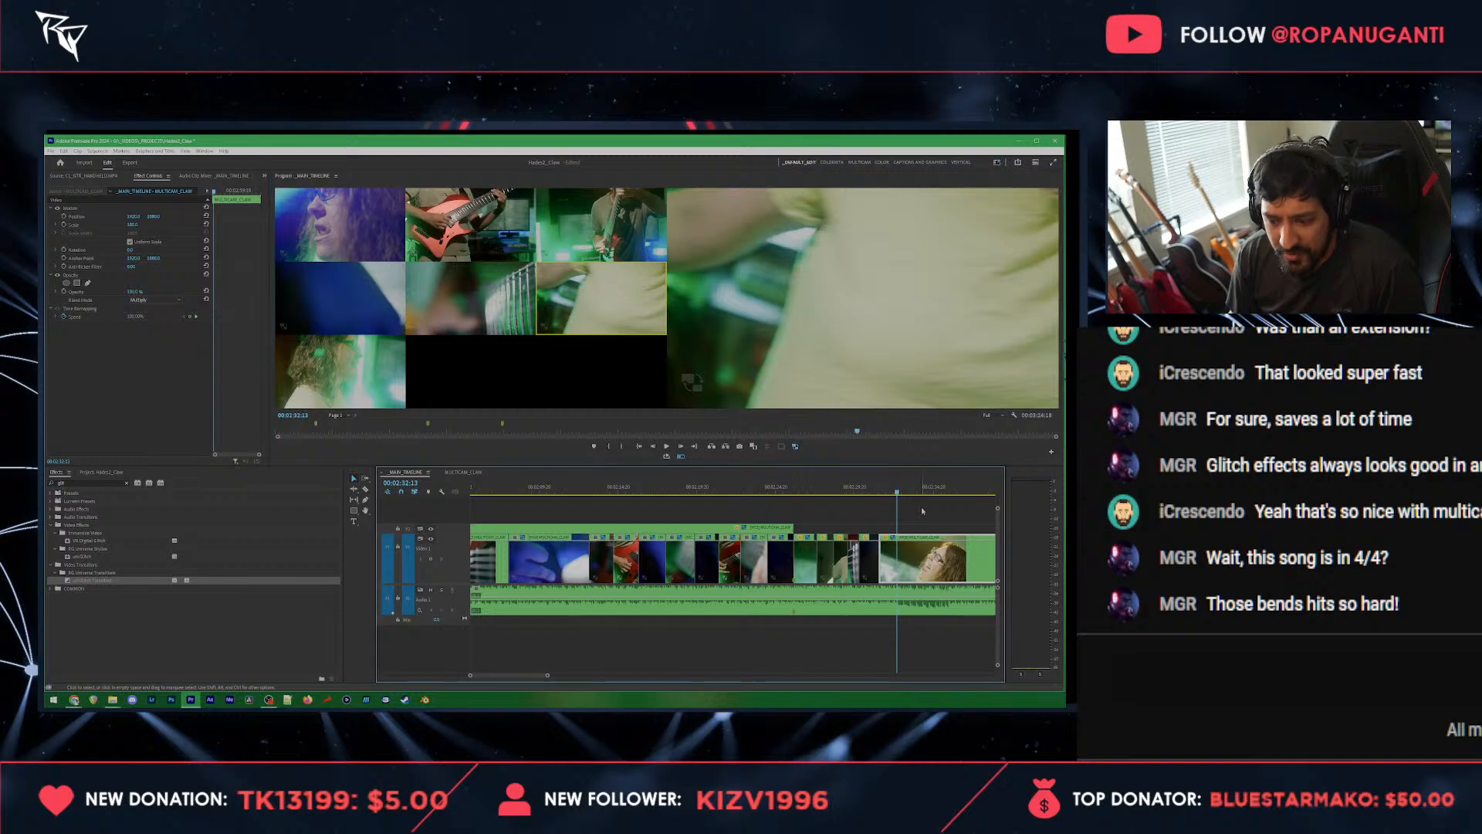
Step: Cut to the red guitar at 00:02:32:13, then live to the strings close-up, blue fretboard and wide guitarist angles
scroll(921, 511, "down", 4)
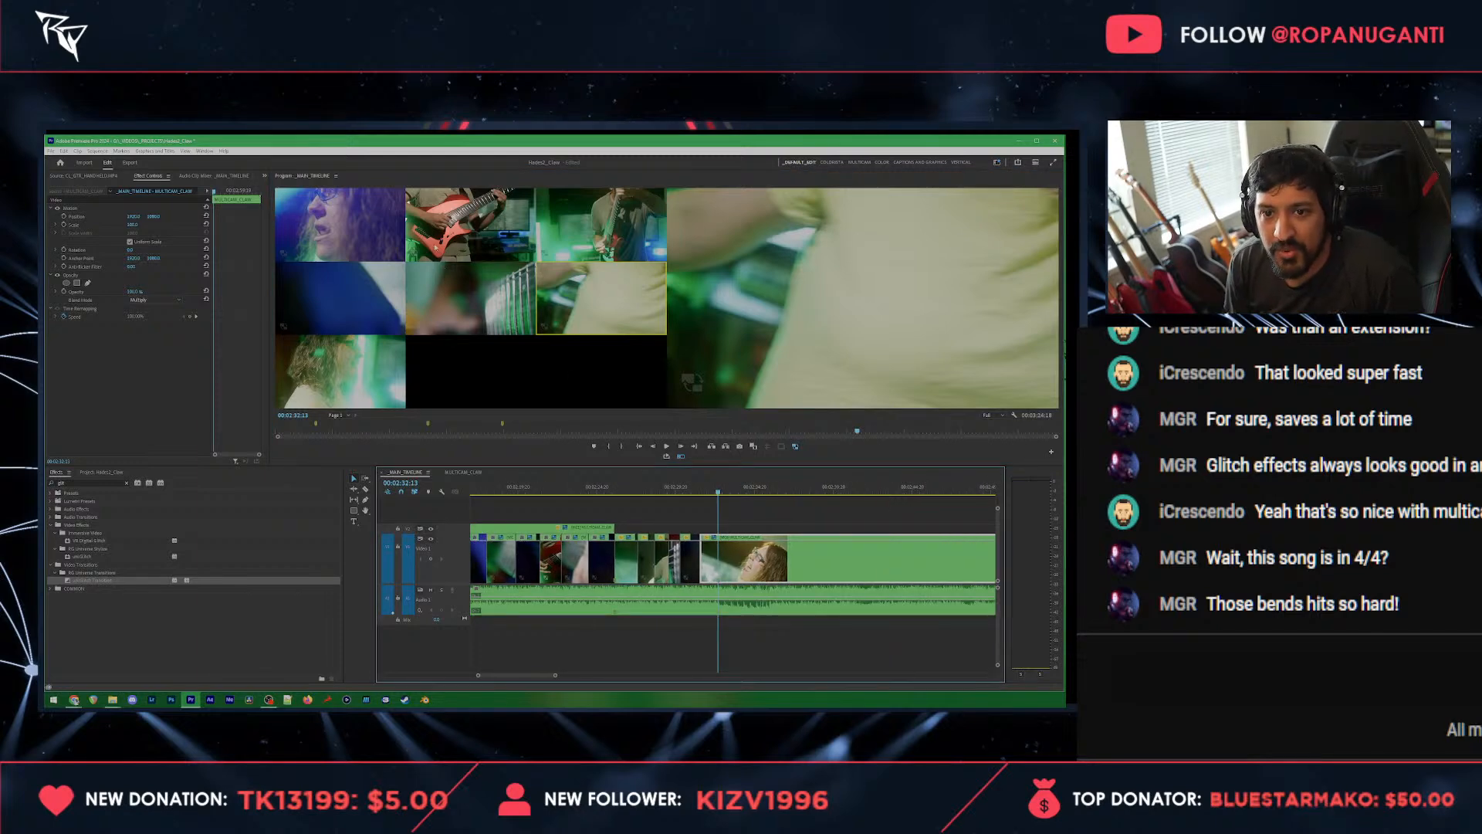
left_click(437, 241)
key("space")
left_click(461, 314)
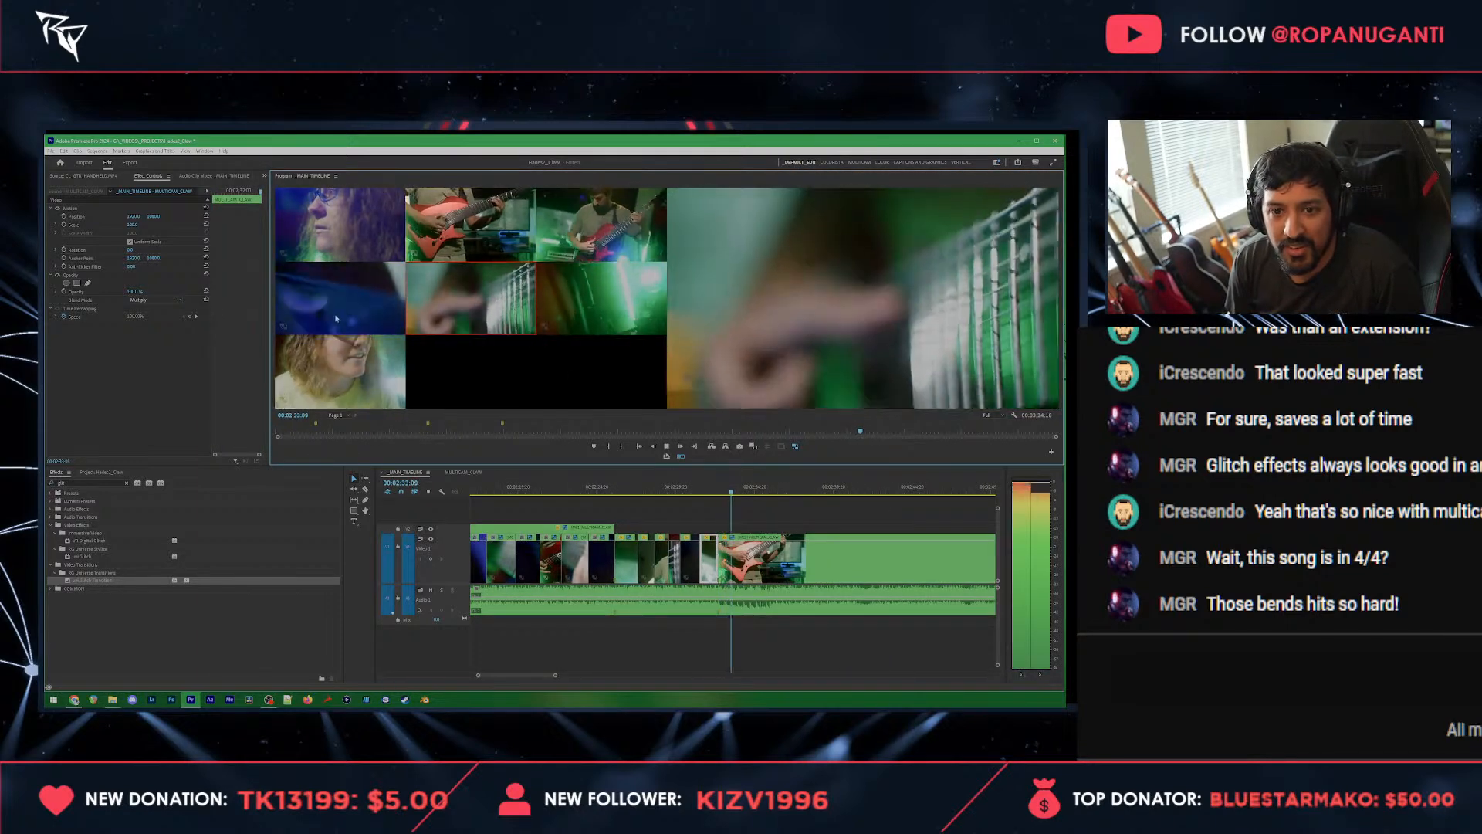
left_click(337, 312)
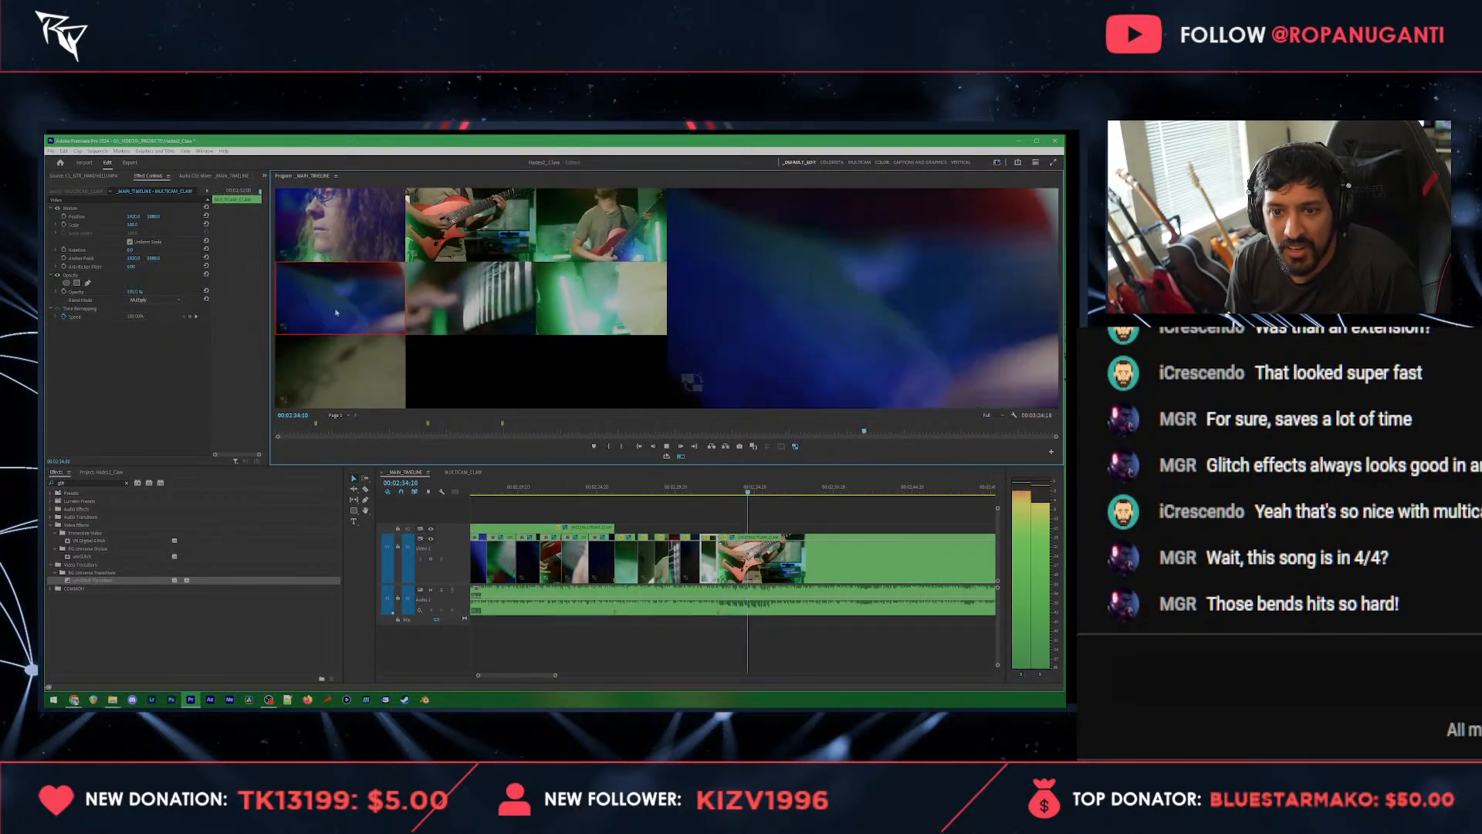
left_click(583, 239)
key("space")
Step: Roll the cut between the blue fretboard and wide guitarist clips later, to just before 00:02:35:20
key("=")
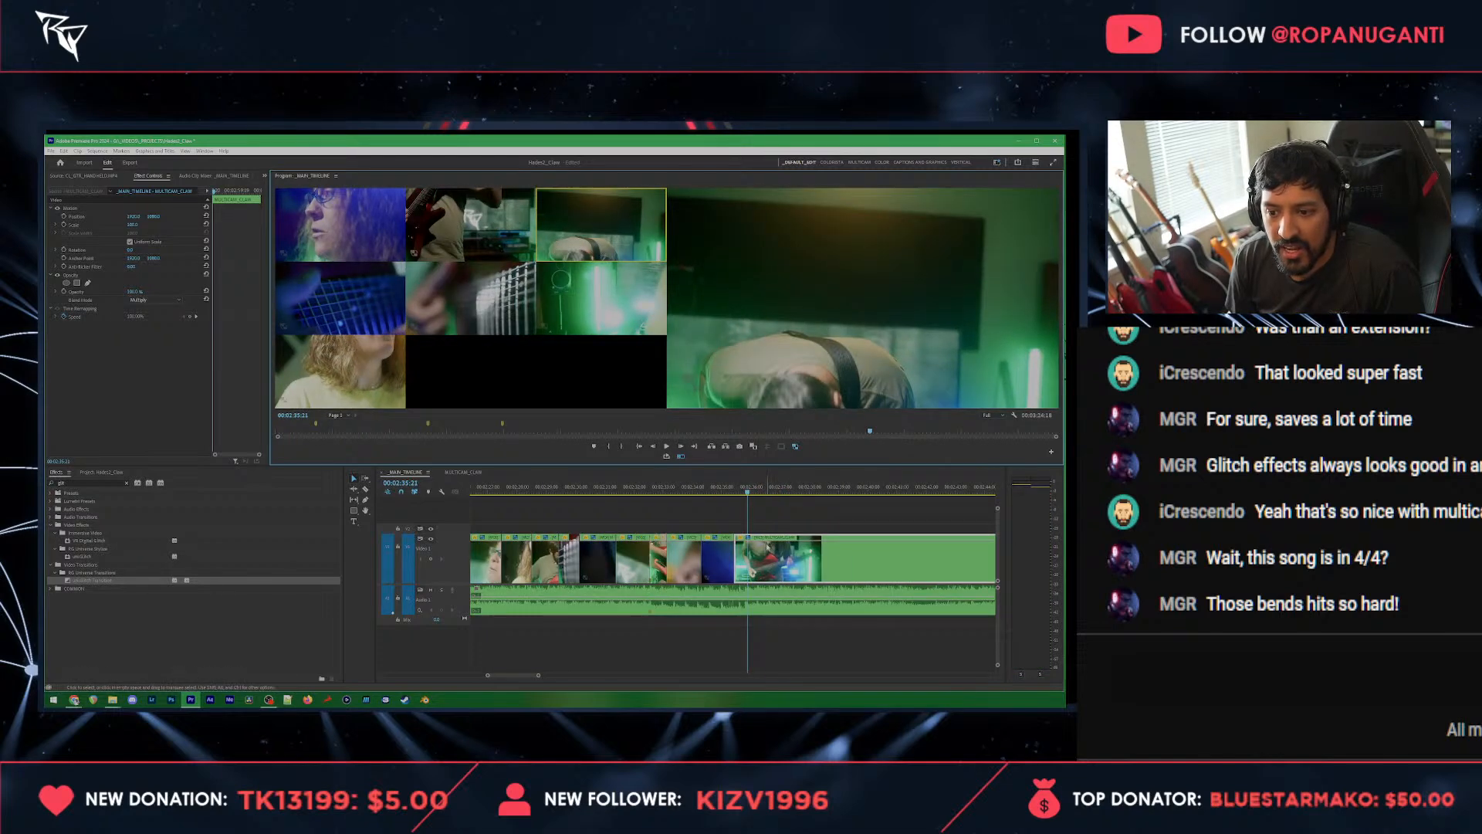
key("=")
left_click_drag(702, 559, 719, 559)
left_click_drag(727, 500, 704, 497)
Step: Add a timeline marker at 00:02:35:20 and save the project
key("space")
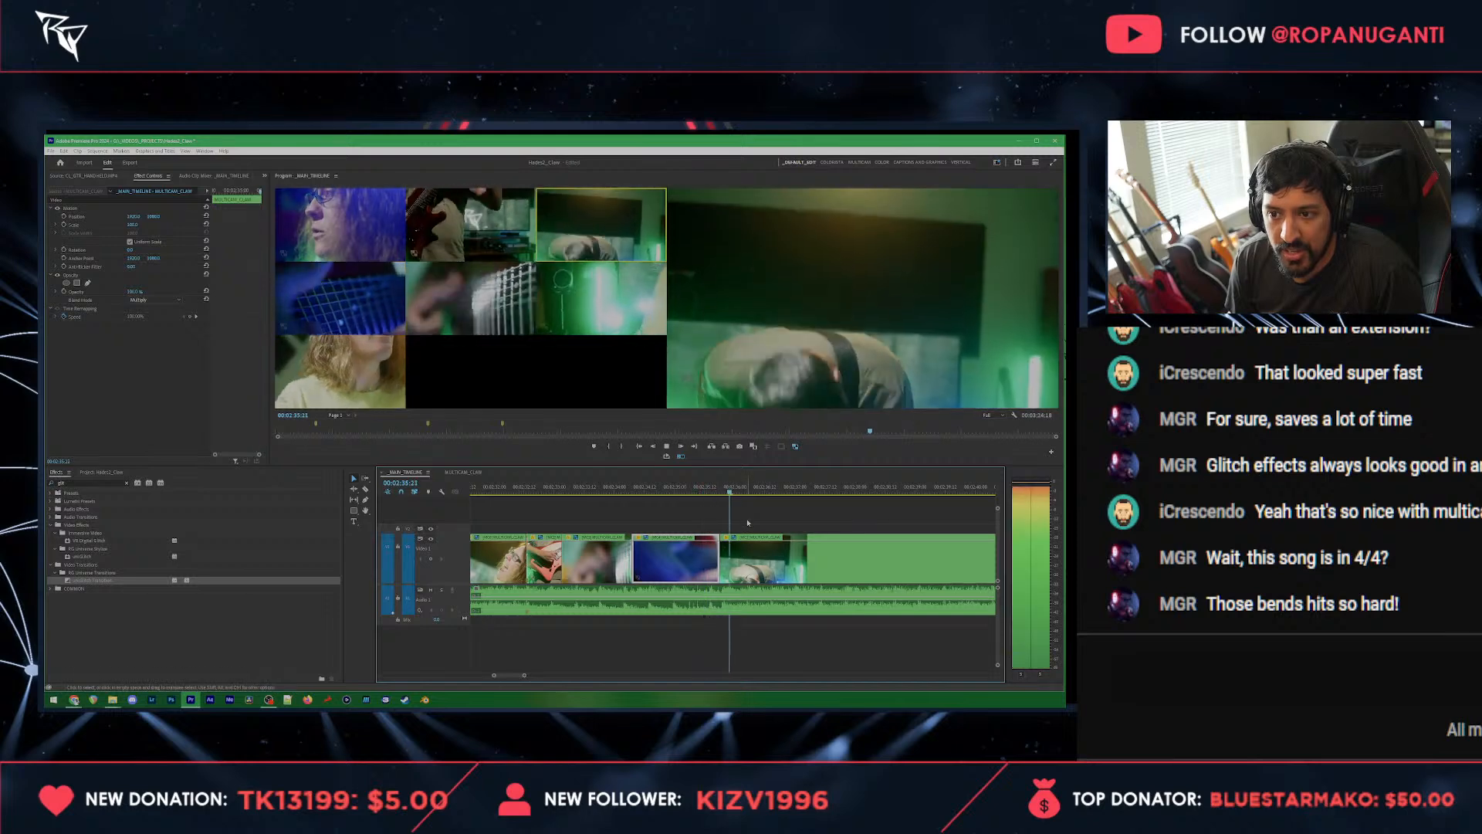
key("space")
left_click(741, 506)
left_click(726, 492)
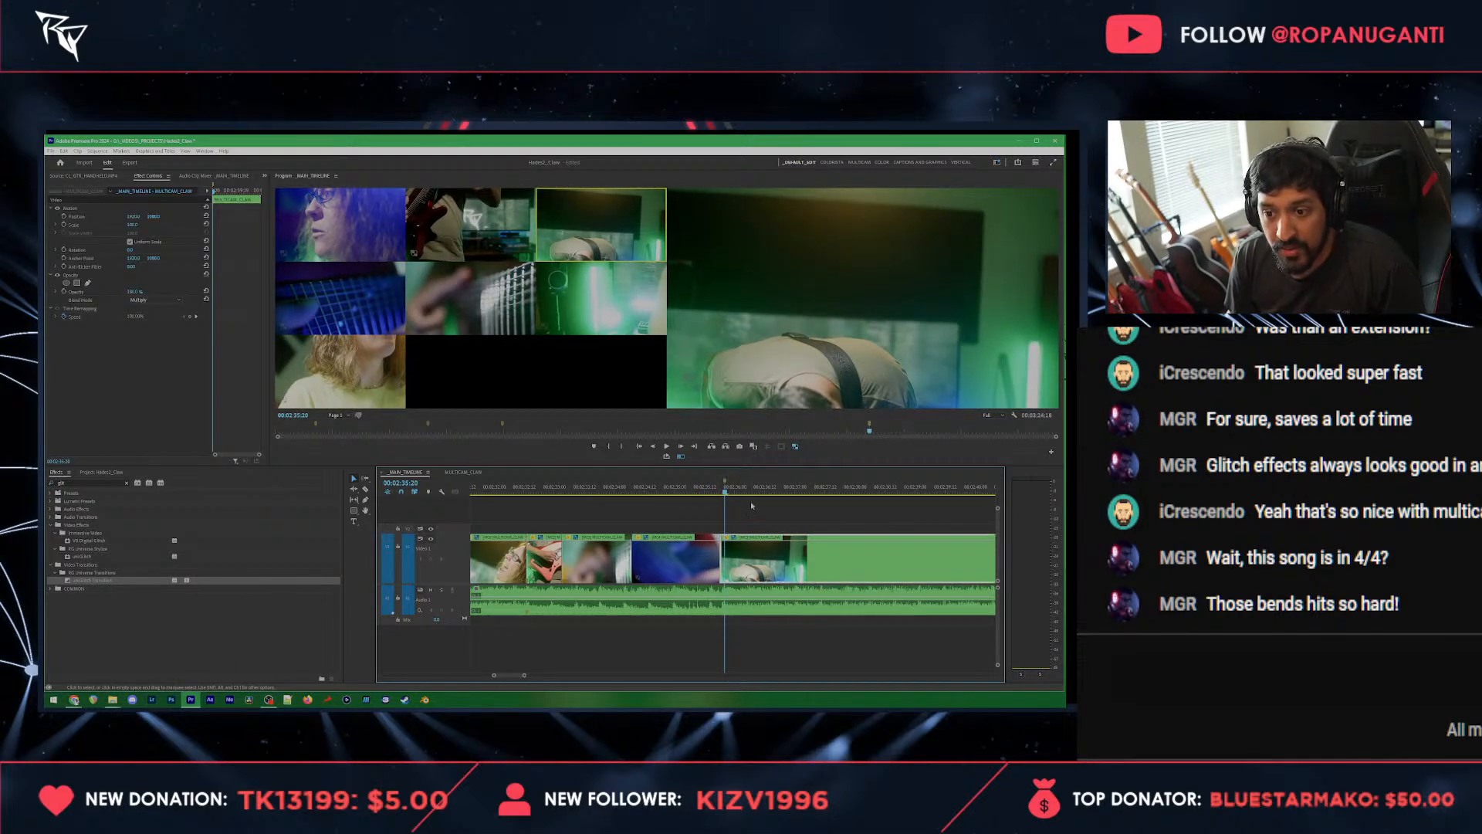
key("ctrl+s")
Step: Cut to the side-profile vocalist at about 00:02:36:15, the front-facing vocalist at about 00:02:37:15 and the vocalist close-up at about 00:02:38:12
key("space")
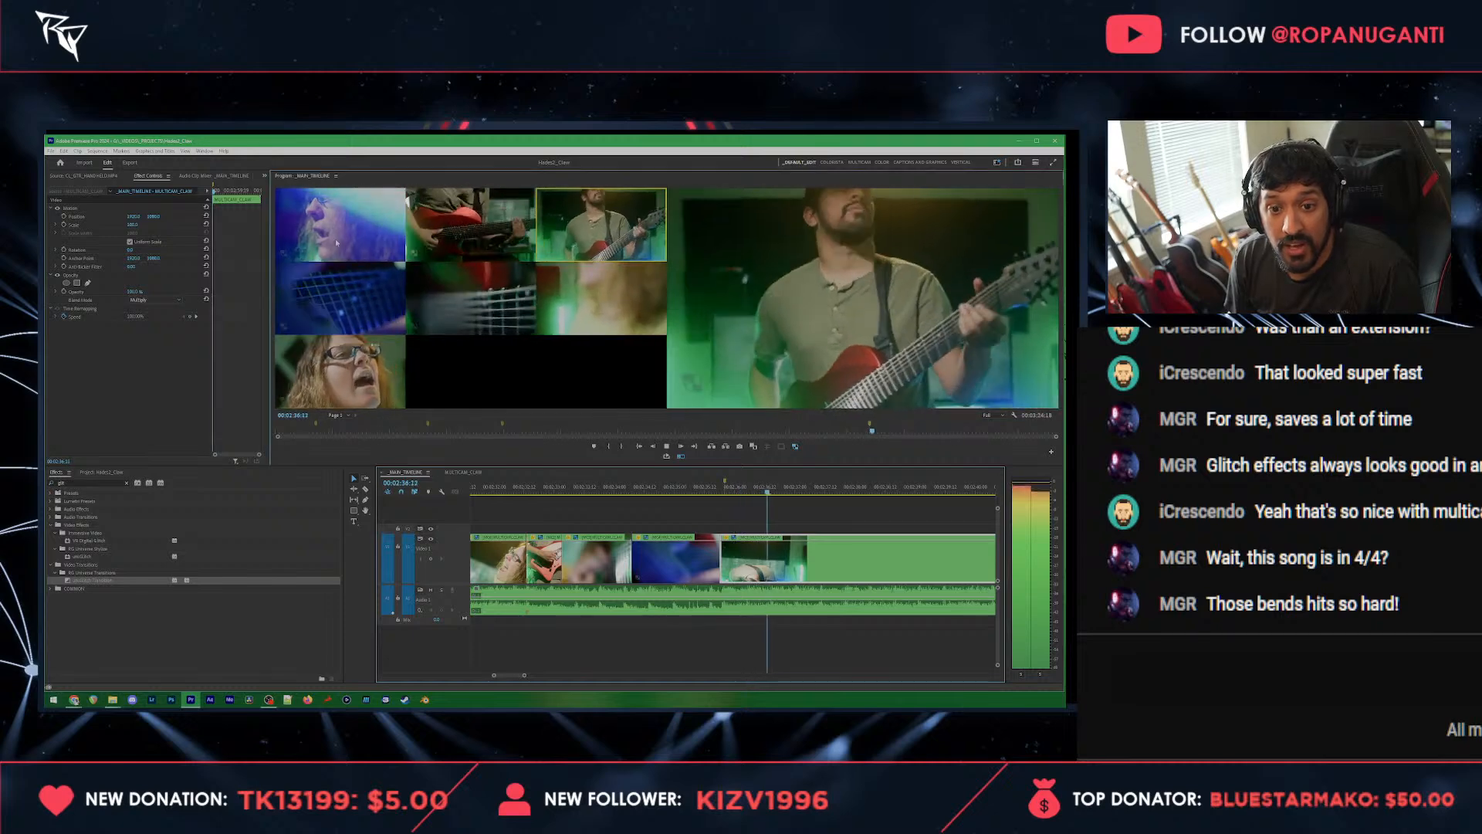
left_click(645, 320)
key("space")
left_click(833, 482)
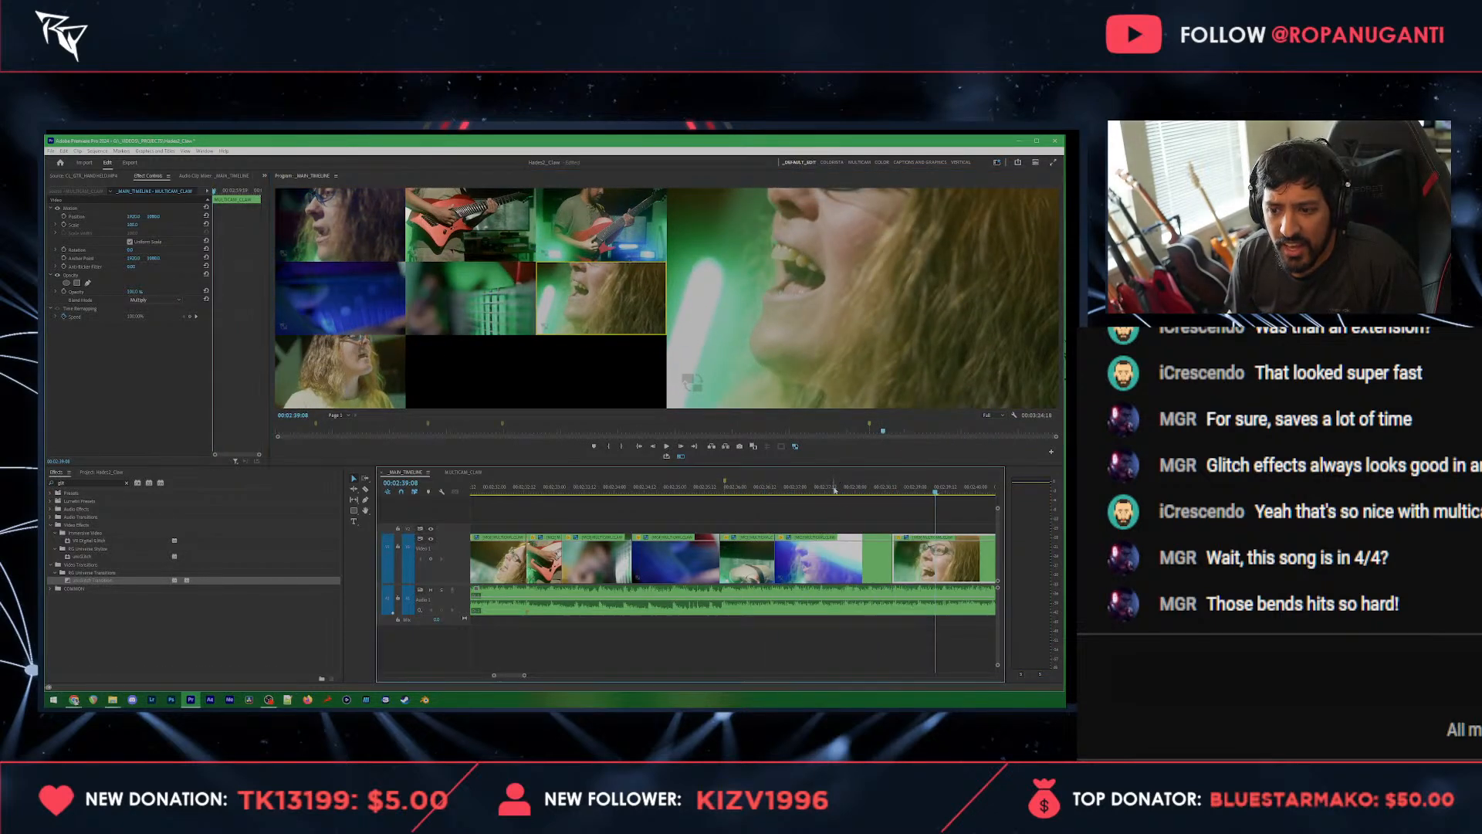
key("space")
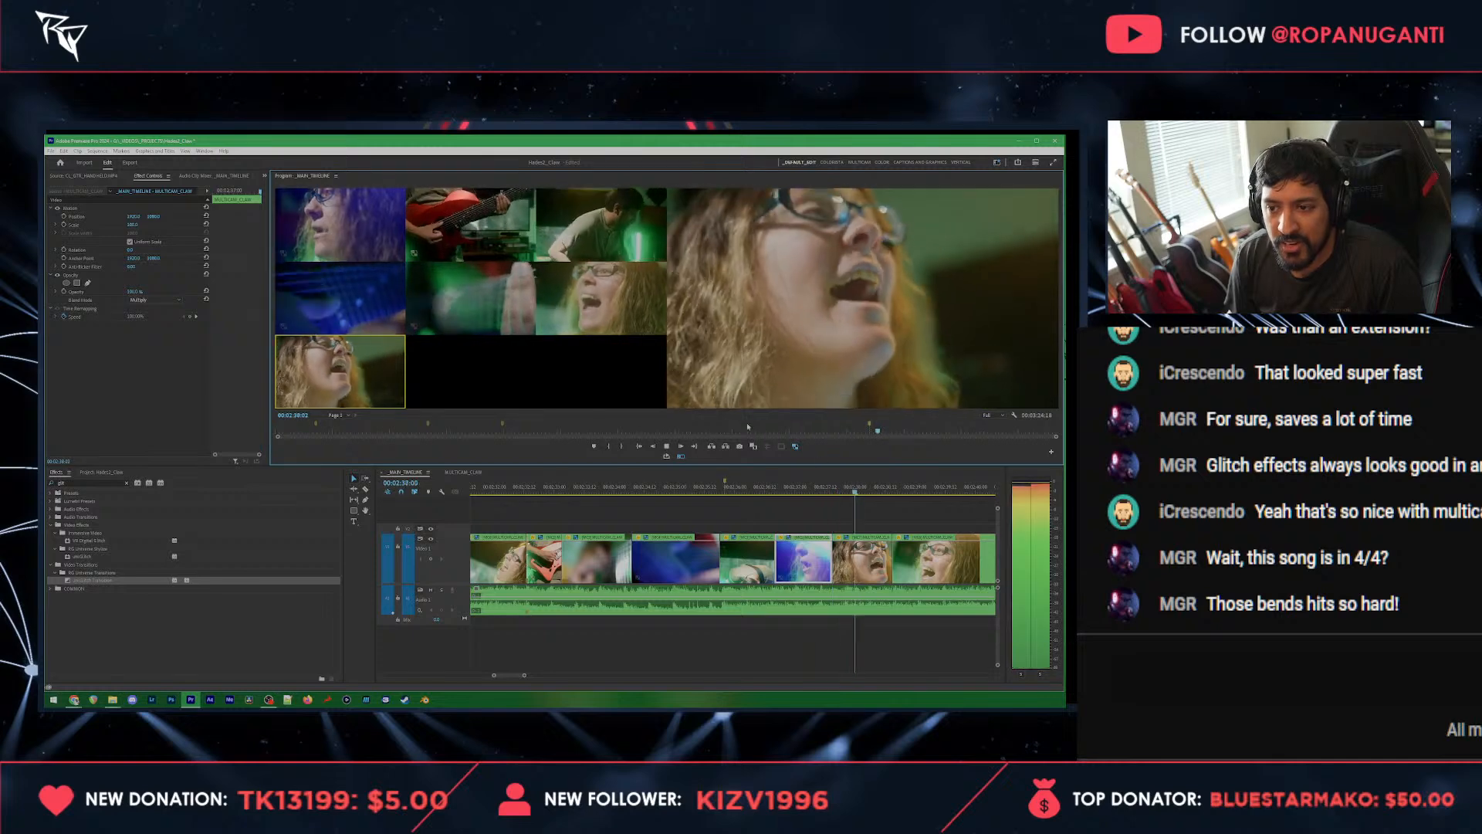
Step: Apply dissolve transitions to the cuts at both ends of the front-facing vocalist clip and play them back
key("space")
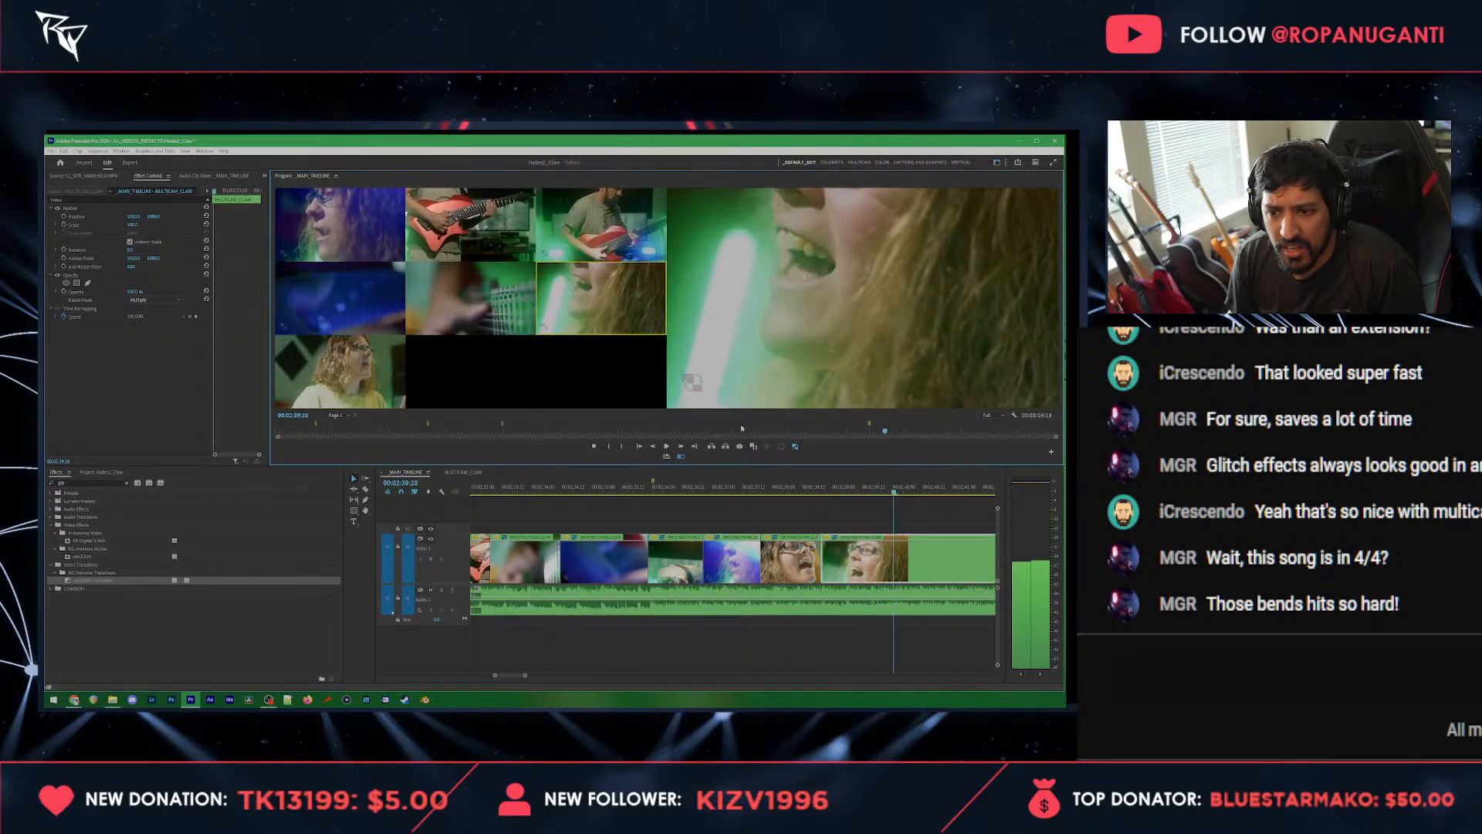
left_click_drag(747, 506, 819, 555)
left_click(720, 487)
key("space")
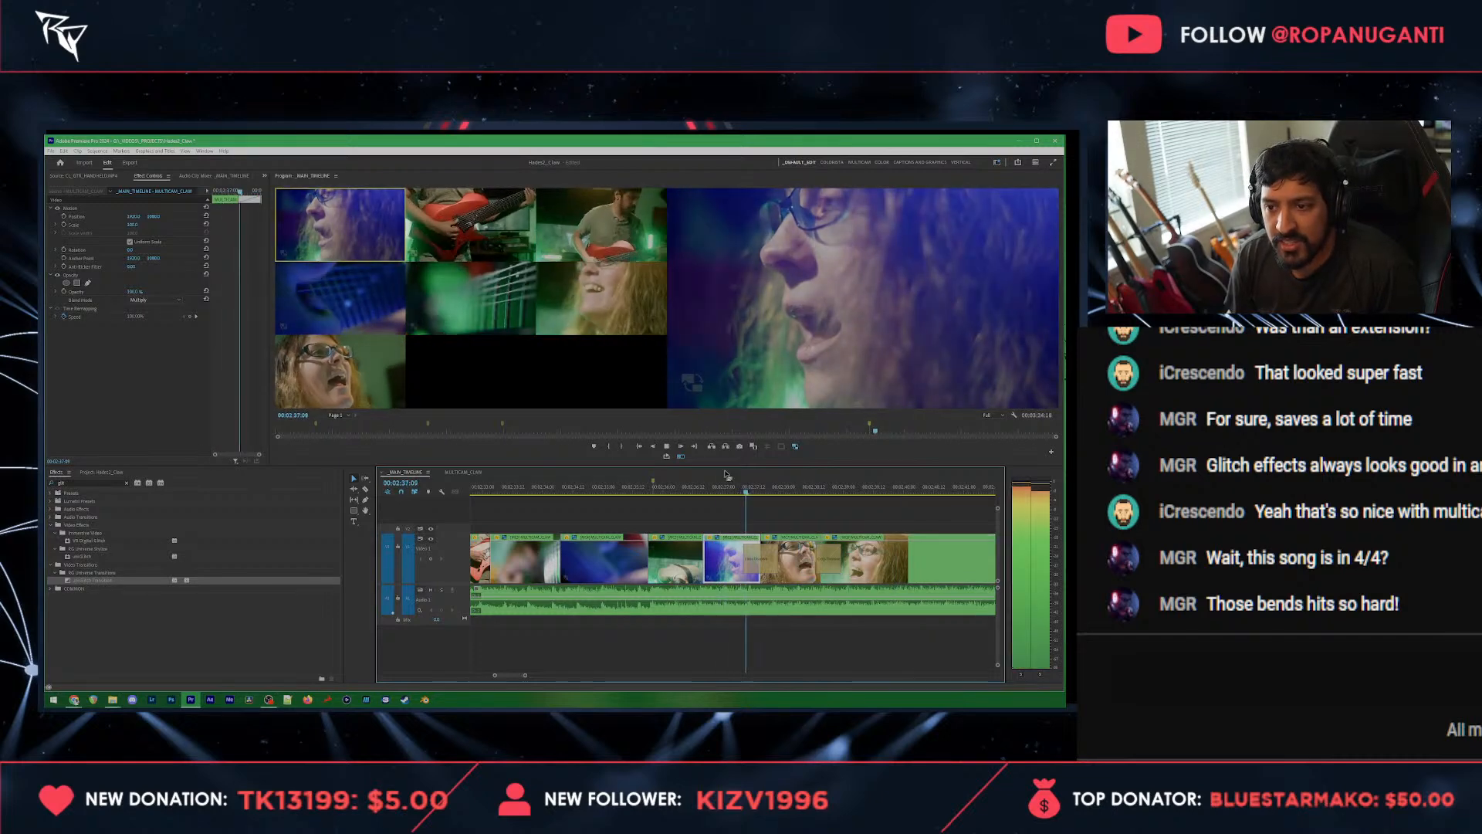
key("space")
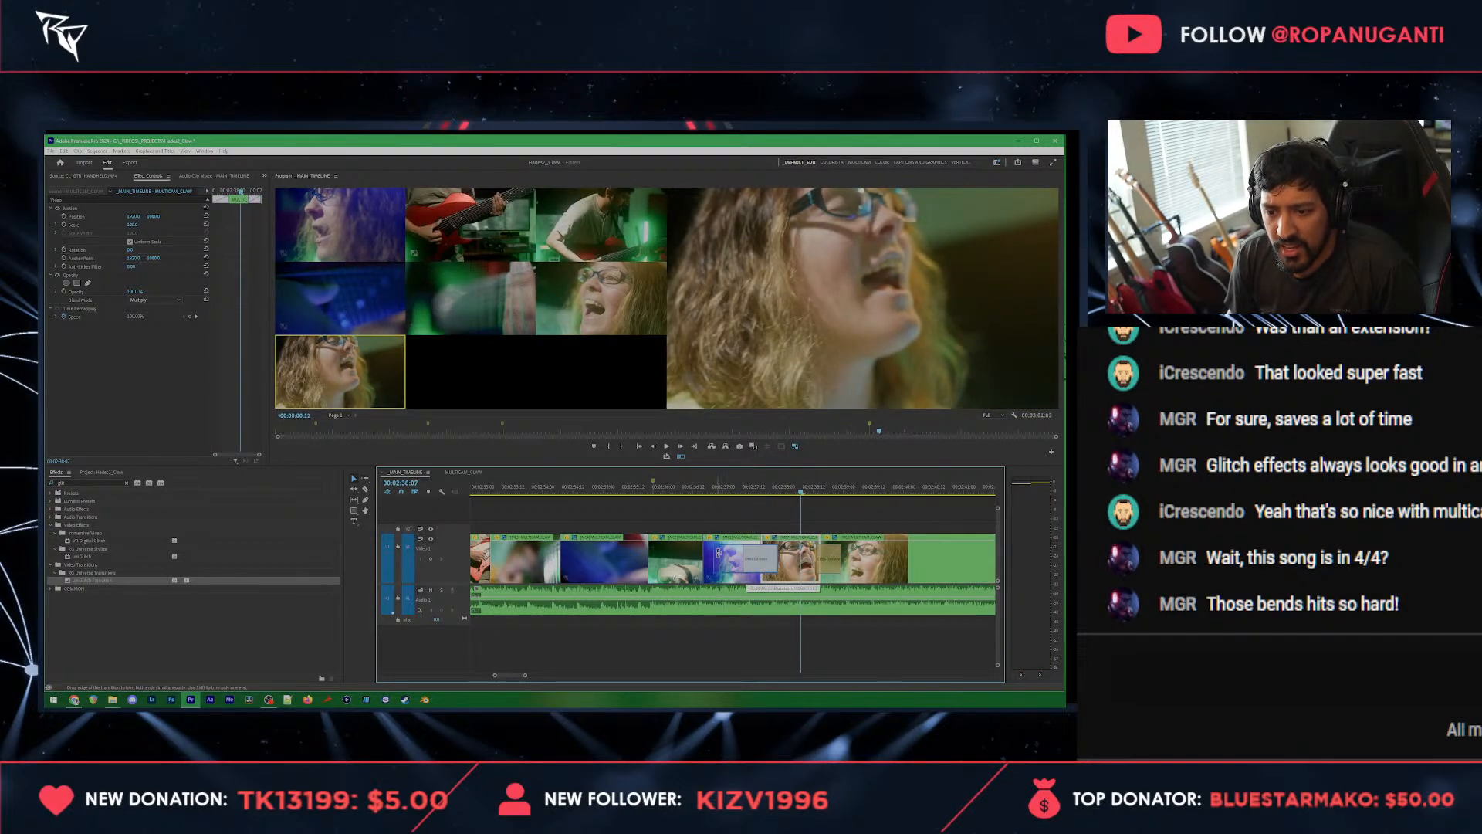
Step: Lengthen the dissolves on both sides of the front-facing vocalist clip and check the result in playback
left_click_drag(719, 553, 717, 553)
left_click(708, 487)
key("space")
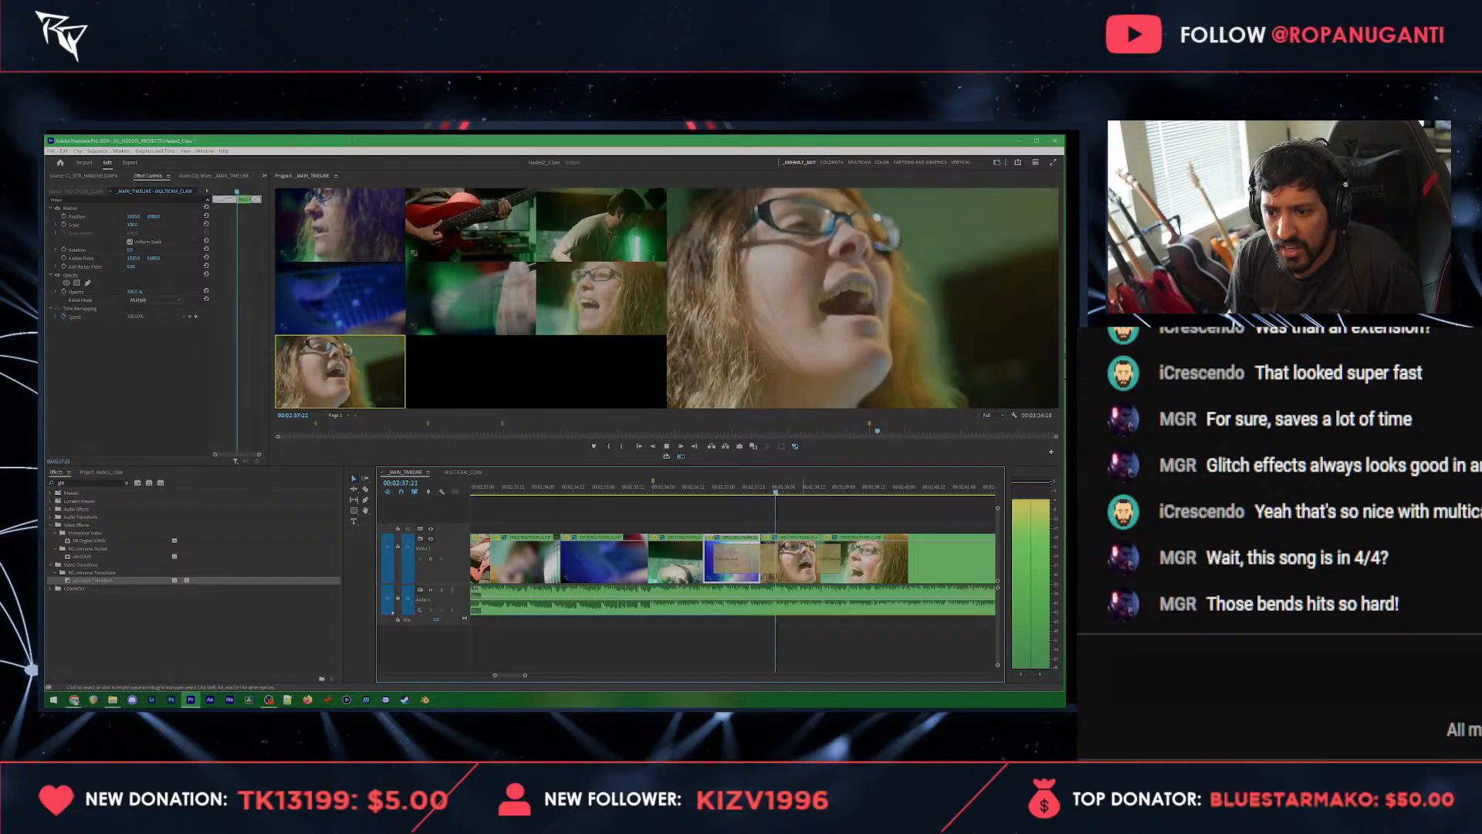
key("space")
left_click_drag(815, 565, 816, 566)
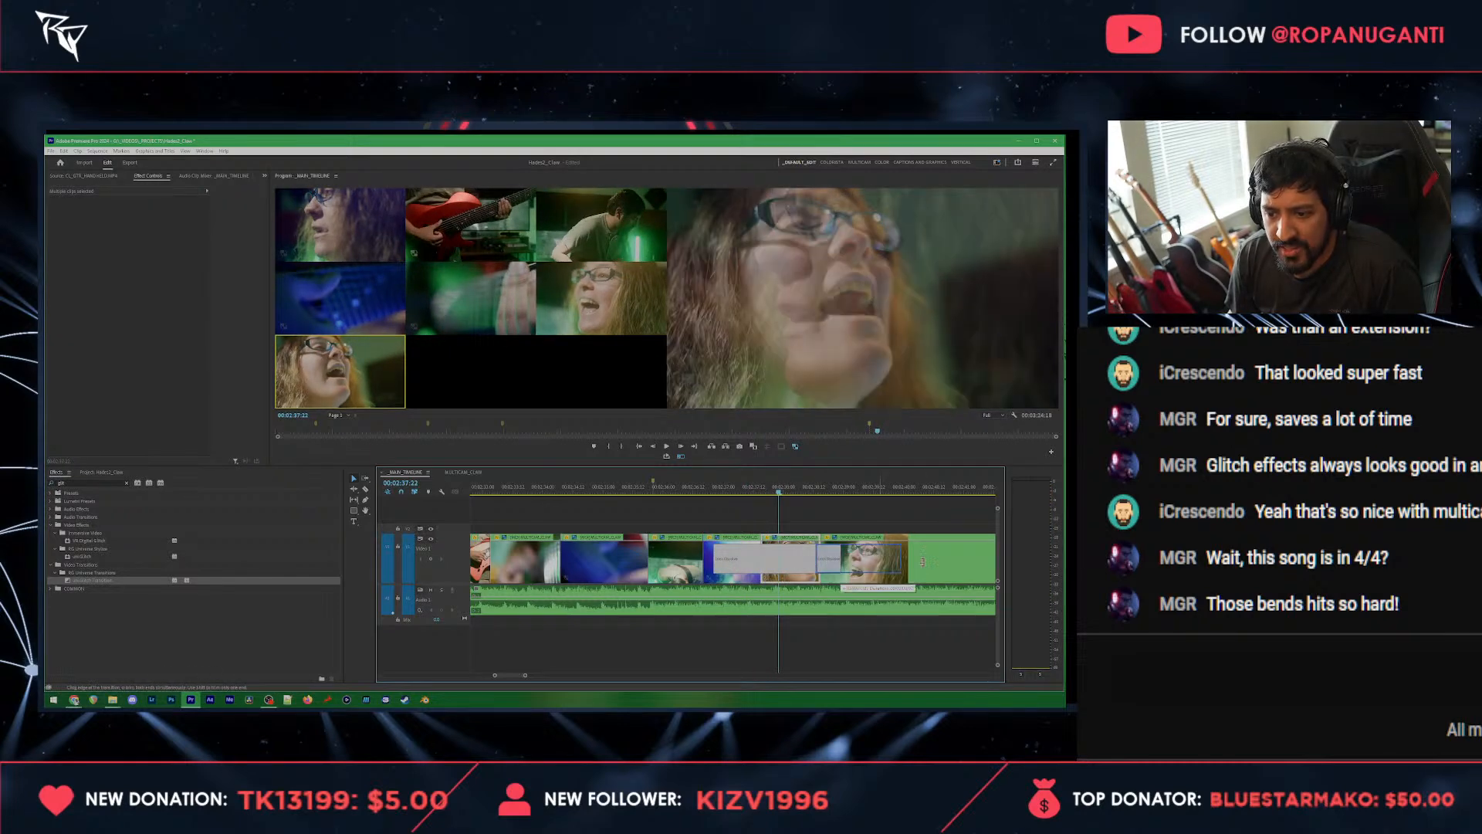
key("space")
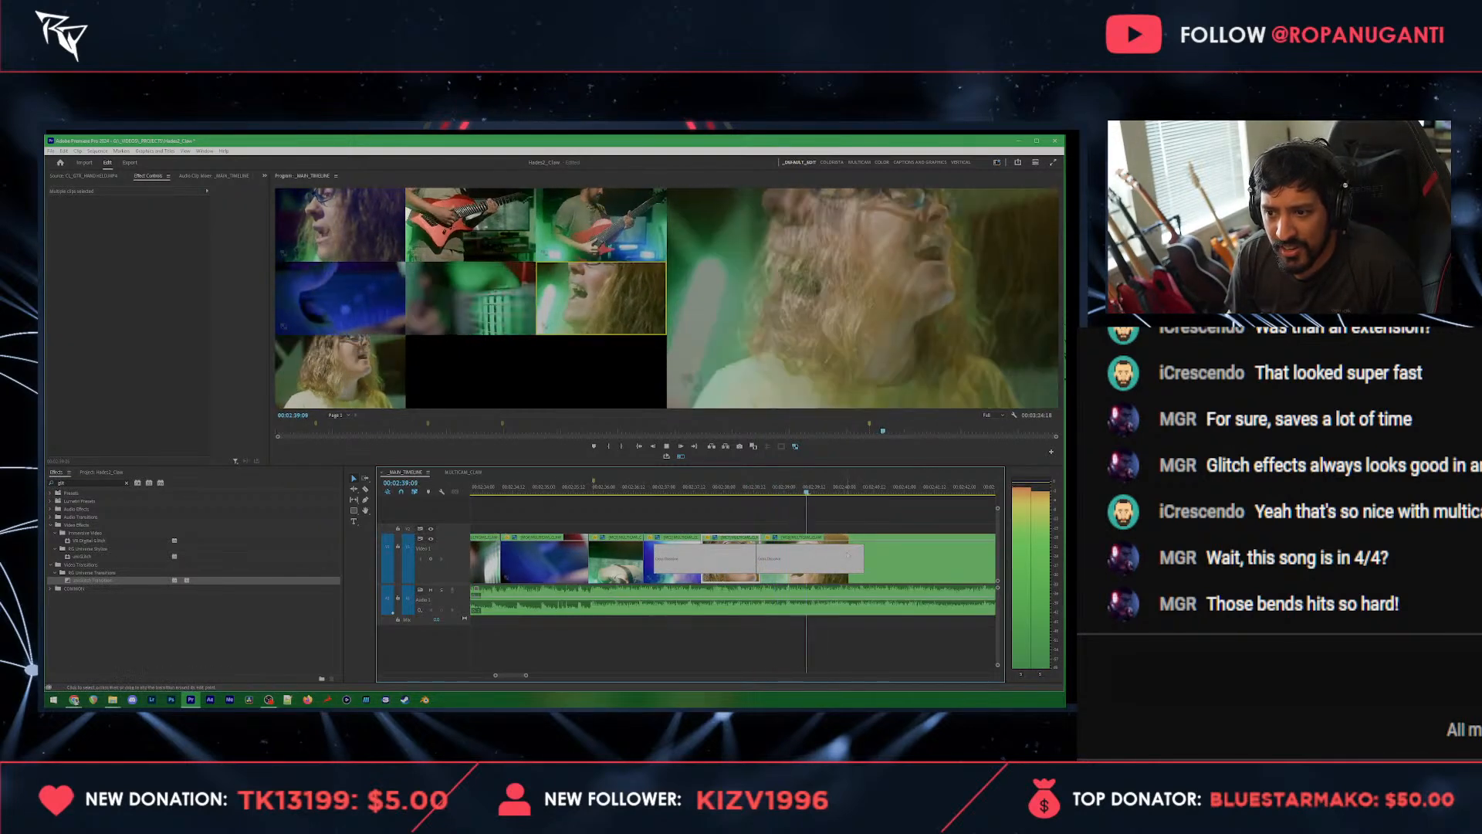
key("space")
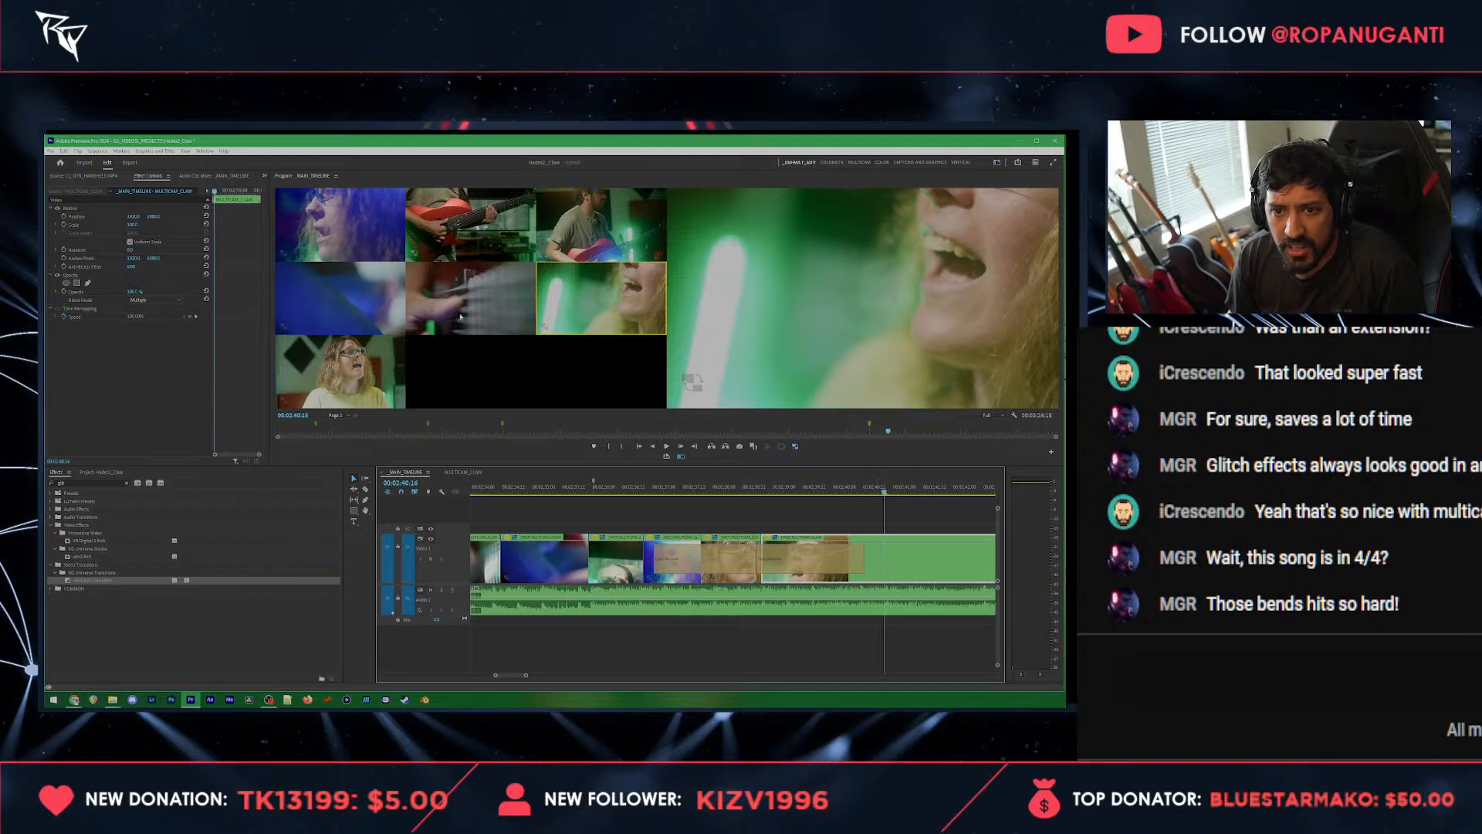
Step: Cut to the strings close-up at about 00:02:40:16 and to the blue fretboard at about 00:02:41:11
left_click(460, 316, "ctrl")
key("space")
key("space")
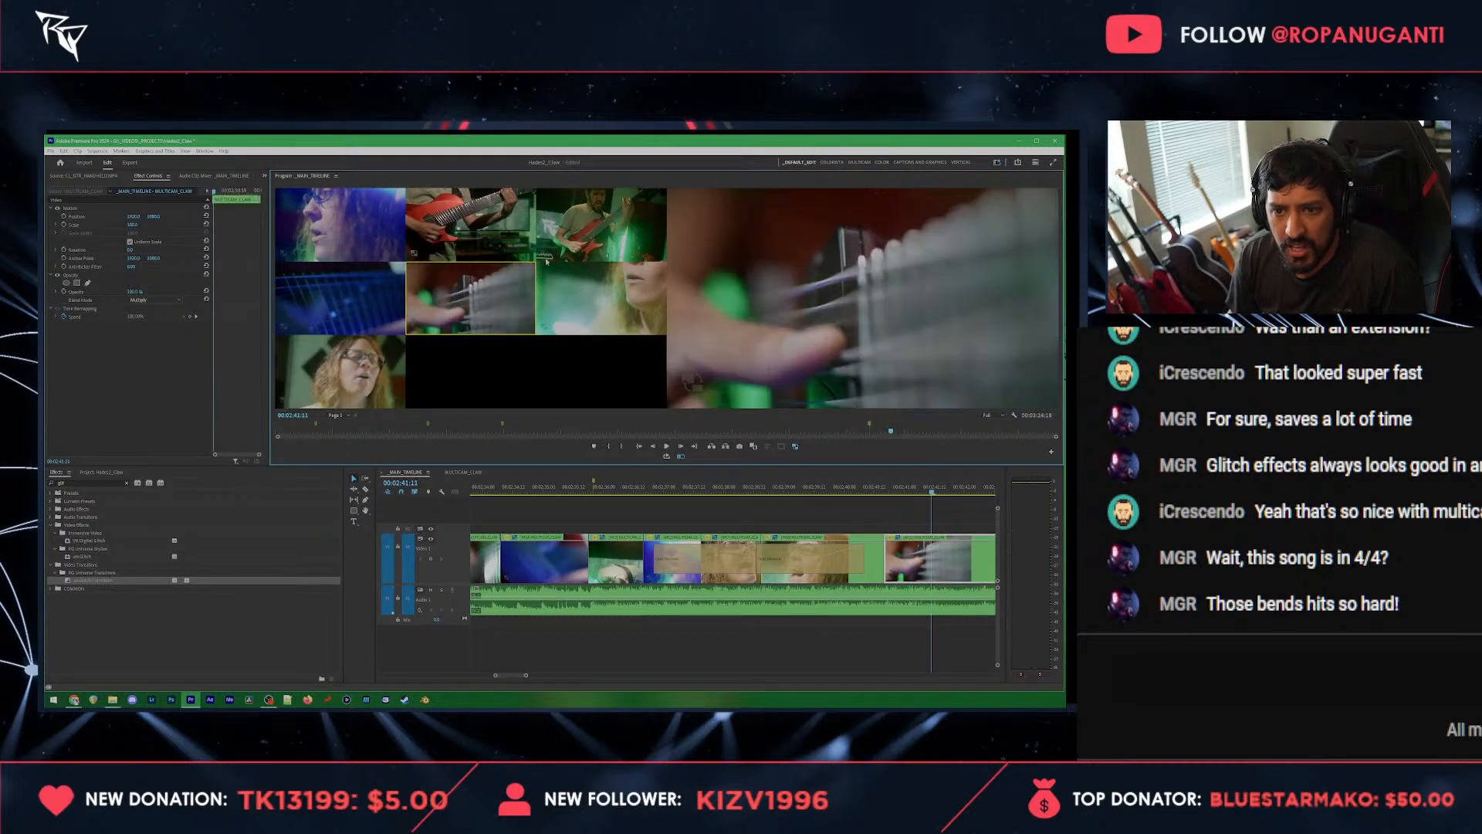
left_click(350, 307)
key("space")
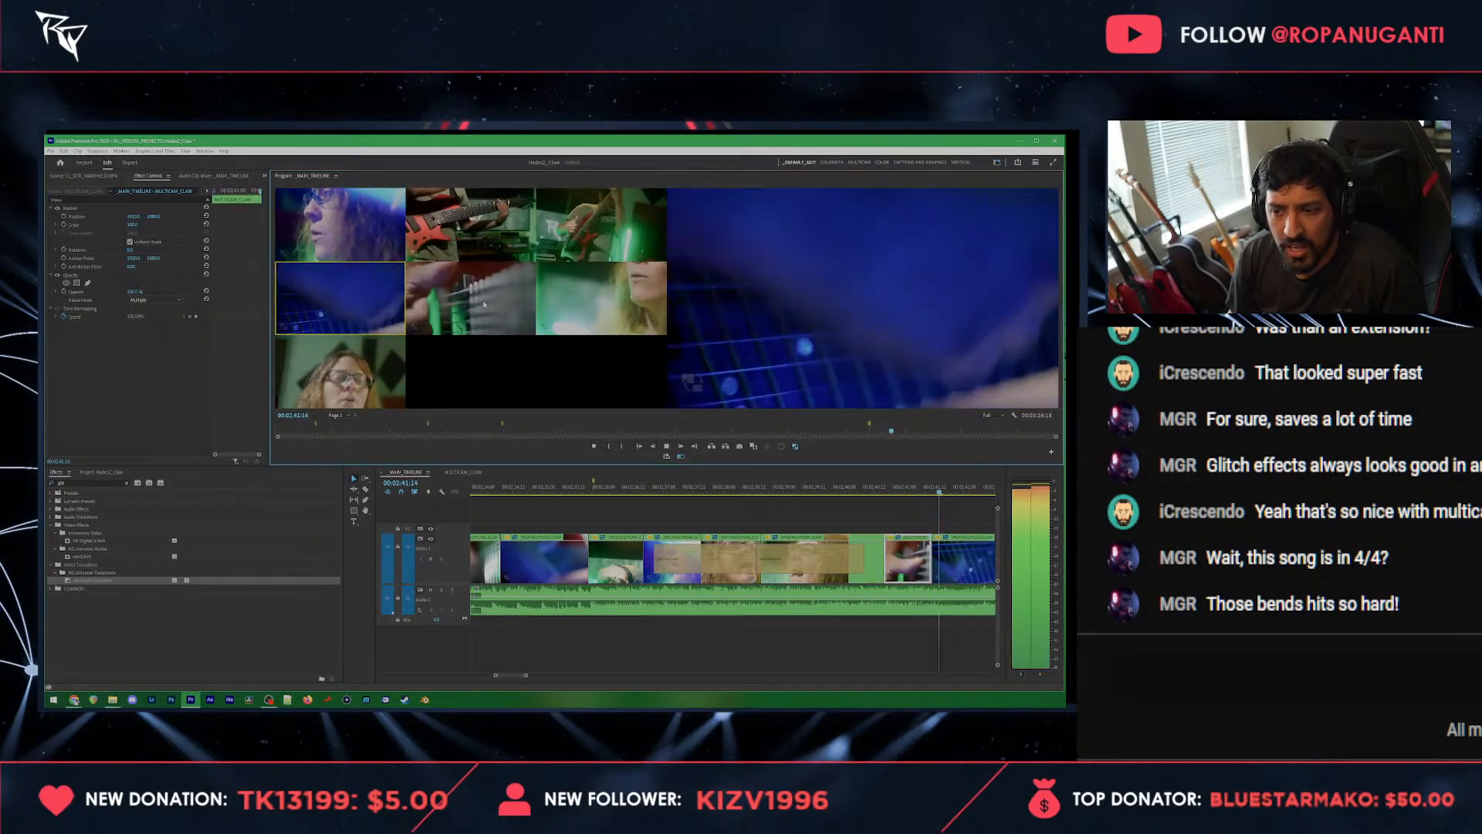
key("space")
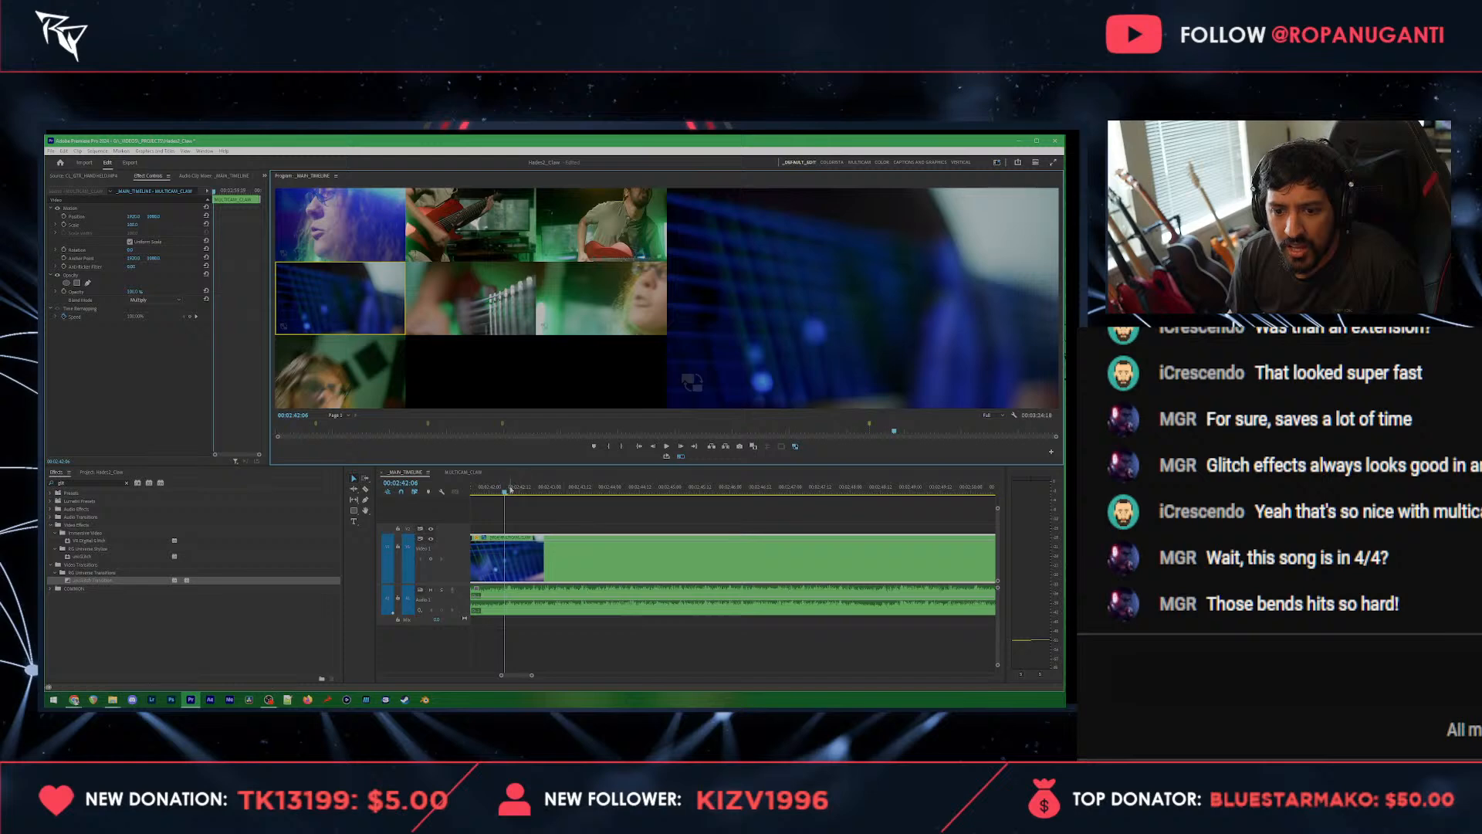
Step: Add a timeline marker at 00:02:42:08
left_click(510, 489)
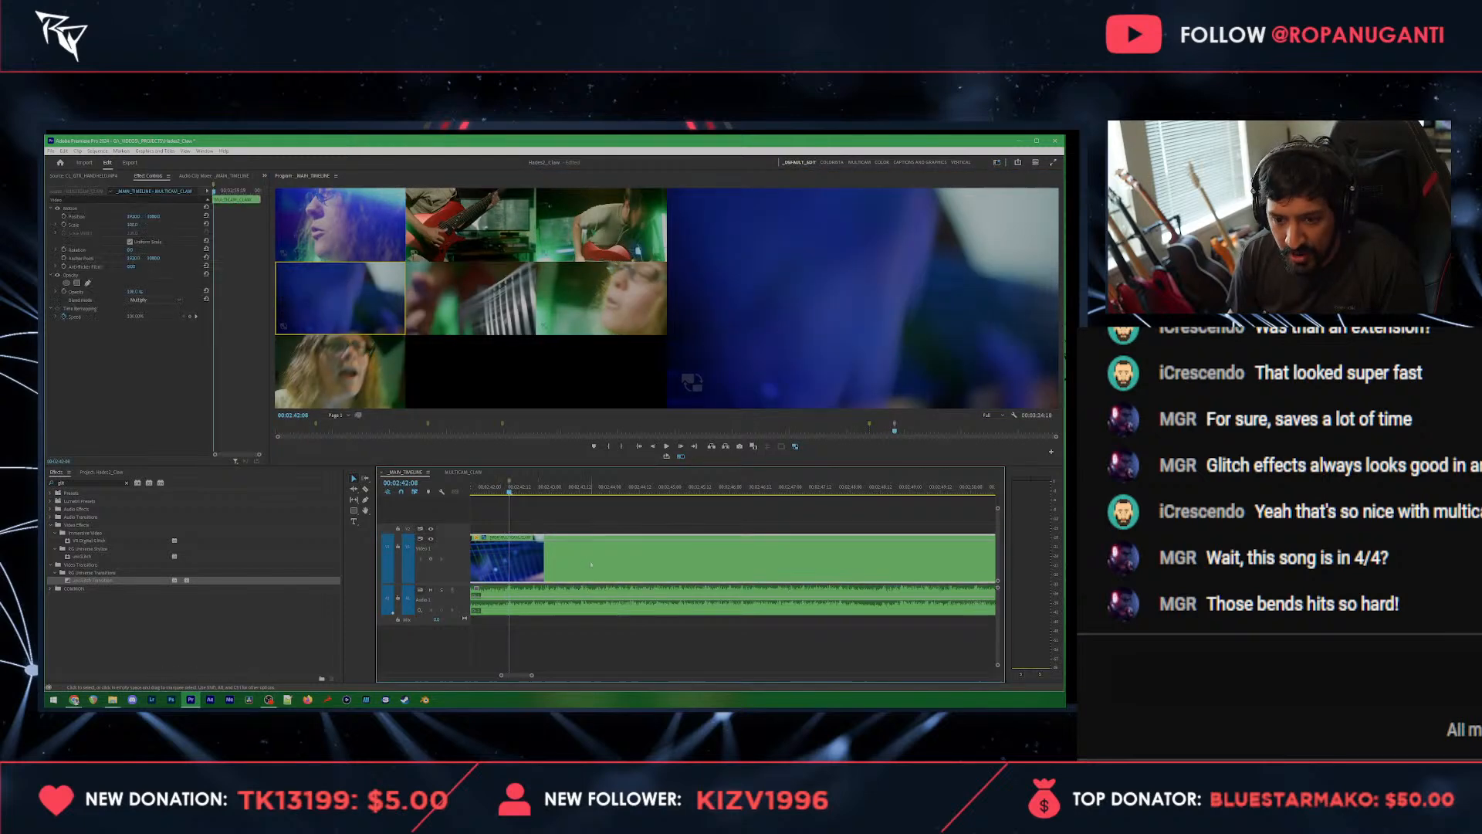
scroll(592, 559, "left", 2)
scroll(591, 560, "left", 2)
Step: Apply dissolves to the cuts at both ends of the strings close-up clip and shorten the one into the blue fretboard
left_click(560, 489)
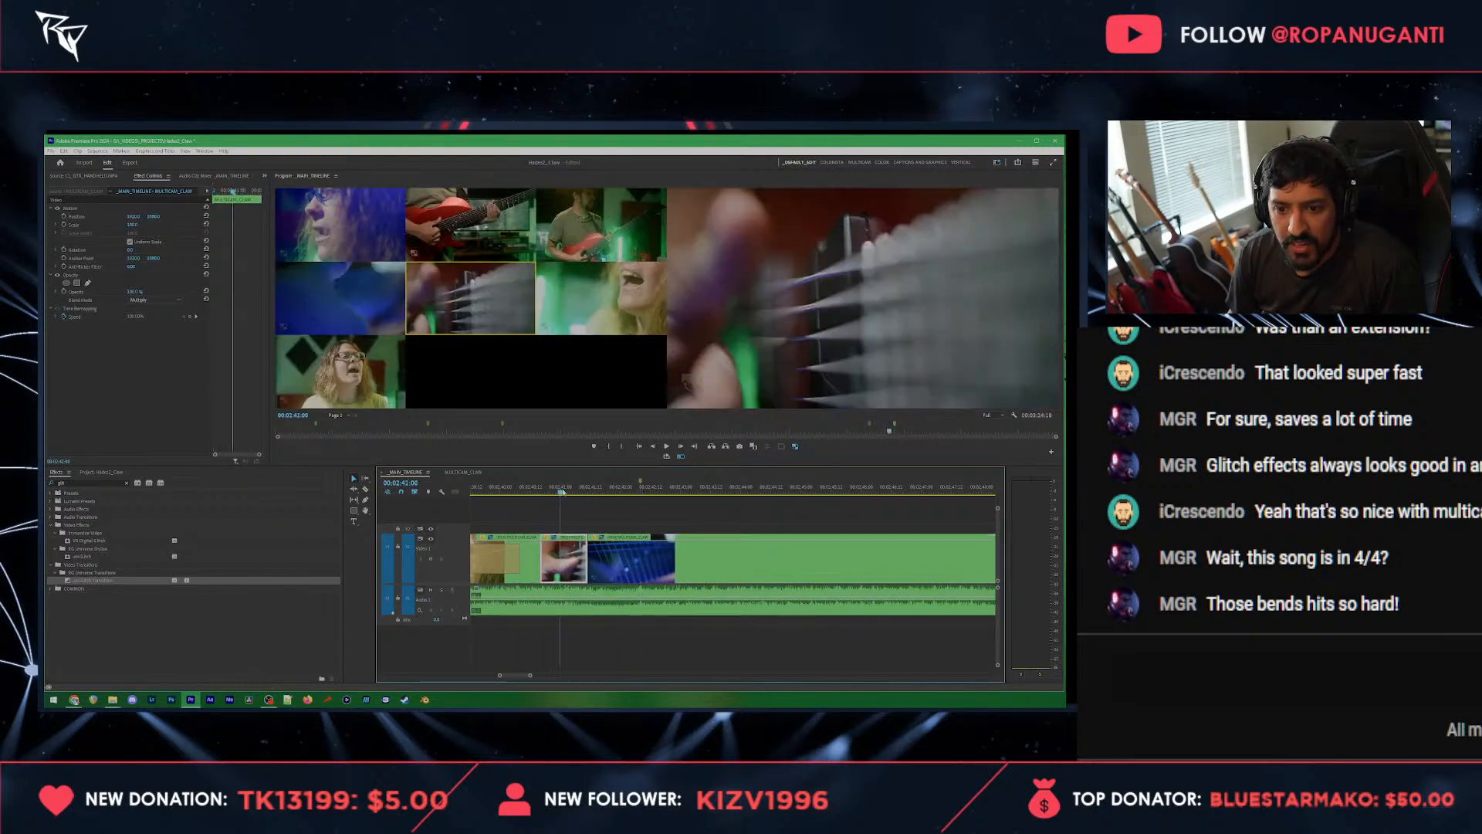
key("space")
key("space")
left_click_drag(532, 513, 621, 572)
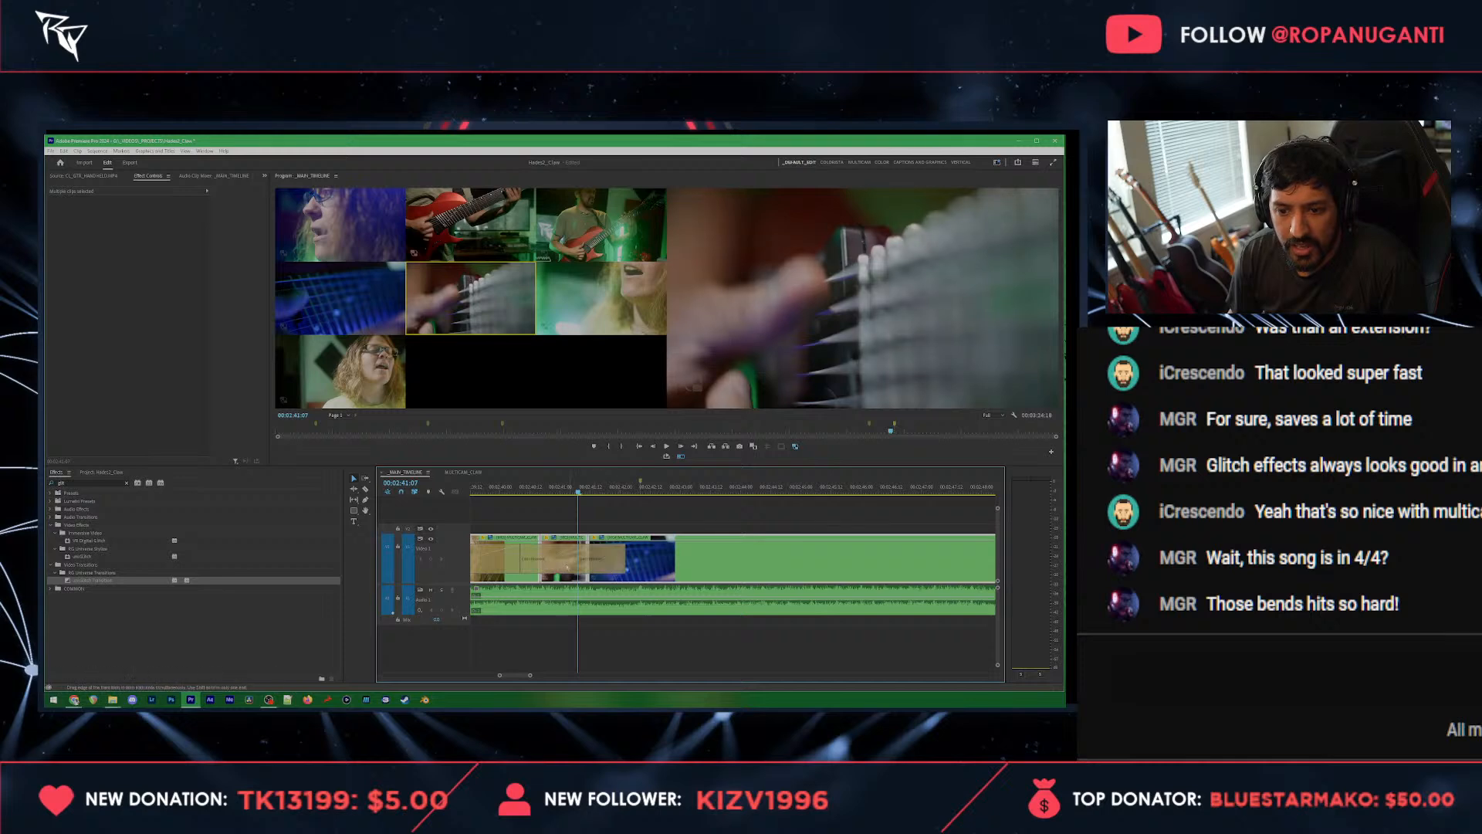
key("space")
left_click(513, 487)
key("space")
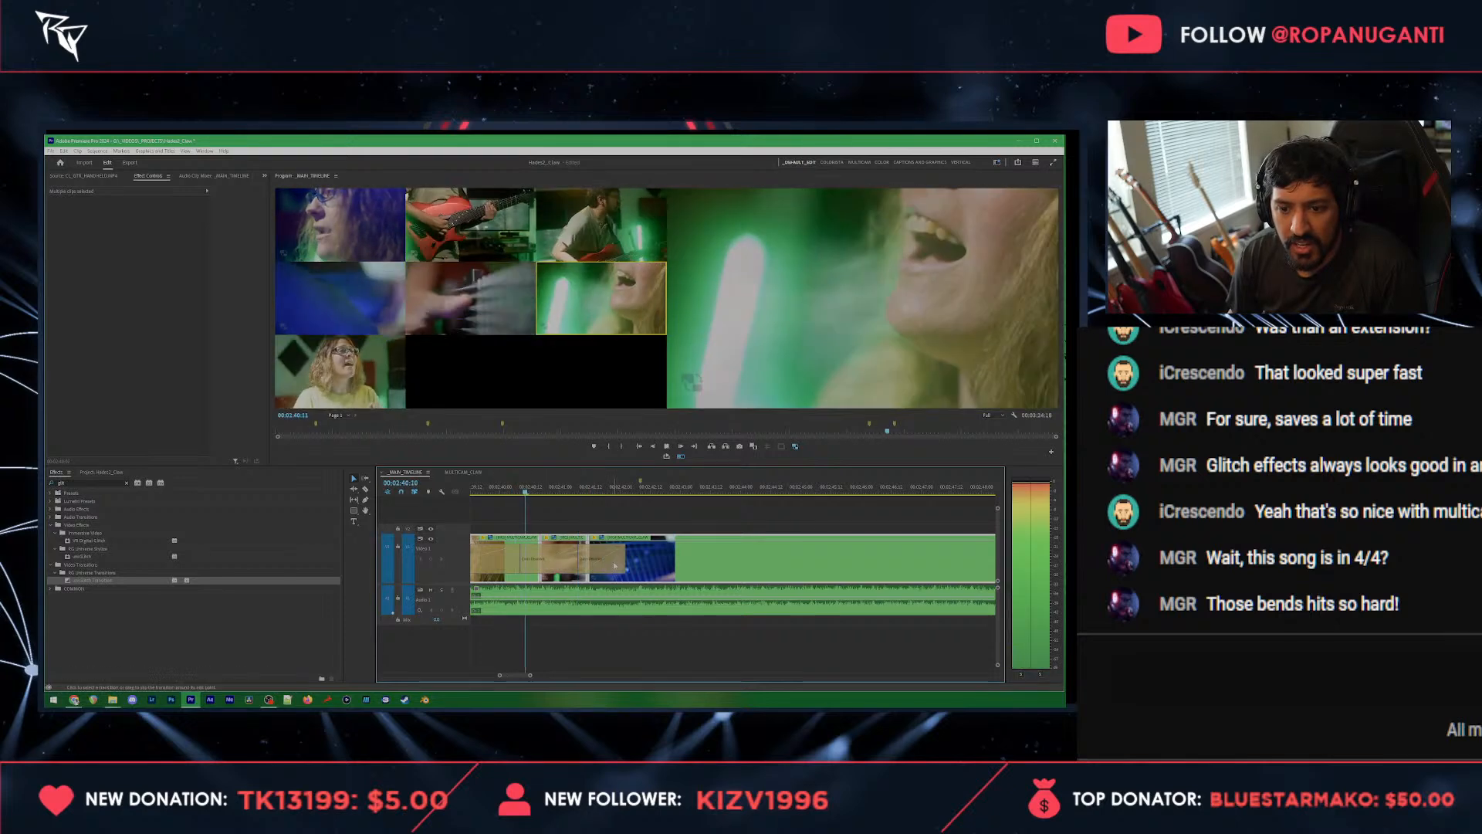
key("space")
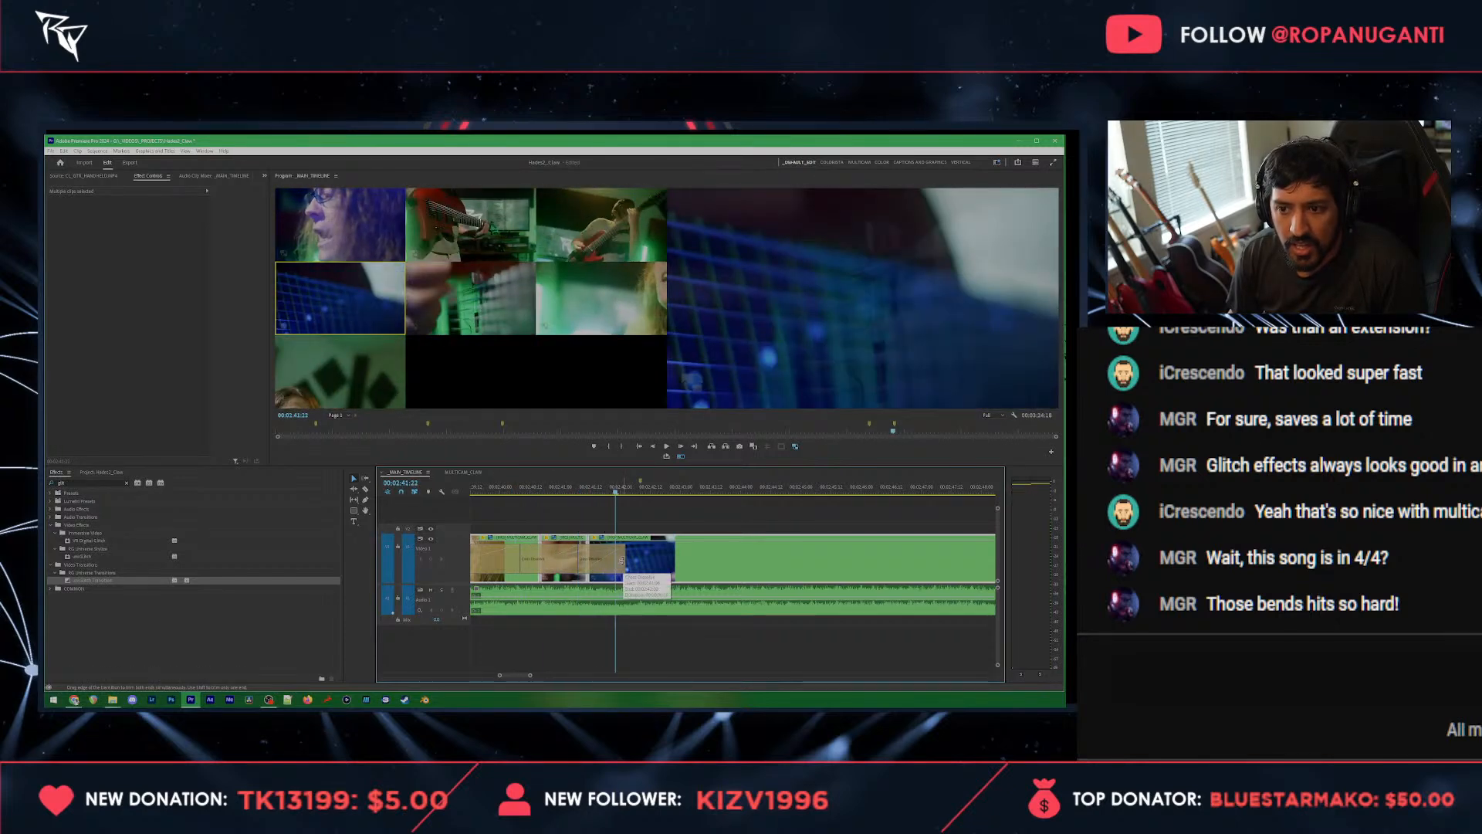
left_click_drag(606, 563, 606, 563)
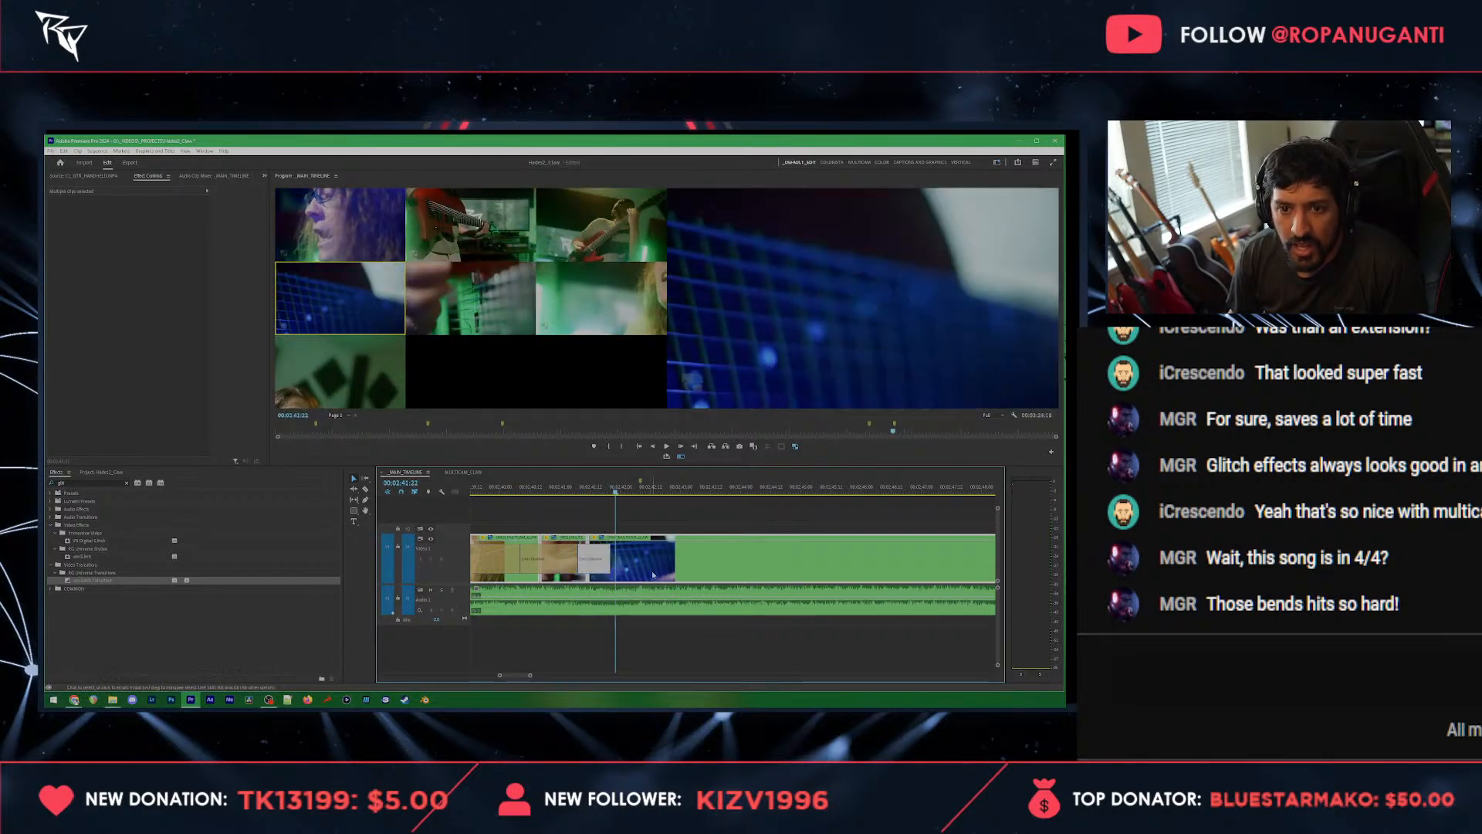
Step: Switch the blue fretboard clip after the strings close-up to the red guitar angle, play it back and save the project
left_click(472, 230)
left_click(599, 500)
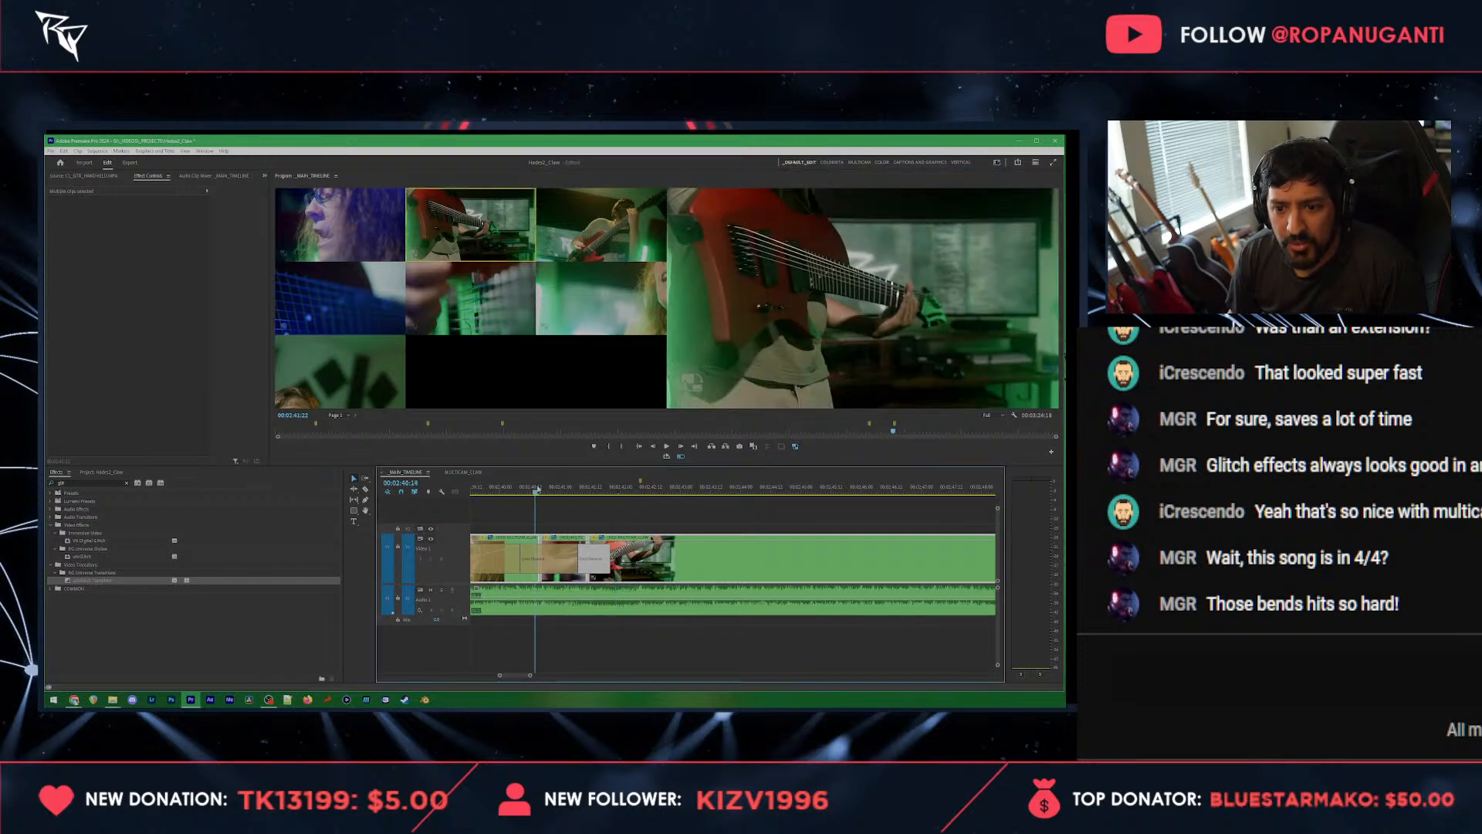
key("space")
key("space")
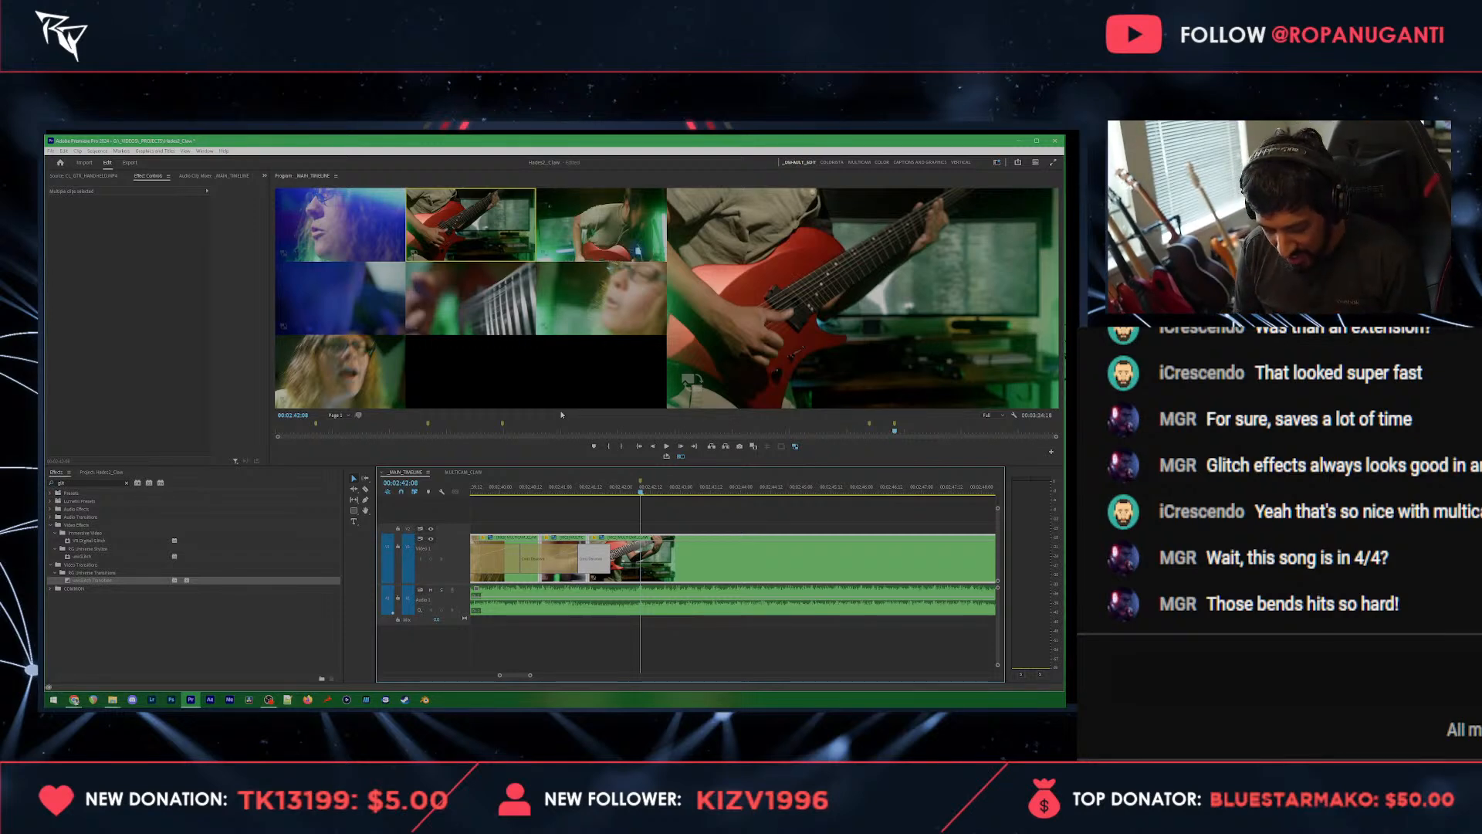
key("space")
key("space")
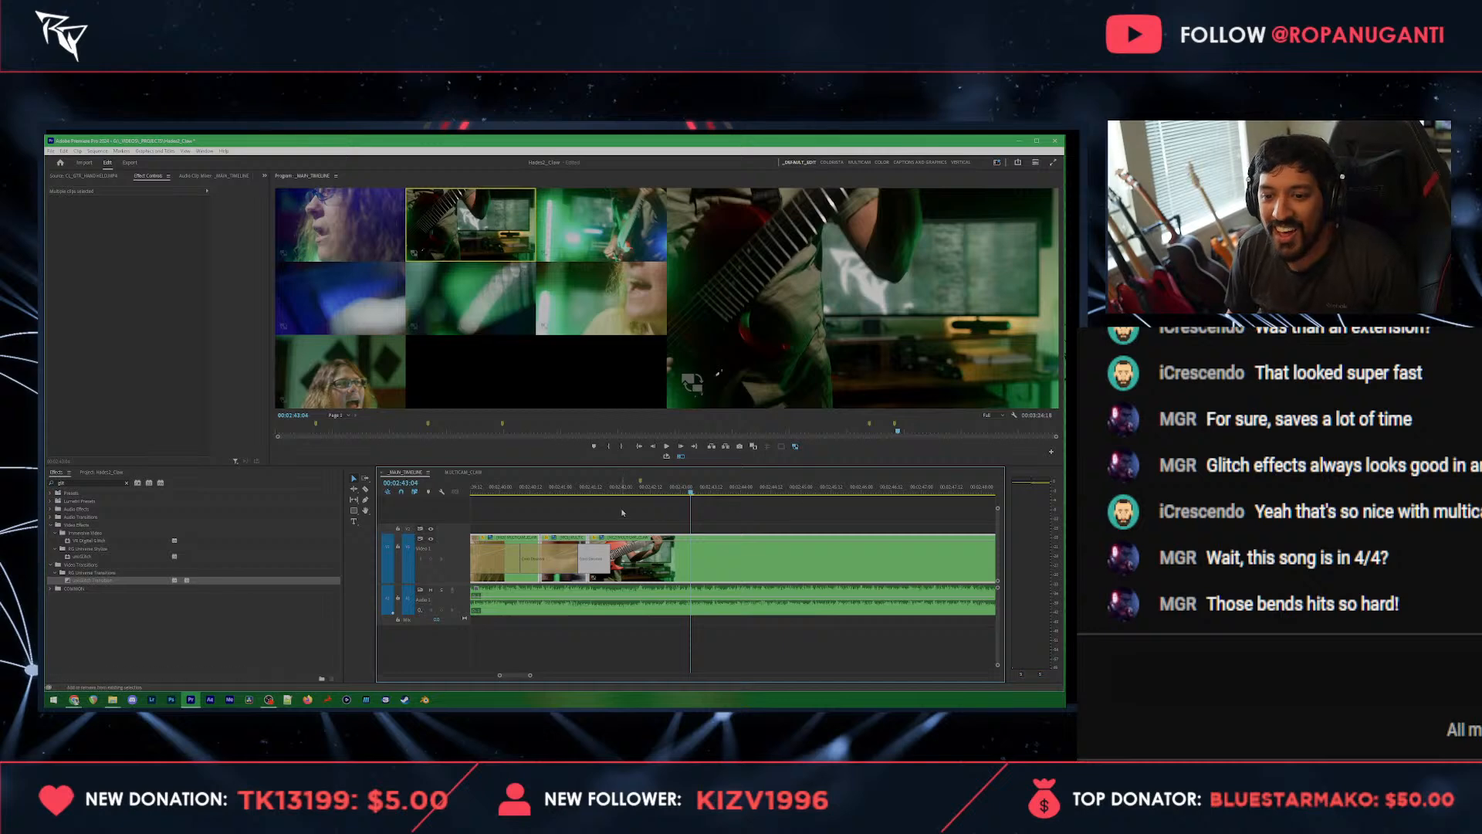
left_click(641, 495)
key("ctrl+s")
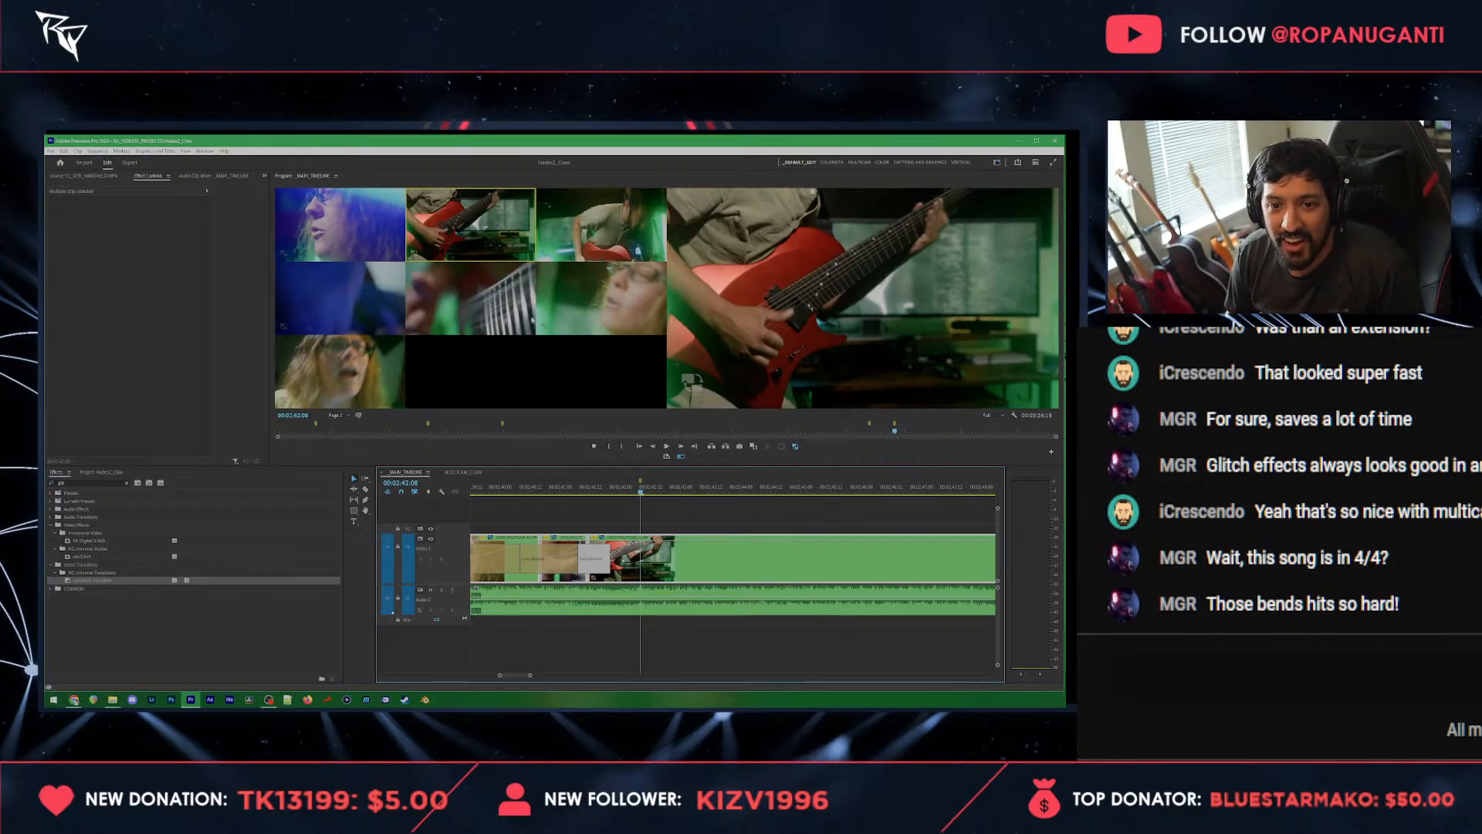
Step: Cut to the wide guitarist at 00:02:42:08 and insert a brief blue fretboard shot before it from 00:02:42:02
left_click(608, 228)
key("space")
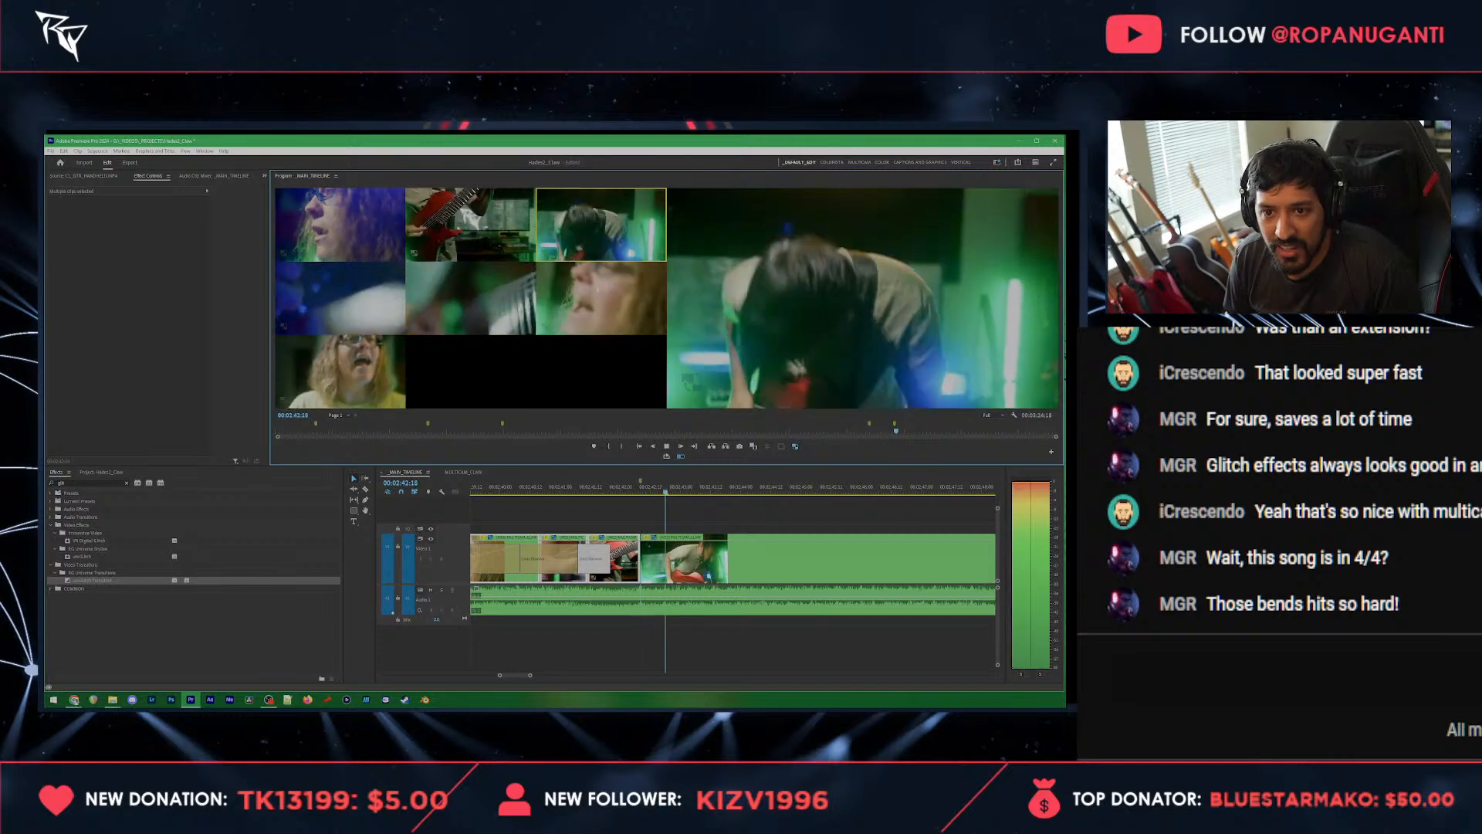
left_click_drag(619, 491, 625, 491)
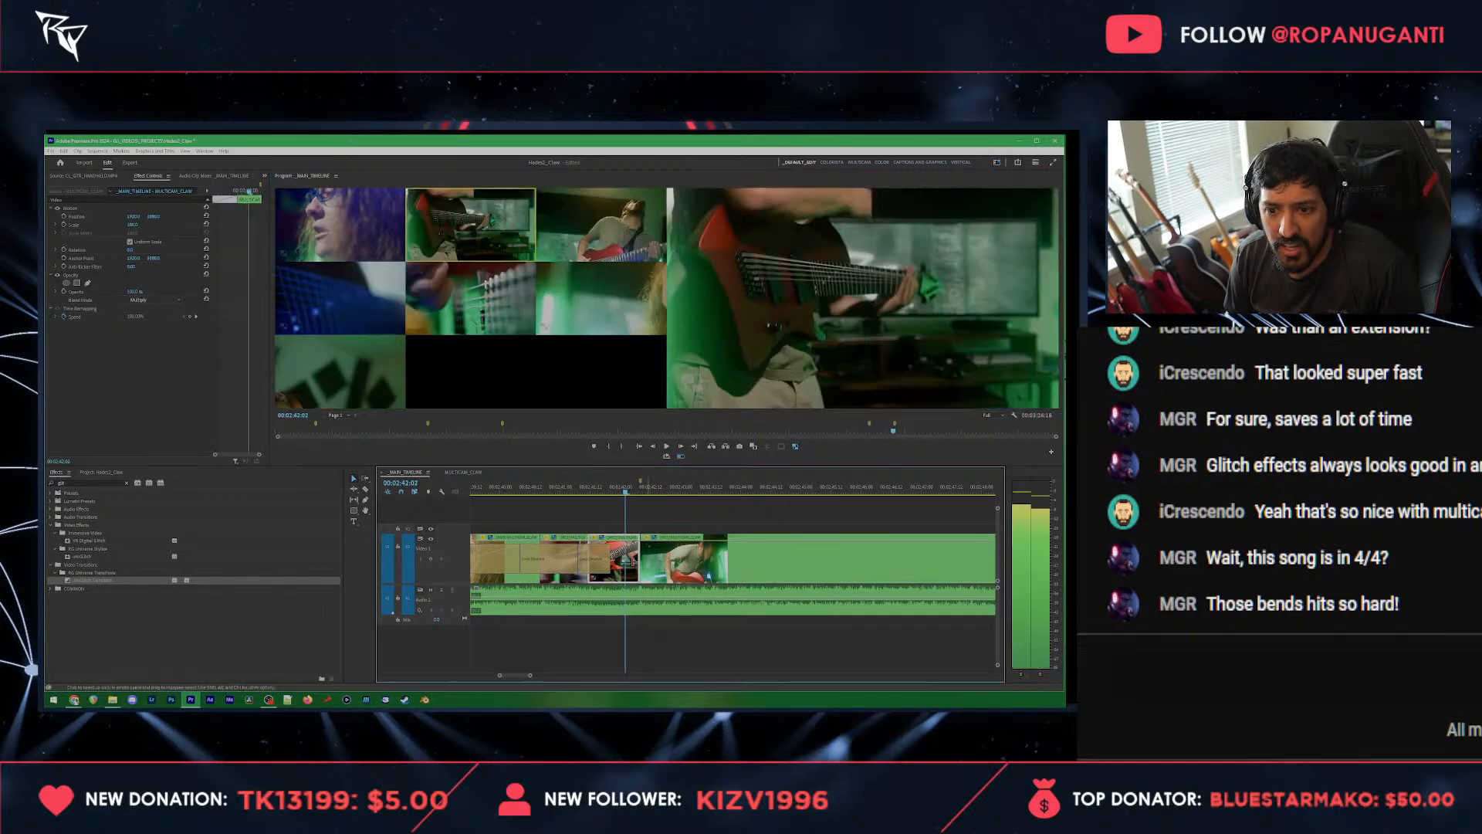
left_click(304, 293)
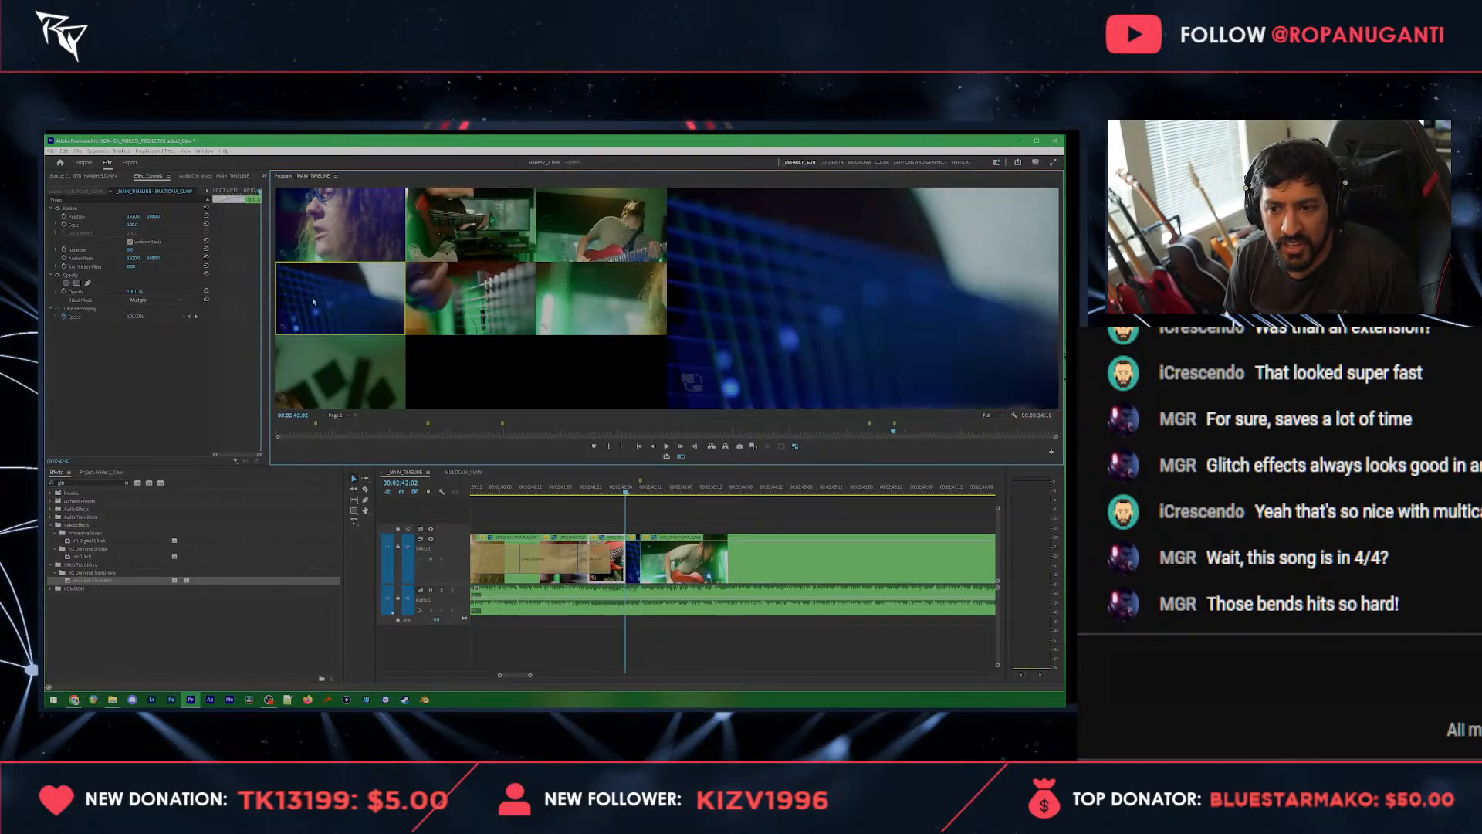
key("space")
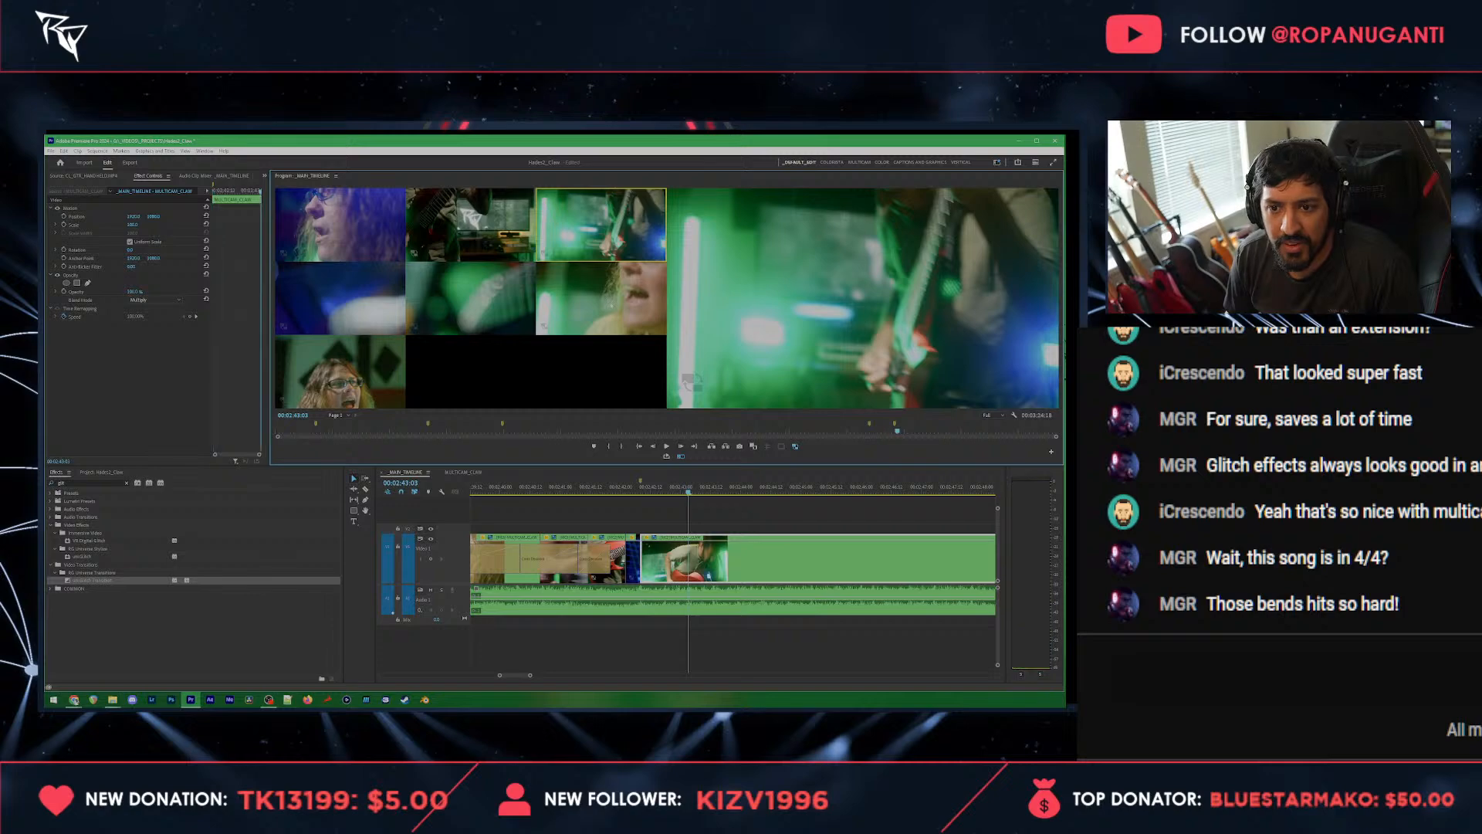
Step: Cut to the vocalist close-up at about 00:02:43:03 and live to the wide guitarist, strings close-up, blue fretboard and front-facing vocalist angles
key("6")
left_click(559, 239)
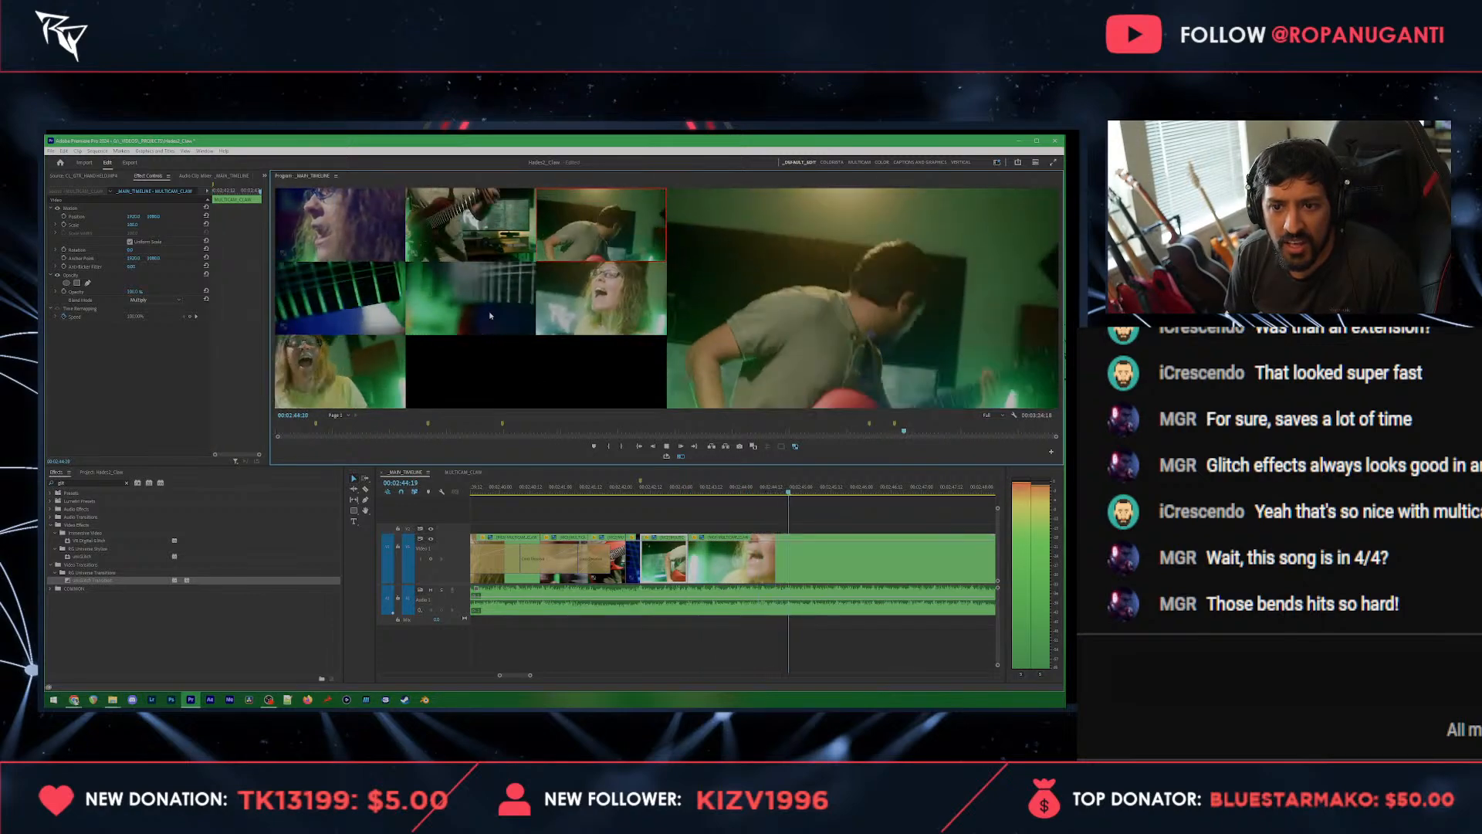
left_click(471, 297)
left_click(370, 305)
left_click(378, 374)
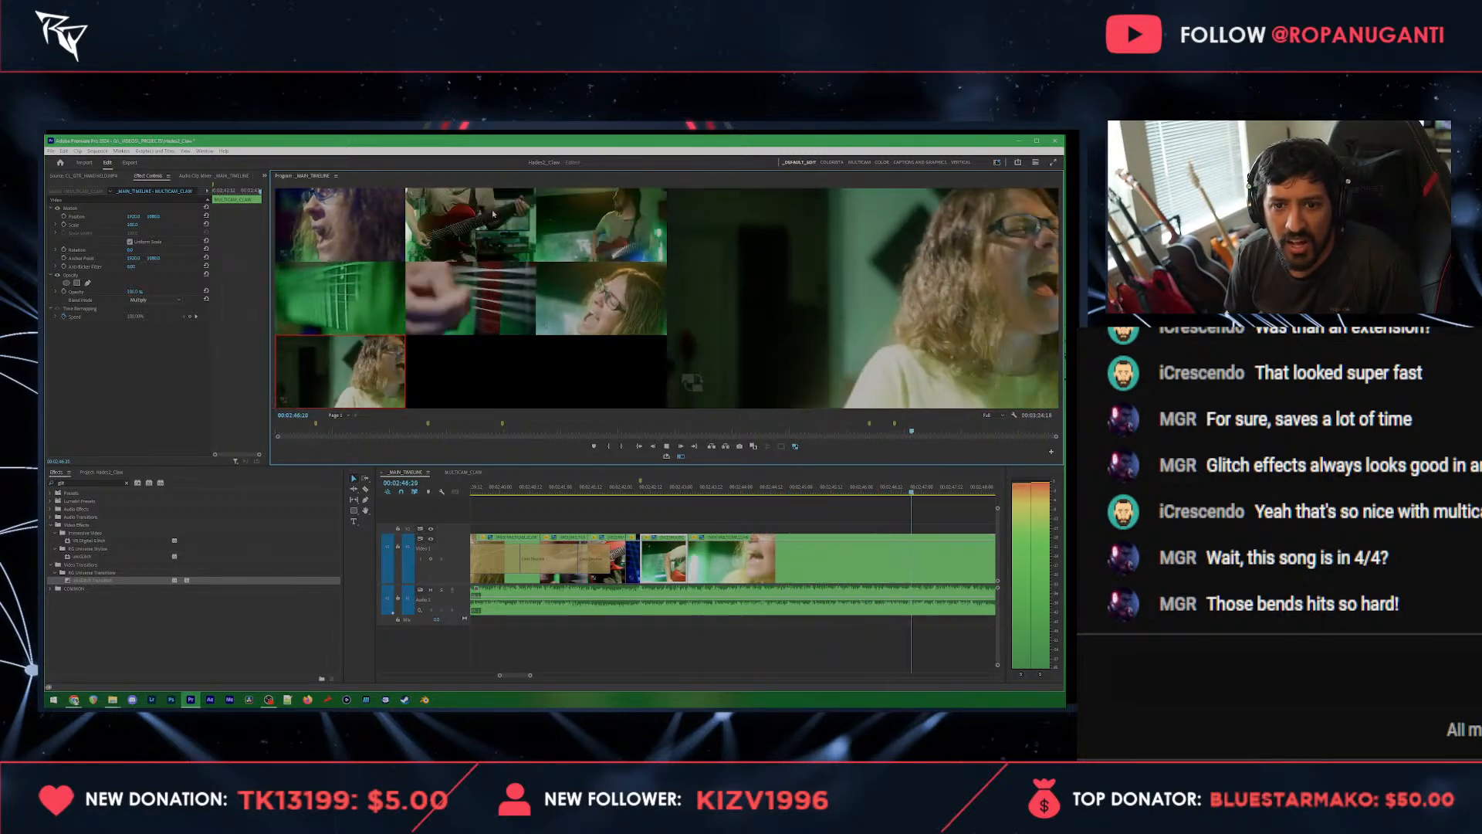
Step: Cut live to the wide guitarist and vocalist close-up angles, stop playback and save the project
left_click(602, 243)
left_click(612, 307)
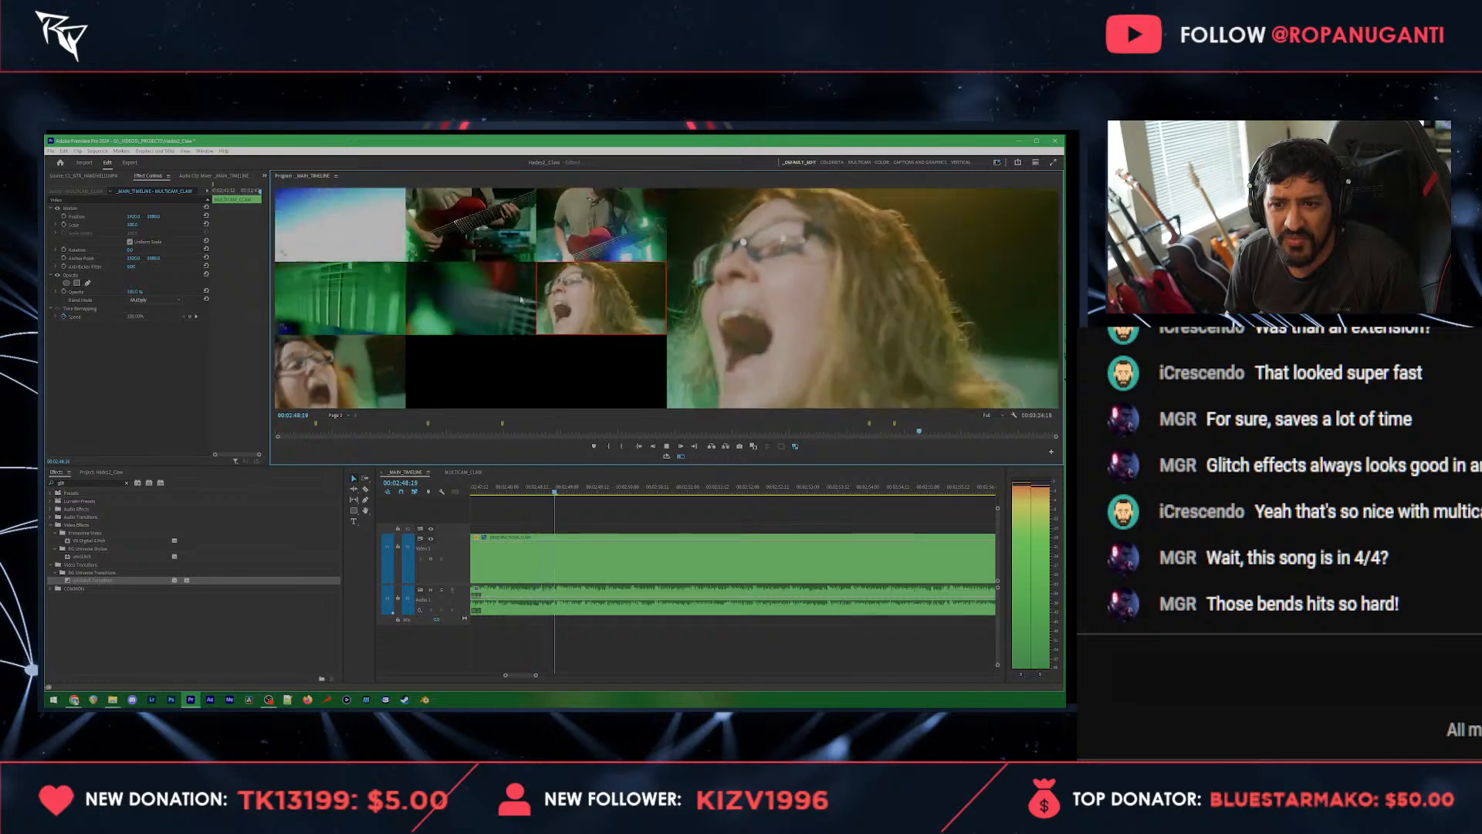
key("space")
scroll(638, 540, "up", 1)
key("ctrl+s")
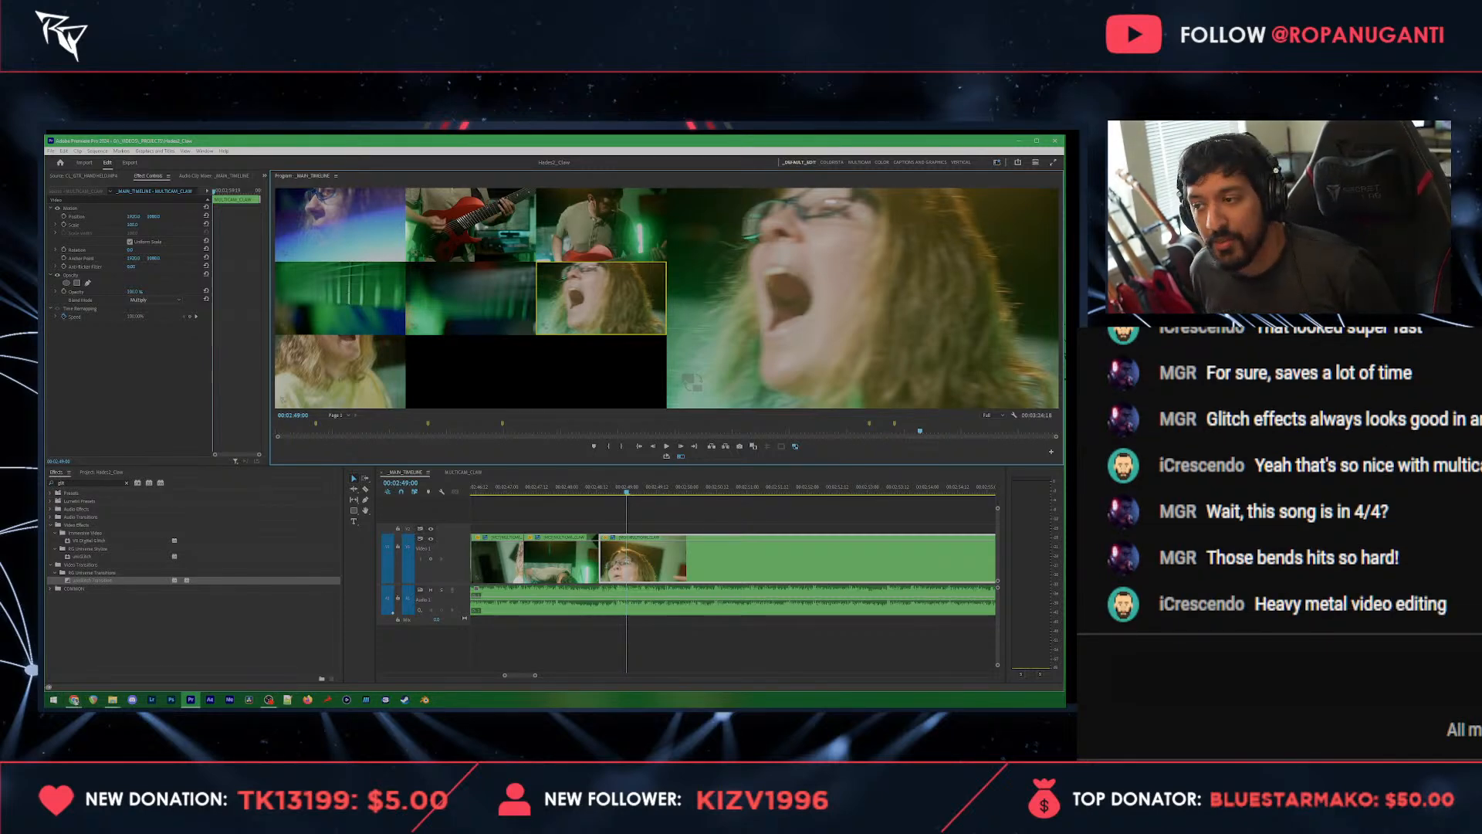
key("alt+Tab")
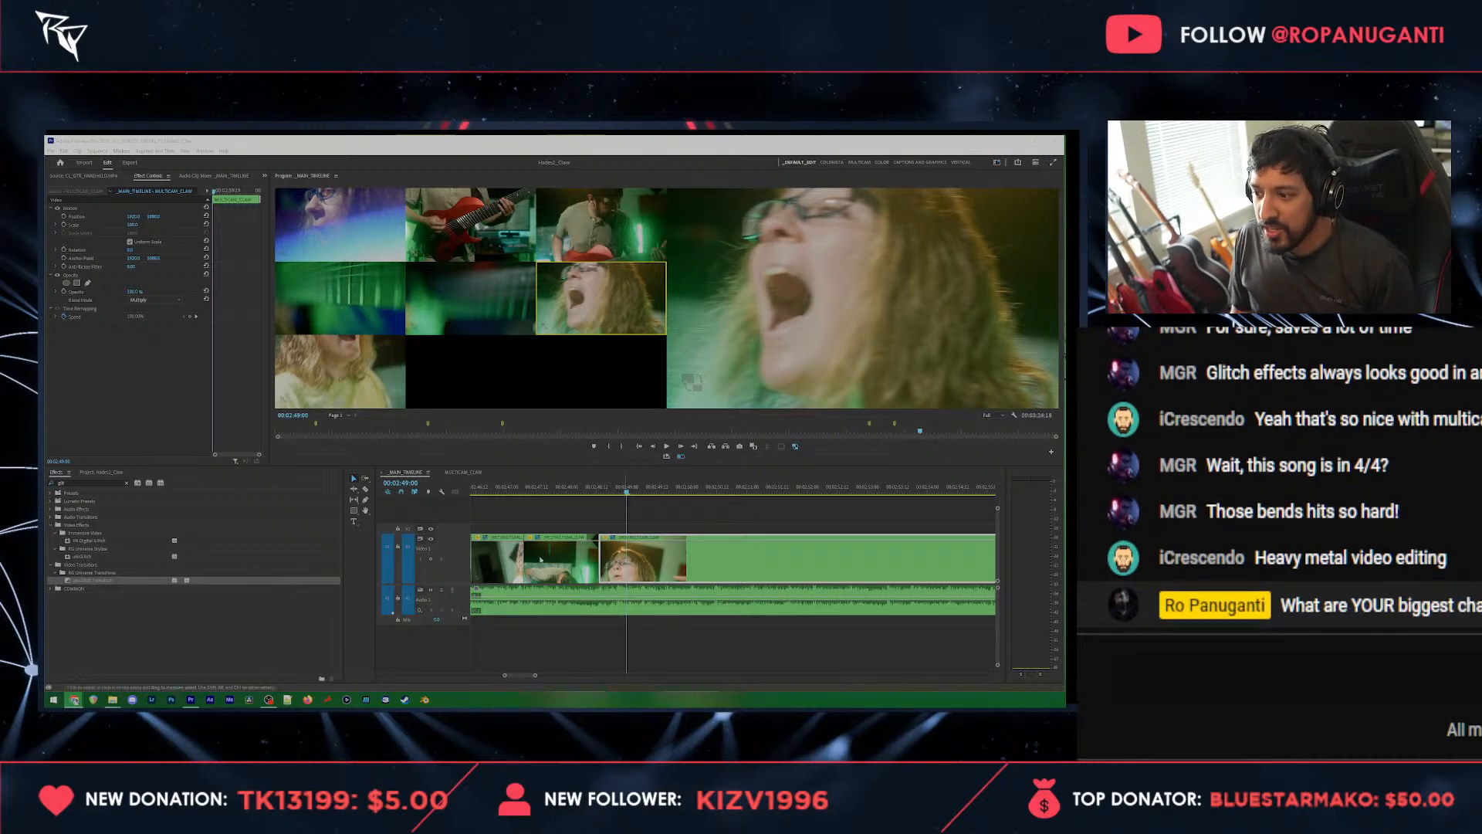
left_click(272, 640)
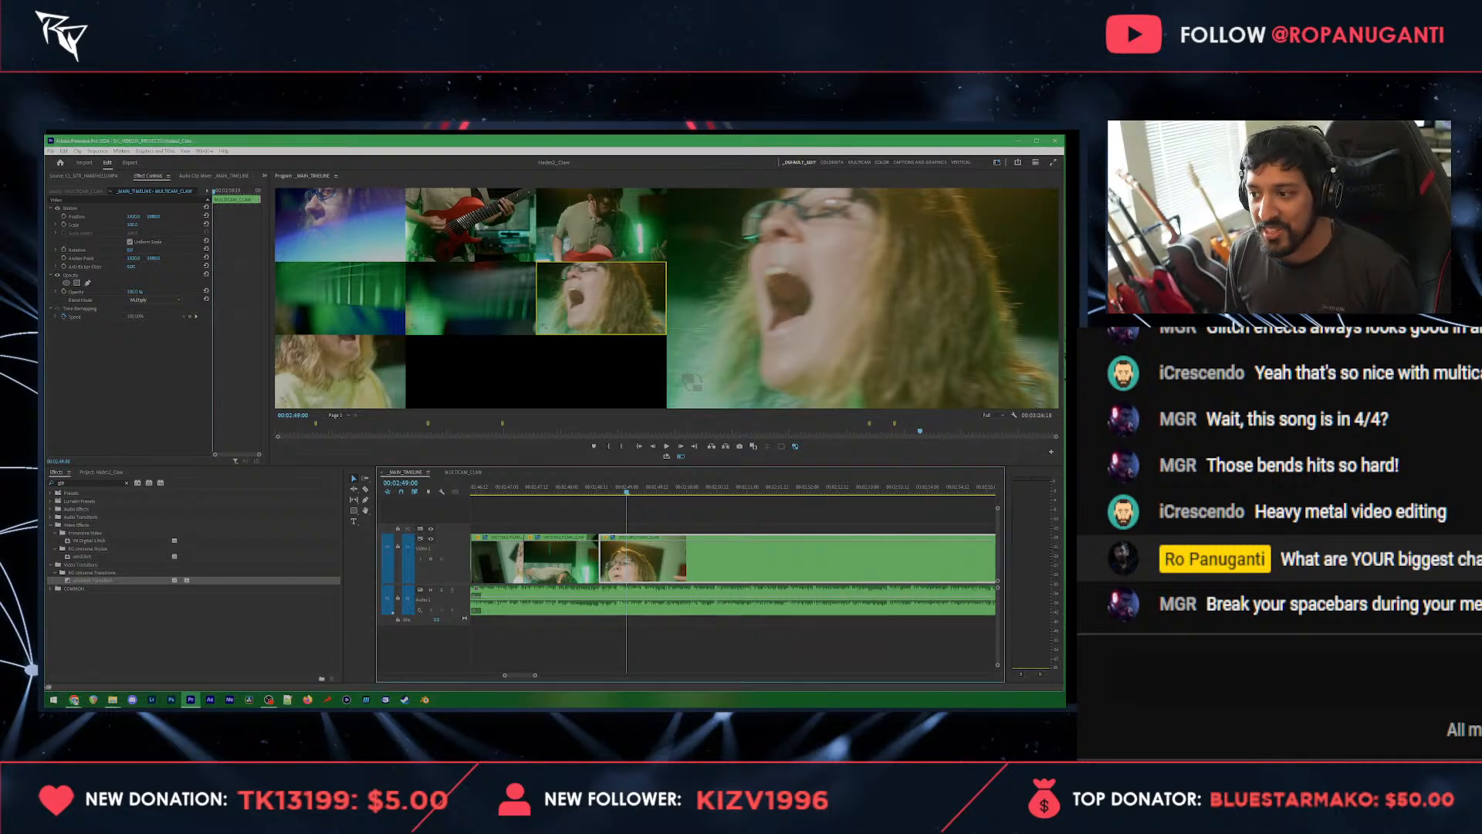
key("alt+Tab")
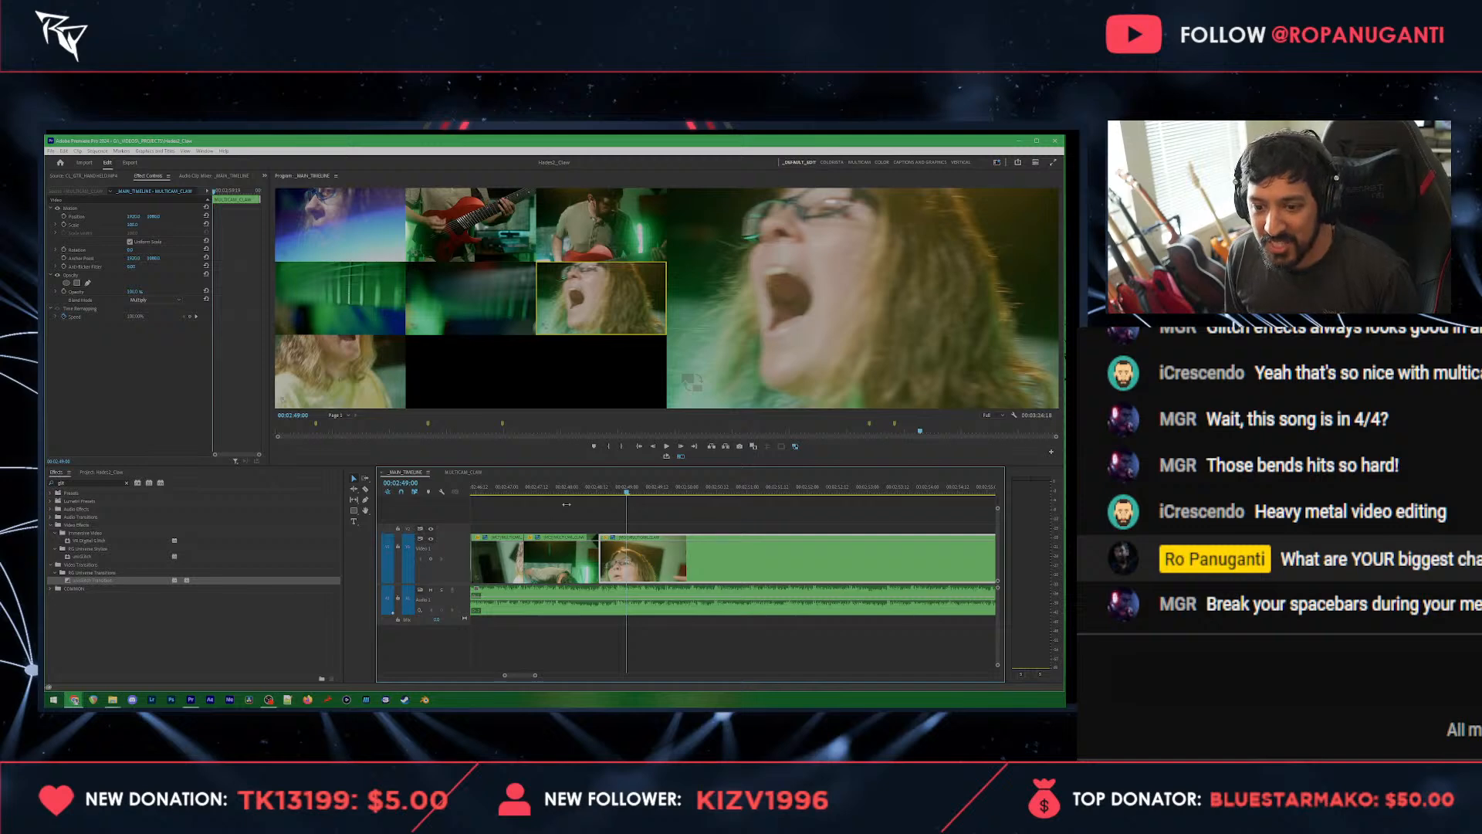
Step: Add a timeline marker at 00:02:48:20 and roll the cut into the vocalist close-up clip to it
left_click(577, 492)
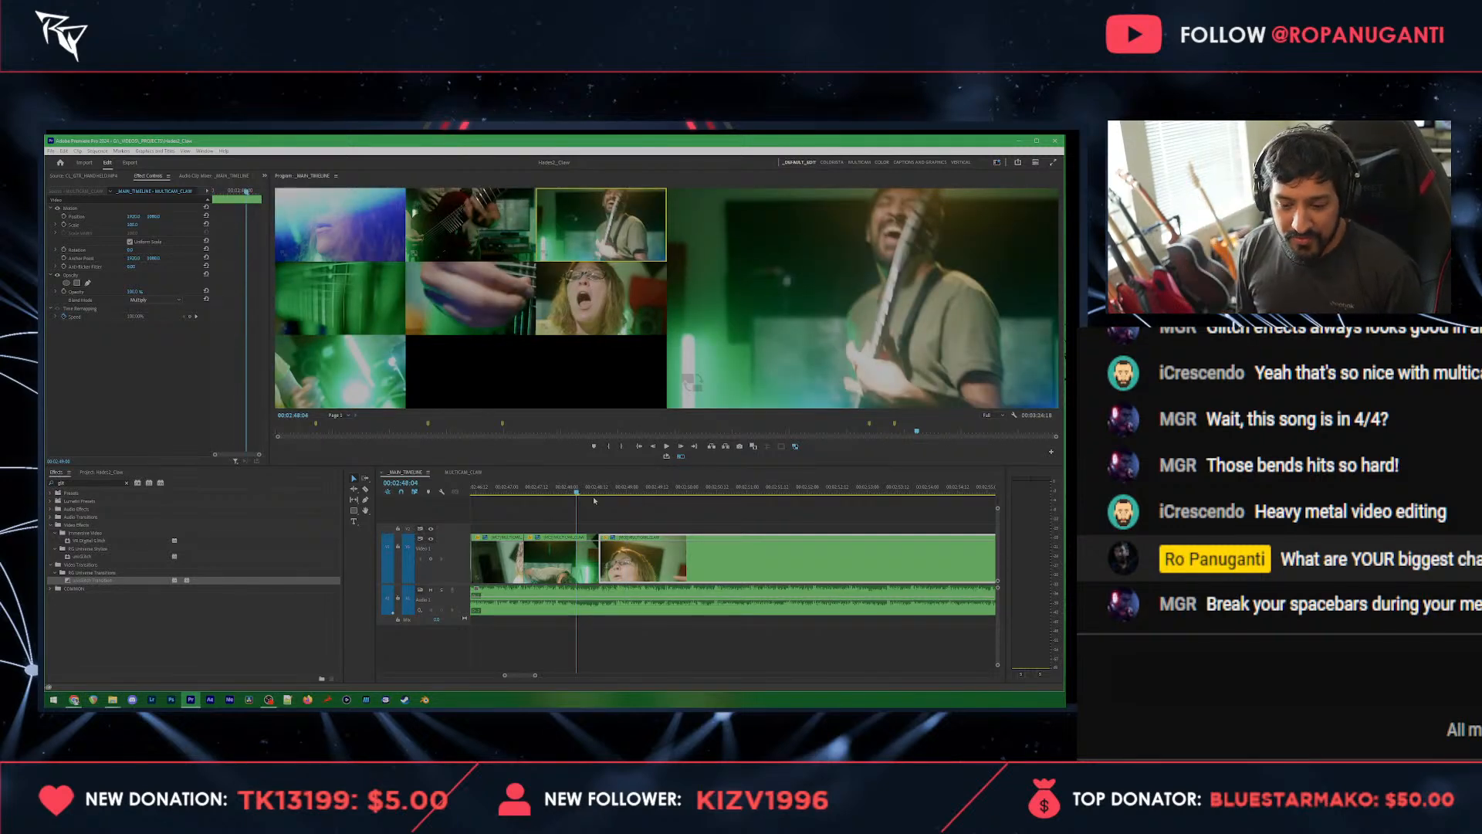
left_click(615, 509)
key("space")
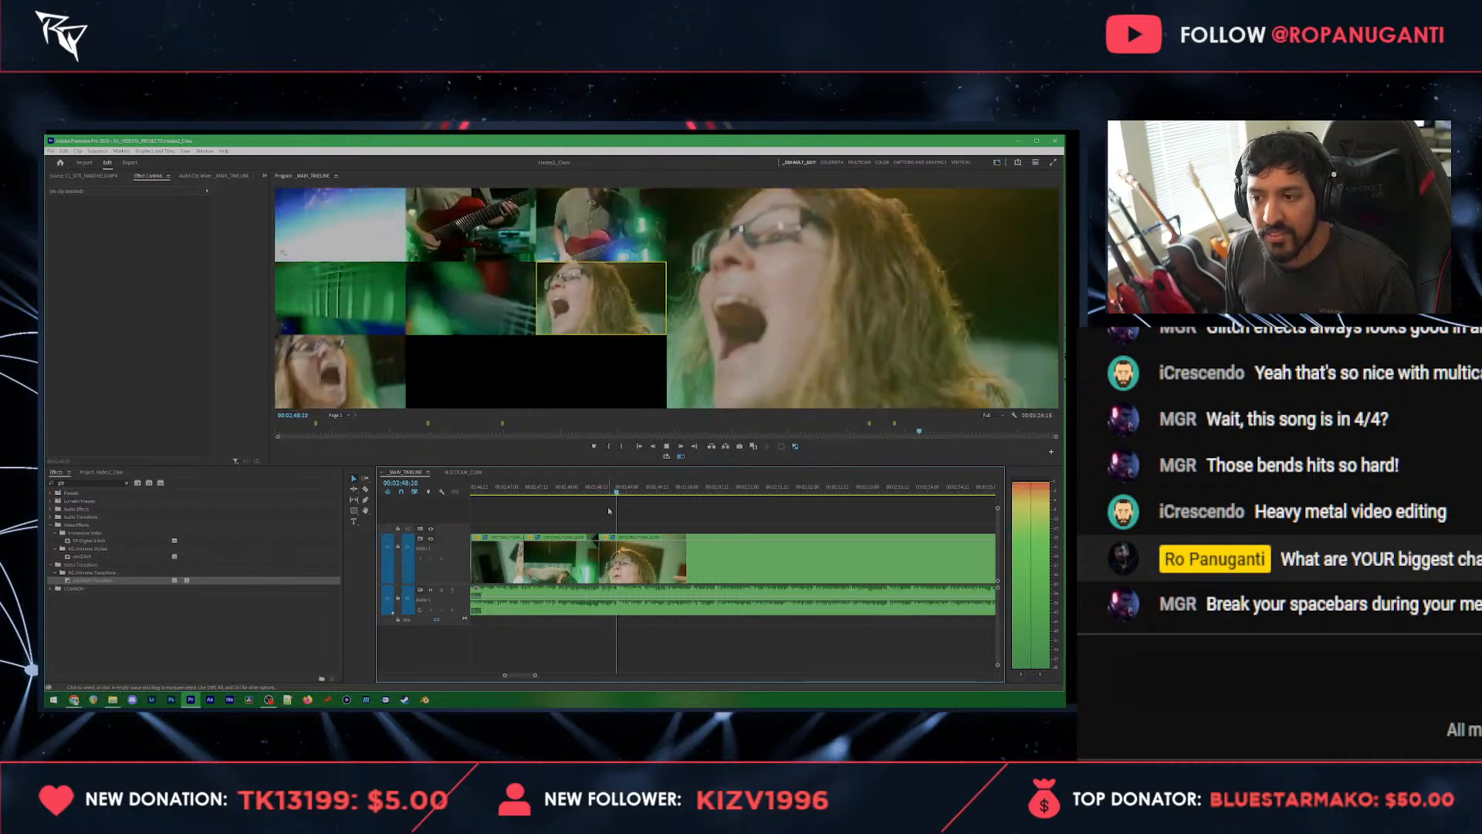
left_click(617, 487)
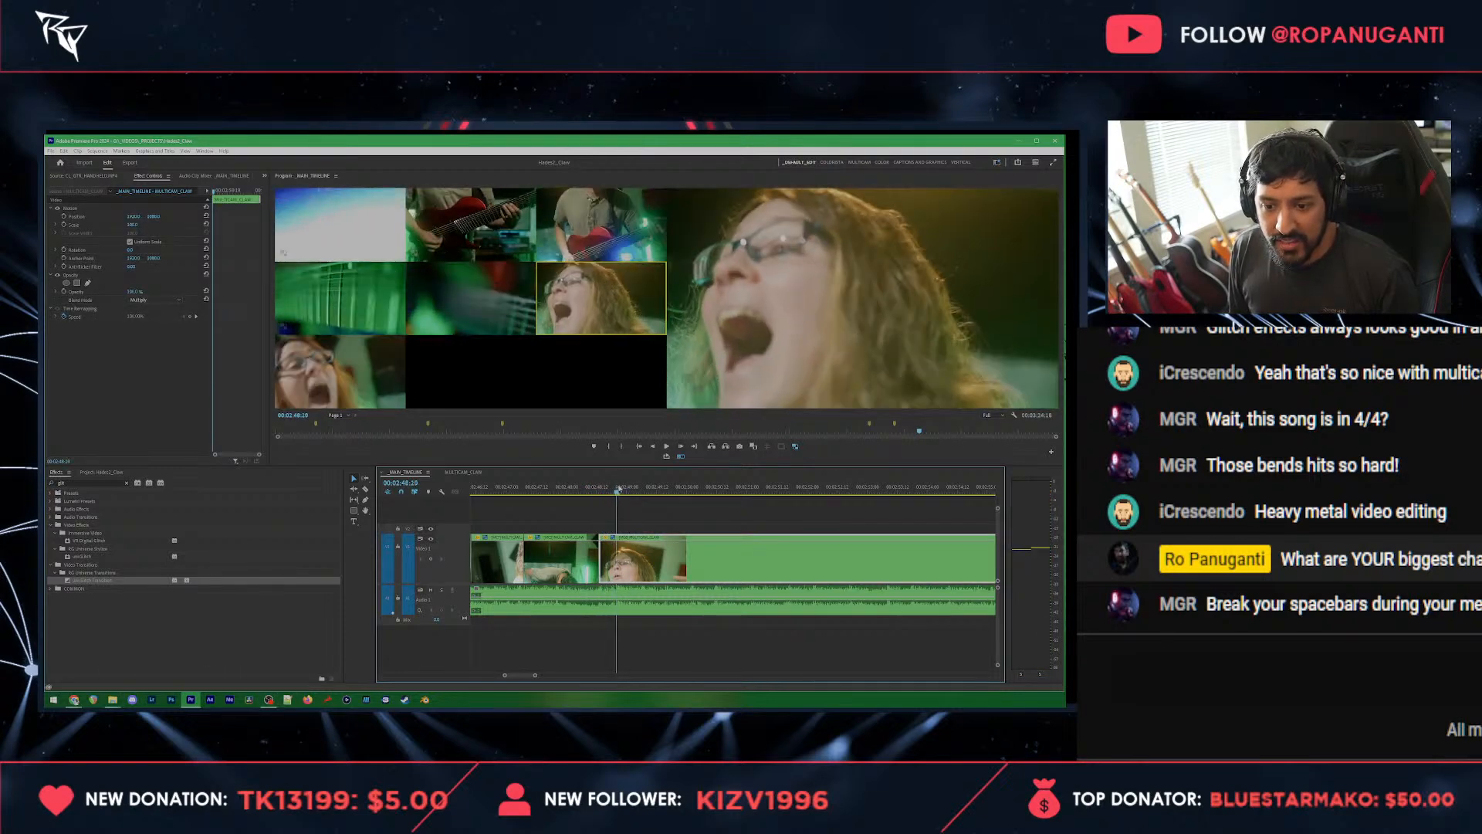
left_click(652, 510)
left_click(644, 557)
left_click_drag(603, 556, 614, 556)
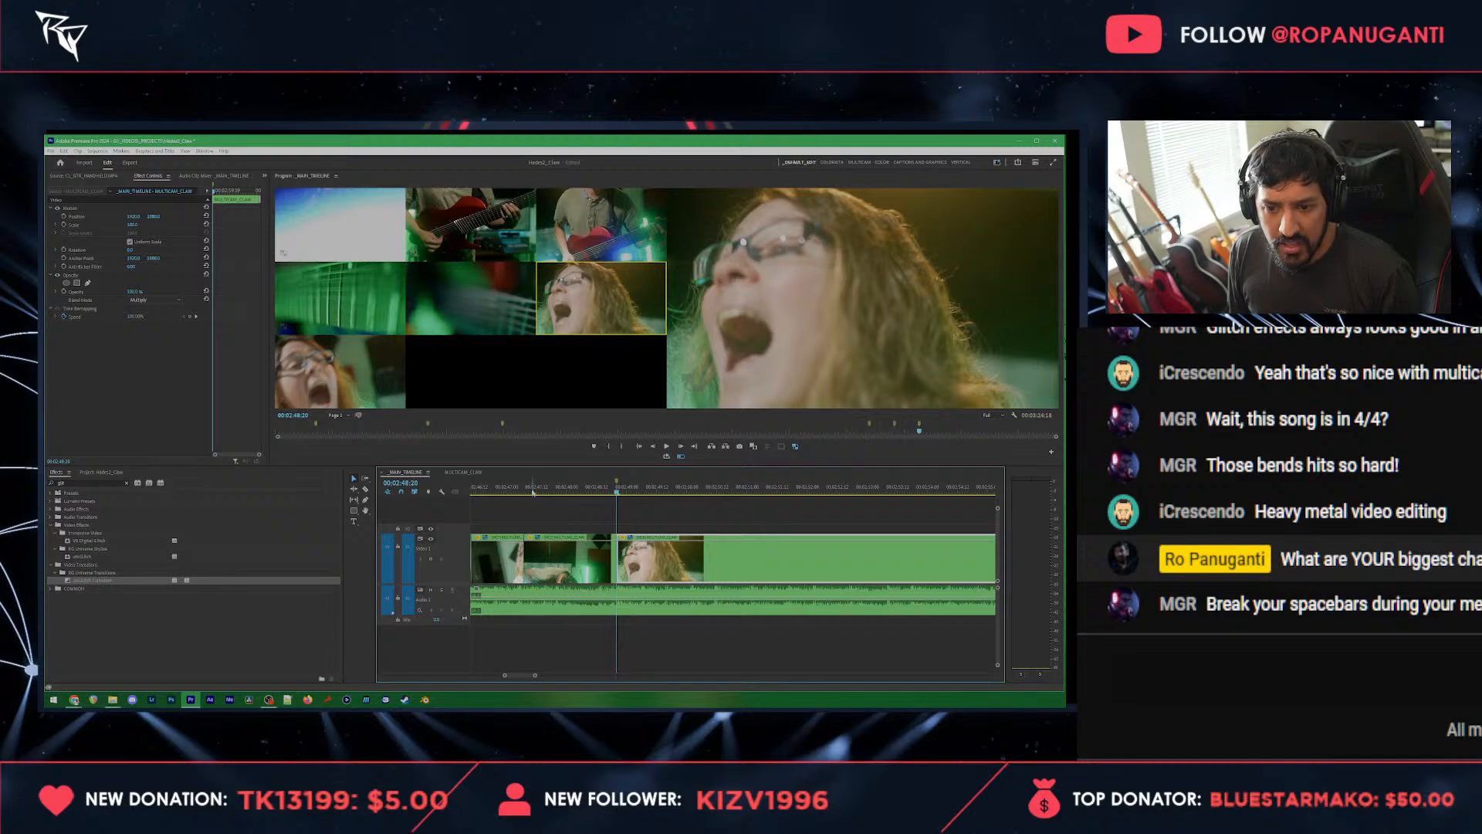
Step: Try the fretboard angle on the clip starting at the 00:02:48:20 marker and play it back
key("space")
left_click(341, 298)
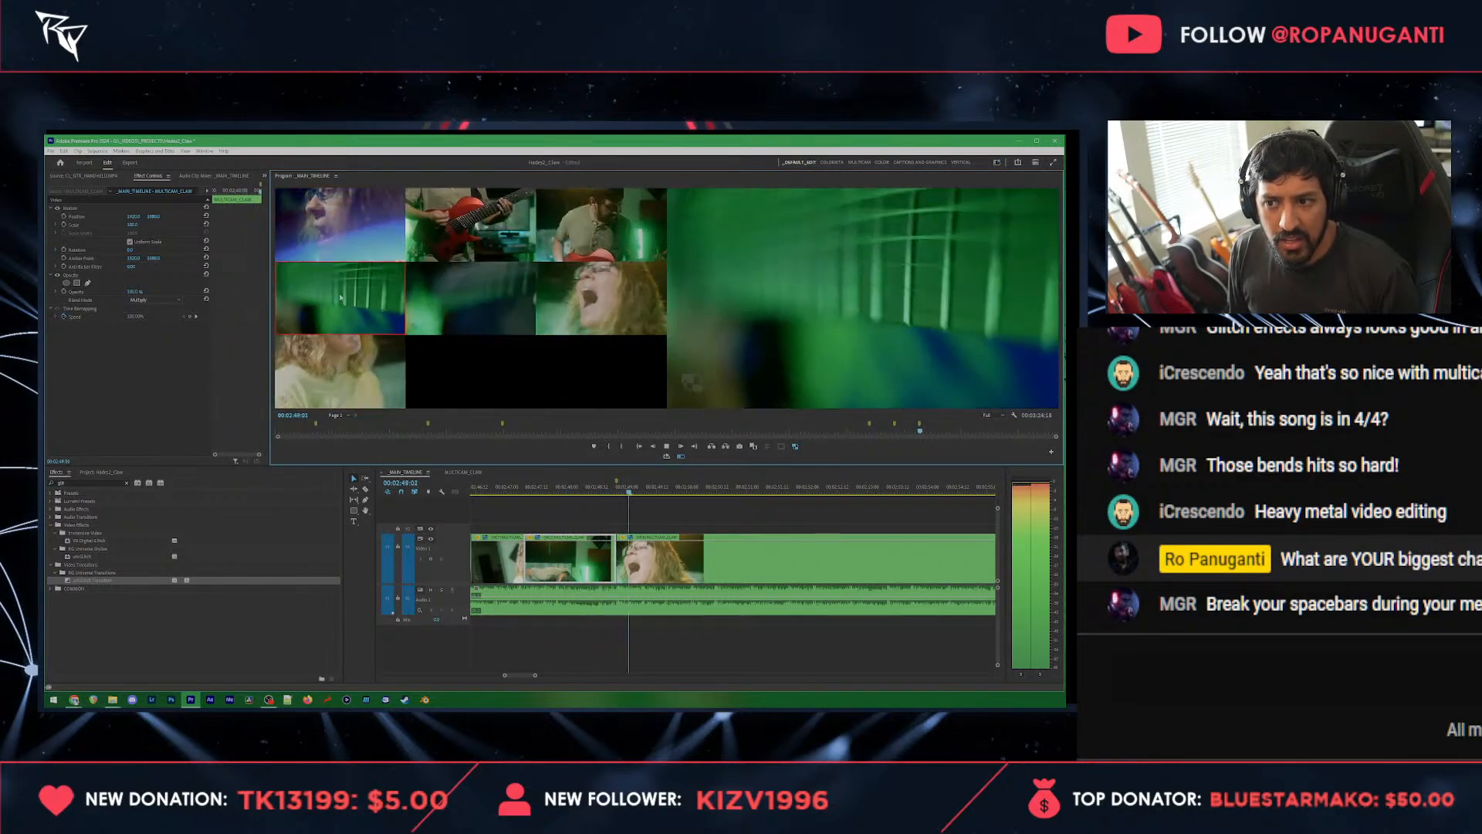
key("space")
left_click_drag(586, 489, 538, 489)
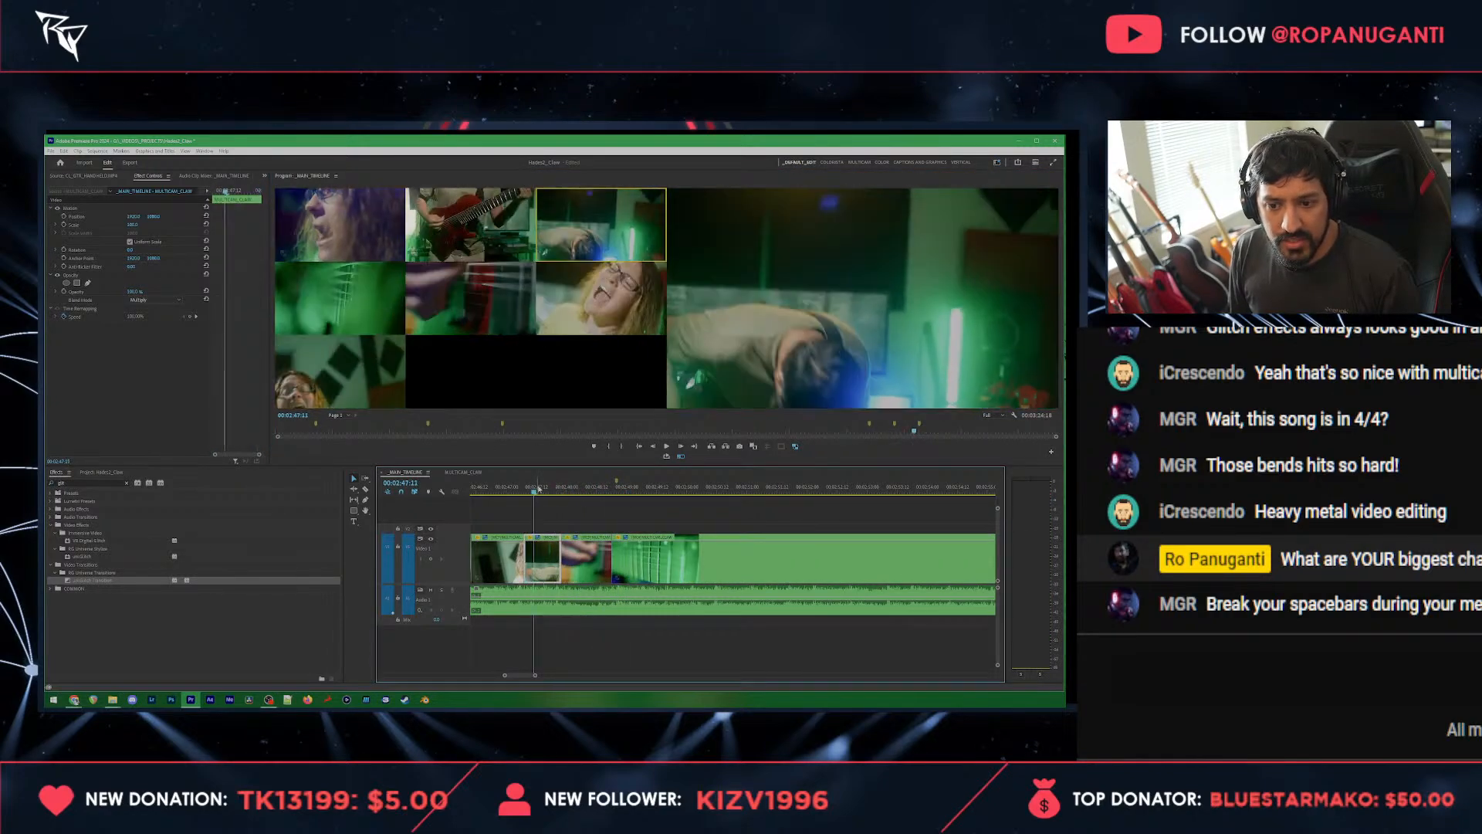
key("space")
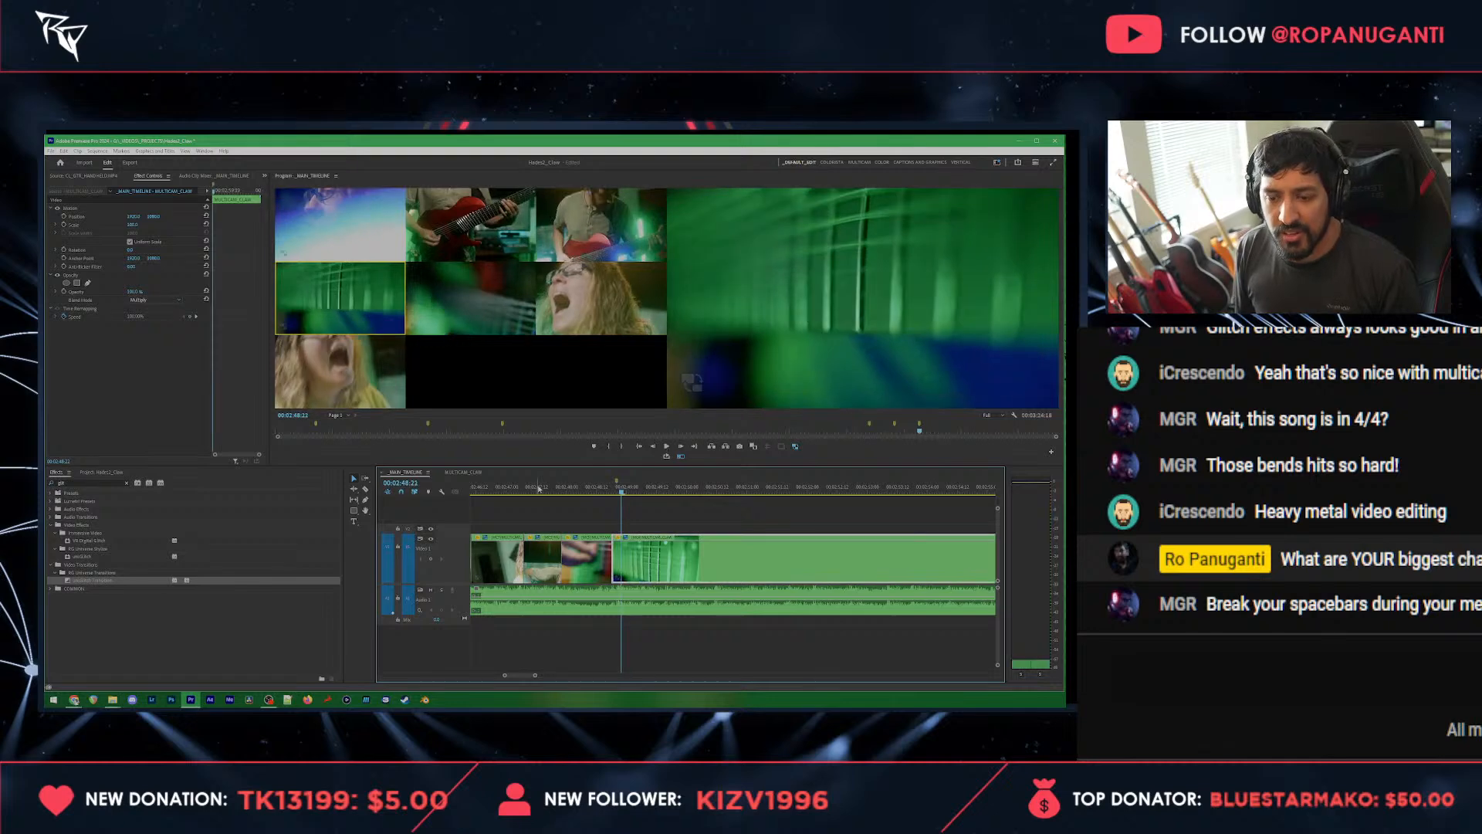
Step: Switch the strings close-up clip just before the 00:02:48:20 marker to the fretboard angle and review the cut
left_click(587, 491)
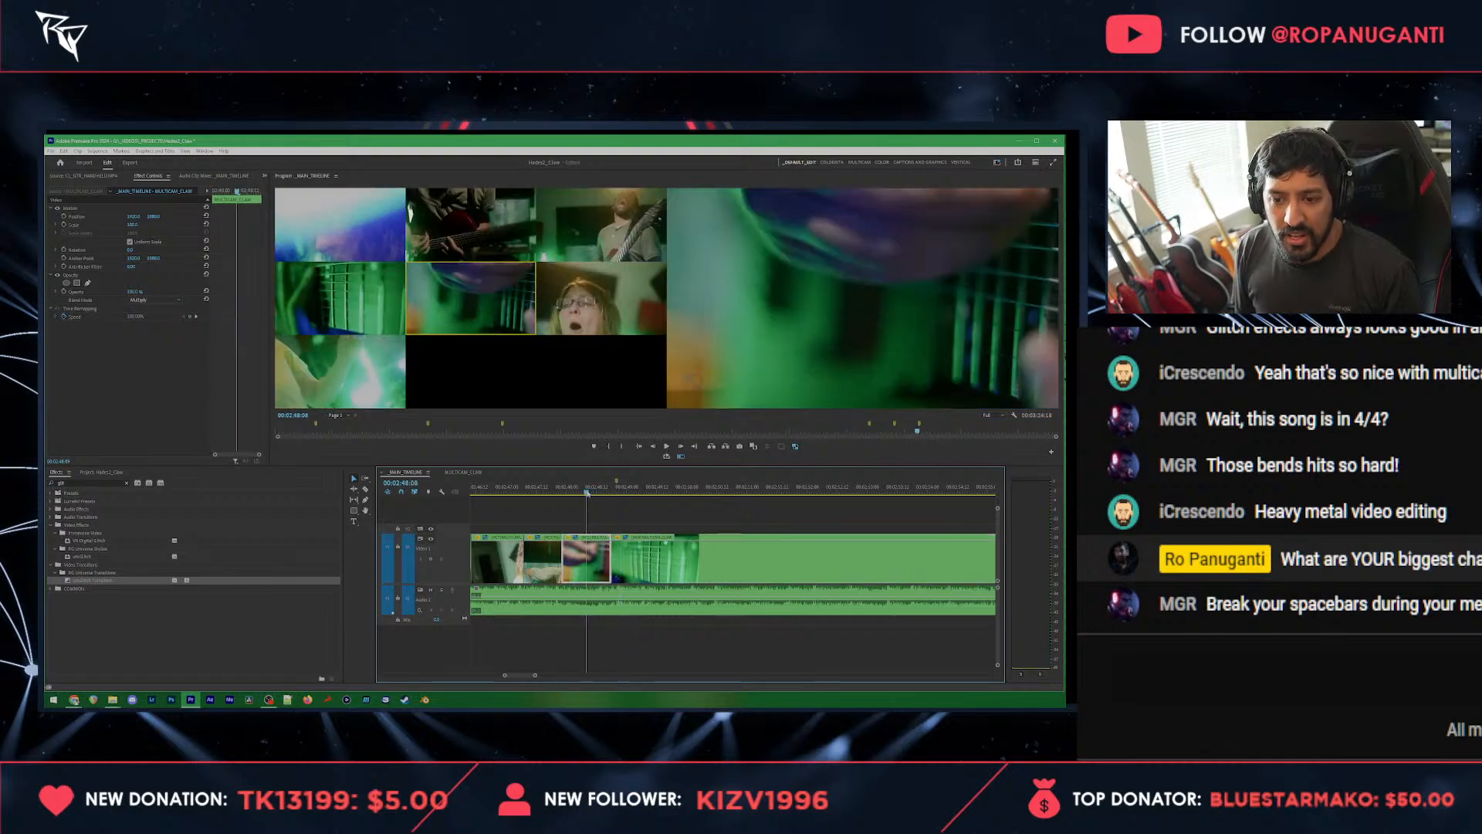
left_click(487, 305)
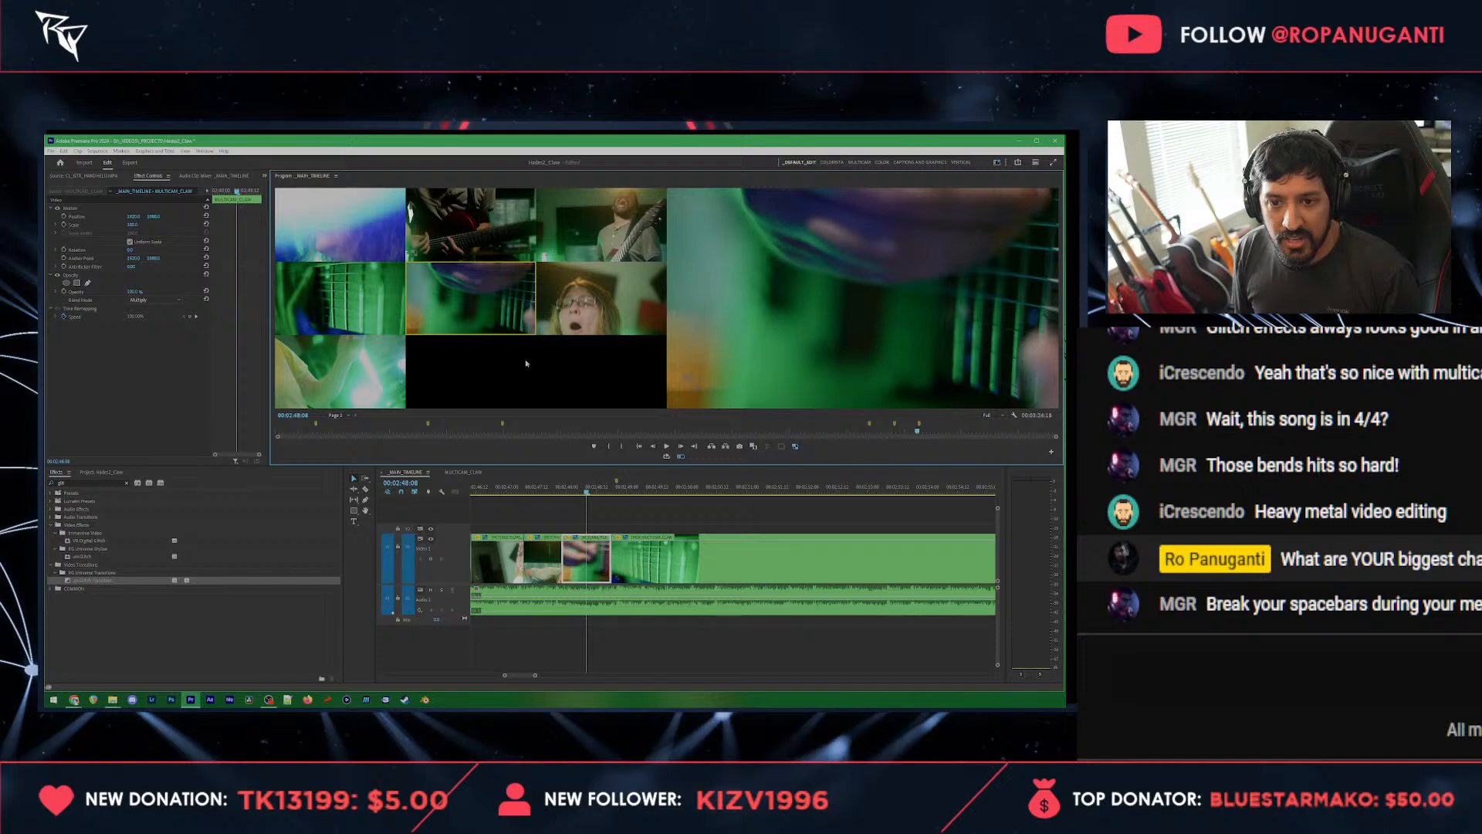
left_click(575, 509)
key("space")
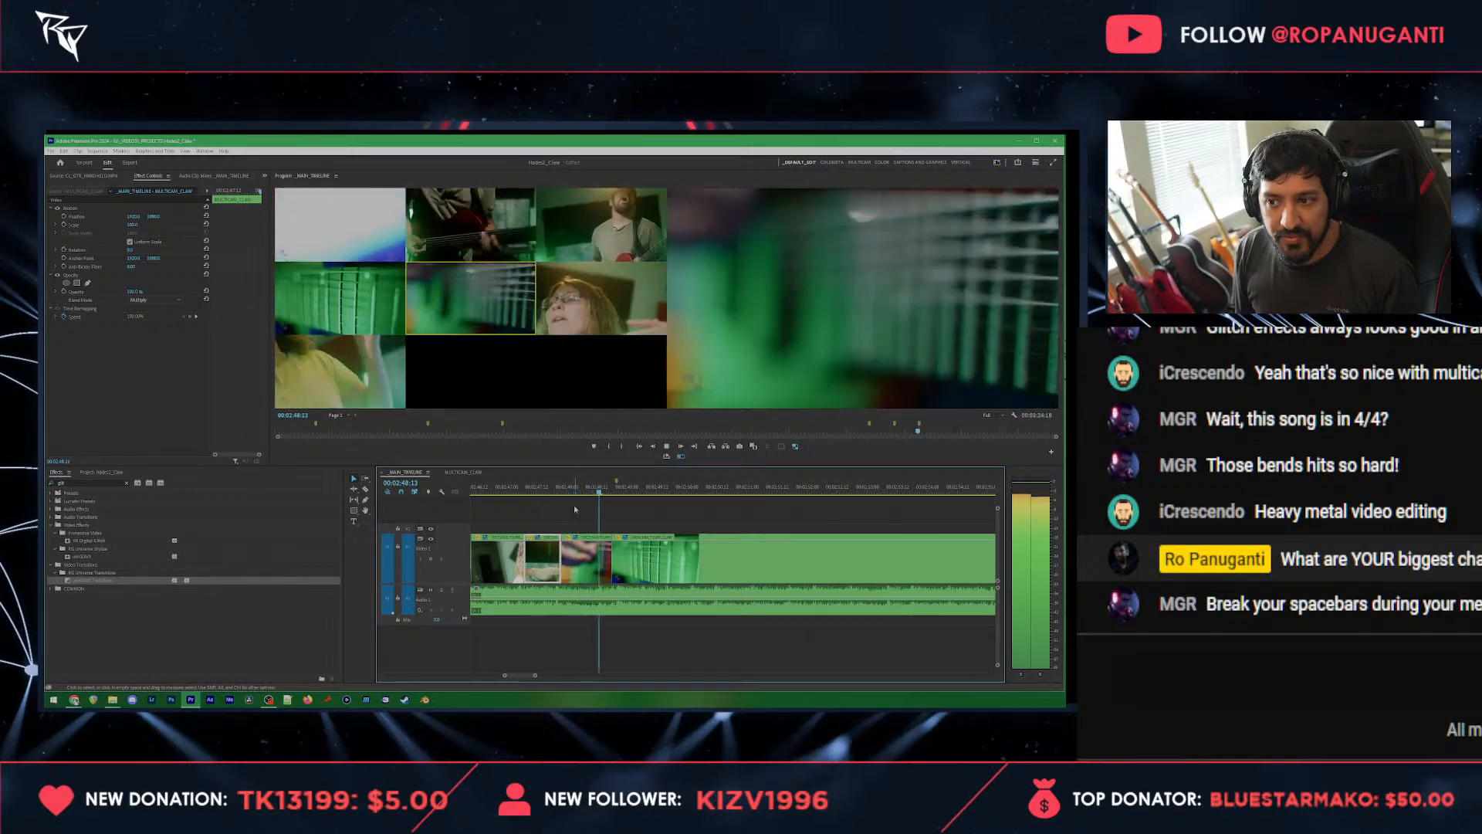
key("space")
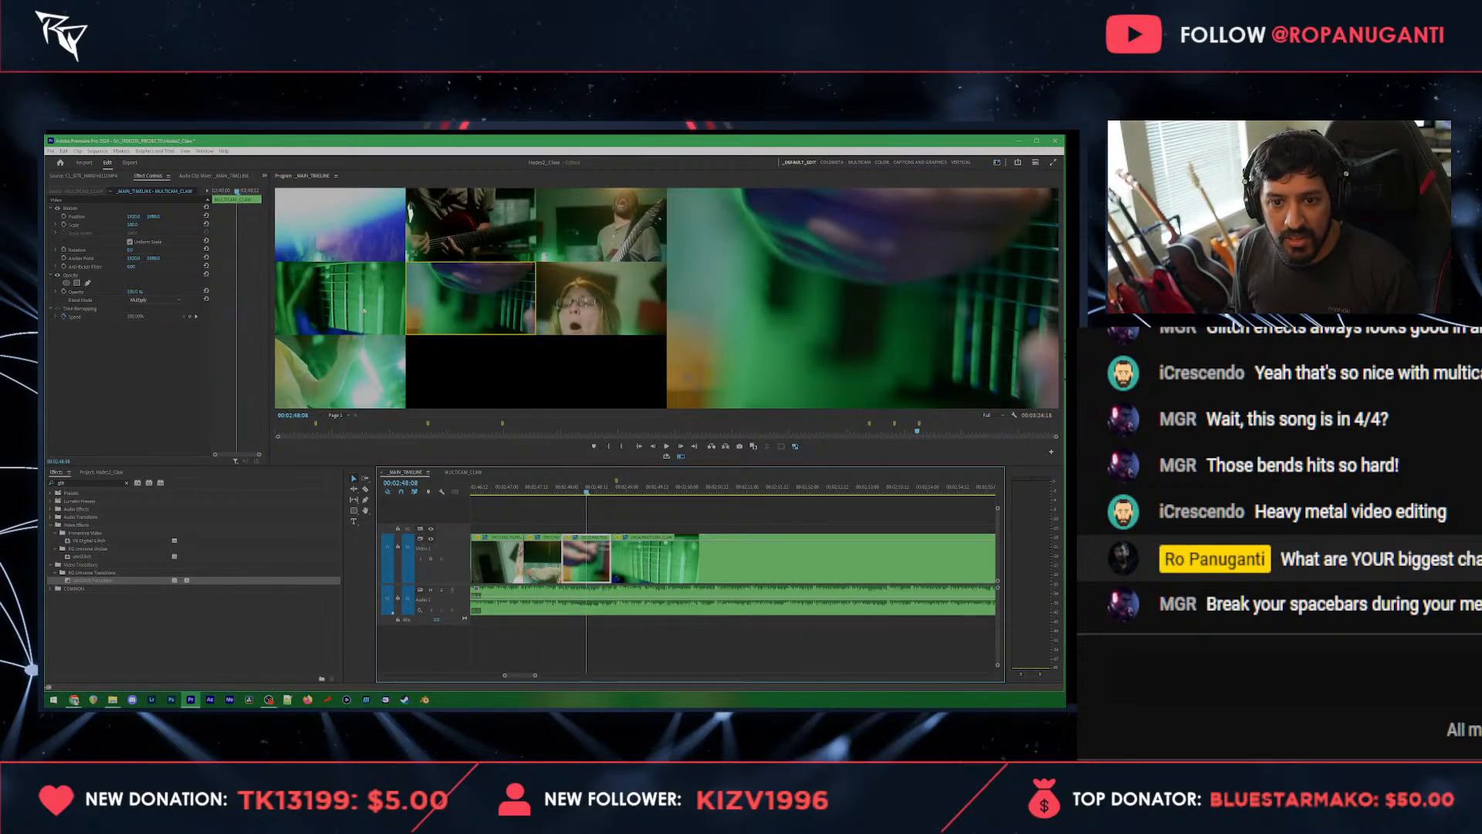
left_click(365, 311)
key("space")
Step: Switch the clip at the 00:02:48:20 marker to the front-facing vocalist and cut live to strings, vocalist close-up, wide guitarist and front-facing vocalist
key("space")
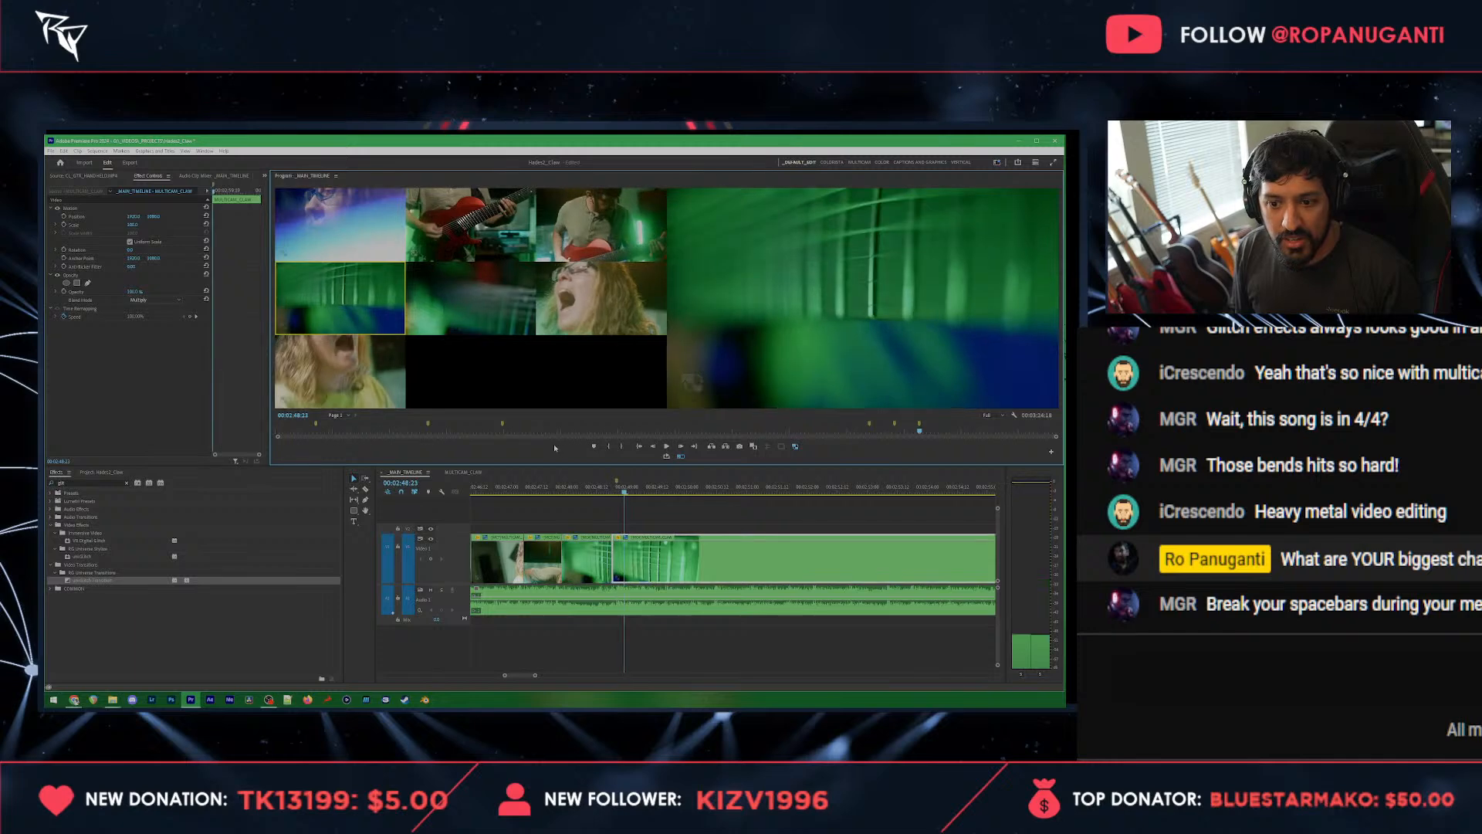
left_click(321, 384)
key("space")
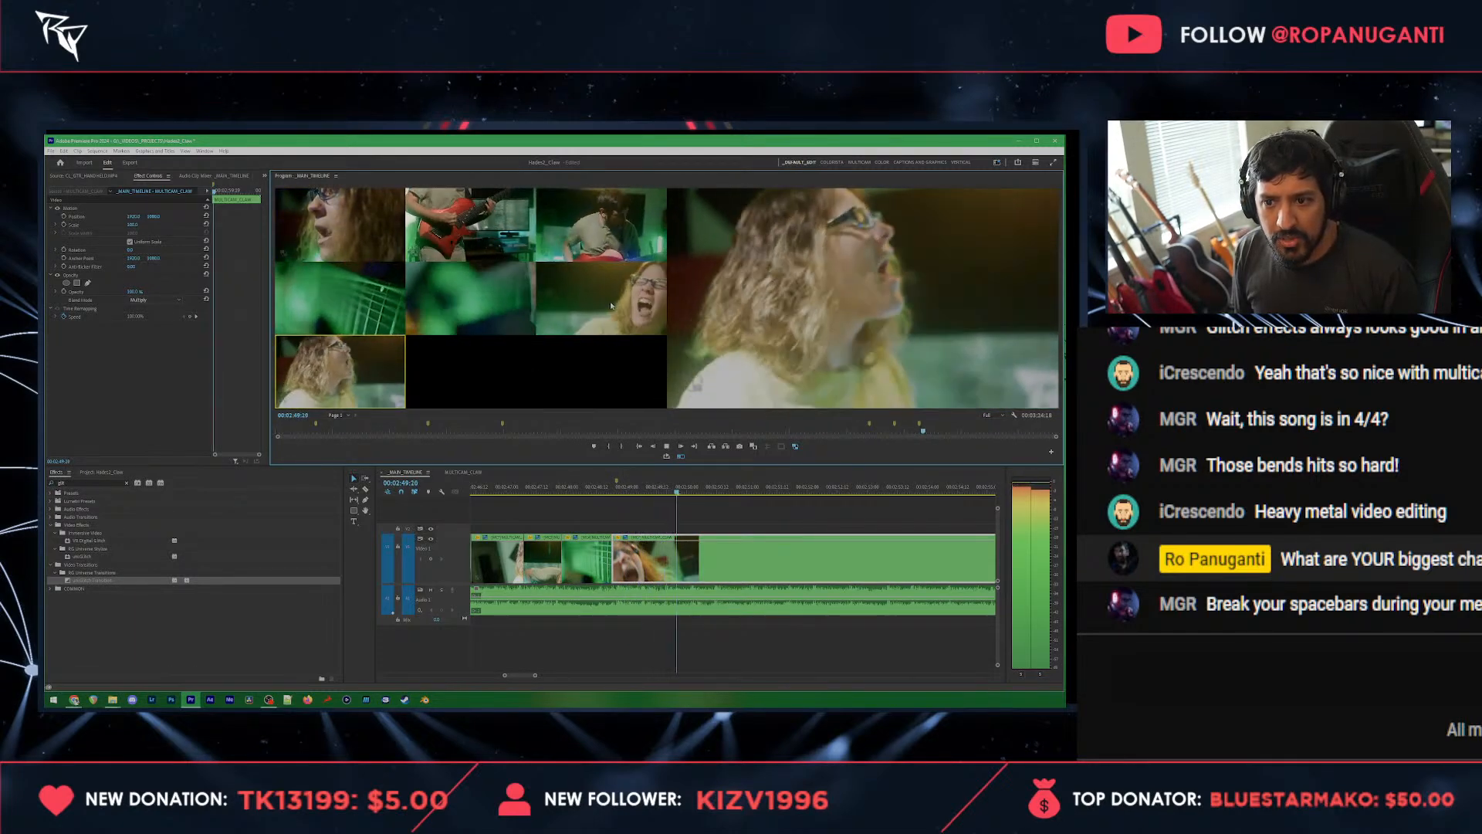
key("5")
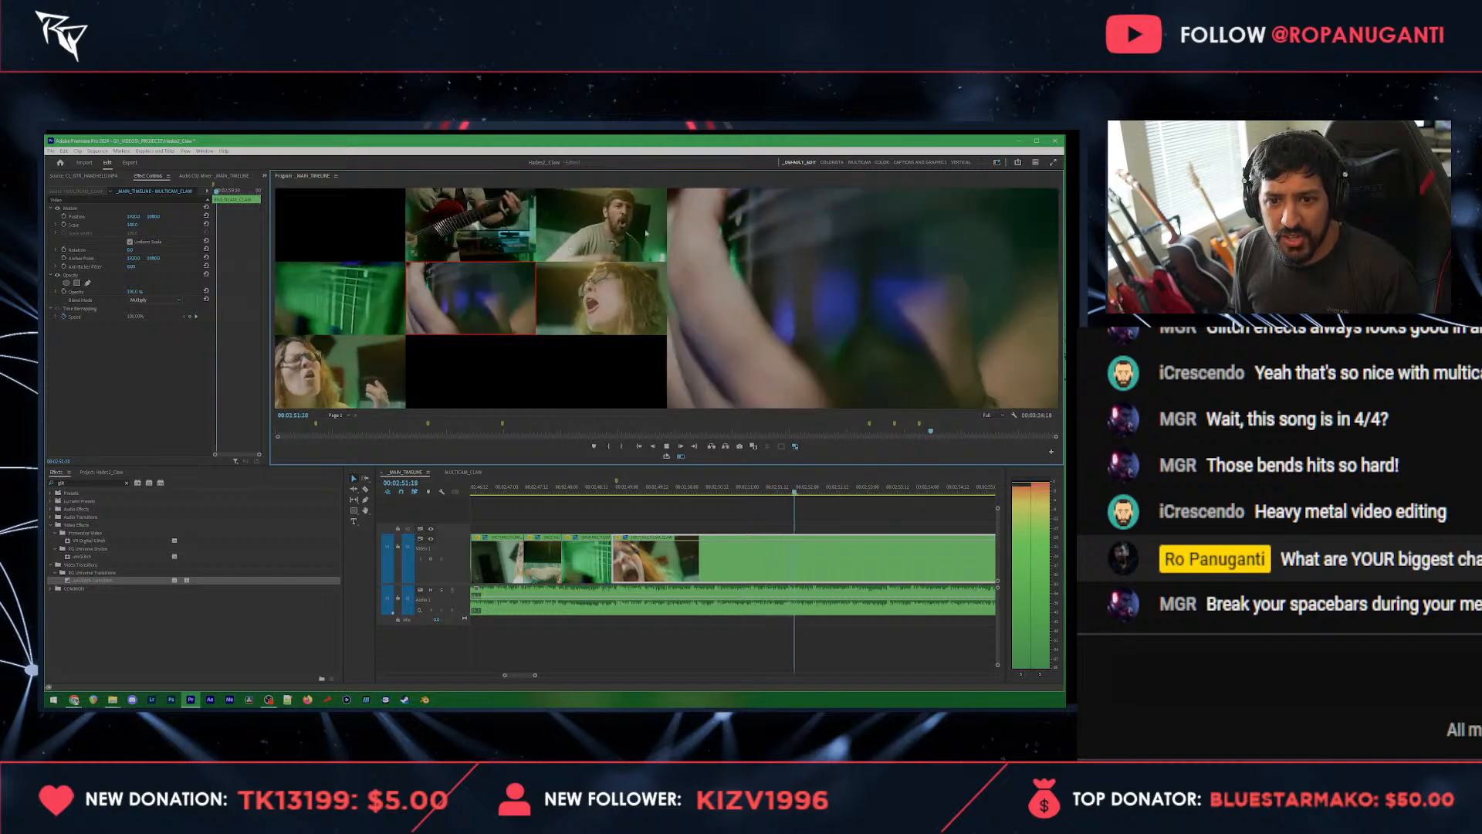
key("6")
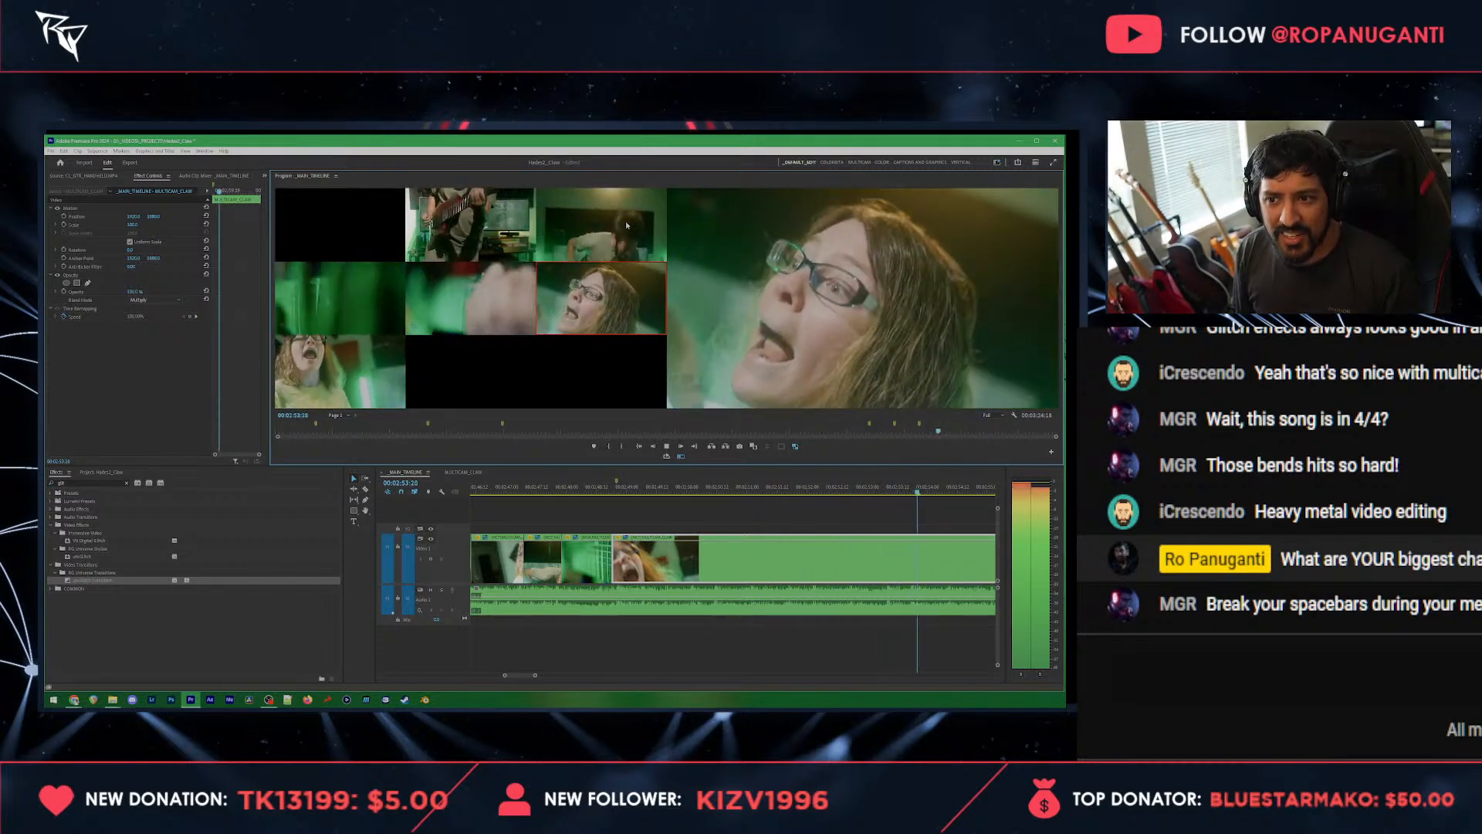
key("3")
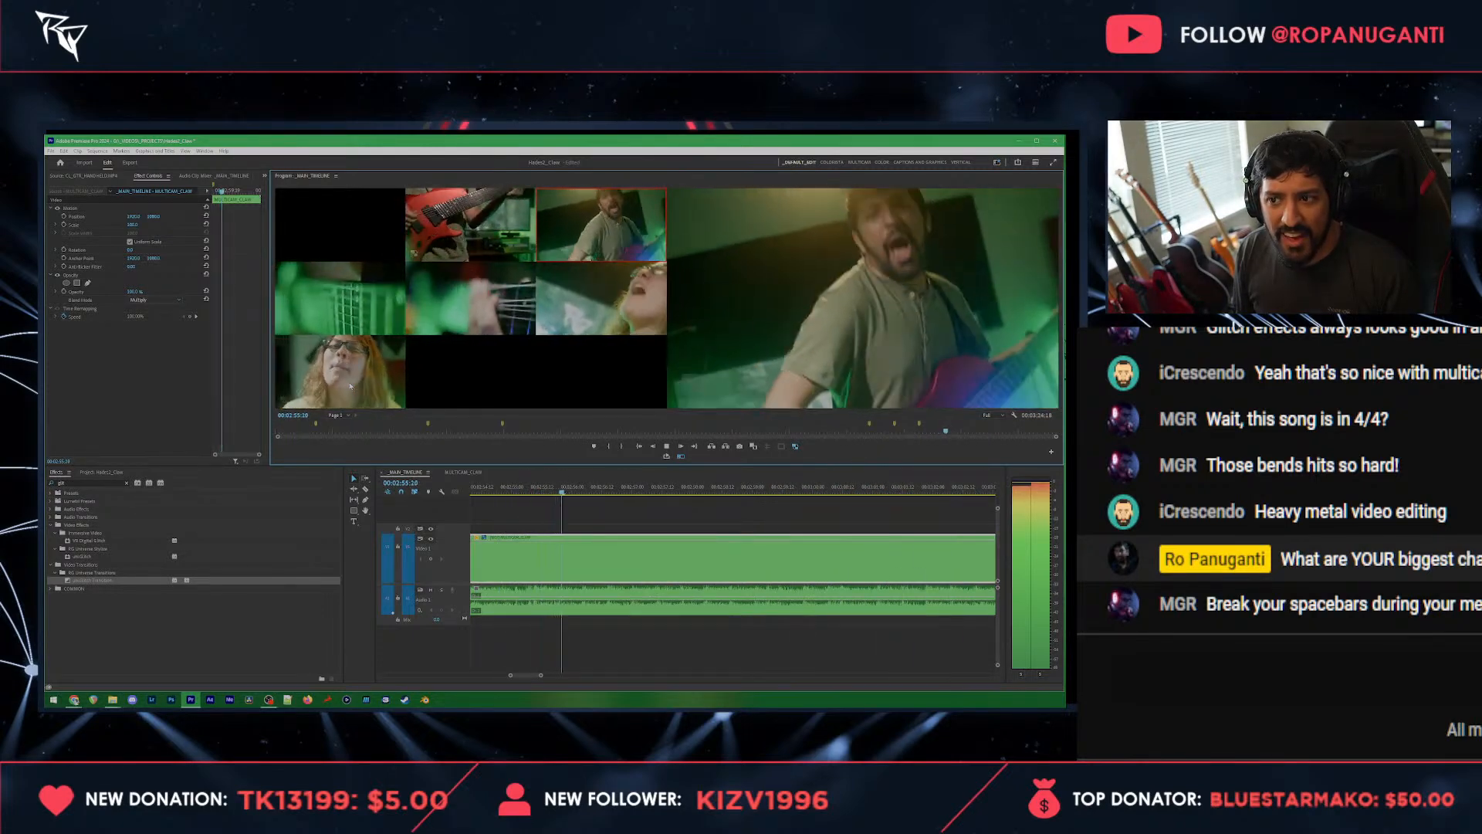
left_click(349, 386)
key("space")
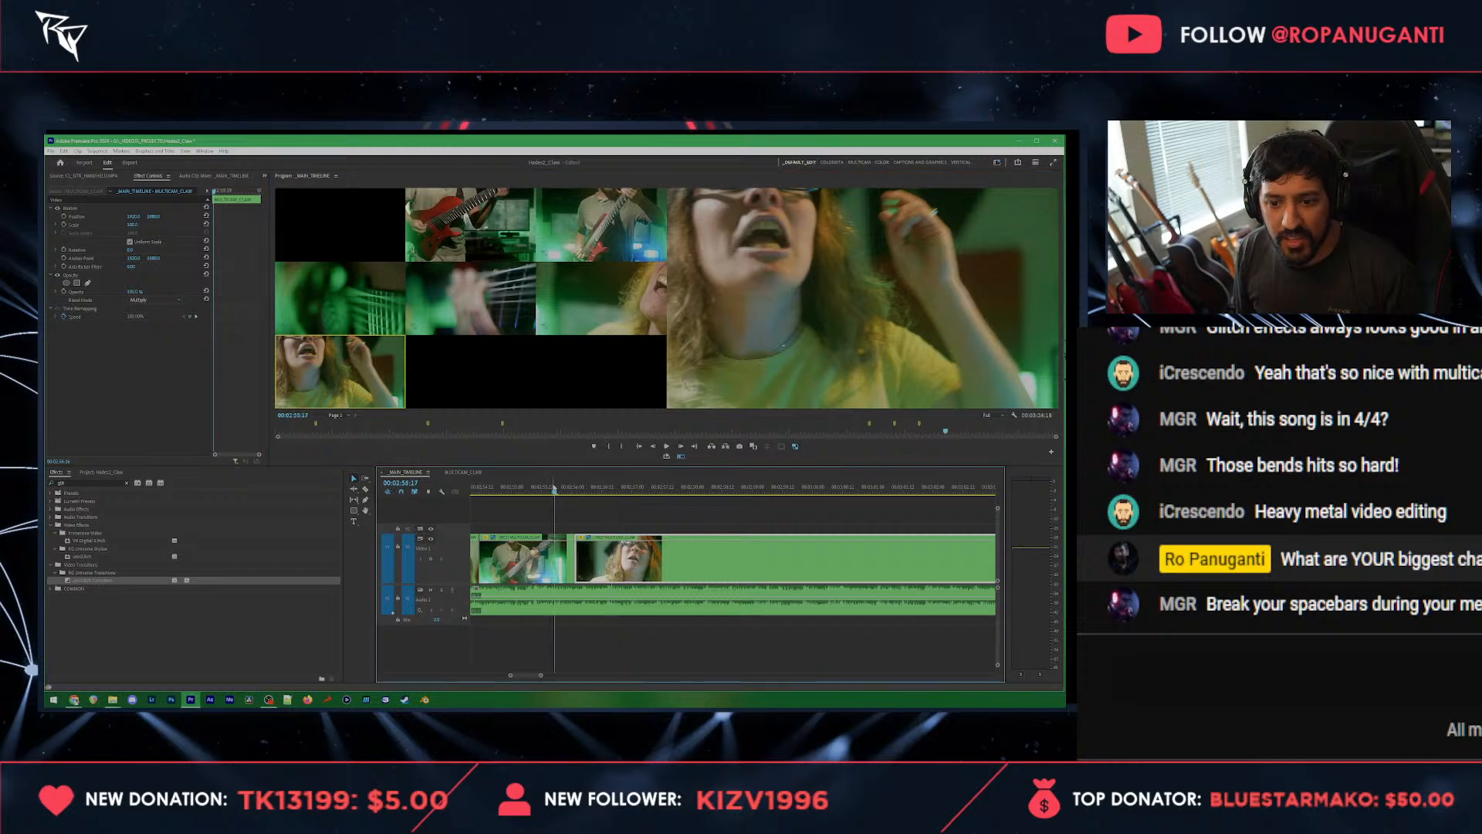
Step: Play back the new cuts and roll the last cut into the front-facing vocalist clip earlier
key("space")
left_click(489, 487)
scroll(491, 486, "up", 3)
key("space")
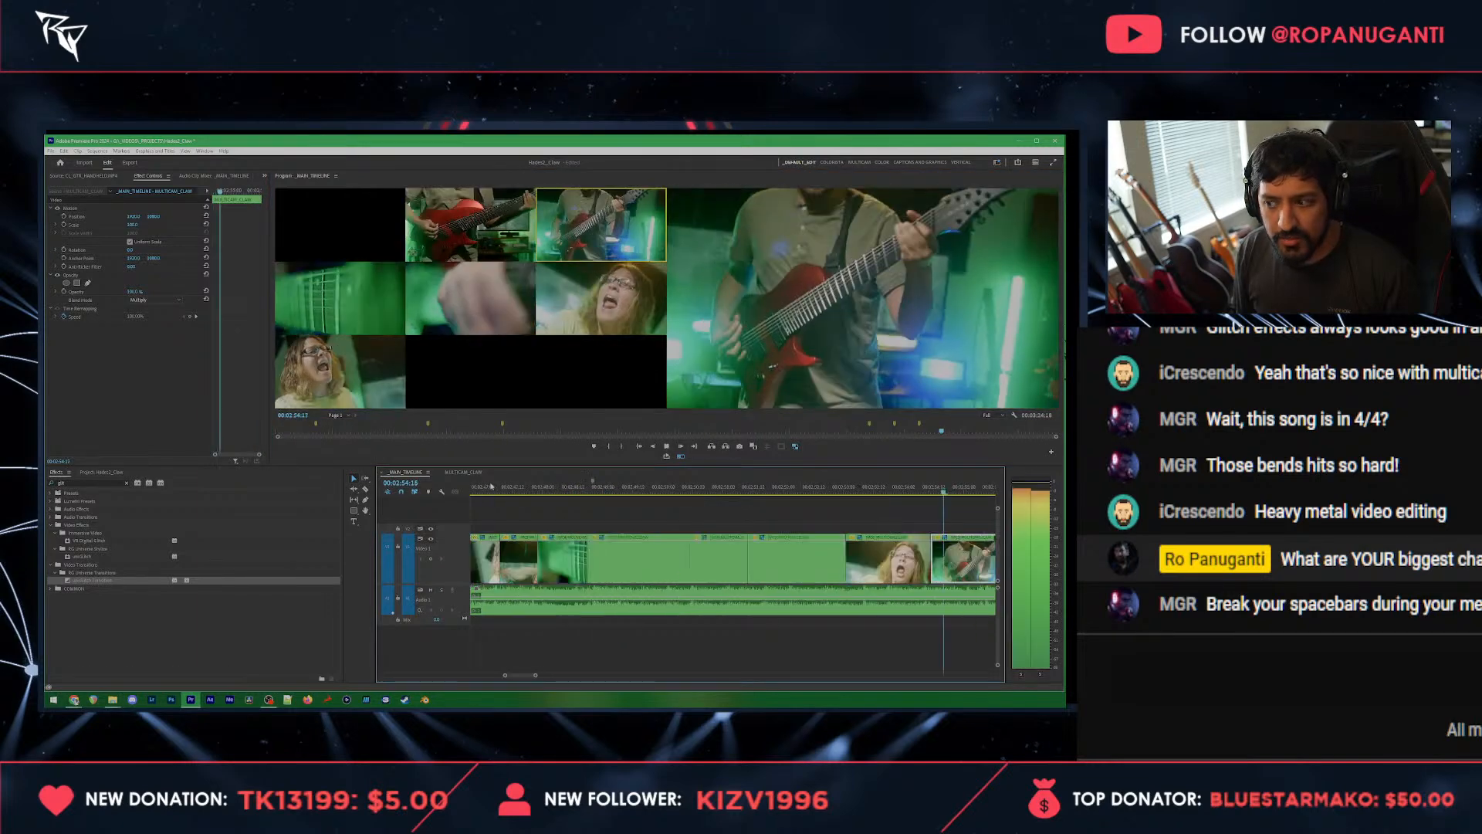
key("space")
left_click_drag(550, 564, 514, 564)
Step: Cut live from the front-facing vocalist to the vocalist close-up, strings close-up, wide guitarist and back to the front-facing vocalist
key("space")
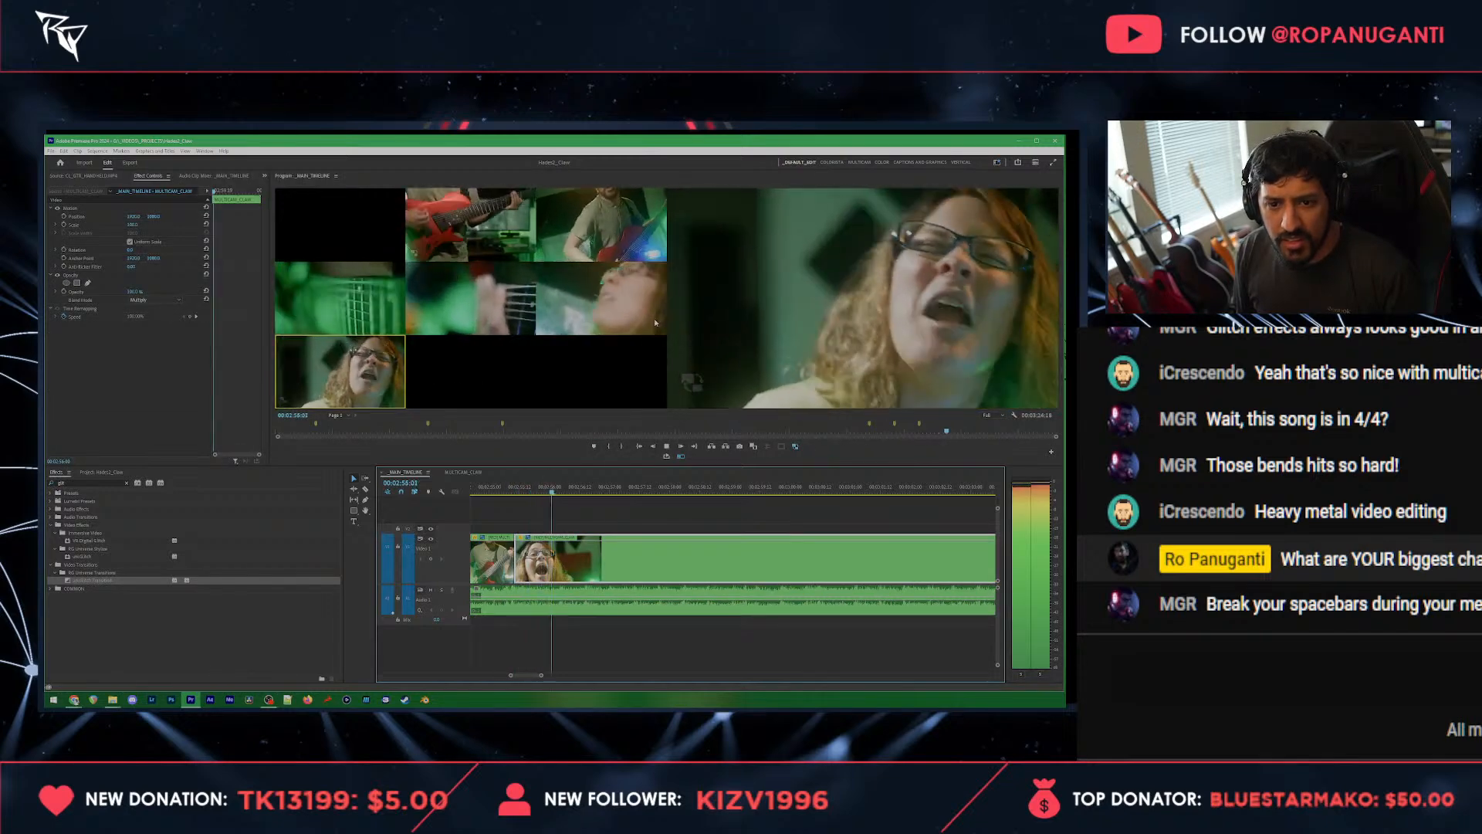
left_click(632, 306)
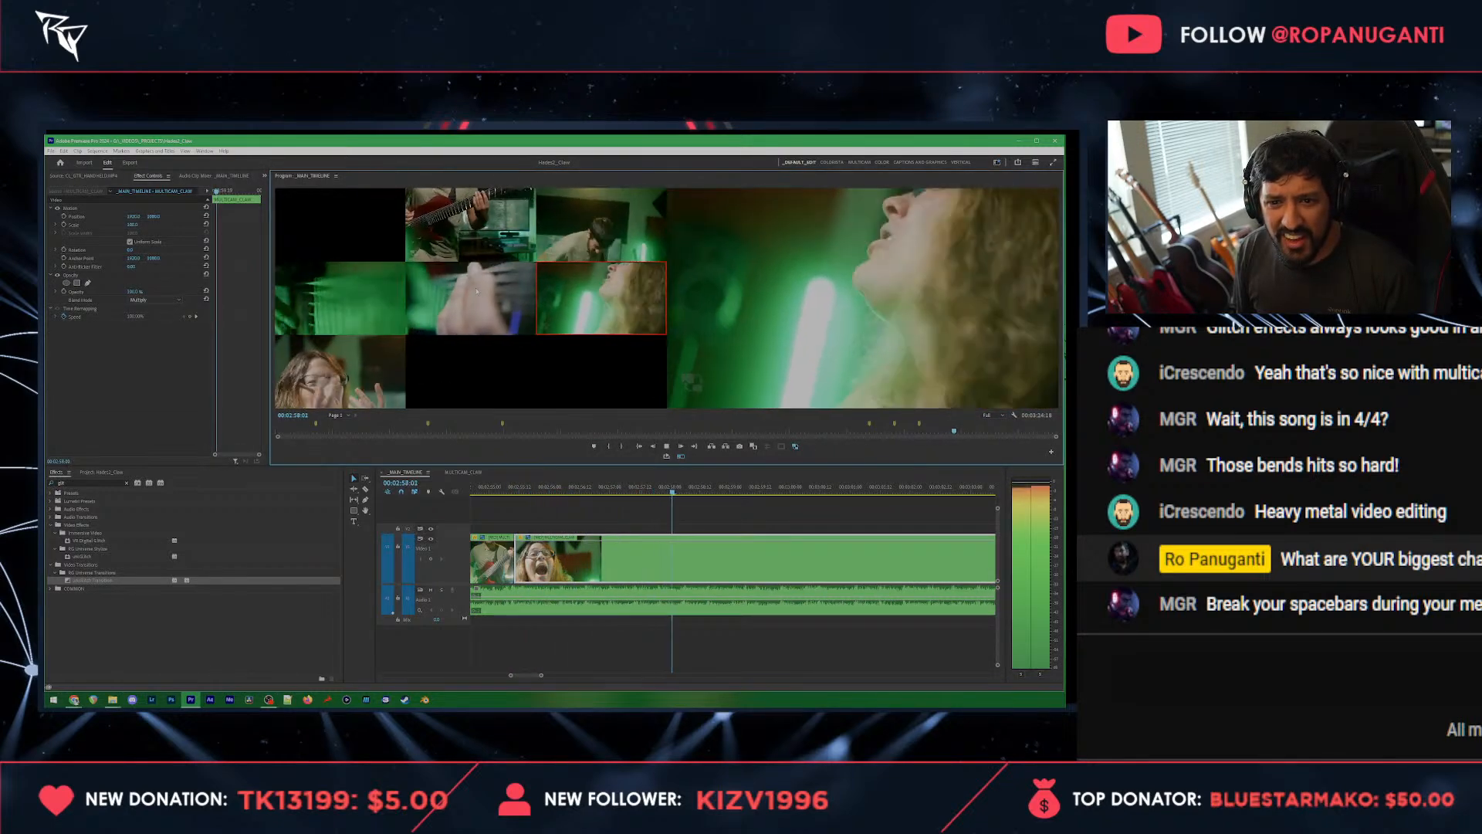
key("3")
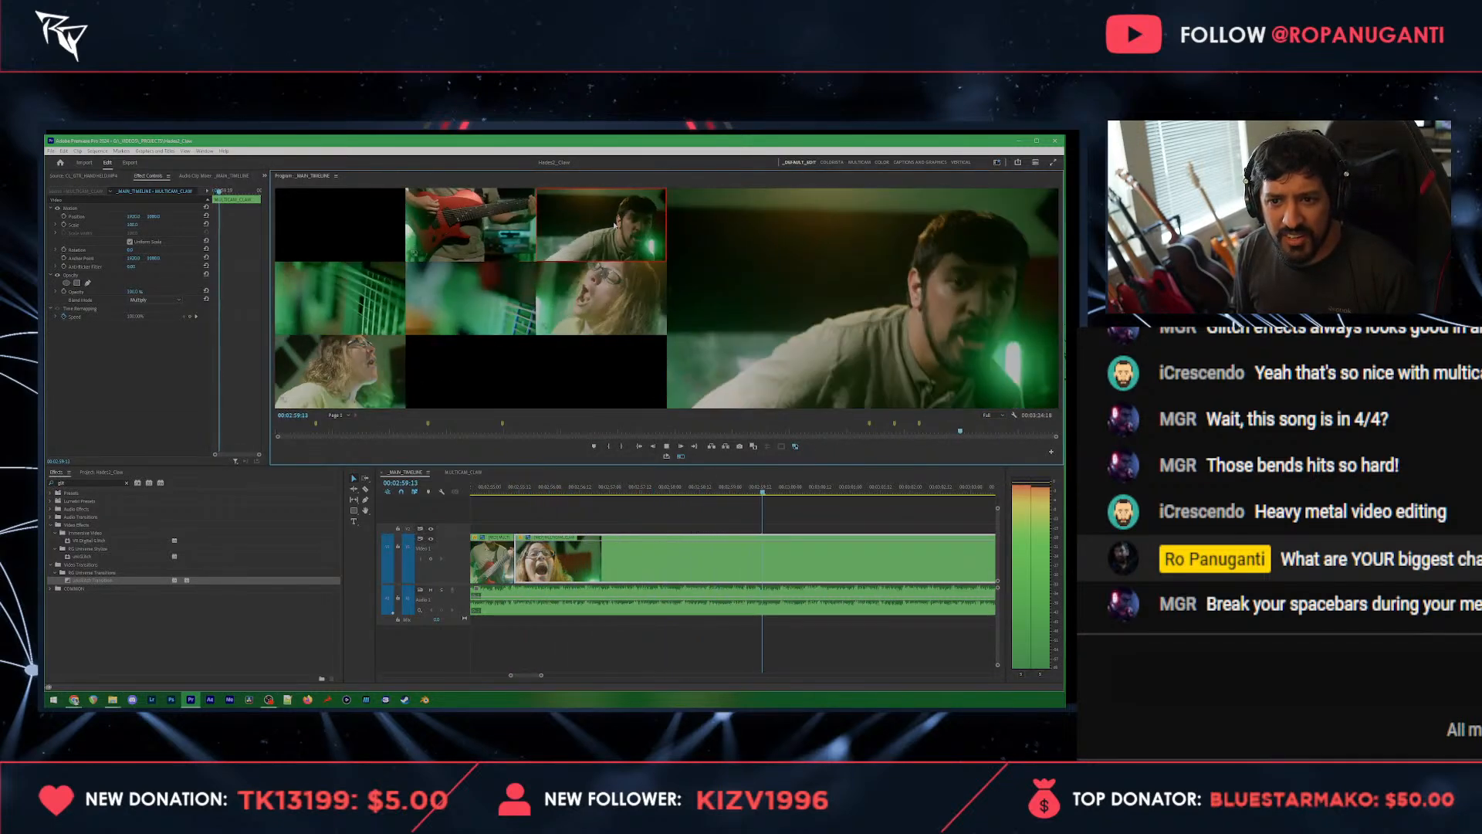
left_click(357, 390)
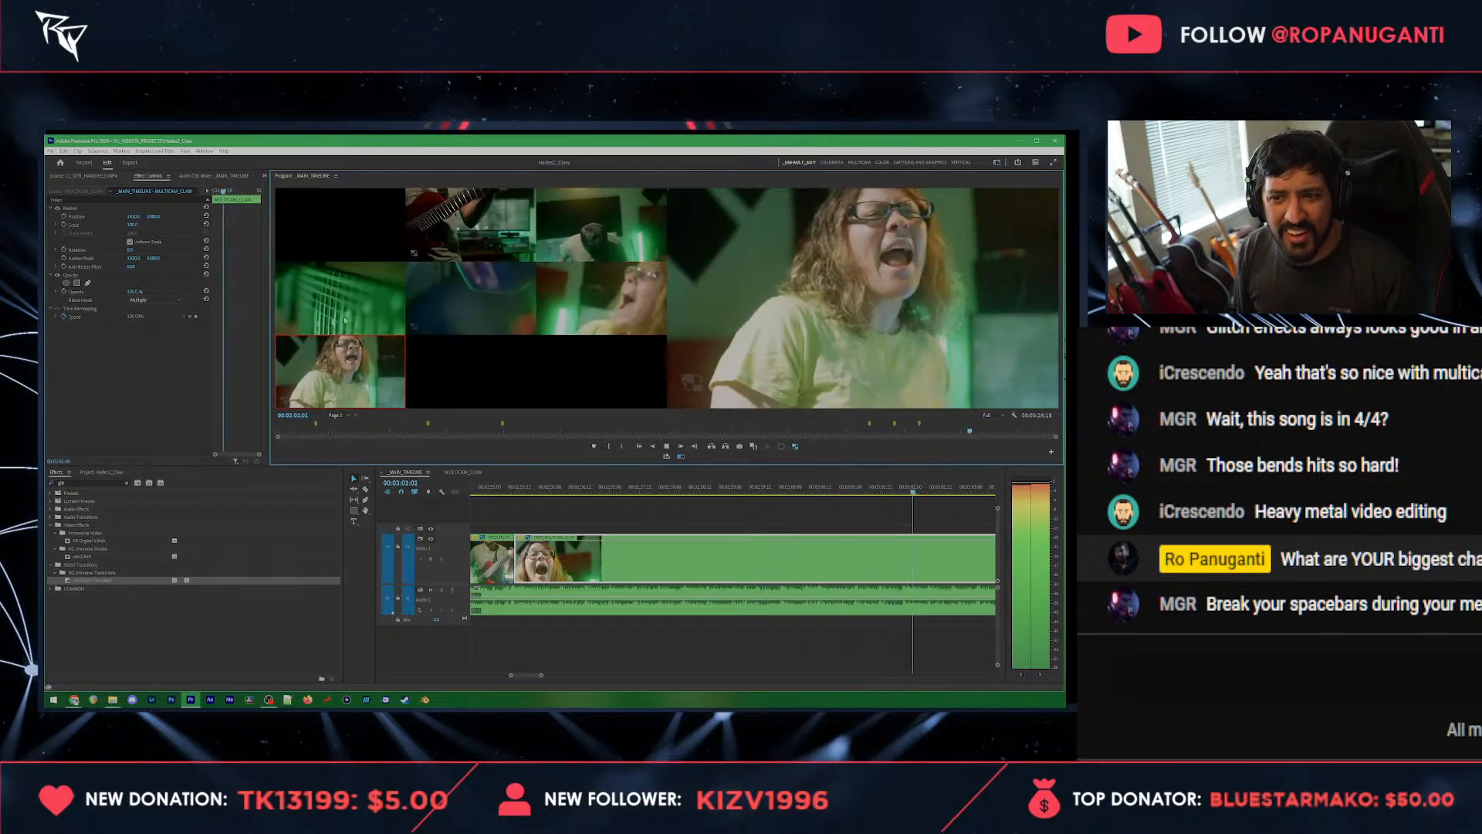
key("space")
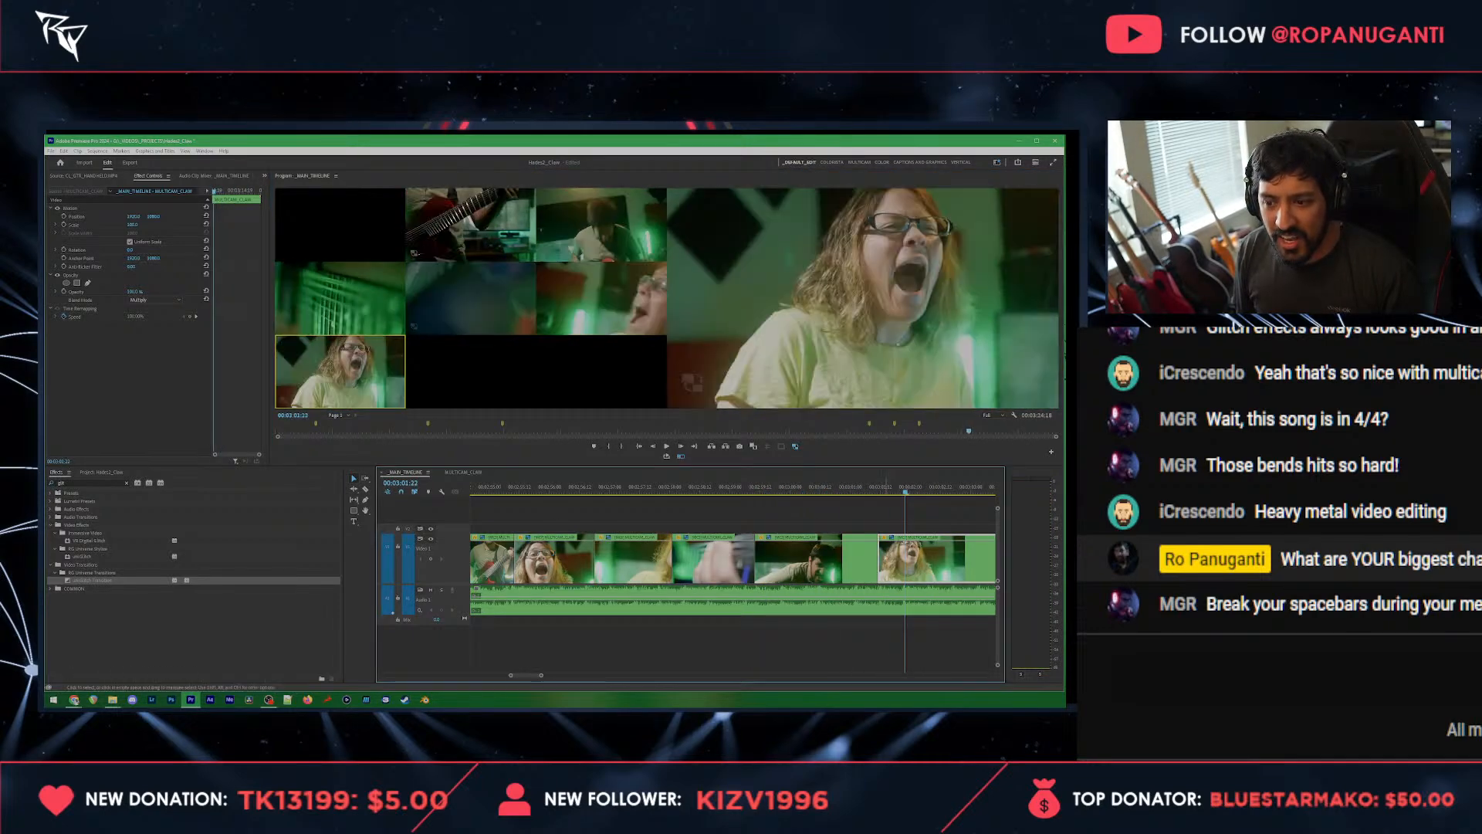
Step: Roll the cut into the last front-facing vocalist clip to 00:03:01:22 and try the guitar body and strings angles on the preceding clip
left_click_drag(880, 564, 905, 564)
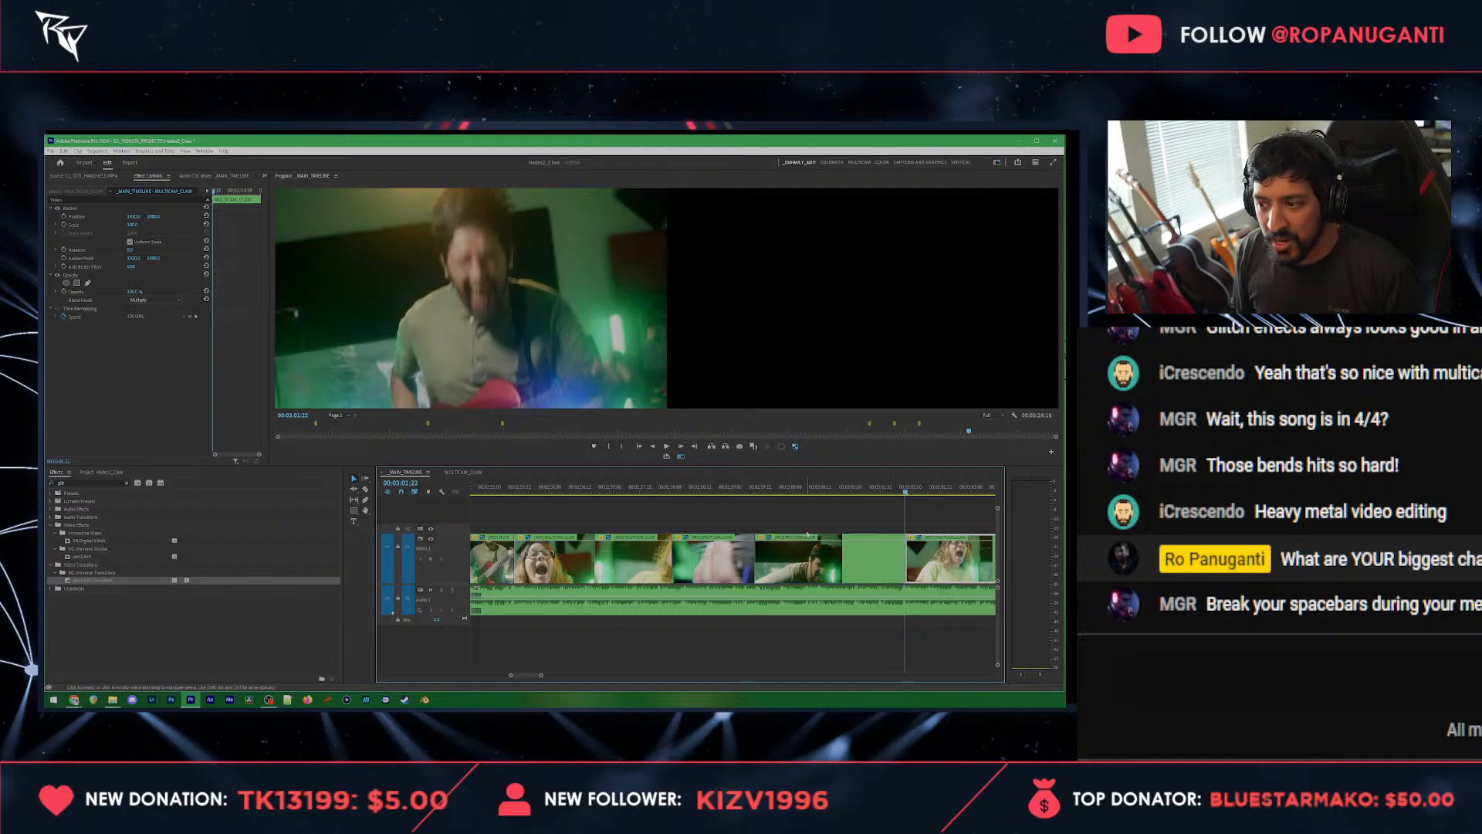
left_click(845, 486)
left_click(415, 236)
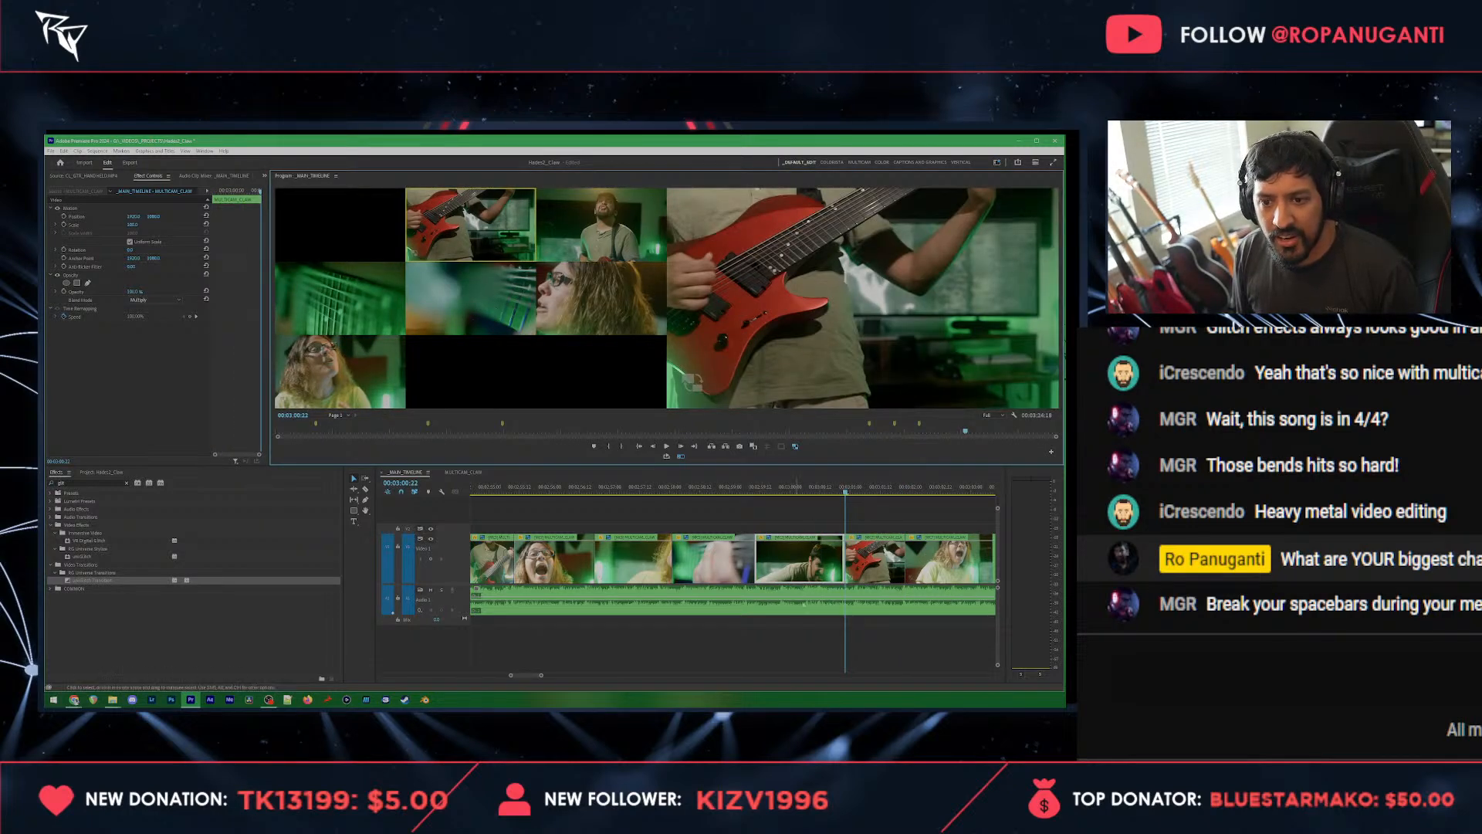
left_click(488, 314)
key("space")
scroll(767, 536, "down", 1)
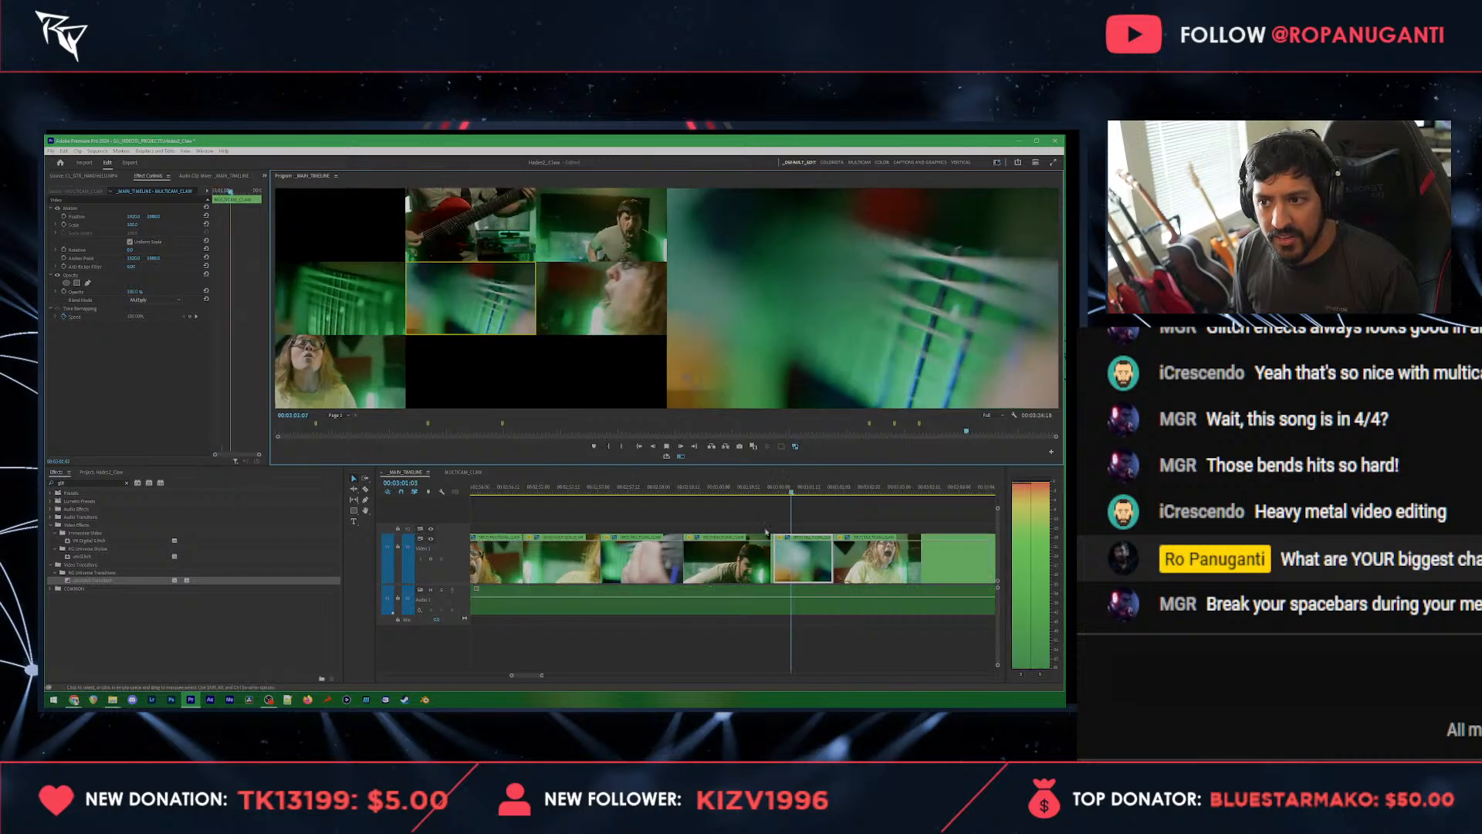
Step: Switch the strings clip before the last front-facing vocalist clip to the fretboard angle
key("space")
left_click(801, 488)
key("space")
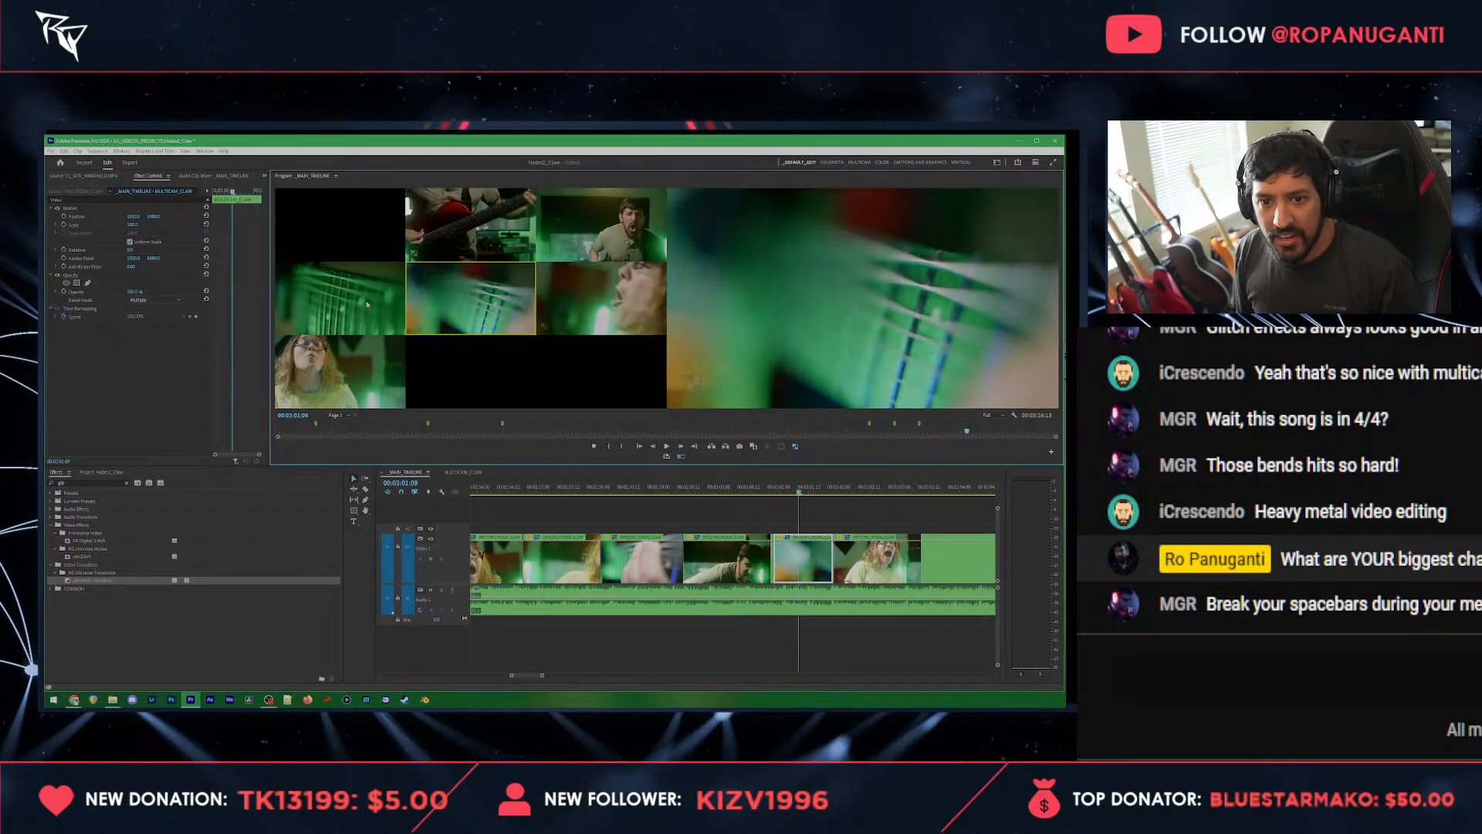
left_click(367, 302)
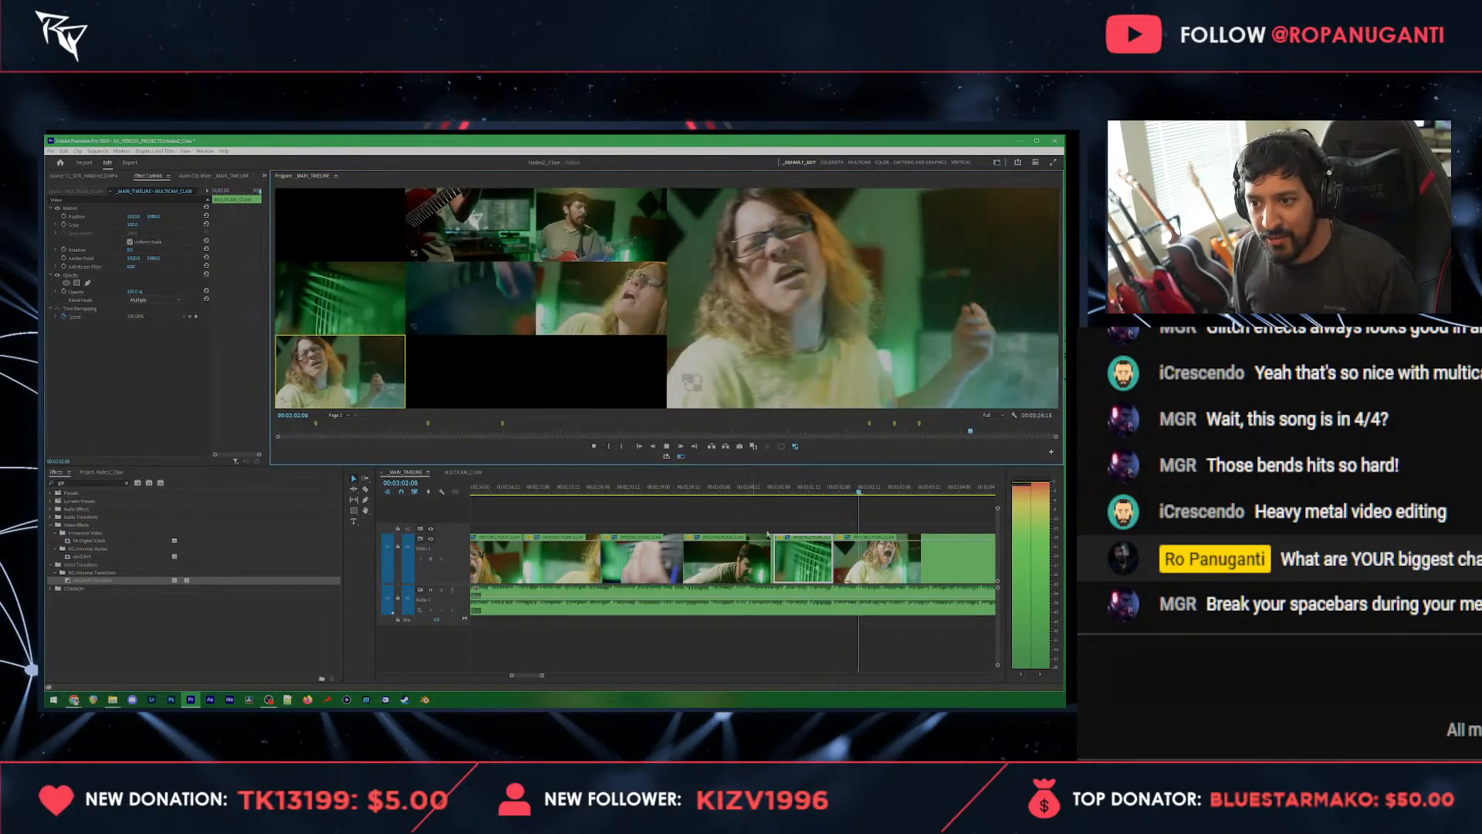
Step: Cut live from the front-facing vocalist through strings, guitar body, vocalist close-up, front-facing vocalist, fretboard and wide guitarist, returning to the front-facing vocalist
left_click(381, 375)
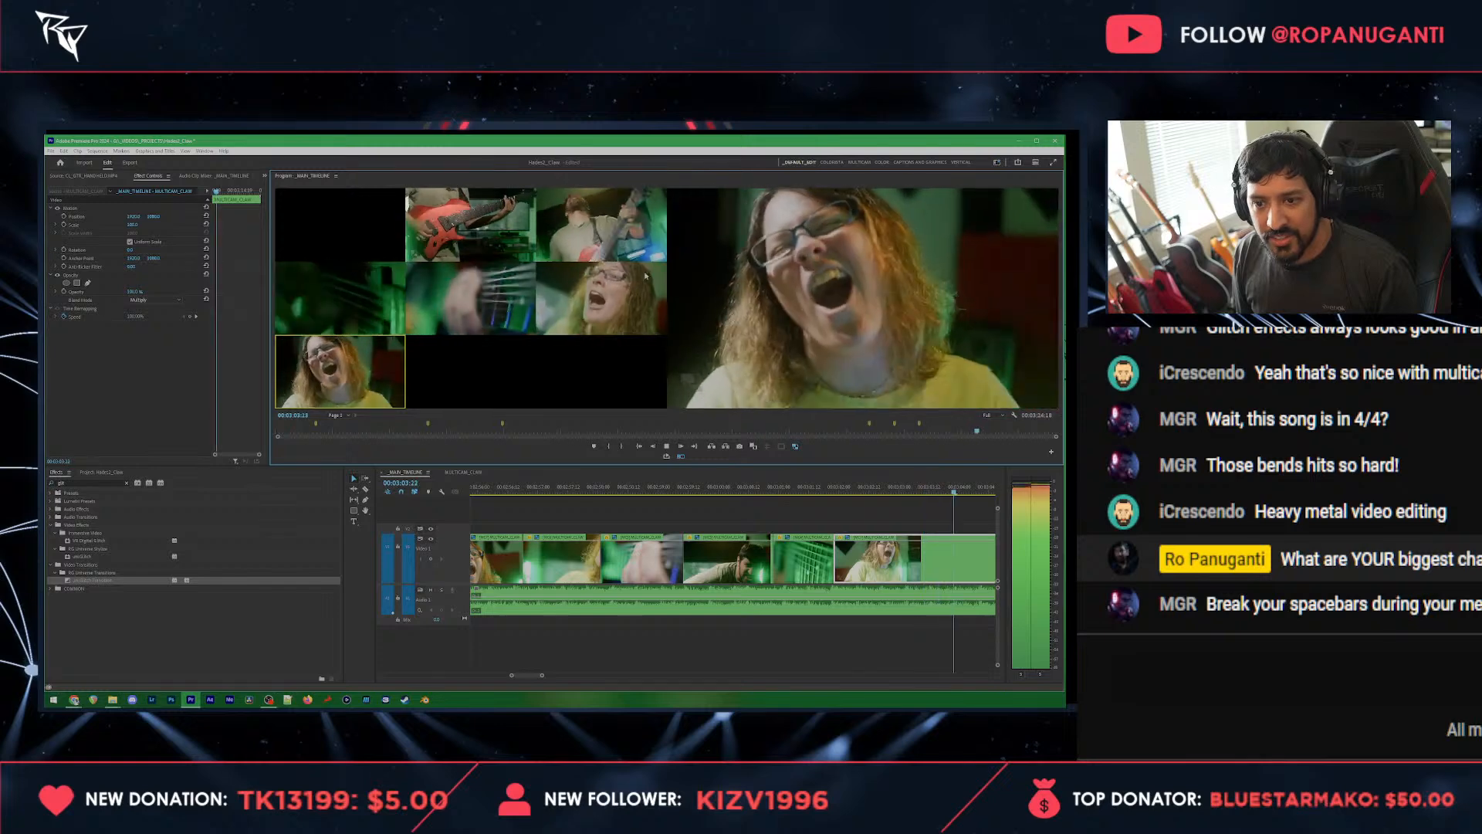
left_click(501, 266)
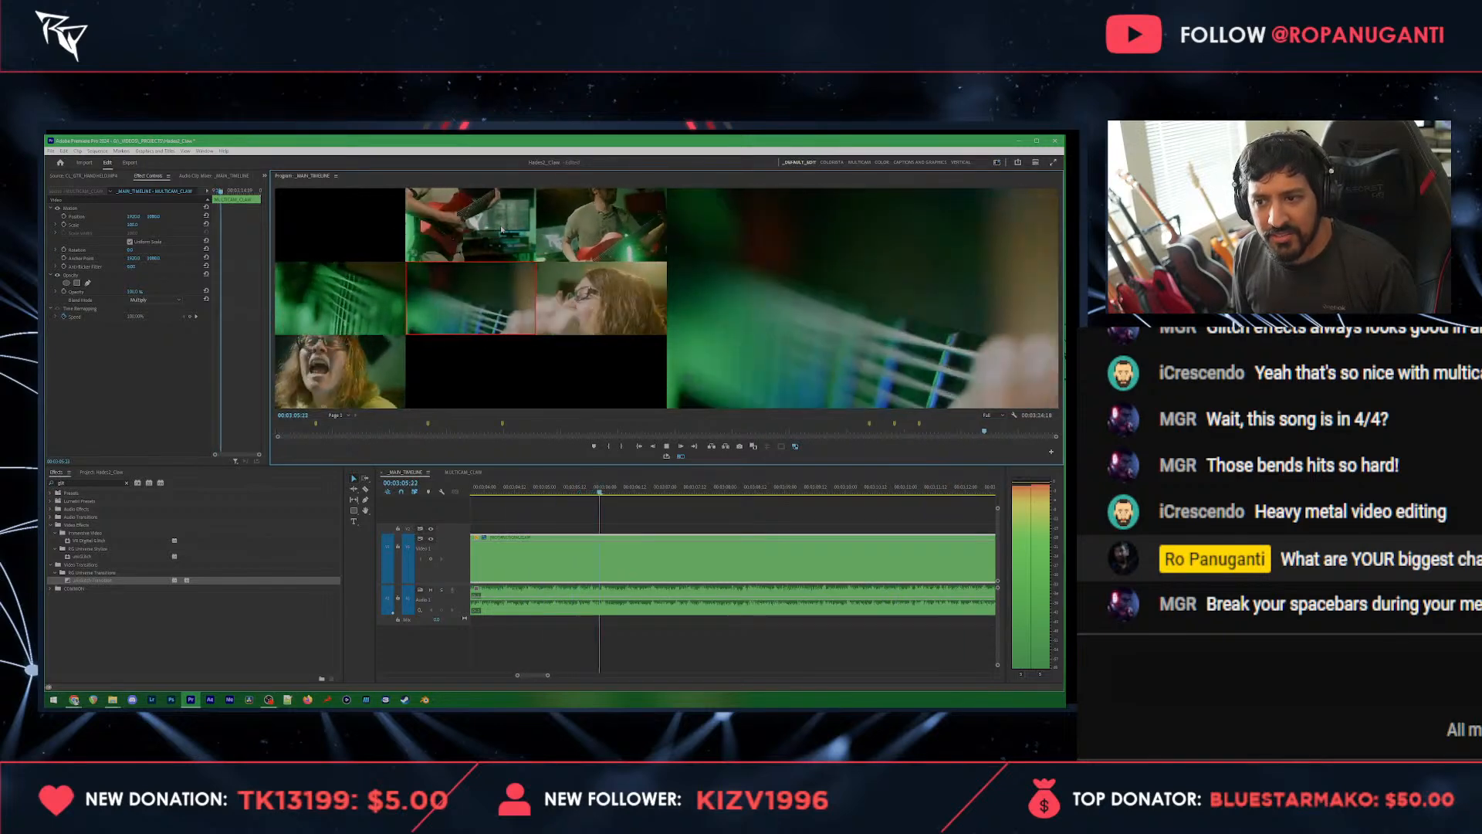
left_click(495, 234)
left_click(575, 297)
left_click(337, 392)
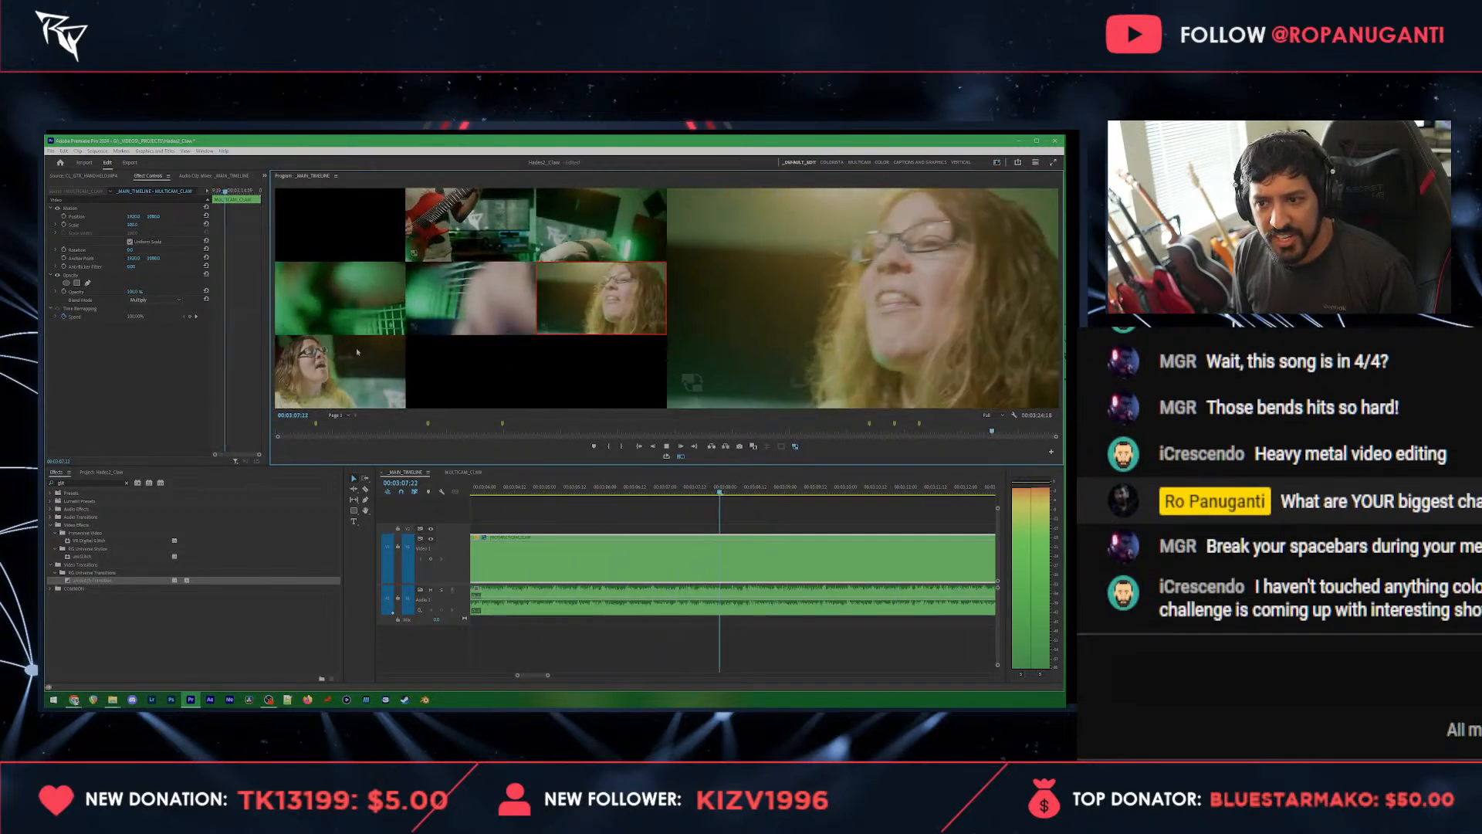
left_click(342, 308)
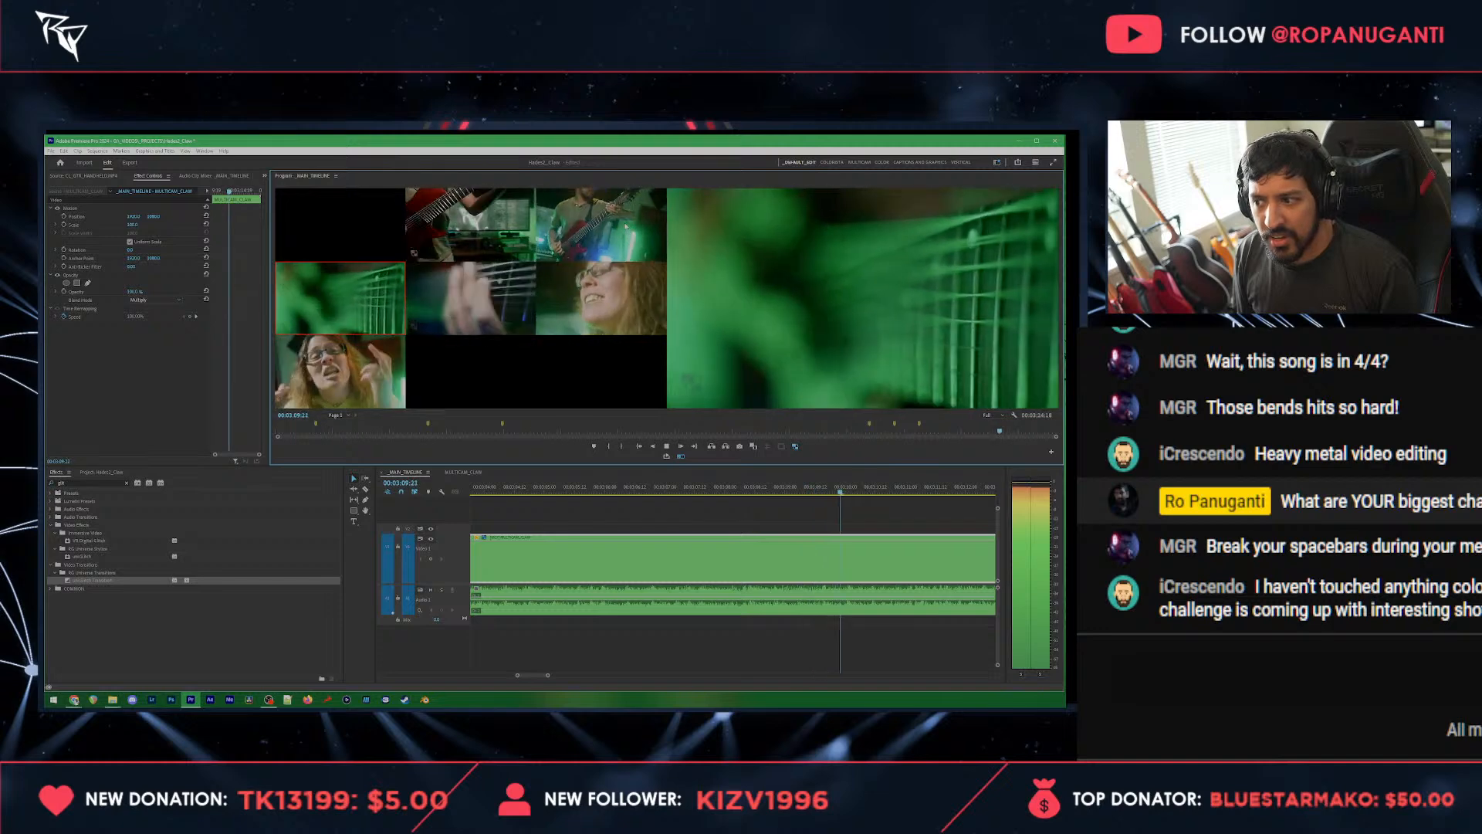
left_click(626, 225)
left_click(362, 381)
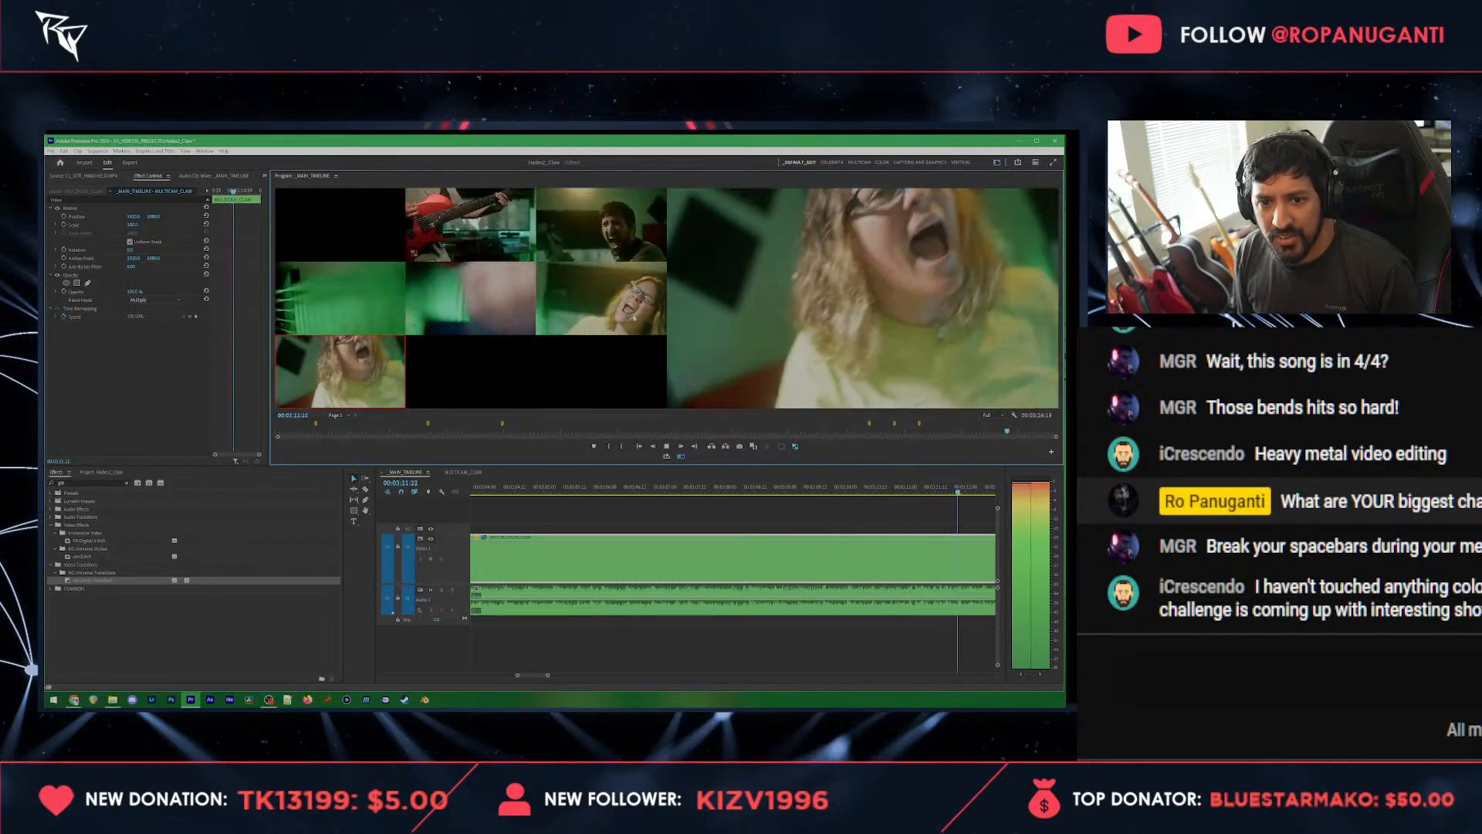
Step: Cut live through the guitar body, front-facing vocalist, fretboard, wide guitarist and vocalist close-up angles, ending on the wide guitarist
left_click(496, 241)
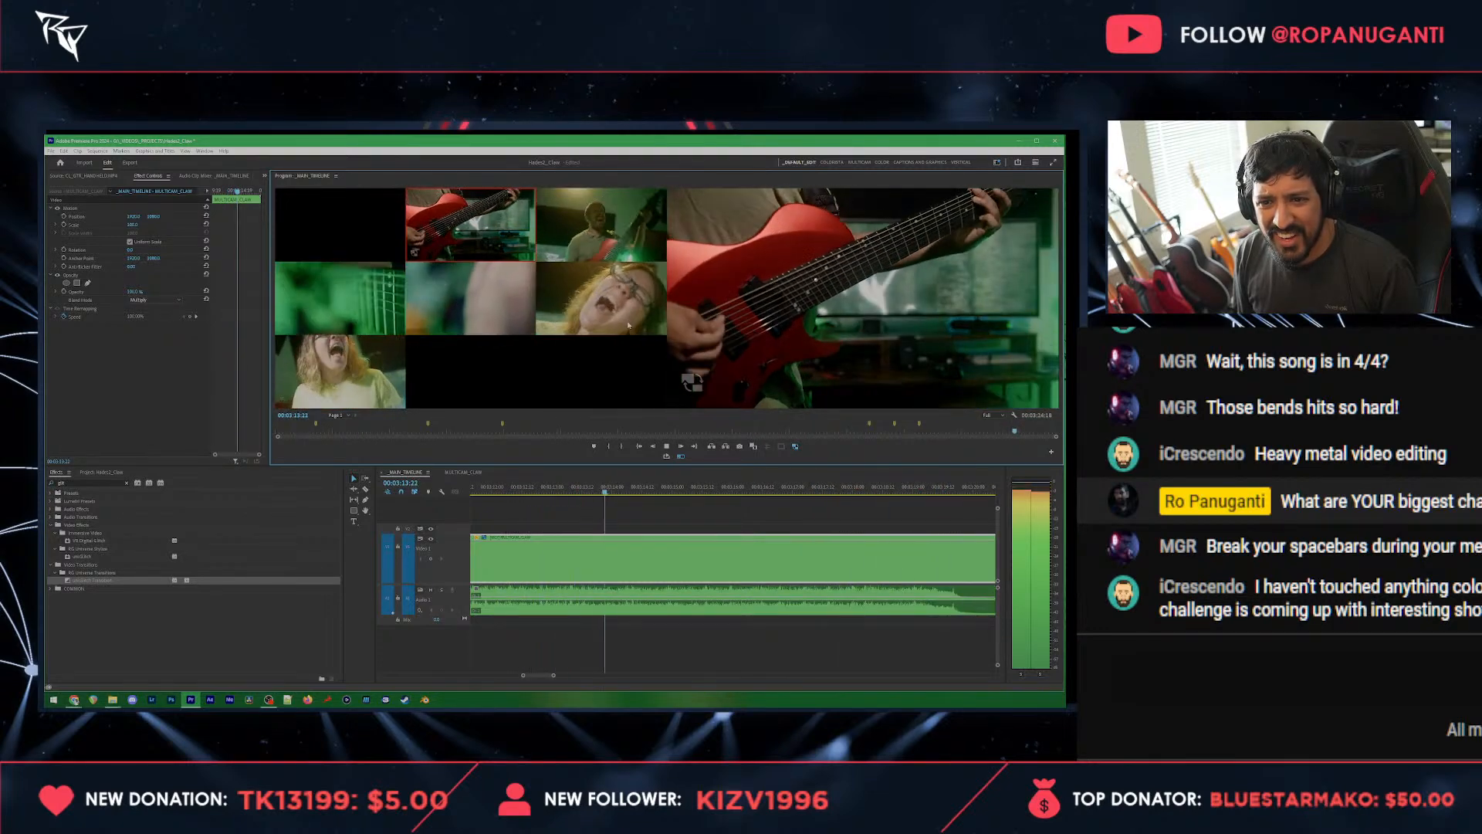
left_click(341, 367)
left_click(344, 301)
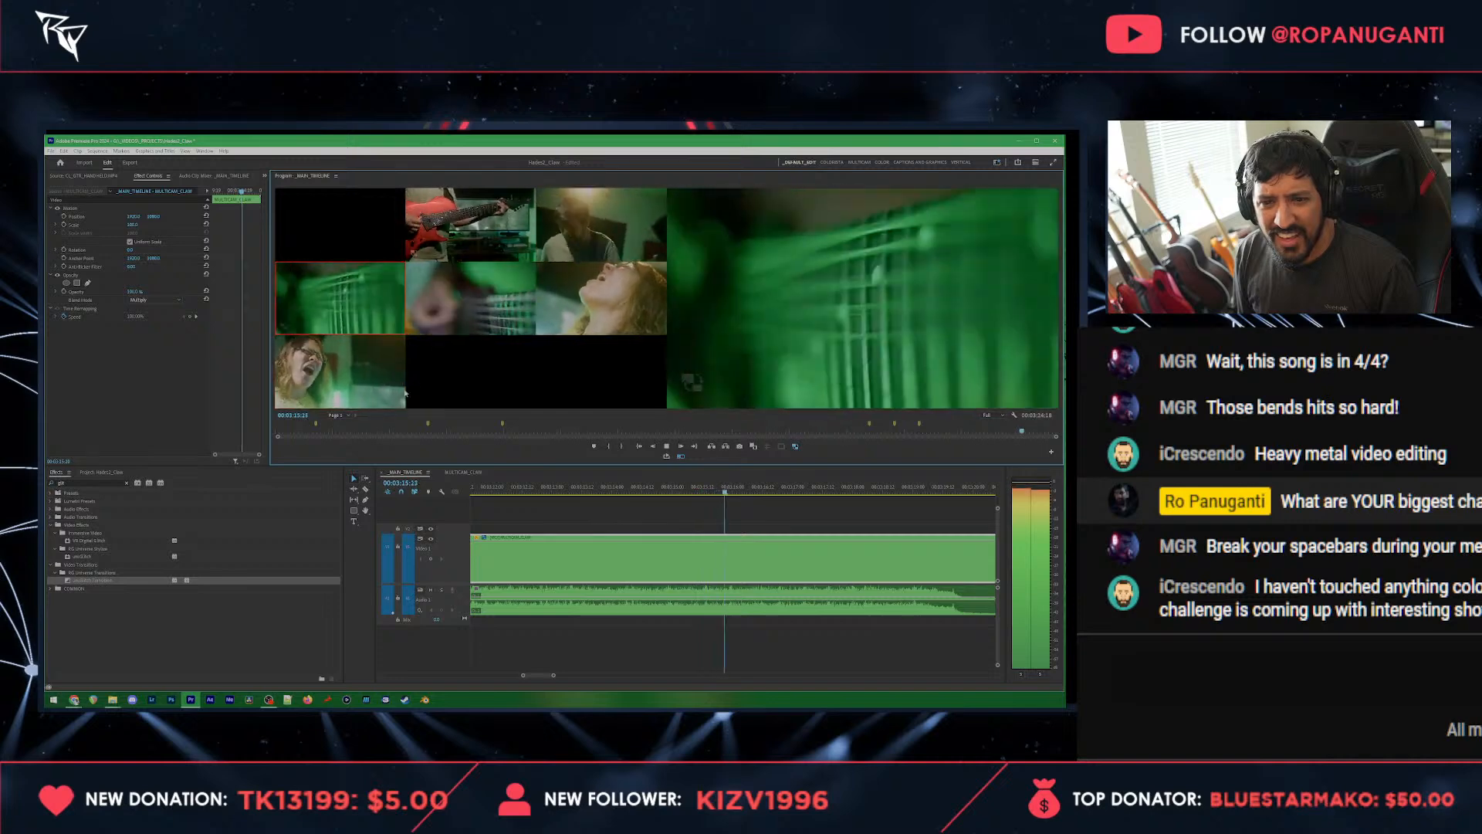
left_click(588, 236)
left_click(583, 301)
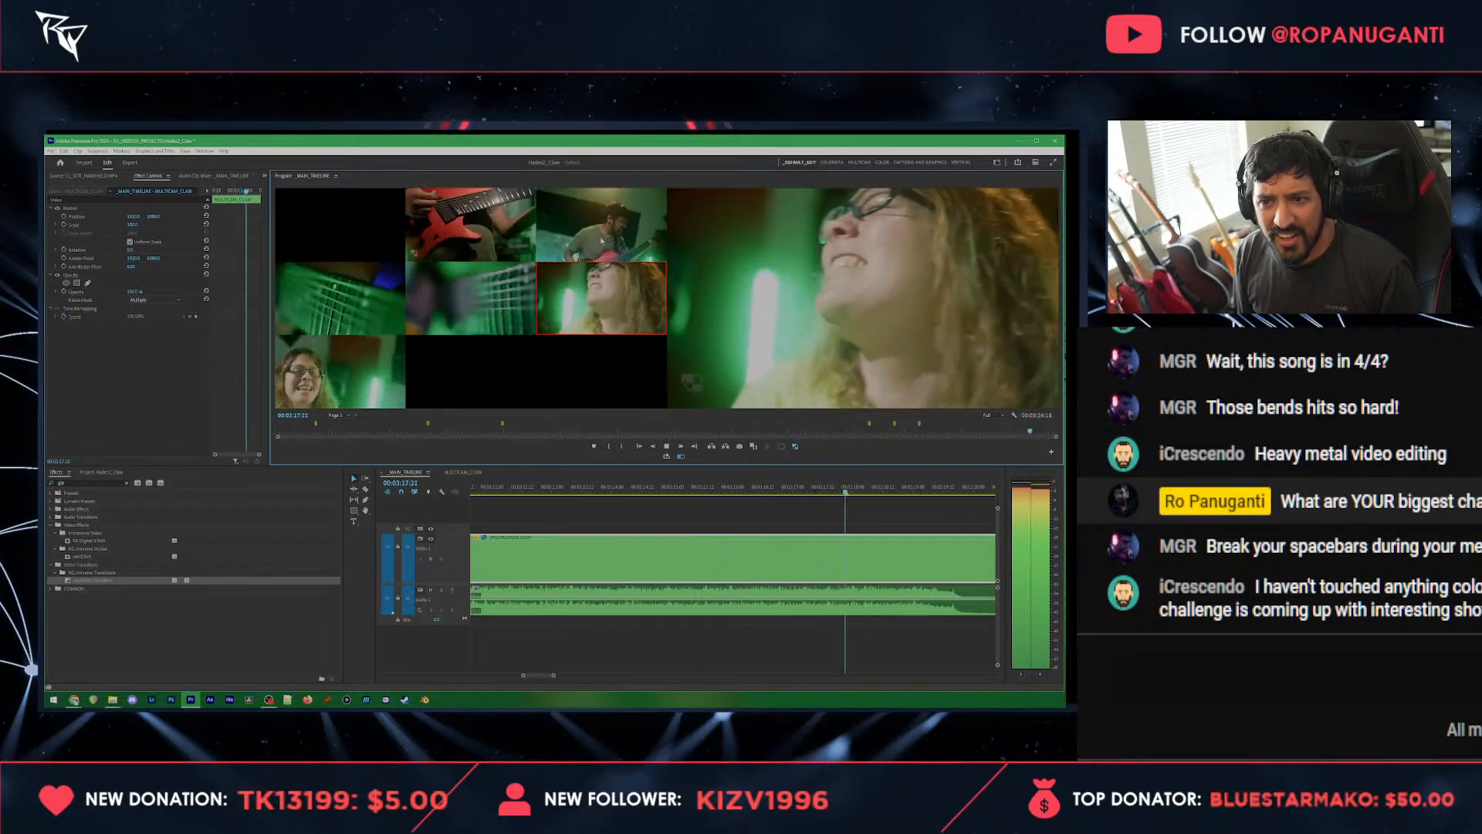
left_click(585, 241)
Step: Switch the closing clip to the front-facing vocalist angle and split it at about 00:03:21:18
key("space")
key("space")
left_click(354, 379)
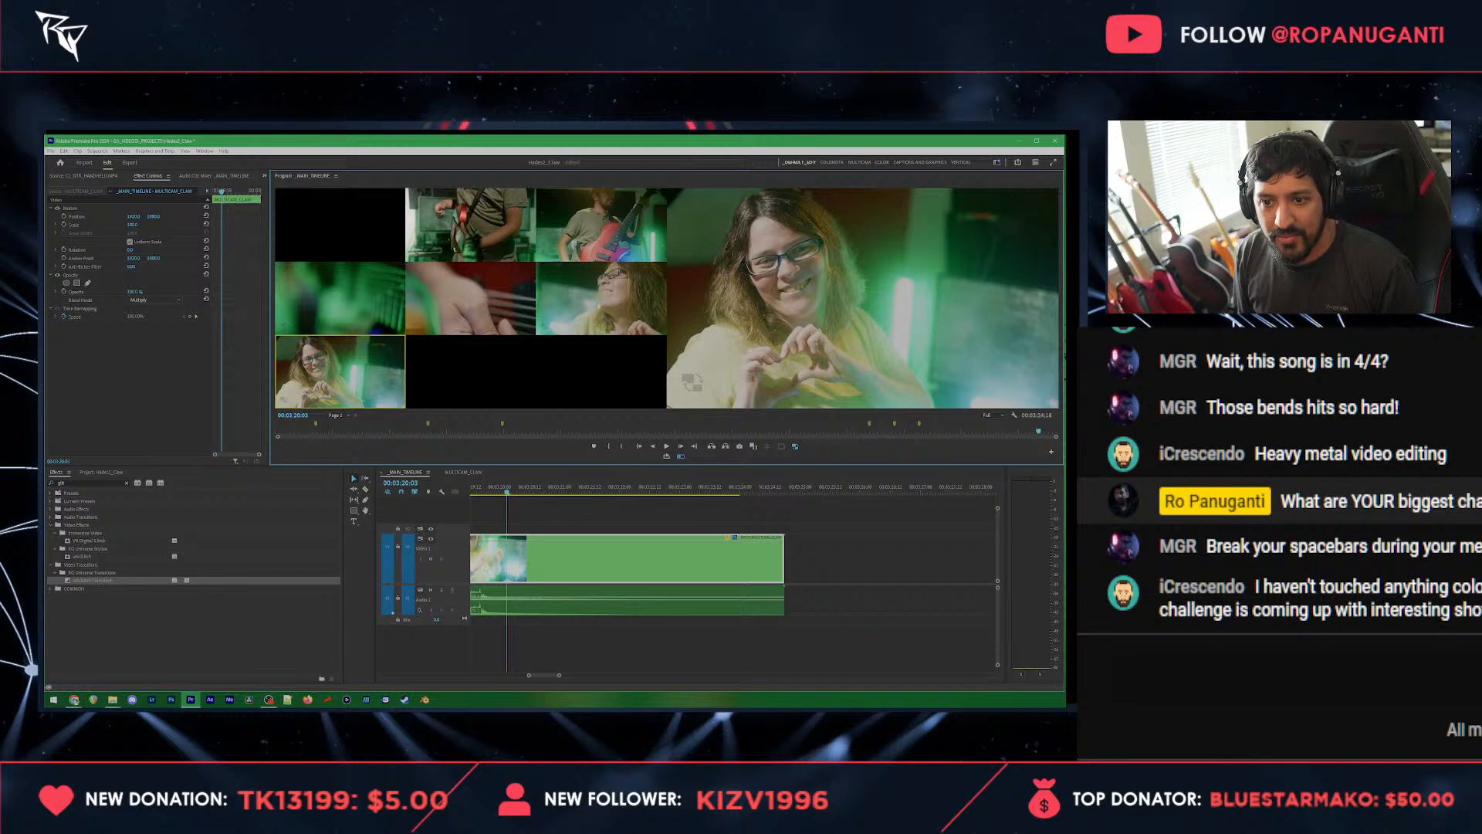
key("space")
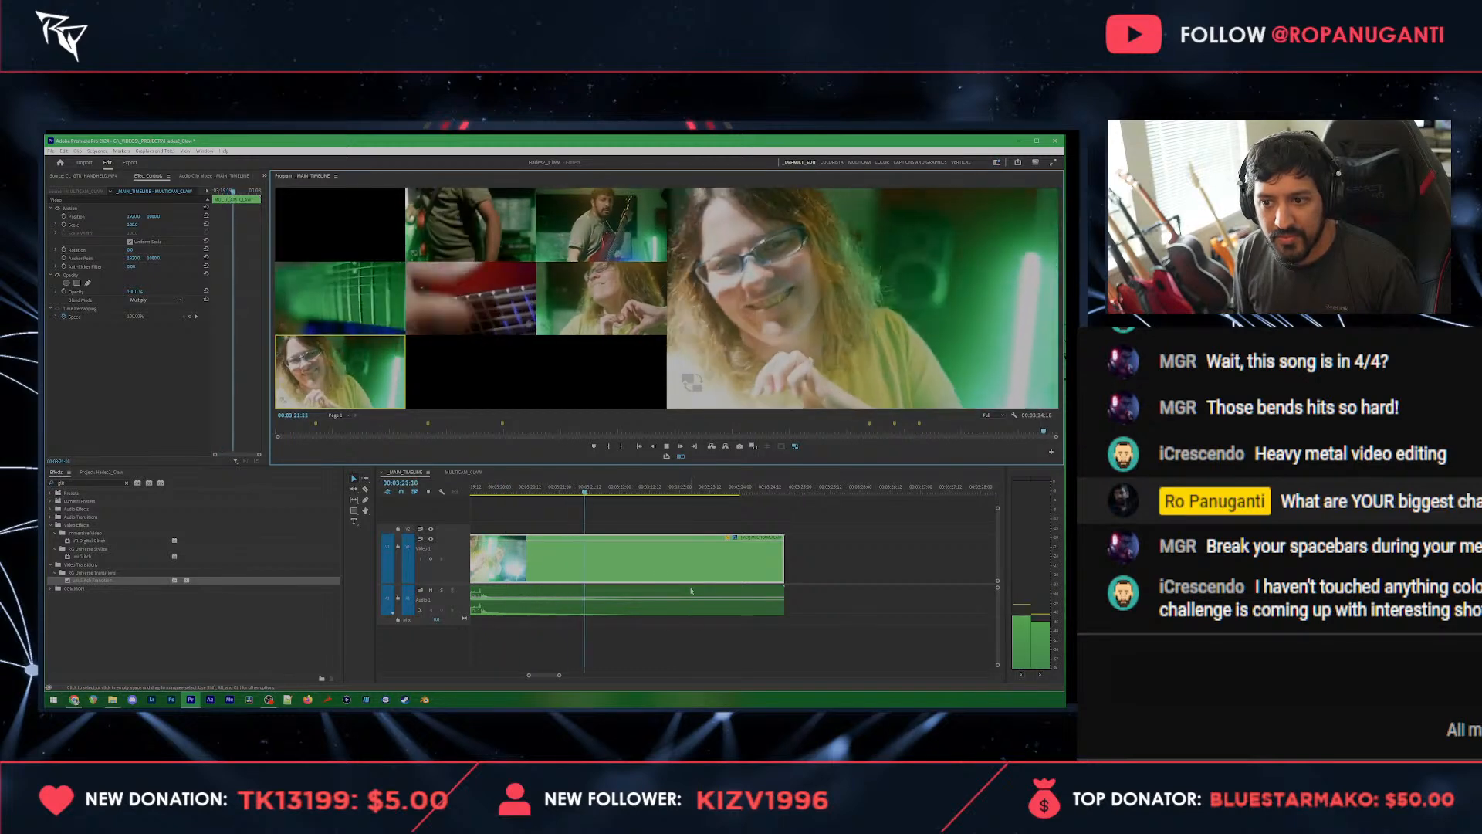
key("space")
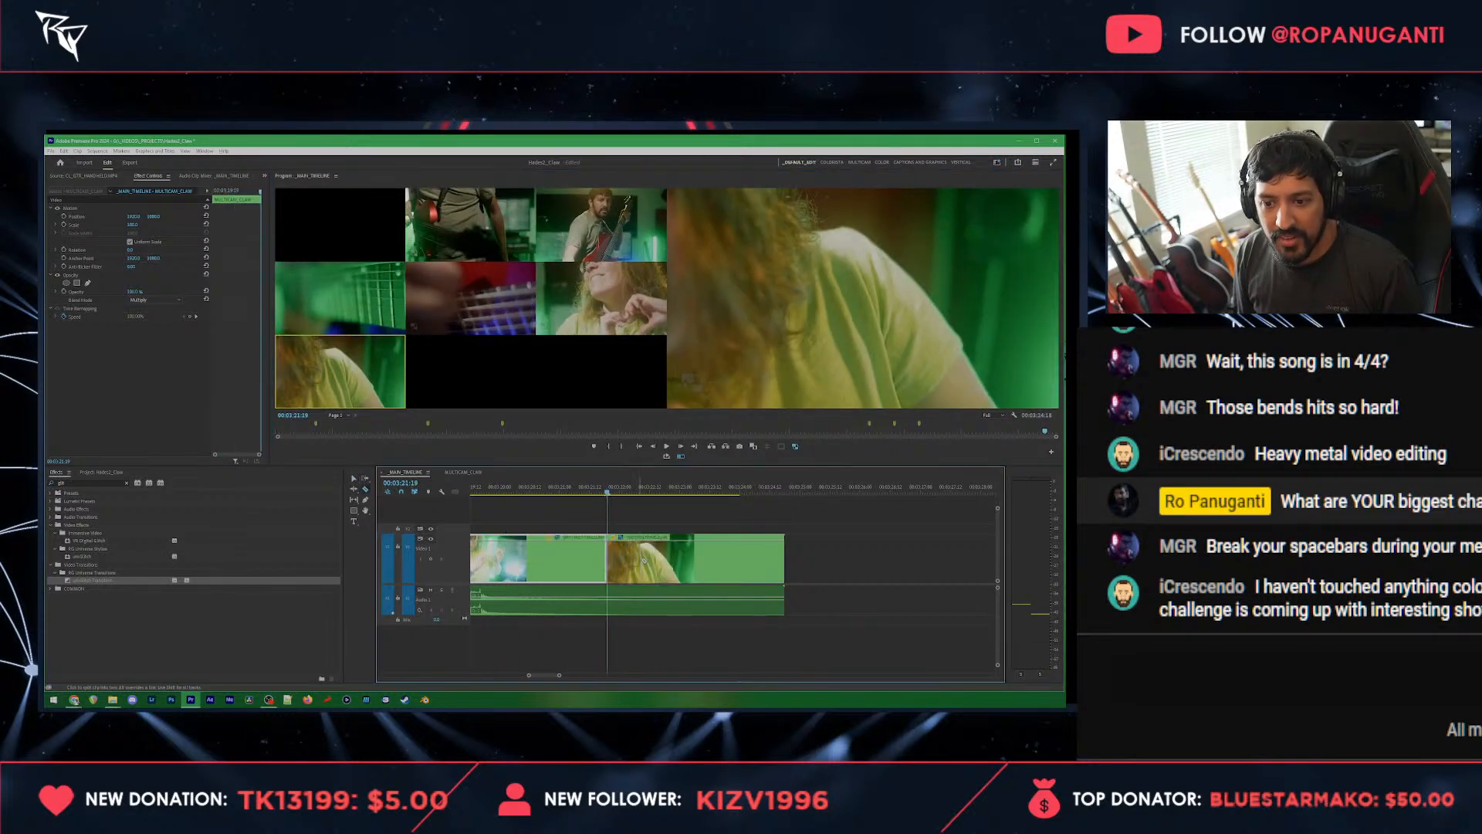
Step: Delete the leftover multicam video after the split at about 00:03:21:18 and save the project
key("Delete")
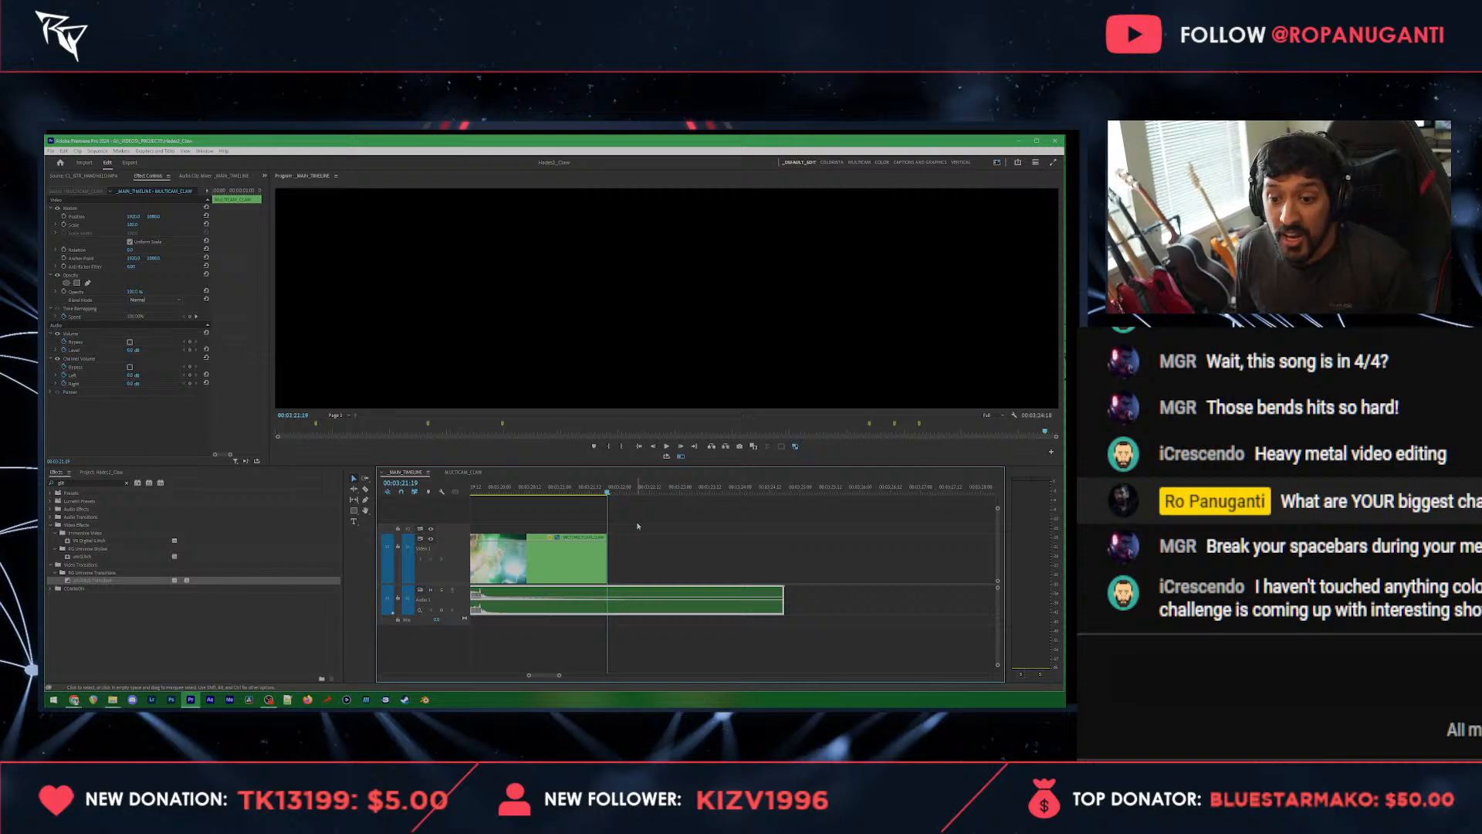
key("minus")
key("minus")
key("minus")
key("ctrl+s")
Step: Examine the finished multicam cuts across the whole main timeline, from the closing vocalist shot back to the song's opening
left_click(569, 491)
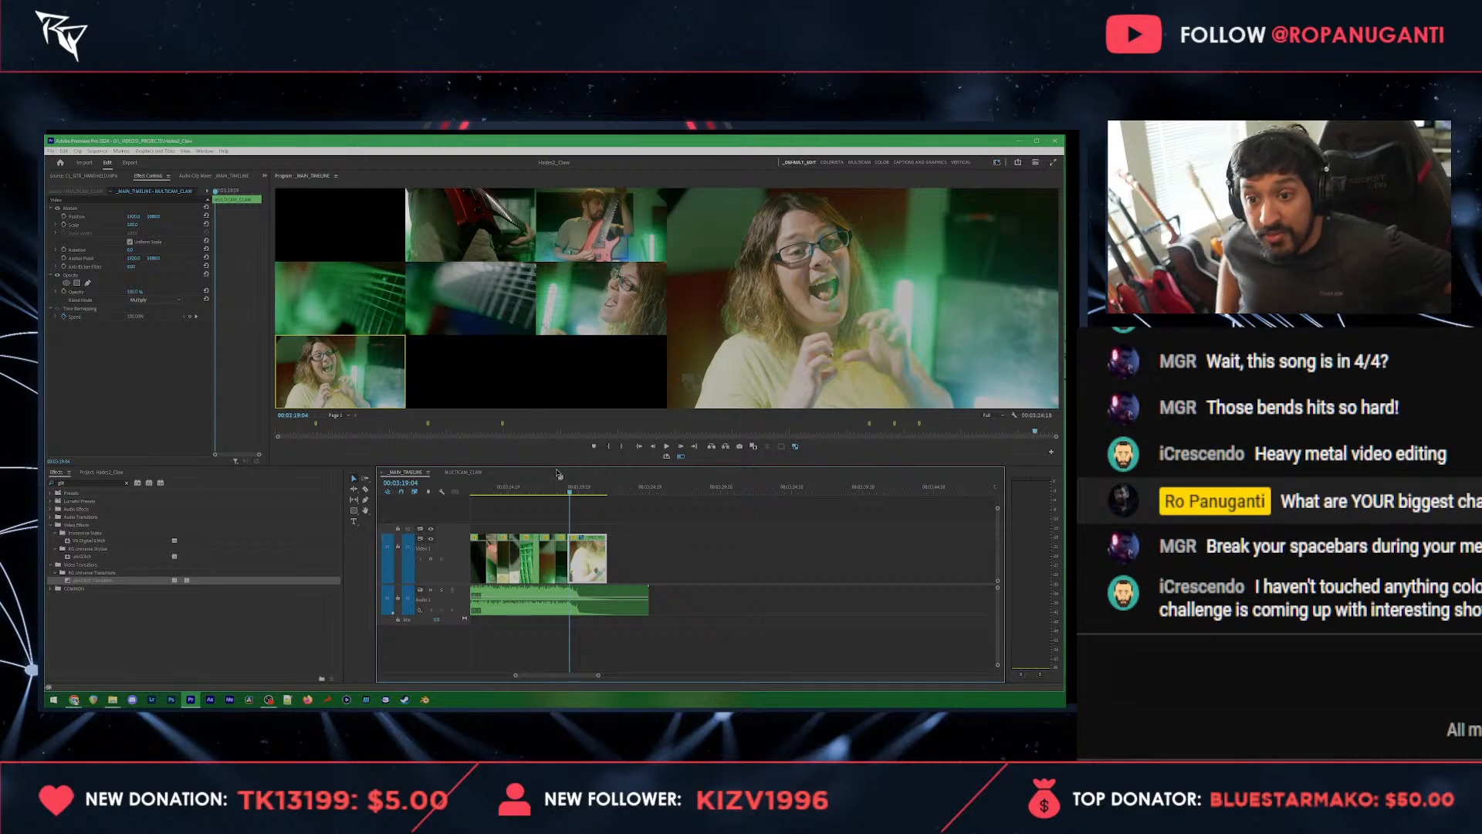
left_click(512, 676)
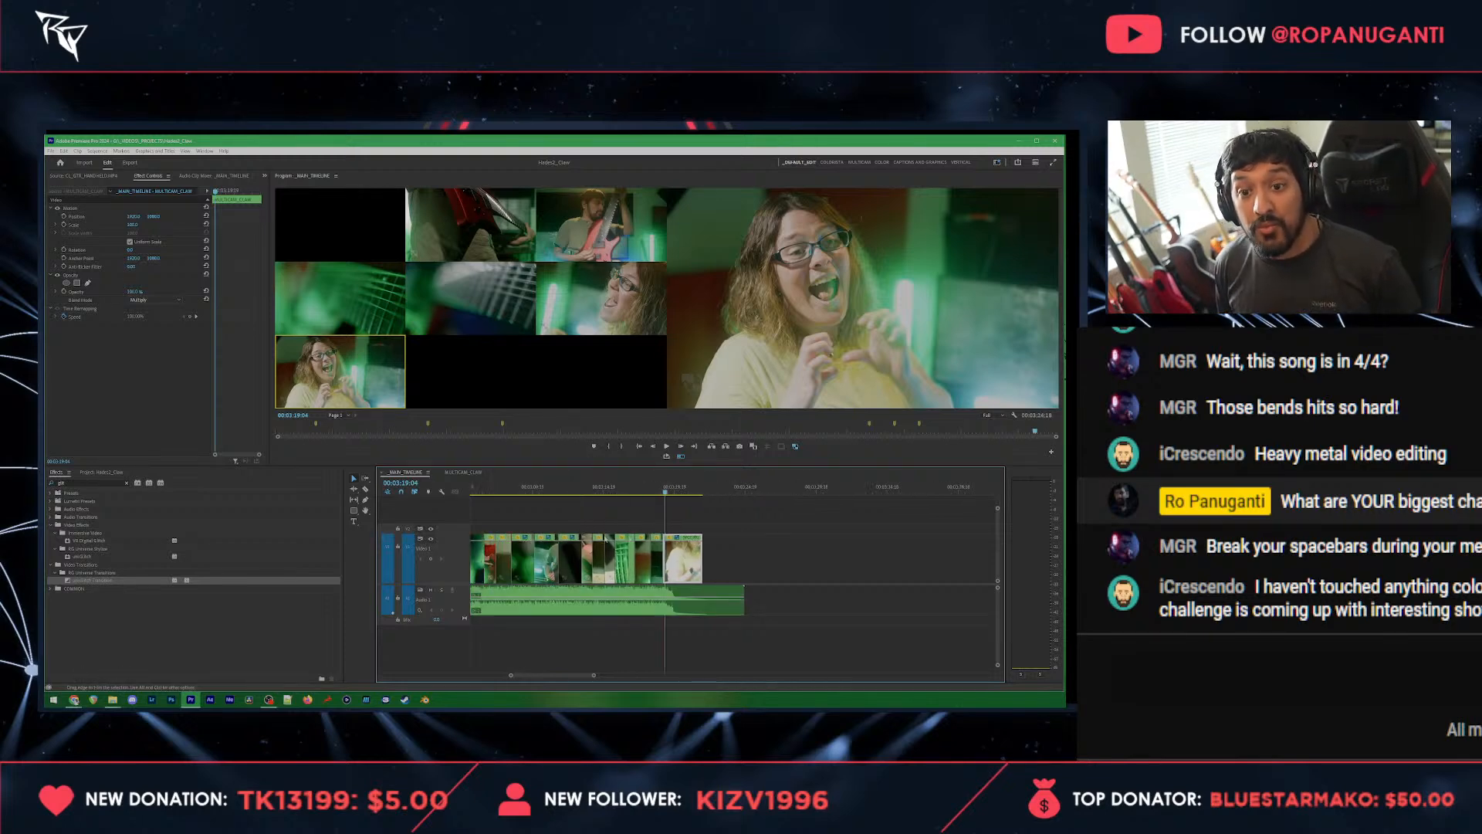
left_click_drag(511, 676, 345, 677)
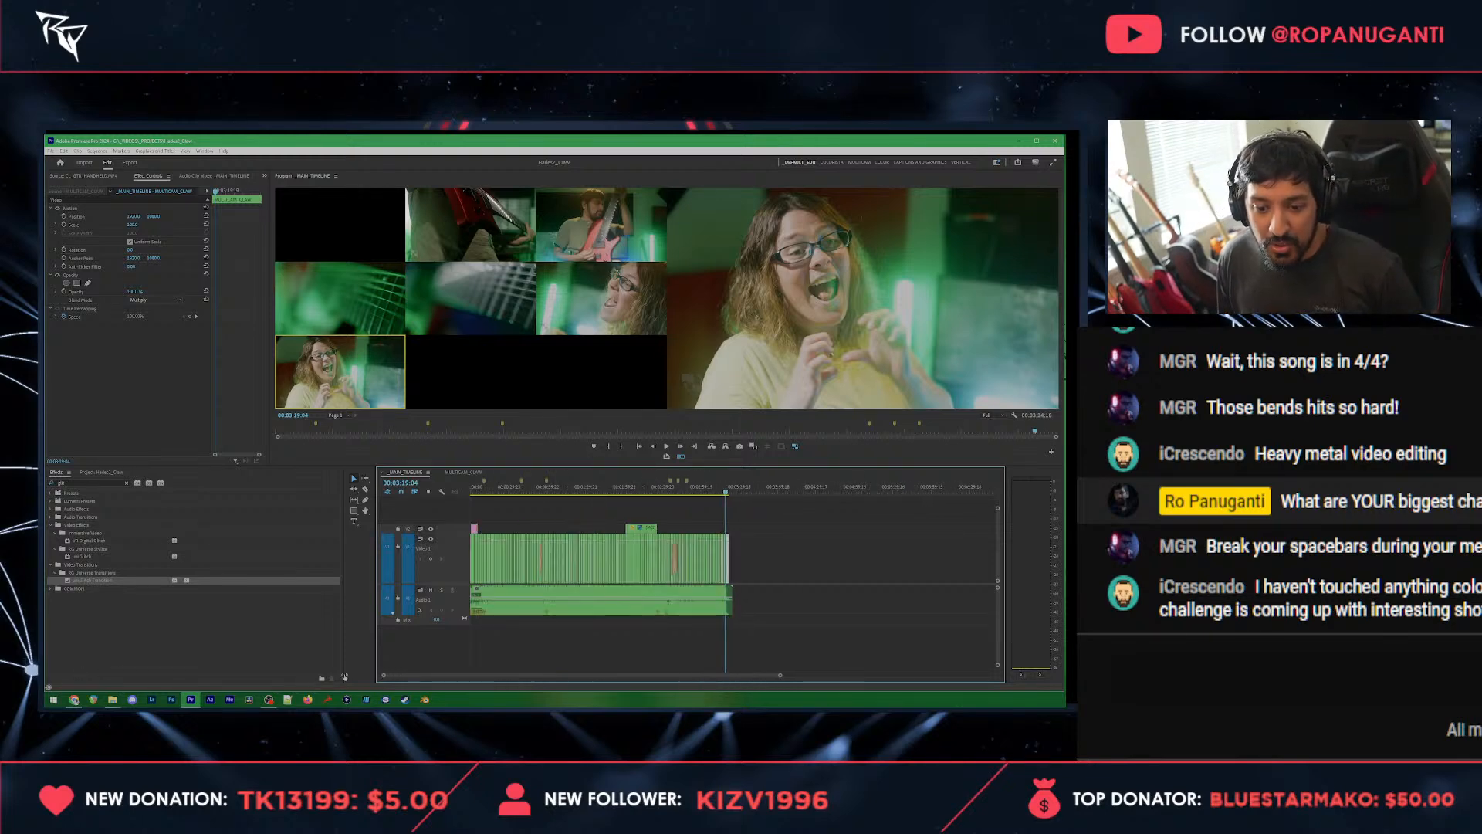
left_click(661, 489)
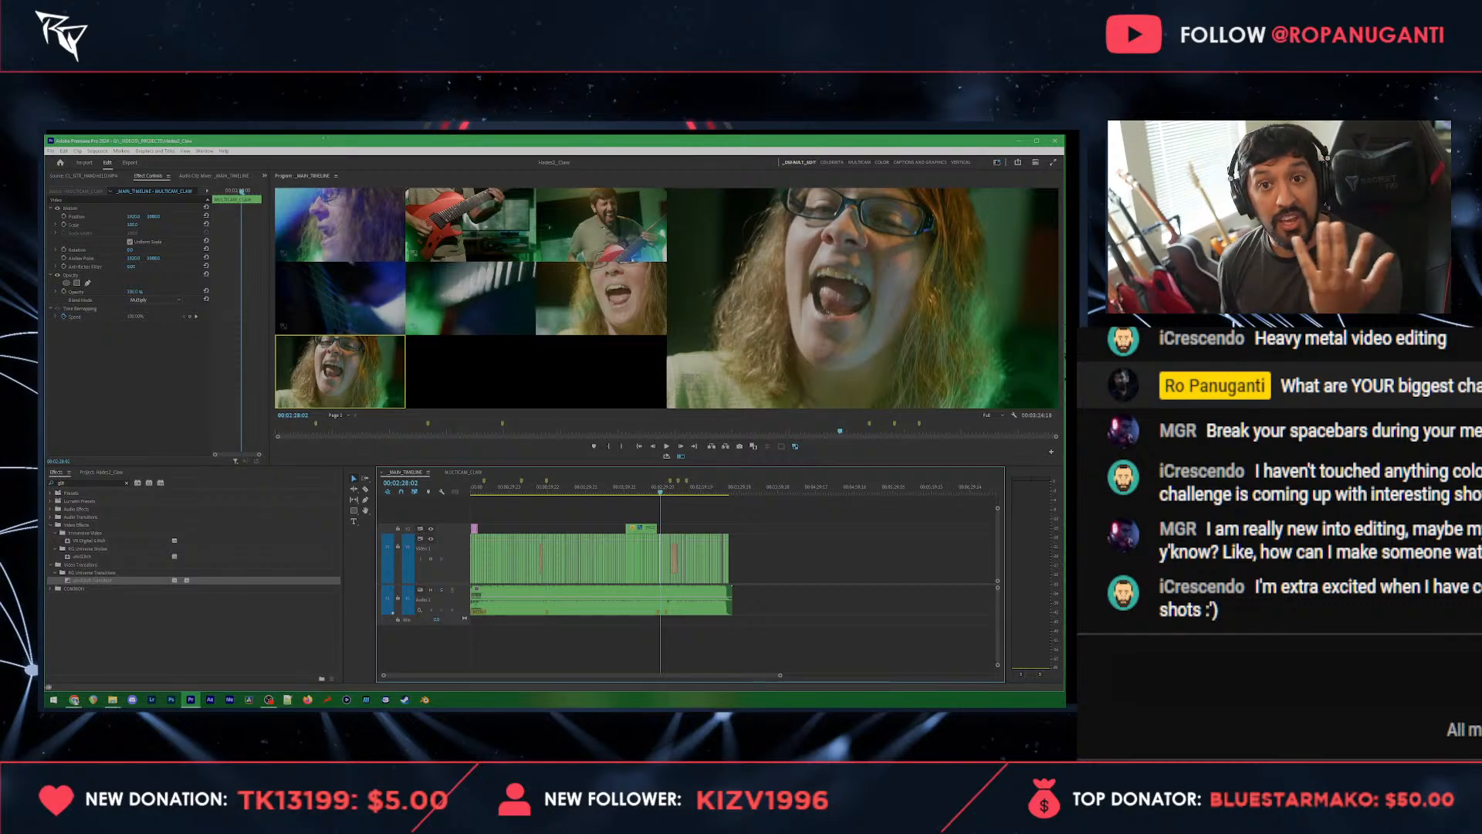
key("Home")
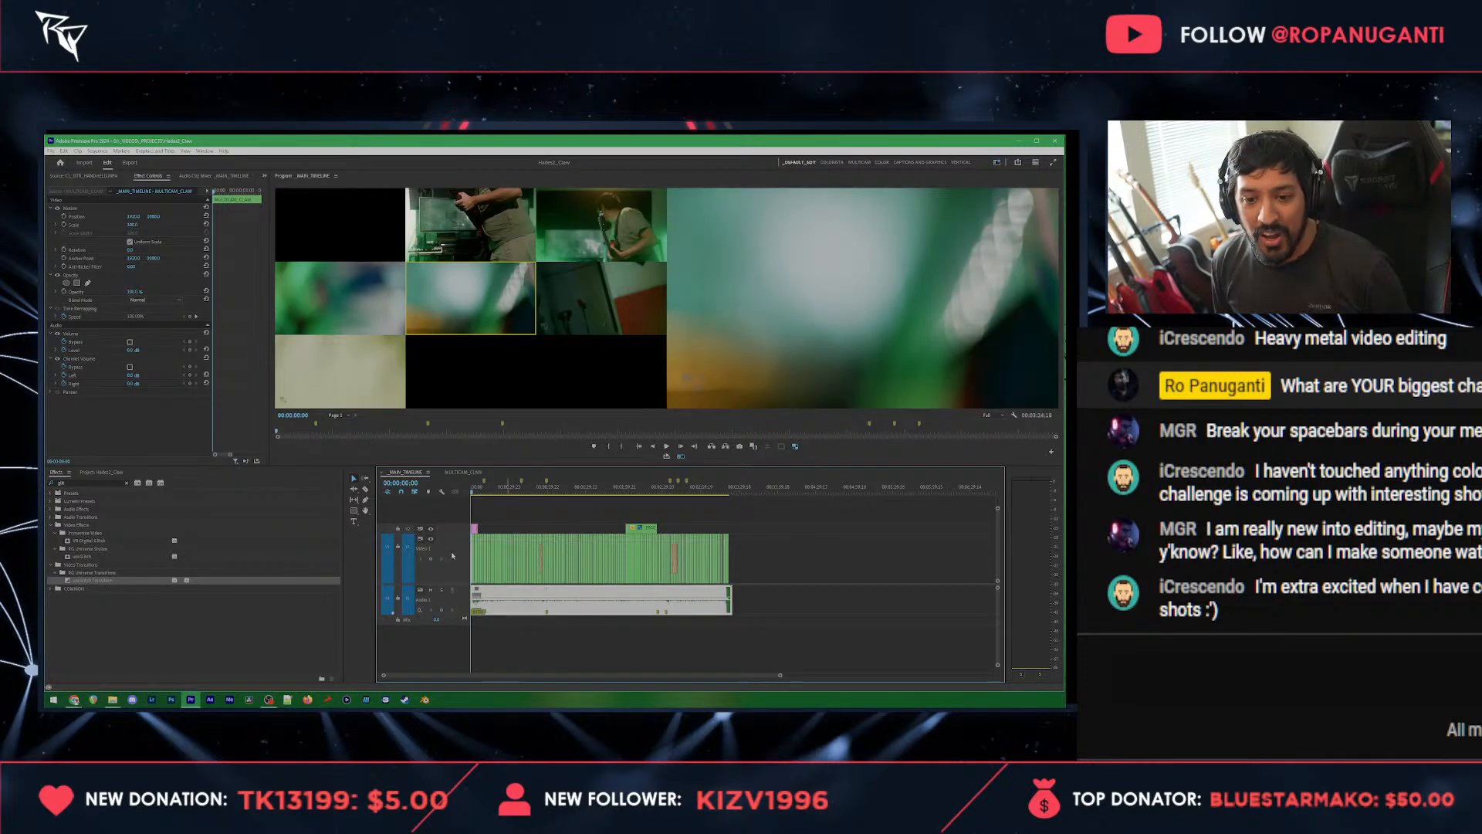
scroll(454, 557, "down", 1)
left_click(493, 488)
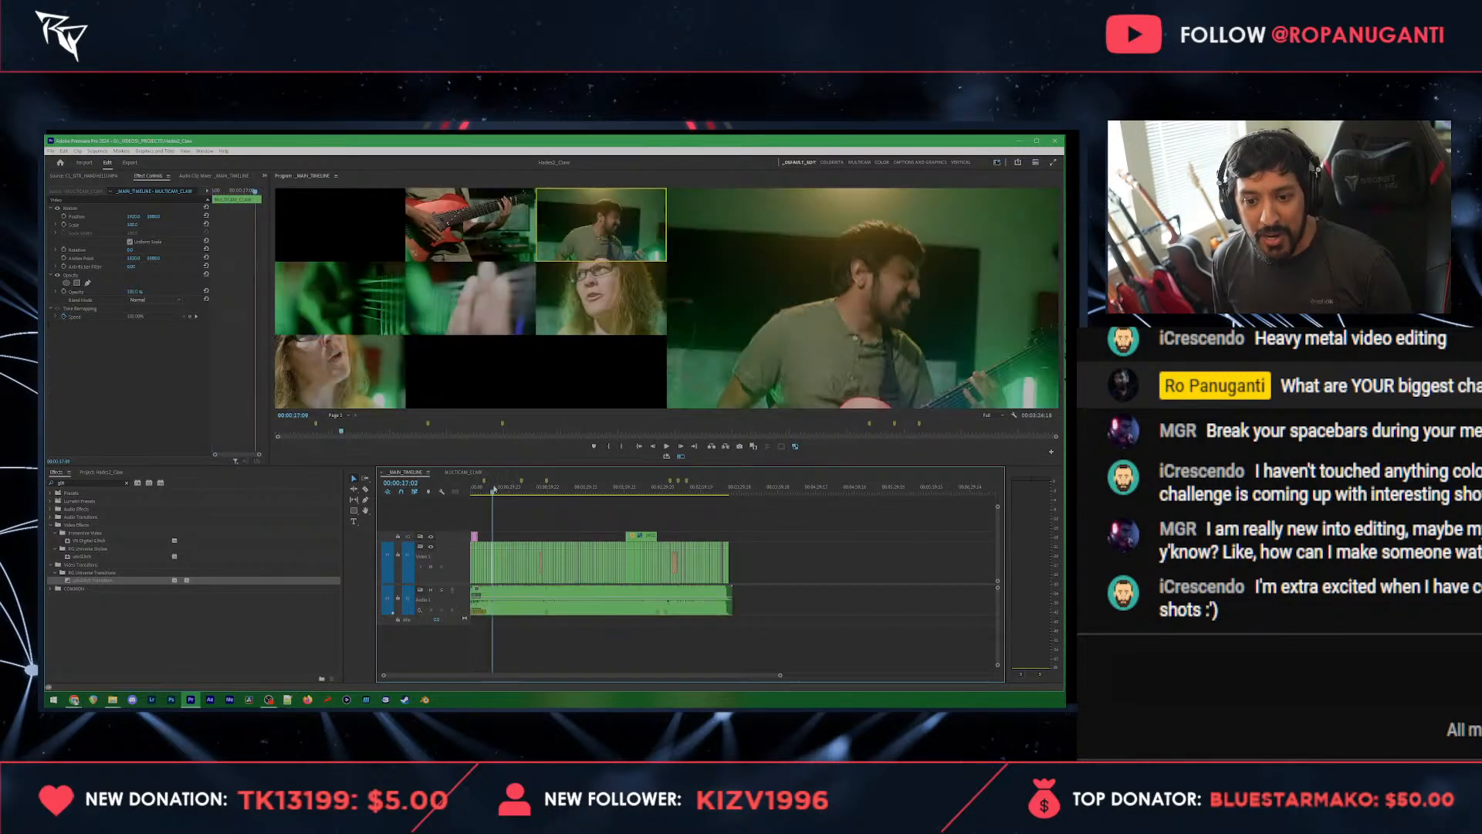
Step: Open the multicam source sequence with the stacked camera tracks and turn off its multi-camera view
scroll(487, 562, "up", 2)
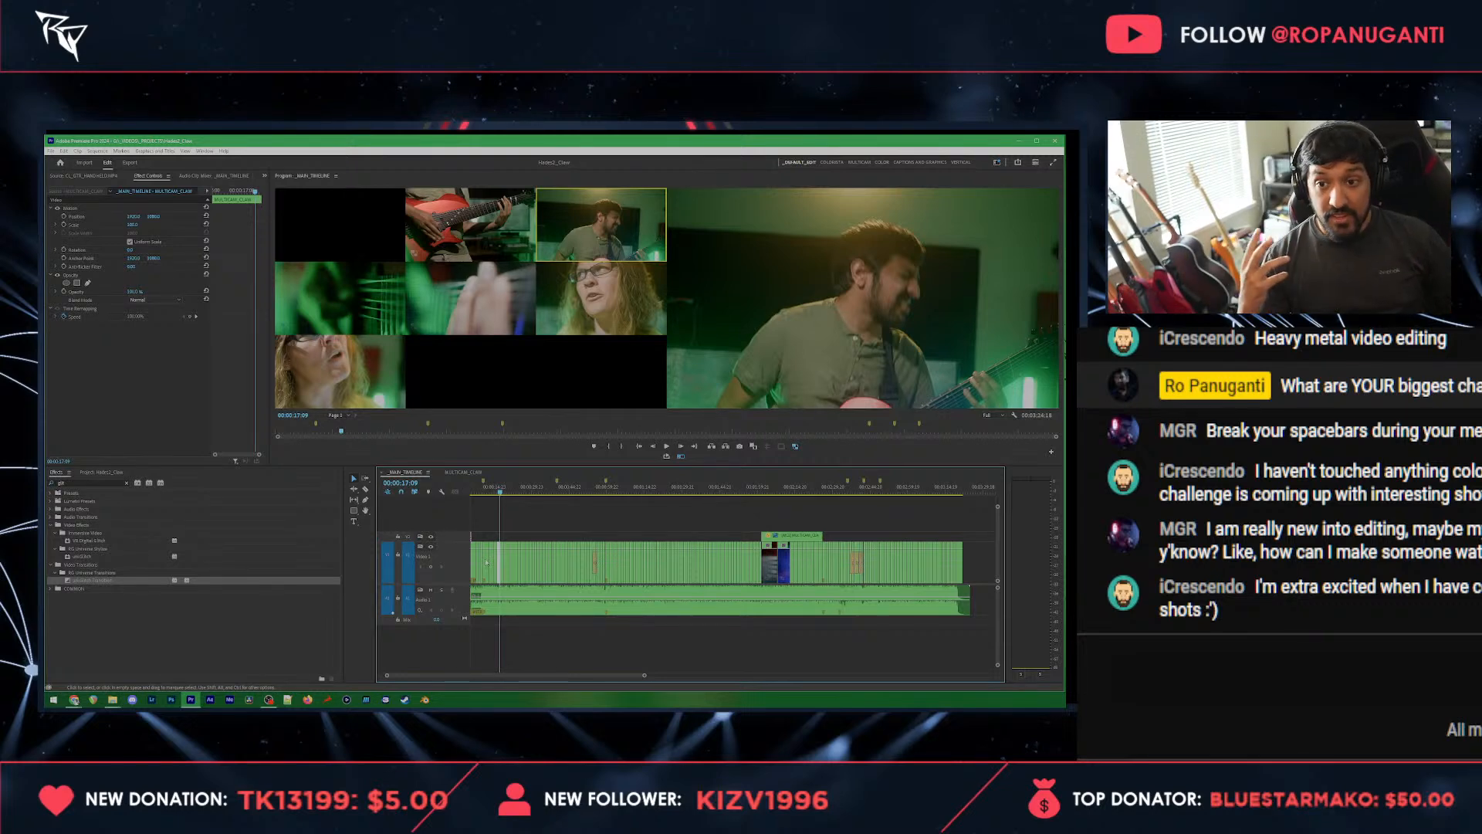
double_click(486, 562)
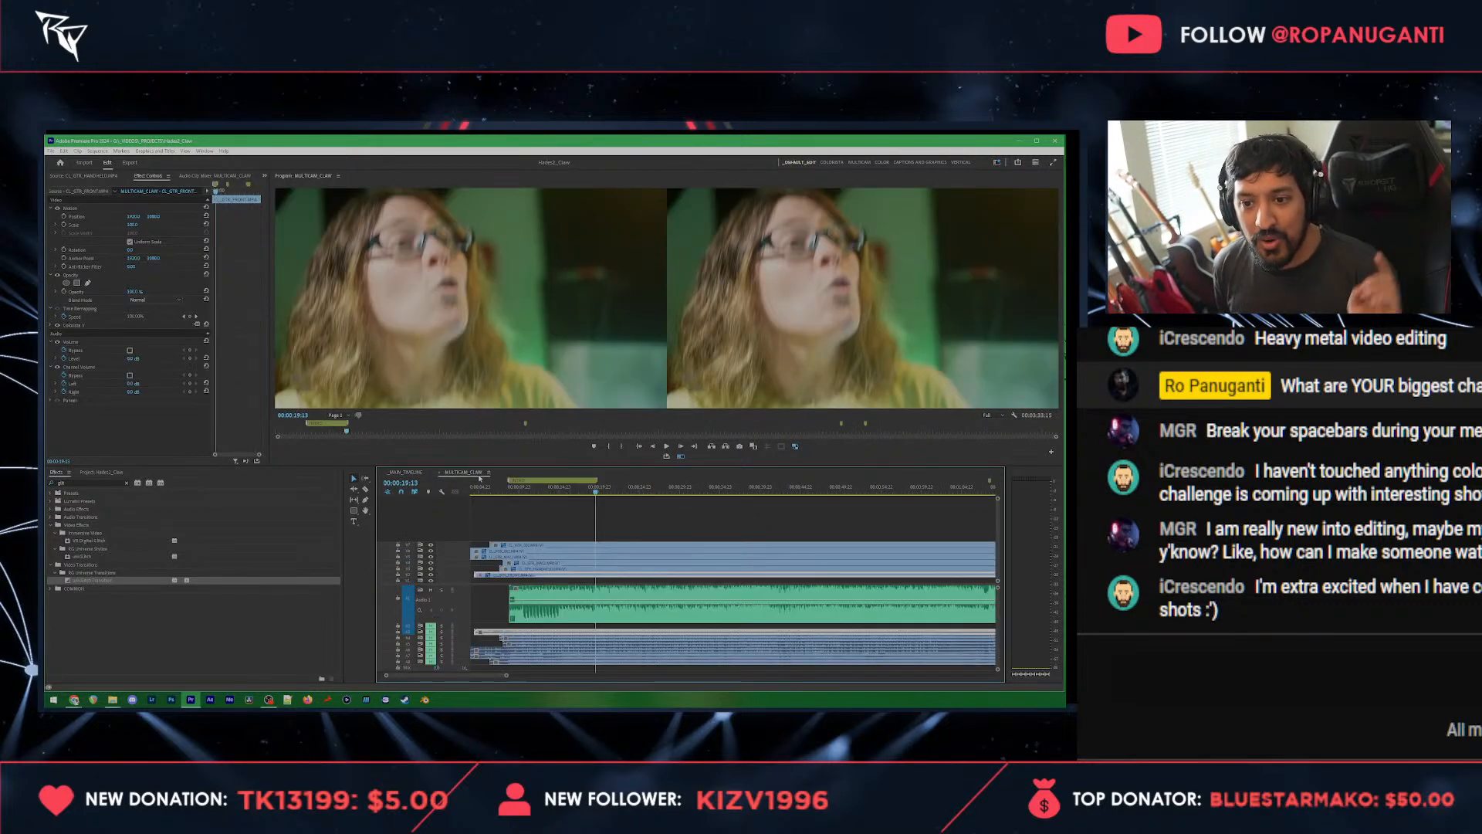
left_click(681, 455)
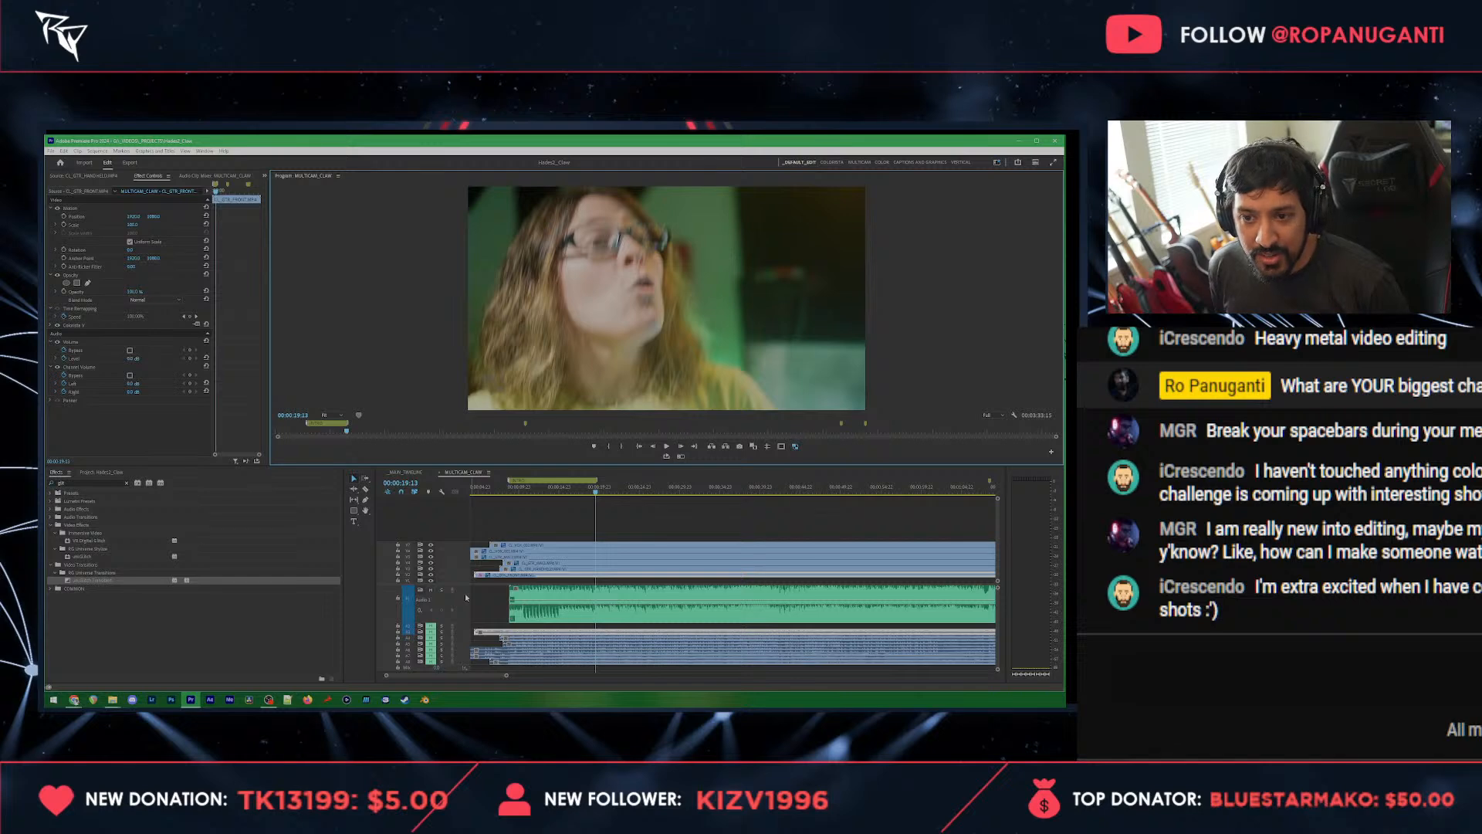
Step: Hide every video track except the lowest, the red guitar body angle, and enlarge the program monitor to fill the window
left_click(466, 596)
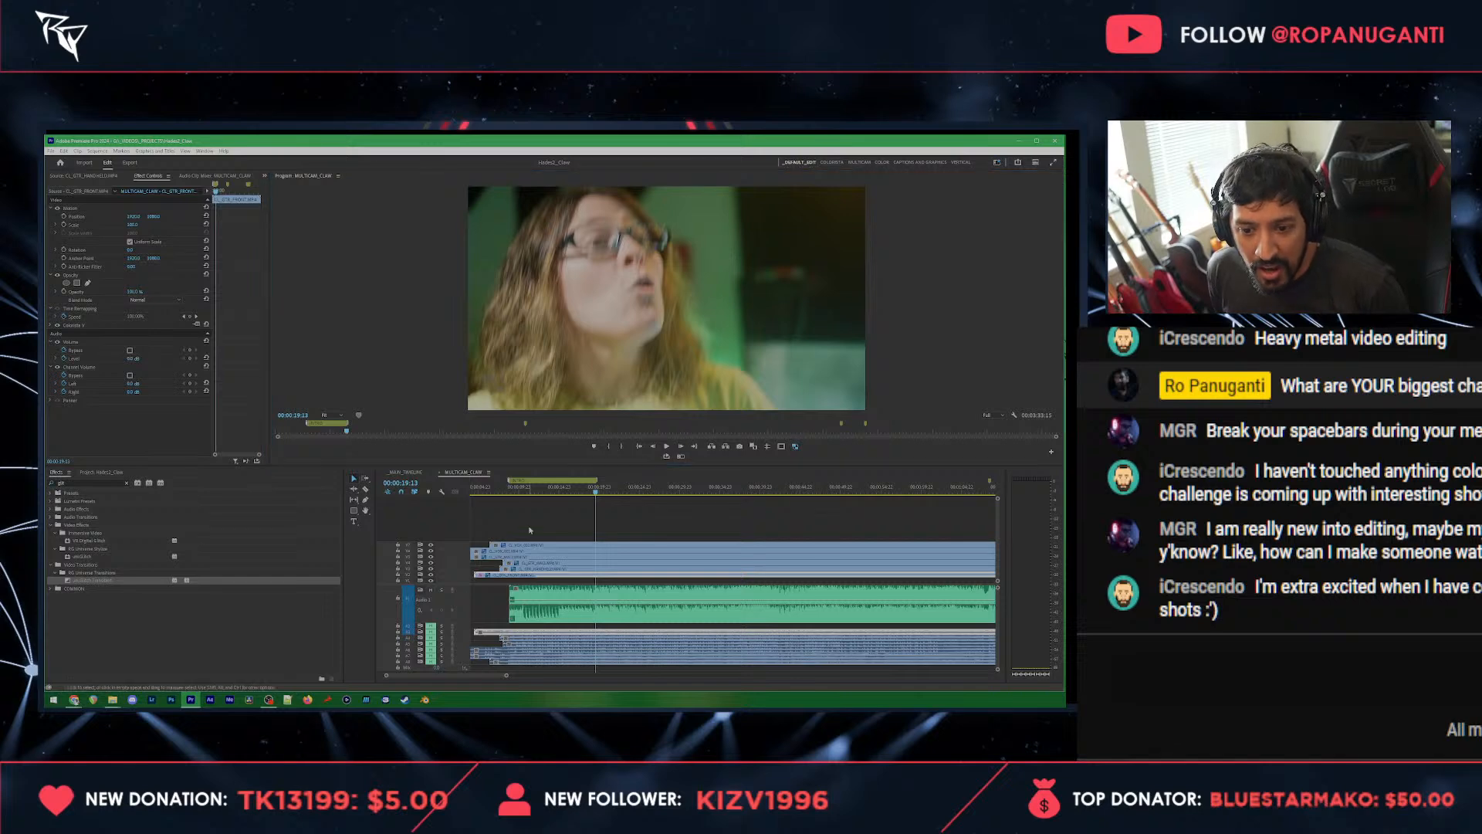
left_click(431, 570, "shift")
scroll(433, 575, "up", 5)
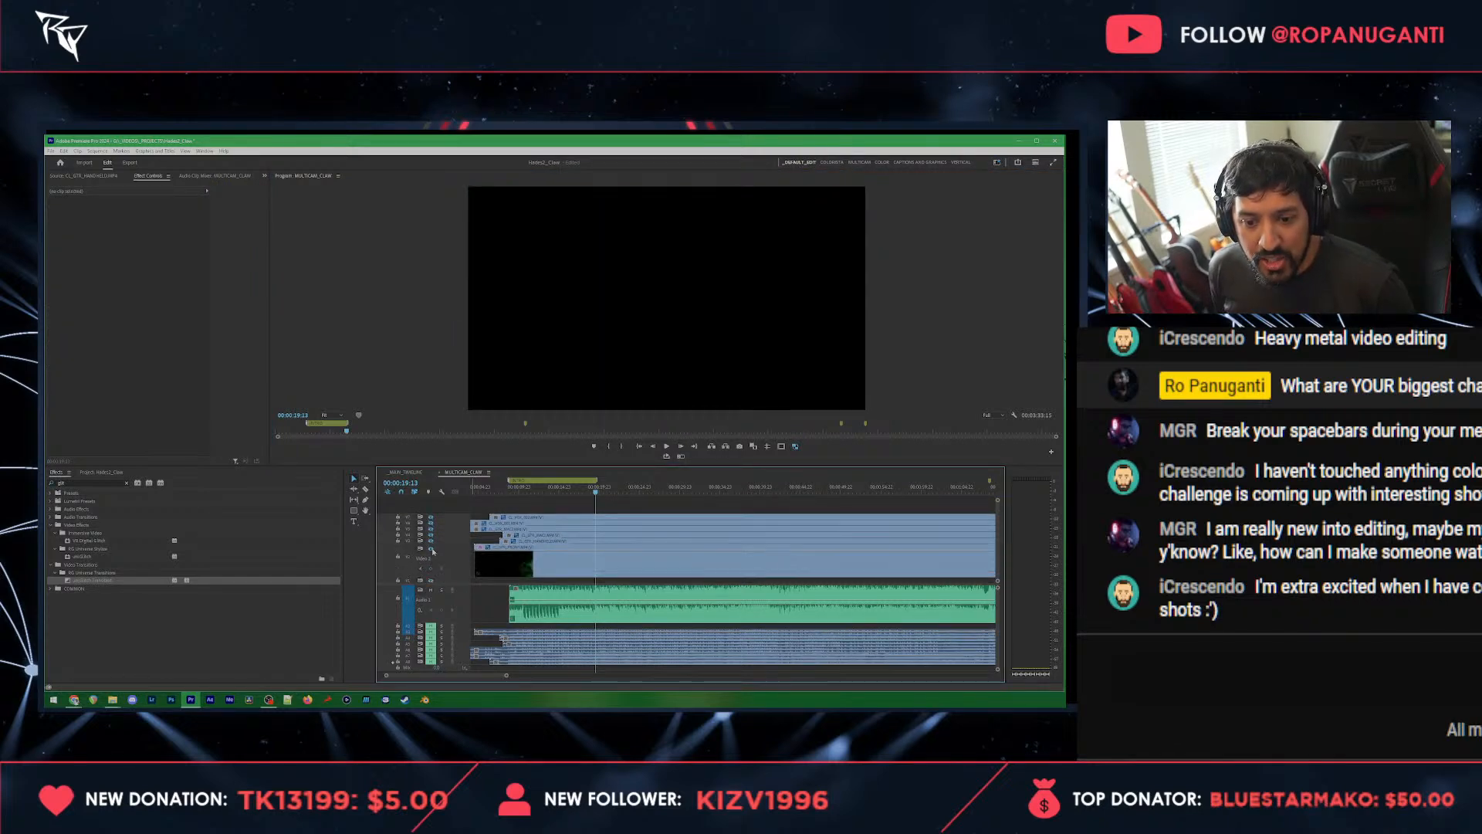
left_click(431, 549)
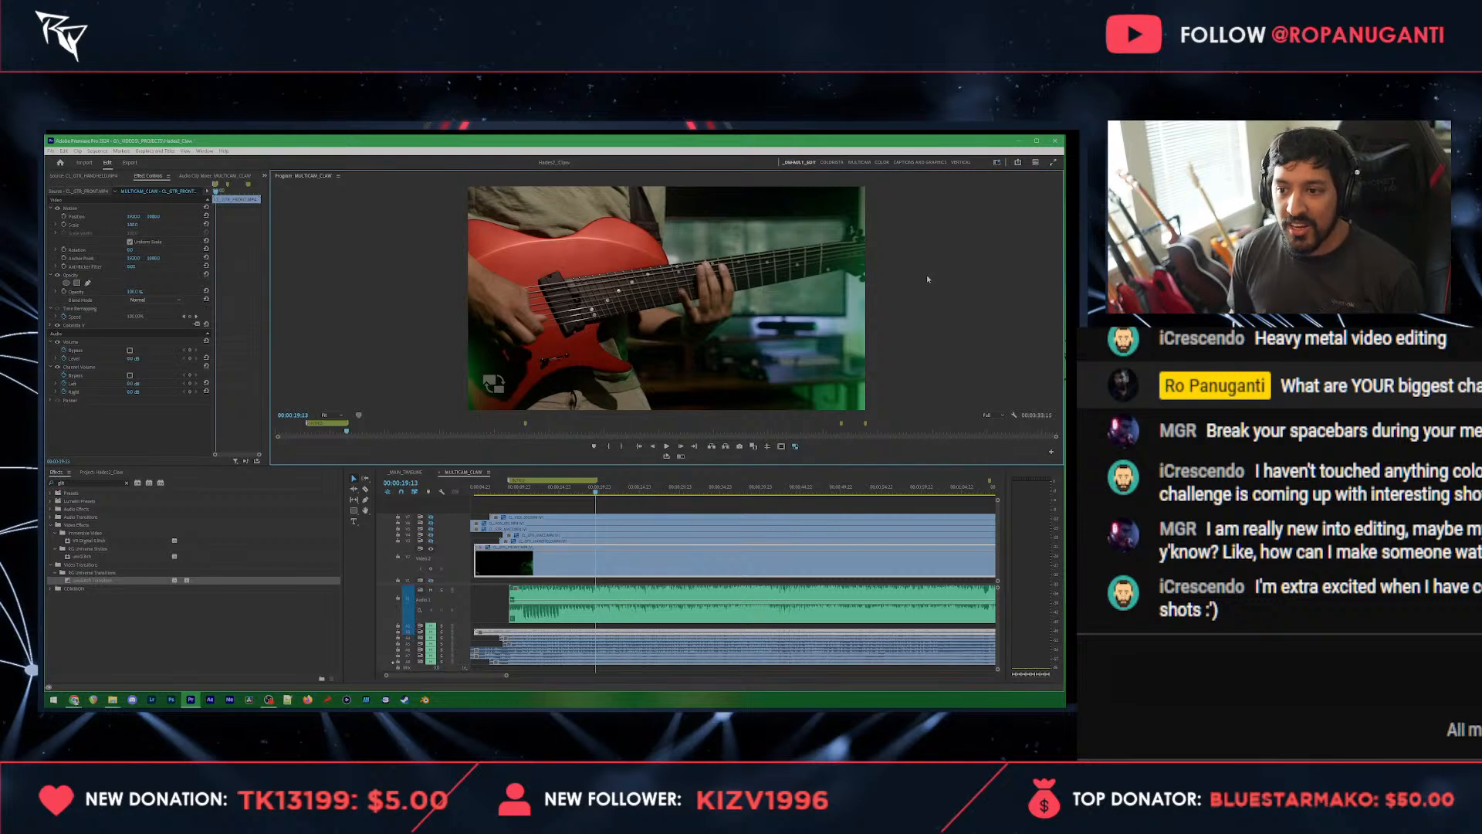
key("grave")
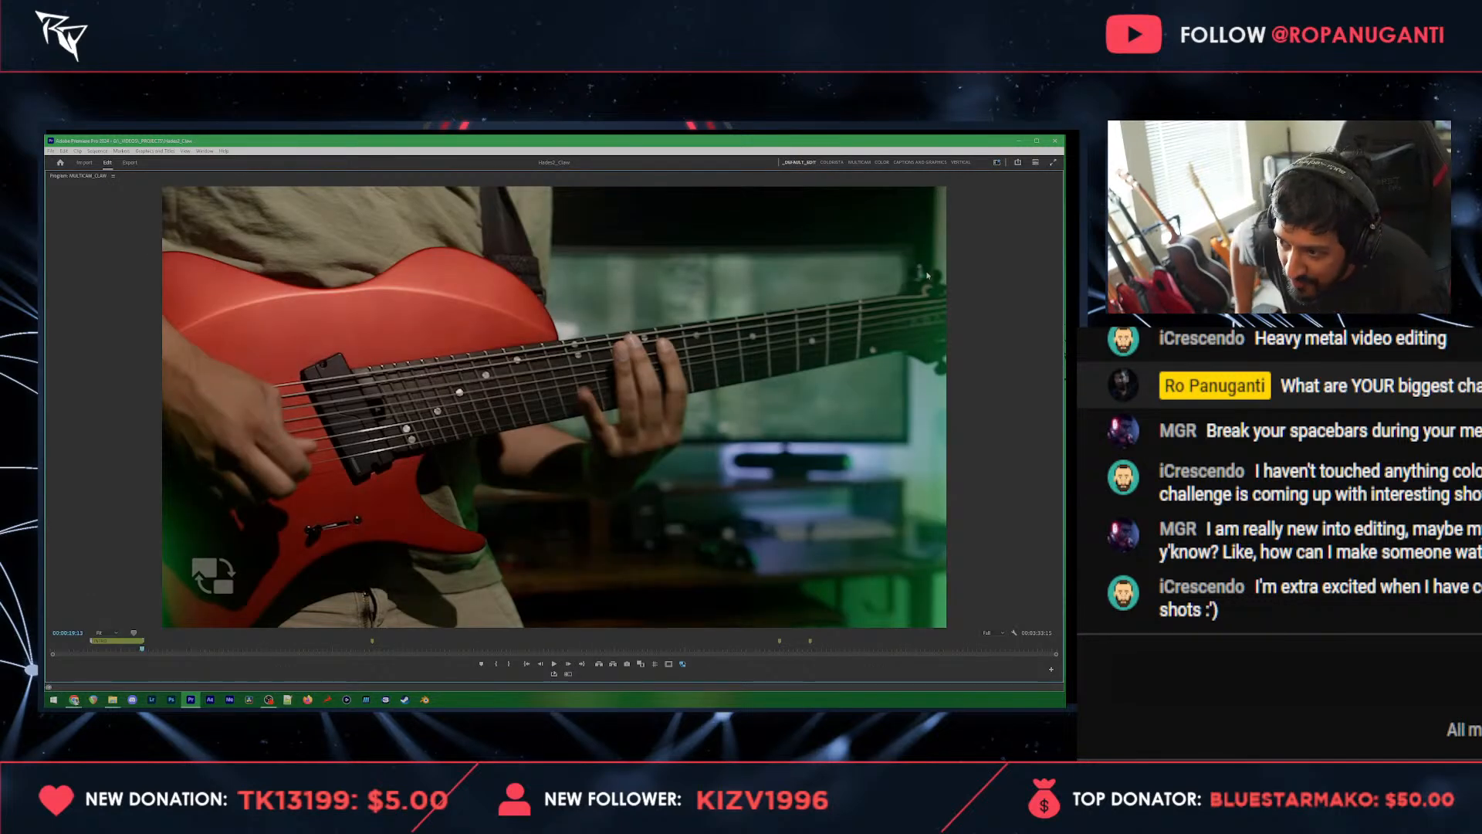
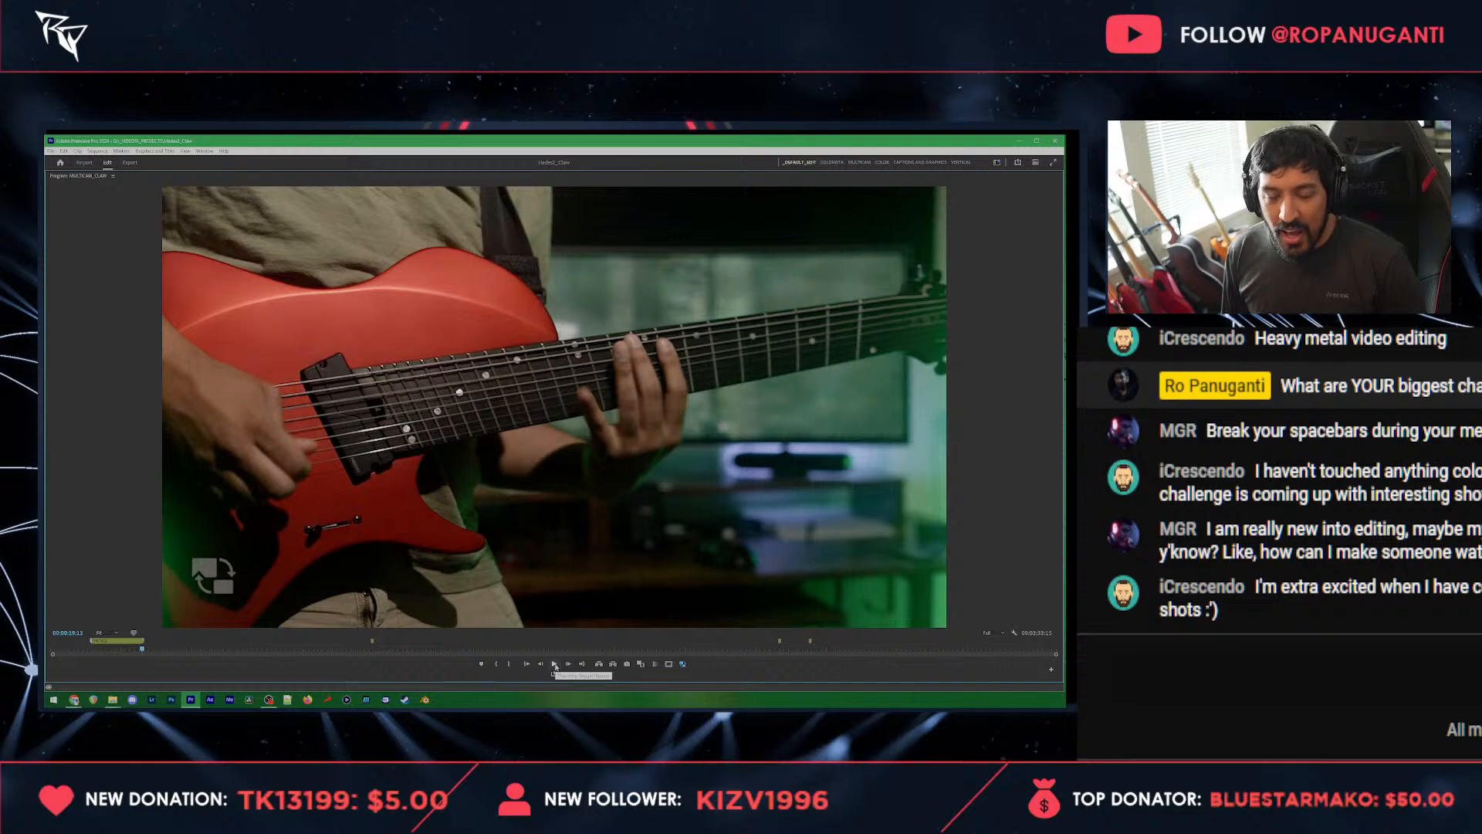
Step: Play back and skim the red guitar body angle in the enlarged program monitor, from the early riffs to the middle of the song
left_click(555, 665)
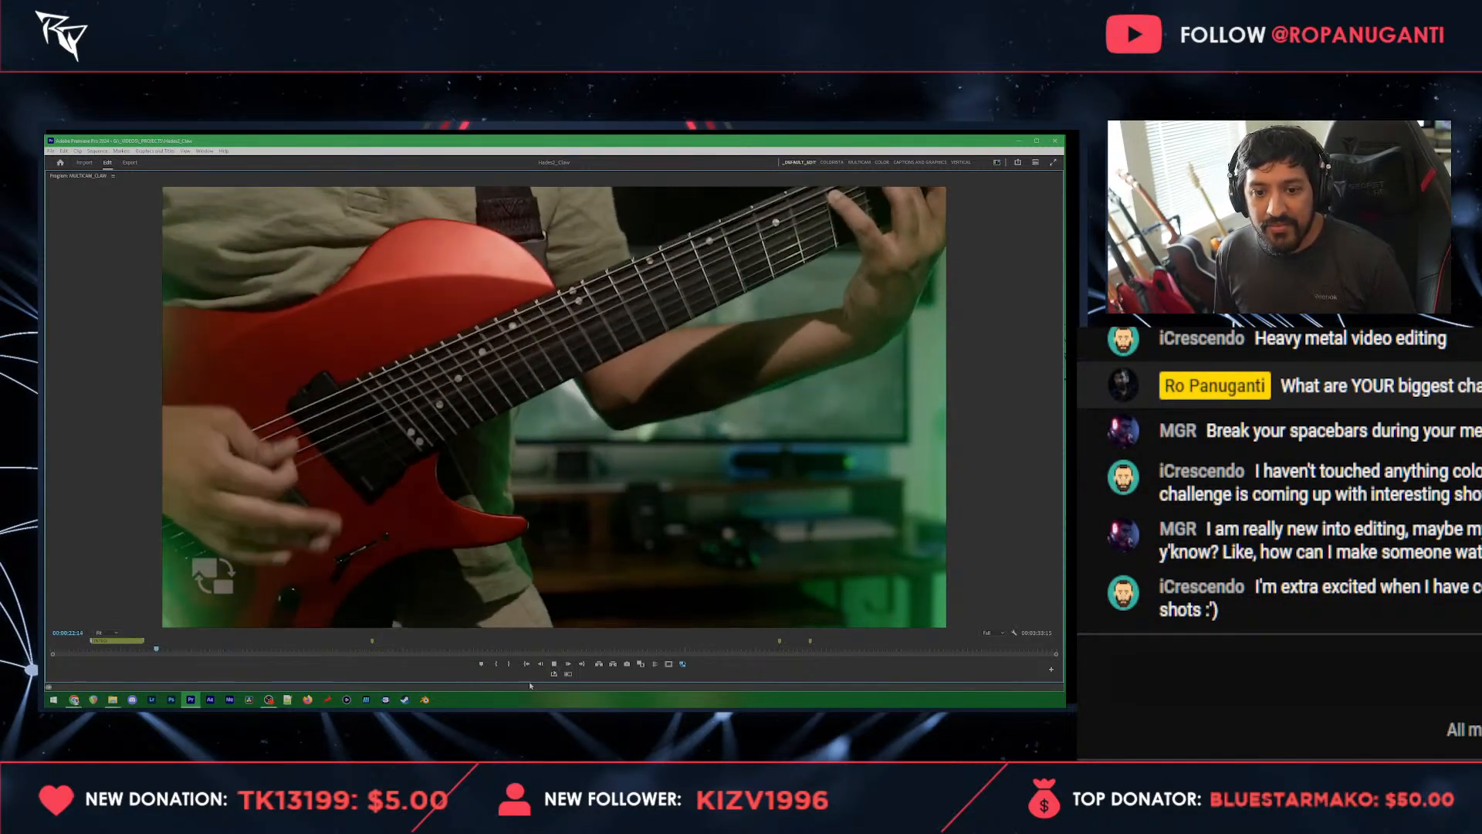
key("space")
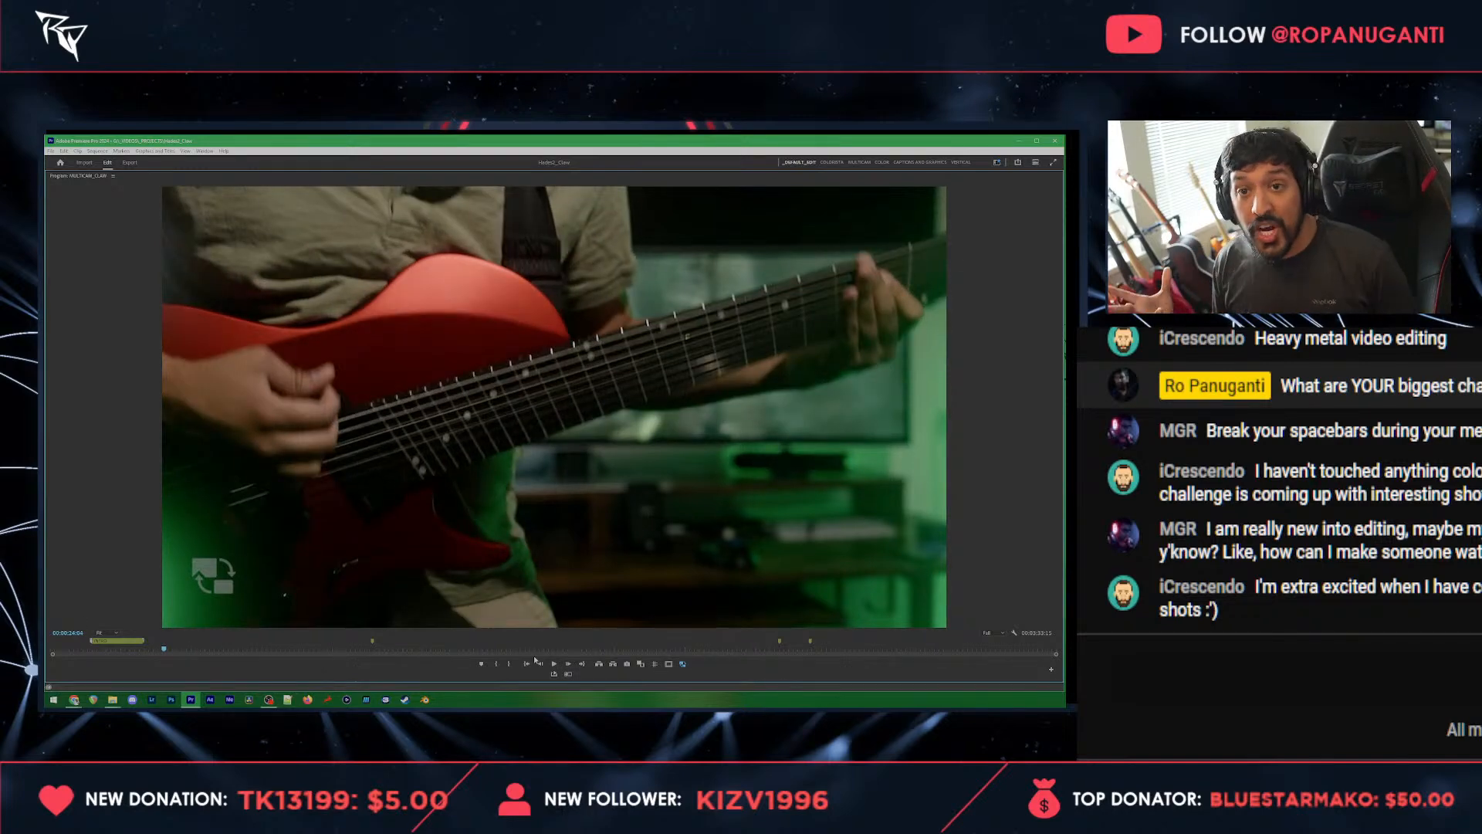
left_click(172, 649)
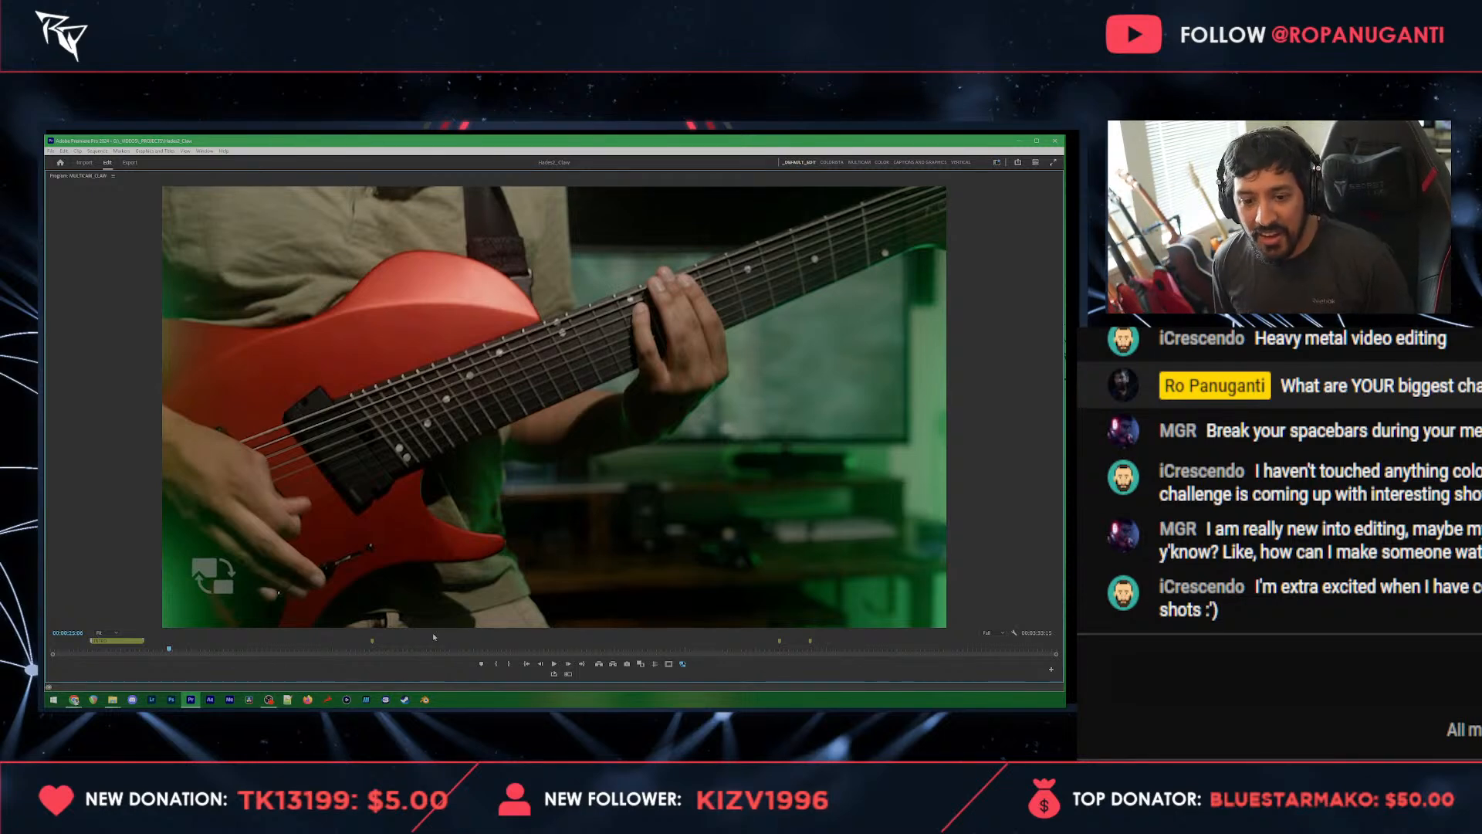
left_click(415, 650)
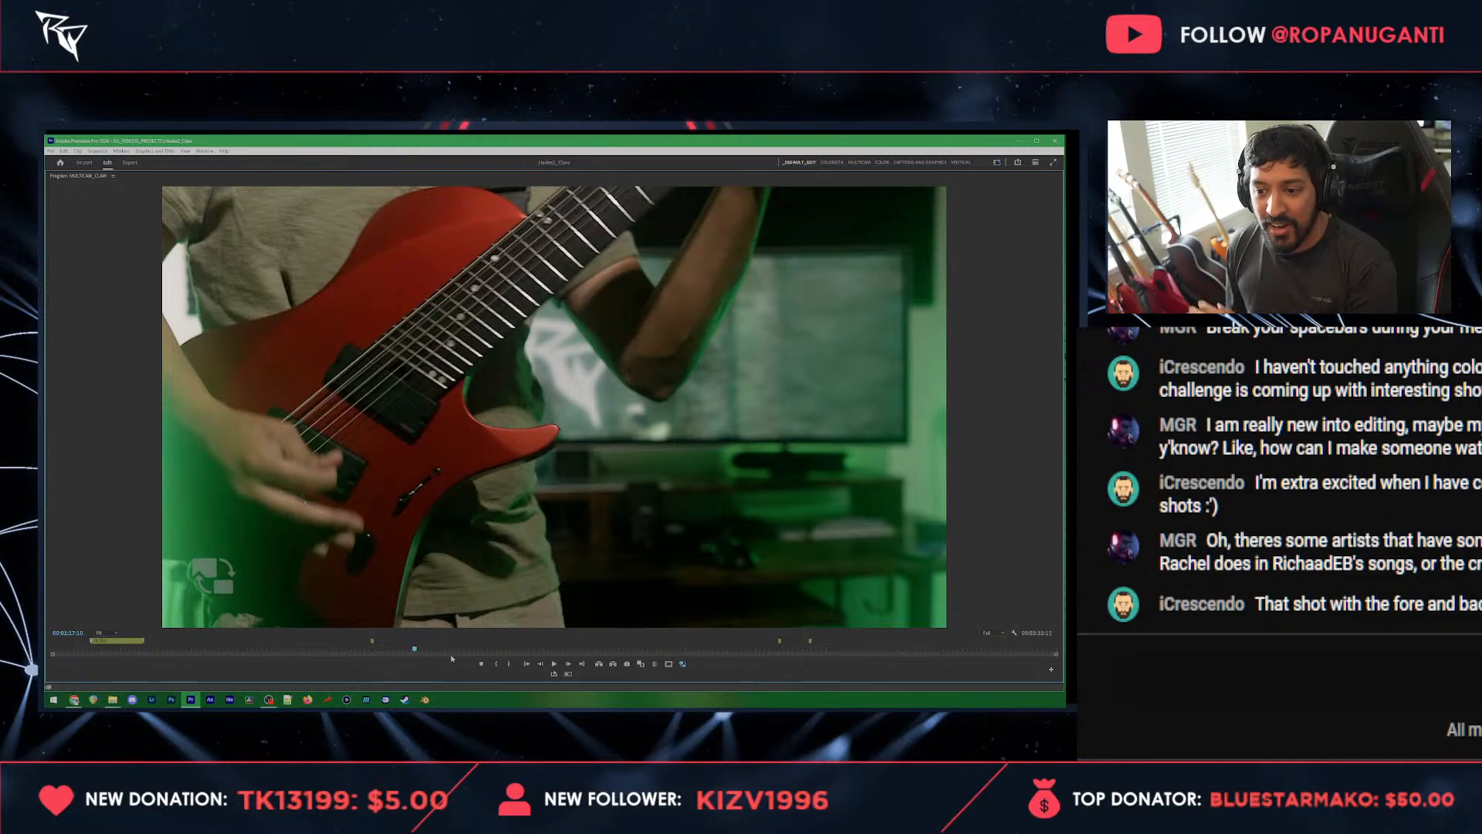
left_click_drag(502, 649, 502, 649)
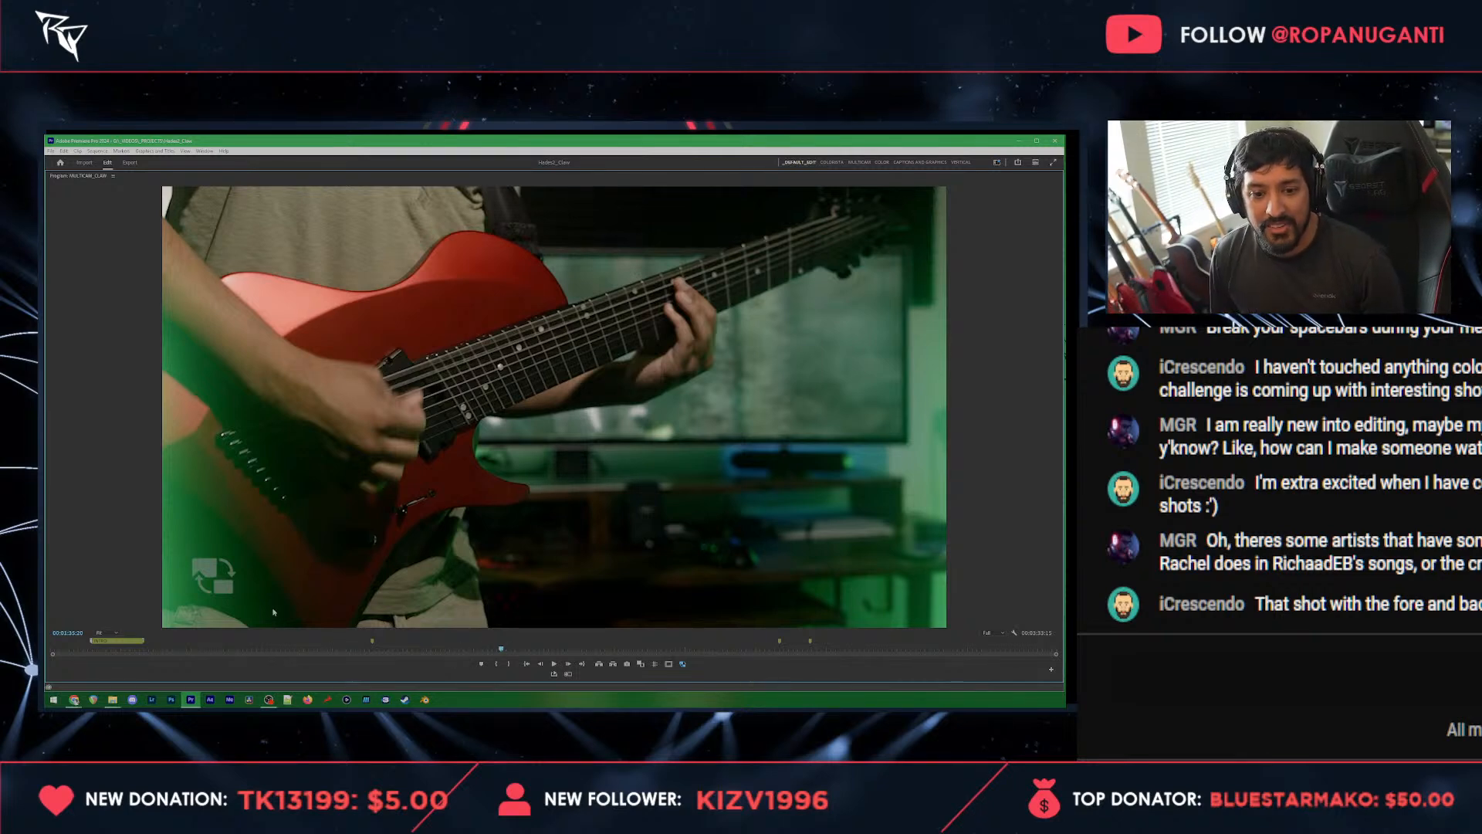
key("space")
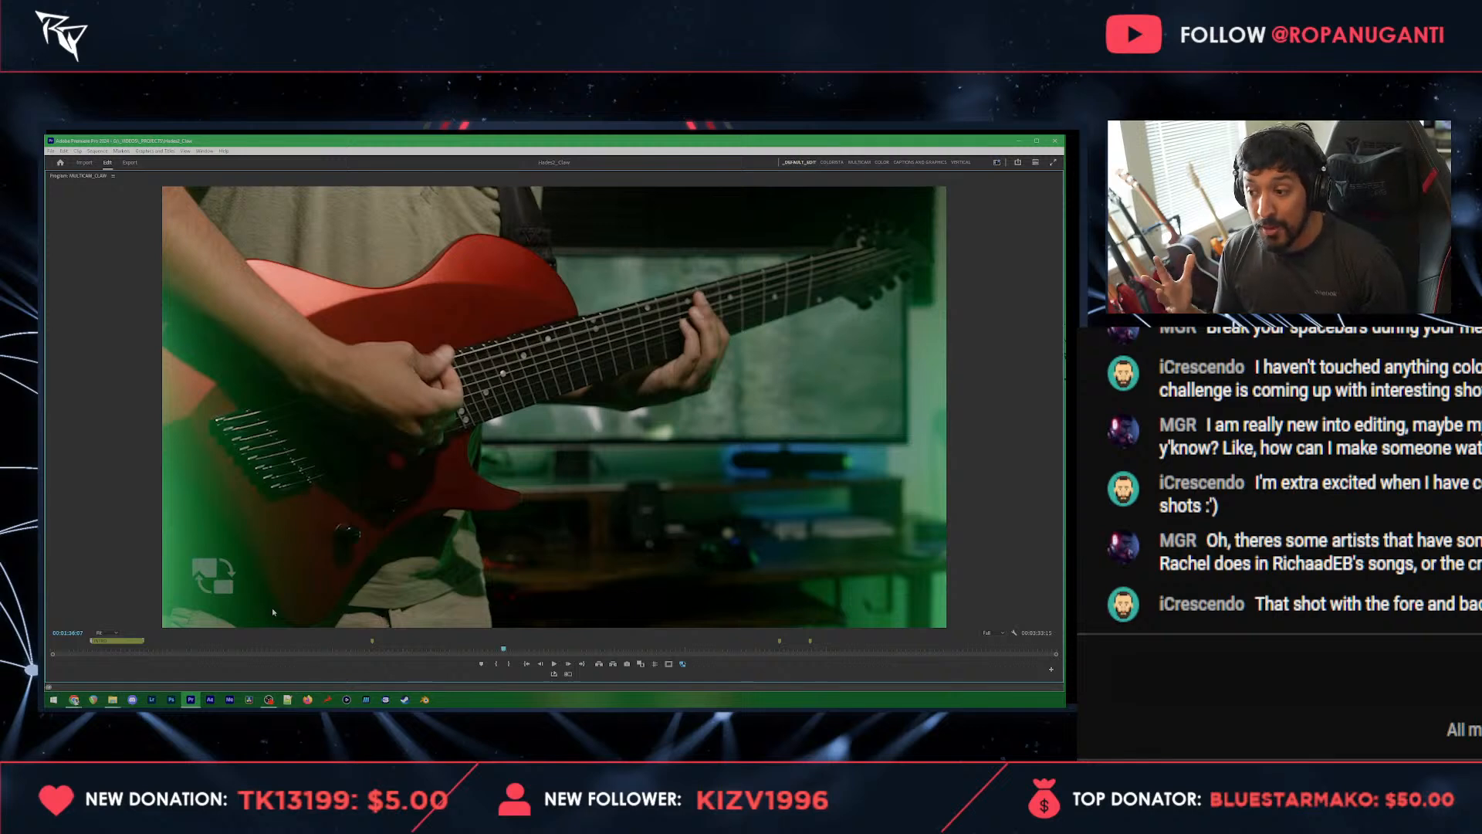
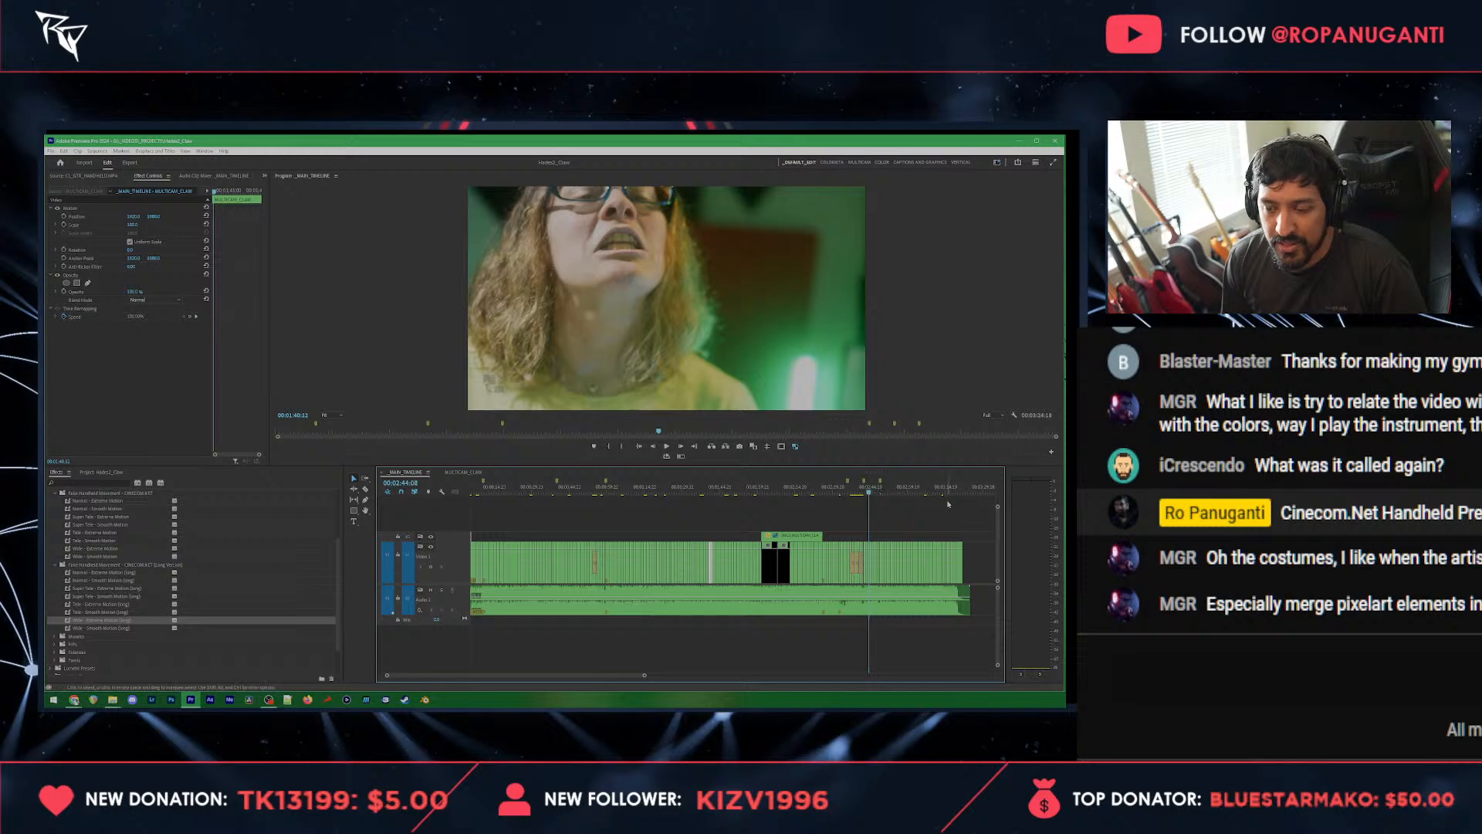
Step: Save the music video project, close all open projects and reopen the most recent one
left_click(958, 491)
scroll(960, 575, "up", 4)
scroll(948, 576, "up", 2)
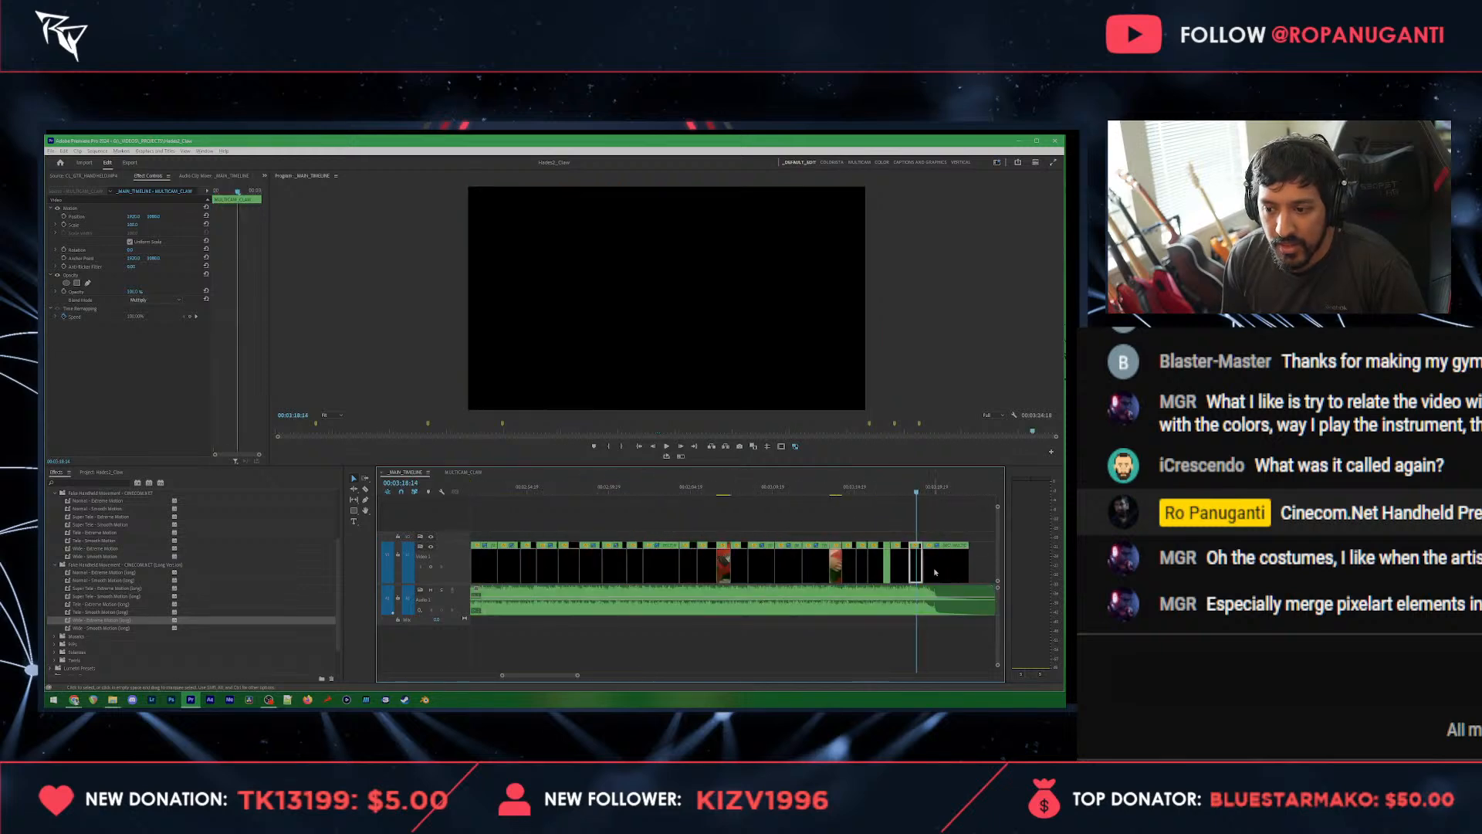
left_click(864, 520)
key("ctrl+s")
key("Home")
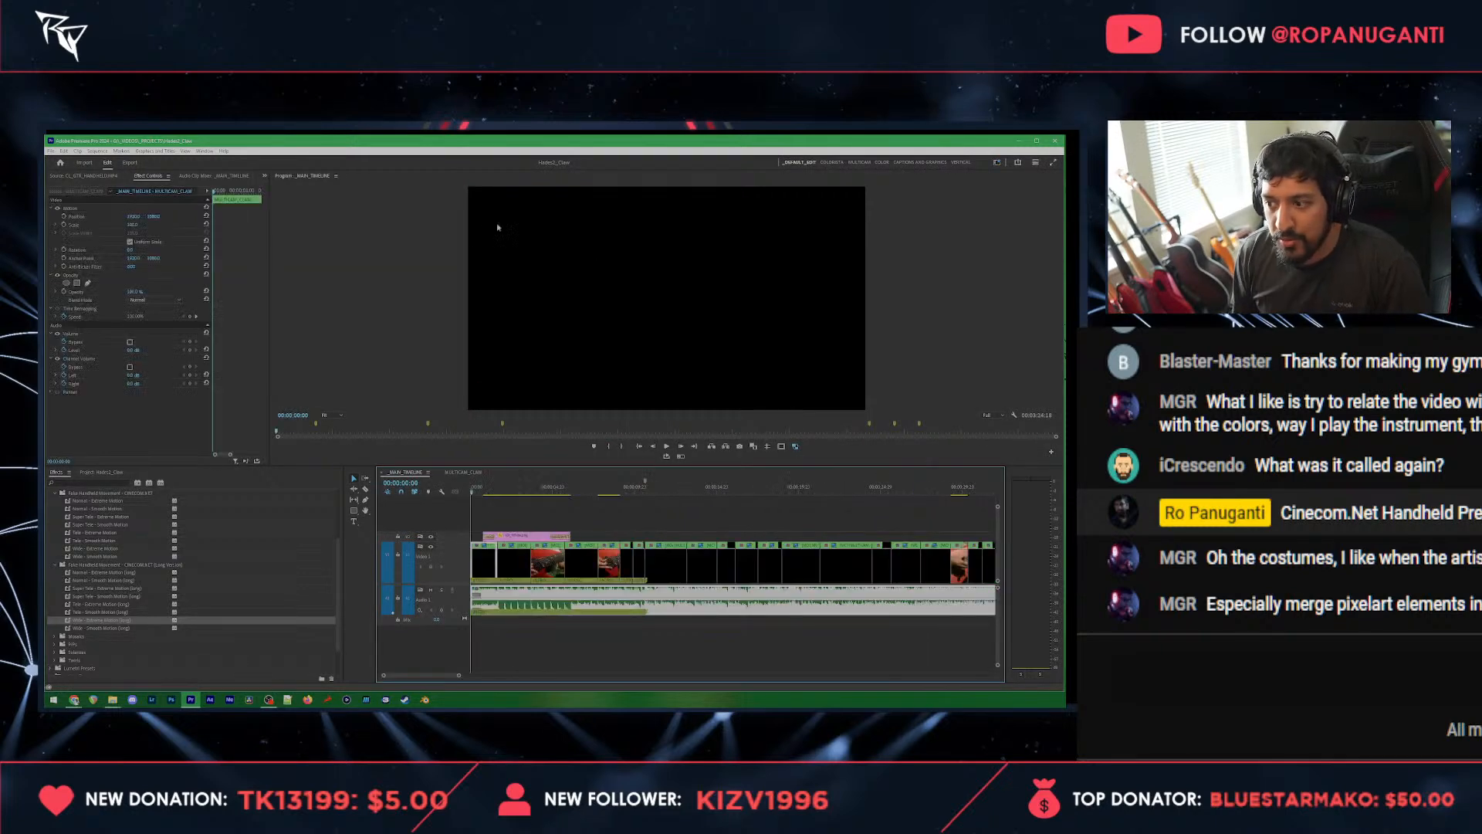
left_click(51, 151)
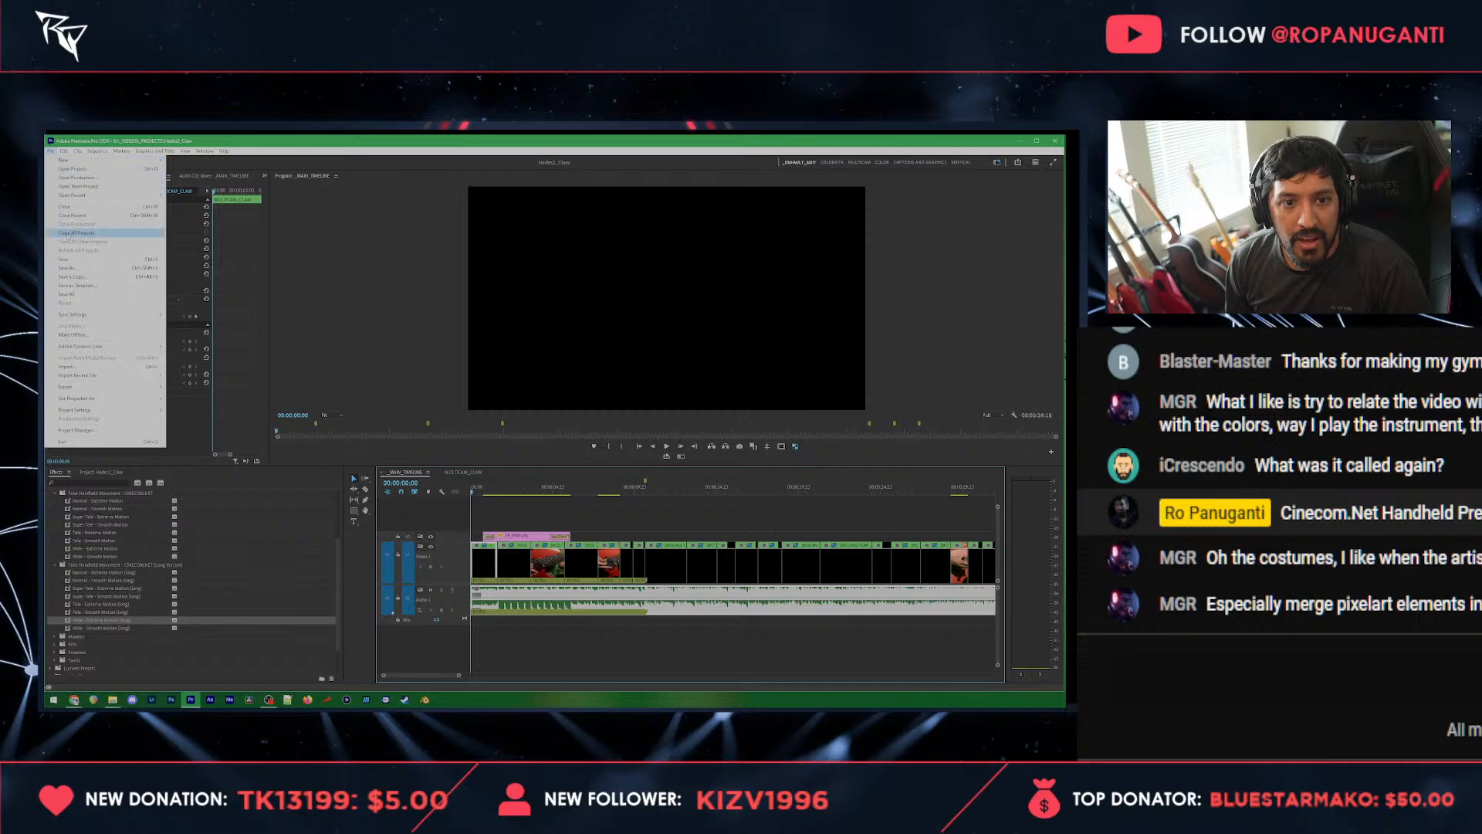
left_click(69, 233)
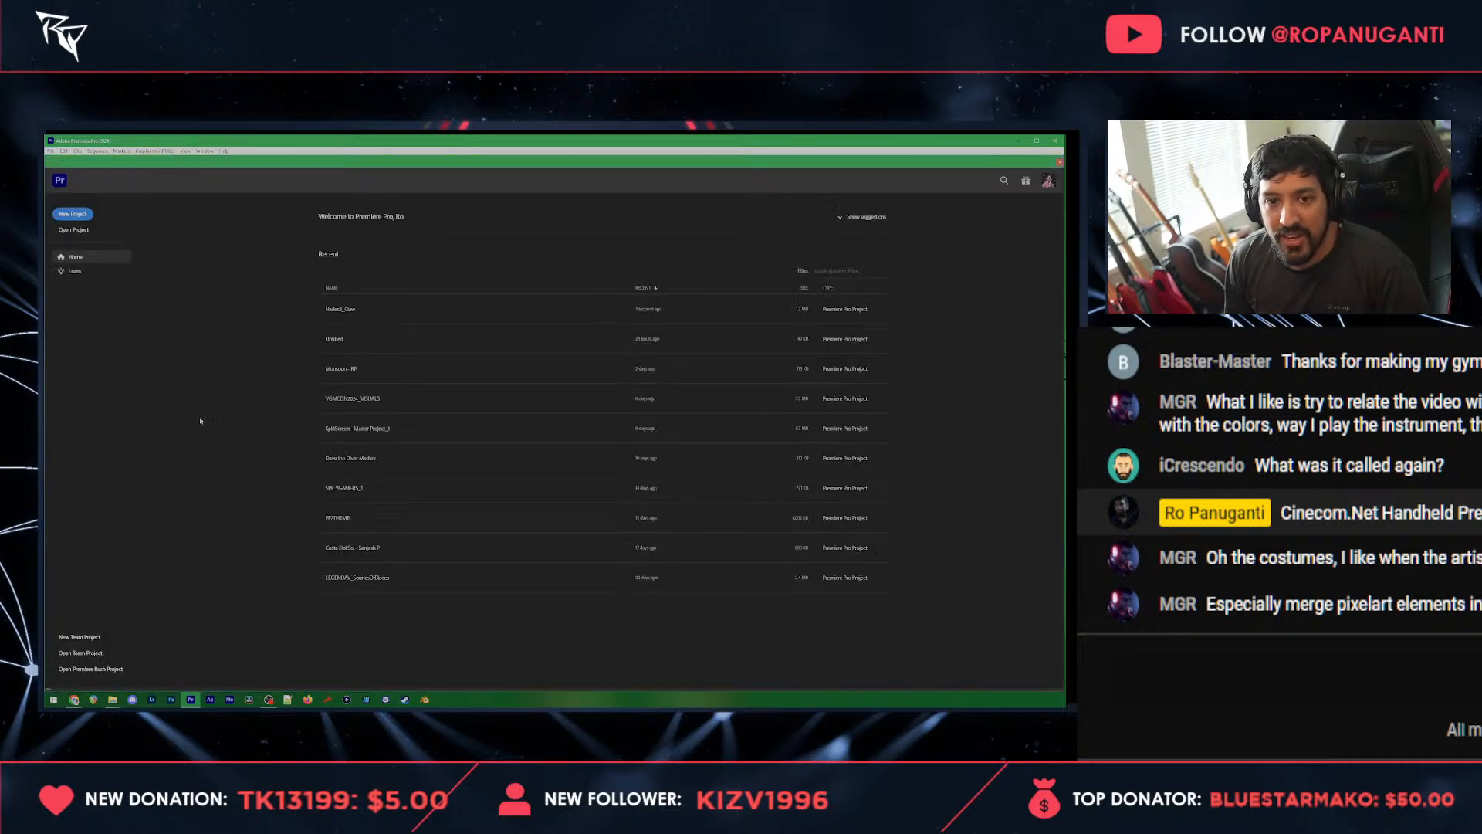
left_click(348, 310)
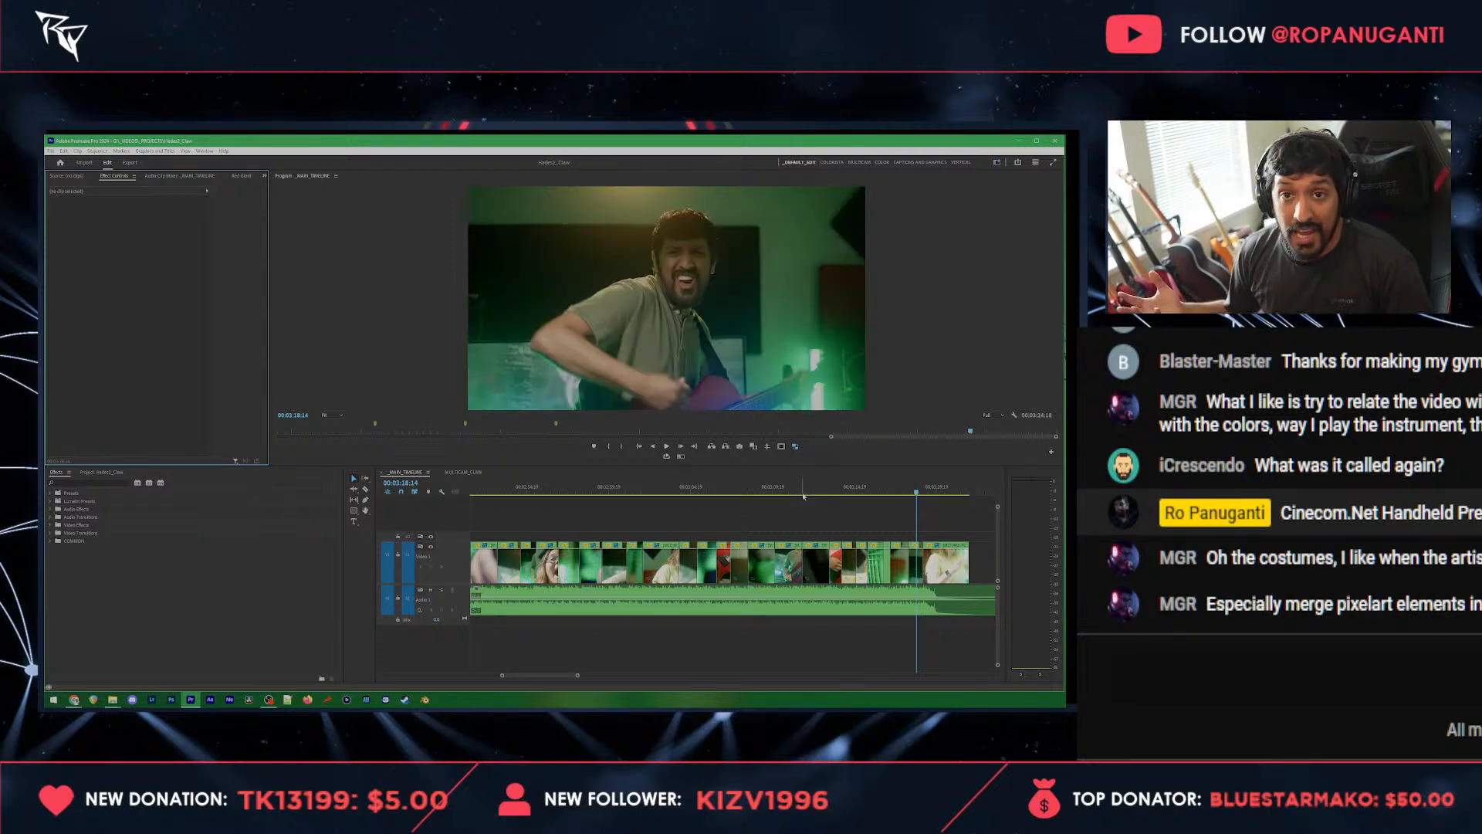
Step: Play and skim the song's ending, stopping in the final clip where the woman in yellow forms a heart with her hands
left_click(724, 492)
left_click(761, 517)
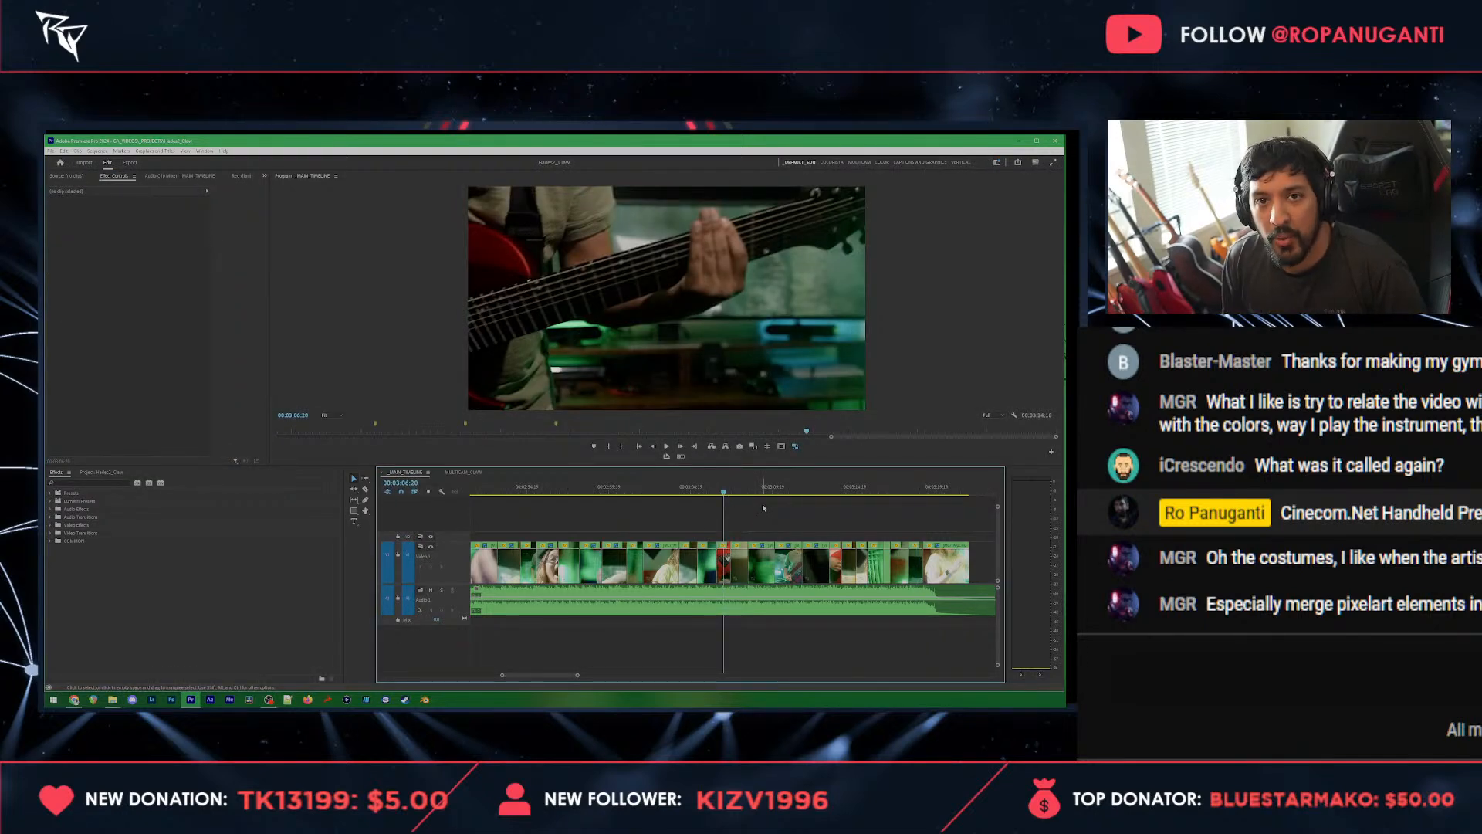
left_click_drag(811, 487, 970, 494)
scroll(937, 536, "down", 2)
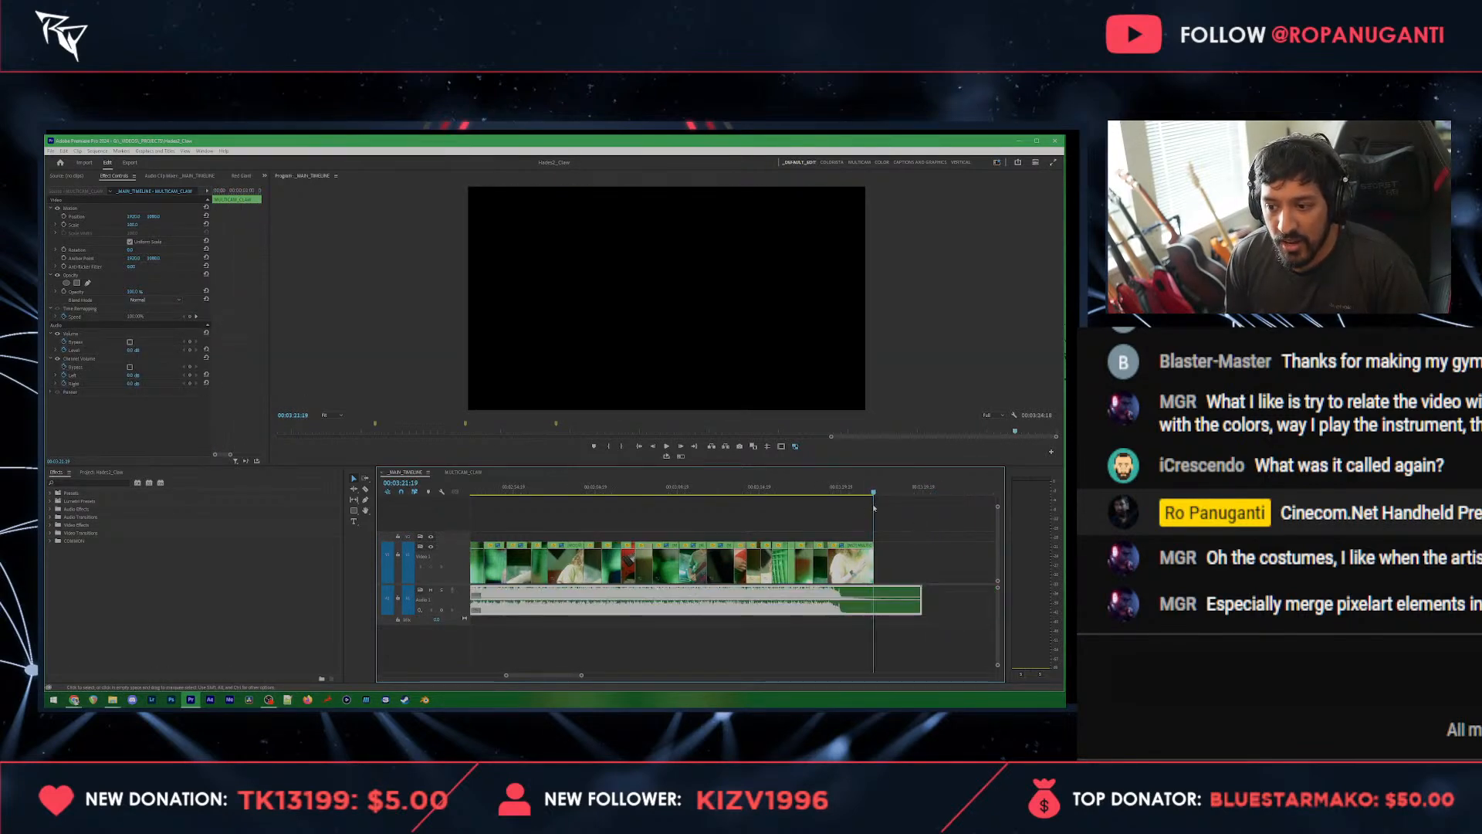
mouse_move(846, 491)
left_mouse_down()
mouse_move(865, 491)
mouse_move(831, 499)
left_mouse_up()
key("space")
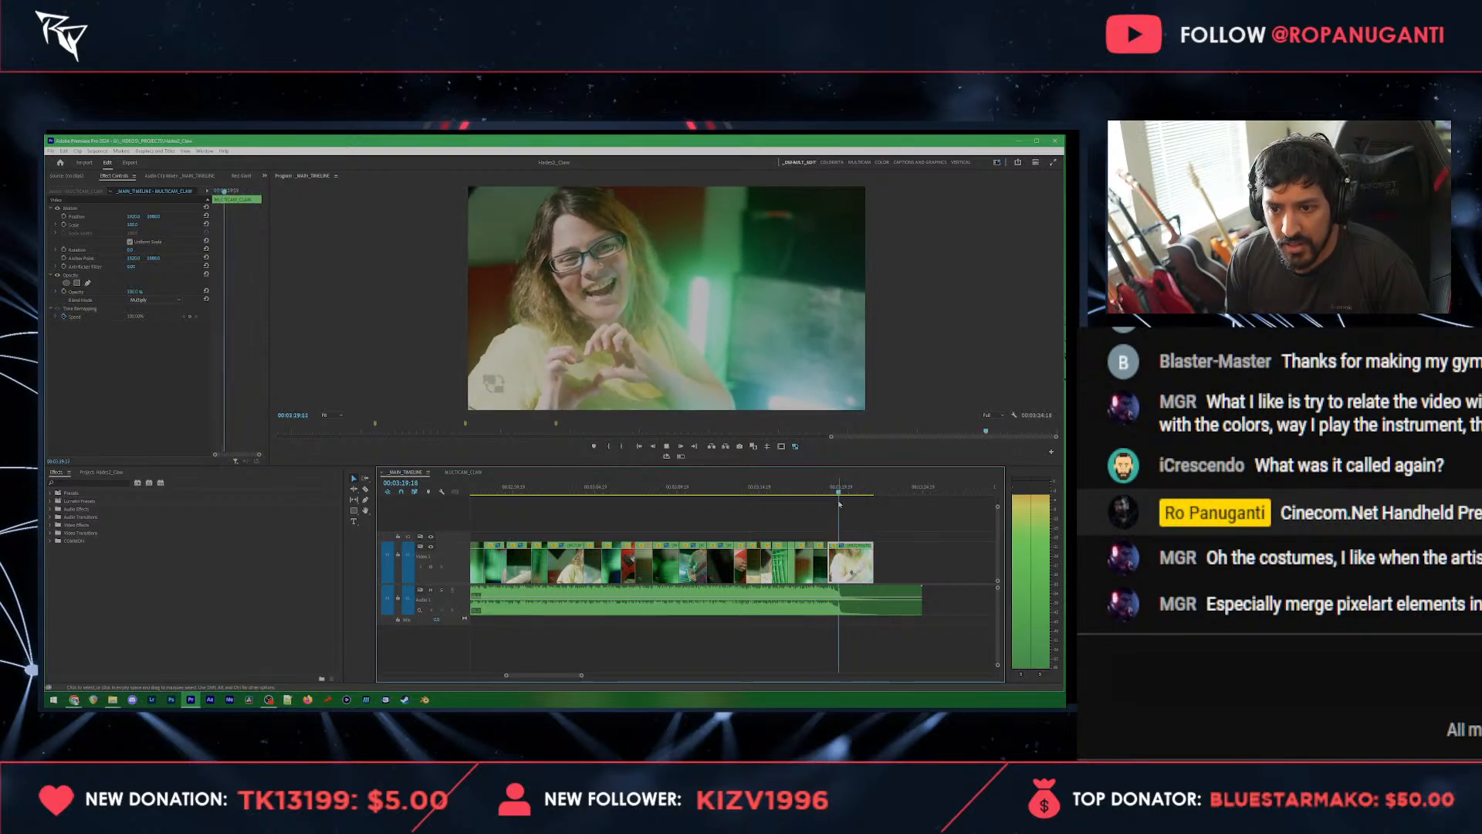
left_click(821, 492)
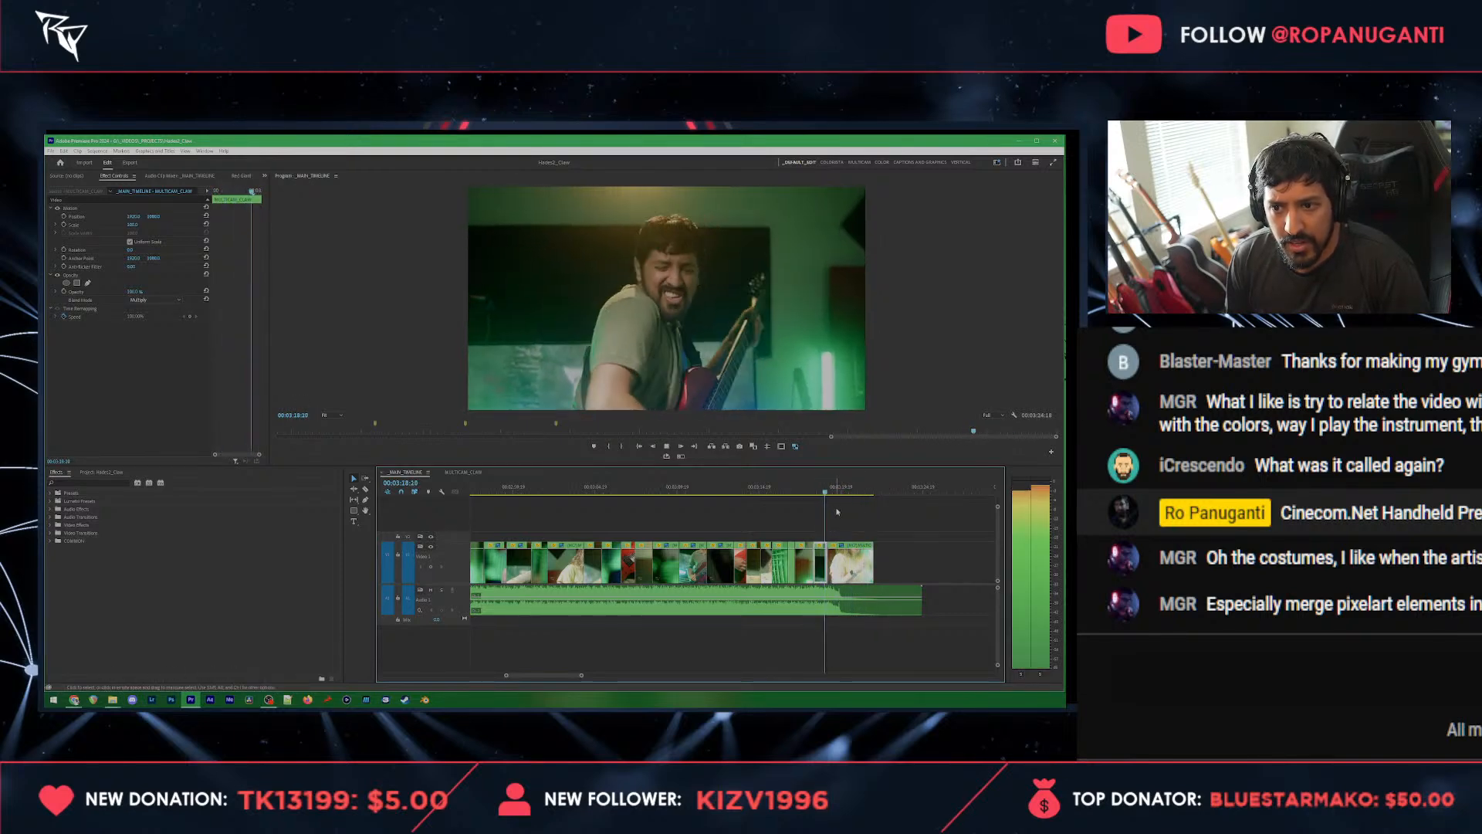
scroll(839, 512, "up", 2)
key("space")
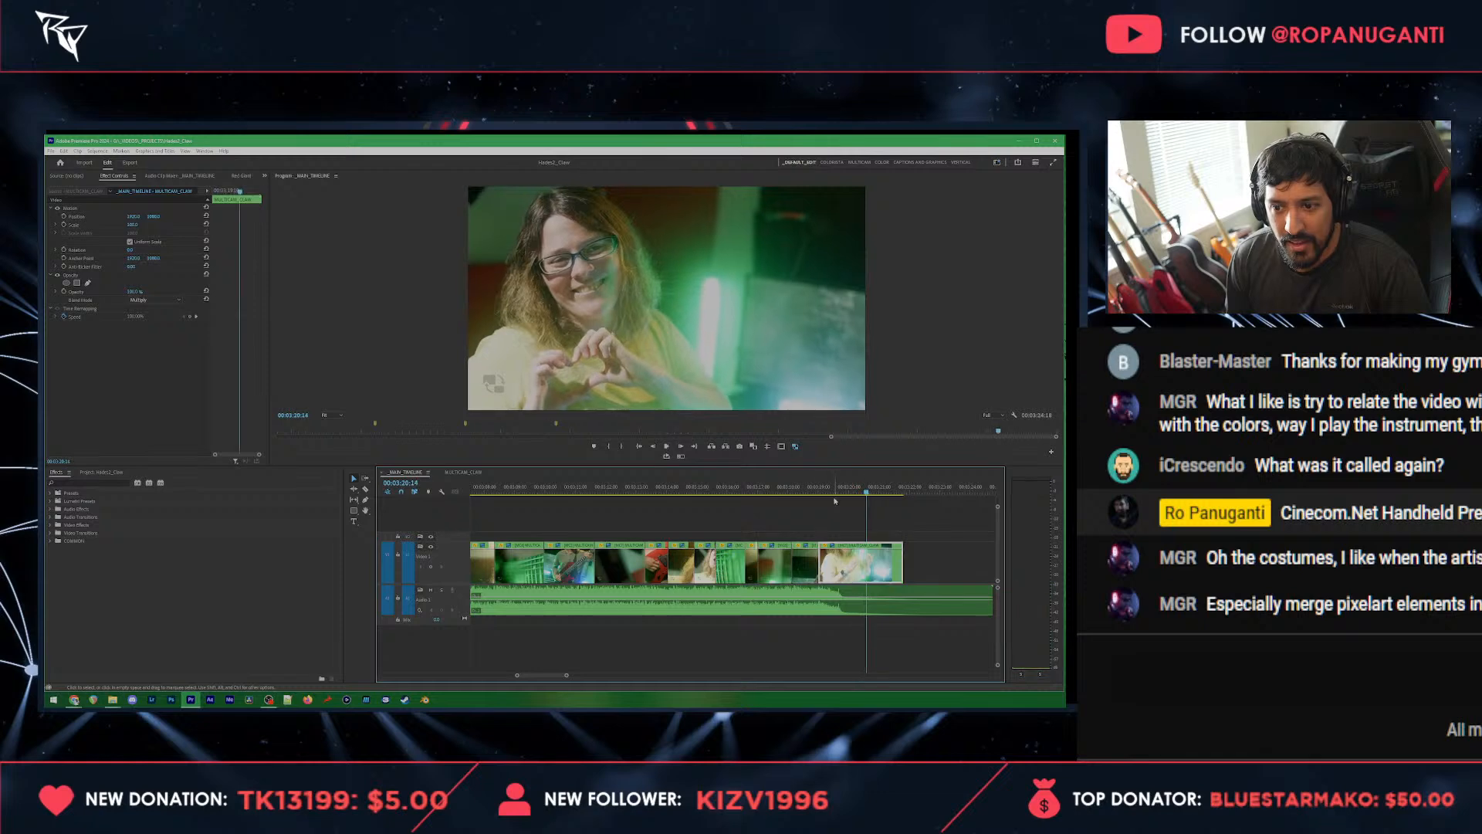
scroll(820, 501, "up", 1)
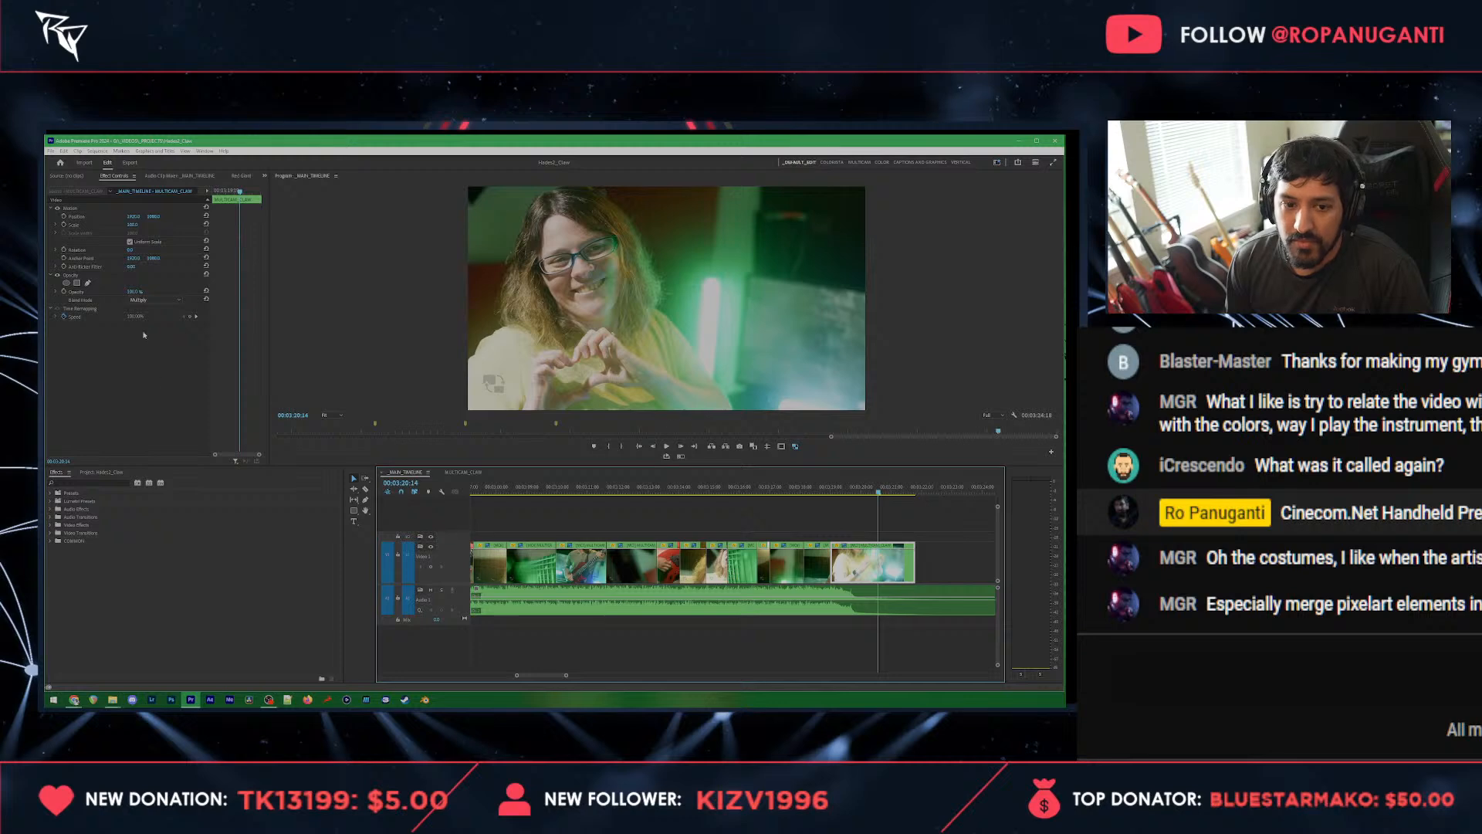
left_click(64, 225)
left_click(63, 217)
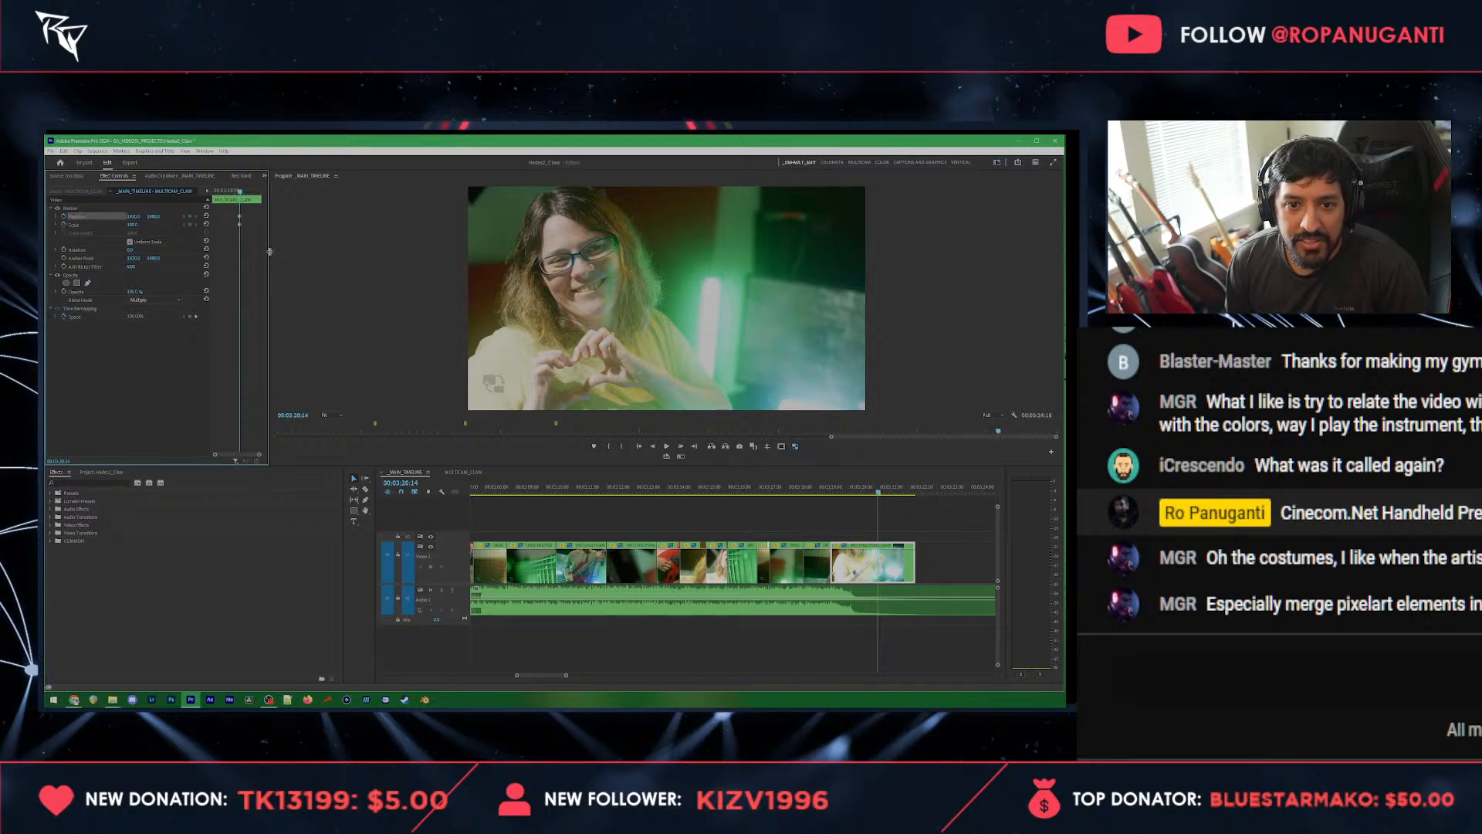
left_click_drag(270, 253, 372, 257)
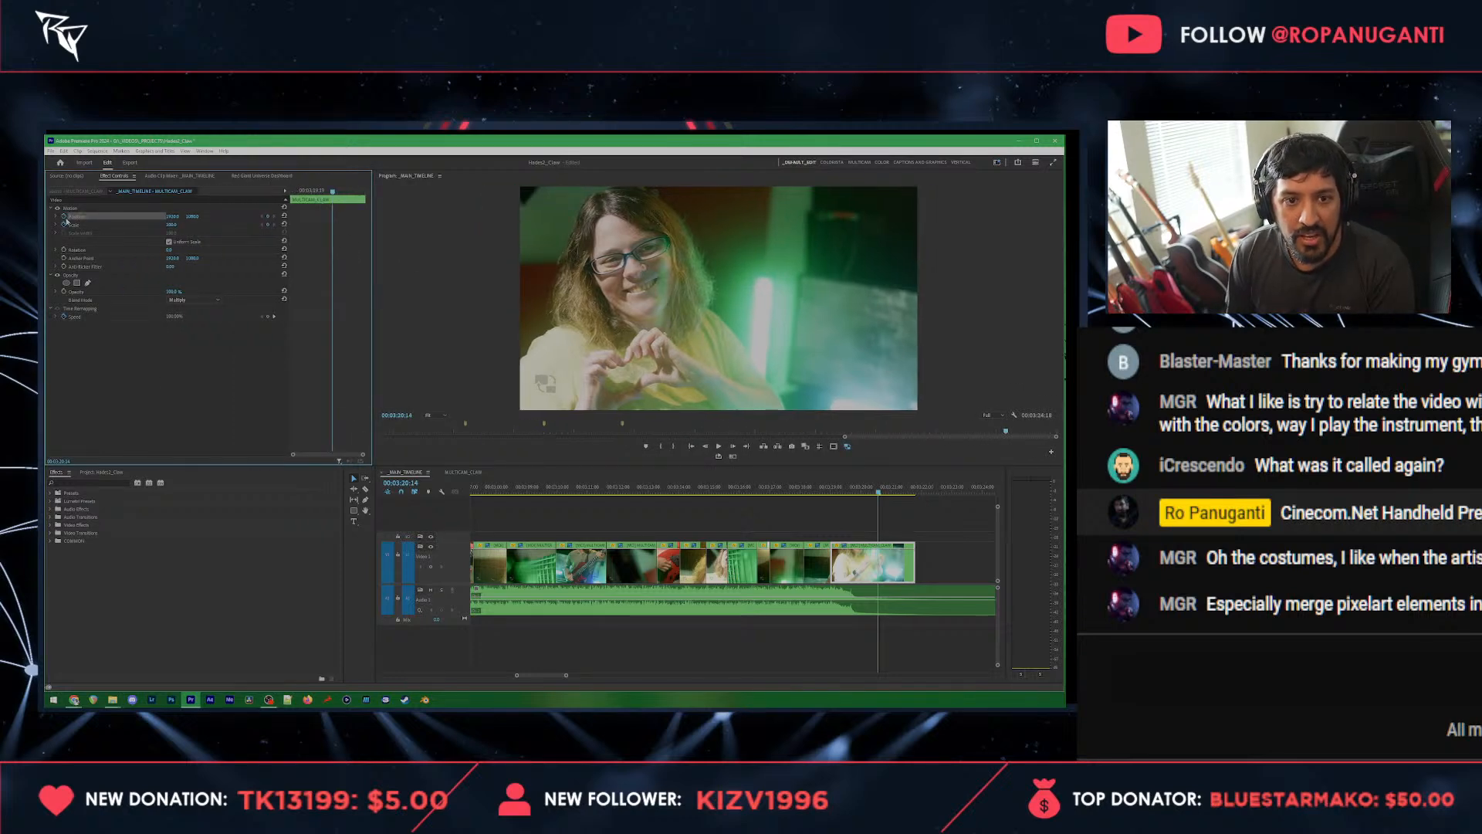
left_click(64, 225)
Step: Find the Transform video effect with the search term "trans" and apply it to the final heart-gesture clip
left_click(88, 484)
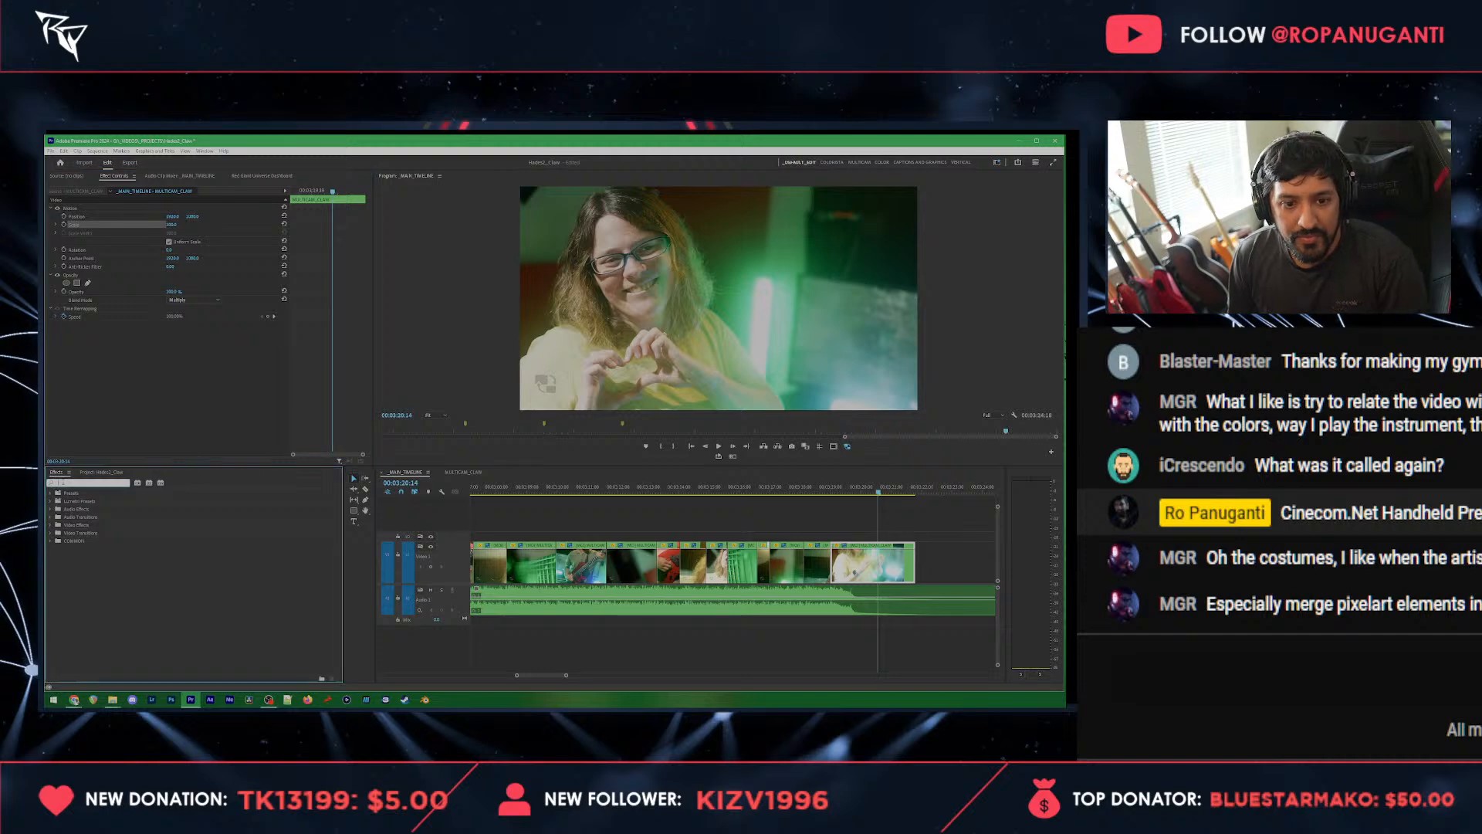
type("trans")
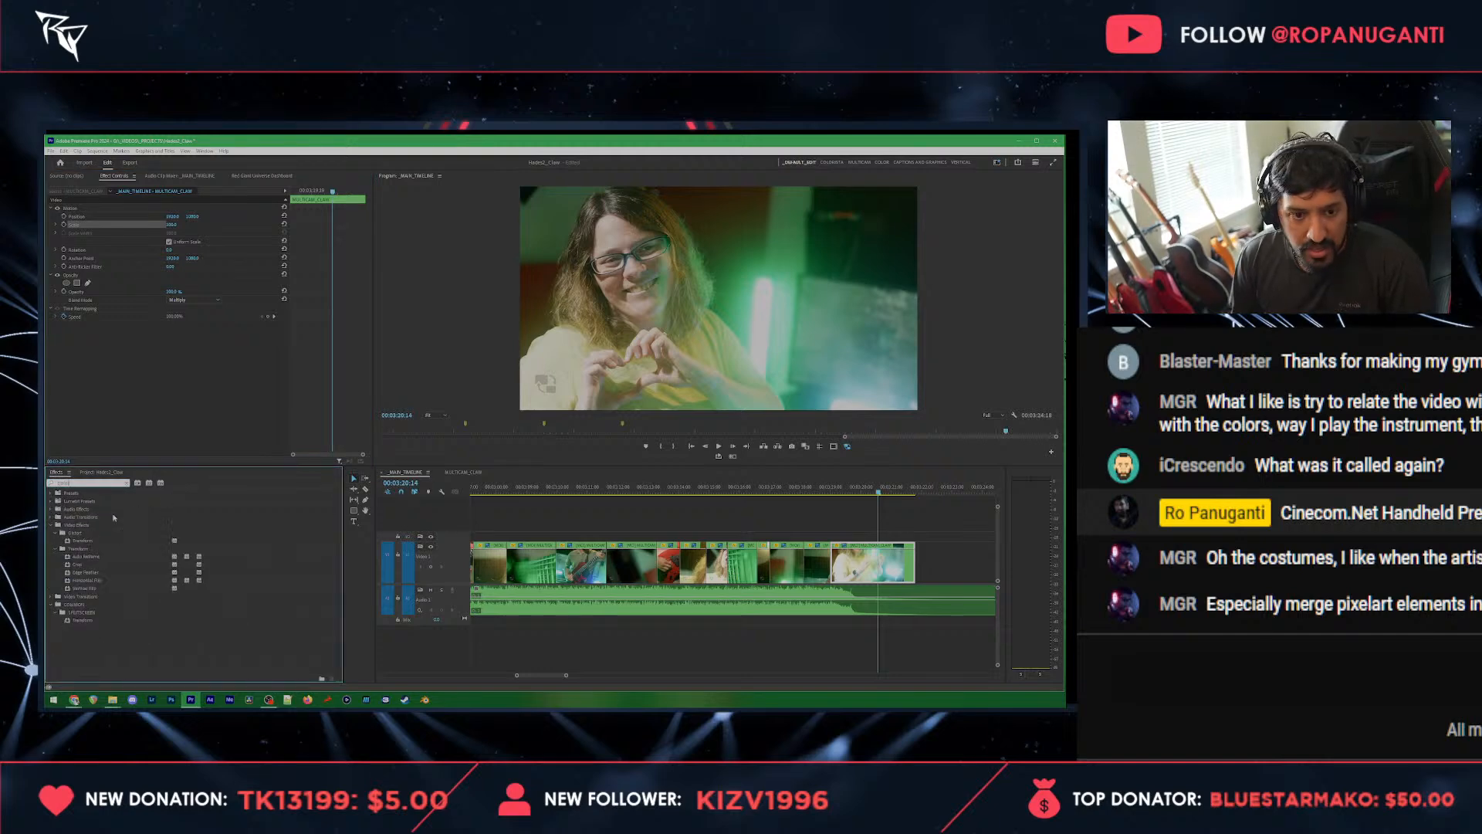
left_click_drag(82, 541, 69, 326)
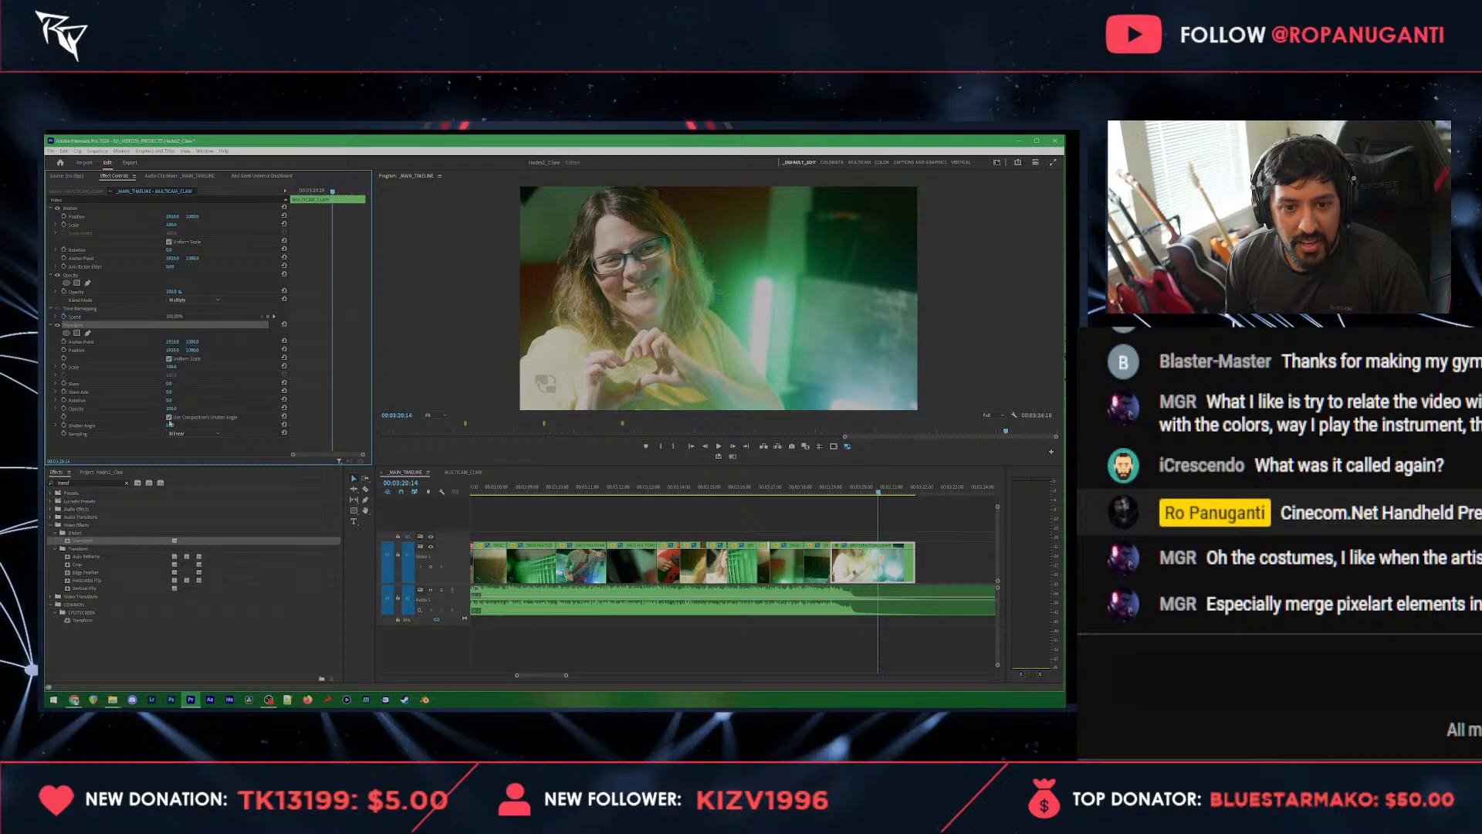
Step: Turn off the composition's shutter angle in the Transform effect and set the shutter angle to 180
left_click(170, 425)
type("180")
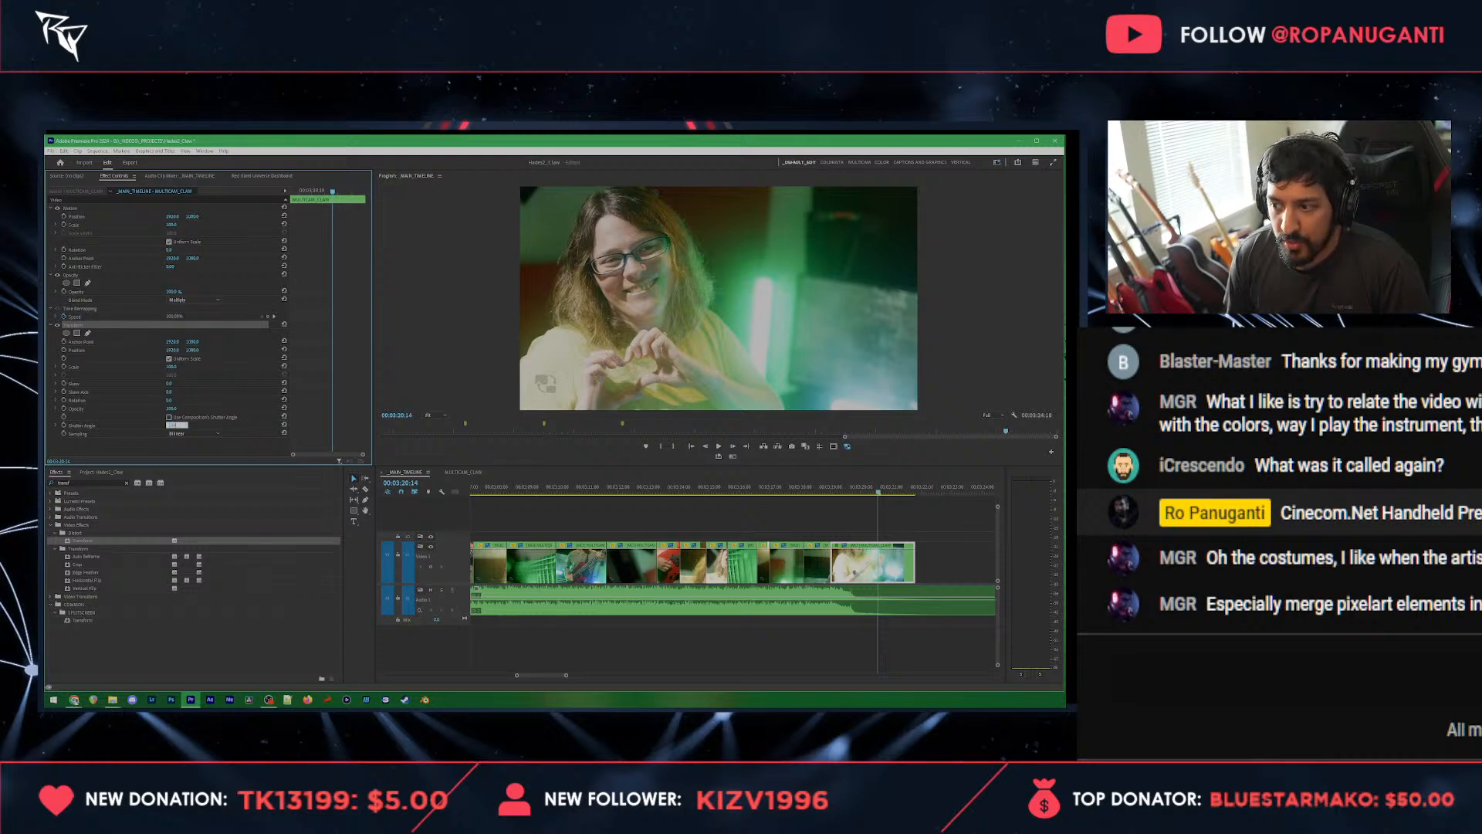
key("Return")
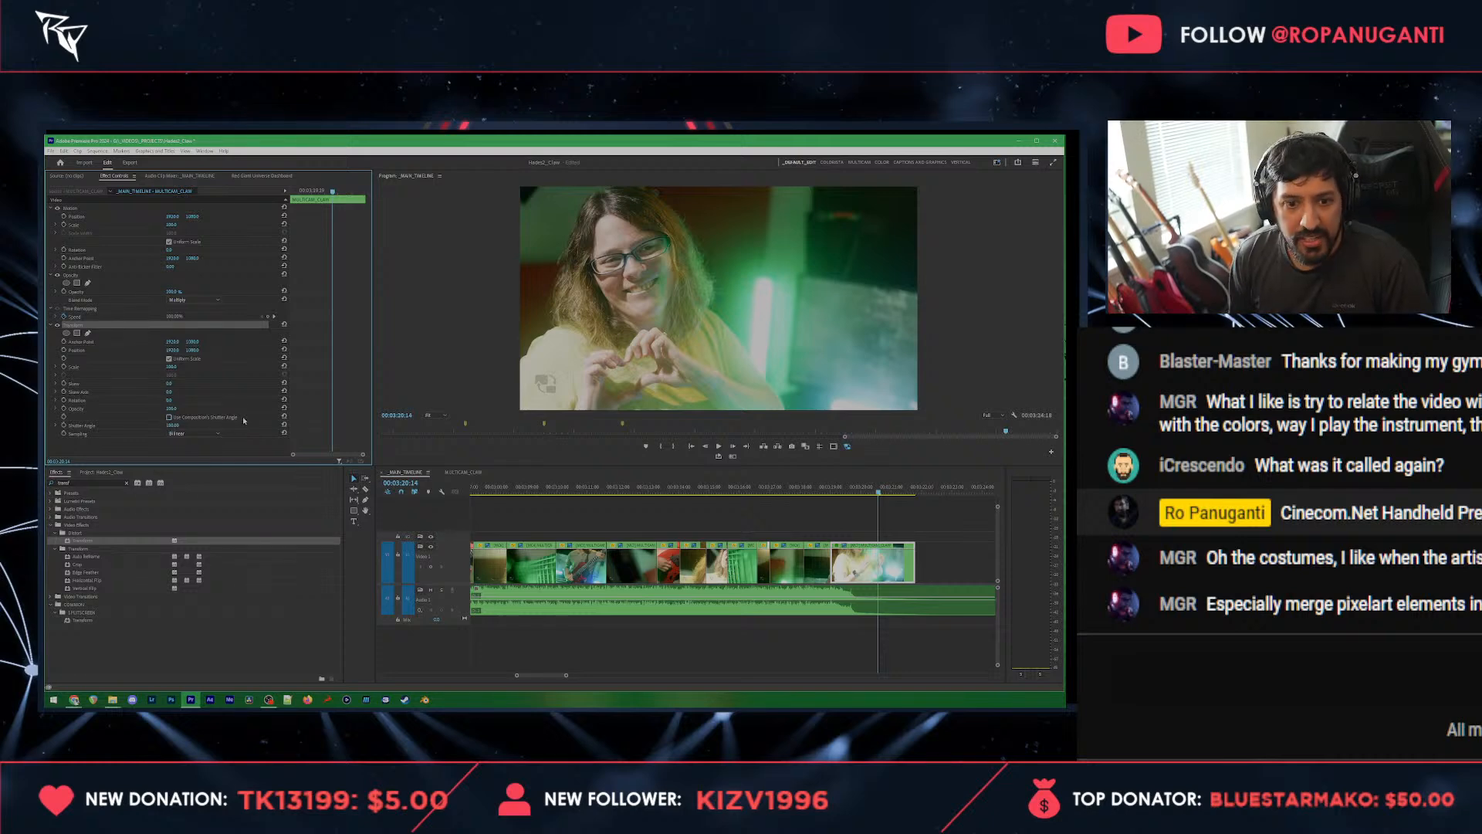
Step: Enable Position and Scale keyframes in the Transform effect and enlarge the heart-gesture shot toward the hands
left_click(64, 350)
left_click(64, 367)
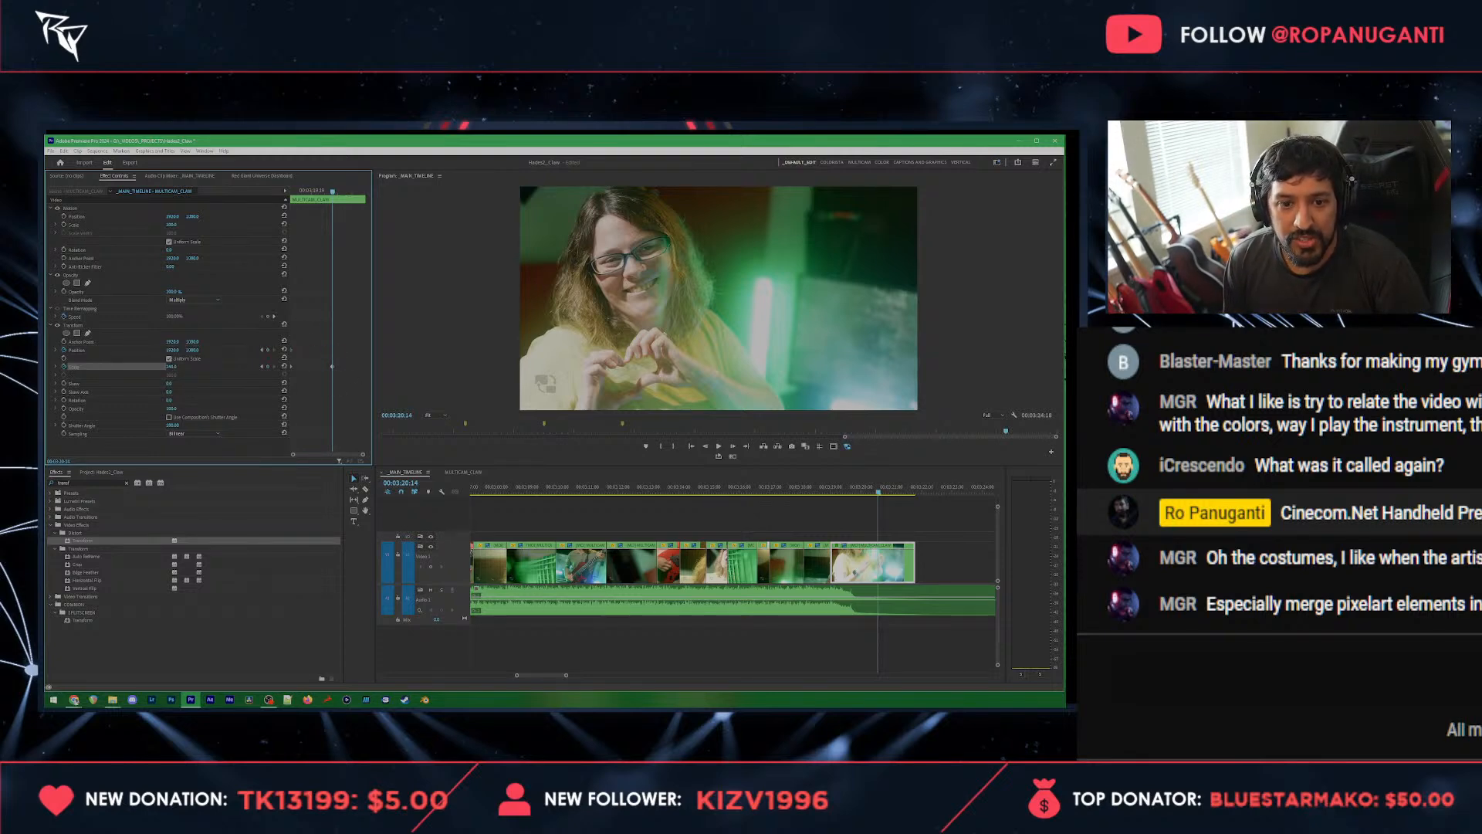
left_click_drag(172, 367, 191, 351)
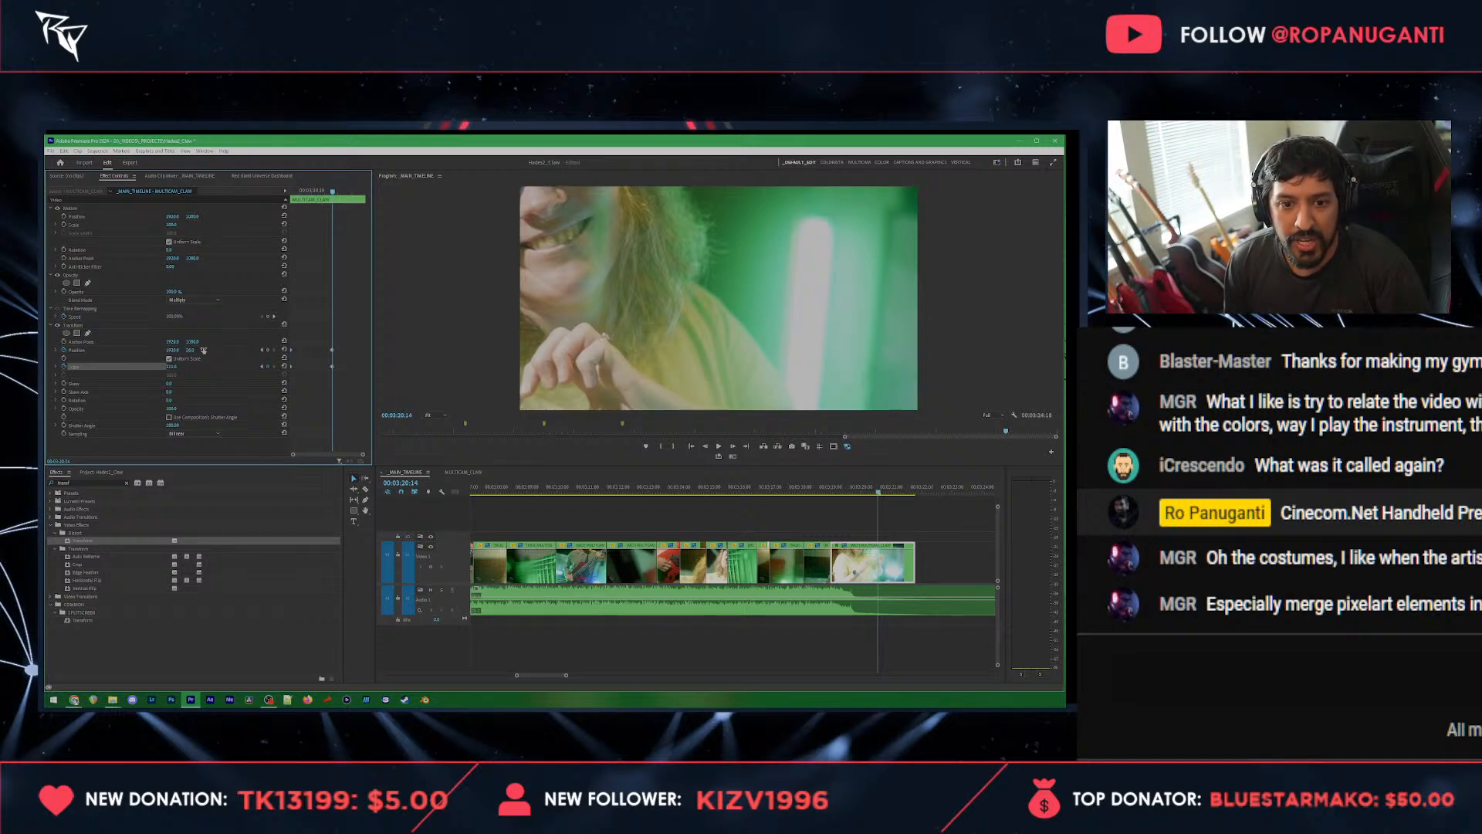
left_click_drag(171, 349, 185, 353)
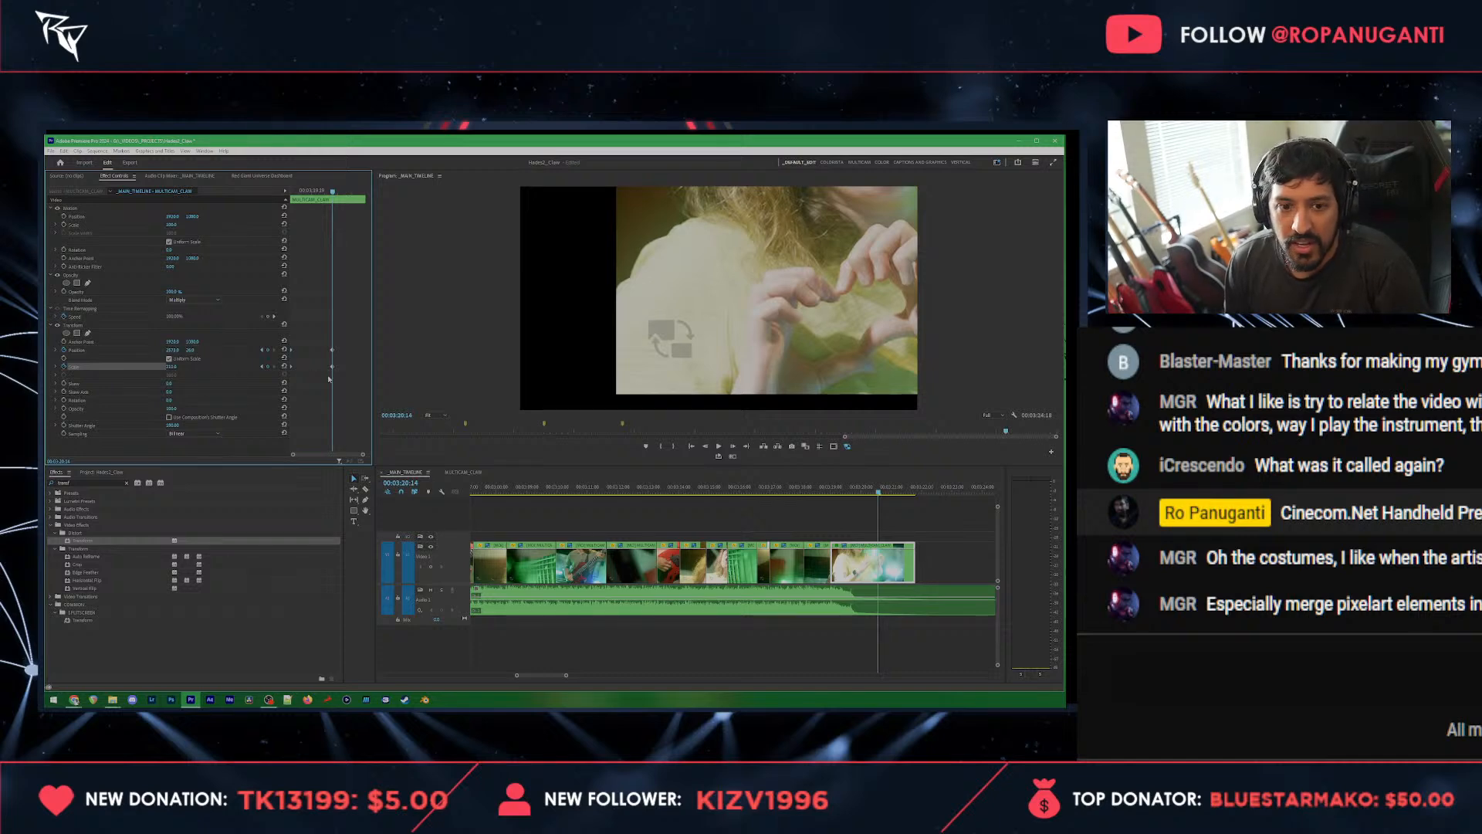
scroll(929, 566, "up", 2)
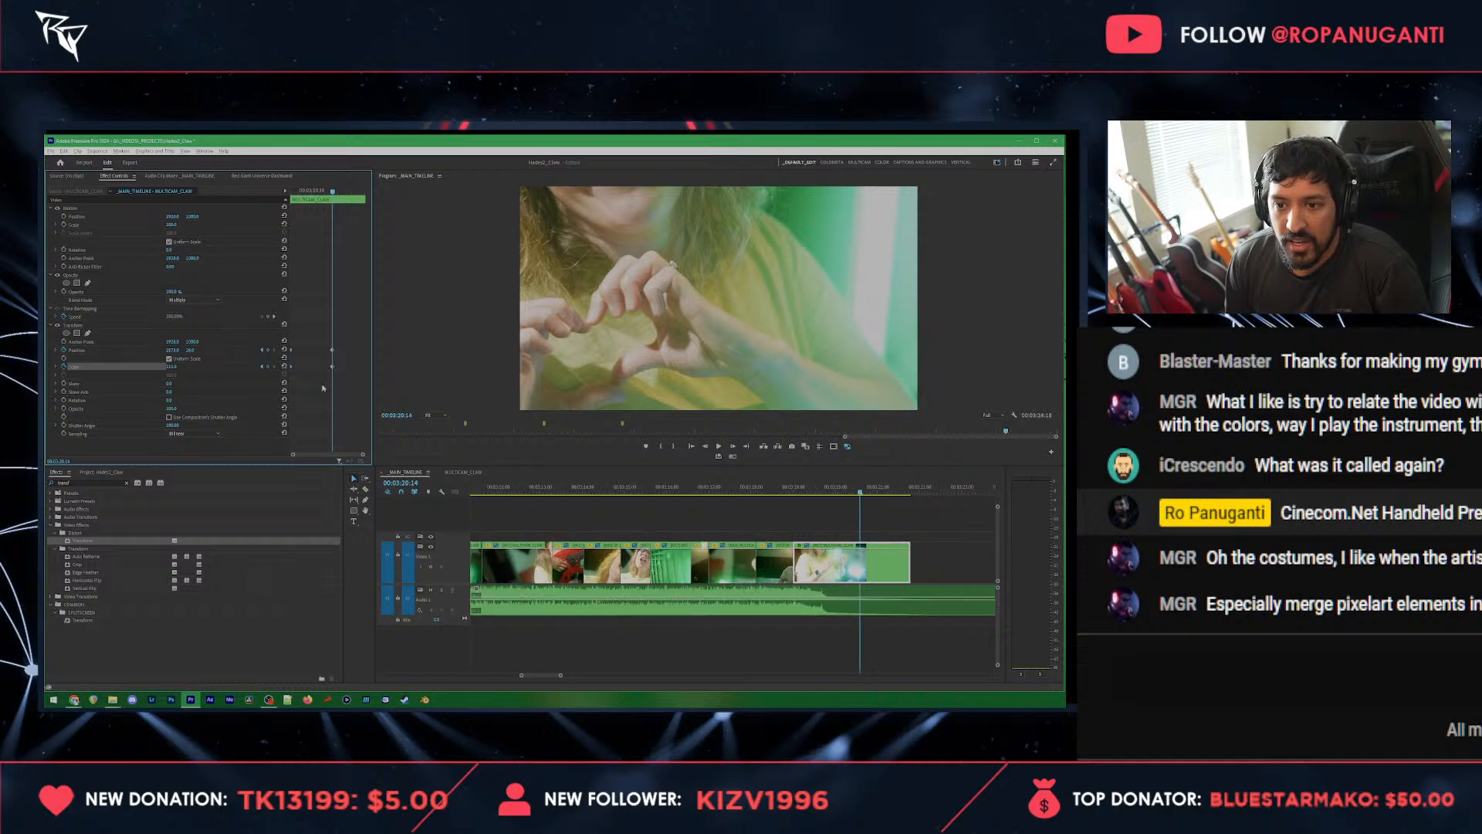
Step: Apply Bezier and Ease Out temporal interpolation to the closing Transform keyframes
right_click(332, 350)
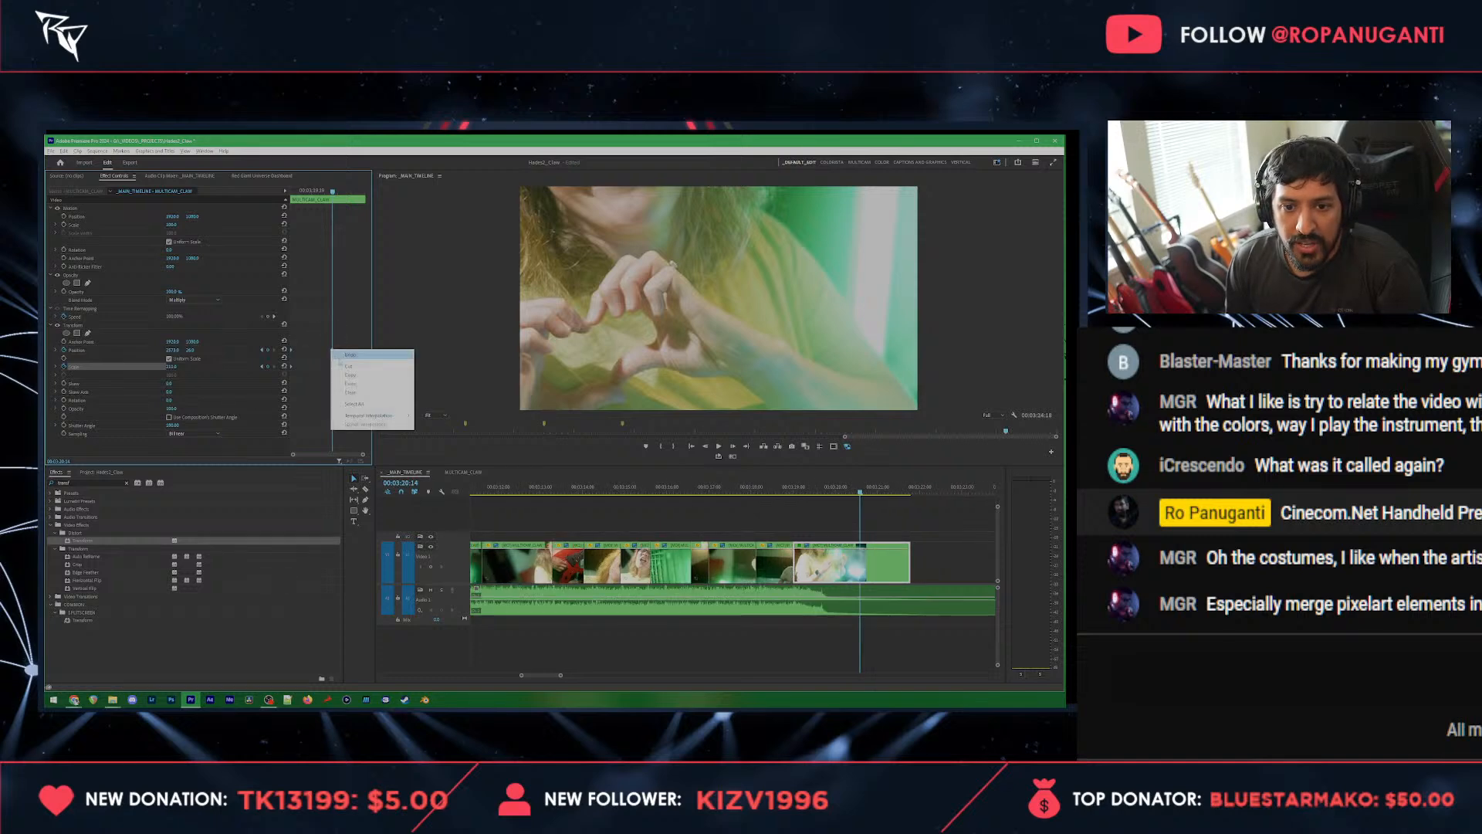
mouse_move(371, 415)
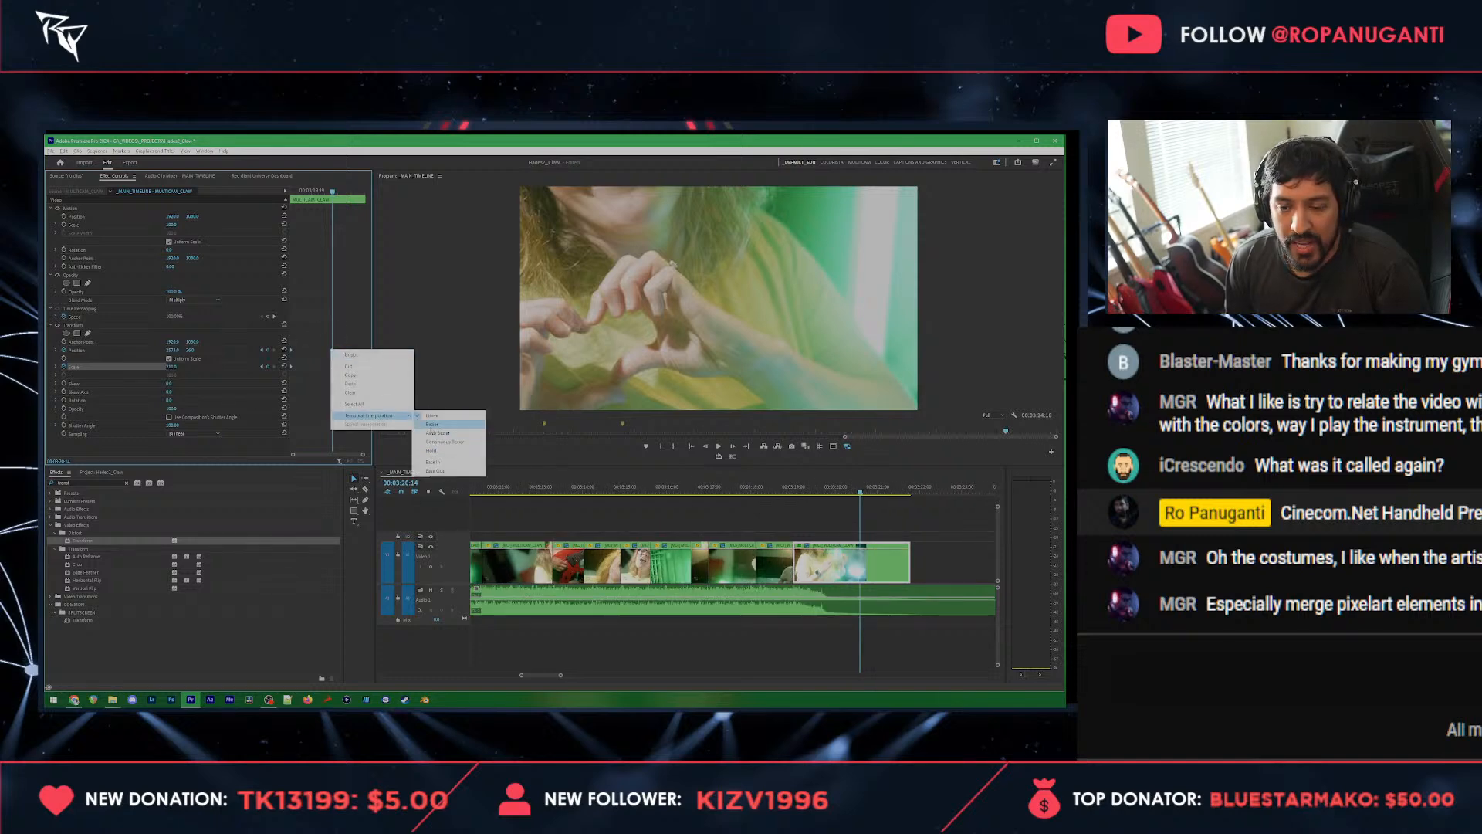
left_click(432, 424)
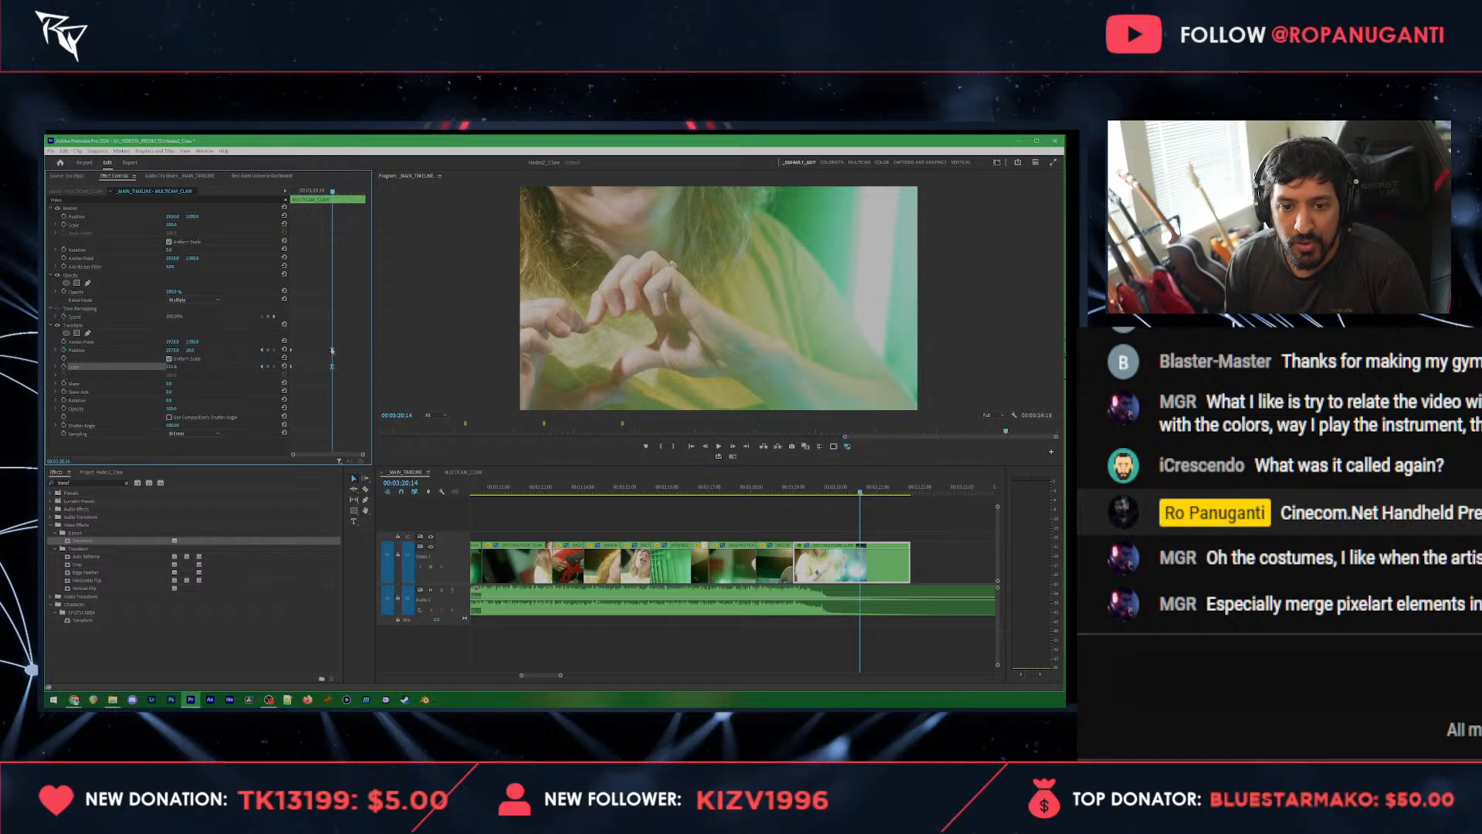
right_click(332, 350)
mouse_move(371, 414)
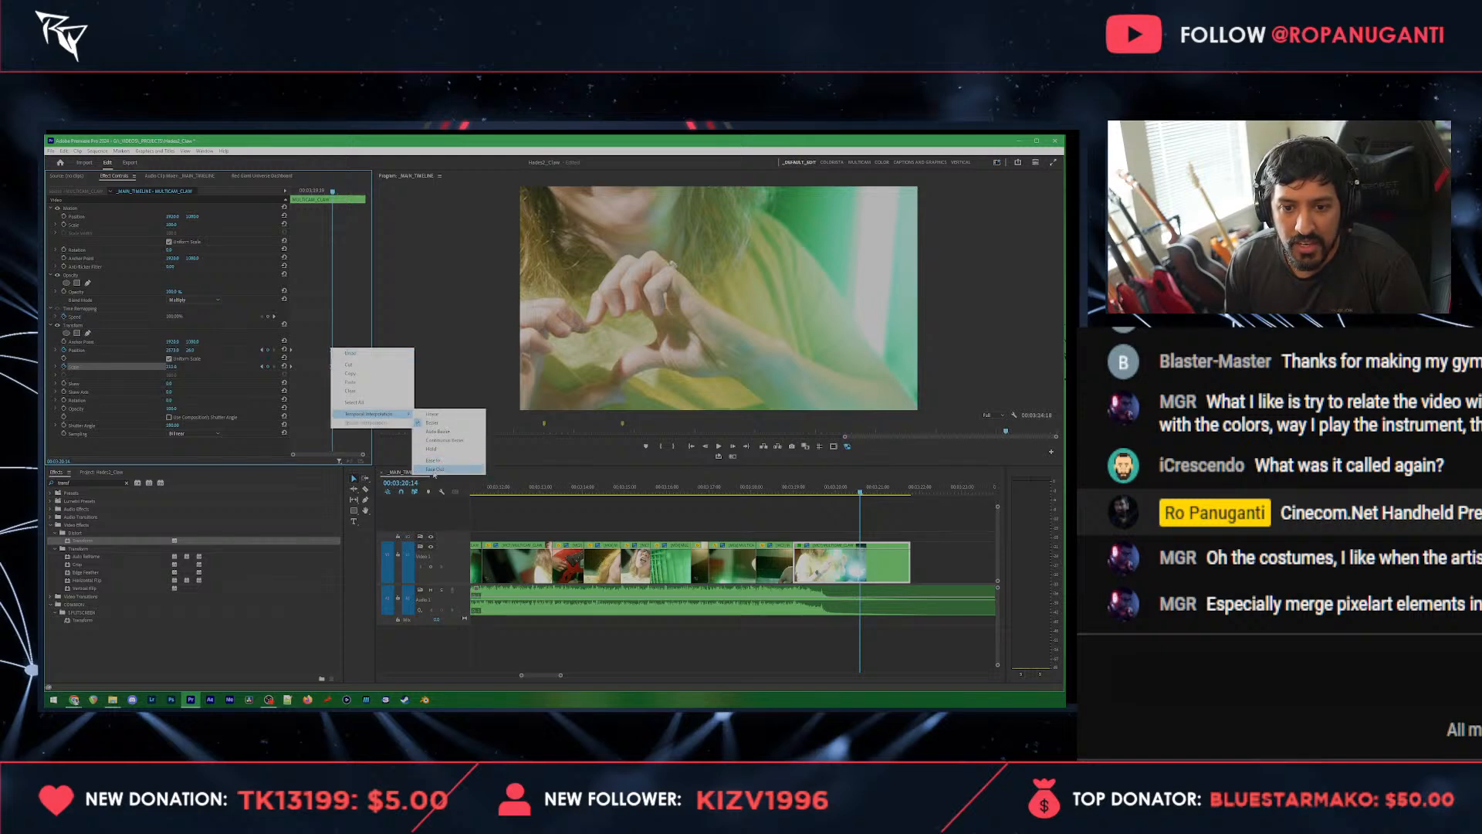
left_click(434, 469)
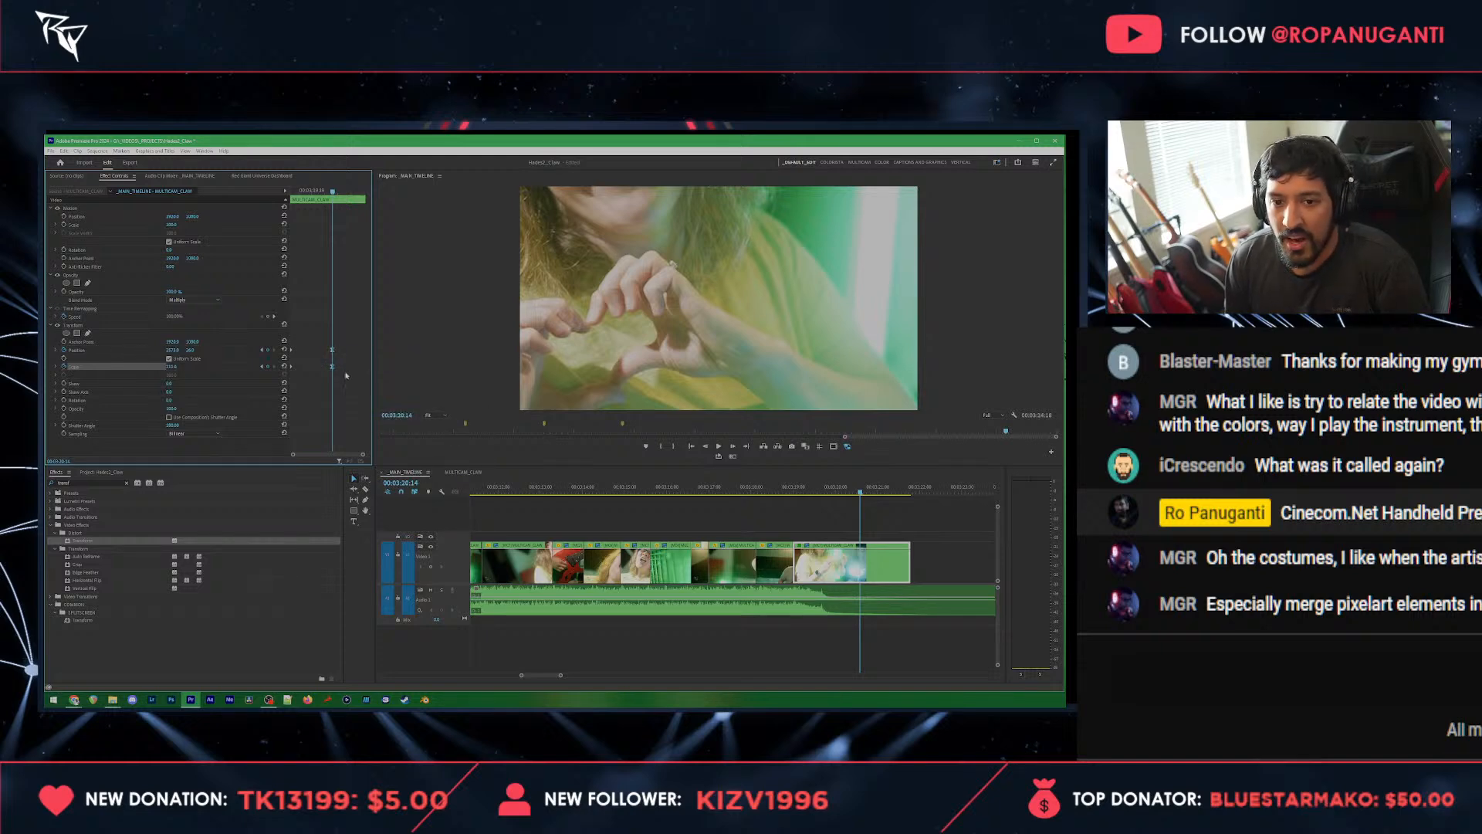
Step: Scrub through the final clip to preview the zoom, and return the playhead to the closing keyframes
left_click(795, 489)
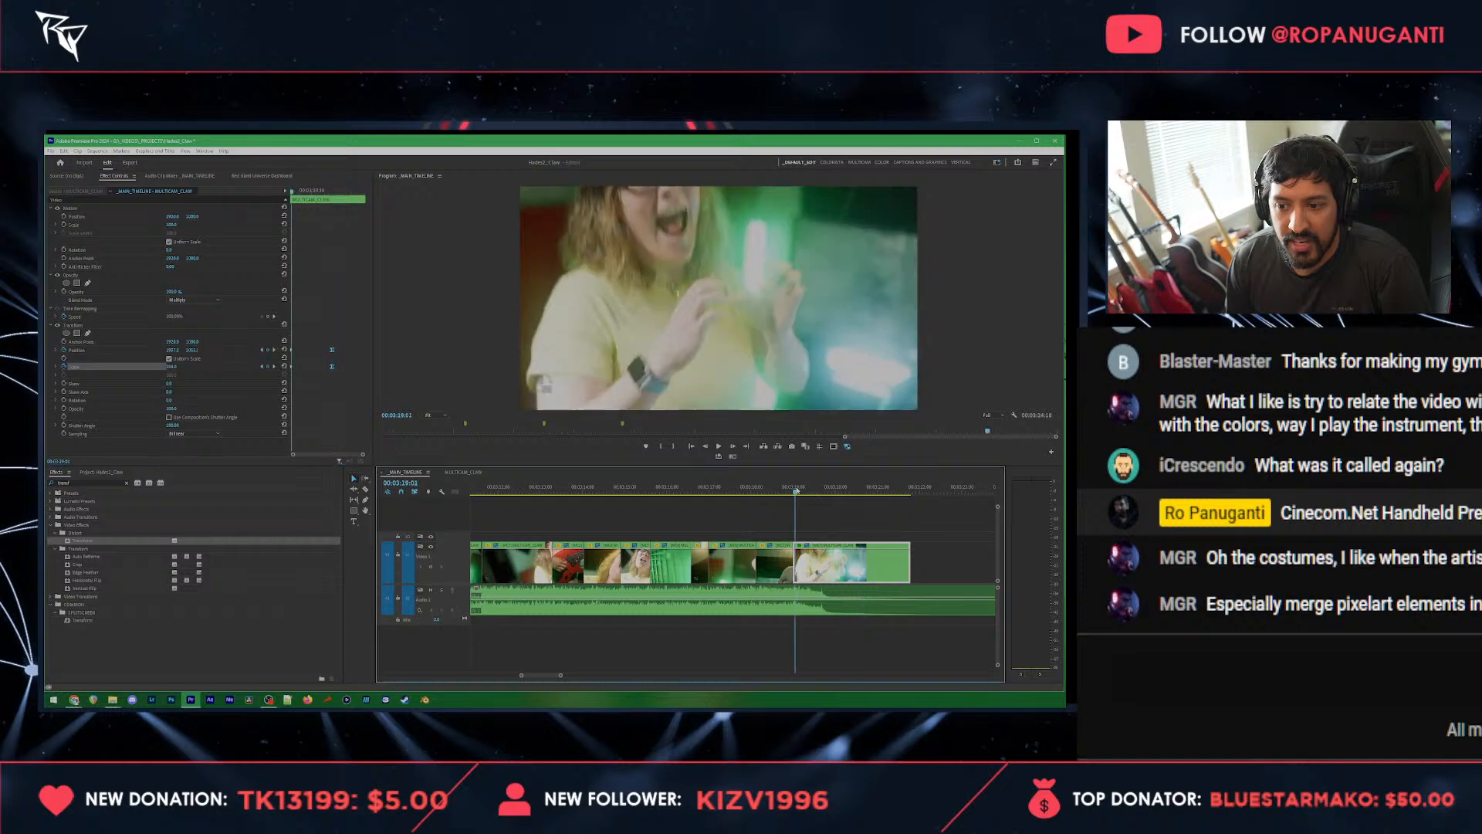
left_click_drag(796, 490, 863, 484)
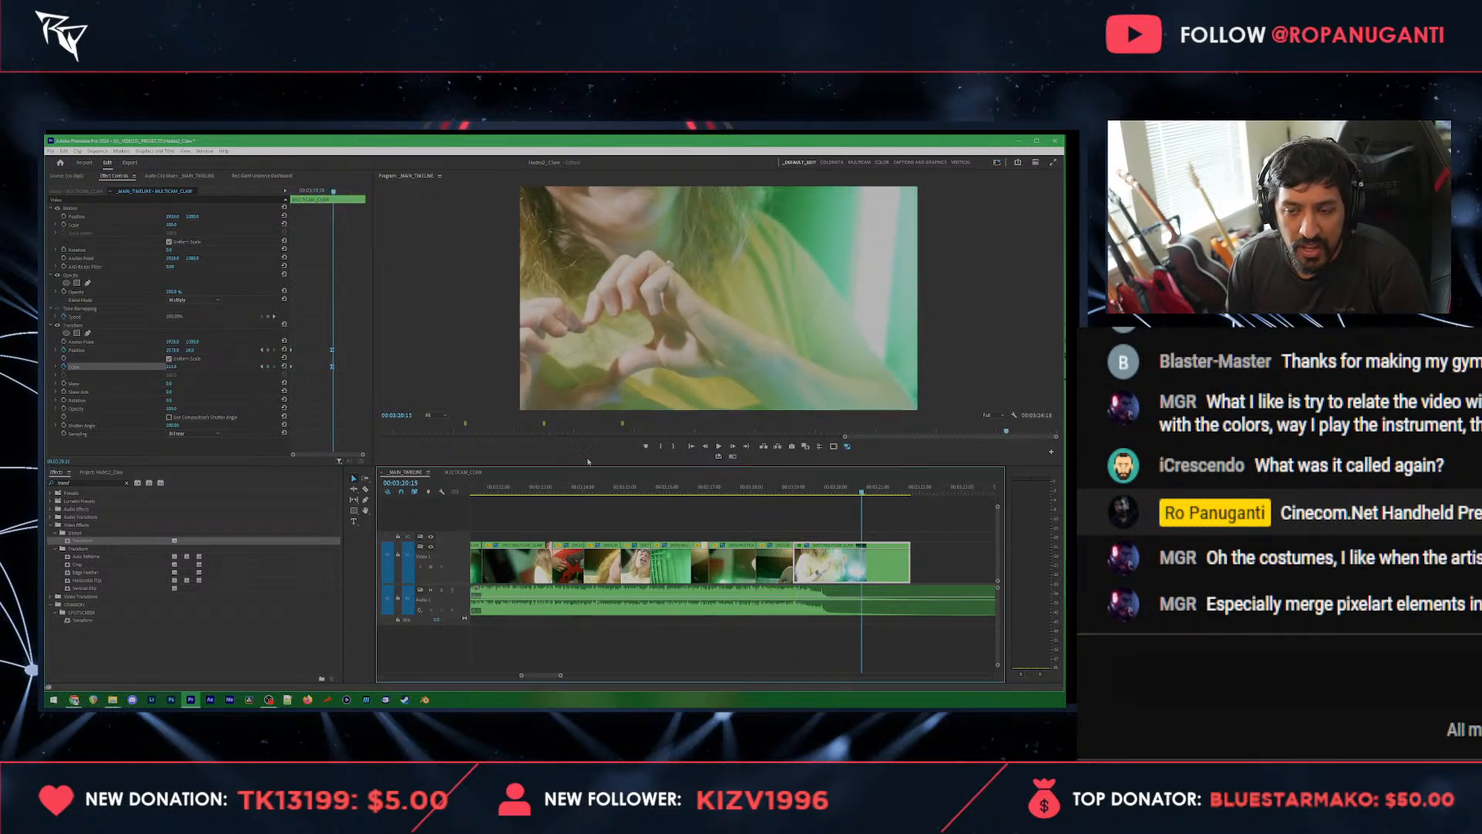
left_click(294, 260)
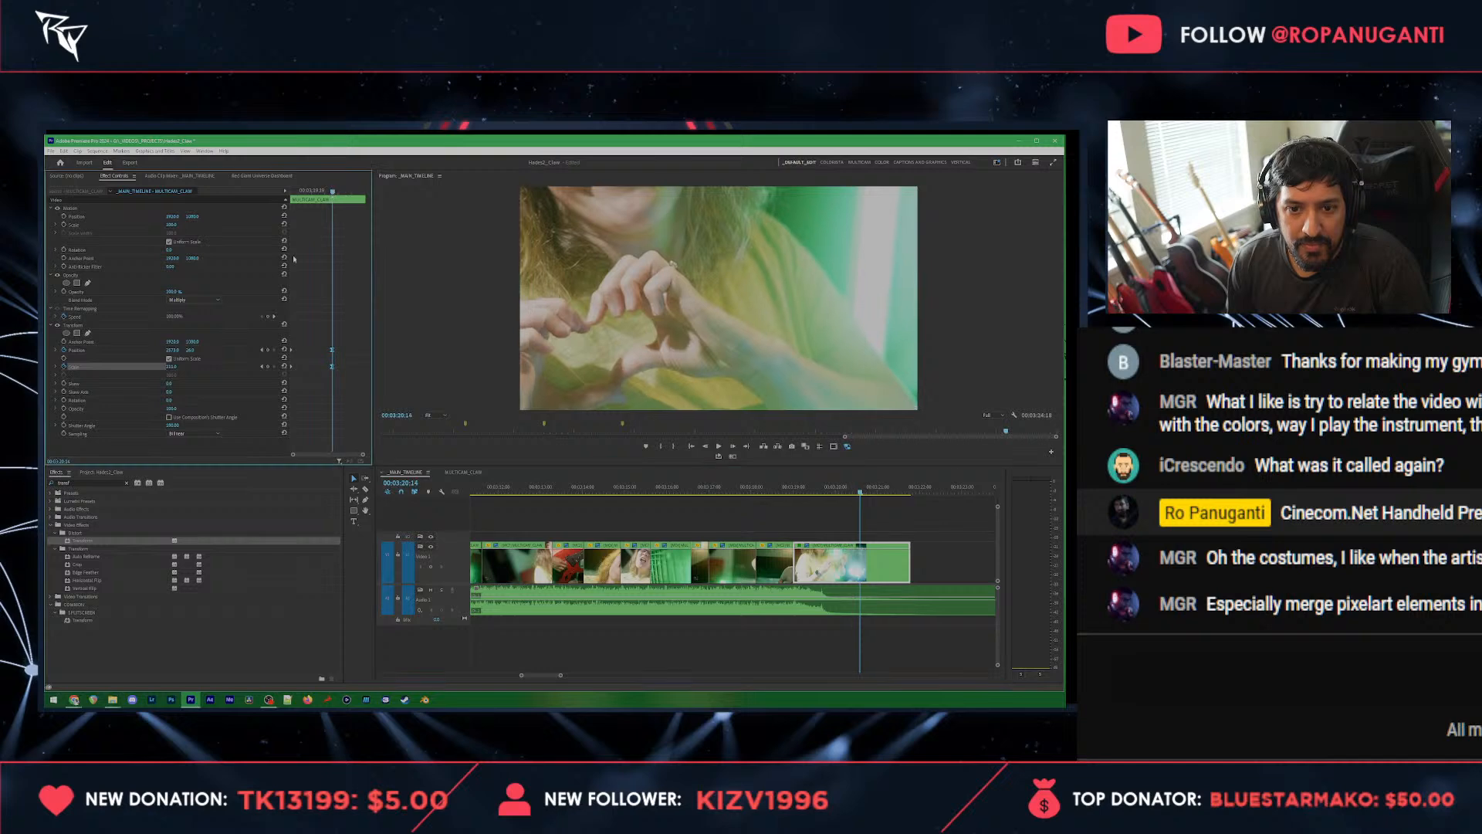
Step: Set the Transform scale at the closing keyframe to 350
left_click(171, 368)
type("350")
key("Return")
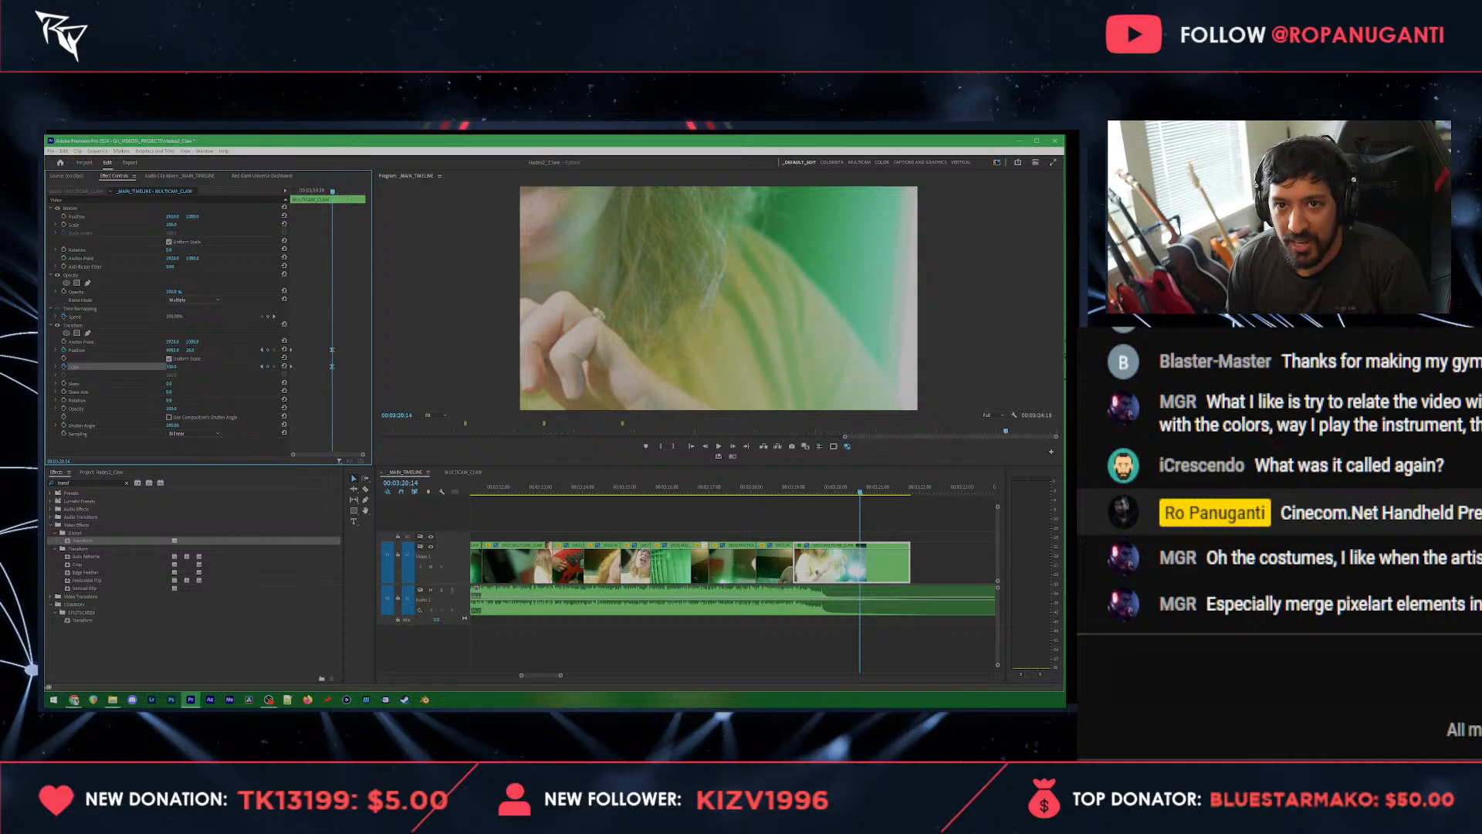
Step: Reposition the enlarged shot so the heart-shaped hands fill the frame, with a vertical position of -1575, and save the project
left_click_drag(173, 350, 224, 350)
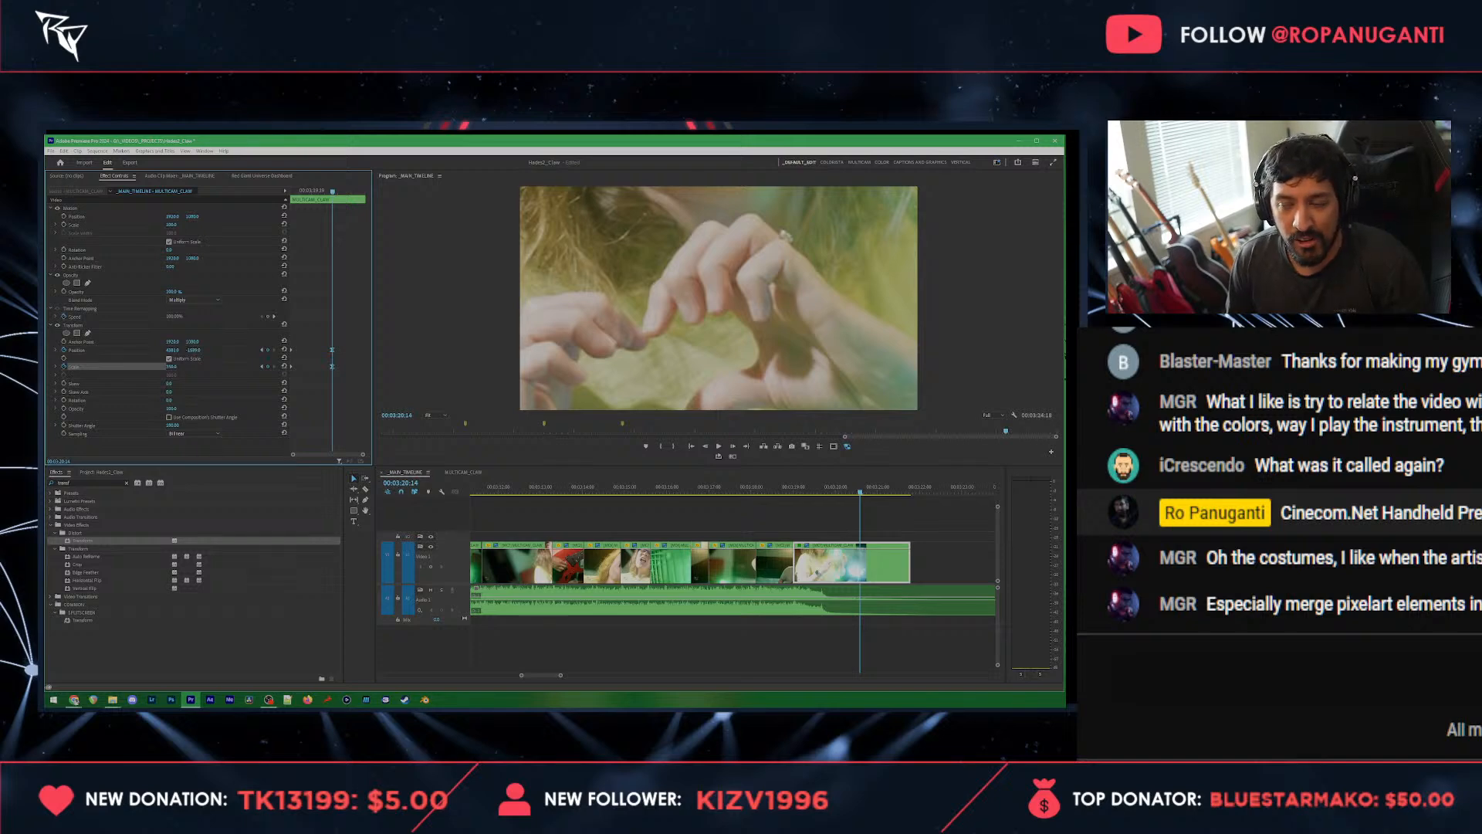
left_click(193, 349)
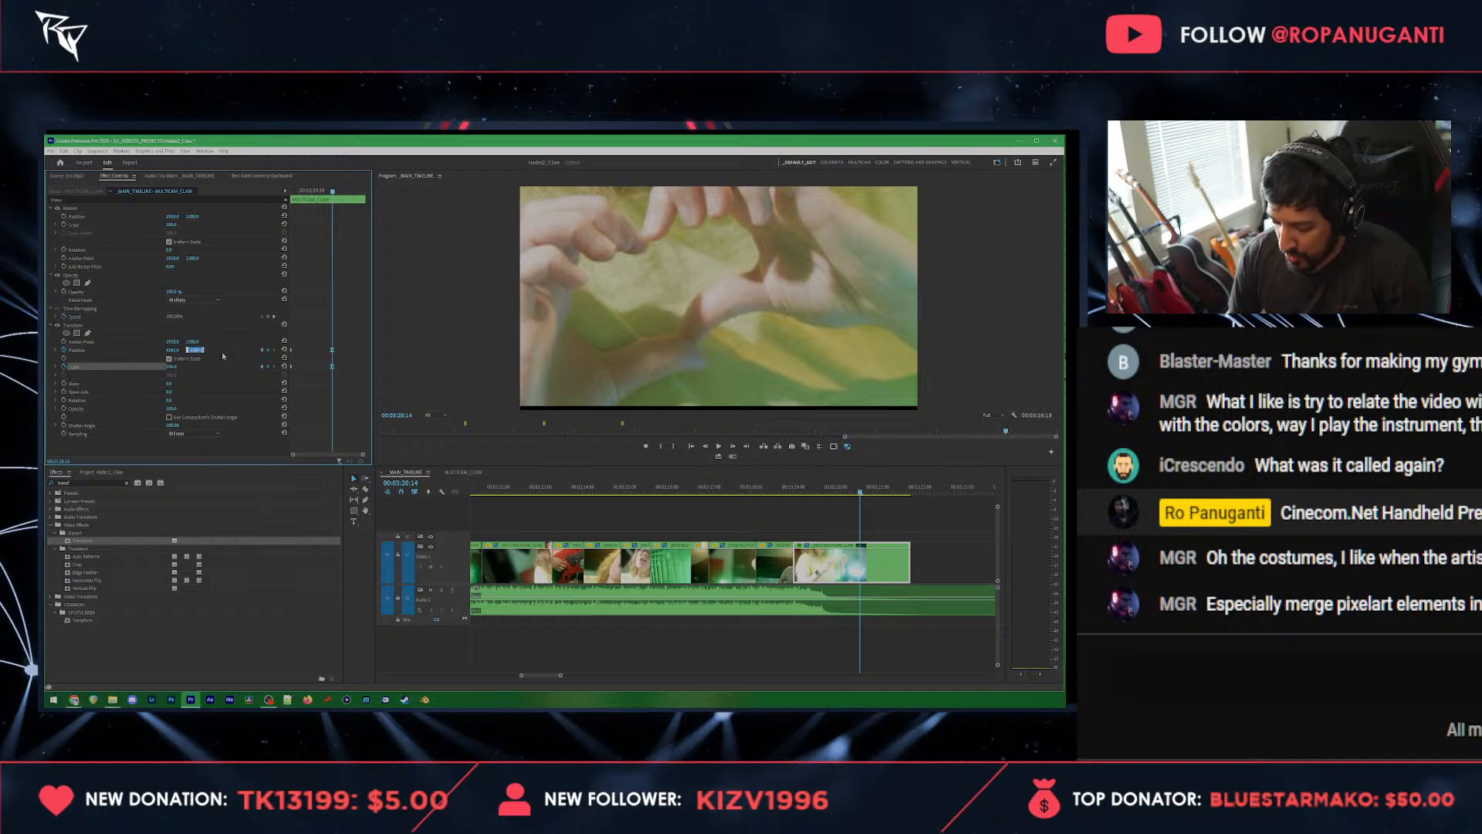
type("-1575")
key("Return")
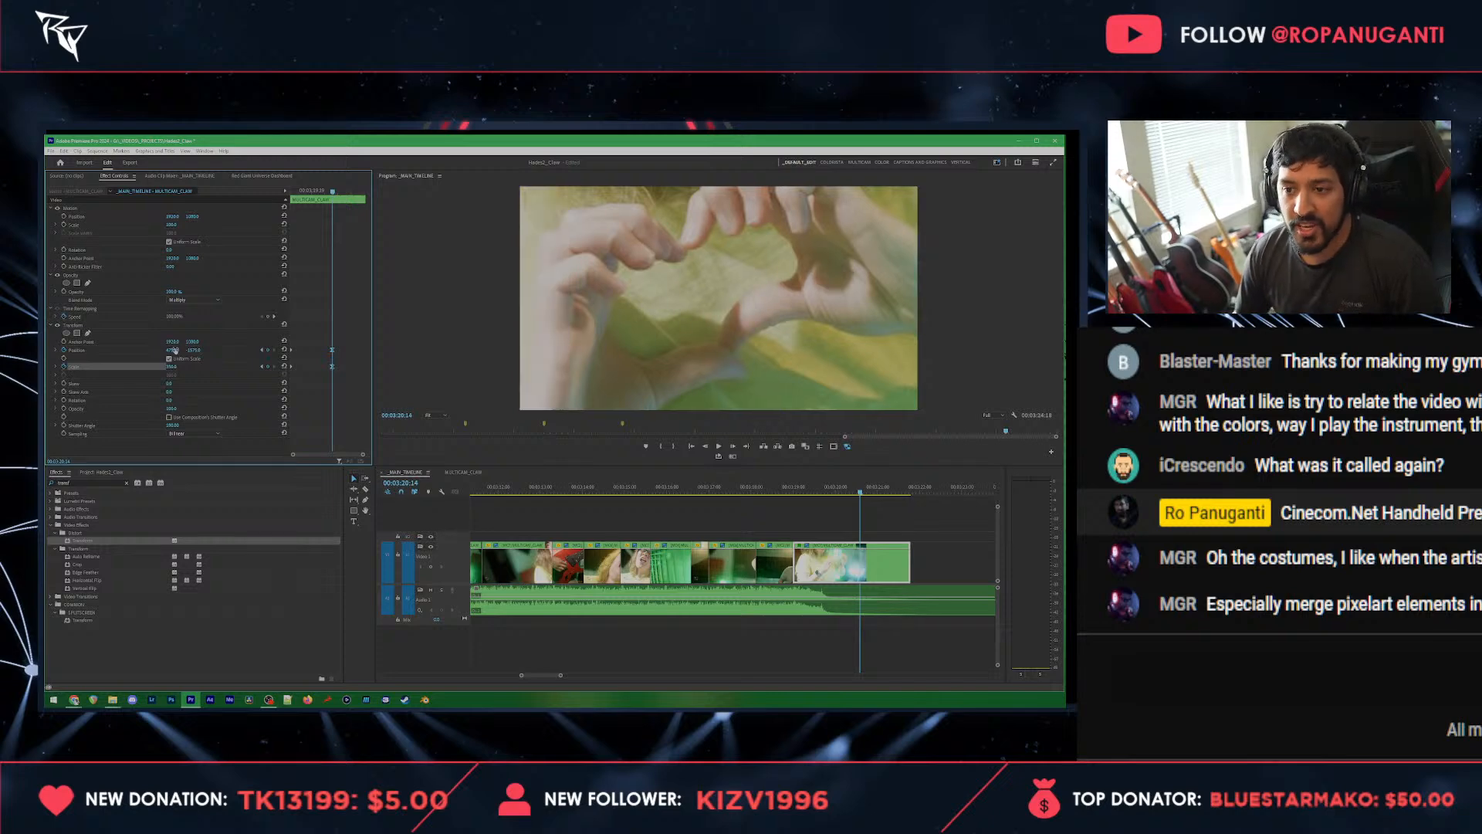
key("ctrl+s")
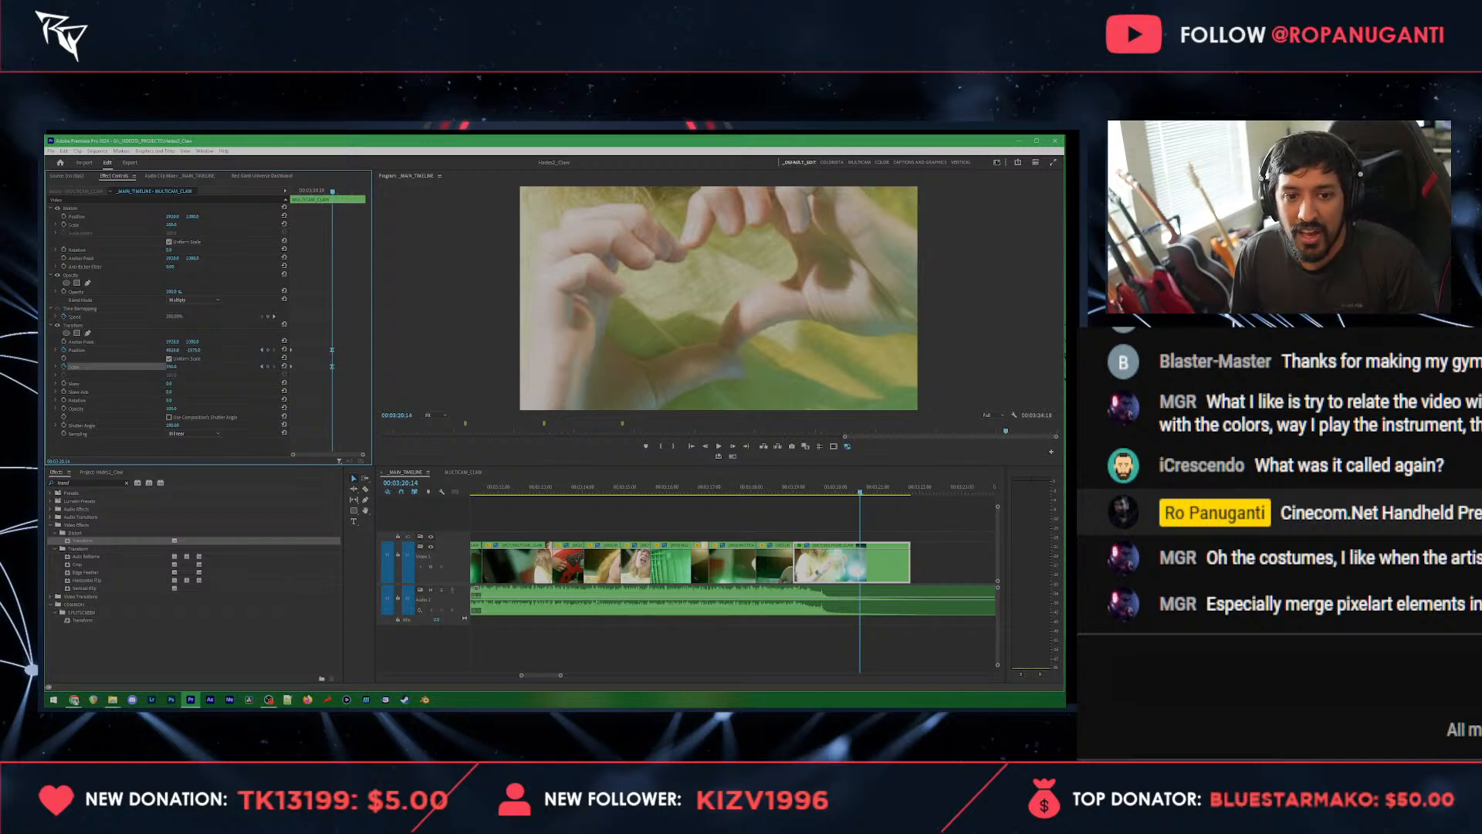
Step: Fine-tune the Transform effect's horizontal position at the closing keyframe to frame the heart-shaped hands, and save the project
left_click_drag(174, 350, 176, 349)
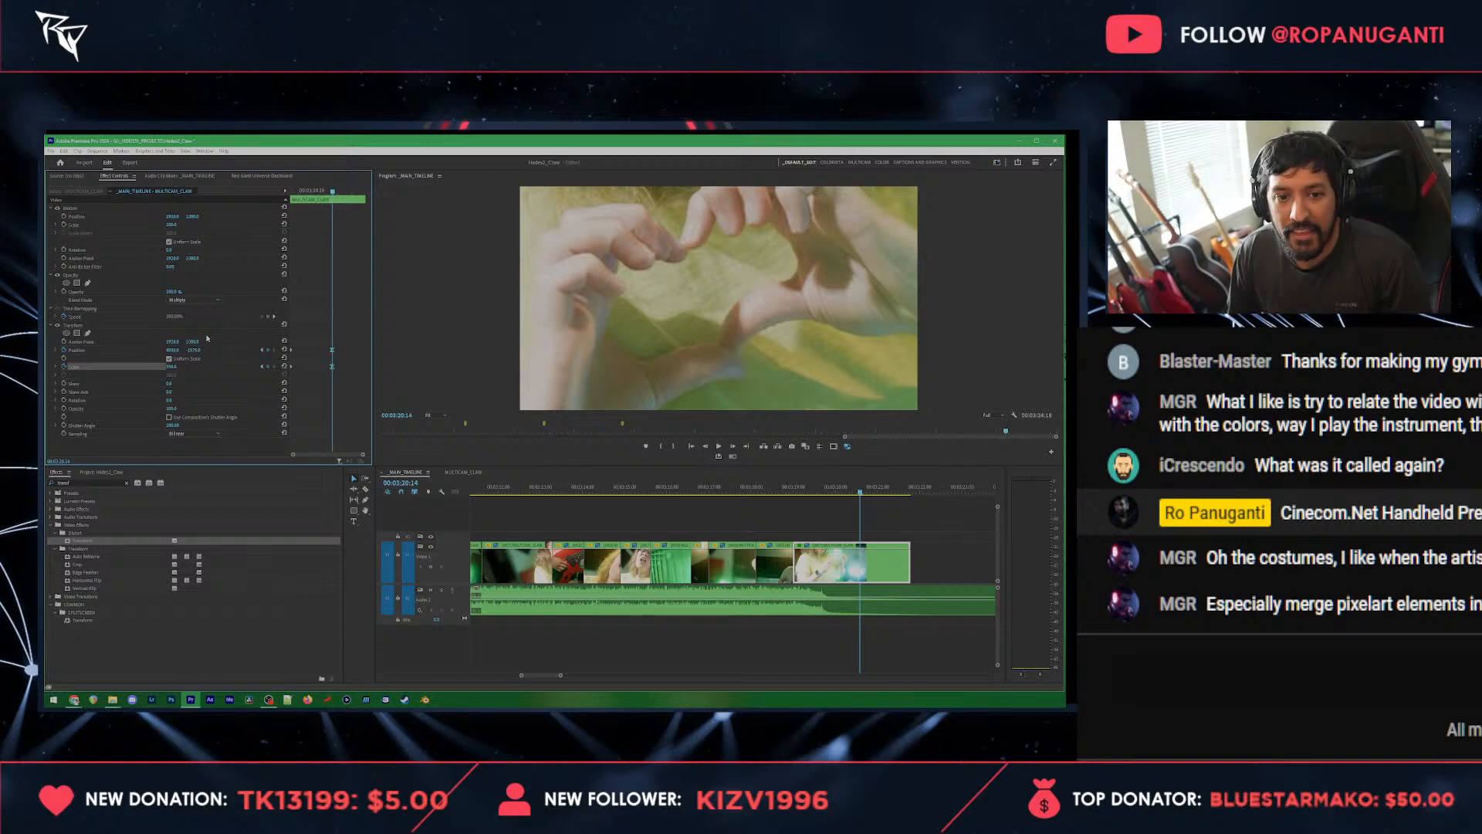
key("ctrl+s")
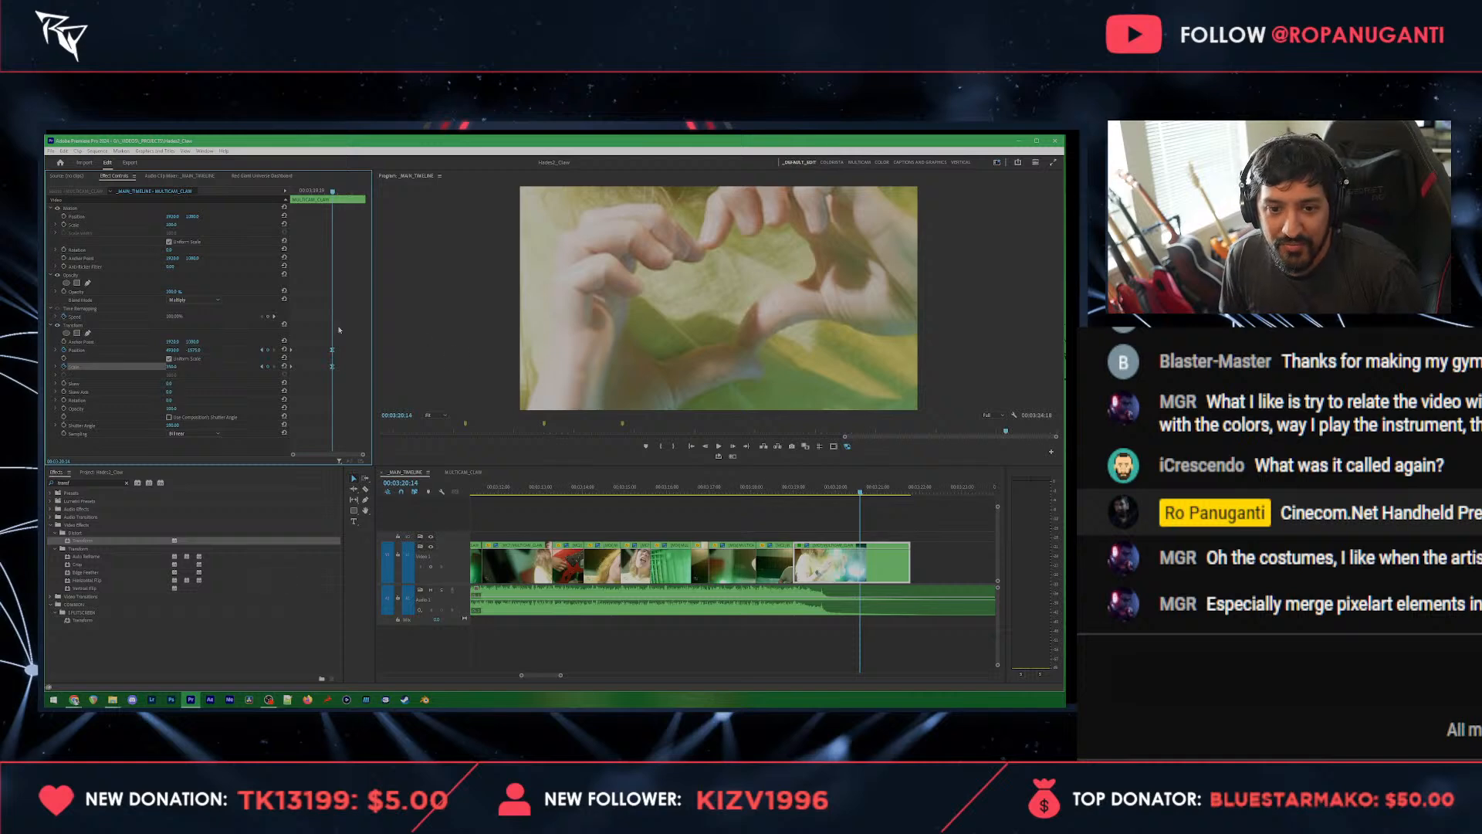
Step: Split the final clip at the closing keyframes, delete the remainder after the cut, and save the project
key("c")
left_click(860, 563)
key("v")
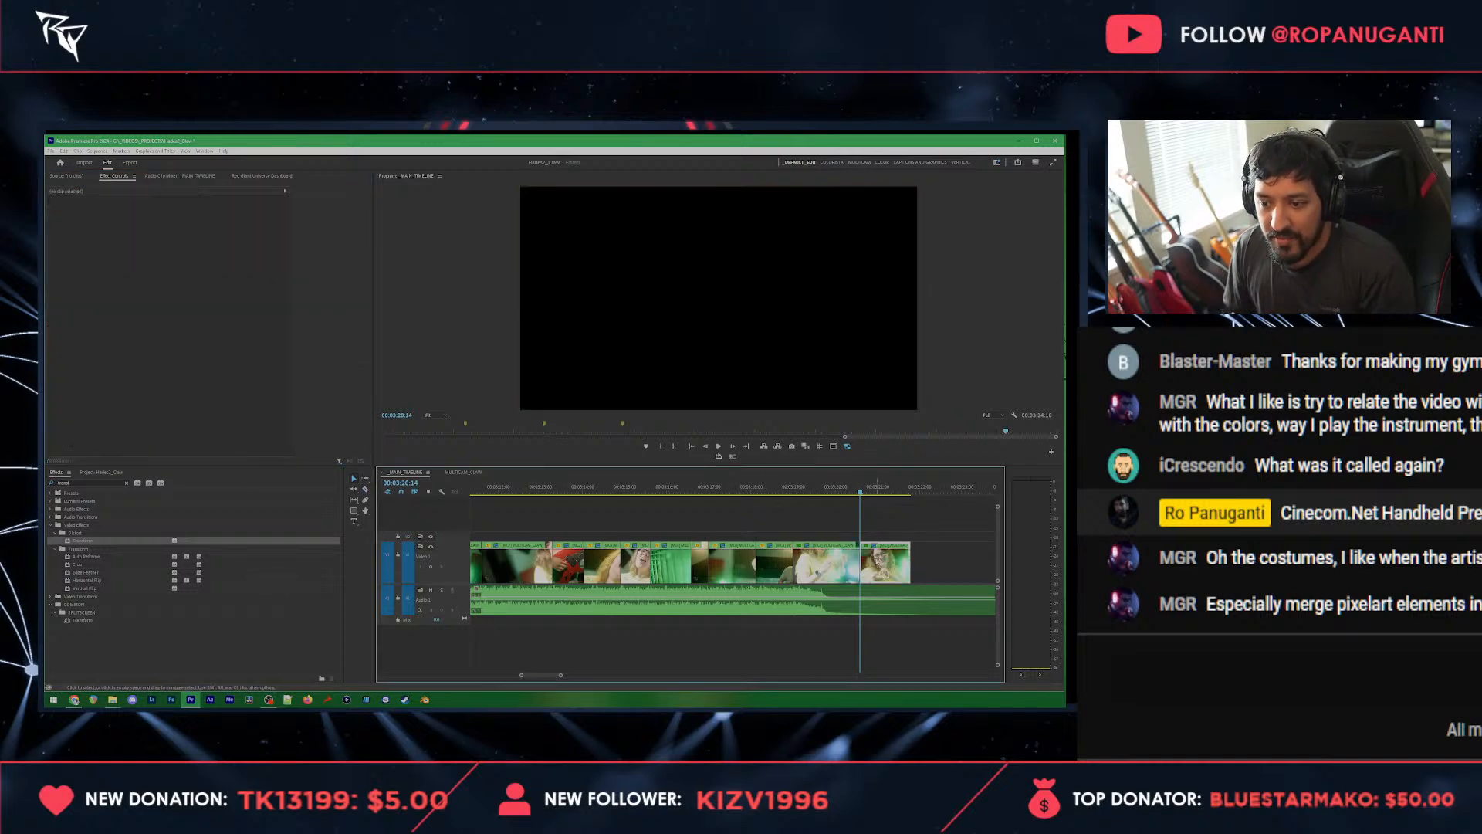
key("Delete")
key("ctrl+s")
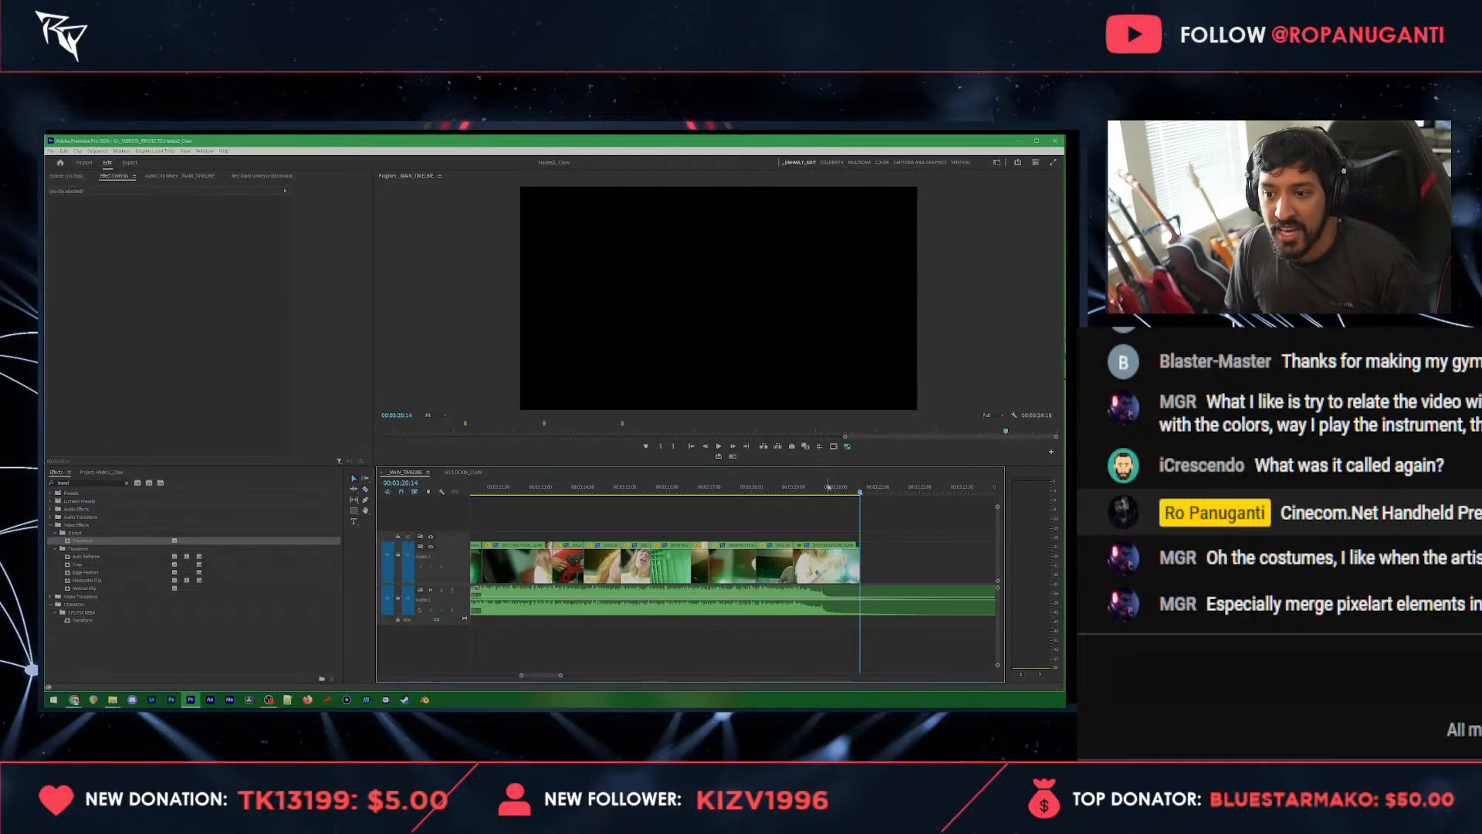
Step: Scrub and play the final shot to check the zoom into the heart gesture
left_click(828, 487)
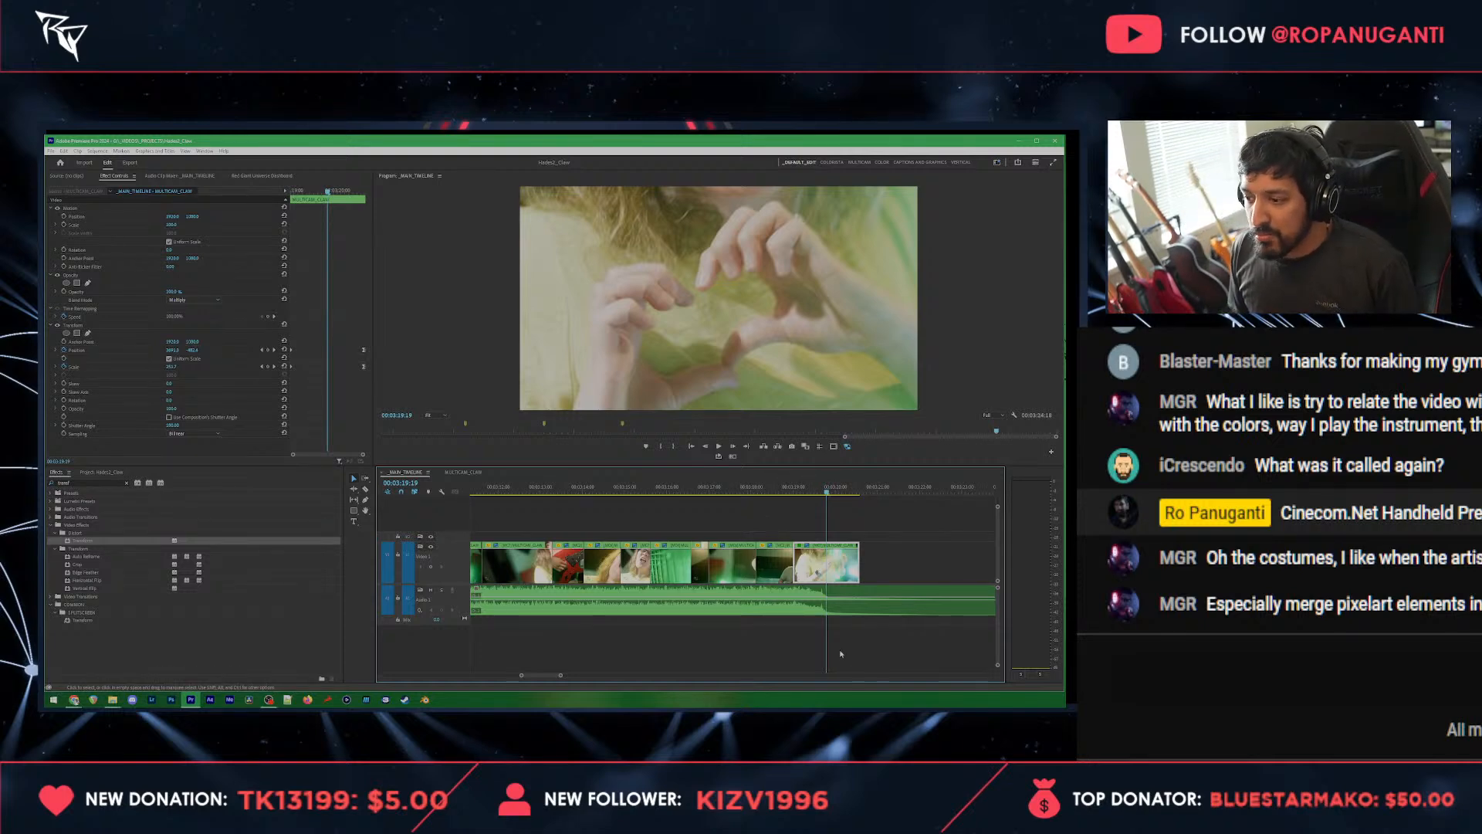
mouse_move(824, 493)
left_mouse_down()
mouse_move(792, 494)
mouse_move(874, 476)
mouse_move(797, 492)
left_mouse_up()
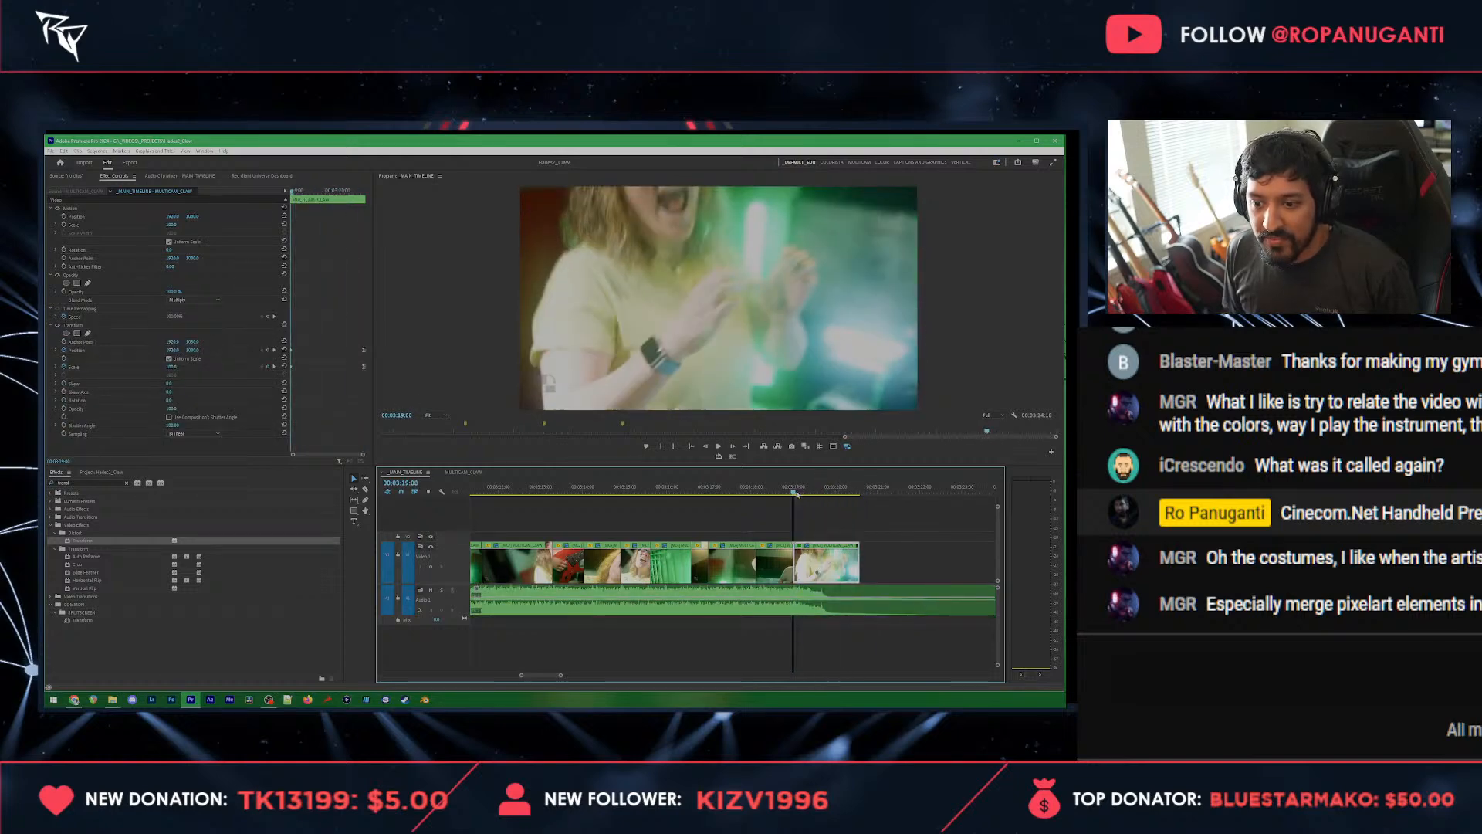
left_click(826, 529)
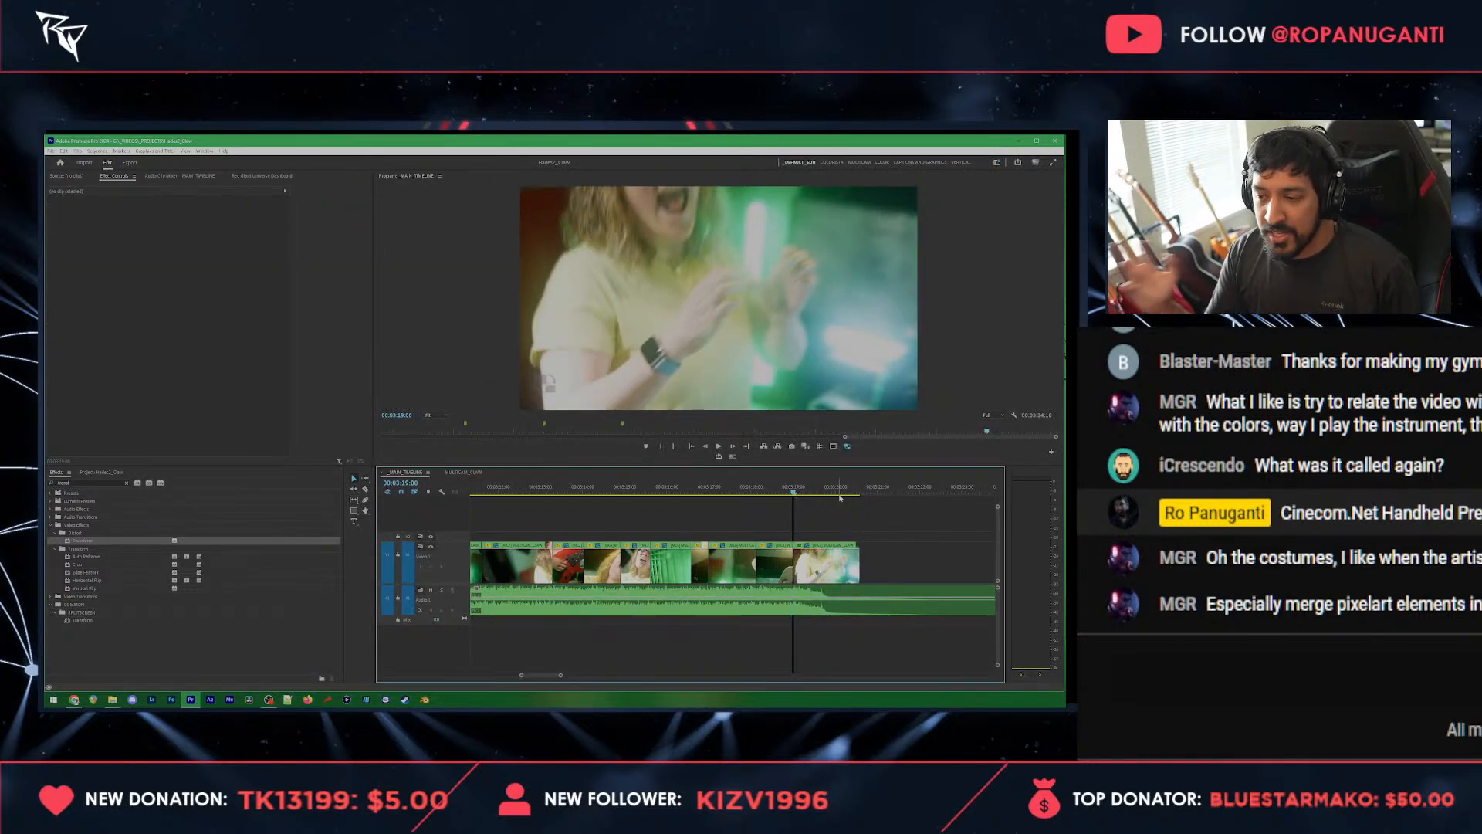
key("space")
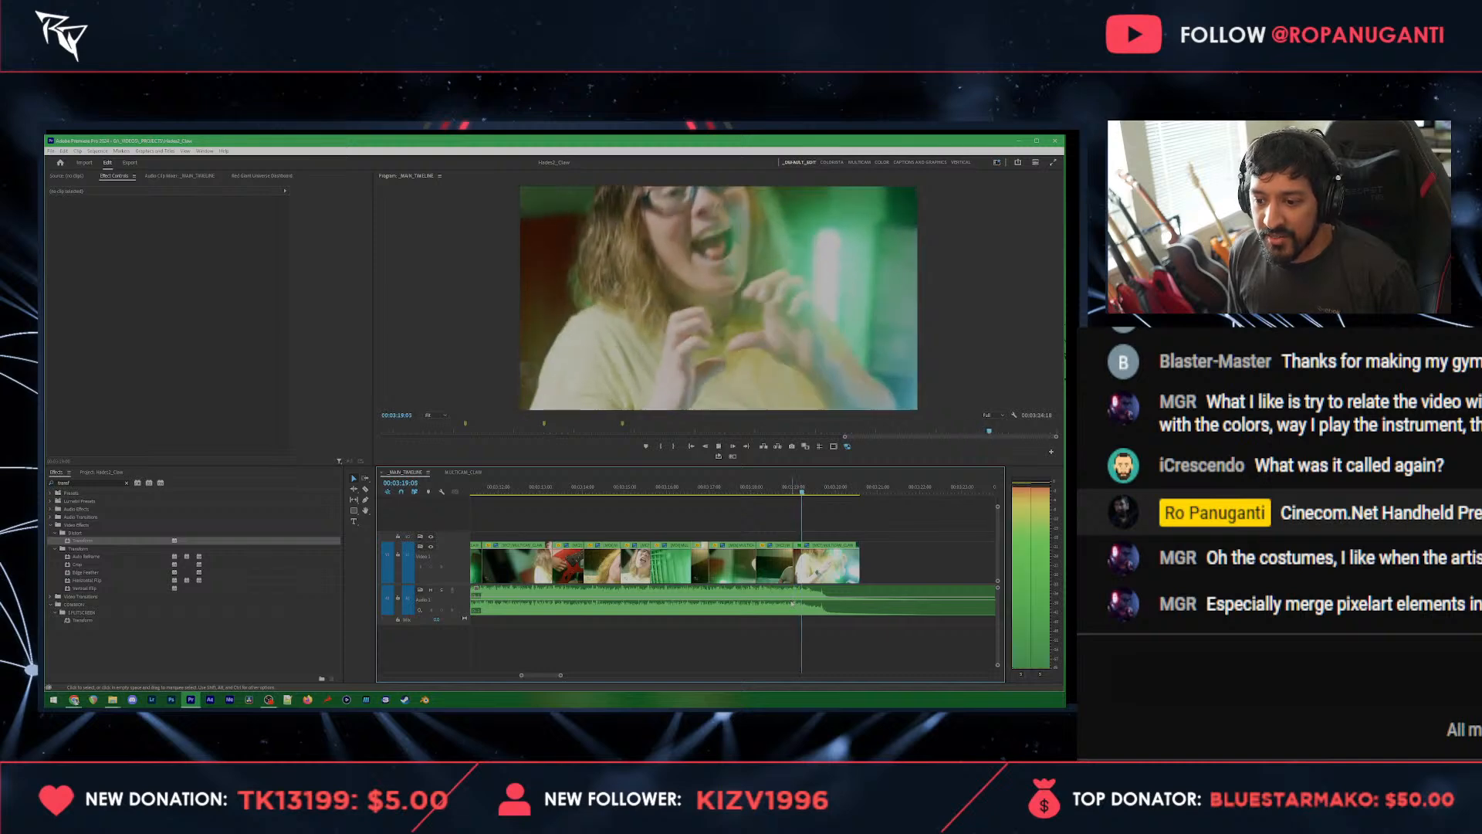
left_click(831, 599)
Step: Place the end slate video from the project's footage bin directly after the trimmed final clip on the main video track
left_click_drag(834, 491, 860, 491)
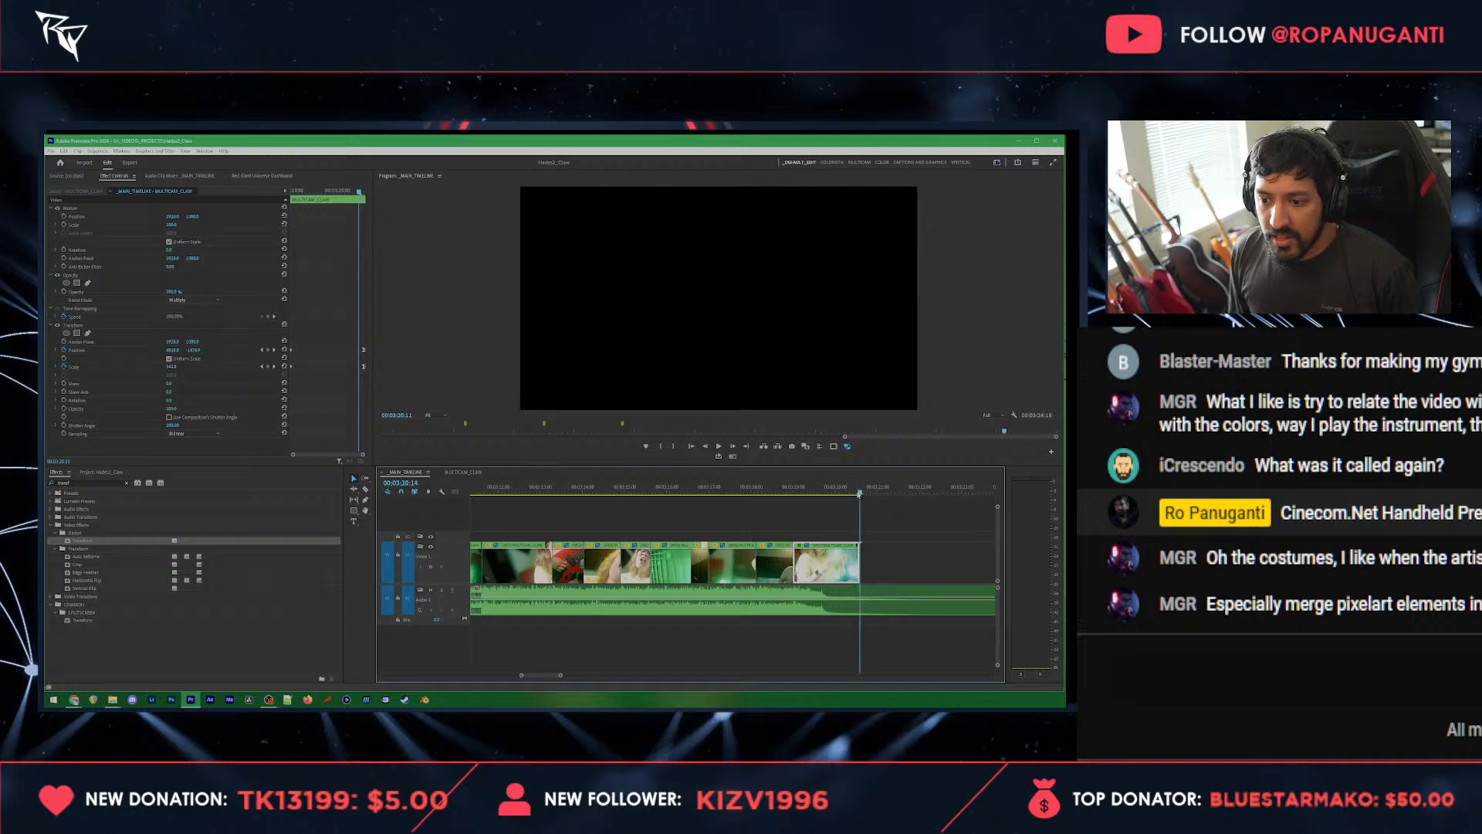
left_click(870, 601)
left_click(890, 546)
key("c")
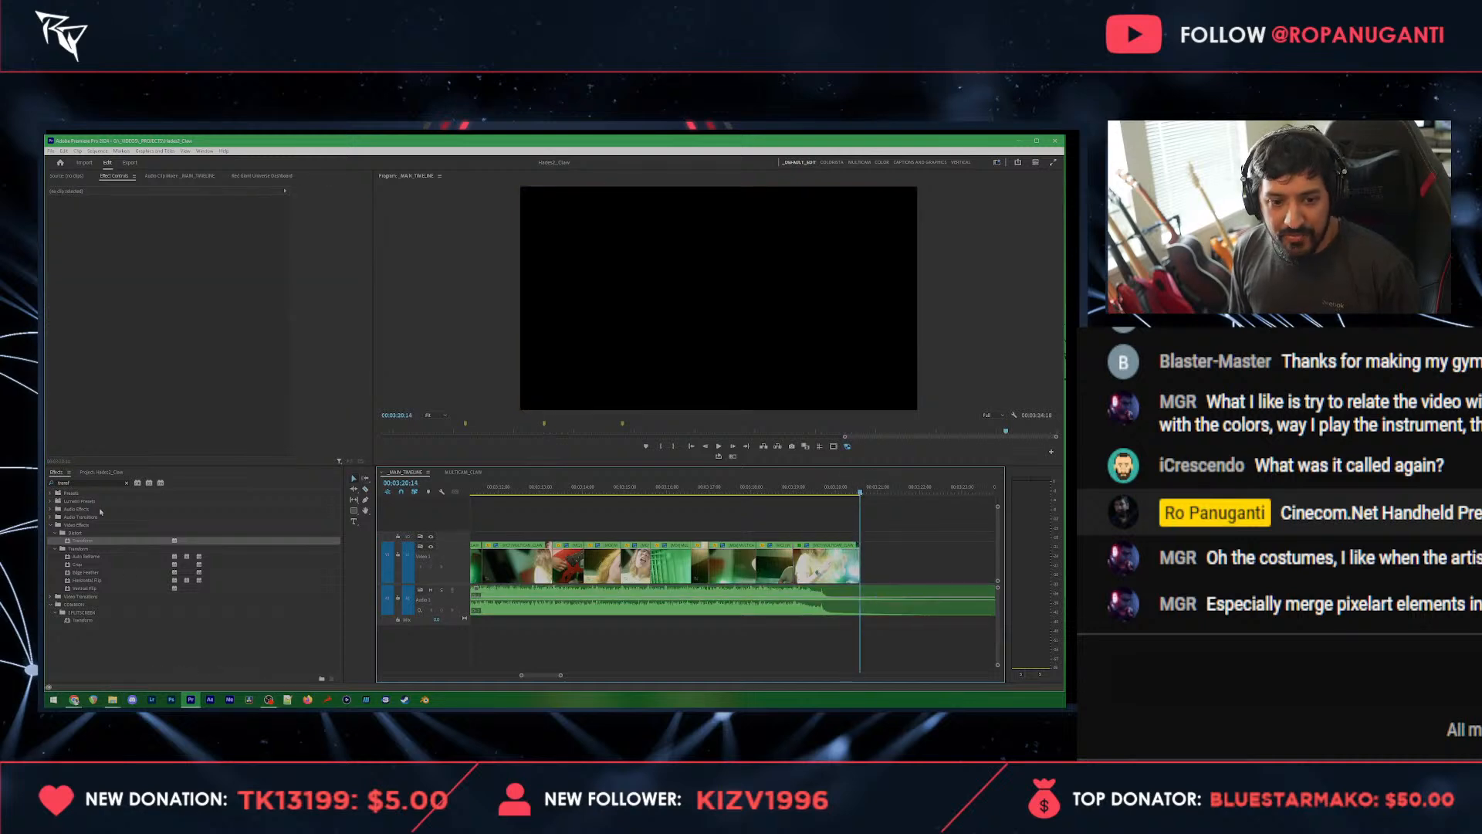
left_click(90, 474)
left_click(66, 517)
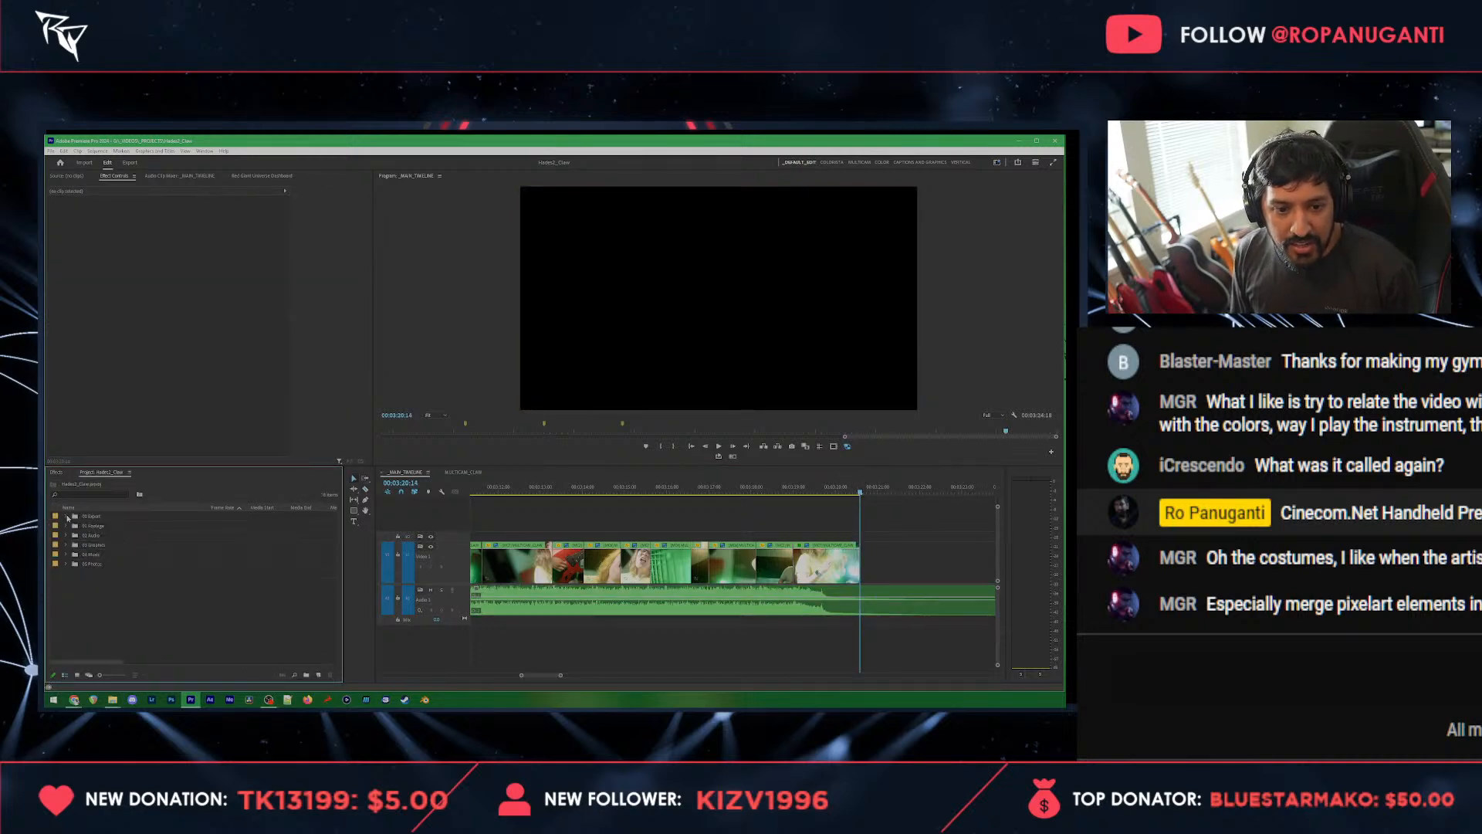
left_click(67, 526)
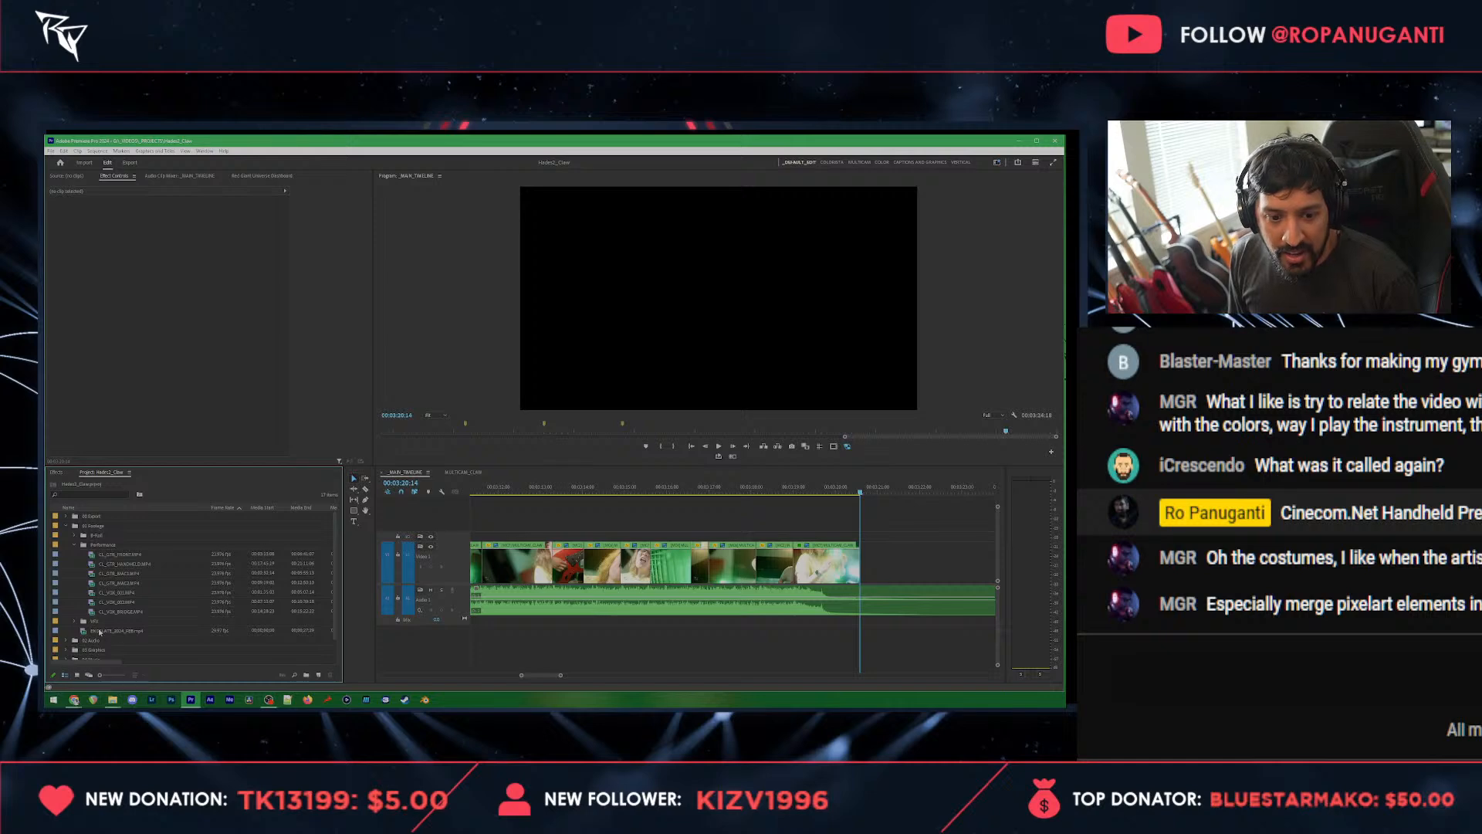
left_click_drag(116, 631, 880, 562)
Step: Play through the end slate to check the distributor logo and closing animation
scroll(878, 563, "down", 5)
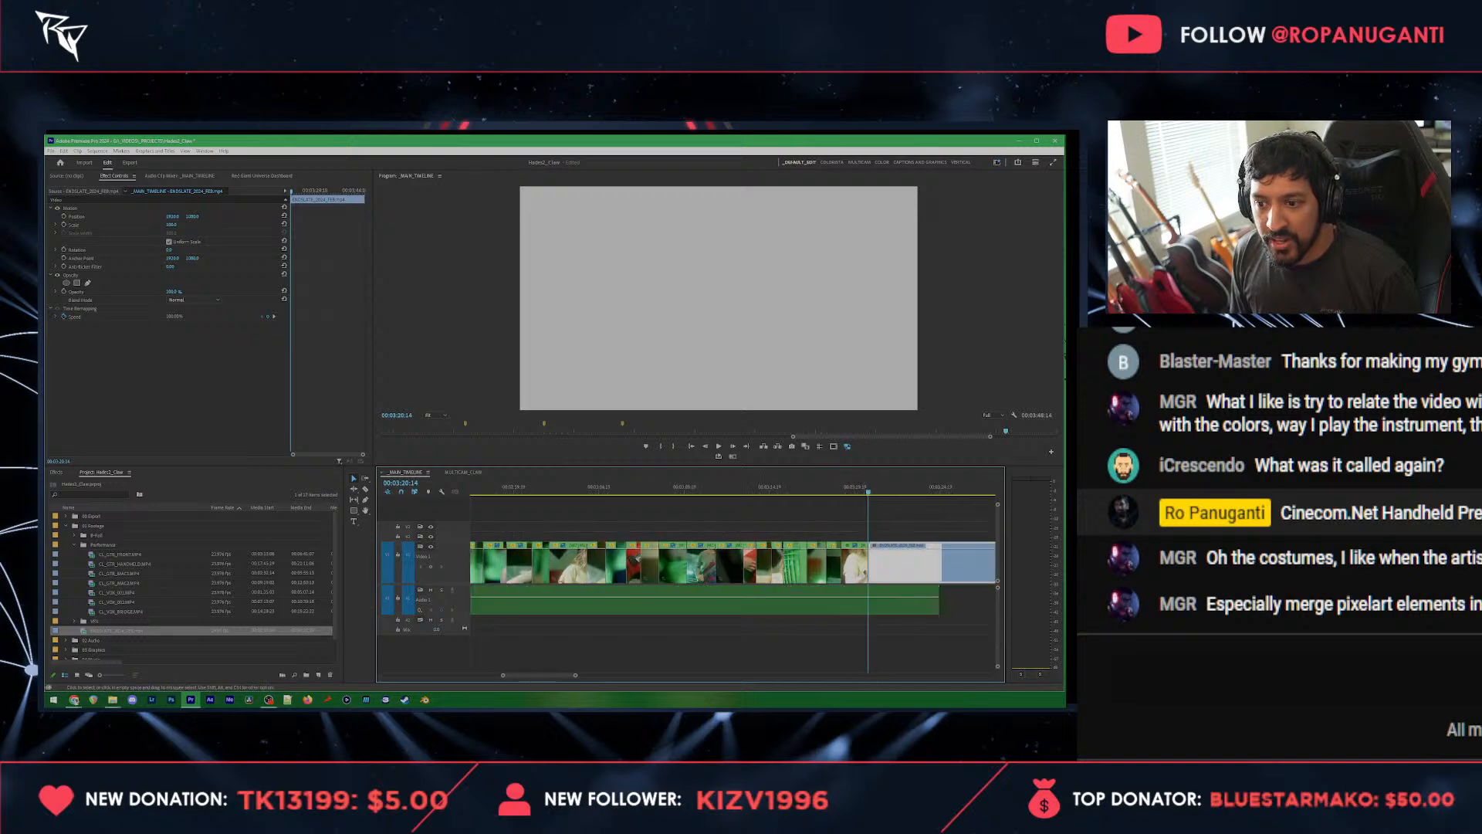
key("space")
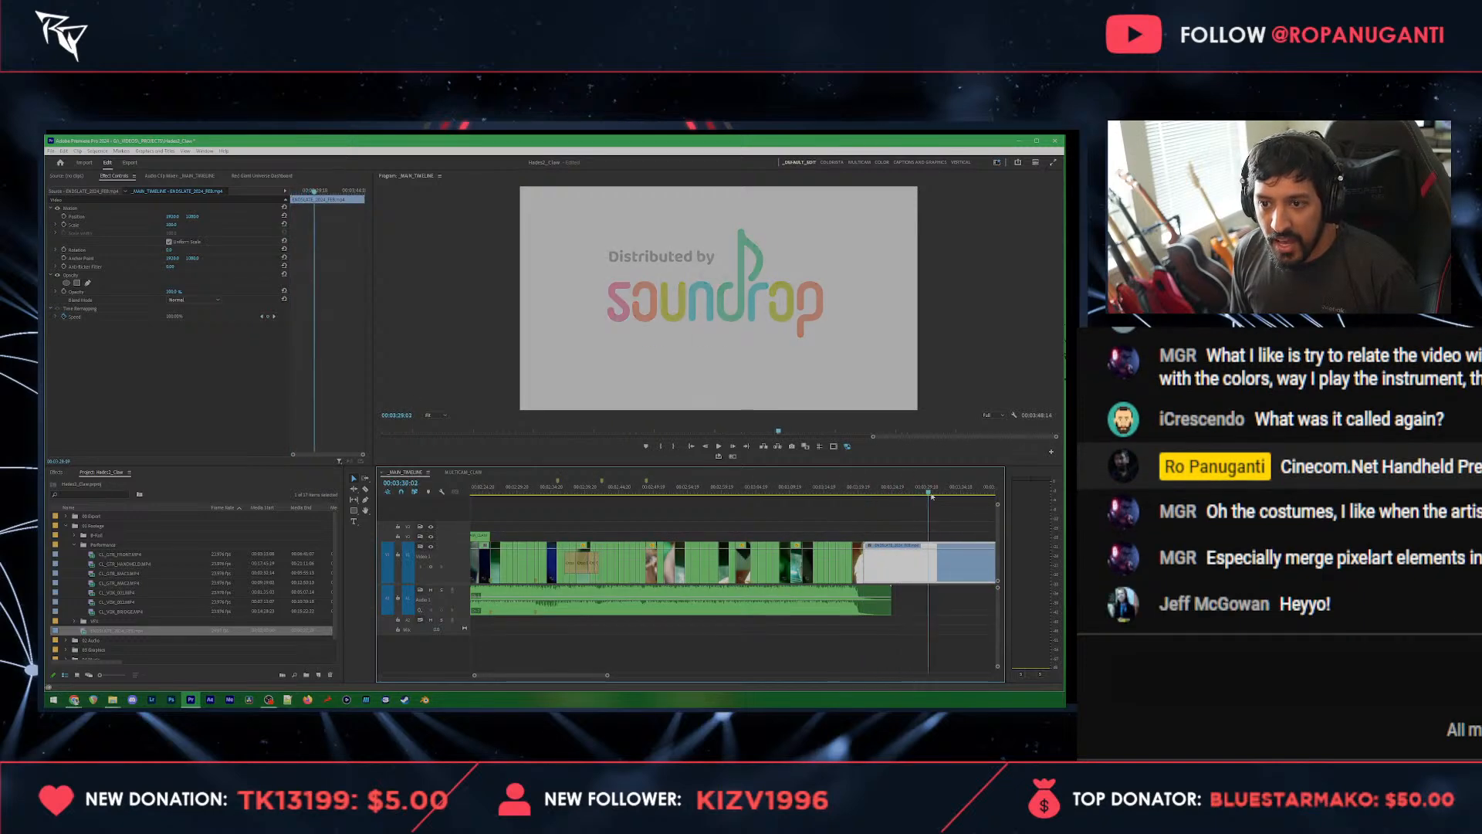
scroll(901, 572, "down", 3)
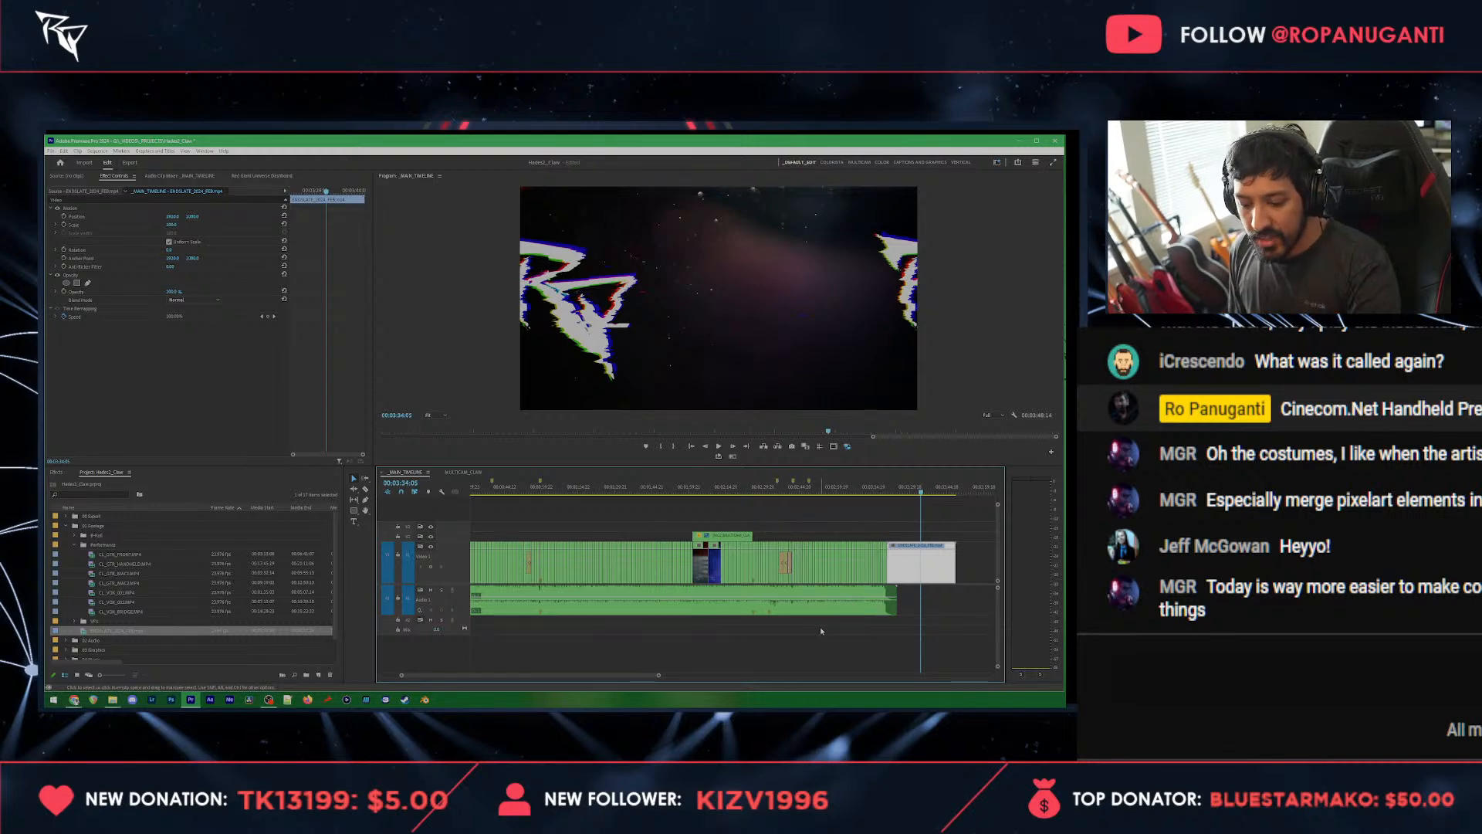
Step: Mark an Out point at the end of the end slate, and clear the sequence's In and Out points
left_click(957, 492)
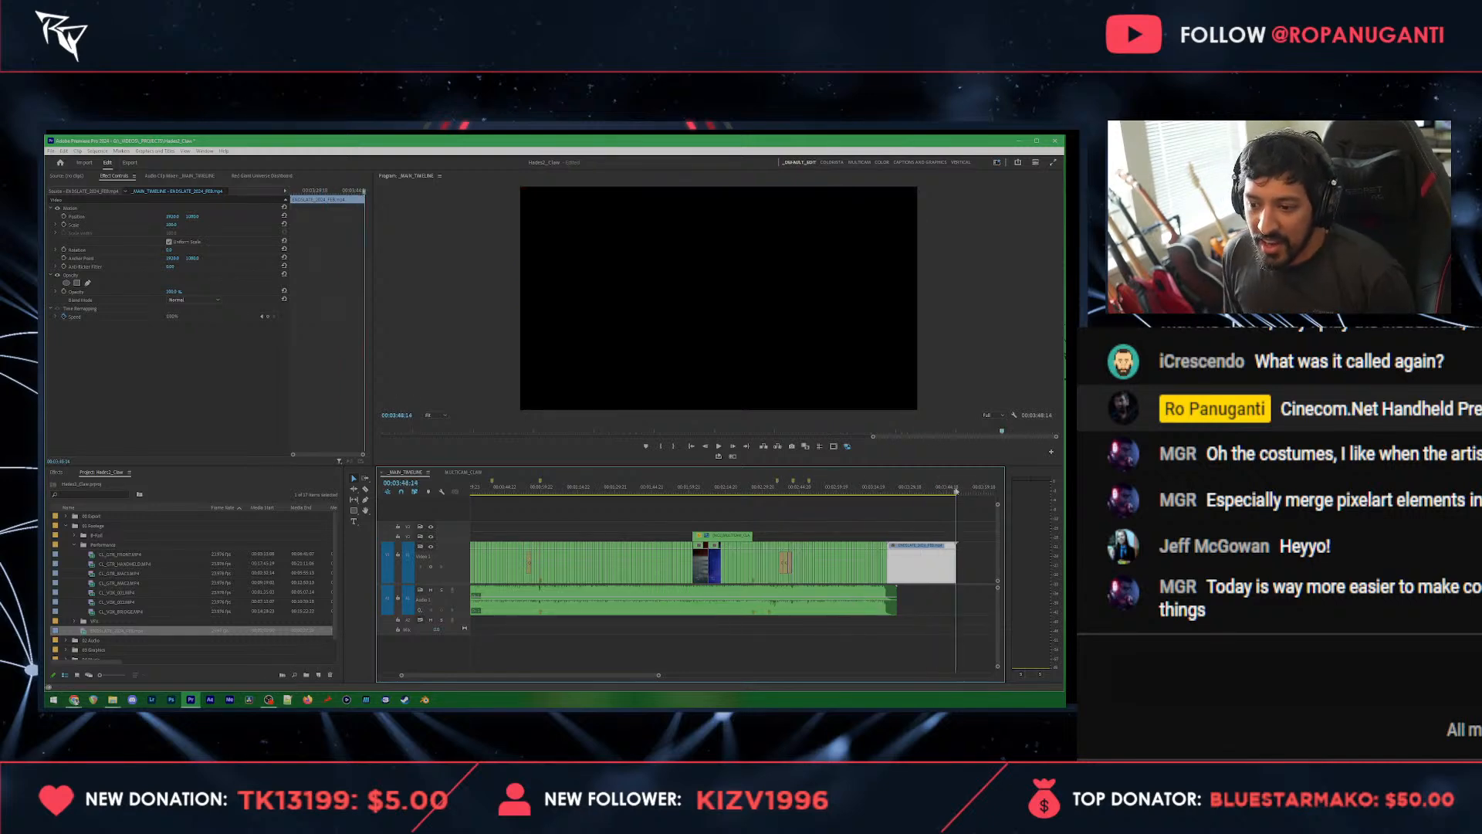
left_click(973, 534)
right_click(927, 488)
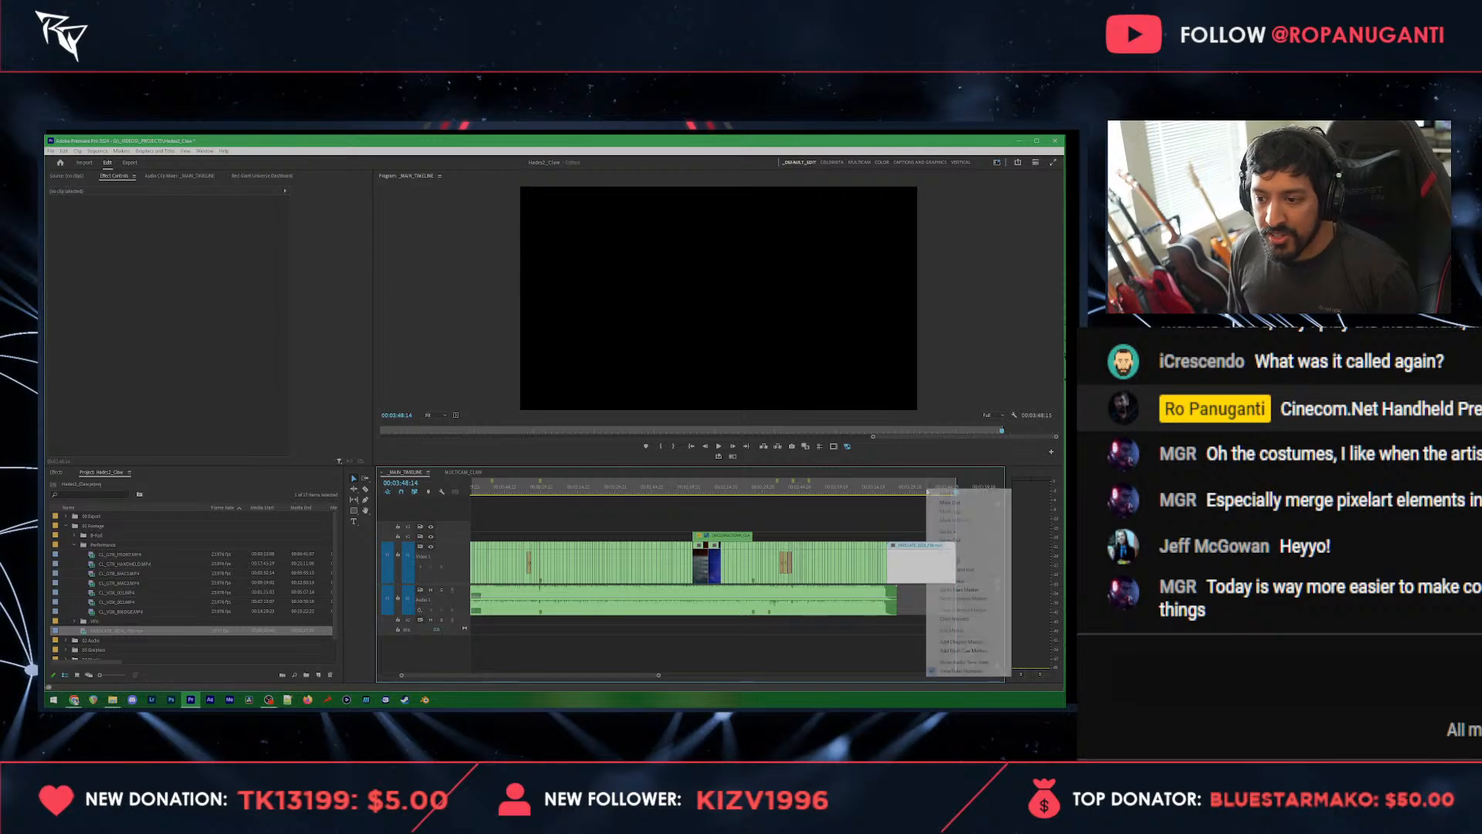
left_click(958, 569)
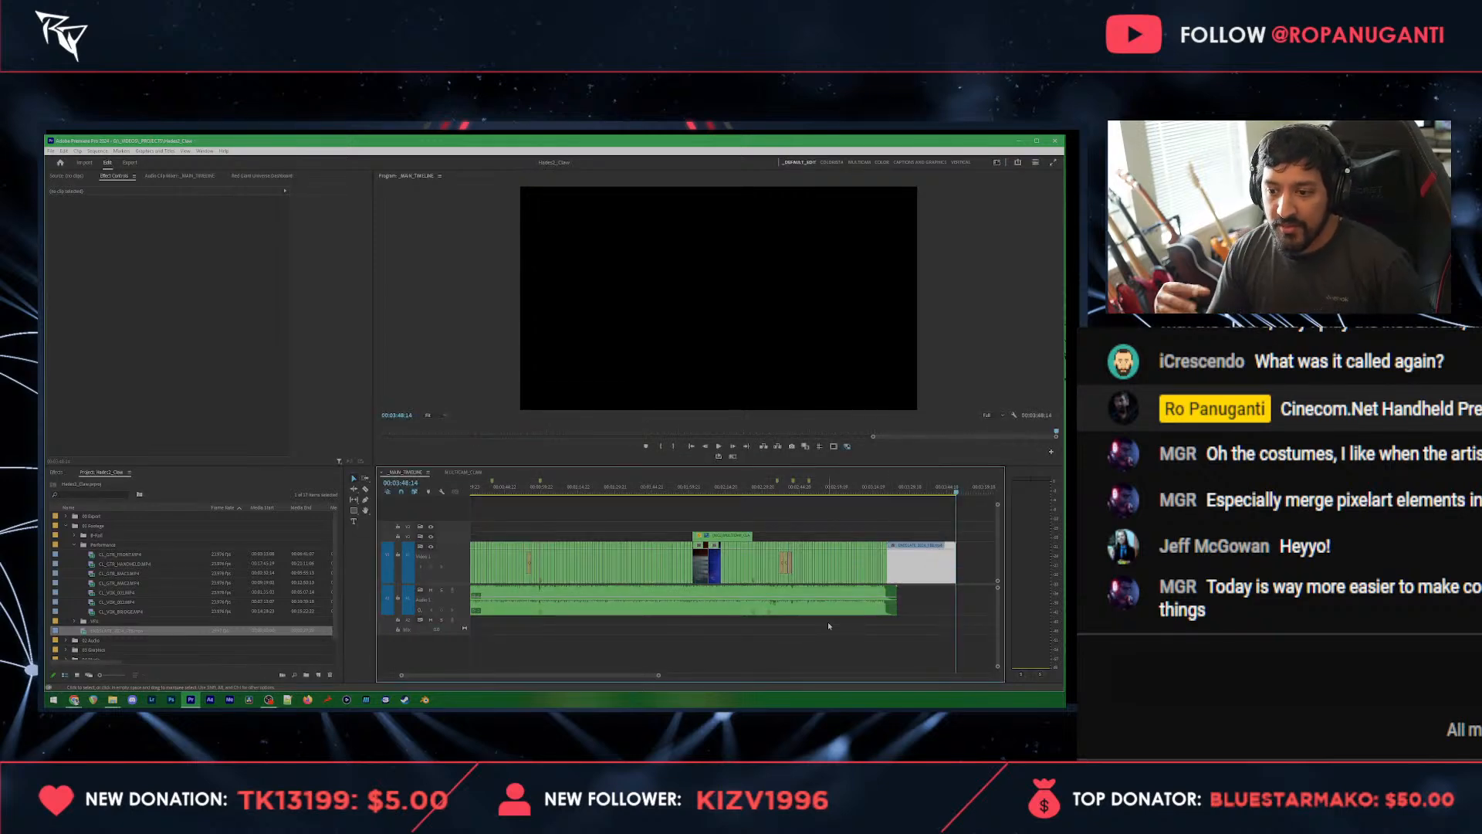
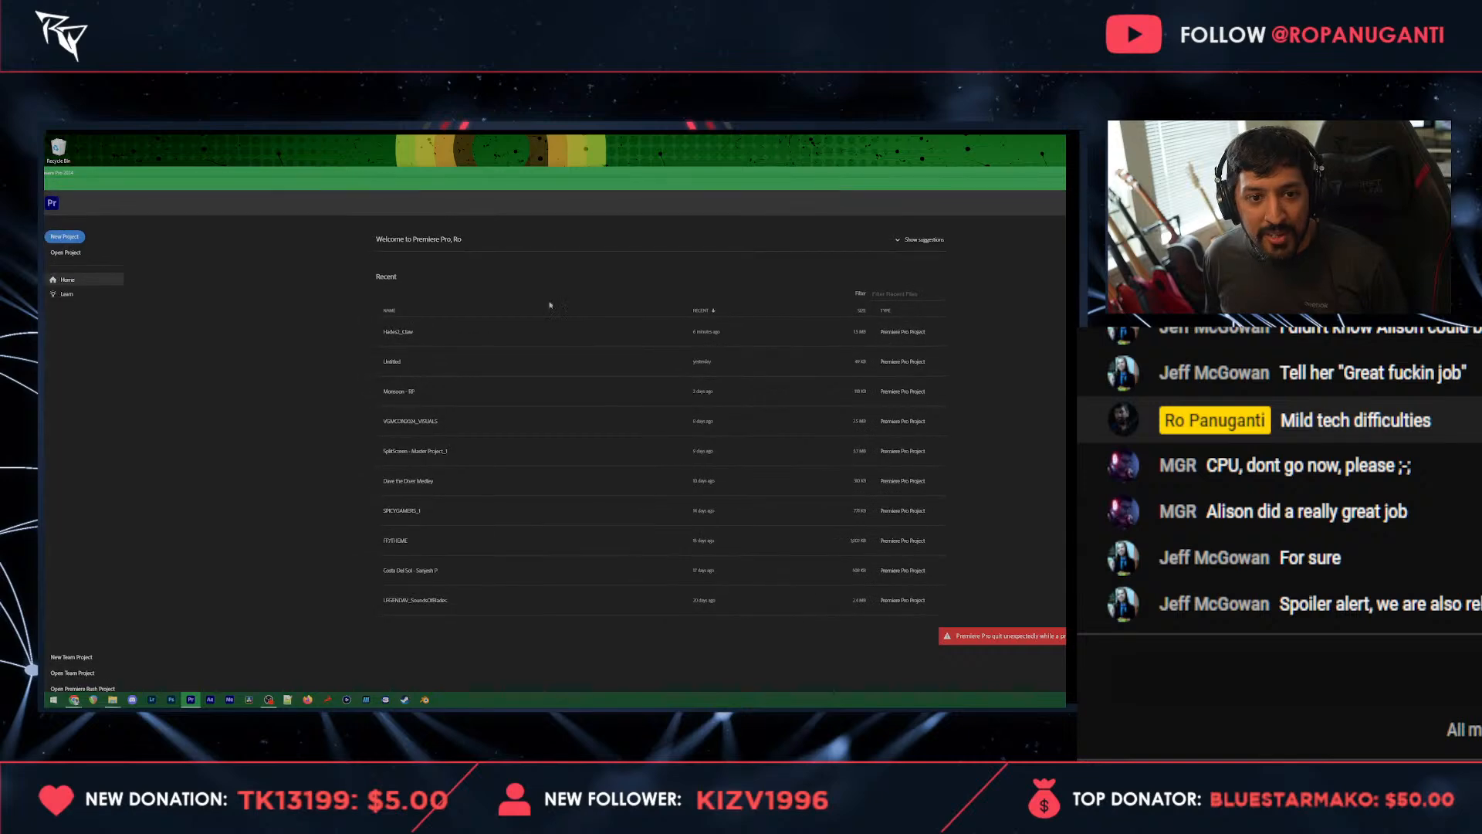
Step: Reopen the most recent project and collapse the expanded first bin in its media list
left_click(394, 332)
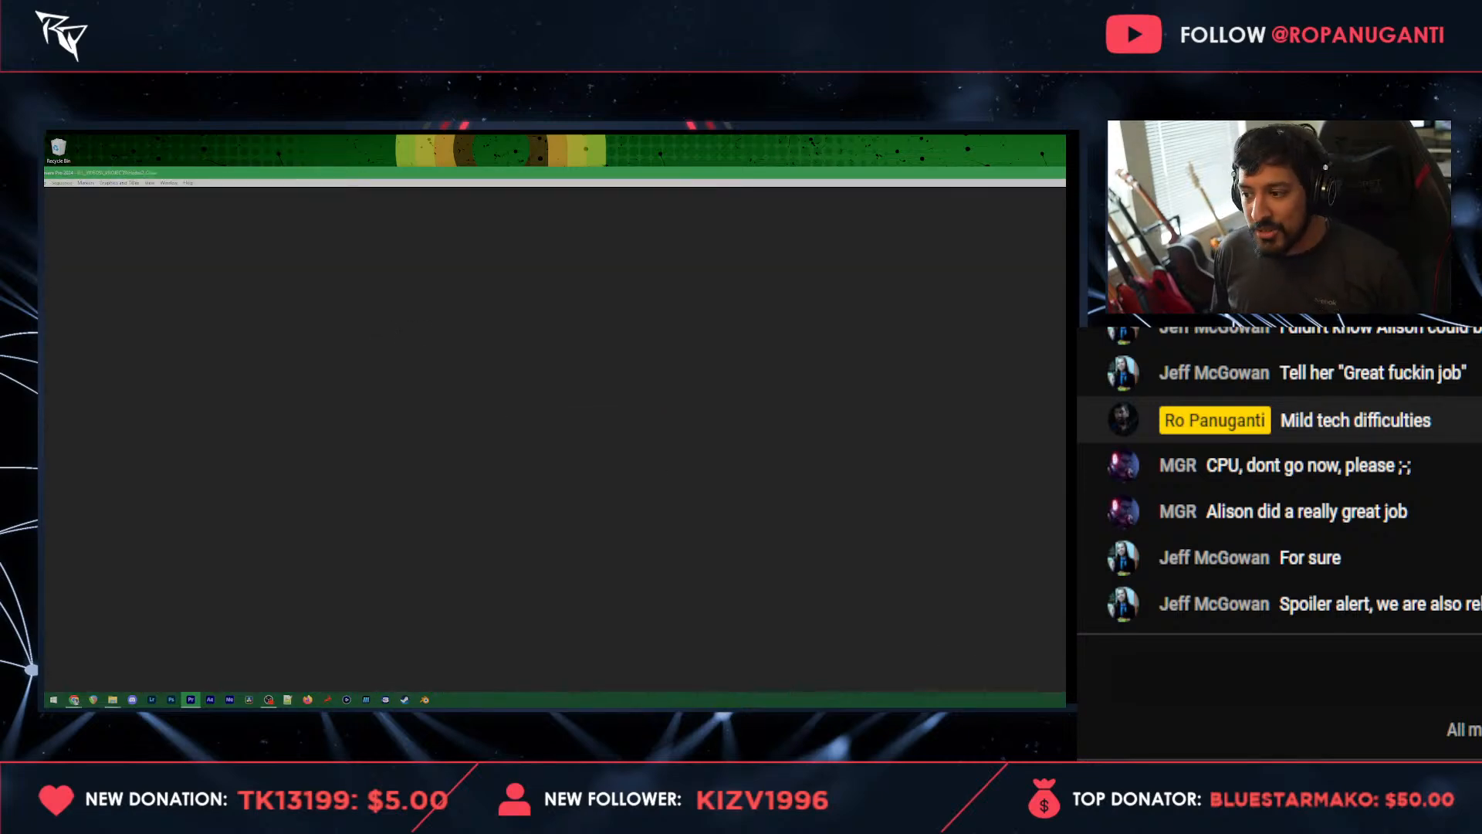
key("alt+Tab")
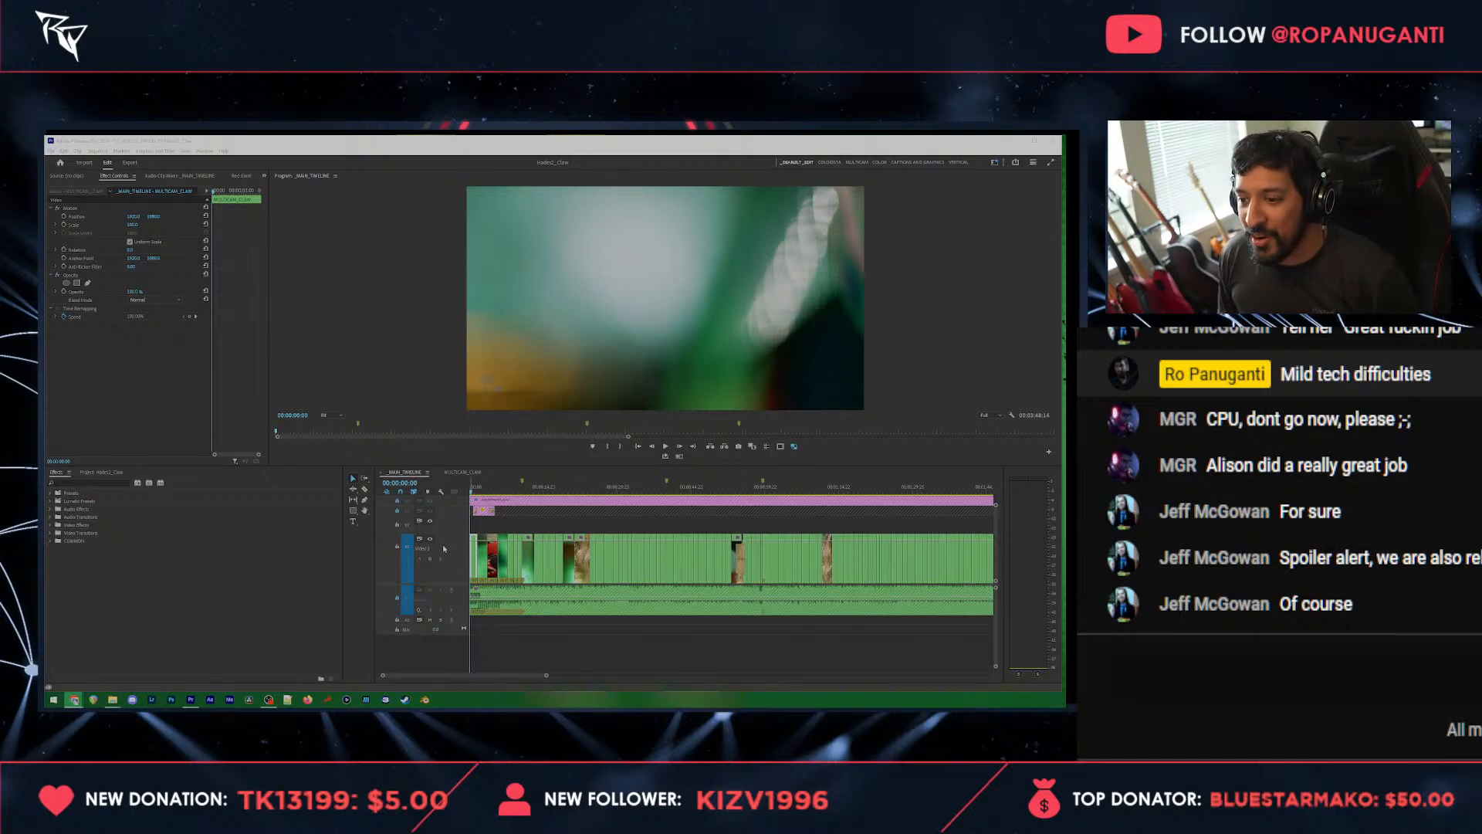
left_click(118, 473)
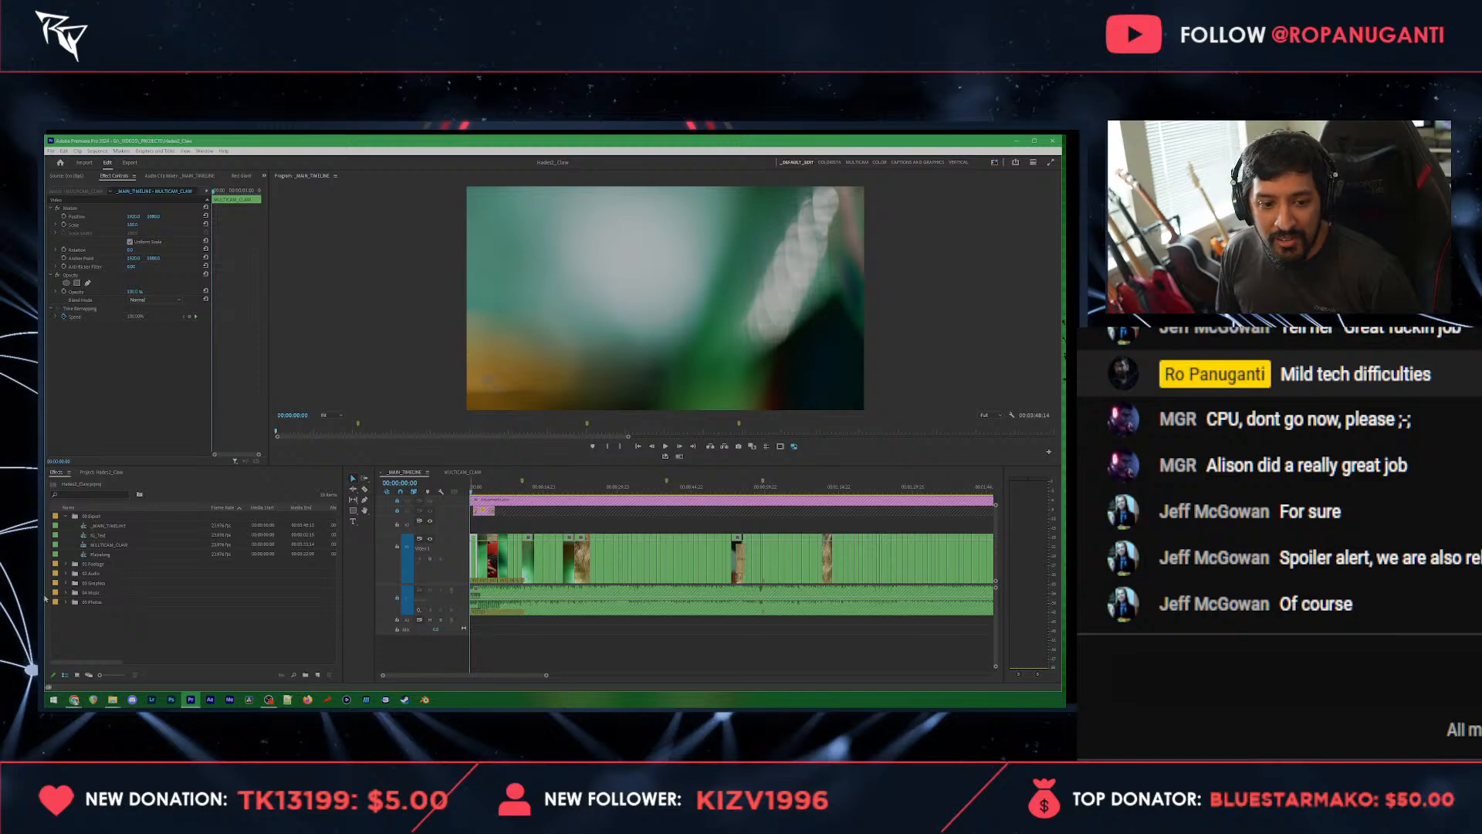
left_click(59, 516)
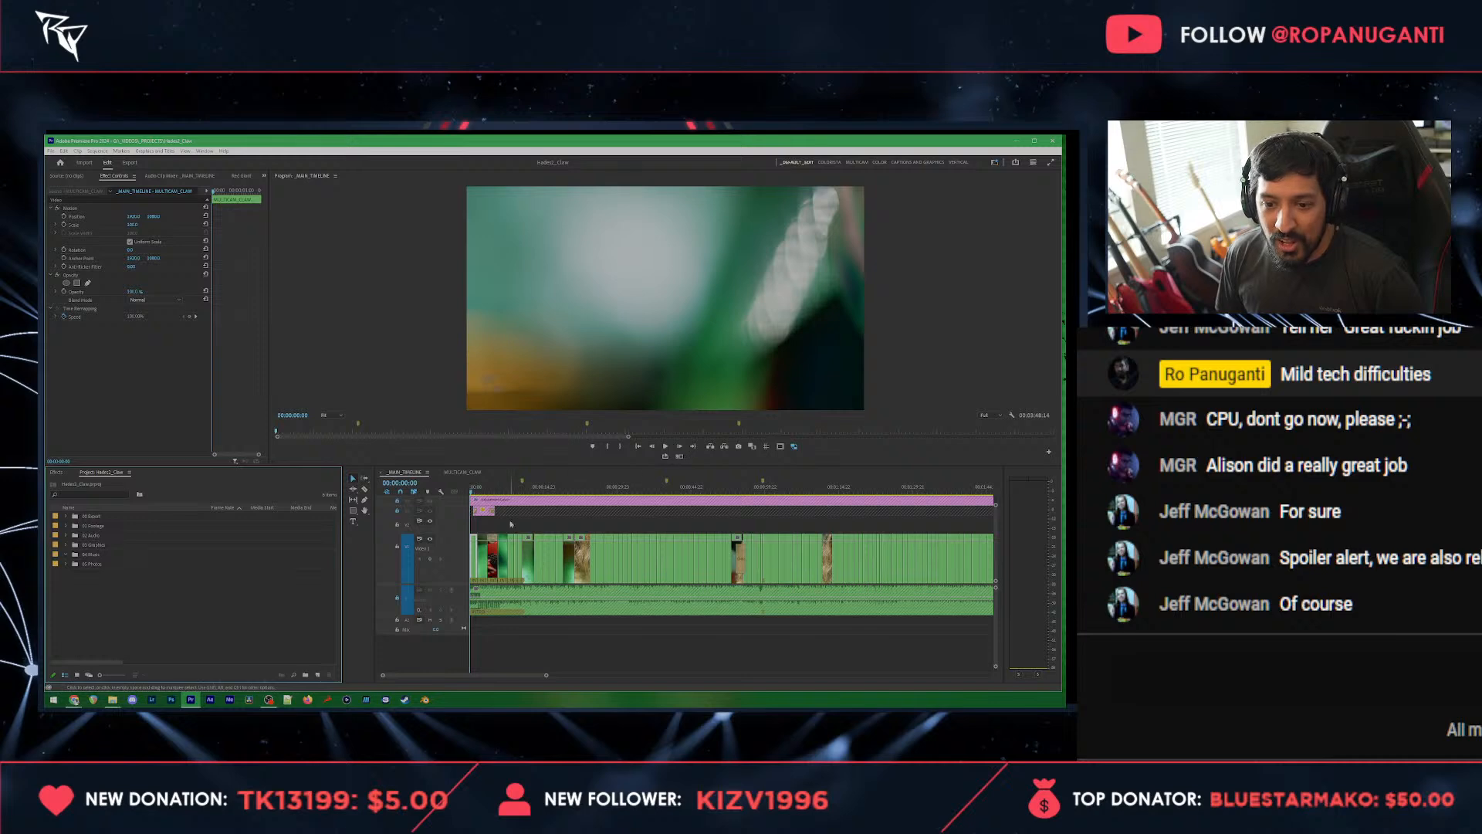
Step: Move the playhead to the red-guitar performance shot at 00:00:09:18 on the main timeline
left_click(486, 488)
scroll(509, 533, "up", 1)
scroll(509, 534, "up", 2)
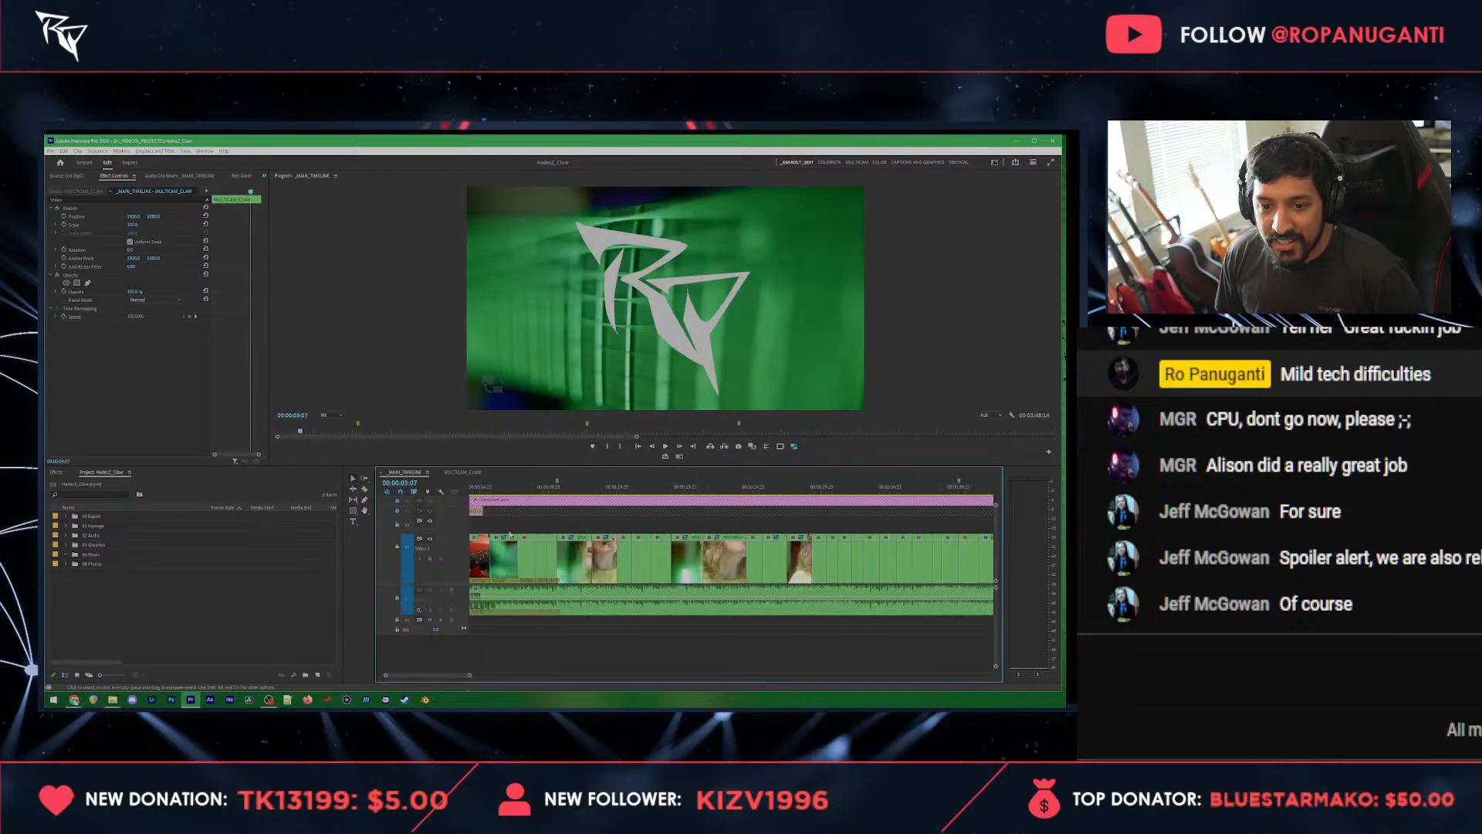
left_click(555, 642)
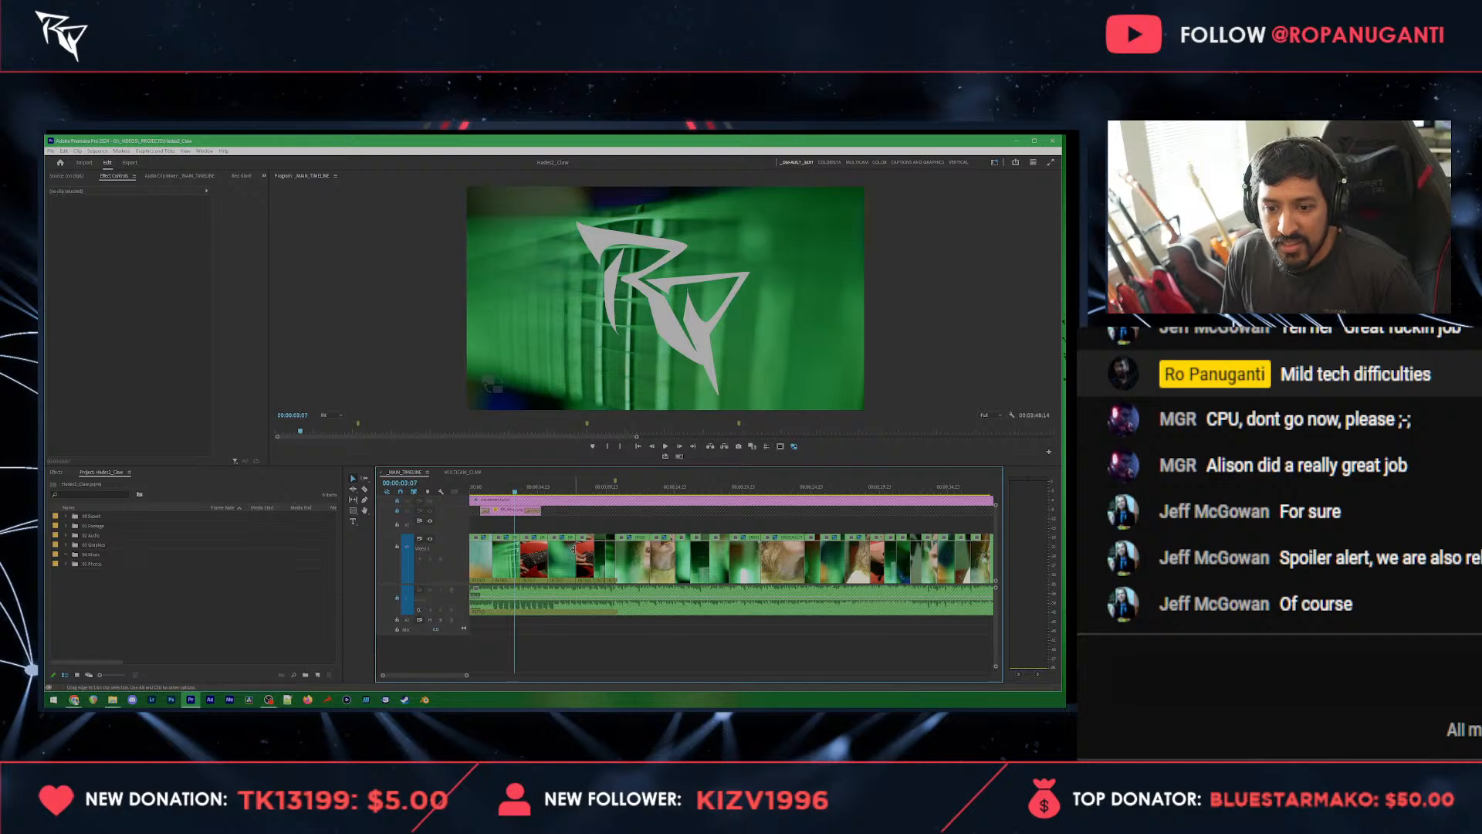
left_click(603, 490)
scroll(649, 567, "up", 2)
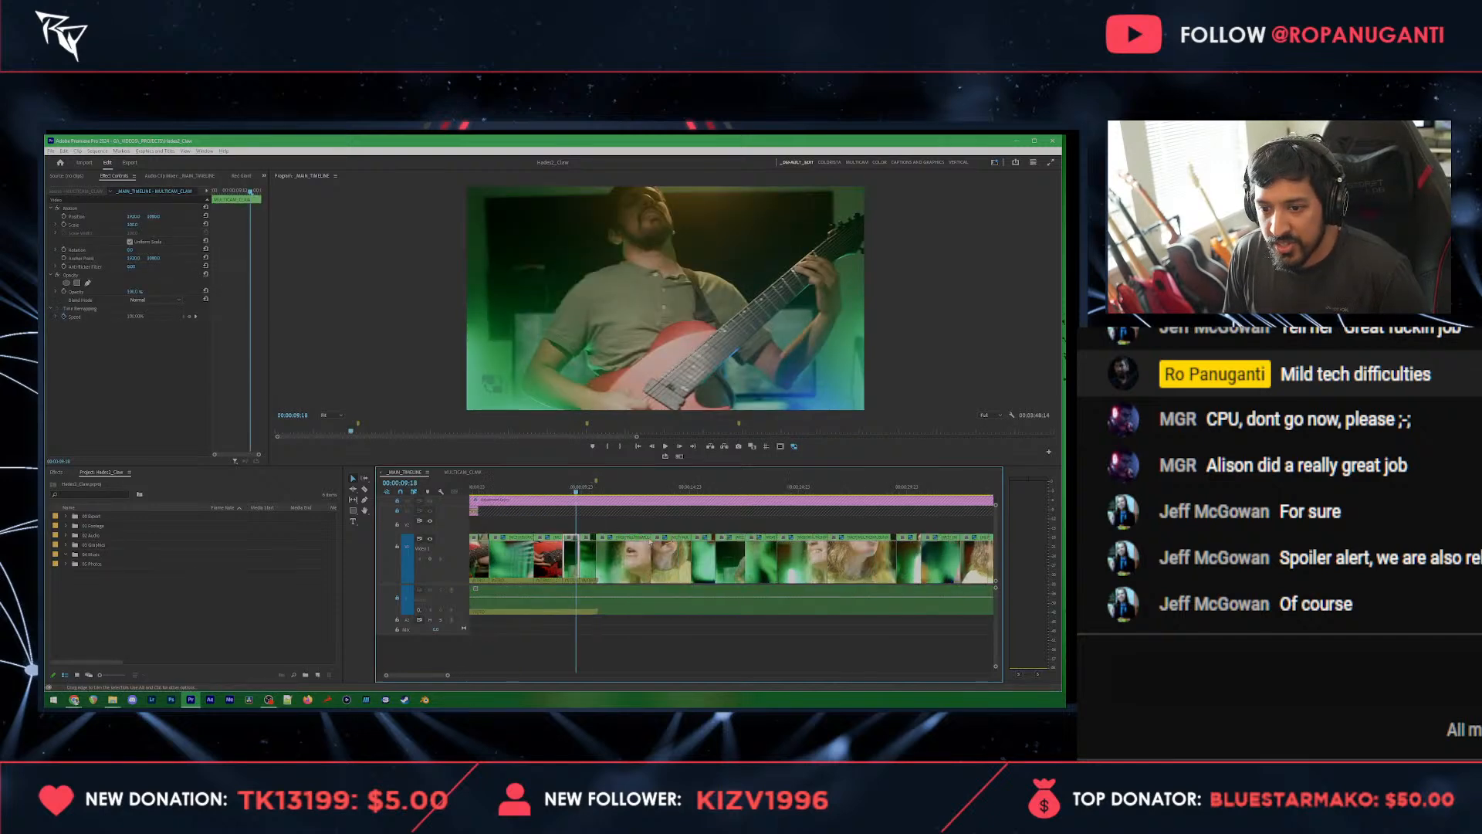
Step: Open the Red Giant Universe Dashboard, widen its view, and browse the transition effects
left_click(248, 175)
left_click_drag(270, 261, 401, 261)
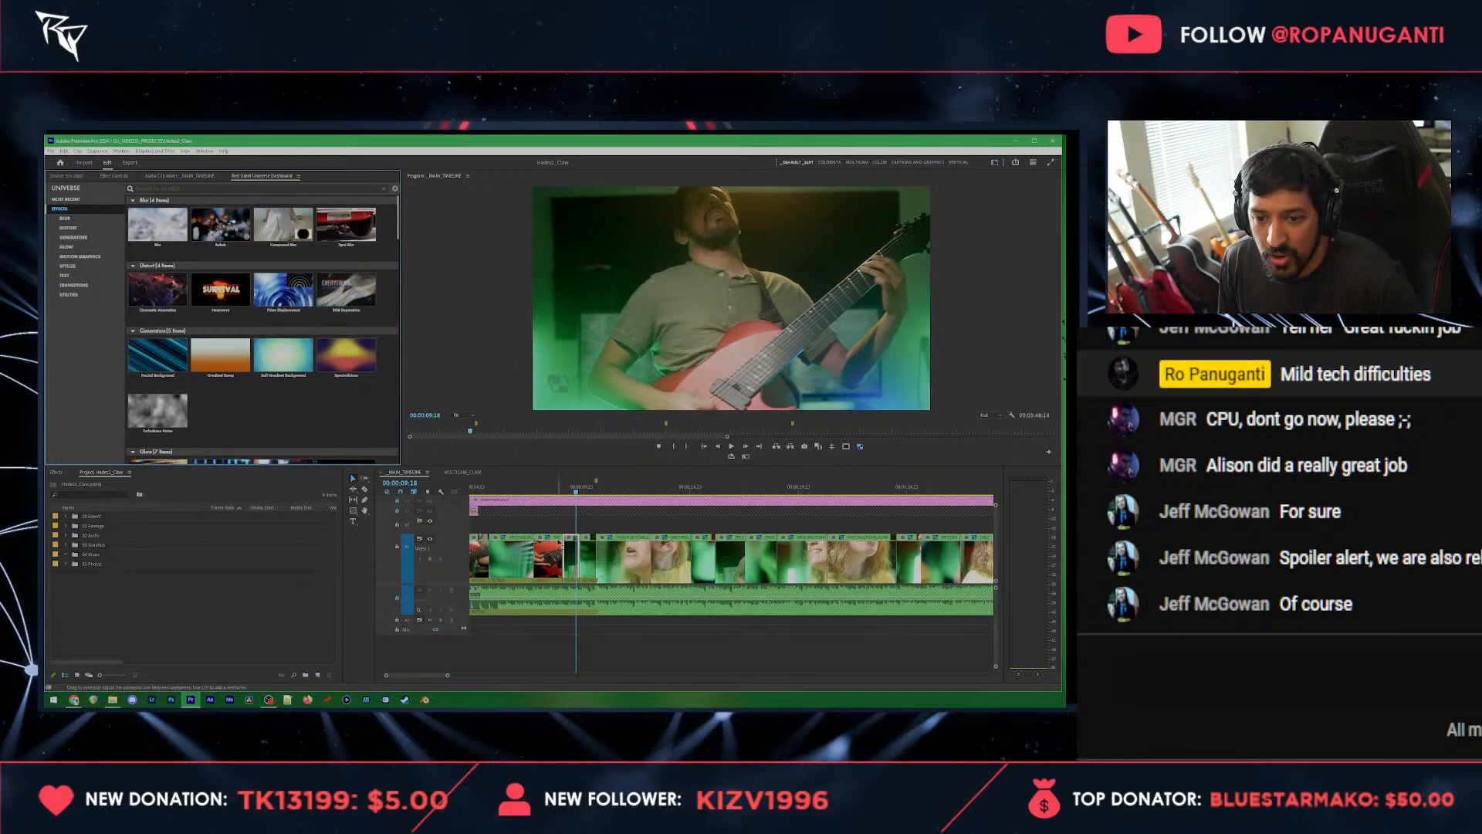
scroll(592, 521, "up", 1)
scroll(638, 599, "up", 2)
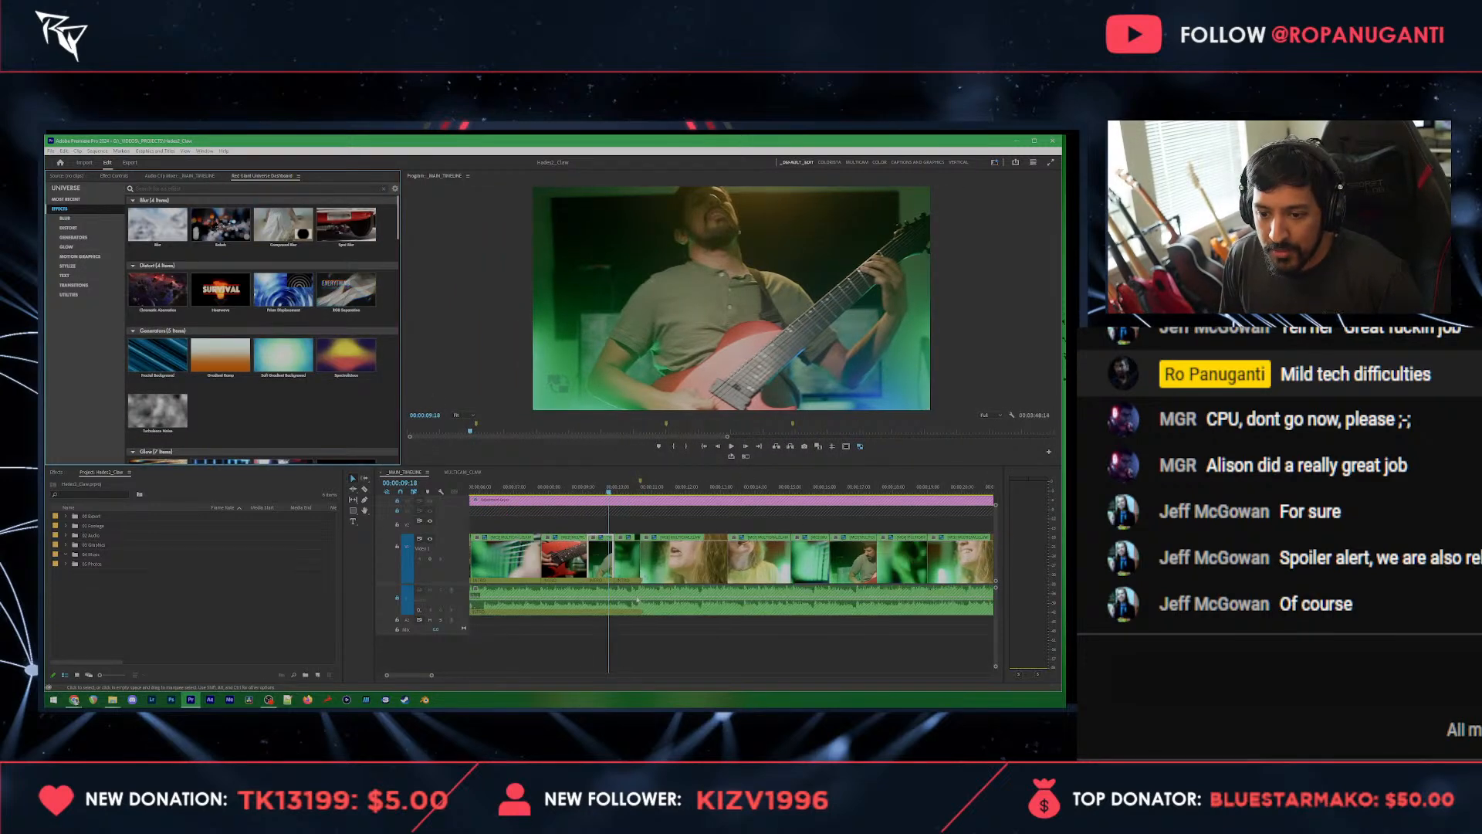
left_click(626, 641)
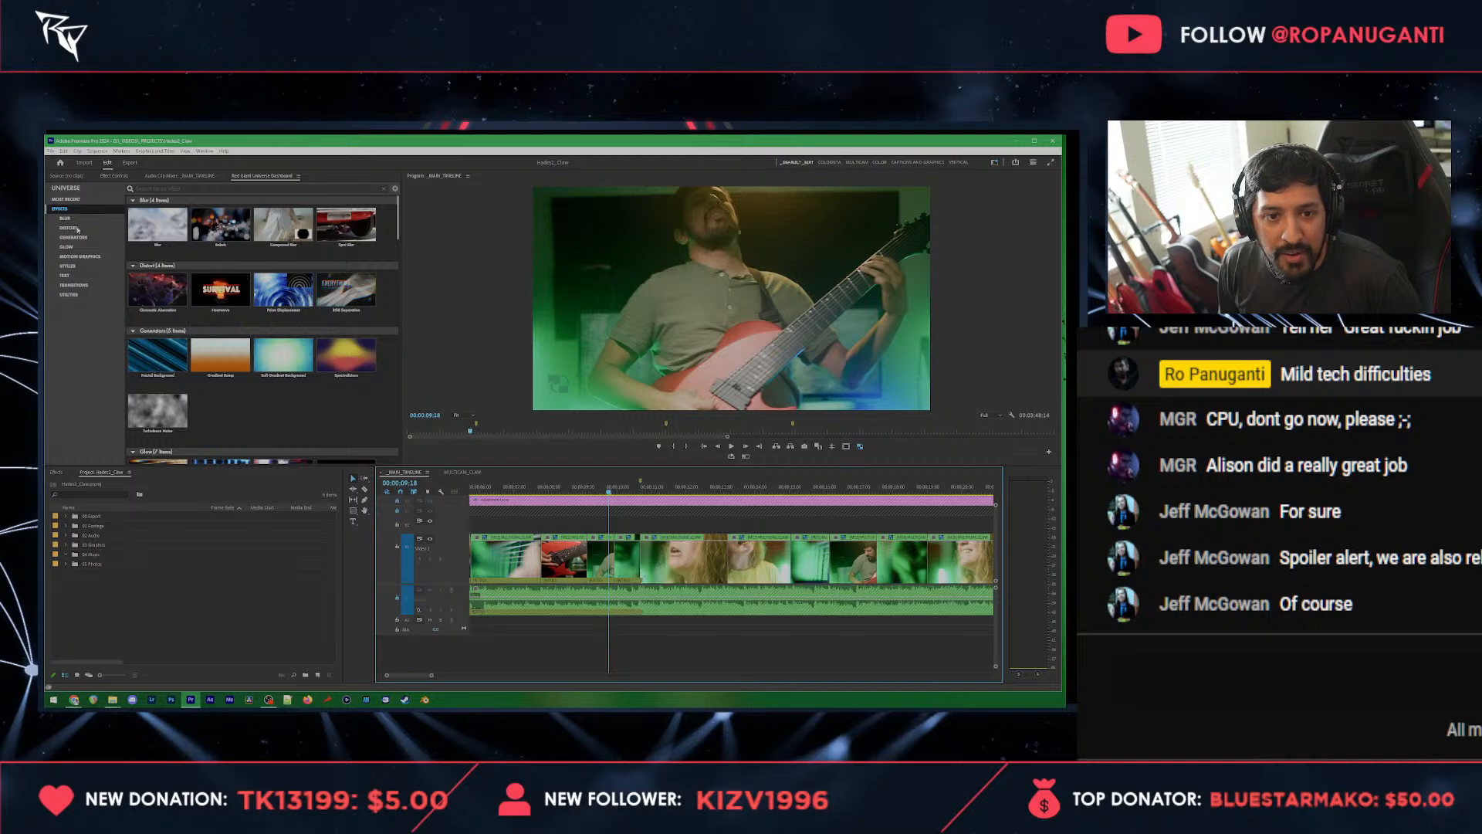
left_click(71, 285)
scroll(263, 330, "down", 3)
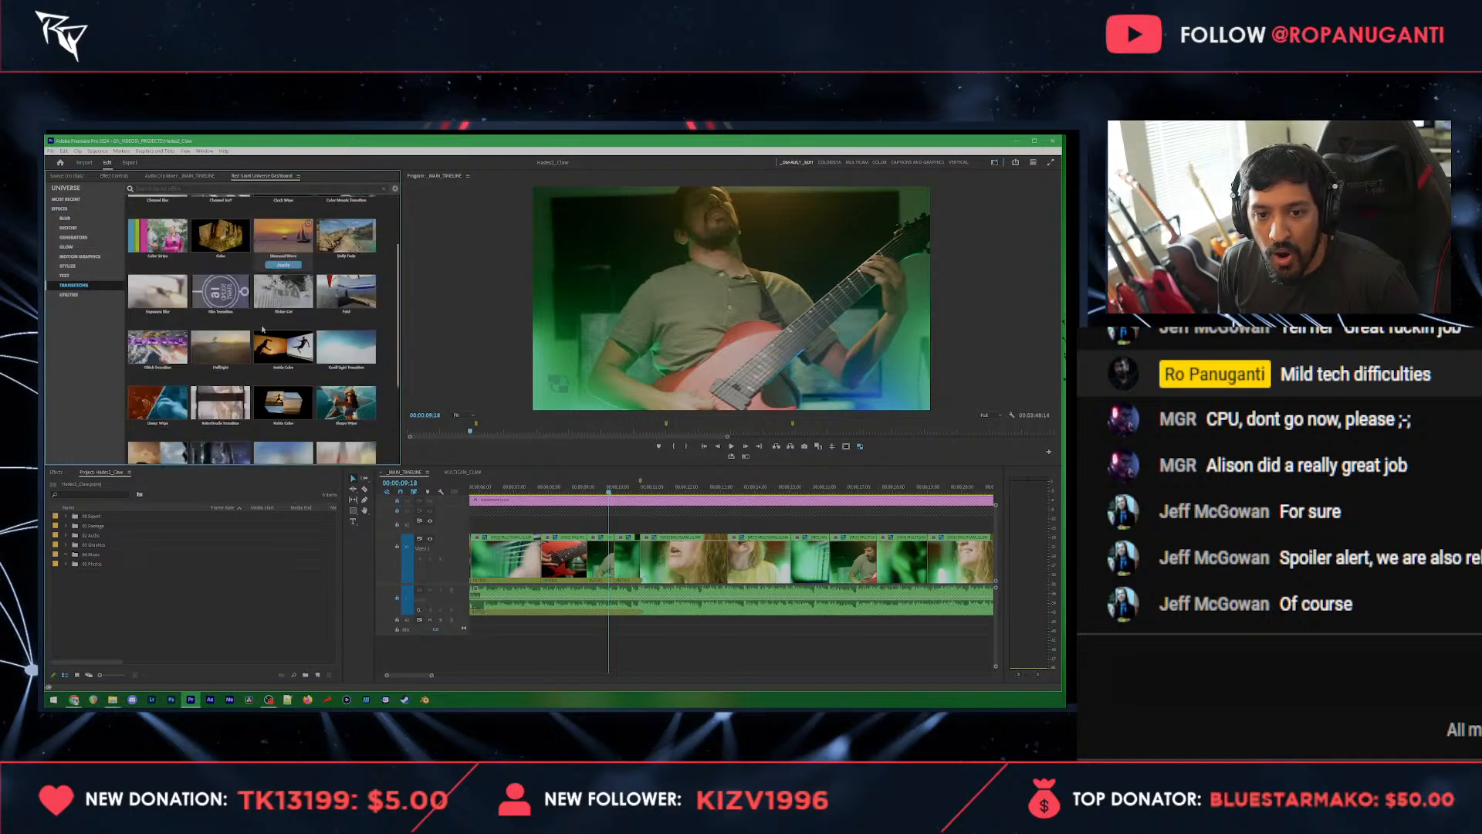
scroll(264, 331, "up", 3)
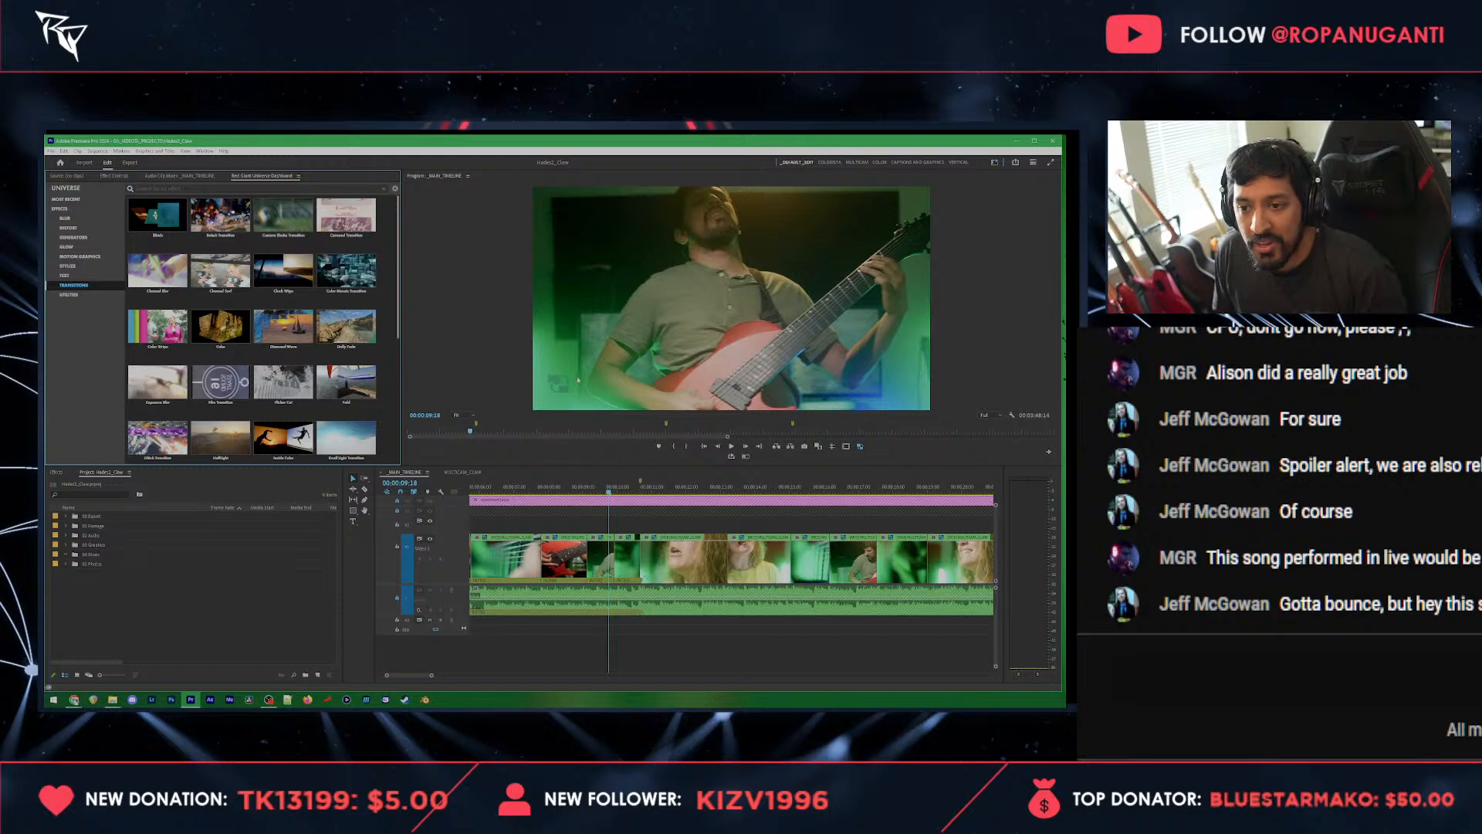
Step: Apply the Universe Camera Shake Transition to the guitar-neck close-up just before the singer's close-up
left_click(627, 486)
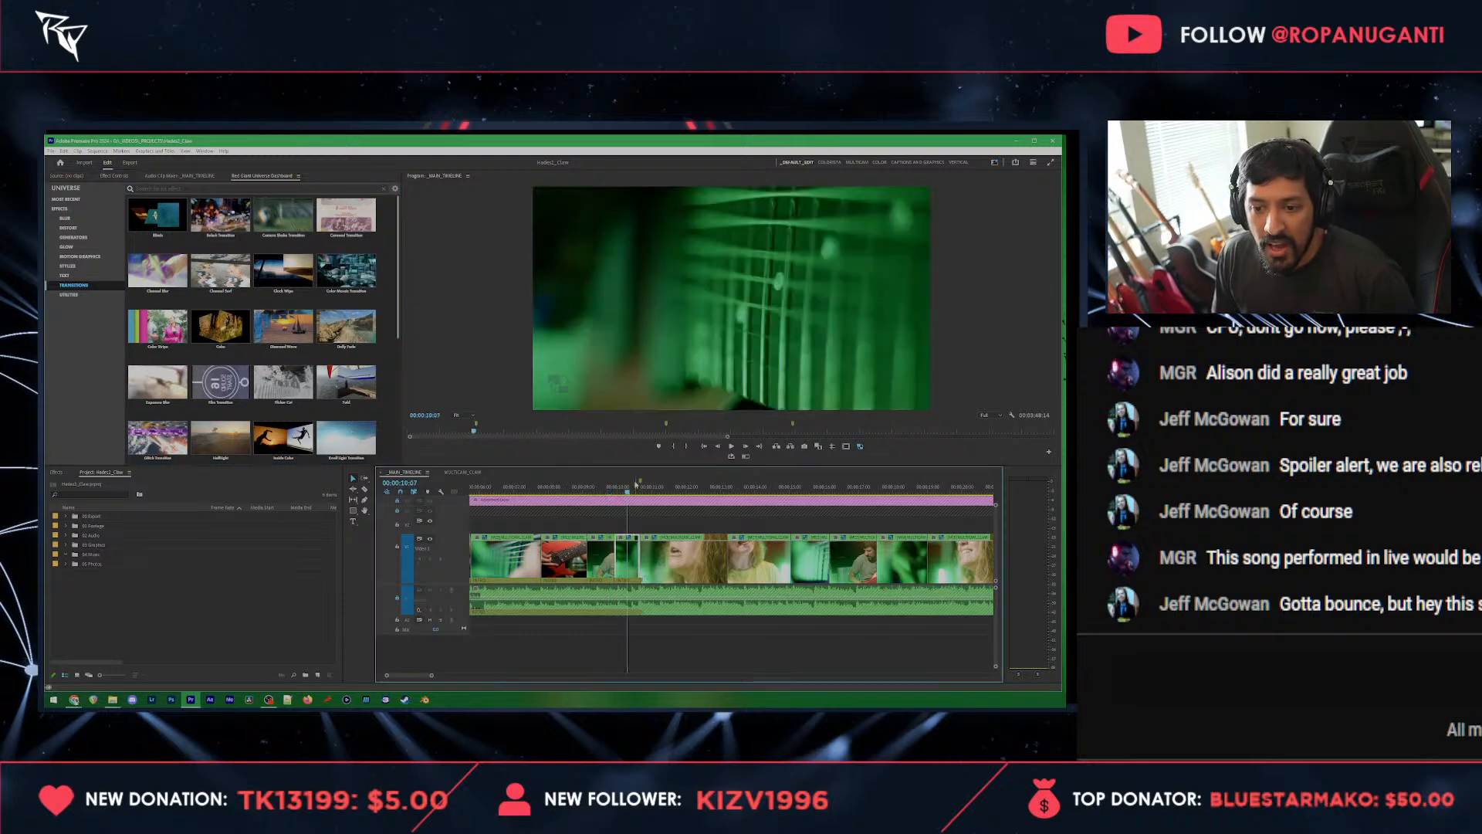
scroll(712, 637, "up", 2, "alt")
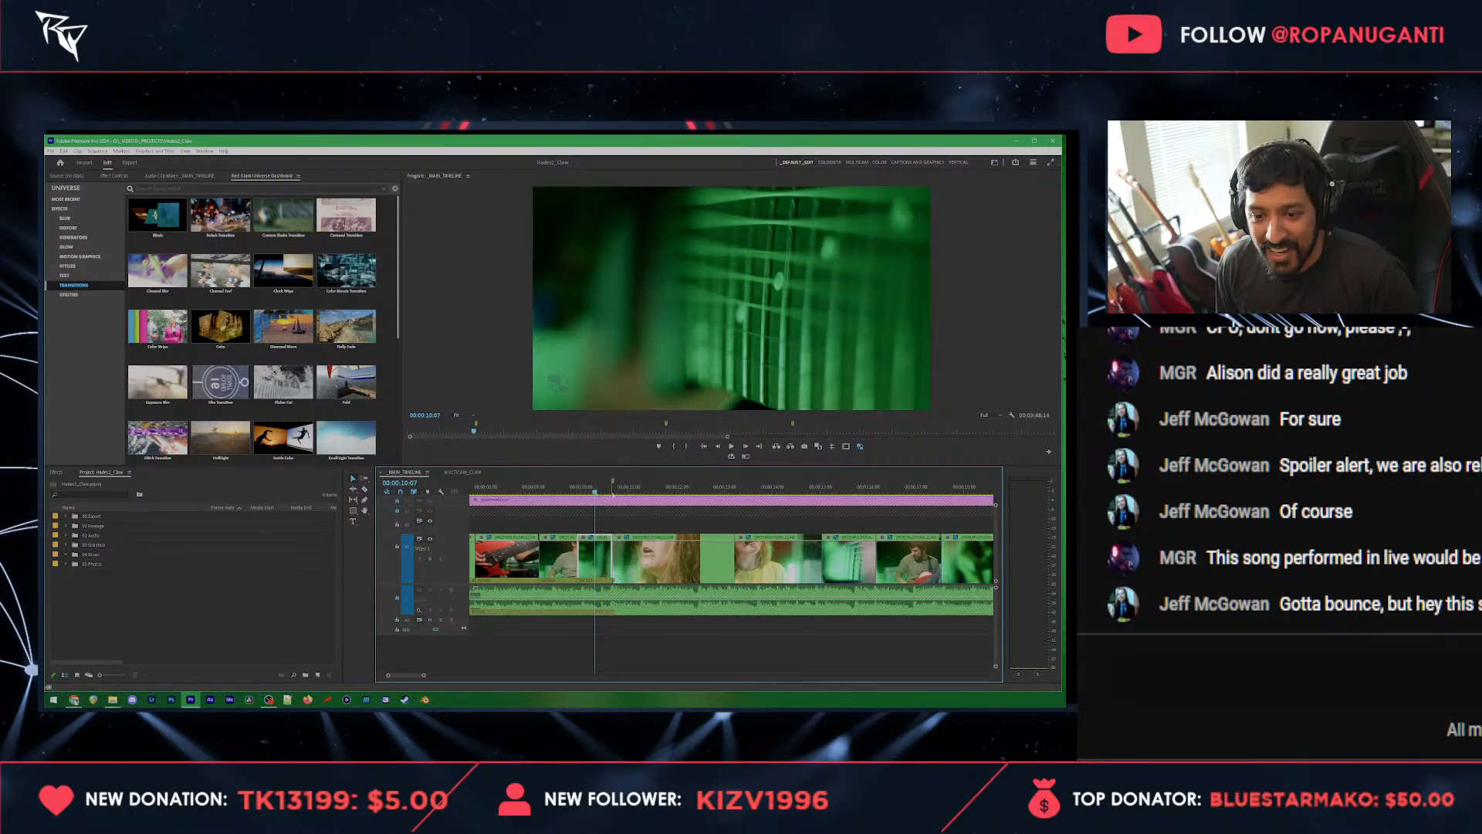
scroll(604, 524, "up", 2, "alt")
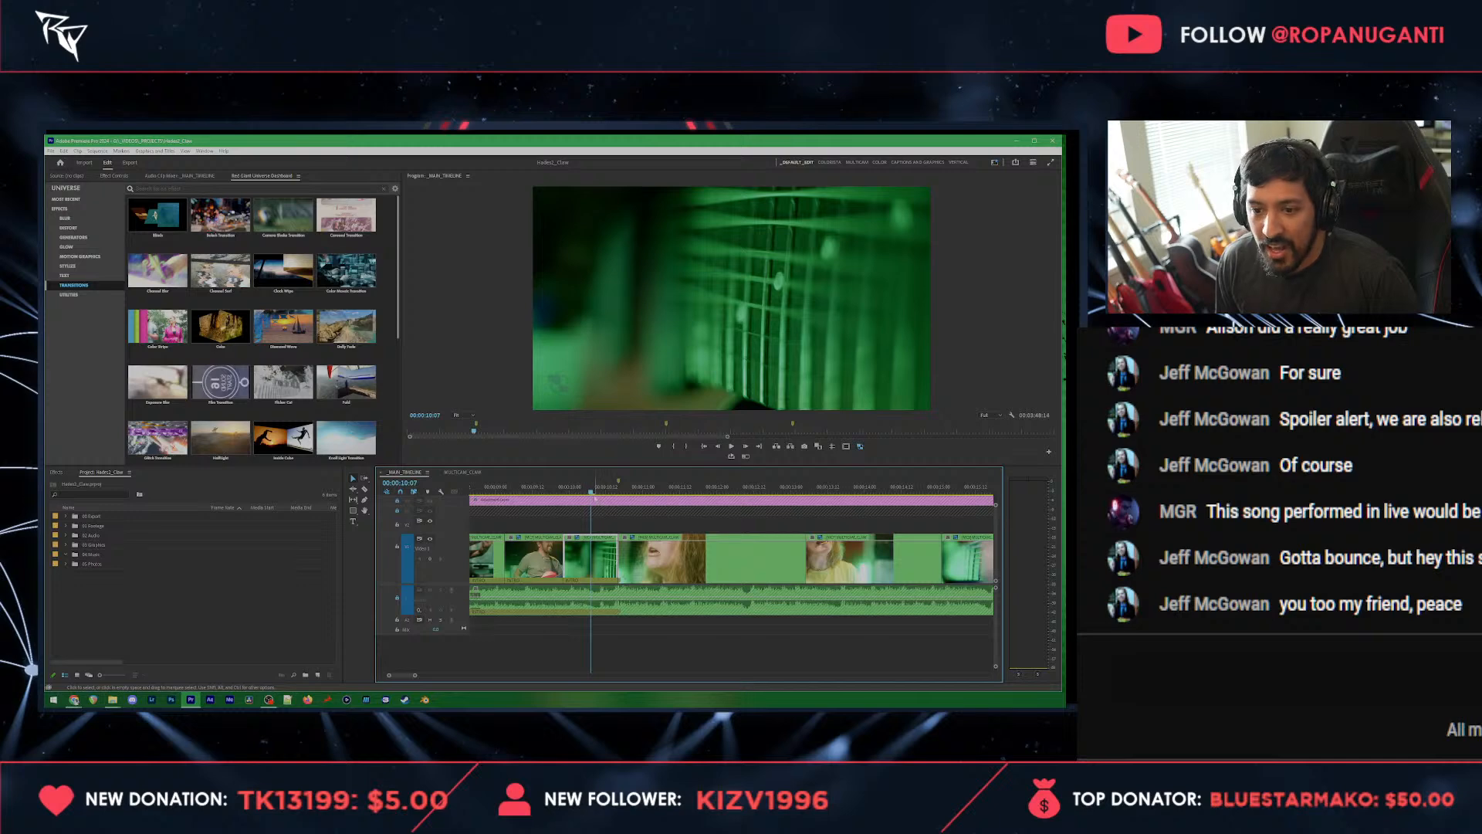
mouse_move(595, 499)
left_mouse_down()
mouse_move(549, 505)
mouse_move(626, 505)
mouse_move(584, 506)
left_mouse_up()
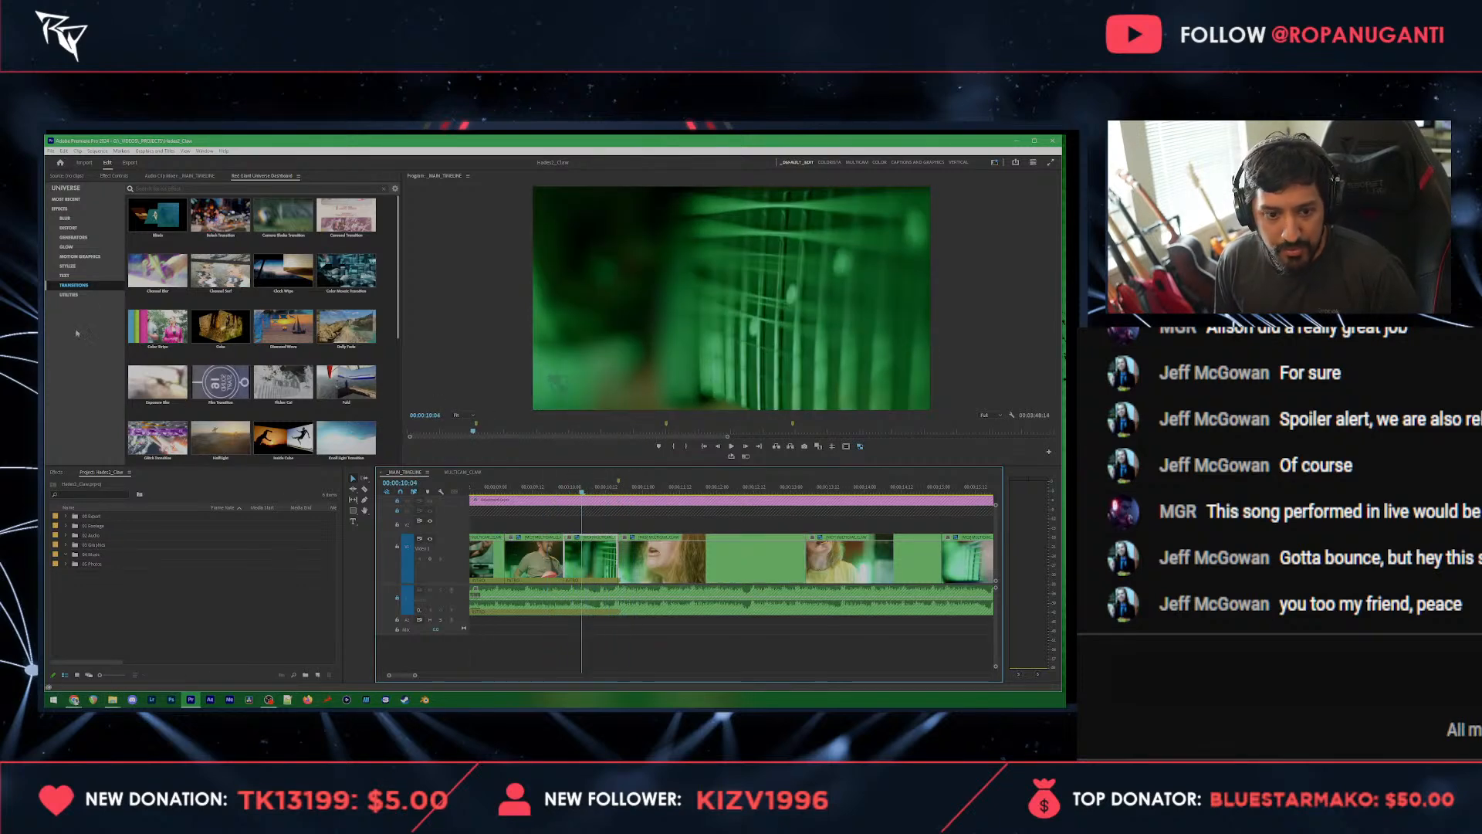
mouse_move(340, 265)
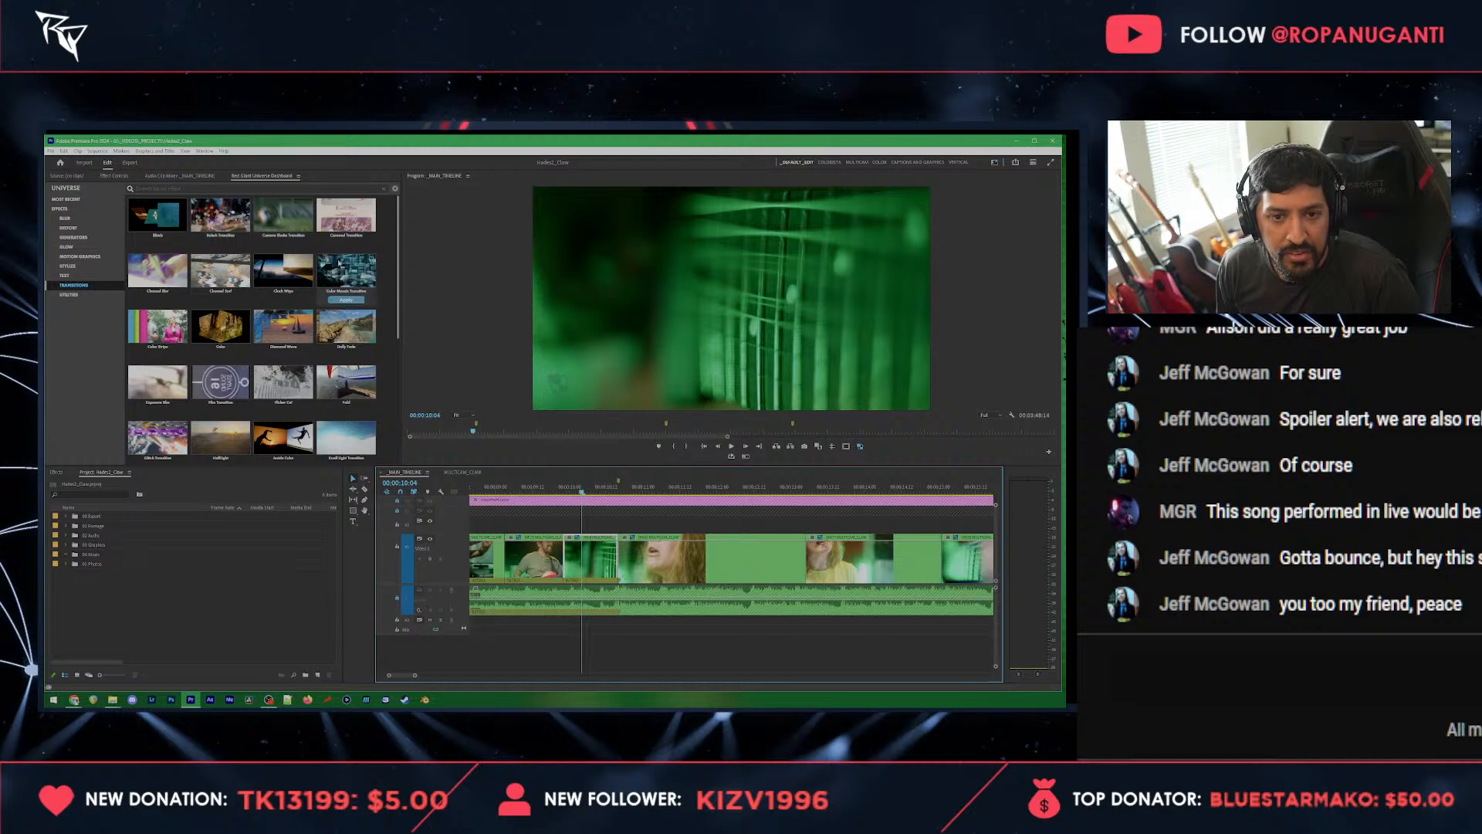
left_click(283, 218)
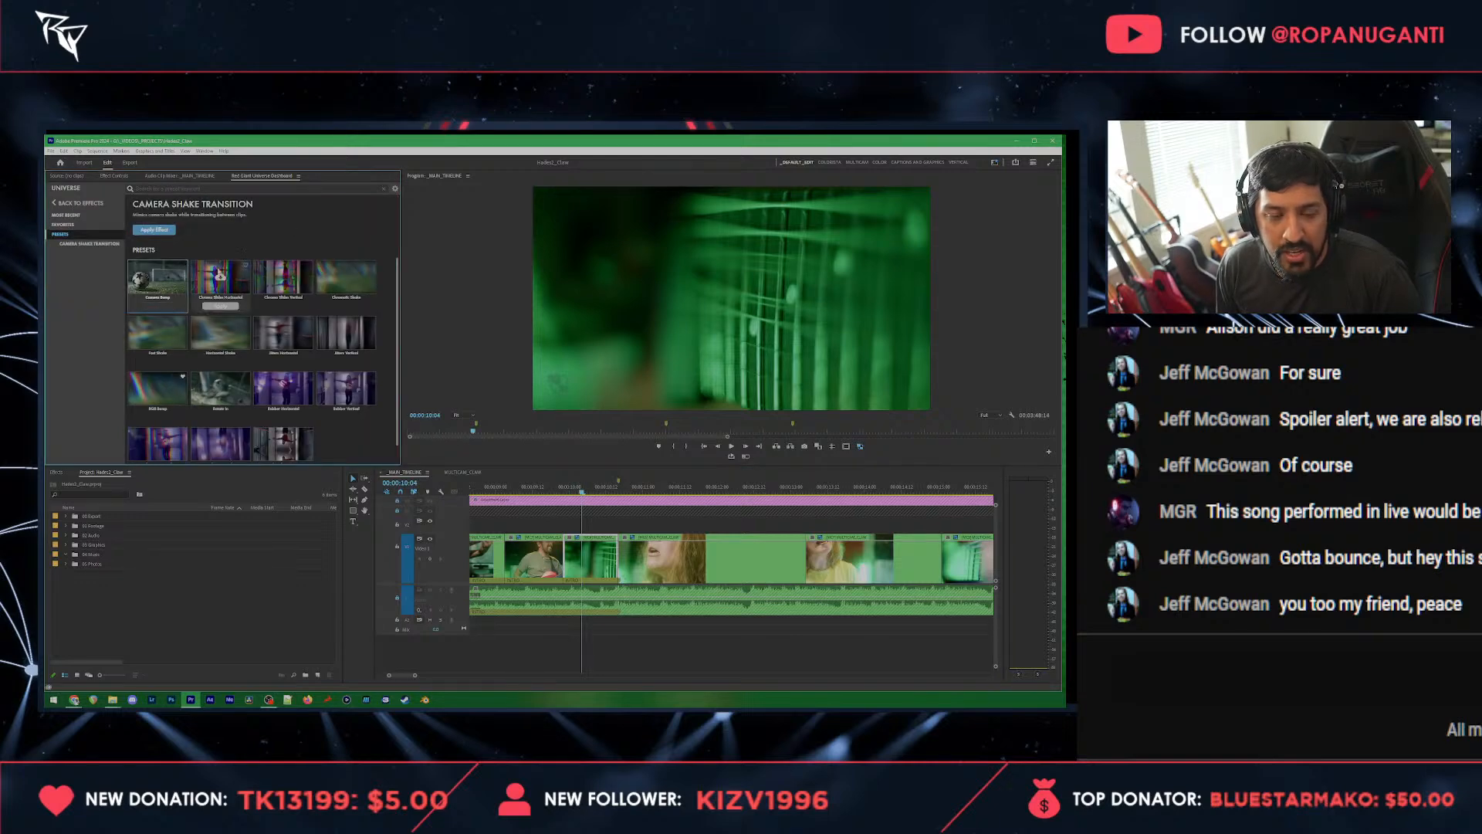
left_click(154, 229)
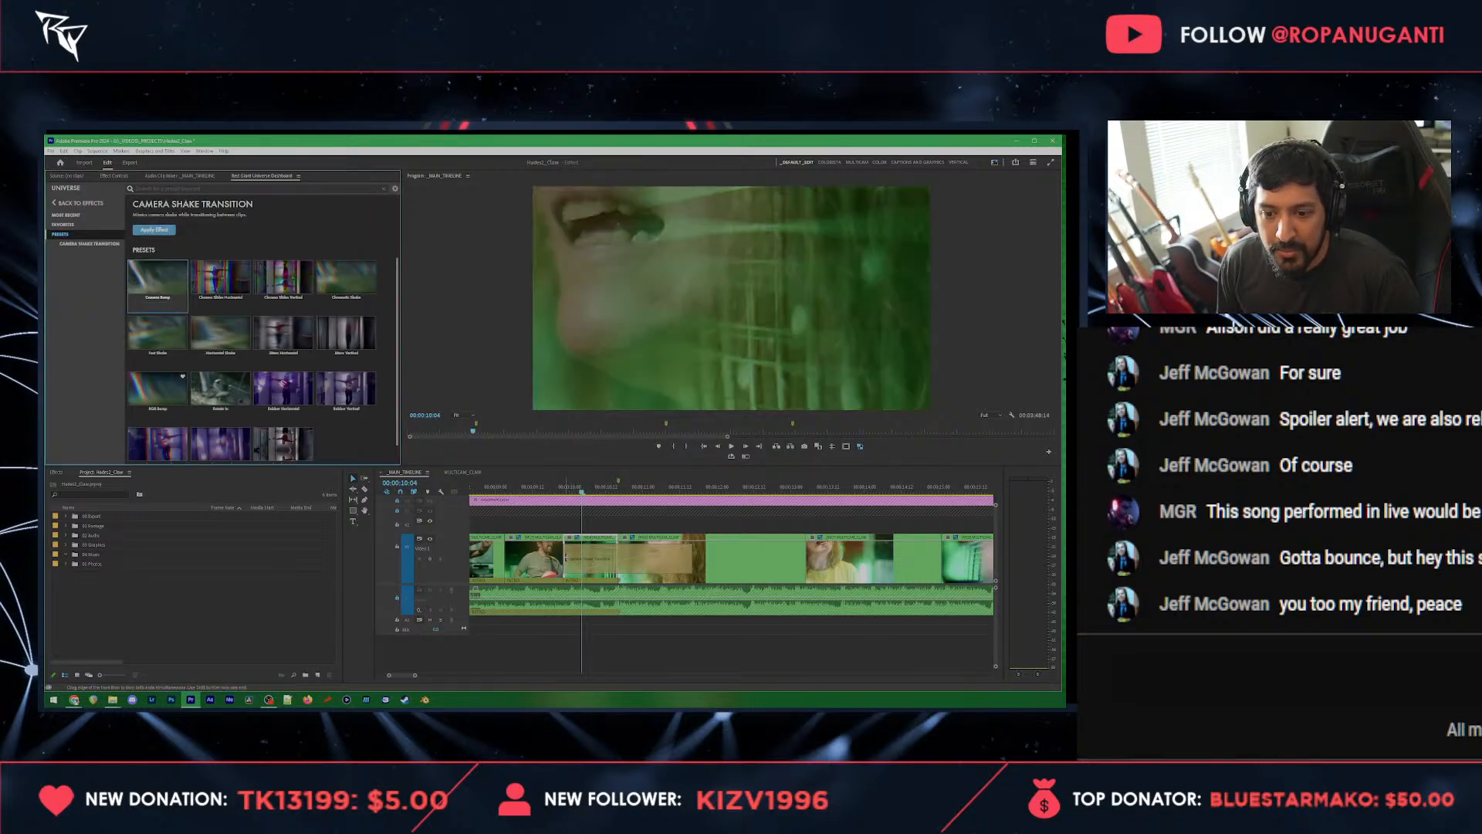
Step: Shorten the camera shake transition around the cut to the singer's close-up and play it through to check the timing
left_click_drag(566, 558, 602, 562)
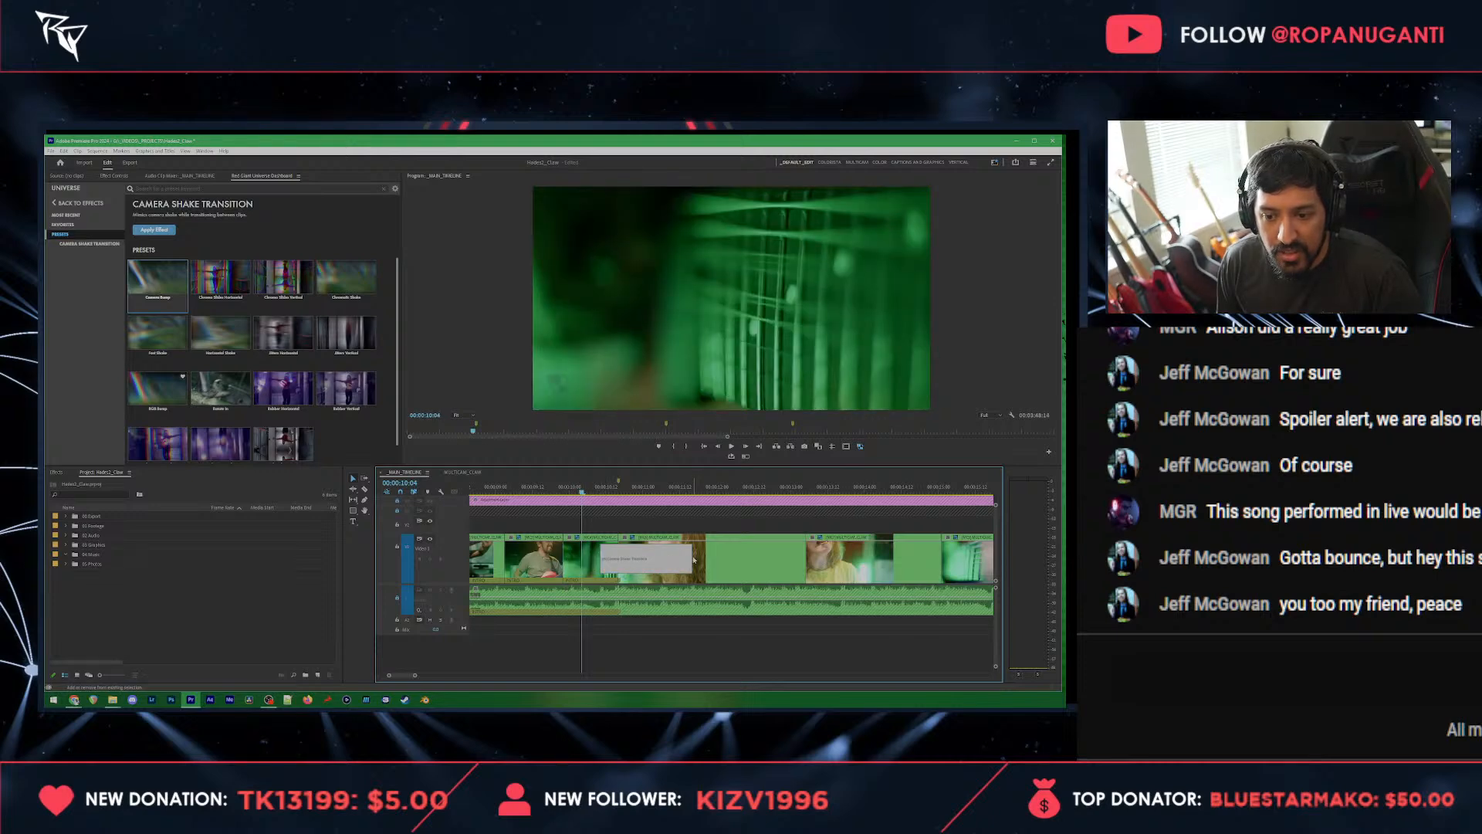
left_click_drag(693, 559, 629, 566)
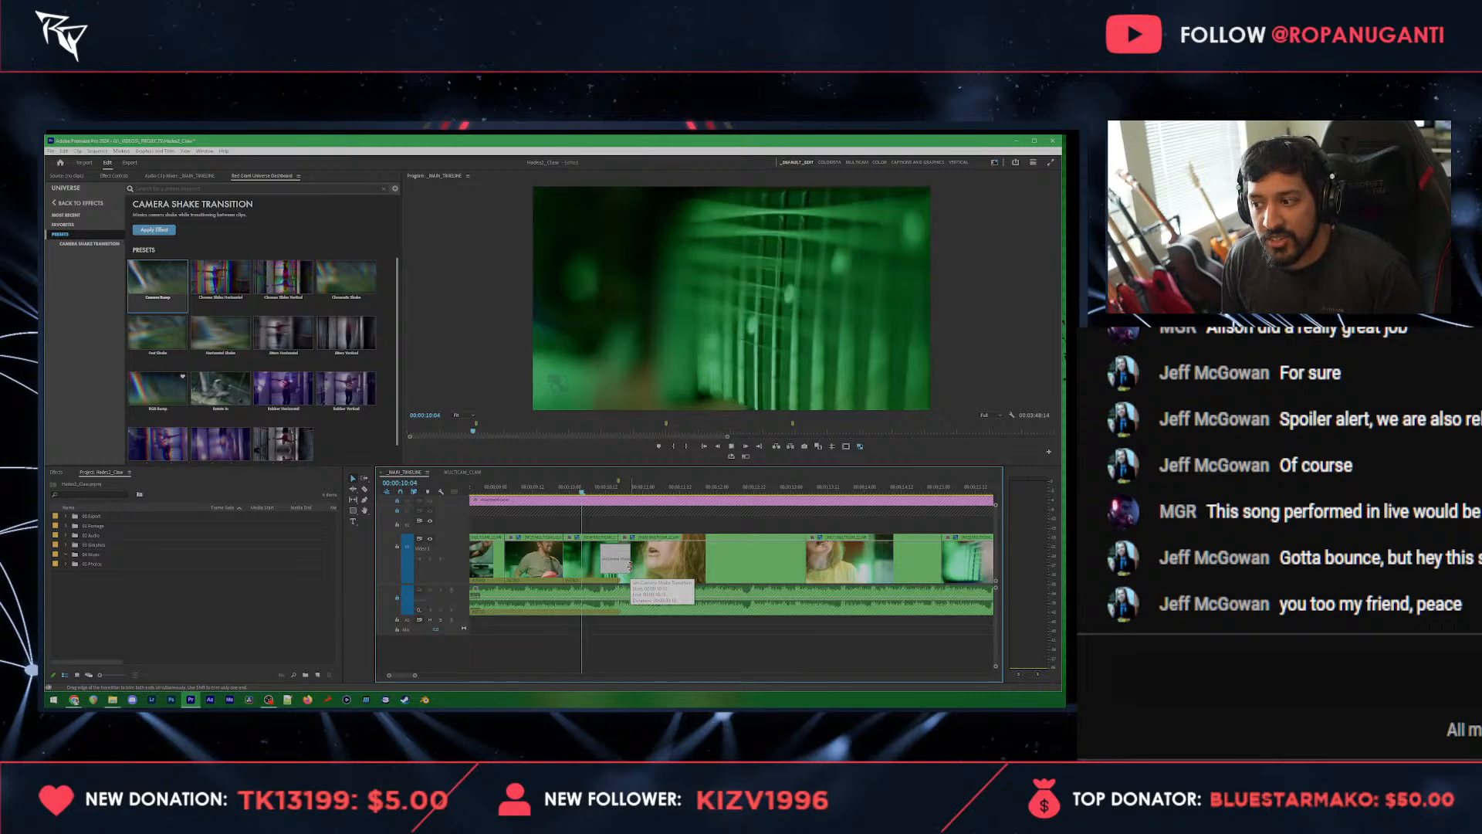
left_click(618, 514)
left_click_drag(605, 491, 611, 489)
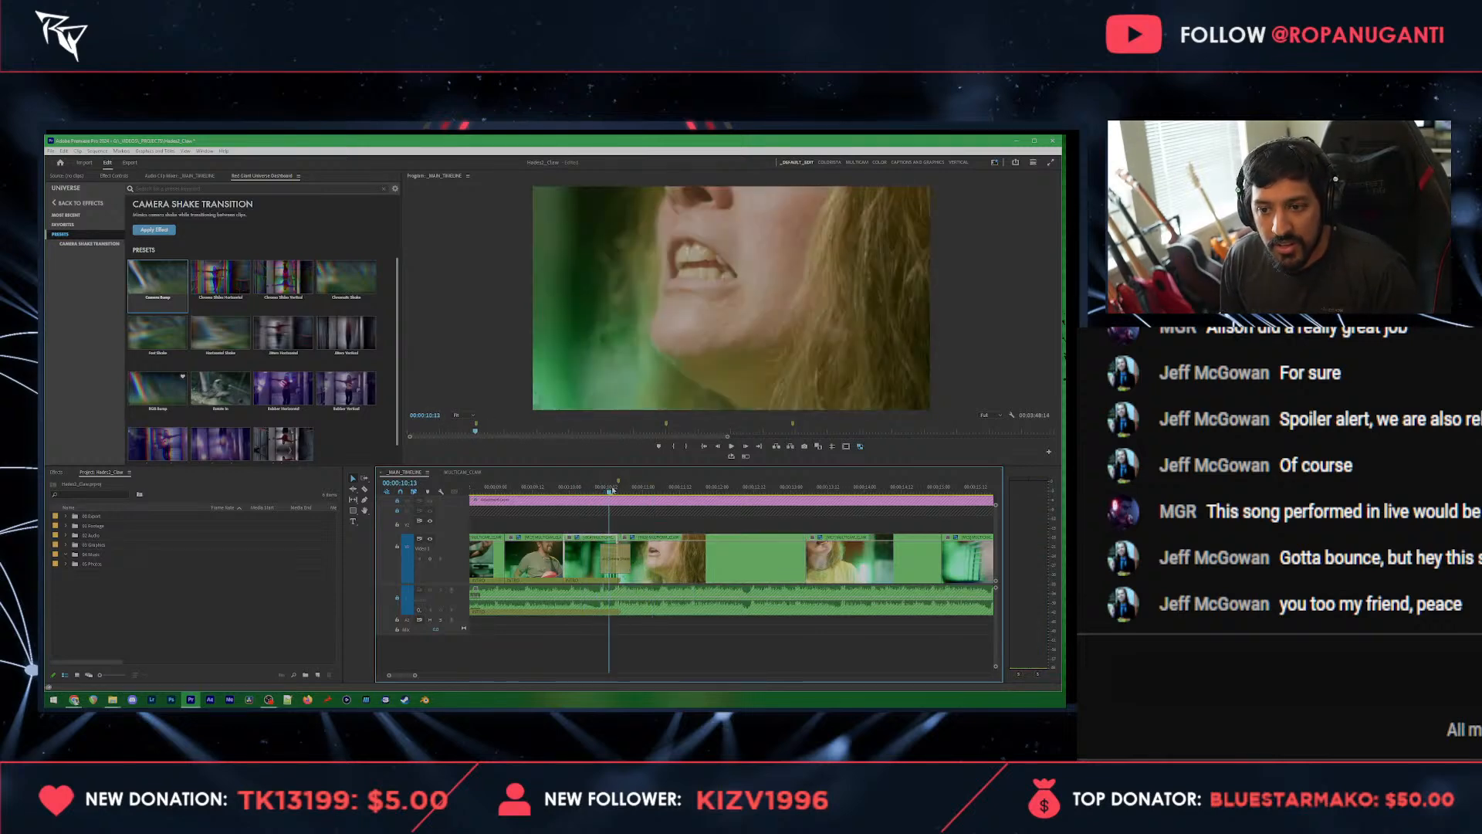
key("space")
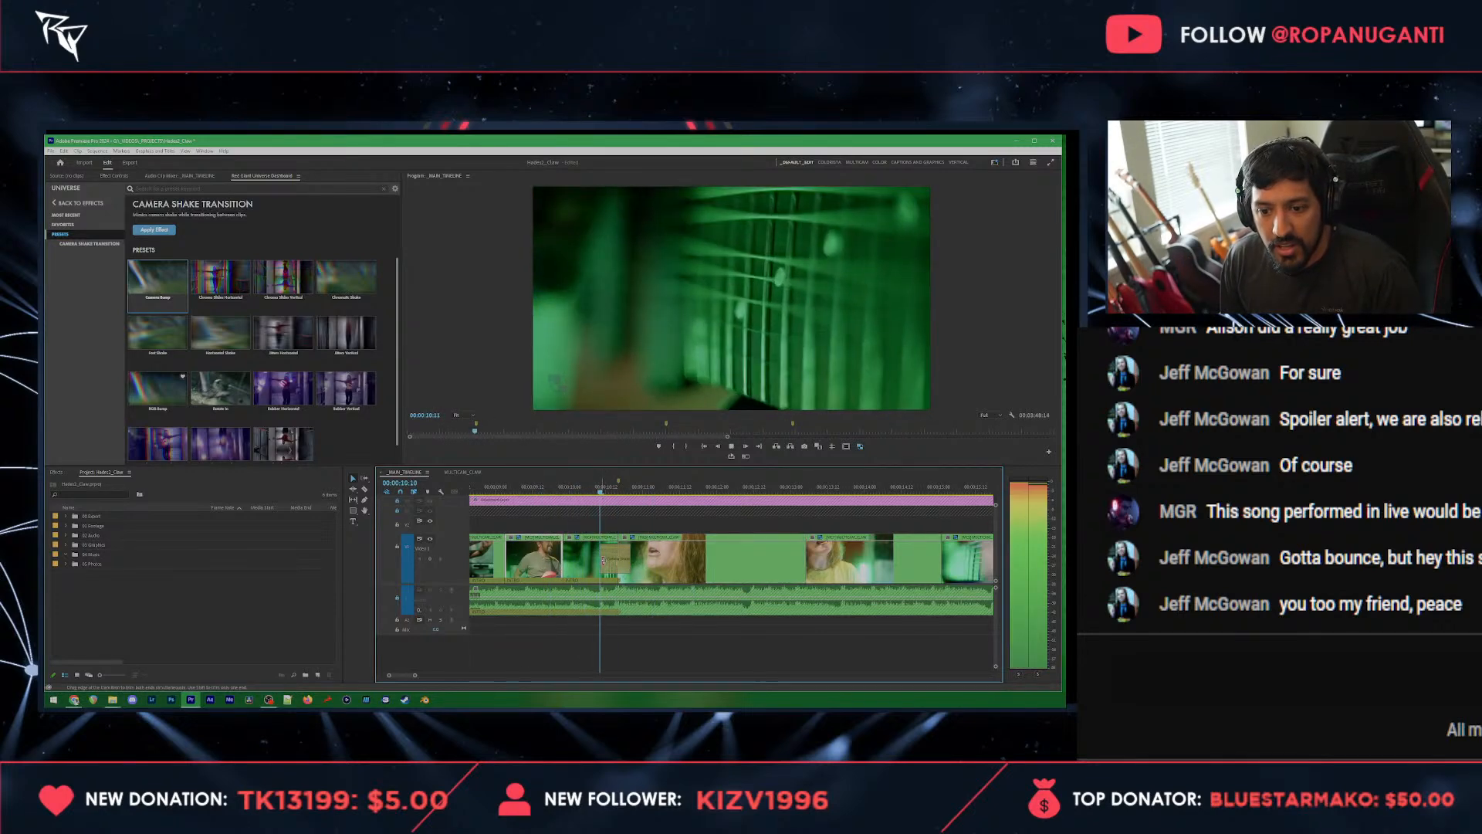
key("space")
left_click(564, 487)
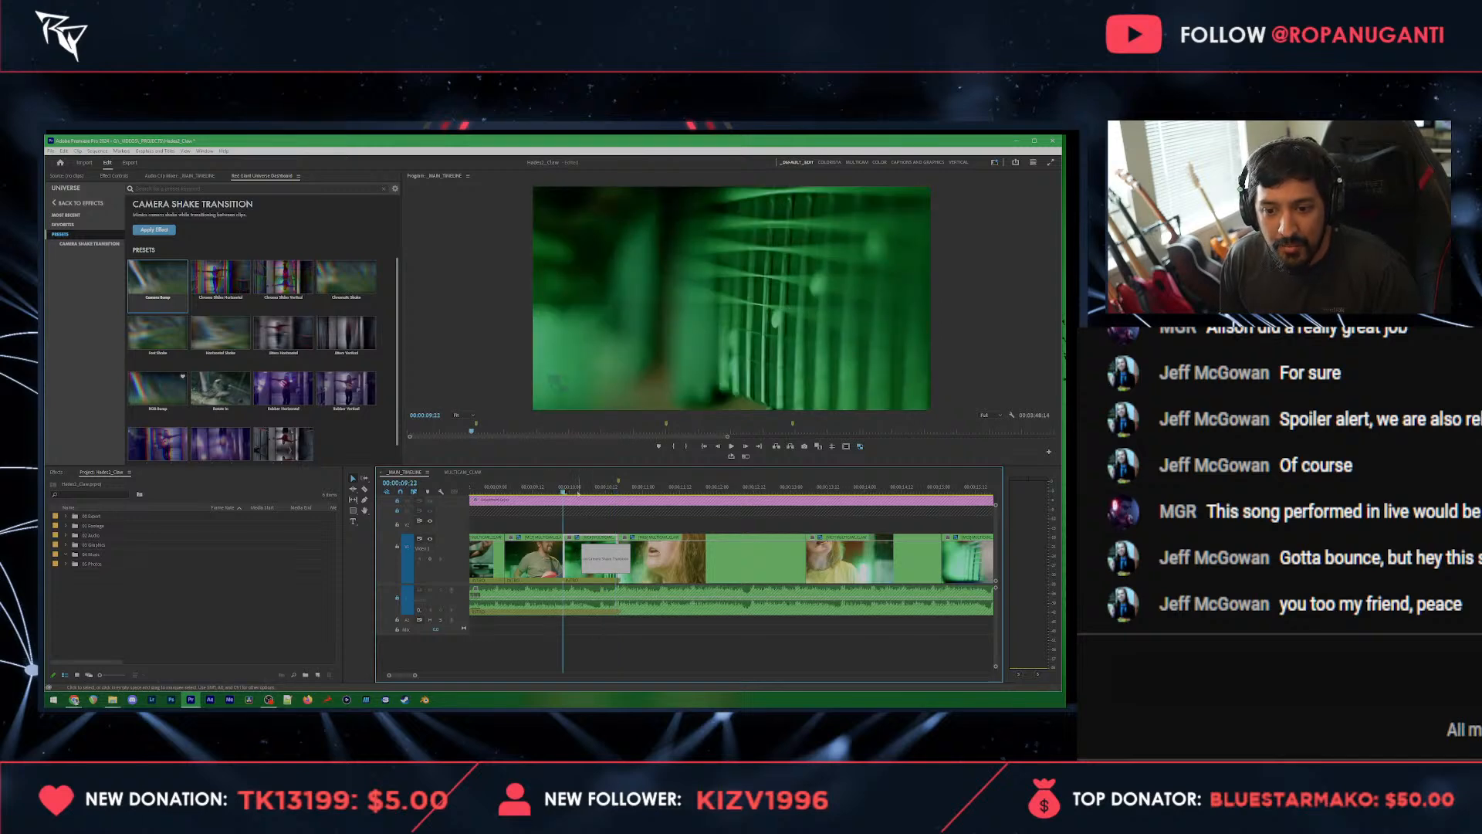
Step: Split the guitar-neck clip at 00:00:10:05 and apply the Invert video effect to the part after the split
left_click_drag(578, 492, 590, 493)
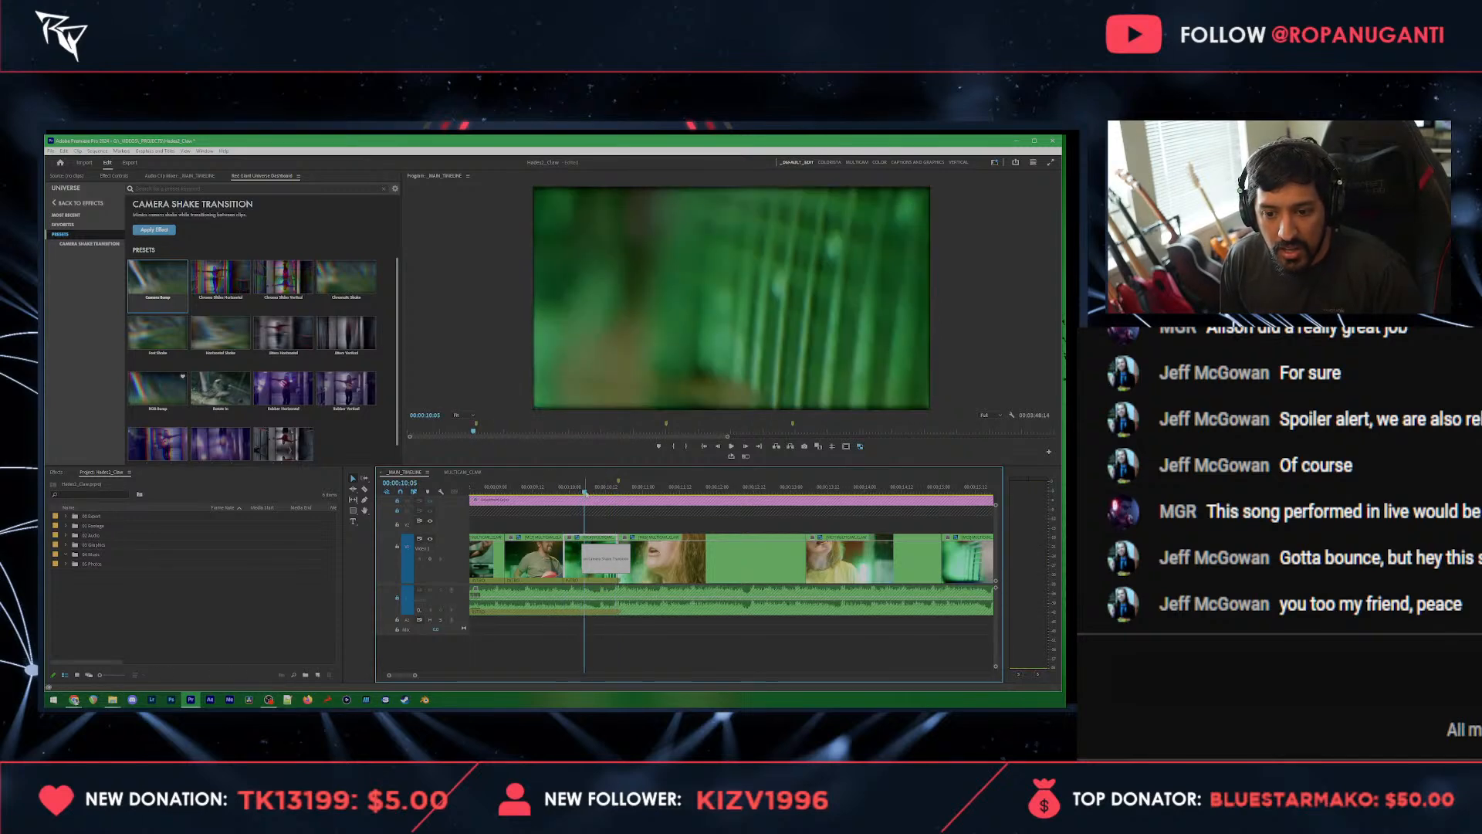
left_click(591, 543)
left_click(114, 176)
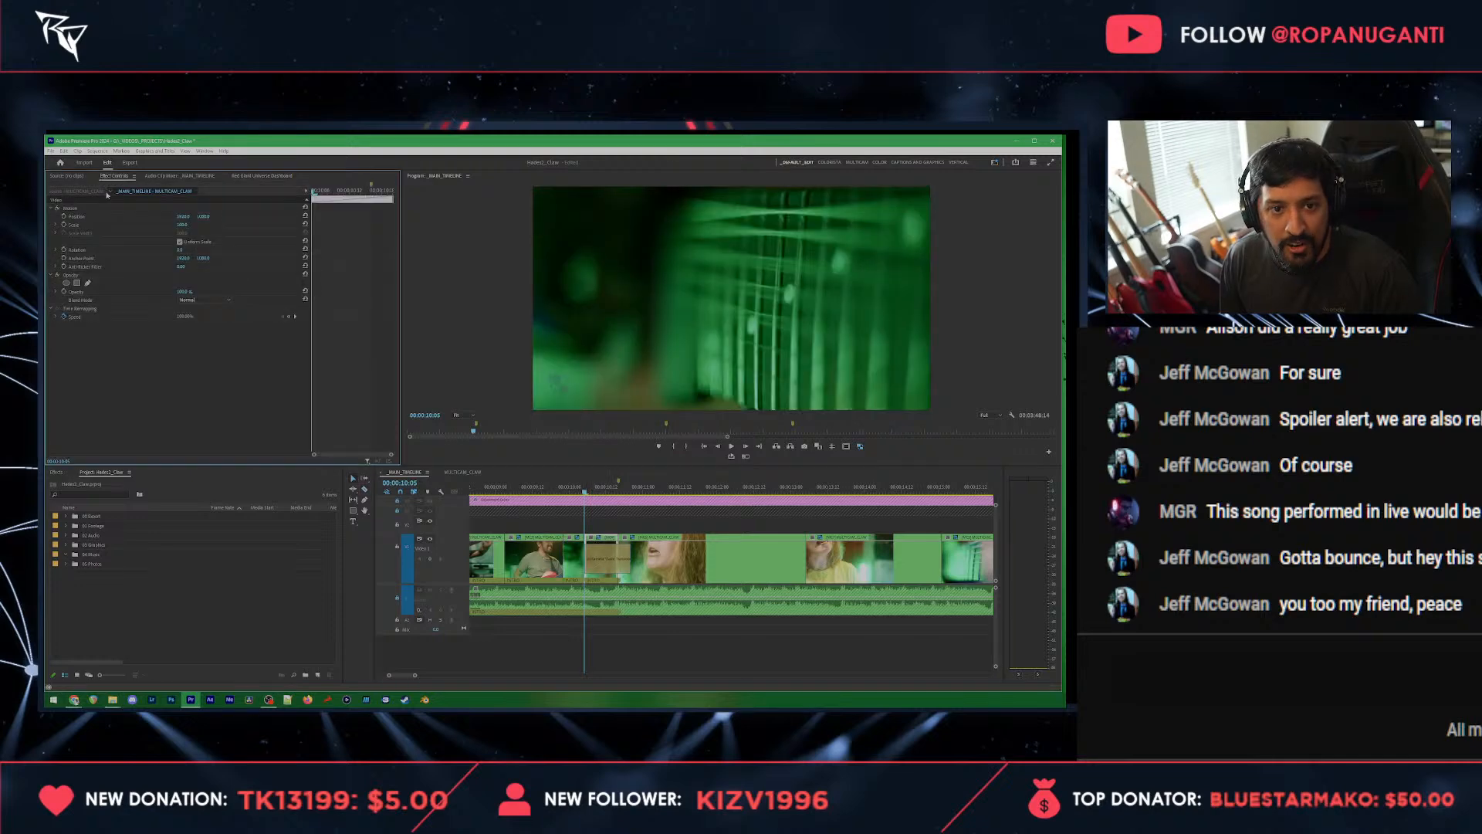
left_click(71, 495)
type("invert")
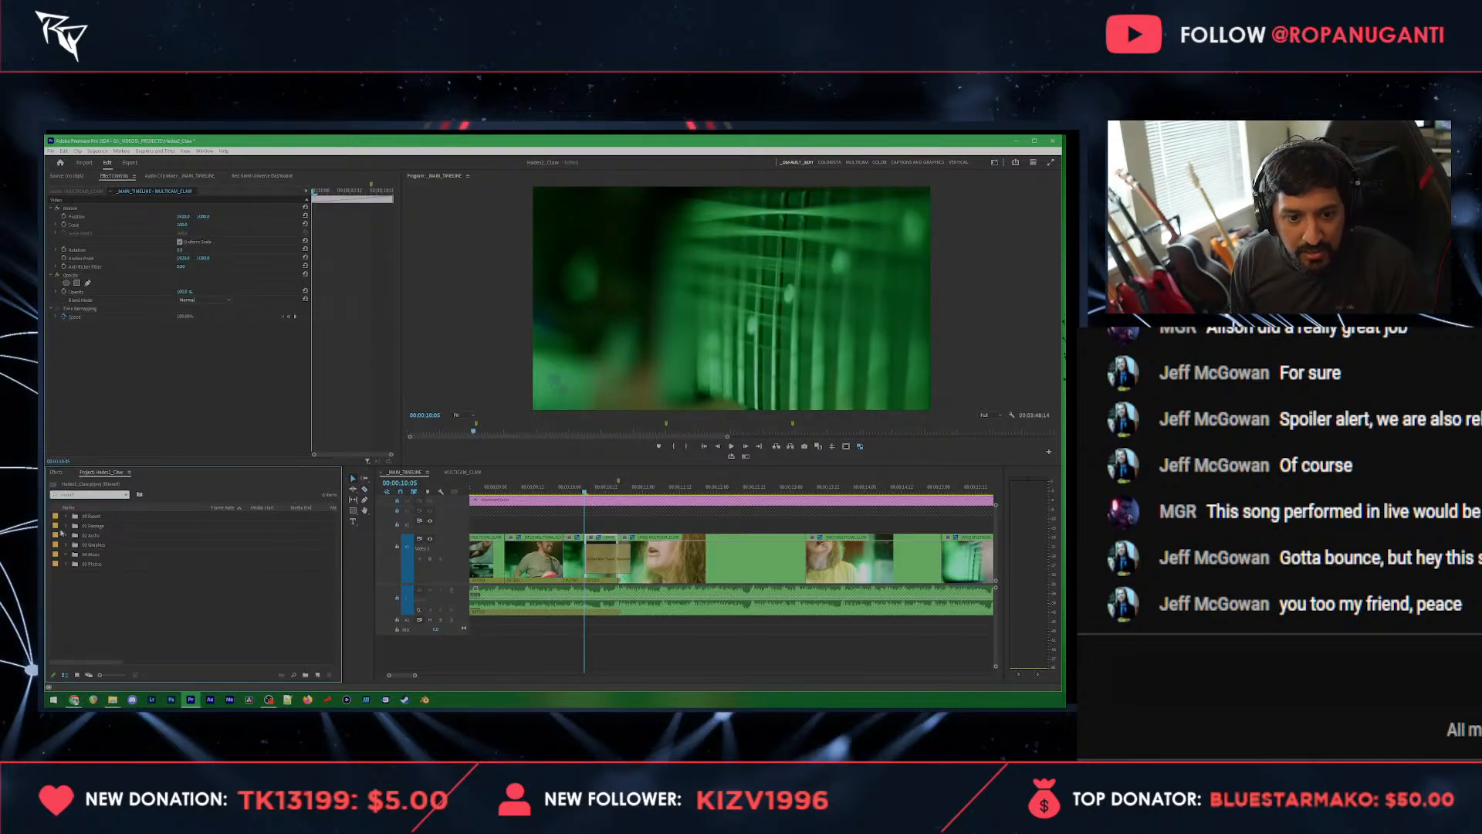
left_click(56, 472)
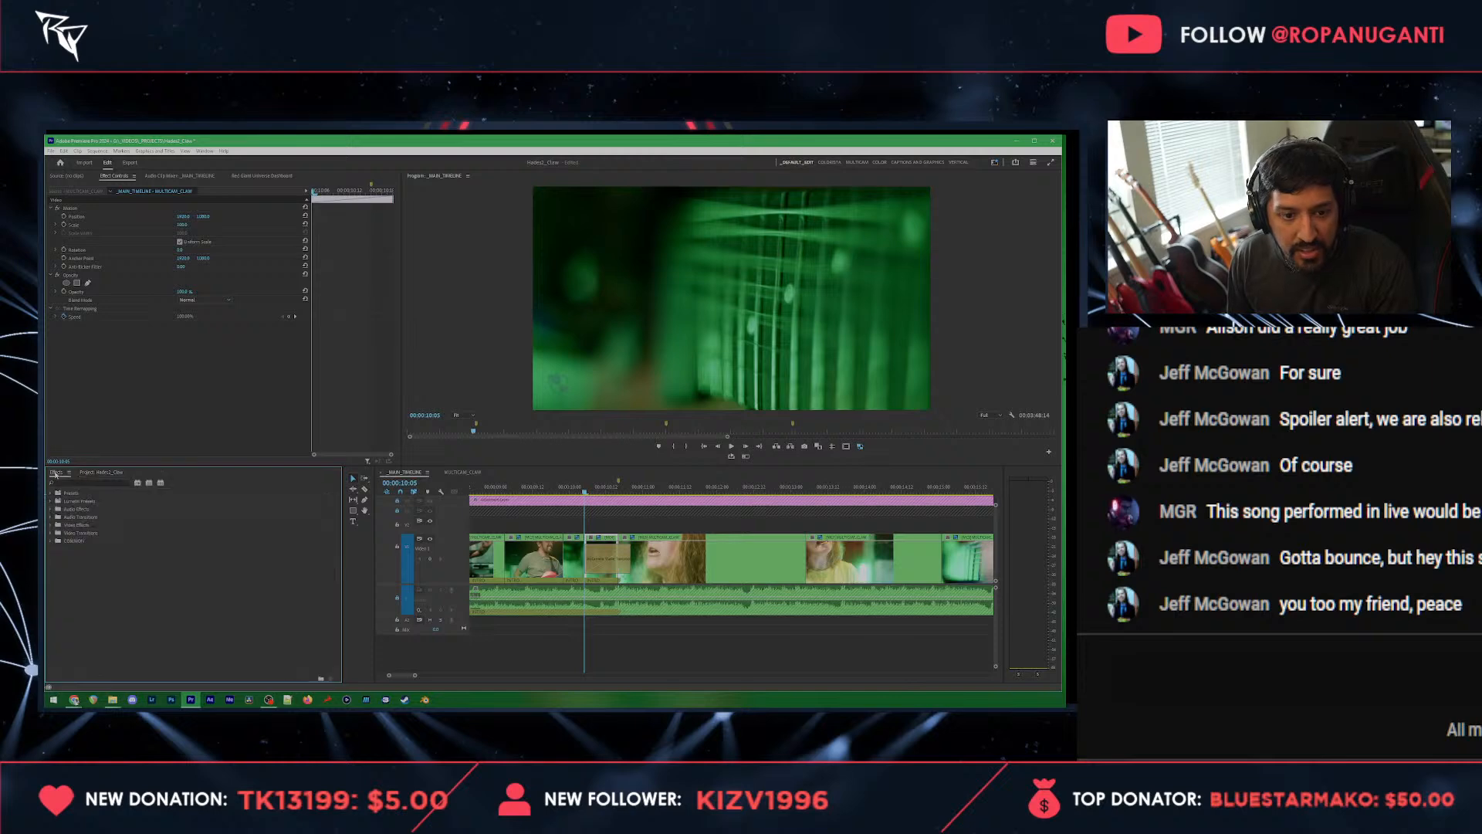
left_click(53, 485)
type("invert")
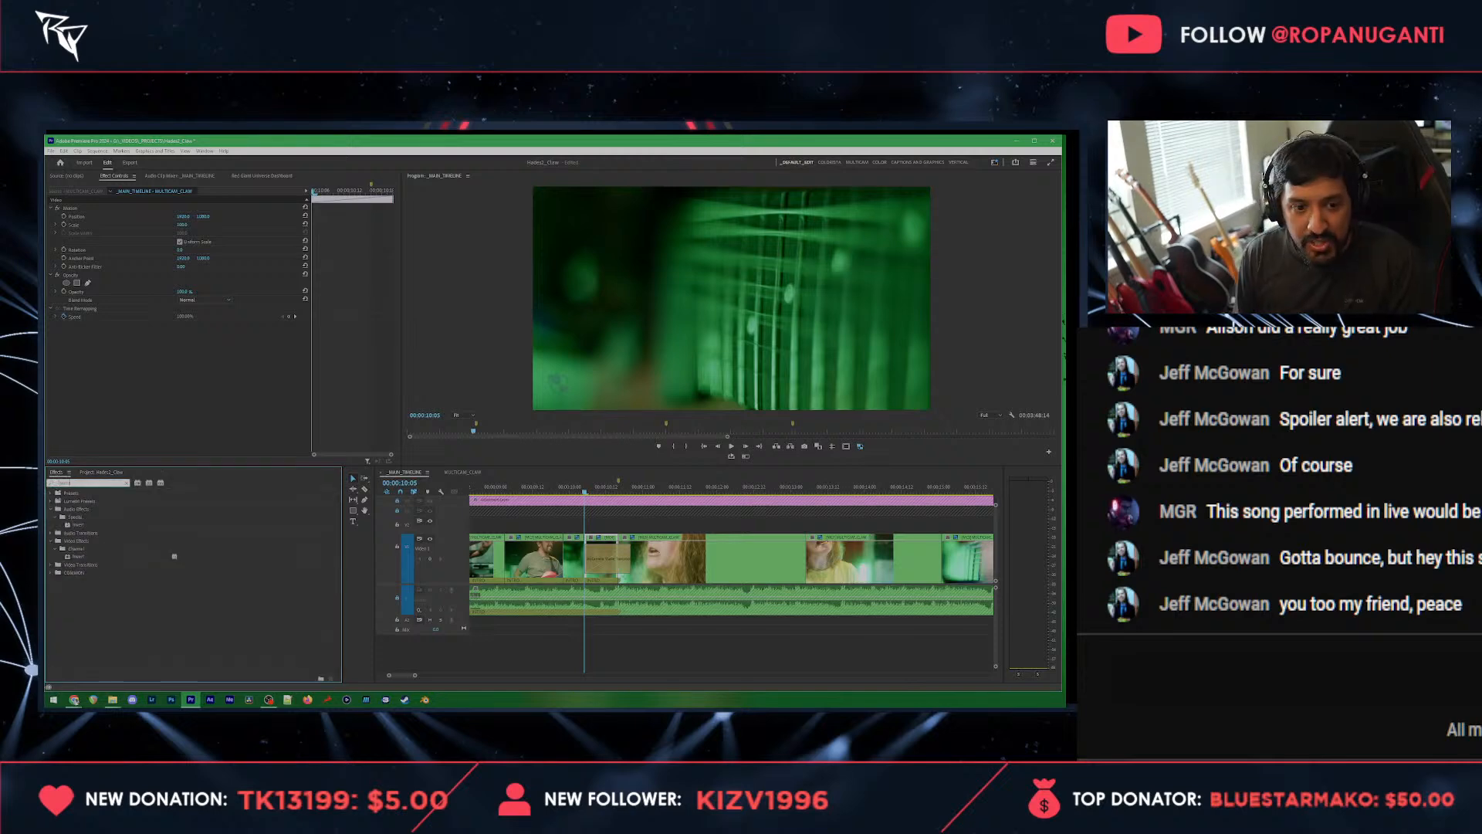
left_click_drag(78, 556, 151, 439)
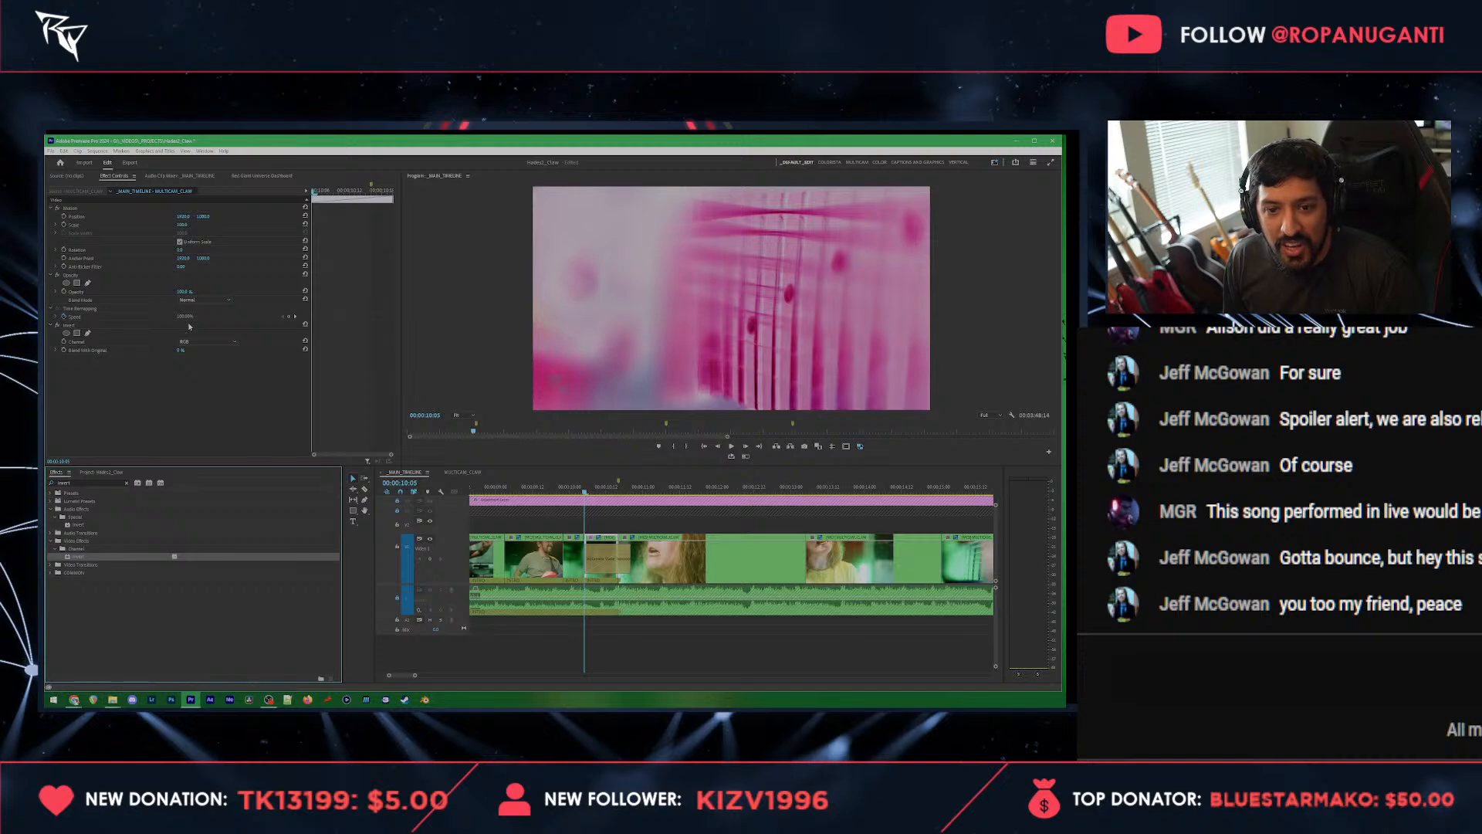
Step: Keyframe the Invert effect's Blend With Original from the split clip's start to its end and ease the final keyframe
left_click(182, 362)
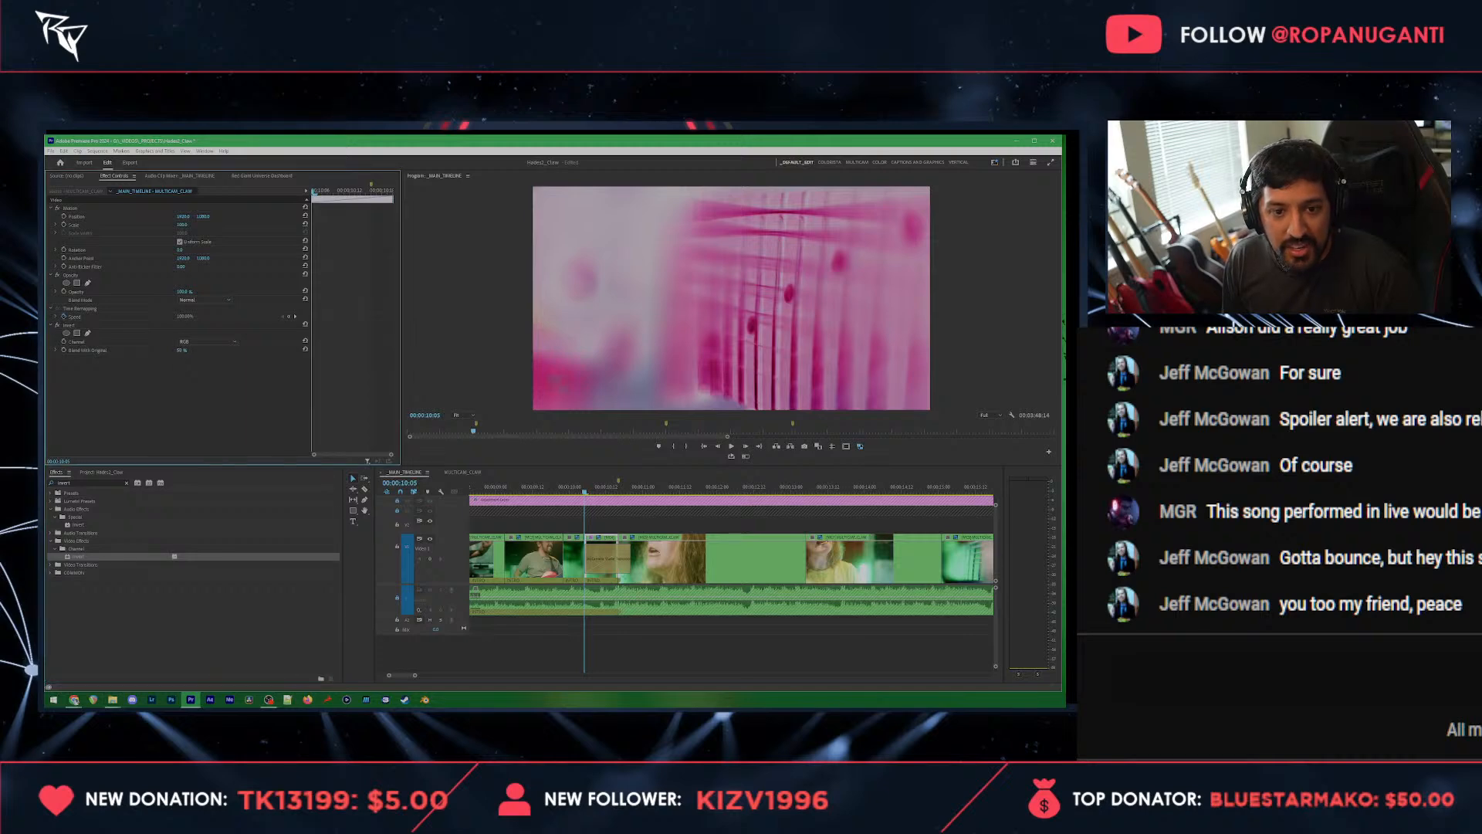
left_click(101, 352)
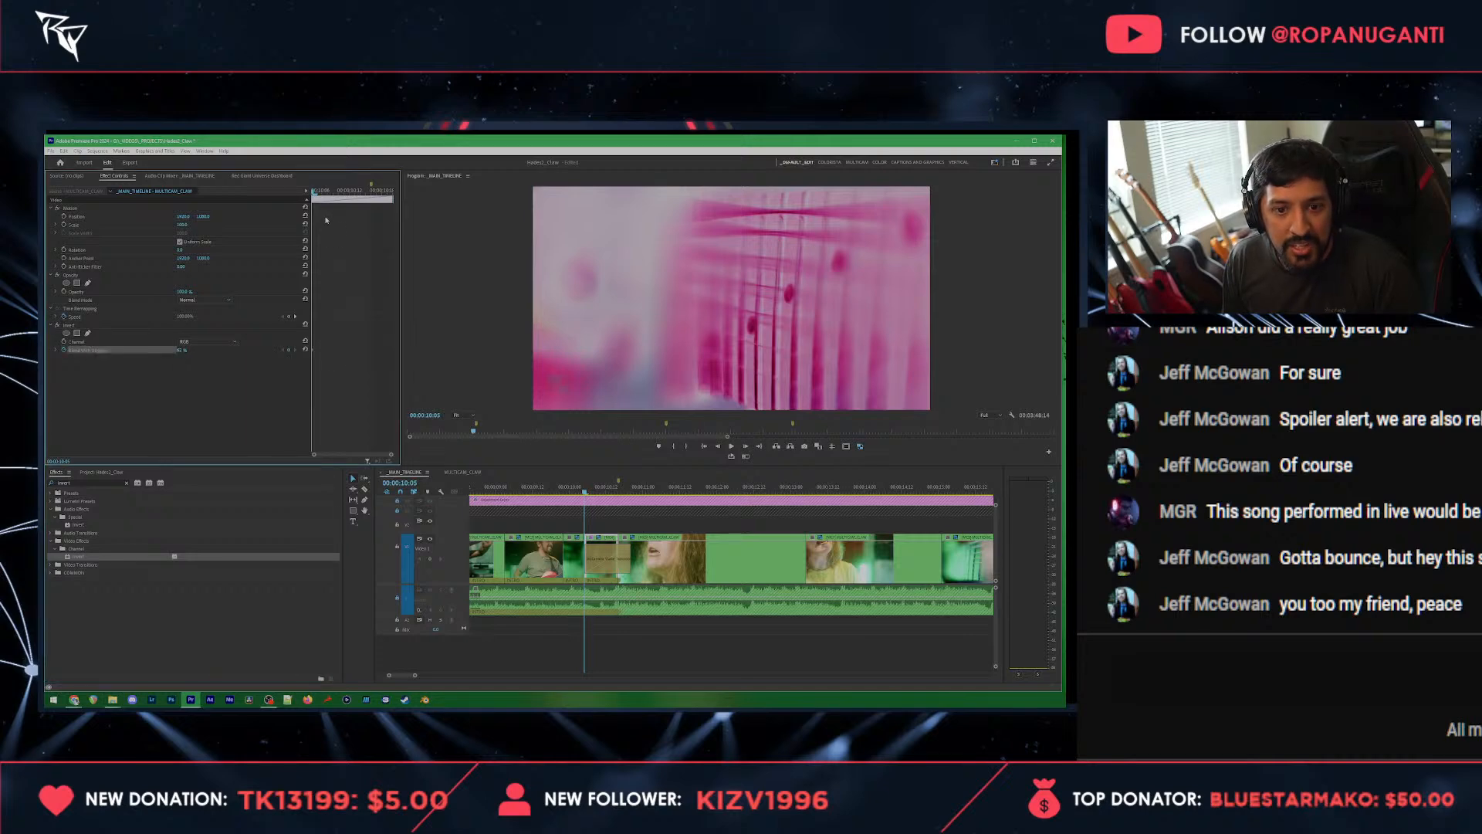
left_click(339, 191)
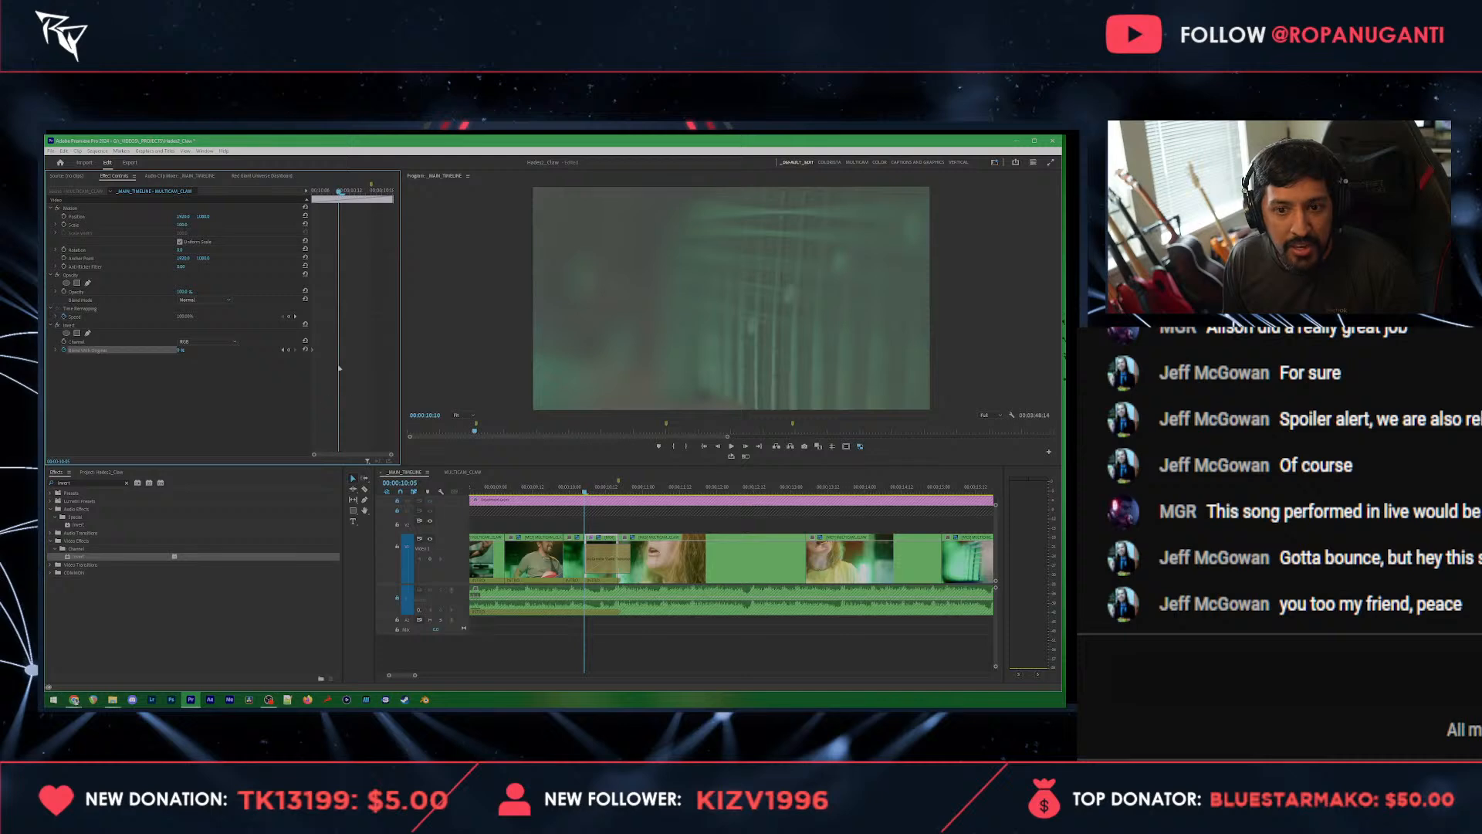
left_click(295, 350)
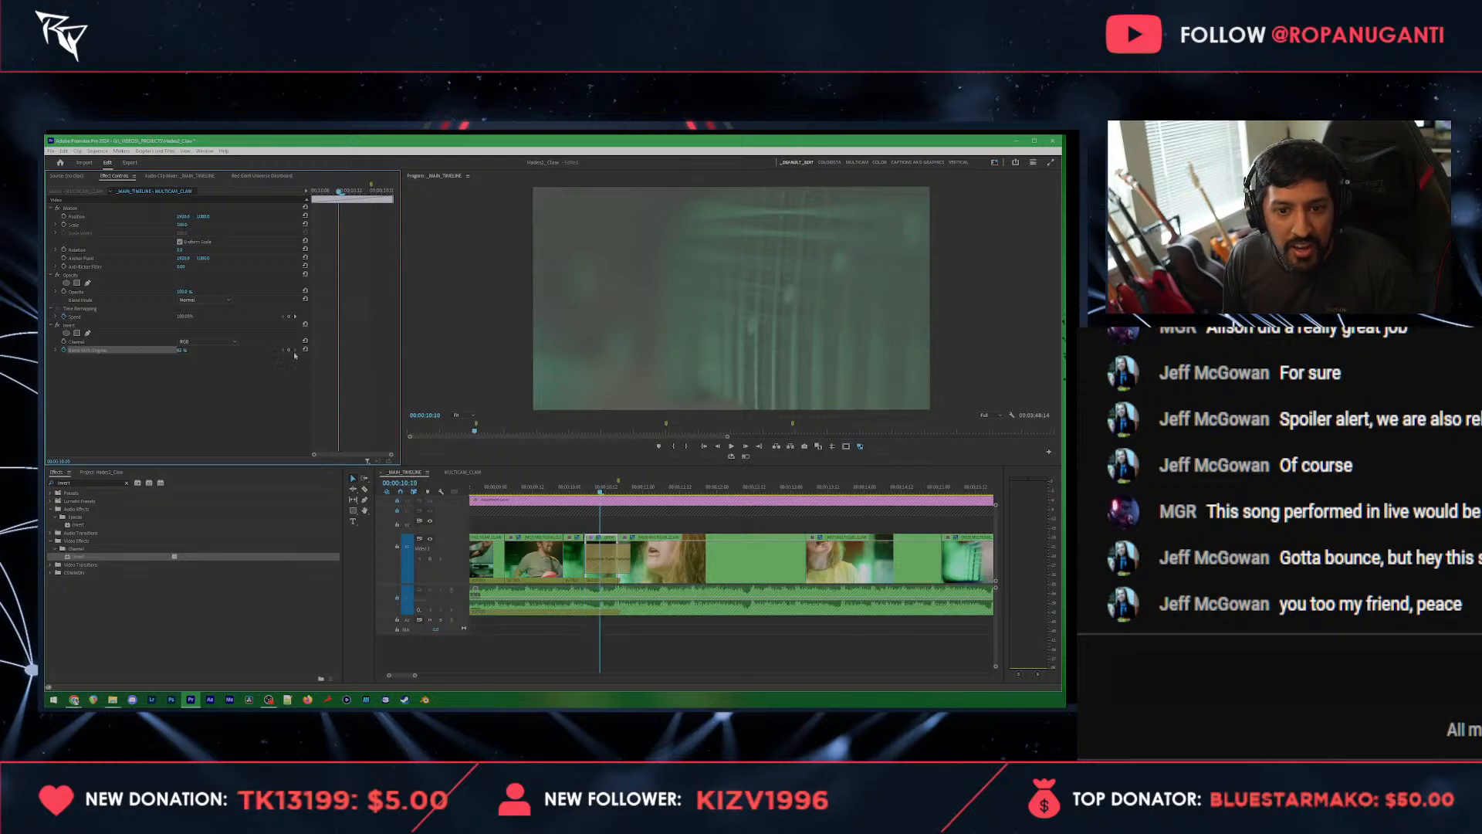
left_click(51, 353)
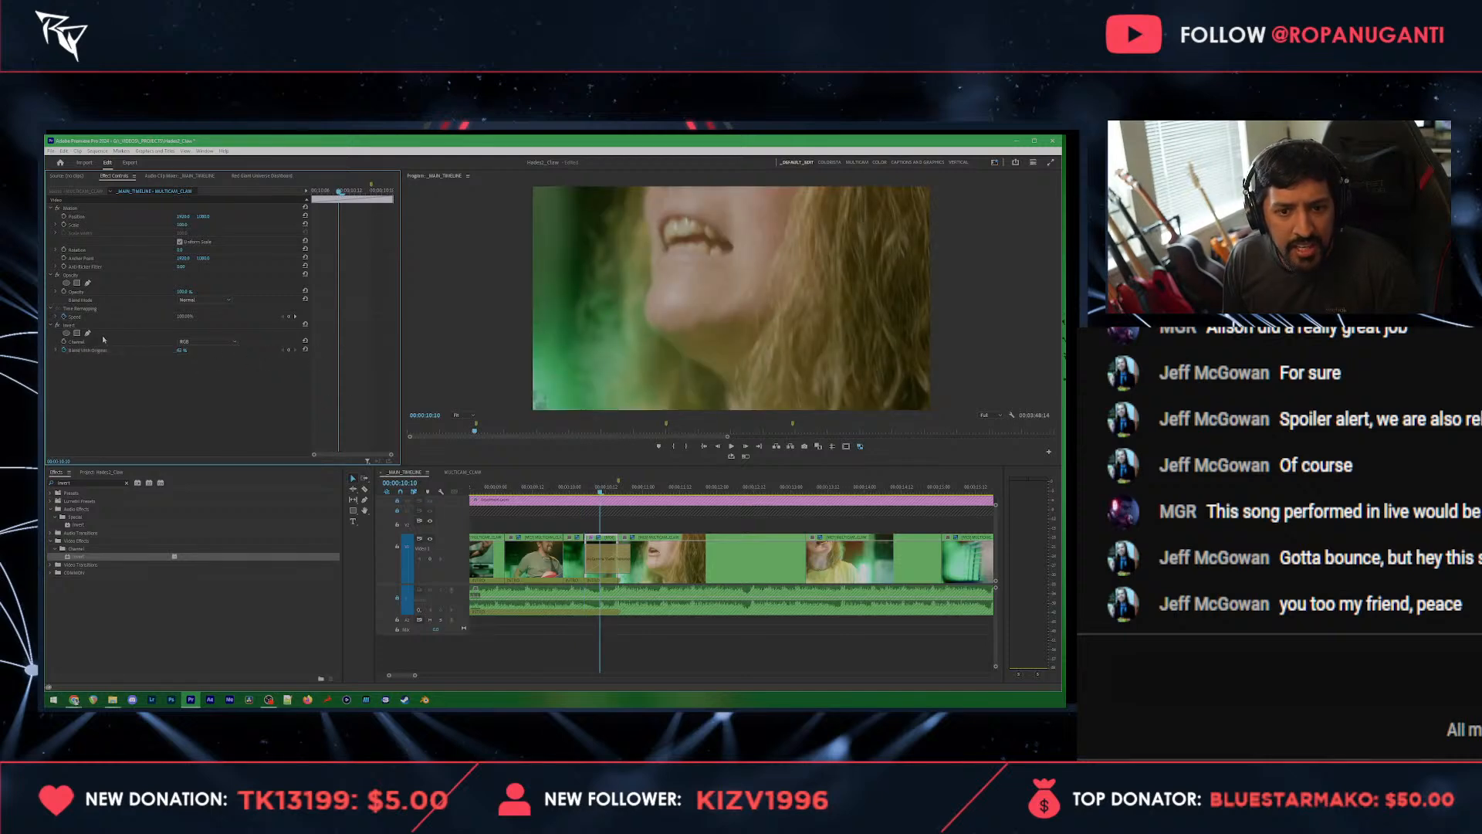
left_click(338, 351)
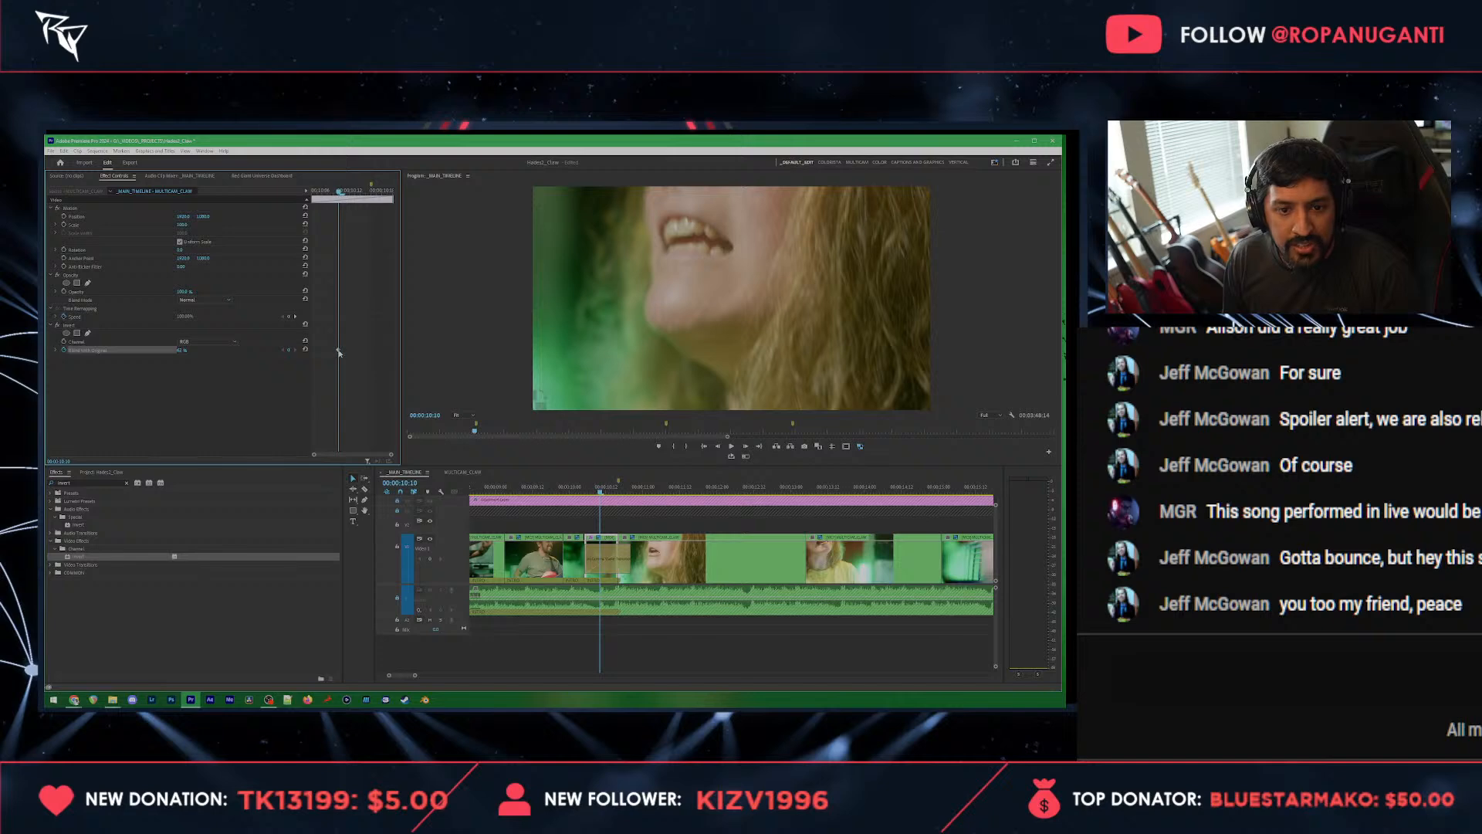
left_click_drag(339, 353, 349, 352)
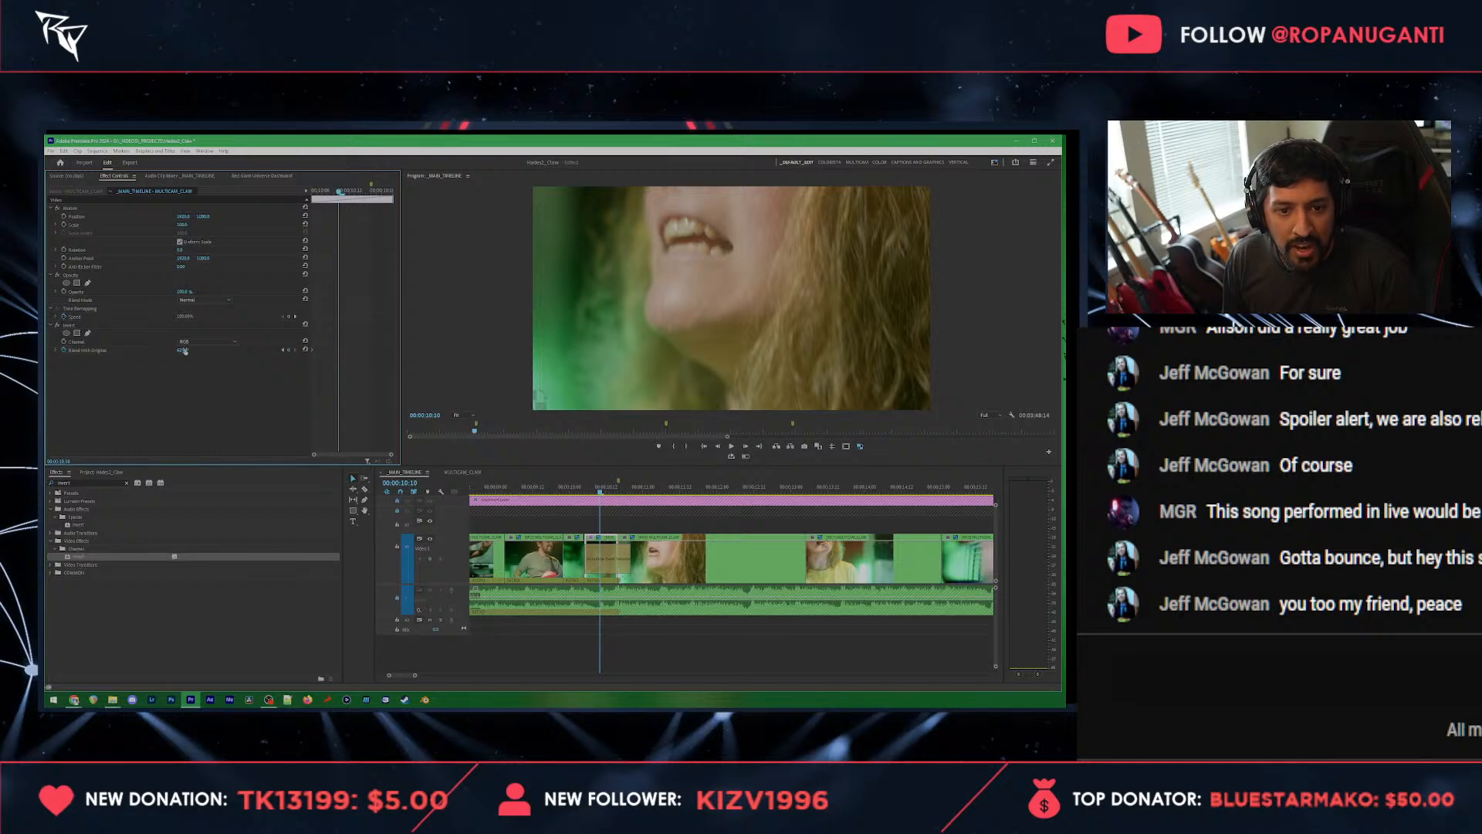
right_click(338, 352)
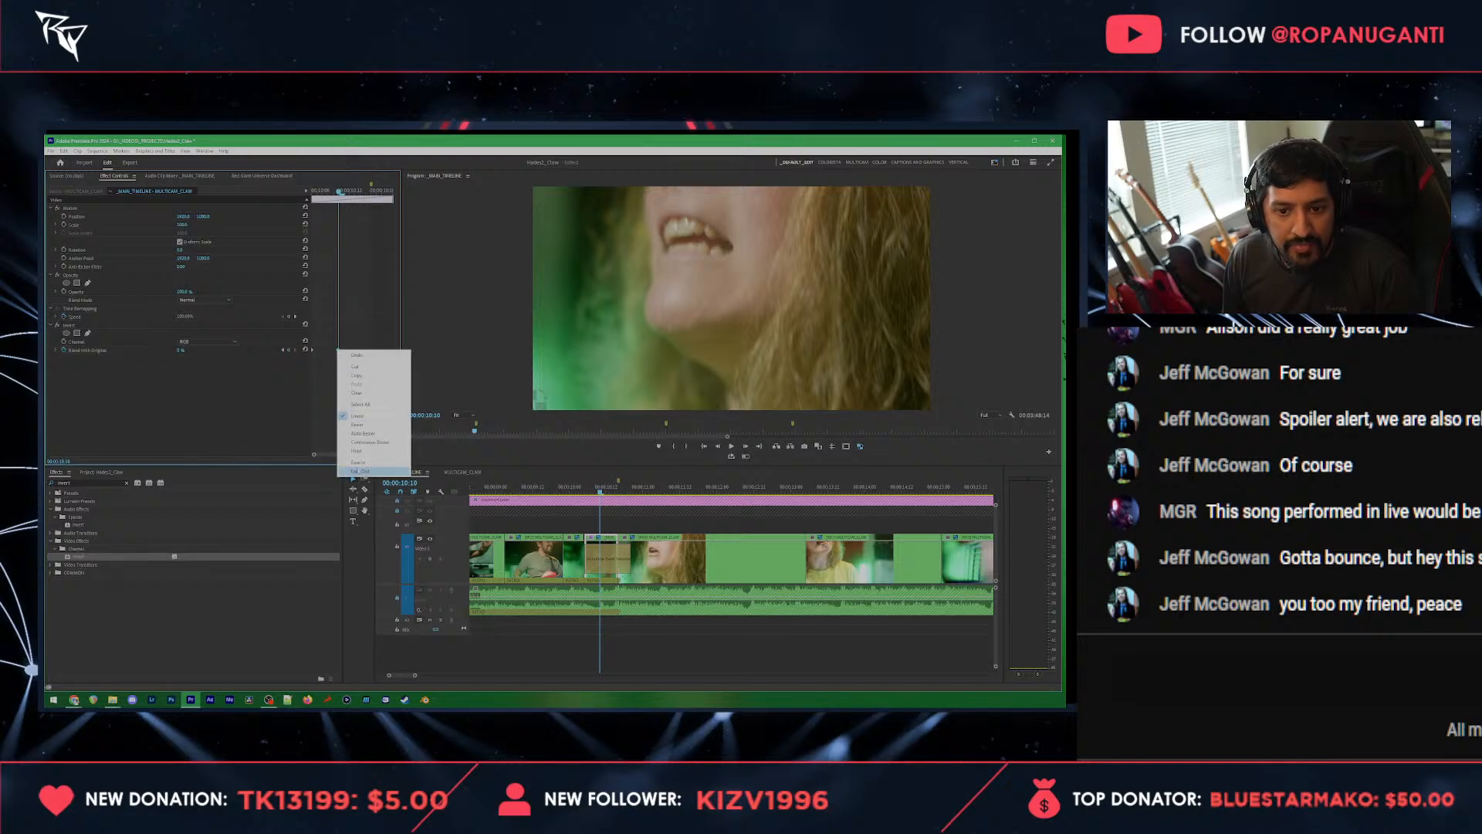
left_click(375, 470)
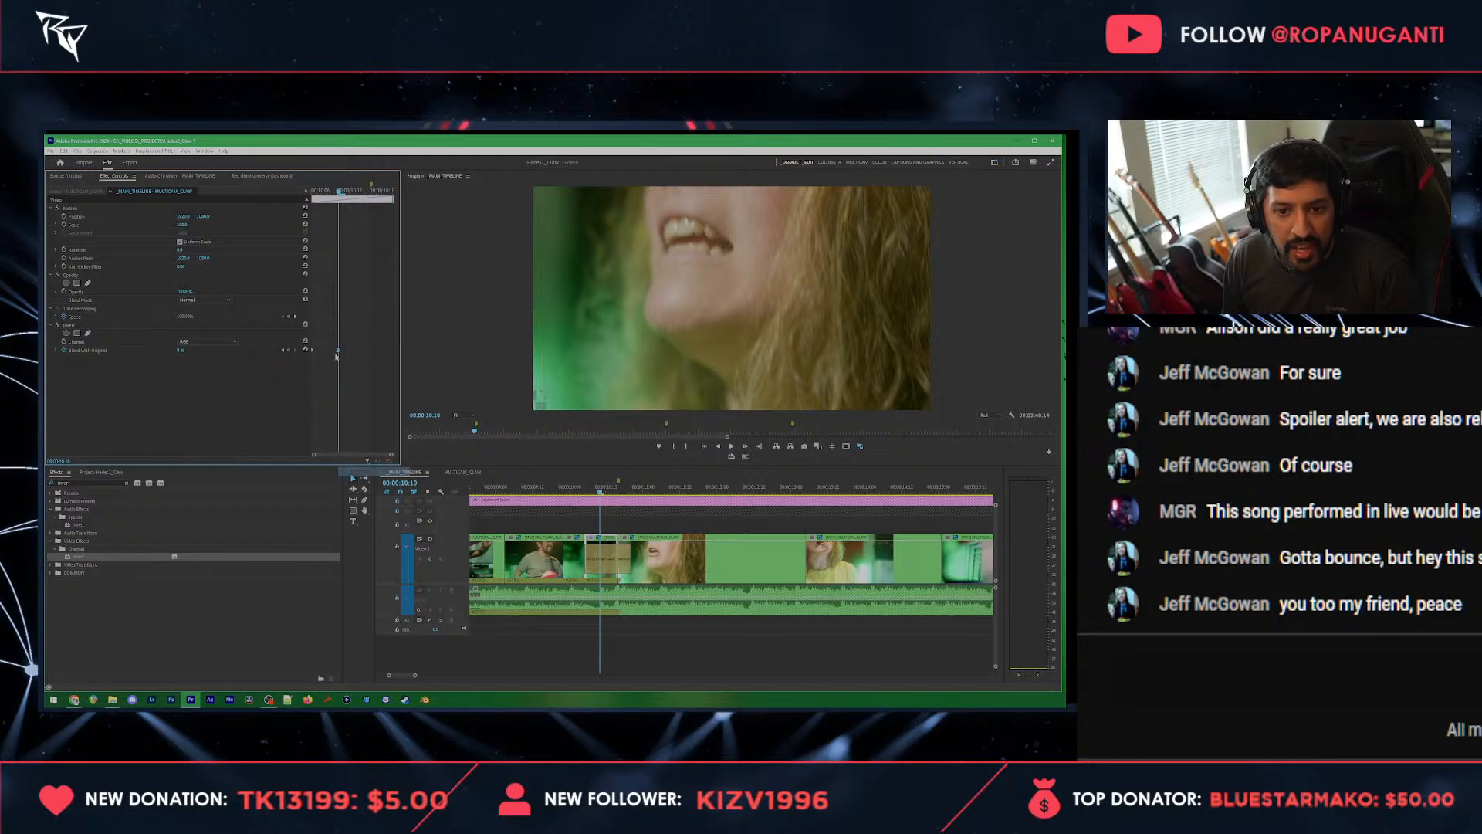
Step: Mark a playback range from 00:00:09:22 to 00:00:11:00 around the cut to the singer's close-up and play it
left_click(550, 487)
left_click(608, 634)
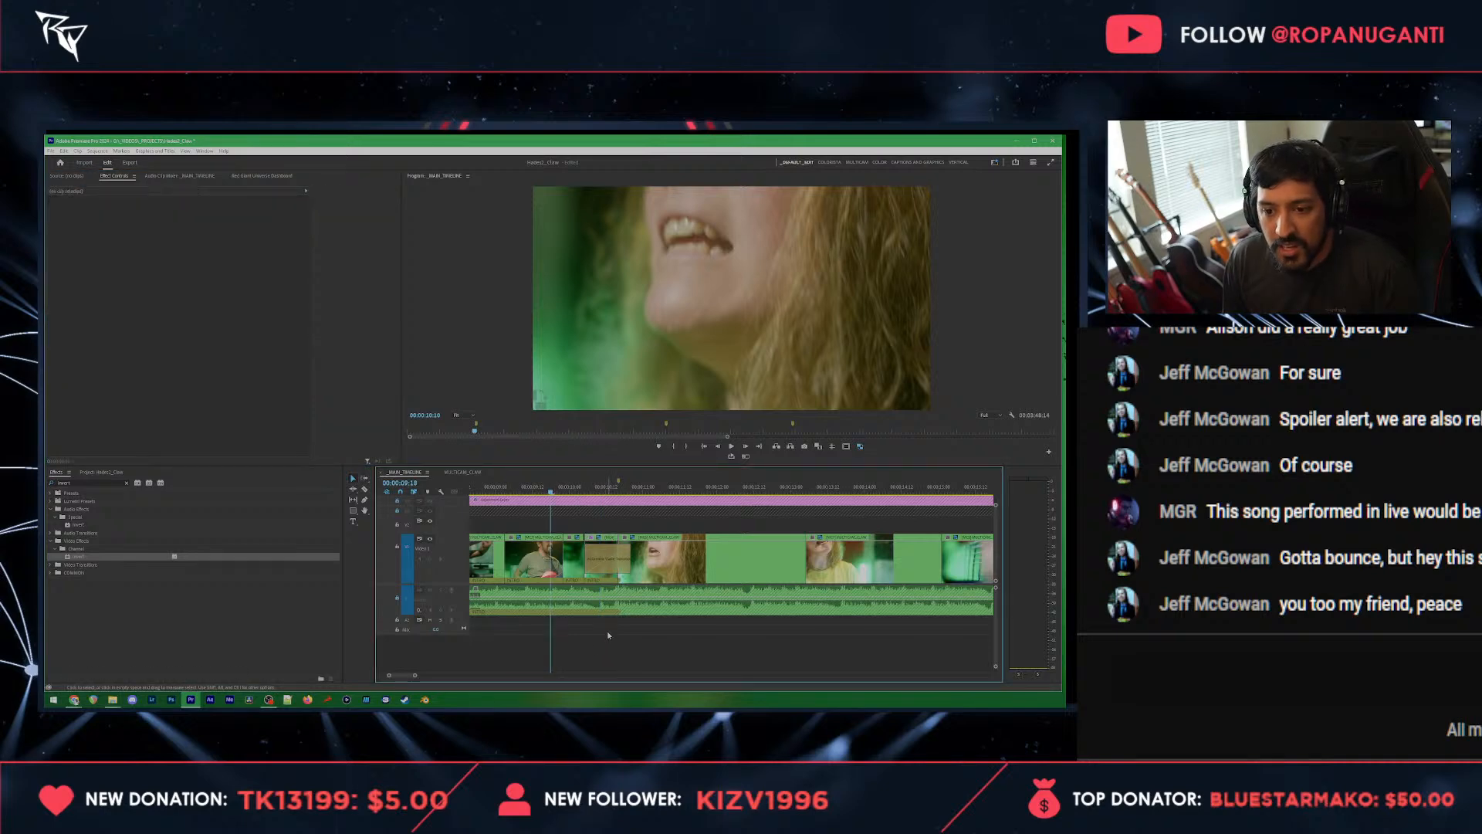
left_click_drag(550, 491, 644, 490)
key("o")
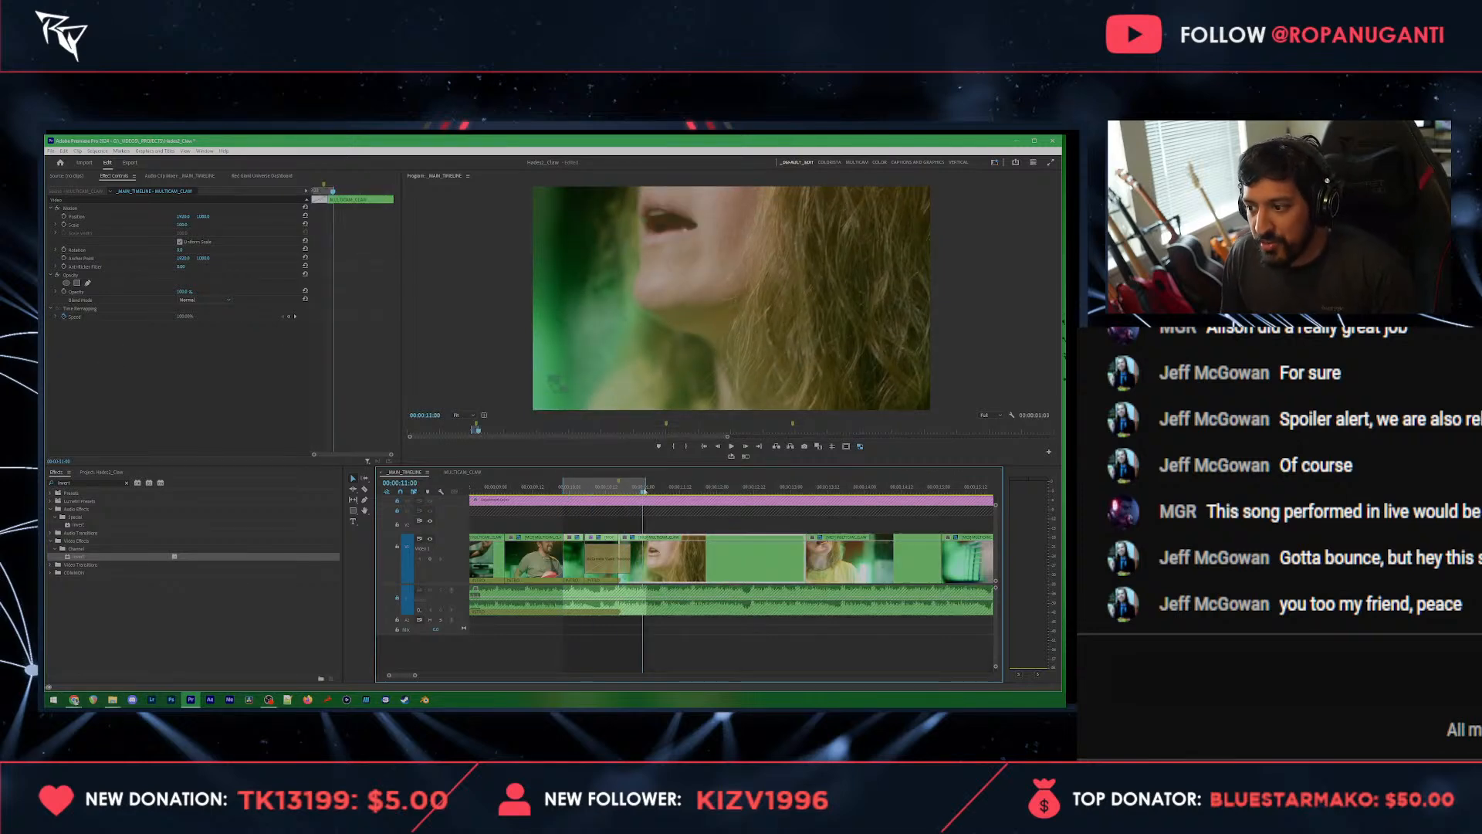
left_click(565, 491)
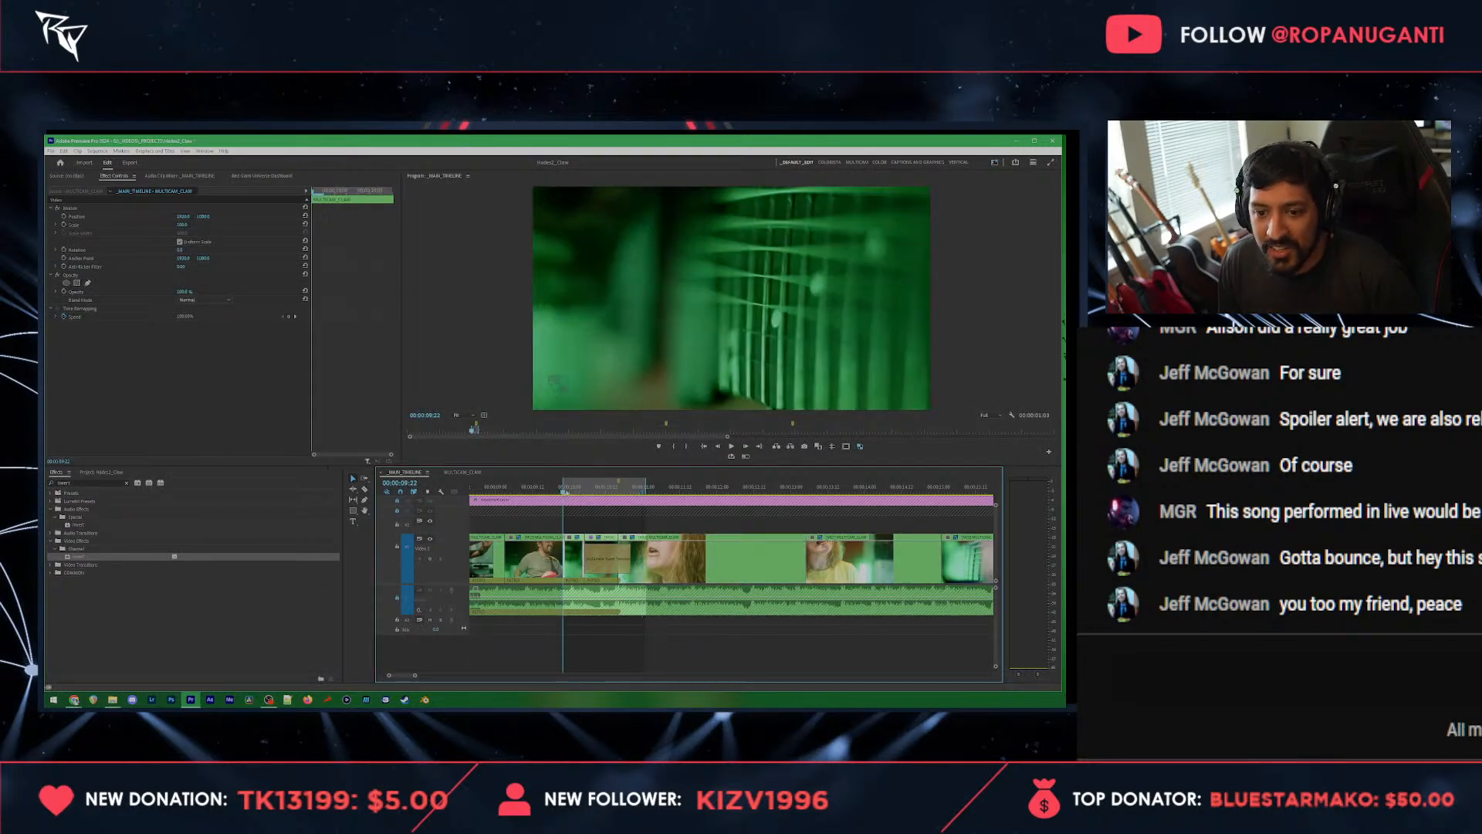
key("space")
key("space")
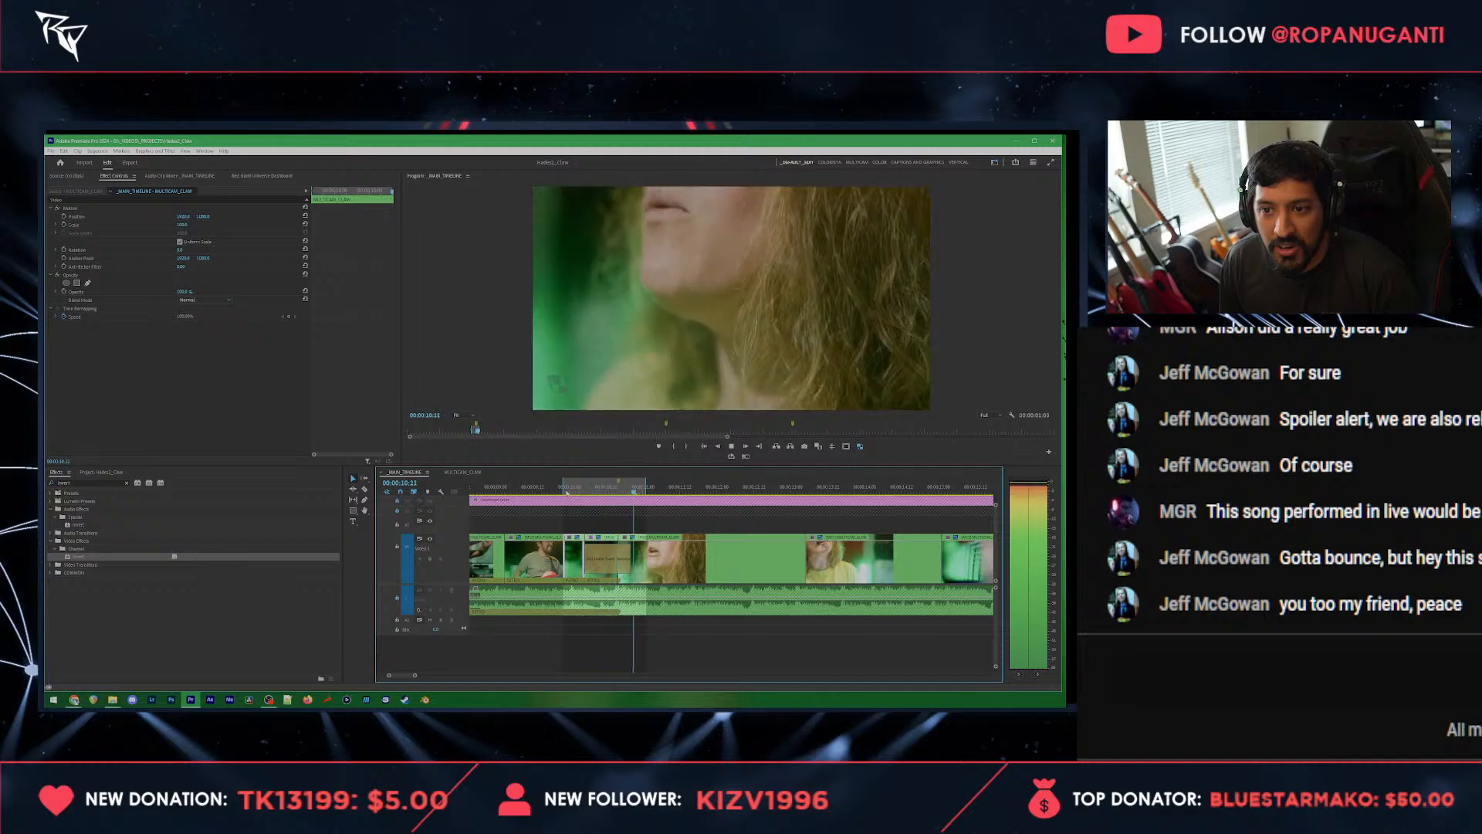
Step: Delete the camera shake transition at the cut to the singer's close-up and play the range without it
left_click(608, 557)
key("Delete")
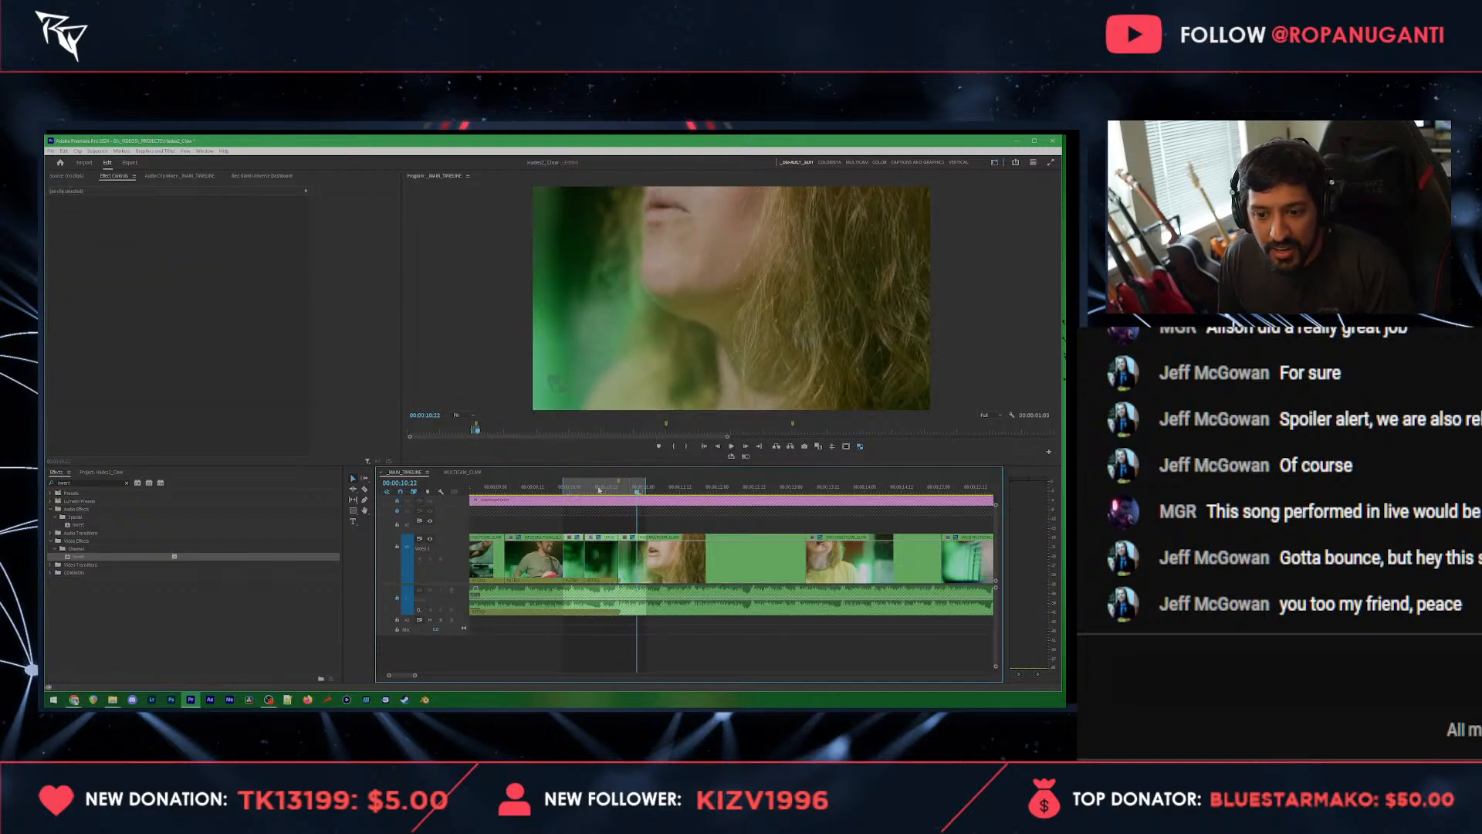
left_click(599, 489)
key("space")
left_click(577, 490)
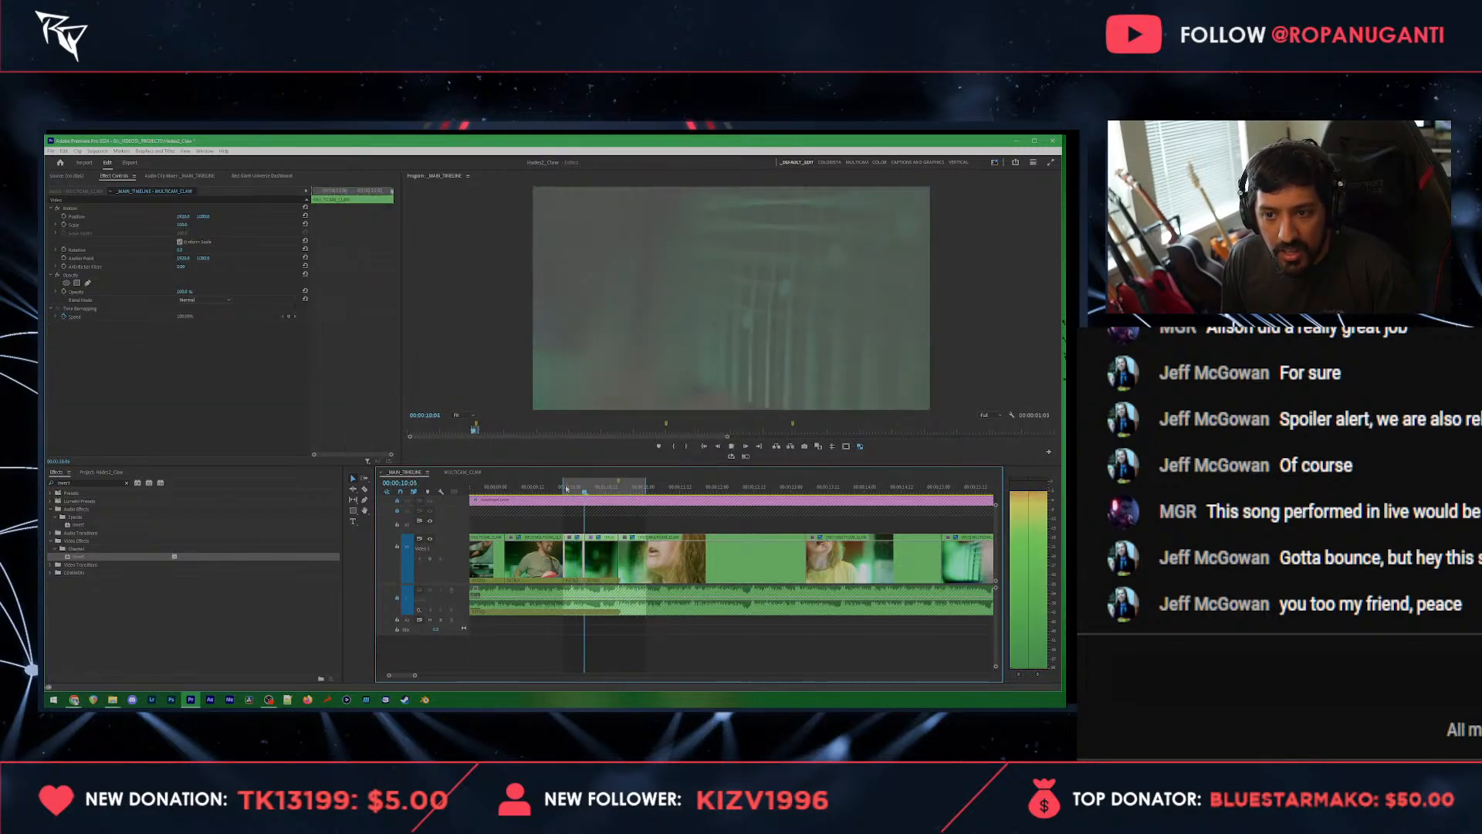
Step: Replace the keyframed Invert effect on the split guitar-neck part with a fresh, fully inverted one without keyframes
left_click(577, 489)
left_click_drag(77, 556, 204, 386)
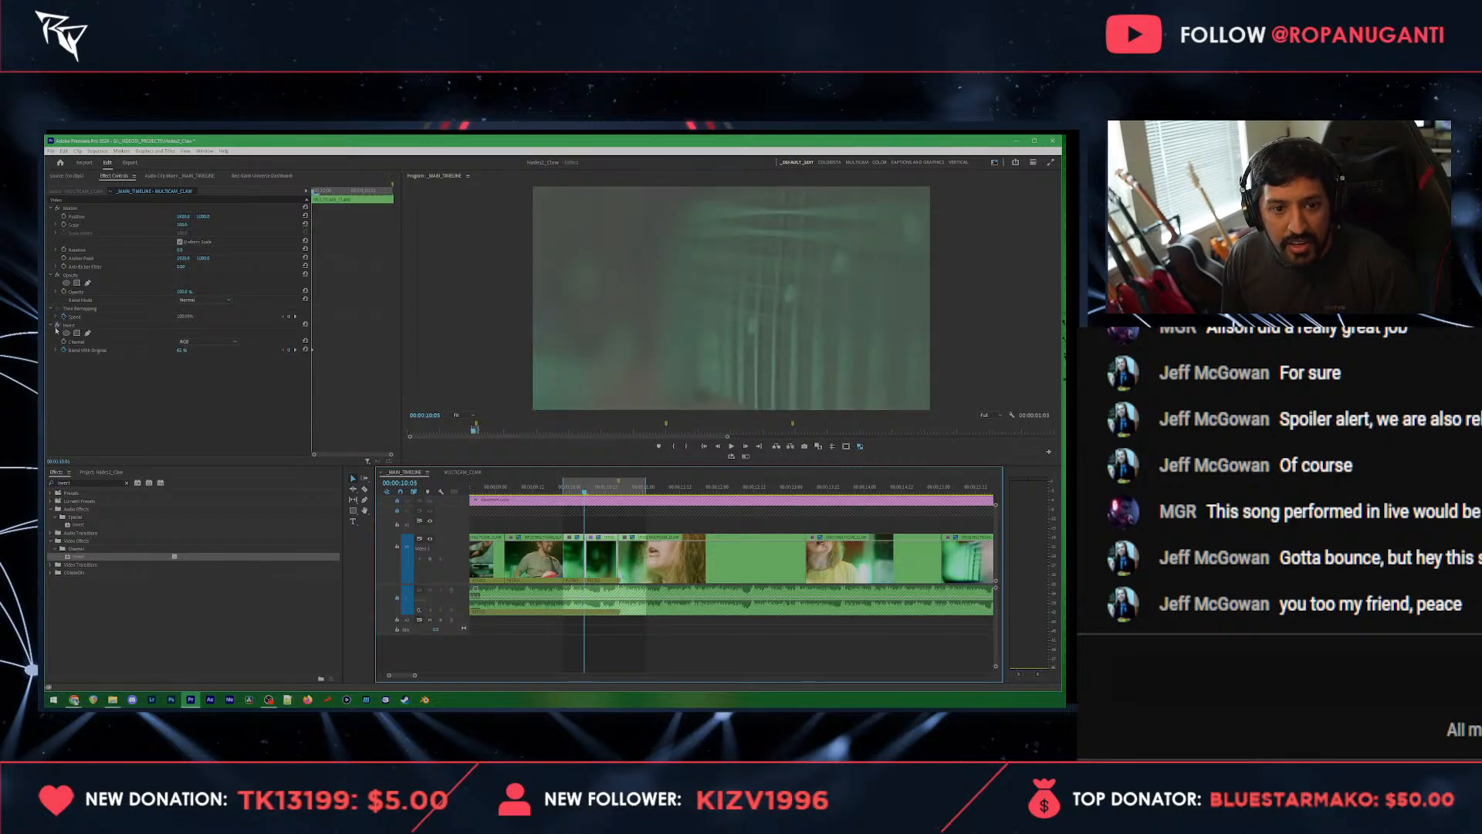
key("ctrl+z")
key("ctrl+shift+z")
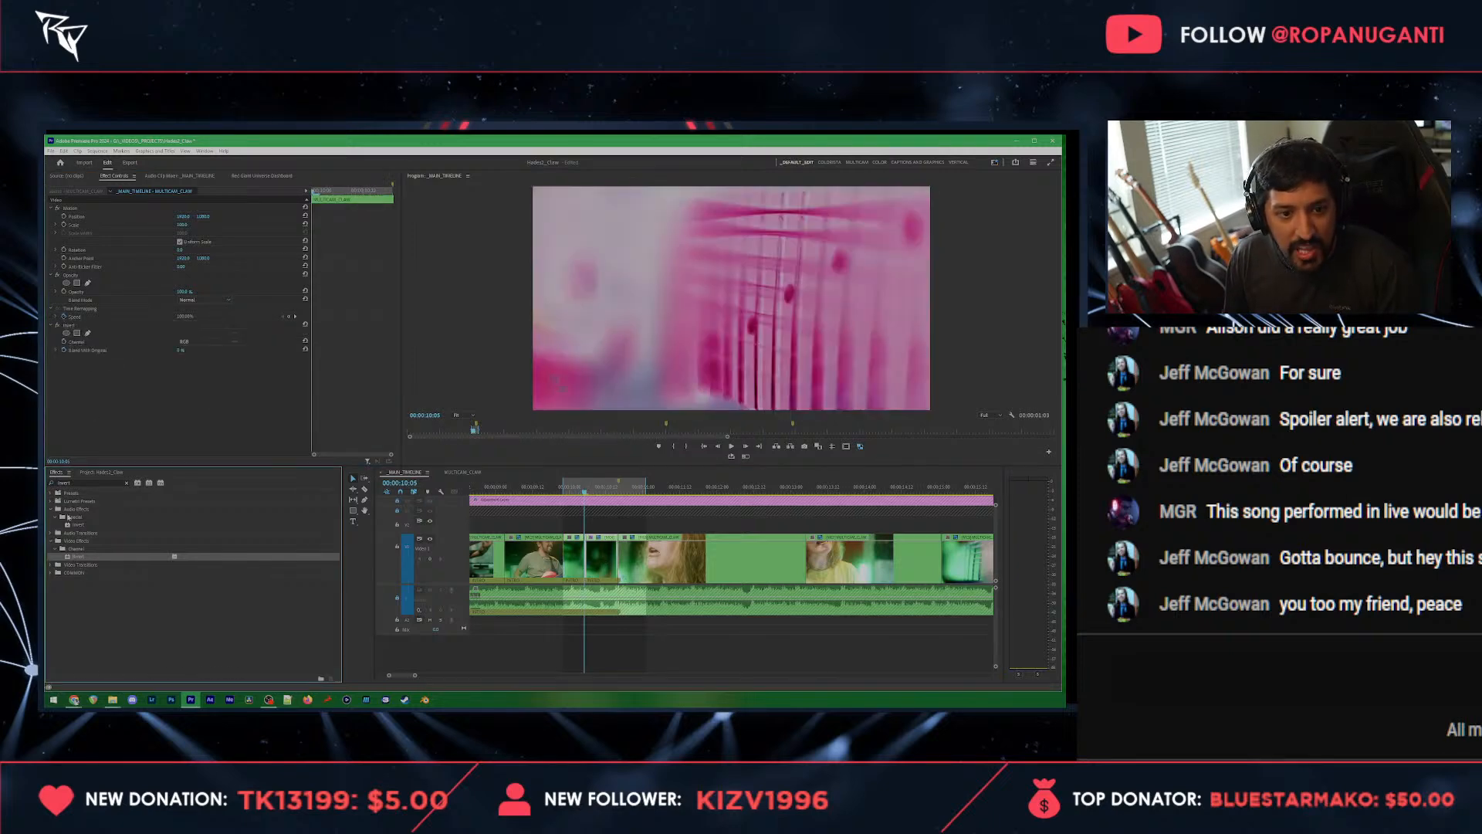
Step: Search the effects for "chromatic" and apply the Universe Chromatic Aberration effect to the inverted guitar-neck clip
double_click(77, 483)
type("chromatic")
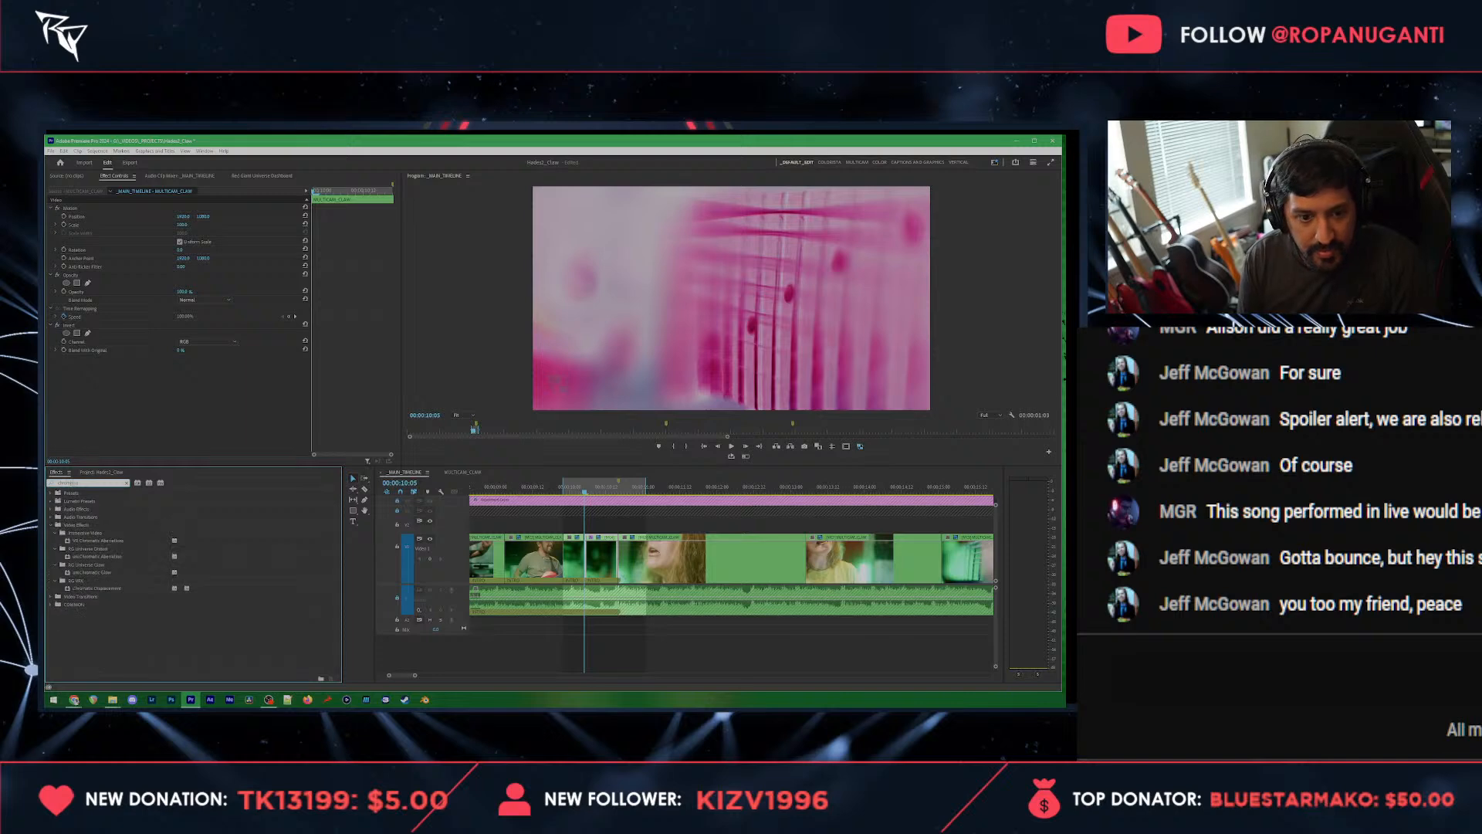
left_click_drag(97, 558, 130, 394)
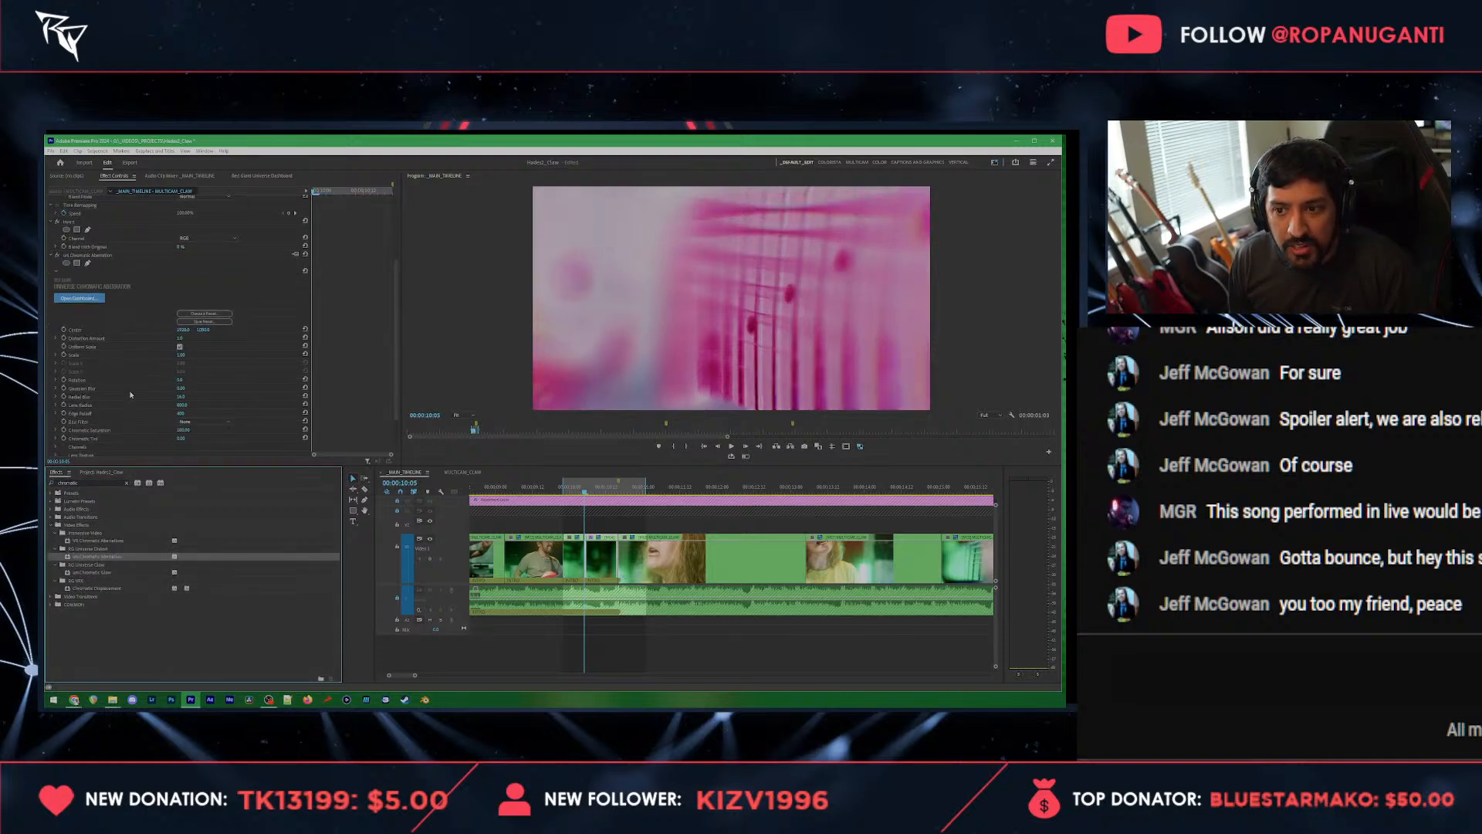
scroll(141, 382, "down", 2)
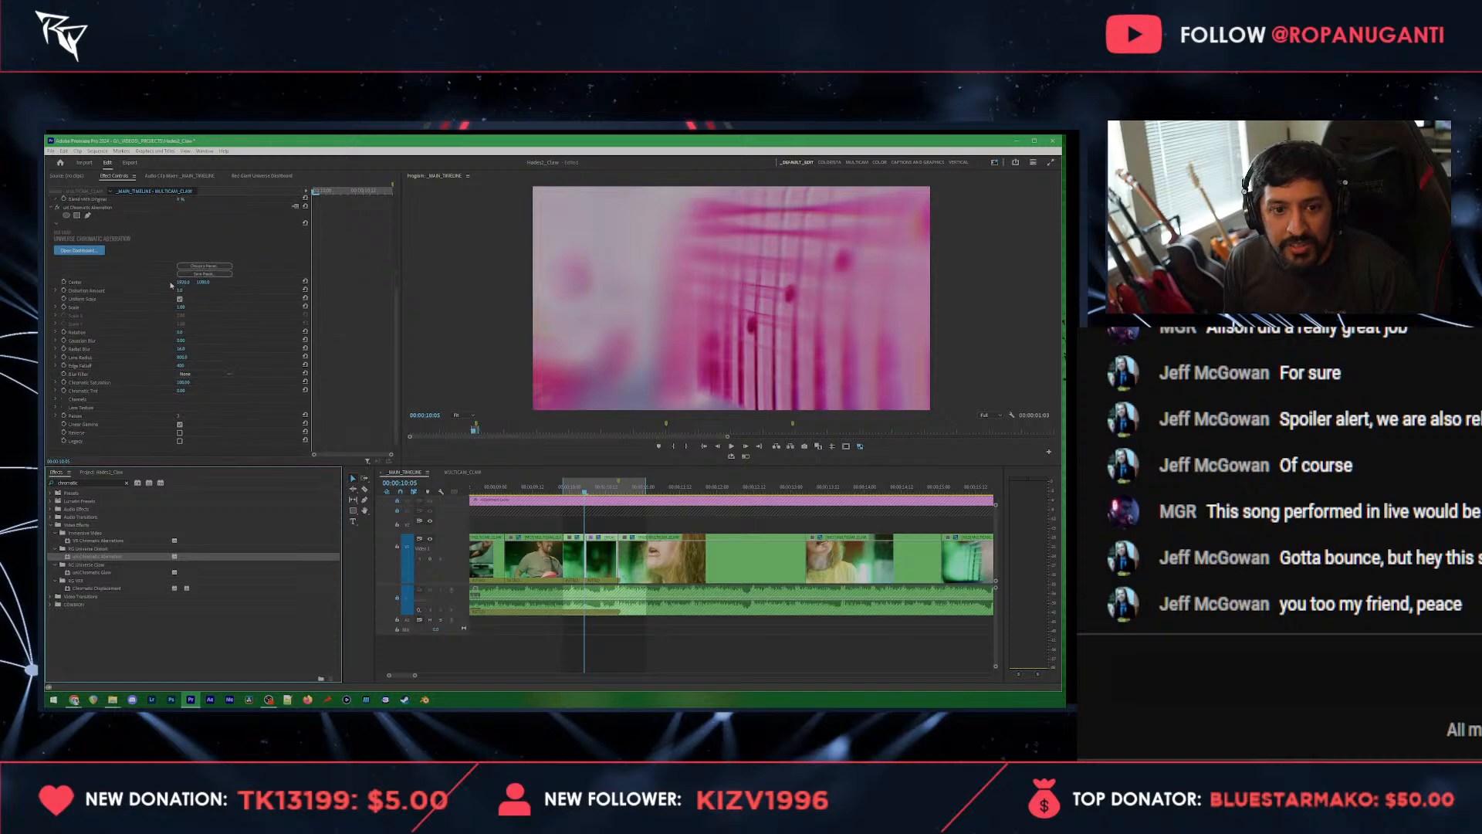
Step: Adjust the chromatic aberration's Distortion Amount, keyframe its Scale from the inverted clip's start to its end, and play the range
left_click_drag(182, 291, 187, 290)
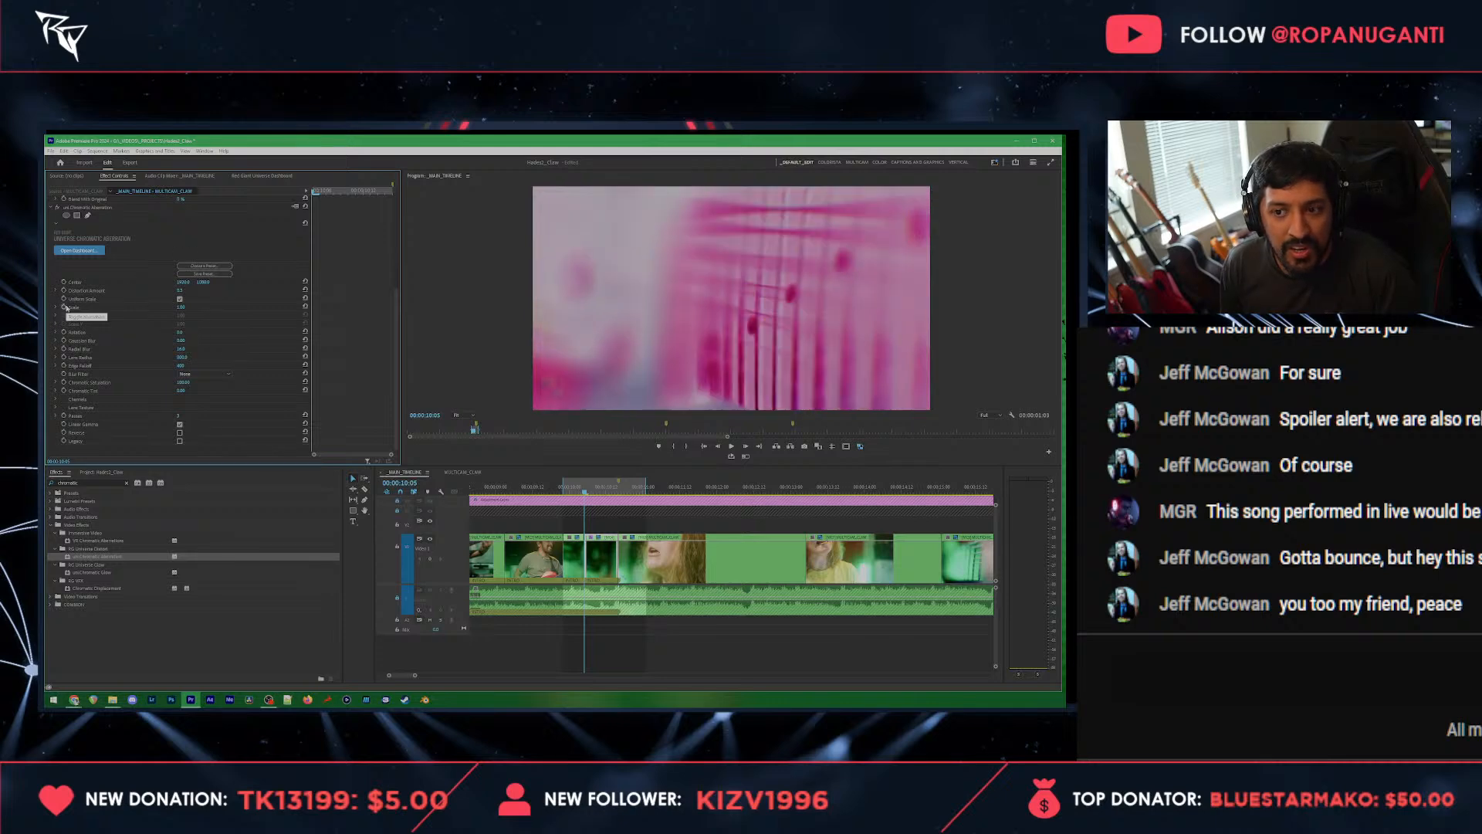
left_click(65, 306)
left_click(352, 193)
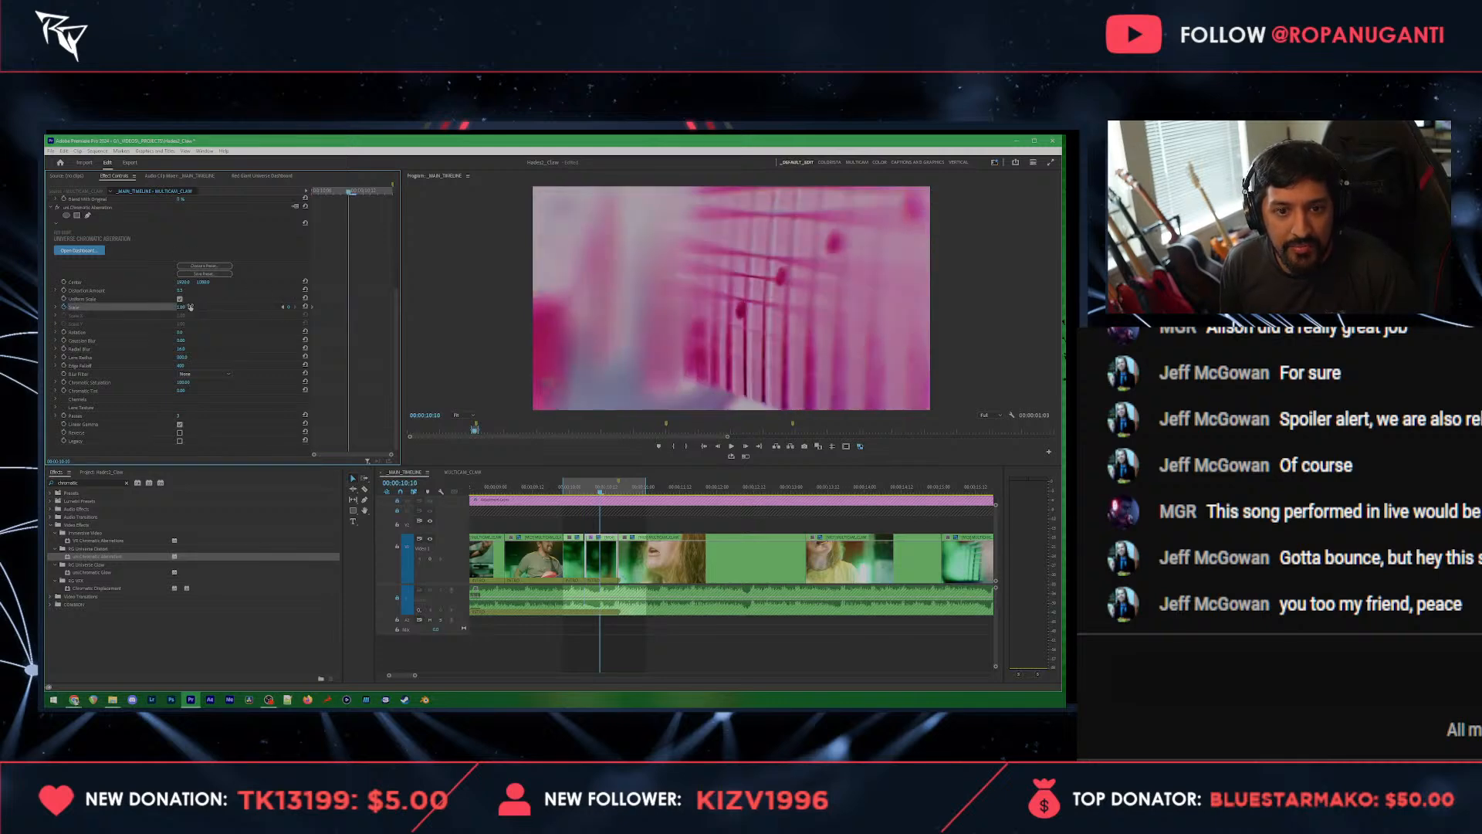
key("Return")
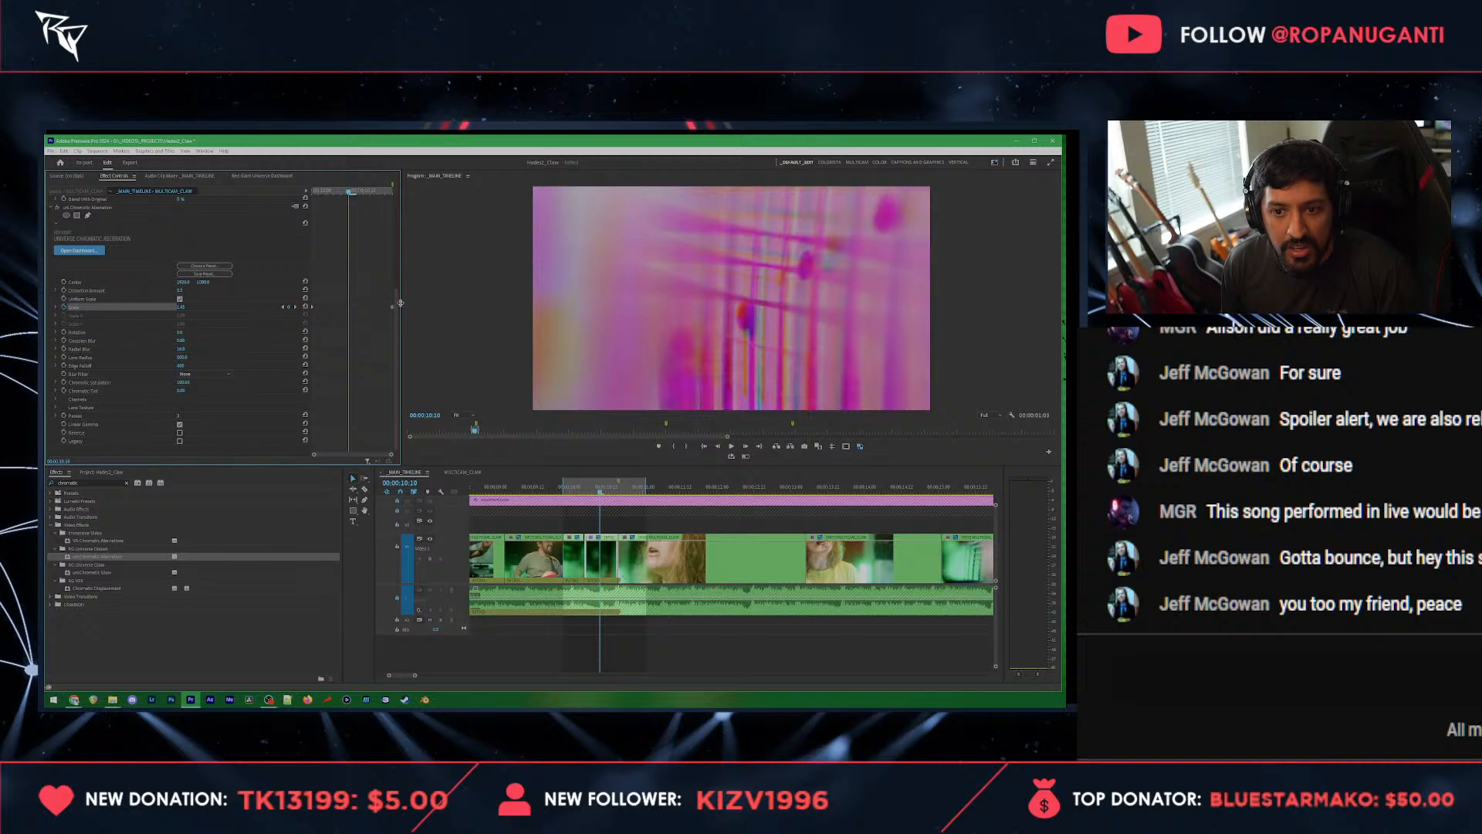
left_click(563, 488)
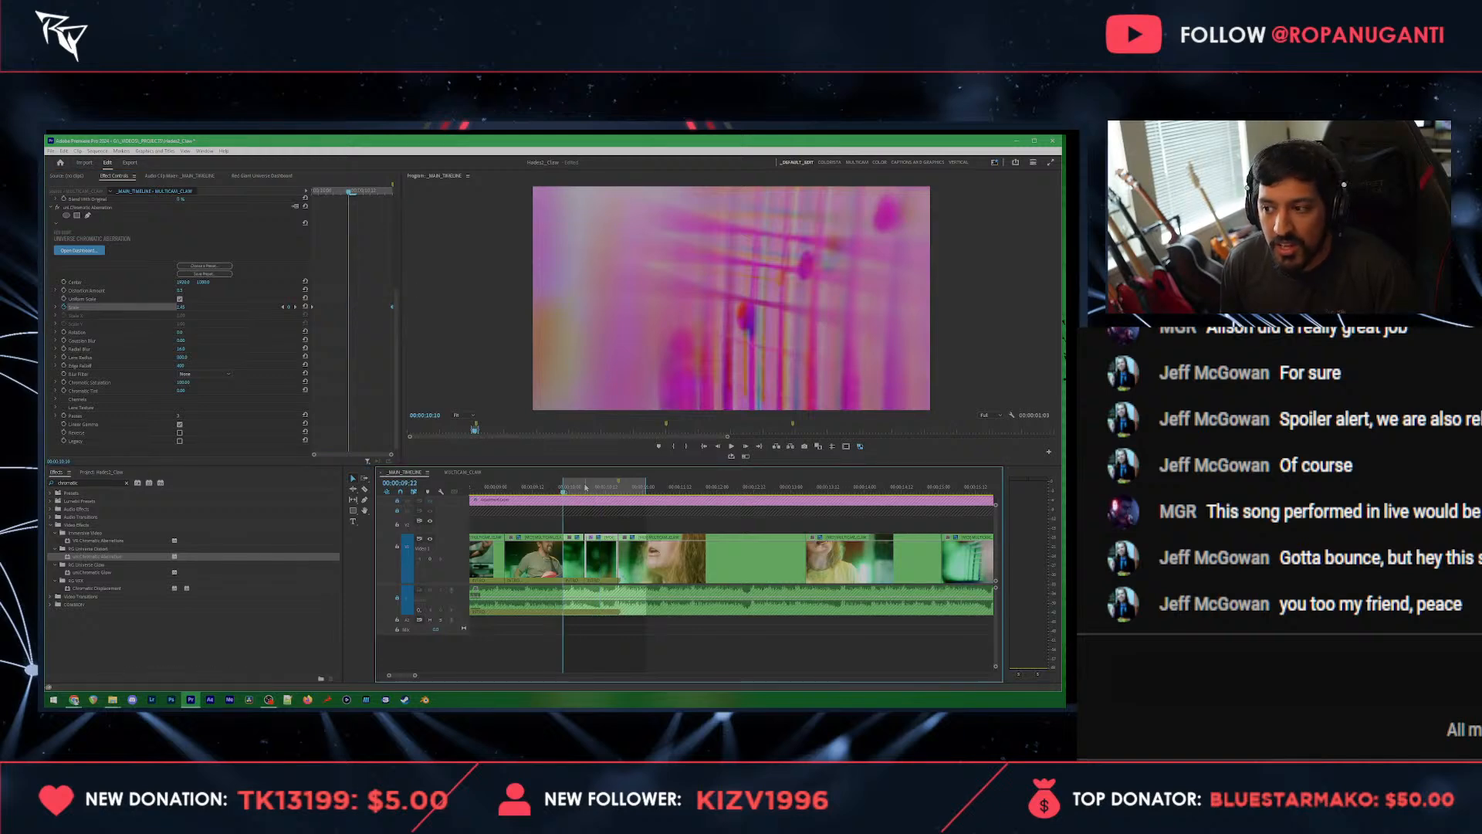
left_click_drag(585, 487, 602, 516)
key("space")
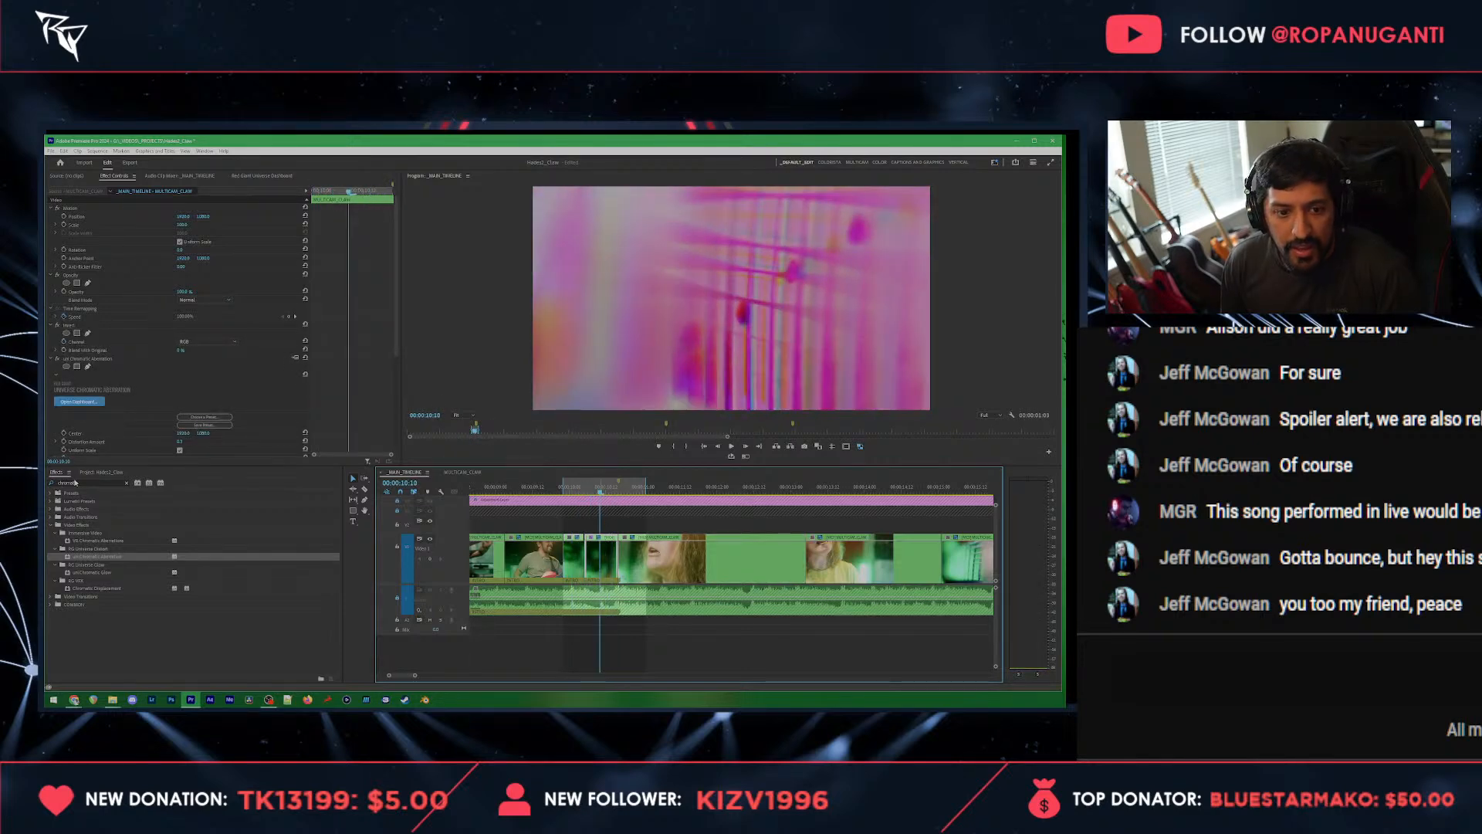
Step: Add a Dip to White transition at the cut from the inverted guitar-neck clip to the singer's close-up and play it through
left_click(75, 482)
type("fade")
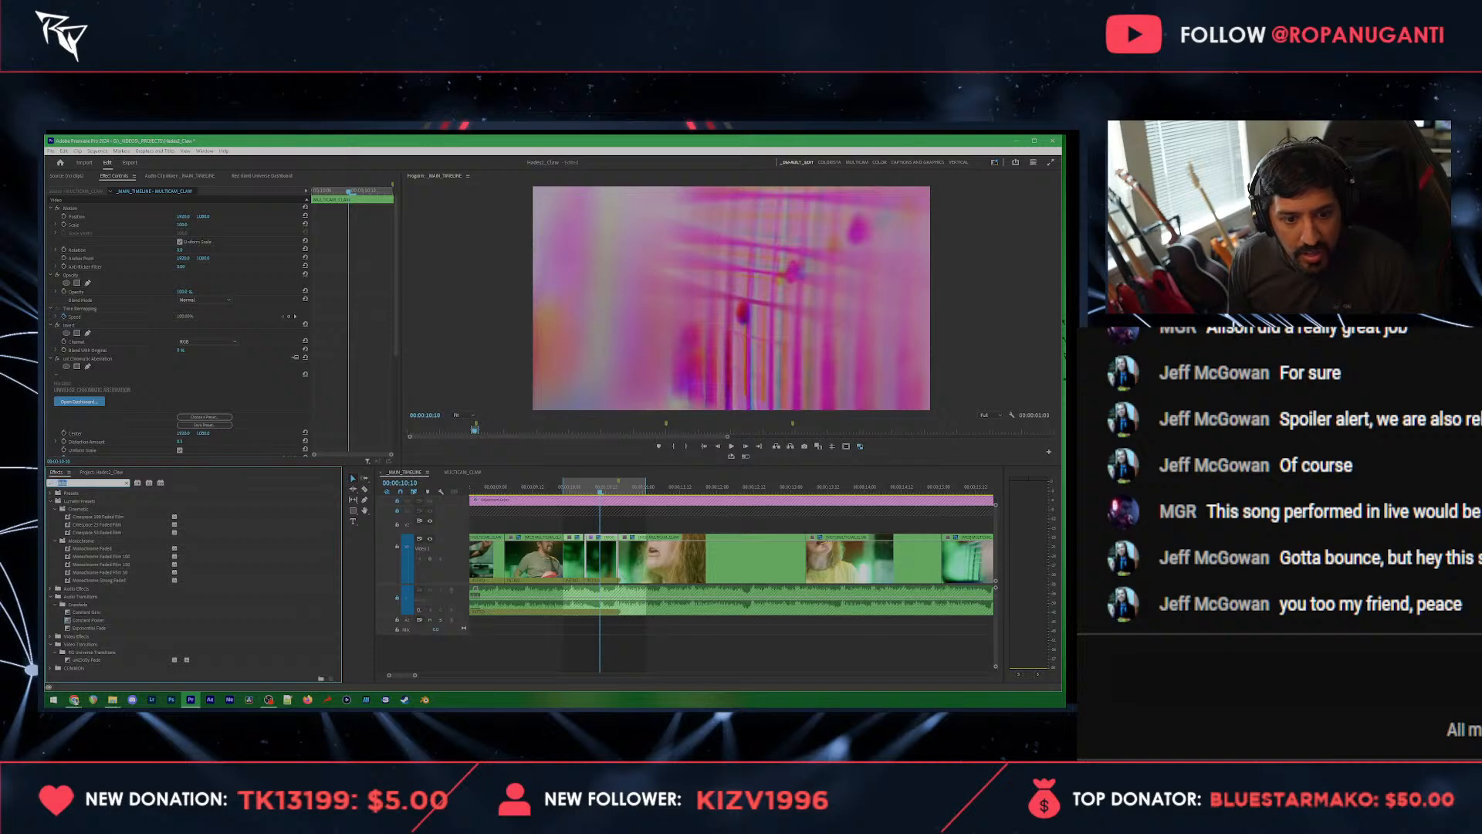
type("white")
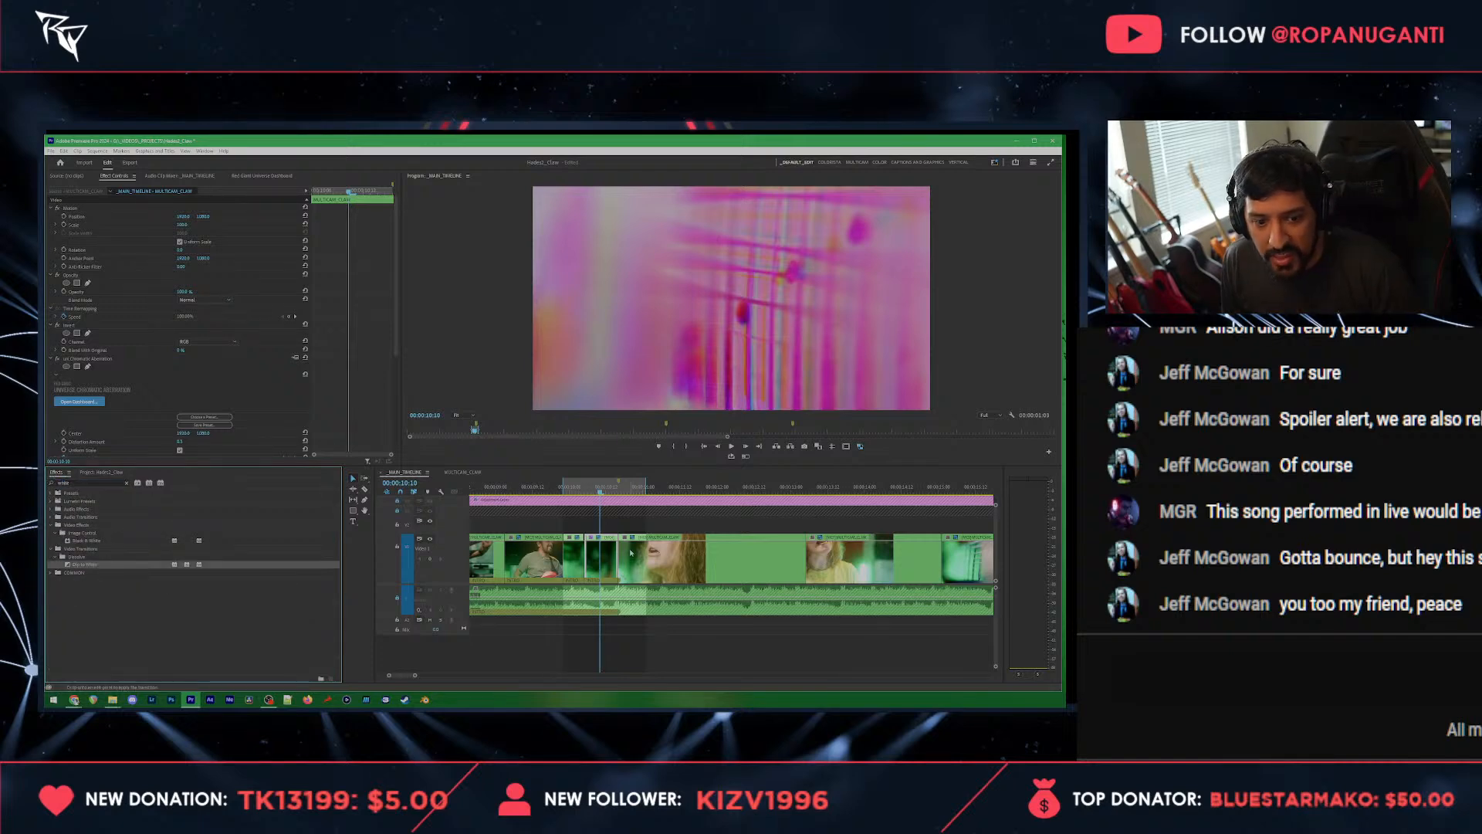
mouse_move(631, 553)
left_mouse_down()
mouse_move(587, 552)
mouse_move(616, 551)
left_mouse_up()
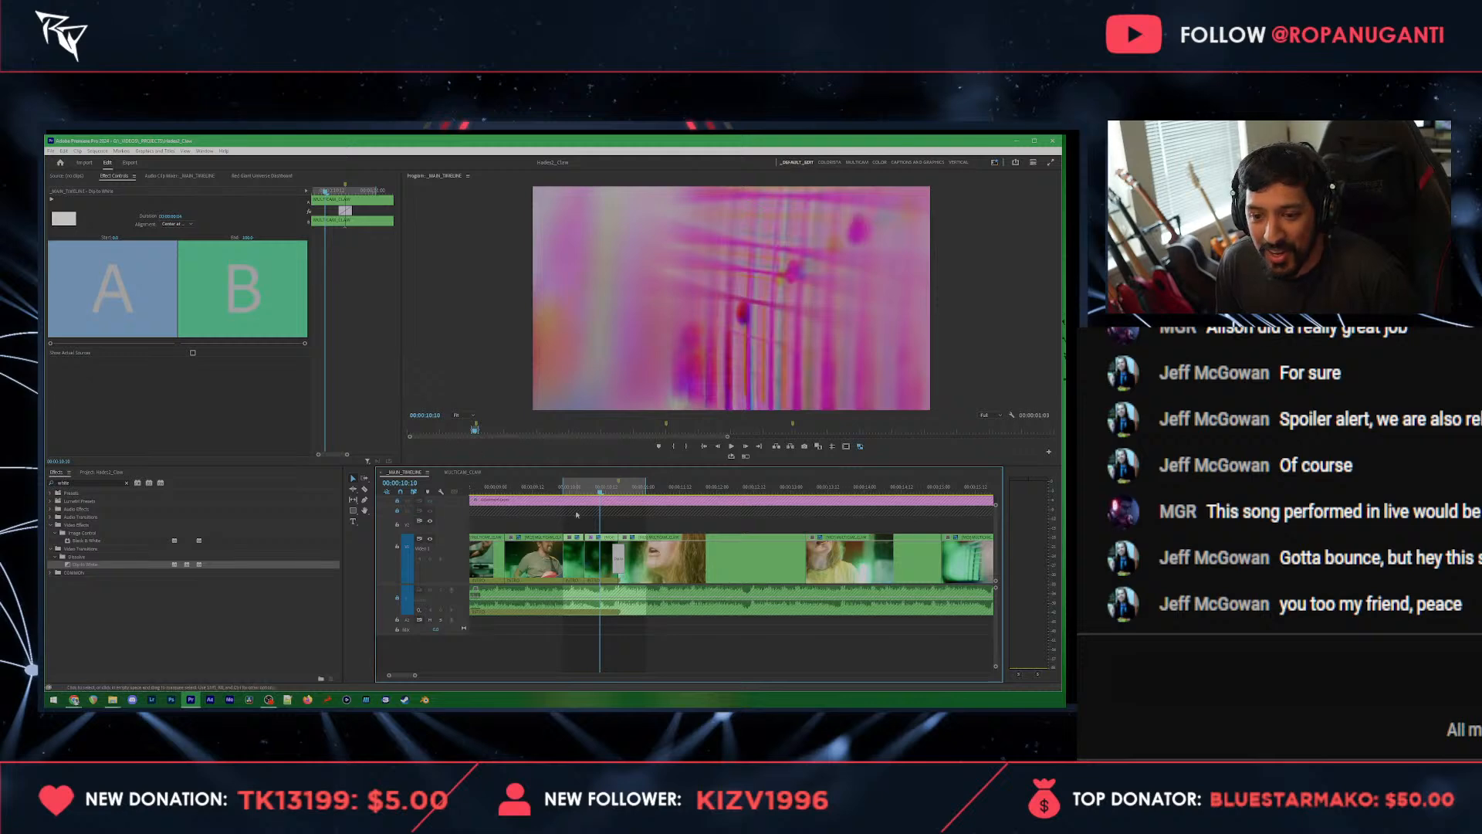
left_click(578, 489)
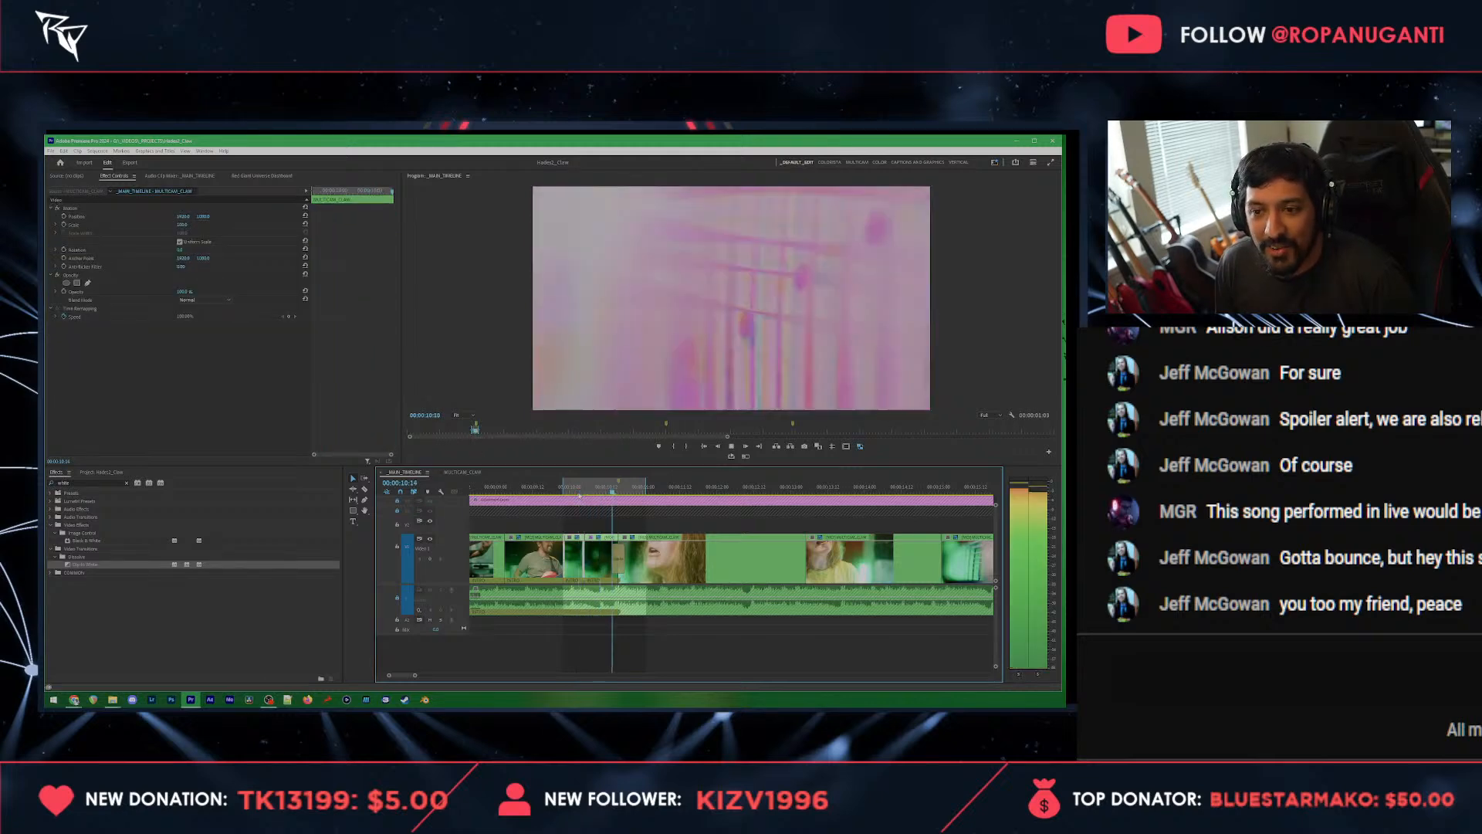
key("space")
left_click_drag(588, 491, 626, 491)
key("space")
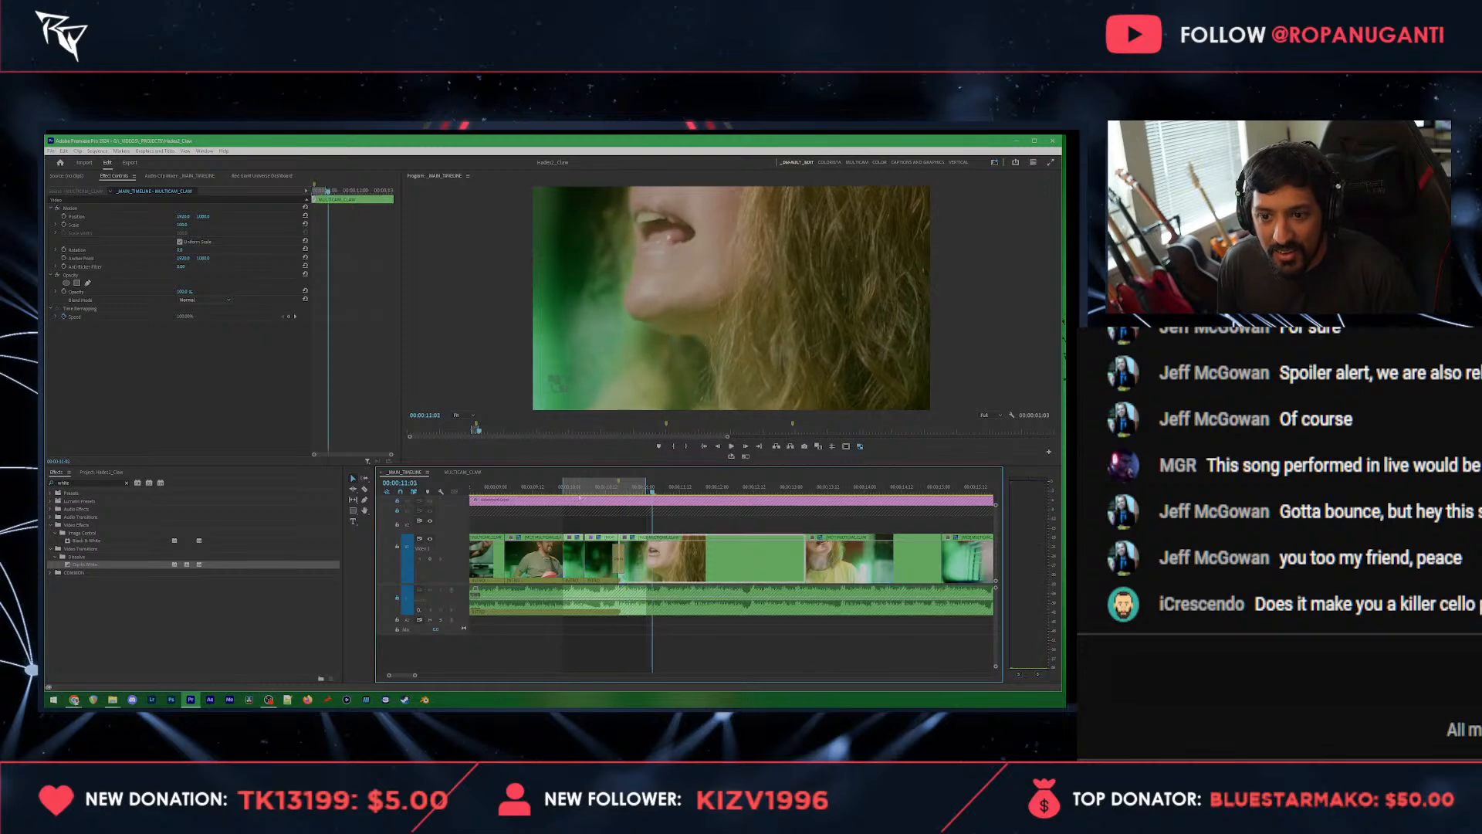
left_click(586, 491)
left_click_drag(585, 494, 589, 494)
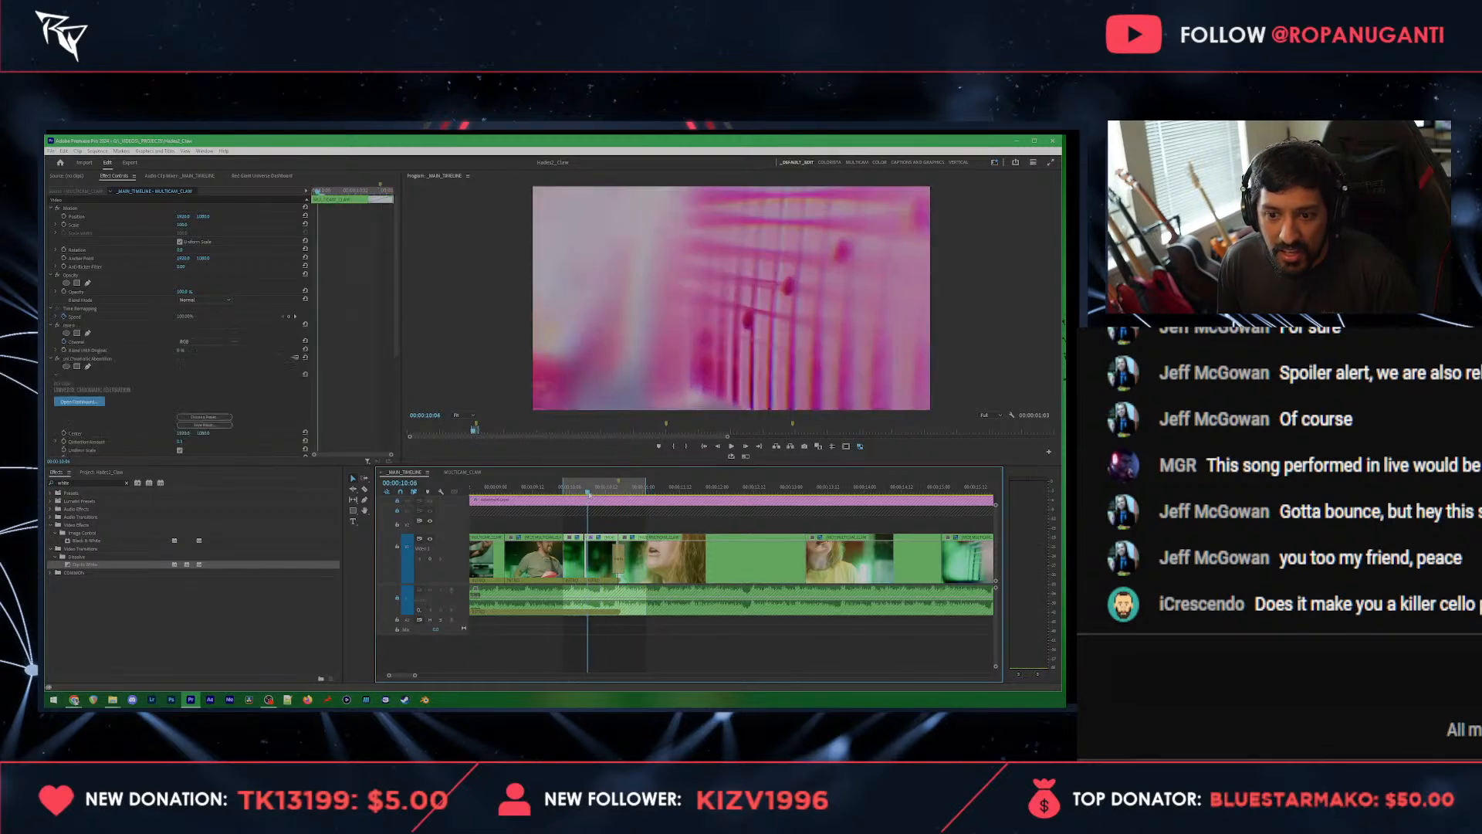
left_click(182, 216)
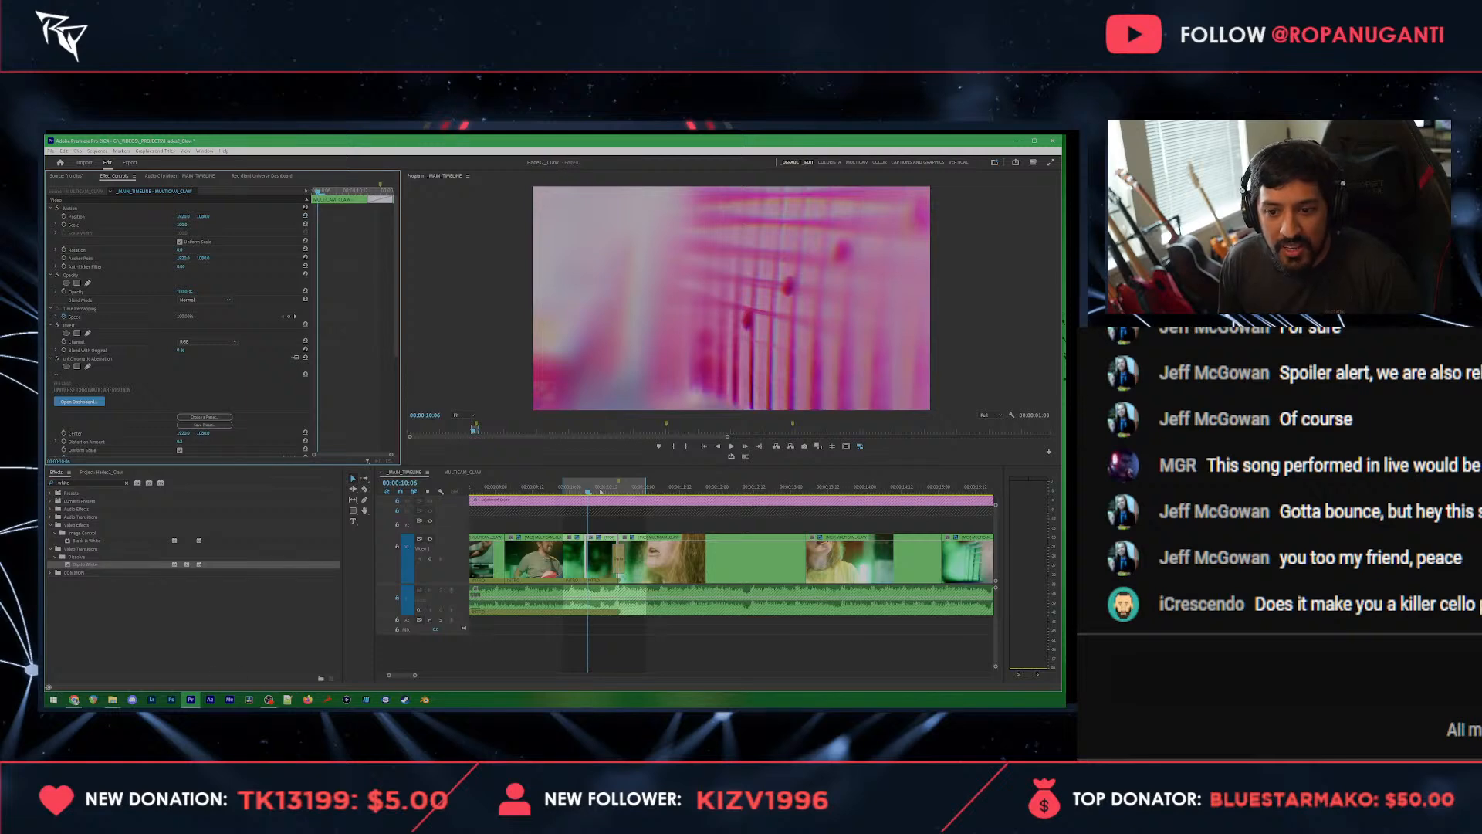
Step: Clear the effects search and replay the marked range from the guitar-neck close-up through the cut to the singer
left_click(541, 490)
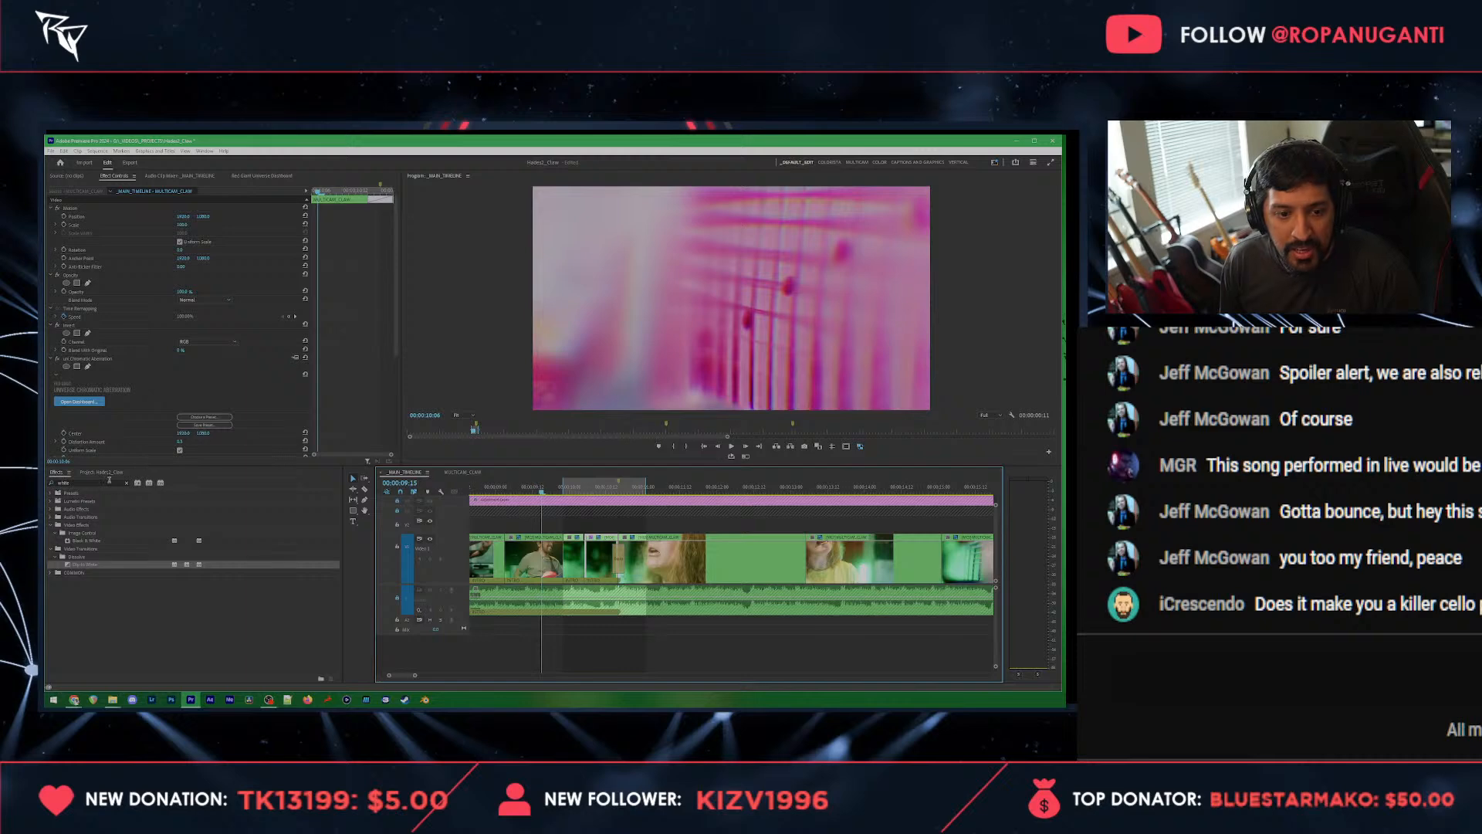
left_click_drag(109, 482, 59, 479)
key("BackSpace")
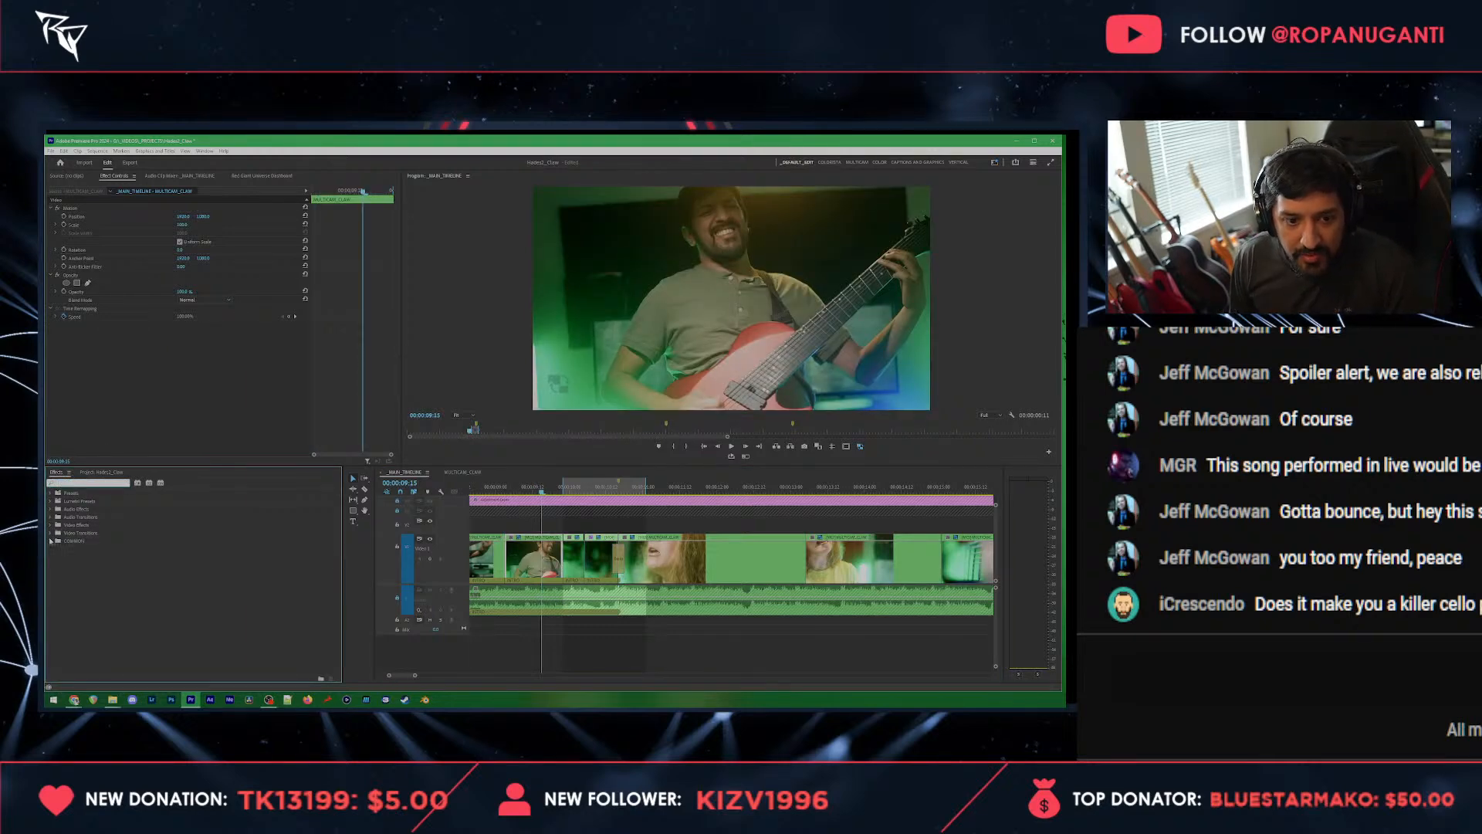
mouse_move(584, 491)
left_mouse_down()
mouse_move(558, 493)
mouse_move(619, 486)
mouse_move(566, 490)
left_mouse_up()
key("space")
key("space")
key("space")
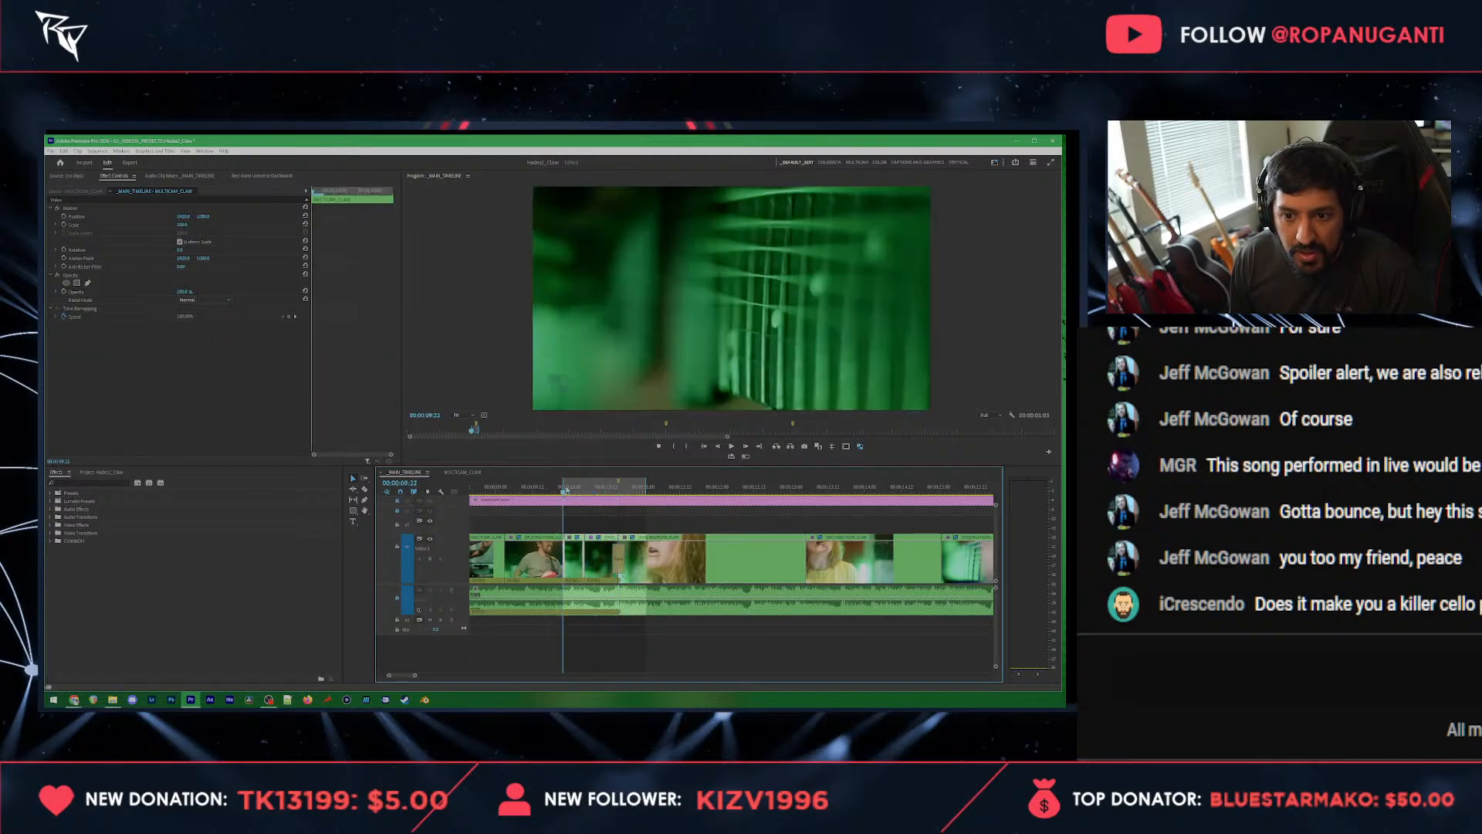
Step: Render the marked range from the guitar-neck close-up to the singer and play it back
left_click(97, 151)
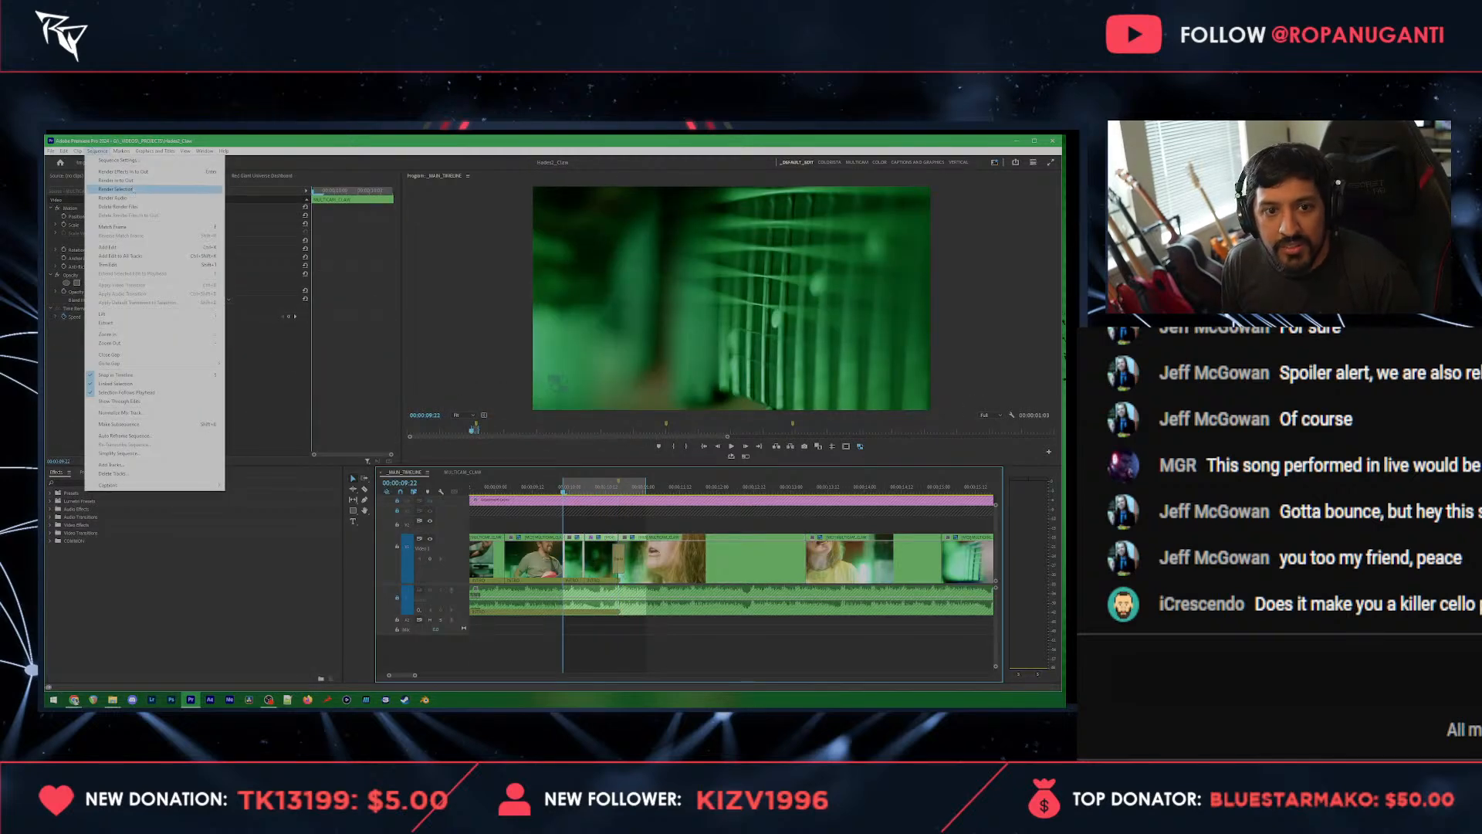
left_click(126, 181)
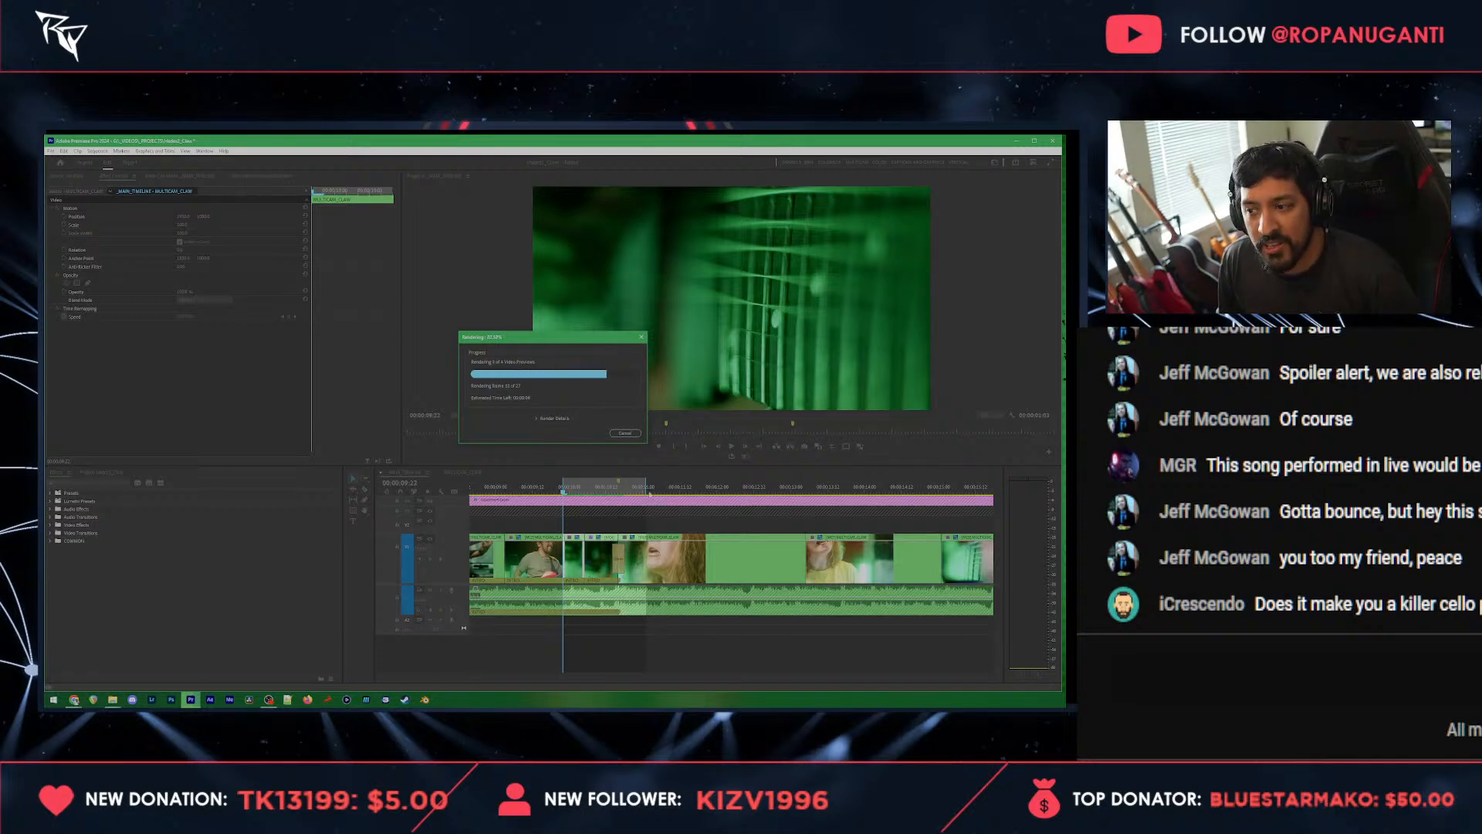
key("space")
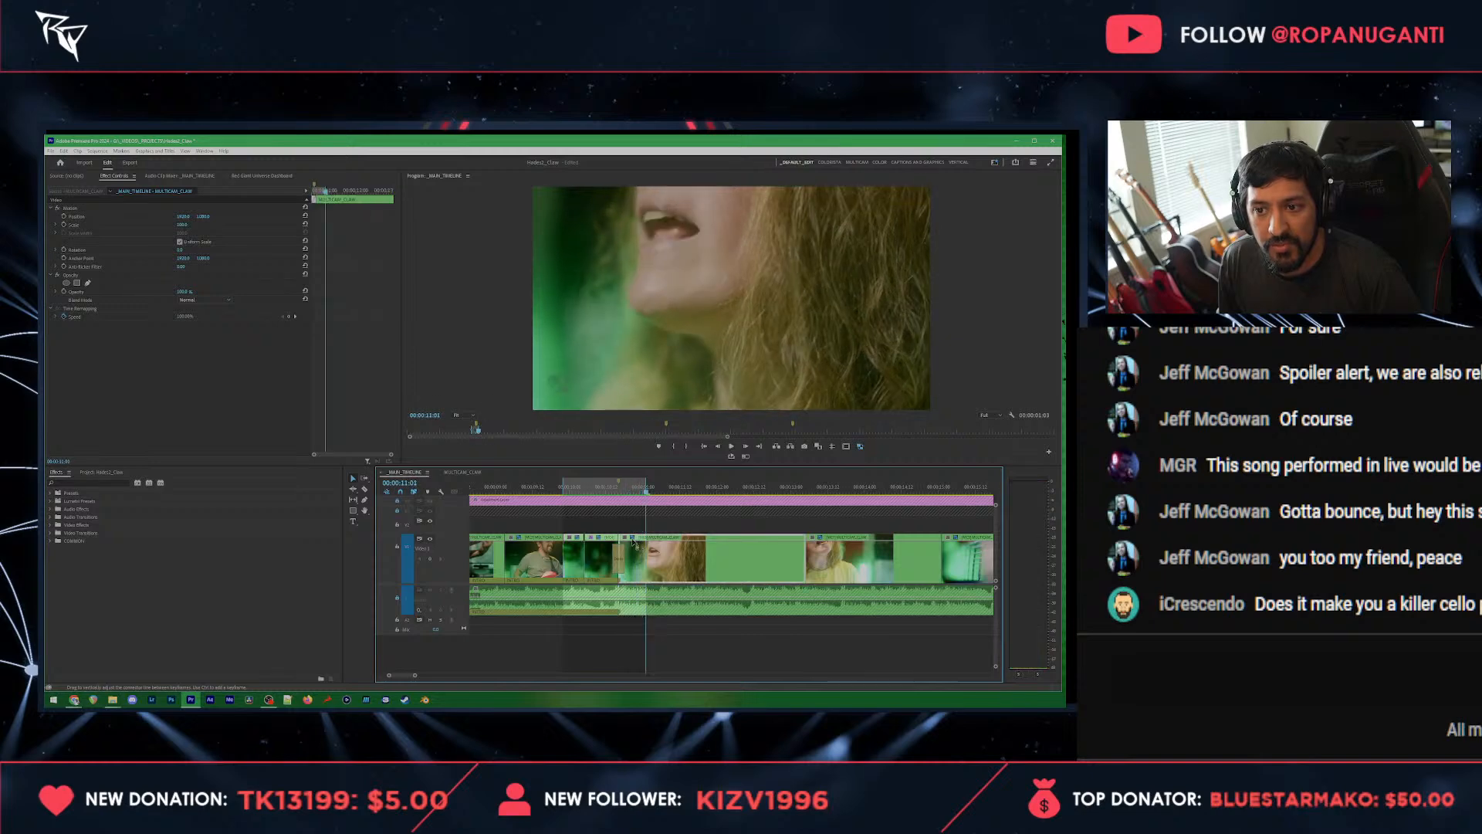
Step: Search the effects for "noise", apply Noise to the inverted guitar-neck clip above the chromatic aberration, and raise its Amount of Noise
left_click(572, 488)
left_click_drag(574, 492, 592, 501)
key("Right")
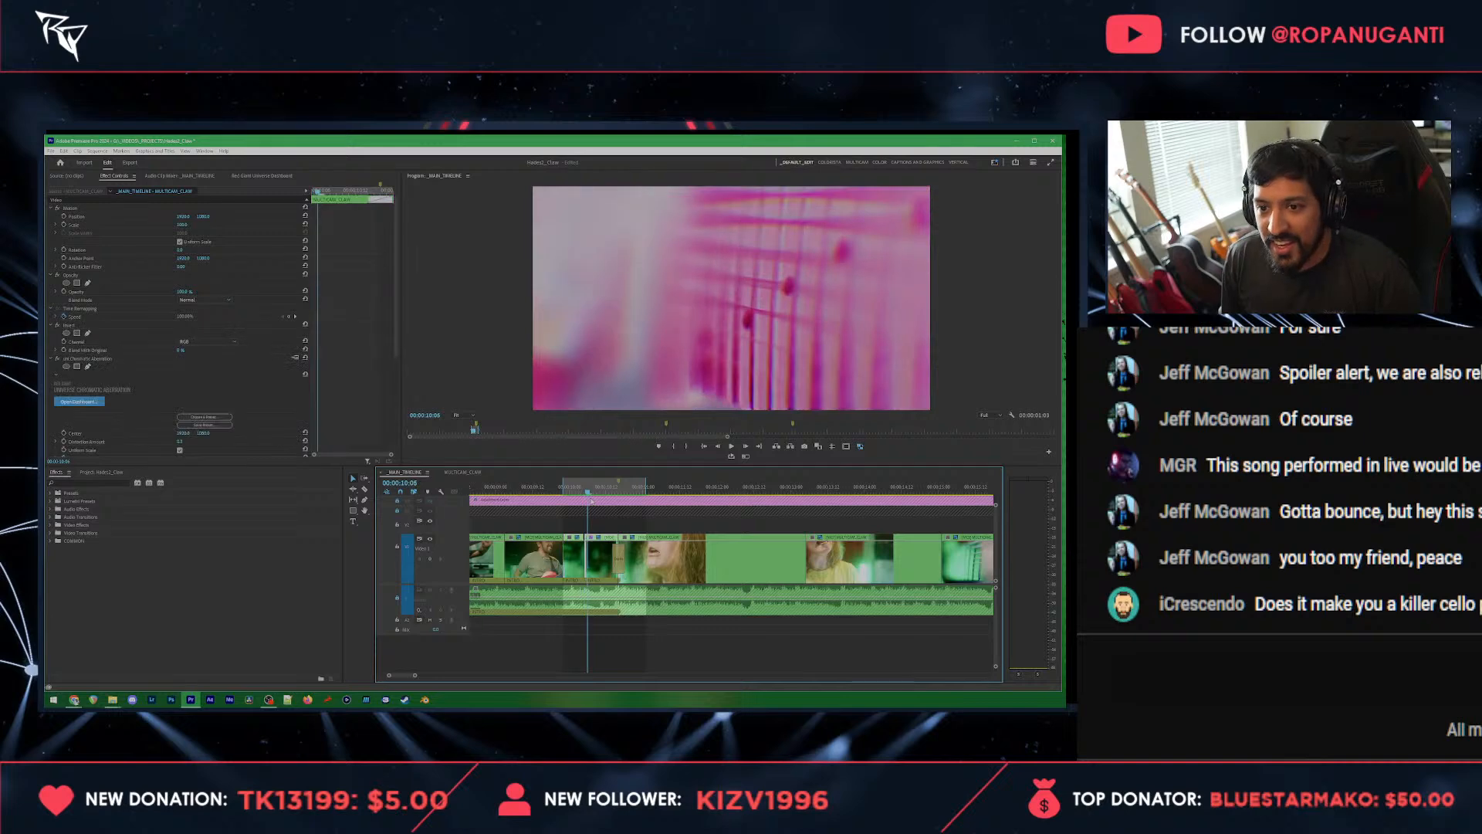
left_click(92, 482)
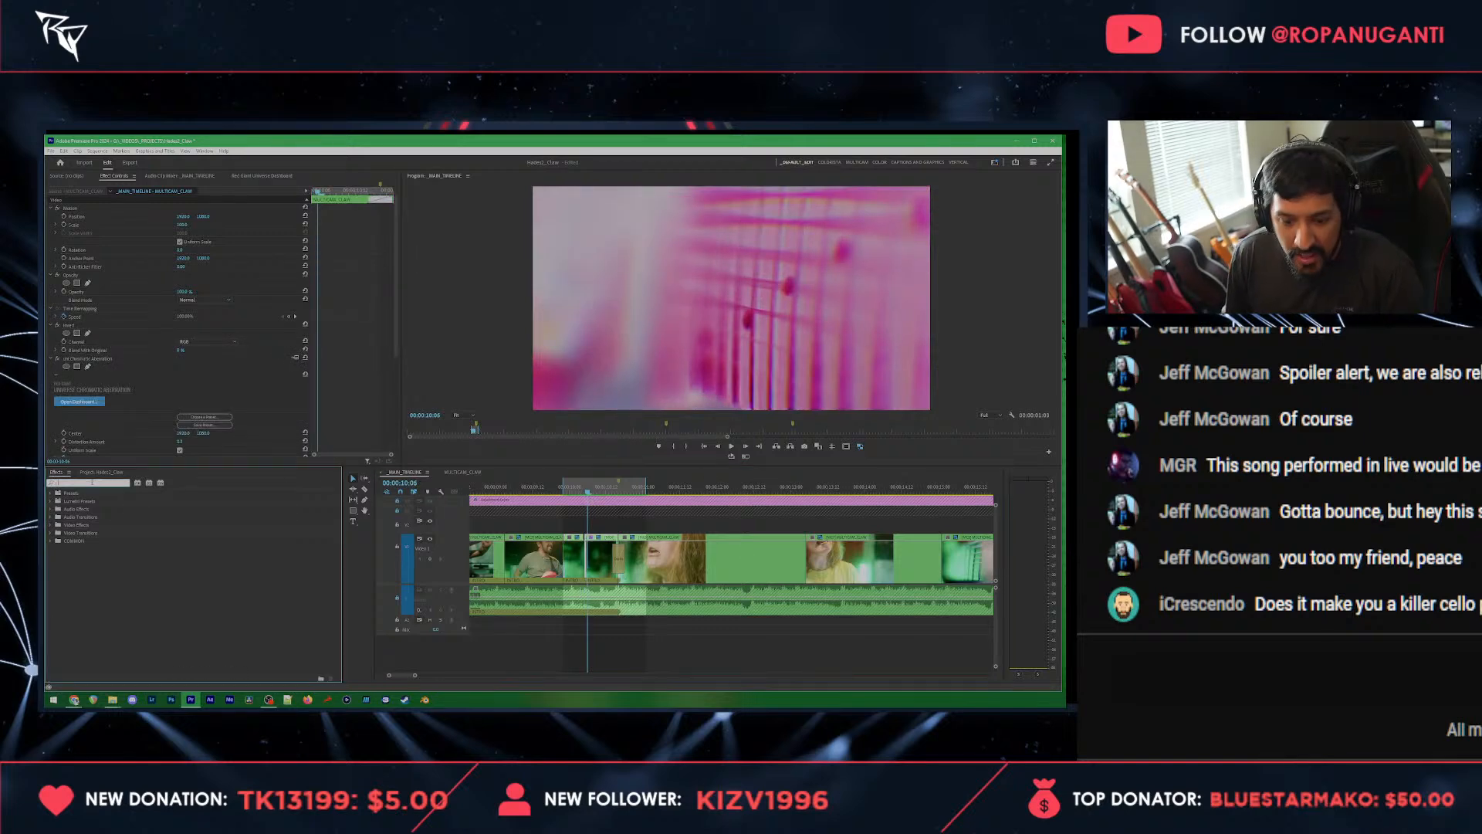
type("noise")
scroll(68, 585, "down", 1)
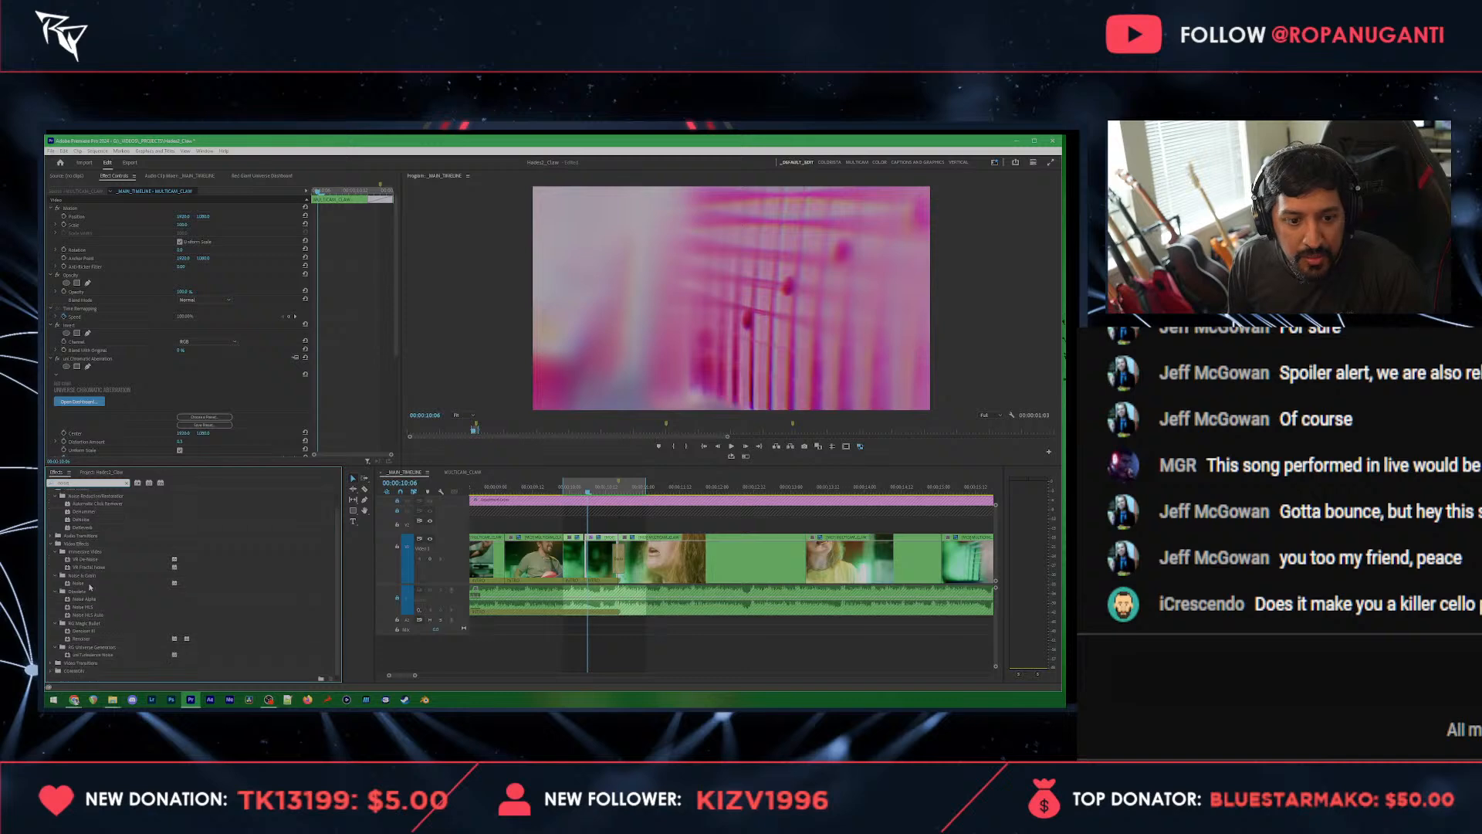
left_click(77, 584)
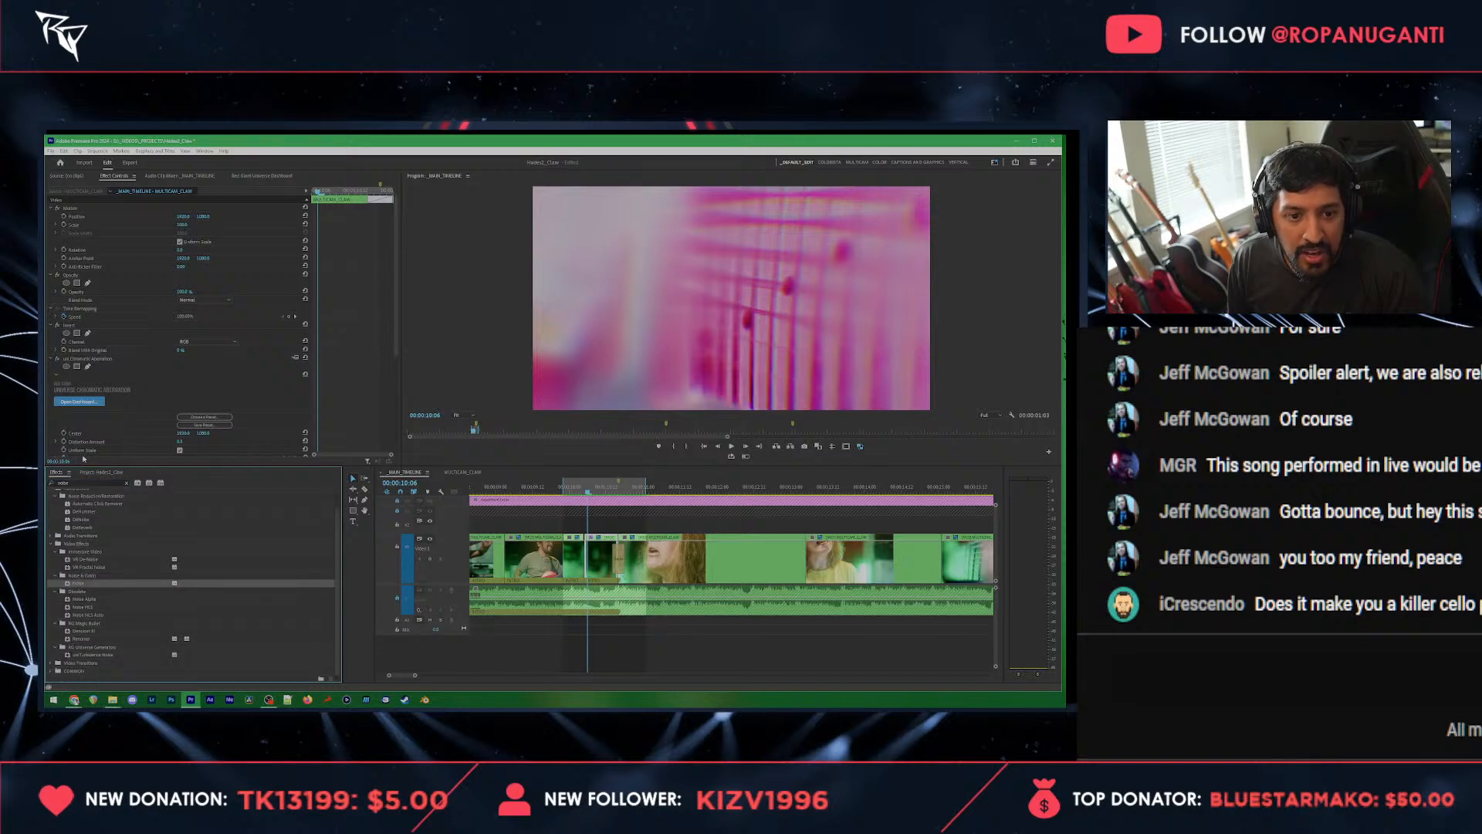
left_click_drag(77, 584, 52, 358)
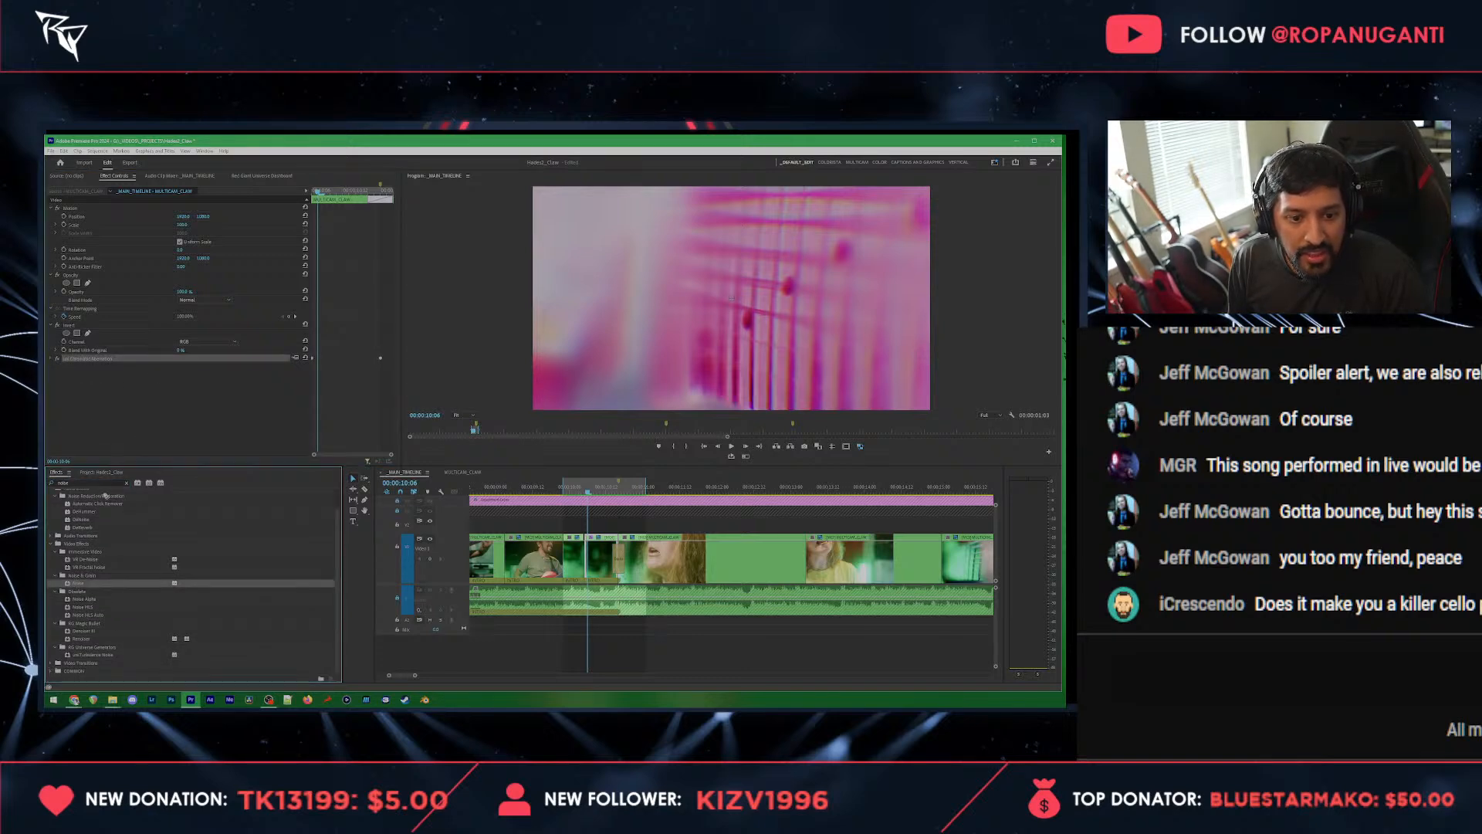
left_click_drag(181, 376, 208, 376)
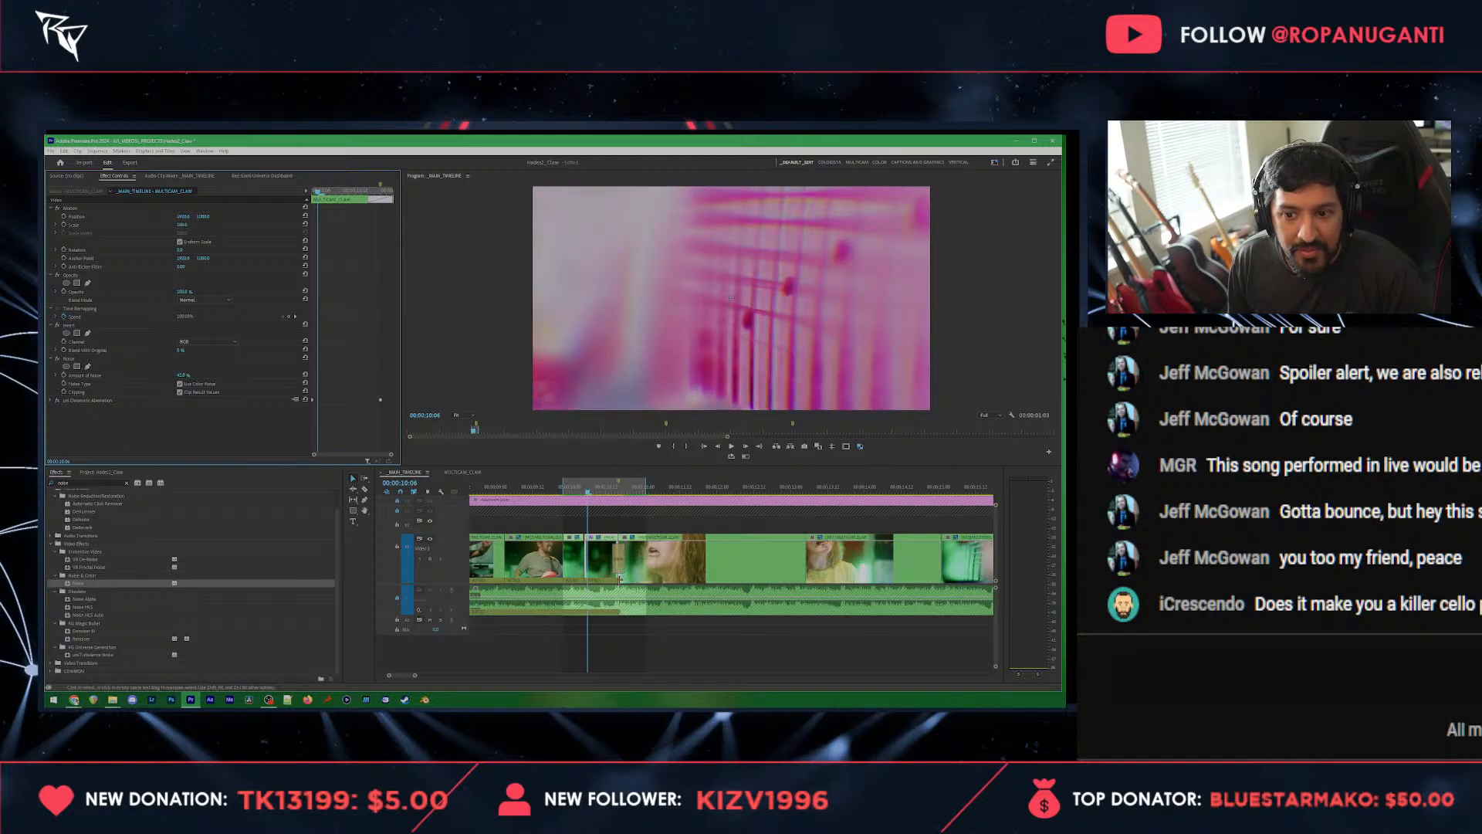
Step: Expand the graphics bin in the project and the subfolder inside it
left_click(100, 471)
left_click(68, 544)
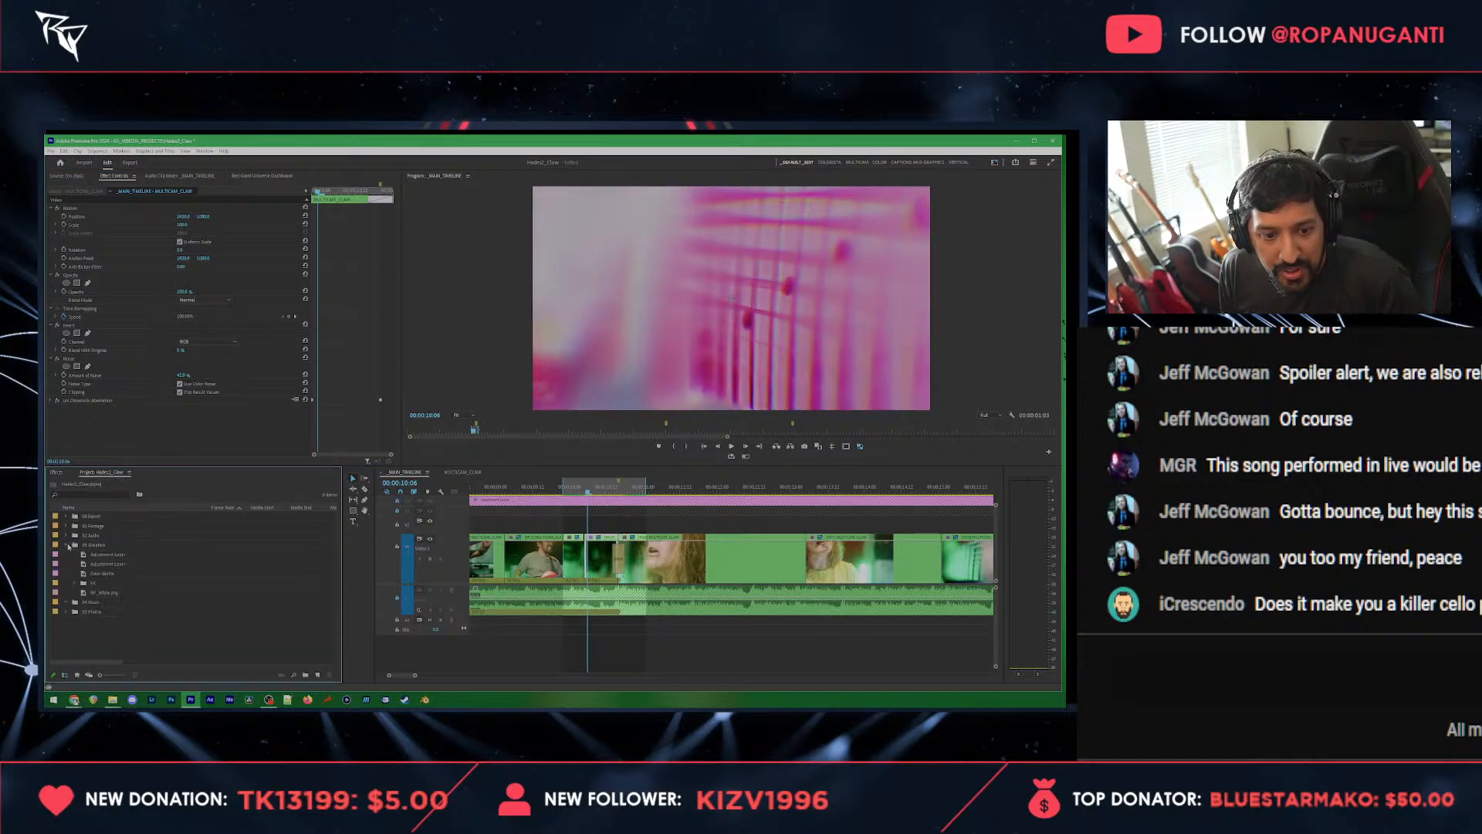
left_click(75, 583)
left_click(90, 584)
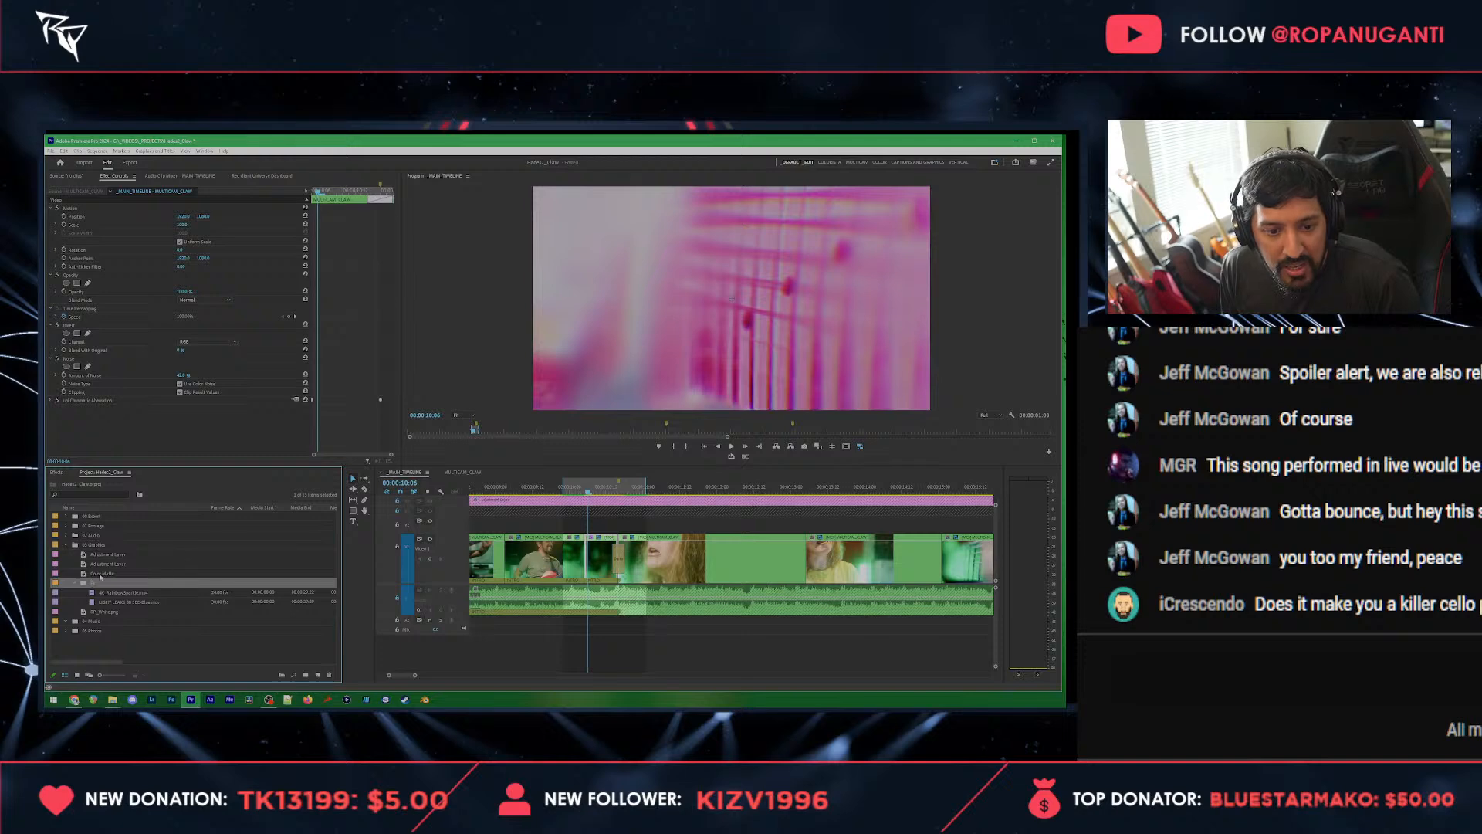
Step: Save the project and clear the sequence's In and Out points
key("ctrl+s")
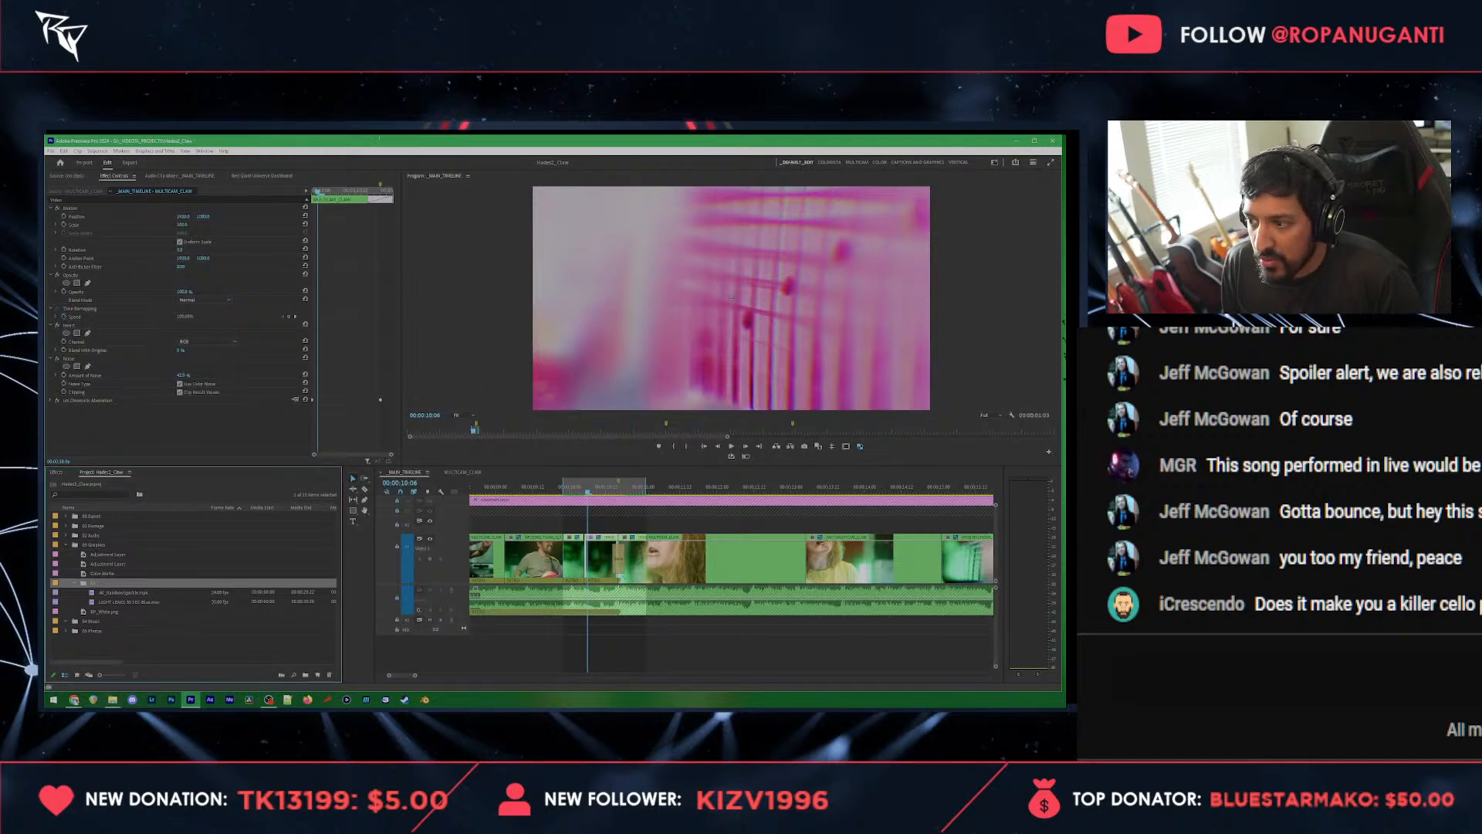
right_click(587, 487)
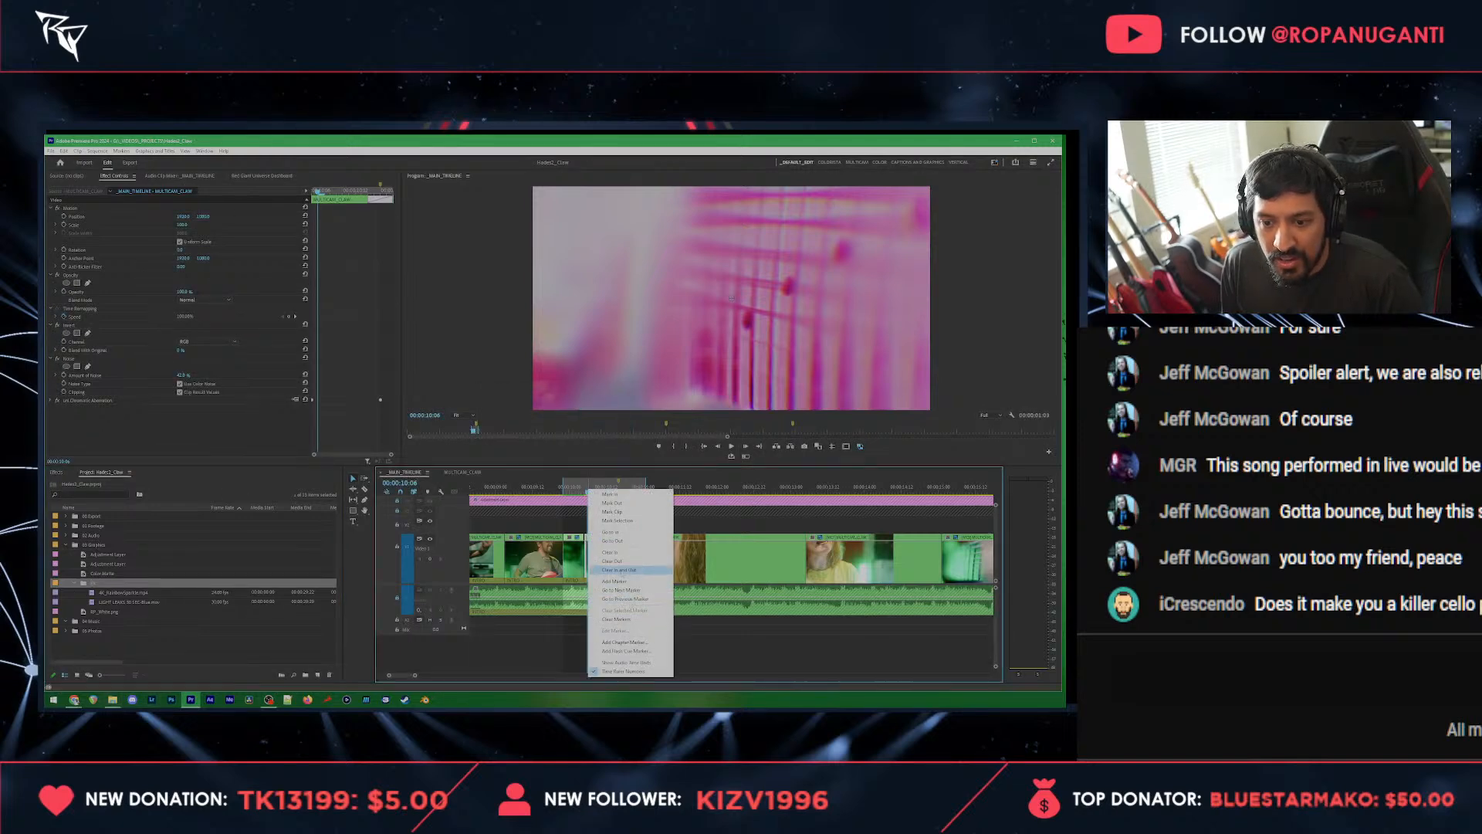
left_click(617, 572)
Step: Preview the animated slash clip from File Explorer in VLC, close the player, and import the clip into the open graphics subfolder
left_click(113, 700)
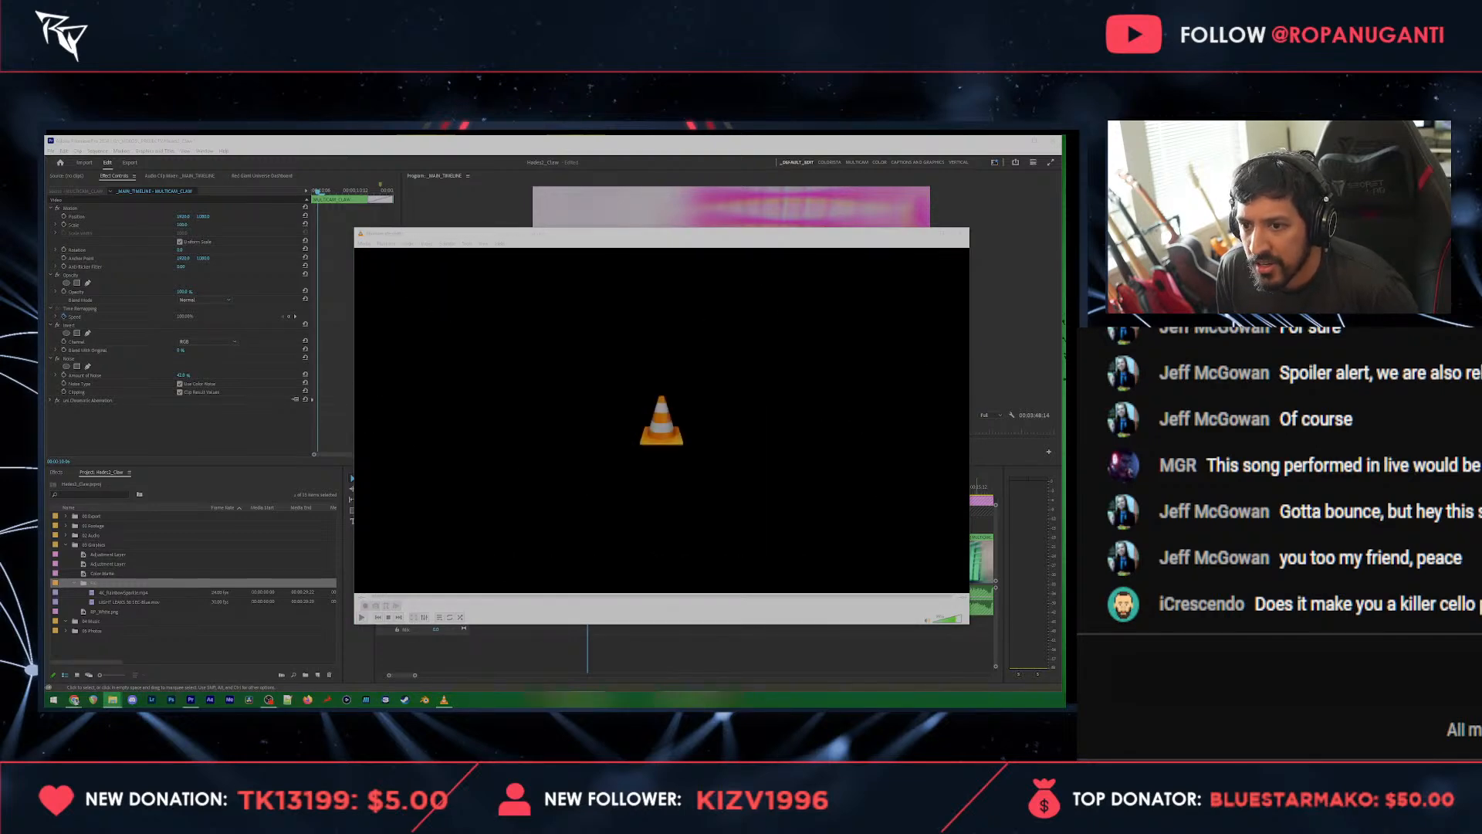
left_click(960, 234)
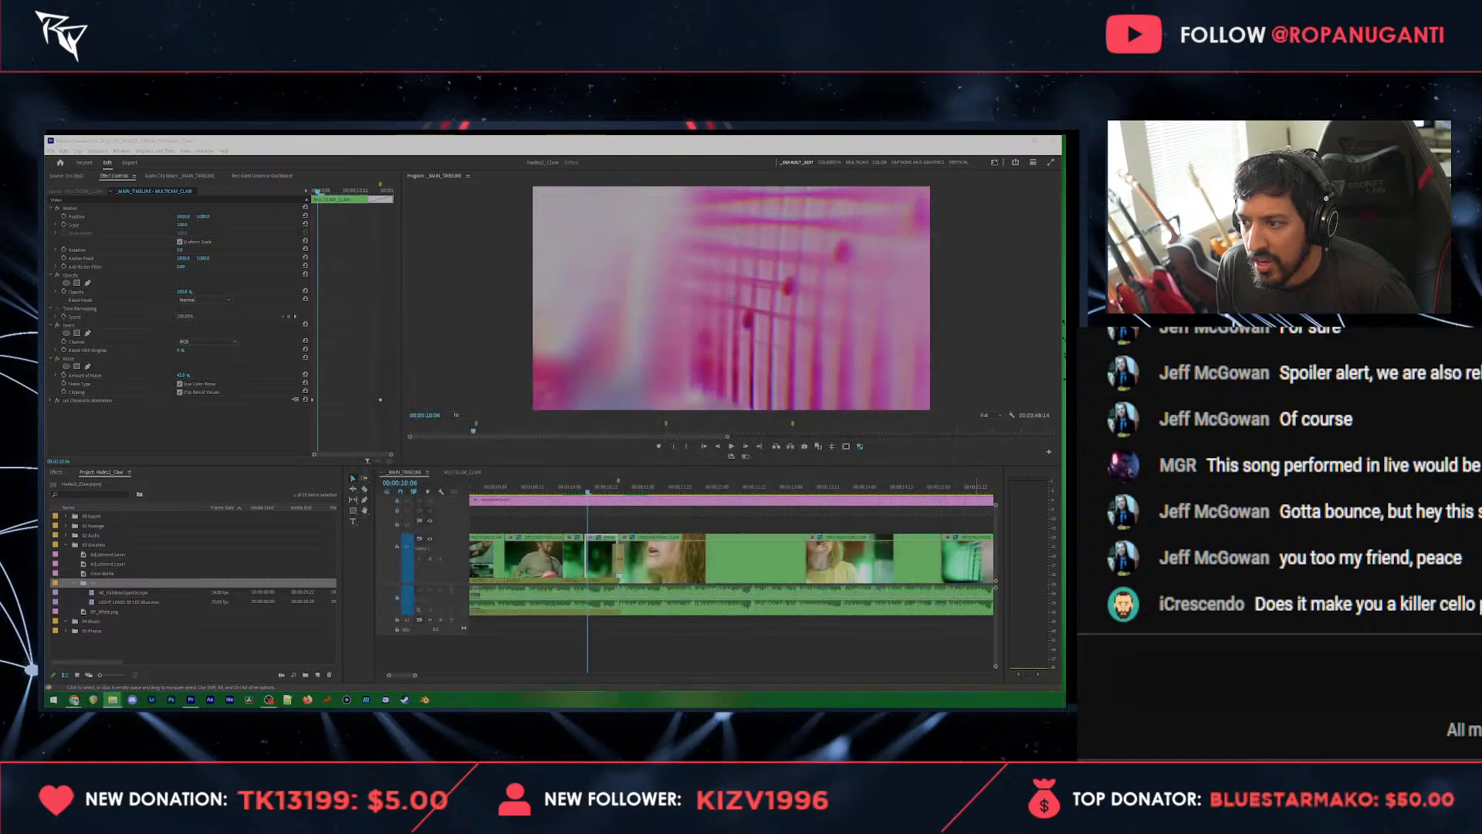
left_click_drag(1061, 463, 123, 618)
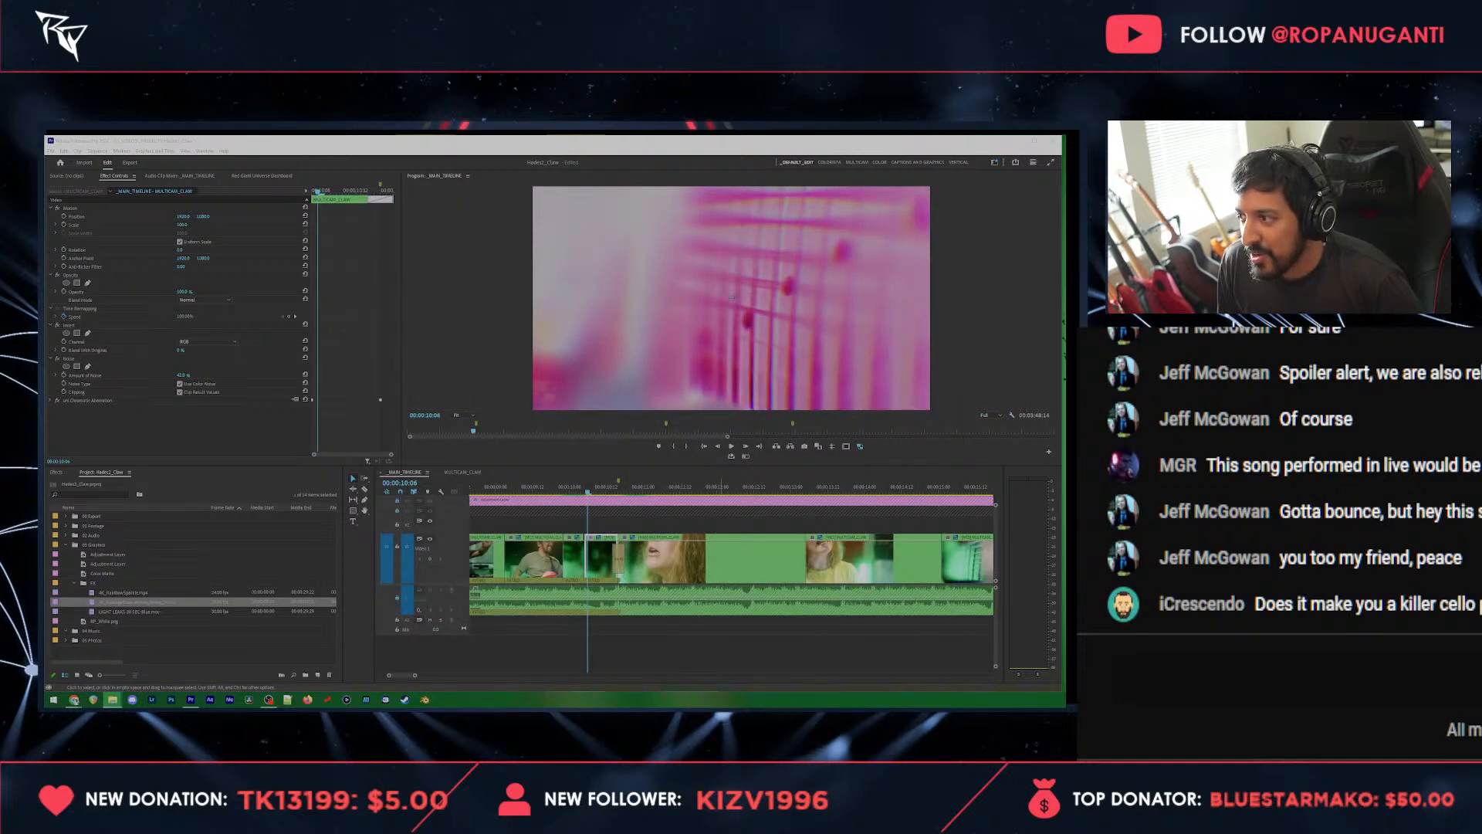
left_click(942, 470)
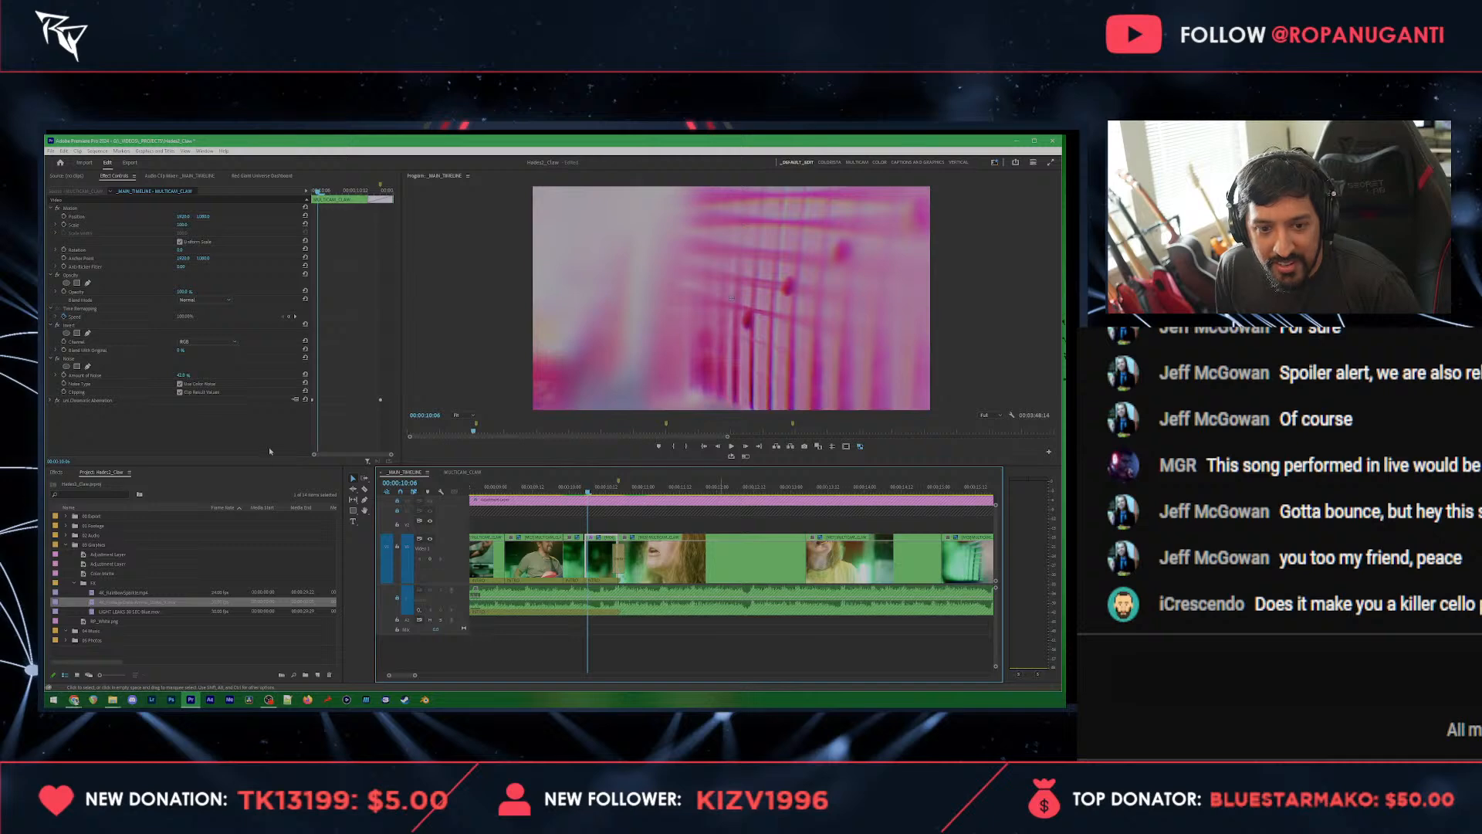
Step: Load the animated slash clip in the source monitor, mark its In point, and place it above the inverted guitar-neck clip
double_click(91, 602)
left_click_drag(65, 441, 164, 444)
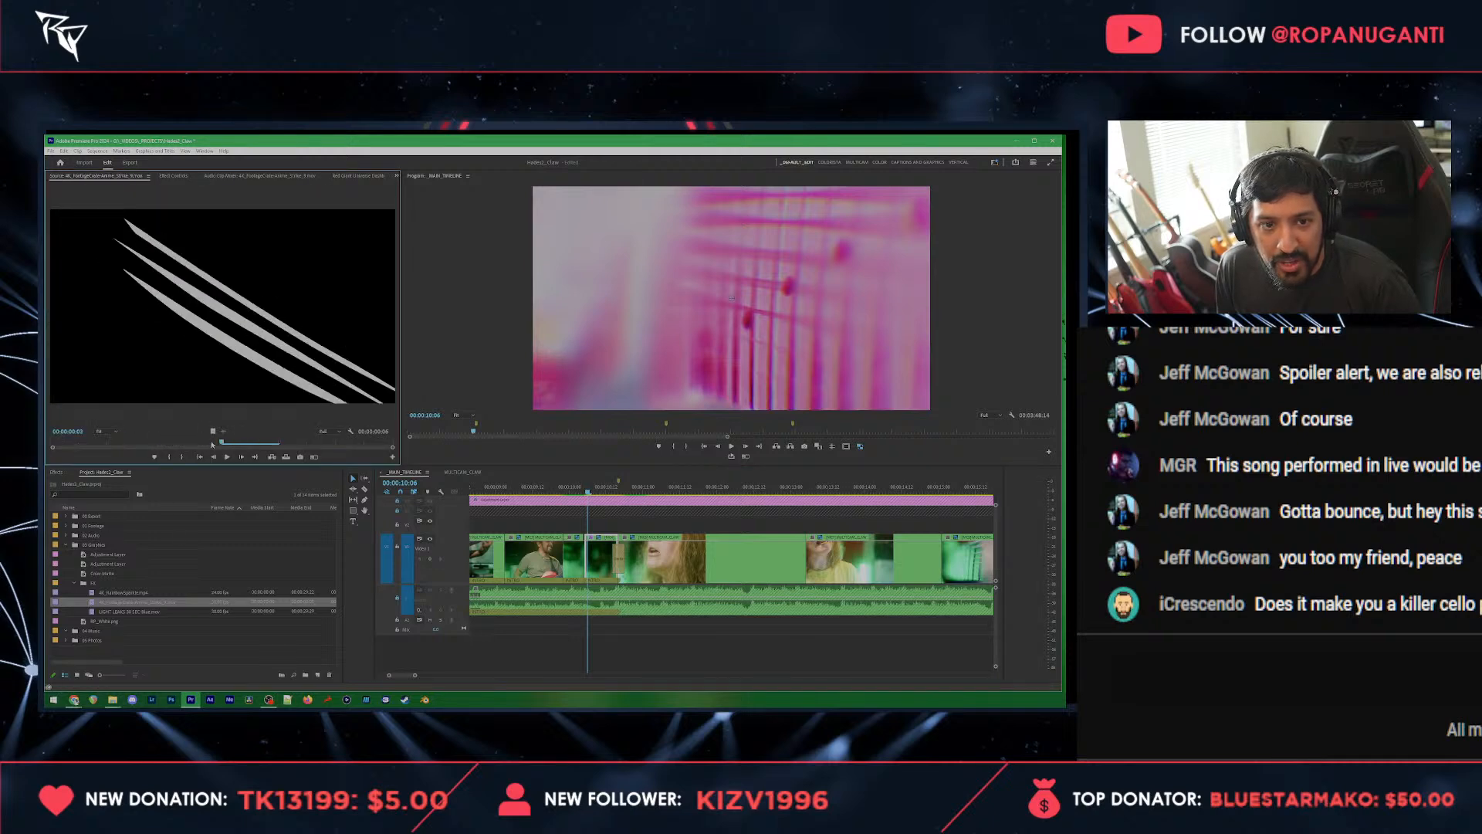
key("i")
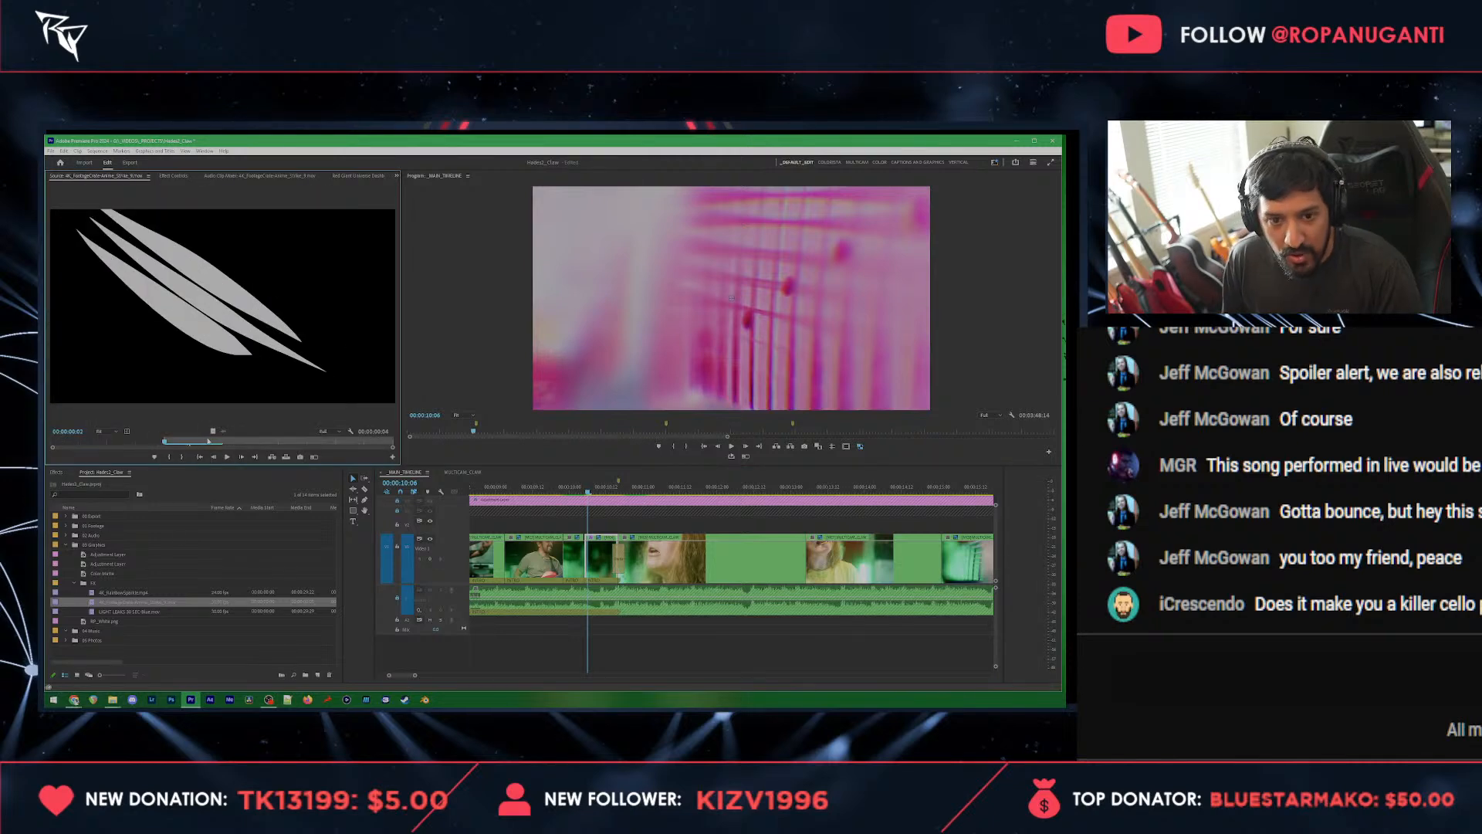
left_click_drag(523, 507, 590, 491)
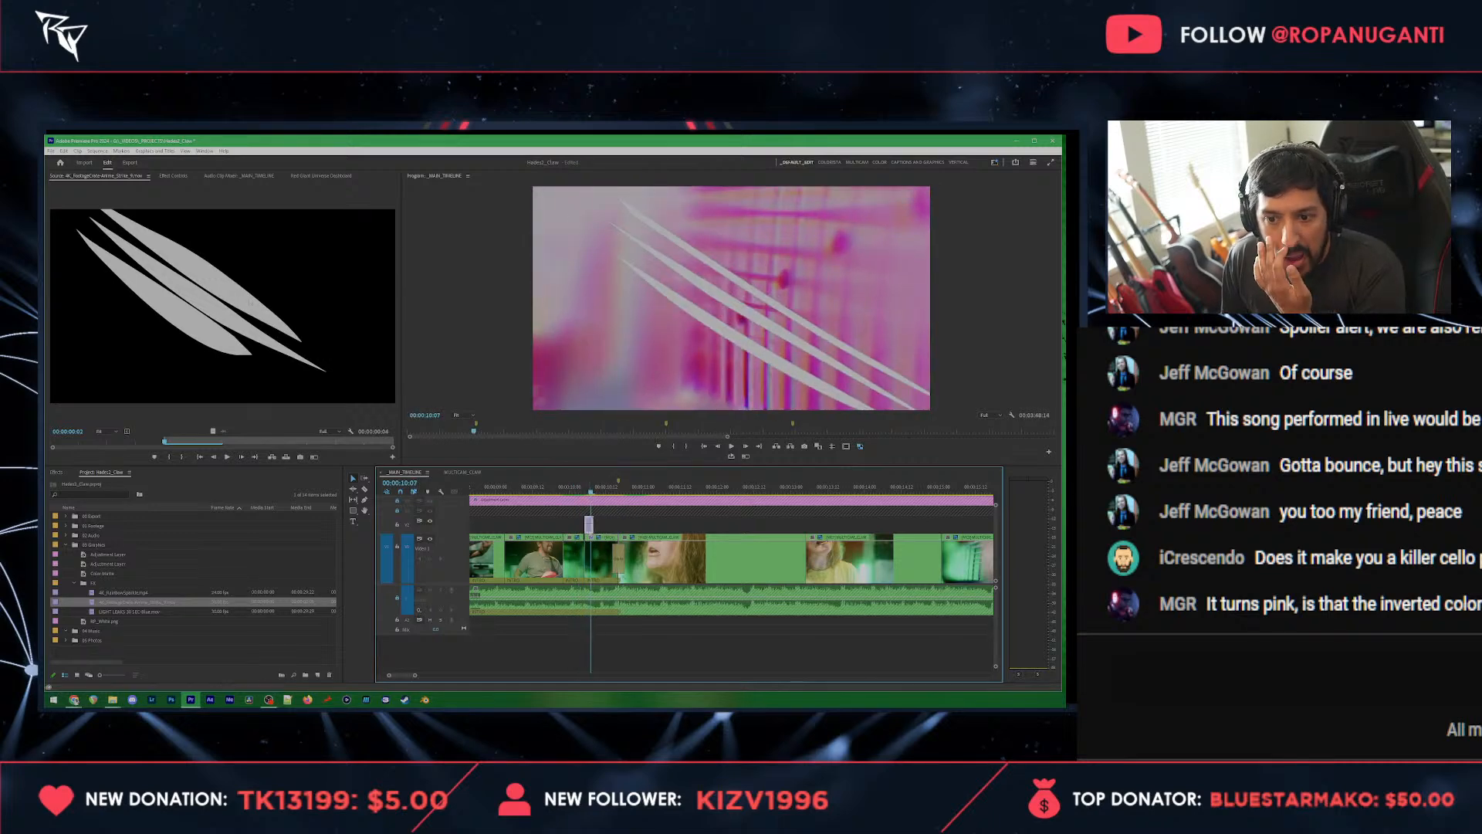
Step: Enlarge the slash overlay, apply the Invert video effect to it, and play the section through
left_click(173, 175)
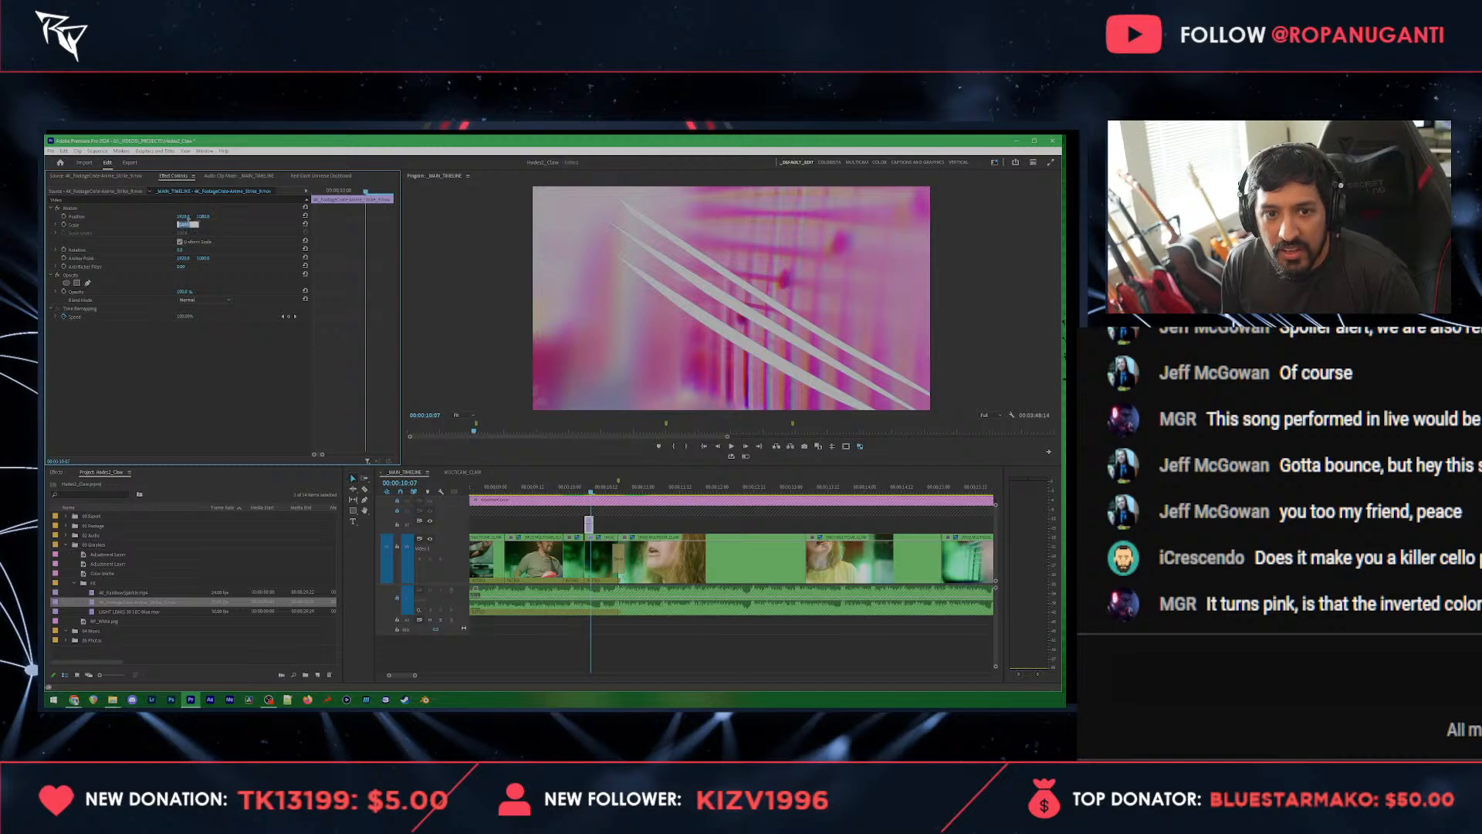
left_click_drag(188, 225, 188, 225)
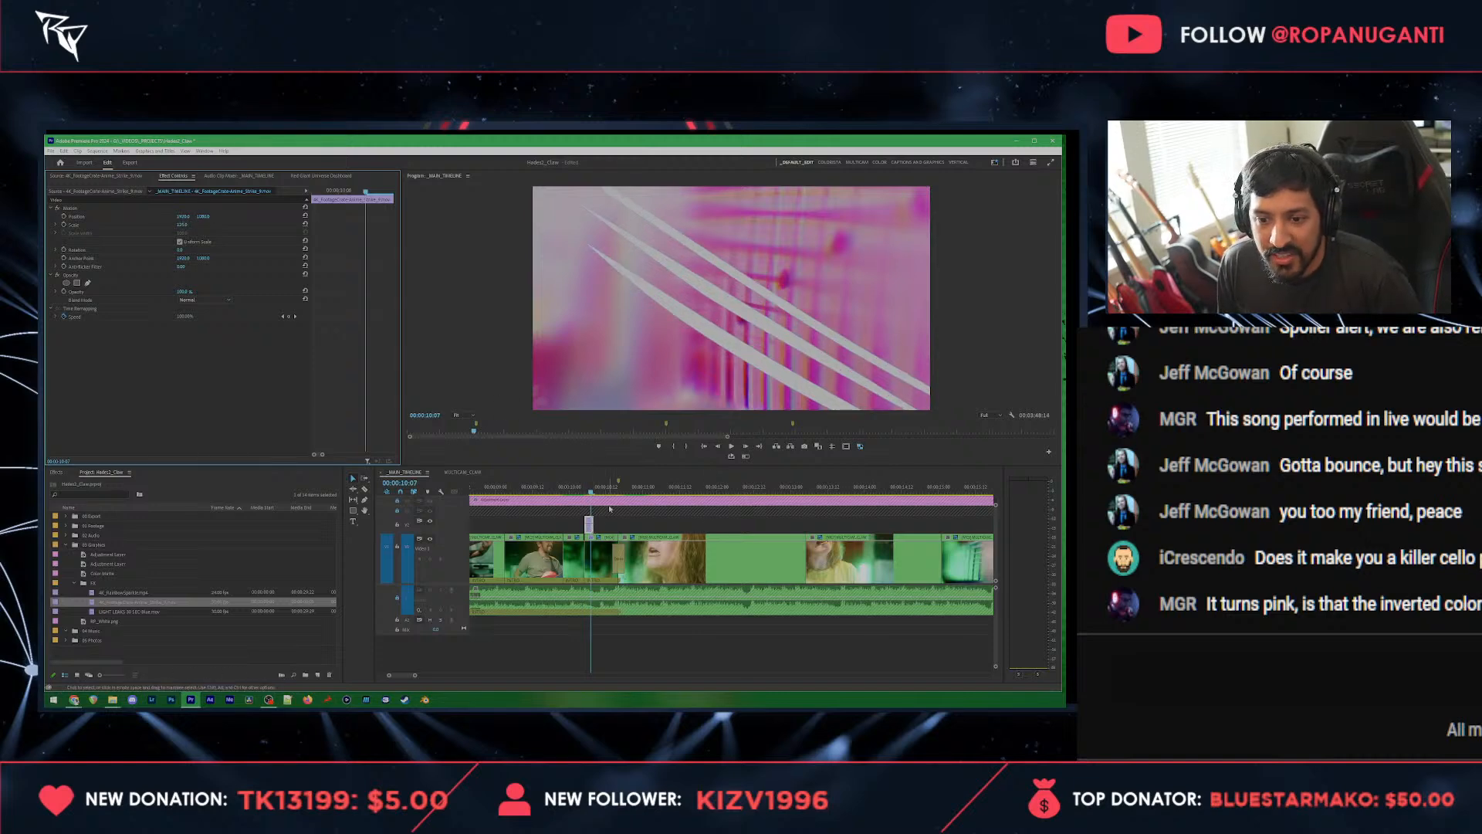
left_click(54, 471)
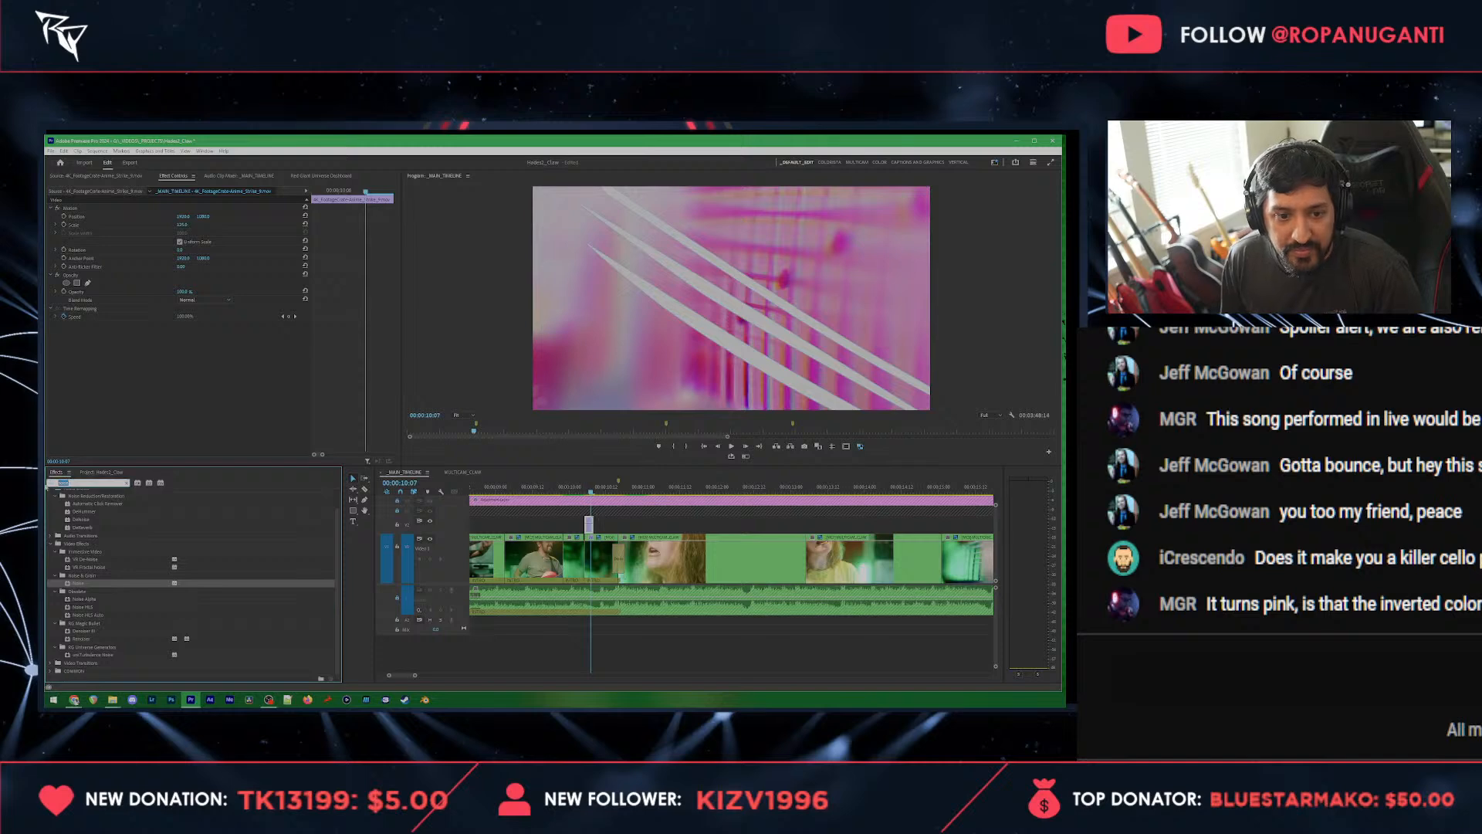
type("invert")
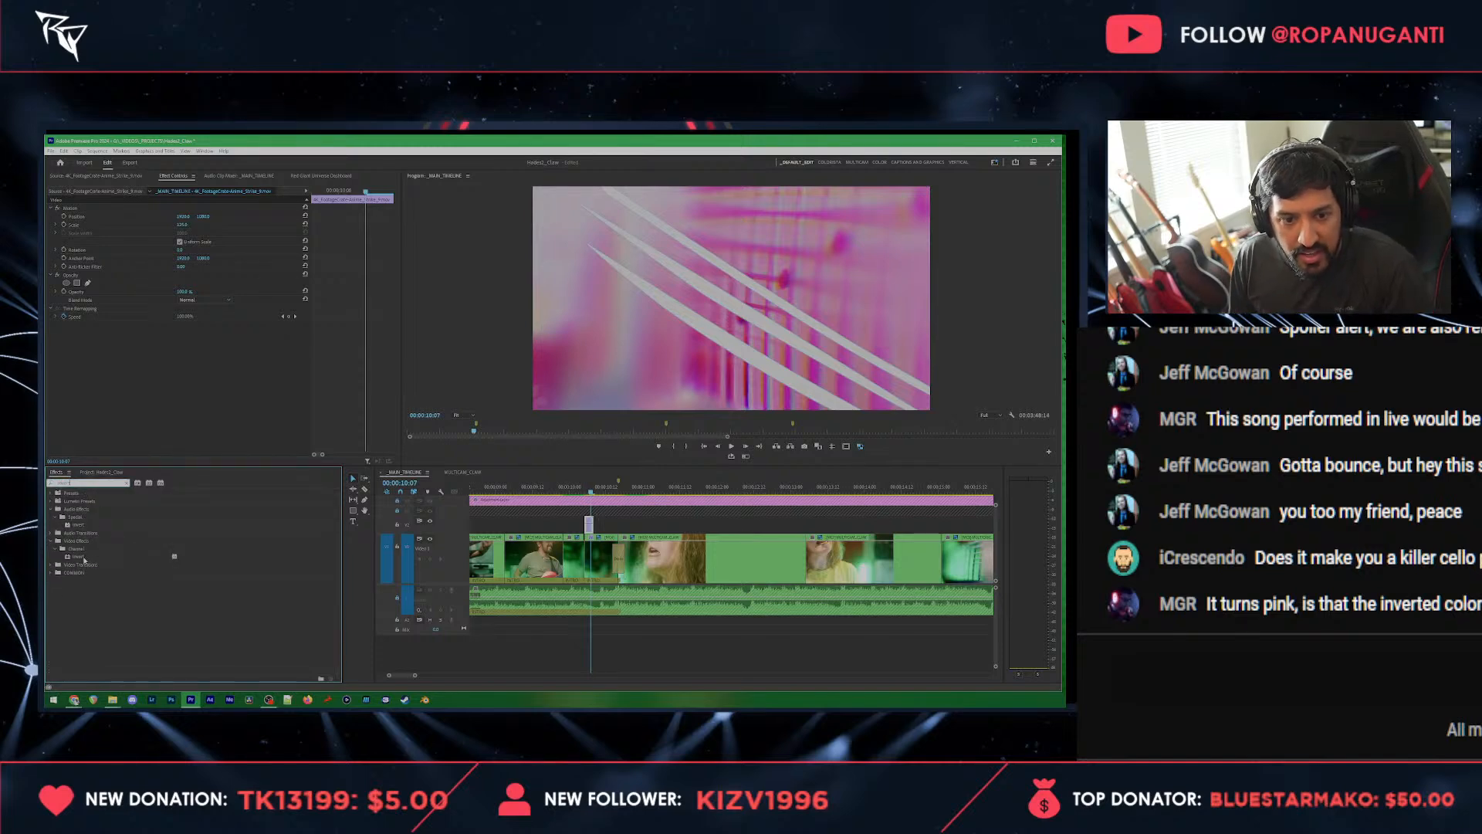
left_click_drag(84, 560, 144, 363)
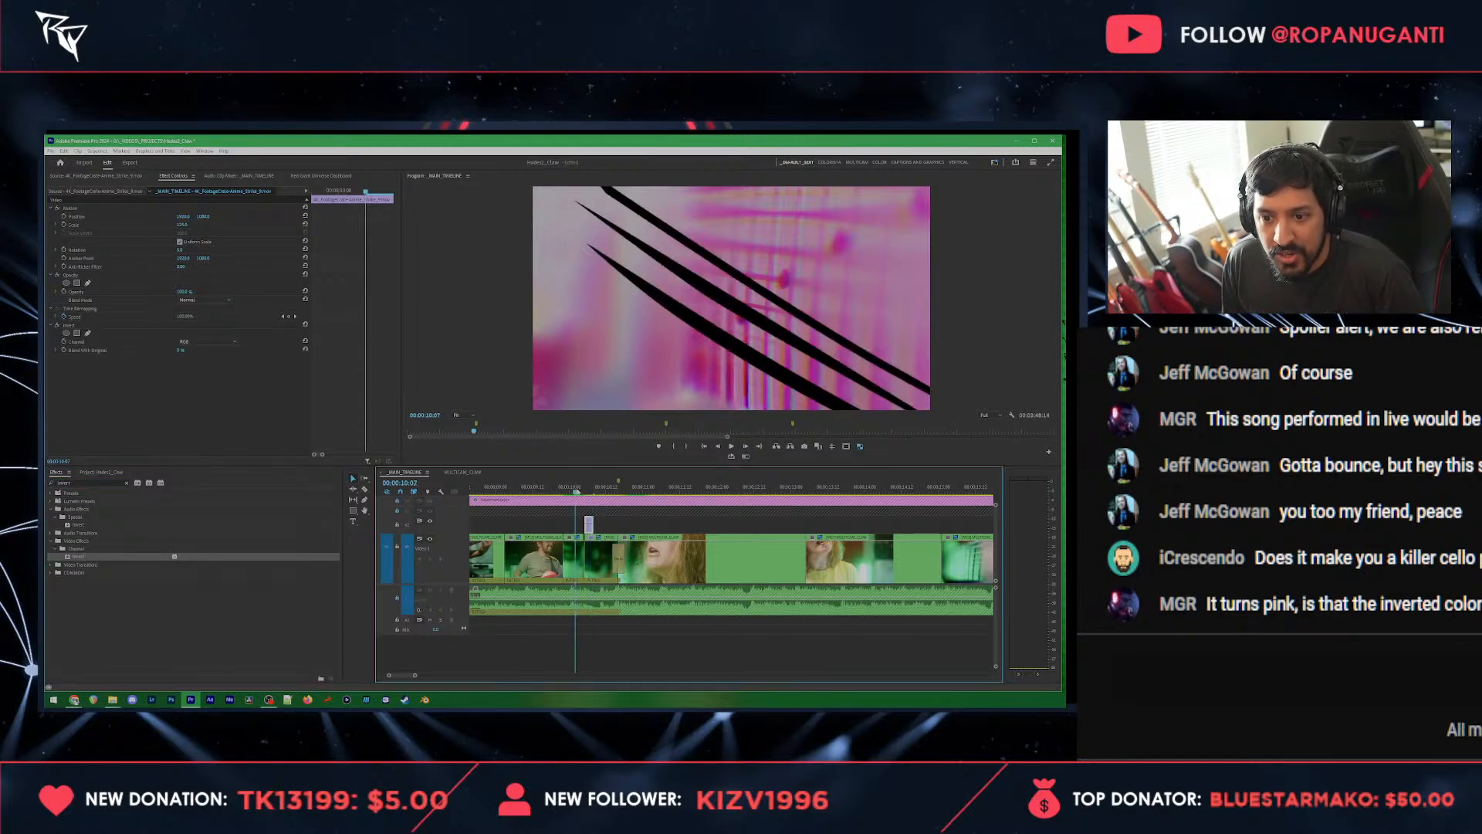
left_click(585, 500)
key("space")
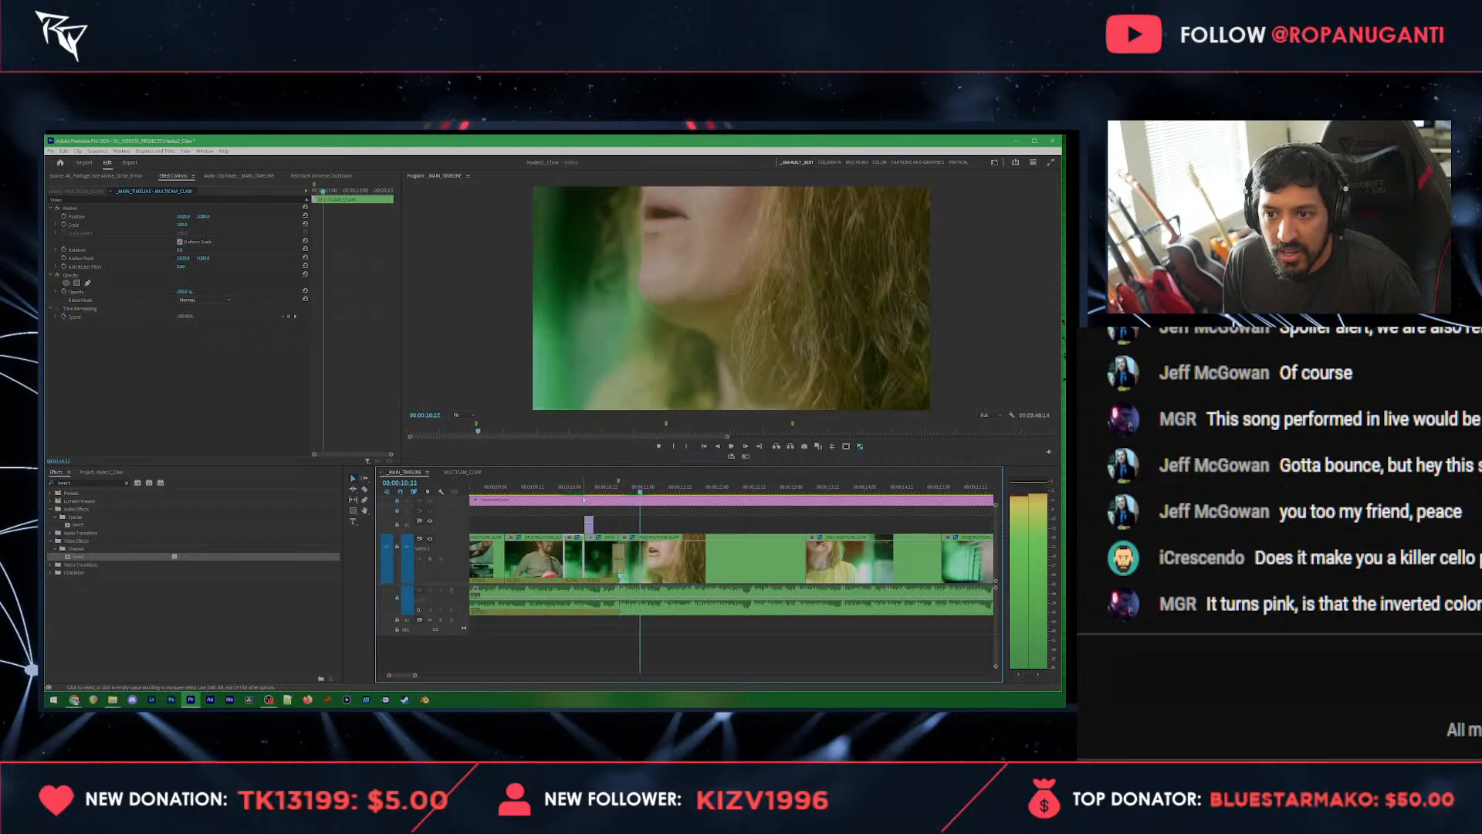
Step: Mark a range from the guitarist's shot to the singer's close-up around the slash overlay and save the project
left_click(594, 482)
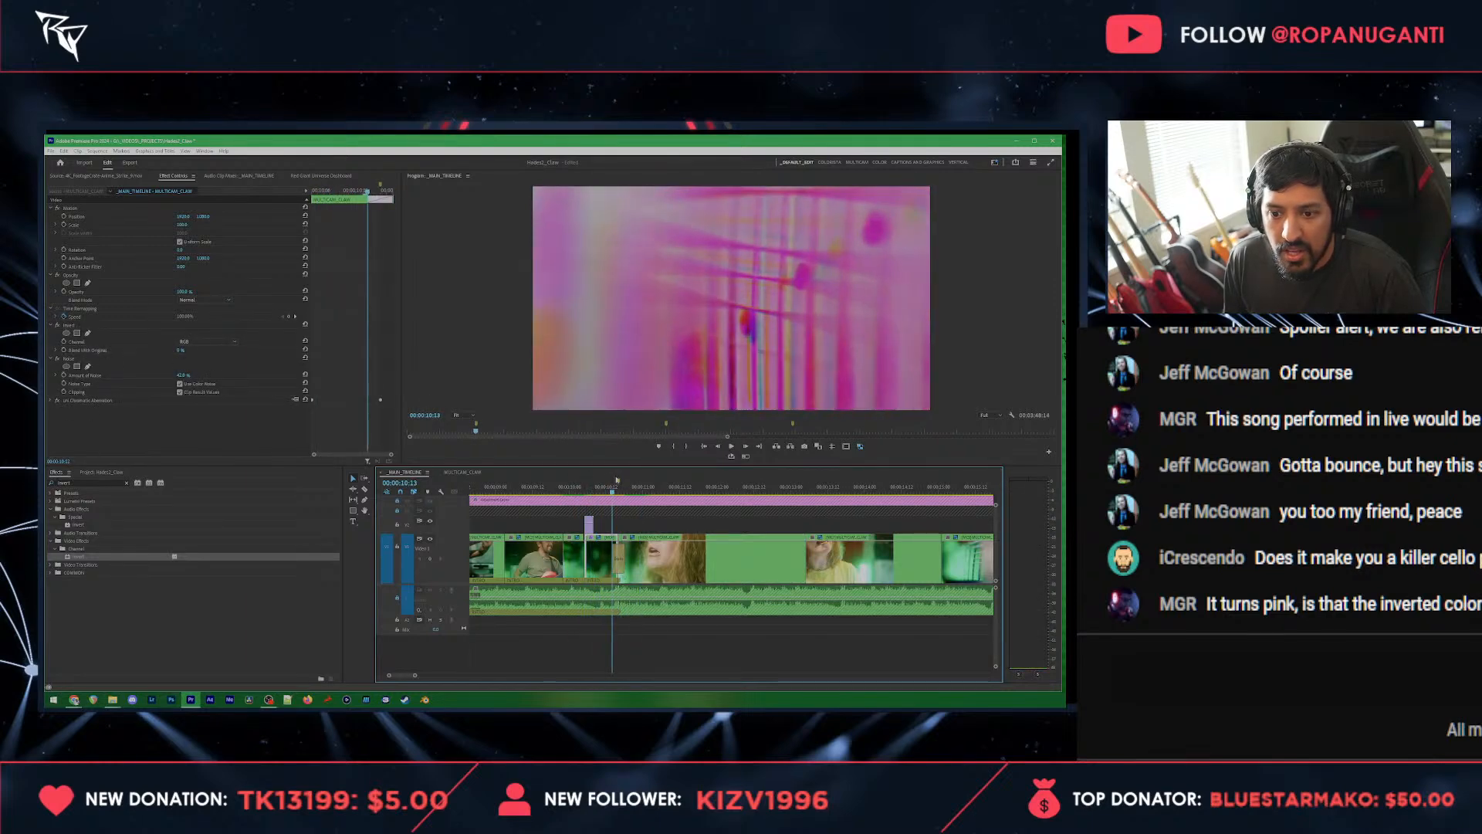
key("o")
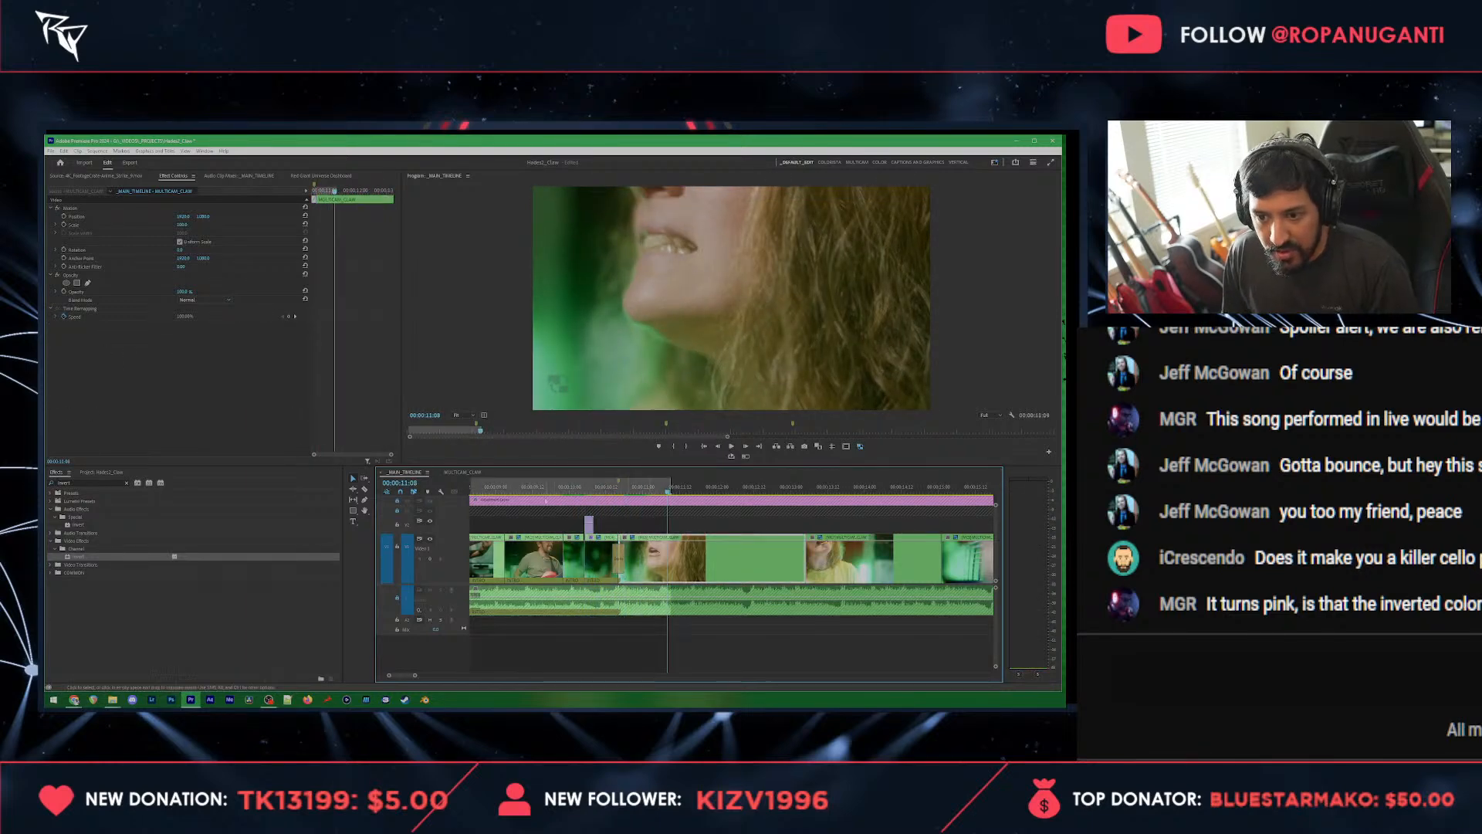
left_click(507, 486)
key("i")
key("ctrl+s")
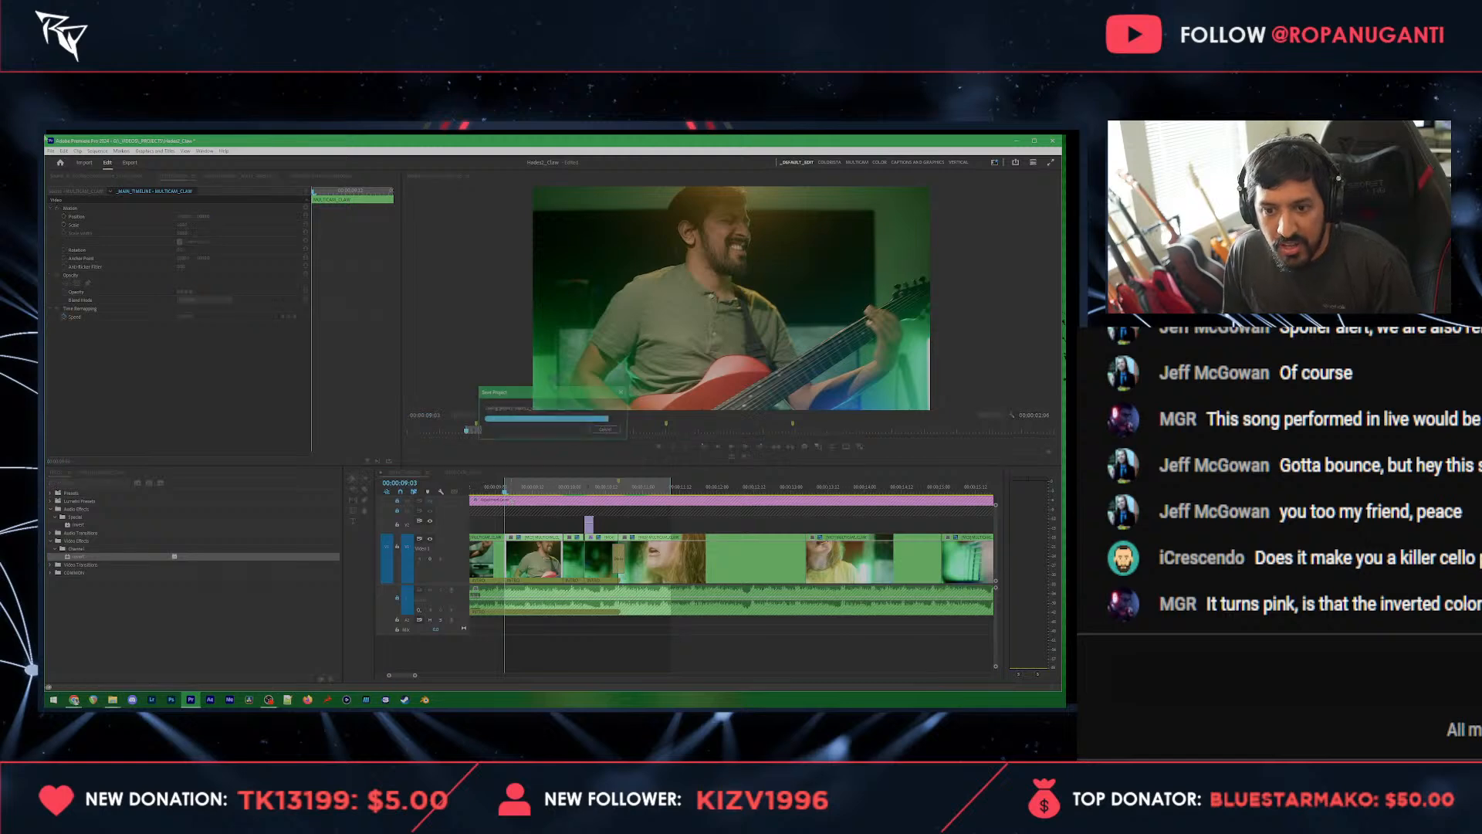
Step: Render the marked range containing the inverted slash overlay and play it through to the singer's close-up
left_click(113, 151)
mouse_move(97, 151)
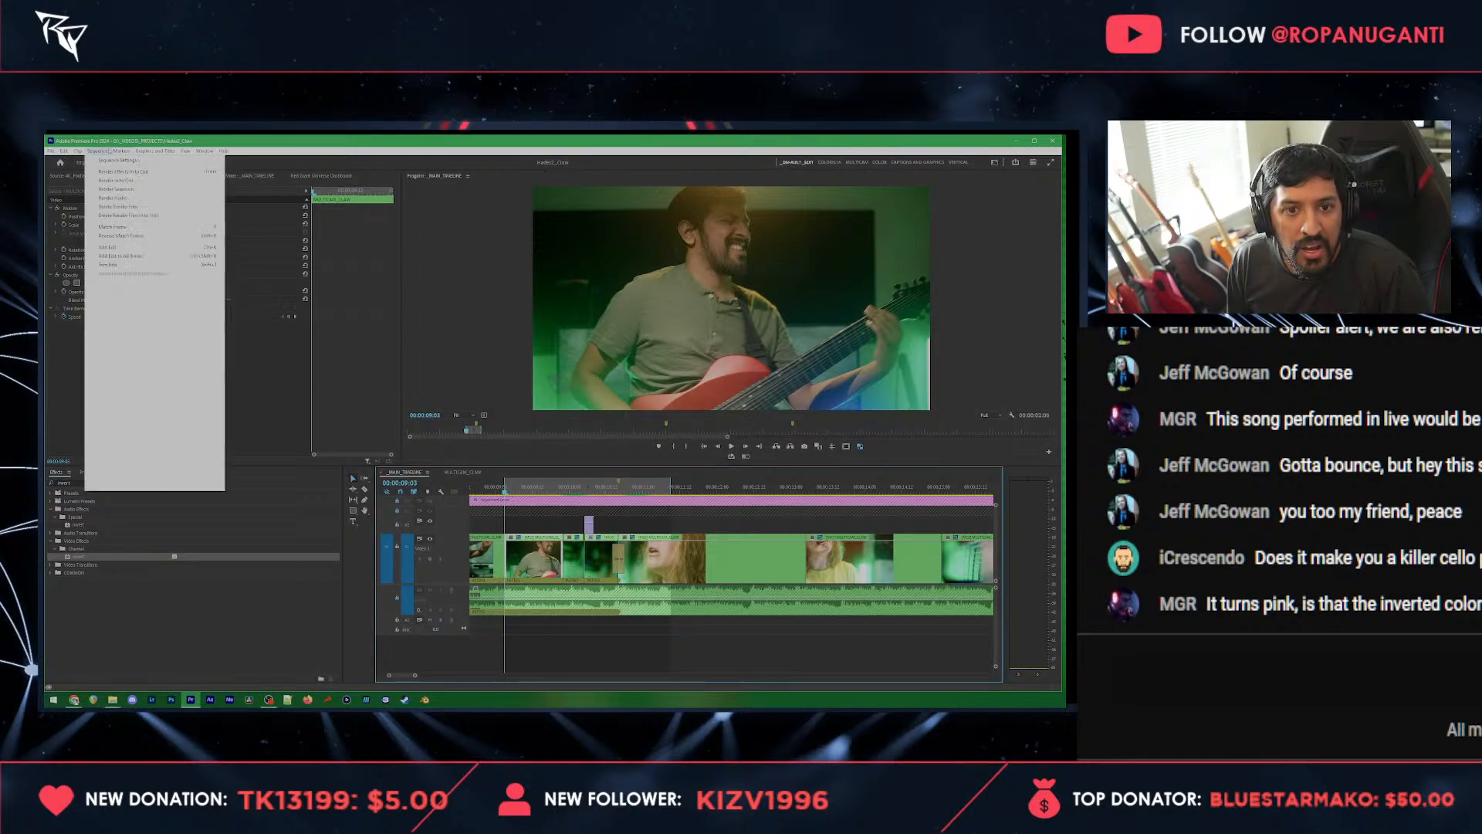
left_click(116, 181)
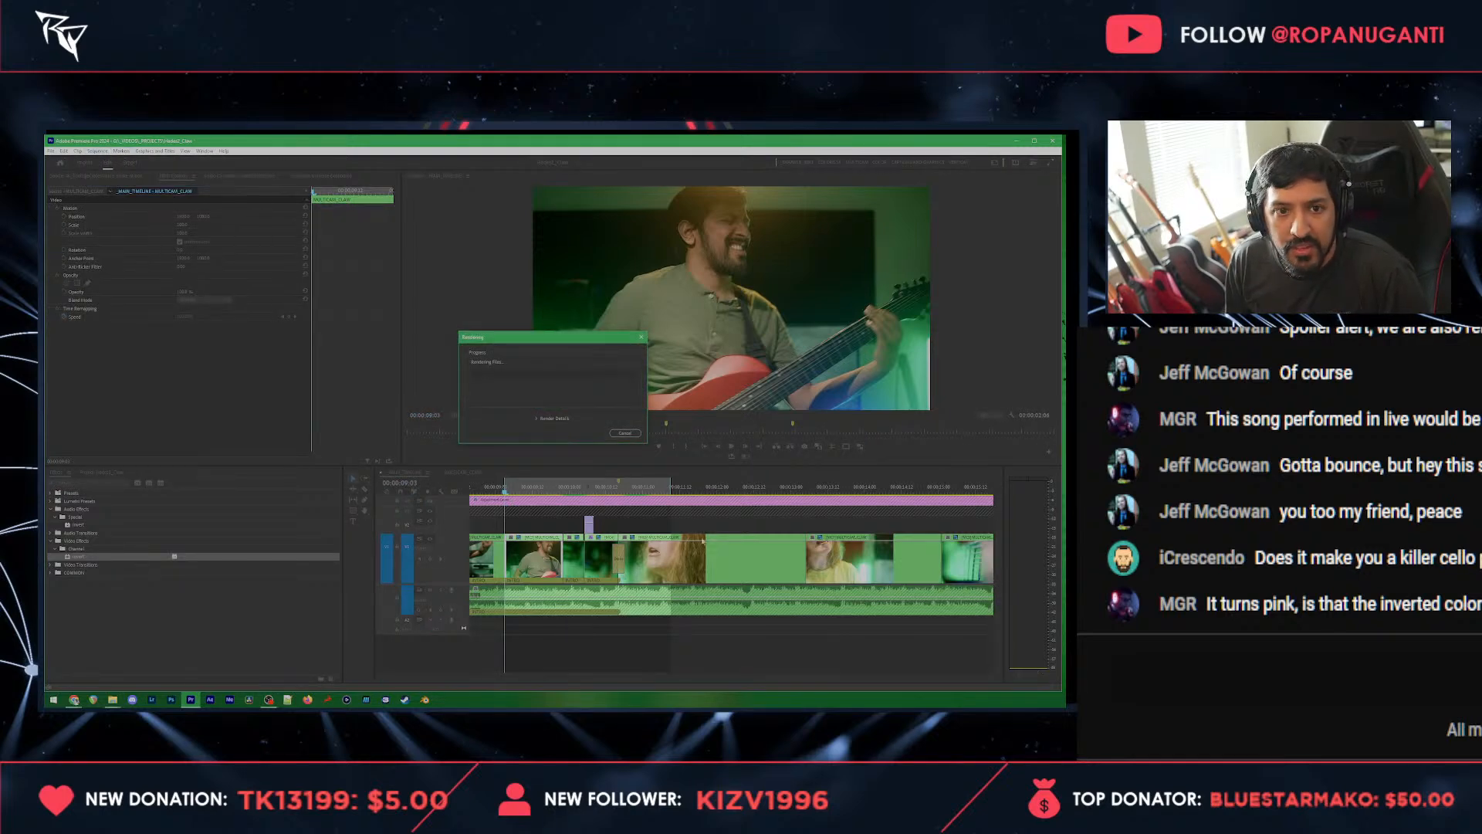
left_click(98, 152)
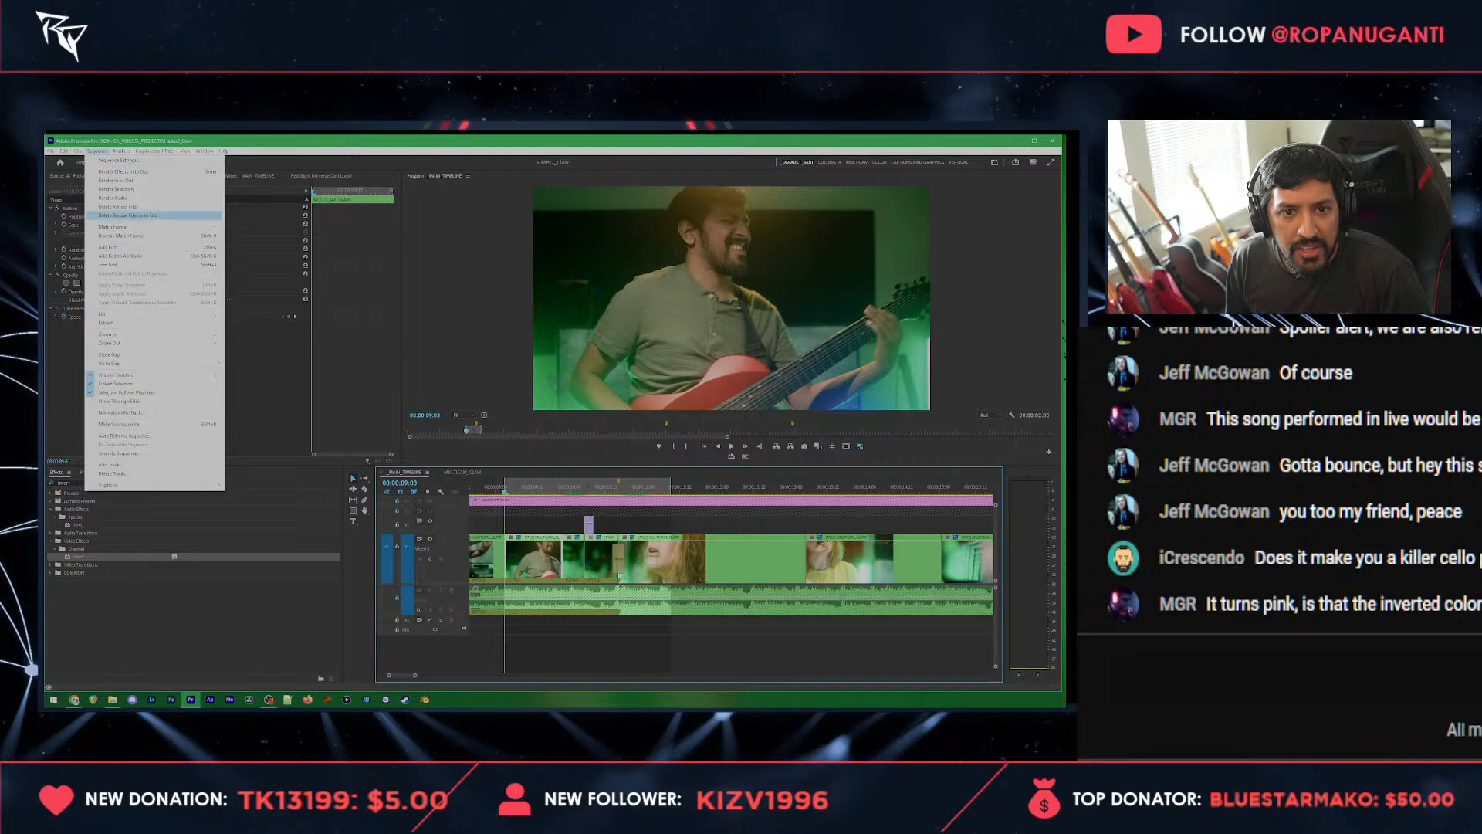
left_click(116, 188)
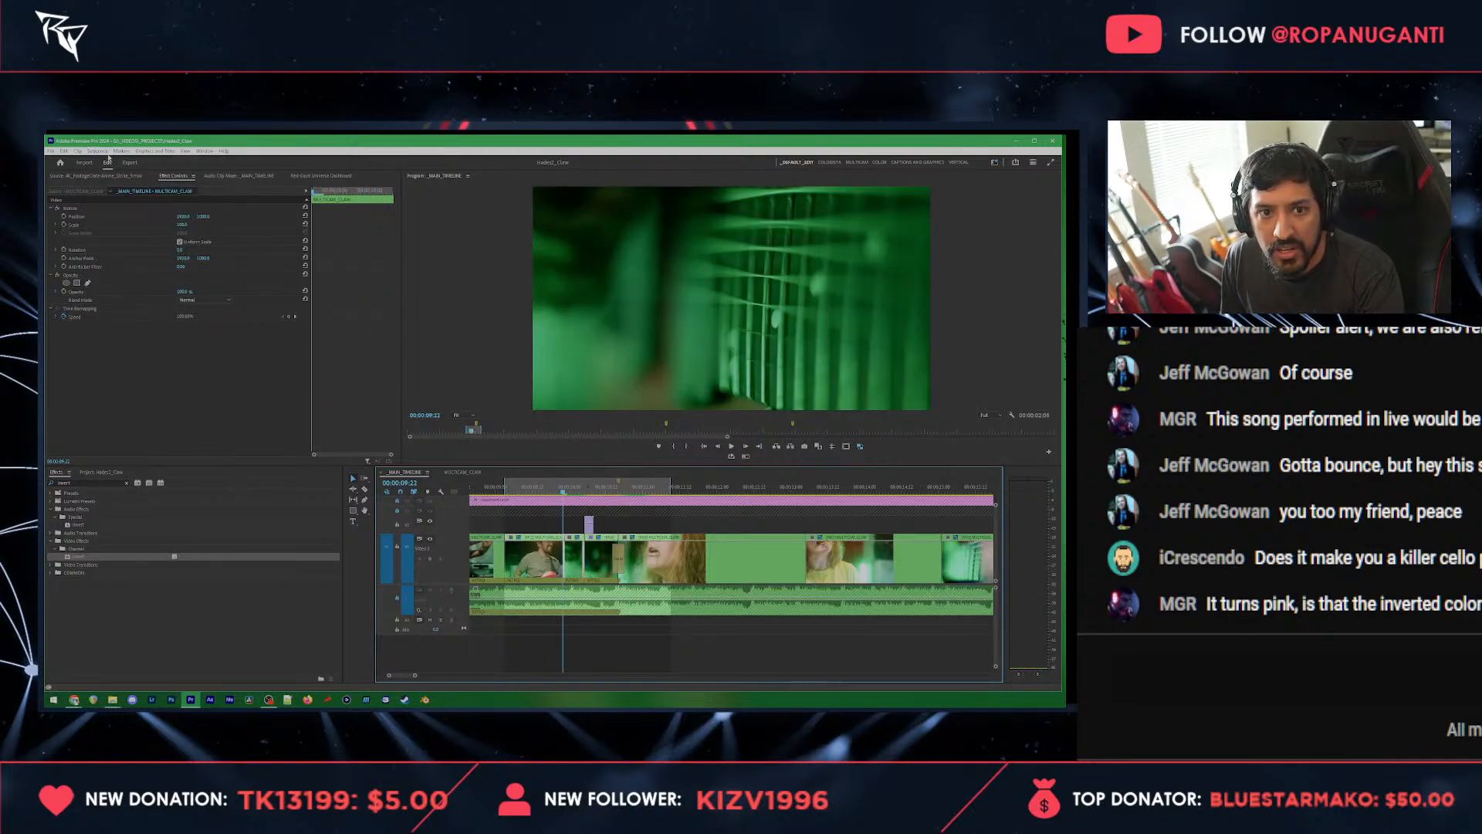
left_click(97, 151)
left_click(112, 180)
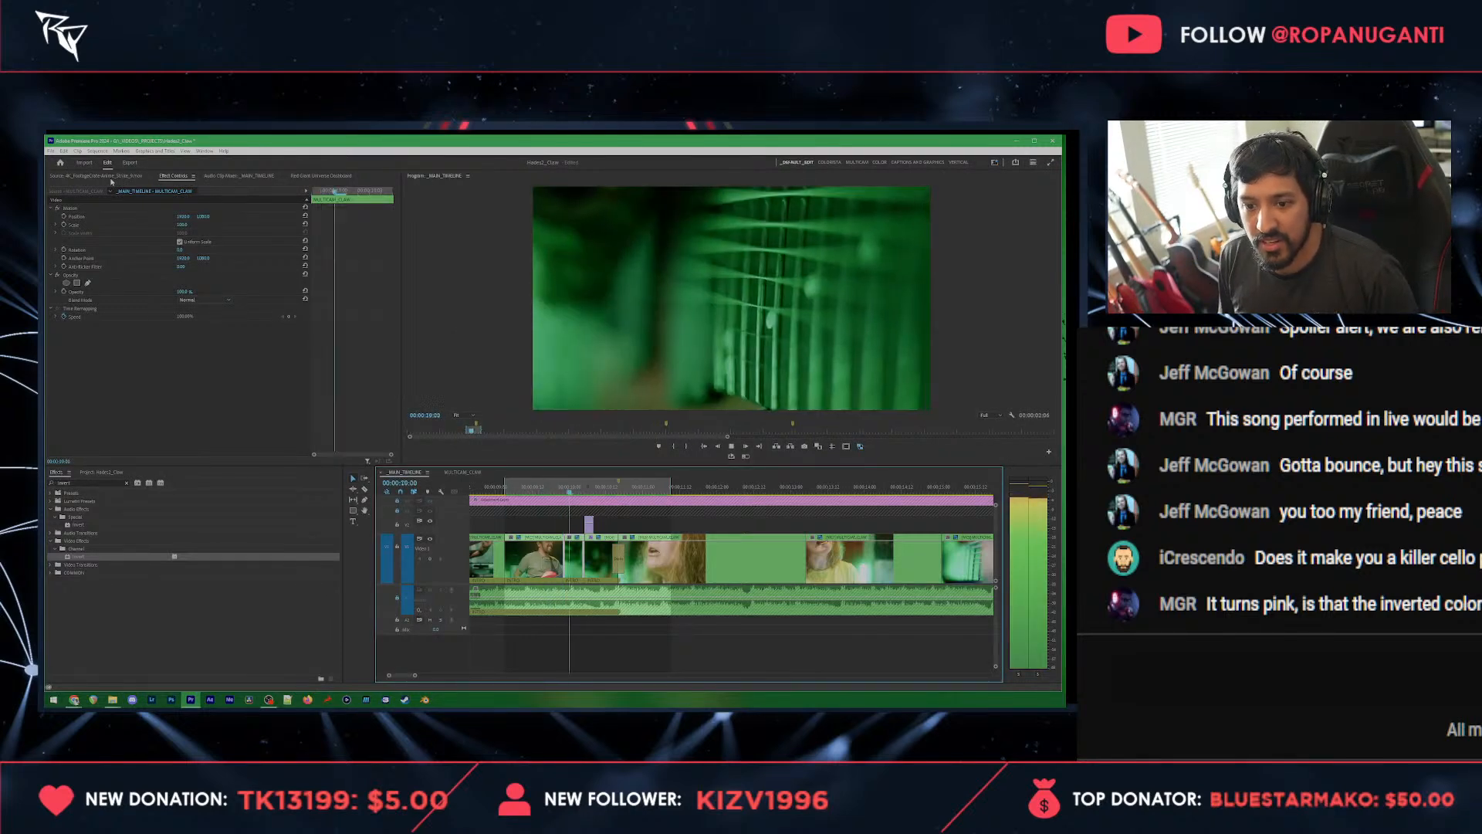
key("space")
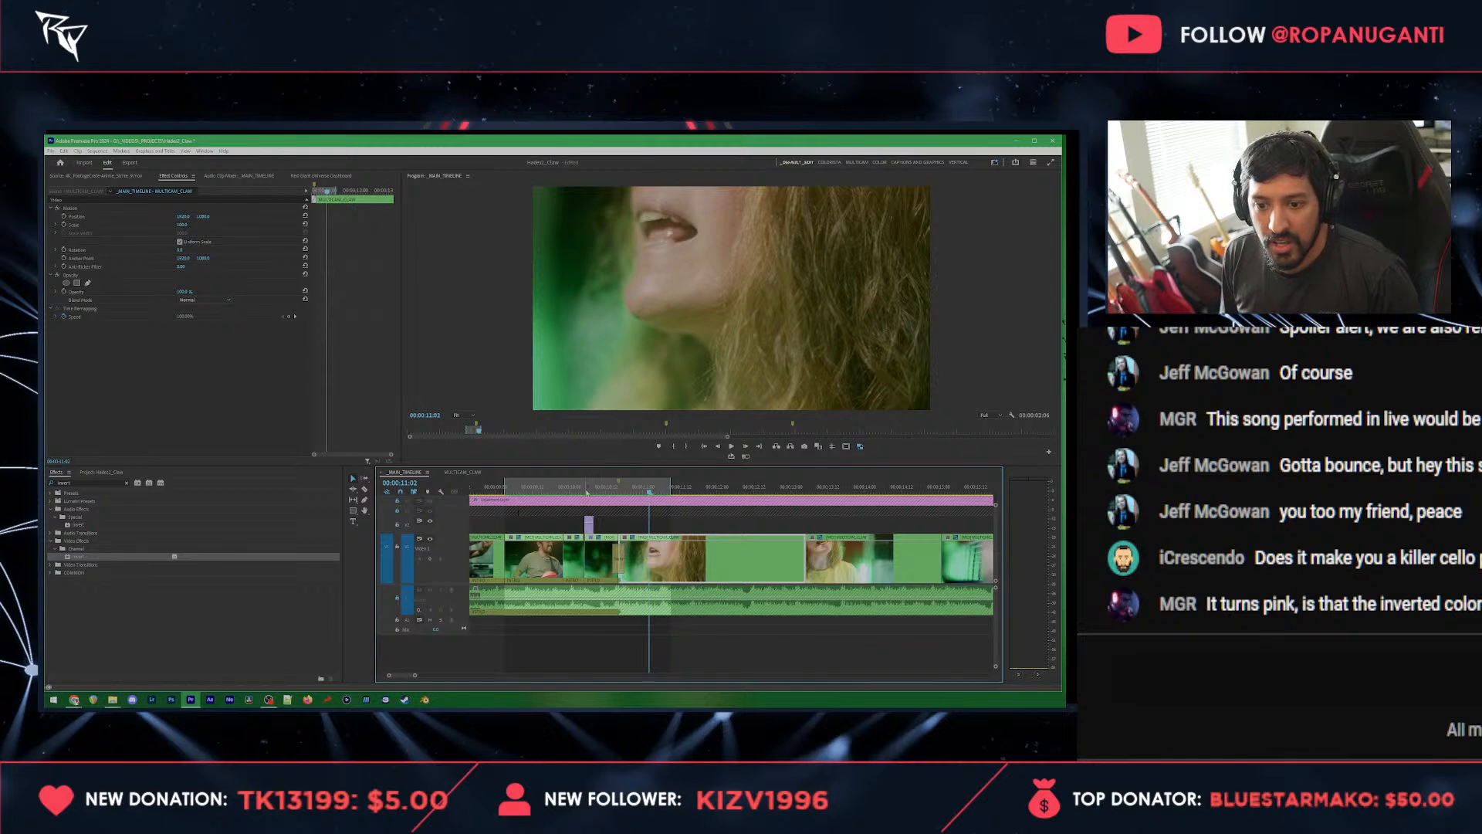
Step: Try the Mirror effect on the slash overlay above the inverted guitar-neck clip, adjusting its reflection angle
left_click_drag(588, 492, 592, 496)
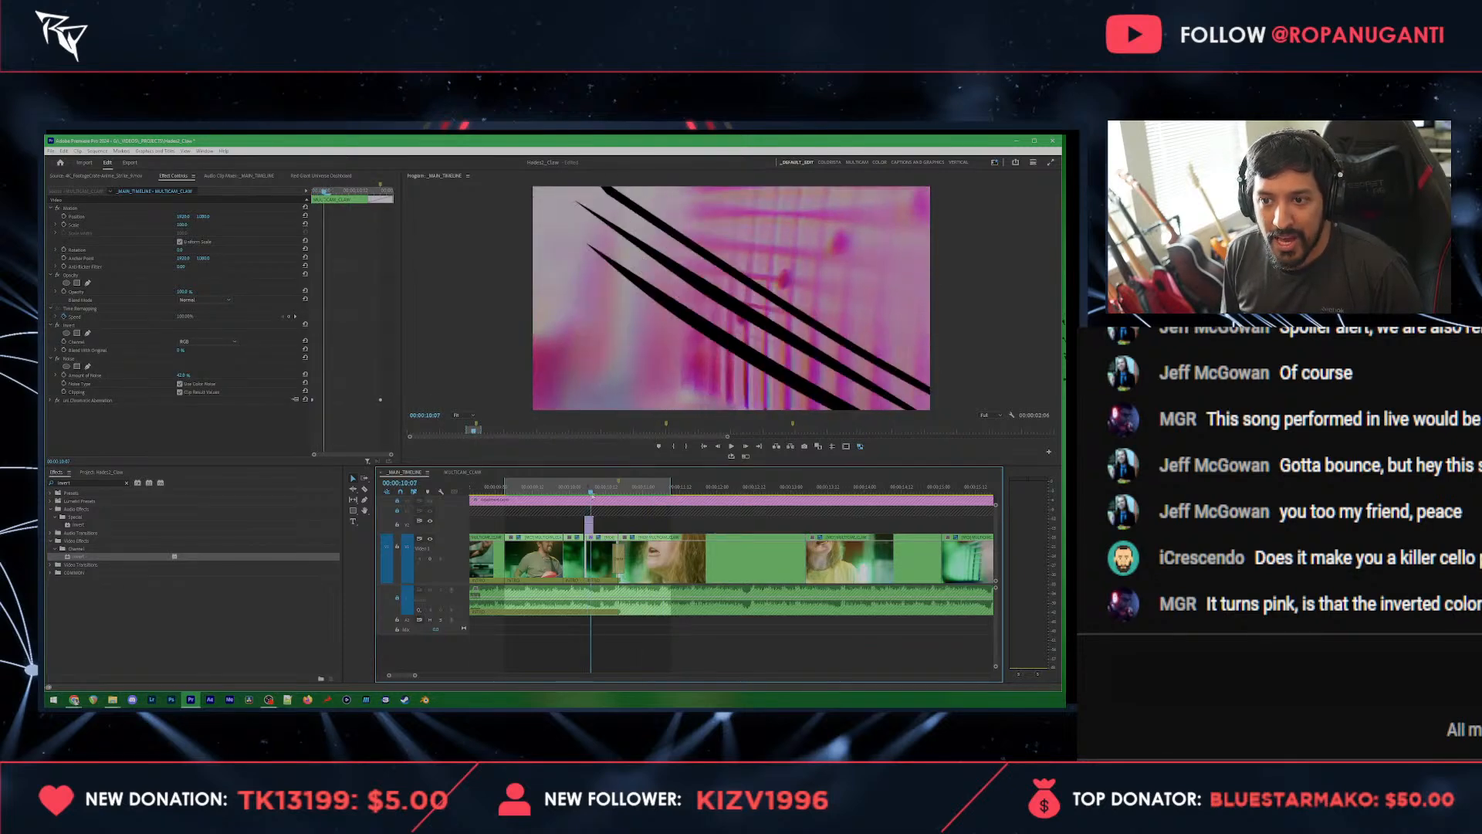
left_click(590, 527)
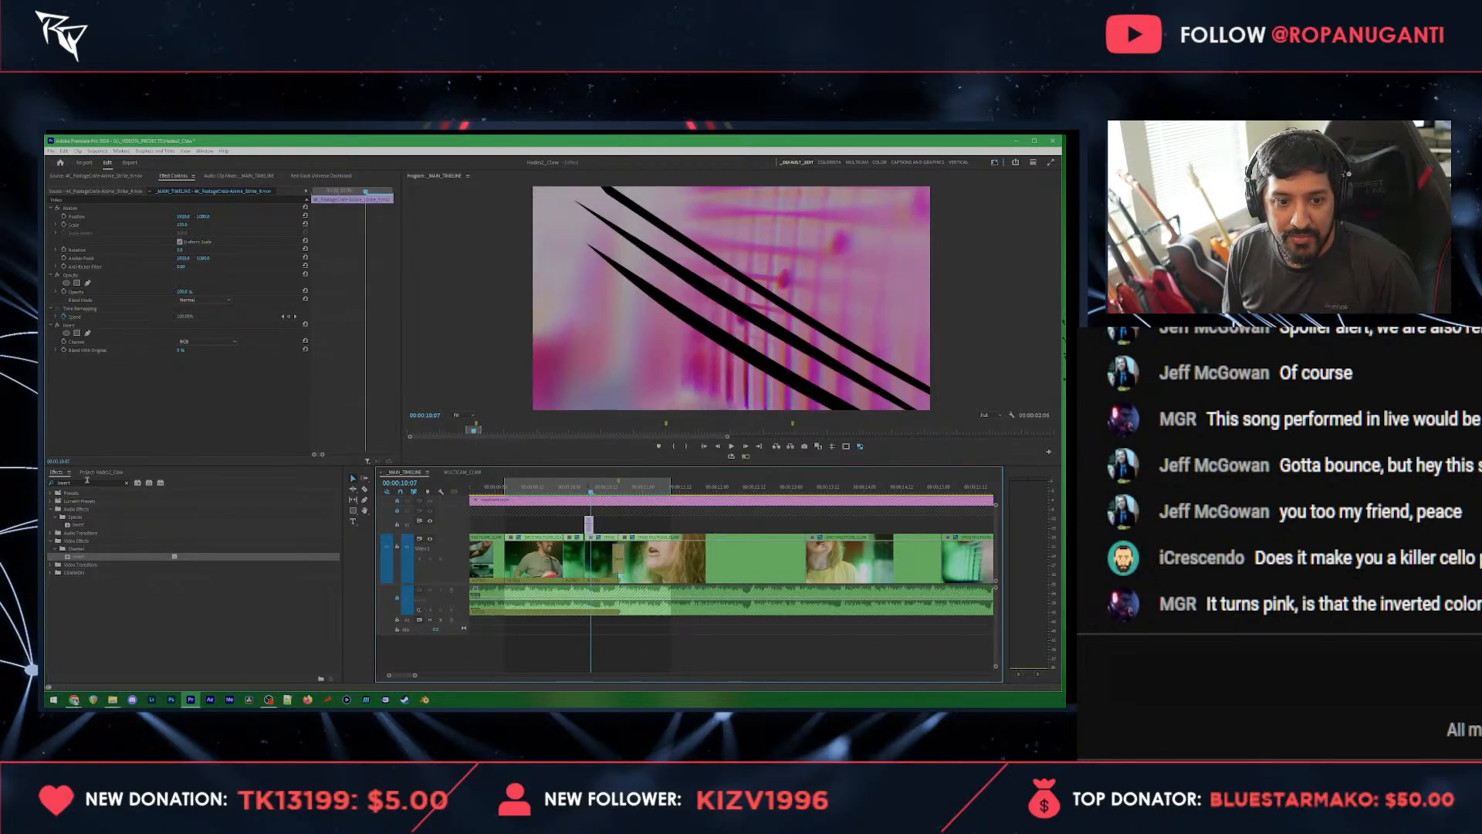
left_click_drag(88, 481, 53, 491)
key("BackSpace")
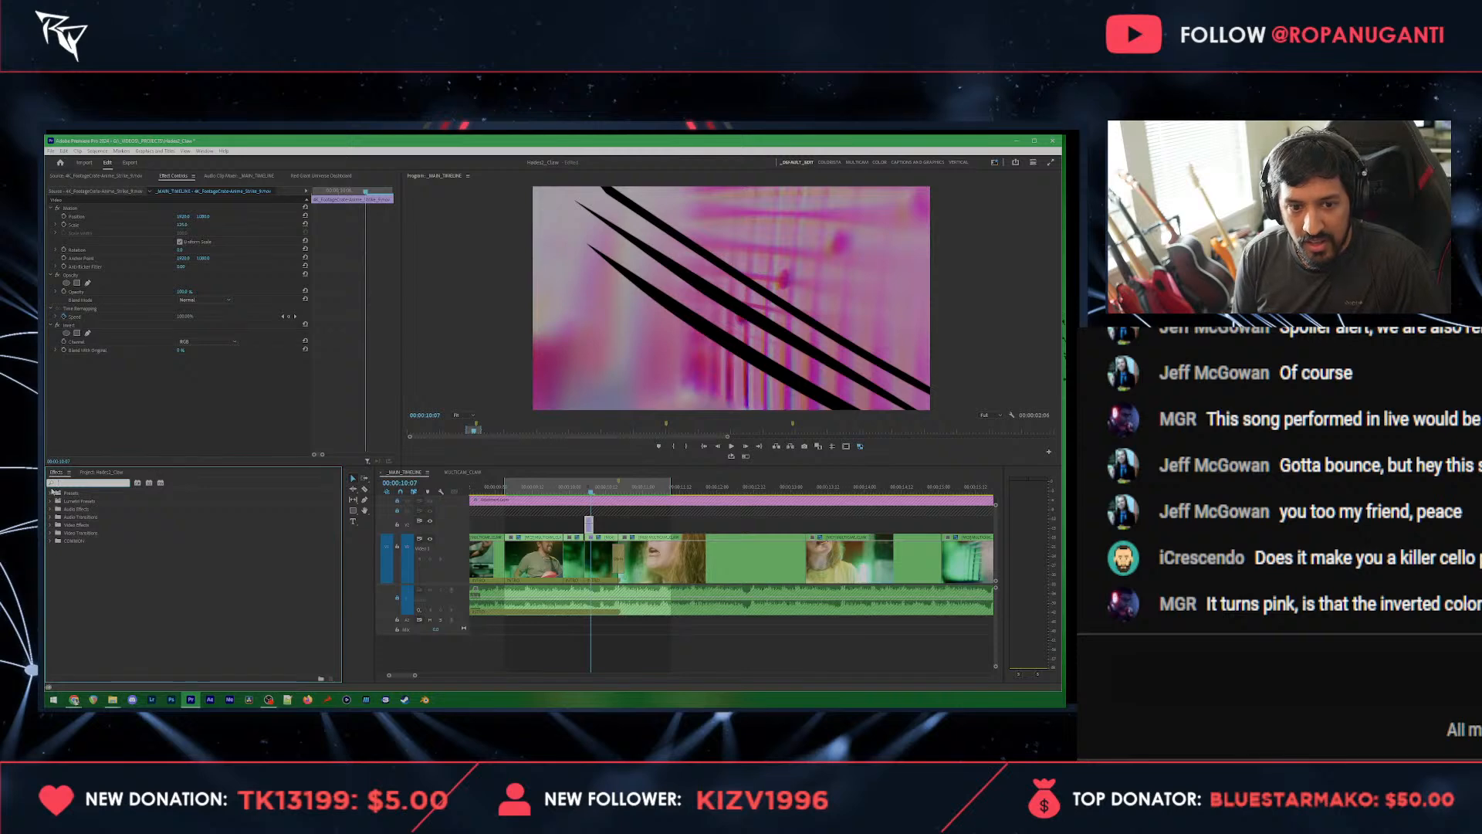
type("mirror")
left_click_drag(154, 541, 163, 415)
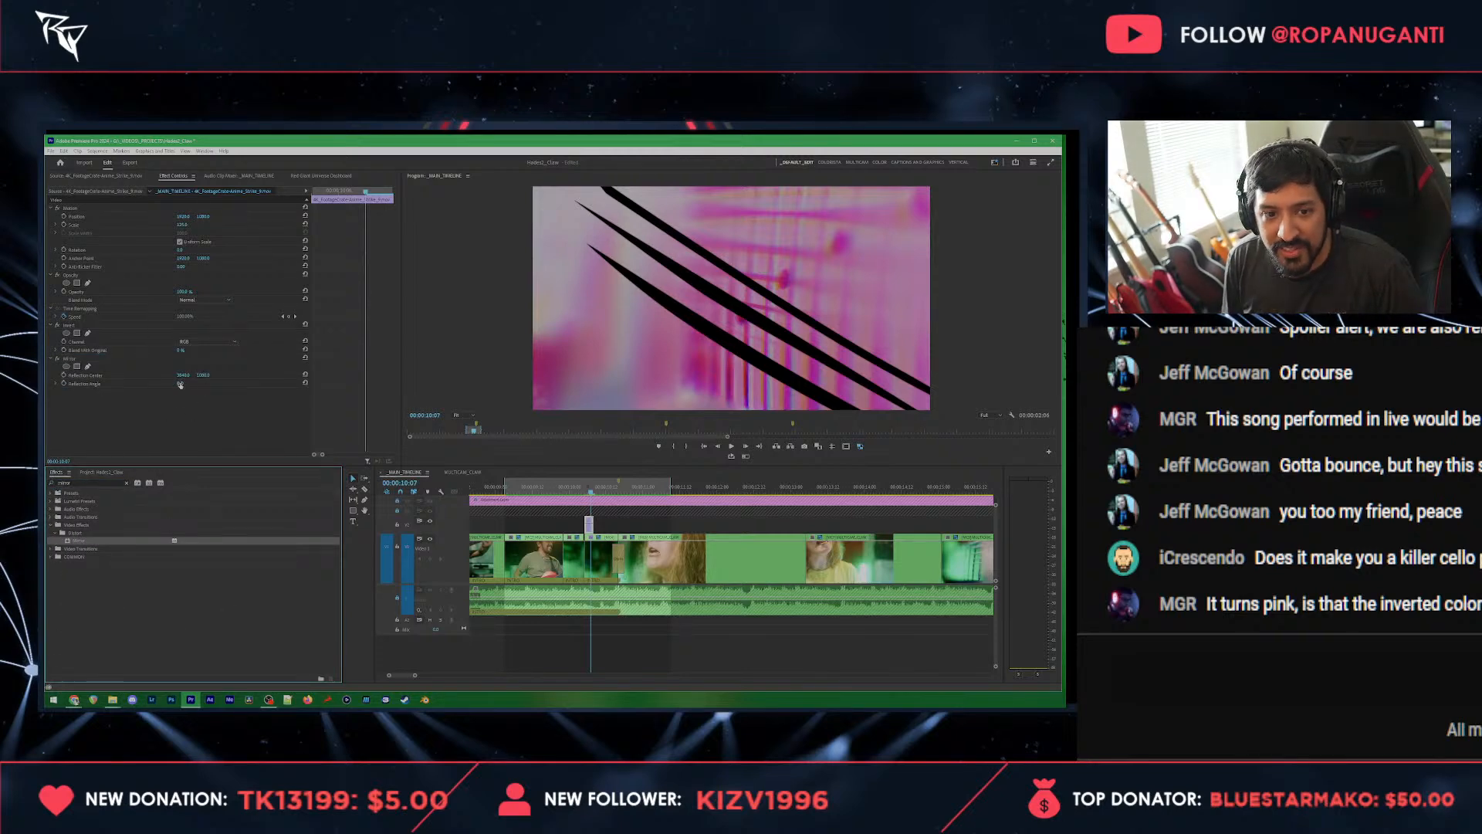
left_click(180, 384)
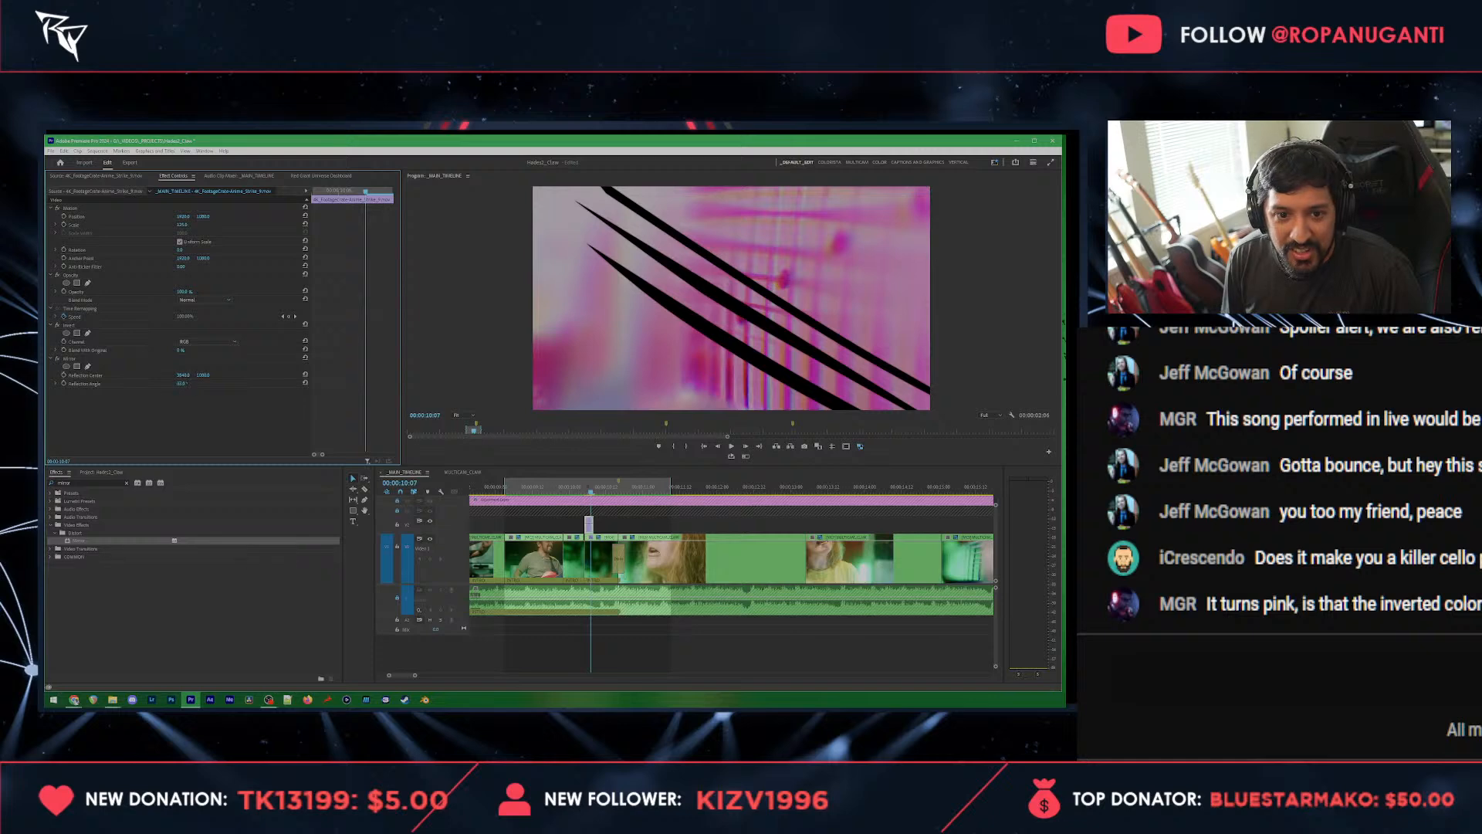
left_click(185, 383)
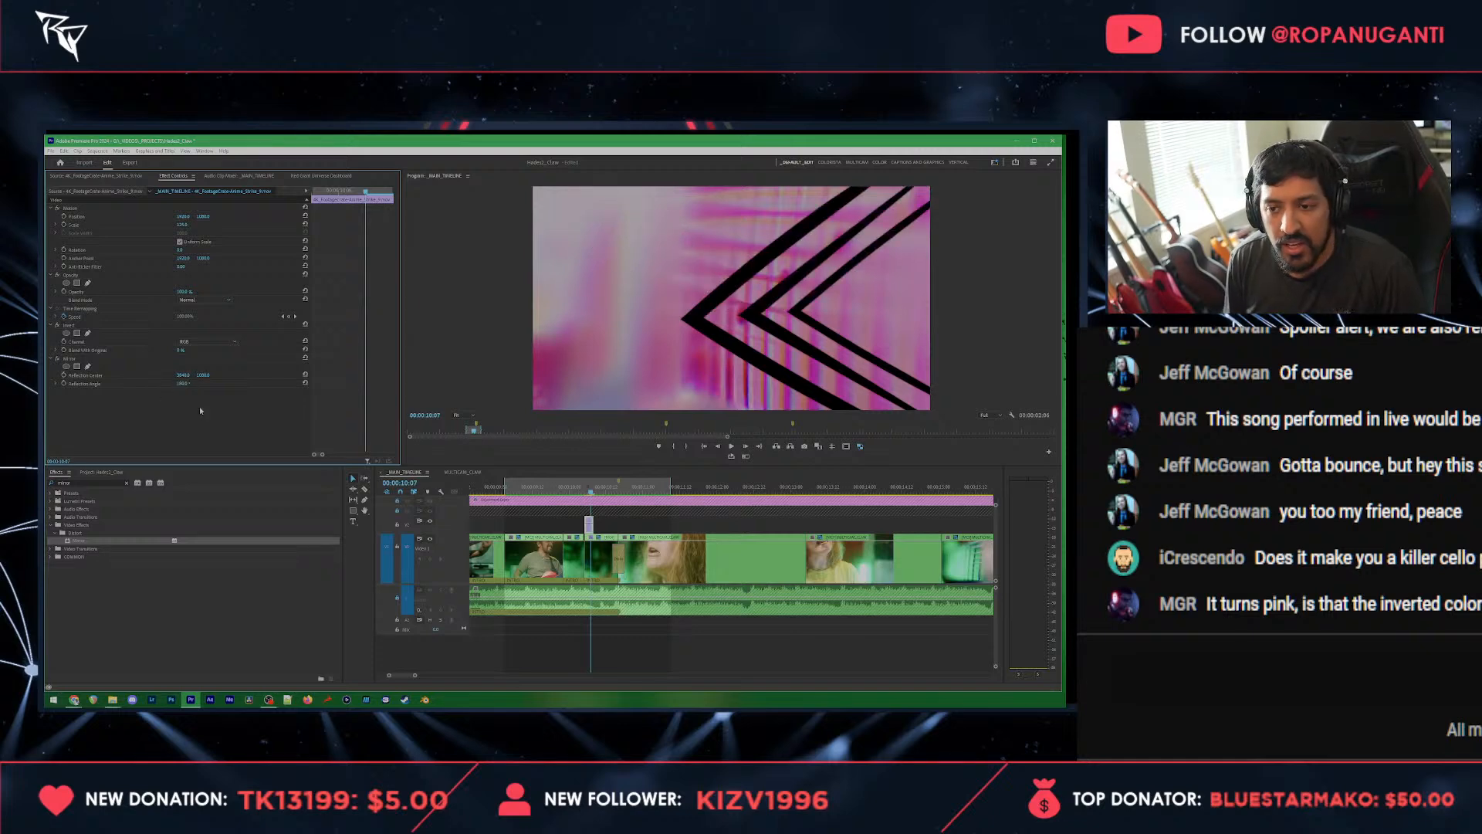
Step: Remove the Mirror effect from the slash overlay
left_click(398, 510)
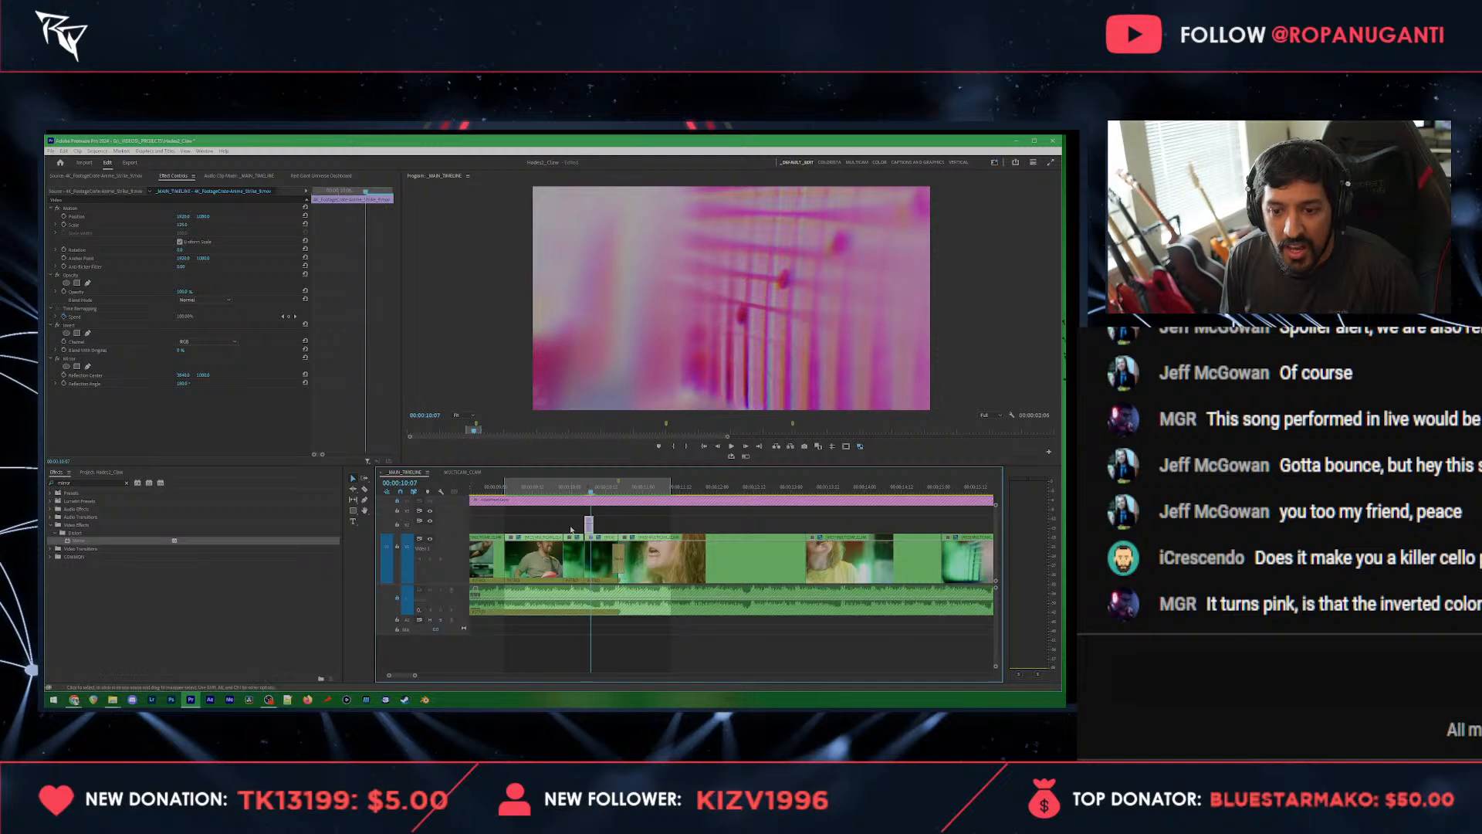
left_click(71, 358)
key("Delete")
Step: Paste a copy of the inverted slash overlay above the start of the singer's close-up and check its frames
left_click(612, 532)
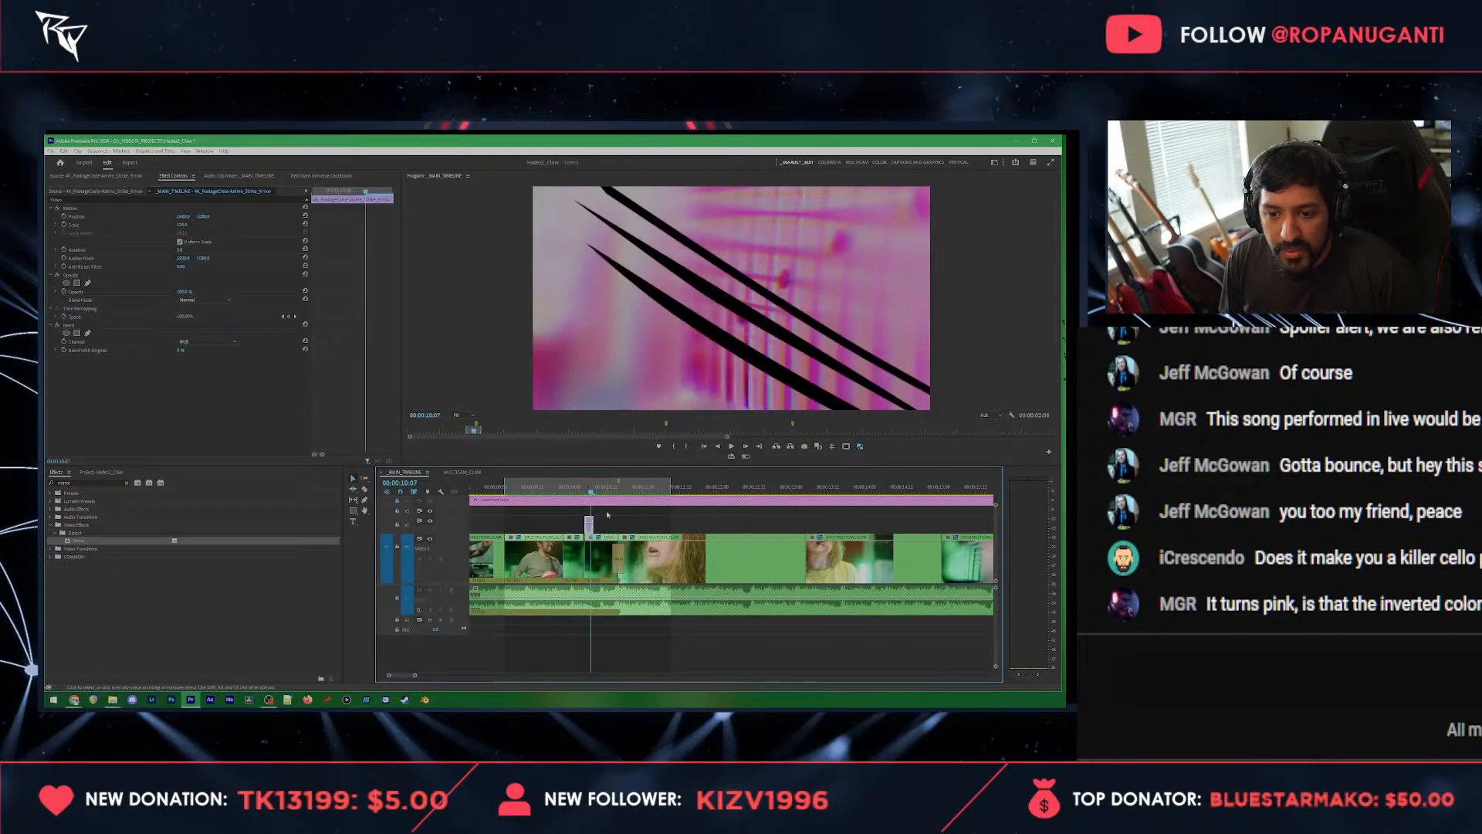
left_click(619, 490)
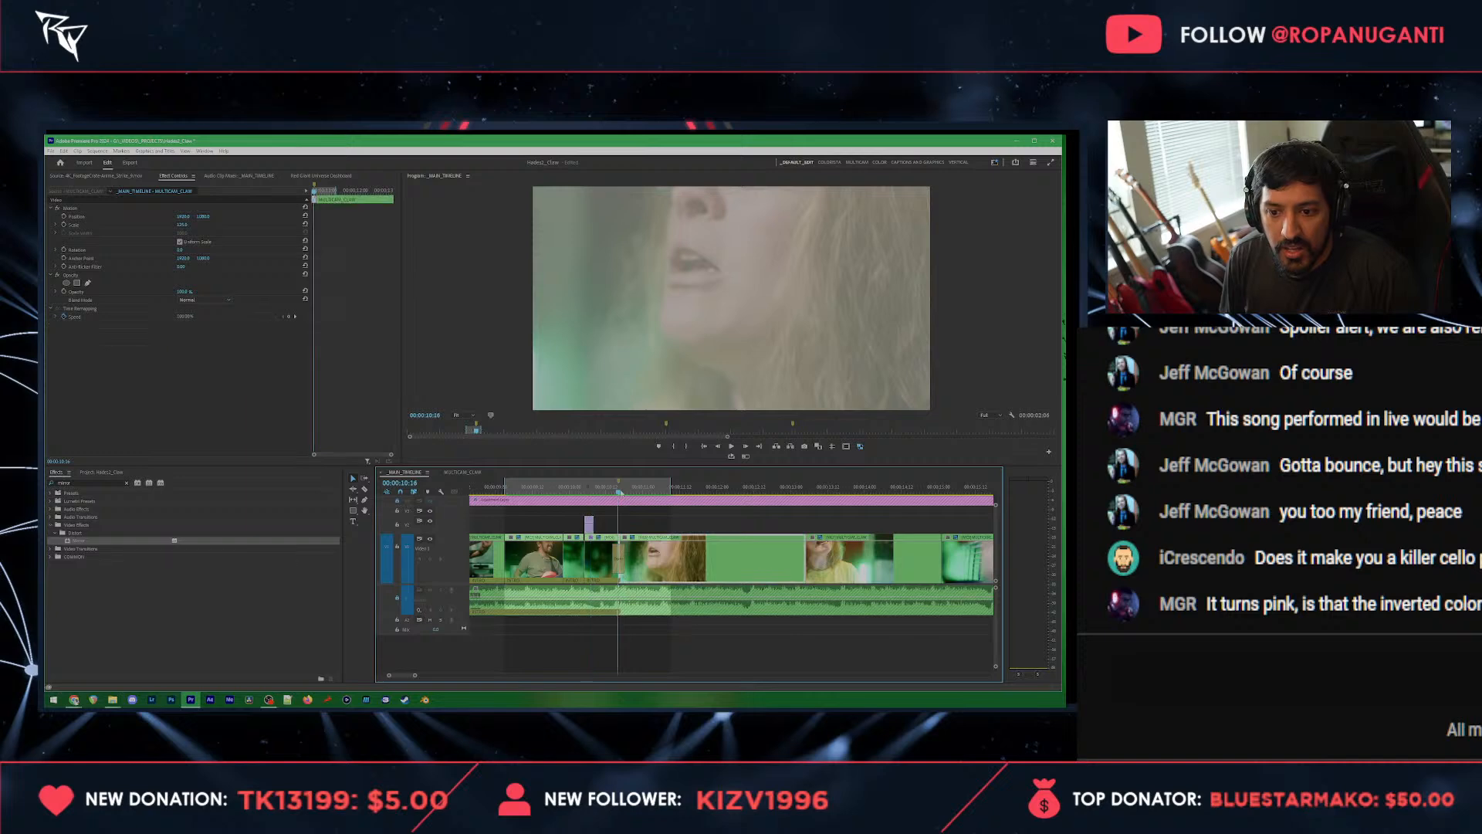
key("ctrl+v")
mouse_move(610, 492)
left_mouse_down()
mouse_move(587, 494)
mouse_move(624, 497)
left_mouse_up()
Step: Apply the Vertical Flip effect to the slash copy over the singer's close-up and play through both slashes
double_click(81, 483)
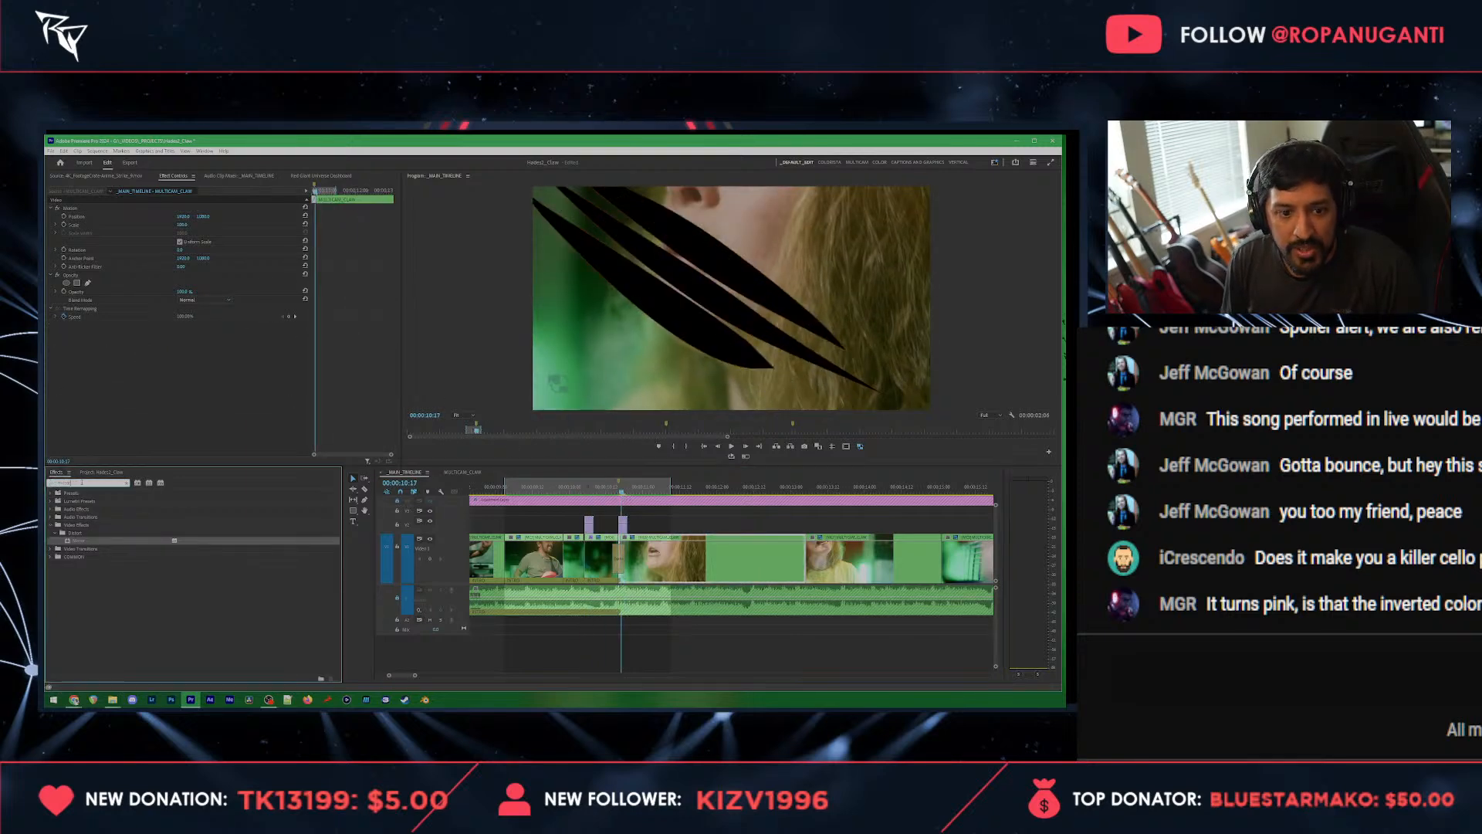
key("BackSpace")
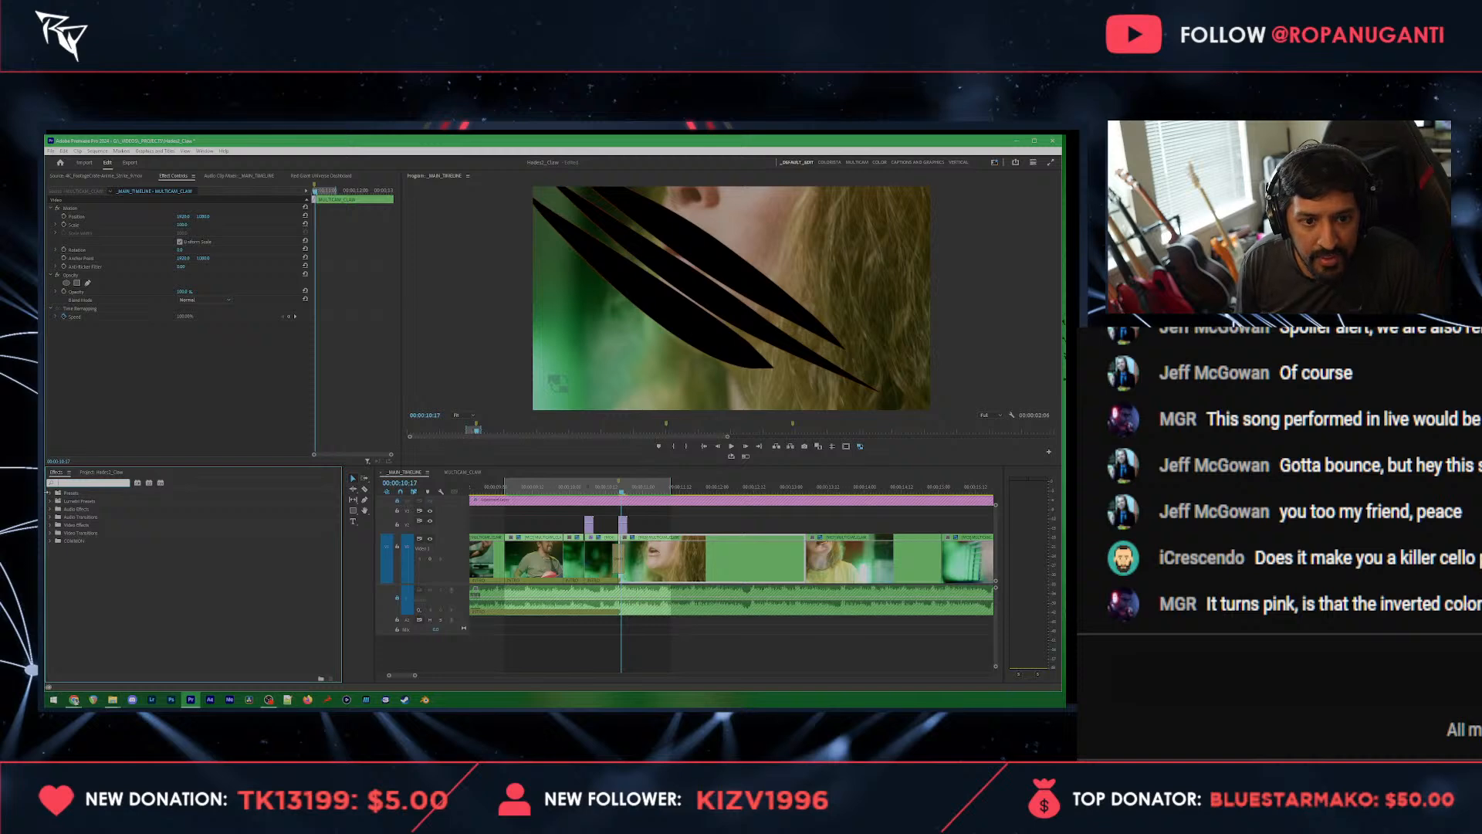
type("flip")
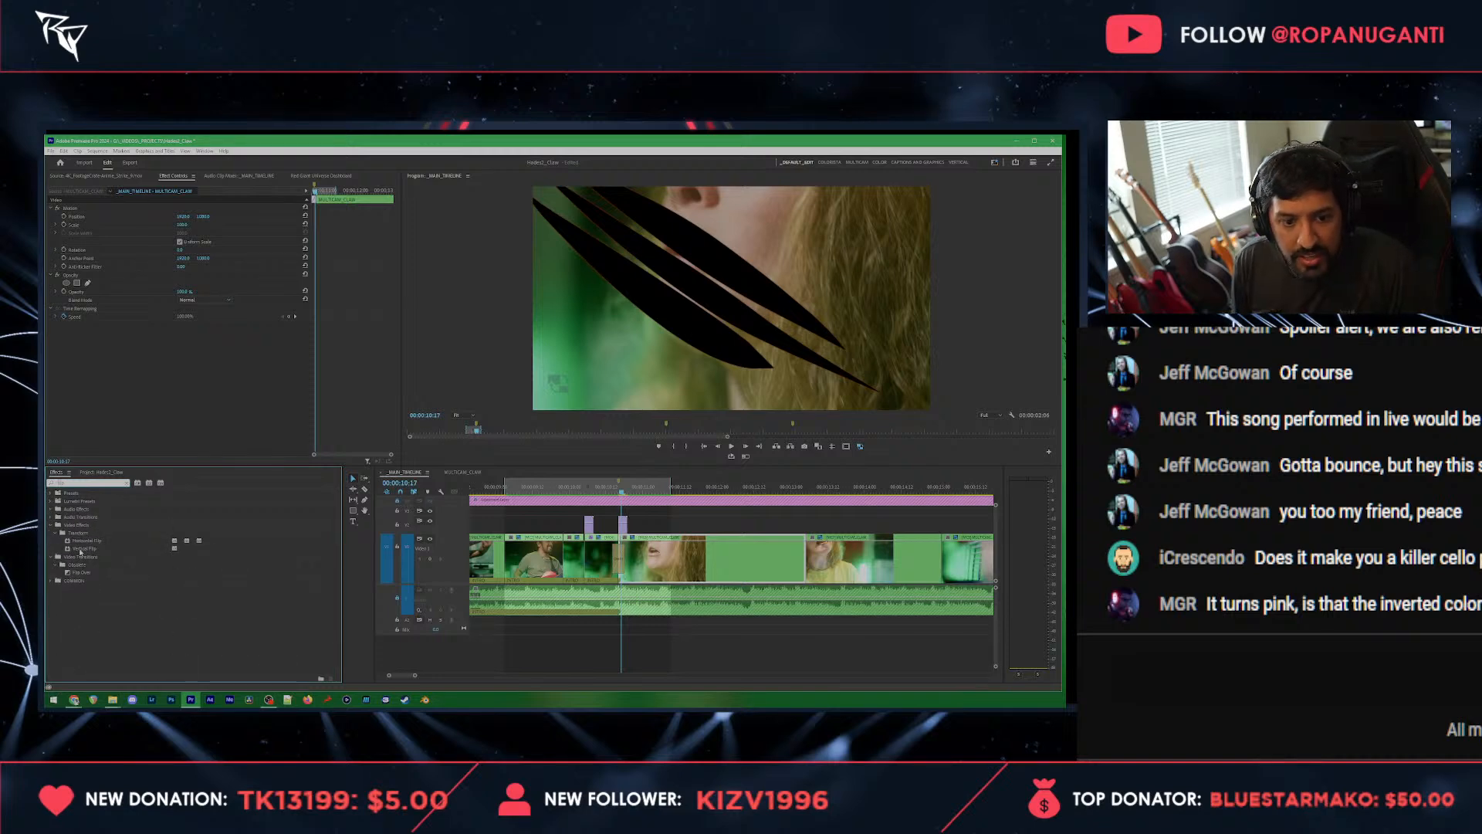
left_click(83, 549)
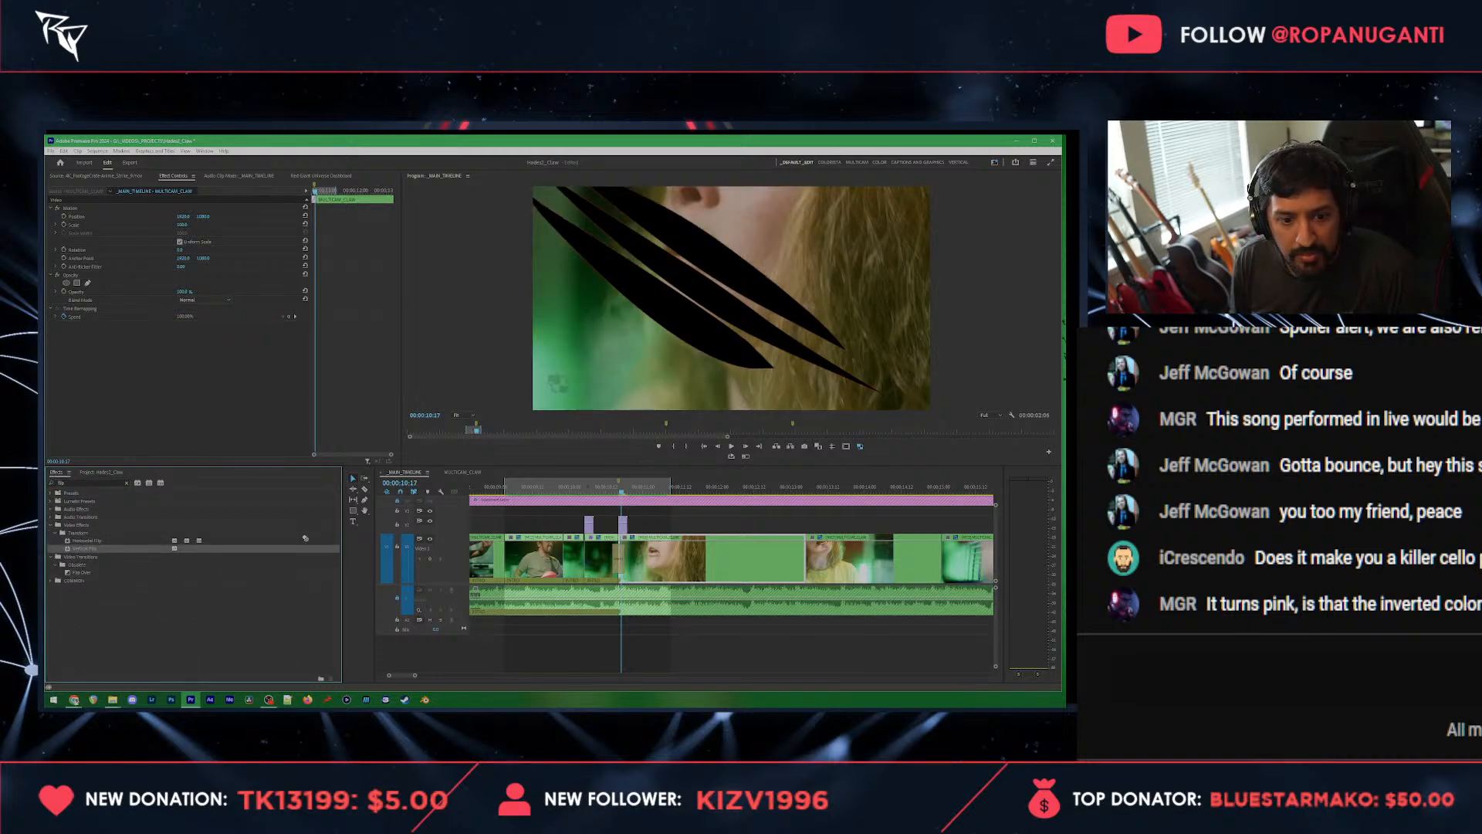
left_click_drag(305, 538, 624, 526)
left_click(581, 488)
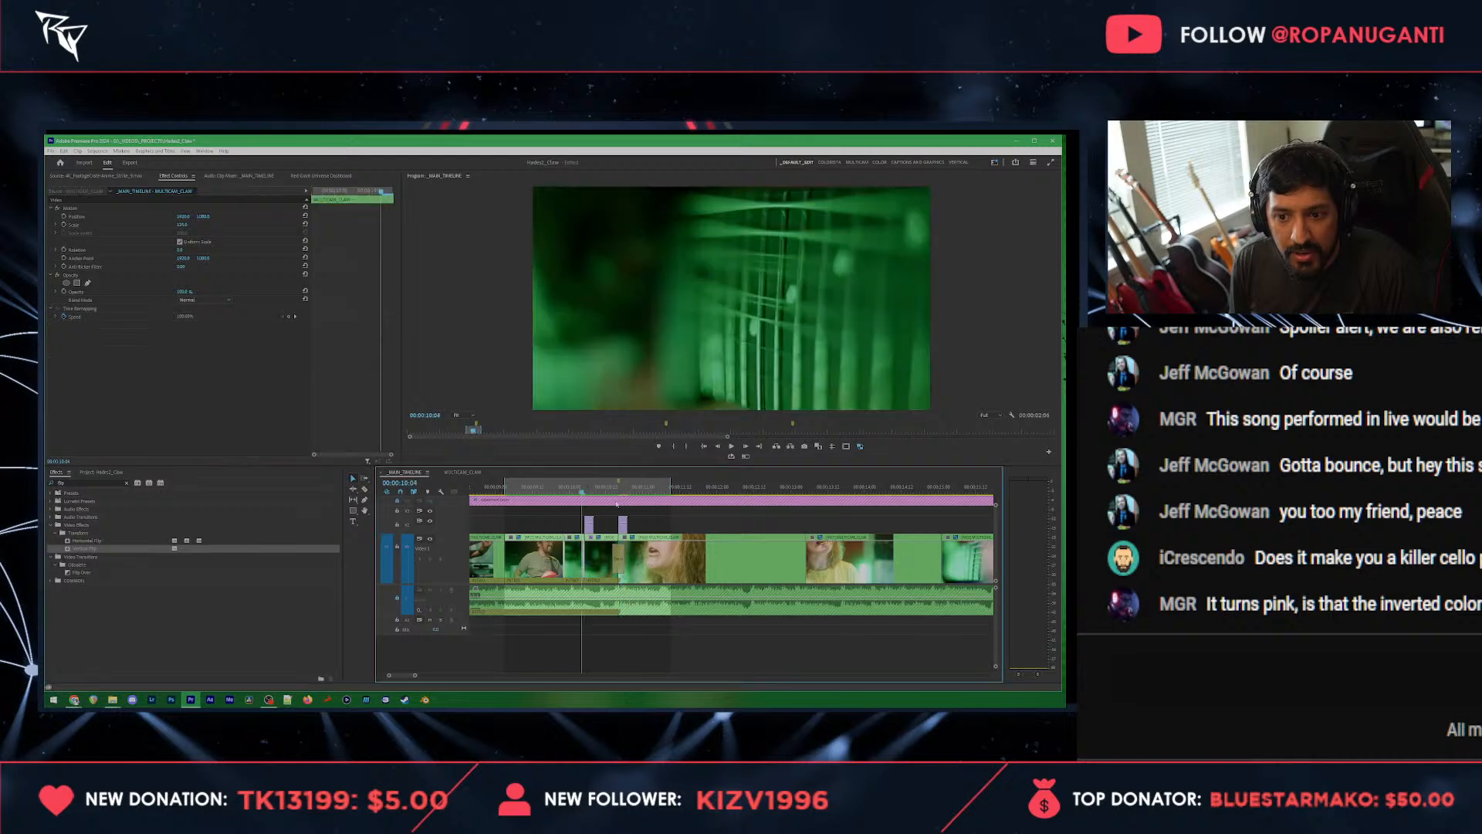
key("space")
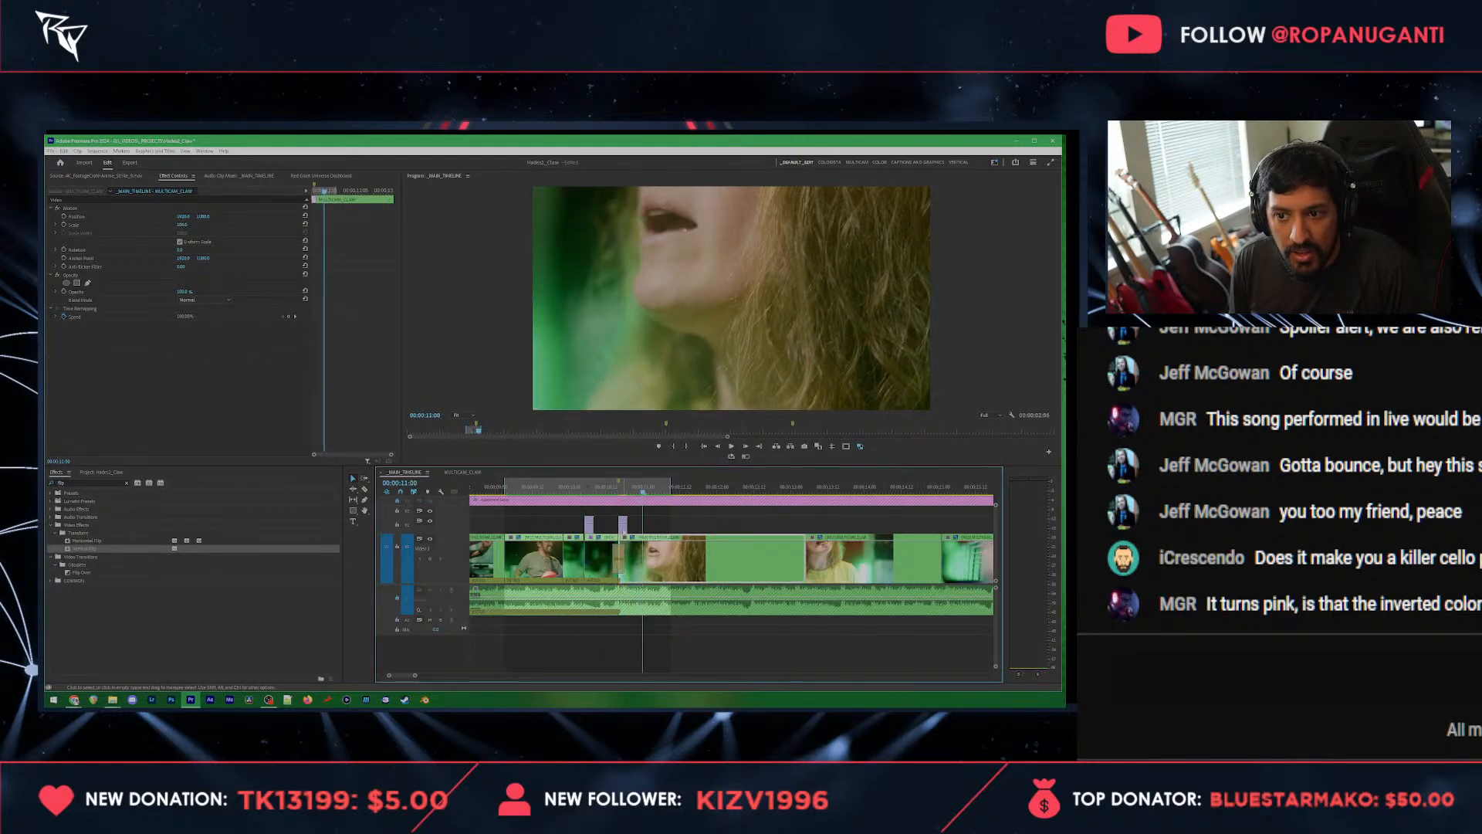
left_click_drag(618, 488, 585, 488)
key("space")
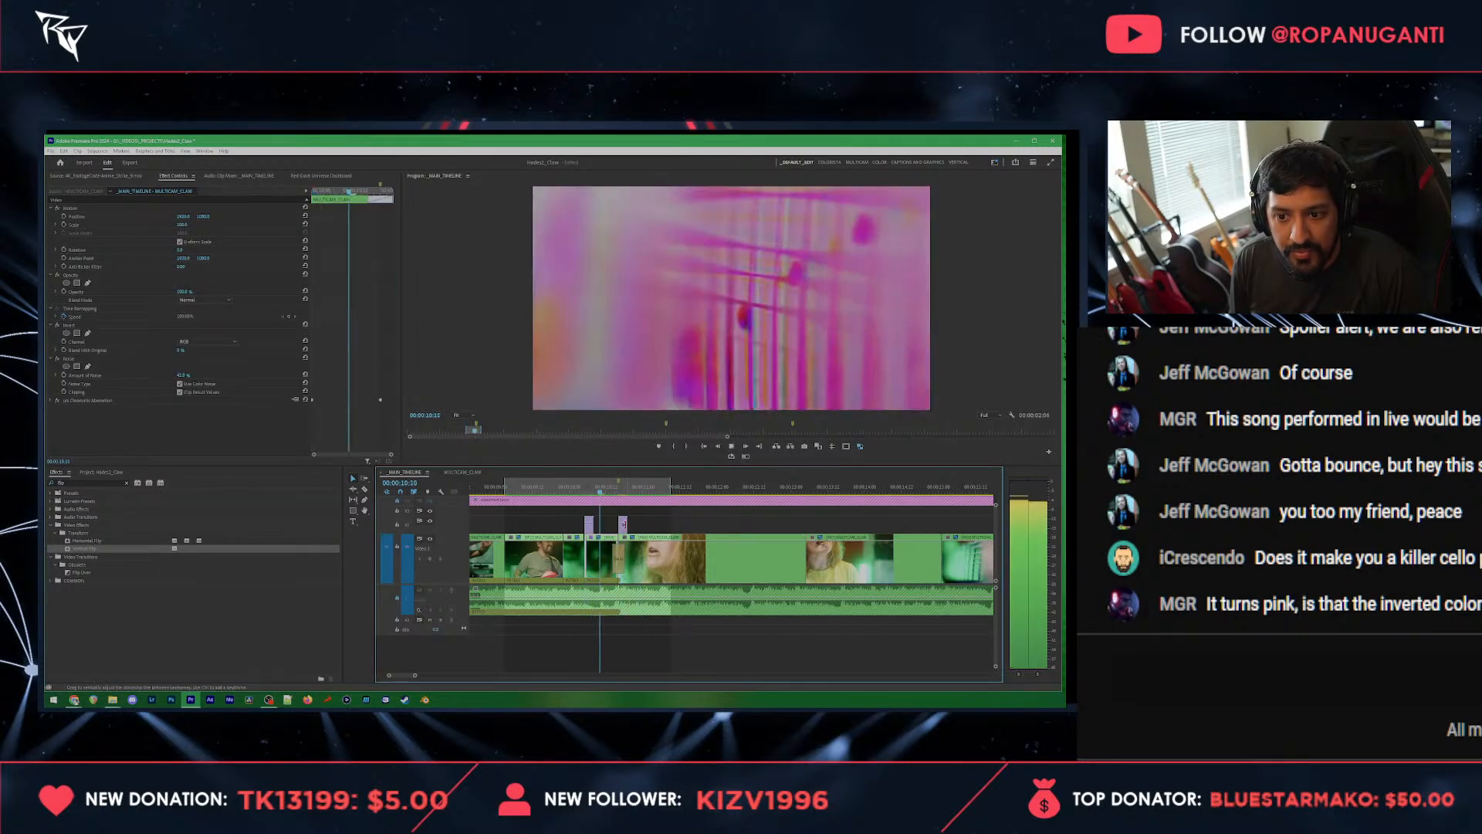
Step: Change the speed and duration settings of the flipped slash overlay above the singer's close-up
right_click(623, 526)
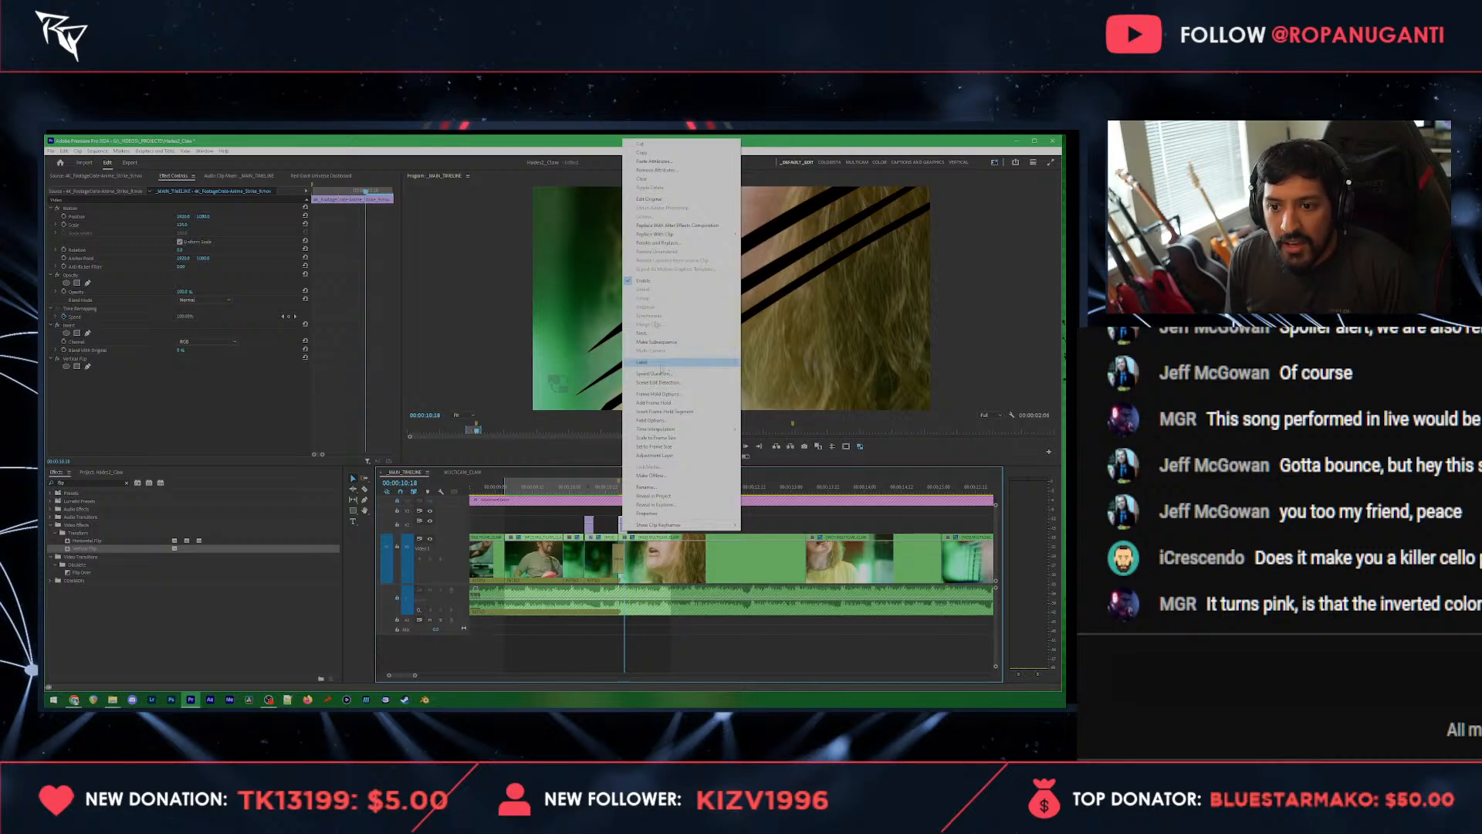
left_click(656, 374)
key("Return")
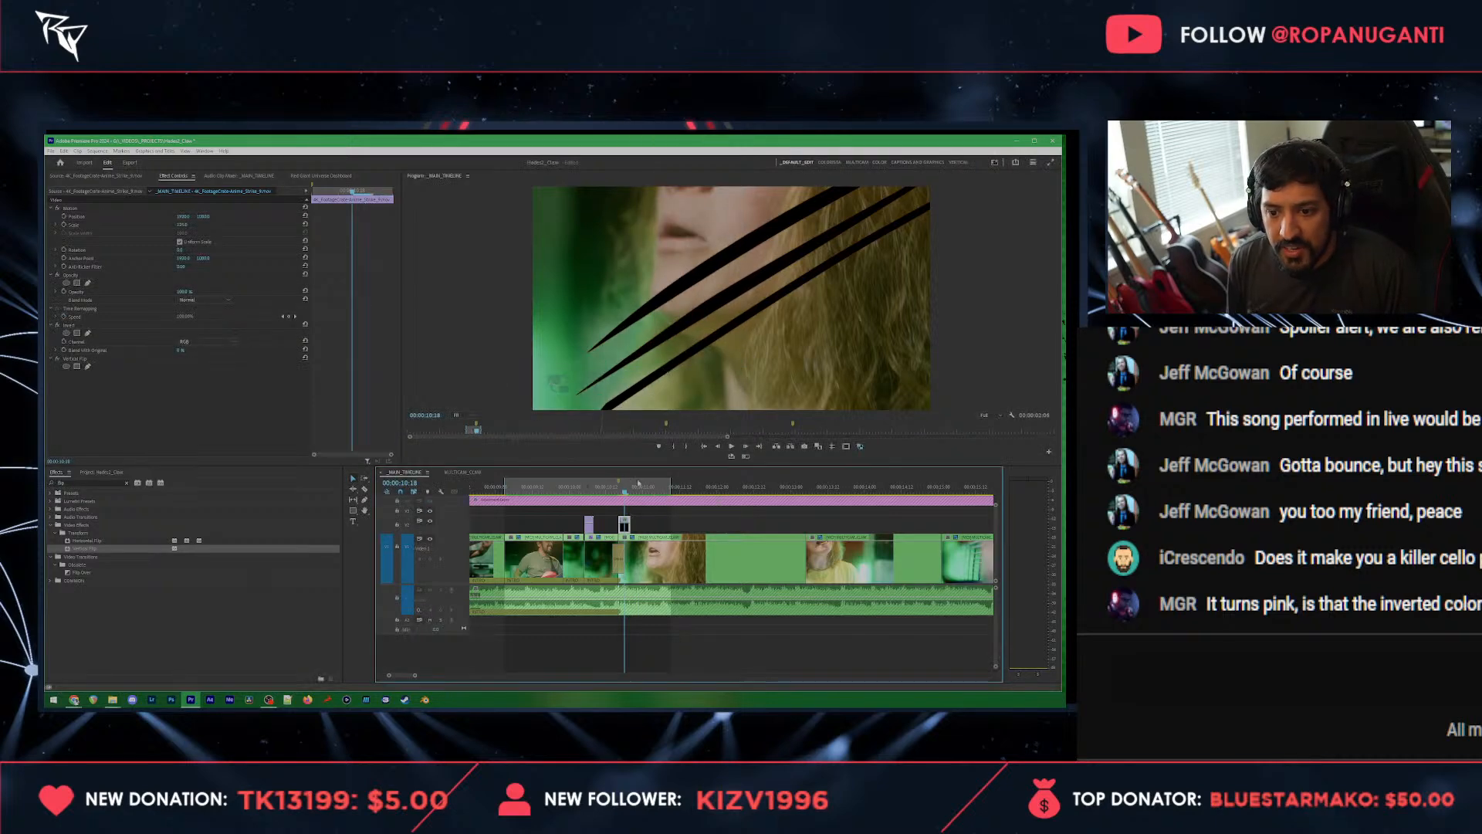
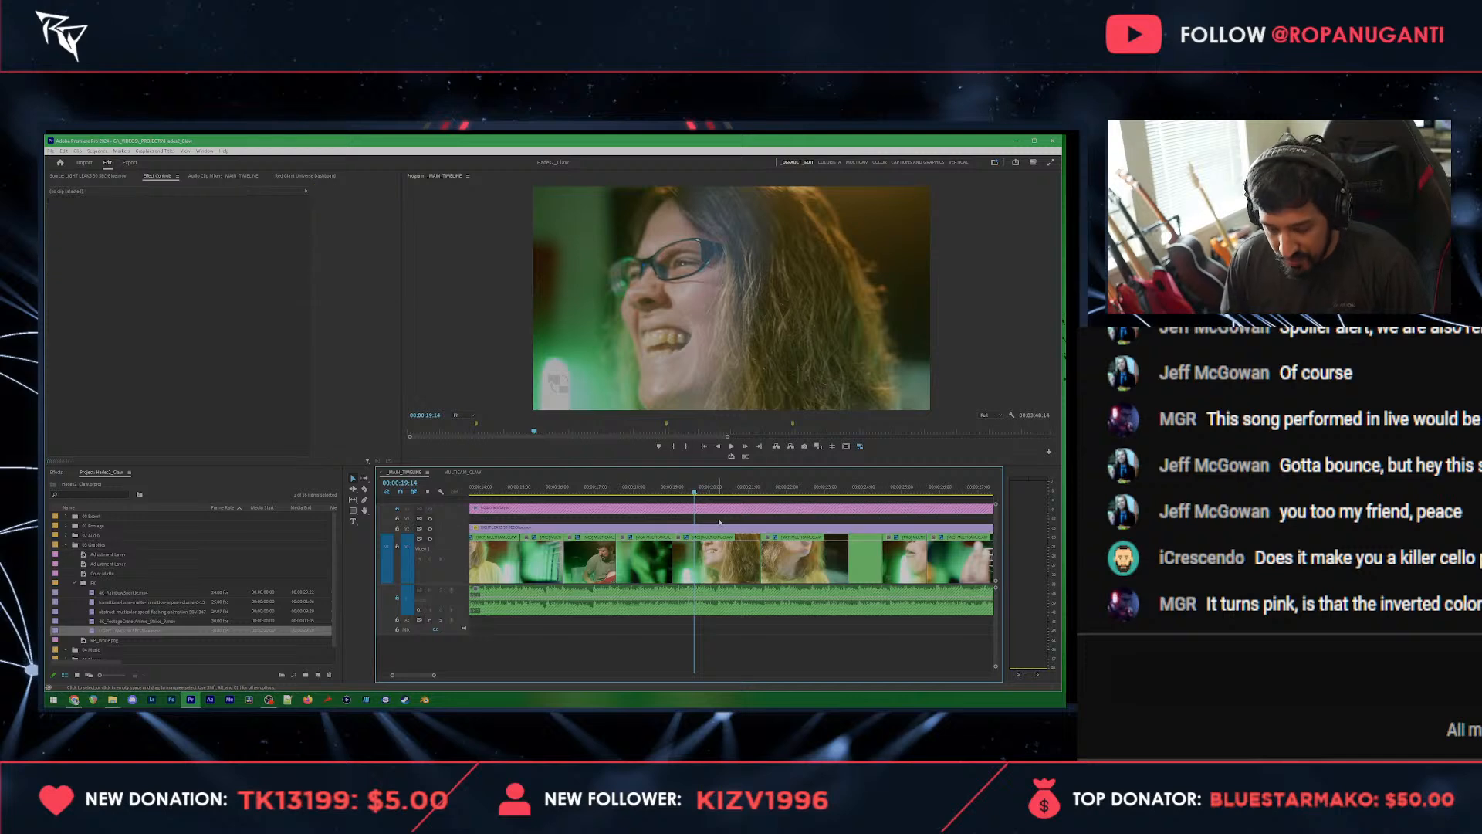
Step: Mark 00:00:19:14, split the singer's multicam clip there, switch the short segment before the cut to camera 2 and check the cut
key("m")
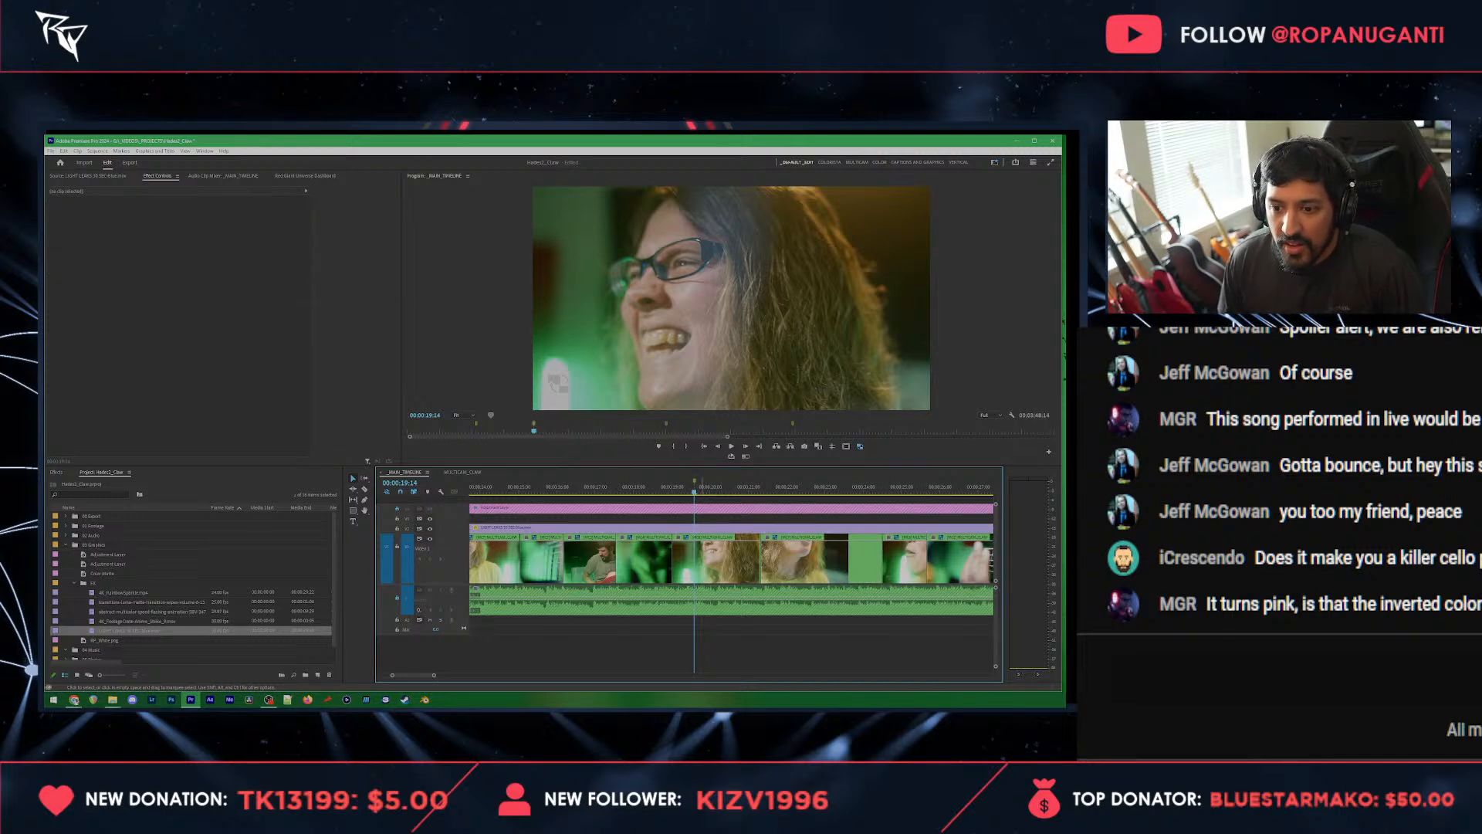
key("ctrl+k")
left_click(683, 488)
left_click(685, 559)
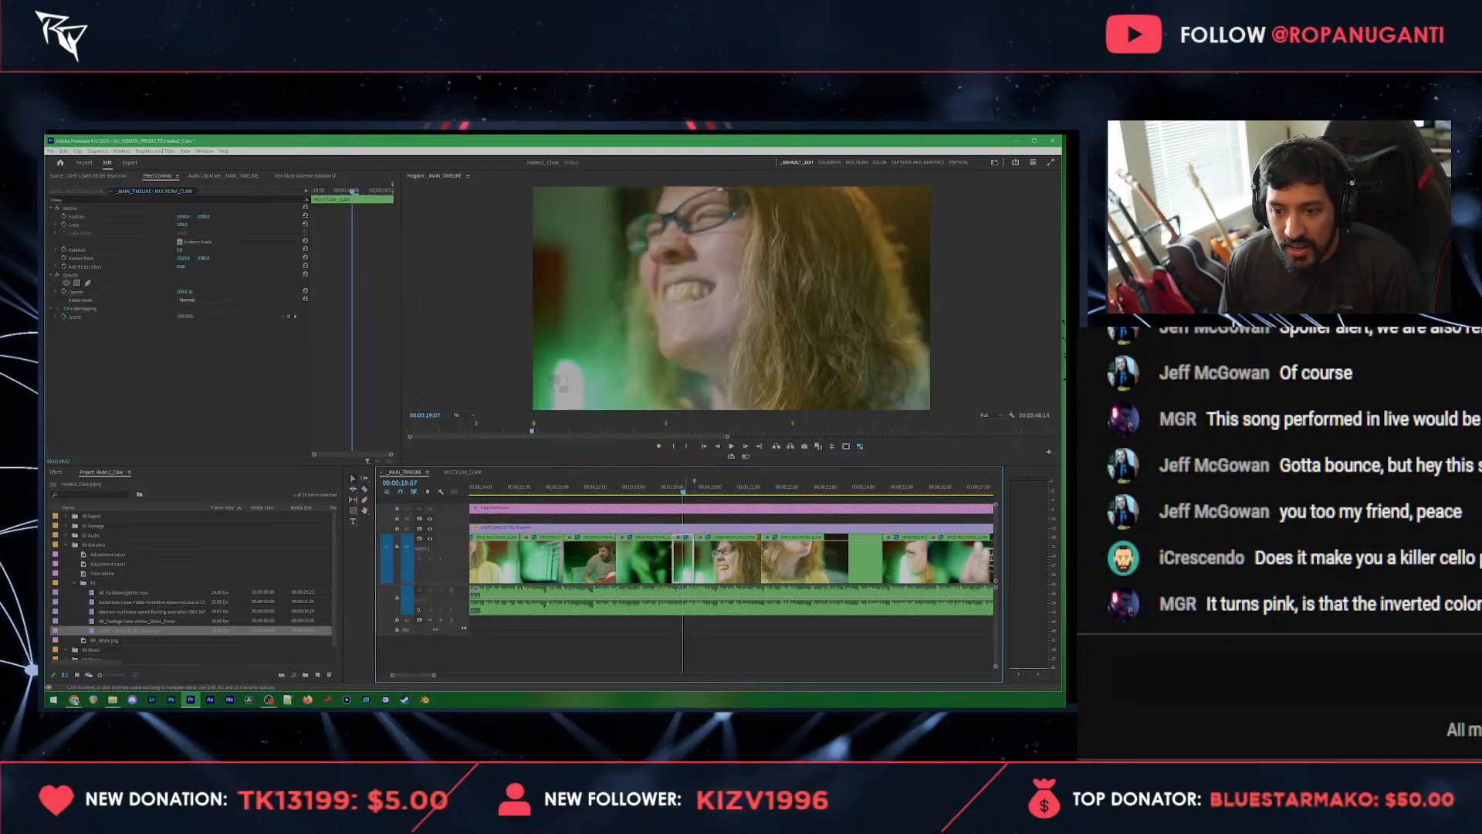
key("2")
key("space")
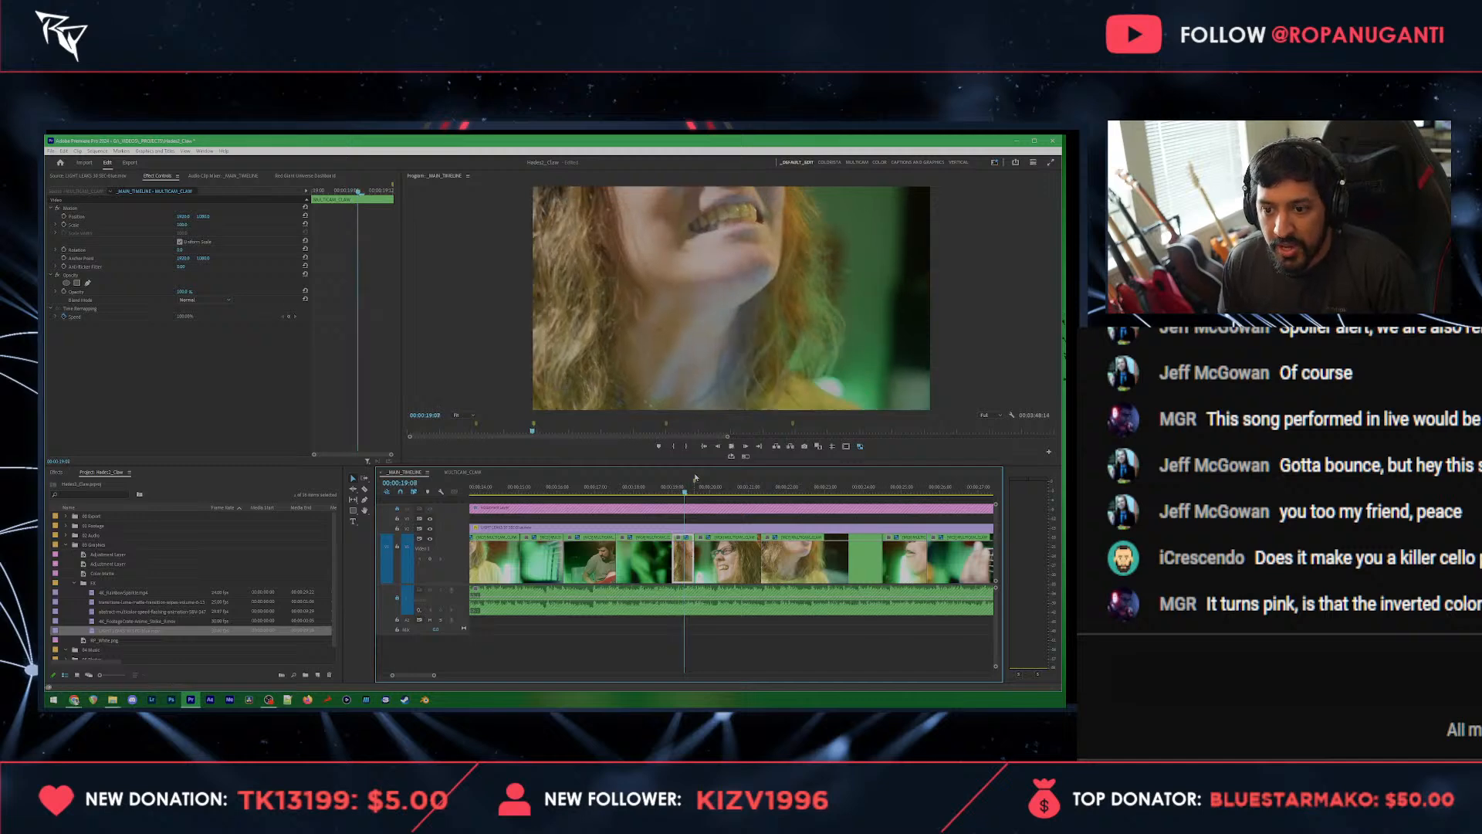
left_click(692, 488)
key("Right")
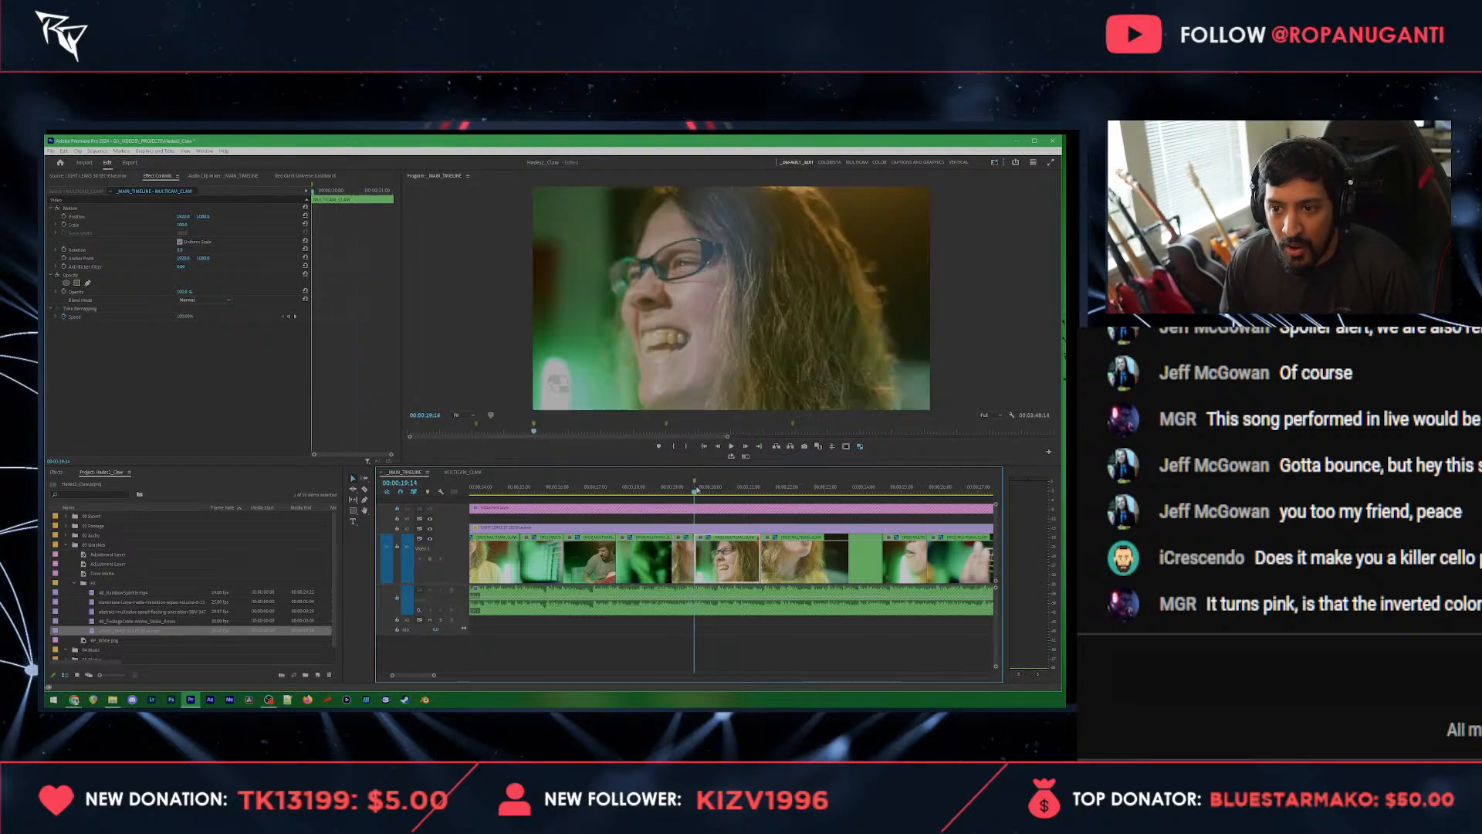
key("Left")
key("Right")
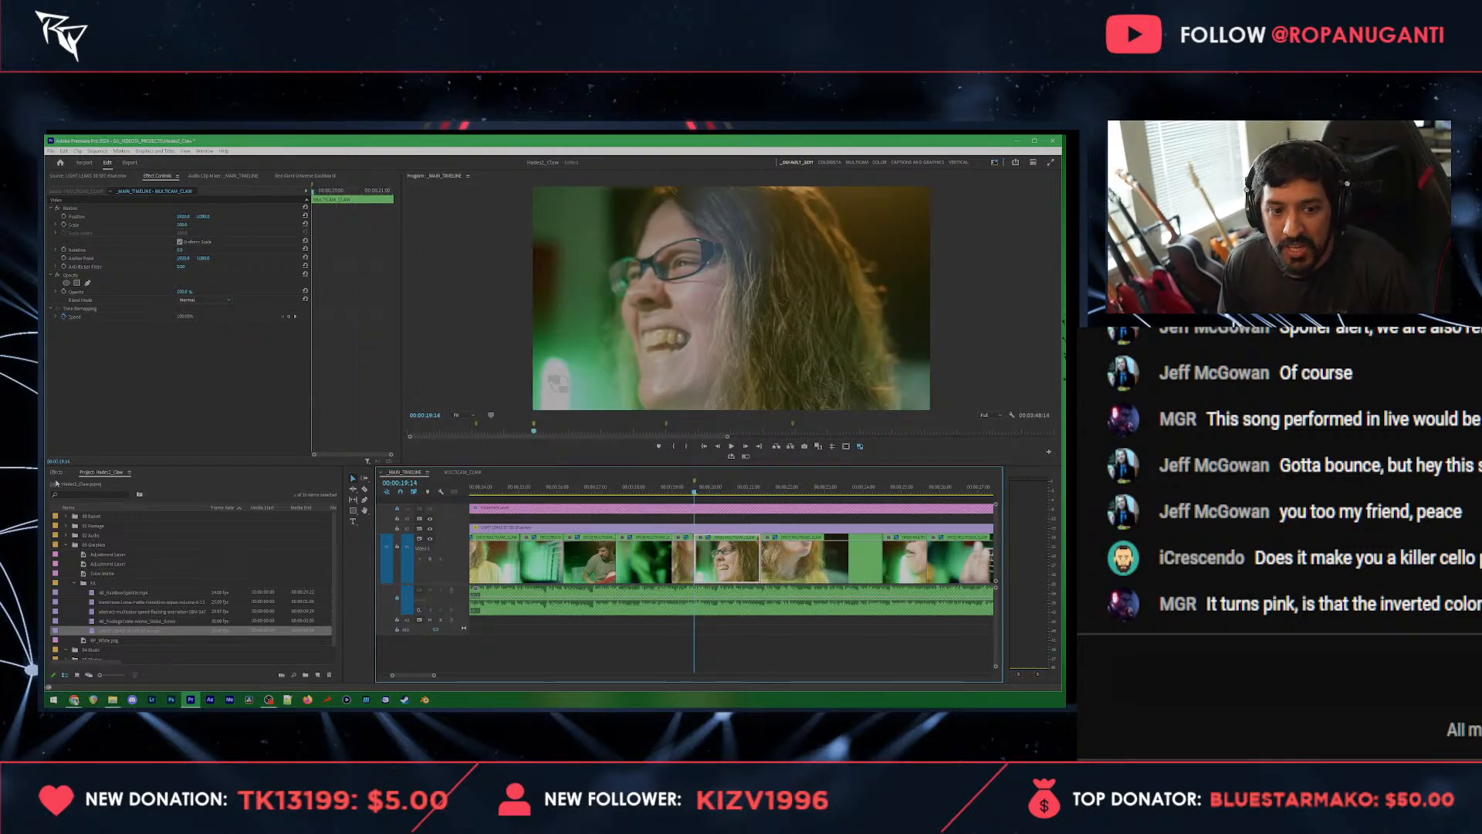
Step: Apply the first custom preset, a Transform effect with scale keyframes, to the singer's close-up that starts at 00:00:19:14
left_click(55, 472)
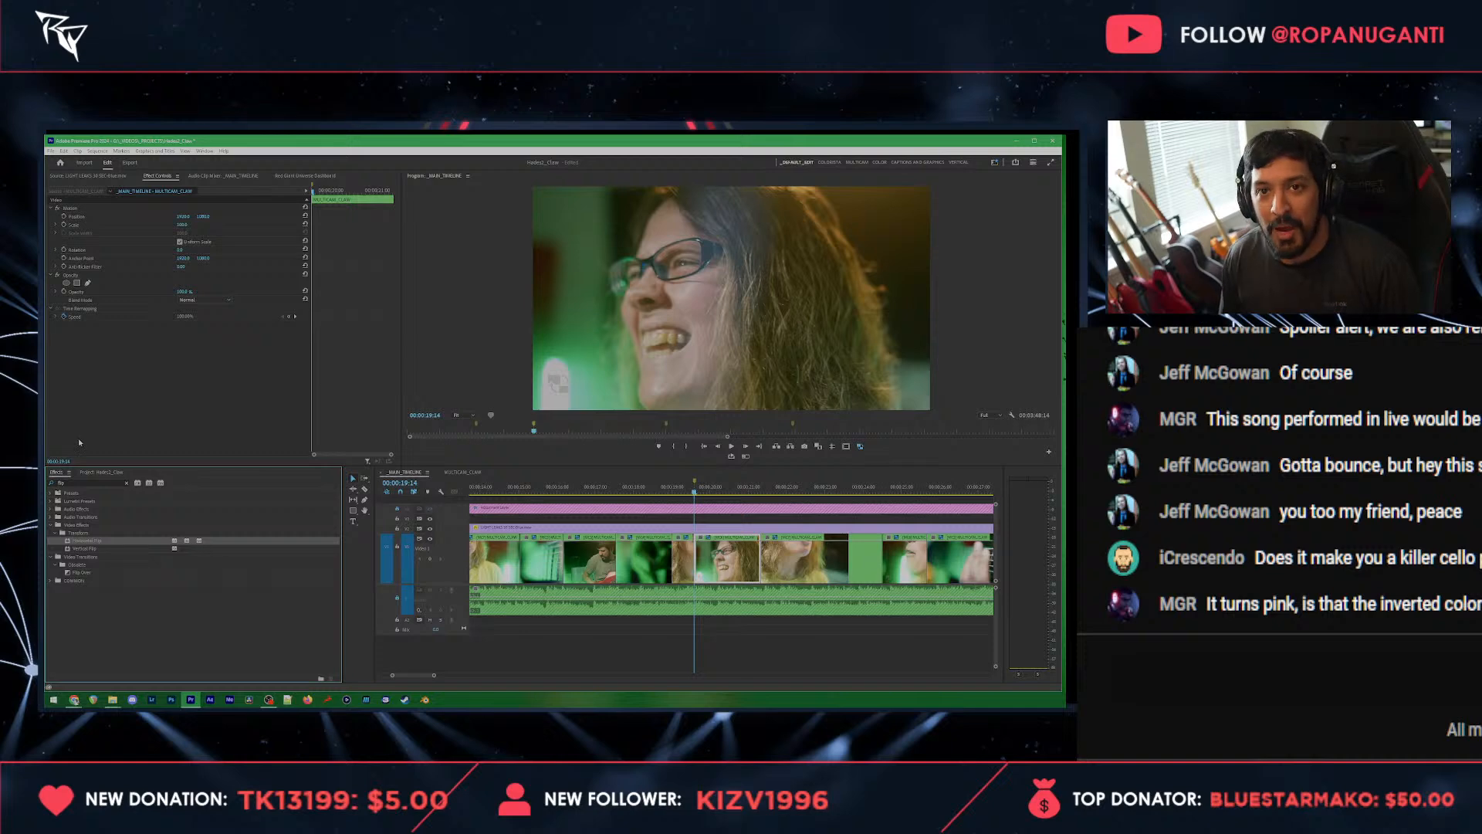
left_click_drag(88, 483, 51, 495)
key("BackSpace")
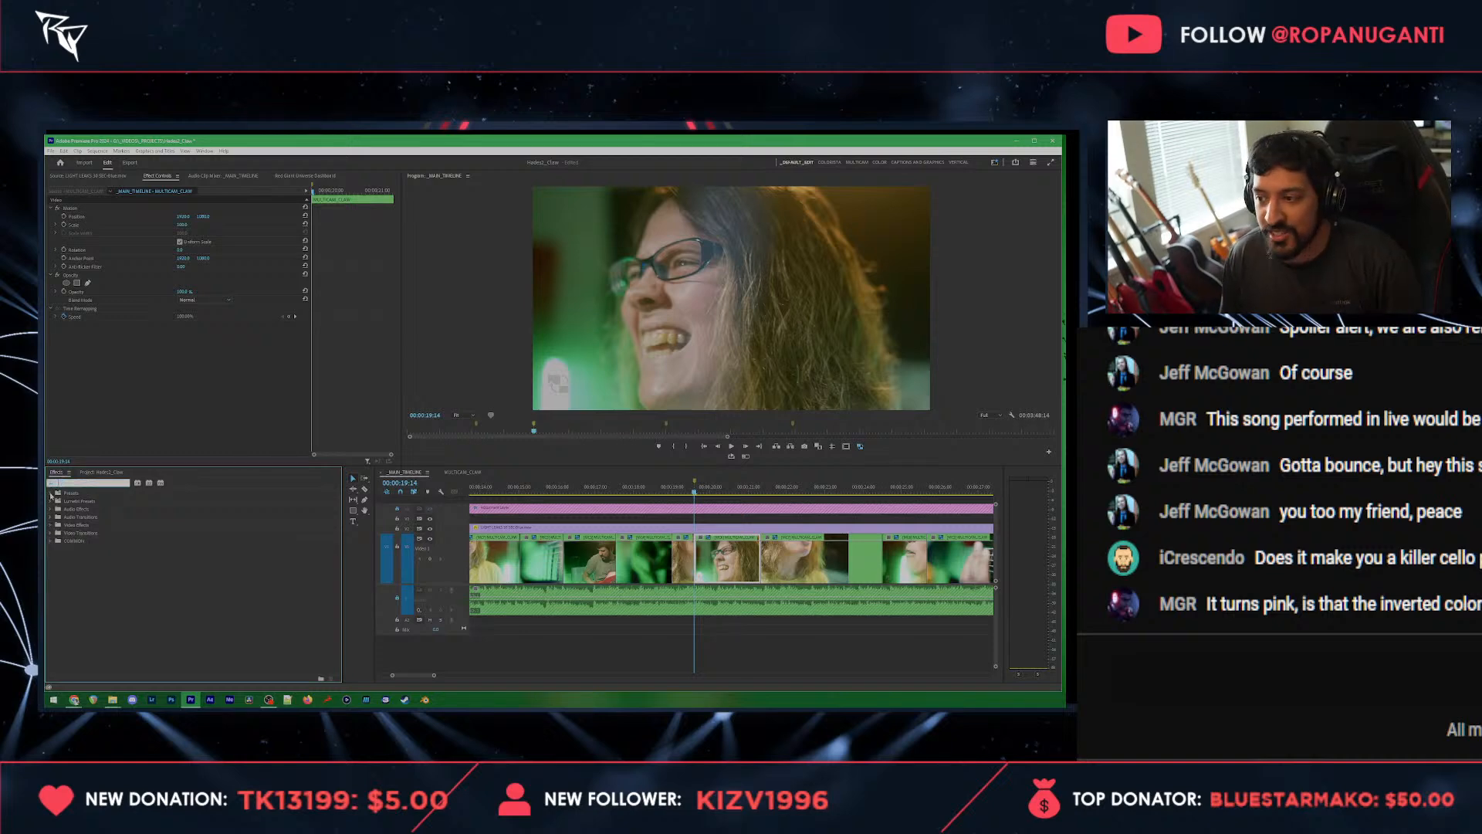
left_click(52, 543)
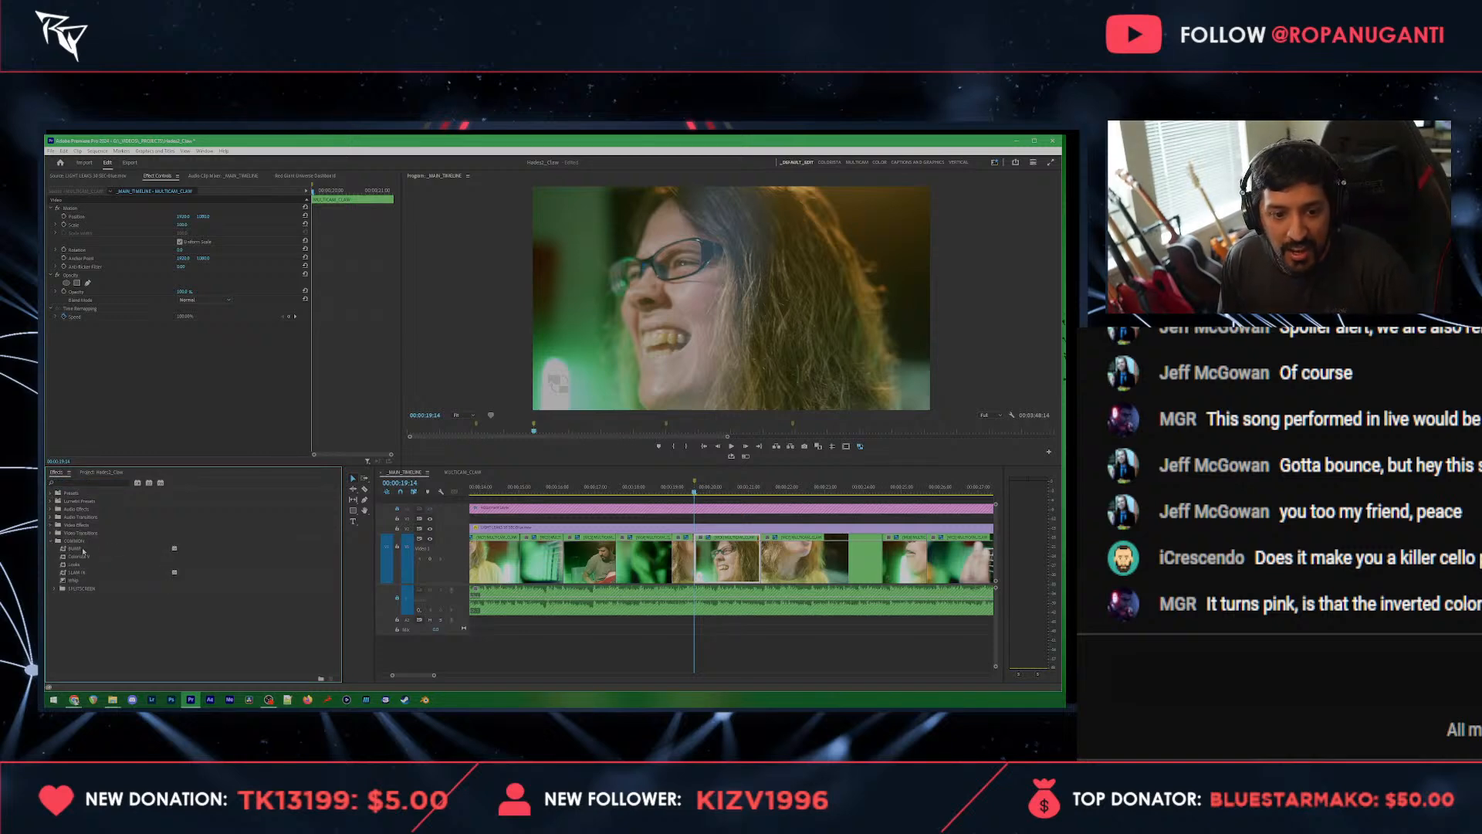
left_click_drag(84, 550, 312, 367)
key("Delete")
Step: Play through the camera switch and the Transform scale move around 00:00:19:14
left_click(677, 494)
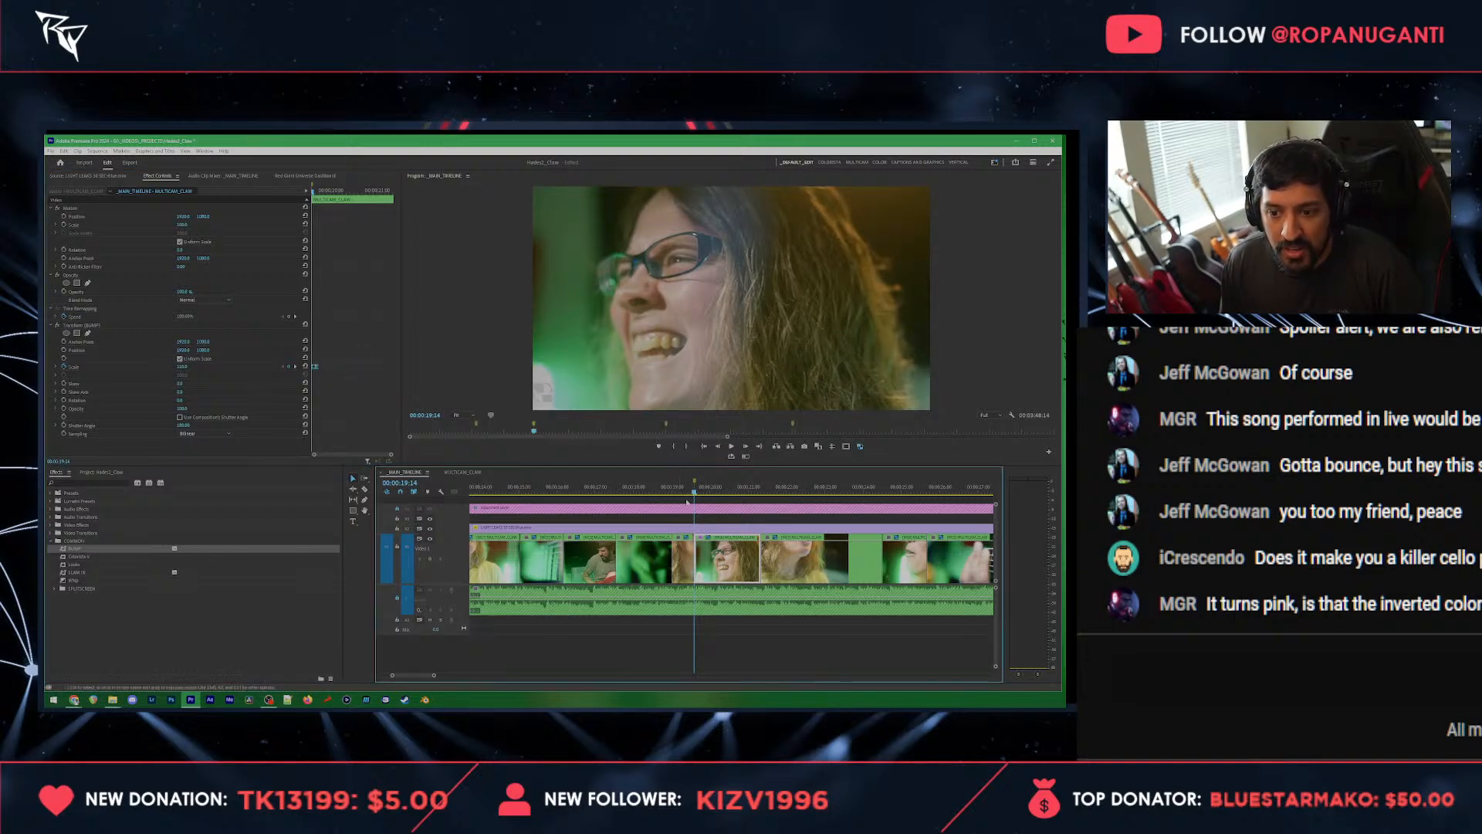
left_click(677, 494)
left_click(718, 522)
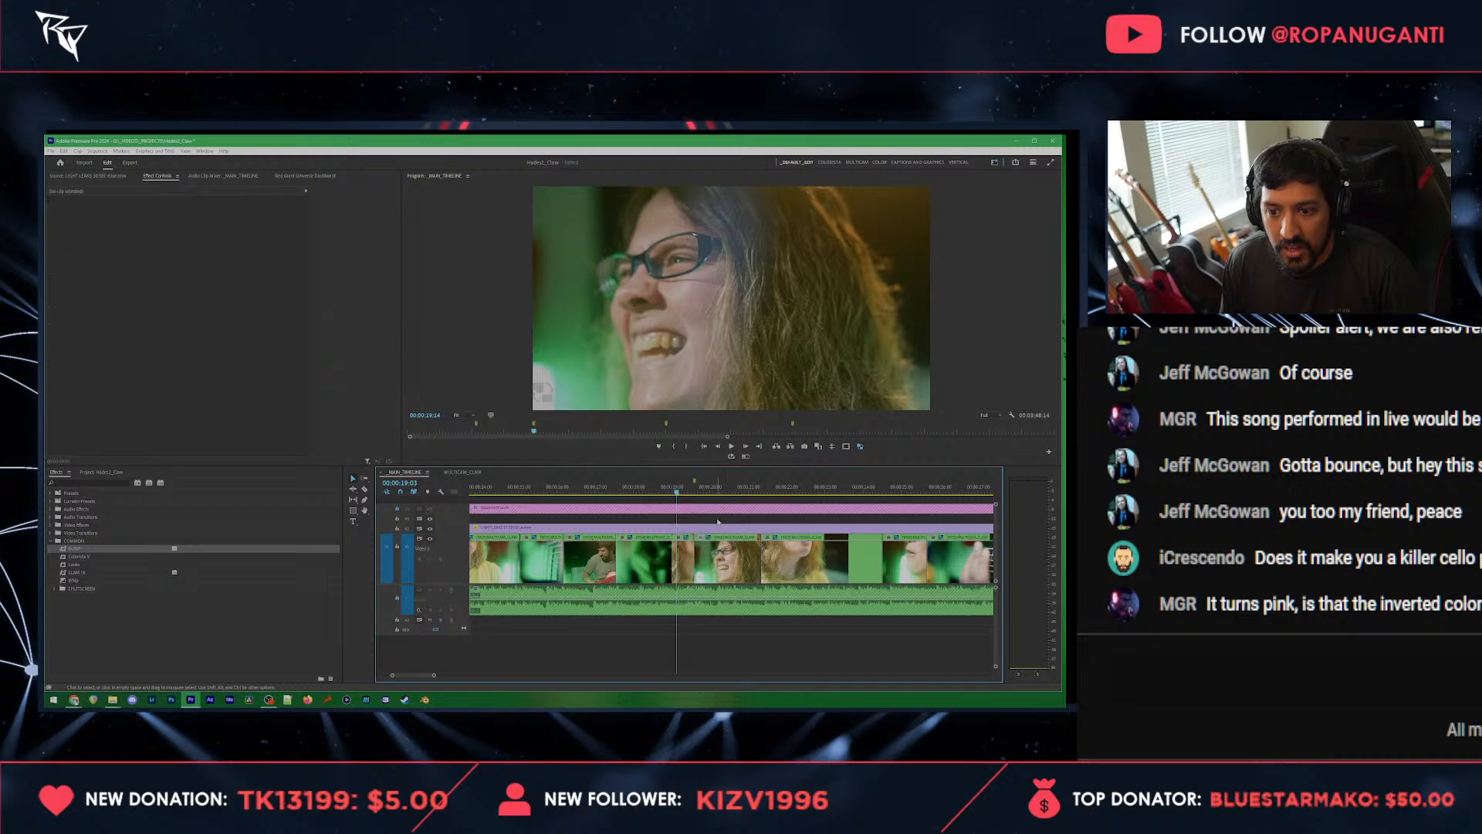
left_click(731, 447)
key("d")
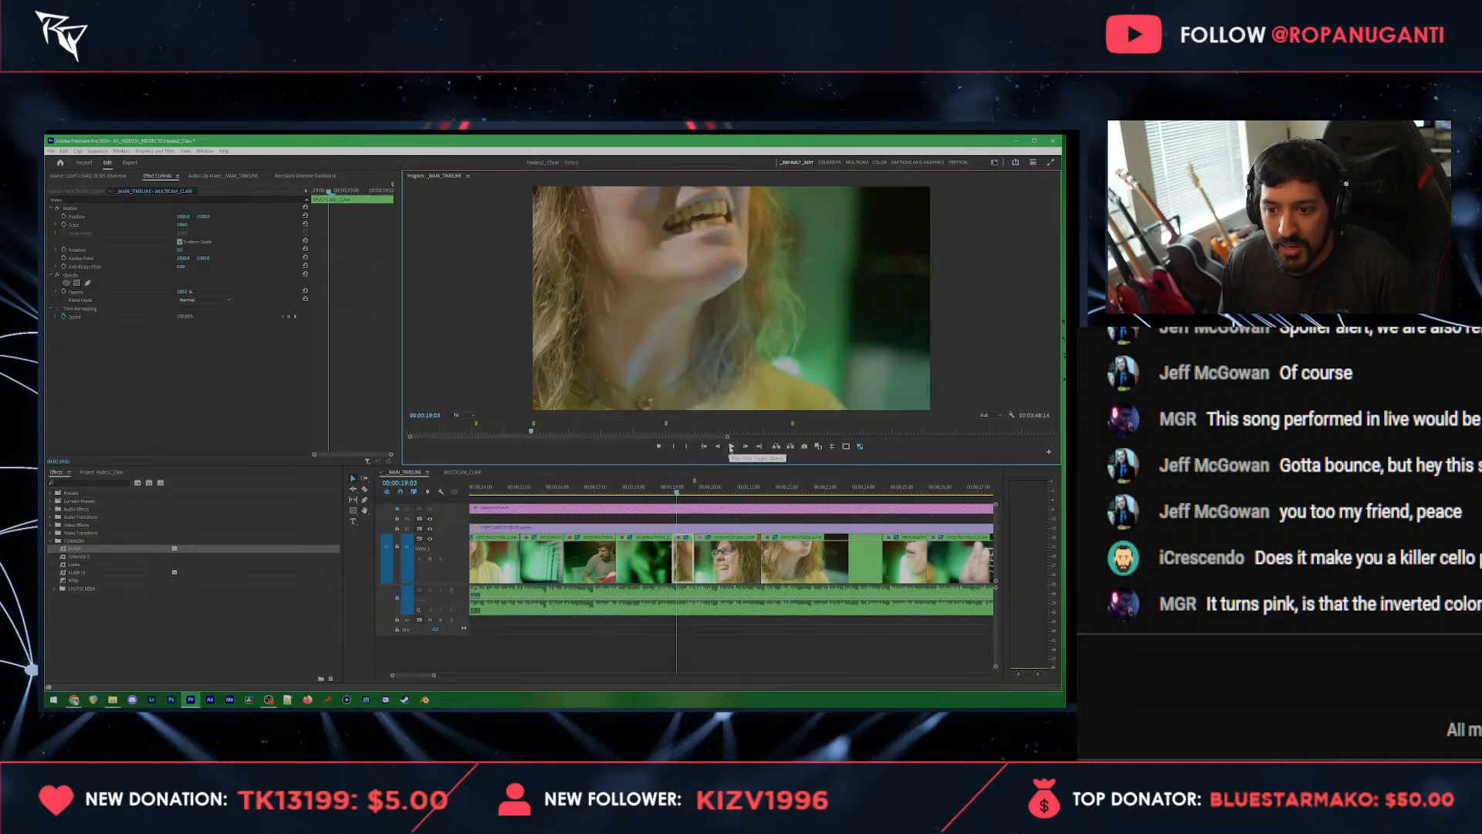
left_click(731, 448)
left_click(731, 448)
mouse_move(682, 492)
left_mouse_down()
mouse_move(702, 494)
mouse_move(688, 495)
left_mouse_up()
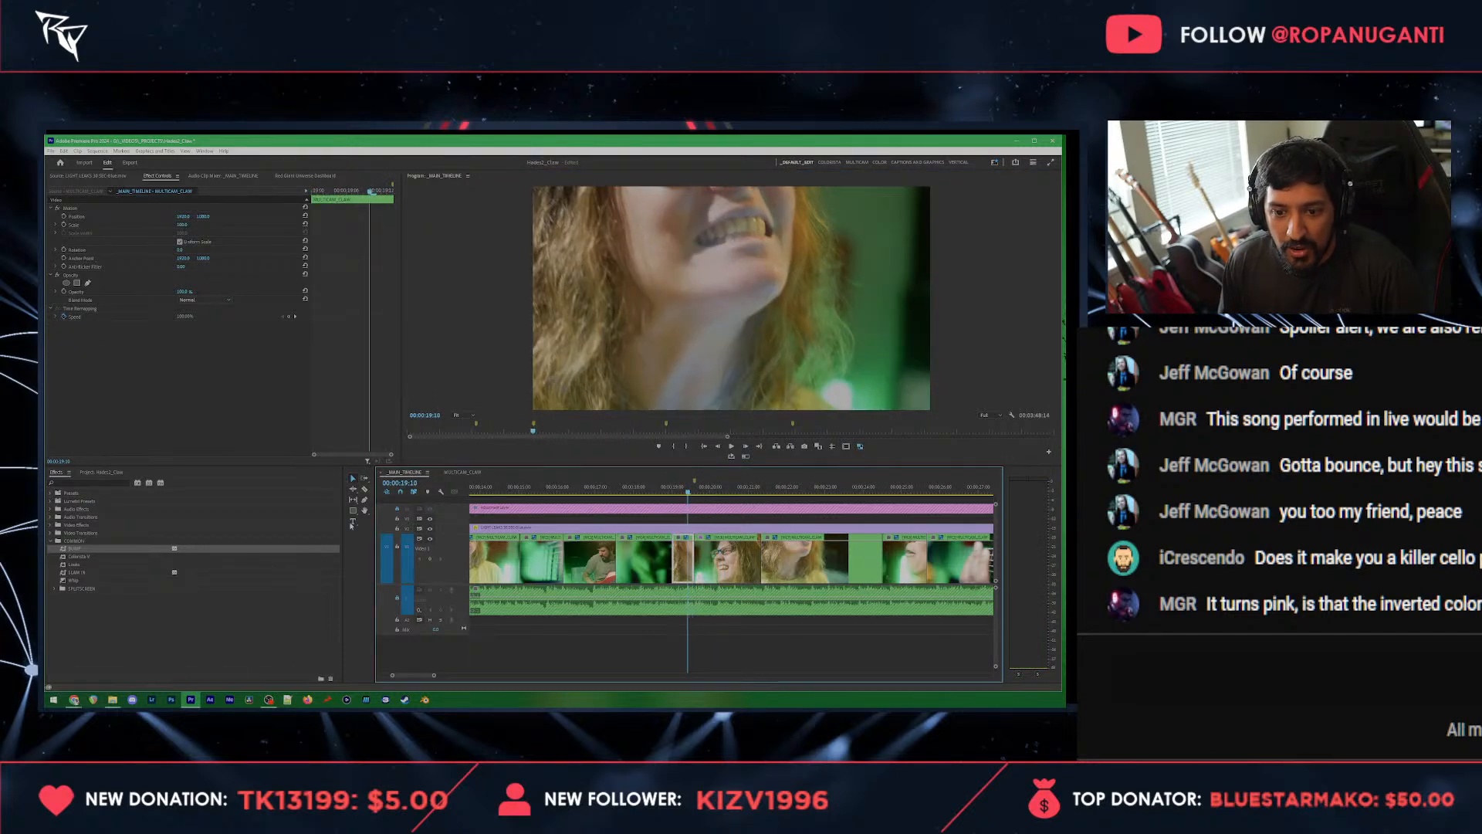
Step: Copy the luma matte transition overlay from the opening guitar-to-singer cut and return the playhead to 00:00:19:14
left_click(103, 473)
scroll(609, 560, "down", 3)
scroll(609, 560, "up", 3)
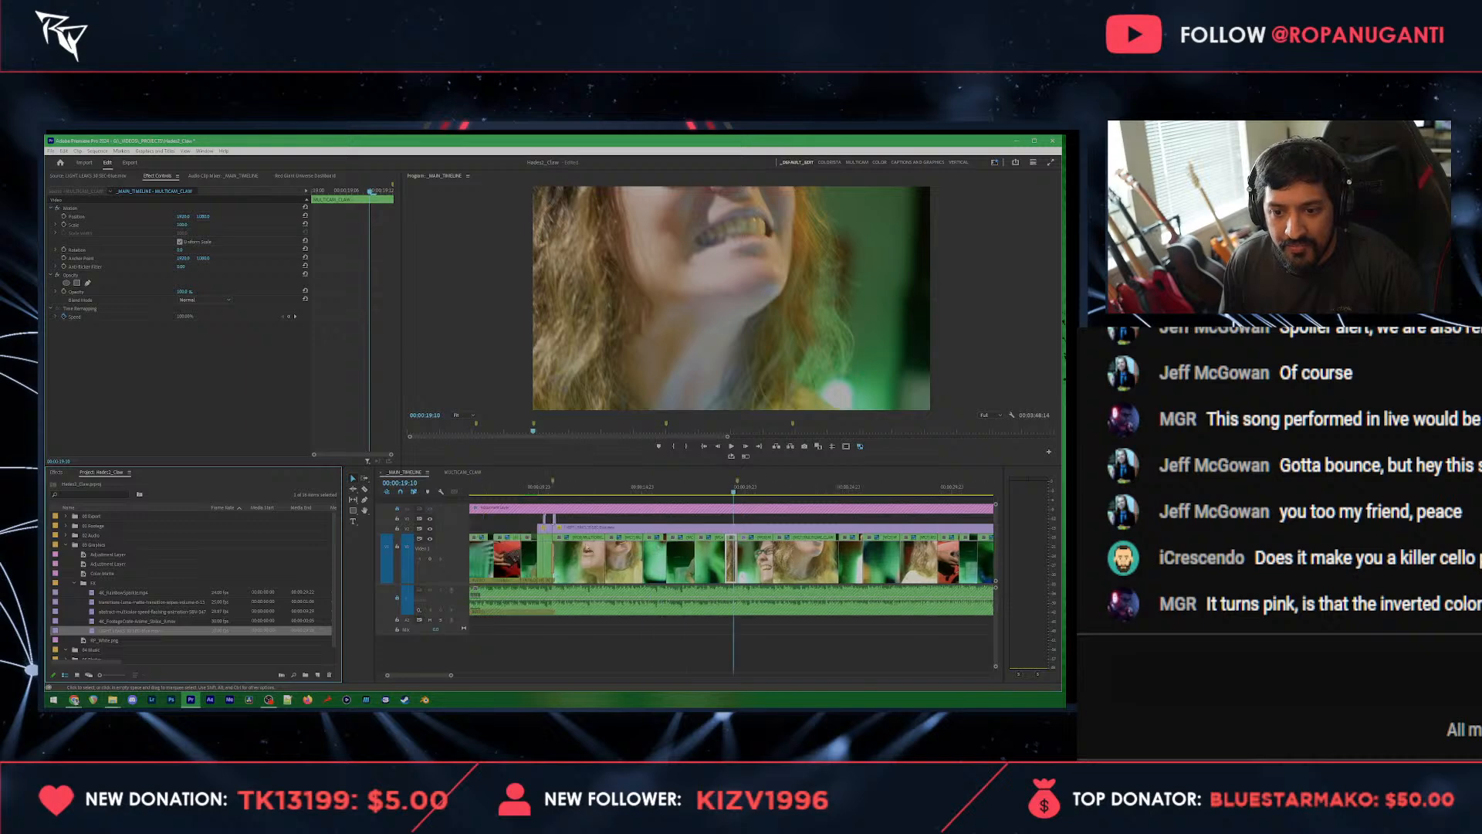
scroll(580, 550, "up", 1)
scroll(563, 541, "up", 3)
left_click(696, 529)
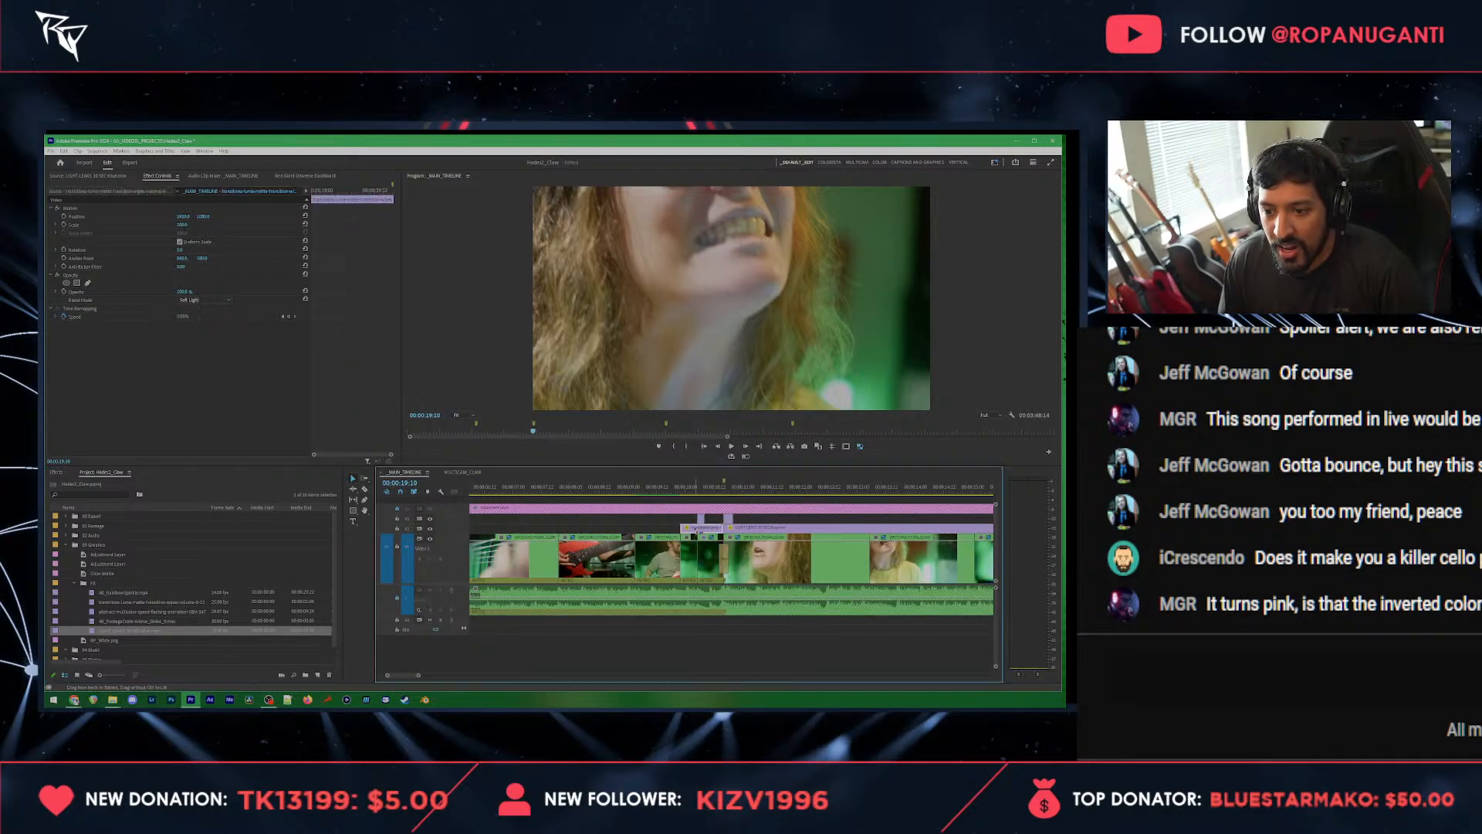
scroll(682, 522, "down", 5)
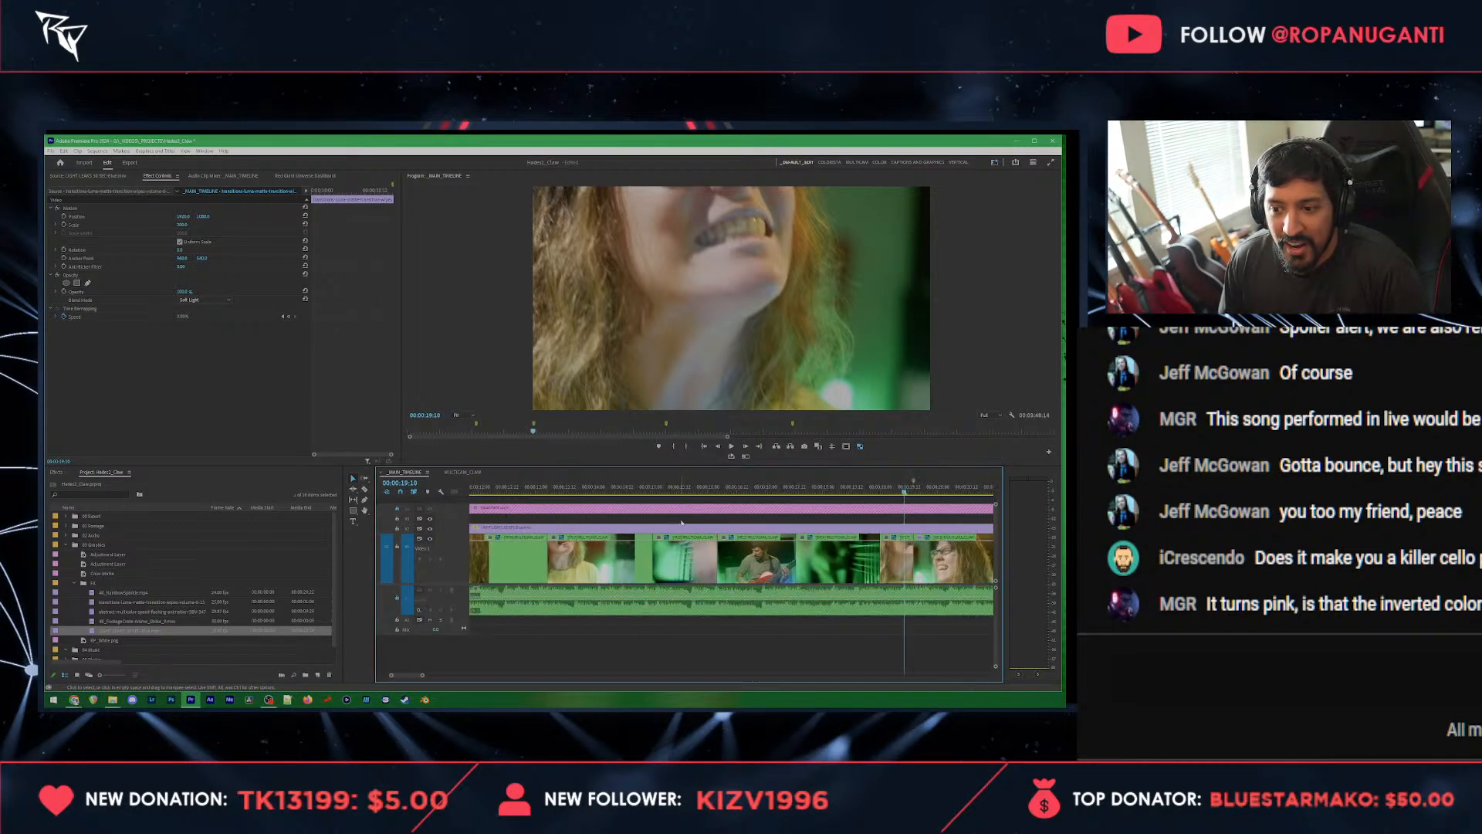
left_click_drag(915, 490, 914, 490)
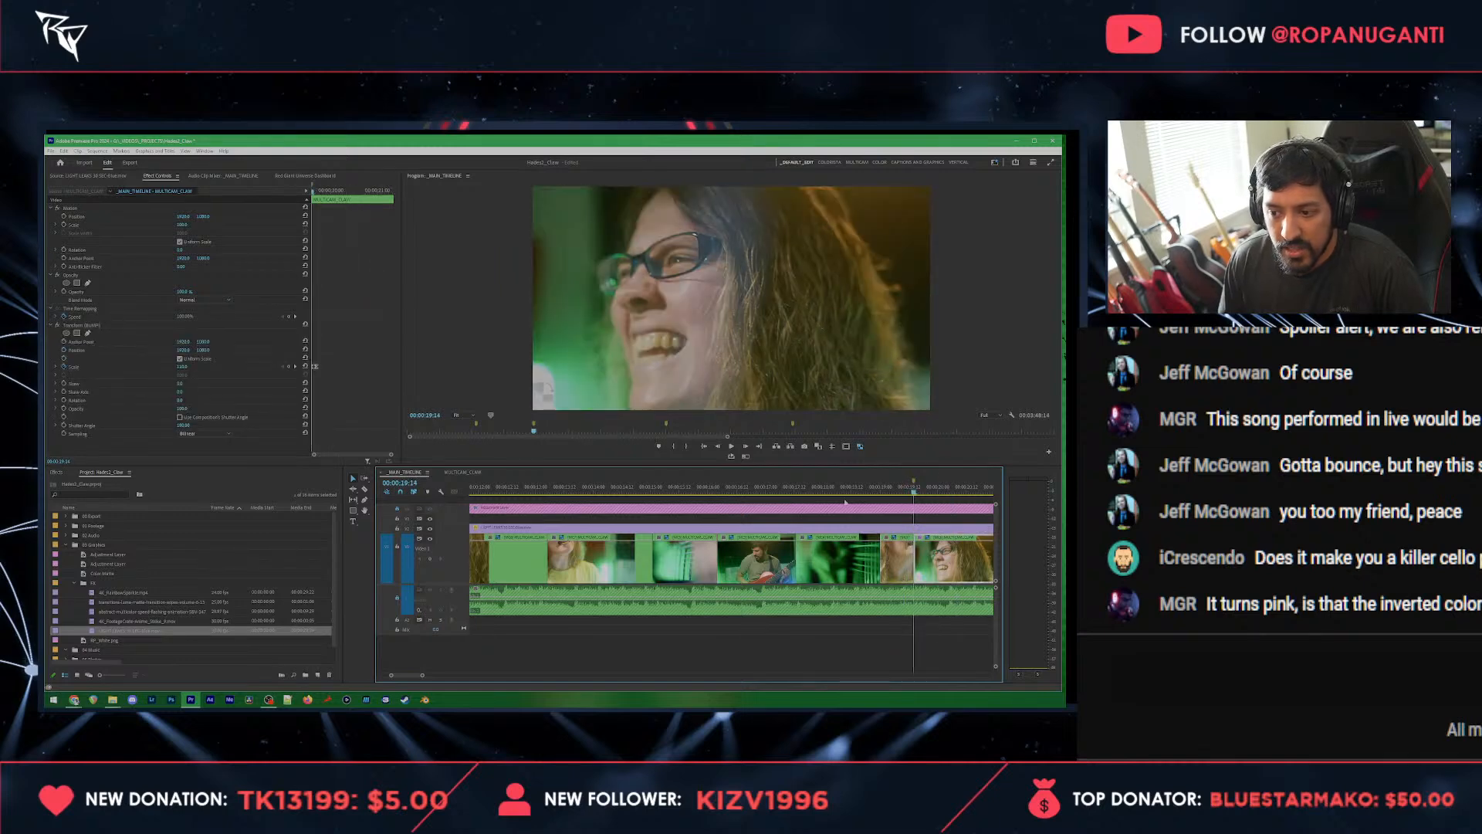
Step: Target only the third video track and paste the copied luma matte transition above the close-up at 00:00:19:14
left_click(406, 519)
left_click(406, 546)
left_click(398, 547)
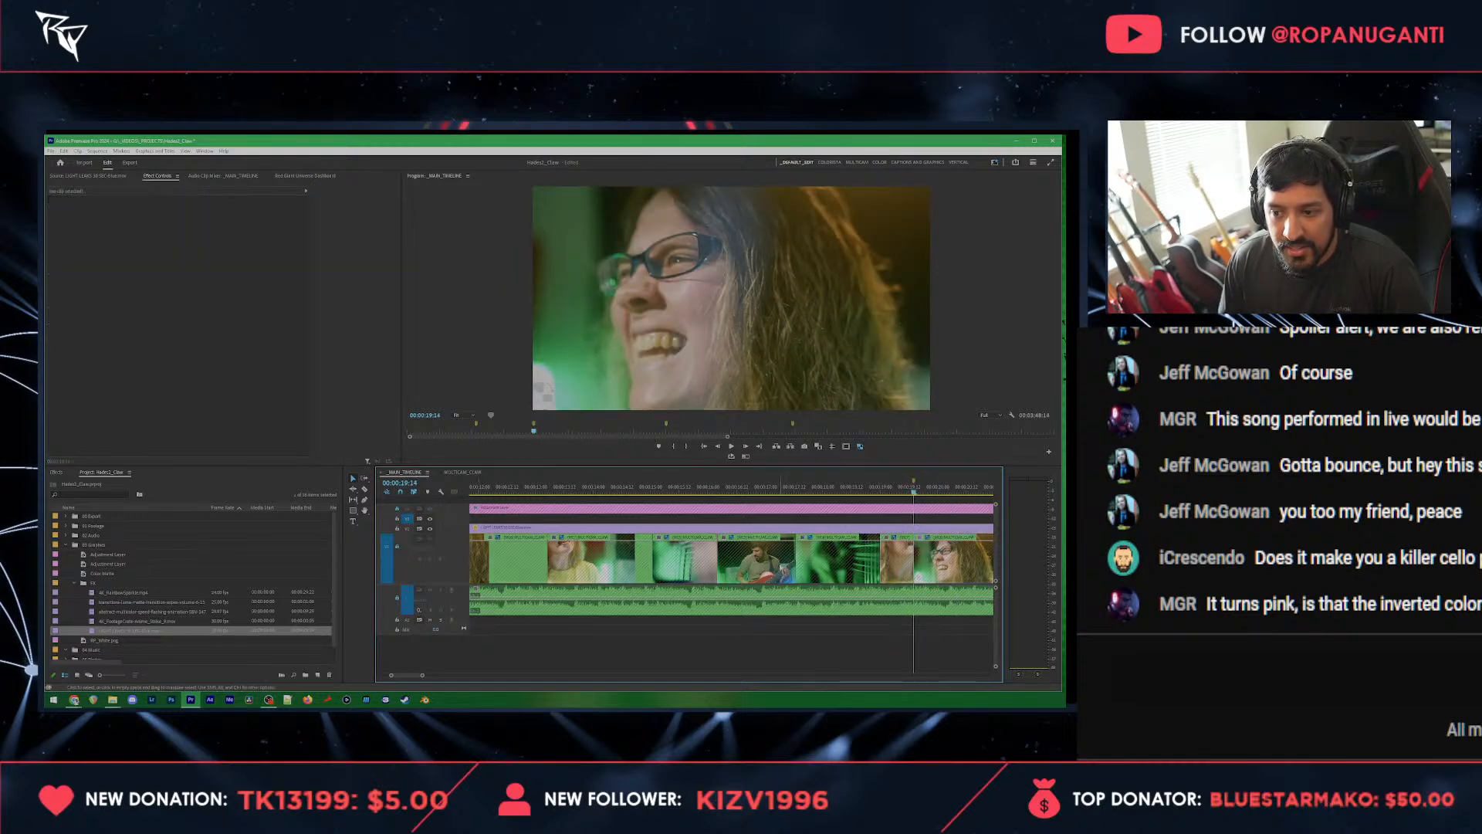
scroll(540, 541, "down", 4)
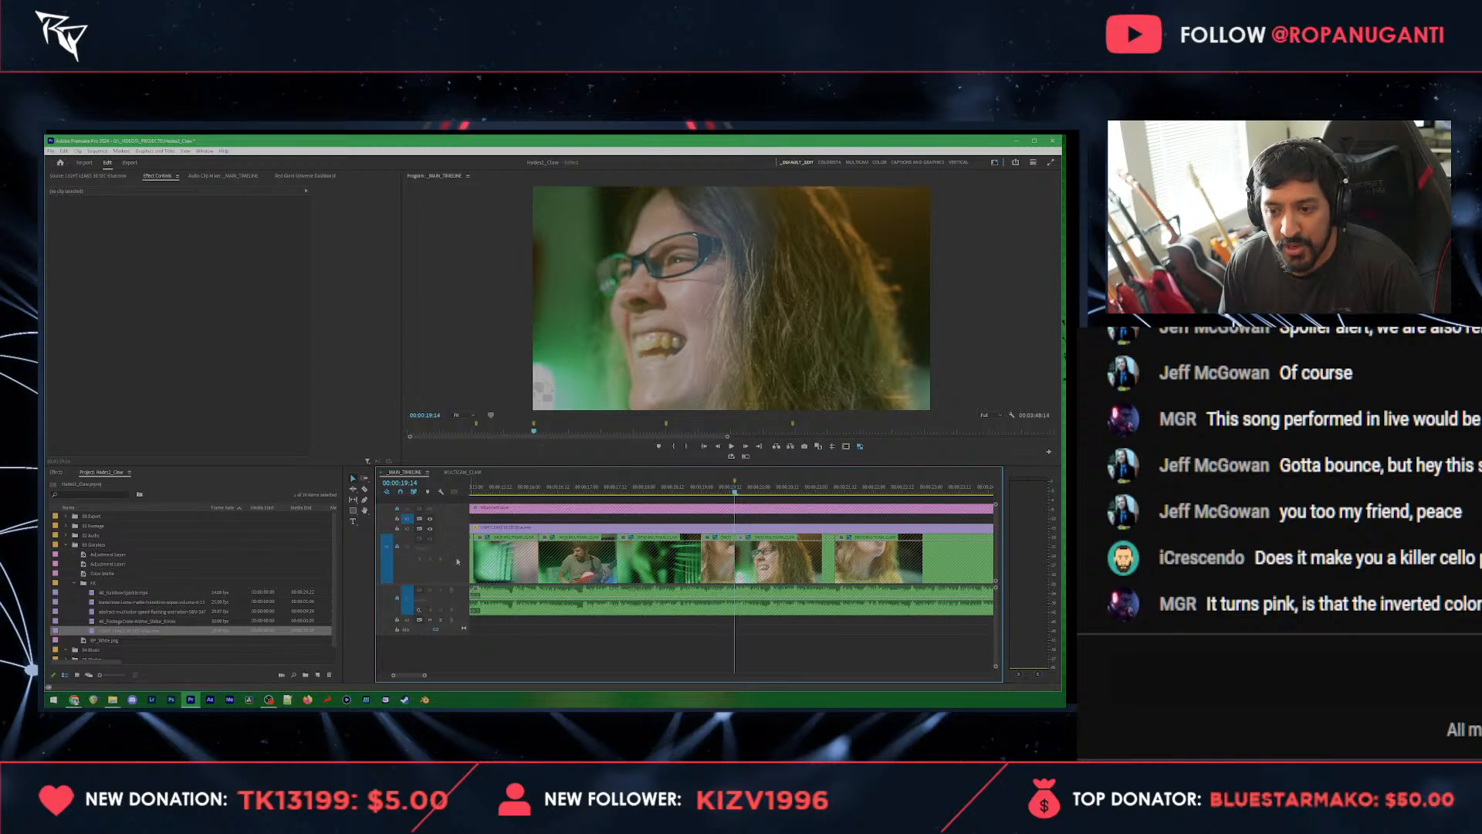
scroll(399, 551, "down", 2)
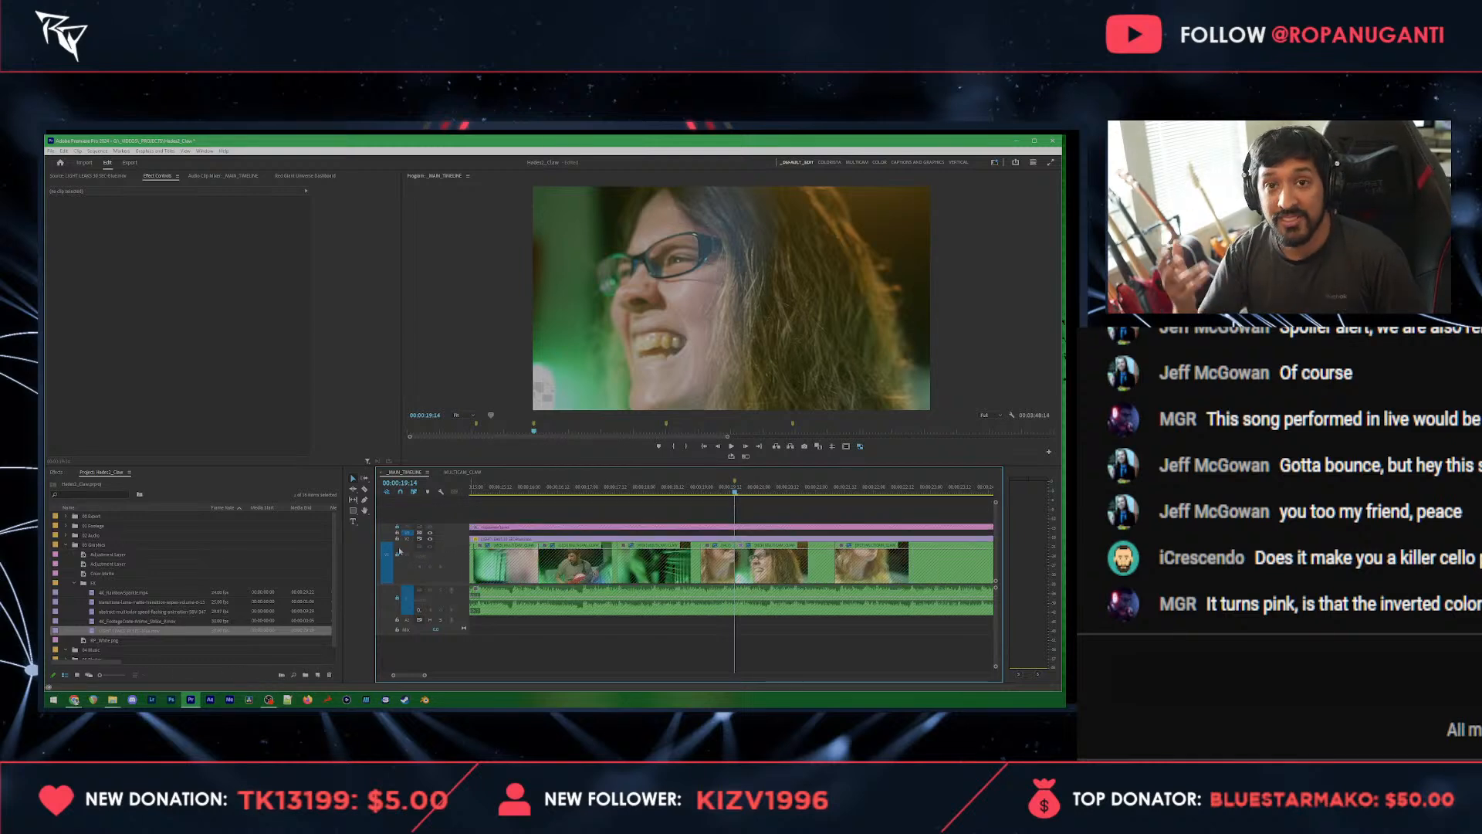
key("ctrl+v")
key("ctrl+z")
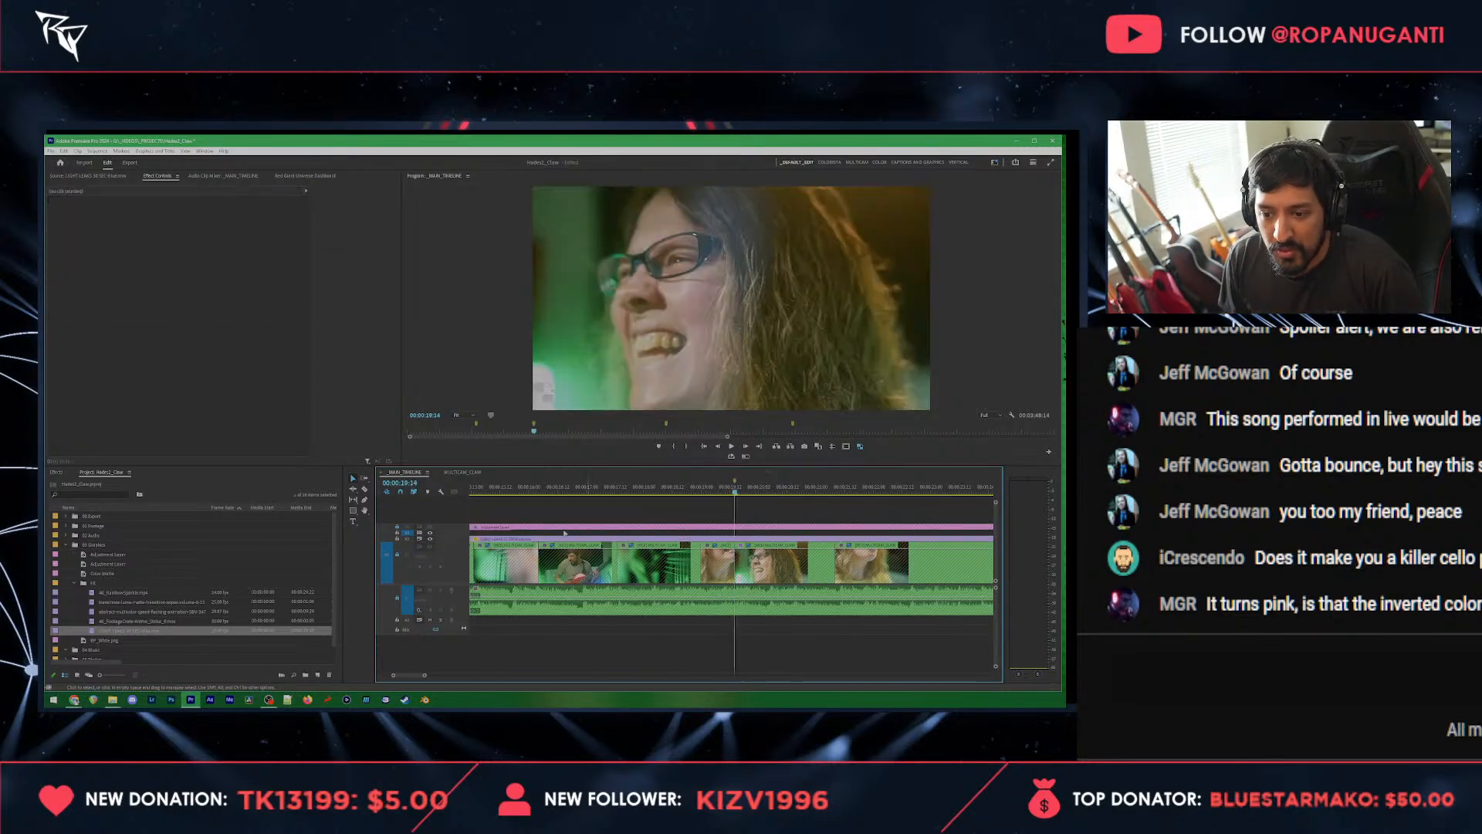
left_click(398, 540)
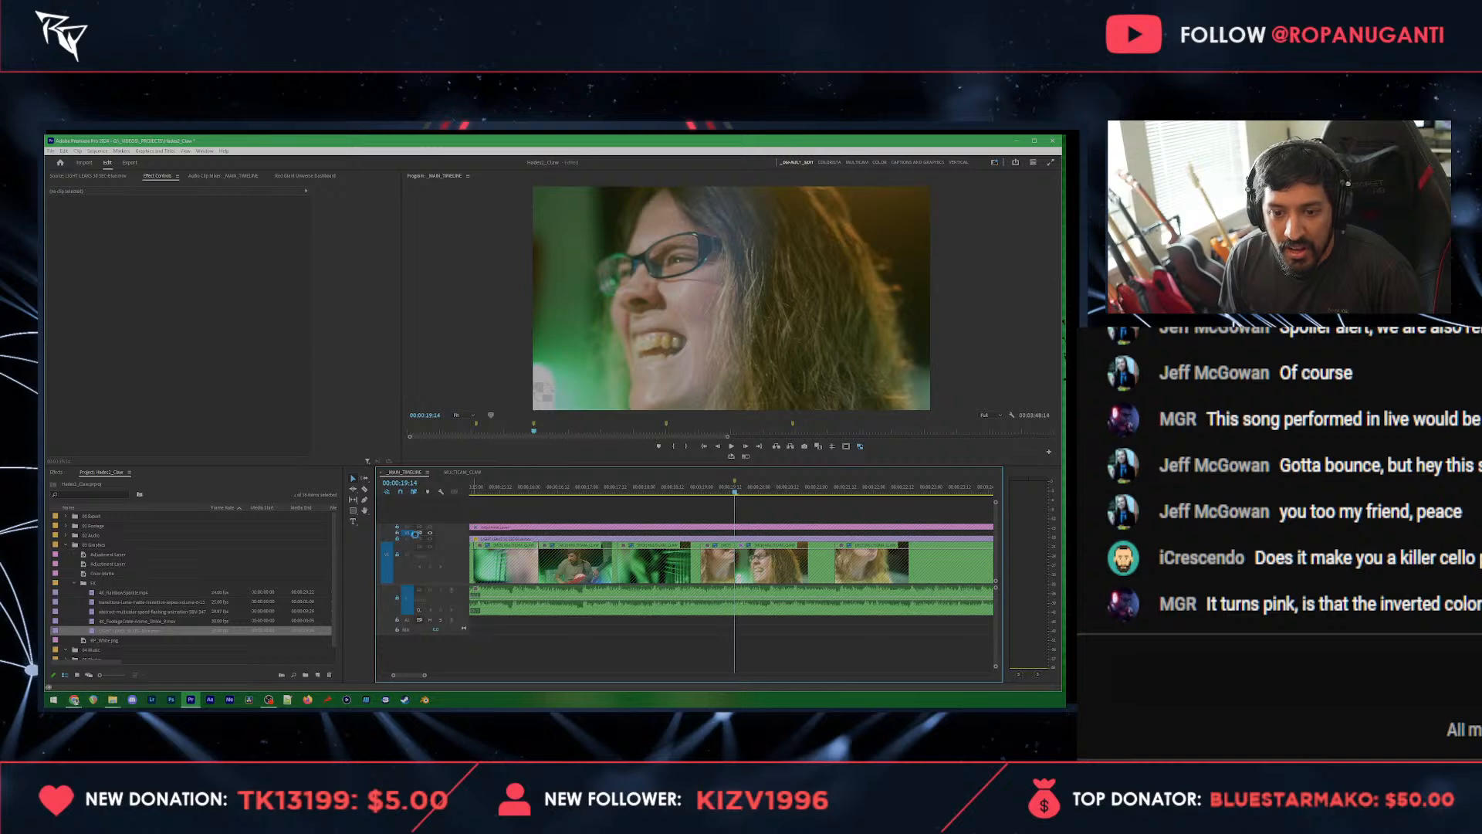
key("ctrl+v")
Step: Play through the pasted luma matte overlay and examine its opening frames
left_click(721, 489)
key("space")
key("equal")
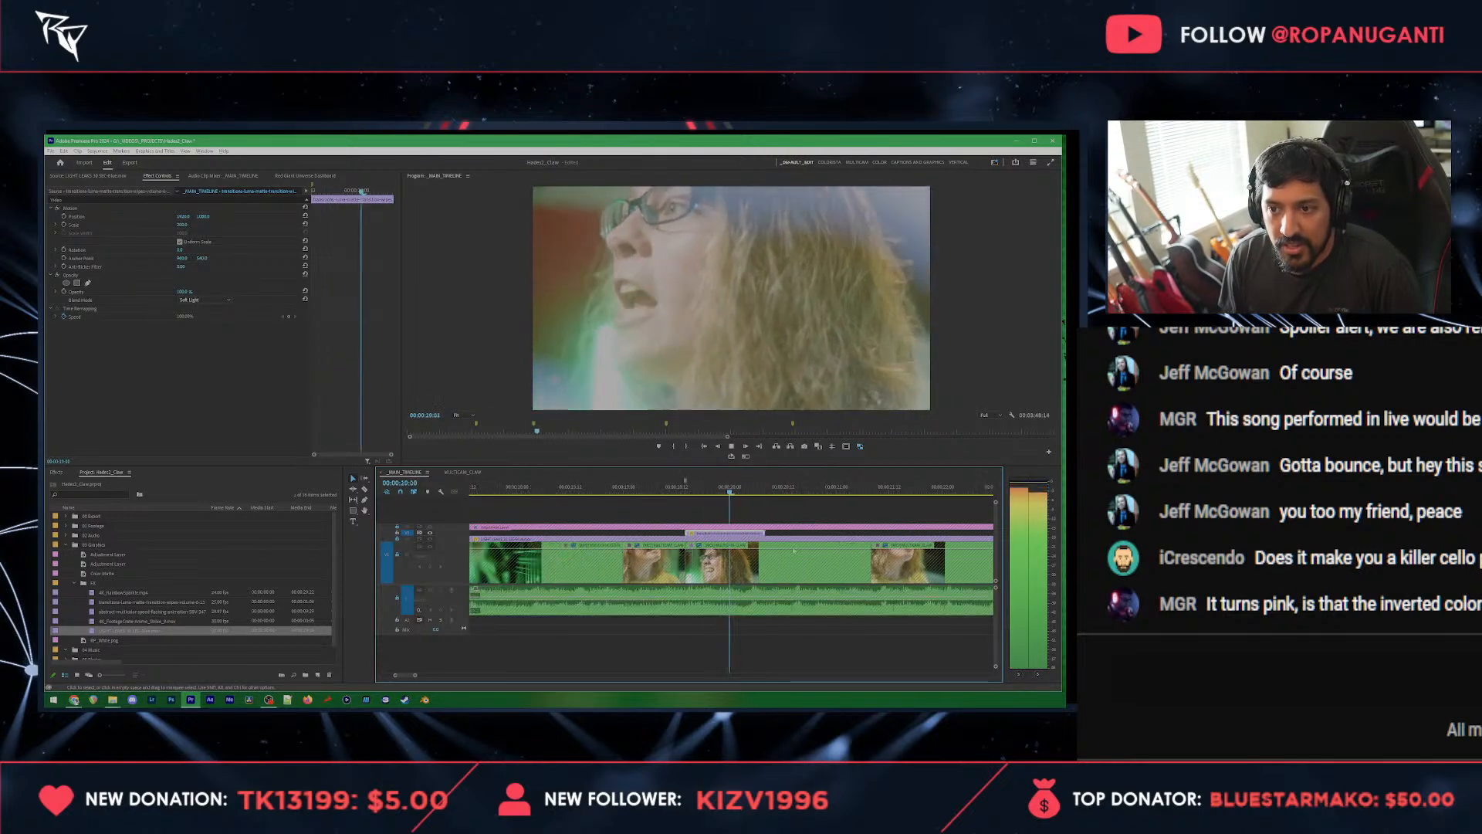
left_click_drag(708, 492, 689, 496)
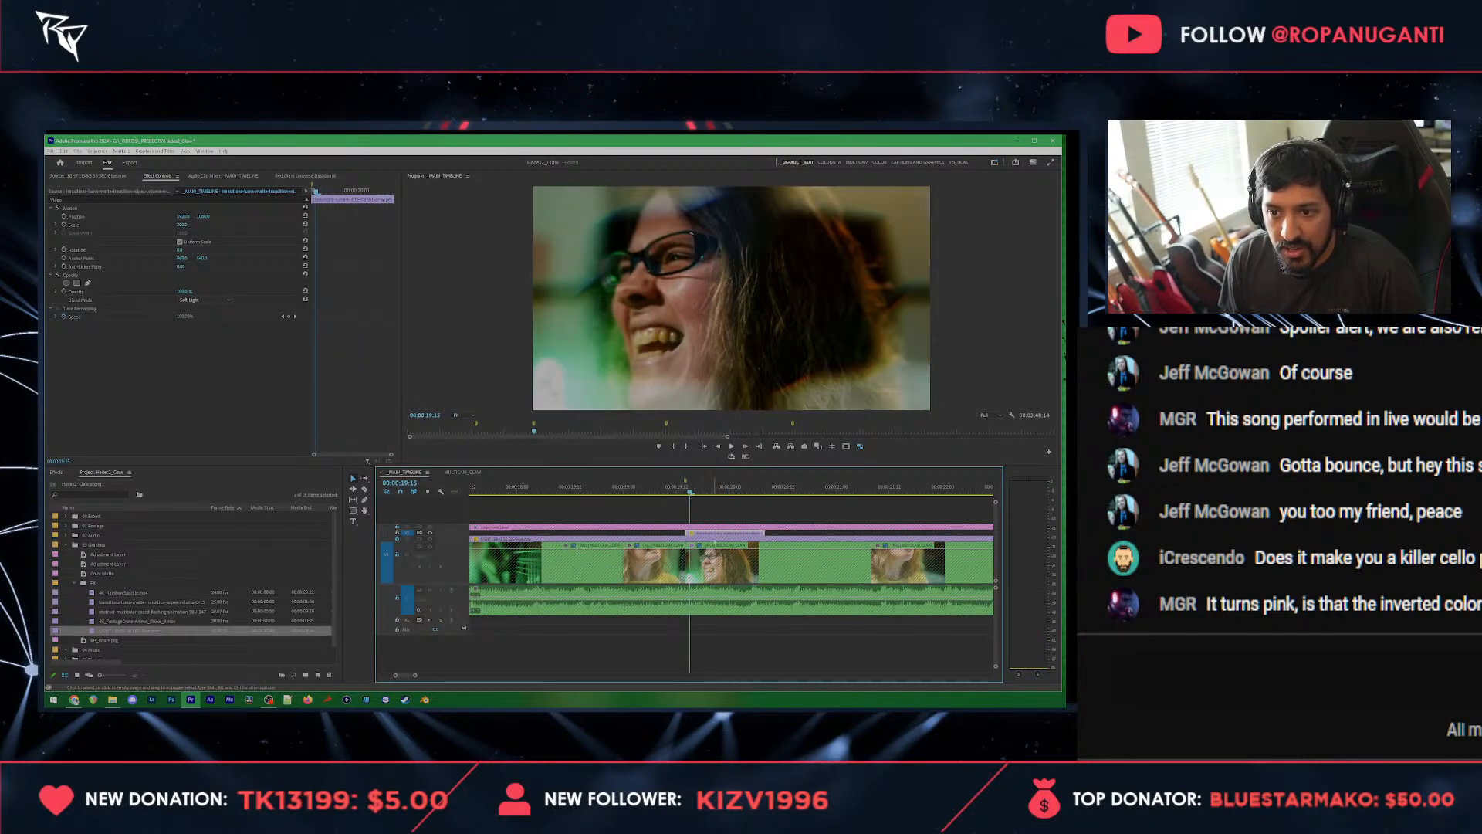
Step: Mark in and out points in the luma matte source clip and replace the pasted overlay's footage with that range
double_click(117, 603)
left_click_drag(196, 443, 707, 534)
key("i")
key("Right")
key("Right")
key("o")
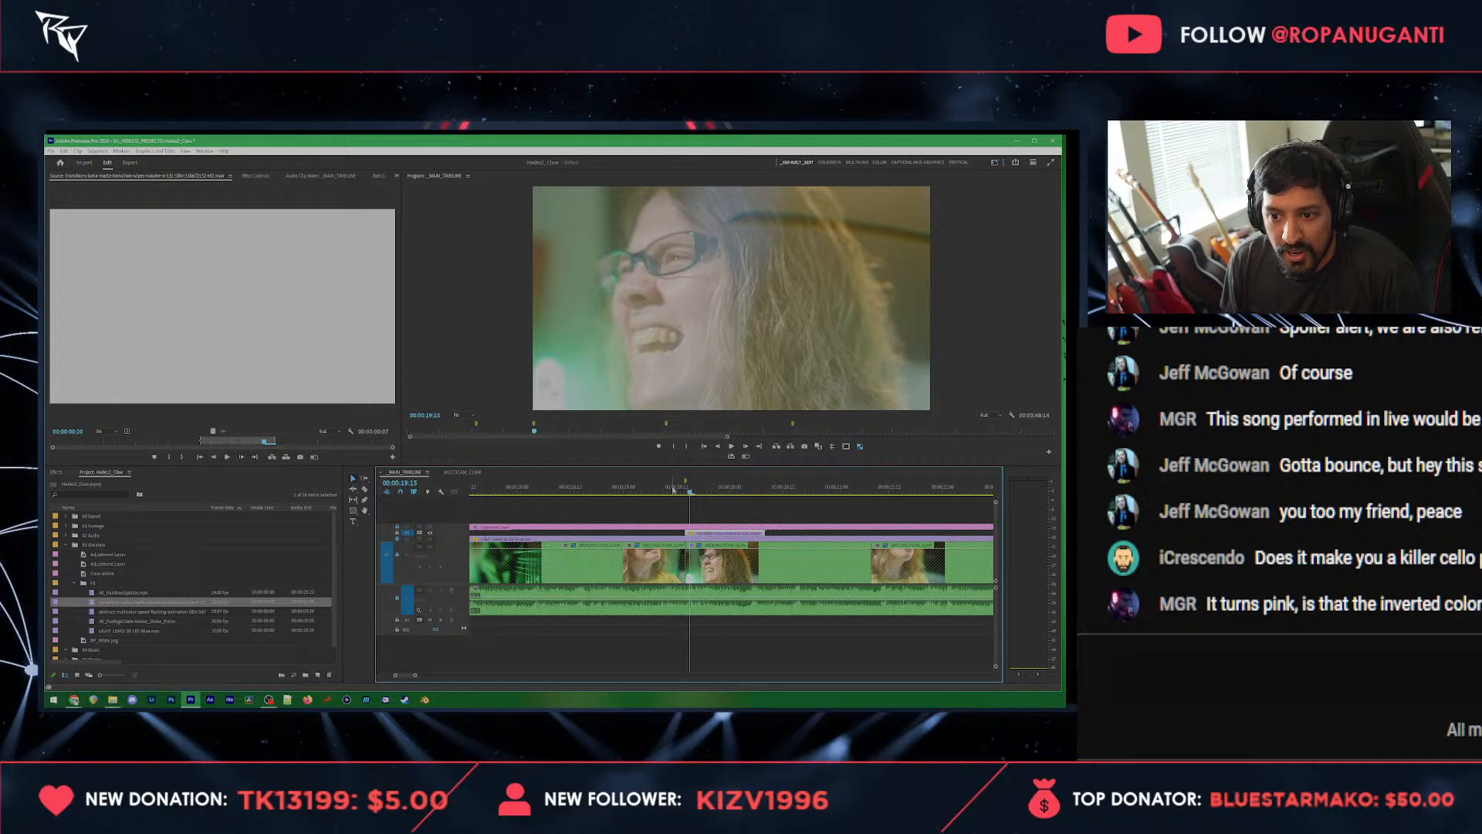
Step: Try the Hard Light blend mode on the luma matte overlay and play through it
left_click(668, 491)
key("Down")
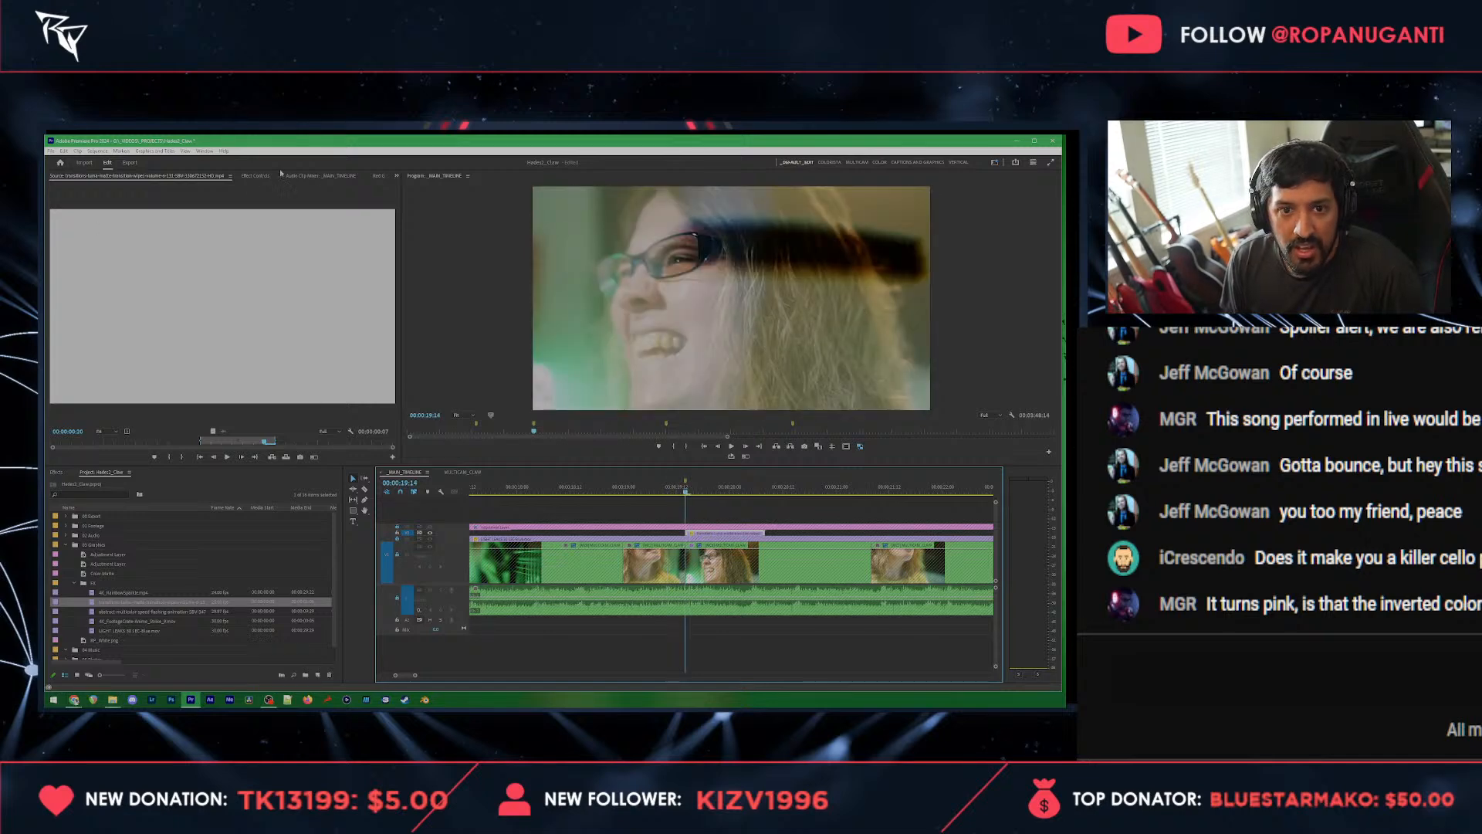
left_click(255, 176)
left_click(196, 302)
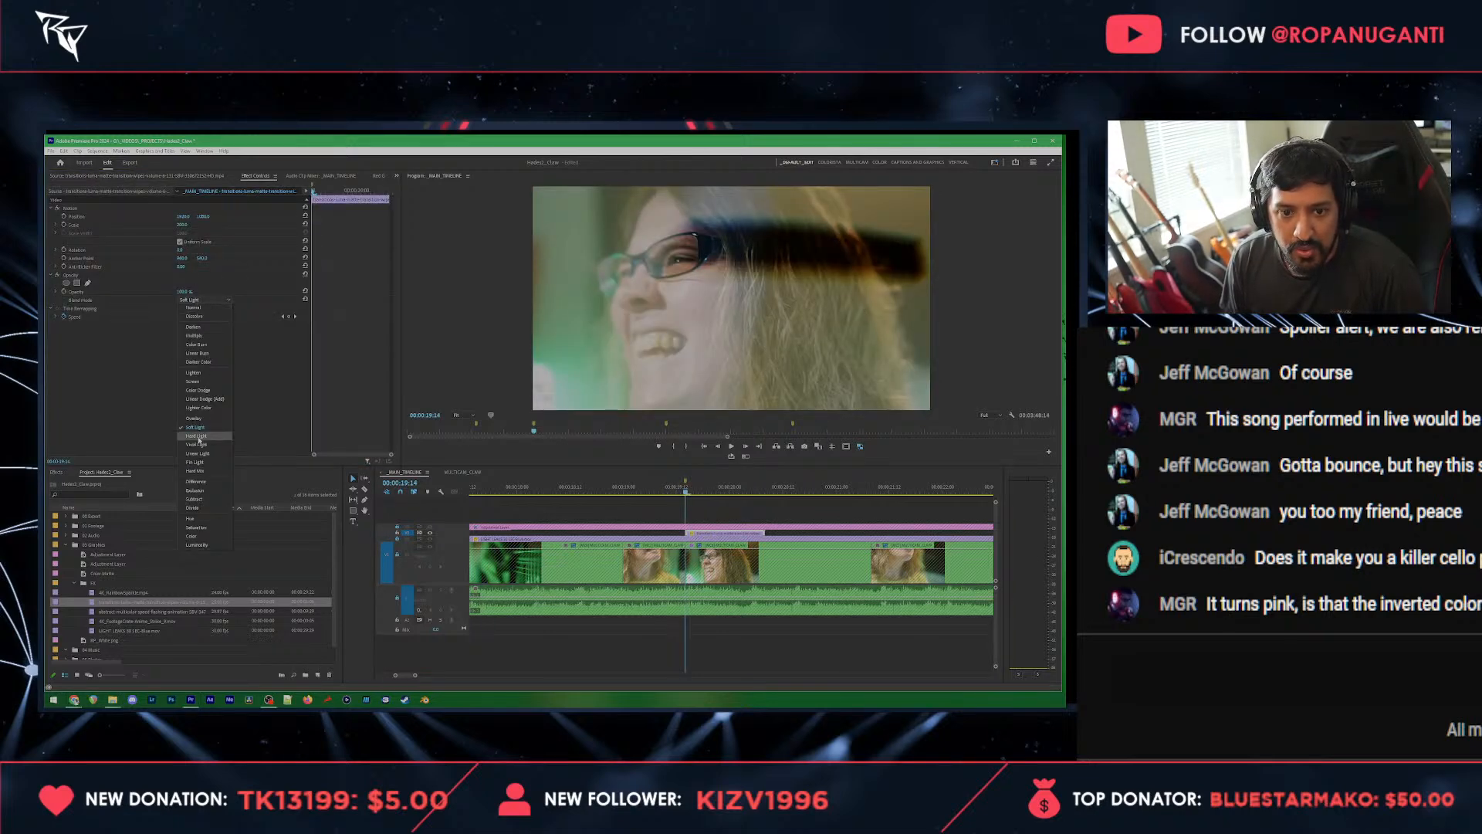
left_click(193, 438)
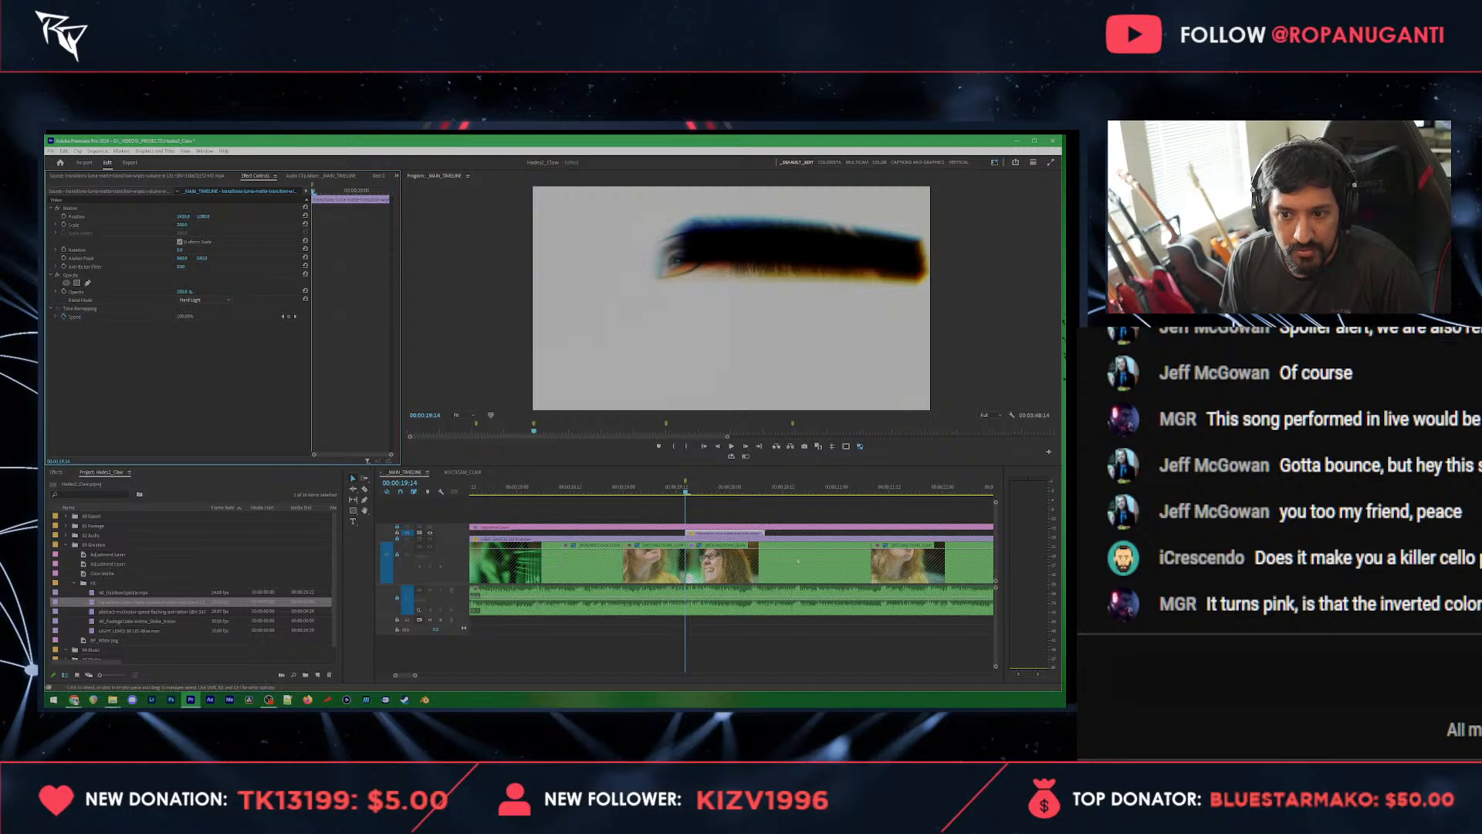
left_click(654, 491)
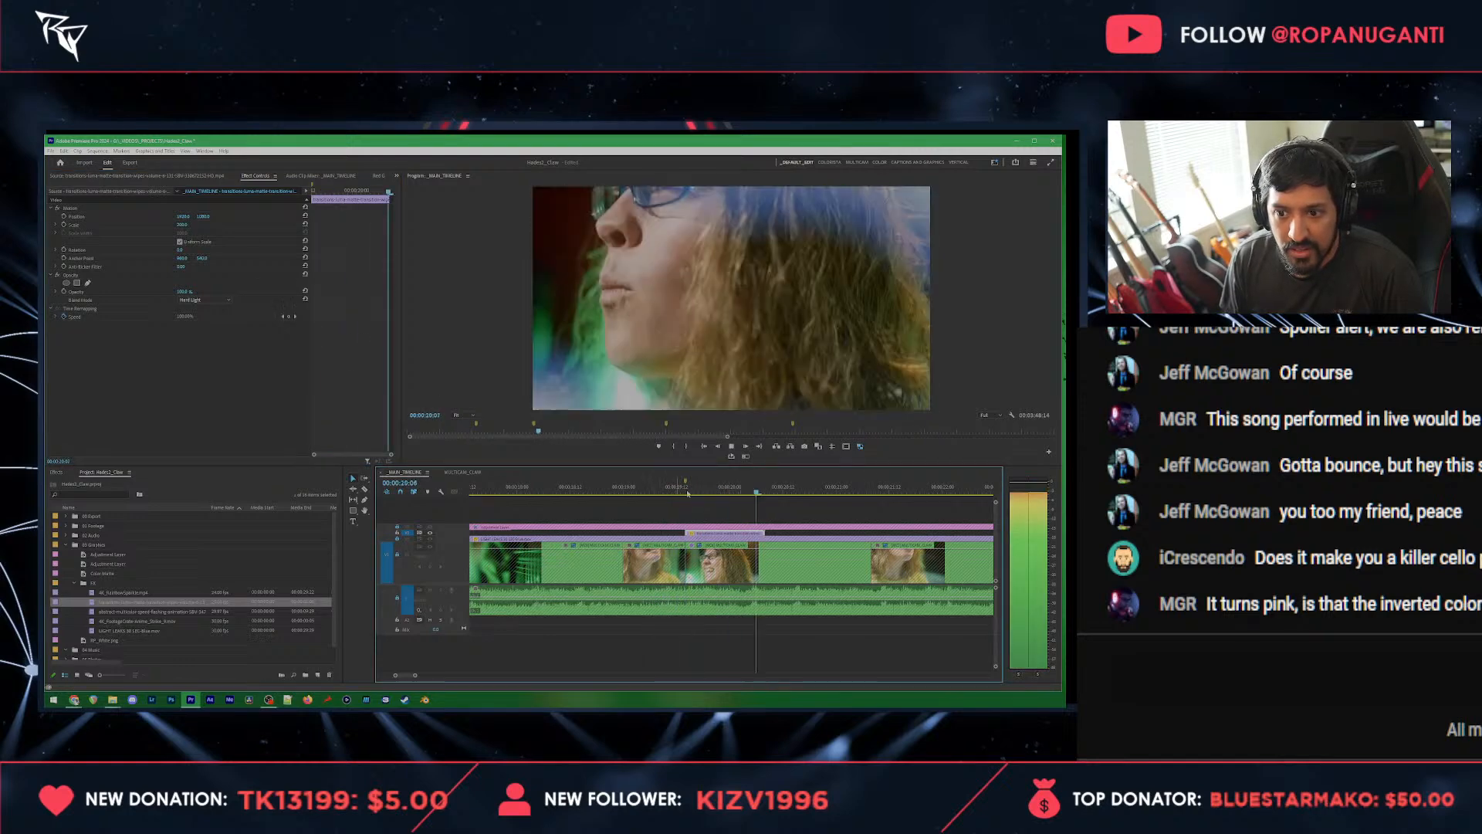
key("space")
left_click_drag(675, 495, 693, 500)
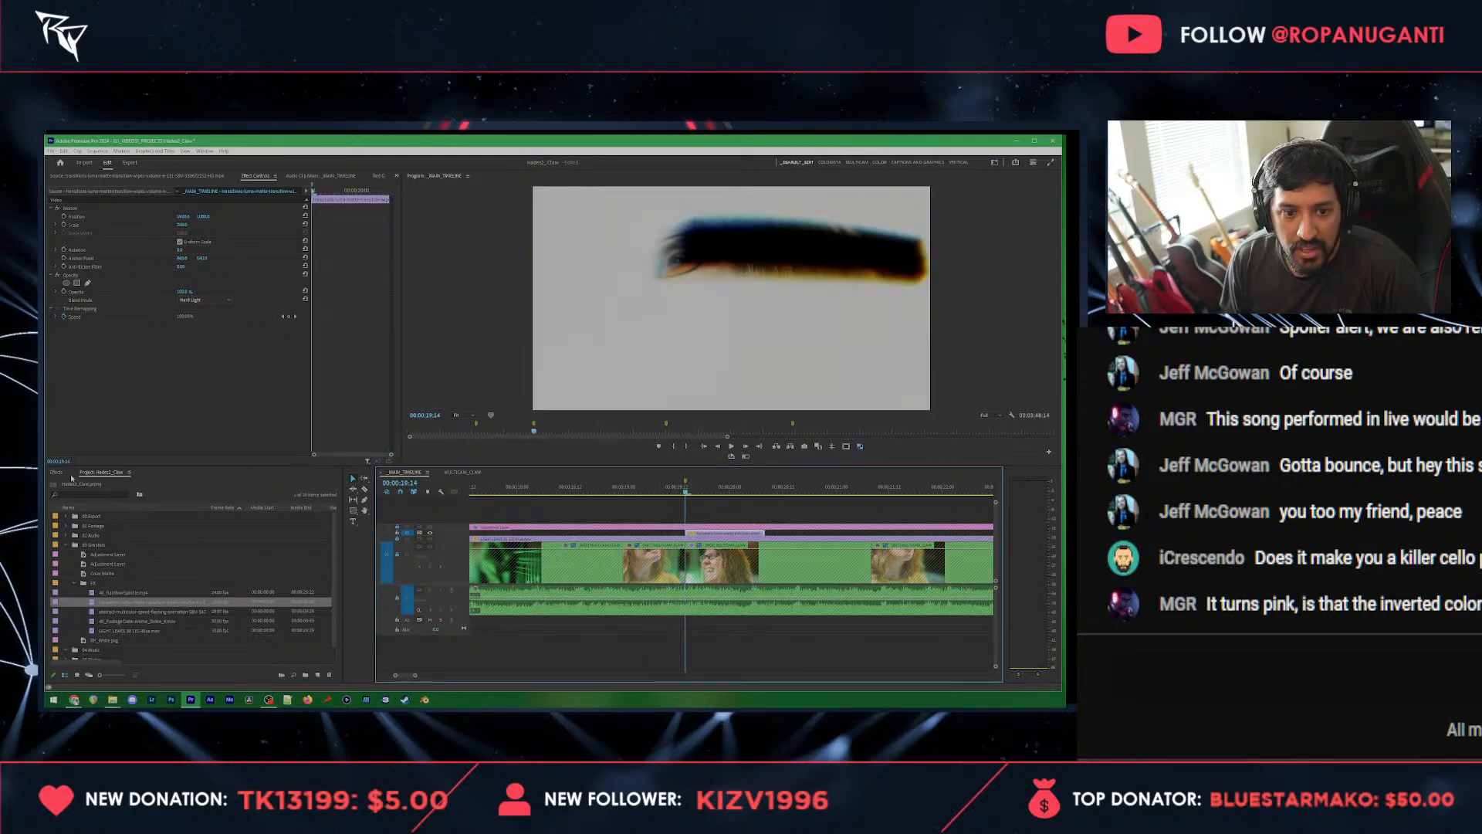
Step: Try the Linear Light and Overlay blend modes on the luma matte overlay at 00:00:19:14
left_click(203, 300)
left_click(198, 456)
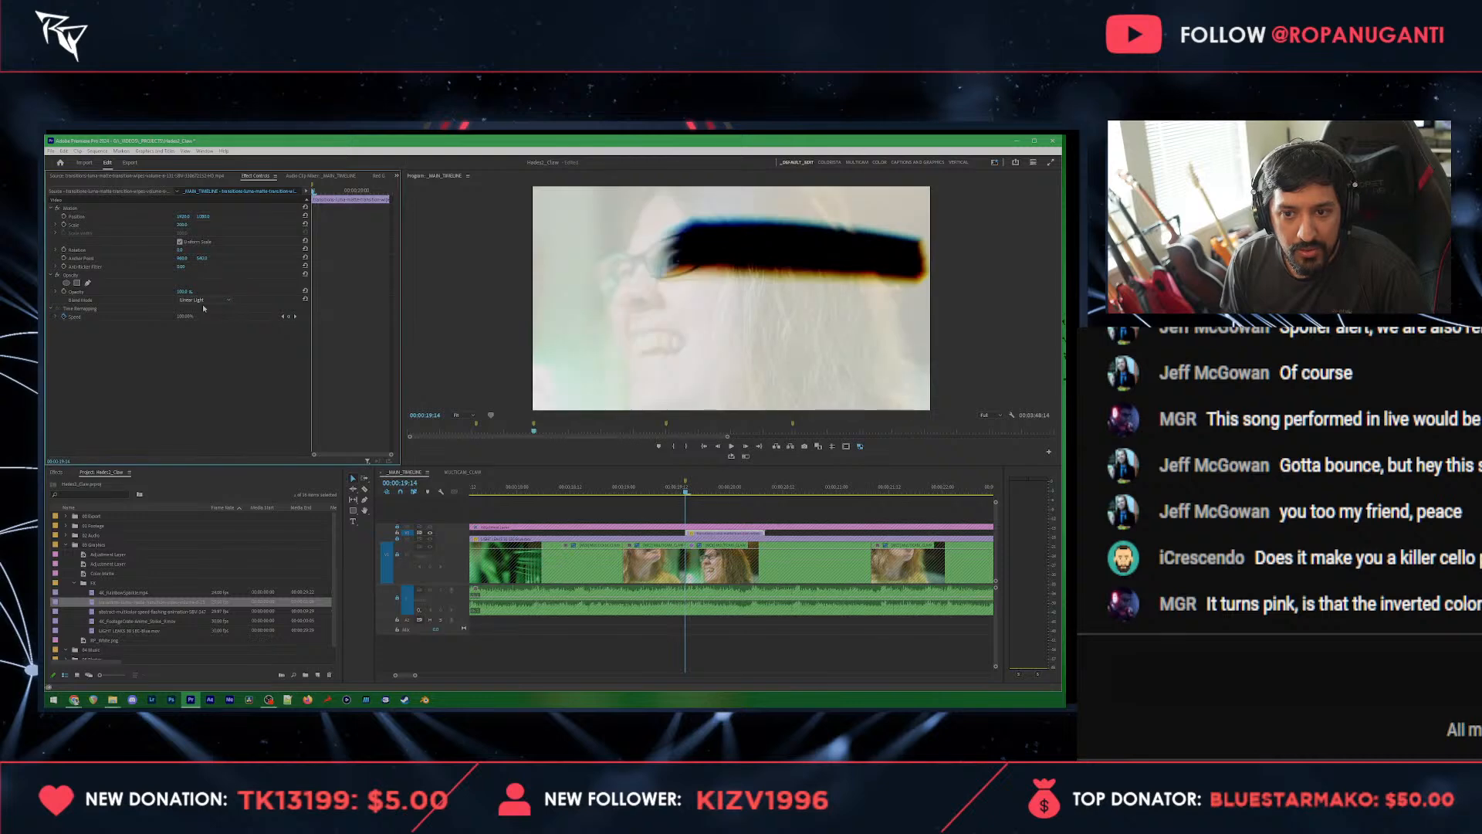
left_click(201, 303)
left_click(202, 418)
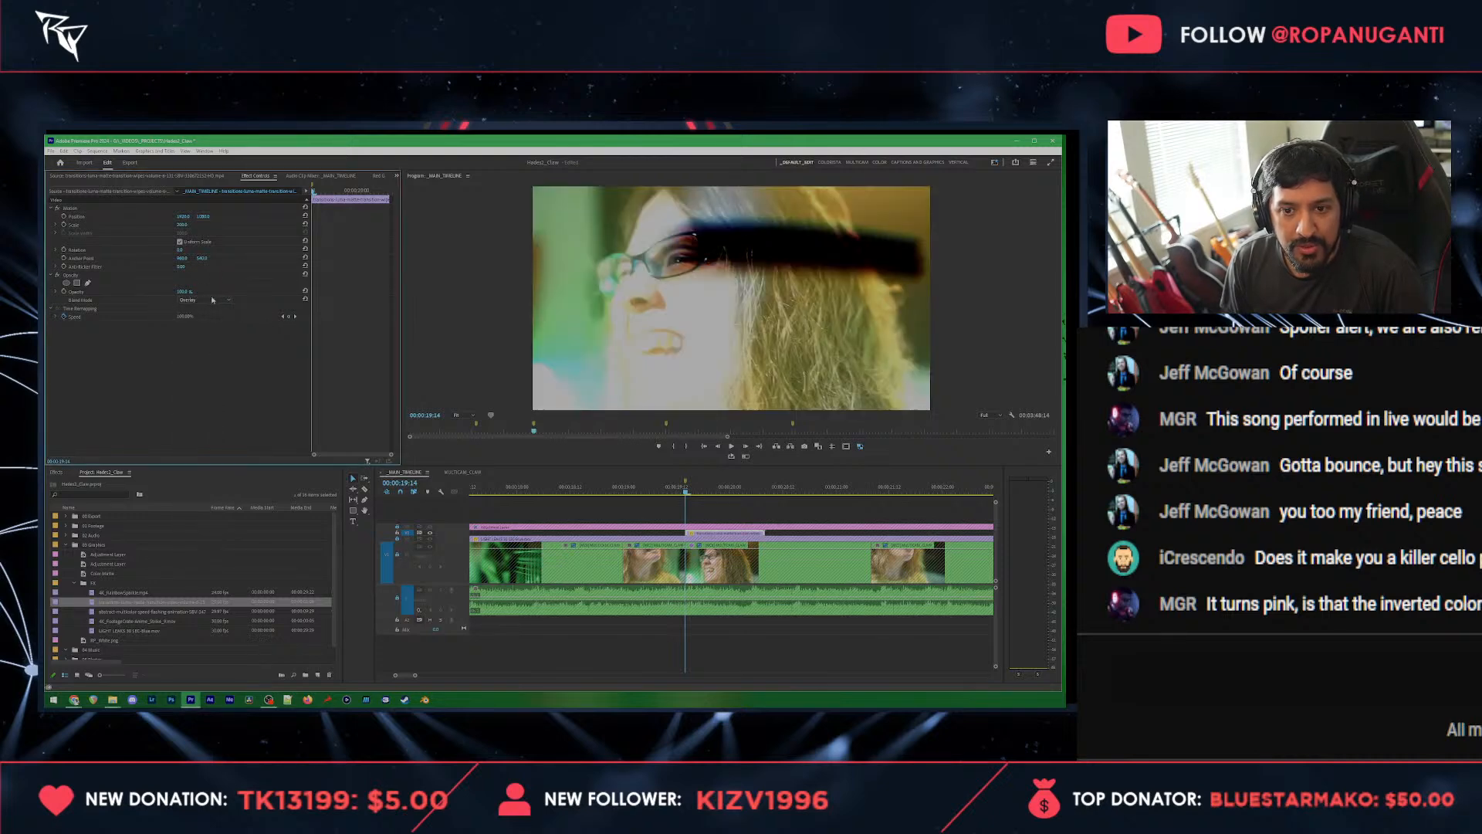
Step: Set the luma matte overlay's blend mode to Screen and apply the Invert video effect to it
left_click(212, 299)
left_click(188, 378)
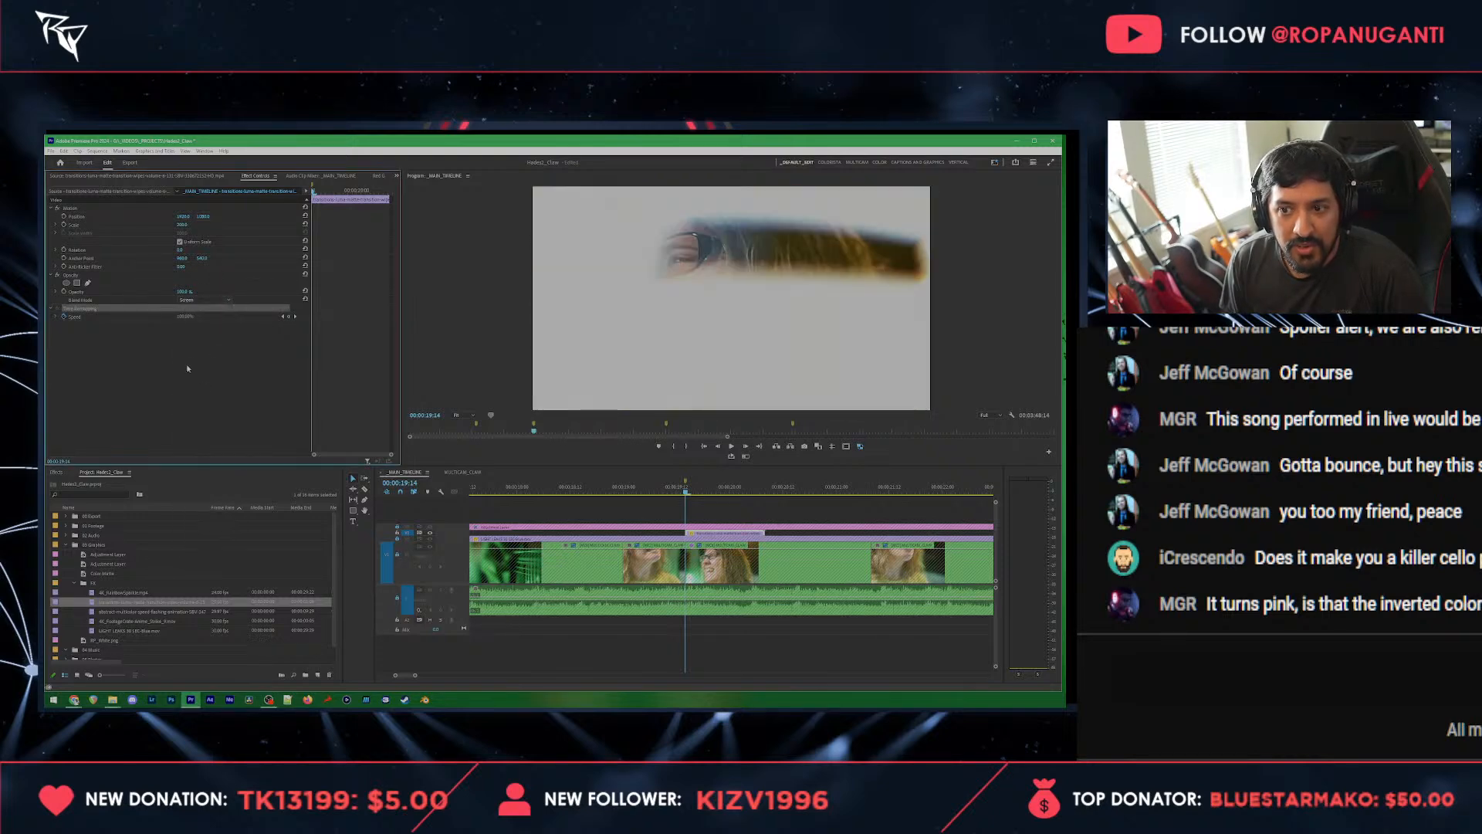
left_click(56, 471)
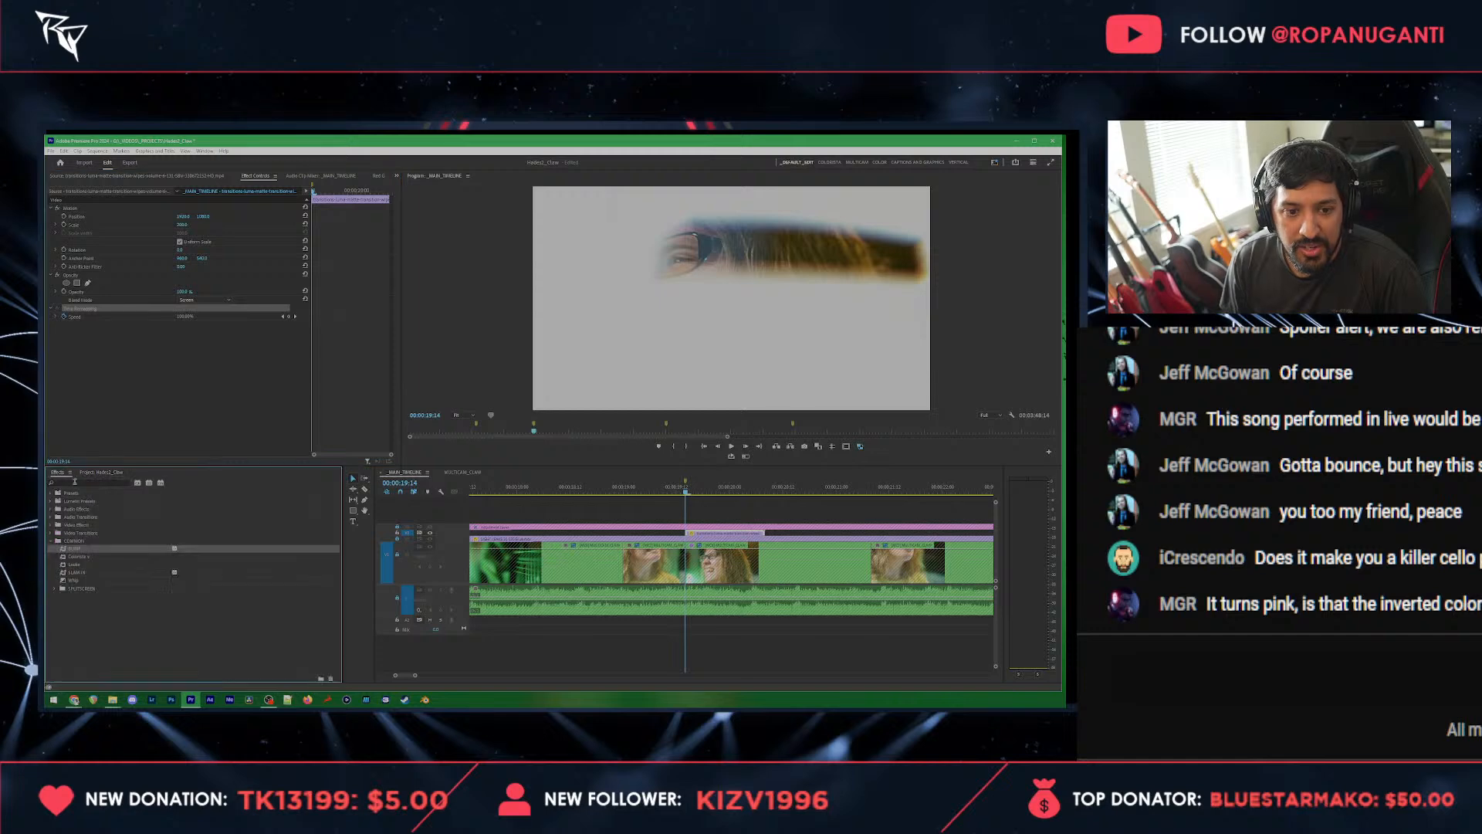
left_click(74, 483)
type("invert")
left_click_drag(78, 556, 141, 383)
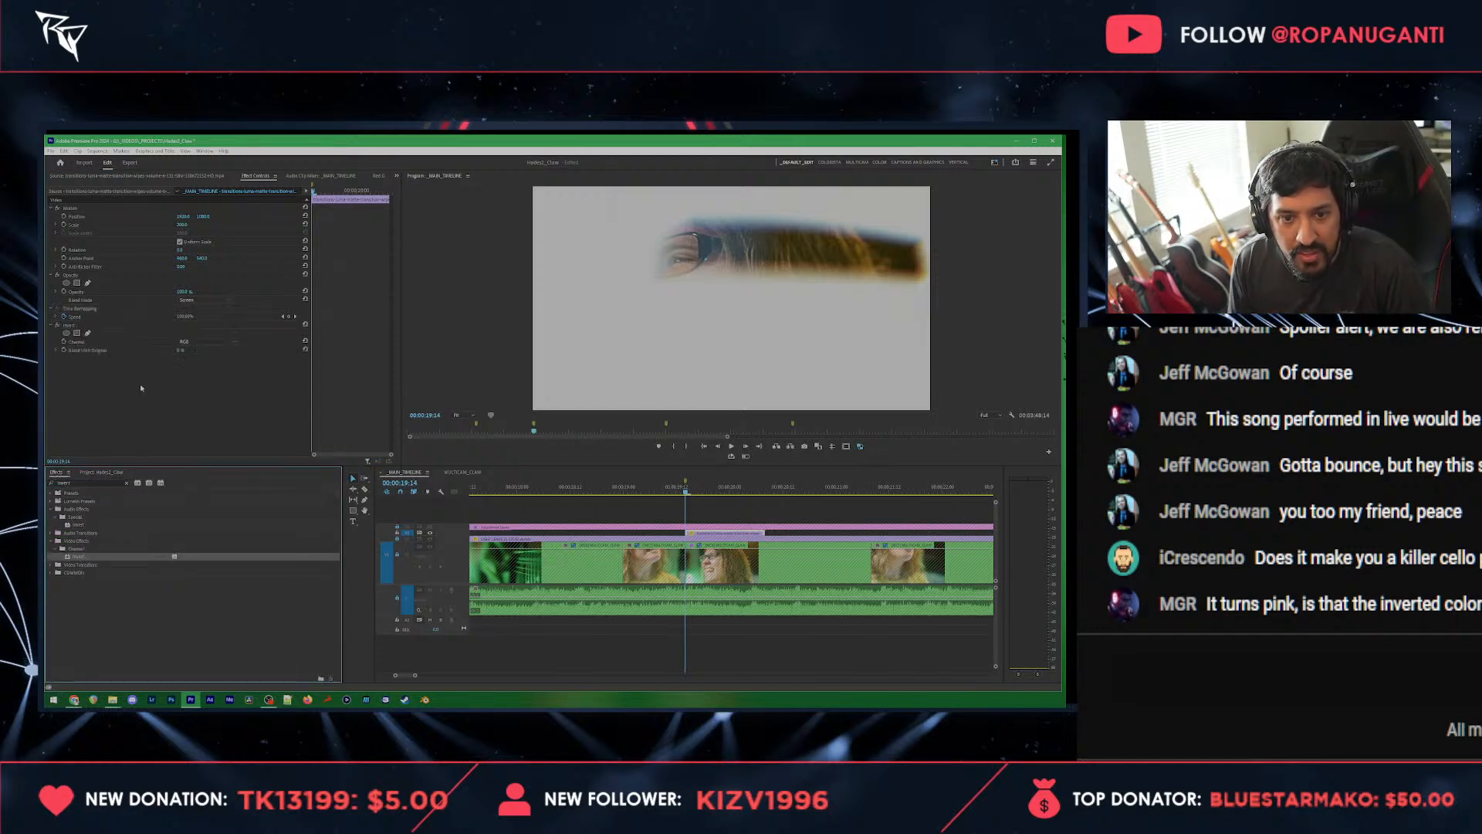
Step: Play through the inverted luma matte overlay from before the cut at 00:00:19:14
left_click(672, 488)
key("space")
left_click(684, 488)
left_click_drag(686, 490, 640, 491)
key("space")
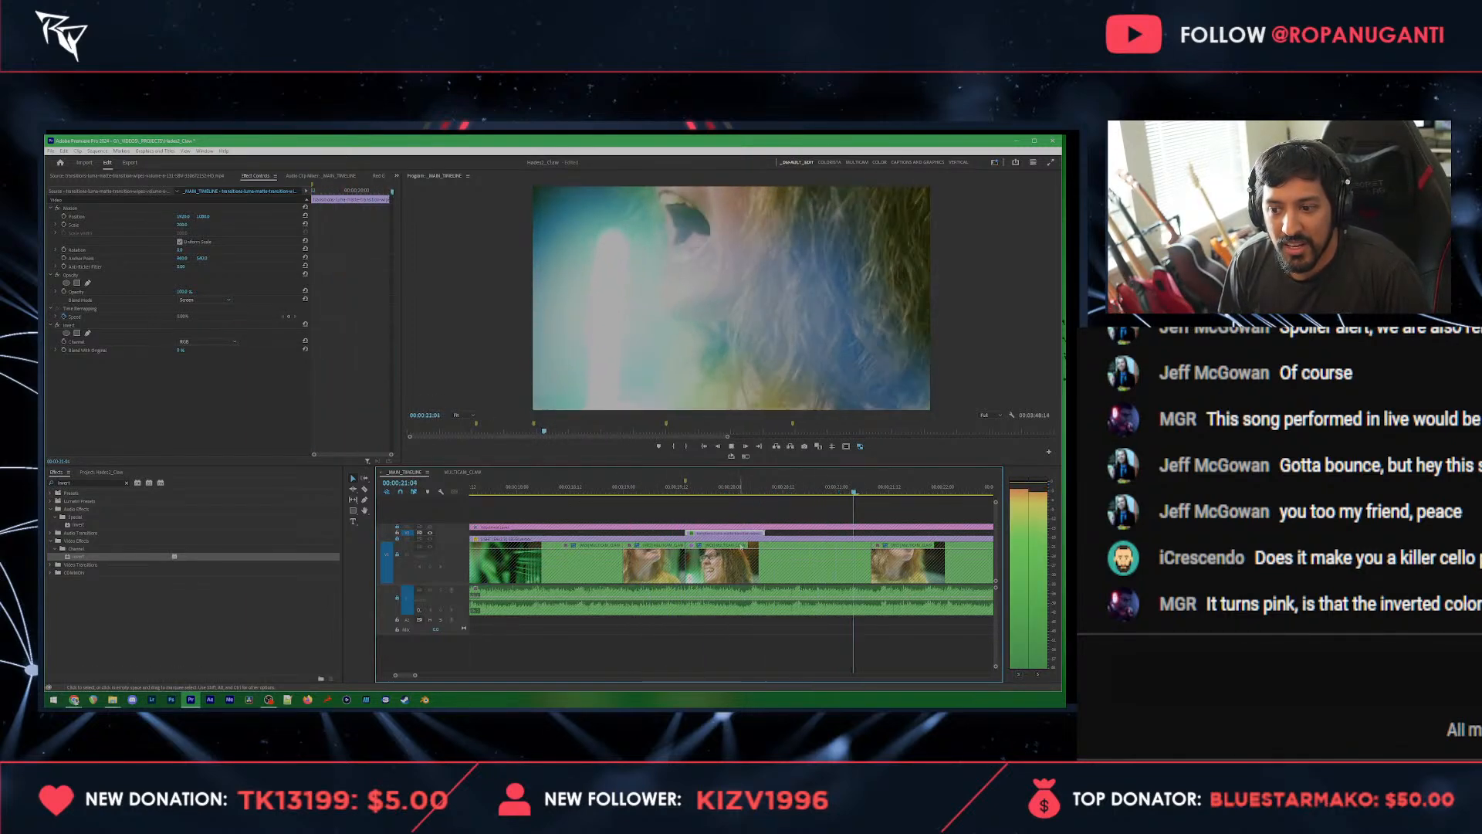
Step: Roll the cut into the singer close-up just after 00:00:22:00 to a later frame and play across it
scroll(740, 547, "down", 3)
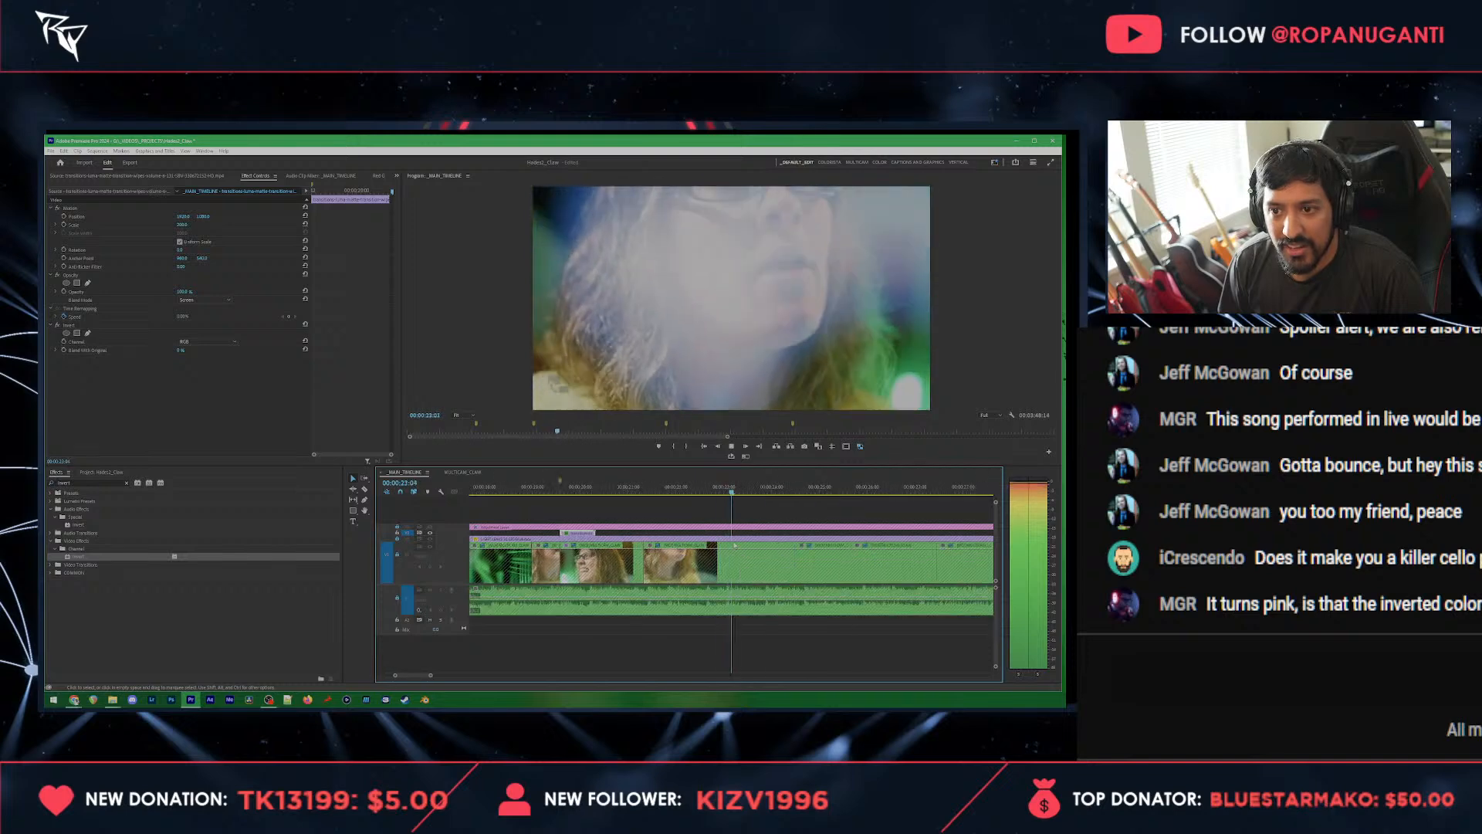
key("space")
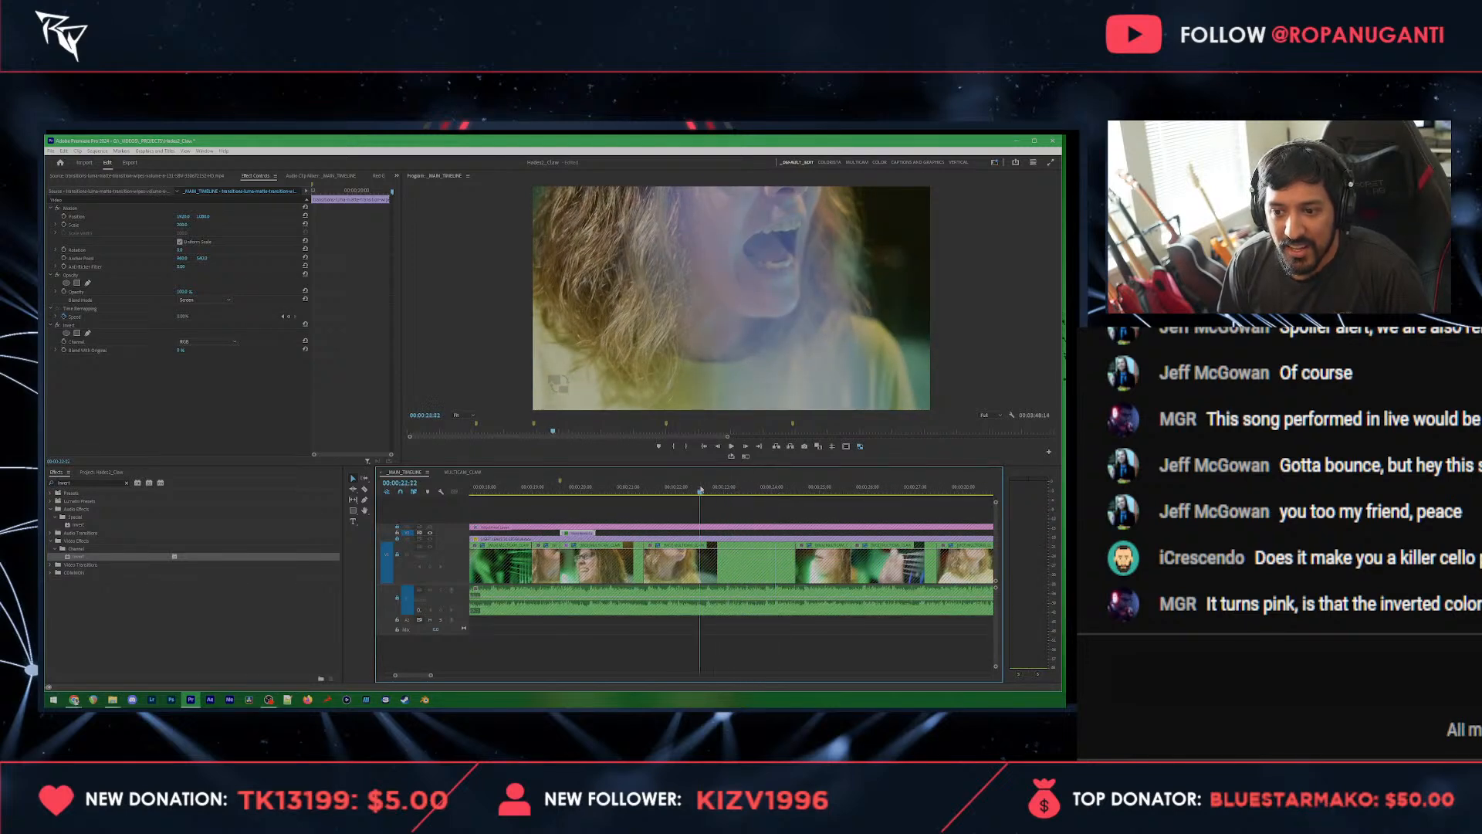
left_click(663, 488)
left_click_drag(663, 488, 684, 488)
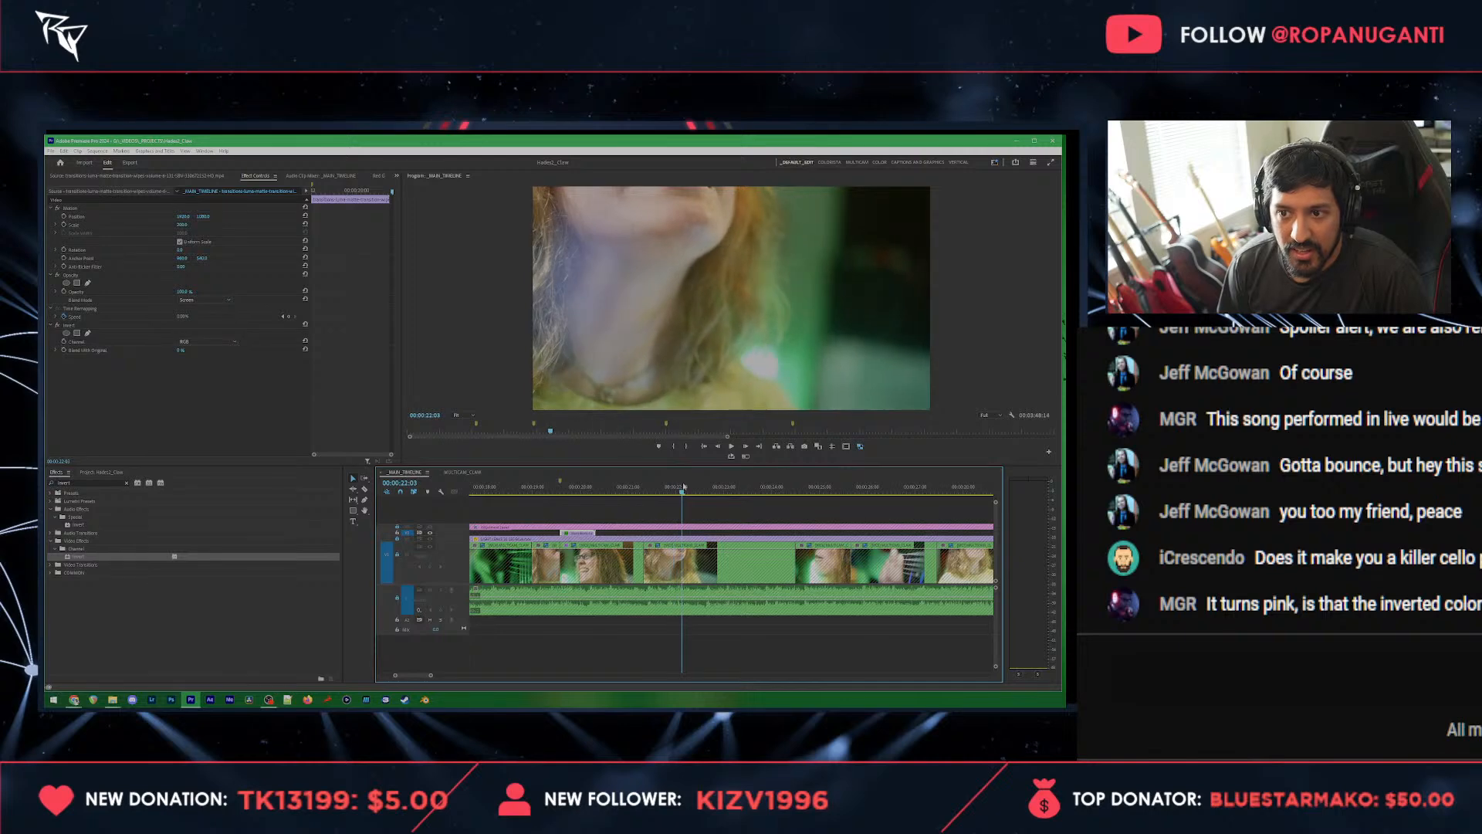
left_click(663, 552)
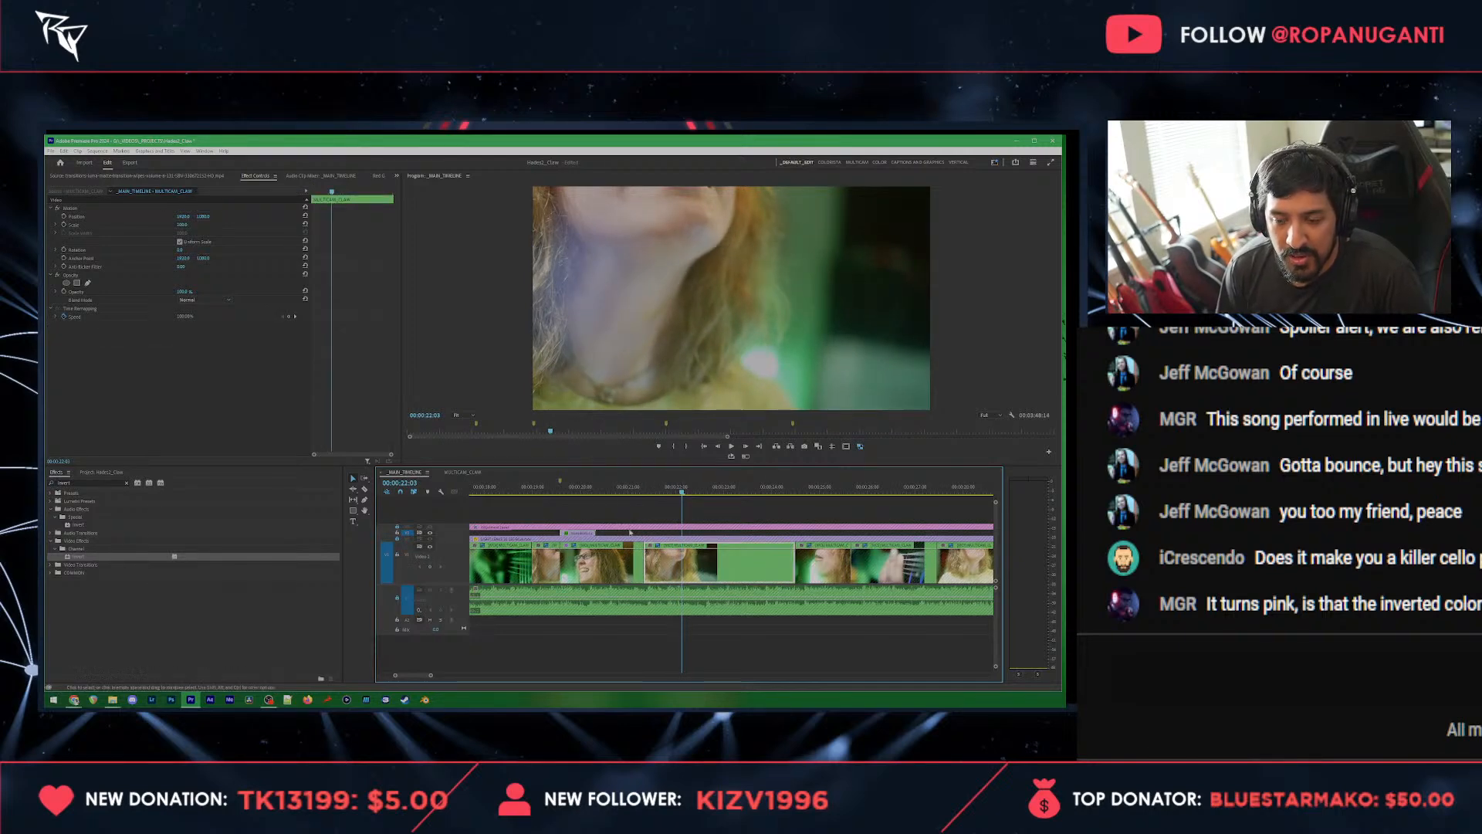
left_click(612, 489)
key("space")
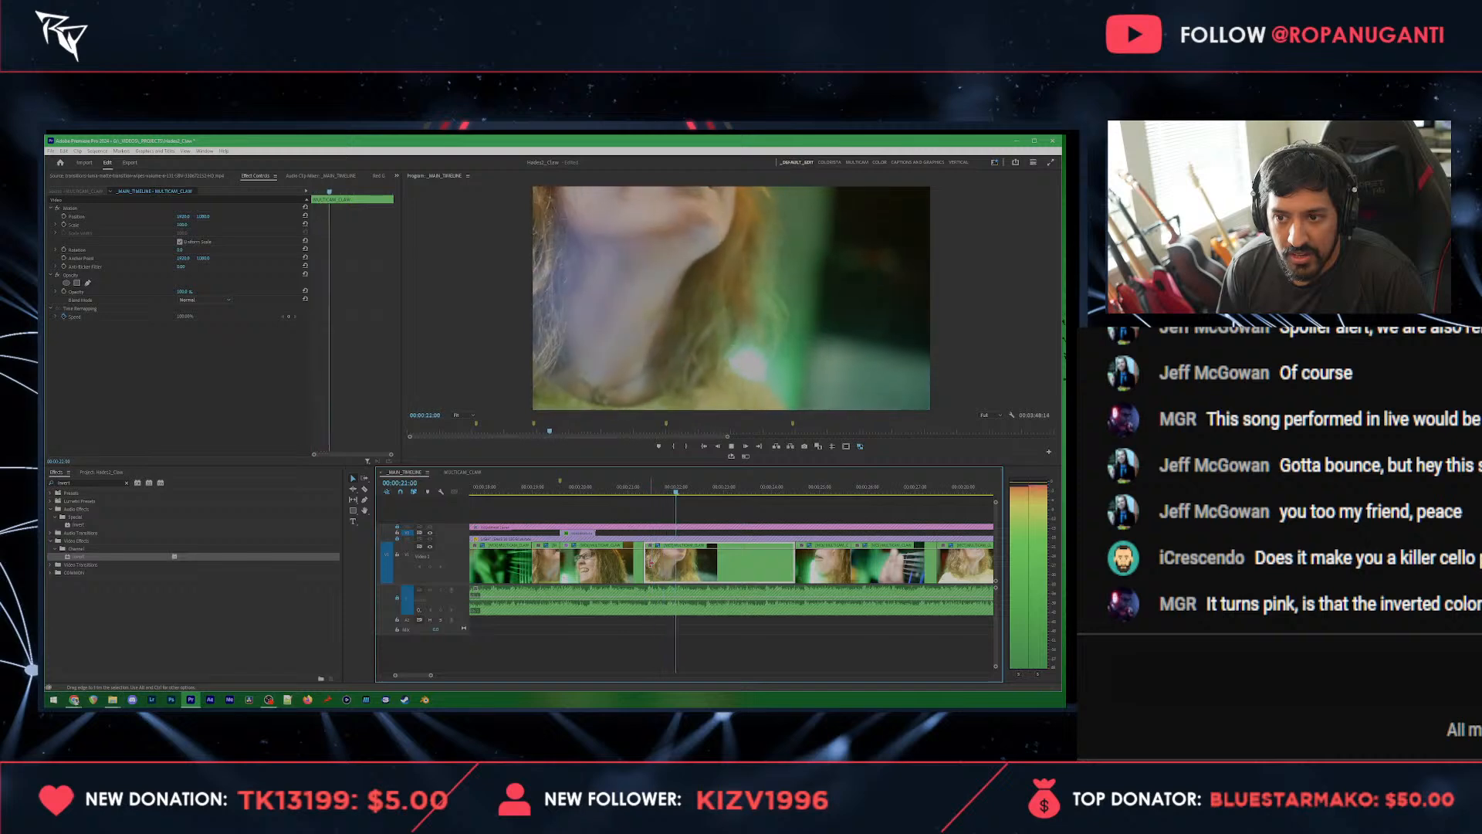
left_click_drag(651, 563, 710, 557)
left_click(640, 489)
key("space")
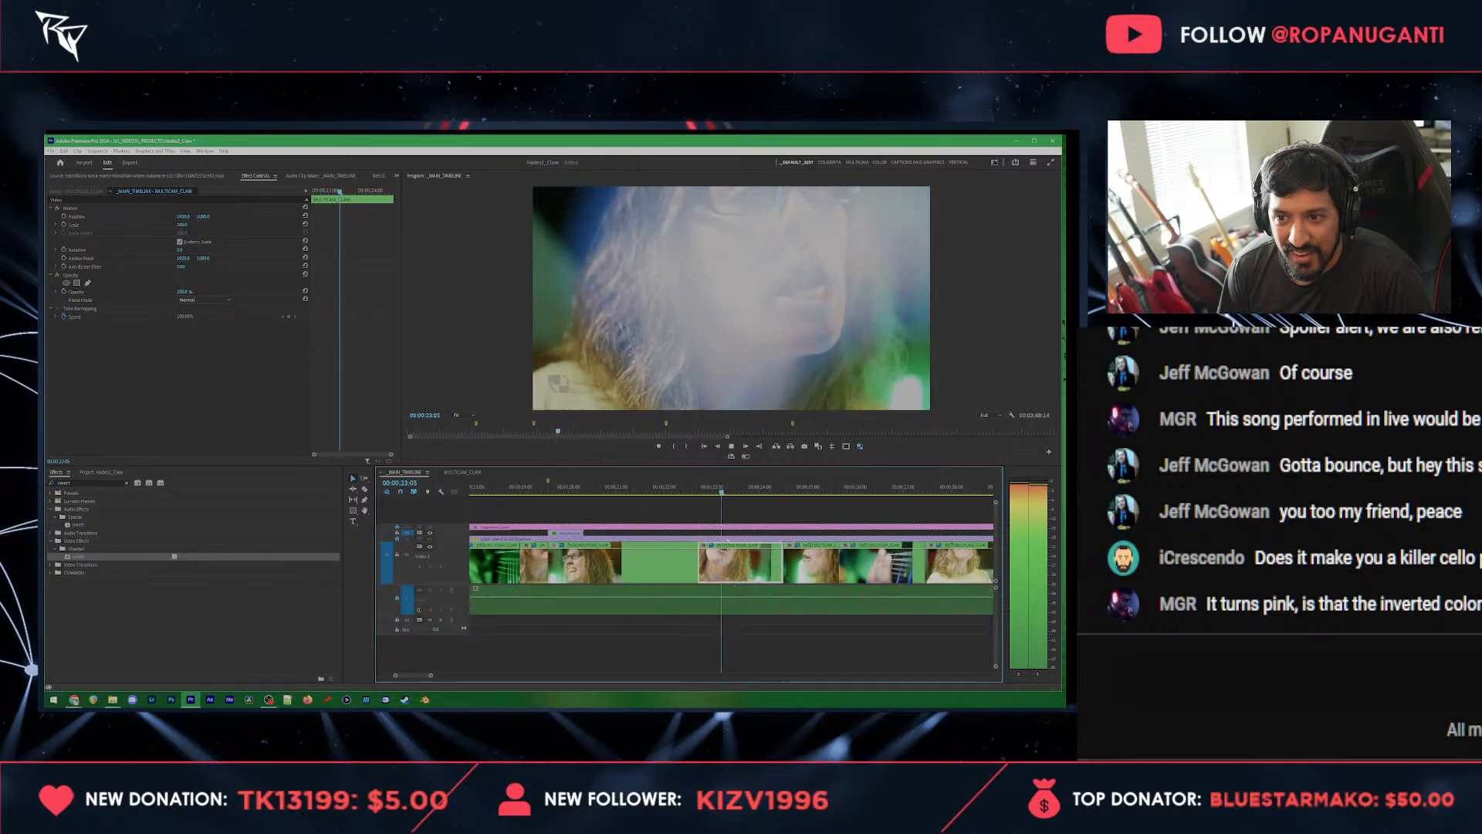
Step: Roll the cut at the end of that singer close-up slightly earlier and save the project
key("space")
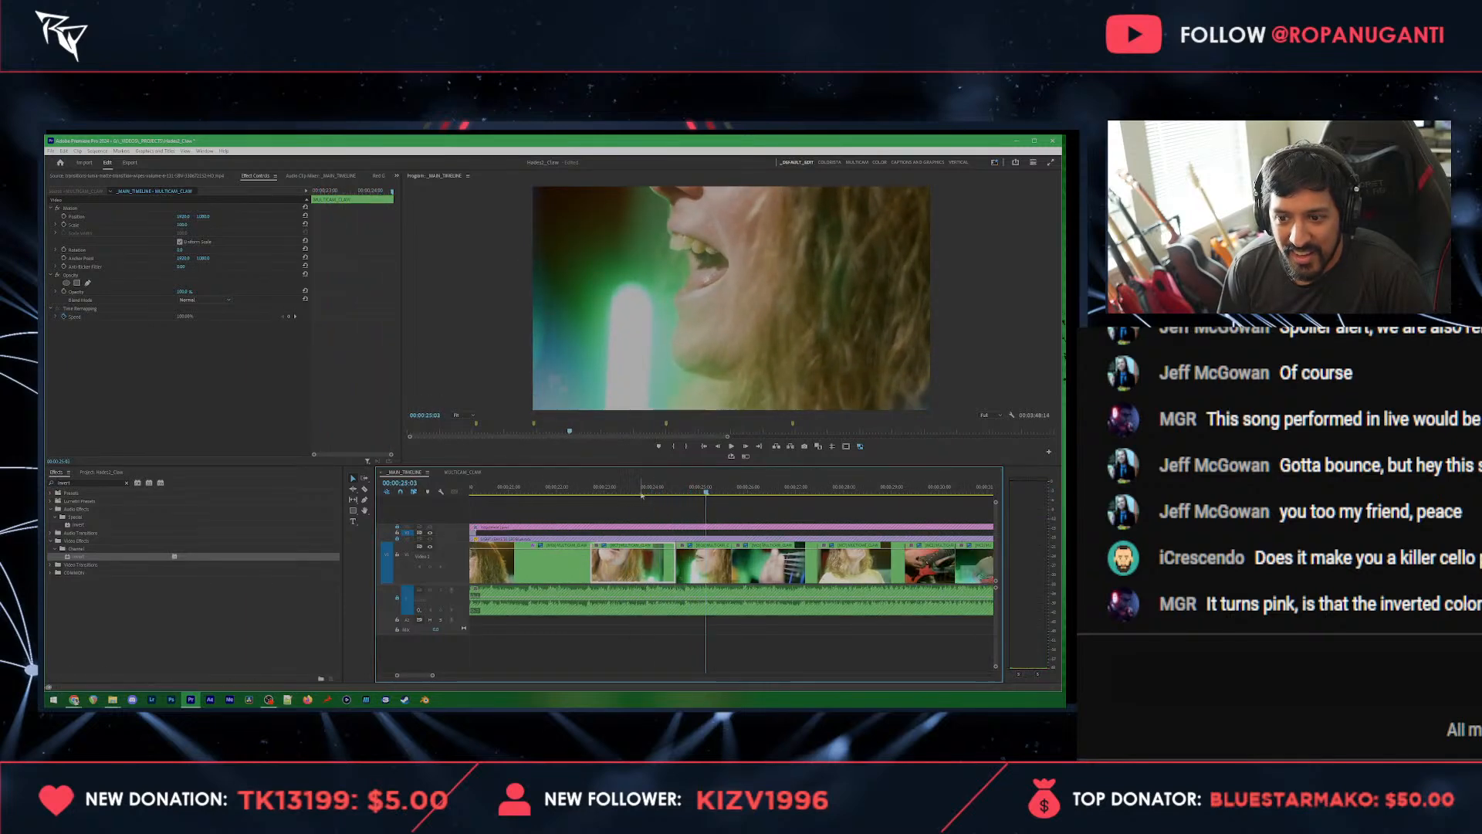
left_click(634, 489)
key("space")
key("space")
left_click_drag(674, 564, 653, 568)
scroll(653, 566, "down", 1)
scroll(641, 548, "up", 6)
left_click(589, 484)
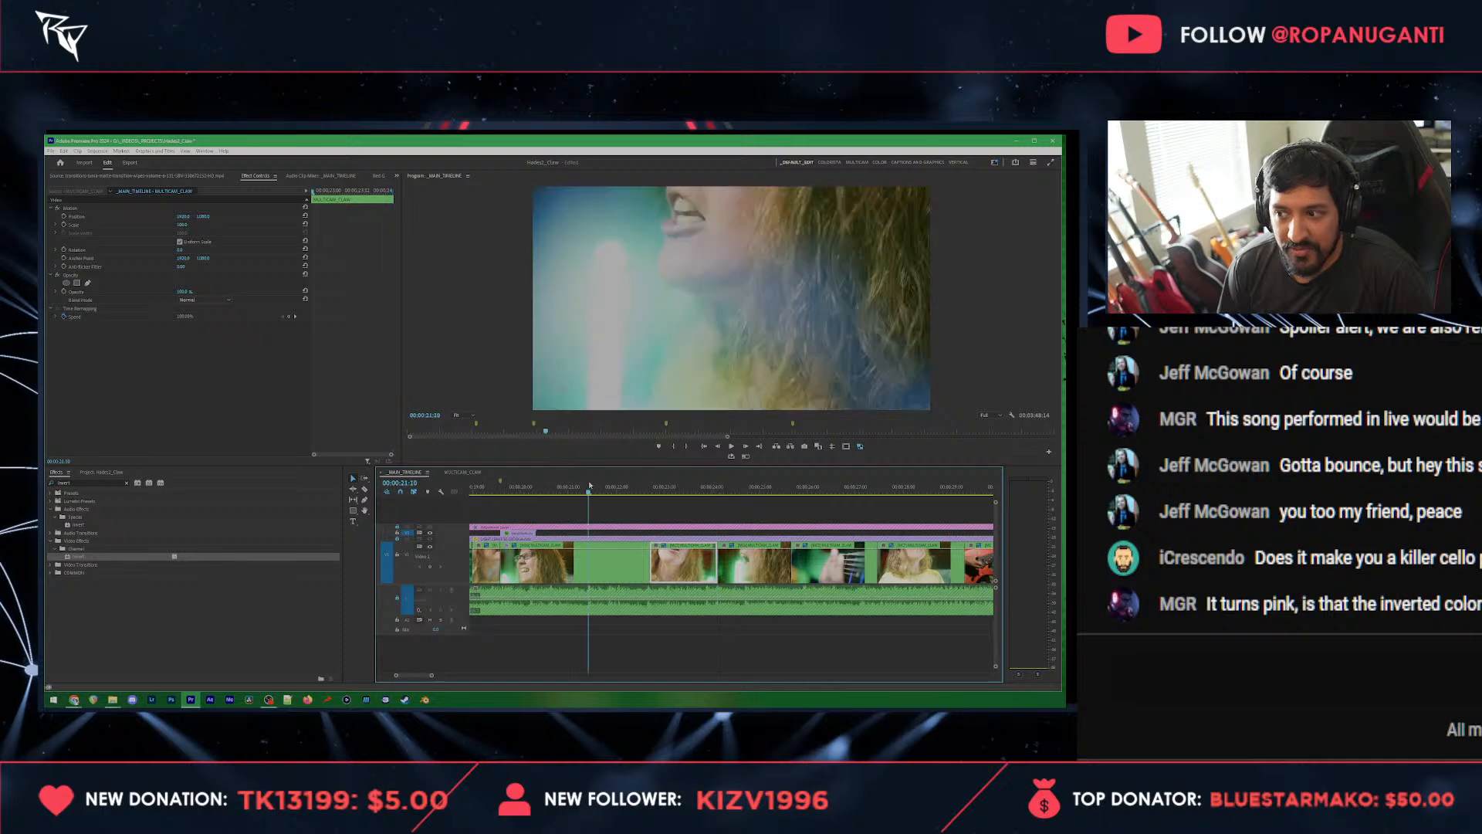
key("ctrl+s")
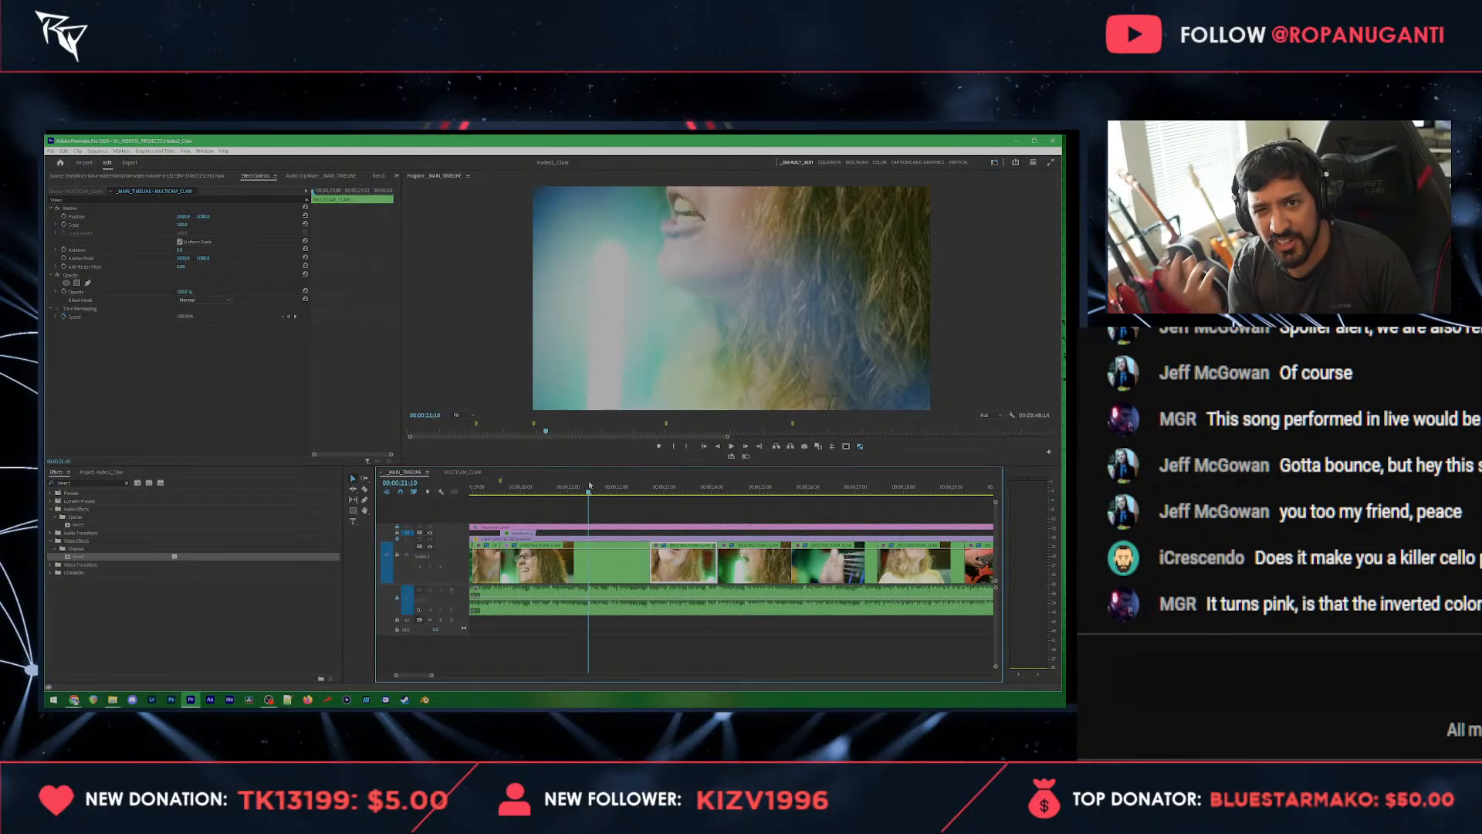
Step: Preview the old film leader grunge and scratches clips in the file explorer and import three of them into the project's overlay bin
left_click(101, 474)
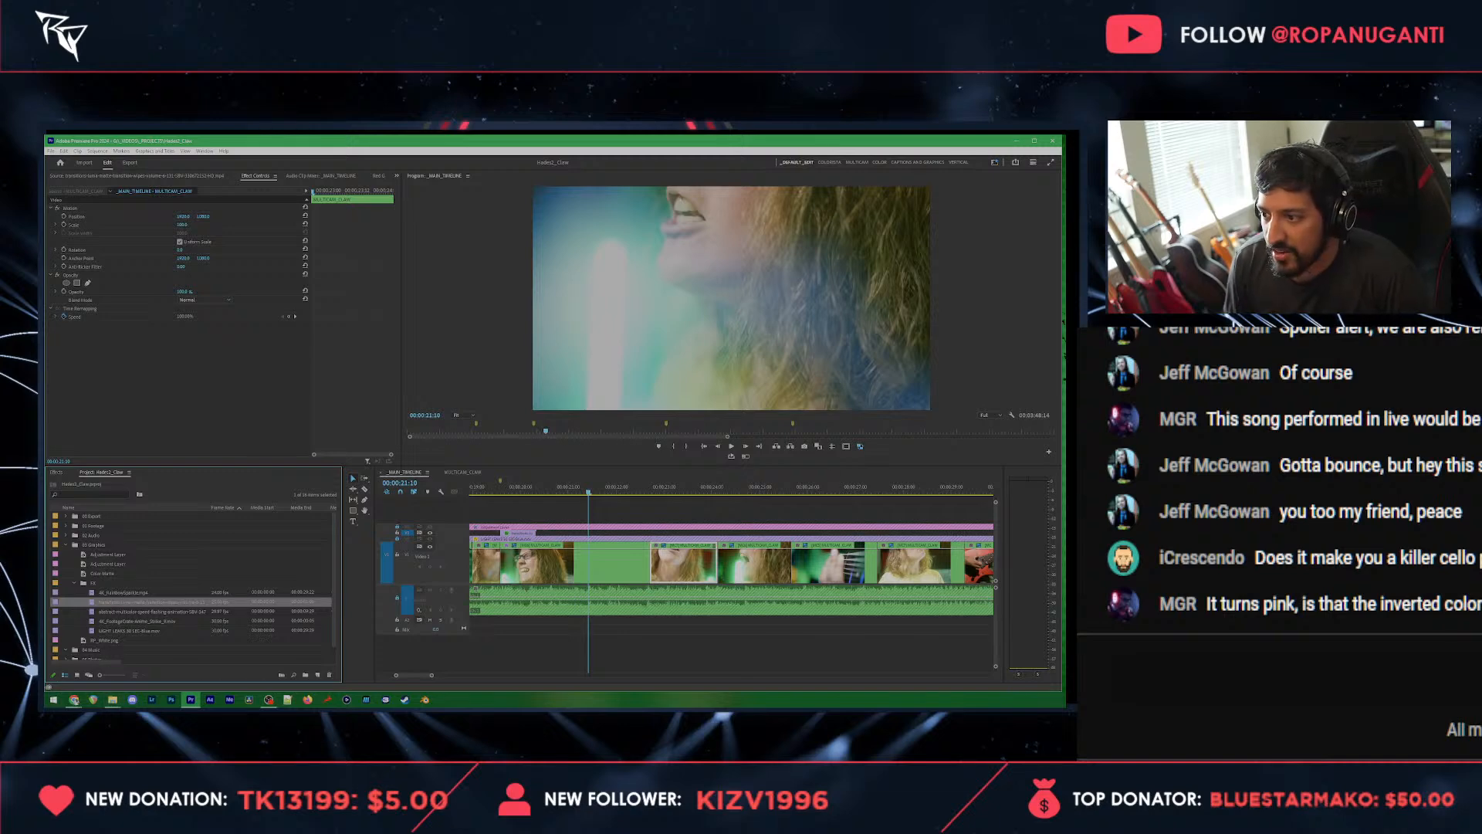
left_click(112, 699)
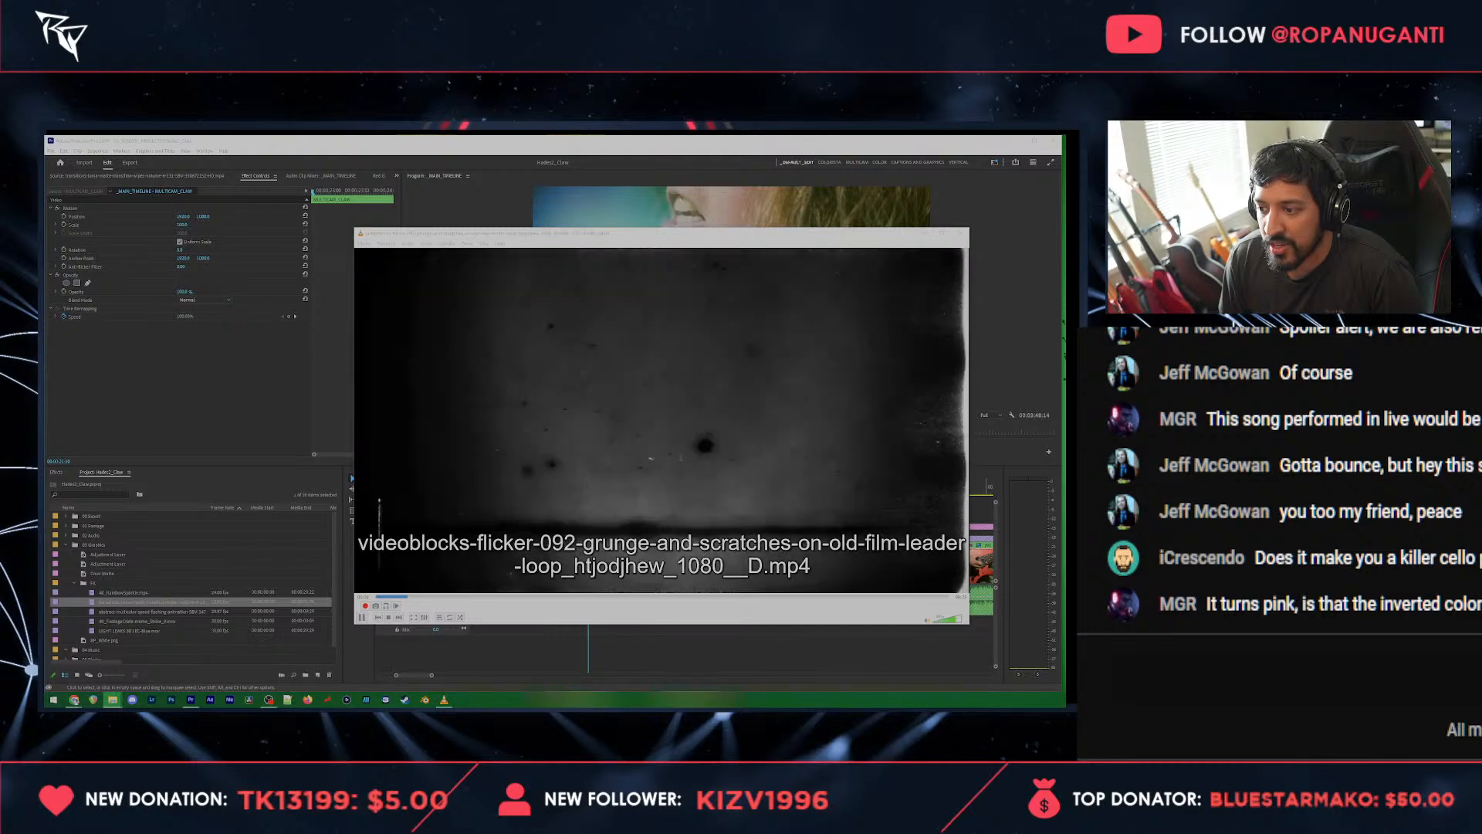
left_click(960, 233)
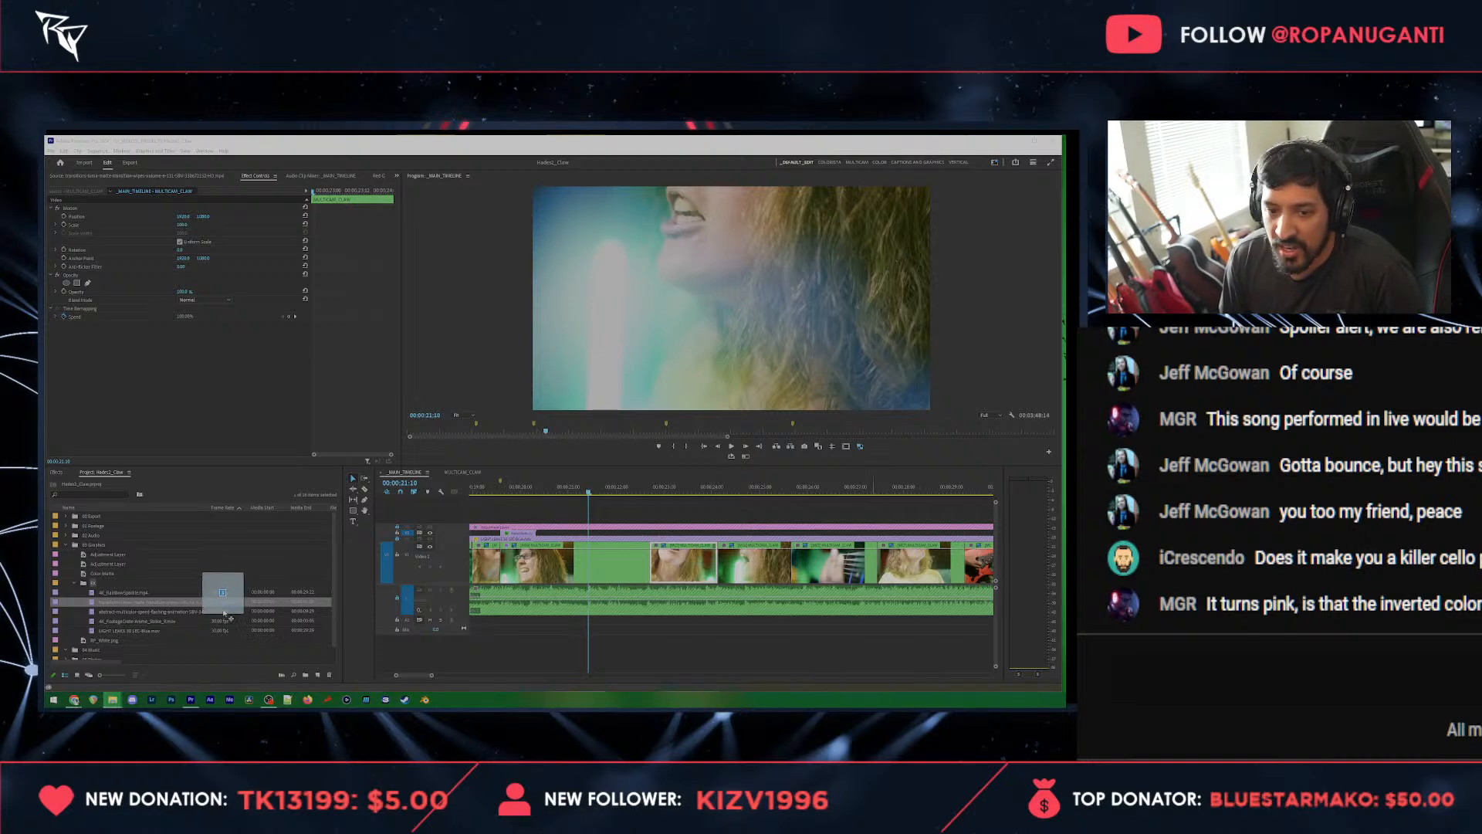
left_click_drag(224, 616, 168, 597)
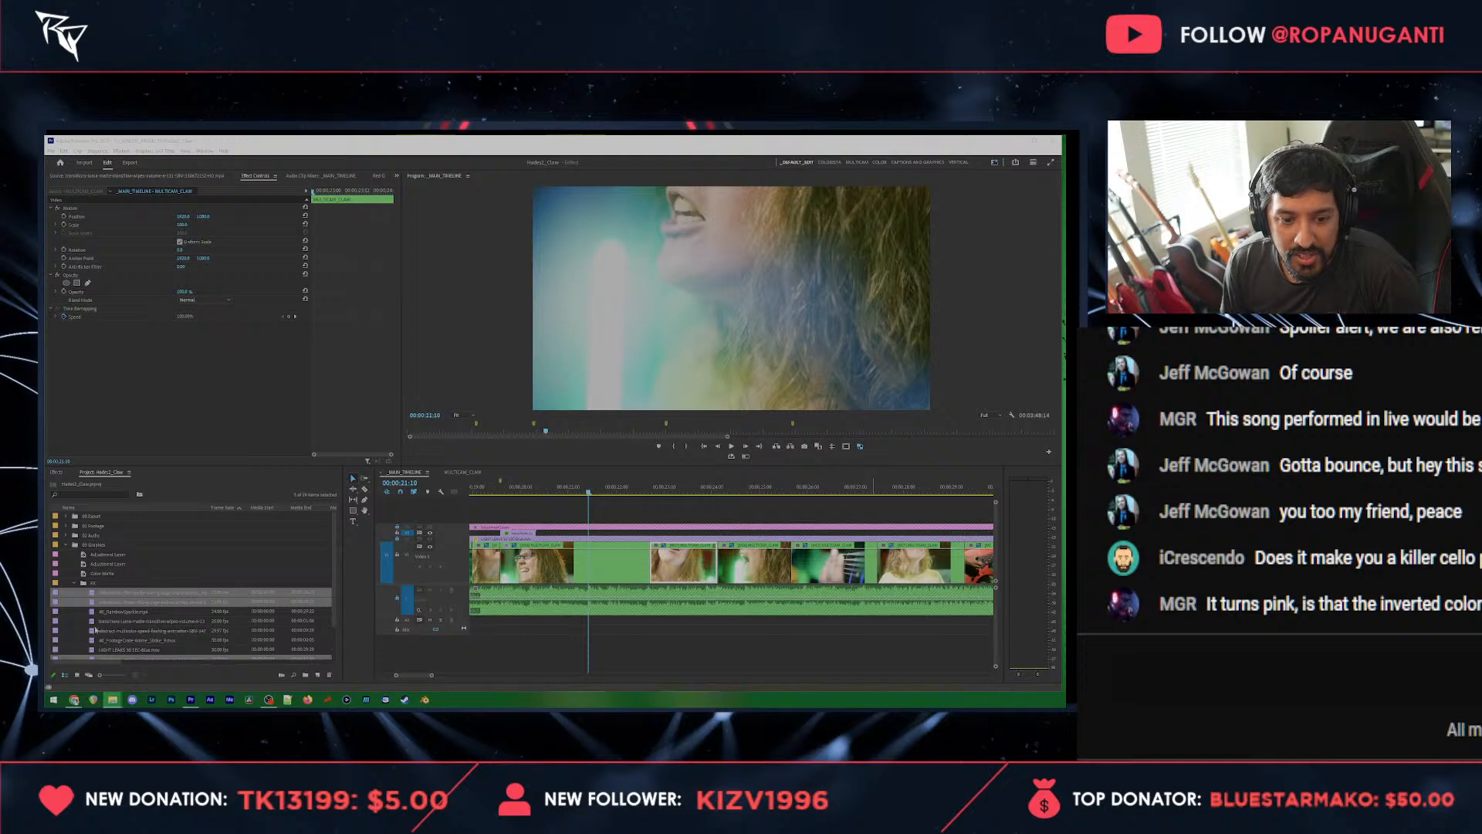
scroll(95, 630, "down", 1)
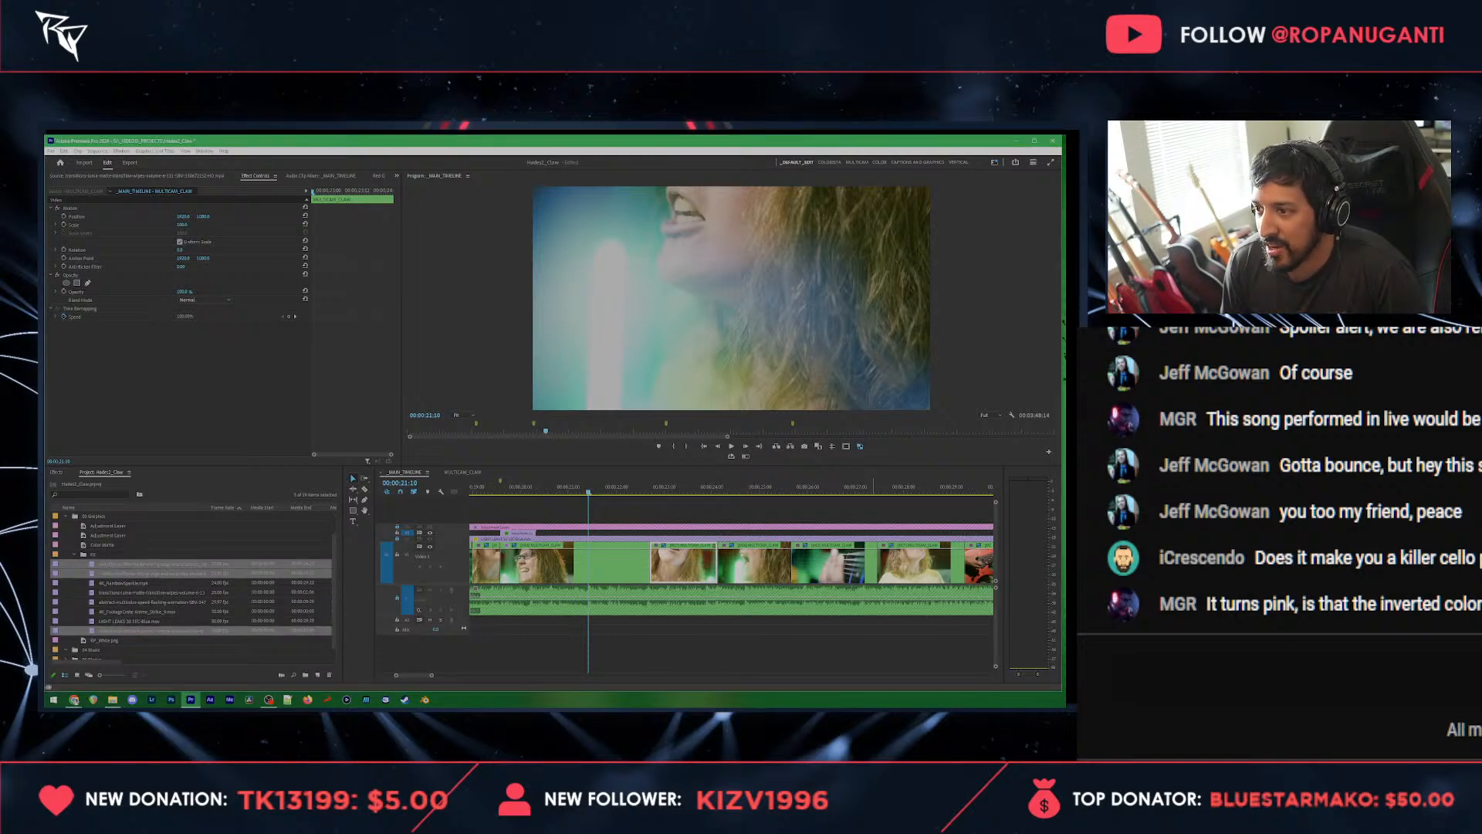
key("alt+Tab")
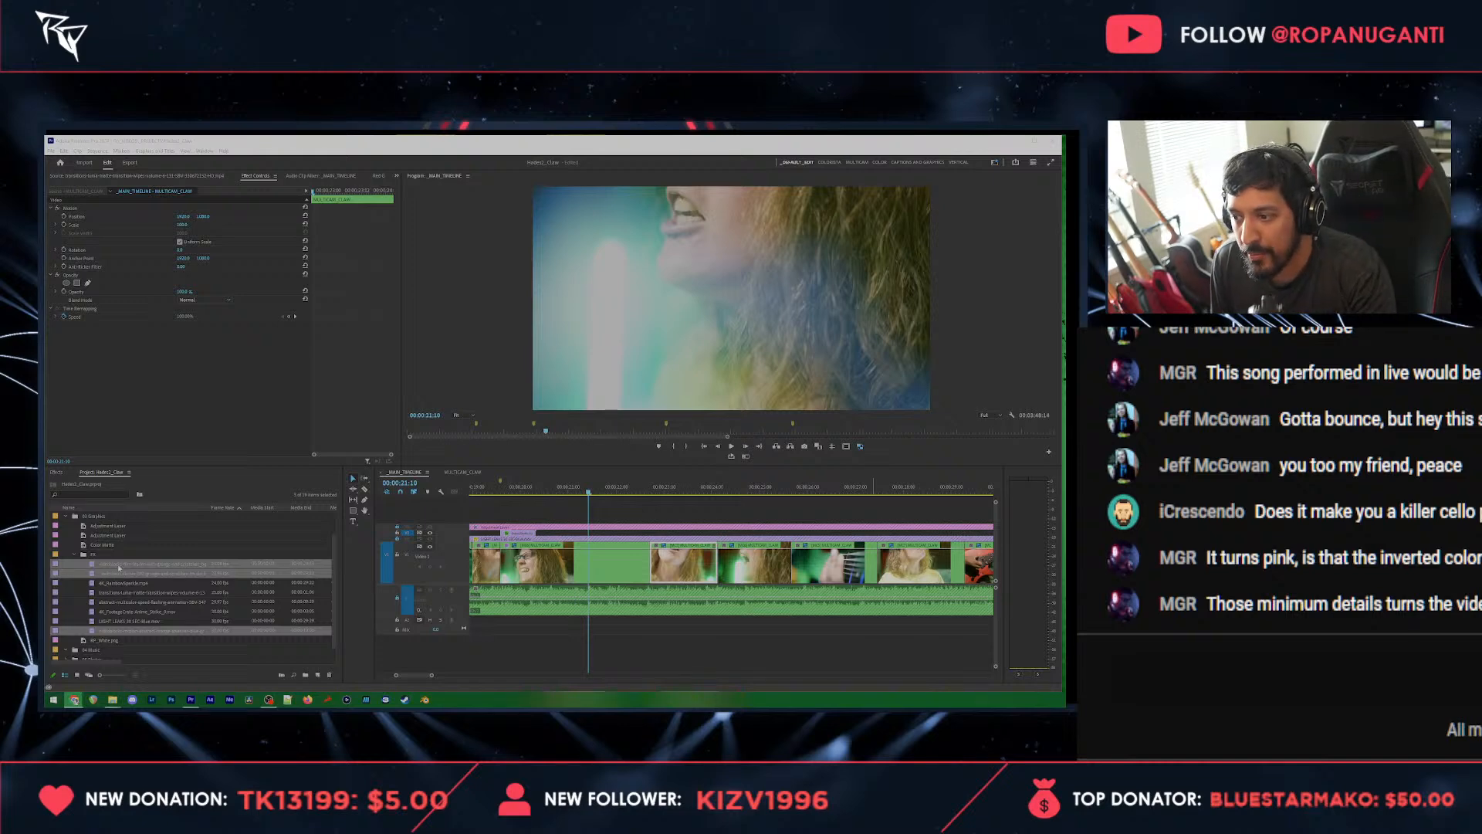
left_click(100, 592)
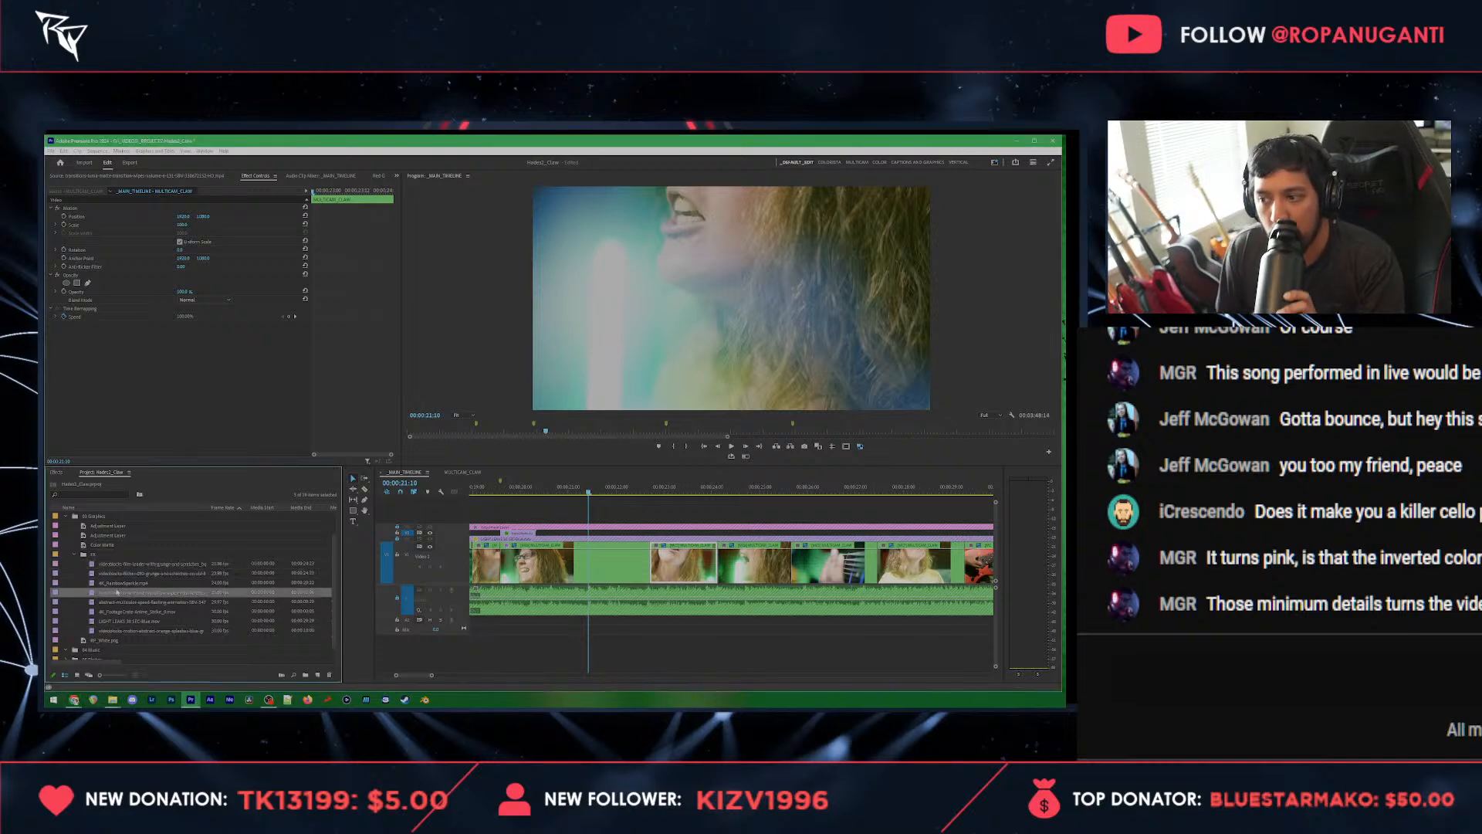
Step: Place the film leader grunge clip's video above the footage at the playhead, scaled to the frame, with the Screen blend mode
double_click(153, 564)
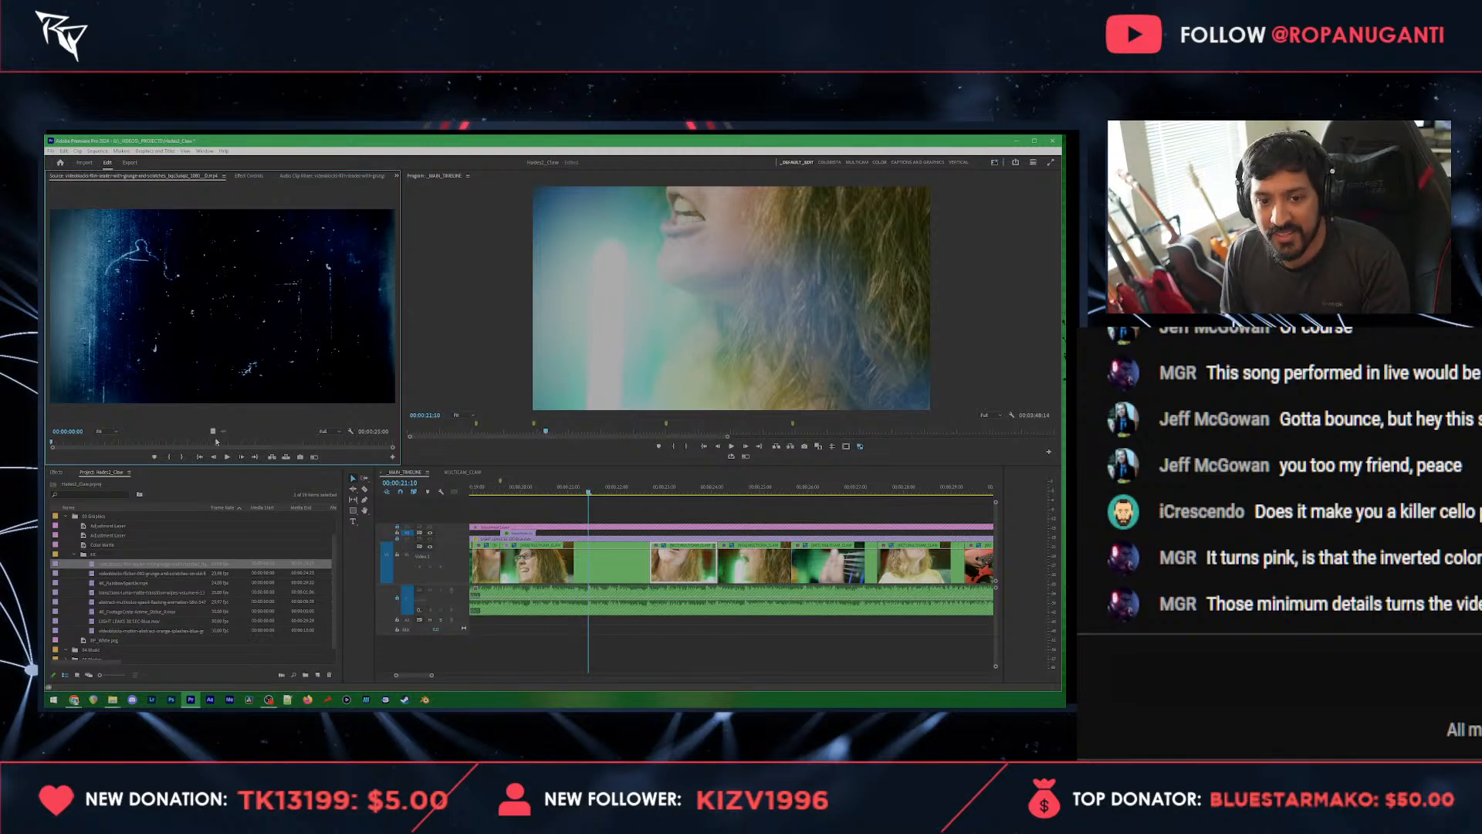
left_click_drag(224, 432, 592, 532)
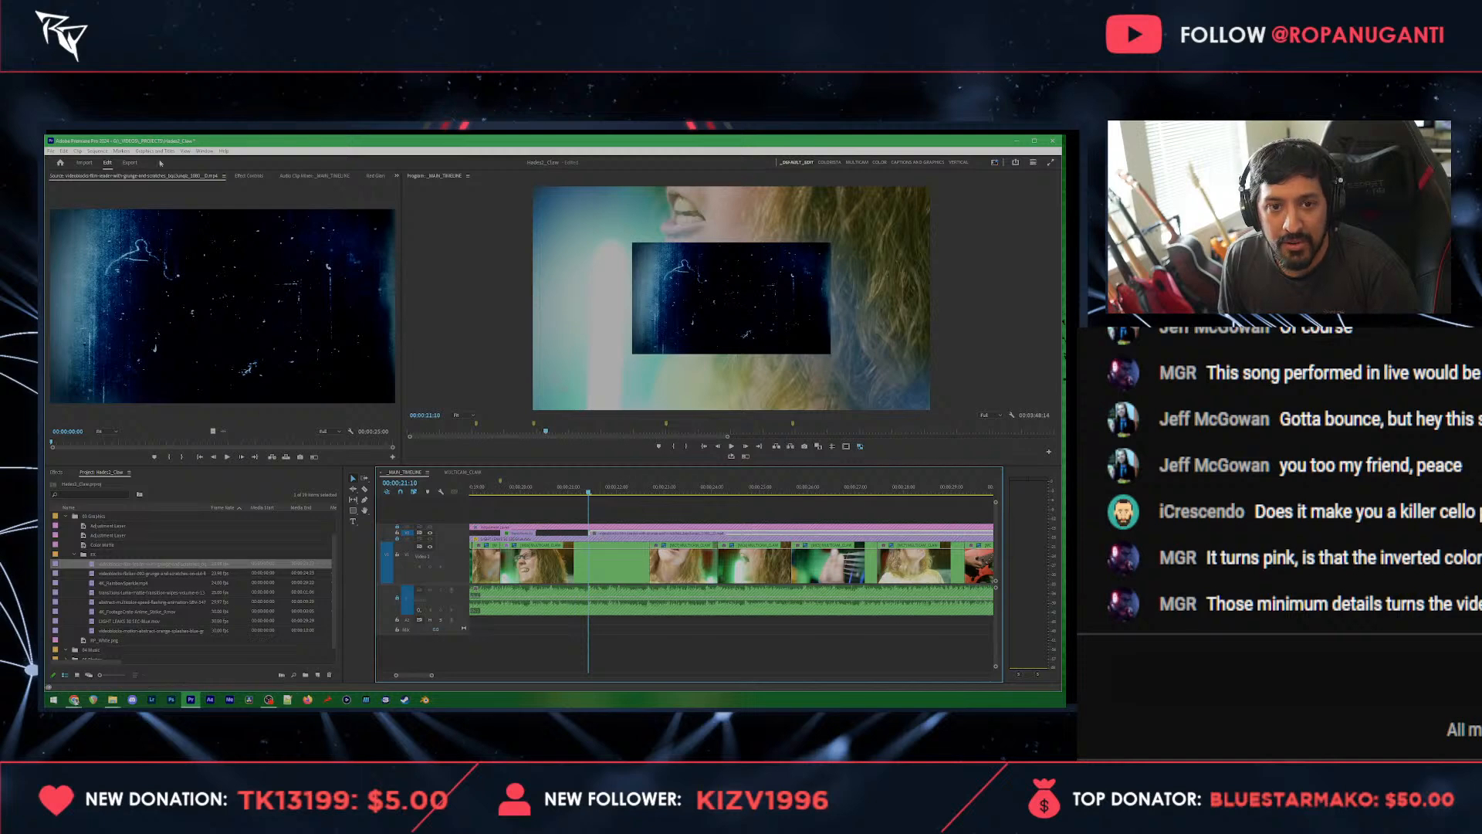
left_click(249, 175)
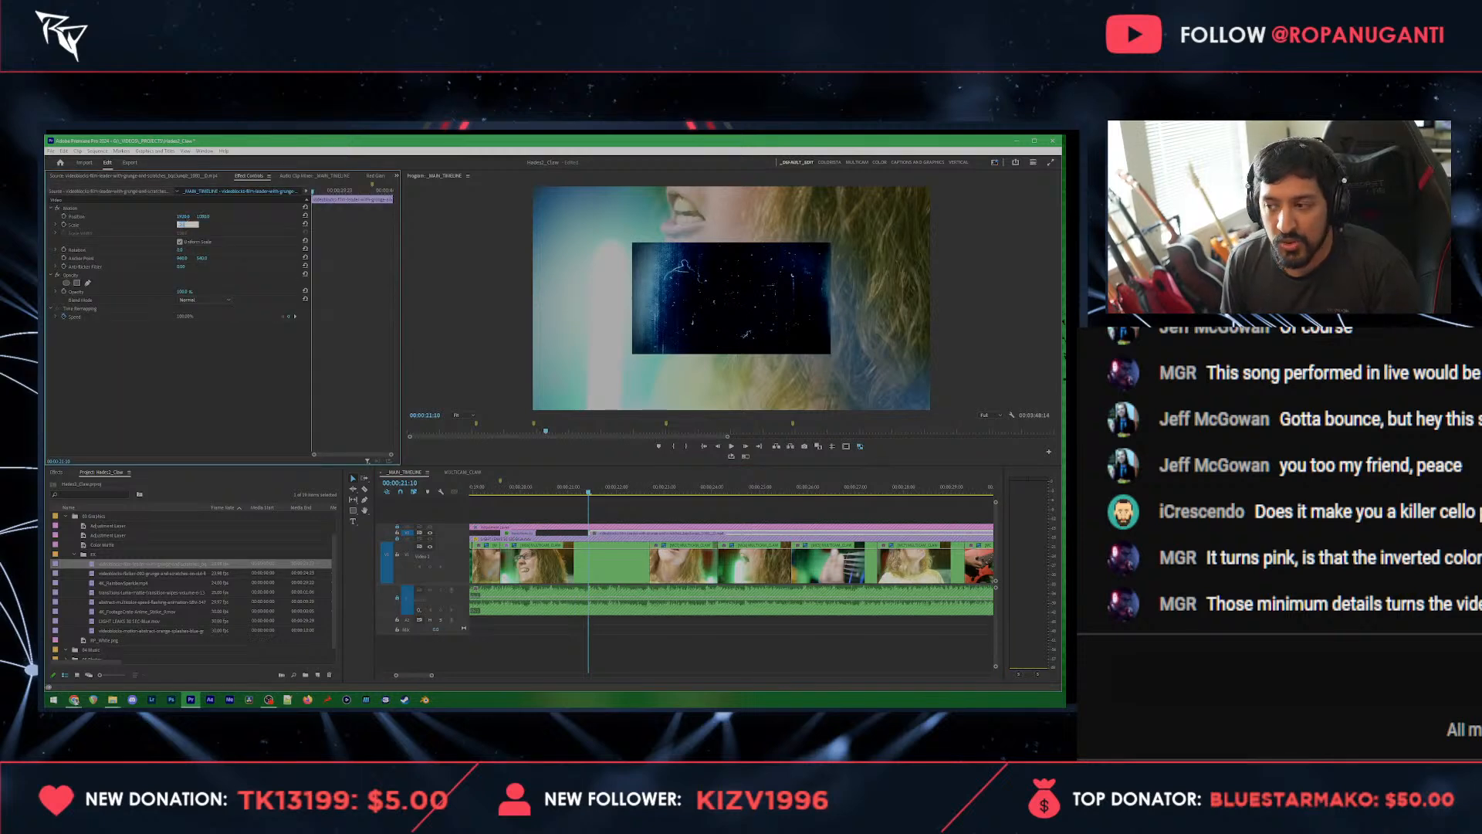
left_click(190, 300)
left_click(201, 378)
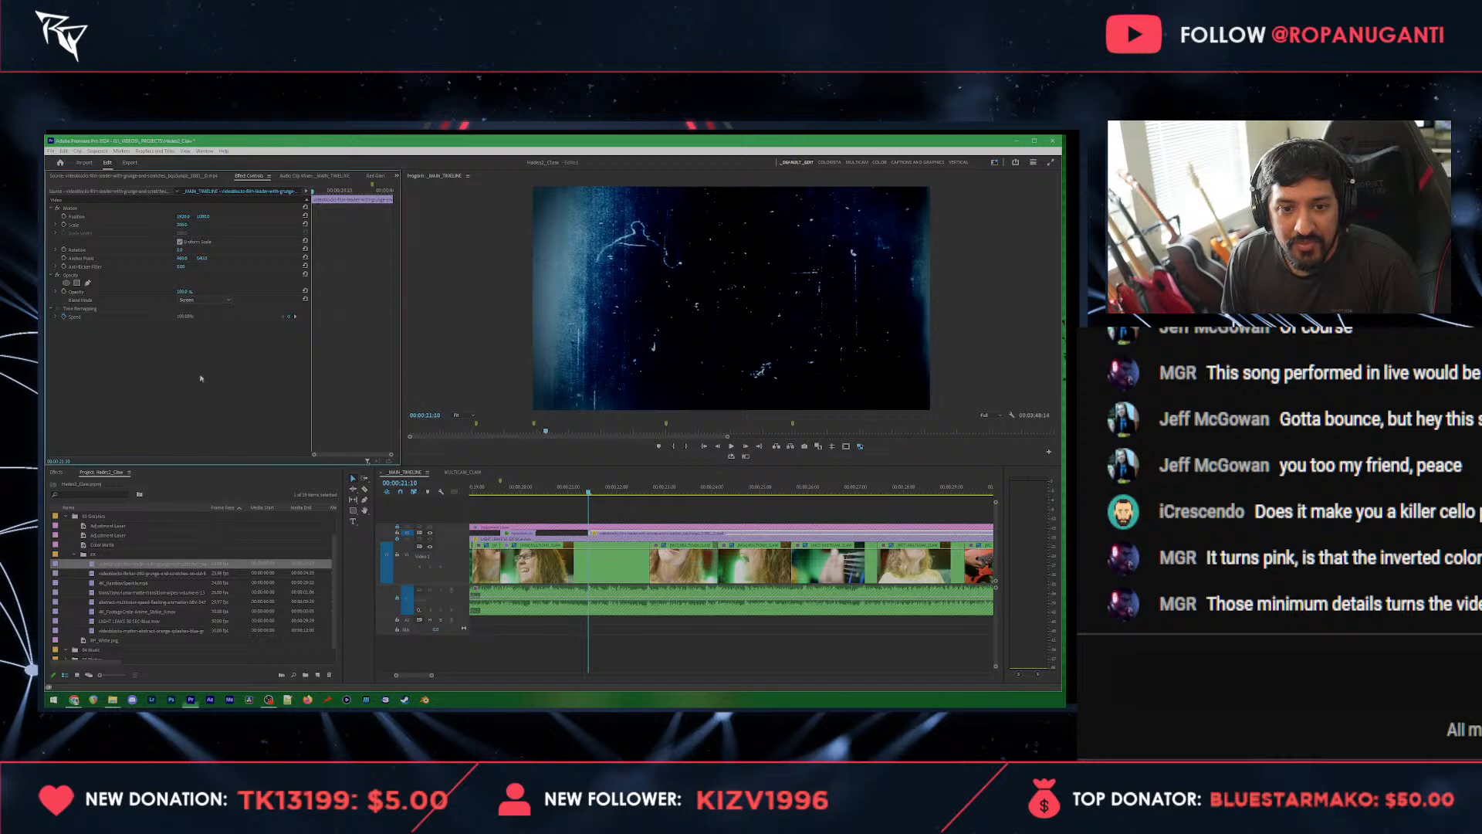
Step: Try the Multiply blend mode on the film grunge overlay and set it back to Screen
left_click(202, 300)
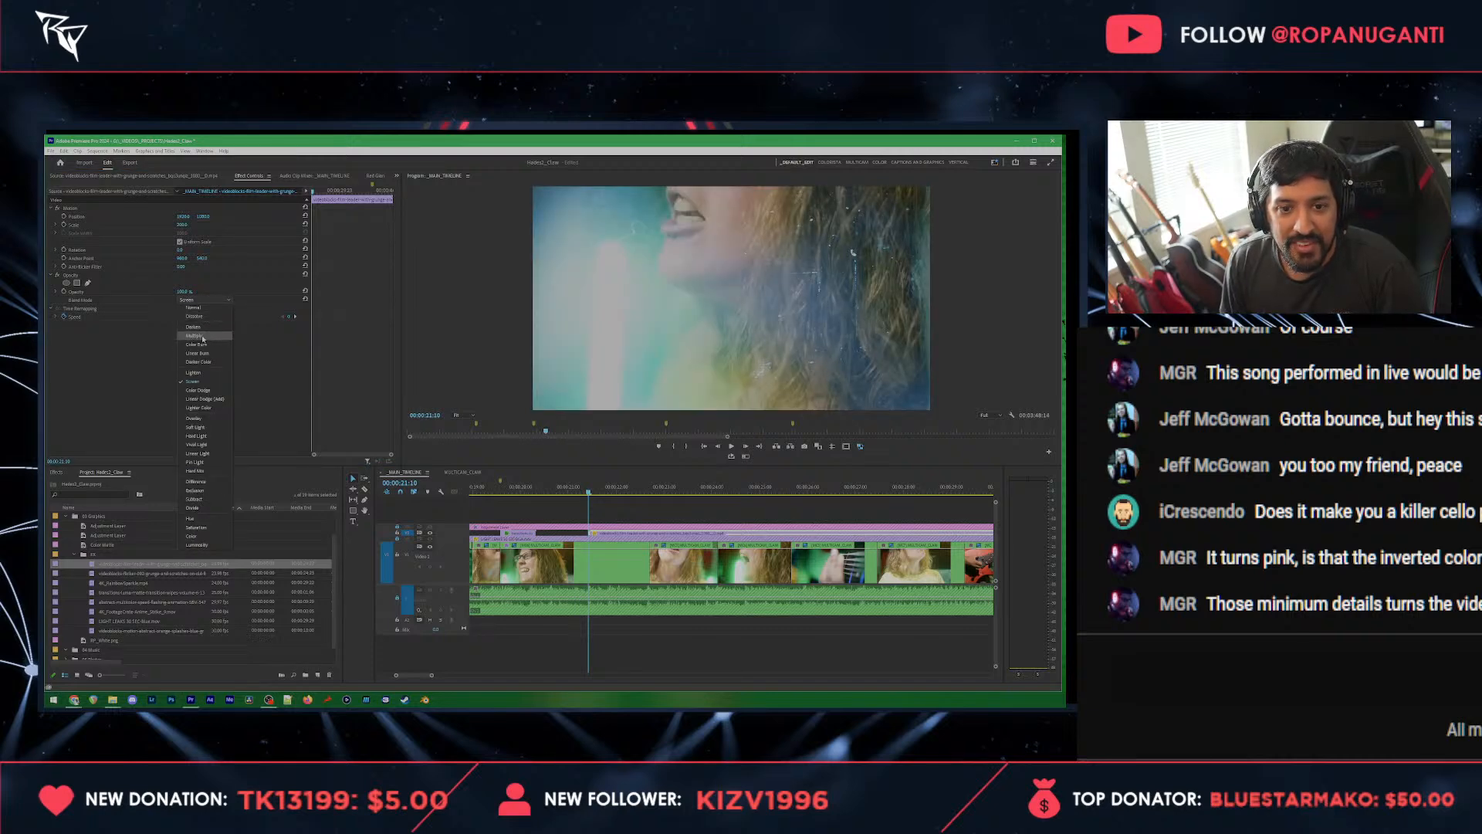
left_click(202, 337)
left_click(204, 301)
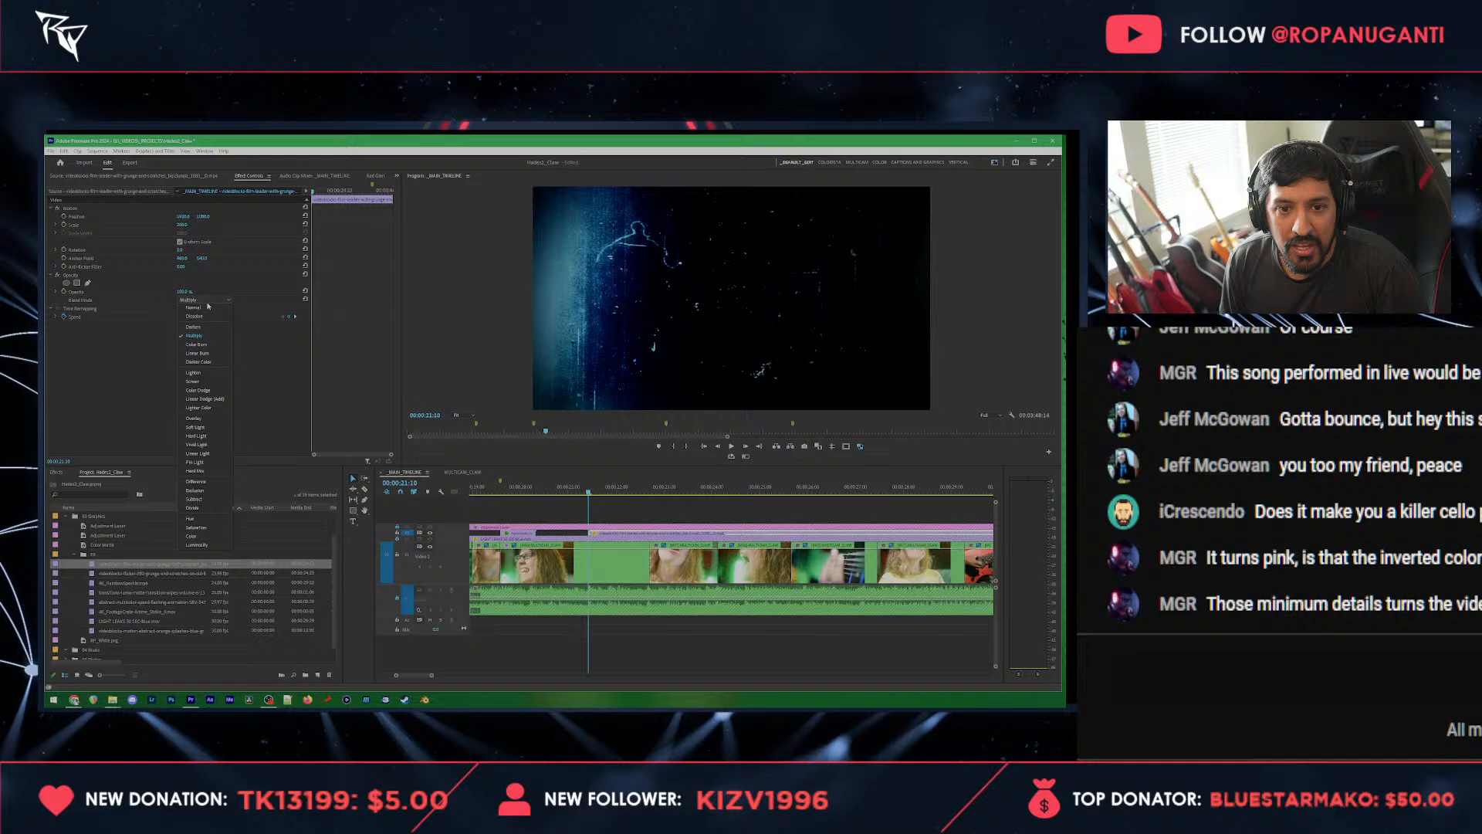
left_click(200, 382)
Step: Play from the luma matte overlay into the film grunge overlay and lower the grunge overlay's opacity to almost zero
left_click(513, 489)
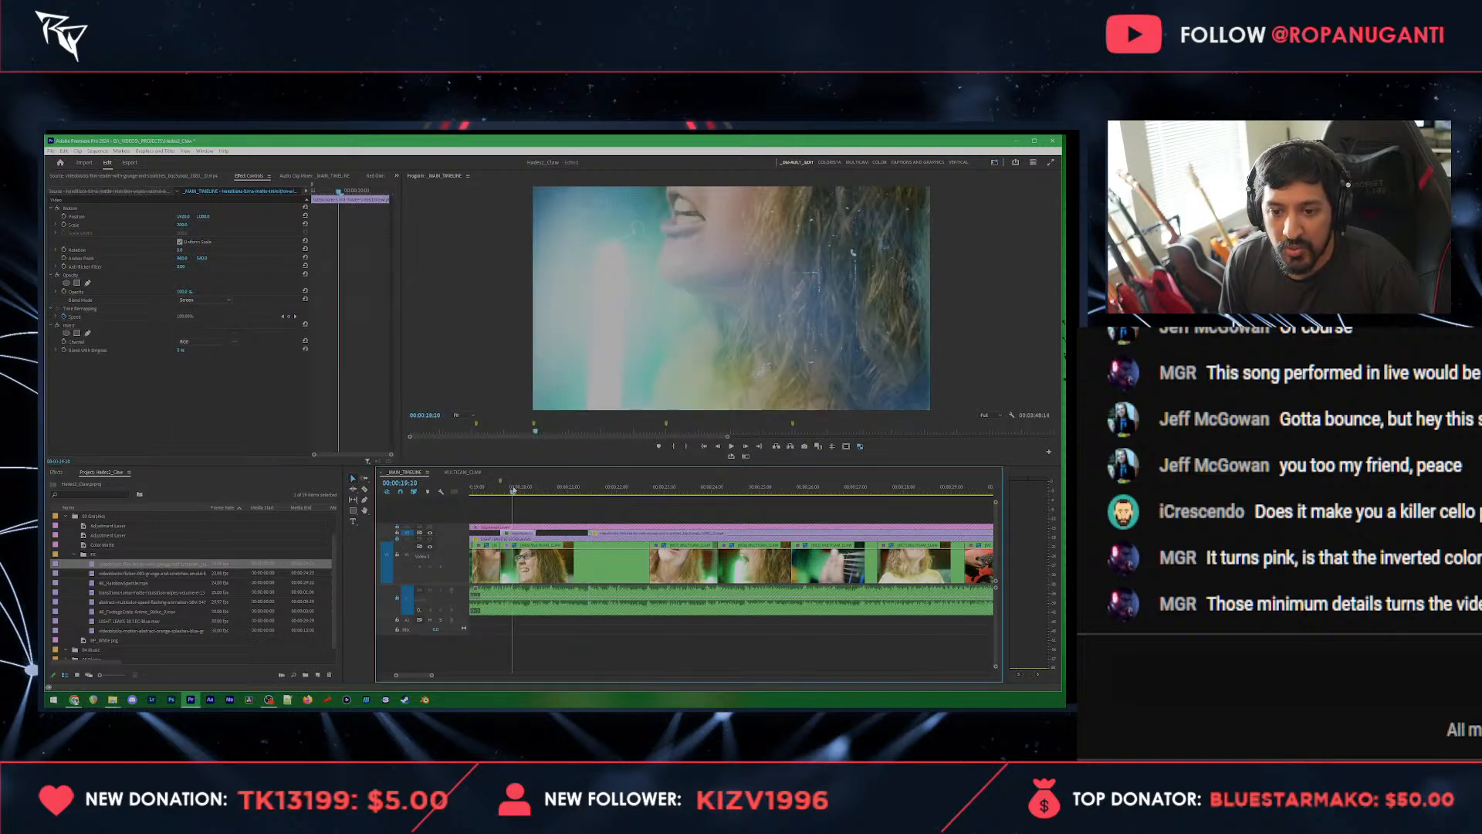
key("space")
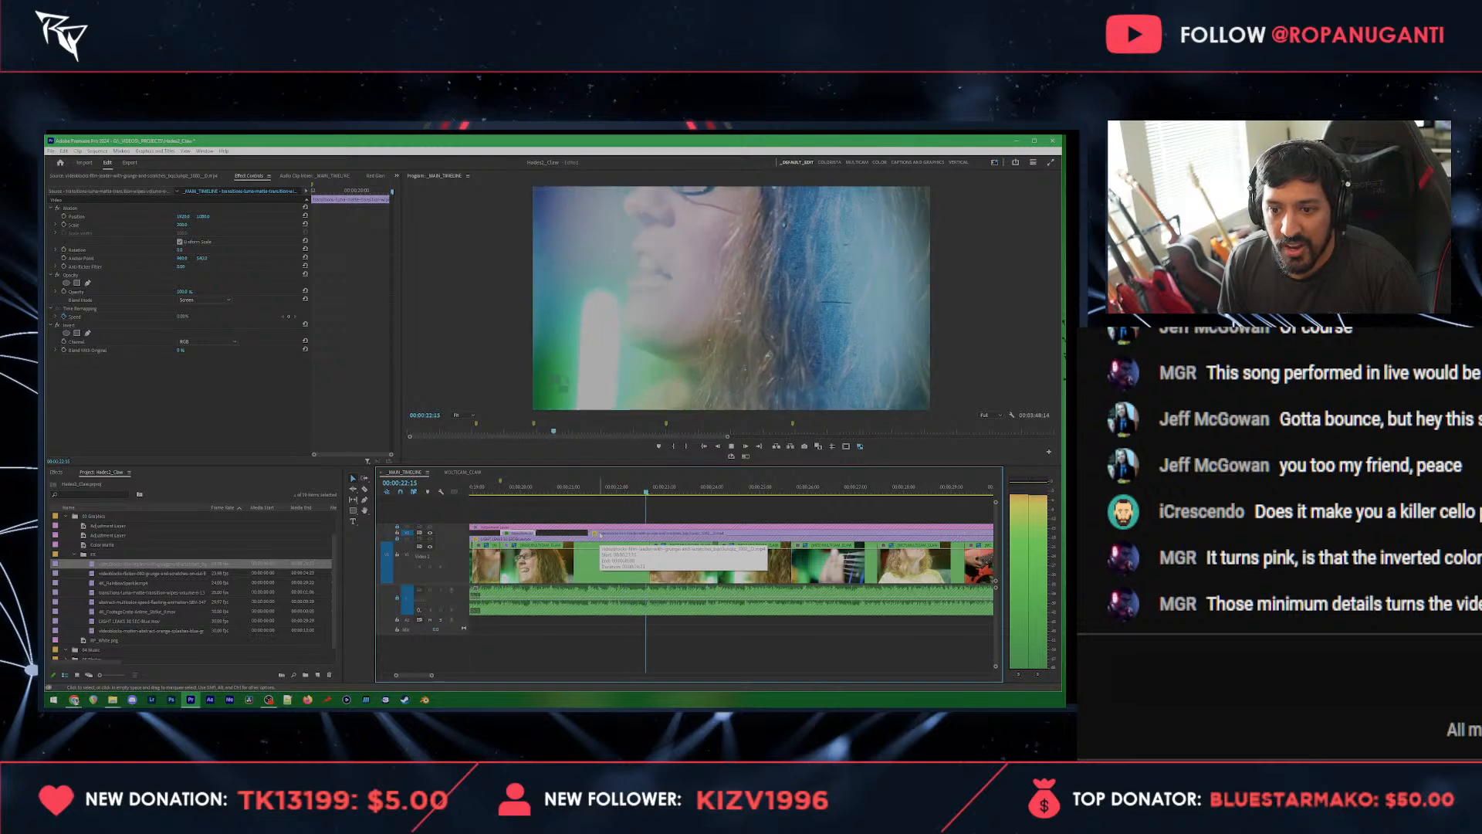
key("space")
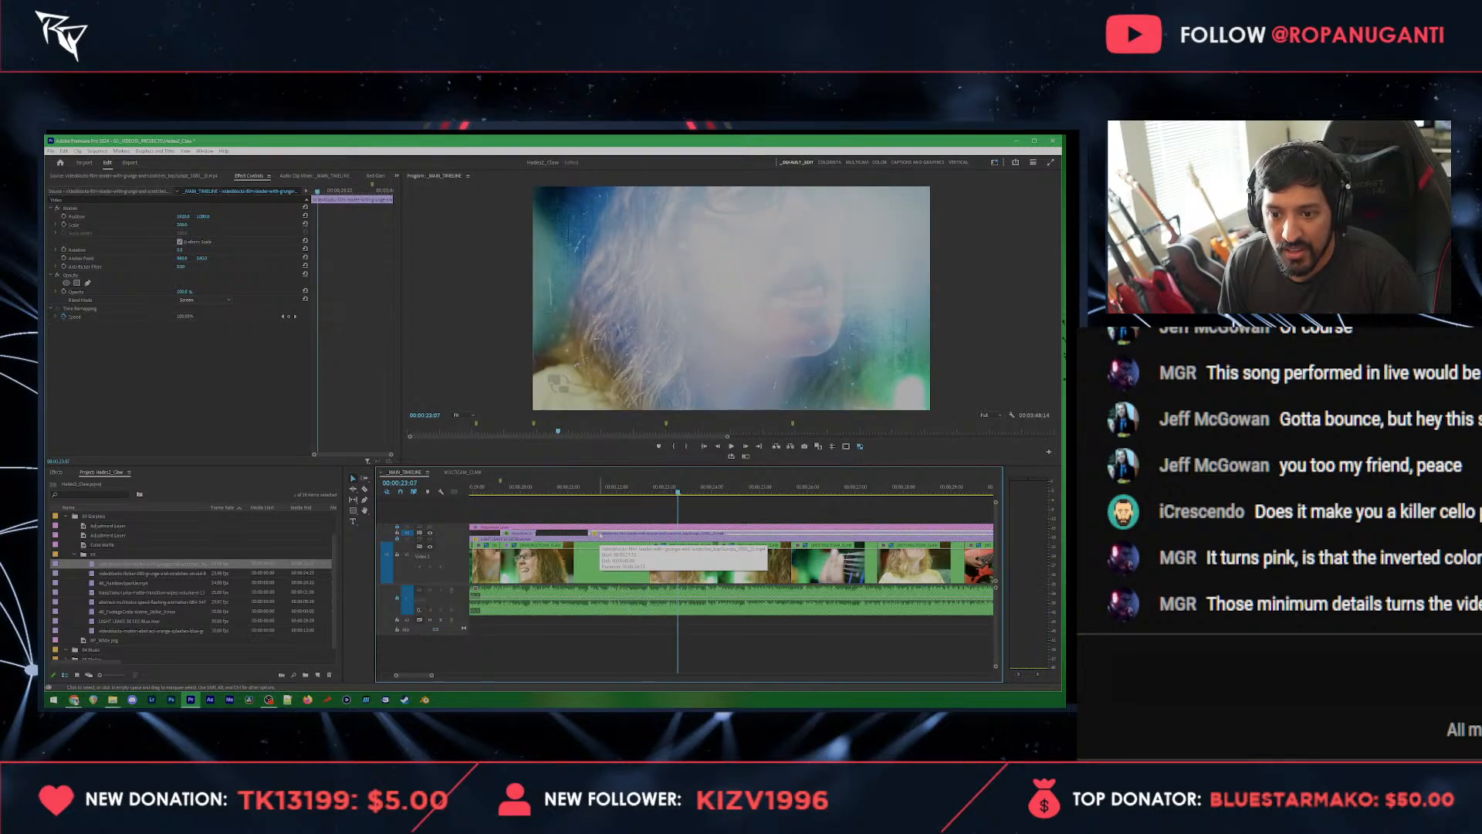
left_click_drag(183, 292, 148, 292)
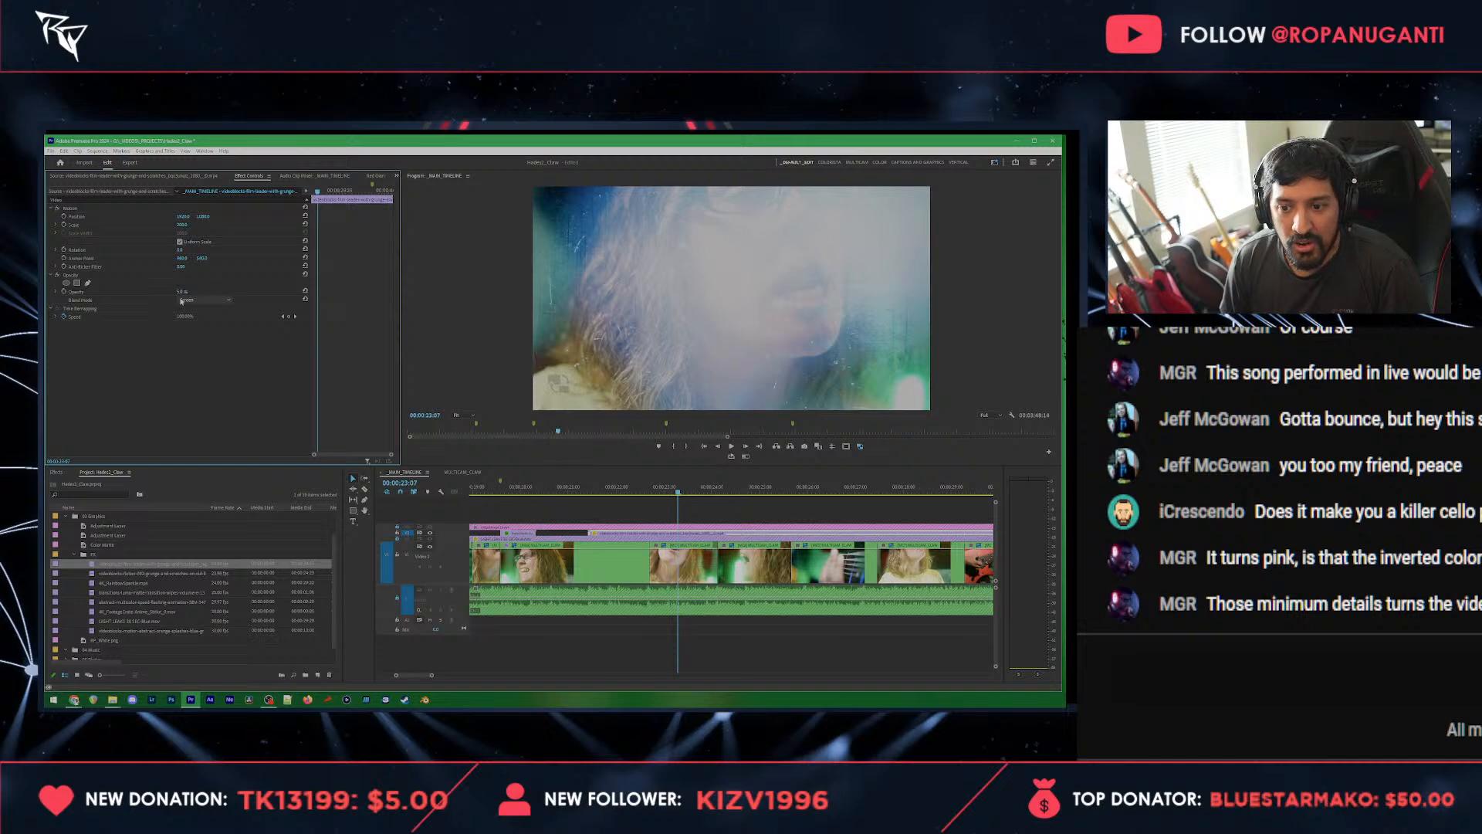
Step: Look over the whole sequence to see how far the film grunge overlay extends
left_click(670, 533)
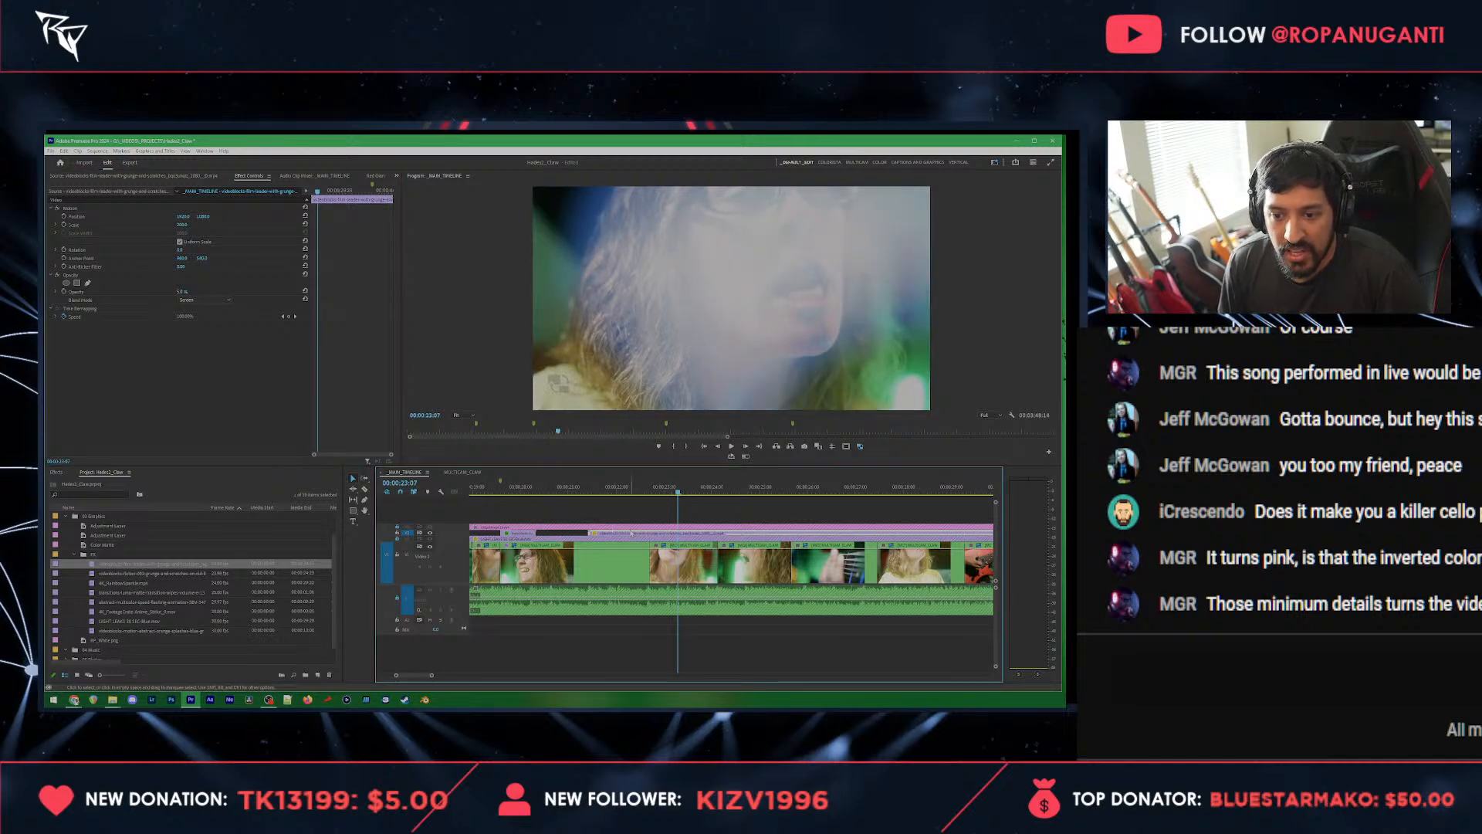
scroll(641, 534, "down", 4)
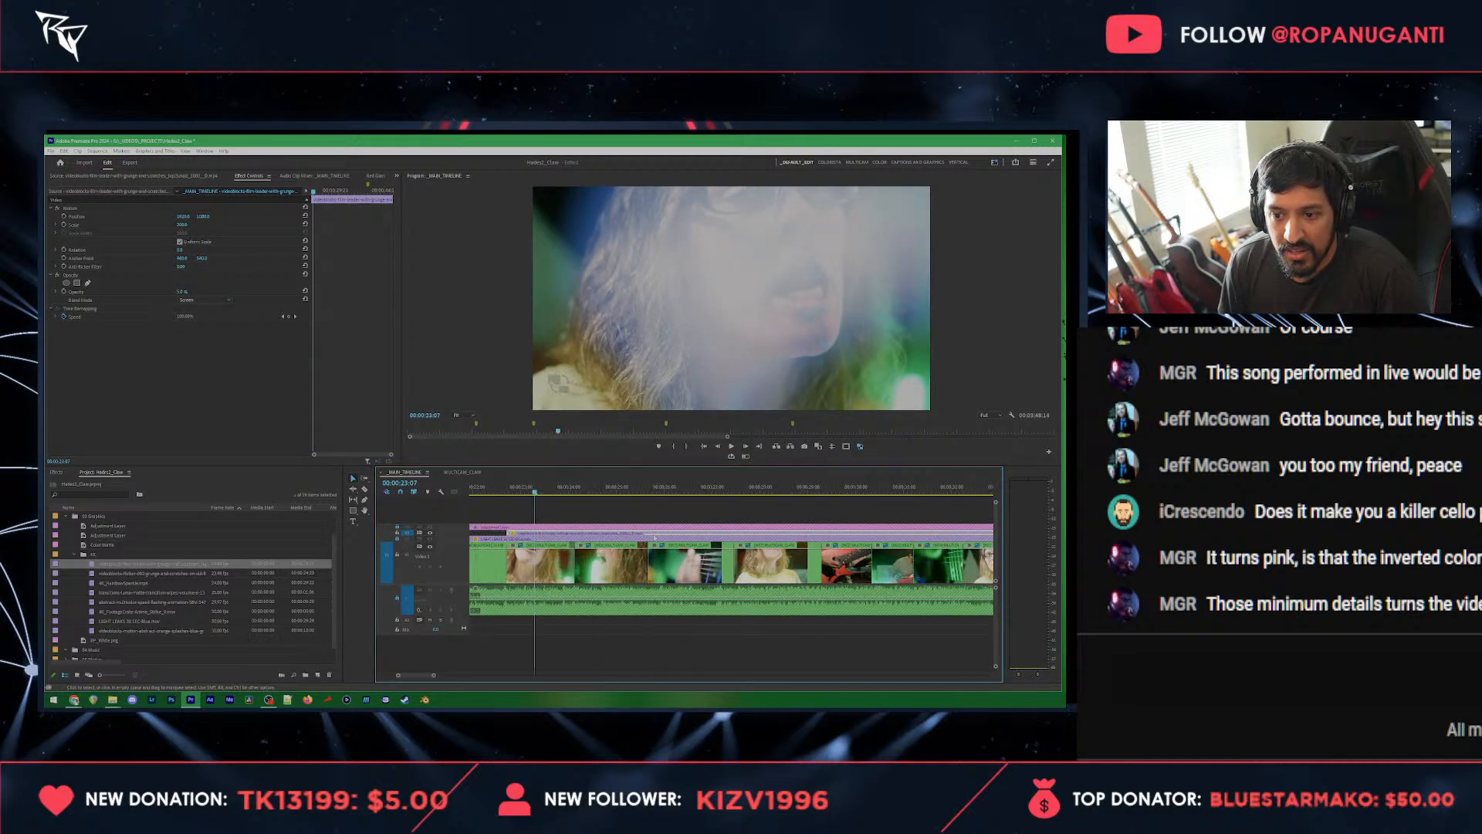
key("c")
key("Home")
key("space")
key("space")
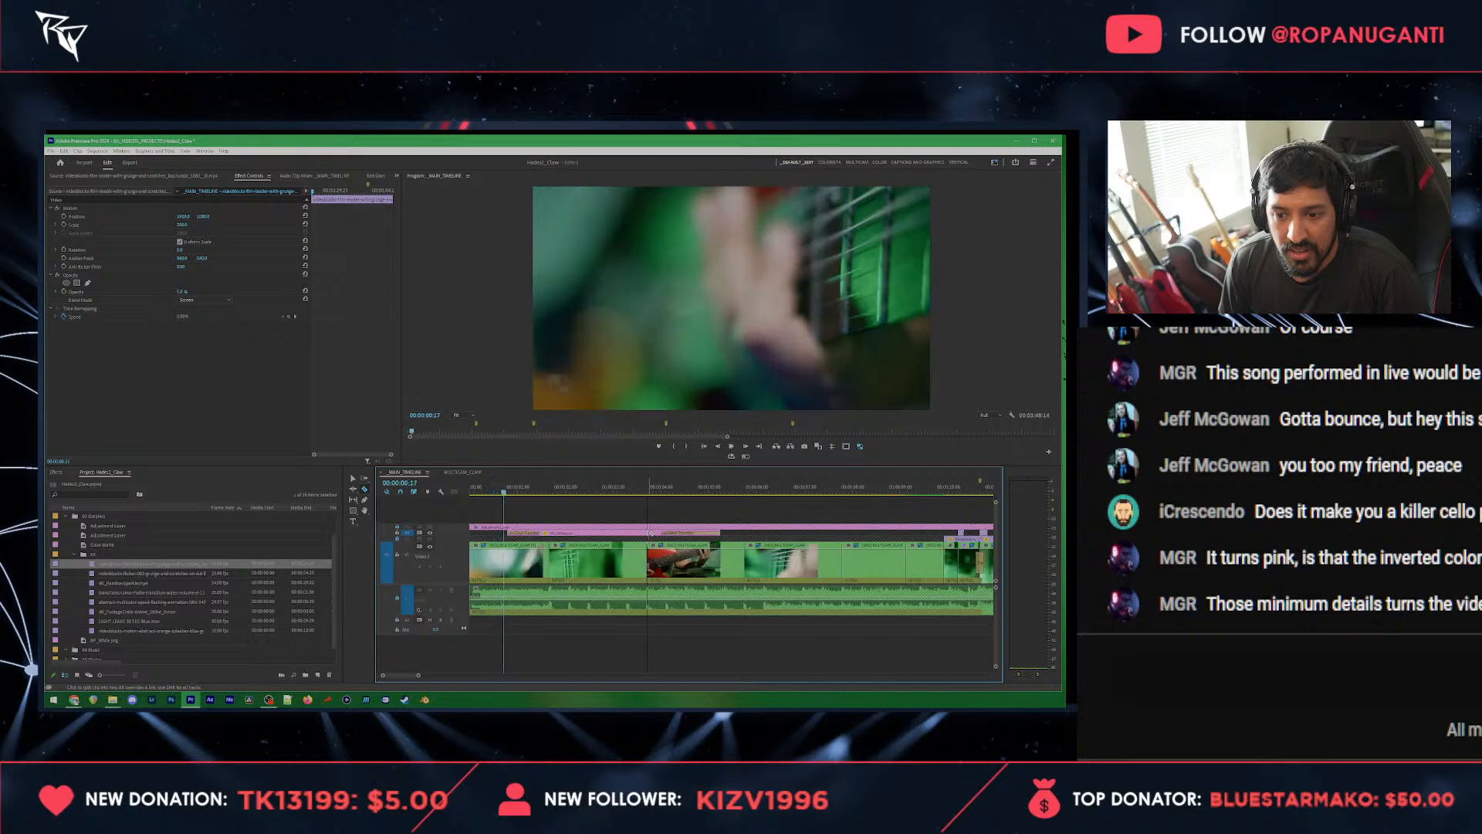
key("minus")
key("minus")
key("minus")
key("minus")
key("v")
left_click(559, 491)
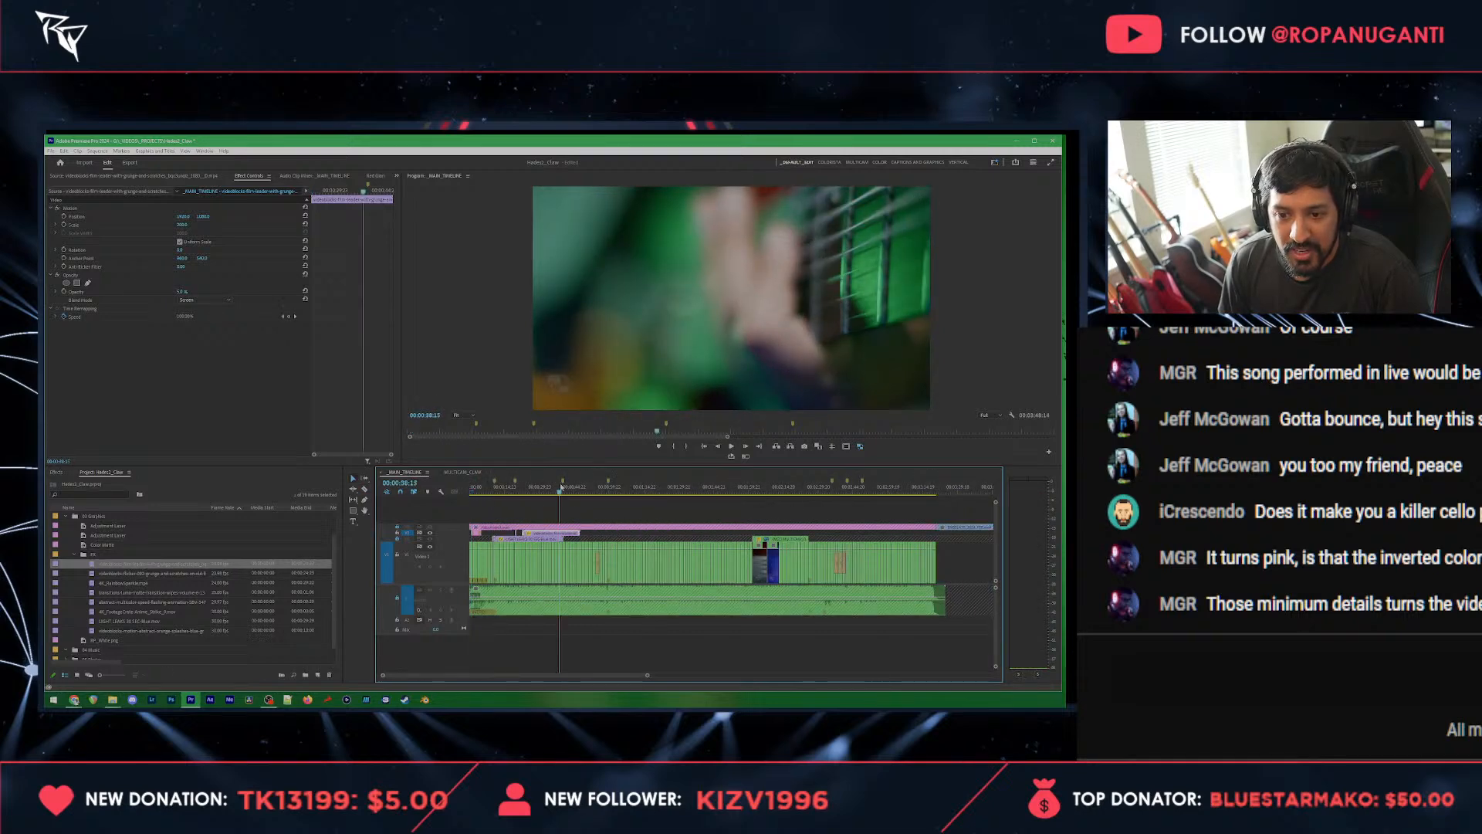
scroll(532, 540, "up", 4)
left_click(534, 490)
scroll(536, 533, "up", 6)
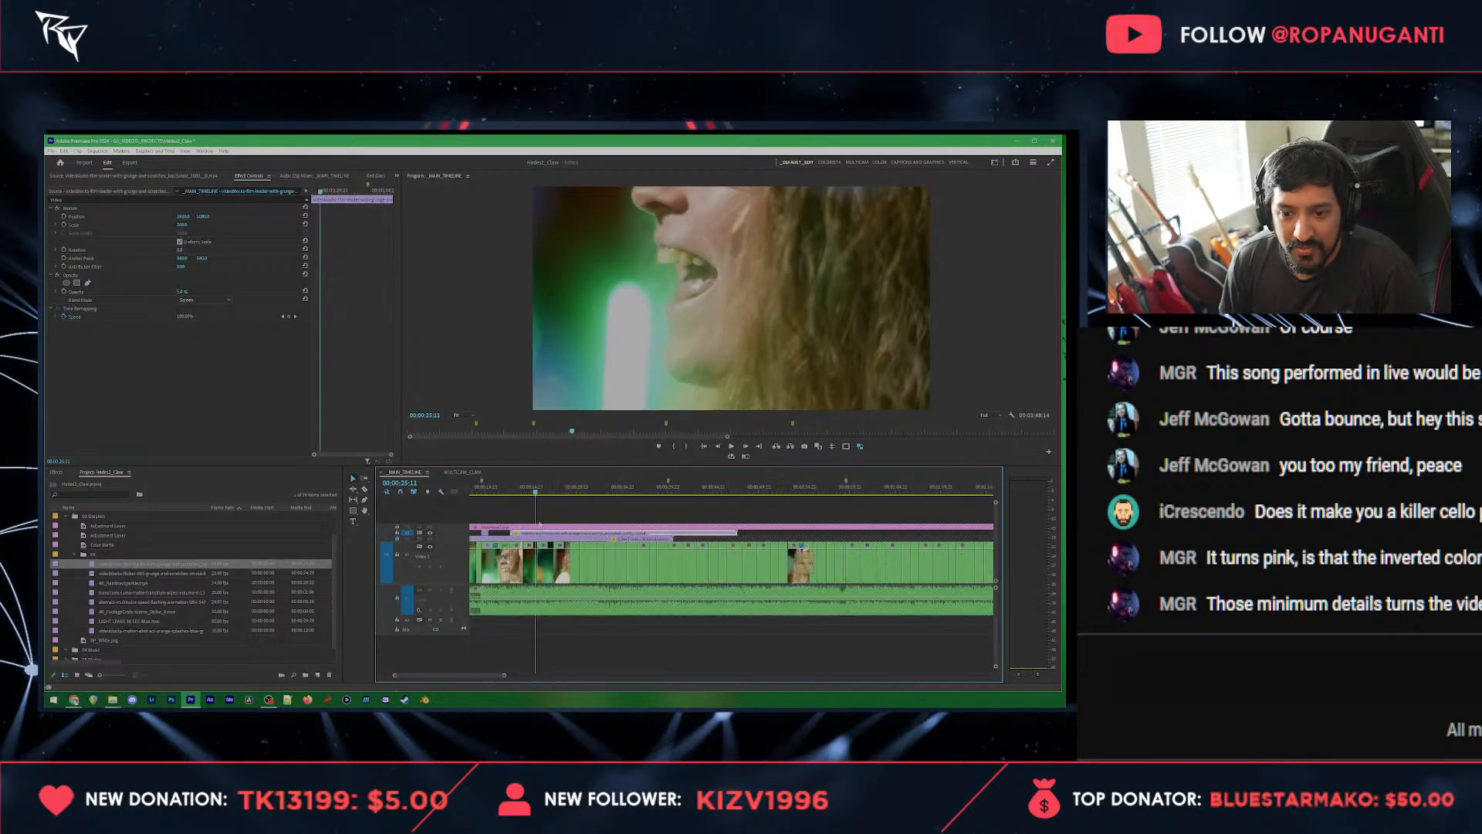
key("equal")
key("Home")
key("space")
Step: Play the film grunge section, add a marker at 00:00:28:14 and split the grunge overlay near that point
key("space")
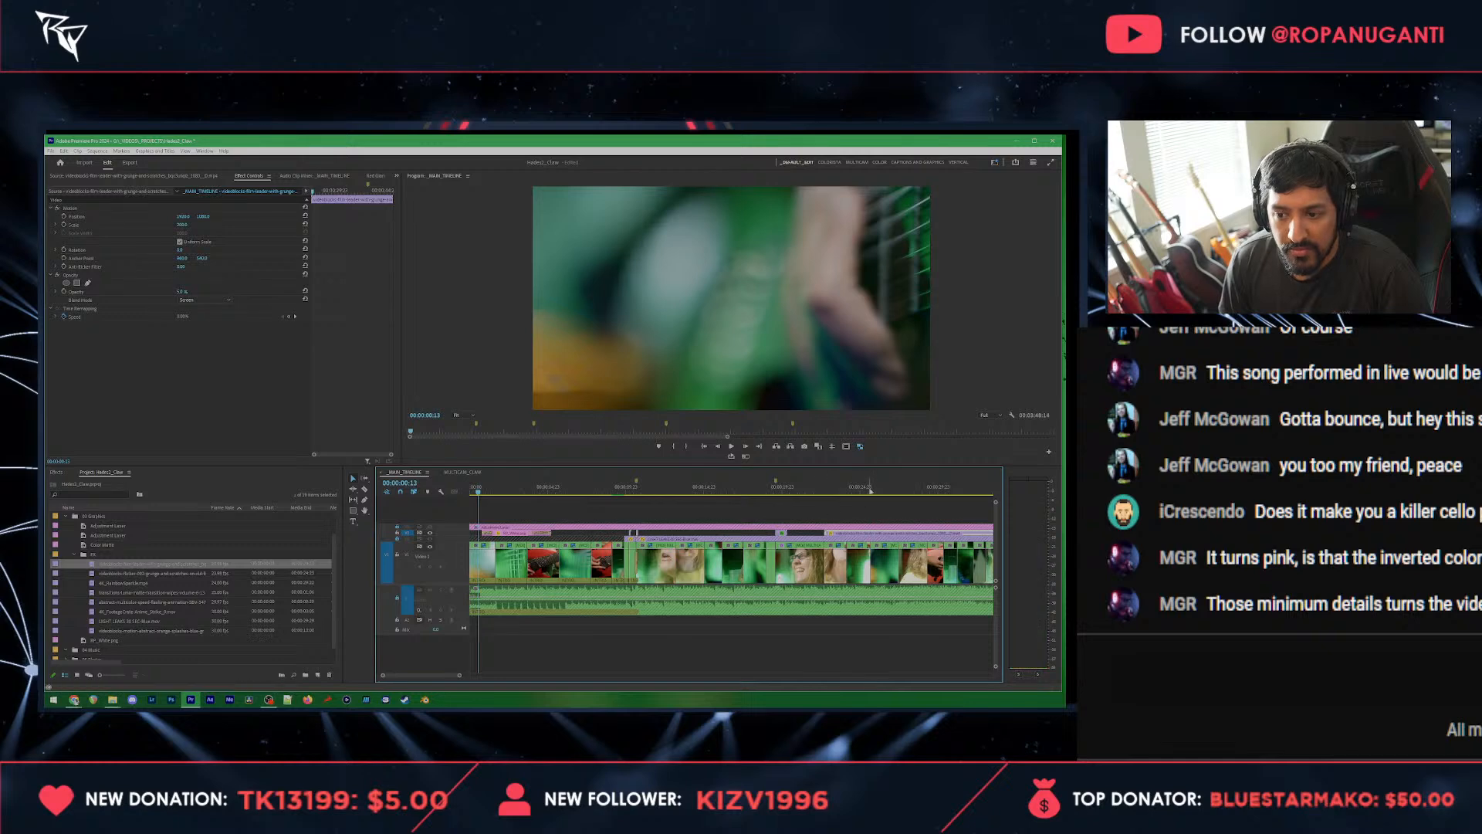
left_click(866, 490)
key("space")
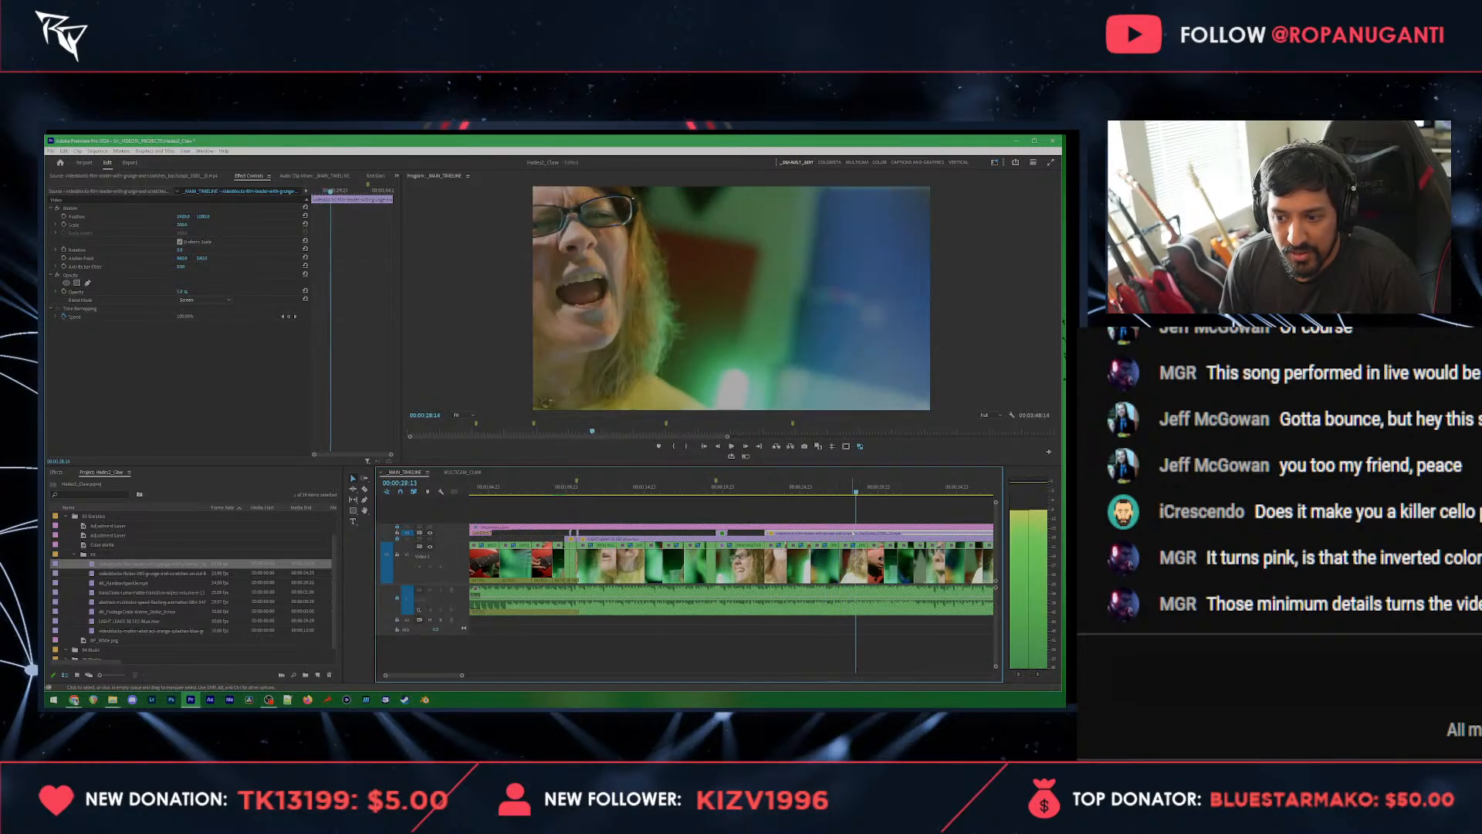
left_click(880, 508)
scroll(872, 515, "down", 2)
left_click(820, 531)
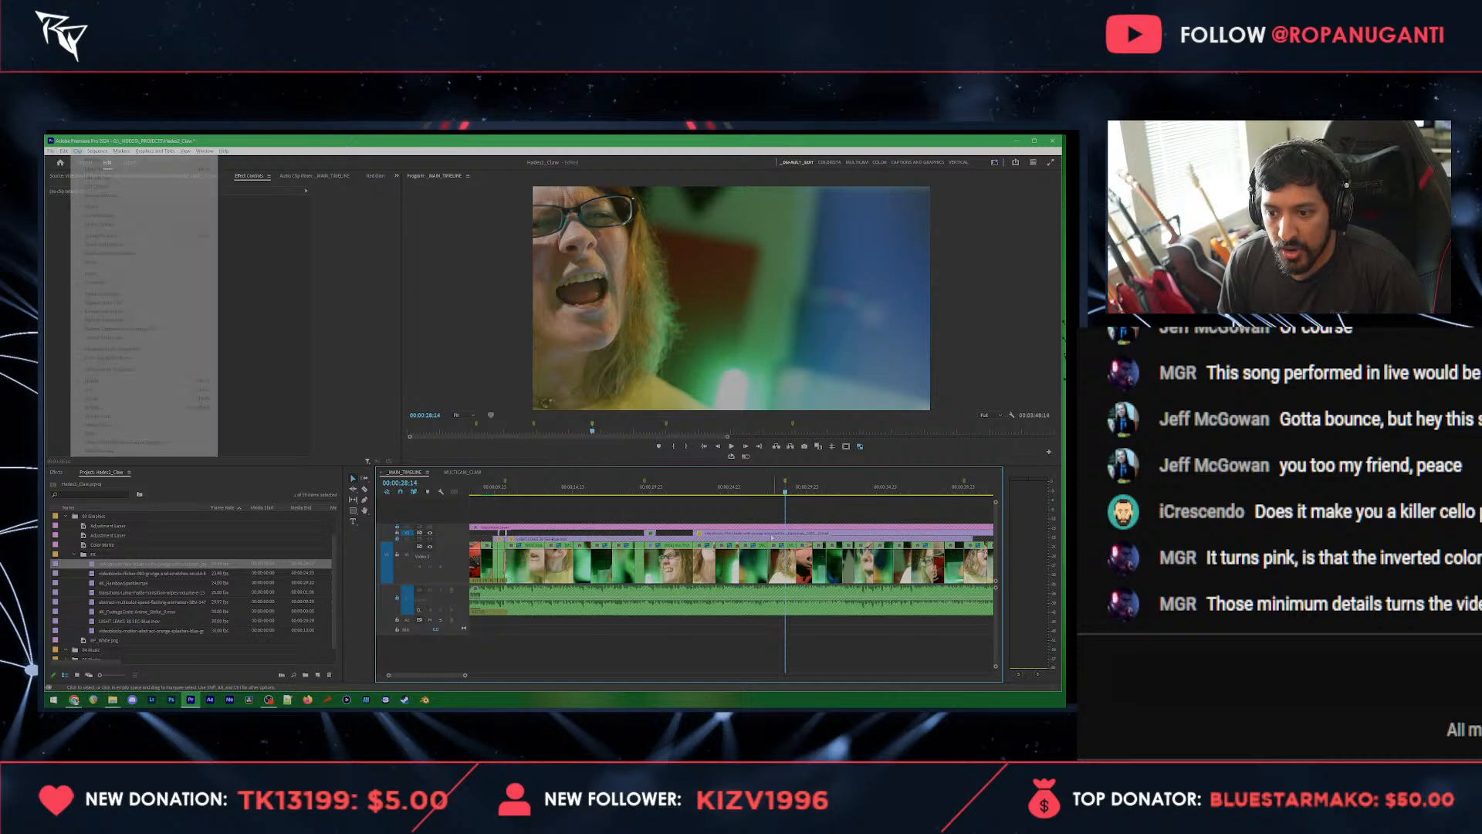
key("c")
left_click(767, 533)
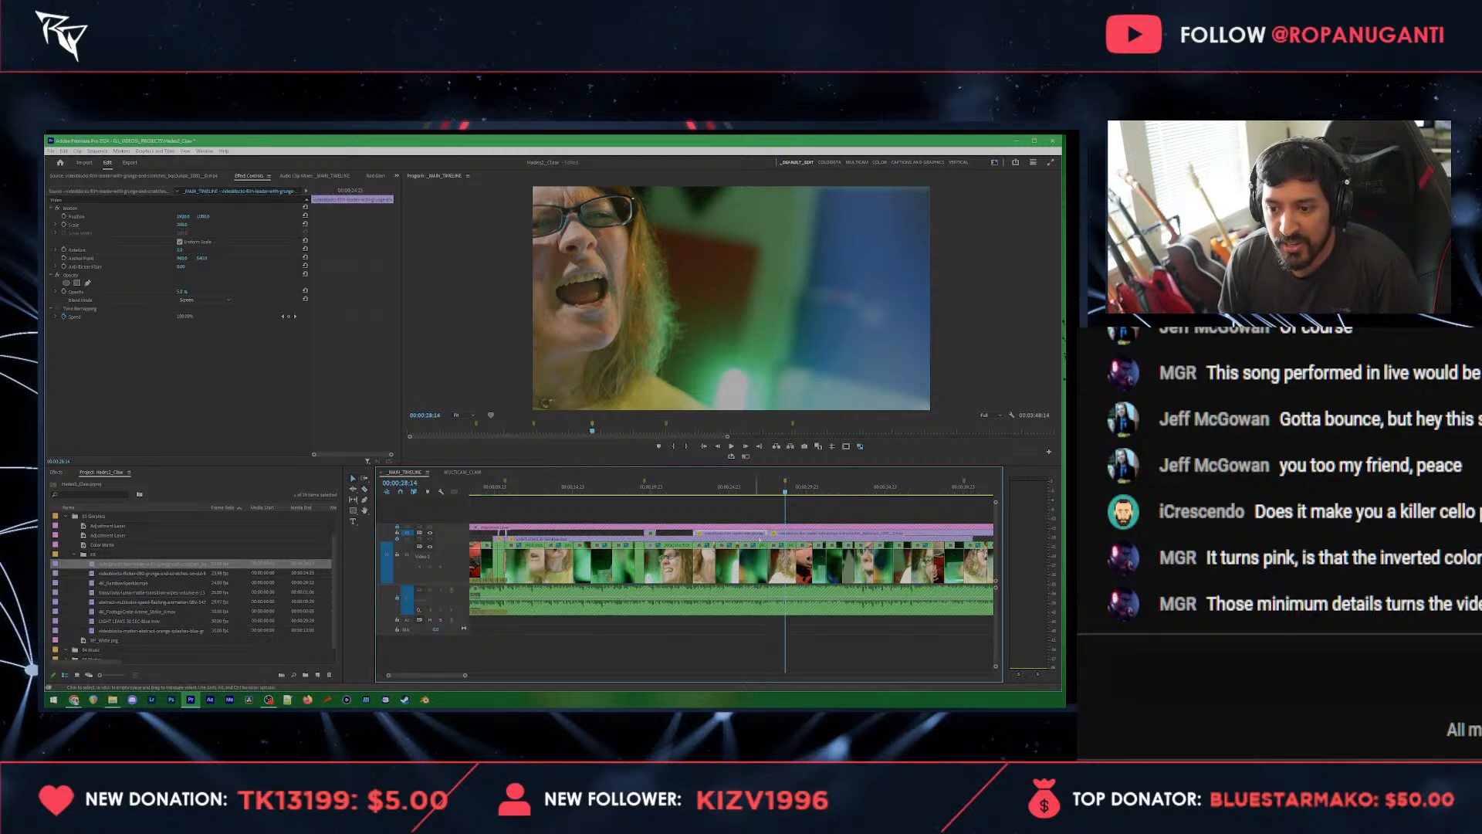
Step: Delete the film grunge overlay portion before the split, raise the remaining portion's opacity and save the project
key("Delete")
left_click(182, 292)
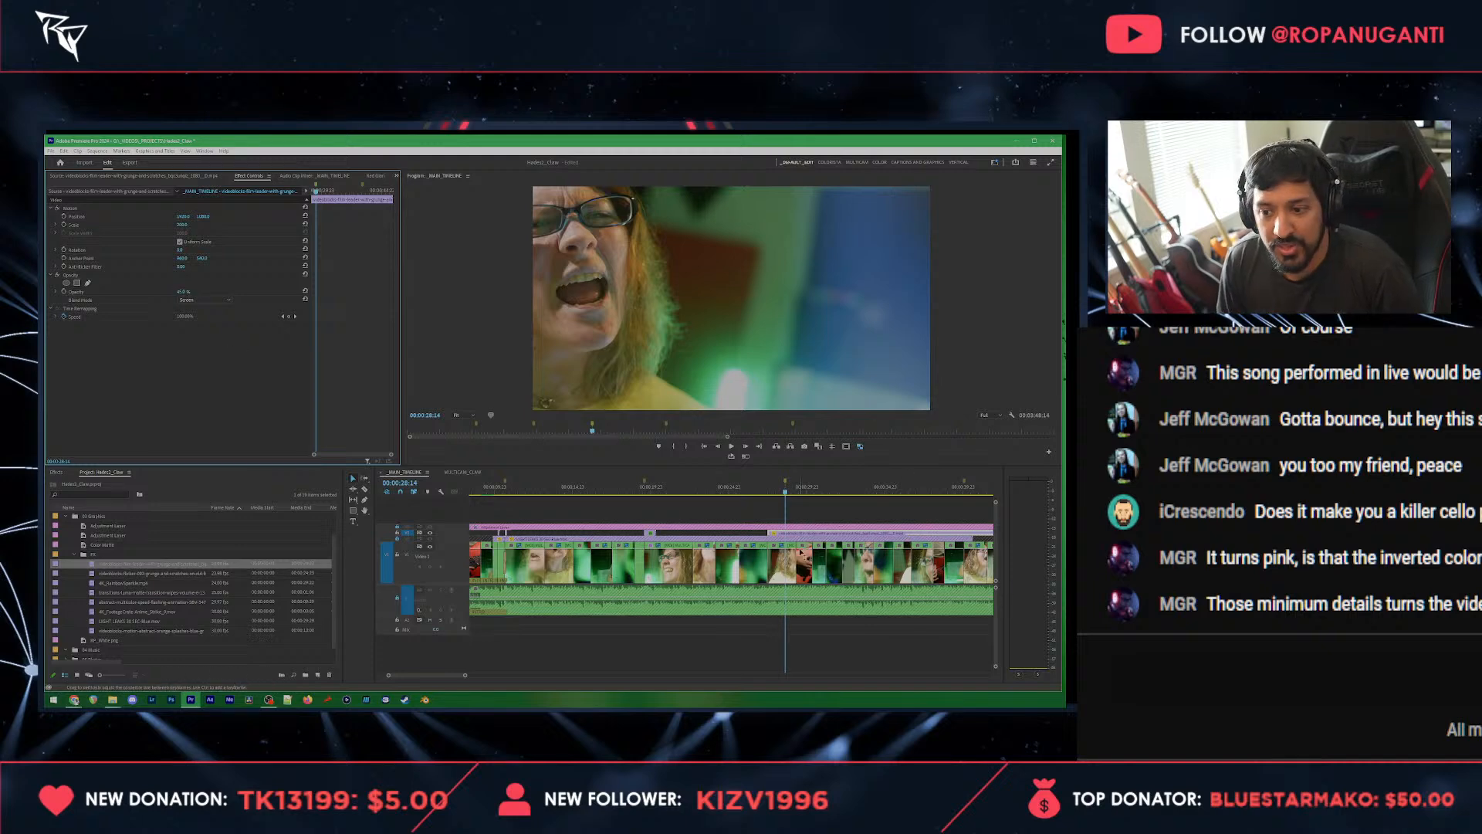
left_click(695, 488)
key("ctrl+s")
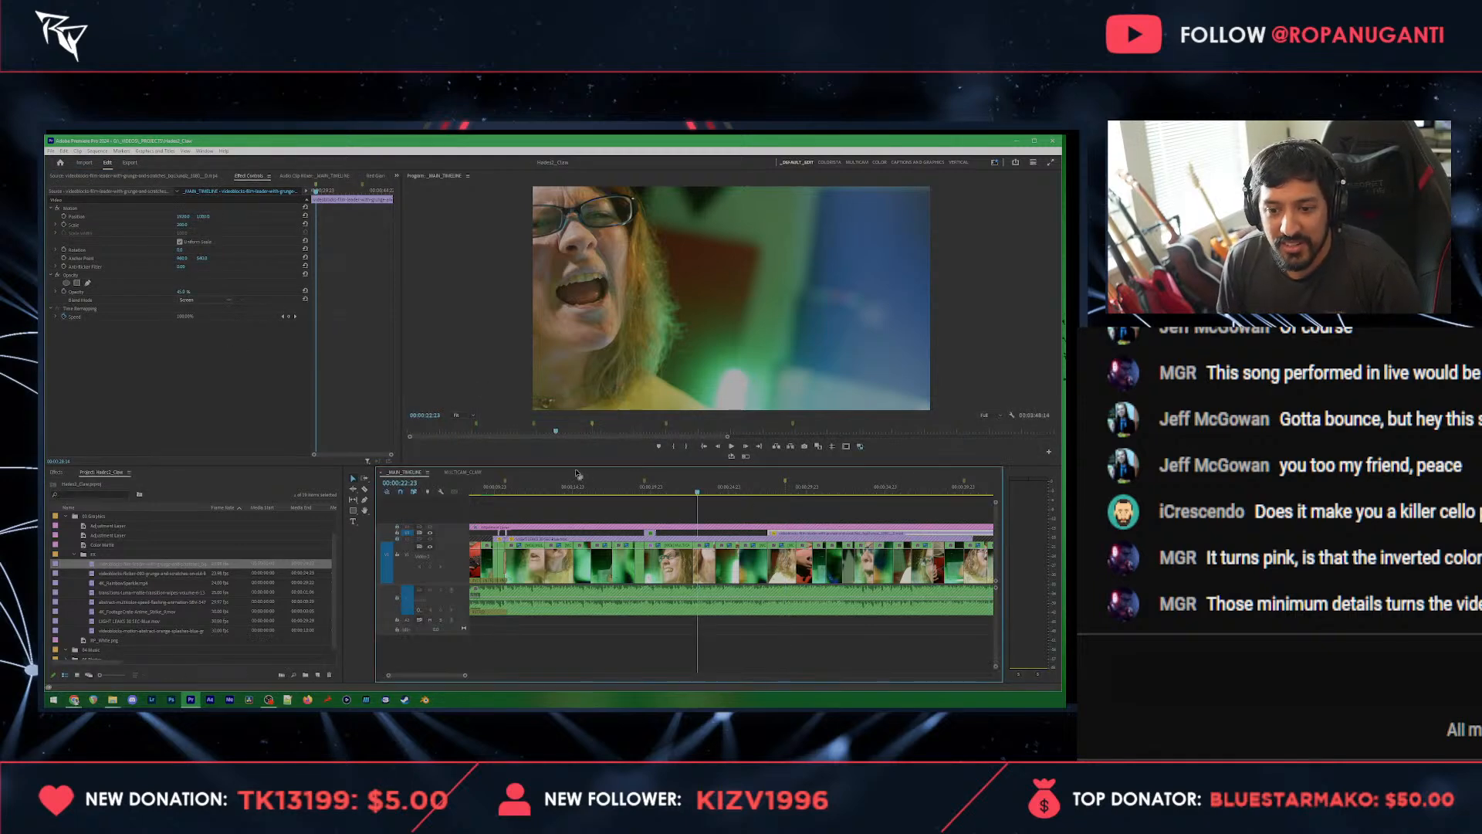
Step: Play from 00:00:22:23, then copy the luma matte transition clip and paste it at 00:00:24:03
scroll(692, 602, "up", 3)
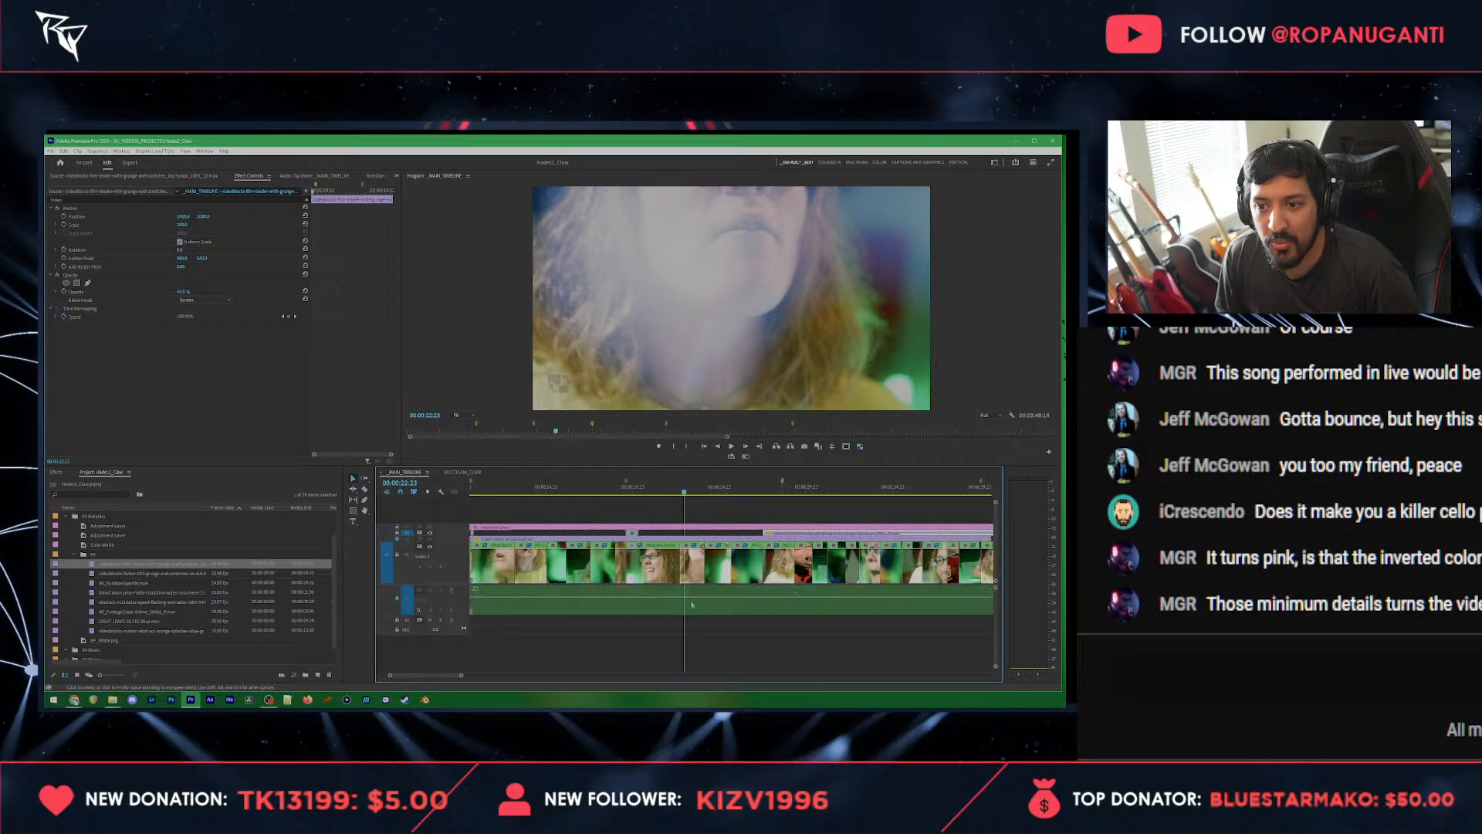
left_click_drag(446, 536, 446, 520)
key("space")
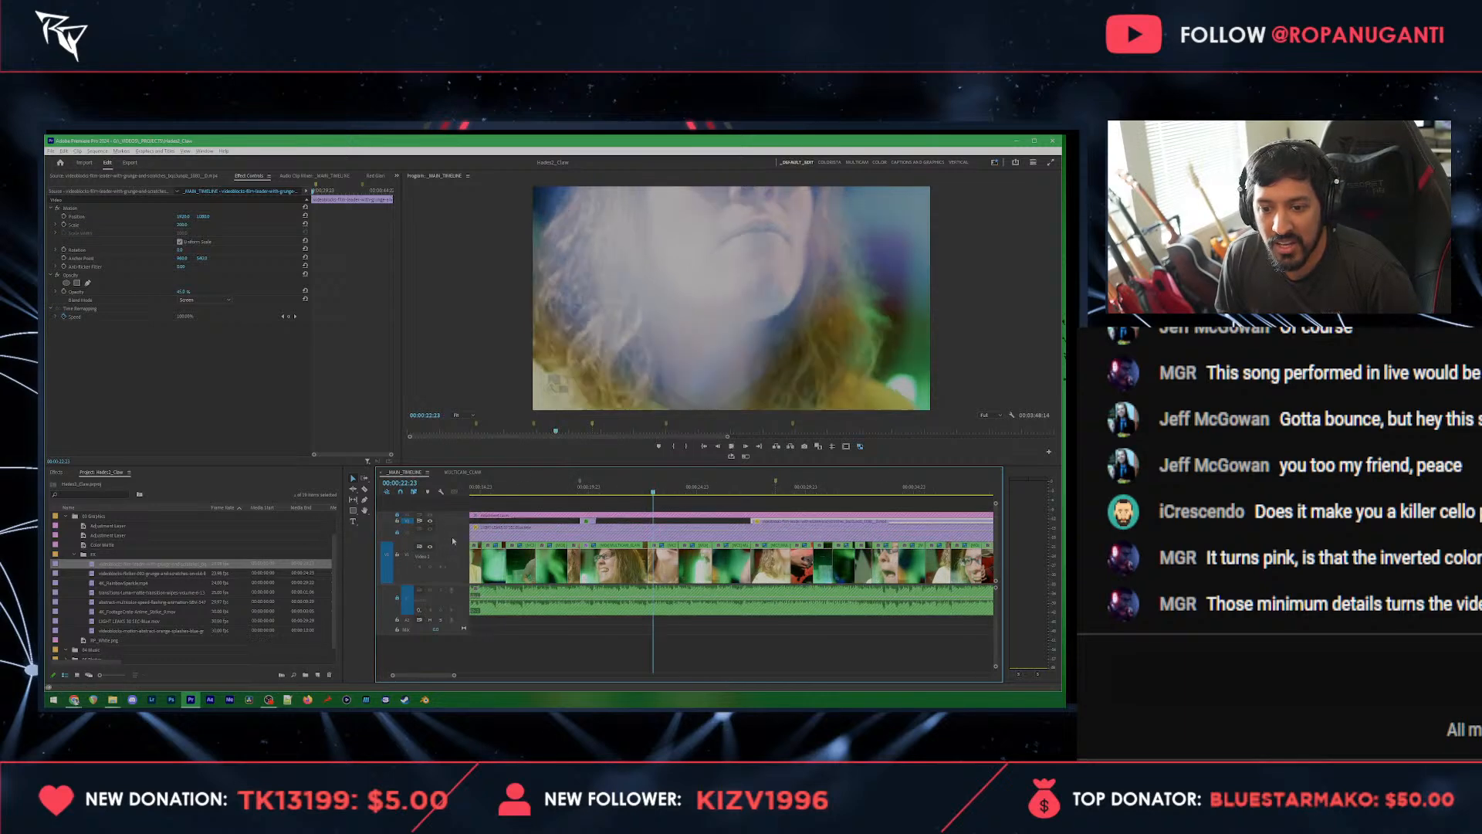
key("space")
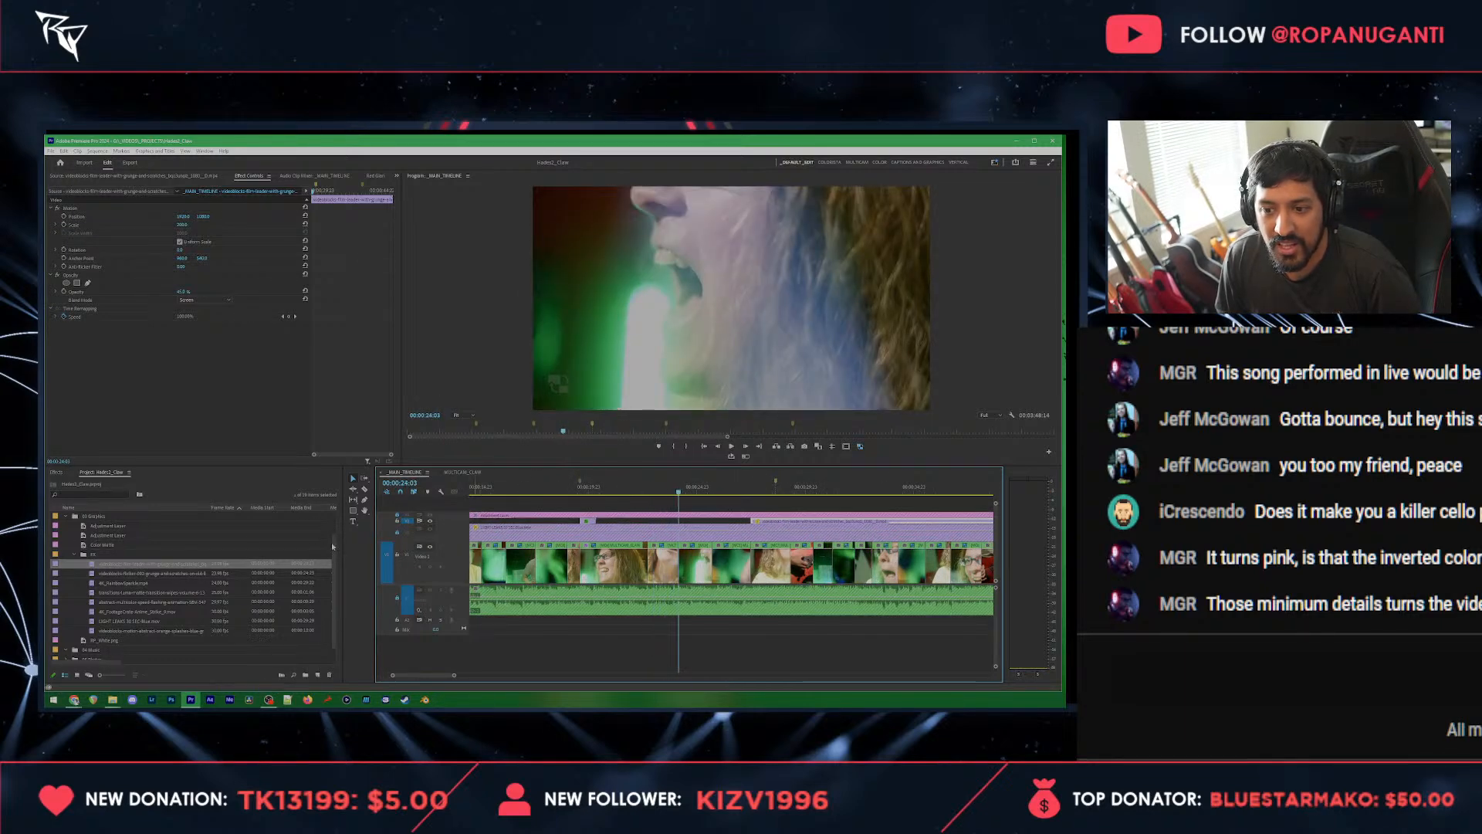
left_click(591, 522)
key("ctrl+c")
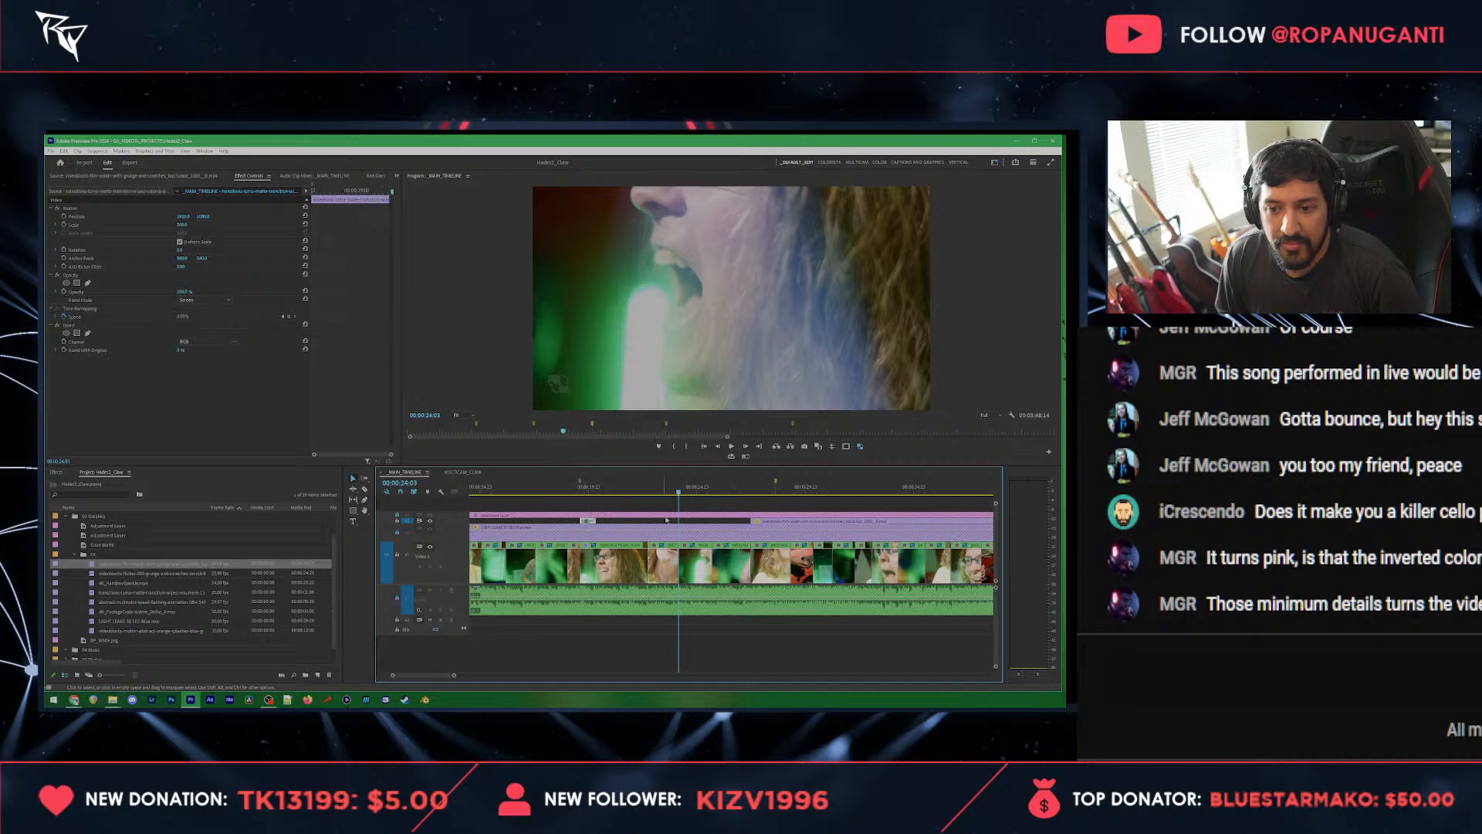
key("ctrl+v")
left_click(684, 493)
left_click(684, 521)
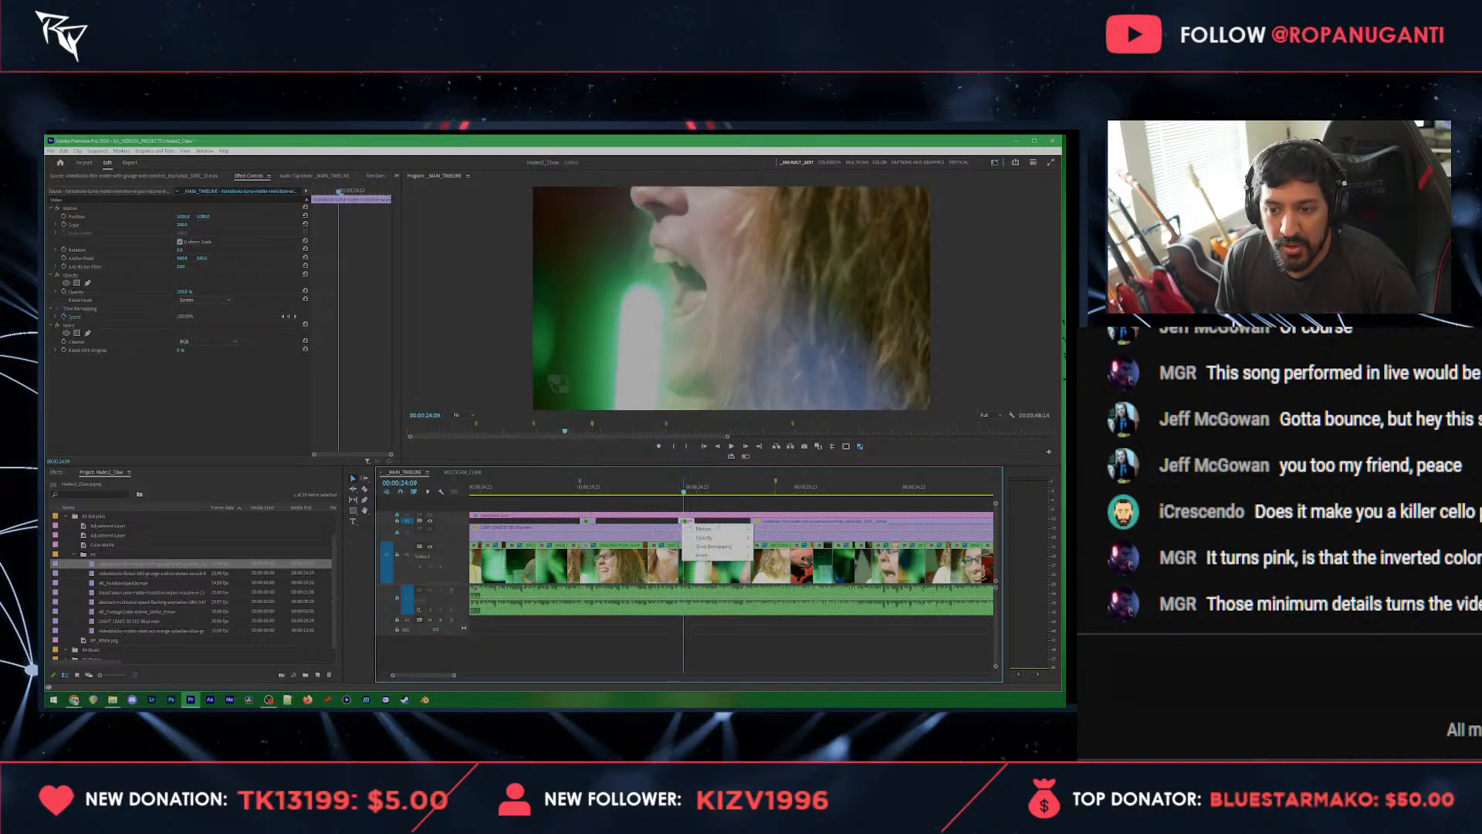
right_click(684, 523)
scroll(687, 522, "up", 2)
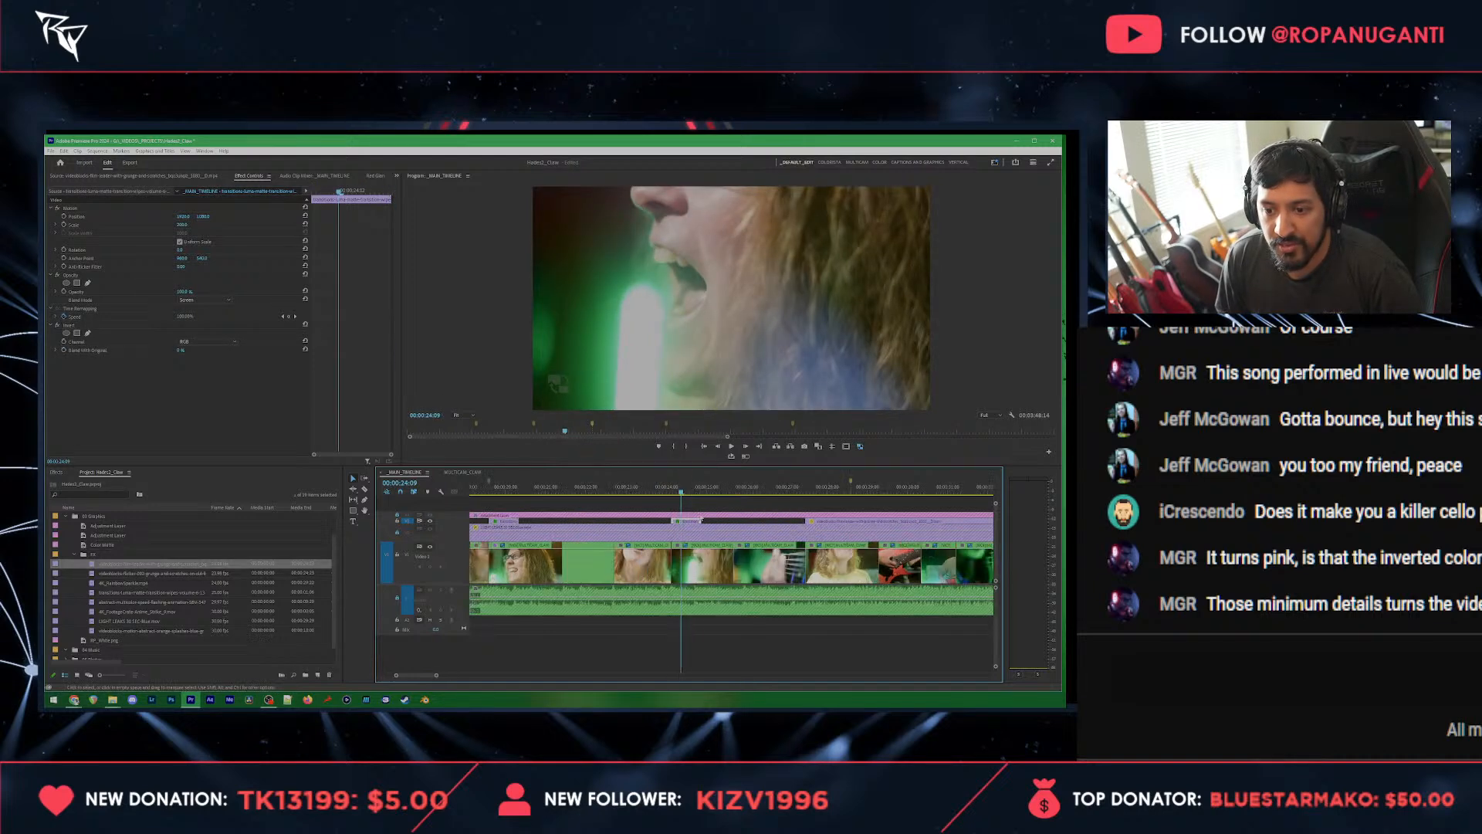
right_click(691, 524)
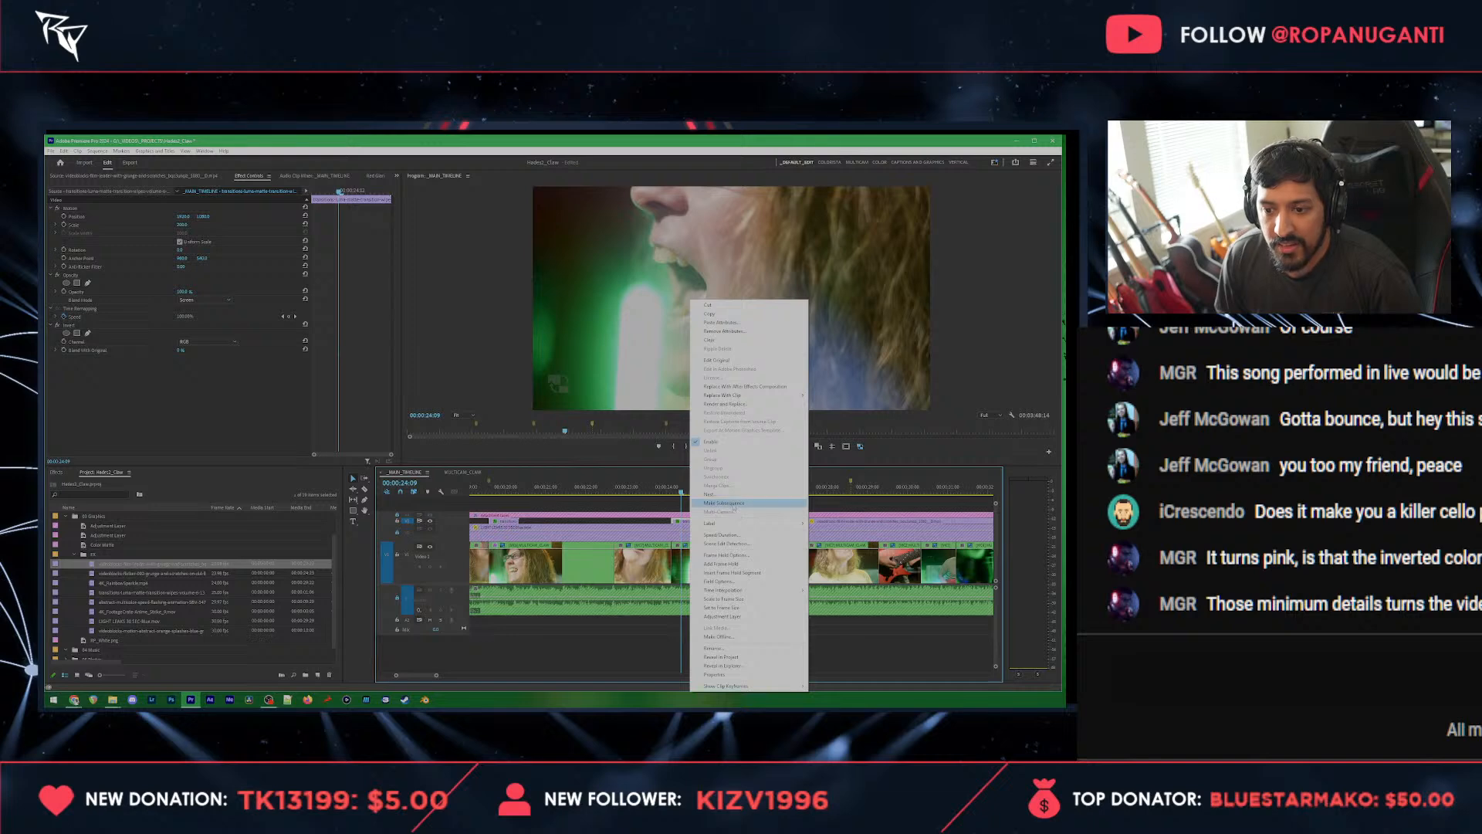
left_click(734, 534)
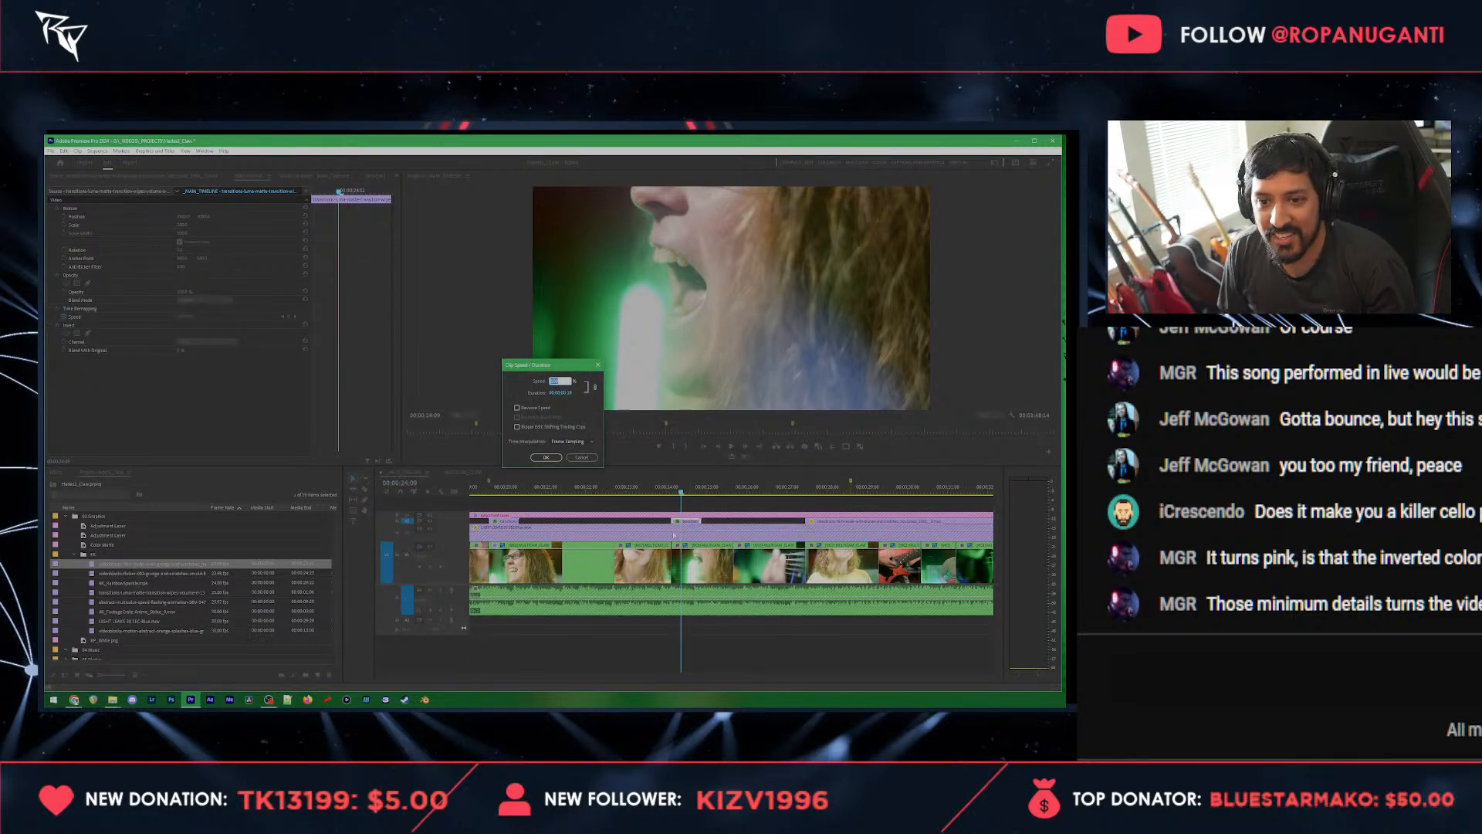
key("Escape")
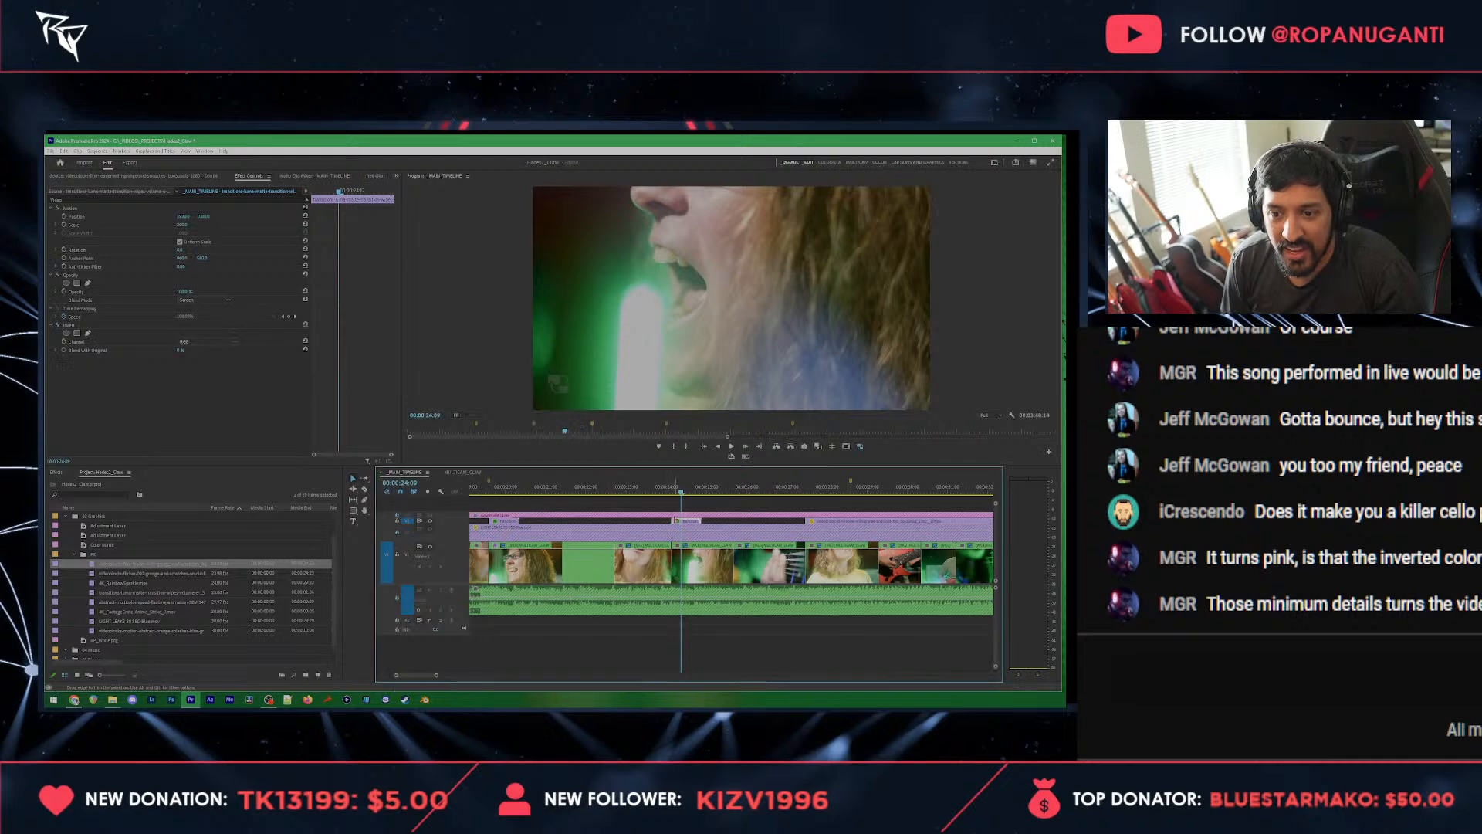
Step: Preview the pasted luma matte clip, shorten it from its end and play through into the film grunge section
left_click(670, 493)
key("space")
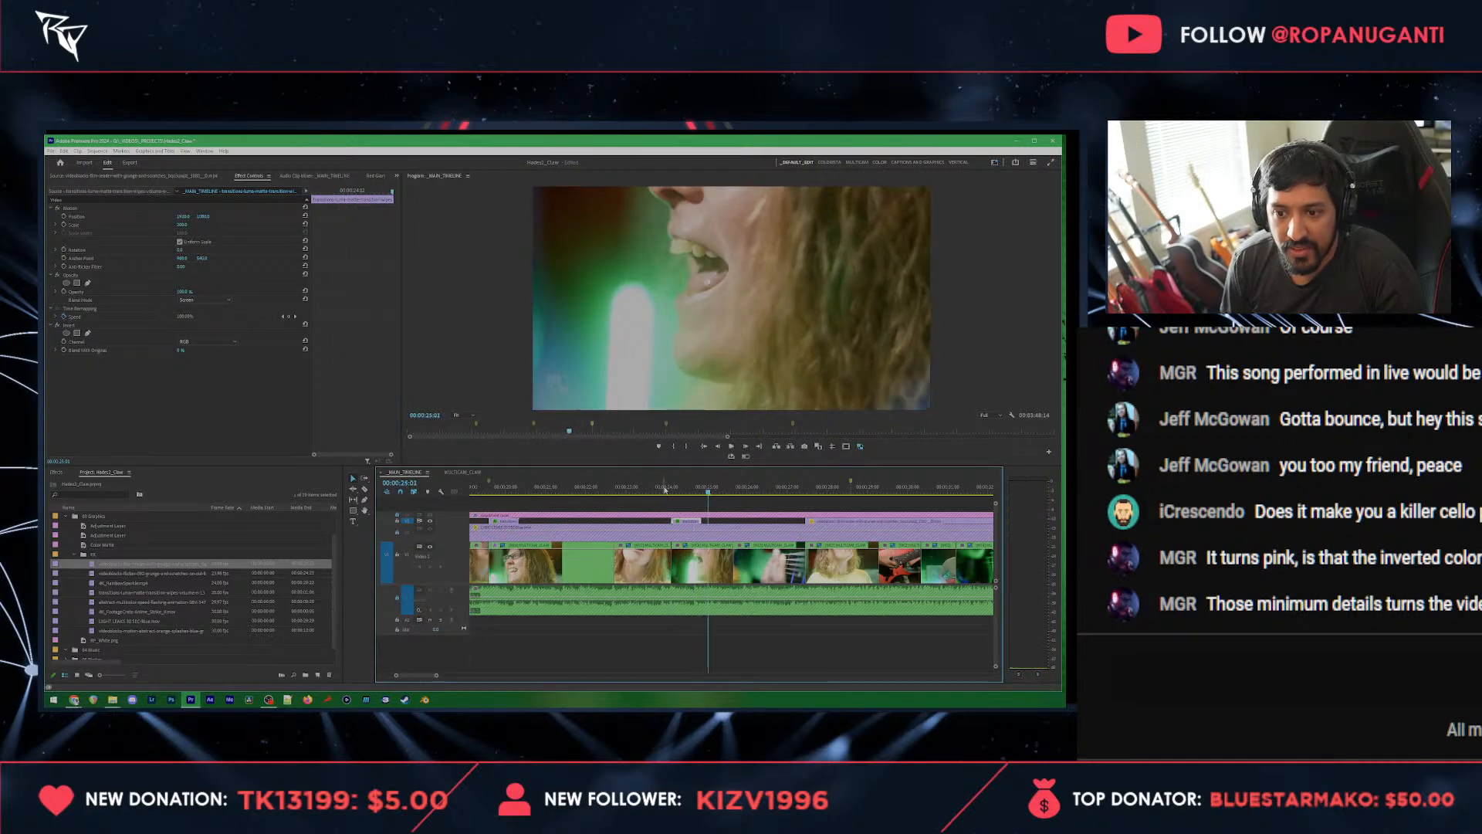
key("space")
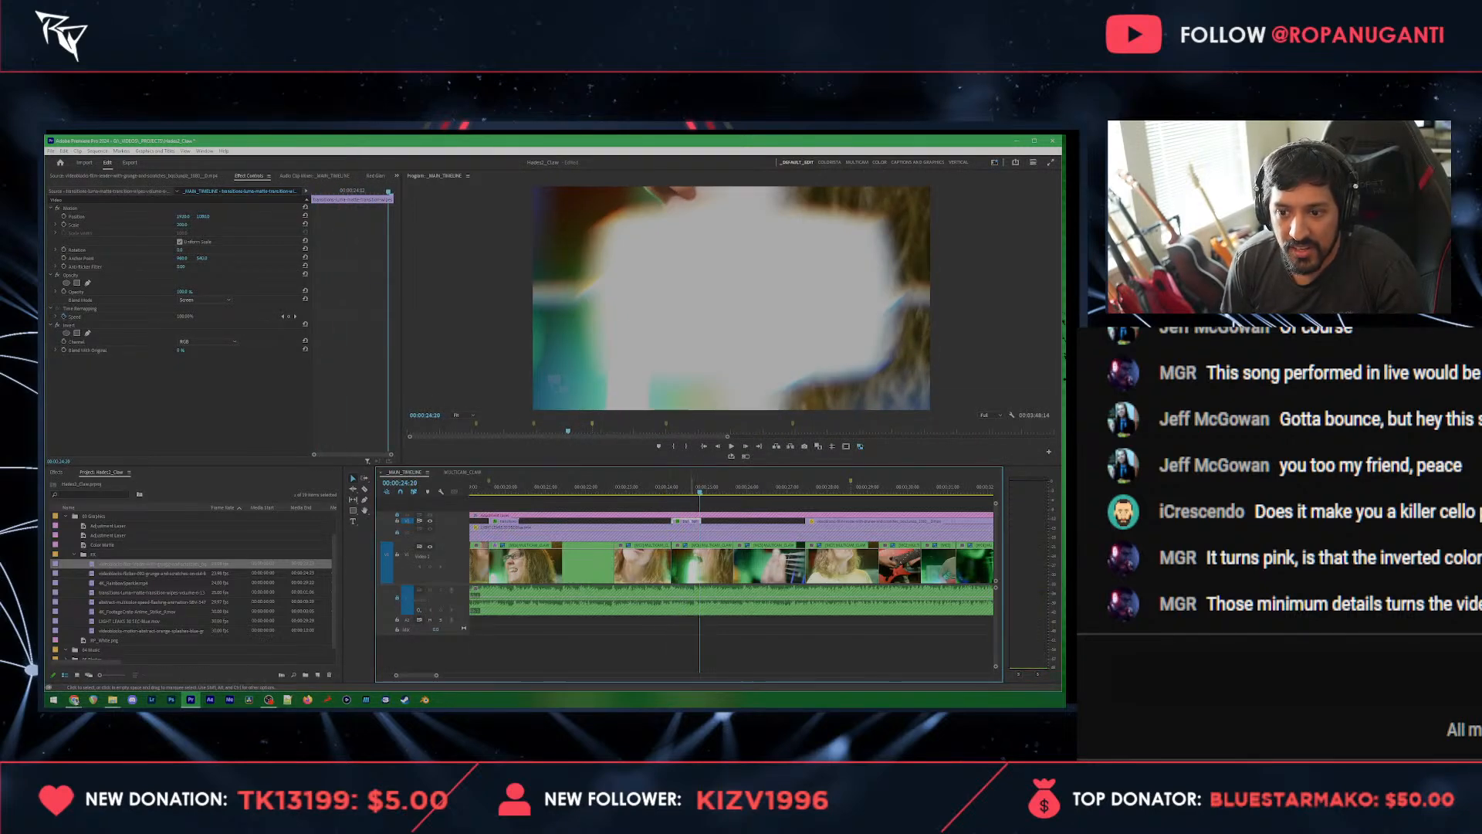
left_click_drag(693, 526, 681, 521)
left_click(666, 487)
key("space")
key("space")
left_click(664, 491)
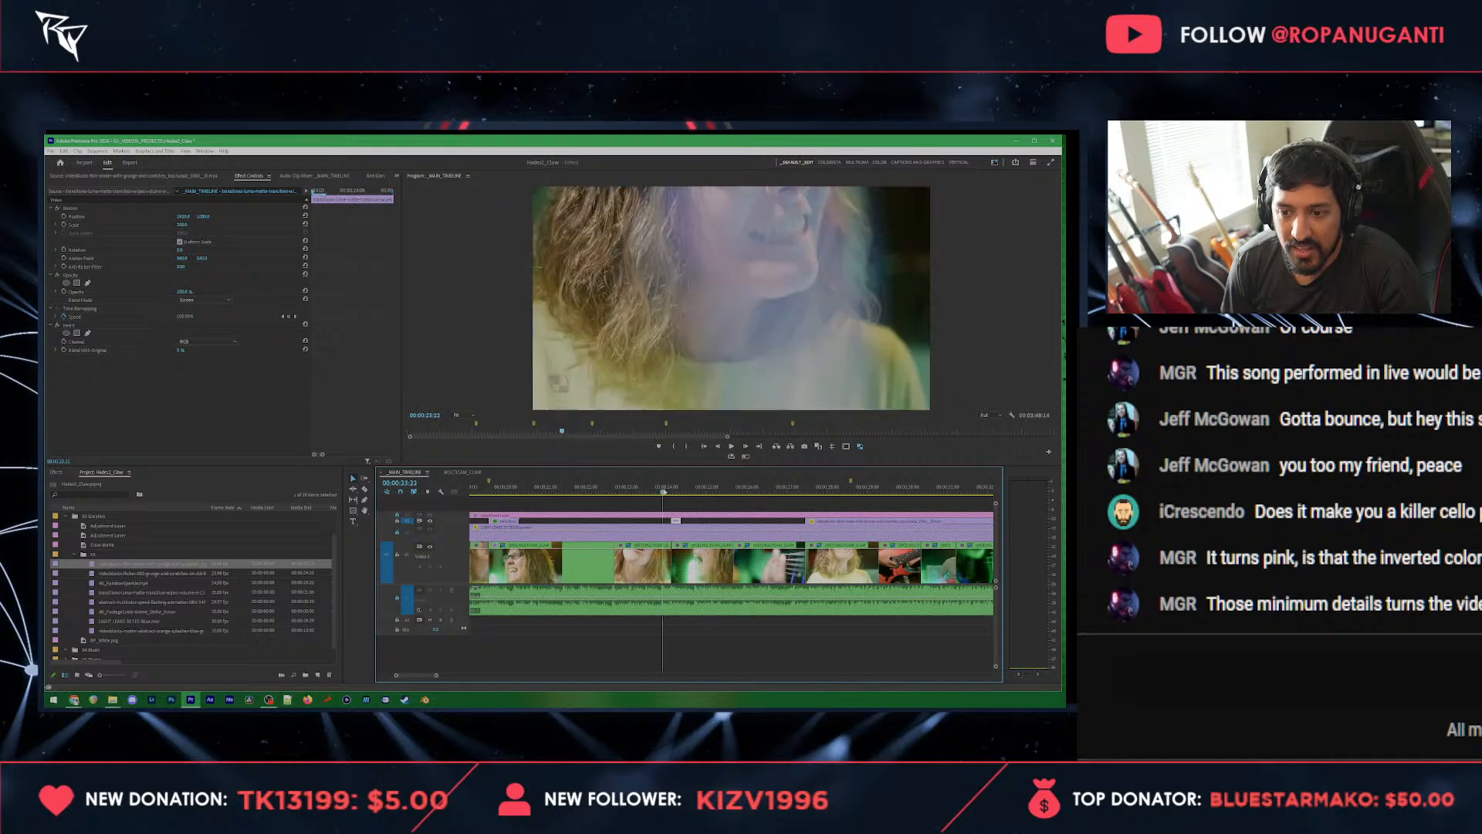
key("space")
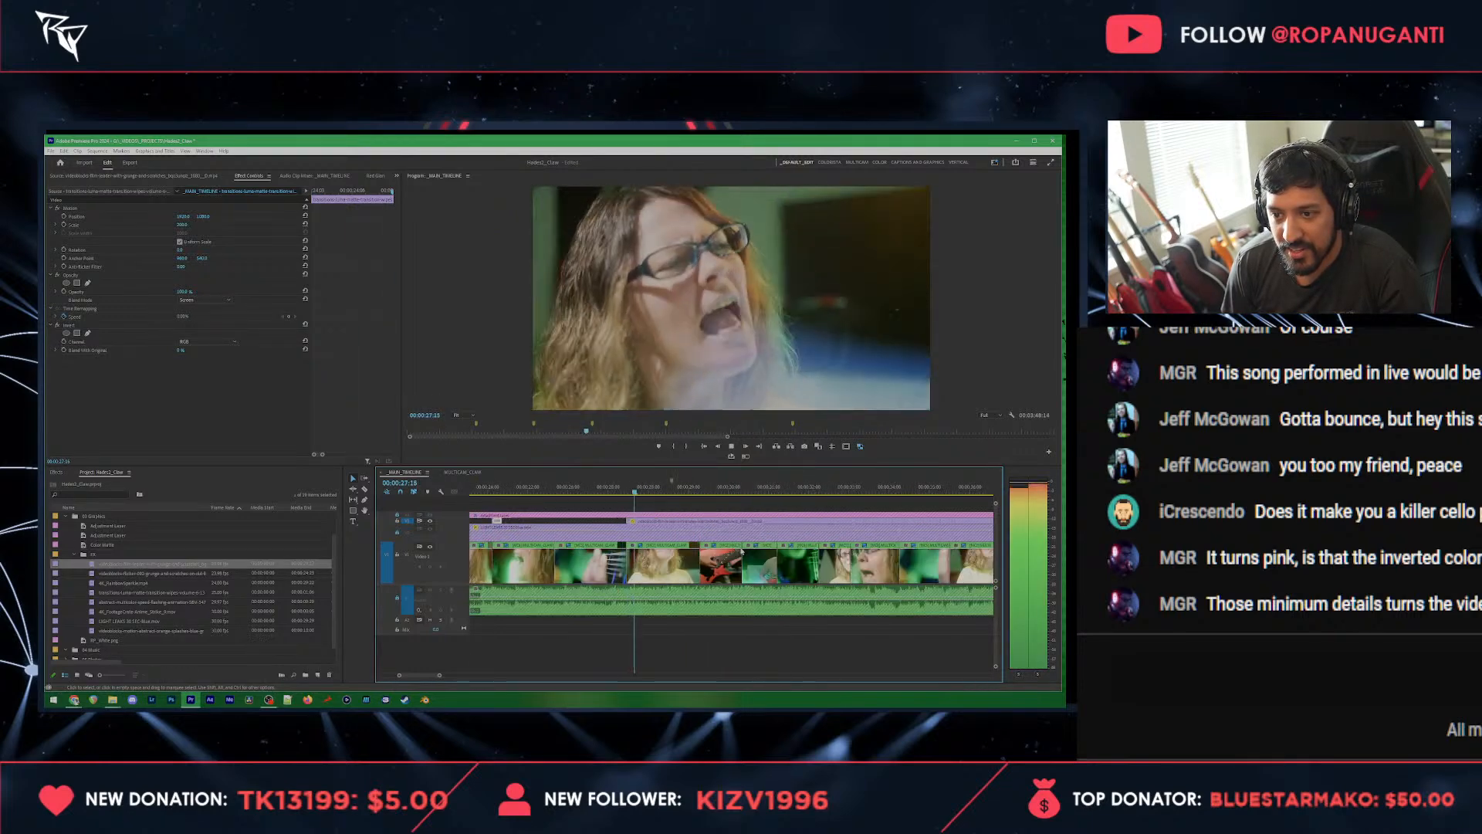
key("space")
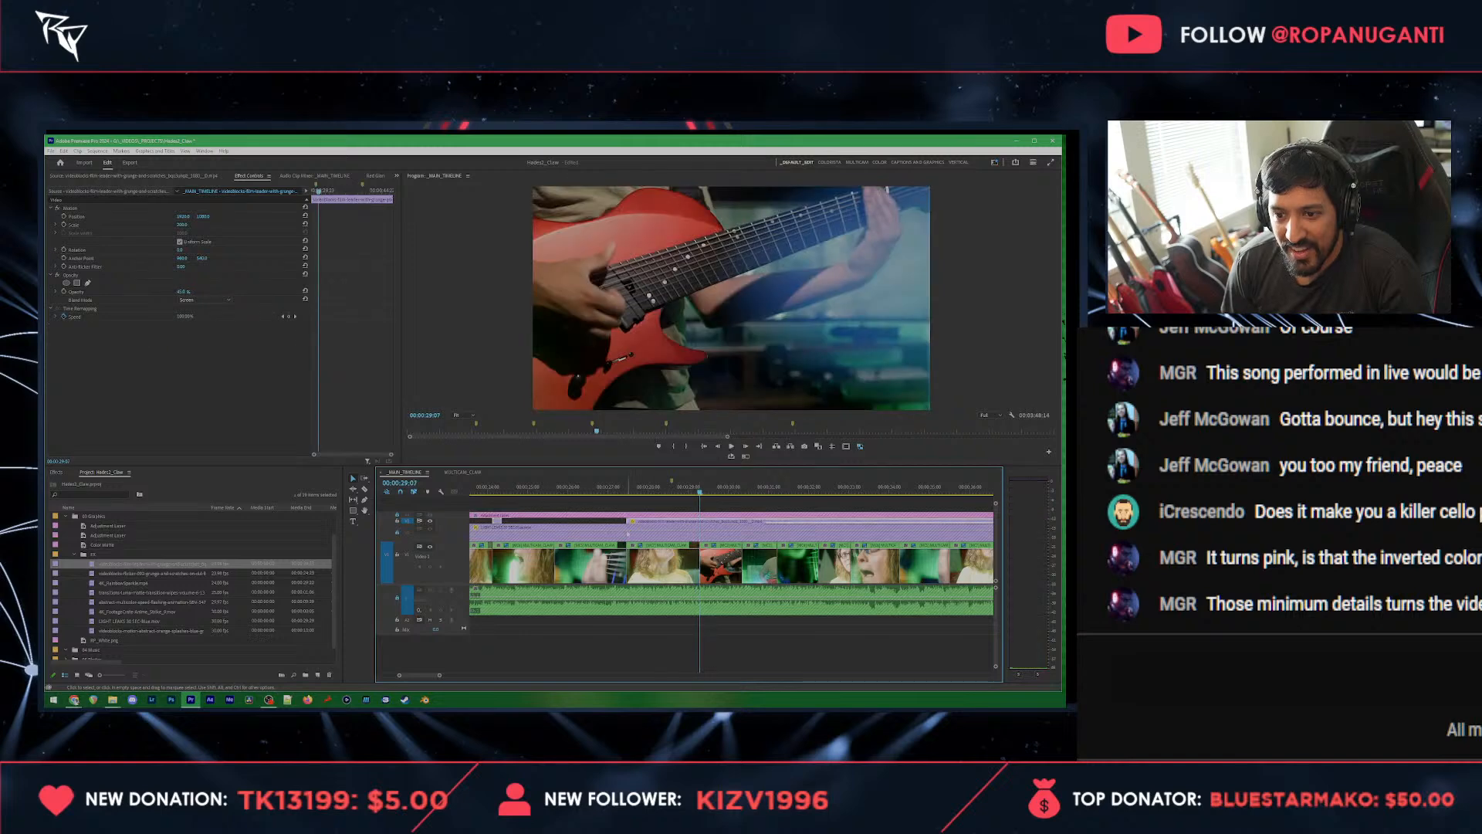
Step: Split the adjustment layer at 00:00:27:11, where the film grunge overlay begins
left_click(627, 491)
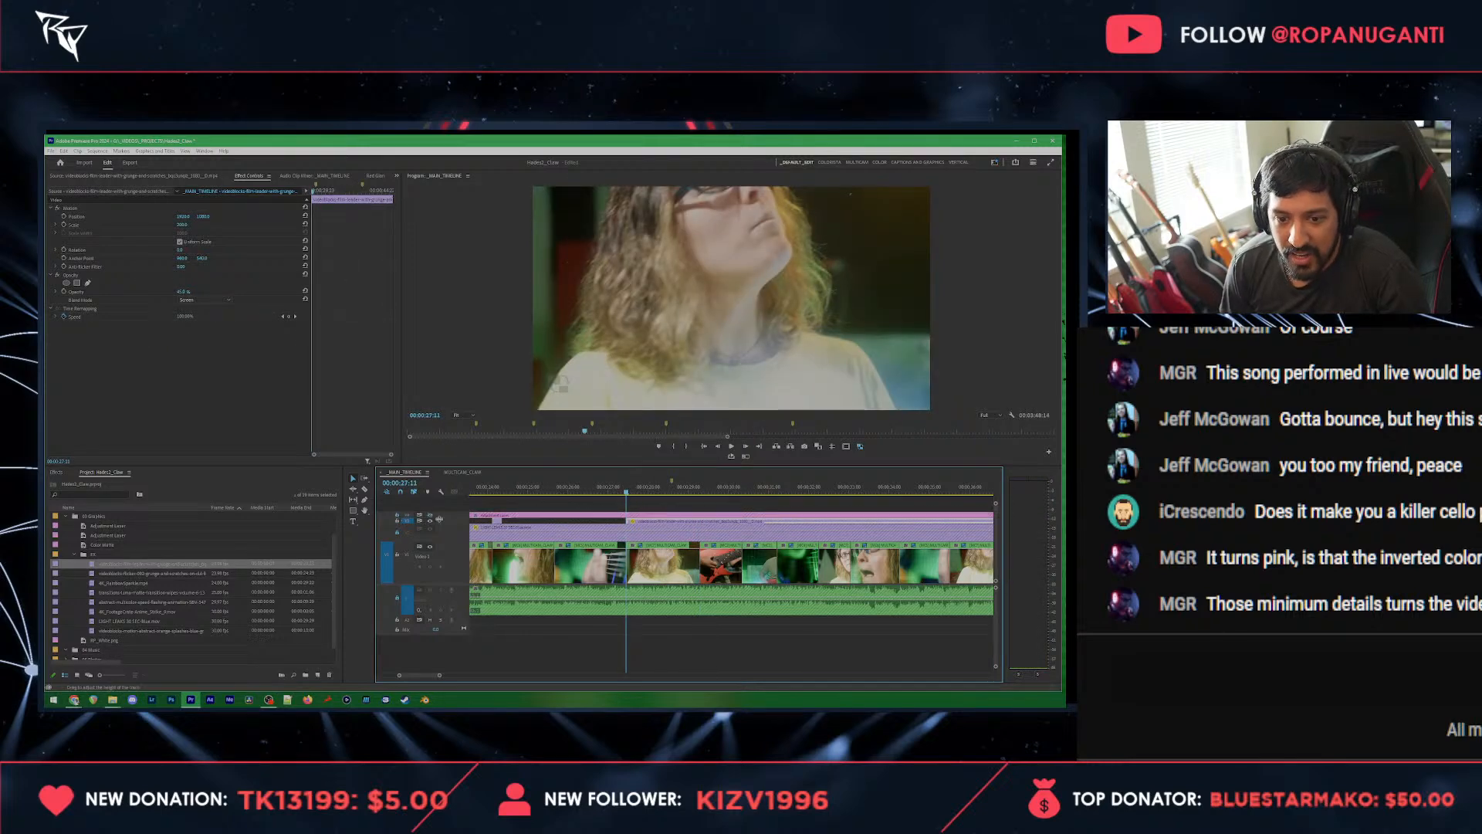
left_click(485, 520)
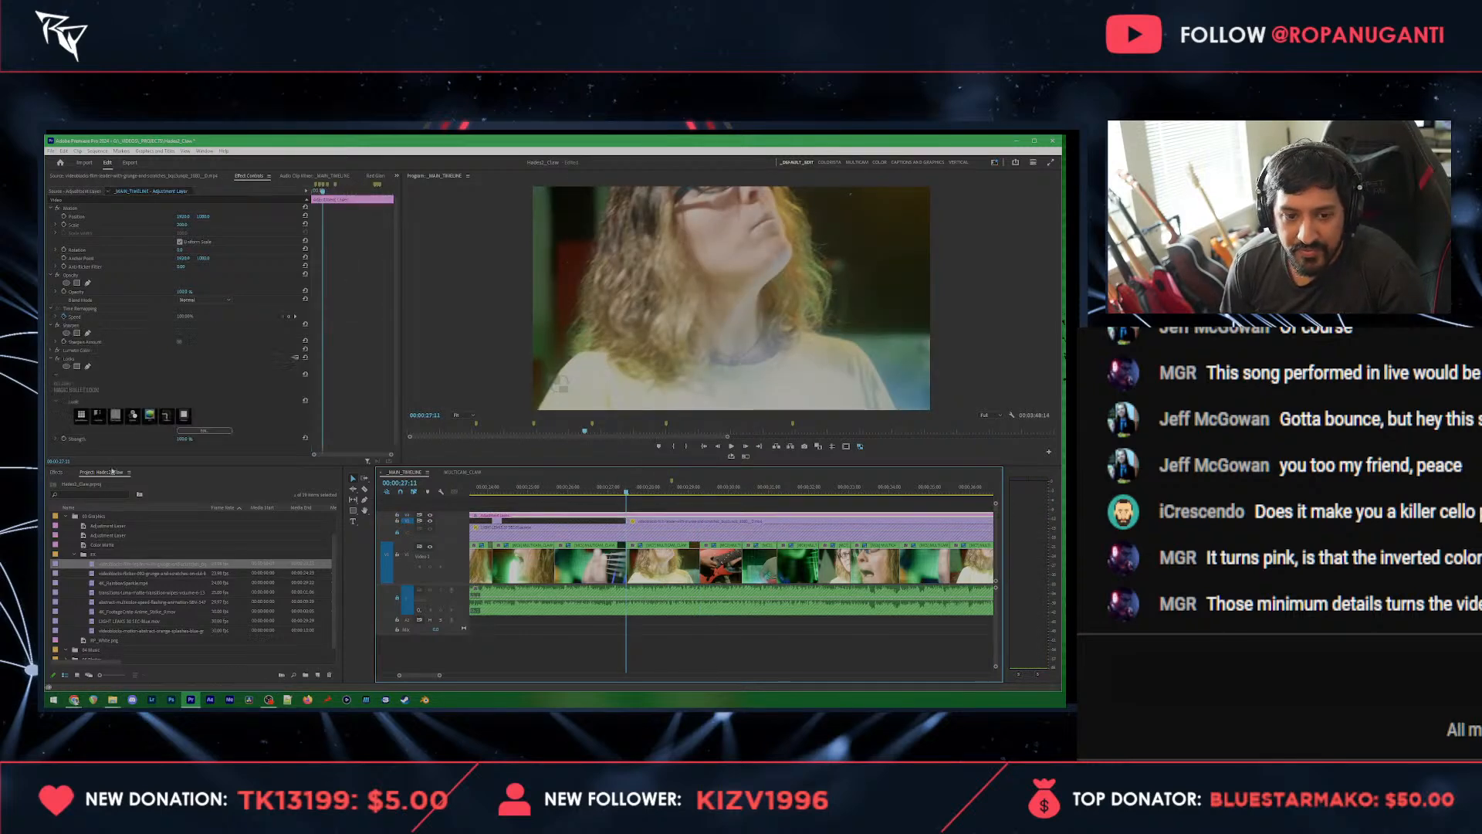
left_click(627, 516)
key("v")
Step: Find the end of the film grunge section and split the adjustment layer at the marker near 00:00:40:01
scroll(668, 541, "down", 2)
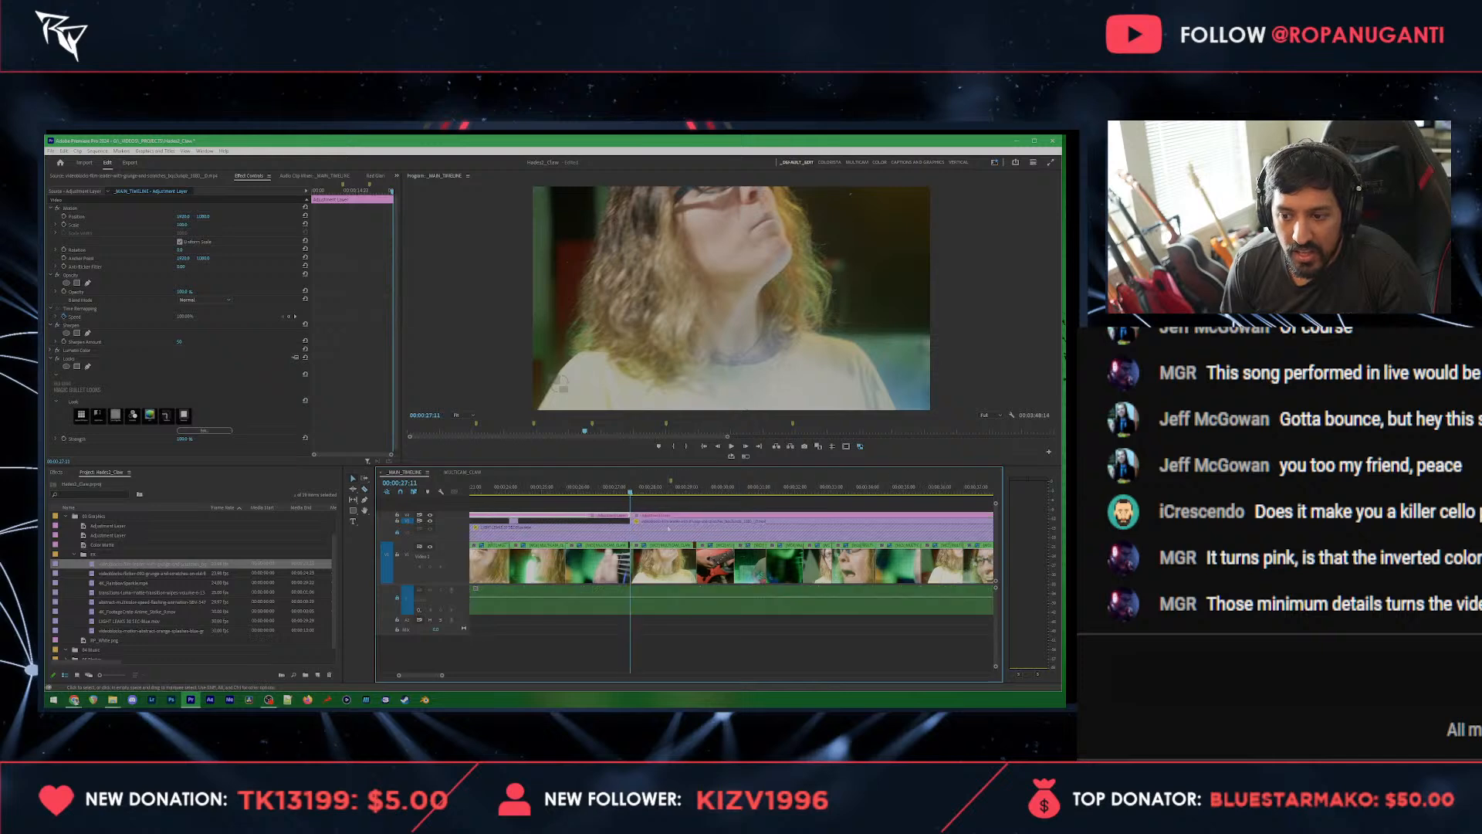
scroll(679, 540, "down", 1)
left_click(738, 489)
left_click_drag(739, 489, 848, 491)
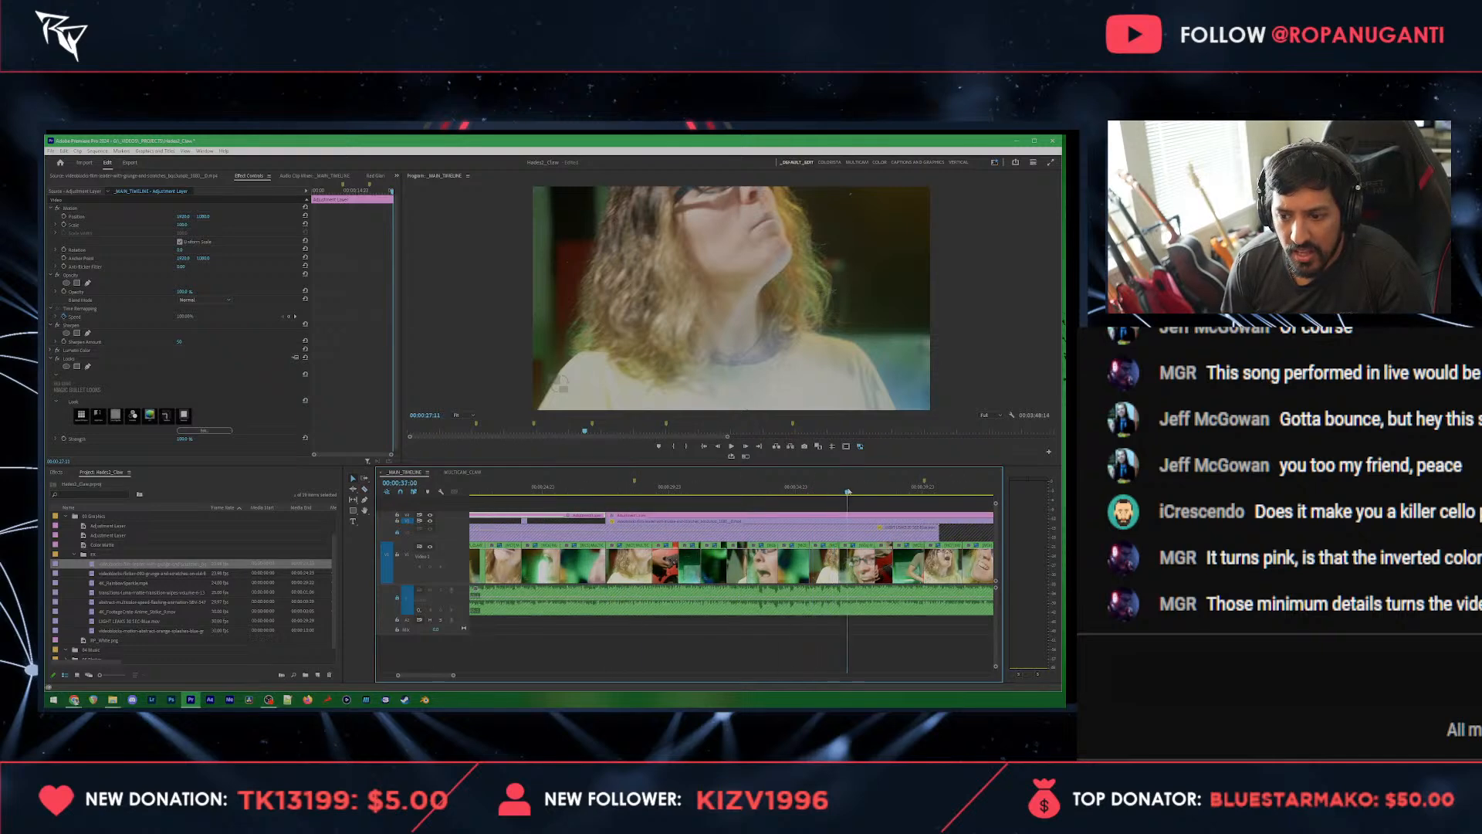
scroll(888, 502, "down", 2)
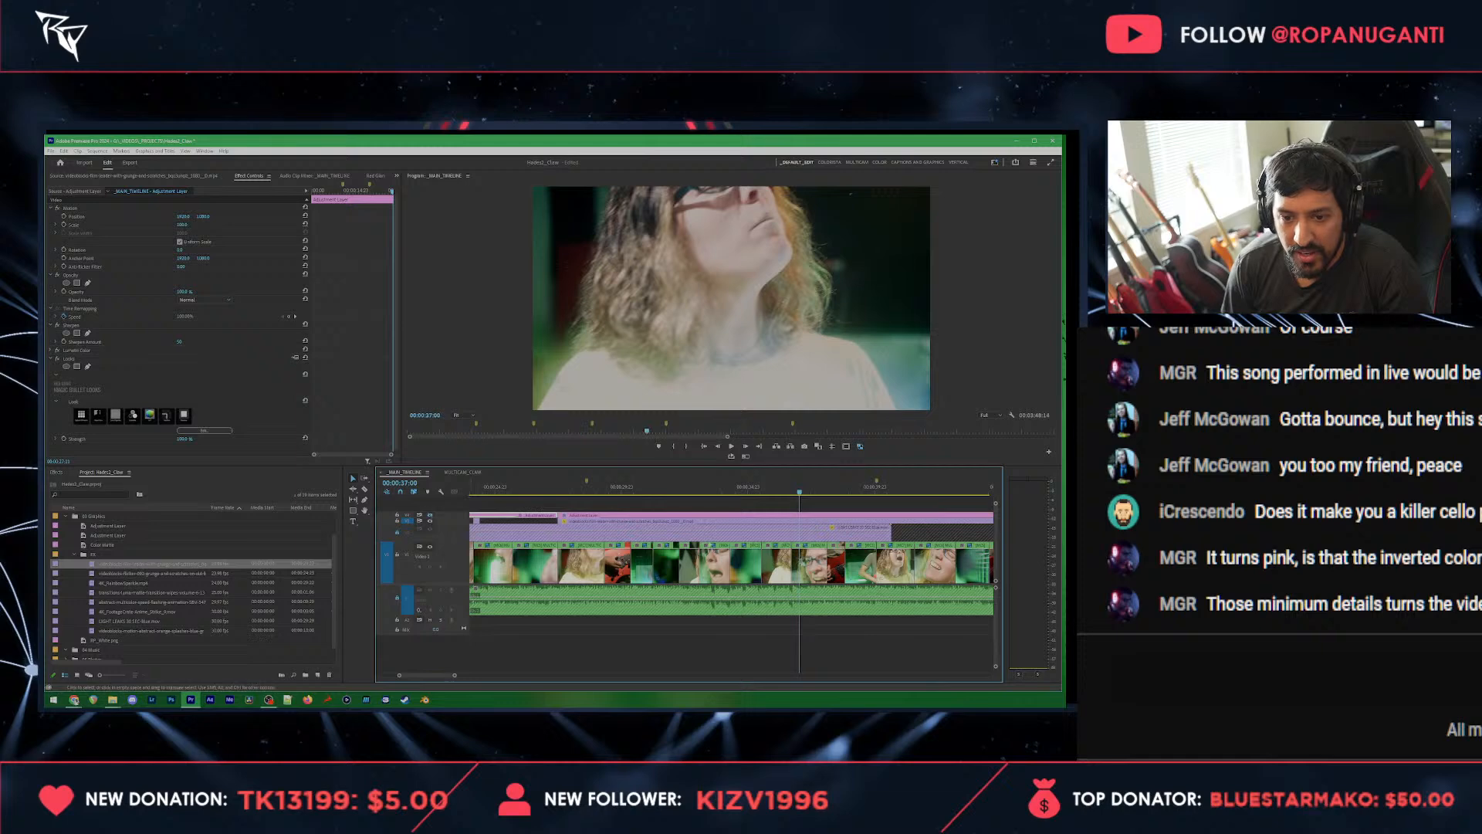
left_click_drag(801, 490, 835, 492)
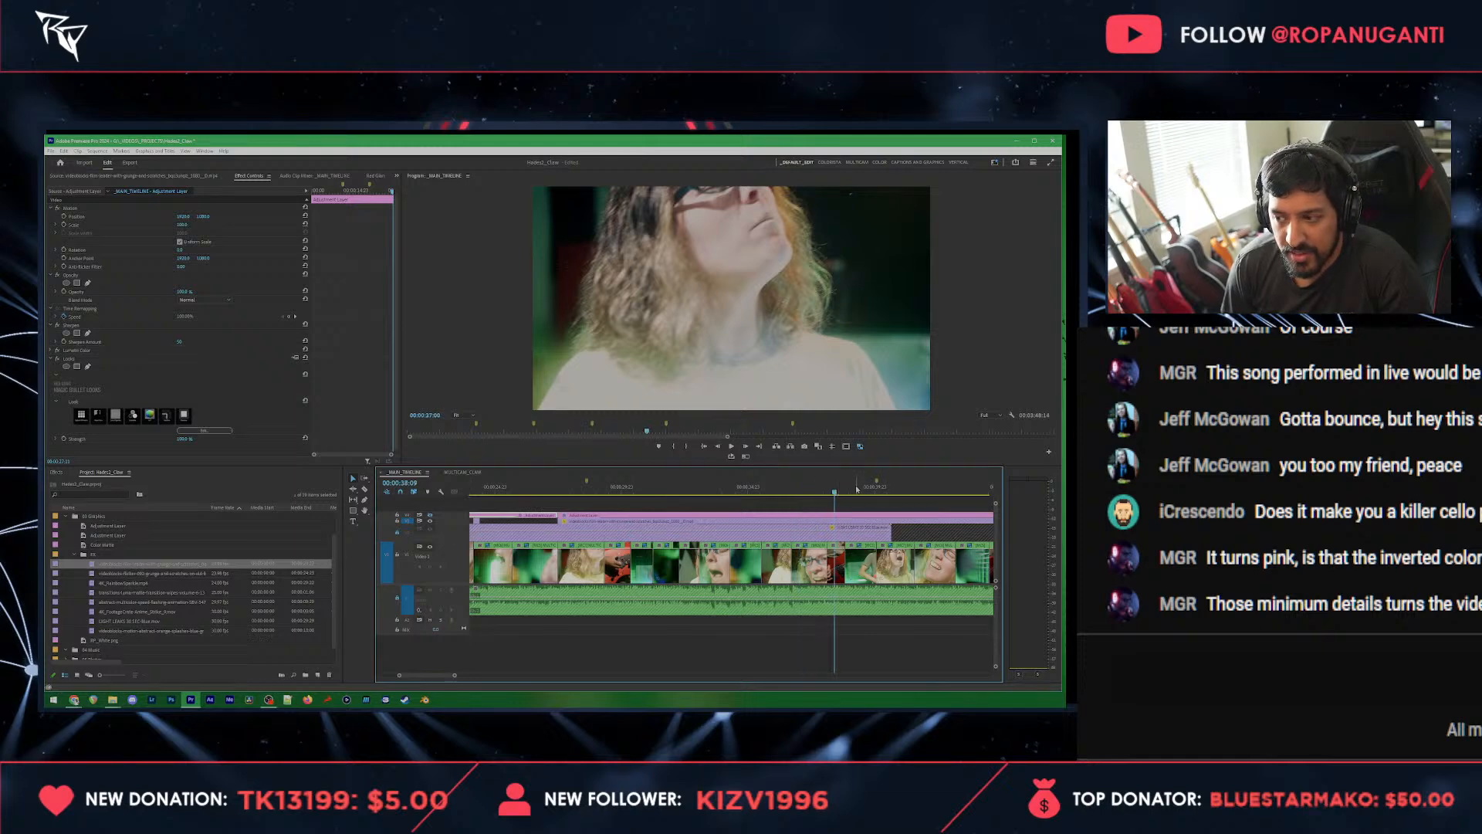
key("space")
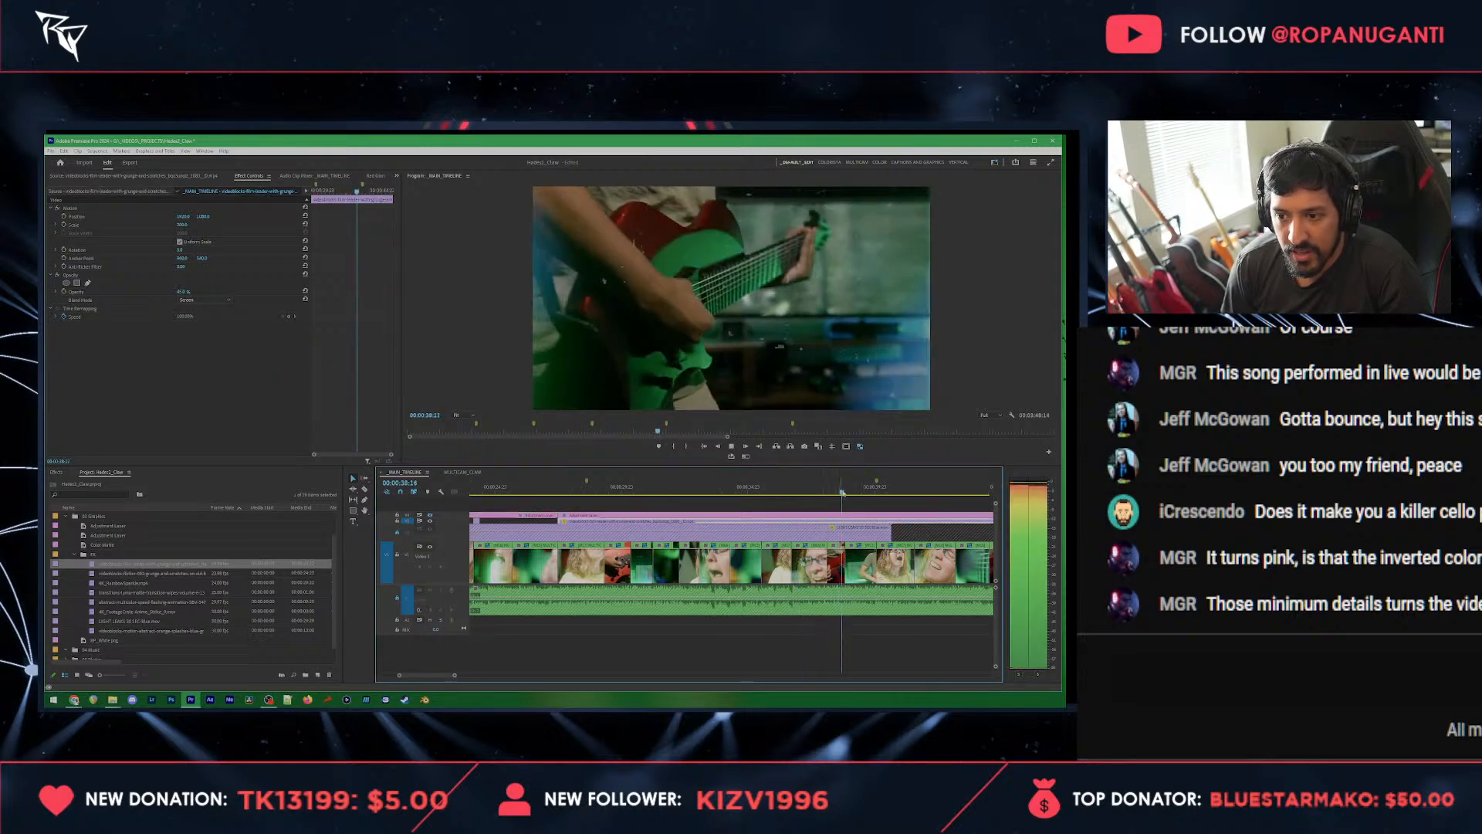
left_click(877, 491)
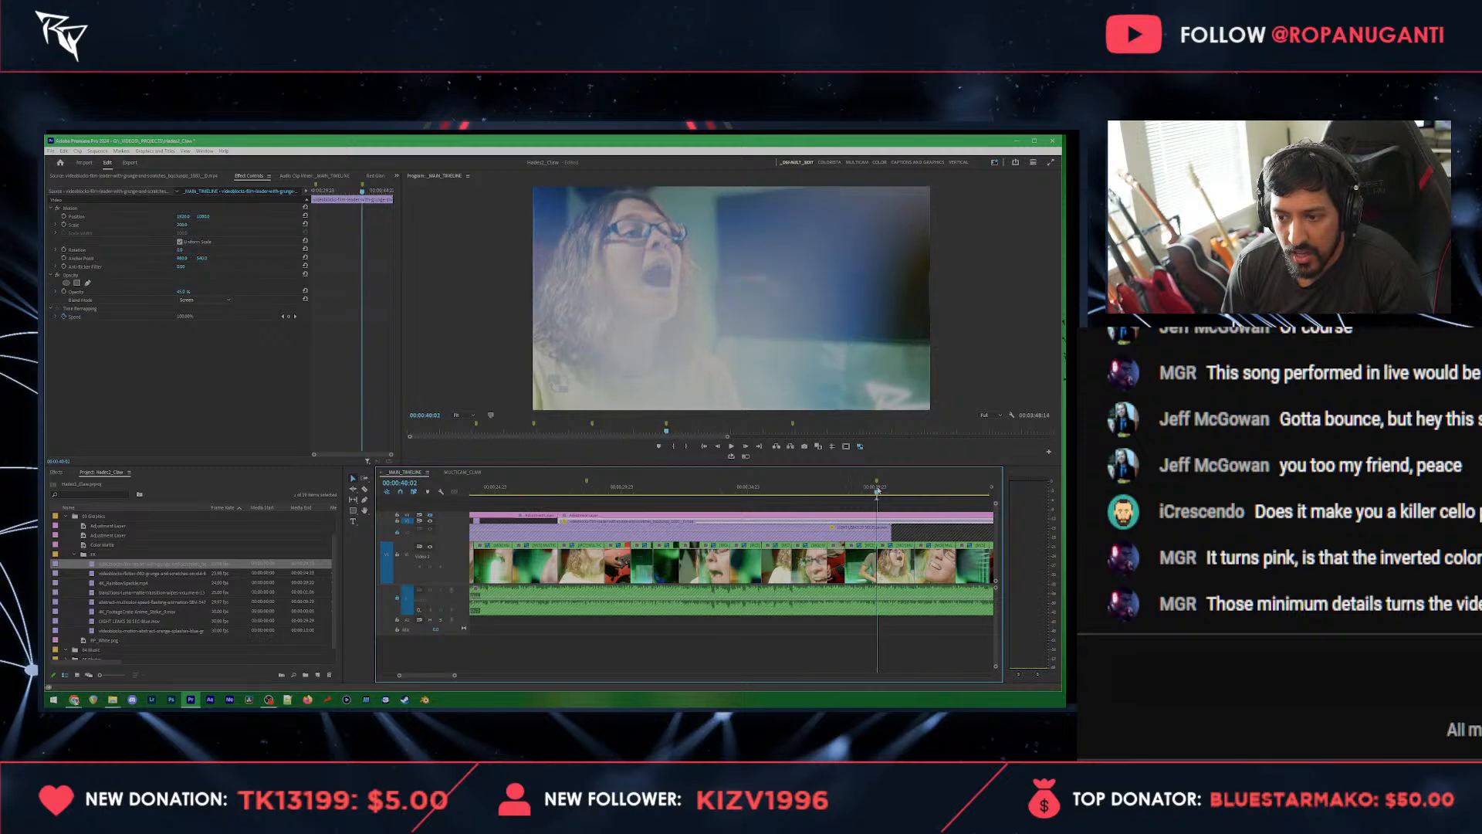
key("c")
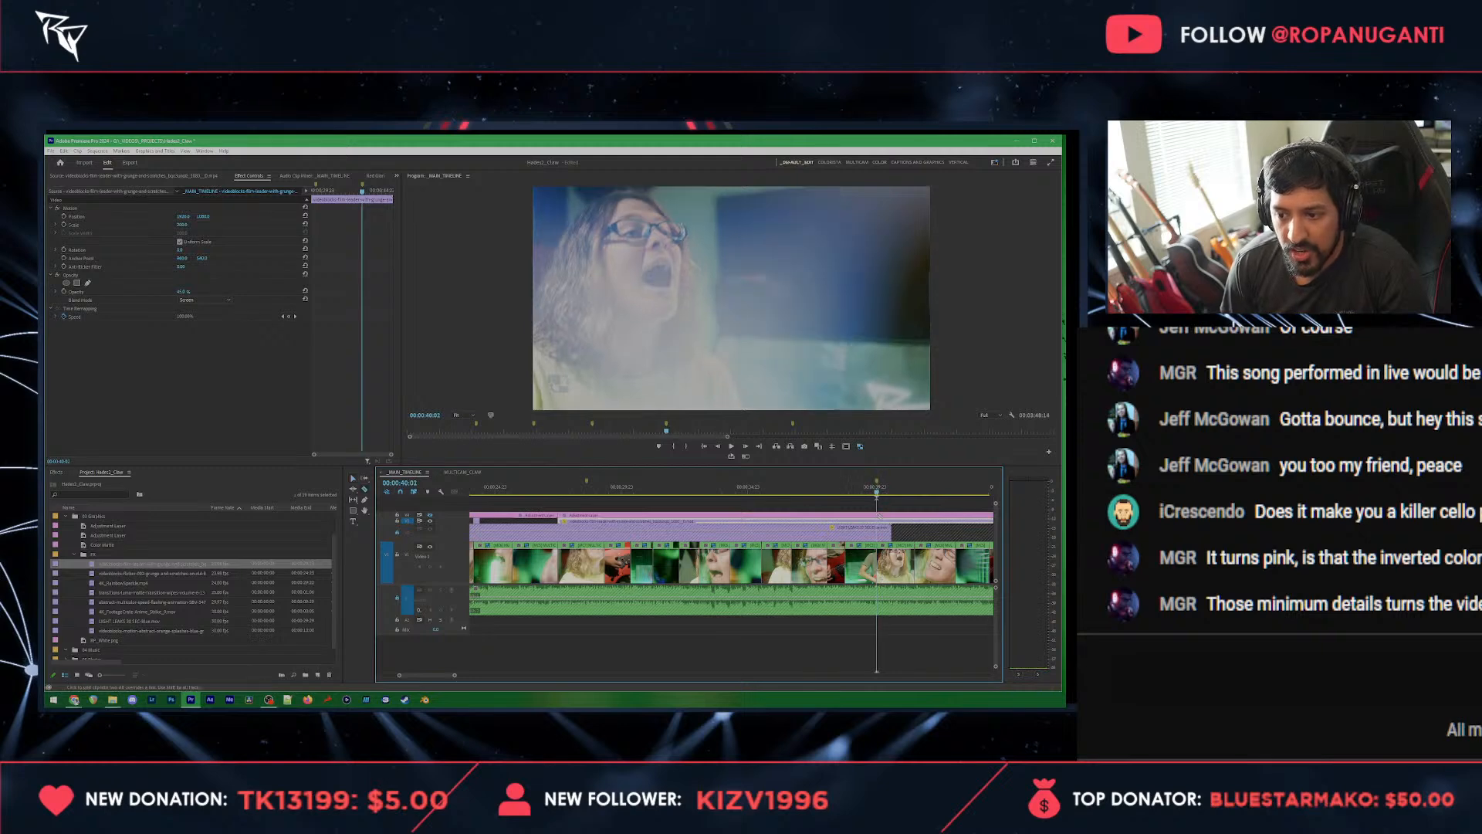
Step: Find the Black & White effect, add it above Sharpen on the middle adjustment layer segment and save the project
left_click(770, 489)
left_click(768, 515)
left_click(63, 472)
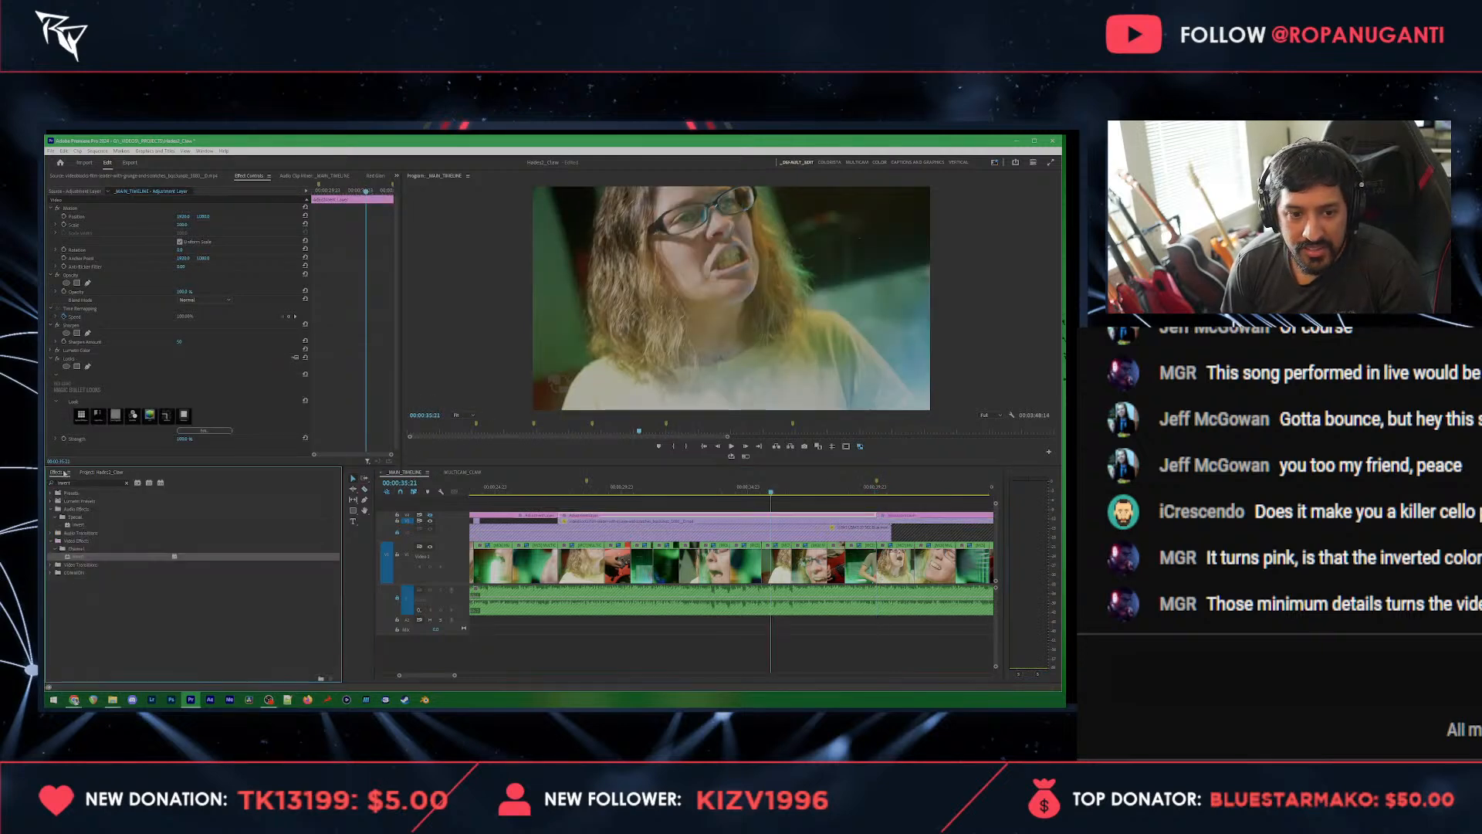
left_click(75, 482)
type("black white")
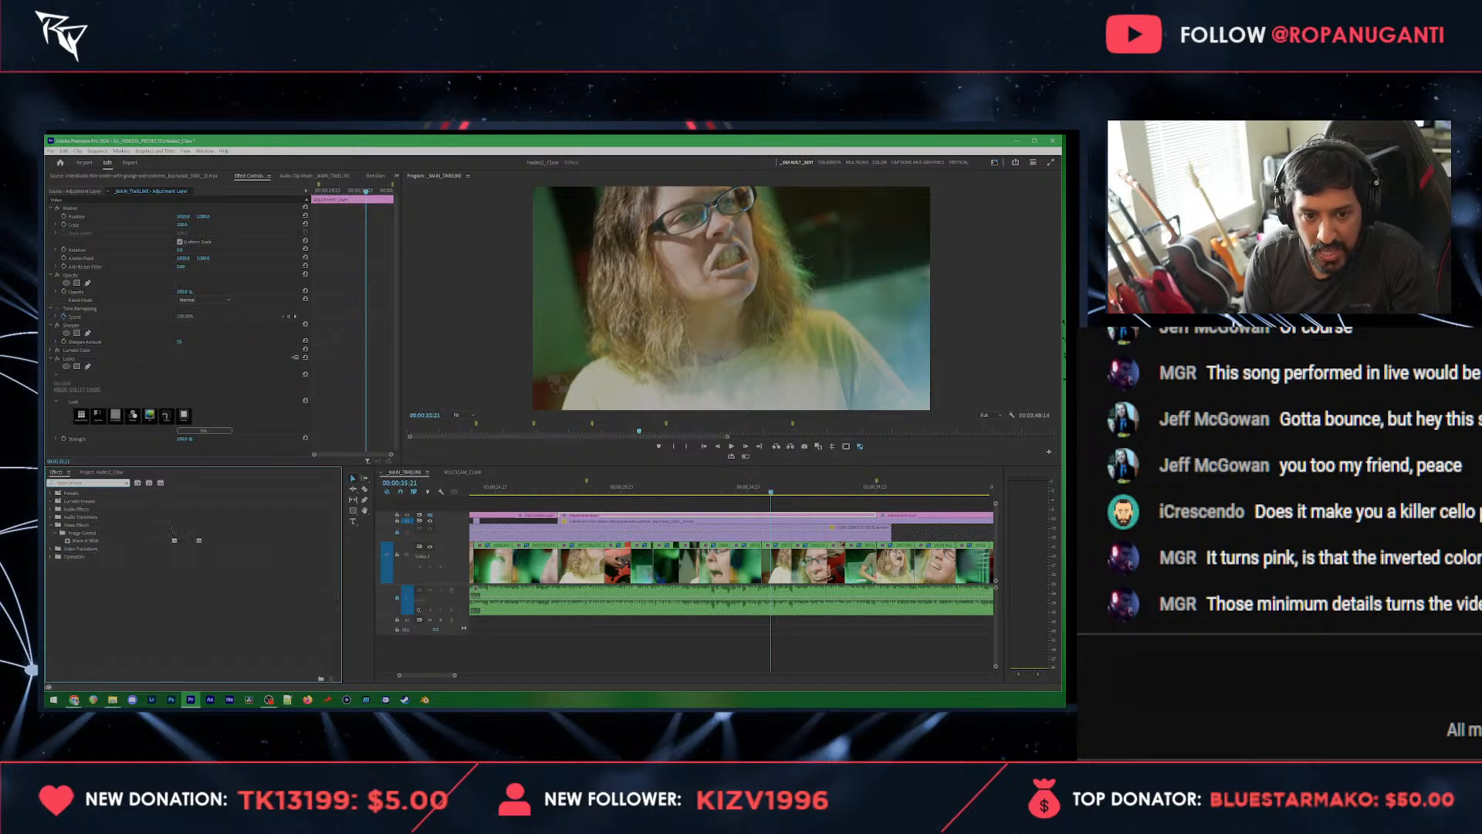
left_click(90, 541)
left_click_drag(137, 327, 110, 321)
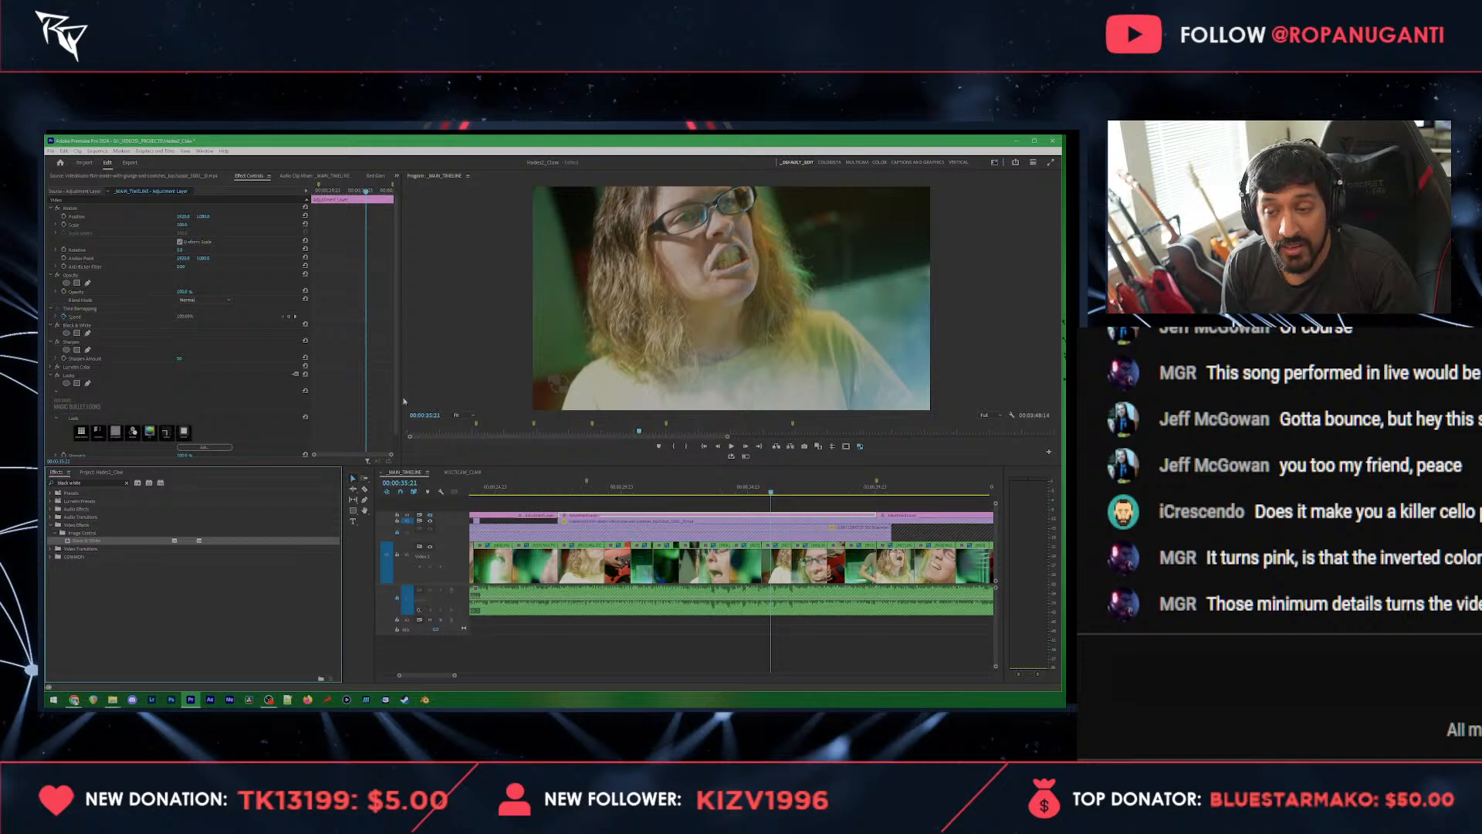
key("ctrl+s")
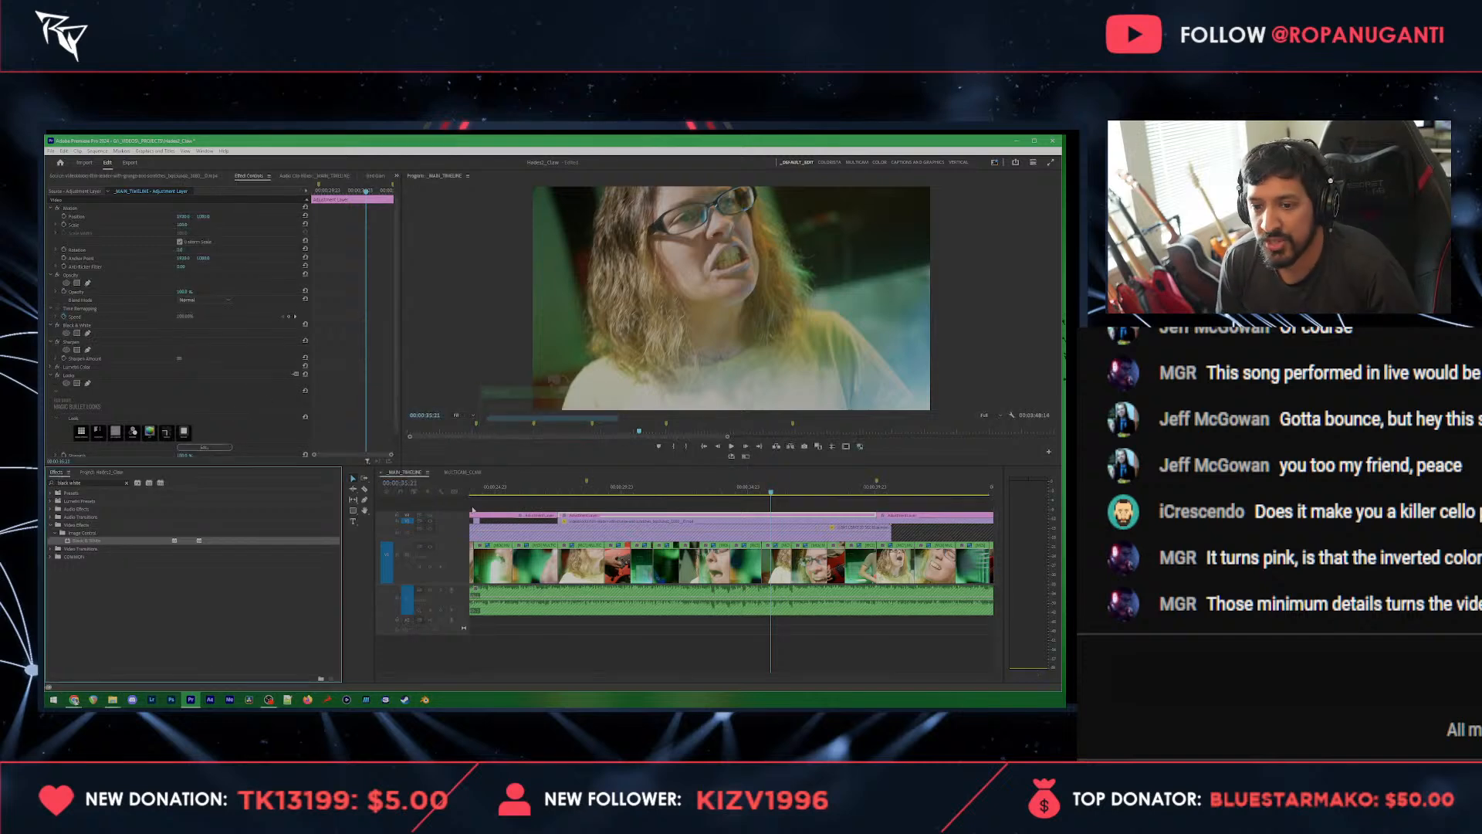
Step: Enable the adjustment layer track's output and check the black-and-white look around the start of the film grunge section
left_click(431, 518)
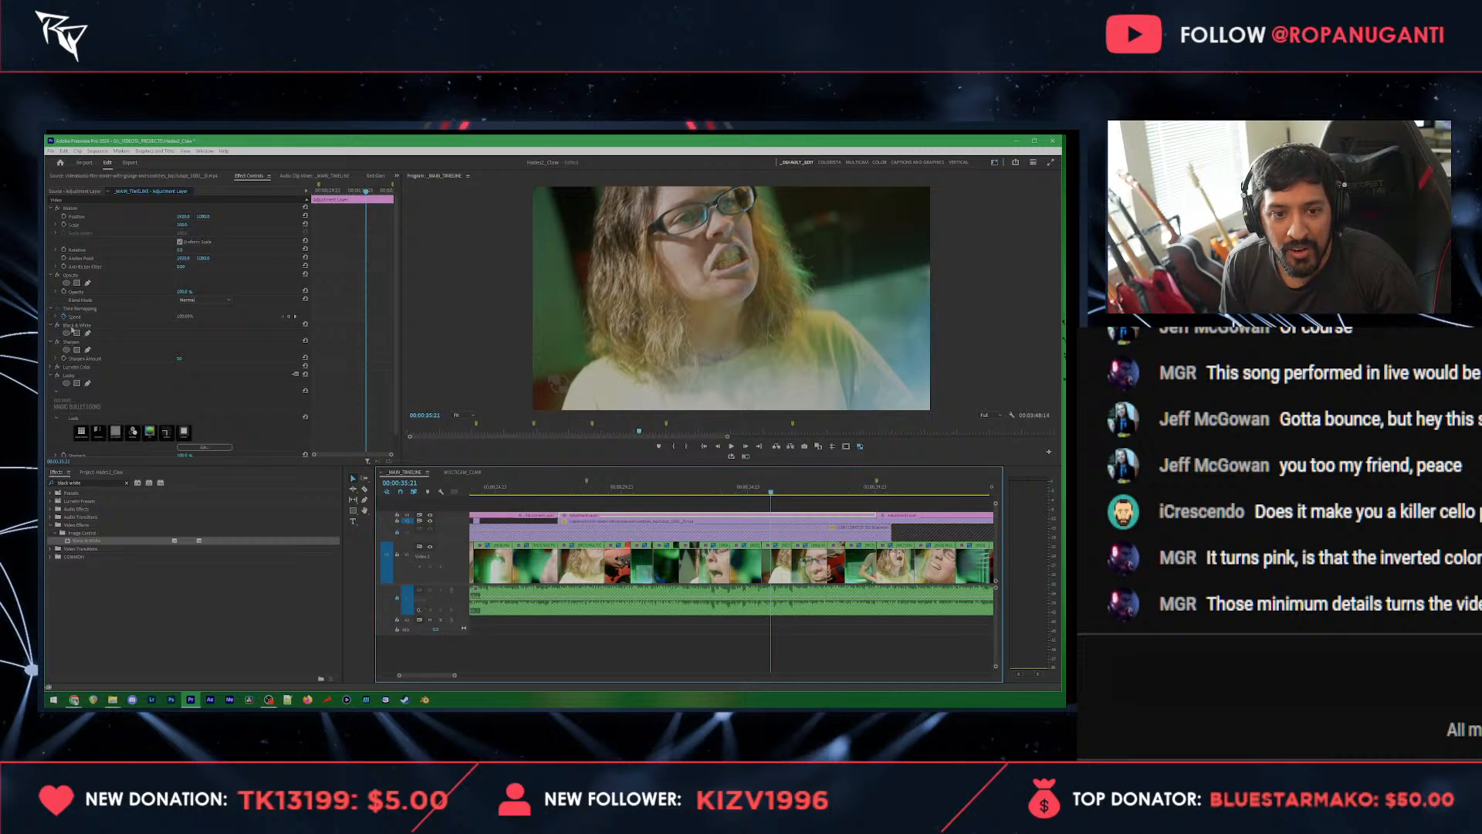
left_click(50, 376)
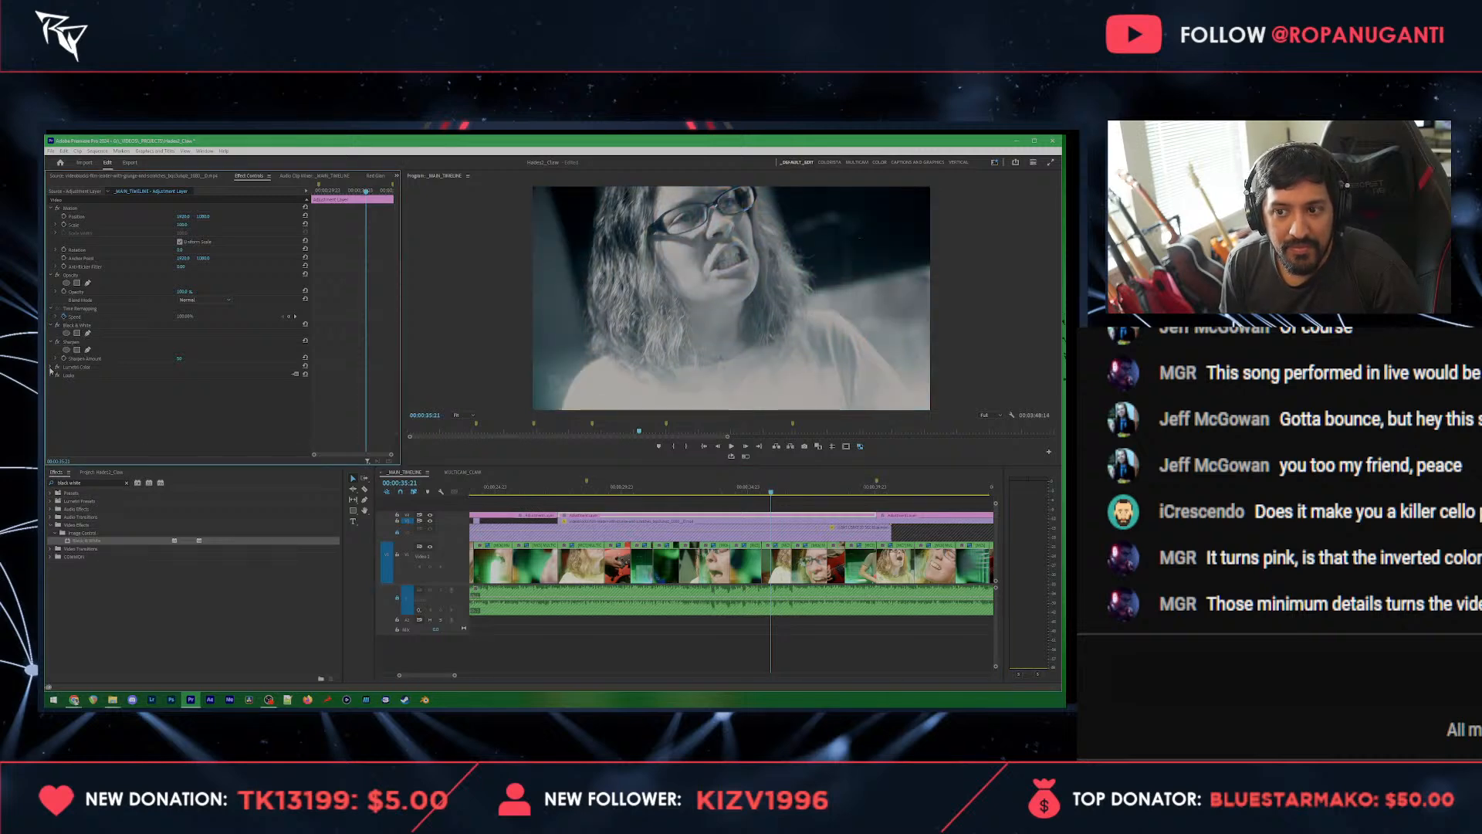
left_click(575, 489)
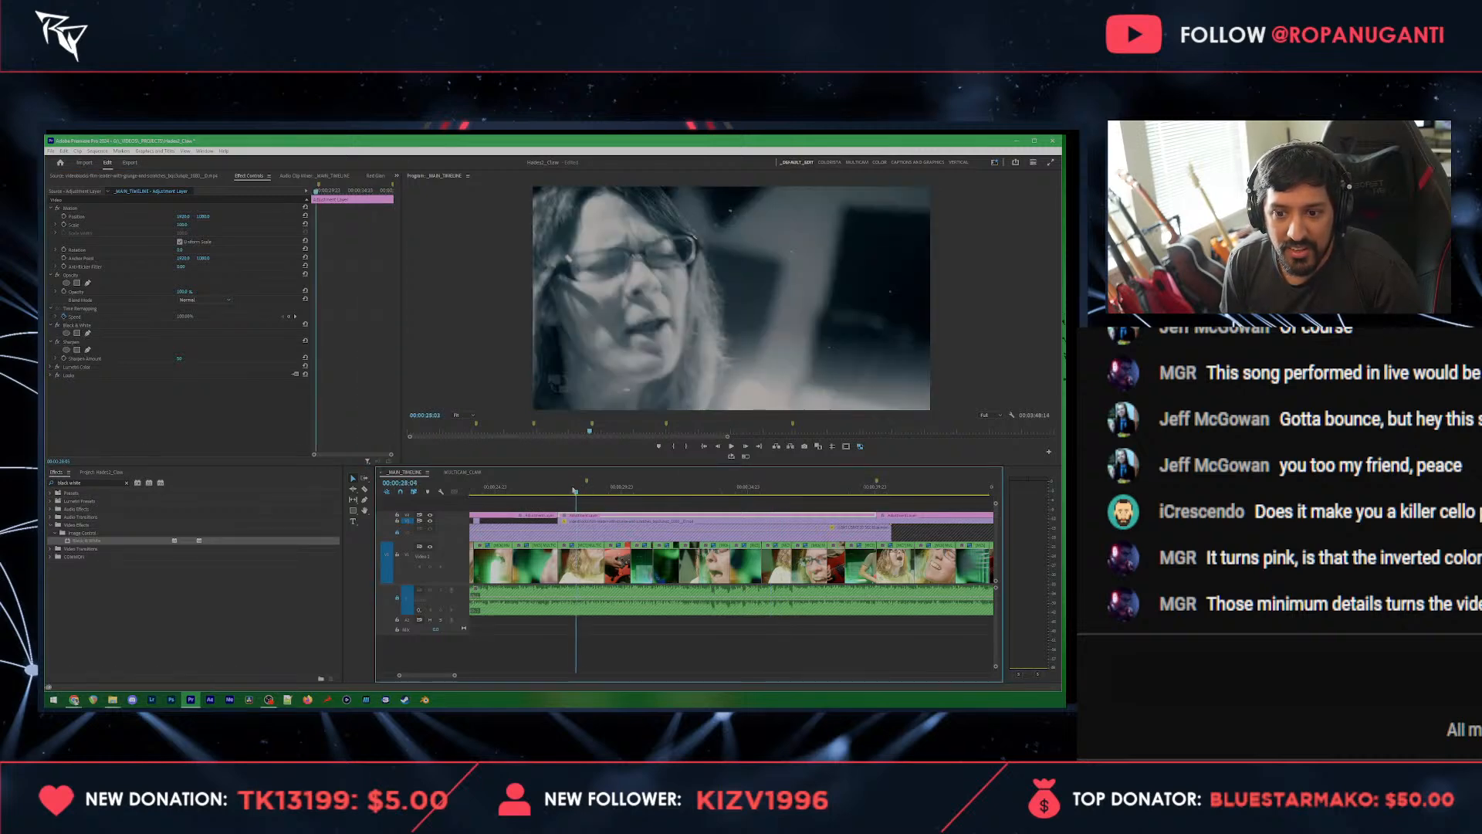
mouse_move(575, 491)
left_mouse_down()
mouse_move(554, 492)
mouse_move(571, 492)
left_mouse_up()
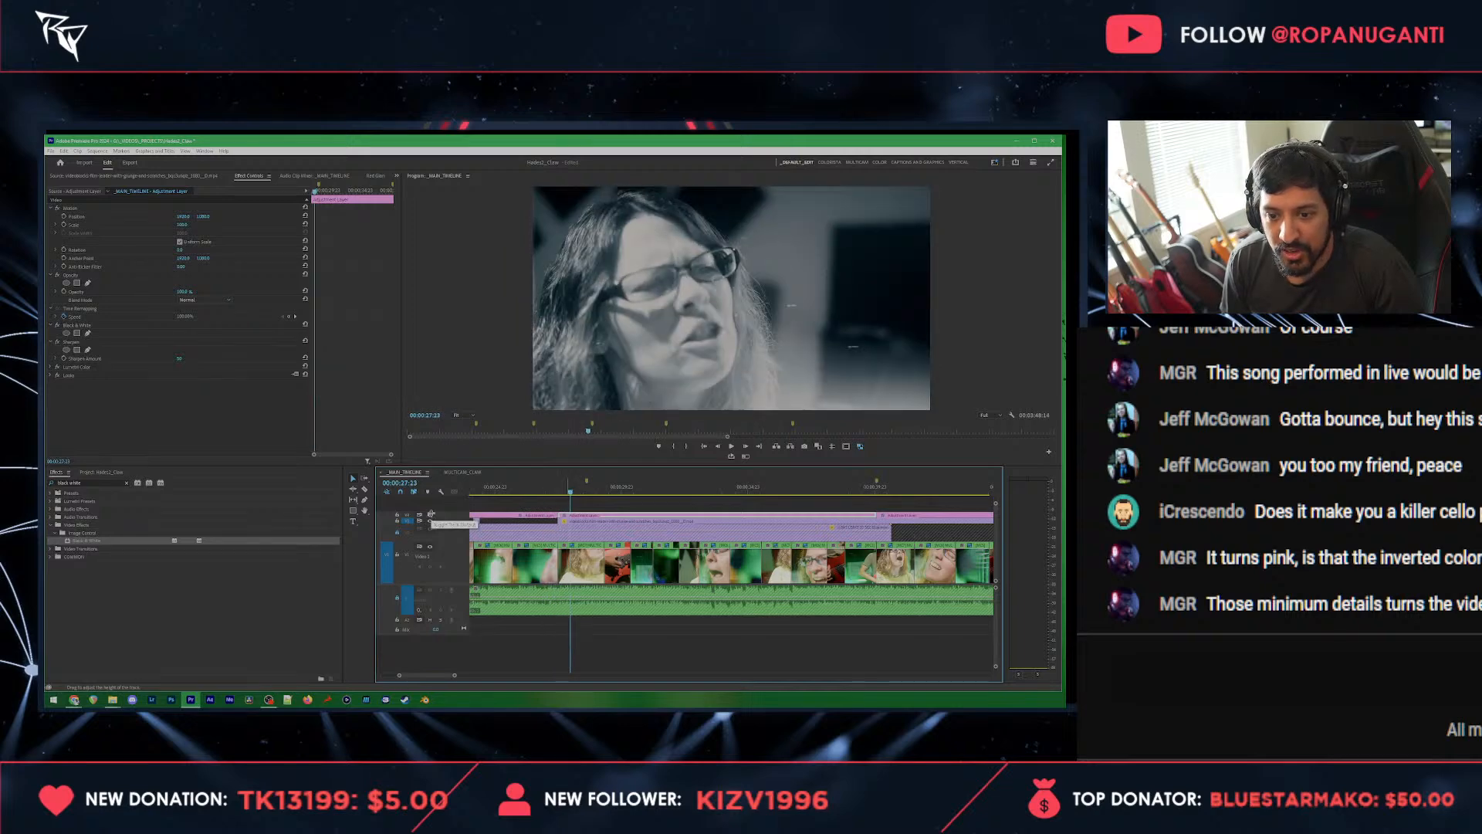
Step: Disable the adjustment layer track's output at the start of the film grunge section
left_click_drag(432, 517, 431, 510)
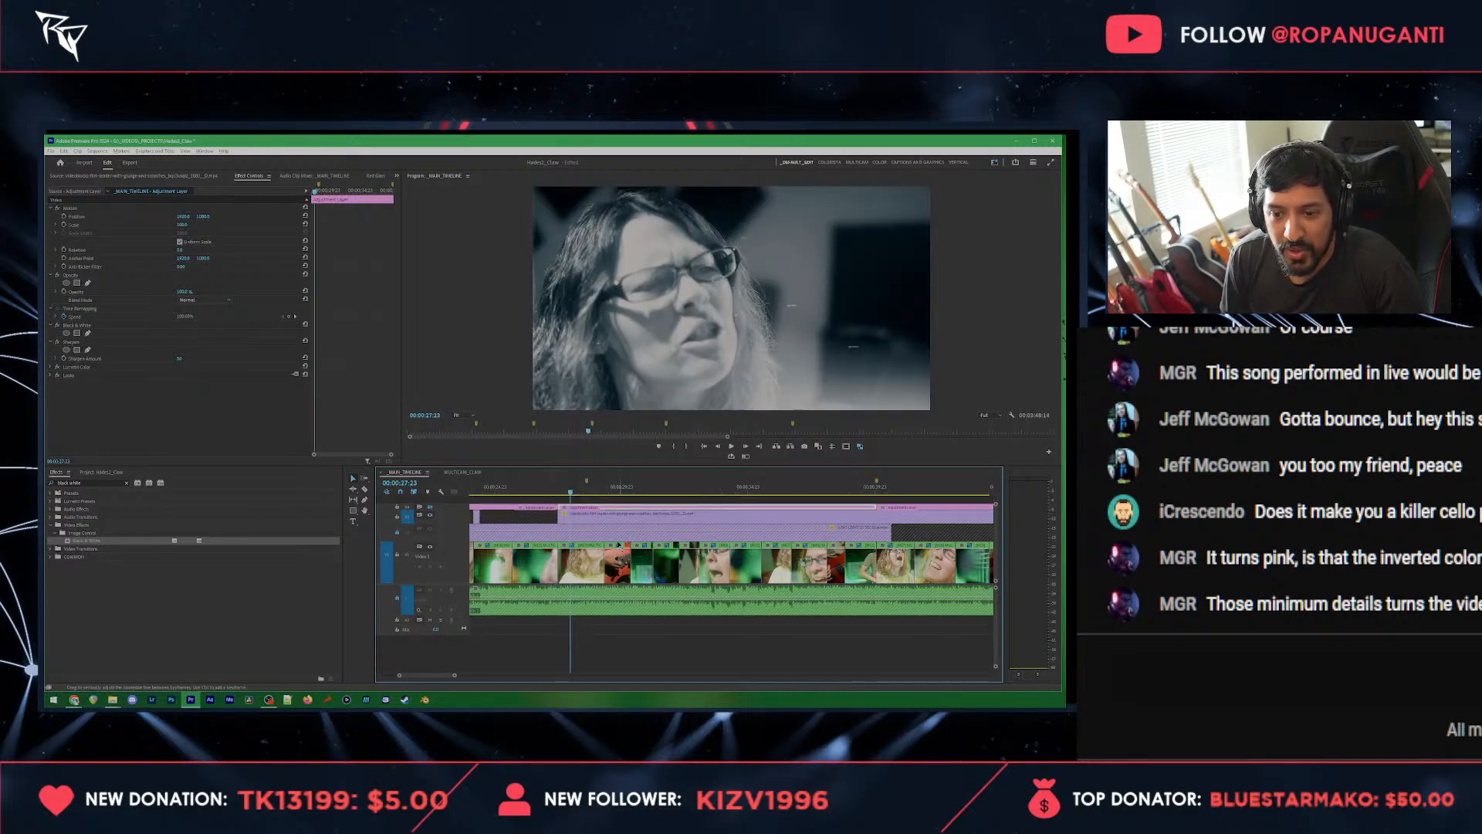
scroll(618, 544, "up", 2)
scroll(432, 531, "up", 2)
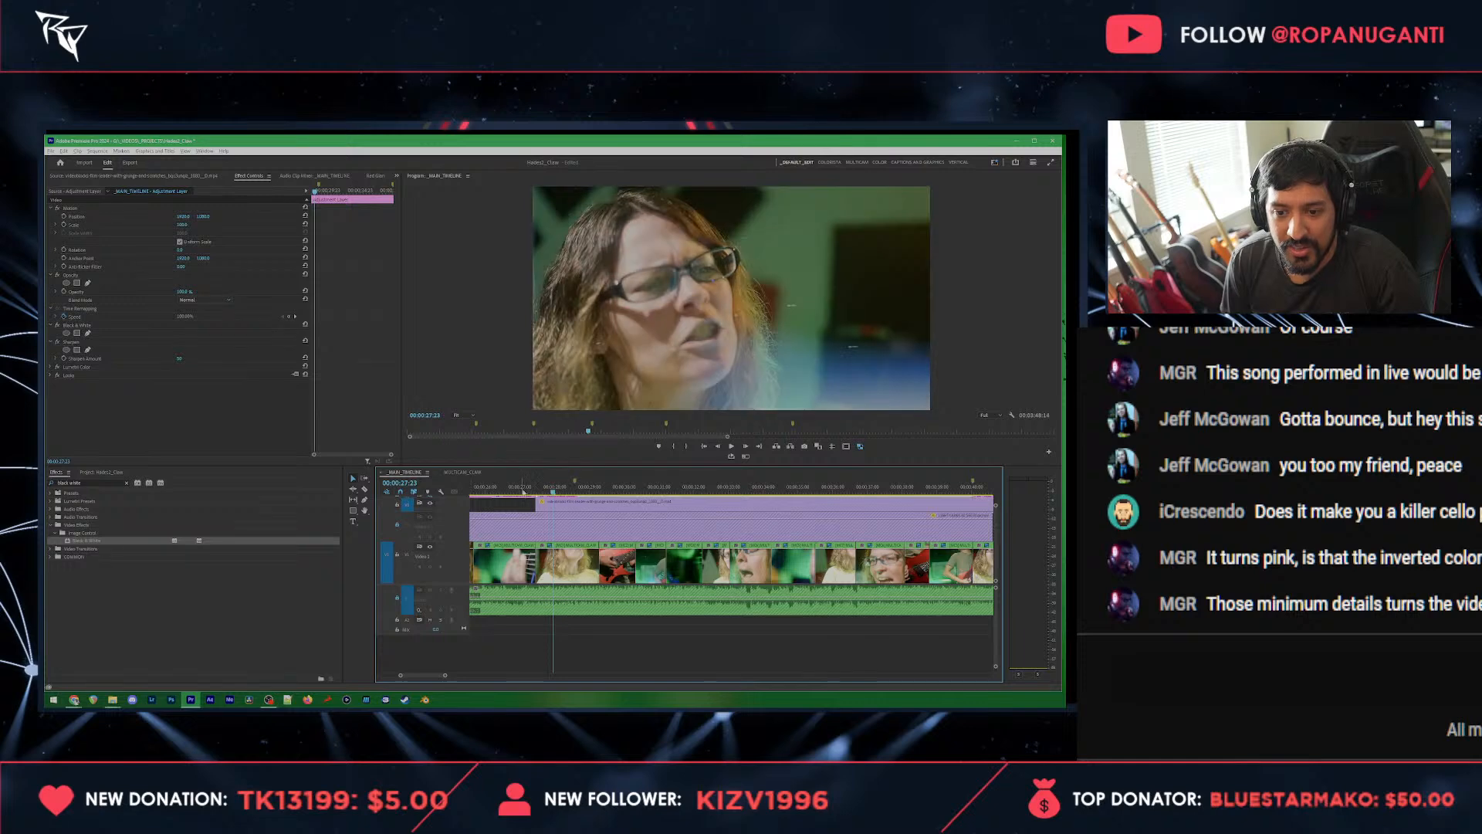
Step: Extend the start of the film grunge overlay back to the cut at 00:00:27:11
left_click_drag(545, 492, 545, 506)
scroll(550, 507, "left", 5)
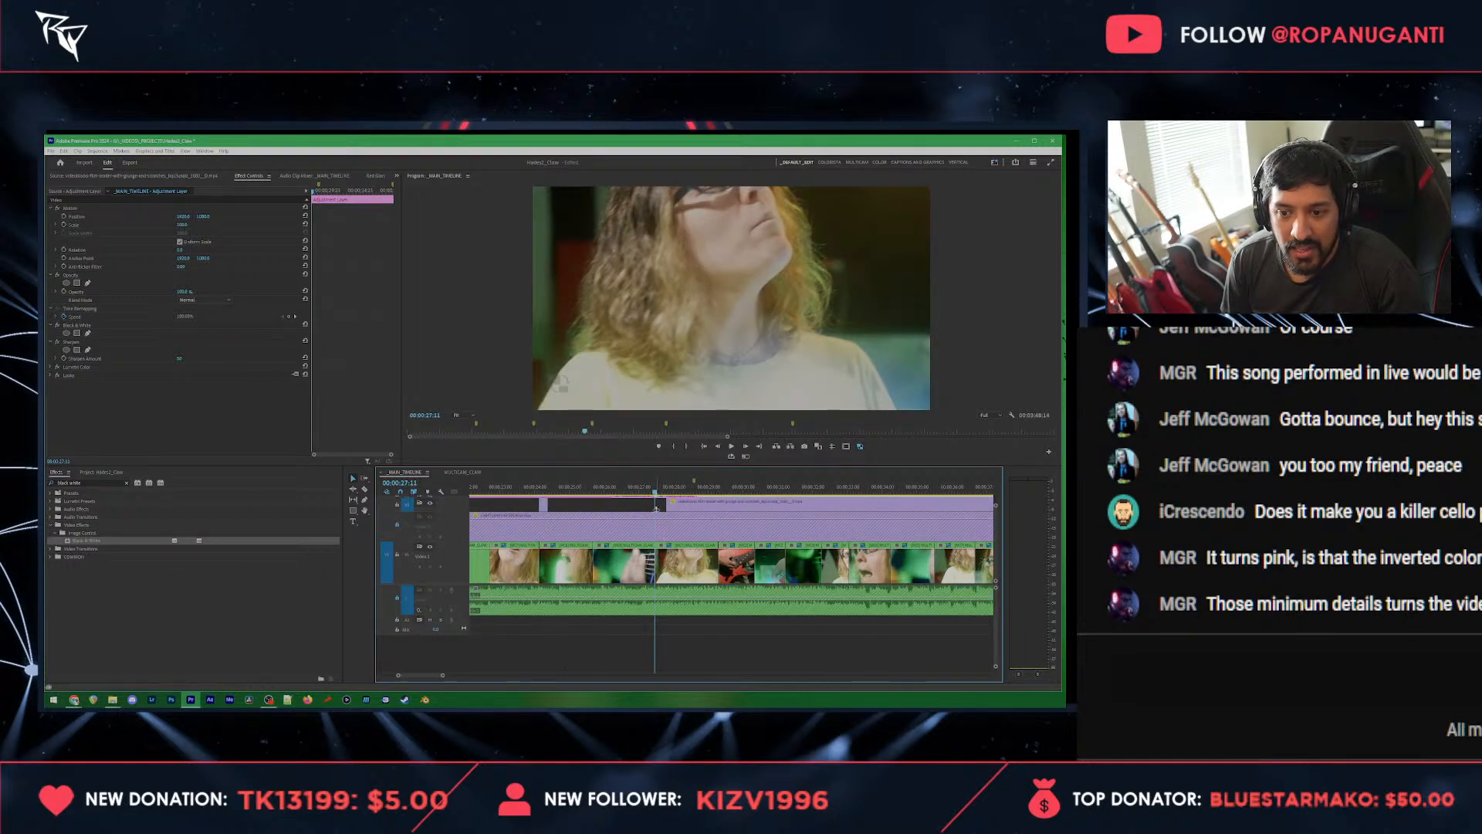
left_click_drag(668, 505, 656, 507)
Step: Find the Exposure Blur transition, add it at the 00:00:27:11 cut on the multicam track and play it back
left_click(627, 562)
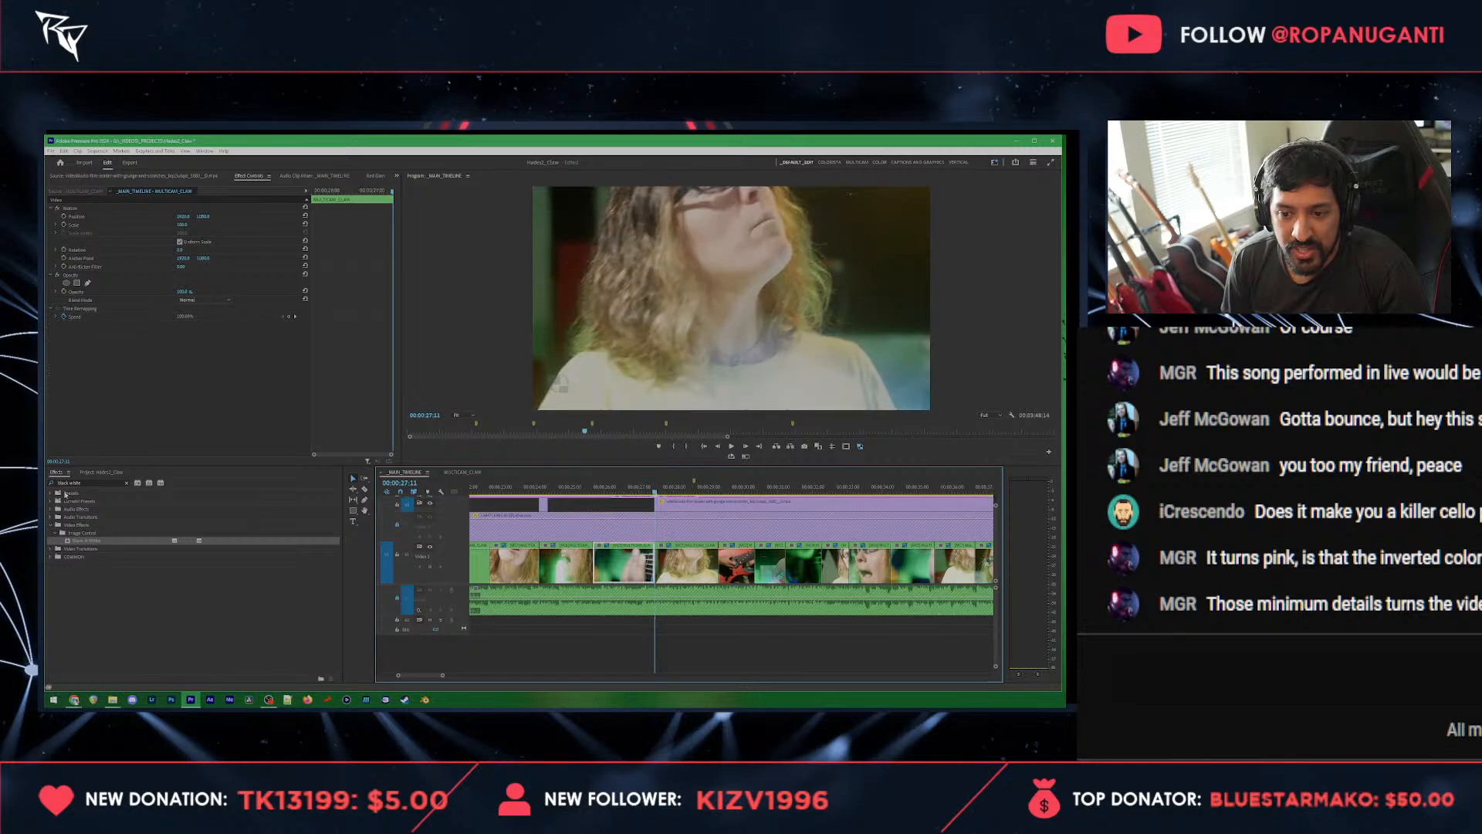
left_click(104, 472)
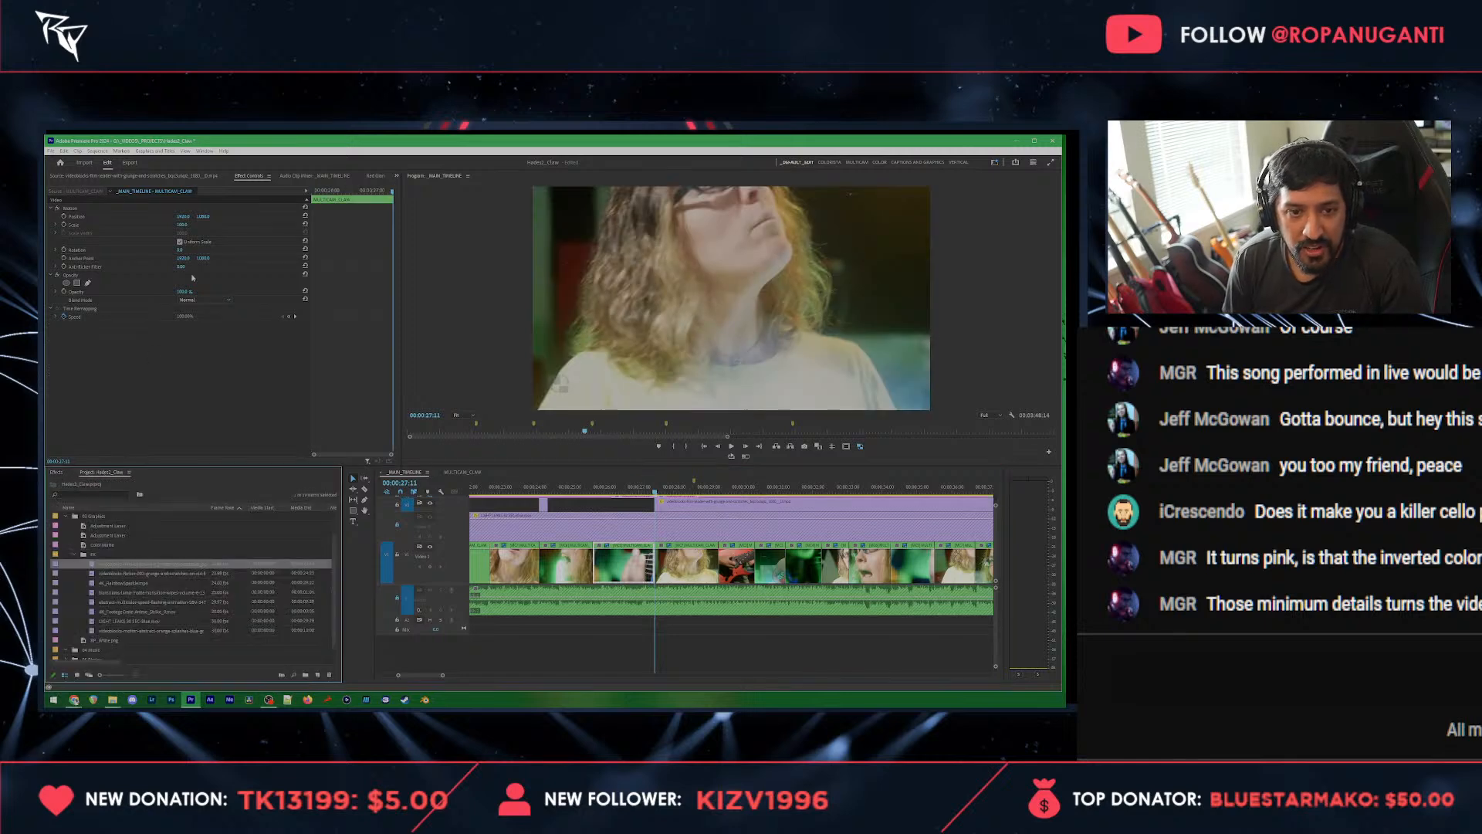
left_click(67, 472)
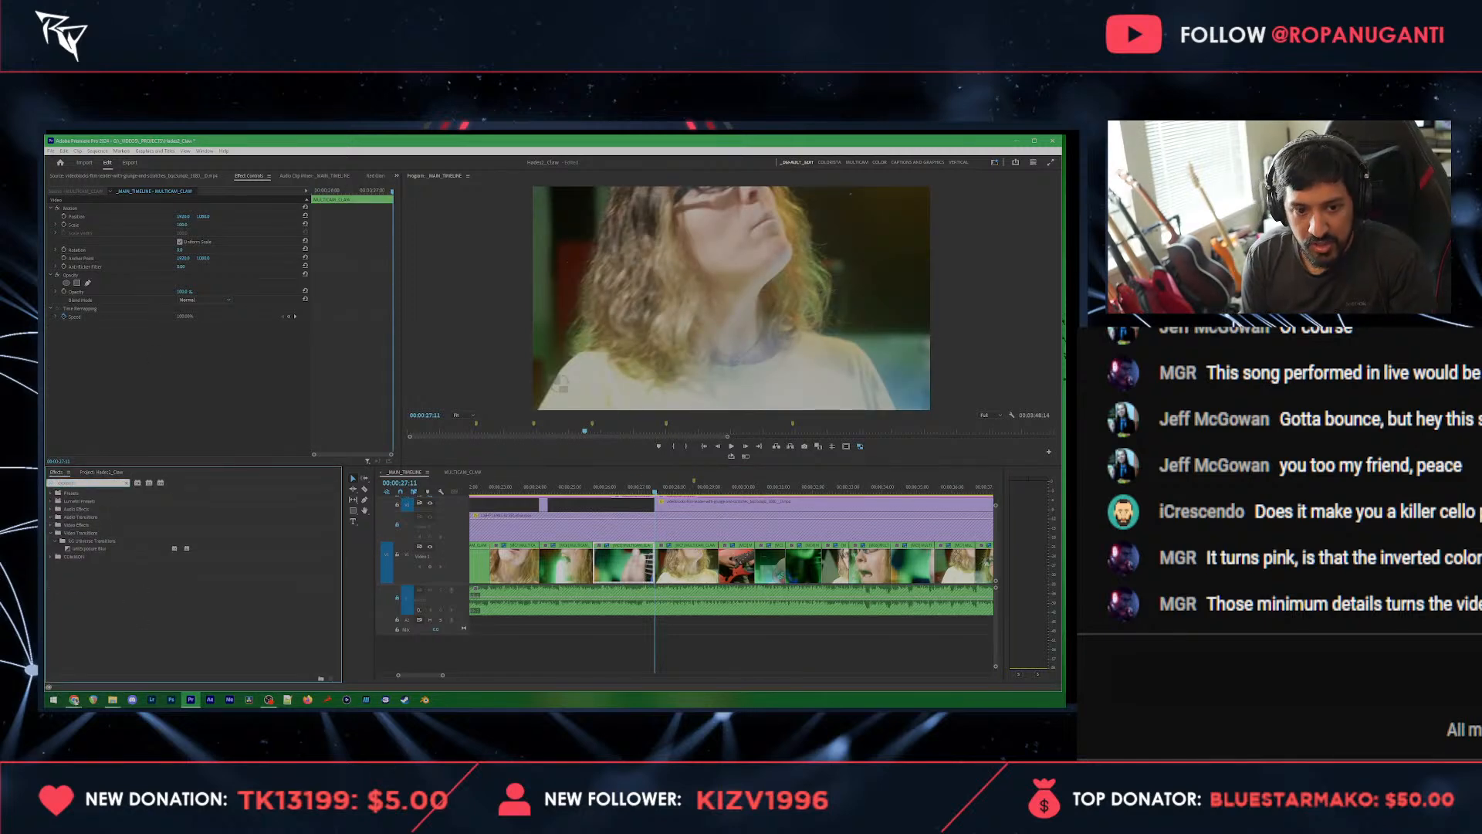
left_click_drag(88, 548, 604, 521)
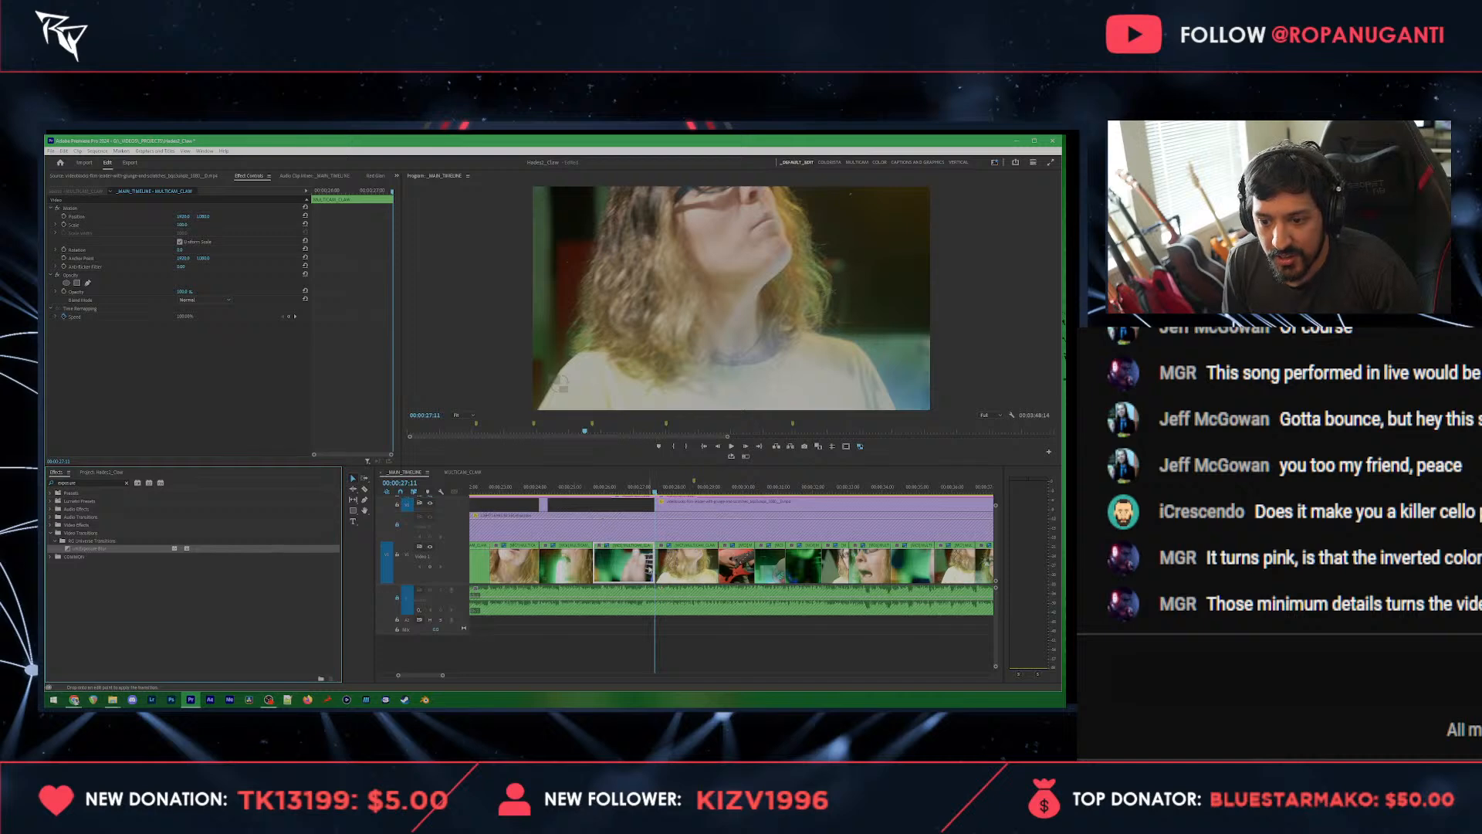
left_click_drag(658, 567, 657, 565)
left_click(619, 488)
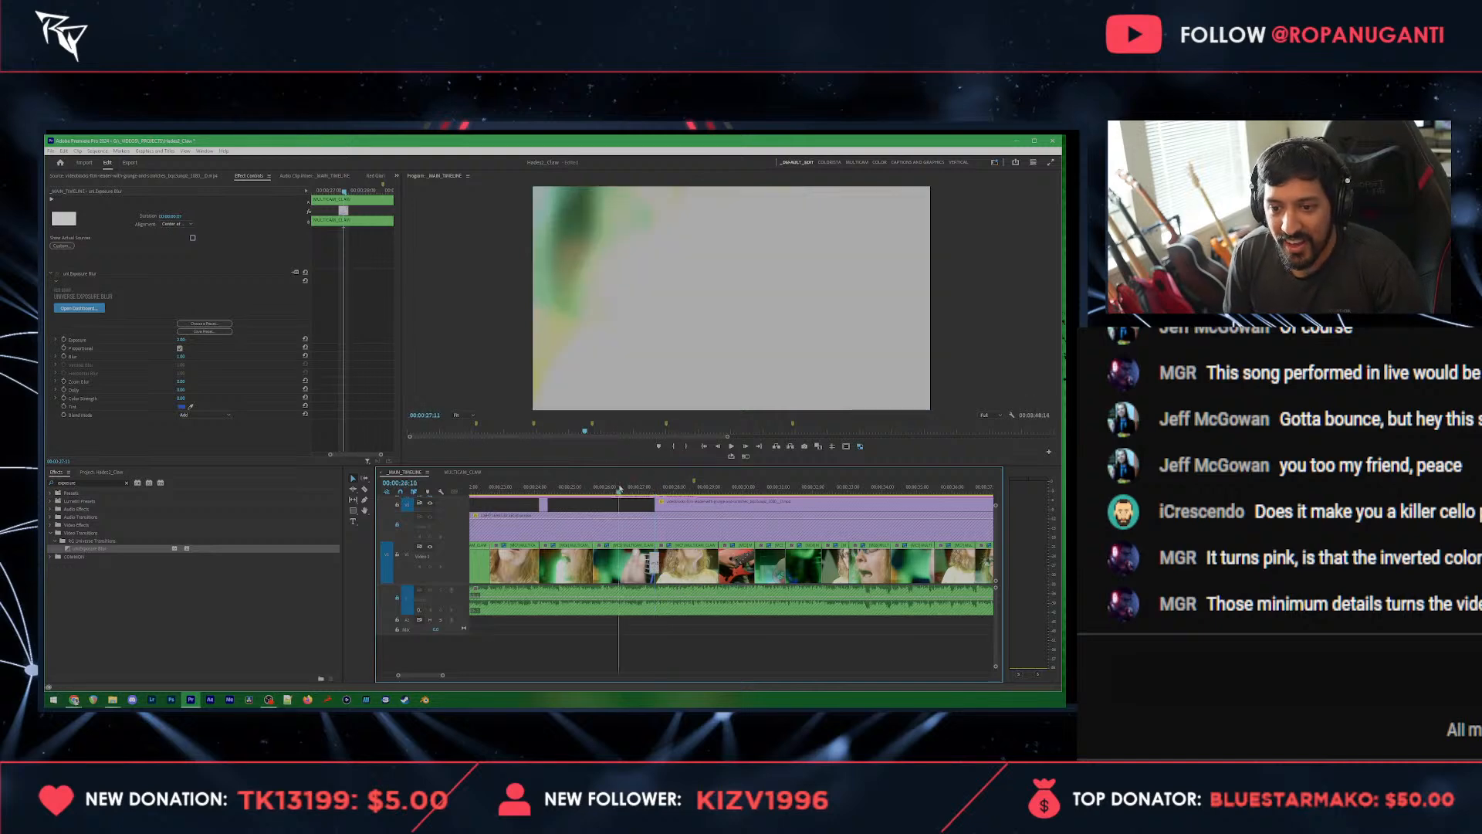
key("space")
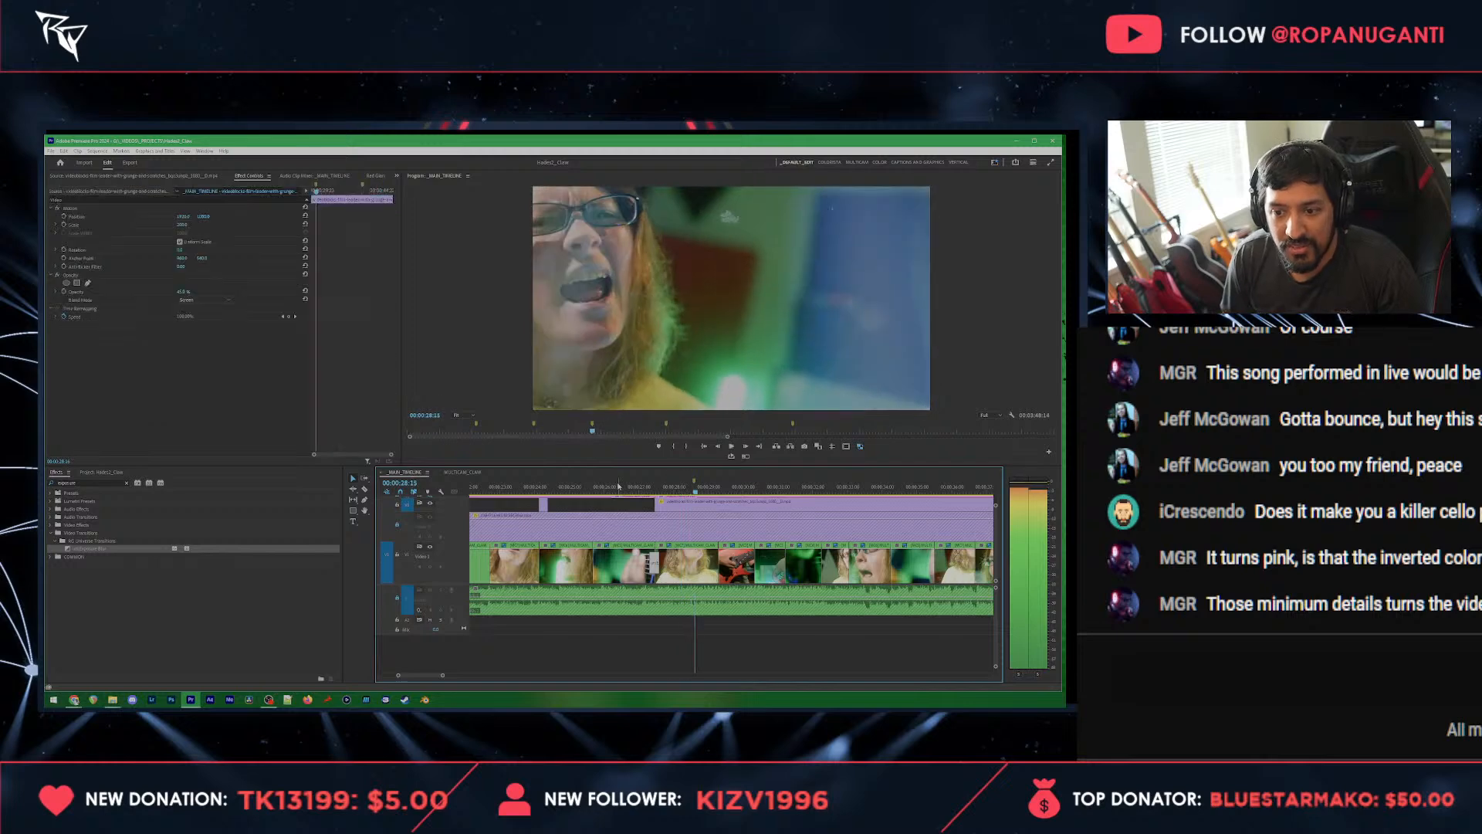
key("space")
Step: Clear the effects search and apply the custom Transform scale preset to the multicam singer clip starting at 00:00:28:16
scroll(427, 518, "up", 1)
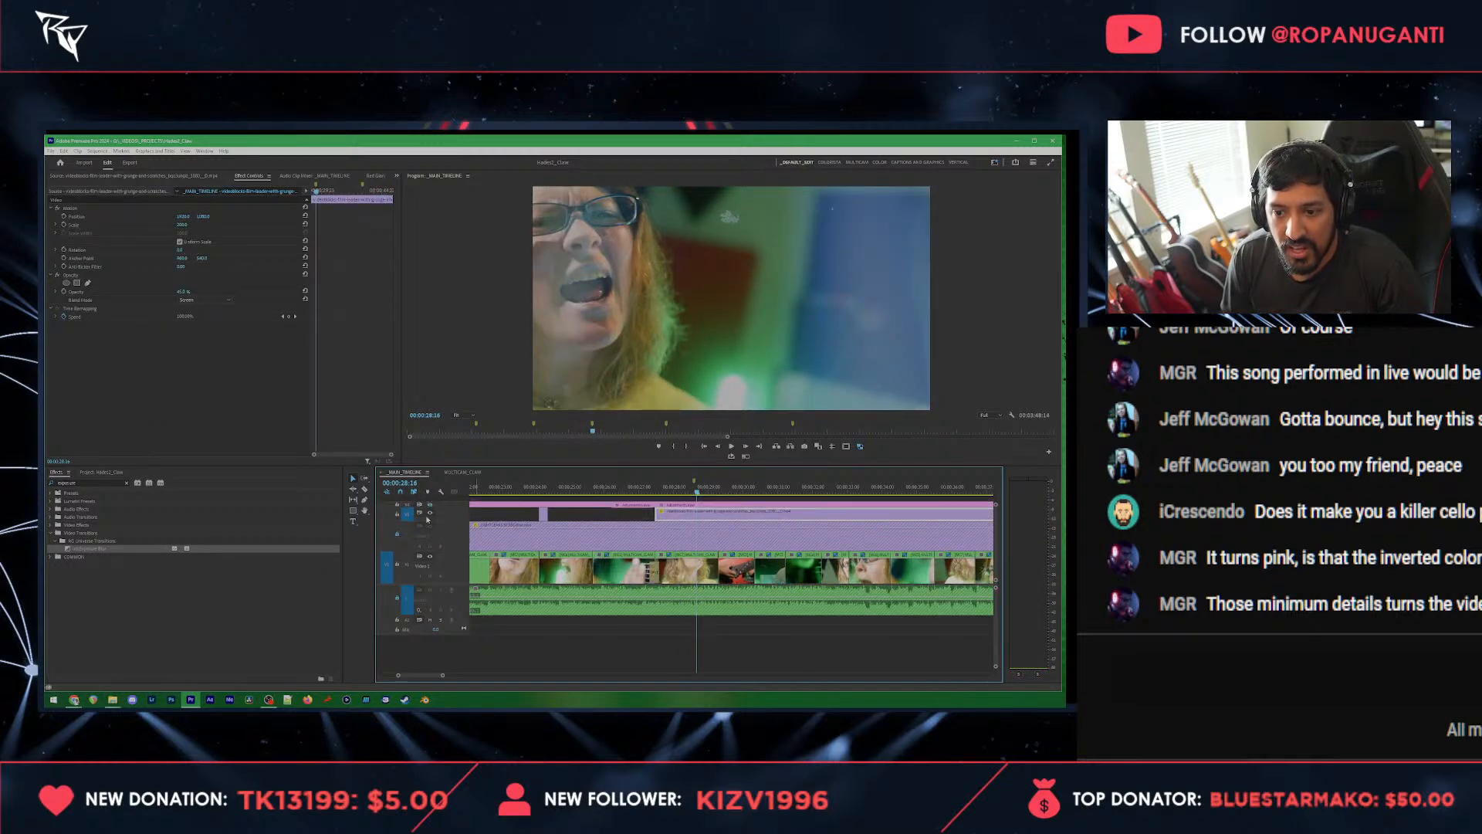
scroll(432, 519, "down", 1)
scroll(433, 519, "up", 1)
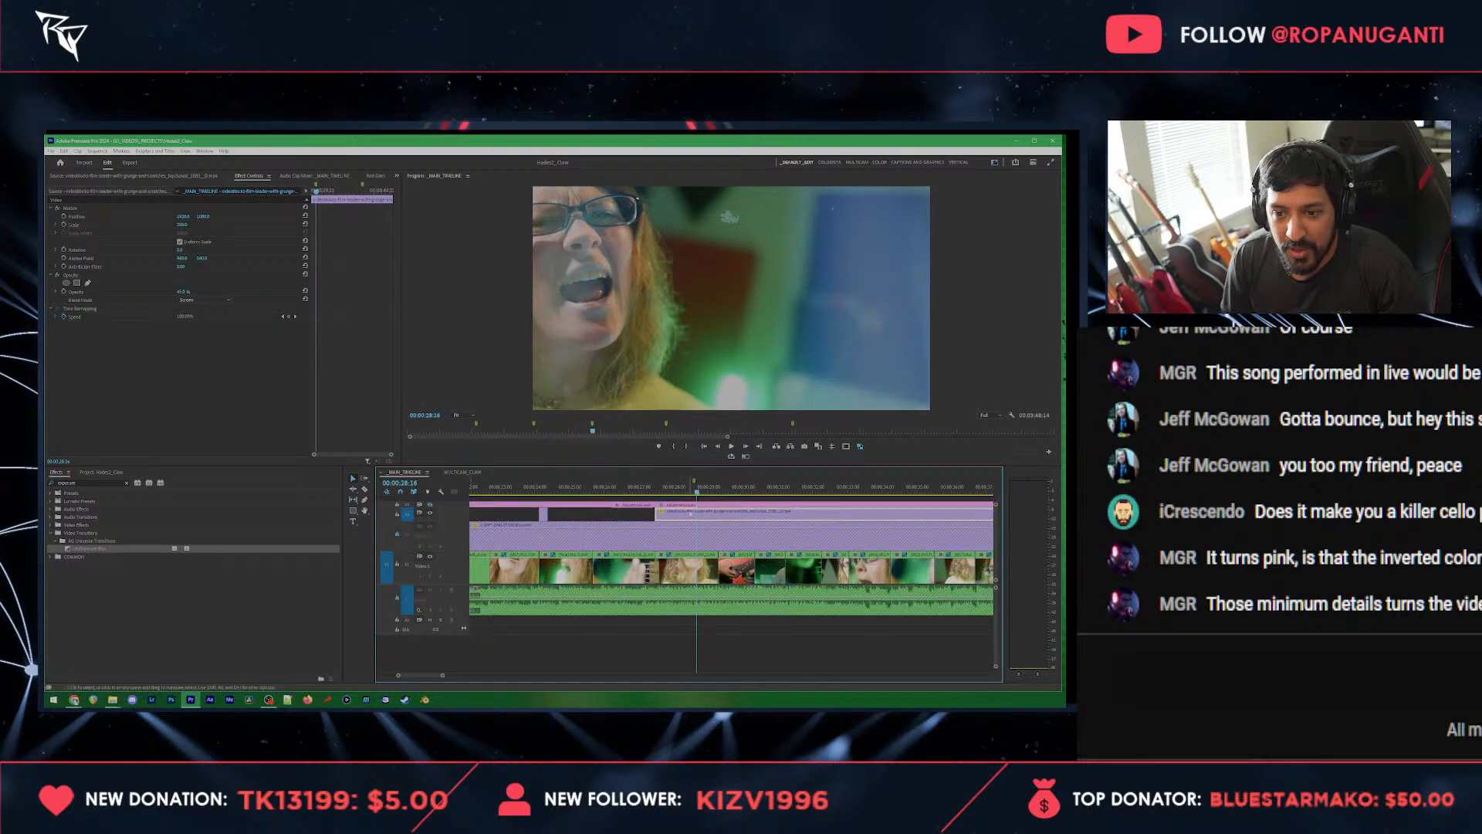
scroll(640, 573, "down", 2)
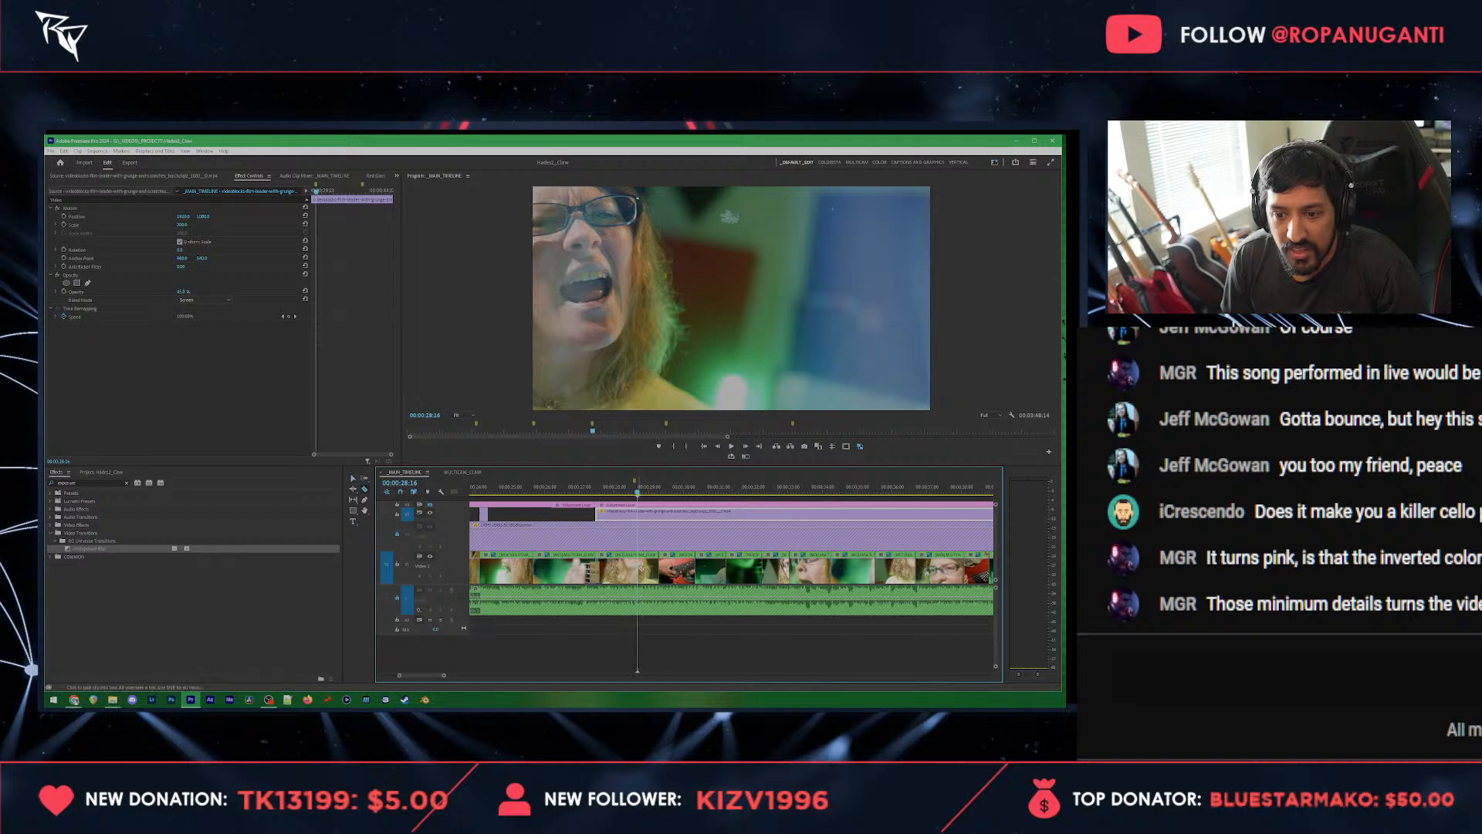
left_click(641, 573)
left_click(86, 482)
key("BackSpace")
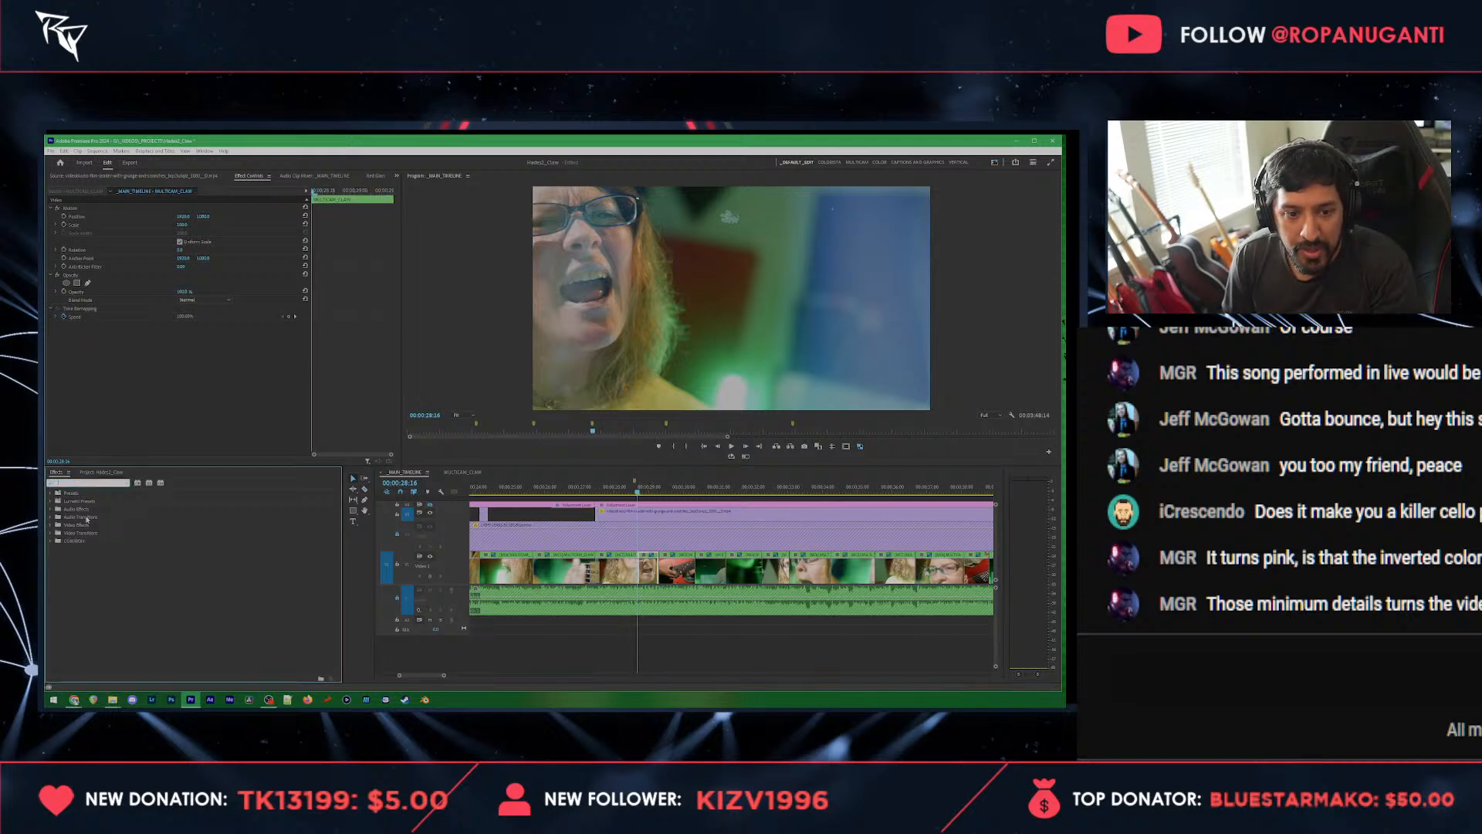
left_click(51, 542)
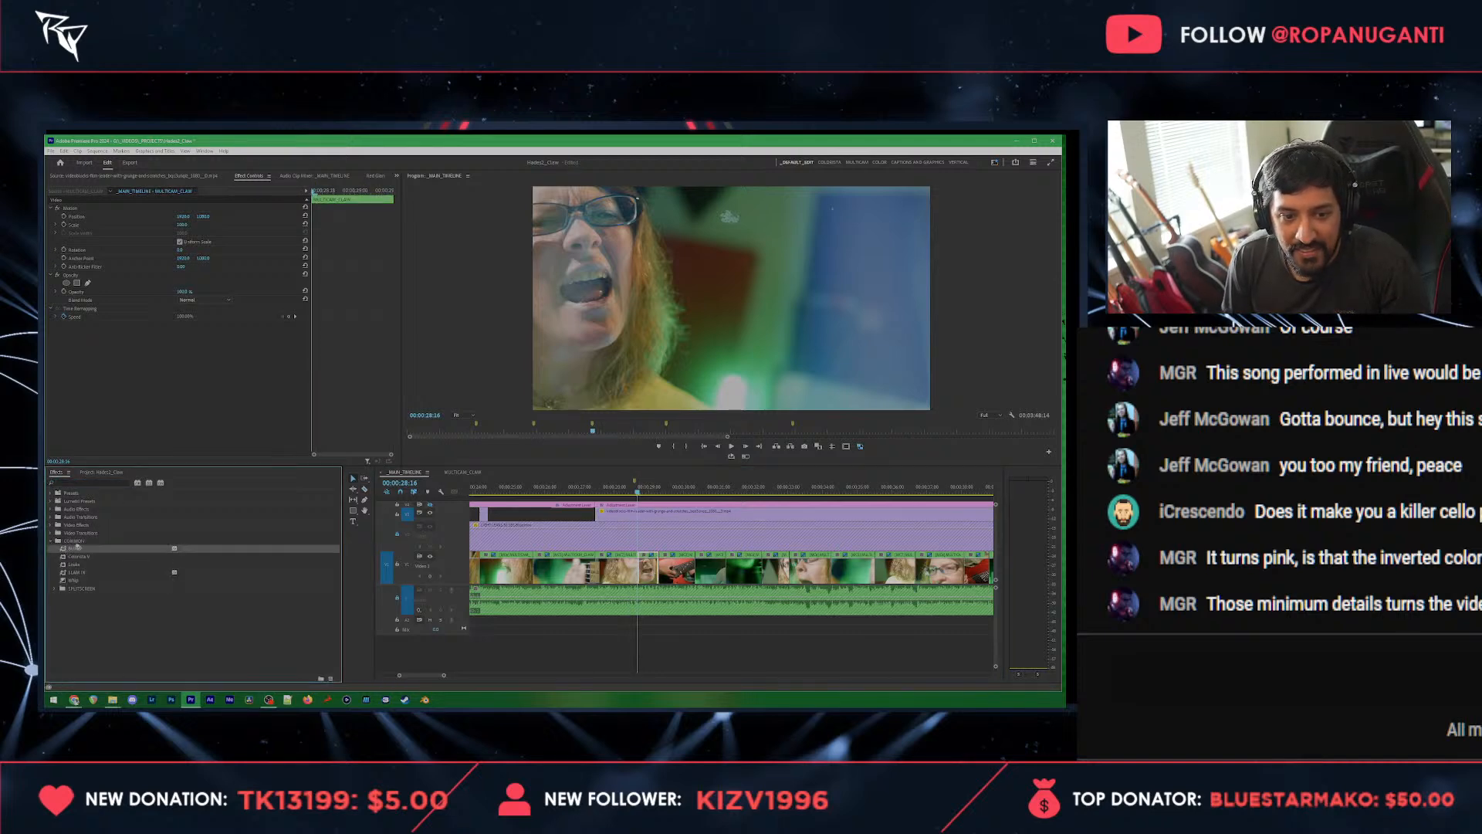
left_click_drag(74, 549, 317, 269)
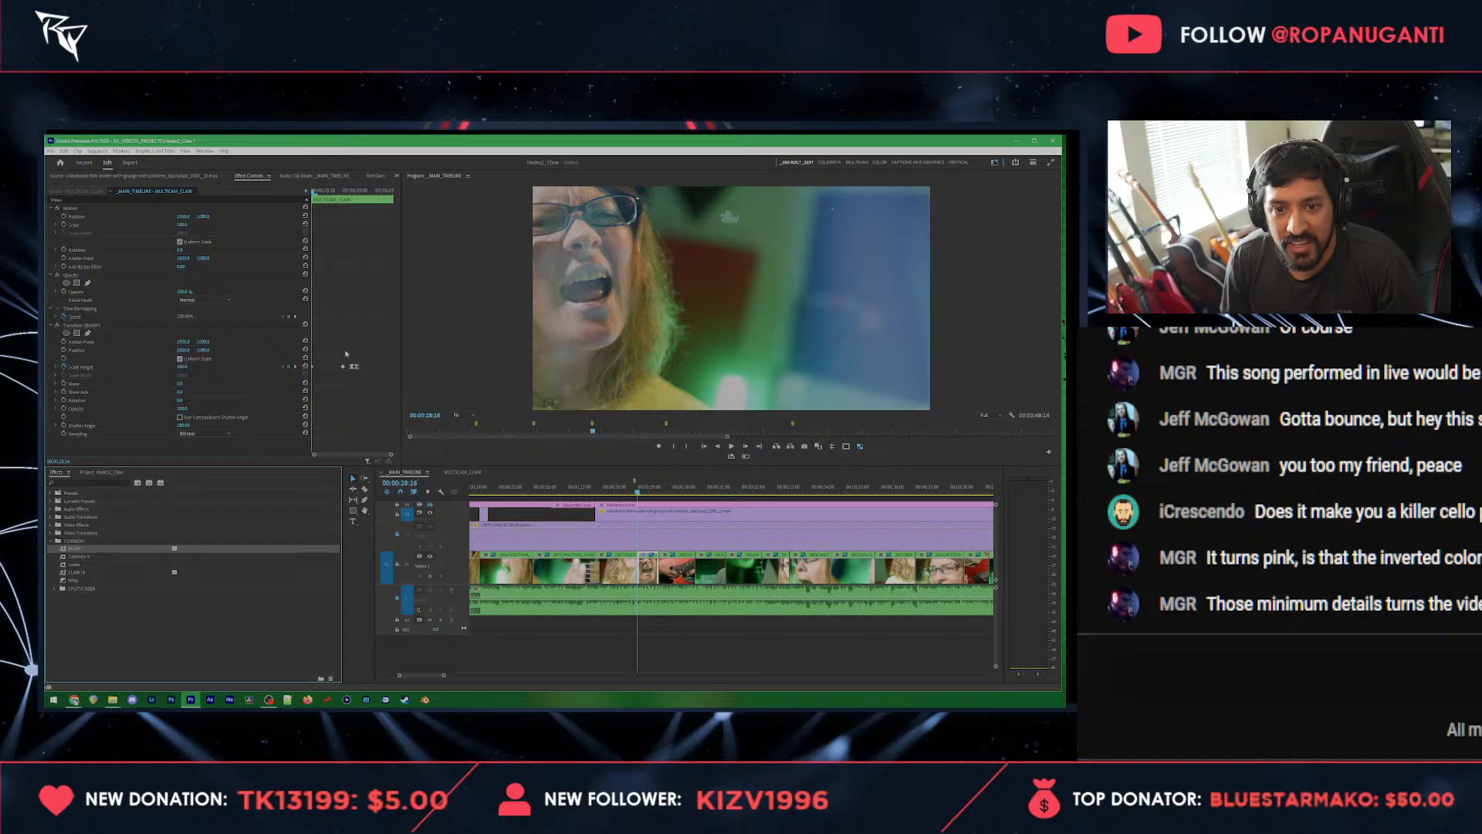
Step: Delete the preset's first Scale keyframe, move the remaining keyframes to the start of the clip and play the accent
left_click_drag(346, 354, 337, 391)
key("Delete")
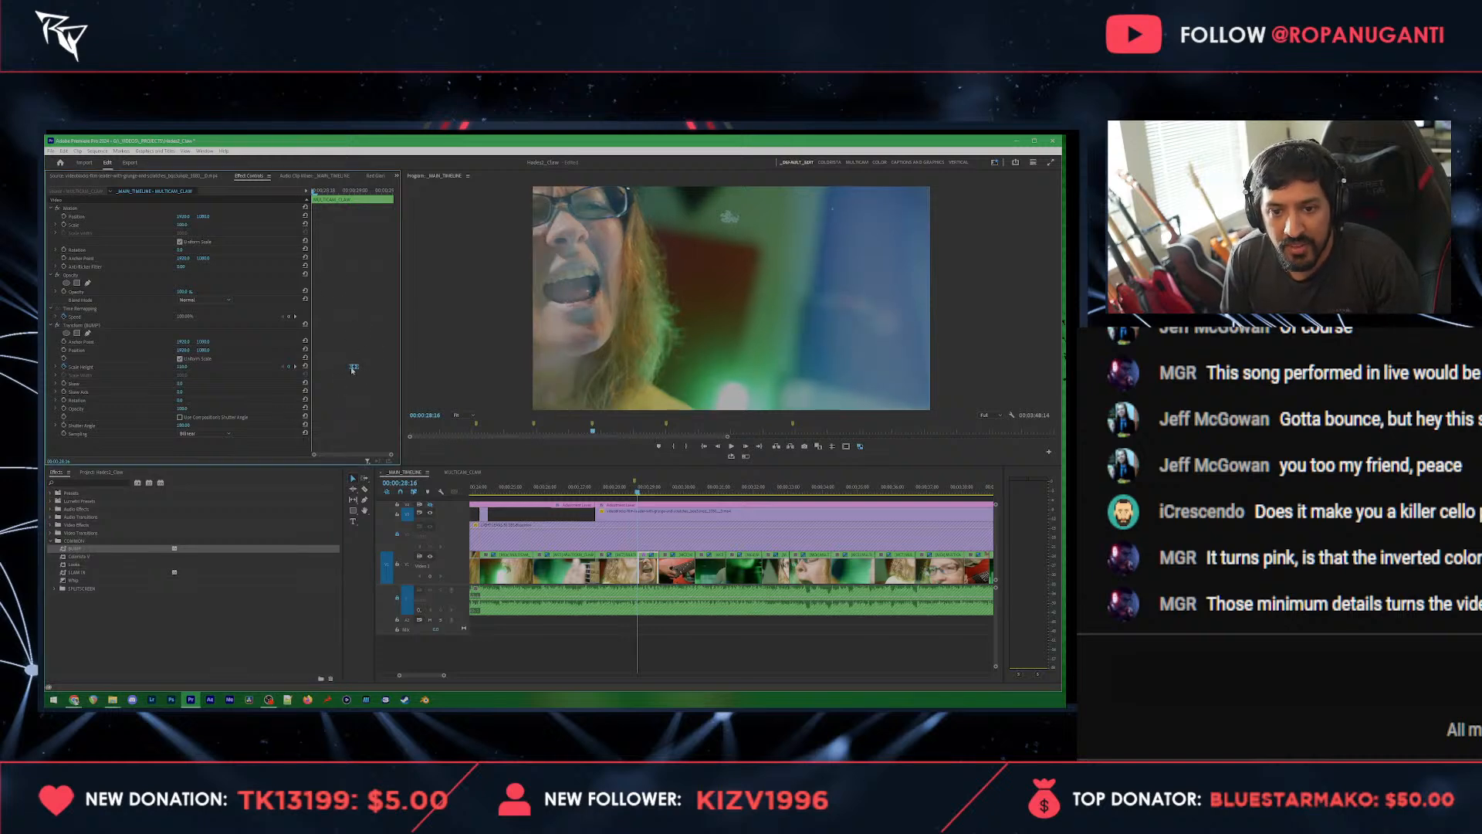
left_click(609, 484)
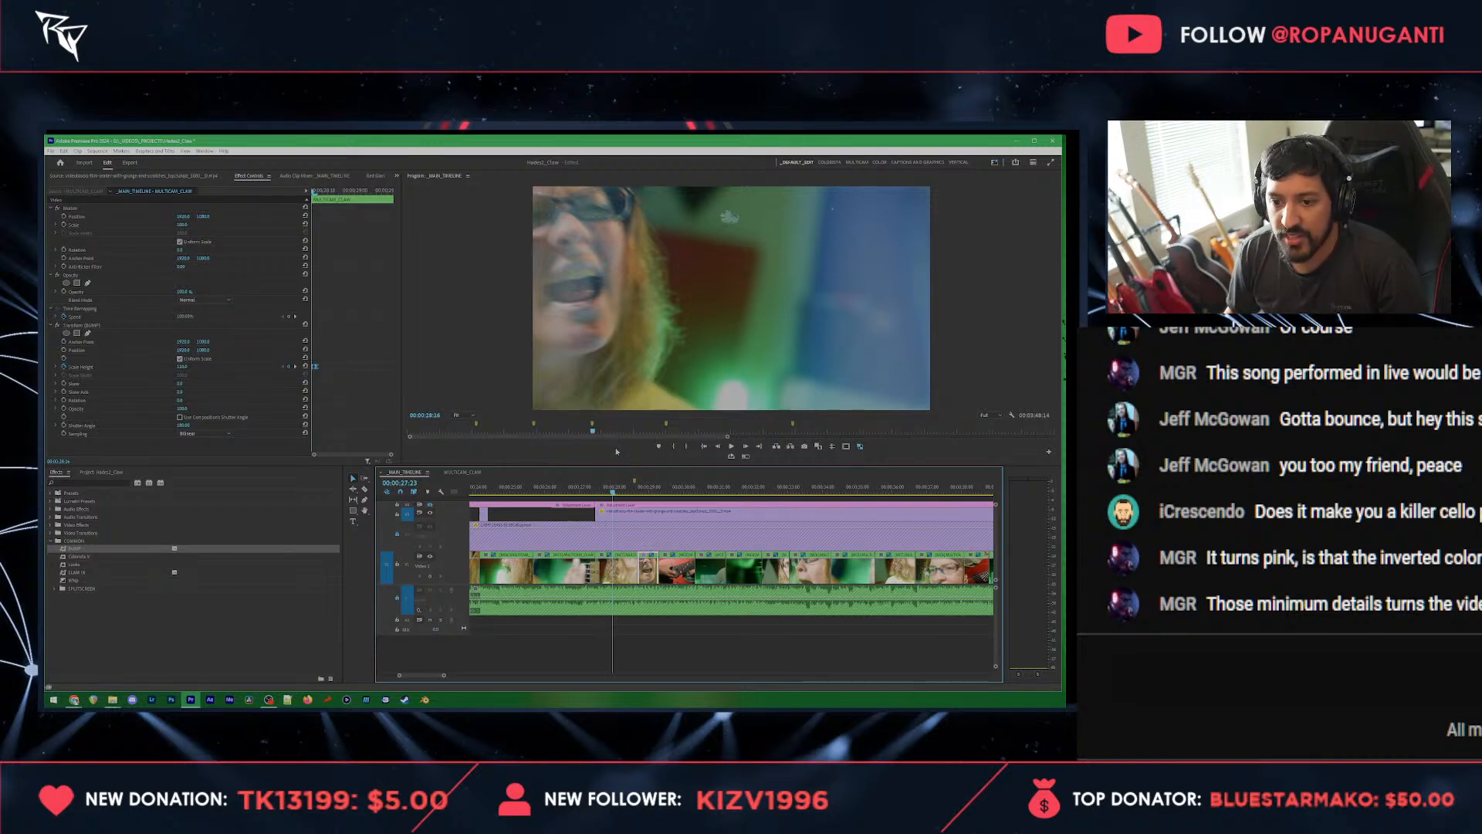
left_click(674, 637)
key("space")
key("space")
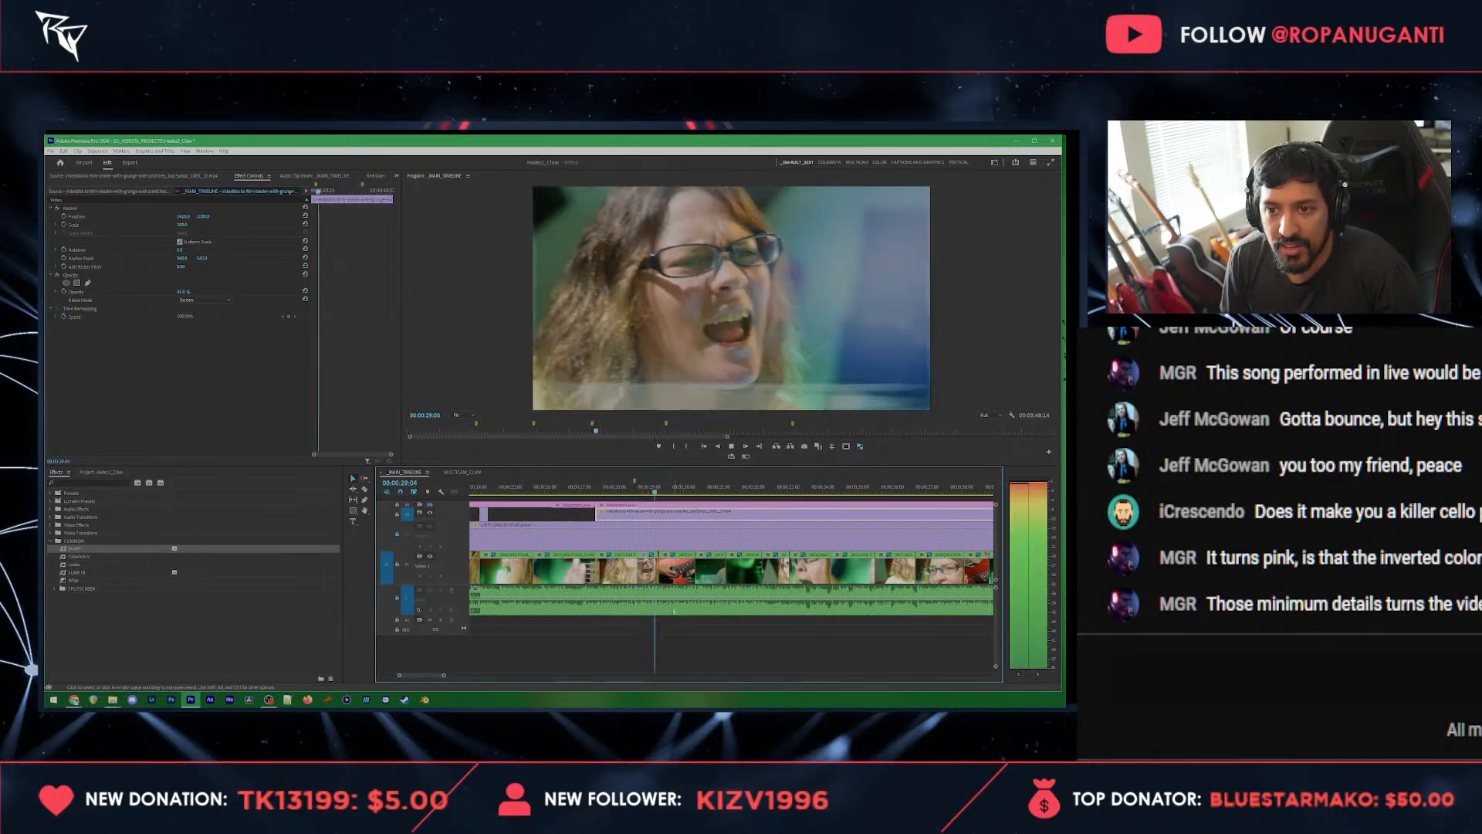
Step: Set the Transform Scale at the start of the singer clip to 125 and preview the stronger zoom accent
left_click(640, 489)
left_click(645, 562)
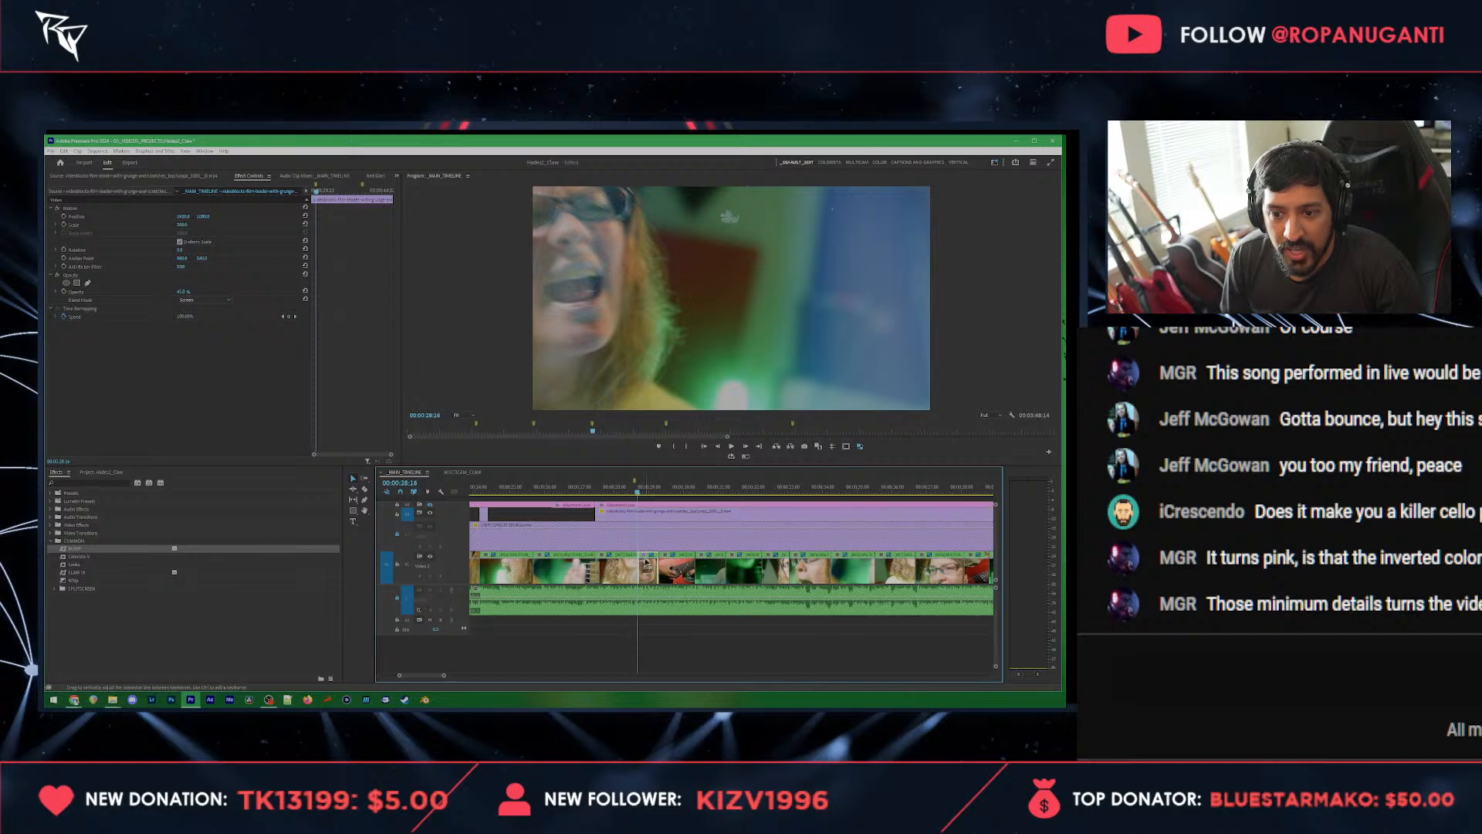
left_click(181, 367)
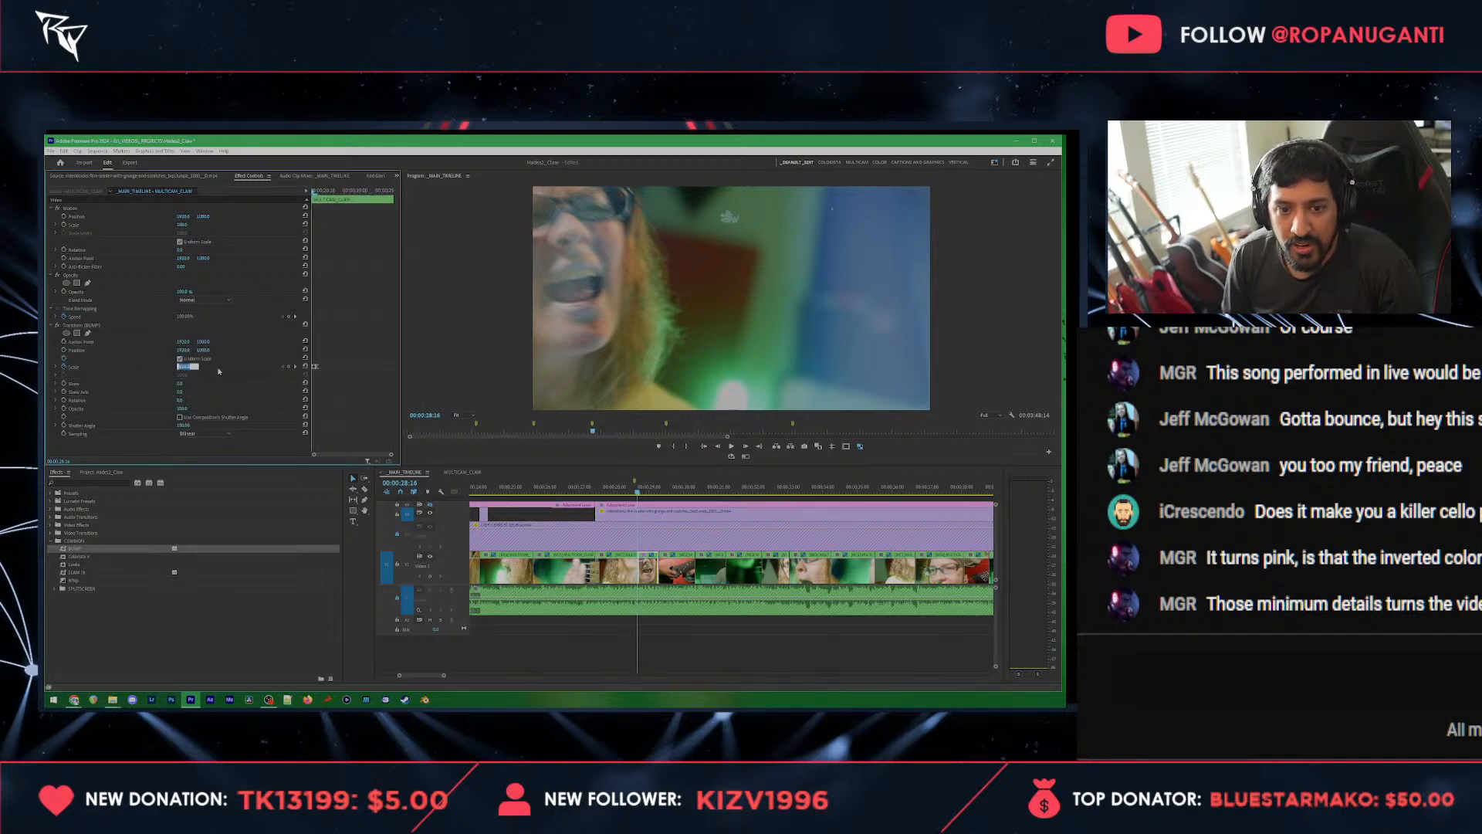
type("125")
key("Return")
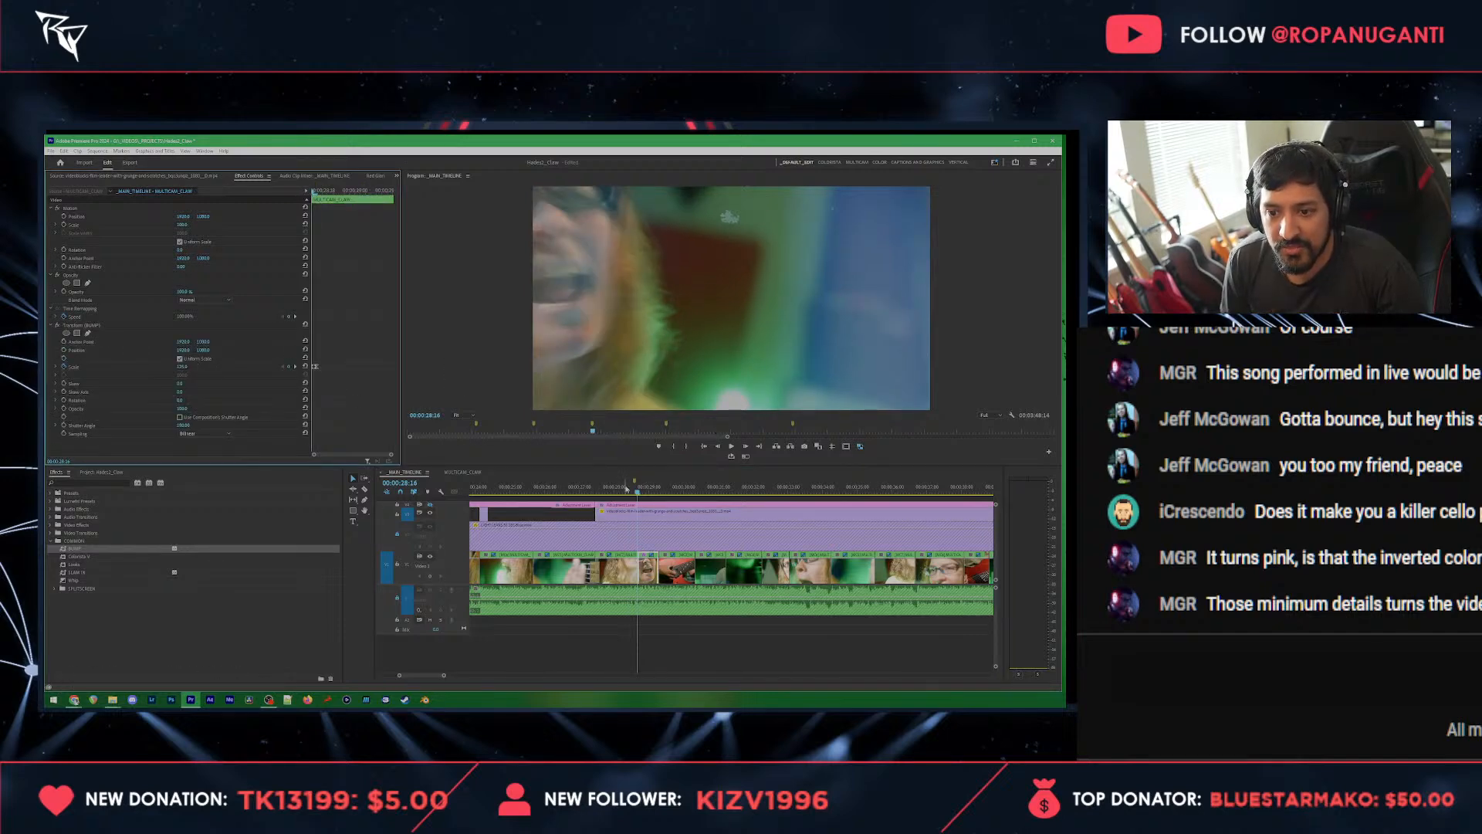
left_click(623, 488)
left_click(643, 516)
key("space")
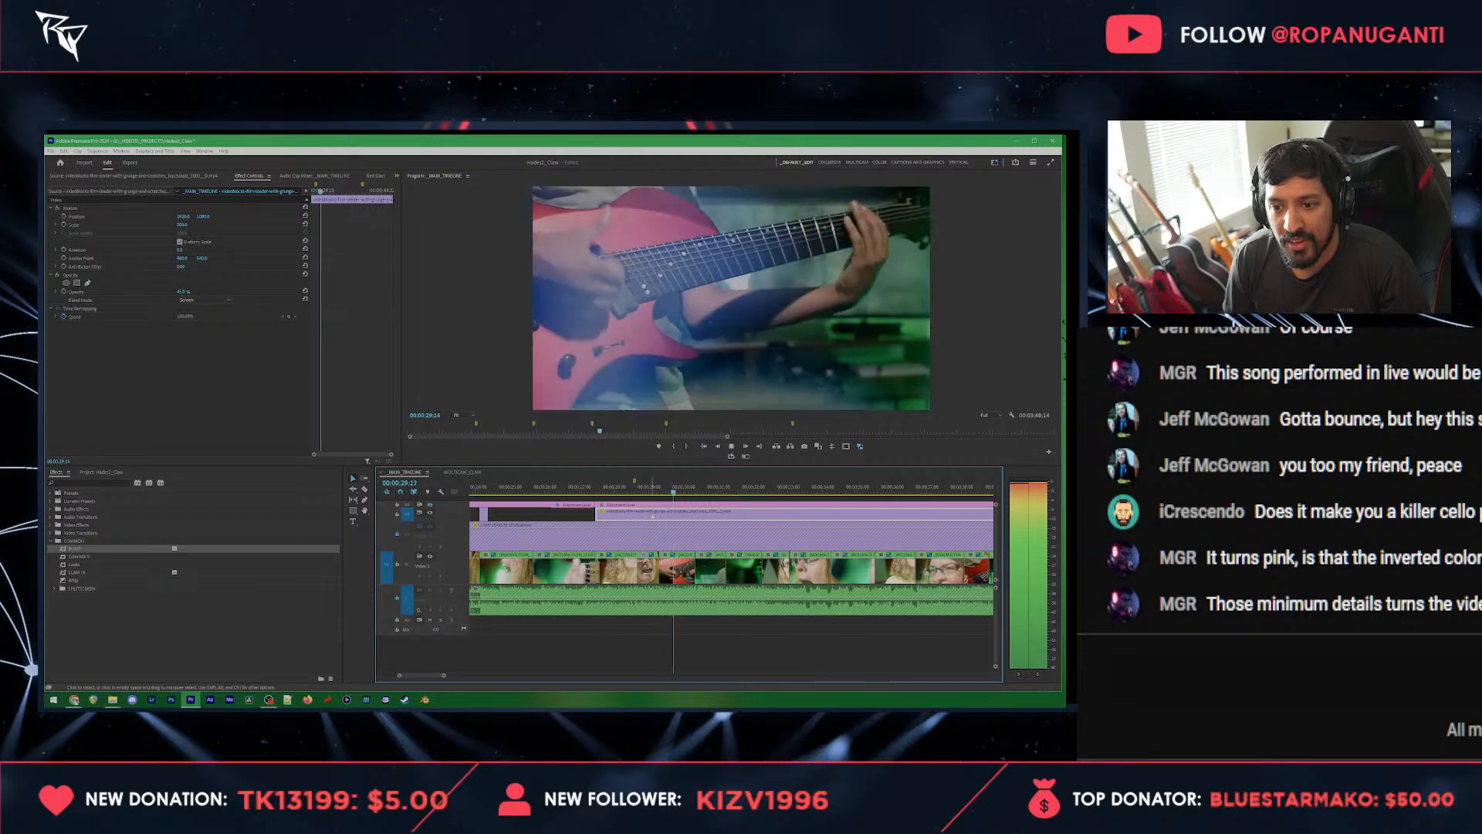
Step: Try the Tele - Extreme Motion (long) handheld preset on the red guitar clip near 00:00:29:14 and remove it
left_click(670, 483)
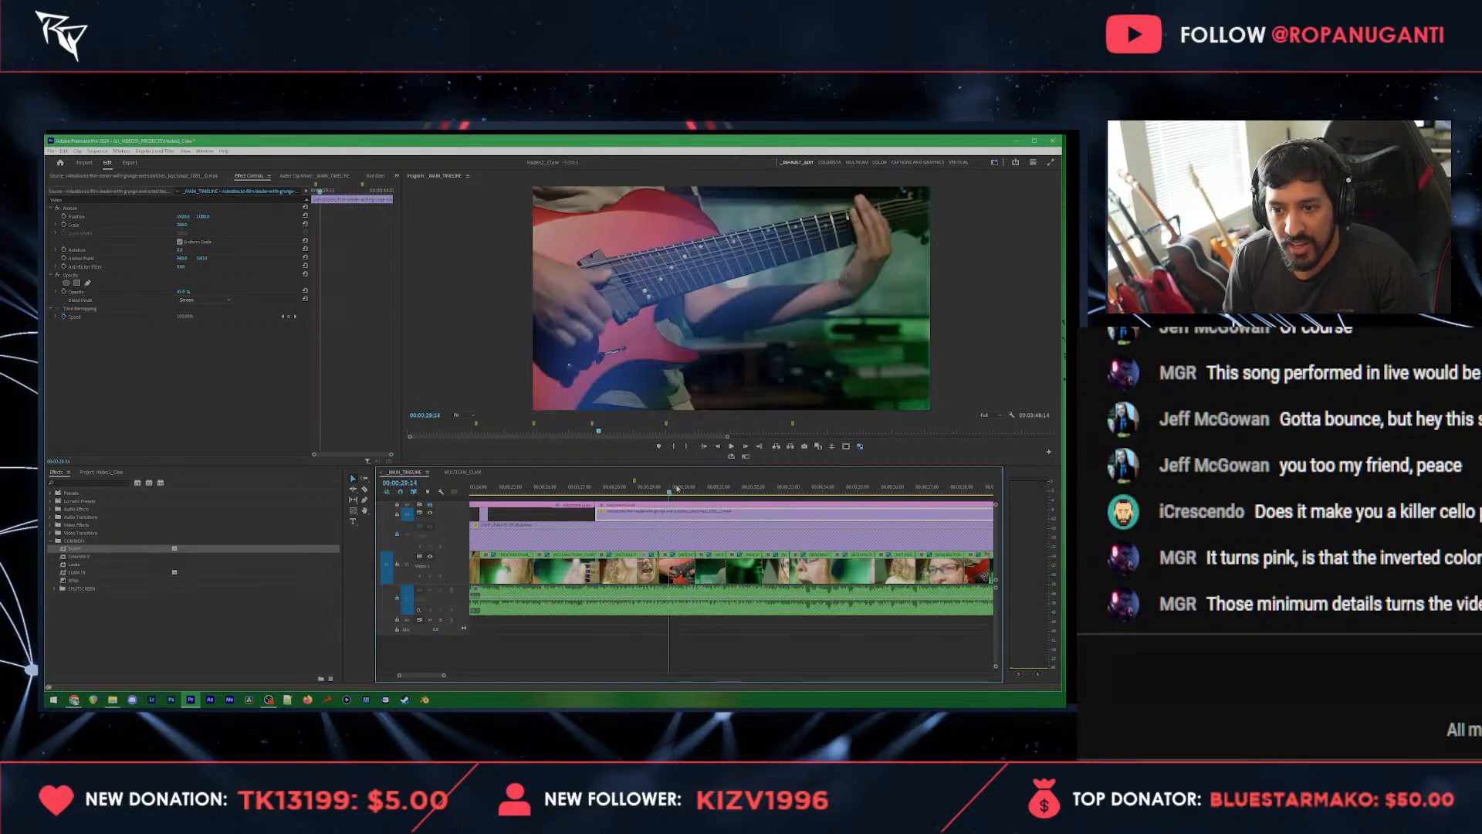
left_click(65, 476)
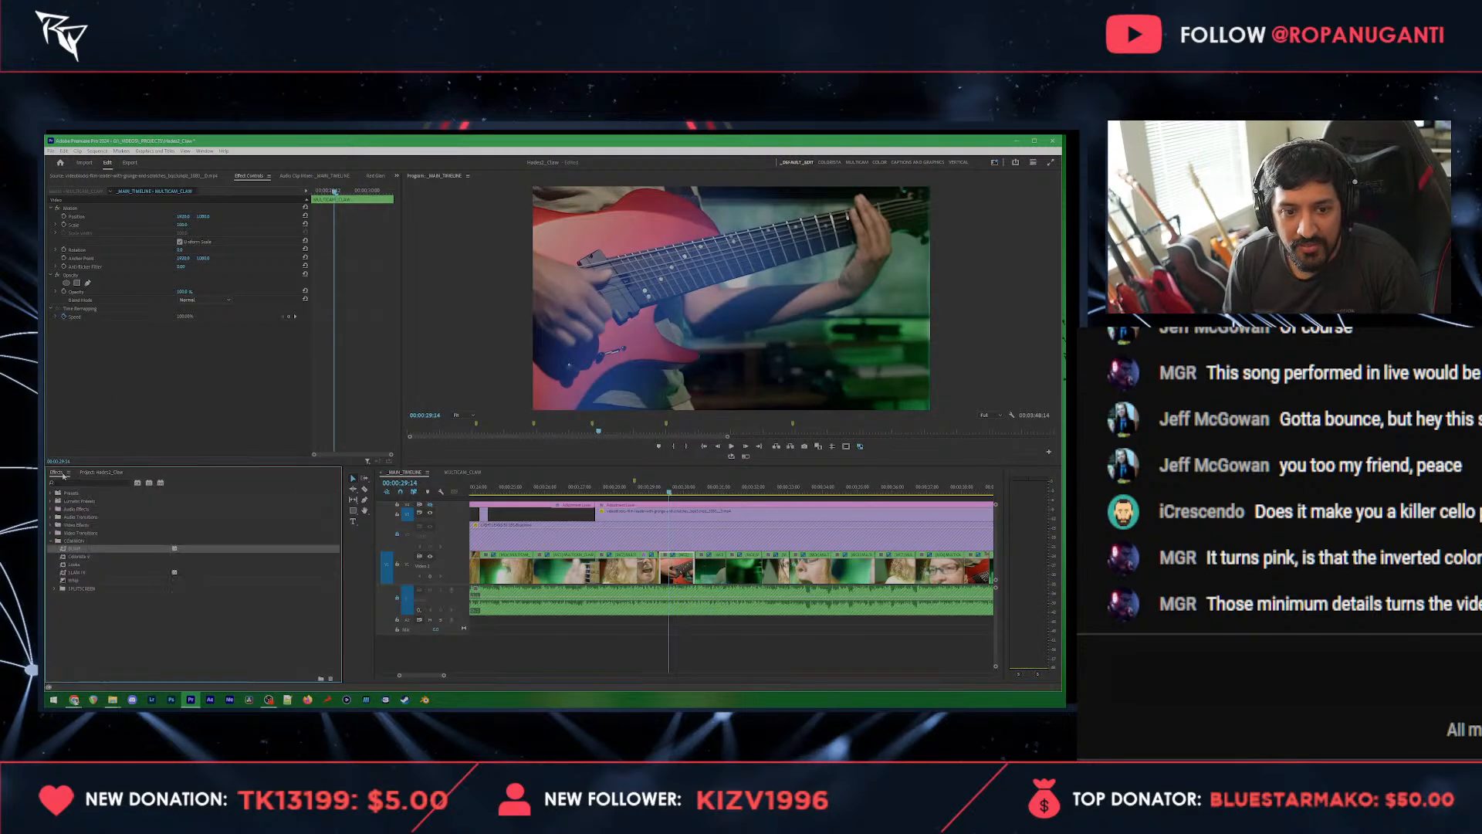
left_click(77, 483)
left_click(51, 493)
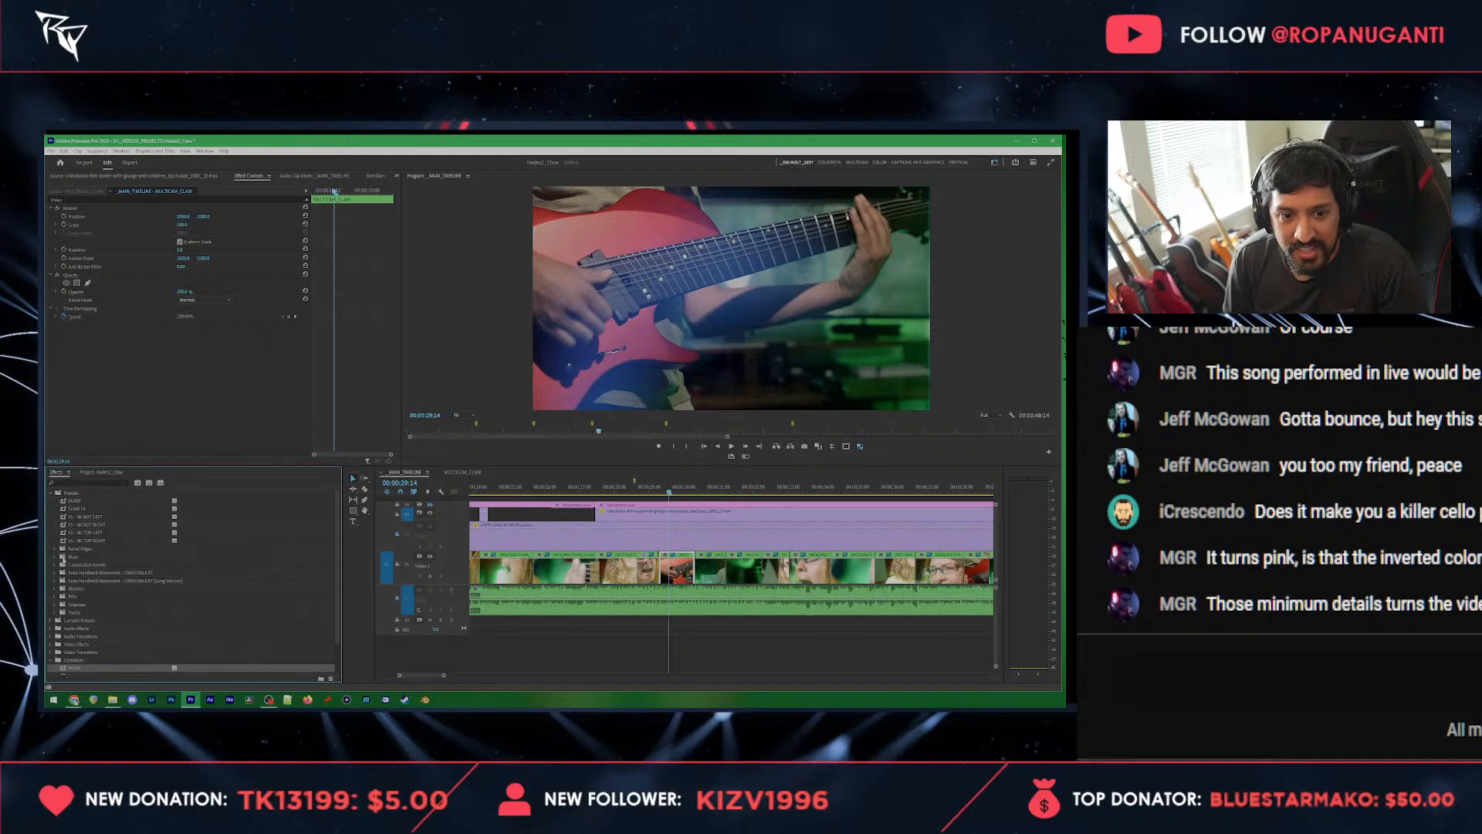
left_click(55, 579)
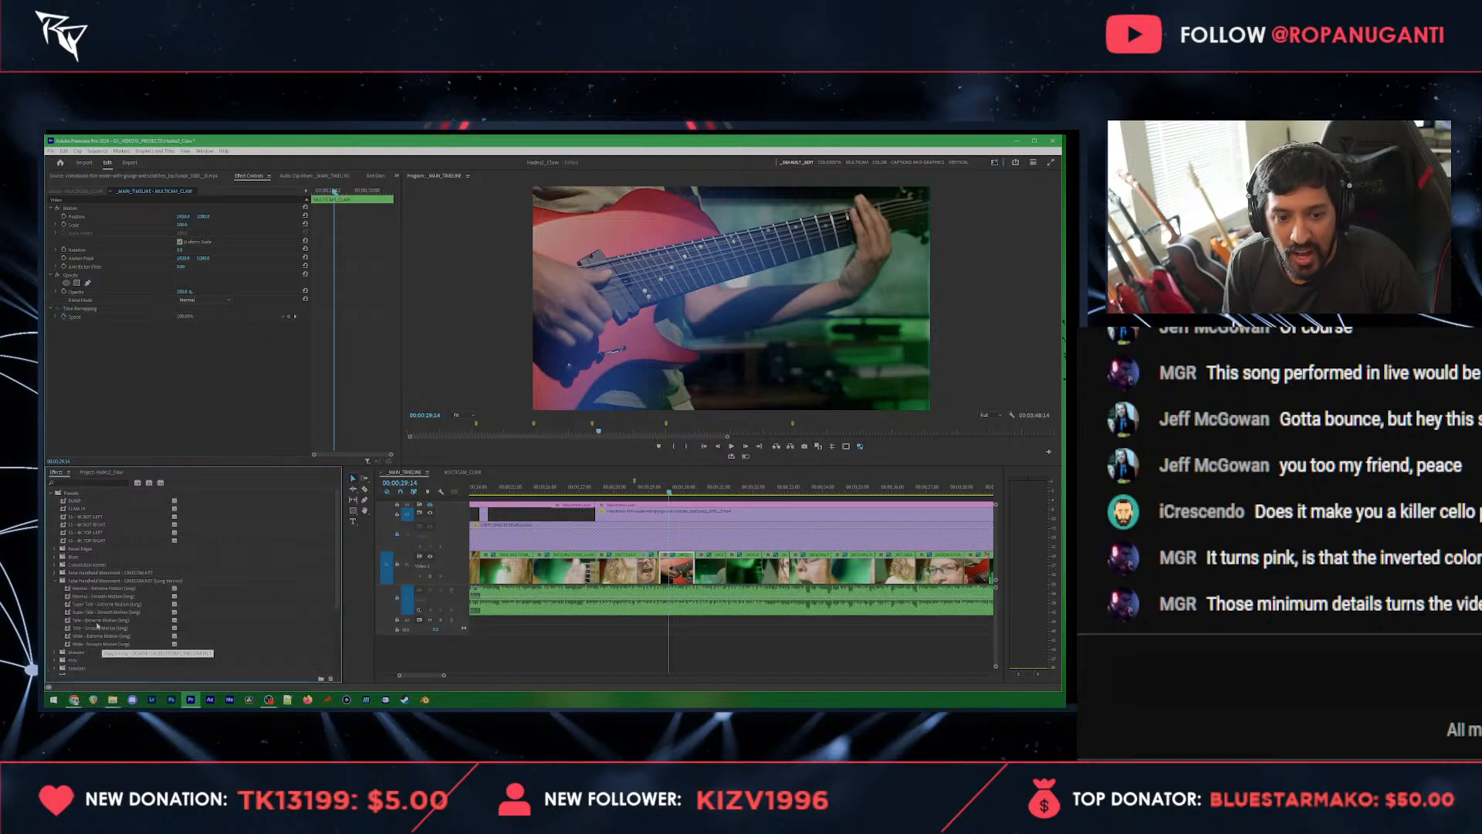
left_click_drag(96, 622, 209, 340)
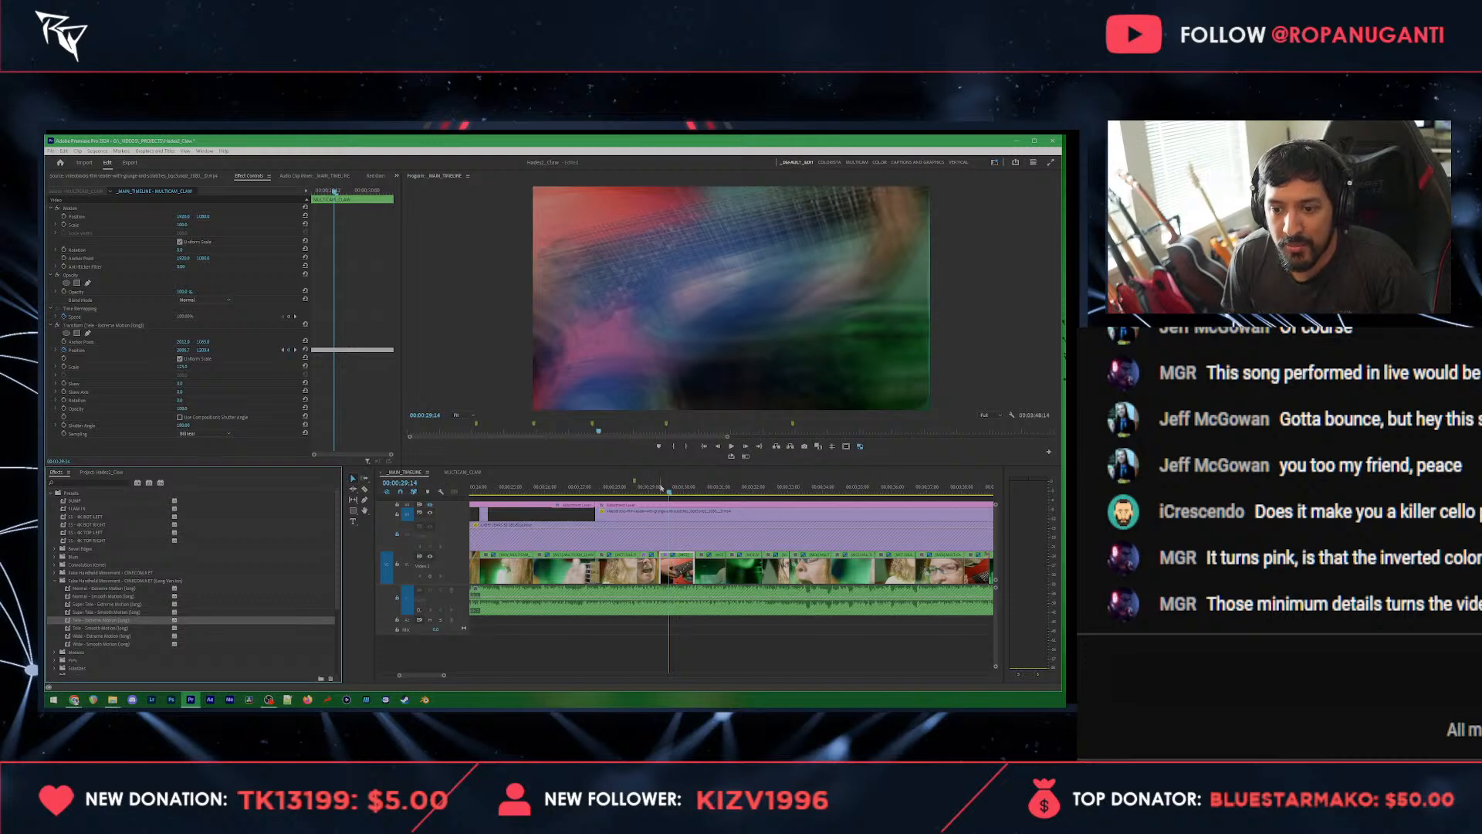
left_click_drag(664, 492, 660, 491)
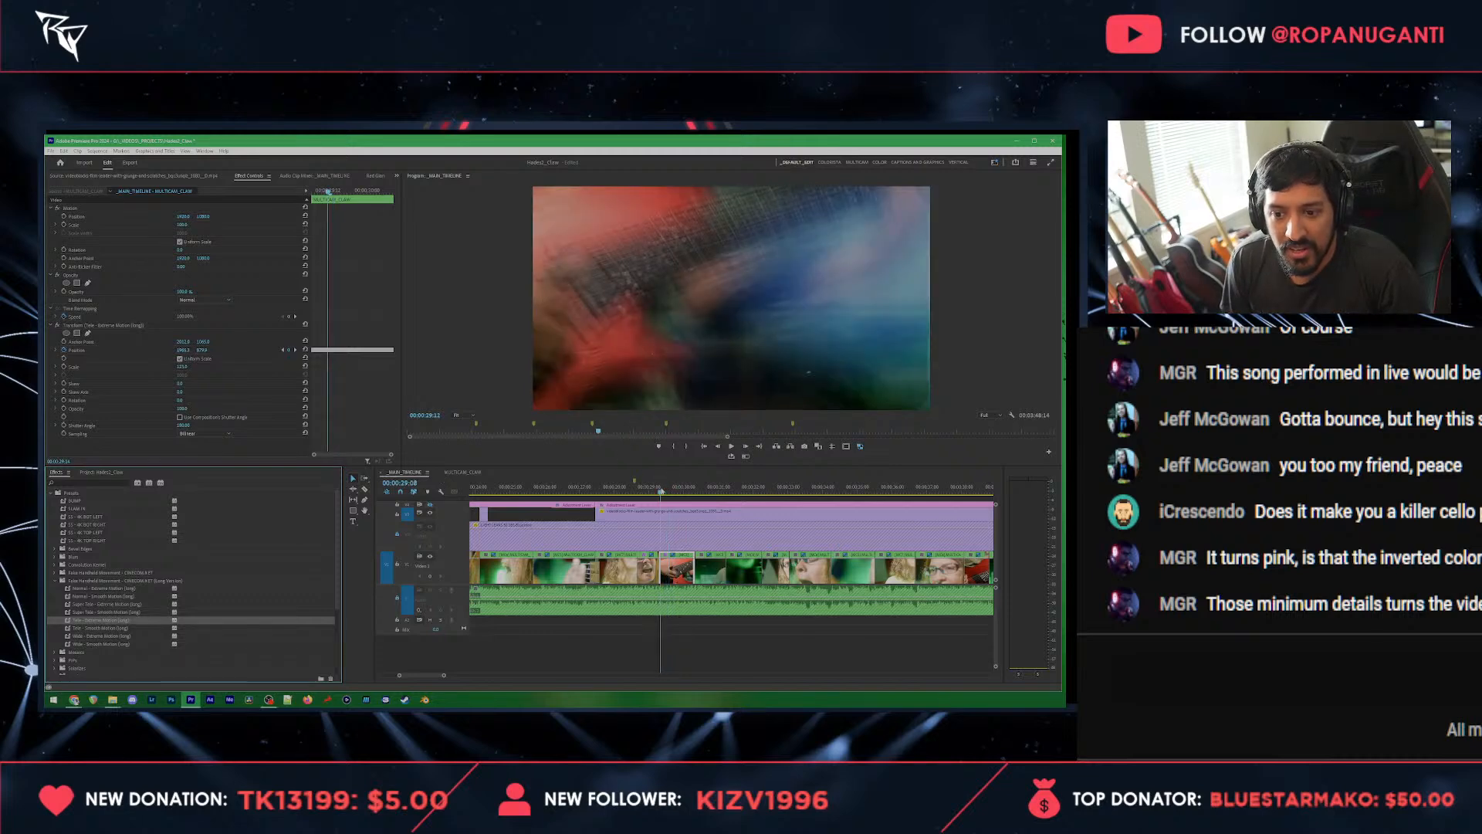
left_click(125, 326)
key("Delete")
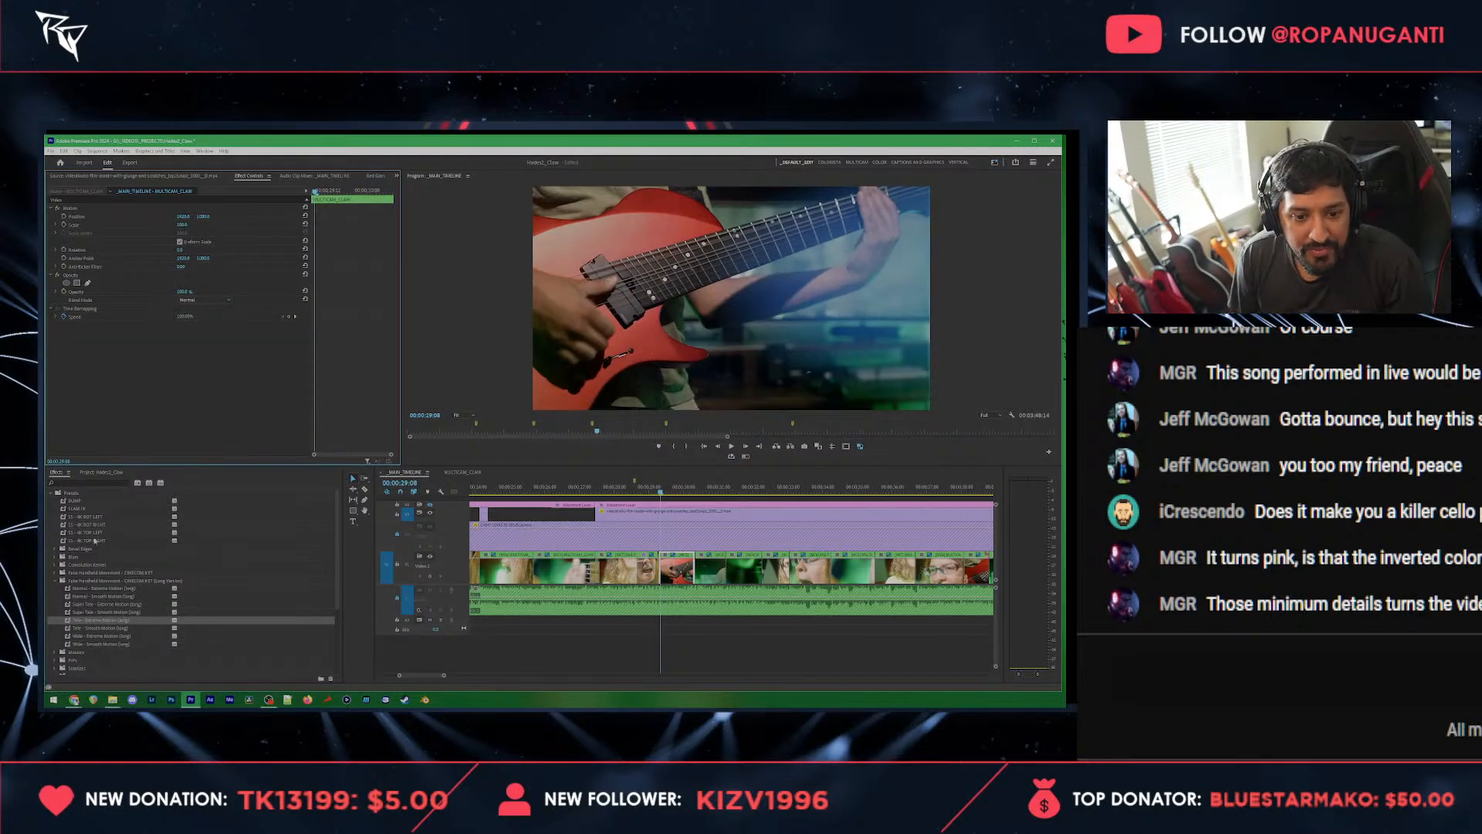
Step: Apply the Tele - Smooth Motion handheld preset to the red guitar clip and play it back
left_click(55, 573)
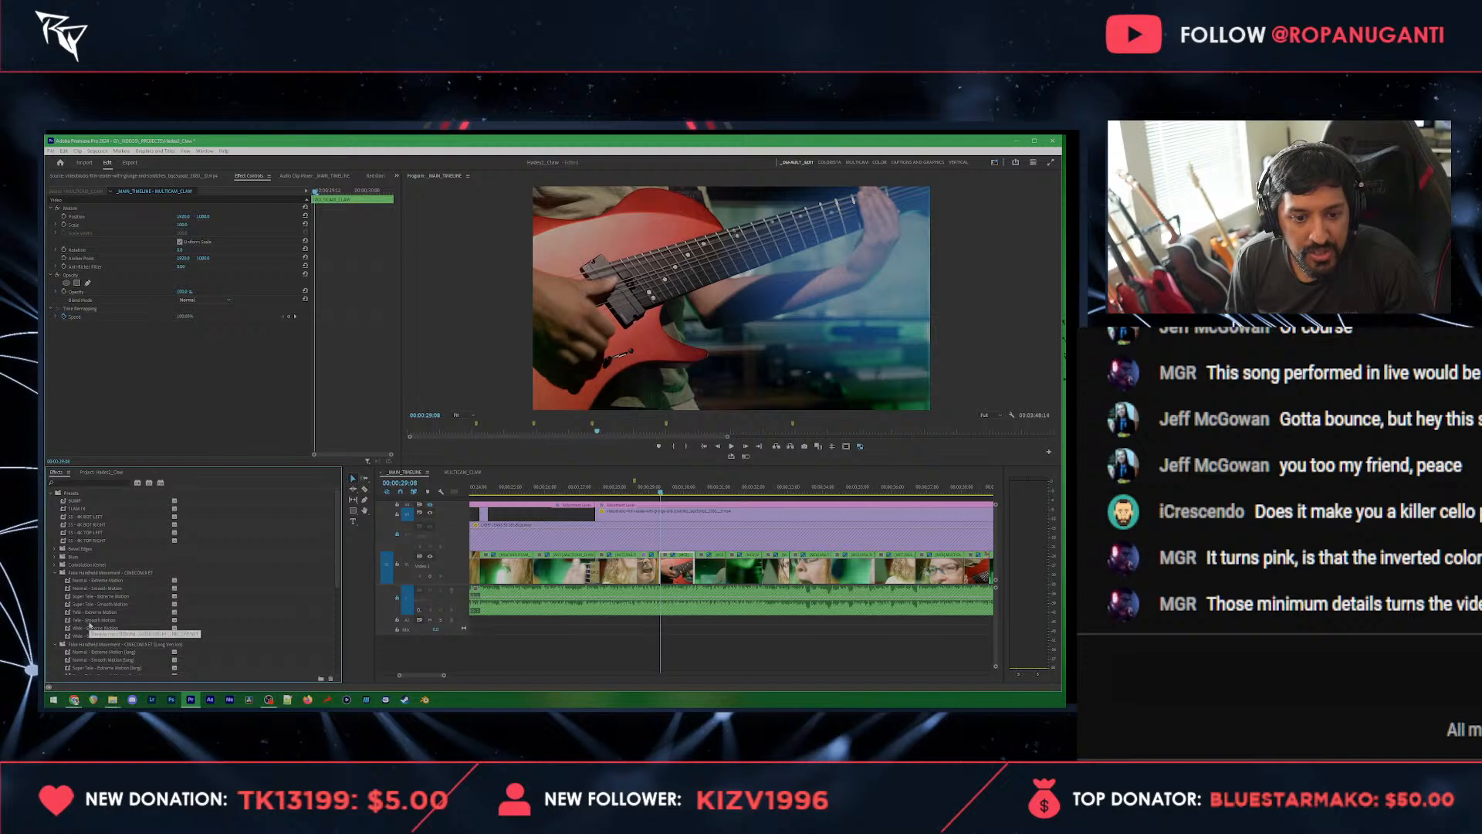
left_click_drag(97, 619, 162, 397)
key("space")
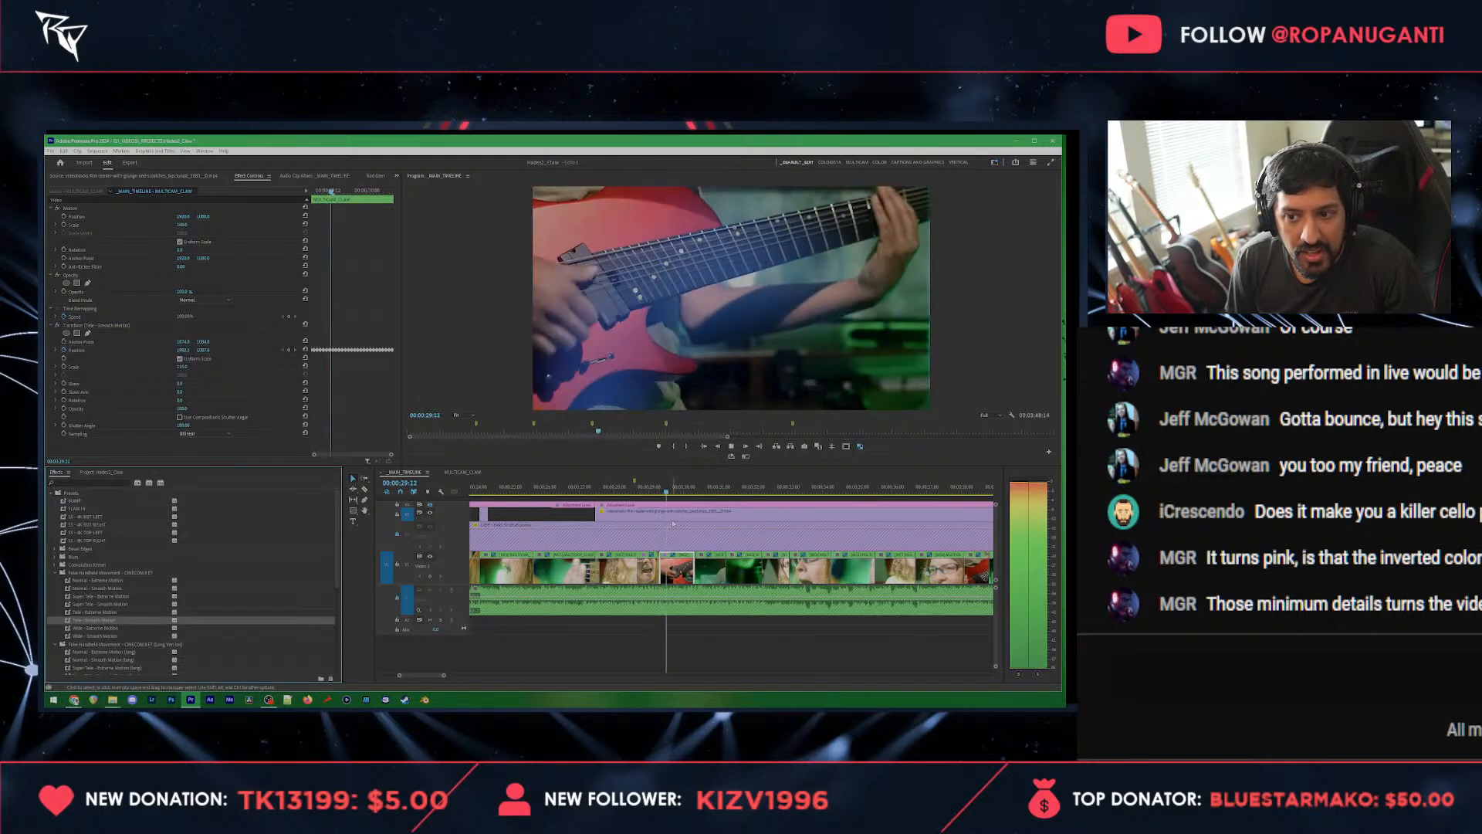
left_click(651, 508)
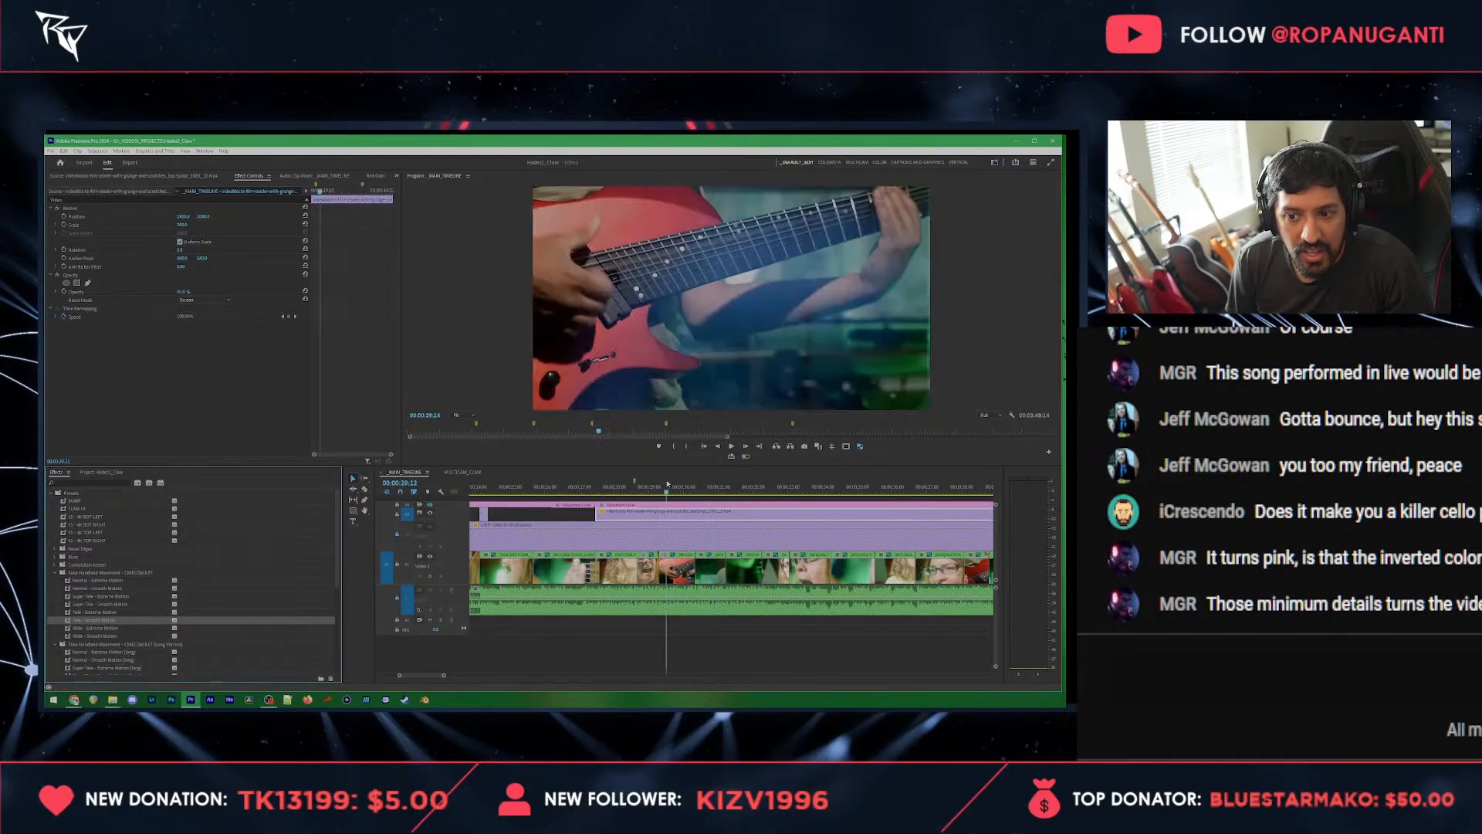
key("space")
Step: Enlarge and reposition the red guitar clip through its Motion settings to frame a close-up of the picking hand
left_click(673, 575)
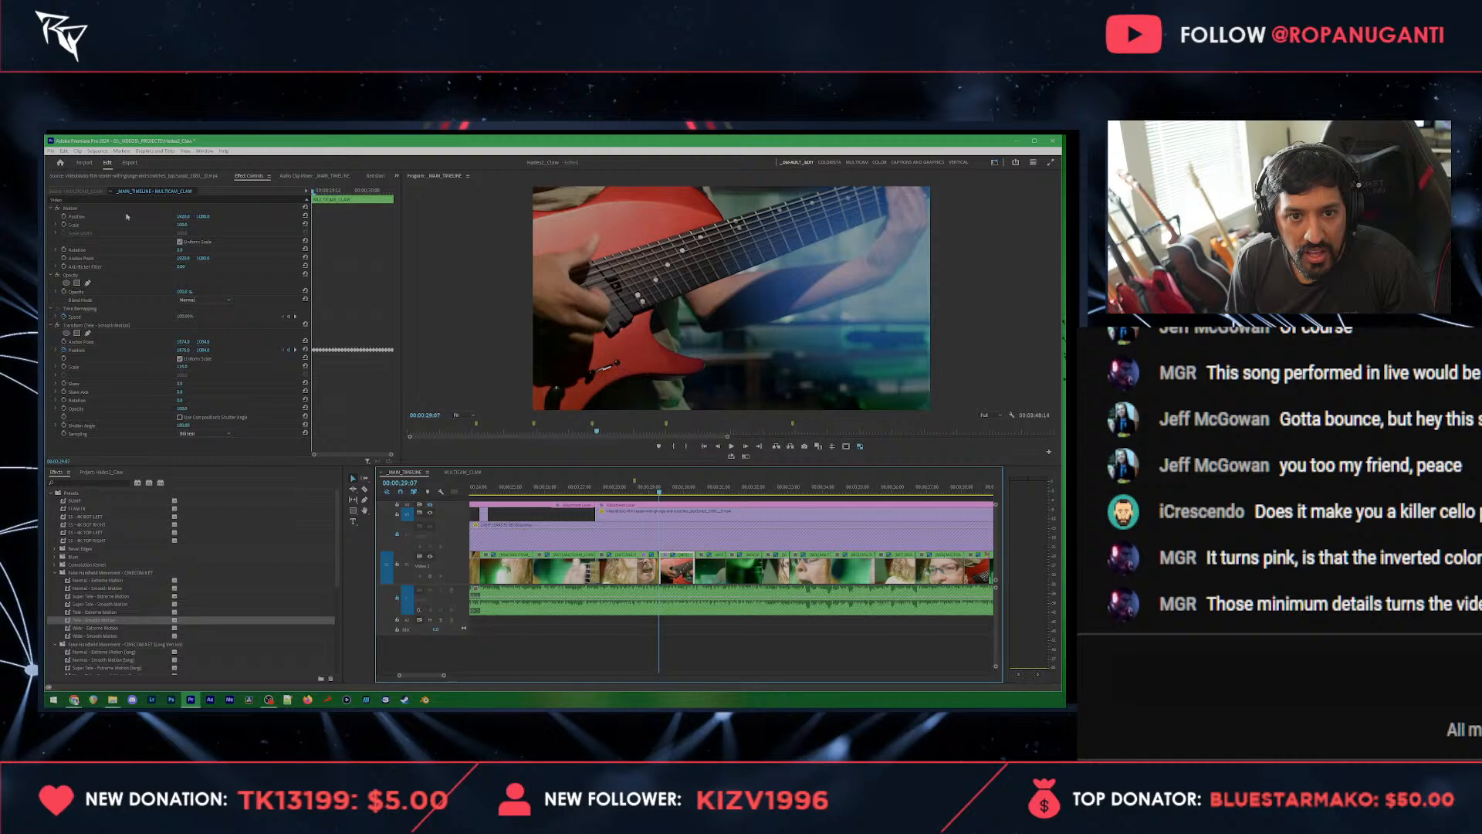
left_click(84, 209)
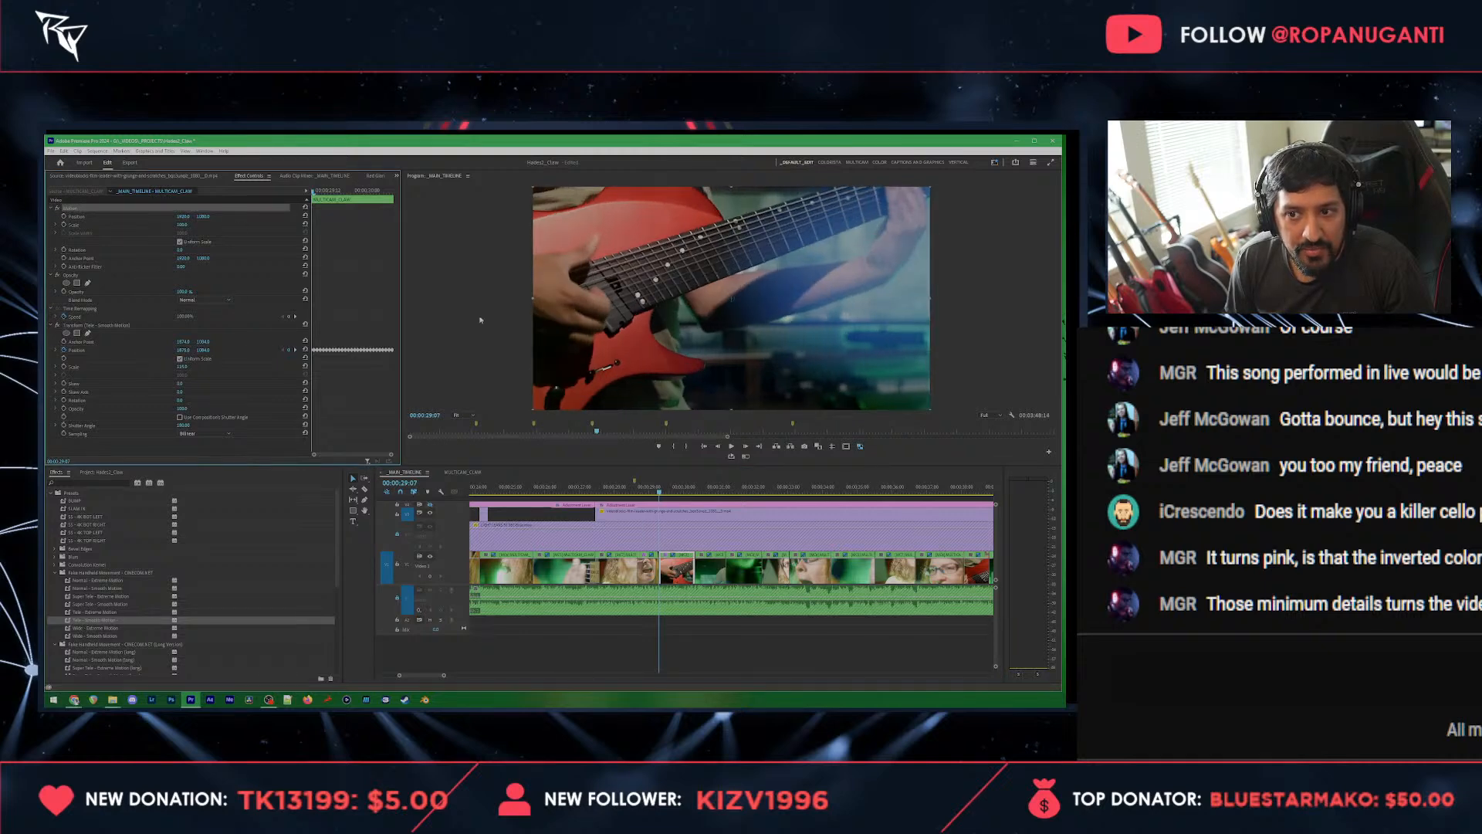
mouse_move(181, 224)
left_mouse_down()
mouse_move(260, 232)
mouse_move(230, 239)
mouse_move(224, 217)
mouse_move(301, 219)
mouse_move(198, 210)
left_mouse_up()
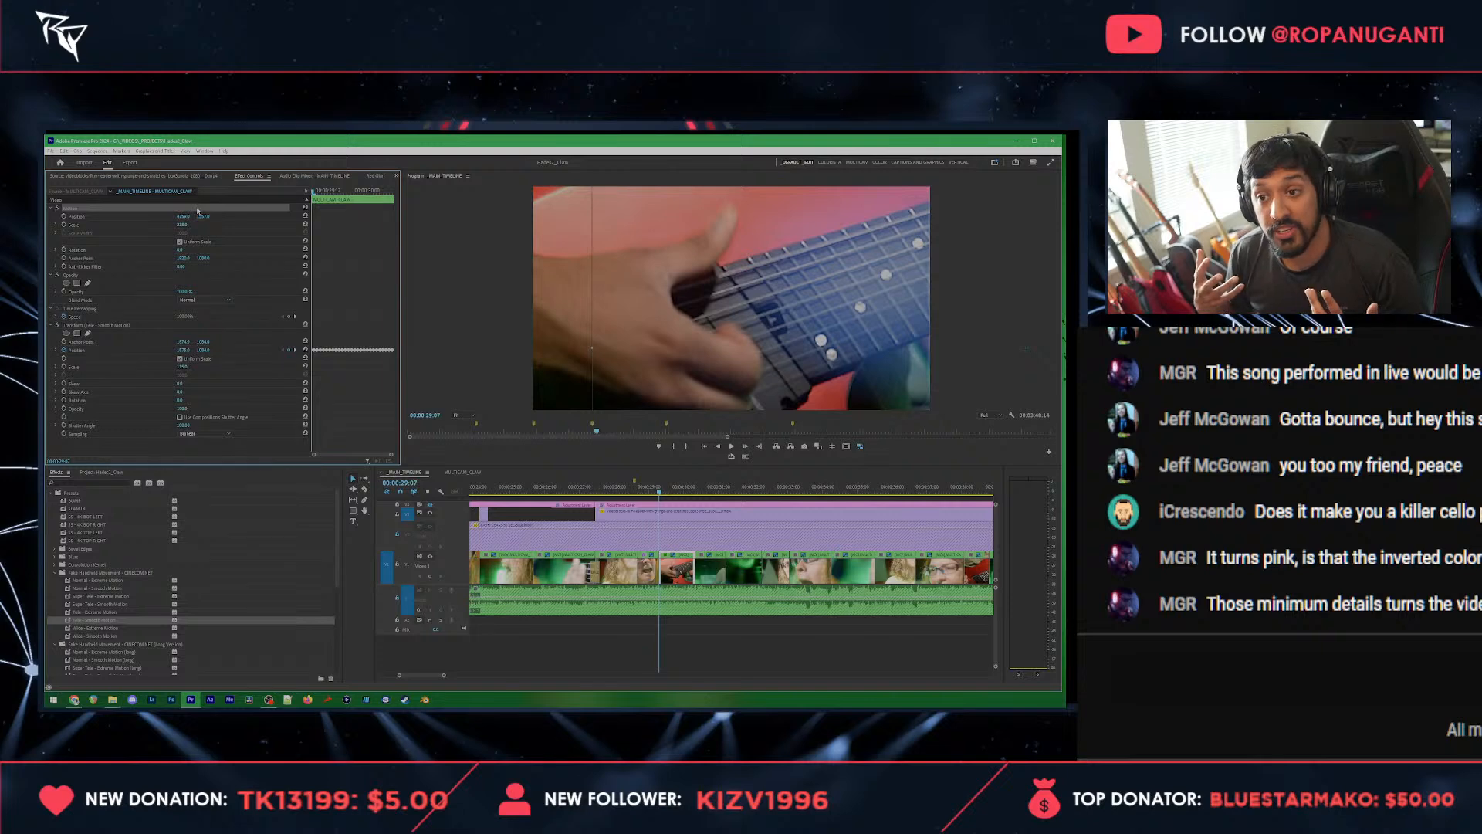
left_click(684, 646)
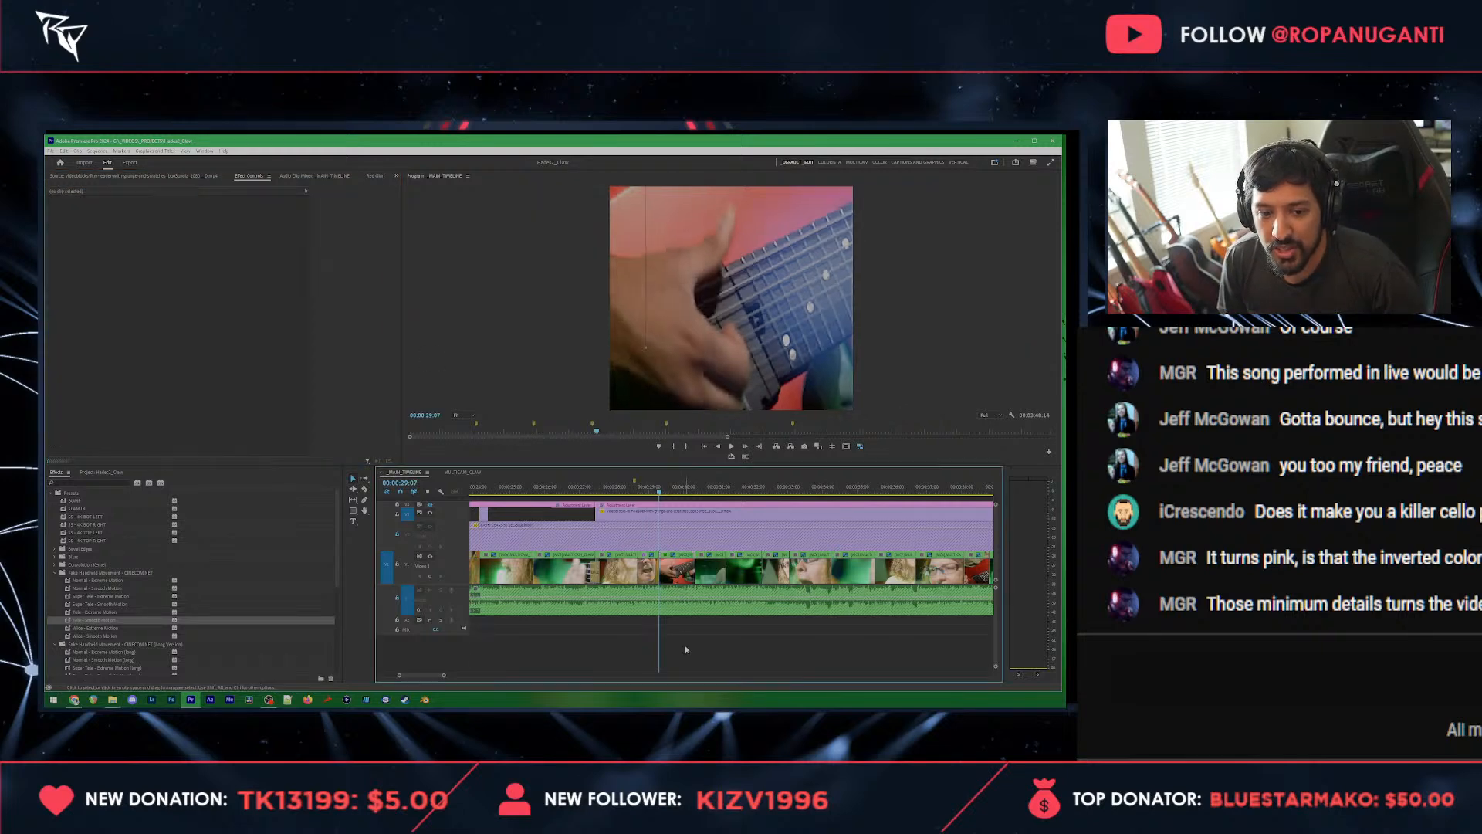
scroll(679, 552, "down", 2)
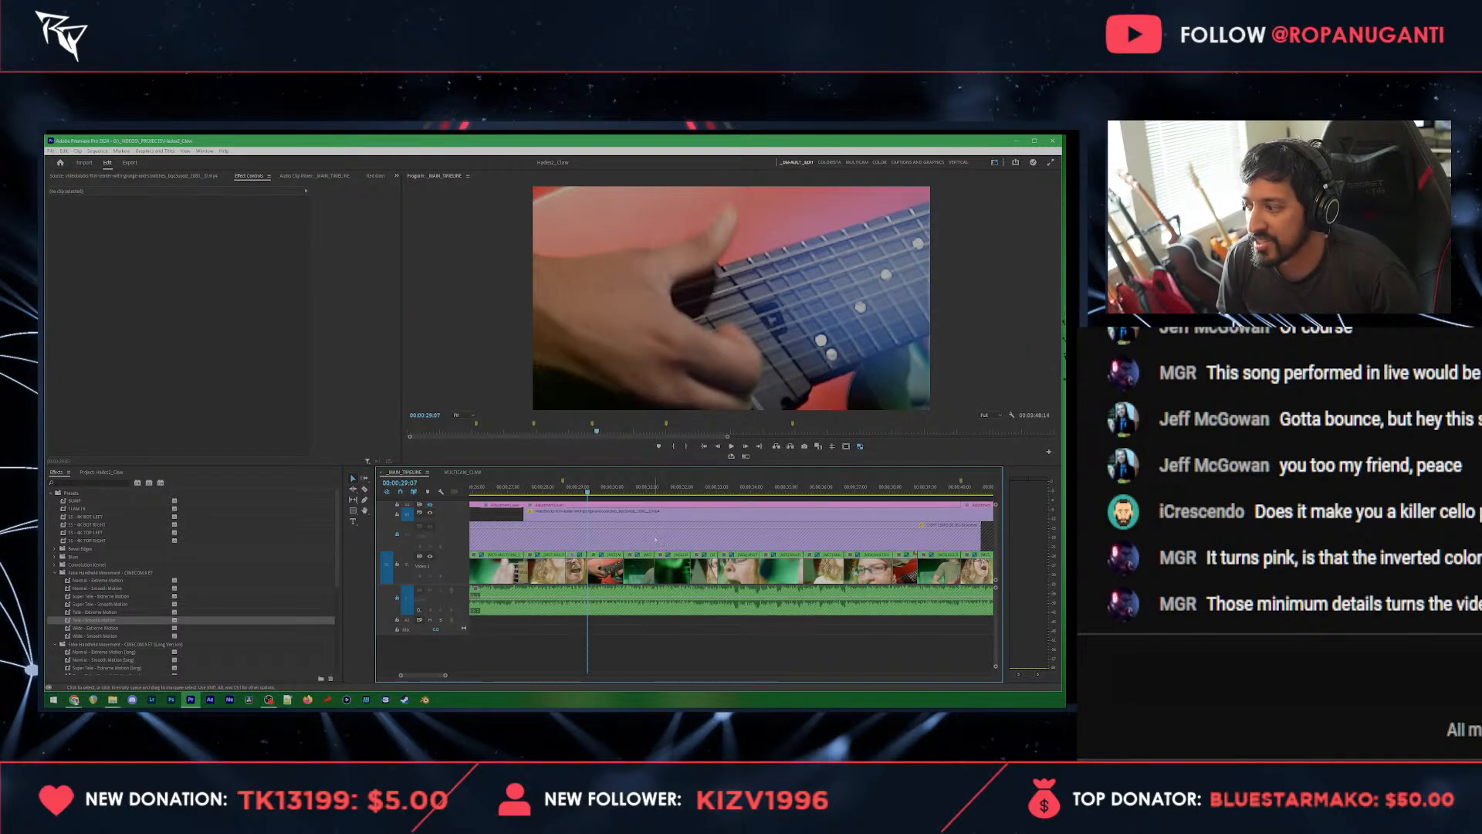
Step: Switch the clip following the red guitar close-up to the fretting-hand angle and reset its Motion scale and position
key("space")
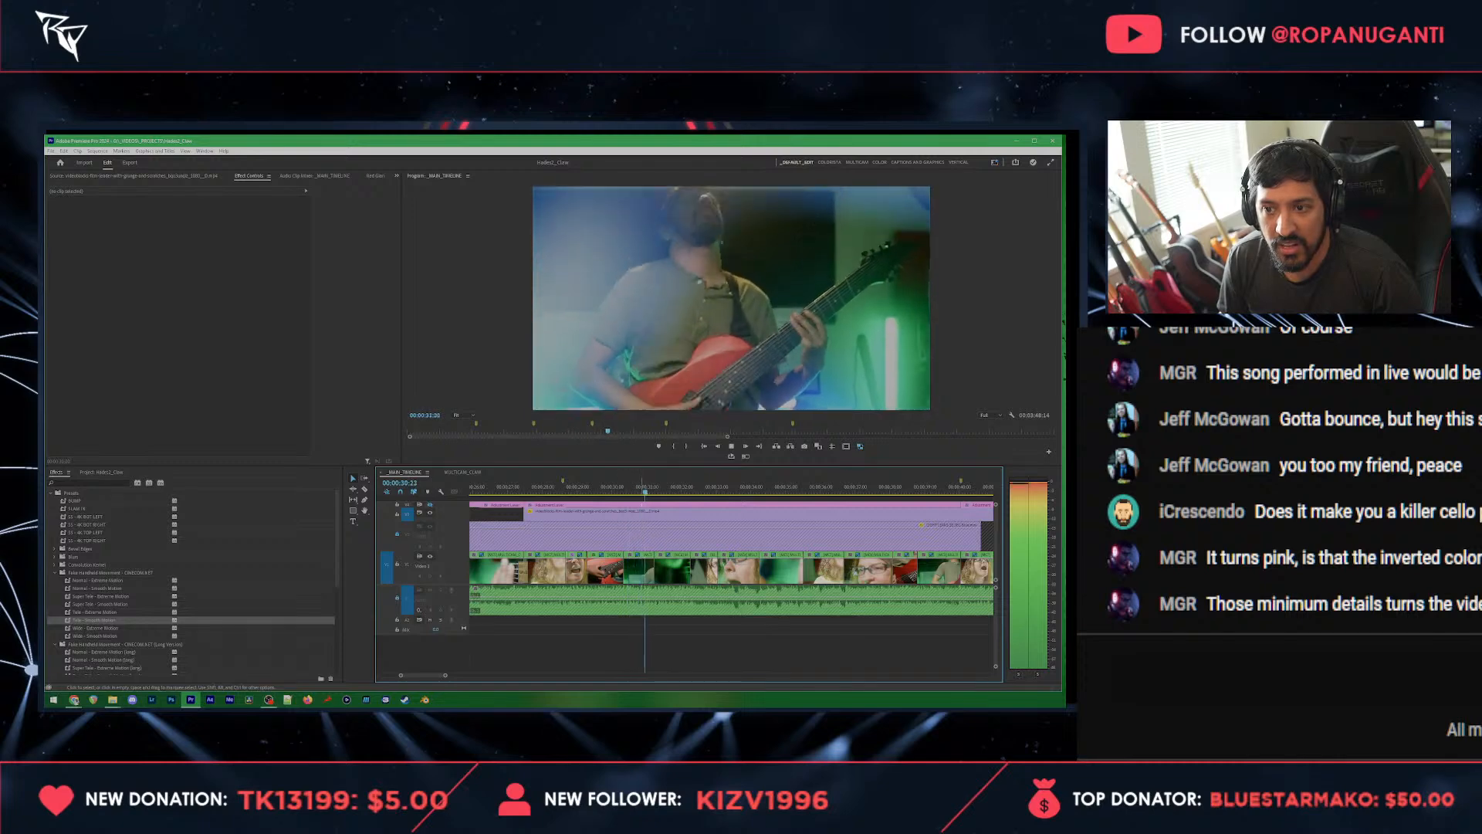
left_click(588, 487)
key("space")
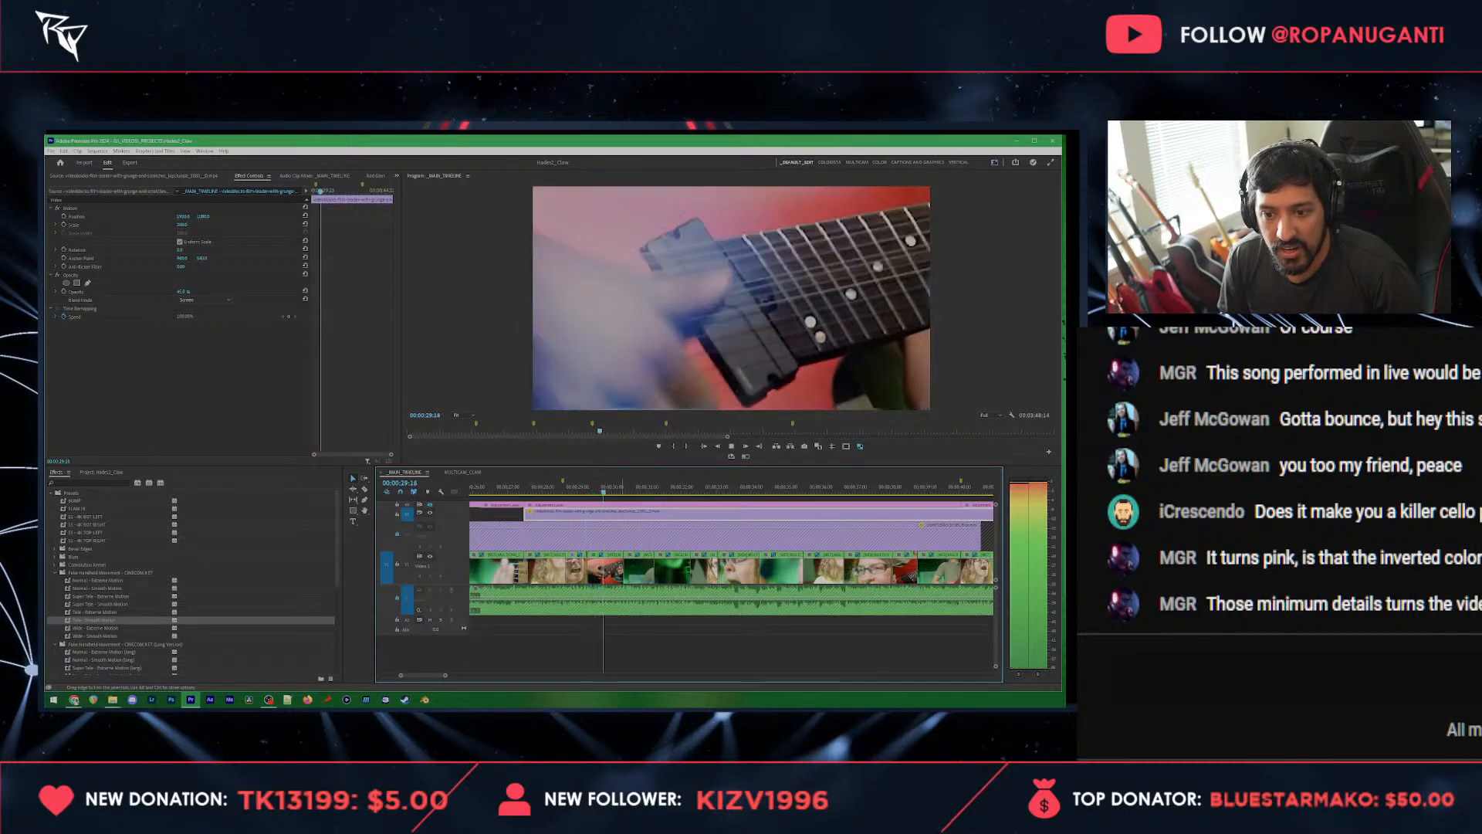
key("space")
left_click(615, 573)
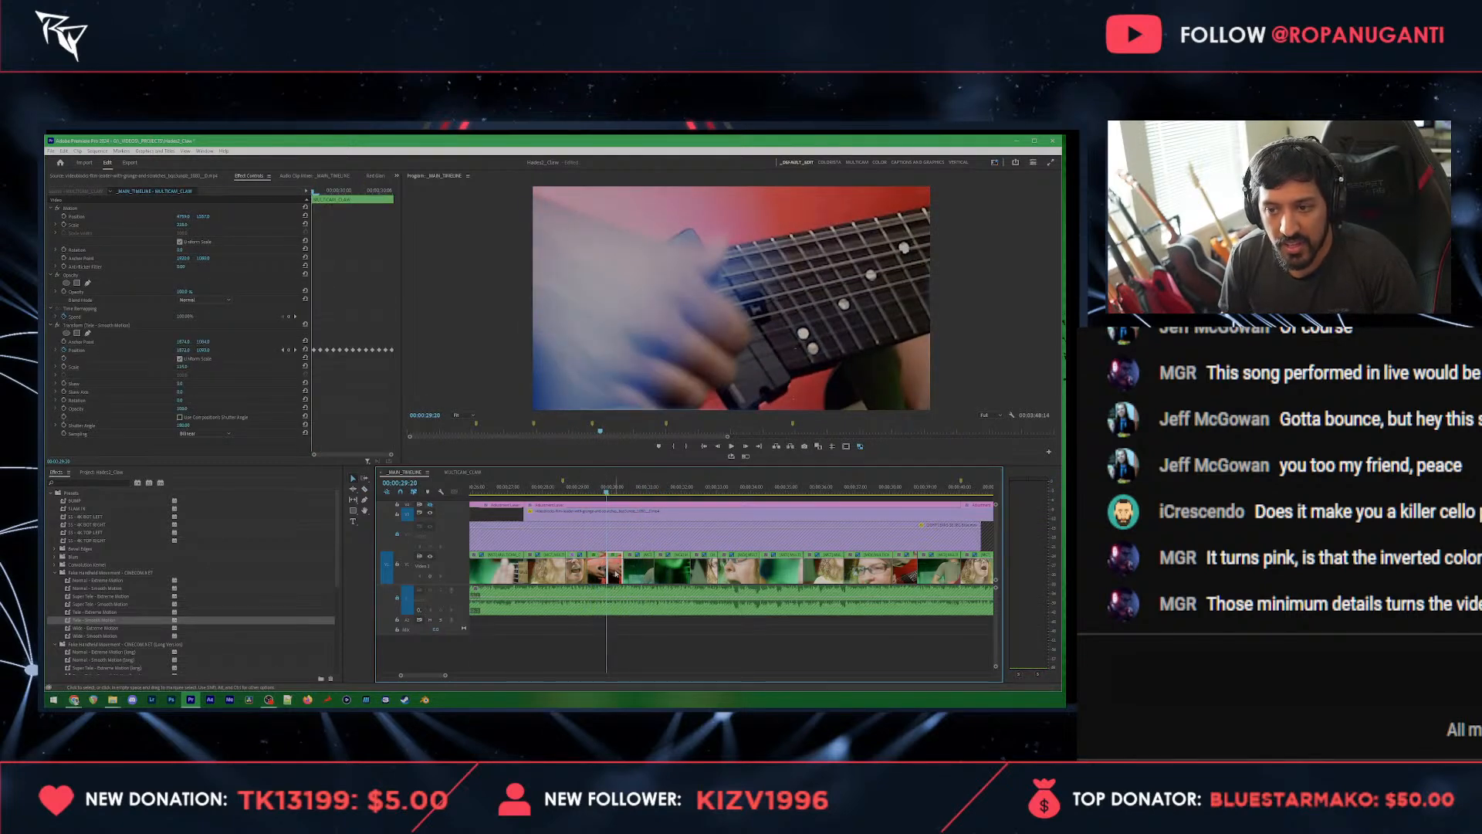
key("2")
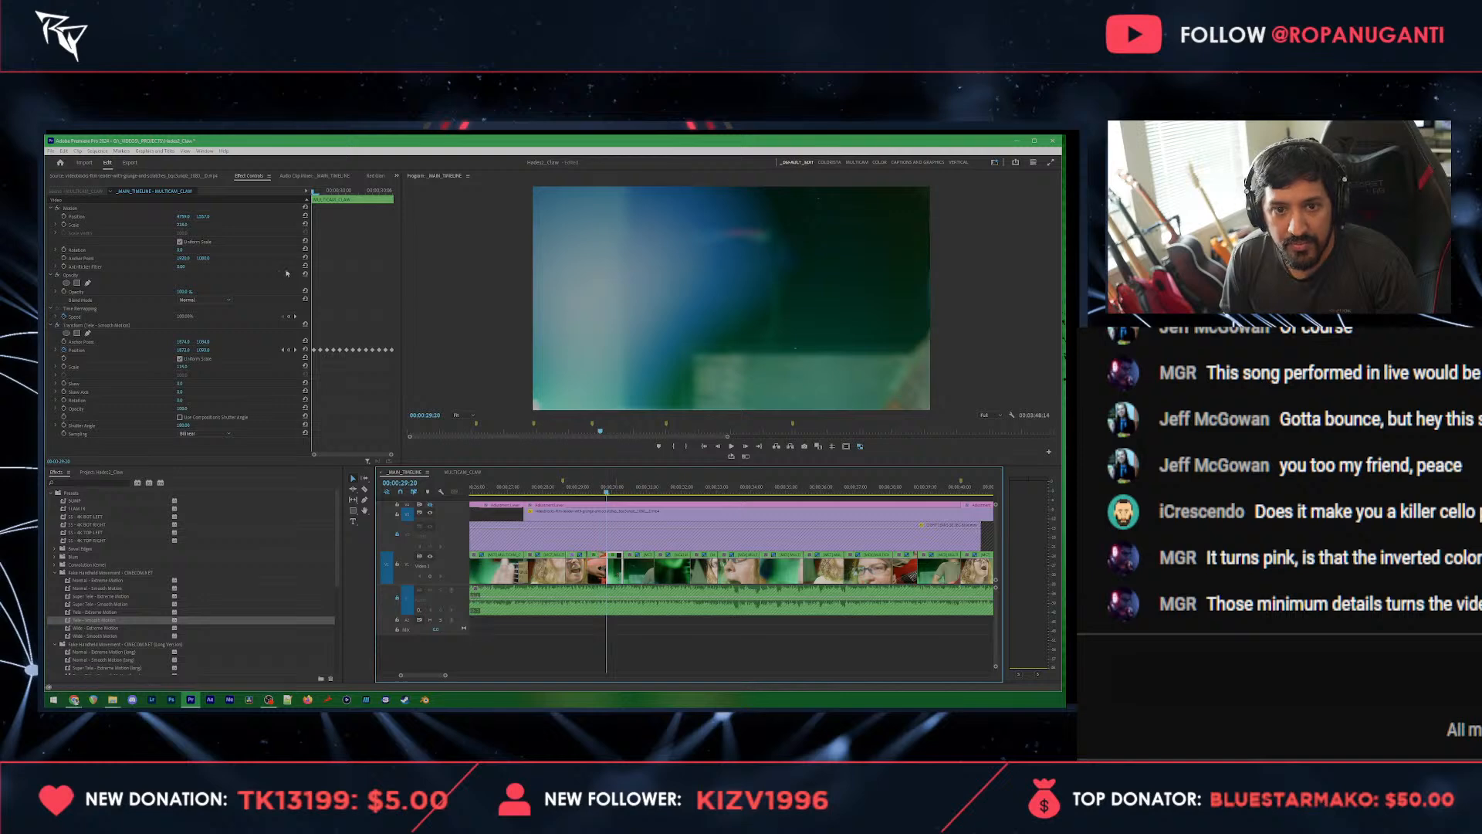
left_click(306, 224)
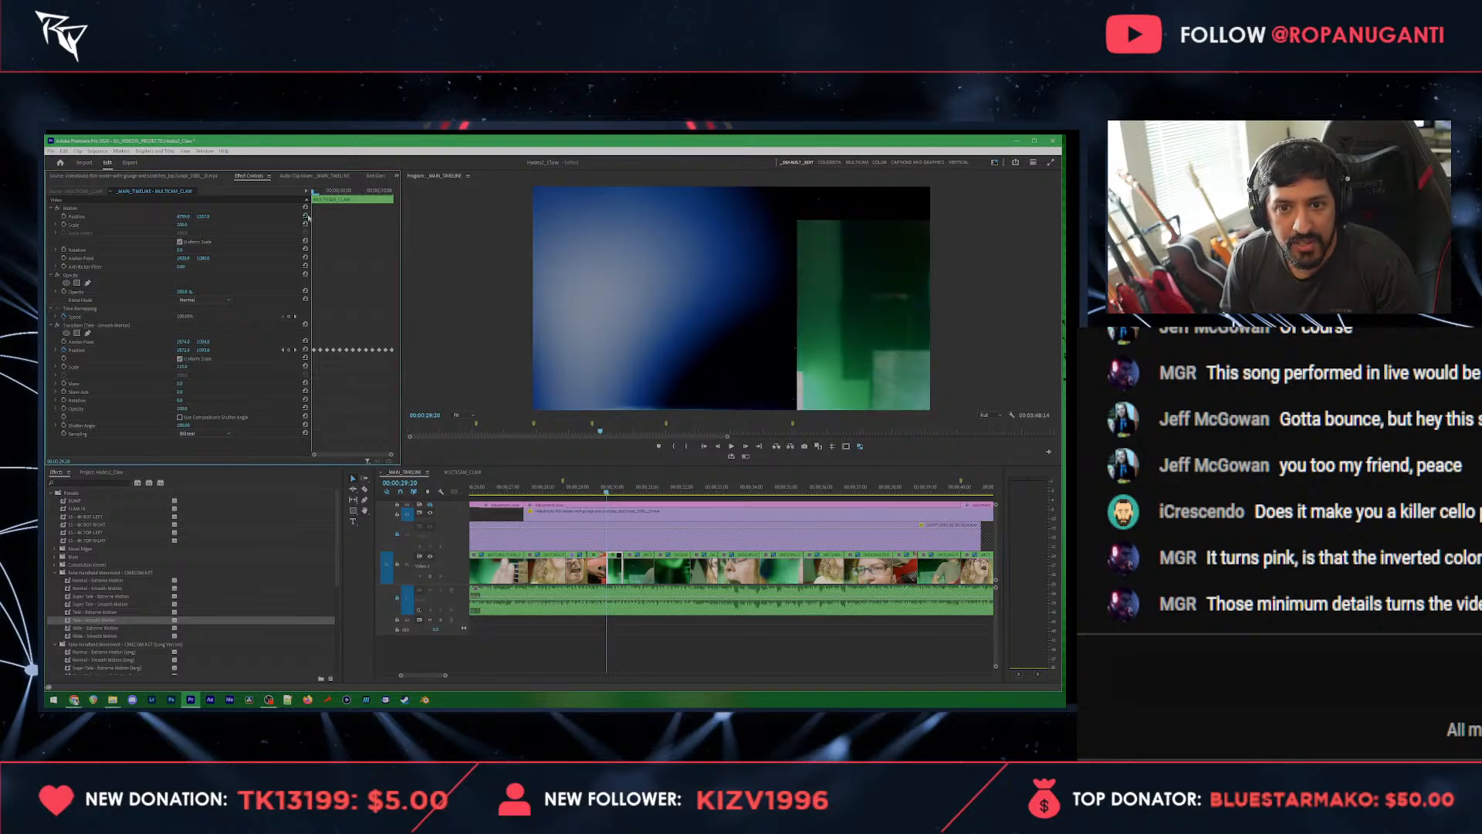
left_click(306, 217)
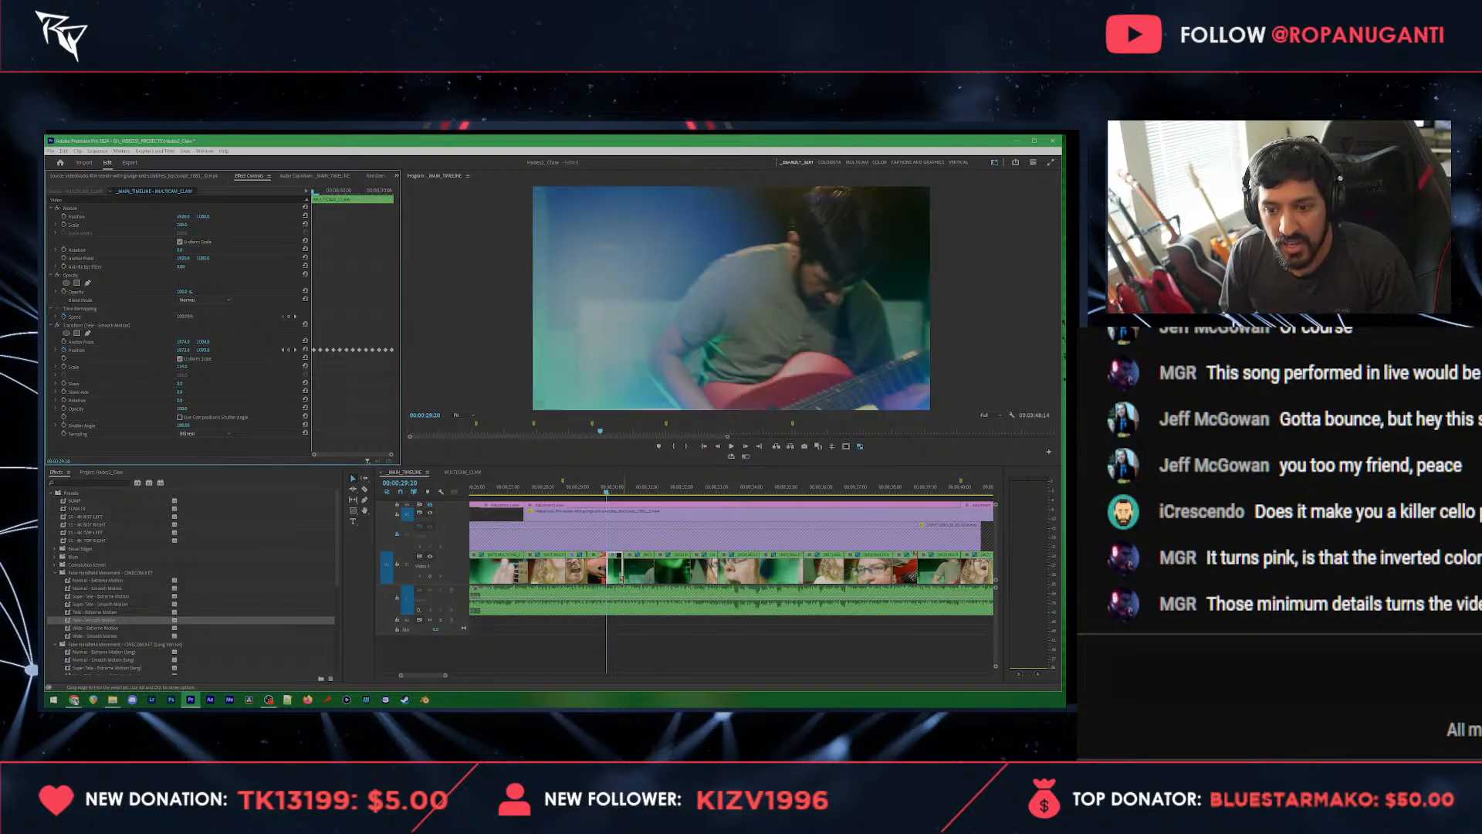
left_click(617, 577)
key("2")
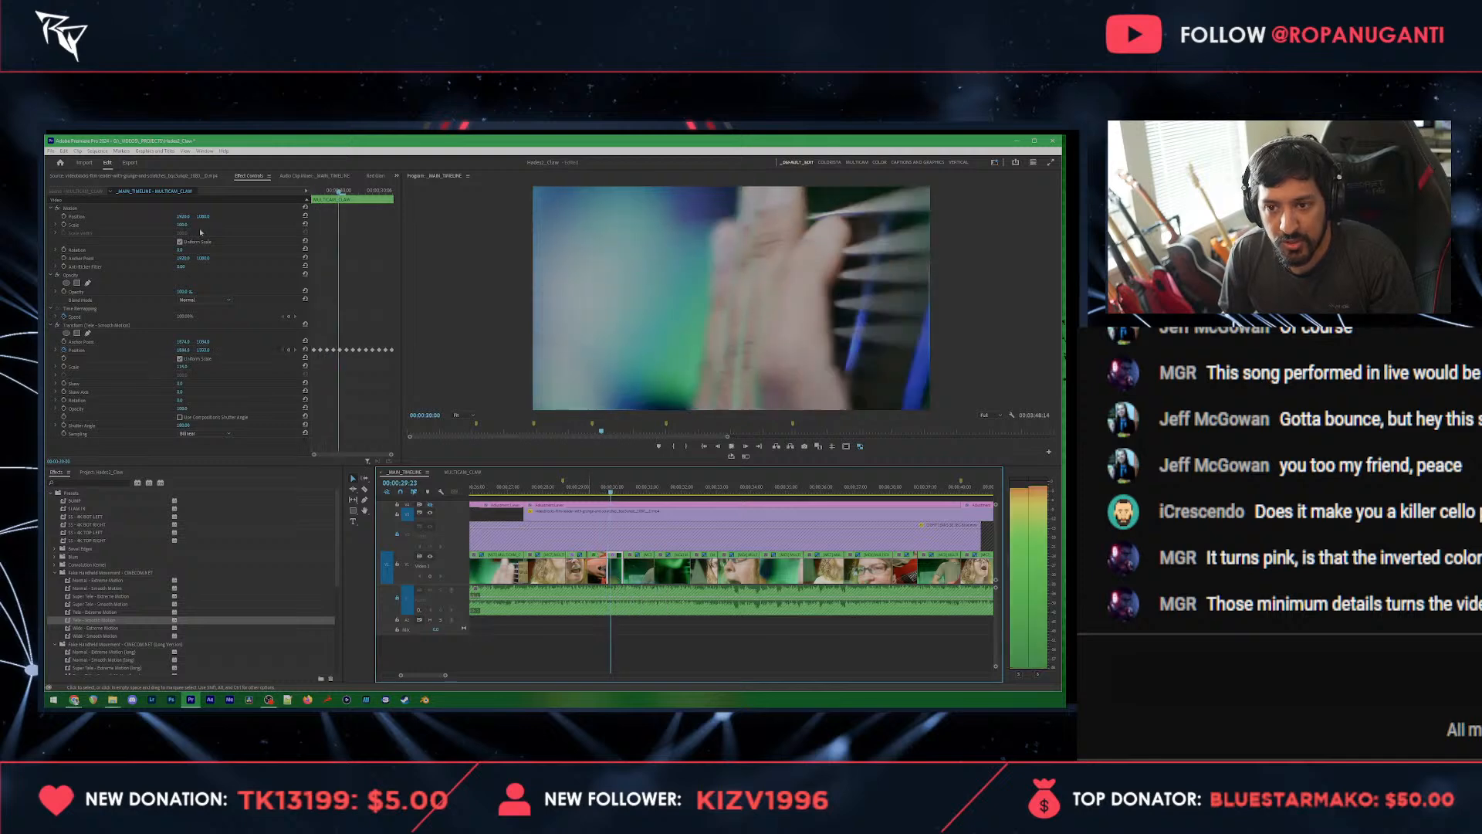
Step: Play the section through and delete the blurry fretting-hand clip at 00:00:31:18
key("space")
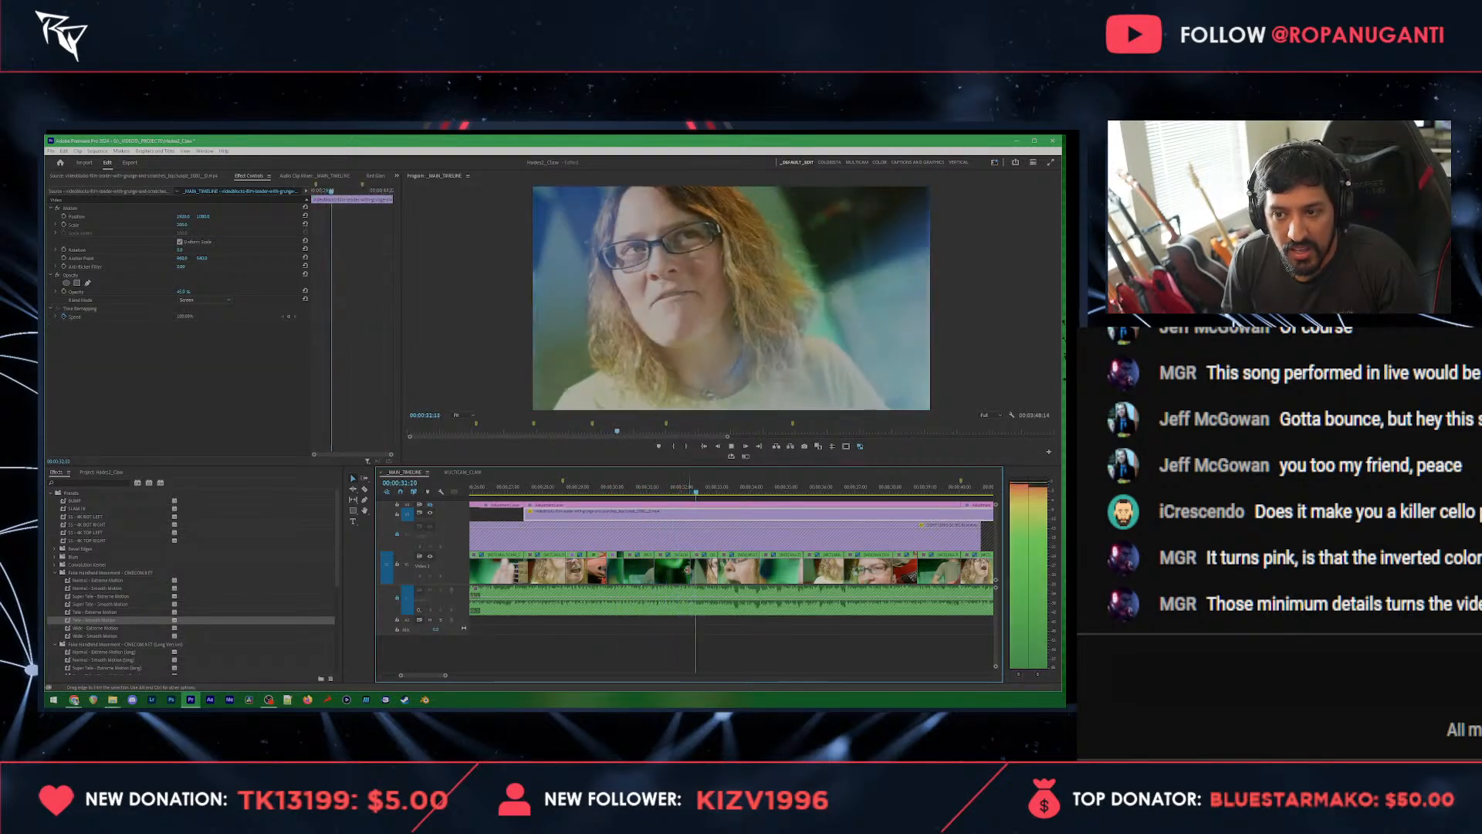
key("space")
left_click(670, 489)
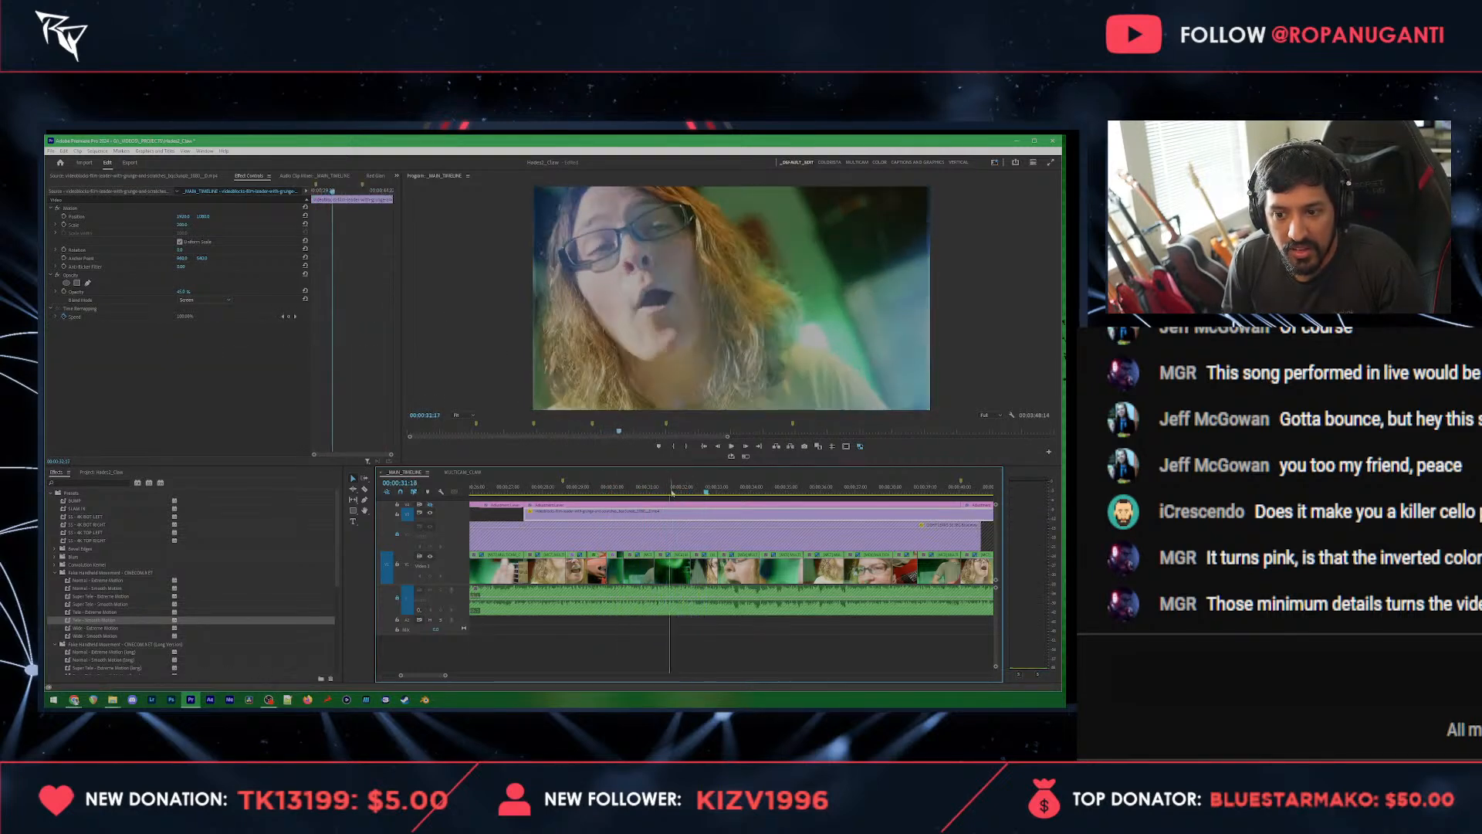
left_click(674, 568)
key("v")
left_click(679, 573)
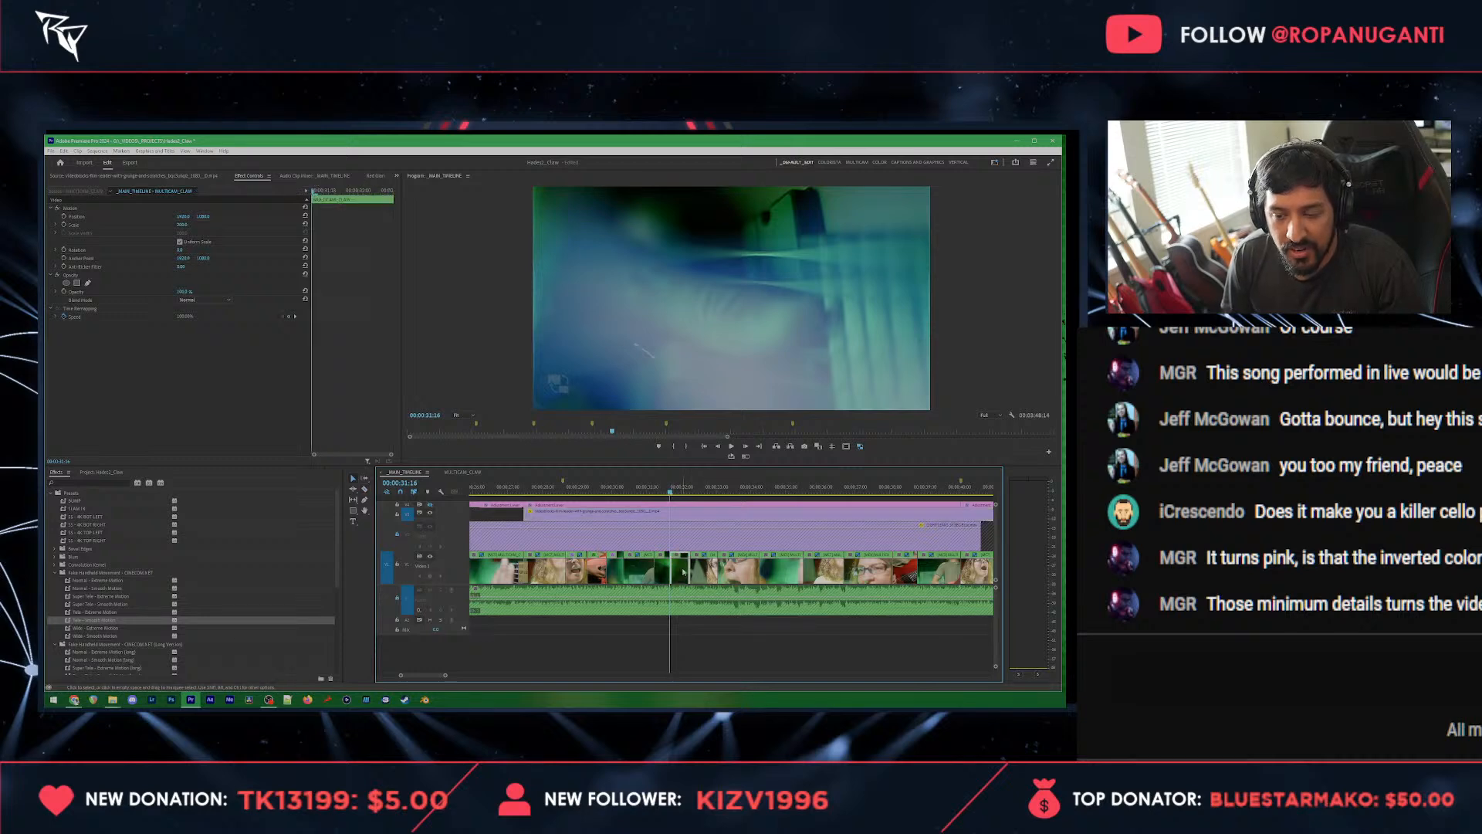
key("Delete")
scroll(688, 570, "up", 3, "alt")
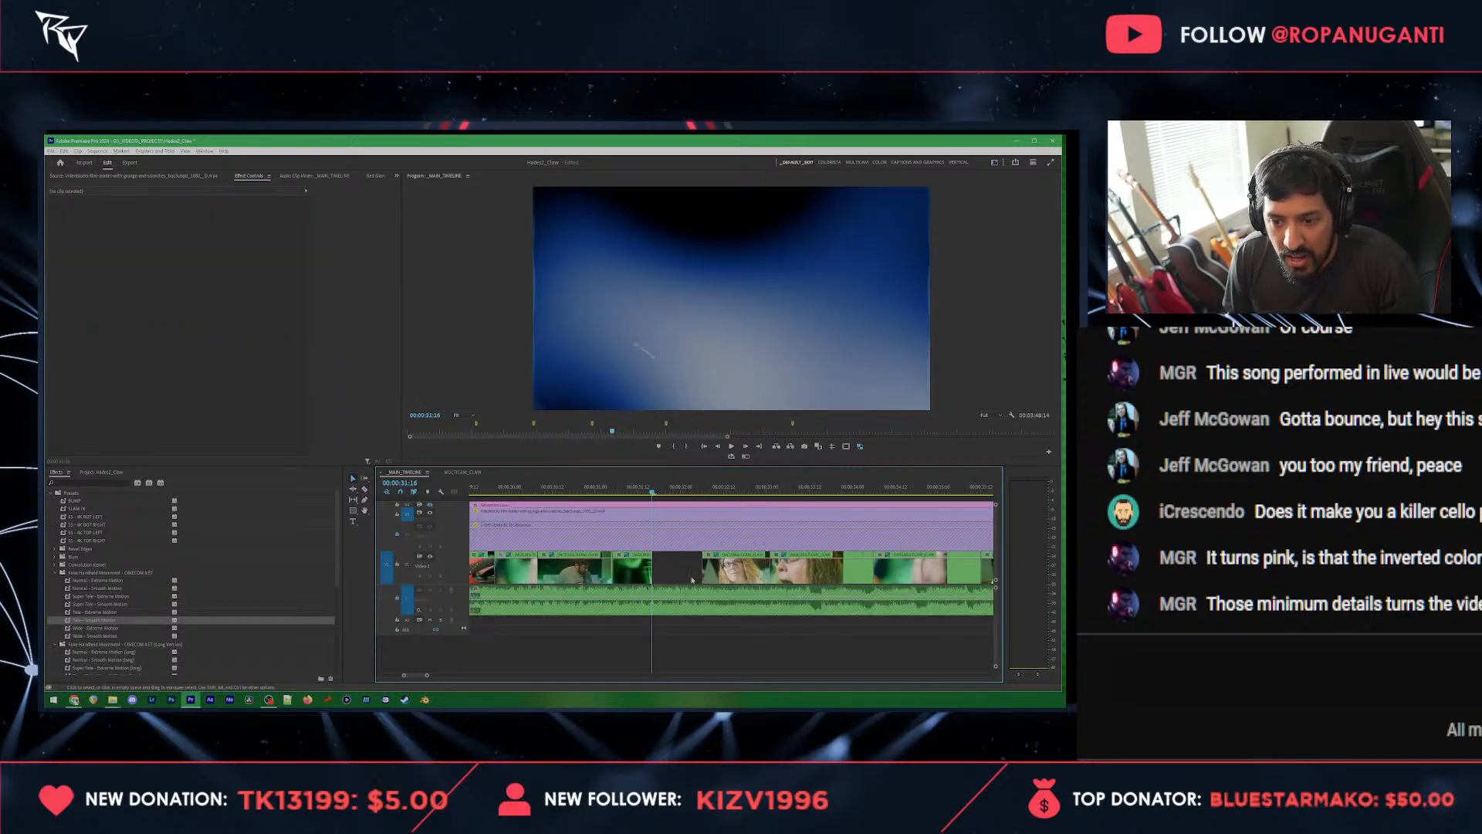
Step: Switch the clip before the gap to the singer angle and extend it over the deleted shot
left_click_drag(636, 584, 641, 573)
left_click(637, 572)
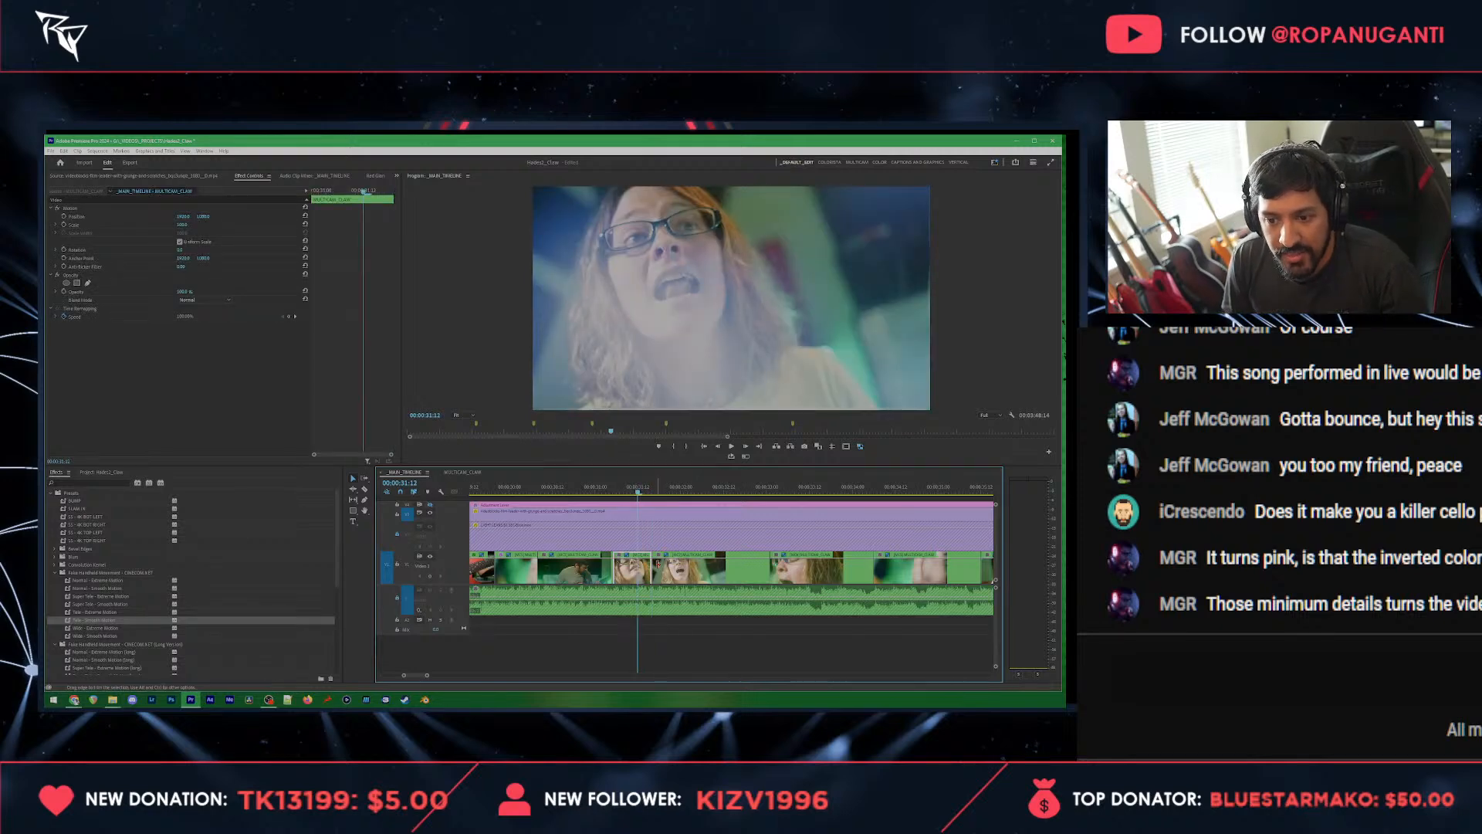
left_click_drag(658, 565, 731, 569)
key("space")
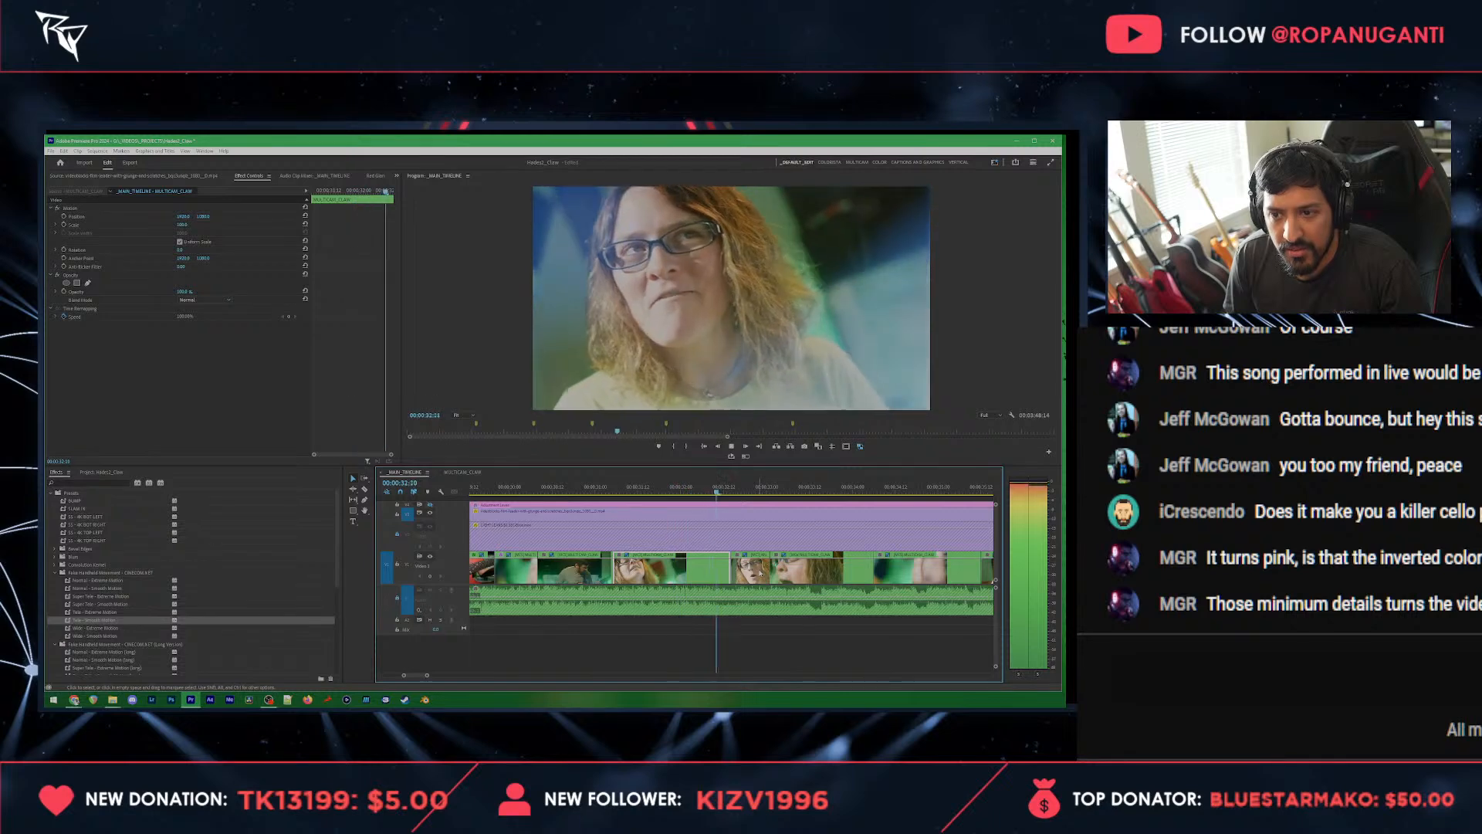
Step: Try several camera angles on the short clip at 00:00:32:20, choose the fretting-hand close-up and play the section back
key("space")
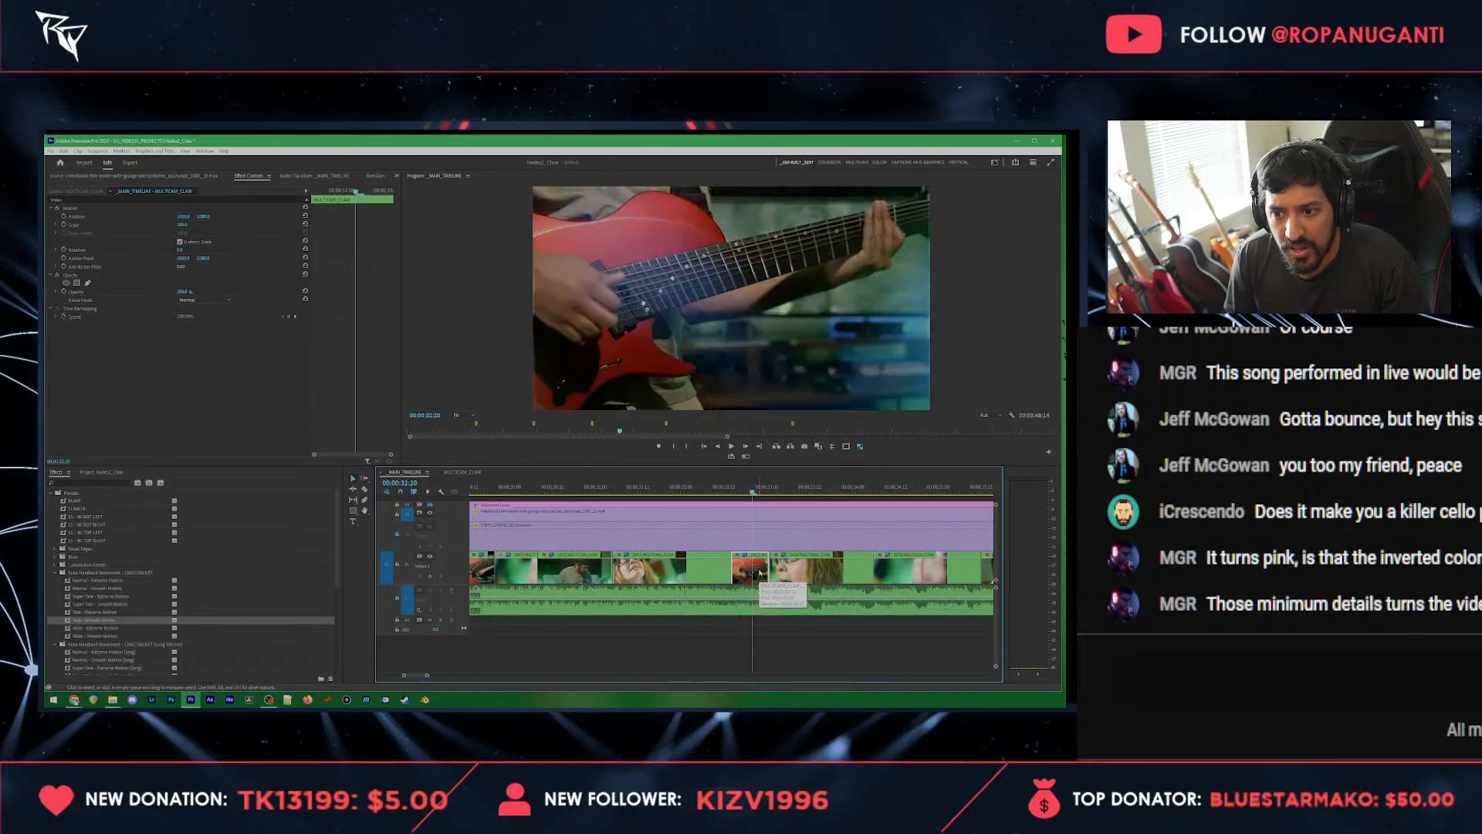
key("5")
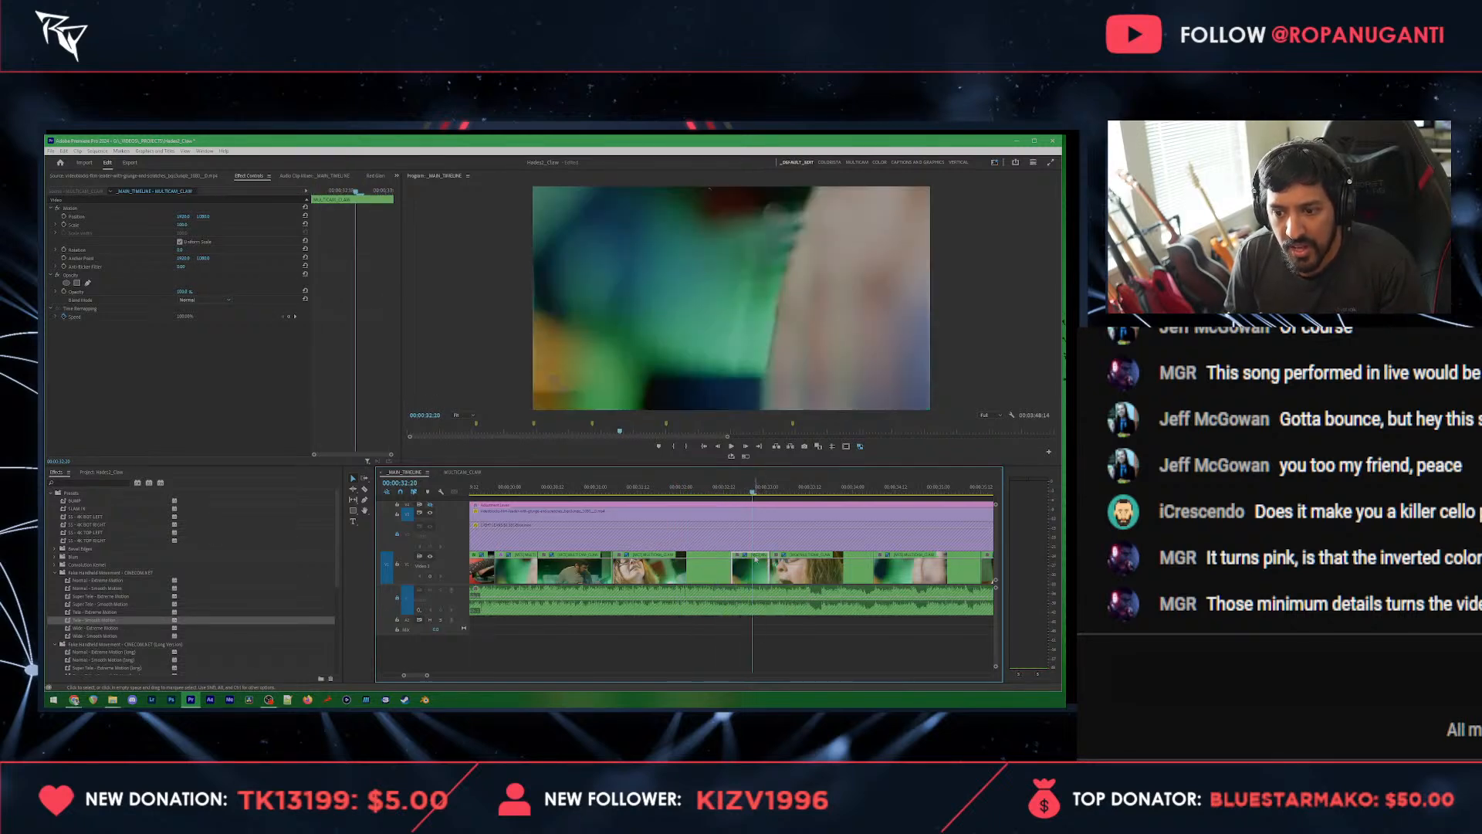
key("4")
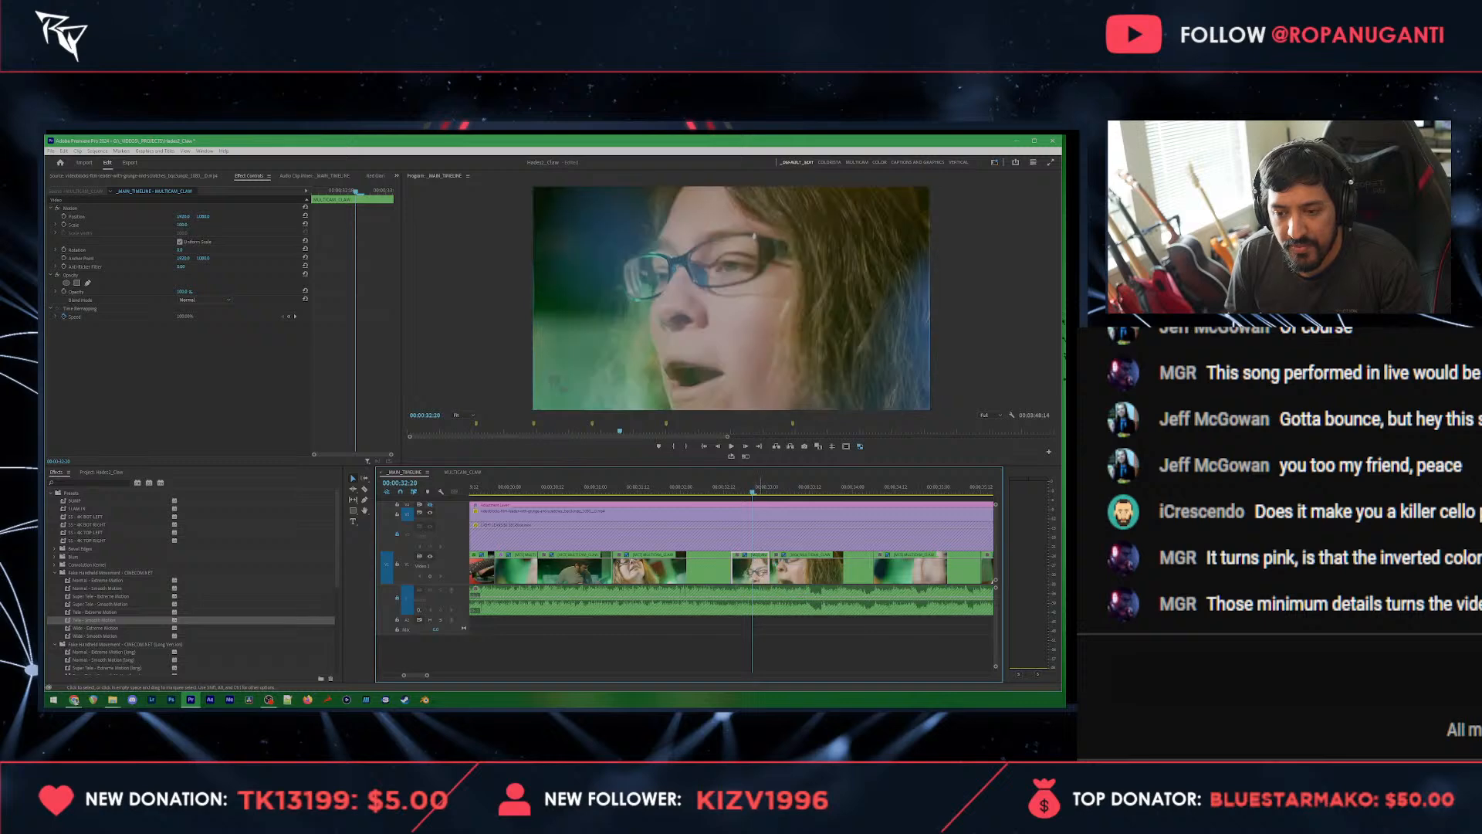
key("5")
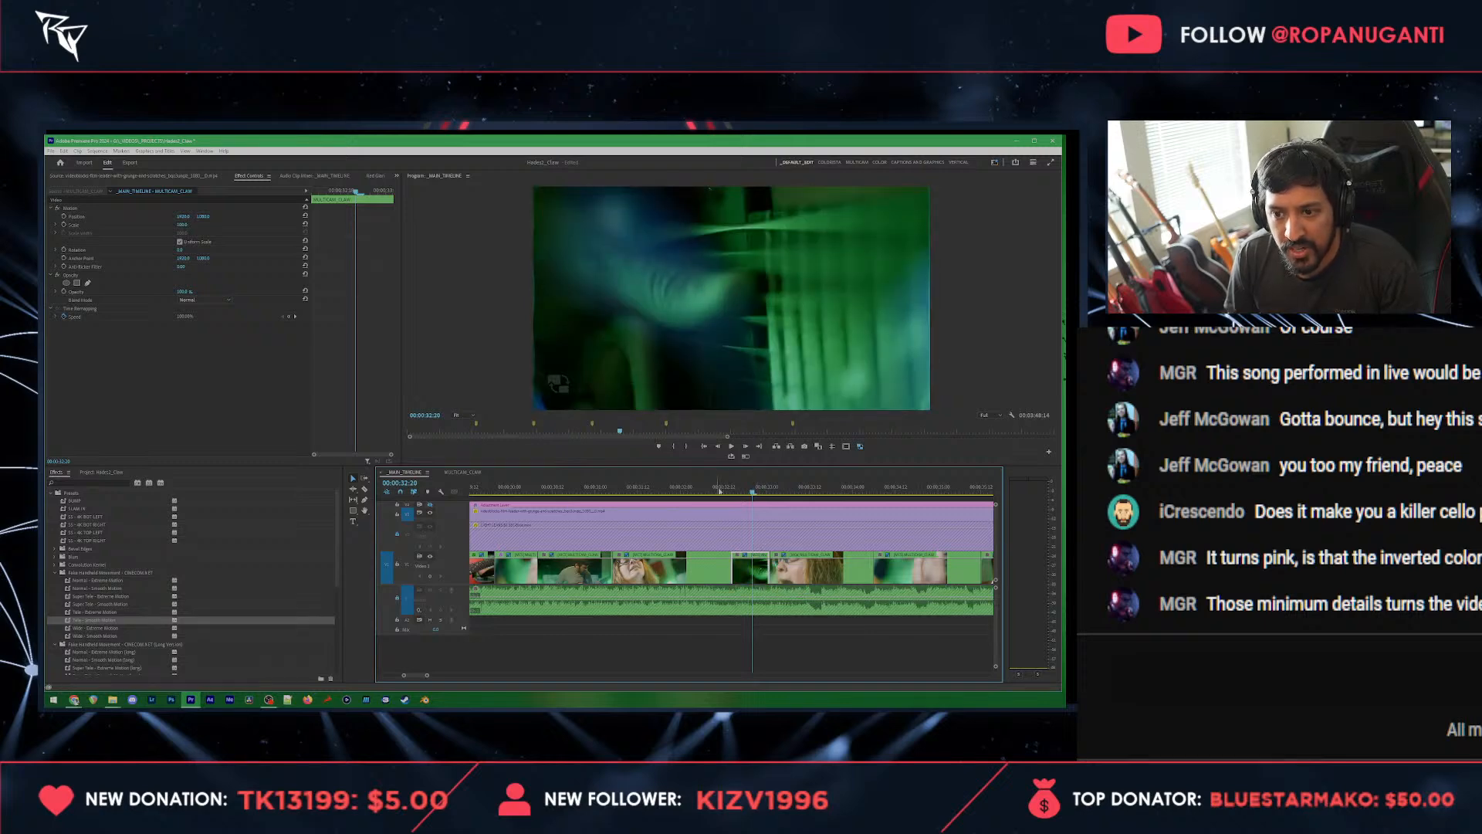
left_click_drag(752, 492, 583, 494)
key("space")
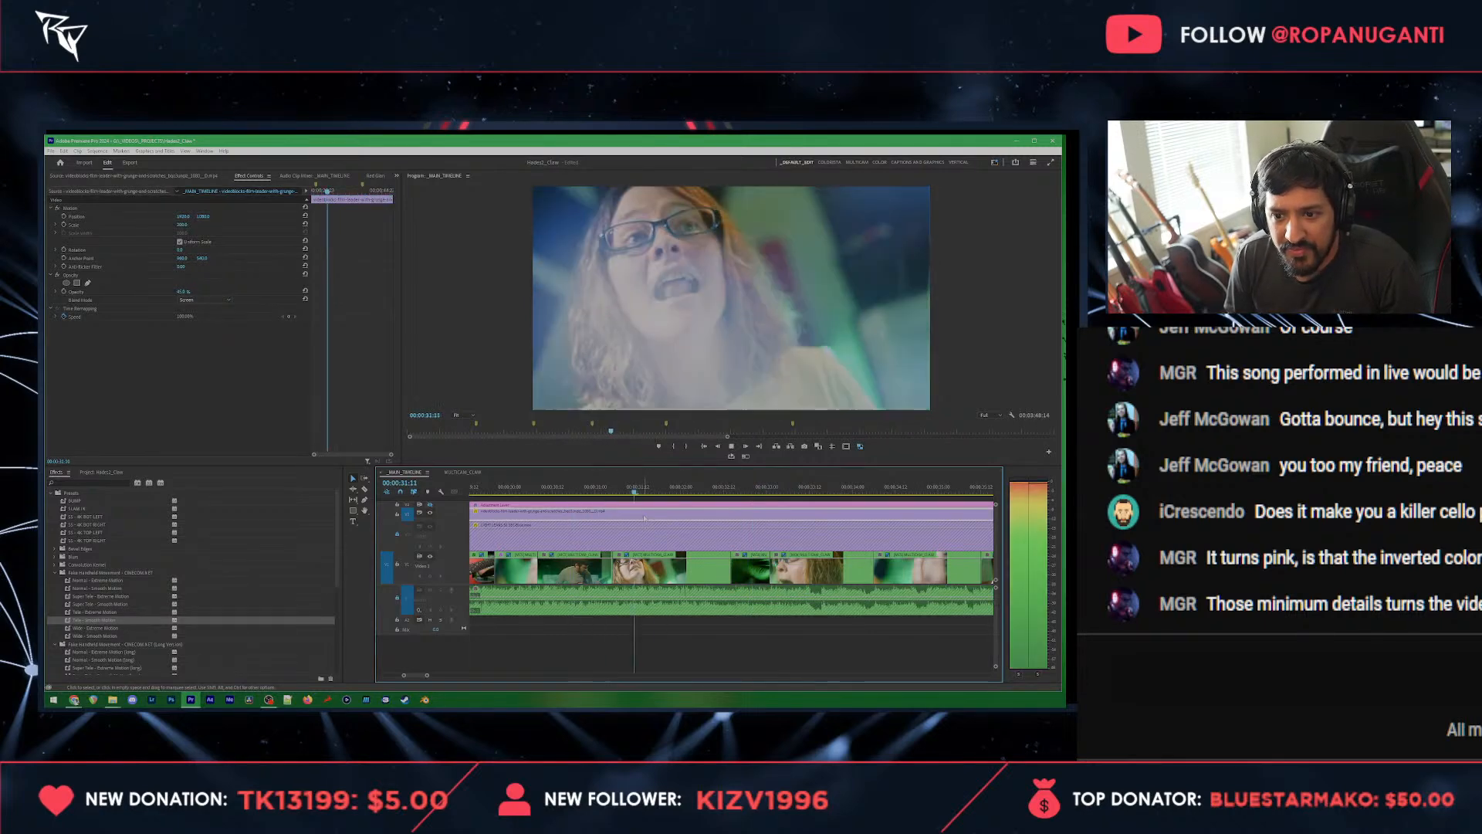
key("space")
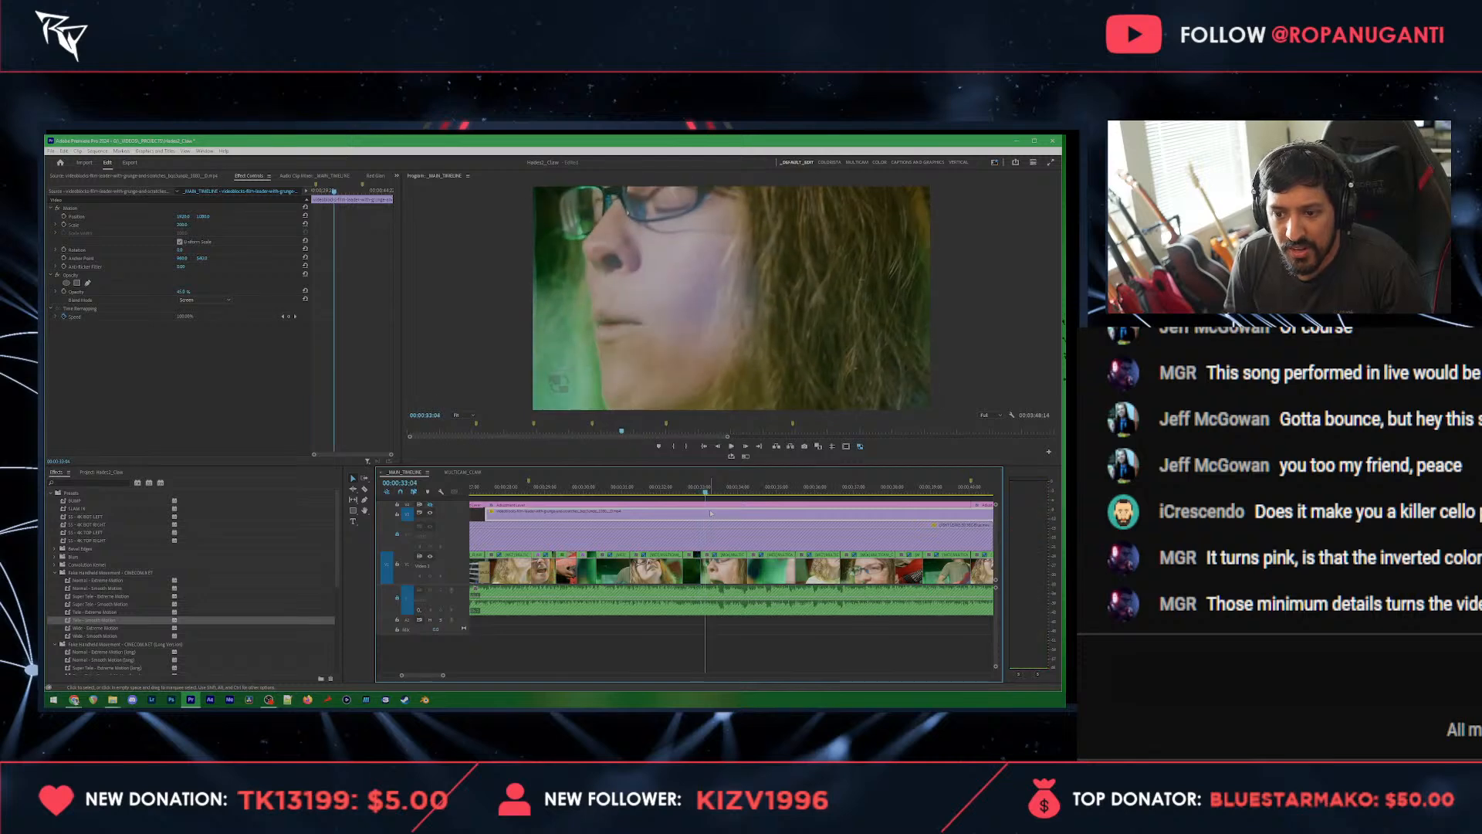
Step: Apply a Camera Shake Transition preset from the Universe Dashboard to the short clip before 00:00:33:01
left_click_drag(707, 491, 703, 490)
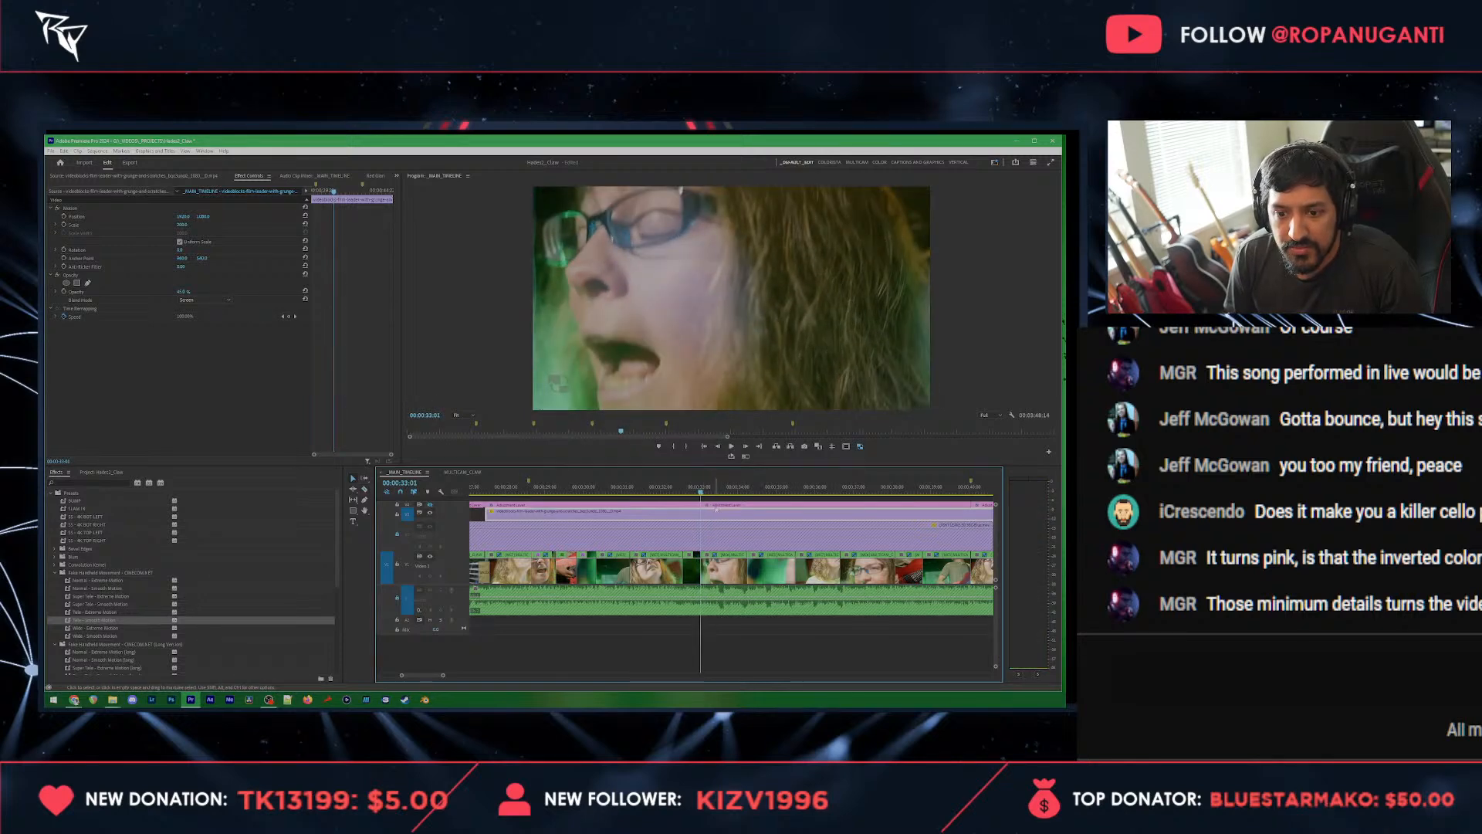
left_click(717, 506)
left_click(75, 325)
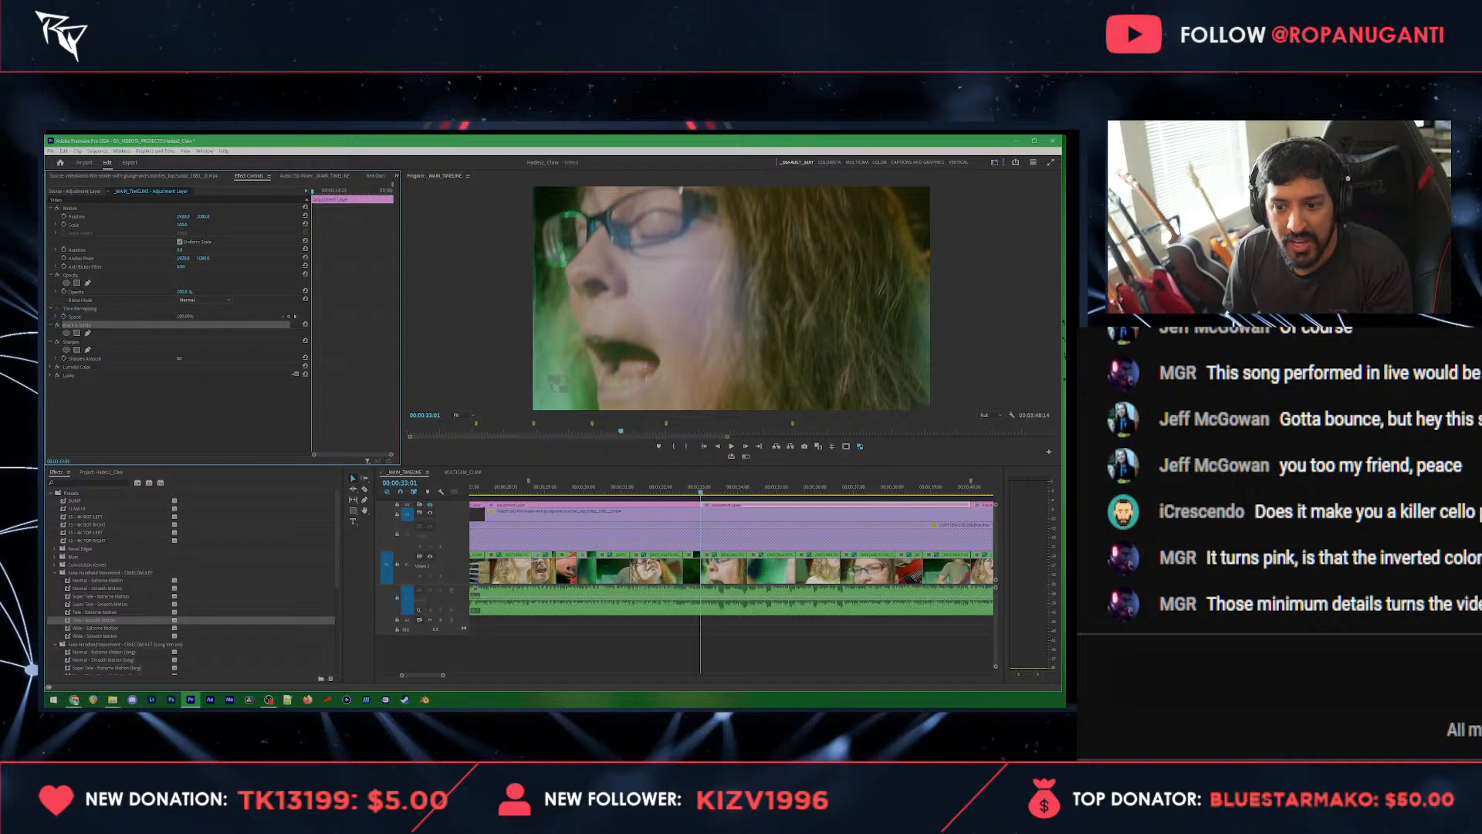
scroll(726, 566, "up", 3)
left_click(660, 564)
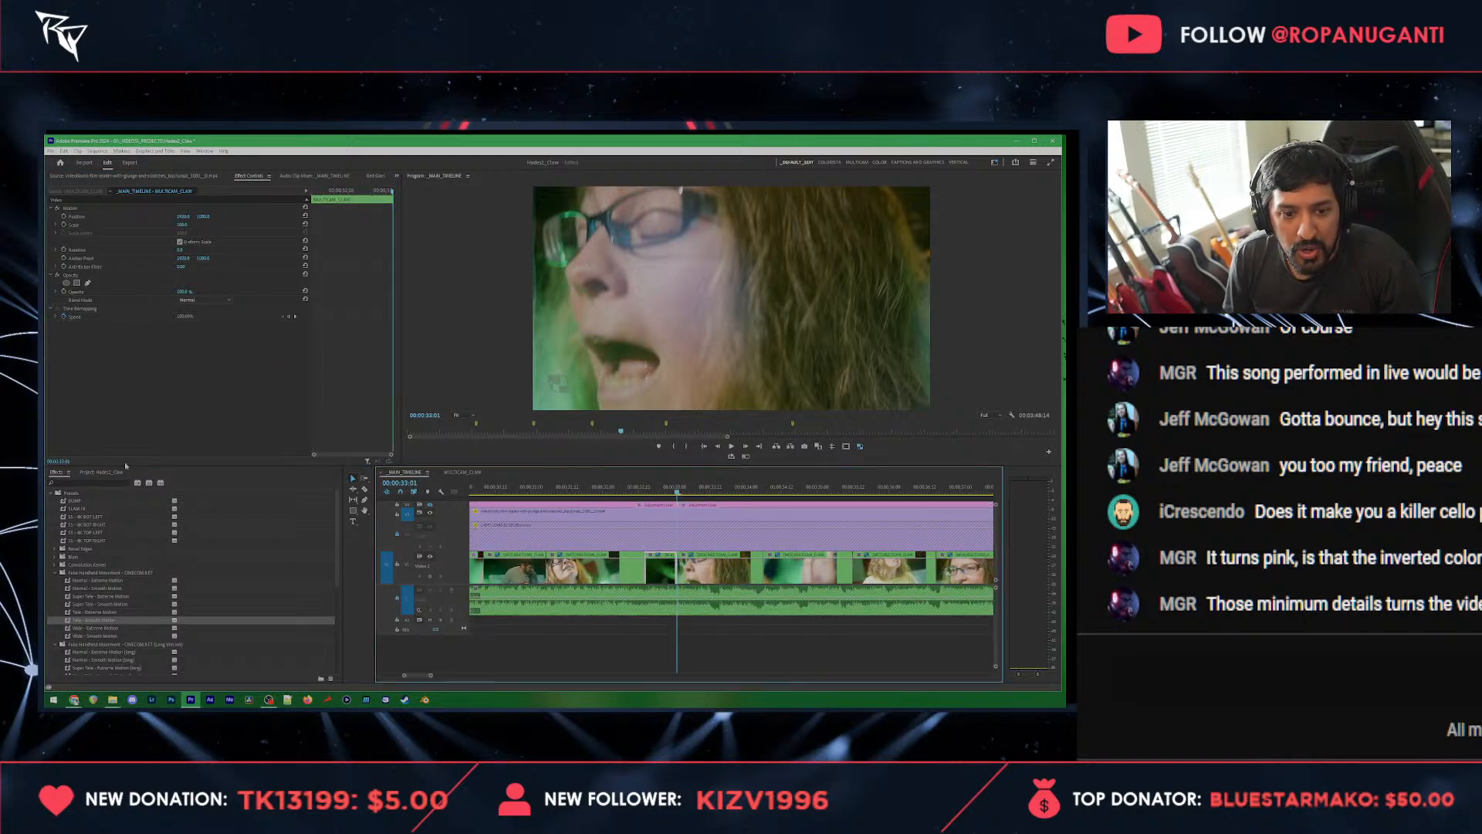
left_click(374, 175)
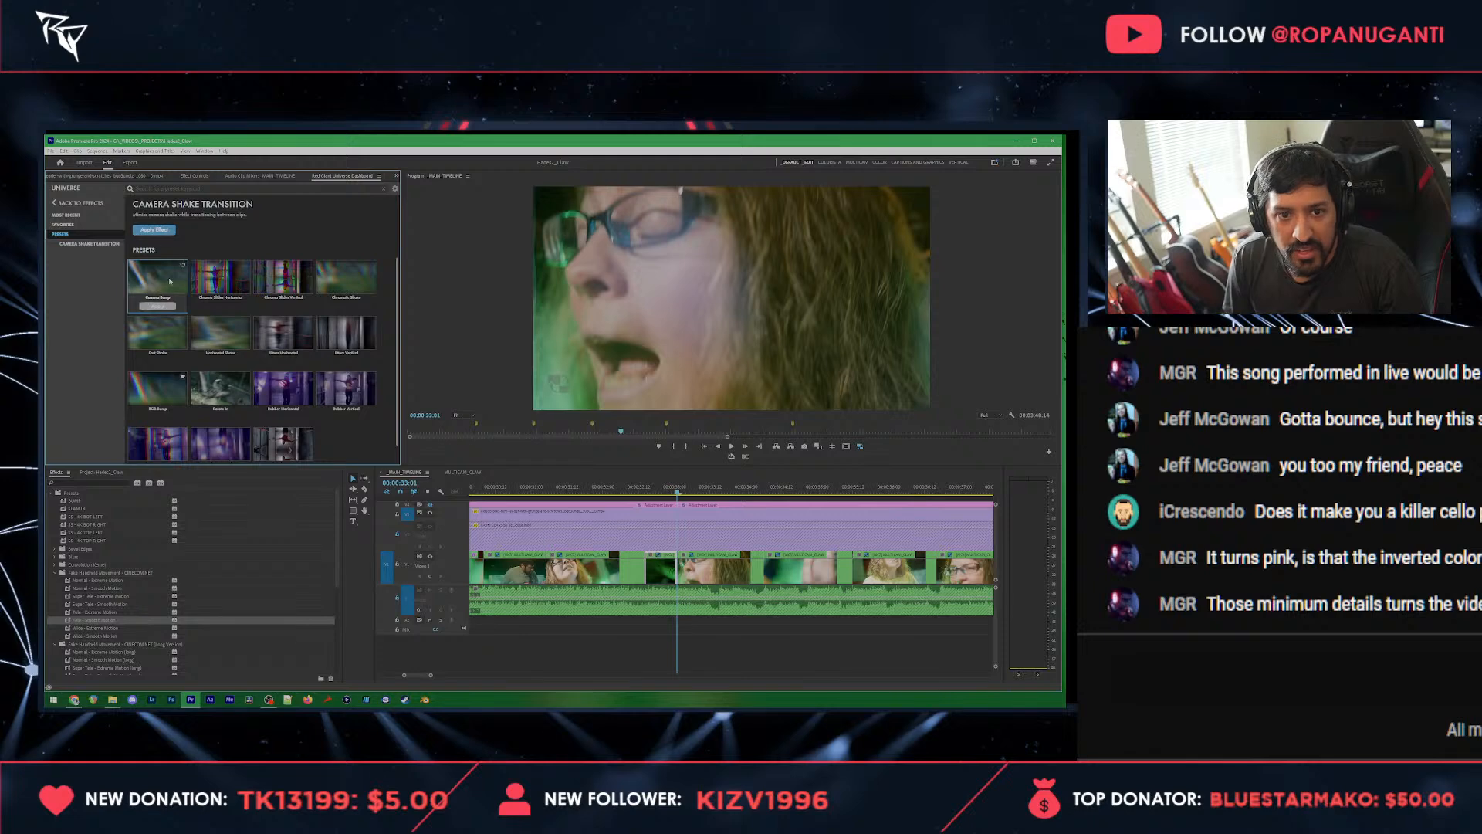
left_click(345, 279)
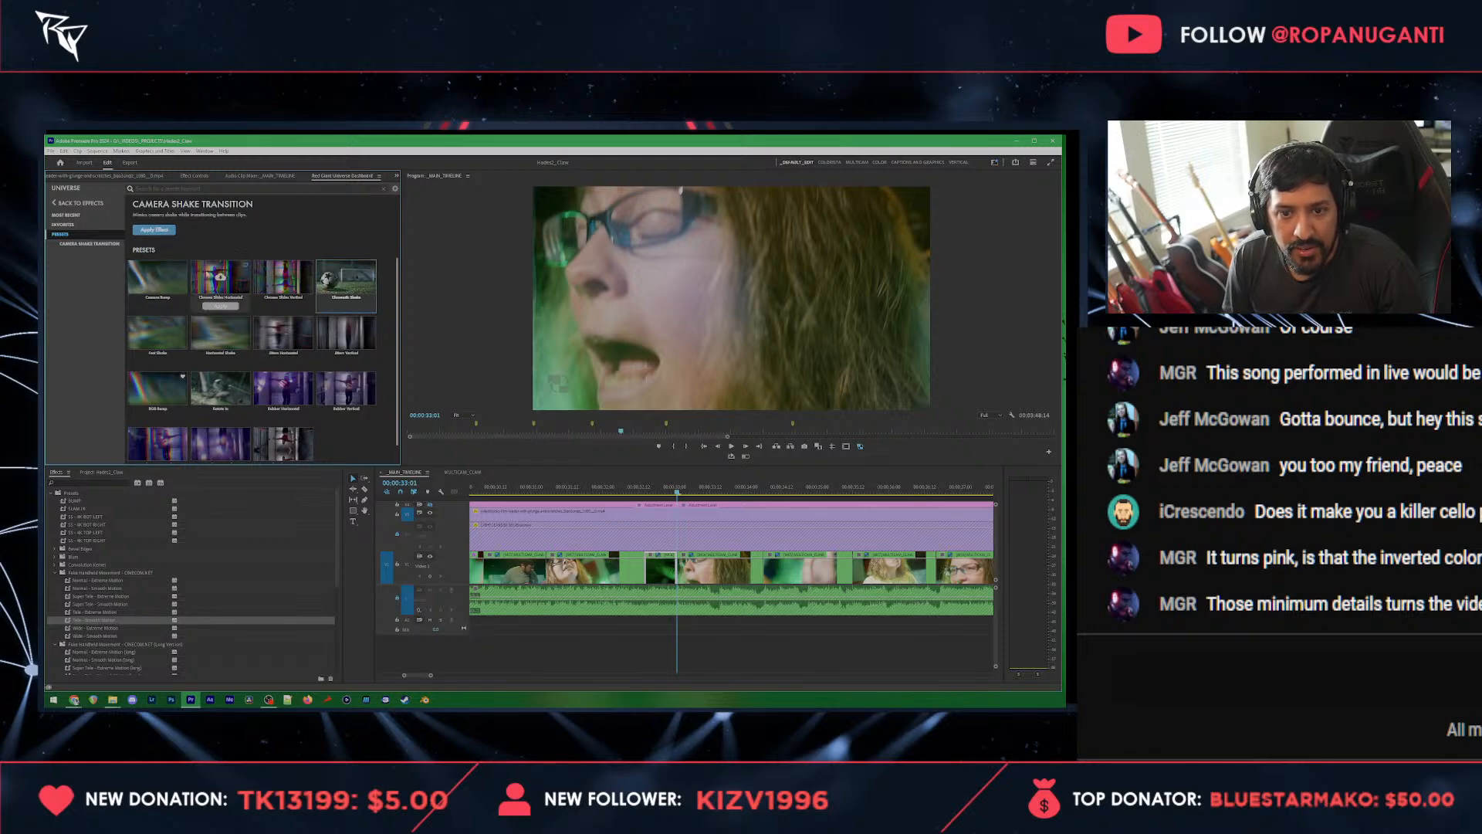
left_click(159, 337)
left_click(147, 230)
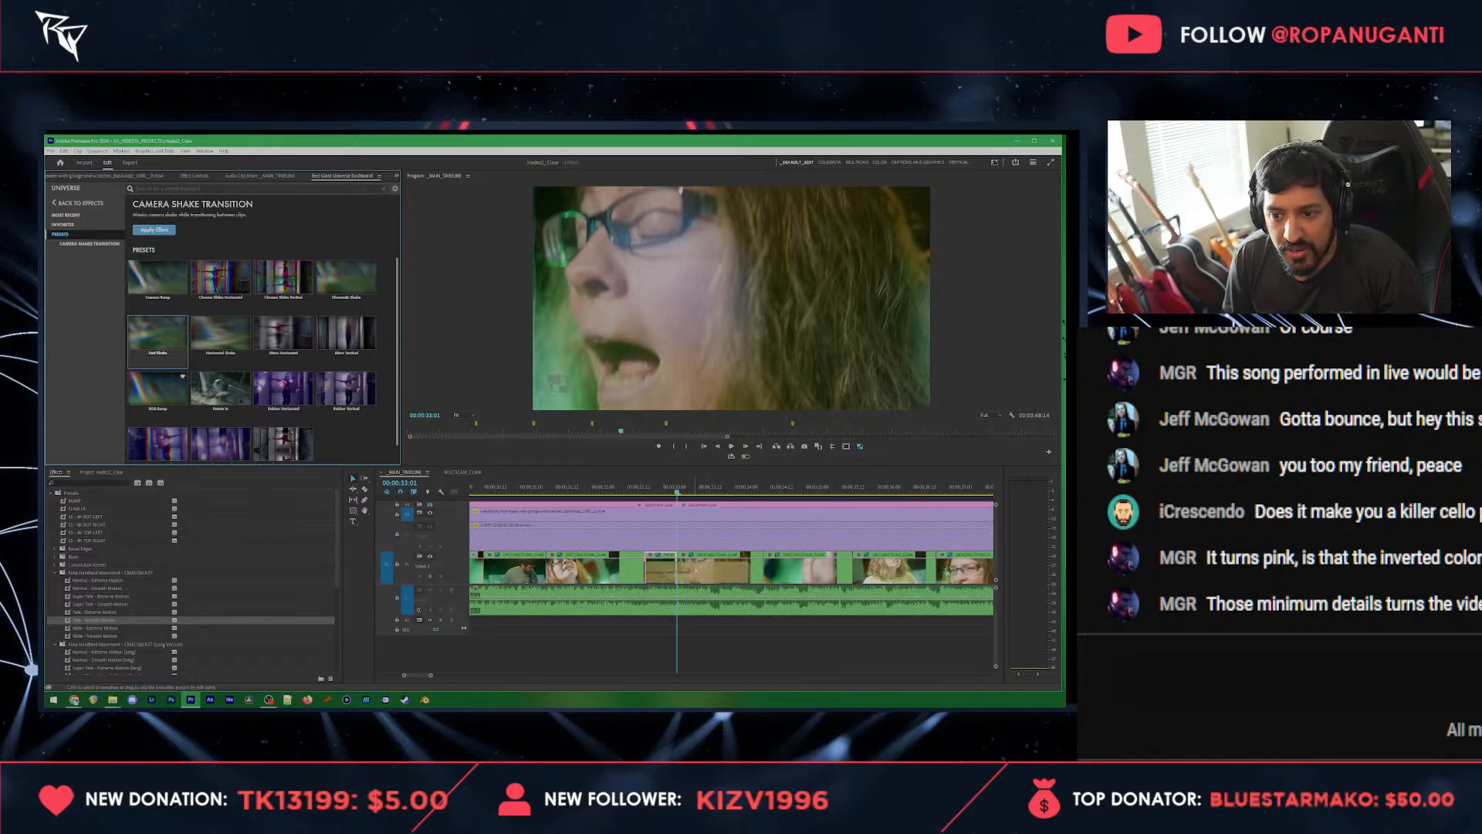
Step: Shorten the camera shake transition near 00:00:33:01, then save the project and preview the edit
left_click(727, 574)
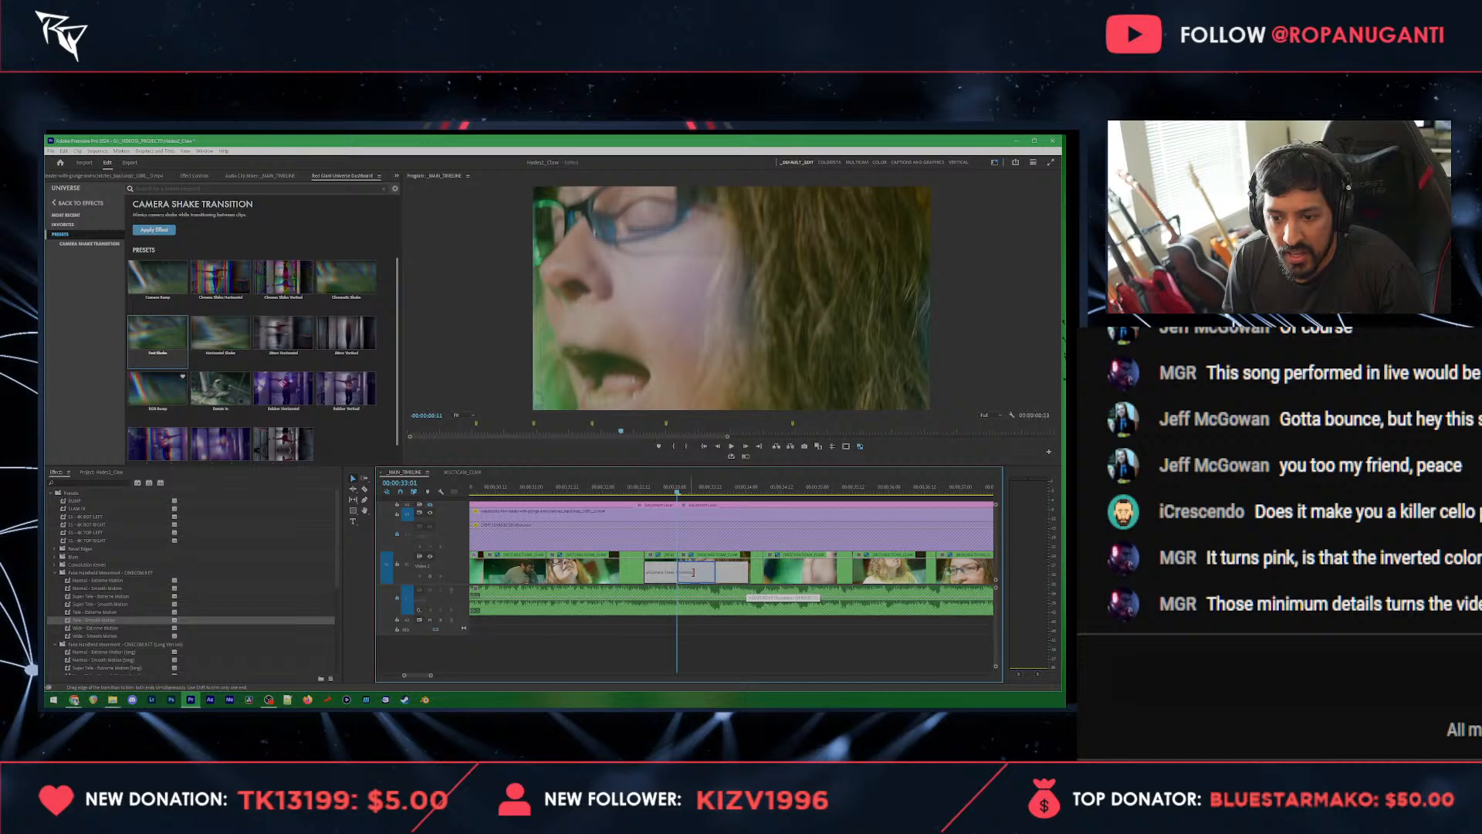
left_click_drag(718, 573, 679, 577)
left_click(634, 489)
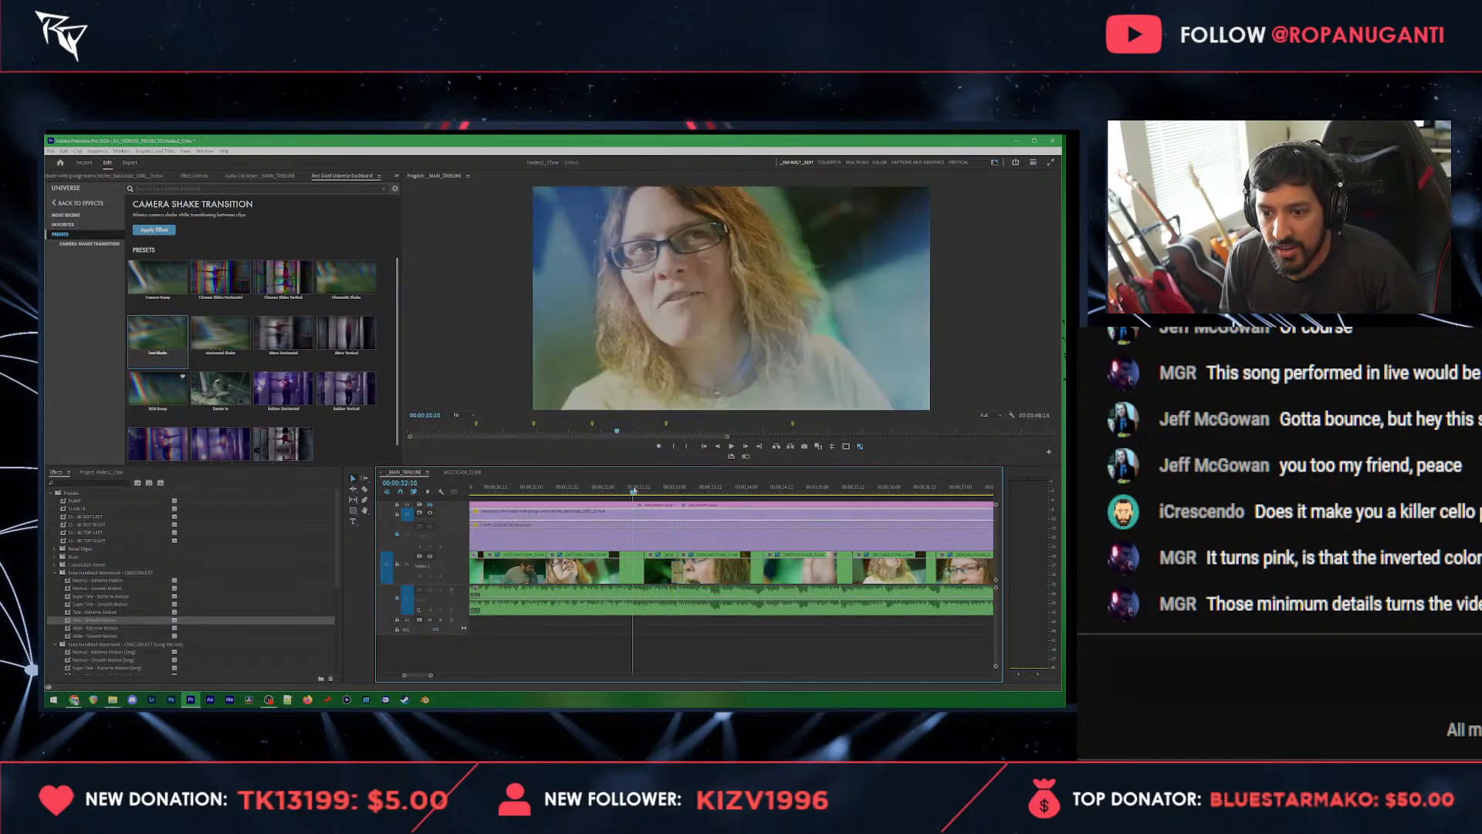
key("ctrl+s")
key("space")
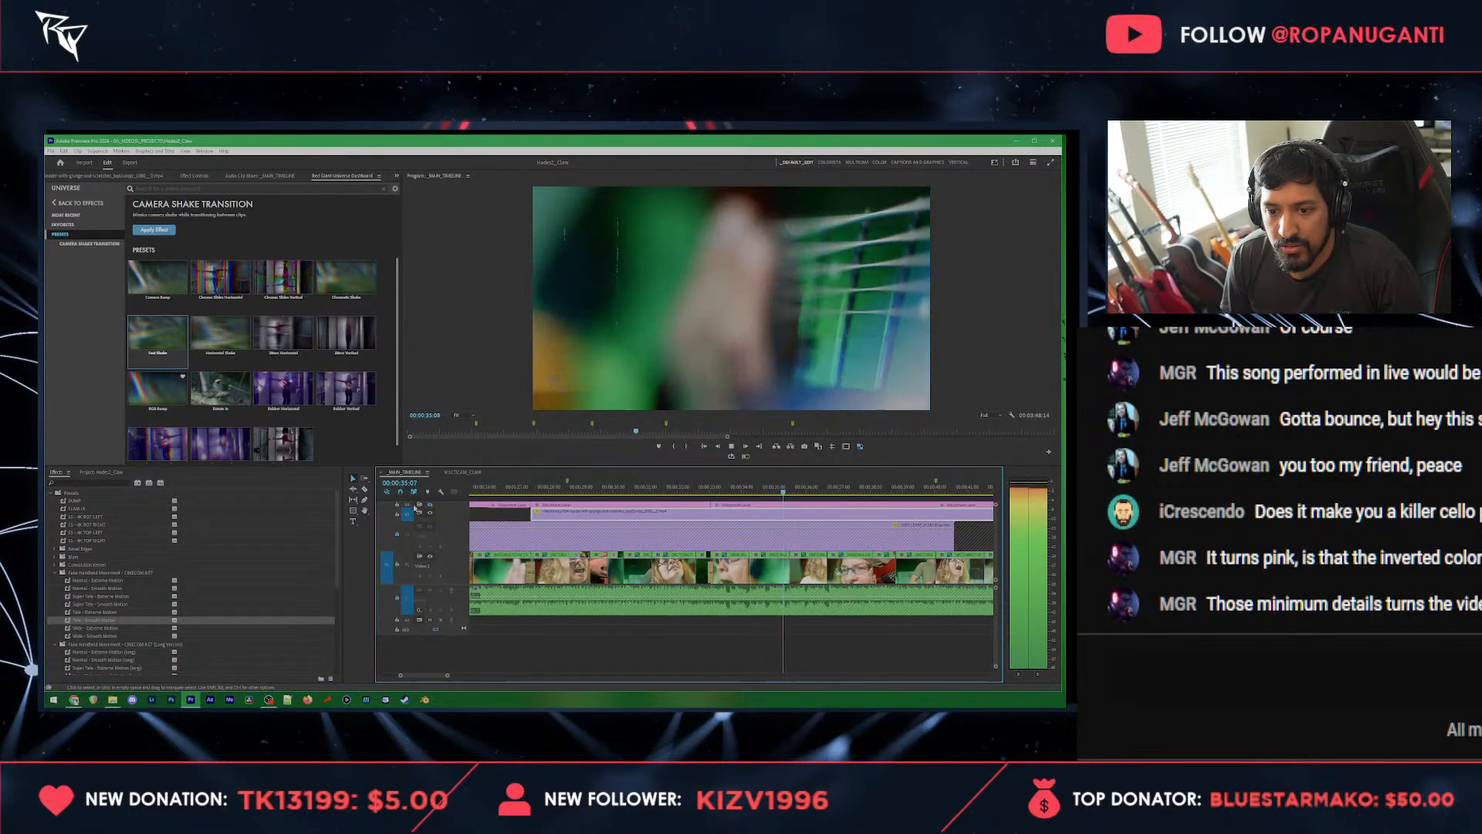
key("space")
Step: Split the film leader grunge overlay near 00:00:33:08 and remove the portion after the cut
left_click(685, 488)
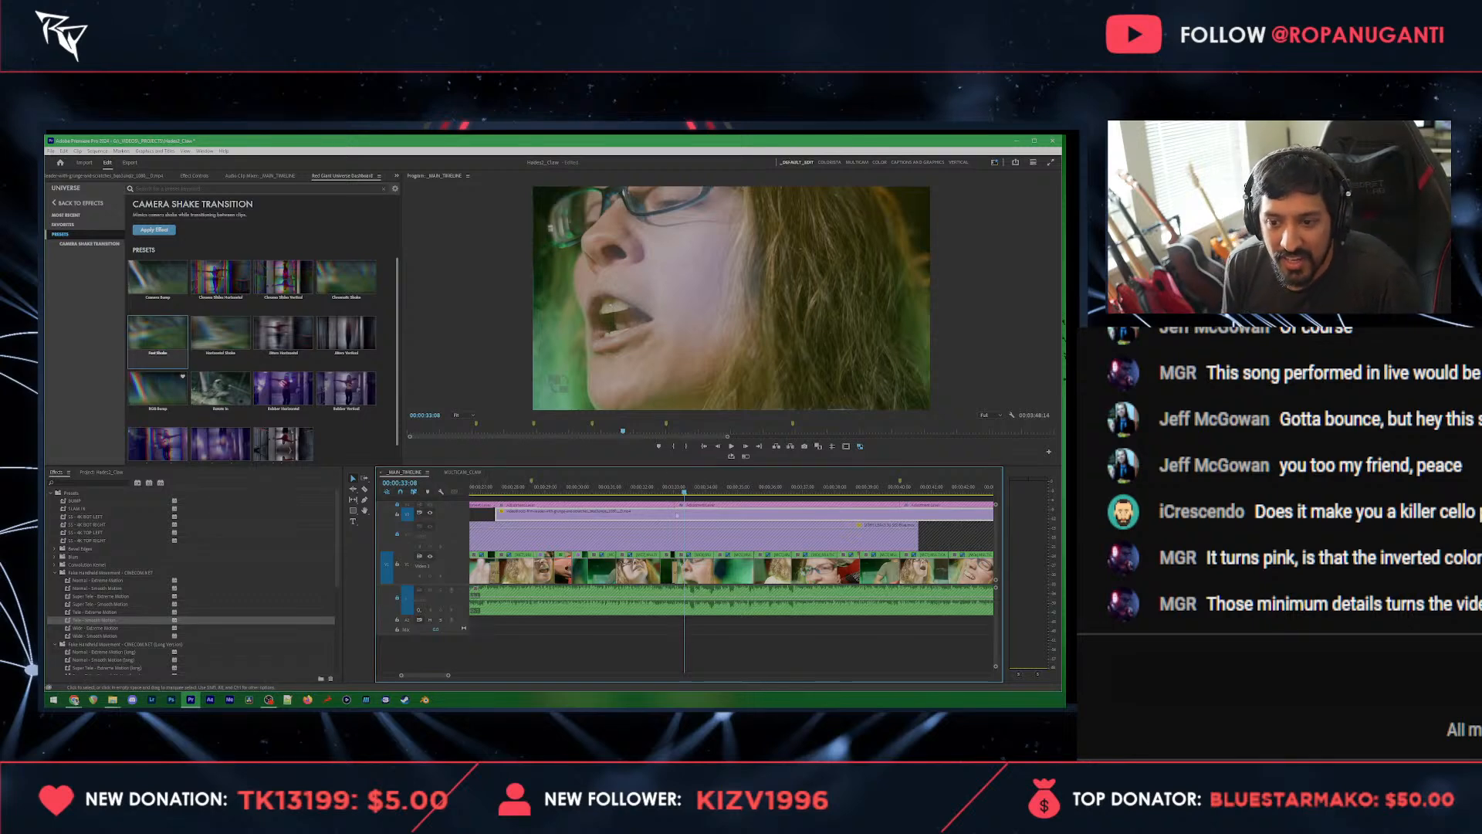
left_click(679, 514)
key("v")
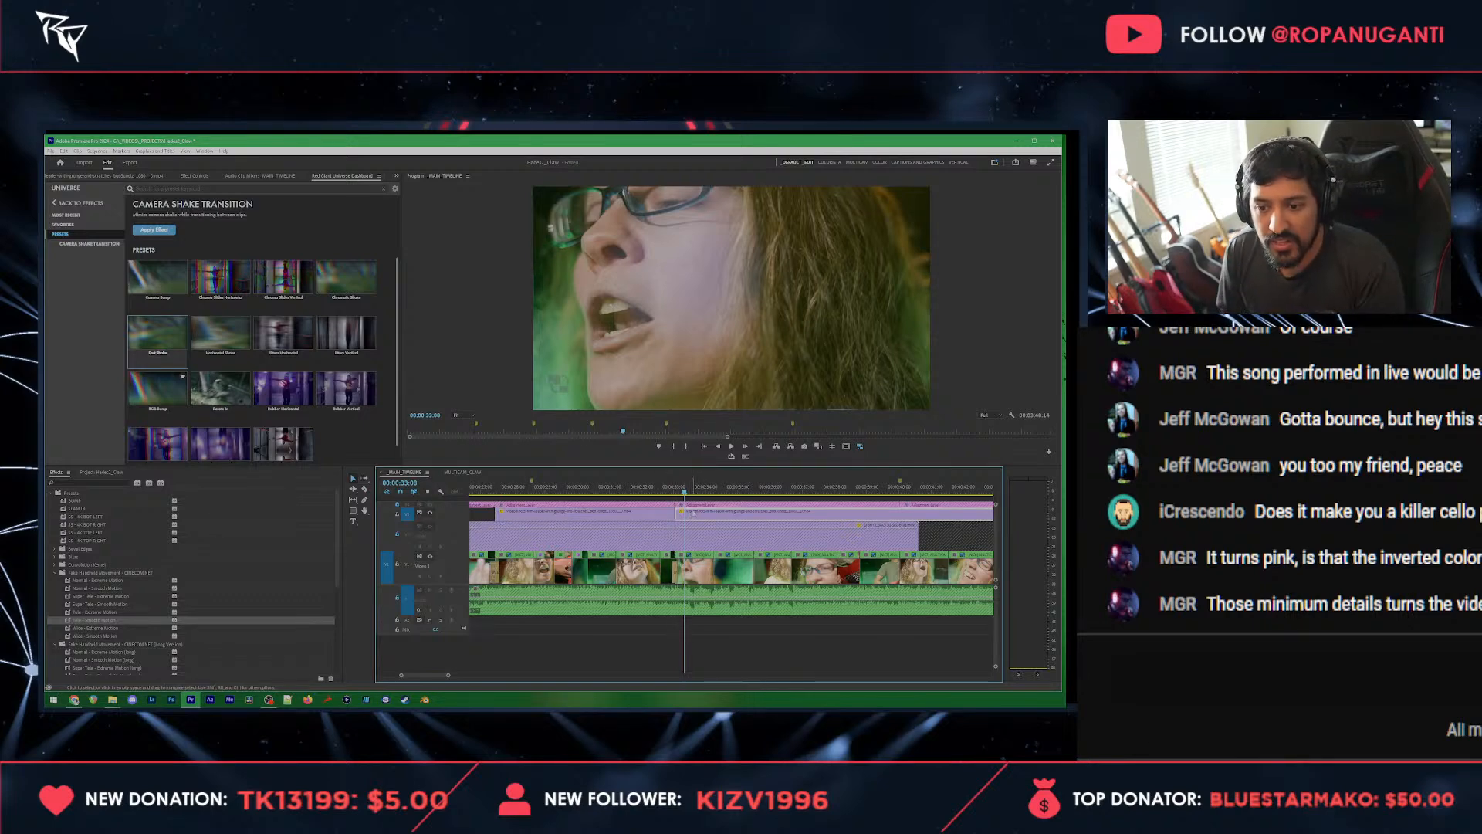
Step: Search the project for "color" and place the color matte directly after the shortened grunge overlay
left_click(101, 472)
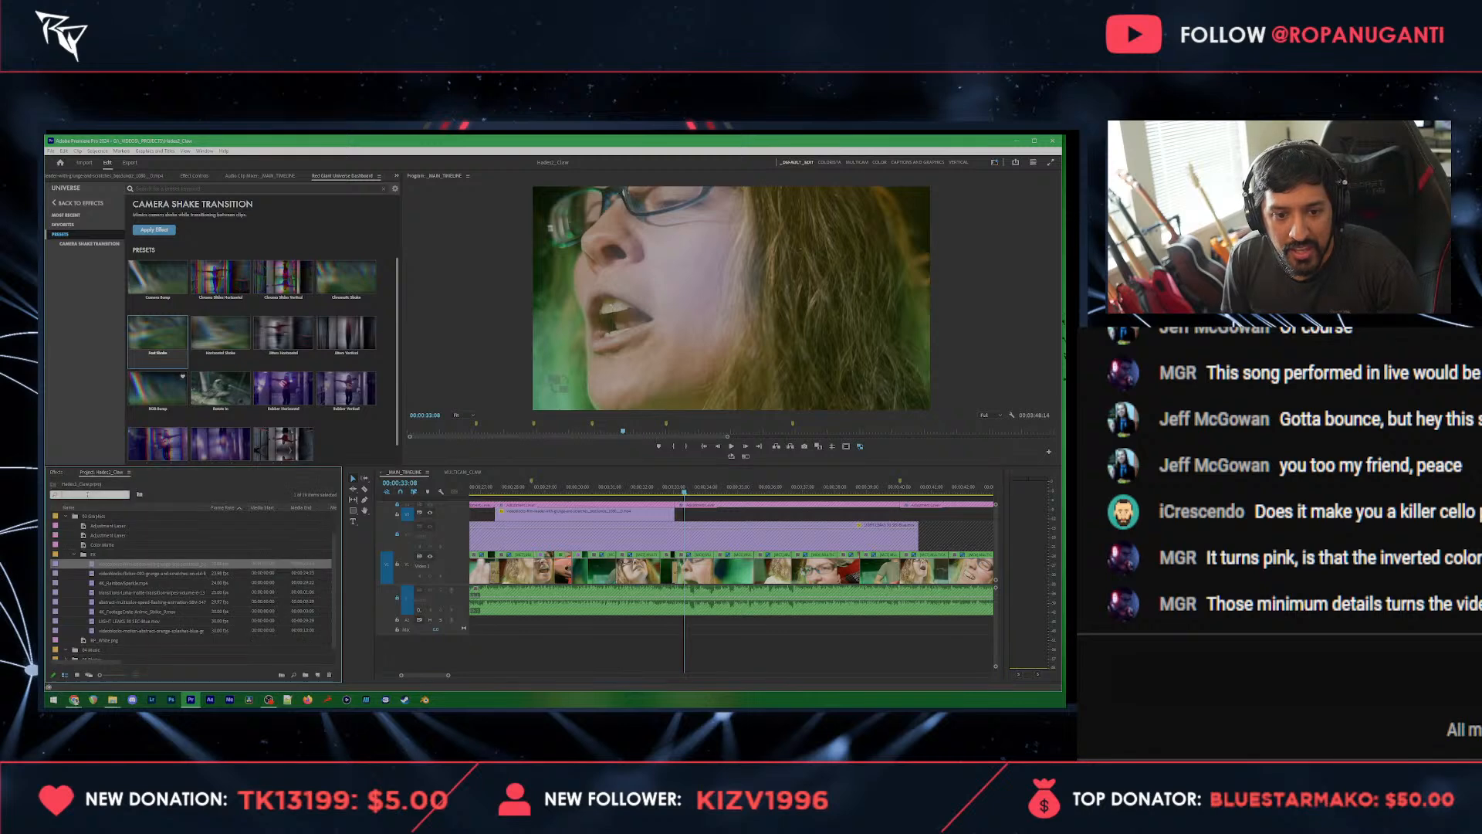
type("color")
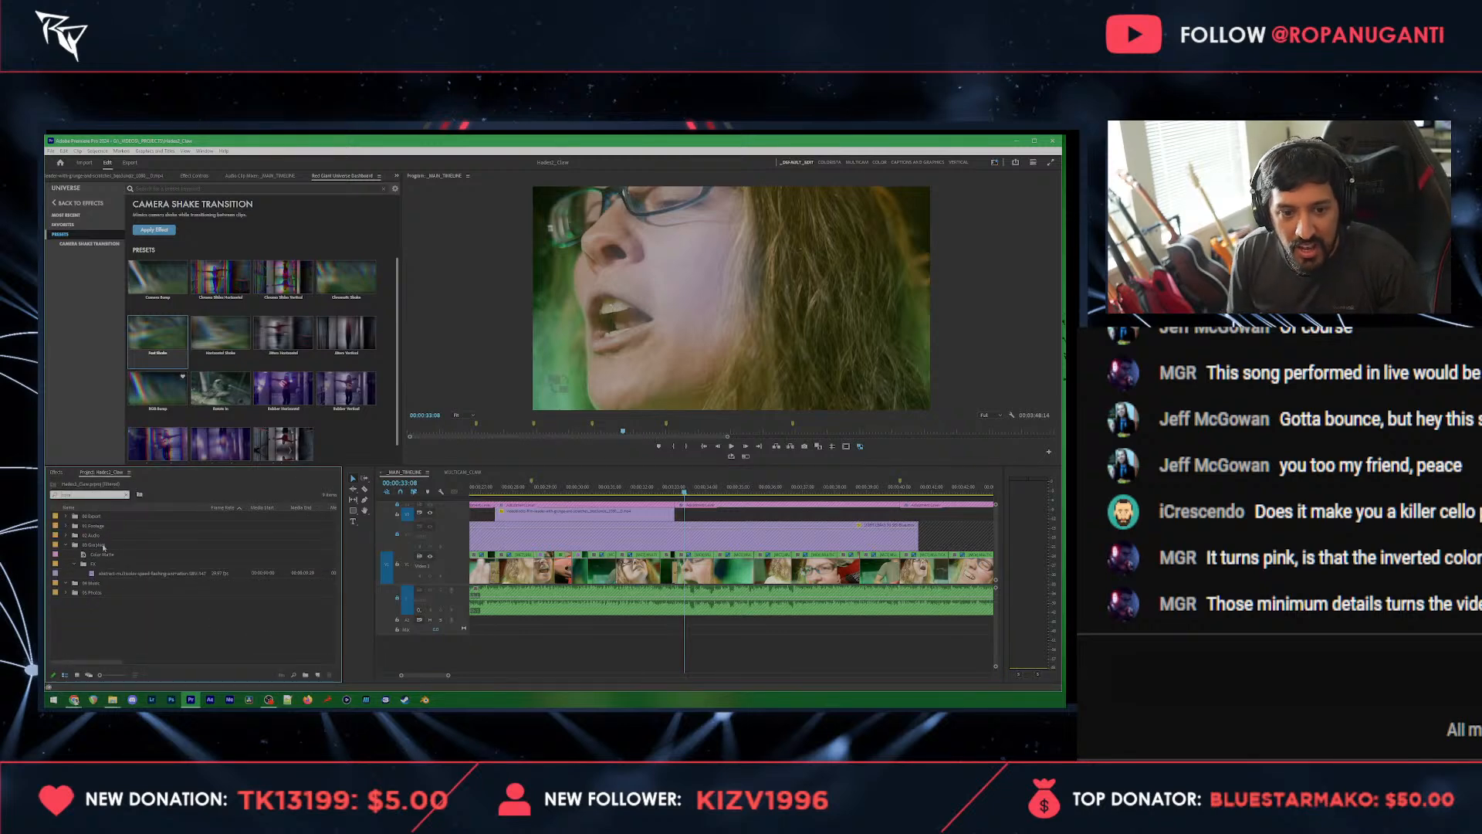
left_click_drag(101, 555, 678, 519)
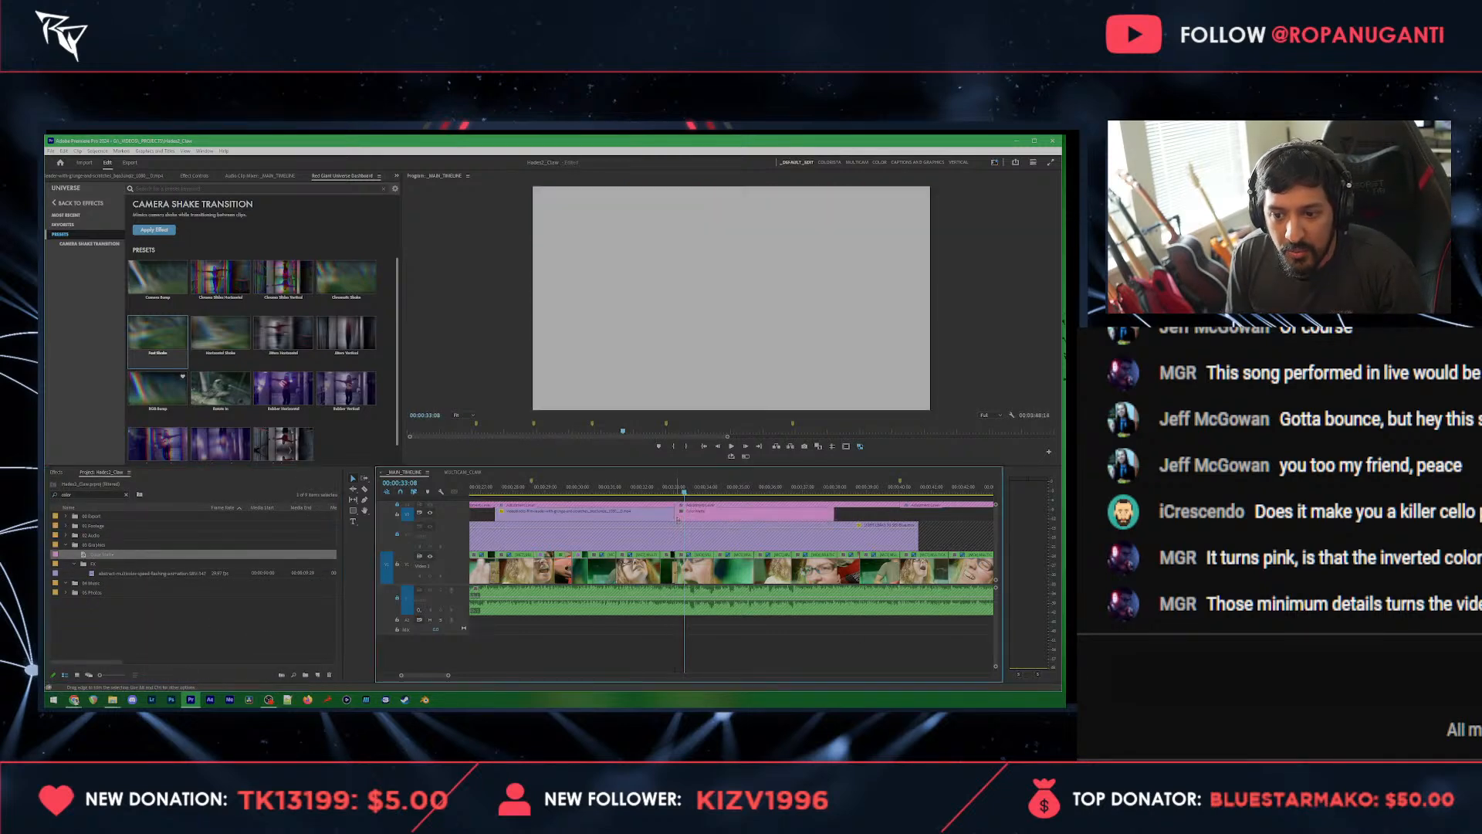
key("equal")
scroll(663, 515, "up", 1)
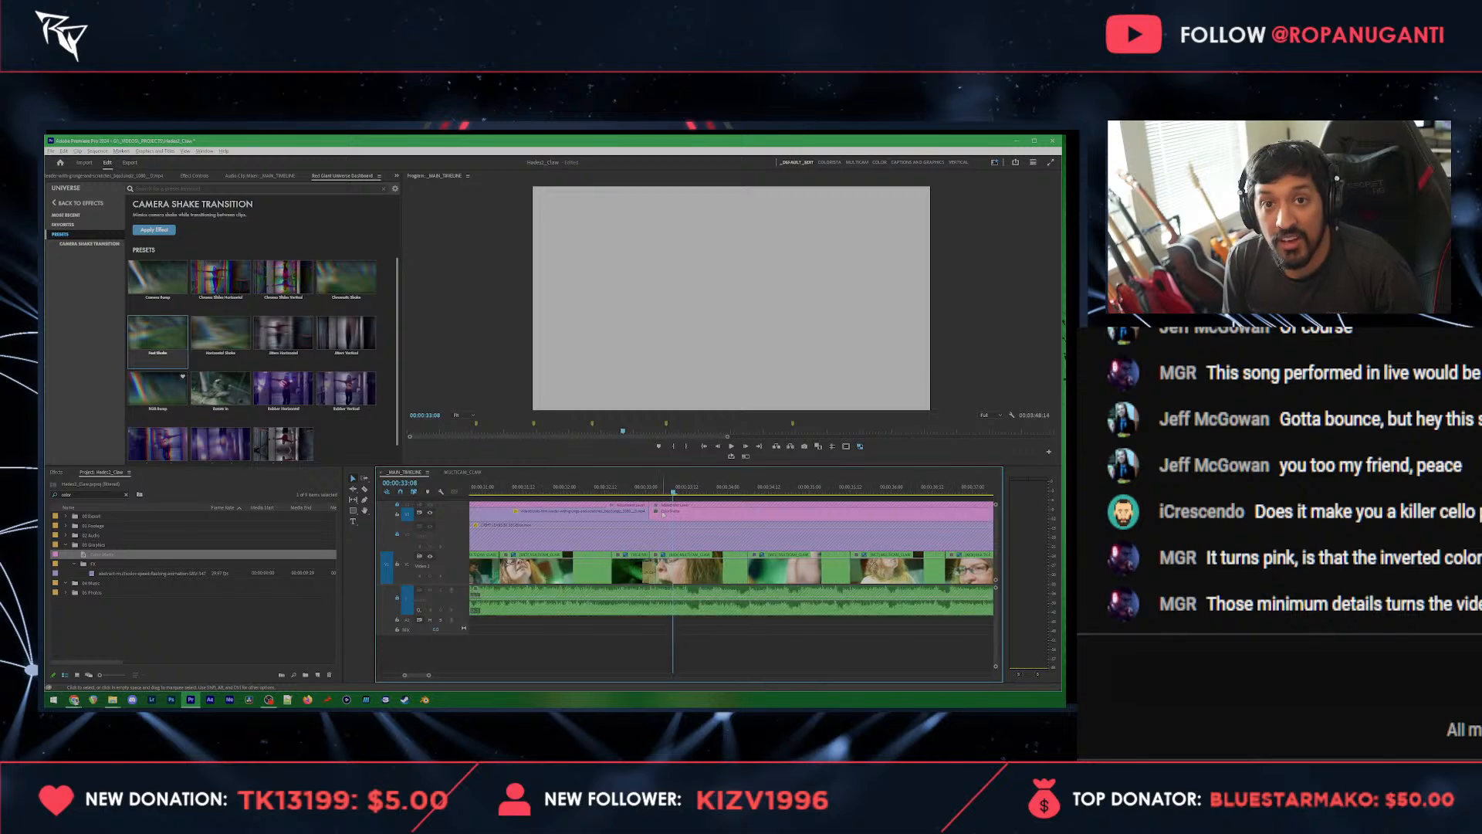
Step: Split the color matte shortly after its start near 00:00:33:06 and delete the remainder to leave a brief flash
left_click(624, 491)
key("space")
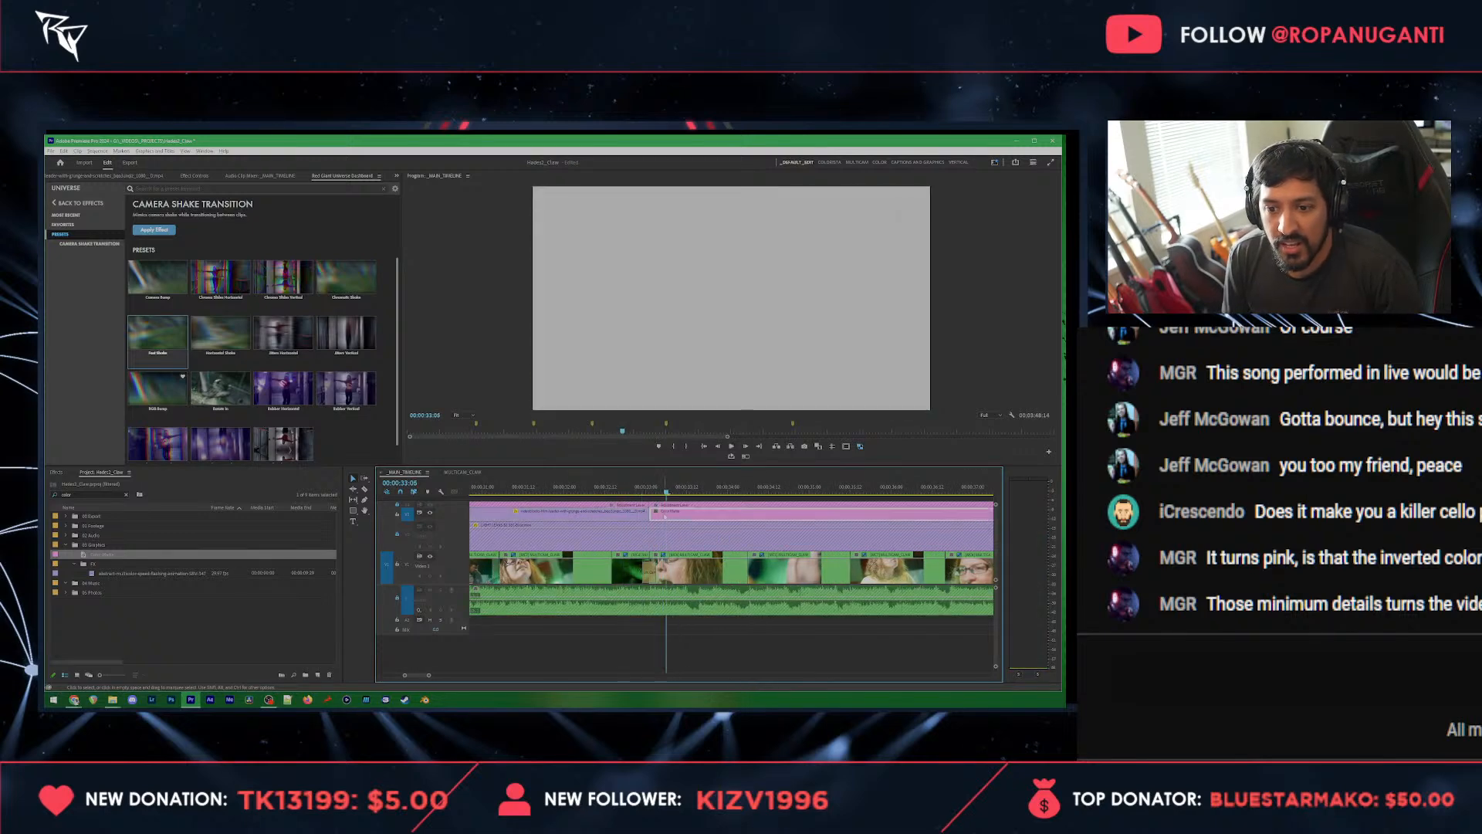
key("Delete")
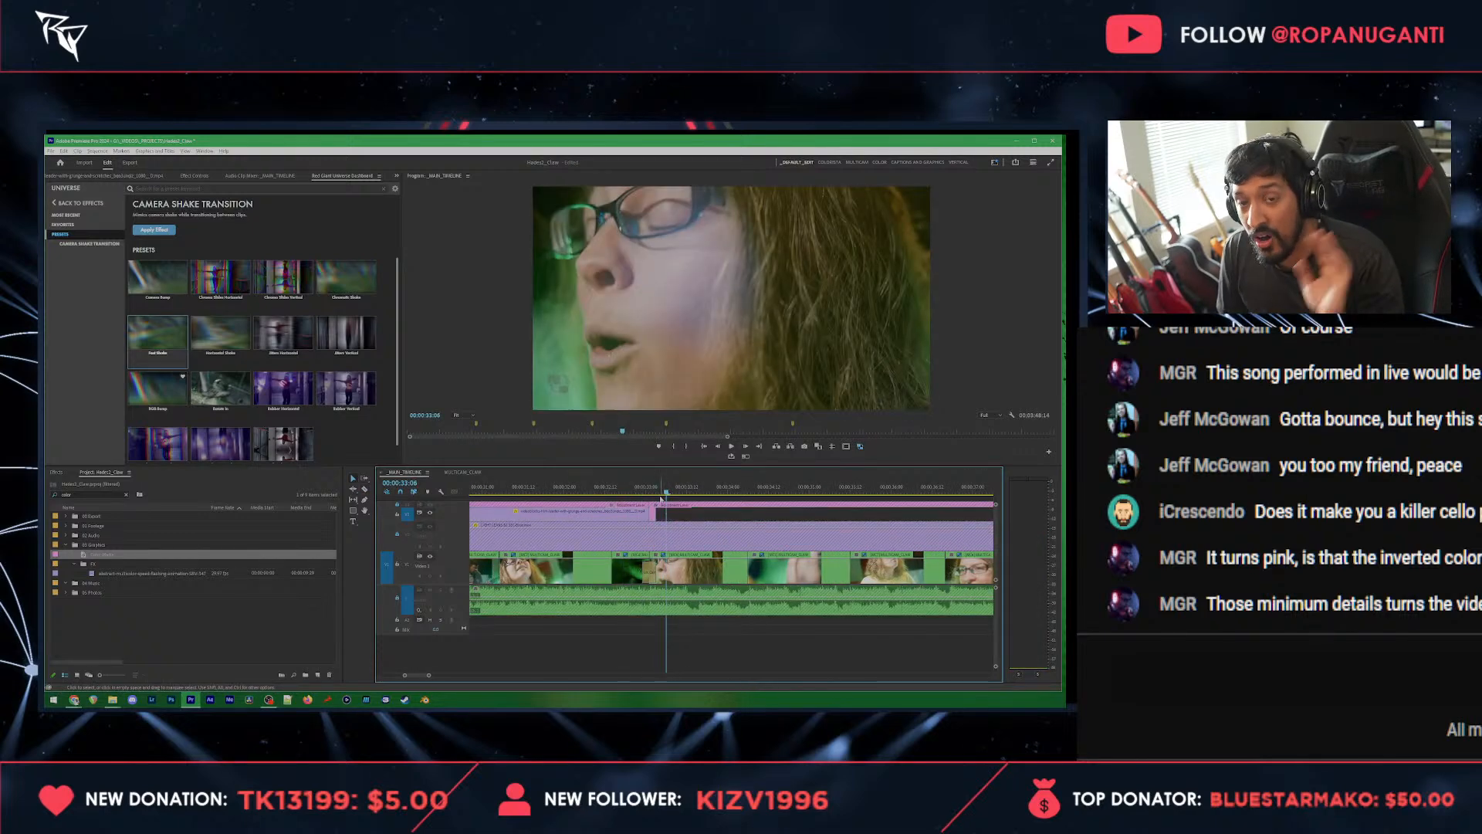
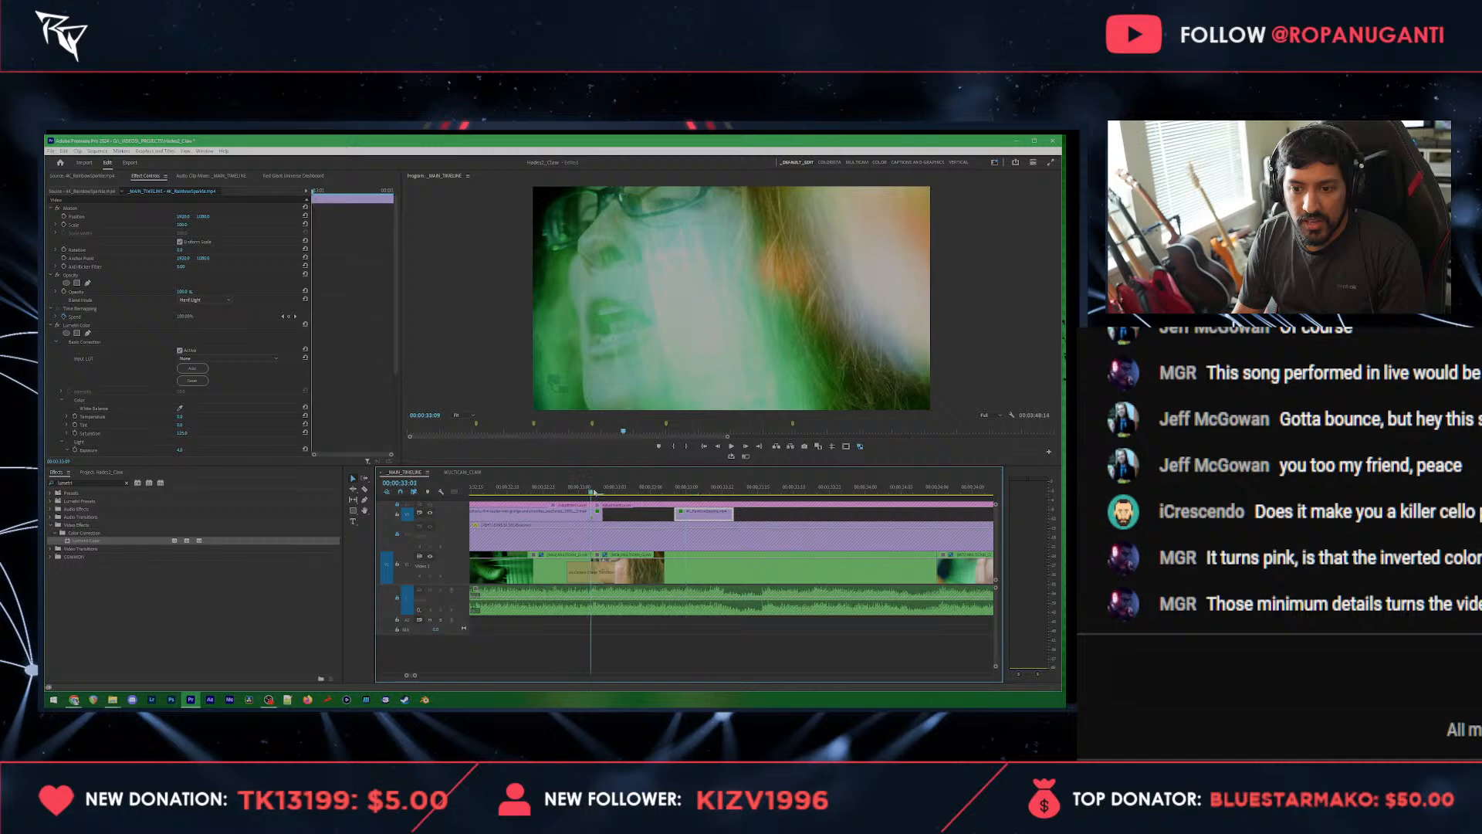
Step: Move the second color flash clip to 00:00:33:07, cut it down to a brief flash, and preview the result
left_click(592, 490)
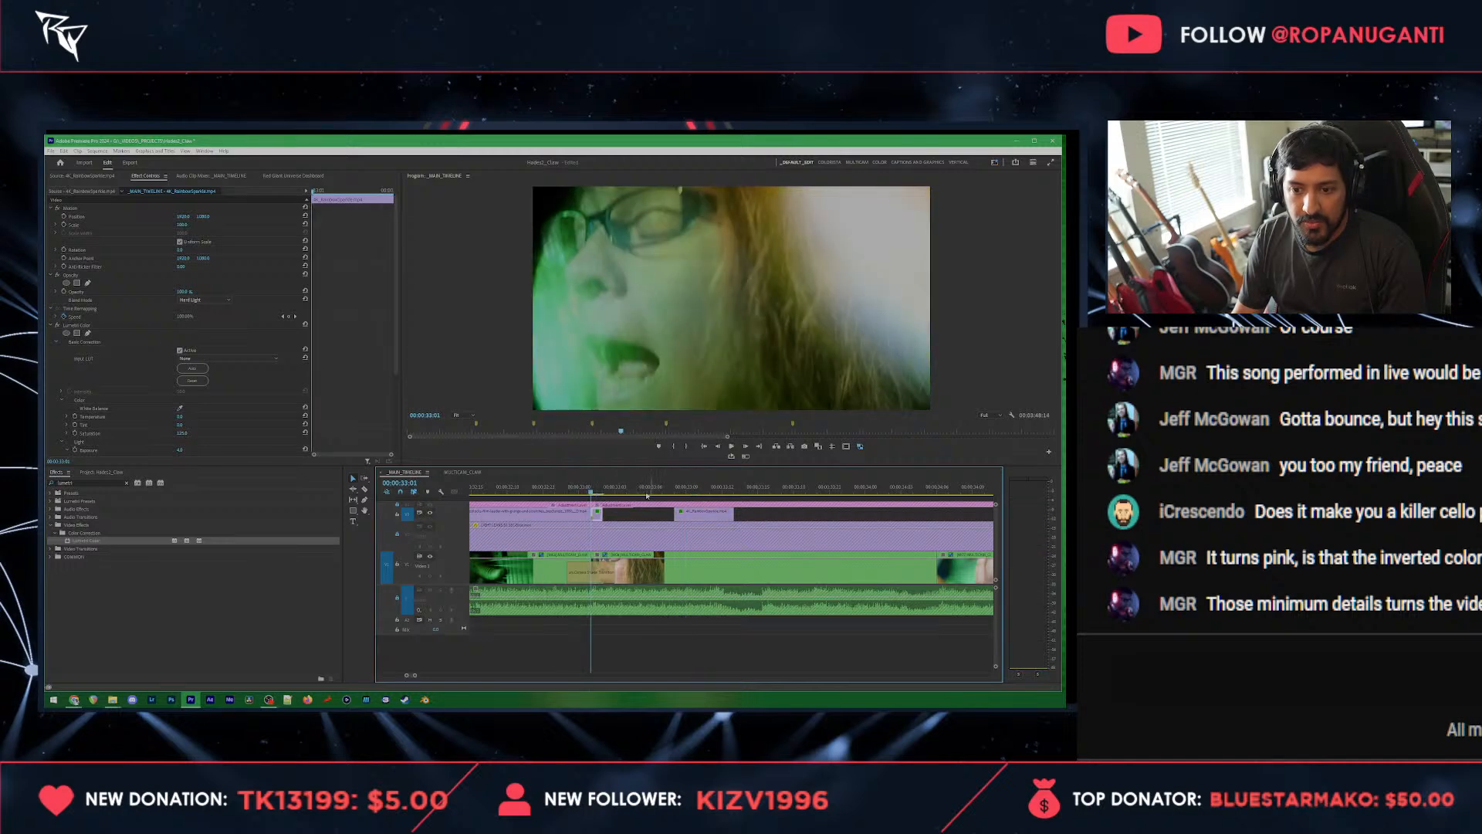
left_click(663, 490)
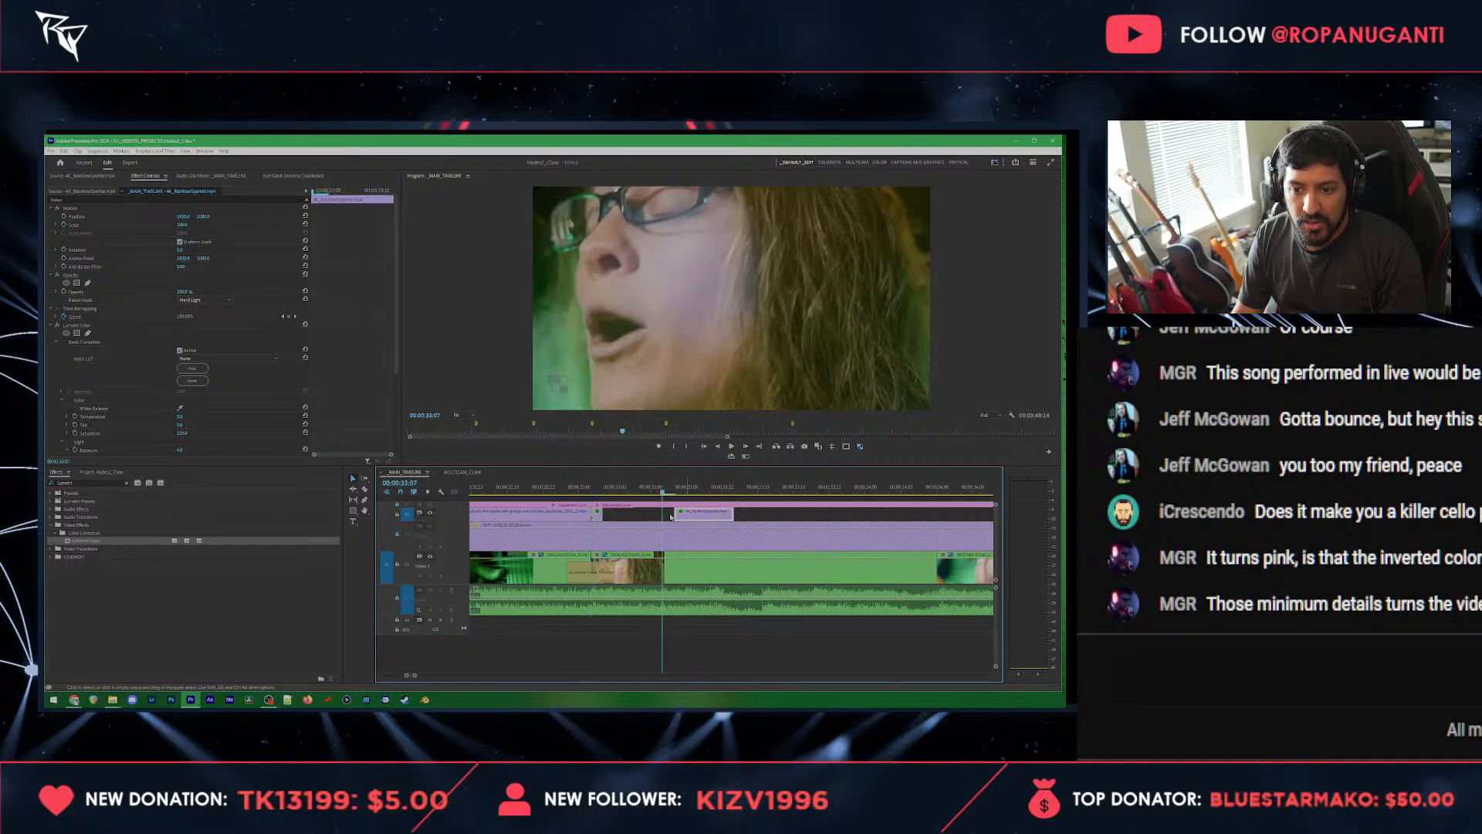
left_click_drag(671, 516, 657, 516)
key("c")
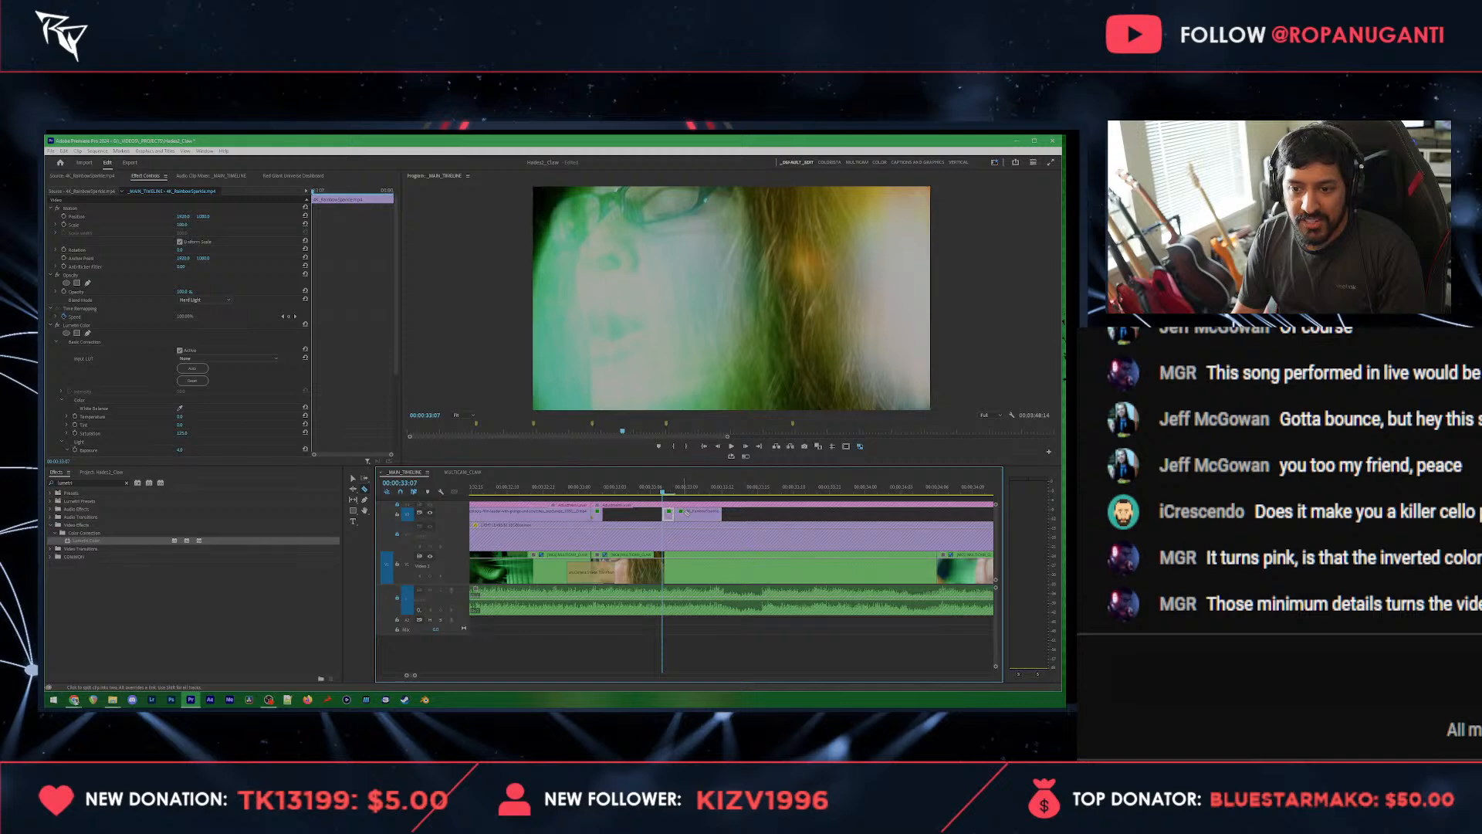
key("Delete")
left_click_drag(560, 490, 484, 490)
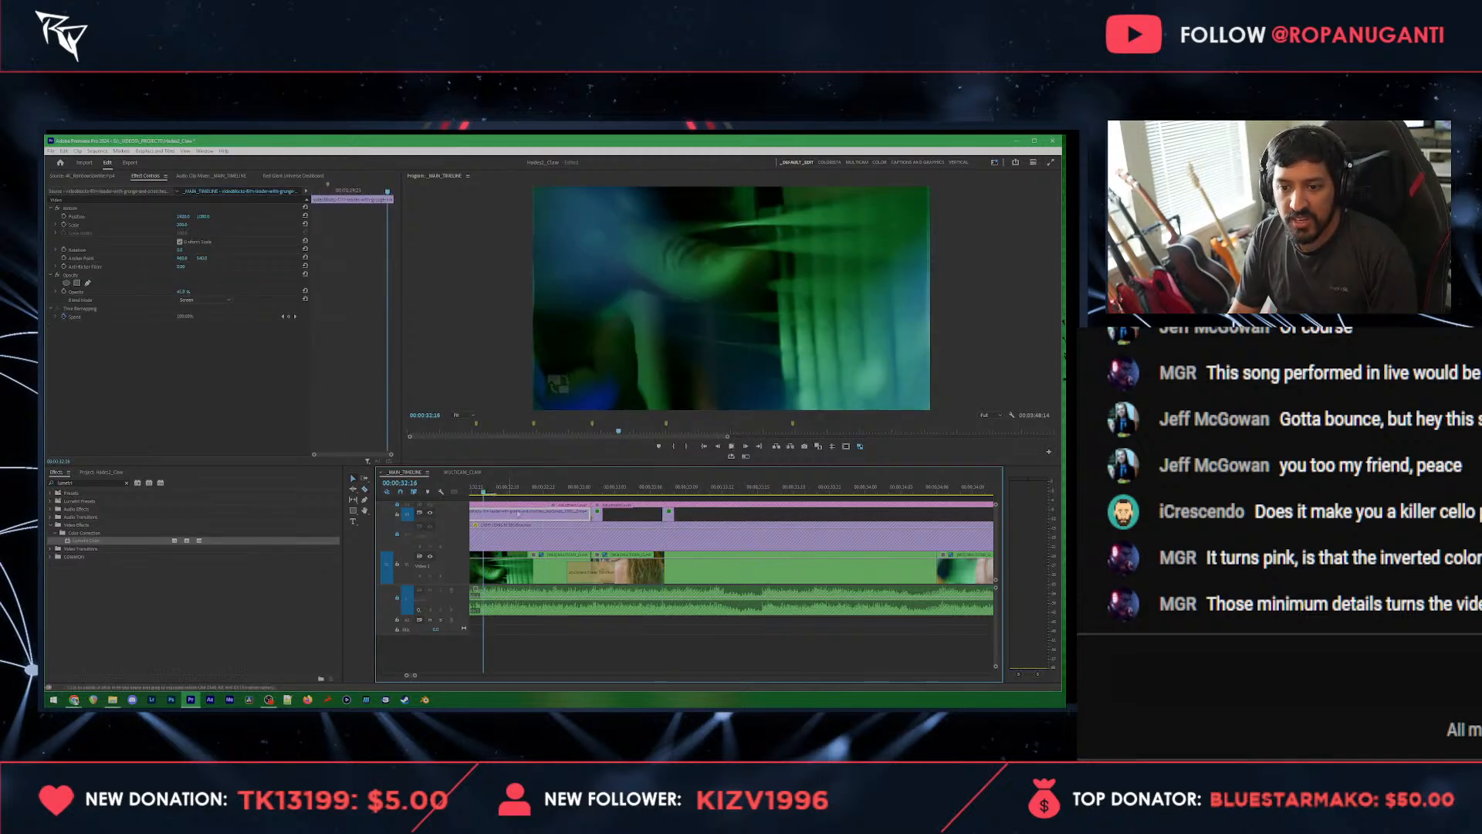
key("space")
key("space")
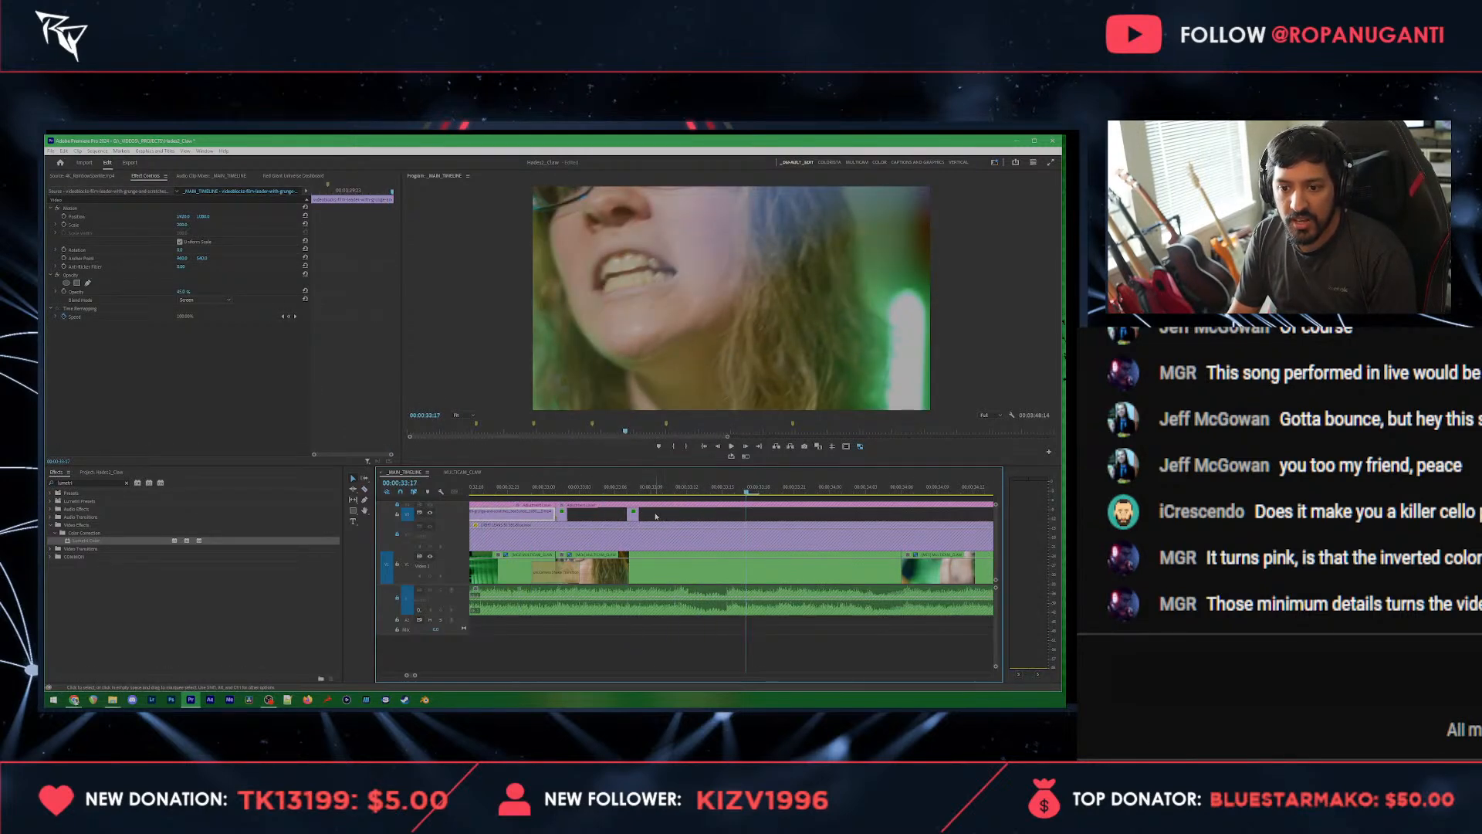
Step: Duplicate the two brief flashes further along the overlay track near 00:00:33:17 and play back the section
left_click_drag(656, 517, 558, 510)
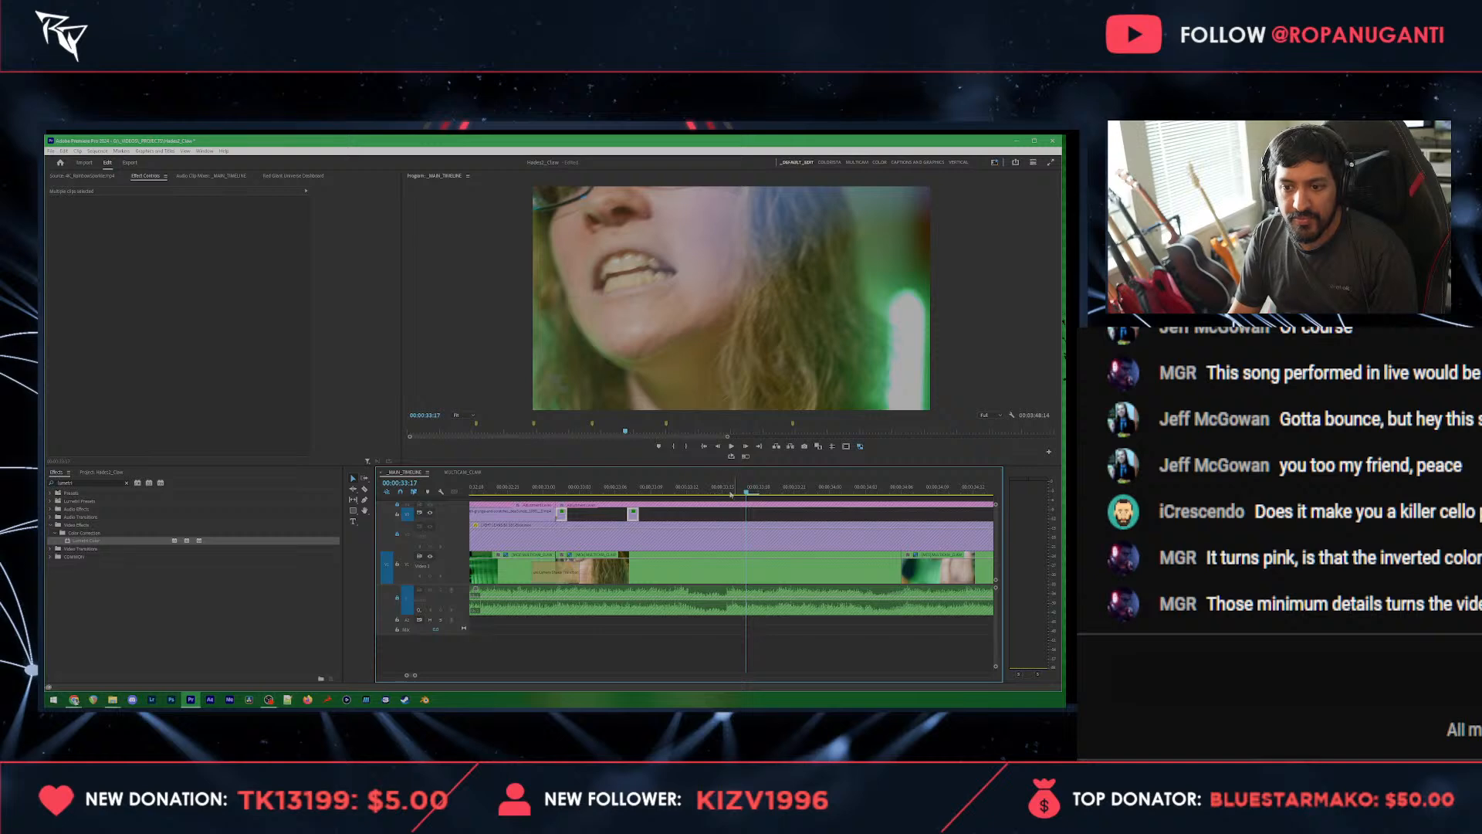
left_click_drag(729, 489, 724, 494)
left_click(532, 488)
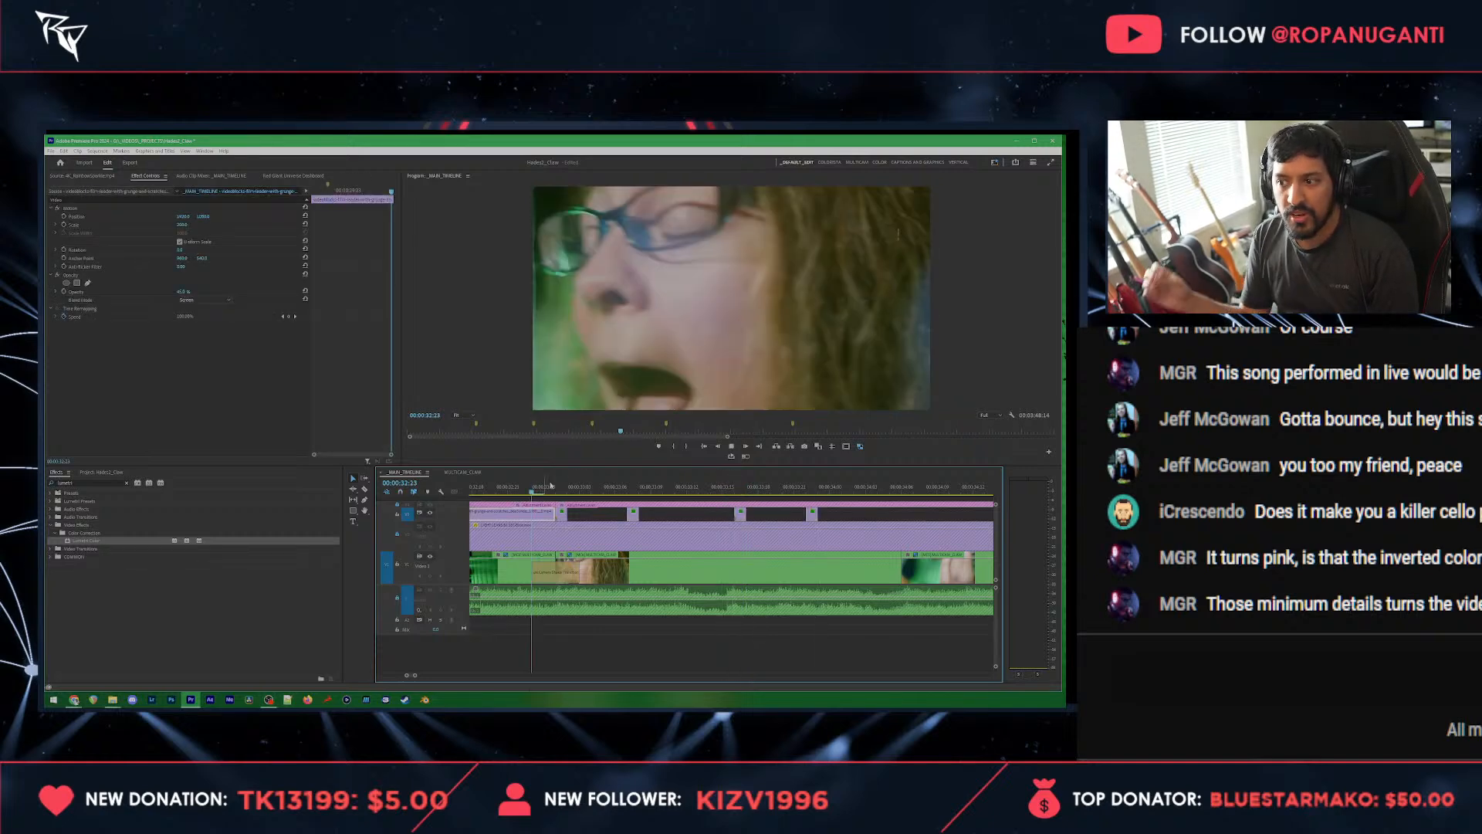
key("space")
key("space")
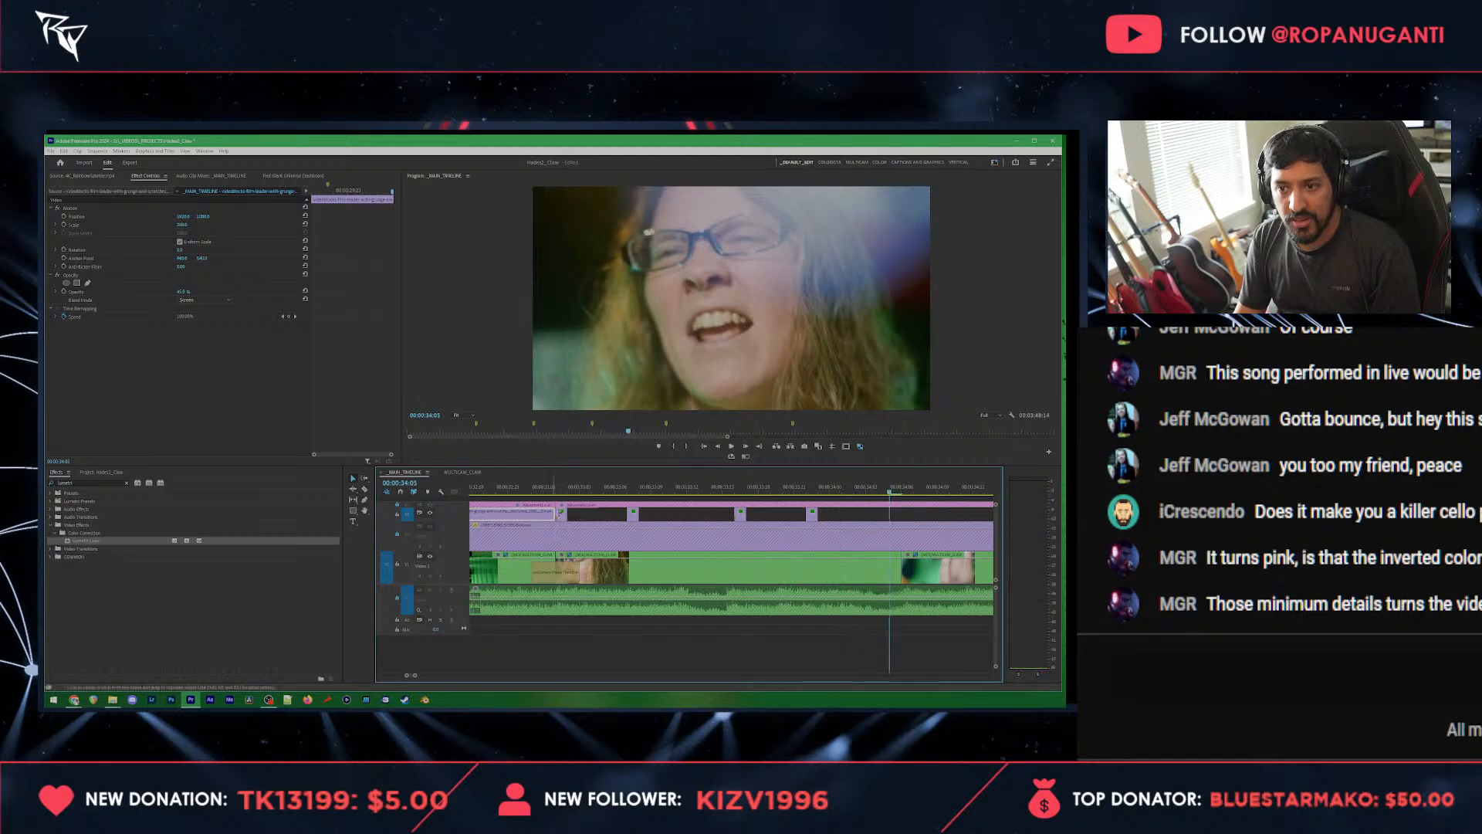
Step: Duplicate all four brief flashes directly after the existing ones, beginning around the hand close-up, and check the playback
key("minus")
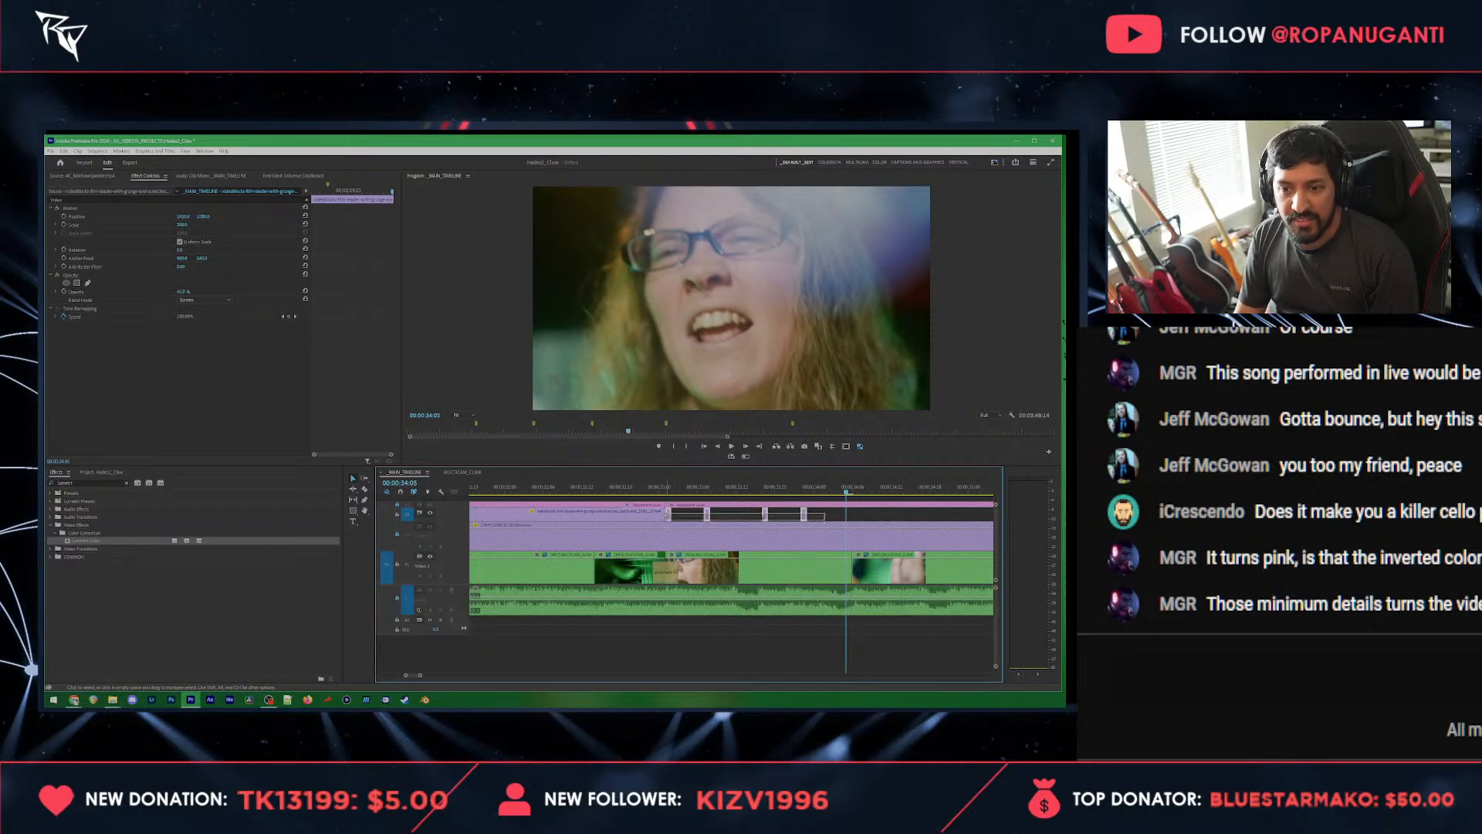
left_click_drag(825, 520, 669, 514)
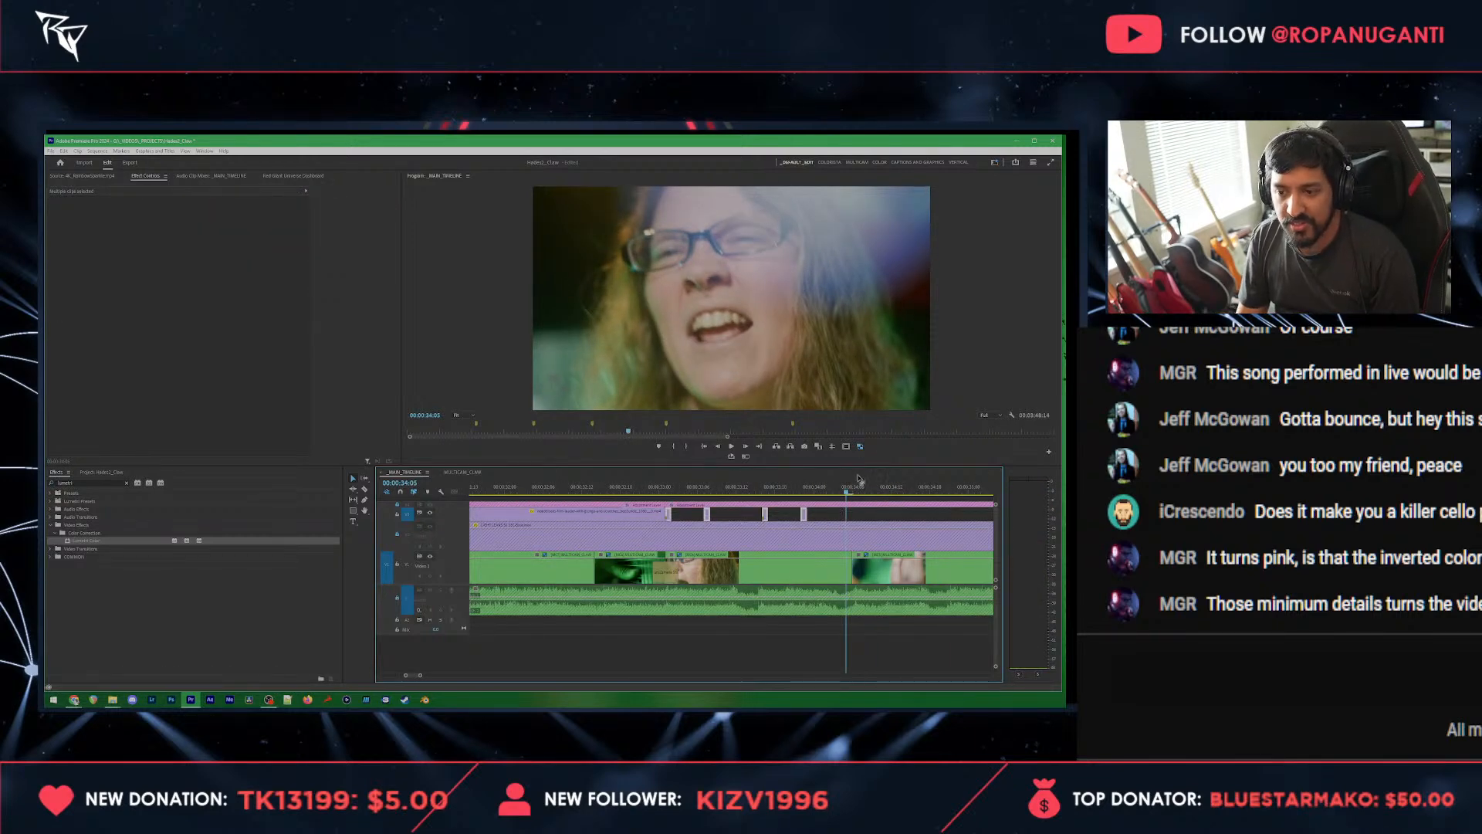
key("space")
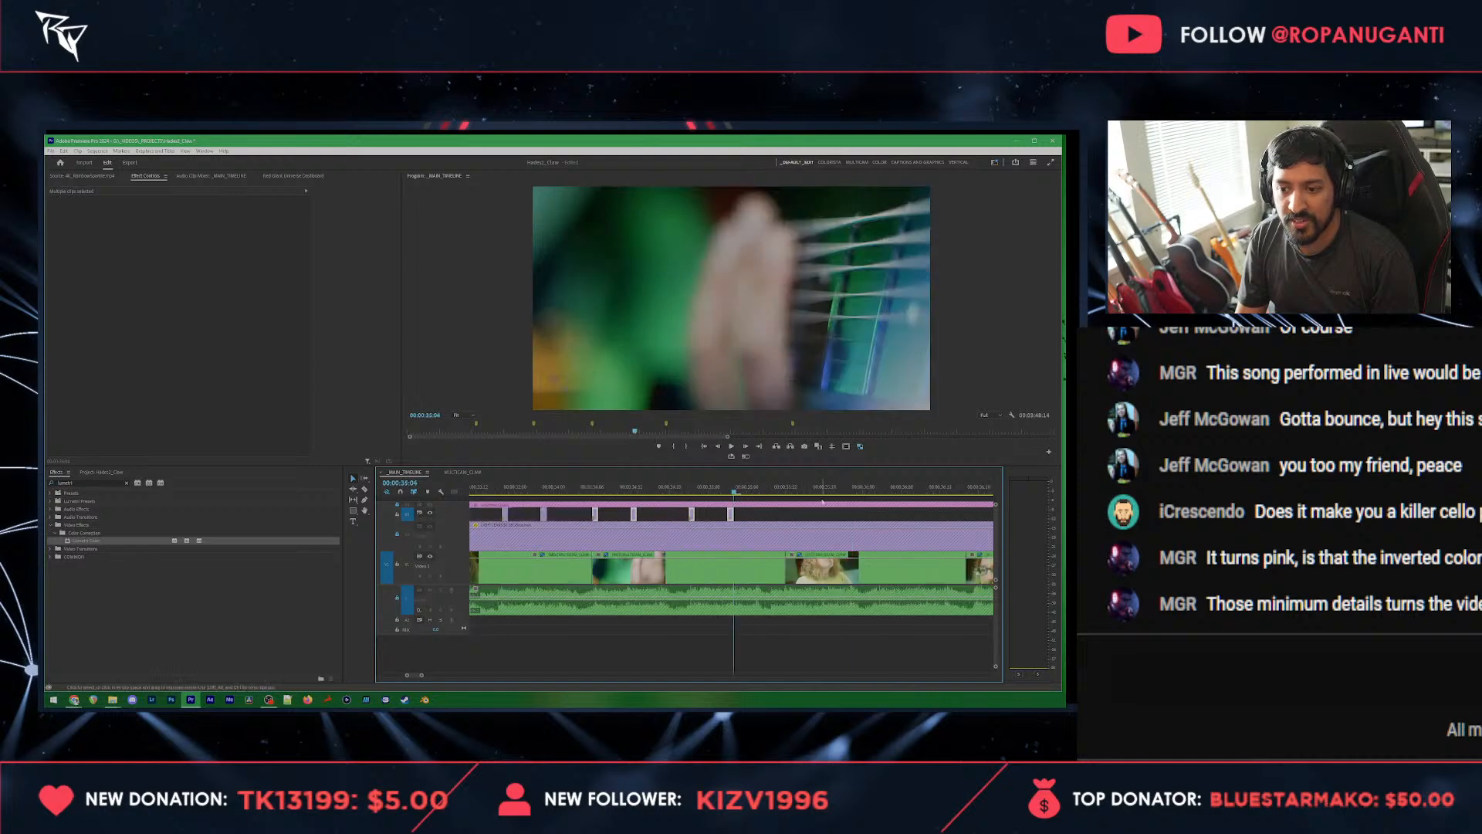
left_click_drag(555, 485, 539, 486)
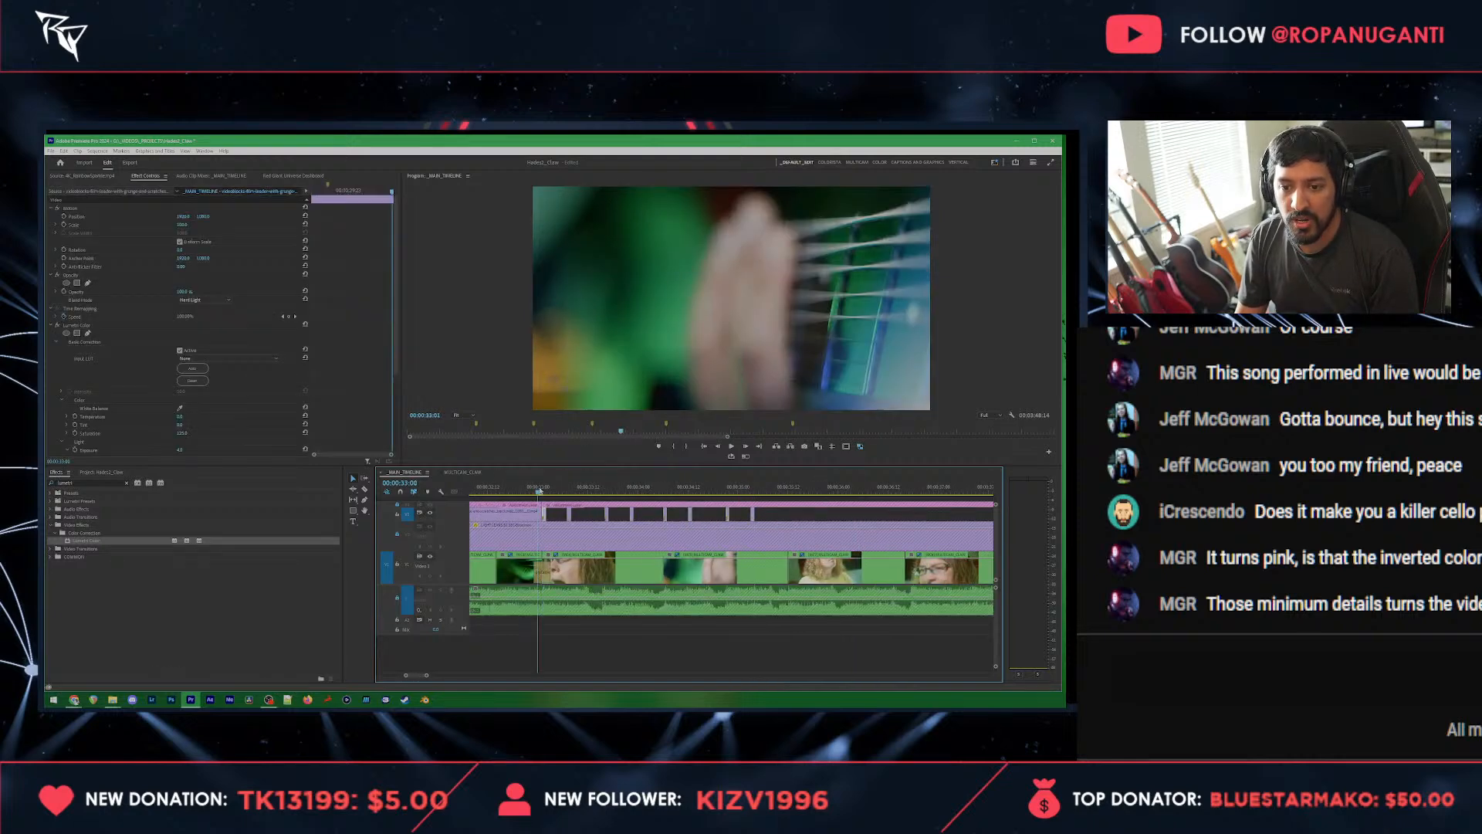
Step: Lengthen the flash at the start of the hand close-up near 00:00:34:06 and preview it
left_click(677, 516)
scroll(676, 516, "up", 3)
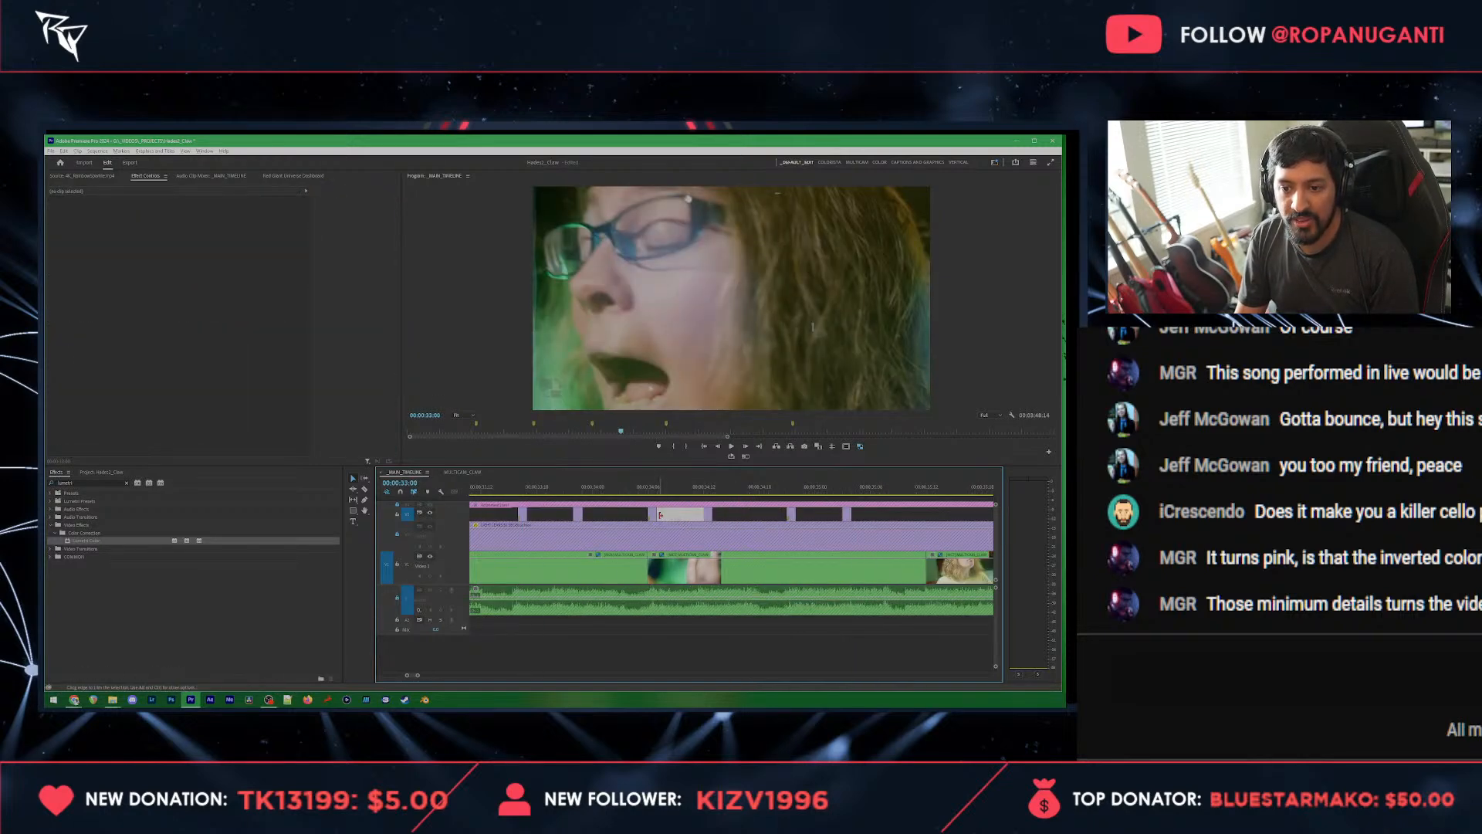
mouse_move(659, 515)
left_mouse_down()
mouse_move(675, 516)
mouse_move(658, 518)
left_mouse_up()
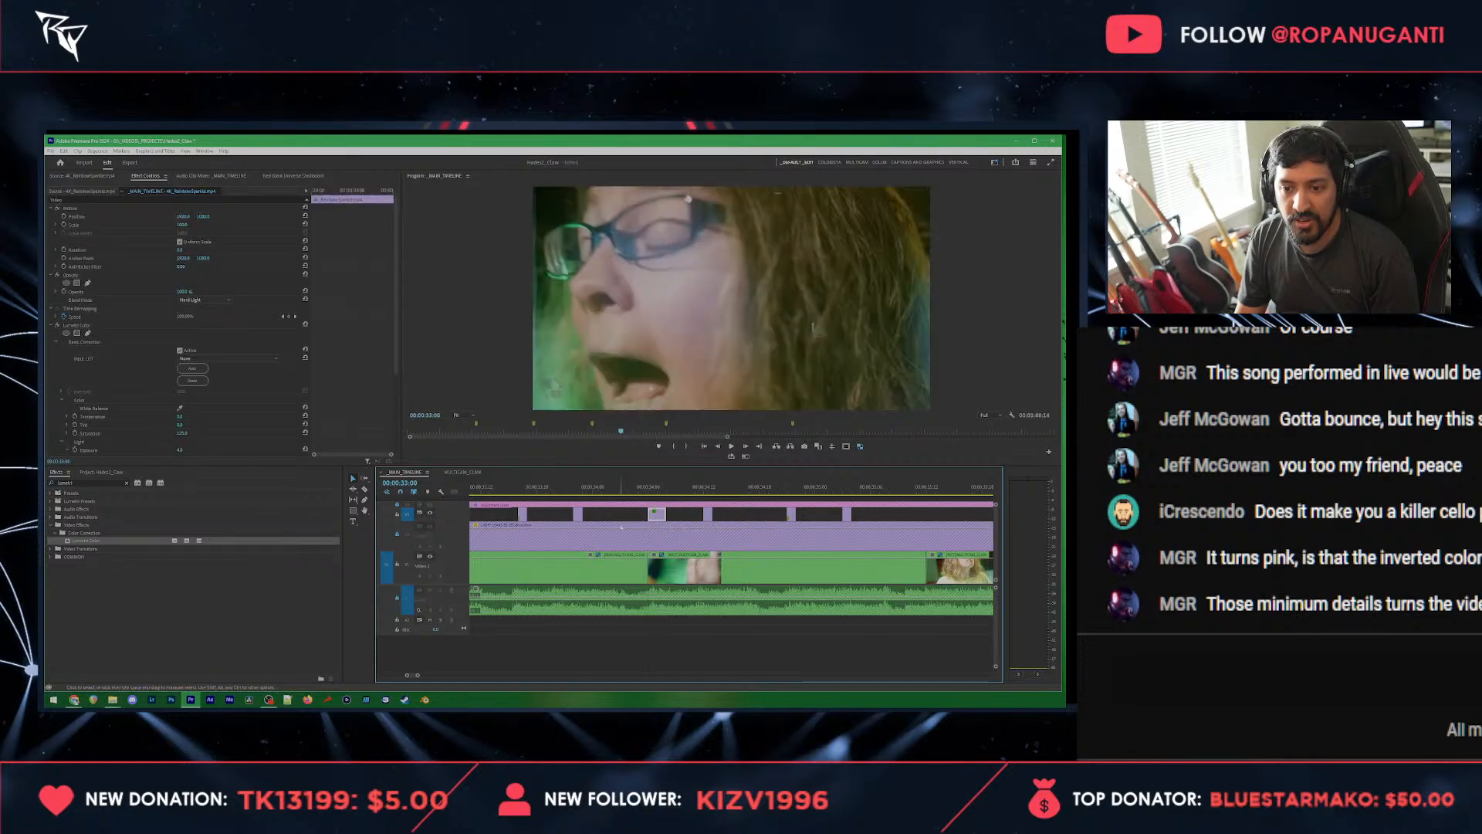
key("space")
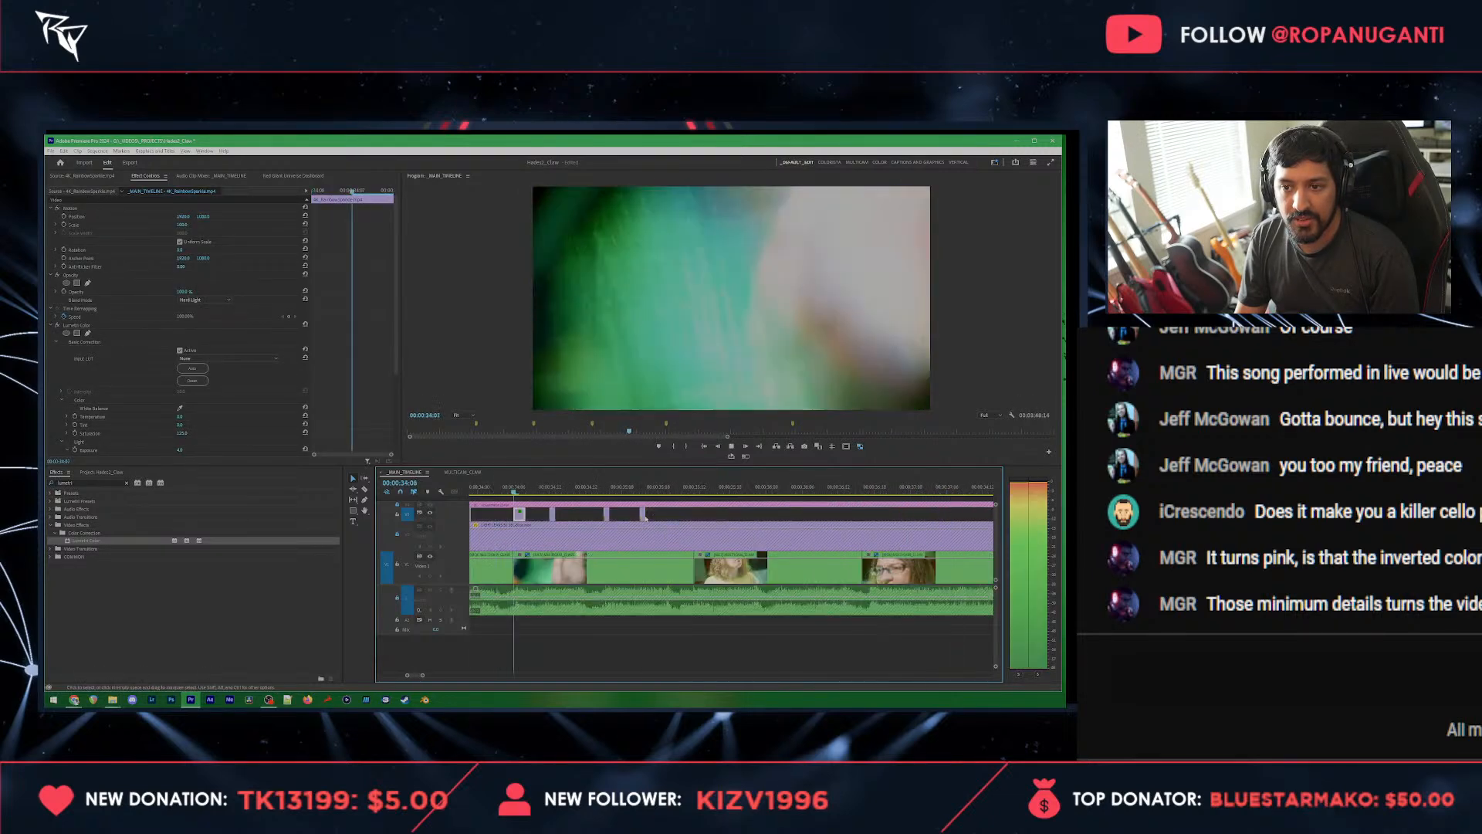
key("space")
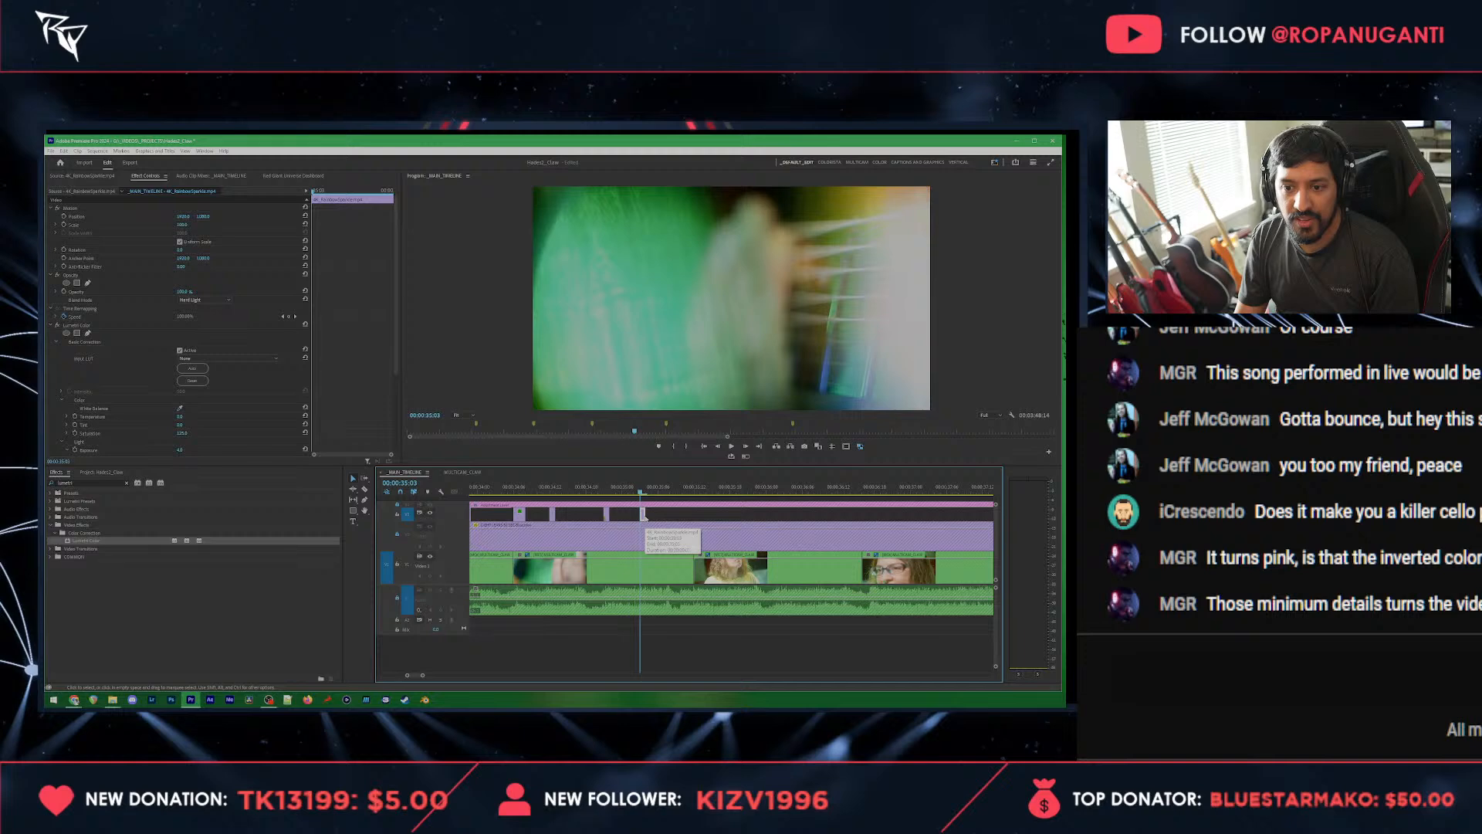
Step: Extend the flashes near 00:00:35:03 and 00:00:34:21 slightly, playing back the section to check their timing
left_click_drag(646, 517, 651, 517)
key("space")
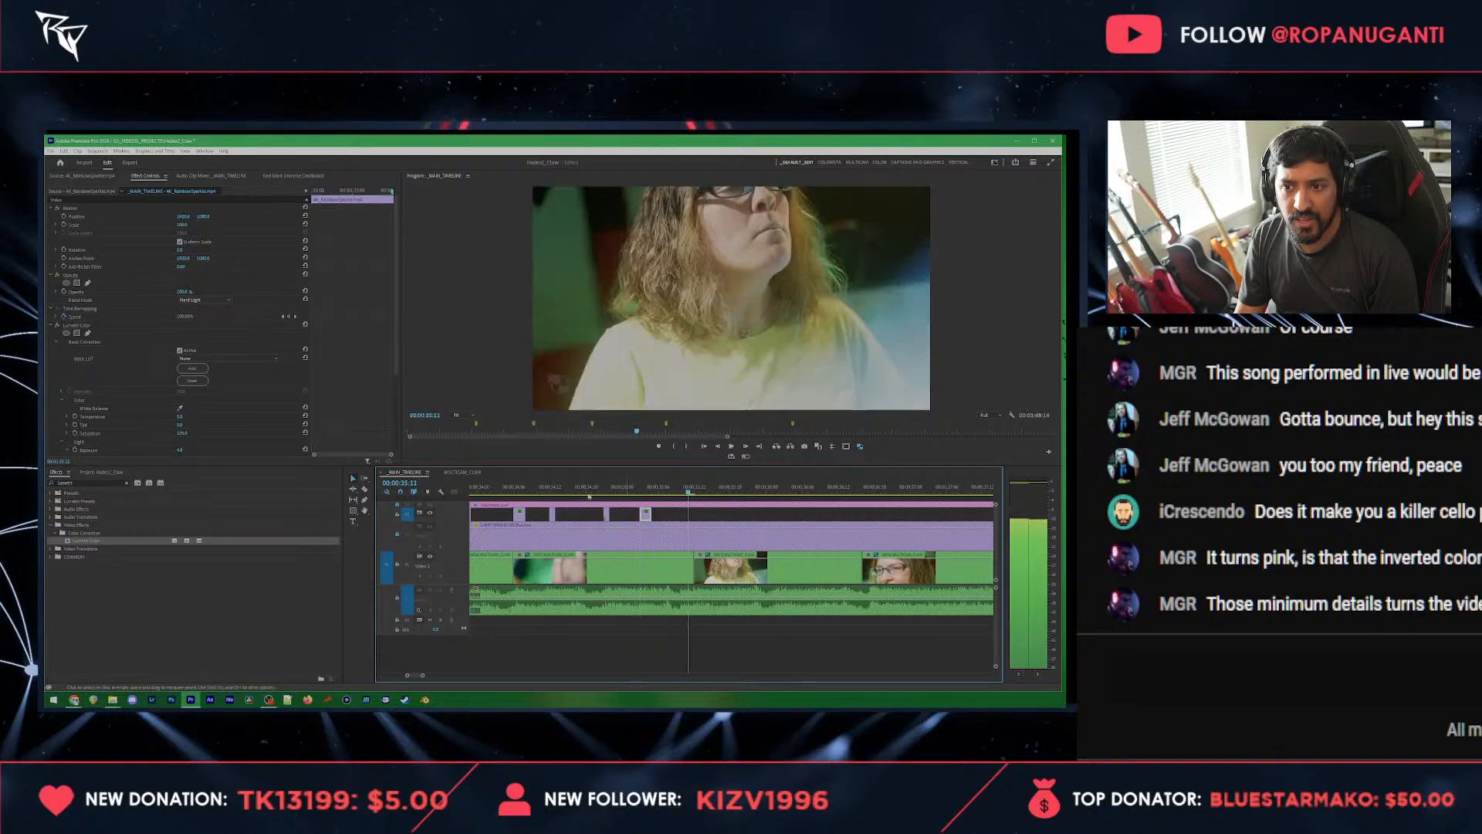
left_click_drag(566, 493, 562, 493)
key("space")
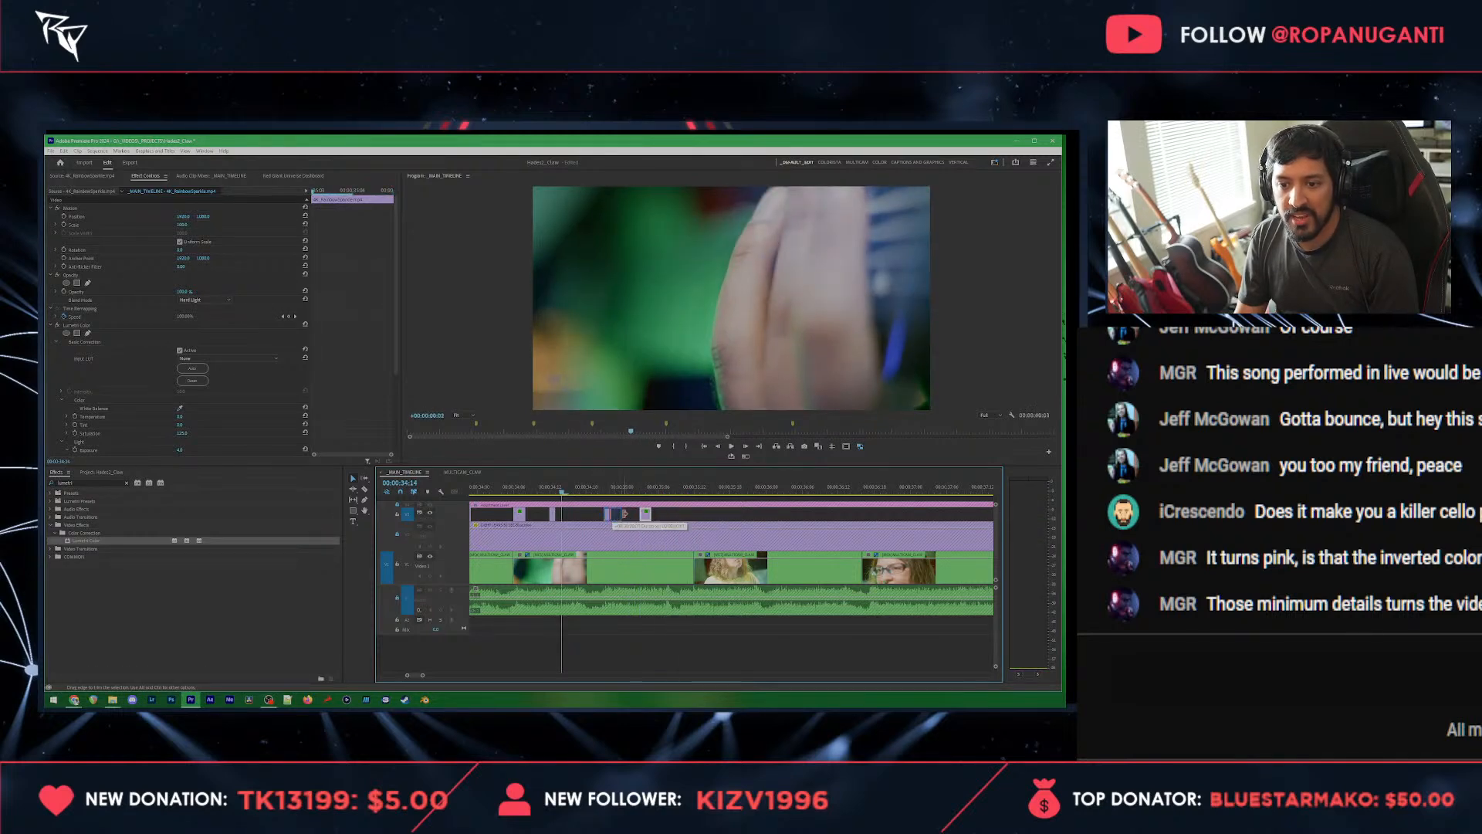
key("space")
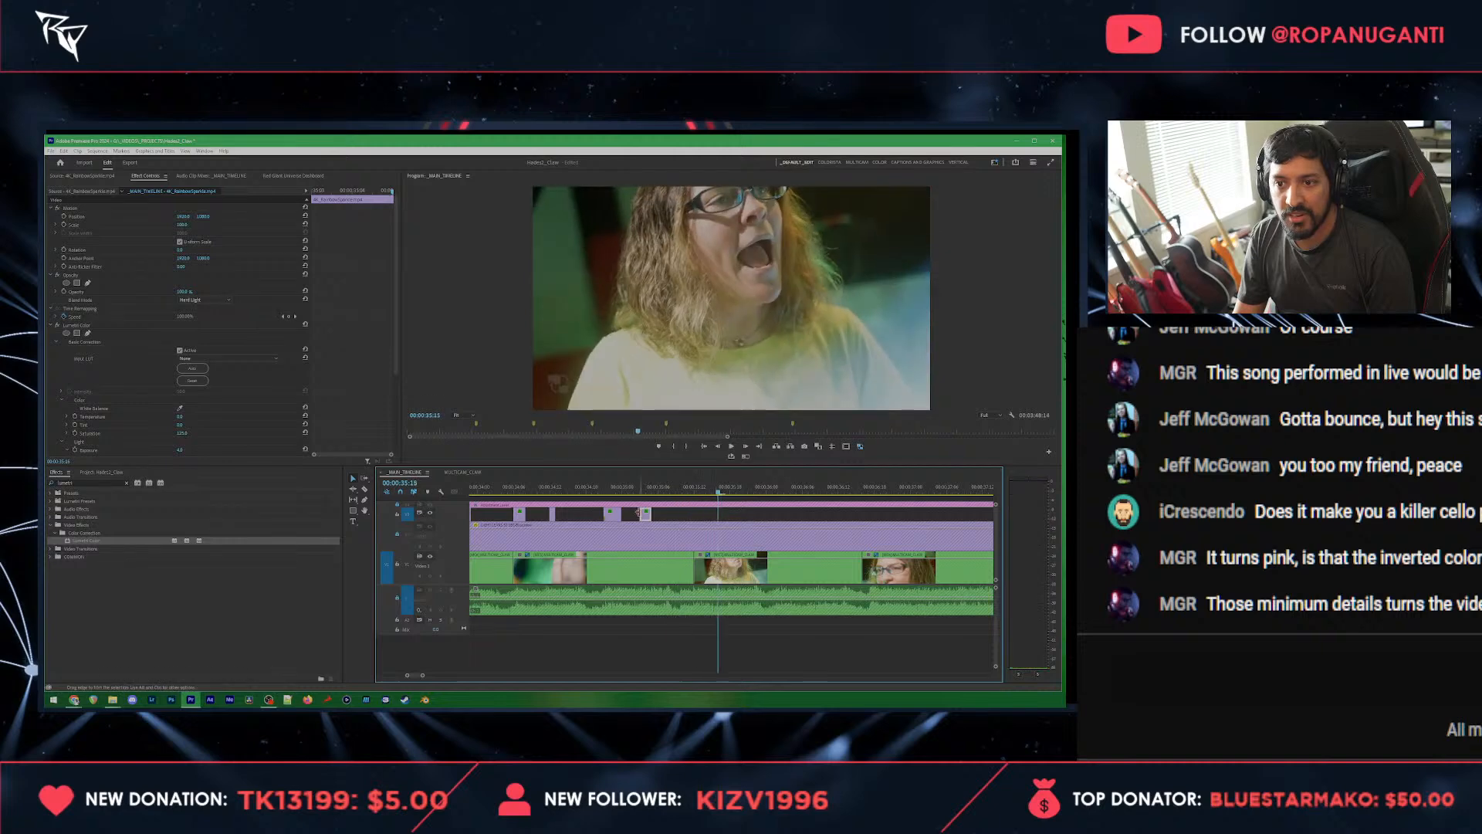
Step: Copy the two lengthened flashes and paste them at the next shot change near 00:00:35:12
left_click_drag(605, 513, 604, 514)
key("ctrl+c")
mouse_move(700, 492)
left_mouse_down()
mouse_move(664, 515)
mouse_move(699, 515)
left_mouse_up()
key("ctrl+v")
Step: Split the pasted flash near 00:00:35:11, delete the small leftover piece, and preview the section
left_click(689, 493)
key("c")
left_click(683, 516)
key("v")
left_click(694, 517)
key("Delete")
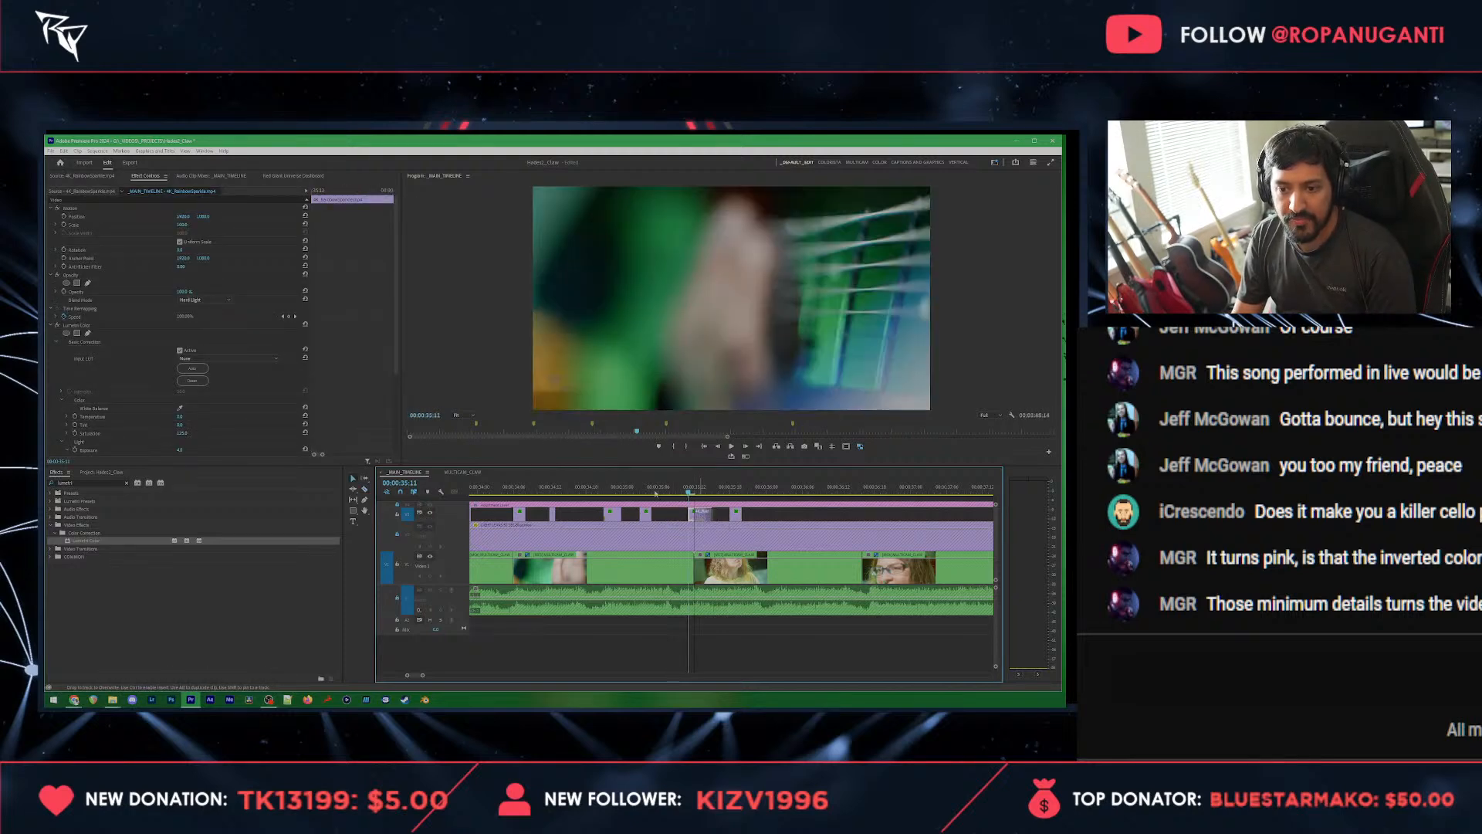
left_click(617, 486)
key("space")
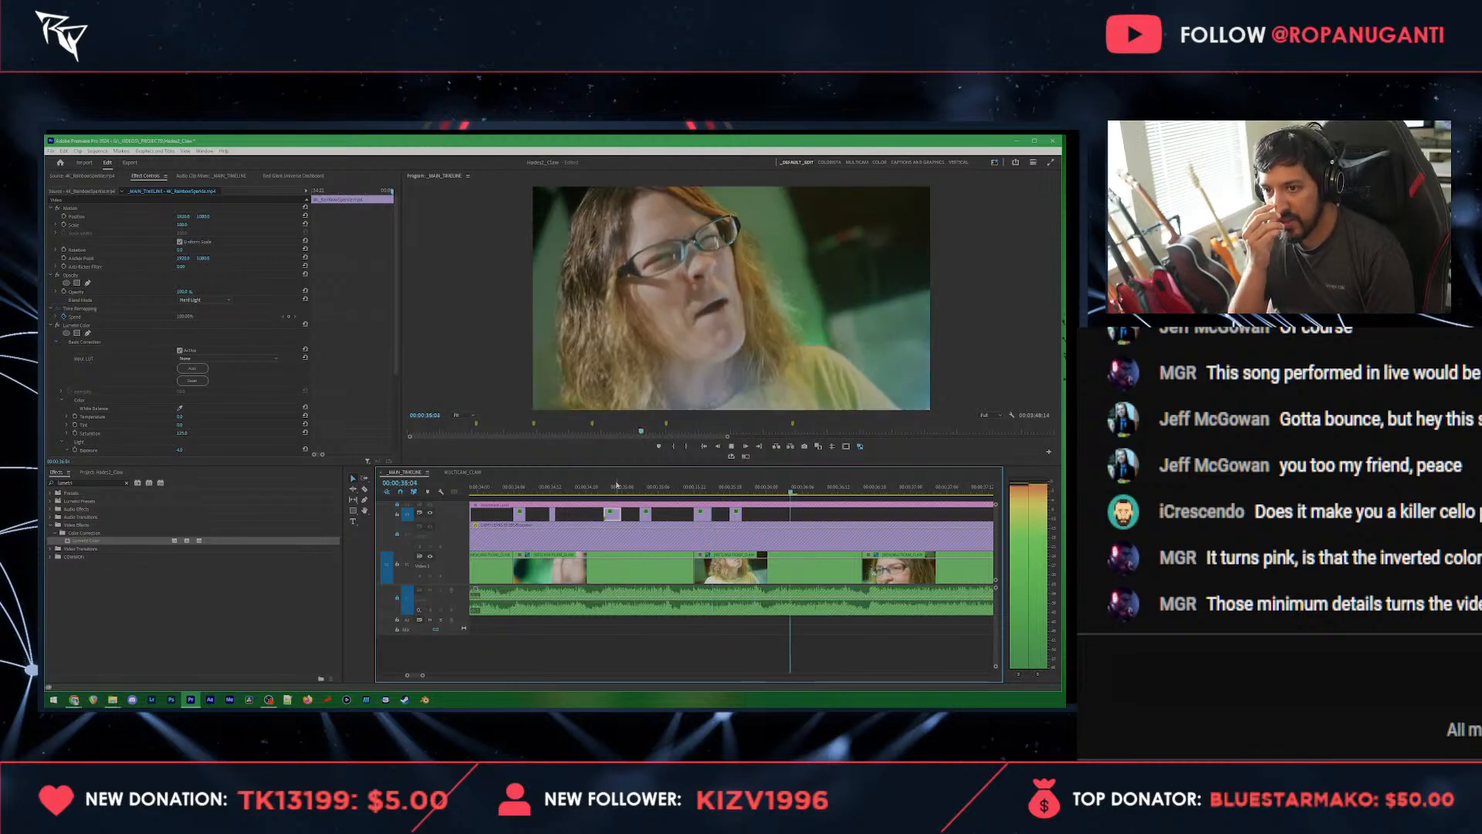
key("space")
Step: Extend the end of the last flash and apply the default transition to its out point
left_click_drag(763, 515, 763, 515)
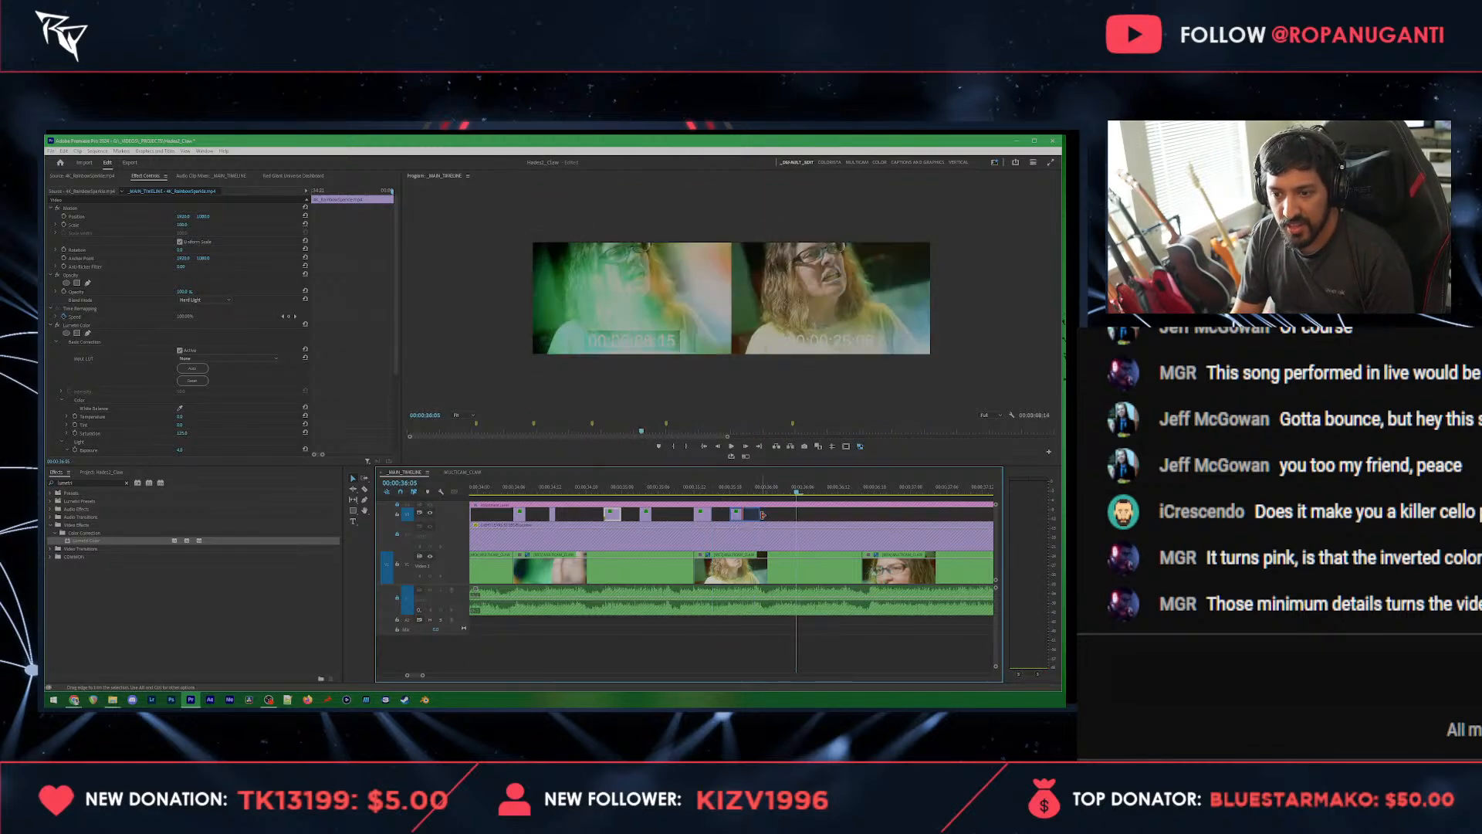
right_click(761, 515)
left_click(785, 568)
Step: Apply the default transition to the end of the flash near 00:00:35:12 and preview both faded flashes
left_click(689, 486)
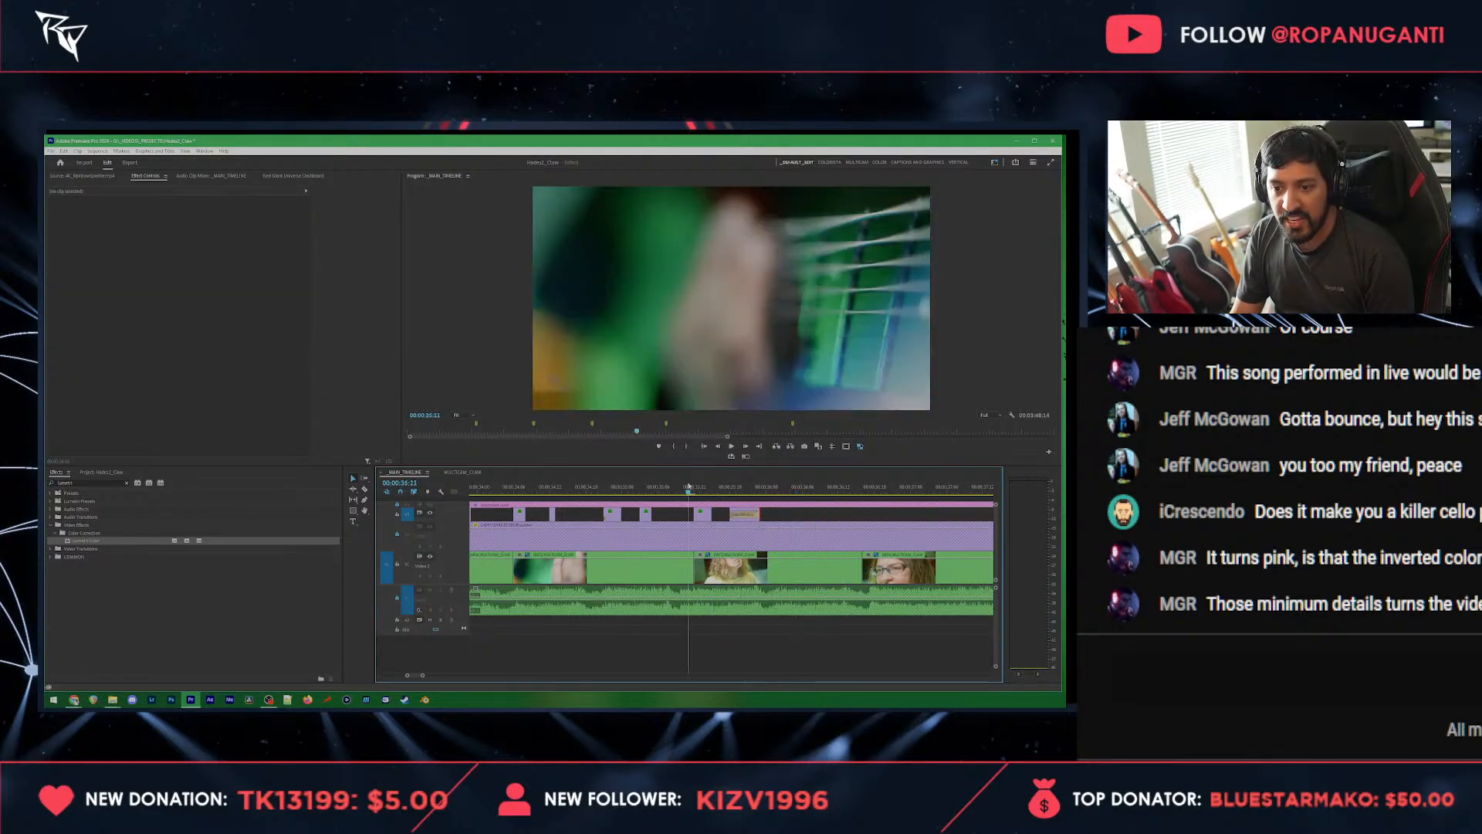
right_click(710, 513)
left_click(749, 563)
key("space")
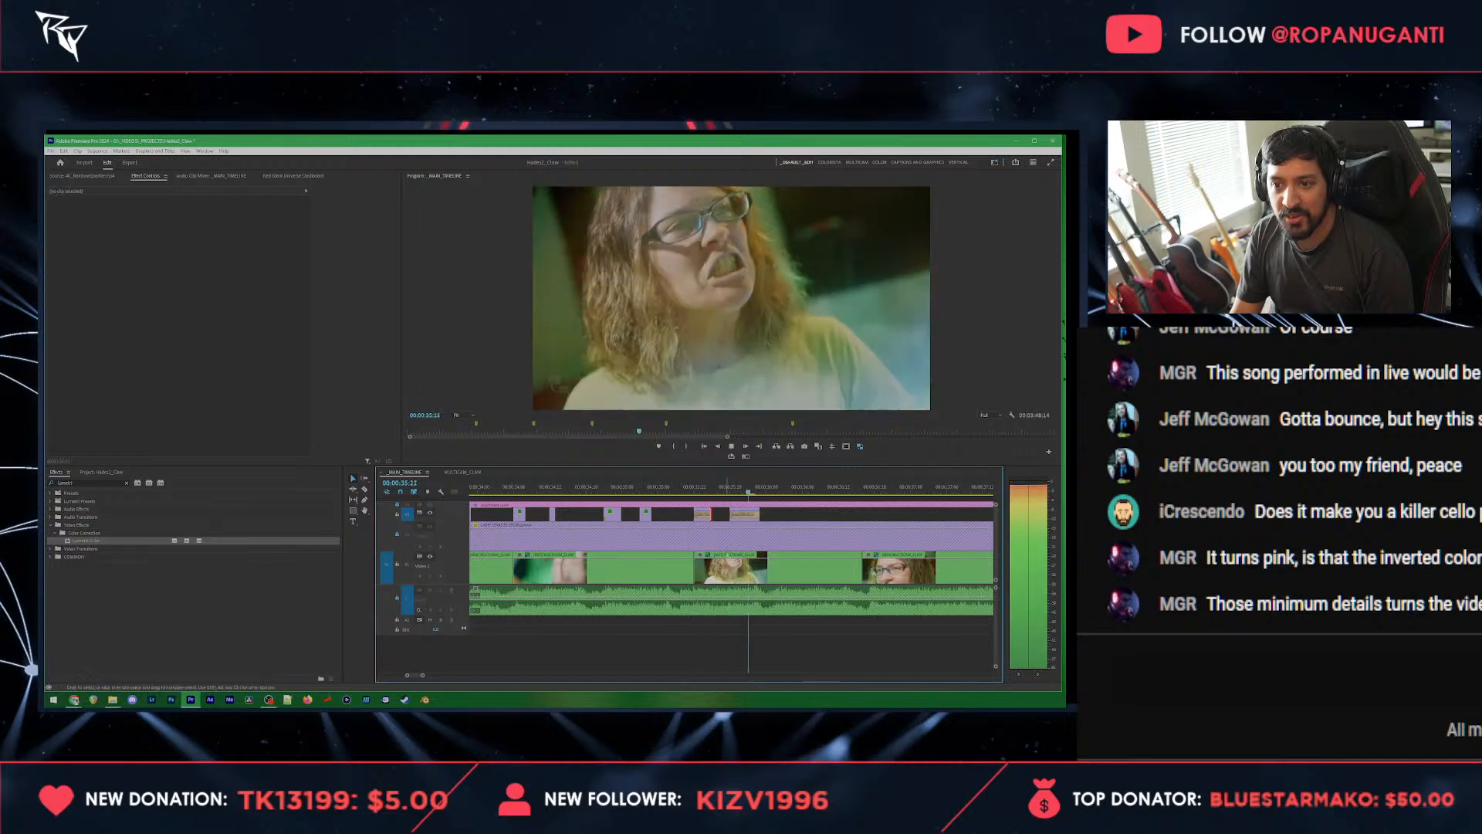
left_click(636, 487)
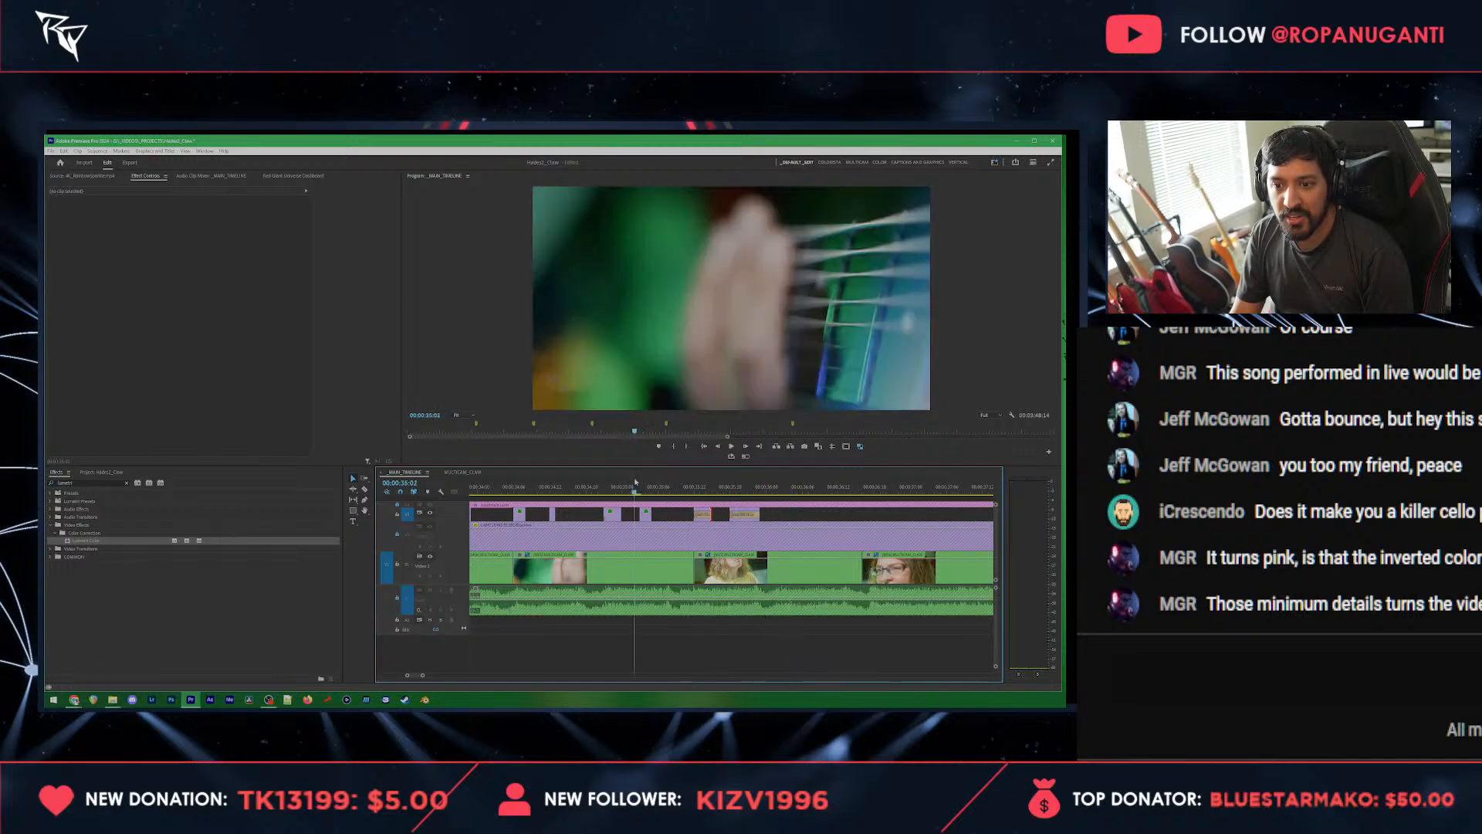
key("space")
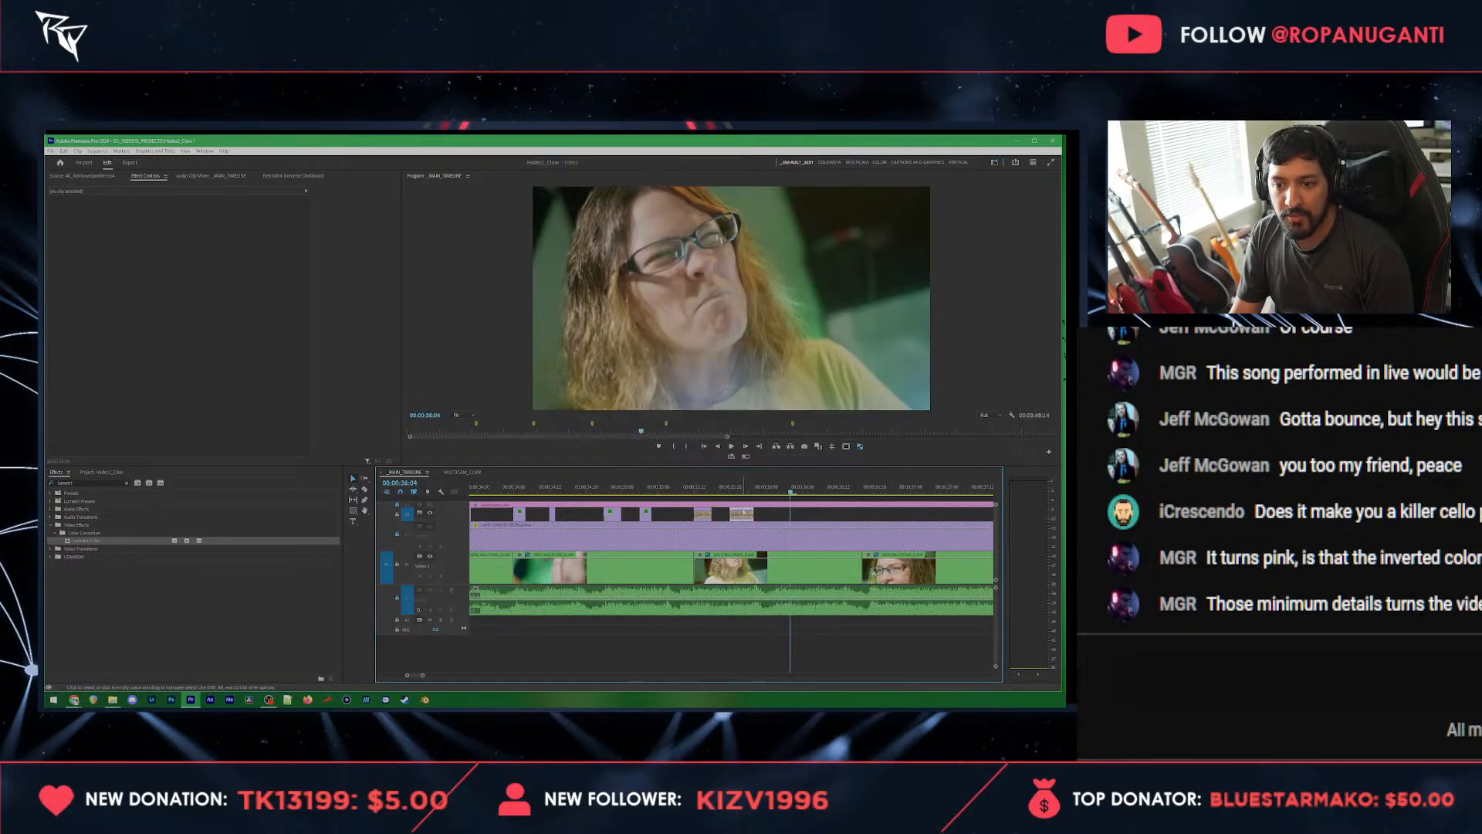
Step: Start the last faded flash slightly earlier to match the beat and play back the section
left_click(734, 512)
left_click_drag(731, 512, 730, 513)
left_click(681, 487)
key("space")
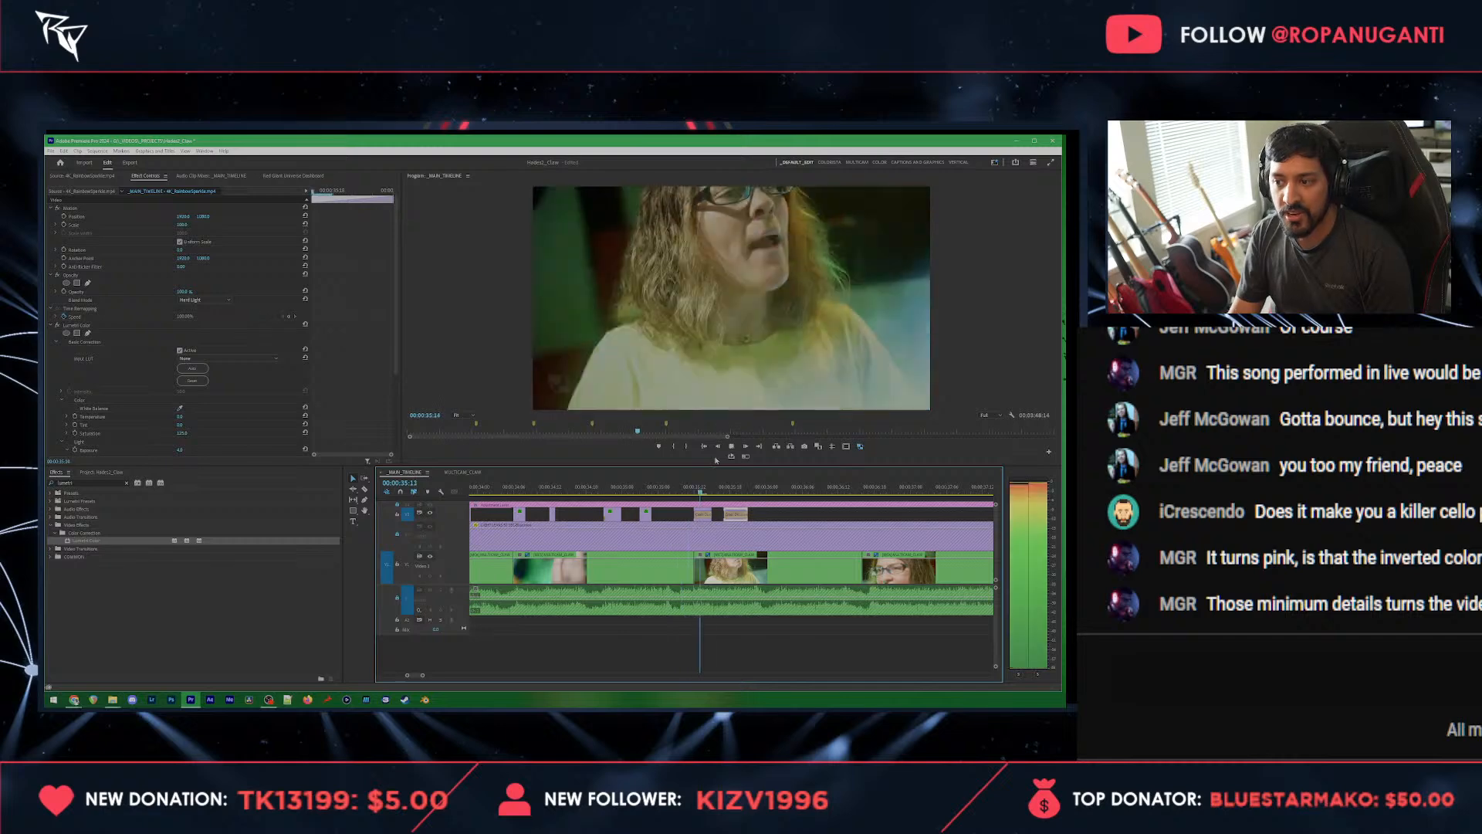
key("space")
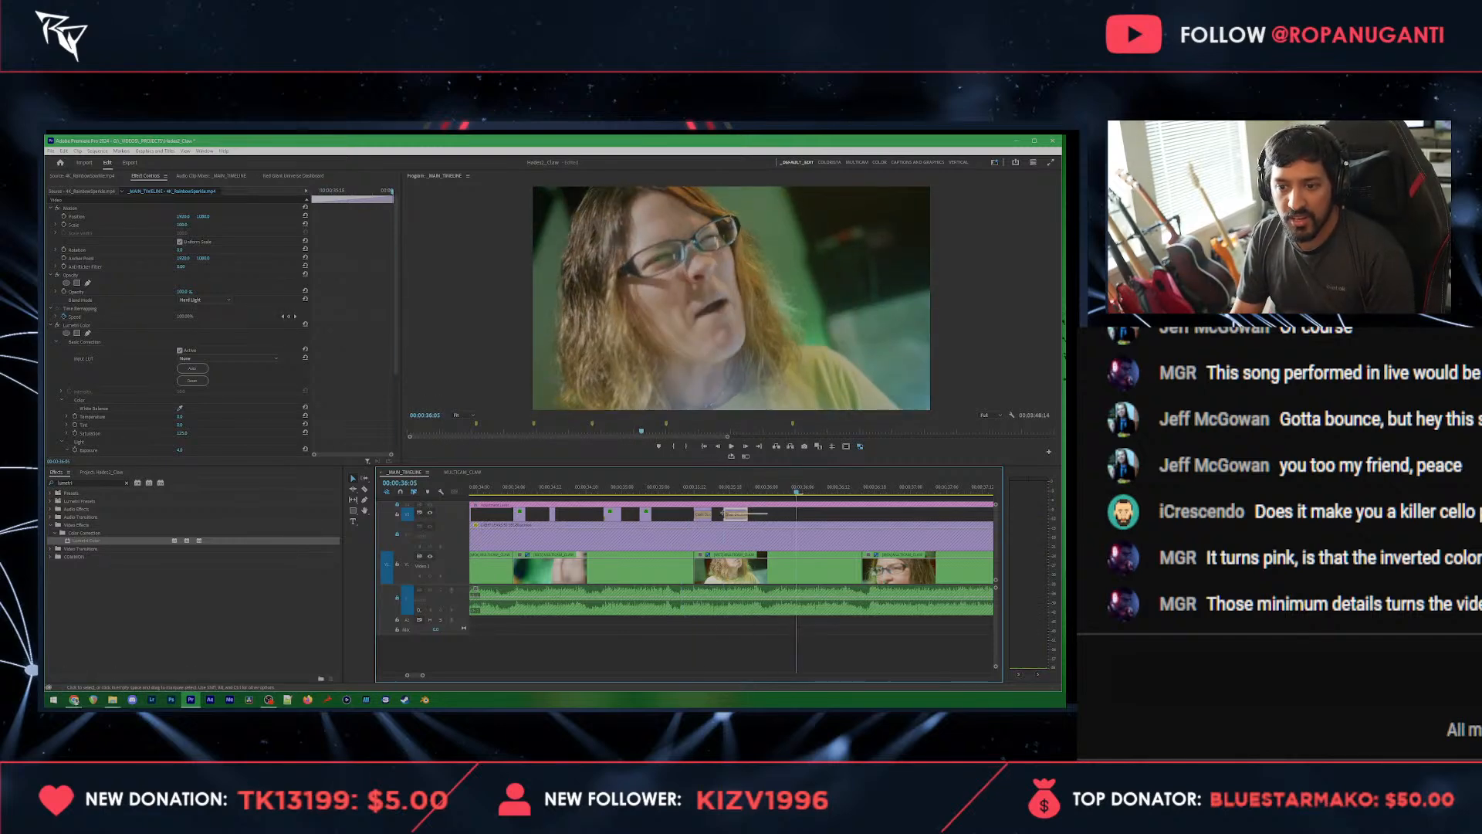
Step: Duplicate the two faded flashes further along the overlay track near 00:00:36:02 and preview them
left_click_drag(721, 513, 704, 511)
key("Left")
key("Left")
key("Left")
key("space")
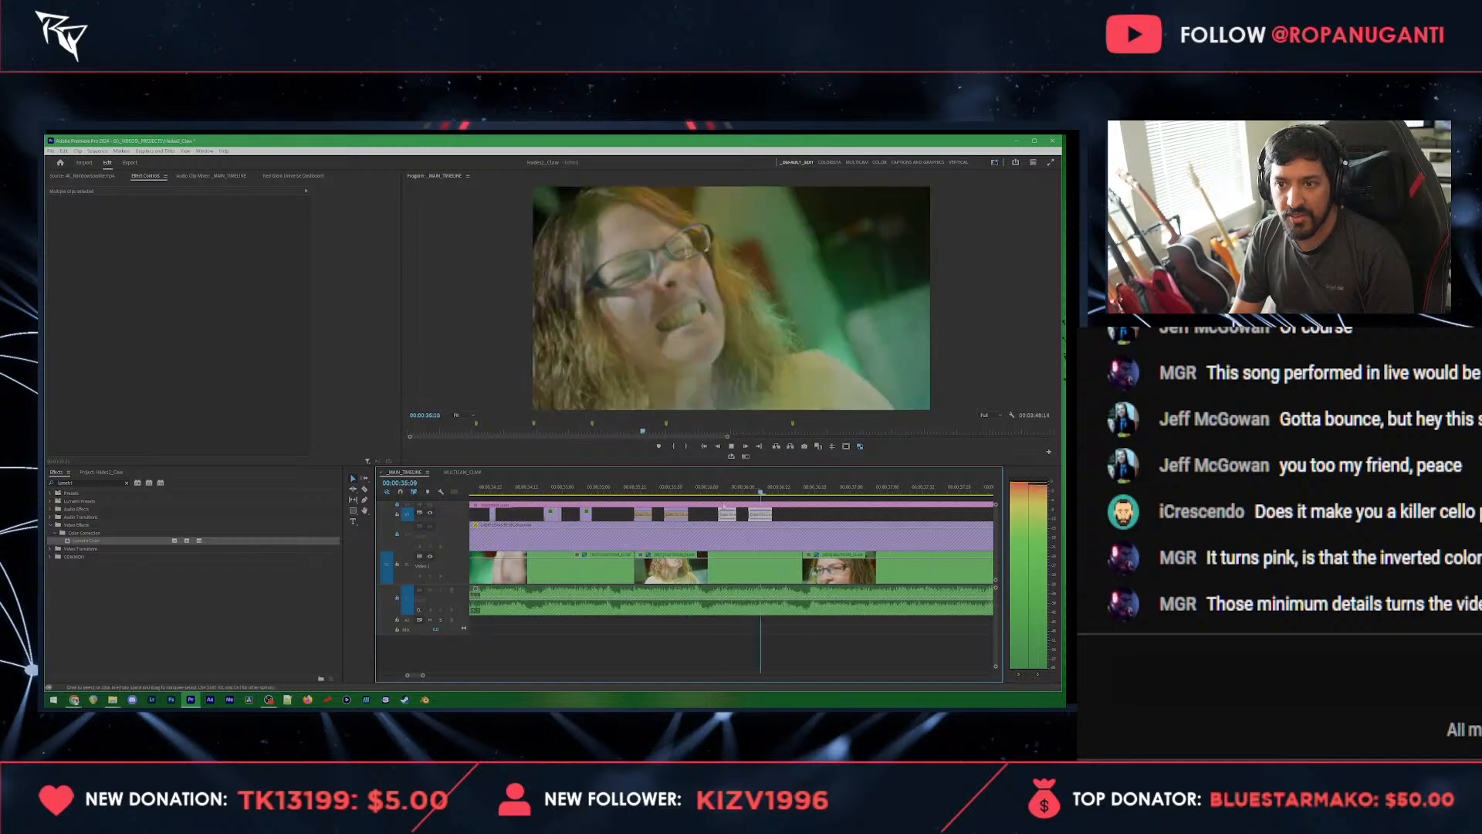
key("space")
Step: Copy an earlier lengthened flash, paste it at the shot change at 00:00:36:16, and preview it
left_click(525, 517)
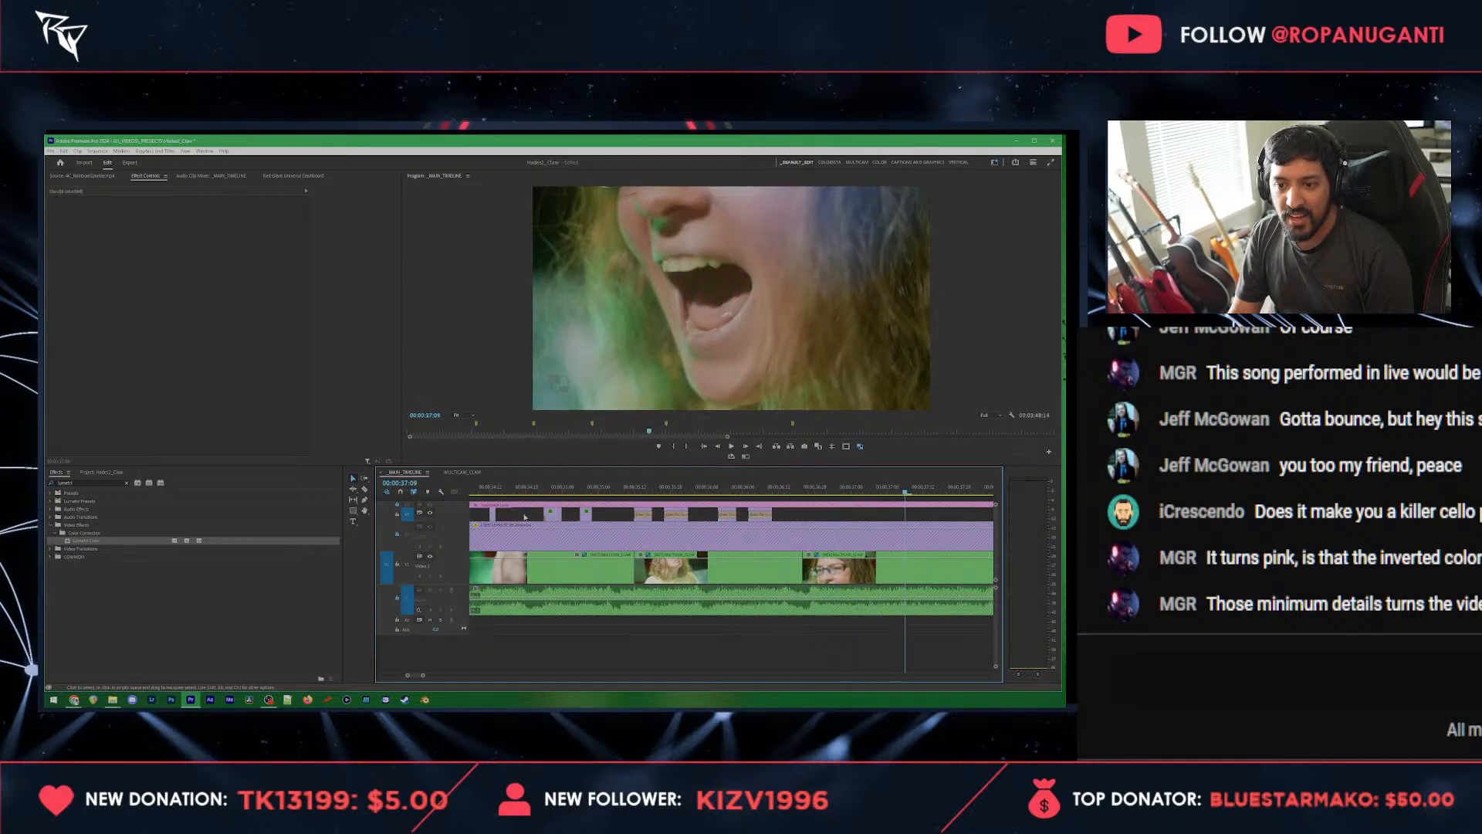
key("ctrl+c")
left_click(809, 483)
key("Left")
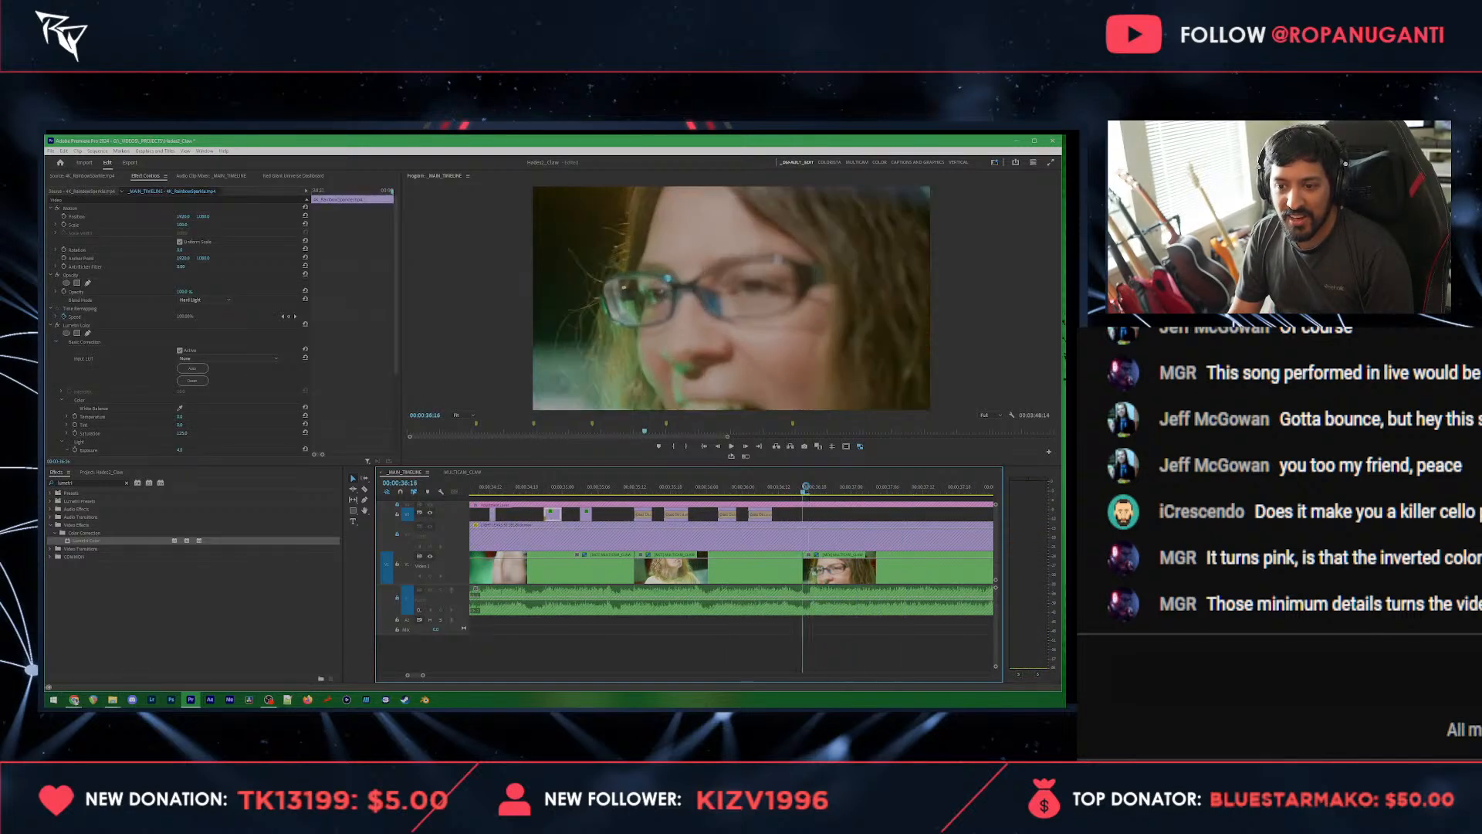
key("ctrl+v")
left_click(789, 484)
key("space")
key("space")
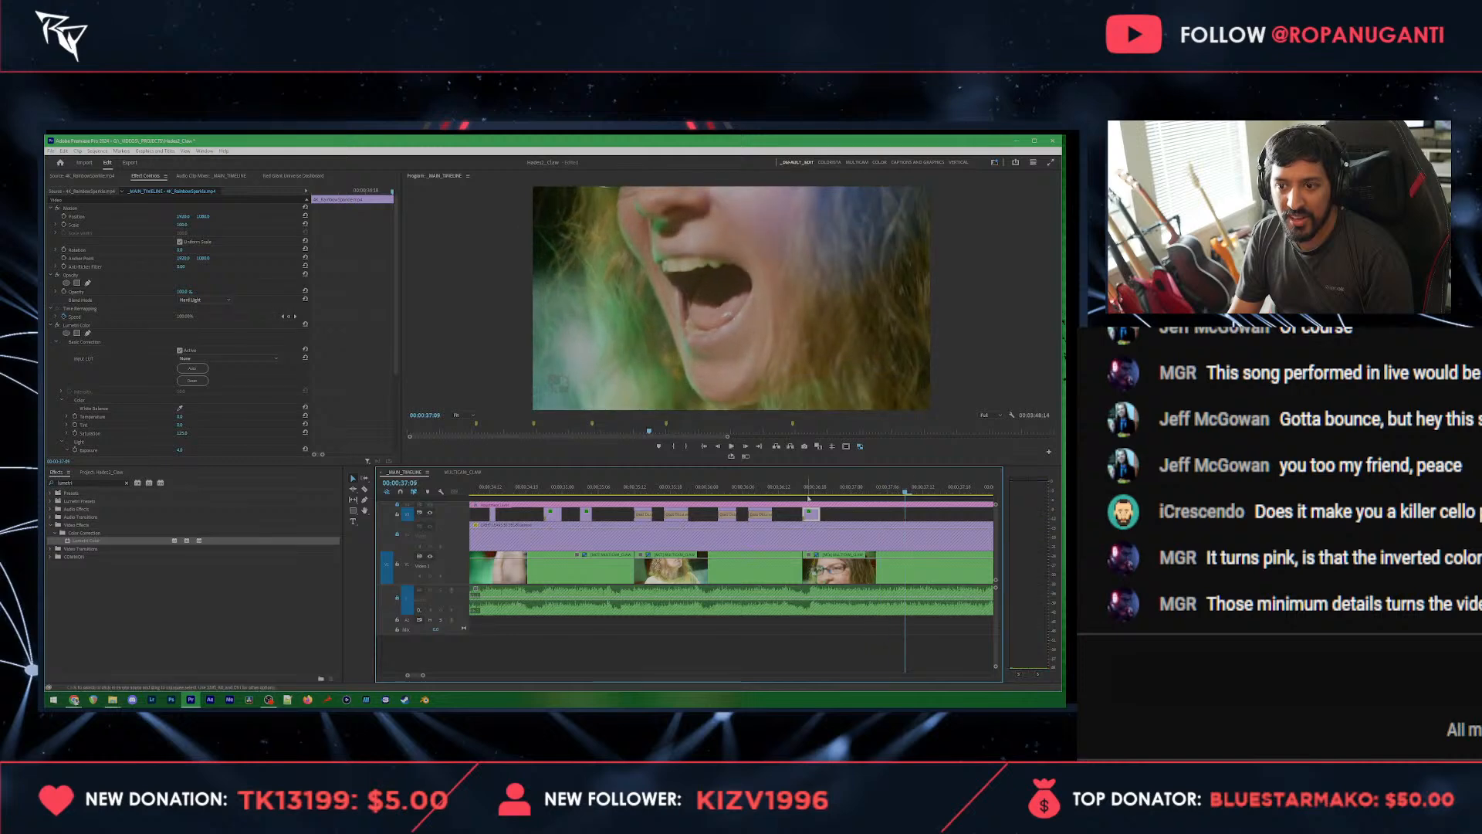
Step: Copy one of the brief flashes and paste it at 00:00:37:09 and near 00:00:37:00
key("minus")
scroll(795, 520, "down", 2)
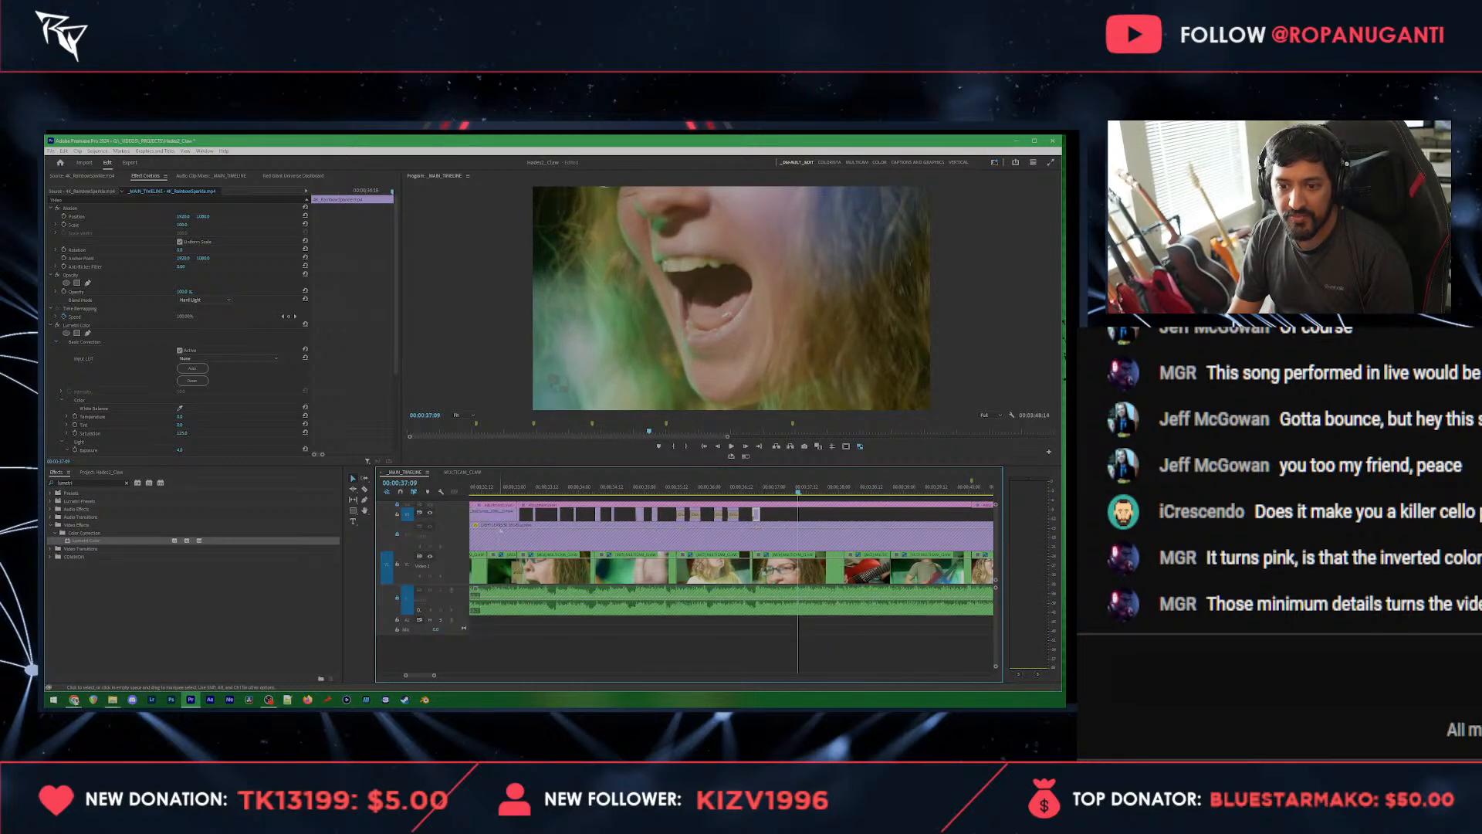
scroll(538, 511, "up", 3)
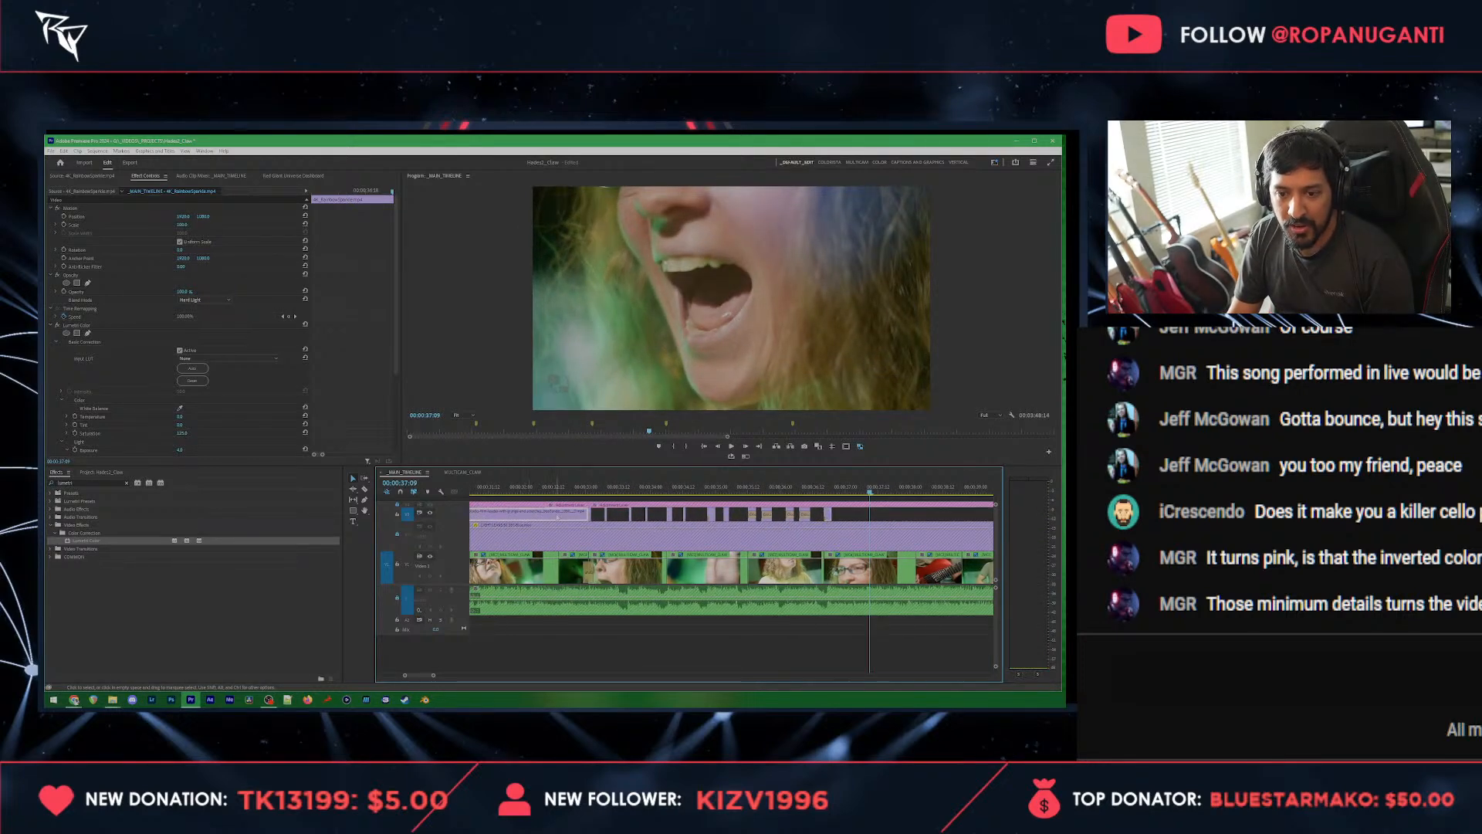
left_click(538, 511)
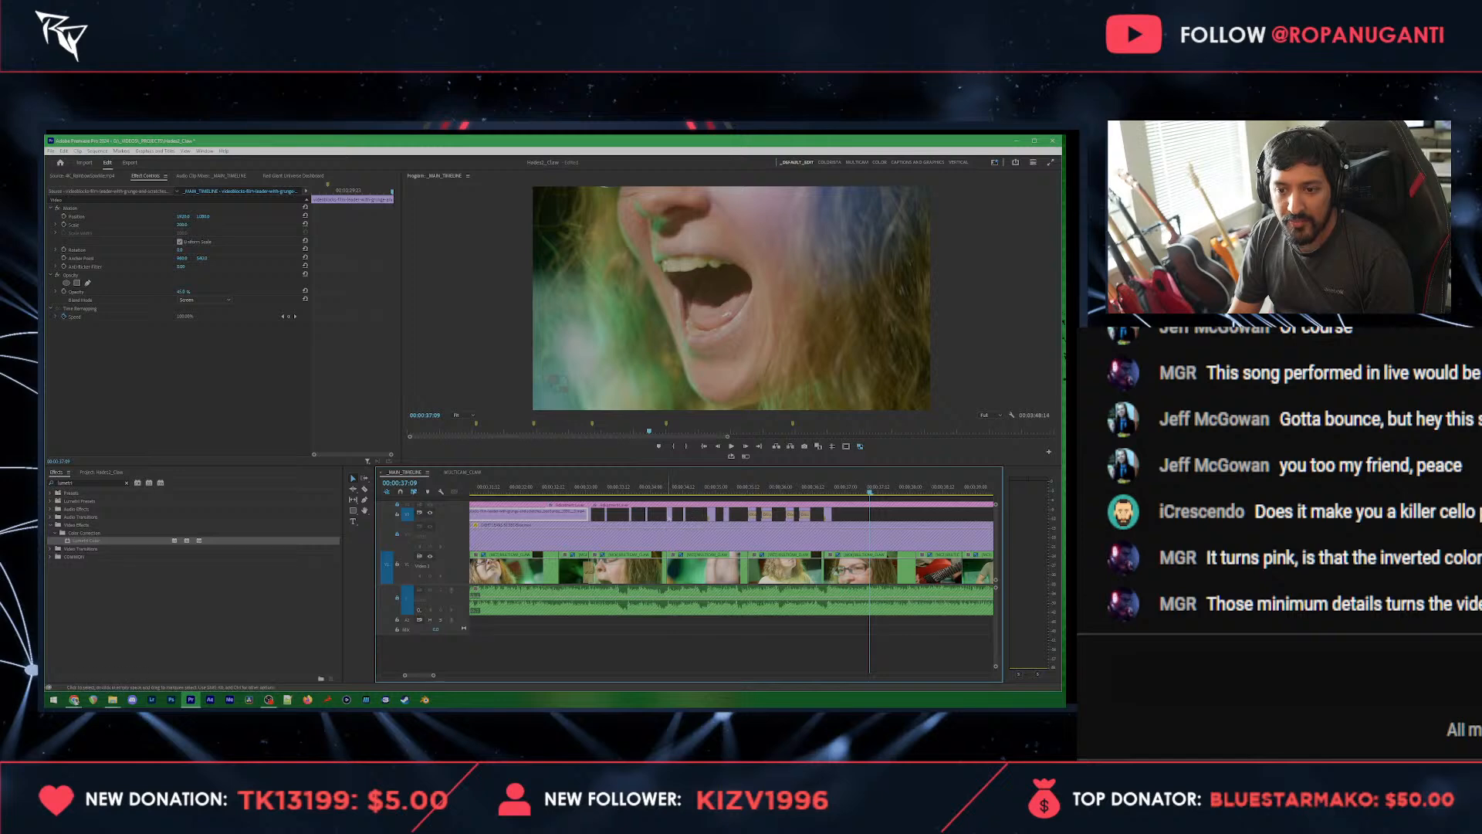
left_click(670, 518)
key("ctrl+c")
key("ctrl+v")
left_click(846, 488)
key("ctrl+v")
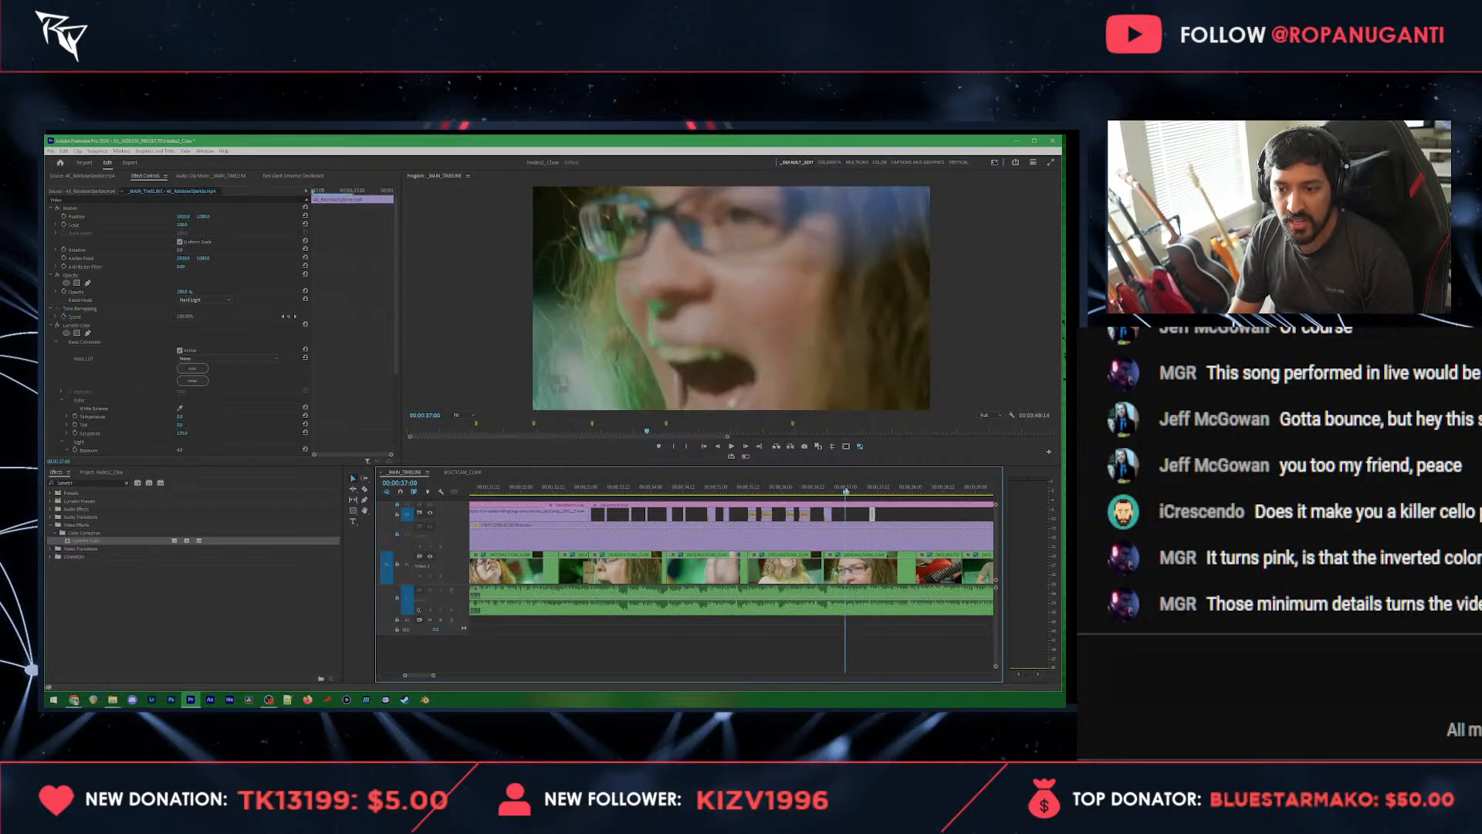
Step: Delete the flash pasted near 00:00:37:09 and extend the flash near 00:00:37:00 to the guitar shot change
scroll(887, 532, "up", 2)
key("Delete")
scroll(850, 525, "down", 1)
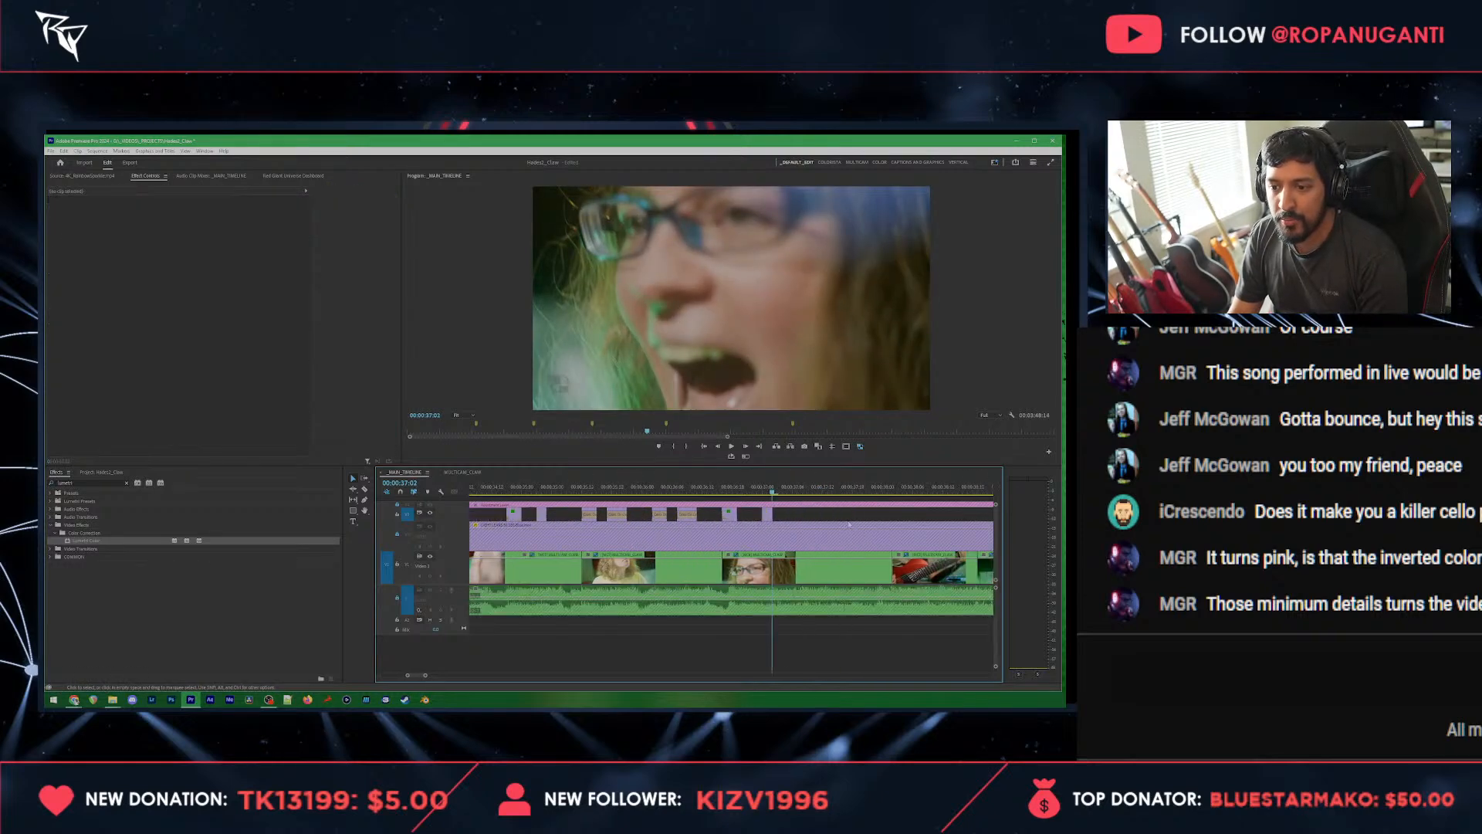
left_click_drag(772, 515, 892, 517)
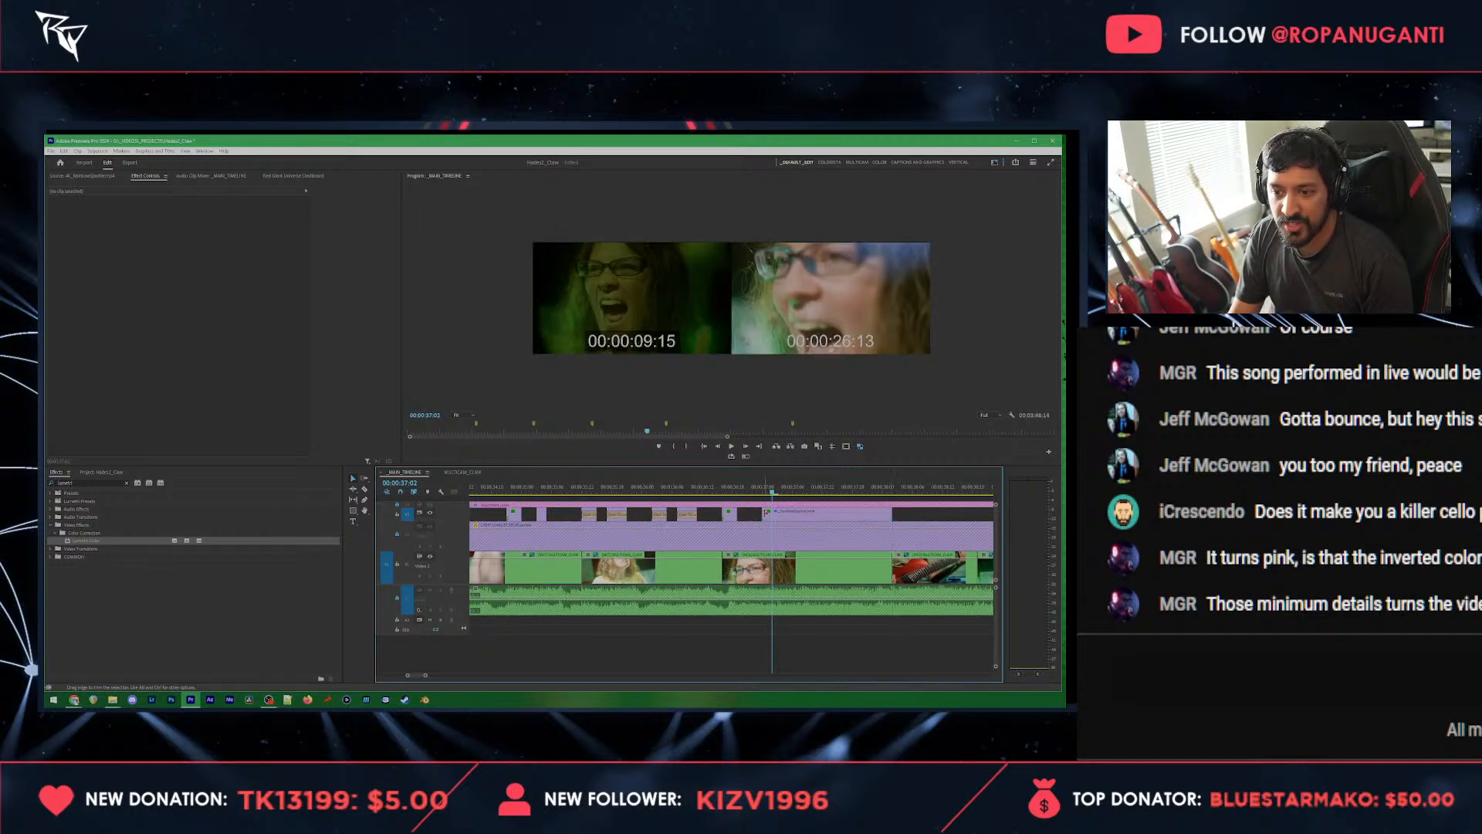
right_click(773, 513)
left_click(803, 565)
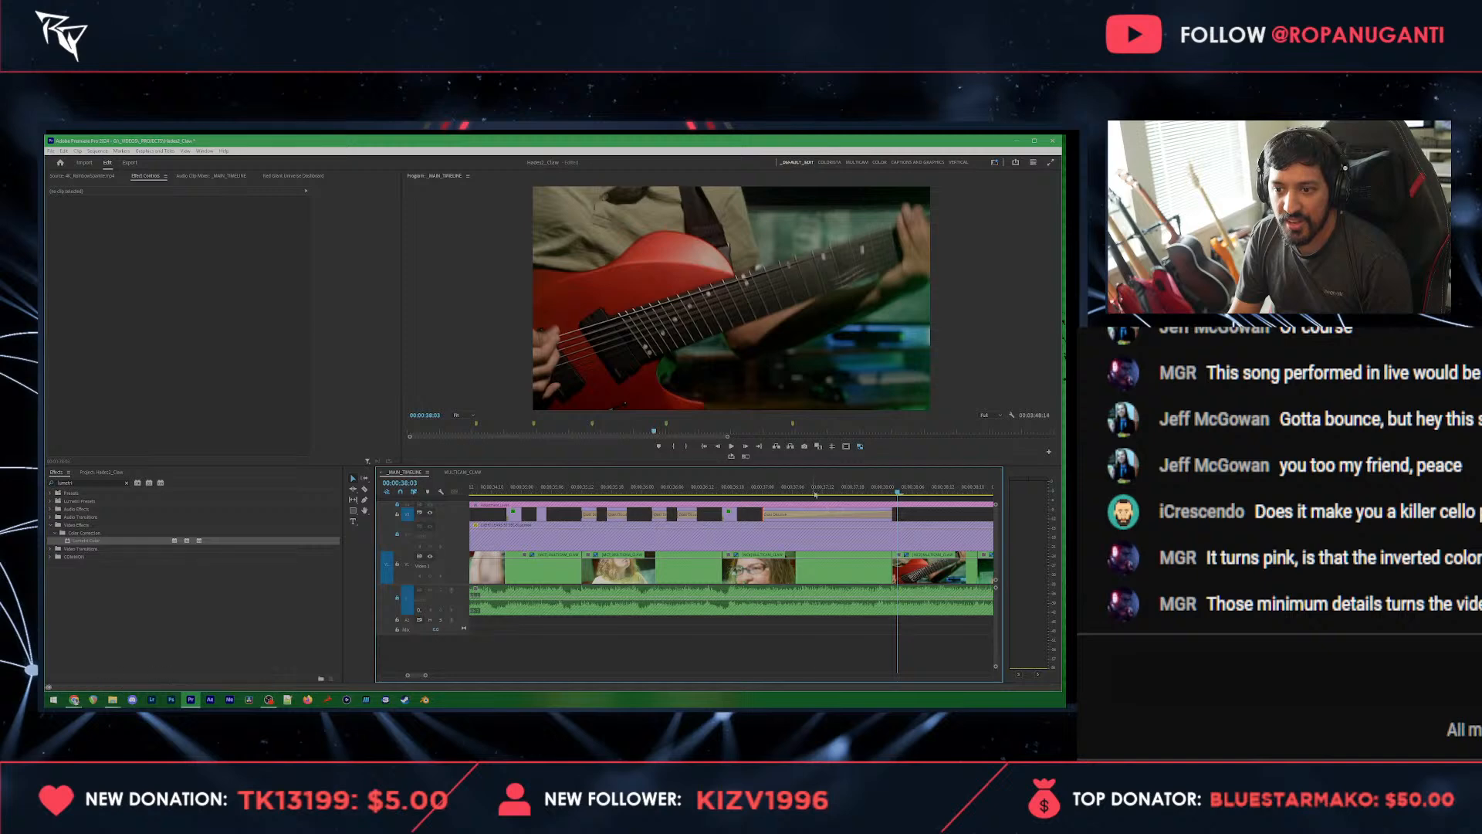
Step: Set the extended flash's blend mode to Screen and delete its fade transition
left_click(808, 513)
left_click(202, 300)
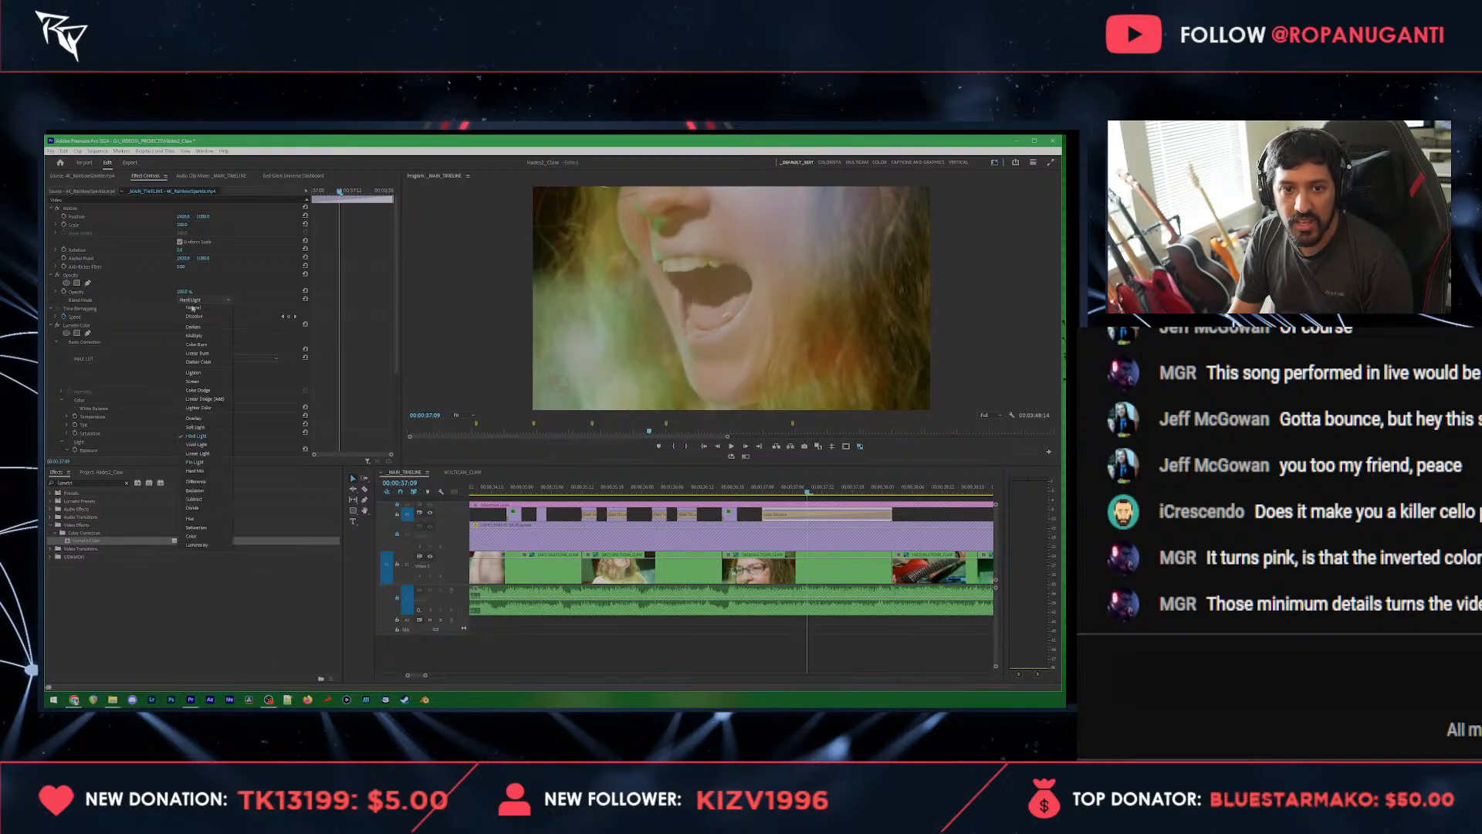
left_click(197, 381)
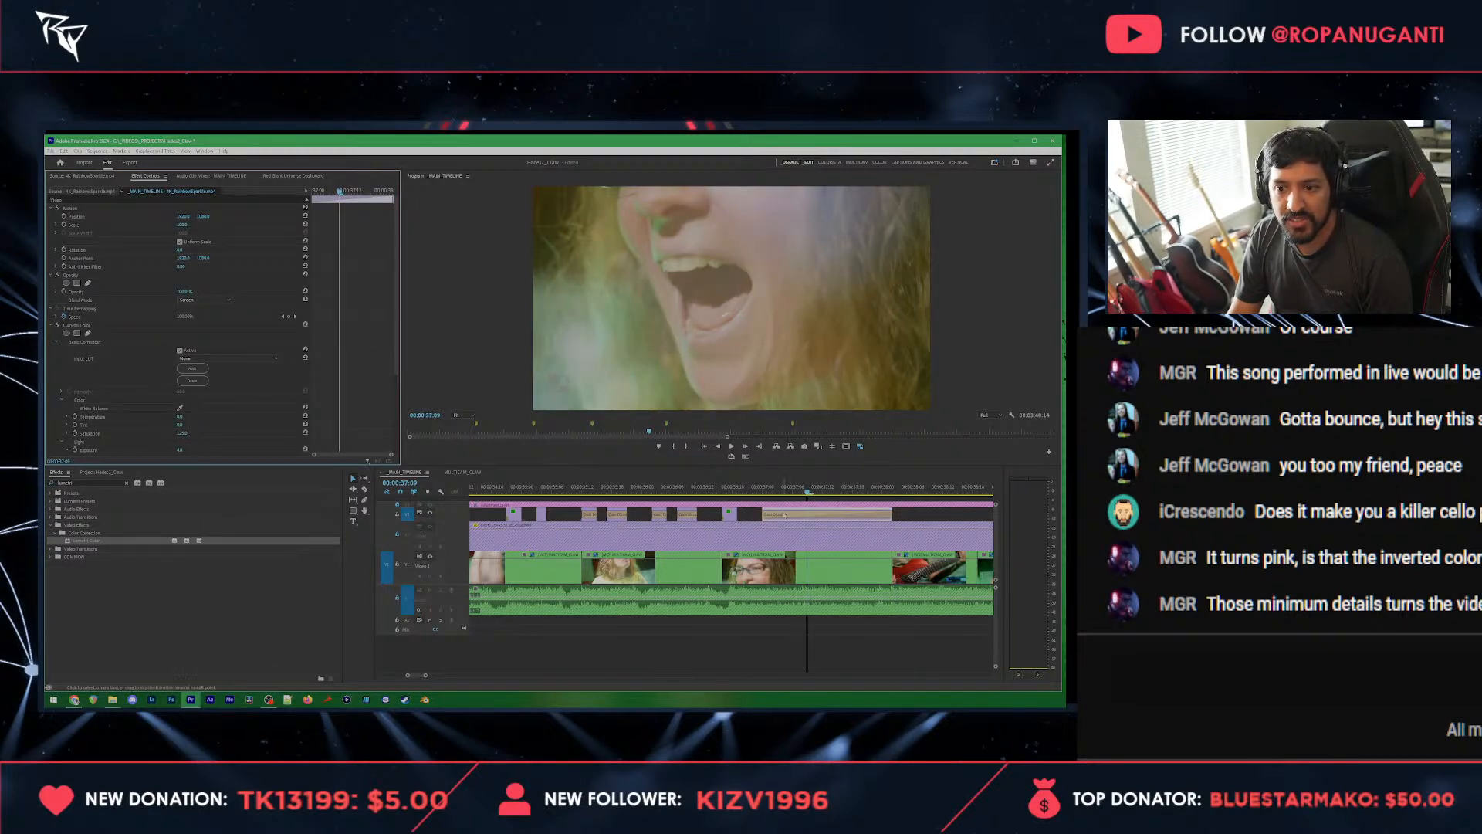
left_click(767, 487)
left_click(854, 519)
key("Delete")
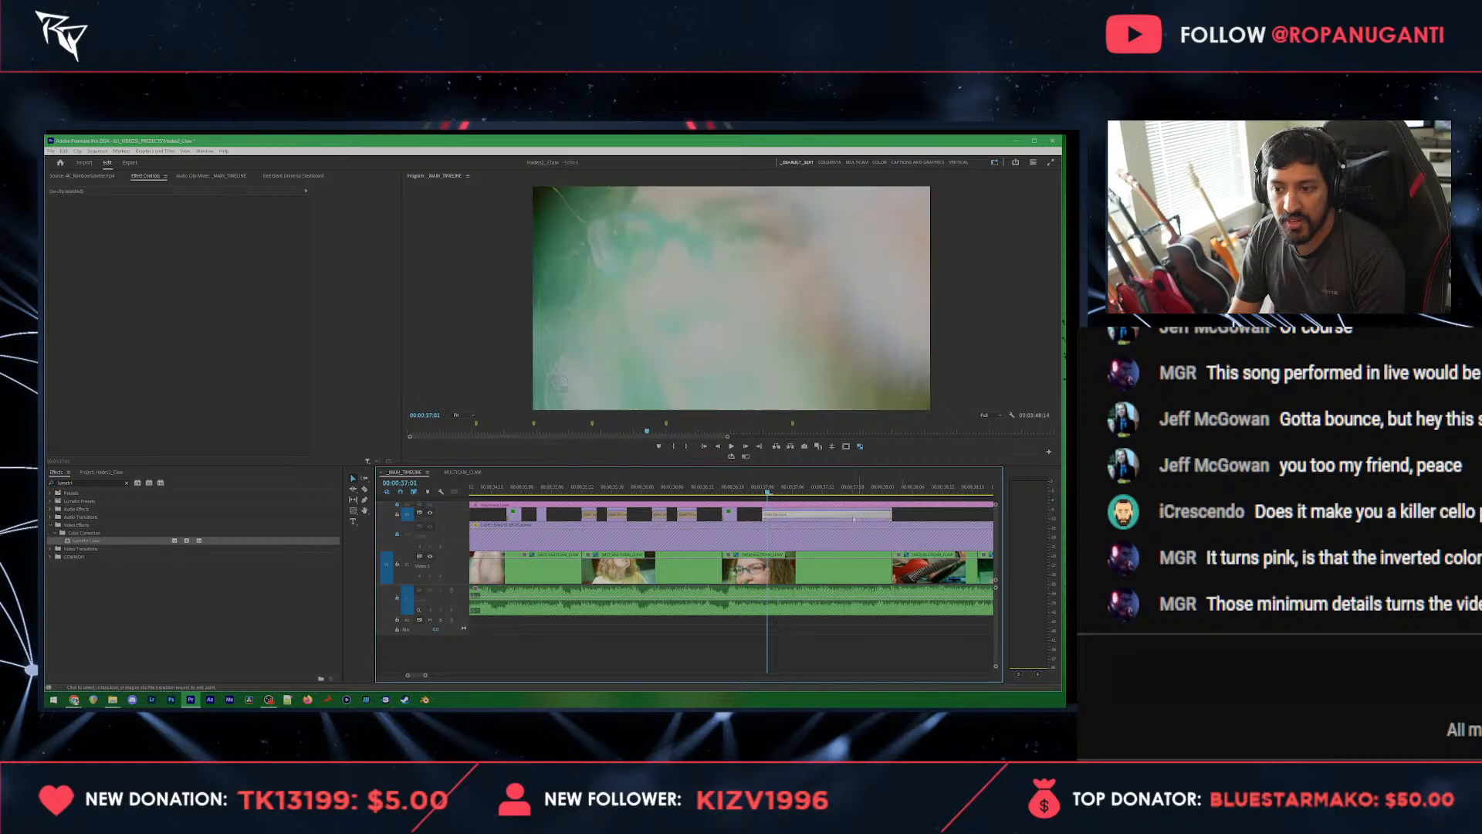
Step: Keyframe the extended flash's opacity at 5% at its start and play back the section
left_click(854, 515)
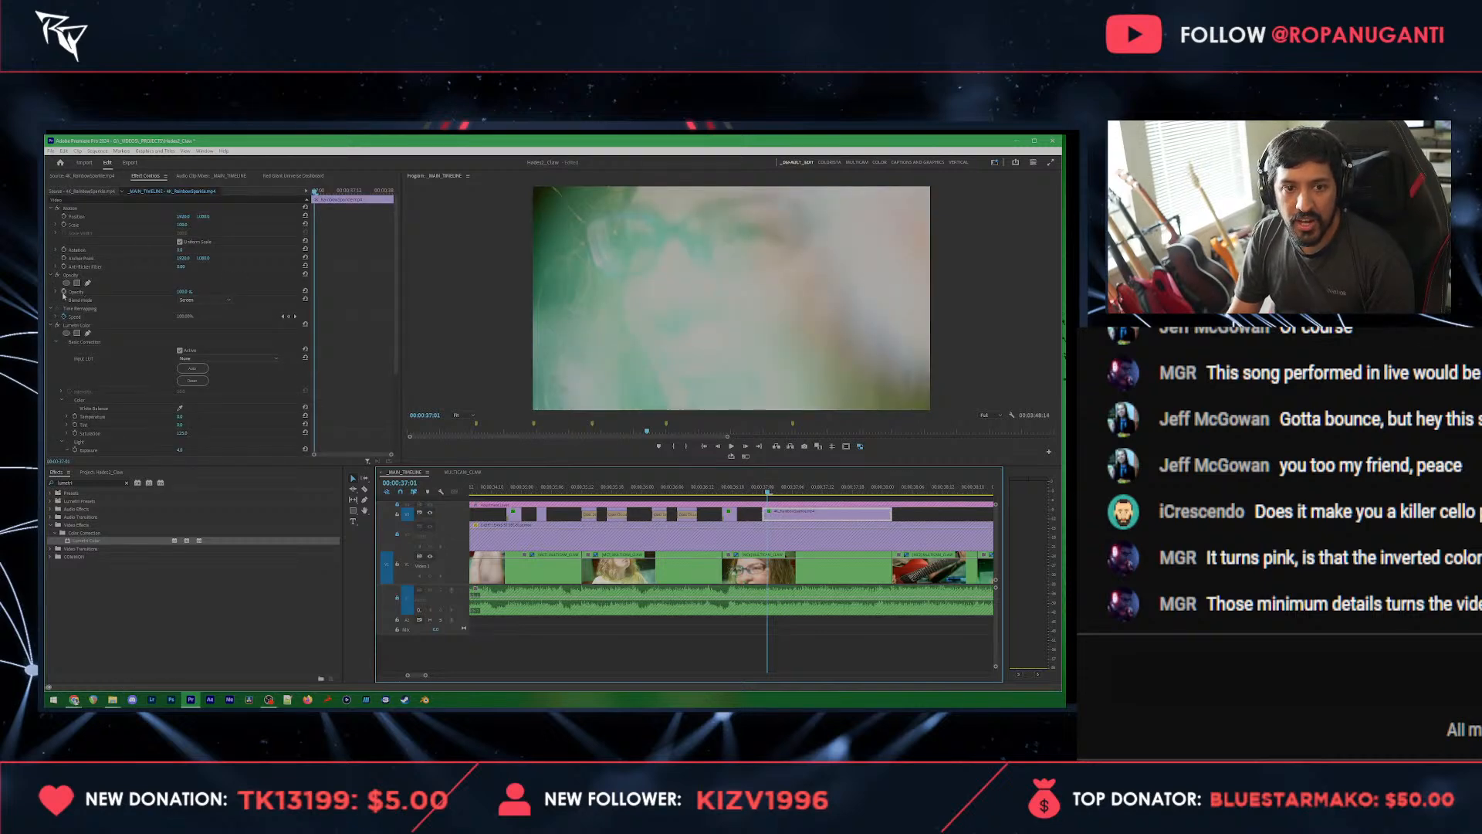
left_click(63, 292)
type("5")
key("Return")
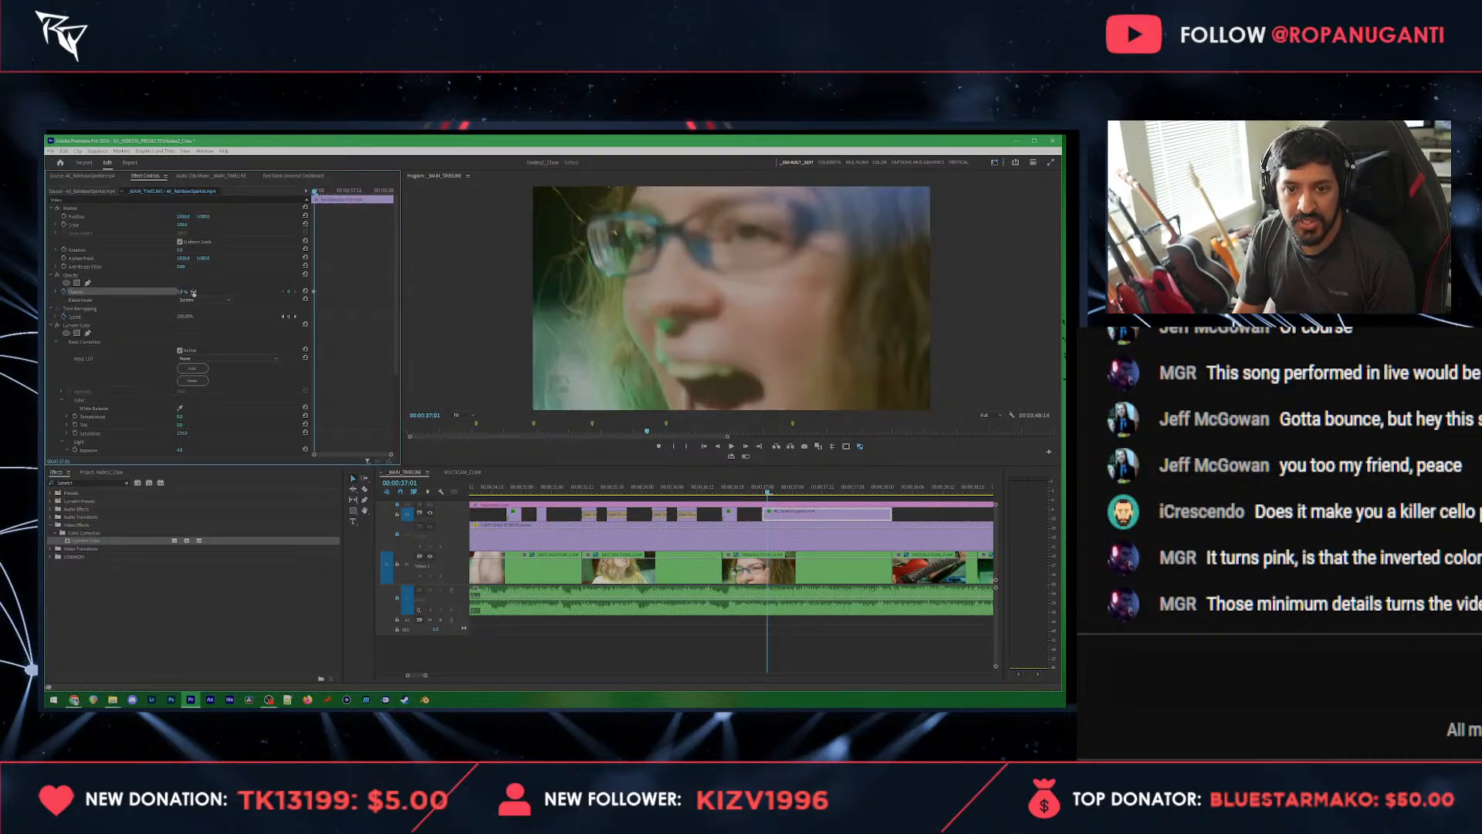
key("space")
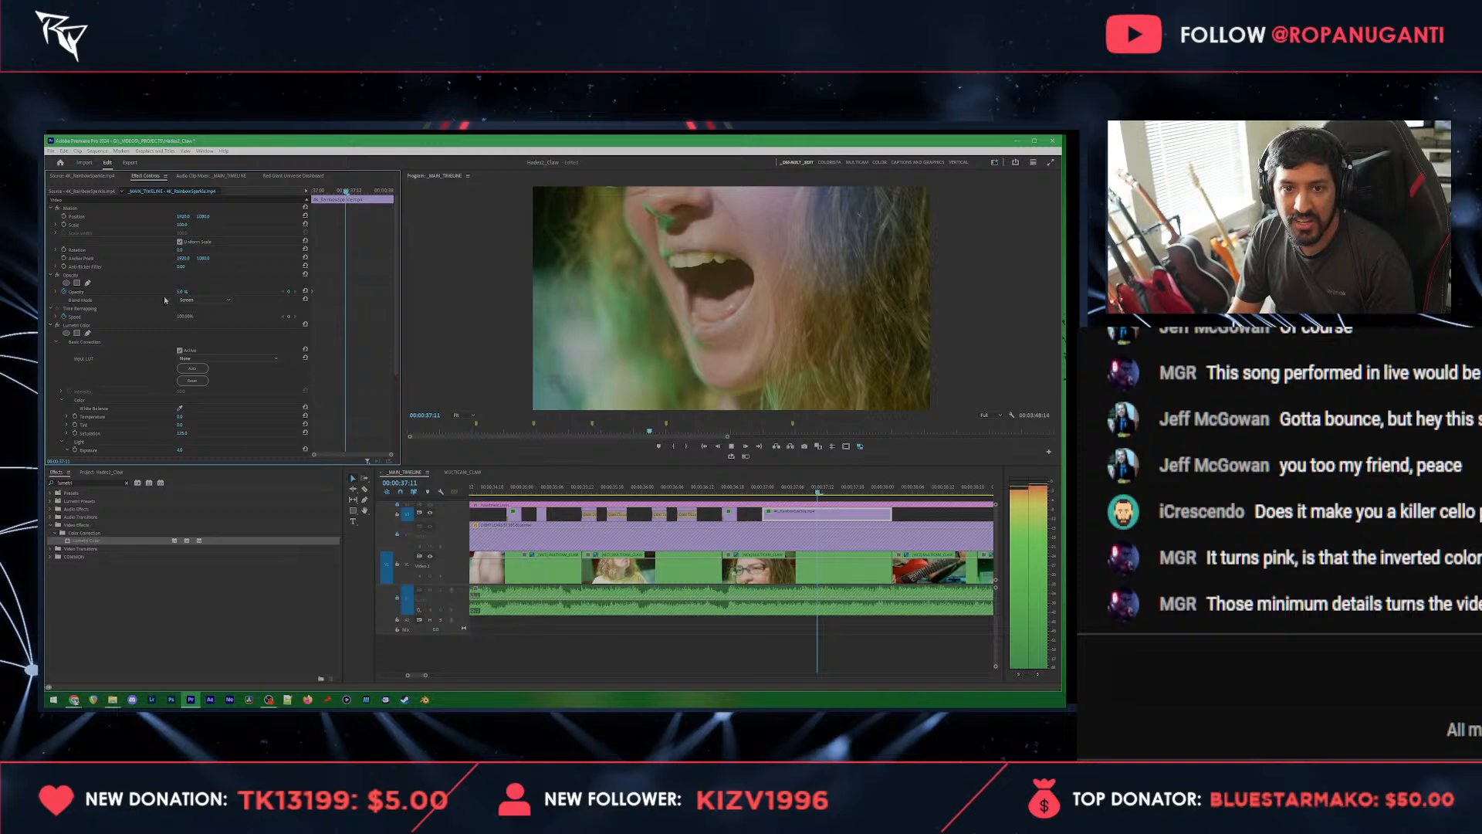
left_click(887, 489)
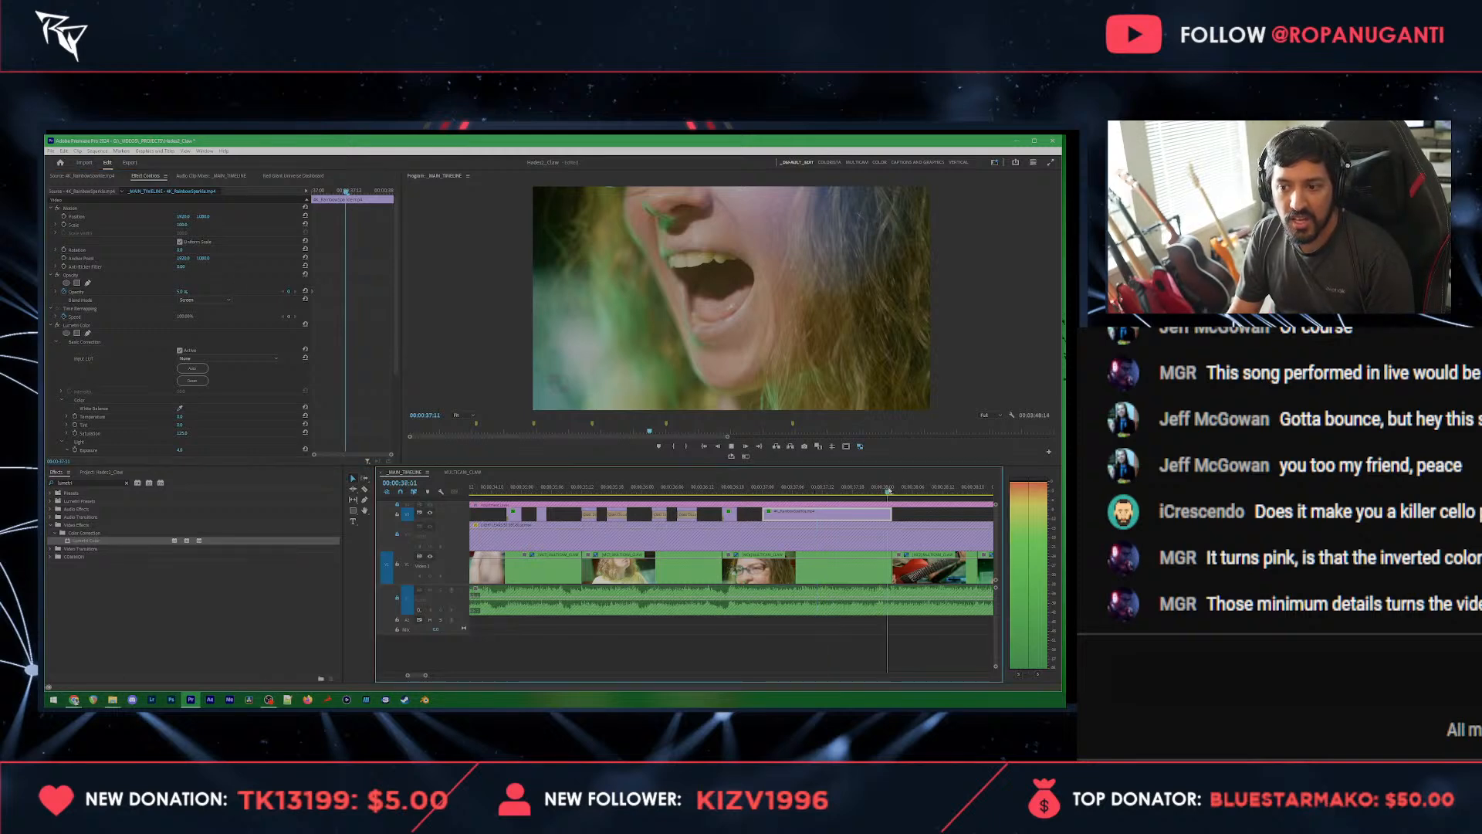
key("space")
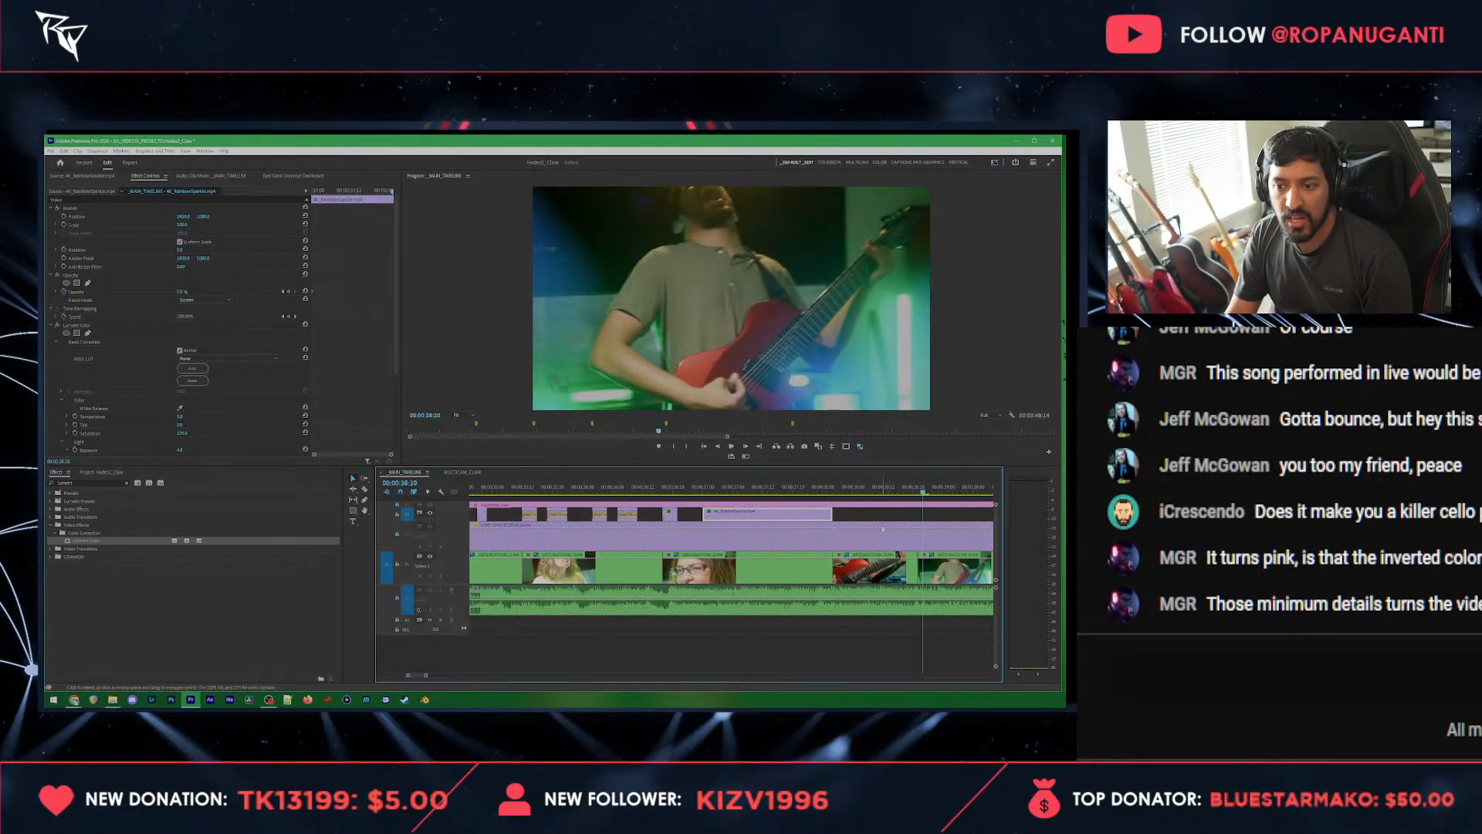
Step: Try several camera angles for the multicam shot at 00:00:38:20 and switch it to the blurred fretboard close-up
left_click(773, 568)
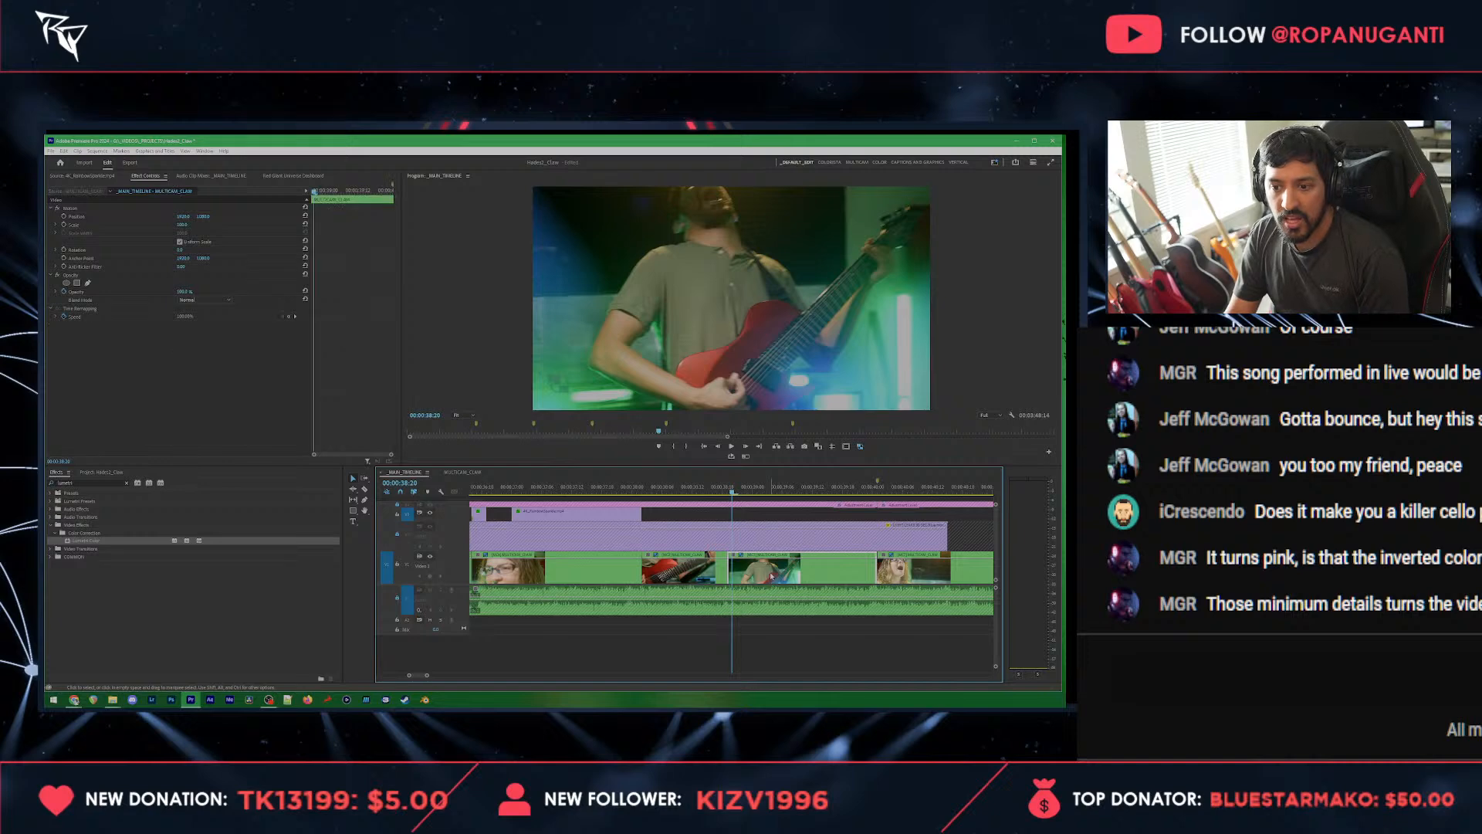
key("2")
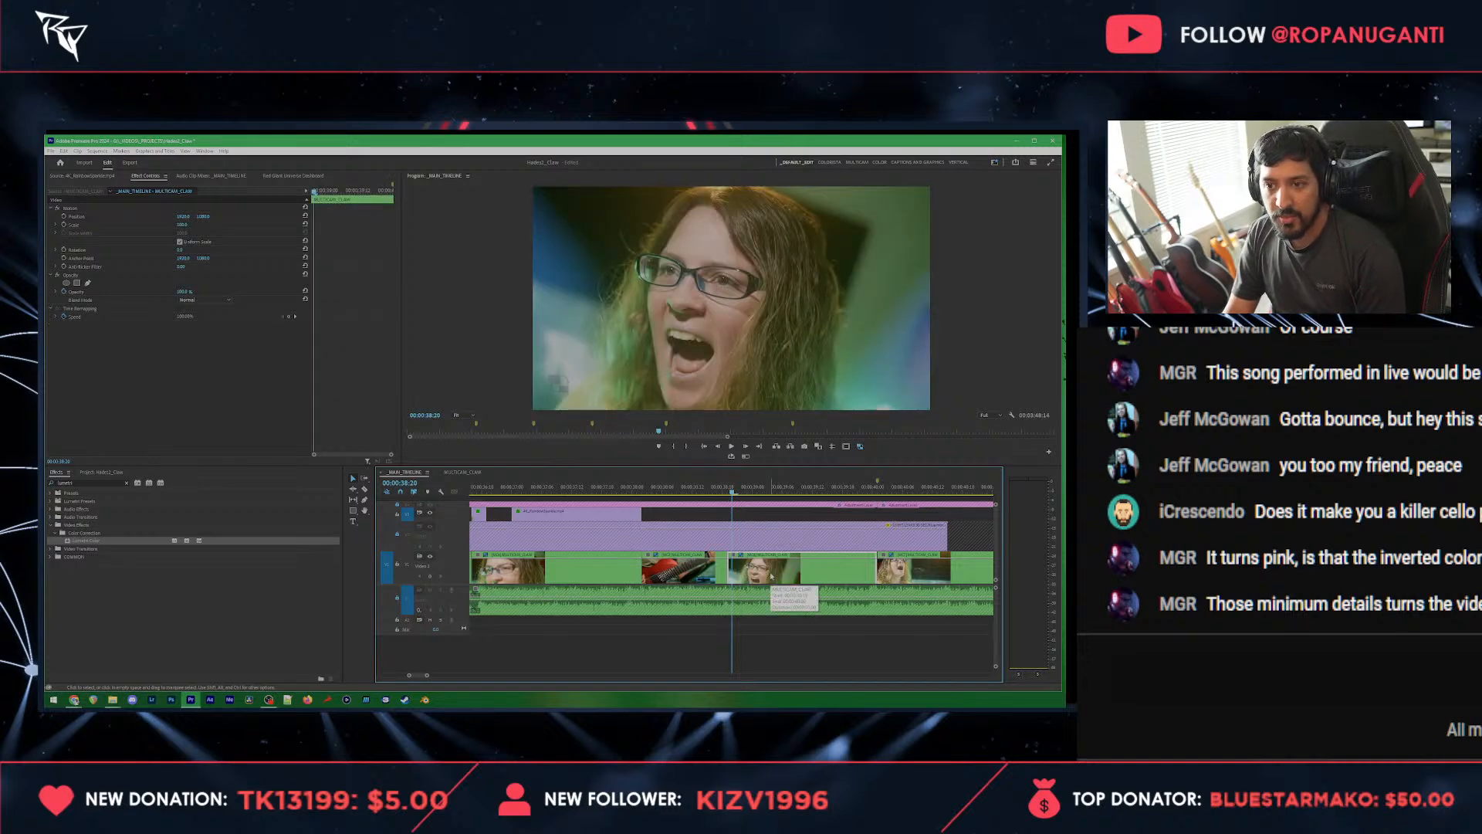
key("3")
key("4")
key("5")
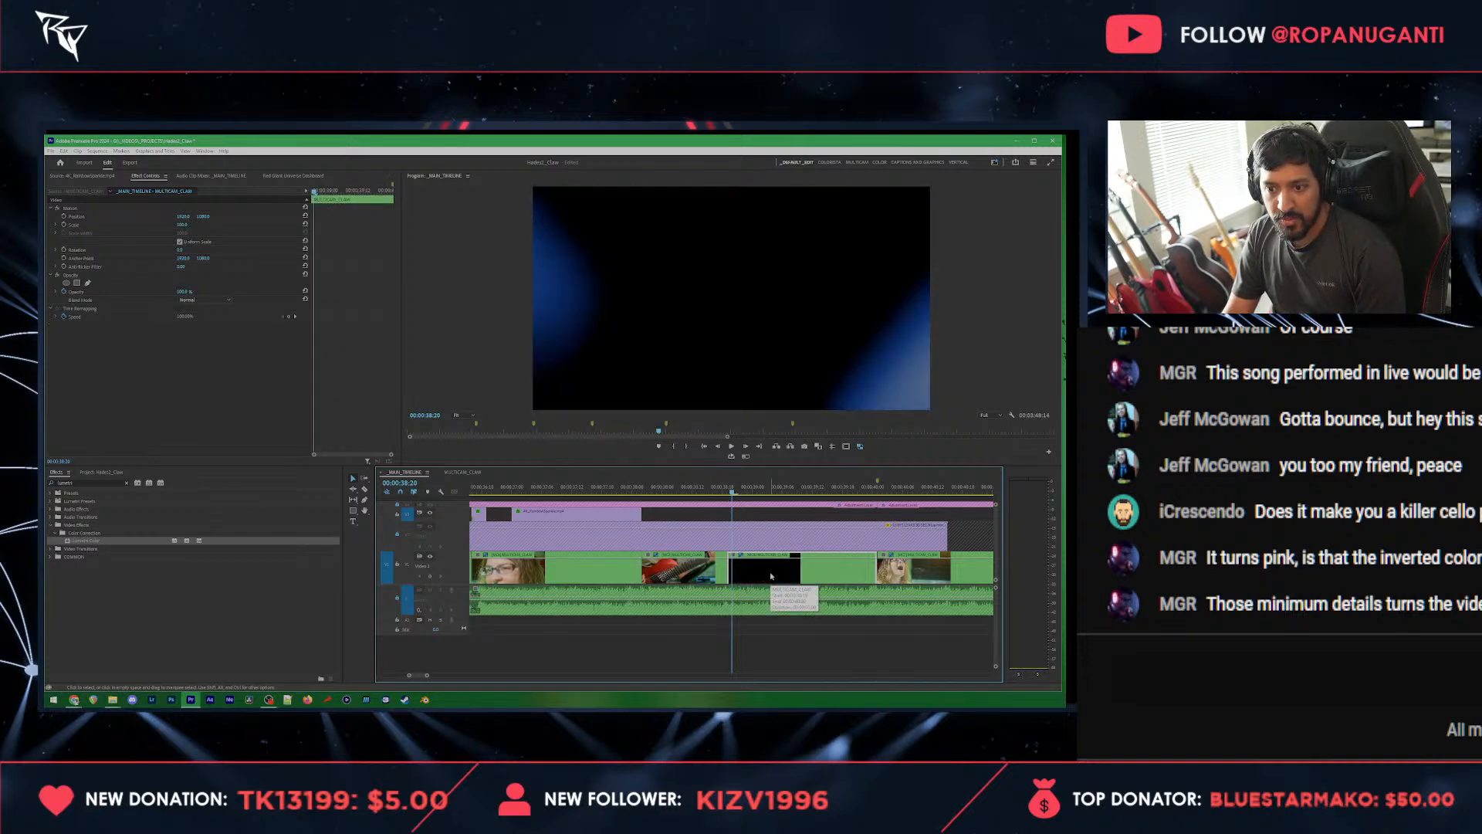
key("3")
key("2")
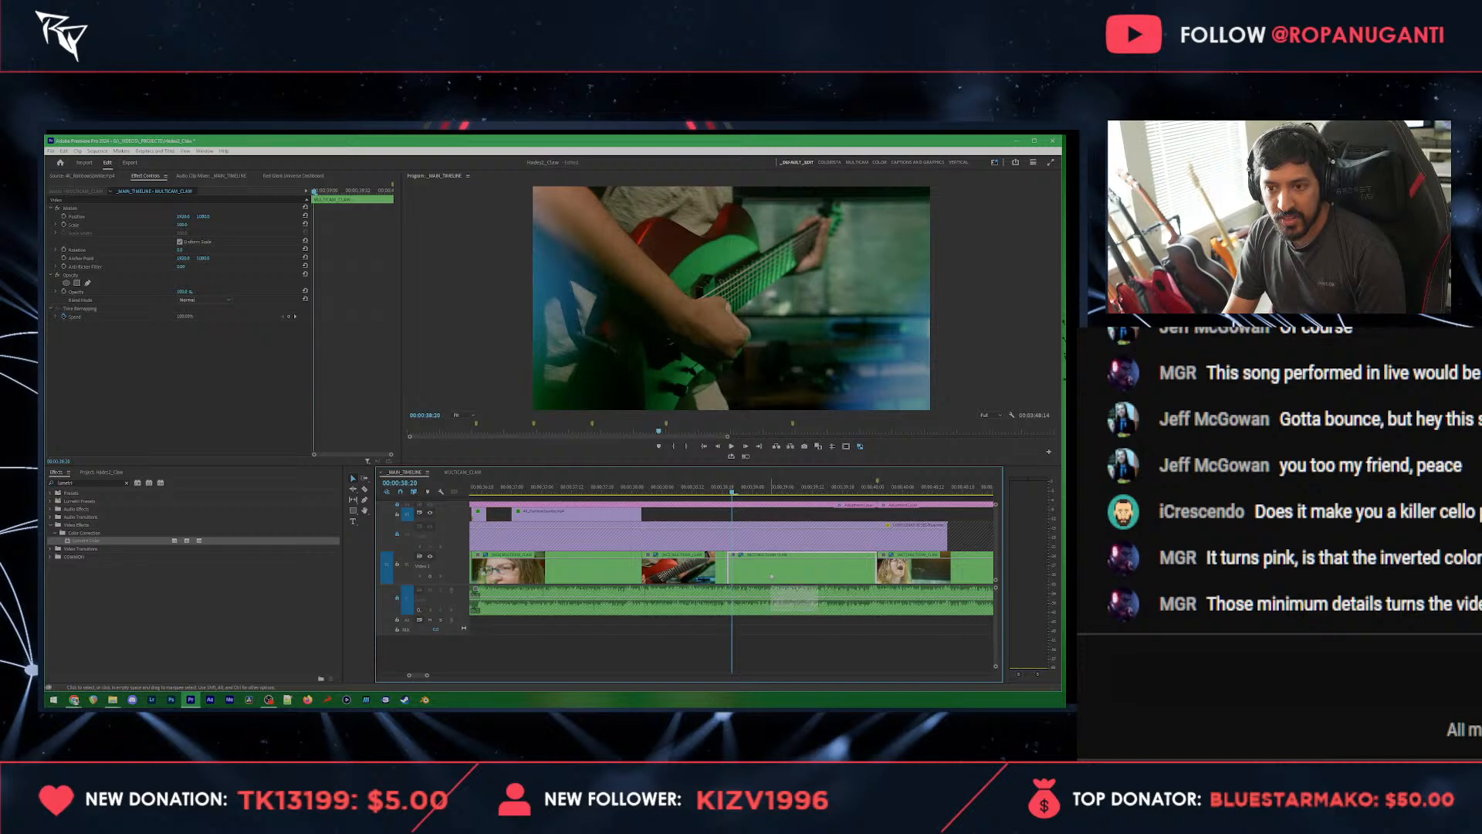
key("space")
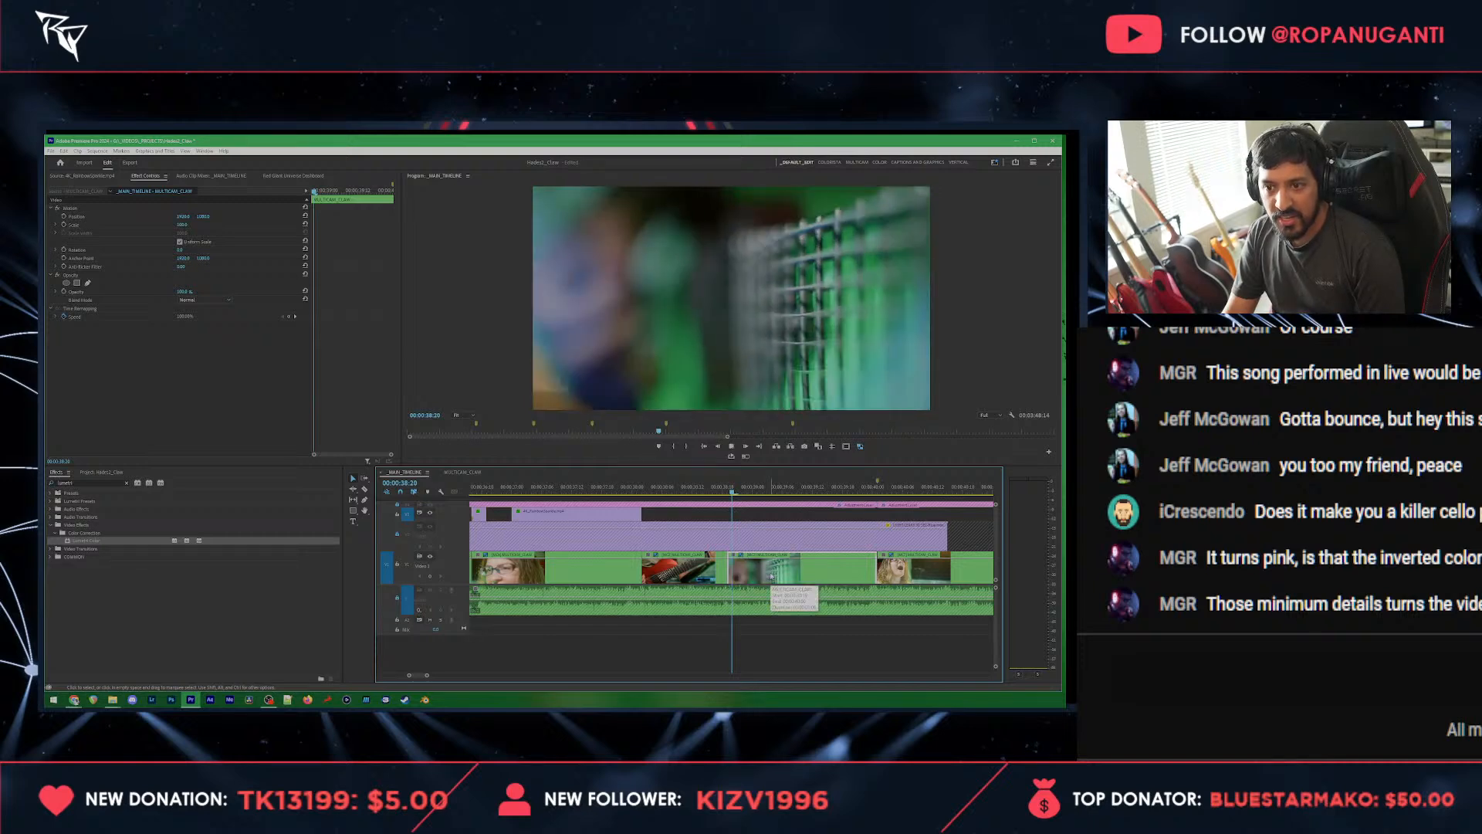
Step: Extend the long flash to the shot change at 00:00:40:01 and ramp its opacity up to 100% at its end with an Ease Out keyframe
left_click_drag(640, 511, 875, 518)
left_click(813, 516)
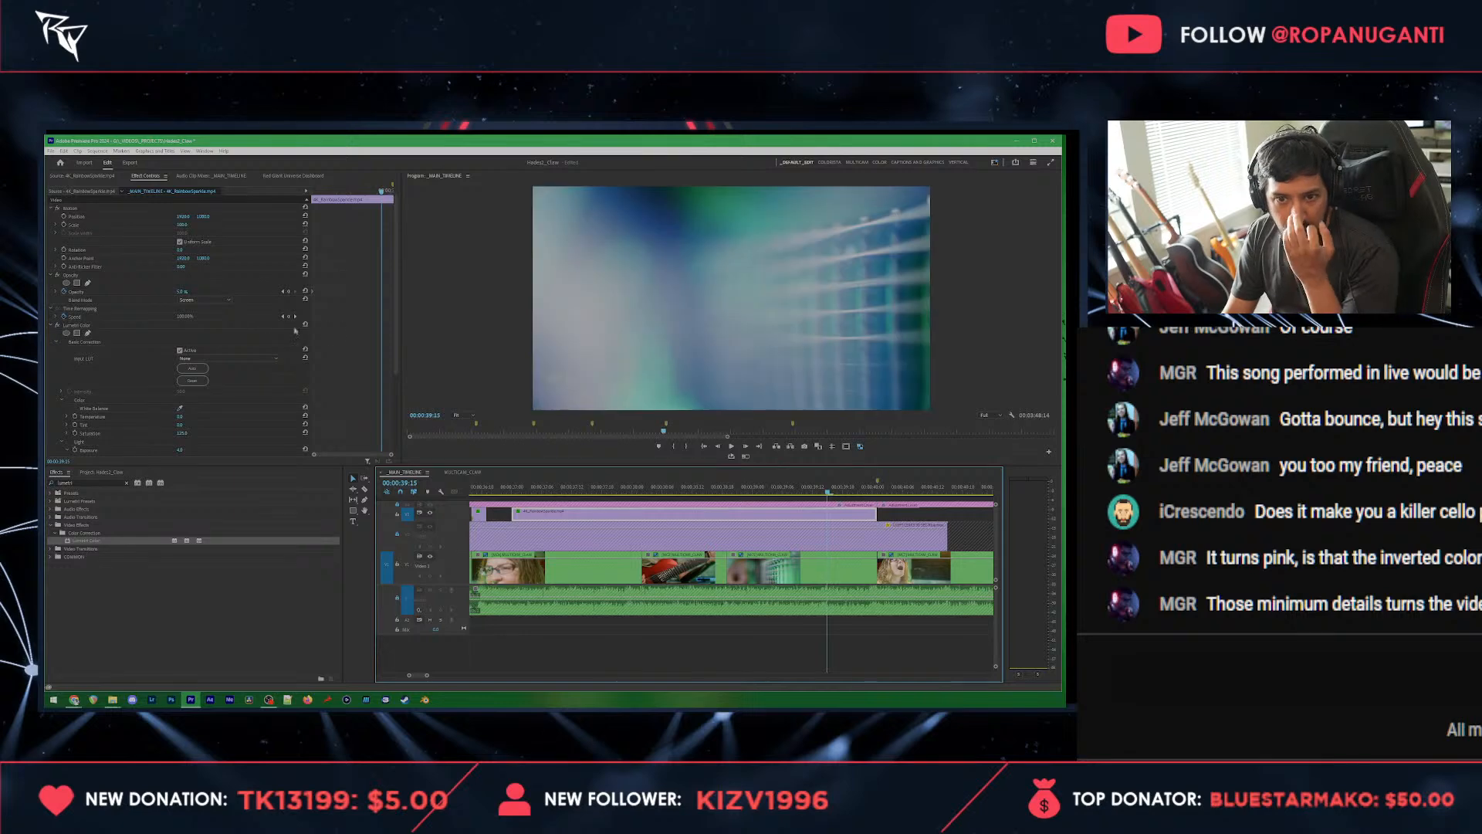
left_click(568, 487)
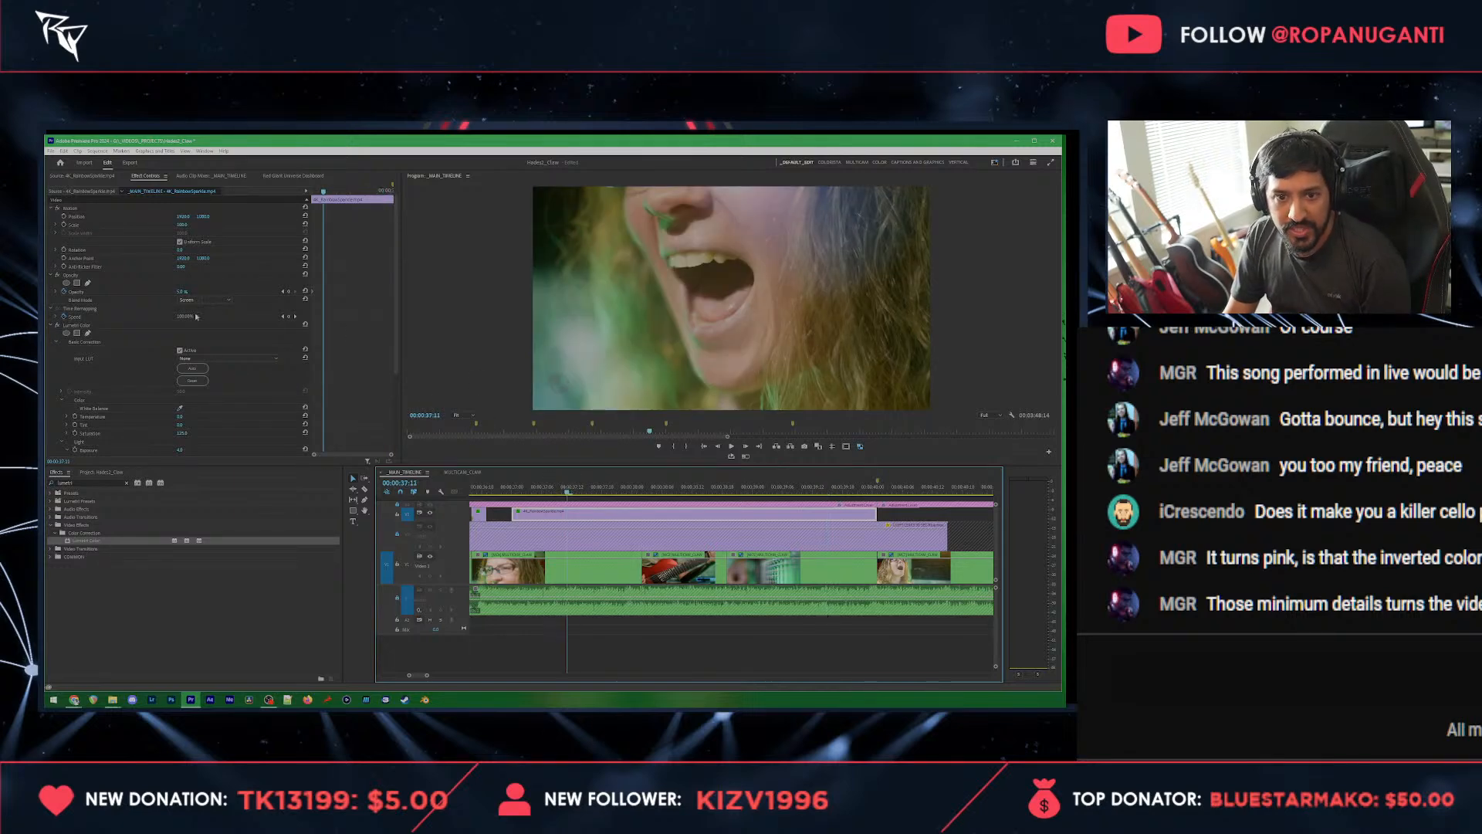
left_click(290, 293)
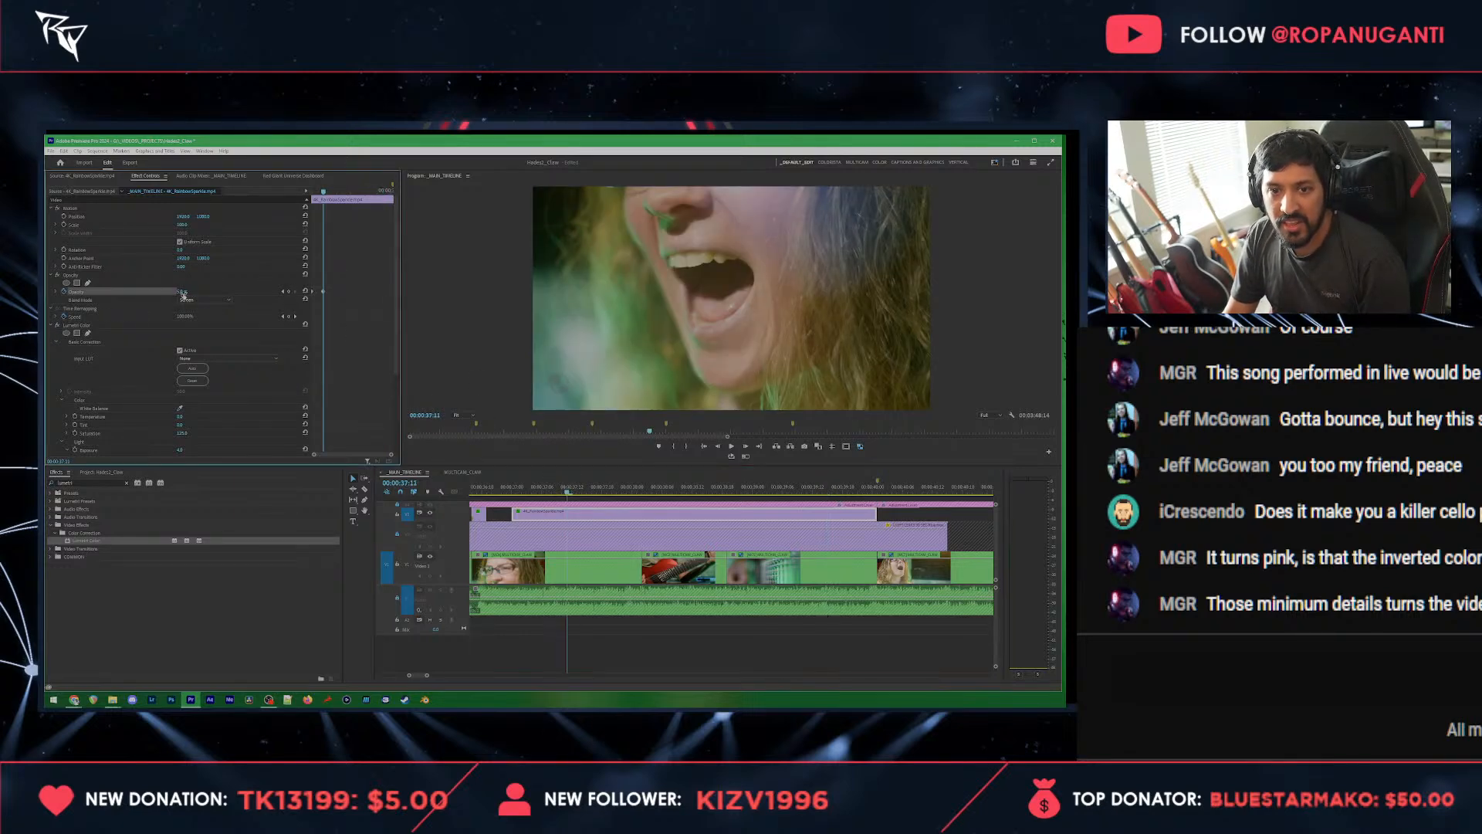
right_click(323, 292)
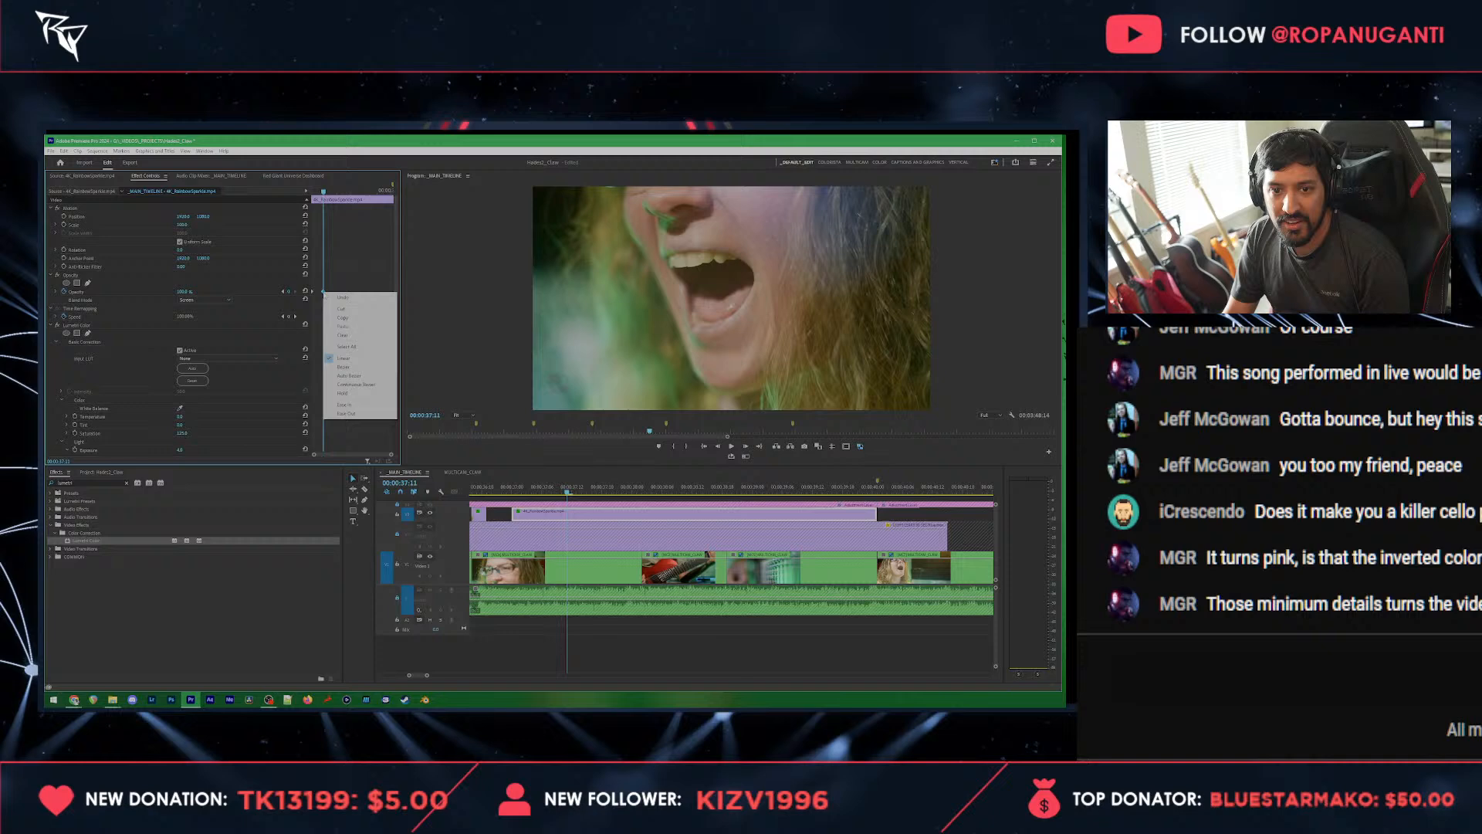
left_click(345, 414)
key("ctrl+s")
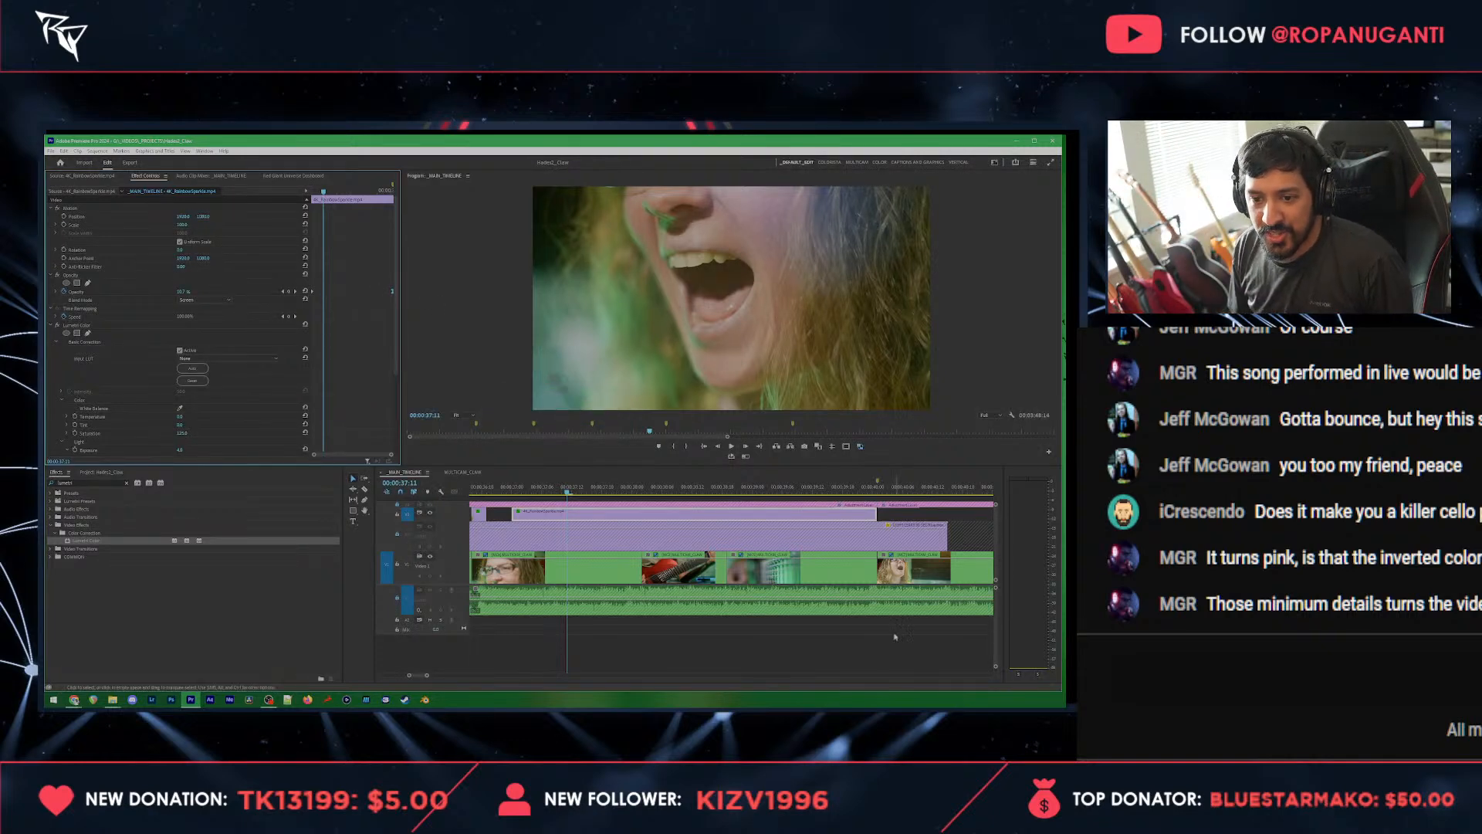
key("space")
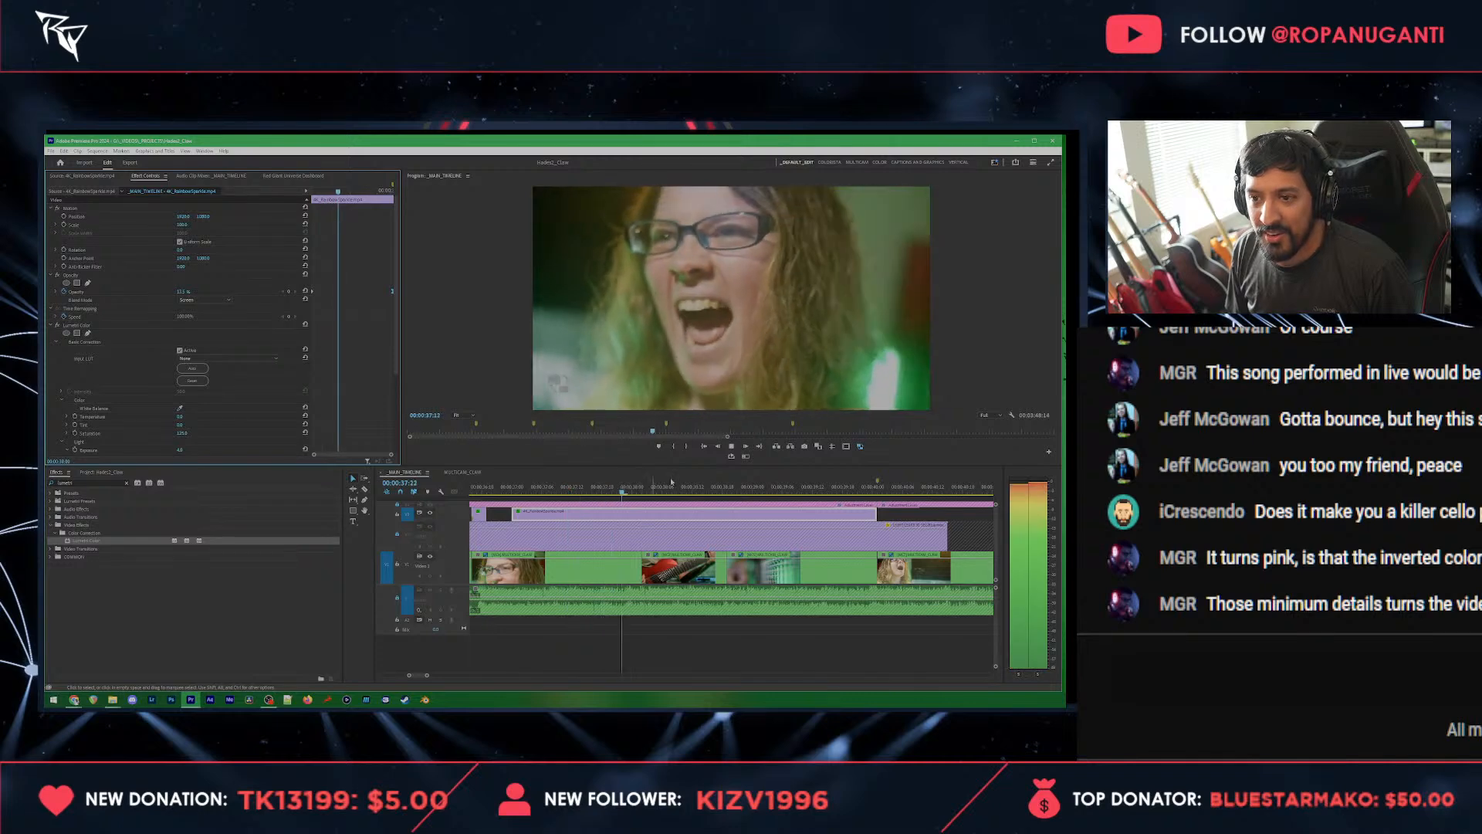
key("space")
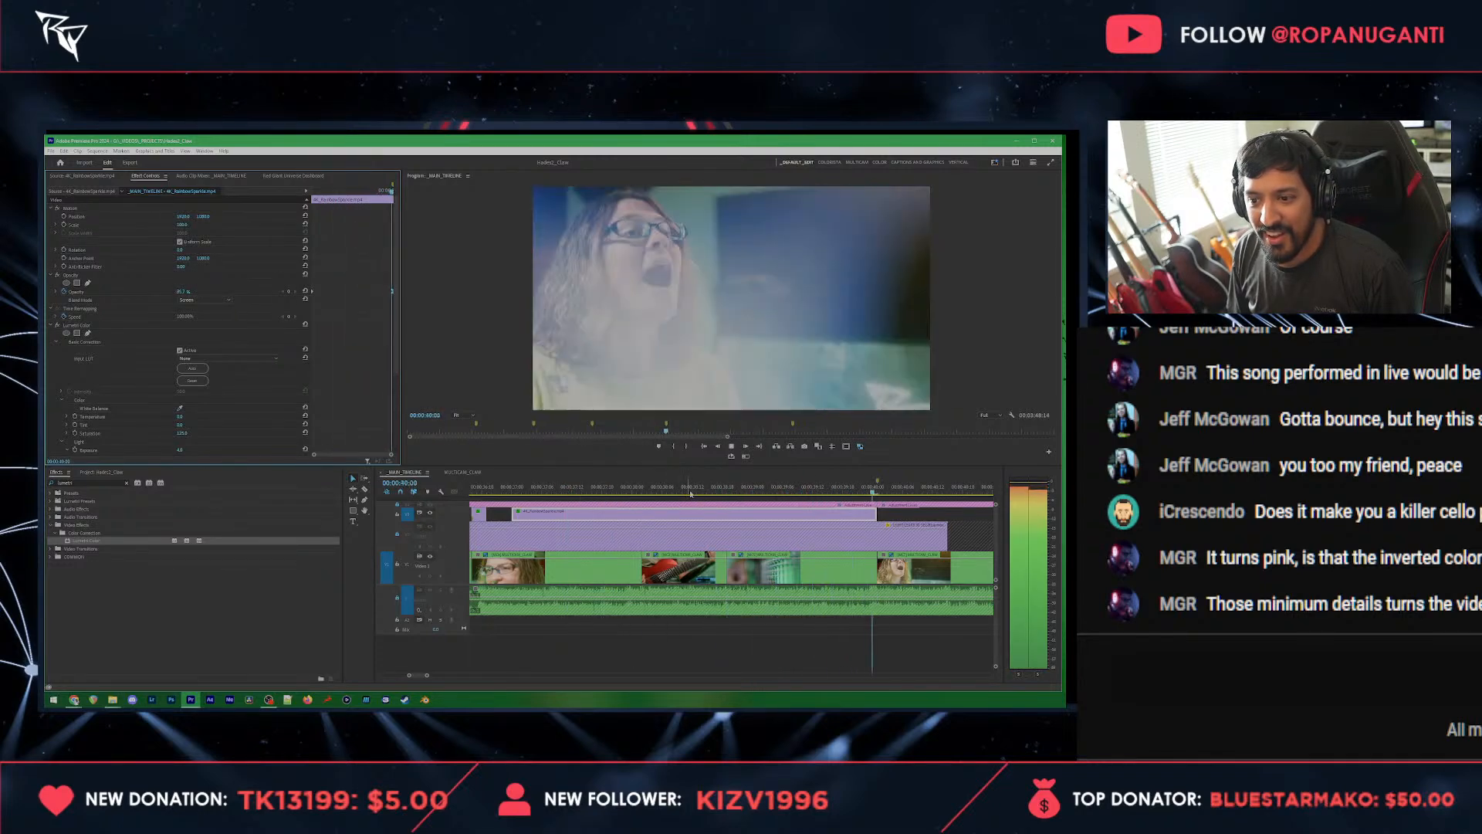
Step: Add a video track above the track that holds the long overlay clip
right_click(457, 536)
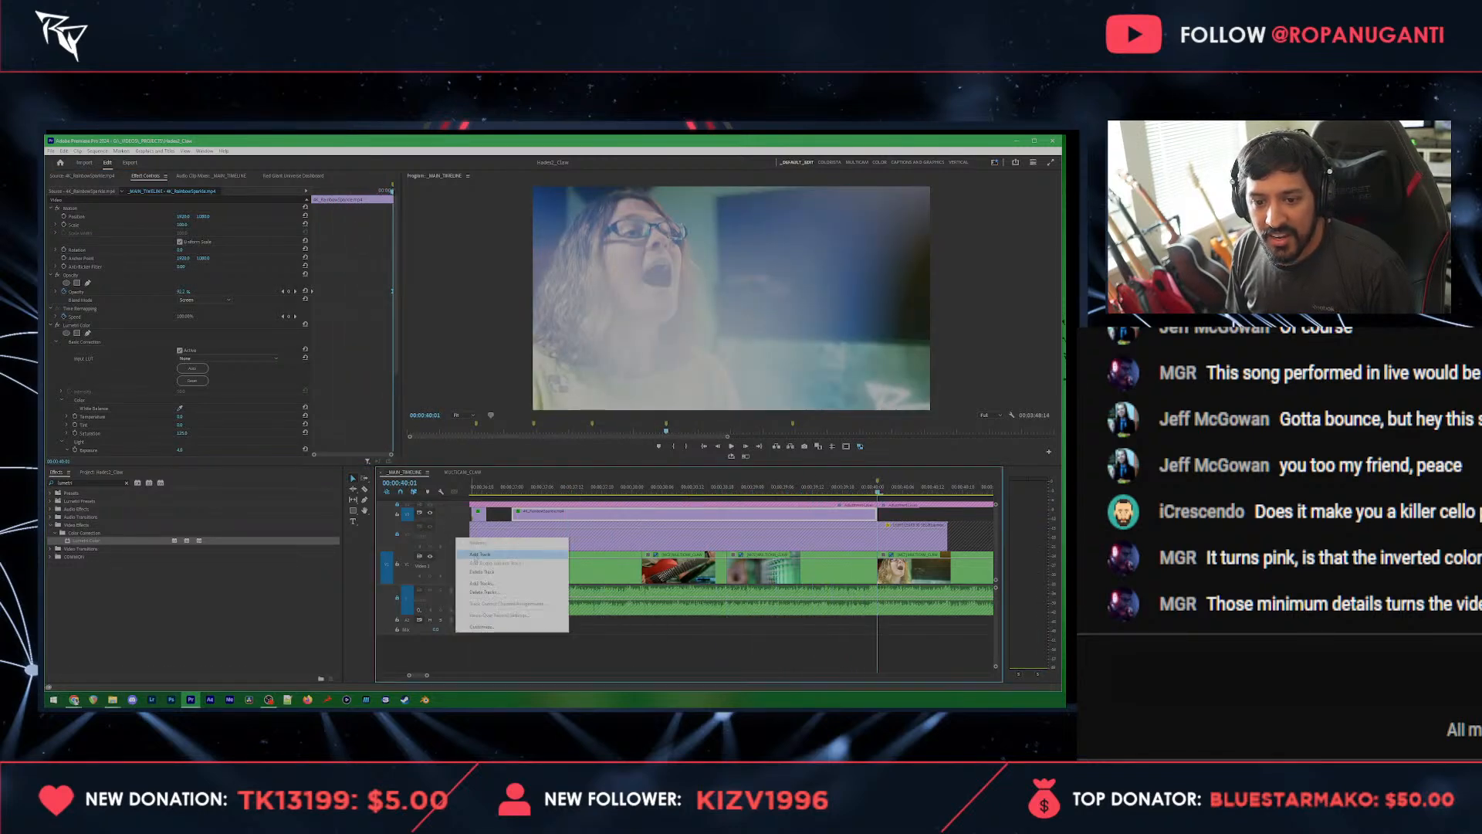
left_click(463, 550)
scroll(442, 534, "down", 2)
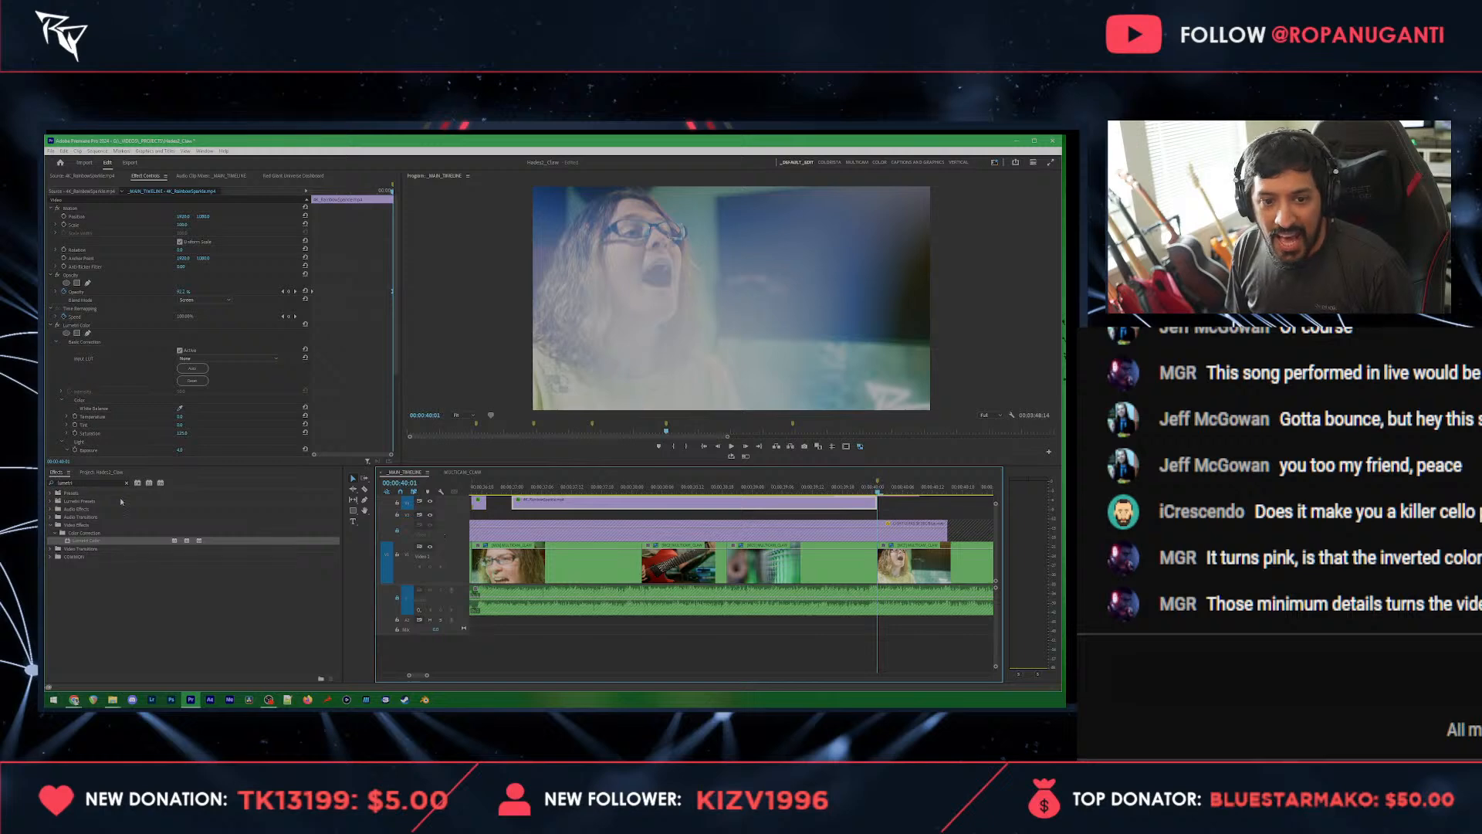
Step: Preview the overlay clips in the project bin and place the abstract multicolor one on the new video track
left_click(102, 473)
double_click(137, 600)
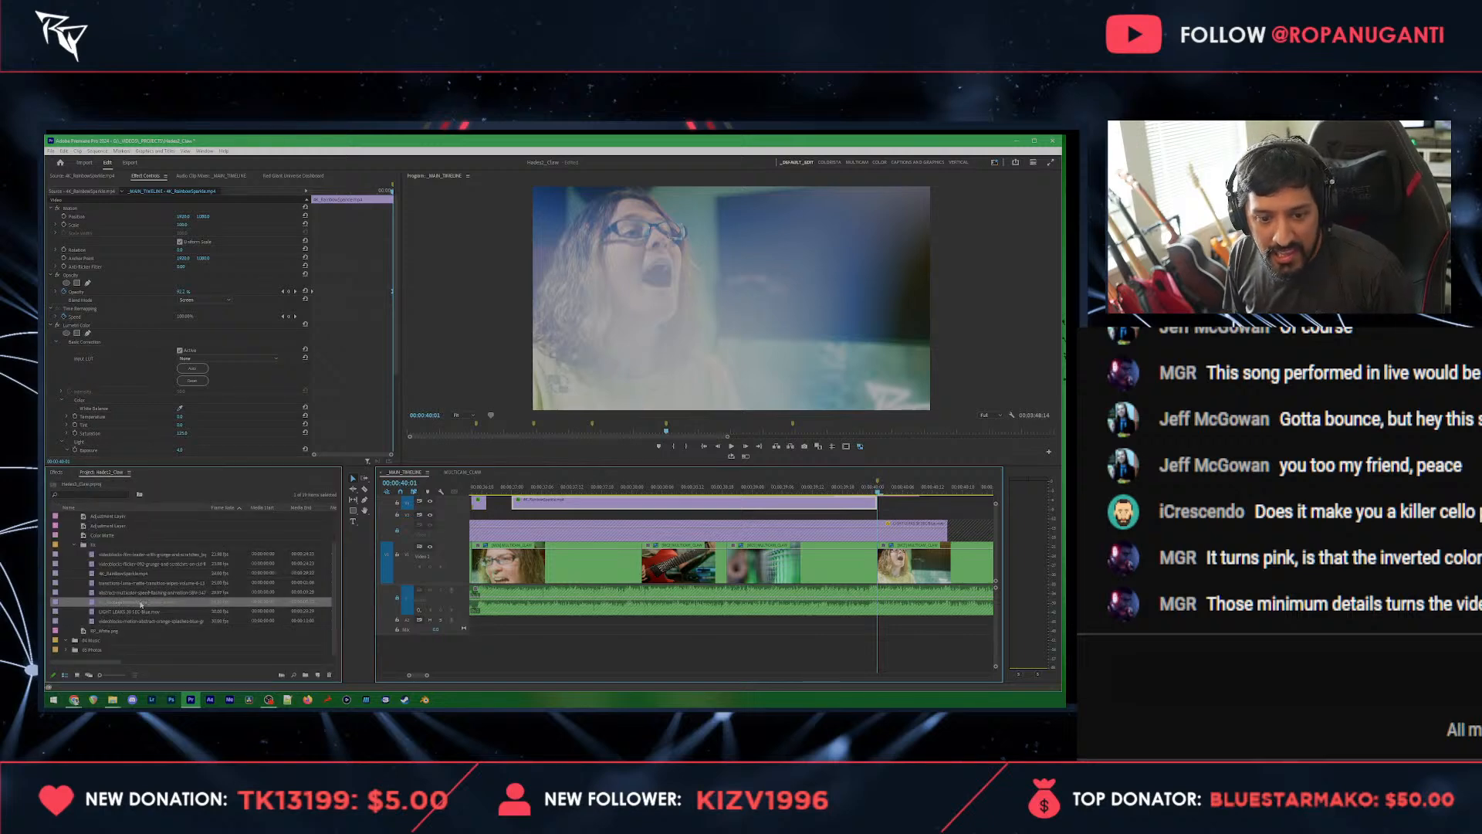
double_click(127, 612)
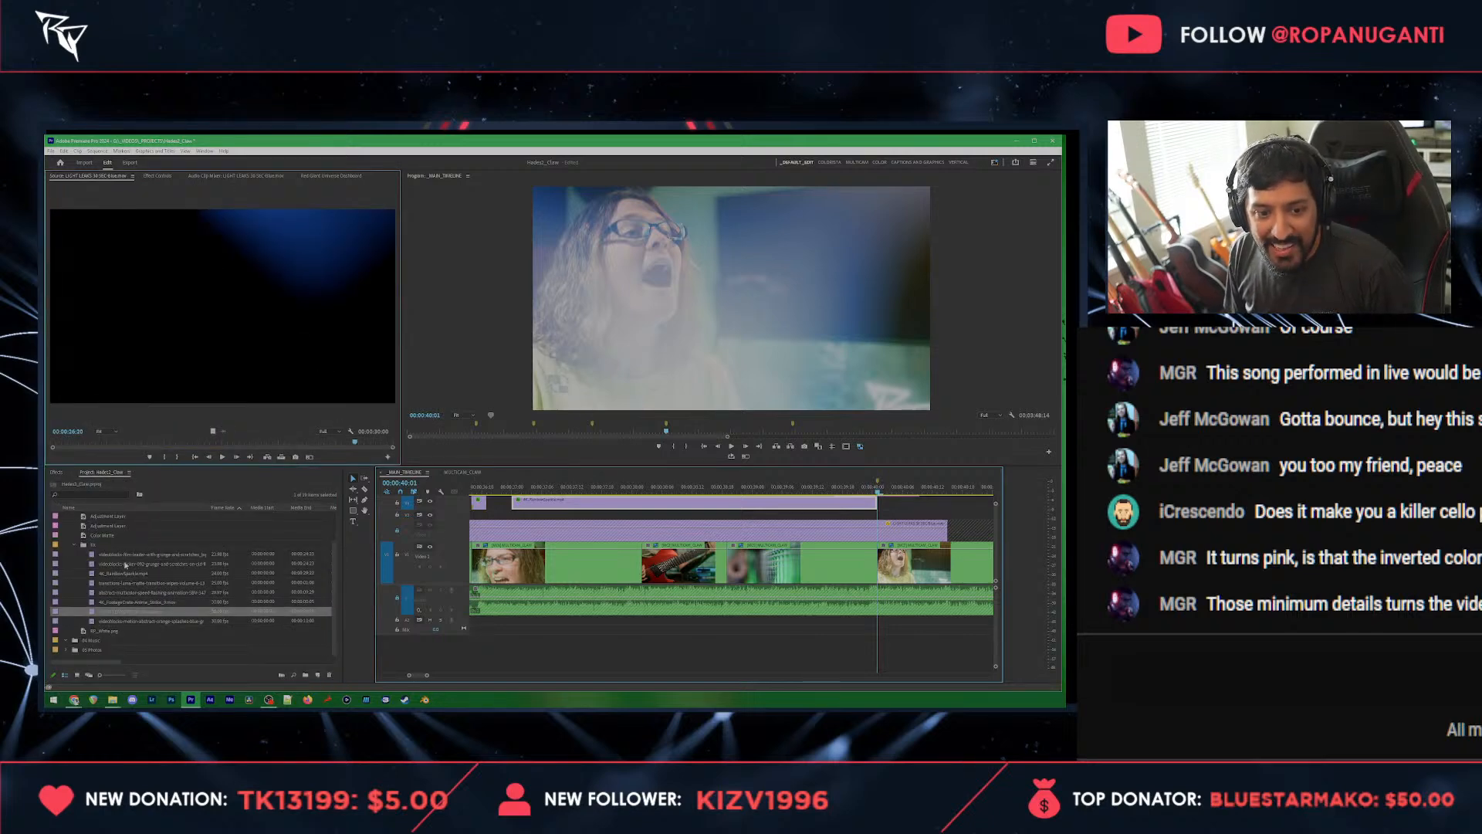
double_click(128, 554)
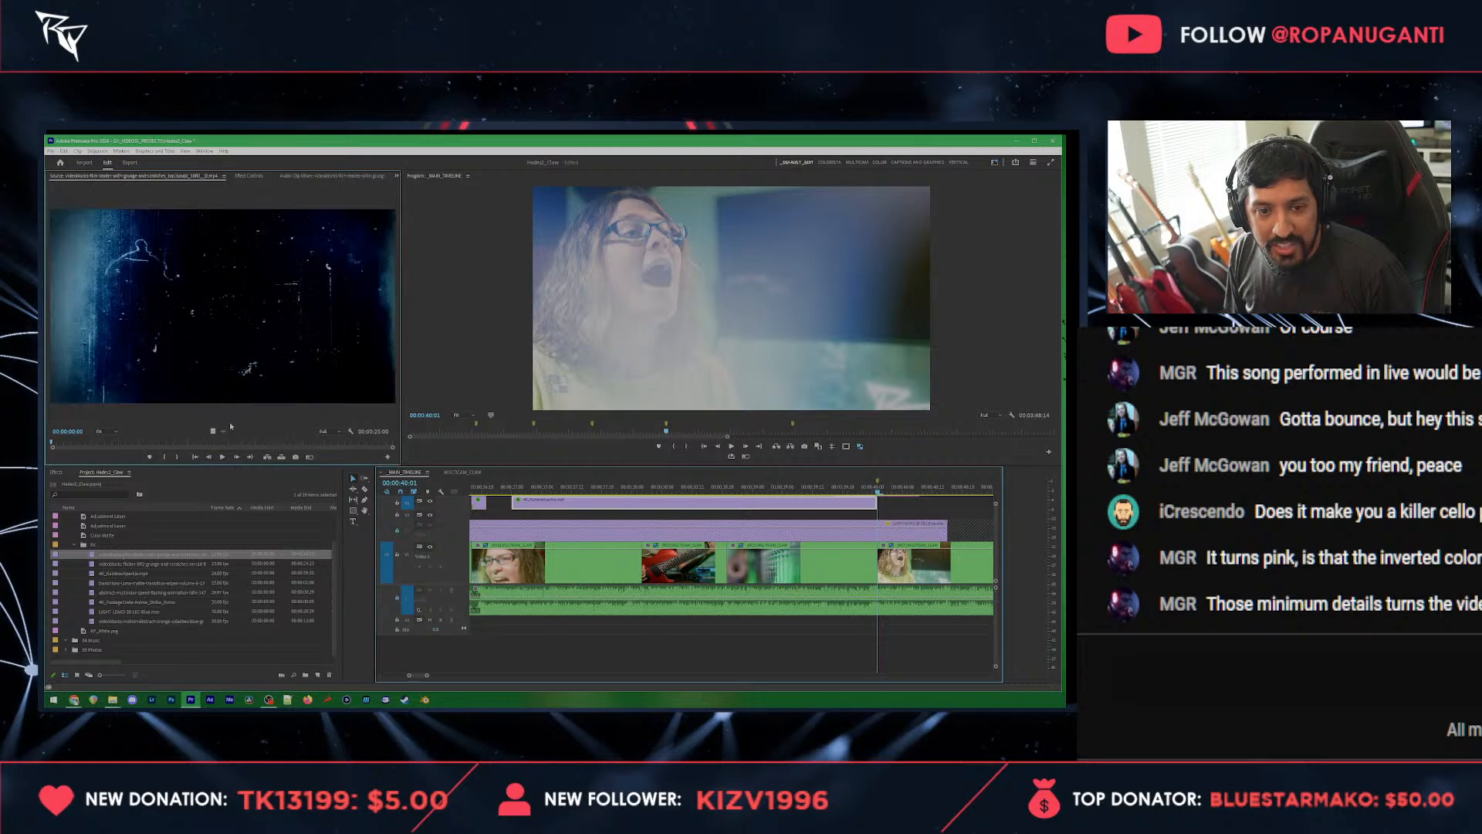
double_click(139, 621)
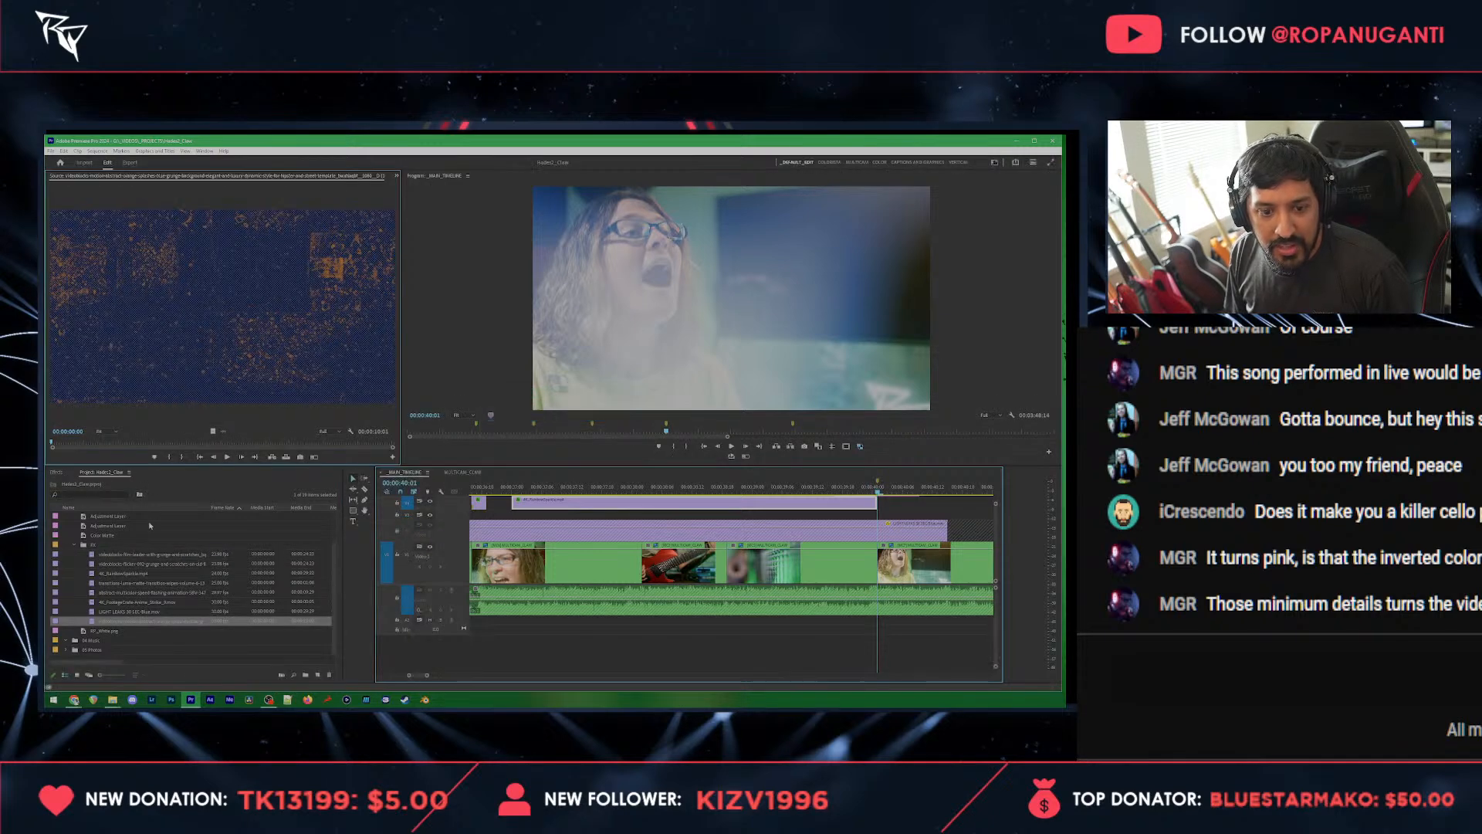
double_click(131, 592)
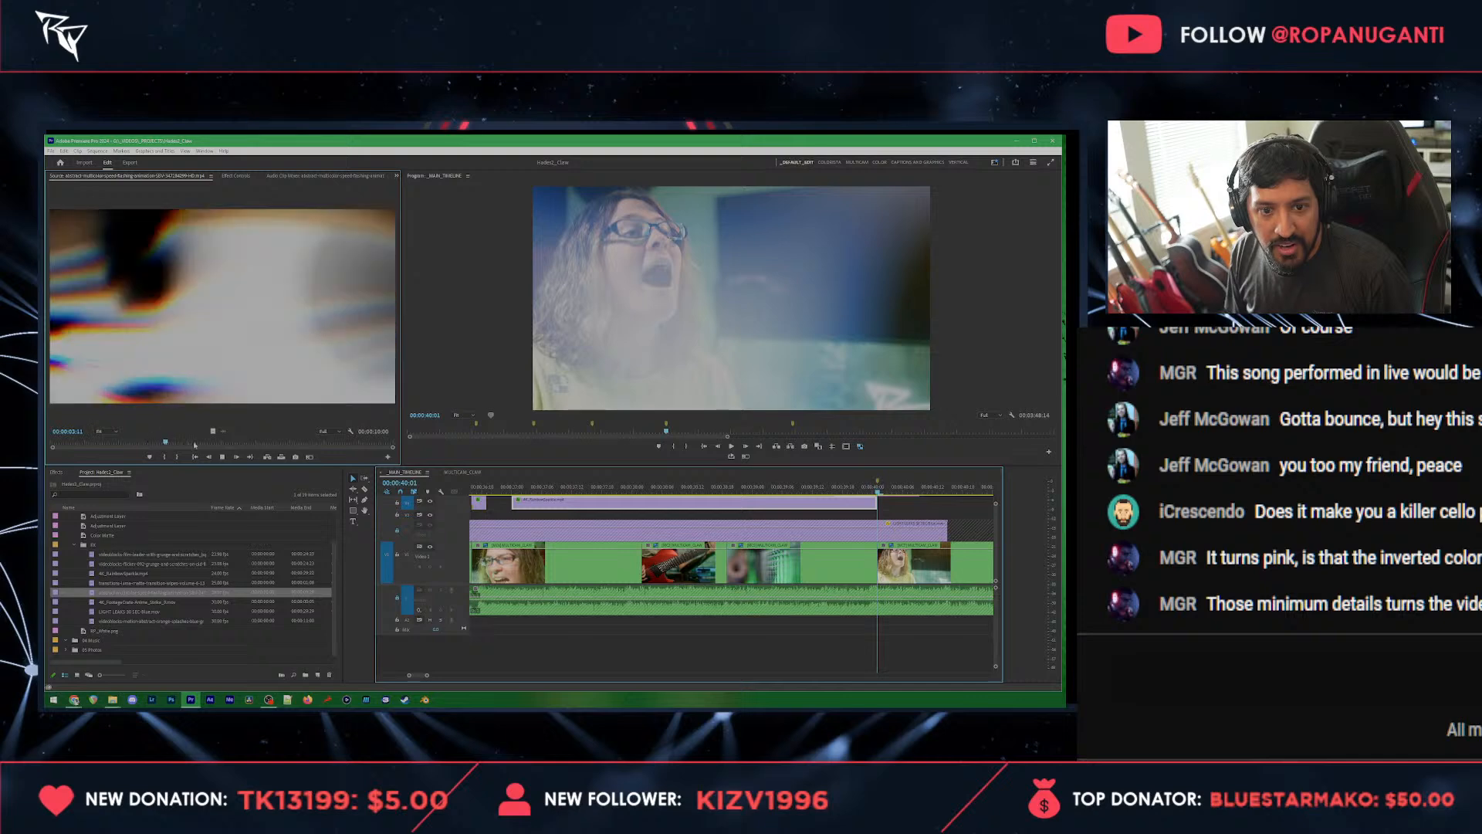
key("space")
left_click_drag(757, 474, 553, 514)
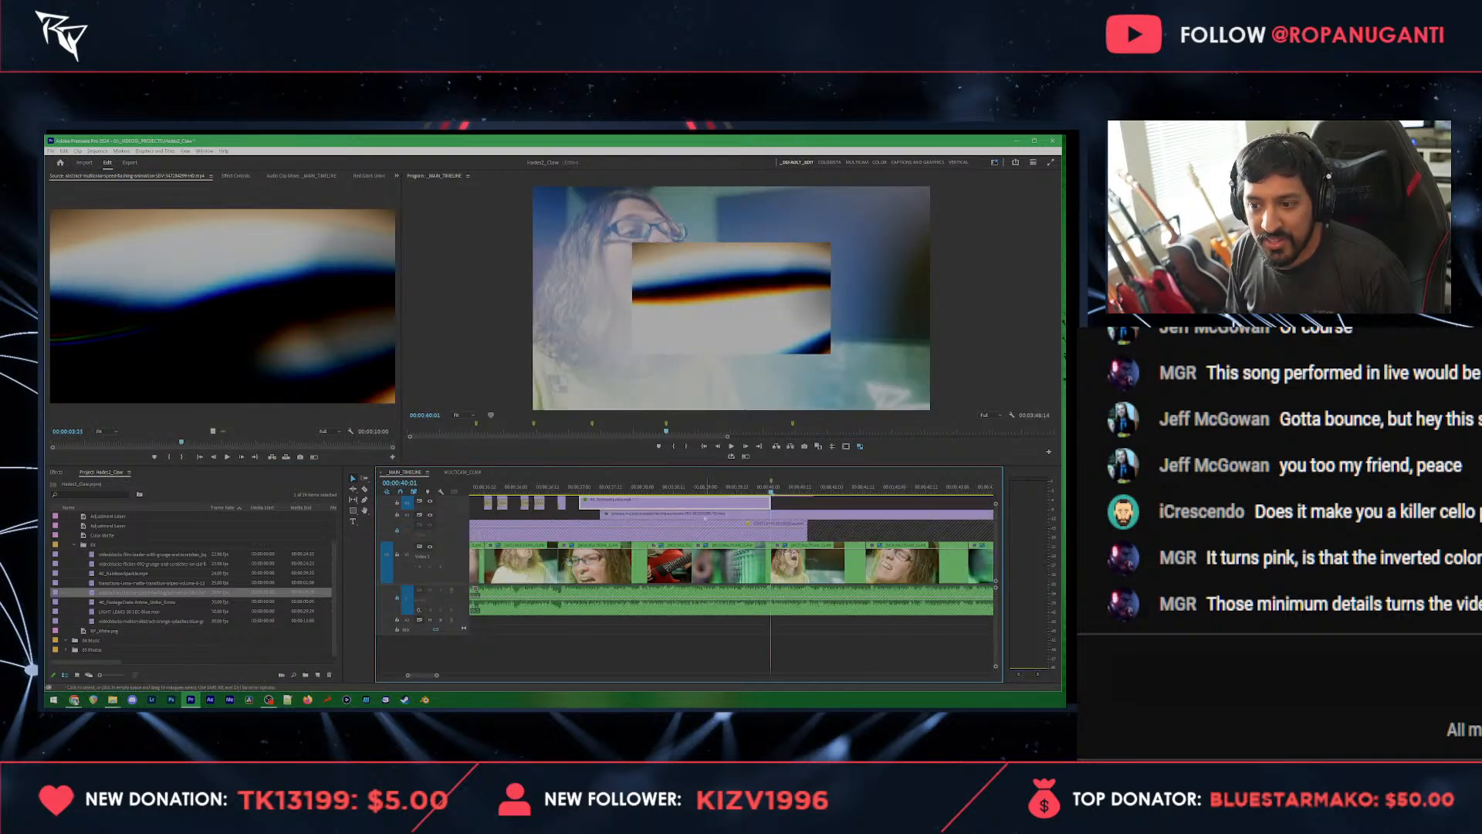
Step: Cut the abstract overlay at 00:00:40:01, delete the part after the cut, and trim its start to a later point
left_click(771, 515)
key("v")
left_click(779, 517)
key("Delete")
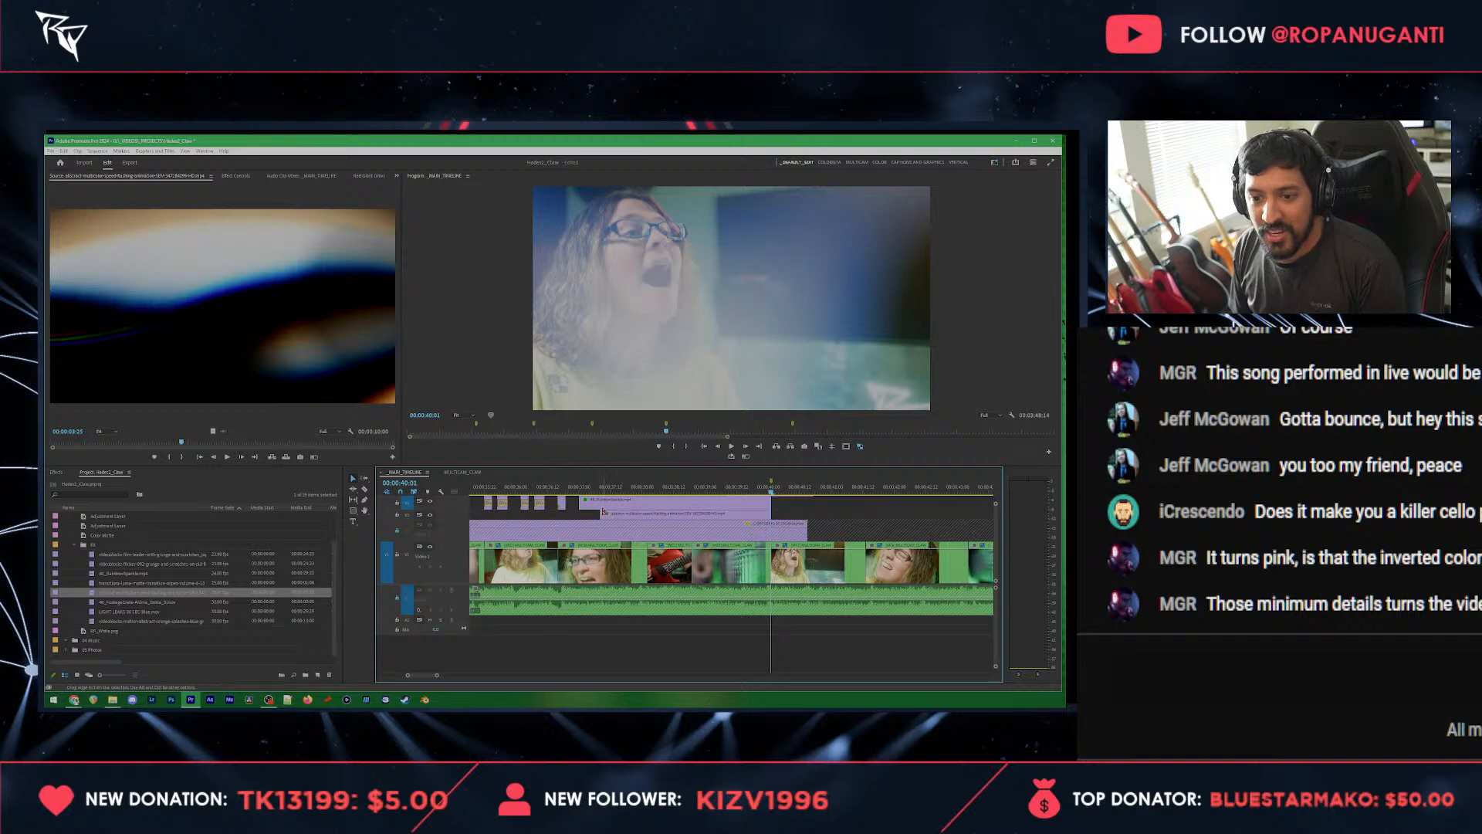
left_click_drag(602, 512, 668, 513)
Step: Select the abstract multicolor overlay clip and scale it up to fill the whole frame
key("Left")
key("Left")
key("Left")
key("Left")
key("Left")
key("Left")
key("Left")
key("Left")
key("Left")
left_click(694, 517)
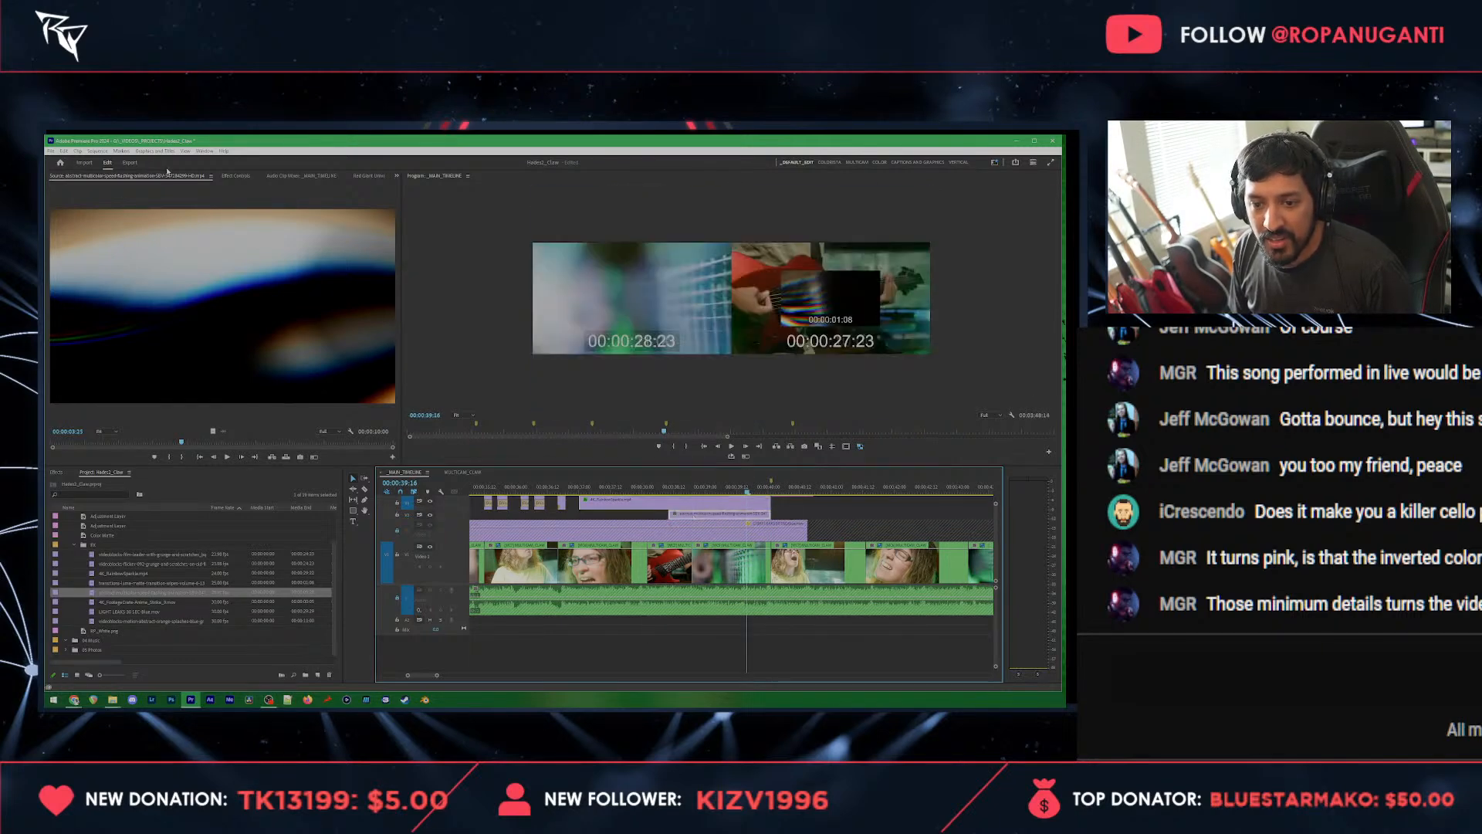
left_click(247, 177)
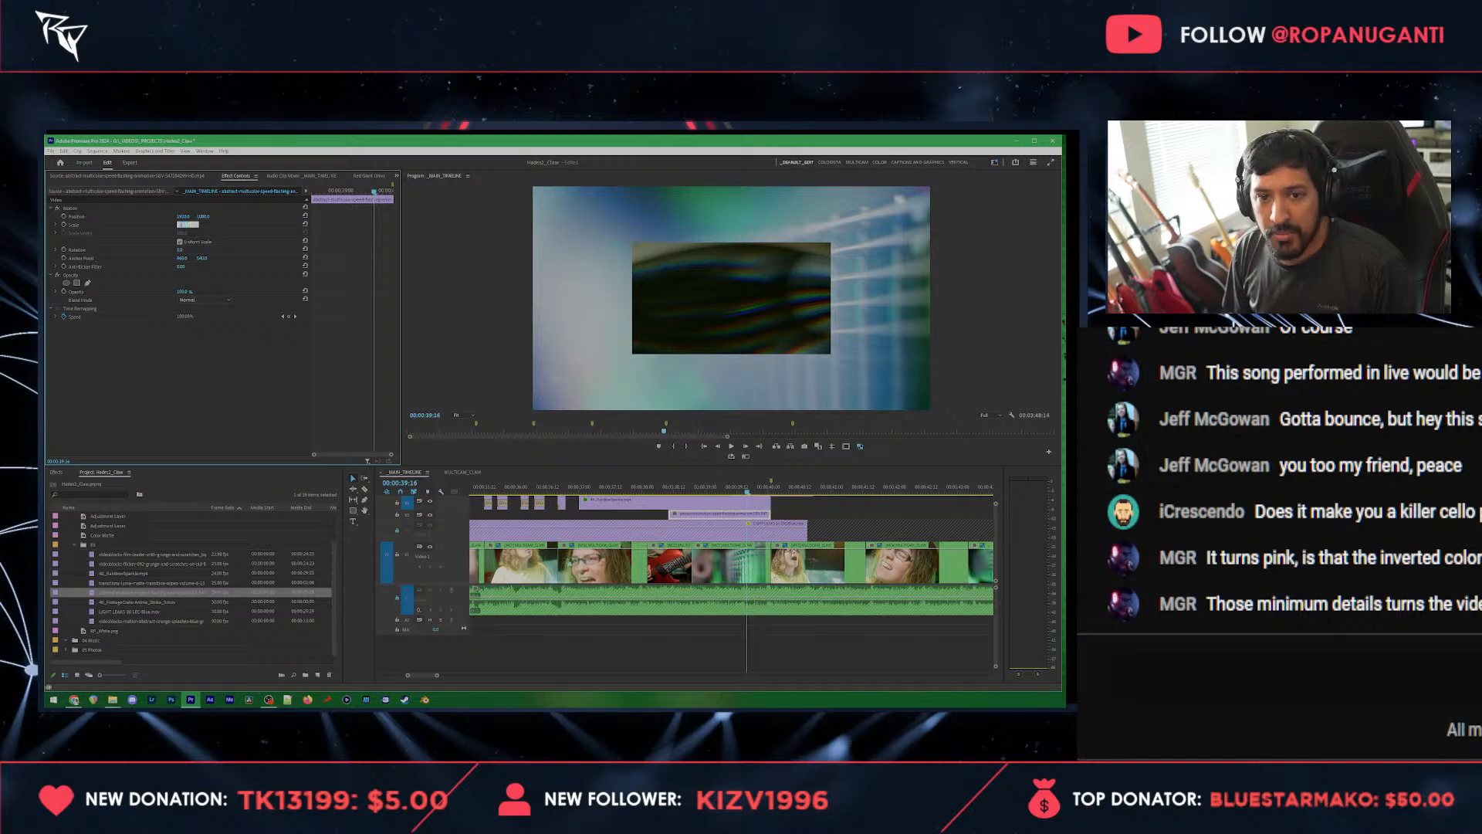
Step: Set the abstract overlay's blend mode to Soft Light and its opacity to 50%
left_click(204, 300)
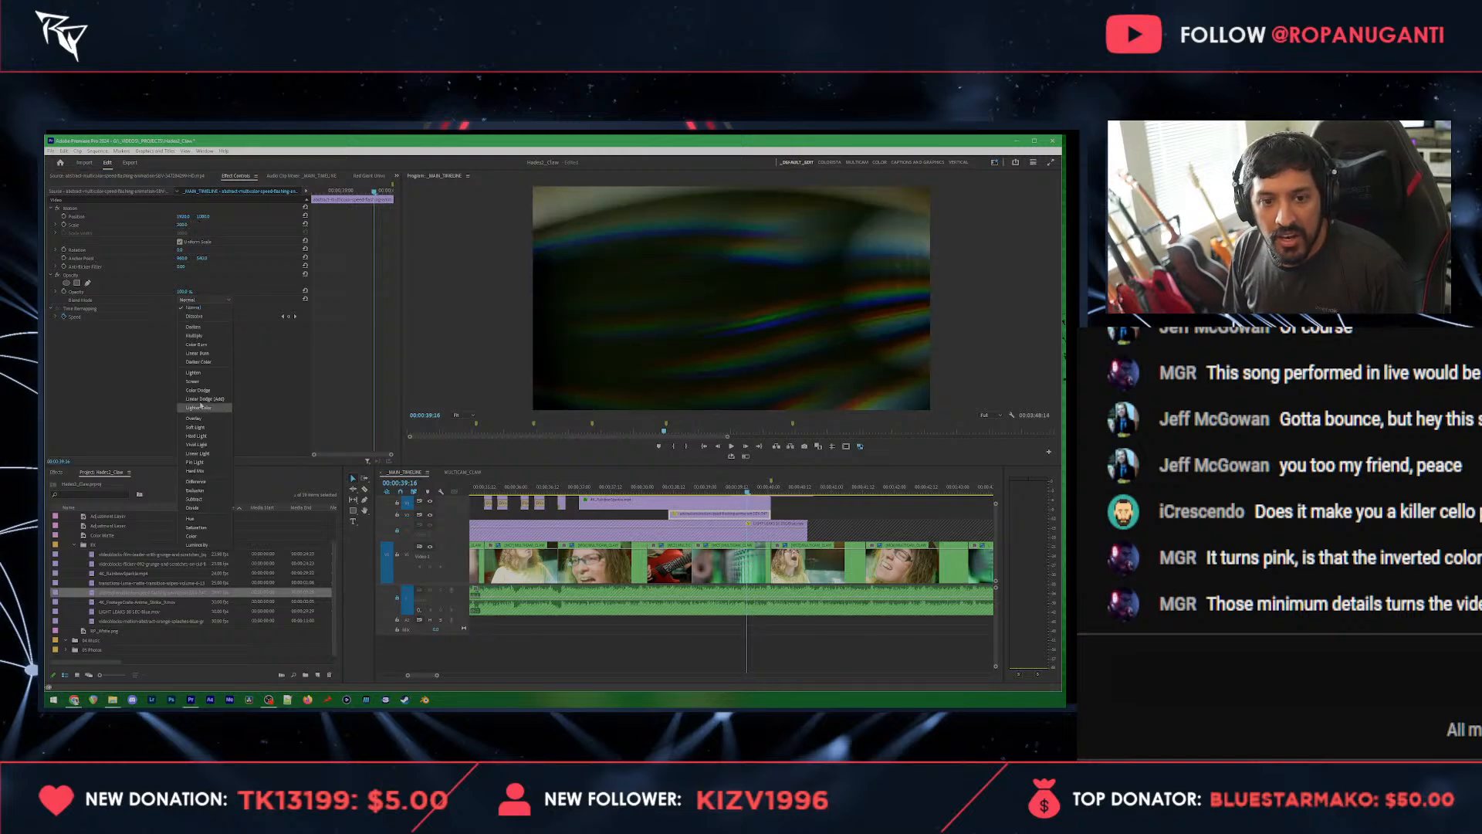
left_click(197, 427)
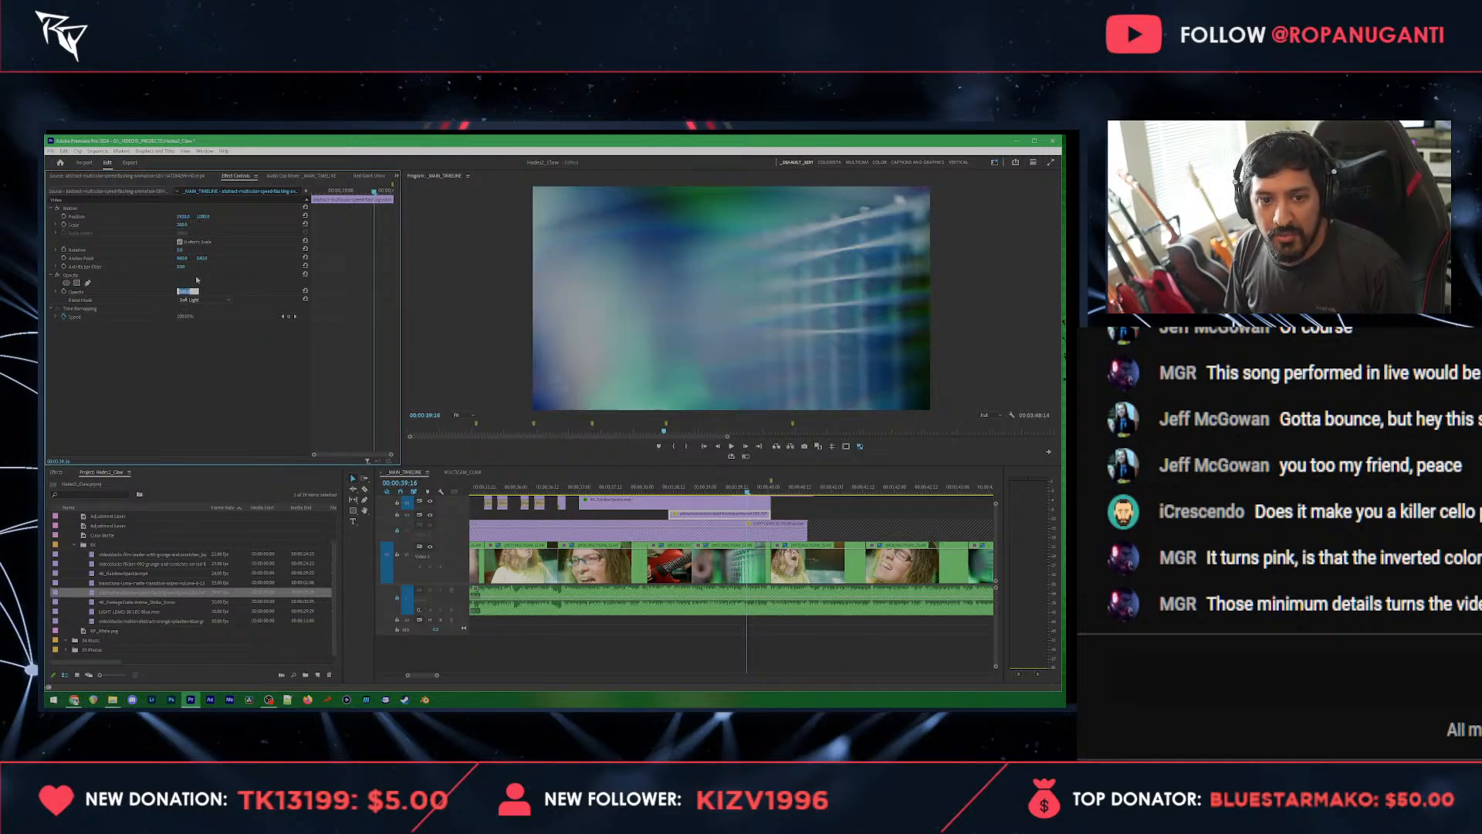
type("50")
key("Return")
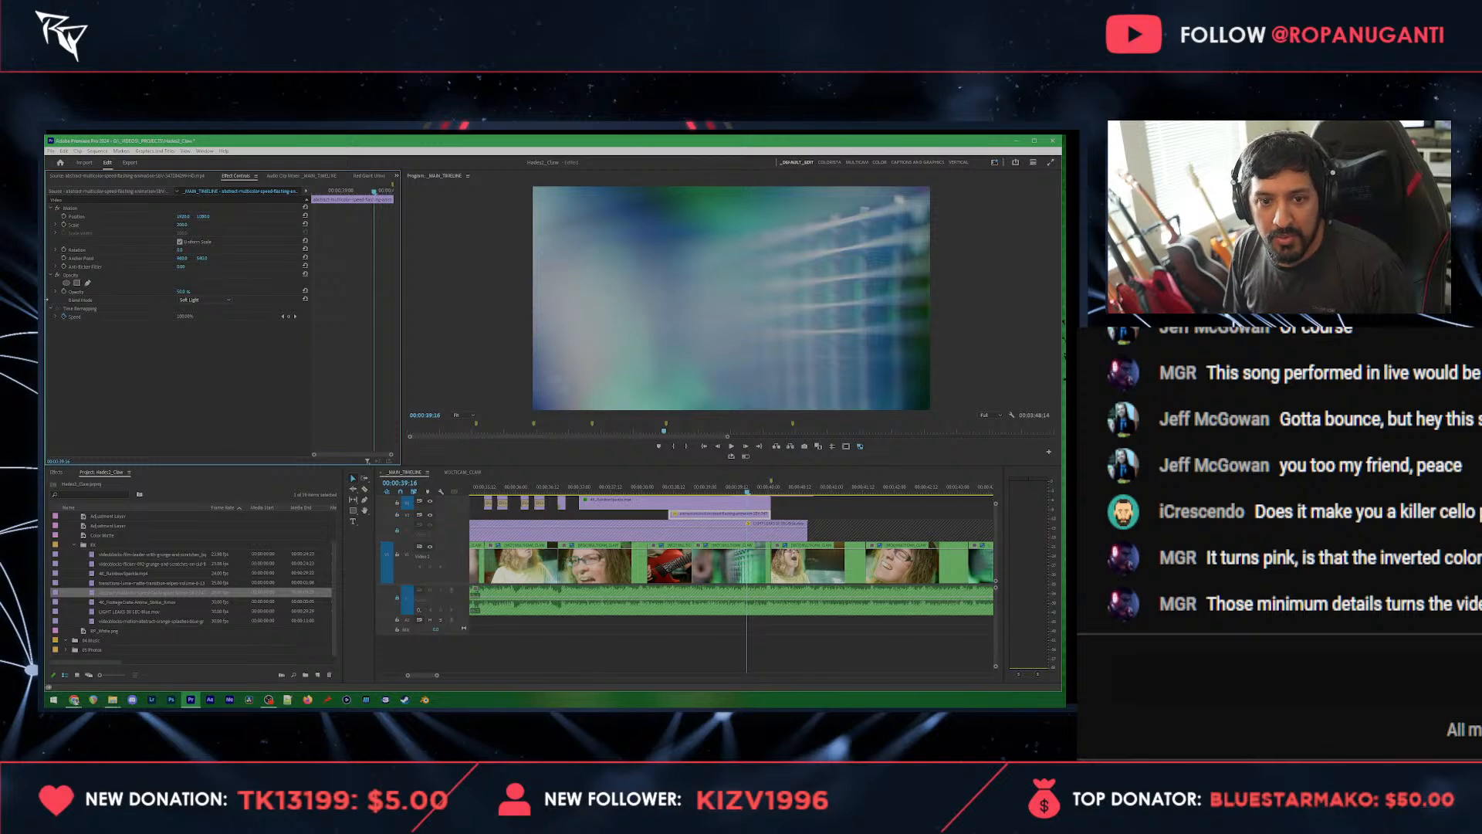
Step: Animate the abstract overlay's opacity from 0% at its start to the 50% Ease Out keyframe at its end, and save the project
left_click(64, 292)
right_click(374, 292)
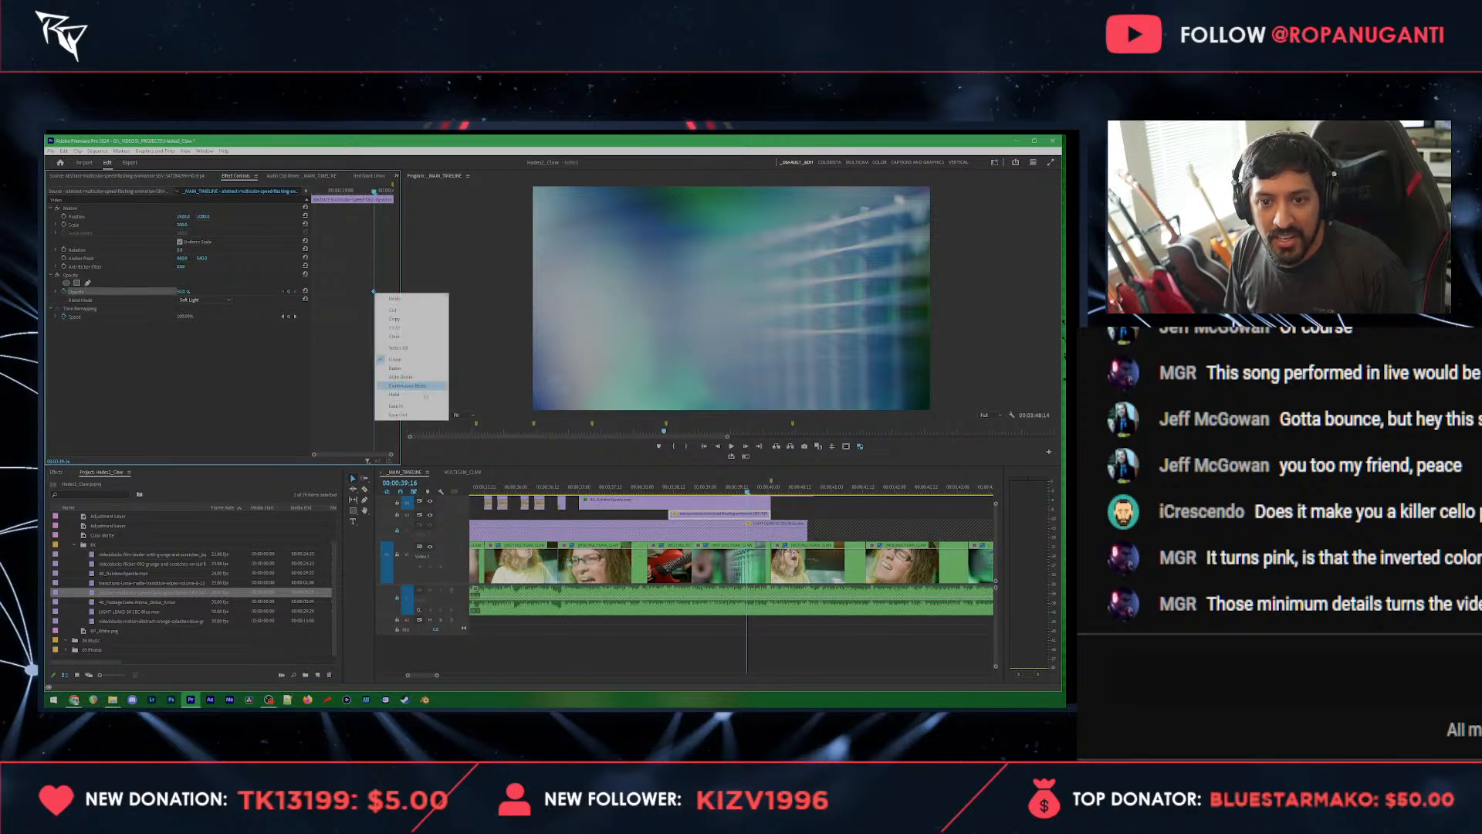
left_click(400, 415)
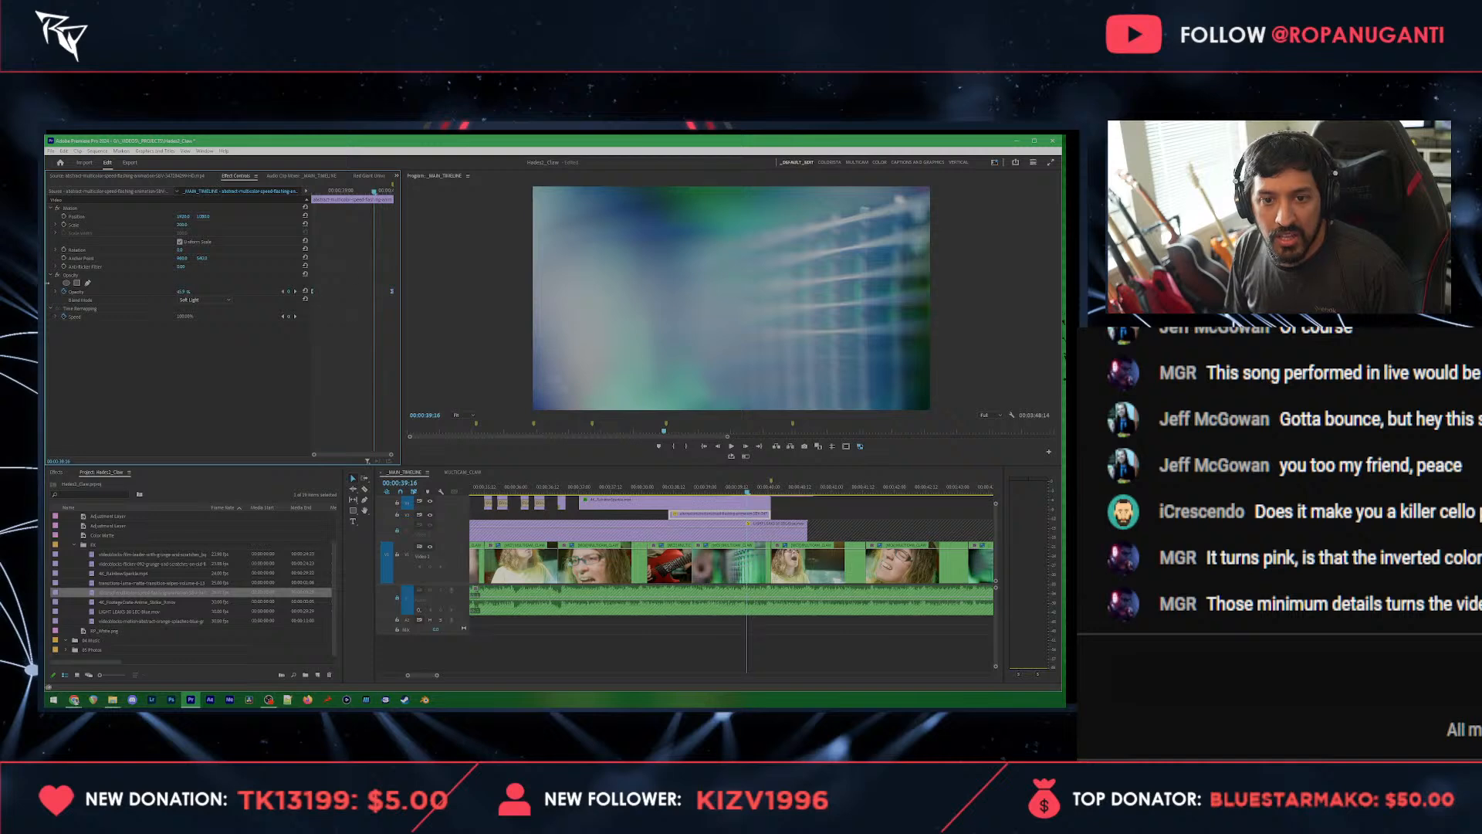
left_click(669, 489)
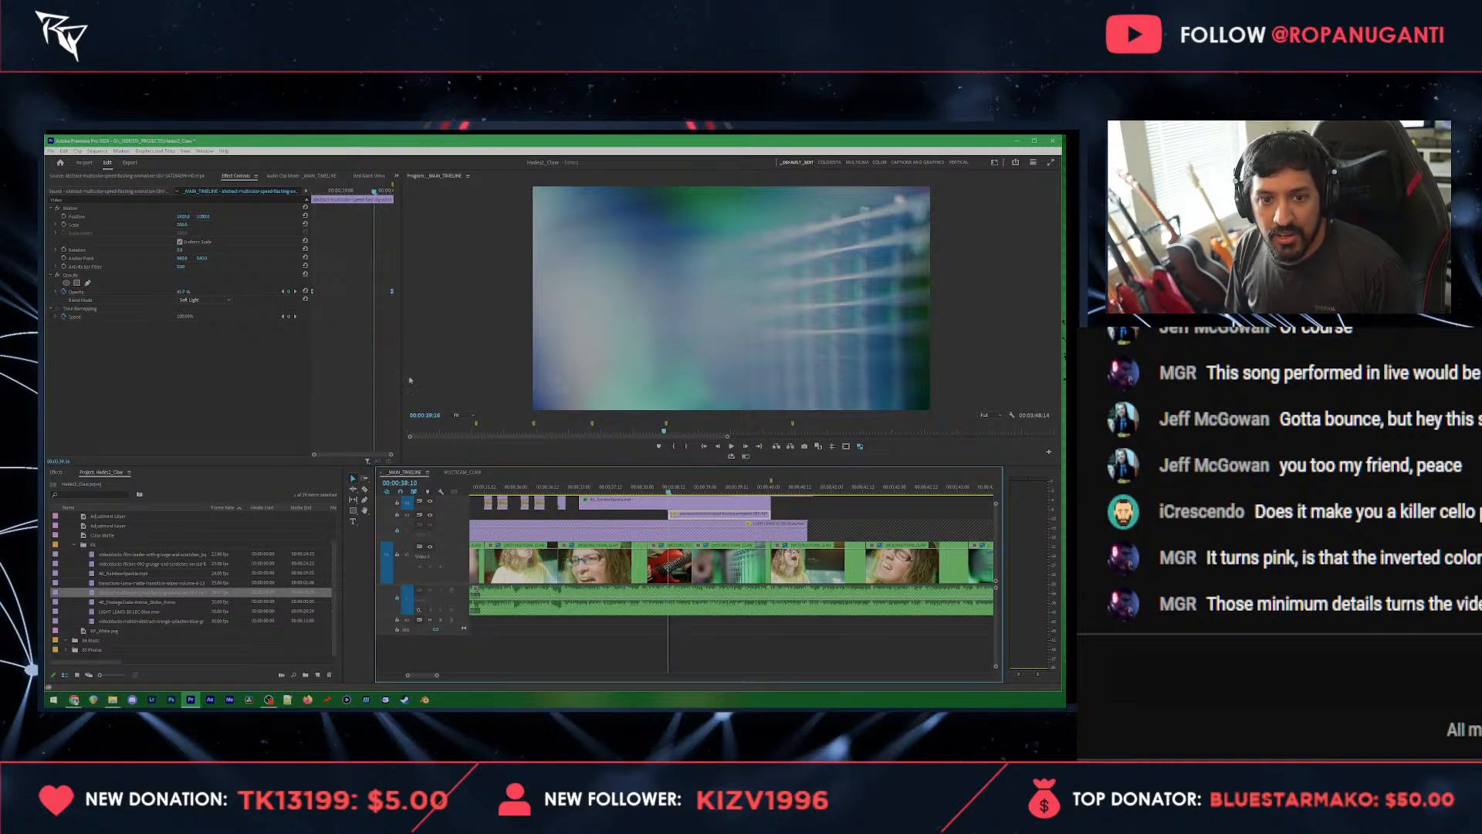
left_click_drag(317, 192, 312, 192)
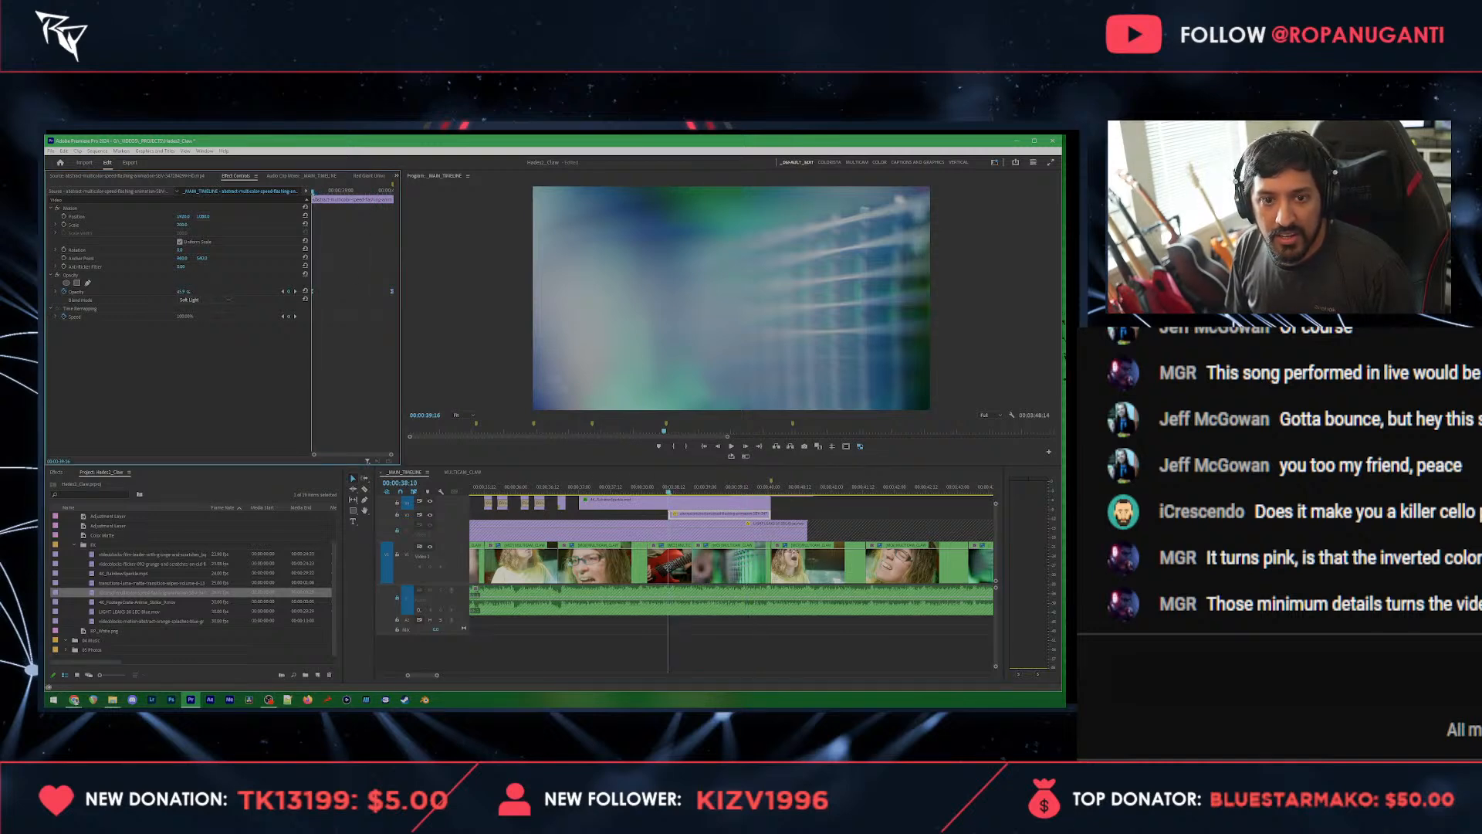
key("ctrl+s")
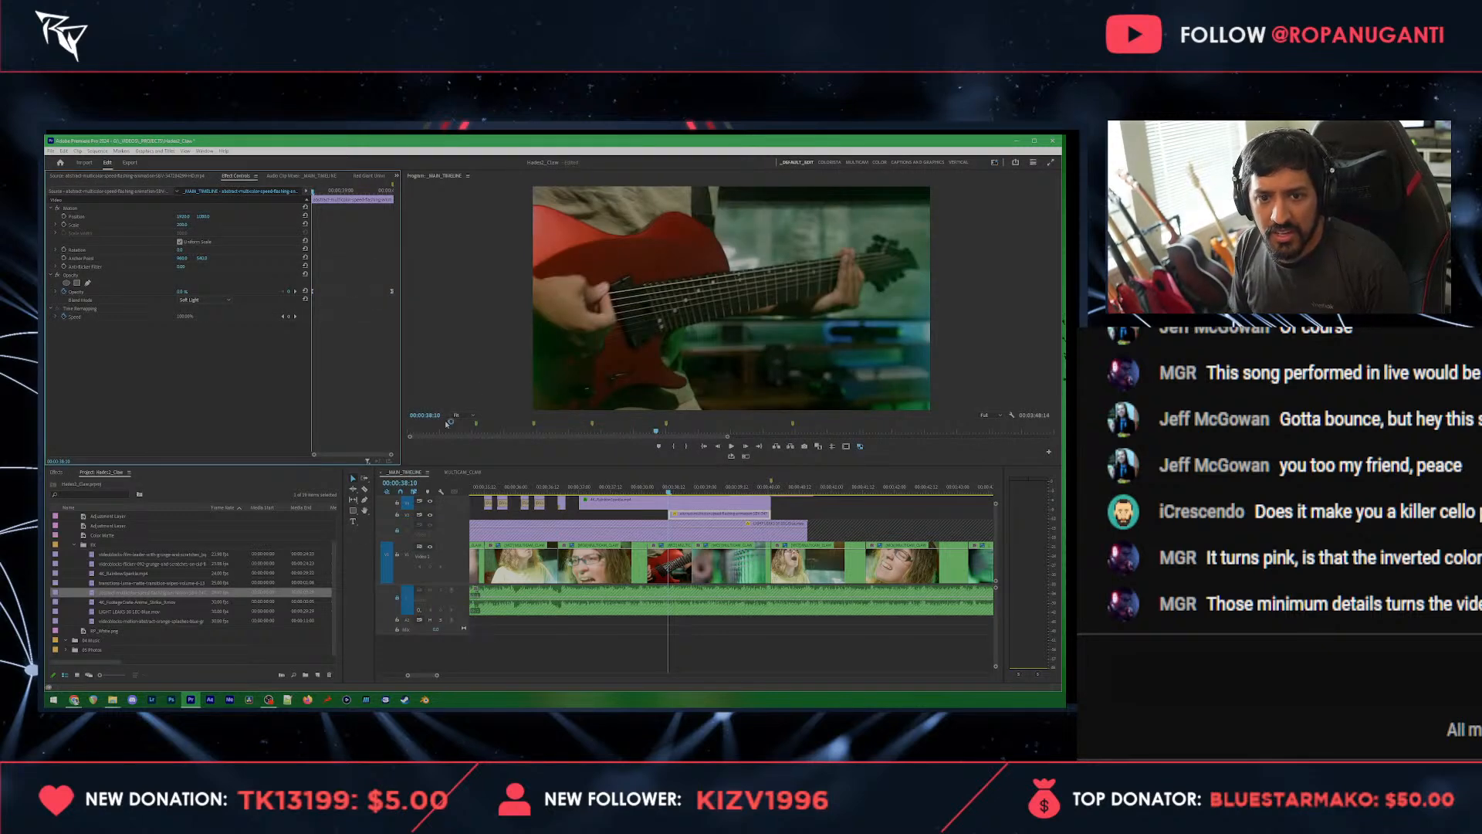
key("space")
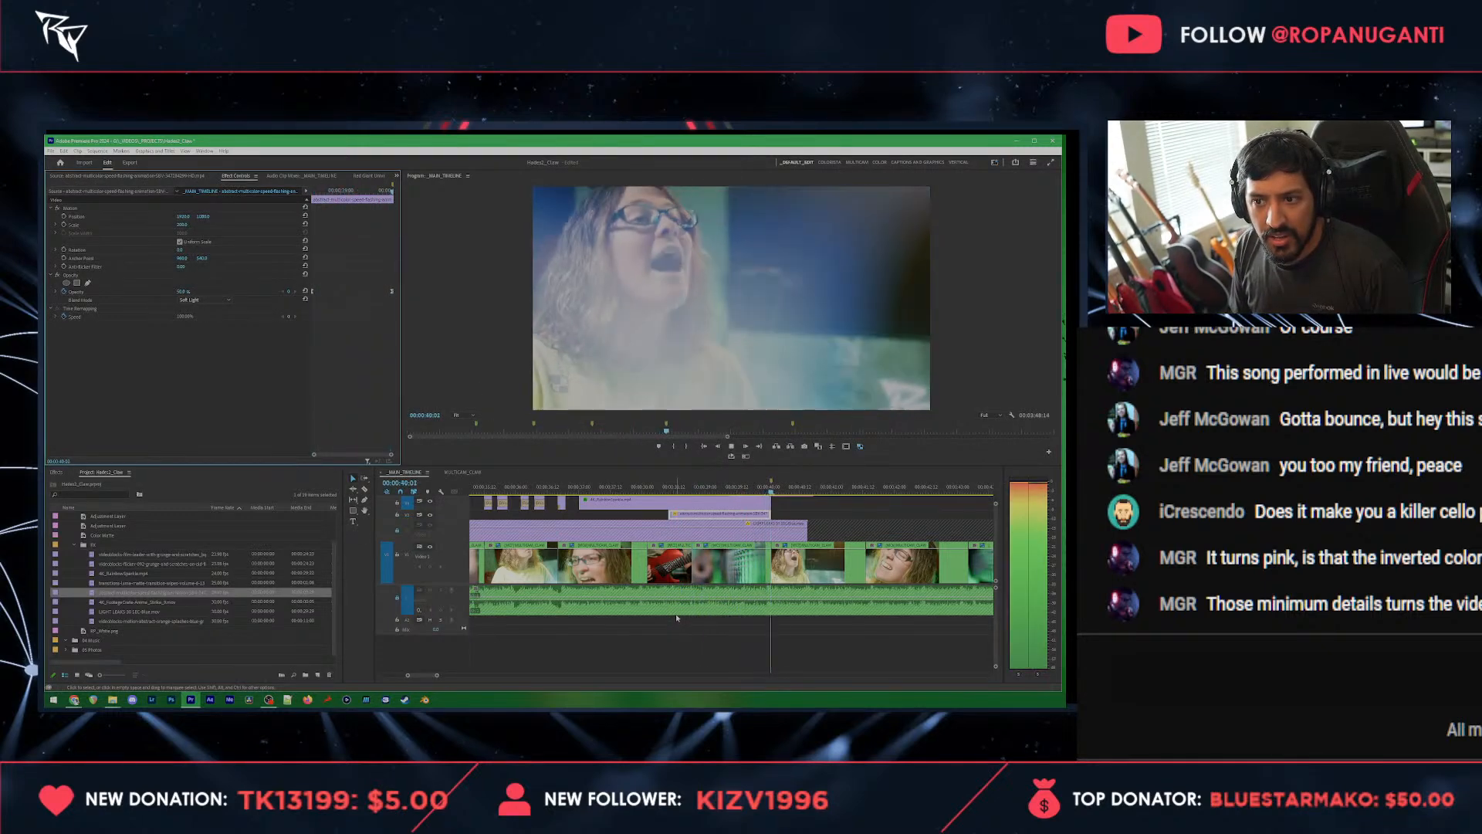
key("space")
Step: Cut the long overlay clip directly above the multicam footage at 00:00:40:01, delete the part after the cut, and save
left_click_drag(715, 486, 769, 477)
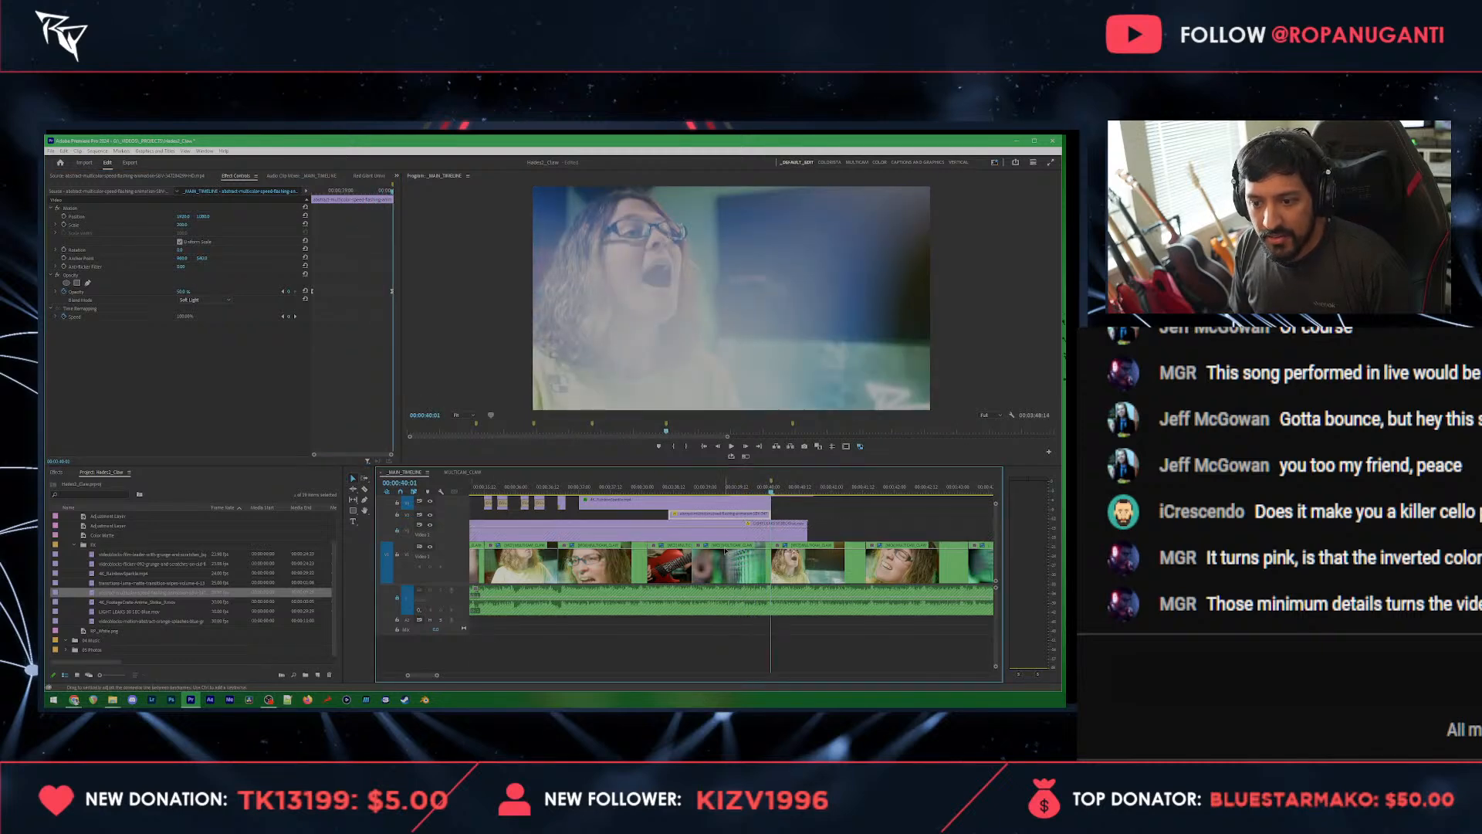
left_click(773, 533)
key("v")
left_click(787, 538)
key("Delete")
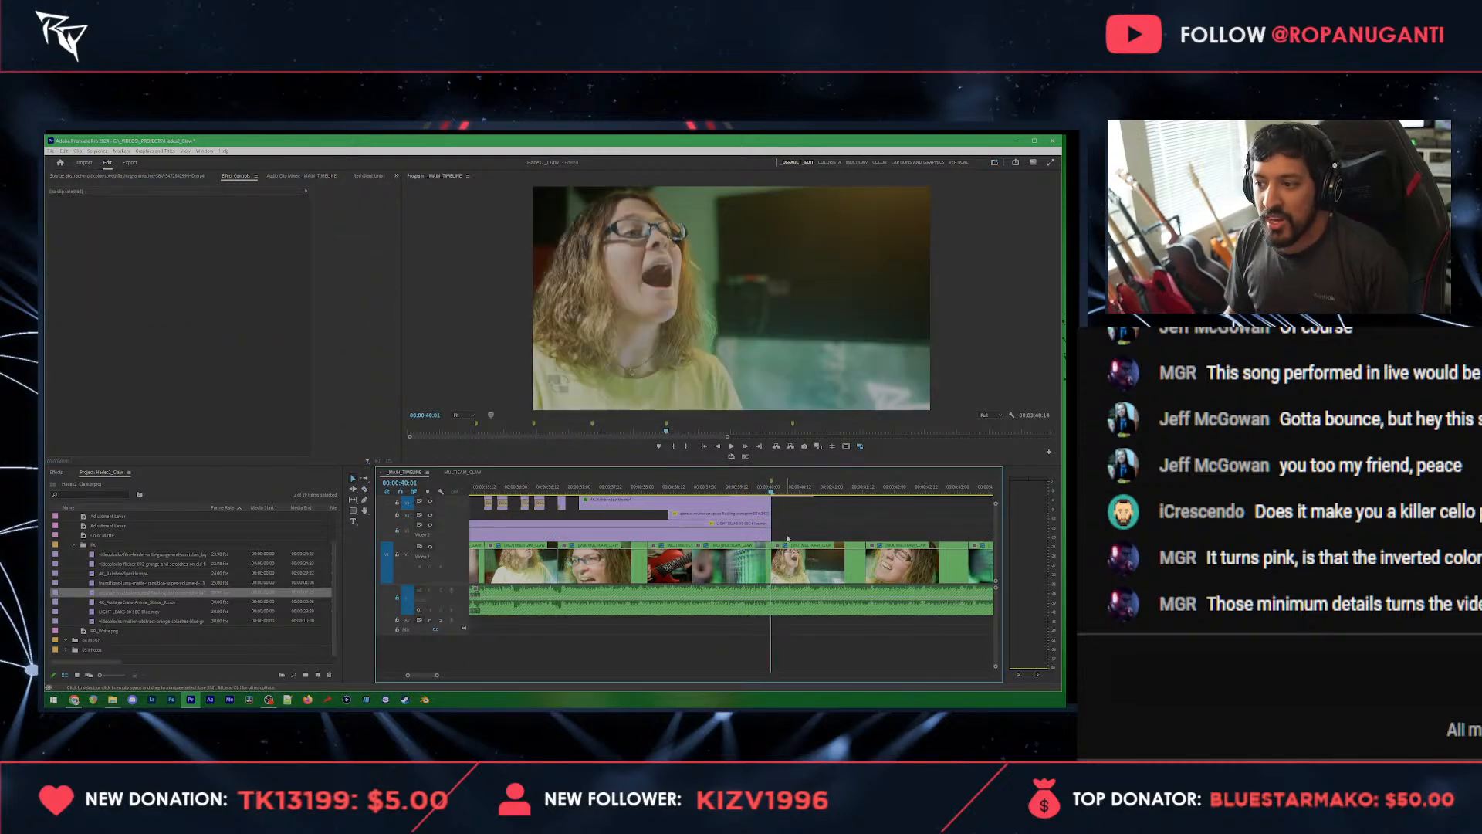
key("ctrl+s")
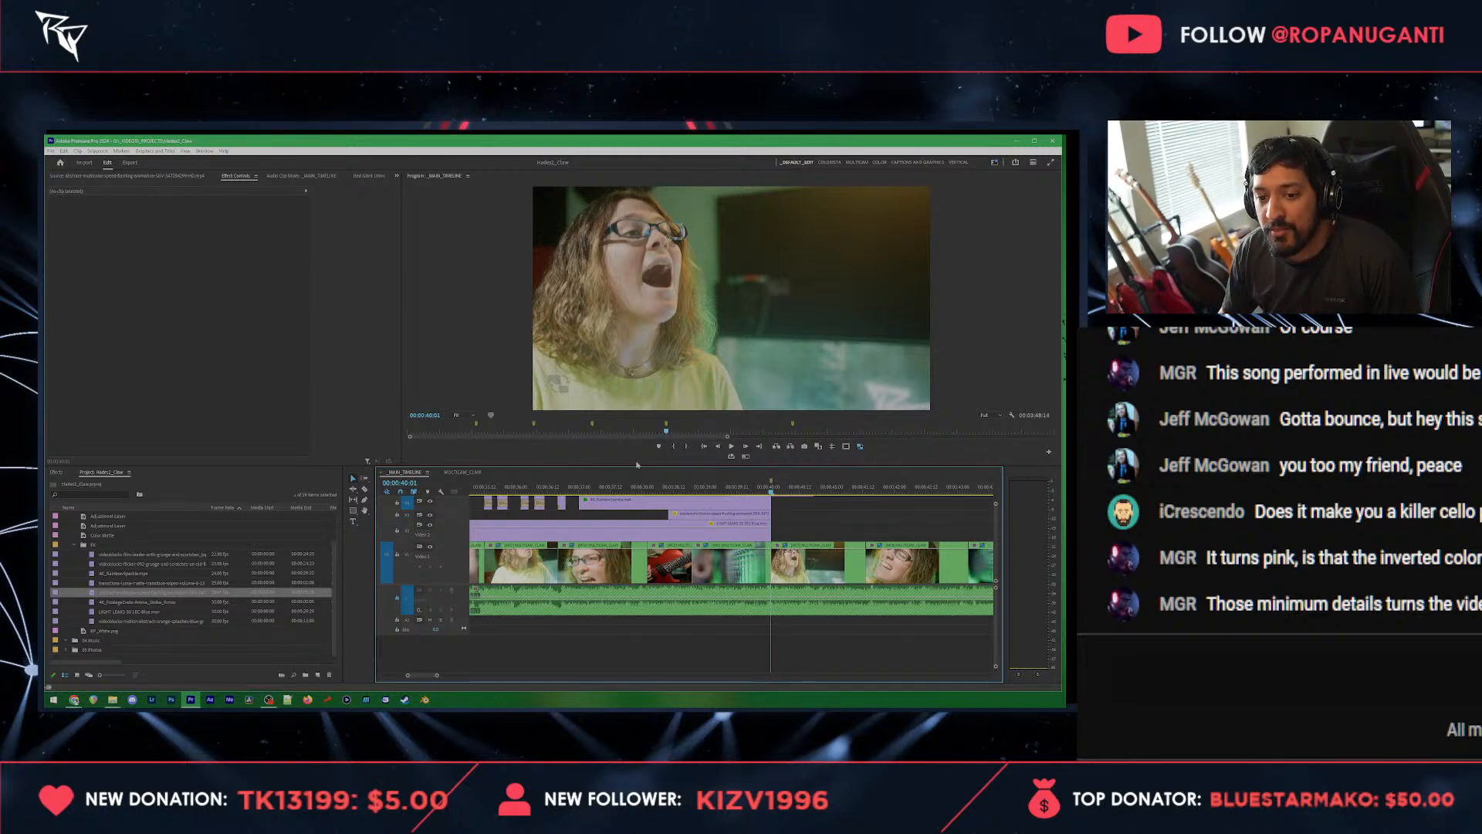
Step: Copy the two short claw slash clips from earlier in the timeline and paste them at 00:00:40:01
left_click_drag(428, 585, 426, 619)
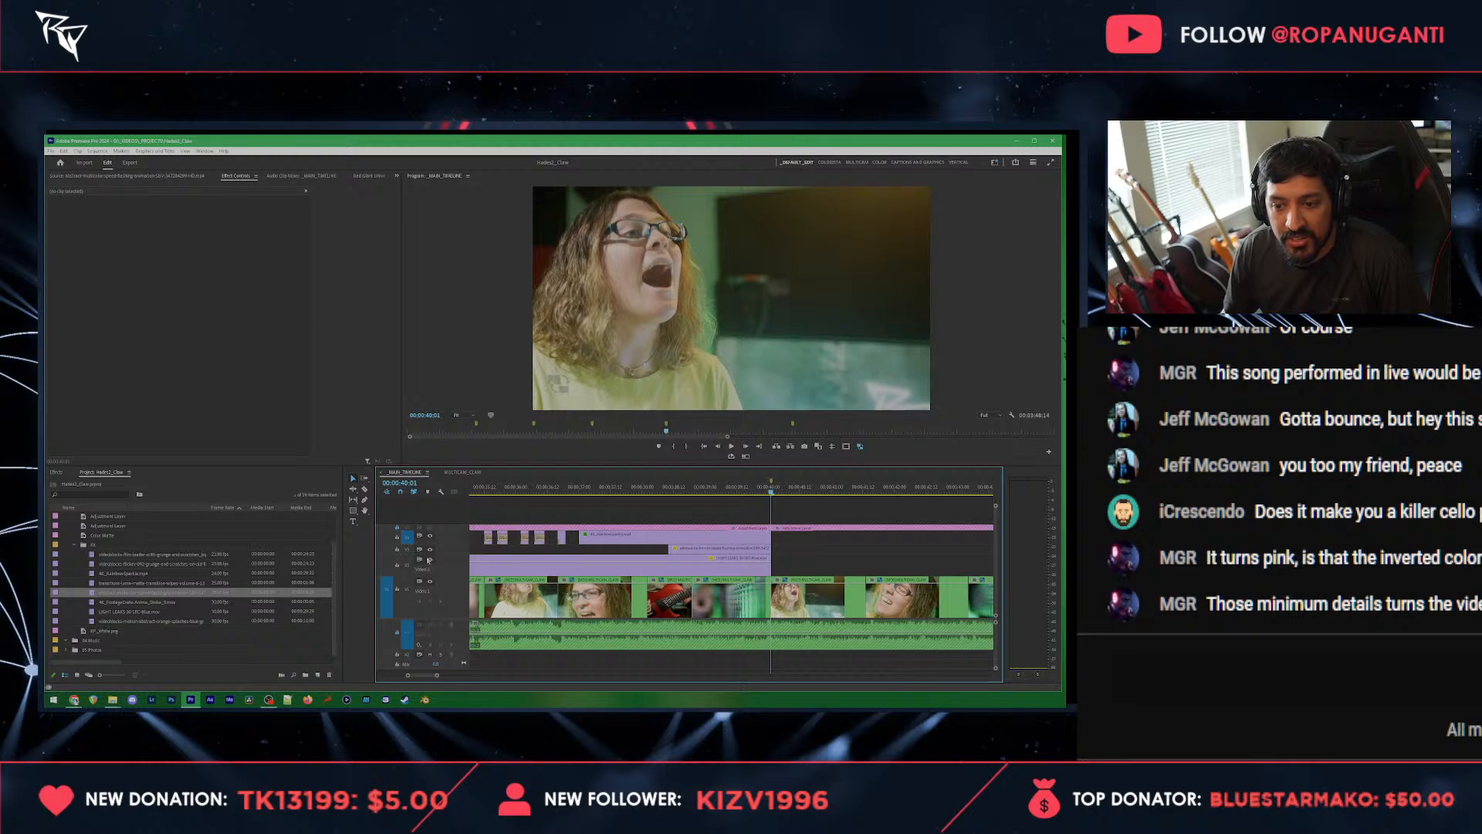
scroll(428, 561, "up", 2)
scroll(666, 543, "down", 3)
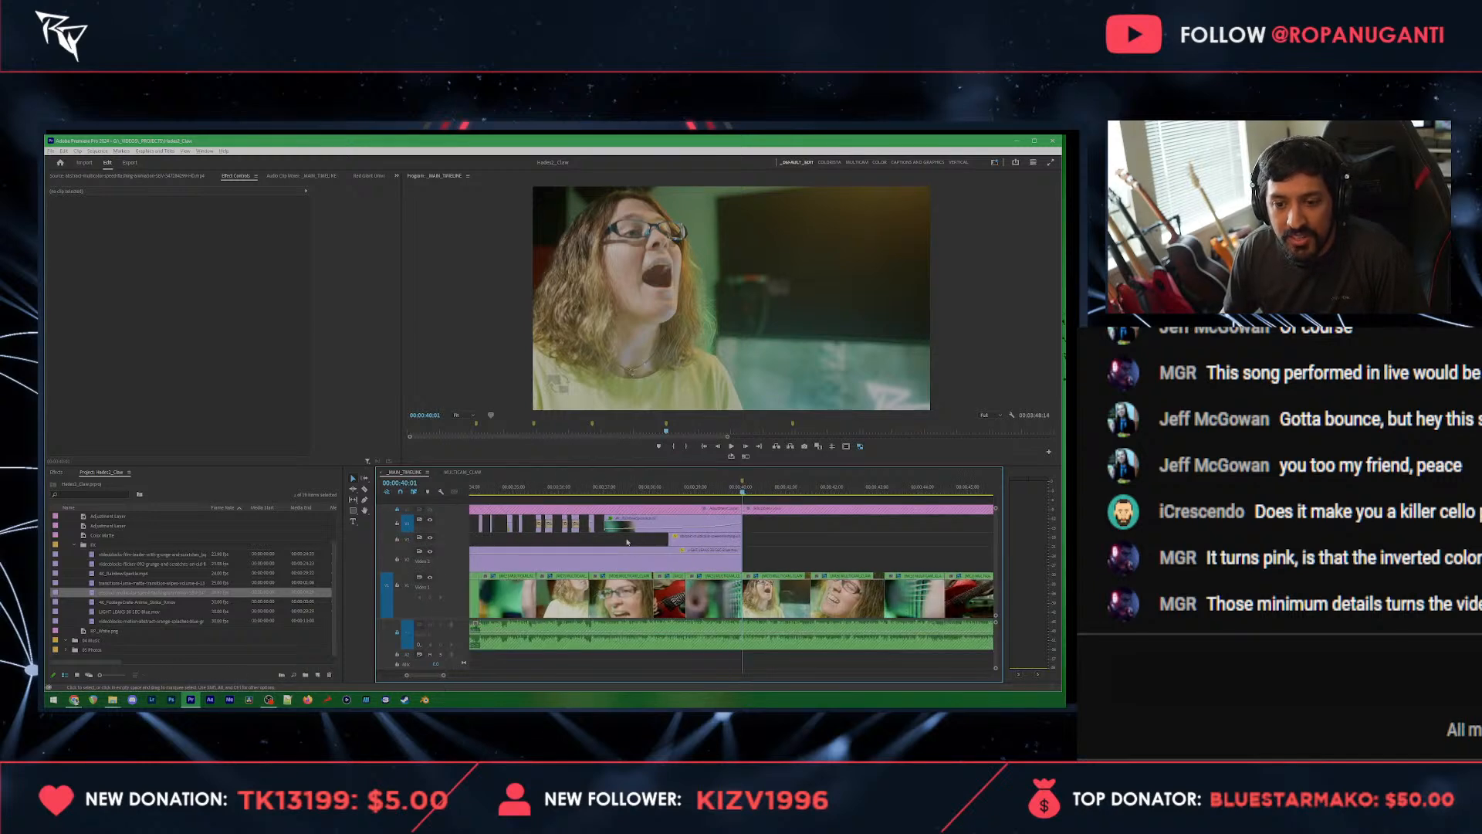
scroll(627, 542, "down", 4)
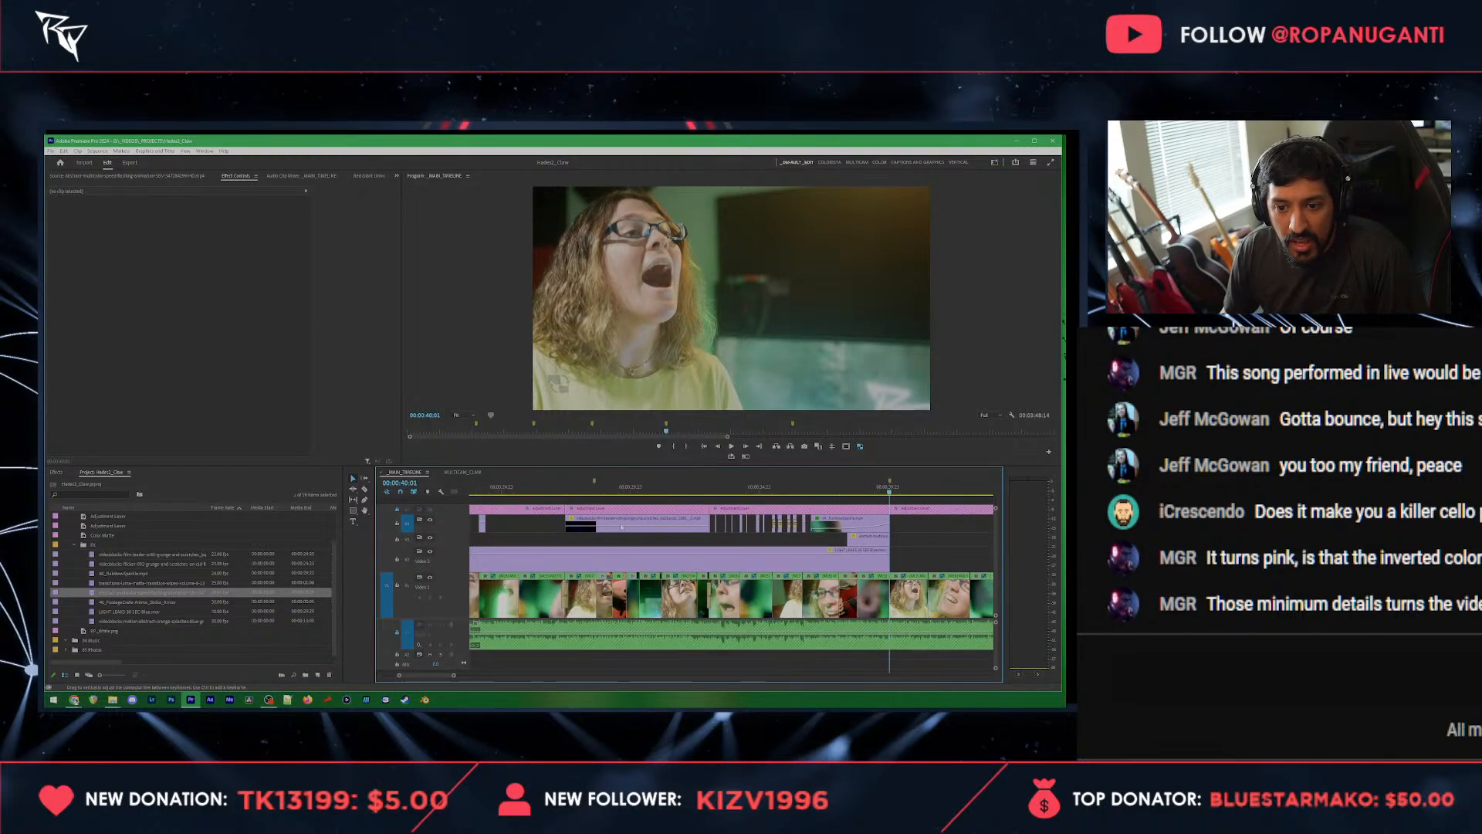
scroll(621, 527, "up", 3)
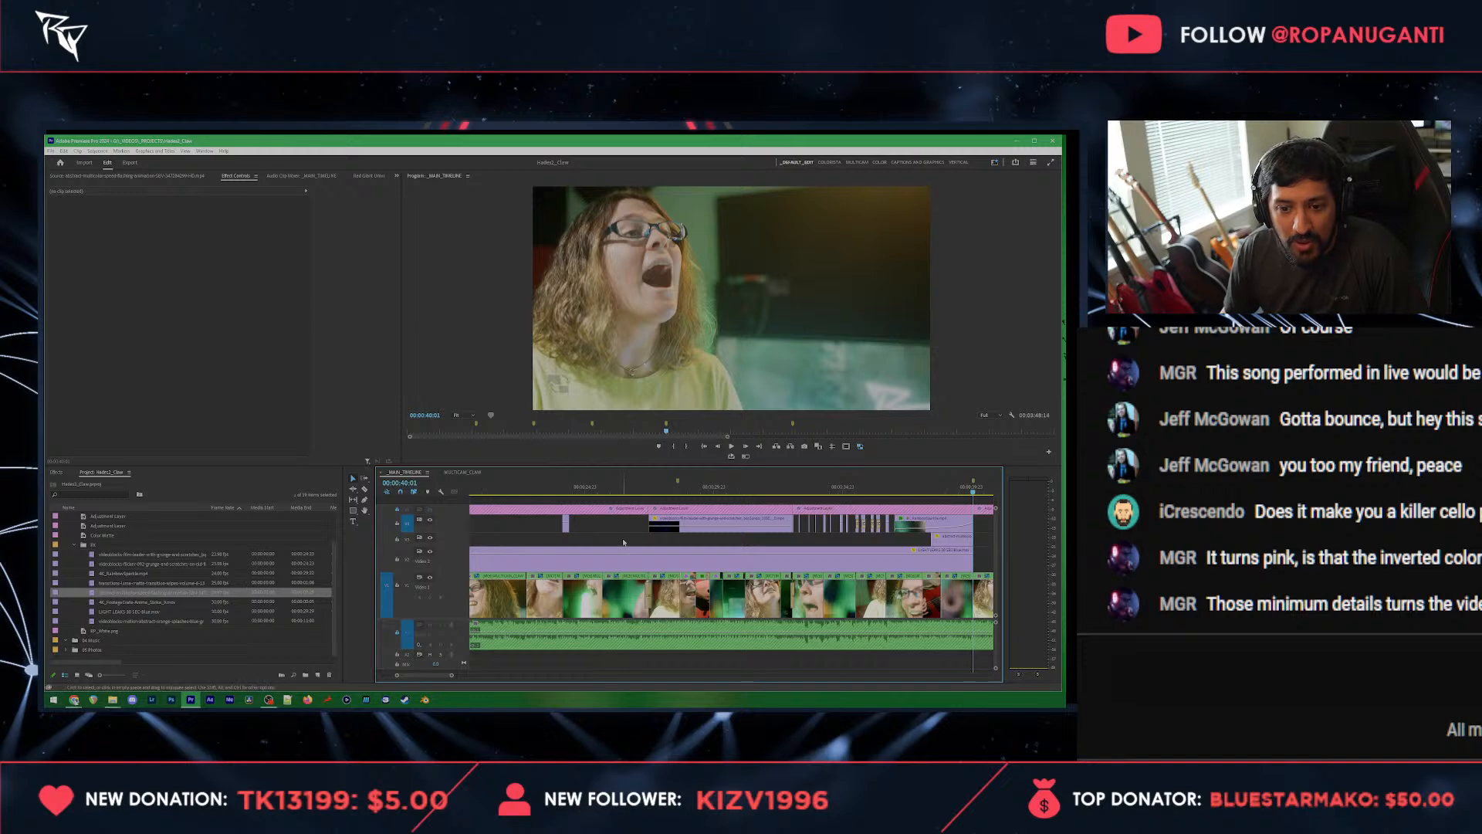
scroll(624, 542, "up", 2)
scroll(624, 542, "down", 3)
scroll(630, 539, "up", 7)
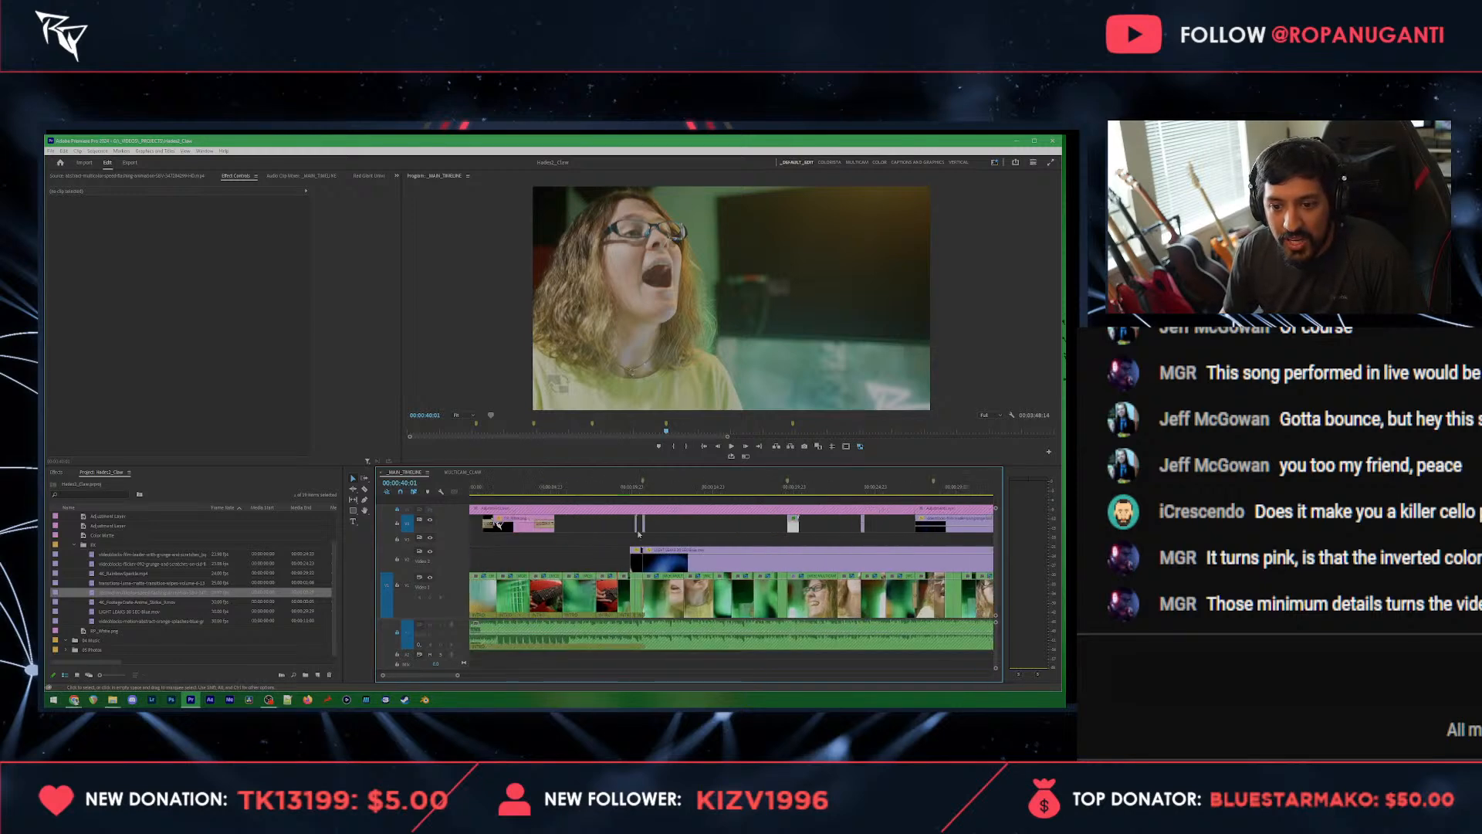
left_click_drag(694, 530, 610, 523)
key("ctrl+v")
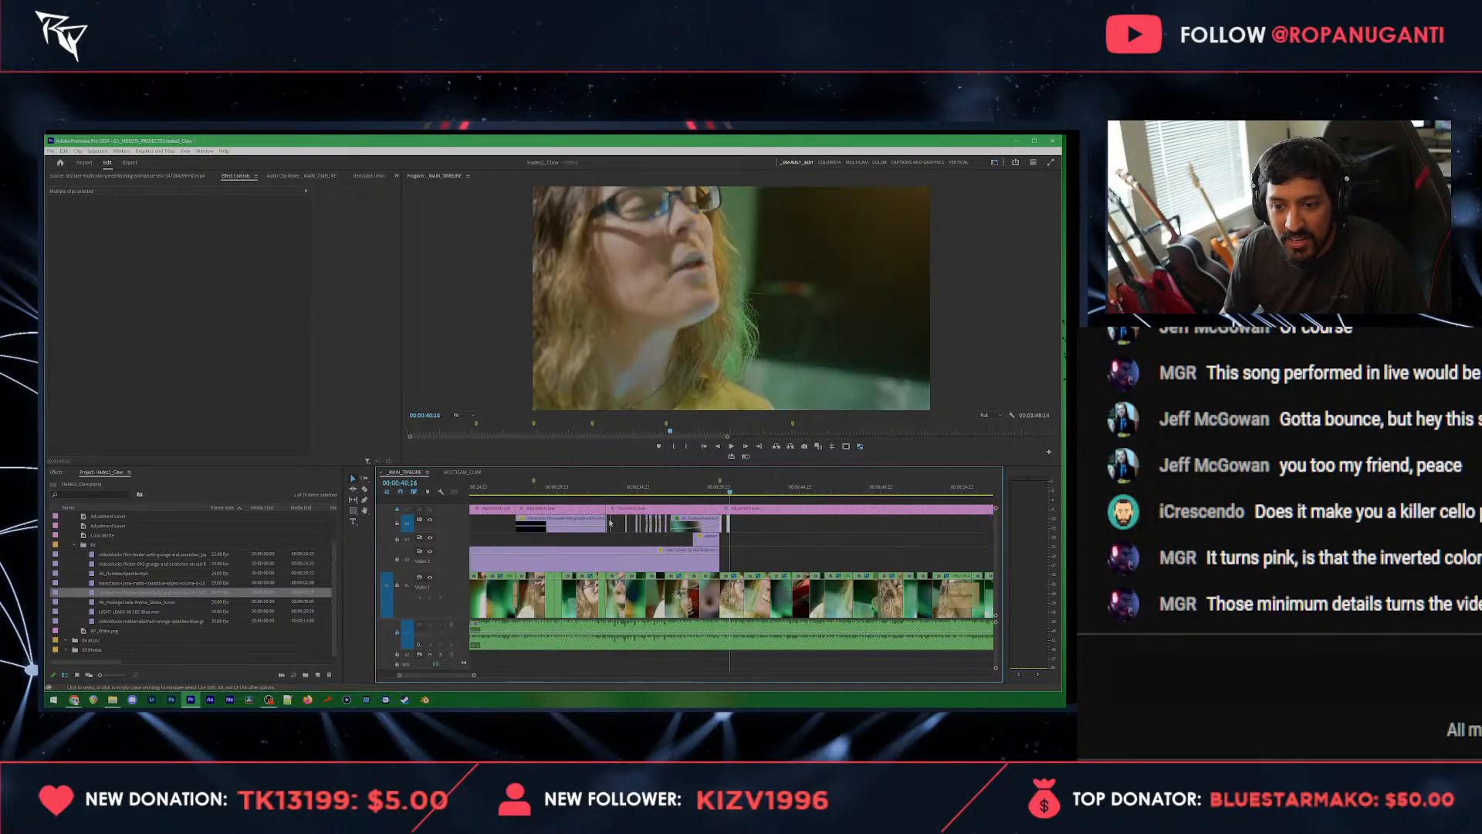
Step: Play back the pasted slashes and move the second slash clip to the accent at 00:00:41:04
left_click_drag(728, 493, 717, 499)
scroll(761, 535, "up", 3)
key("space")
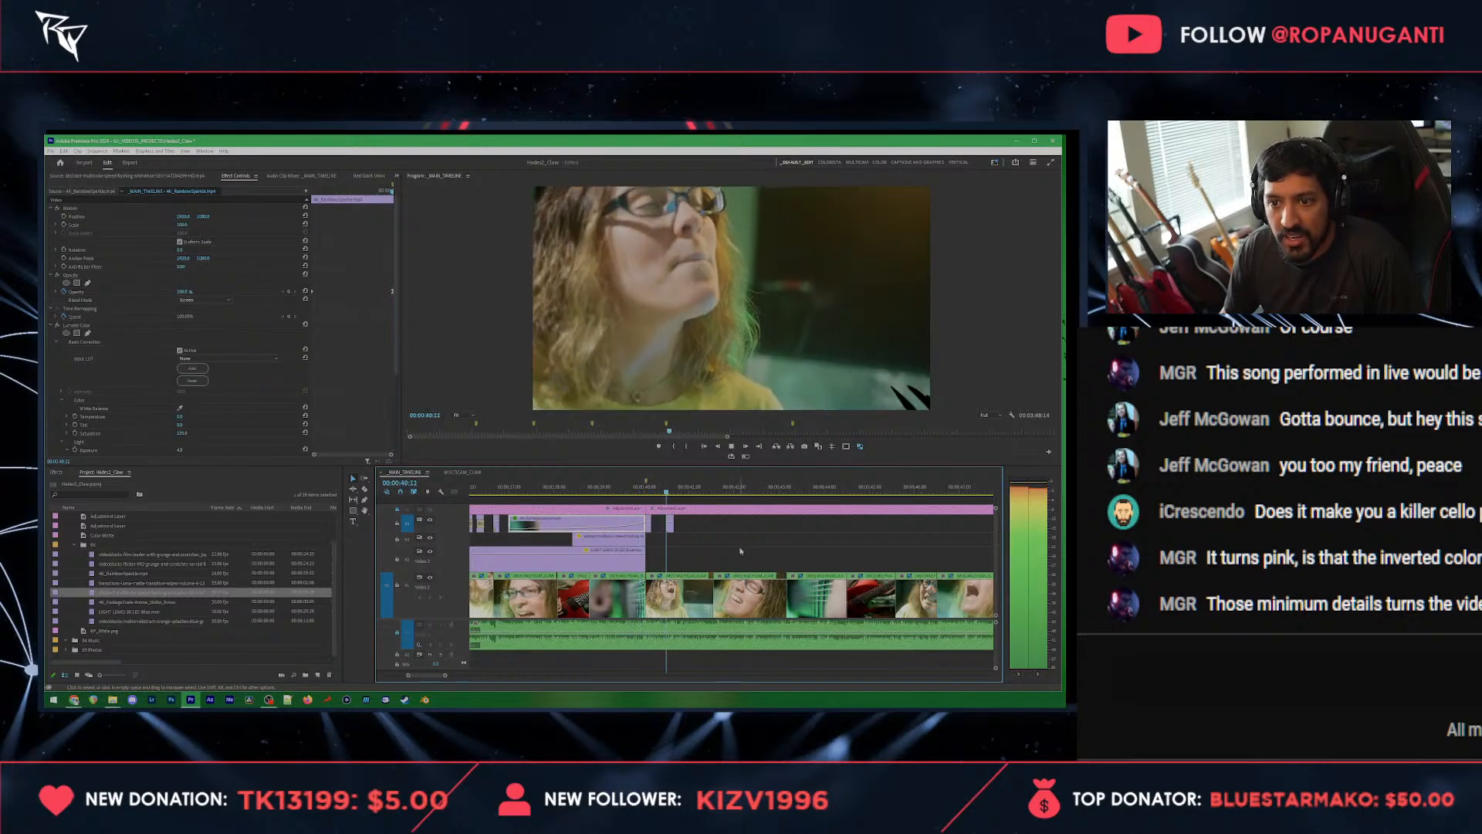
key("space")
left_click(650, 492)
key("space")
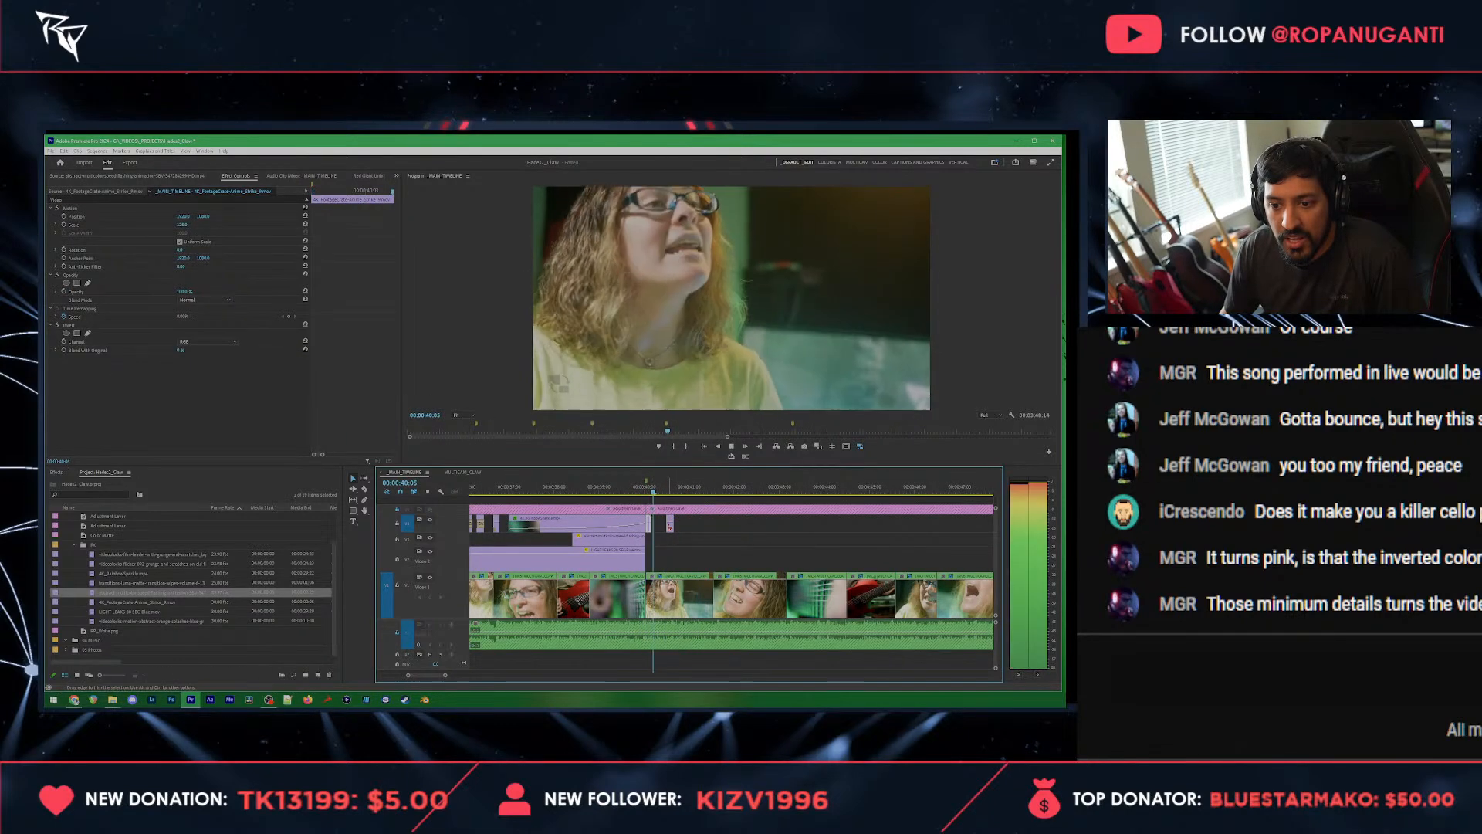
key("space")
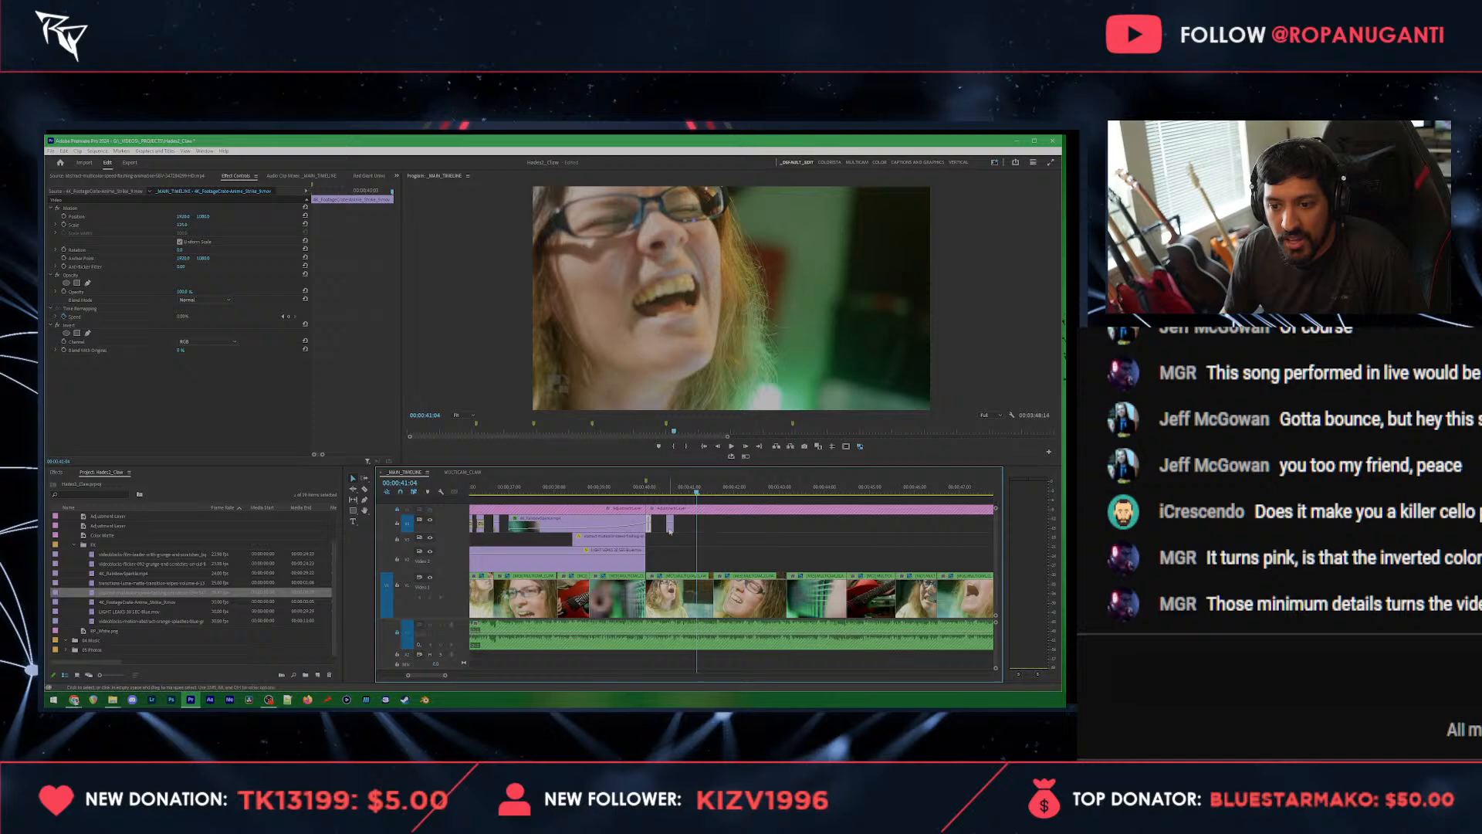
left_click_drag(672, 528, 704, 534)
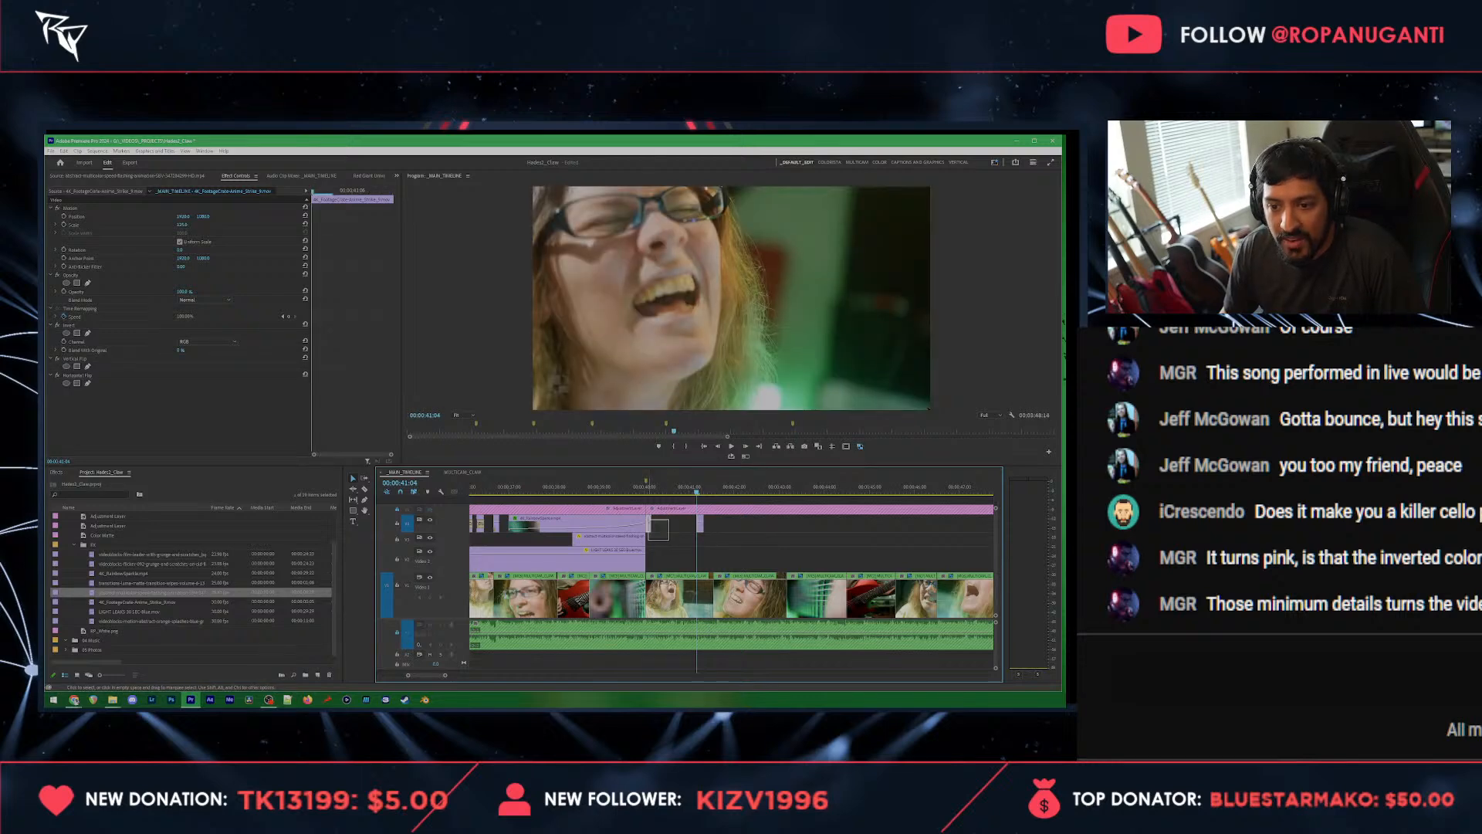
Step: Play onward from 00:00:41:04 and place another slash clip copy near 00:00:42:21
key("space")
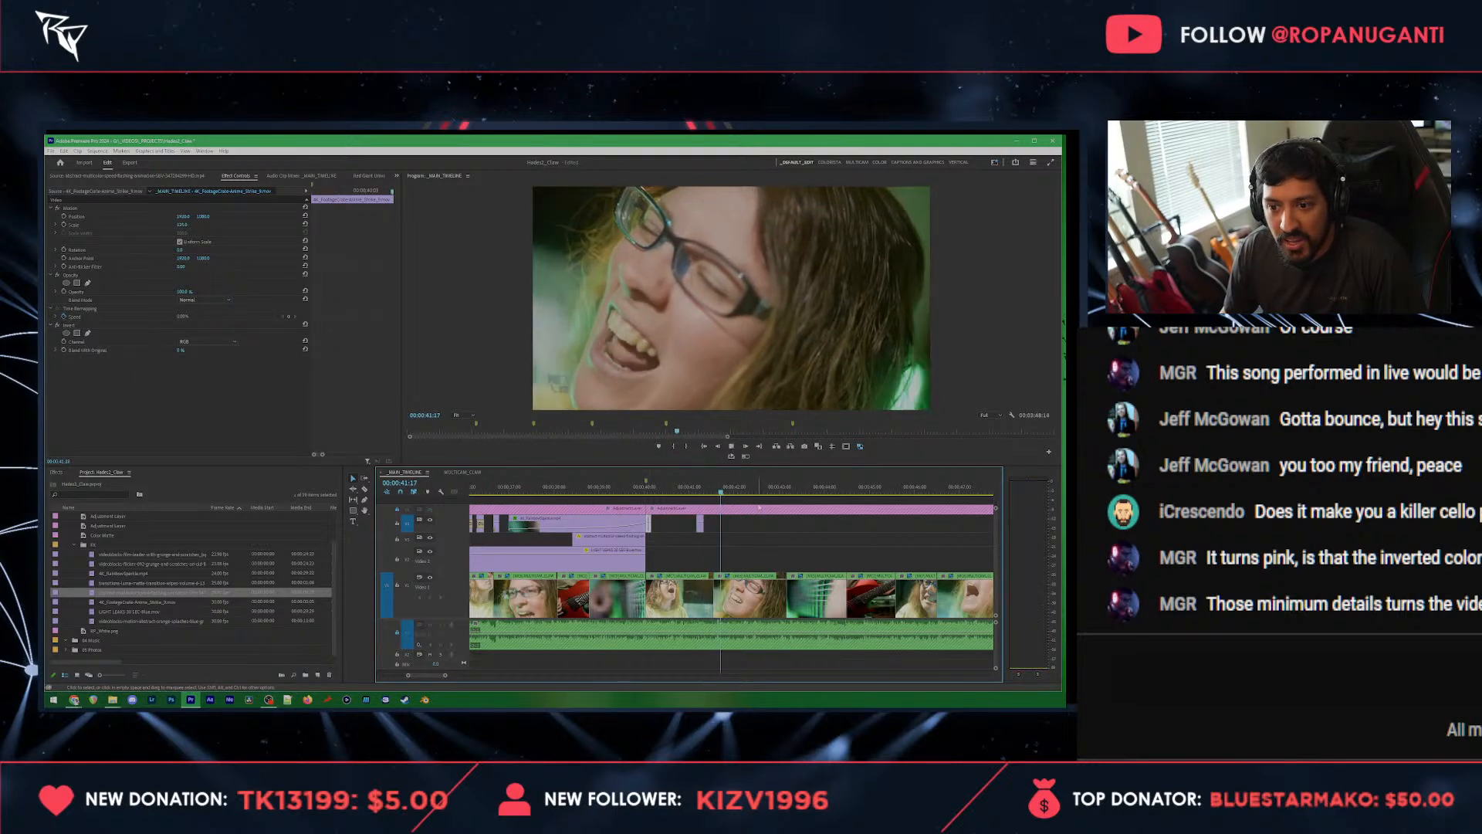
key("space")
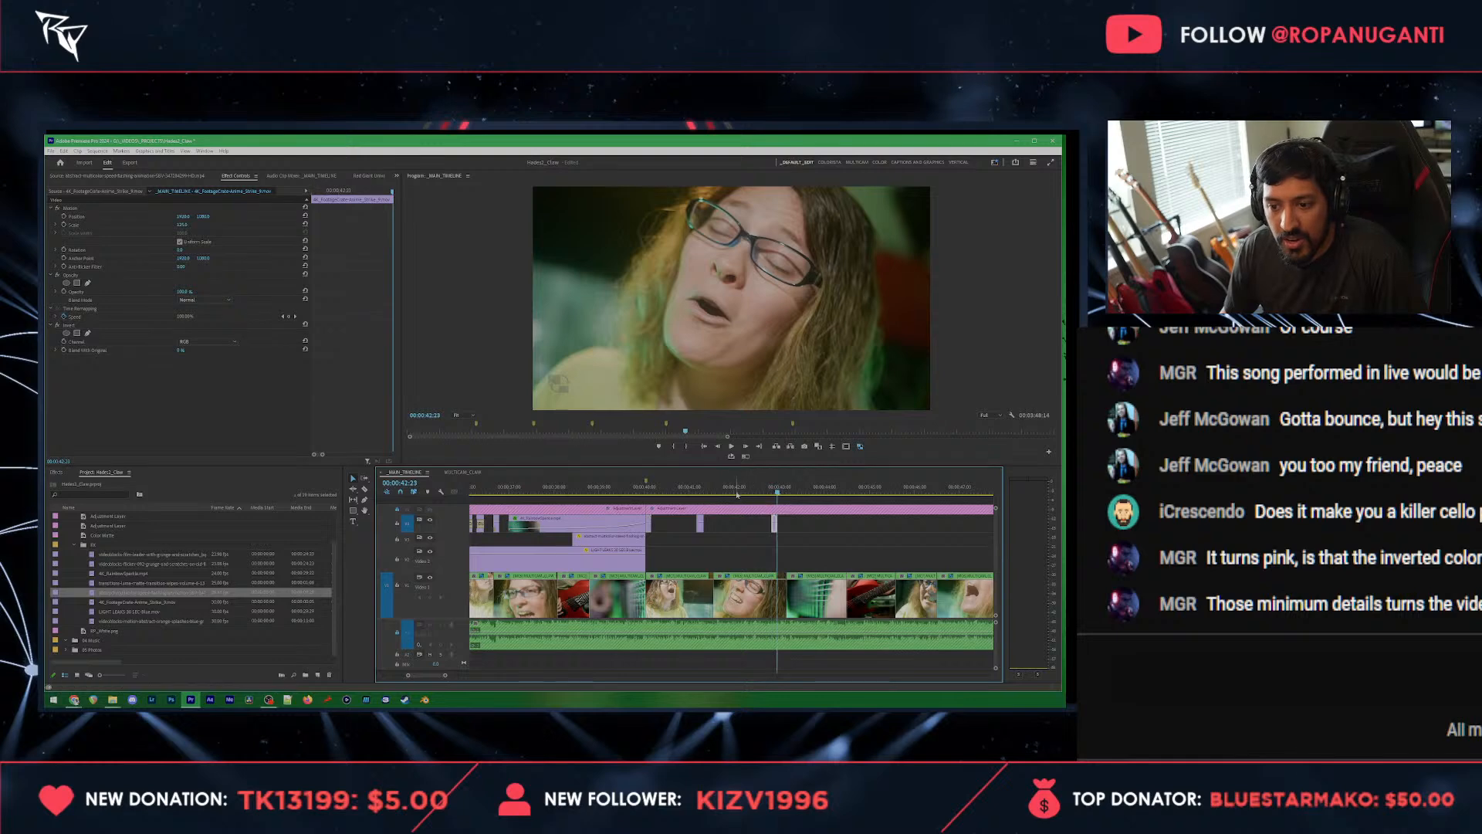
left_click(775, 491)
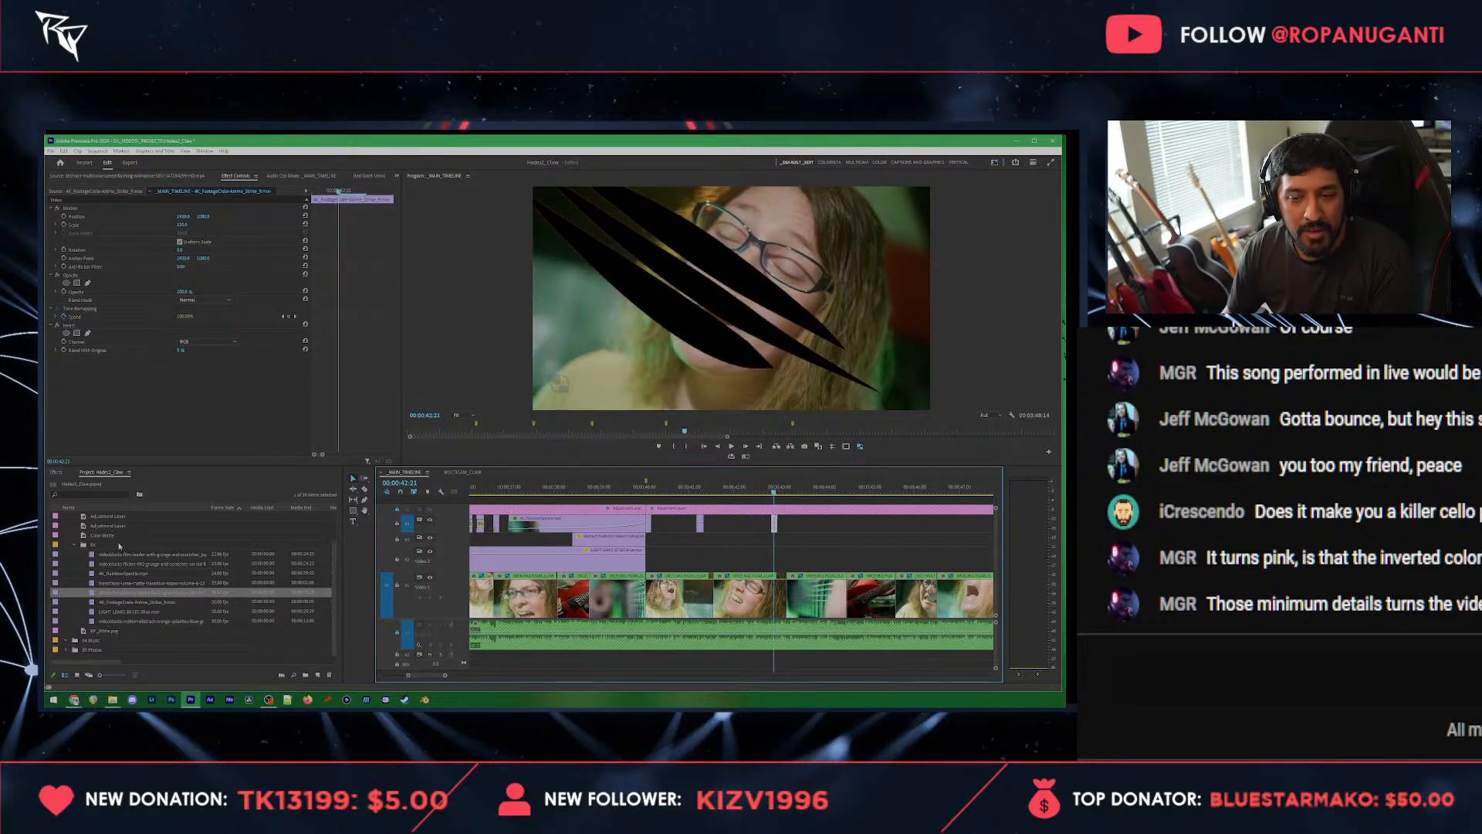
Step: Find the flip effects and apply Horizontal Flip to the slash clip near 00:00:42:21
left_click(56, 472)
left_click(77, 483)
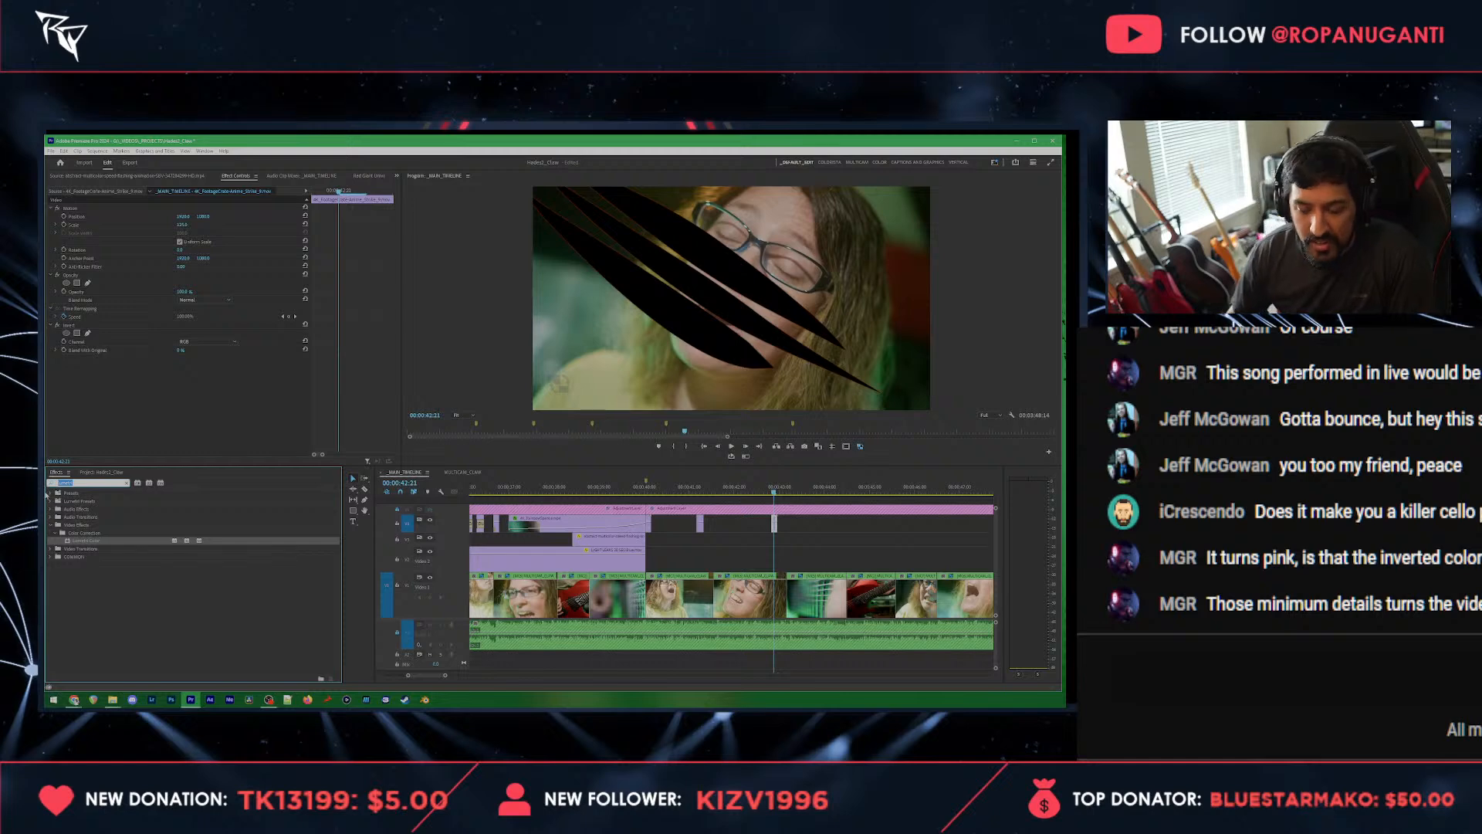
type("flip")
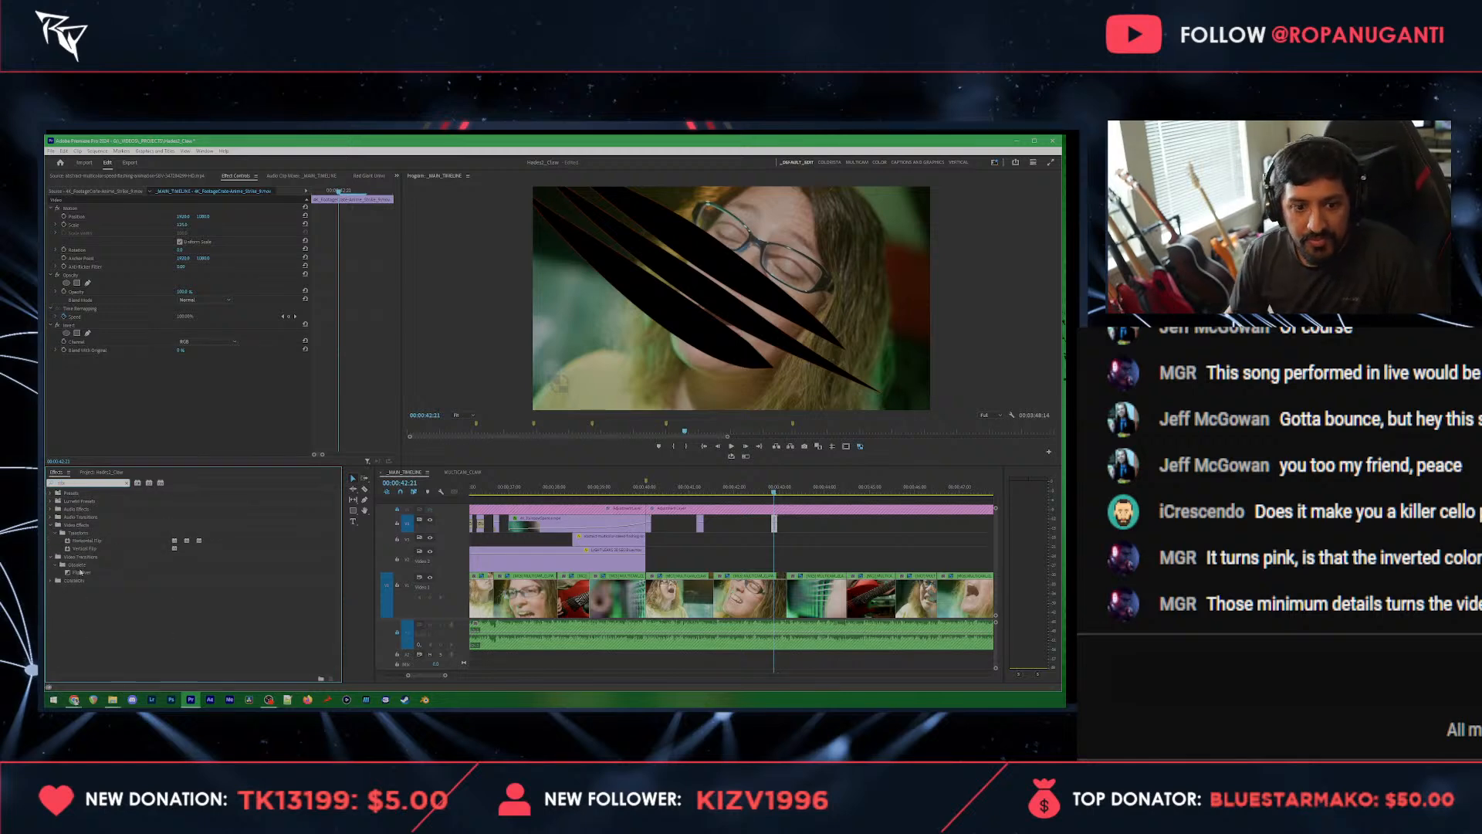
left_click_drag(85, 540, 162, 402)
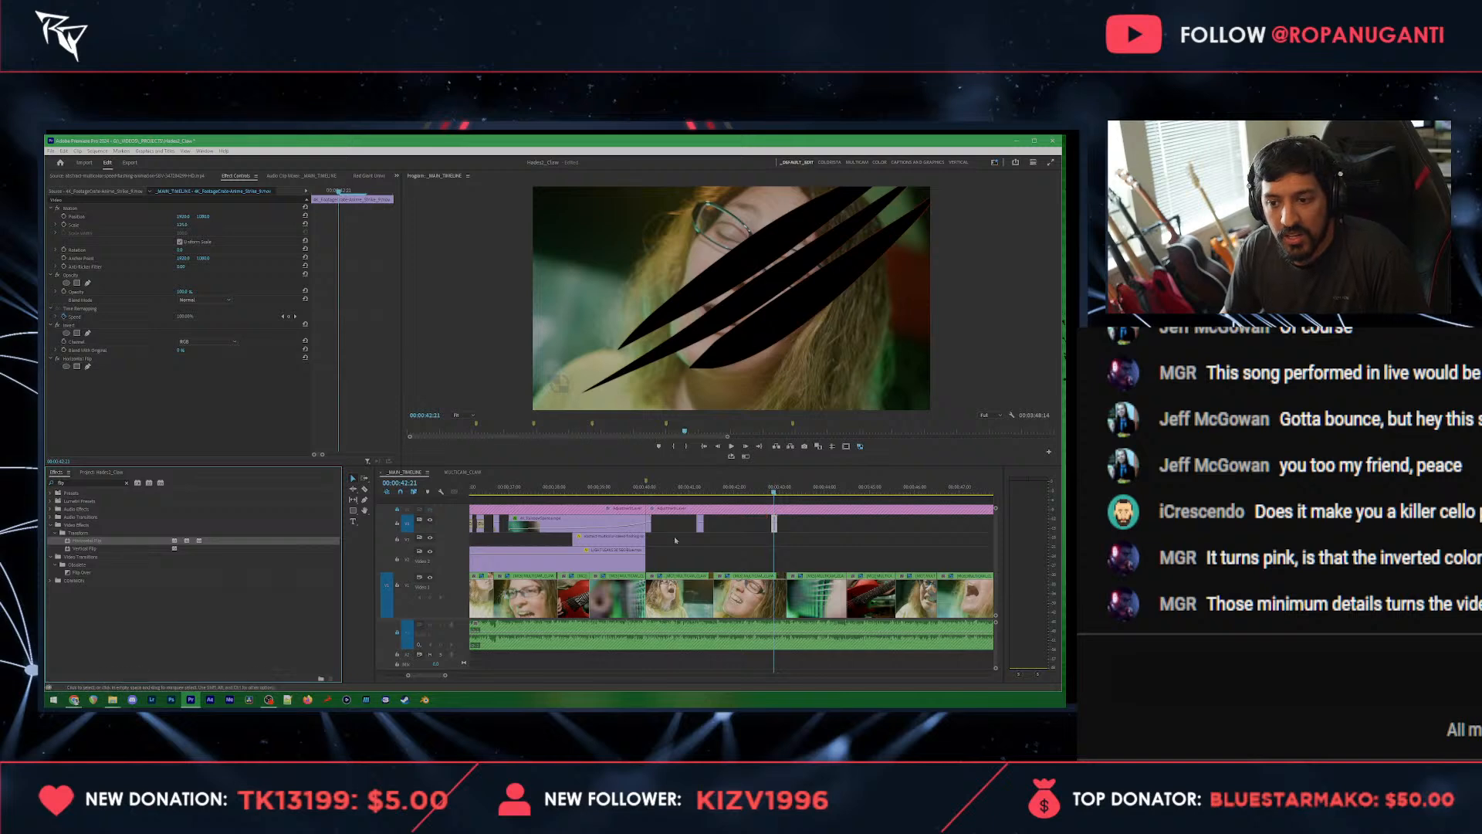
Step: Copy the slash clip at 00:00:41:04 and paste it shortly after the horizontally flipped slash clip
left_click_drag(644, 491, 773, 491)
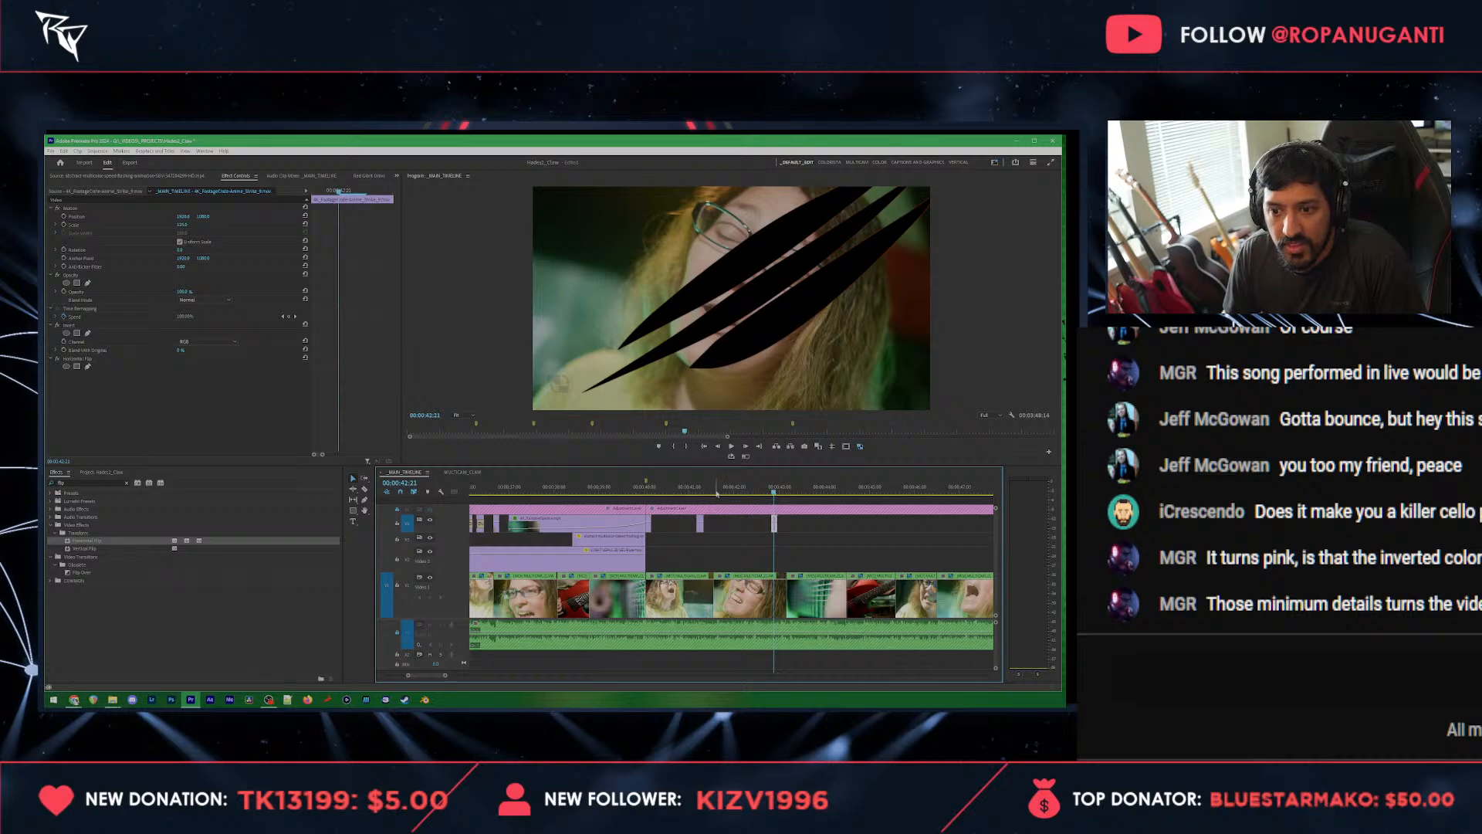
key("=")
left_click(621, 526)
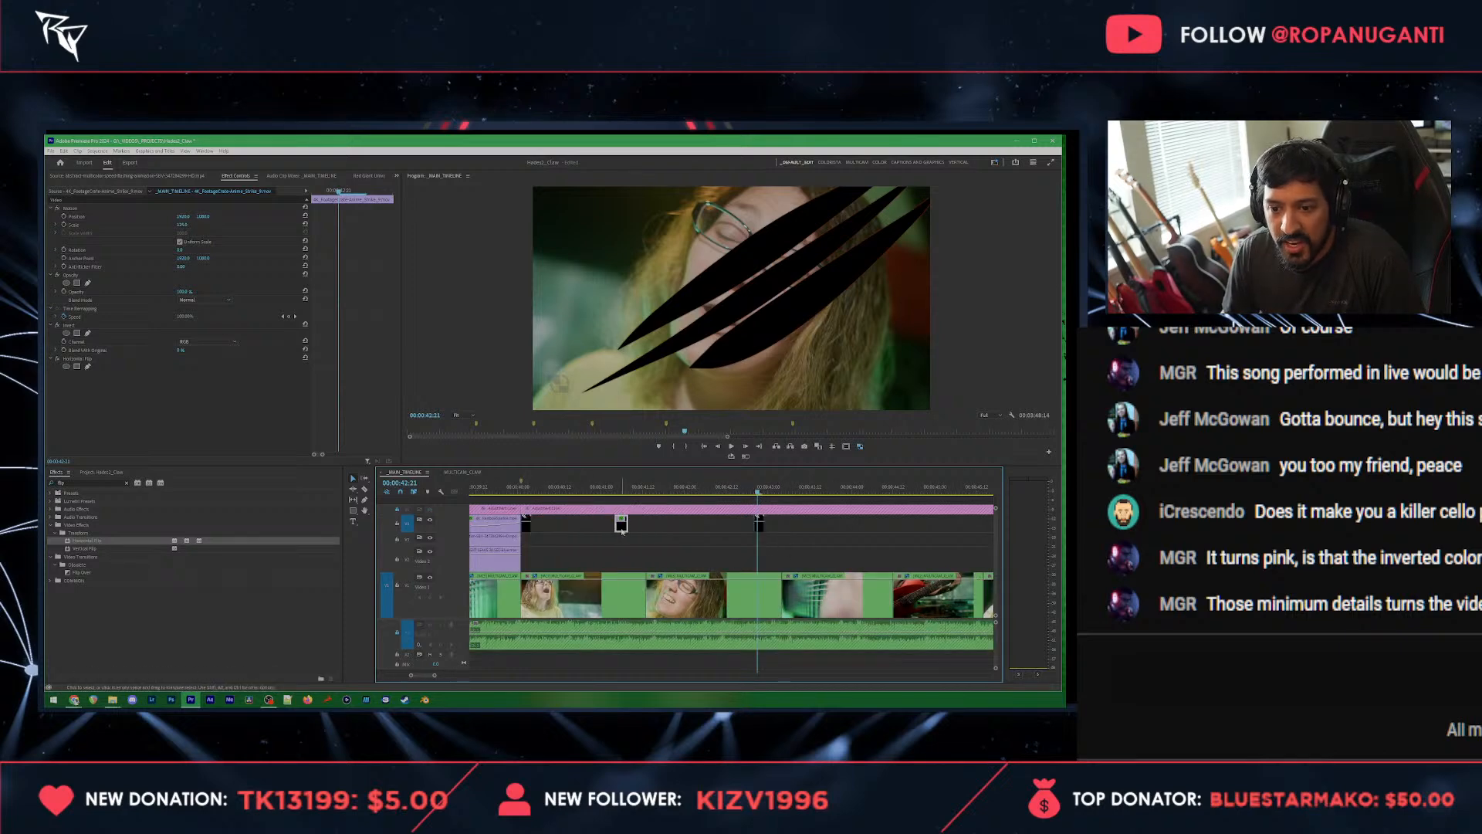
key("ctrl+c")
left_click_drag(764, 489, 776, 491)
key("ctrl+v")
Step: Shrink the horizontally flipped slash at 00:00:42:22 to a bit over half the frame width, centred over the singer's face
left_click(761, 491)
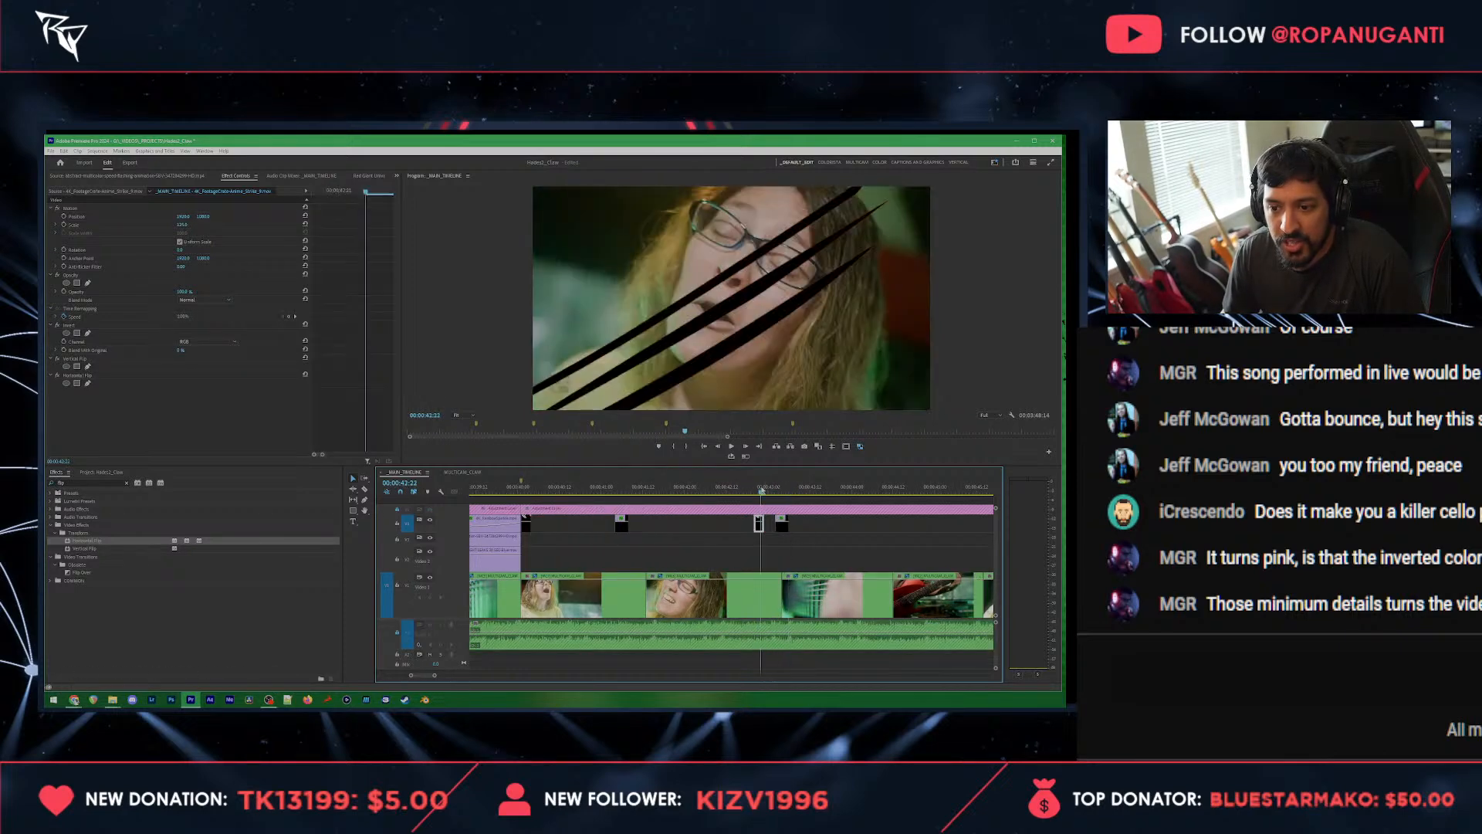
left_click(77, 212)
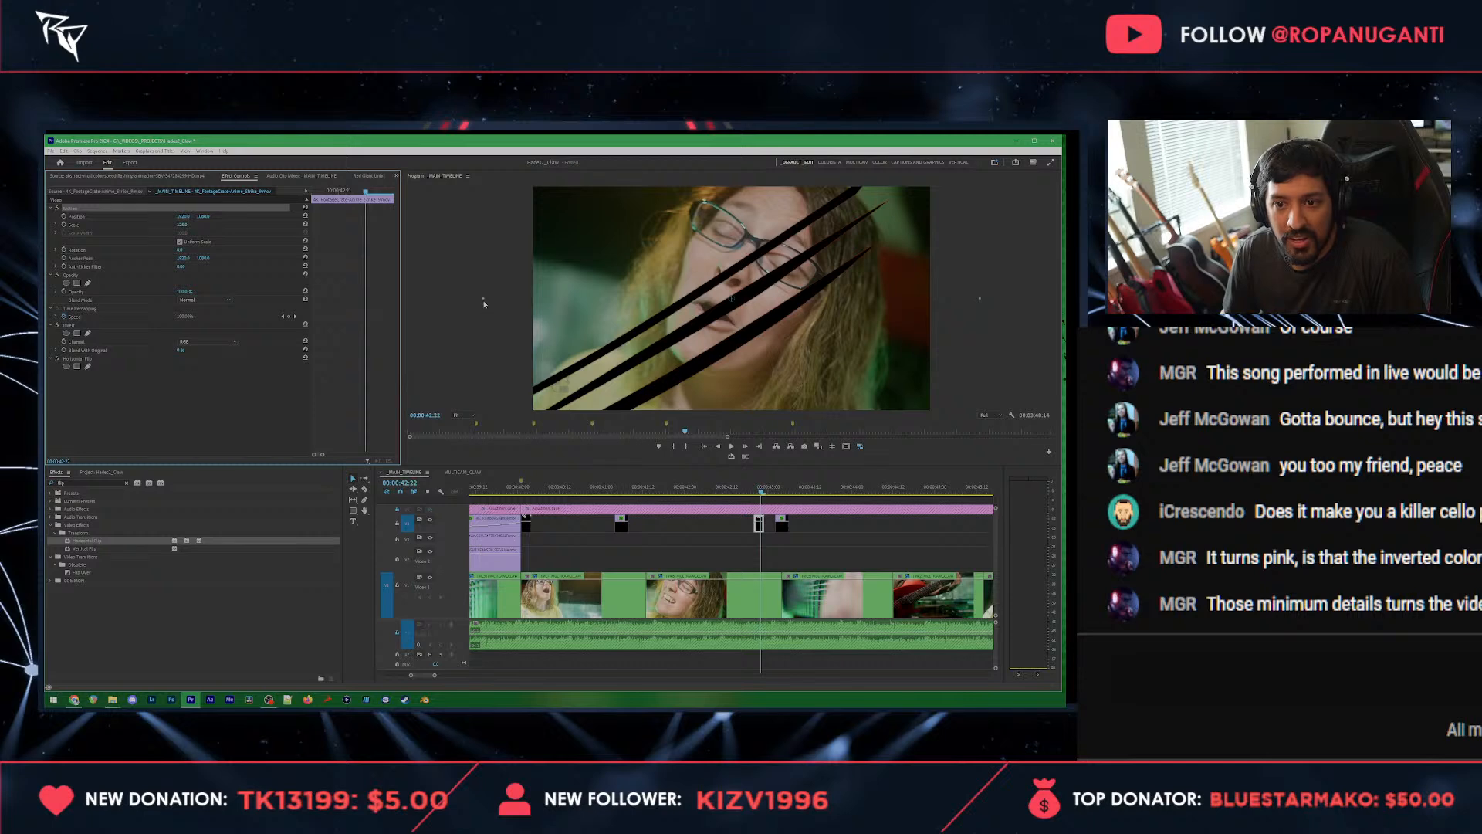
left_click_drag(483, 298, 617, 279)
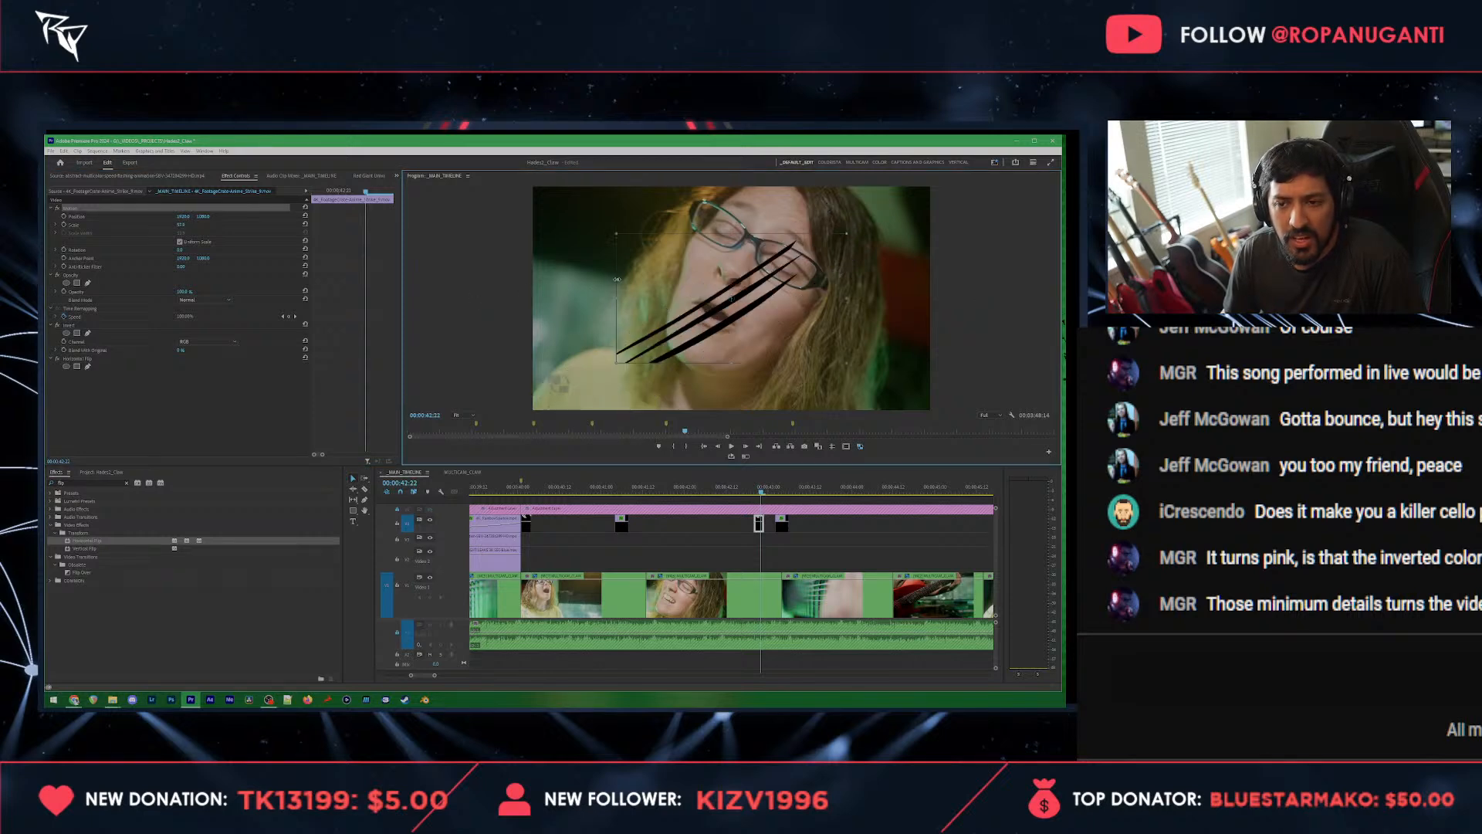
Step: Shift the horizontally flipped slash to the right of the singer's face and stack the second slash copy beneath it on the track below
left_click_drag(698, 315, 827, 303)
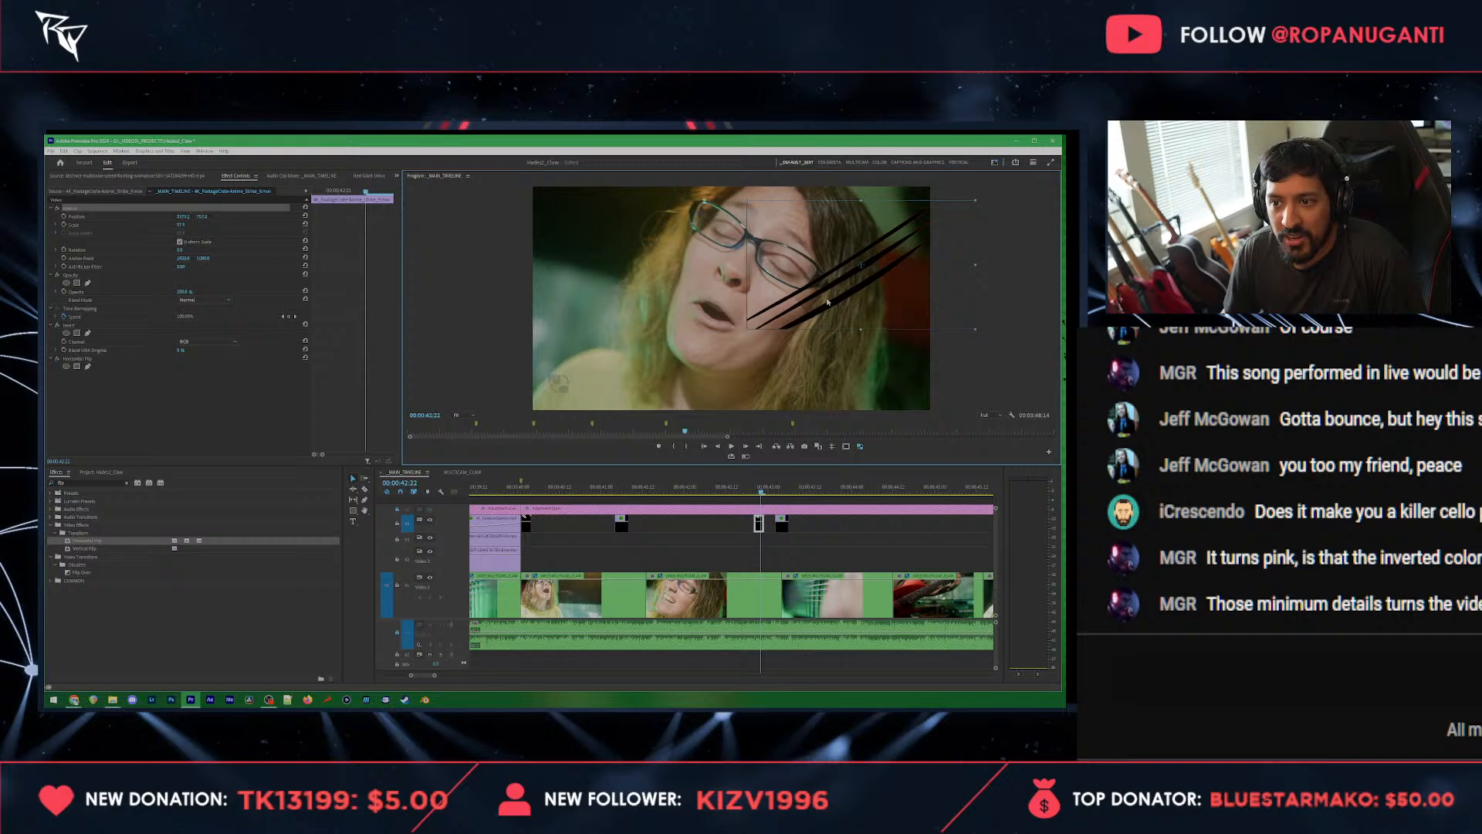
left_click_drag(785, 532, 763, 545)
scroll(763, 543, "up", 5)
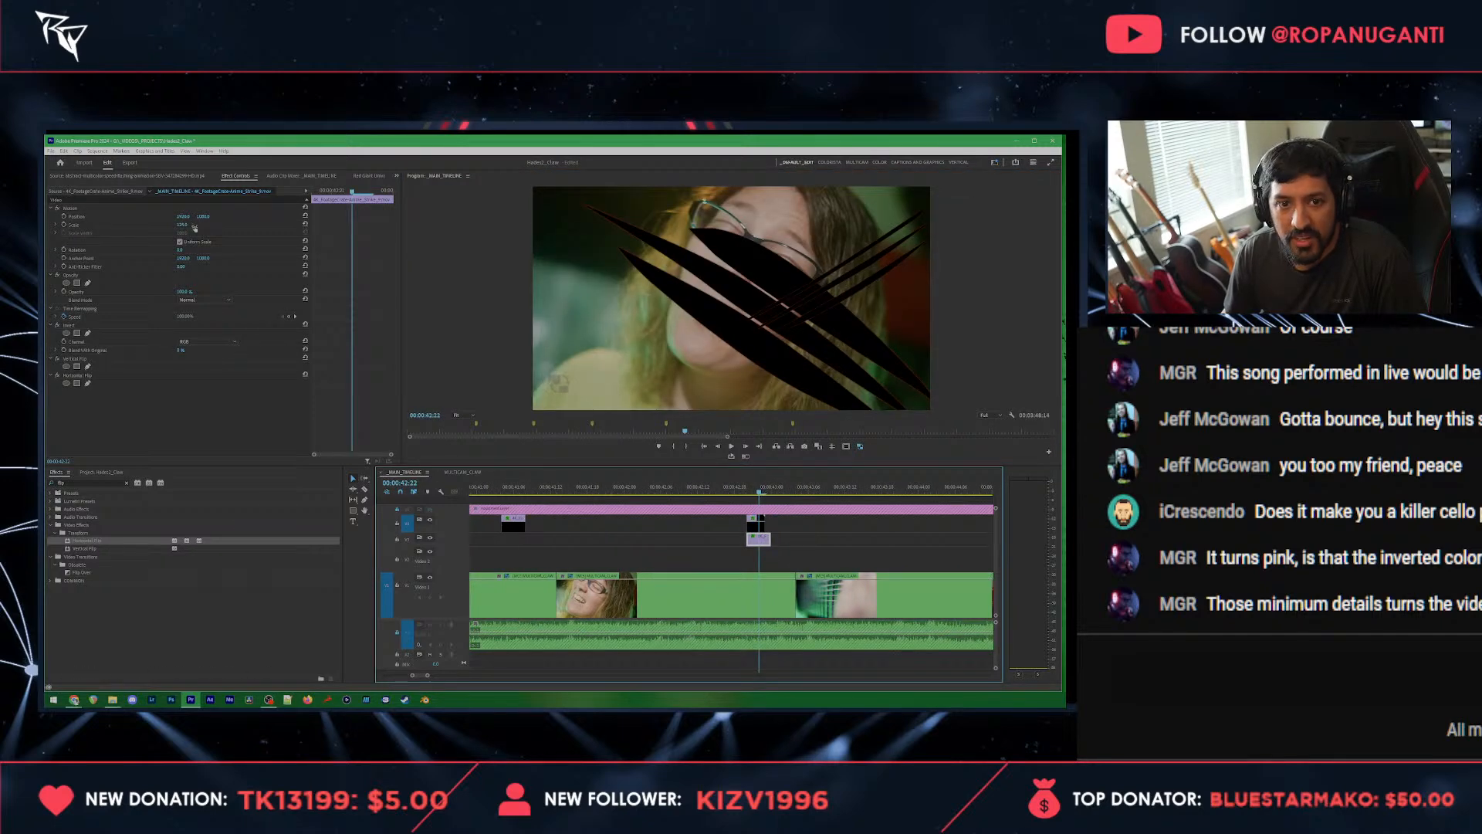
Step: Shrink the lower slash copy at 00:00:42:22 and move it to the left of the singer's face, mirroring the other slash
left_click(73, 209)
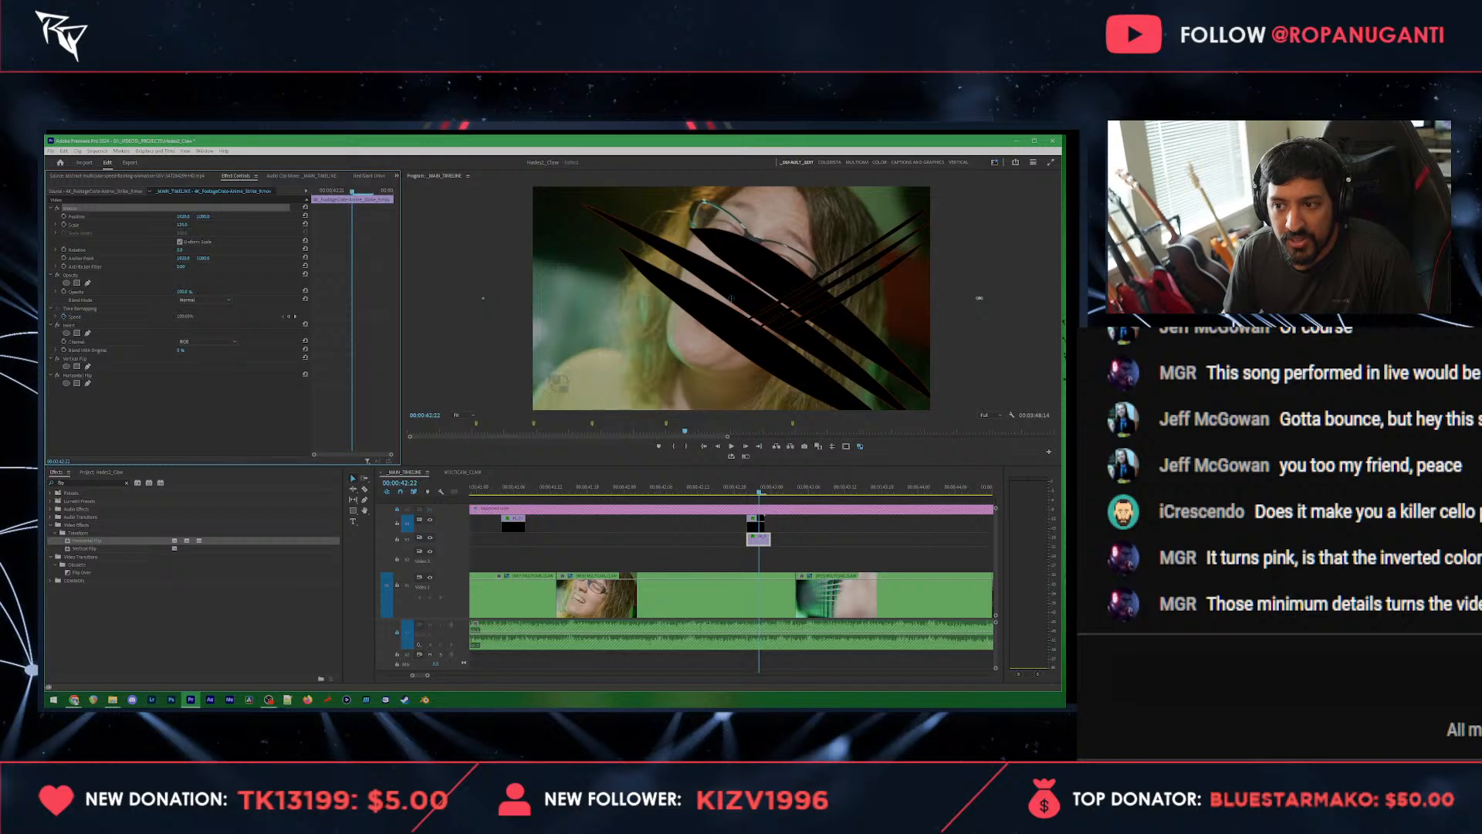
left_click_drag(978, 298, 890, 299)
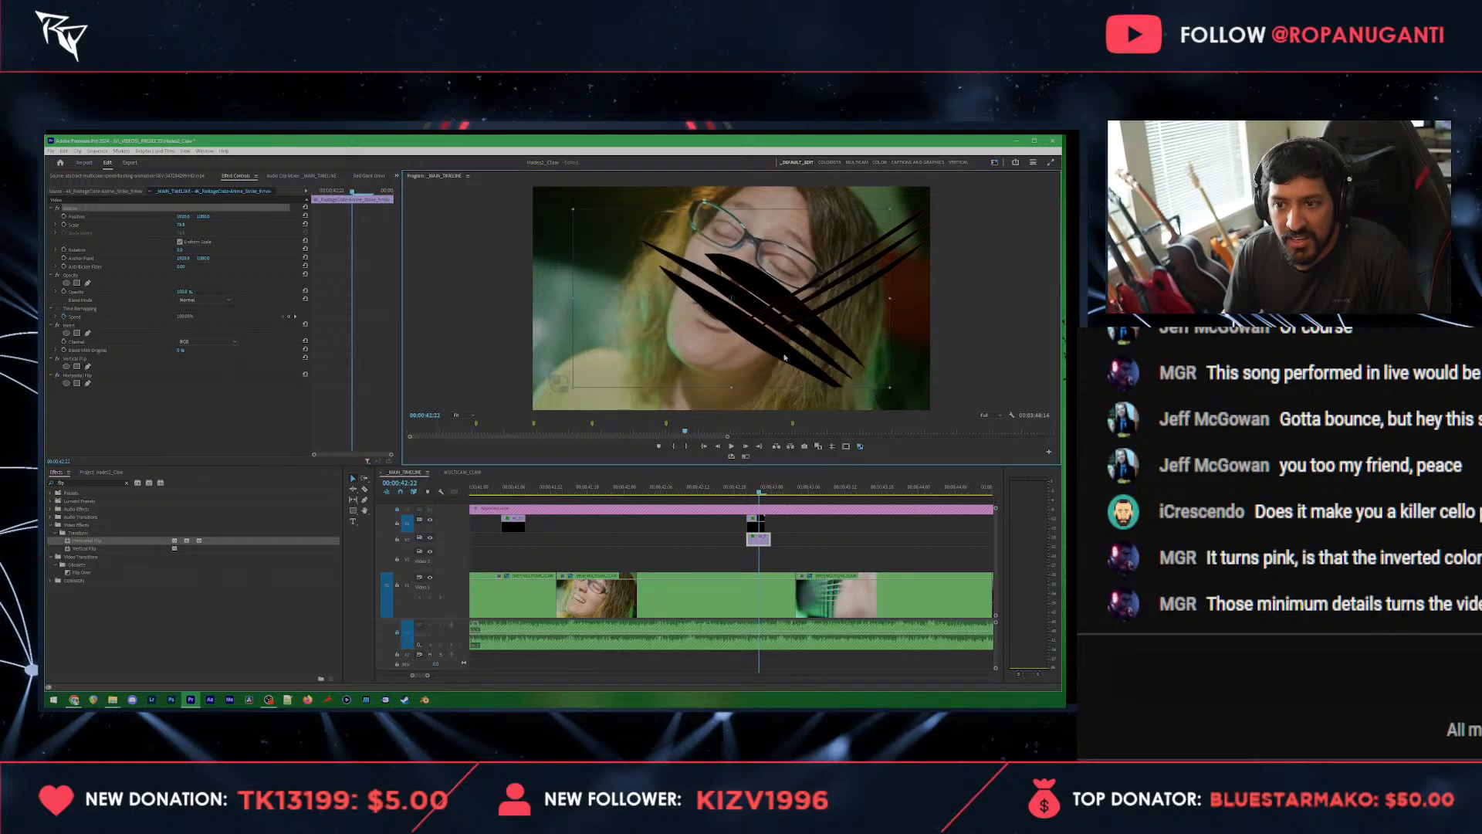
left_click_drag(785, 357, 614, 304)
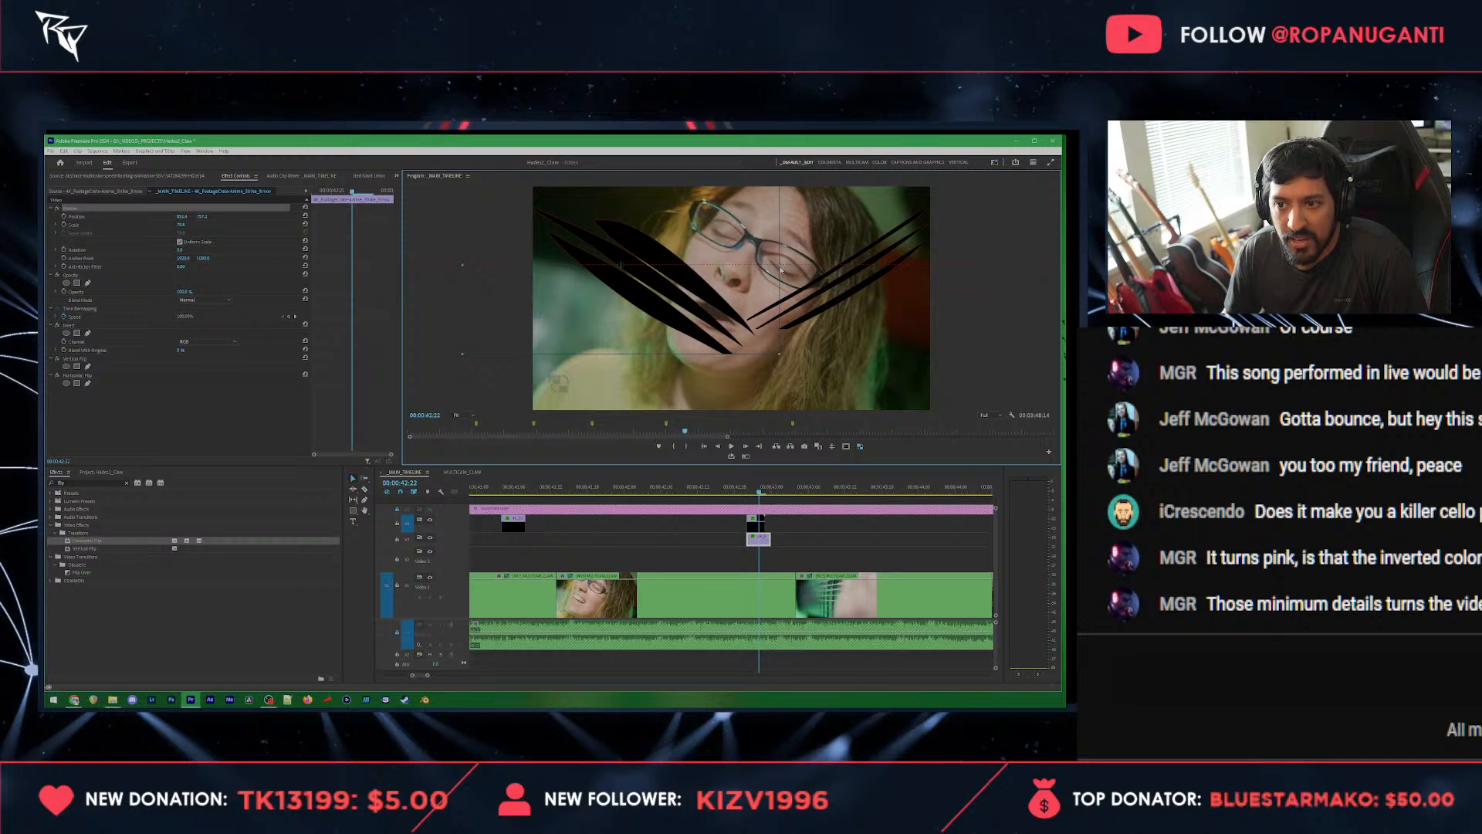
left_click_drag(773, 266, 738, 270)
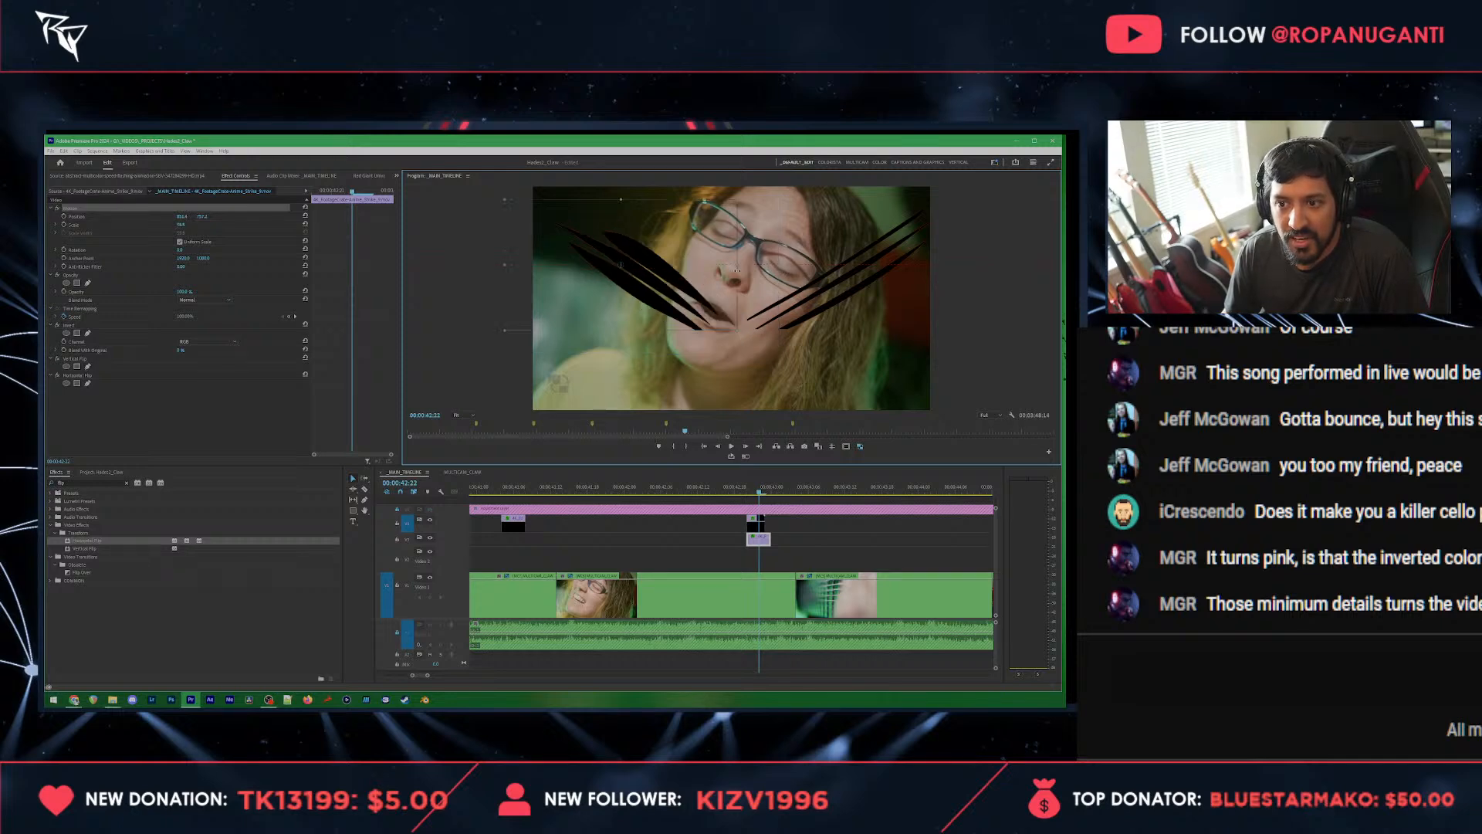
Step: Set the lower slash clip's playback speed to 300%
scroll(791, 540, "up", 2)
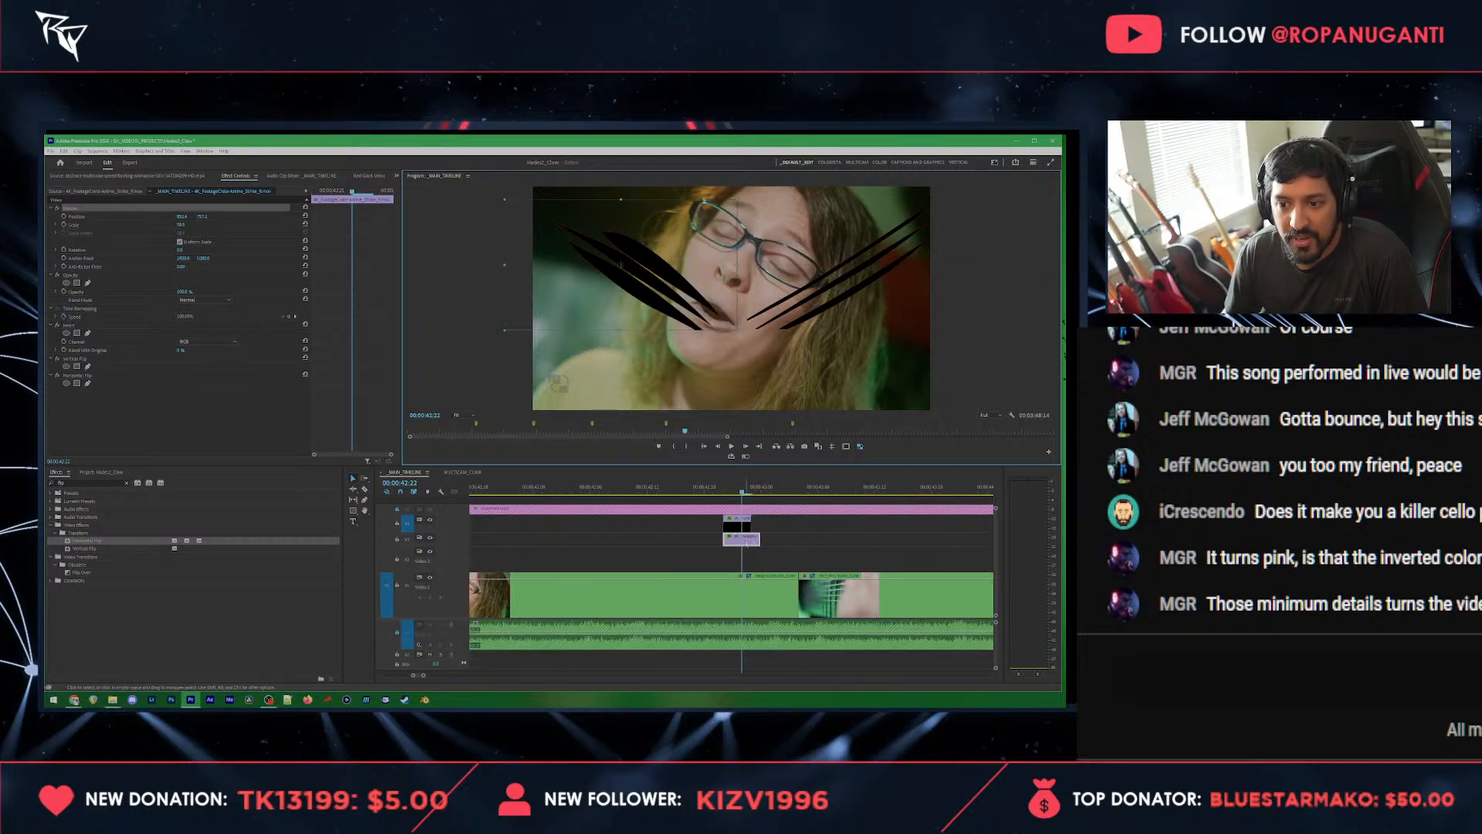
right_click(747, 542)
left_click(781, 383)
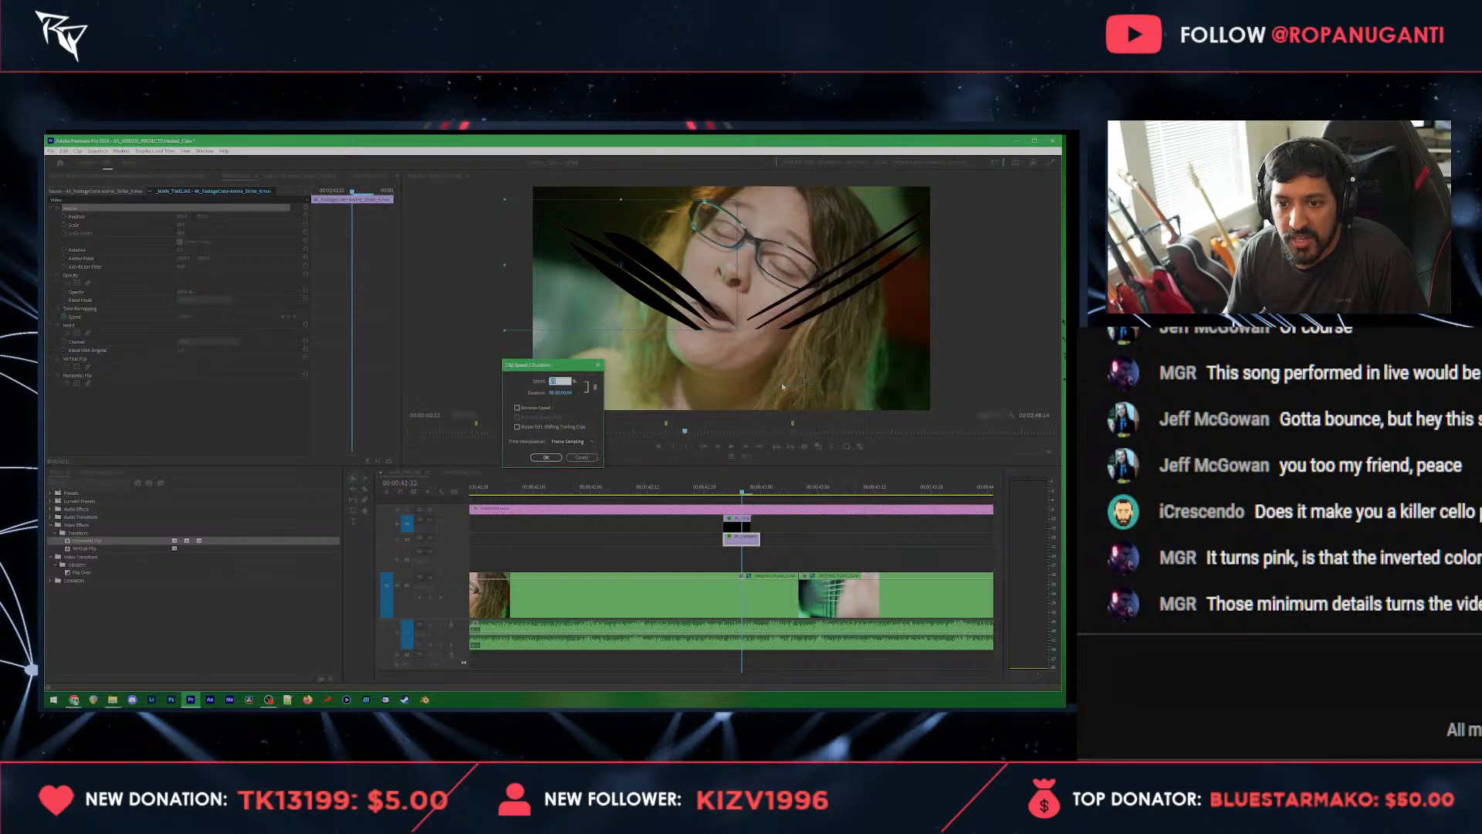
type("300")
key("Return")
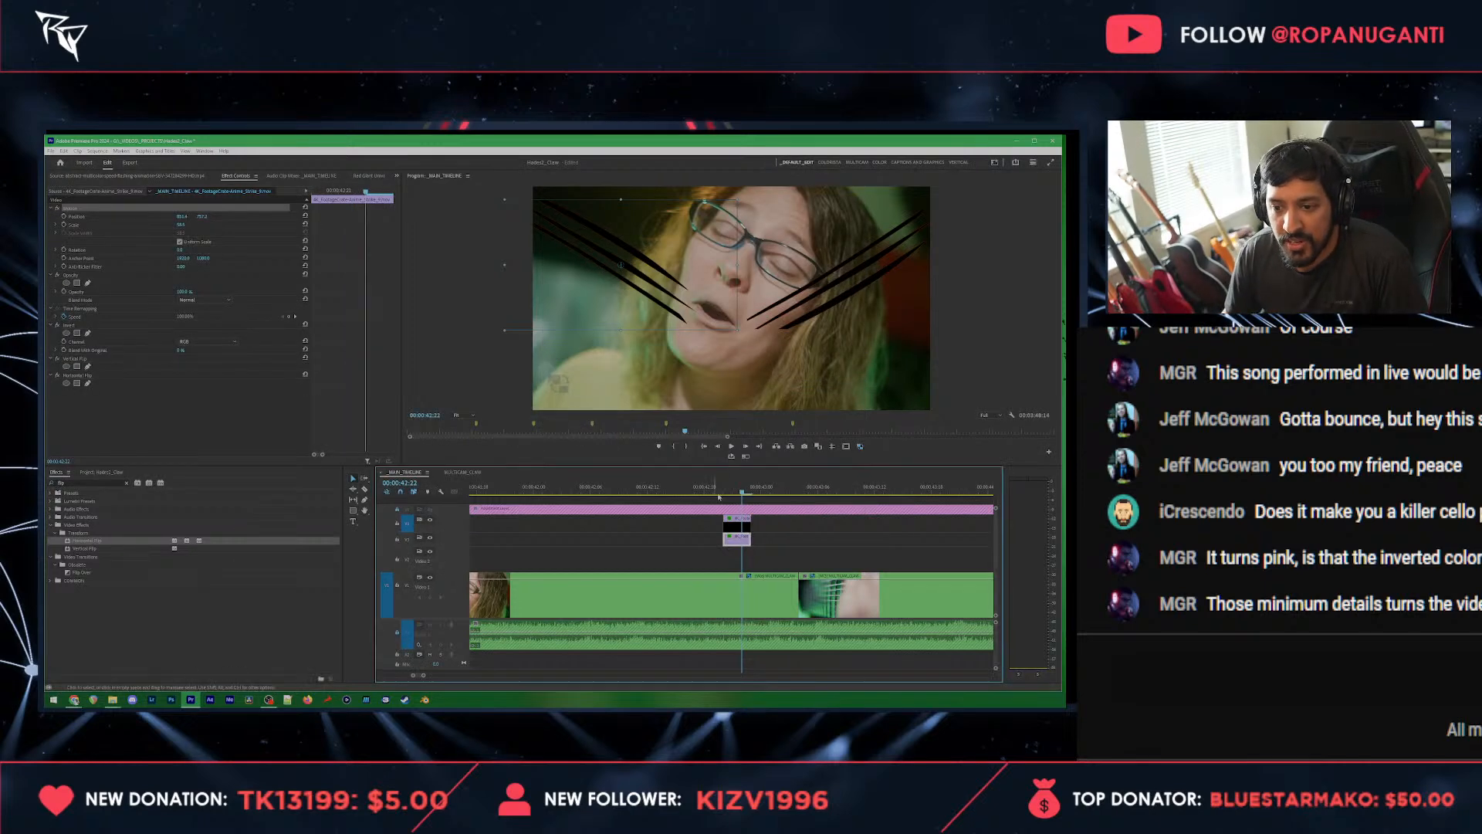
Step: Play and scrub through the paired slashes around 00:00:42:21 to check their timing against the singer's shot
left_click_drag(730, 546, 745, 539)
left_click(713, 489)
key("space")
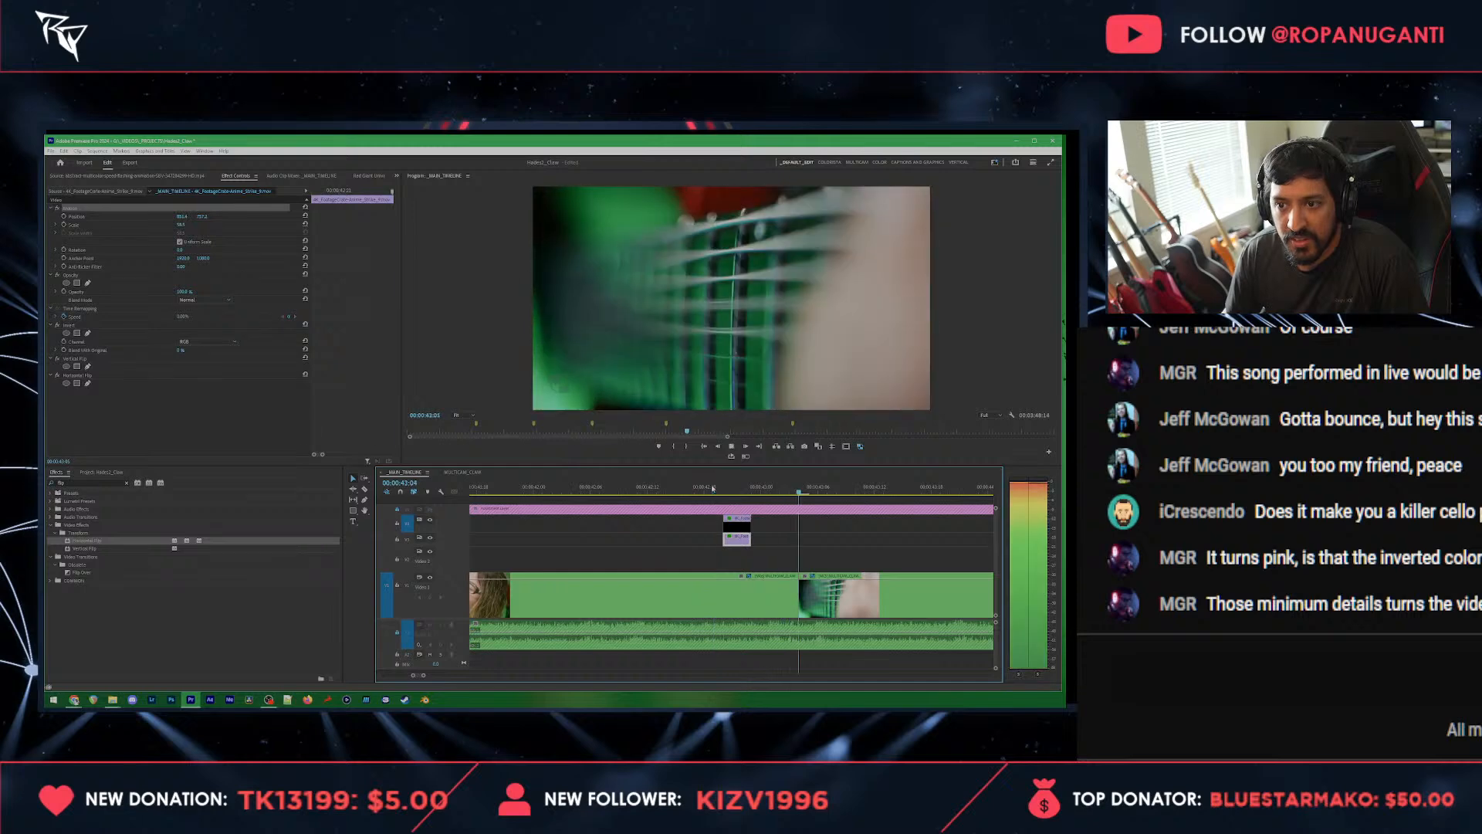
left_click(713, 490)
left_click_drag(714, 489, 732, 490)
left_click_drag(769, 552, 738, 521)
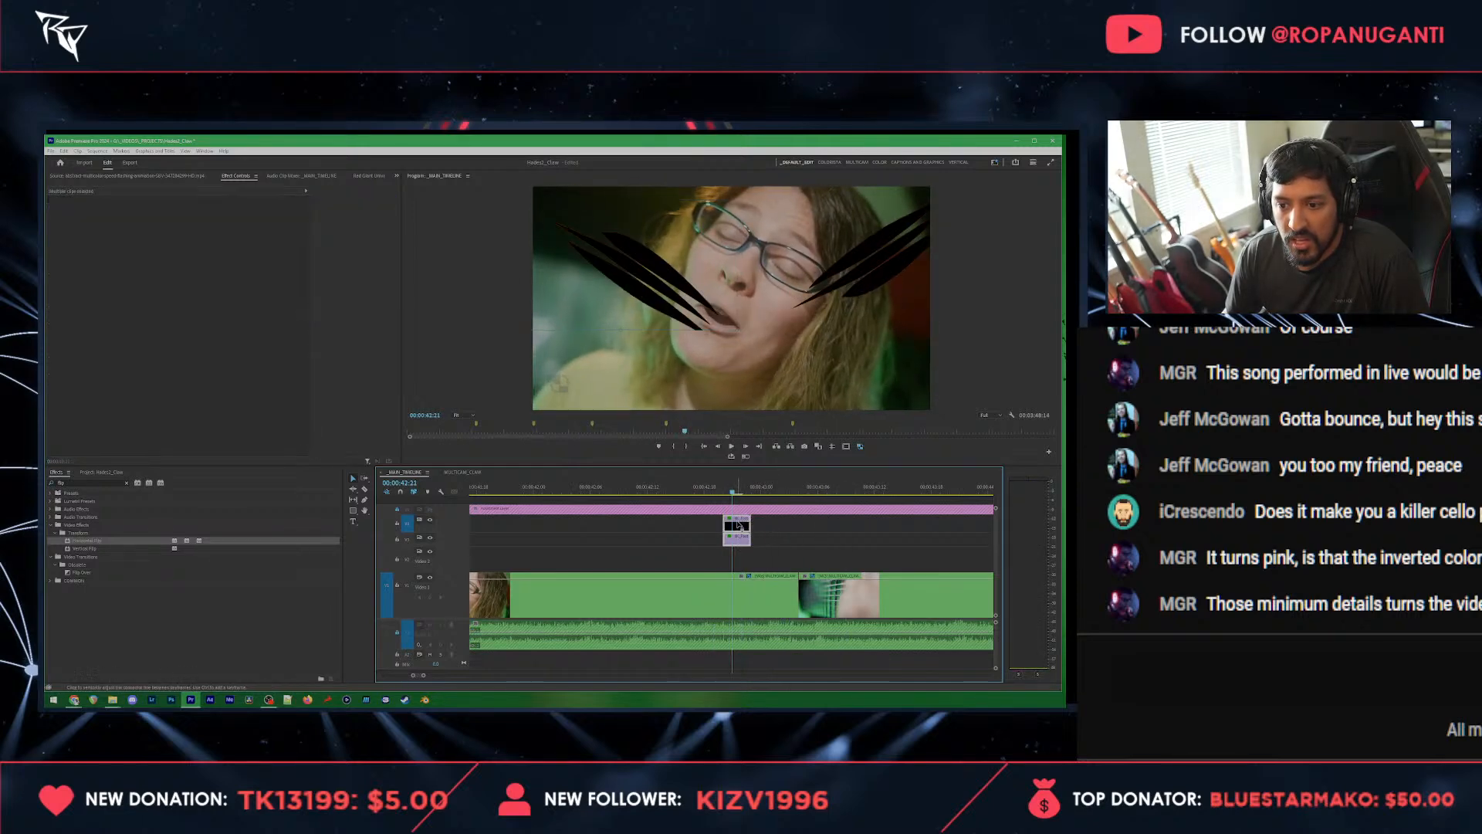
key("space")
key("space")
left_click(693, 488)
Step: Copy the pair of slash clips and paste it at the start of the following guitar strings shot
key("space")
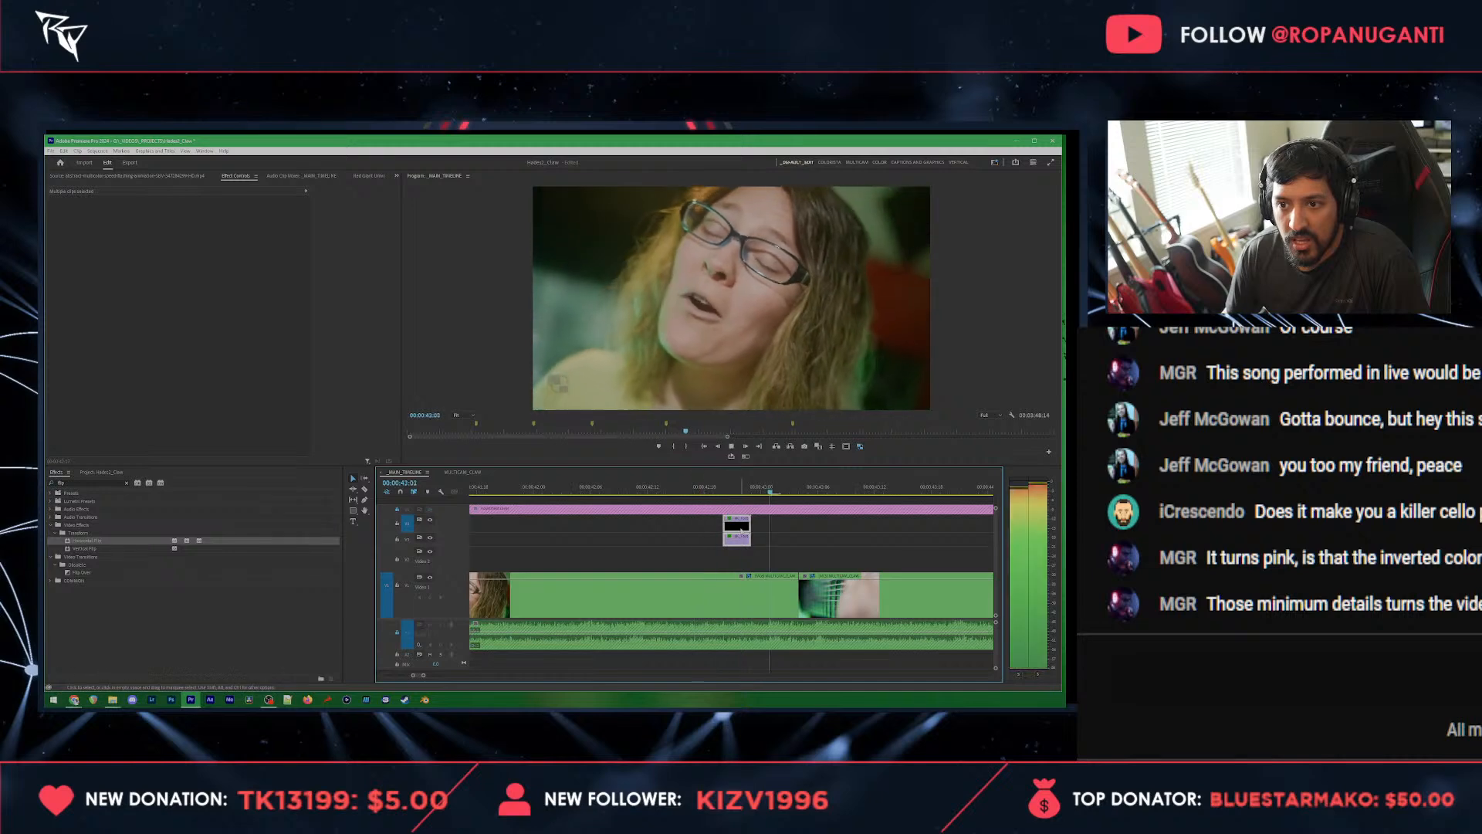
left_click_drag(761, 562, 720, 507)
key("ctrl+c")
key("Left")
key("ctrl+v")
key("space")
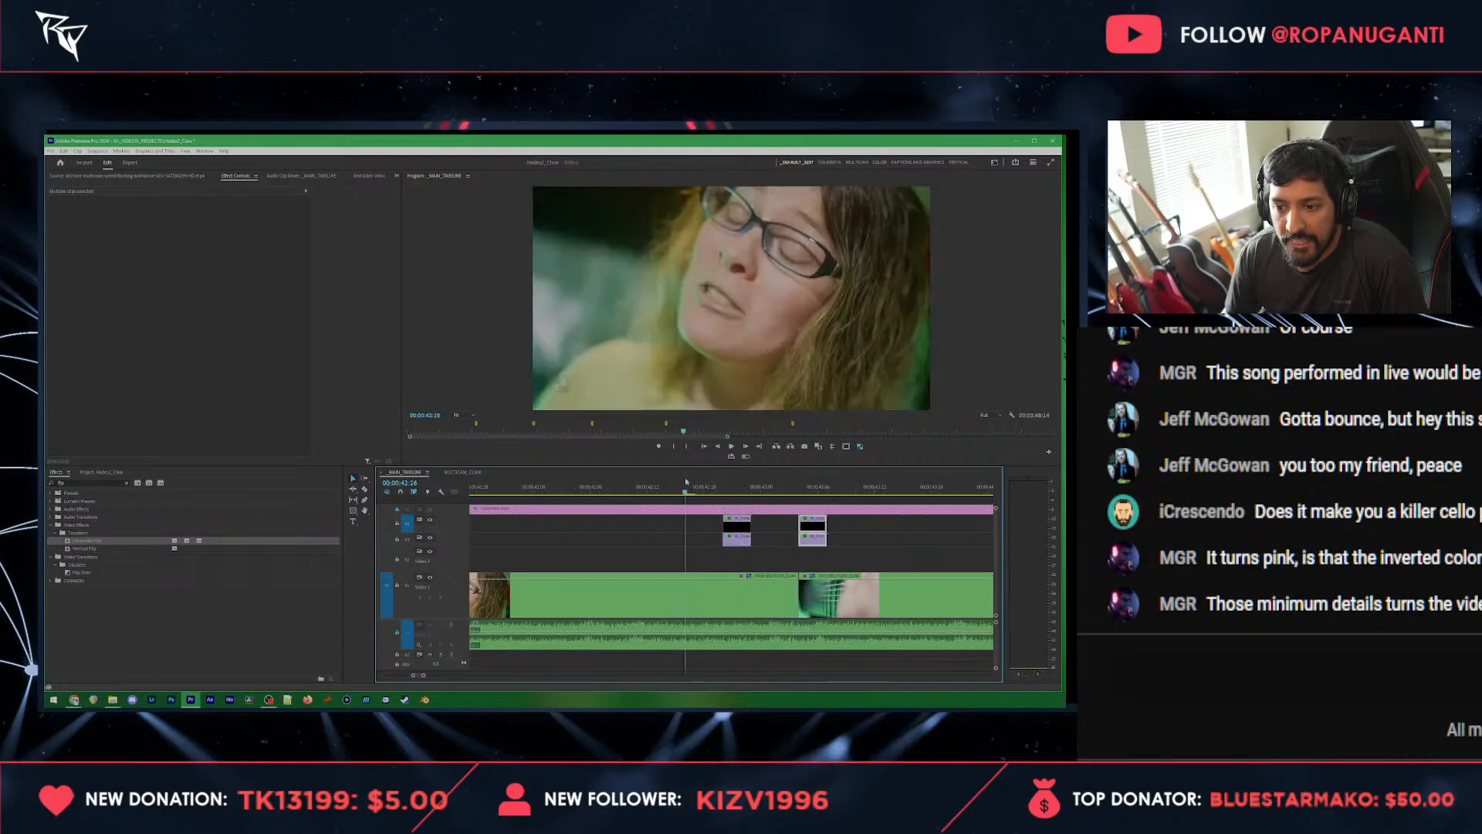
Step: Set the scale of the upper slash in the guitar shot pair to 75
left_click(808, 491)
left_click(845, 539)
left_click(819, 526)
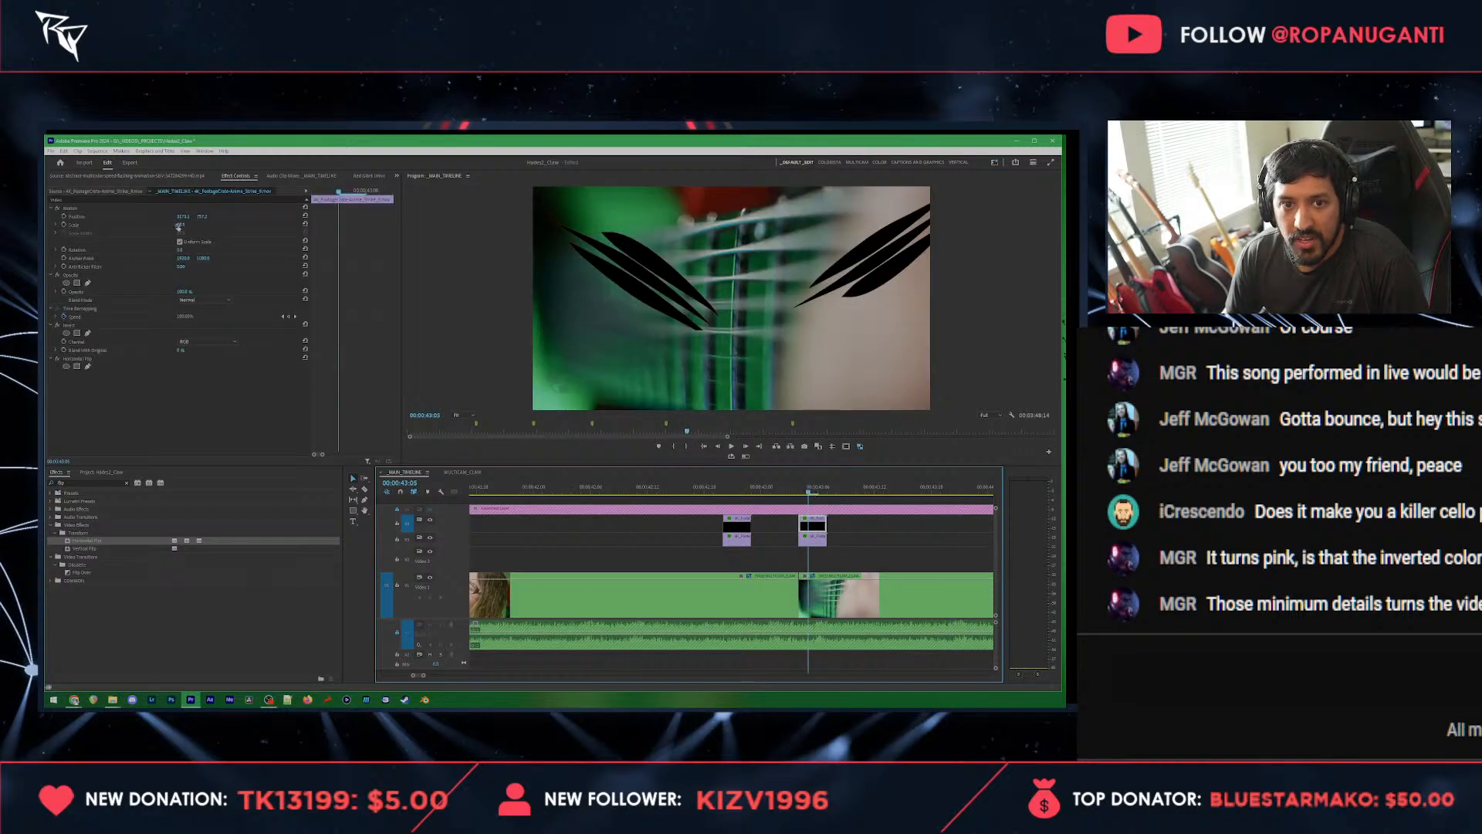
left_click_drag(178, 226, 190, 225)
left_click(185, 225)
type("75")
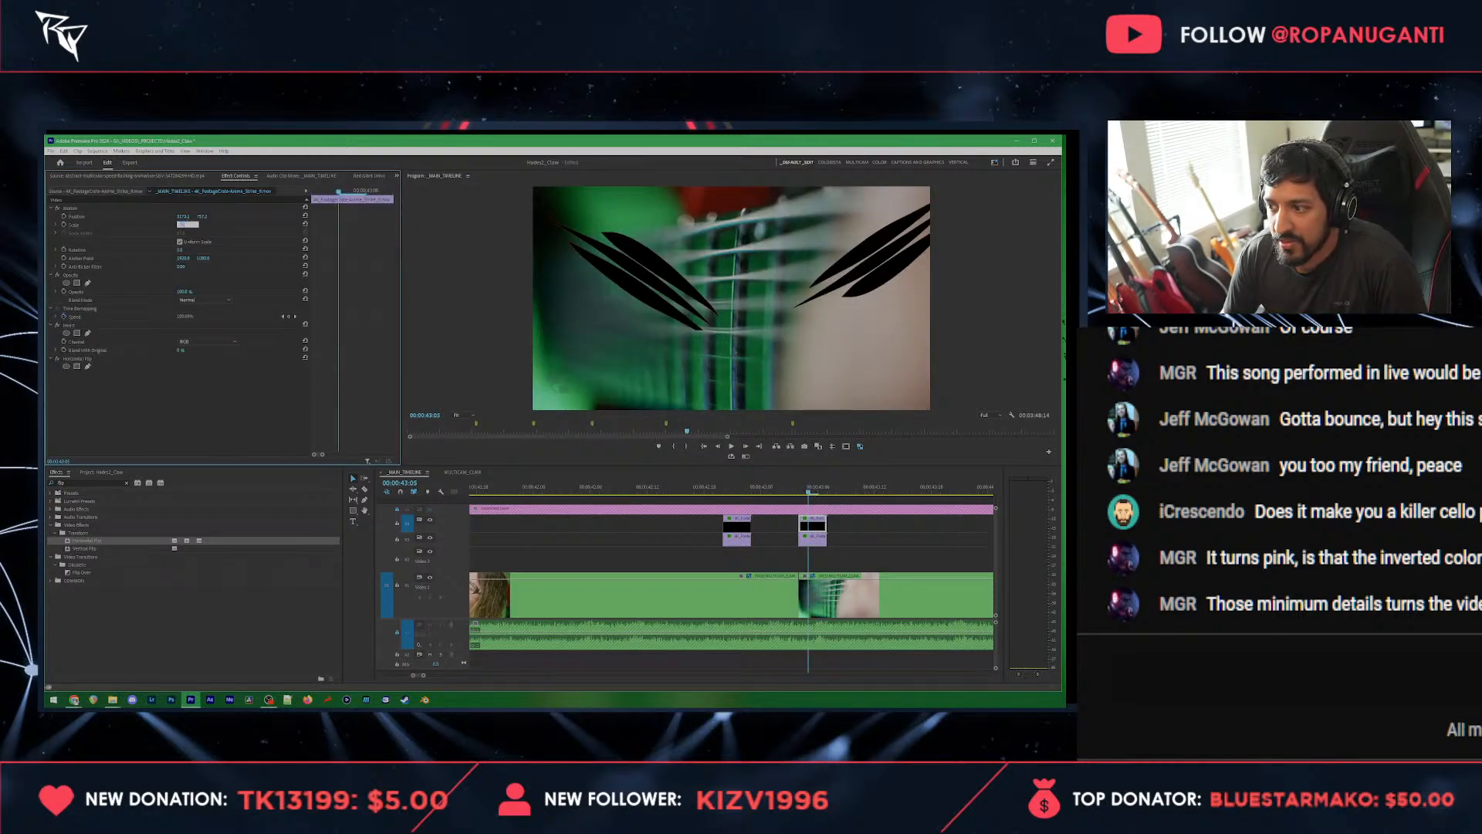
key("Return")
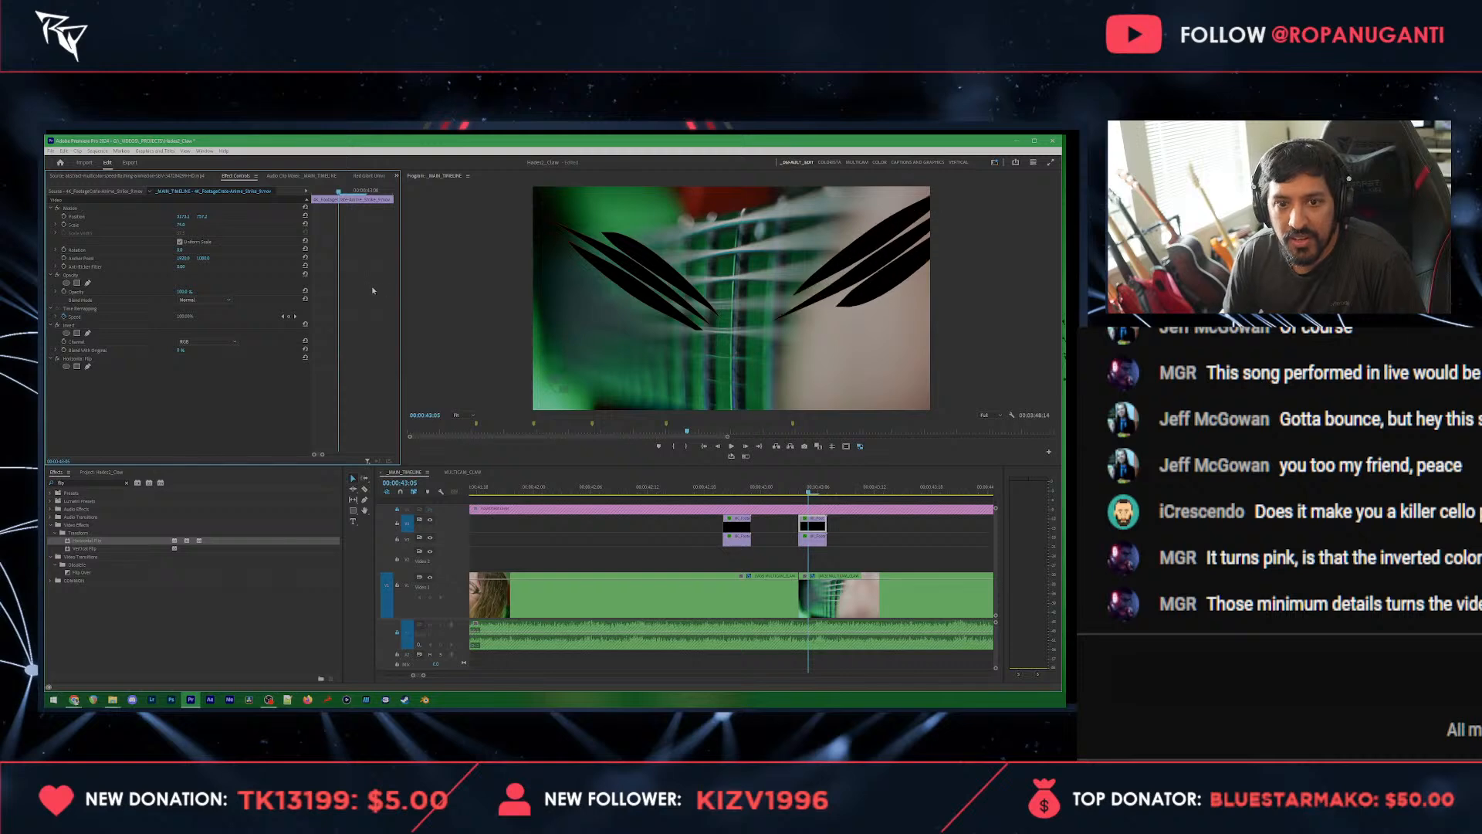
Step: Enlarge the lower slash in the guitar shot pair slightly and reposition it towards the left of the frame
left_click(811, 539)
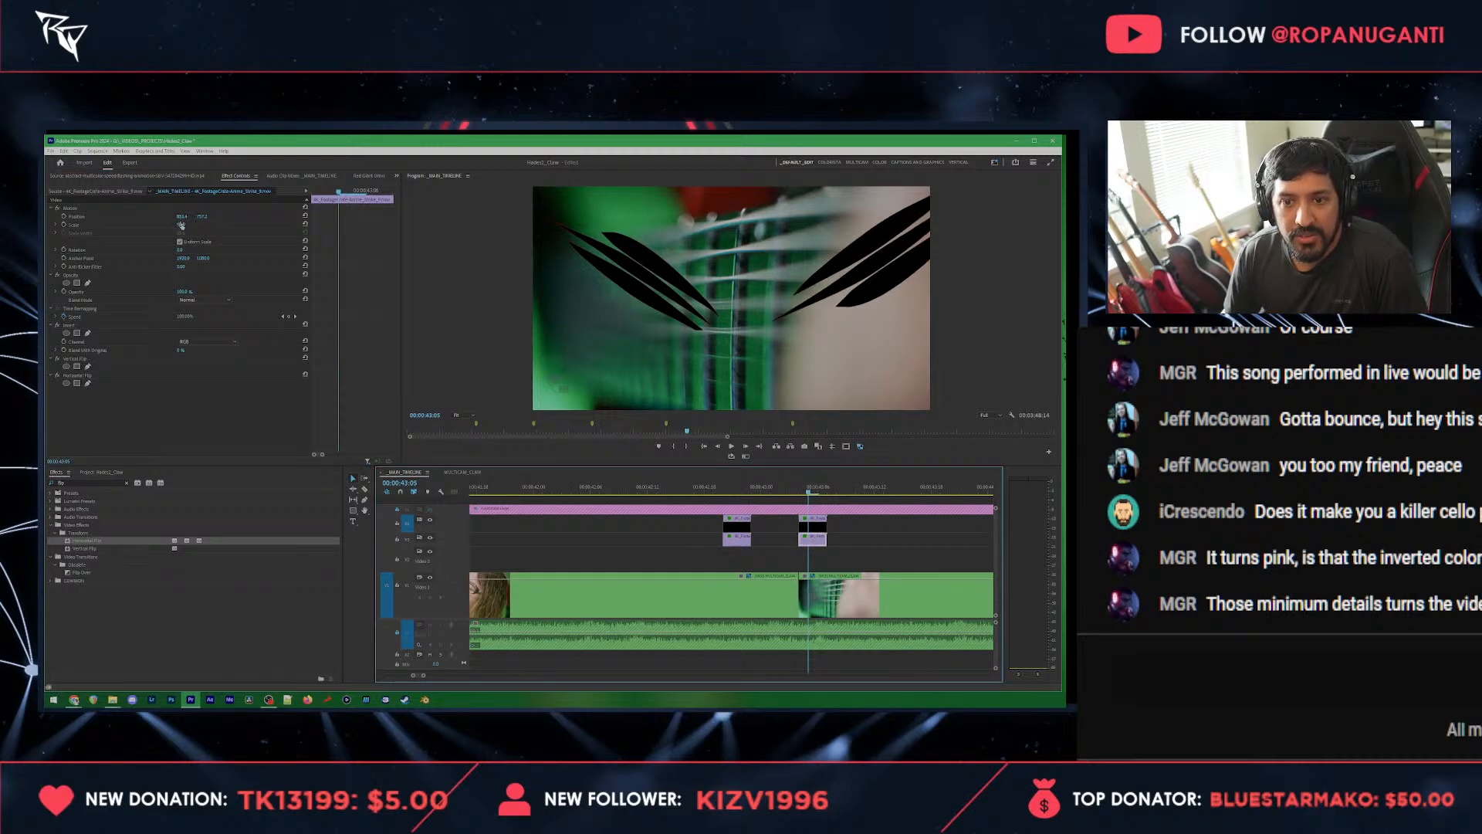
left_click_drag(182, 225, 188, 225)
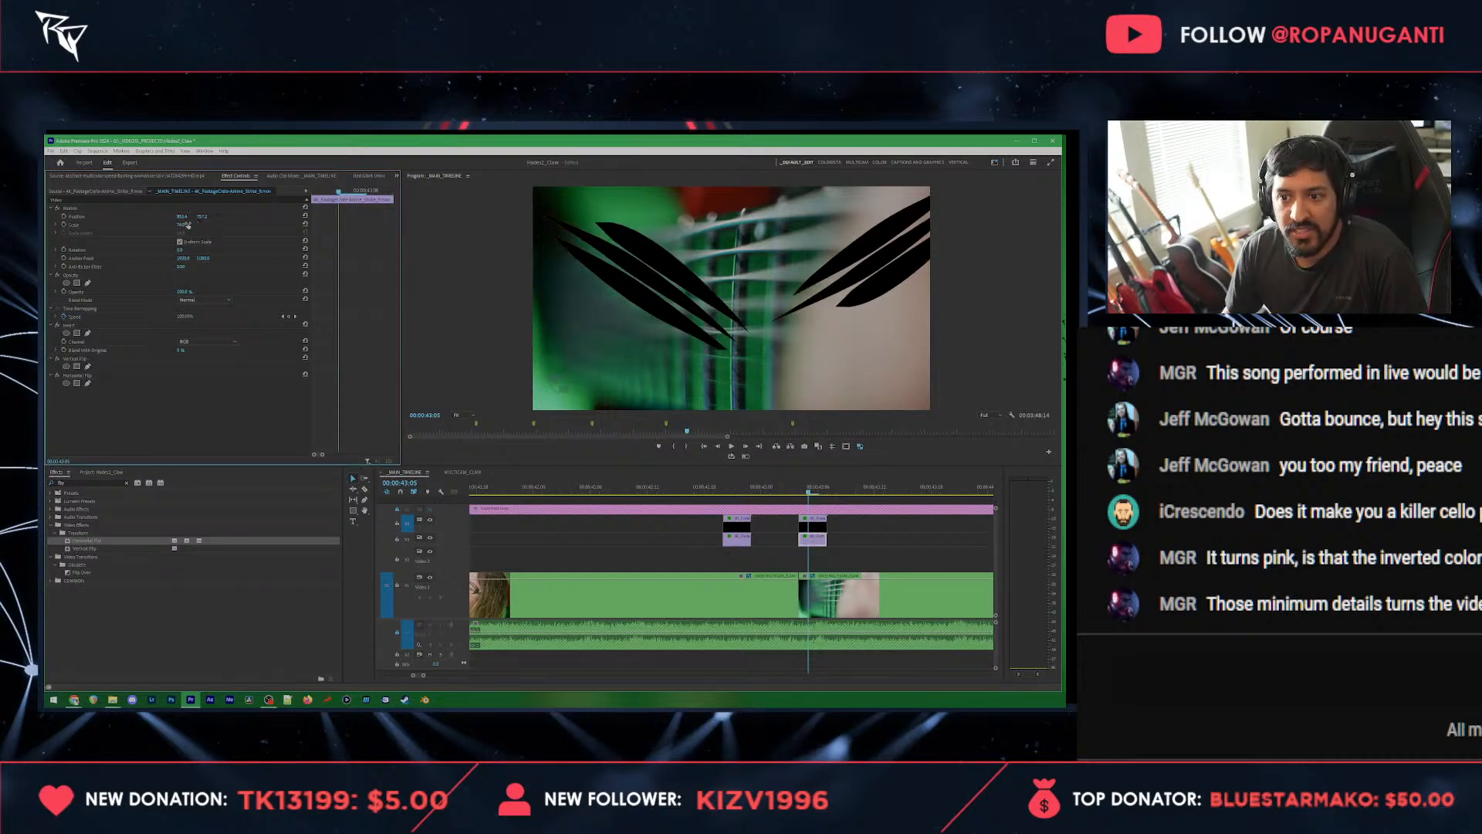
left_click(595, 279)
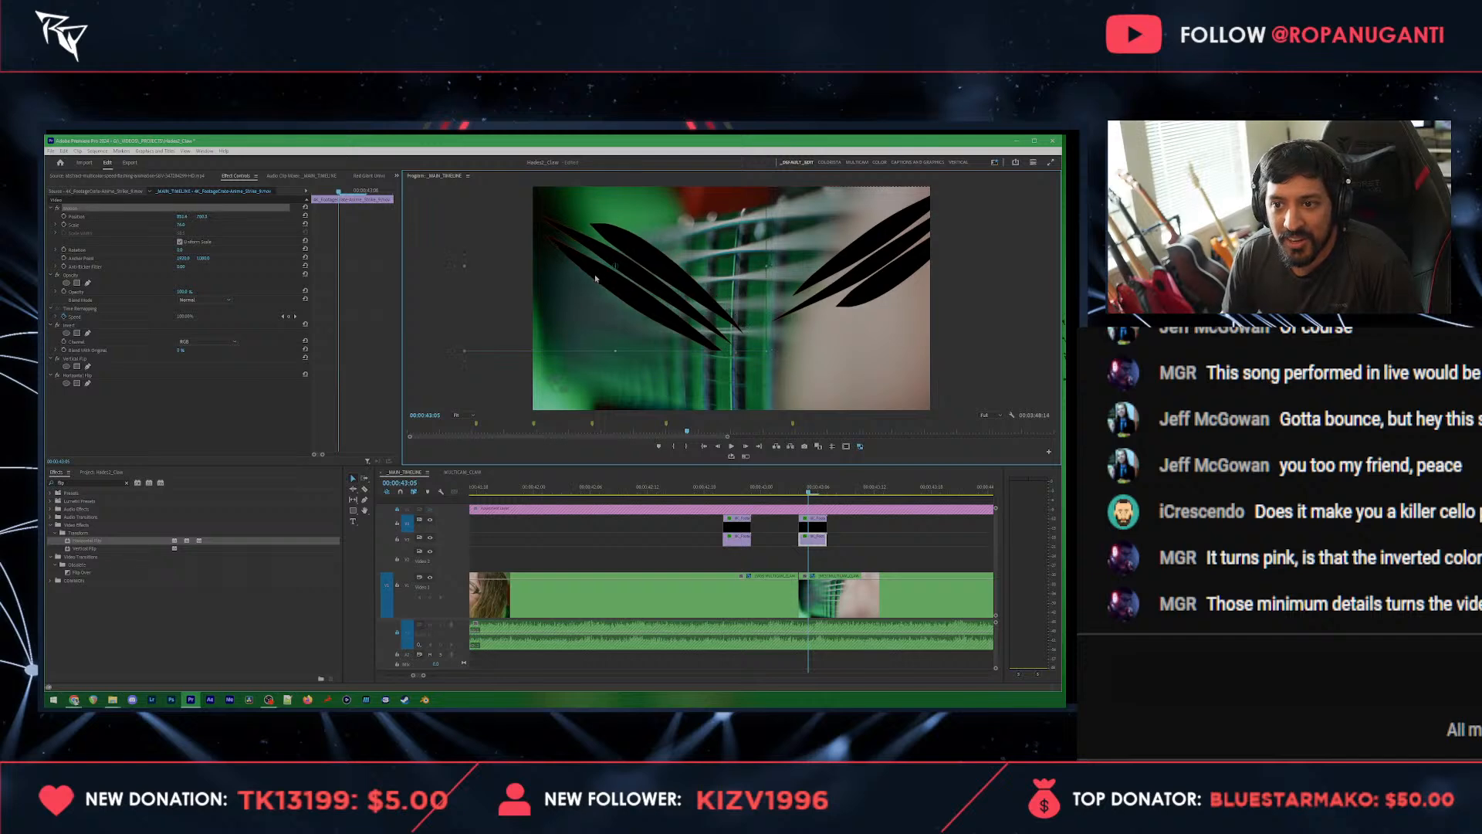
Step: Replay both slash pairs, then set the scale of the lower slash at 00:00:43:05 to 100
left_click(639, 491)
key("space")
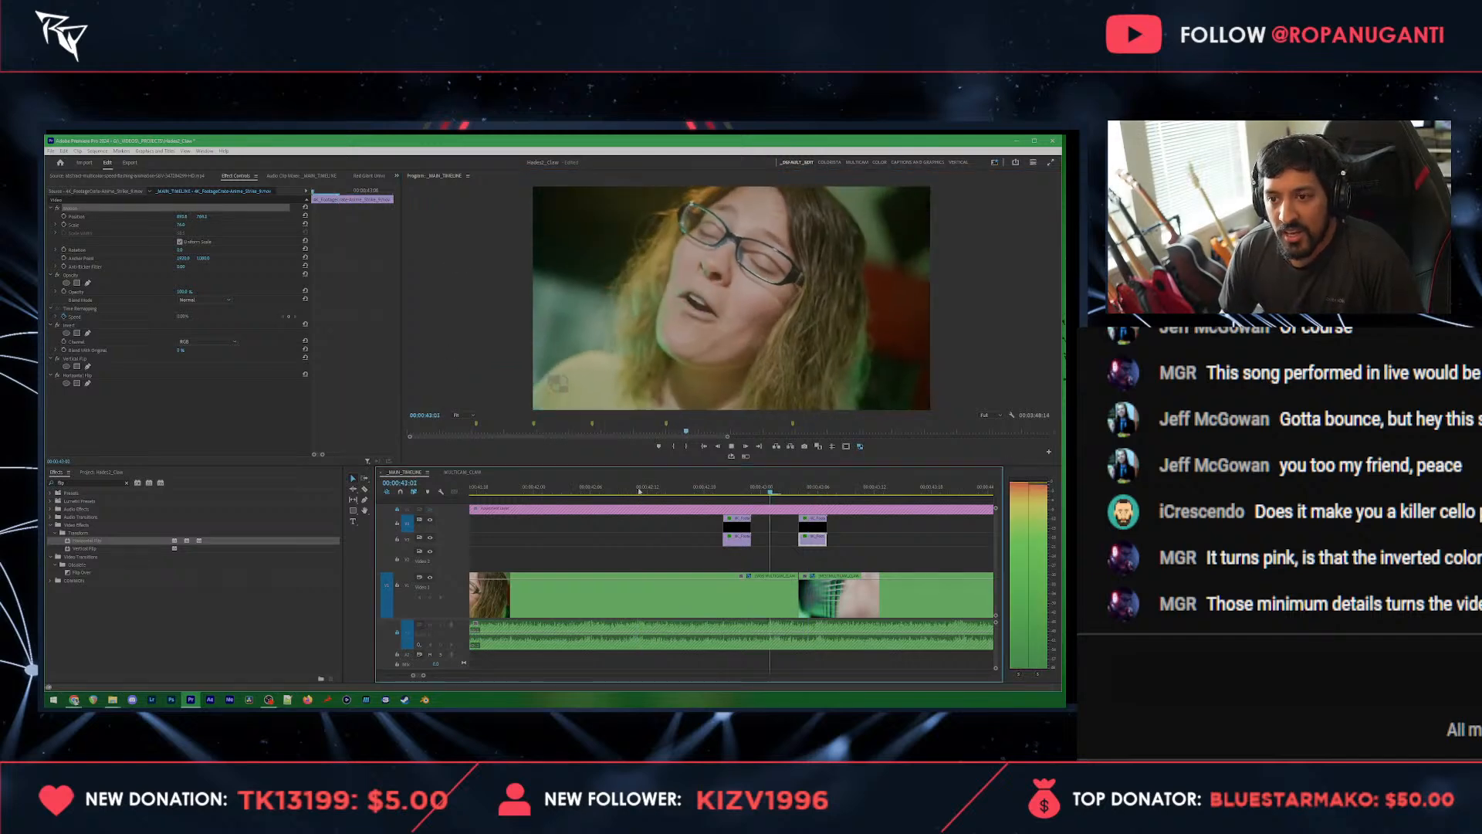
scroll(639, 491, "down", 3)
key("space")
left_click_drag(721, 490, 718, 491)
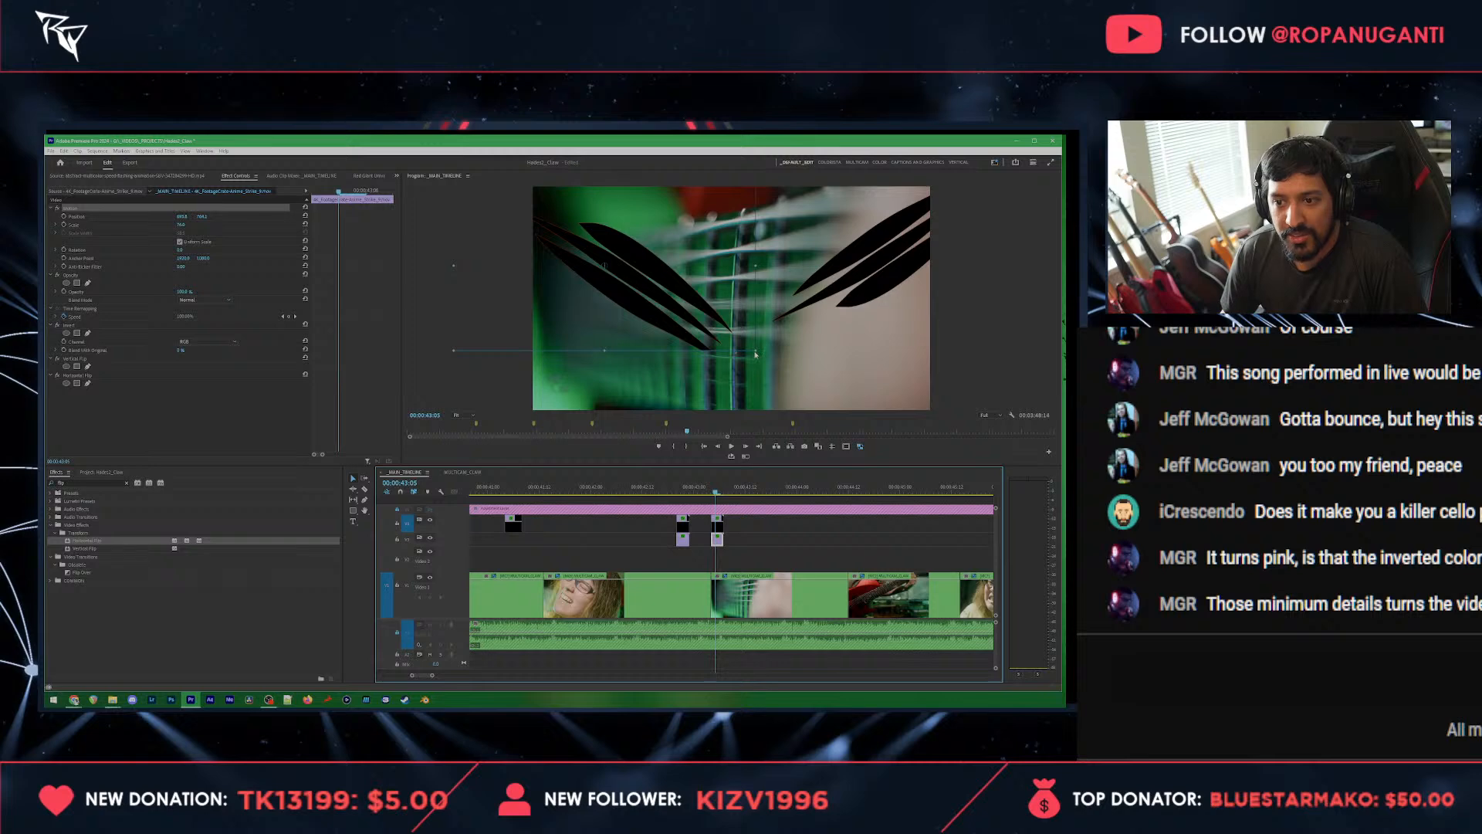
left_click(210, 224)
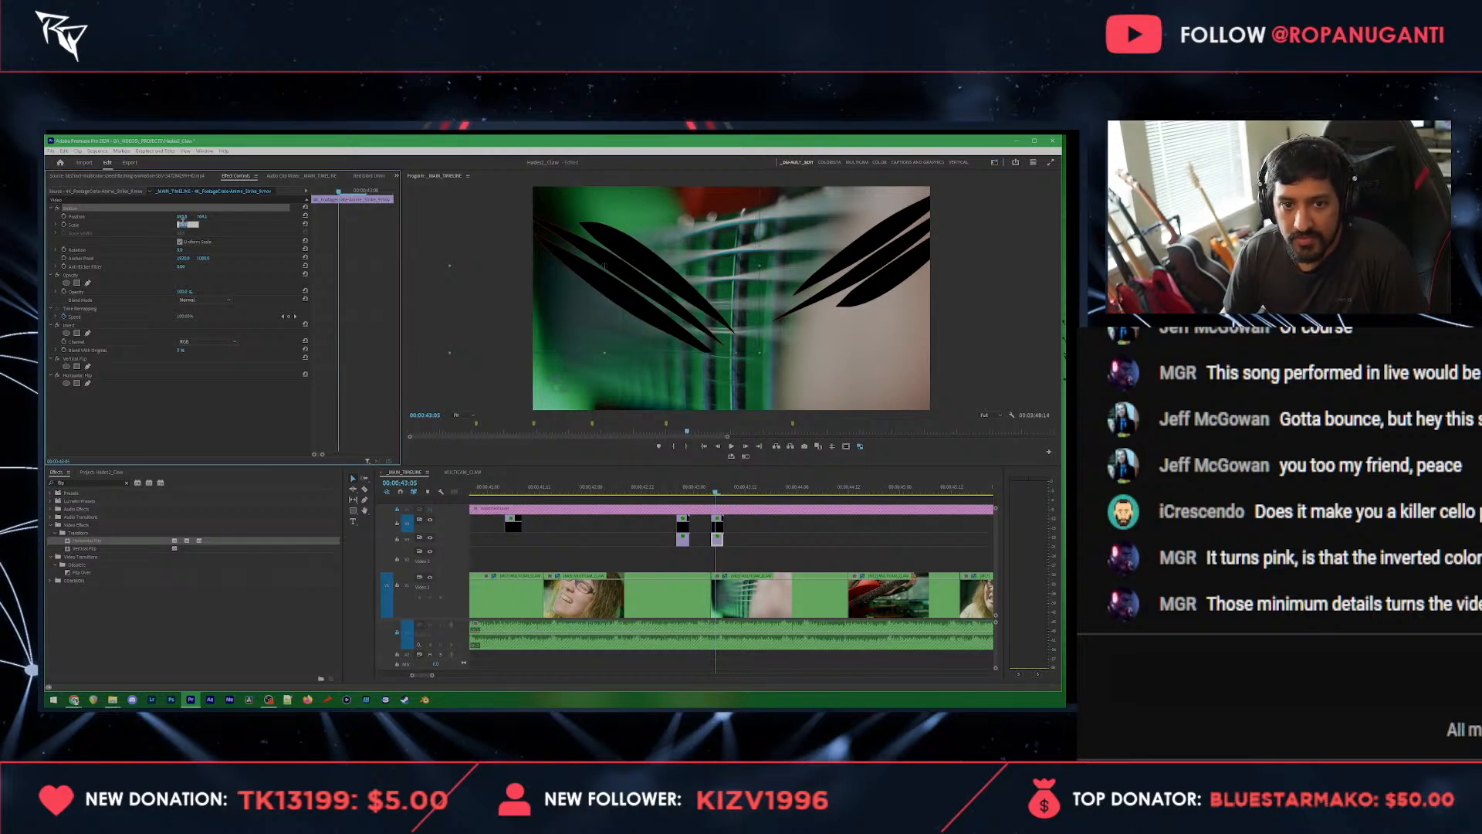
key("Return")
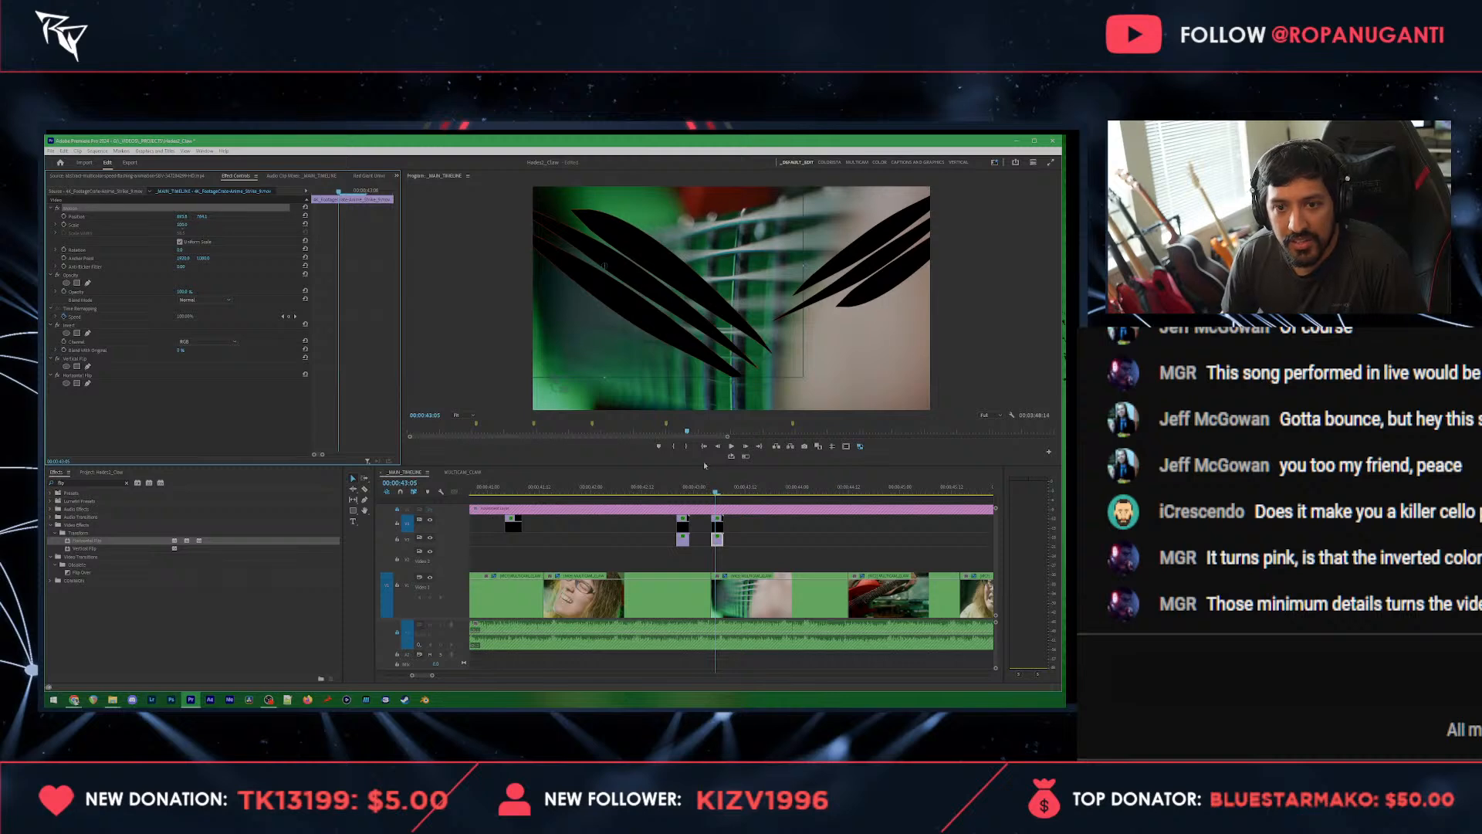
Step: Set the upper slash at 00:00:43:05 to a scale of 100 and move it down and left to cross the other slash
left_click(718, 527)
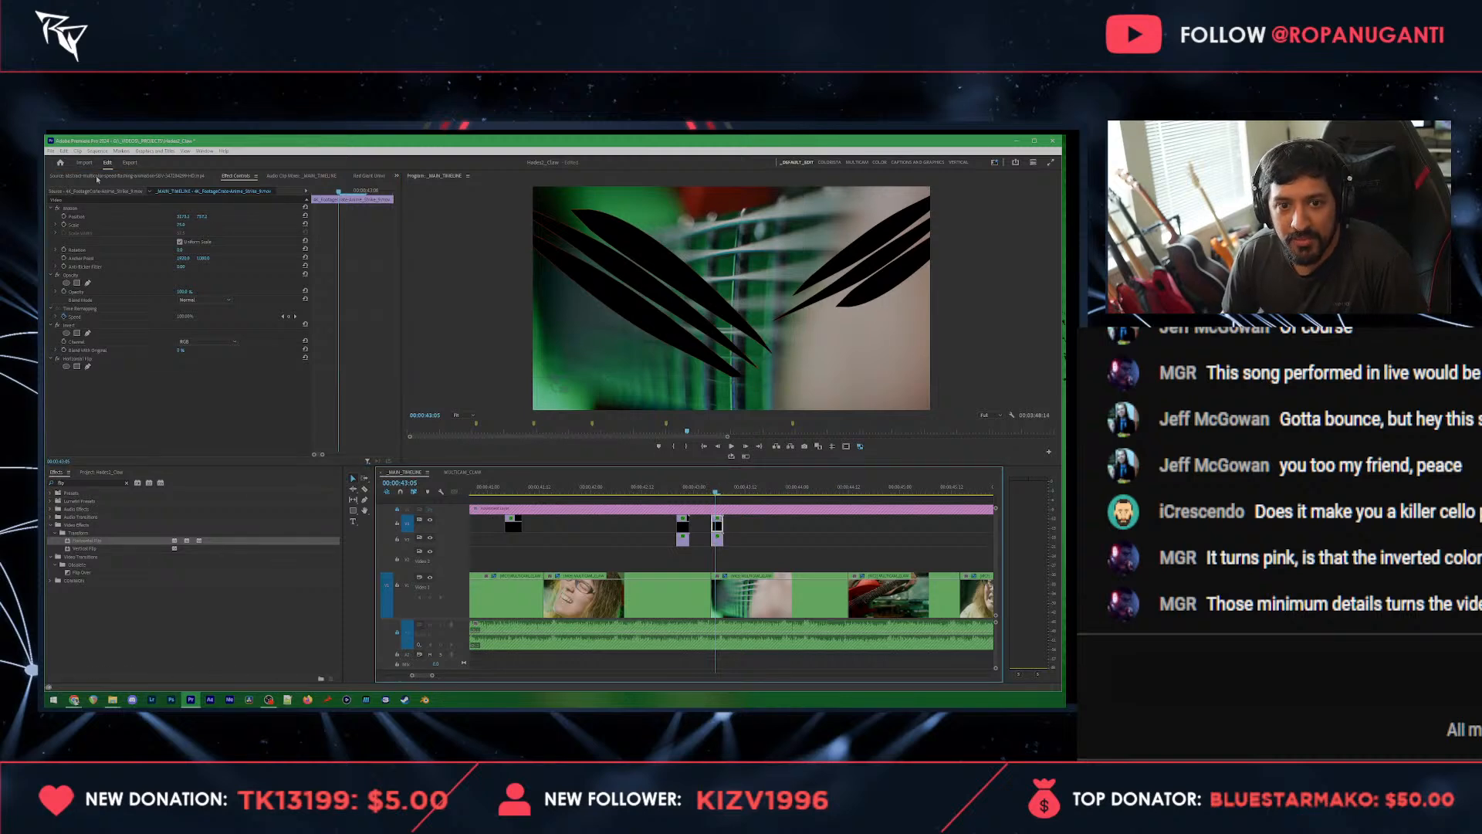
left_click(229, 232)
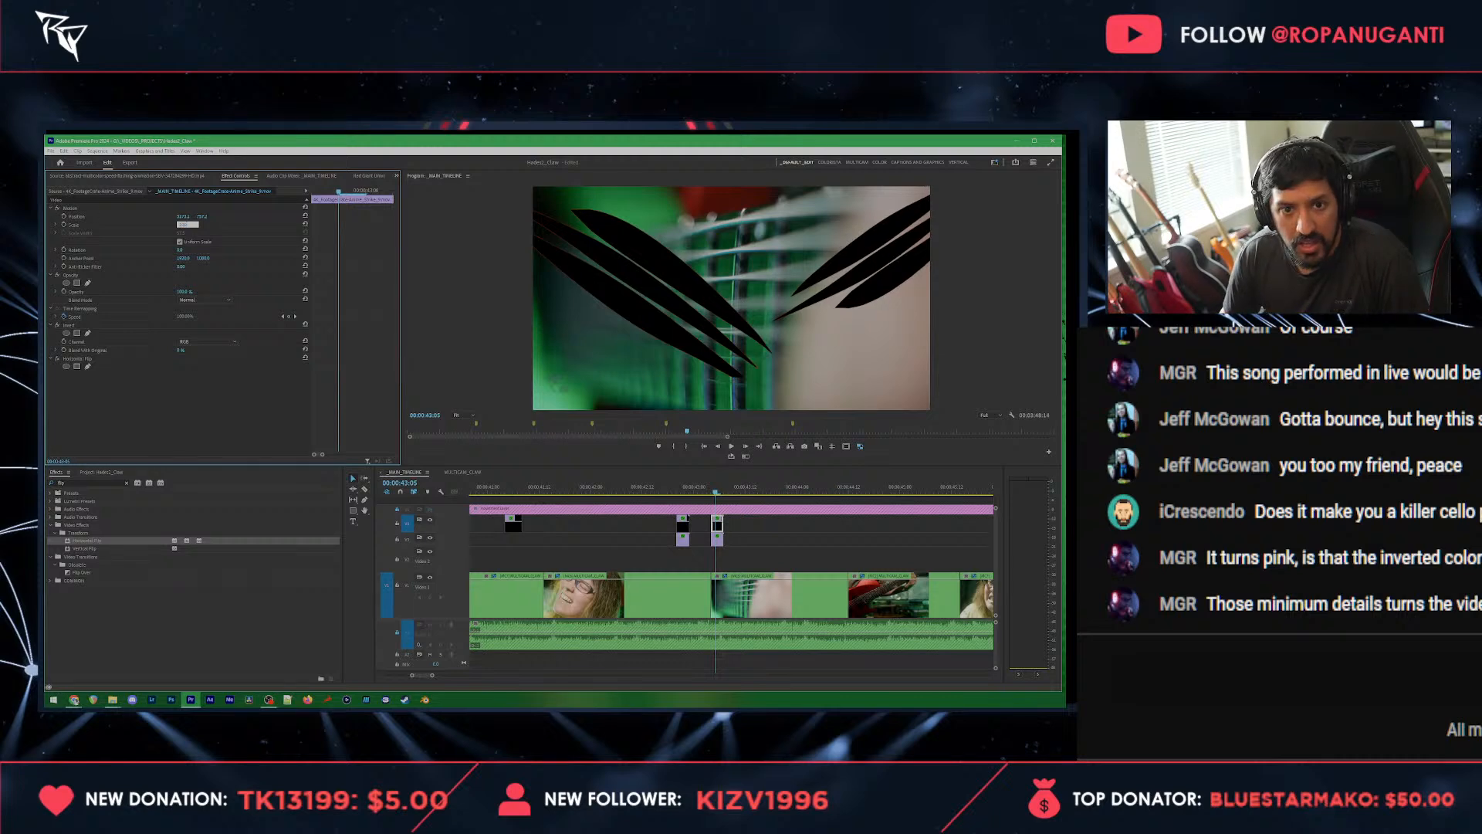
key("Return")
left_click(77, 208)
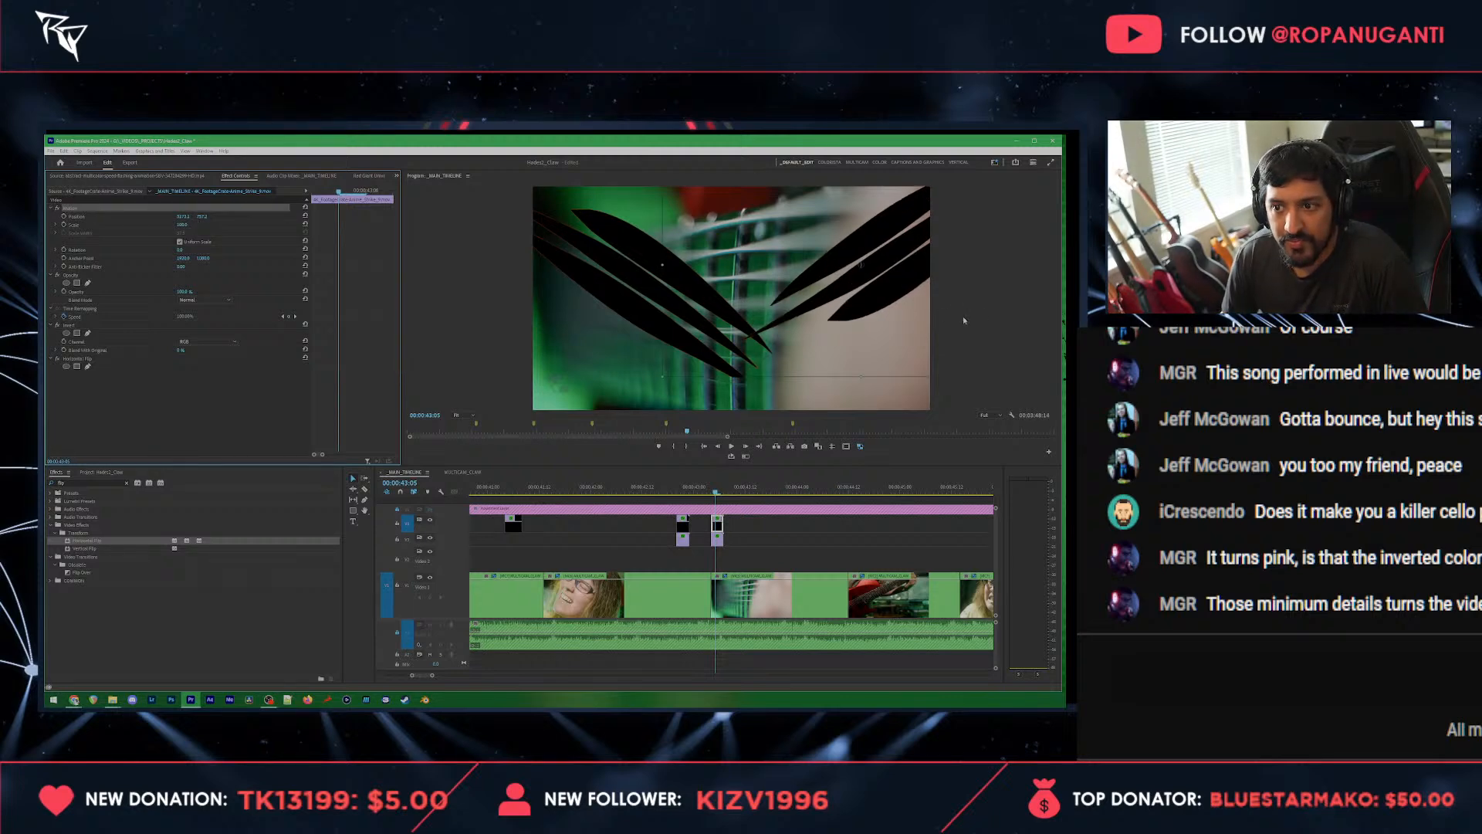
left_click_drag(908, 296, 869, 345)
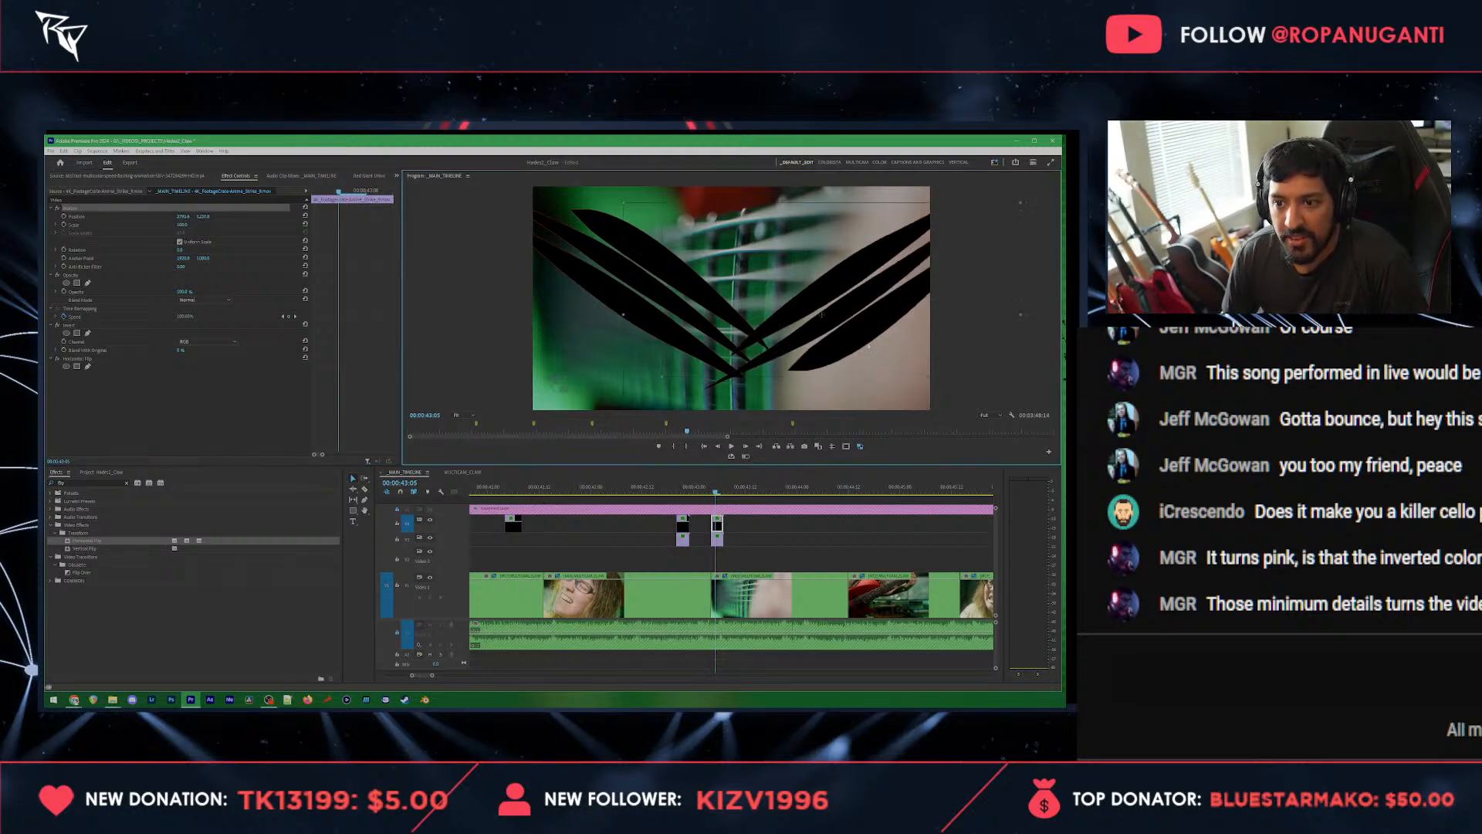
Step: Save the project and play through both slash pairs from 00:00:42:18
left_click(668, 488)
left_click(788, 552)
key("ctrl+s")
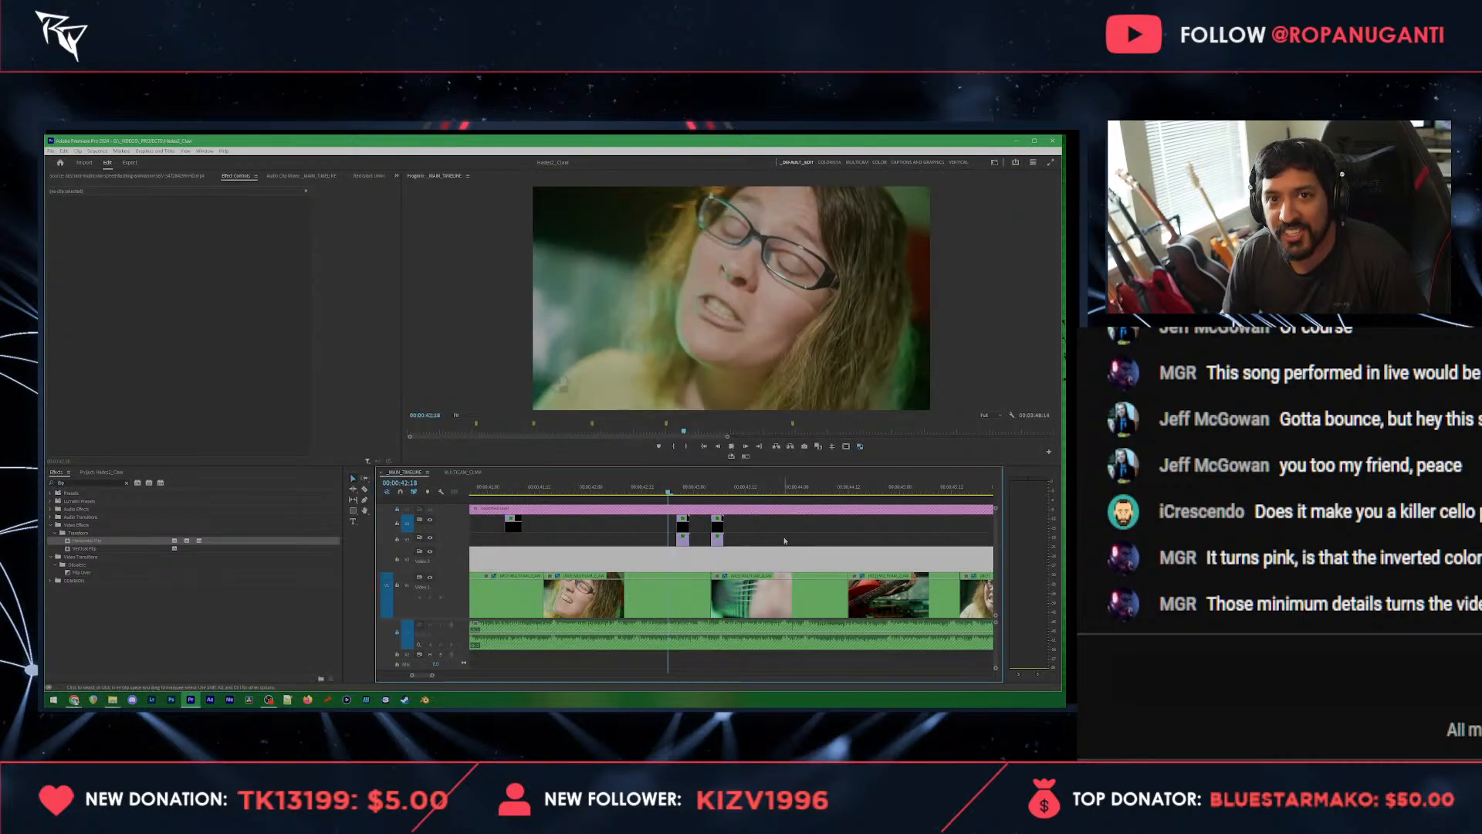
key("space")
scroll(713, 510, "down", 4)
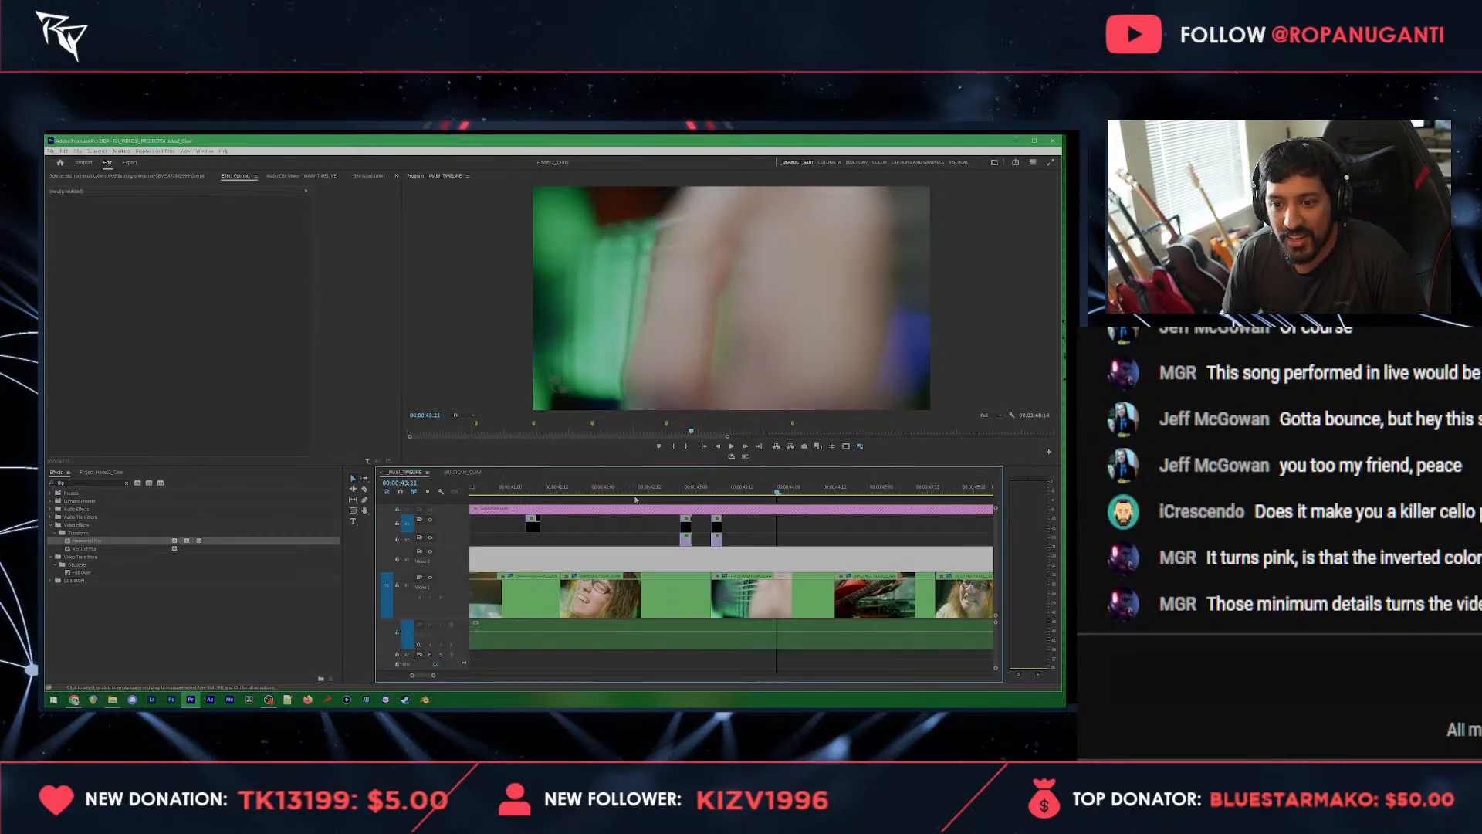
scroll(710, 511, "up", 2)
scroll(625, 526, "down", 1)
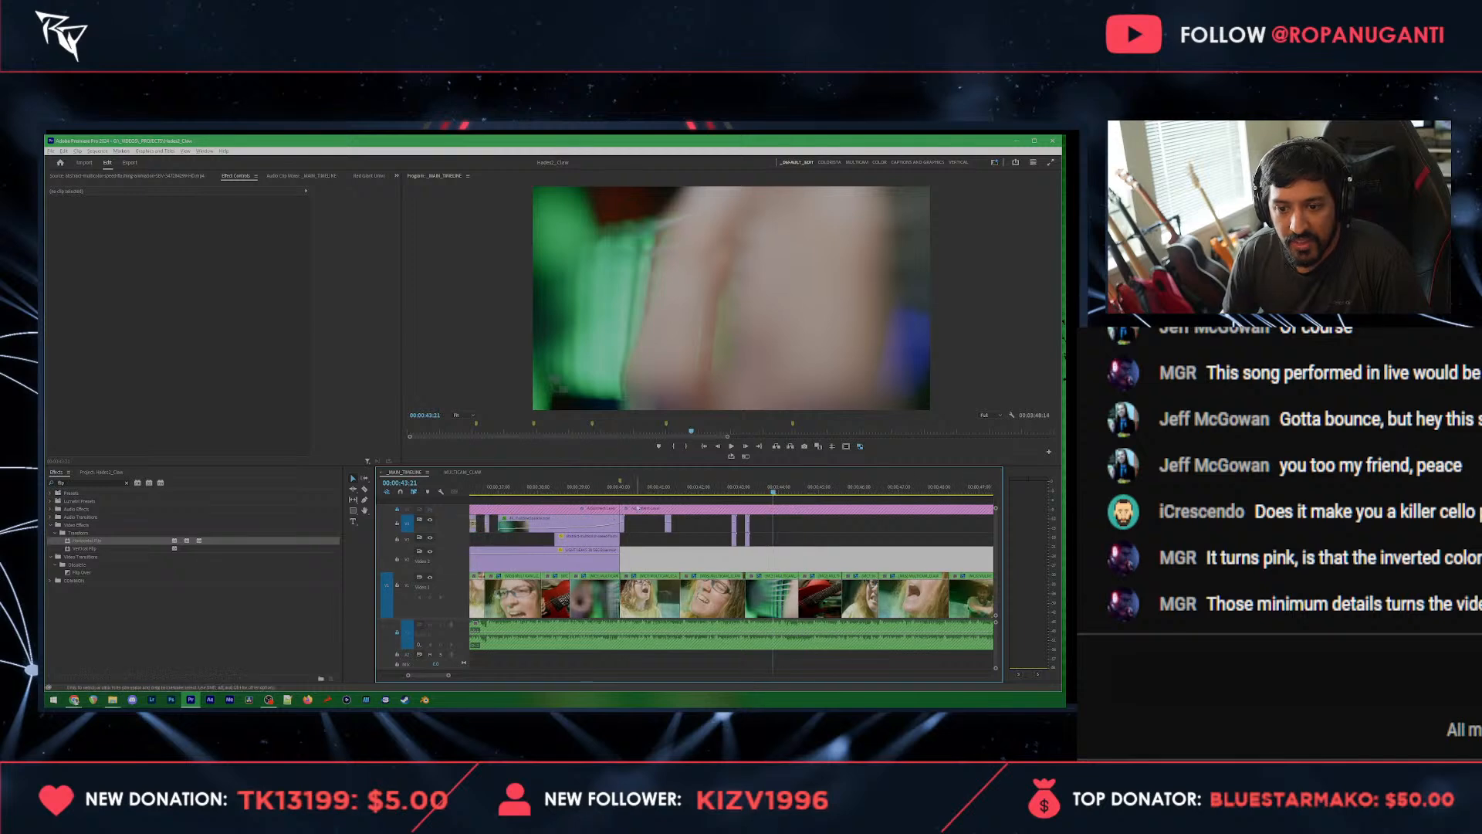
Step: Place the color matte on the track beneath the first slash clip, starting at 00:00:40:01
left_click(622, 525)
left_click_drag(623, 489, 620, 493)
left_click(99, 472)
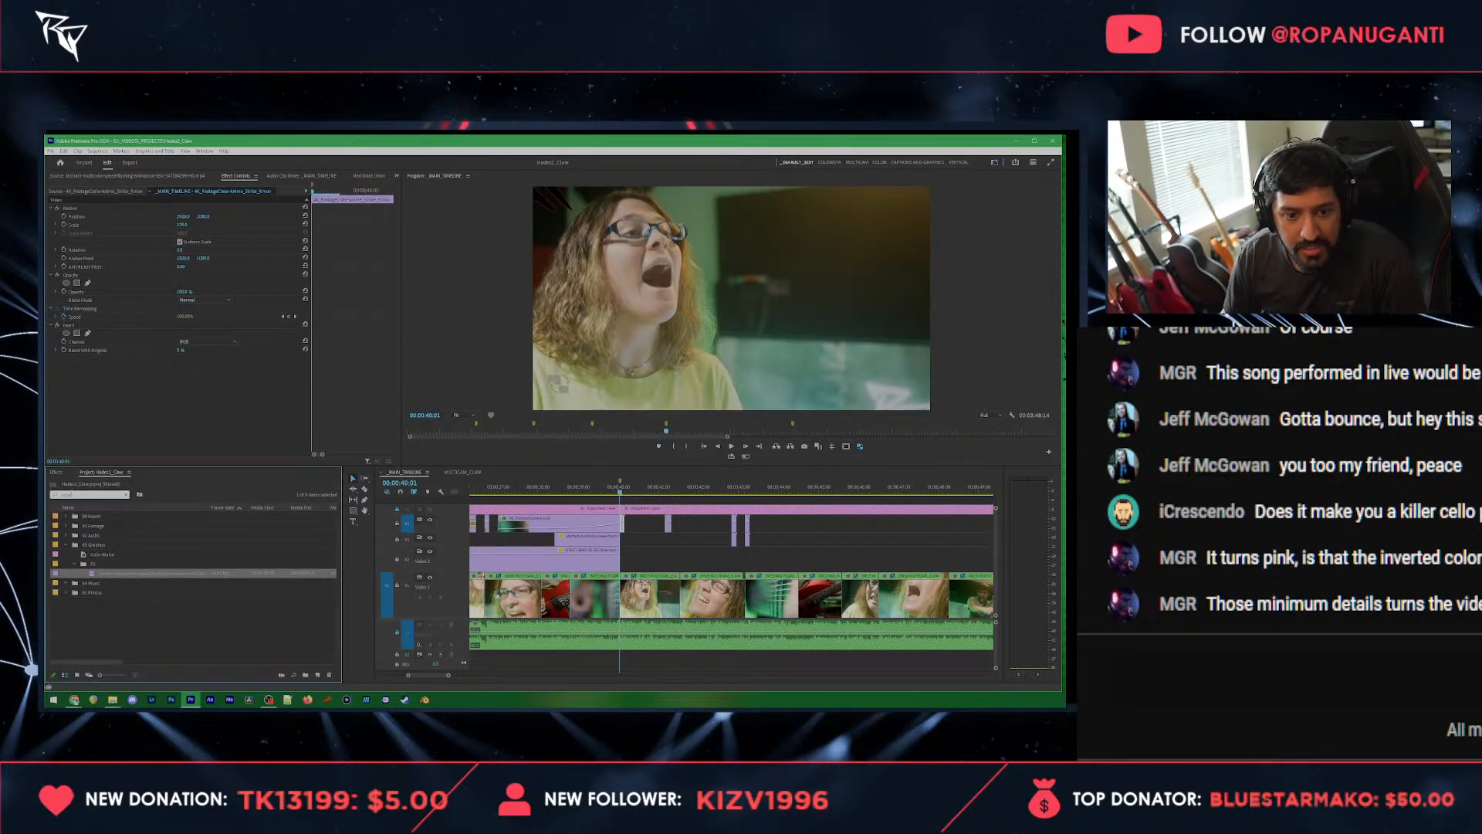
left_click_drag(107, 557, 626, 558)
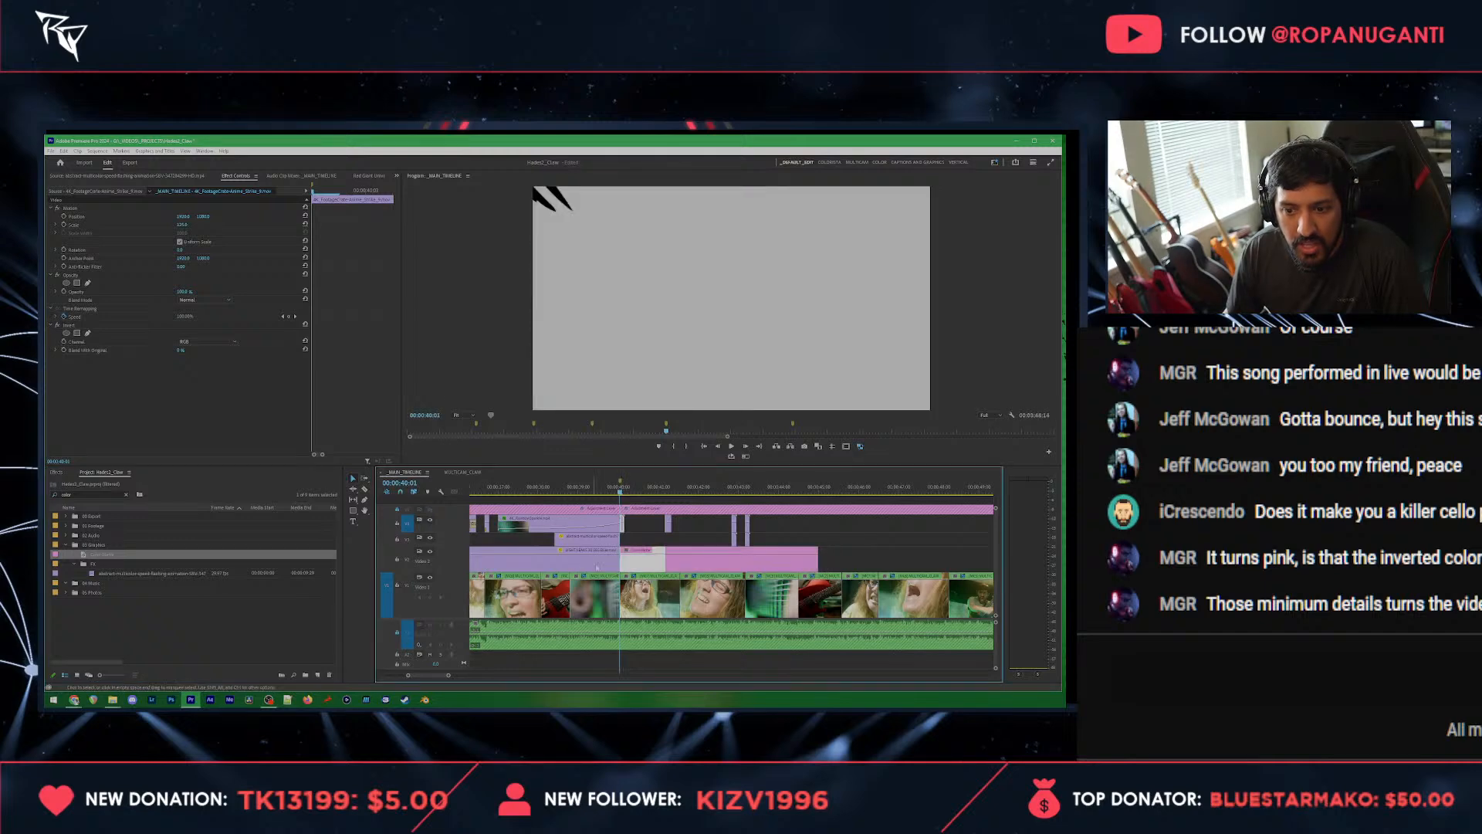
Step: Cut the color matte just after its start at 00:00:40:01 and delete the long remainder, leaving a brief flash
key("=")
left_click(709, 552)
key("c")
left_click(690, 564)
key("v")
left_click(698, 564)
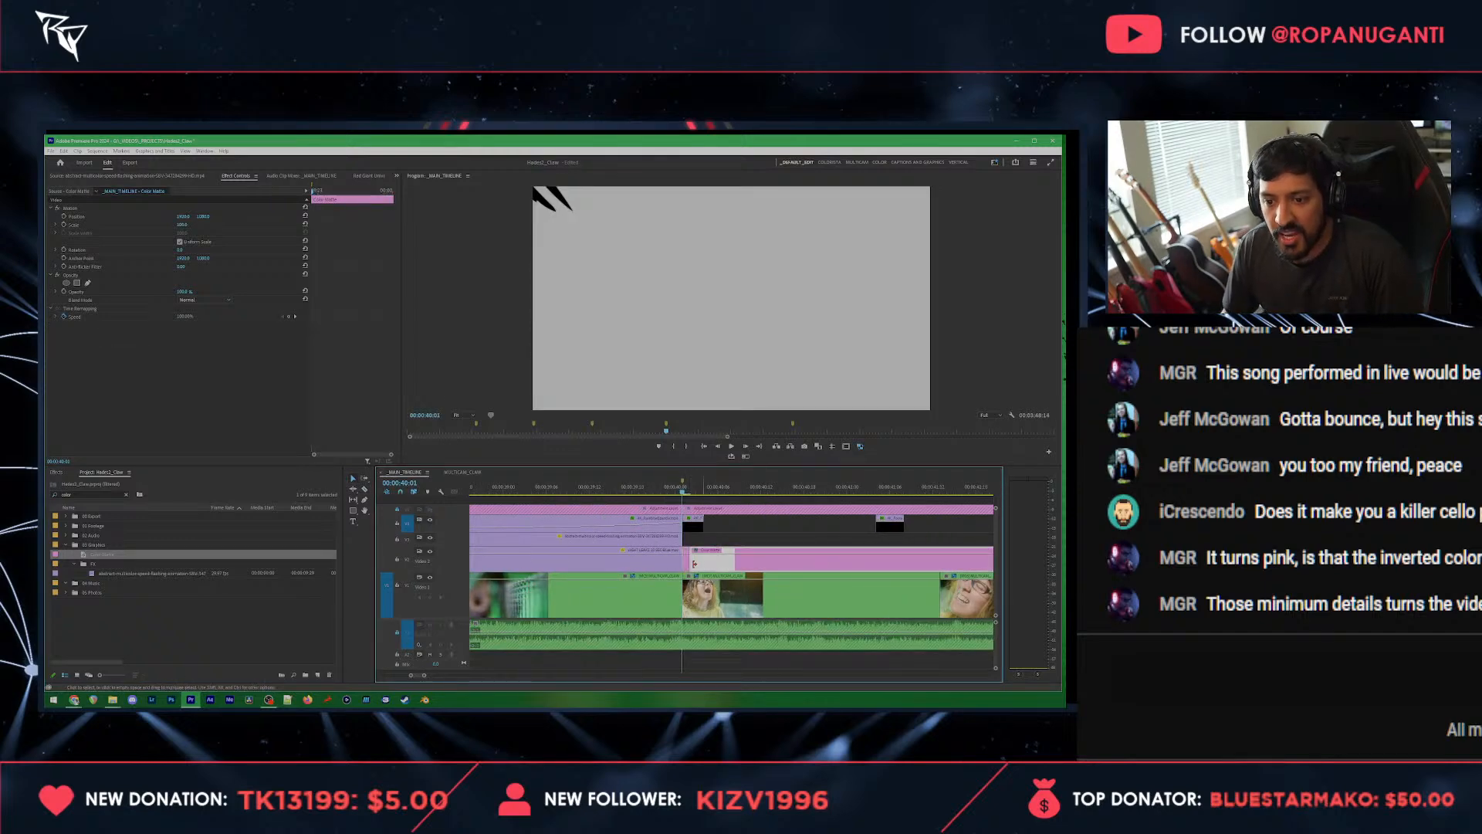
key("Delete")
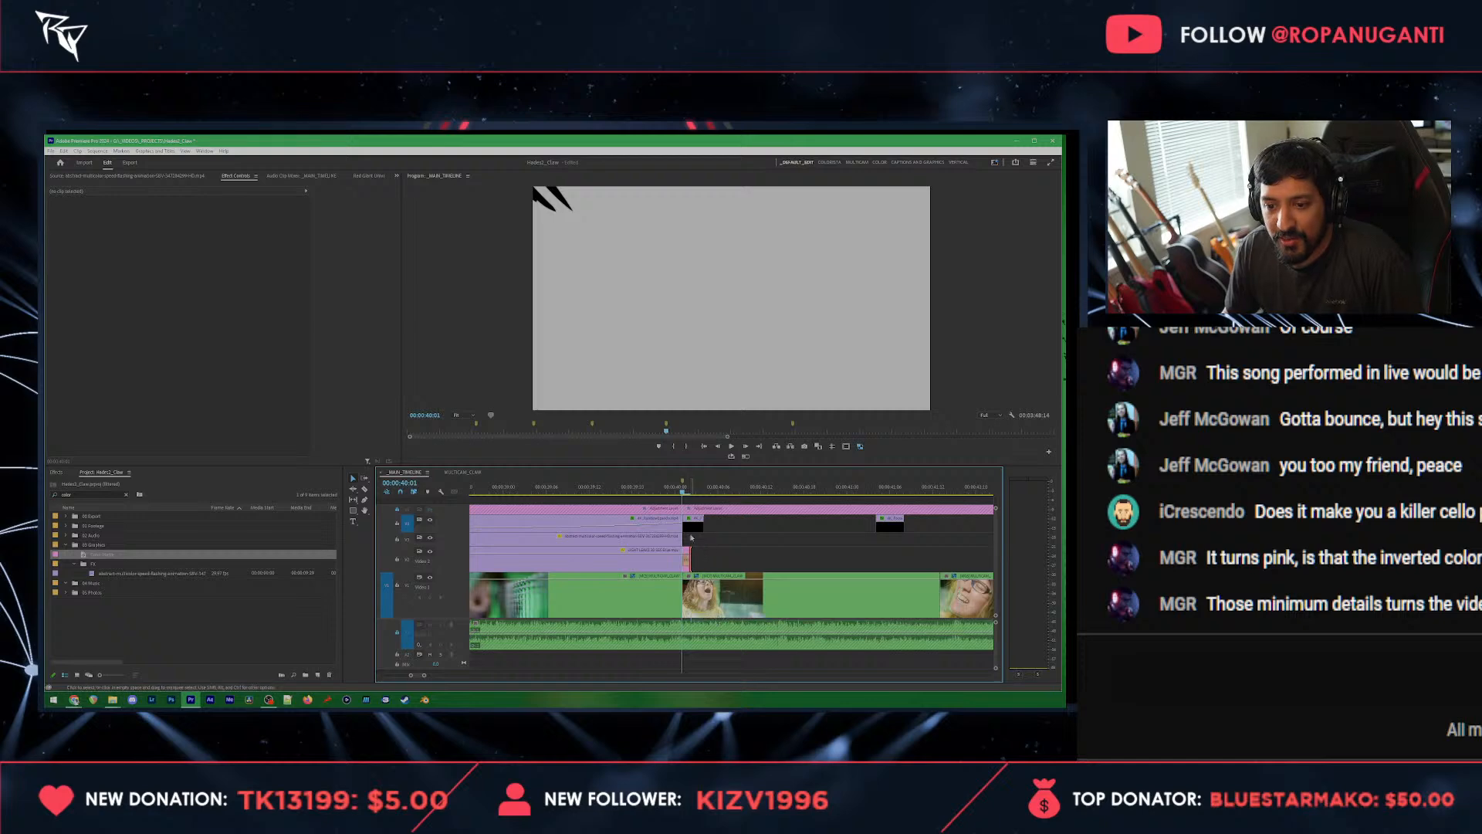
Step: Set the blend mode of the brief color matte at 00:00:40:01 to Screen
left_click(686, 556)
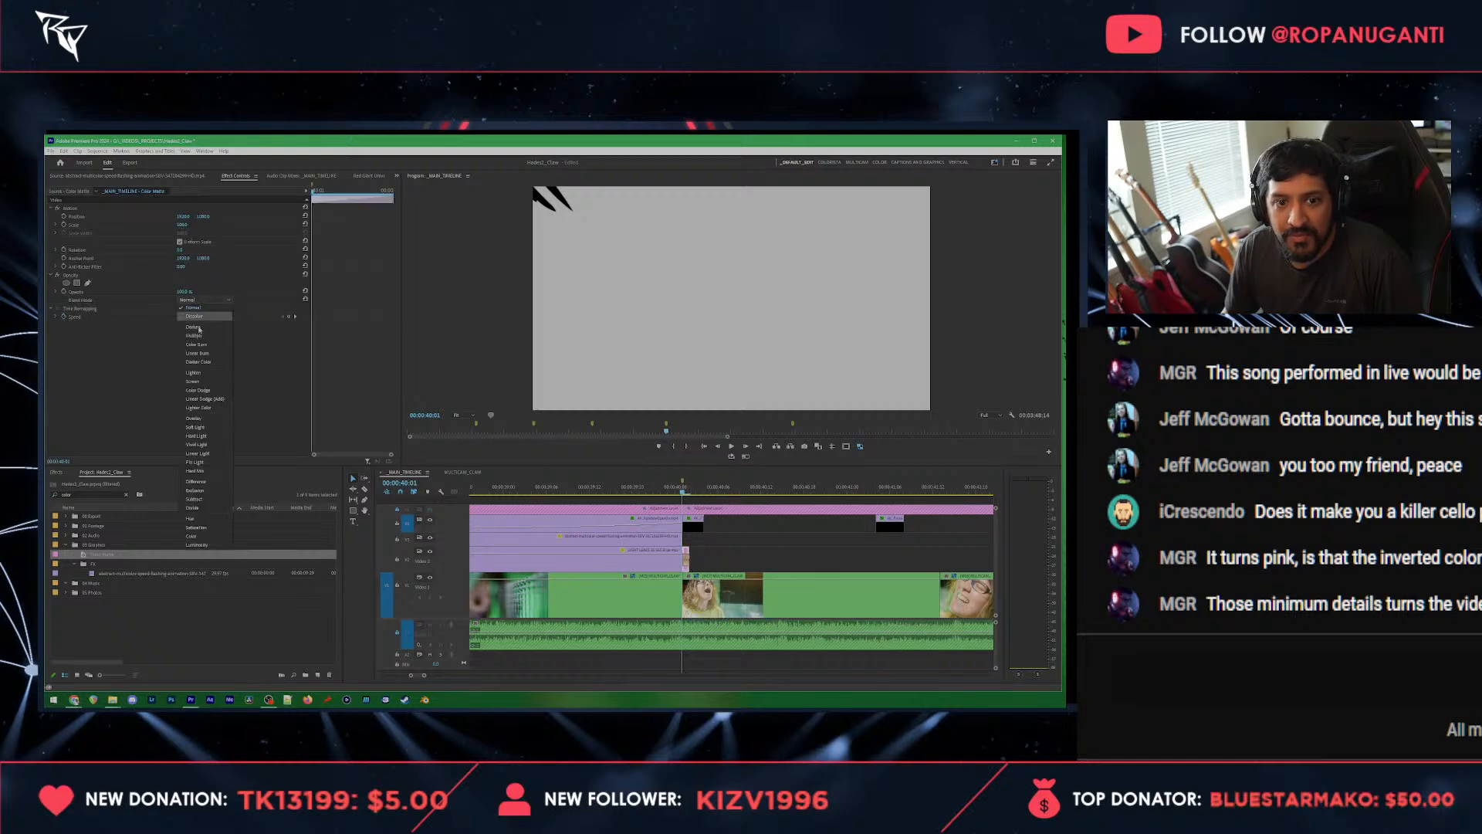
left_click(210, 389)
Step: Delete the slash clip above the color matte at 00:00:40:01 and play the flash from 00:00:39:20
left_click(647, 489)
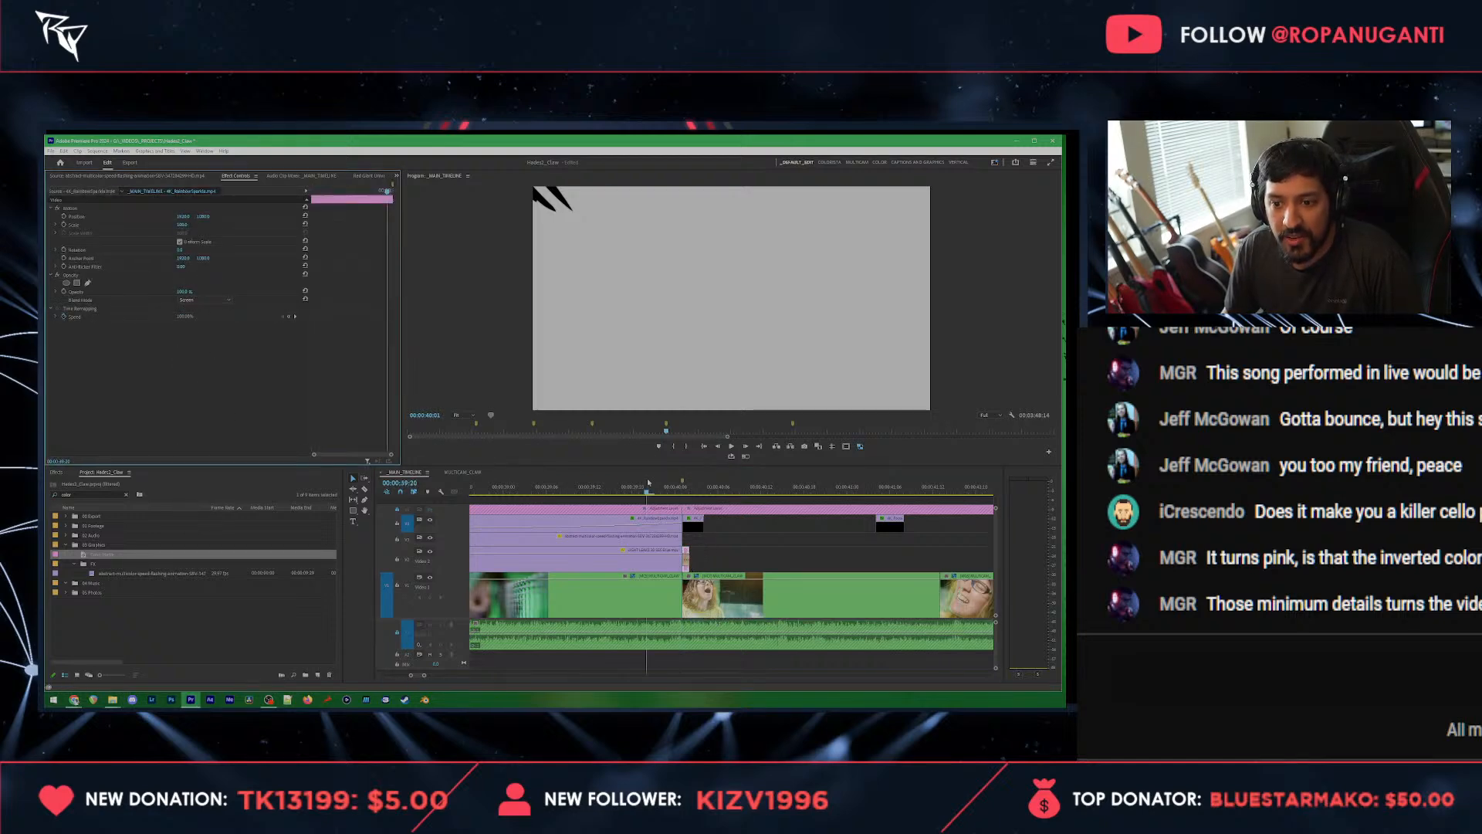
left_click(691, 525)
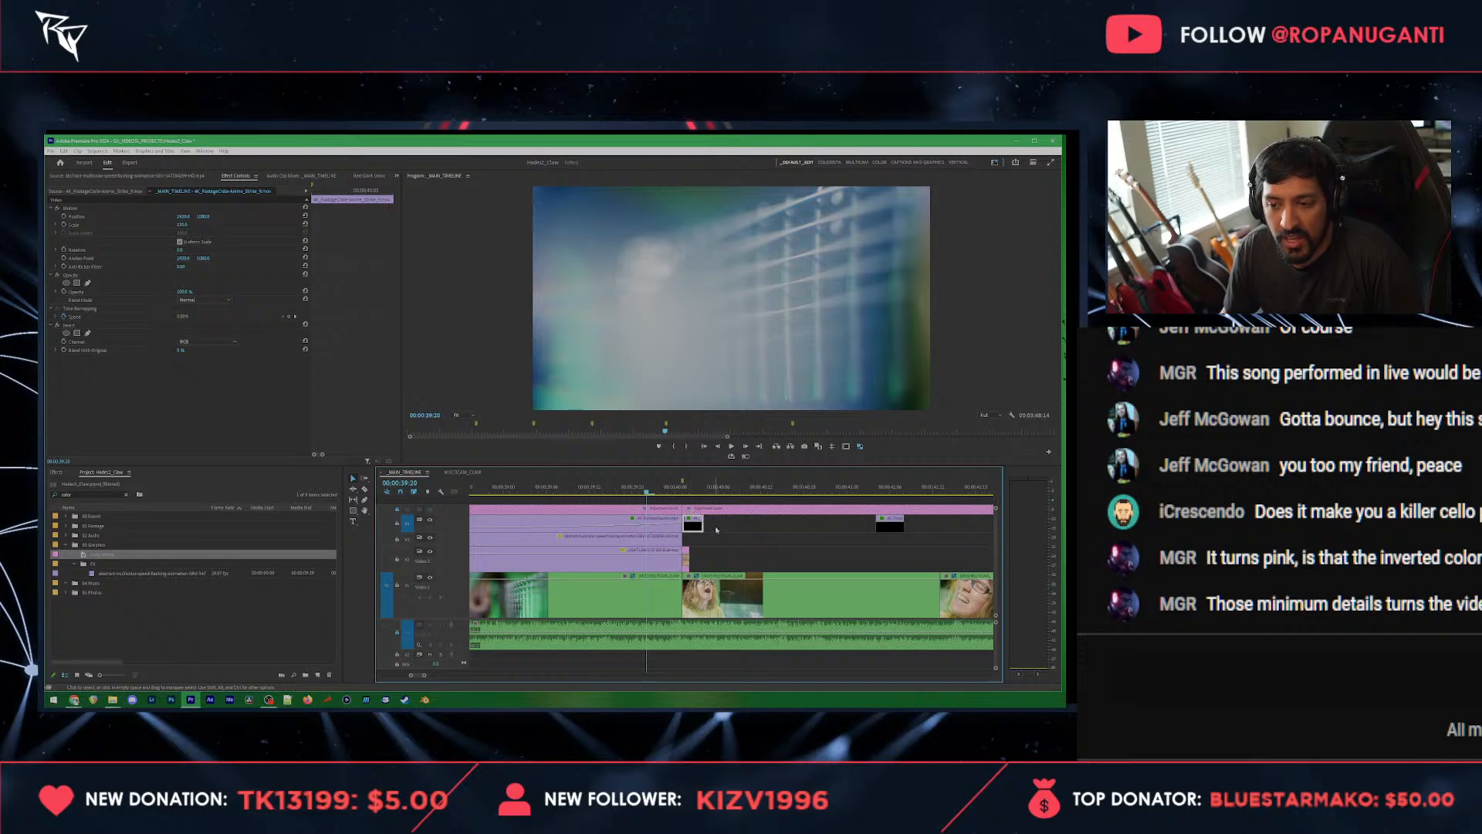
left_click(711, 530)
key("space")
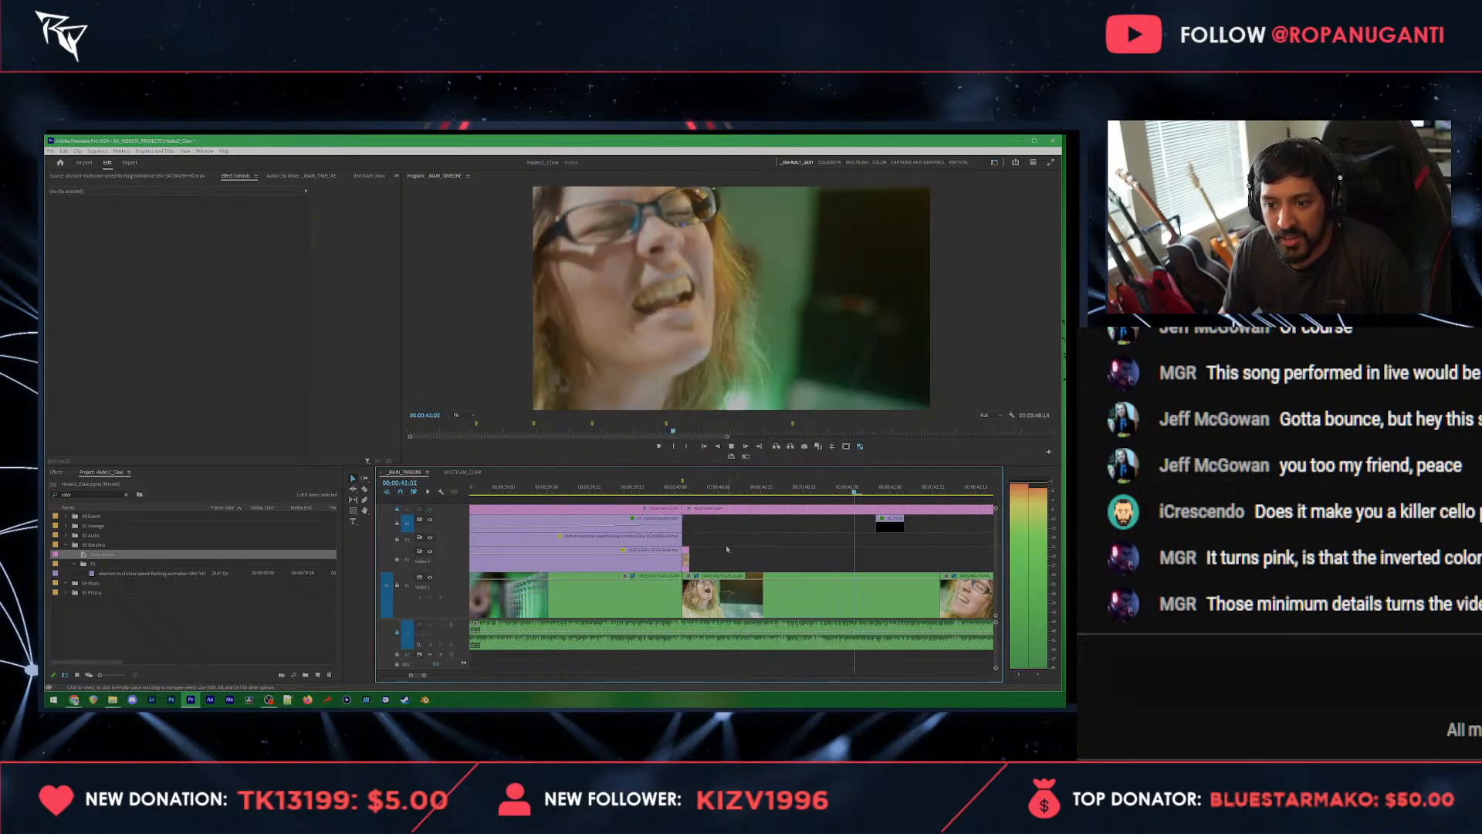
Step: Copy the color matte at 00:00:40:01 and paste it beneath the slash pair at 00:00:43:04
left_click_drag(718, 540, 687, 566)
key("space")
scroll(688, 566, "down", 1)
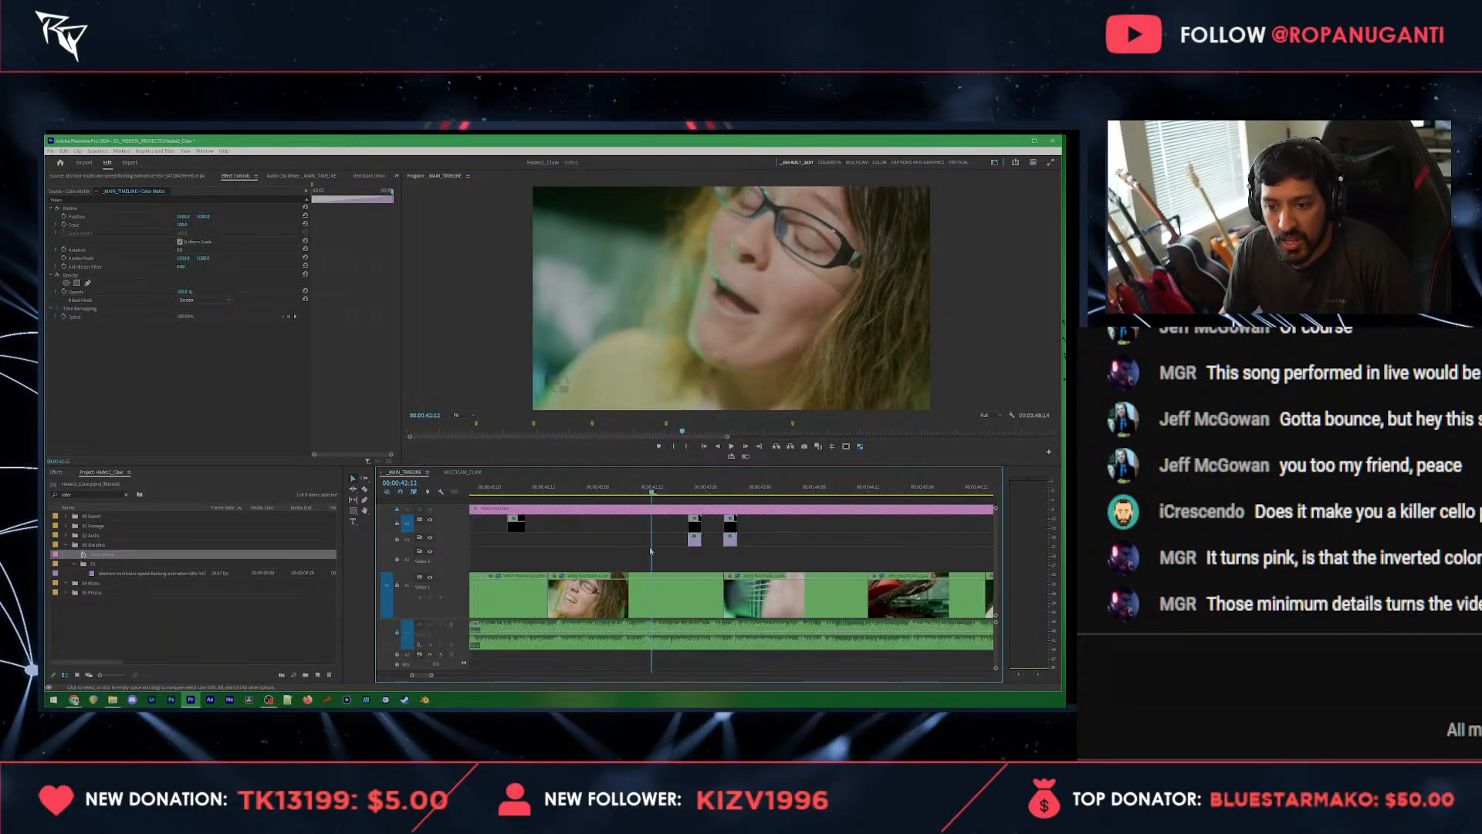
scroll(588, 530, "up", 2)
scroll(534, 547, "up", 2)
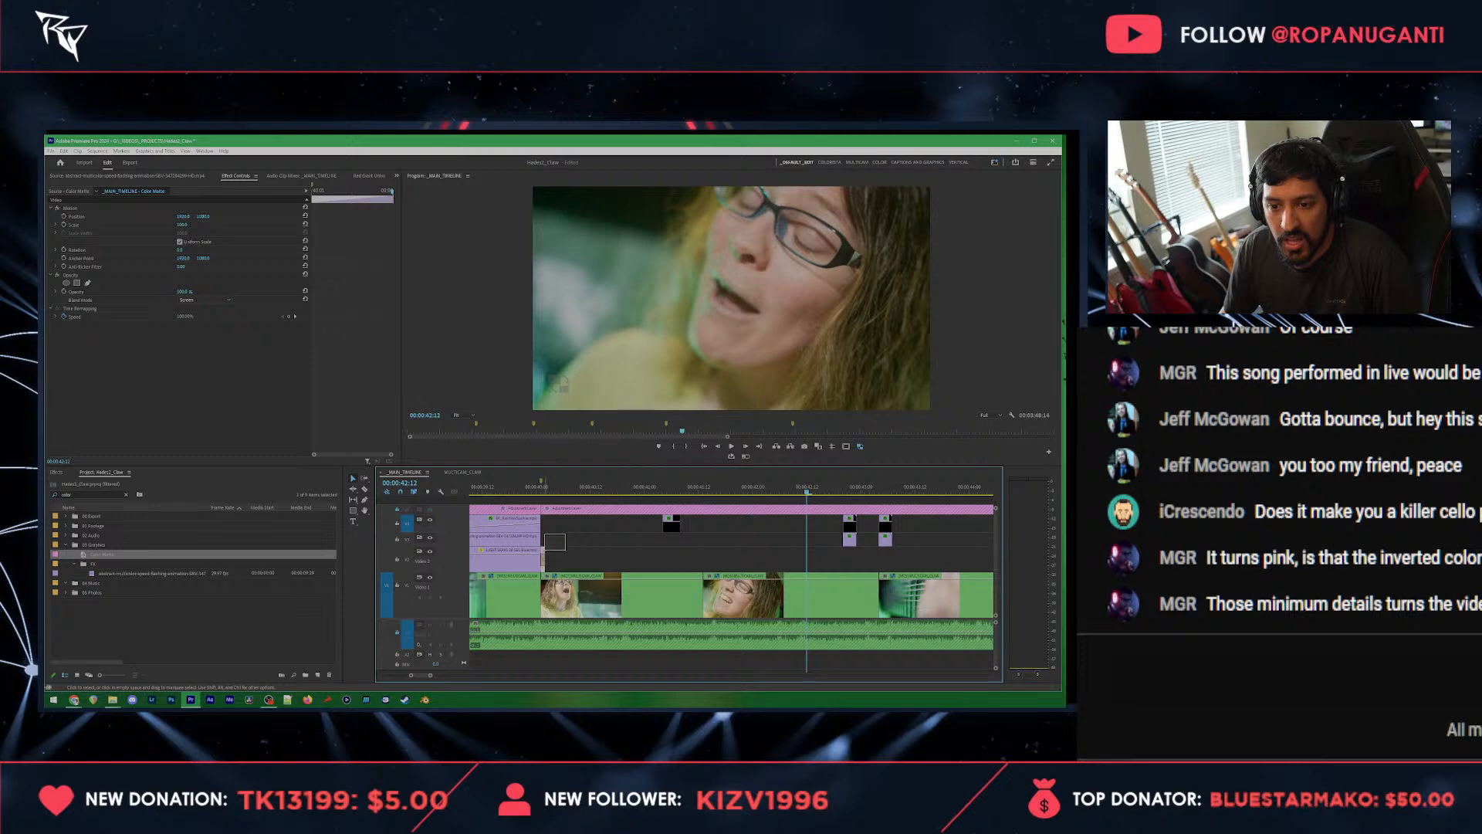
key("ctrl+c")
key("Down")
key("Down")
key("Down")
key("ctrl+v")
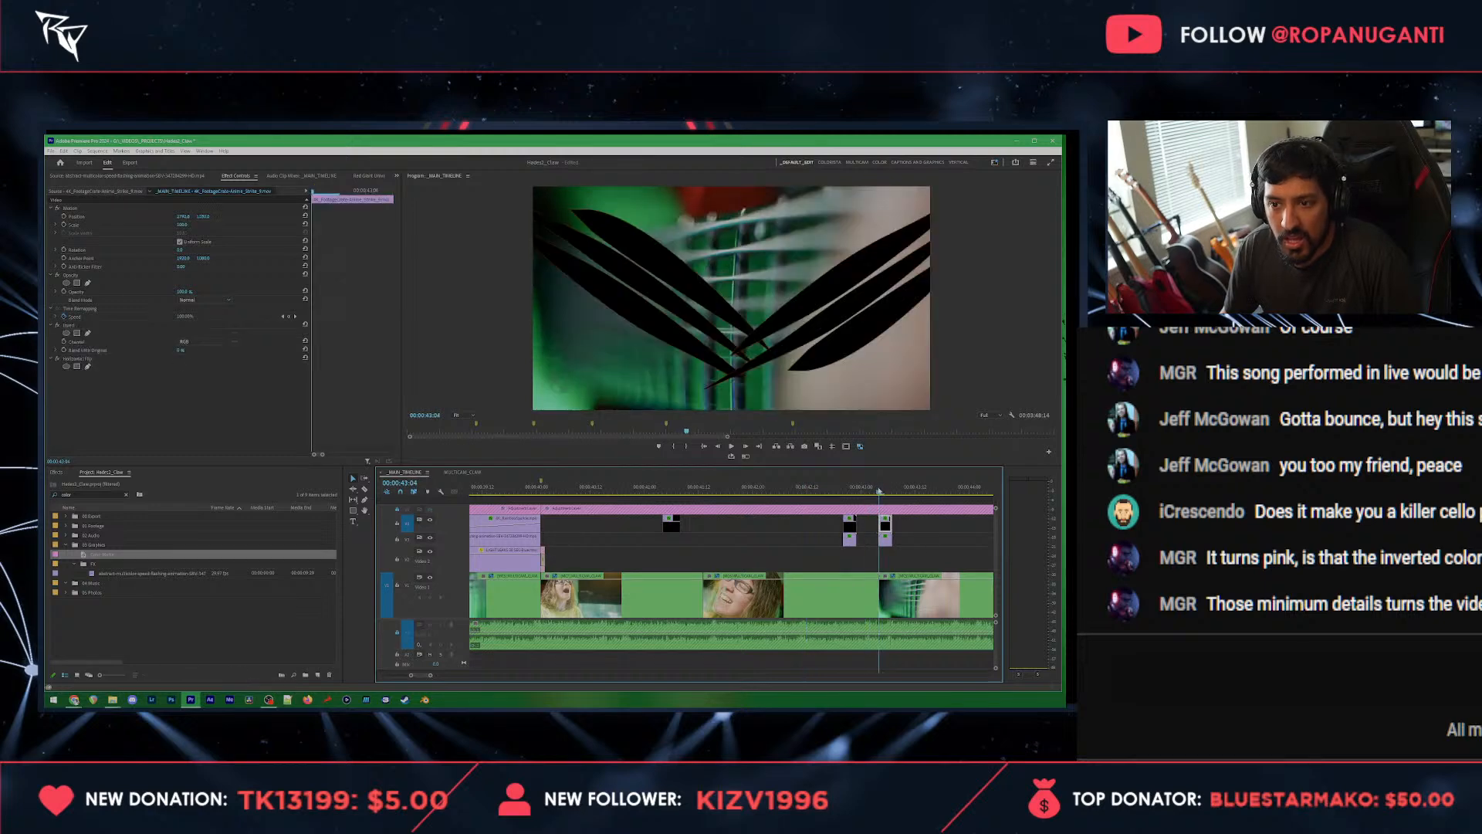
Step: Check the transition on the pasted matte under the 00:00:43:04 slash pair and play from just before the preceding slash pair
scroll(918, 572, "up", 5)
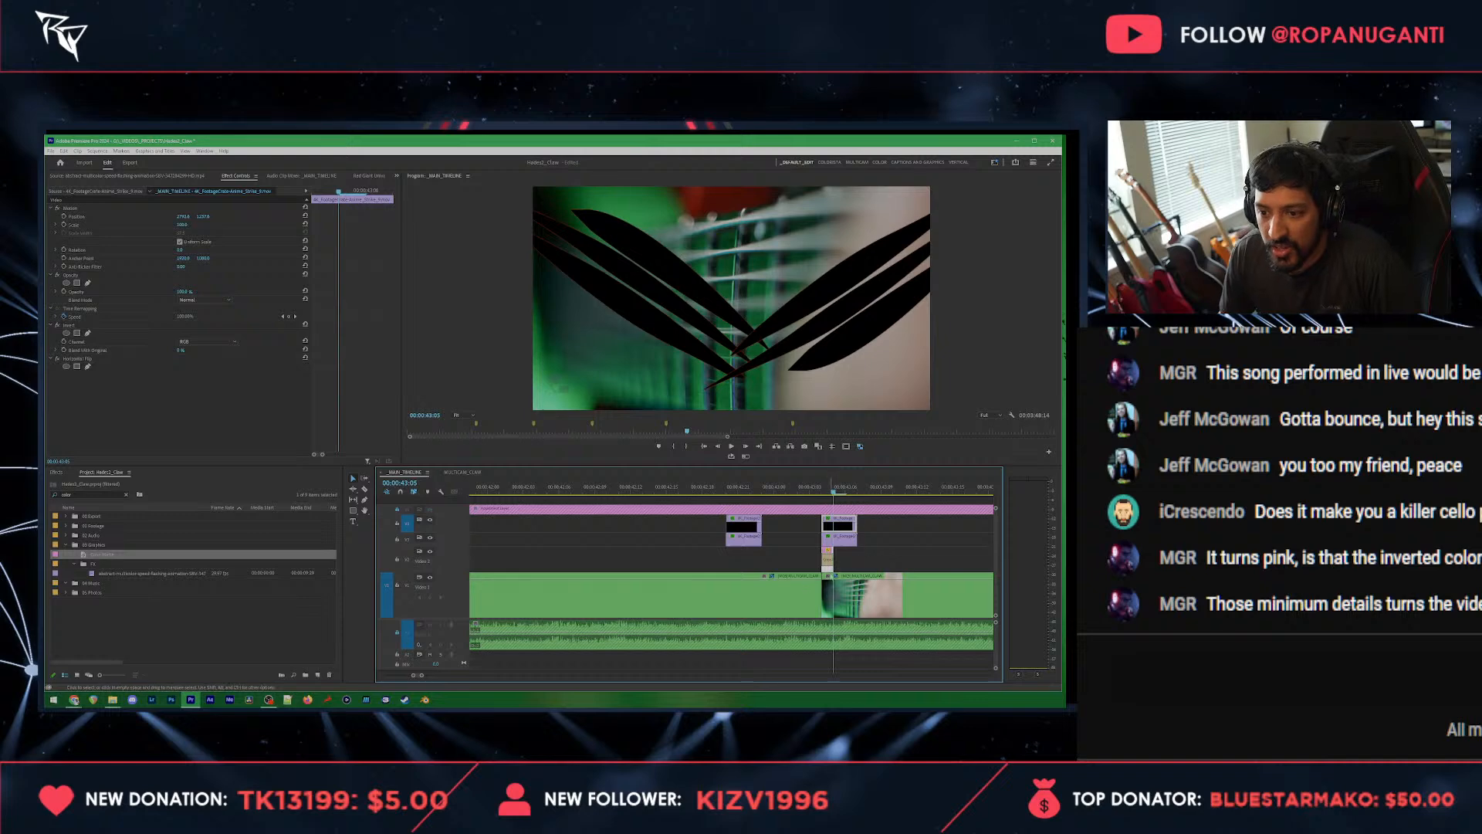
left_click_drag(829, 566, 847, 566)
left_click(829, 561)
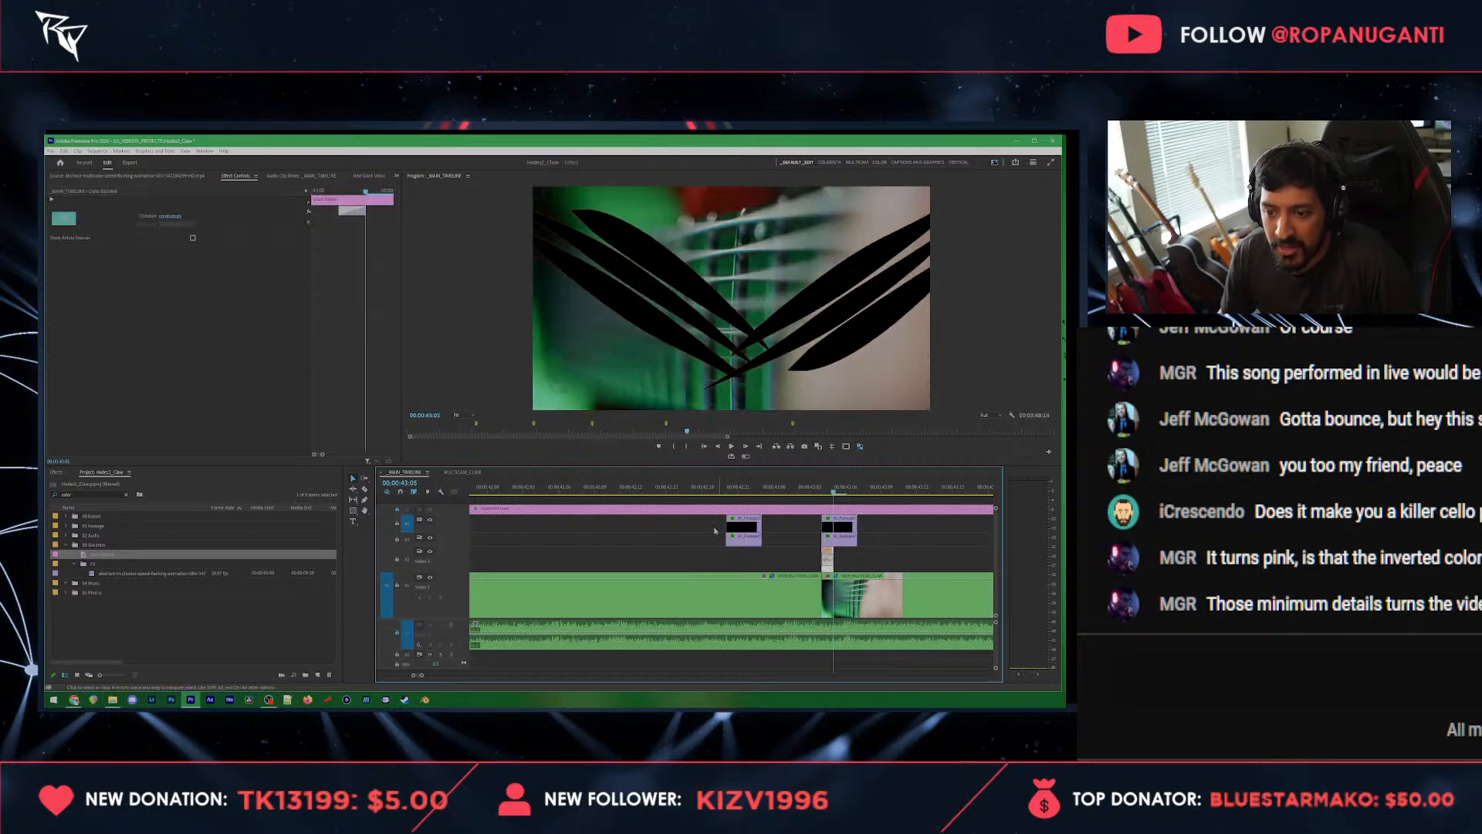
left_click(715, 489)
key("space")
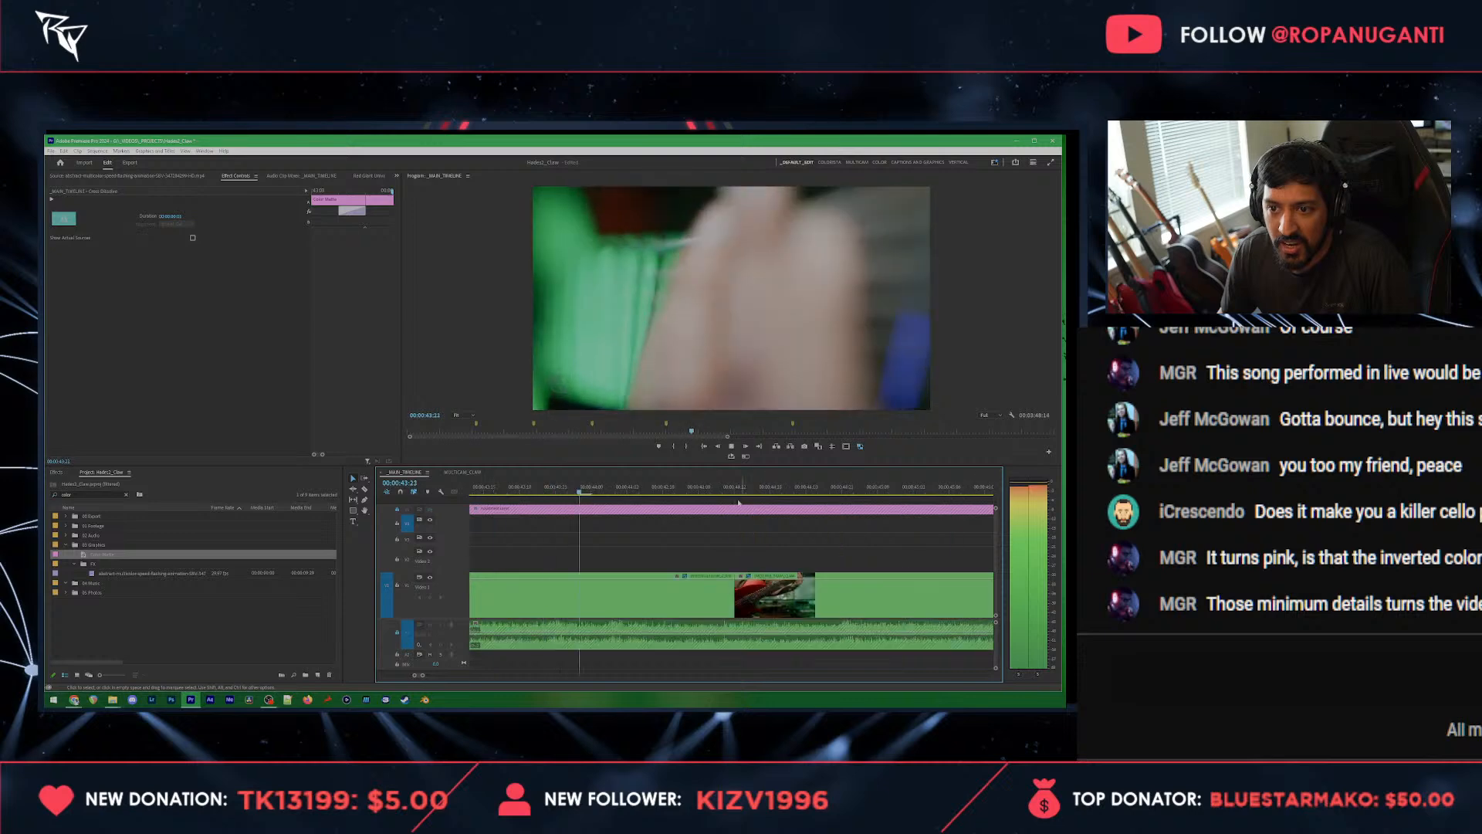
Step: Copy the slash clips and color mattes between 00:00:40:01 and 00:00:43:04 and paste the group at 00:00:46:12
scroll(699, 530, "down", 5)
left_click_drag(741, 514, 564, 561)
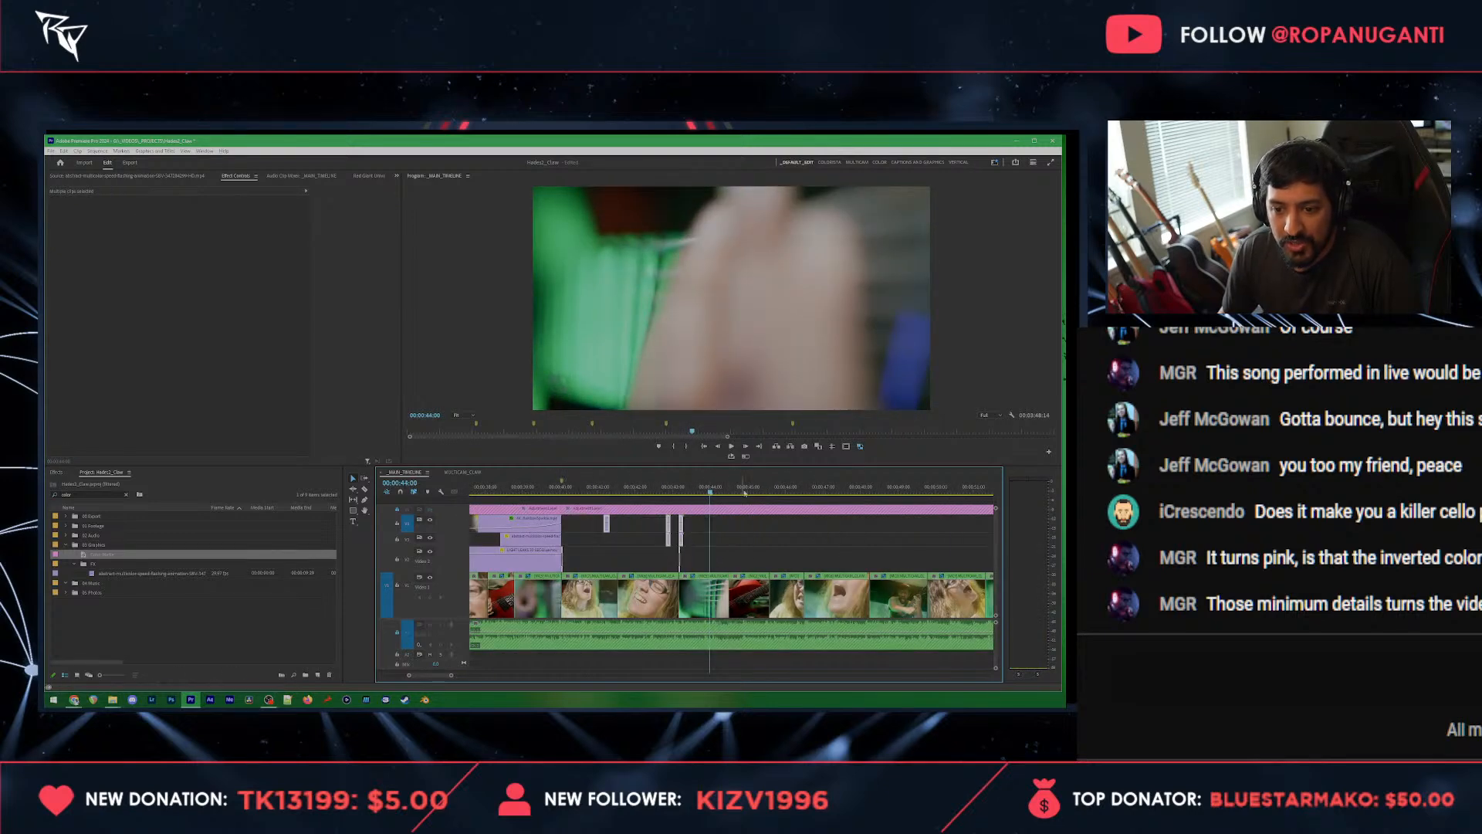
left_click_drag(744, 488, 770, 489)
key("space")
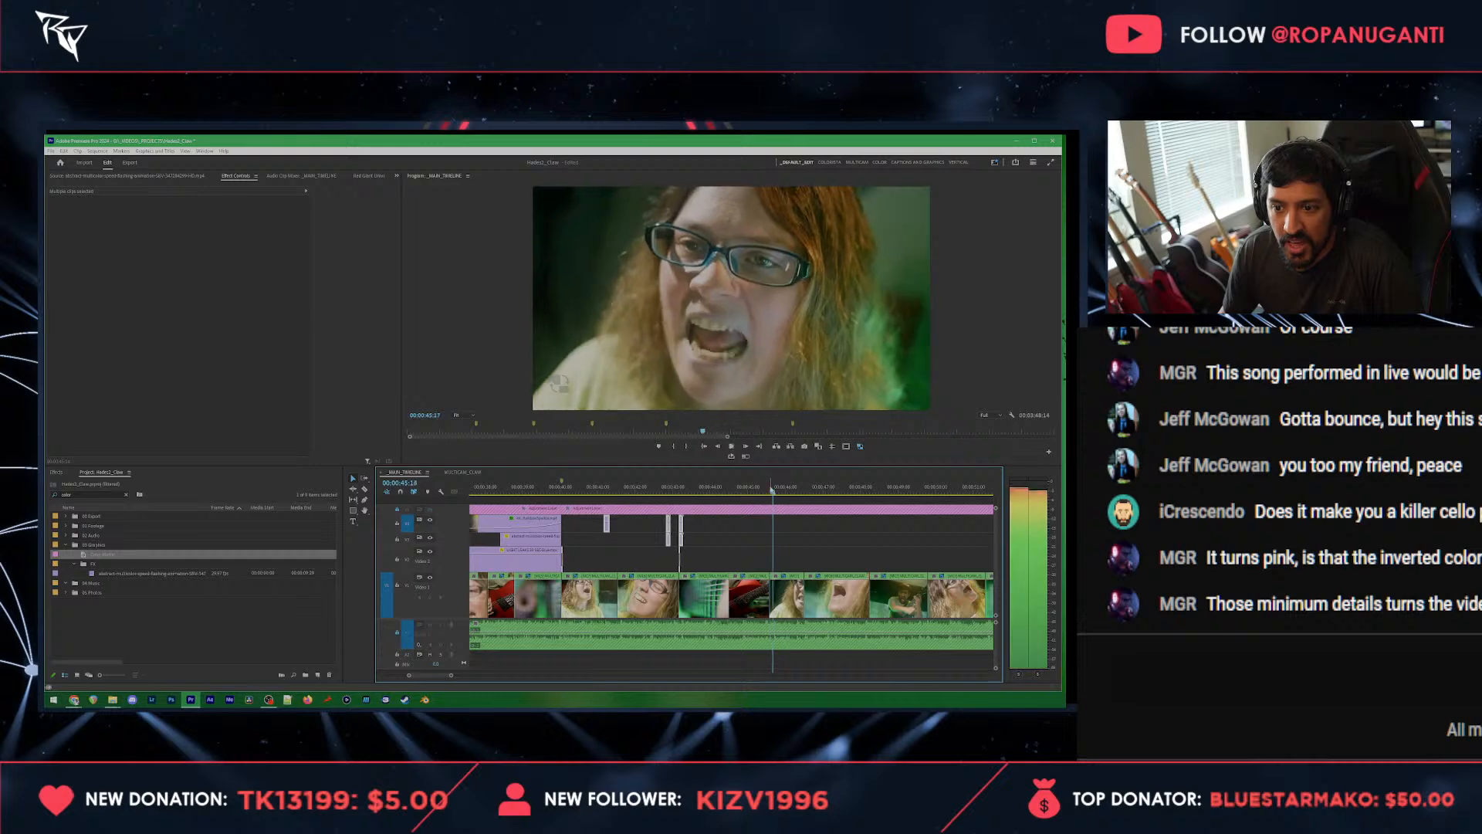
key("space")
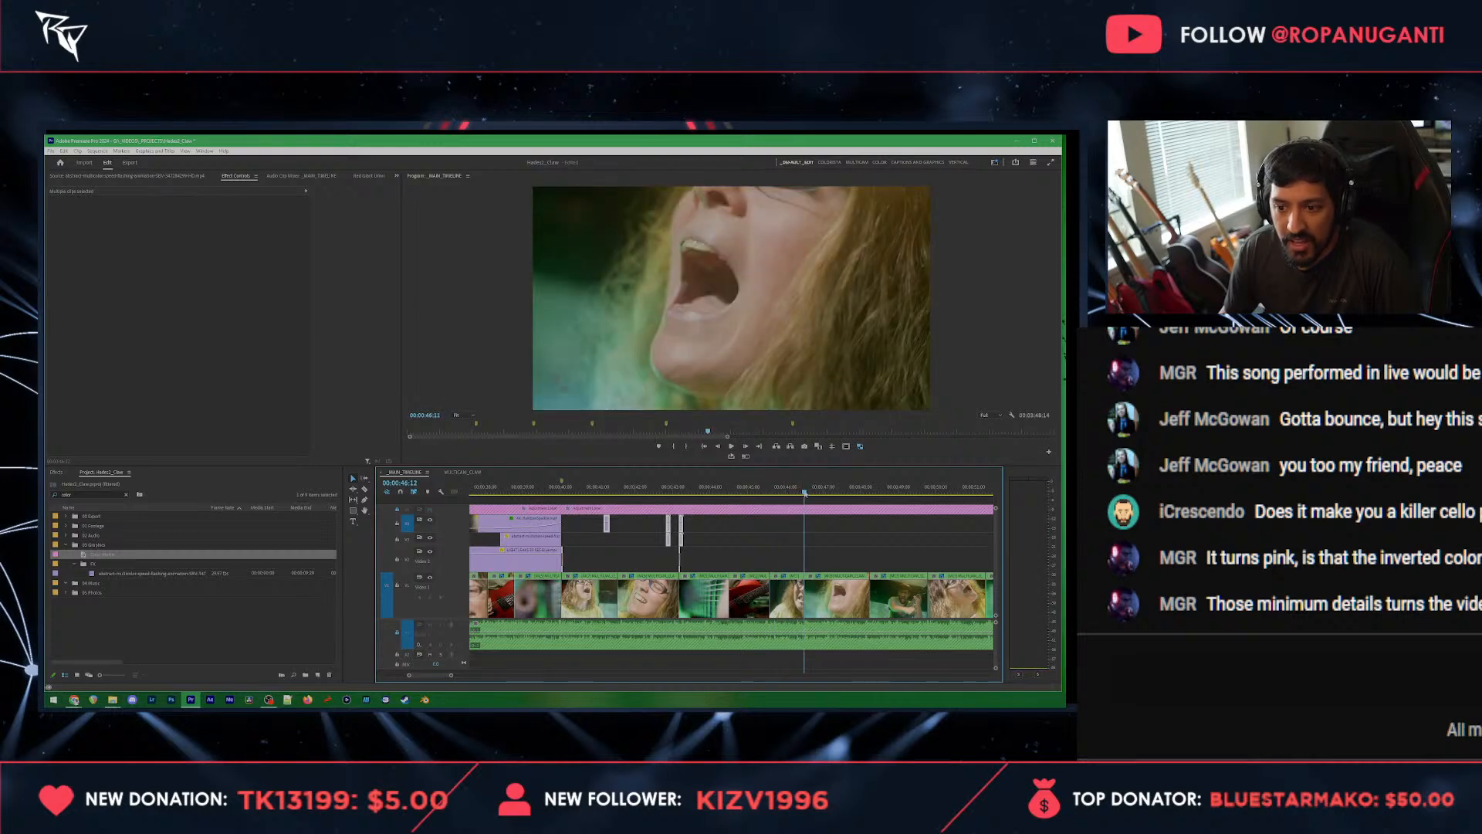
key("ctrl+v")
Step: Find the looping caustics clip in the project and place it on the track above the adjustment layer, starting at 00:00:45:14
left_click_drag(781, 491, 769, 492)
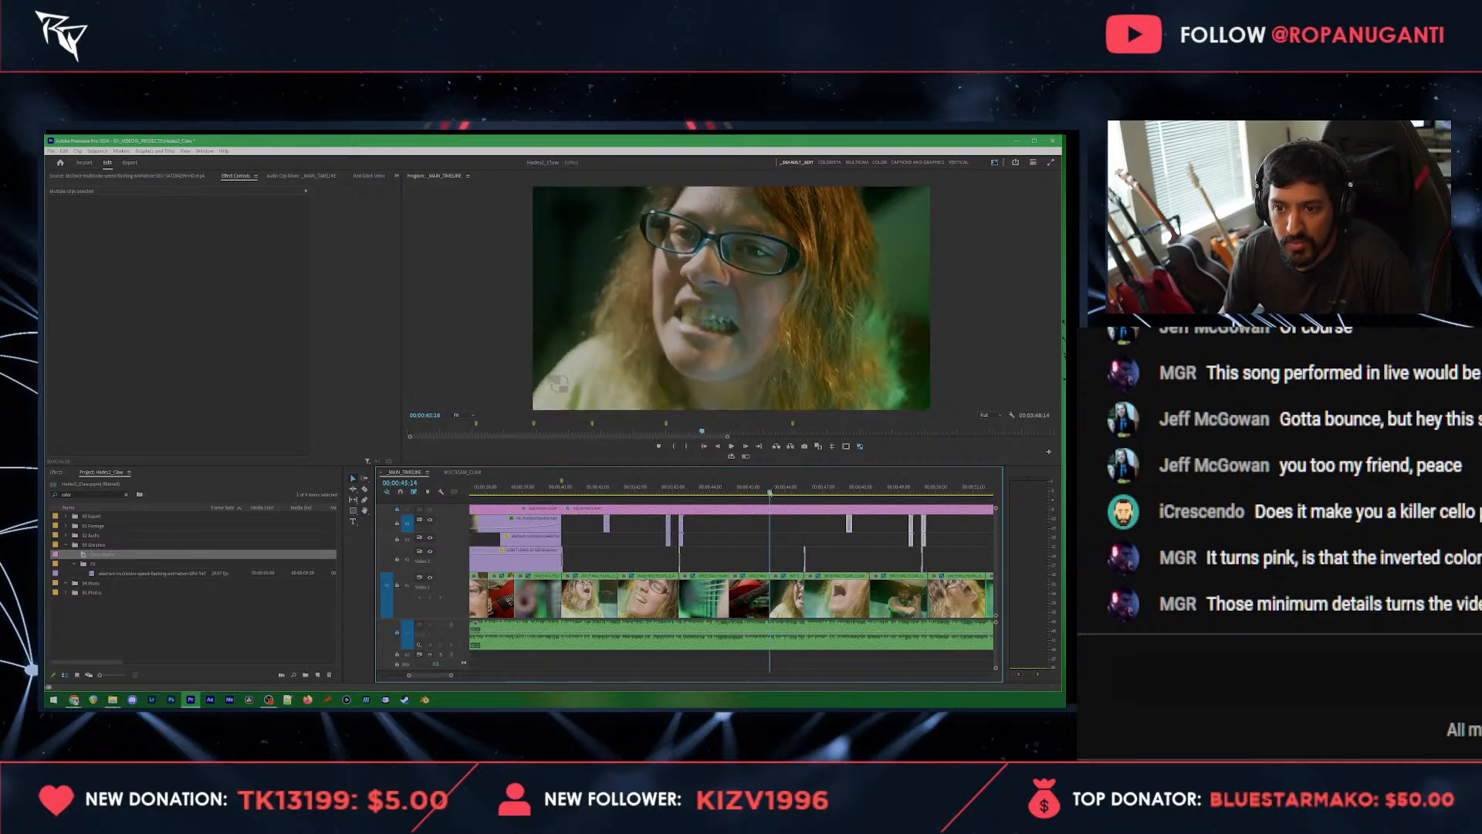
key("alt+Tab")
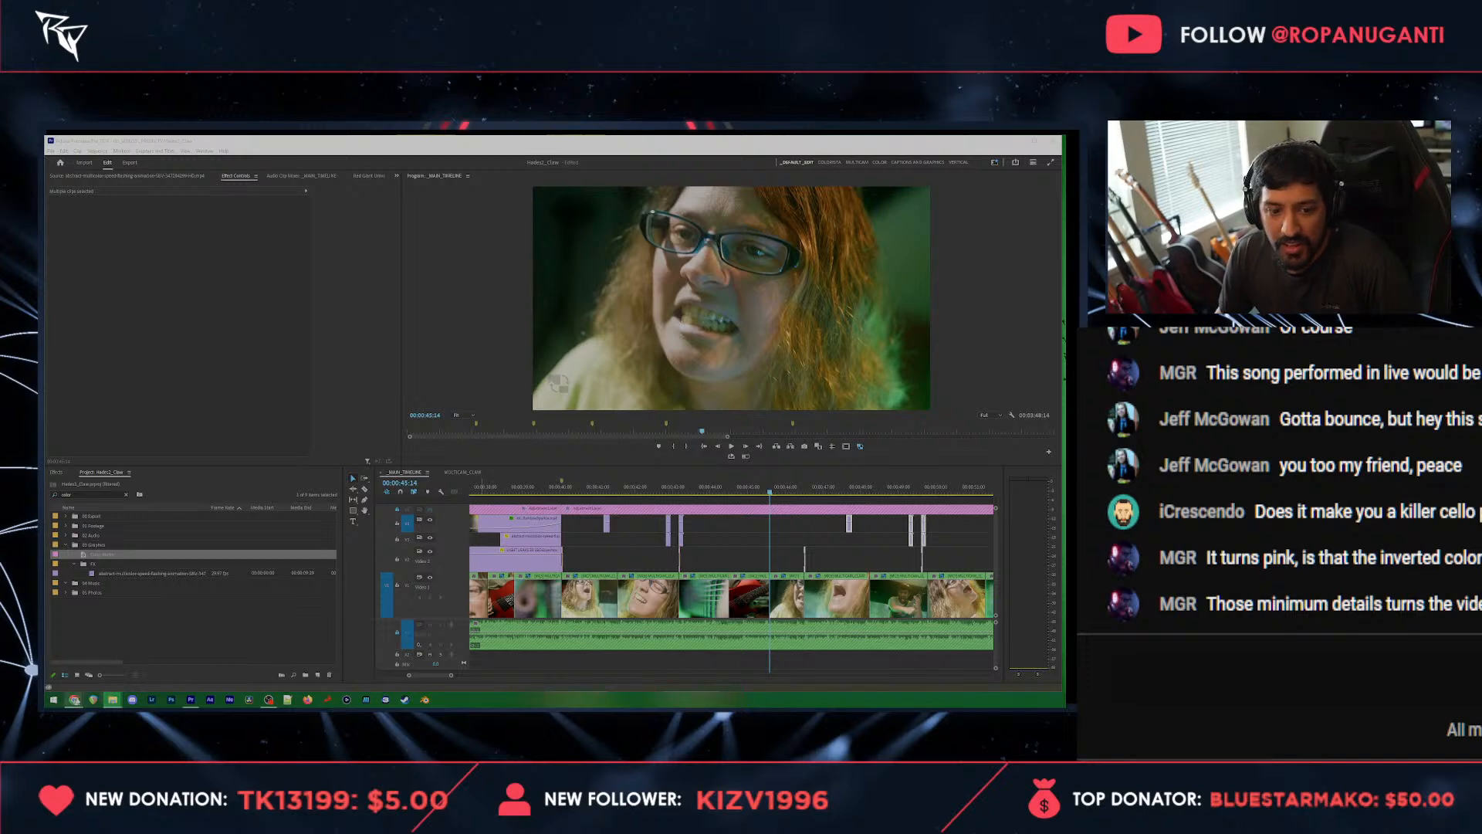
left_click(86, 494)
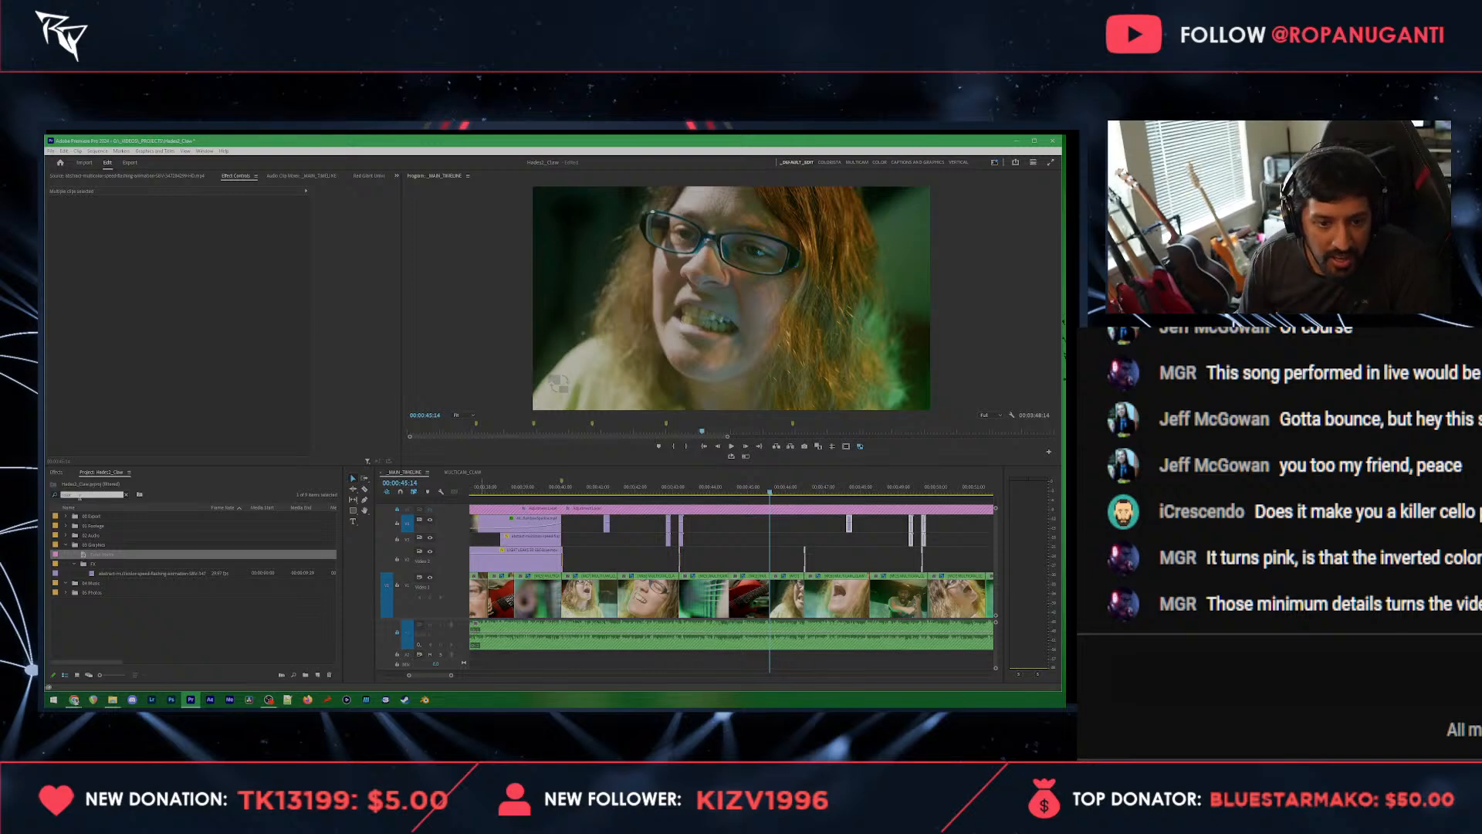
key("BackSpace")
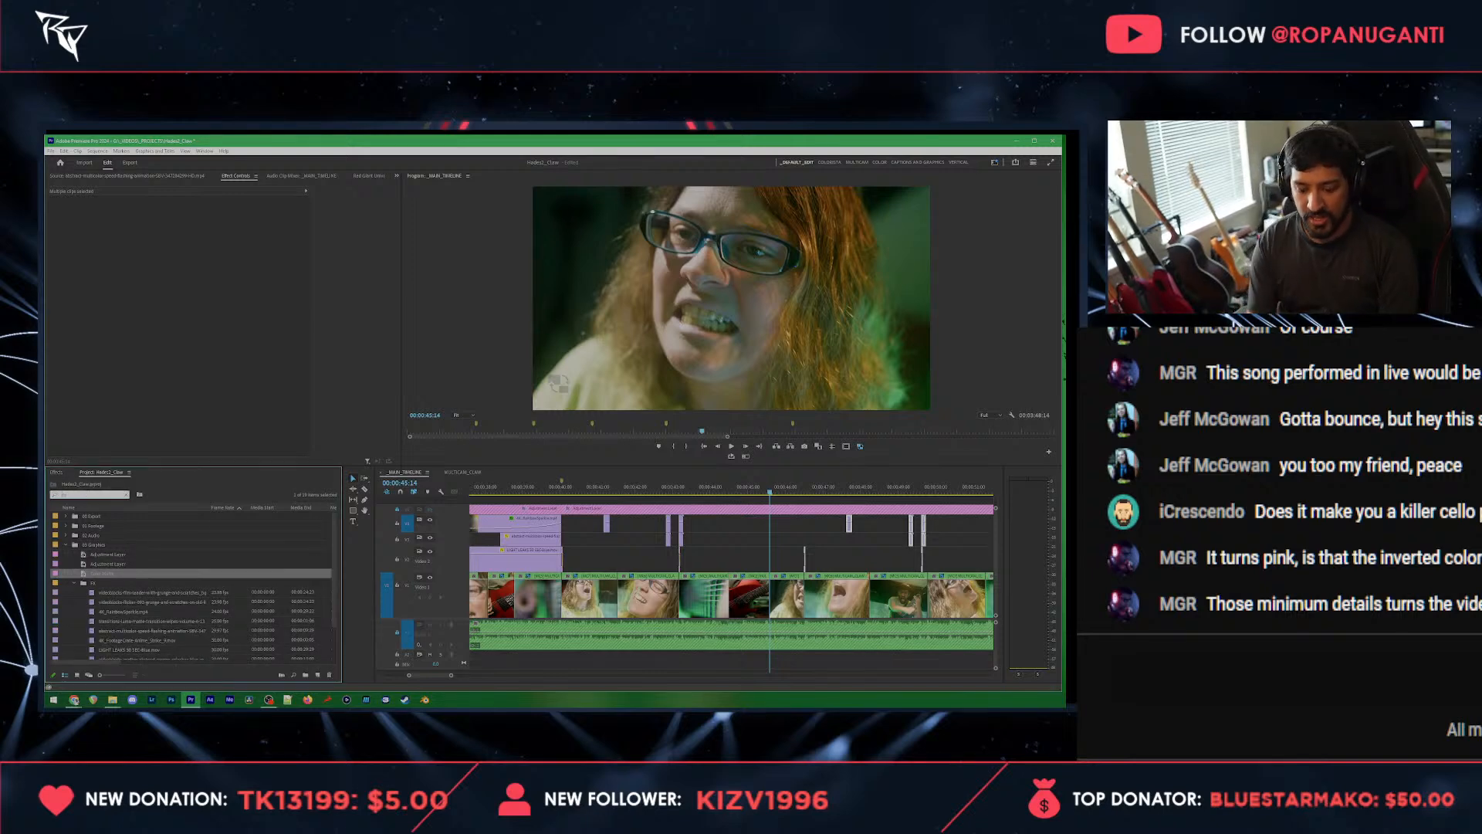
type("ustics")
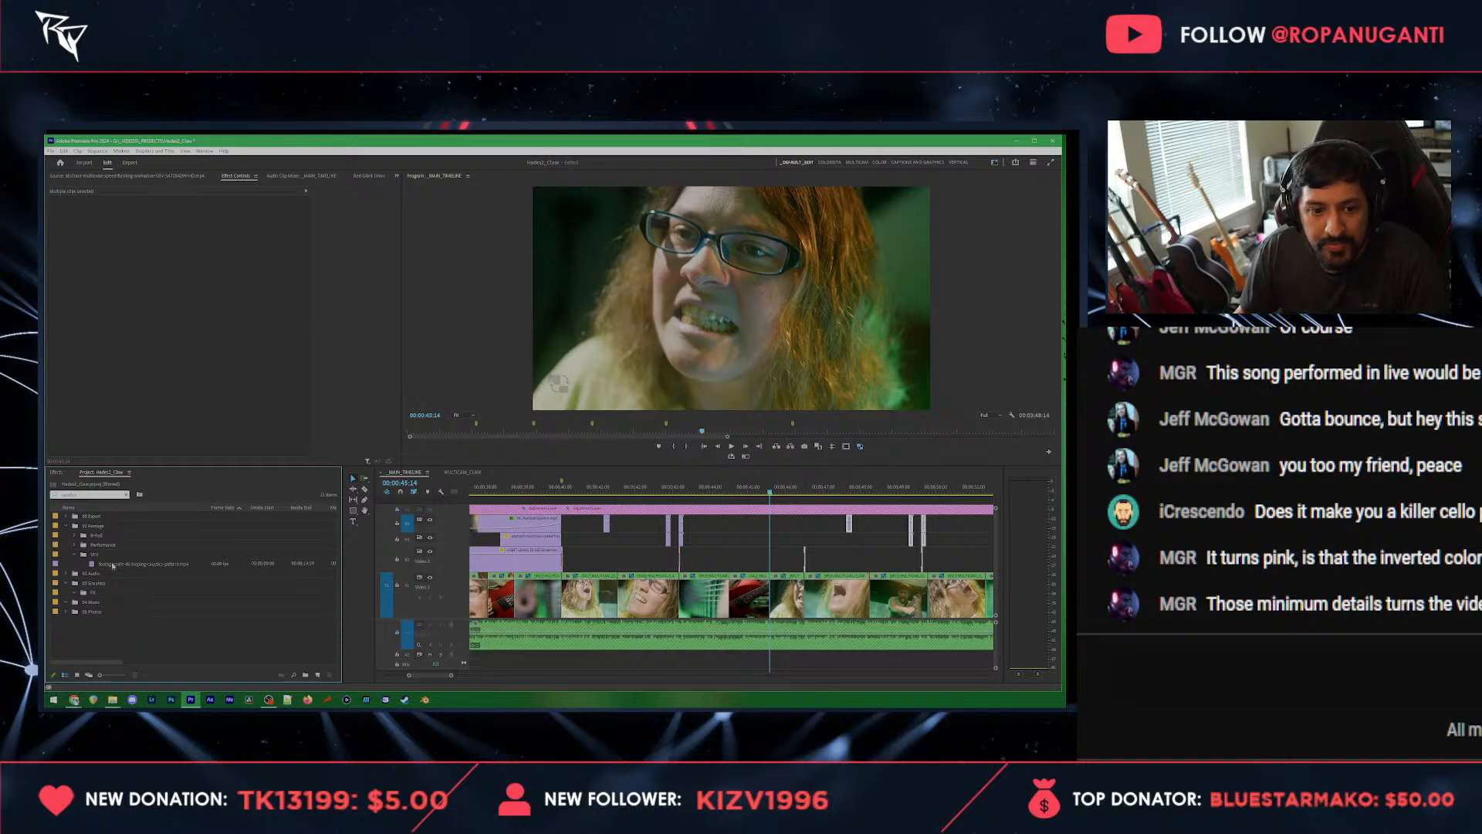
double_click(113, 565)
left_click_drag(210, 430, 773, 501)
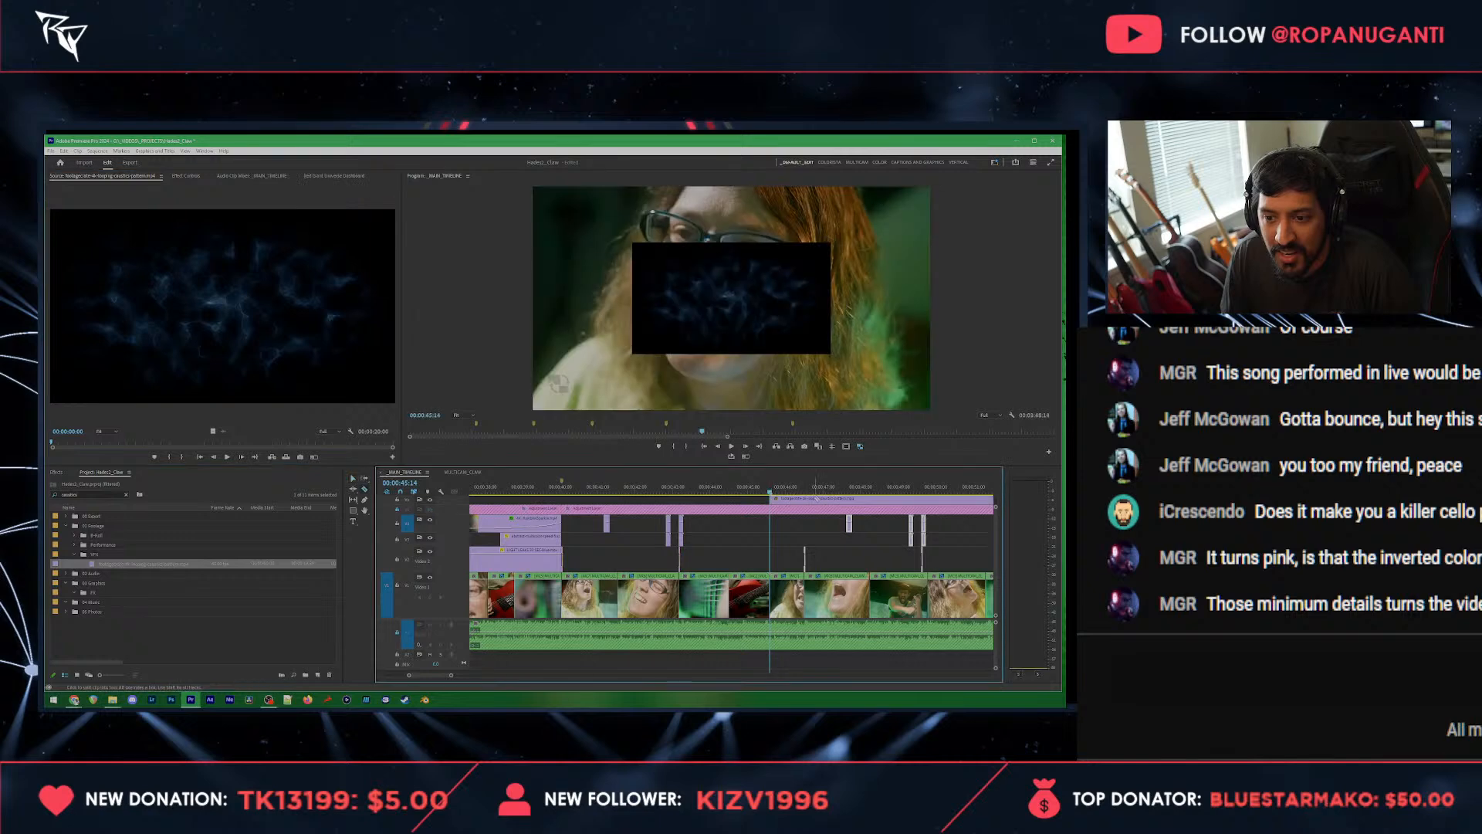
Step: Cut the caustics clip at the shot change where the pasted color matte starts and delete the long remainder
left_click(808, 501)
key("v")
left_click(826, 500)
key("Delete")
Step: Scale the short caustics clip to 200 and set its blend mode to Soft Light
left_click(792, 501)
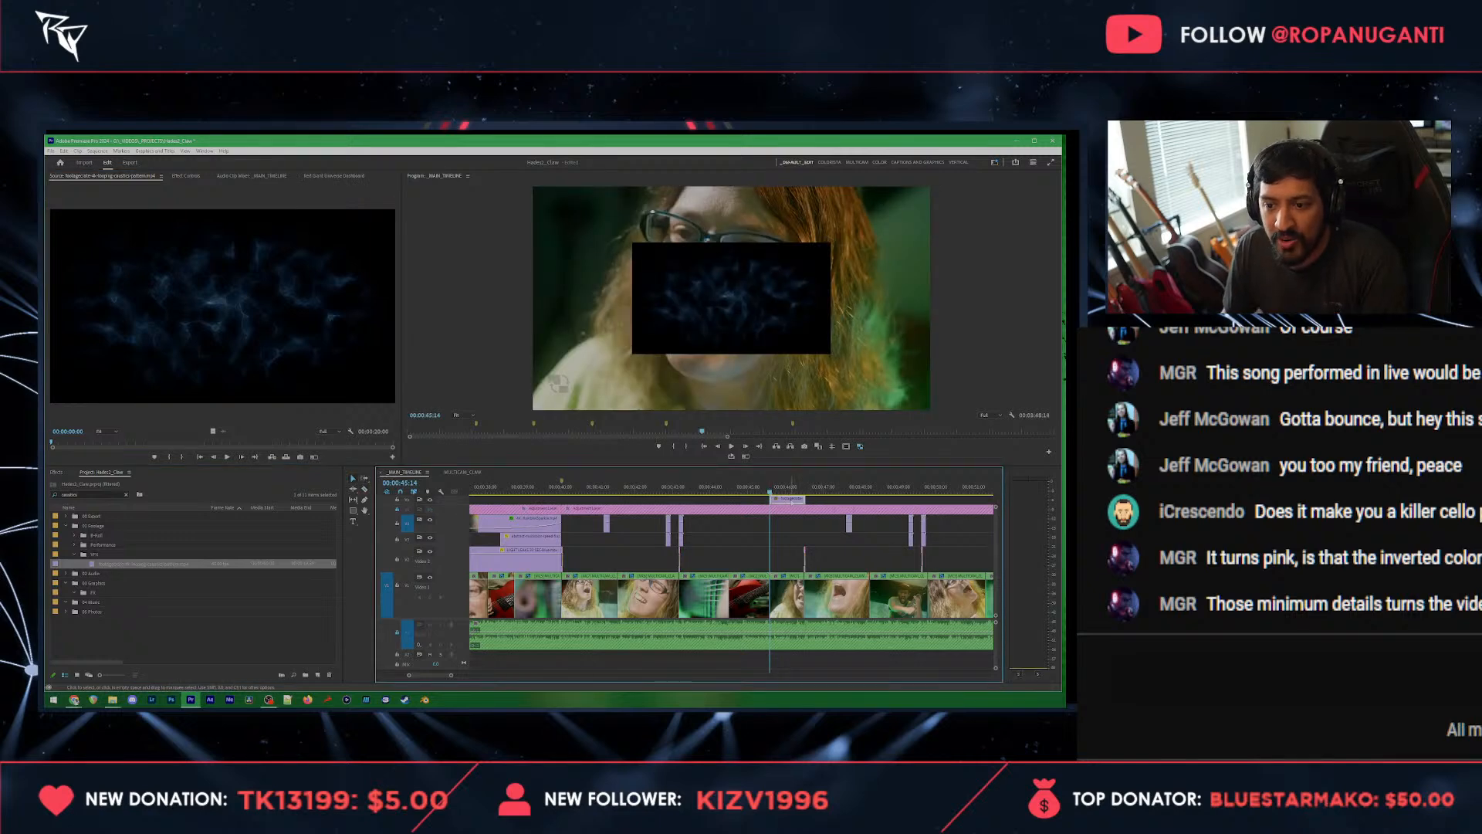
left_click(194, 176)
left_click(184, 224)
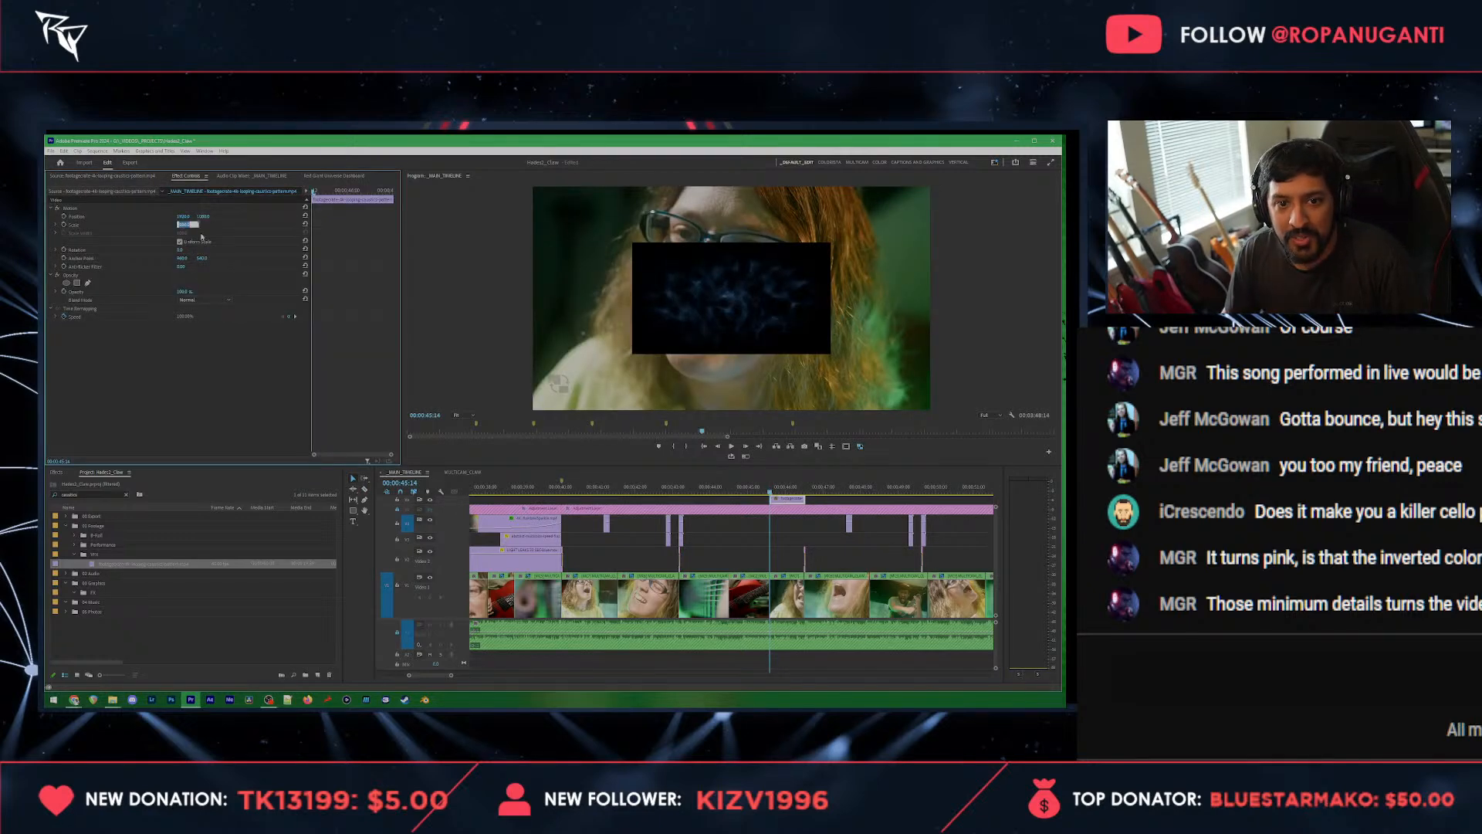
type("200")
key("Return")
left_click(203, 300)
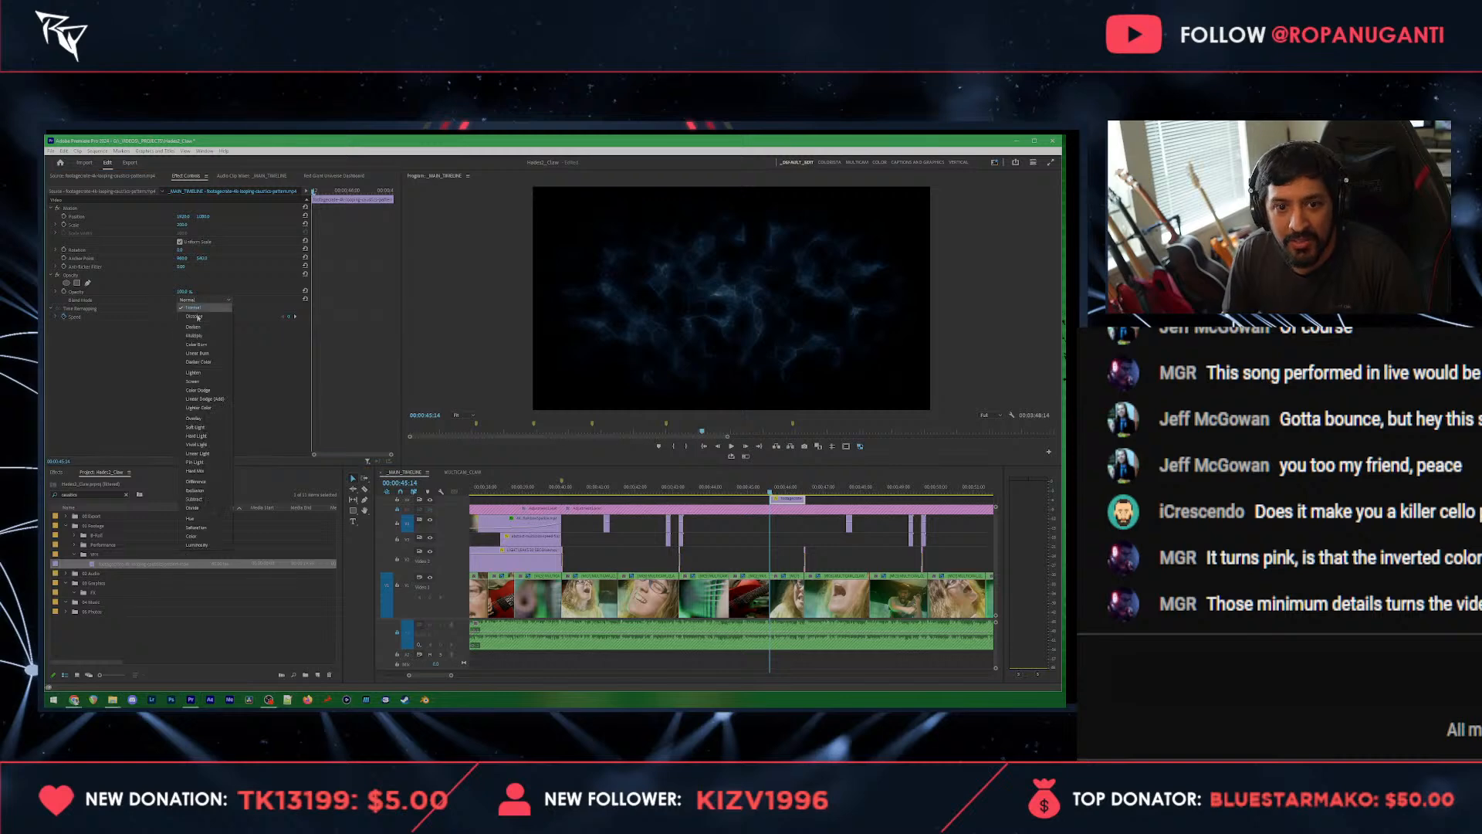
left_click(207, 386)
left_click(203, 300)
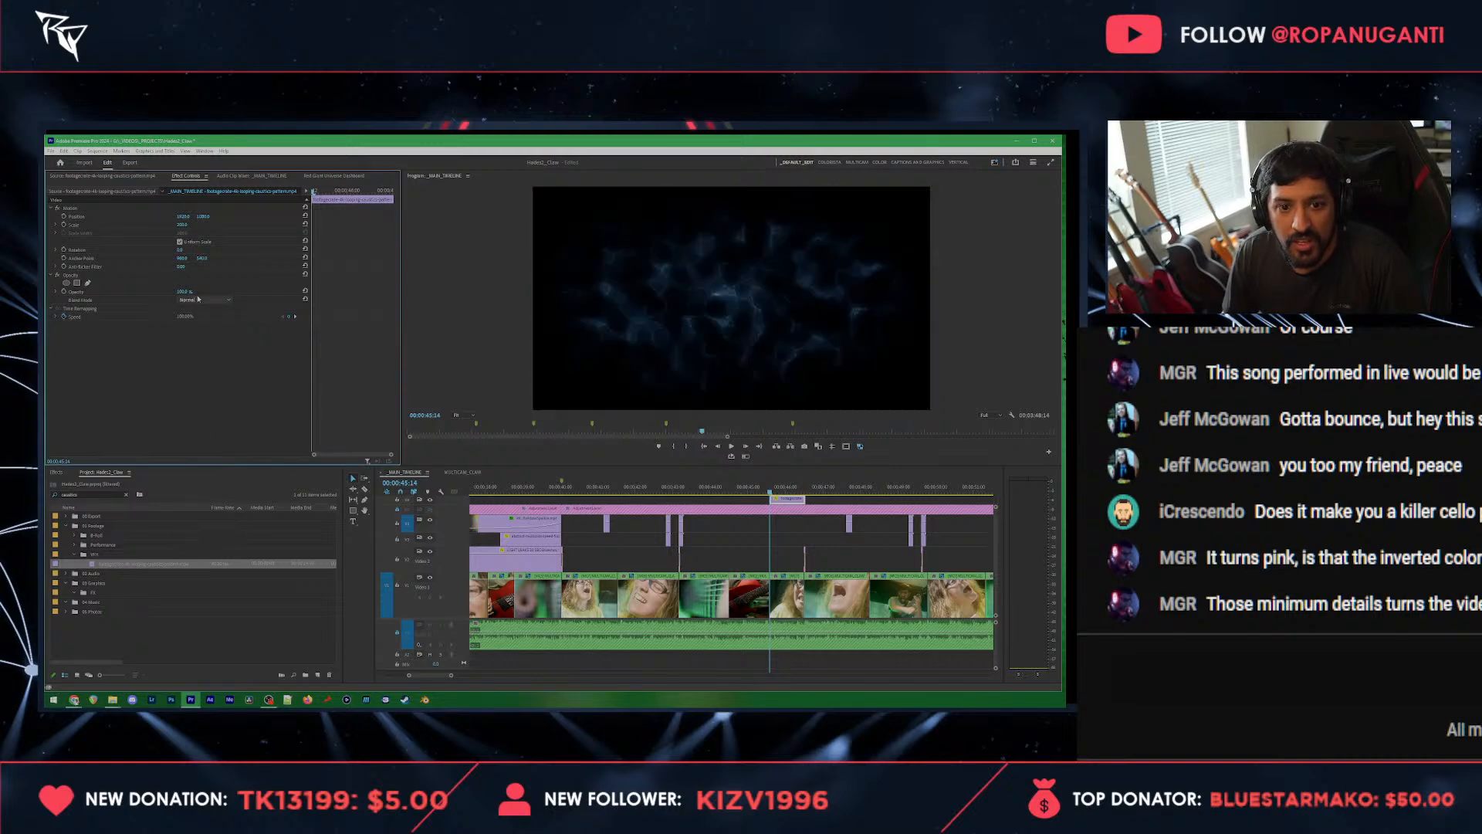
left_click(204, 423)
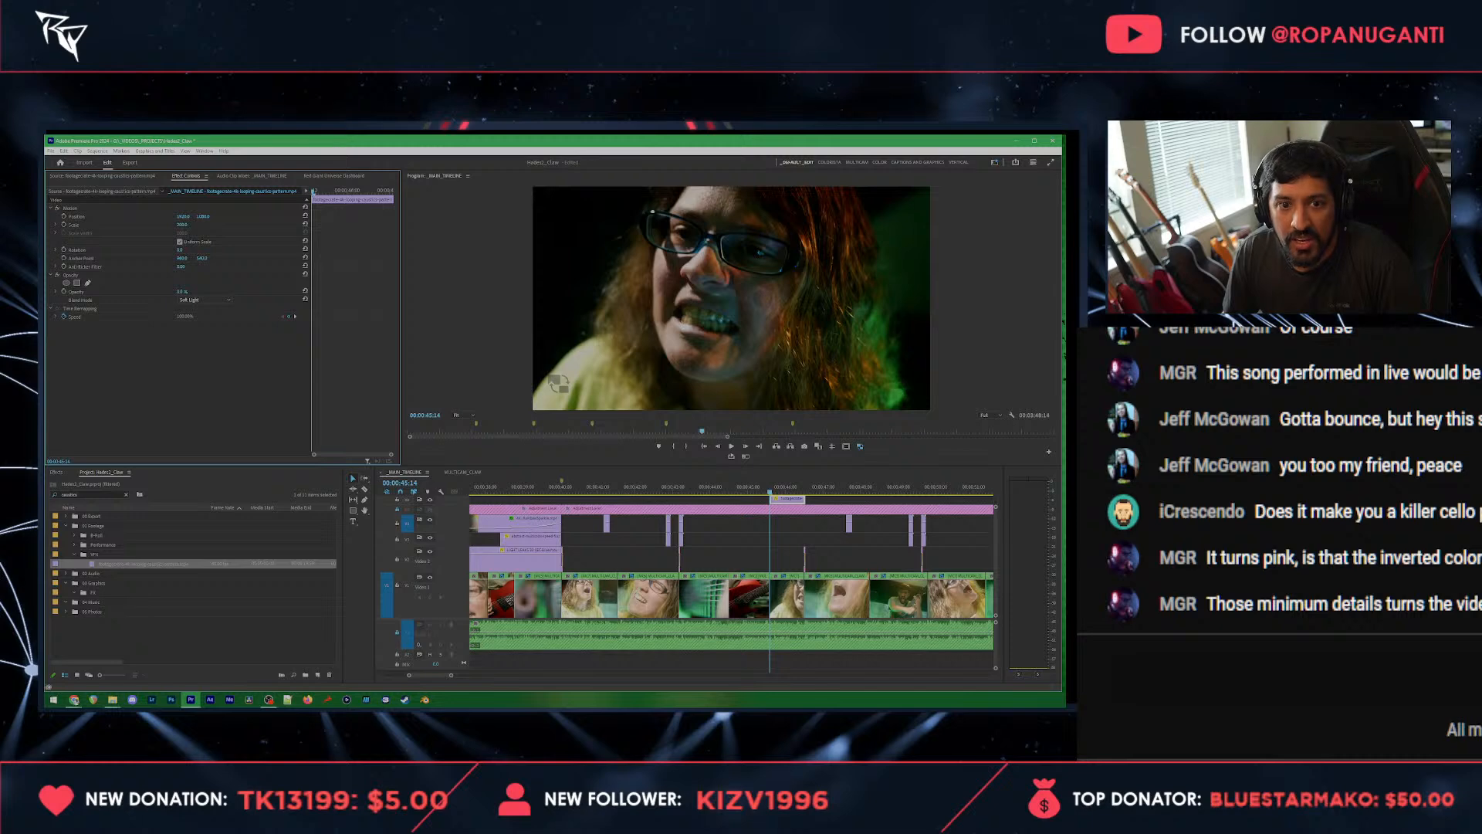
Step: Keyframe the caustics overlay's opacity at its start at 00:00:45:14 and set it to 25% at 00:00:46:11
left_click(187, 291)
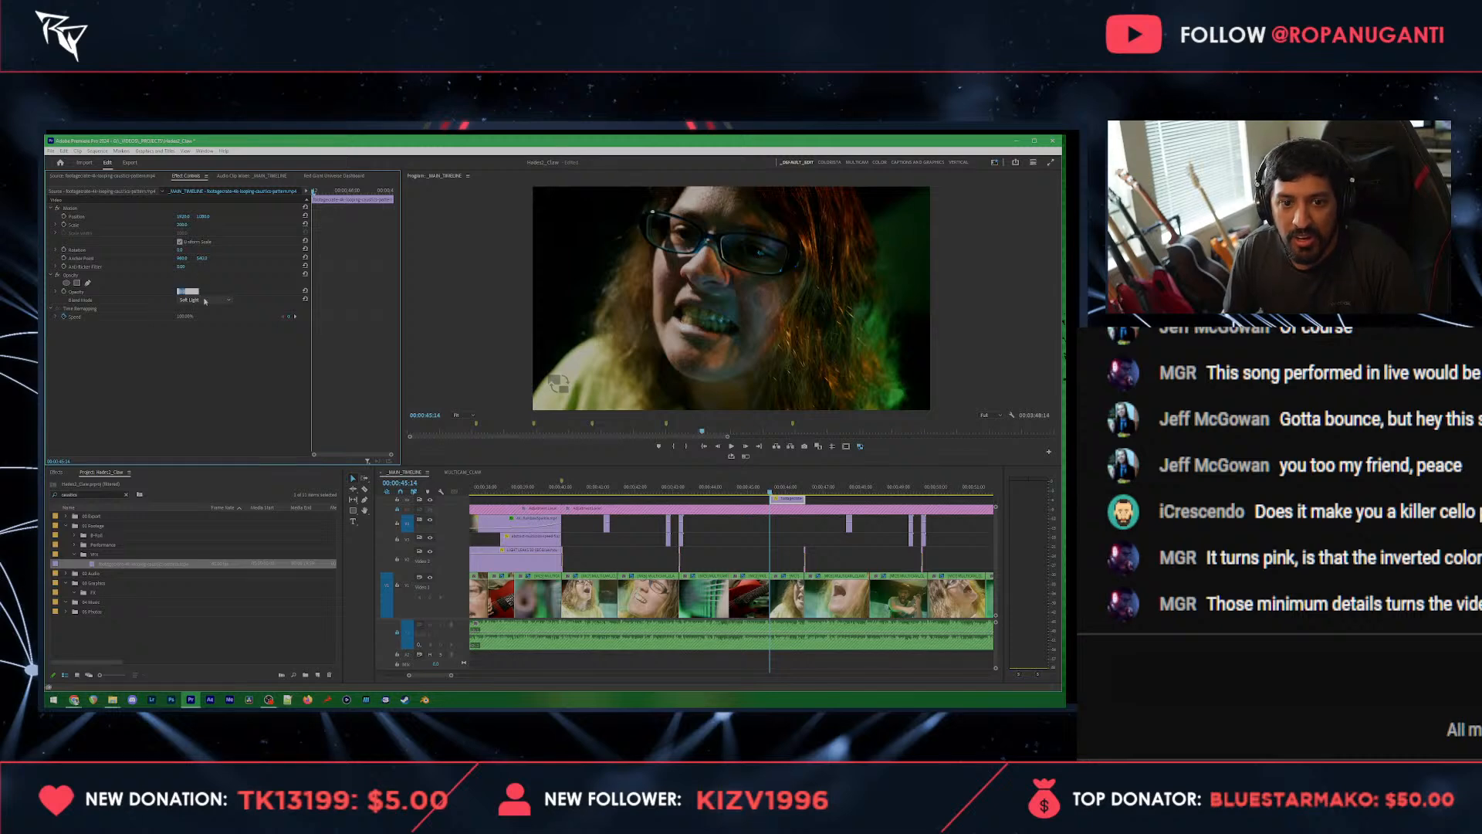
key("Return")
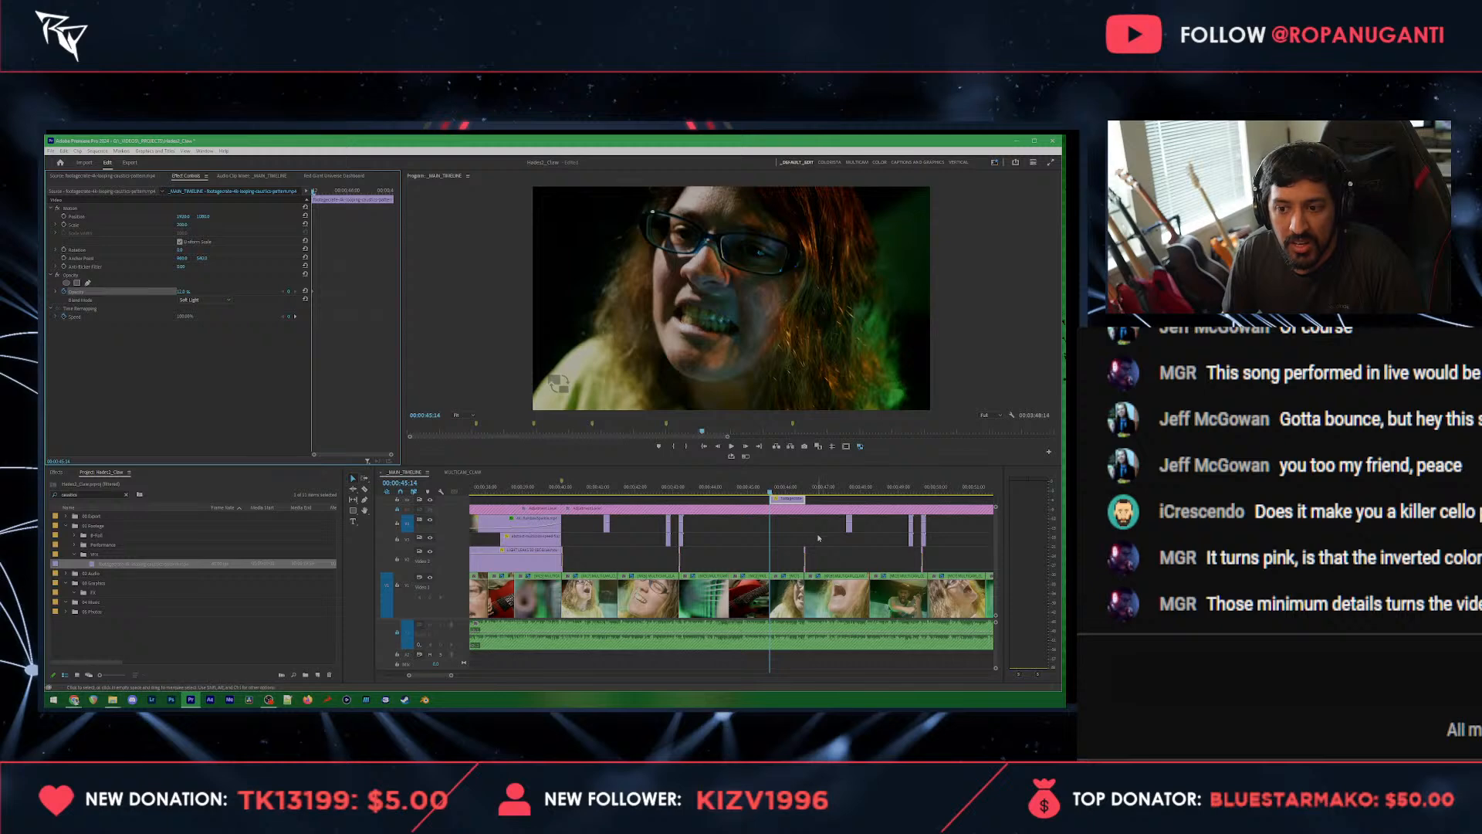
key("space")
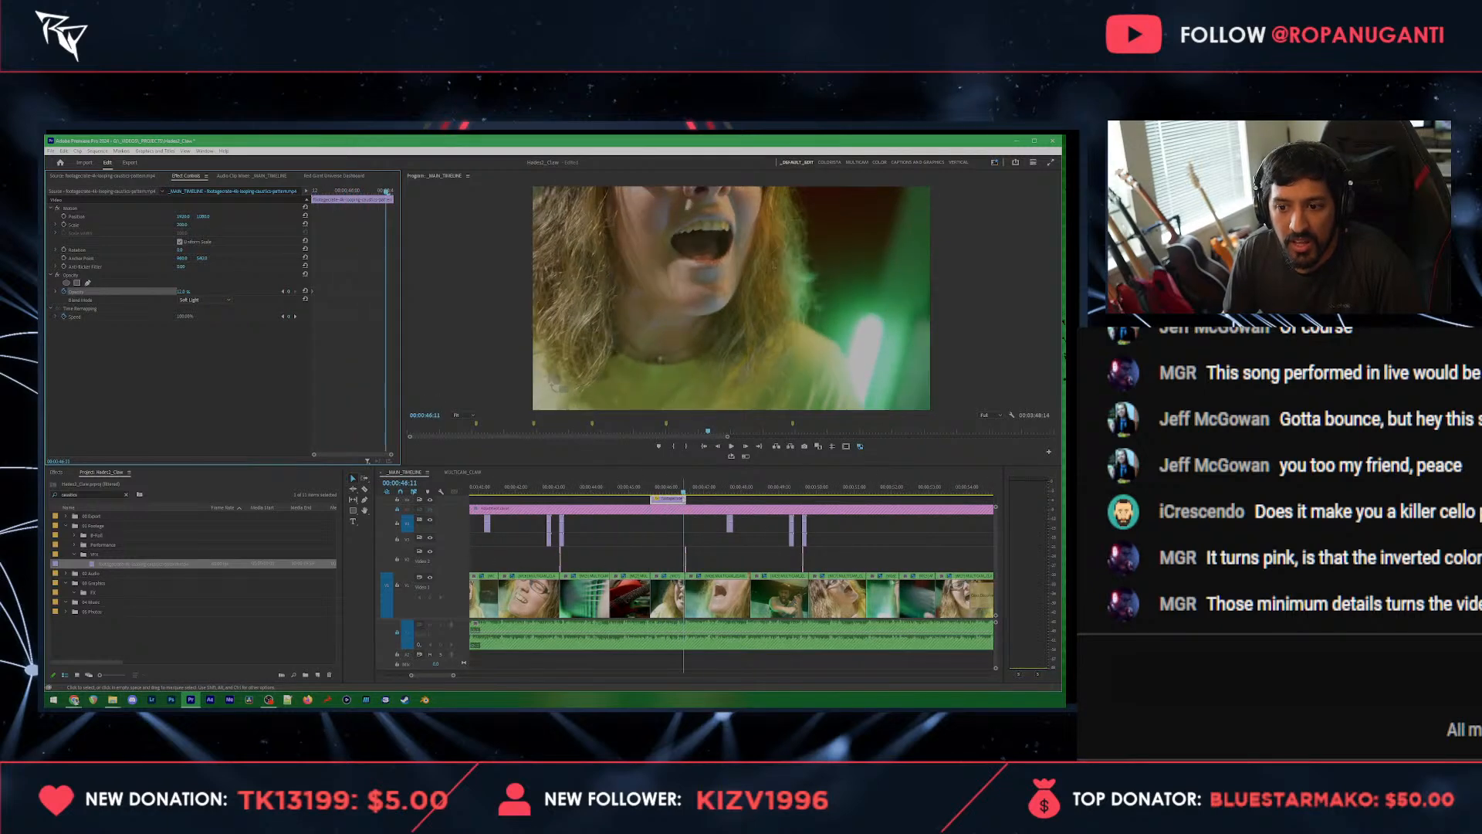
left_click(693, 498)
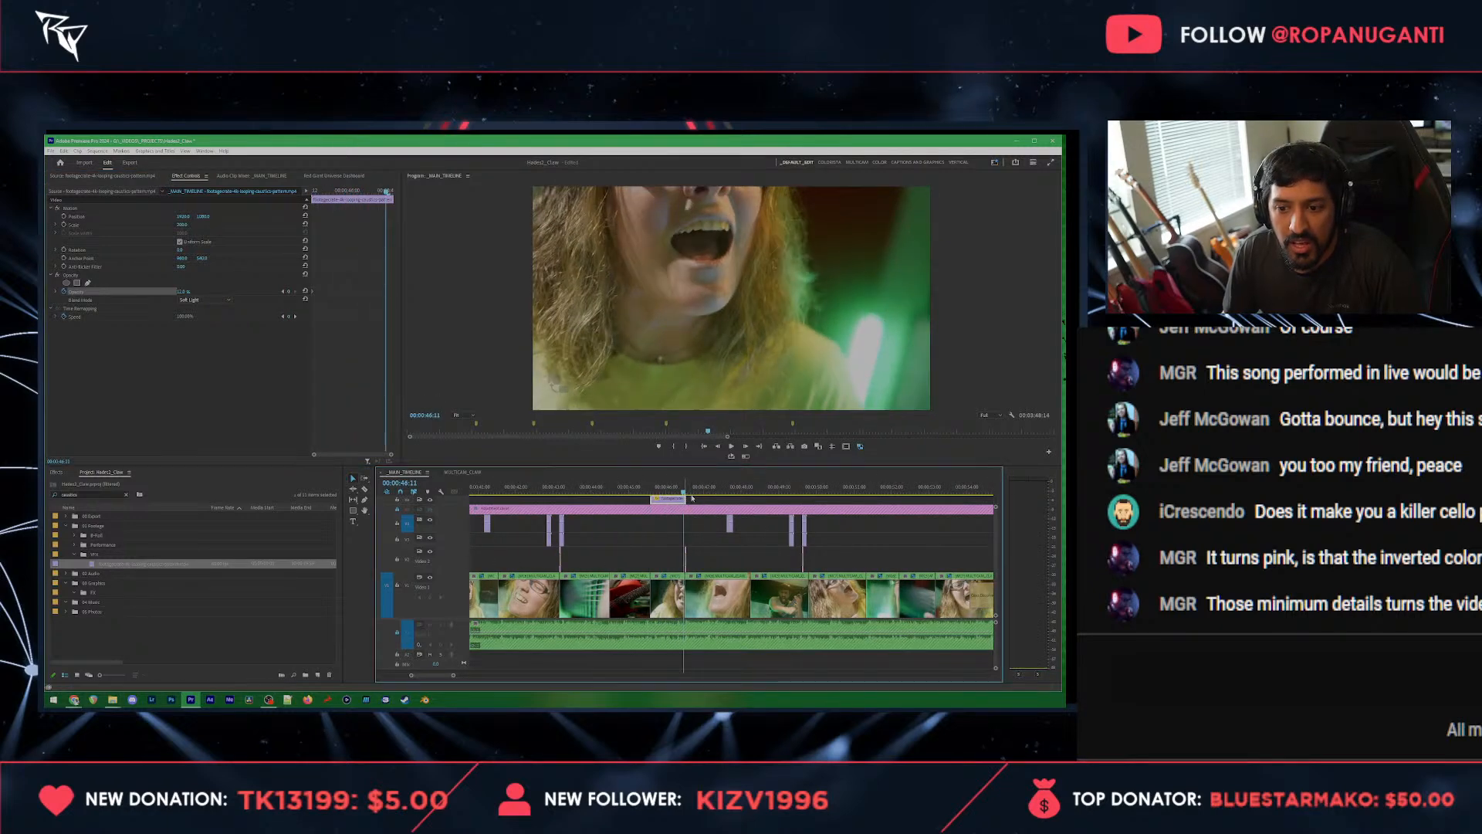
left_click(179, 292)
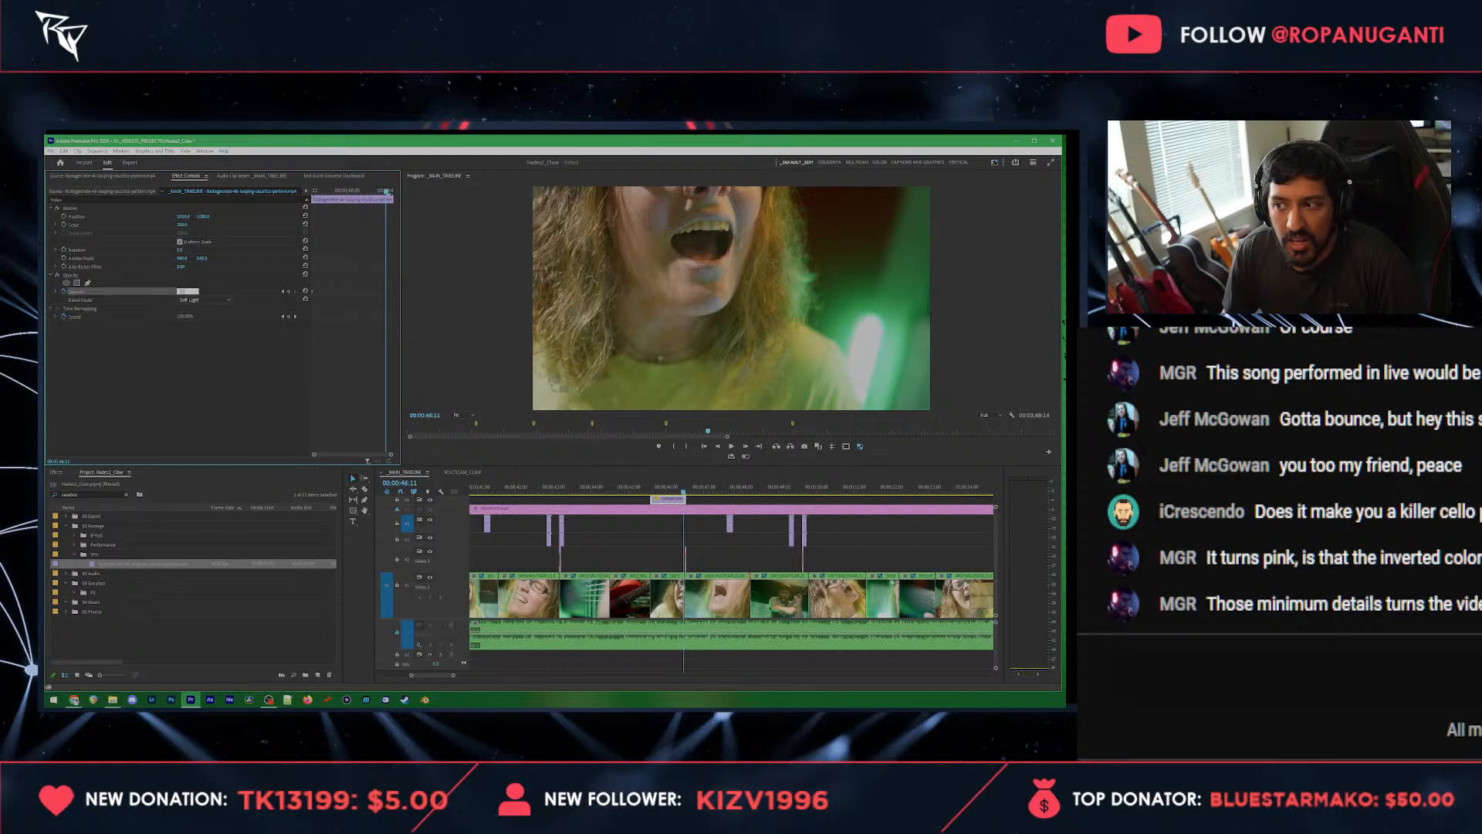
type("25")
key("Return")
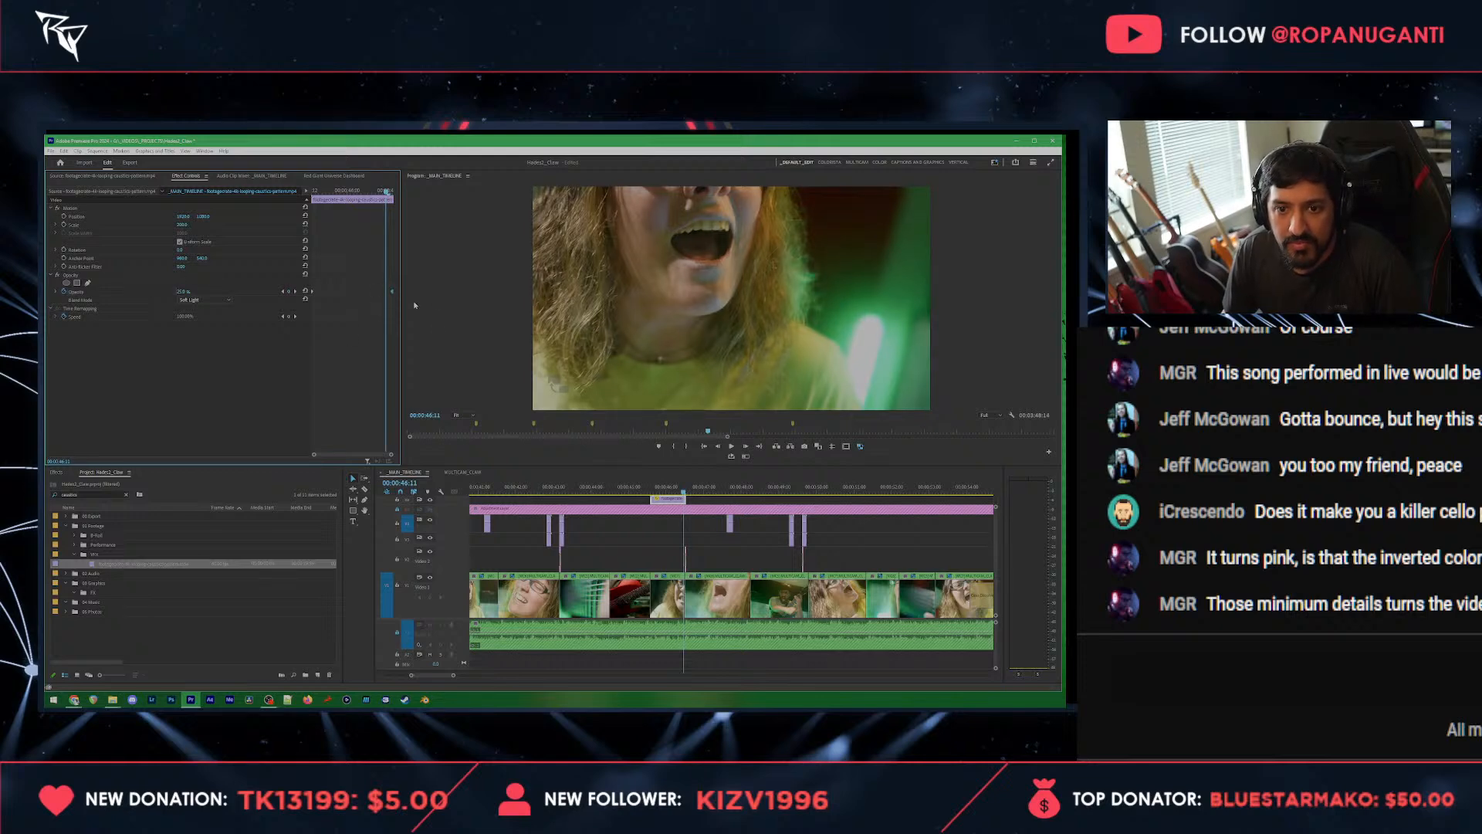
Step: Move the caustics overlay beneath the adjustment layer, onto the lower slash track, and play from 00:00:45:08
scroll(718, 517, "up", 3)
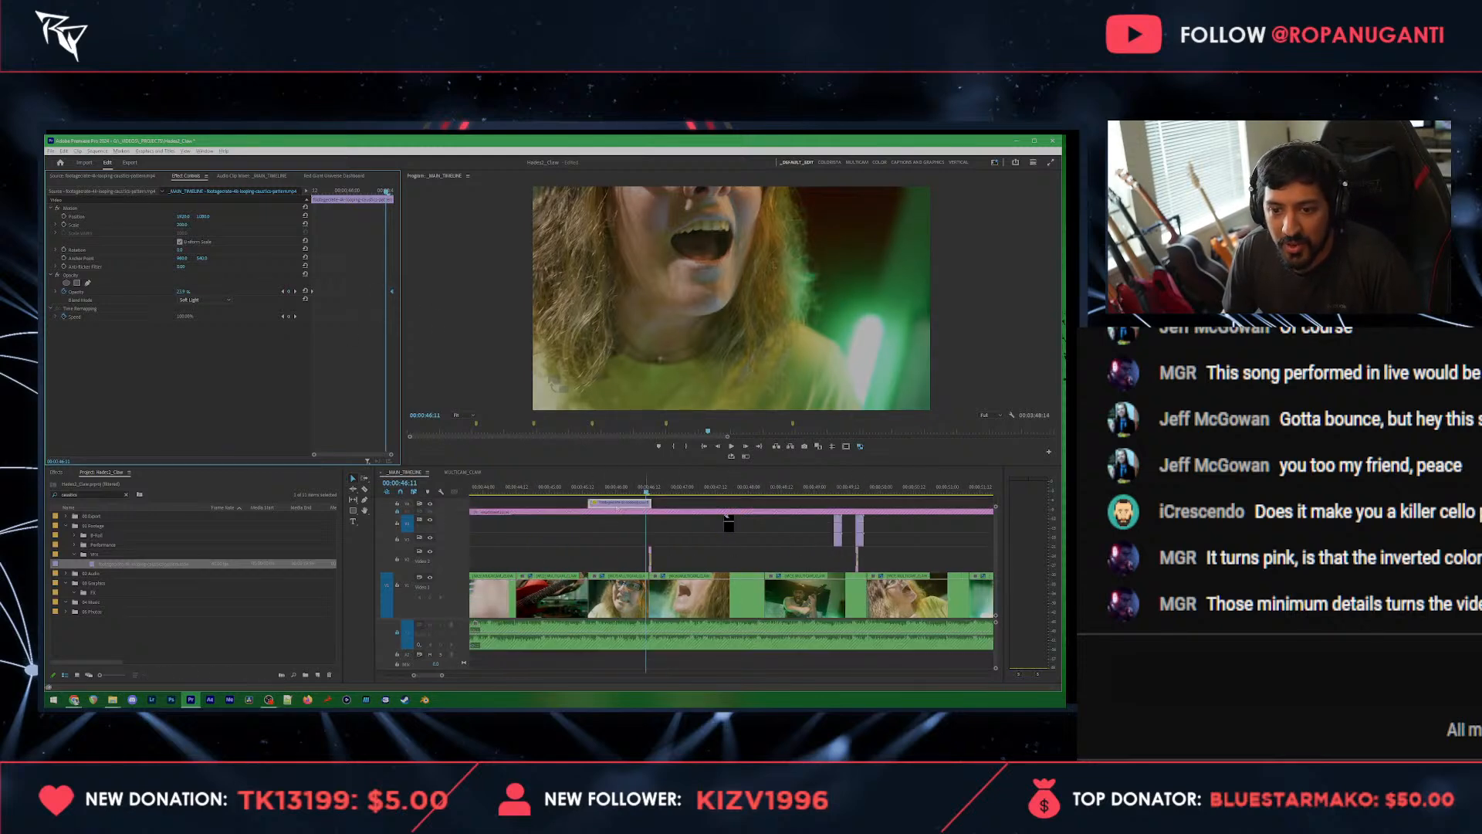
left_click_drag(618, 500, 618, 536)
left_click(578, 492)
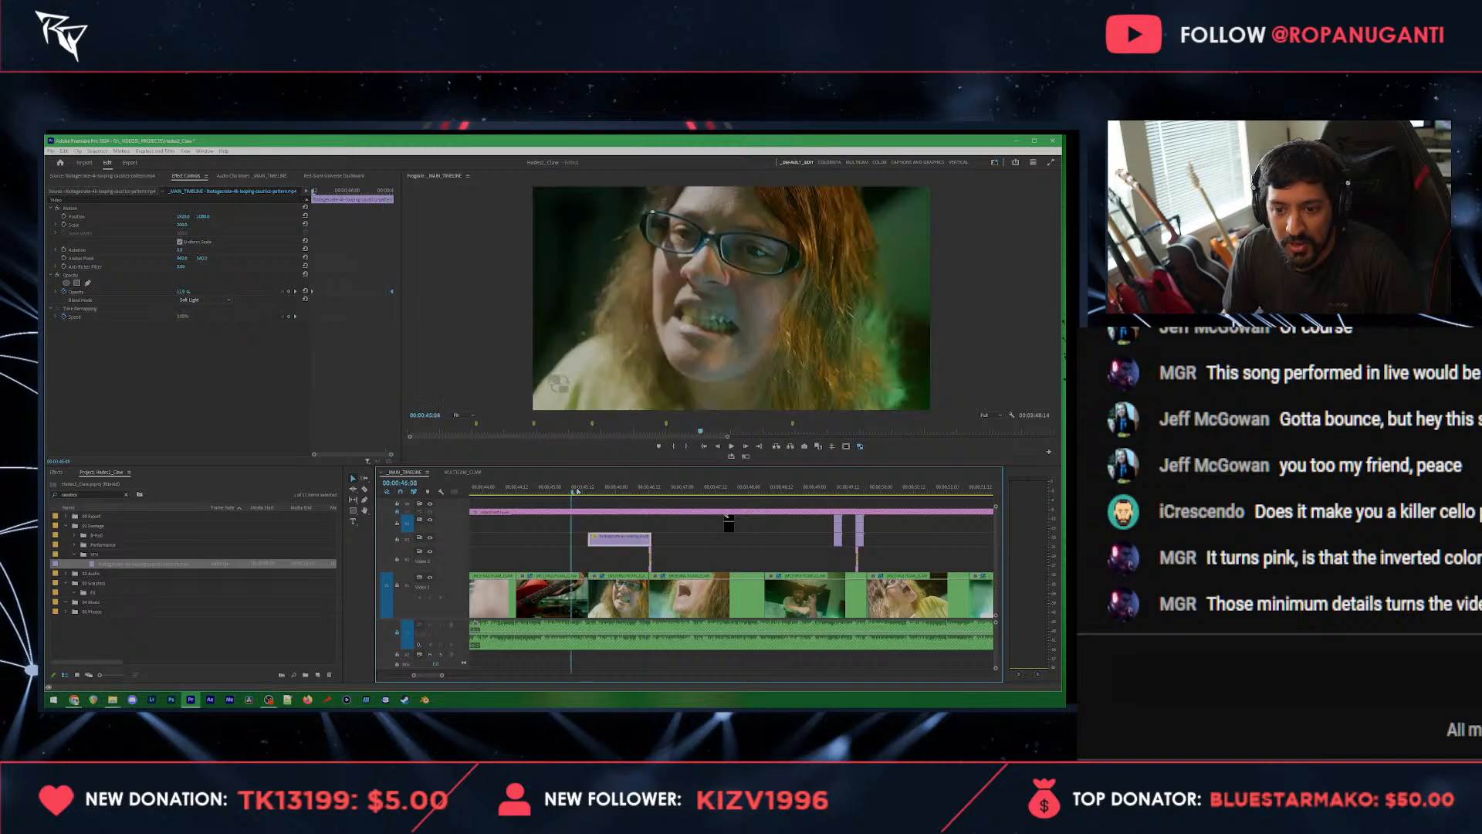
key("space")
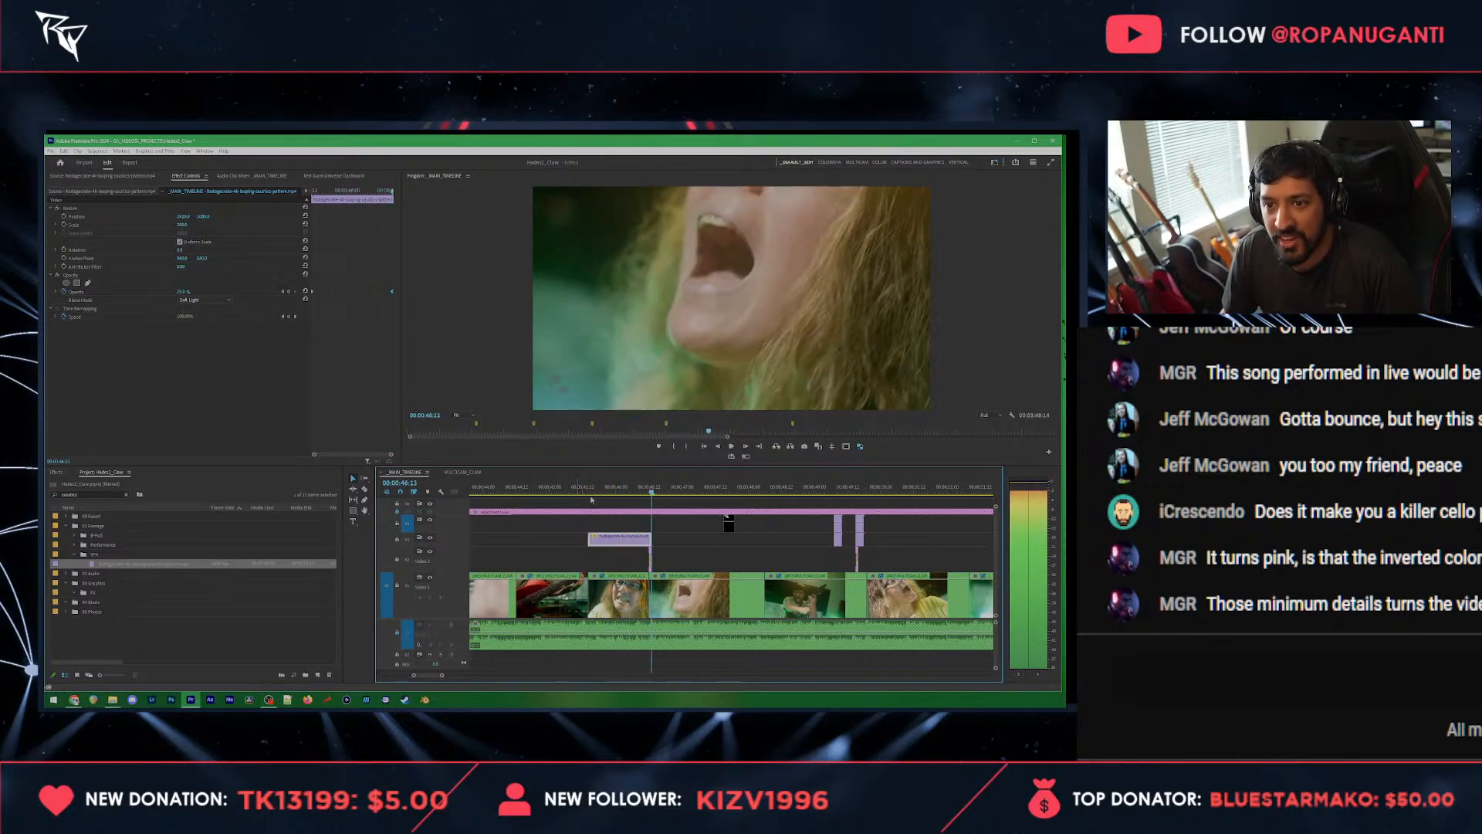
Step: Change the caustics overlay's blend mode to Screen and play it up to 00:00:46:11
left_click(630, 489)
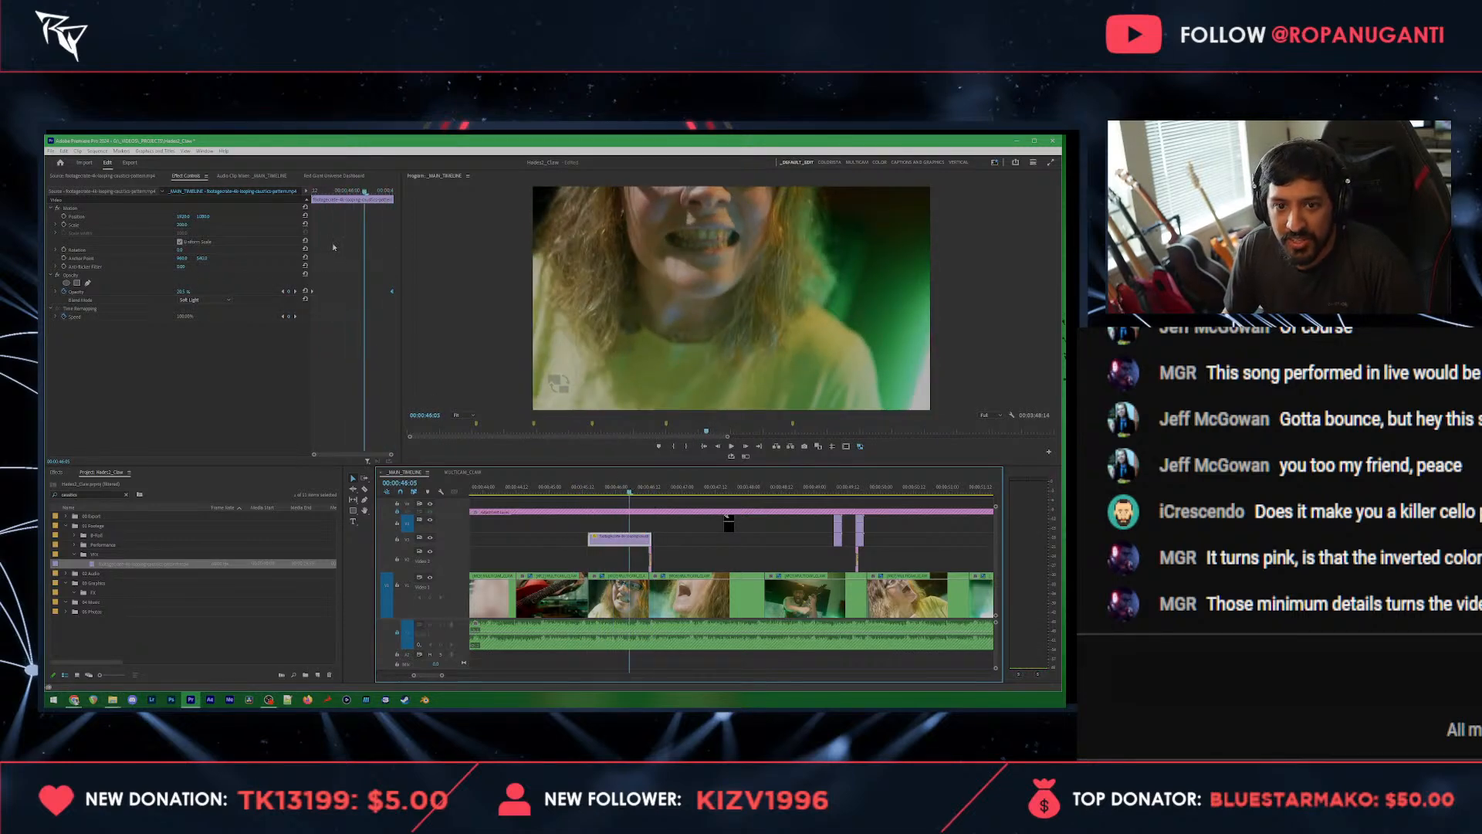
left_click(393, 293)
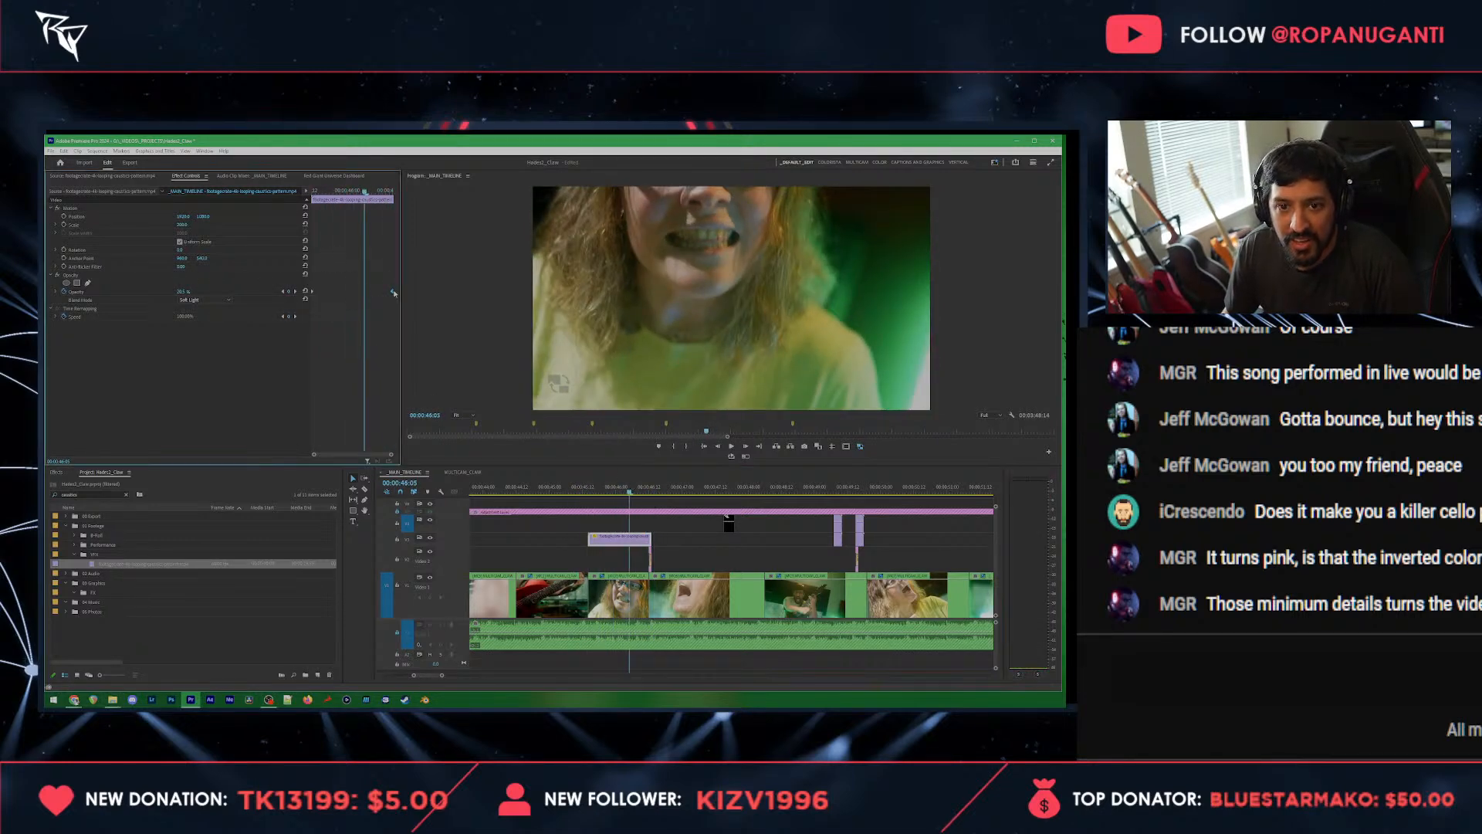
left_click(227, 303)
left_click(198, 386)
key("space")
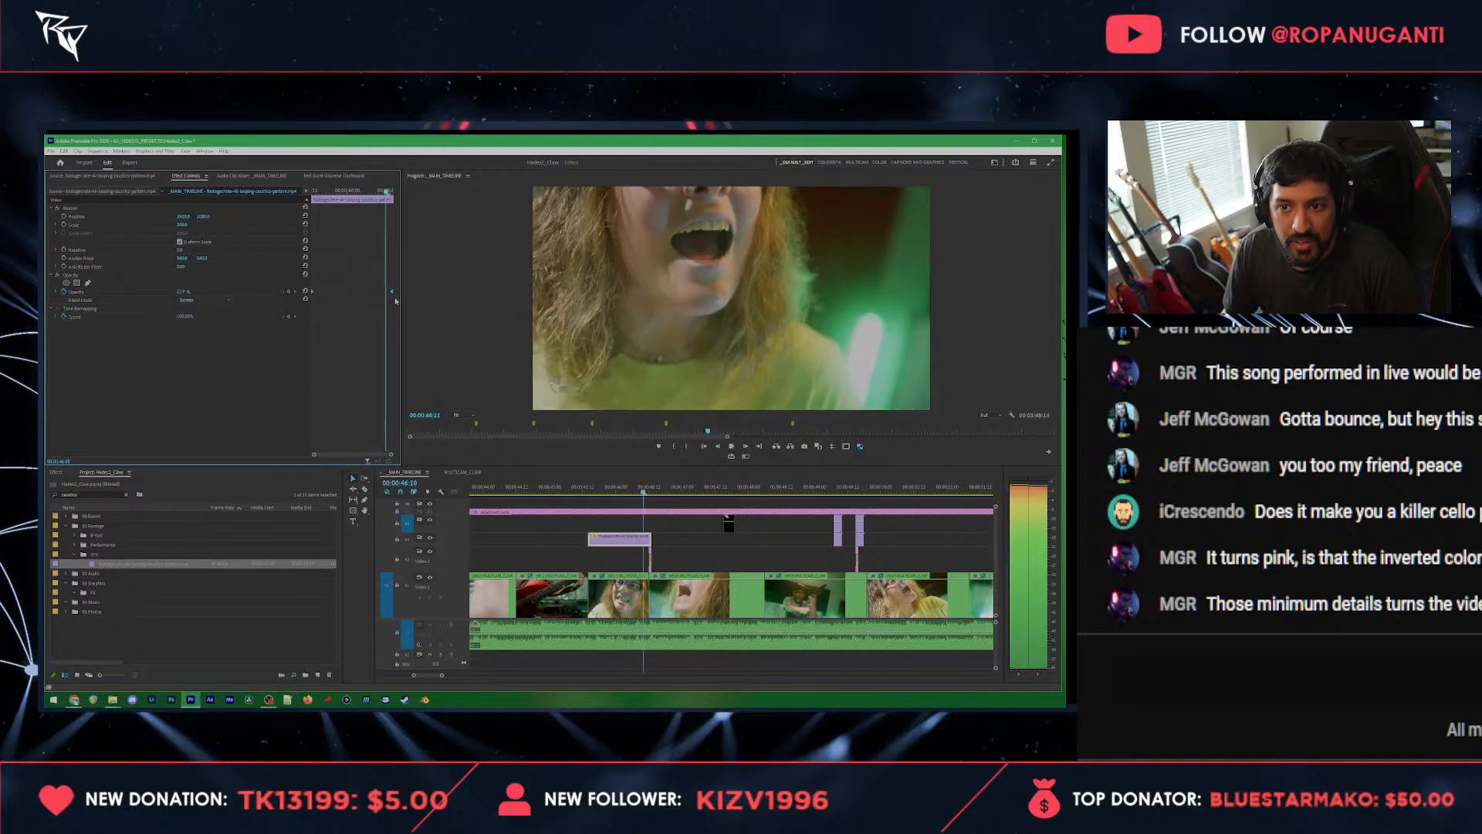
key("space")
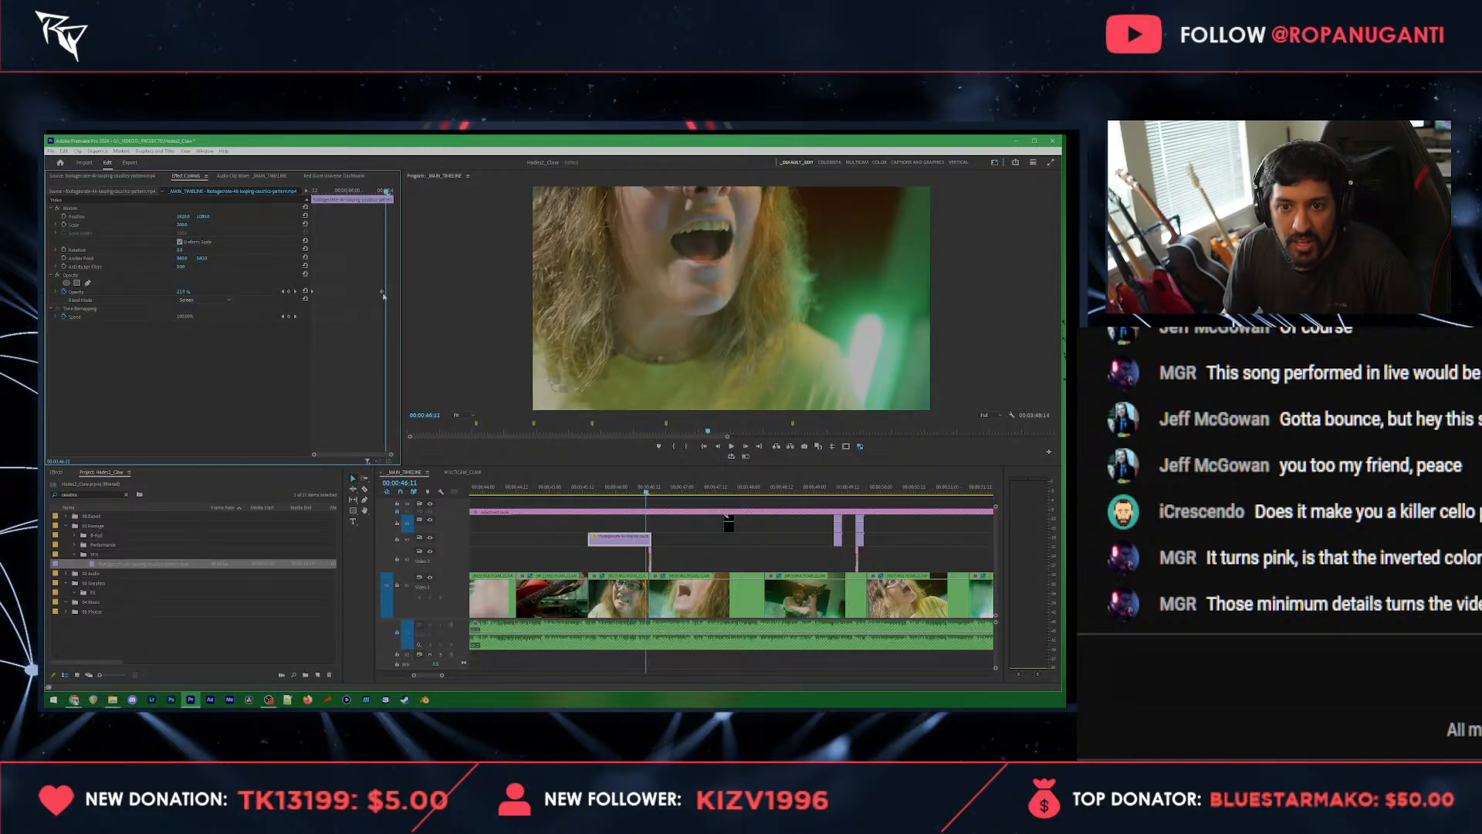
Step: Try the caustics overlay's opacity at 00:00:46:11 at 35% and 40%, and settle on 60%
left_click(186, 291)
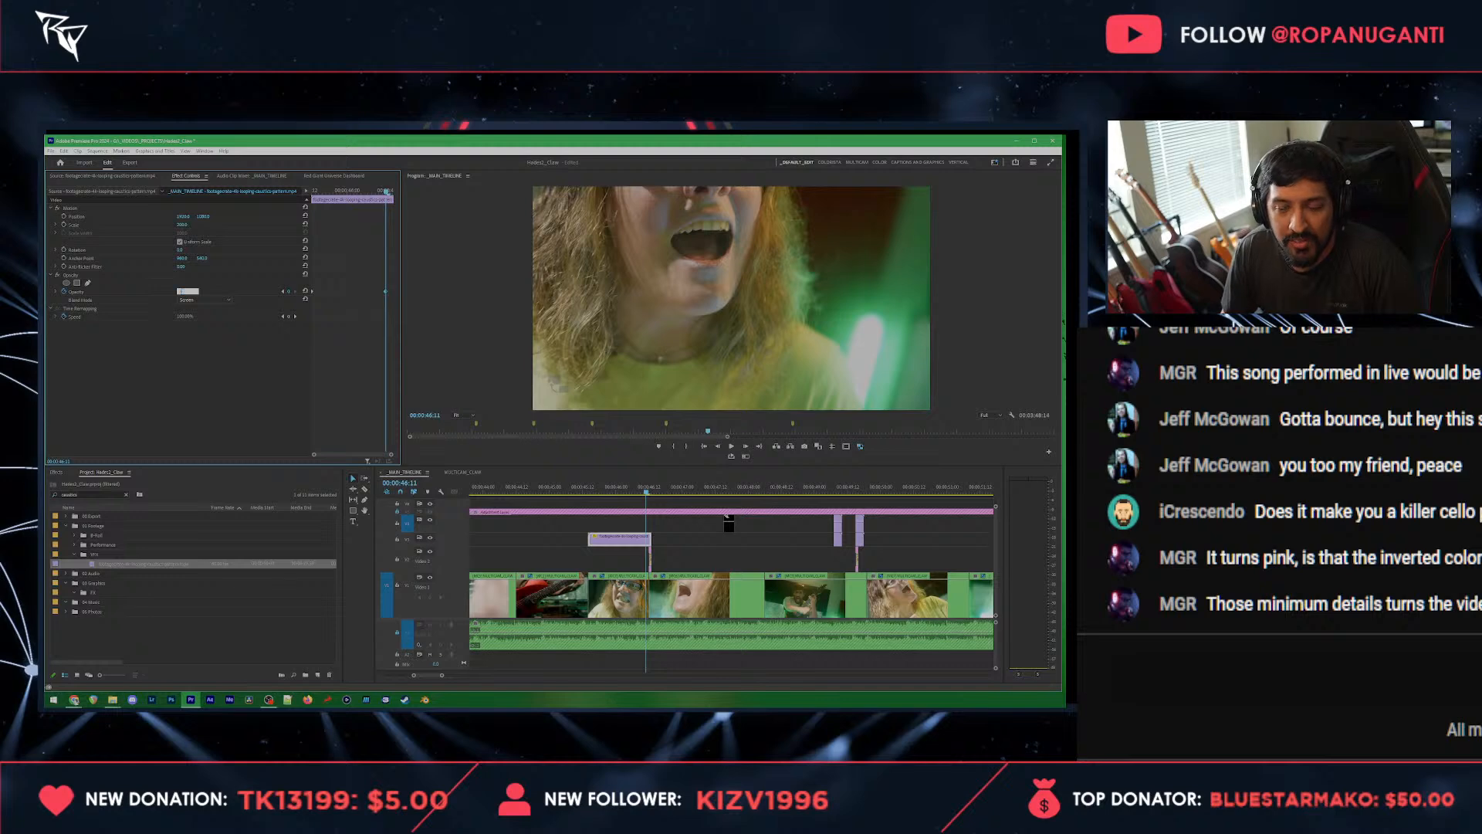
type("35")
key("Return")
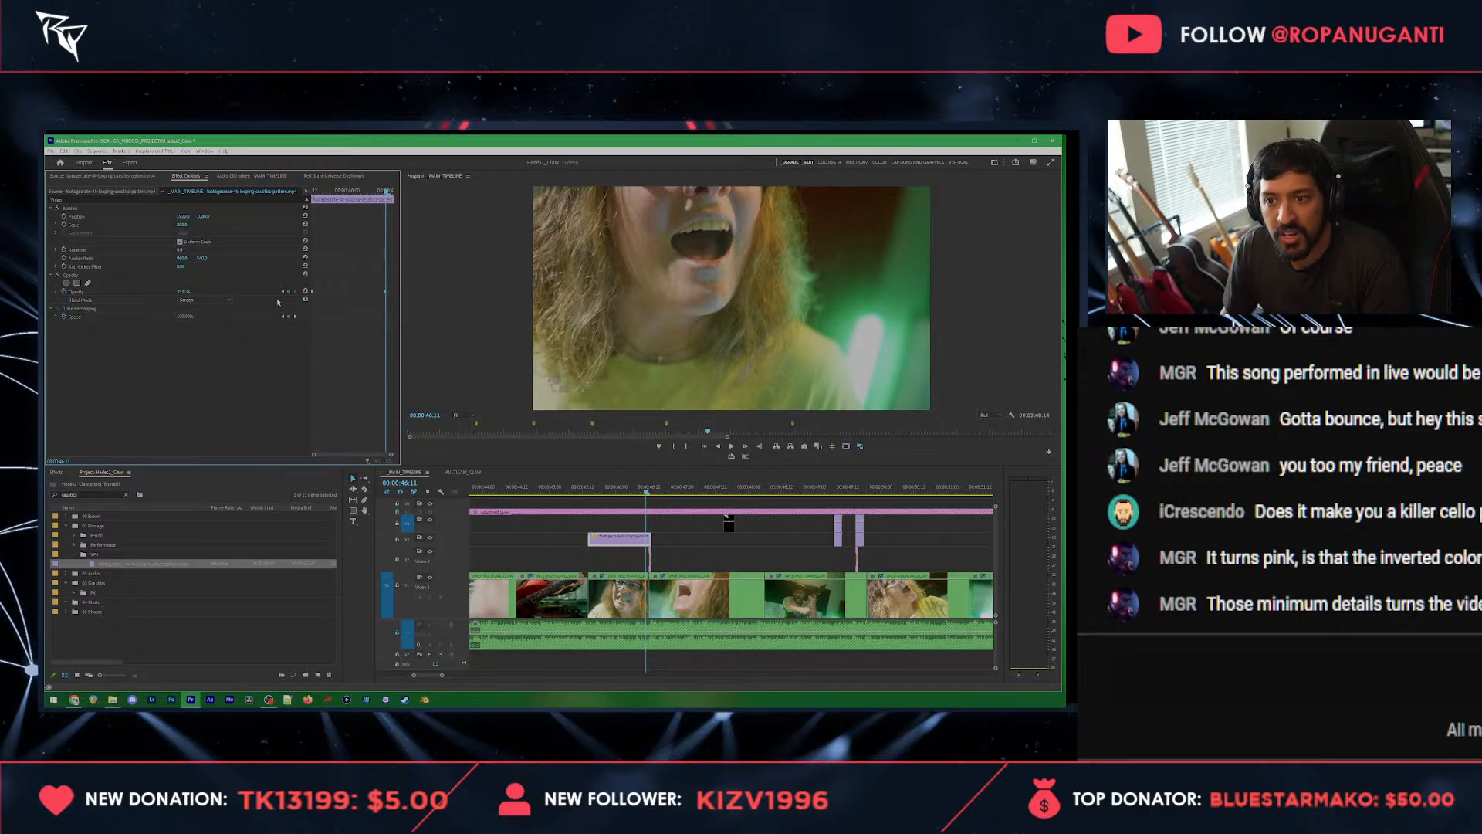
left_click(186, 291)
type("40")
key("Return")
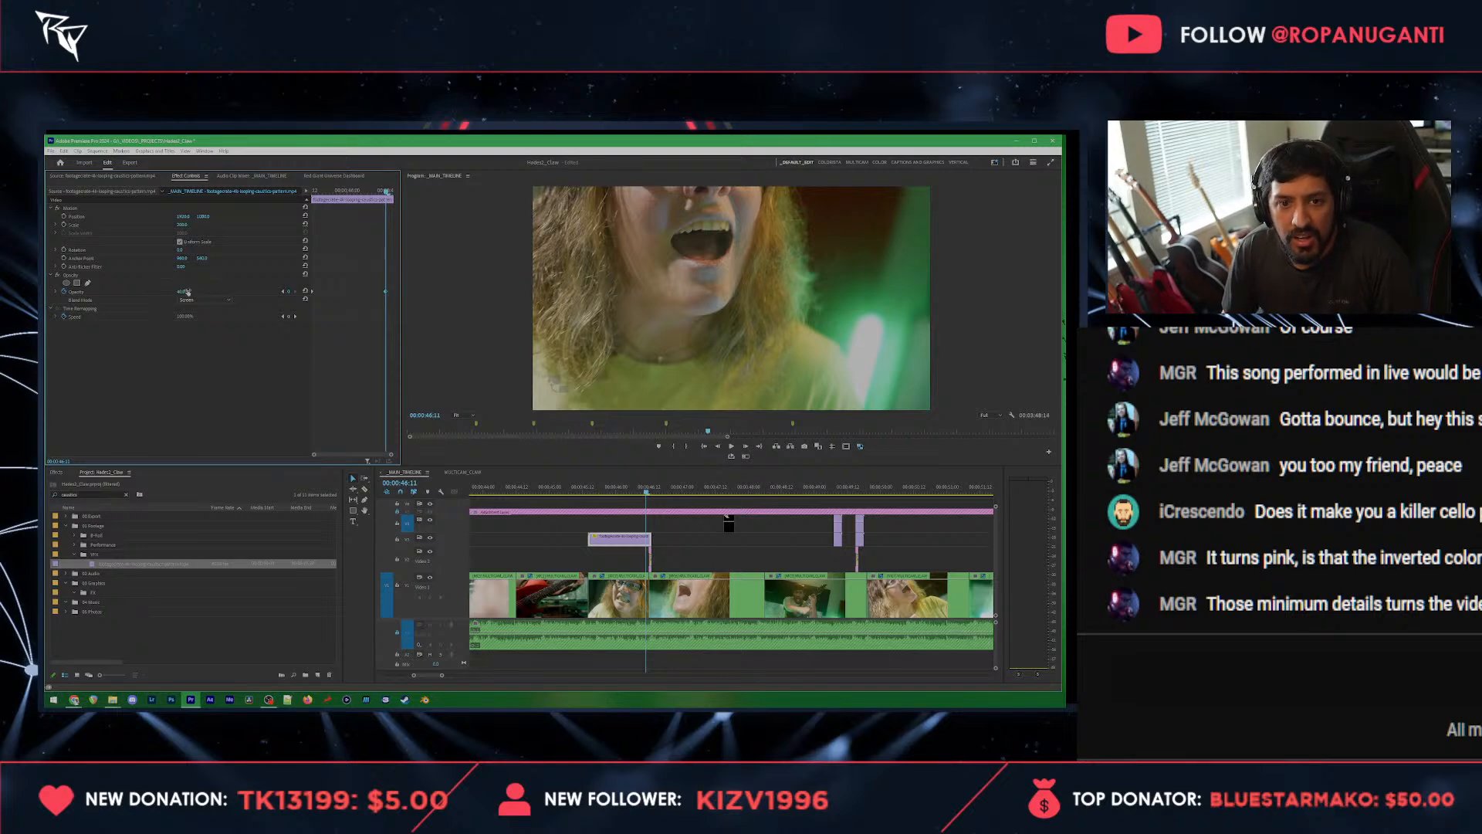
left_click(187, 291)
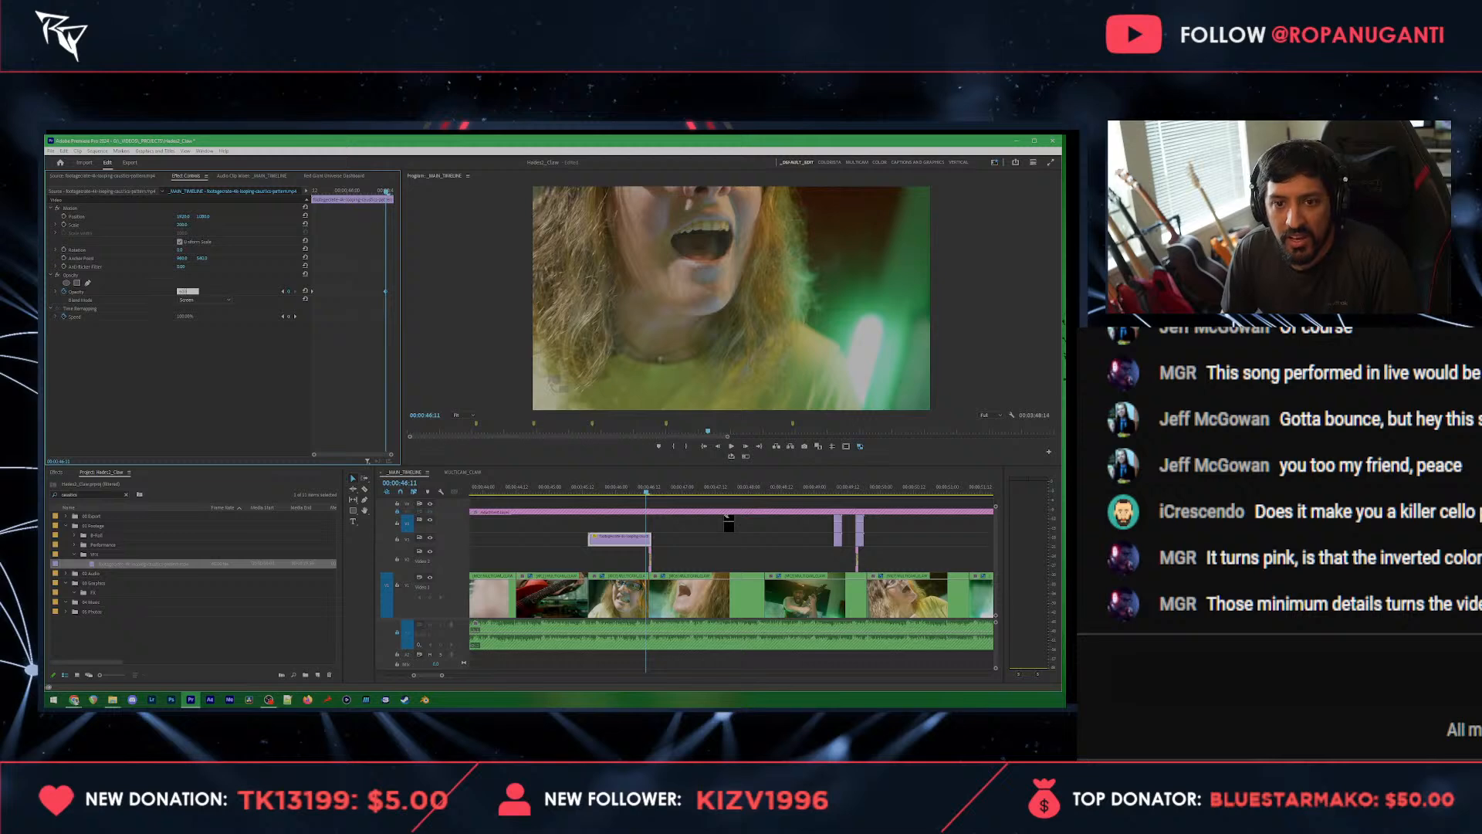
type("60")
key("Return")
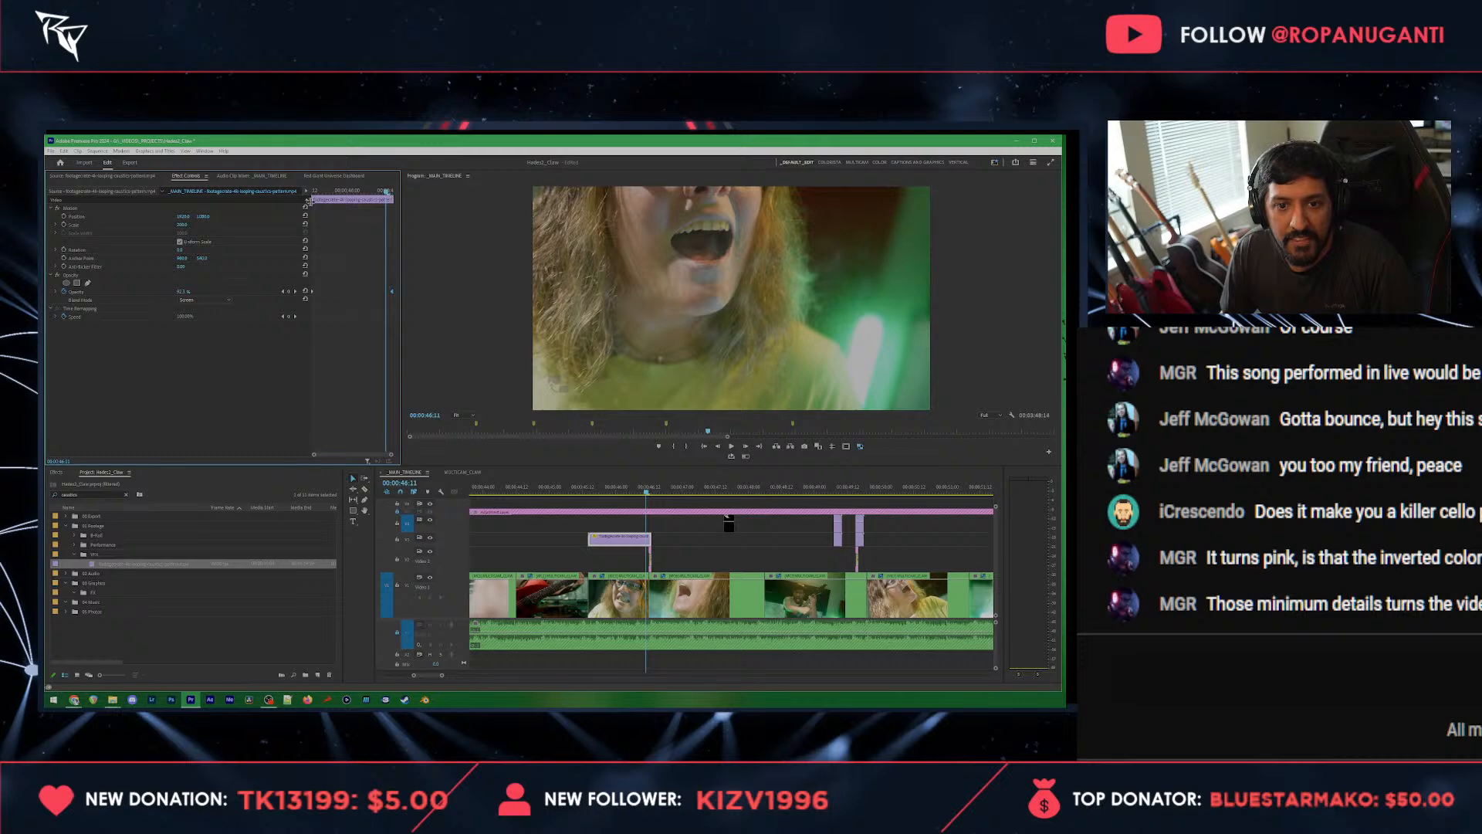
Step: Set the caustics overlay's opacity to 45% at the start of the clip, check the middle and save the project
left_click(311, 194)
left_click(185, 292)
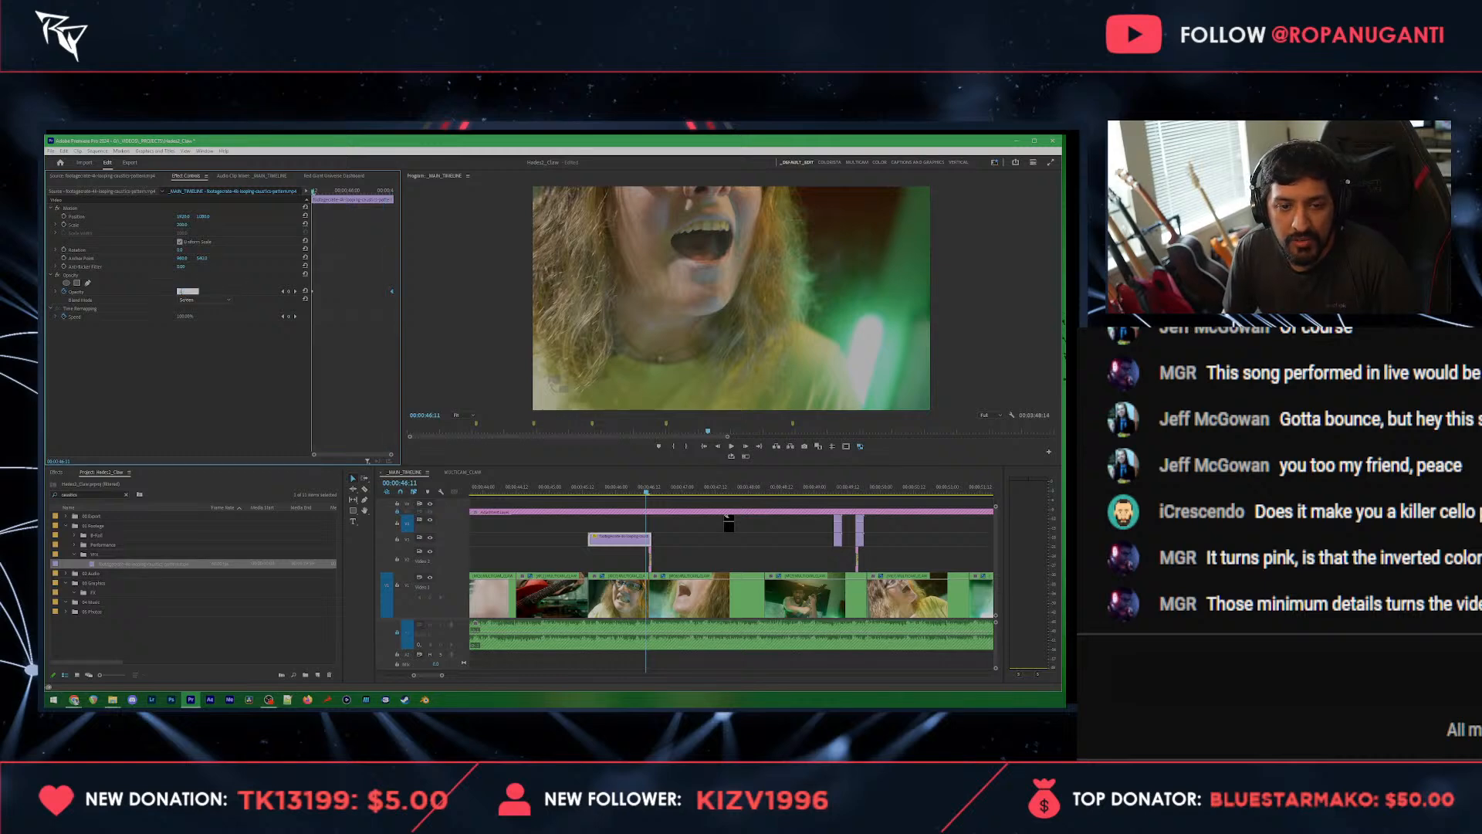
type("45")
key("Return")
left_click(350, 191)
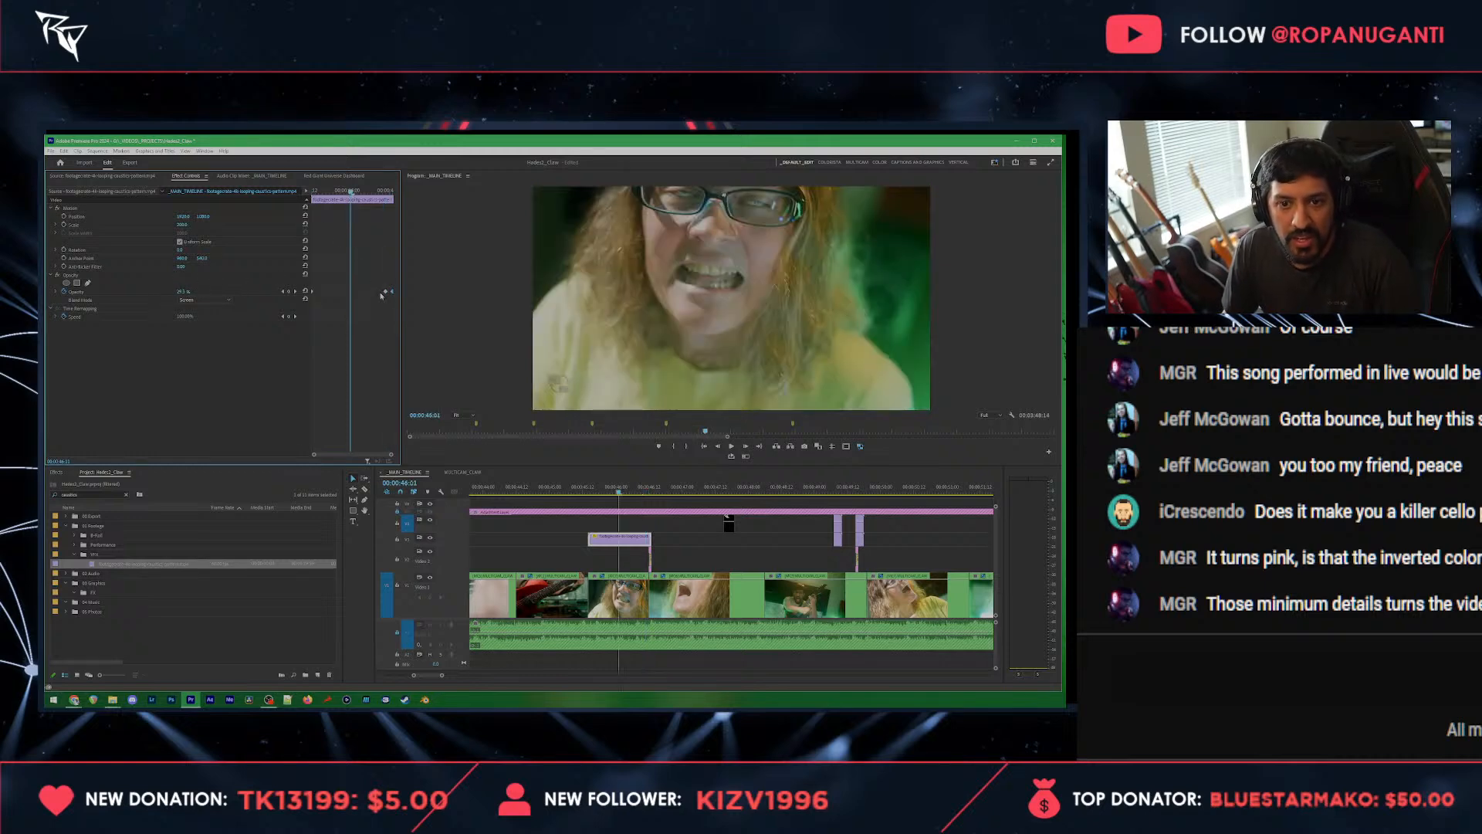
key("ctrl+s")
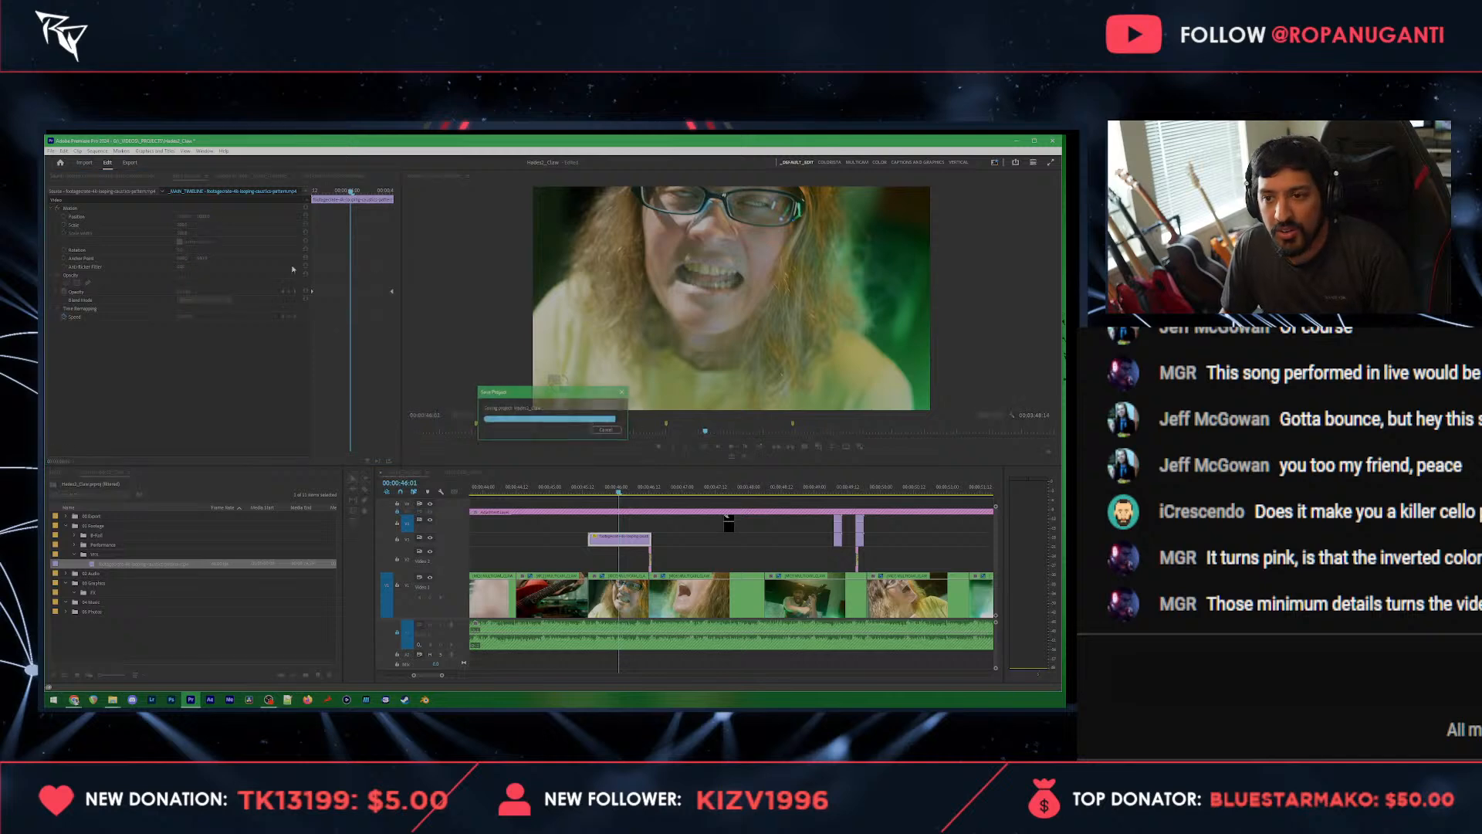
Step: Add an elliptical opacity mask to the caustics overlay at 00:00:46:04 and enlarge it around the singer's face and hair
left_click(630, 496)
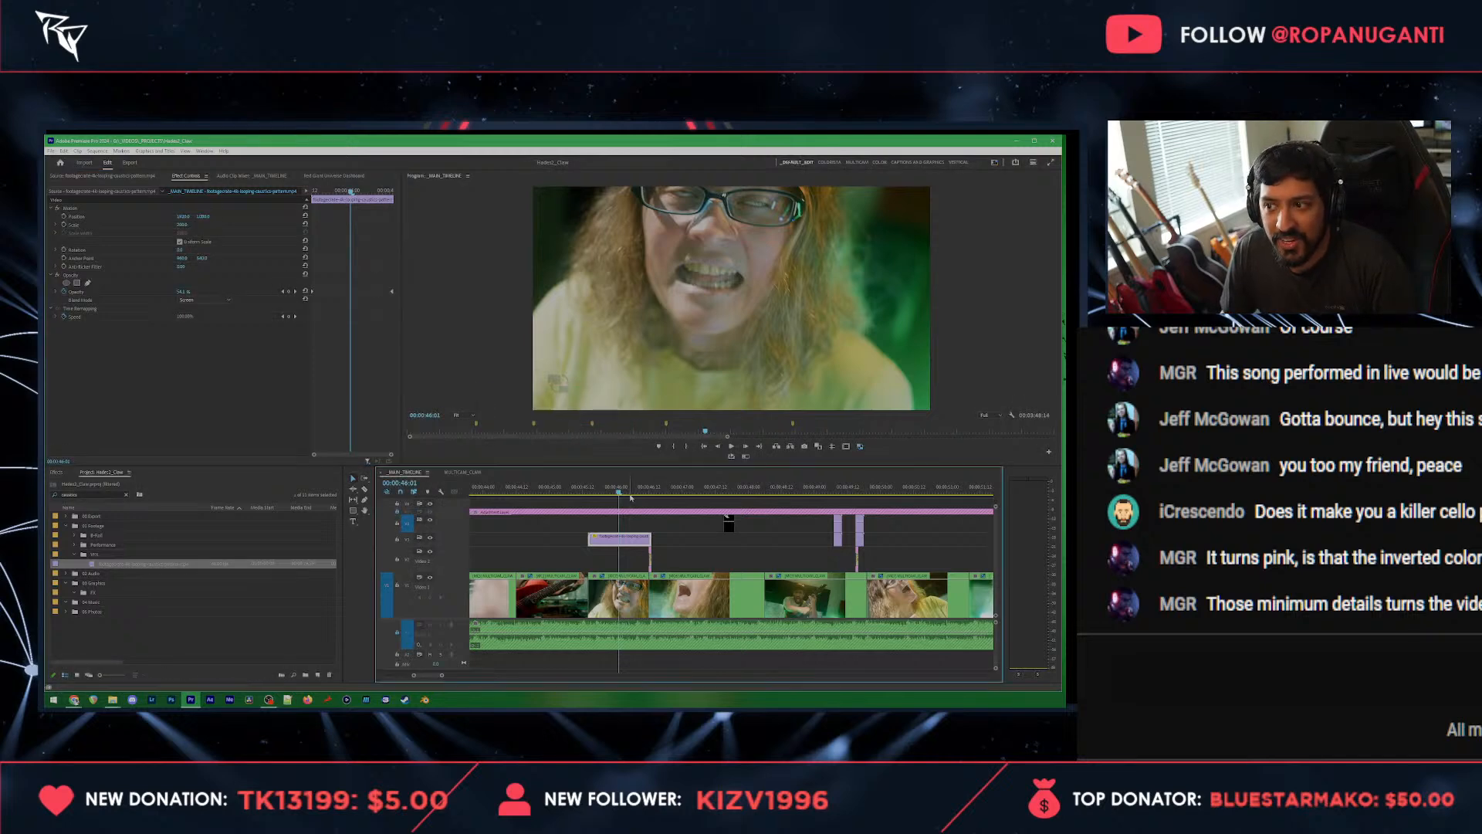
left_click(628, 496)
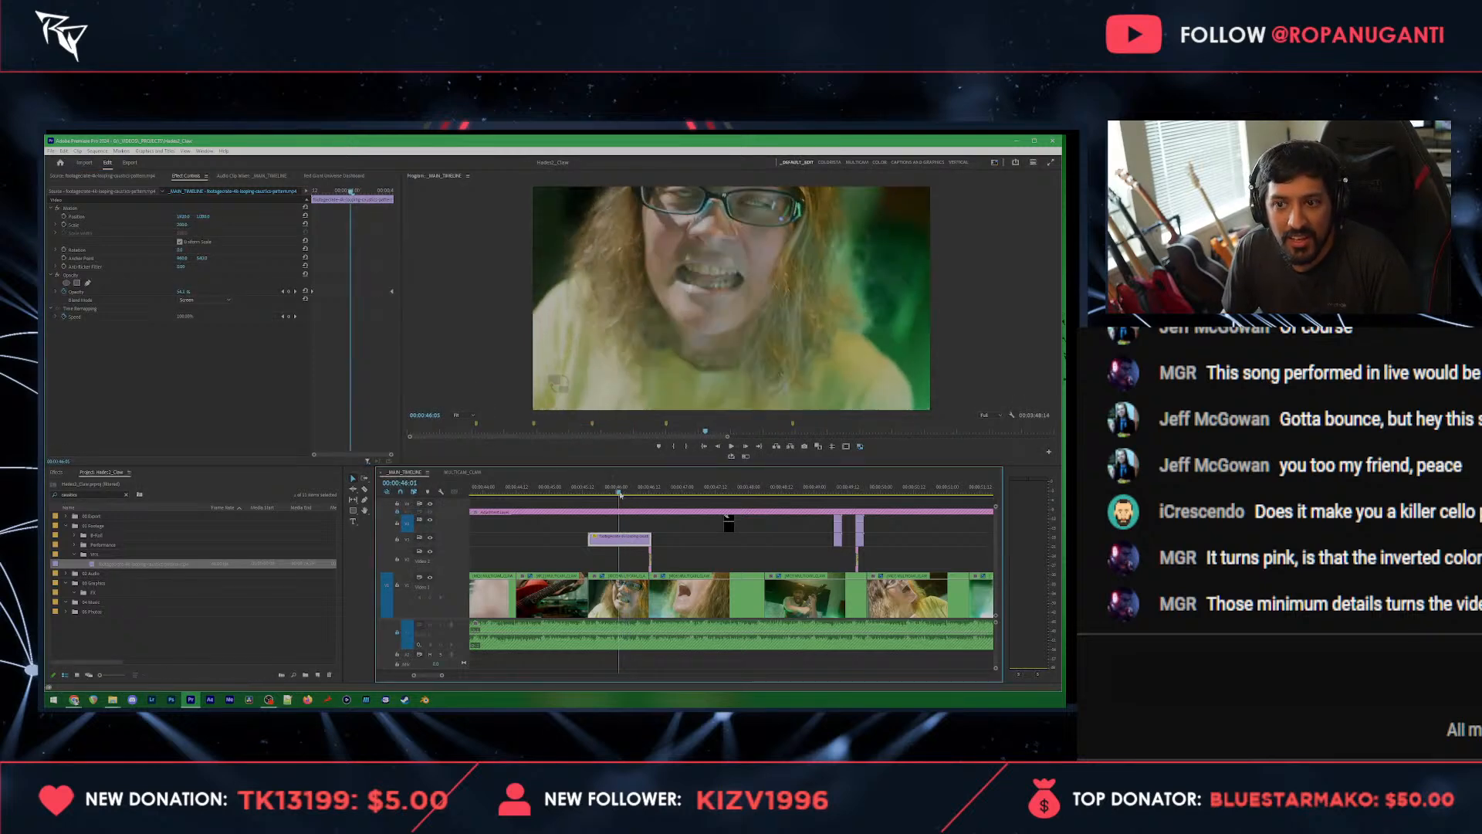
left_click(69, 283)
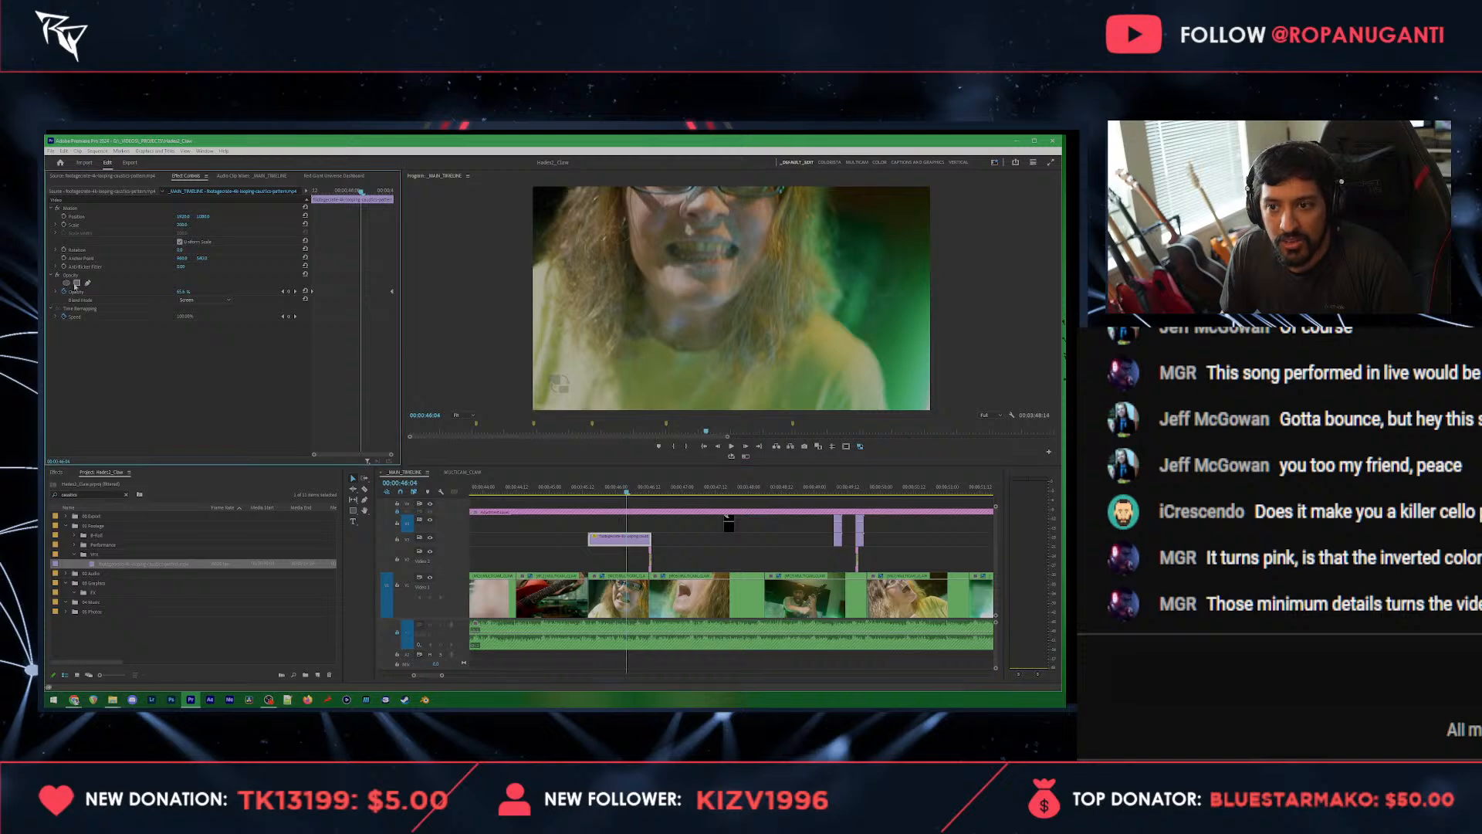
key("alt+Tab")
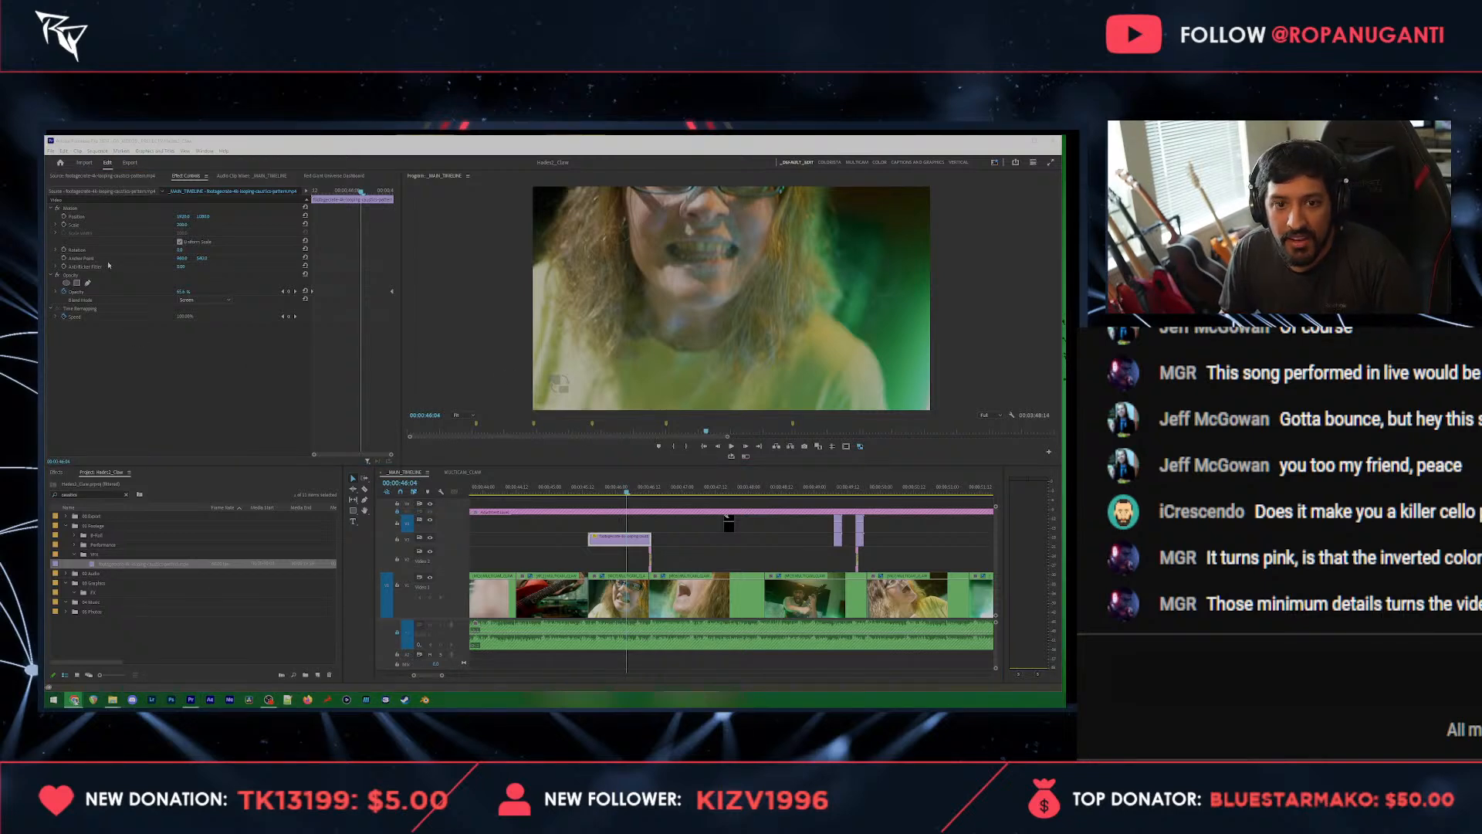
left_click(79, 291)
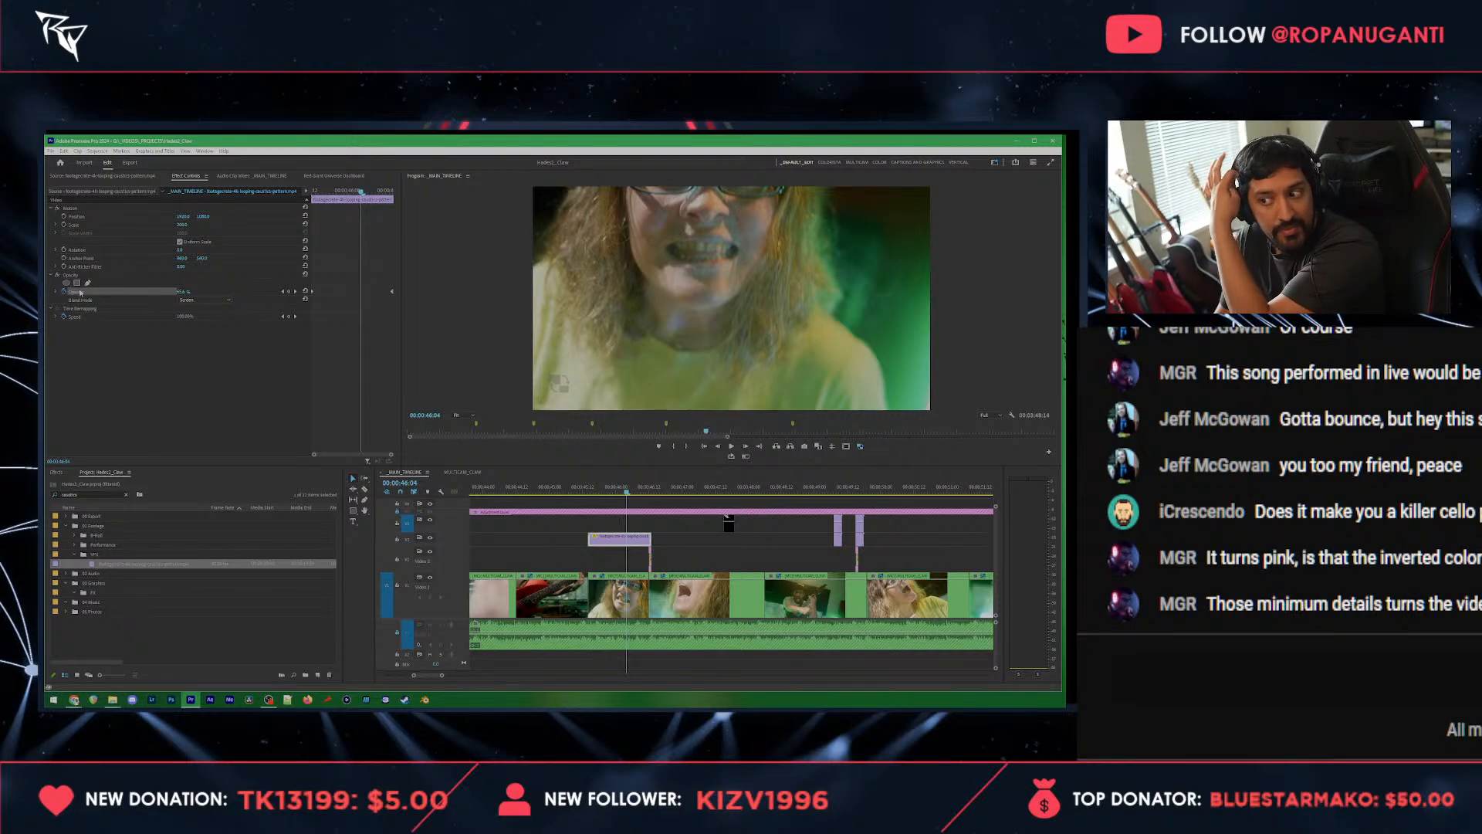
left_click(66, 282)
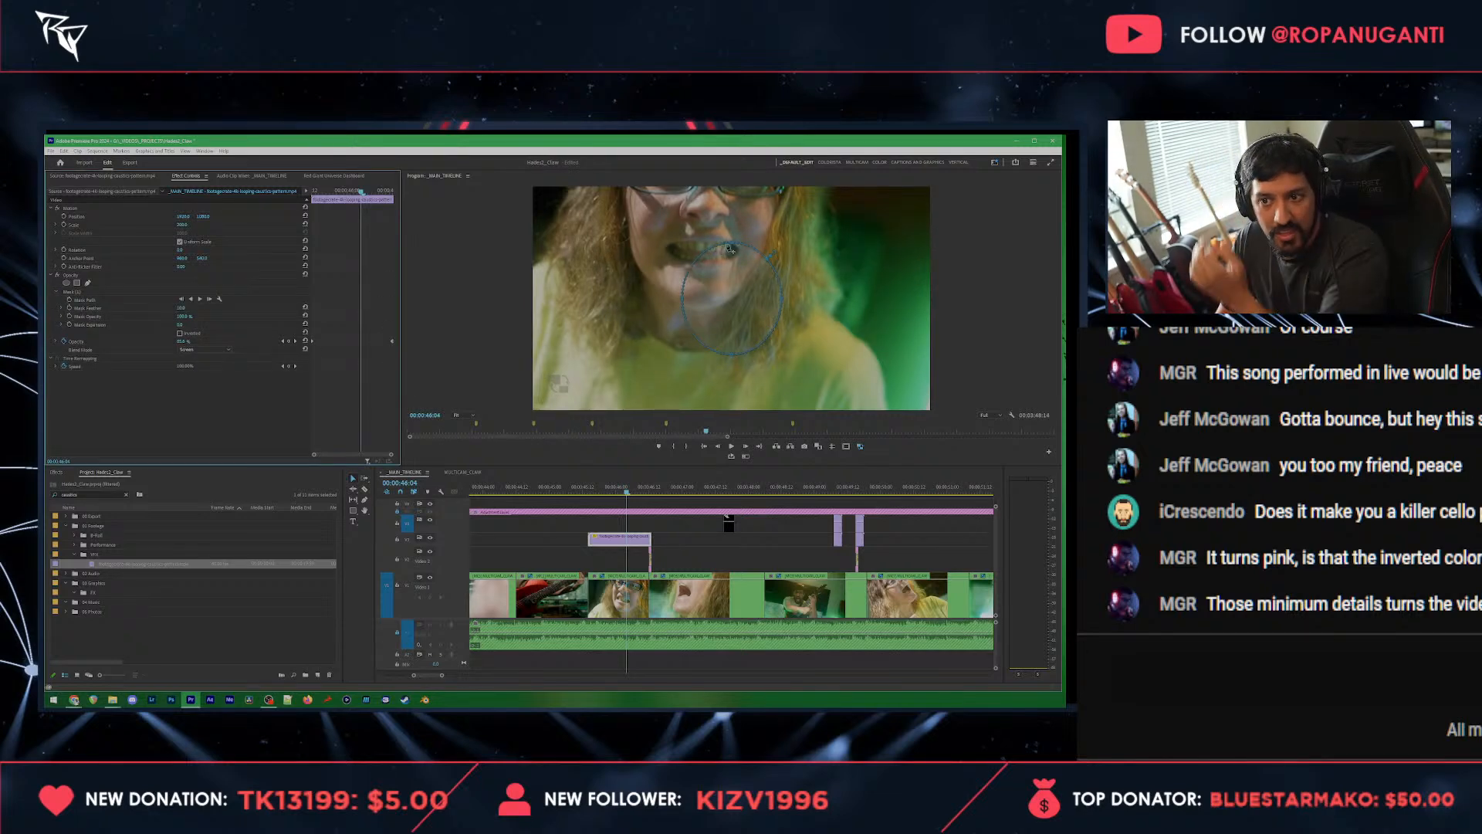
left_click_drag(734, 245, 726, 176)
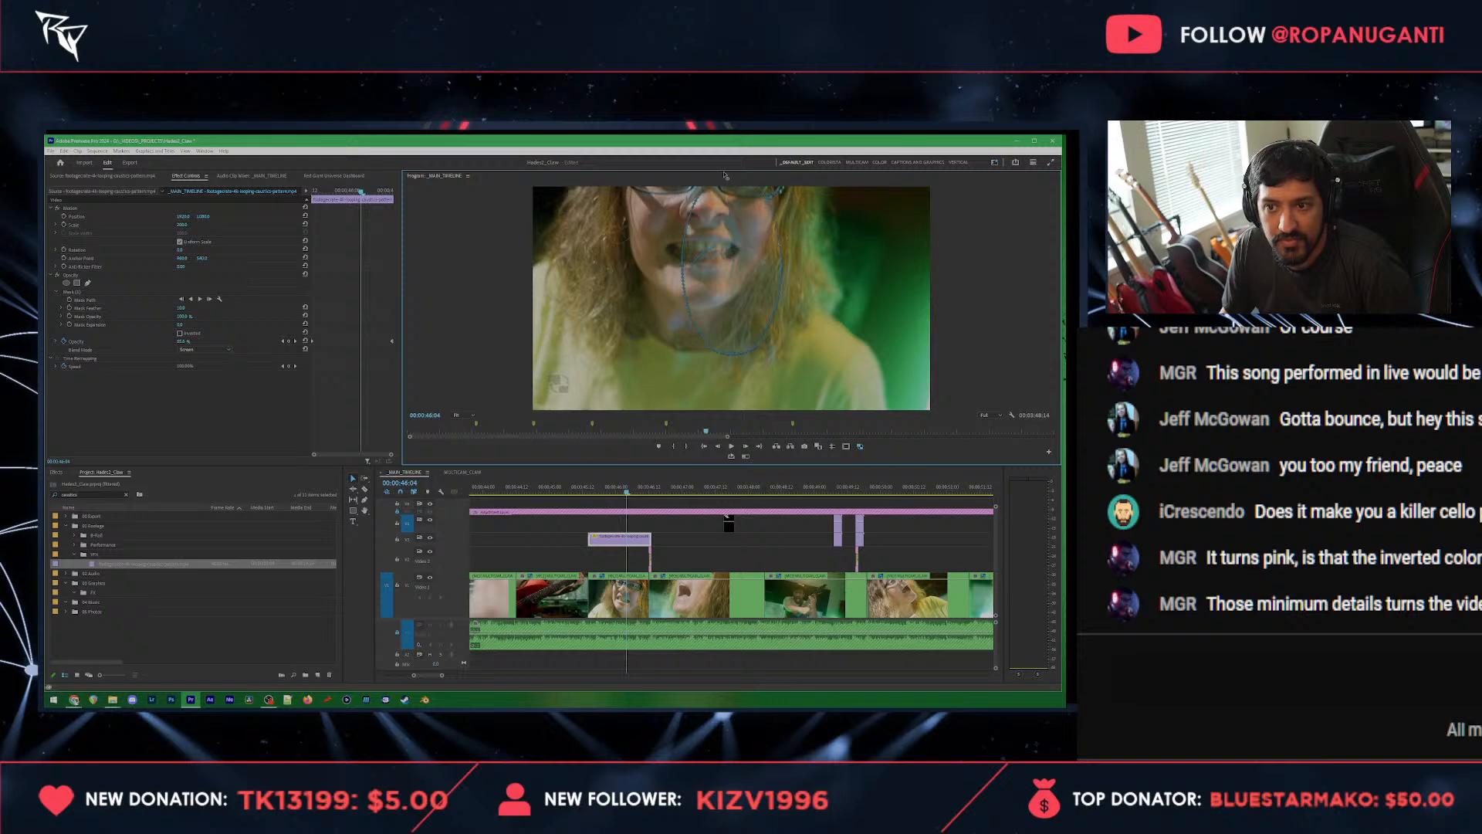
left_click_drag(607, 252, 579, 244)
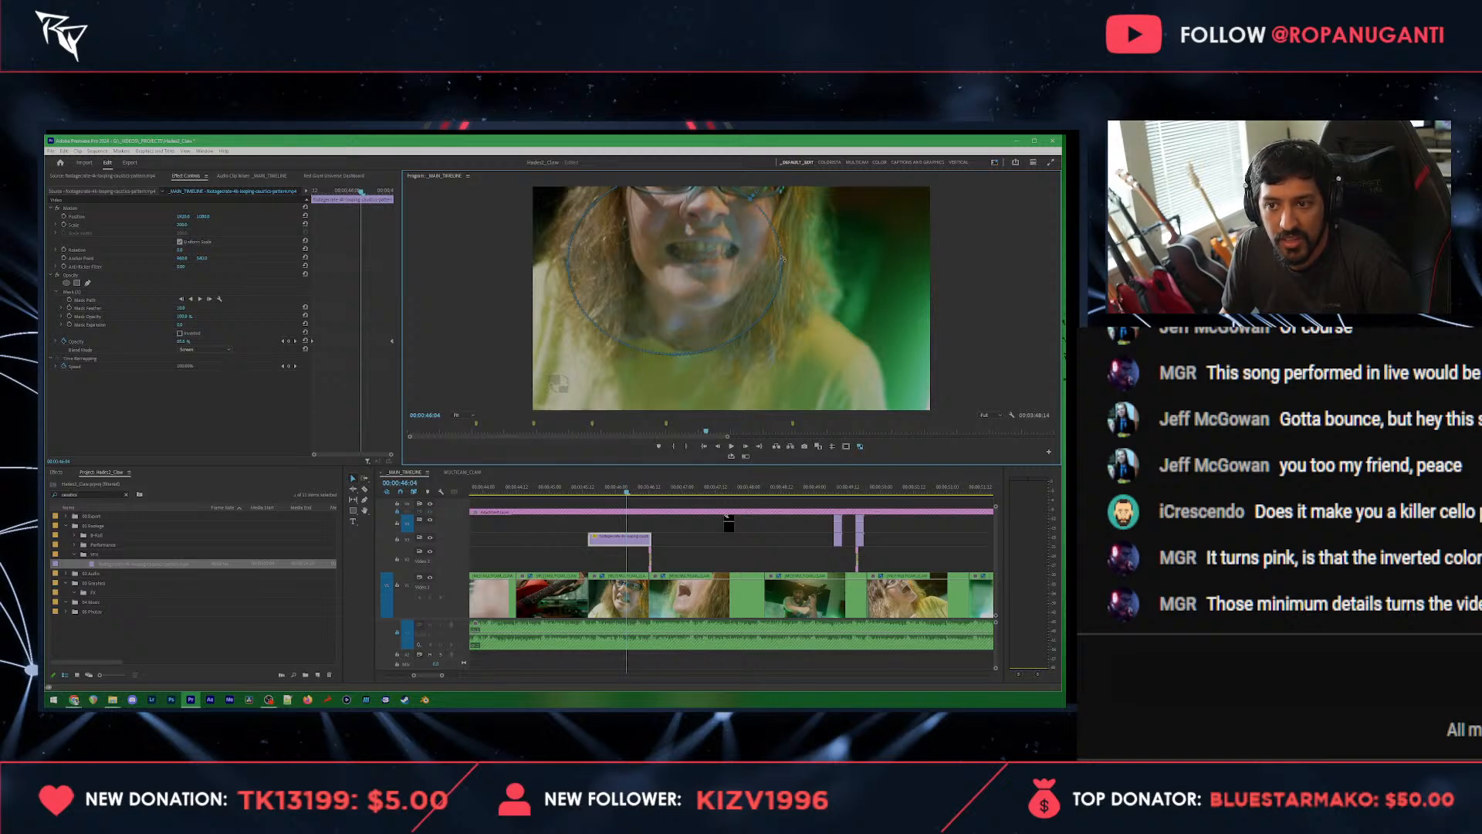
left_click_drag(782, 264, 817, 261)
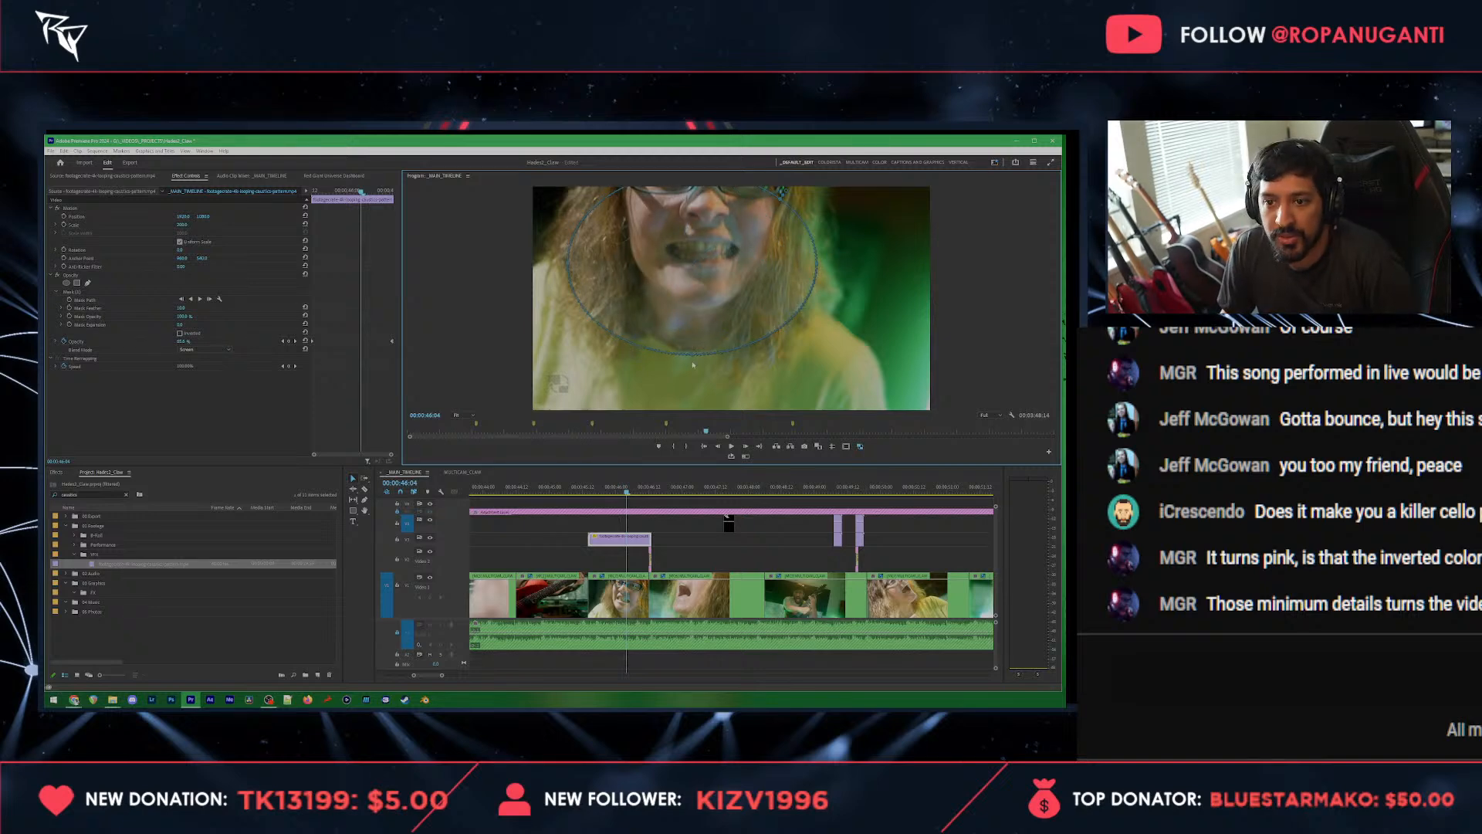
left_click_drag(693, 356, 693, 402)
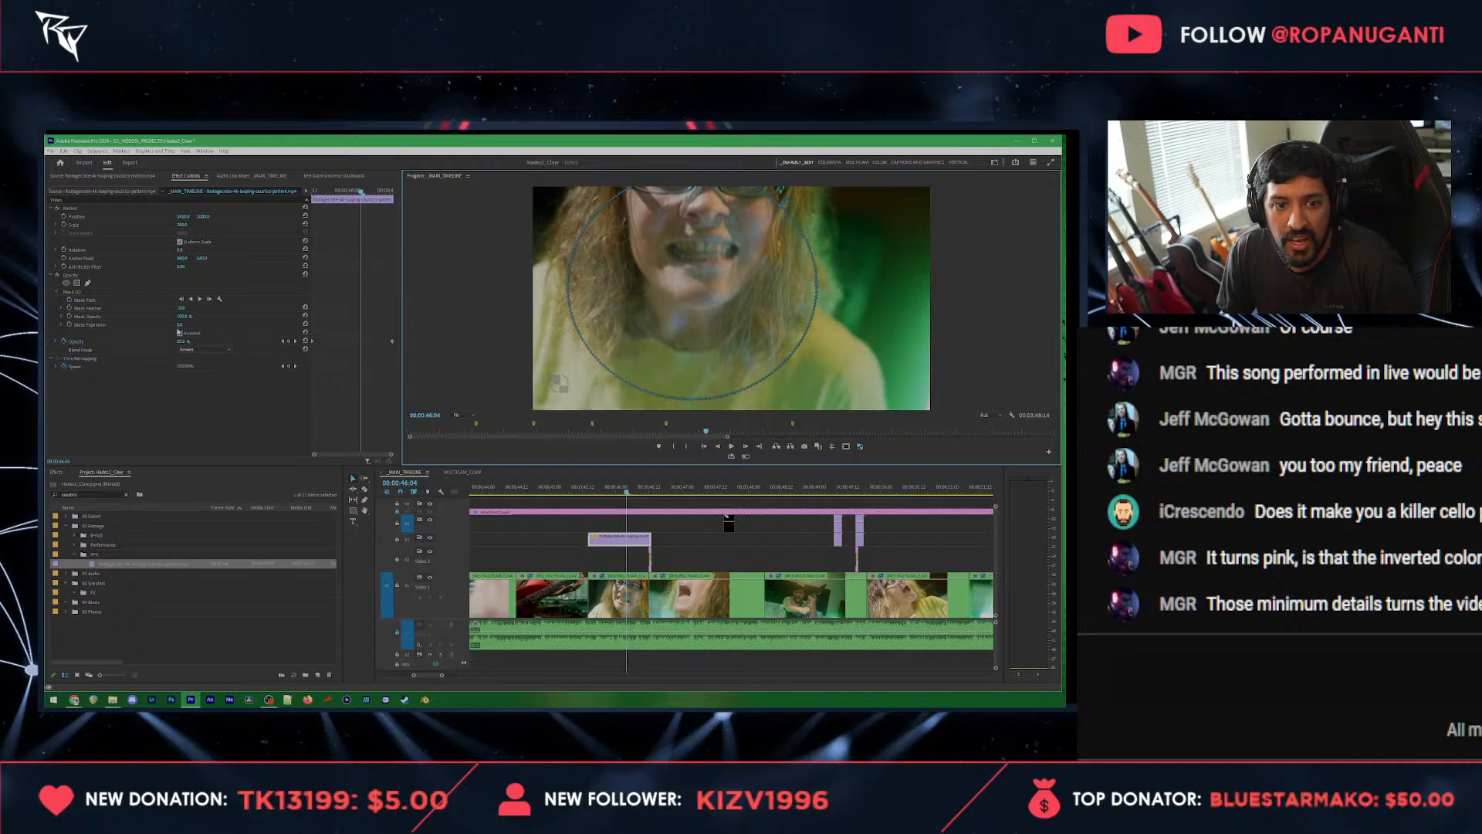
Step: Feather the ellipse mask by 35, invert it and stretch its lower edge past the bottom of the frame
left_click(181, 307)
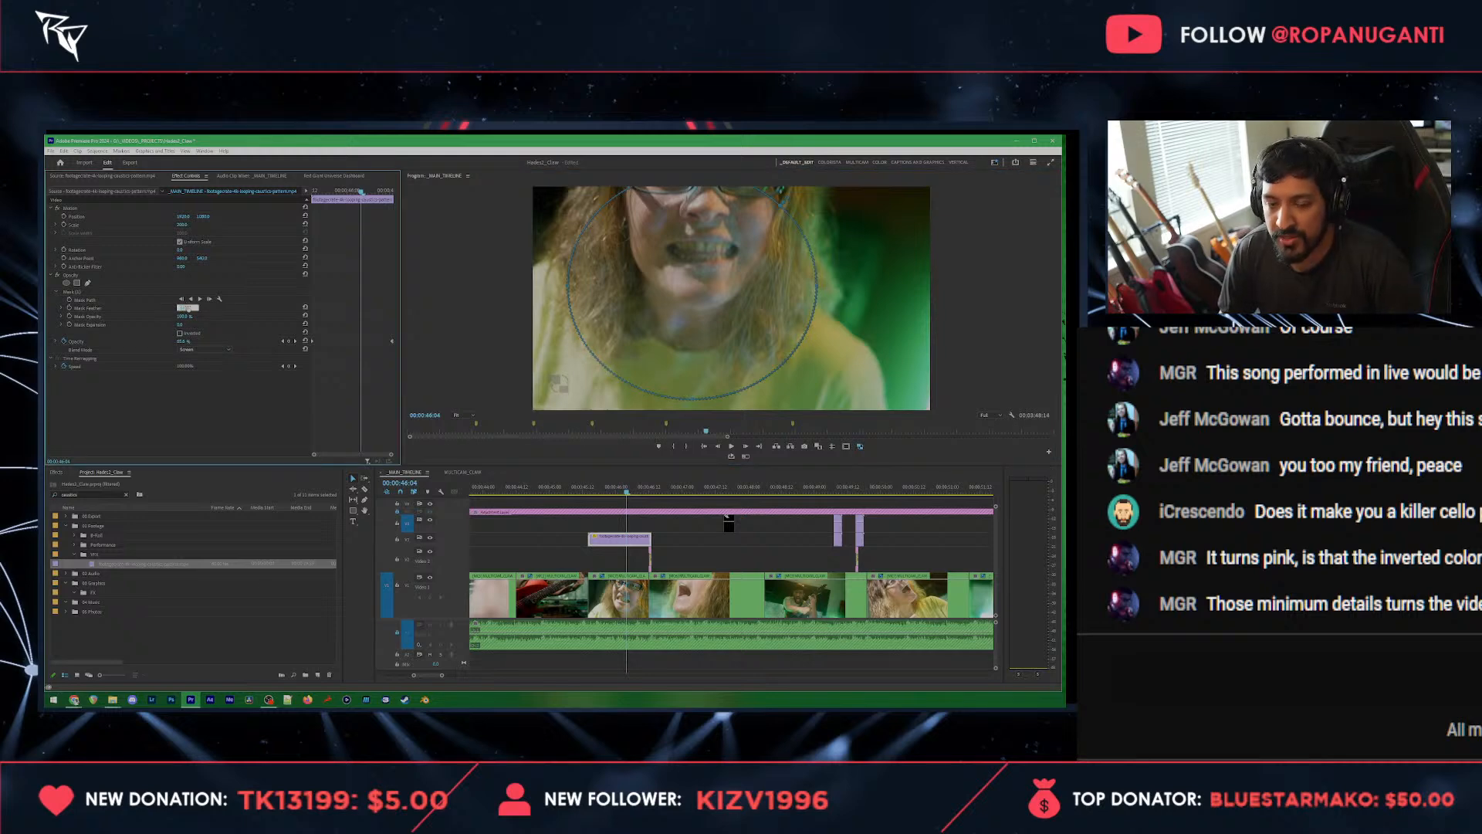
type("35")
key("Return")
left_click(180, 333)
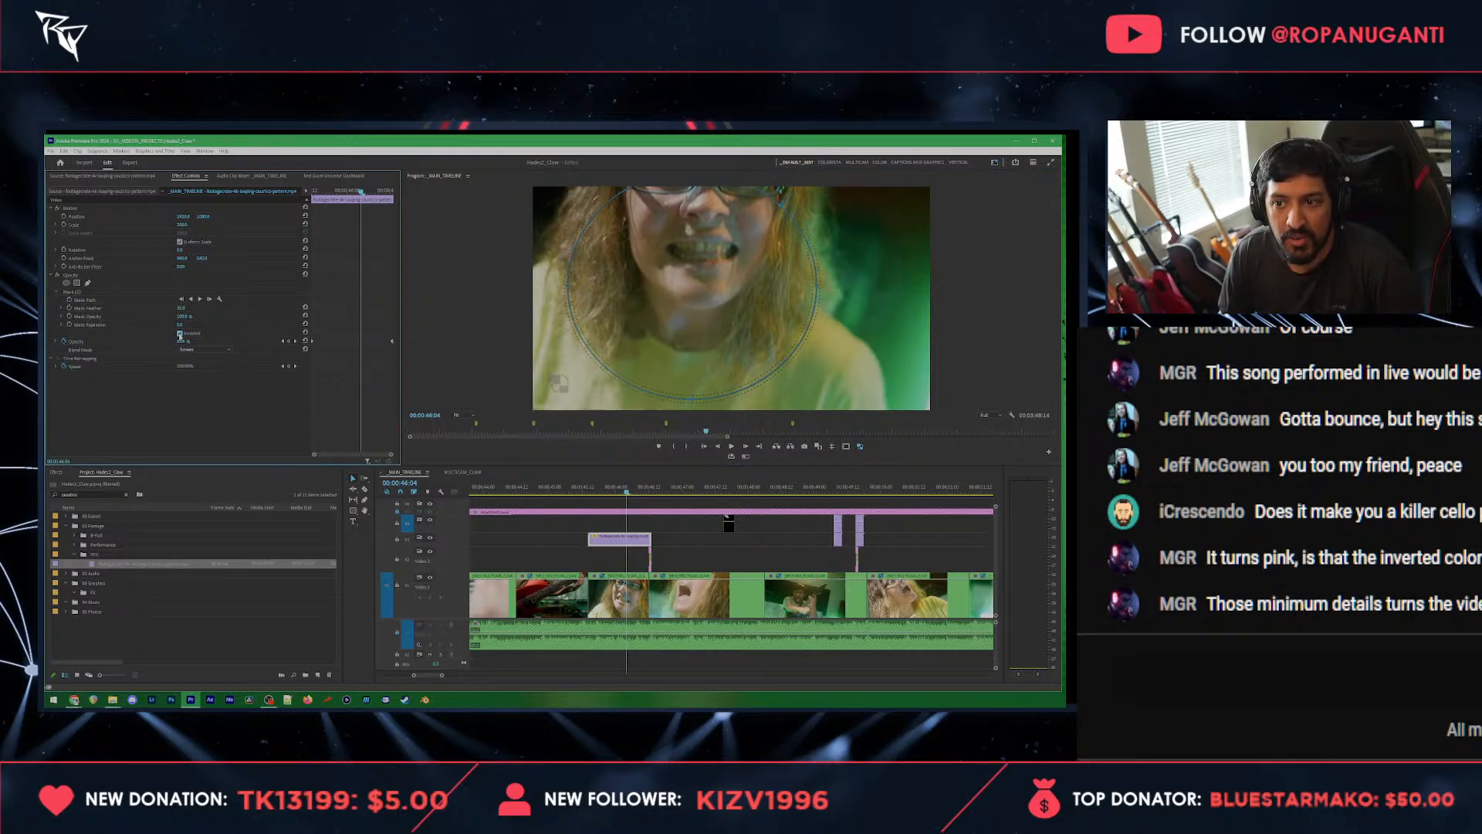
left_click(702, 409)
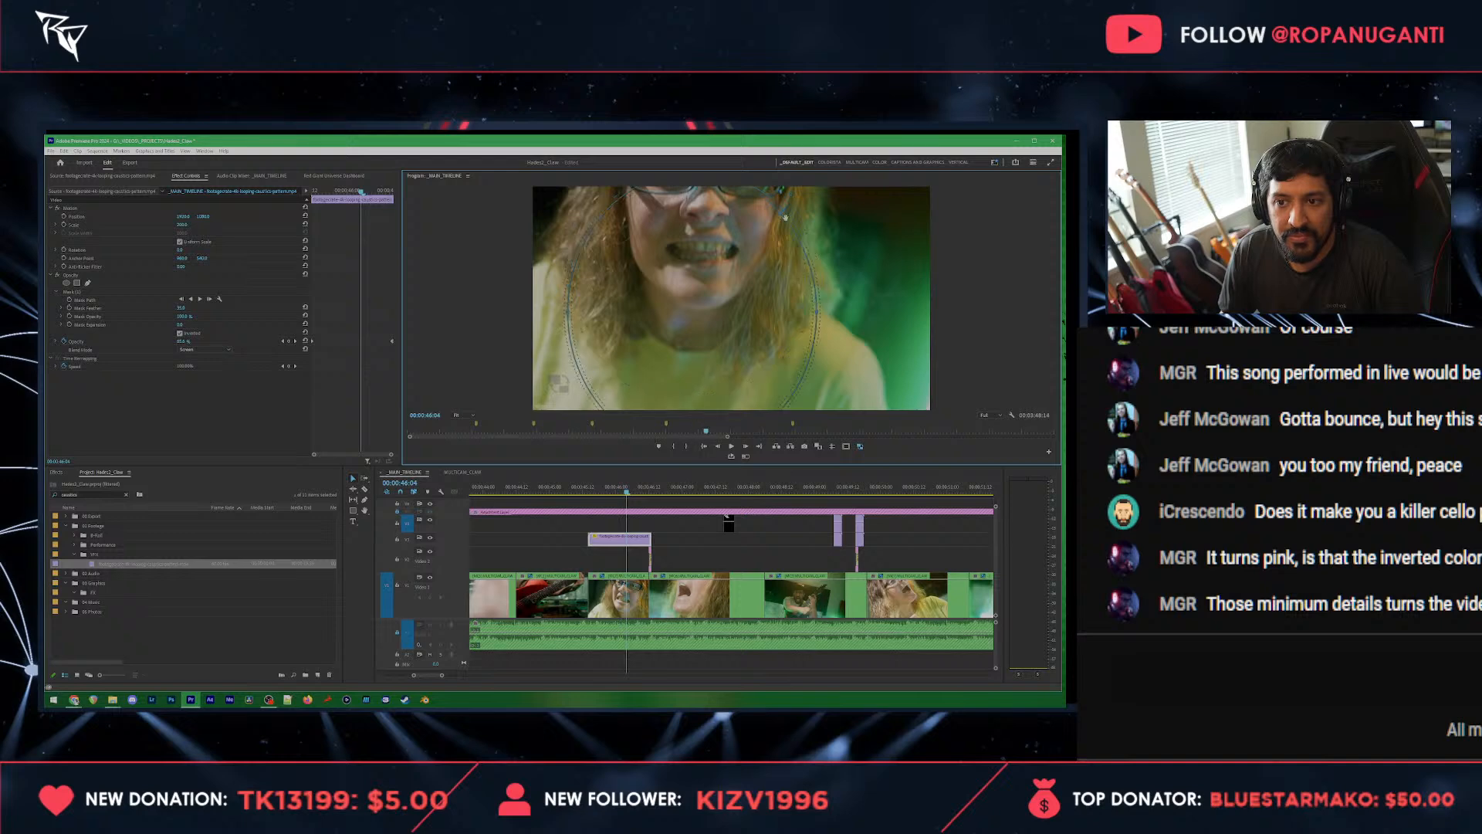
Step: Centre the mask on the singer's face at the overlay's start, 00:00:45:14, and raise the overlay's opacity there
left_click_drag(629, 491, 589, 492)
left_click_drag(684, 274, 725, 251)
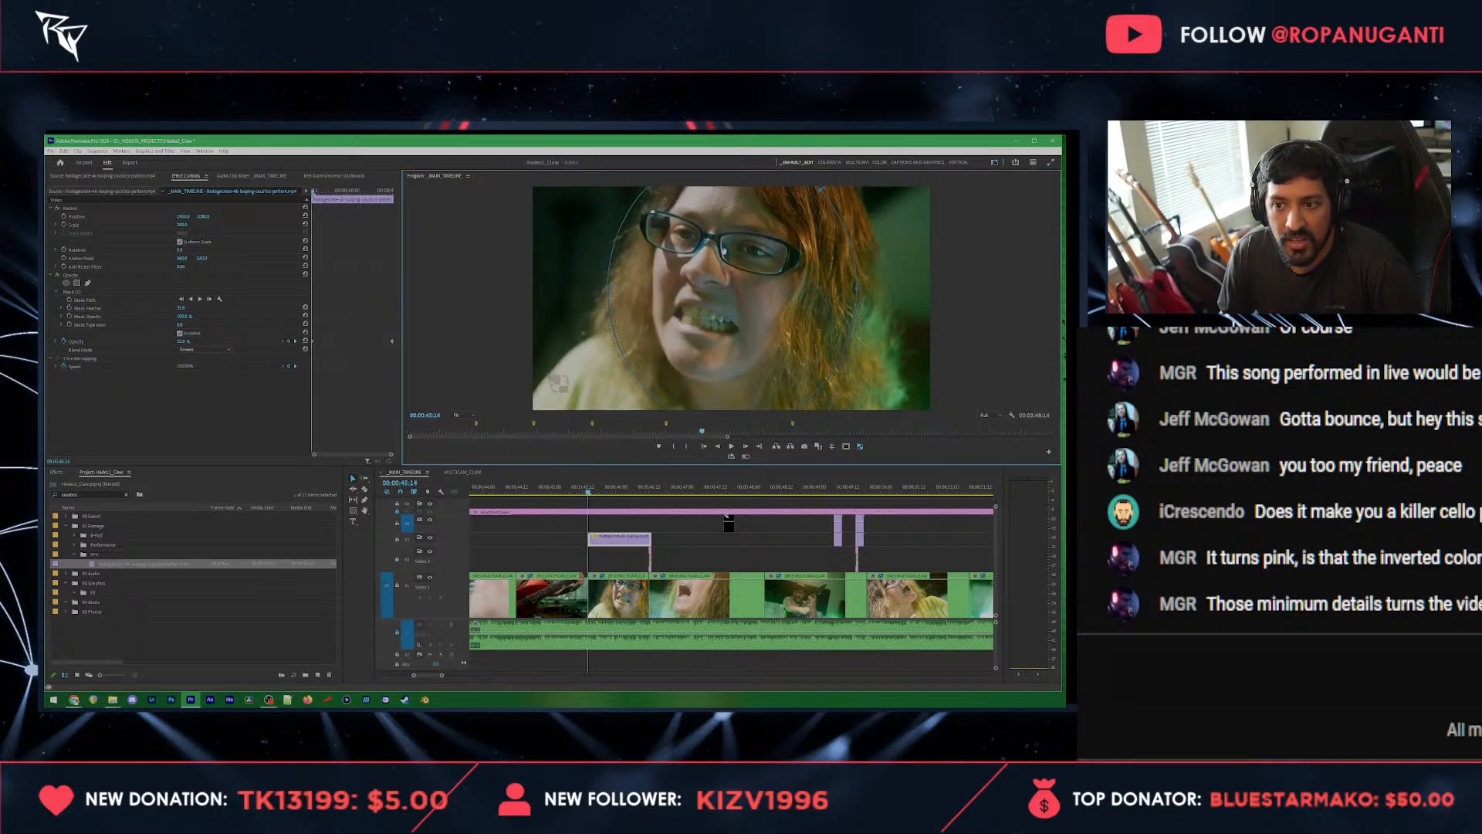
left_click(186, 341)
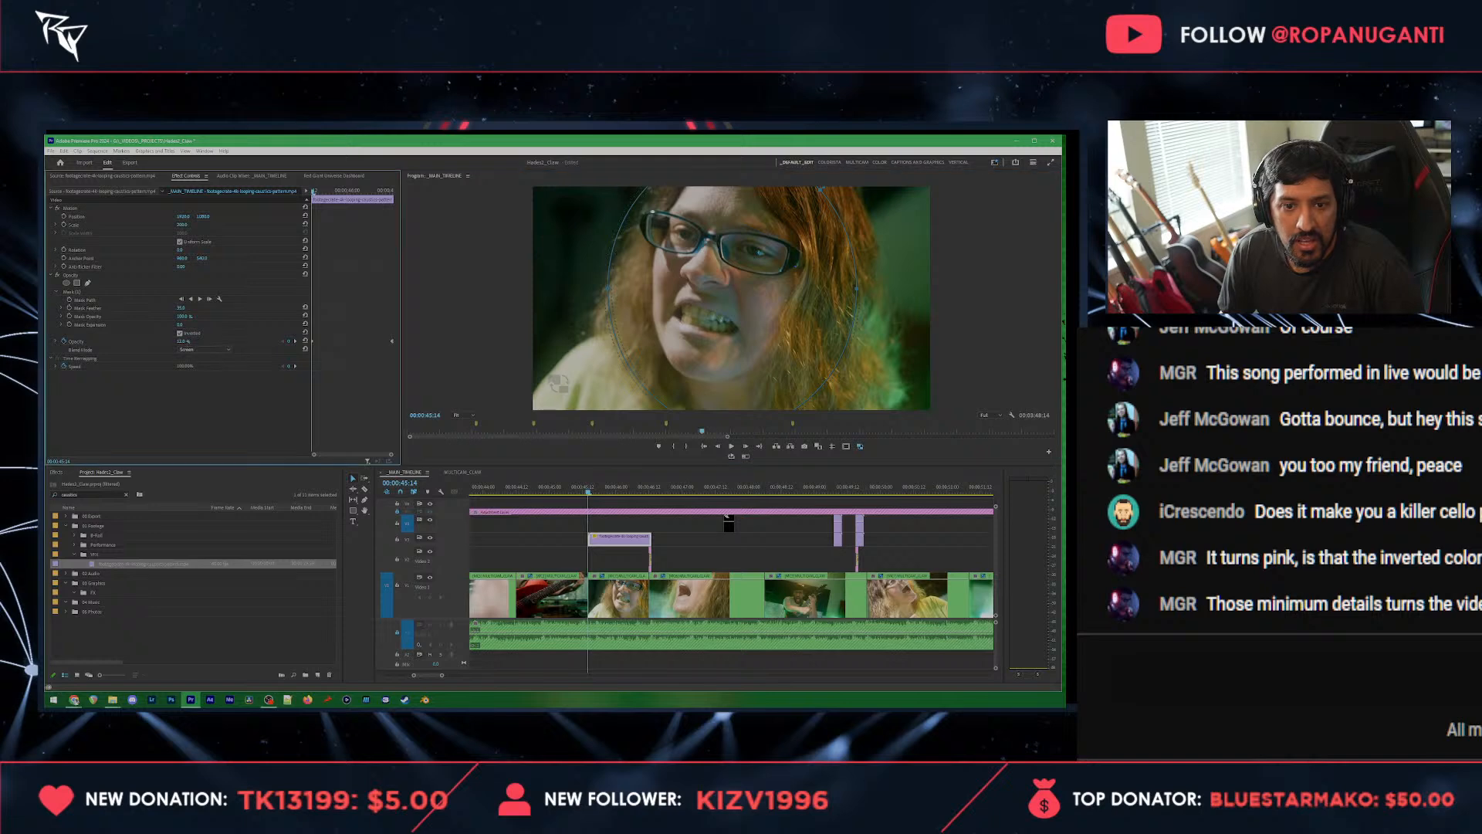
left_click_drag(187, 342, 202, 341)
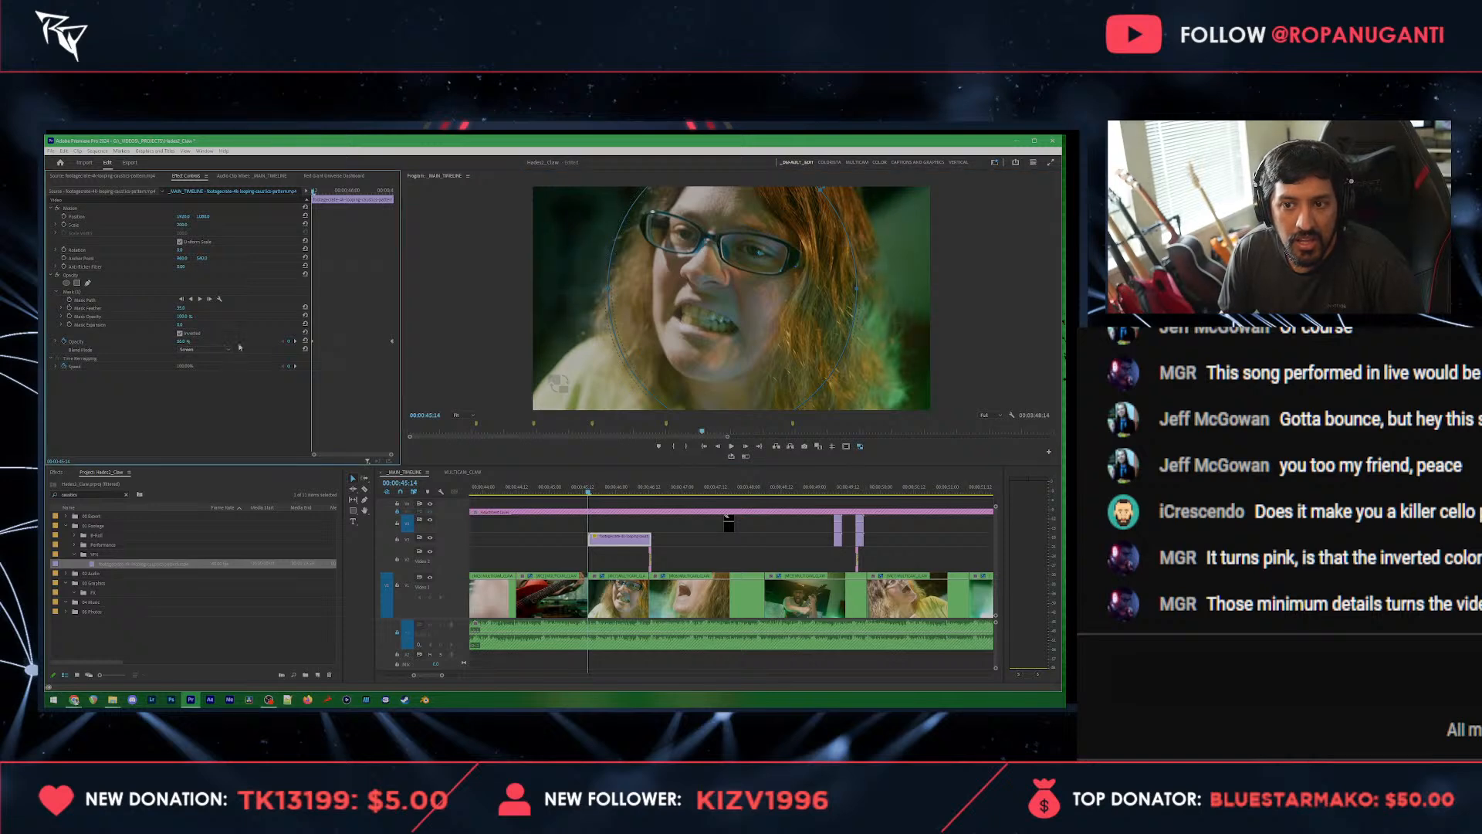
Step: Enable keyframing of the mask path and reposition the ellipse over the singer at 00:00:46:07
key("space")
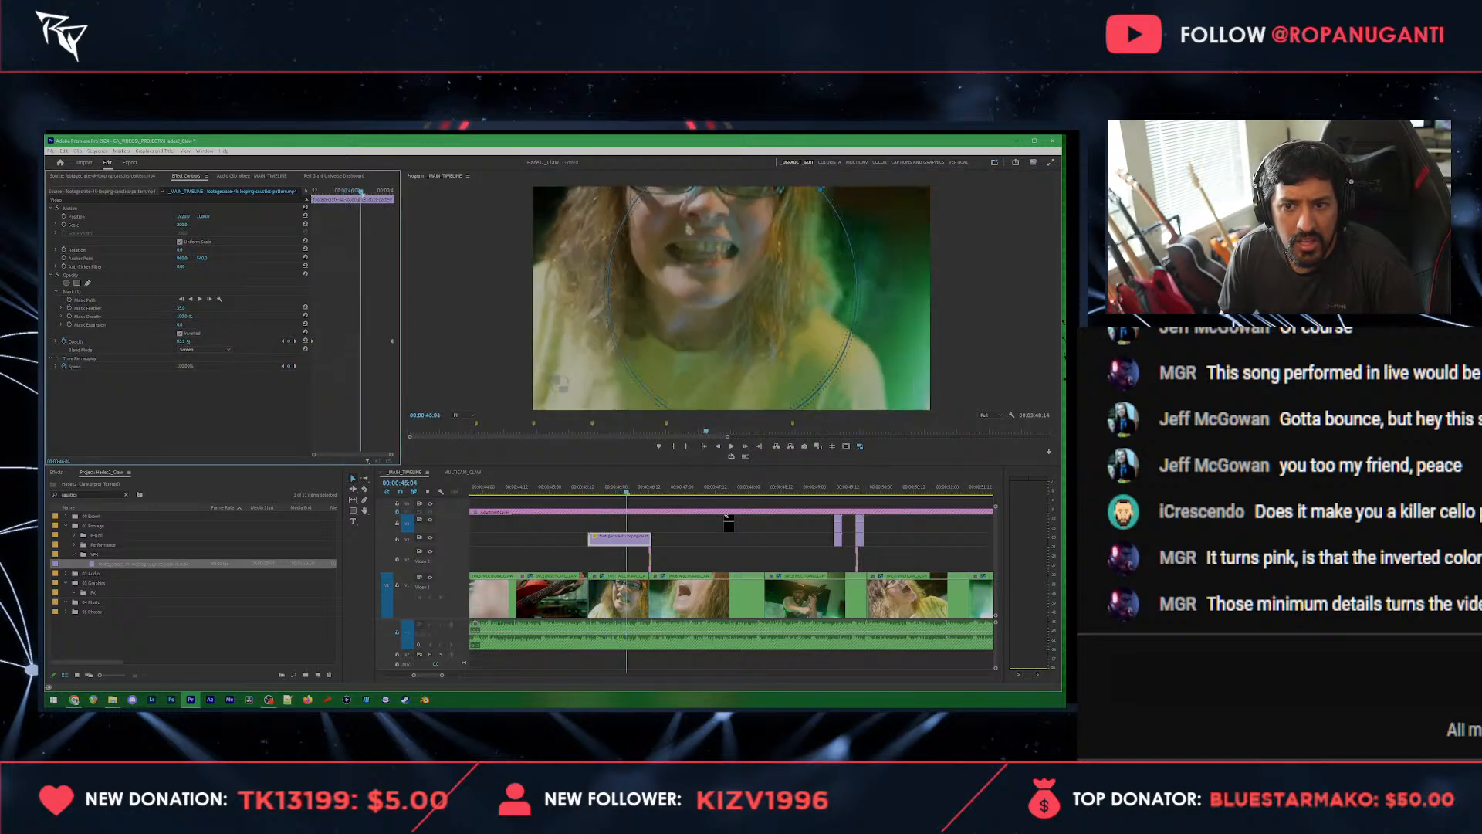
left_click(70, 301)
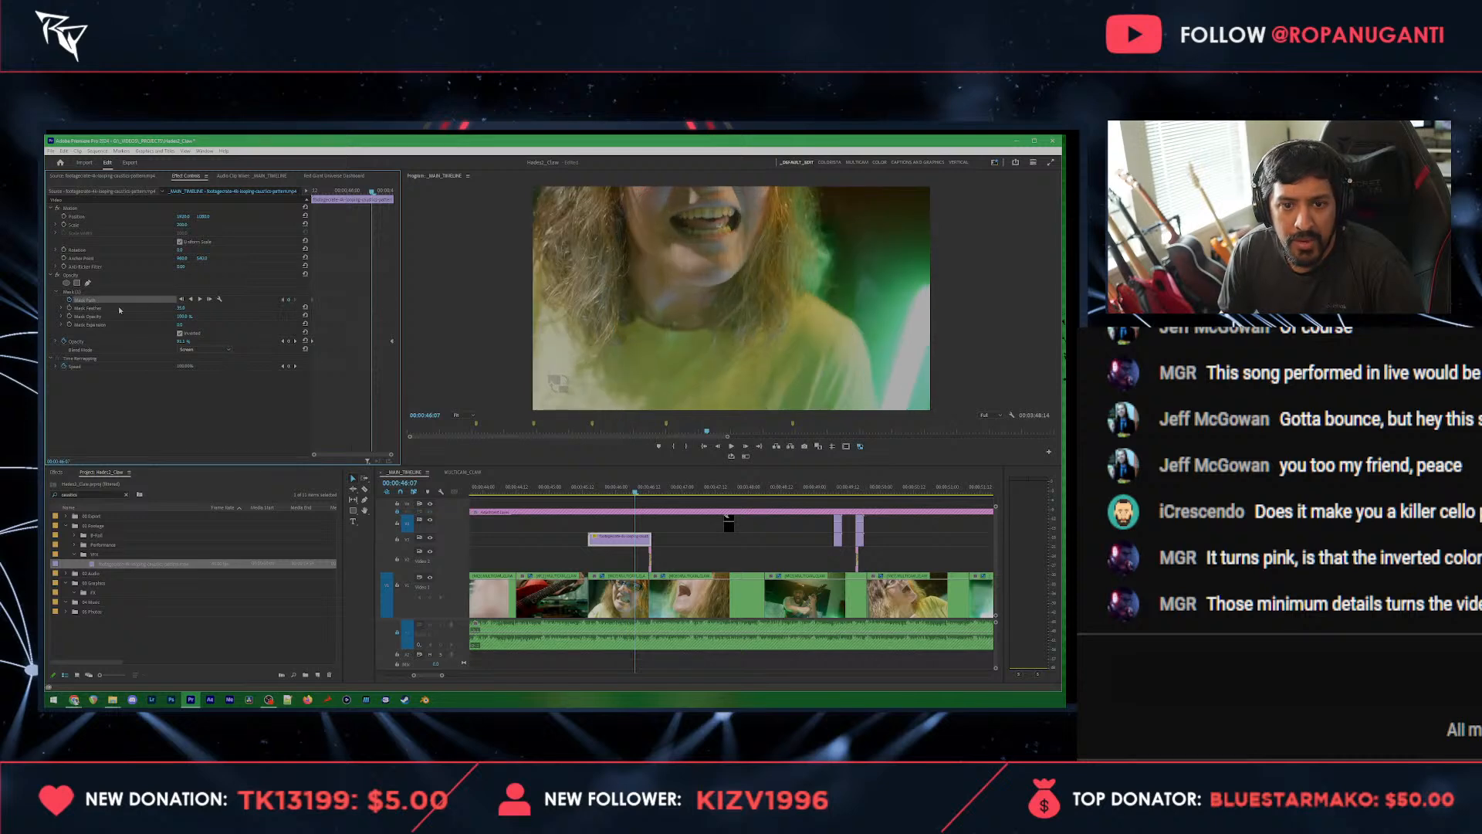
left_click(80, 292)
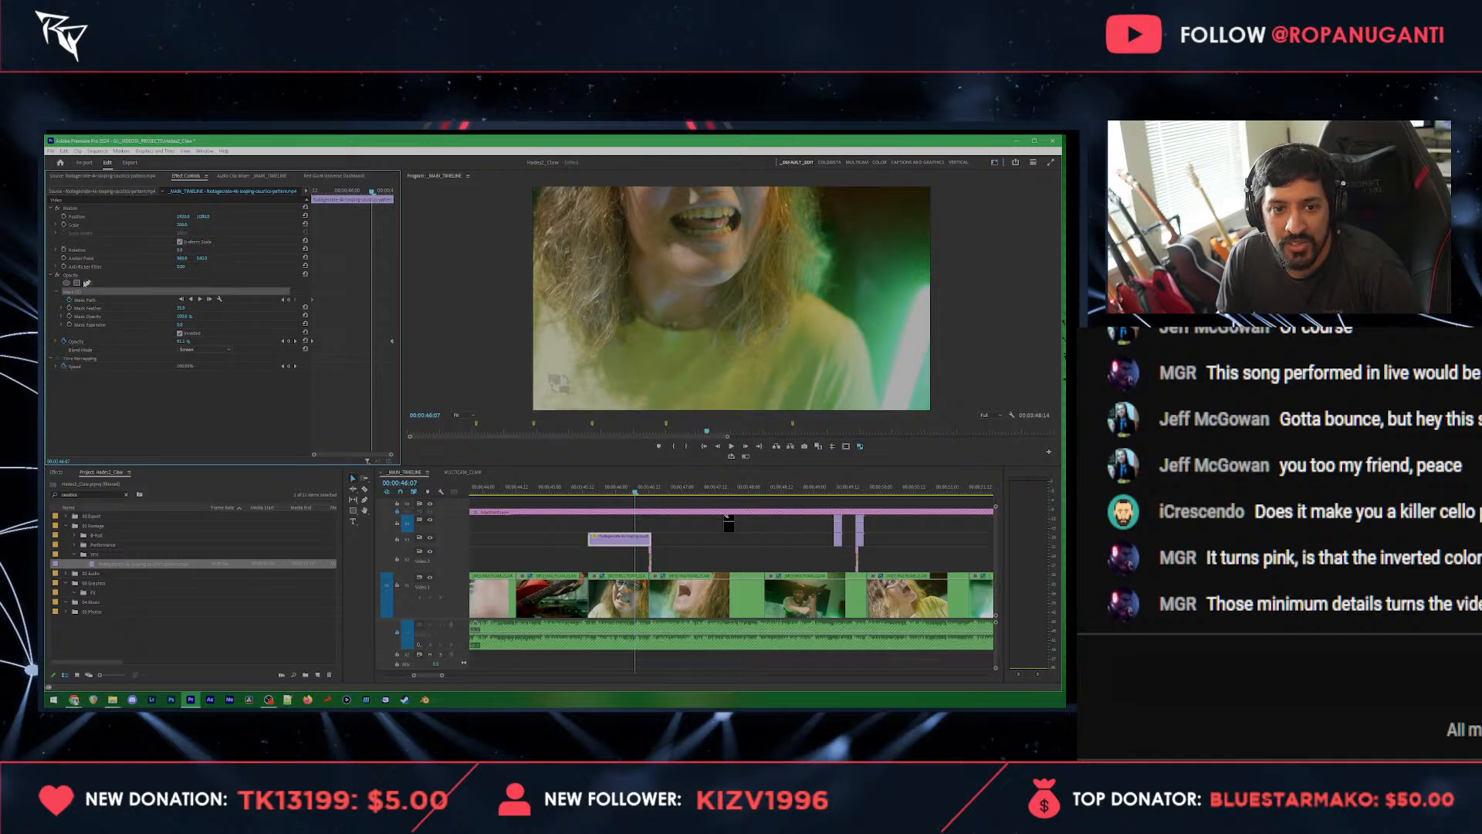
left_click(78, 276)
left_click(74, 293)
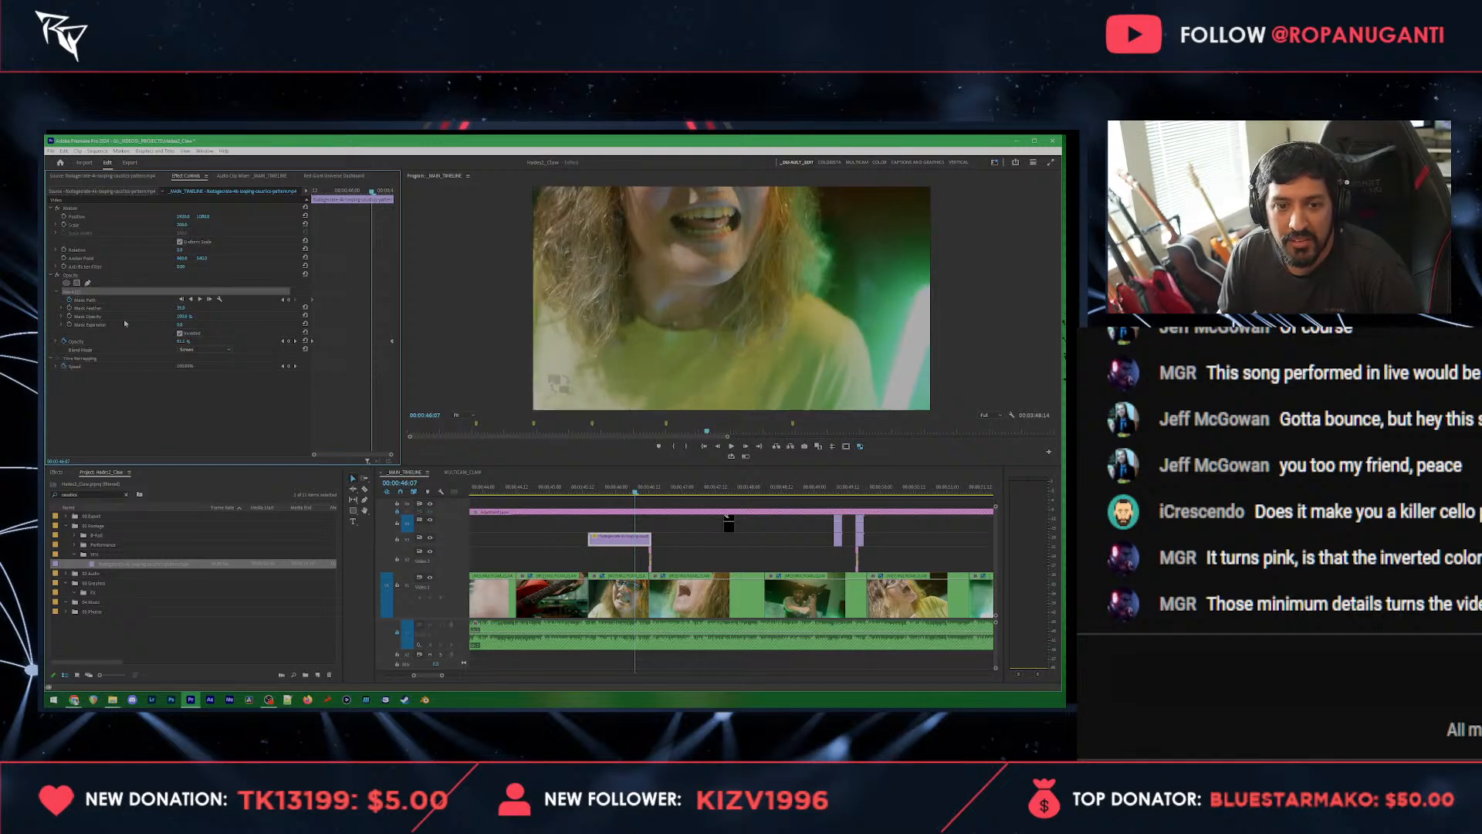
left_click_drag(755, 331, 723, 292)
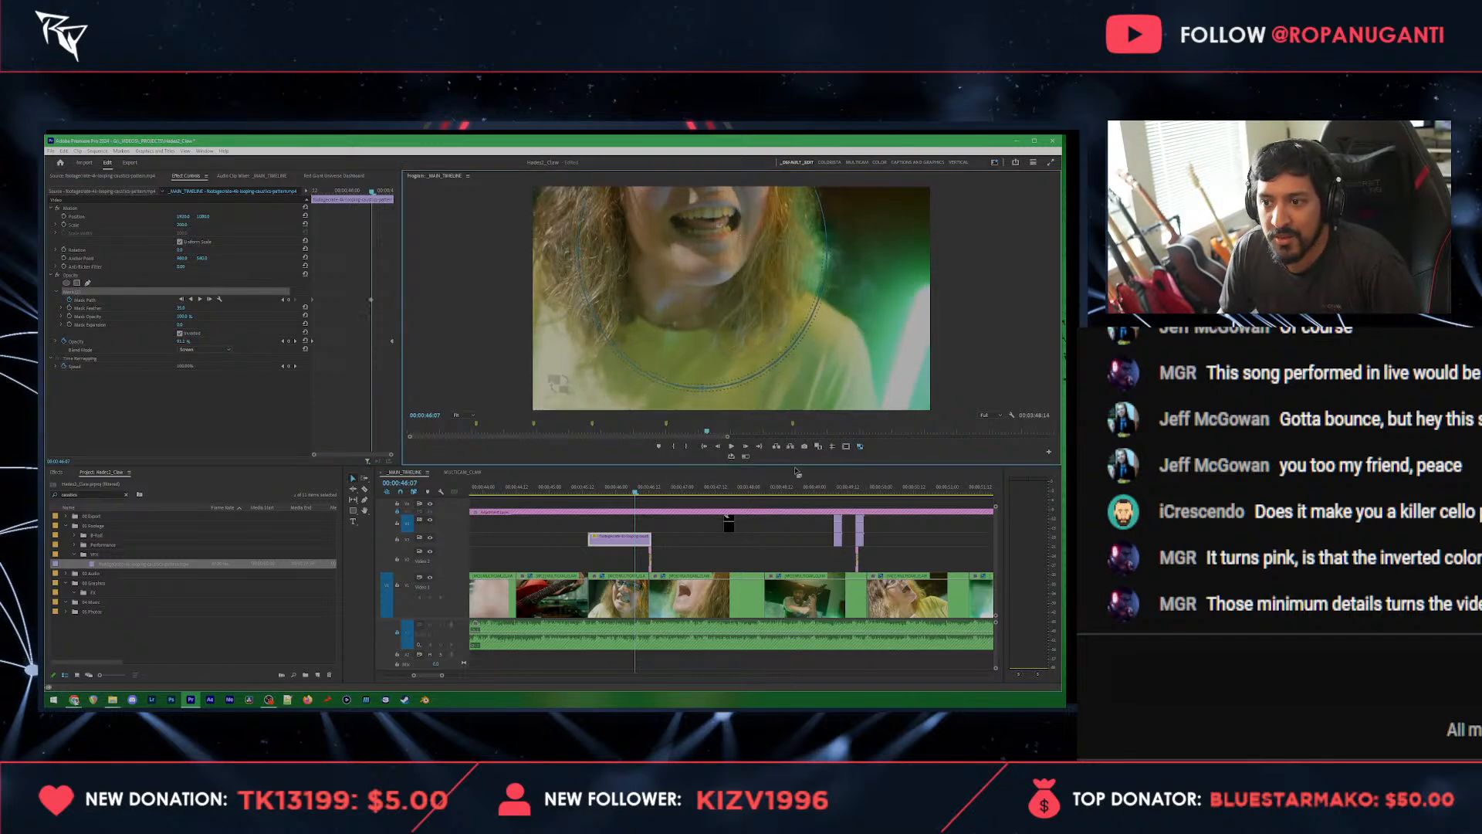
Step: Deselect the overlay and play the sequence through the following shots to review the masked caustics
left_click(695, 542)
key("space")
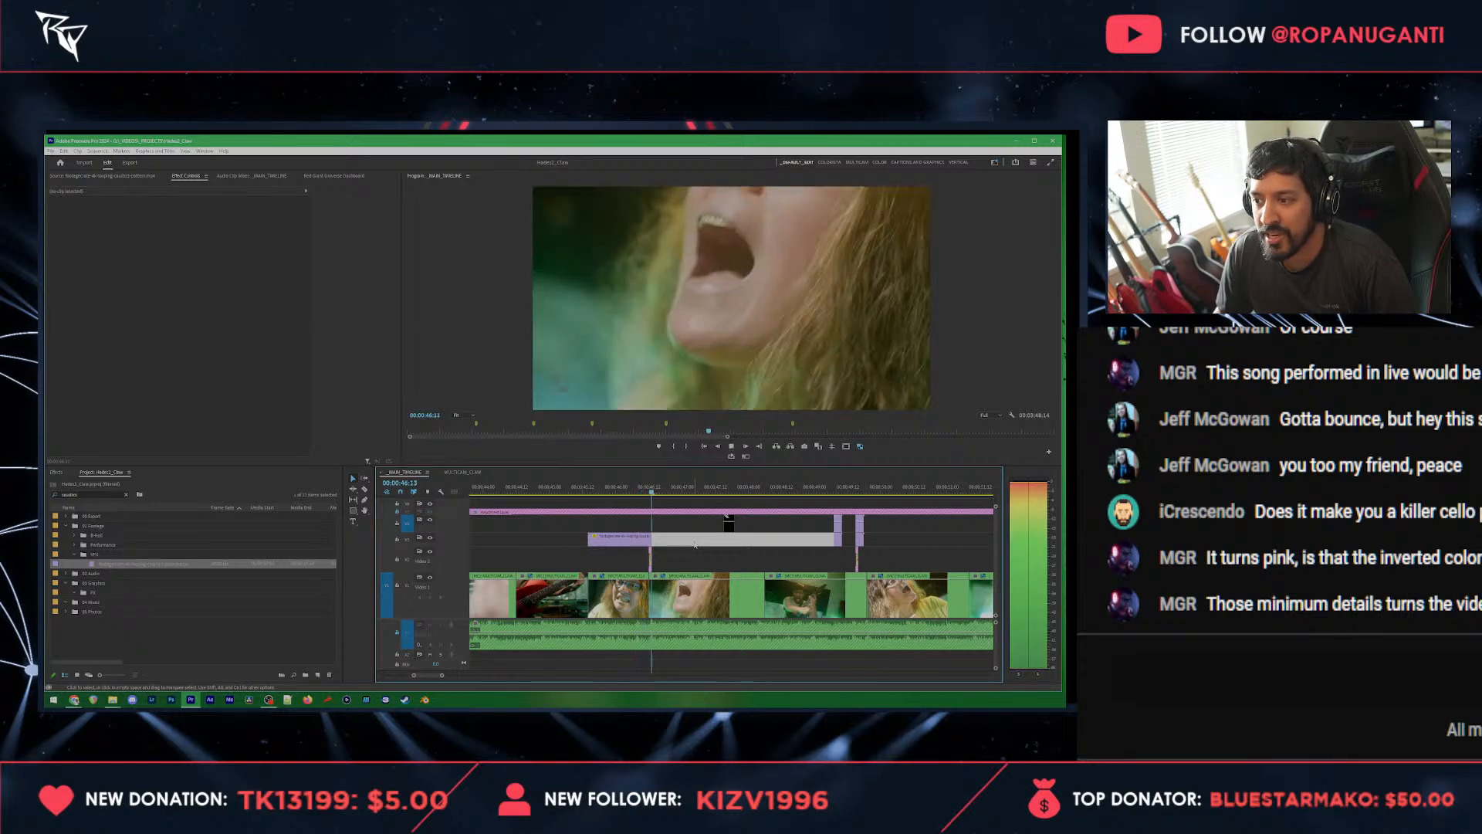
scroll(667, 522, "down", 4)
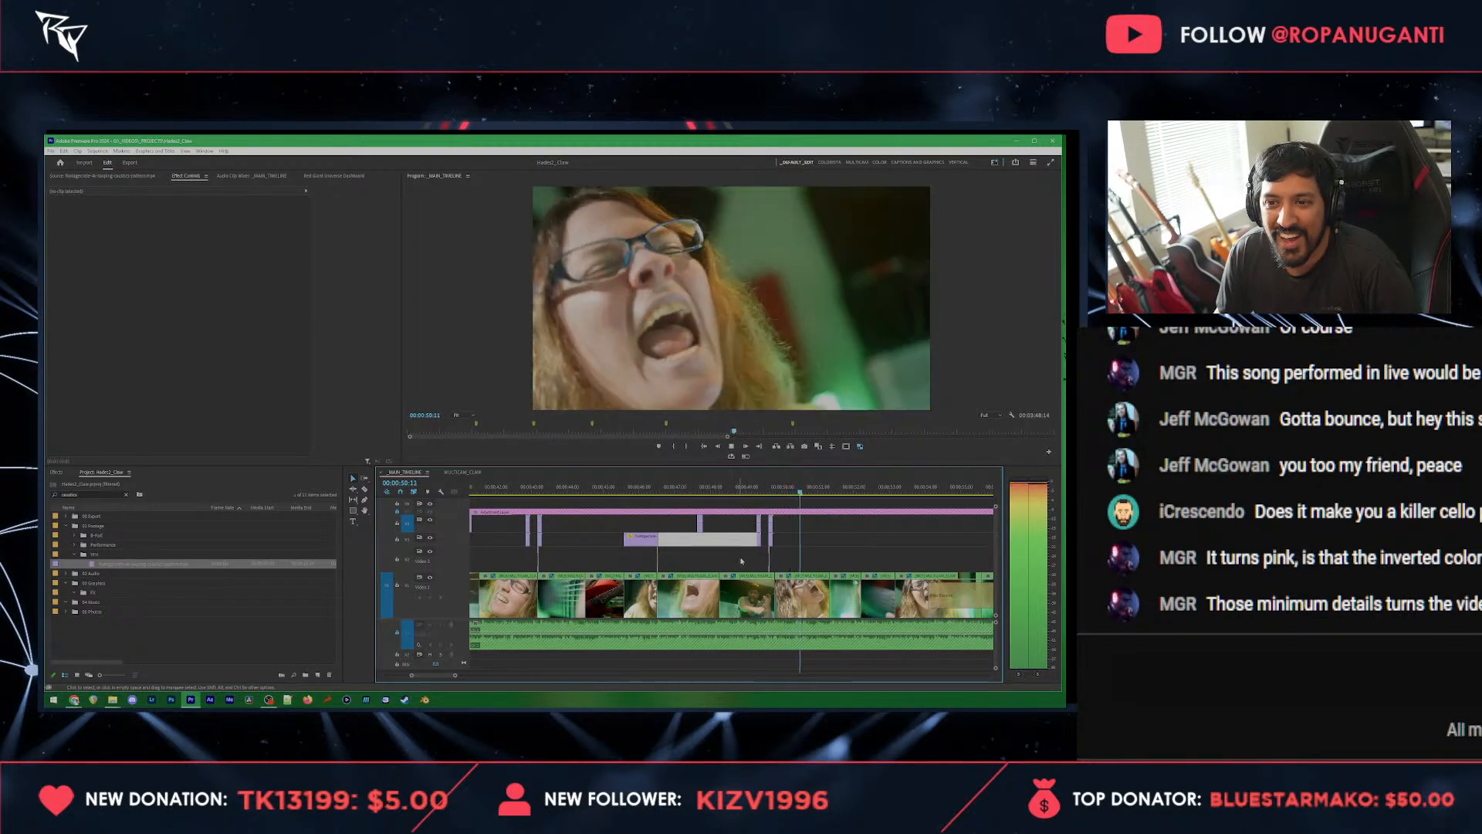
Step: Copy the short matte flash from the previous shot change and paste it at the shot change at 00:00:51:20
key("space")
left_click_drag(793, 551, 770, 556)
left_click(833, 489)
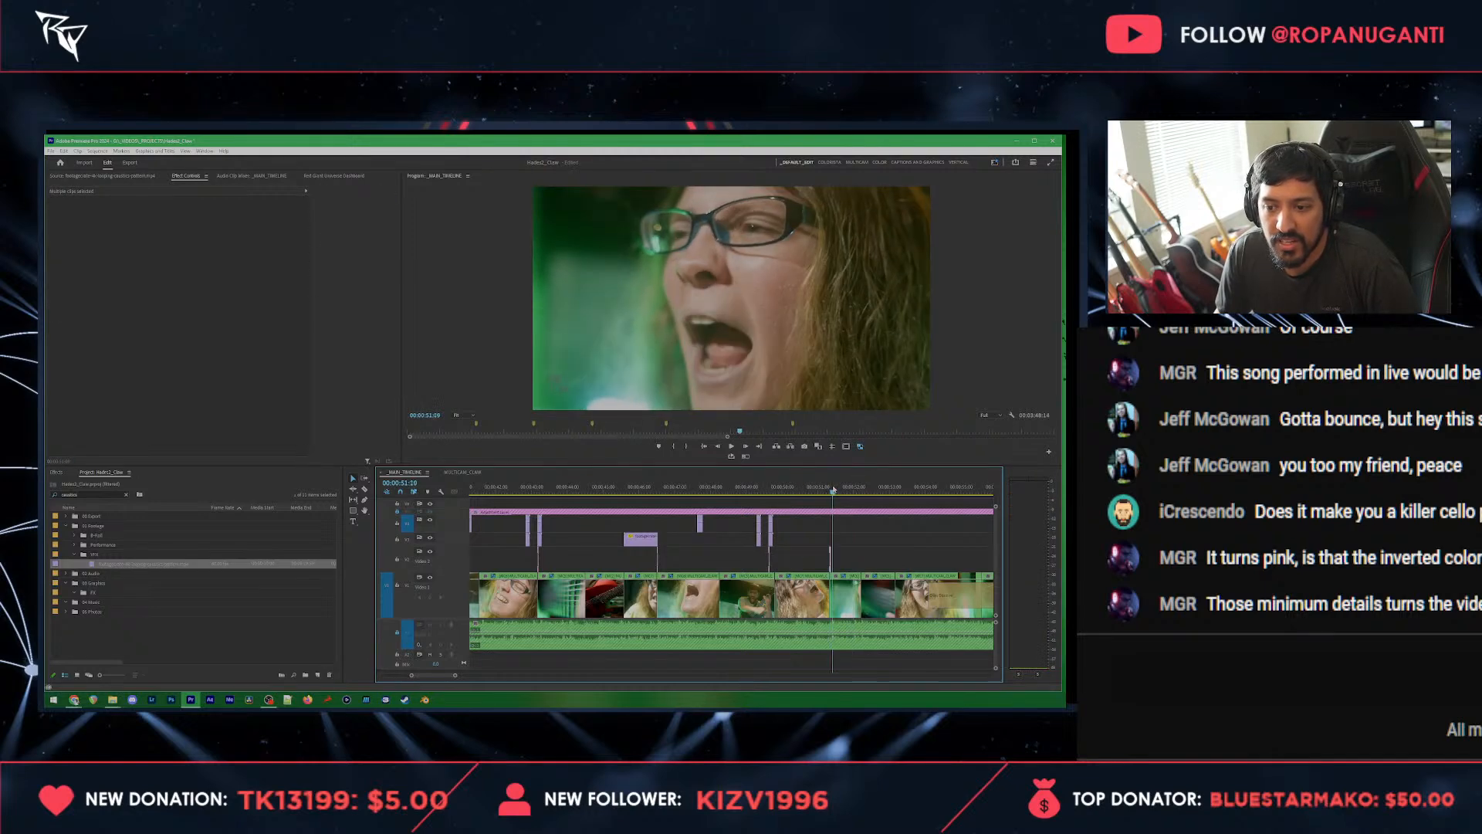
key("space")
Step: Duplicate the masked caustics overlay together with its matte flash to the singer's shot starting at 00:00:53:03
scroll(832, 494, "down", 3)
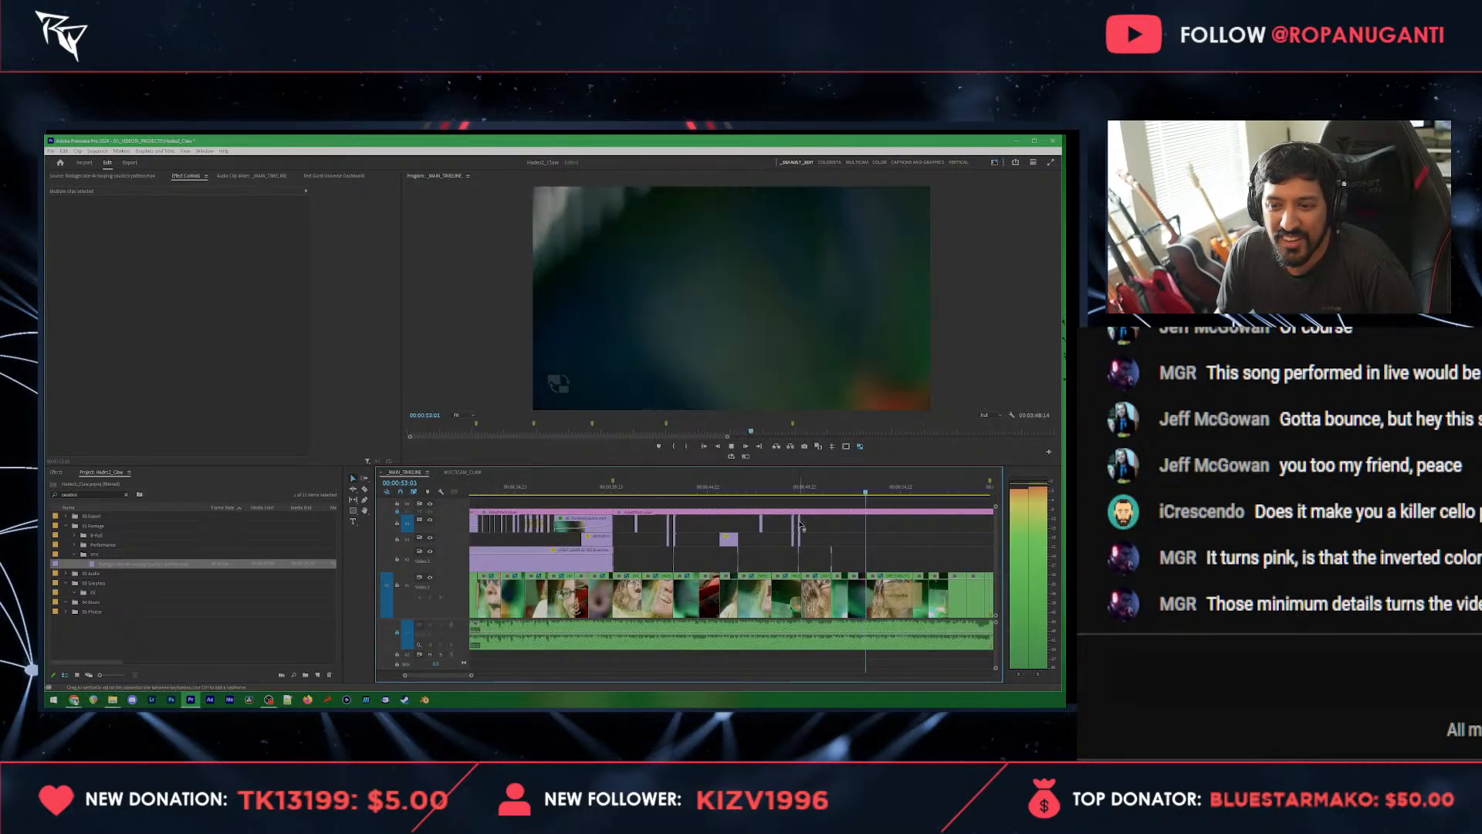
key("space")
scroll(801, 525, "up", 5)
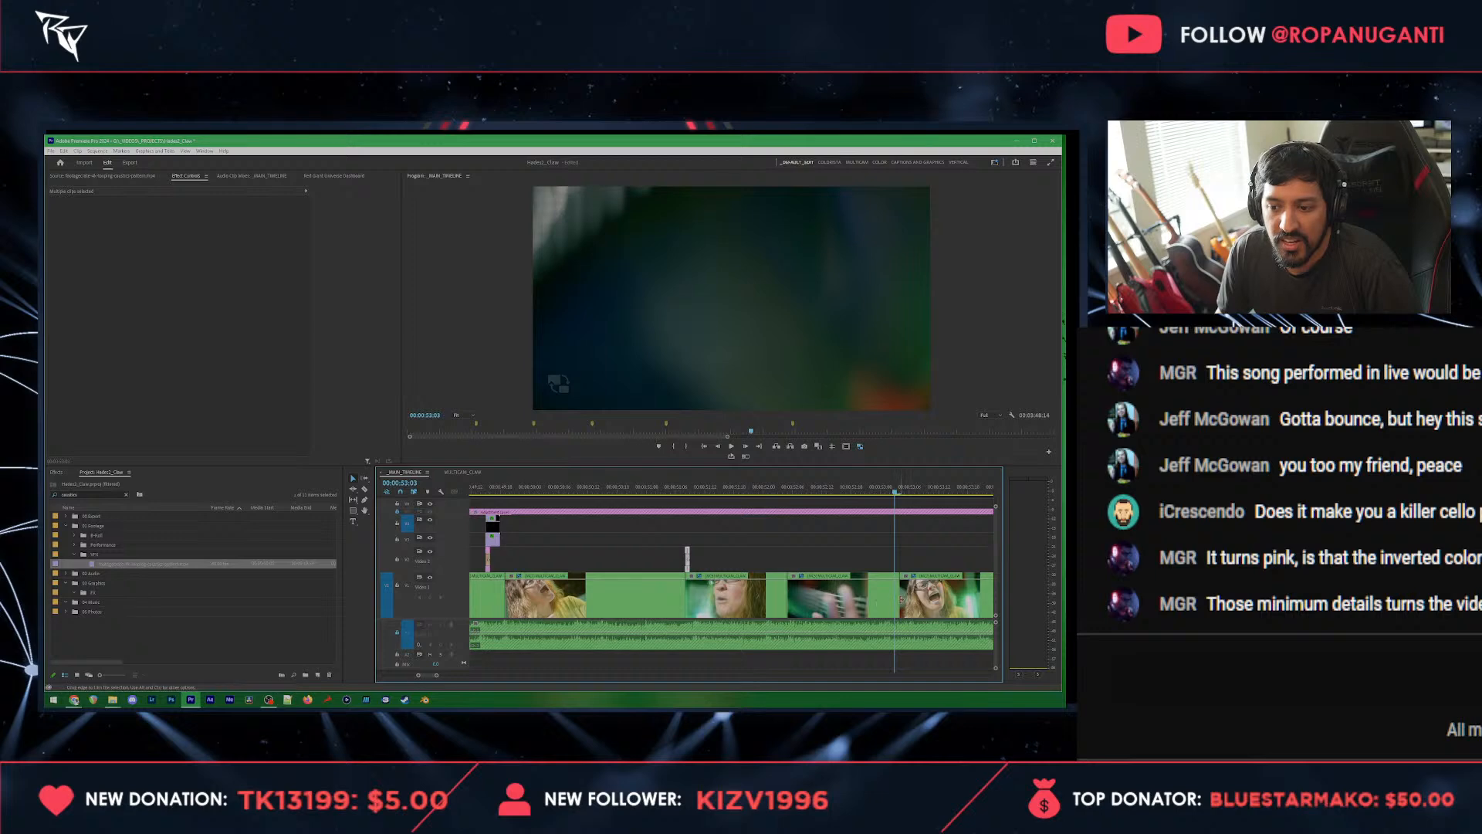
left_click_drag(896, 598, 897, 597)
scroll(719, 554, "down", 3)
scroll(714, 552, "up", 3)
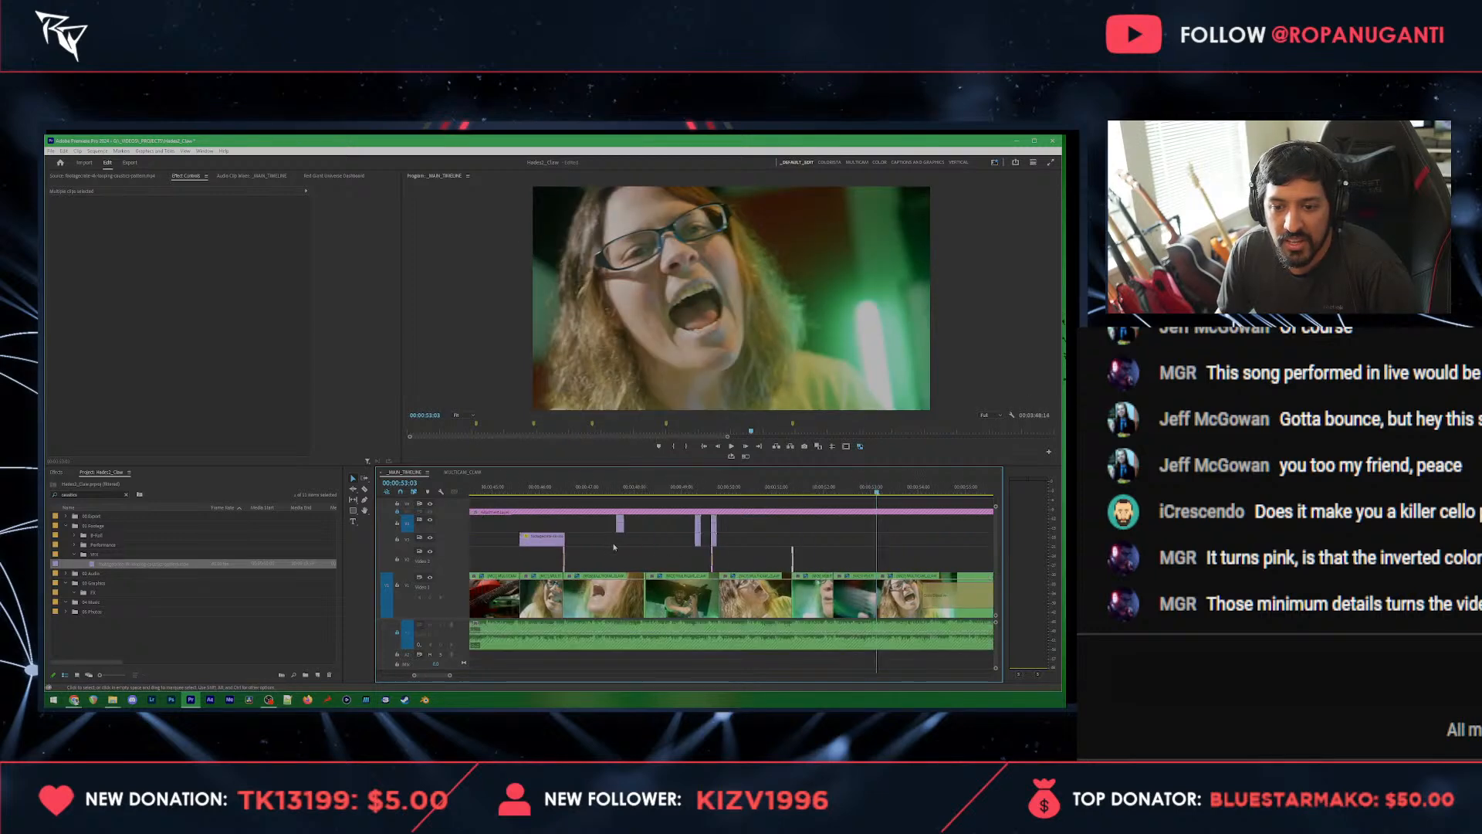
left_click_drag(615, 544, 554, 559)
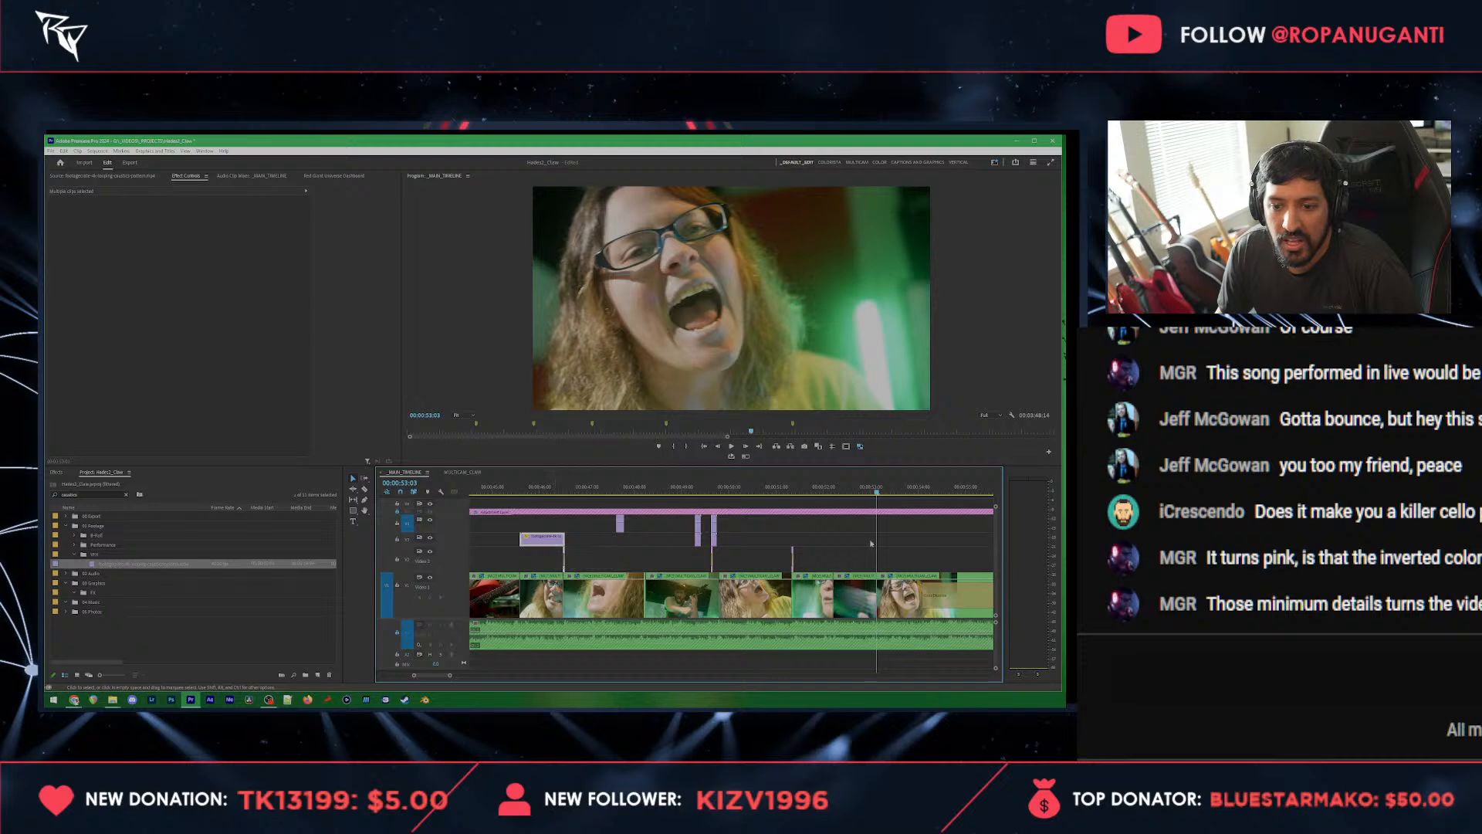
key("ctrl+v")
left_click(874, 497)
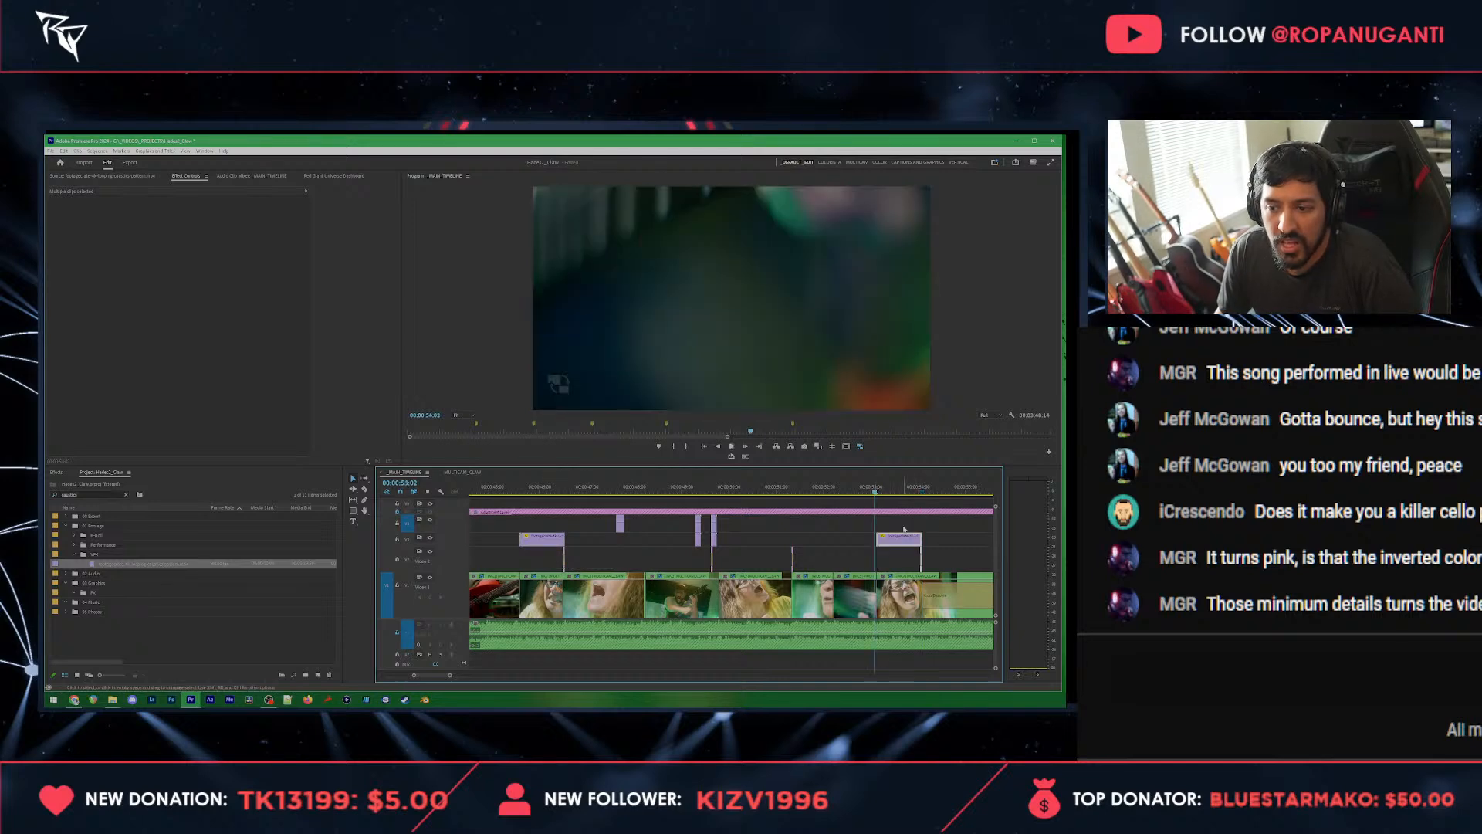
Step: Place the pasted matte flash at the caustics overlay's start and extend the overlay across the following shots to the shot change at 00:00:59:14
scroll(865, 561, "down", 3)
key("space")
left_click(837, 569)
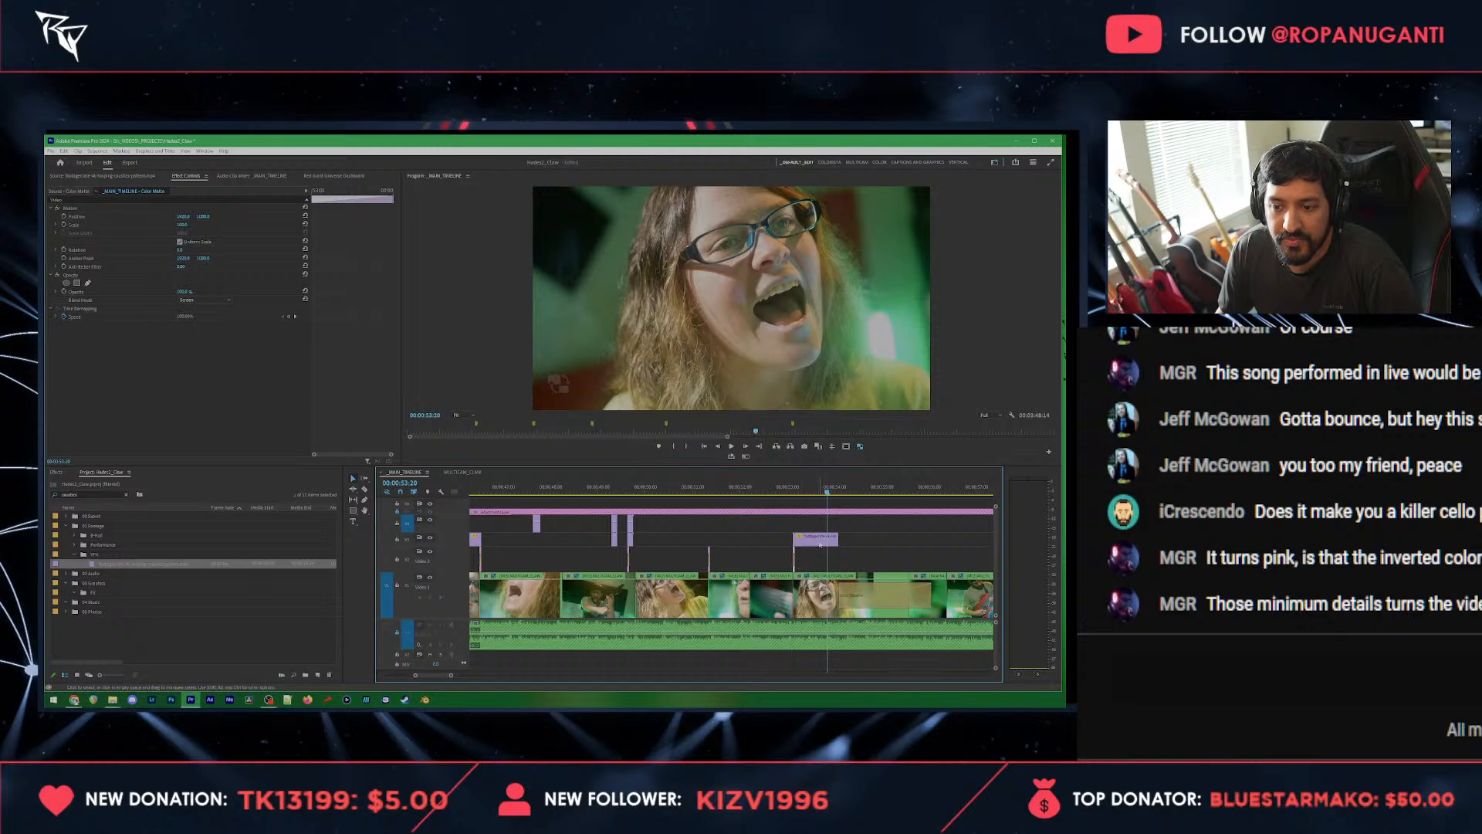
left_click(826, 539)
left_click_drag(839, 541, 971, 535)
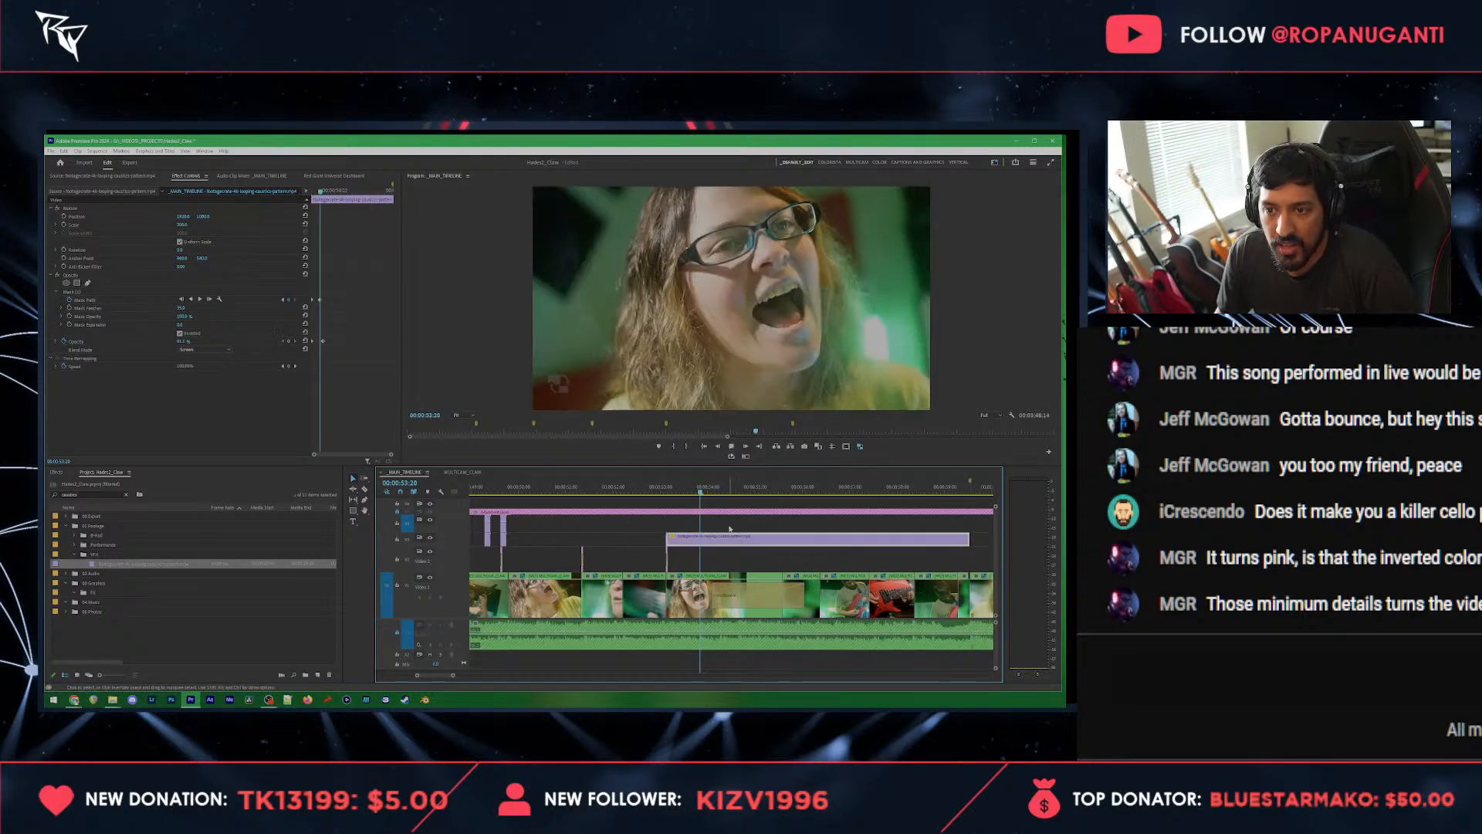
Step: Try to widen the overlay's ellipse mask and reposition it over the guitarist at 00:00:57:08
key("space")
scroll(719, 525, "down", 3)
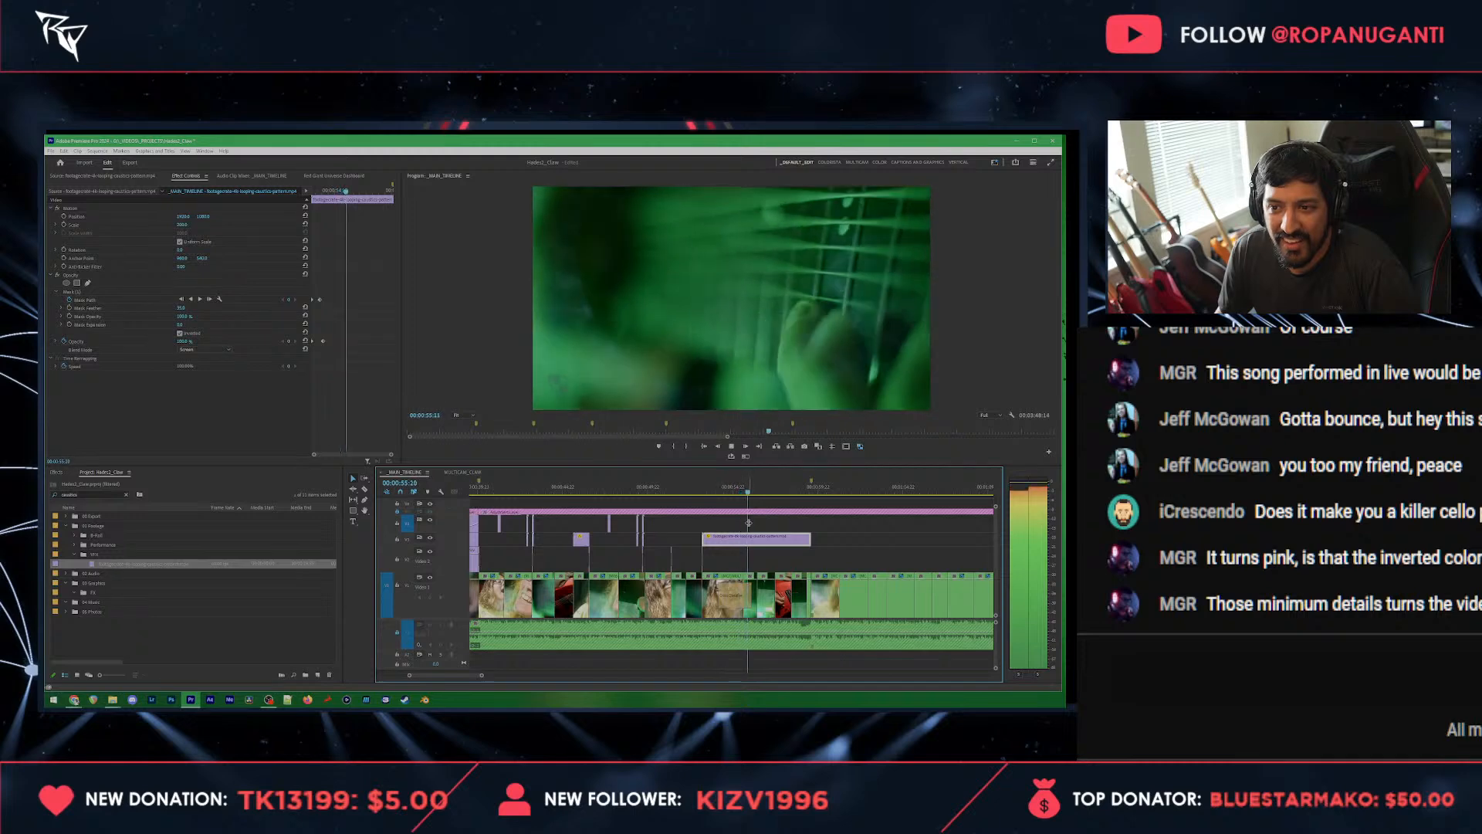
key("space")
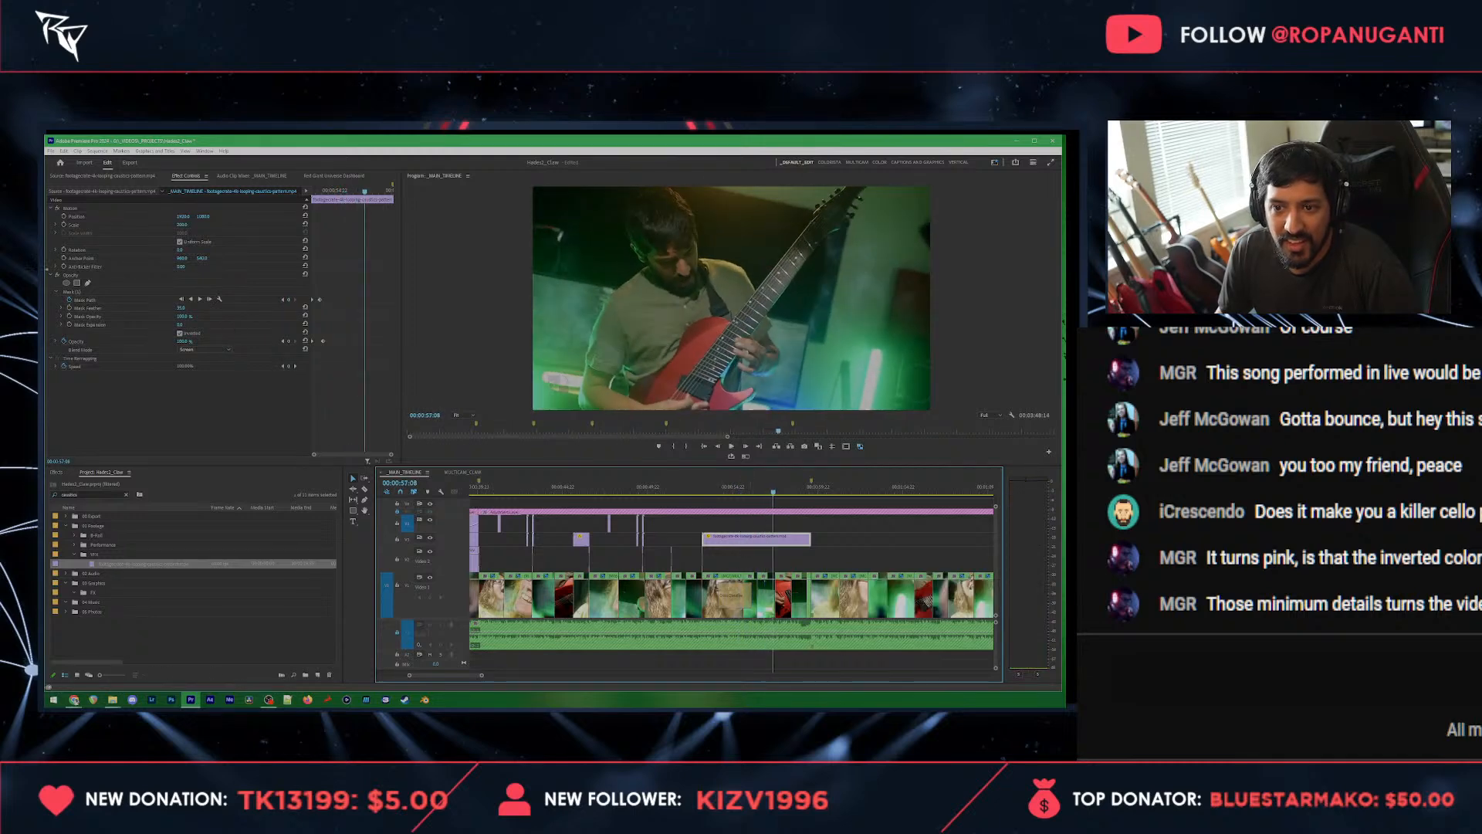
left_click(77, 292)
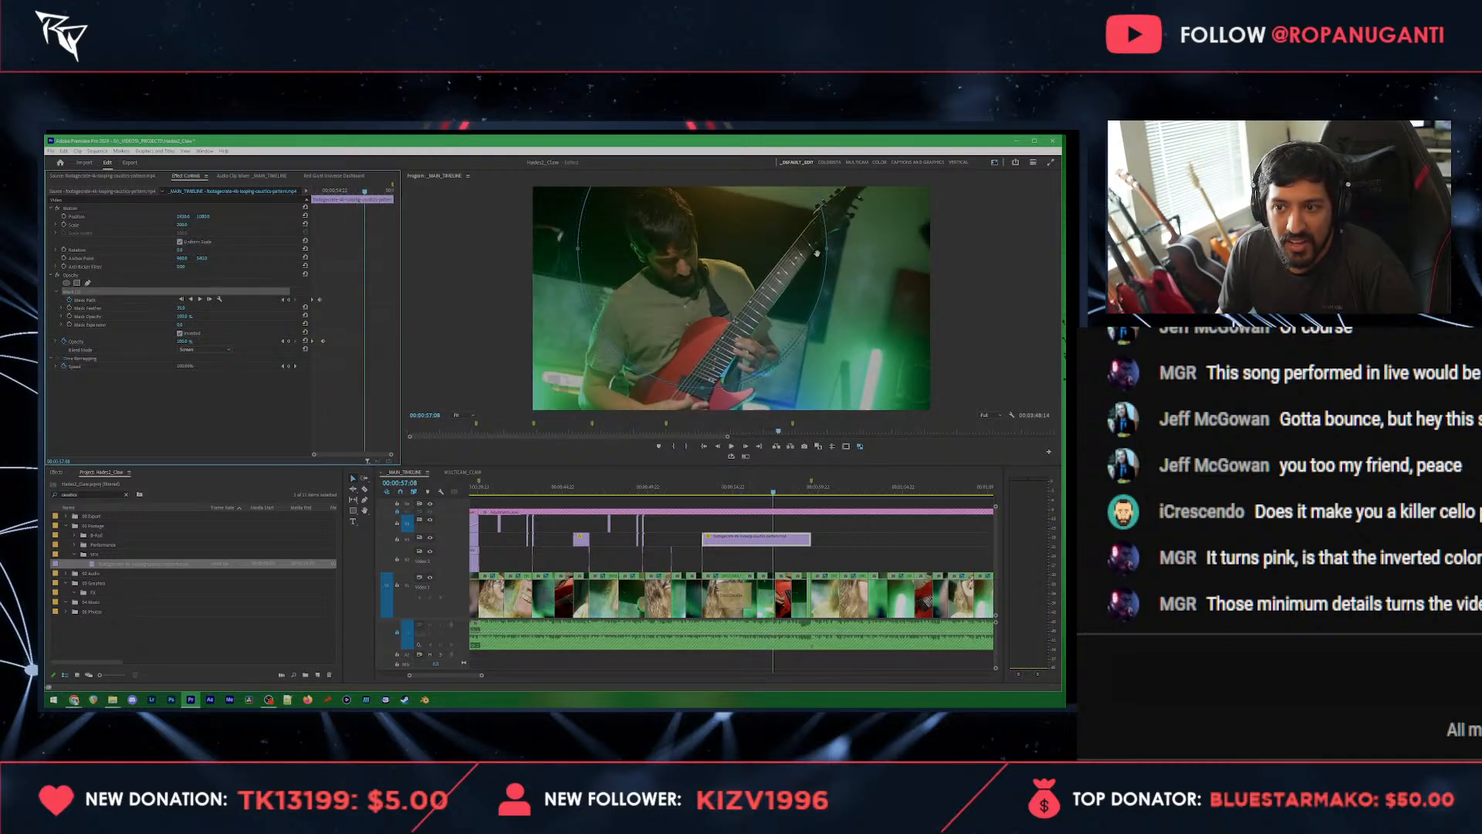
left_click_drag(817, 253, 902, 255)
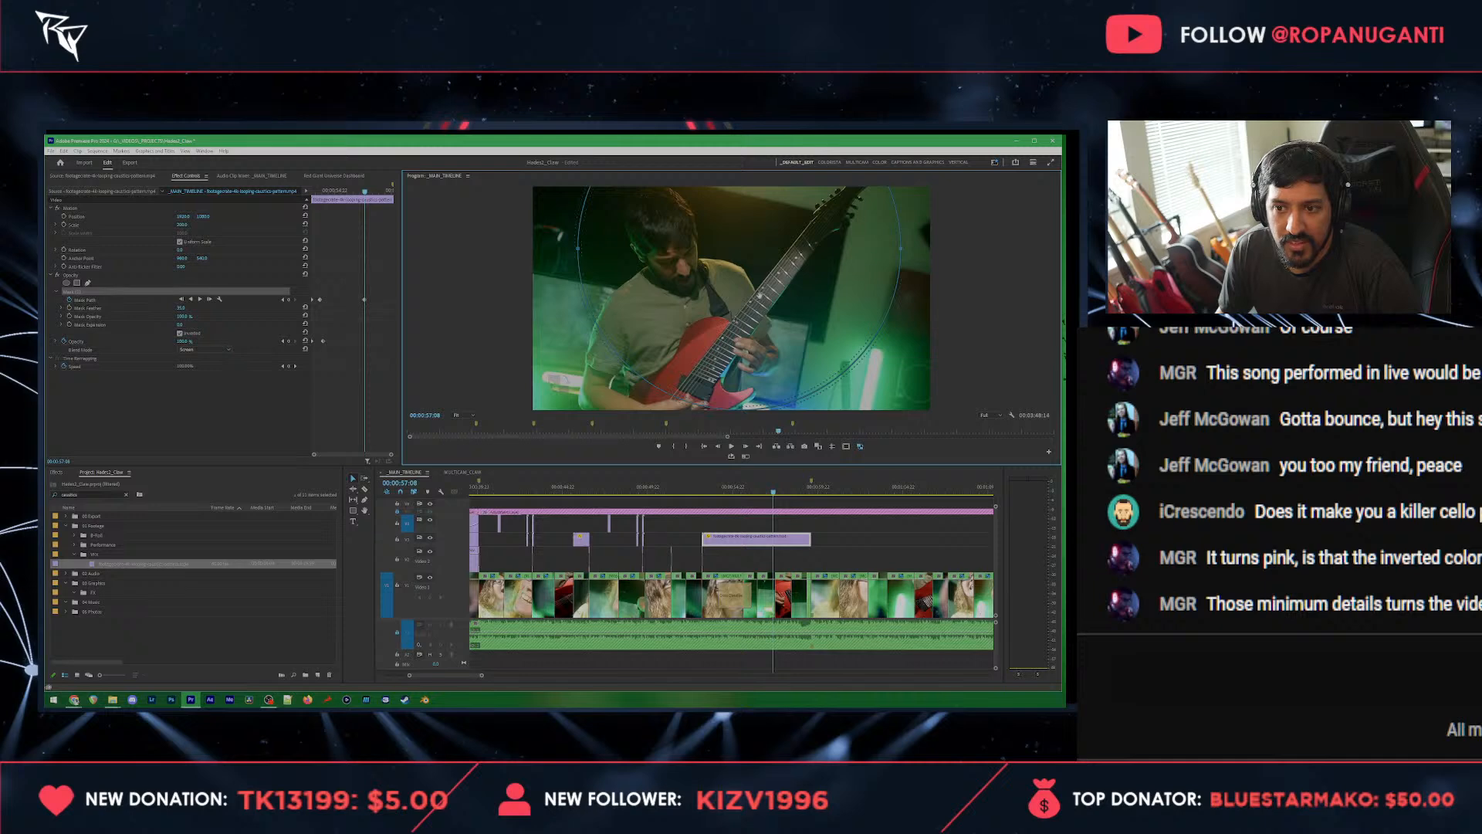
left_click_drag(759, 295, 754, 304)
Step: Remove the overlay's mask path keyframes and stretch its opacity ramp to the overlay's end
left_click(747, 431)
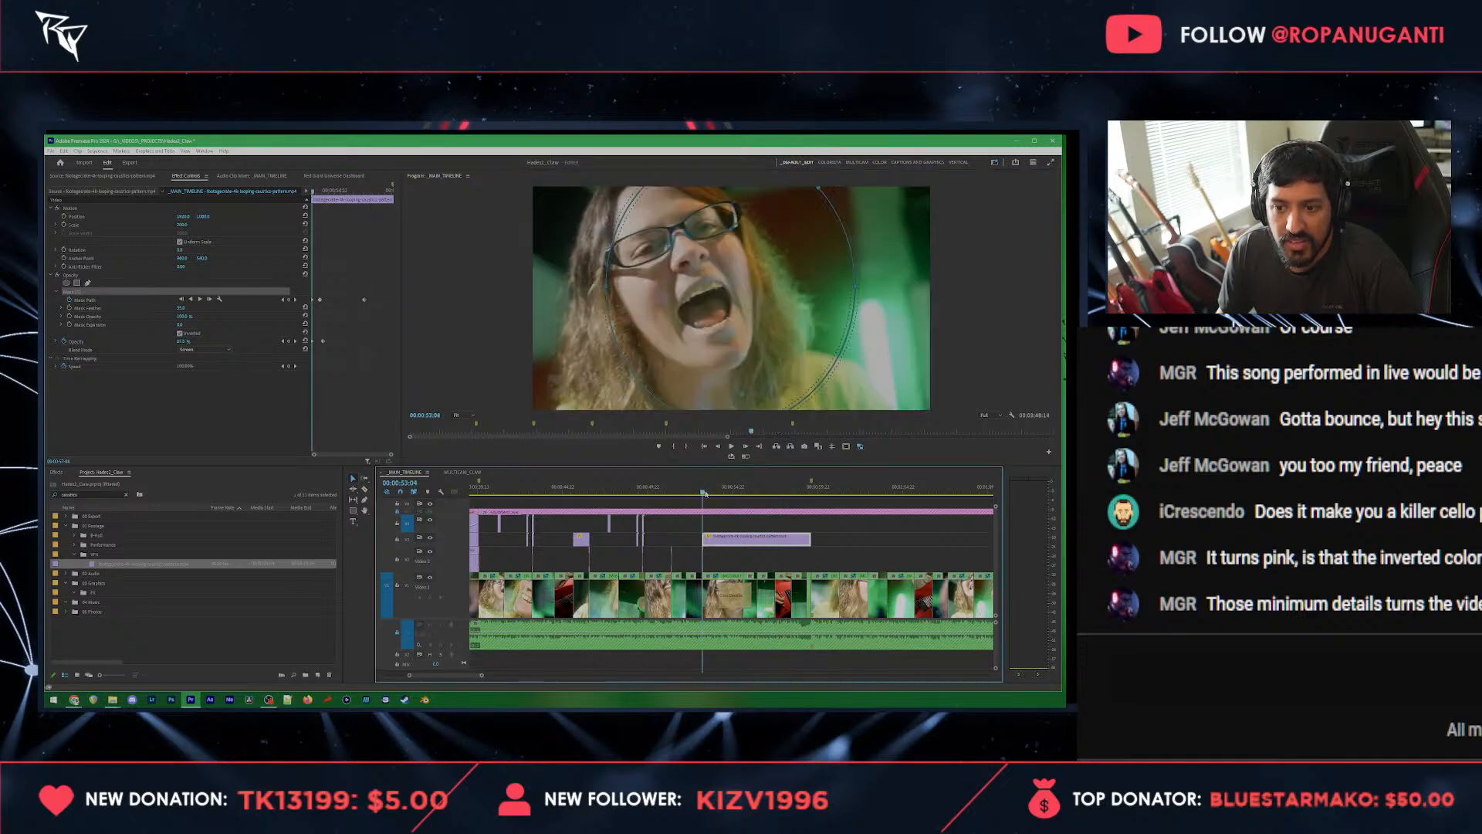
left_click(376, 285)
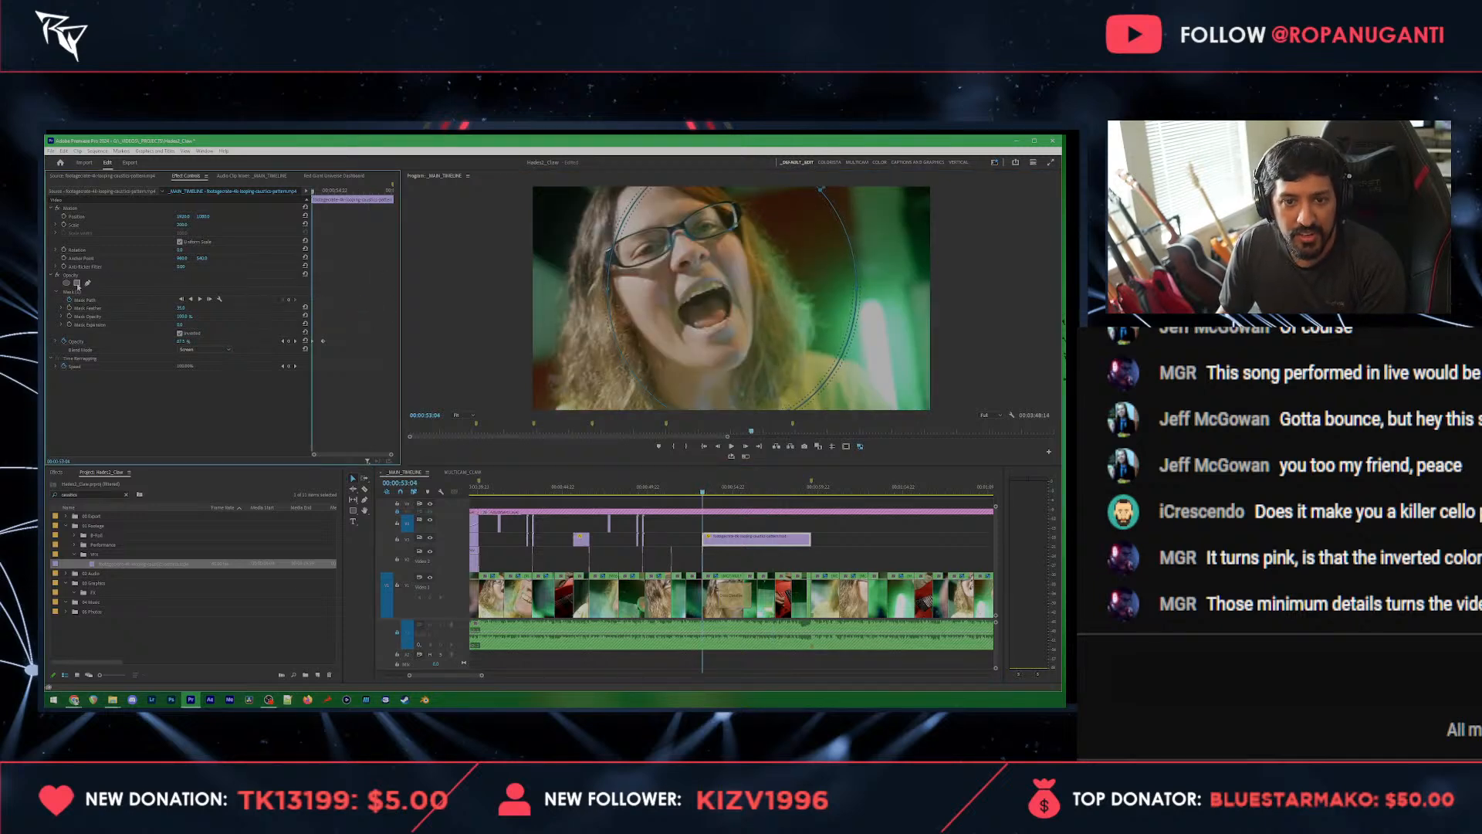
left_click(76, 293)
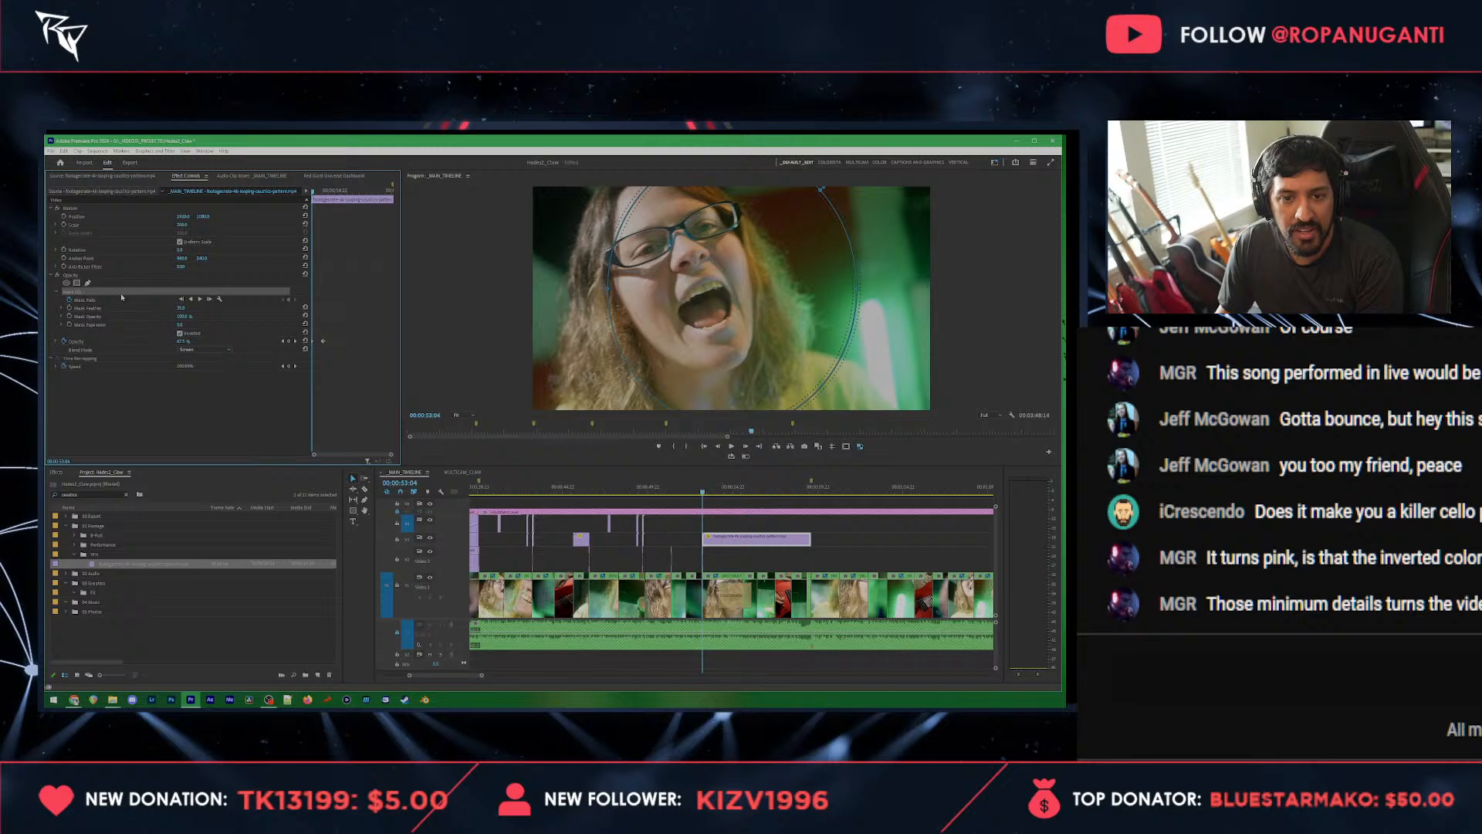
key("space")
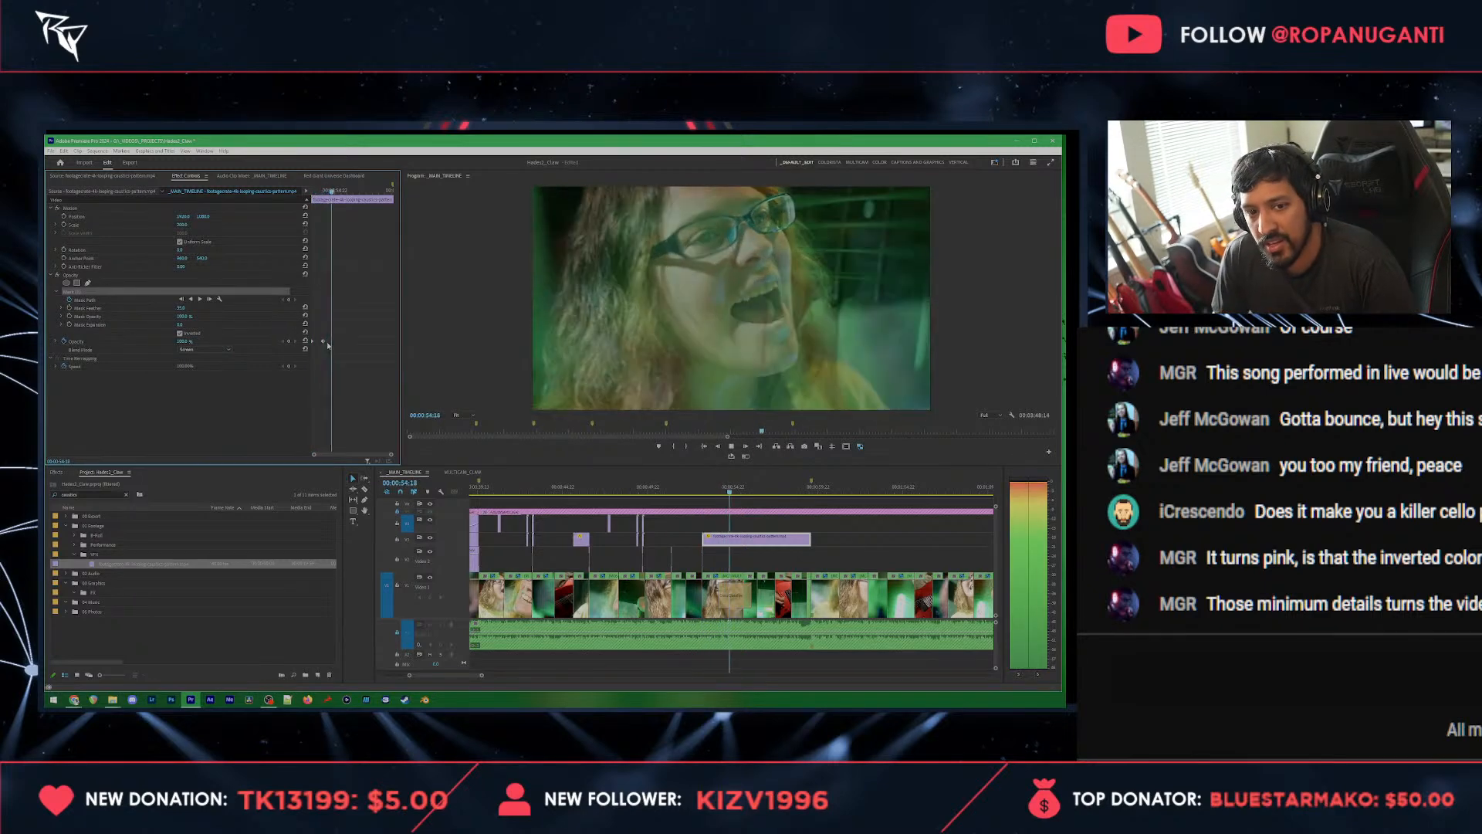
Step: Go to the guitarist's shot at 00:00:58:19 and save the project
left_click(828, 553)
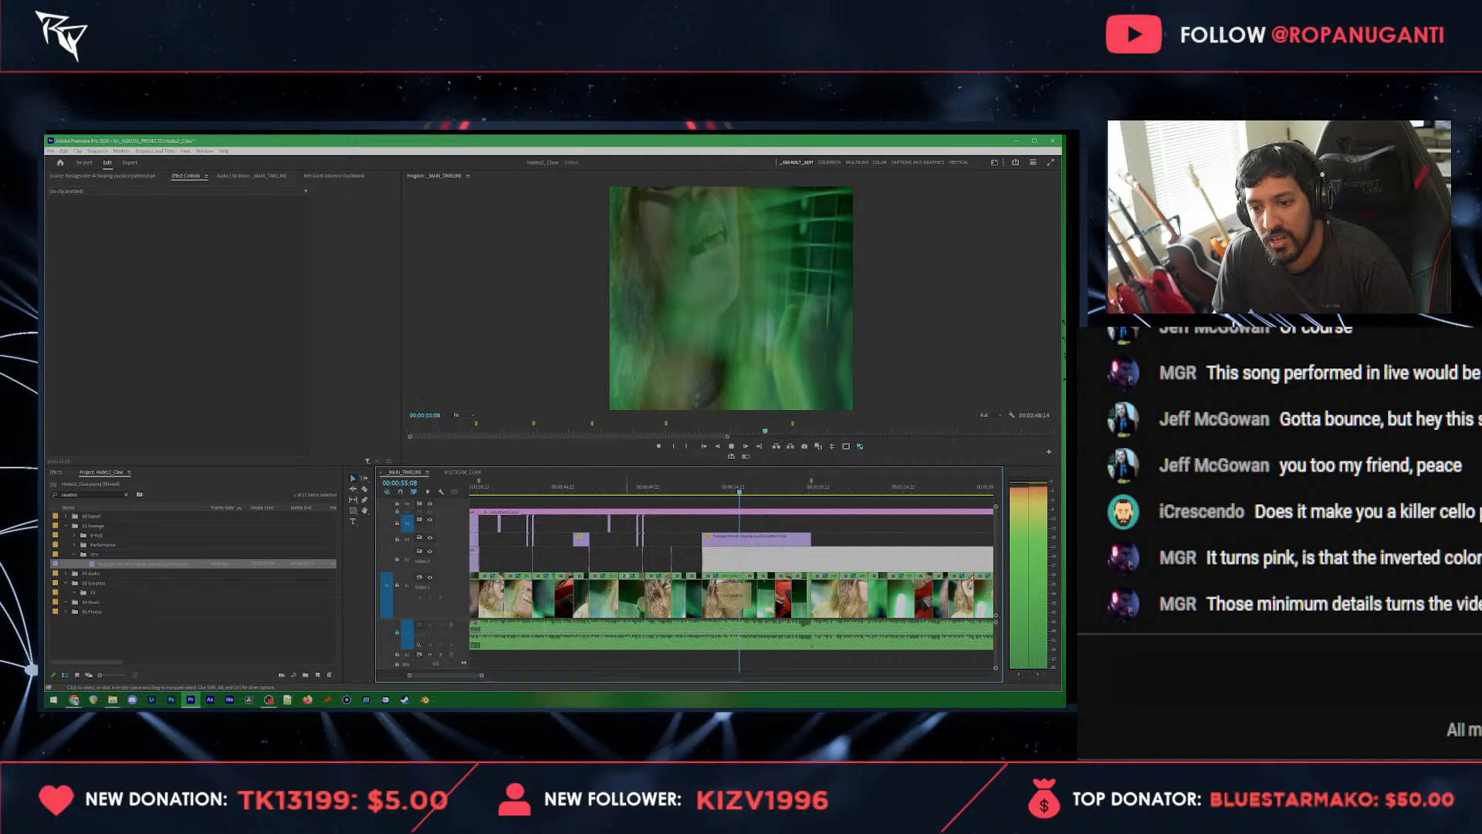
left_click(798, 488)
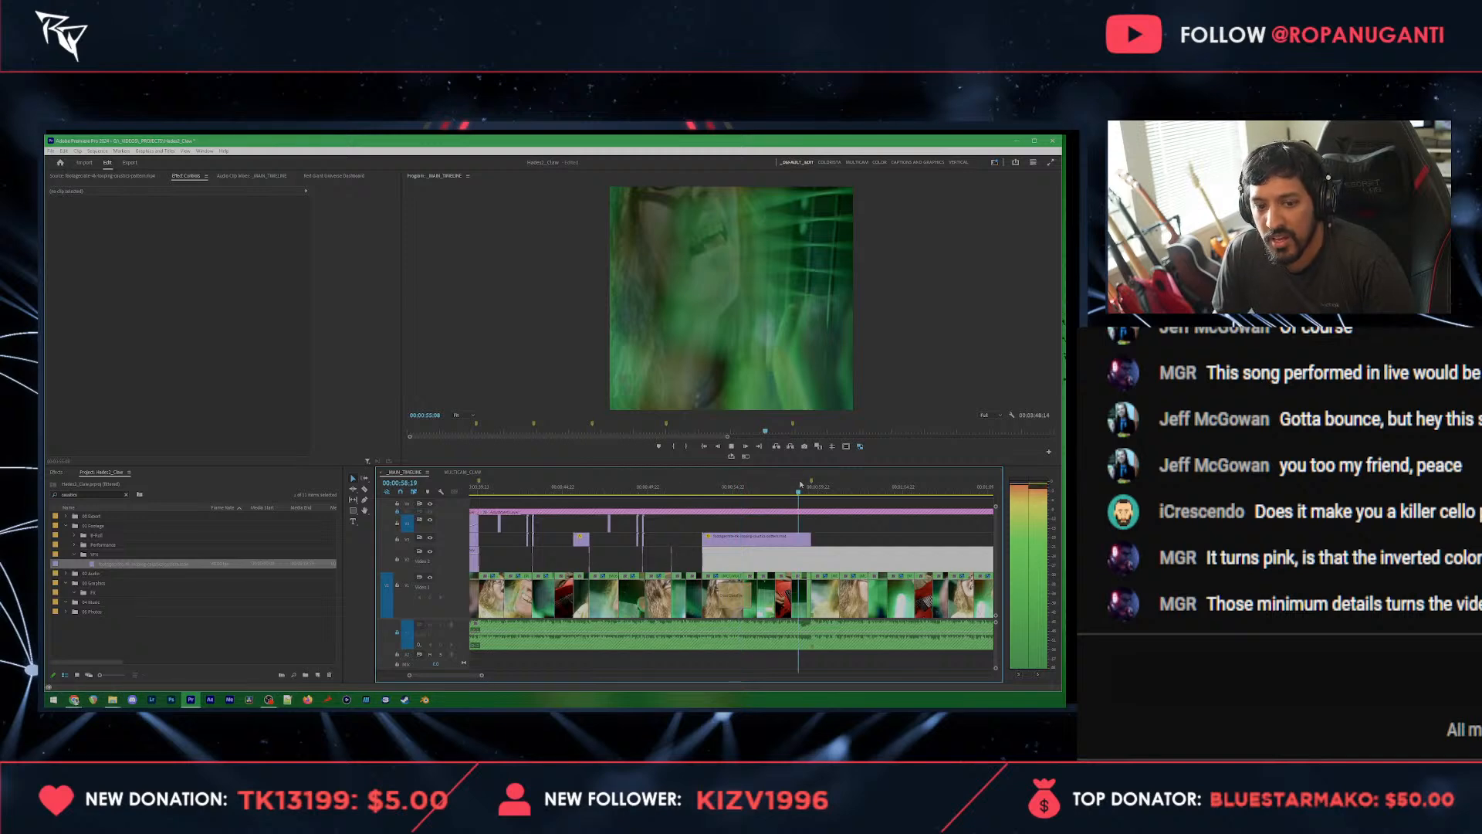
key("ctrl+s")
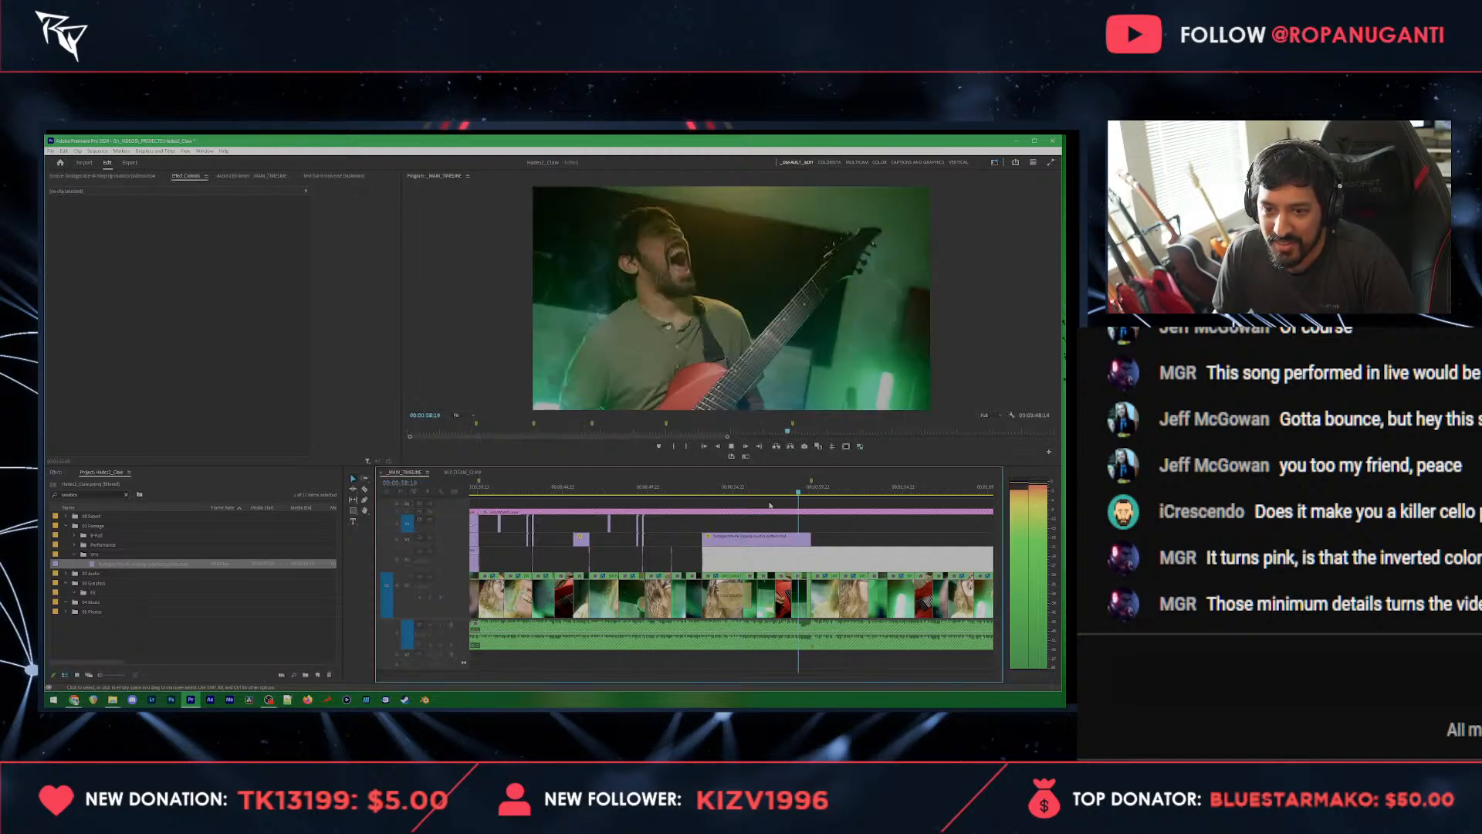
Step: Copy the short matte flash to the shot change where the extended caustics overlay ends
scroll(617, 552, "up", 3)
left_click(604, 552)
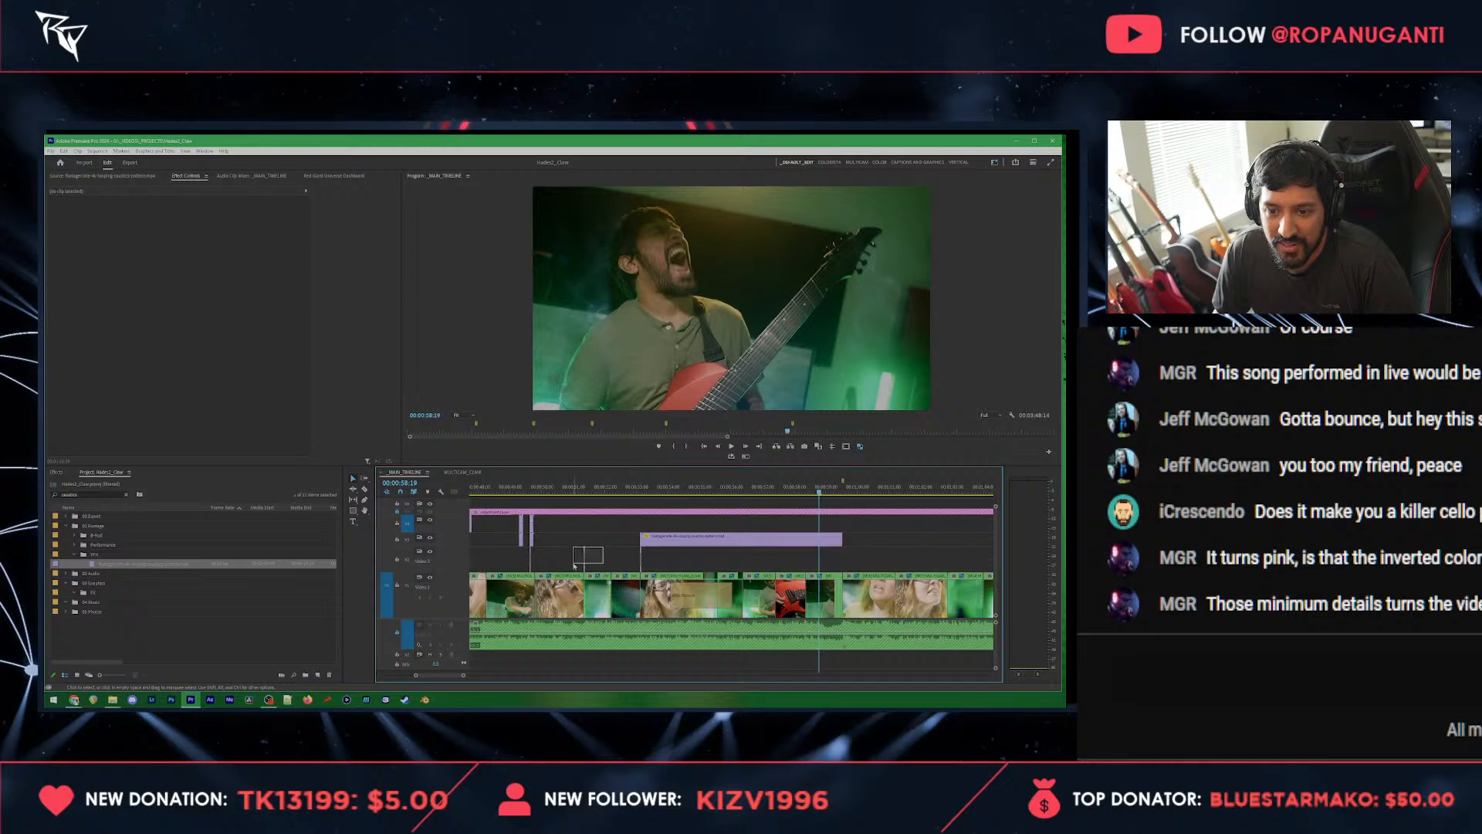
left_click(843, 488)
key("ctrl+k")
Step: Locate the colour-corrected, screen-blended overlay at 00:00:39:01 and select it for copying
left_click_drag(844, 491, 796, 491)
scroll(676, 525, "up", 3)
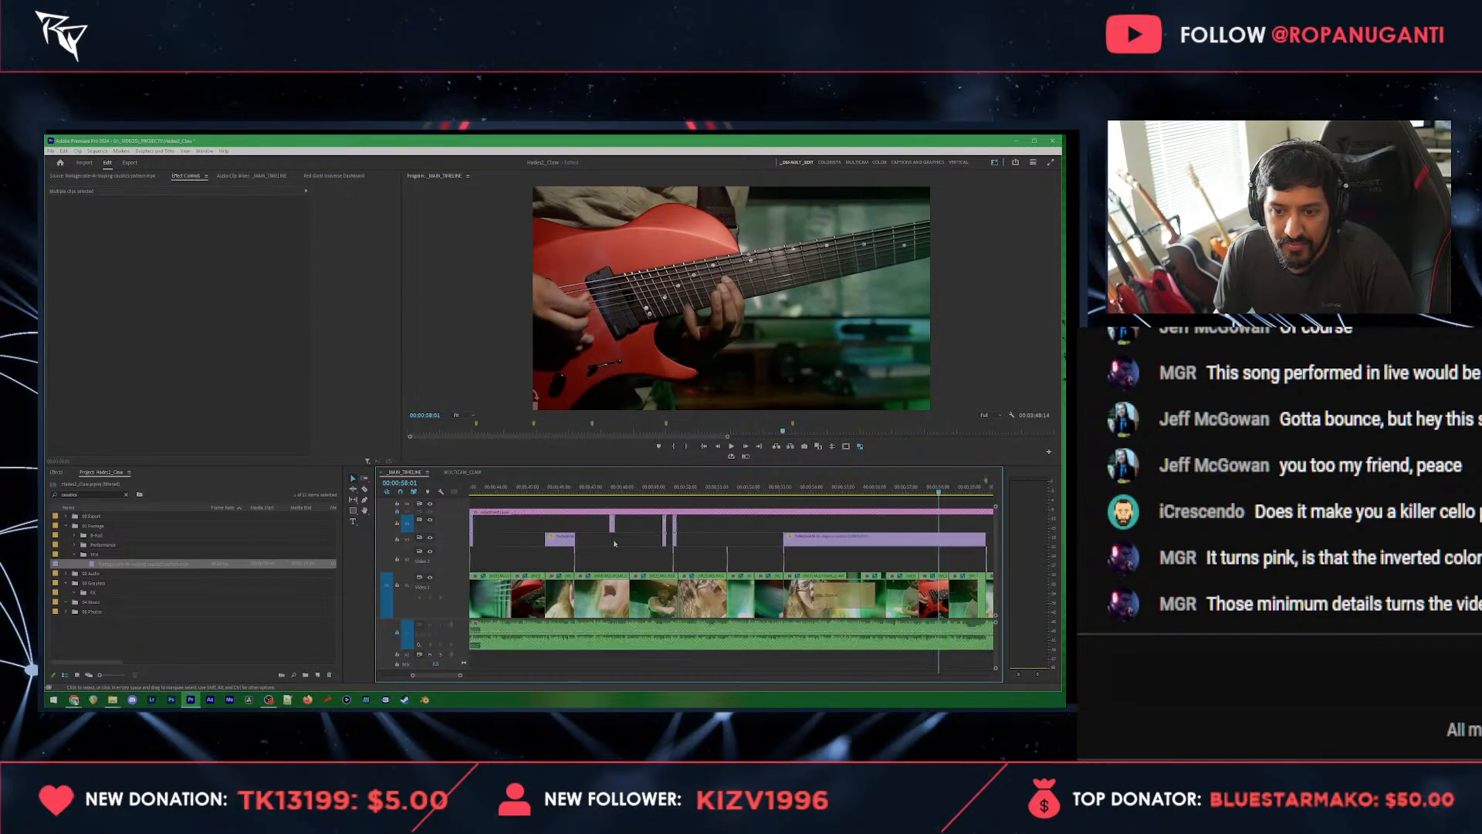
scroll(525, 530, "up", 2)
left_click(529, 494)
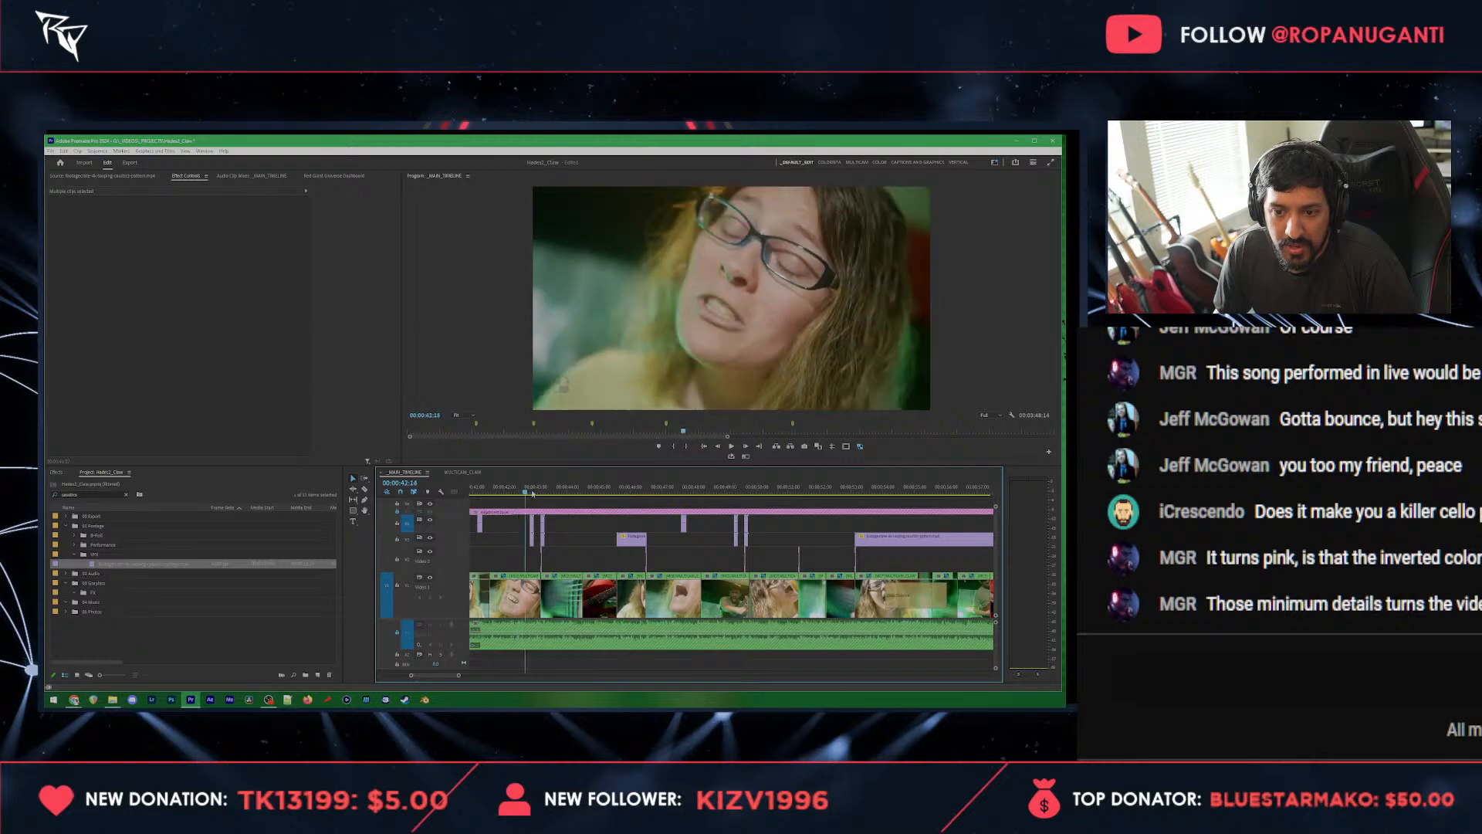
left_click_drag(529, 496, 525, 496)
scroll(533, 524, "up", 5)
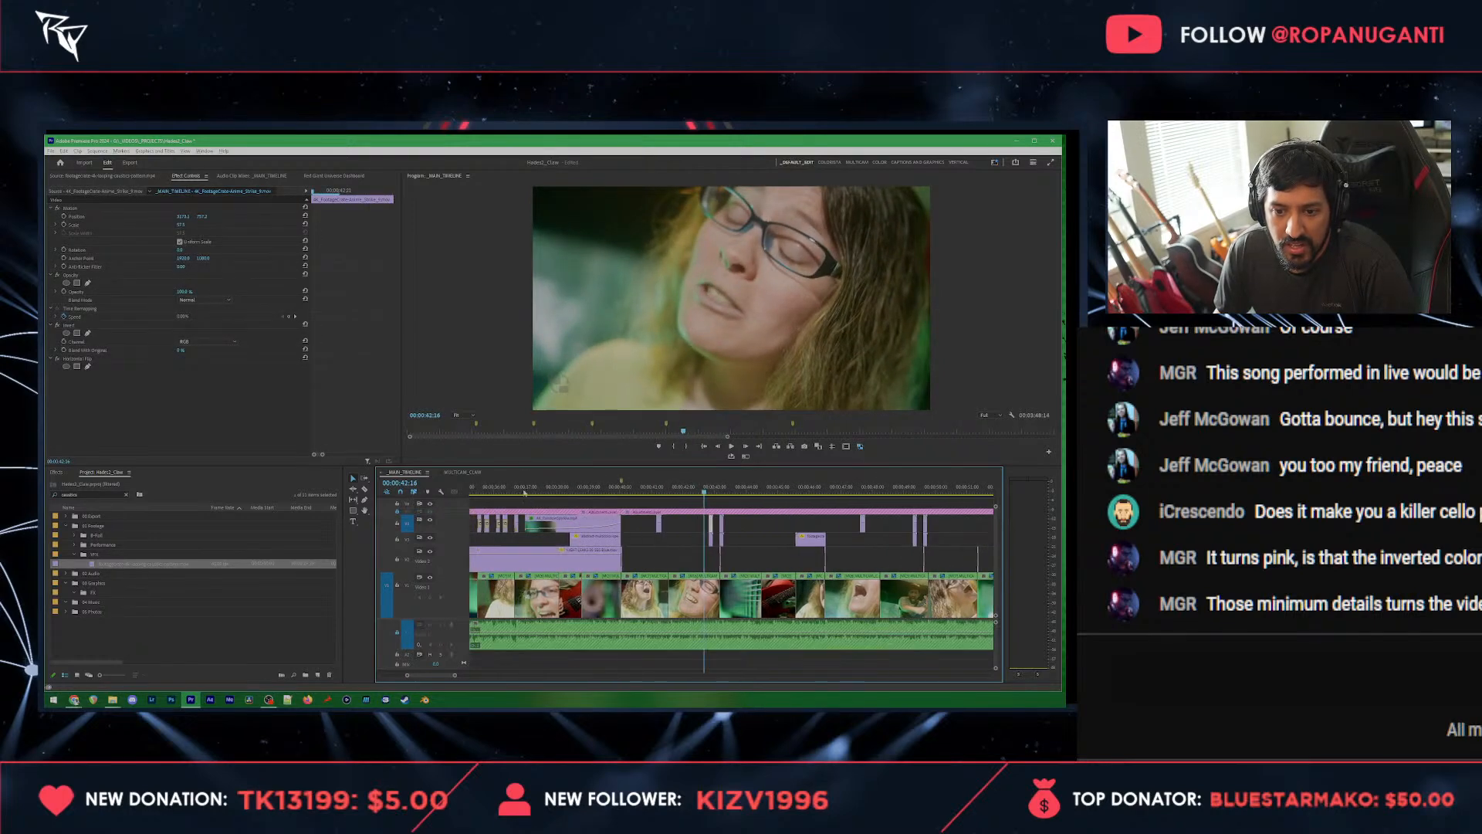
scroll(557, 525, "down", 2)
left_click(578, 494)
left_click(570, 525)
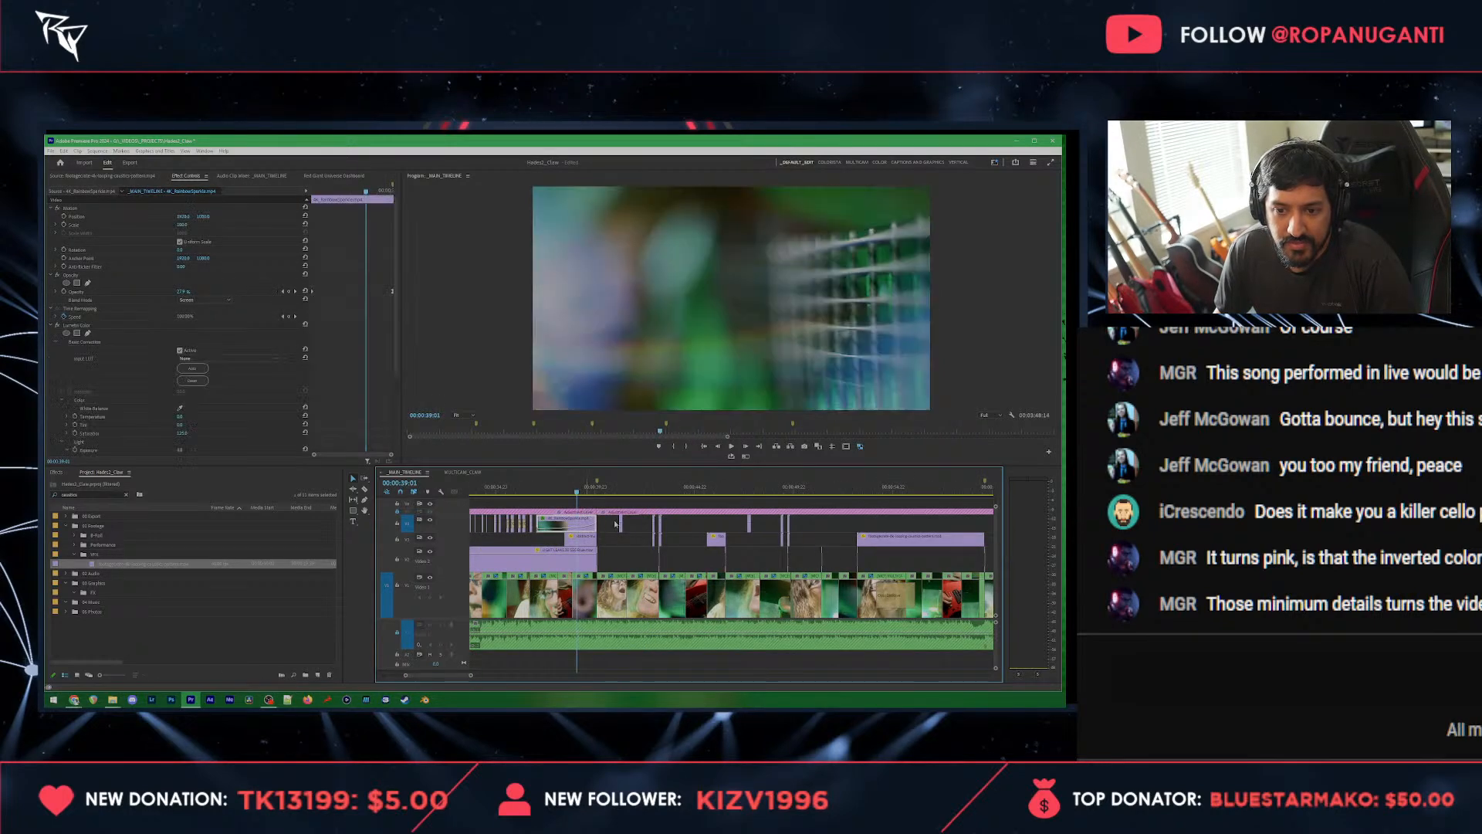
Step: Paste the colour-corrected overlay above the caustics overlay so that both clips end at the same shot change
scroll(608, 526, "up", 5)
scroll(610, 525, "down", 5)
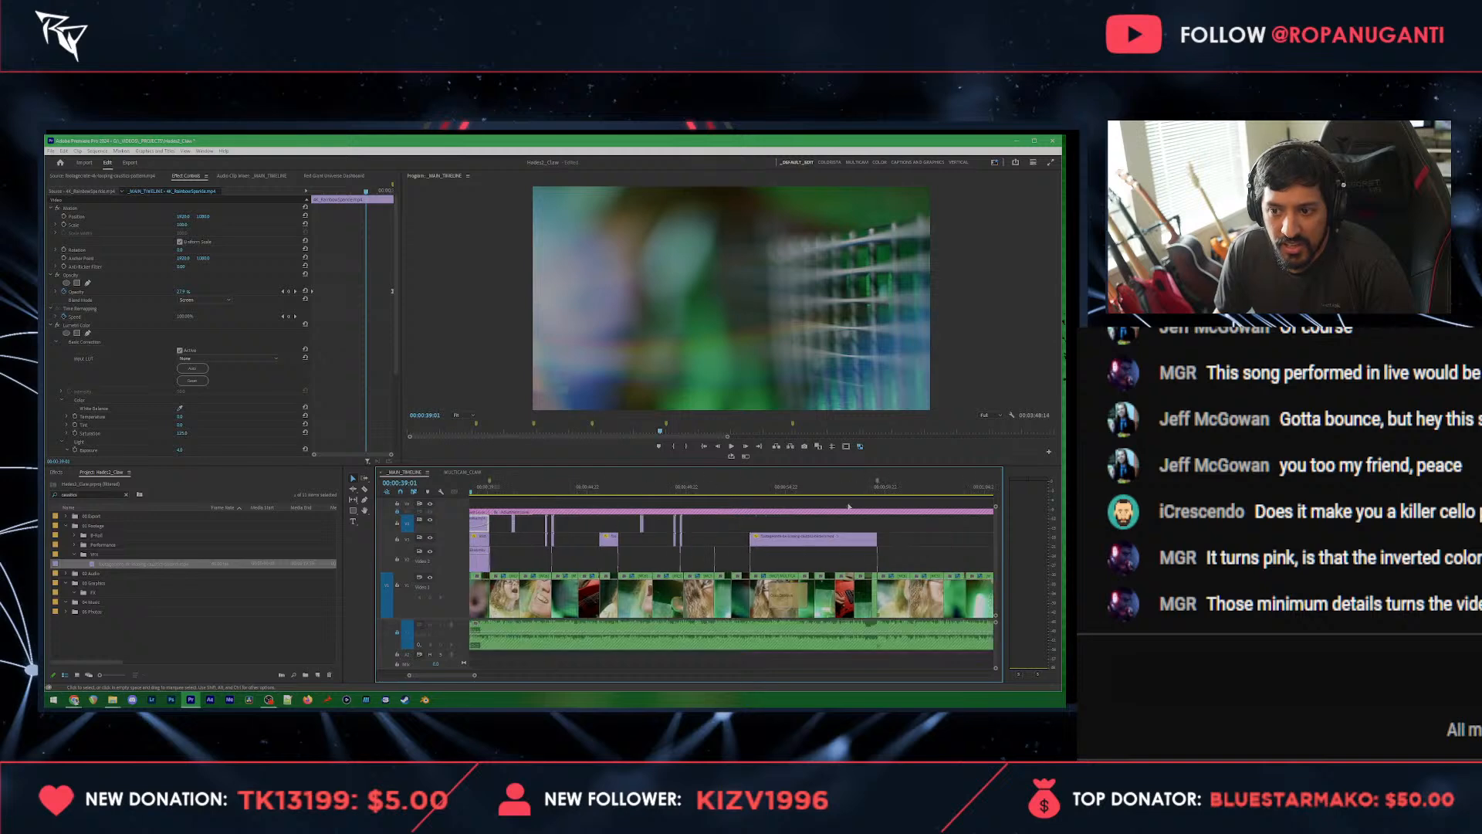
left_click(879, 491)
left_click_drag(879, 492, 802, 526)
key("ctrl+v")
scroll(883, 527, "up", 3)
Step: Play back the pasted overlay from 00:00:58:07, return to the sequence start and save the project
left_click(817, 491)
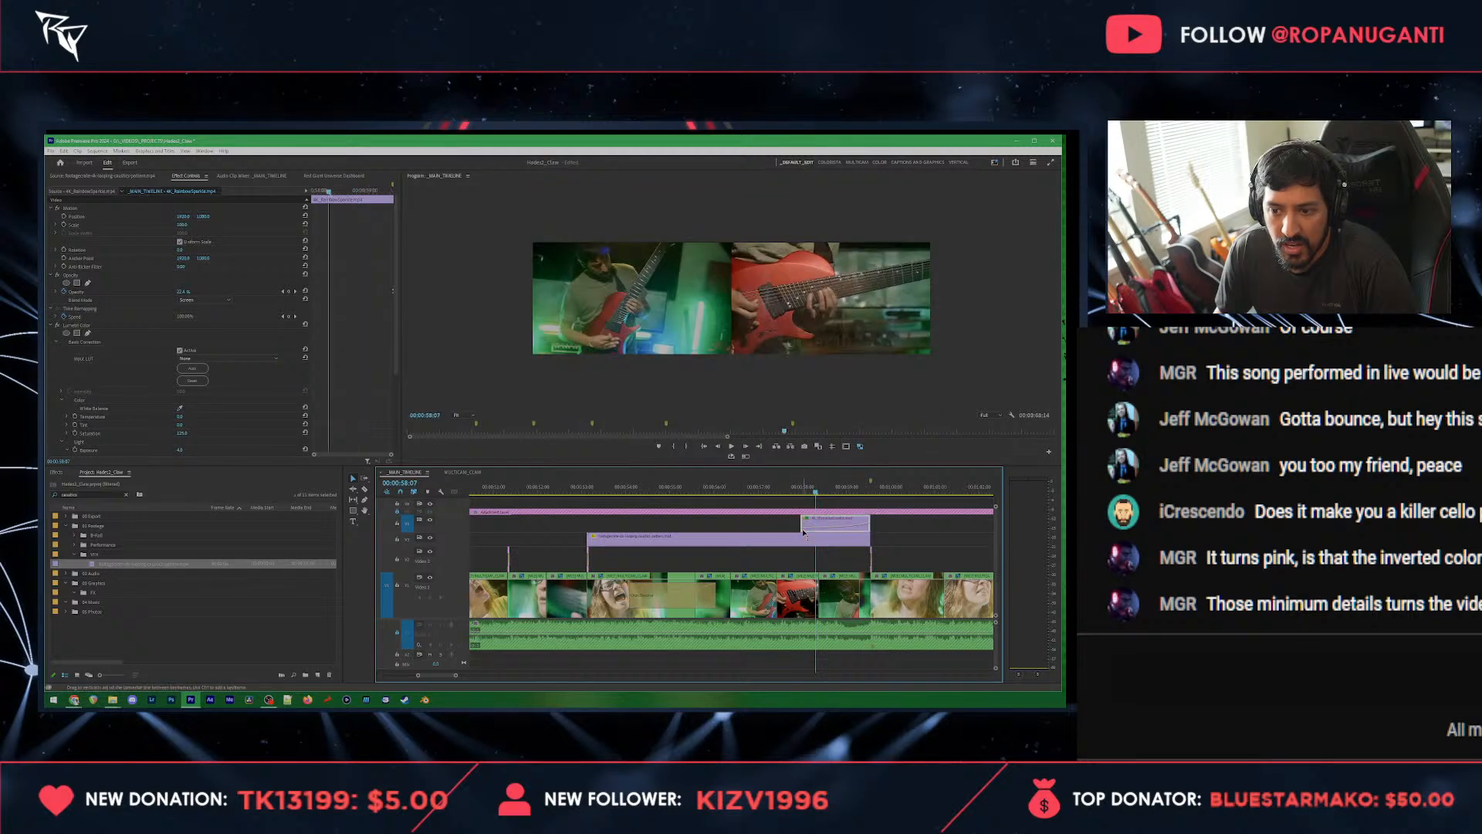
key("space")
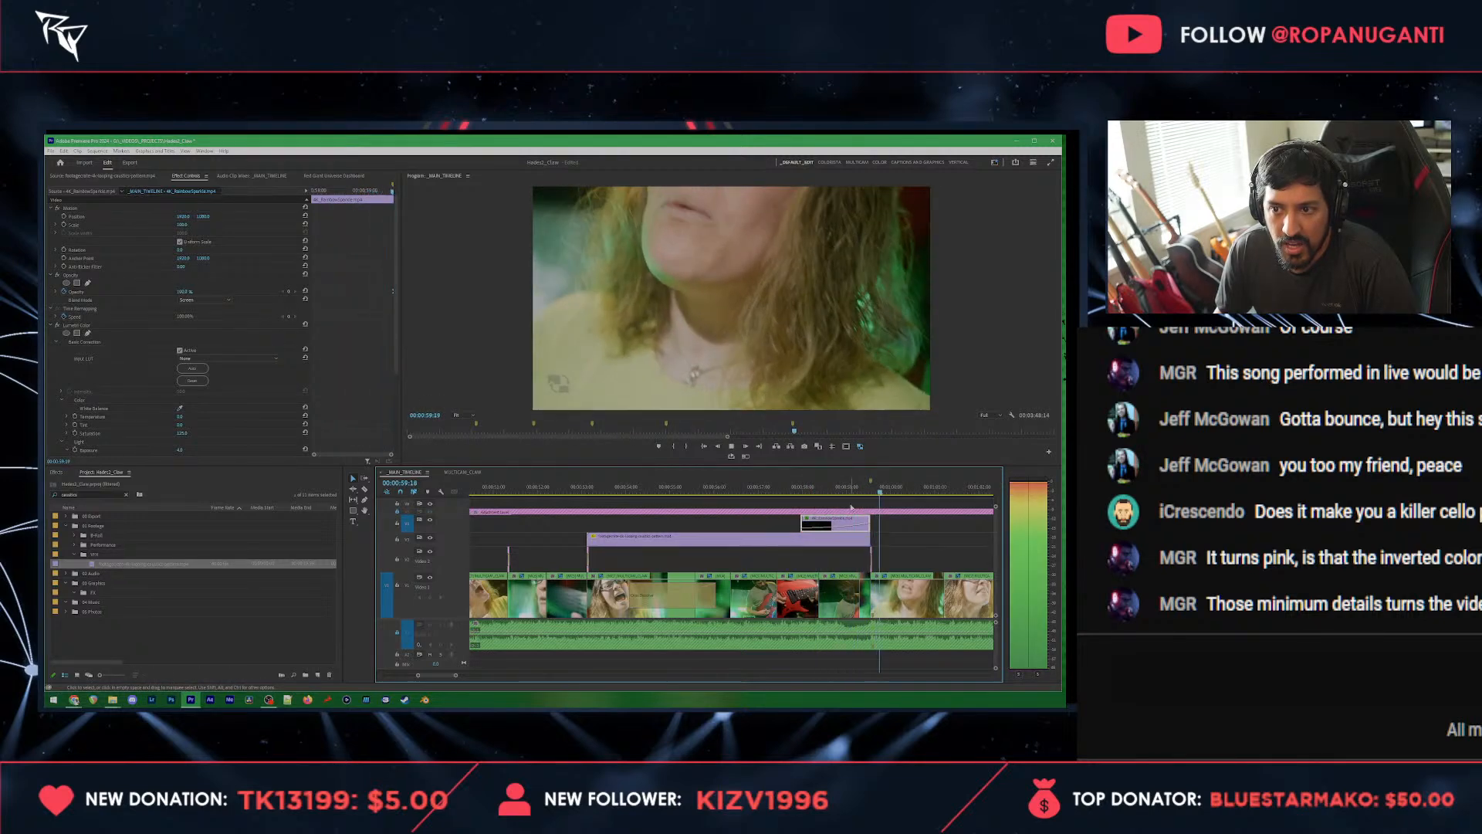
key("space")
key("minus")
key("Home")
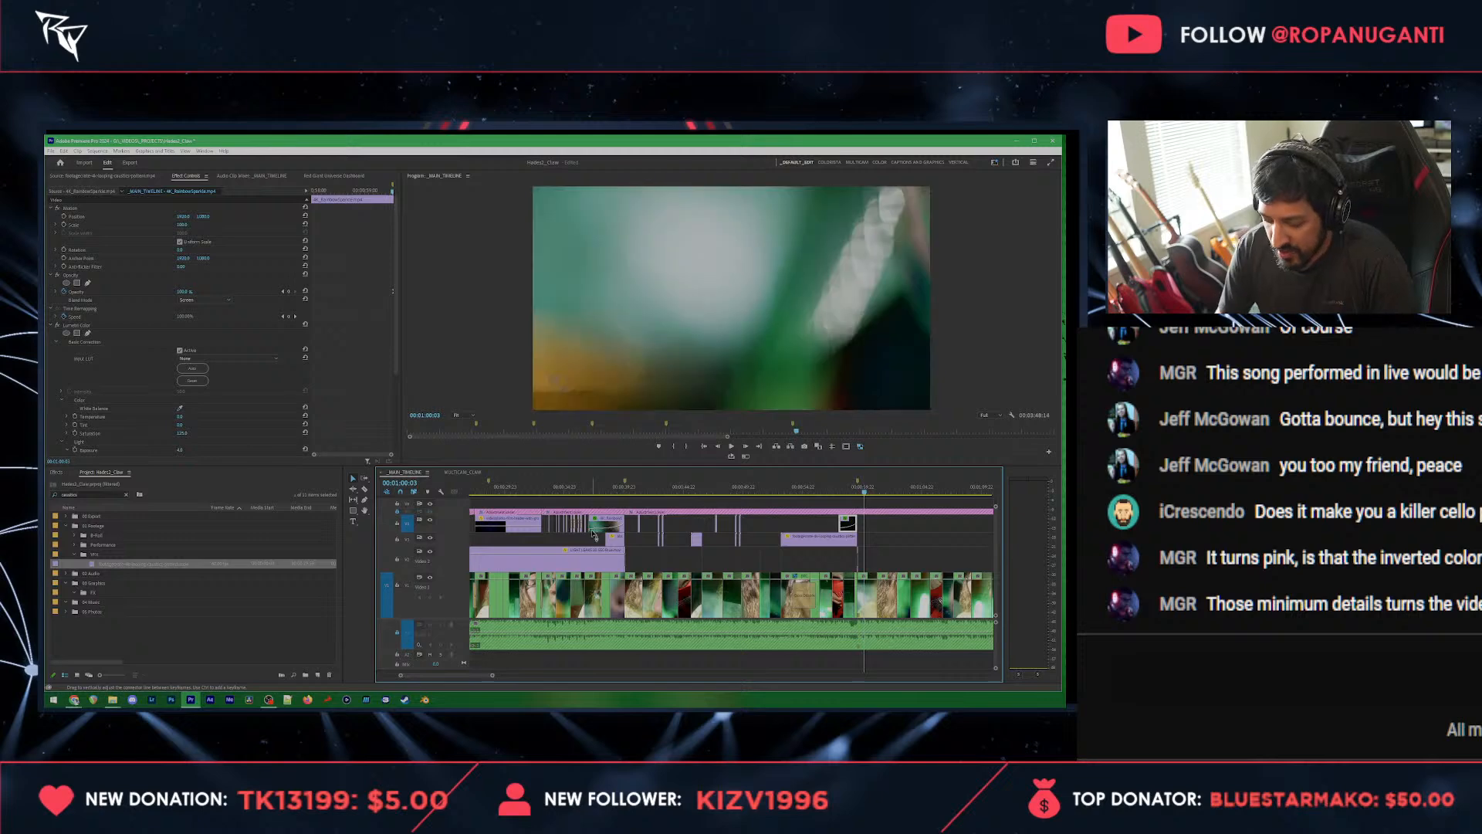
key("minus")
key("ctrl+s")
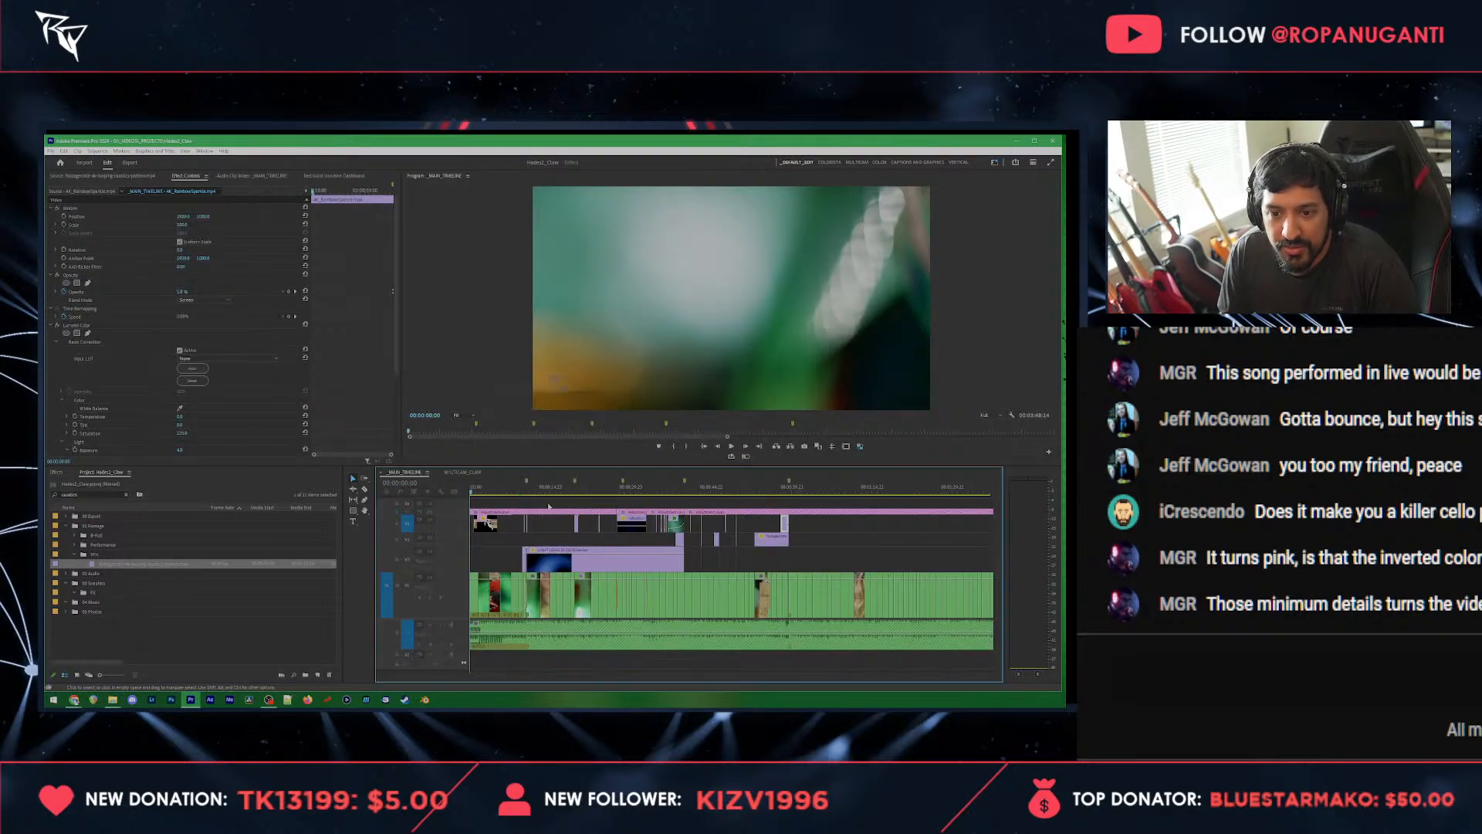
Step: Play the inverted flash section from 00:00:10:13 and inspect its layered clips up close
left_click(528, 491)
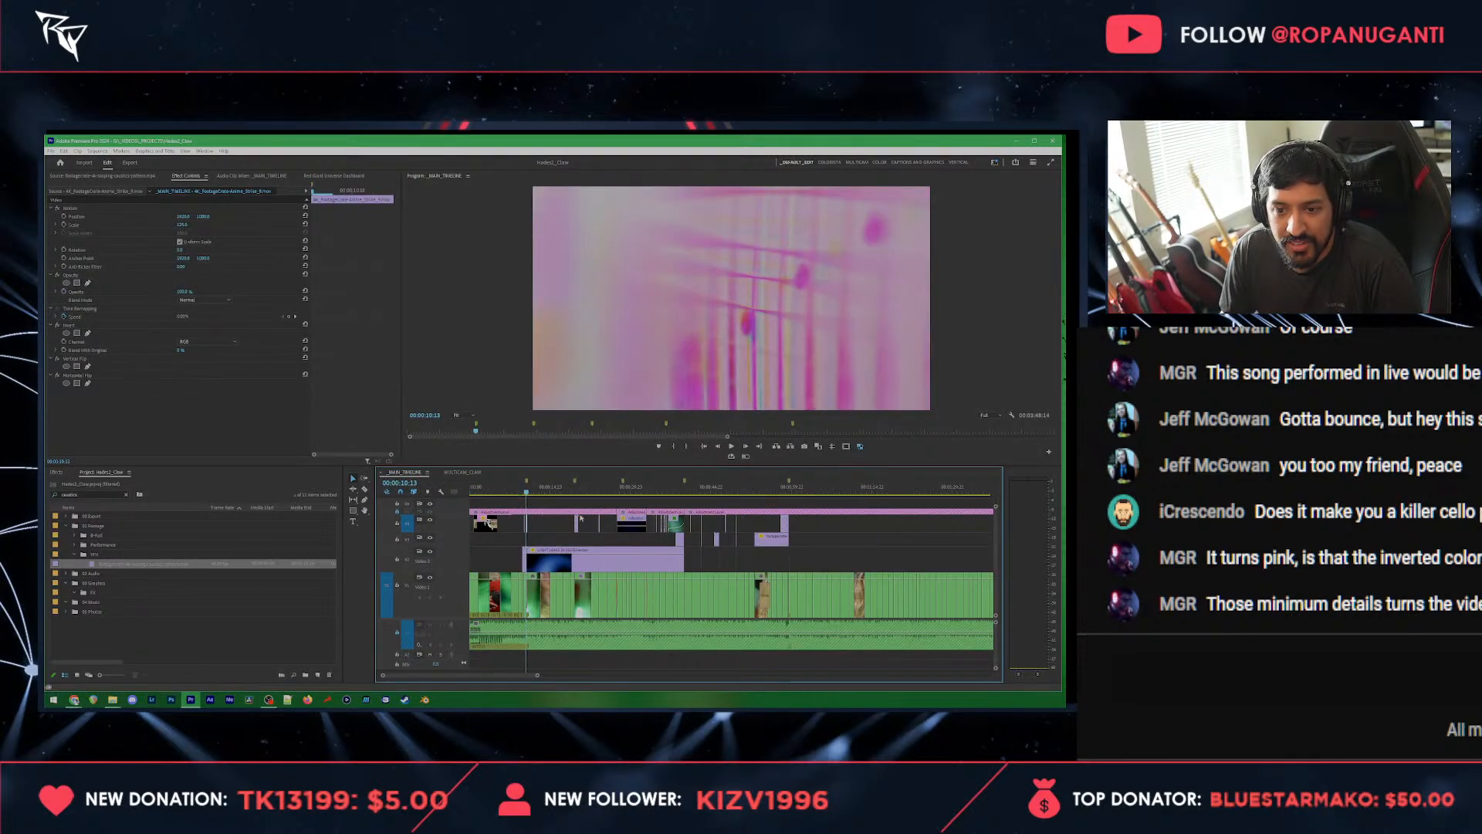
key("equal")
key("space")
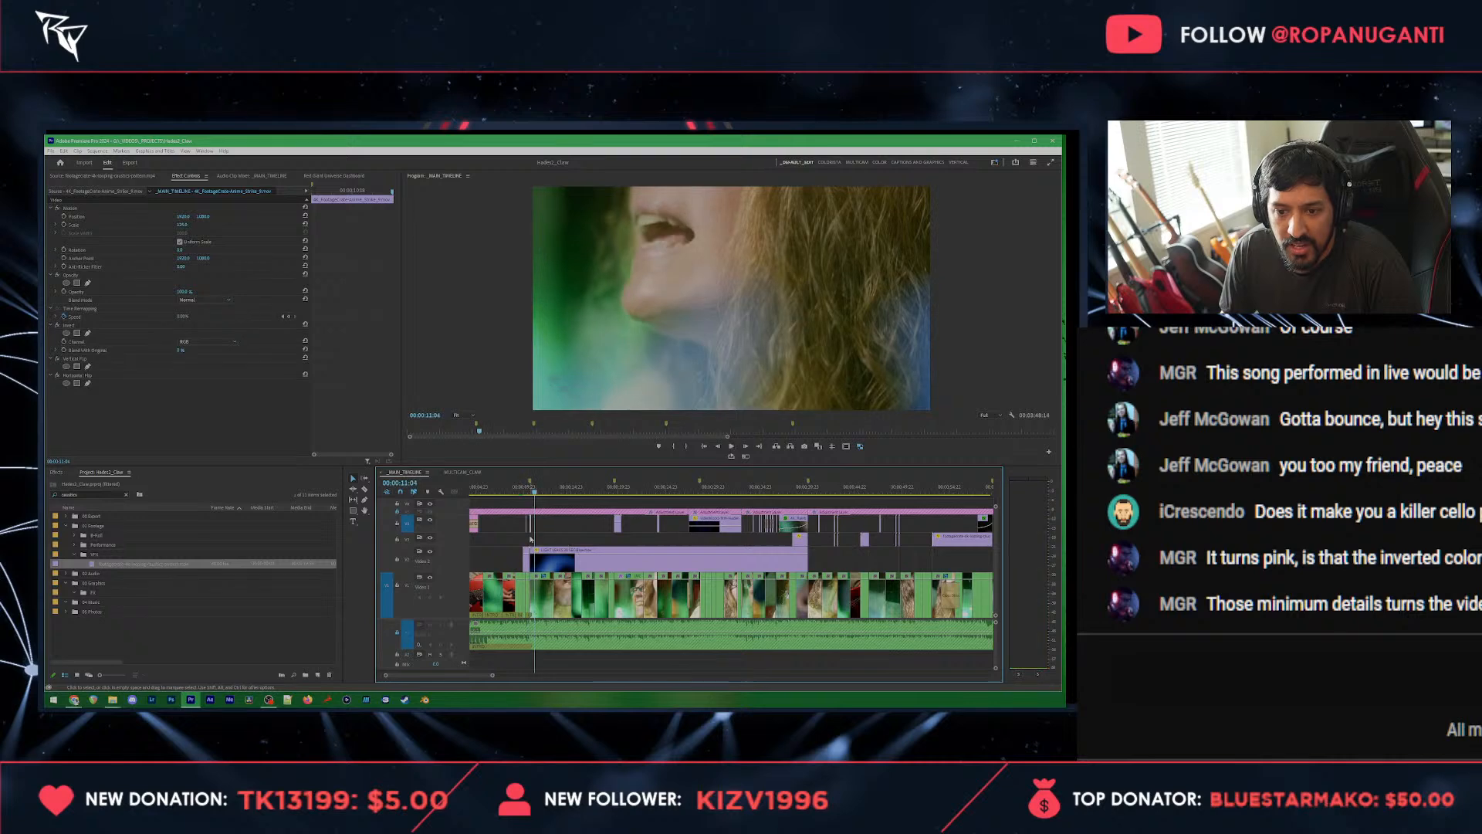
scroll(531, 533, "up", 5)
left_click(538, 538)
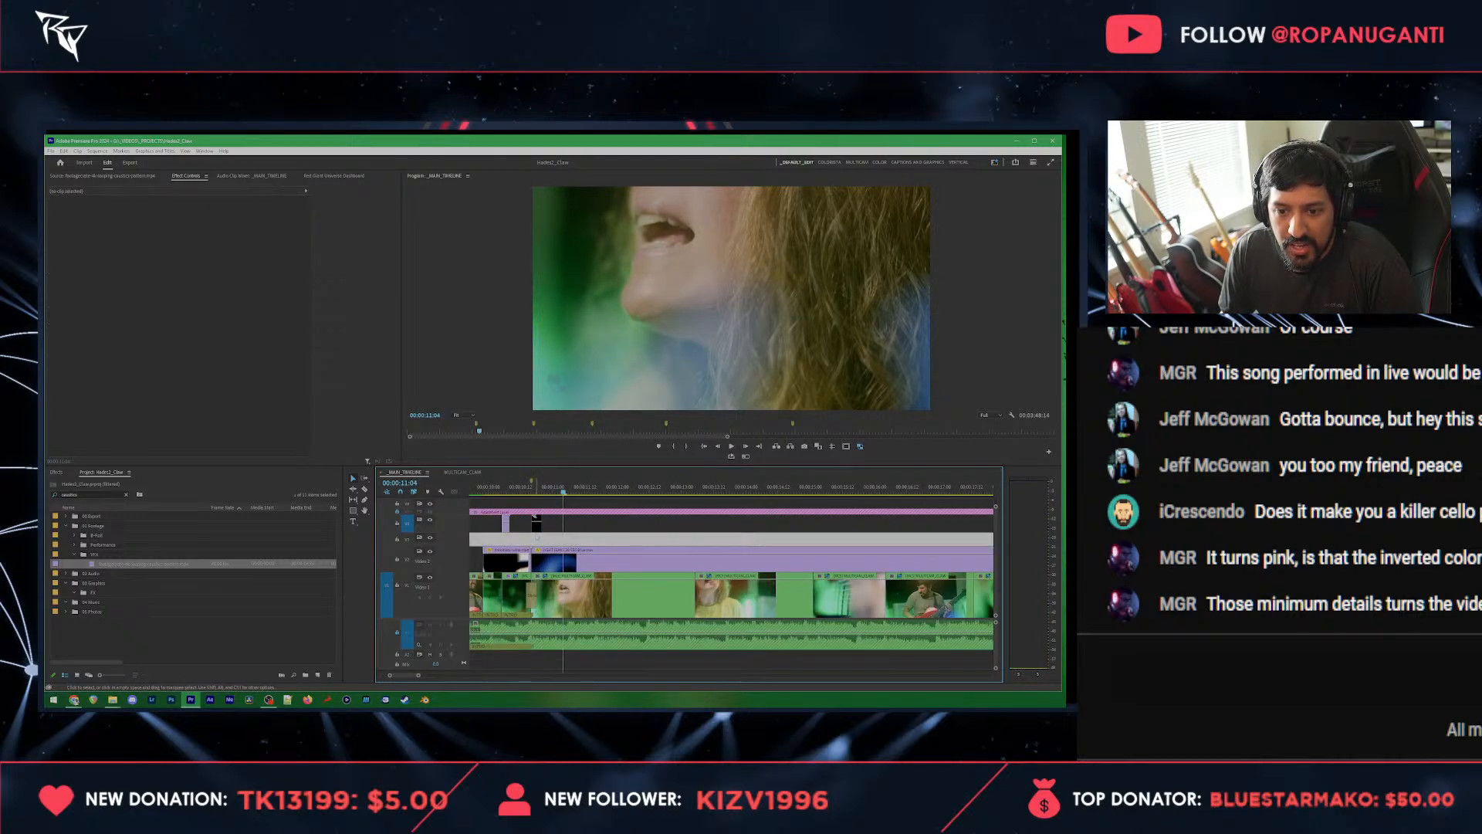
Step: Duplicate the earlier section's flash, slash and blended overlay clips onto the stretch starting at 00:00:59:13
left_click(536, 523)
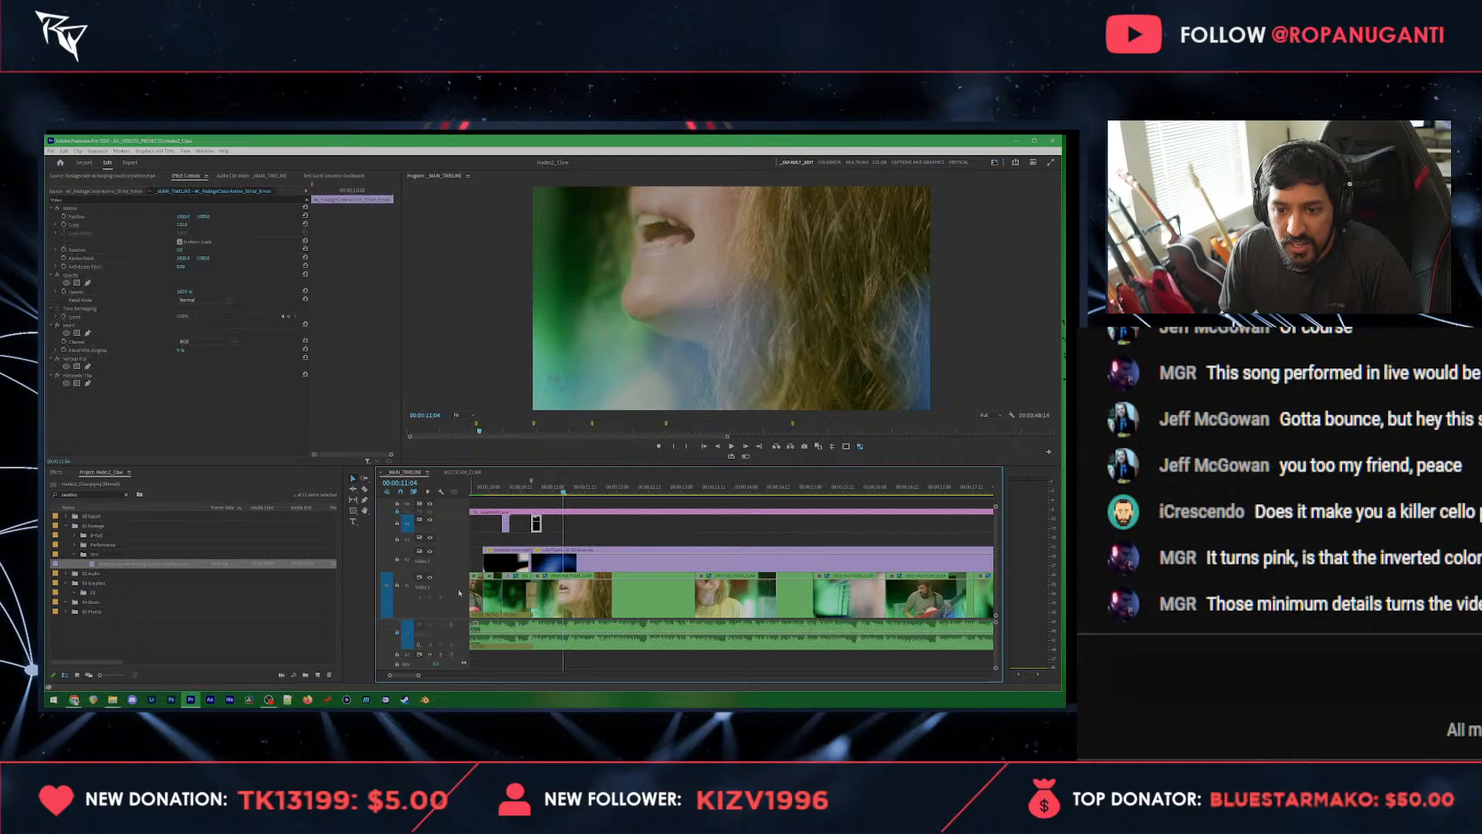
left_click(398, 585)
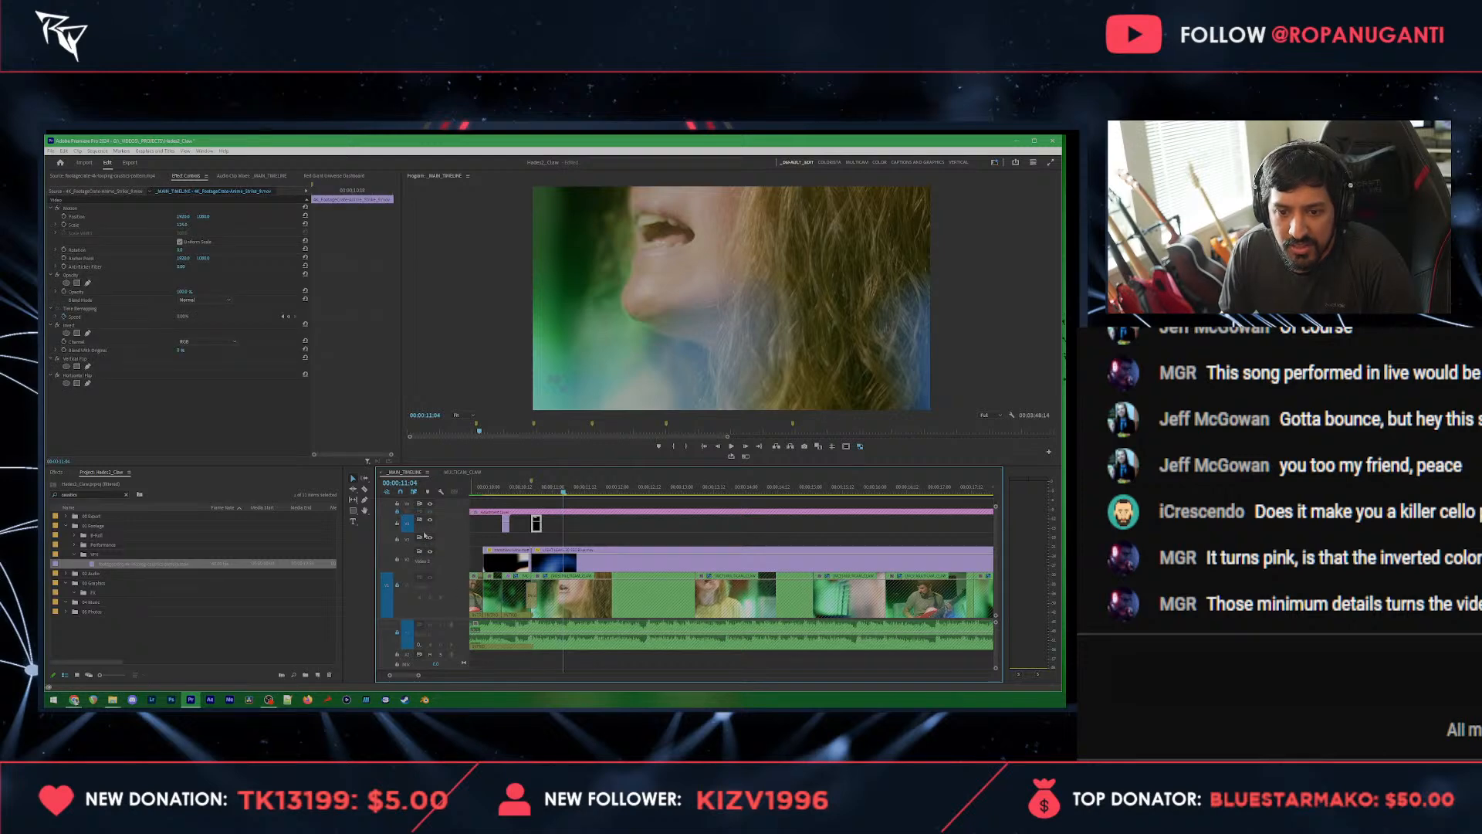
scroll(506, 535, "down", 3)
left_click_drag(519, 499, 667, 555)
left_click(874, 489)
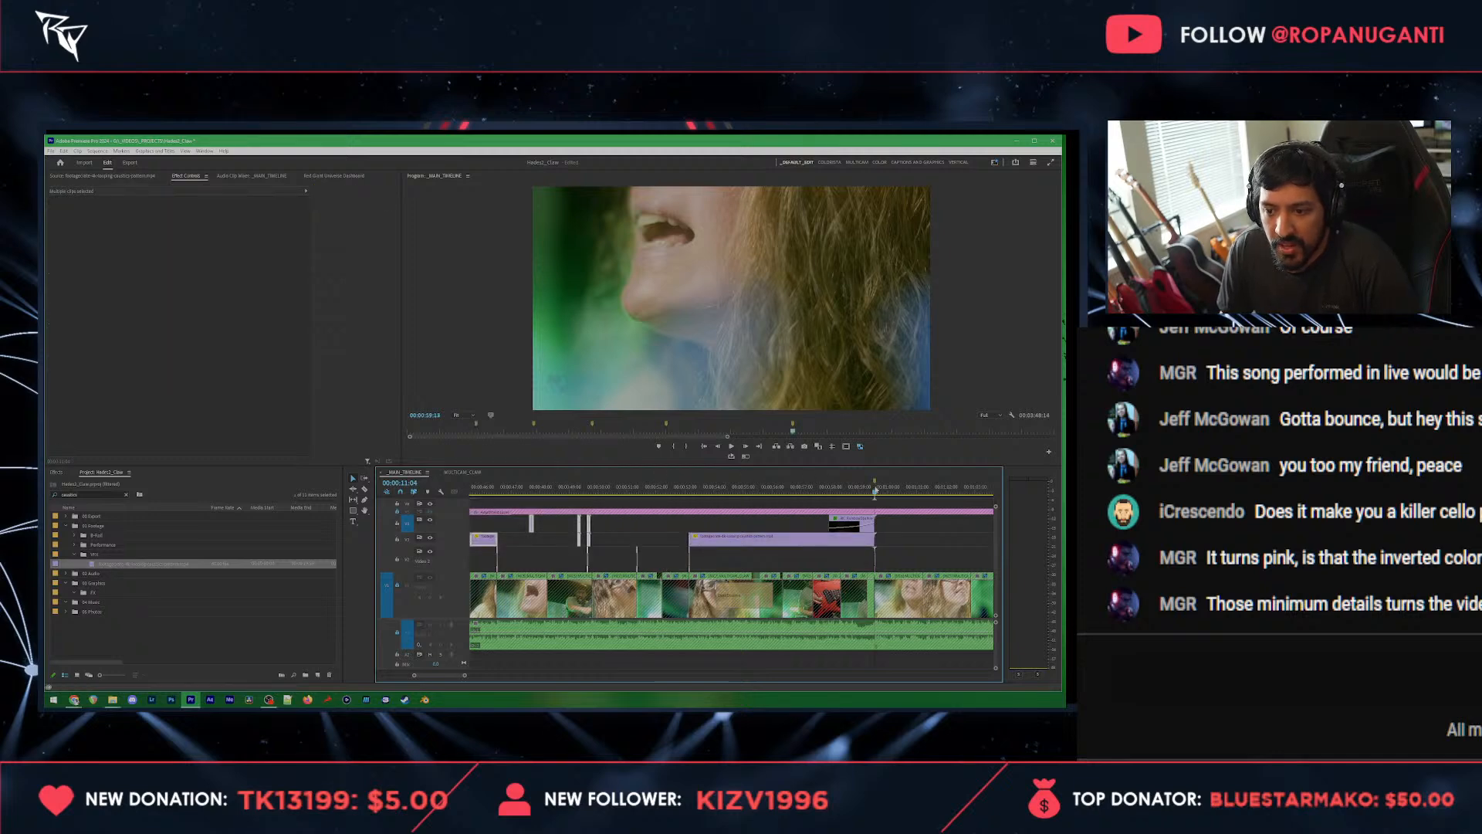
scroll(747, 558, "down", 10)
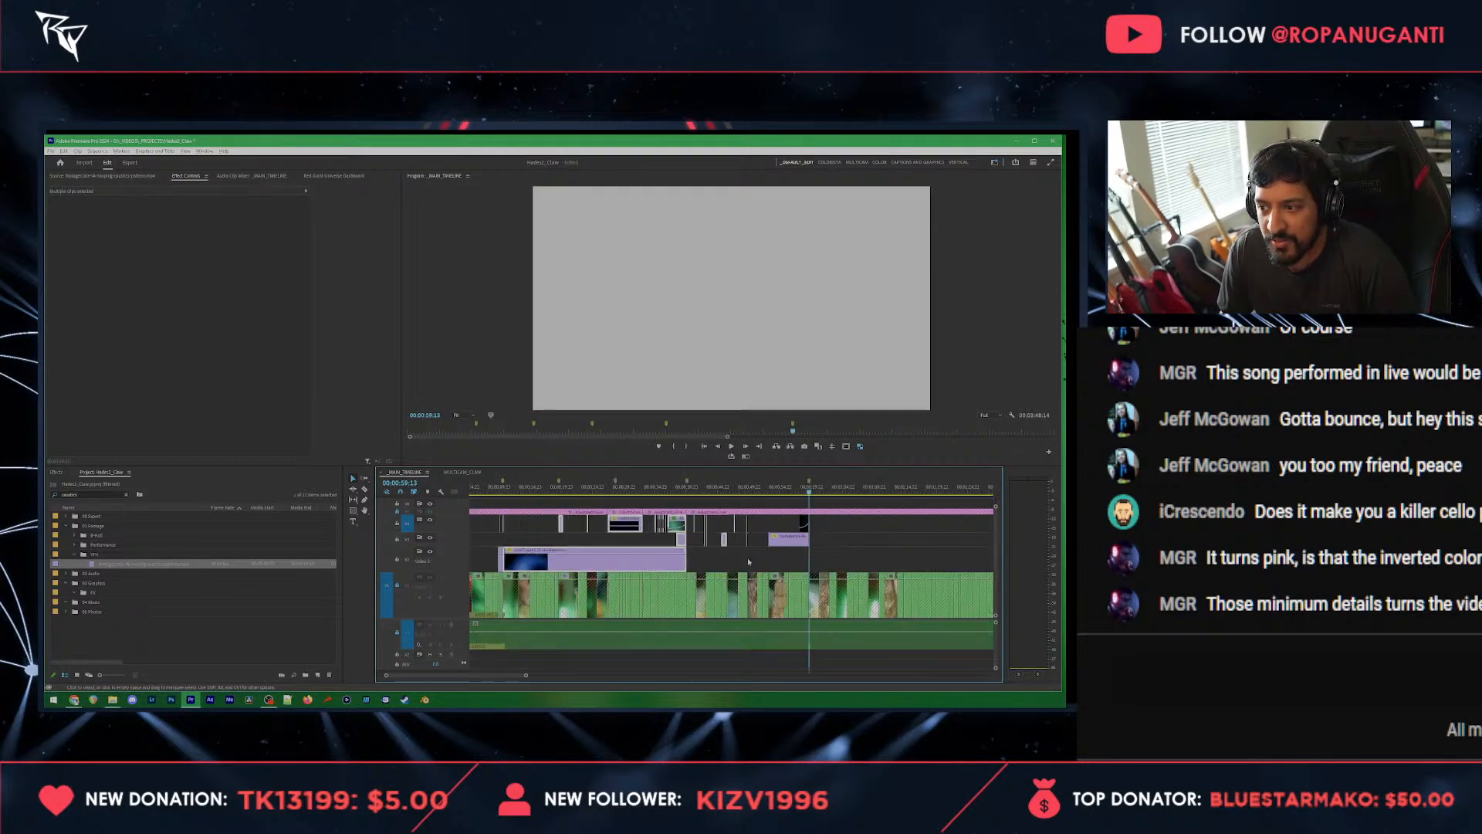
key("ctrl+v")
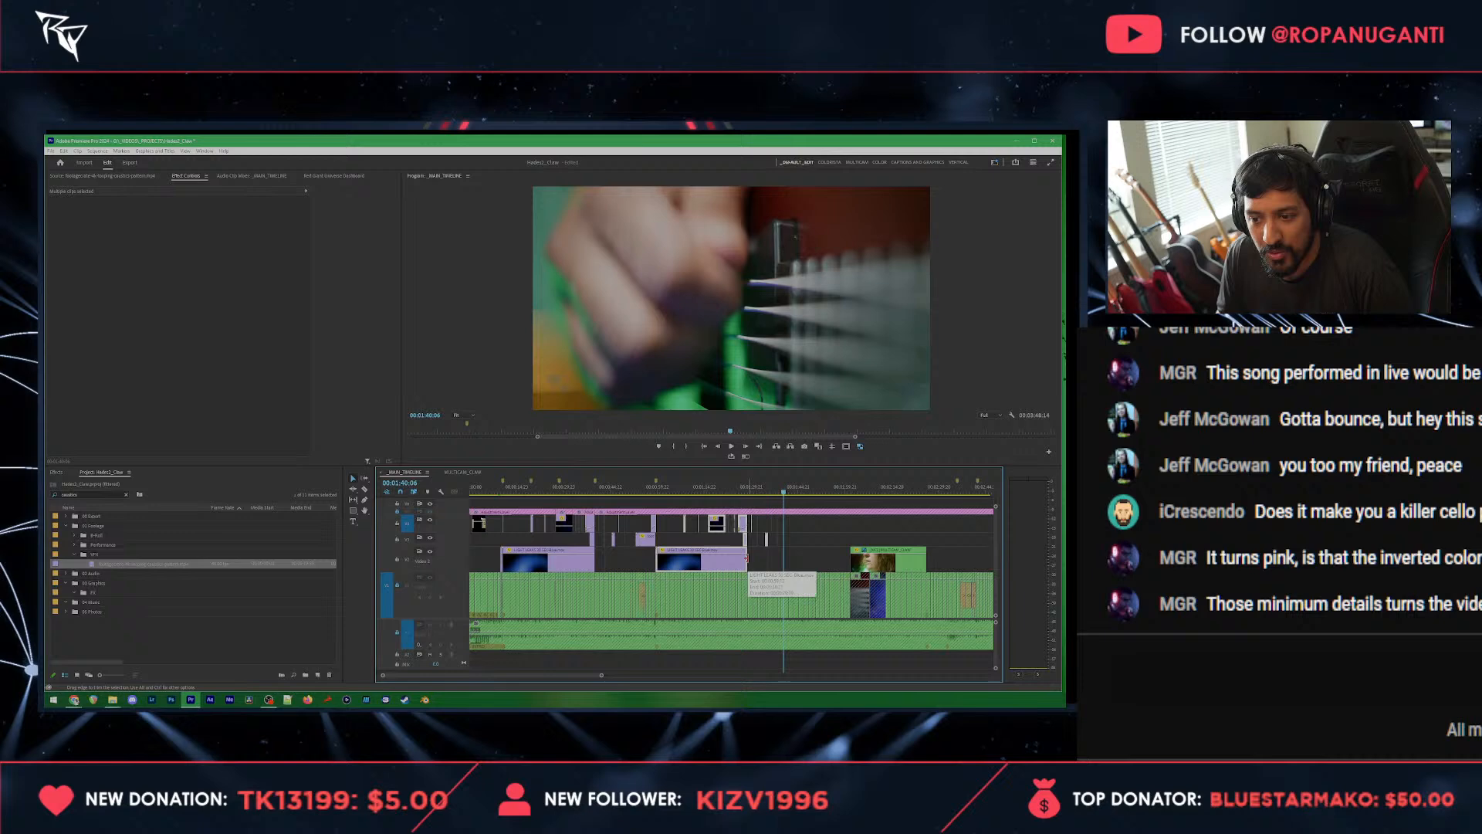
Step: Play back the duplicated overlays from about 00:01:07 and check how they line up with the shot changes
left_click(679, 489)
left_click(712, 508)
key("space")
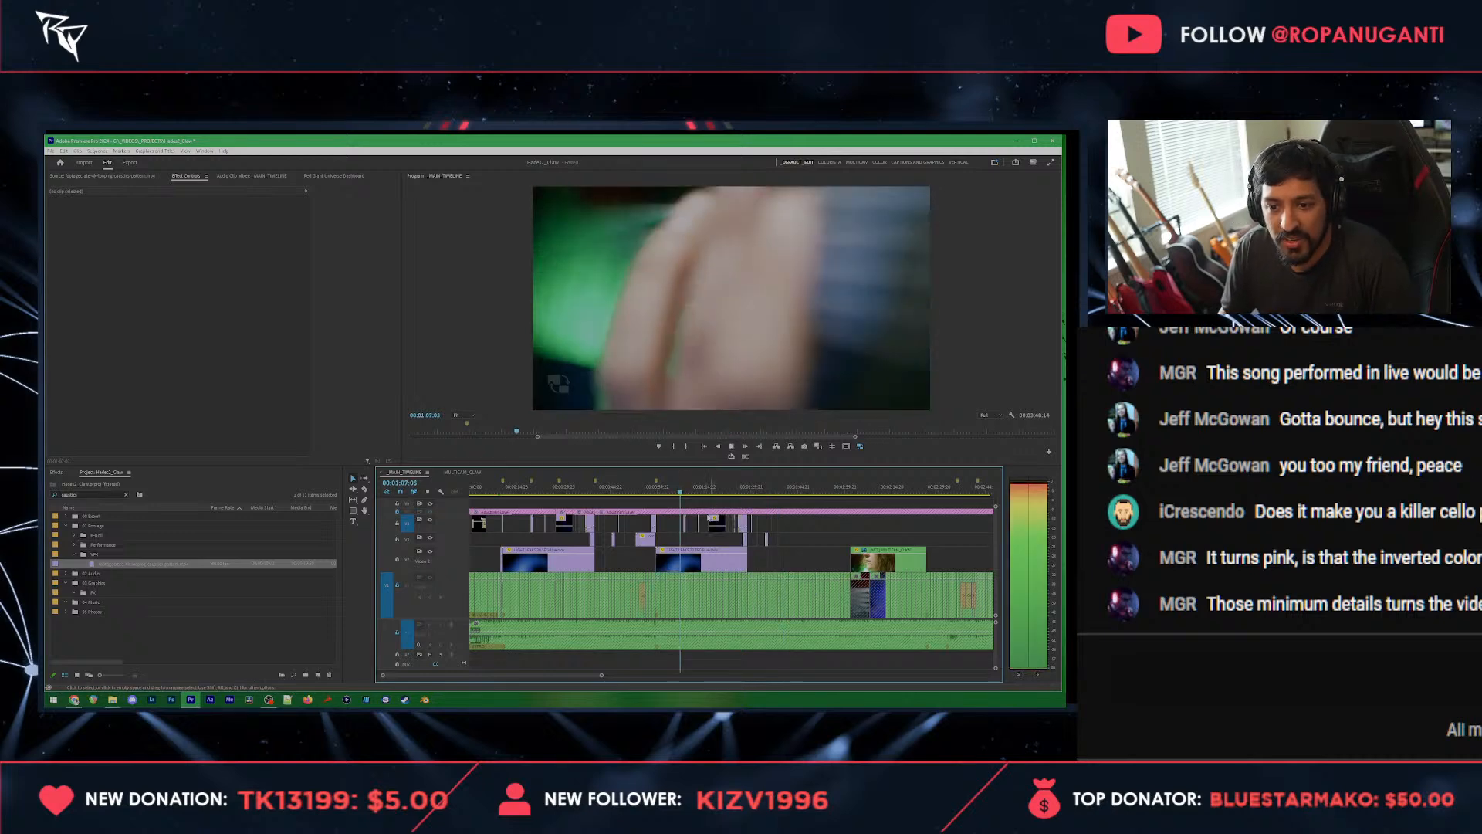
scroll(705, 523, "up", 4)
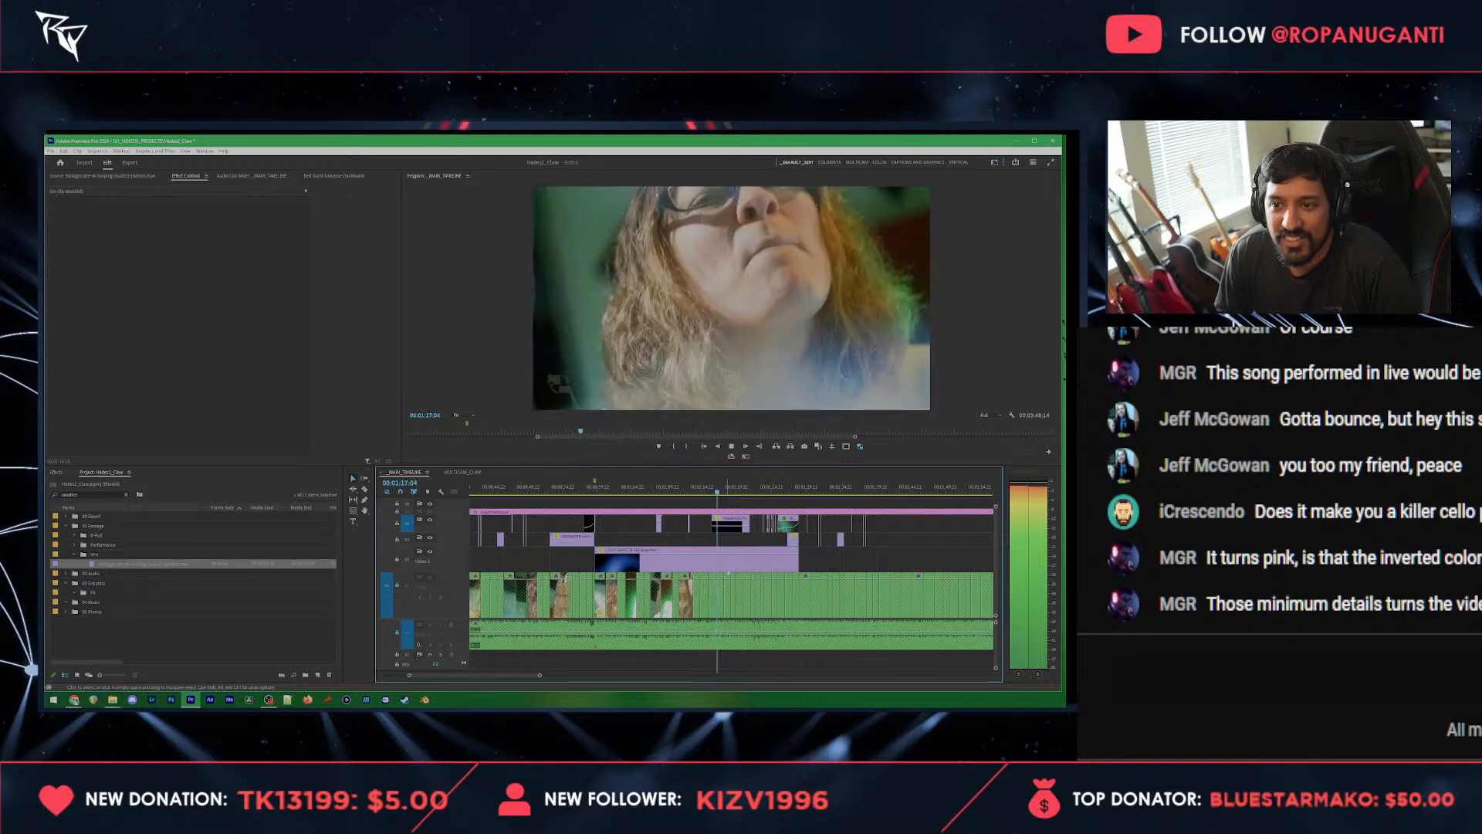
key("=")
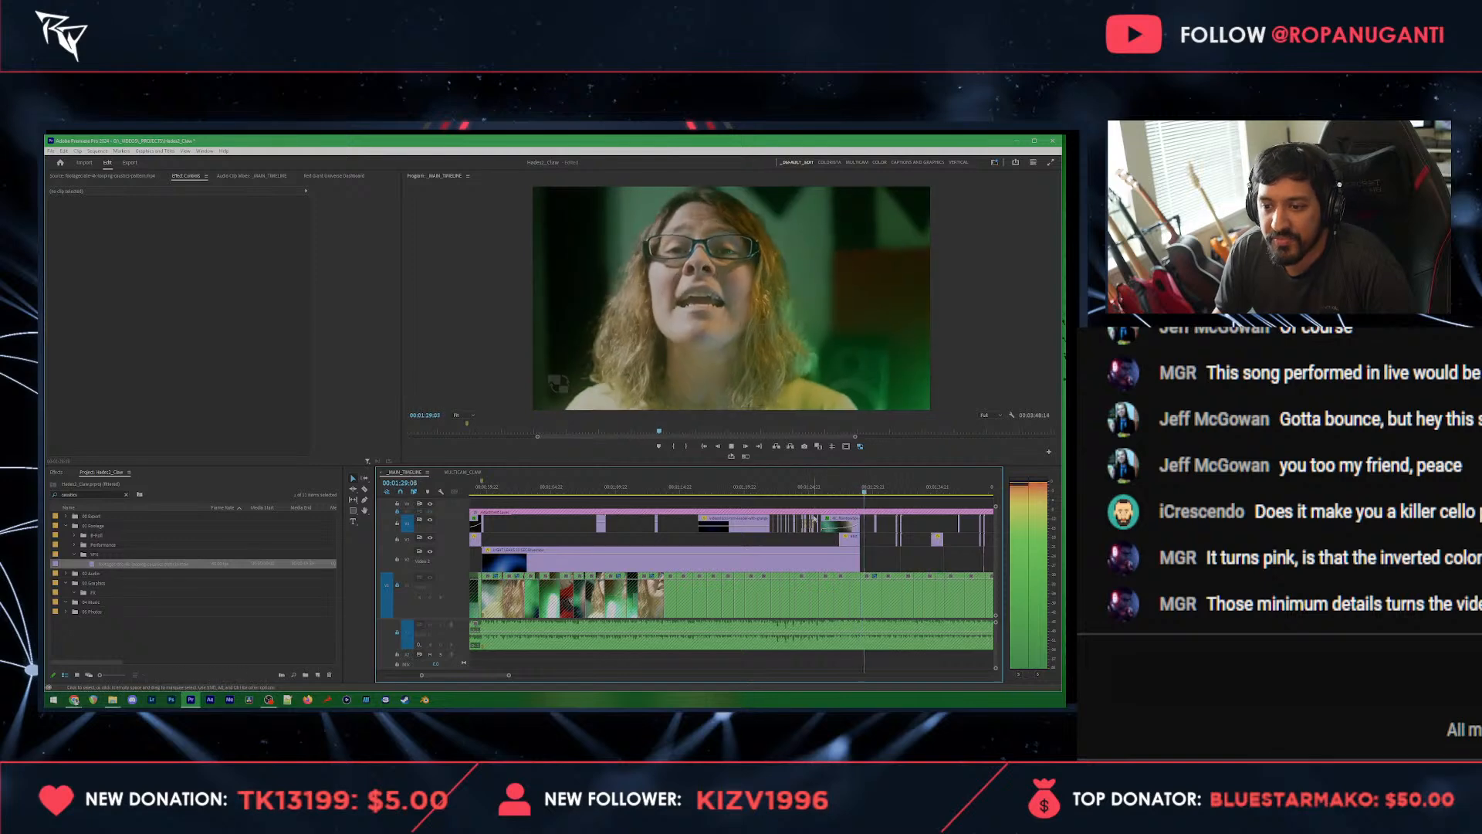
scroll(855, 531, "down", 5)
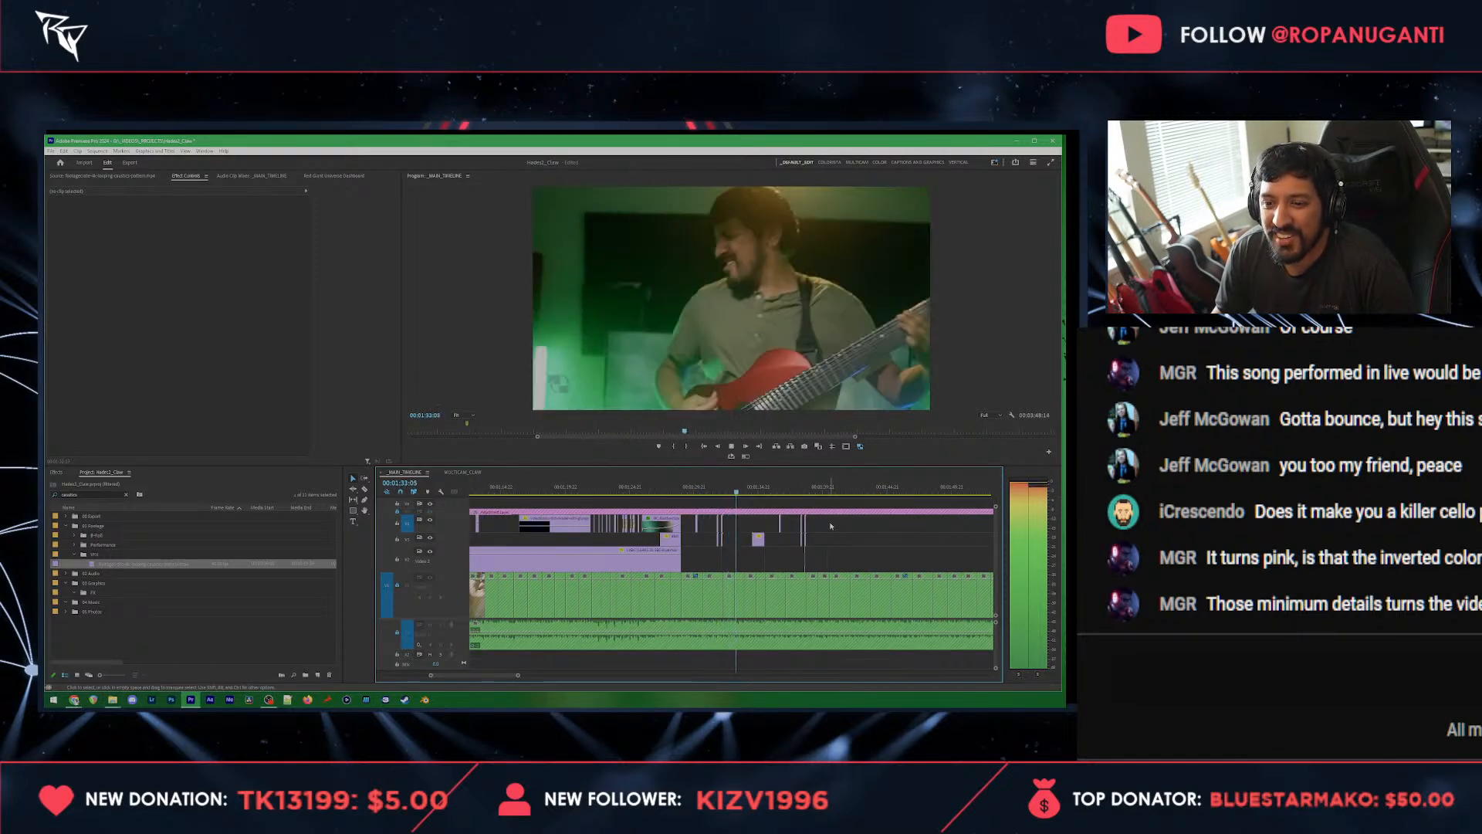
scroll(830, 526, "up", 3)
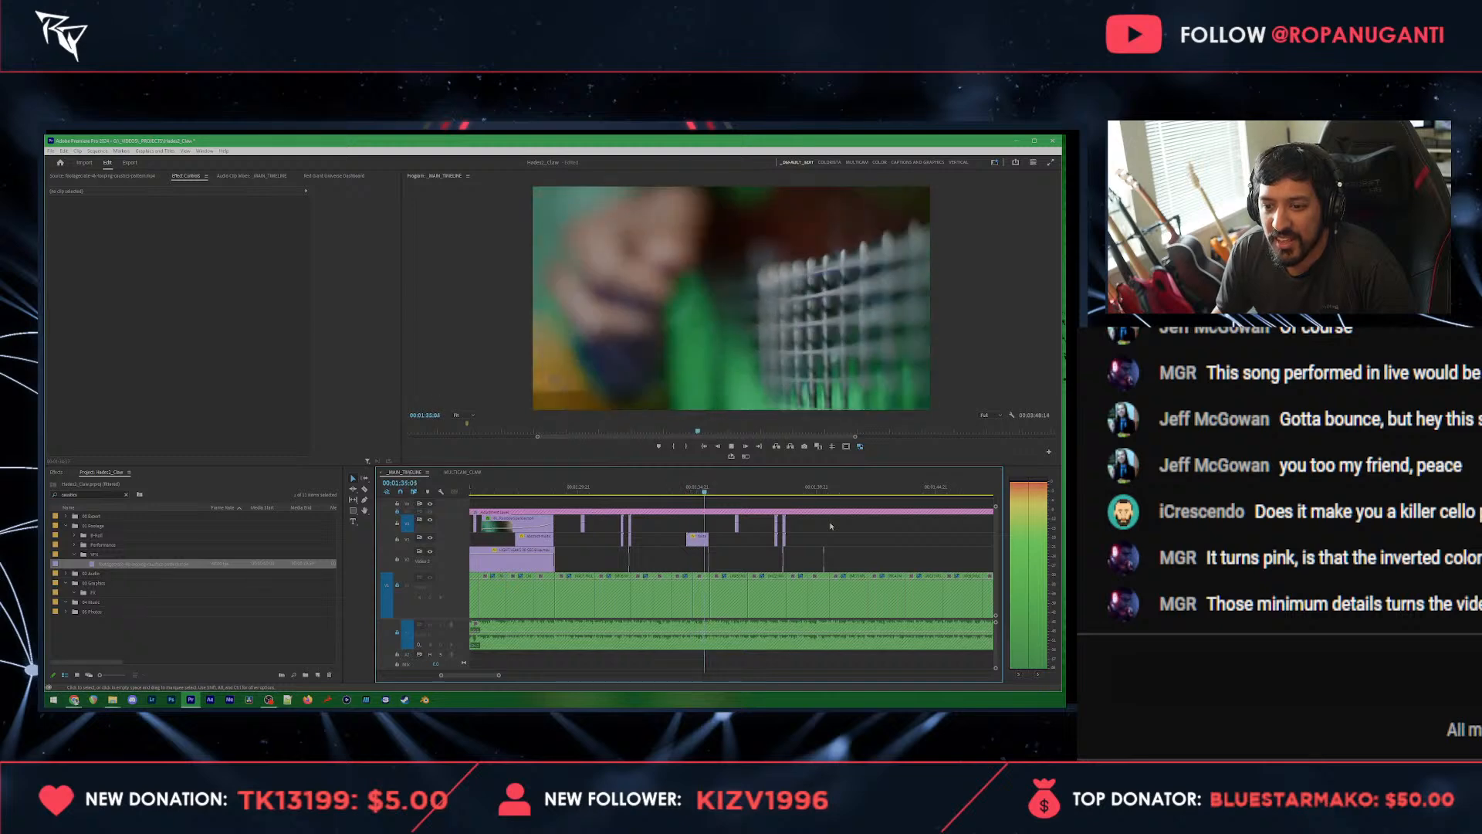
scroll(831, 526, "down", 2)
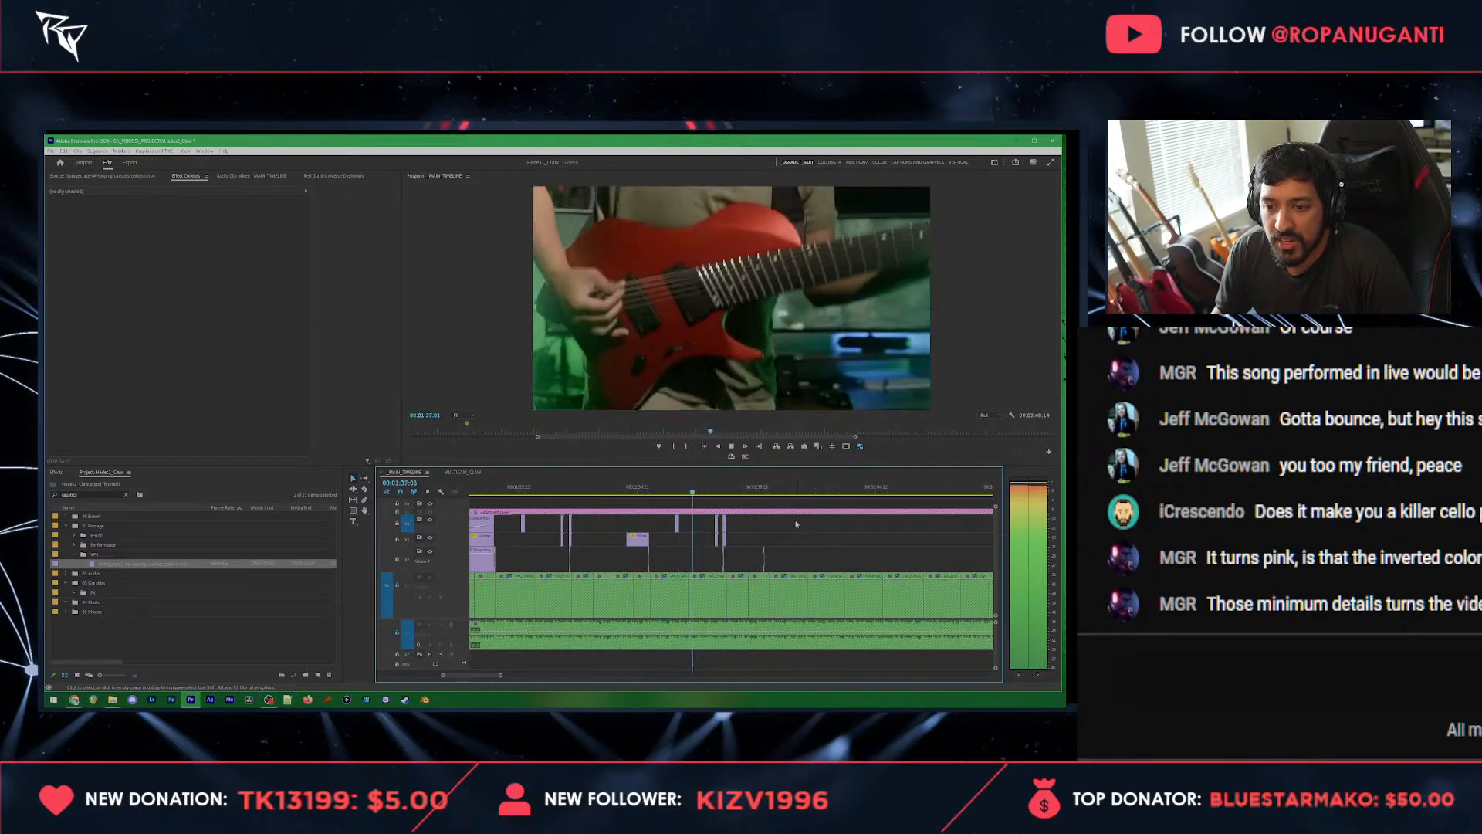
Step: Copy the group of short flash and overlay clips after the long blended overlay and paste it at about 00:01:42:01
left_click_drag(794, 518, 517, 565)
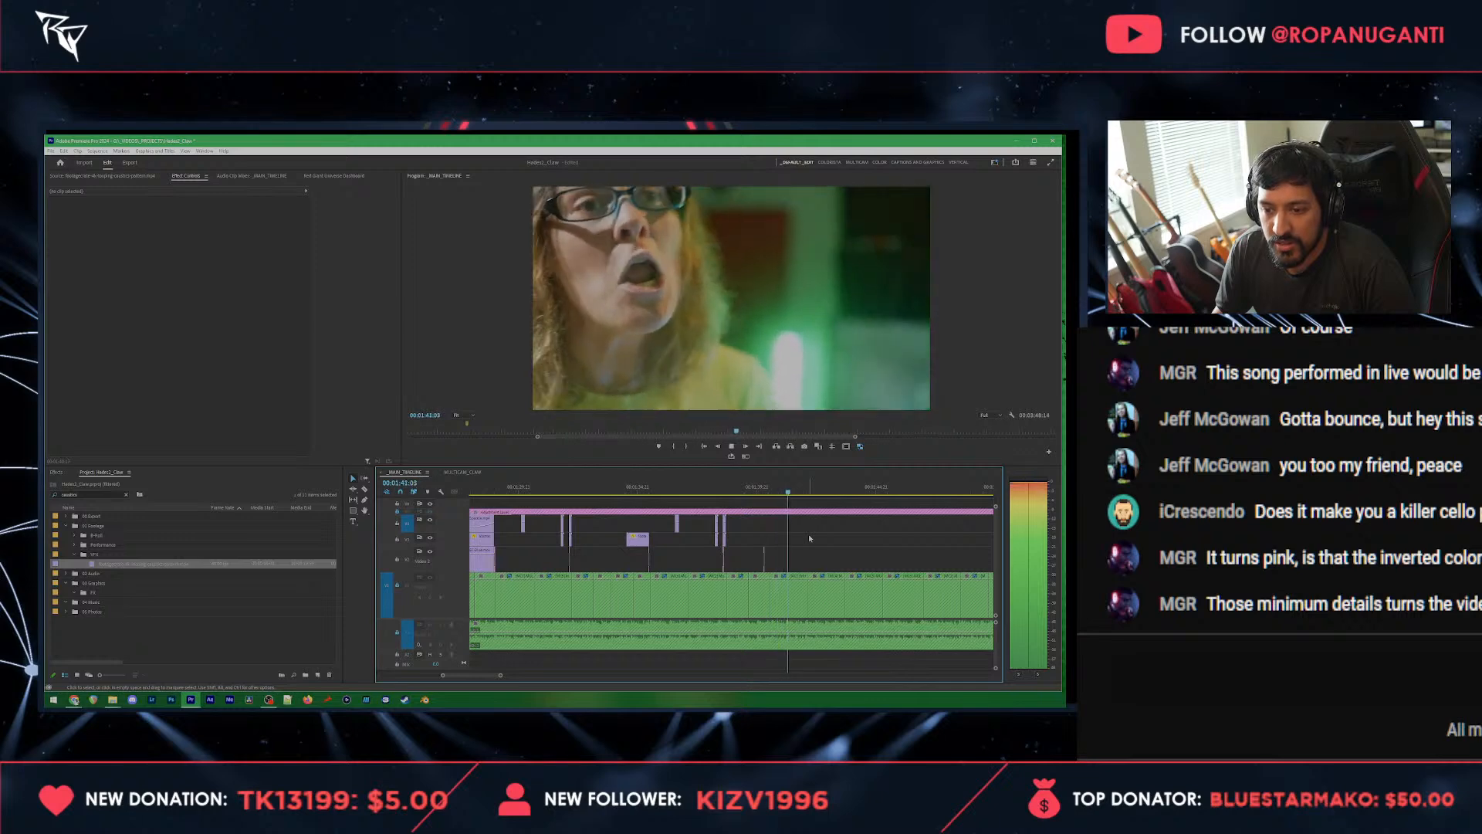
left_click(784, 538)
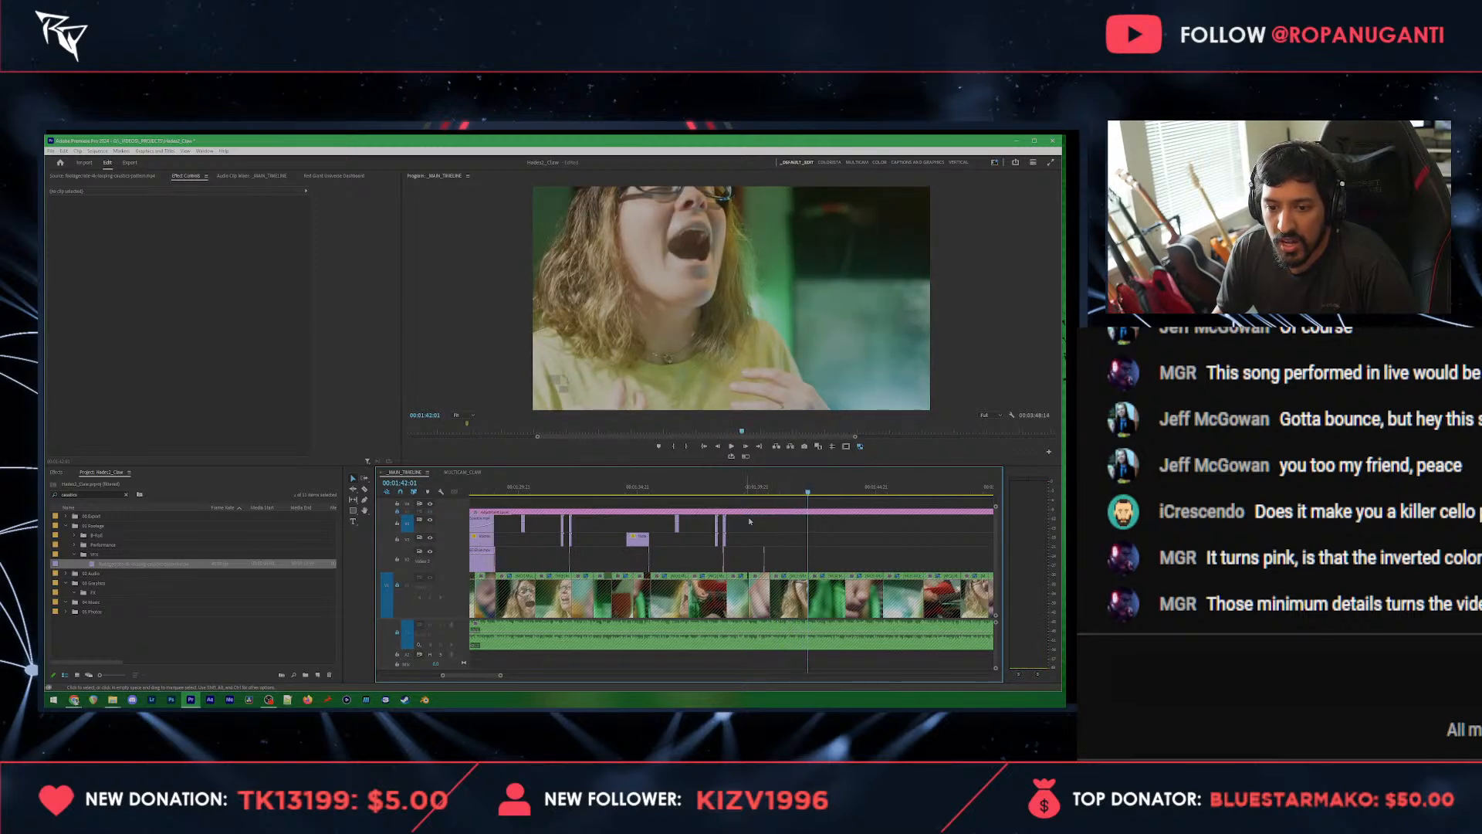
left_click_drag(831, 518, 512, 560)
key("Right")
key("ctrl+v")
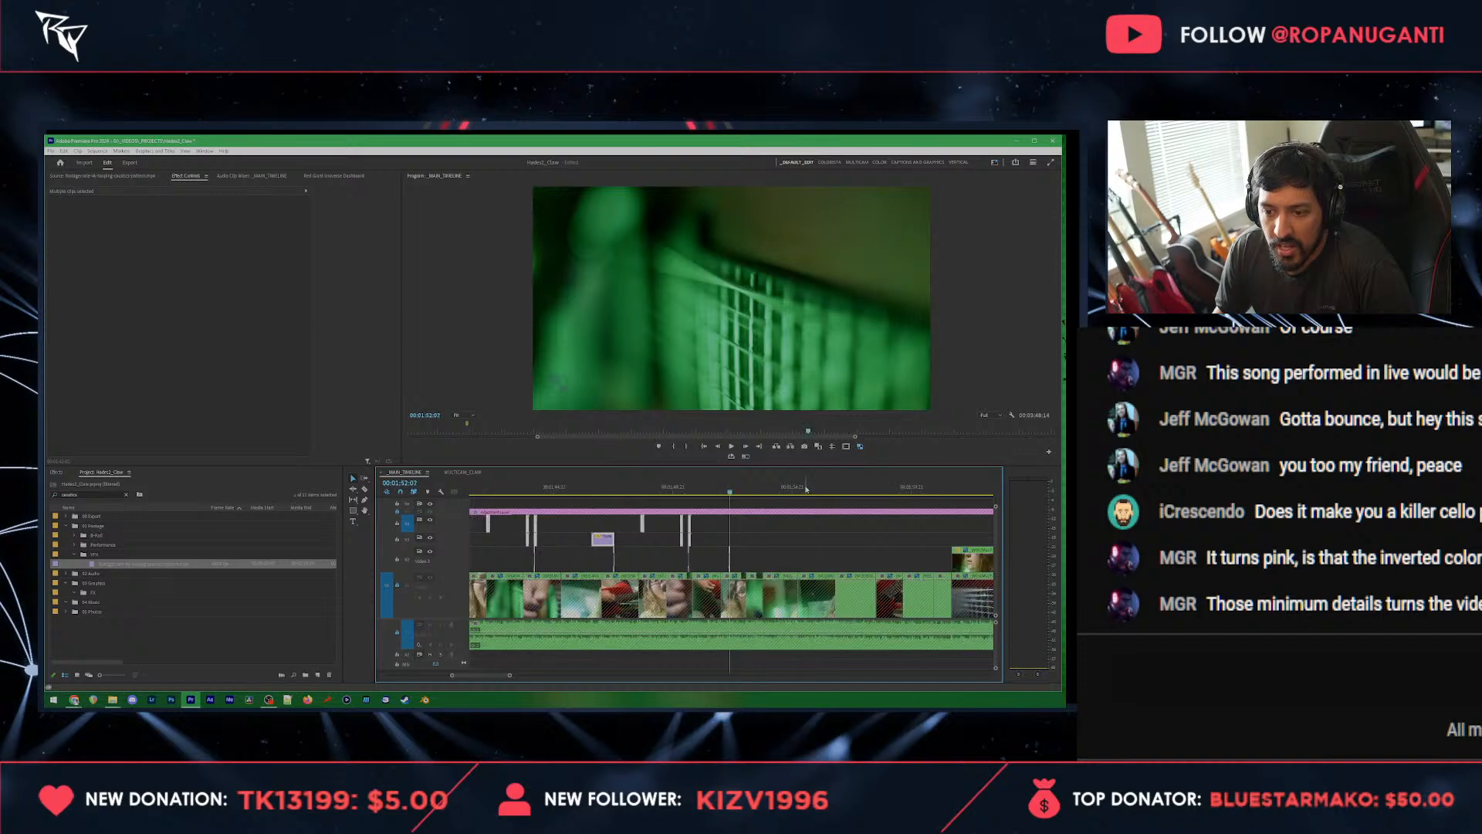
Step: Play back the newly pasted flash group up to the guitar close-up at about 00:01:44
scroll(808, 491, "down", 3)
left_click(624, 489)
key("space")
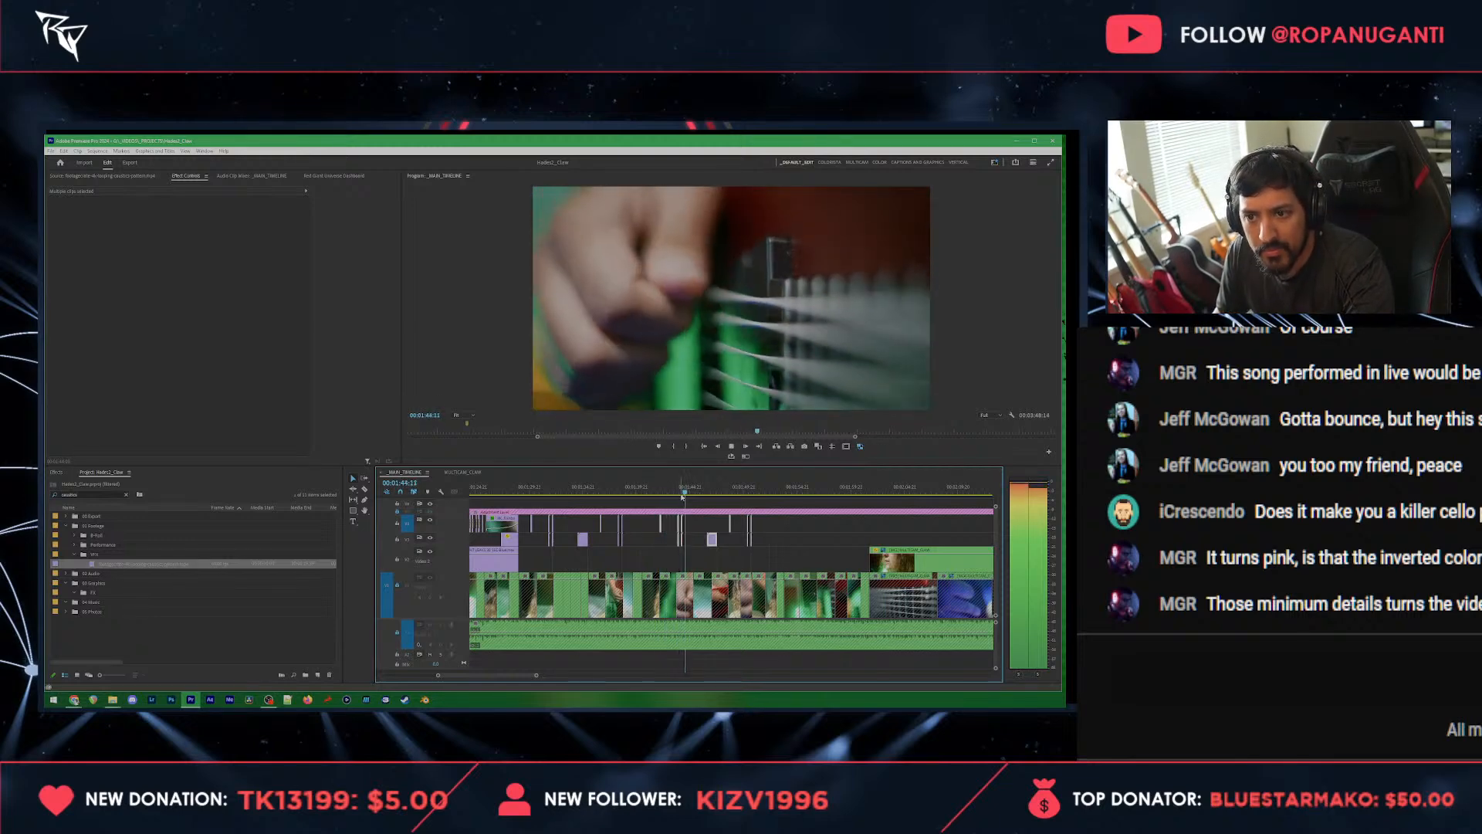
key("space")
Step: Duplicate the pair of slash flashes over the guitar close-up at 00:01:44 directly after the originals and play back the result
scroll(683, 510, "up", 5)
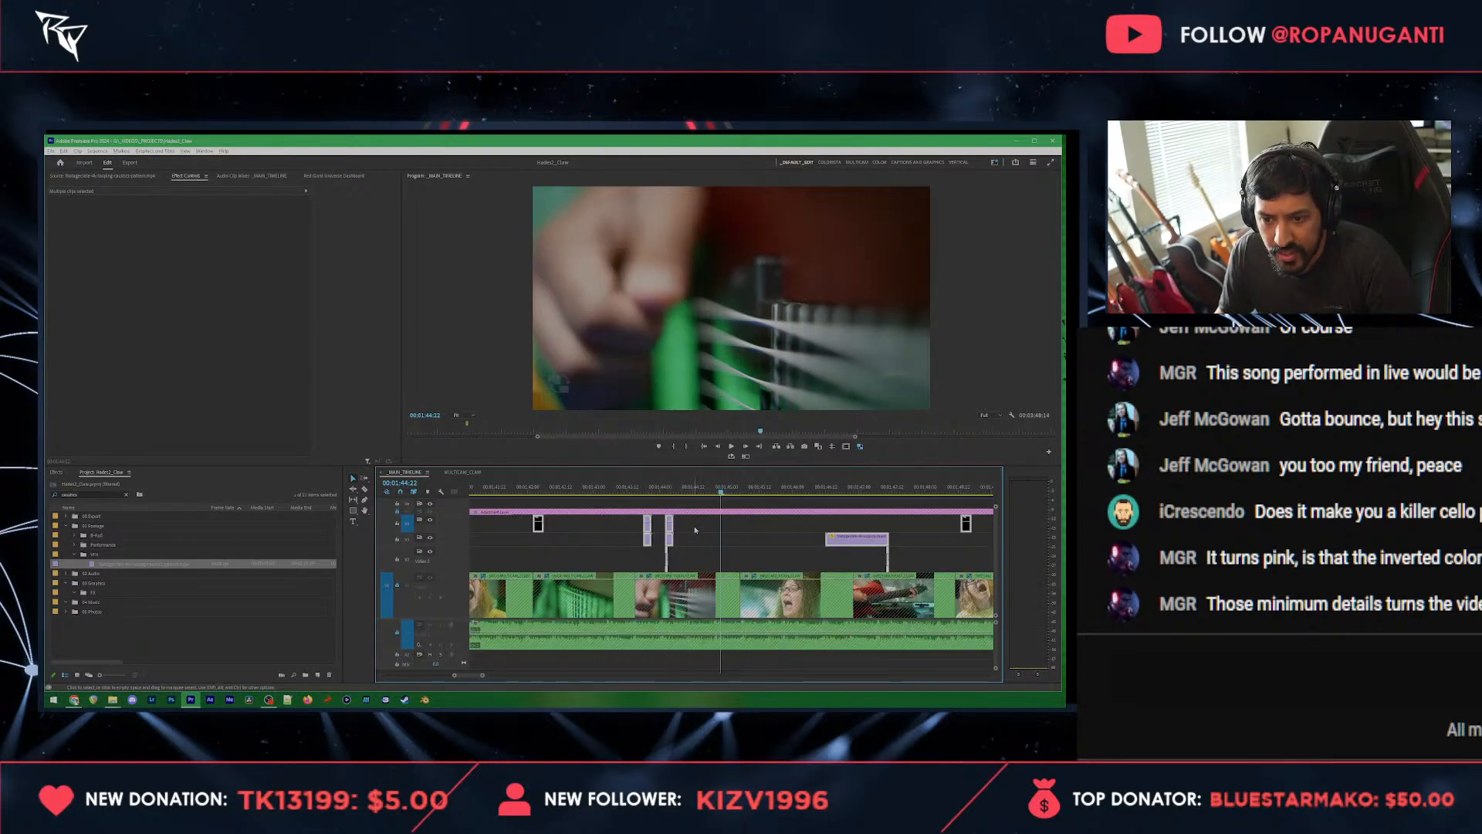
left_click_drag(704, 520, 691, 491)
key("ctrl+c")
key("ctrl+v")
left_click(632, 491)
key("space")
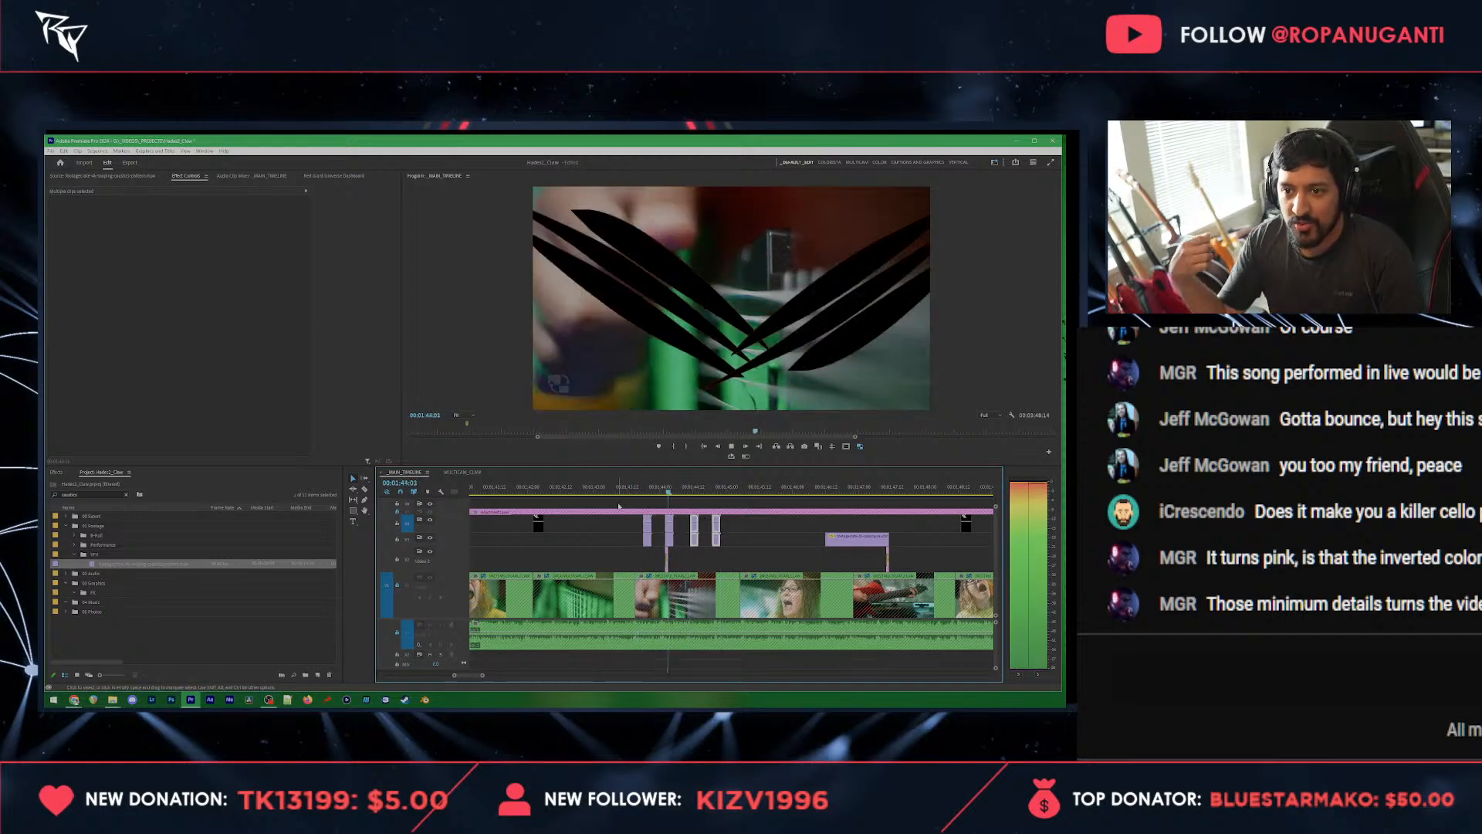
key("space")
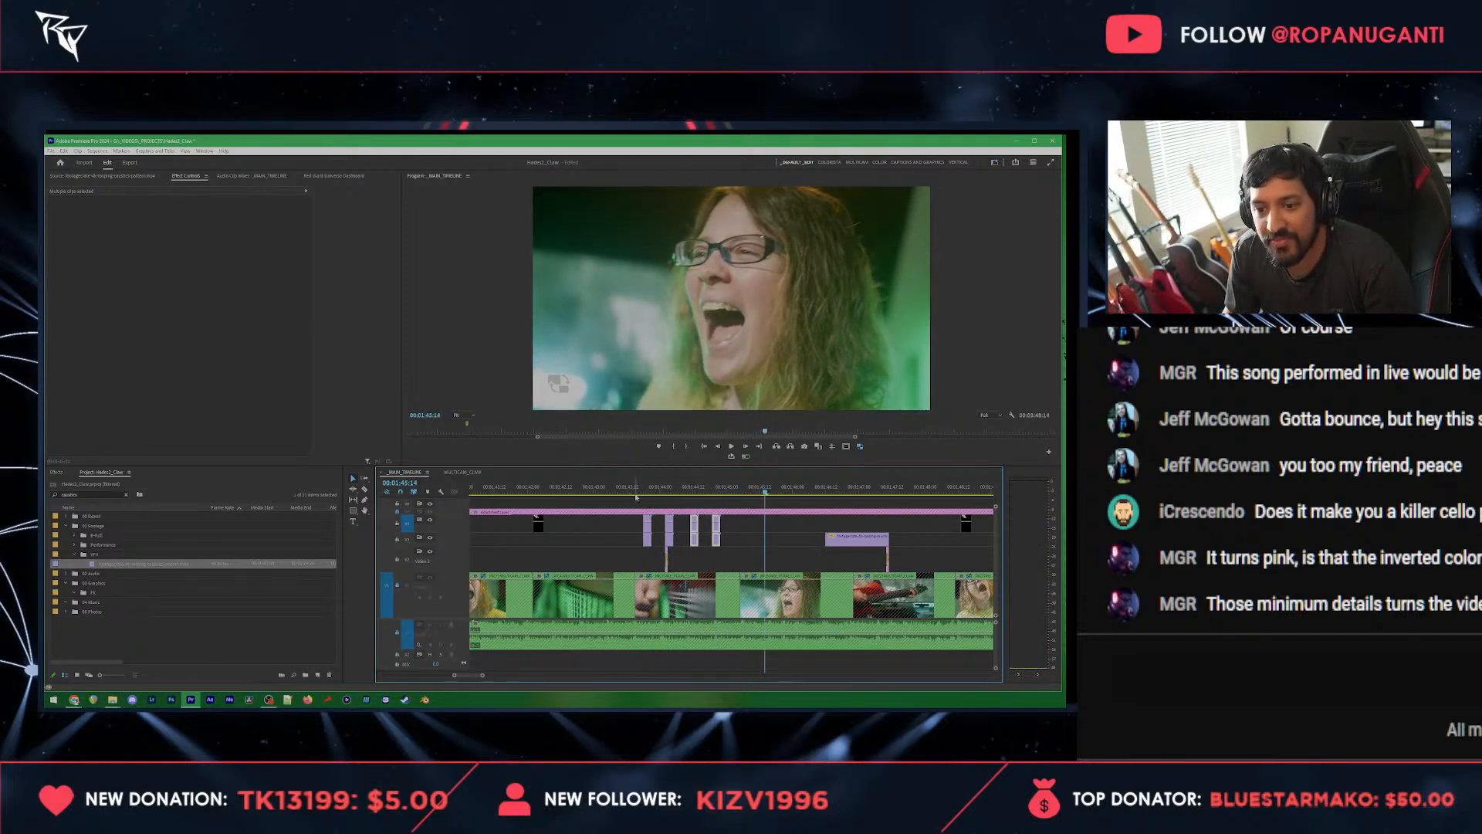
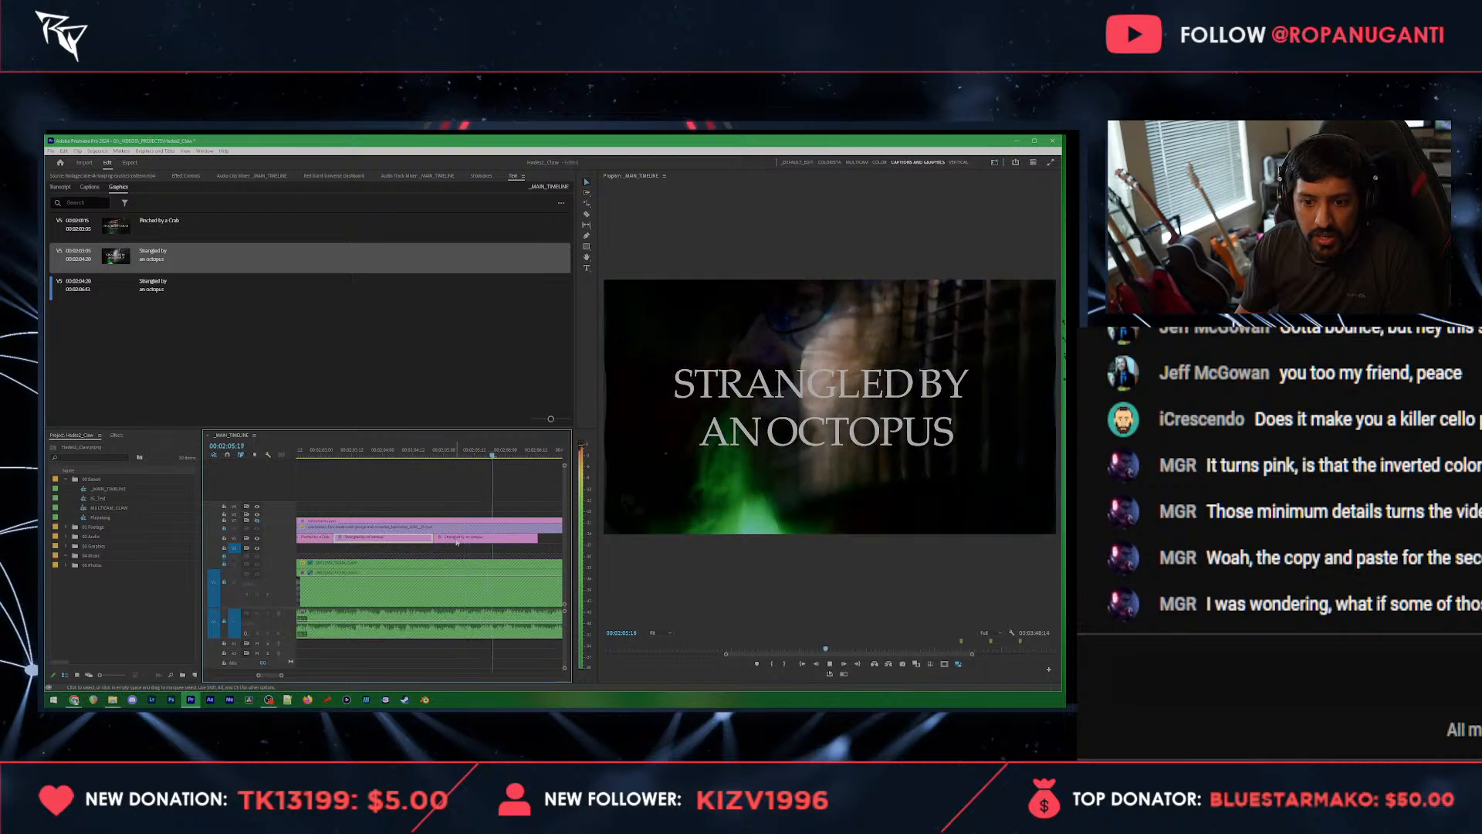
Step: Try splitting the second of the "Strangled by an octopus" title clips at 00:02:05:17 and restore it to a single clip
key("space")
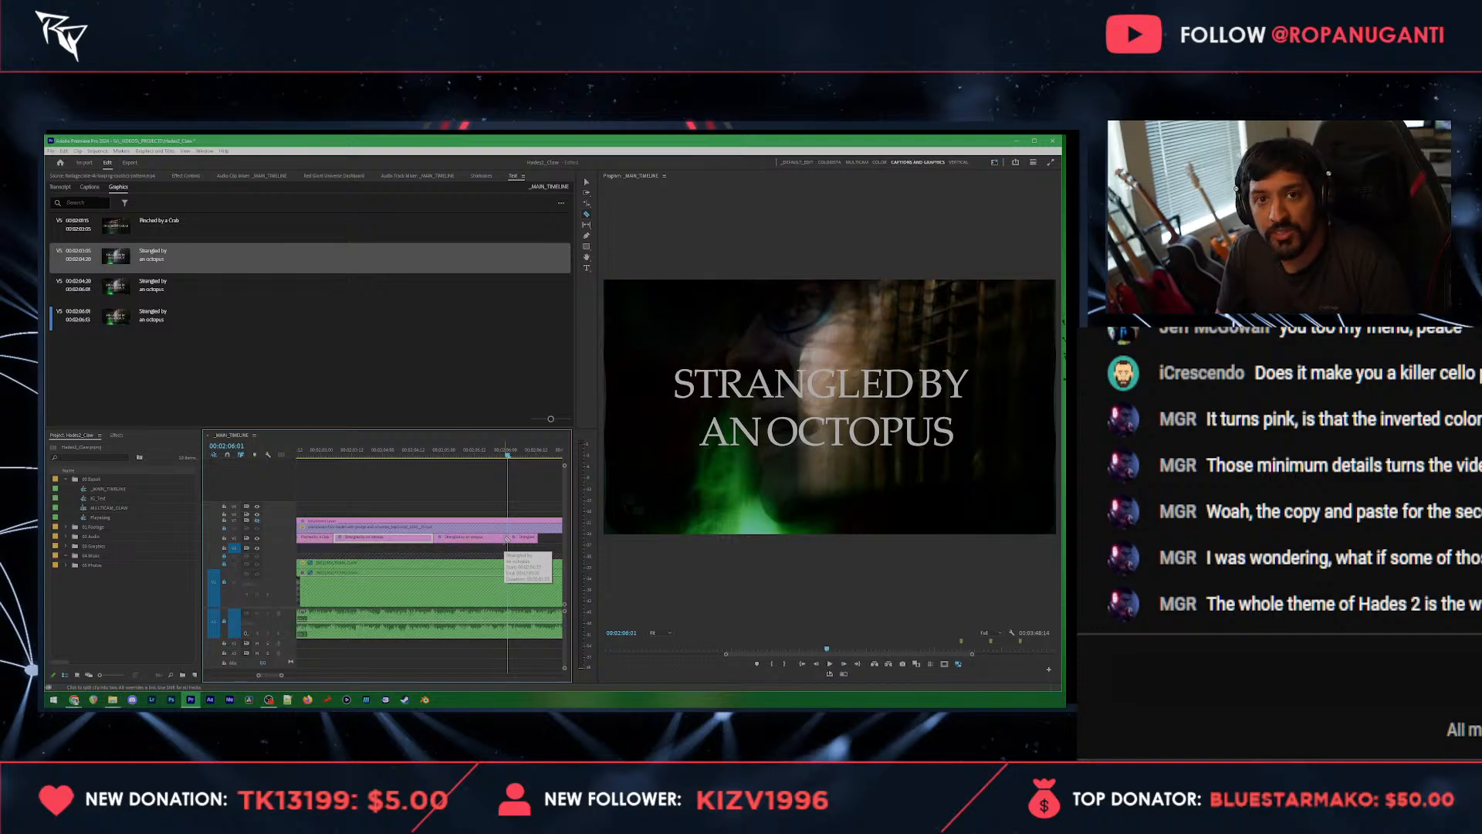
left_click(487, 450)
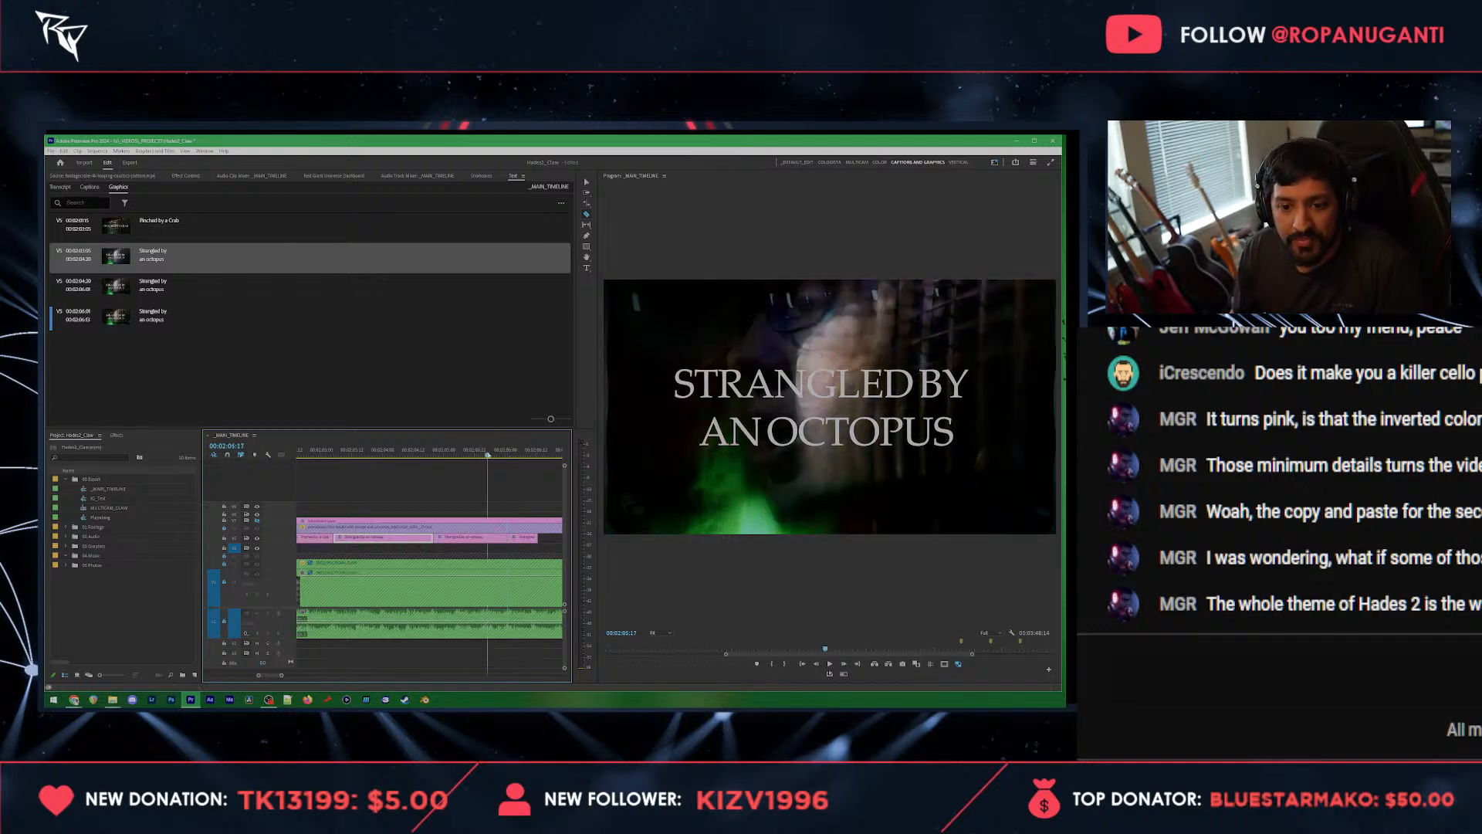
left_click(490, 539)
left_click(491, 539)
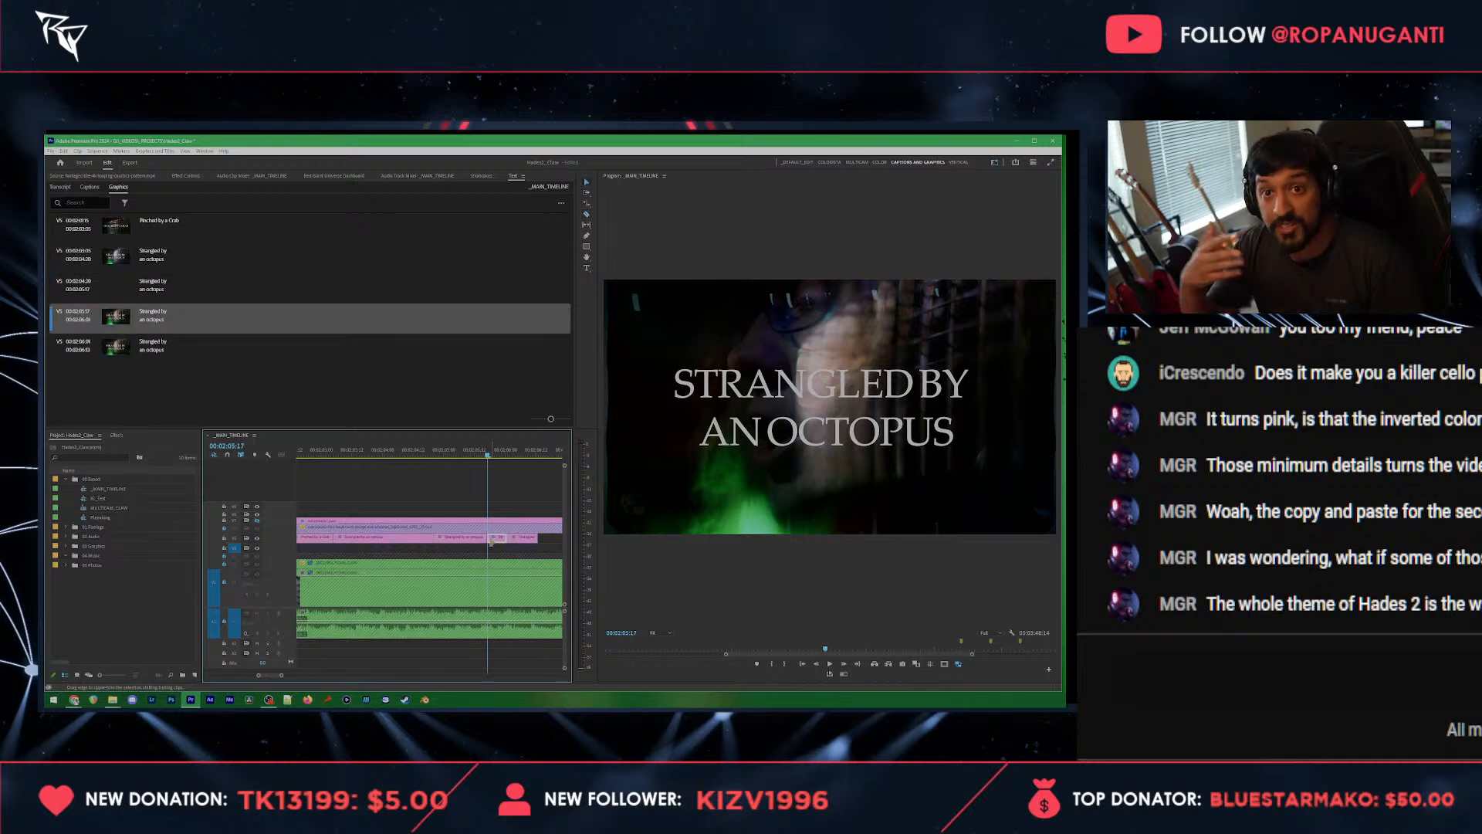
left_click(522, 539)
key("space")
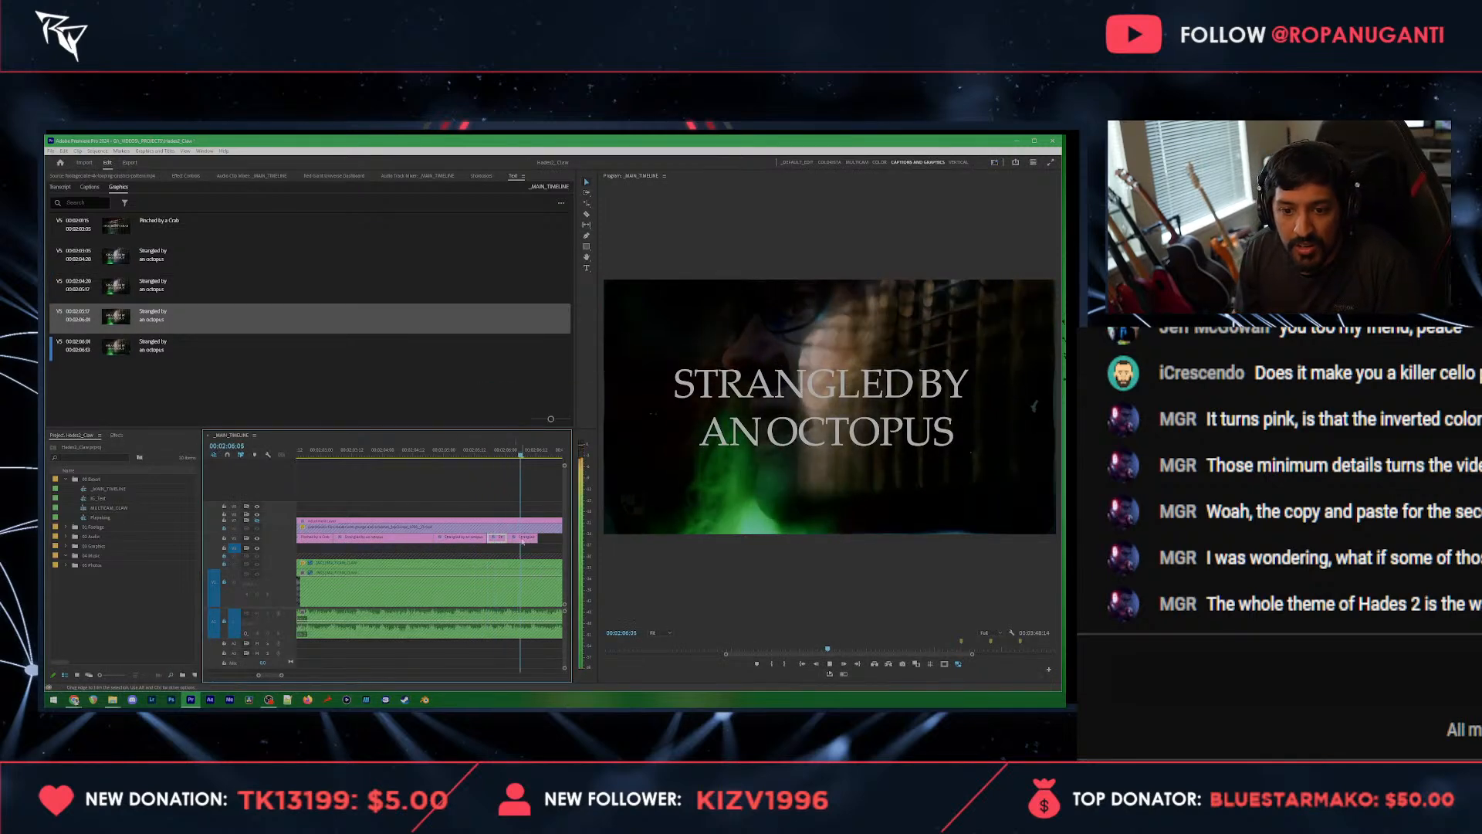
key("space")
left_click(467, 539)
key("Delete")
left_click_drag(489, 538, 412, 538)
Step: Change the text of the third title graphic to "Bitten by a shark", with the last word on its own line
left_click(489, 456)
left_click(159, 293)
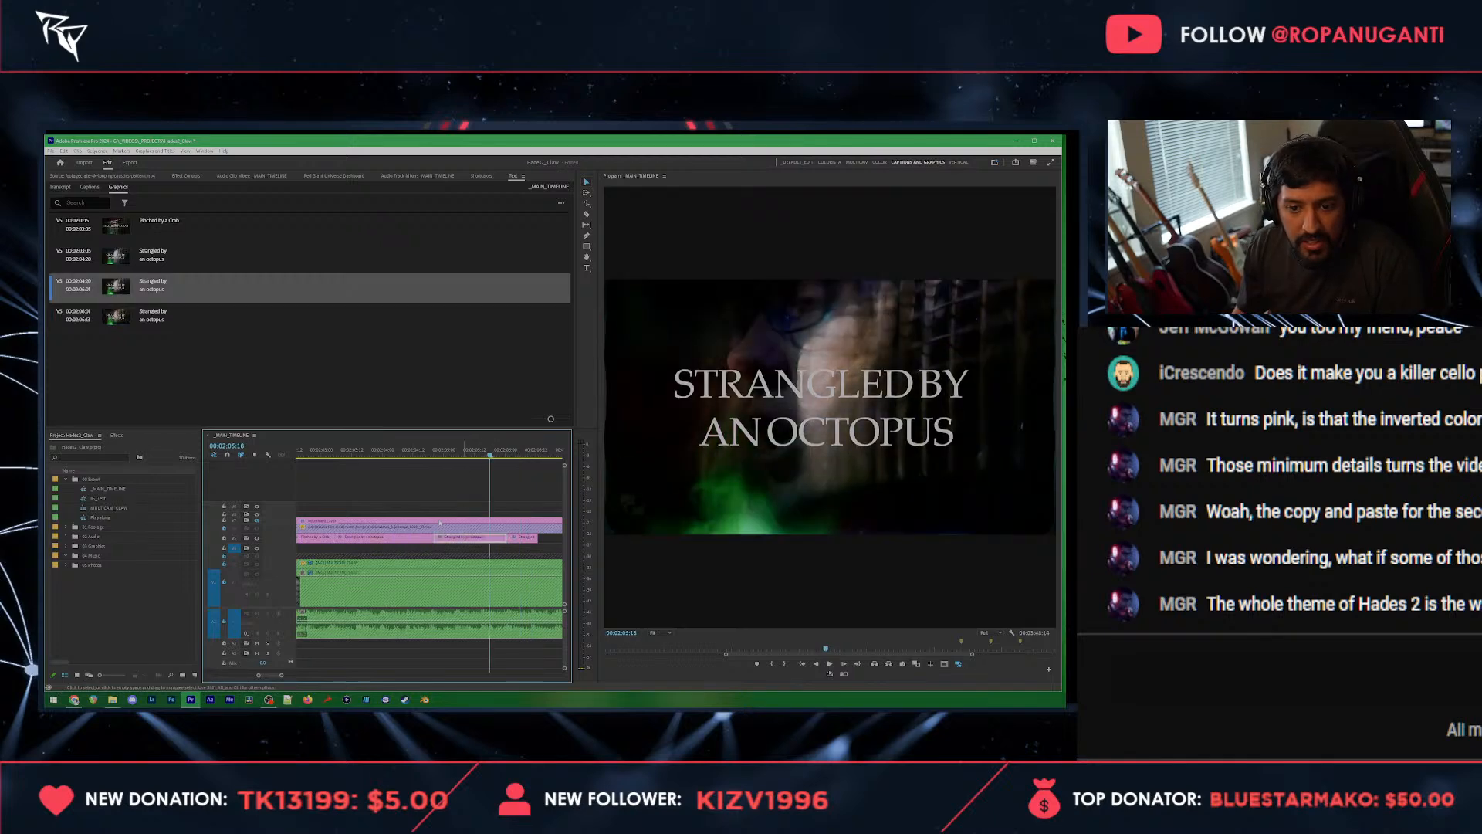
double_click(159, 294)
type("Bit")
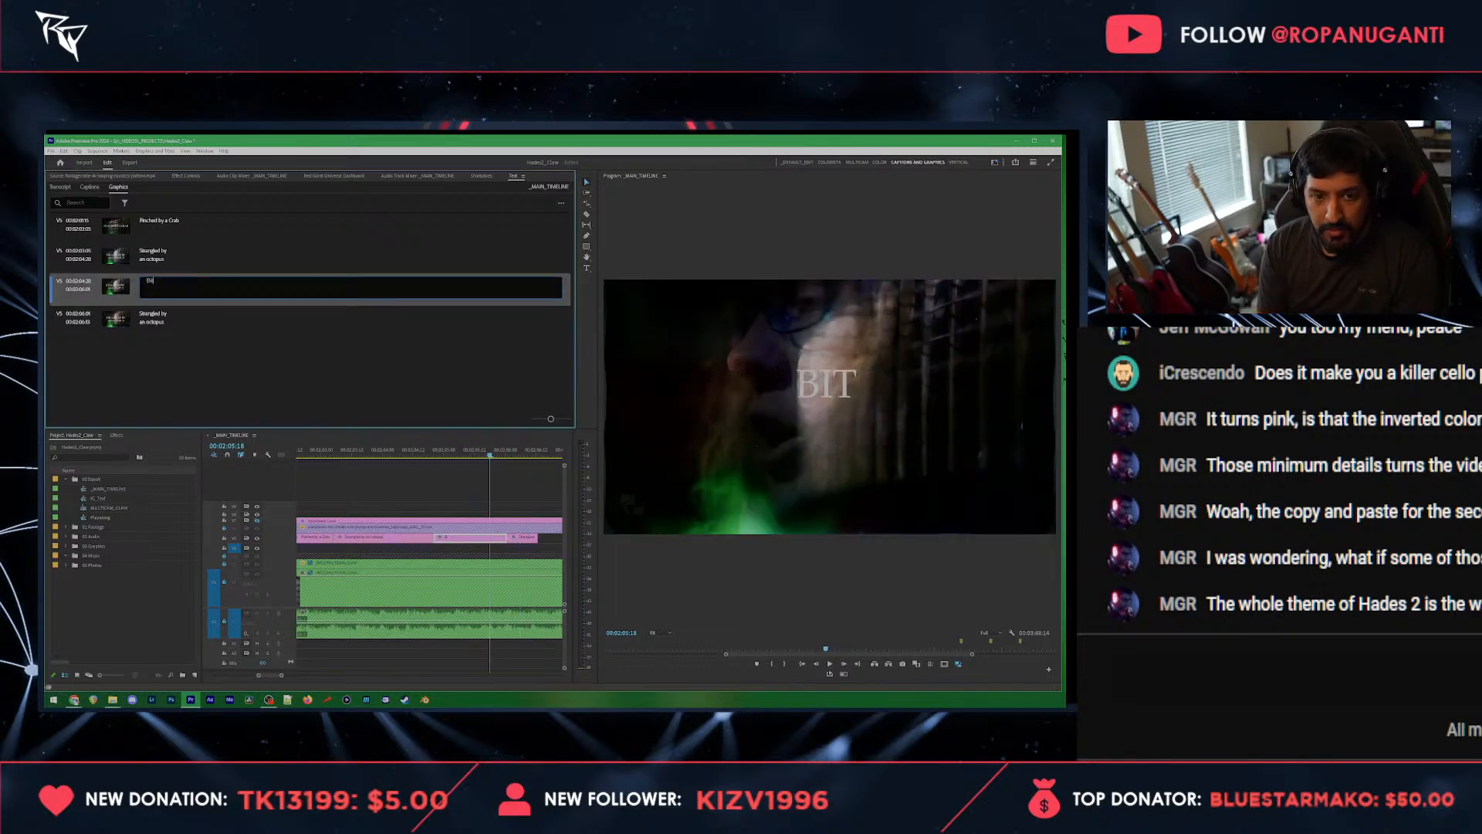
type("ten by a shark")
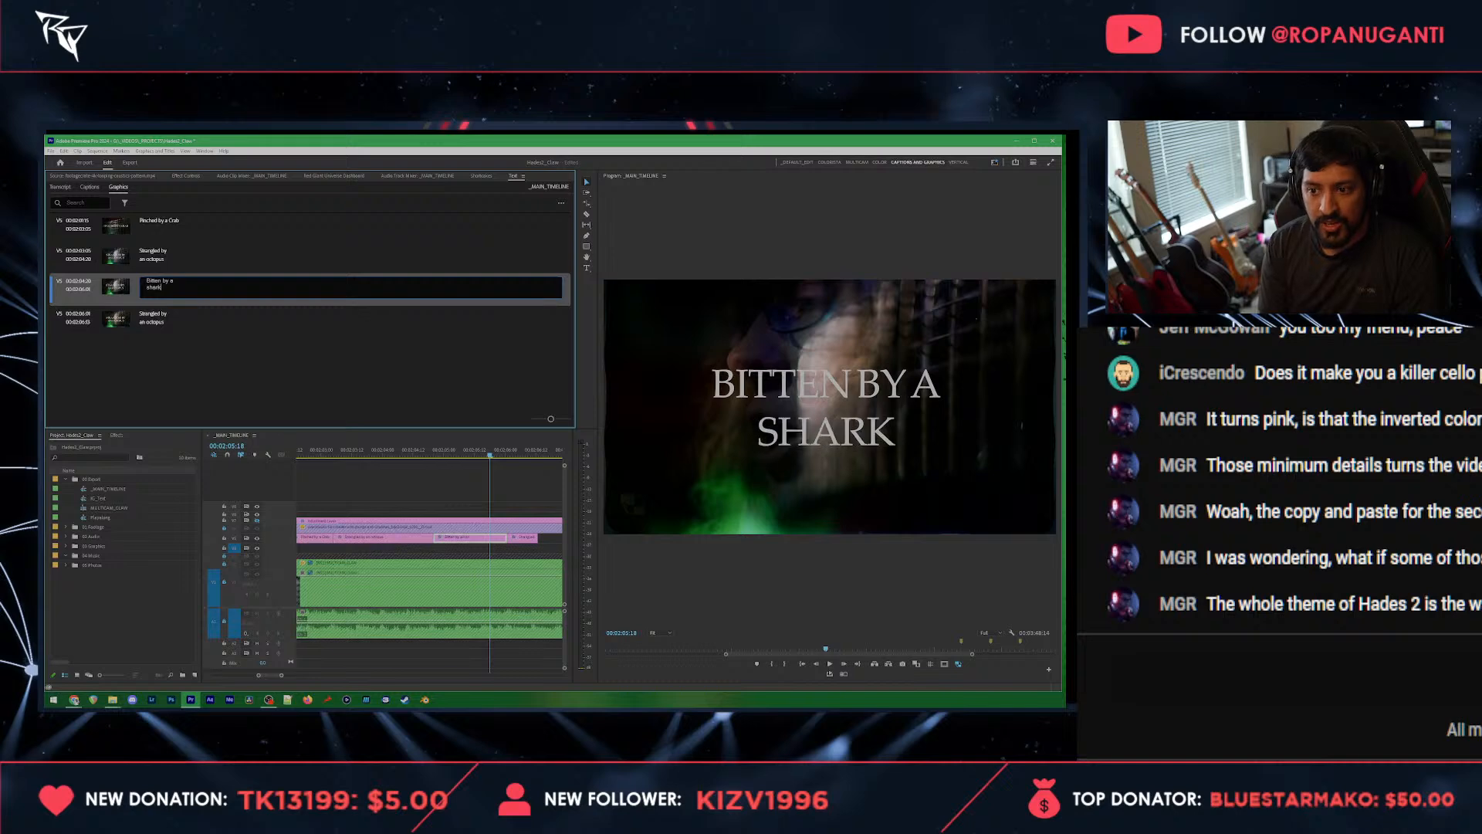
left_click(500, 493)
Step: Replace the text of the short title graphic following "Bitten by a shark" with "and"
key("space")
key("space")
left_click(522, 540)
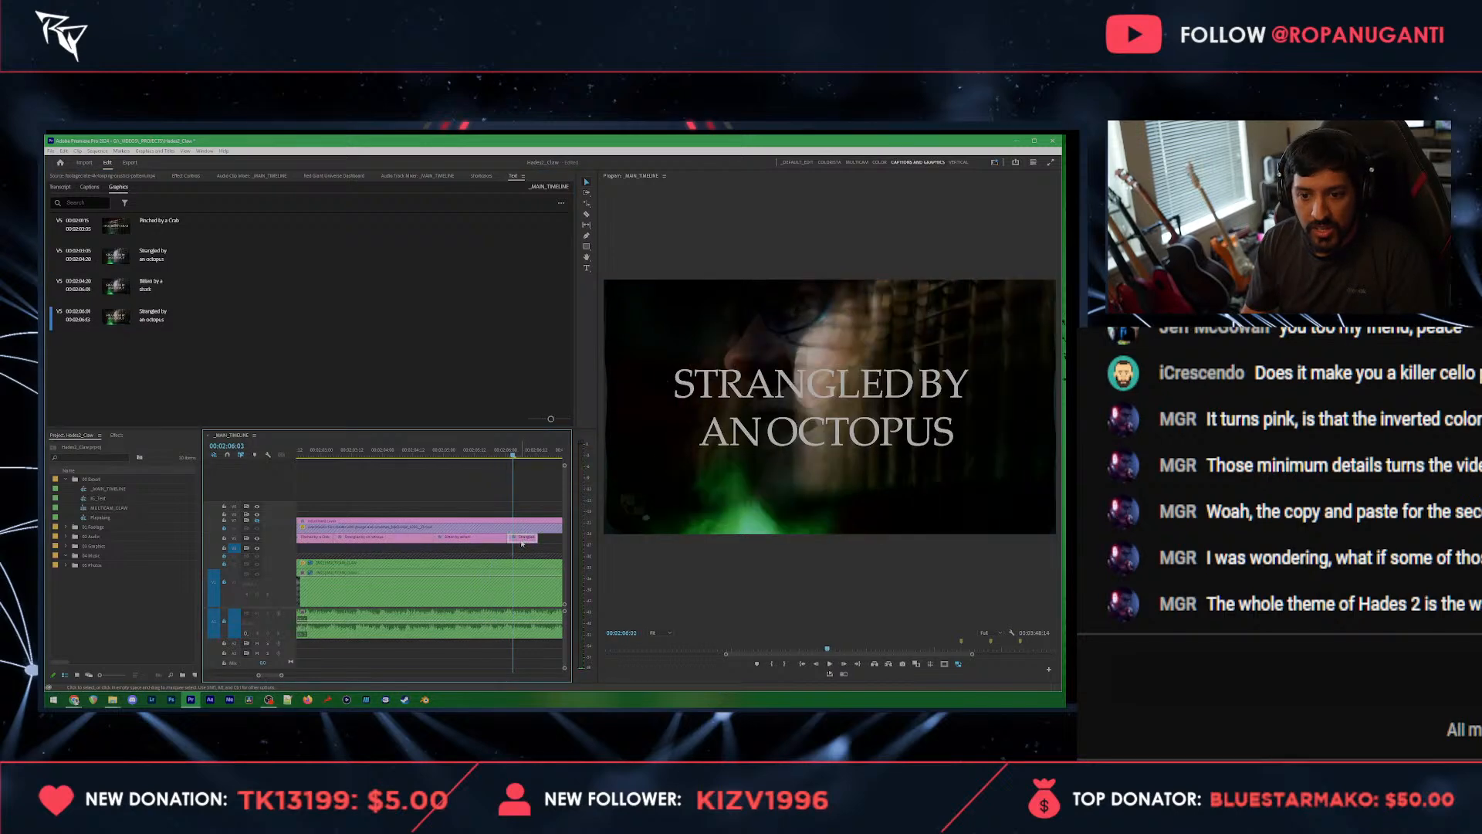
double_click(178, 311)
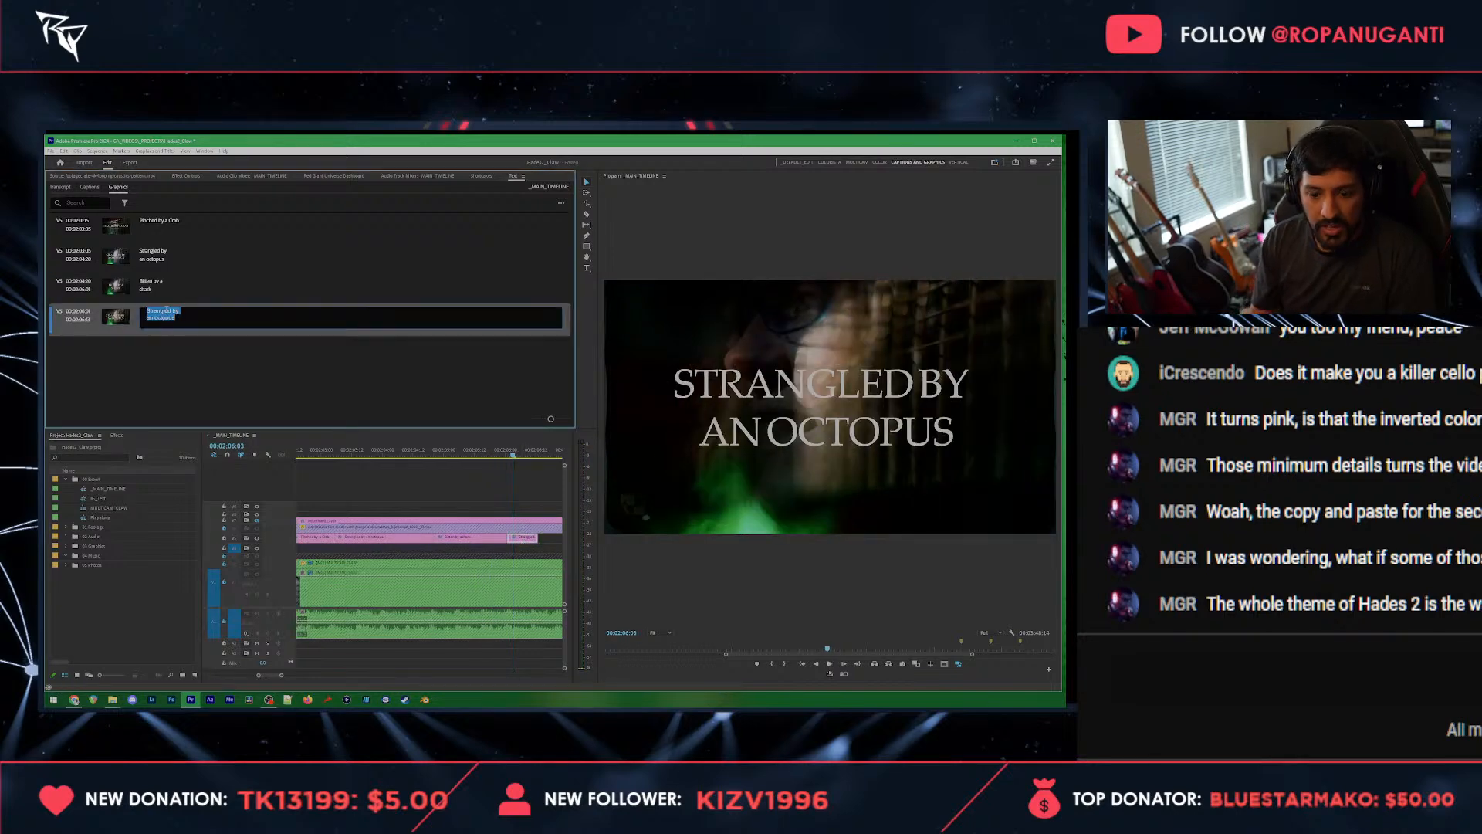
type("and")
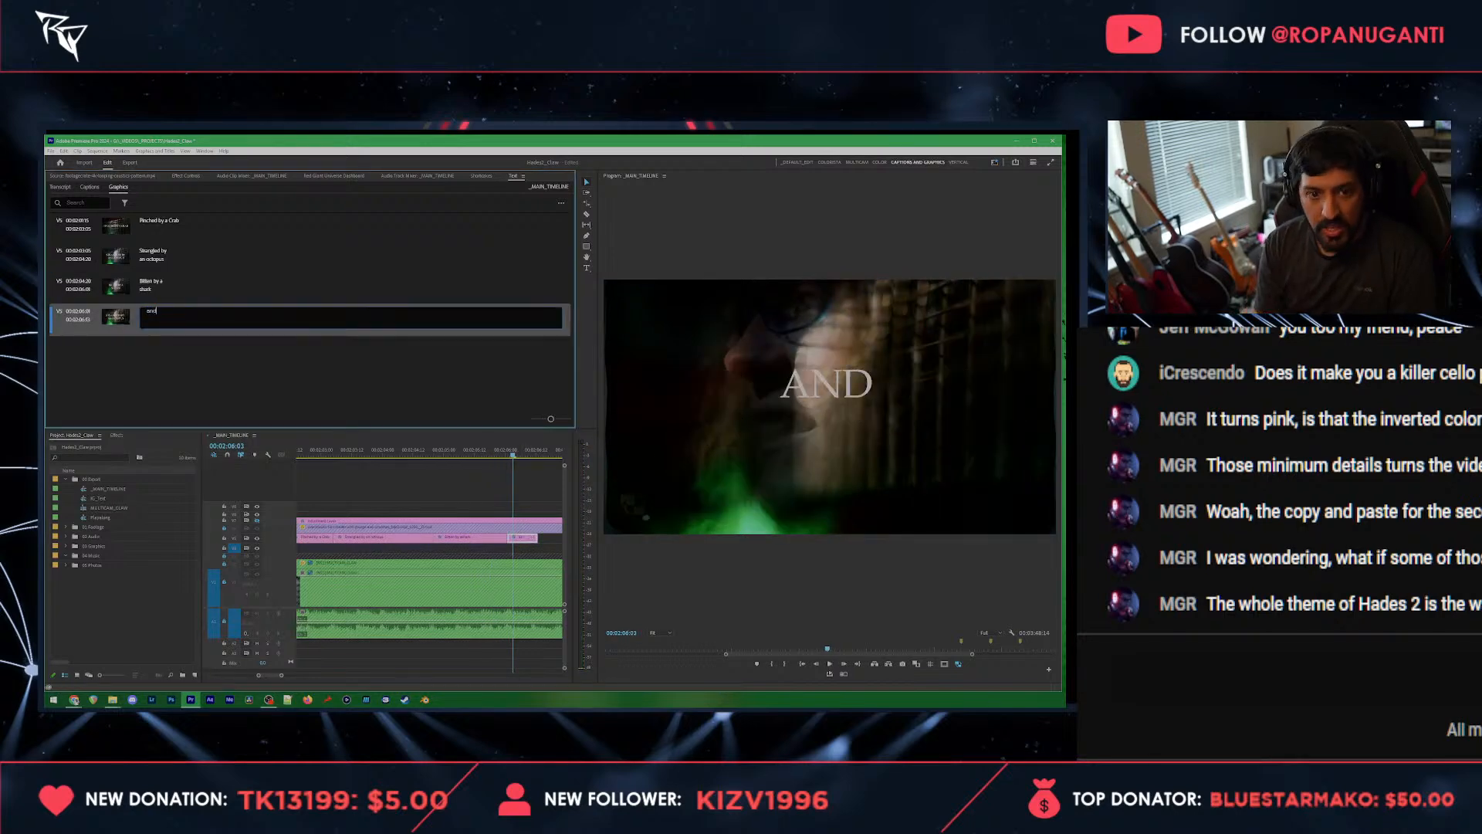
left_click(513, 490)
Step: Move the "AND" title slightly down so it sits near the vertical middle of the video frame
left_click(843, 392)
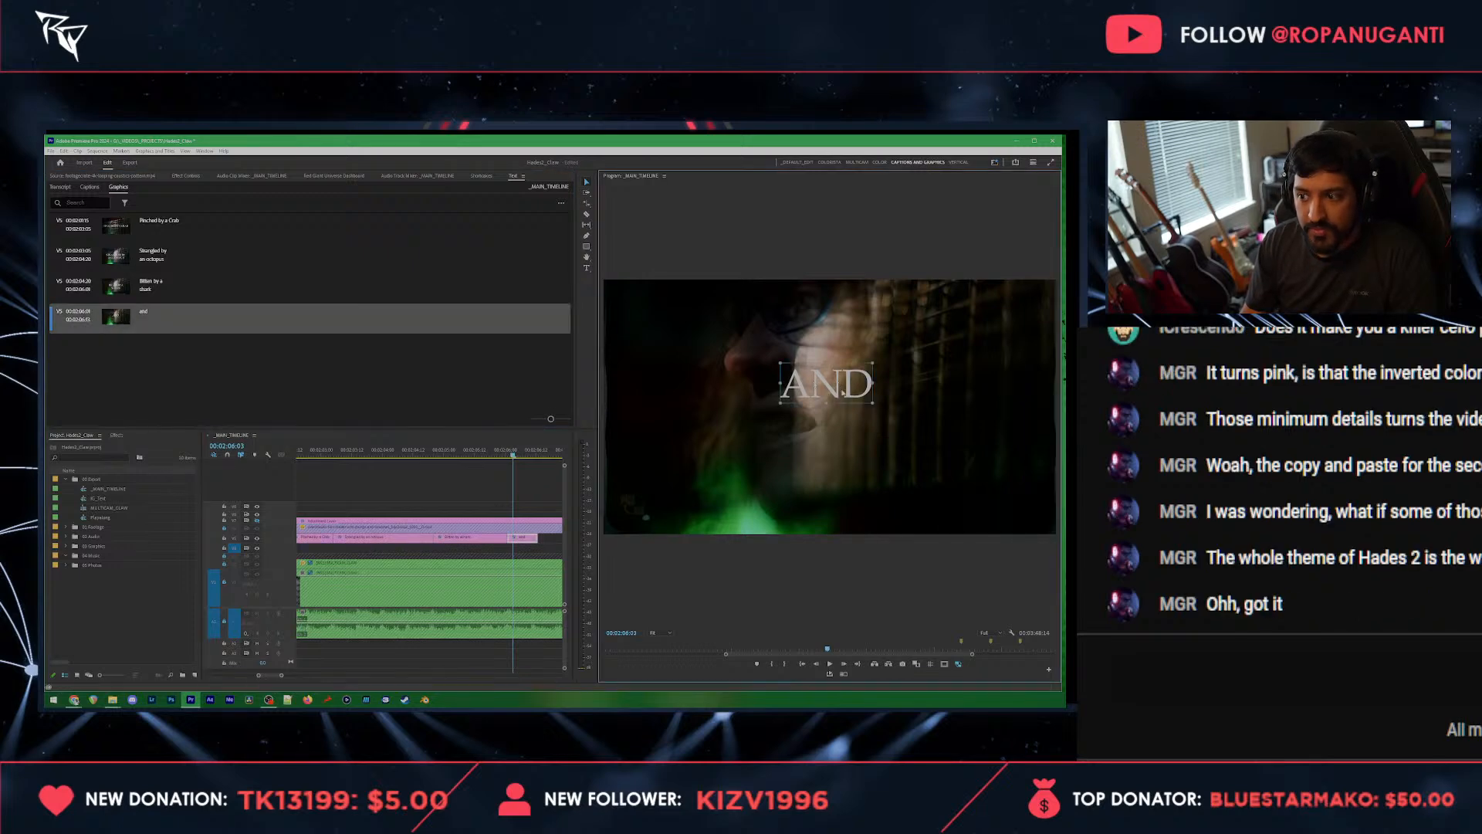
left_click_drag(833, 397, 835, 410)
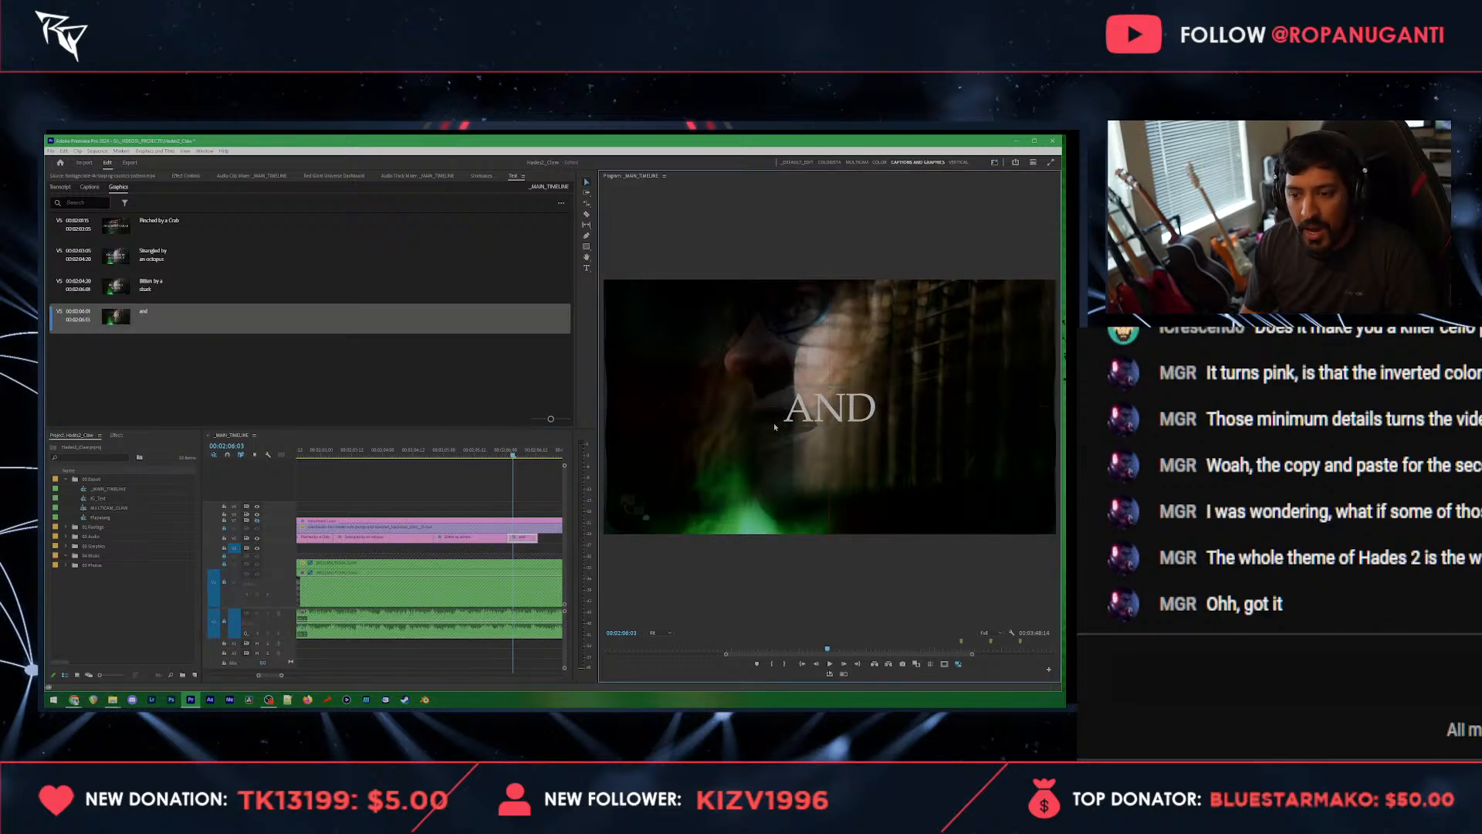
left_click(518, 547)
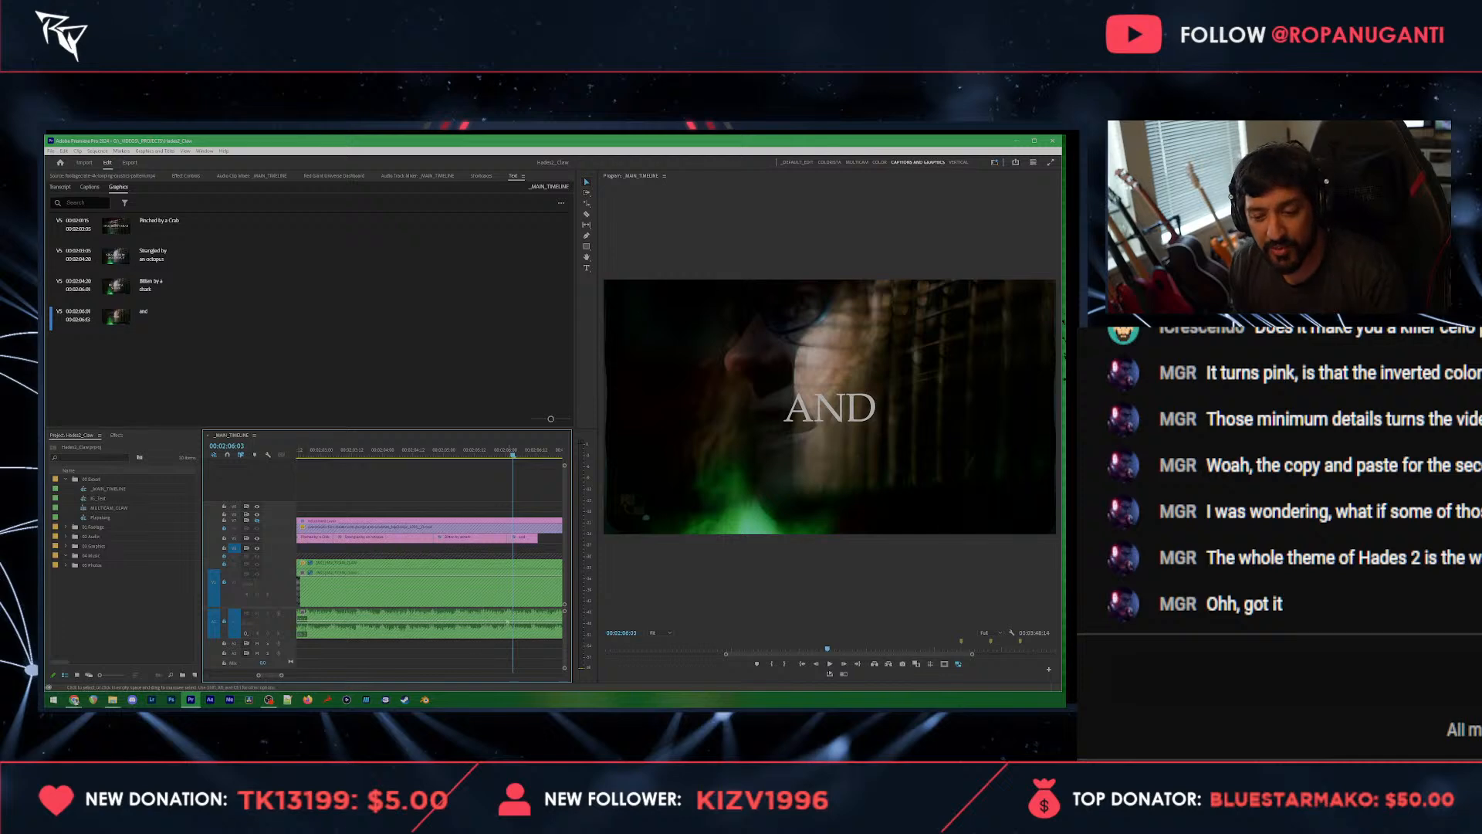
Step: Copy the "Bitten by a shark" title clip and paste it at the end of the "and" clip on the timeline
scroll(513, 577, "down", 2)
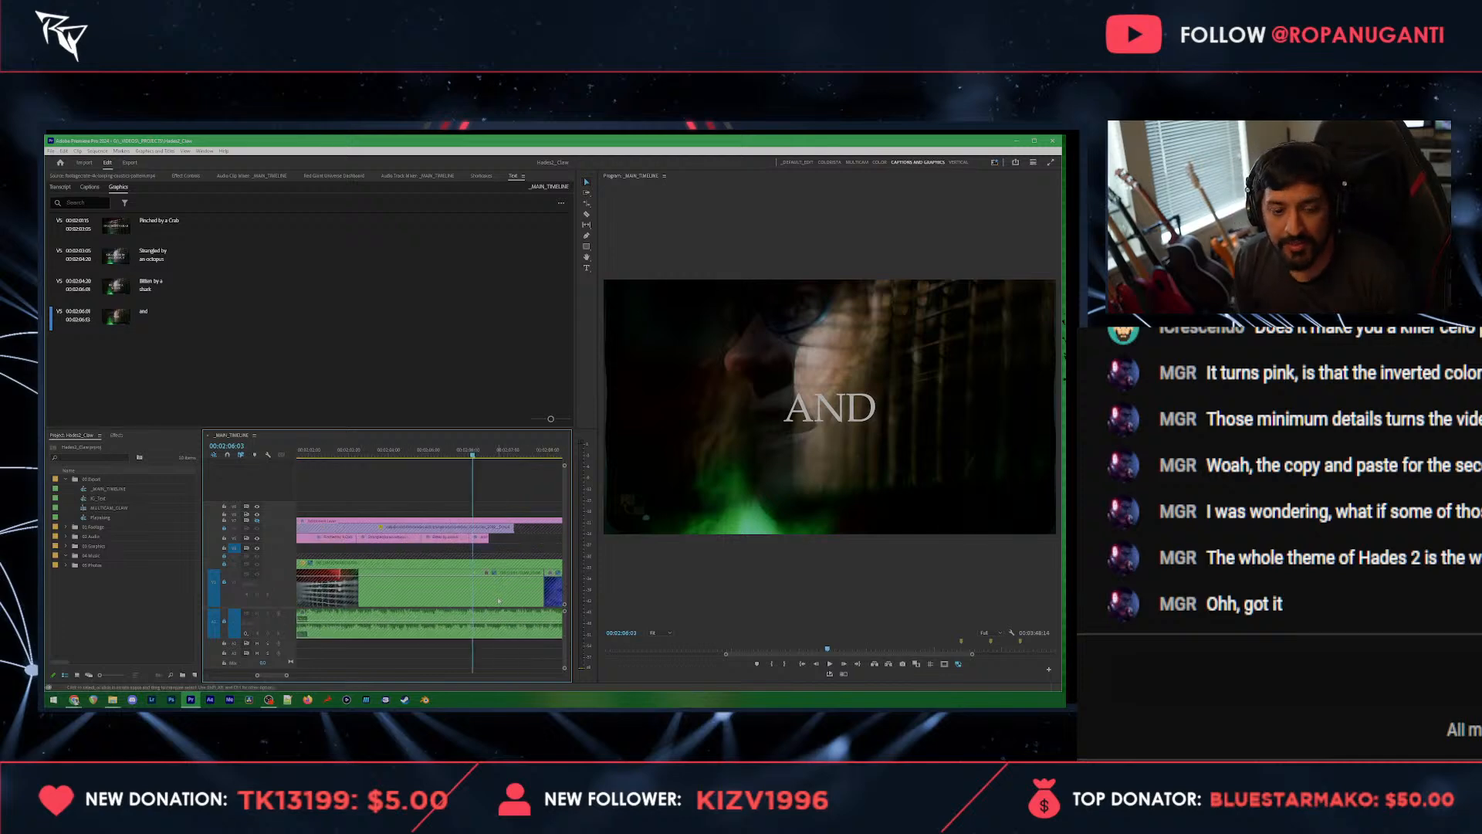
left_click(444, 452)
left_click(458, 542)
key("ctrl+c")
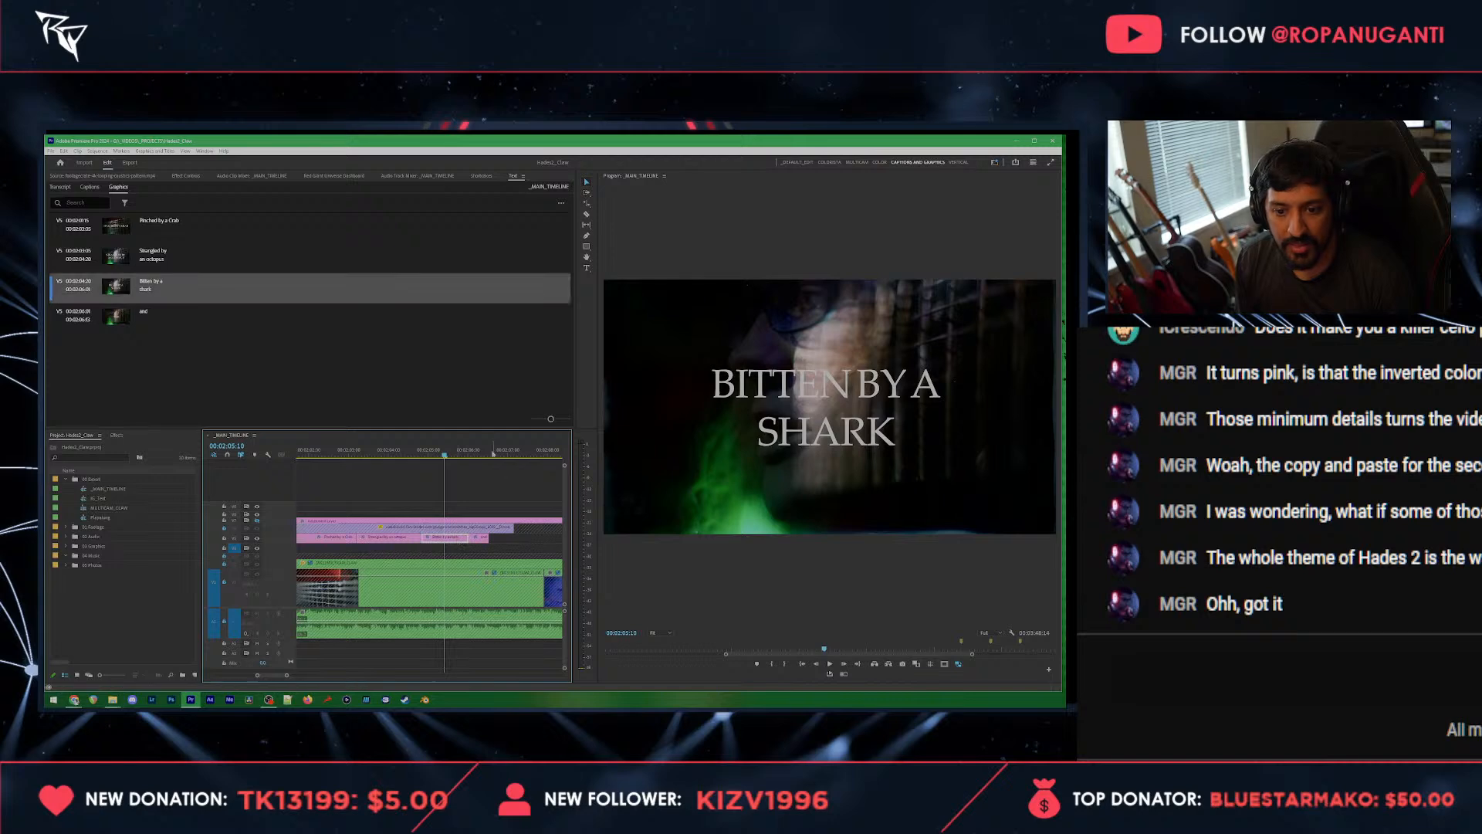
left_click(490, 452)
key("Up")
key("ctrl+v")
Step: Play through the pasted "Bitten by a shark" clip and extend its end to the start of the blue-lit shot
left_click(472, 452)
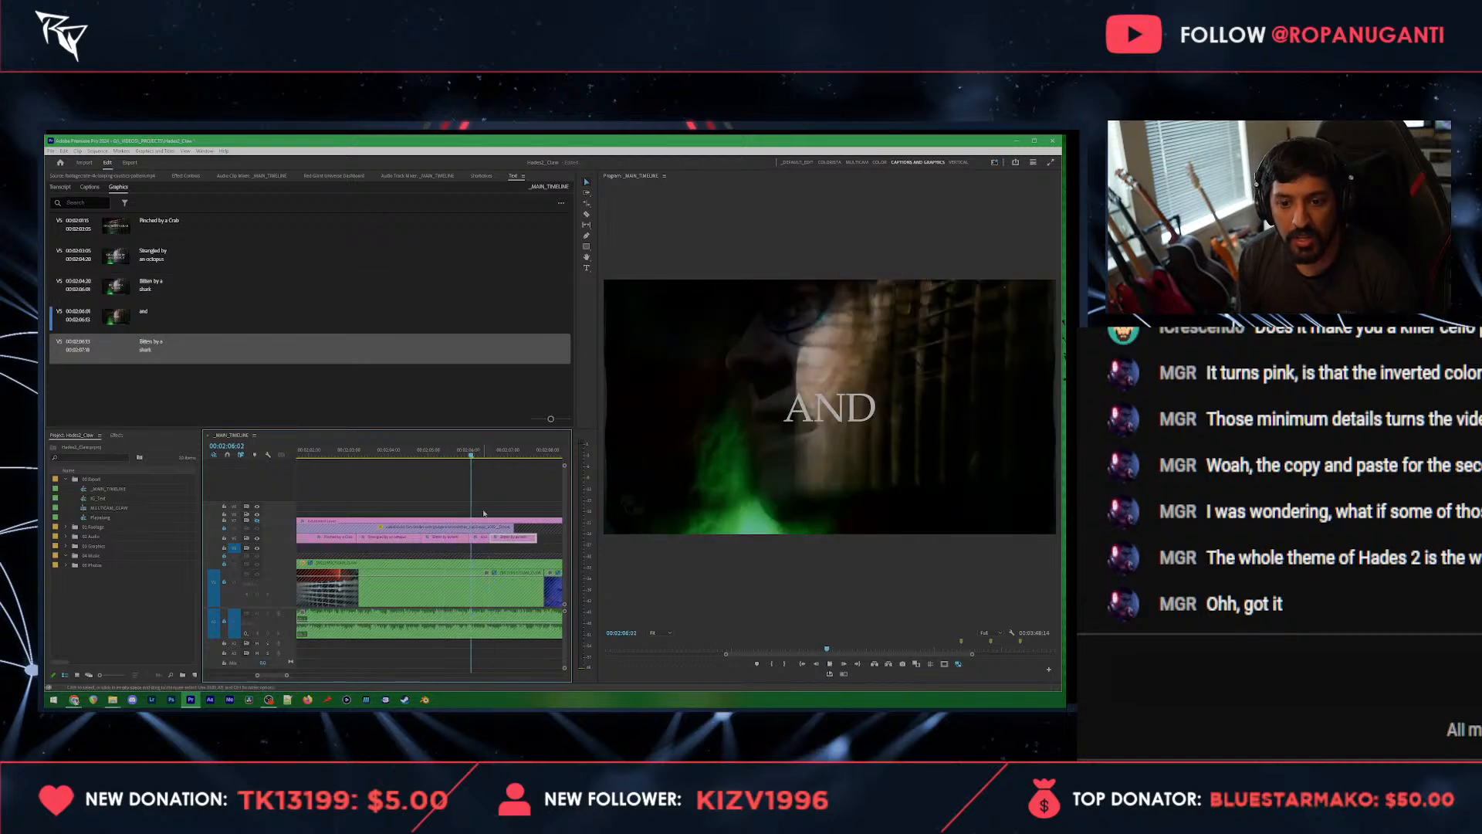
key("space")
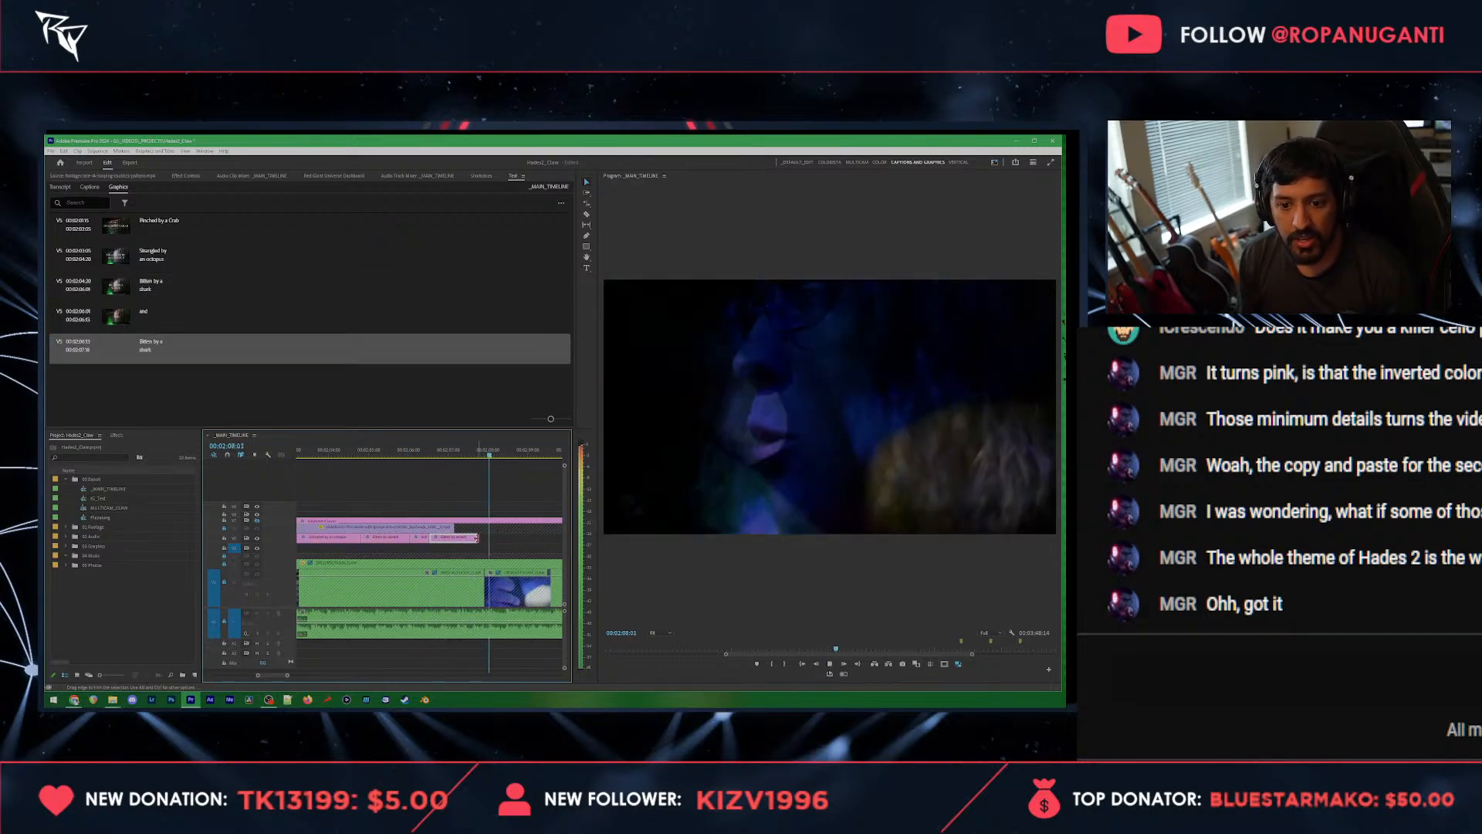
key("space")
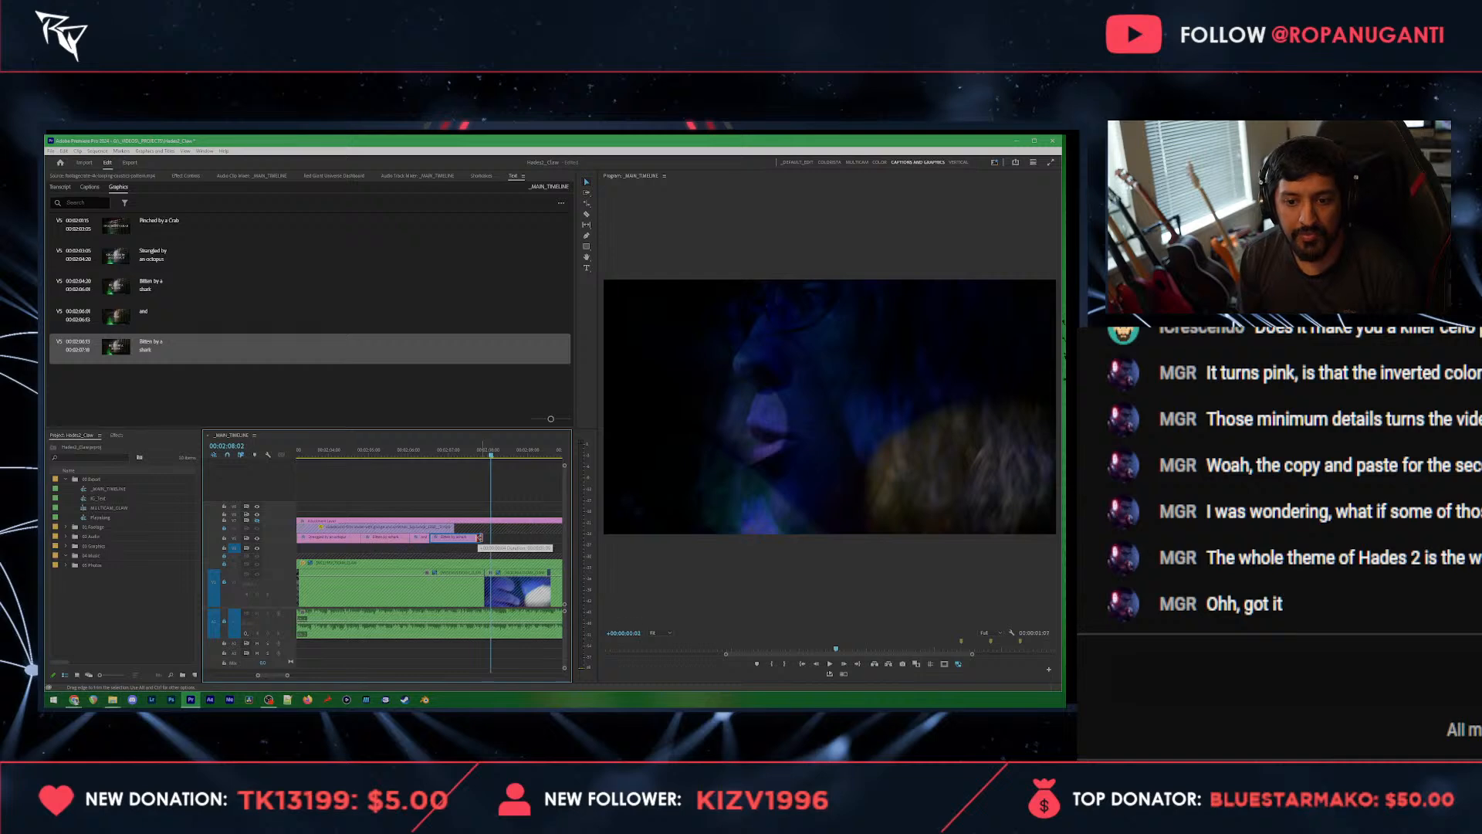
left_click_drag(481, 538, 485, 538)
Step: Change the text of the title following "and" to "Stung by a jellyfish", with "jellyfish" on a second line
left_click(421, 450)
key("space")
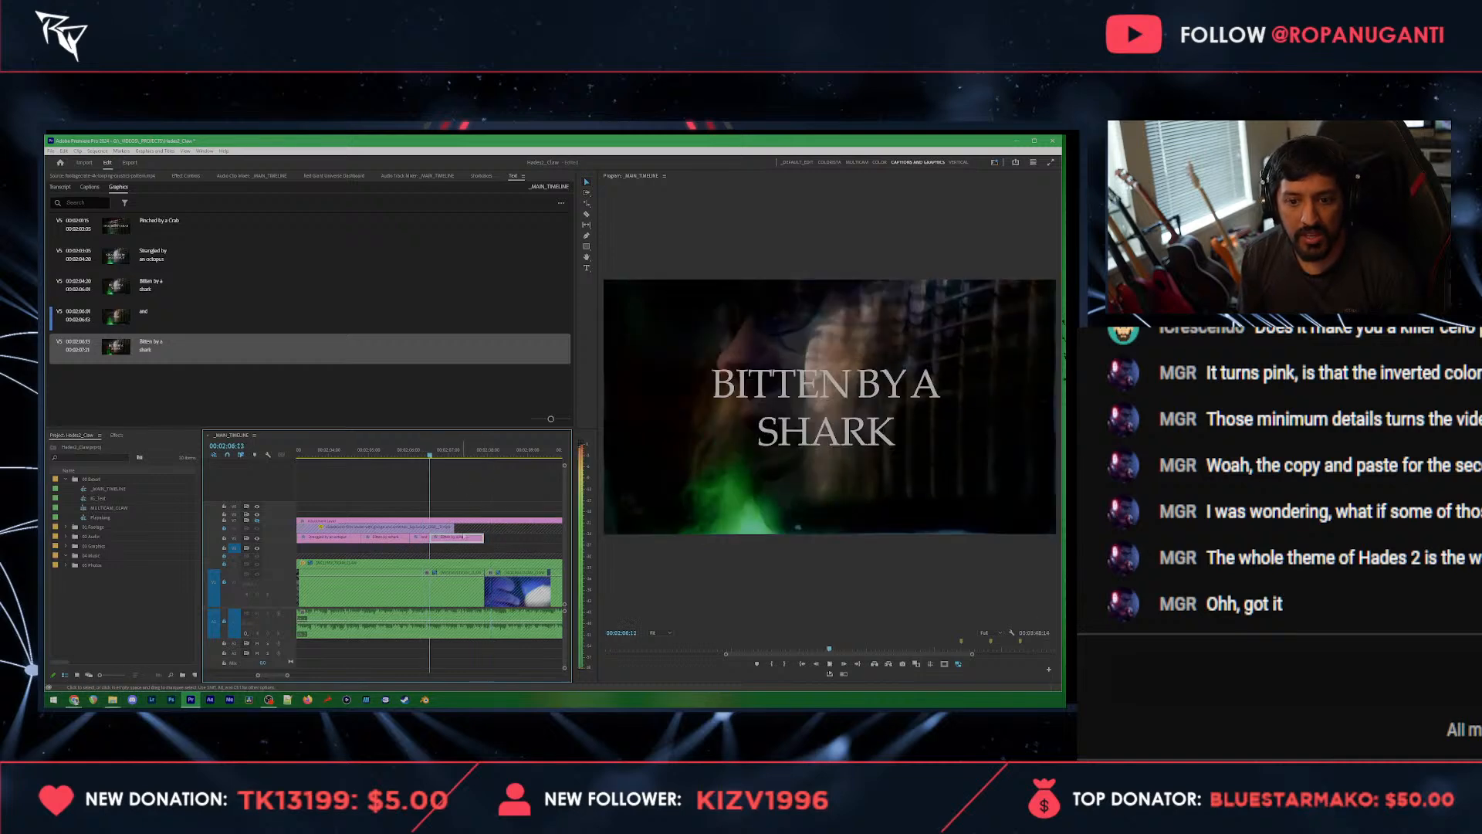
key("space")
double_click(158, 345)
type("Stu")
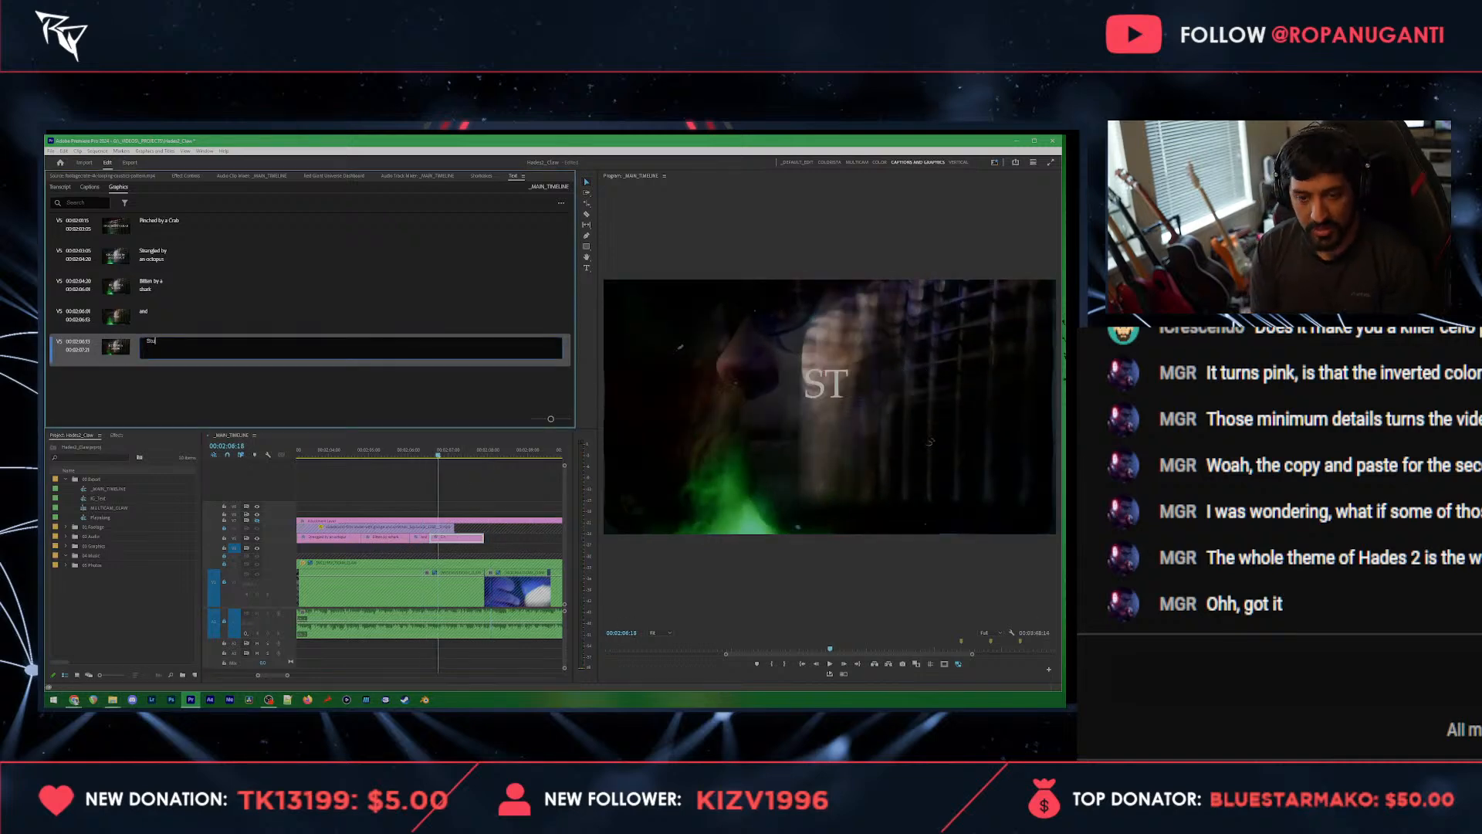
type("ng by a")
key("Return")
type("jellyfish")
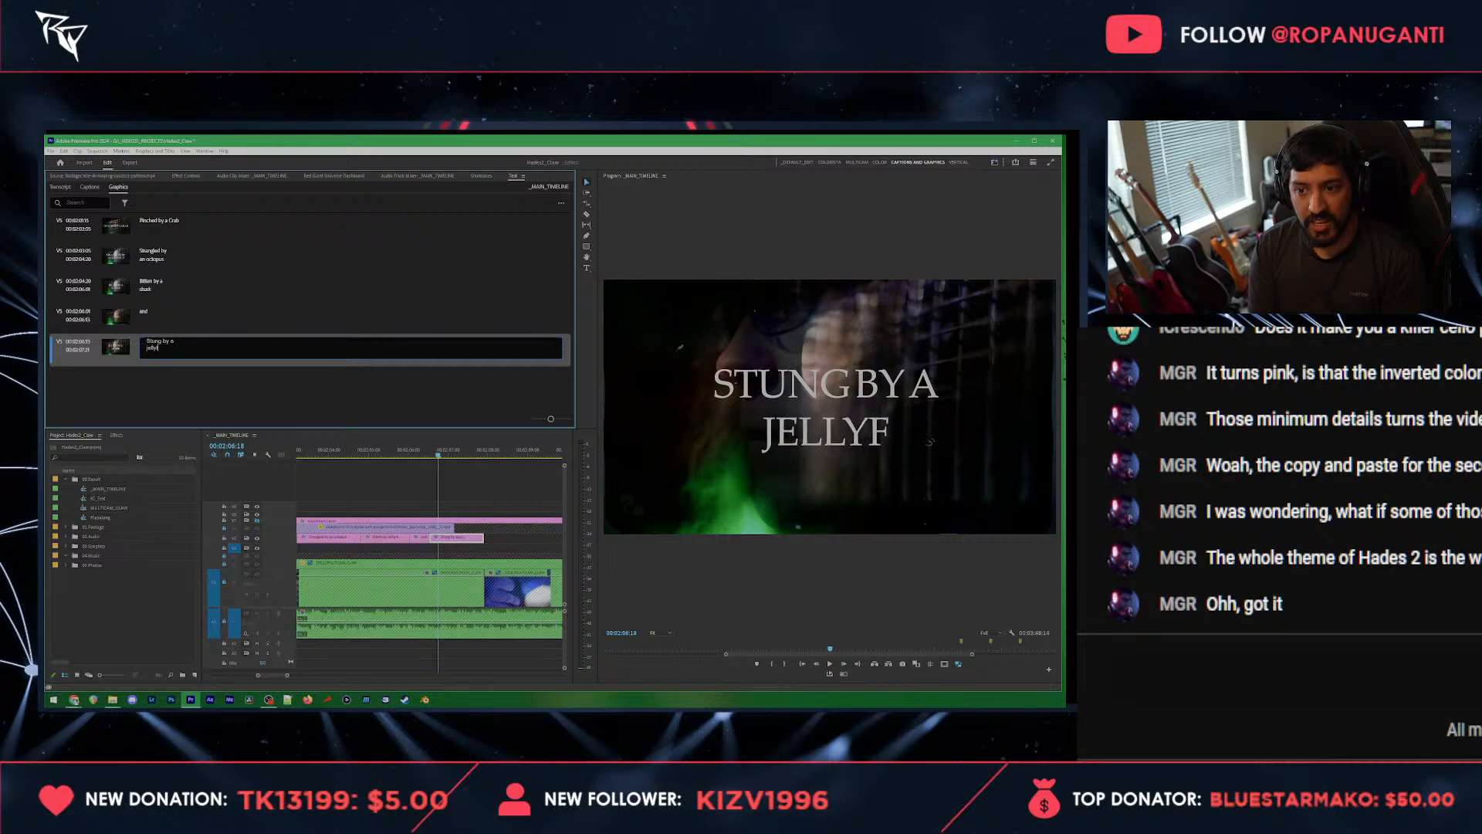
left_click(470, 480)
Step: Paste a copy of the "Stung by a jellyfish" title clip just after the original, near the start of the blue-lit shot
key("space")
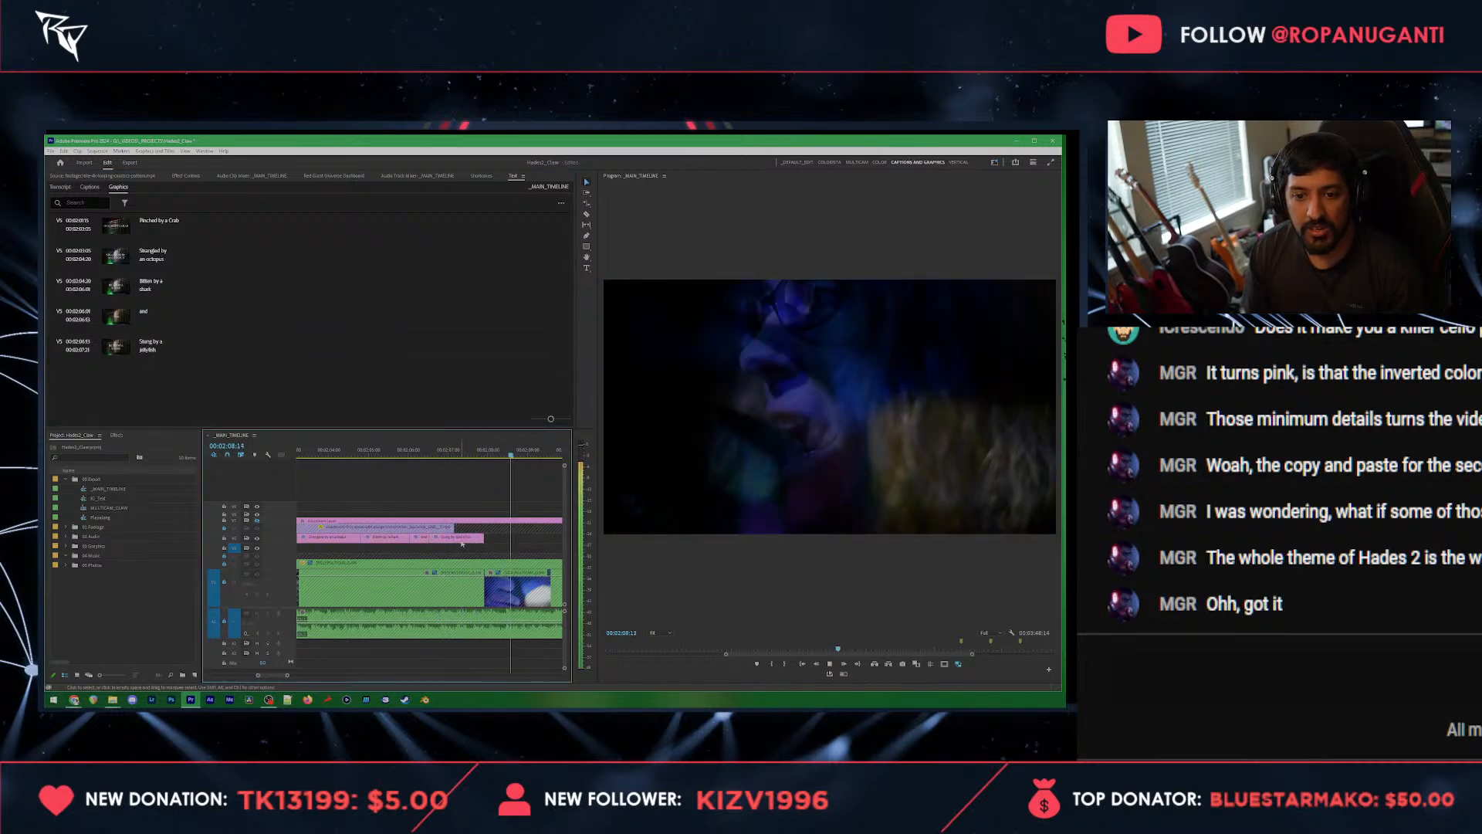
left_click(486, 454)
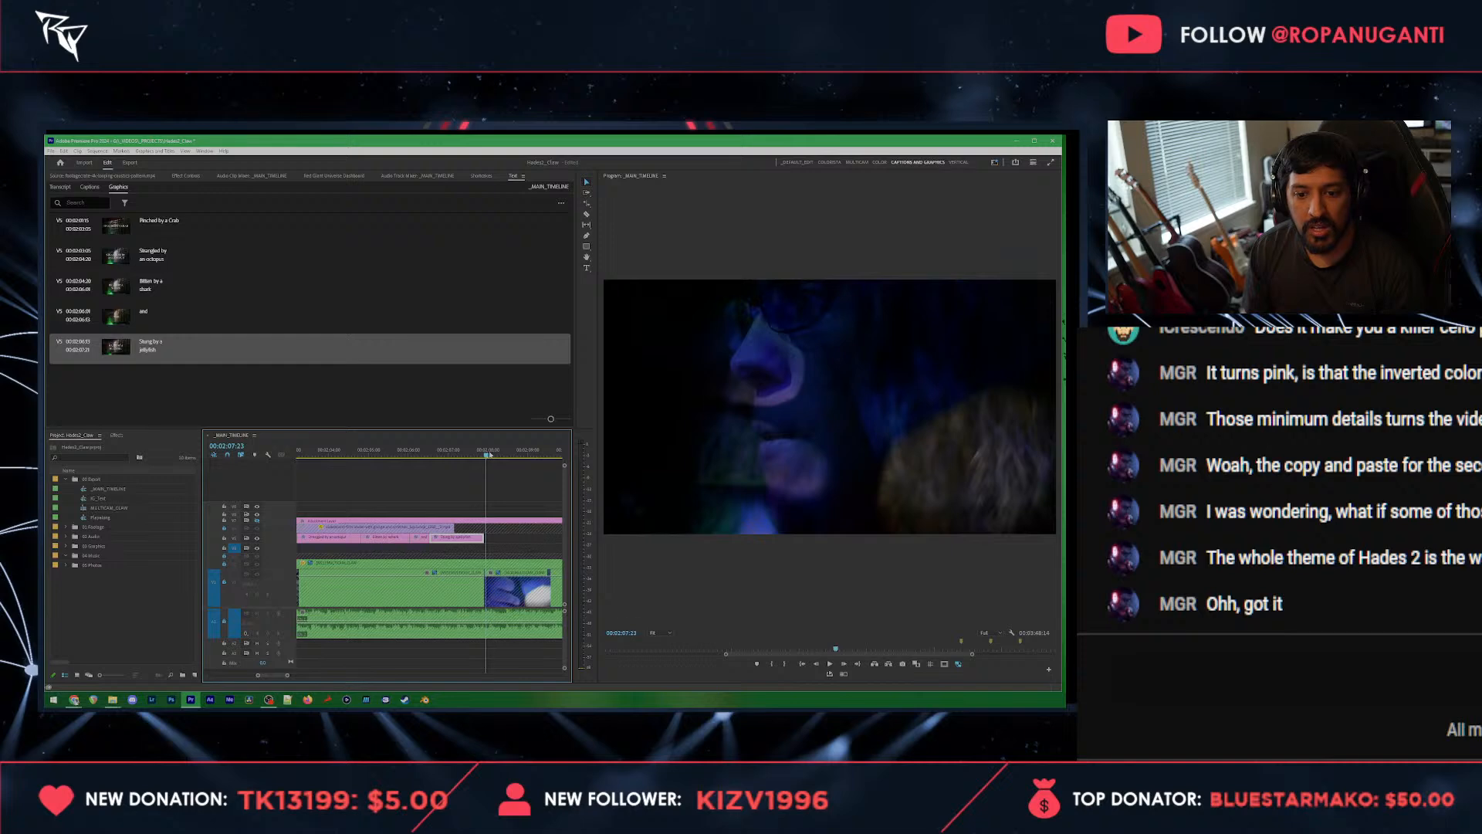
key("ctrl+v")
Step: Change the text of the copied jellyfish title to "poked by an urchin", with "urchin" on a second line
left_click(475, 456)
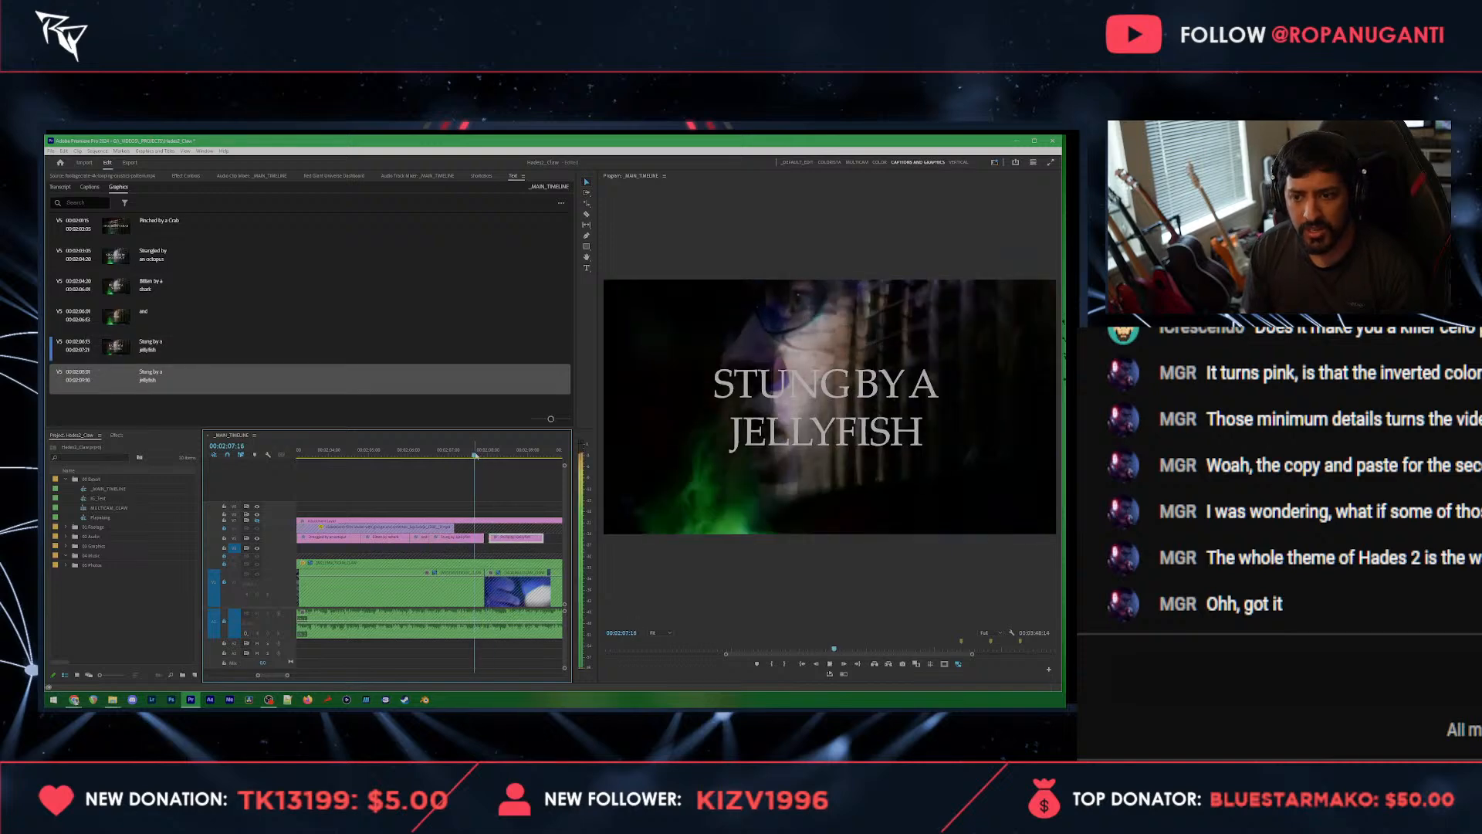
key("space")
double_click(166, 379)
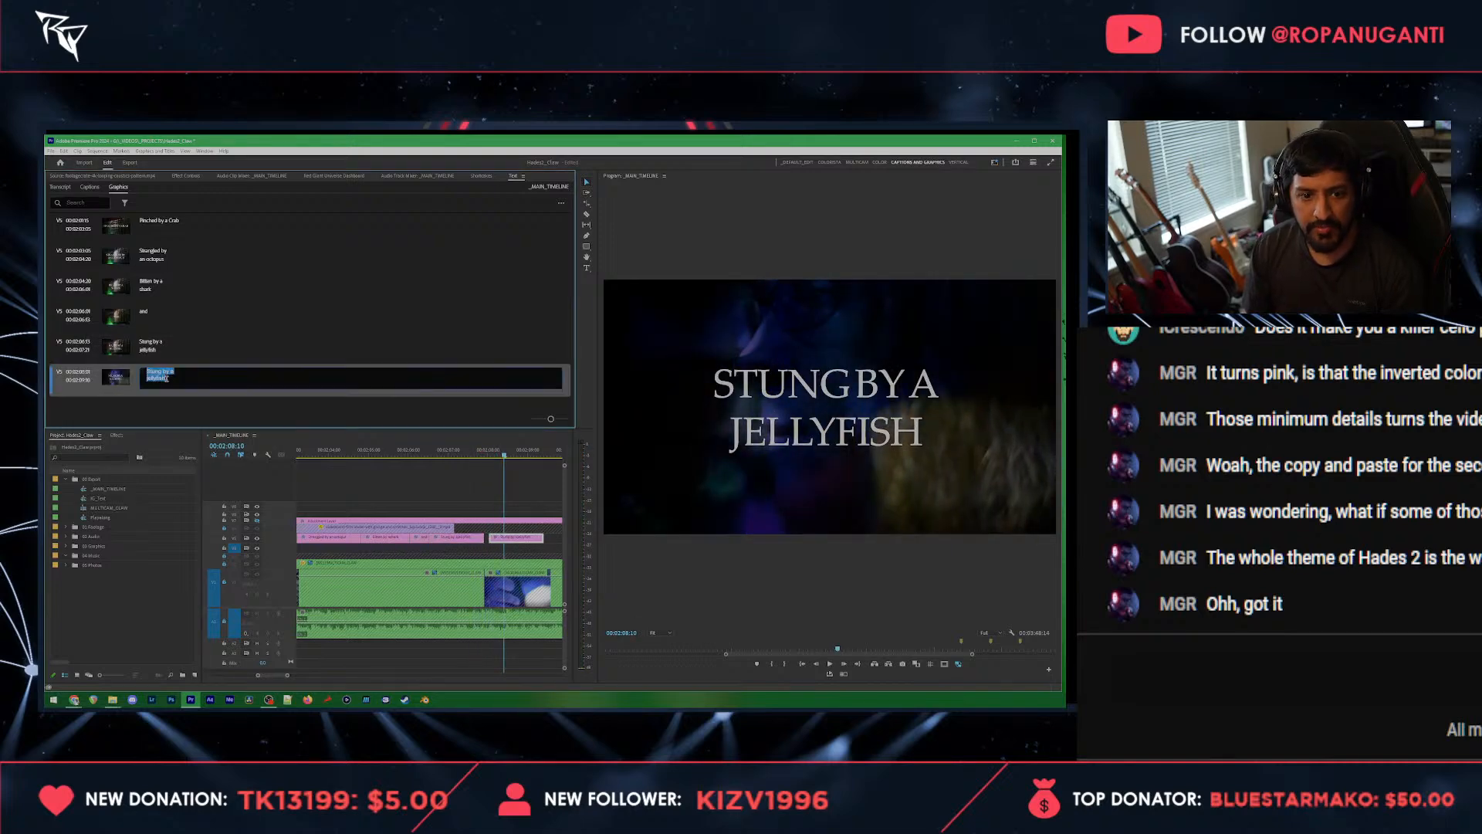
type("poked by an")
key("Return")
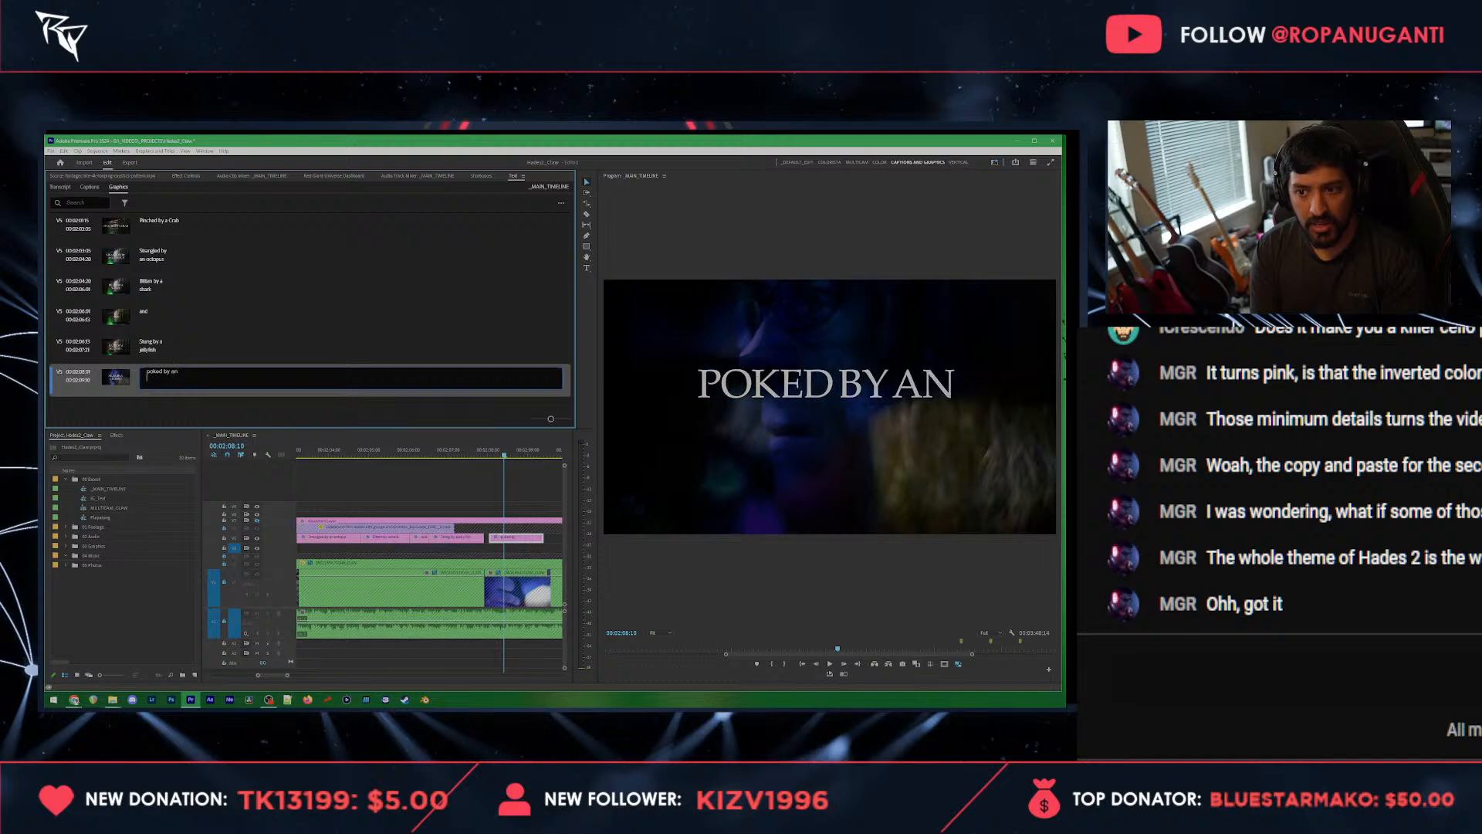
type("urchin")
scroll(488, 543, "down", 2)
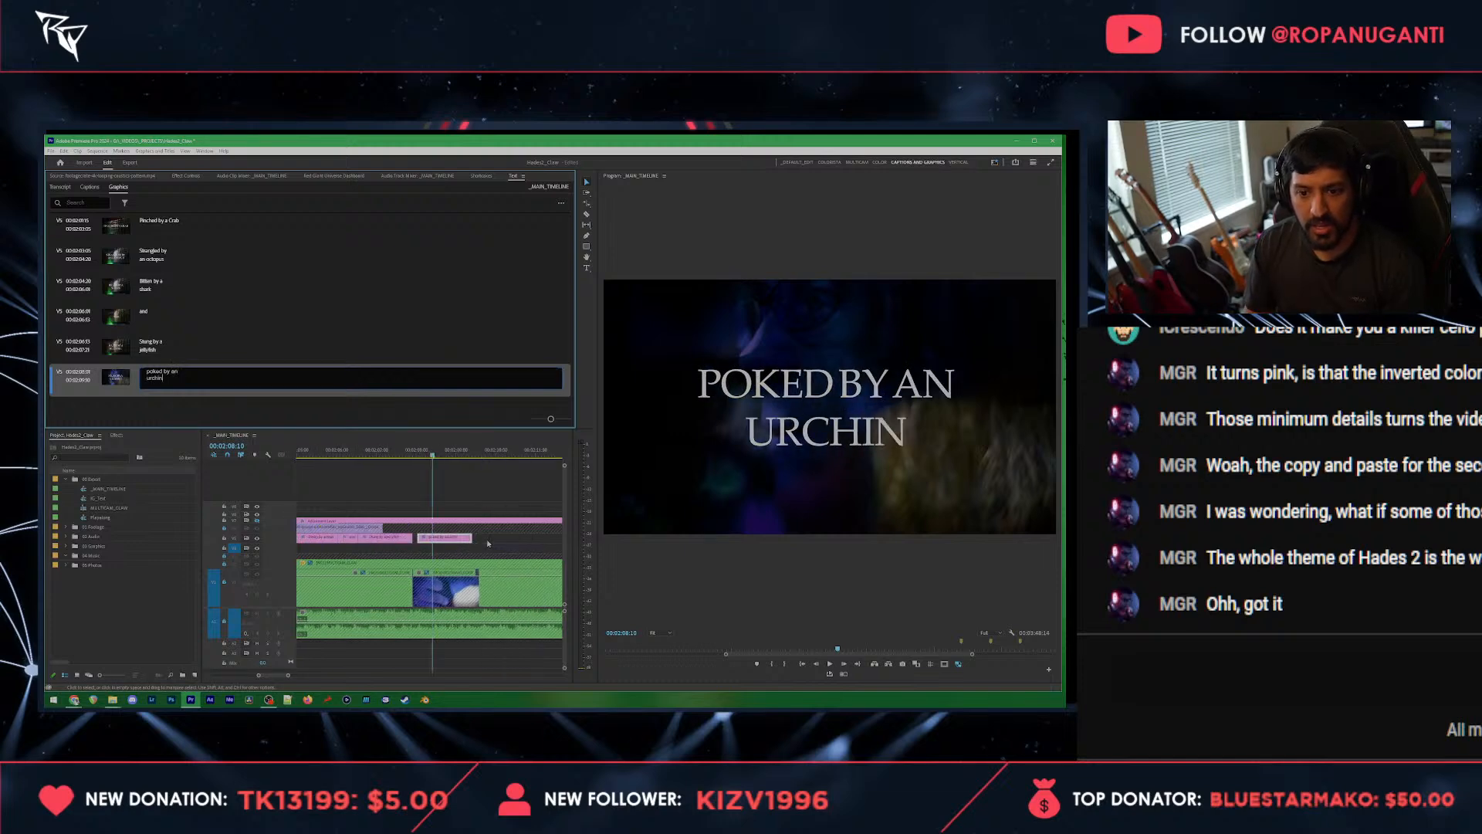
left_click(488, 544)
Step: Play the "poked by an urchin" title and trim its end slightly shorter
key("space")
key("space")
left_click_drag(472, 540, 467, 540)
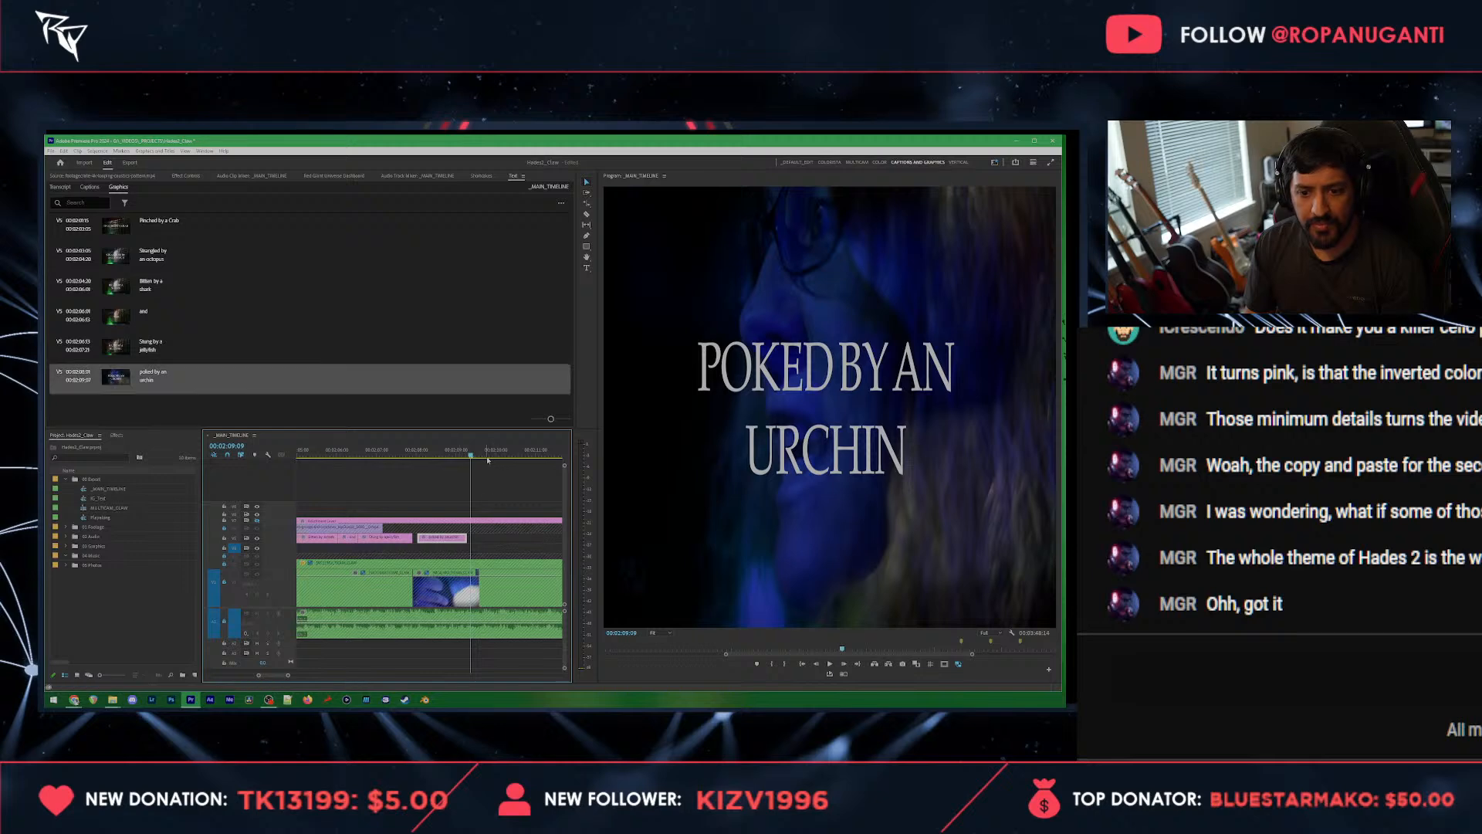
Step: Copy the "poked by an urchin" title clip and paste it a short gap after the original on the same track
left_click(489, 456)
left_click_drag(489, 458, 485, 457)
key("ctrl+c")
key("ctrl+v")
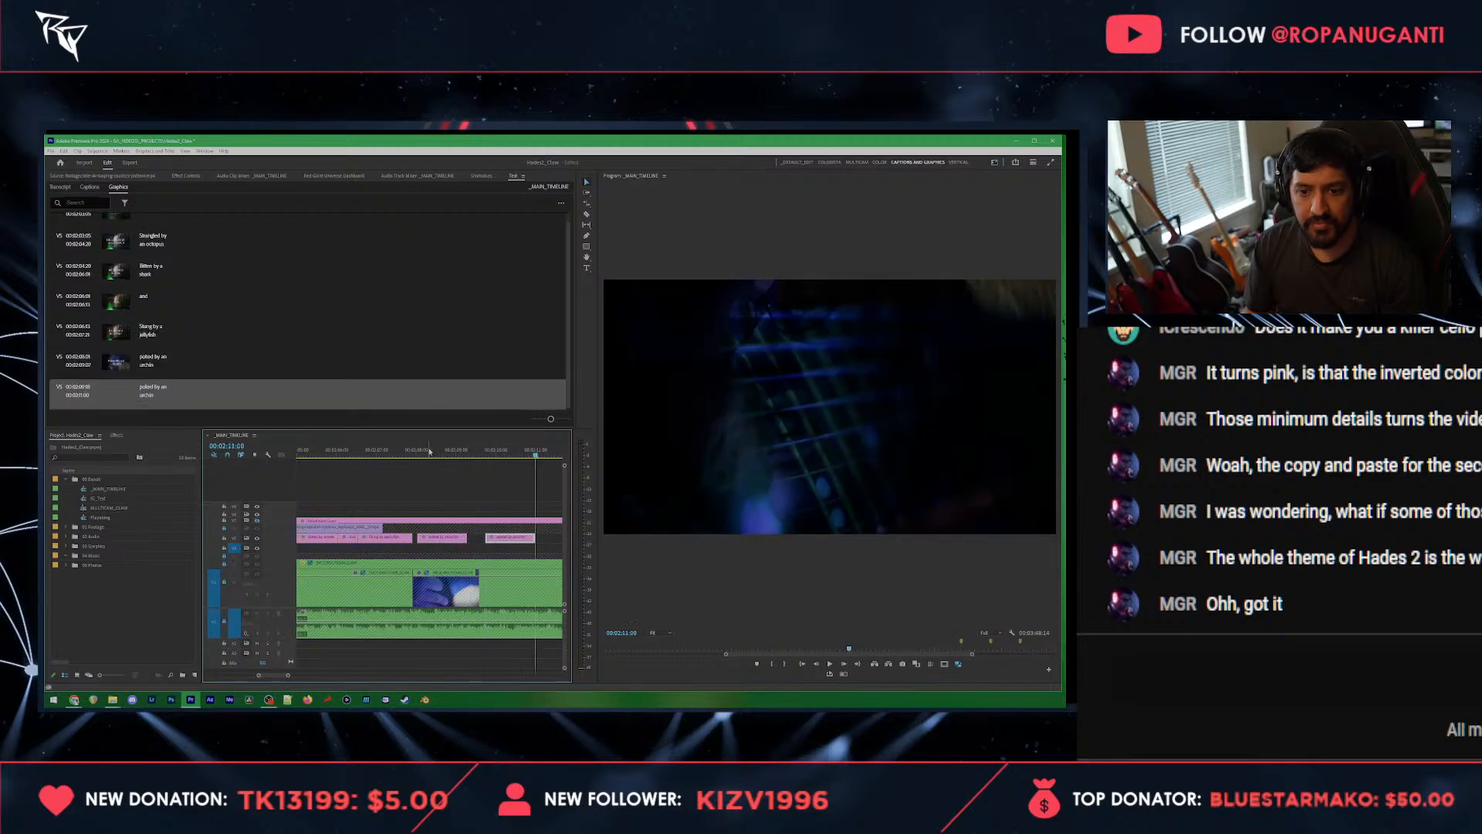
Step: Play up to the copied urchin title and change its text to "stabbed by a marlin", with "marlin" on a second line
left_click(428, 453)
key("space")
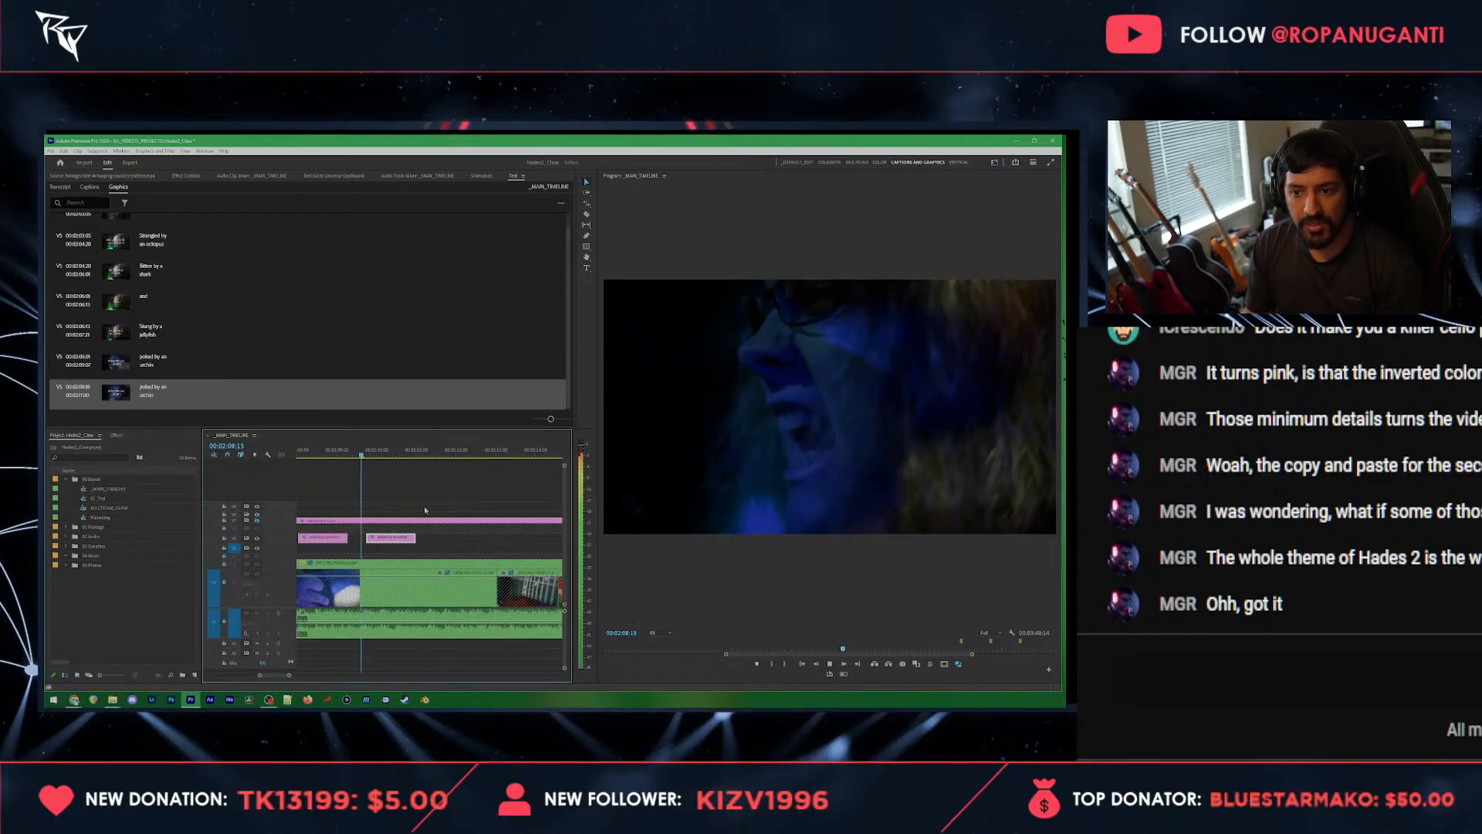
key("space")
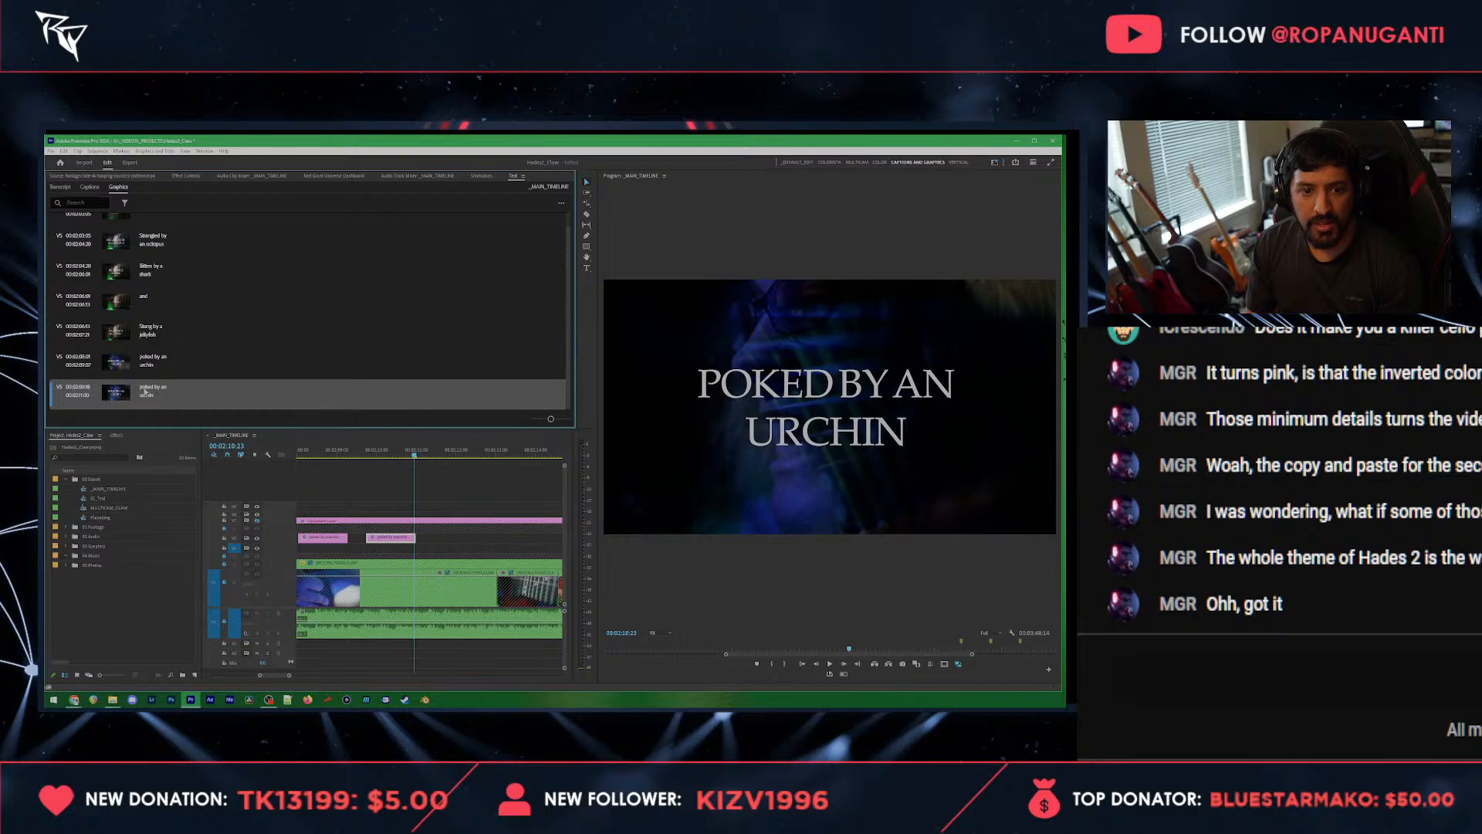
double_click(144, 388)
type("stabbed by a ")
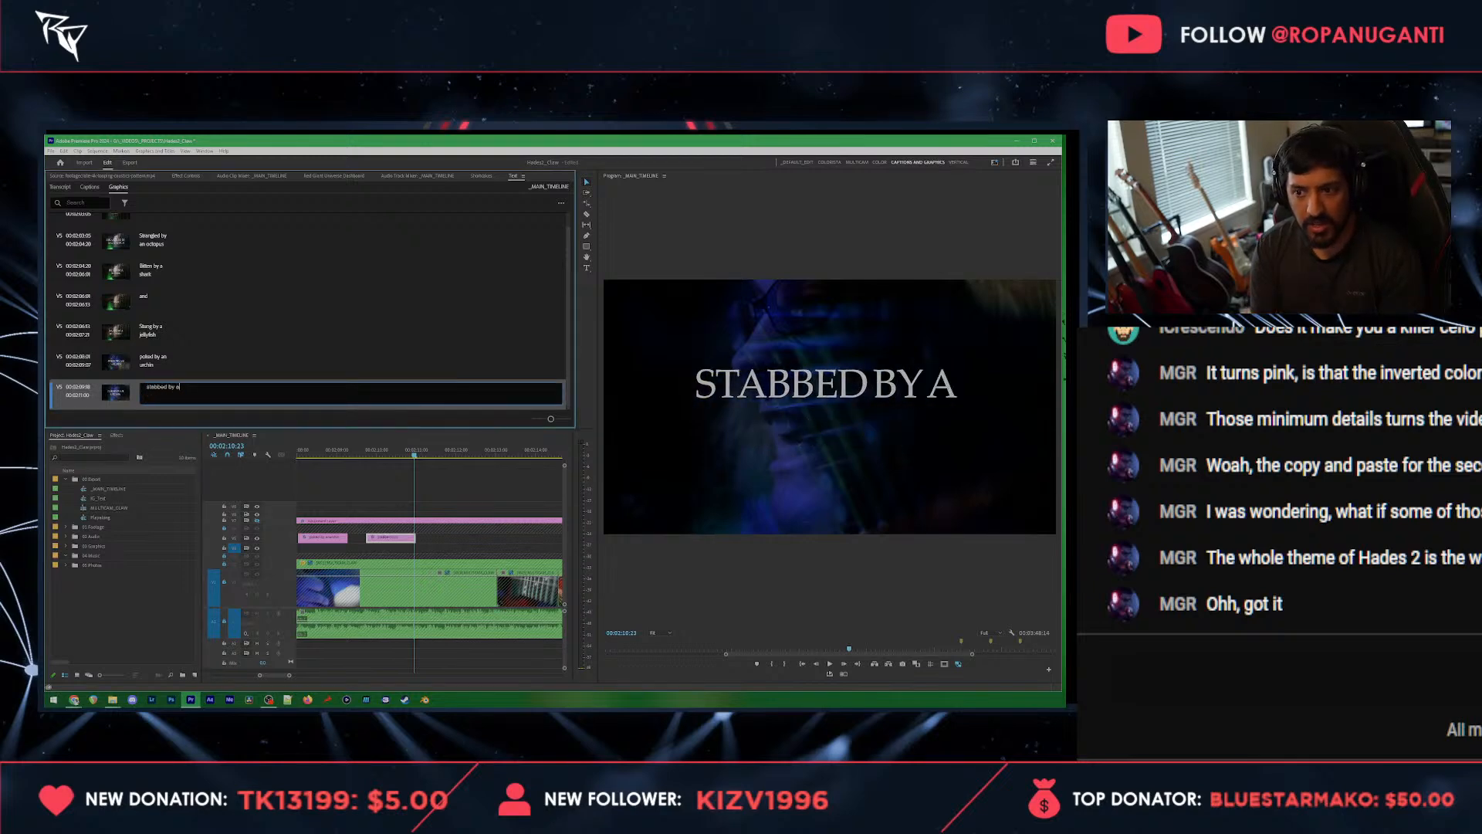
type("marlin")
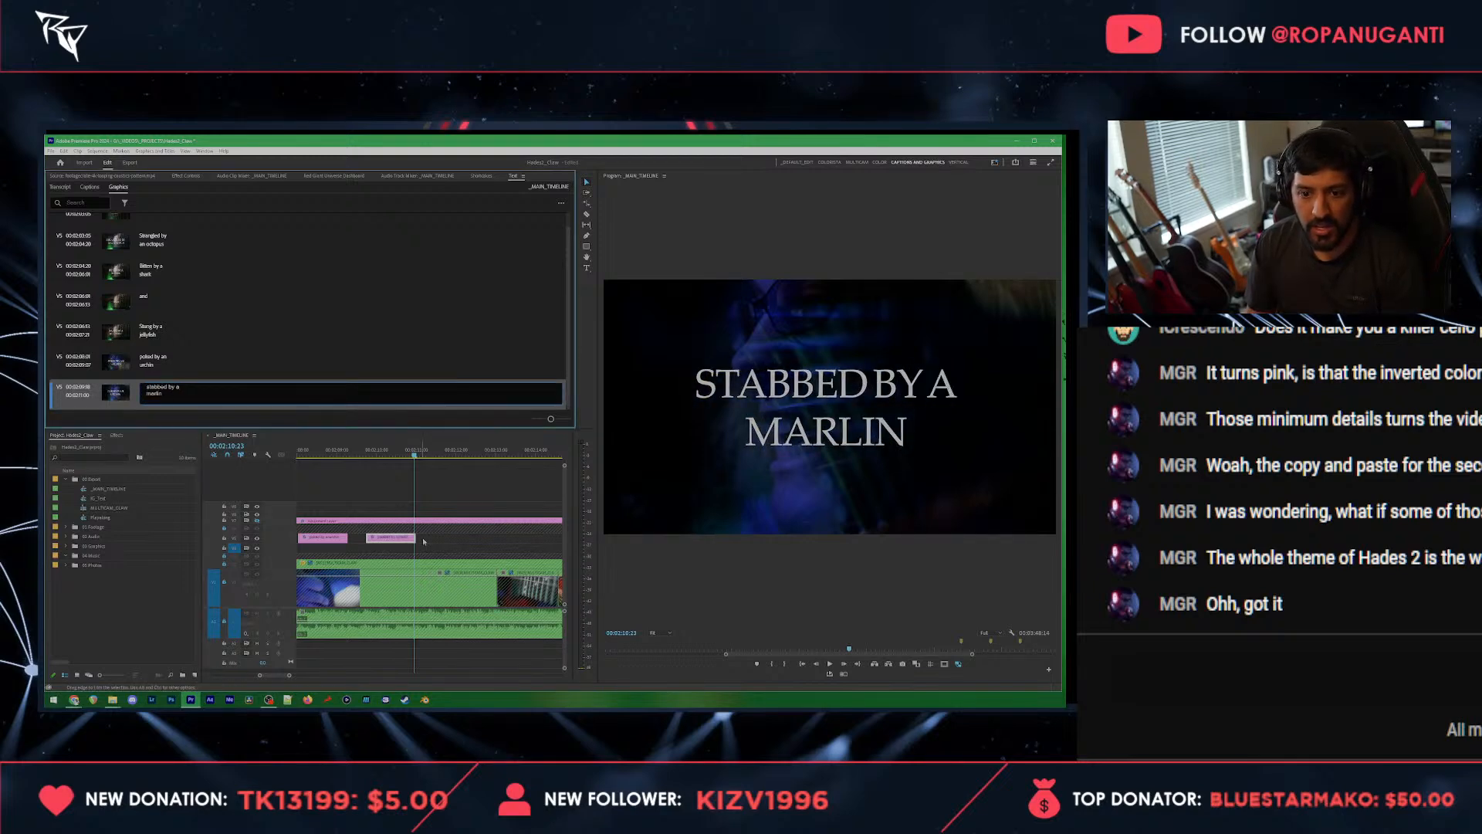
left_click(454, 540)
Step: Paste a copy of the "stabbed by a marlin" title clip a short gap after the original and play it back
left_click(430, 456)
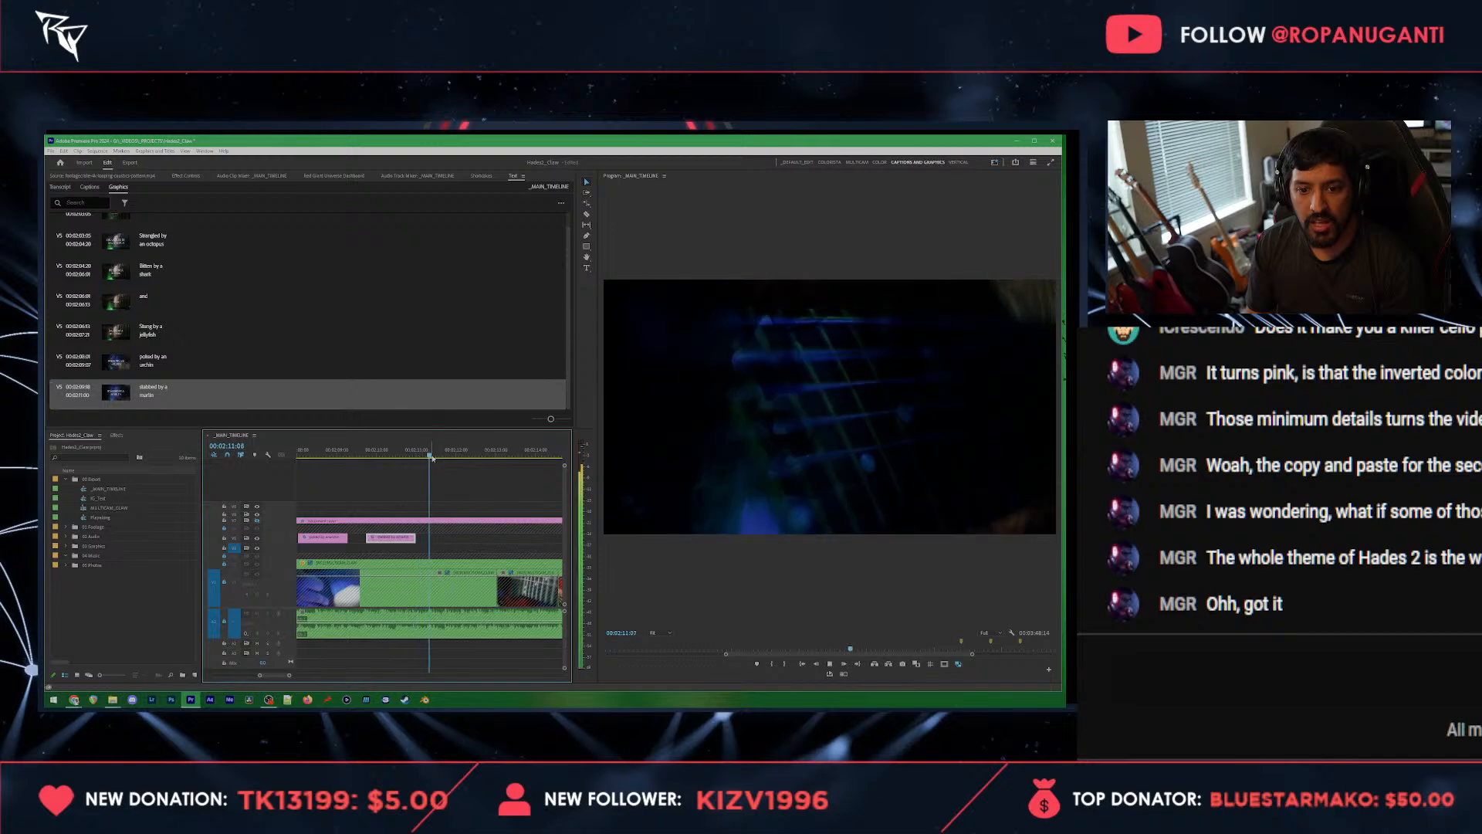
key("ctrl+v")
key("space")
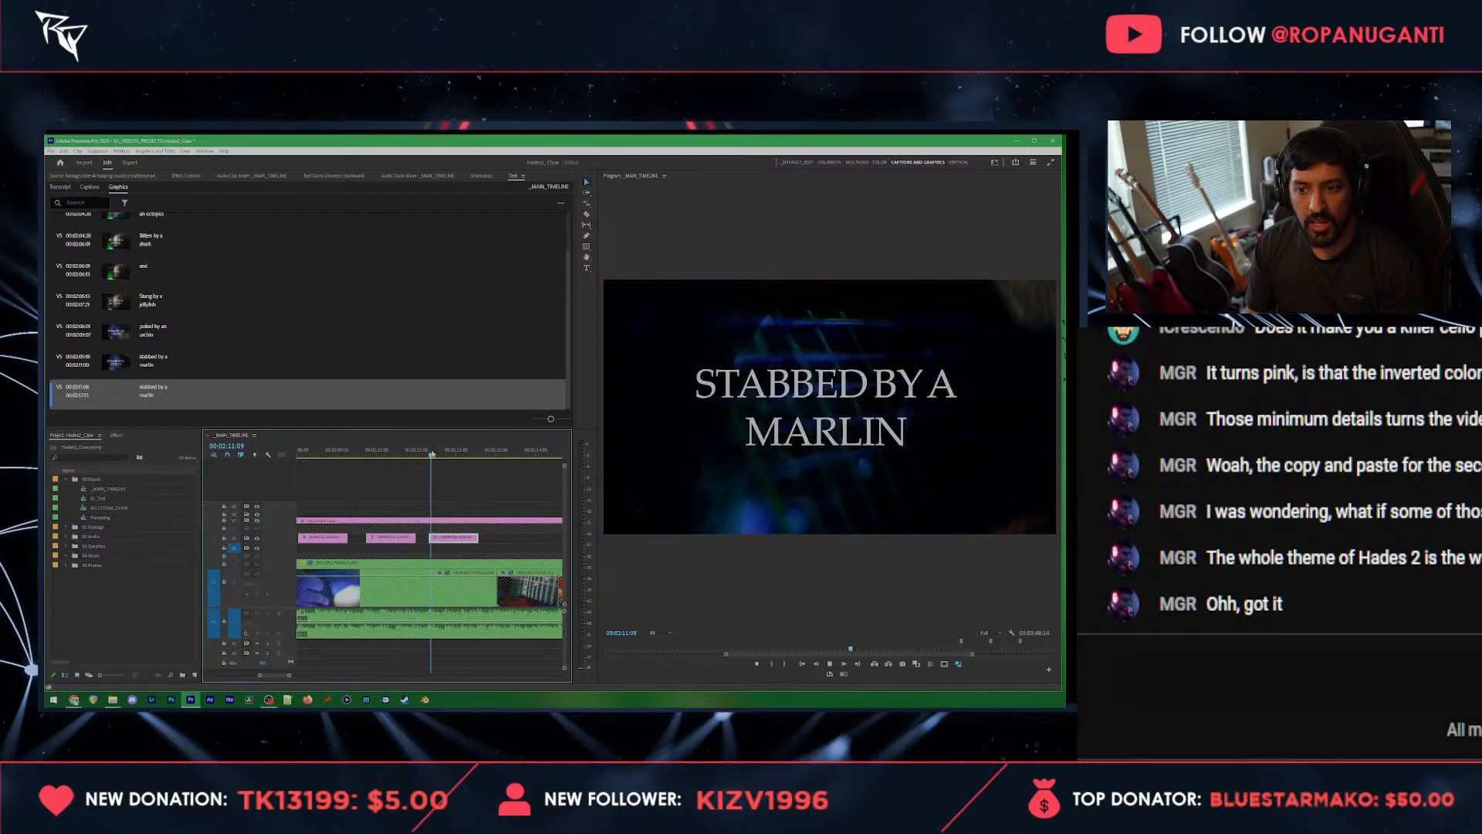
Step: Change the second marlin title's text to "sawed by a sawfish", with "sawfish" on a second line
key("space")
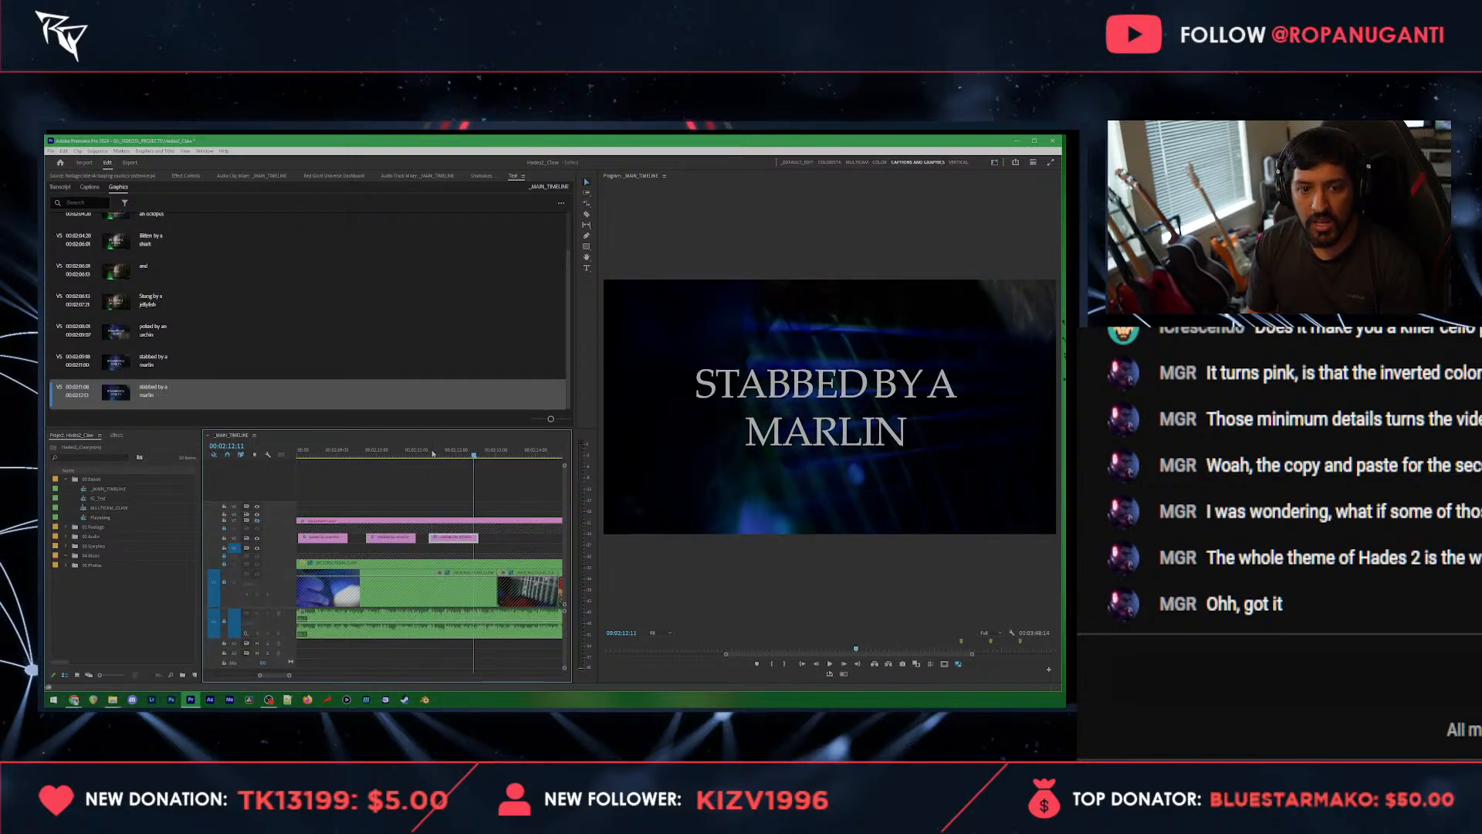
double_click(148, 392)
type("sawed")
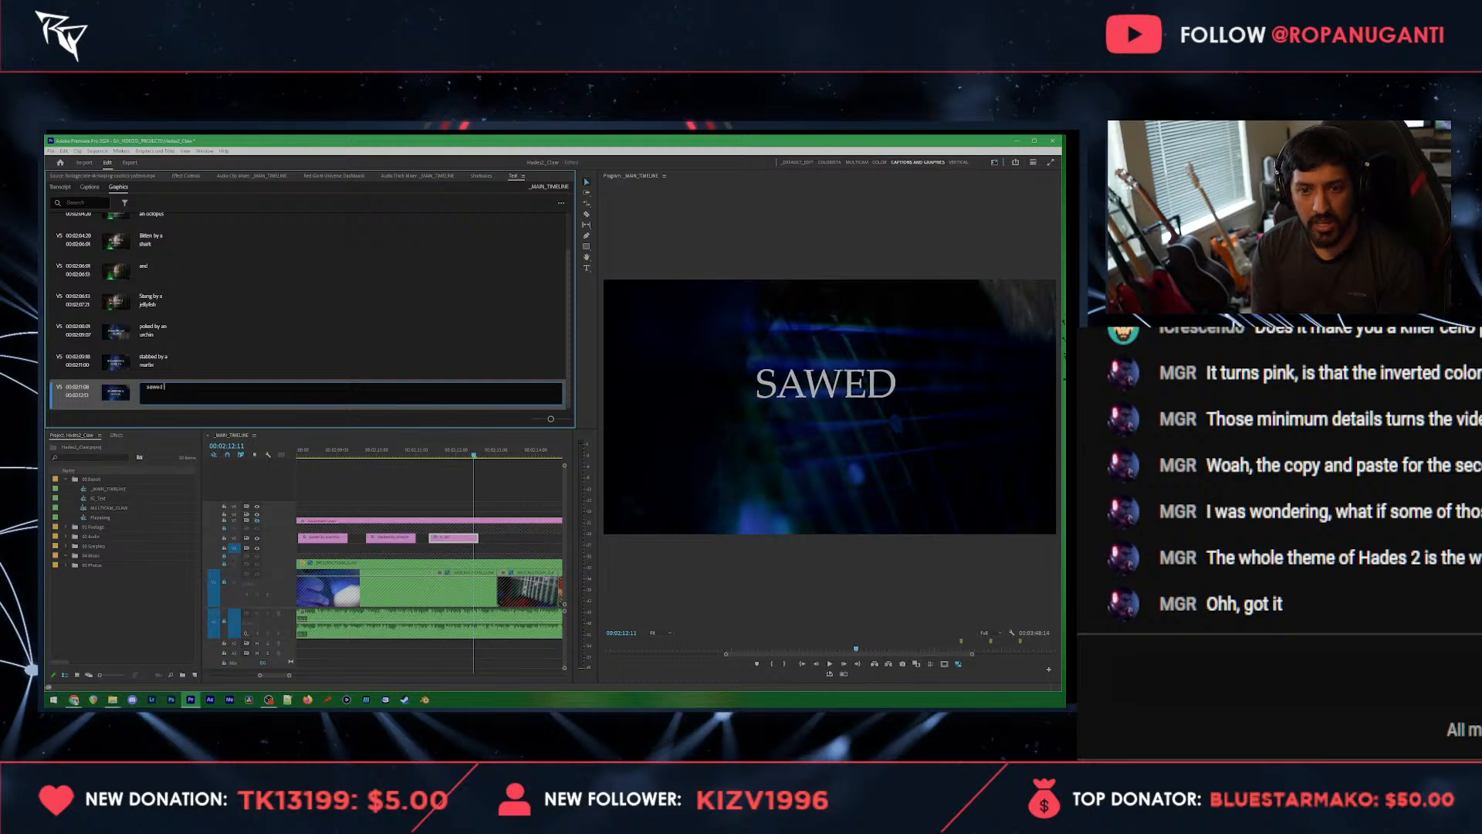
type(" by a sawfish")
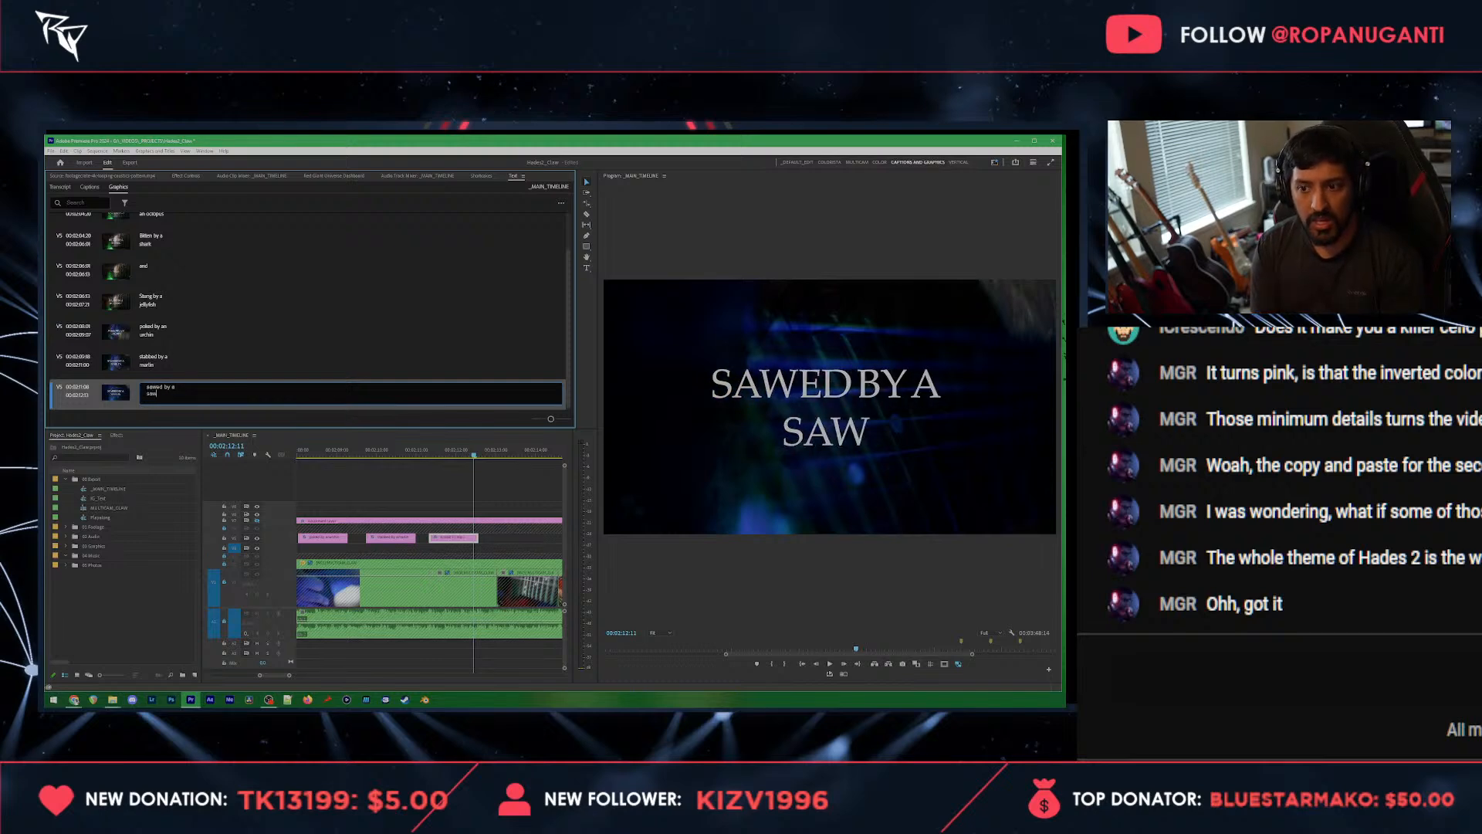
Step: Paste a copy of the earlier "and" title directly after the sawfish title, play it back and shorten its end
scroll(337, 545, "up", 4)
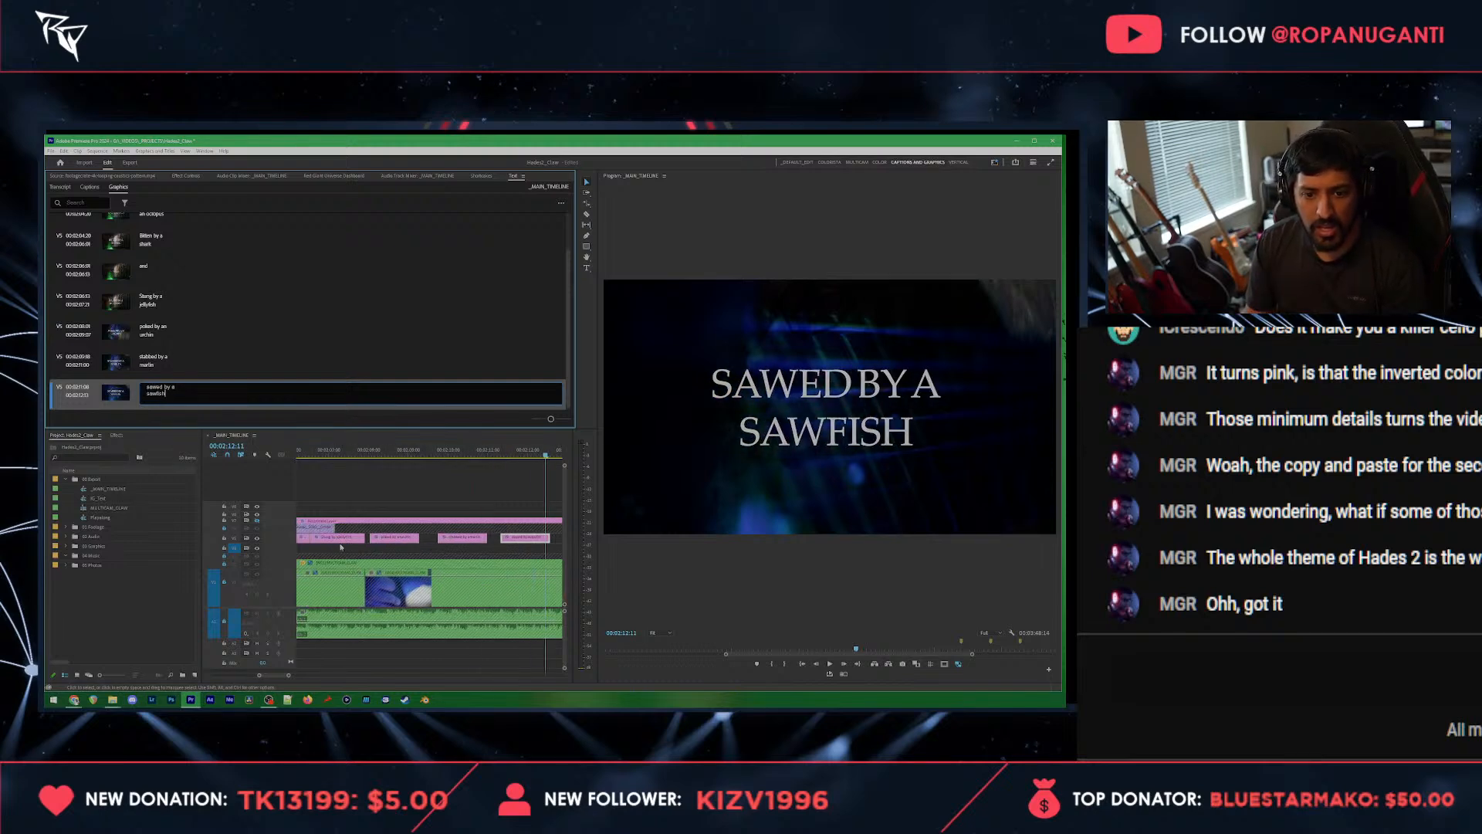
left_click(343, 540)
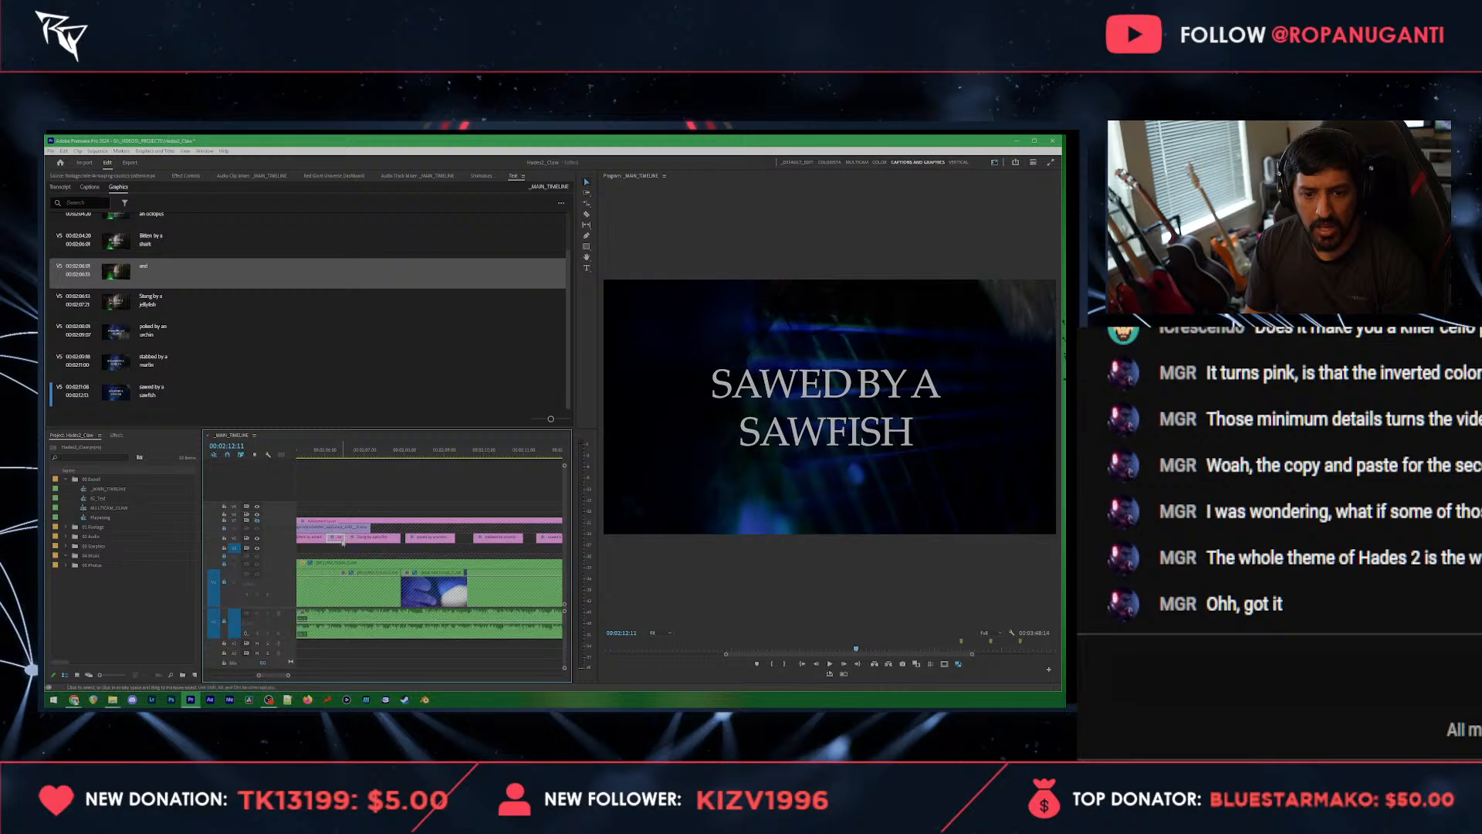
scroll(342, 545, "down", 4)
left_click_drag(428, 455, 431, 455)
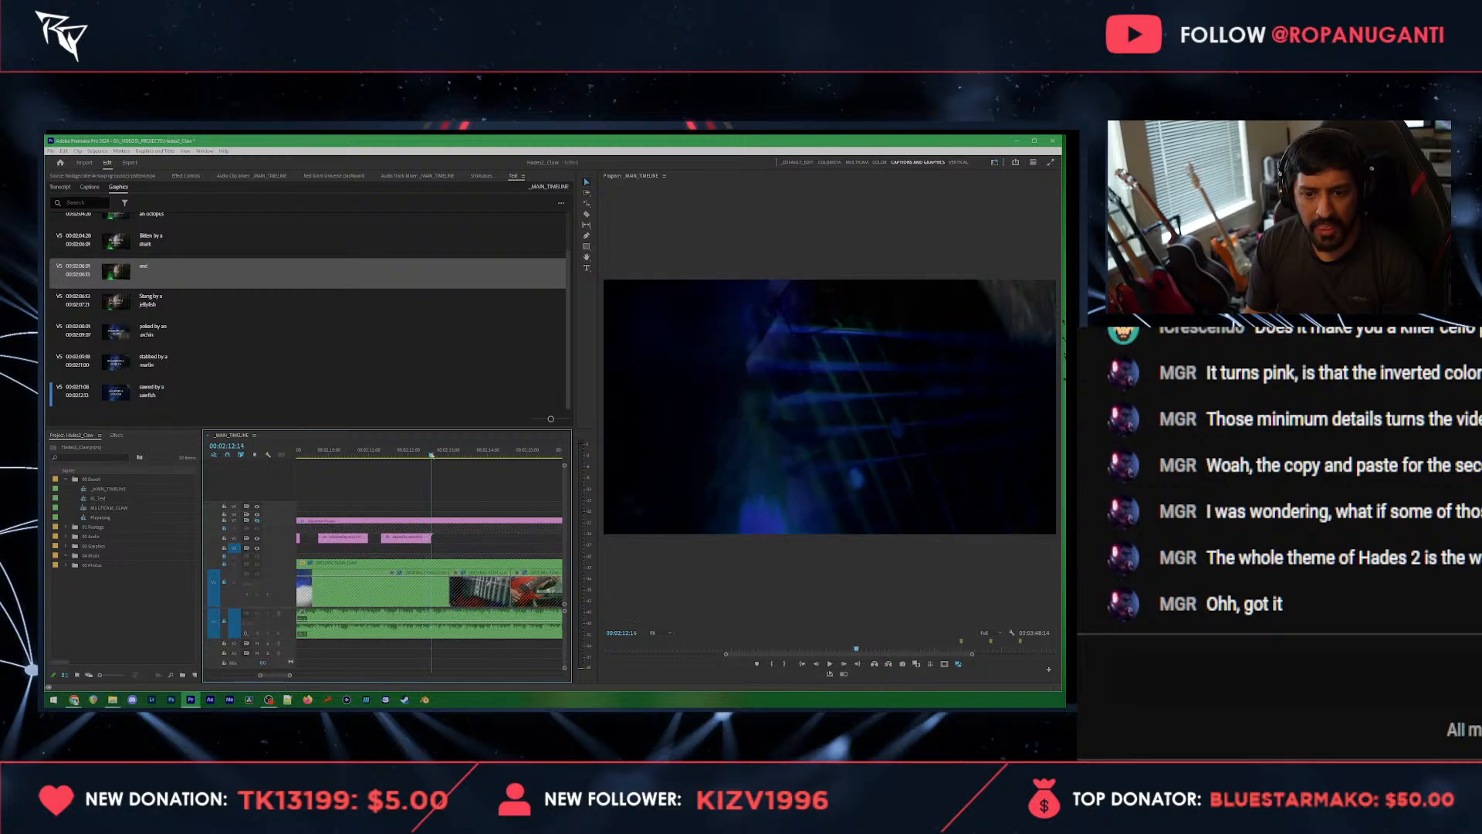
key("ctrl+v")
left_click(405, 455)
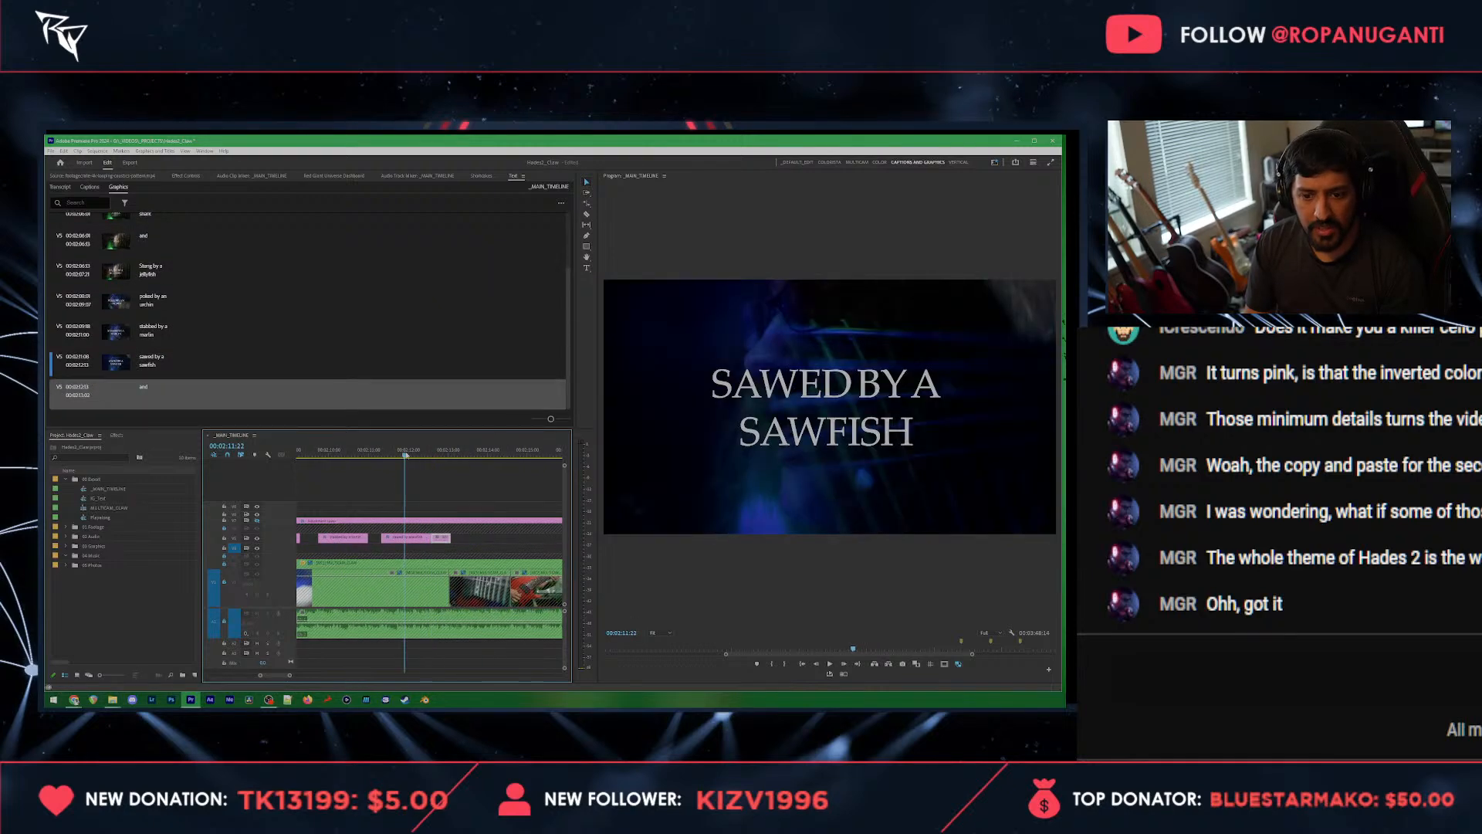
key("space")
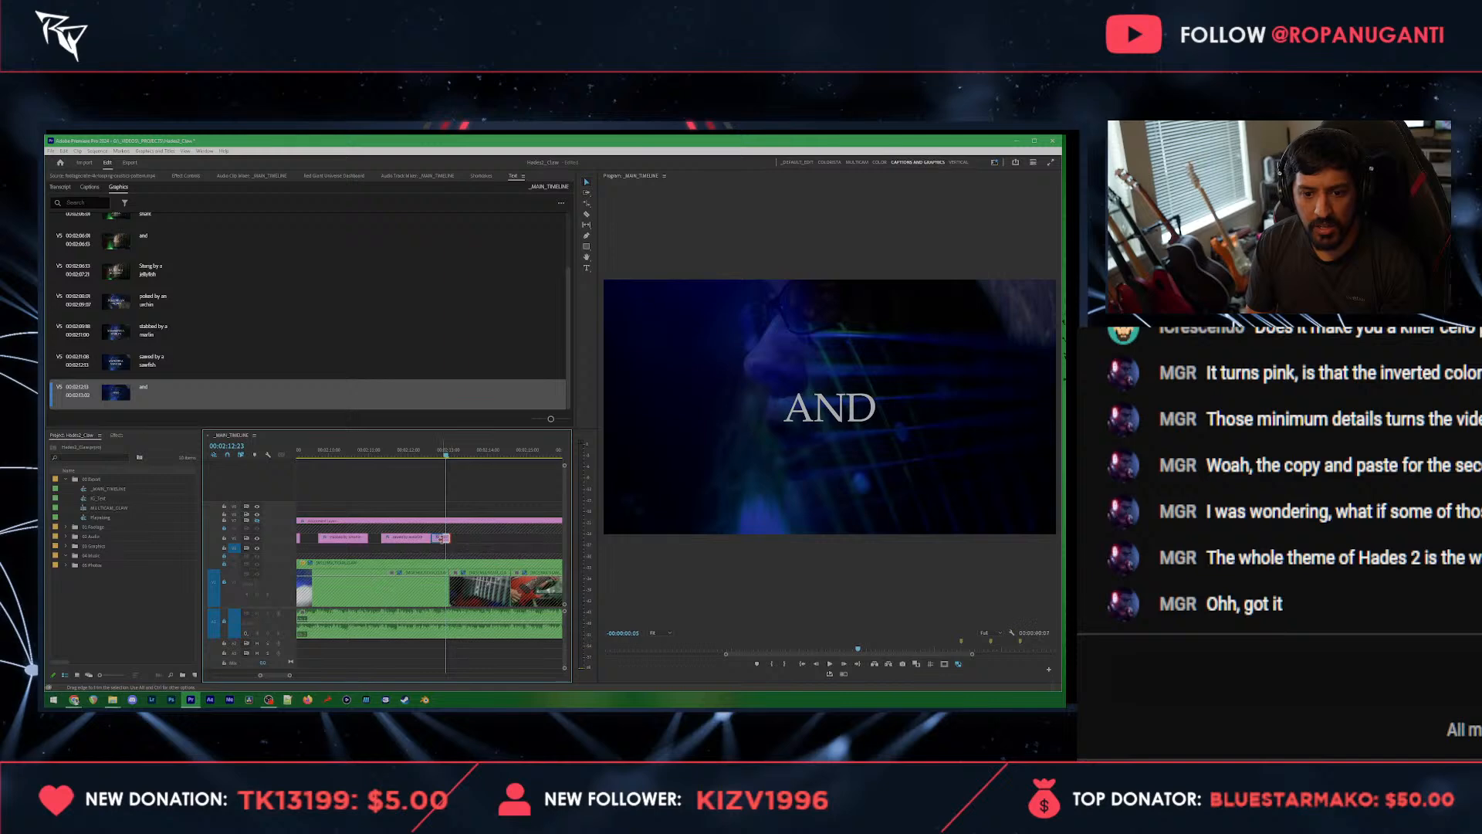
left_click_drag(441, 538, 440, 538)
Step: Paste a copy of the "sawed by a sawfish" title just after the "and" title and play it back
key("ctrl+c")
key("ctrl+v")
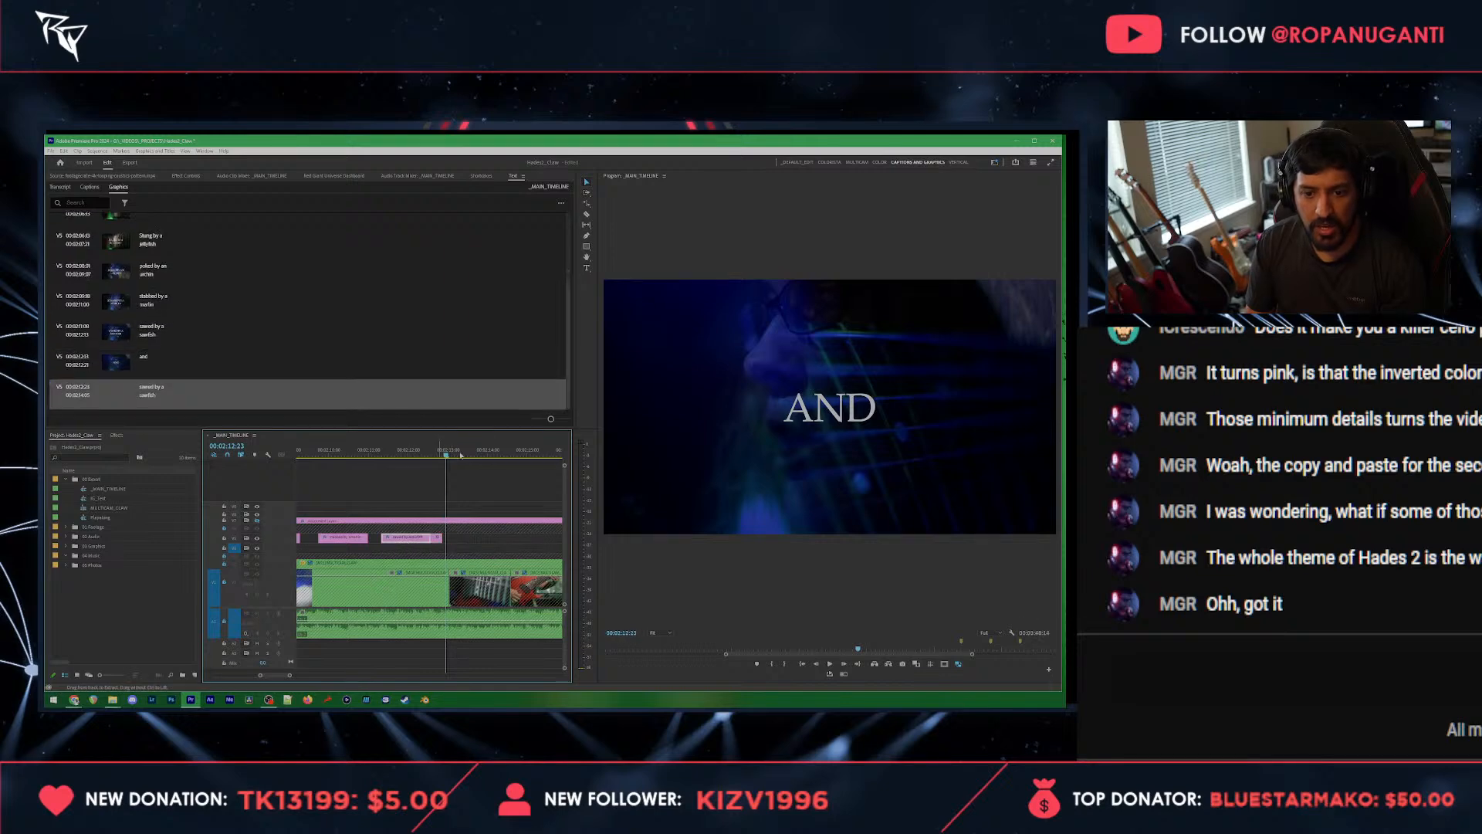
left_click(426, 450)
key("space")
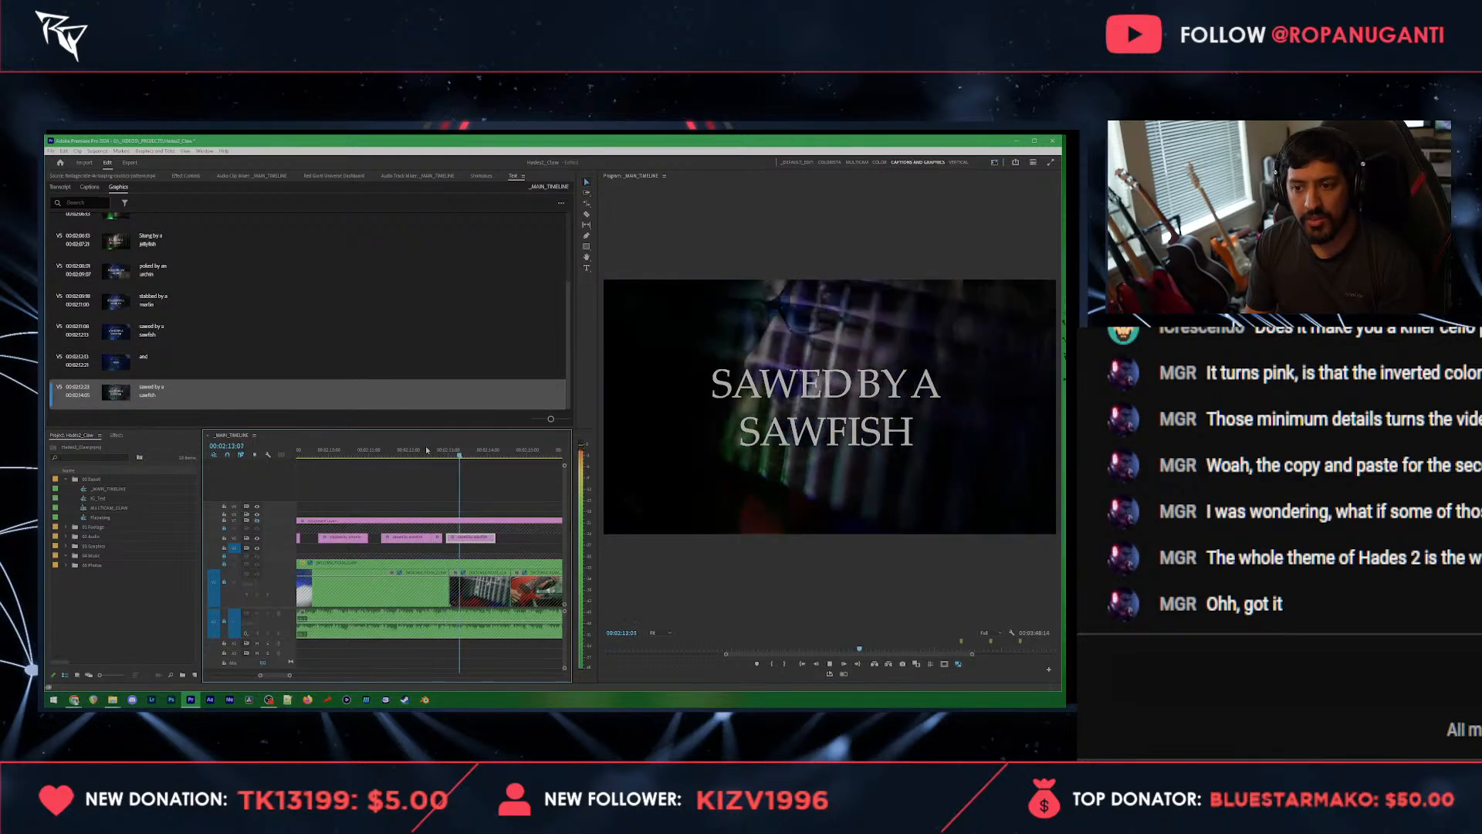
Step: Change the copied sawfish title's text to "crushed by charybdis", with "charybdis" on a second line, and play on
left_click(172, 392)
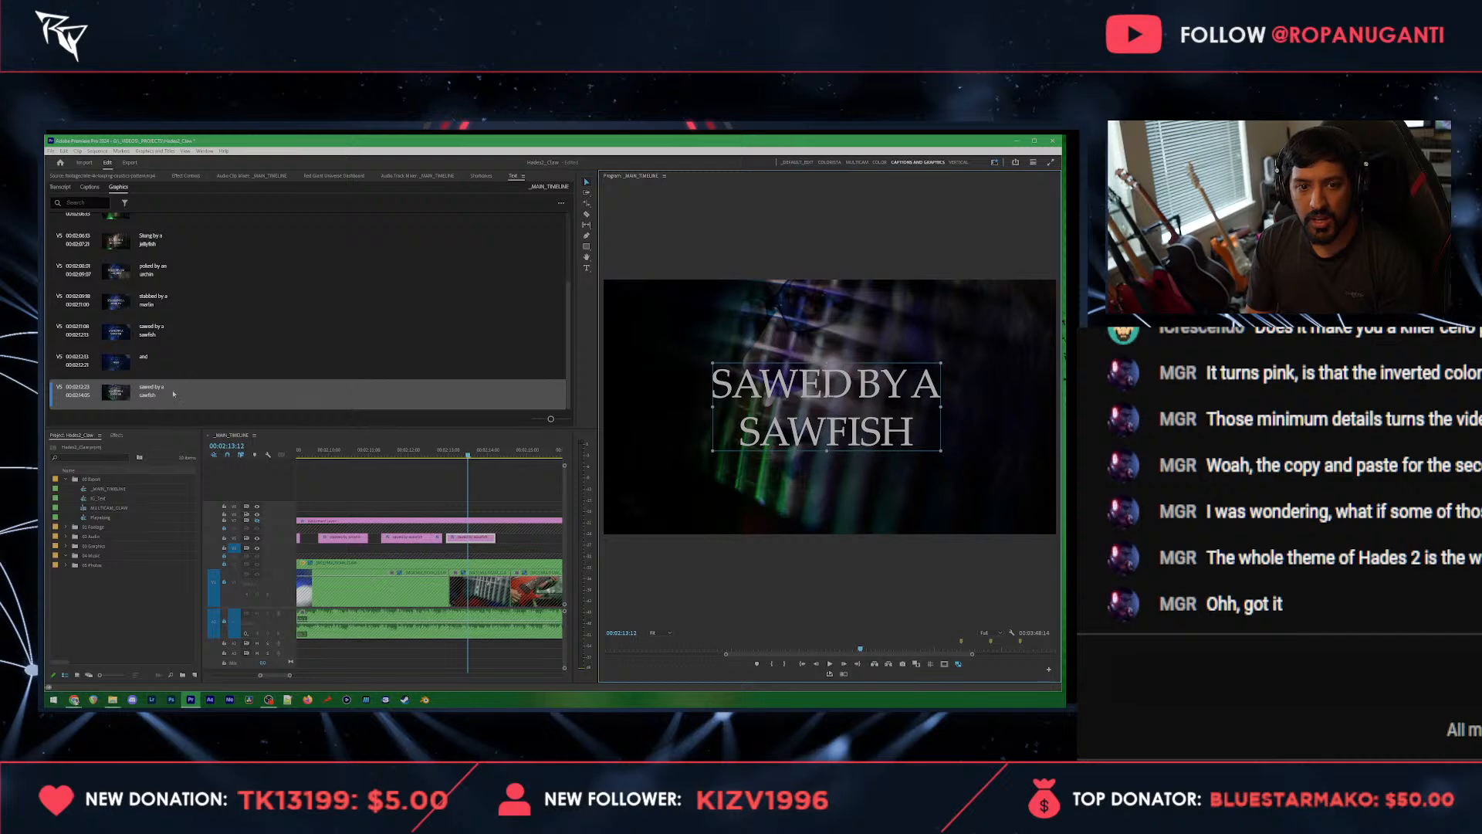
double_click(172, 393)
type("crushed by")
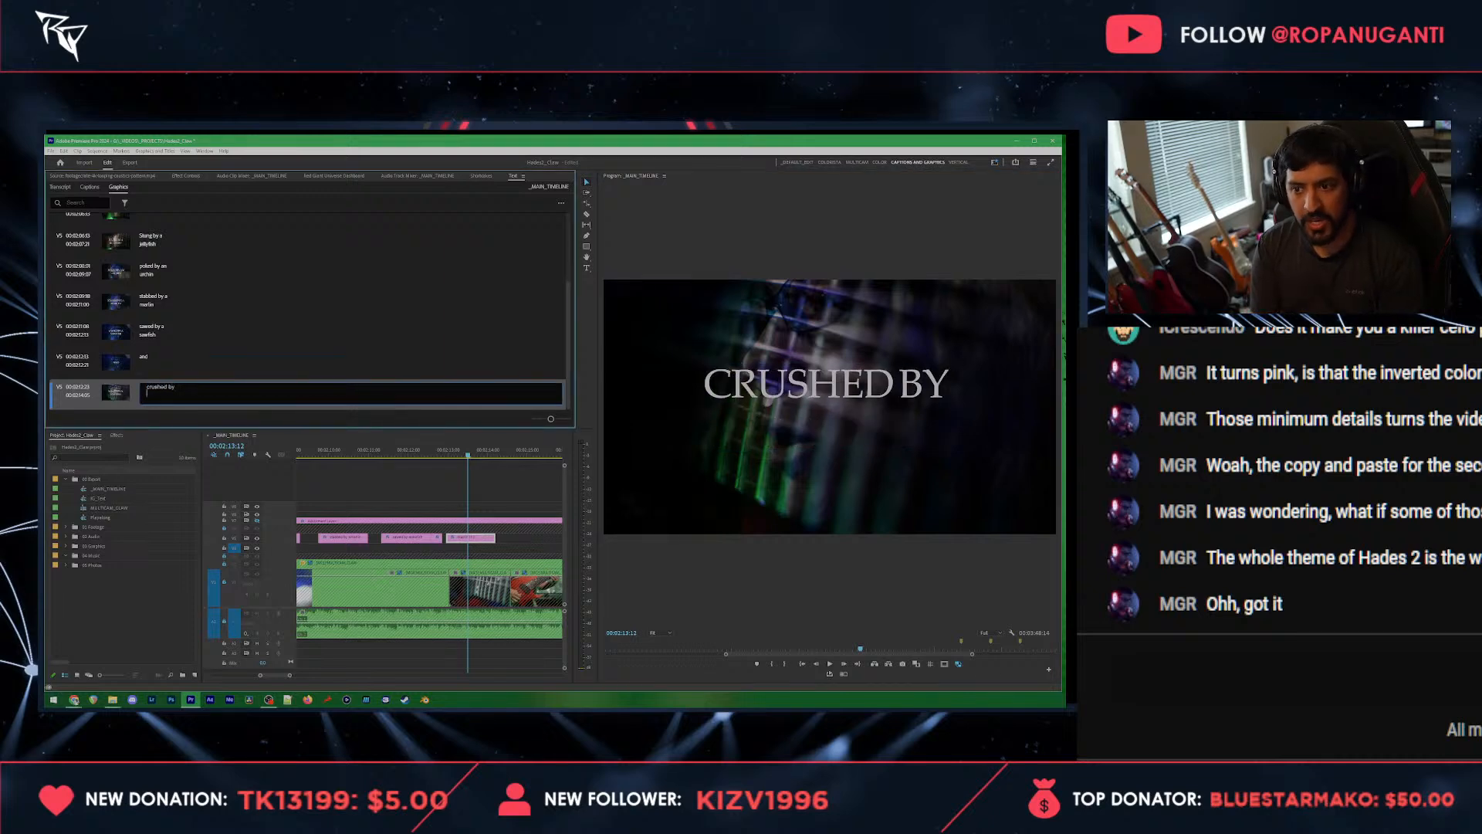
key("Return")
type("charybdys")
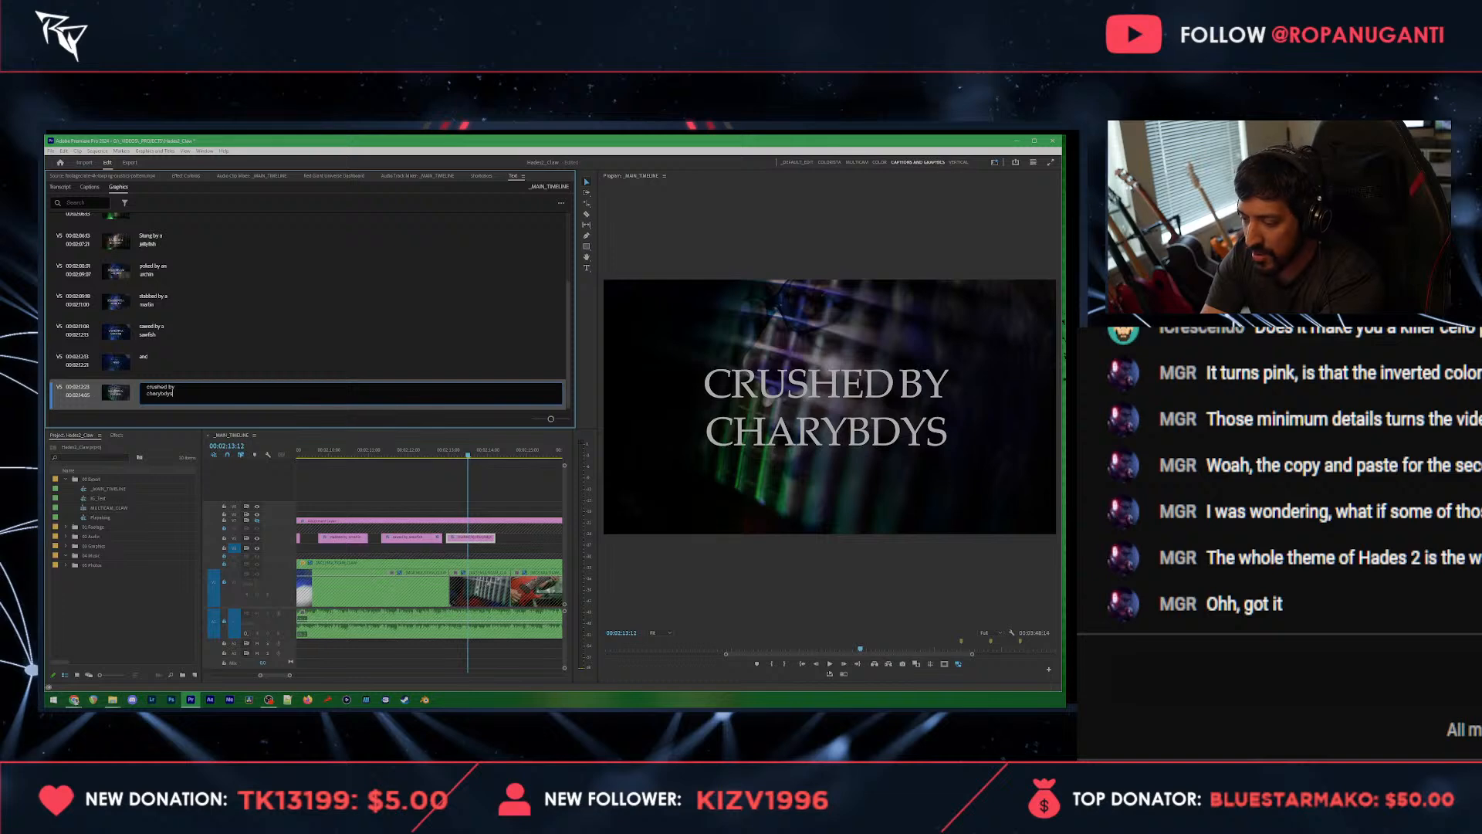
key("BackSpace")
key("BackSpace")
type("is")
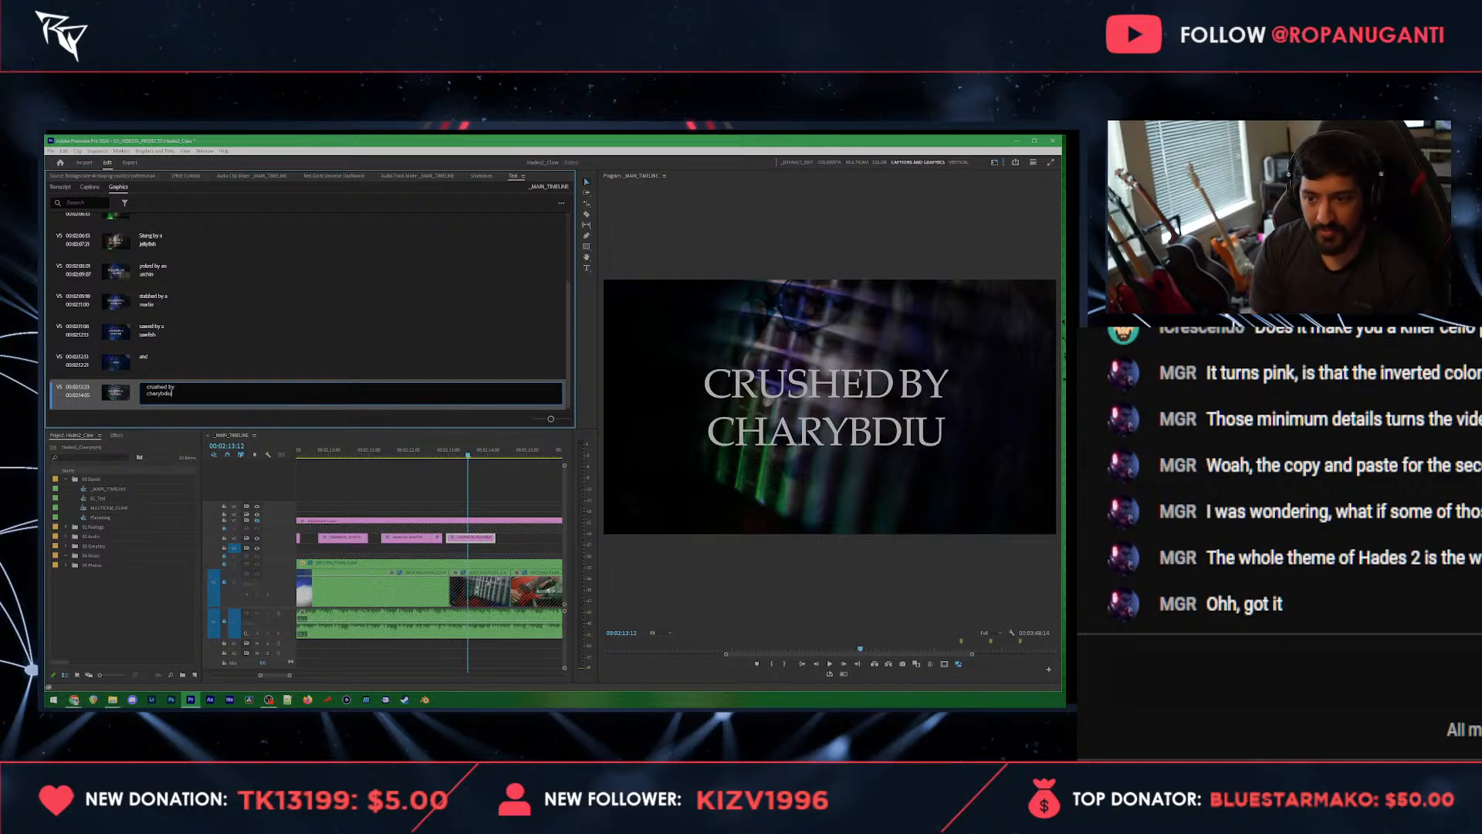
left_click(492, 558)
key("space")
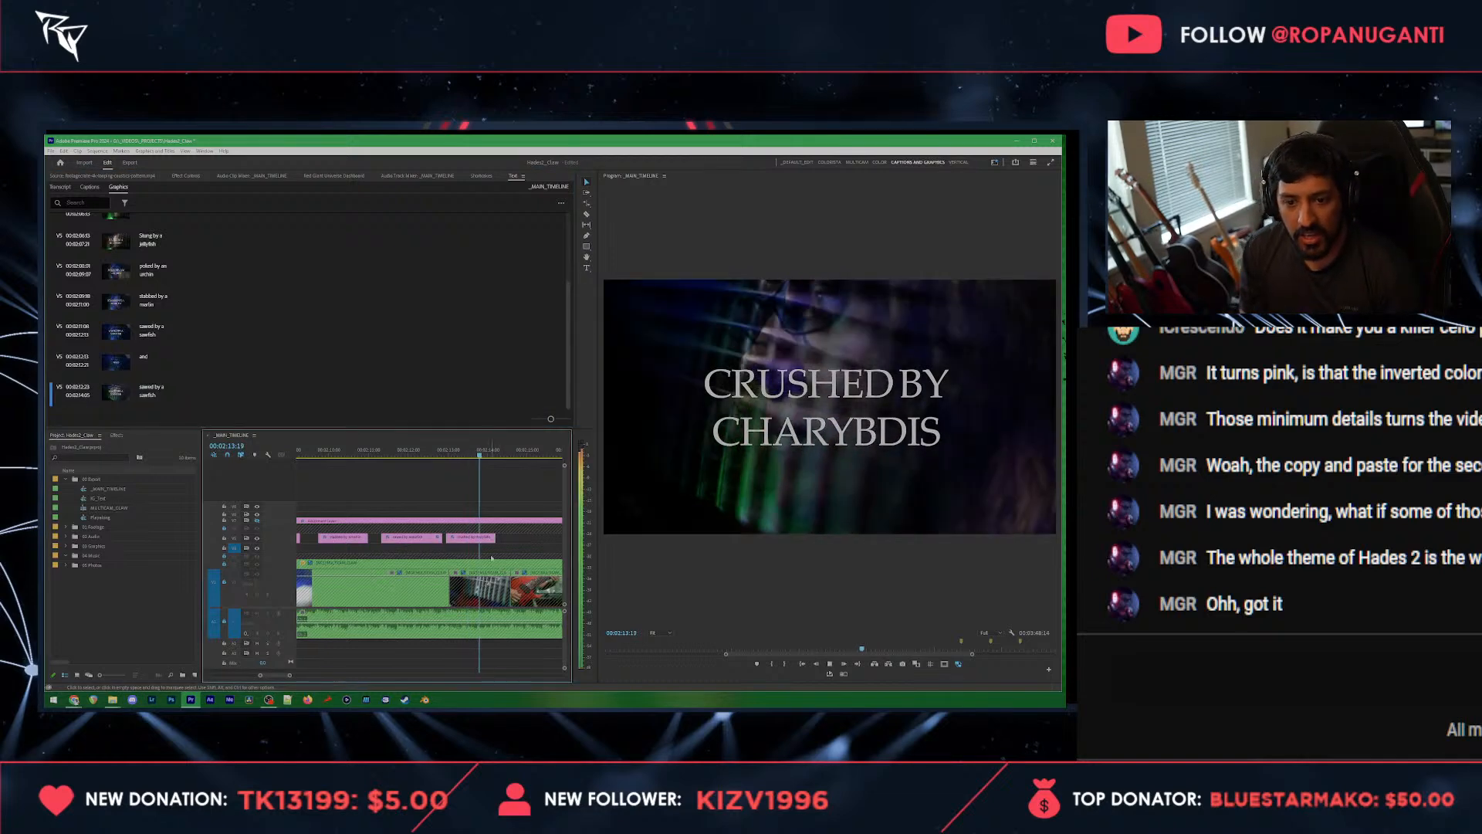
key("space")
Step: Paste a copy of the "and" title at the end of the "crushed by charybdis" title and play it back
left_click(437, 538)
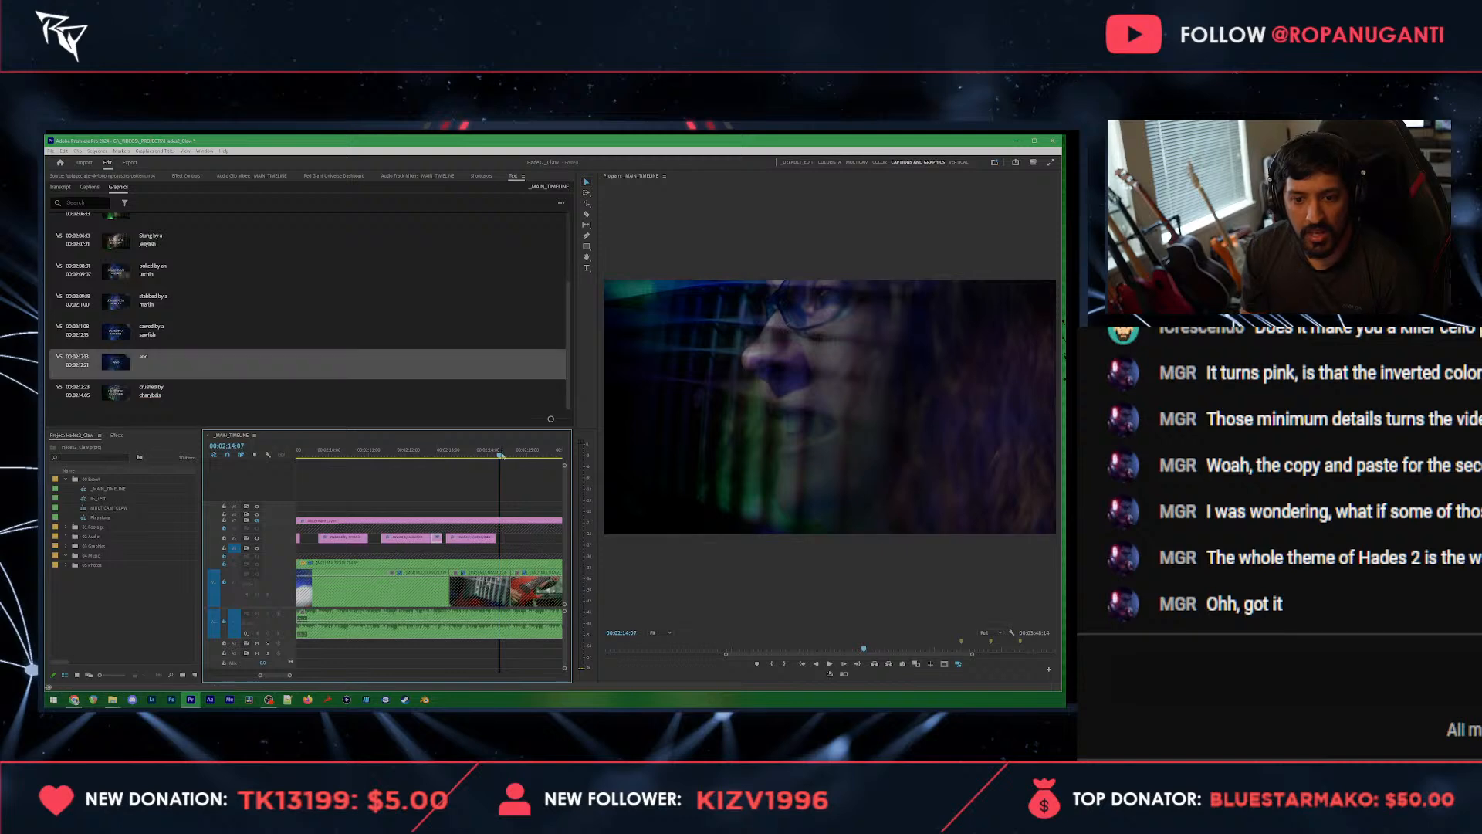
left_click(496, 456)
left_click_drag(495, 457, 491, 458)
key("ctrl+v")
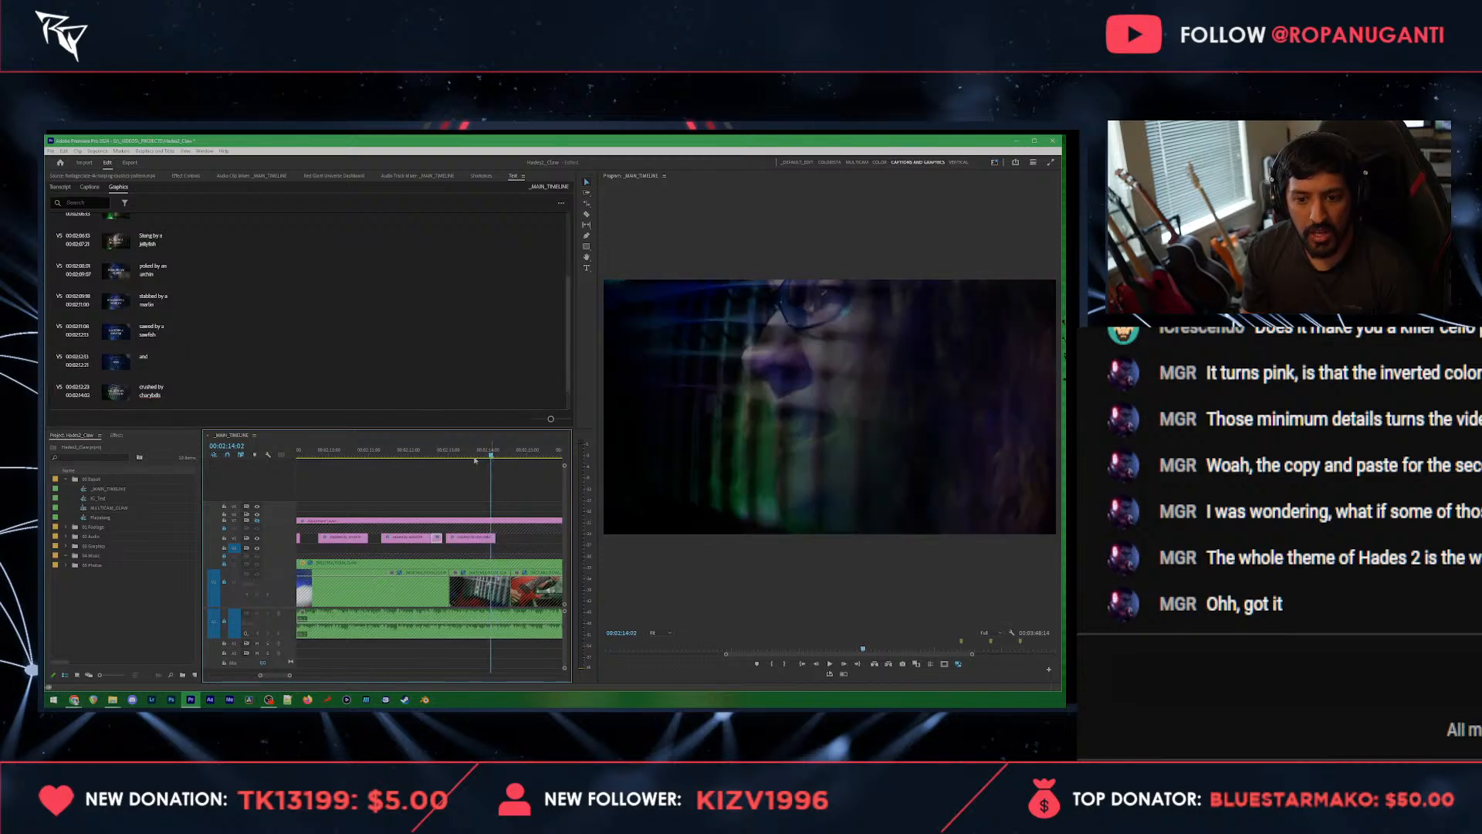
left_click(472, 459)
key("space")
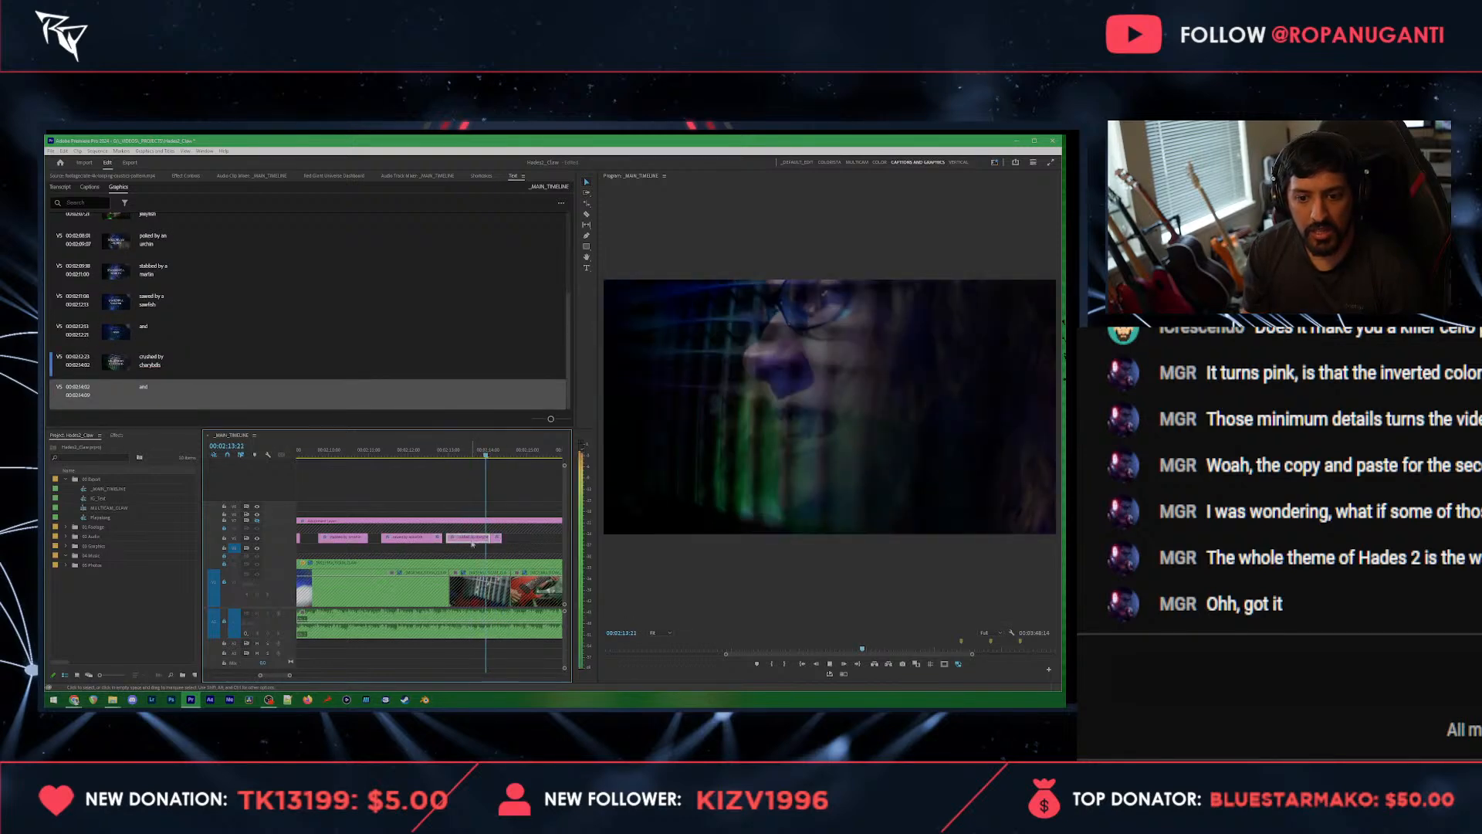
Step: Paste a copy of the "crushed by charybdis" title a short gap after the last "and", play it and extend its end slightly
left_click(473, 539)
key("space")
left_click(510, 452)
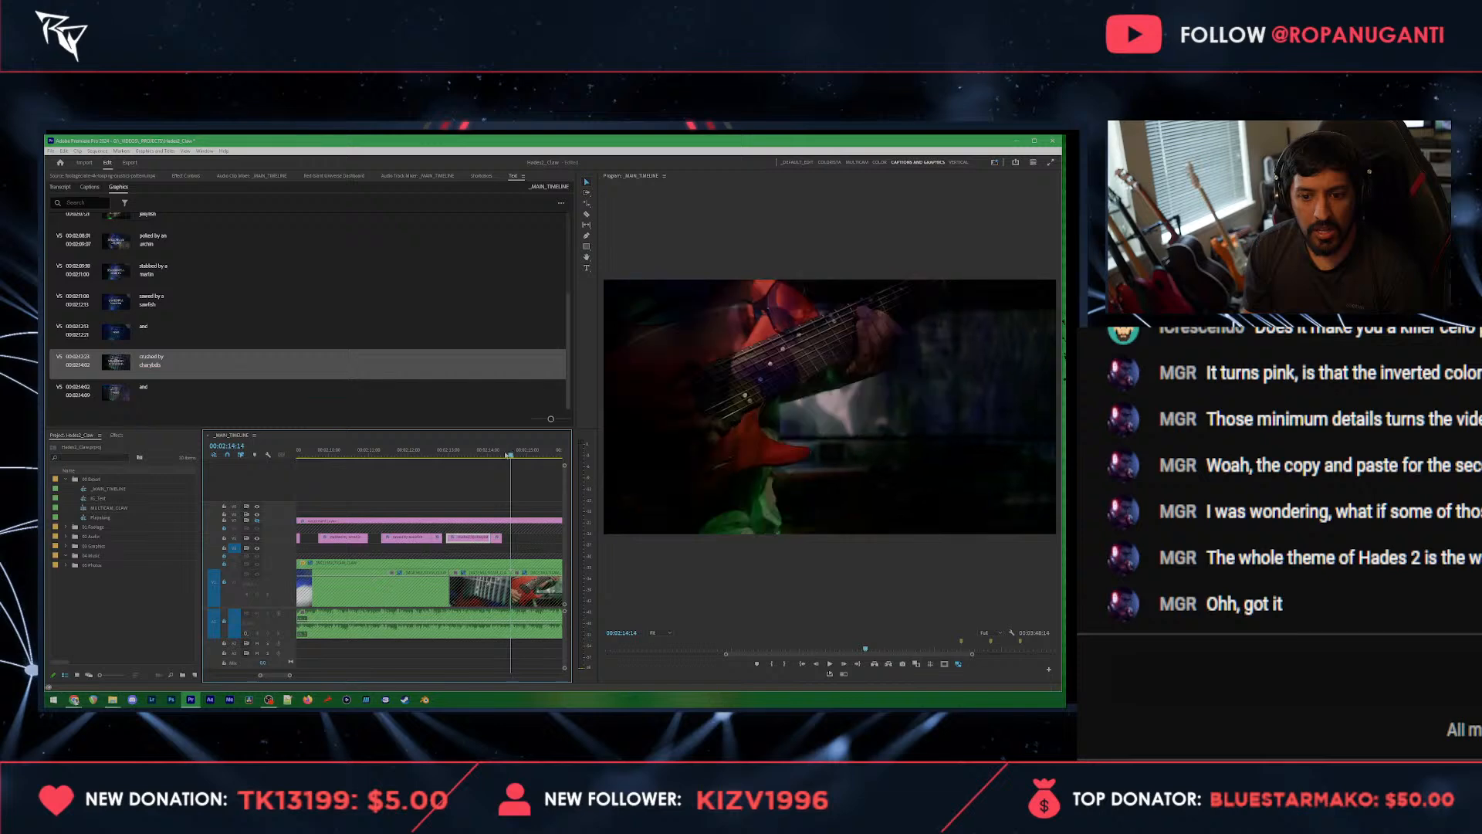
key("ctrl+v")
left_click(479, 452)
key("space")
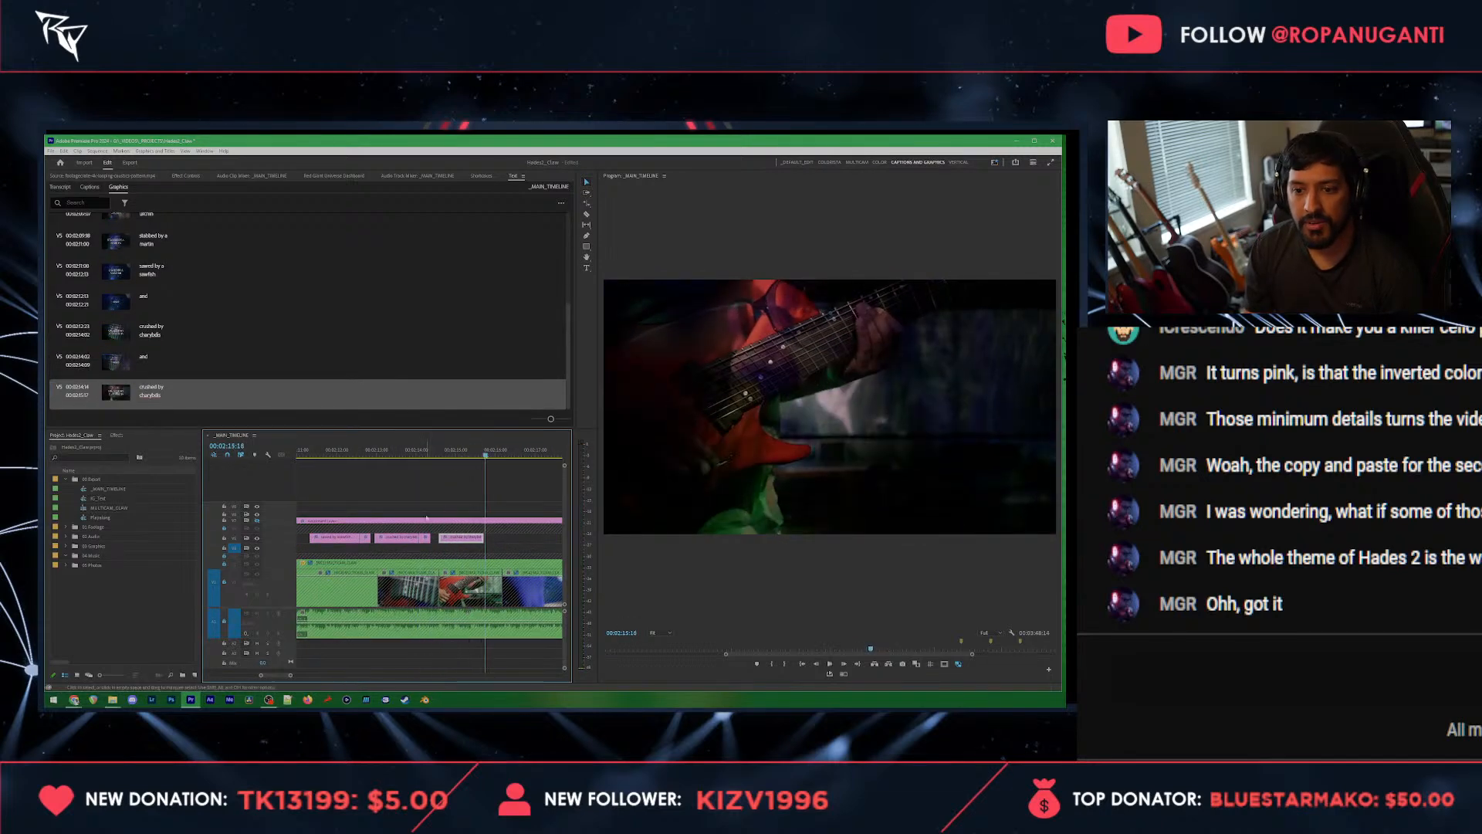
left_click_drag(482, 539, 491, 539)
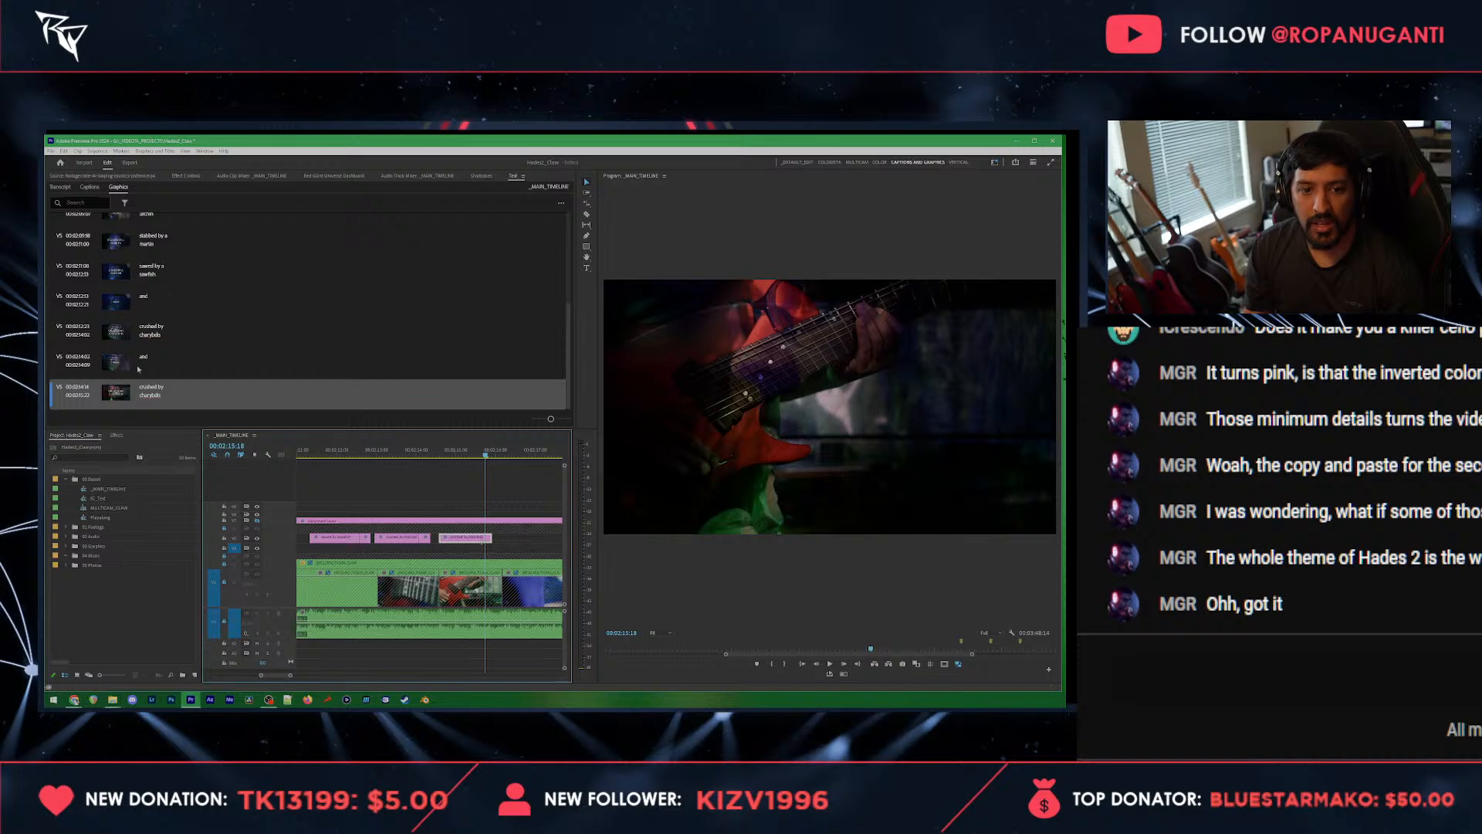
Step: Change the copied charybdis title's text to "slapped by a bass" on a single line
double_click(151, 390)
type("slapped")
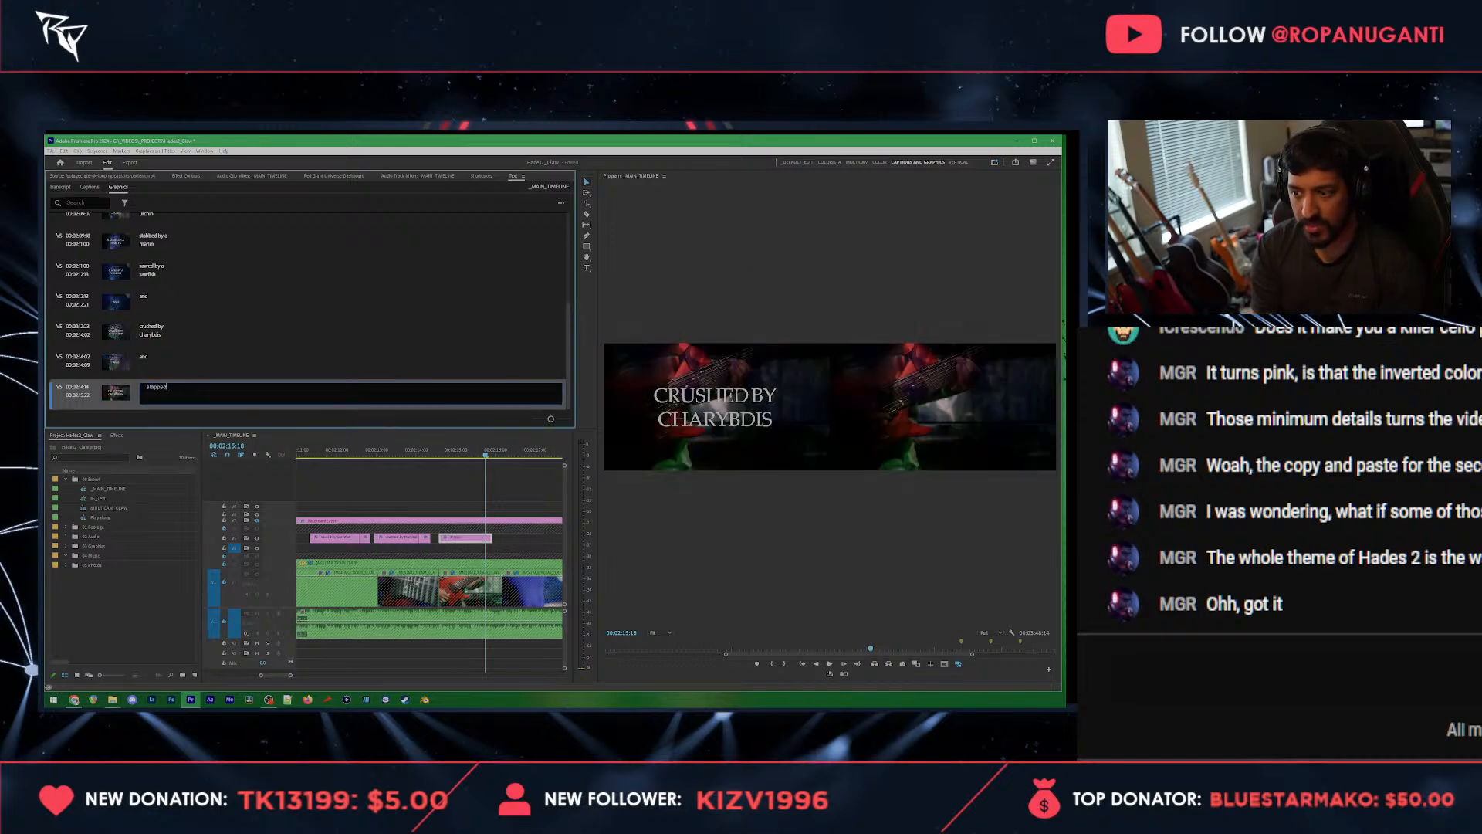
type(" by a bass")
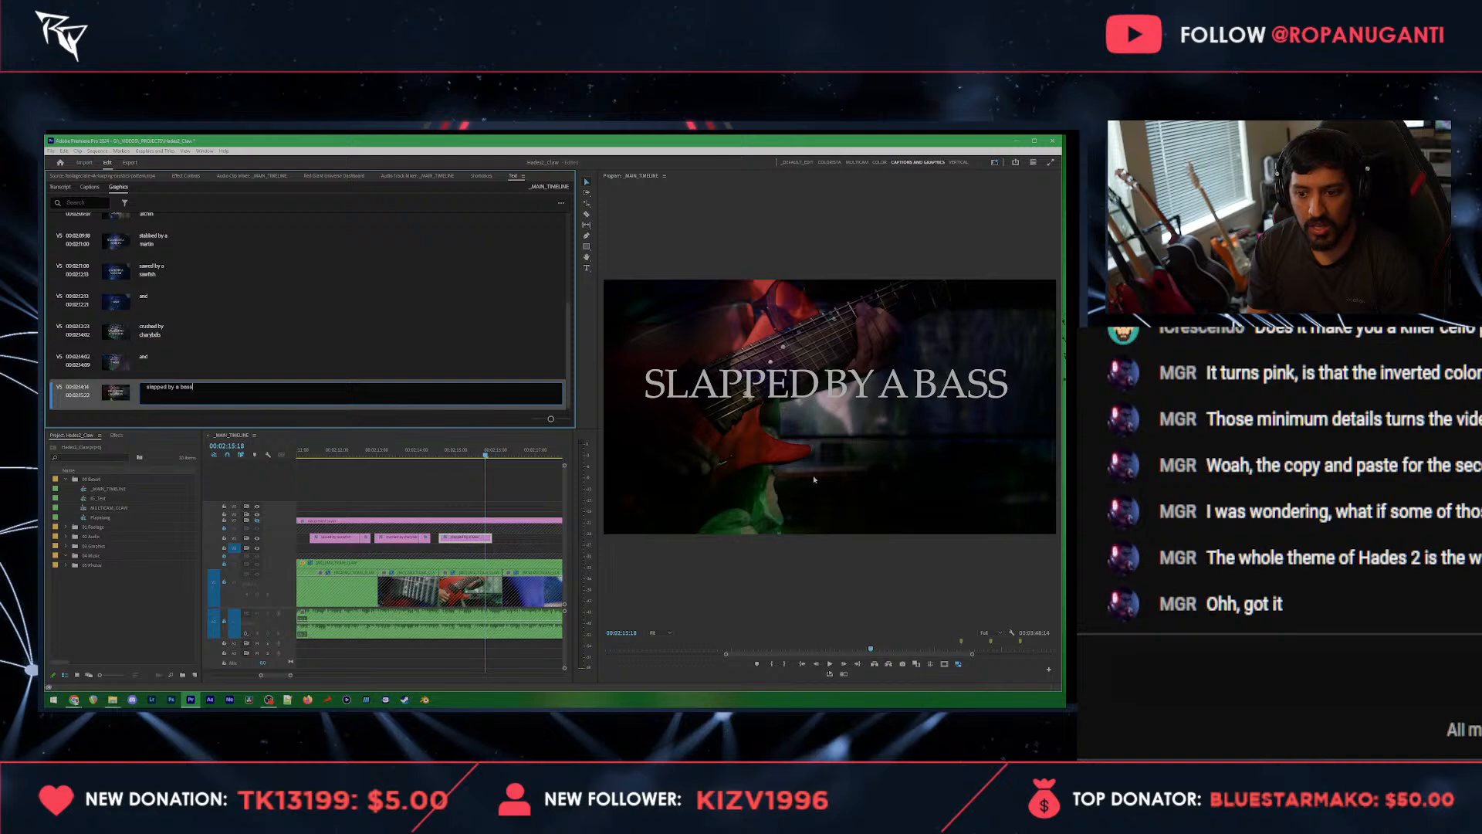
Step: Move the "slapped by a bass" text down to the vertical centre of the frame and play the timeline onward
left_click(816, 372)
left_click(470, 522)
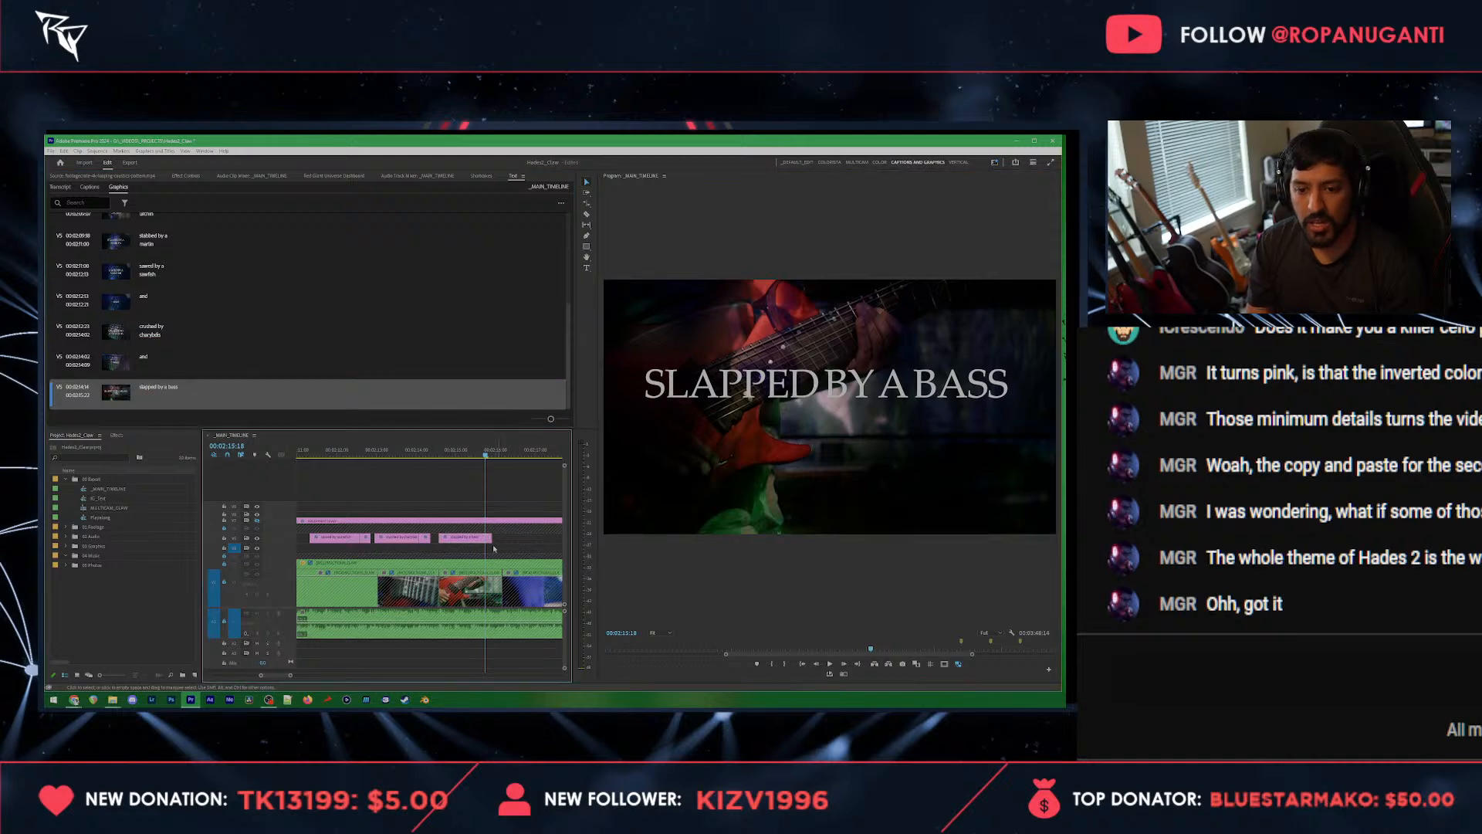
left_click(865, 390)
left_click_drag(865, 389, 872, 426)
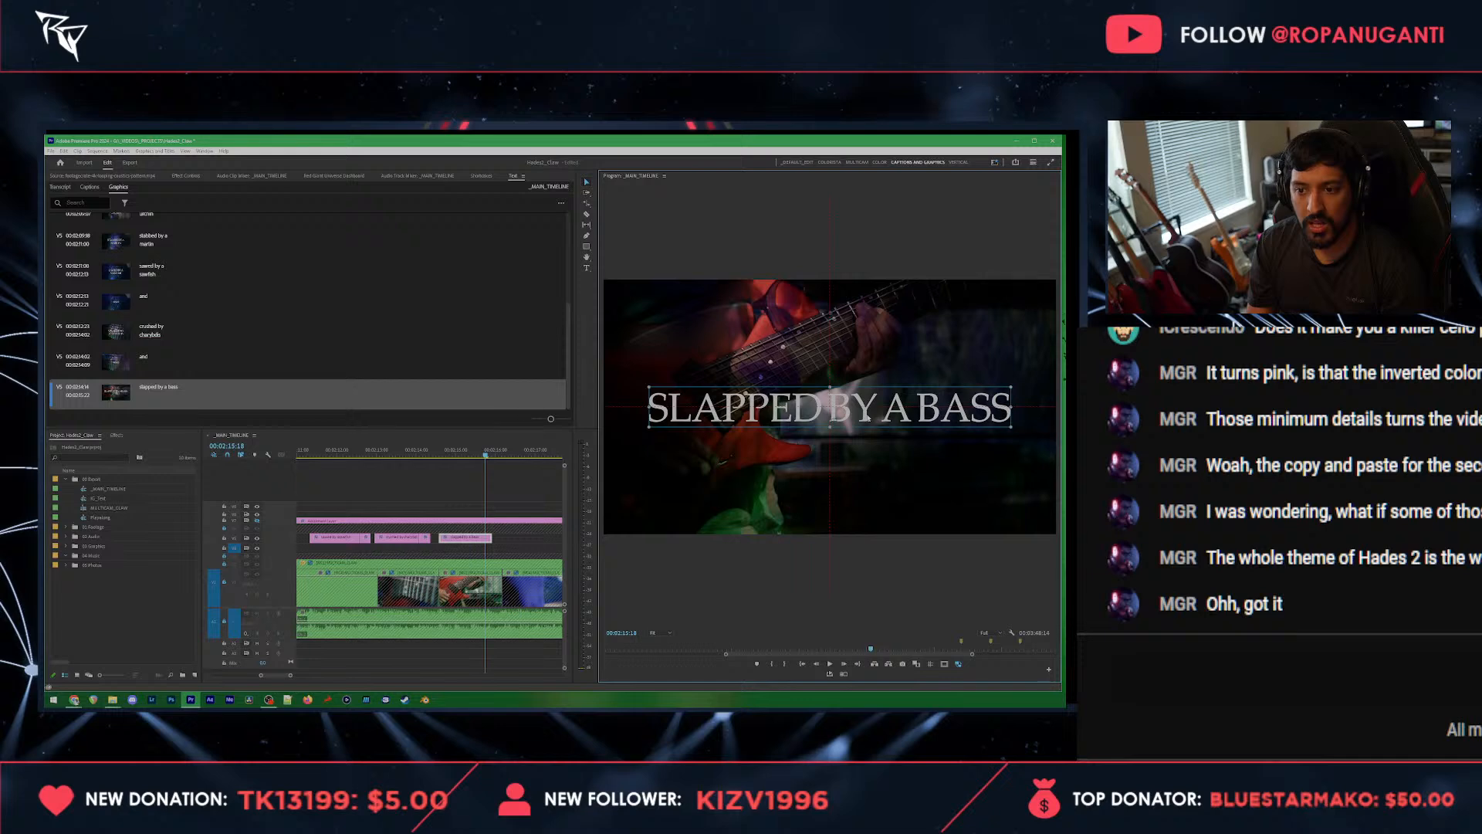
left_click(508, 516)
key("space")
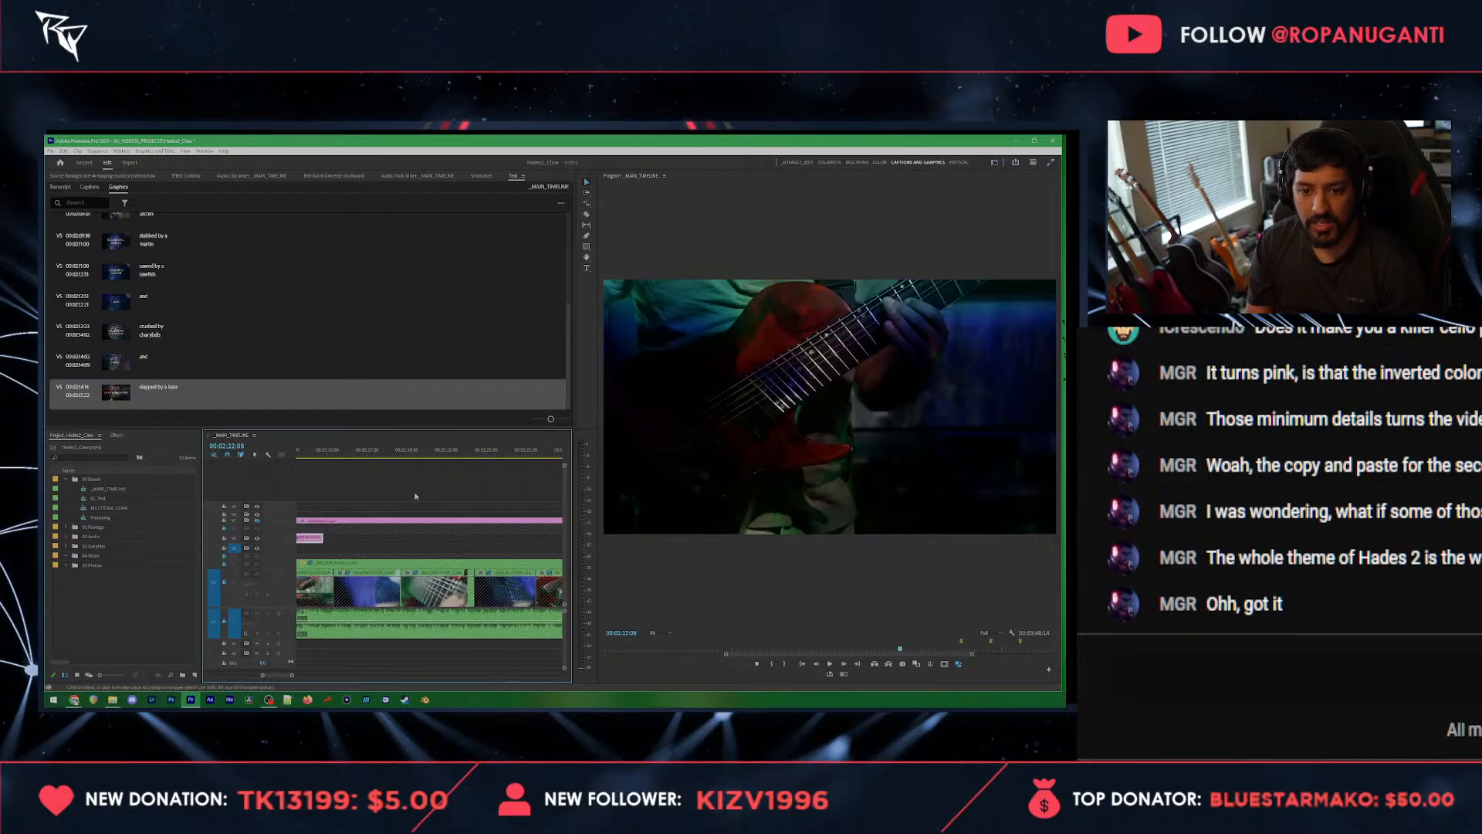
Step: Paste a copy of the "slapped by a bass" title after the original, shift it slightly earlier and play it back
scroll(415, 496, "down", 2)
left_click(375, 456)
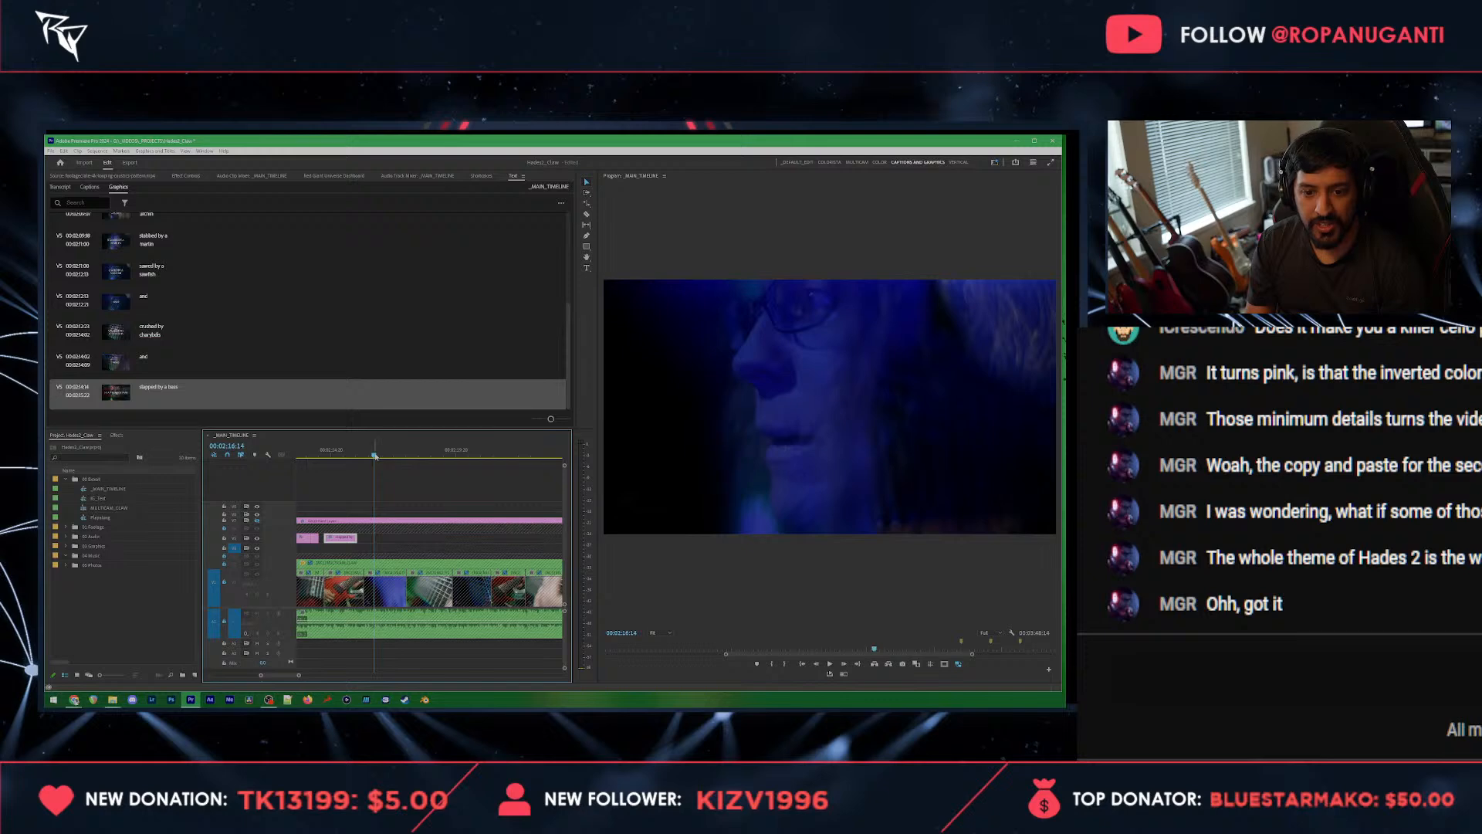
key("ctrl+v")
left_click(354, 454)
key("space")
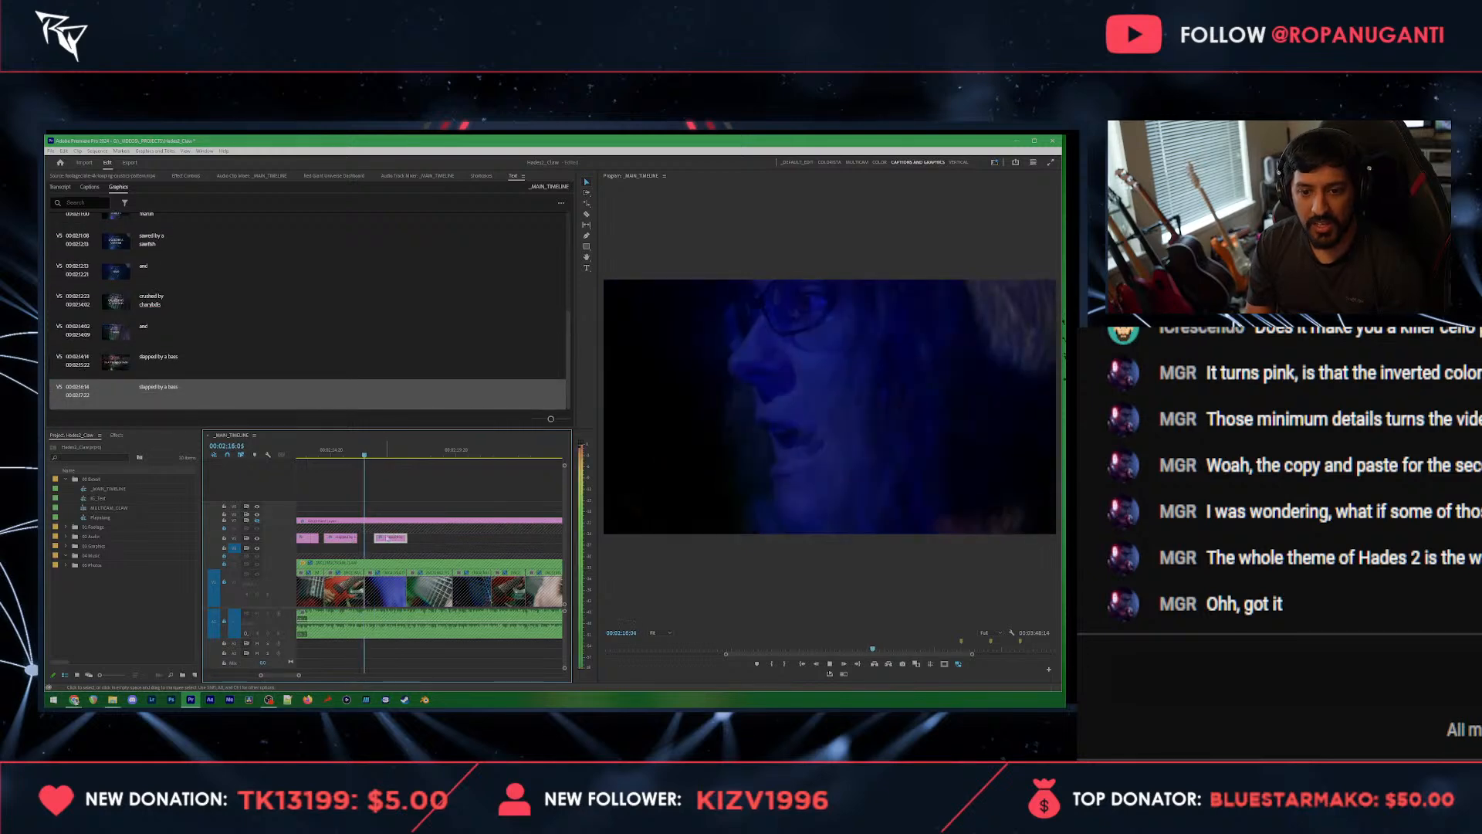
left_click_drag(395, 537, 387, 537)
key("space")
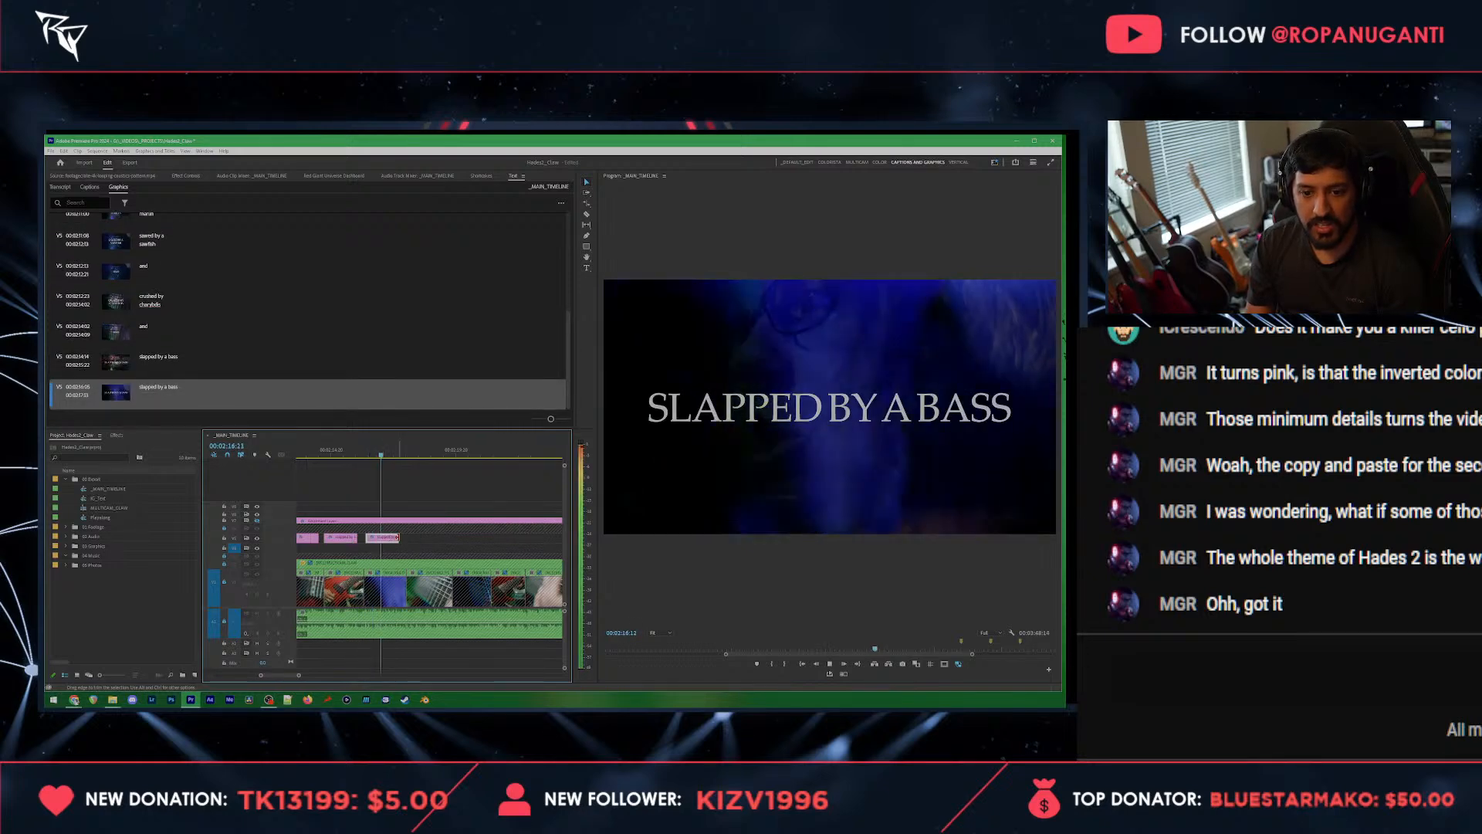
key("space")
left_click(811, 407)
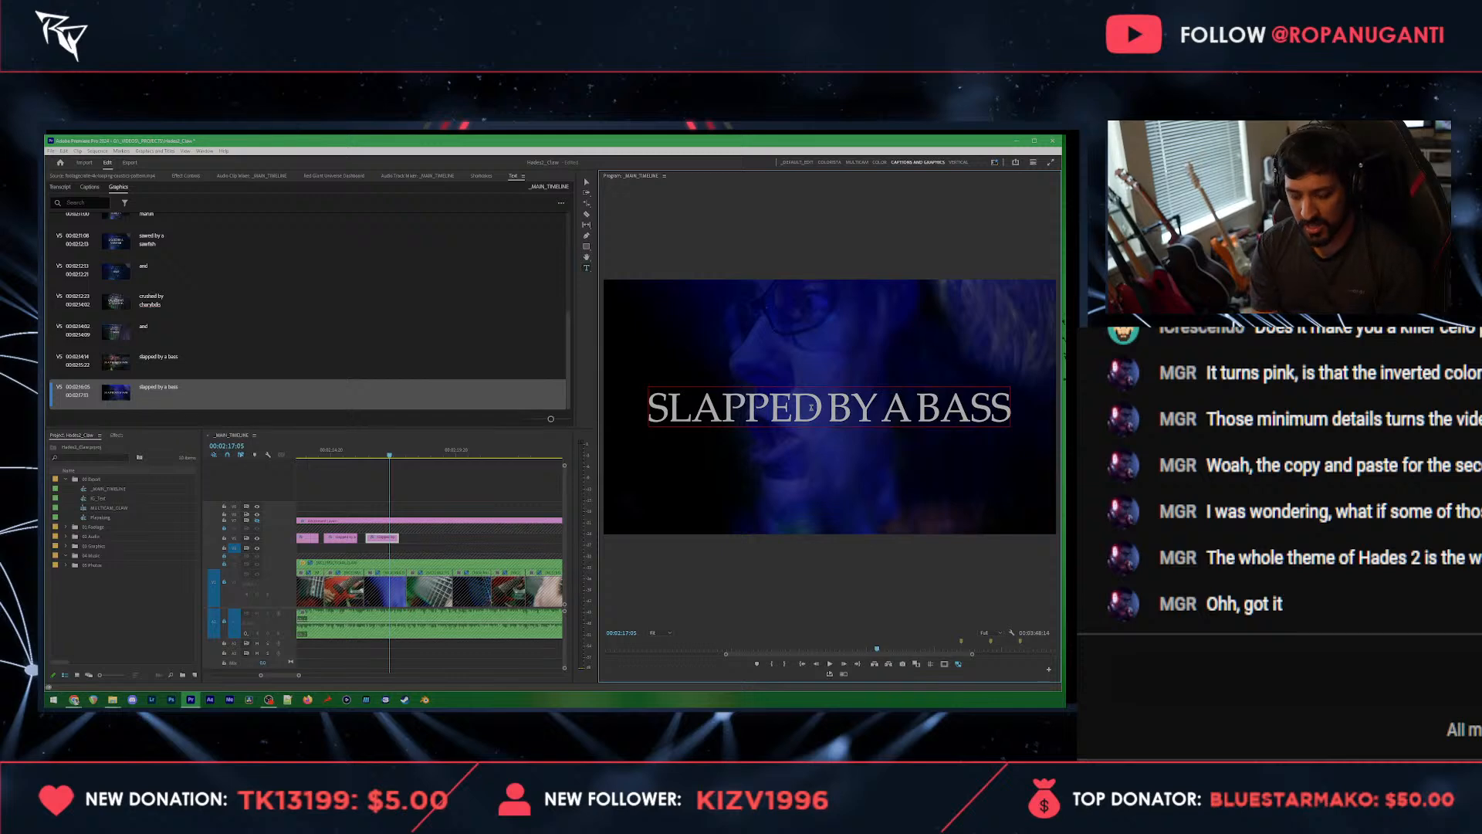
key("i")
key("y")
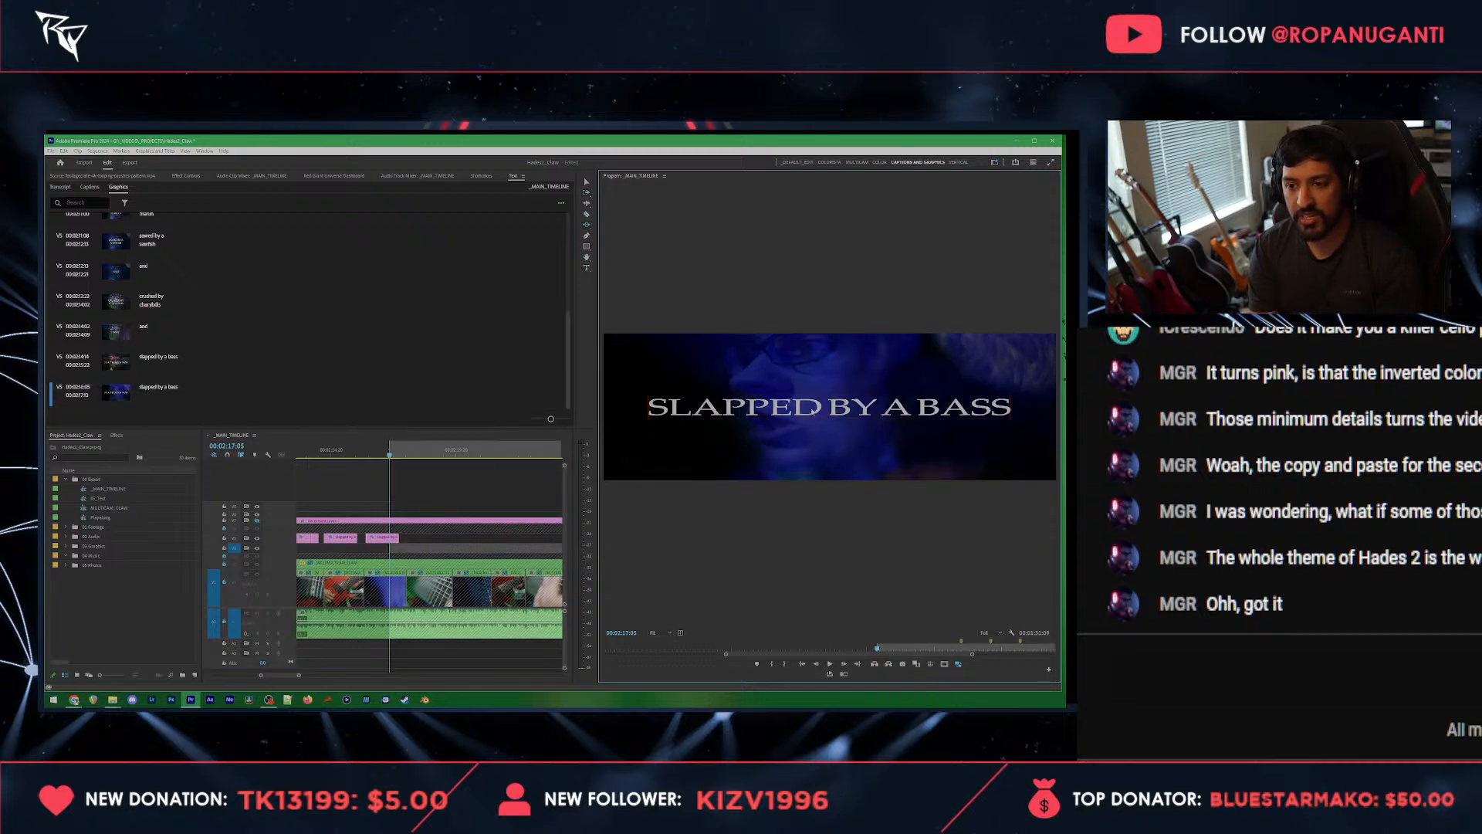
key("o")
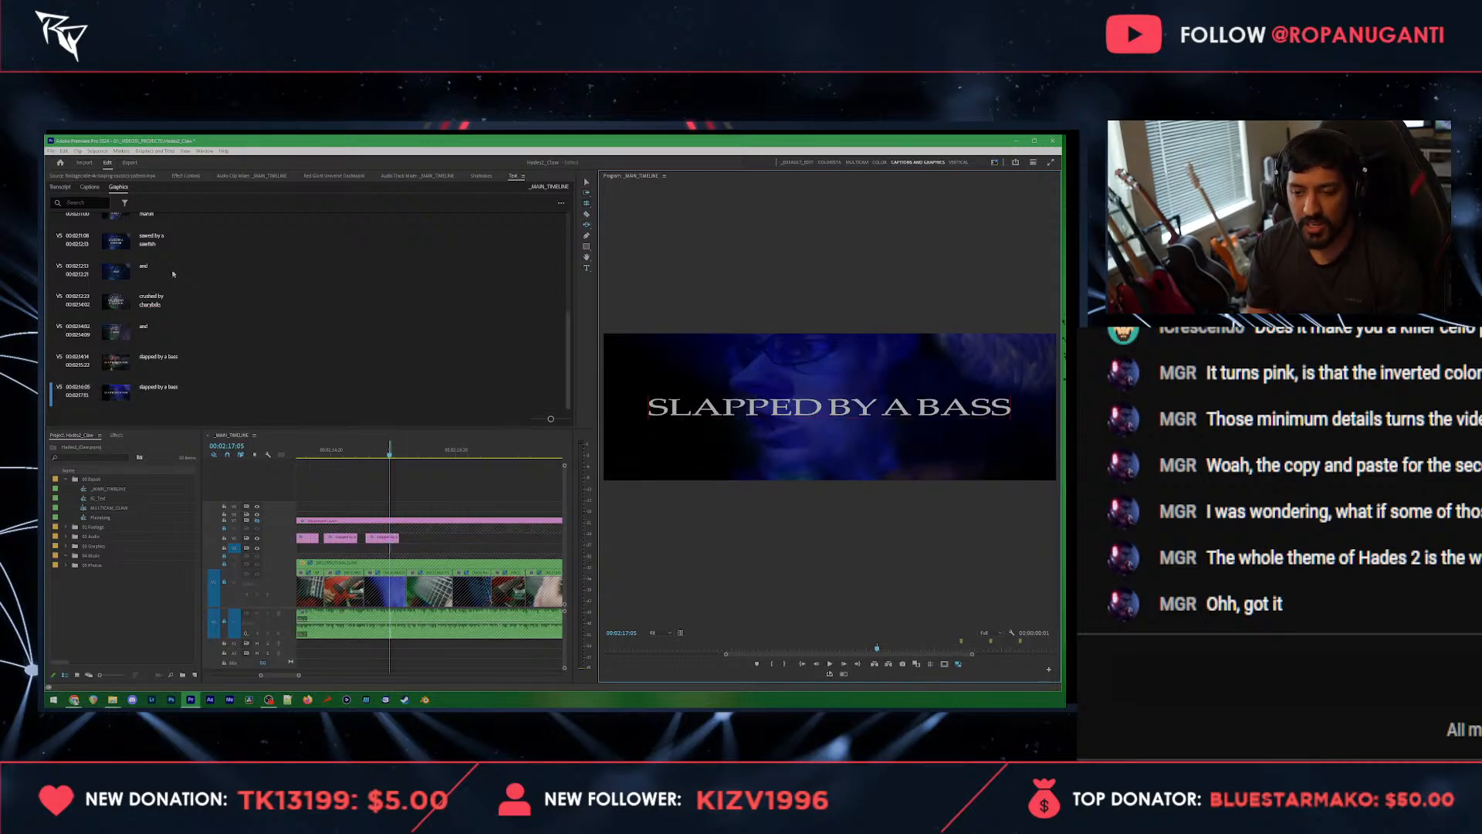
Step: Replace the copied bass title's text with "st"
double_click(154, 387)
type("s")
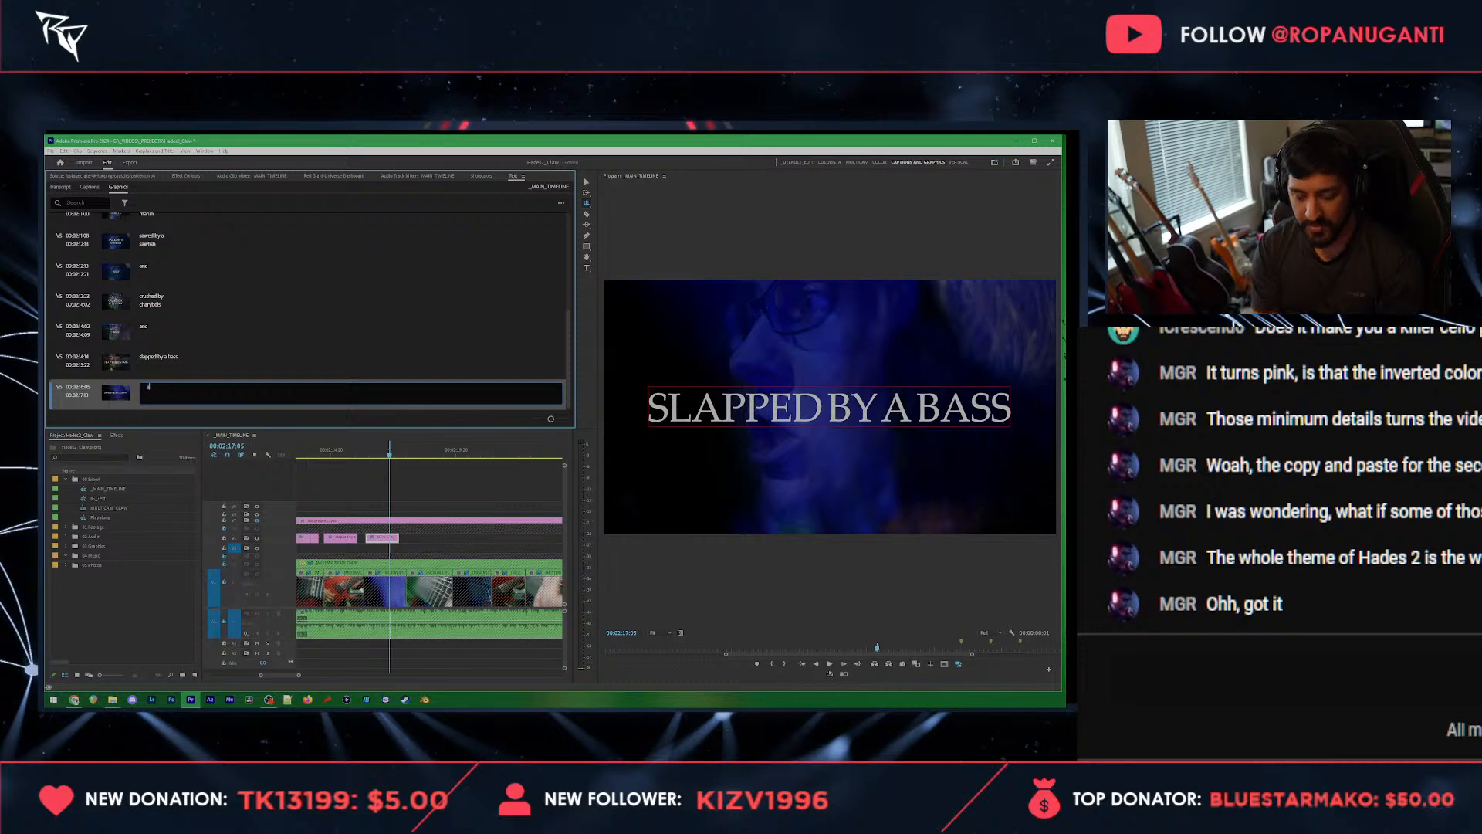
type("t")
key("space")
Step: Replay the section around the copied bass title and replace its text with "sliced by a" and "sturgeon" on two lines
left_click(377, 452)
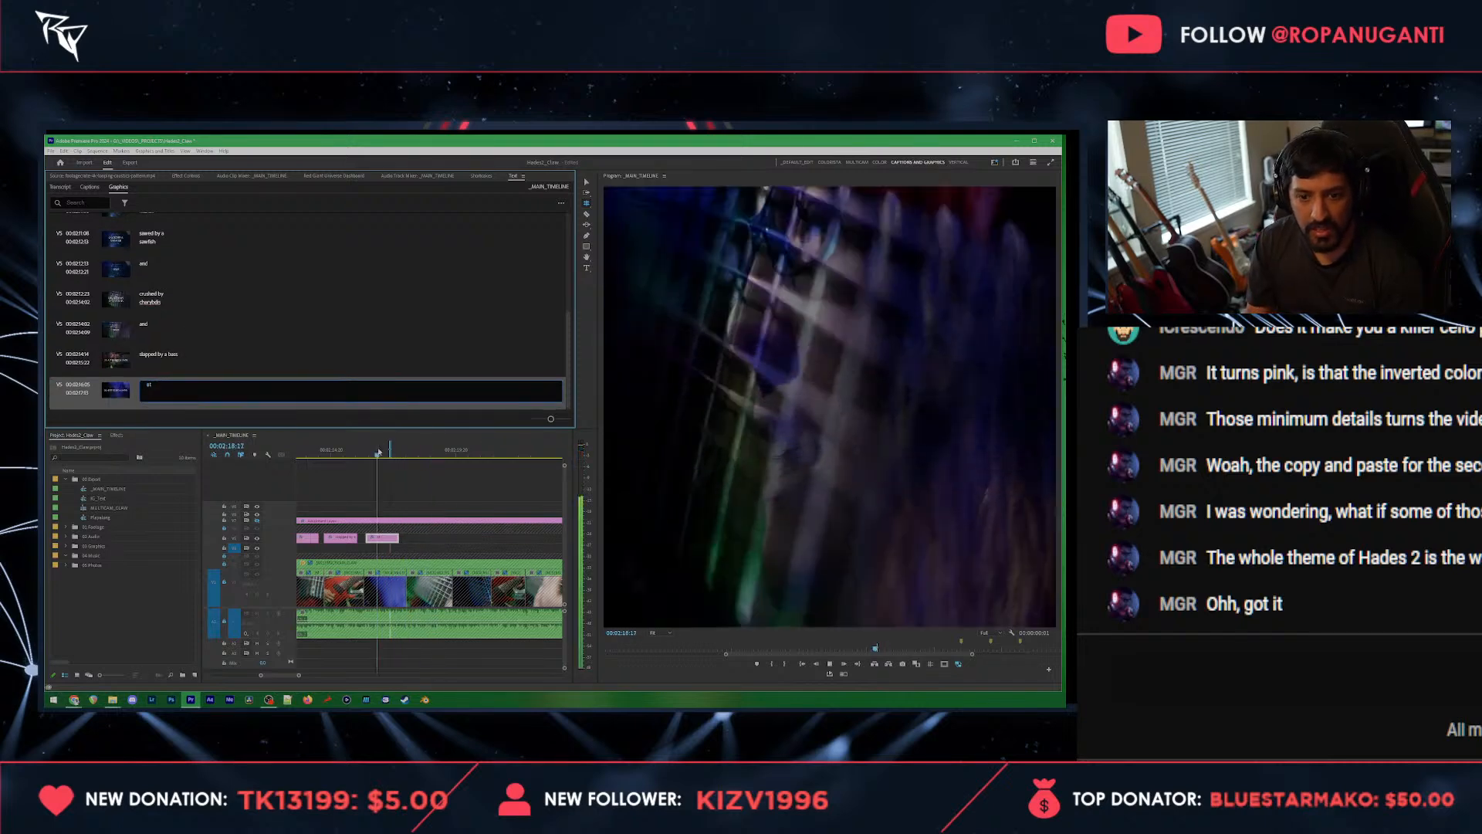
left_click(366, 455)
right_click(366, 459)
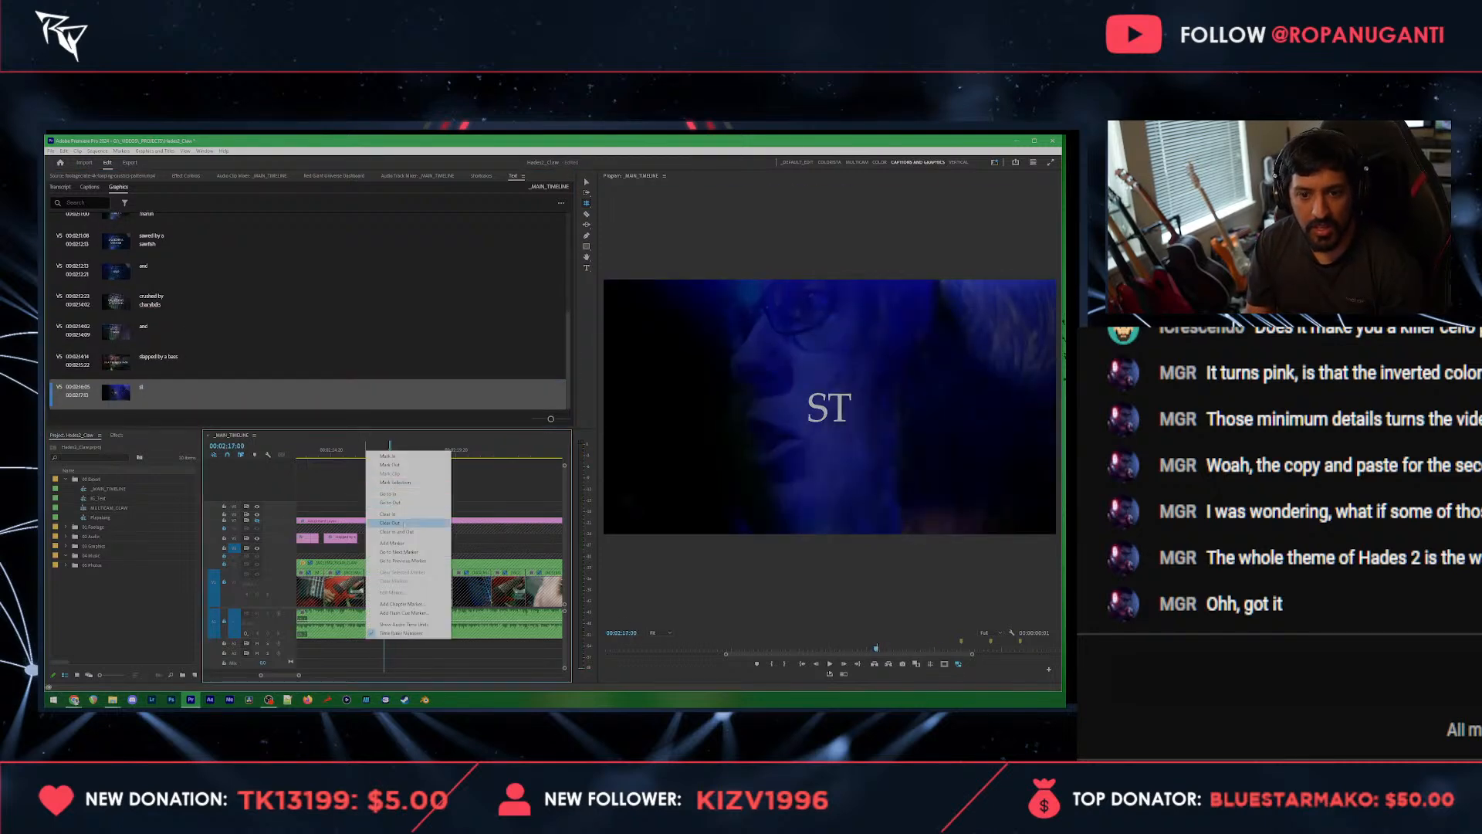
left_click(399, 533)
left_click(155, 392)
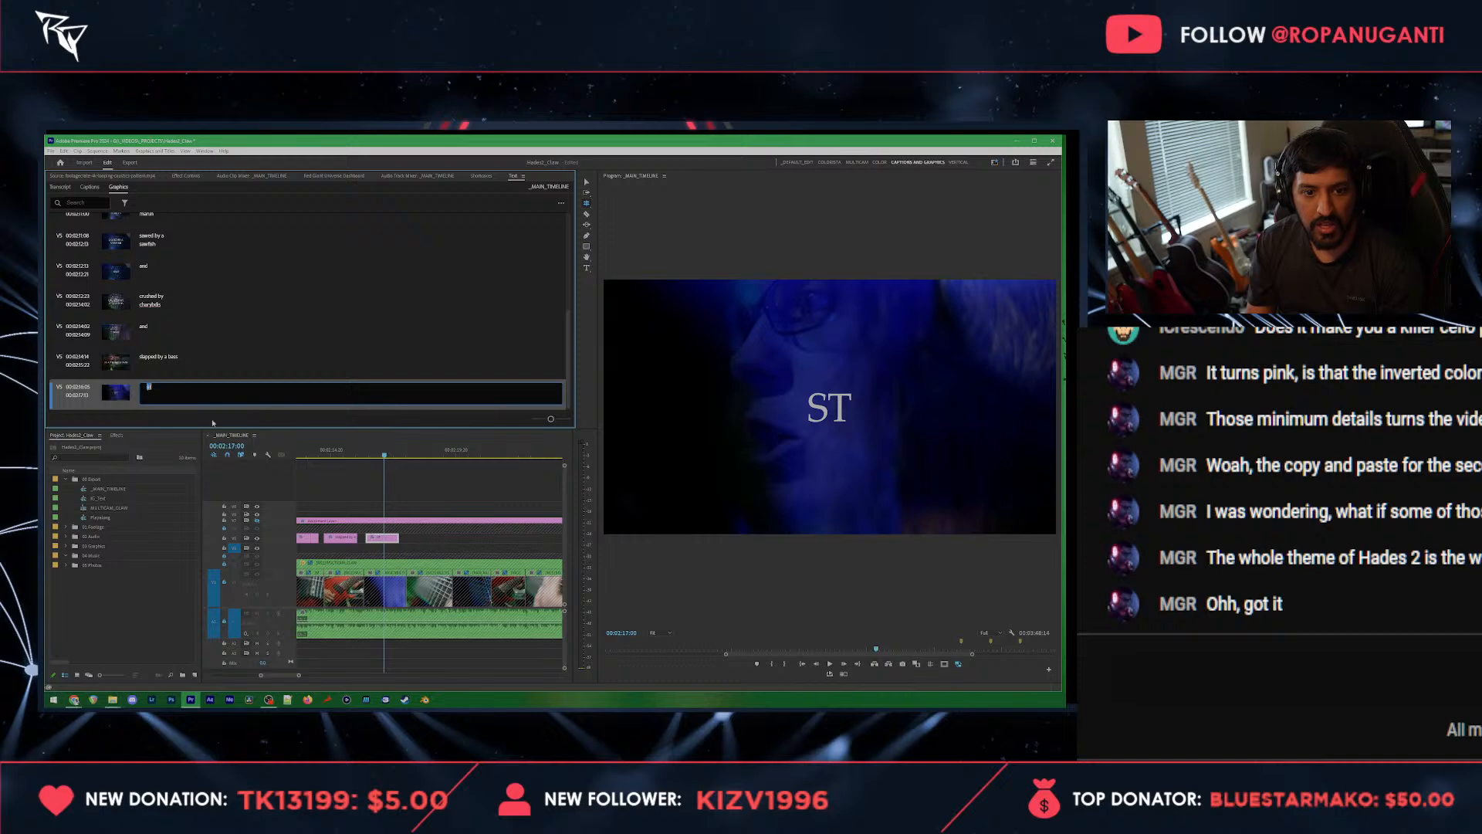
type("sliced by a")
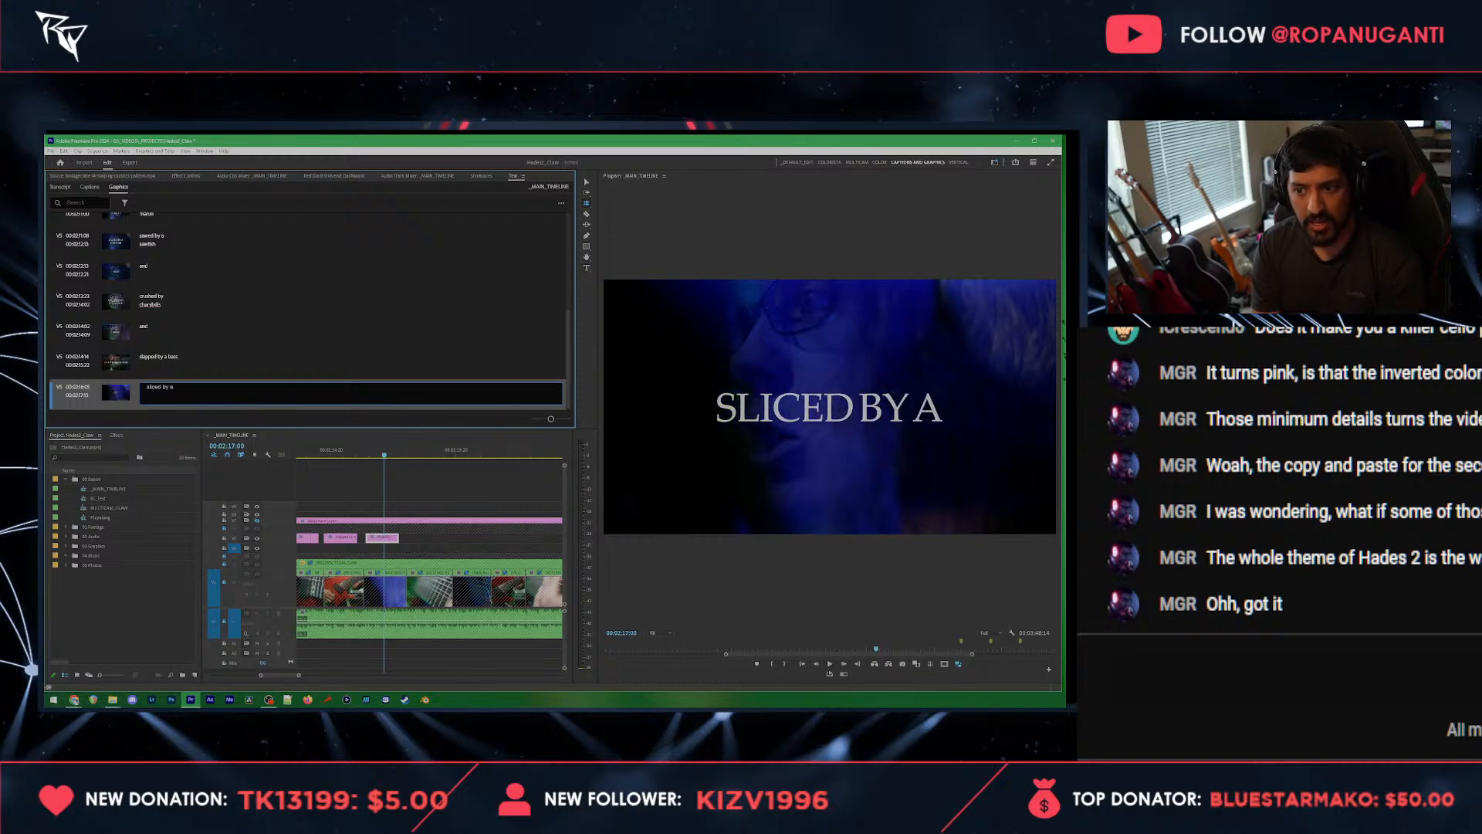
key("Return")
type("sturgeon")
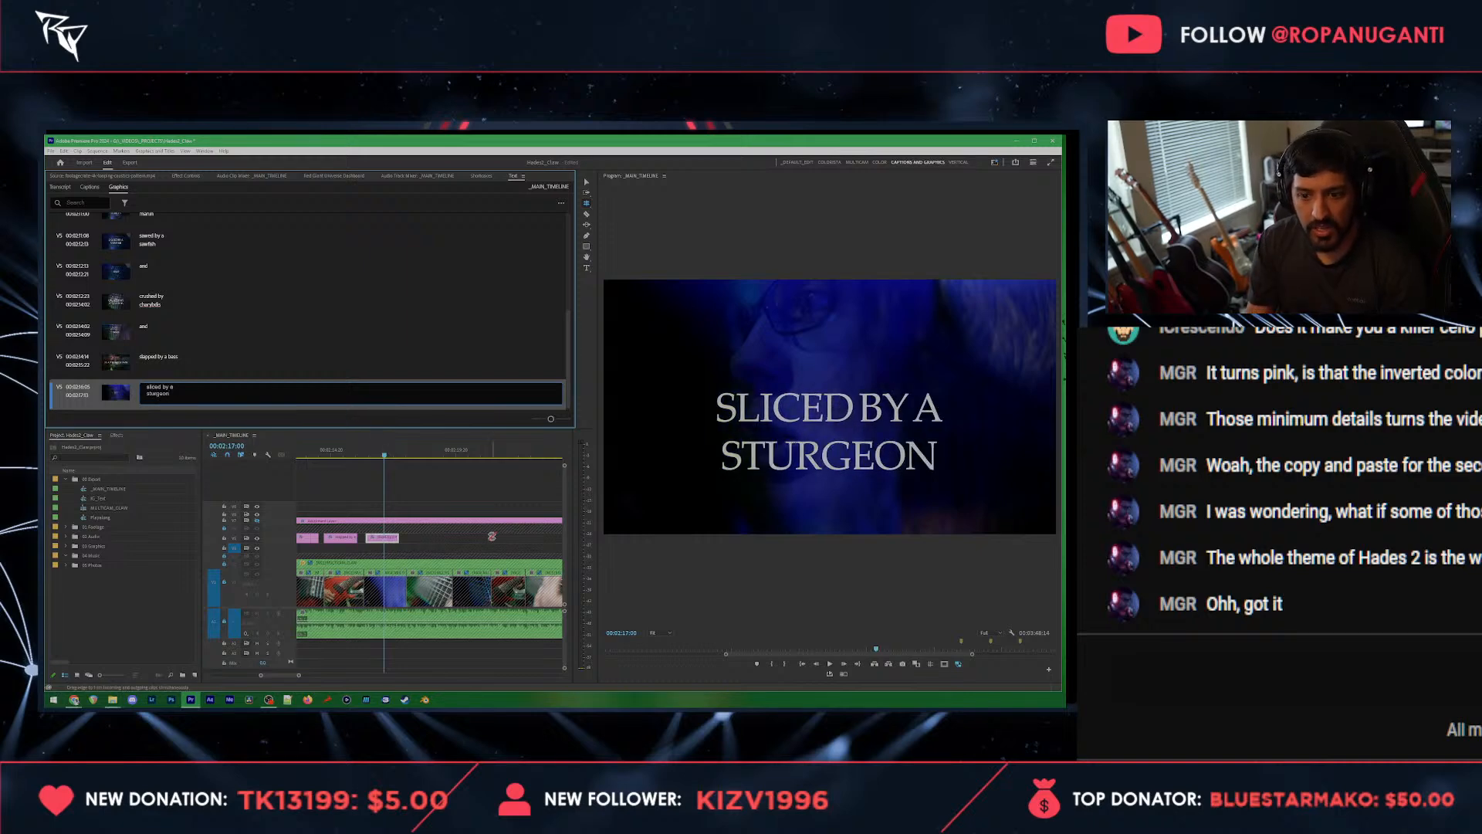
Step: Move the two-line "sliced by a sturgeon" text slightly up in the frame so it sits near the vertical centre
left_click(422, 487)
key("v")
left_click(823, 422)
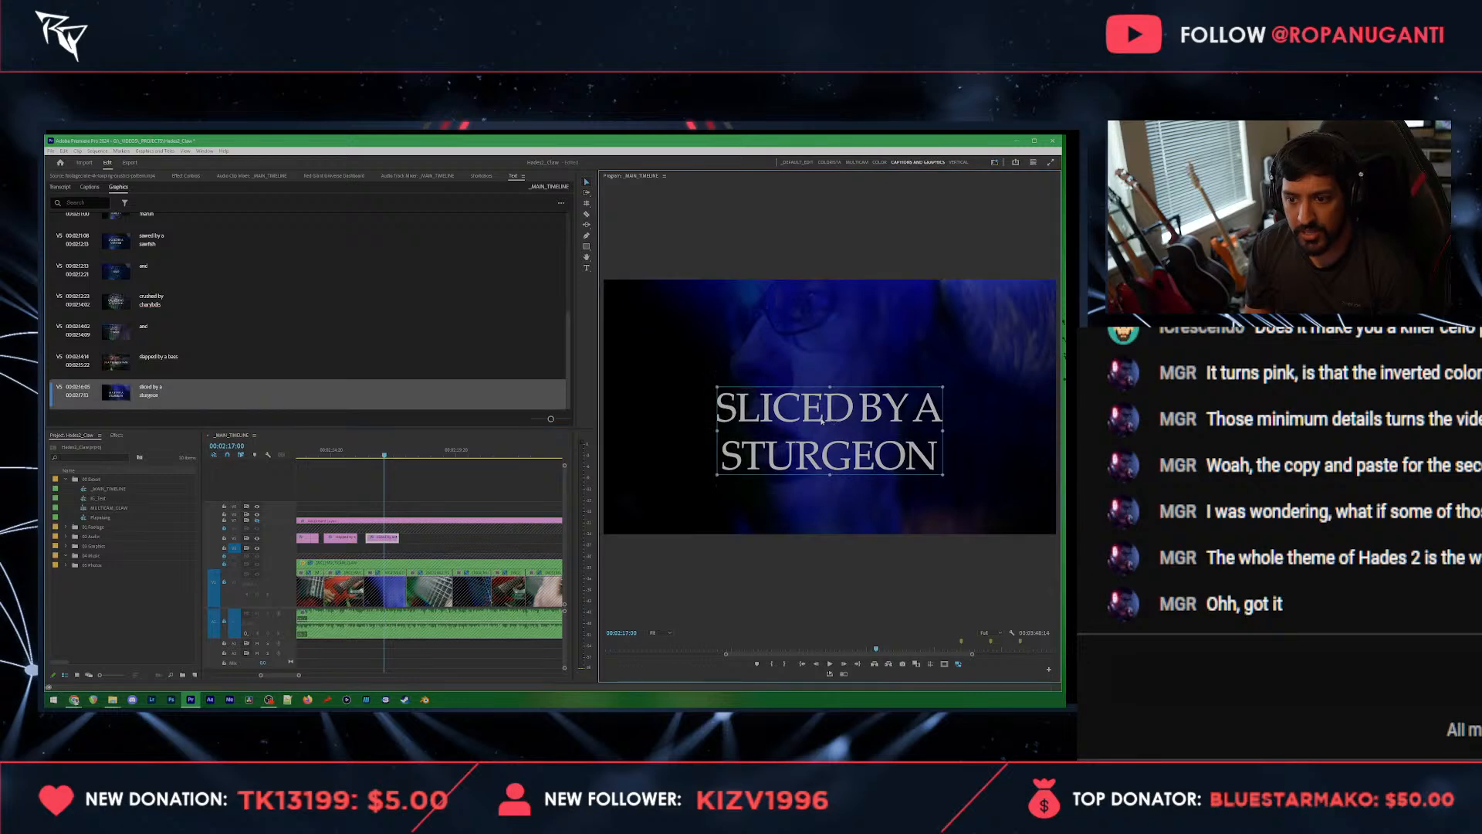
left_click_drag(823, 422, 823, 407)
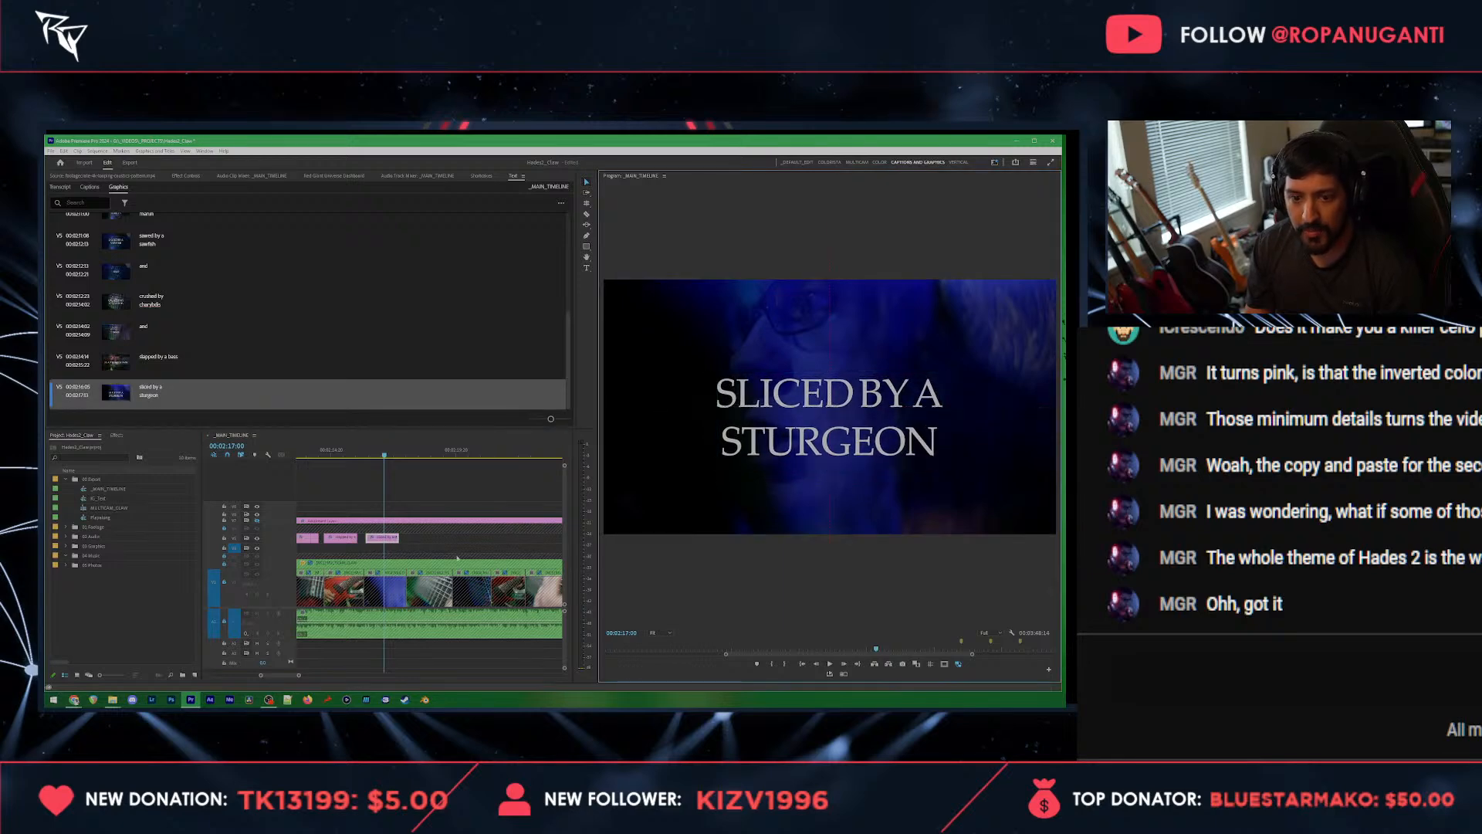
Step: Paste a copy of the sturgeon title after the original and change its text to "clobbered by" and "a carp" on two lines
left_click(419, 460)
key("space")
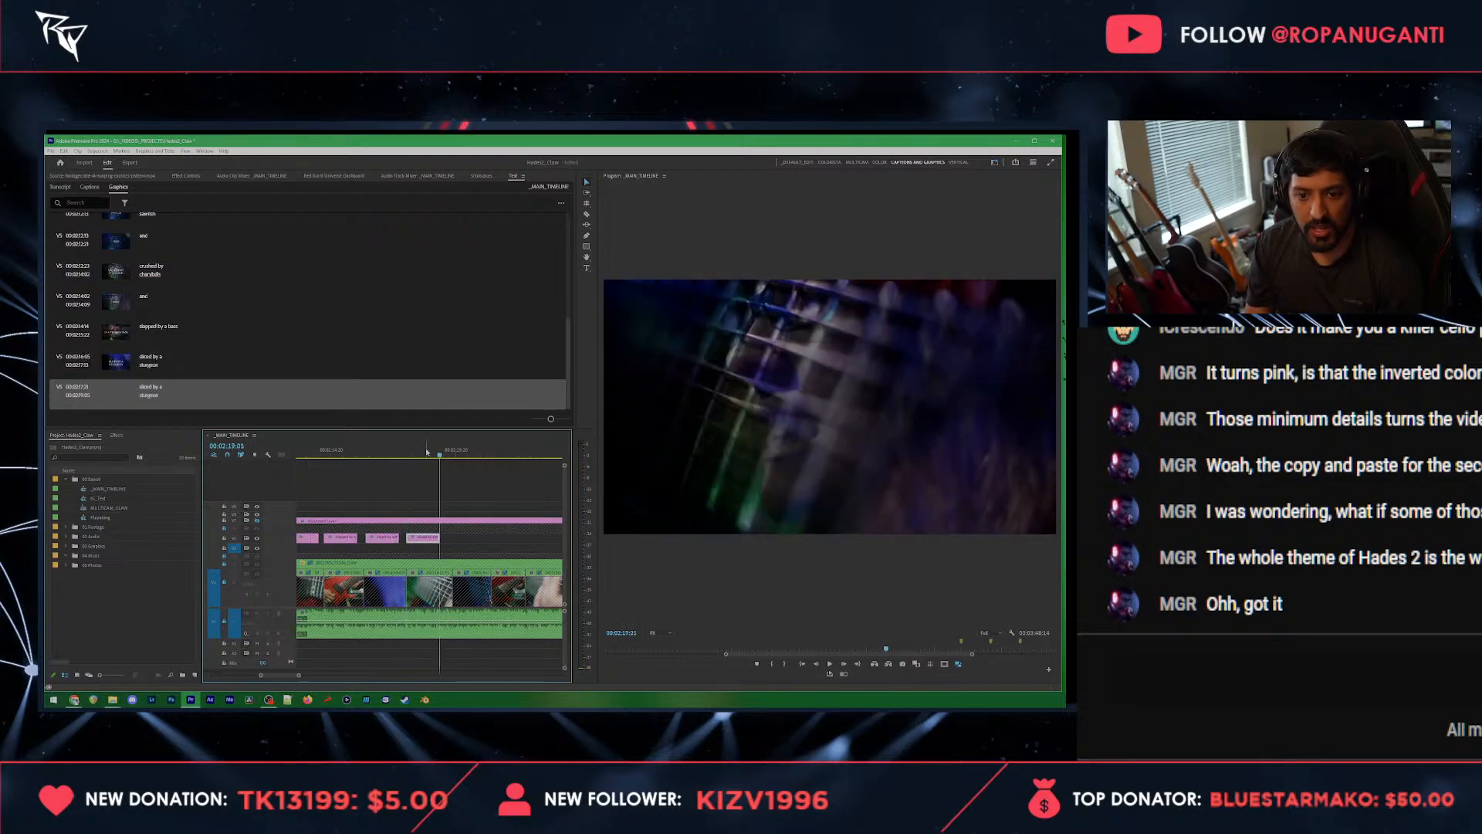
left_click(426, 451)
left_click(170, 393)
left_click(170, 392)
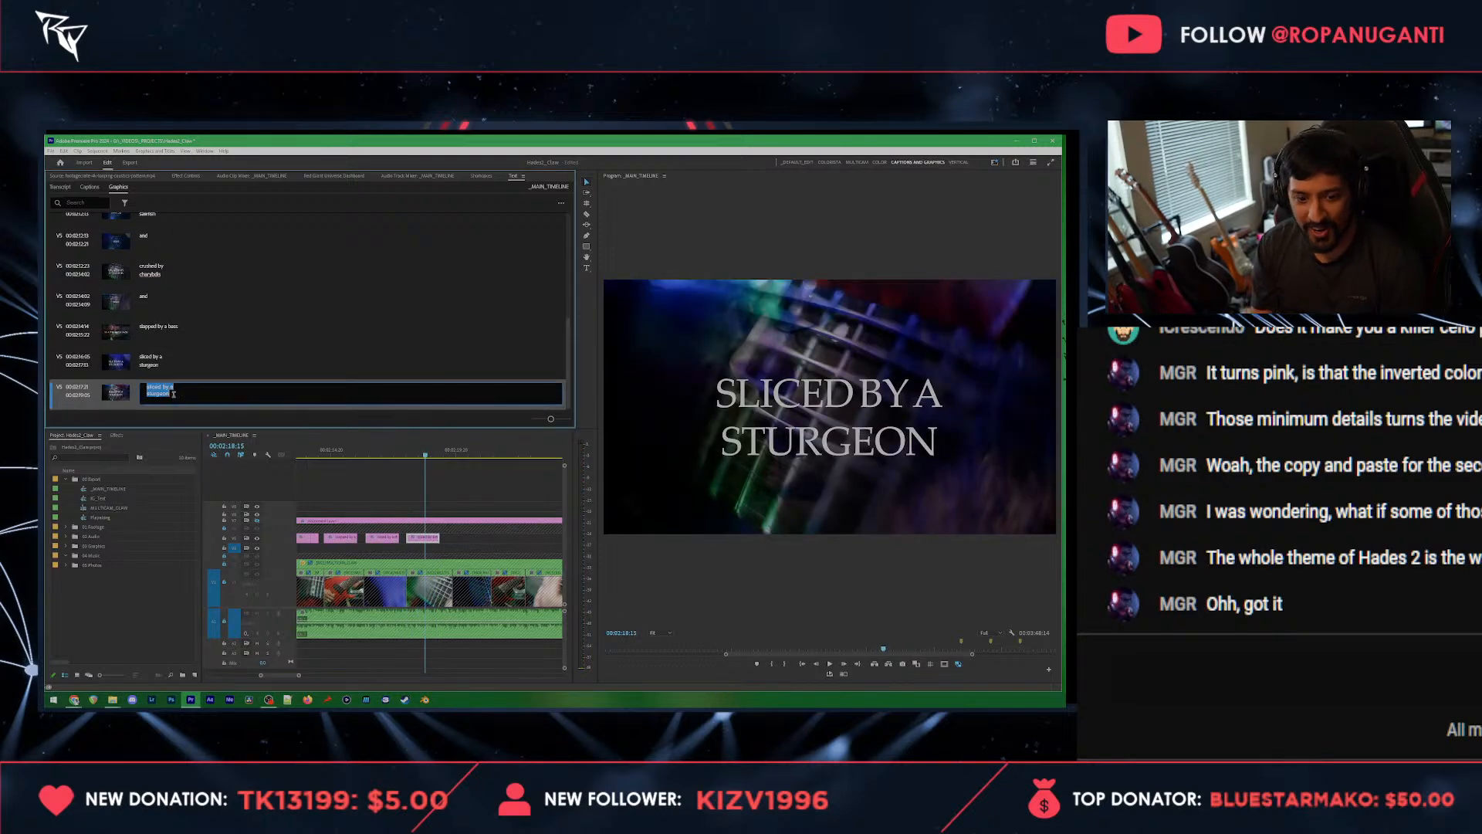
type("clobbered by")
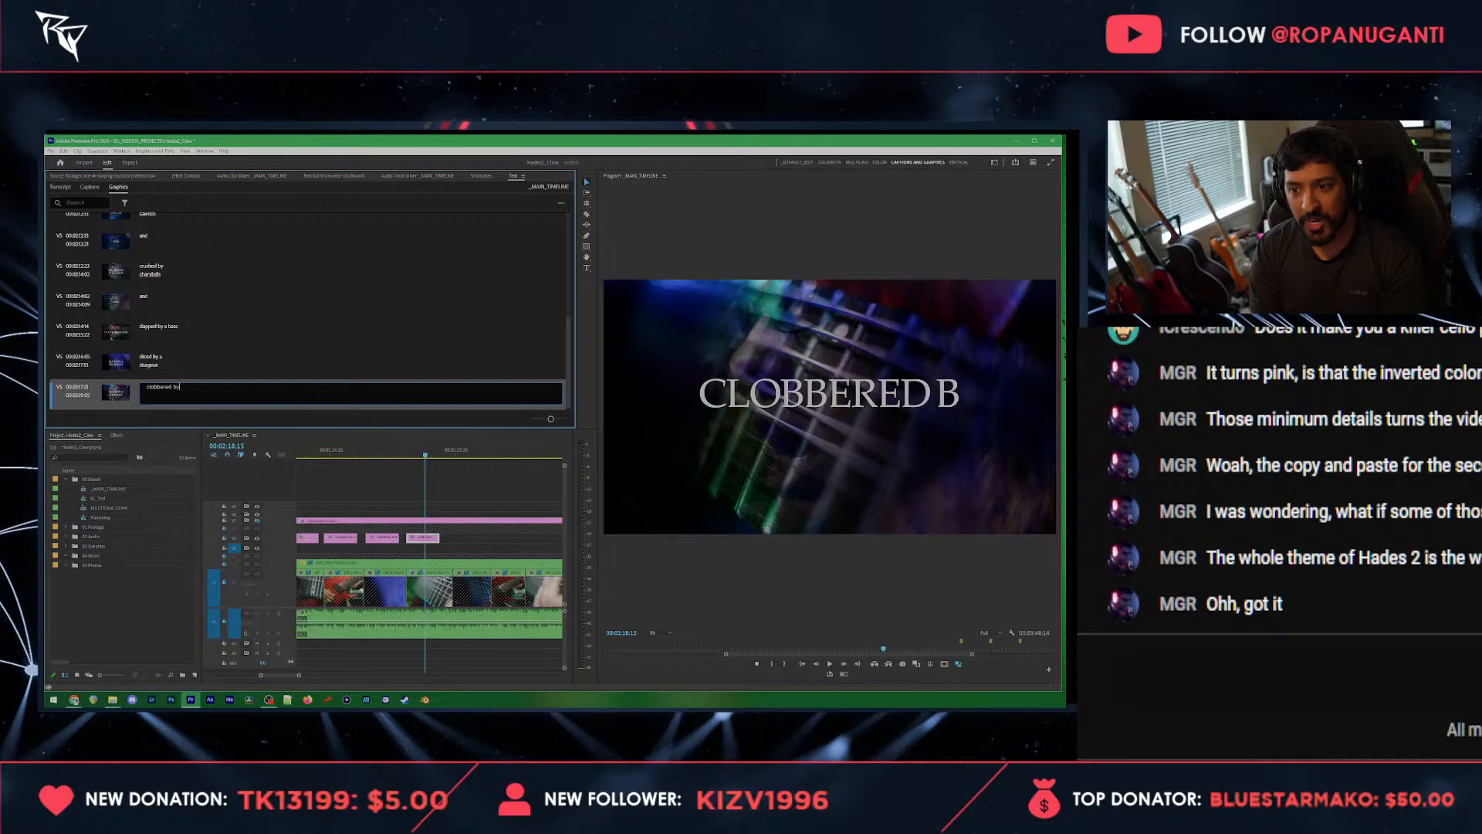
key("Return")
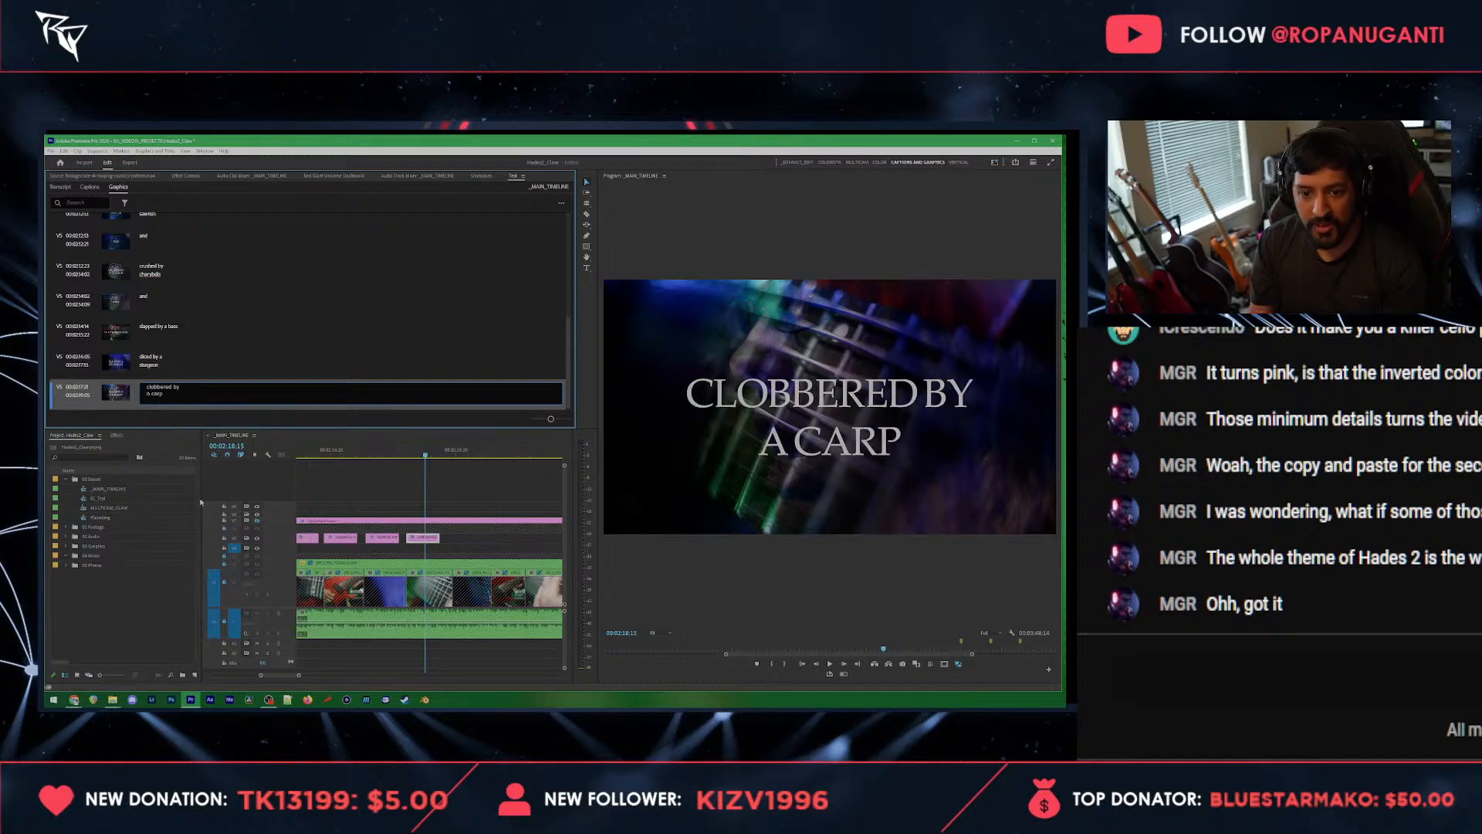
scroll(329, 553, "up", 1)
Step: Paste a copy of the short "and" title directly after the carp title, play it back and shift it slightly earlier
left_click(453, 453)
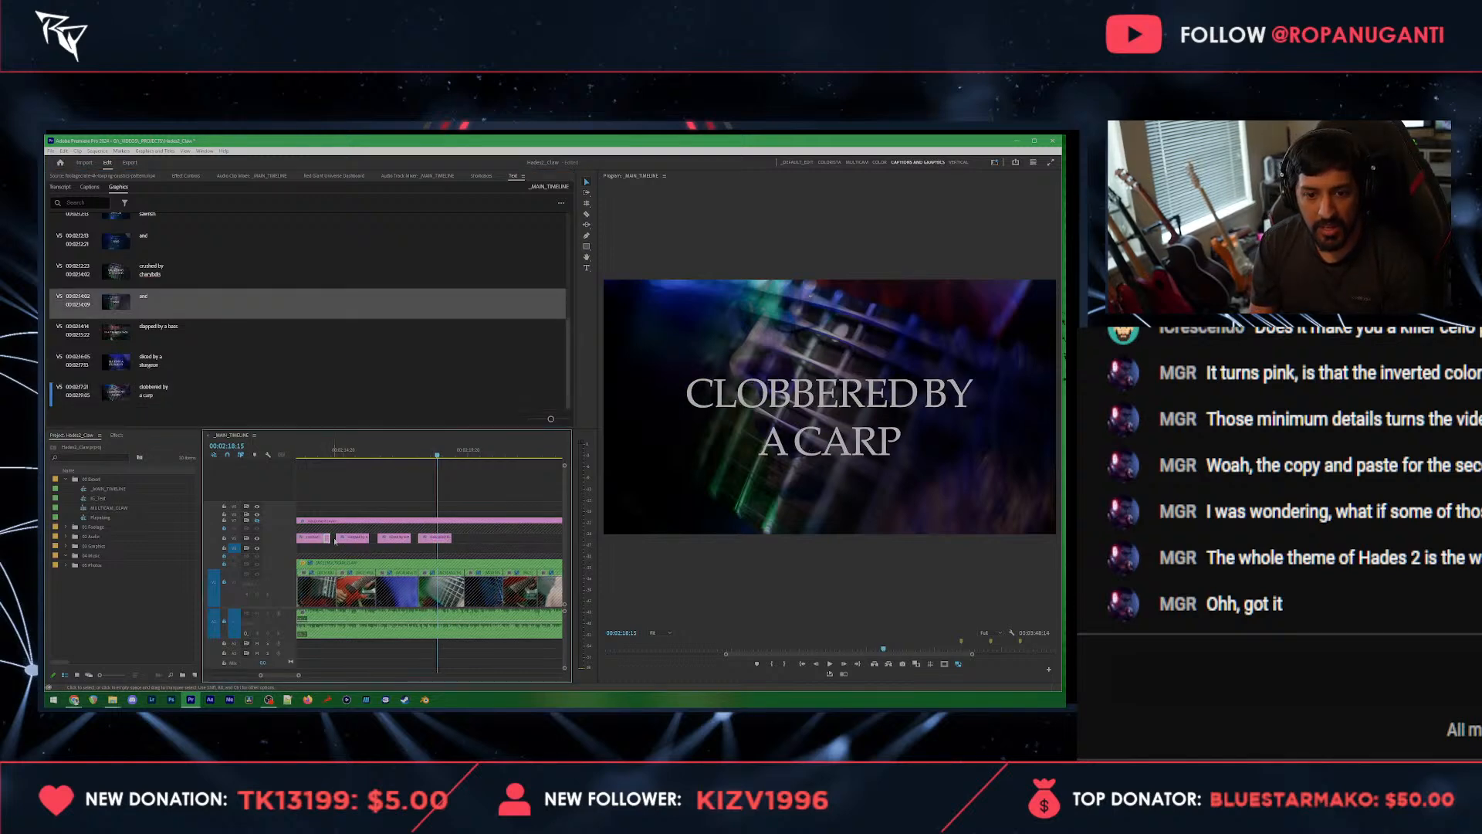
key("ctrl+v")
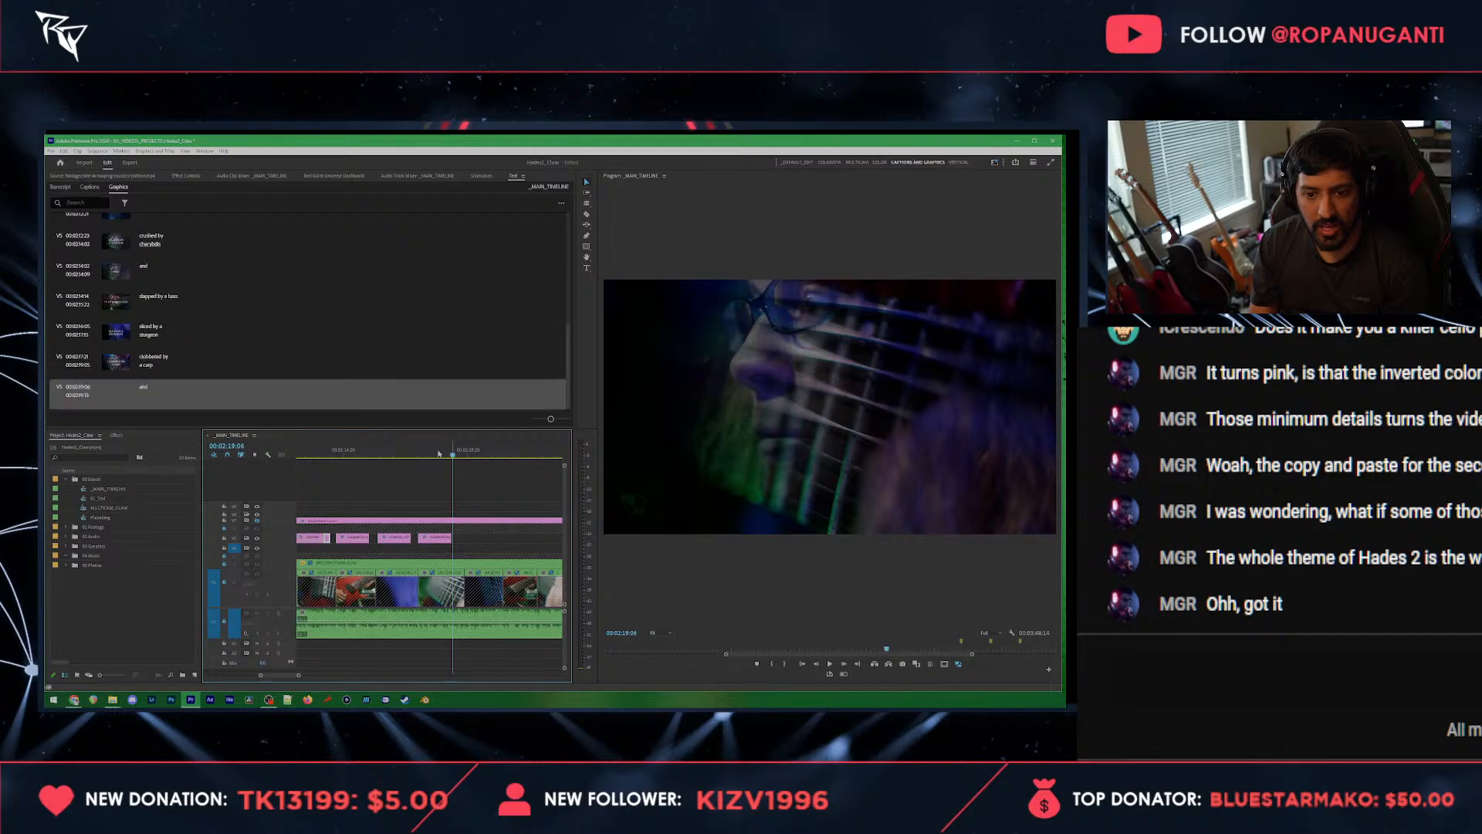
left_click(439, 454)
key("space")
key("space")
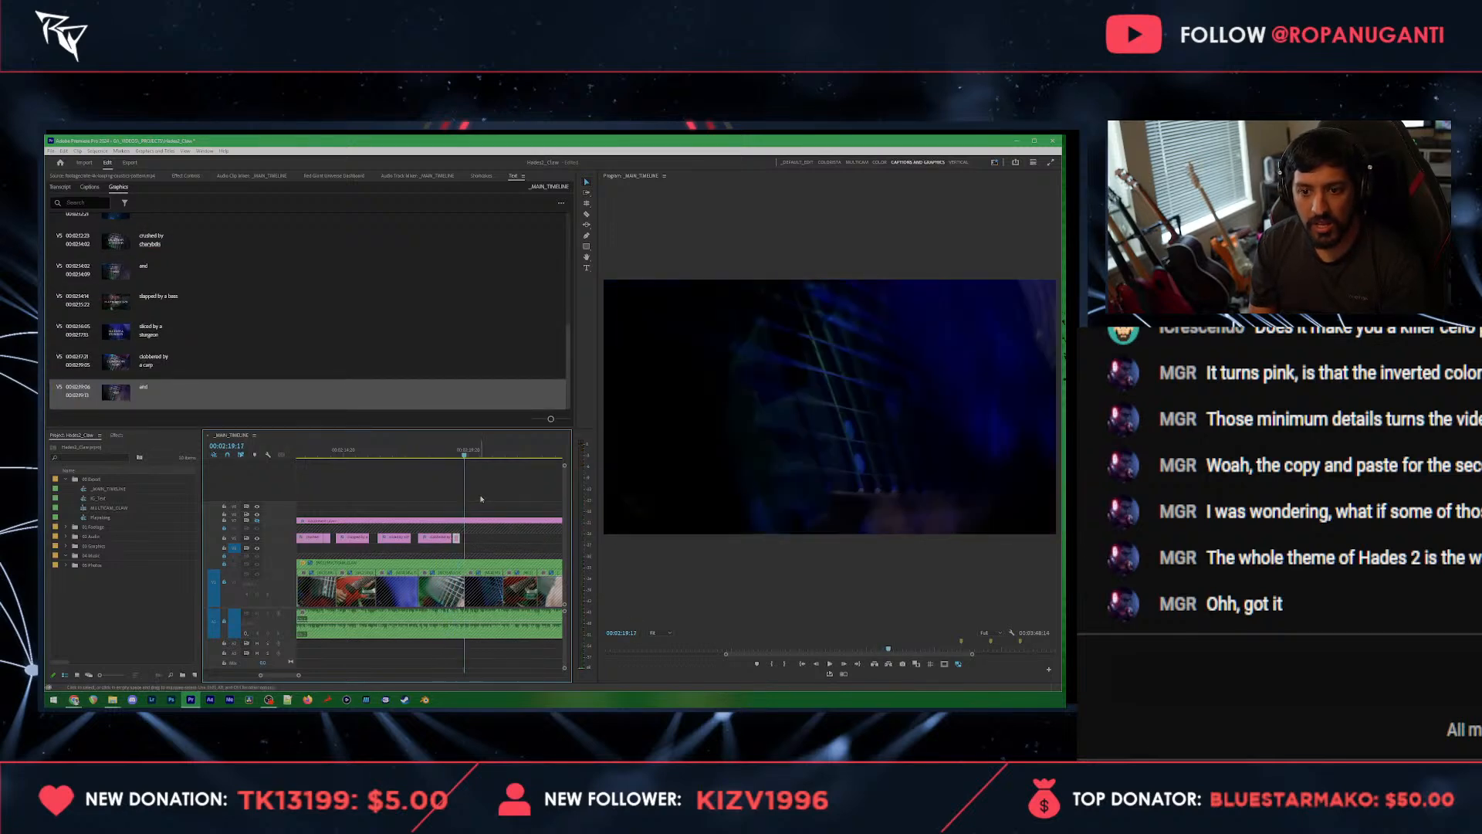
scroll(470, 515, "up", 3)
left_click_drag(442, 538, 439, 538)
Step: Paste a copy of the carp title after the new "and" title and play through it
left_click(410, 538)
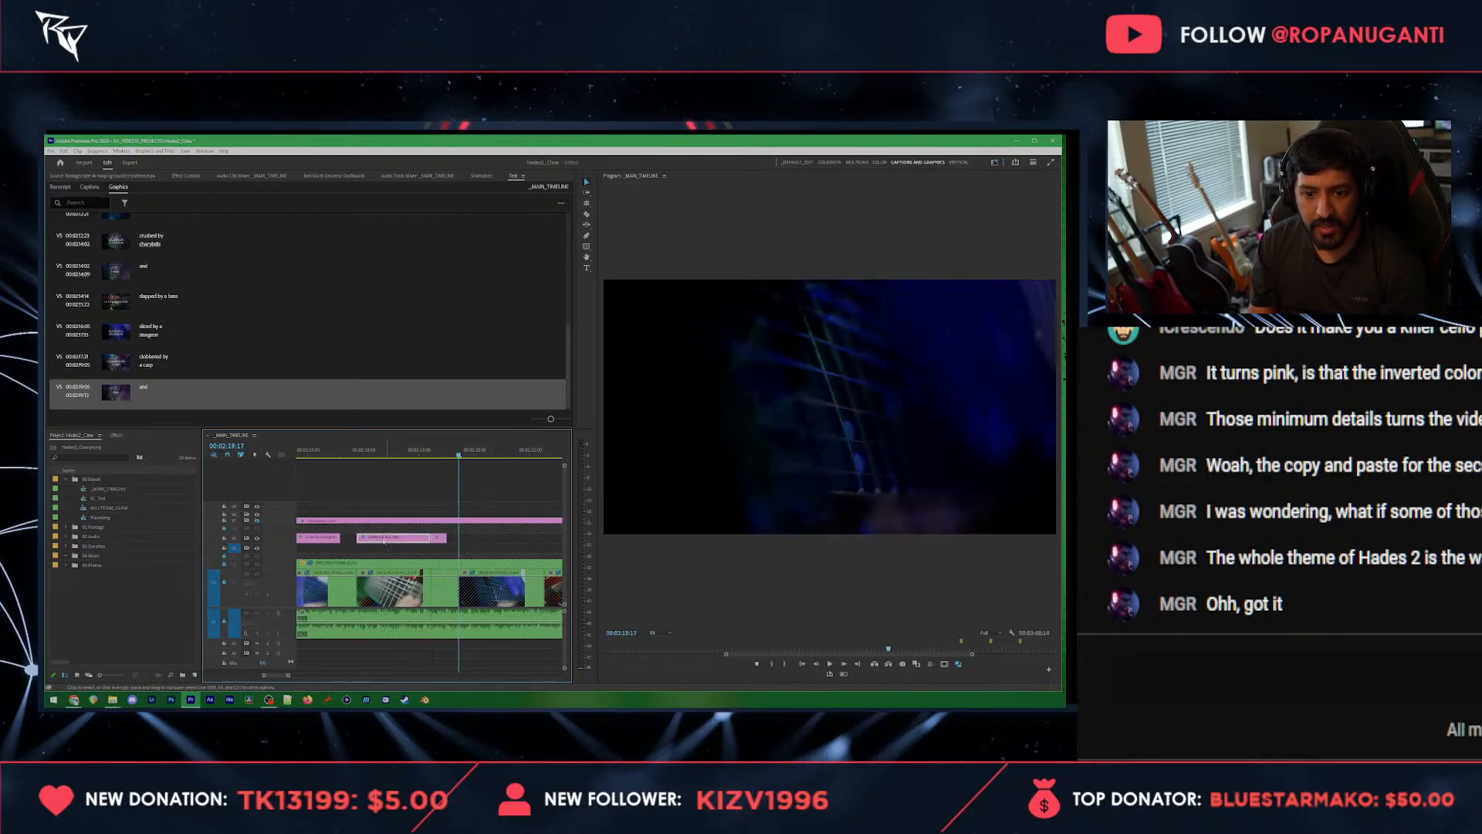
key("ctrl+v")
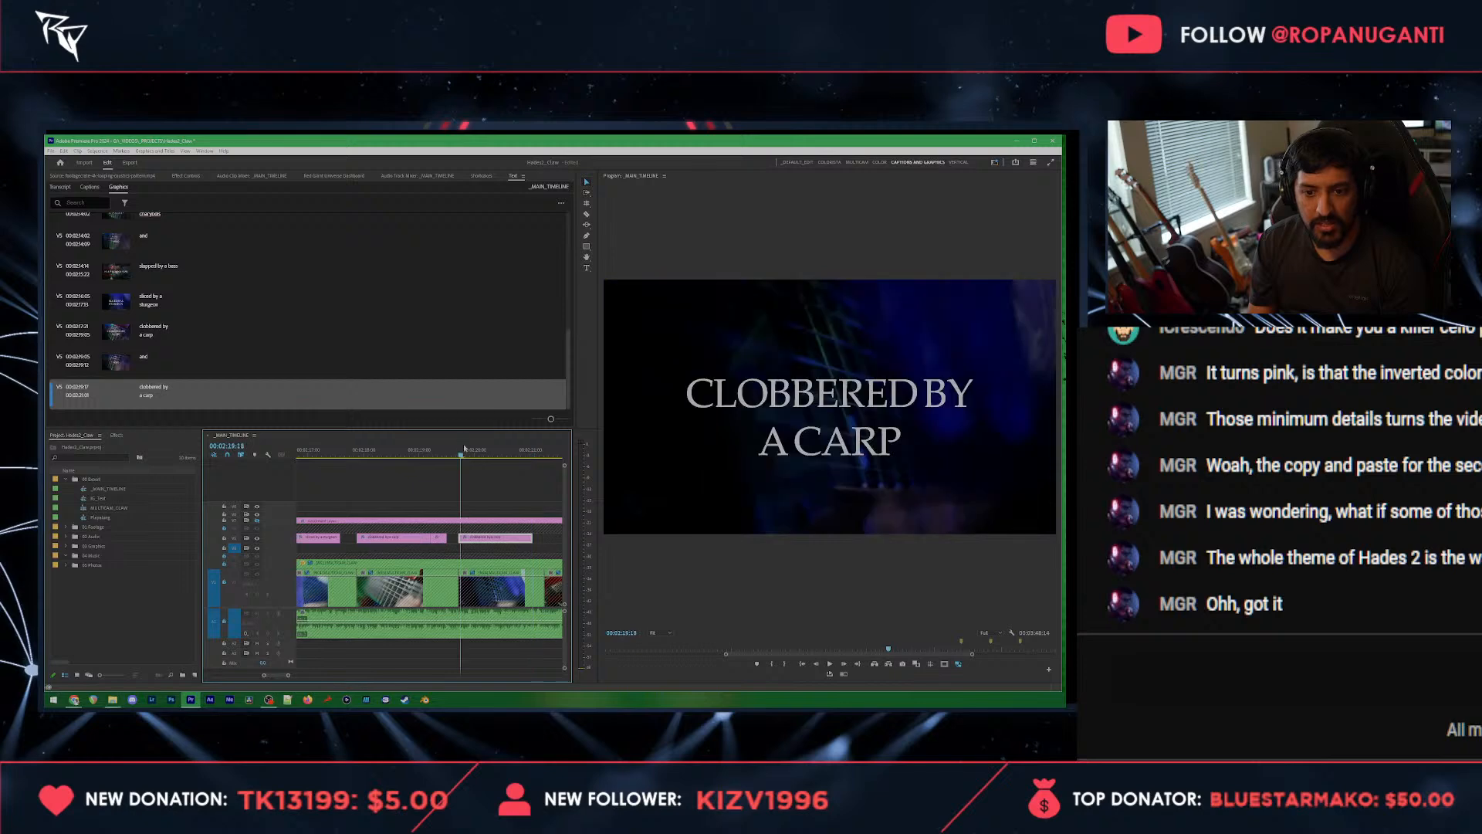
left_click(443, 450)
key("space")
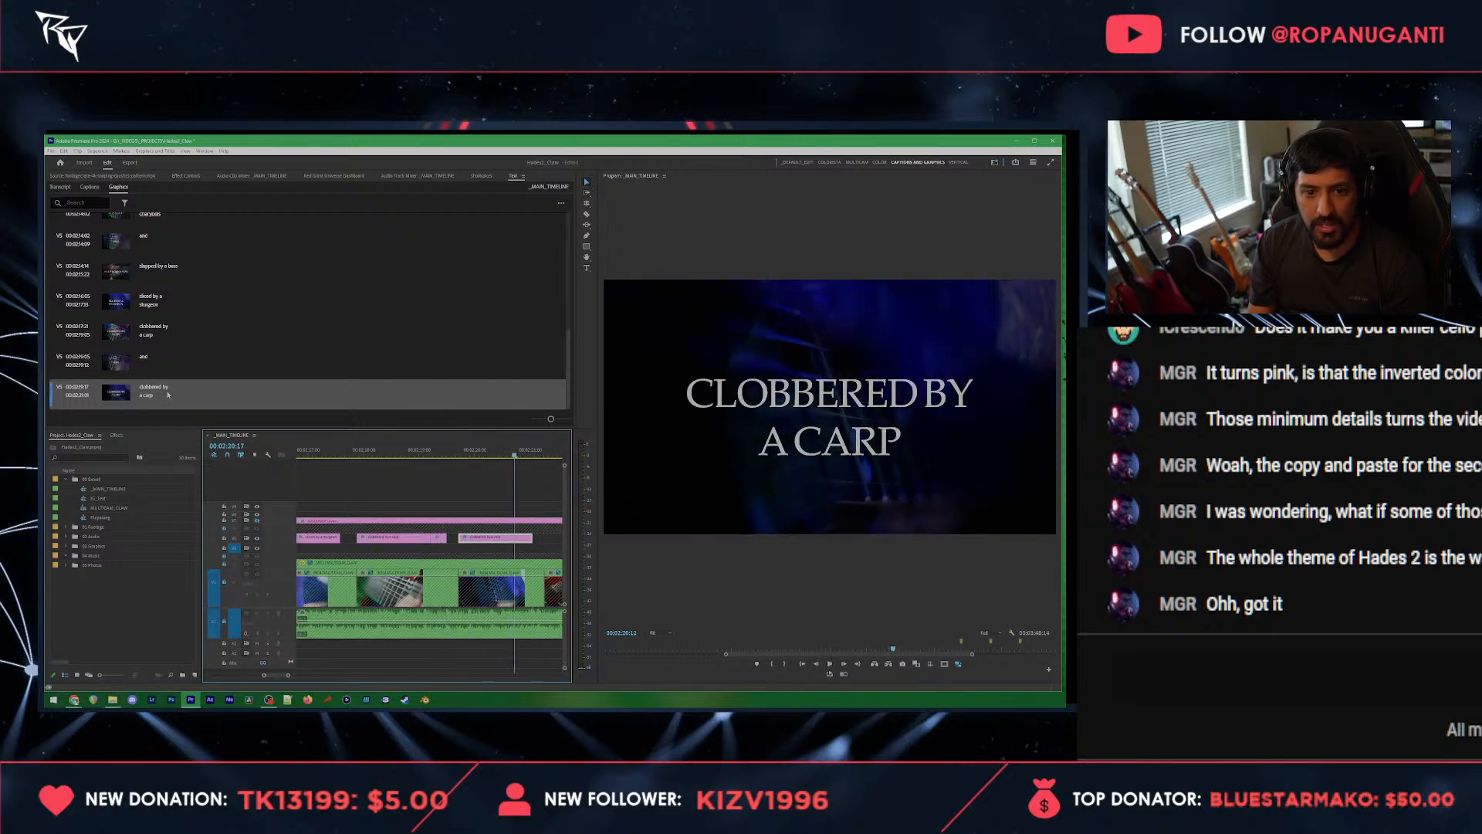
Step: Replace the copied carp title's text with "stomped by" and "hippocampus" on two lines
double_click(155, 390)
type("stomped by")
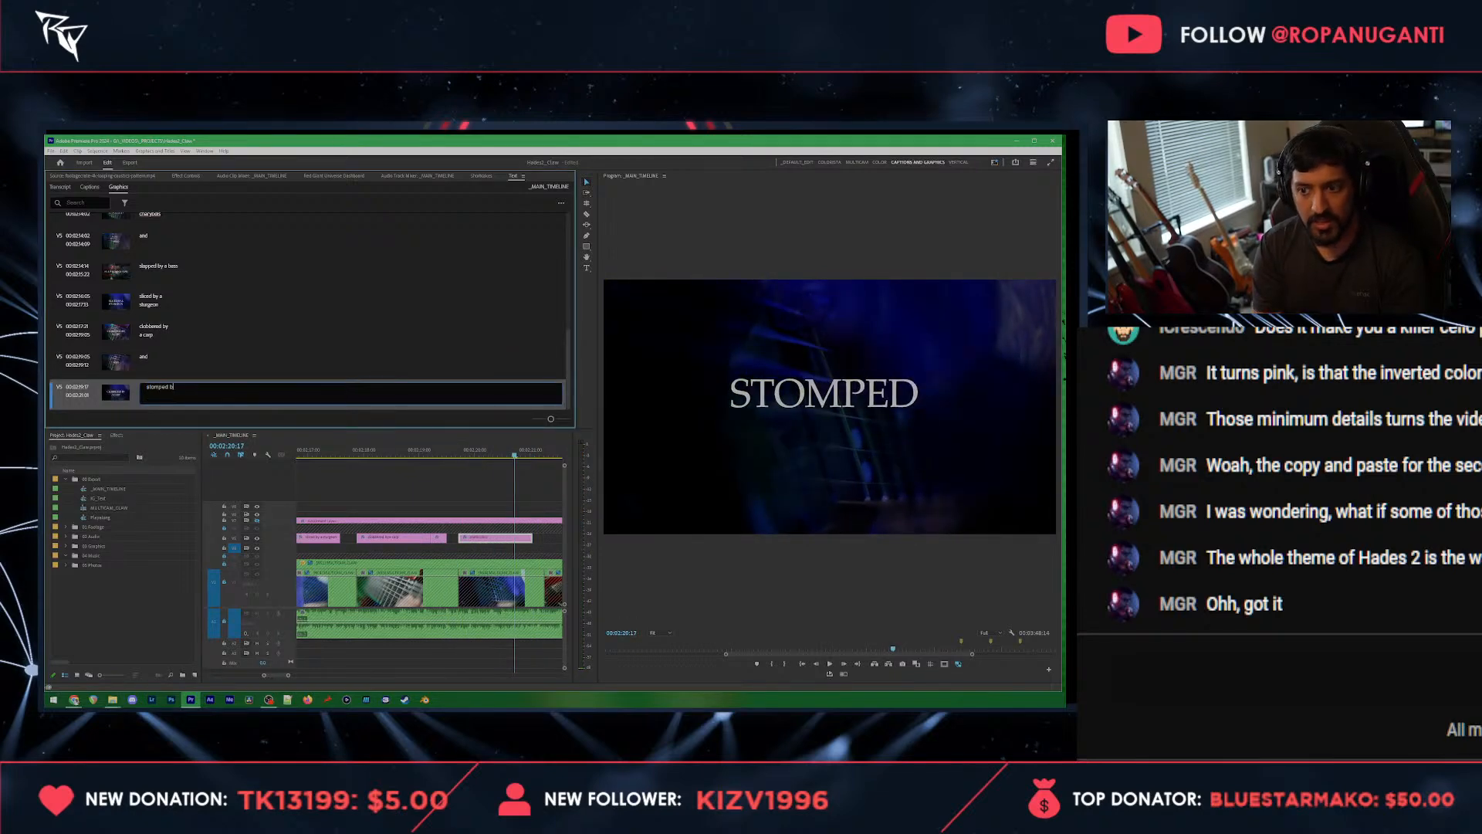
key("Return")
type("hippocampus")
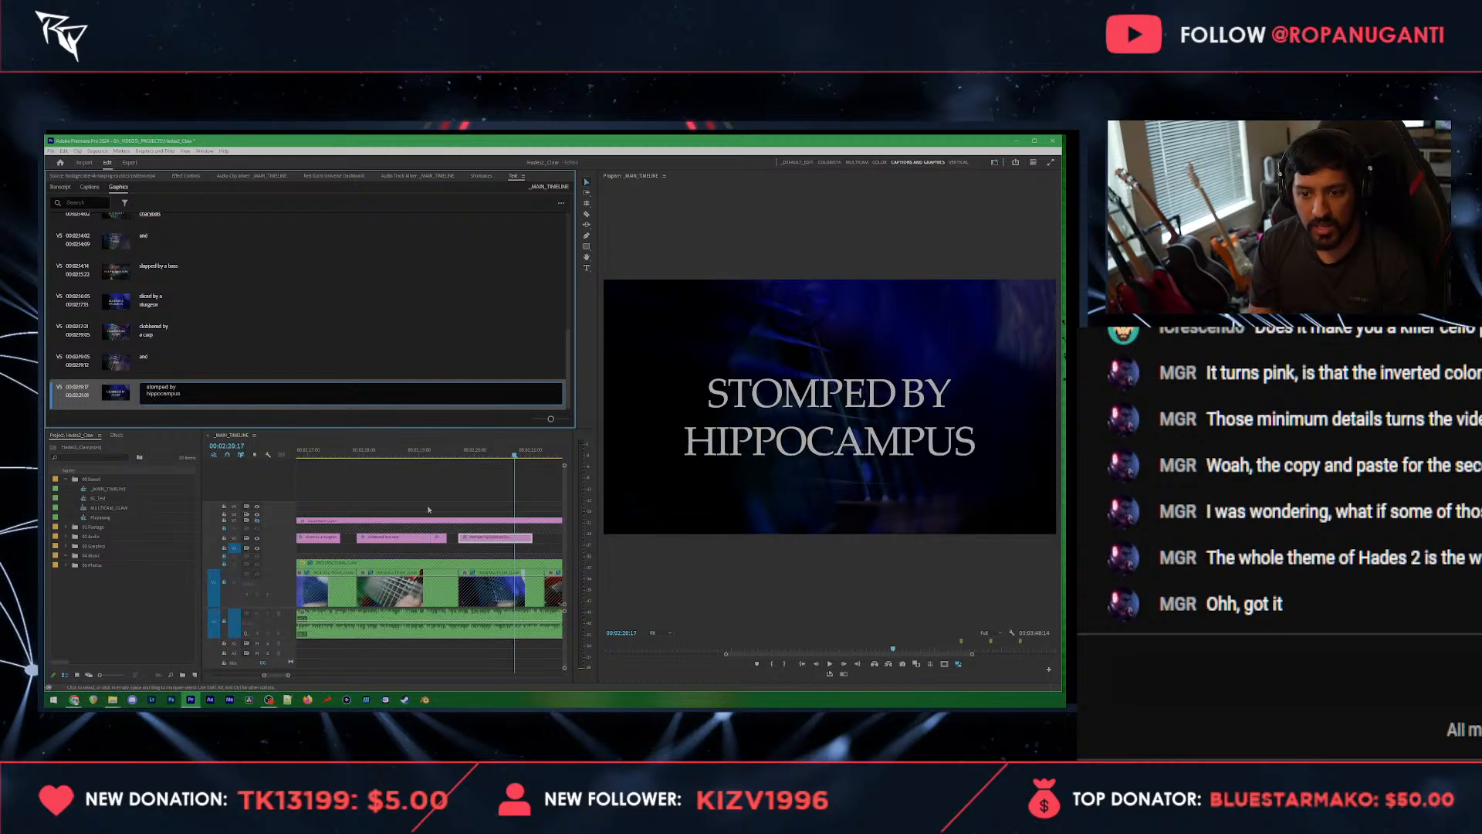
left_click(494, 497)
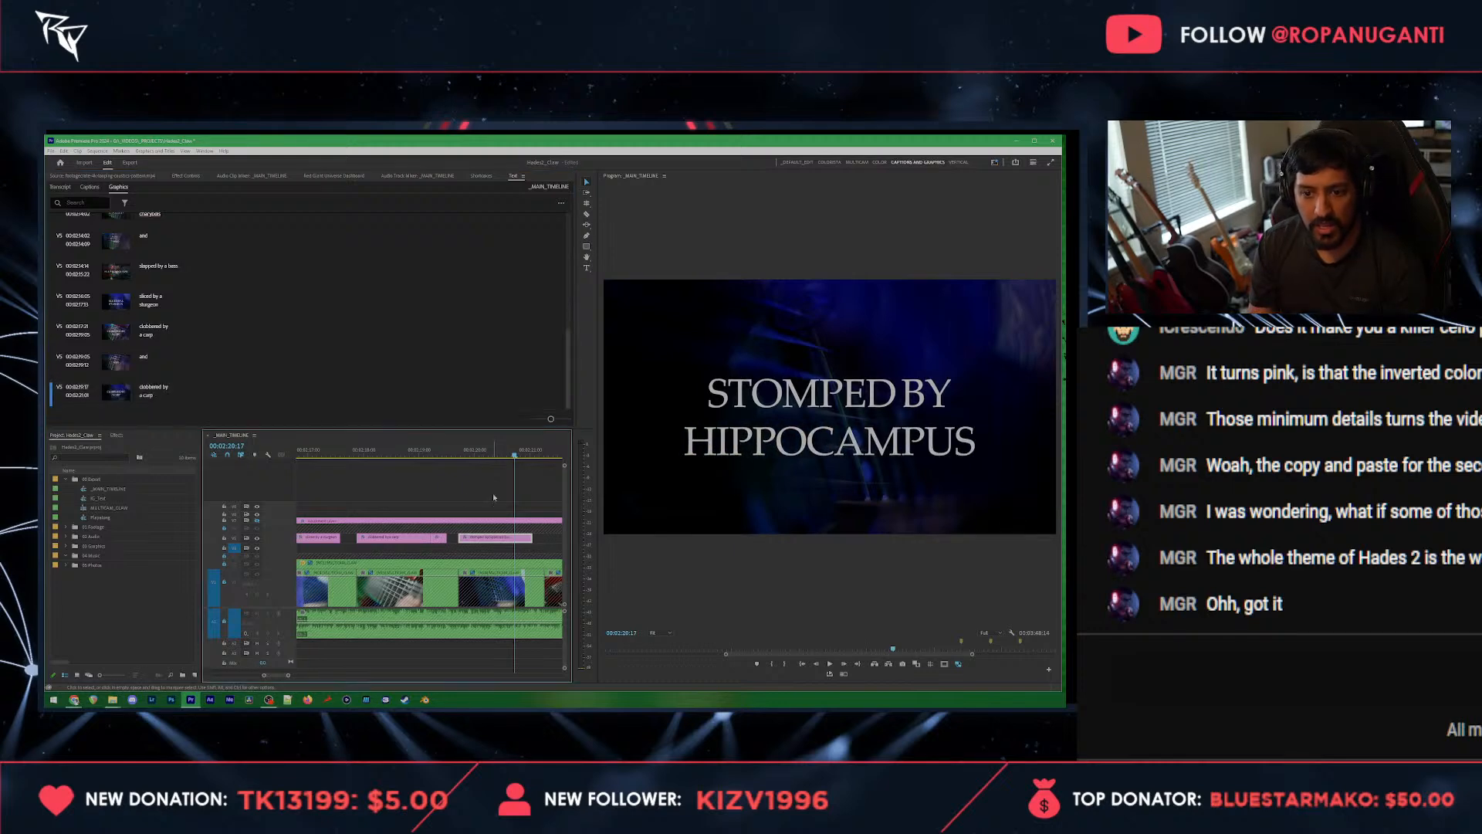
Step: Save the project and move the "stomped by hippocampus" text slightly up in the frame
scroll(533, 499, "down", 2)
key("ctrl+s")
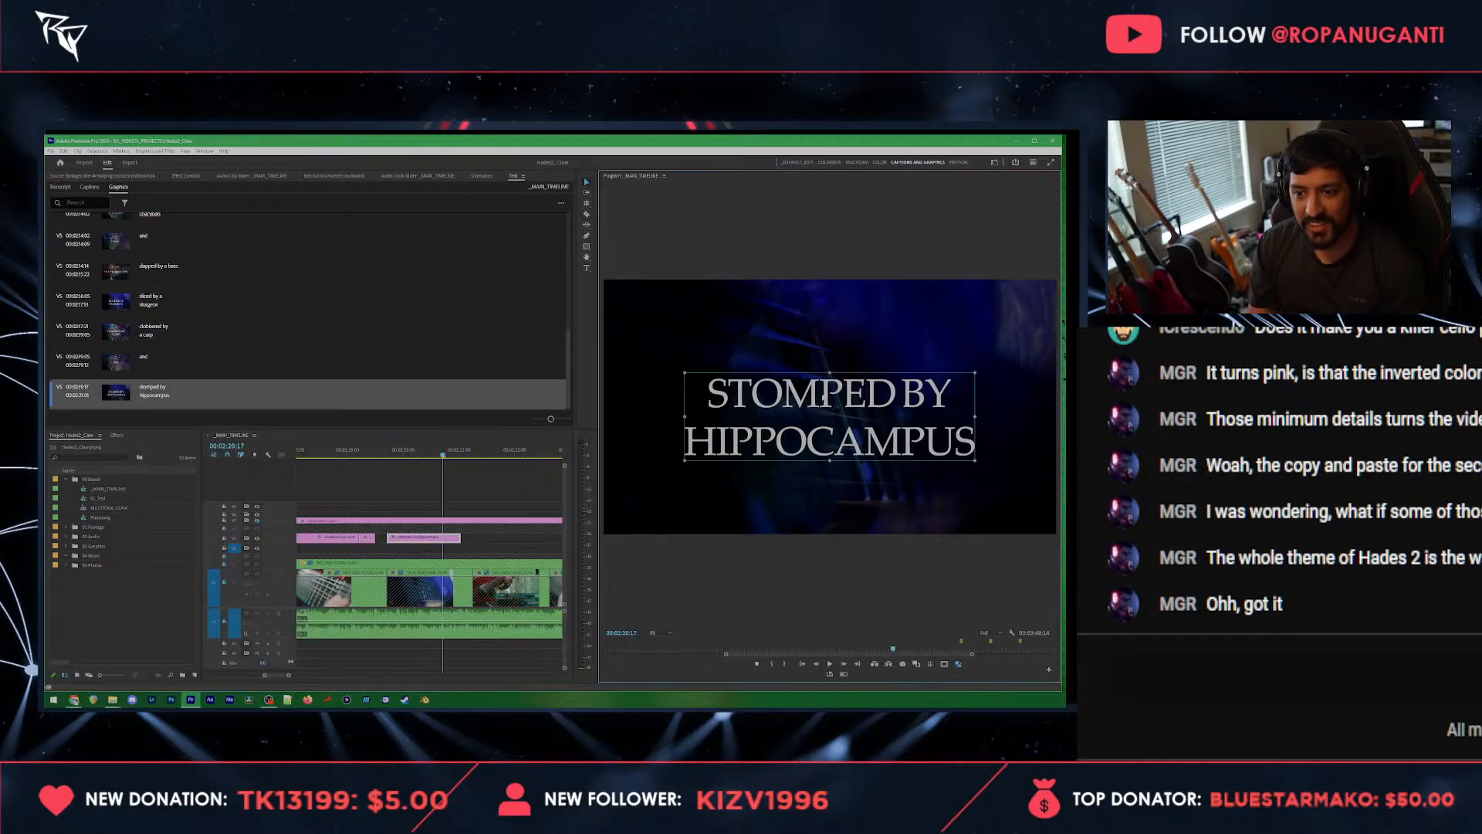
left_click_drag(816, 392, 816, 382)
Step: Play the hippocampus title from its start and trim its end slightly earlier
key("Up")
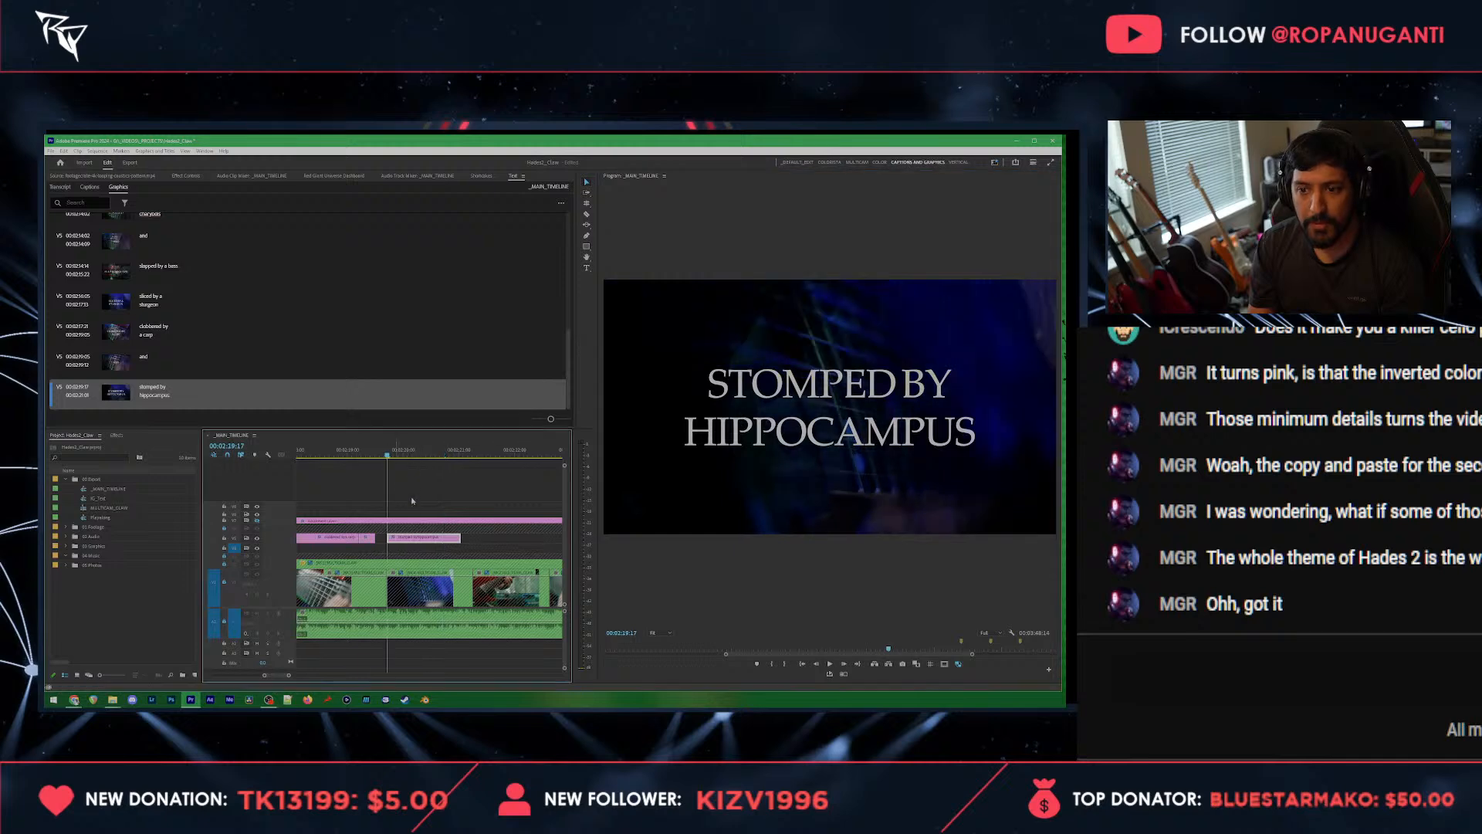
scroll(409, 514, "down", 3)
key("space")
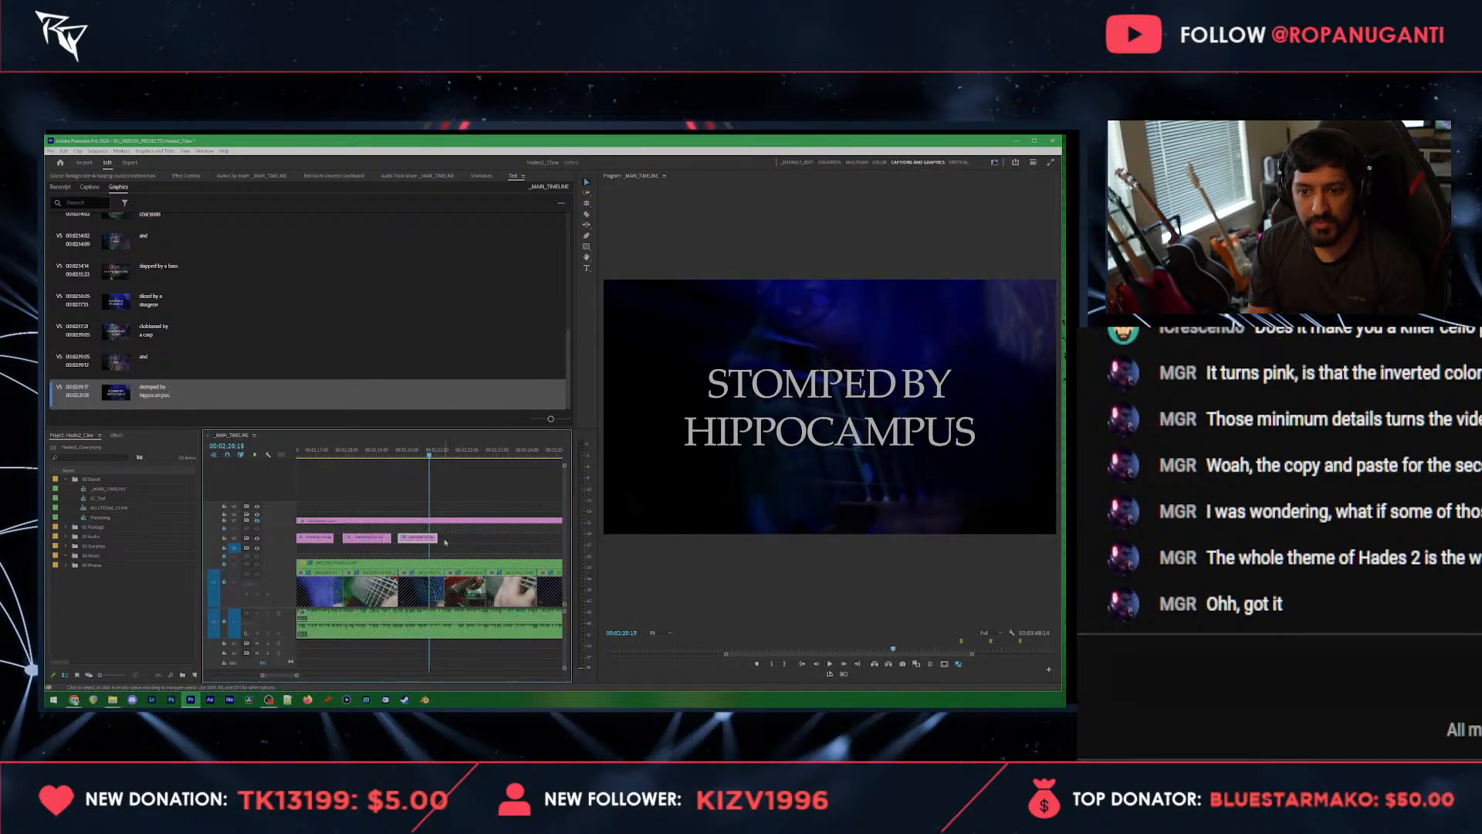
left_click_drag(436, 538, 427, 539)
scroll(420, 543, "up", 3)
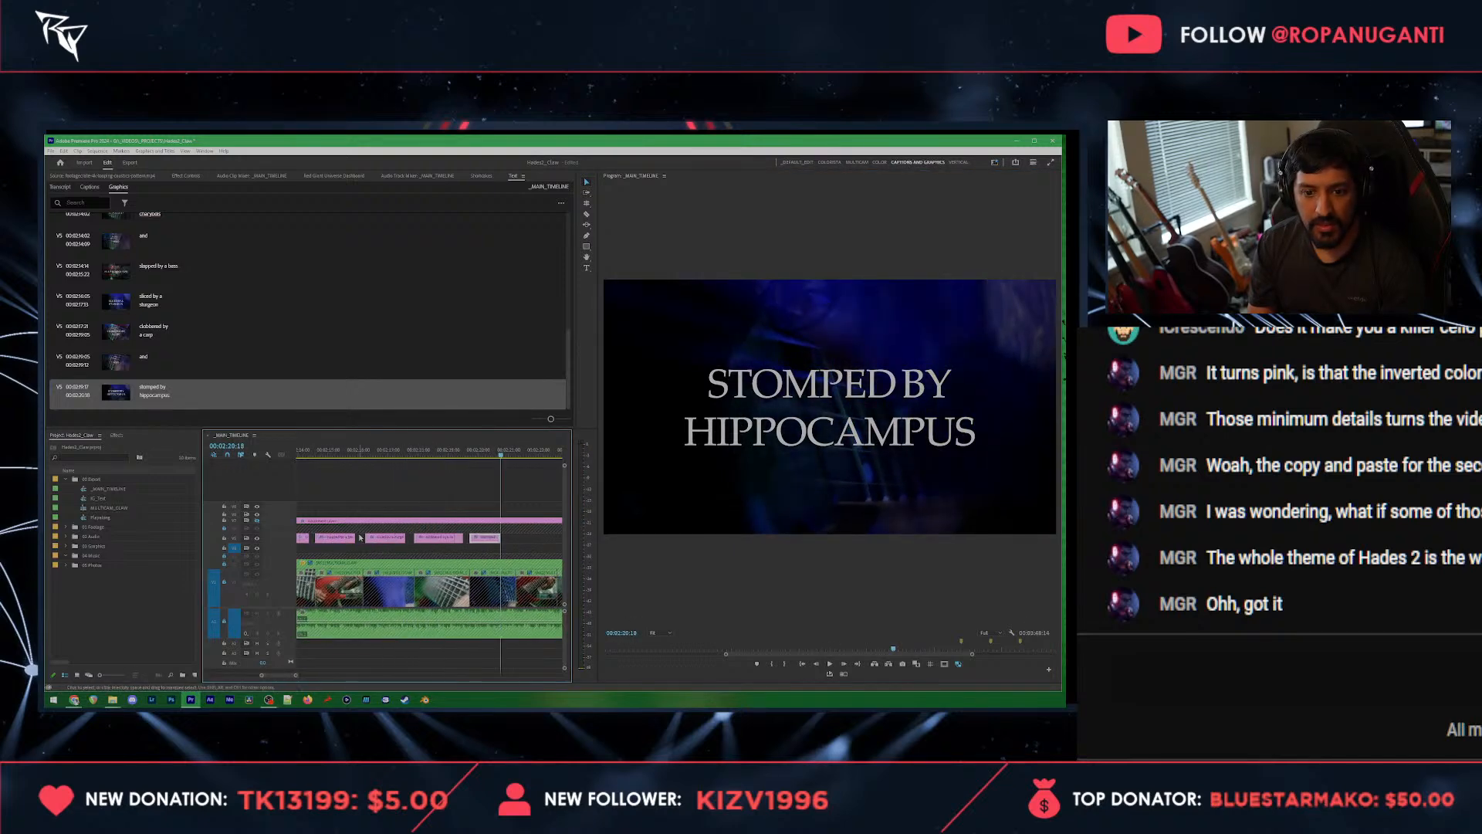
Step: Copy the "and" title that follows the charybdis title, paste it directly after the hippocampus title and play it back
scroll(368, 545, "down", 1)
scroll(367, 545, "down", 1)
left_click(327, 539)
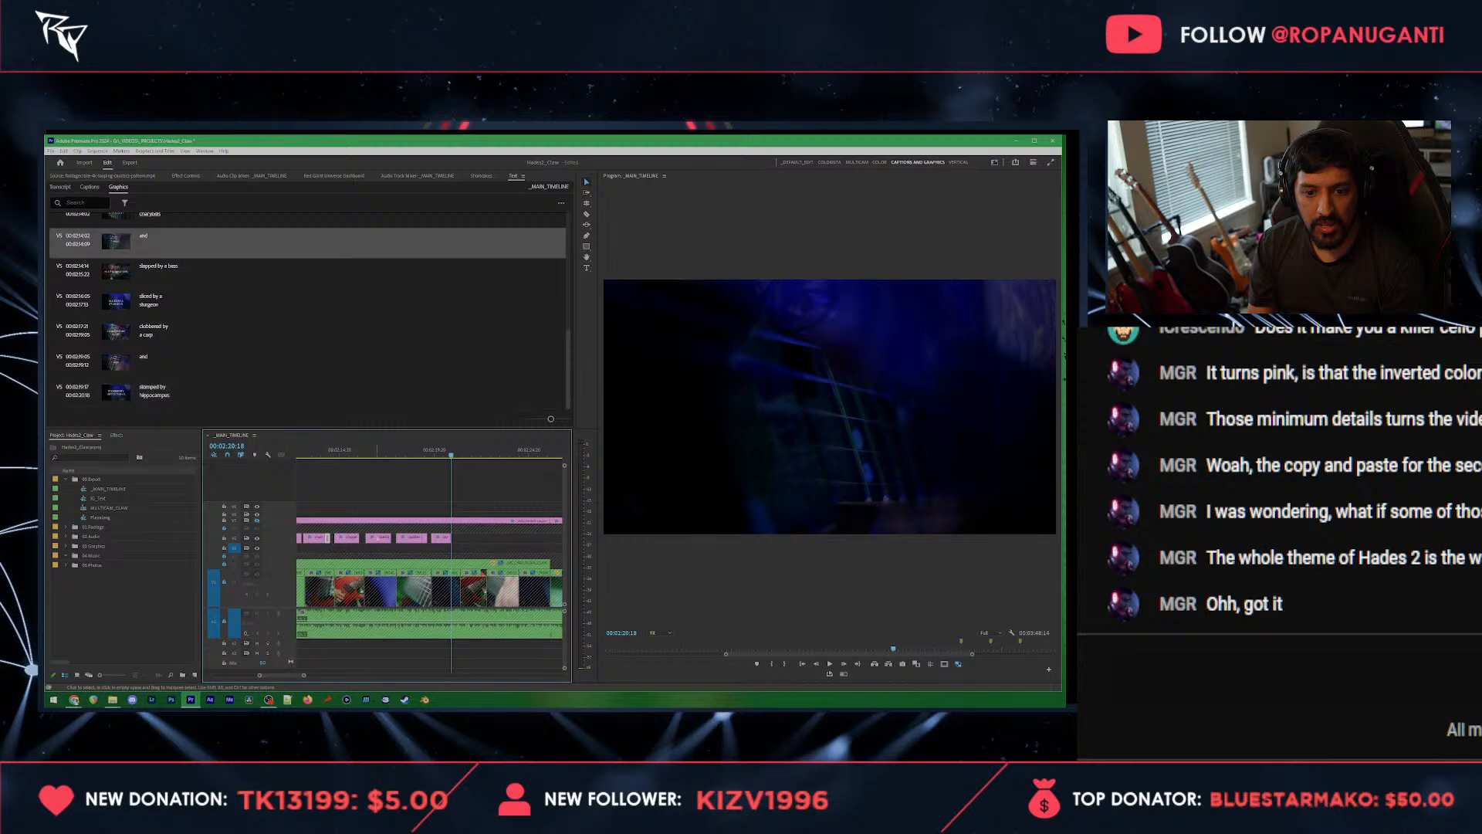
key("ctrl+c")
key("ctrl+v")
scroll(492, 527, "up", 3)
left_click(341, 454)
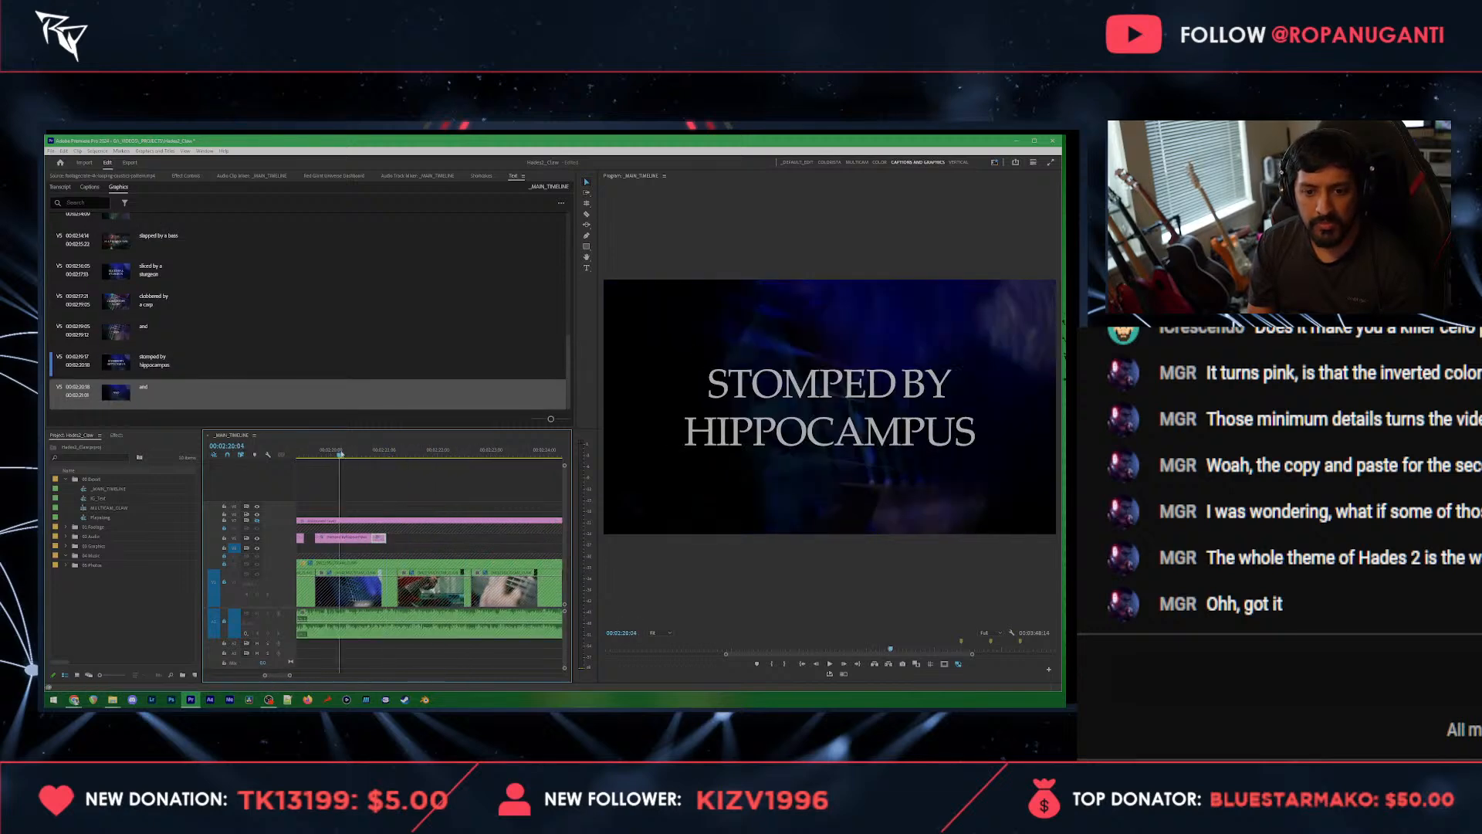
key("space")
key("space")
Step: Paste a copy of the hippocampus title after the last "and" title, shift it slightly earlier and play it back
scroll(385, 522, "down", 2)
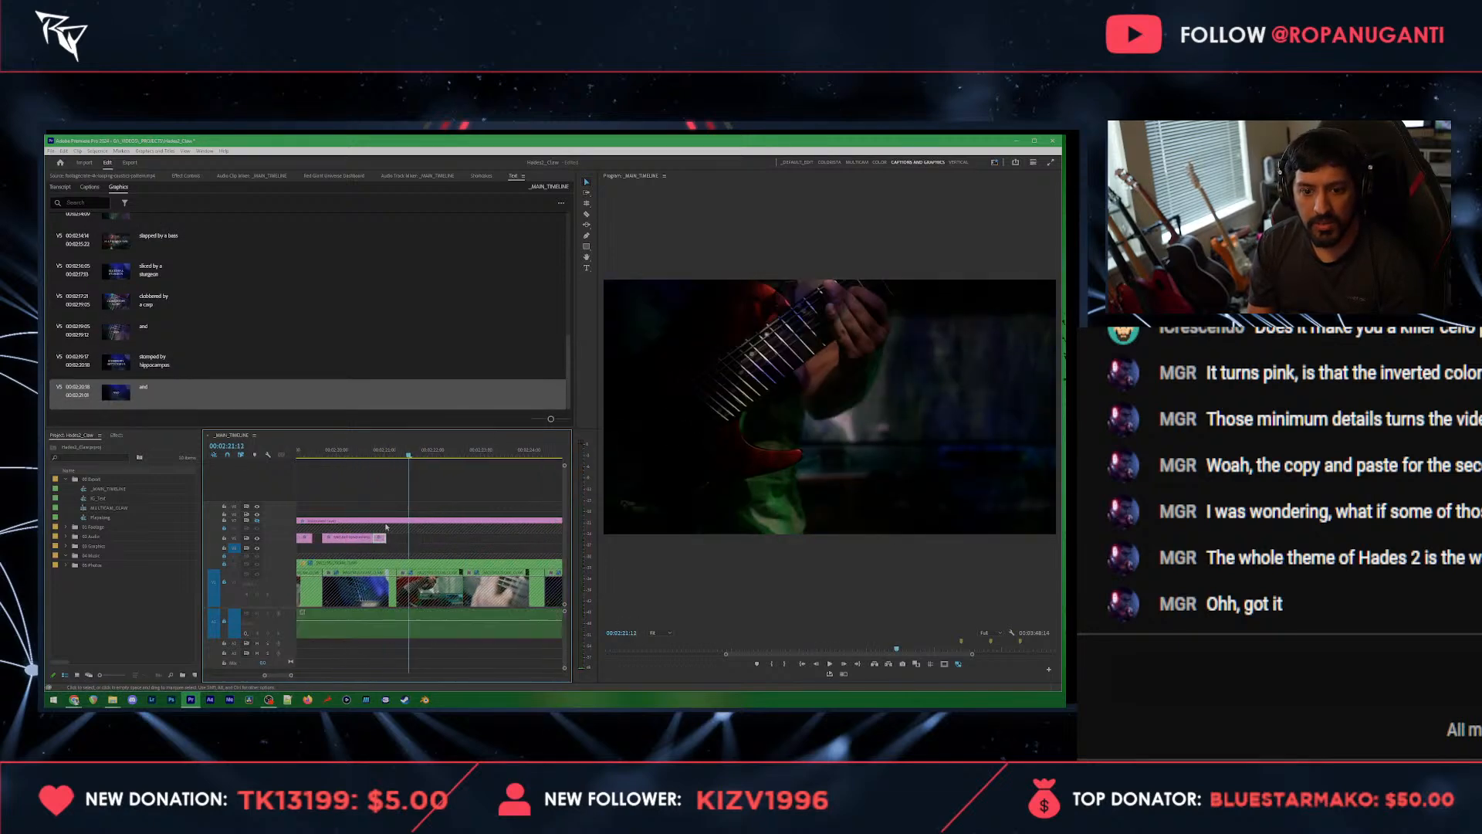
left_click(363, 538)
key("ctrl+v")
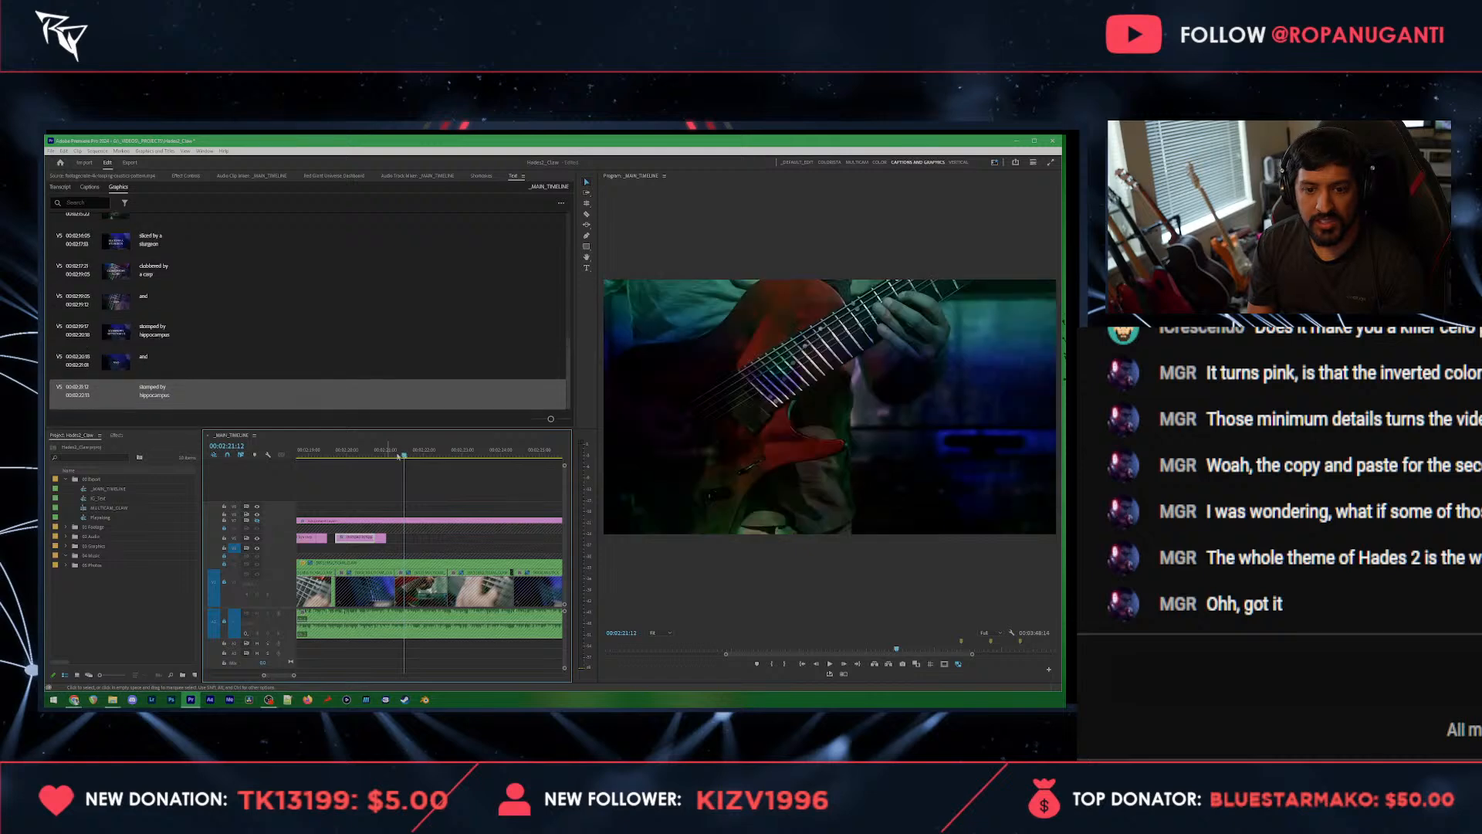
left_click(397, 455)
left_click_drag(419, 539, 451, 541)
key("space")
key("space")
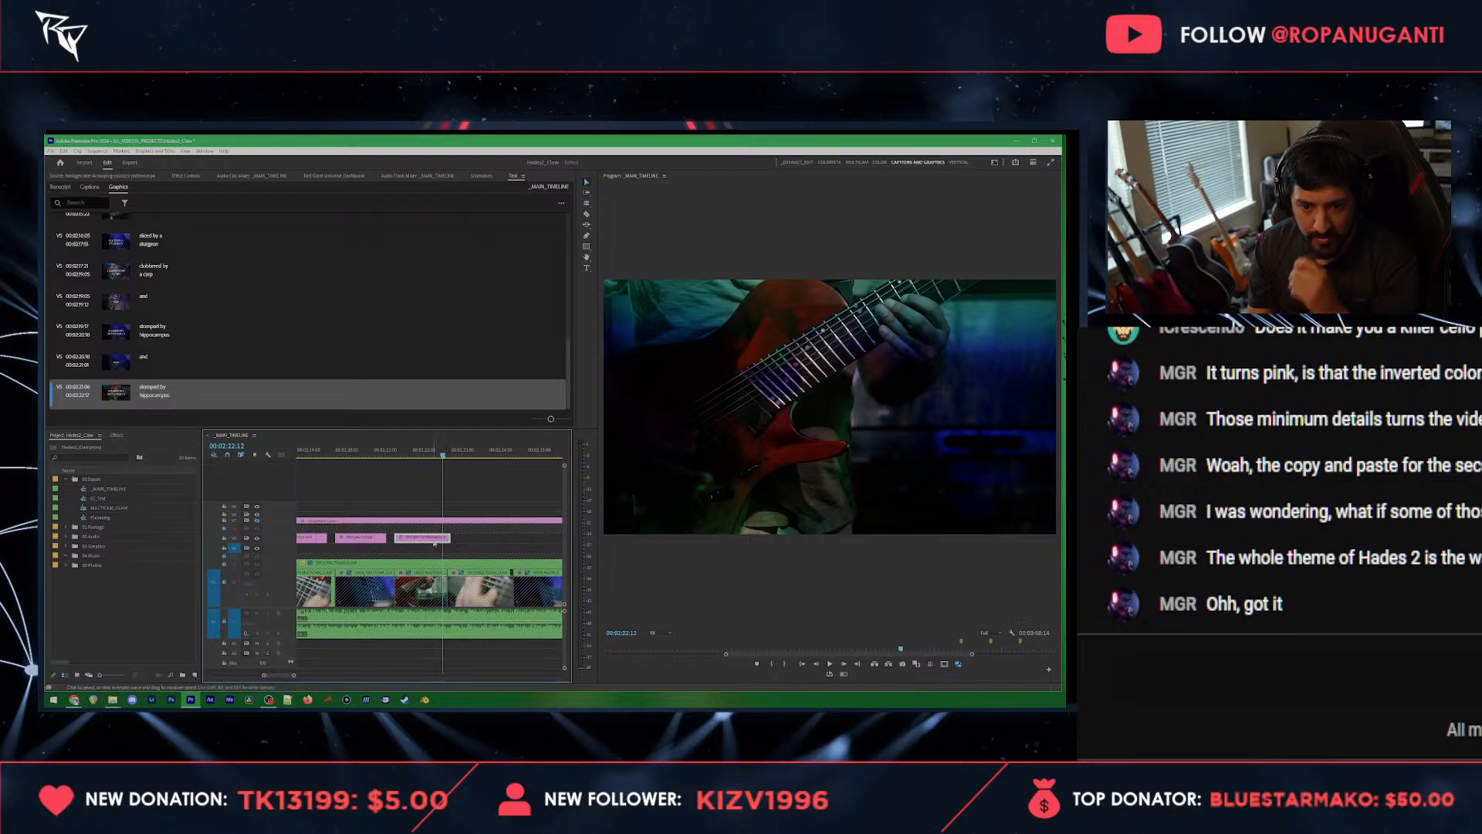
Step: Replace the copied hippocampus title's text with "smacked by a" and "knucklehead" on two lines
double_click(154, 392)
key("ctrl+a")
type("smac")
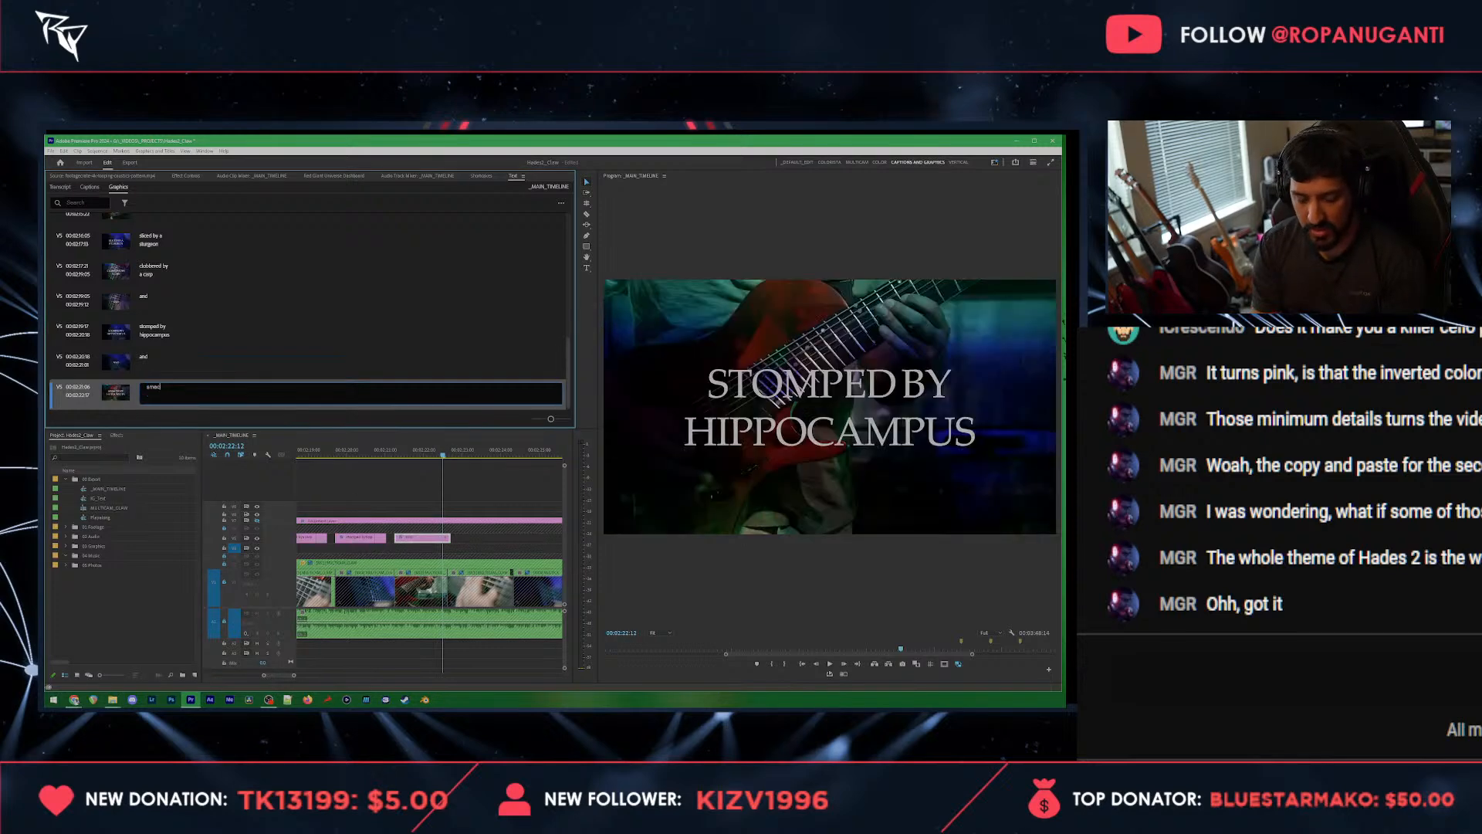
type("ked by a")
key("Return")
type("knuck")
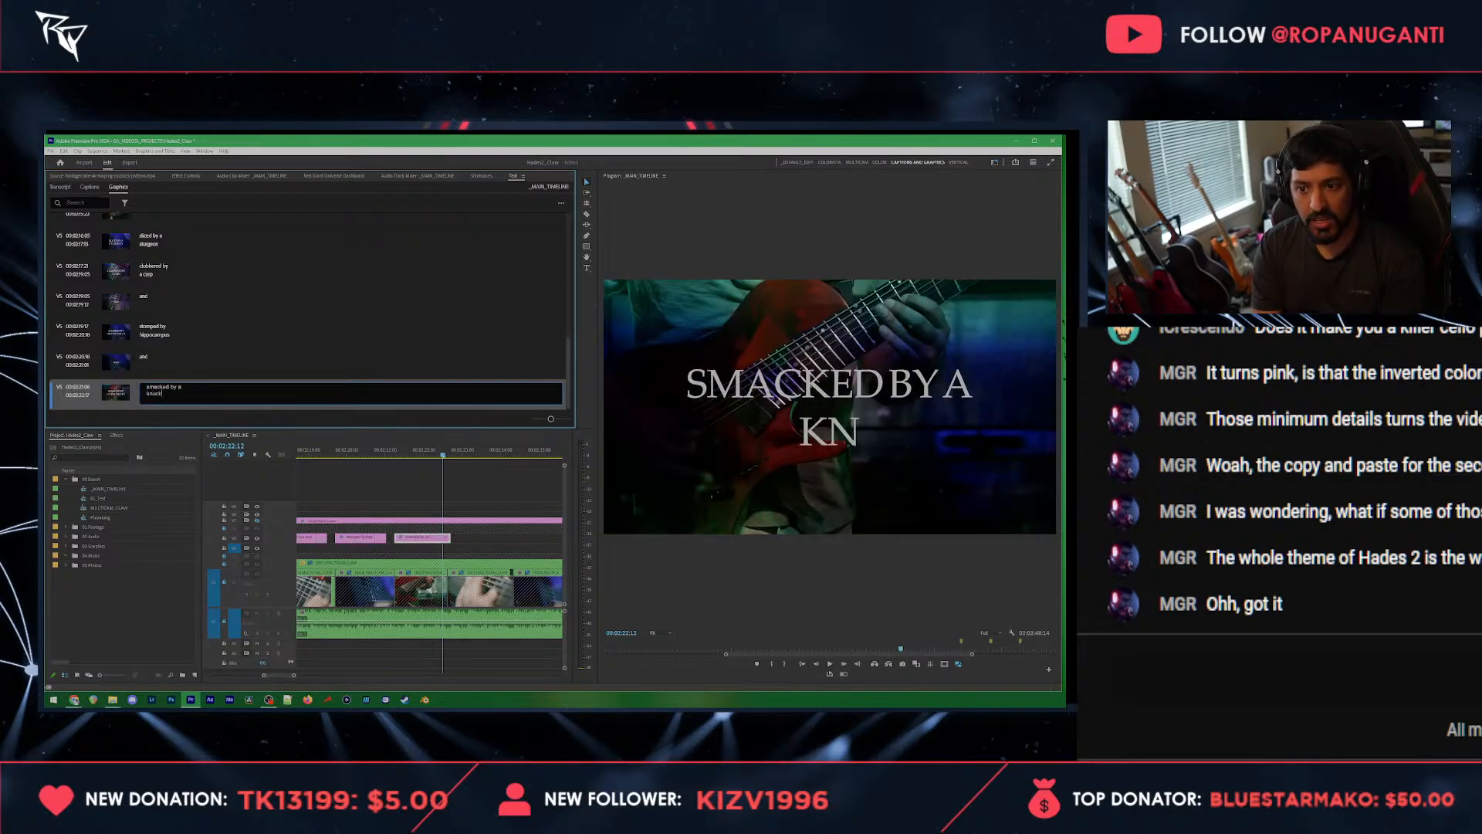
type("lehead")
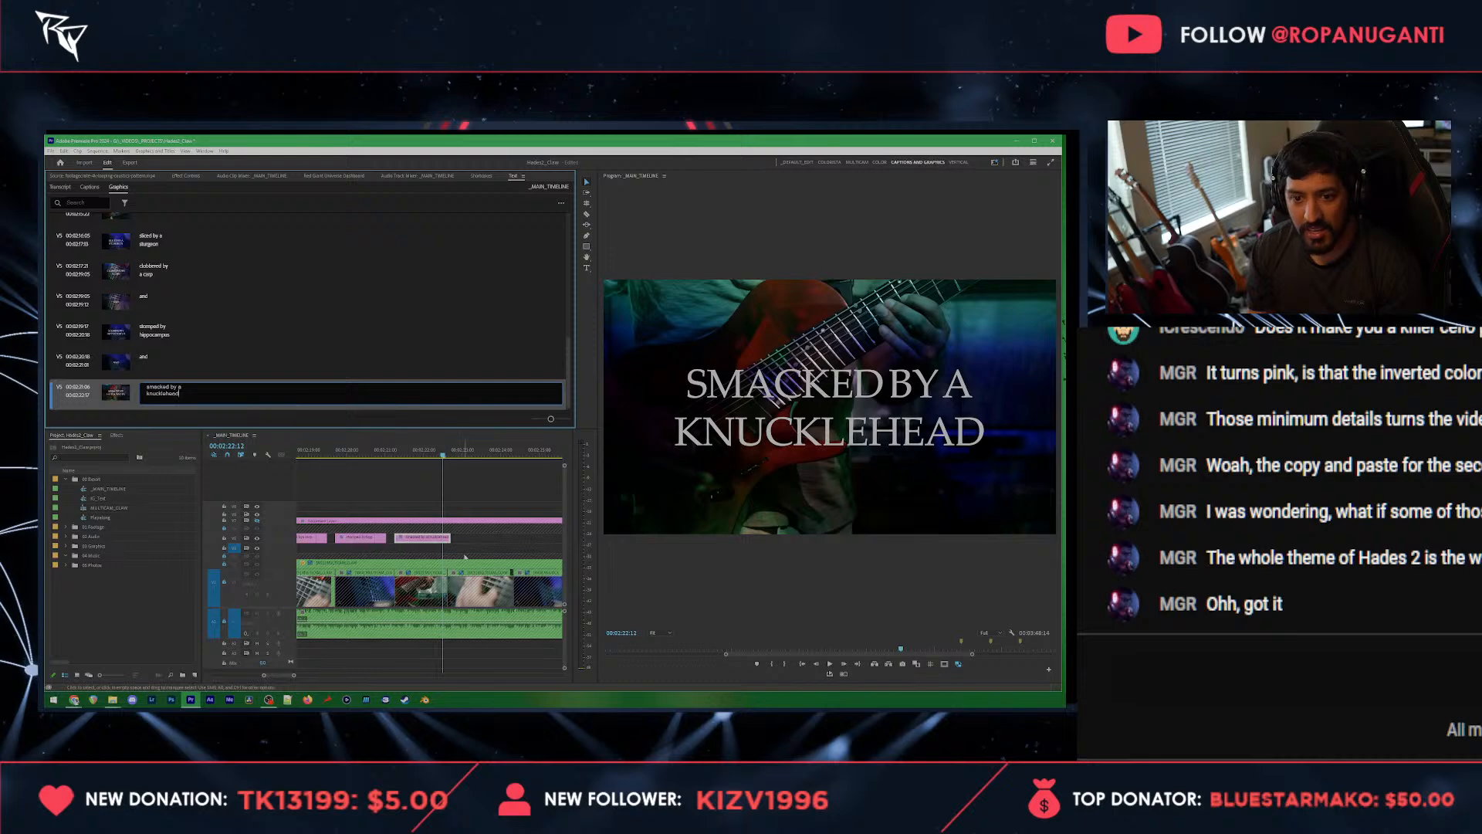
Step: Play through the knucklehead title and paste a copy of it just after the original
left_click(411, 485)
left_click(410, 454)
key("space")
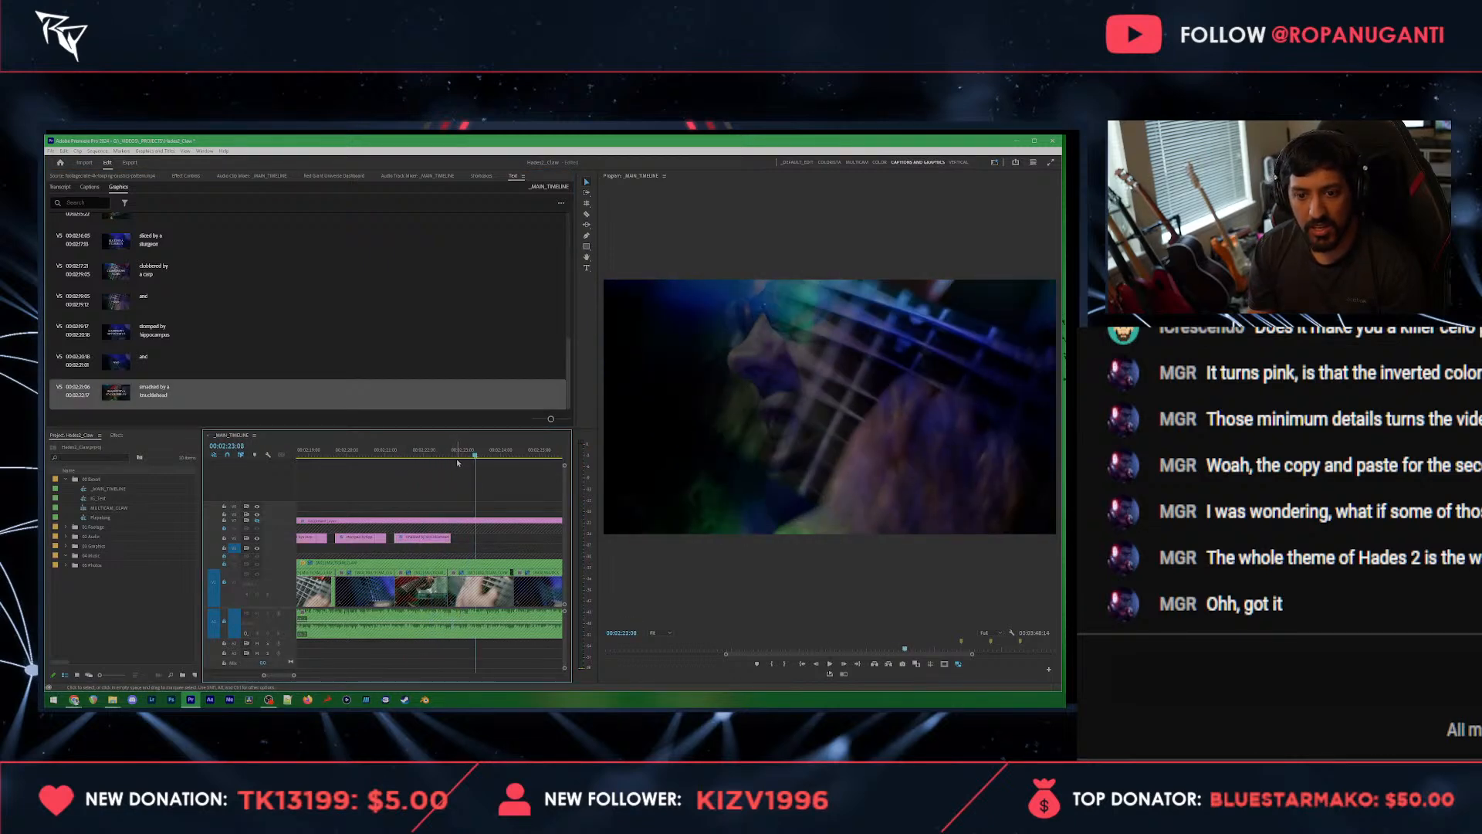
left_click(457, 454)
key("ctrl+v")
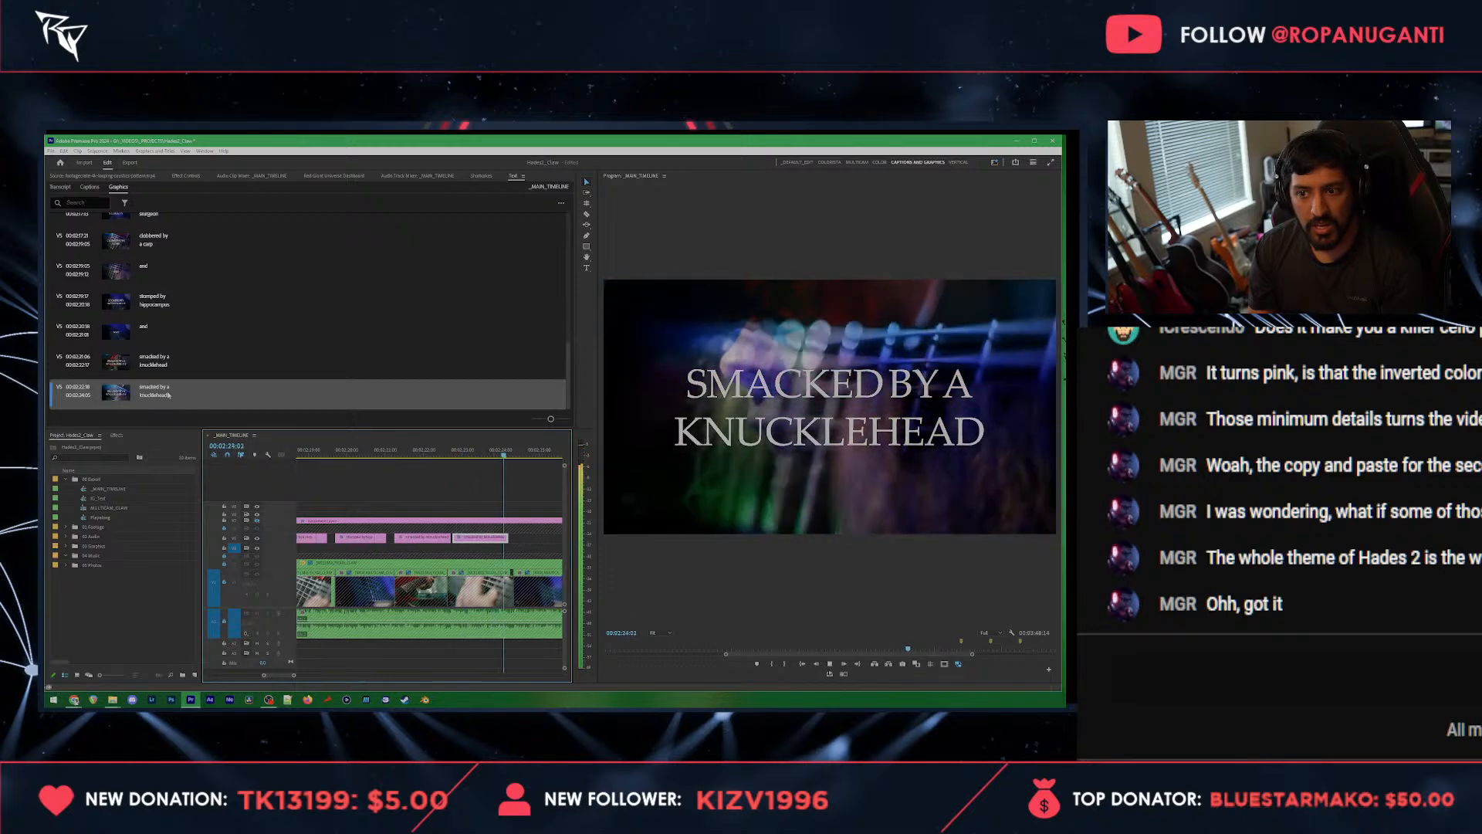
Step: Replace the copied knucklehead title's text with "poisoned by a" and "scuffer" on two lines, and lower it to the vertical middle of the frame
double_click(201, 396)
type("poisoned by a")
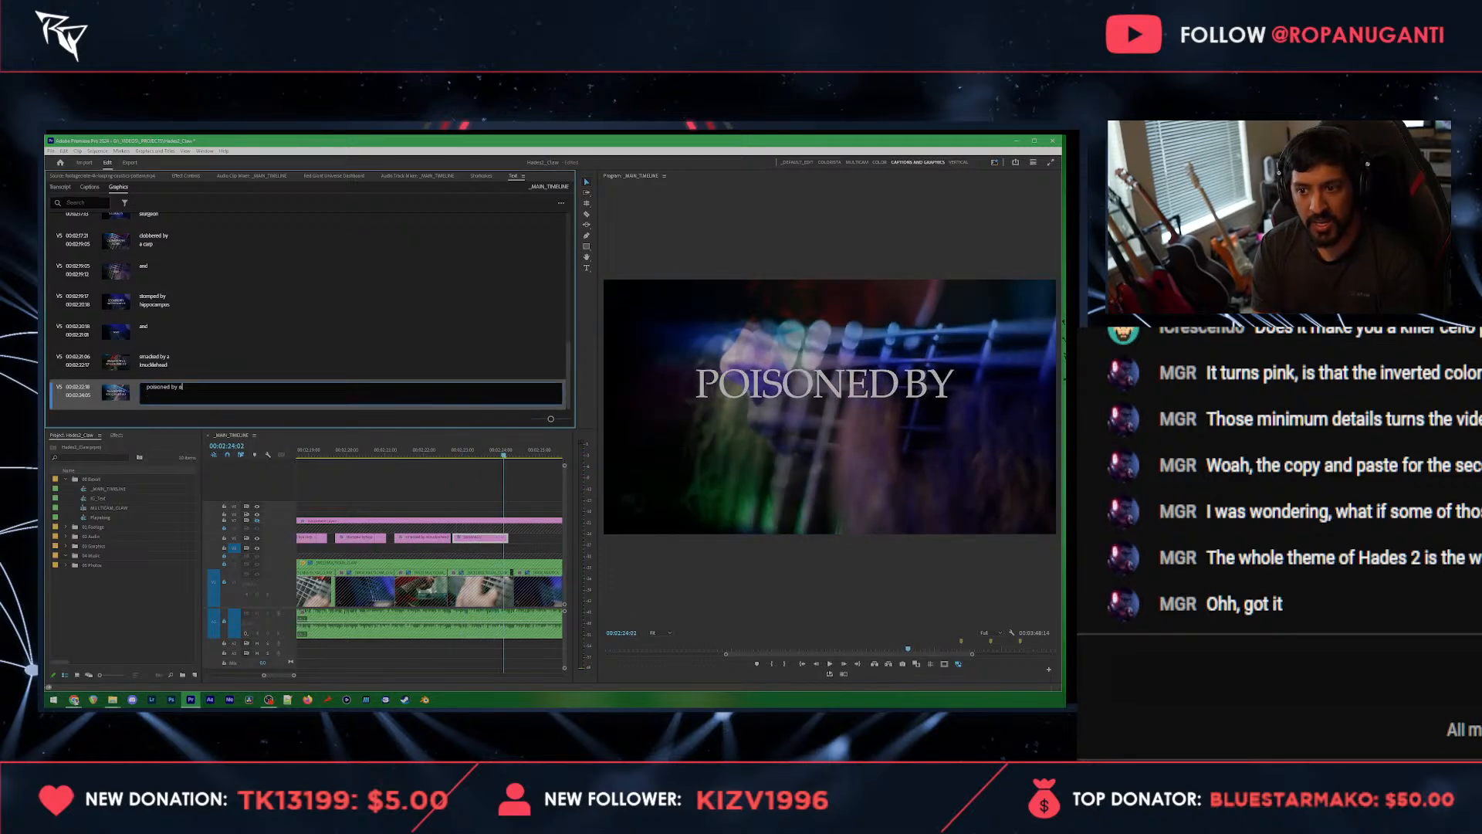
key("Return")
type("scuffer")
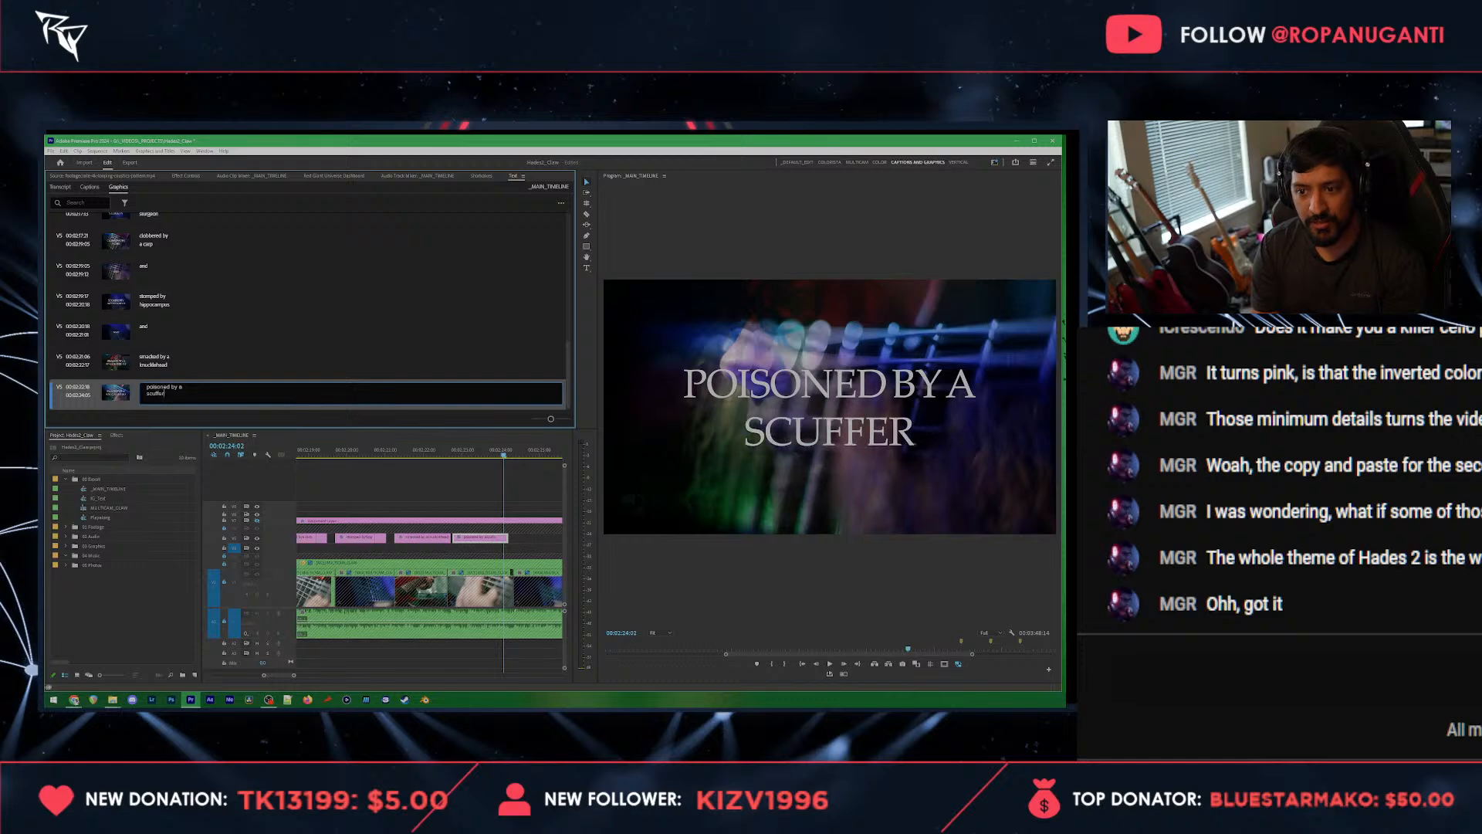
left_click(481, 483)
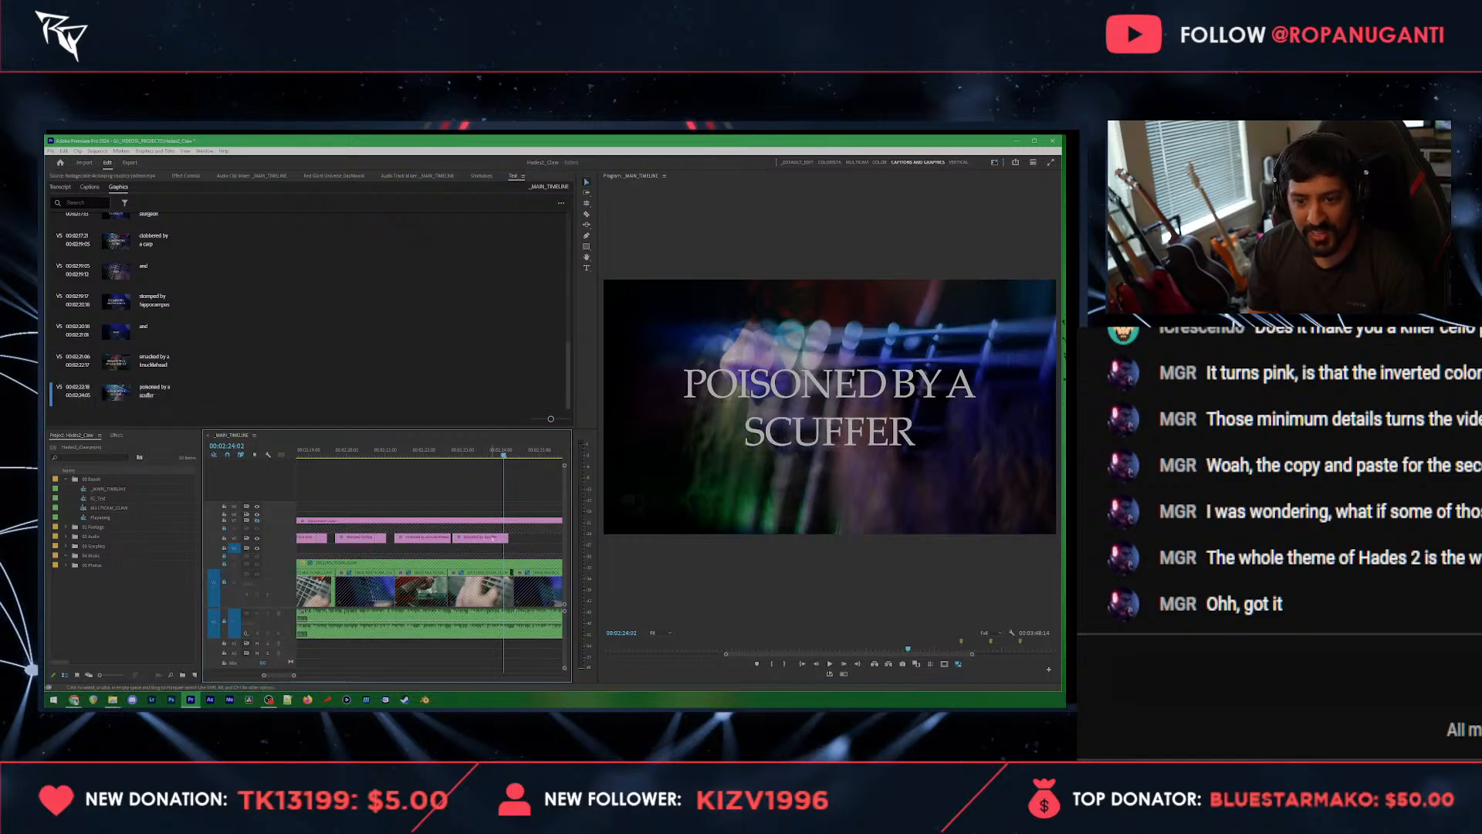
left_click(791, 398)
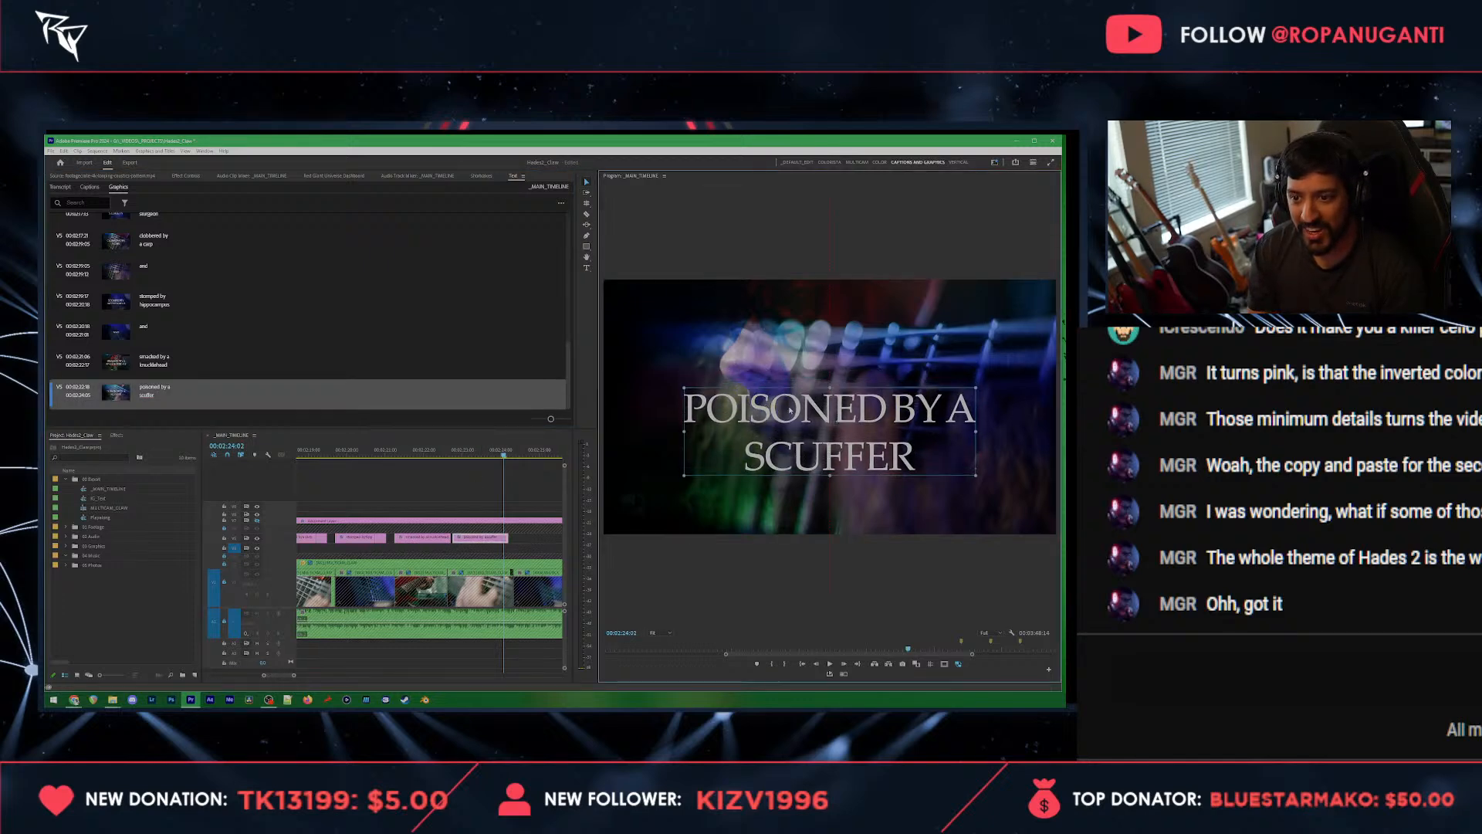
left_click(473, 479)
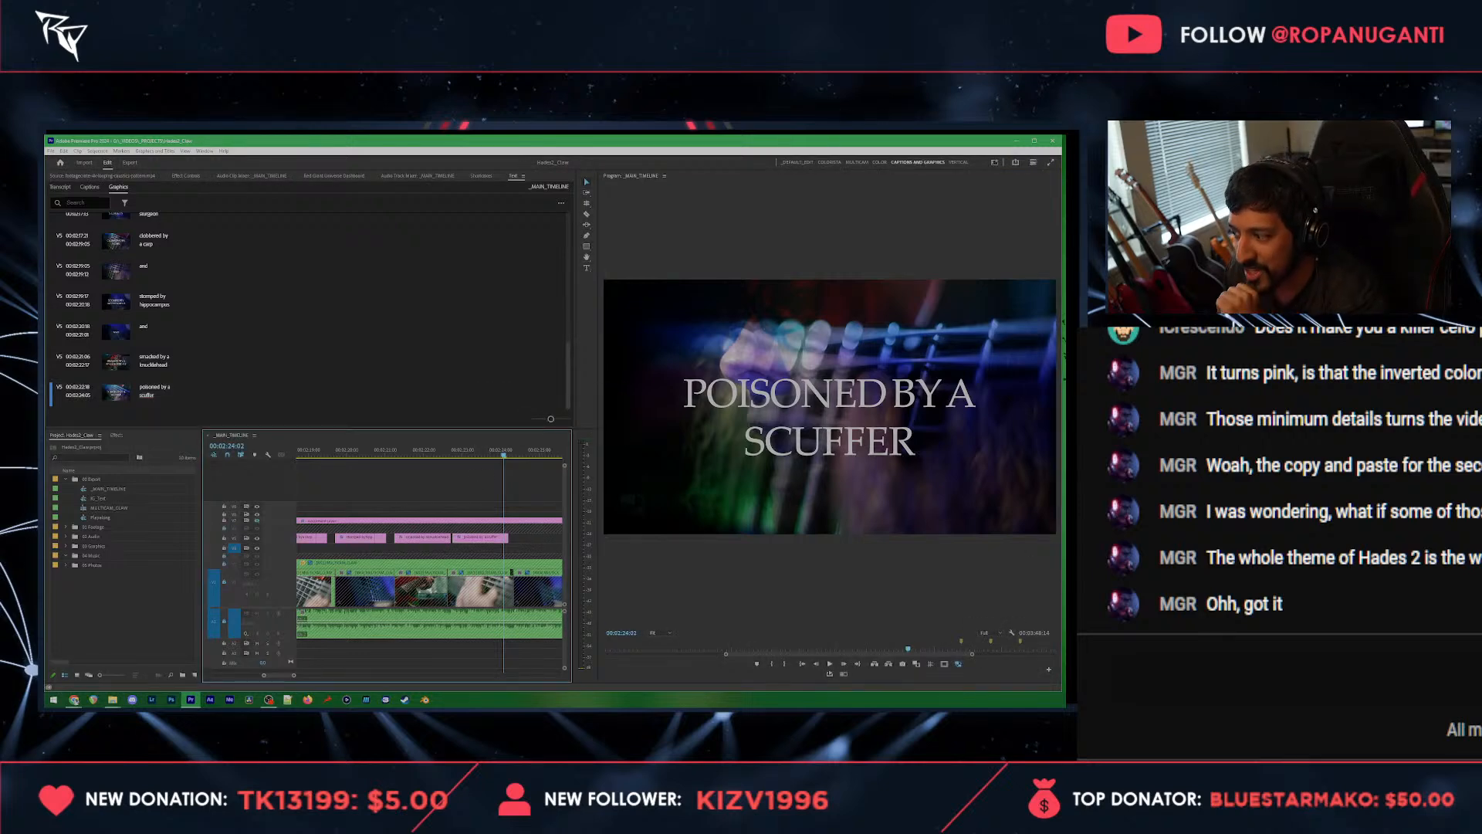
Step: Switch to the Chrome browser window
left_click(74, 699)
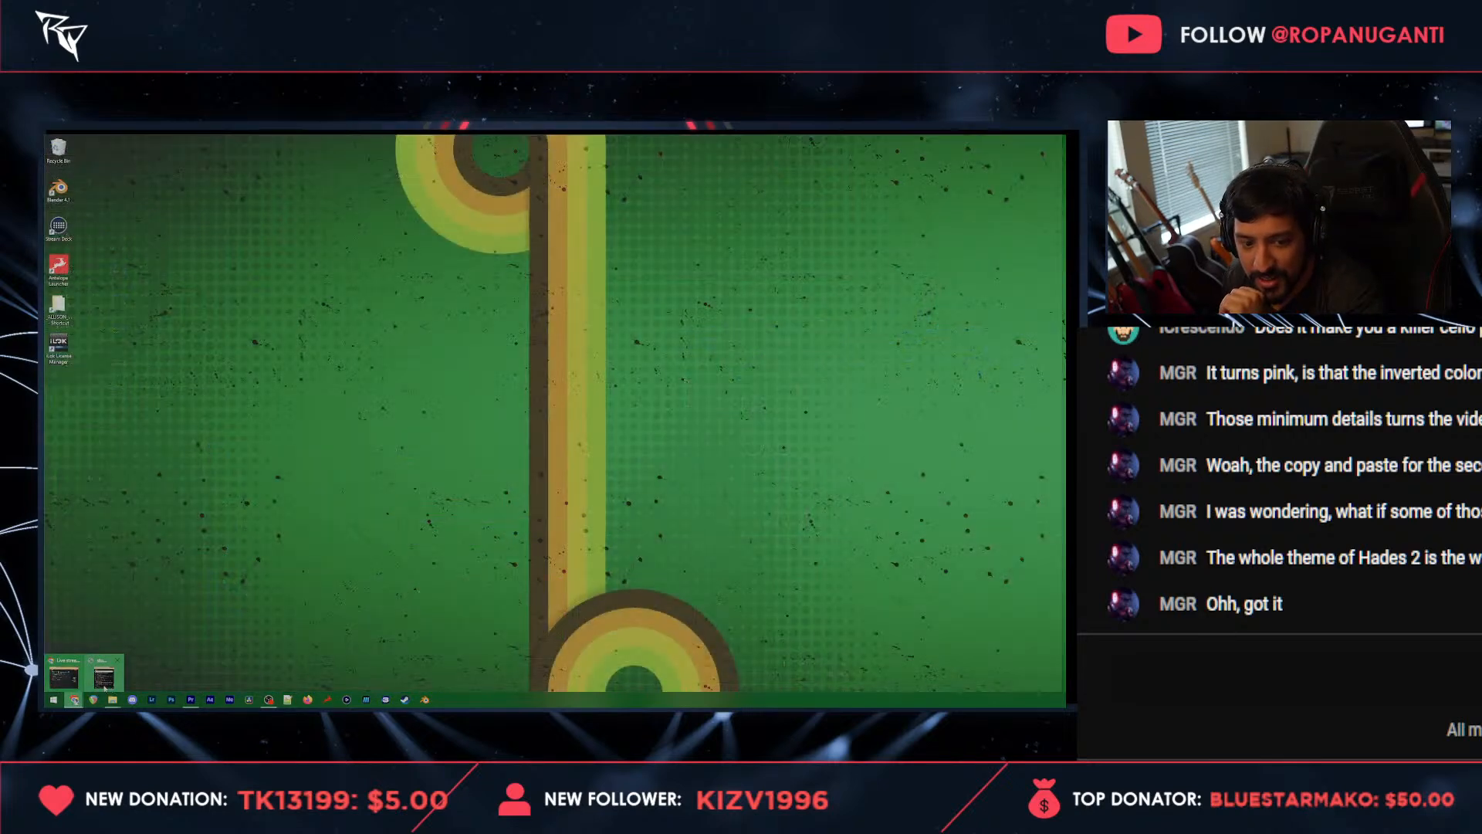
left_click(65, 675)
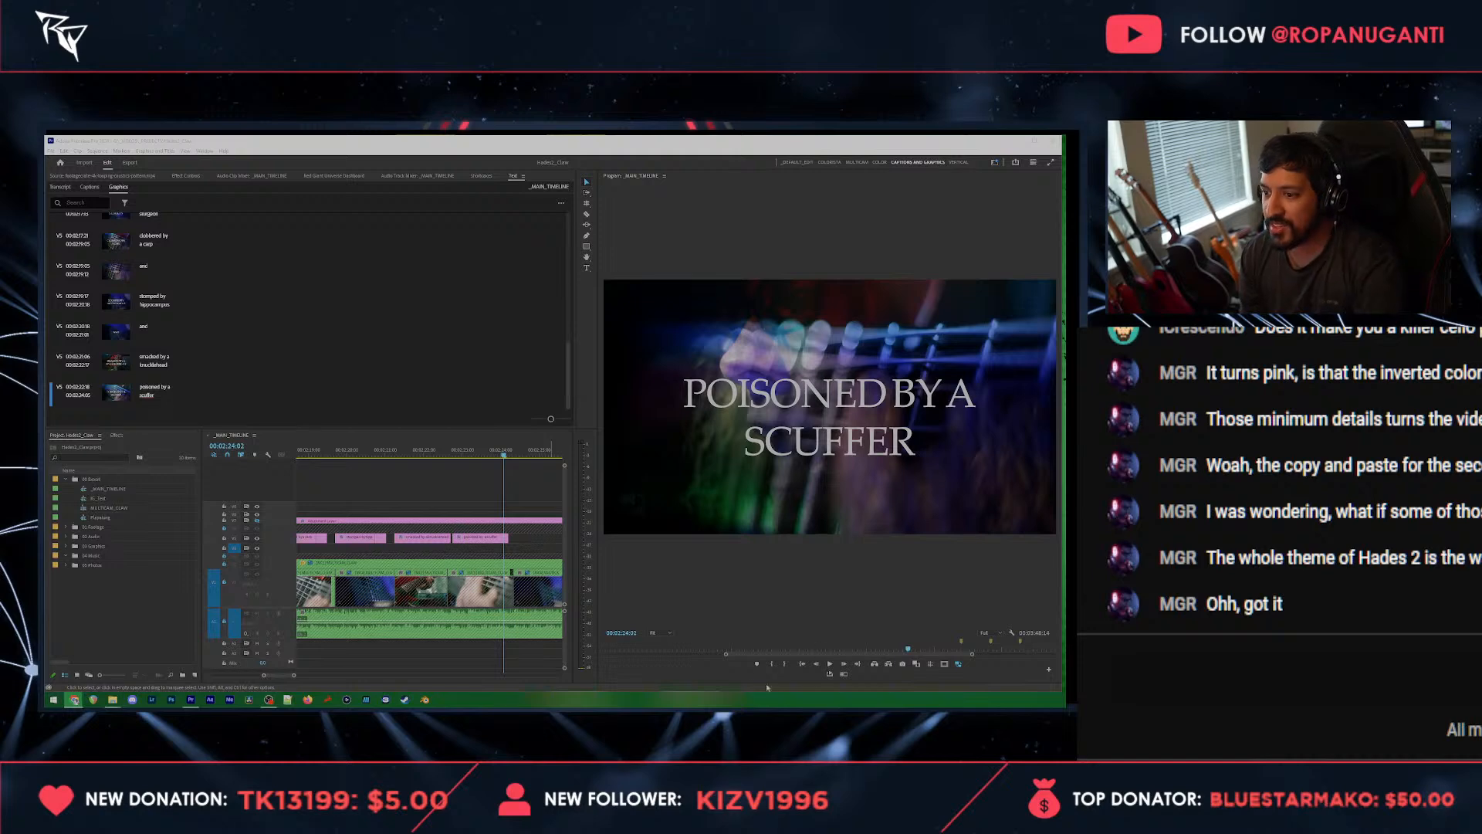
Step: Edit the last word of the "clobbered by a carp" title in the main timeline, inserting an "h"
scroll(404, 538, "down", 3)
left_click(380, 452)
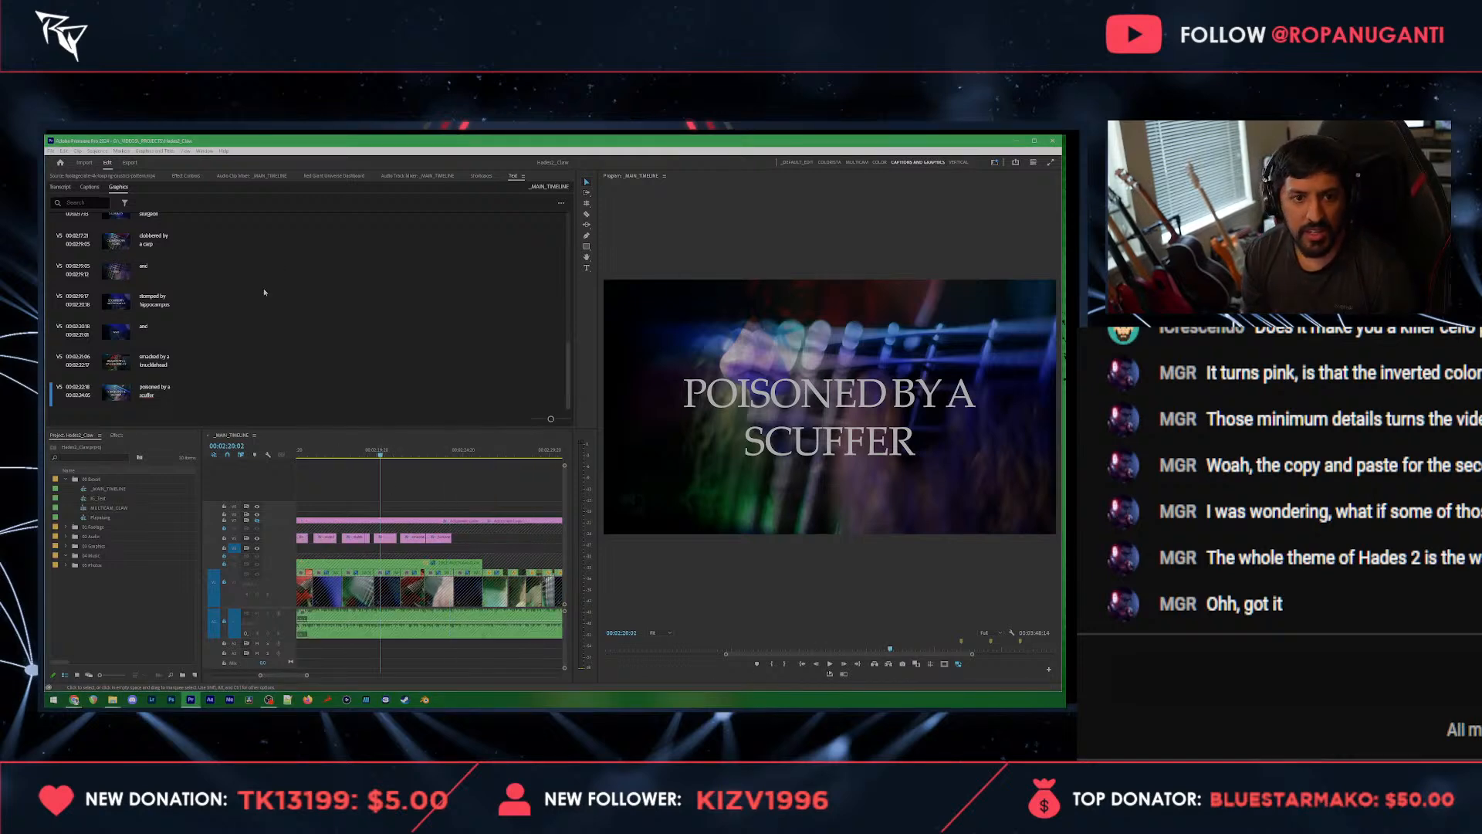
double_click(153, 245)
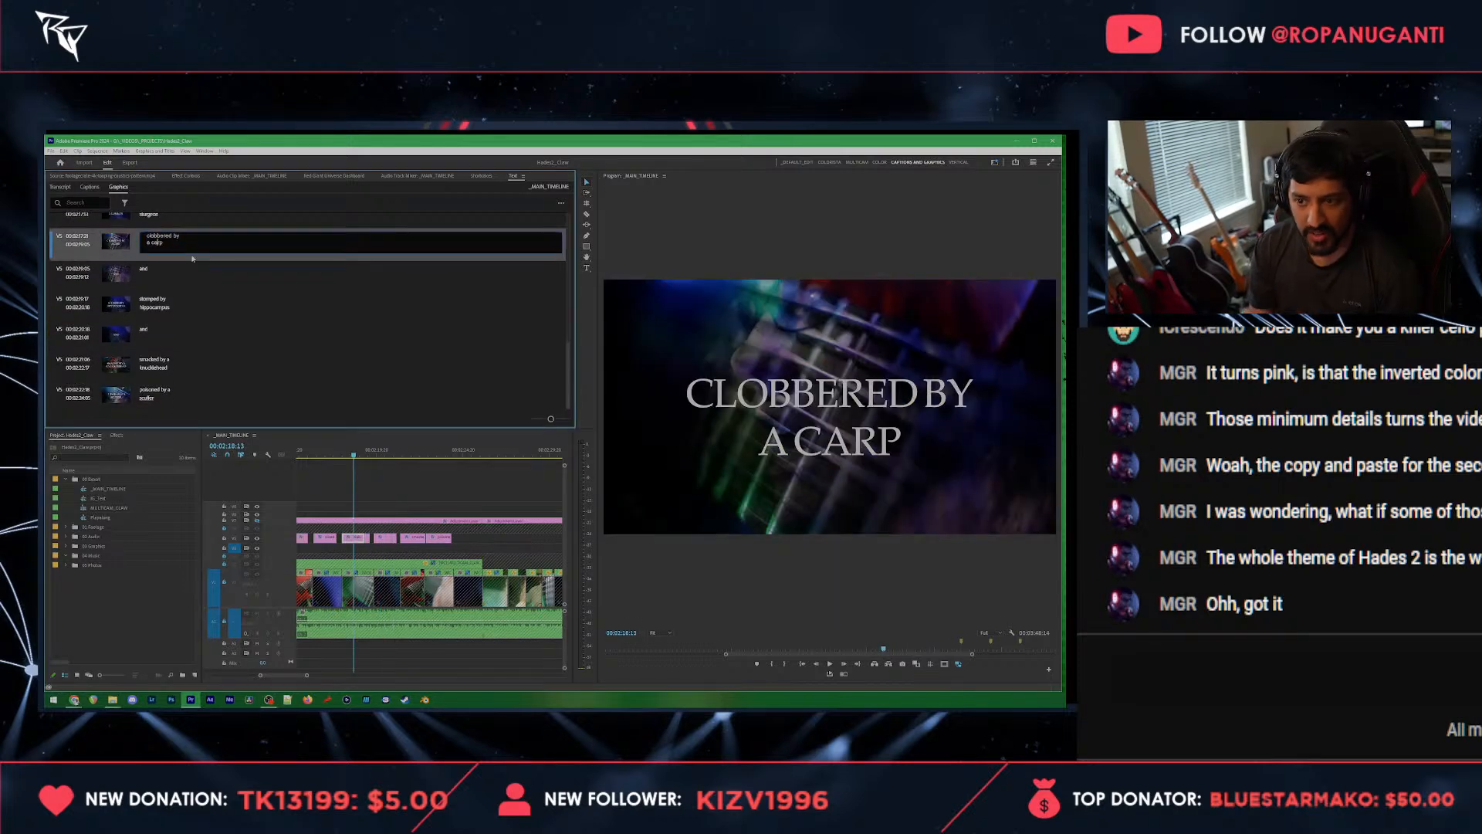
type("h")
Step: Play through the scuffer title and paste a copy of it shortly after the original on the same track
left_click(438, 454)
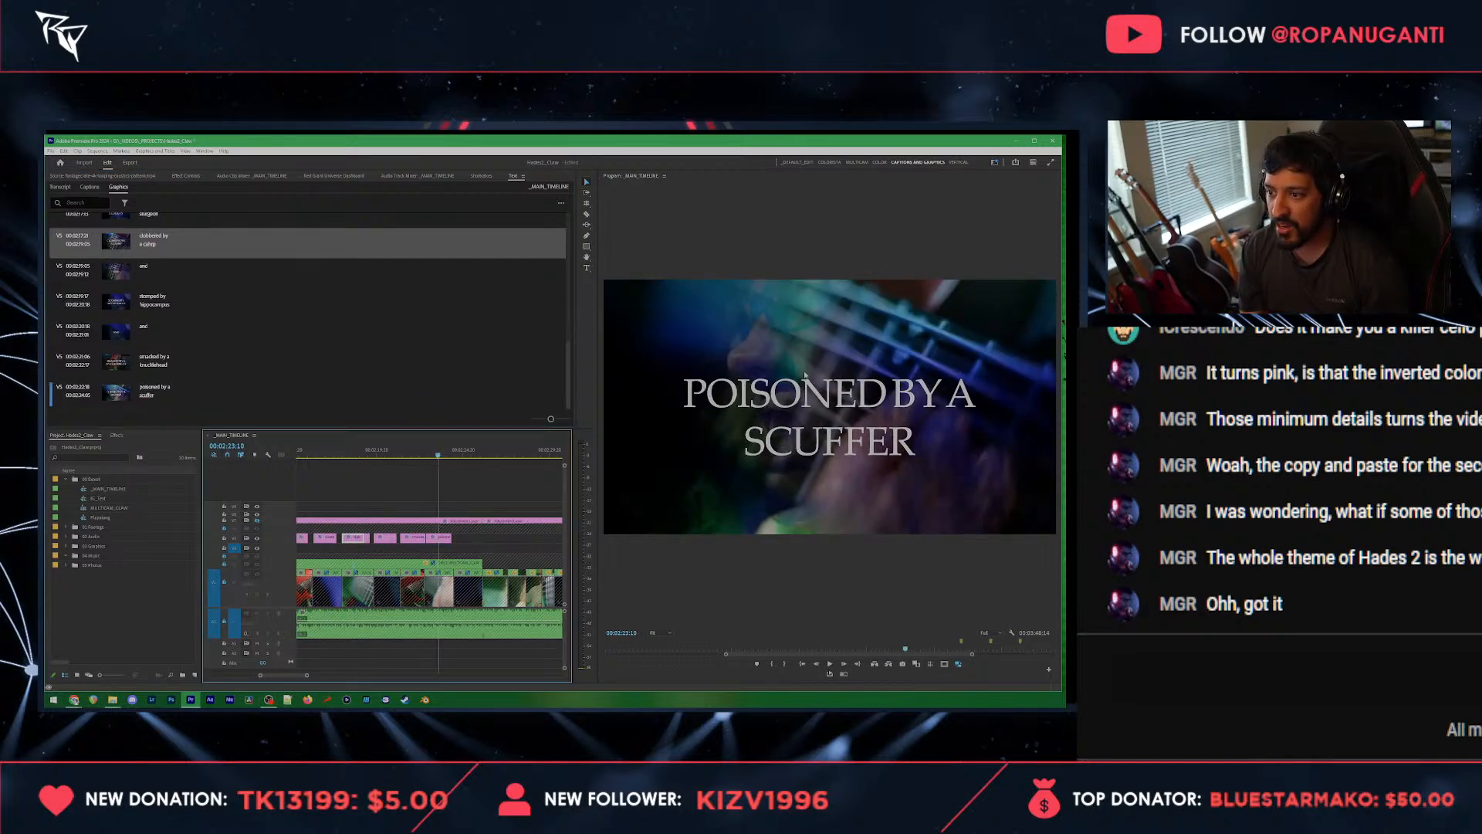
left_click(443, 540)
key("space")
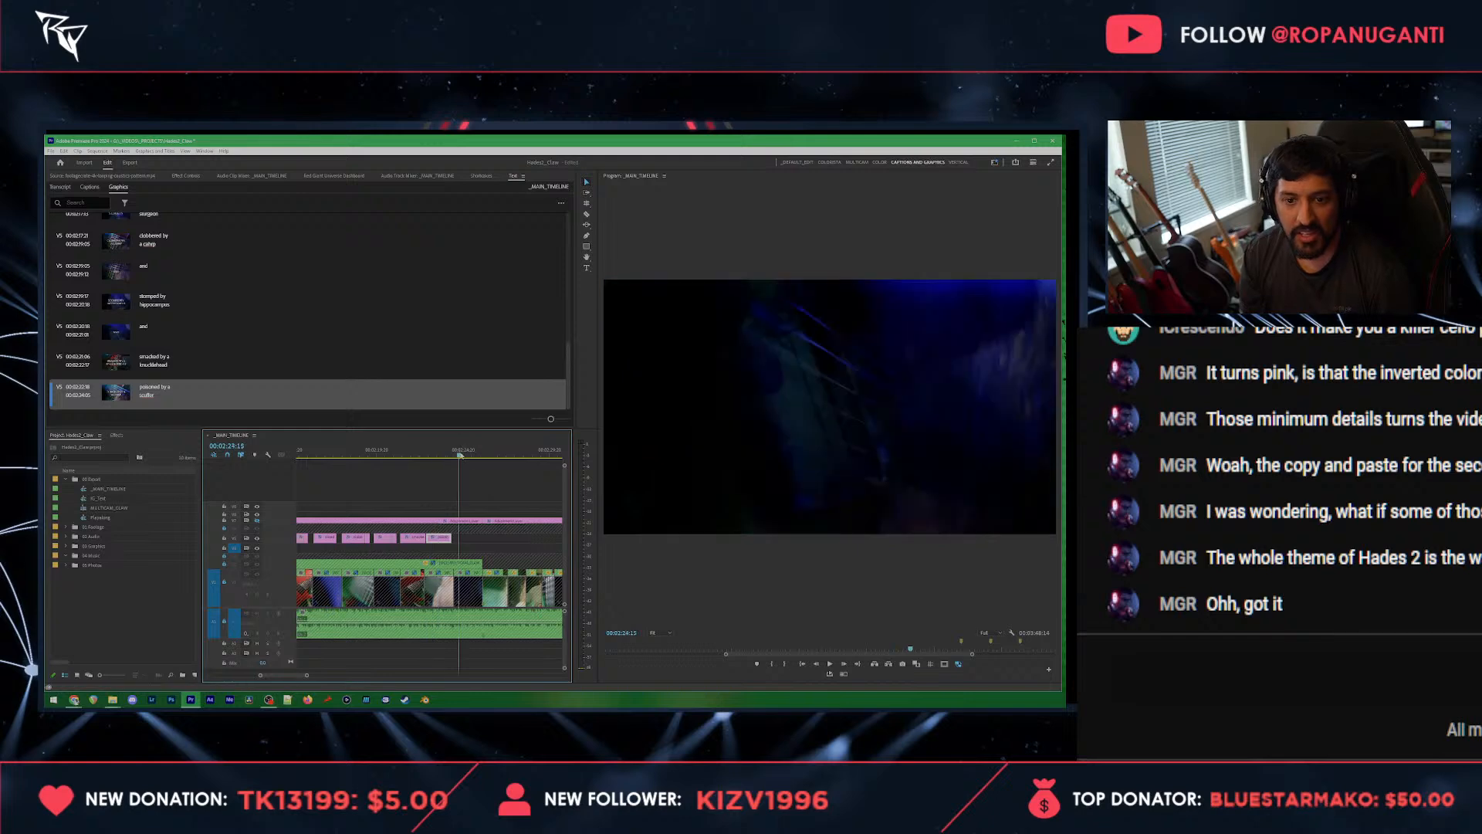
left_click_drag(460, 455, 457, 456)
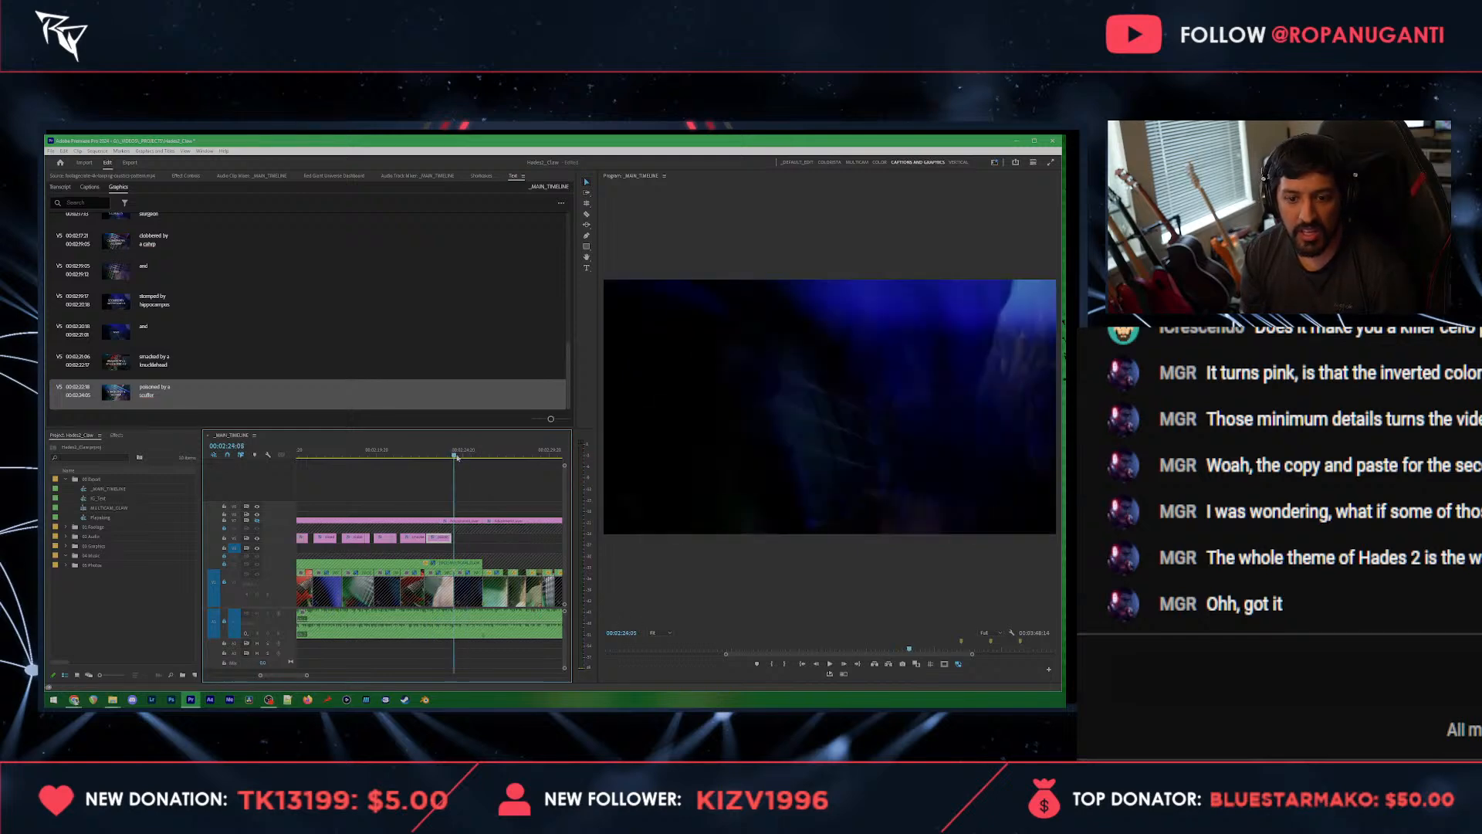
key("ctrl+v")
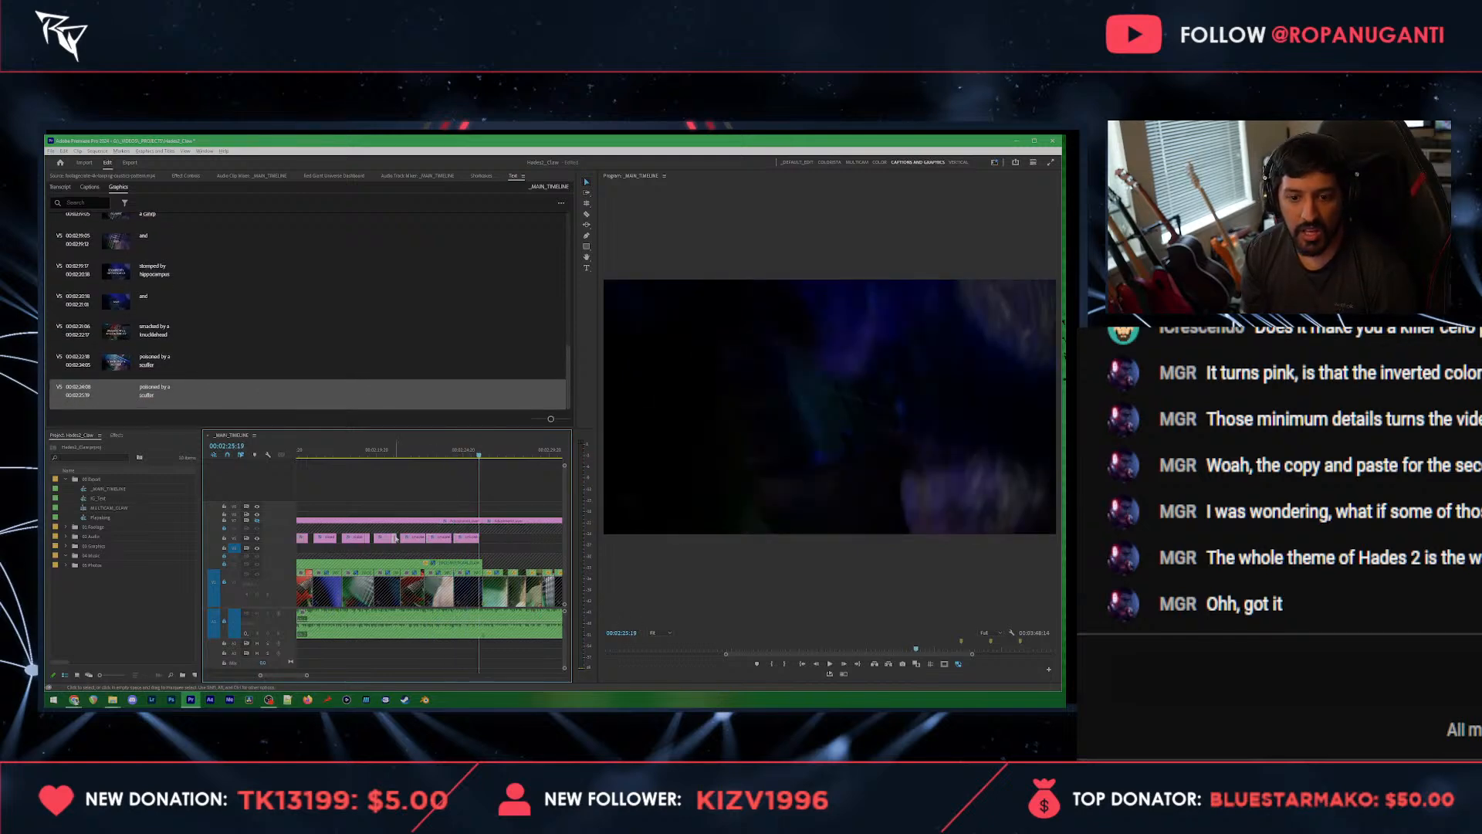
Step: Copy the "and" title before the knucklehead title, paste it directly after the first scuffer title and play it back
left_click(396, 539)
left_click_drag(456, 456, 451, 456)
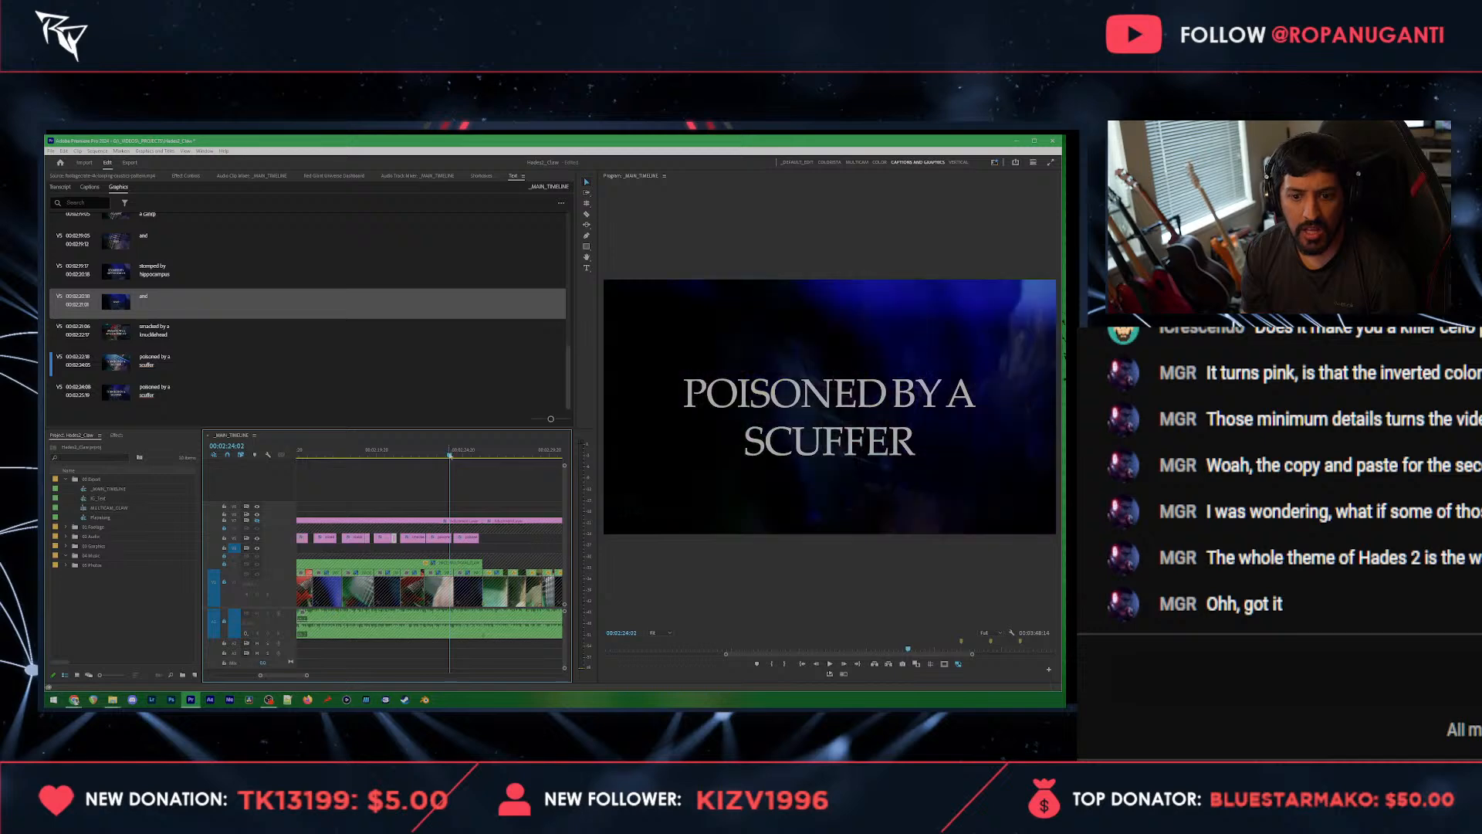
key("ctrl+v")
key("=")
left_click(413, 455)
key("space")
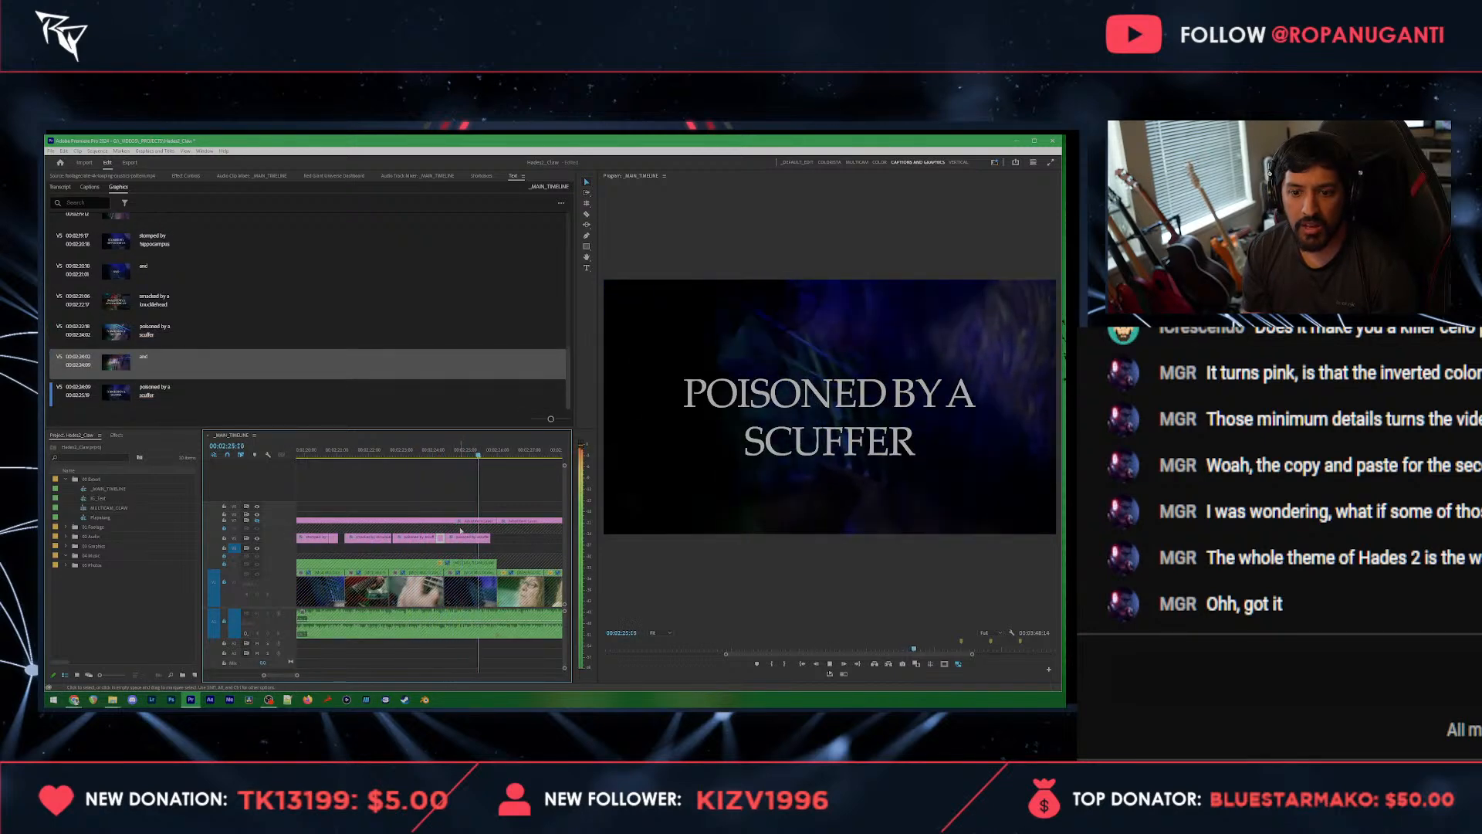
Step: Extend the end of the copied scuffer title and replace its text with "burned by a slavug" on one line
key("space")
left_click_drag(492, 538, 498, 538)
left_click(468, 454)
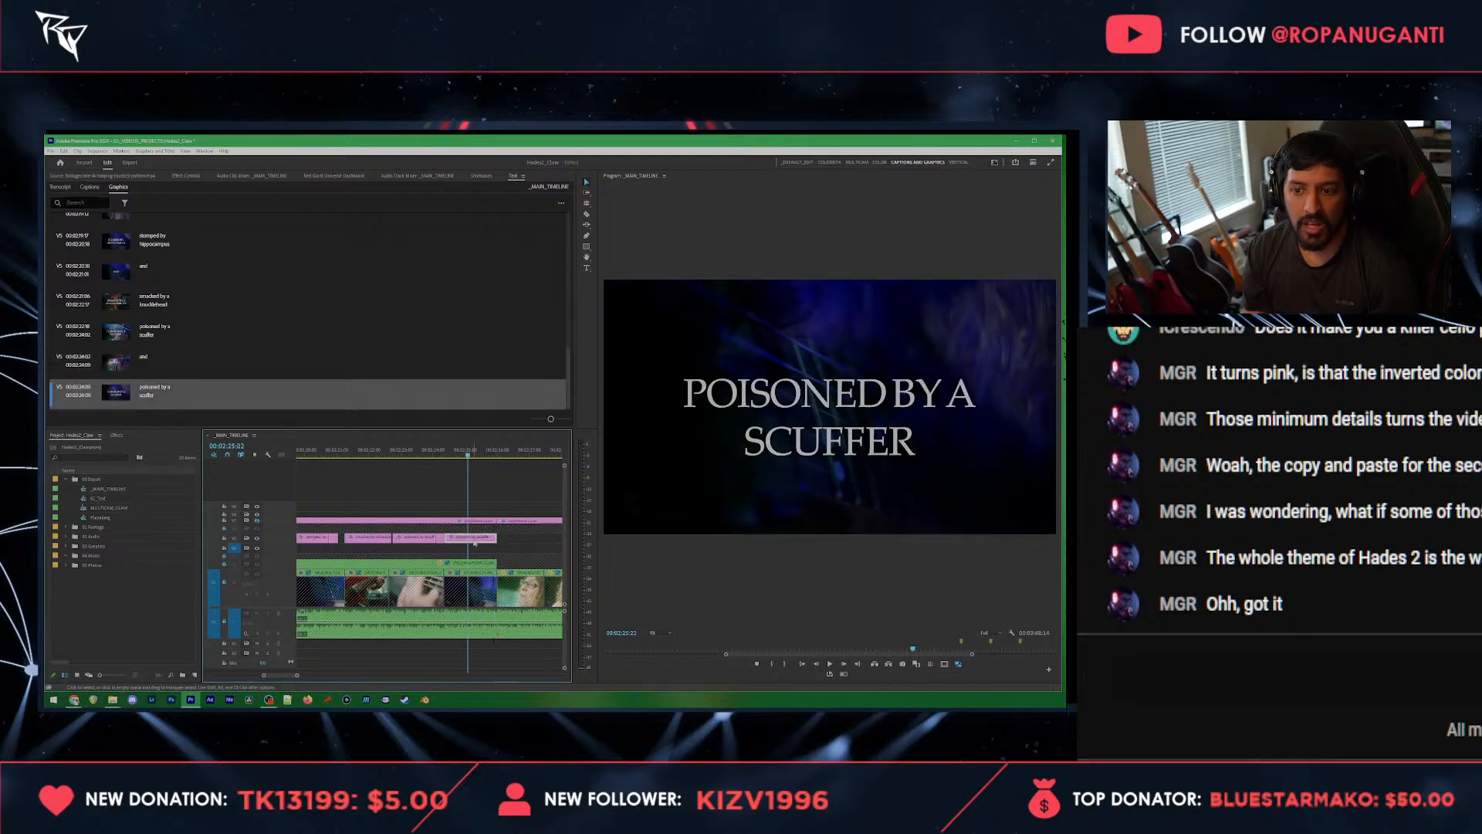
double_click(166, 395)
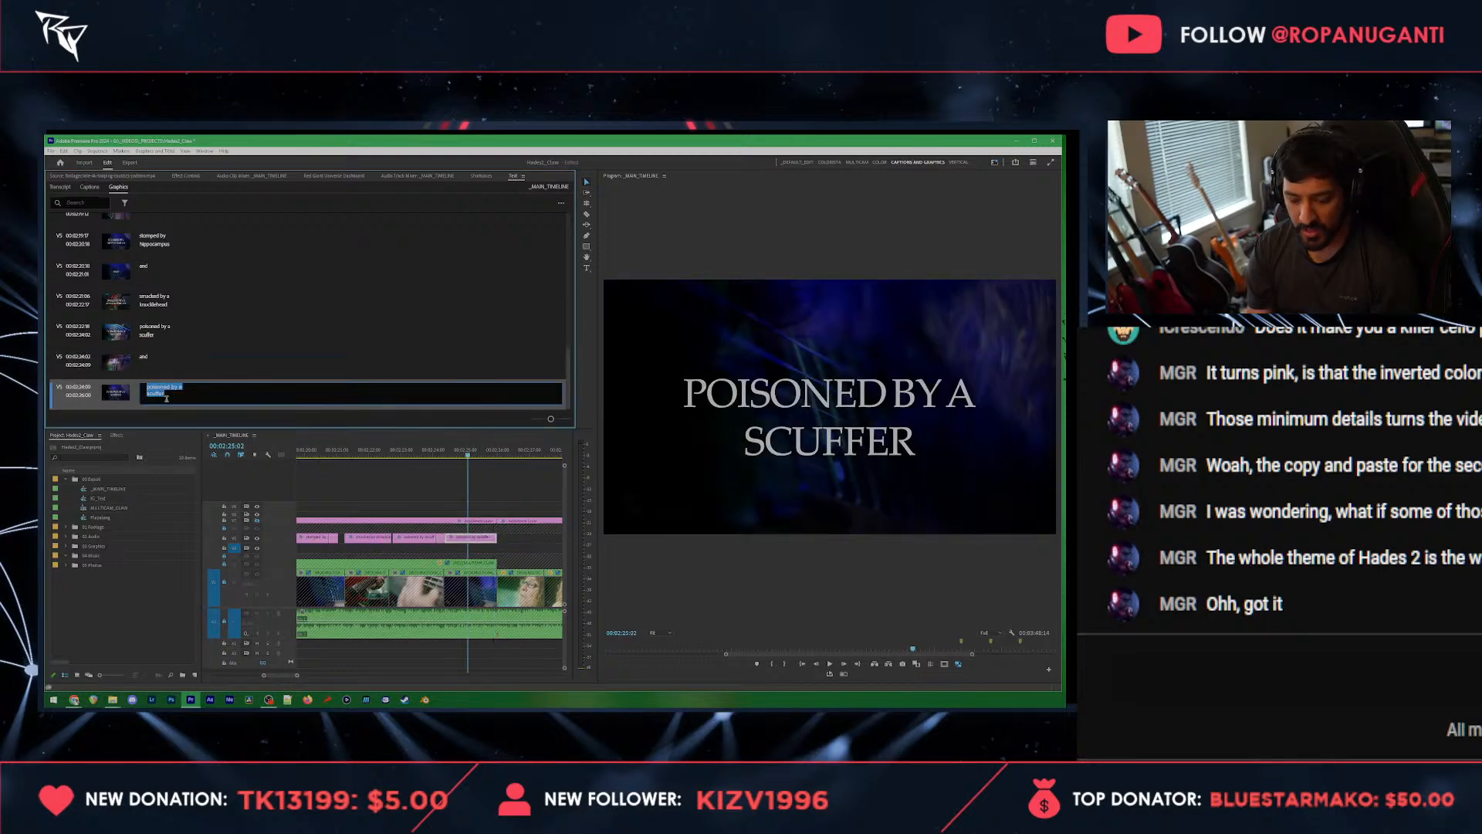
type("burned by a slavug")
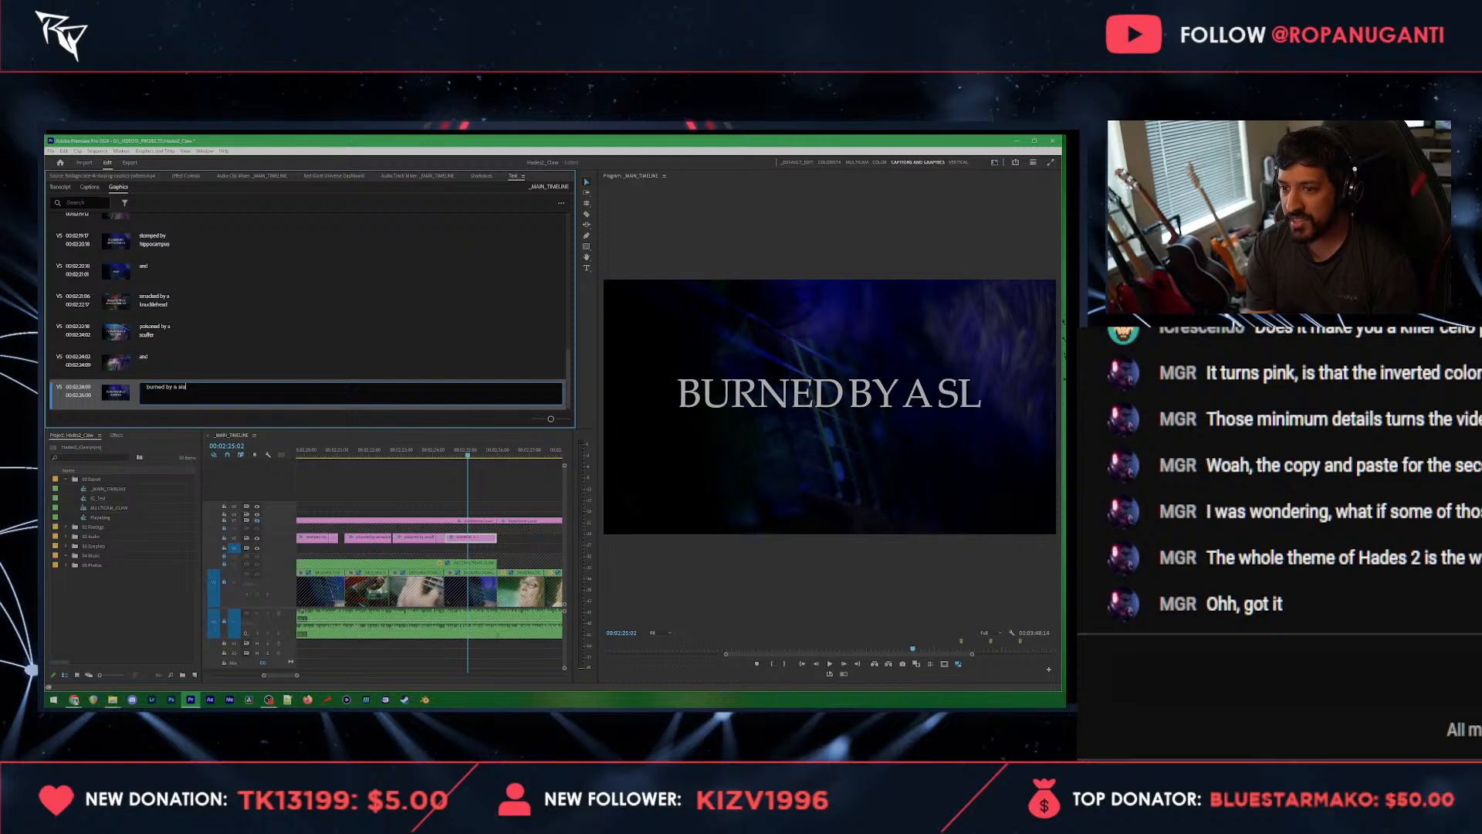
Step: Play back the slavug title and trim its end earlier to match the vocal
left_click(500, 553)
left_click_drag(499, 540, 489, 541)
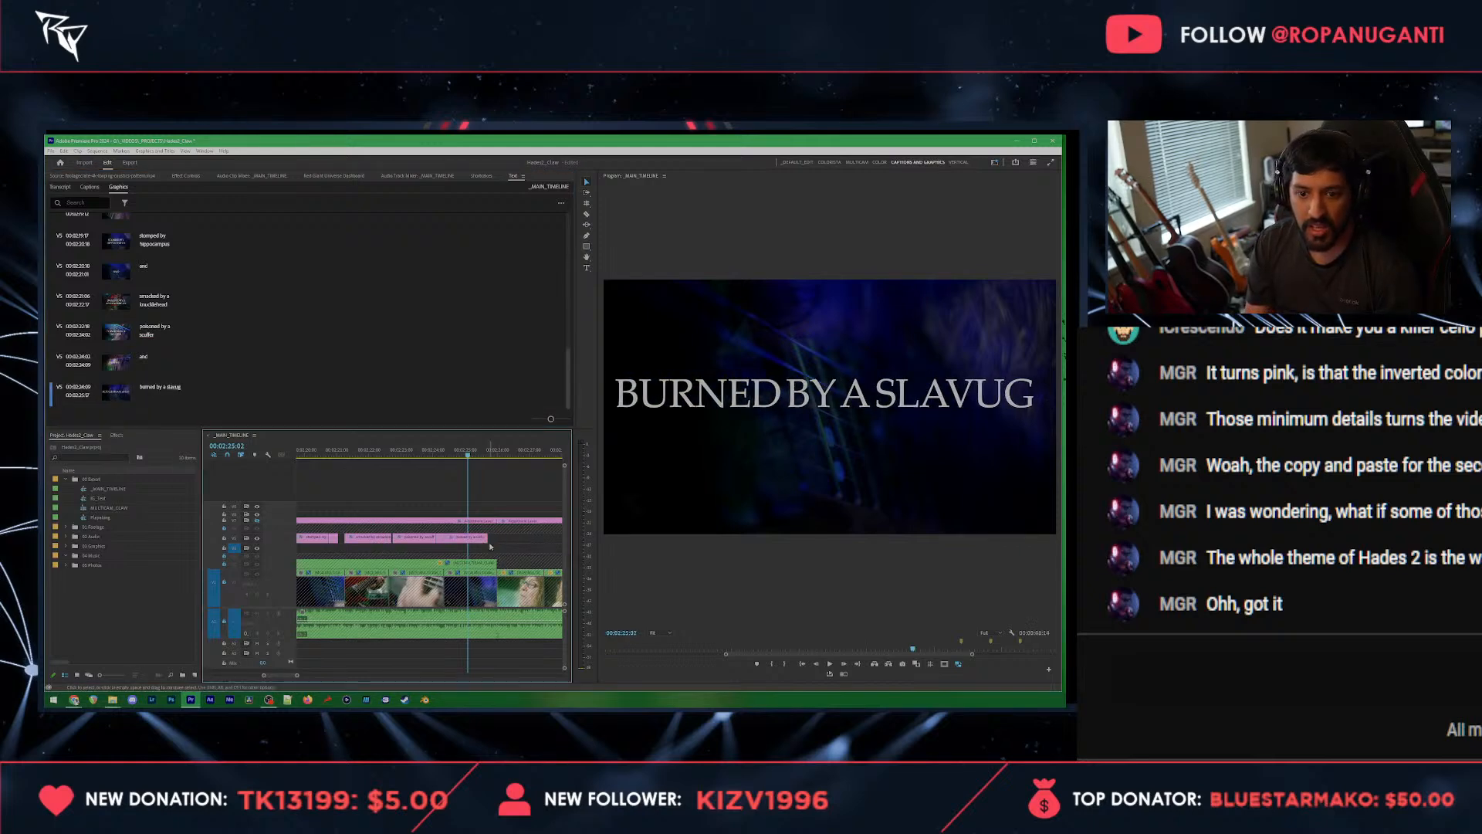
key("space")
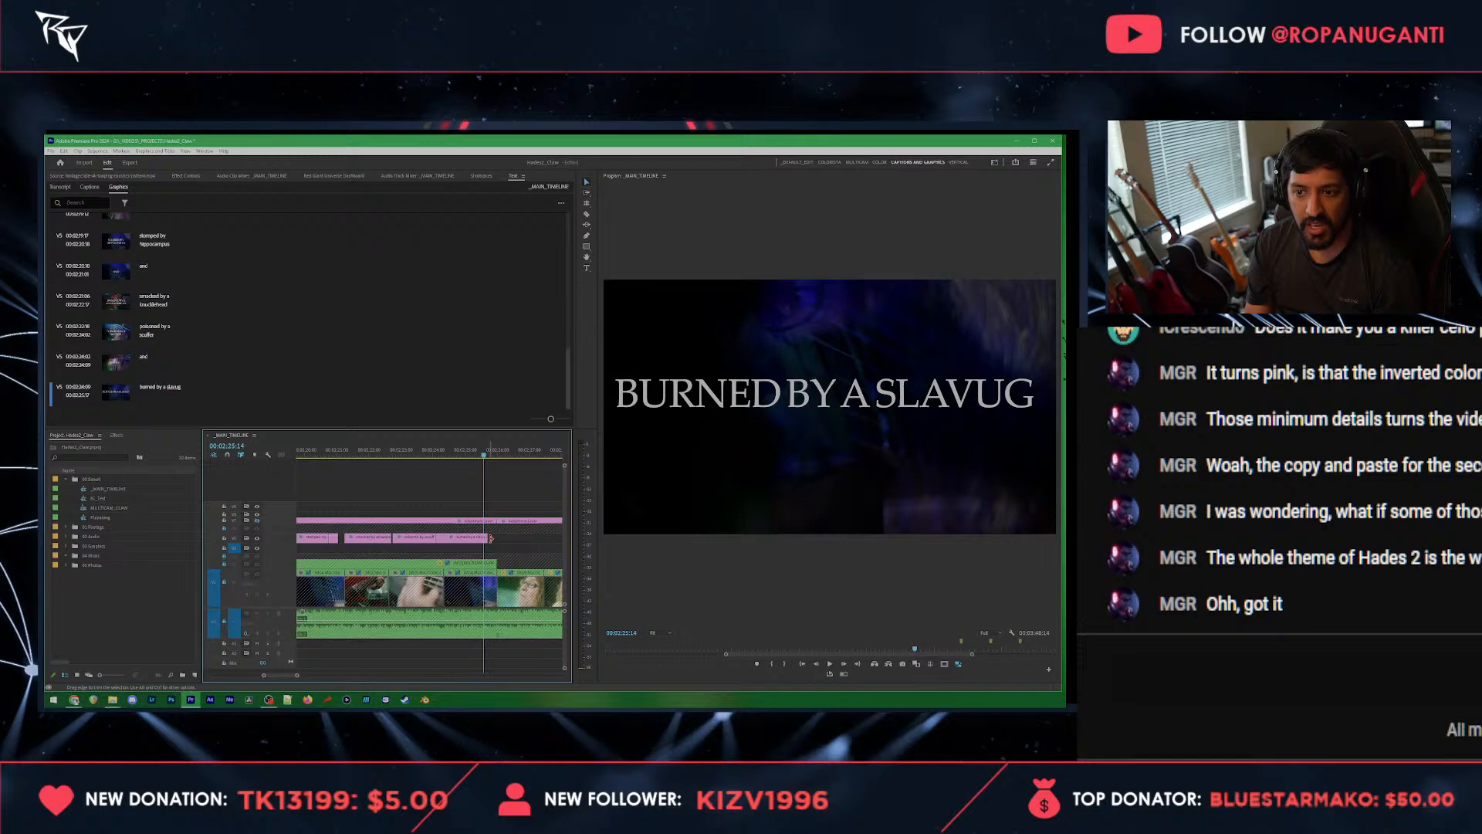
left_click_drag(490, 538, 488, 539)
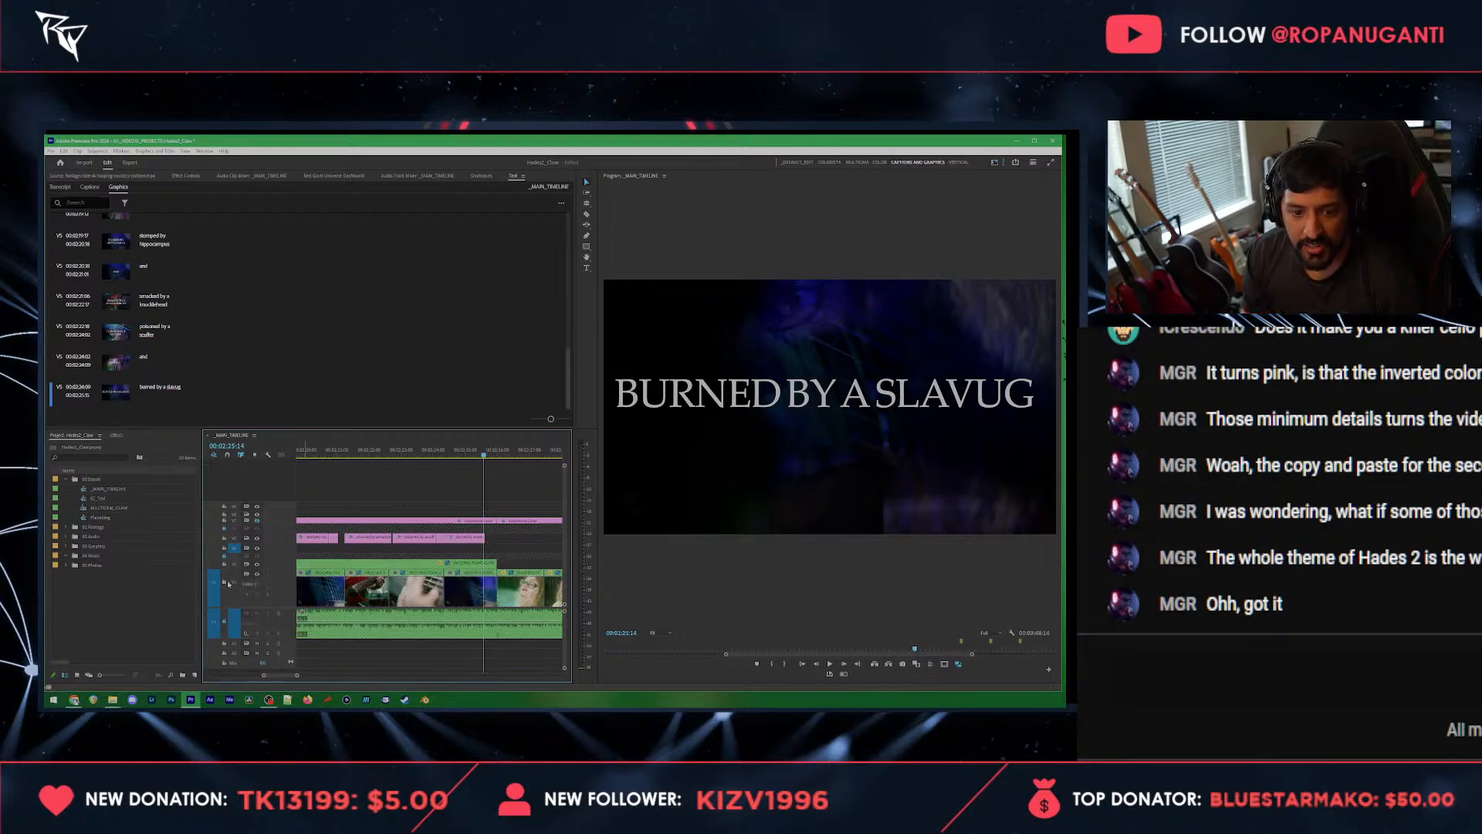
Step: Cut the video clip at the slavug title's end, delete the leftover piece after the cut and play back the section
key("=")
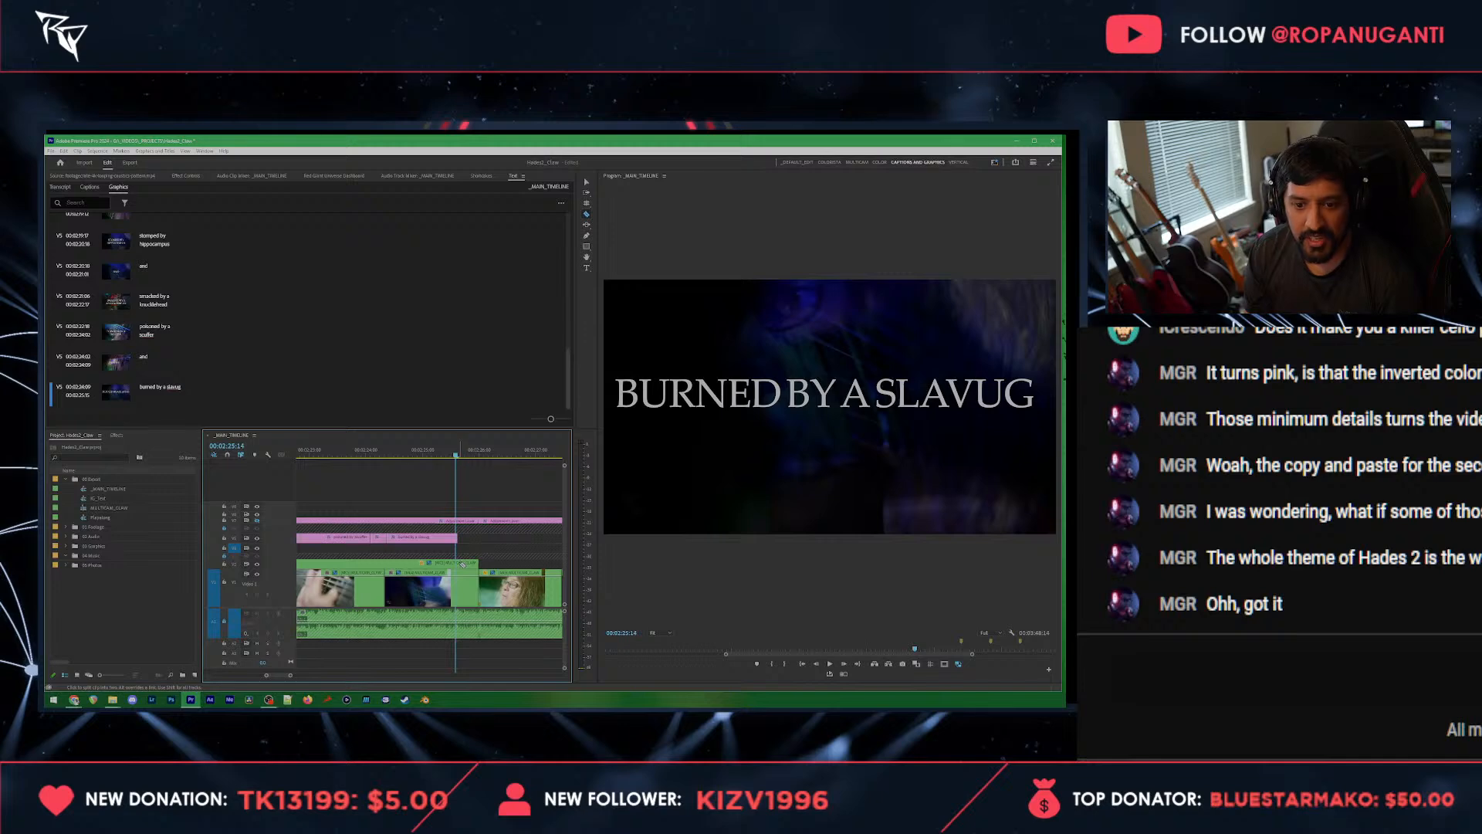
left_click(457, 584)
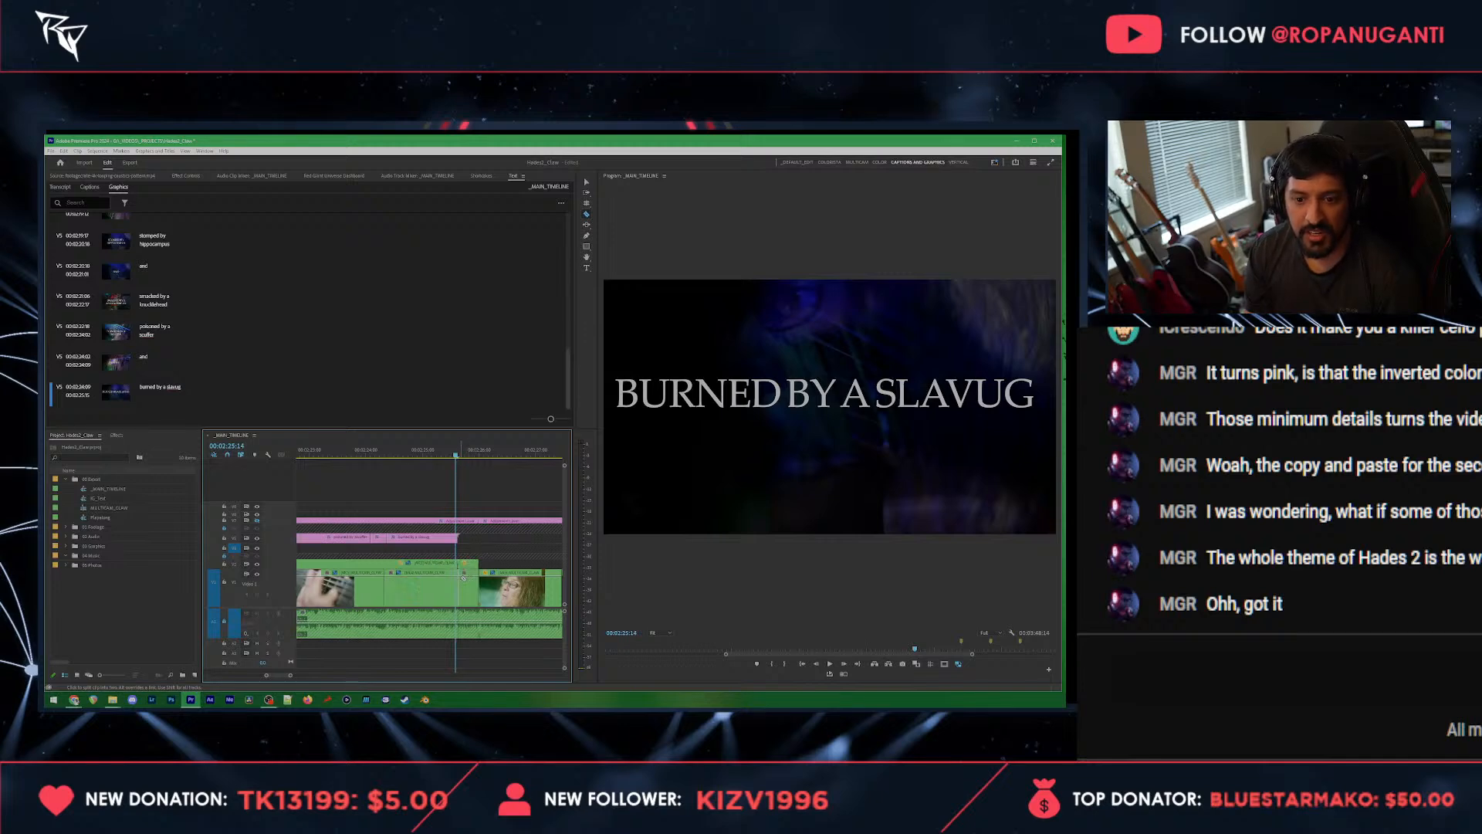
key("v")
left_click(468, 587)
key("Delete")
key("space")
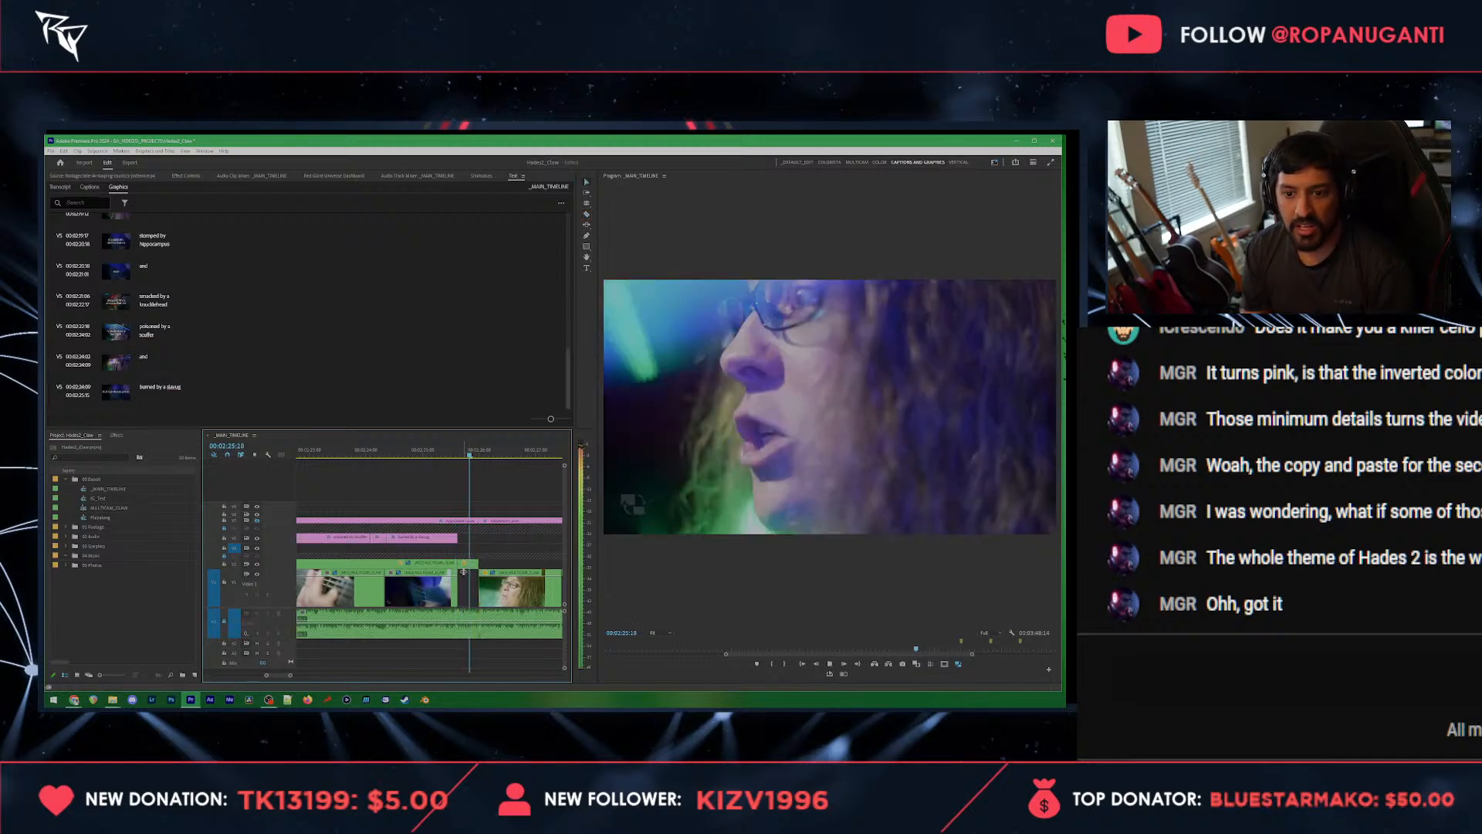
key("space")
Step: Find the short overlay clip near 00:01:51:21 earlier on the main timeline and copy it
left_click_drag(437, 448, 461, 447)
scroll(461, 448, "down", 4)
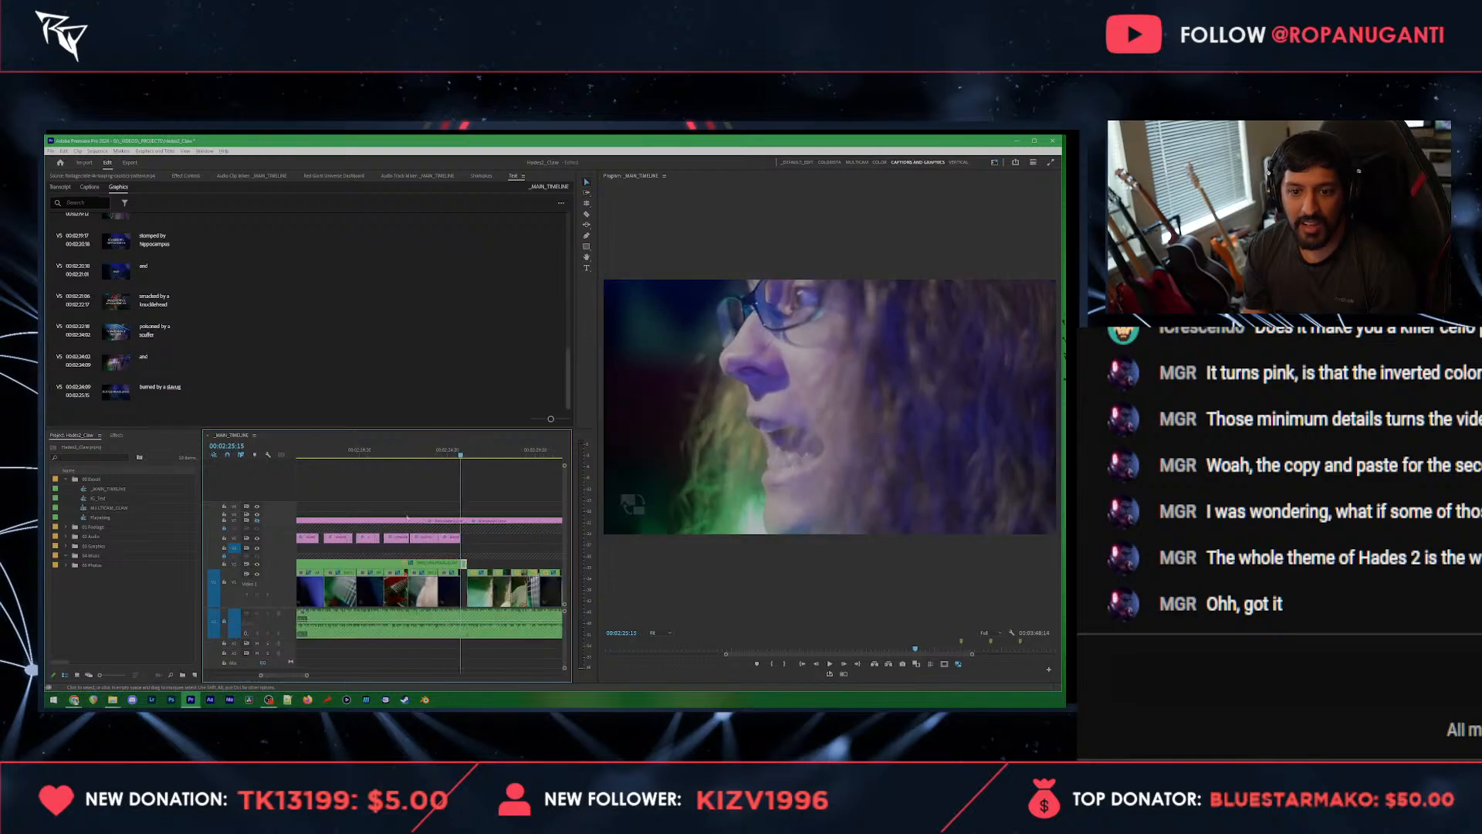
scroll(443, 477, "up", 7)
scroll(391, 541, "up", 6)
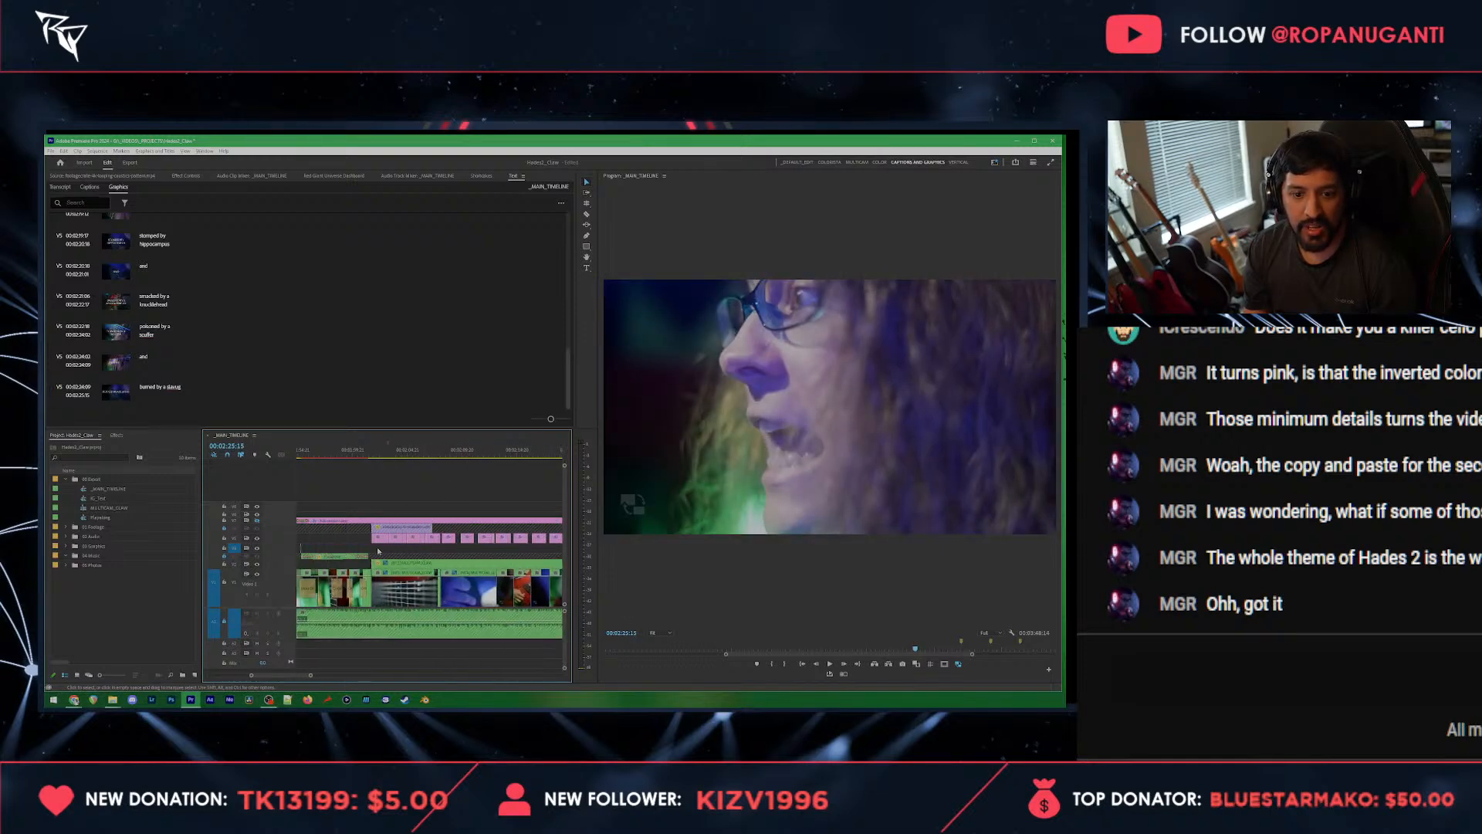
scroll(386, 561, "down", 2)
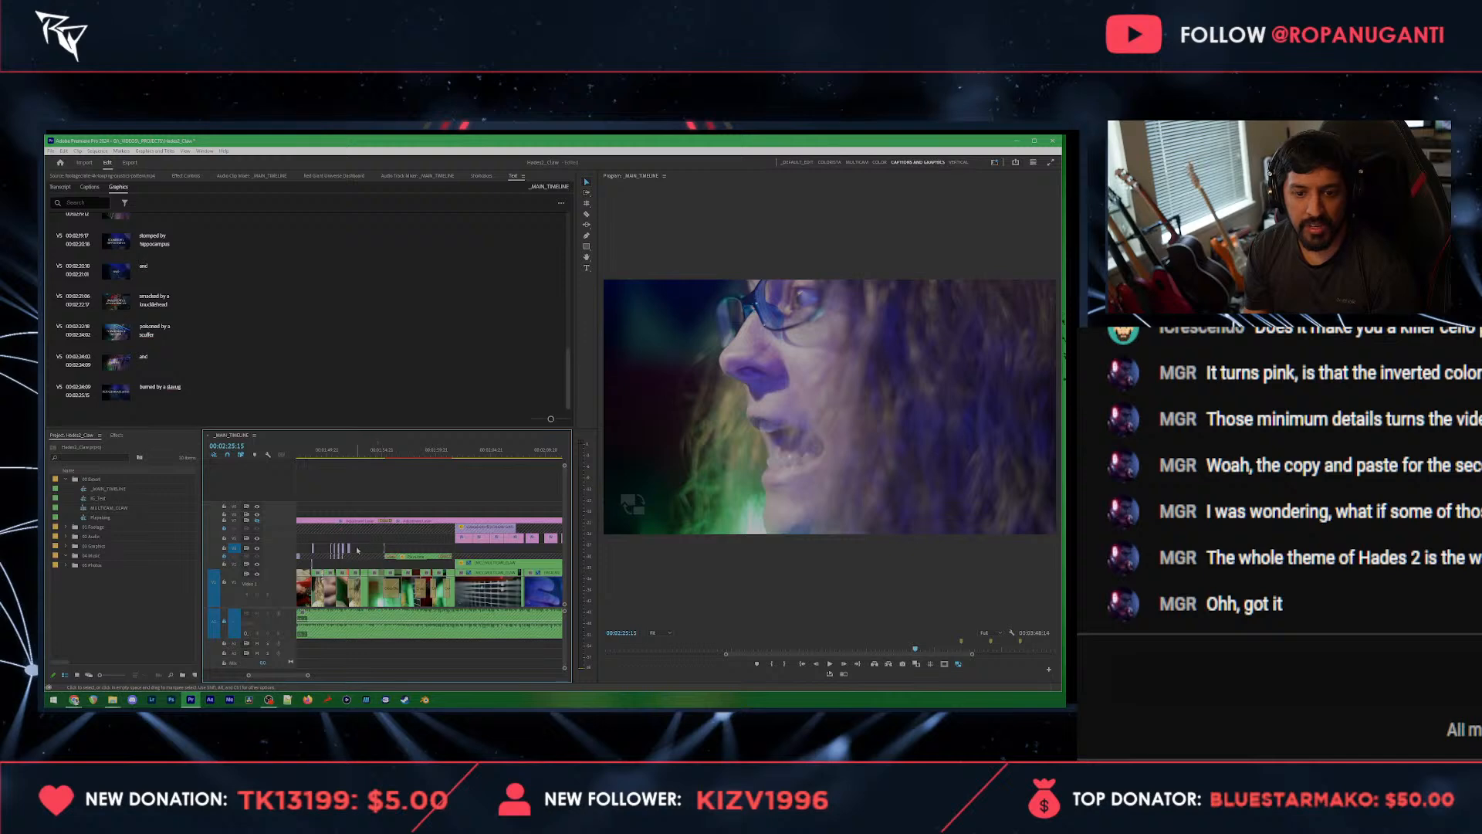
scroll(347, 553, "up", 5)
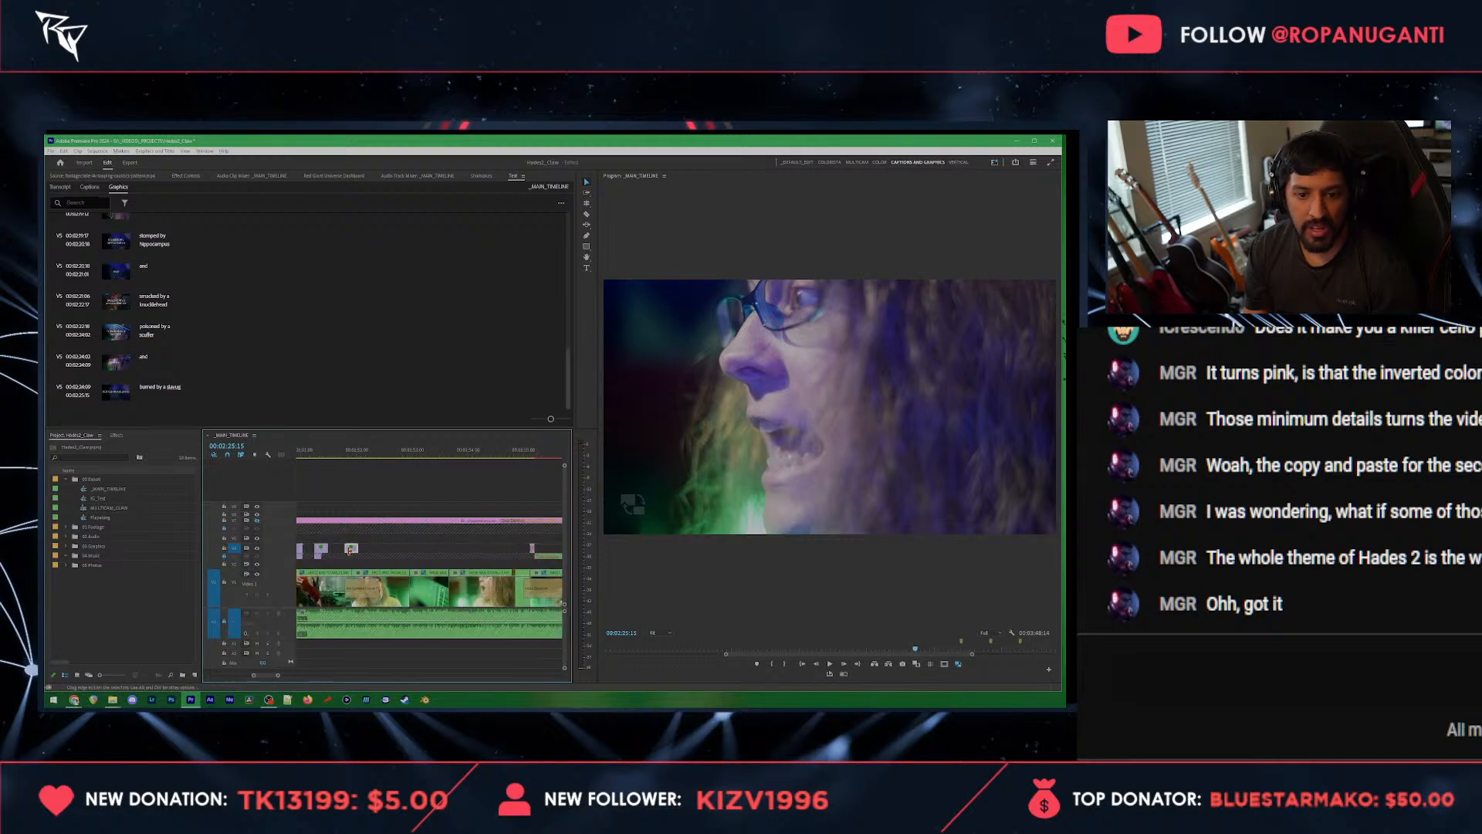
left_click(350, 457)
Step: Paste the copied overlay clip in the gap before the next video clip and move it directly after the slavug title's end
scroll(321, 503, "down", 3)
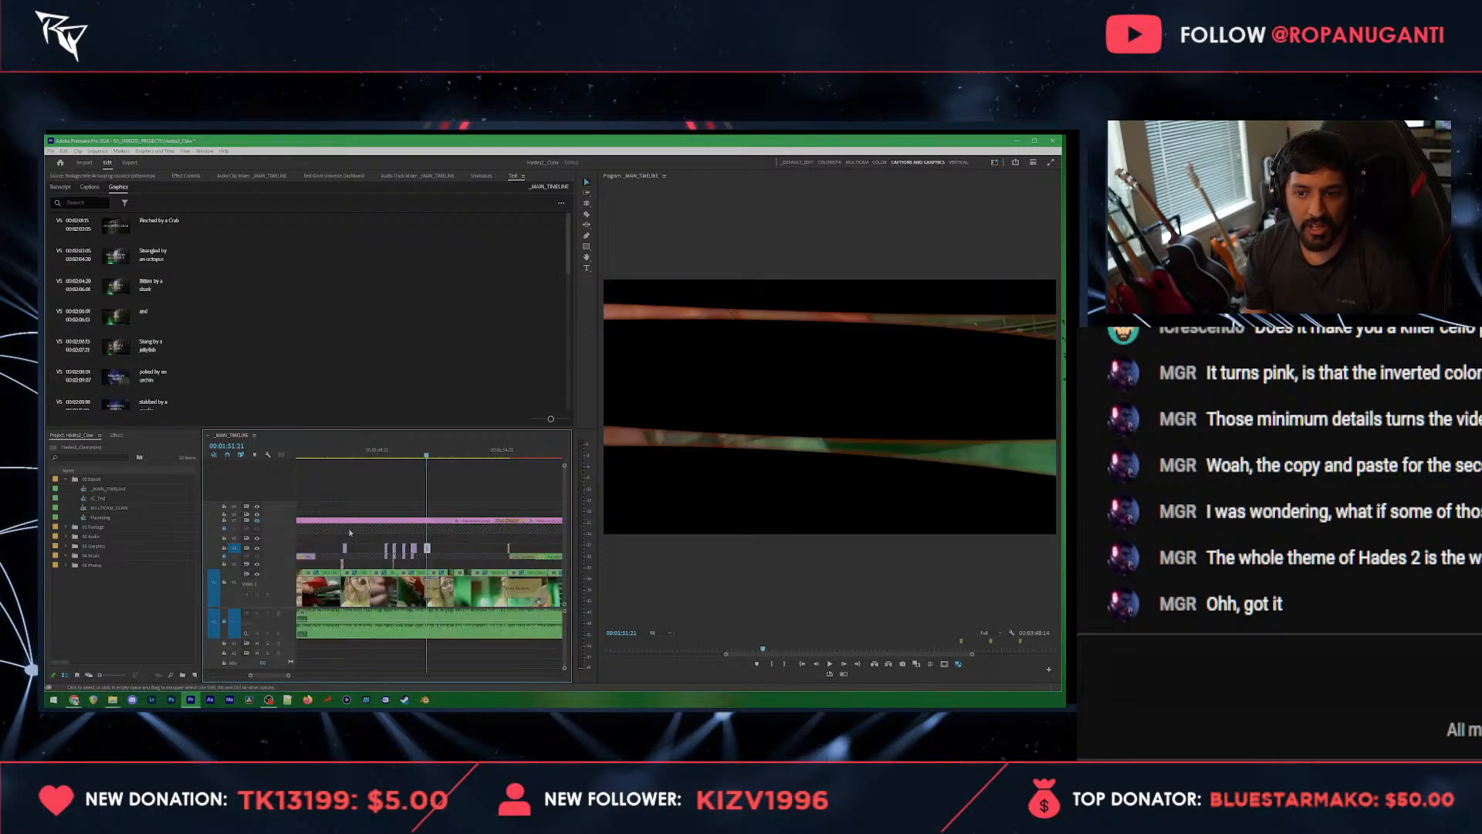
scroll(438, 548, "down", 6)
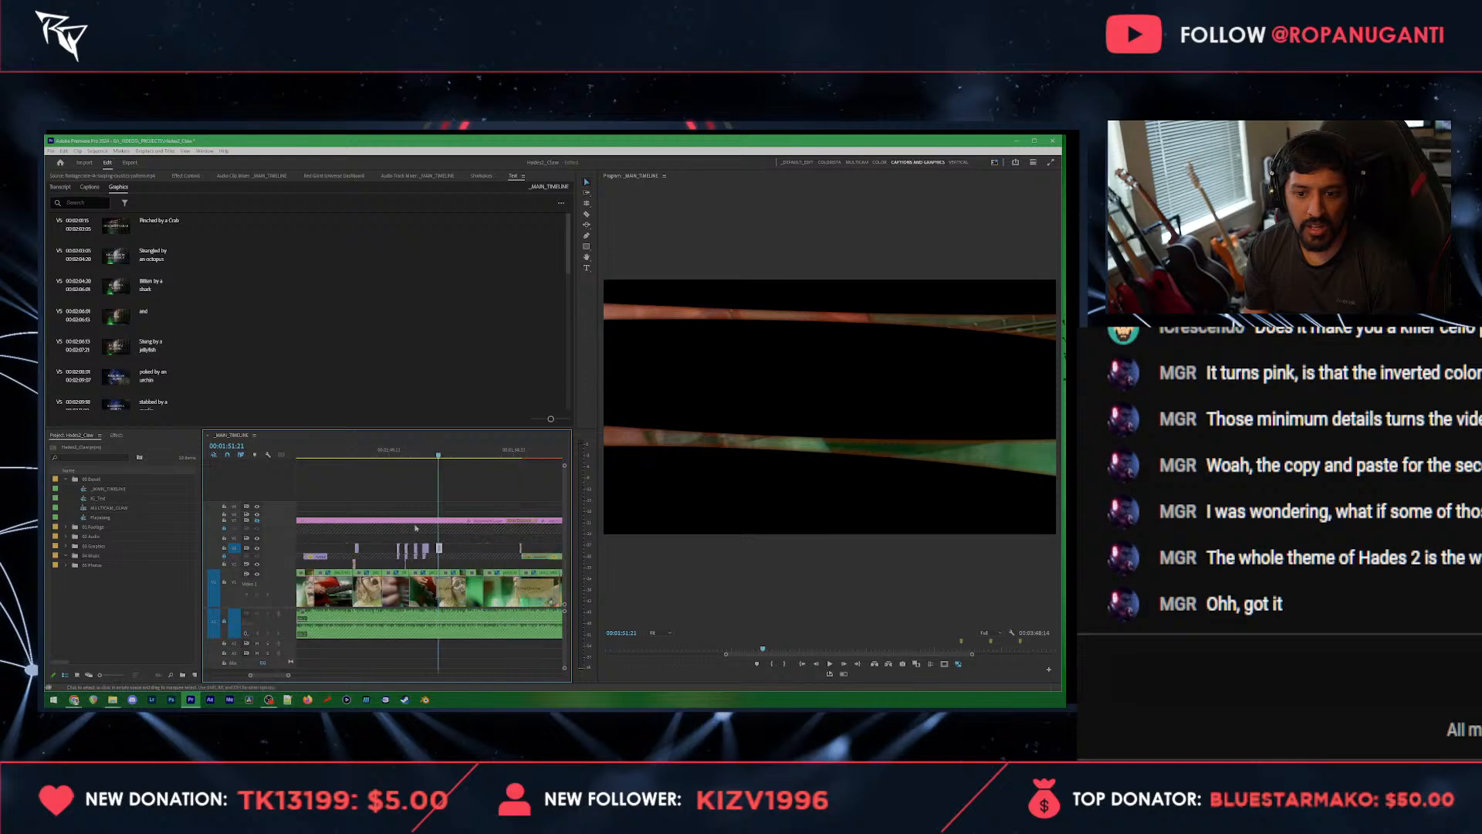
scroll(419, 529, "down", 5)
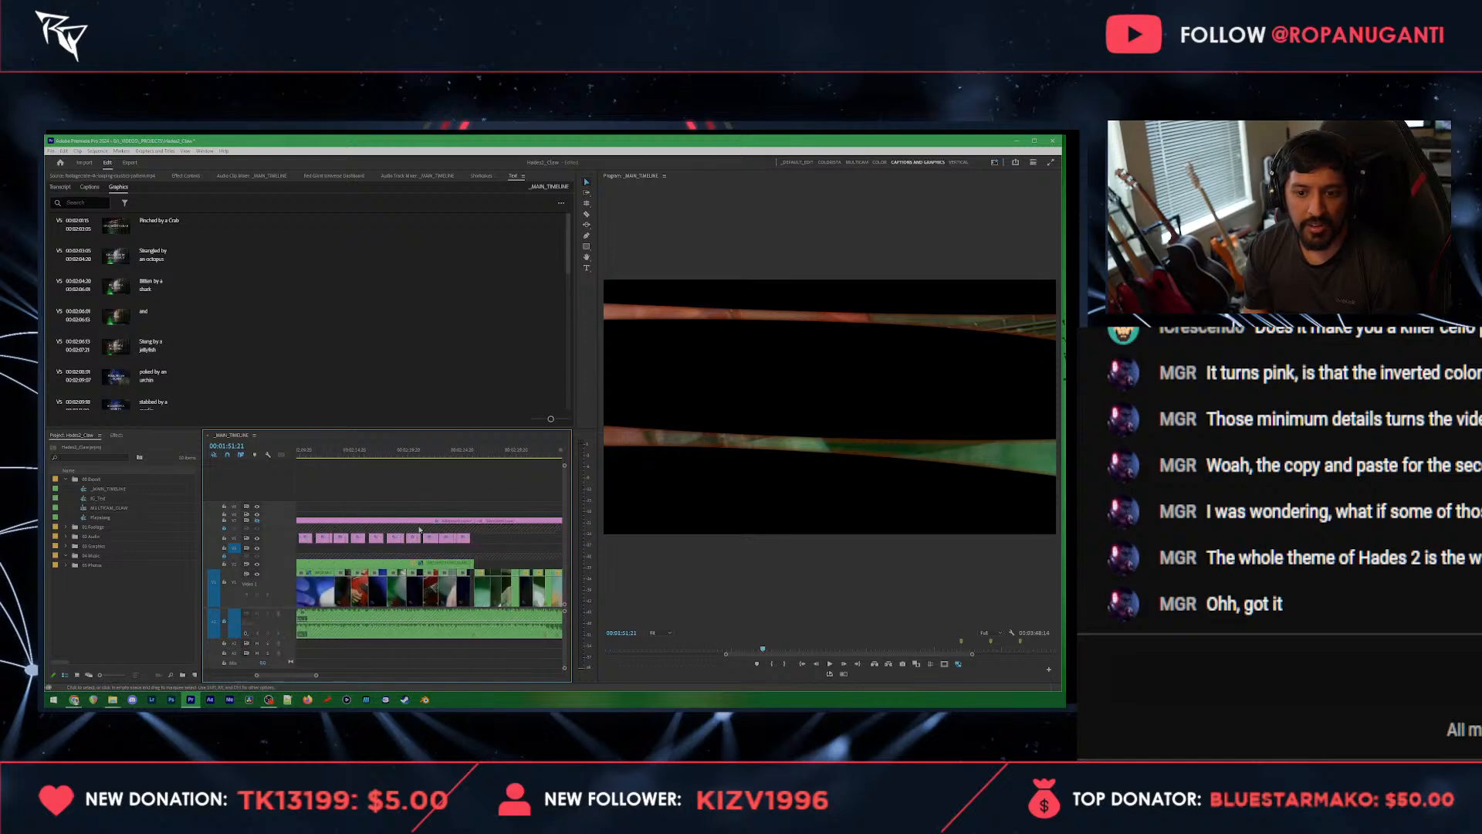
left_click(377, 457)
scroll(371, 524, "up", 3)
scroll(371, 524, "up", 3)
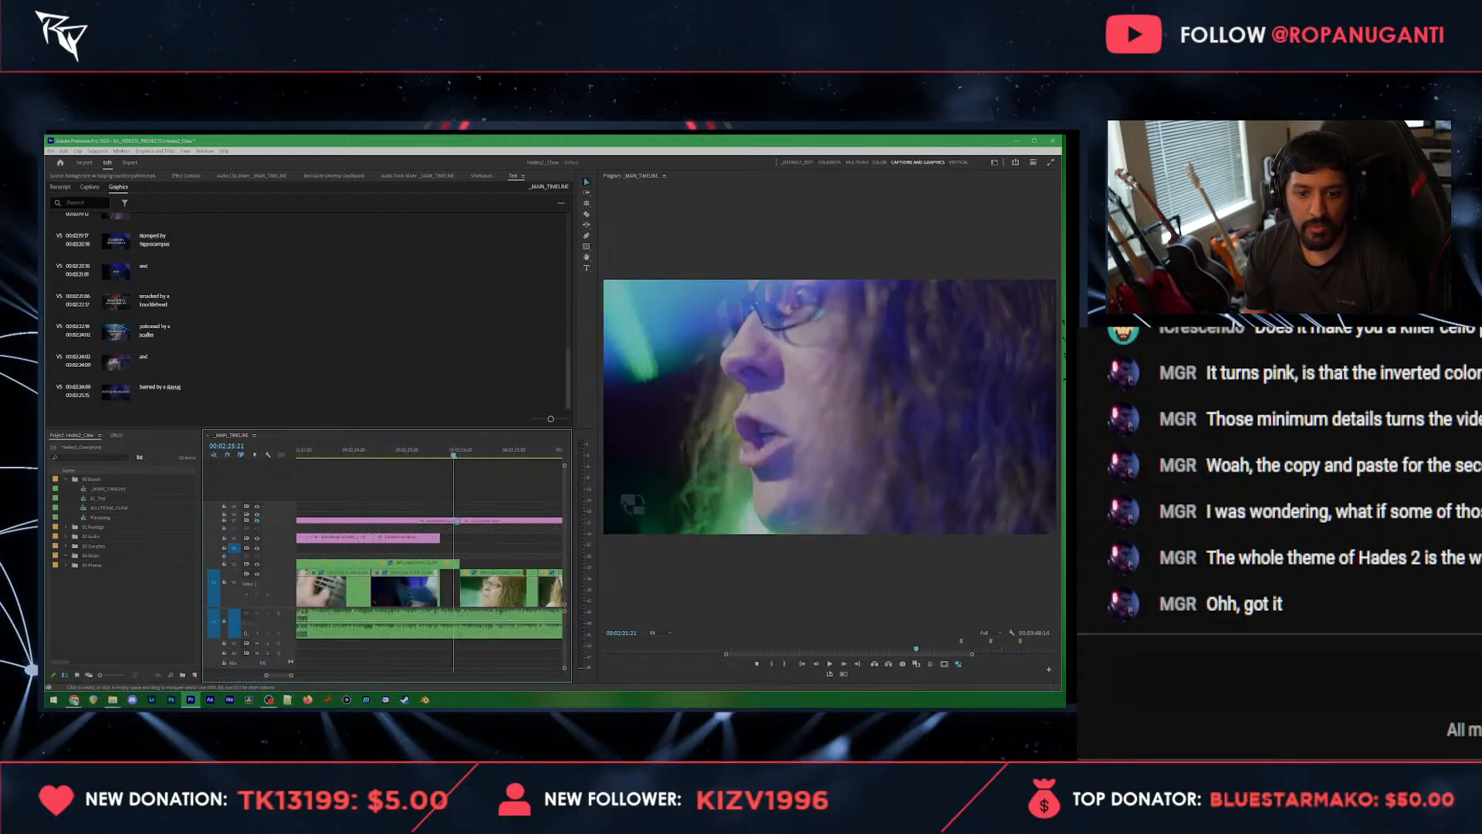
key("ctrl+v")
left_click_drag(461, 548, 446, 547)
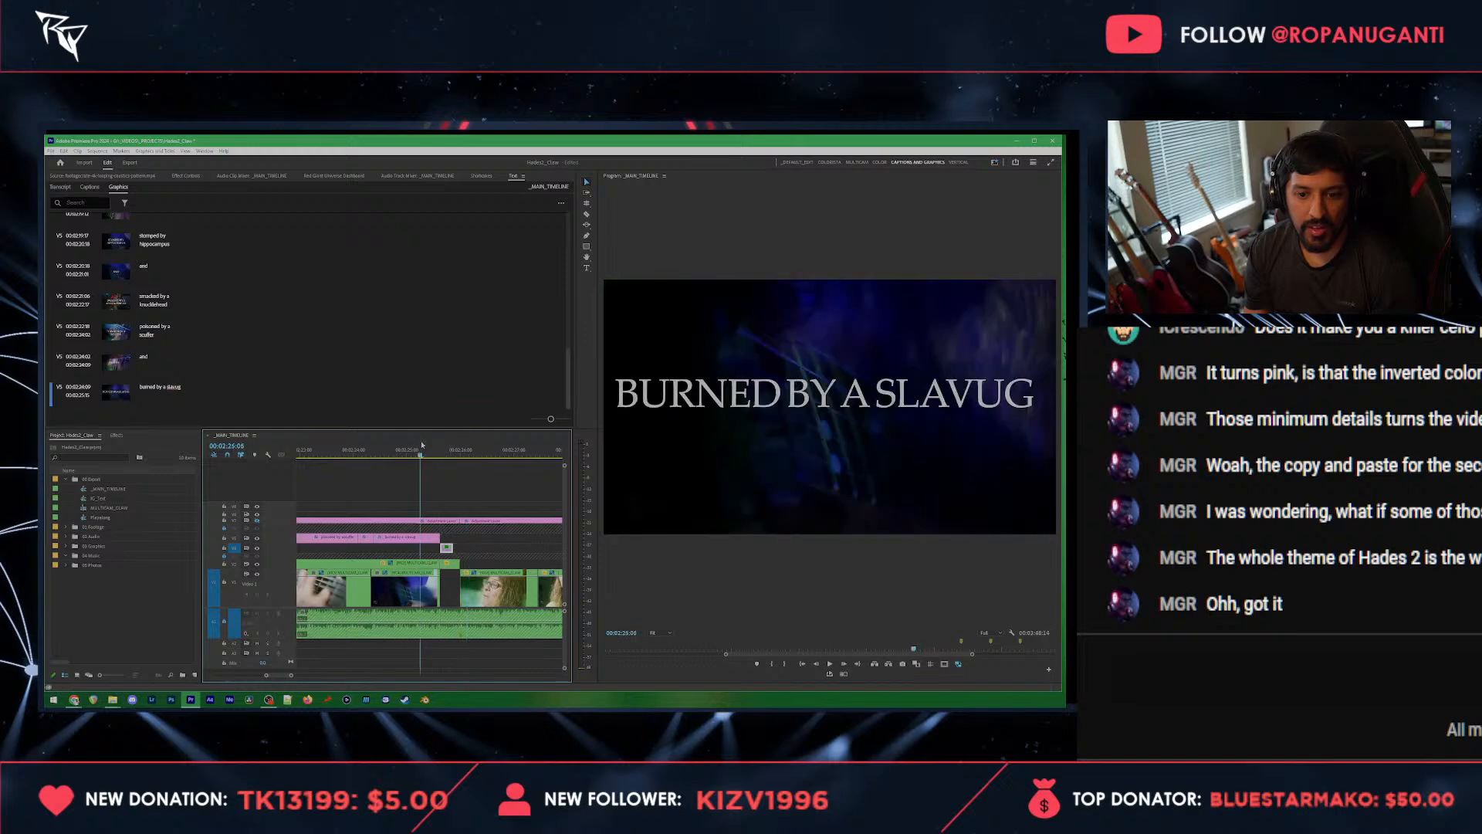
Step: Play back the end of the slavug title with the pasted overlay clip, and switch to Chrome
key("space")
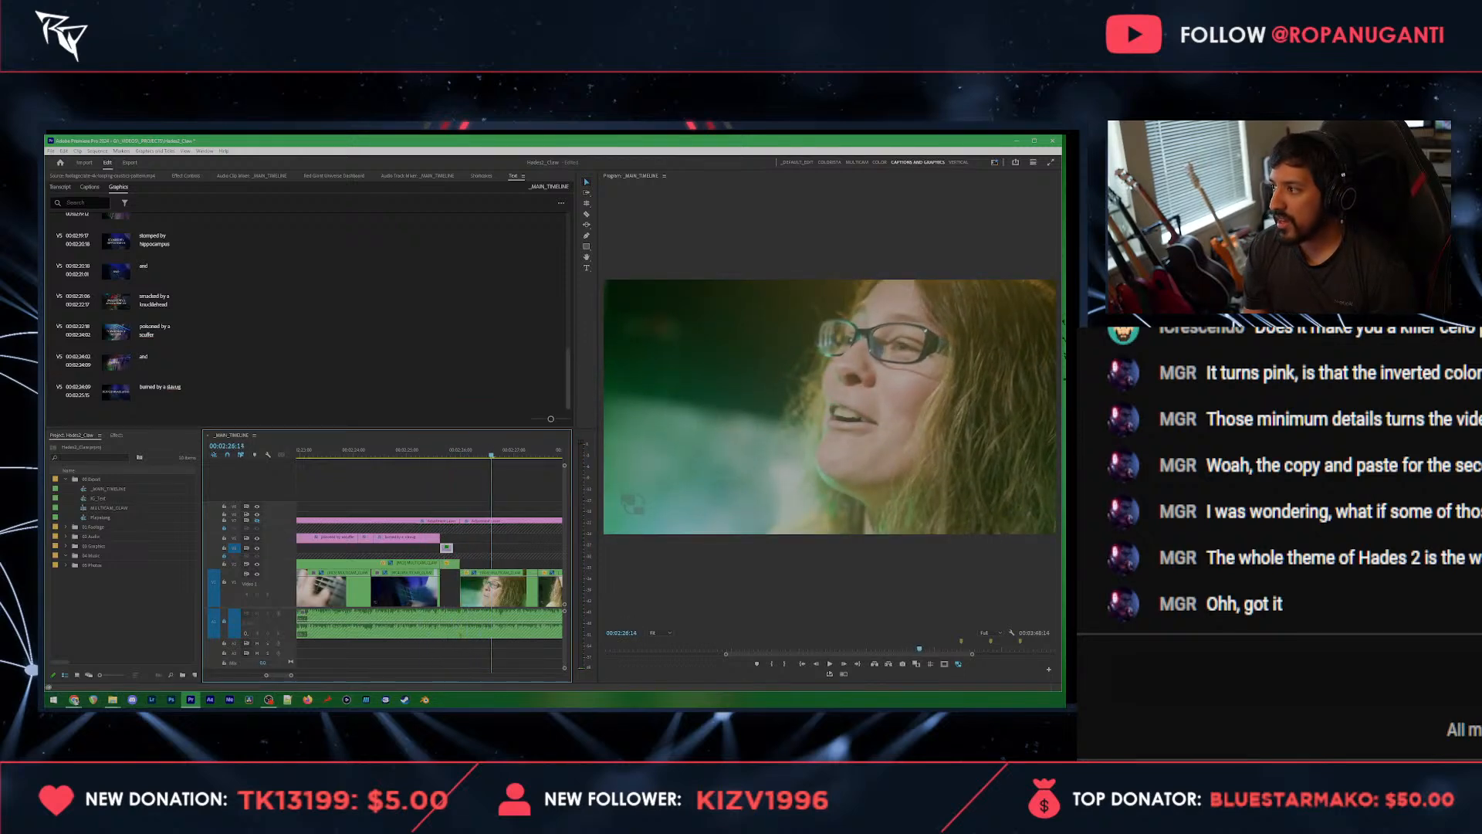
key("alt+Tab")
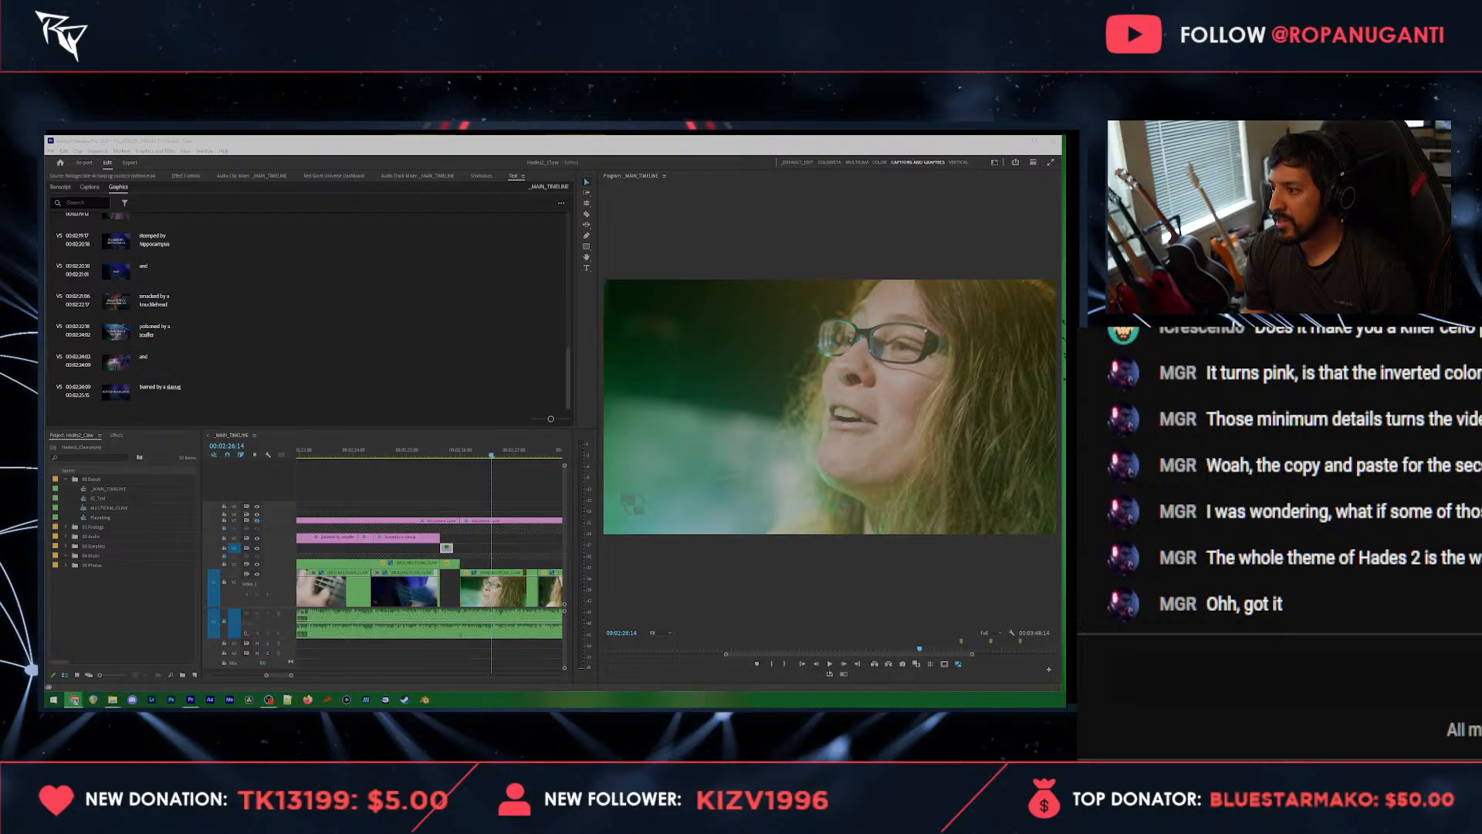
Step: Place the playhead in the gap after the slavug title at 00:02:25:23 and switch to the default edit workspace
left_click(459, 452)
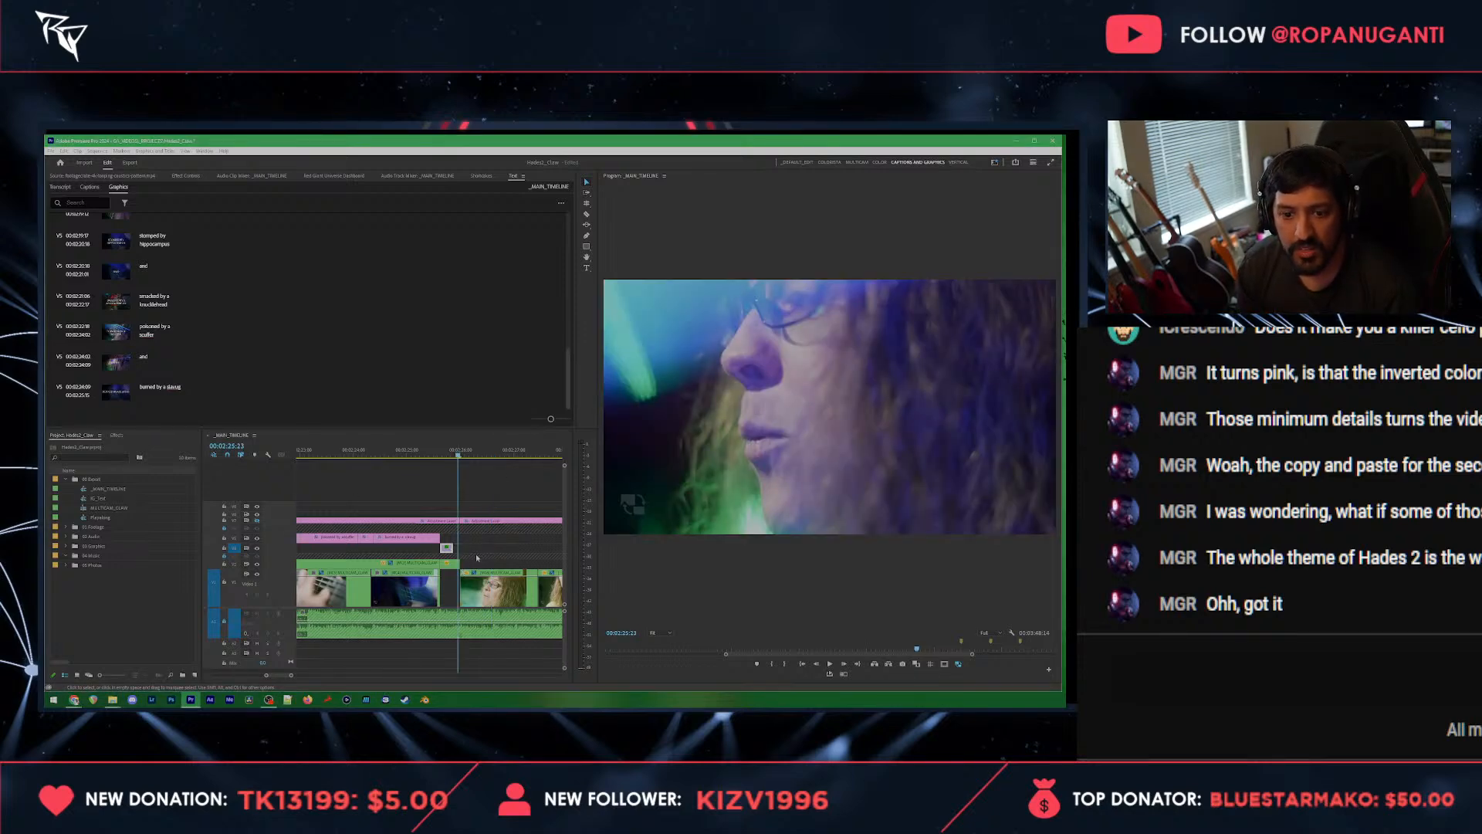
left_click_drag(291, 675, 289, 675)
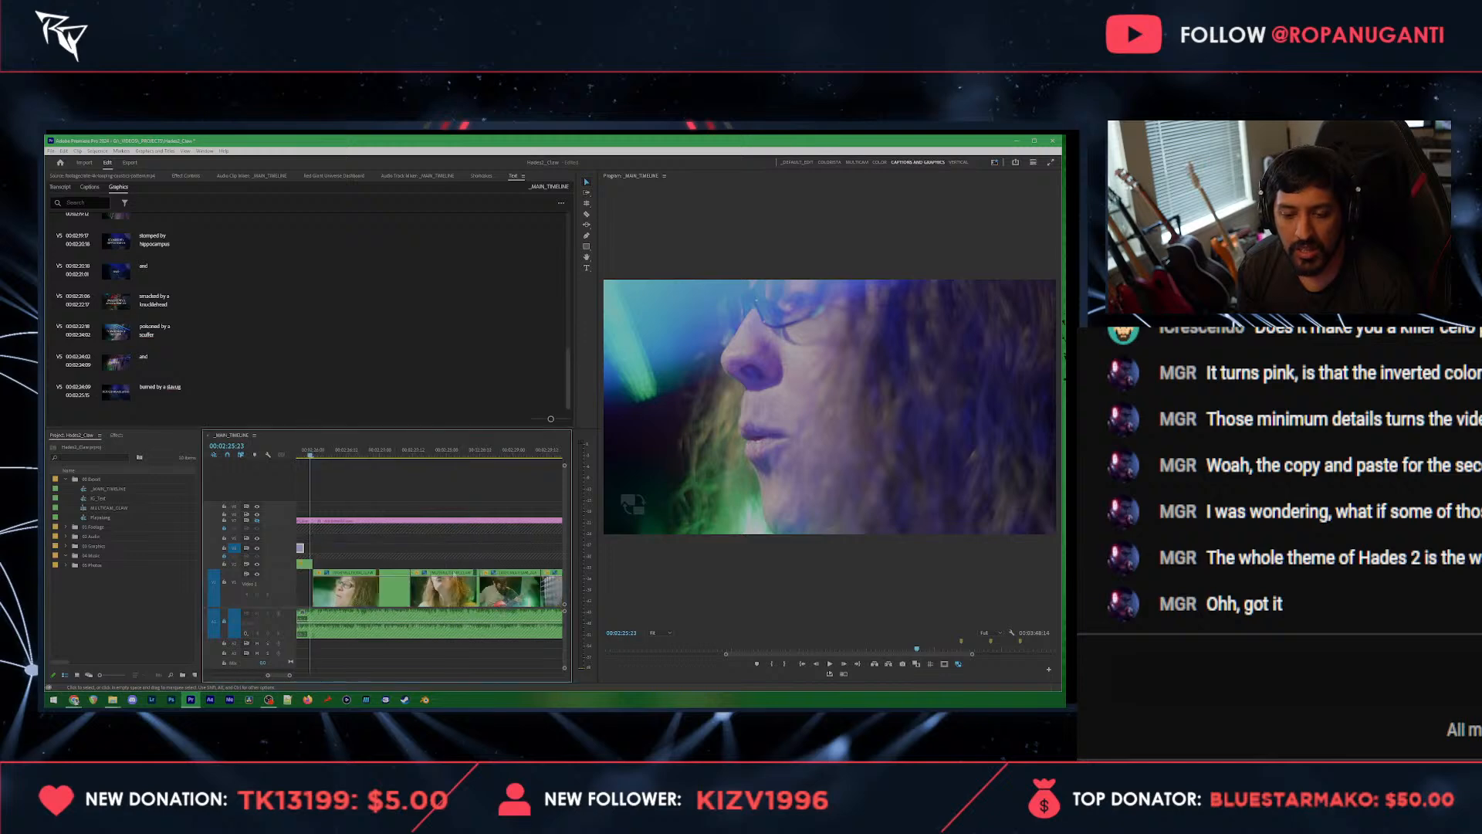
scroll(413, 566, "up", 2)
scroll(404, 560, "up", 2)
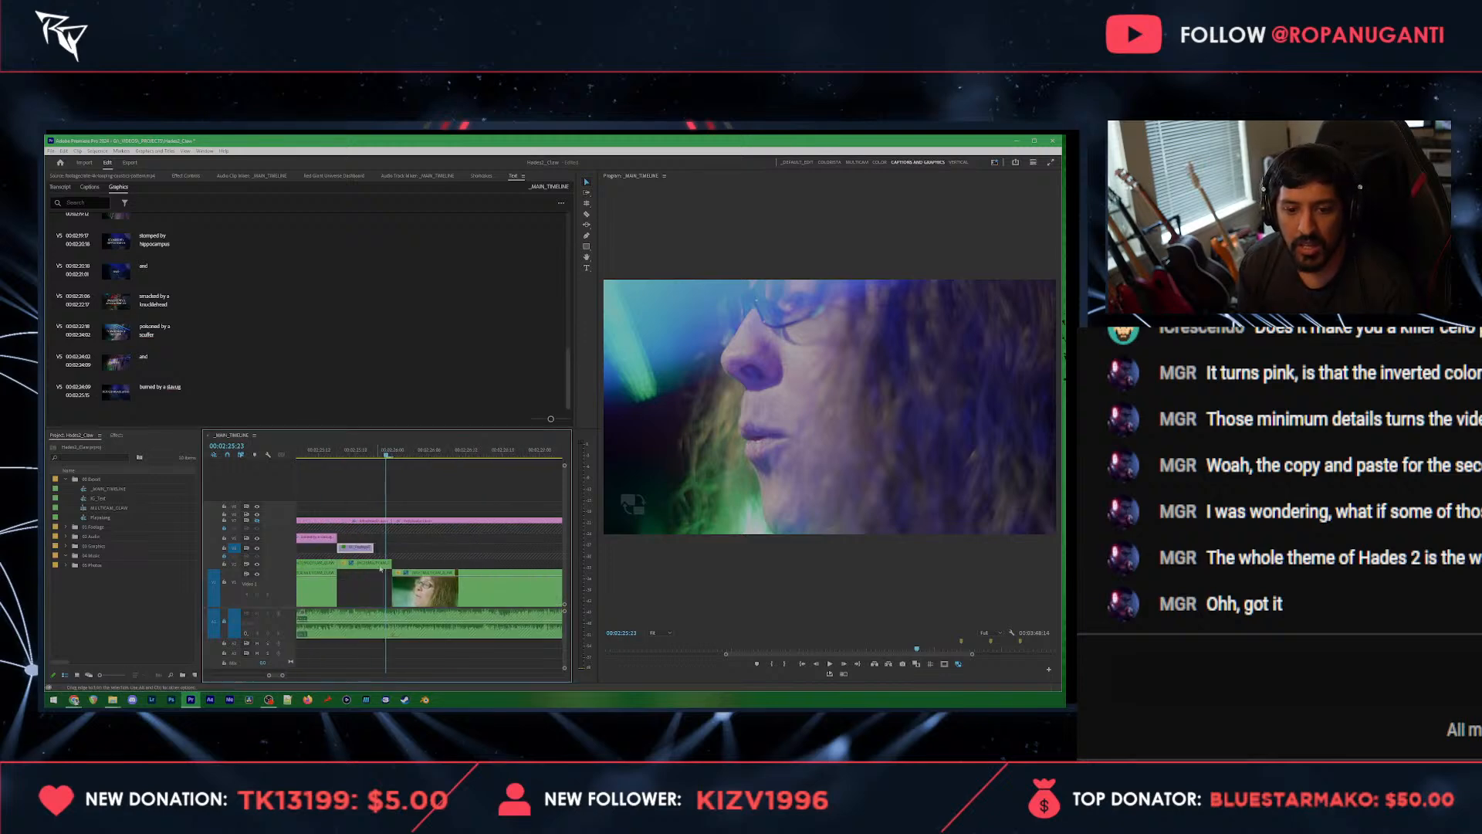
left_click(790, 163)
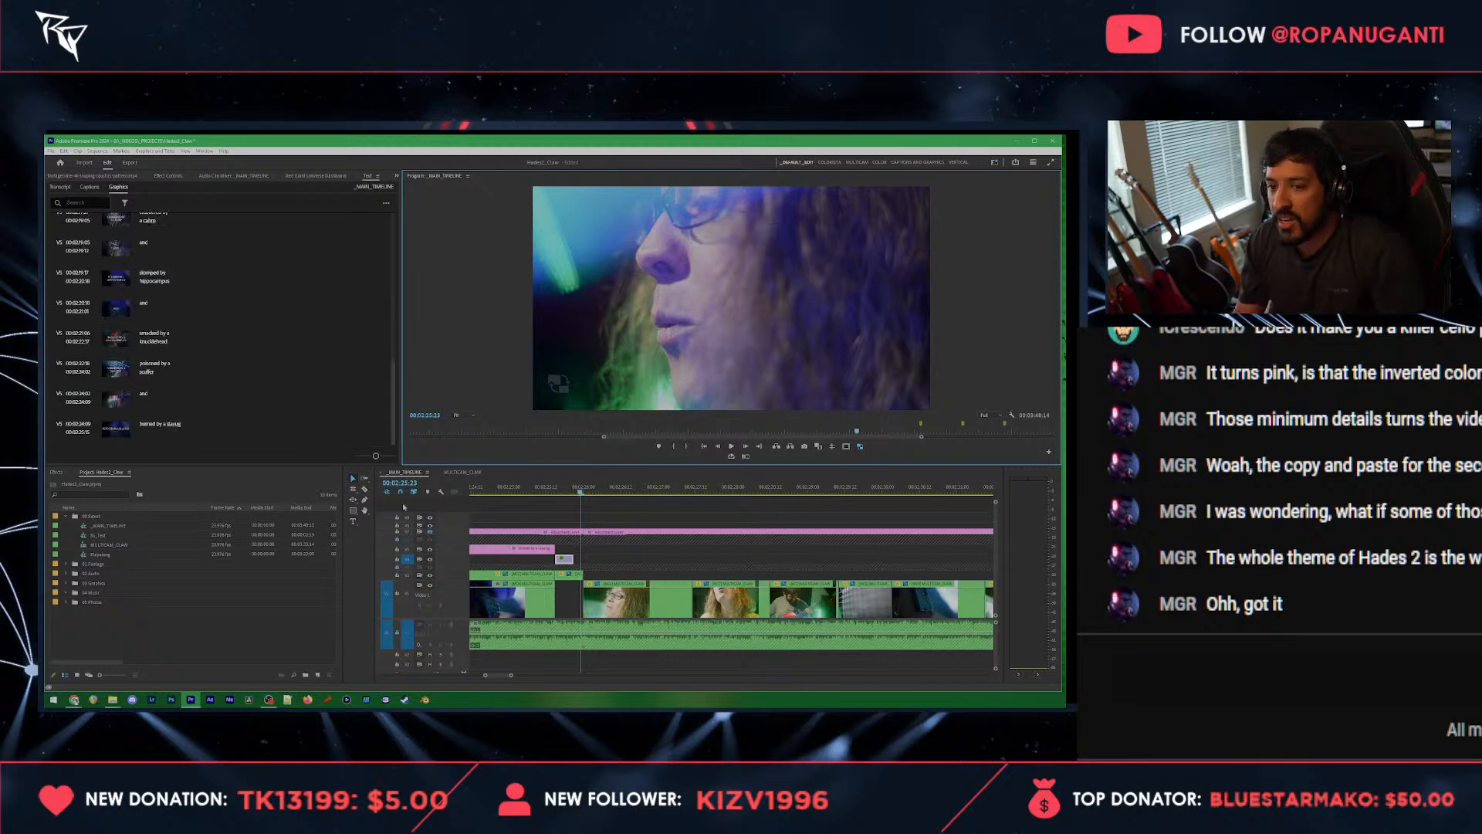
Step: Find the group of short overlay clips near 00:01:23:20, copy one of them and save the project
scroll(596, 575, "down", 5)
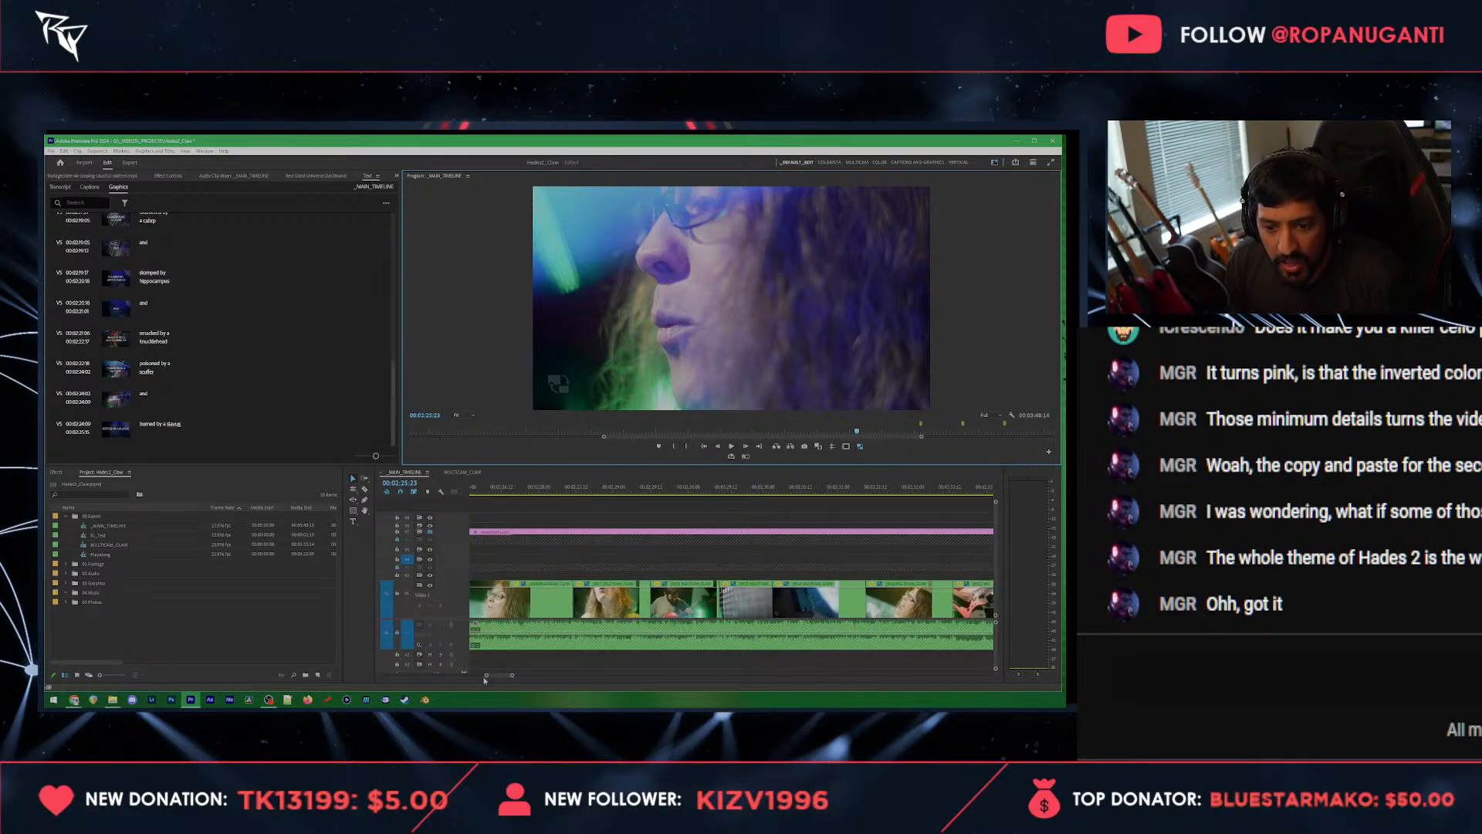
left_click_drag(467, 678, 454, 677)
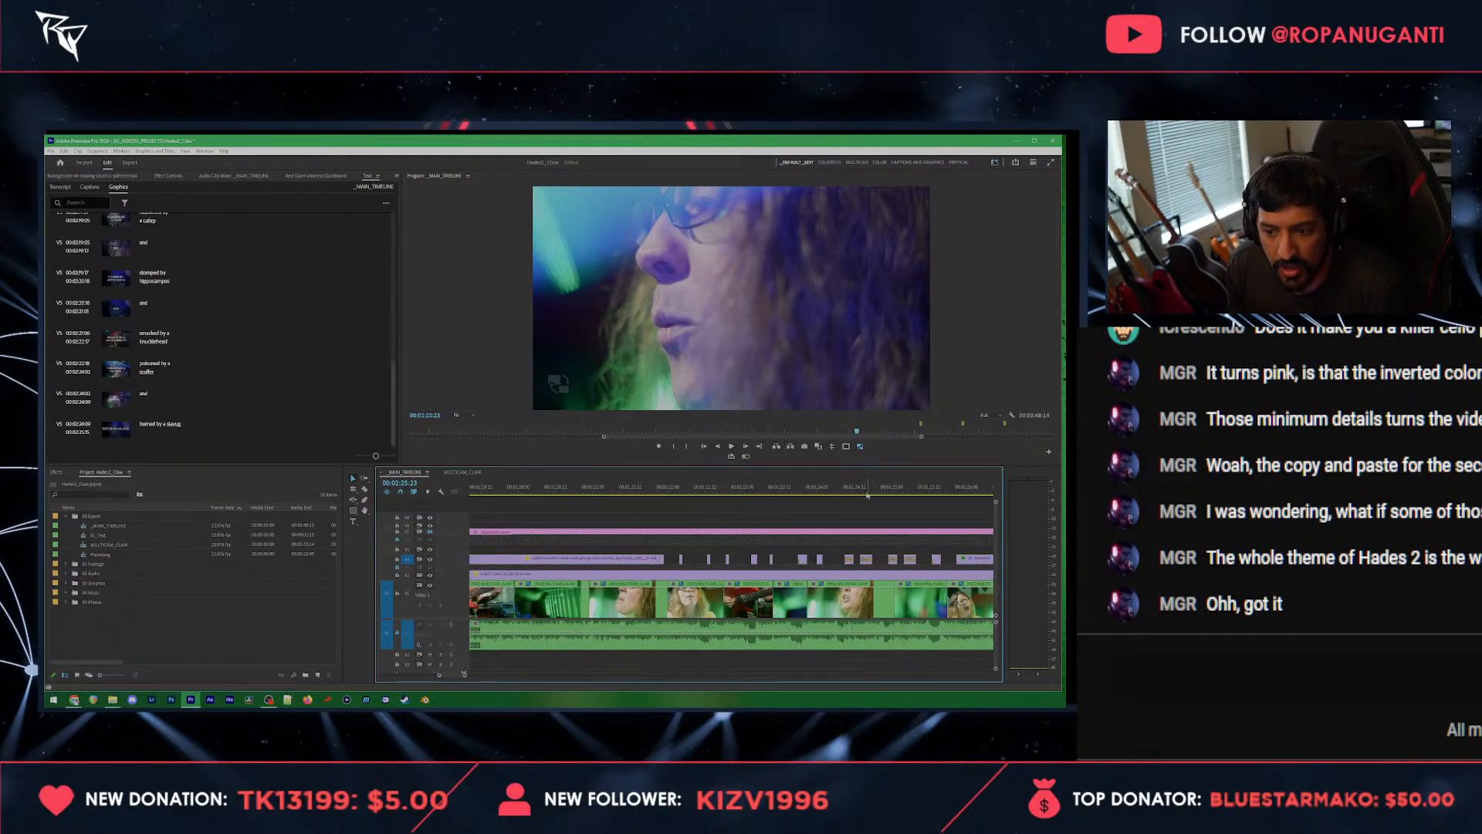
left_click(804, 494)
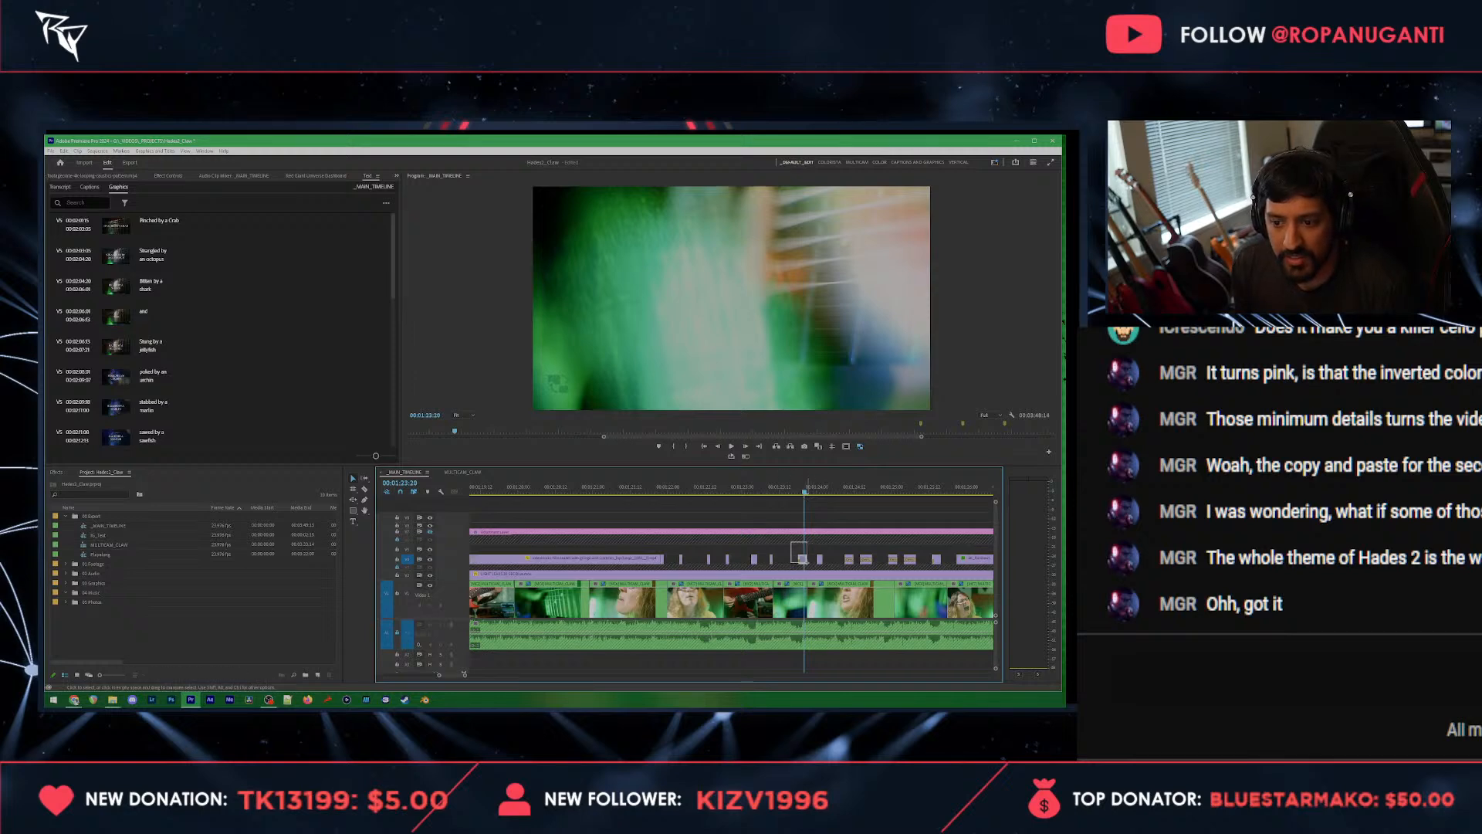
scroll(818, 552, "down", 4)
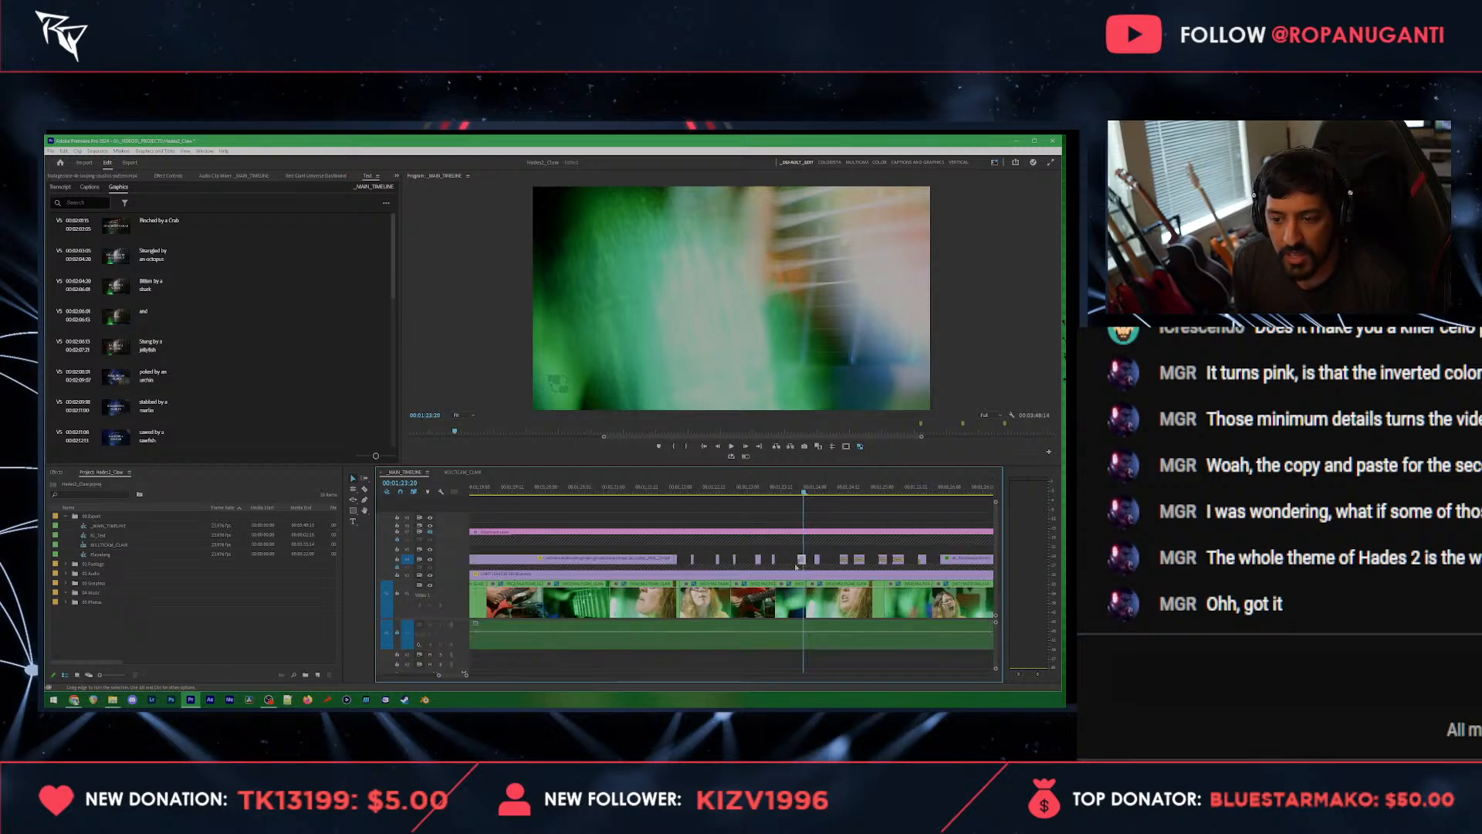
scroll(837, 548, "down", 6)
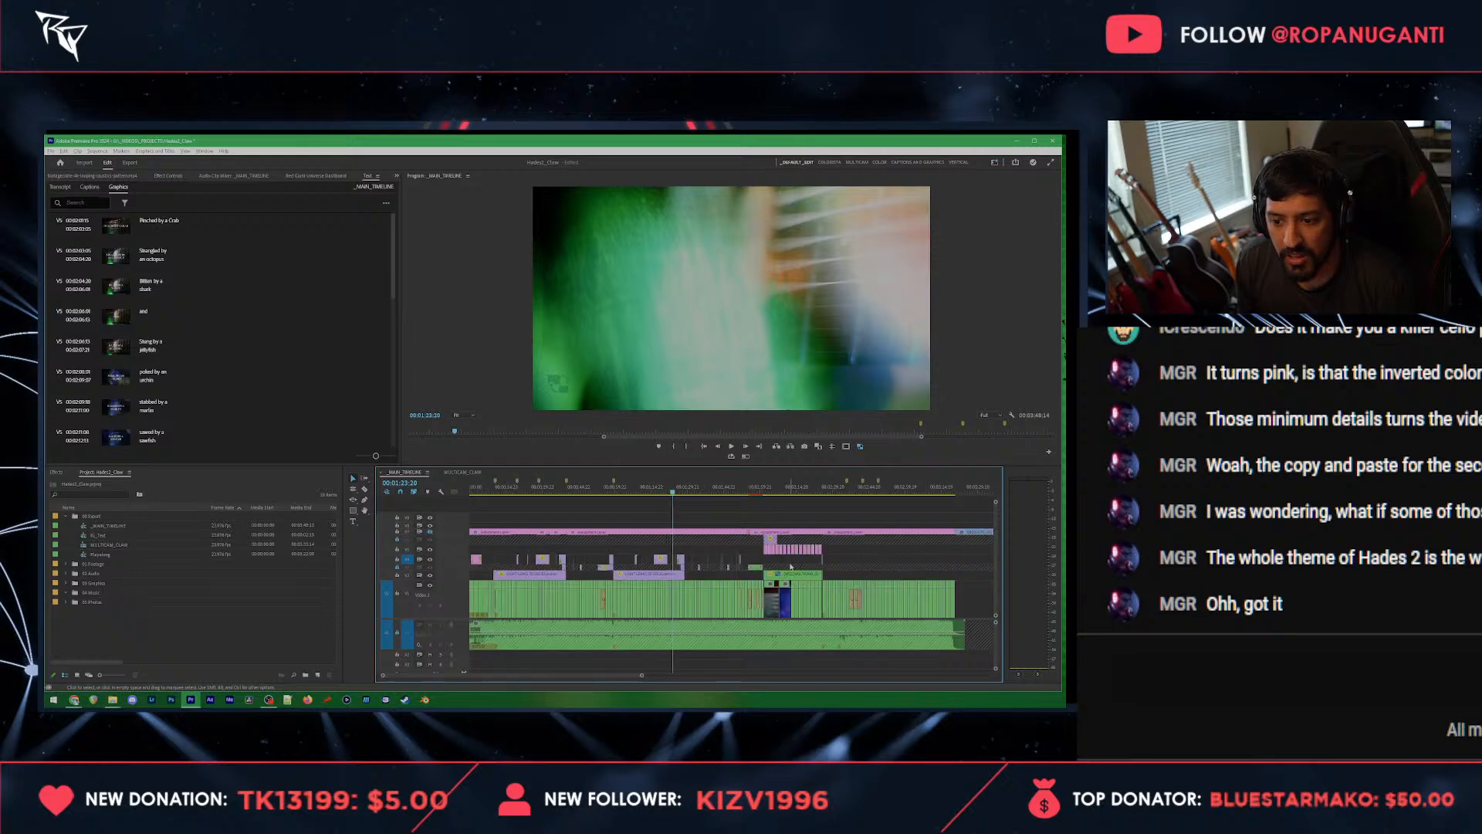
key("ctrl+s")
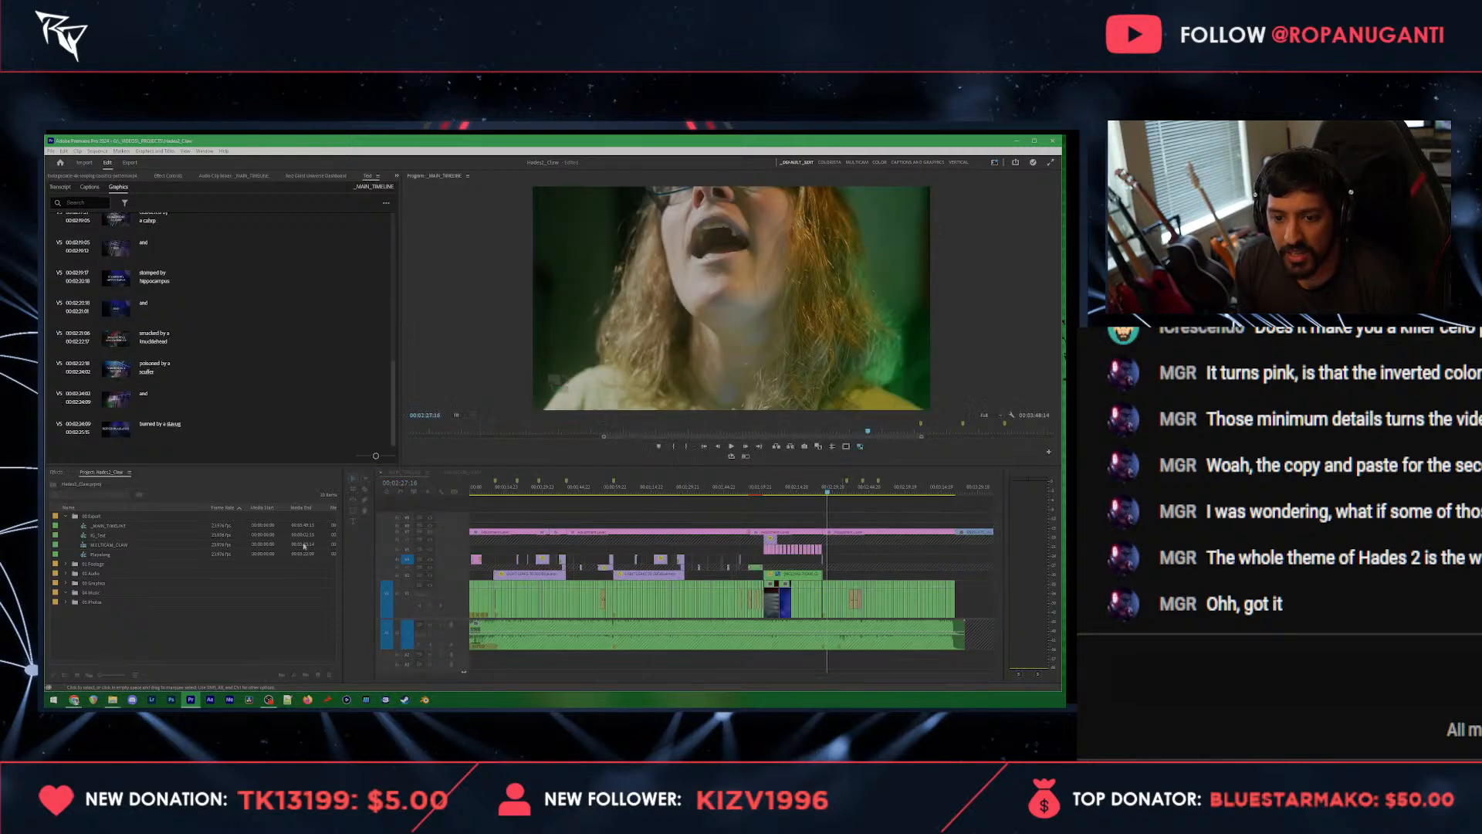
Step: Paste the copied overlay clip at the start of the next video clip, at 00:02:26:00, and play back the section
scroll(837, 562, "up", 1)
scroll(837, 563, "up", 8)
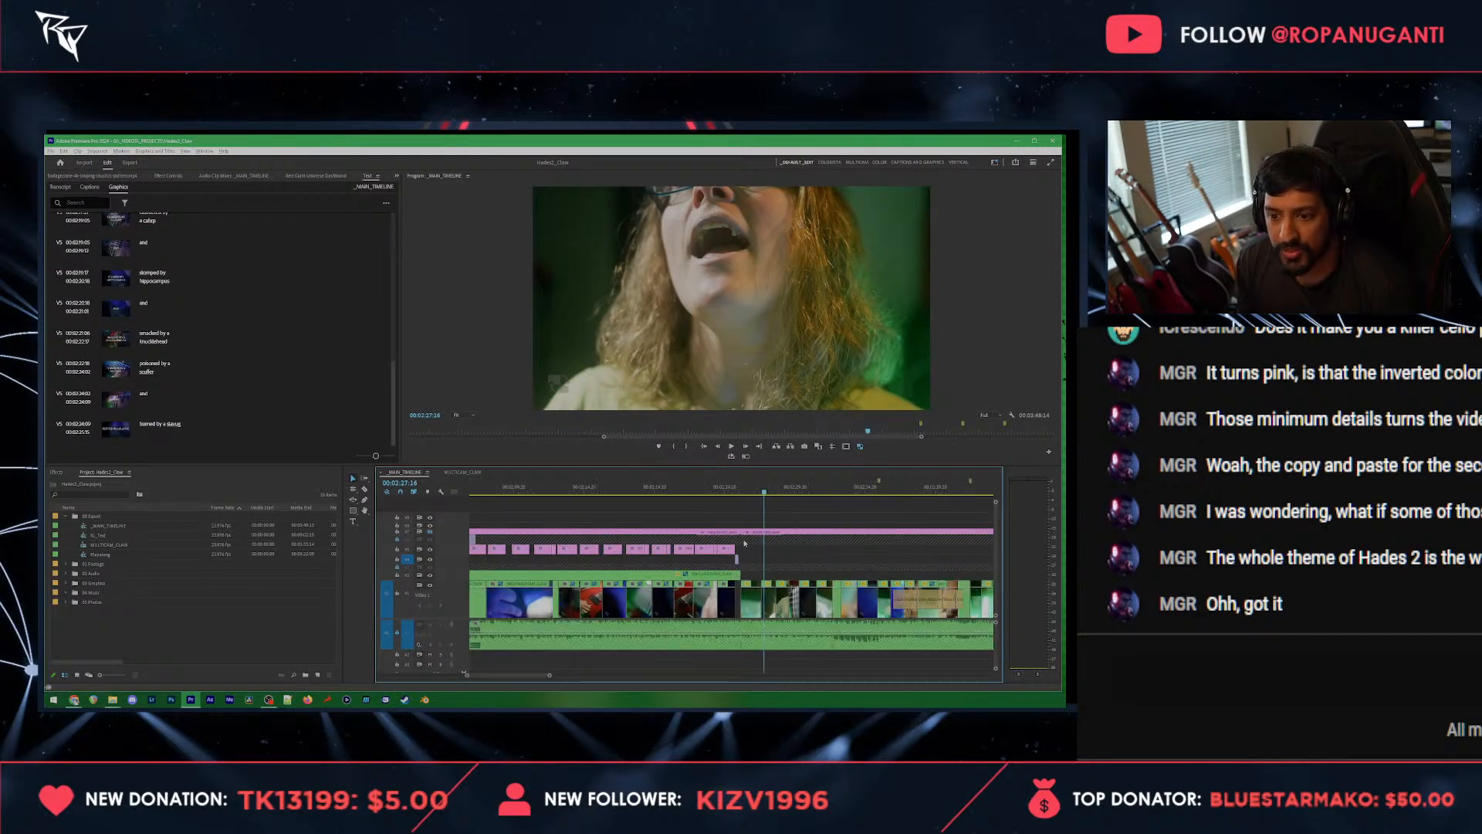
left_click_drag(731, 488, 741, 488)
key("ctrl+v")
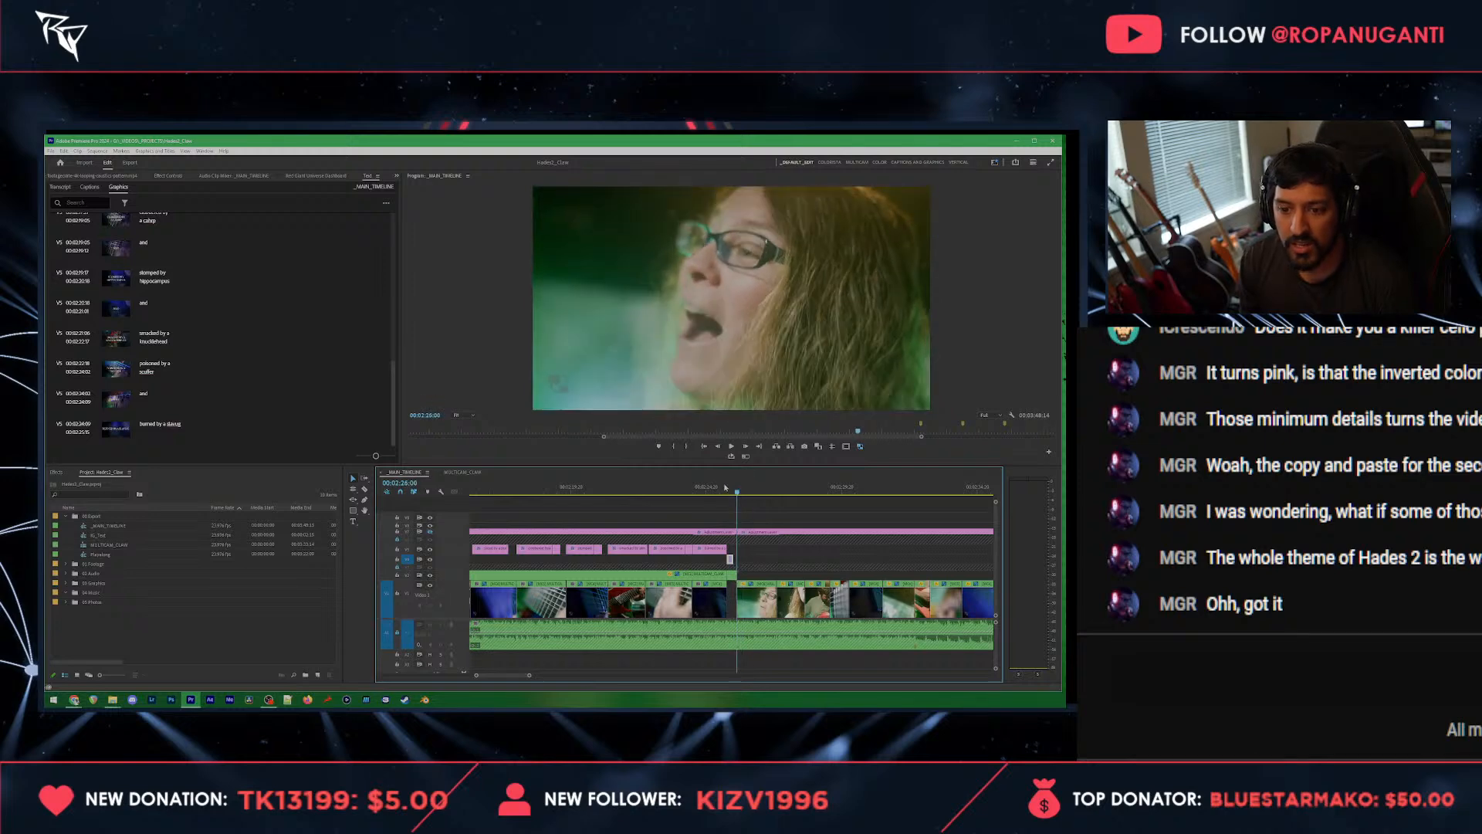
left_click(724, 488)
key("space")
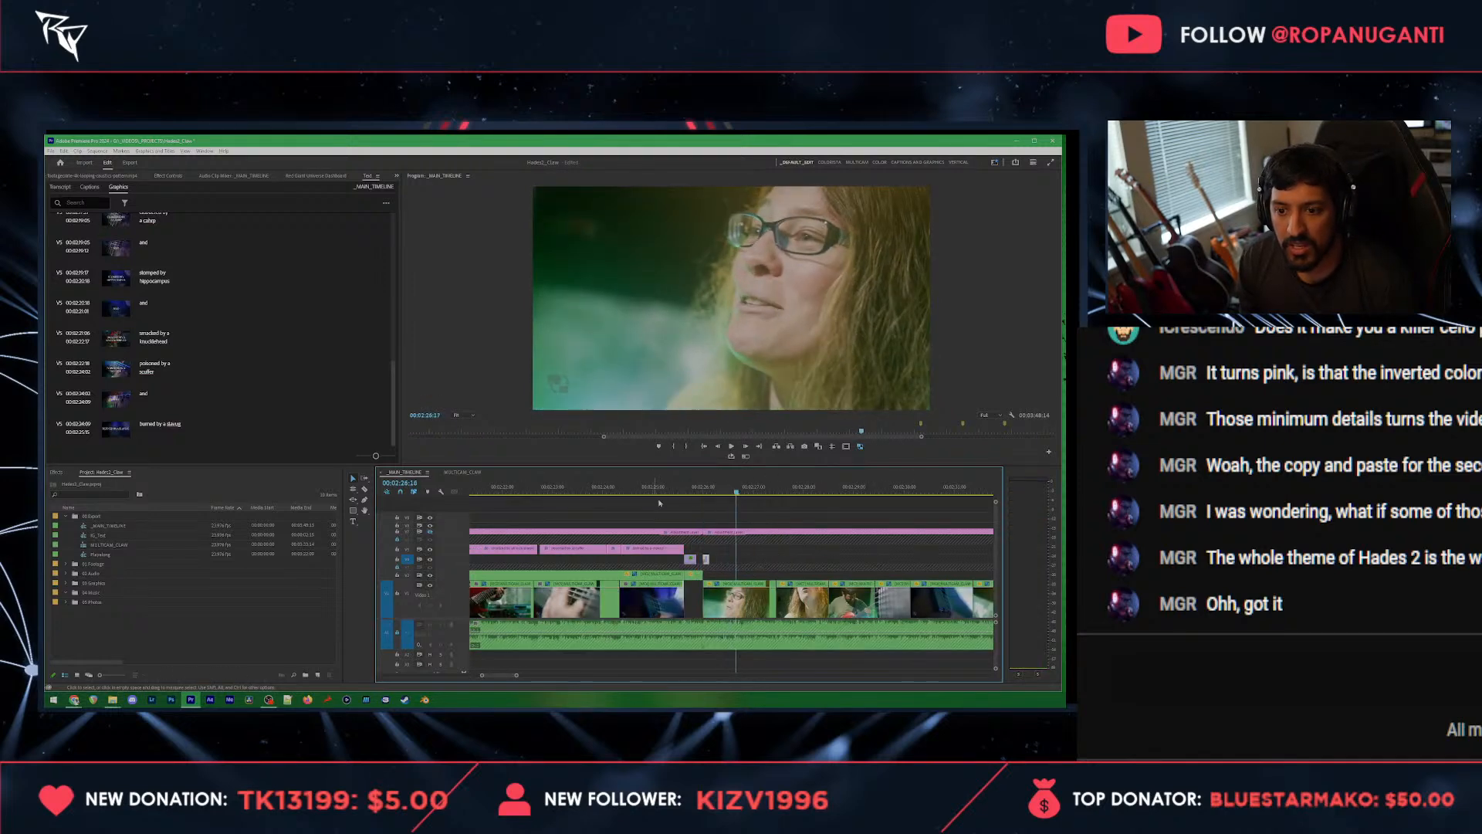
key("space")
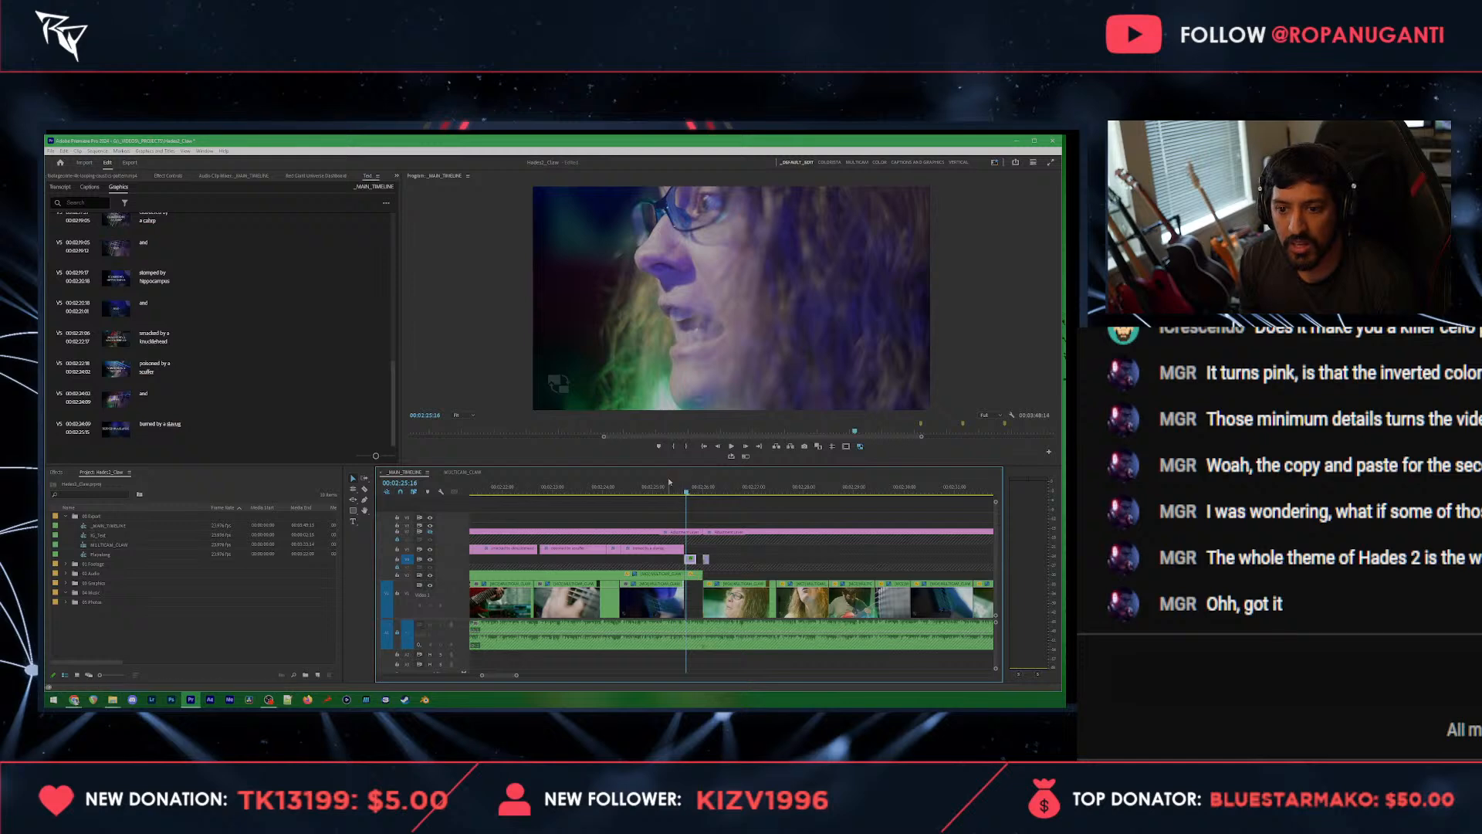
Step: Lengthen the two overlay clips after the slavug title so that they meet, and play back the transition
left_click_drag(669, 477, 685, 480)
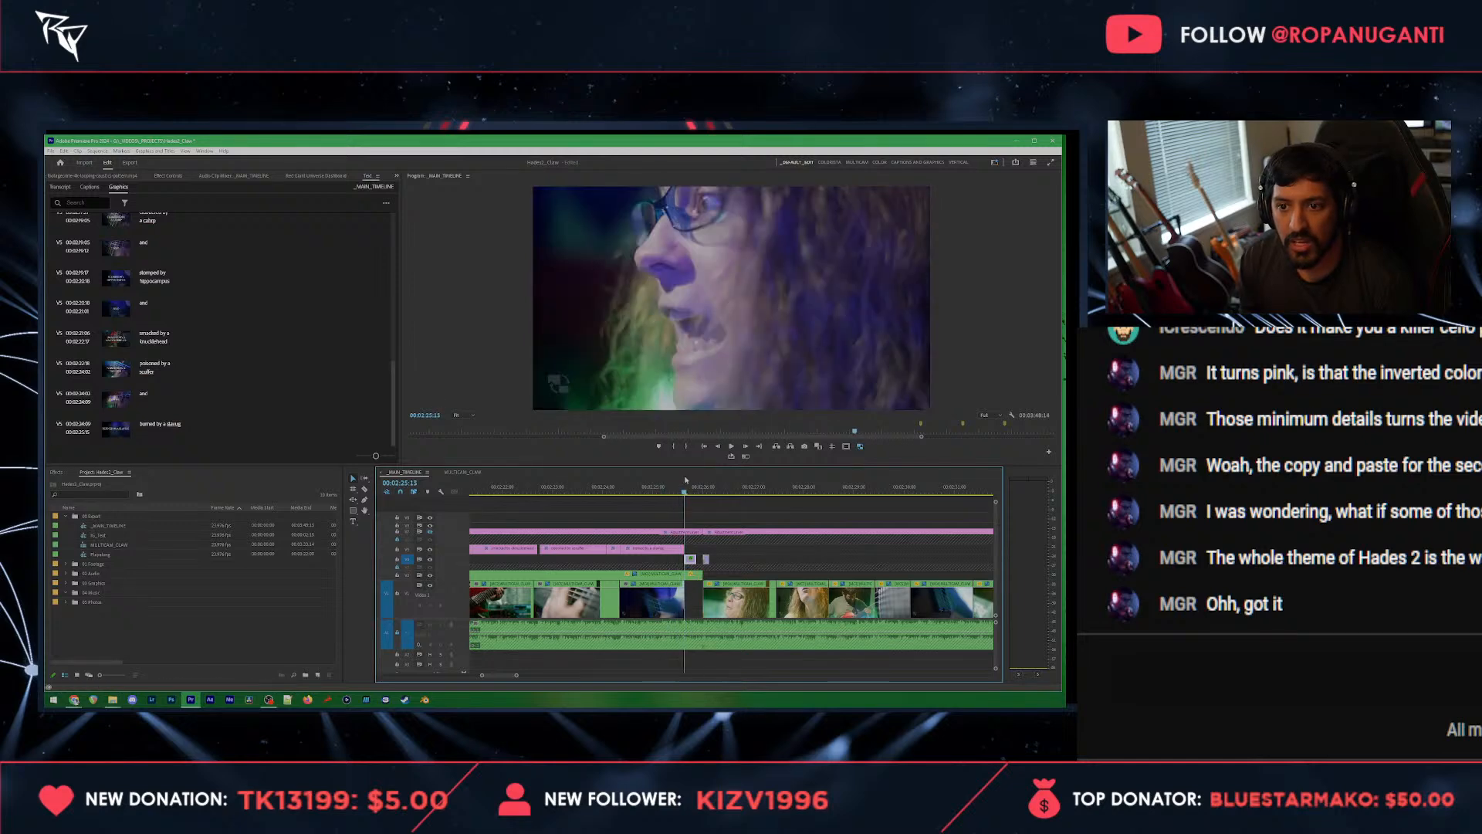
scroll(697, 555, "up", 4)
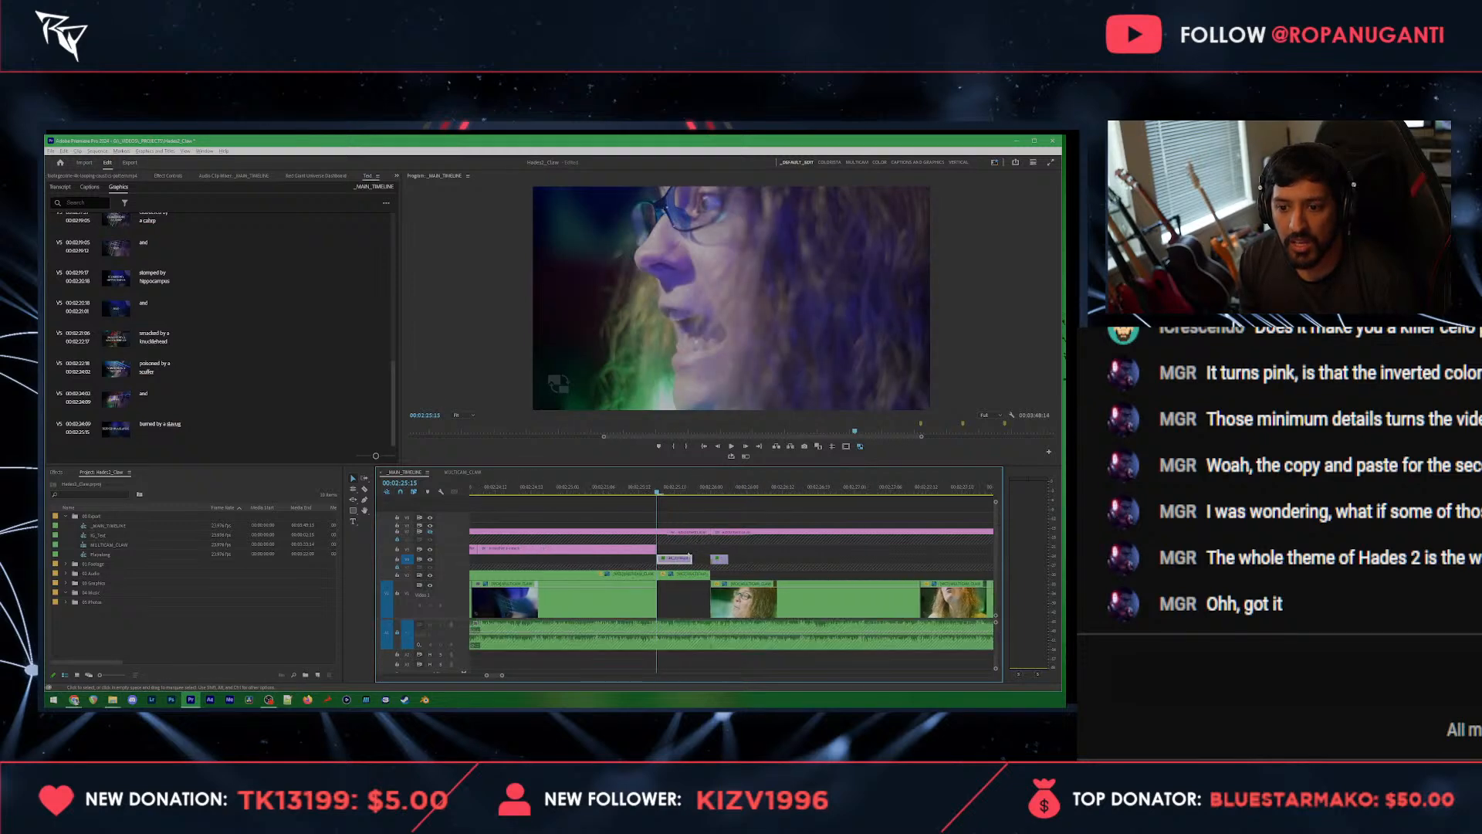
mouse_move(679, 557)
left_mouse_down()
mouse_move(753, 560)
mouse_move(667, 558)
left_mouse_up()
left_click_drag(773, 549, 721, 569)
left_click(606, 487)
key("space")
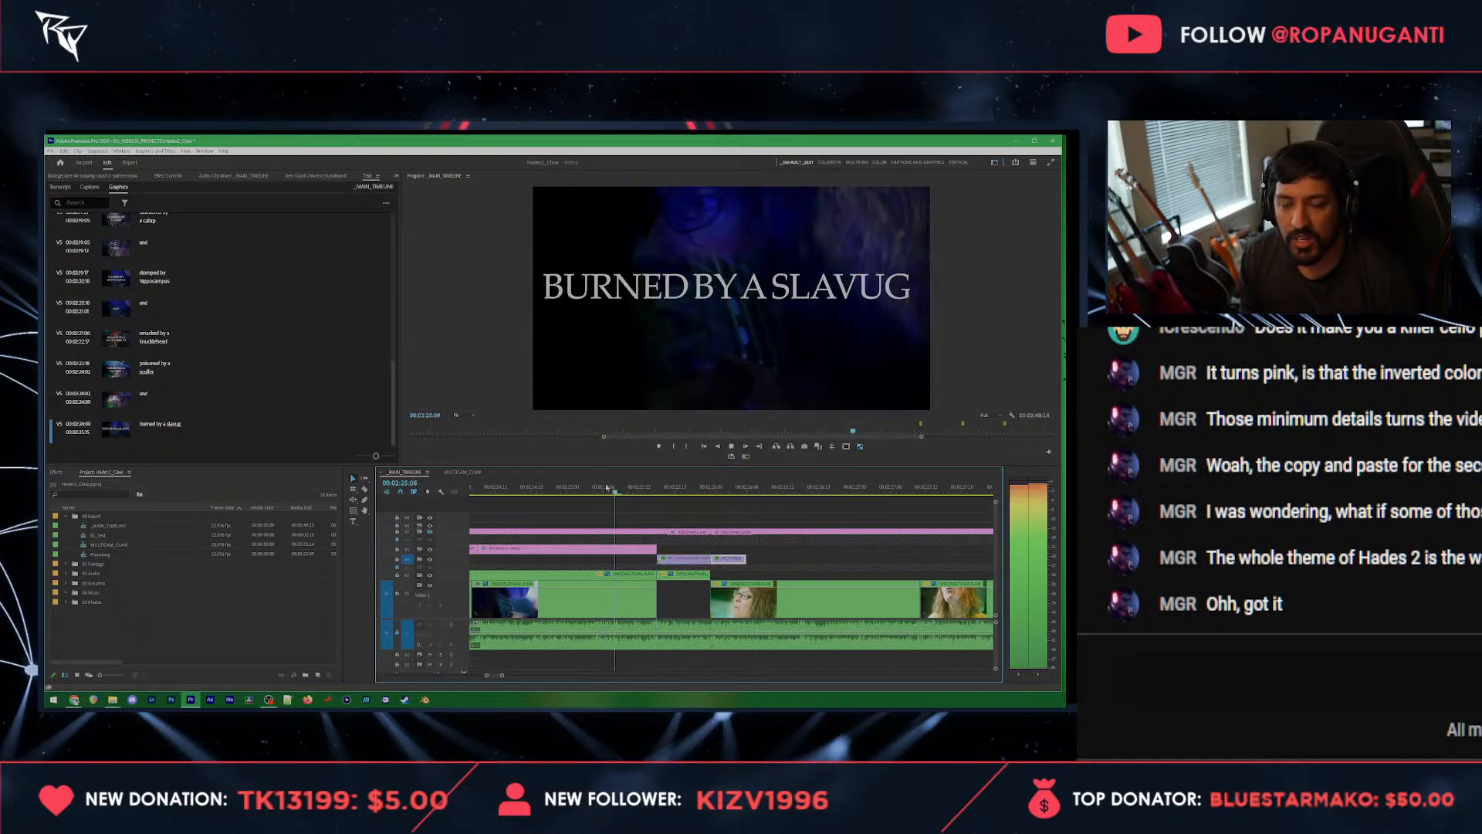
key("space")
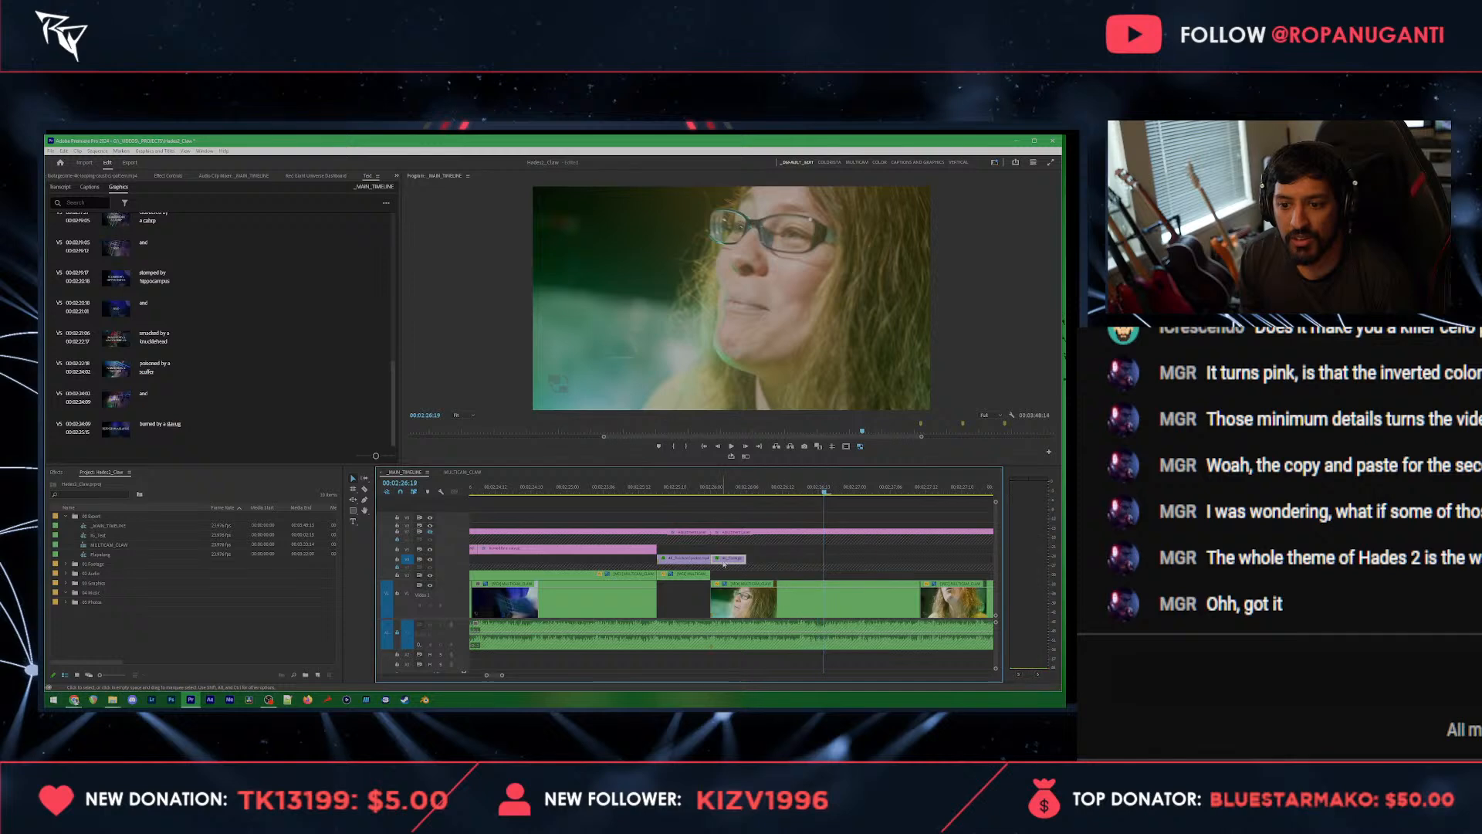
Step: Place an overlay clip on the track above, starting at the next video clip, and lengthen it over the following shots
left_click_drag(701, 562, 996, 556)
scroll(905, 568, "down", 5)
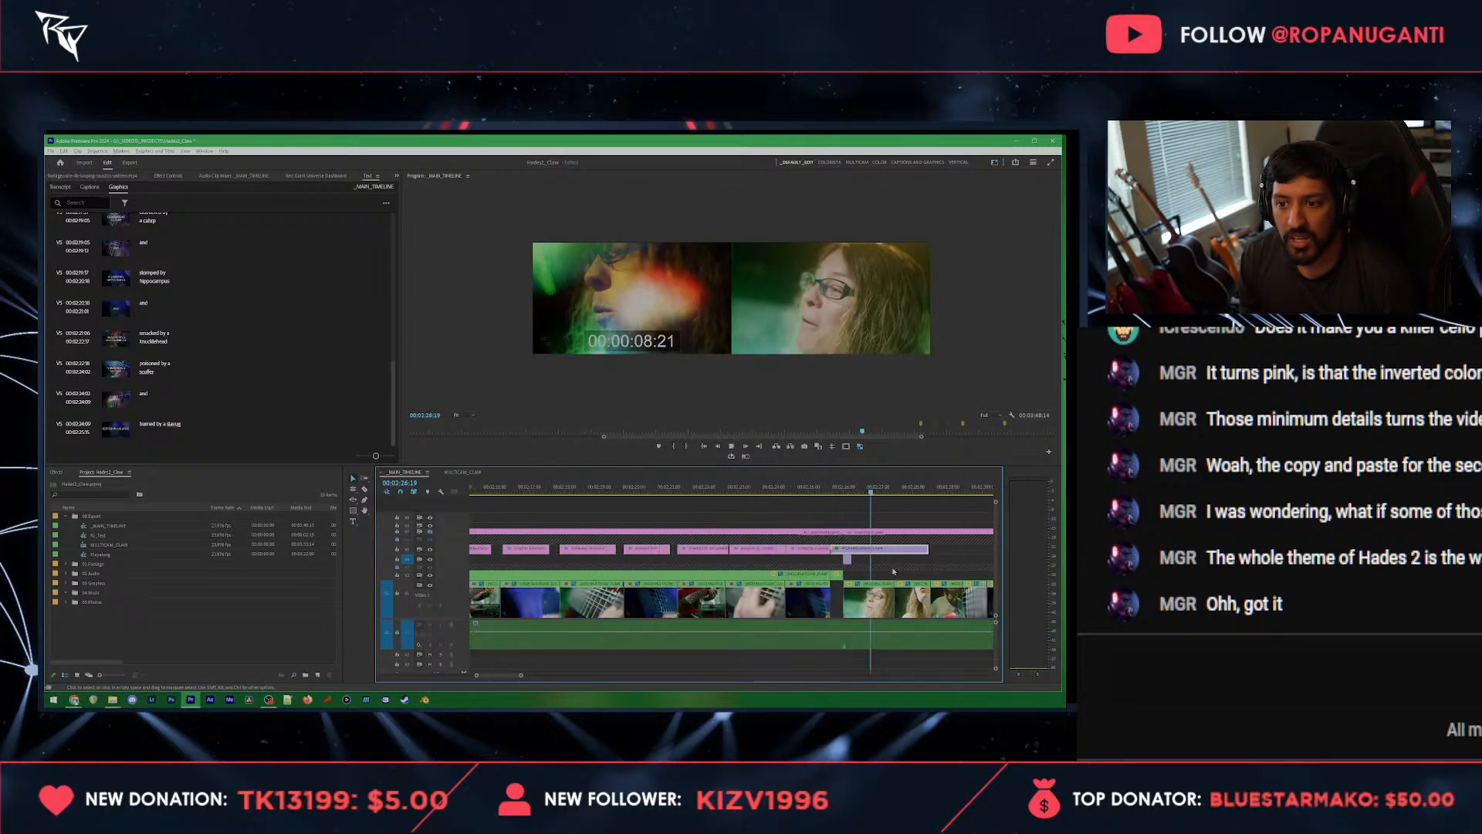
key("space")
scroll(893, 570, "down", 4)
key("space")
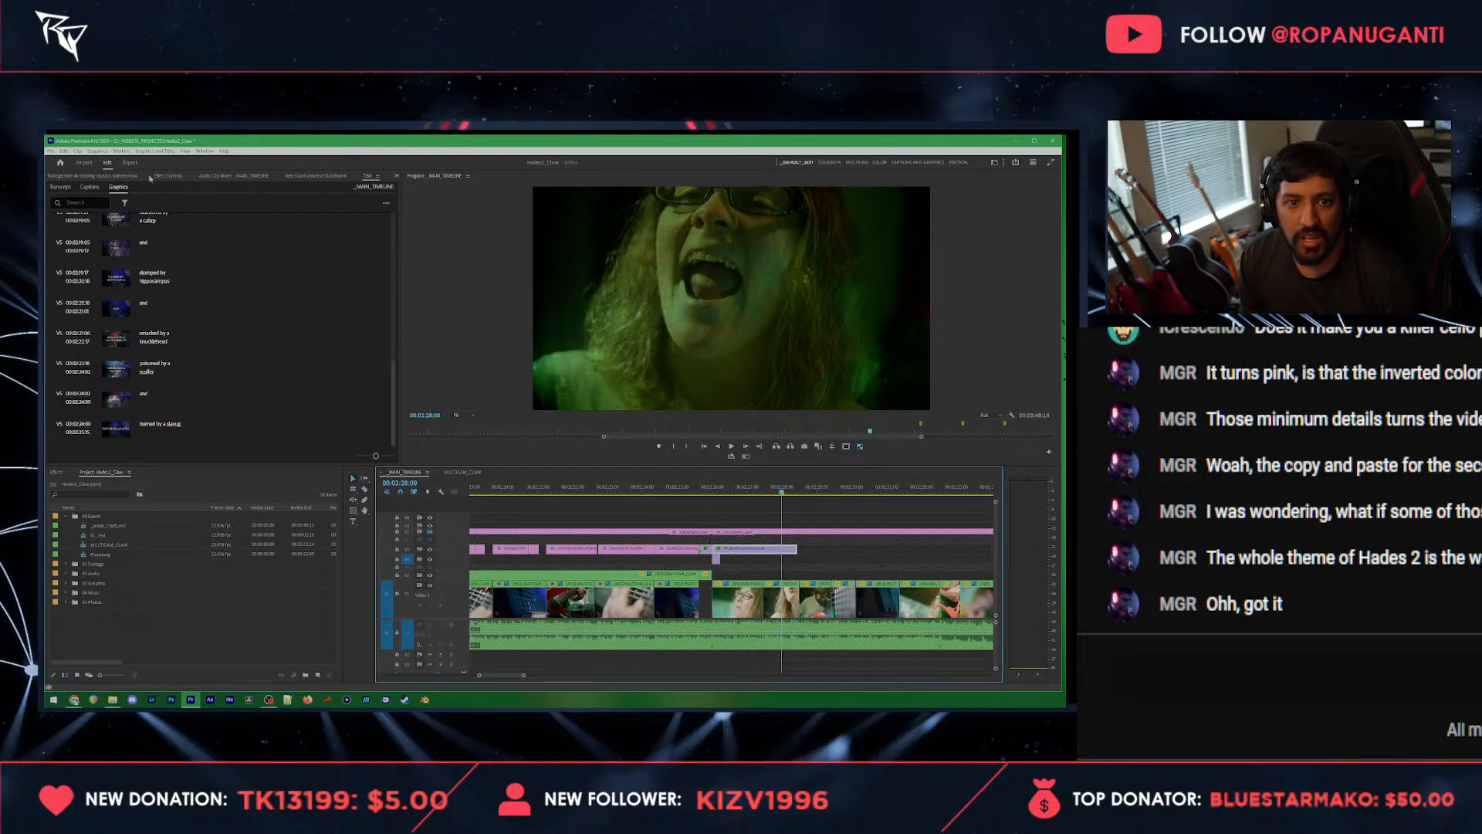
Step: Set the long overlay clip's blend mode to Screen and its opacity to 50%
key("shift+5")
left_click(204, 299)
left_click(192, 381)
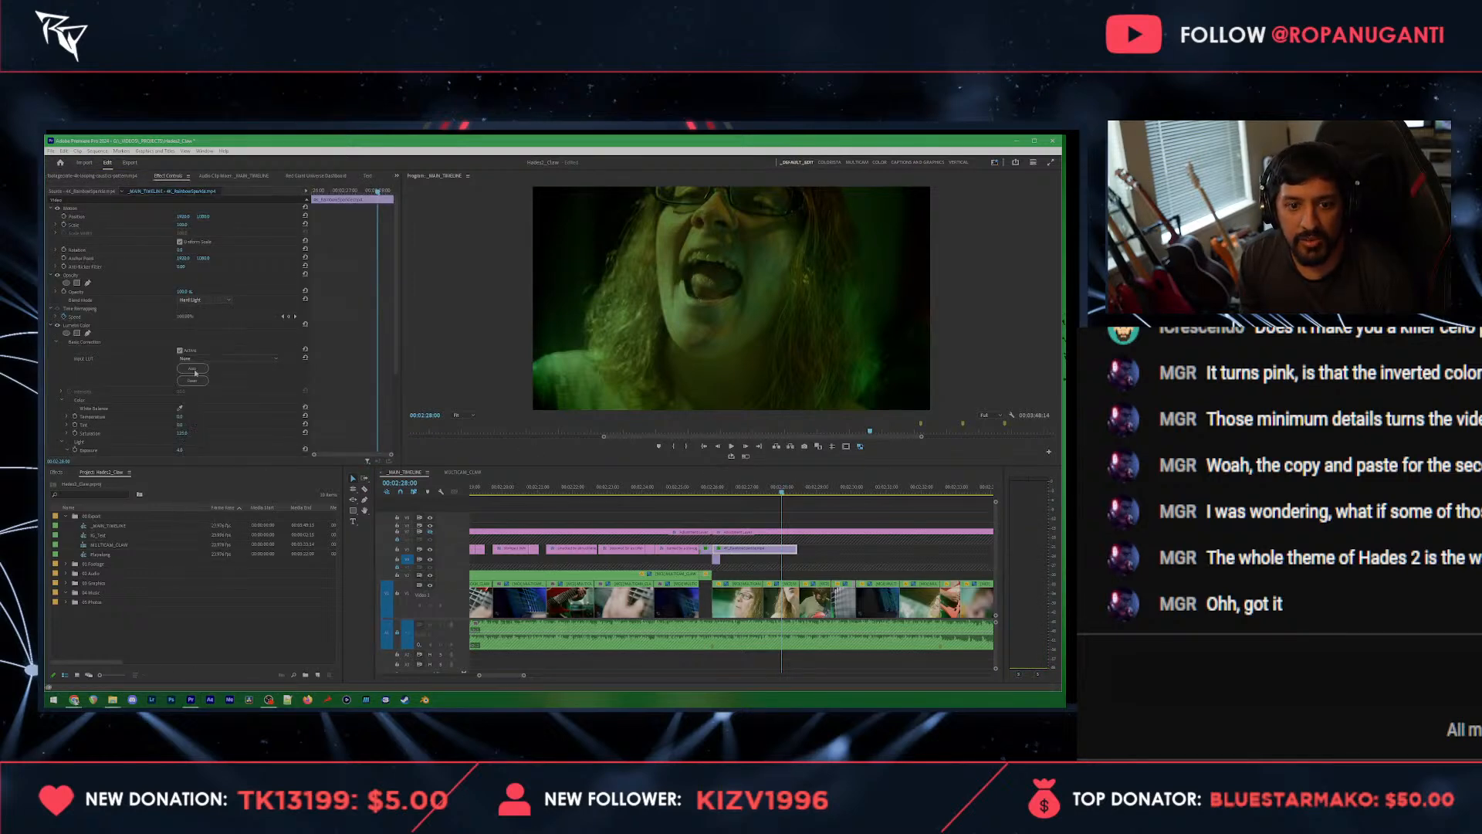
type("50")
key("Return")
key("space")
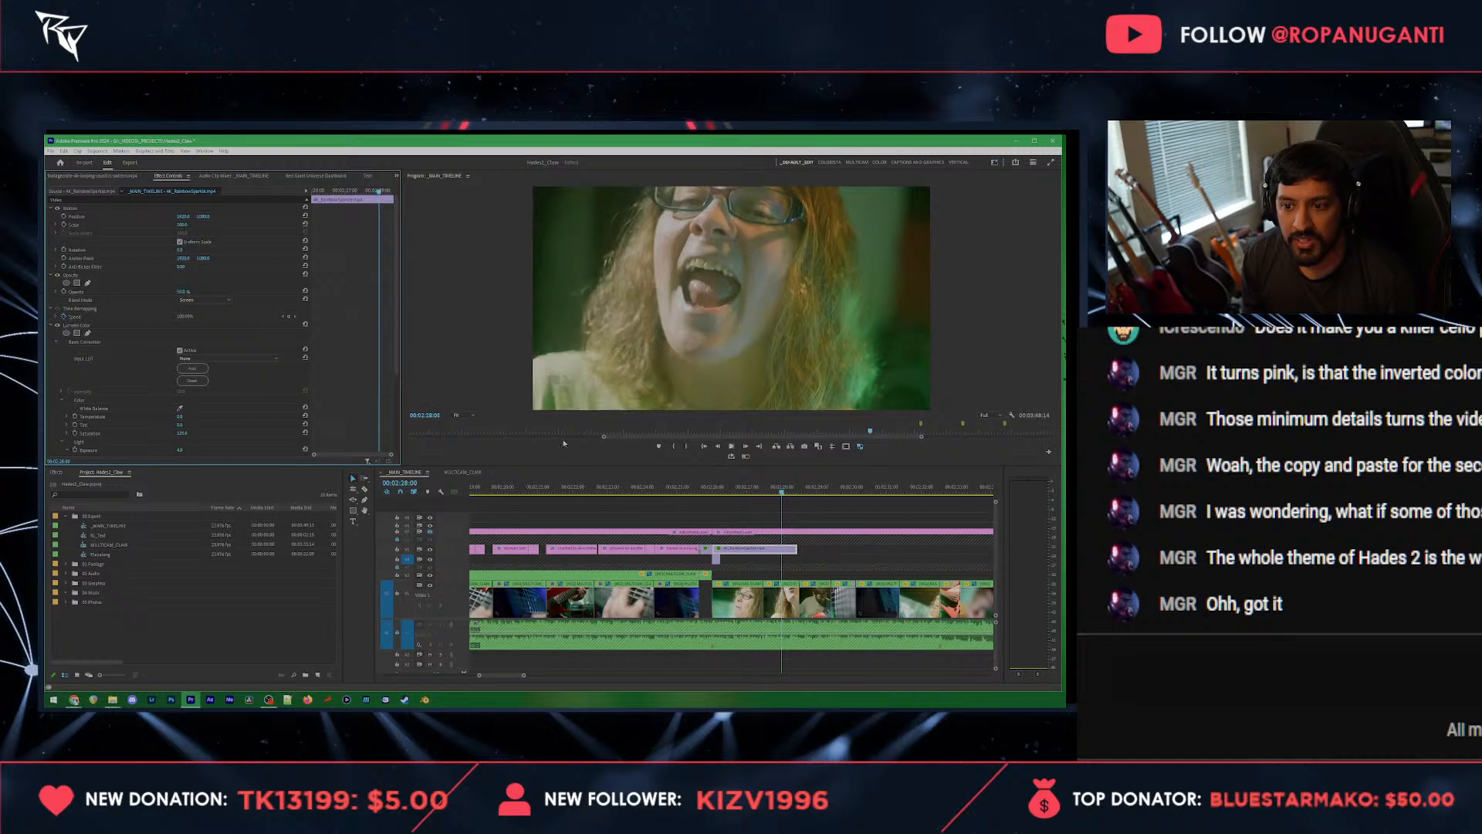
Step: Extend the long overlay clip to the cut at 00:02:32:12 and save the project
scroll(847, 552, "down", 3)
left_click_drag(797, 549, 842, 553)
key("space")
key("Up")
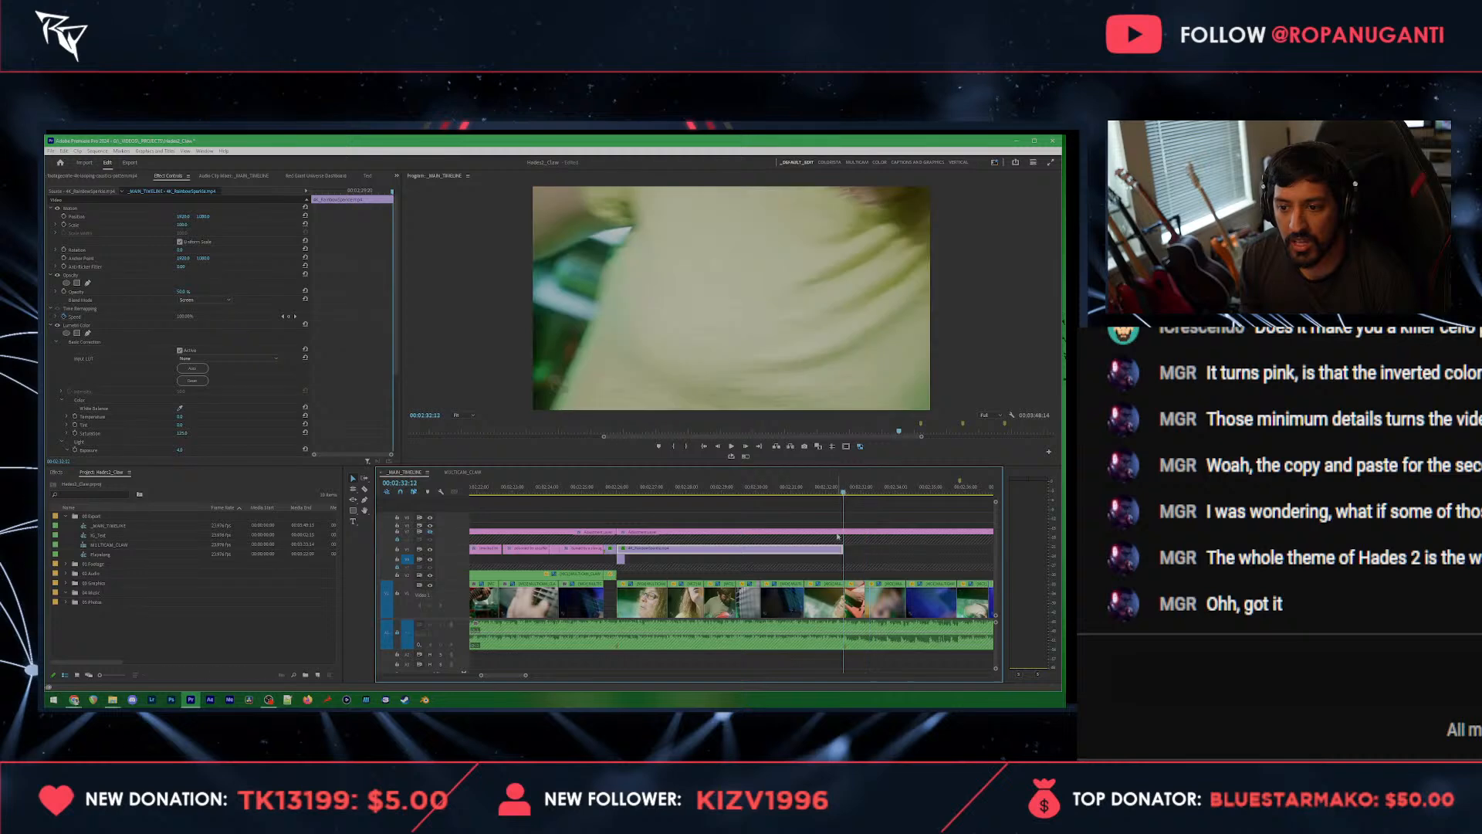
scroll(830, 554, "down", 2)
key("ctrl+s")
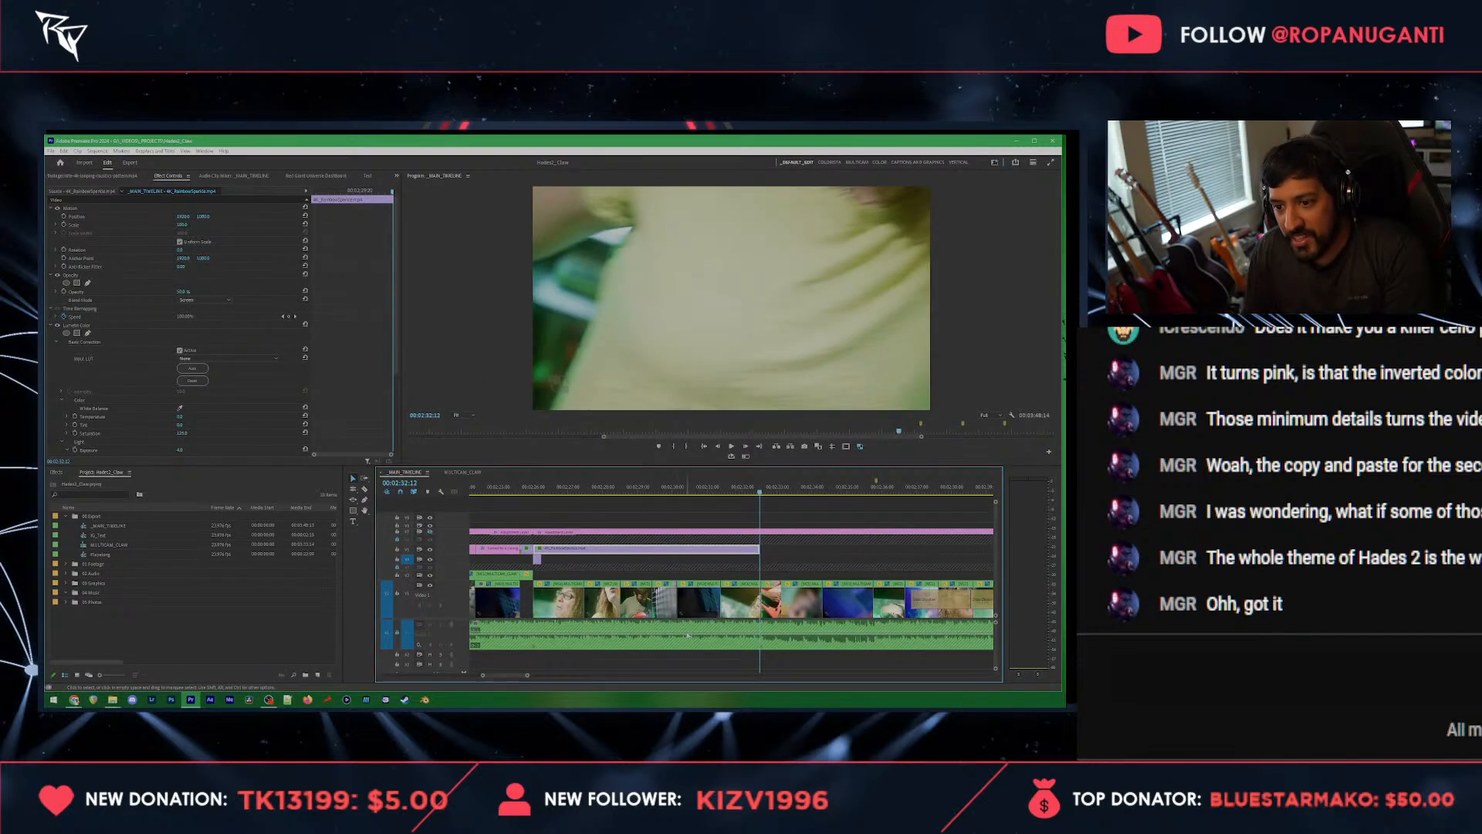
Step: Search the project for the grunge textures and place the blue-and-orange one on the timeline at 00:02:32:12
scroll(654, 571, "down", 2)
left_click(91, 494)
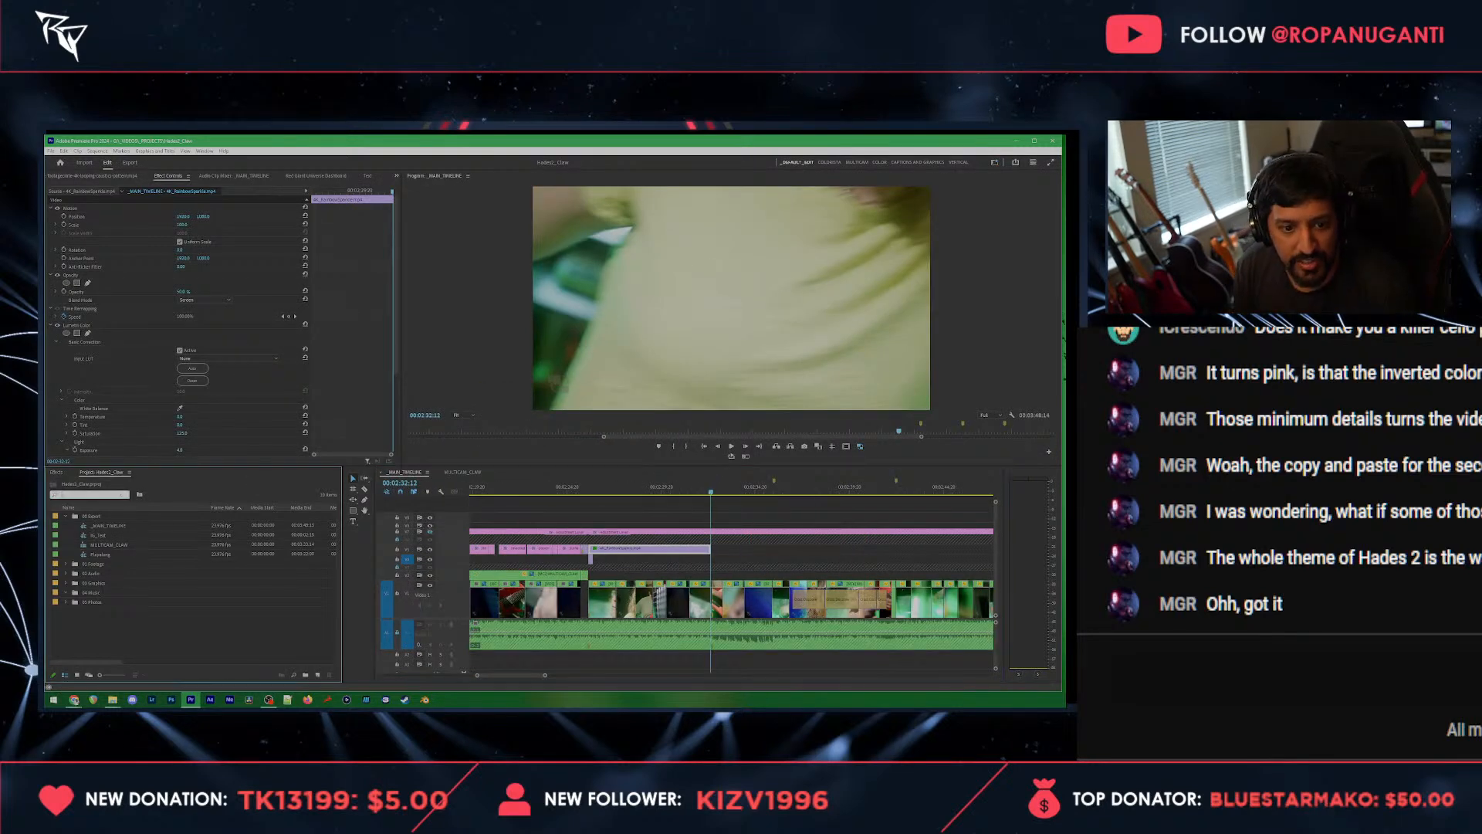
type("expn")
double_click(159, 583)
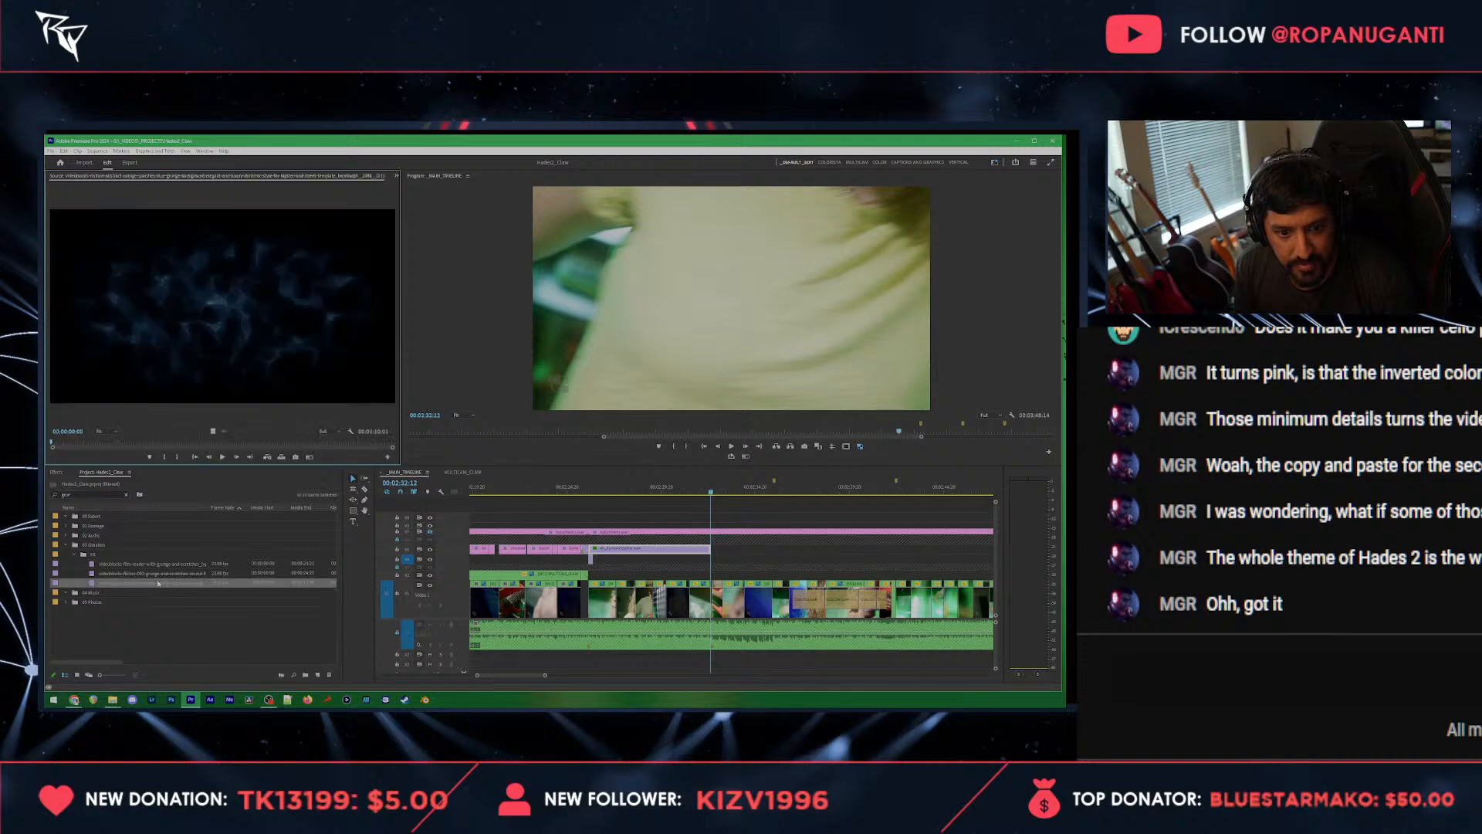
left_click_drag(221, 433, 714, 561)
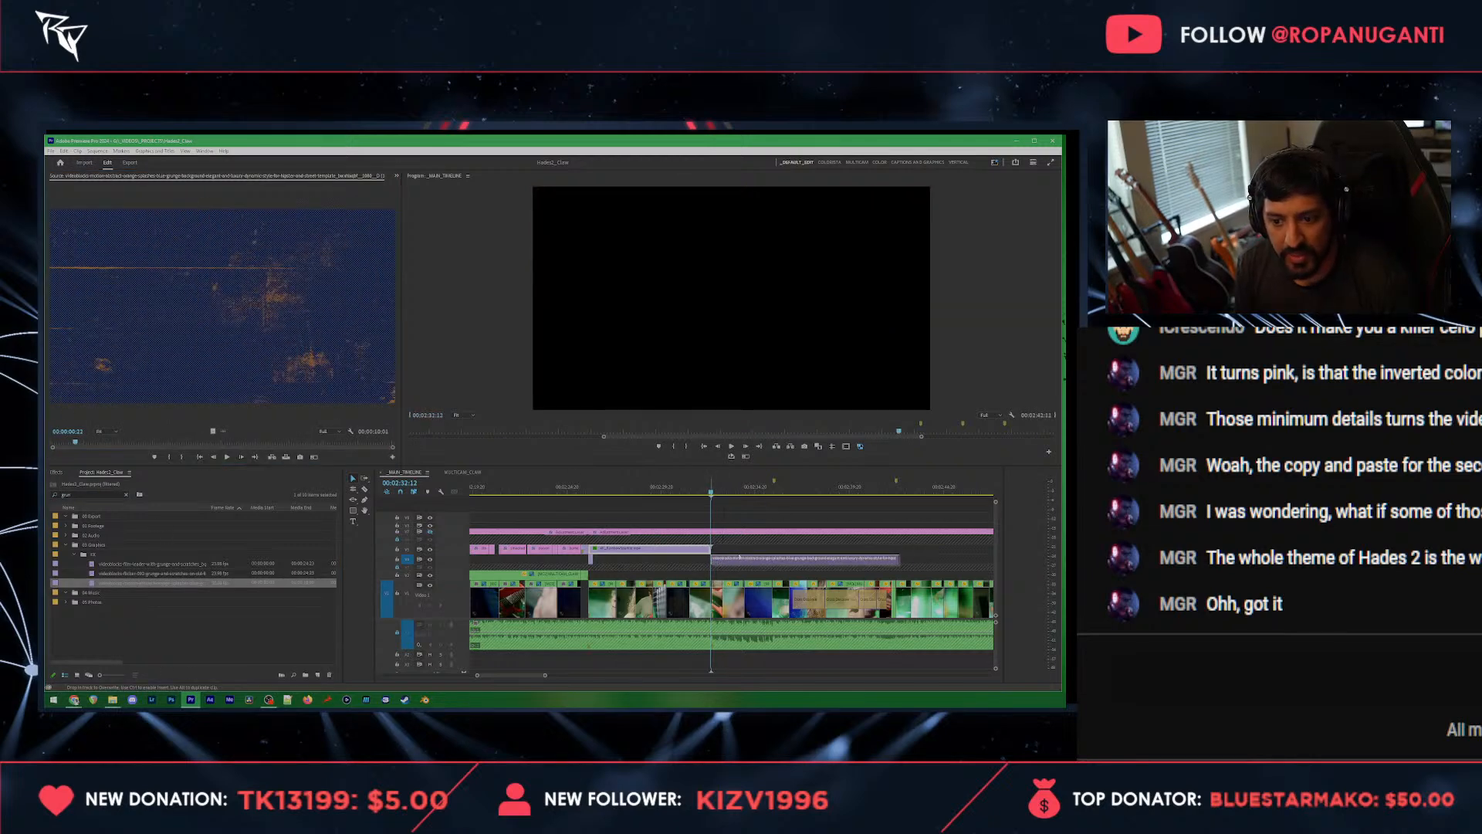
Step: Cut the grunge texture clip at the timeline marker near 00:02:35:21 and delete the part after it
key("space")
left_click(774, 558)
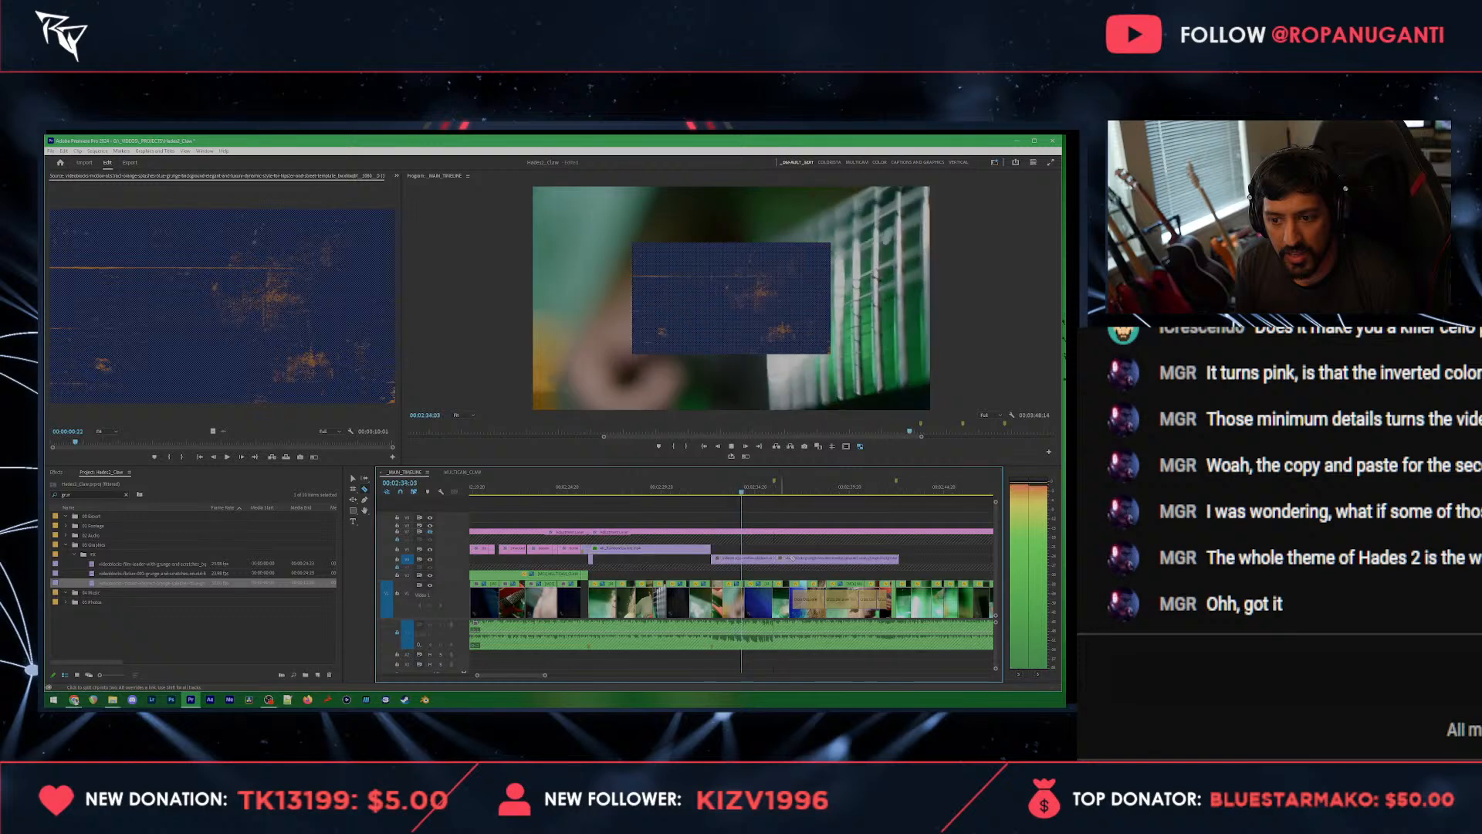
key("v")
left_click(795, 558)
key("Delete")
left_click_drag(771, 557, 773, 558)
key("=")
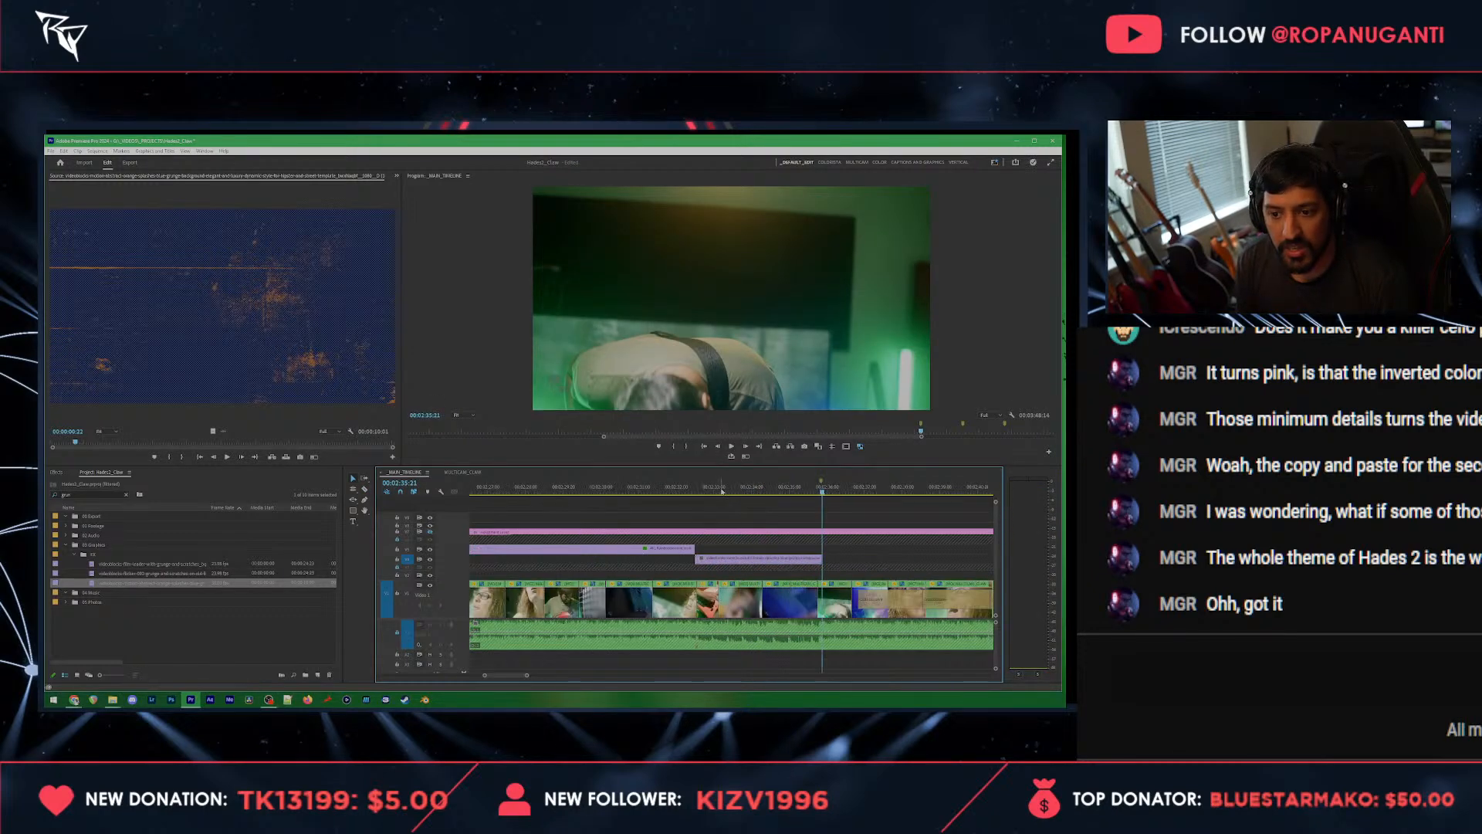
Step: Scale the grunge texture clip up to fill the frame and set its blend mode to Soft Light
left_click(718, 491)
key("shift+5")
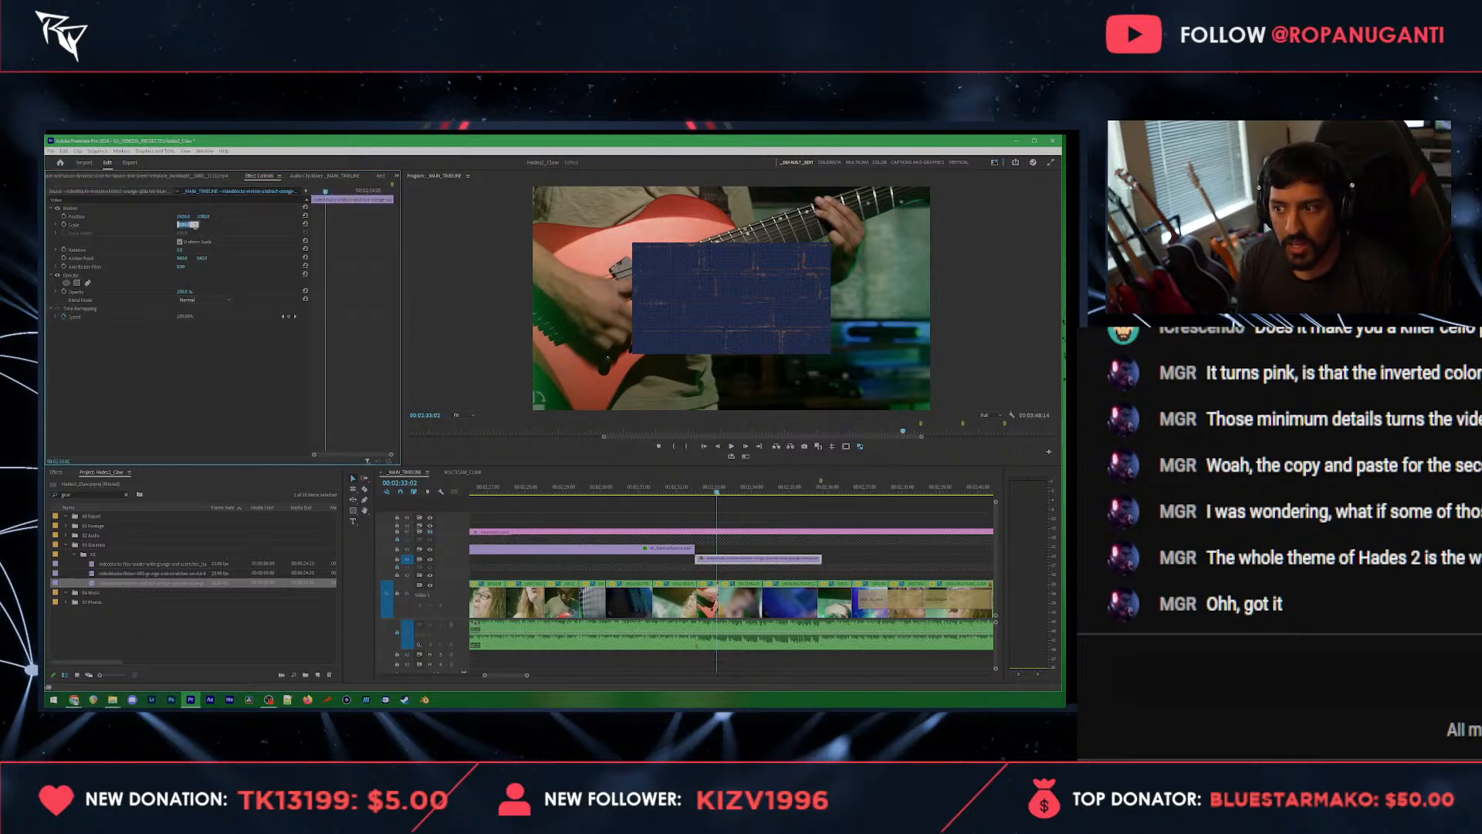
key("Return")
left_click(204, 300)
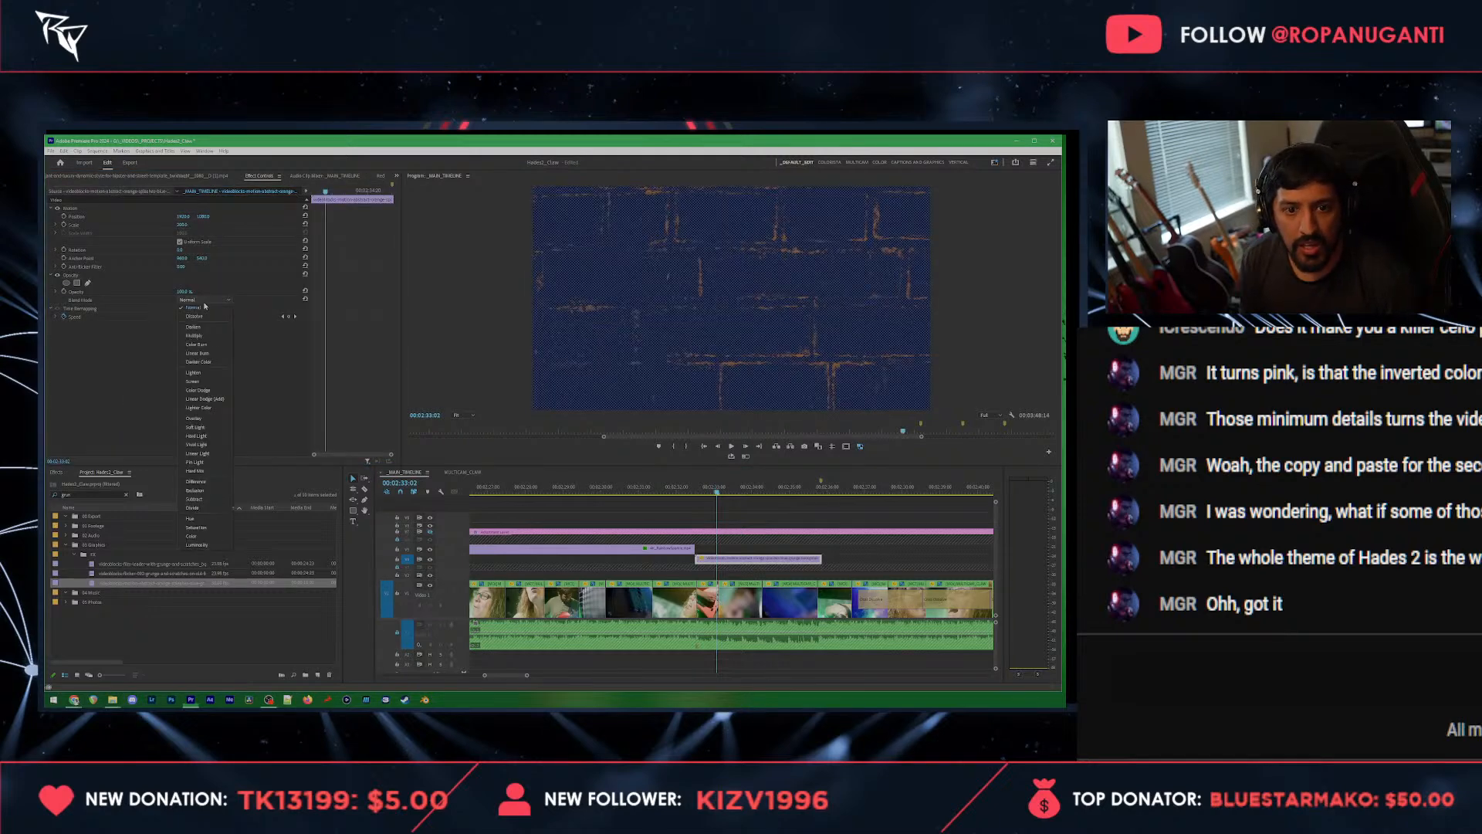
left_click(195, 427)
key("space")
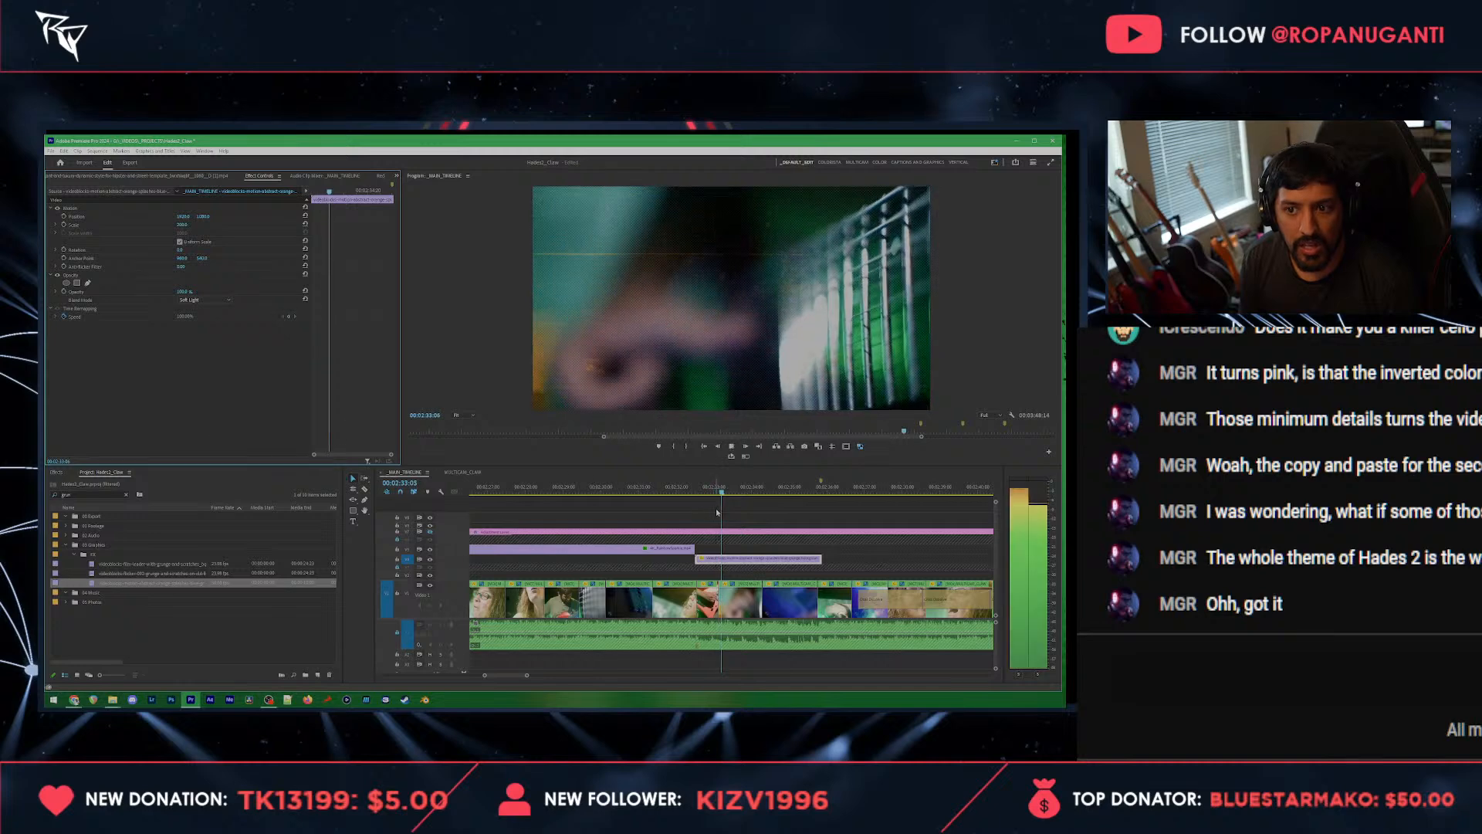
Step: Try the Multiply, Darker Color, Linear Light and Hard Mix blend modes on the grunge texture clip
key("space")
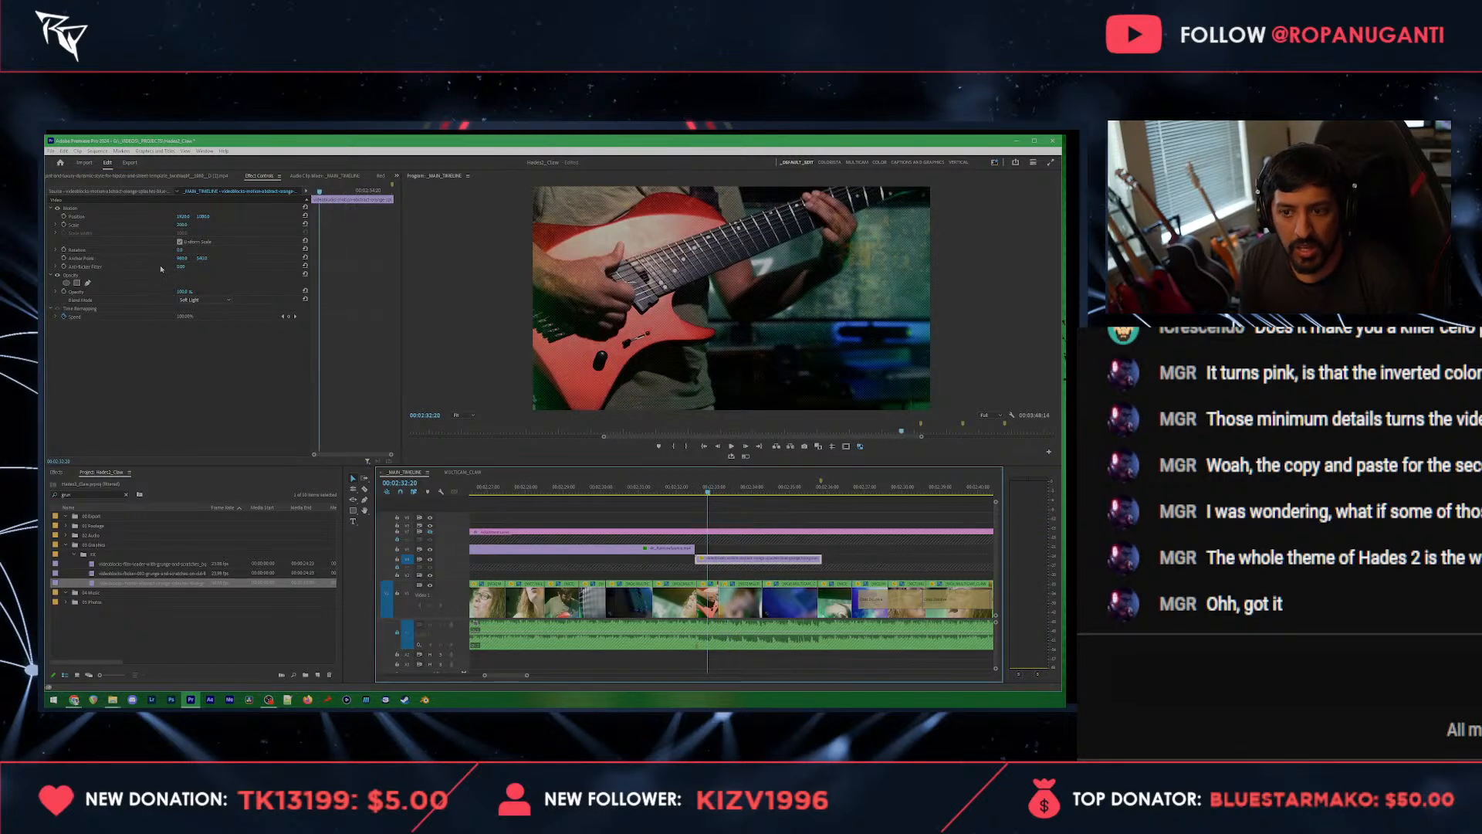
left_click(193, 300)
left_click(199, 335)
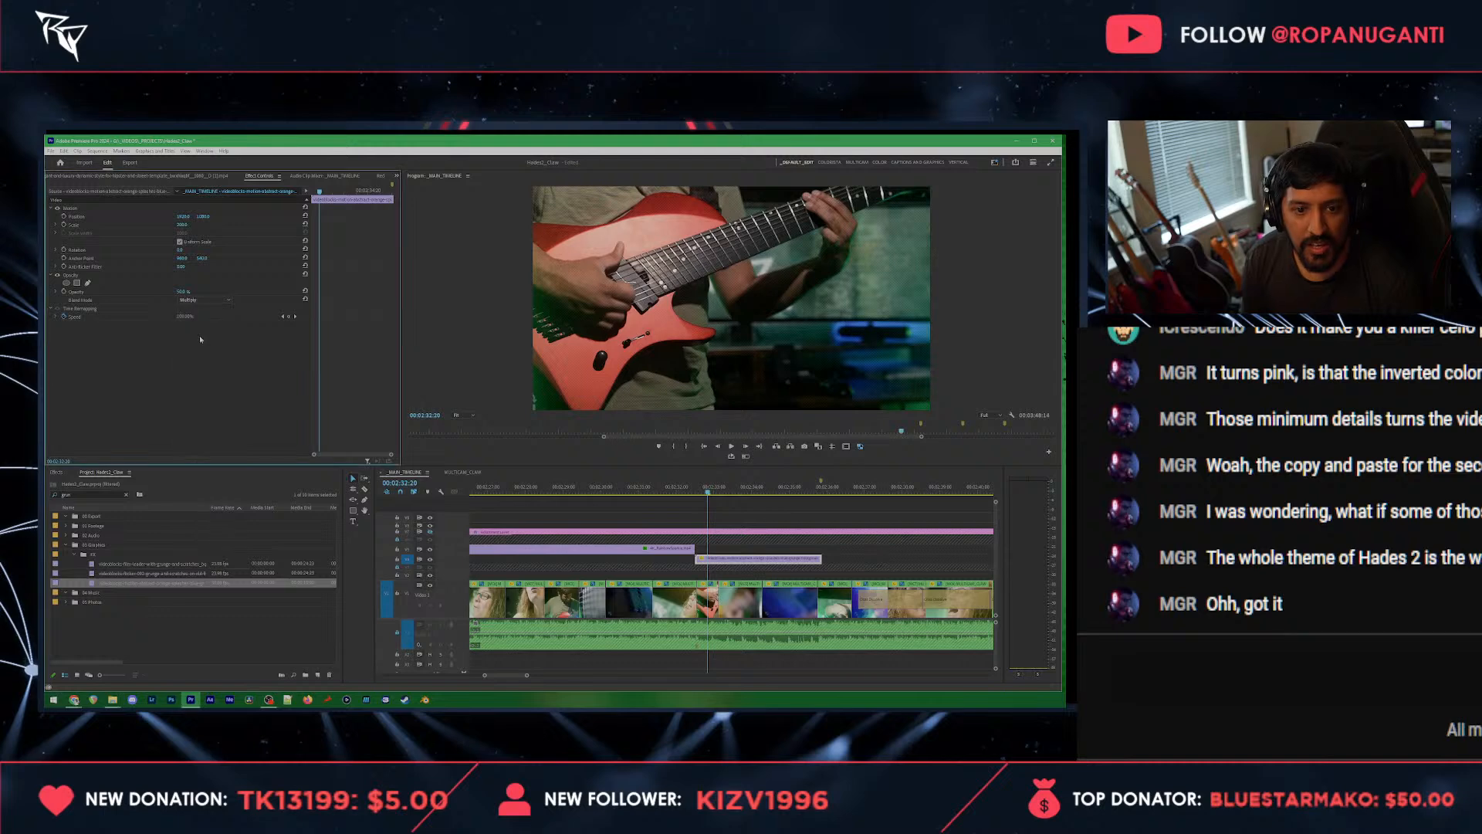
key("space")
left_click(210, 300)
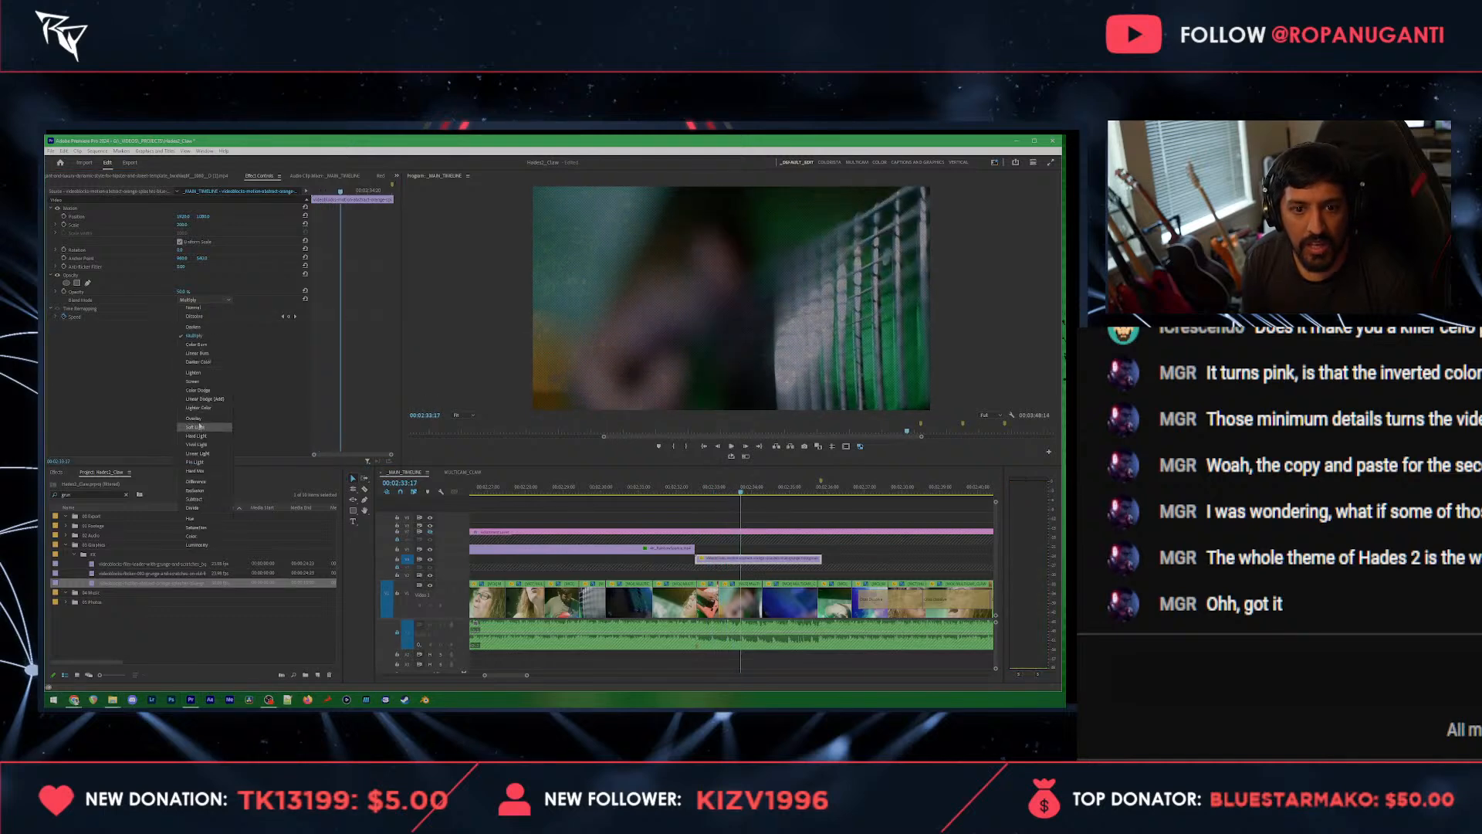
left_click(198, 362)
left_click(205, 300)
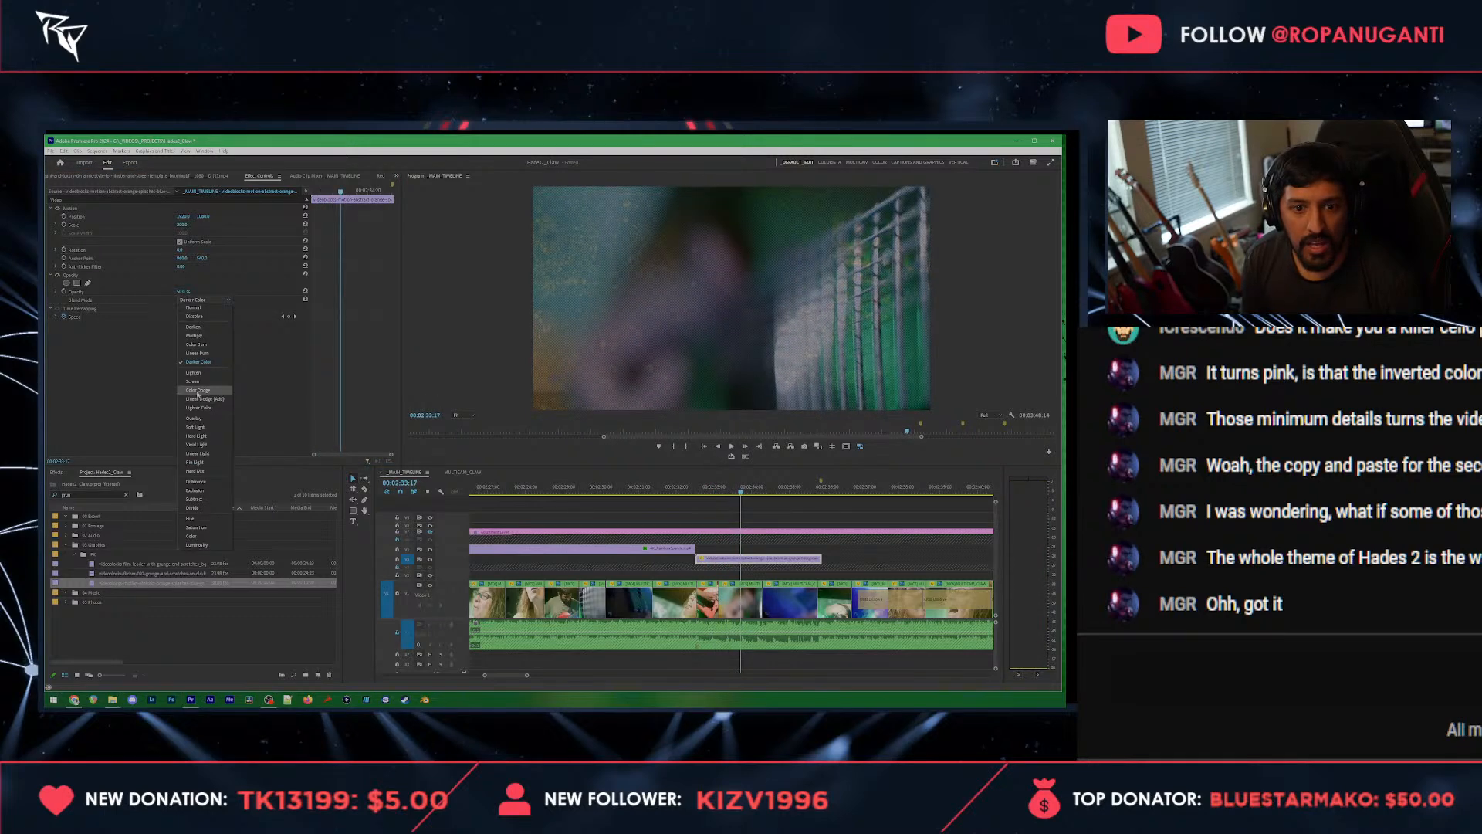
left_click(196, 453)
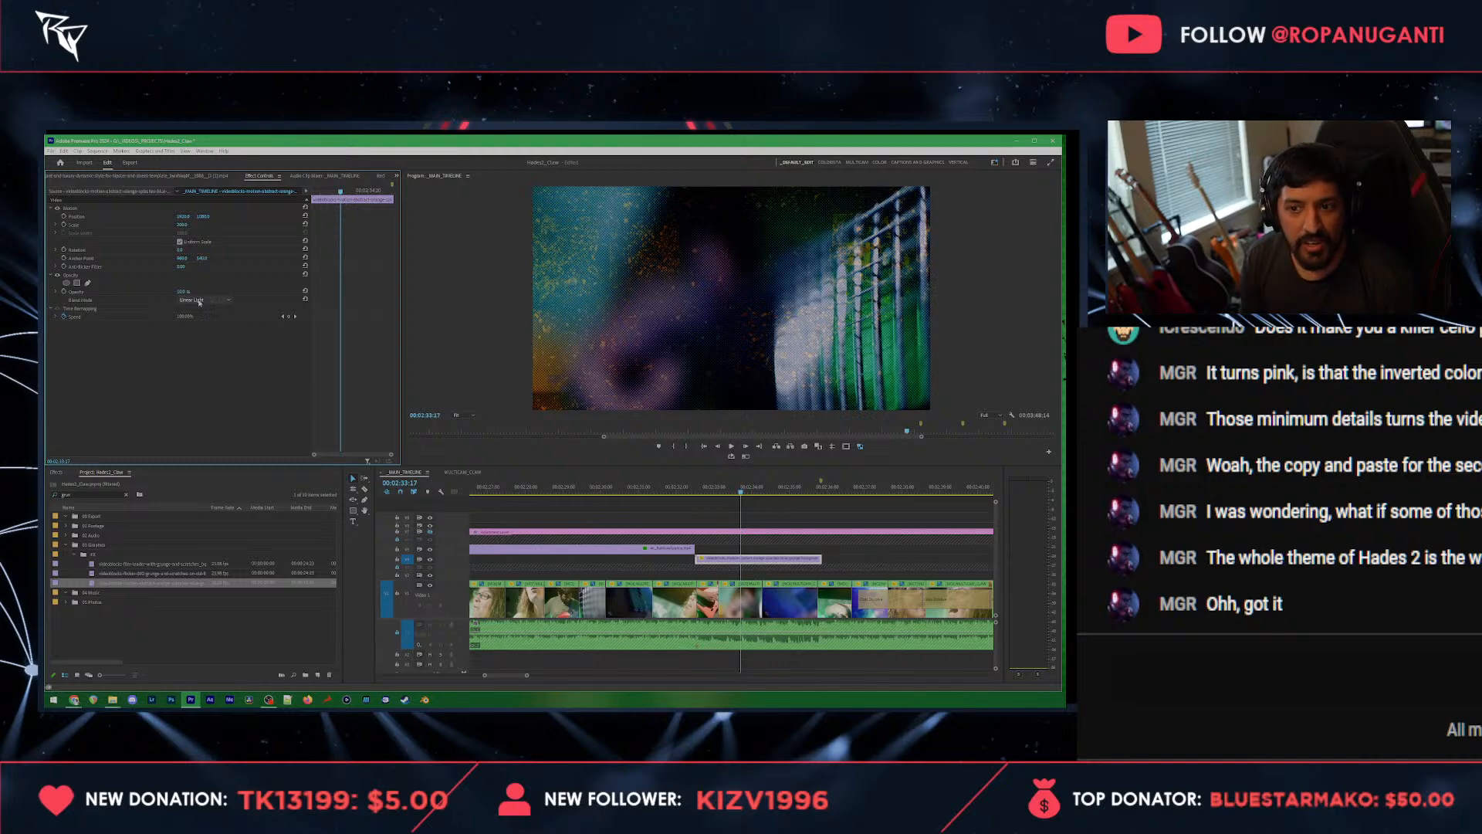
left_click(202, 301)
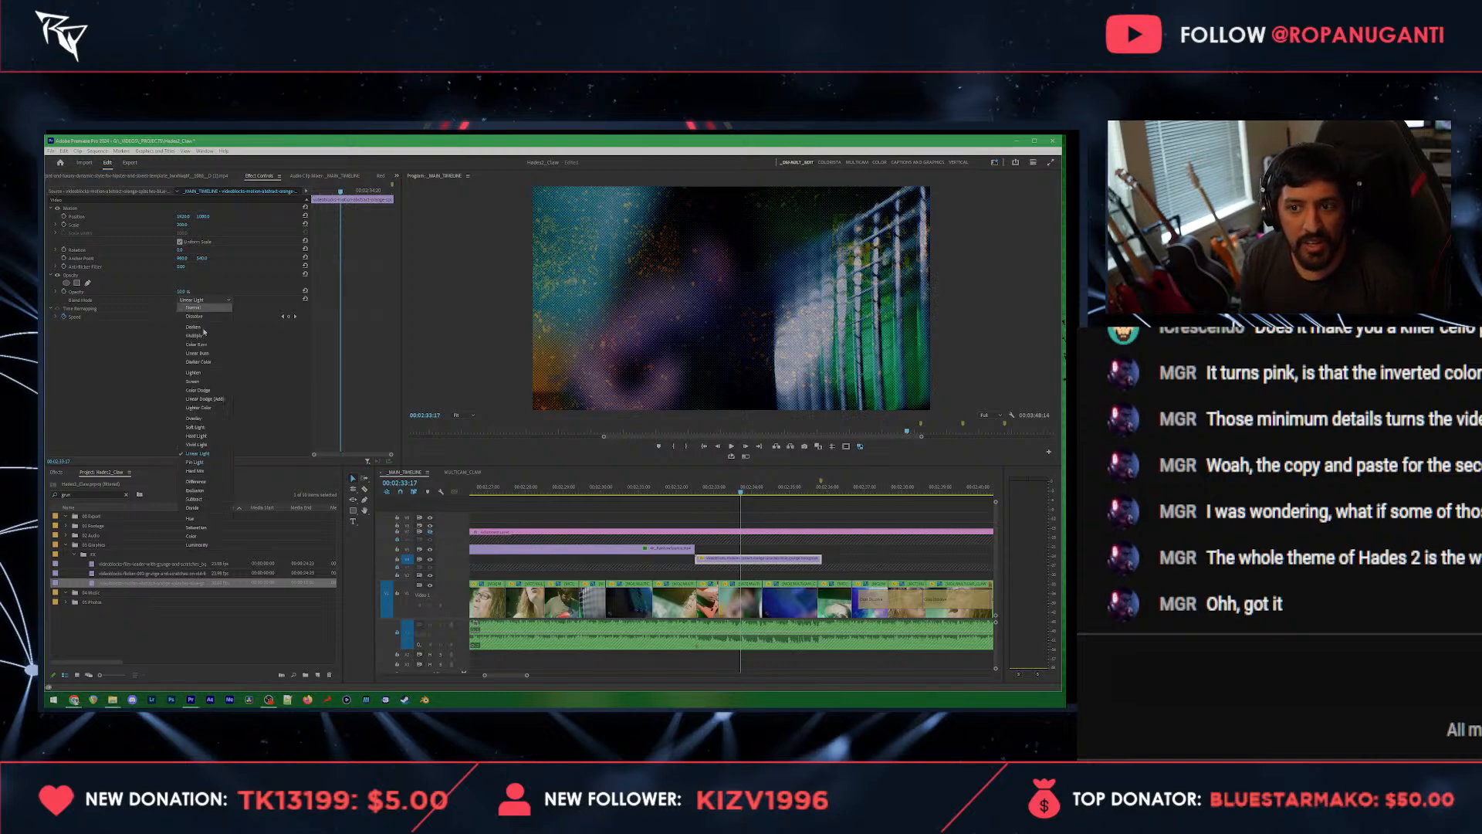
left_click(198, 472)
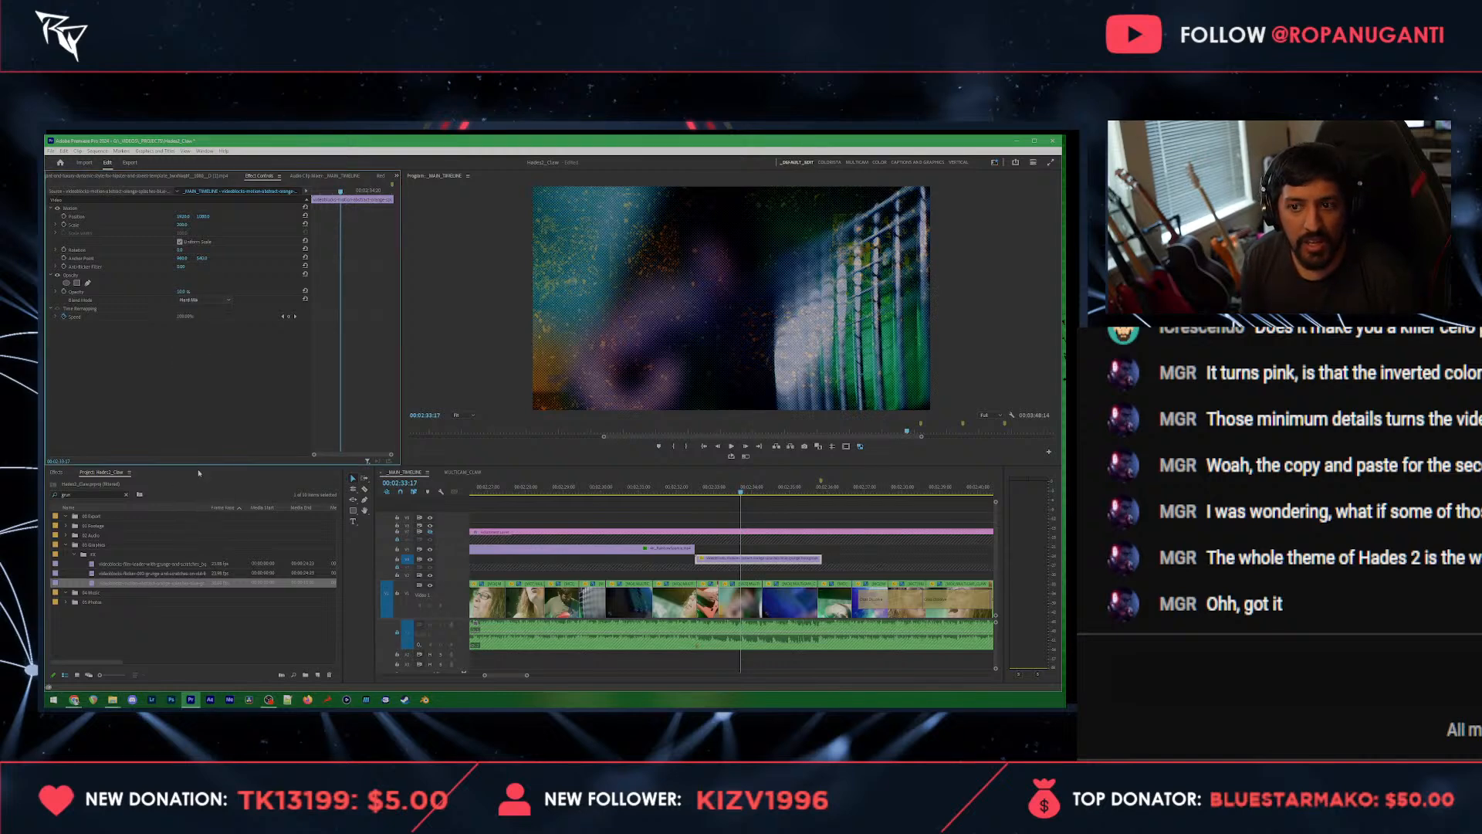
Step: Apply the Black & White effect to the grunge texture clip and set its blend mode to Hard Light
left_click(698, 494)
left_click(58, 473)
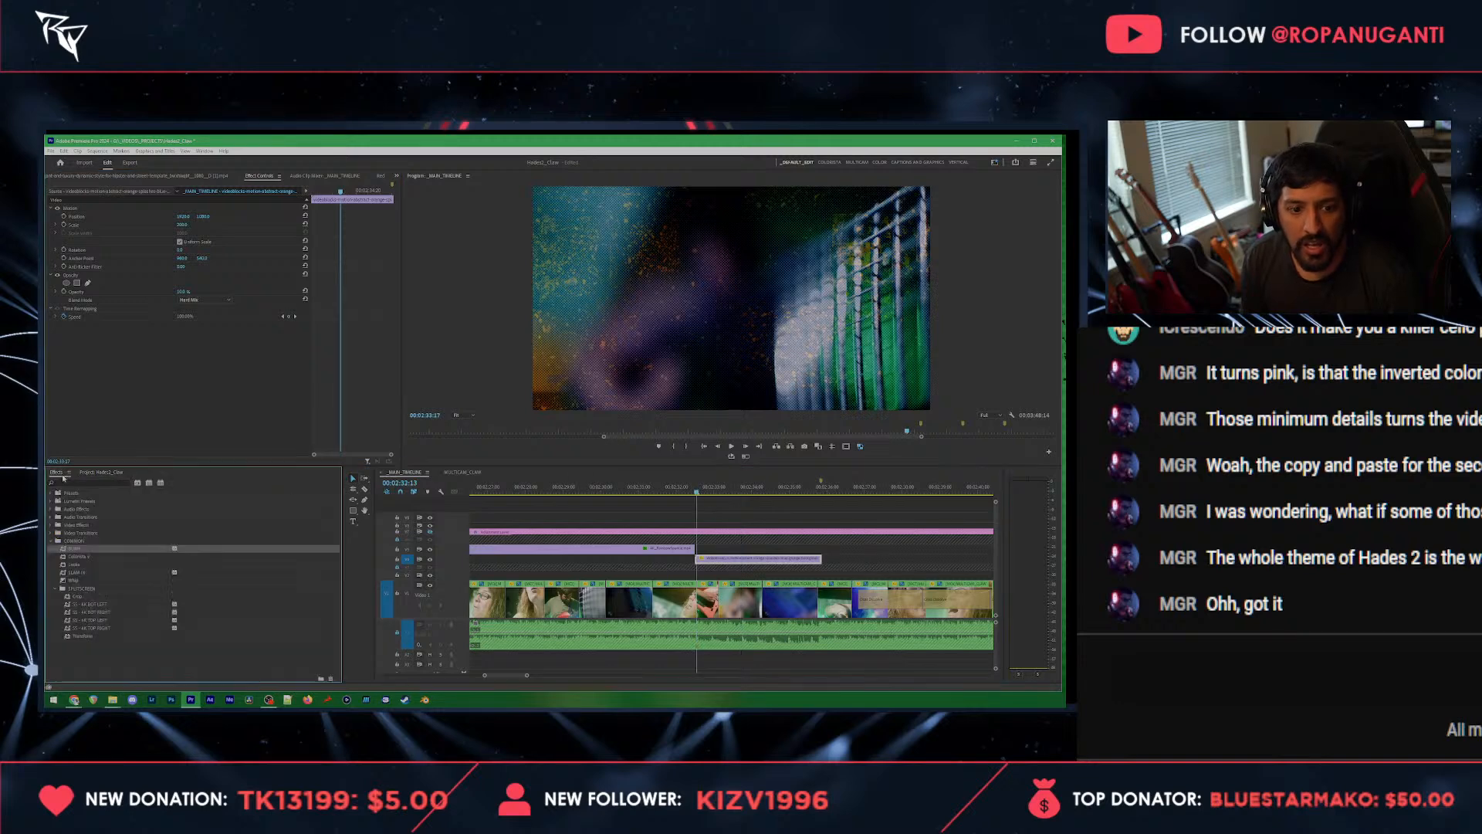
type("black")
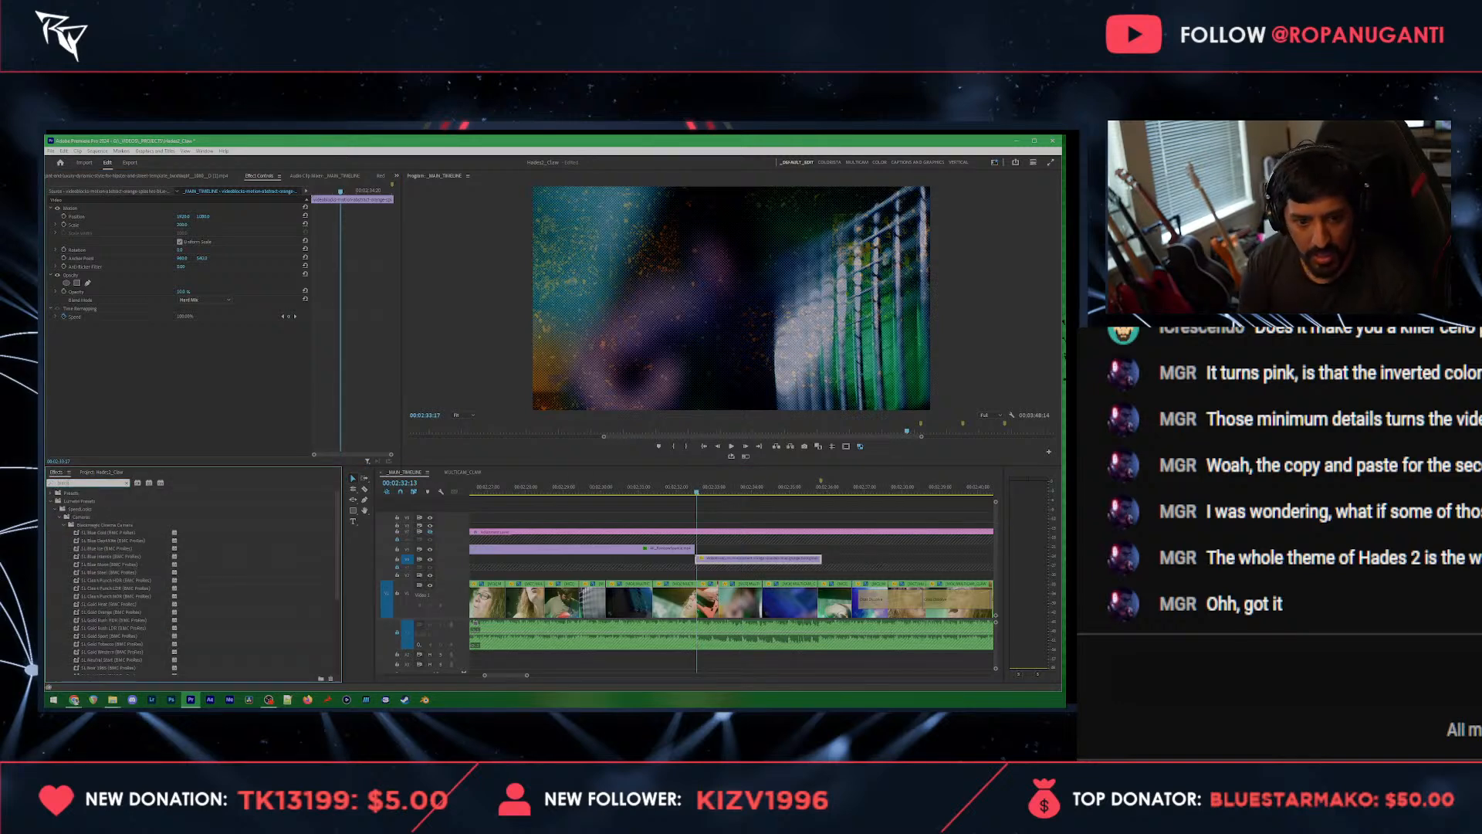
type(" &")
left_click_drag(88, 543, 122, 409)
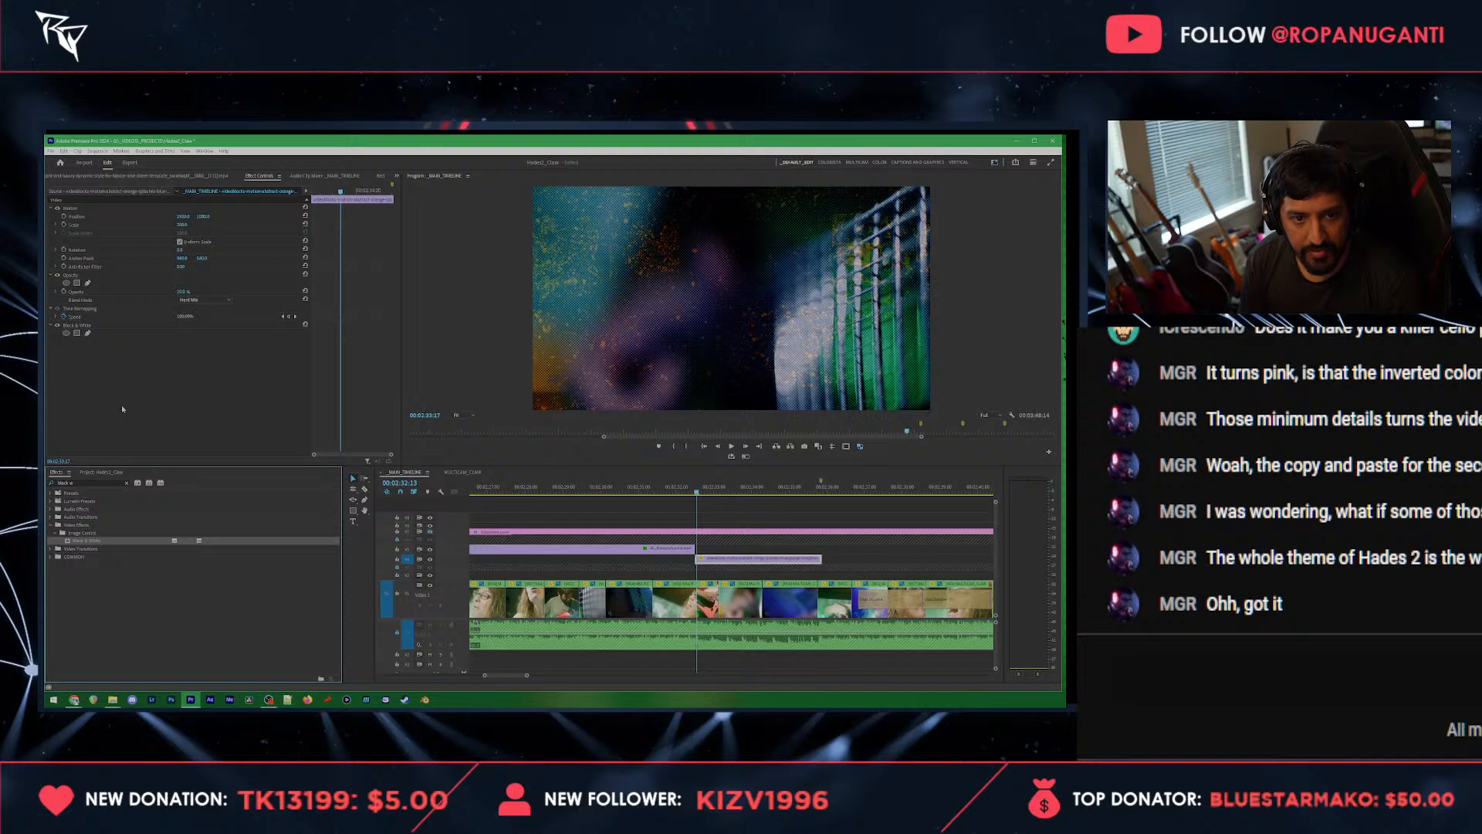
left_click(193, 299)
left_click(197, 436)
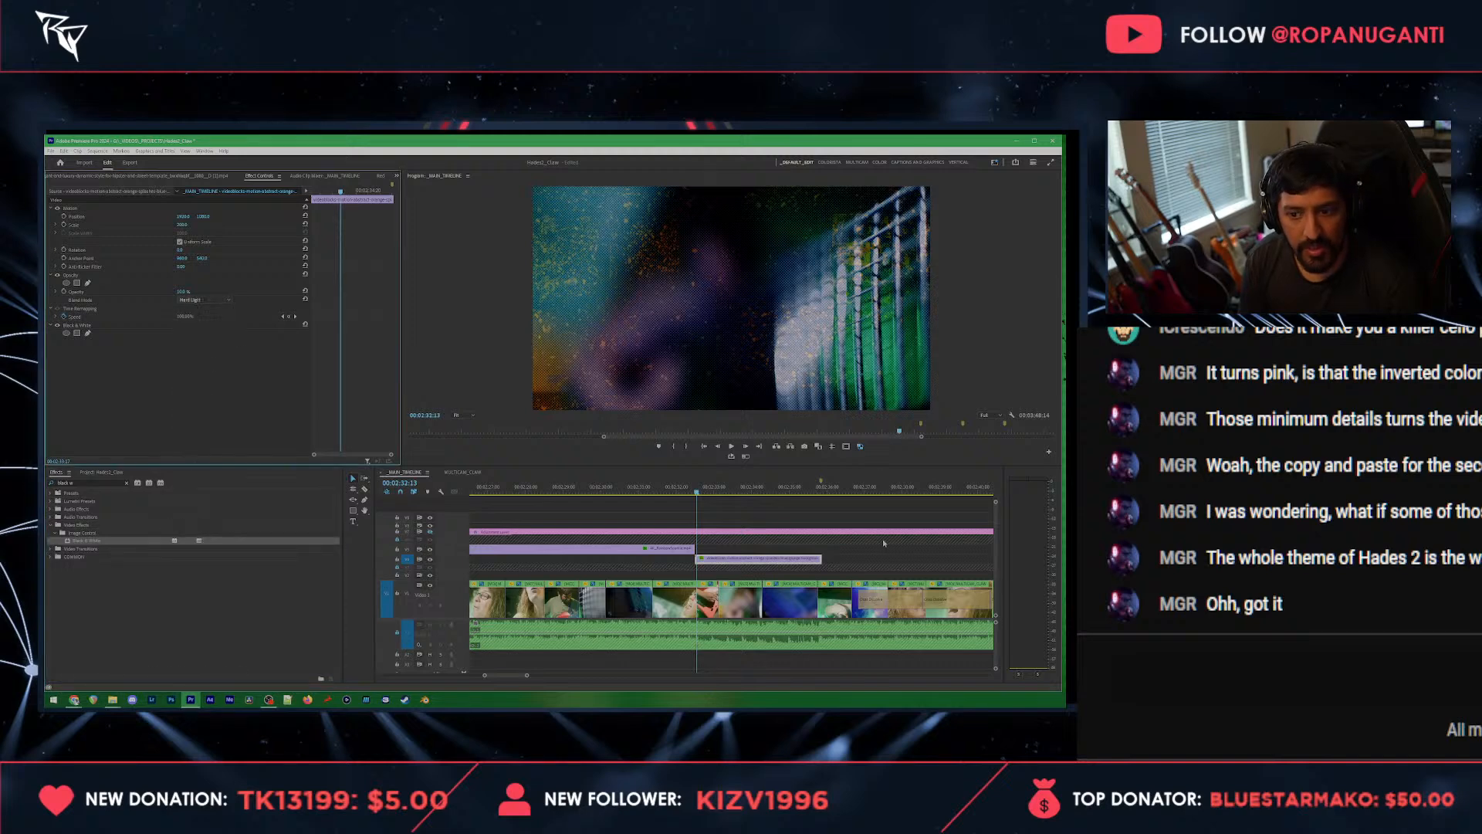
Step: Play back the grunge texture section and inspect the short overlay clip just before the long overlay
left_click(829, 554)
key("space")
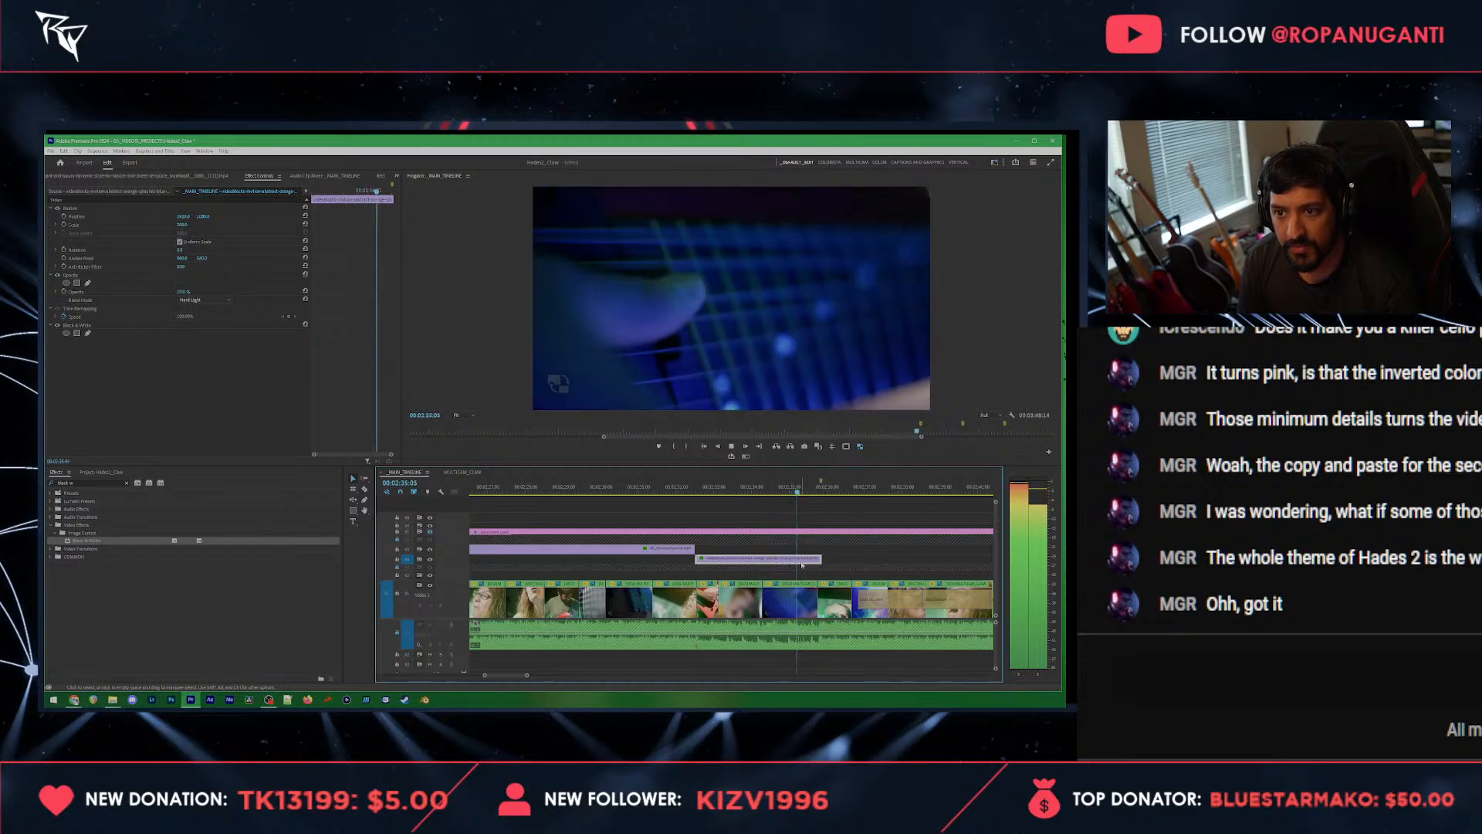
key("space")
left_click(789, 488)
scroll(711, 516, "down", 5)
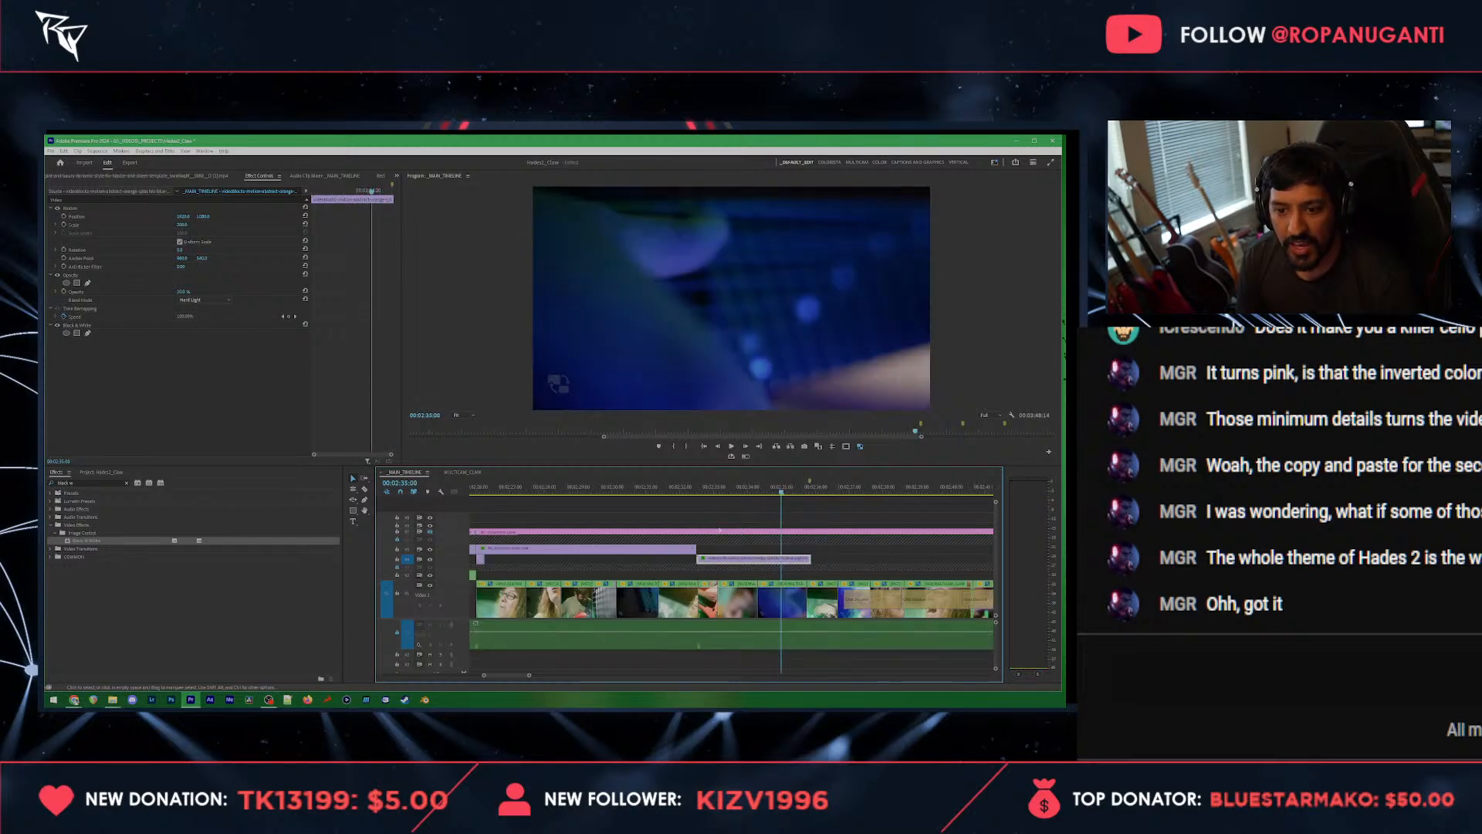
scroll(580, 553, "up", 6)
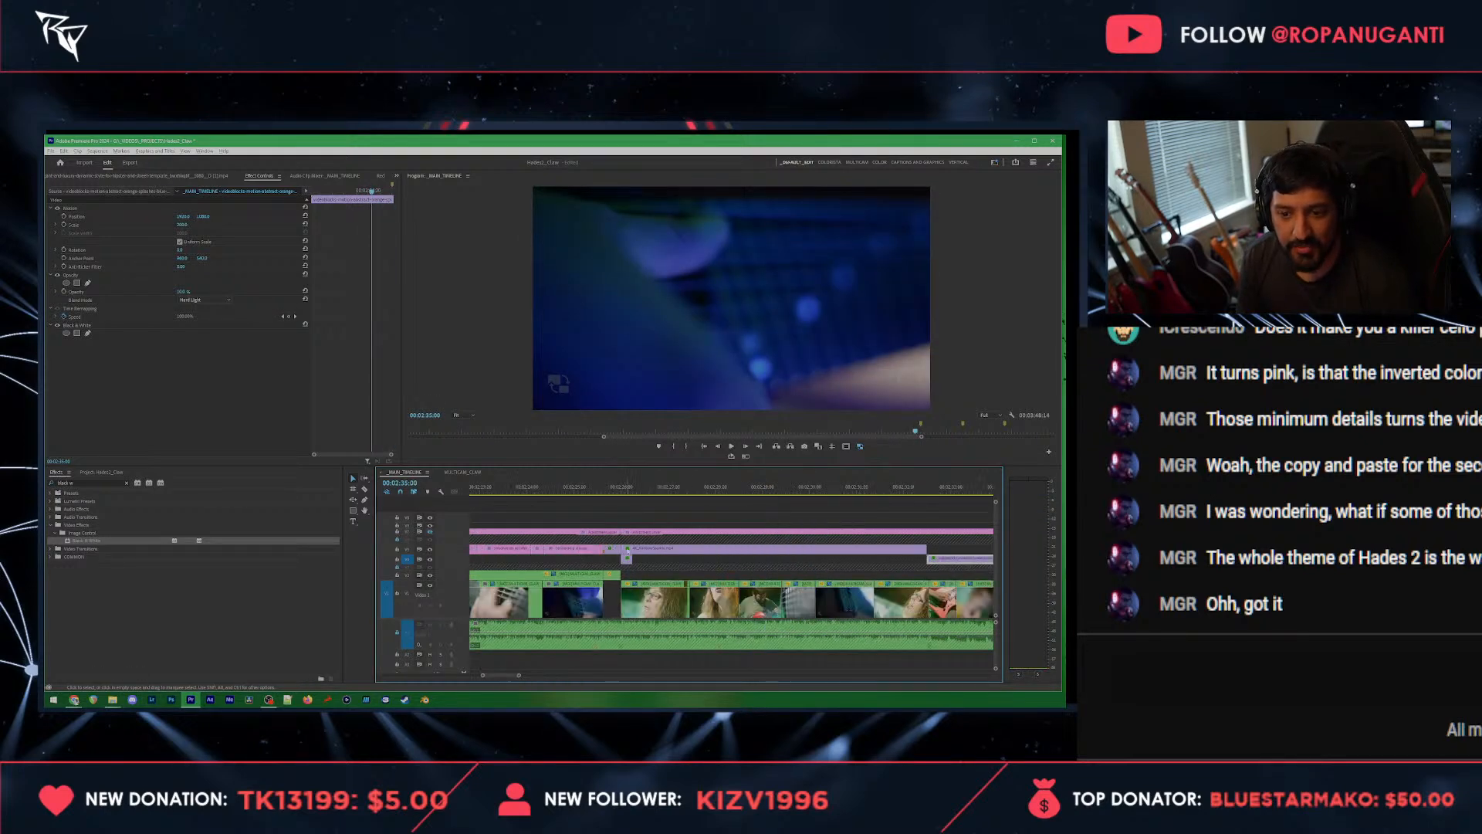
left_click(606, 554)
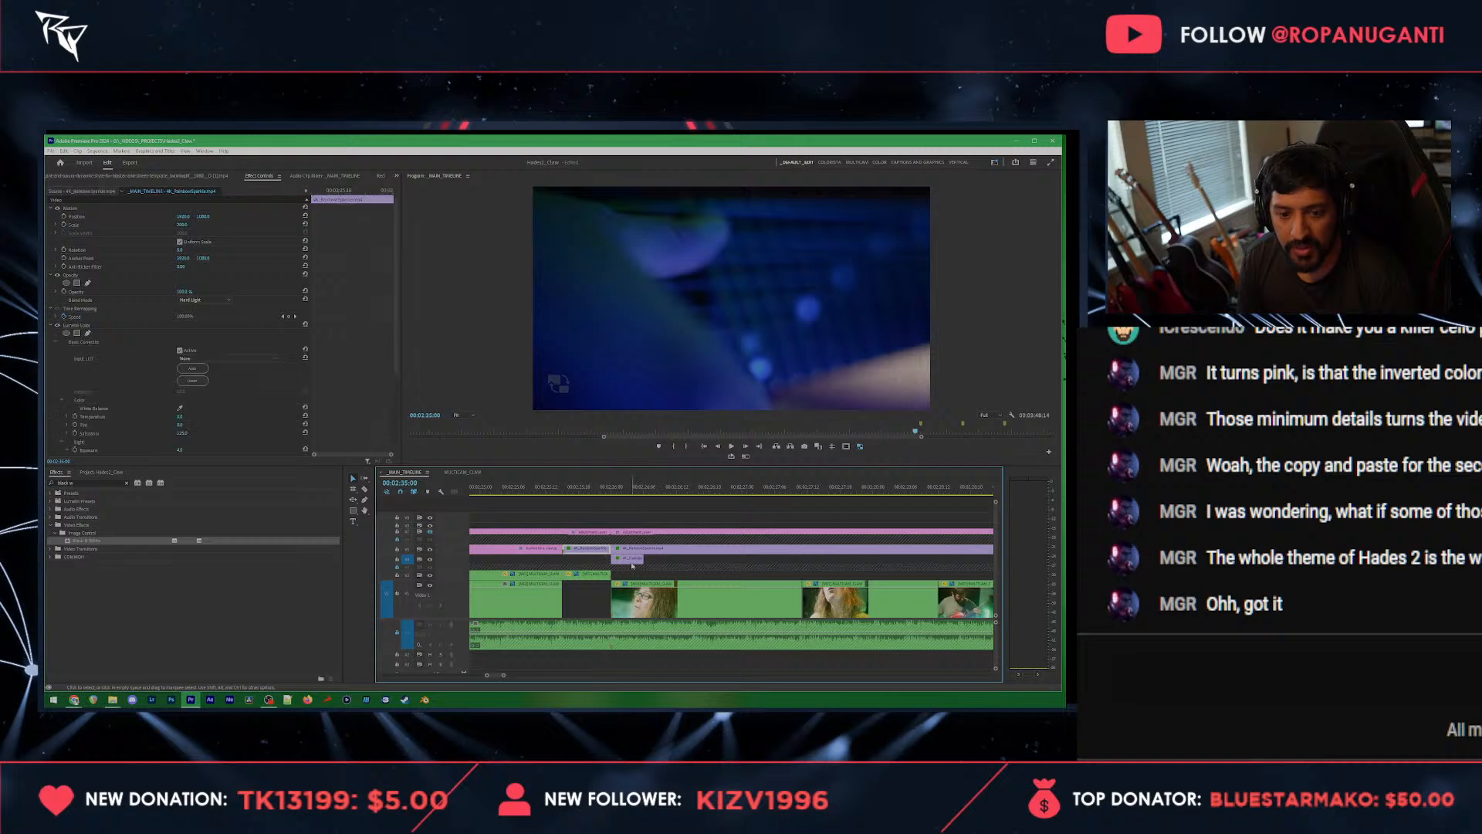
scroll(632, 565, "down", 3)
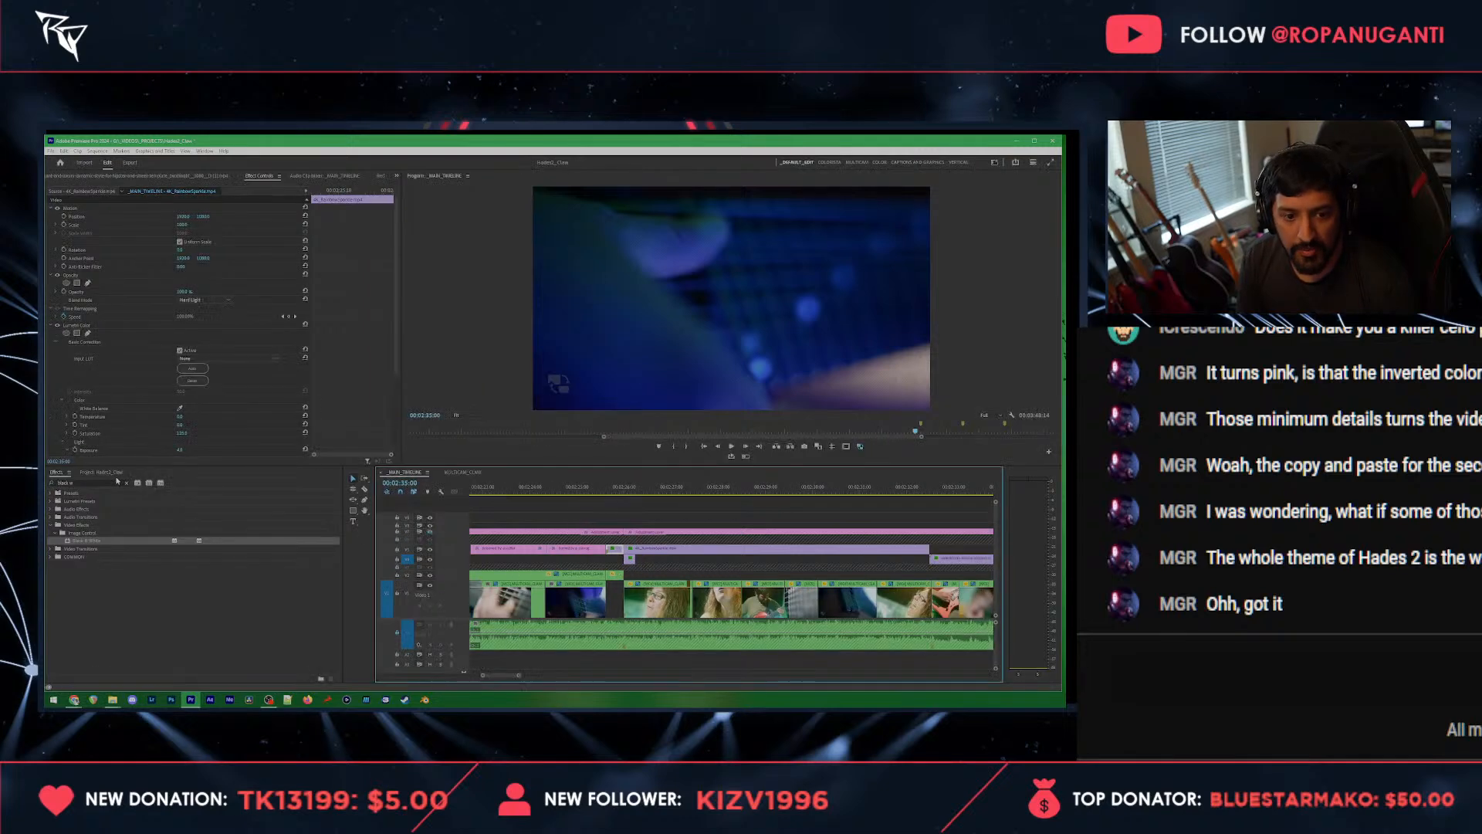
Step: Find the luma matte transition clip among the project's overlays and place it above the end of the grunge texture clip
left_click(94, 473)
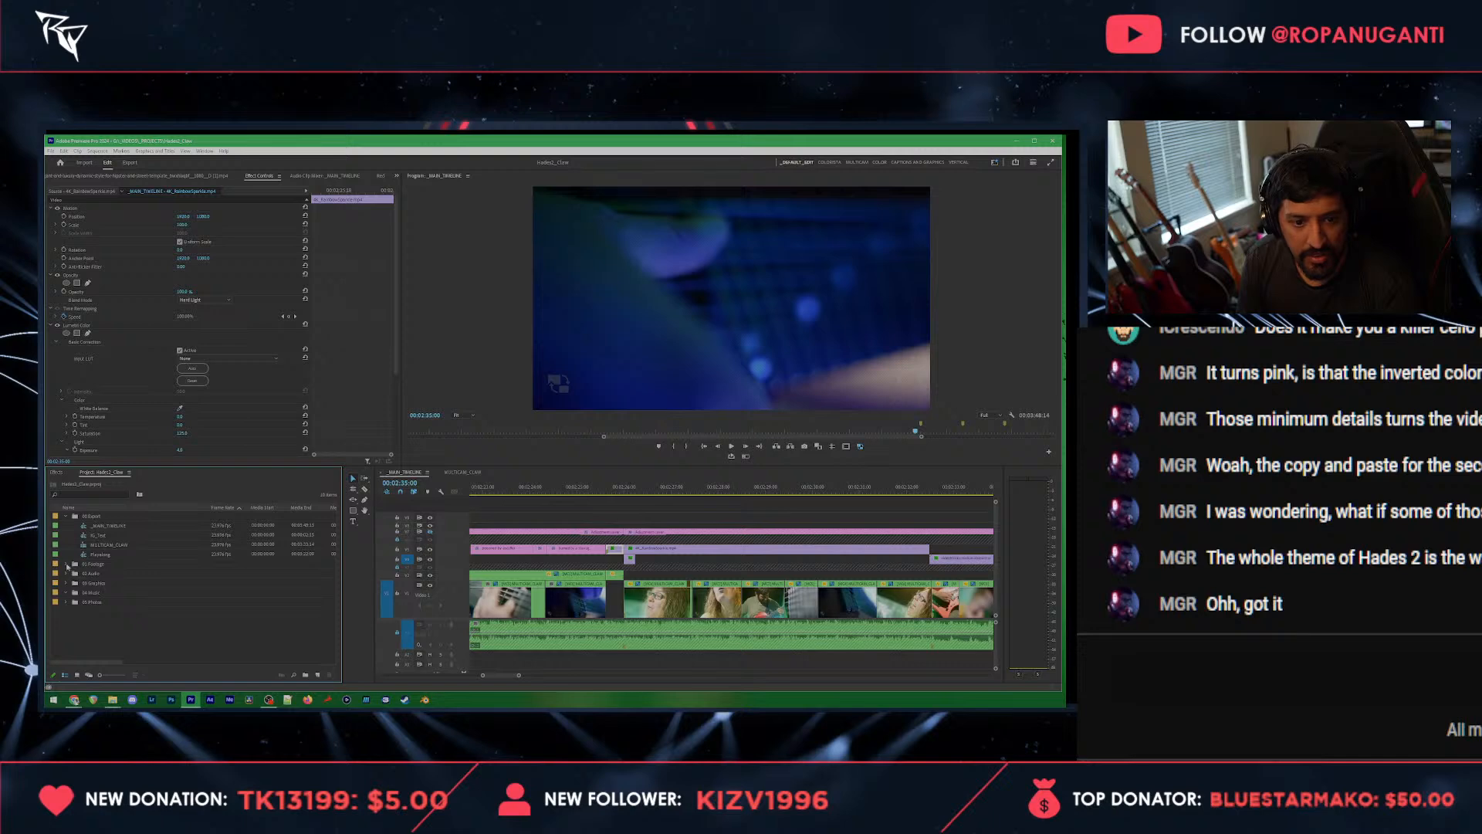
left_click(67, 565)
left_click(75, 592)
left_click(99, 602)
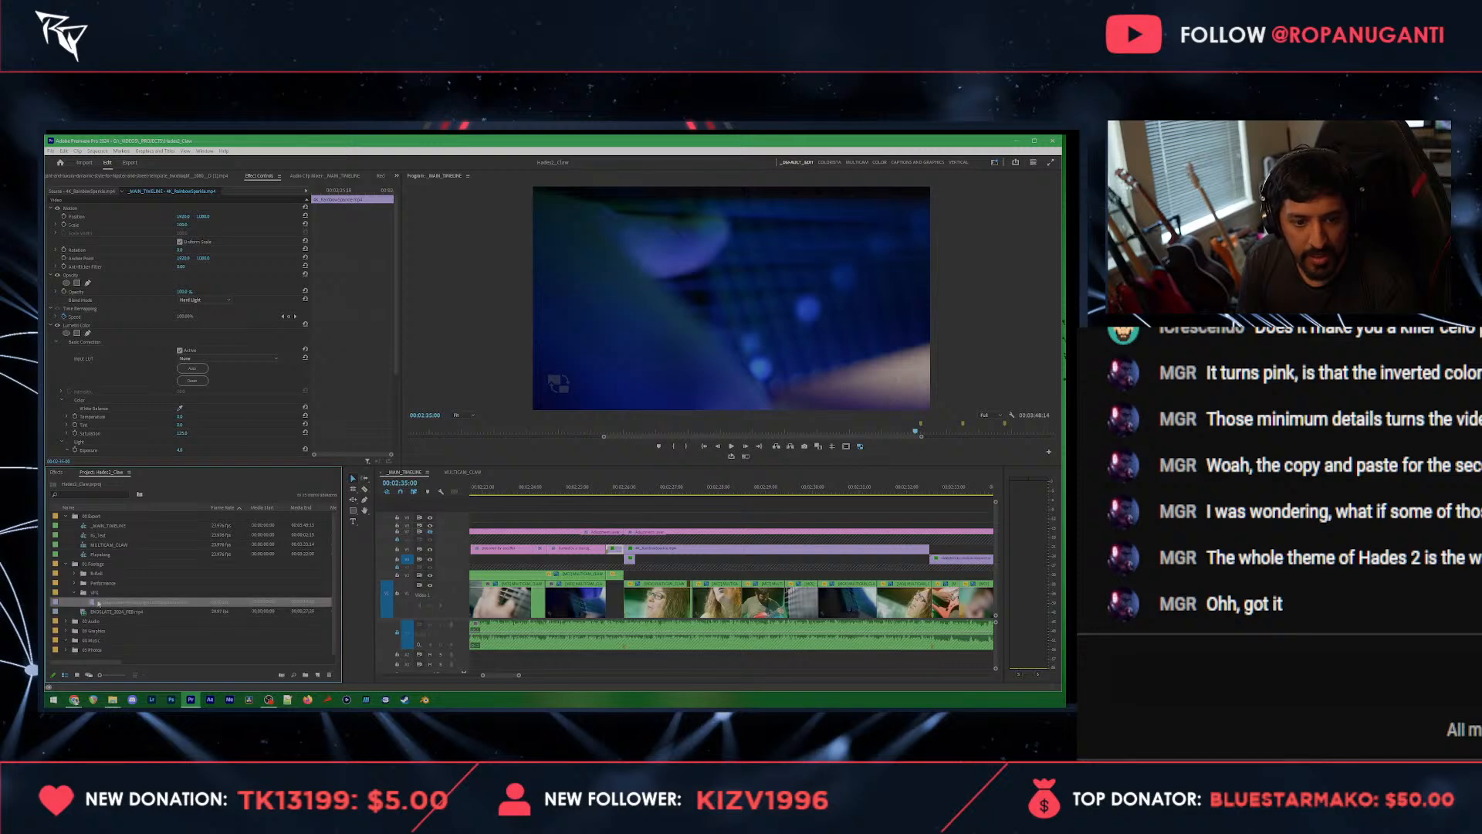
left_click(66, 632)
scroll(126, 590, "down", 5)
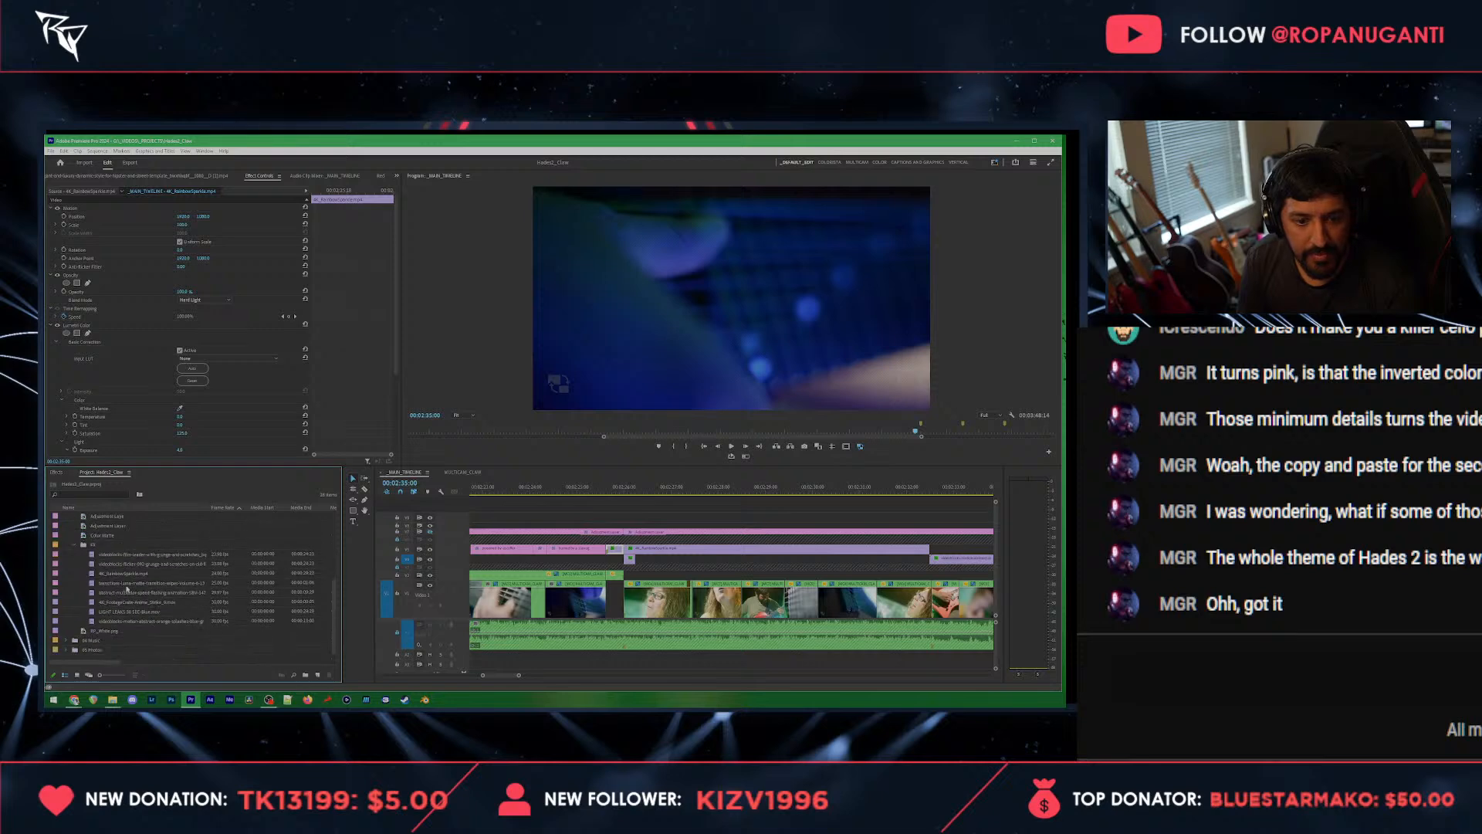
double_click(158, 556)
double_click(114, 584)
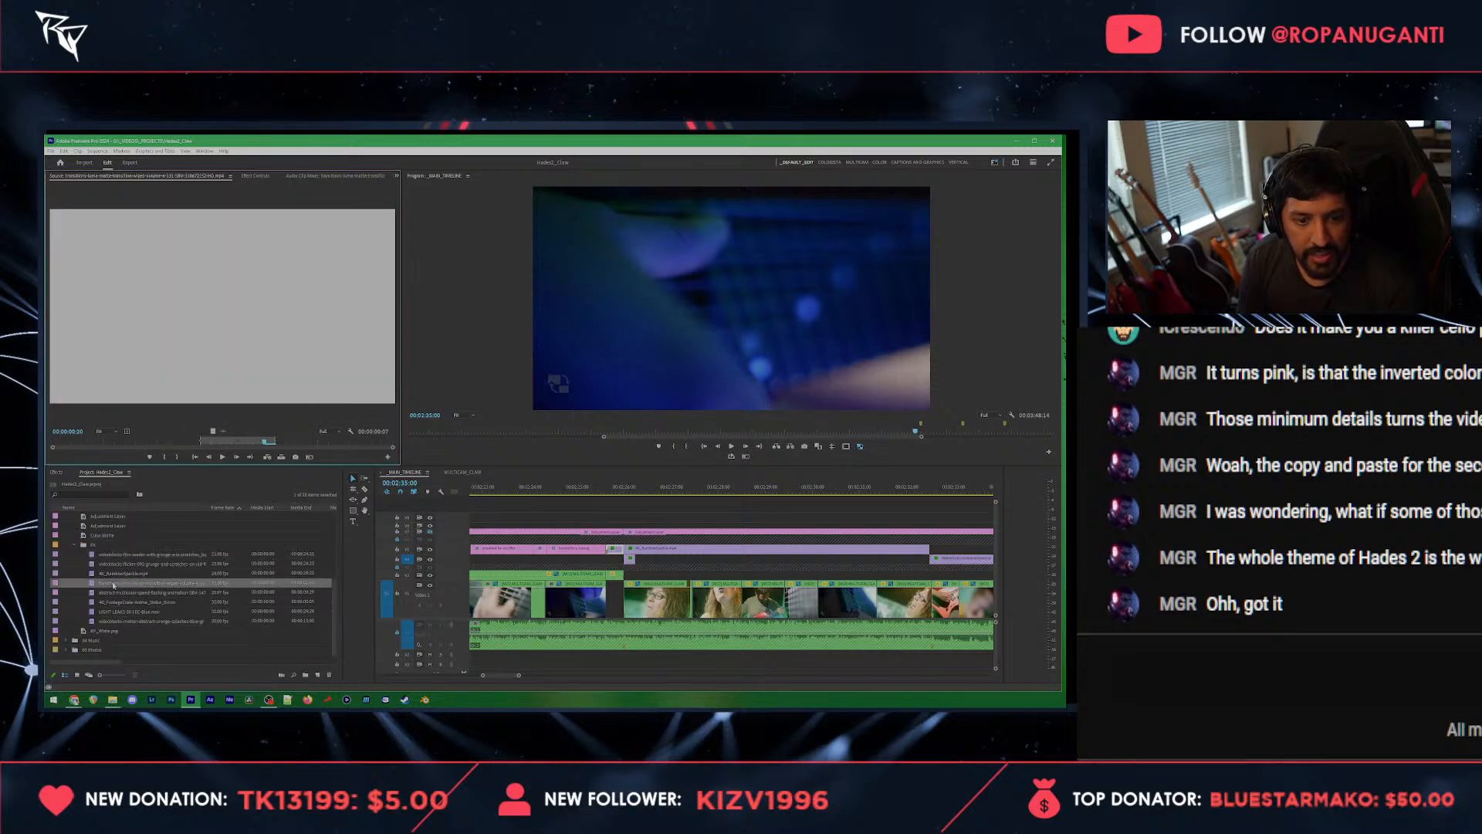
left_click_drag(213, 431, 903, 549)
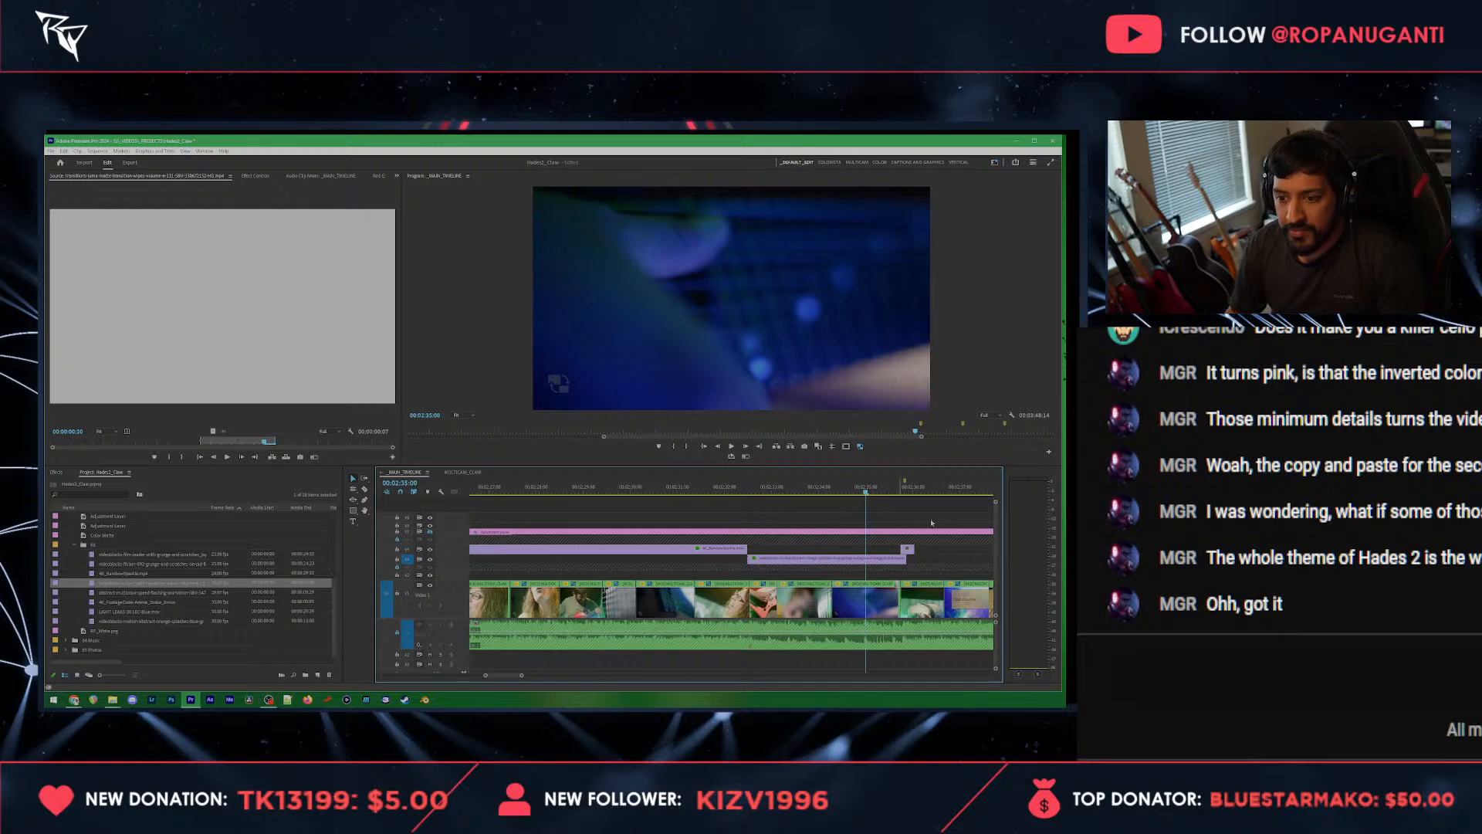
Step: Set the luma matte transition clip's start to 00:02:35:03 and its scale to 200
left_click(903, 558)
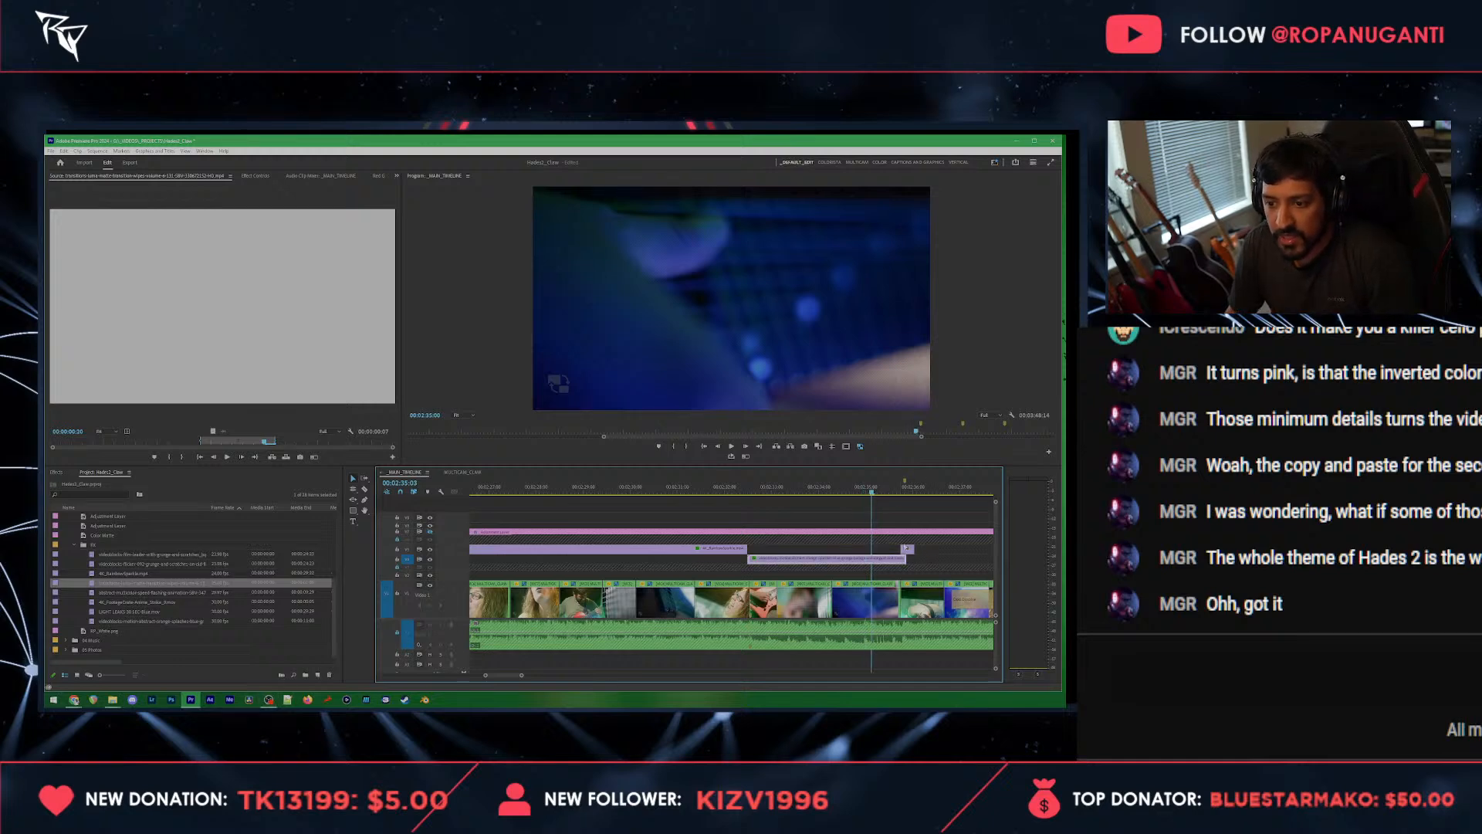
scroll(903, 555, "up", 3)
left_click_drag(910, 549, 745, 549)
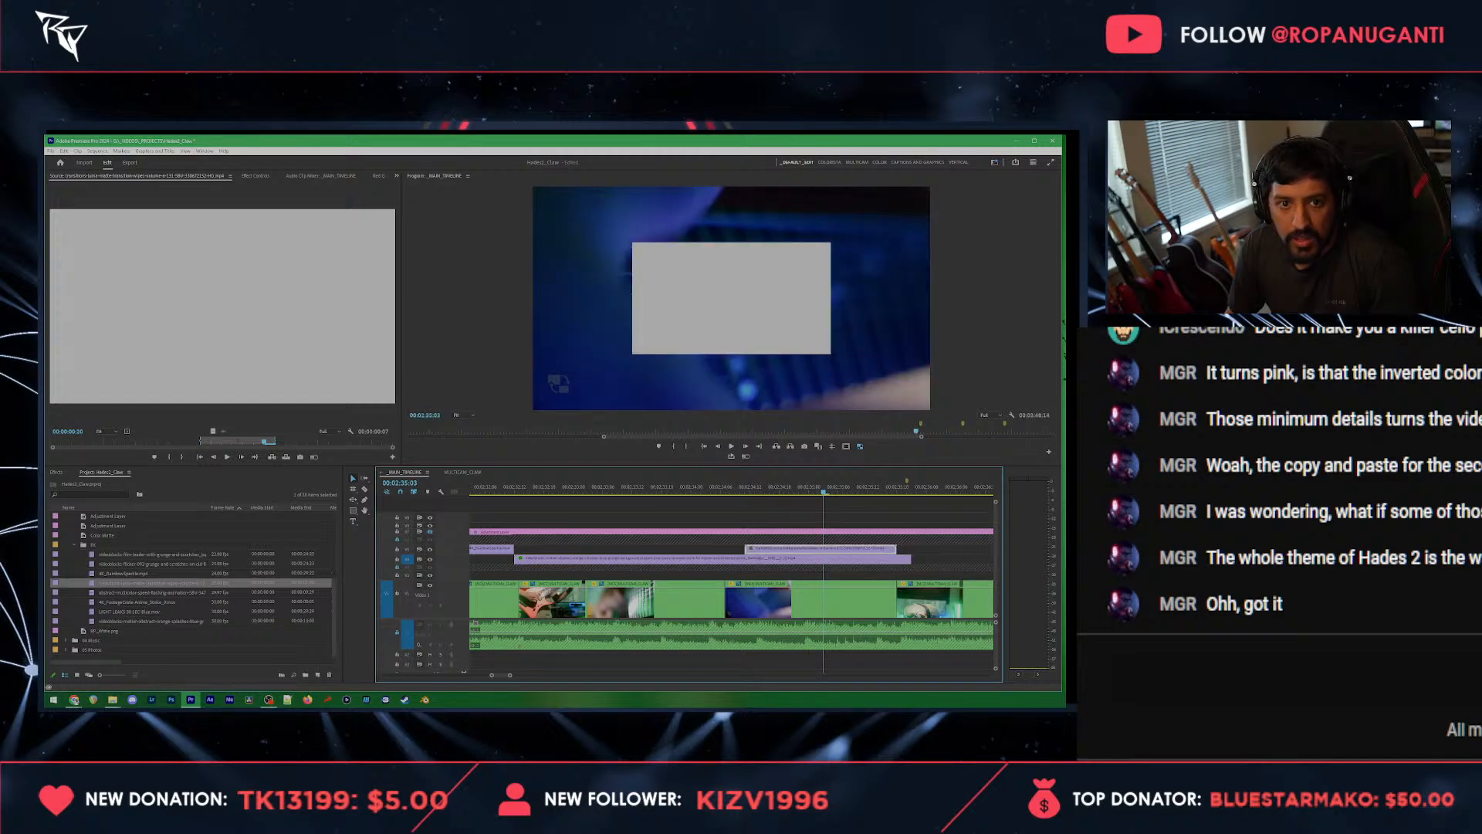
left_click(256, 176)
left_click(183, 225)
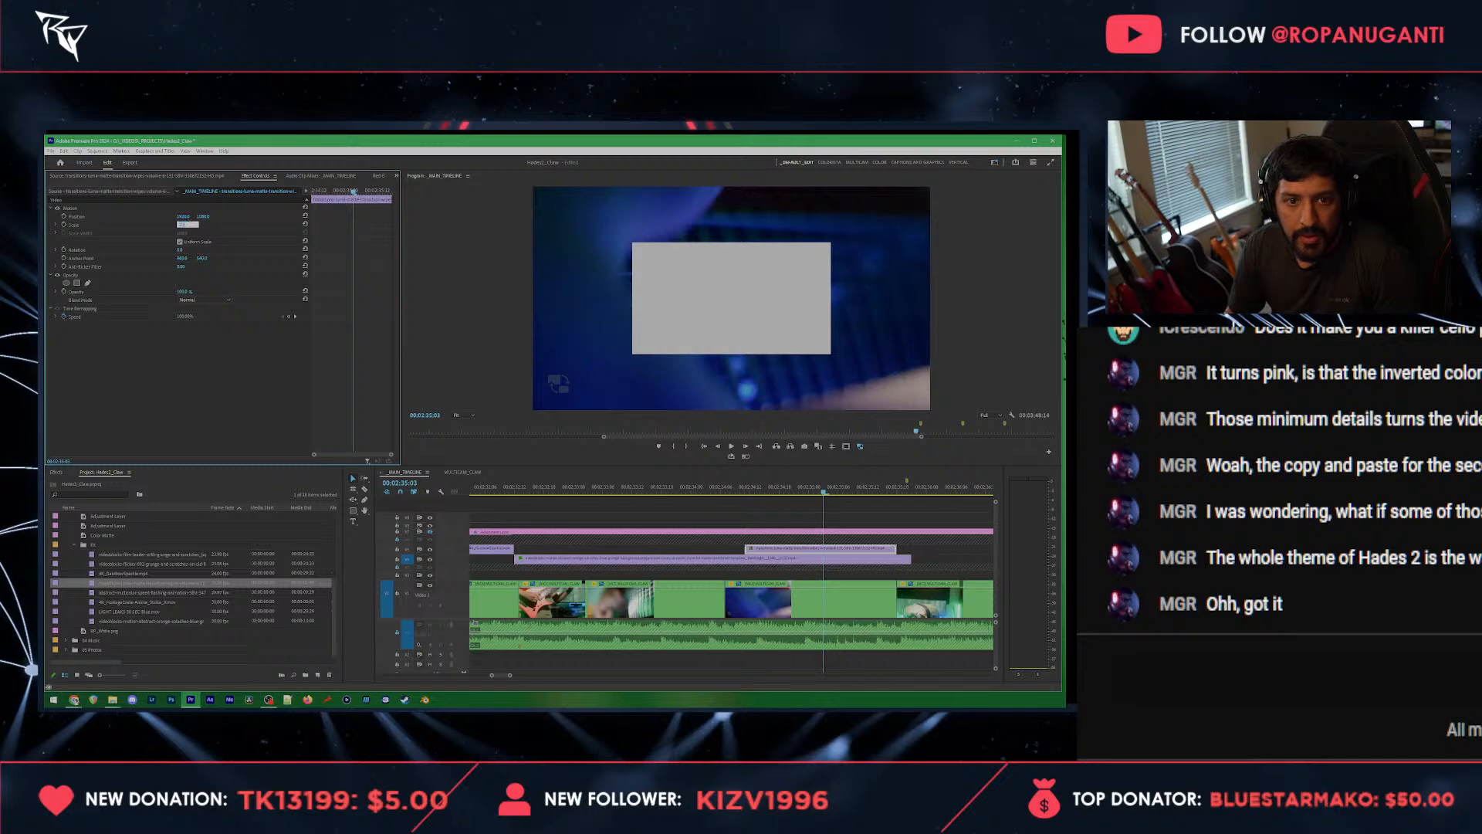
type("200")
key("Return")
left_click_drag(795, 487, 824, 490)
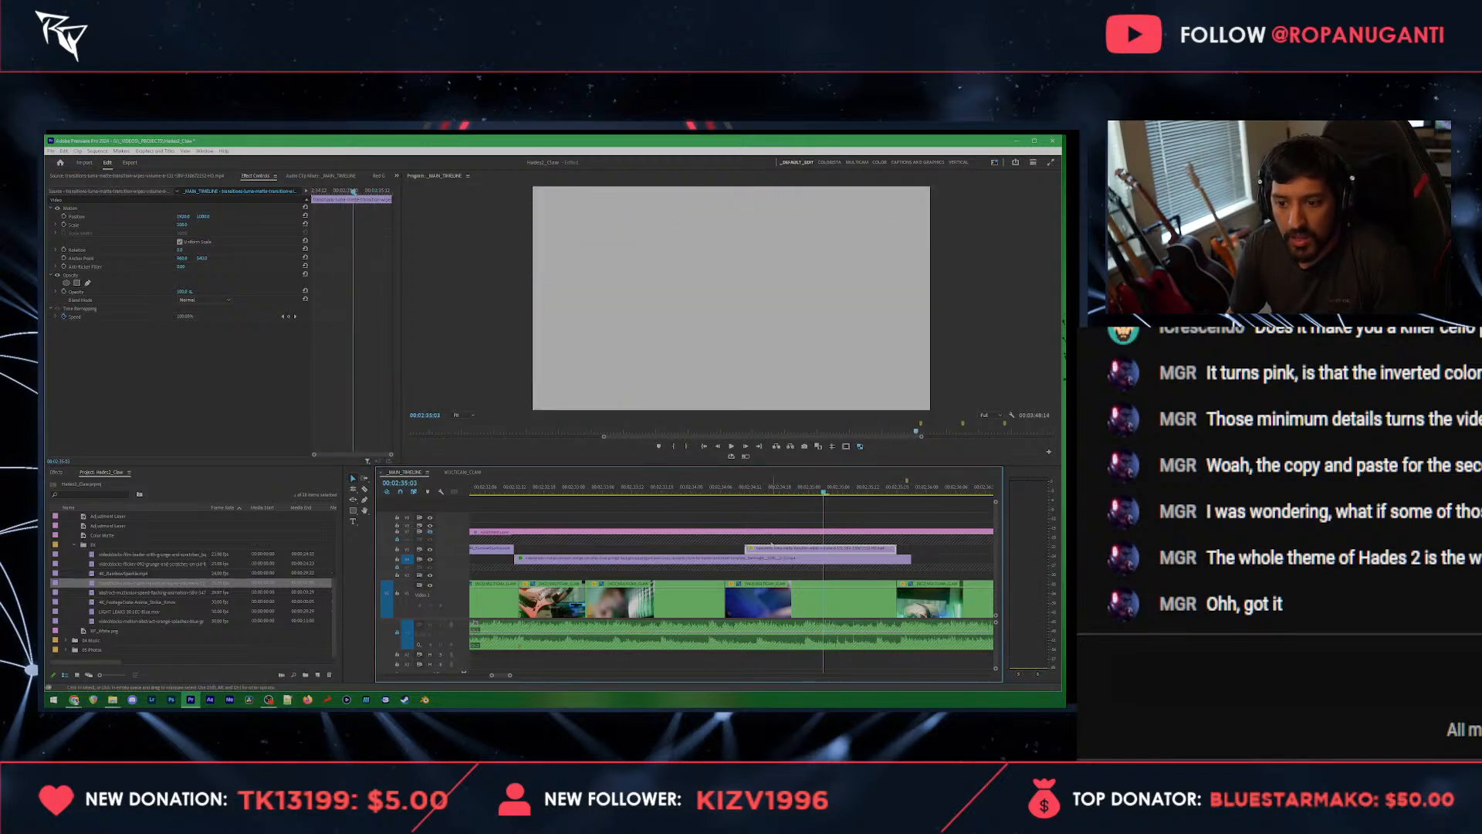
left_click_drag(749, 549, 826, 549)
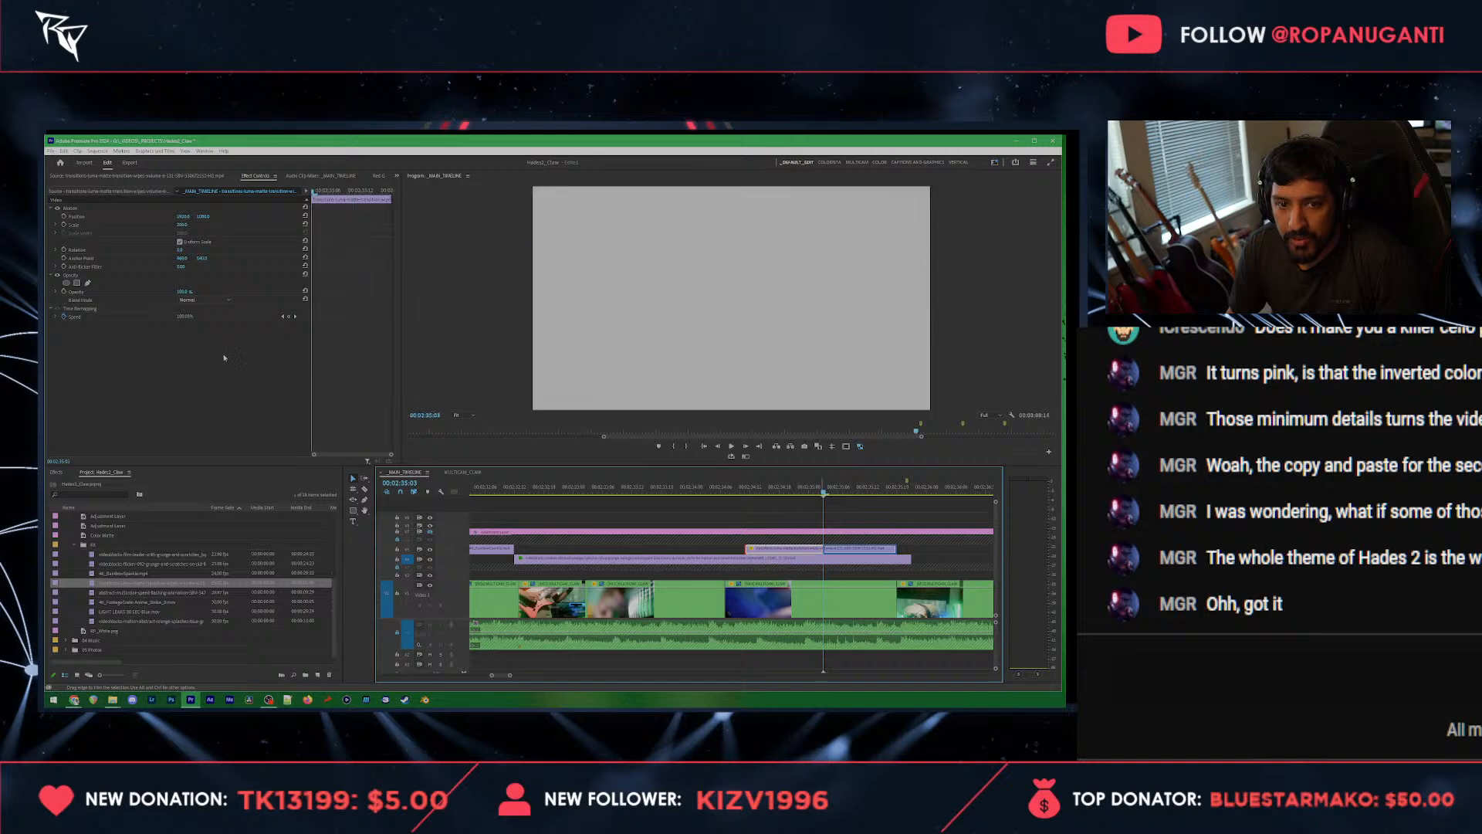
Step: Apply the Invert effect to the luma matte transition clip and set its blend mode to Screen
left_click(203, 299)
left_click(220, 436)
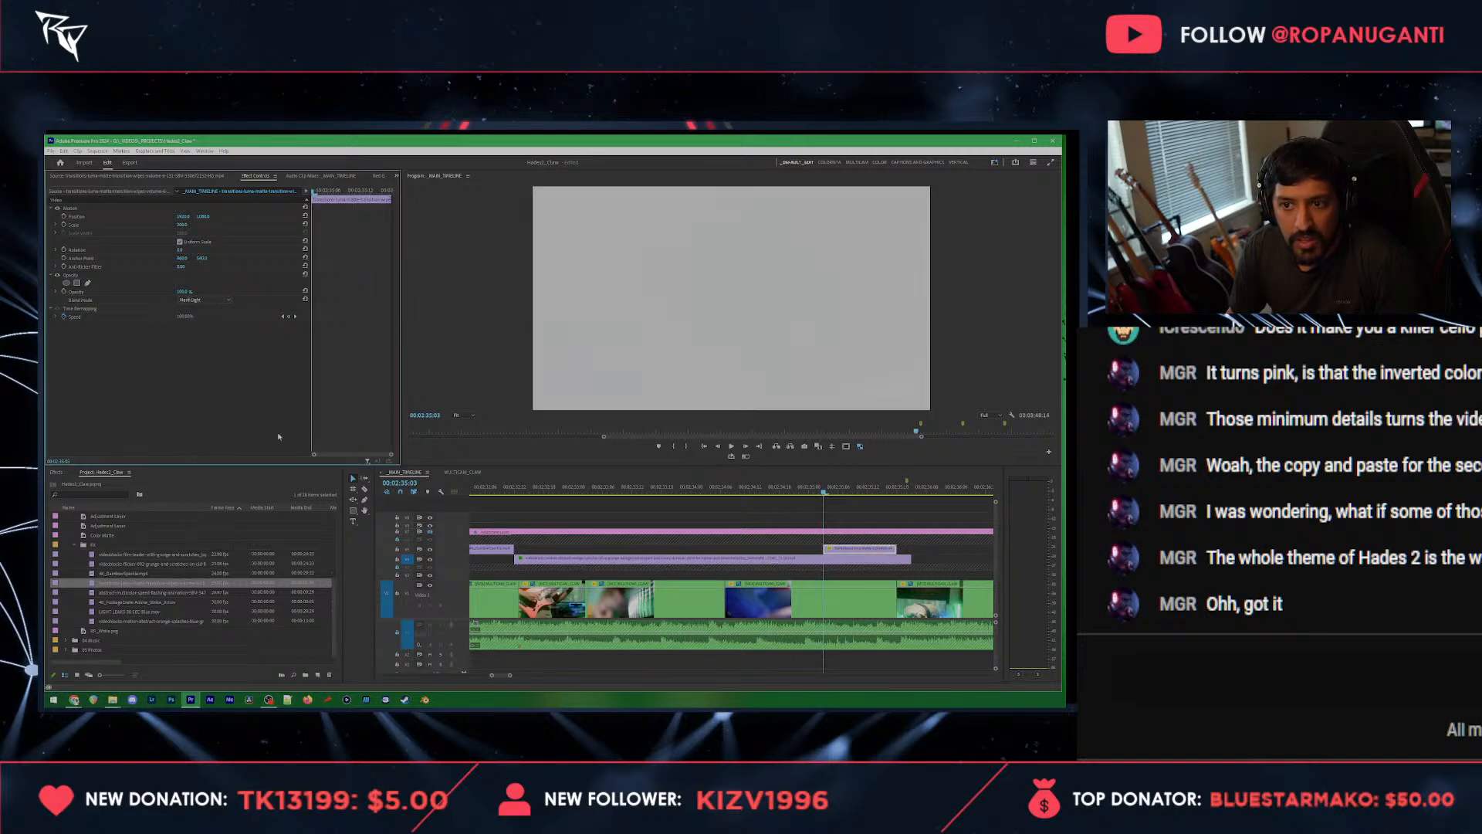
left_click(70, 472)
key("BackSpace")
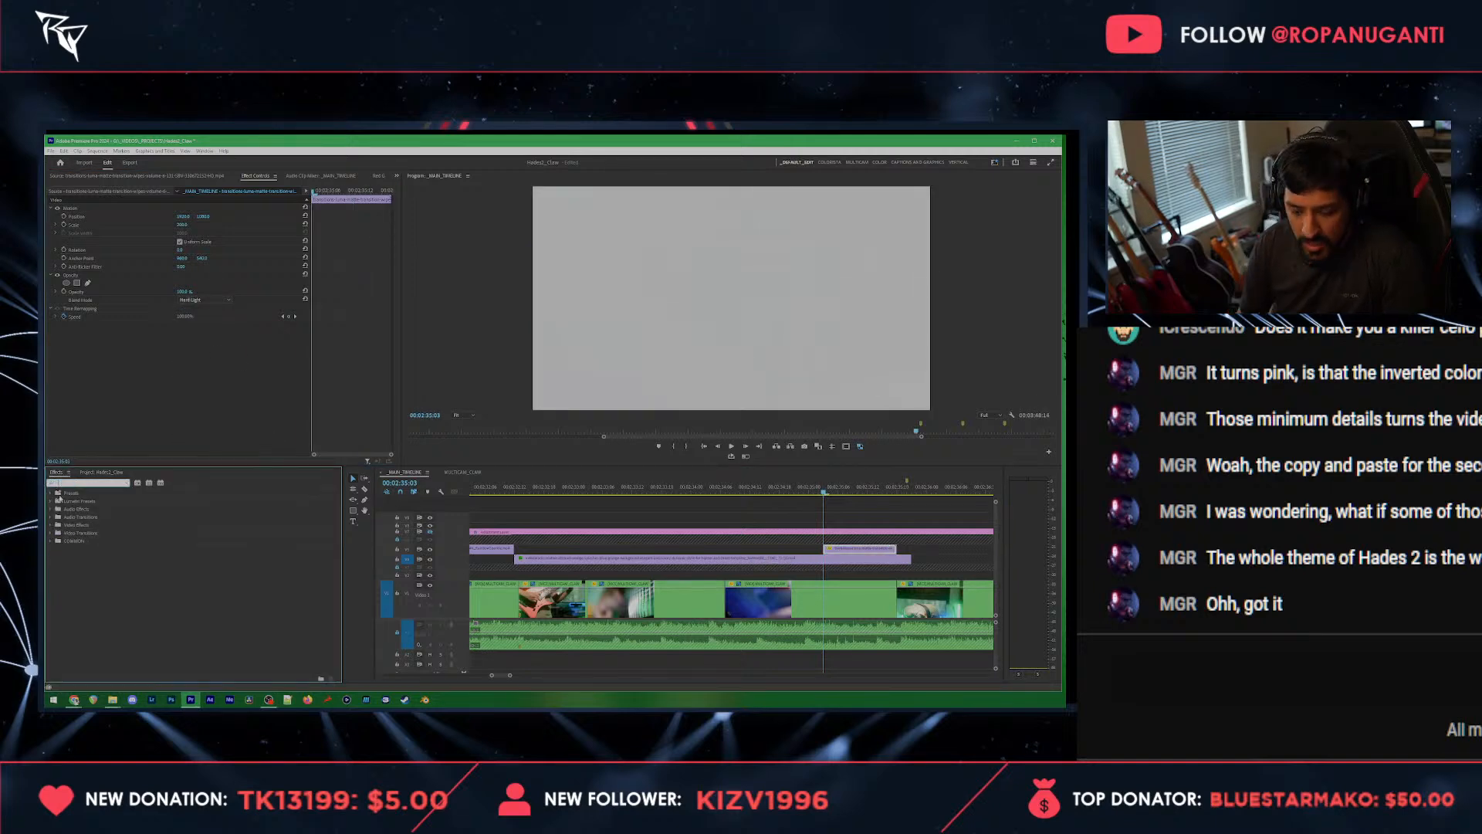
type("invert")
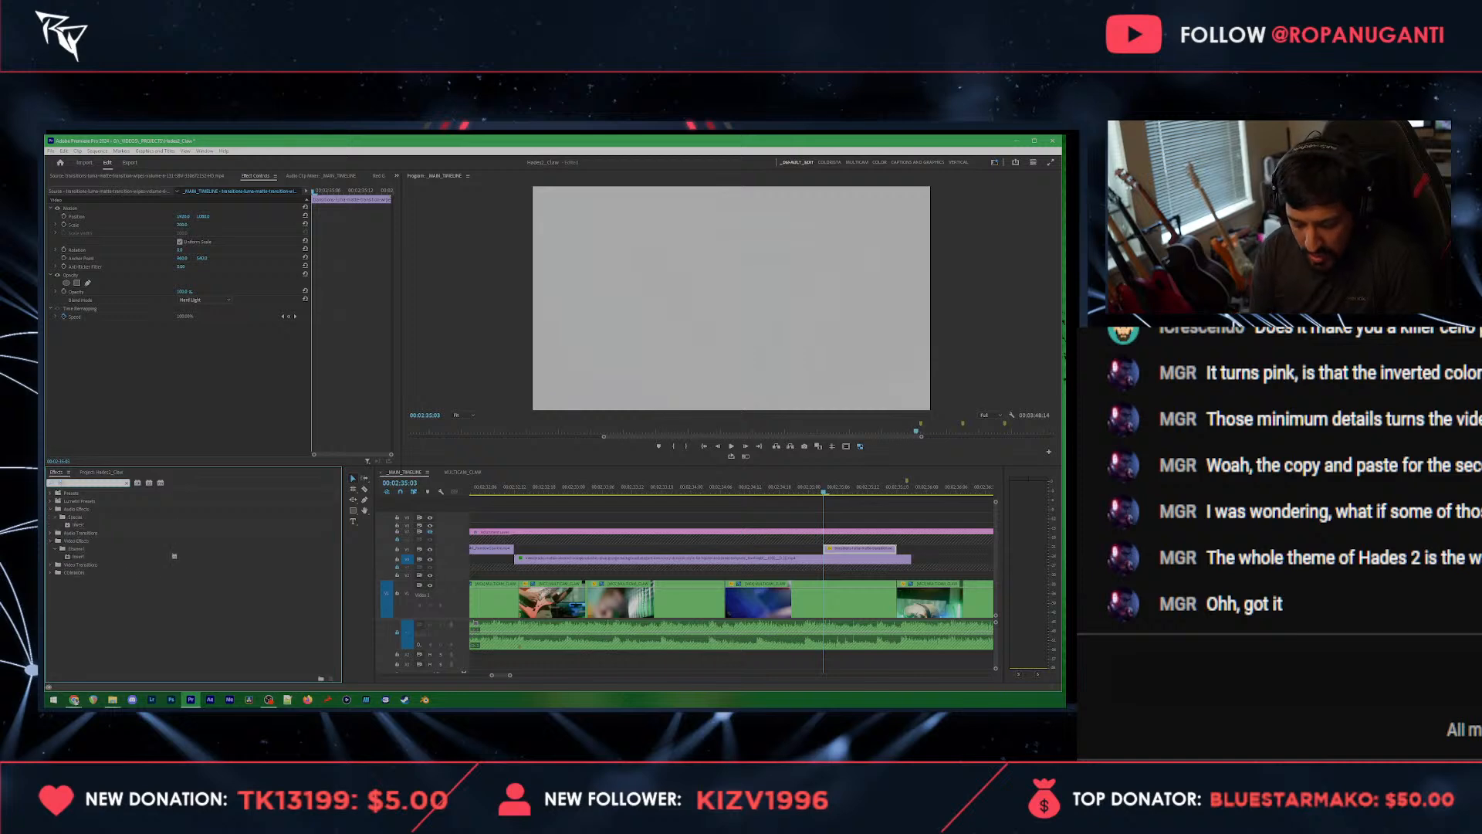
double_click(79, 556)
key("space")
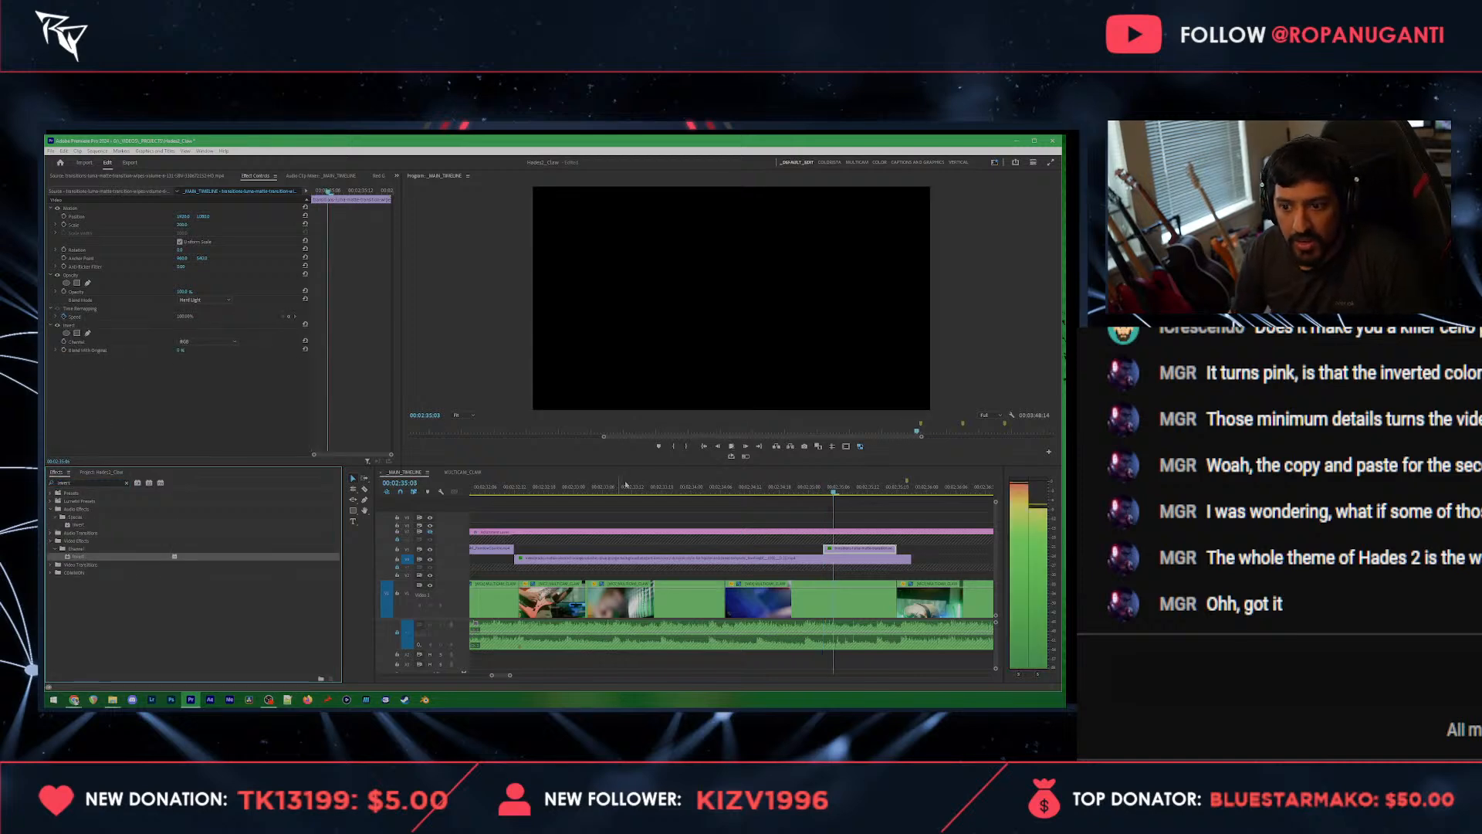
left_click(777, 496)
left_click(201, 300)
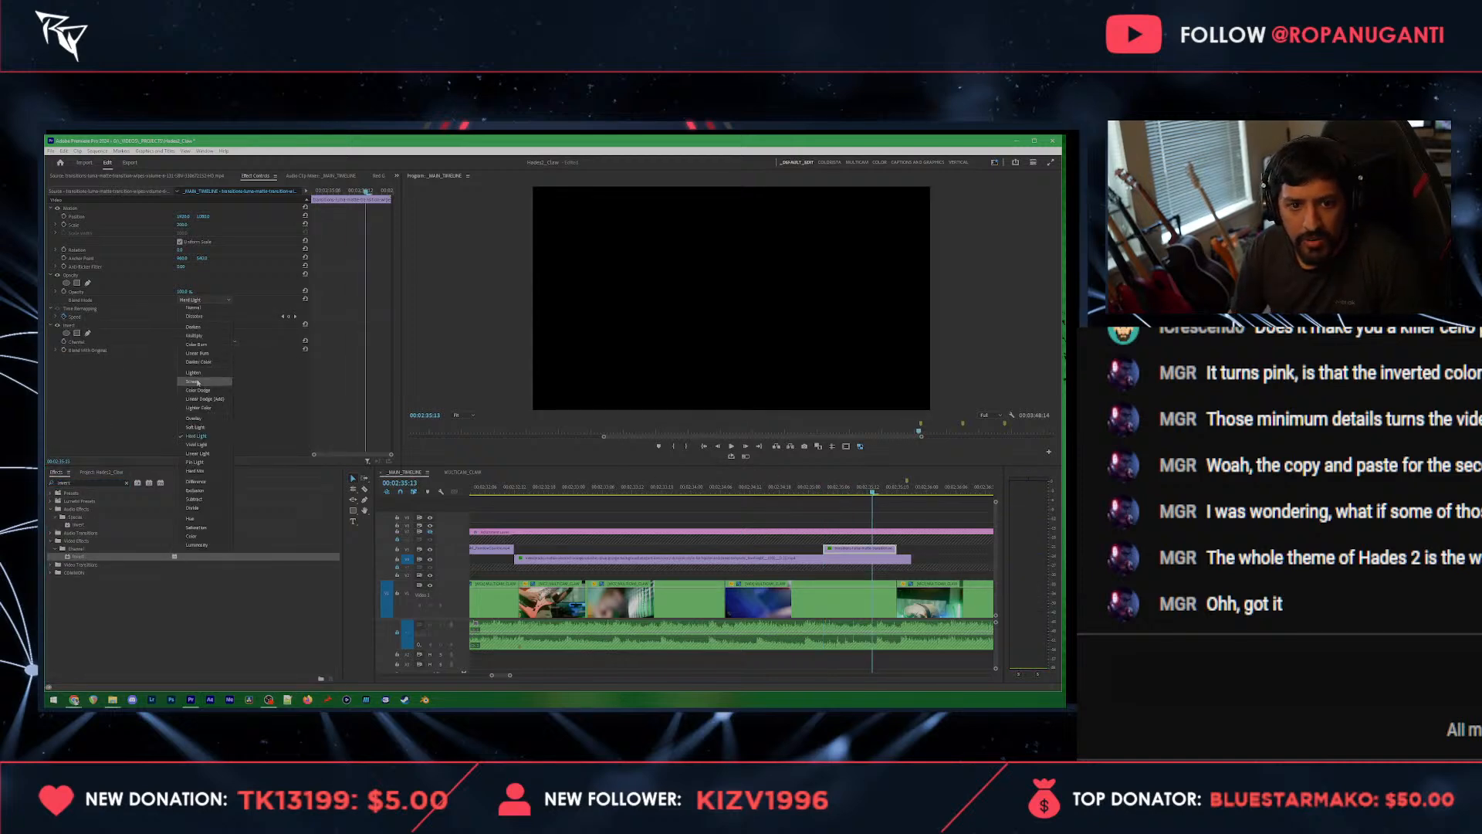
left_click(193, 381)
Step: Restore the transition clip's trimmed beginning, shift the clip to start at 00:02:35:03, and play back the transition
left_click(829, 489)
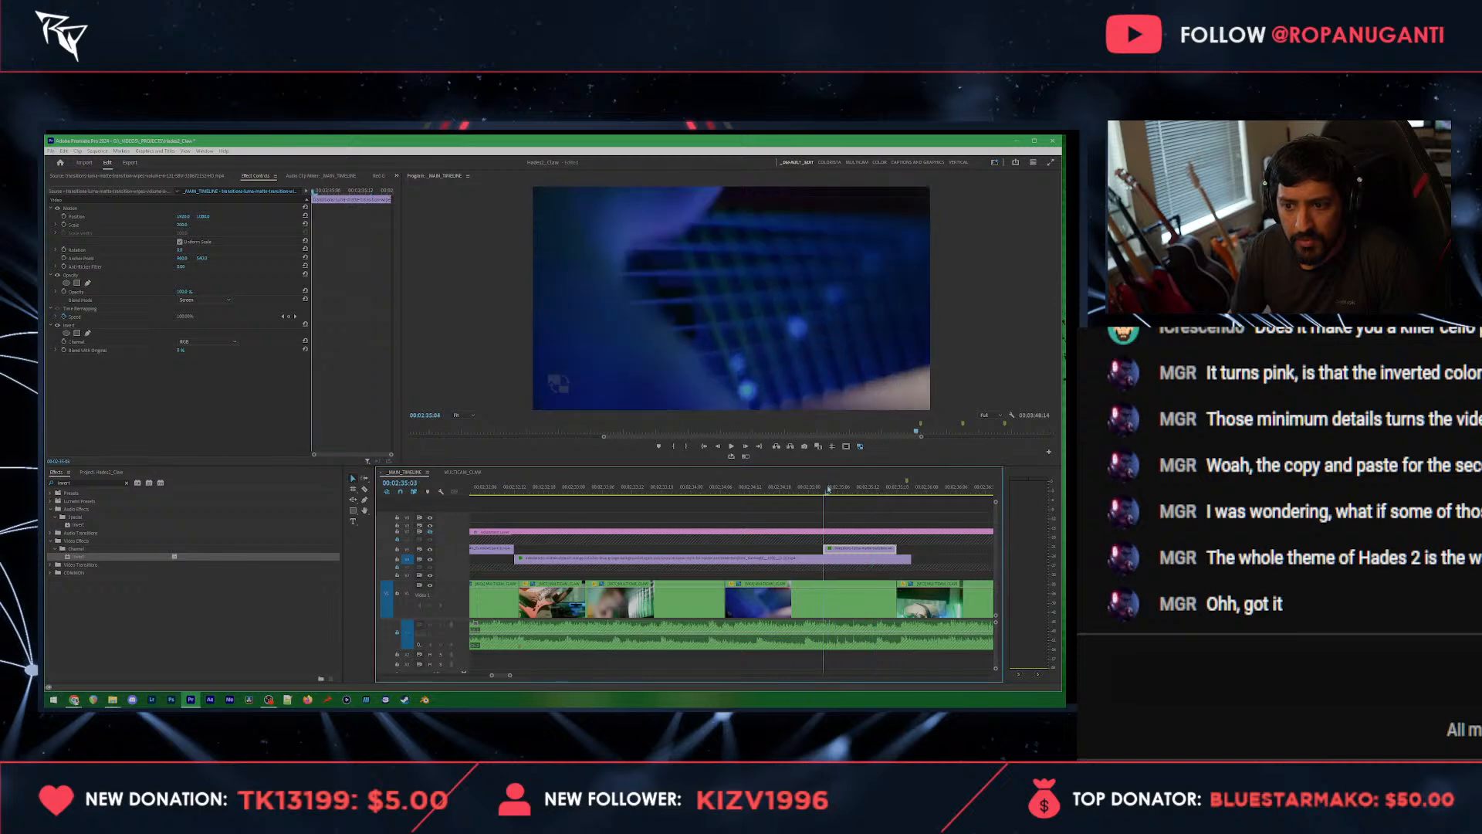
mouse_move(829, 488)
left_mouse_down()
mouse_move(867, 494)
mouse_move(844, 498)
left_mouse_up()
left_click_drag(827, 550, 747, 551)
left_click_drag(752, 491, 856, 552)
key("space")
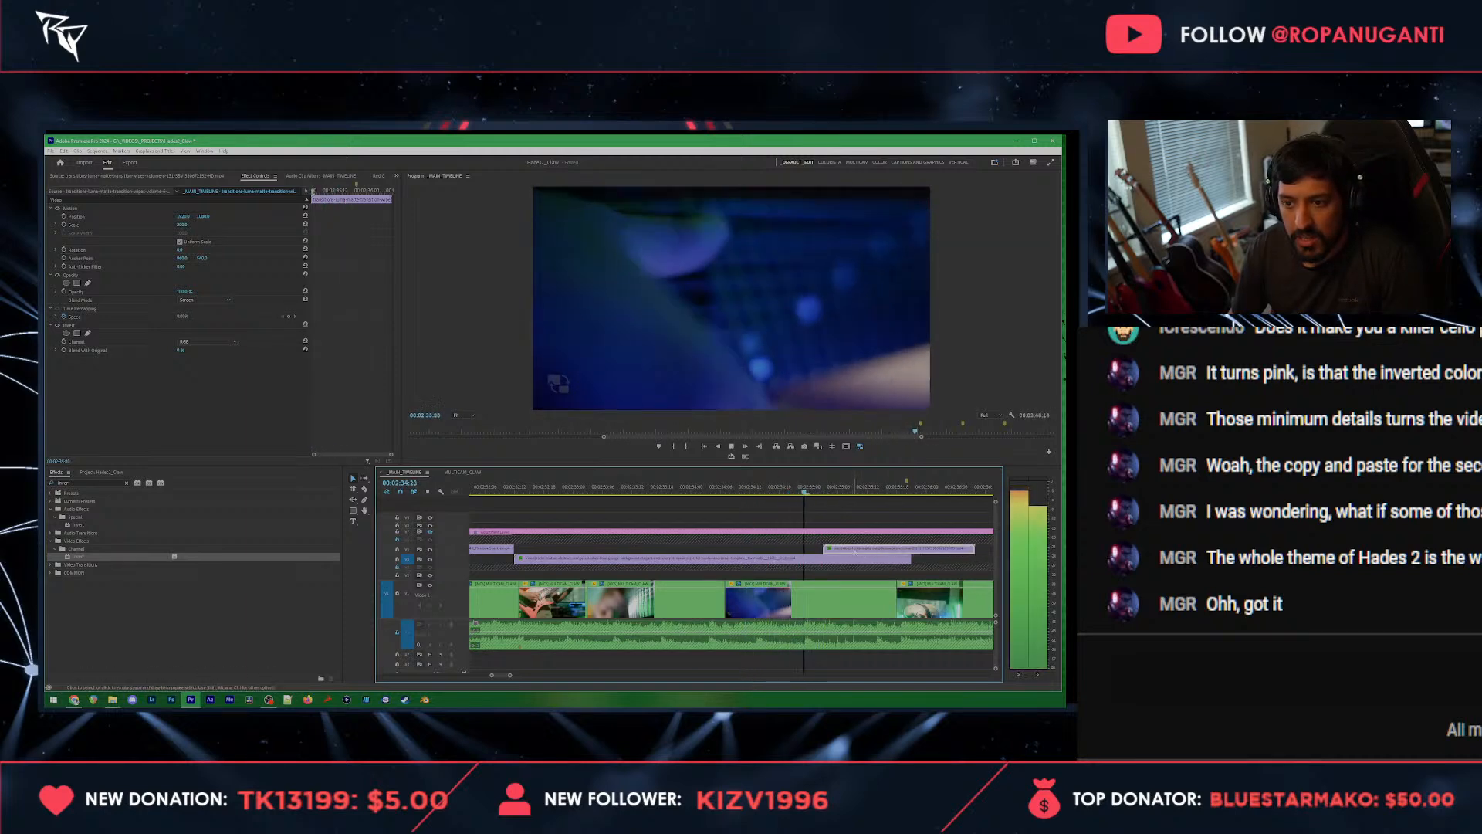
key("space")
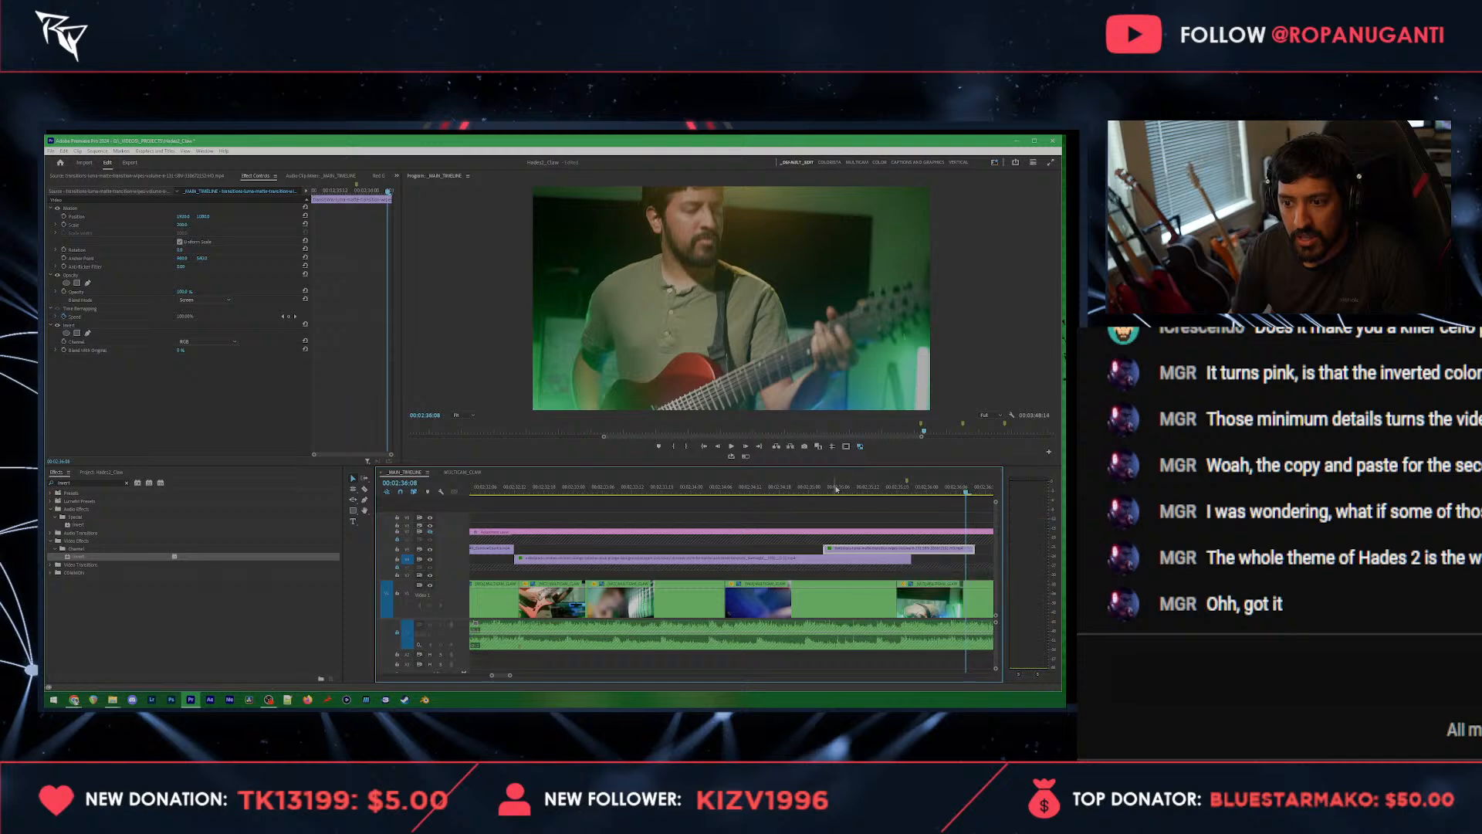
mouse_move(860, 488)
left_mouse_down()
mouse_move(900, 489)
mouse_move(849, 489)
left_mouse_up()
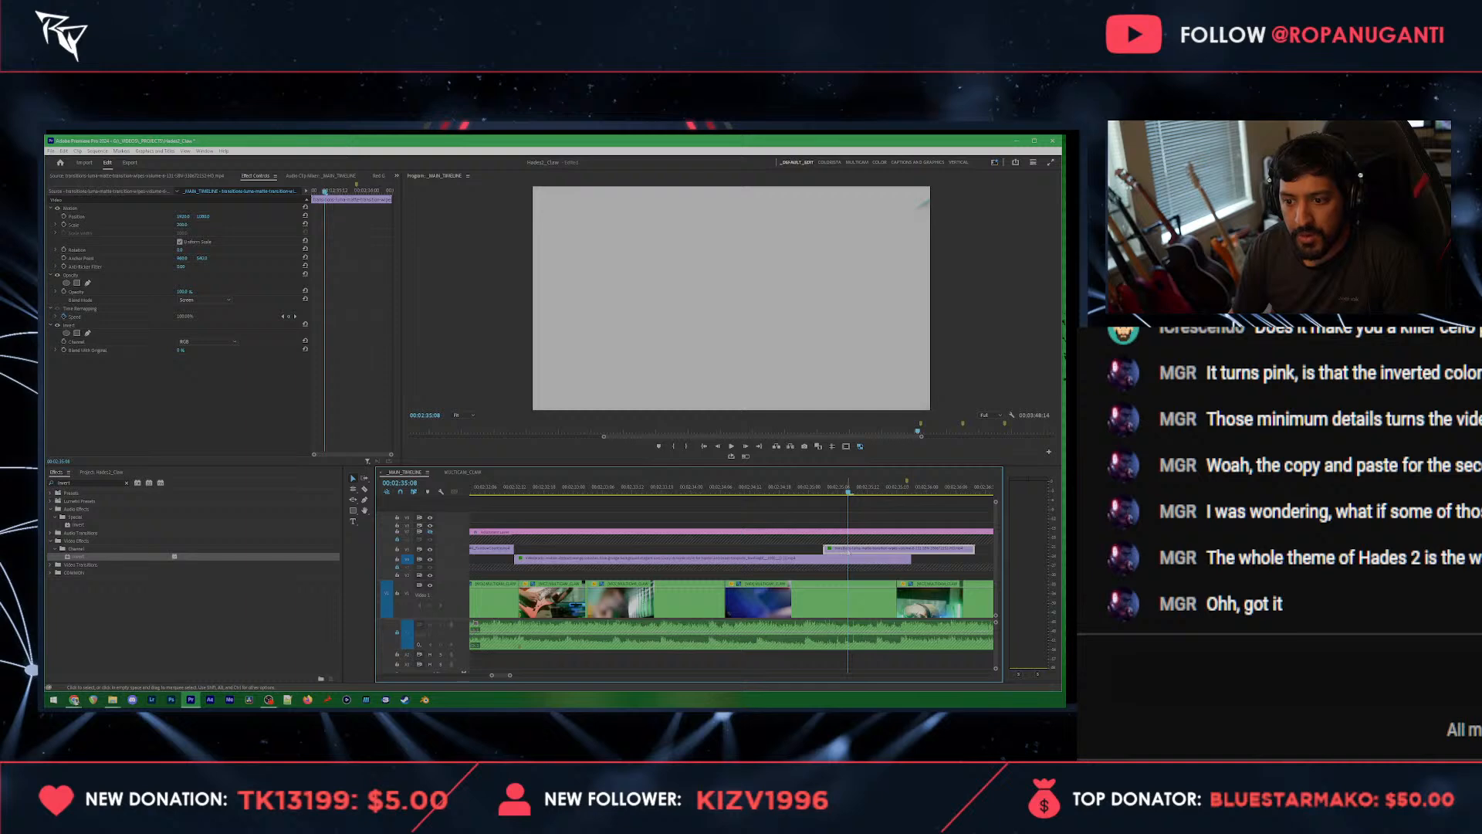
Step: Try the luma matte transition clip further along the timeline, play it back, and check its speed and duration settings
left_click_drag(844, 552, 944, 551)
key("space")
key("space")
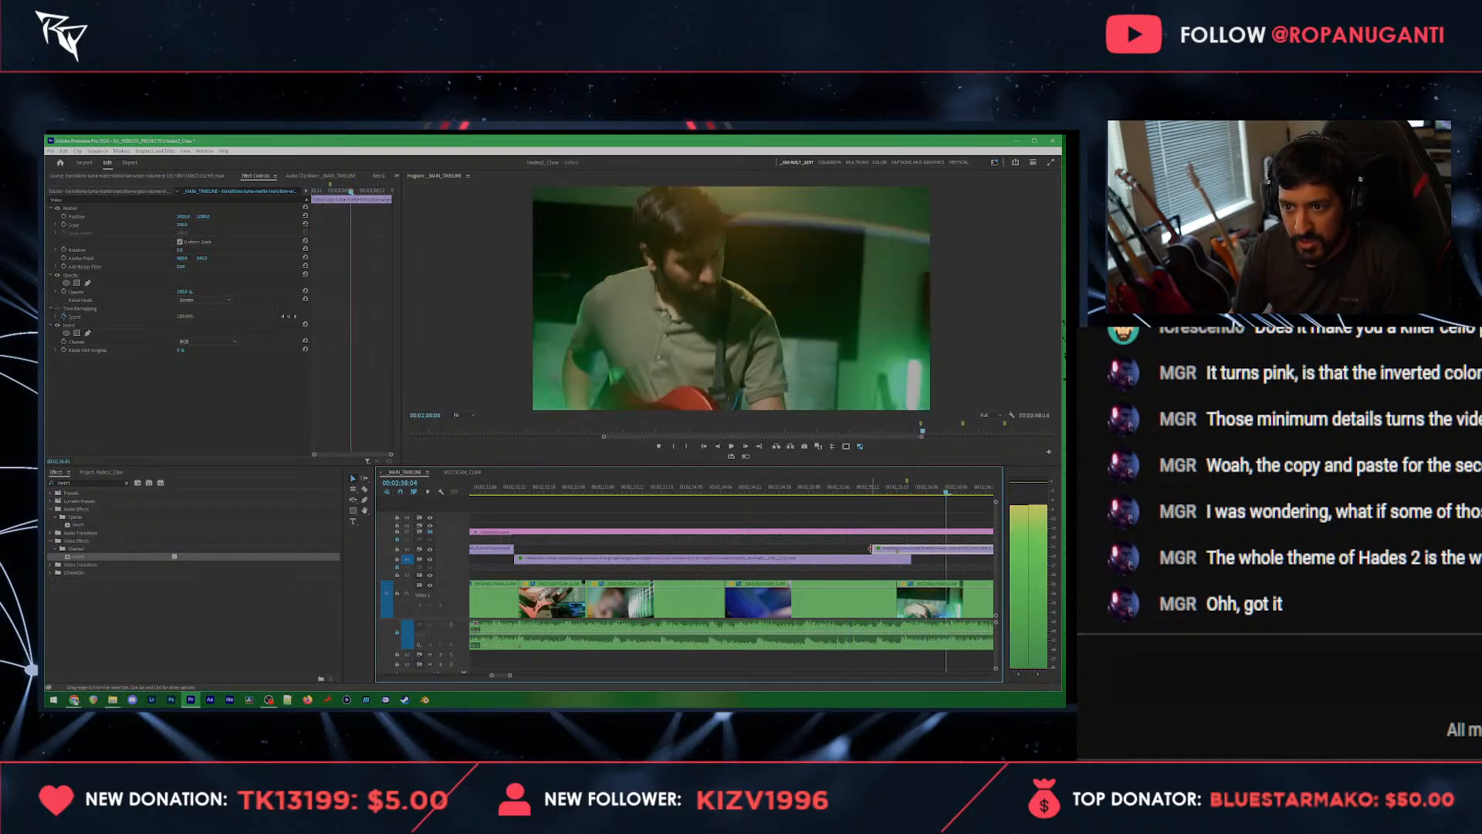
right_click(884, 549)
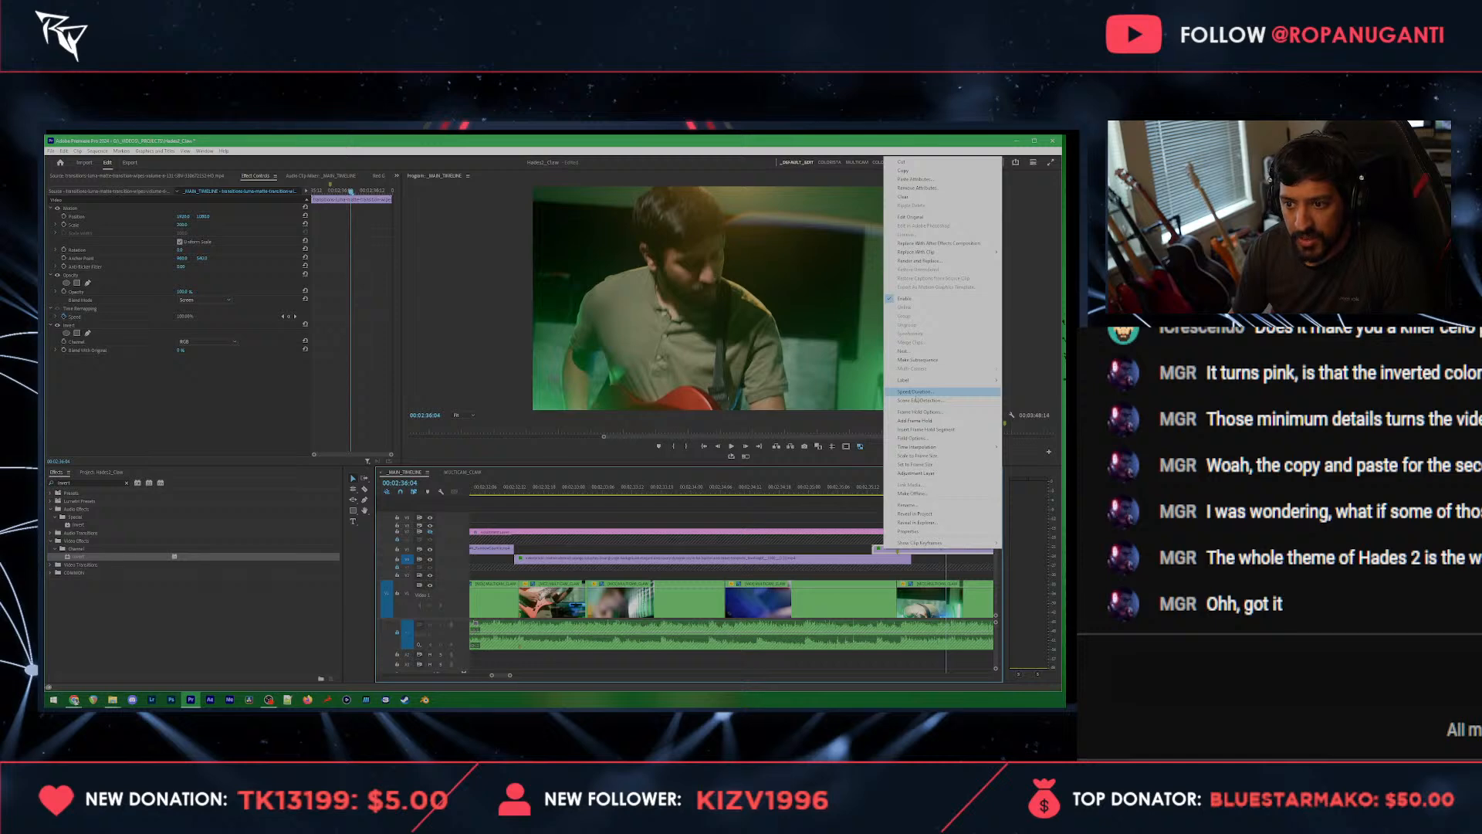
left_click(915, 392)
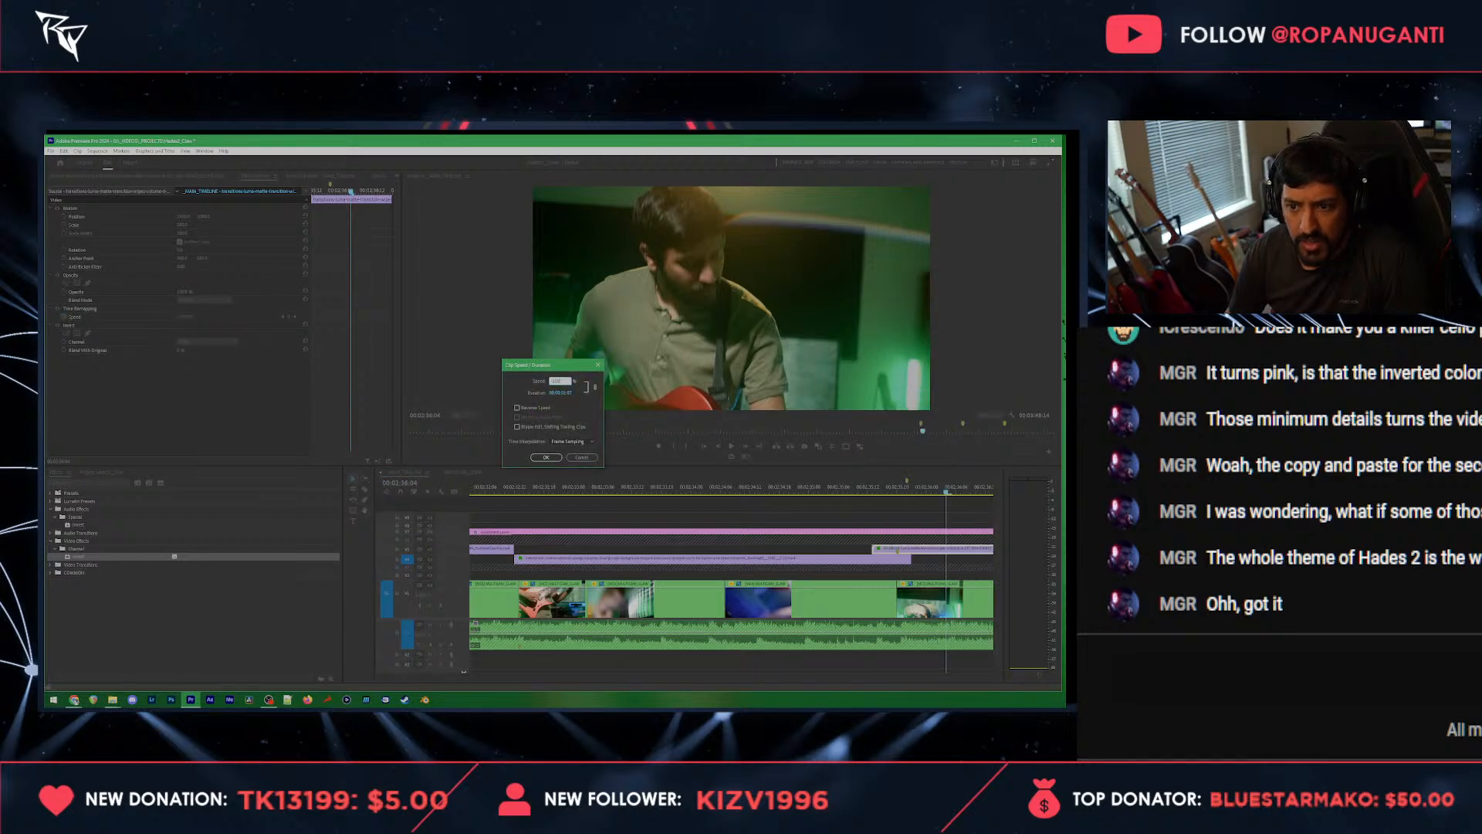
key("Return")
Step: Move the luma matte transition clip earlier so it ends just past the grunge texture clip, and play back the section
left_click_drag(930, 552, 888, 553)
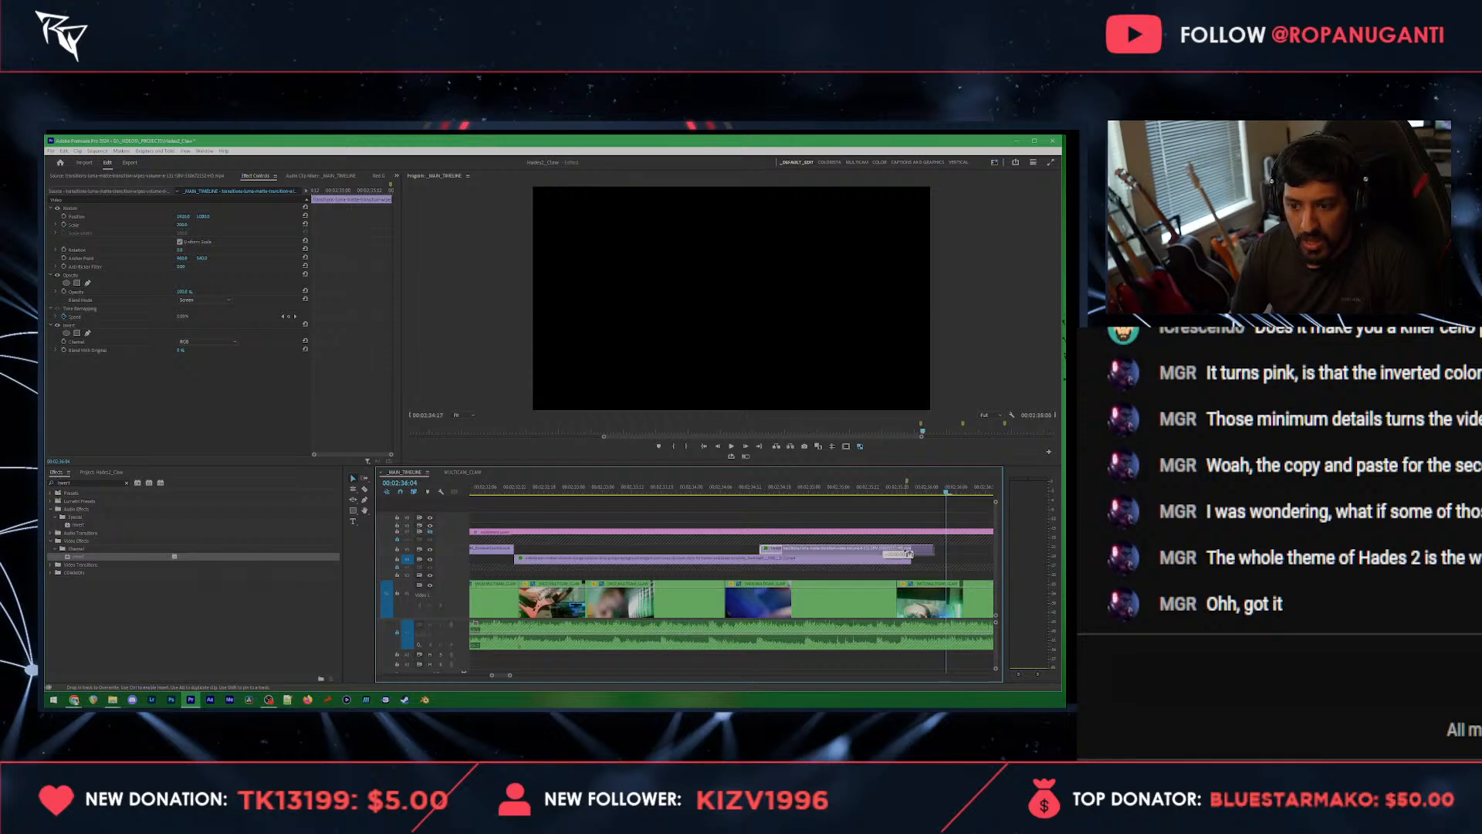
left_click_drag(910, 554, 900, 552)
left_click(900, 487)
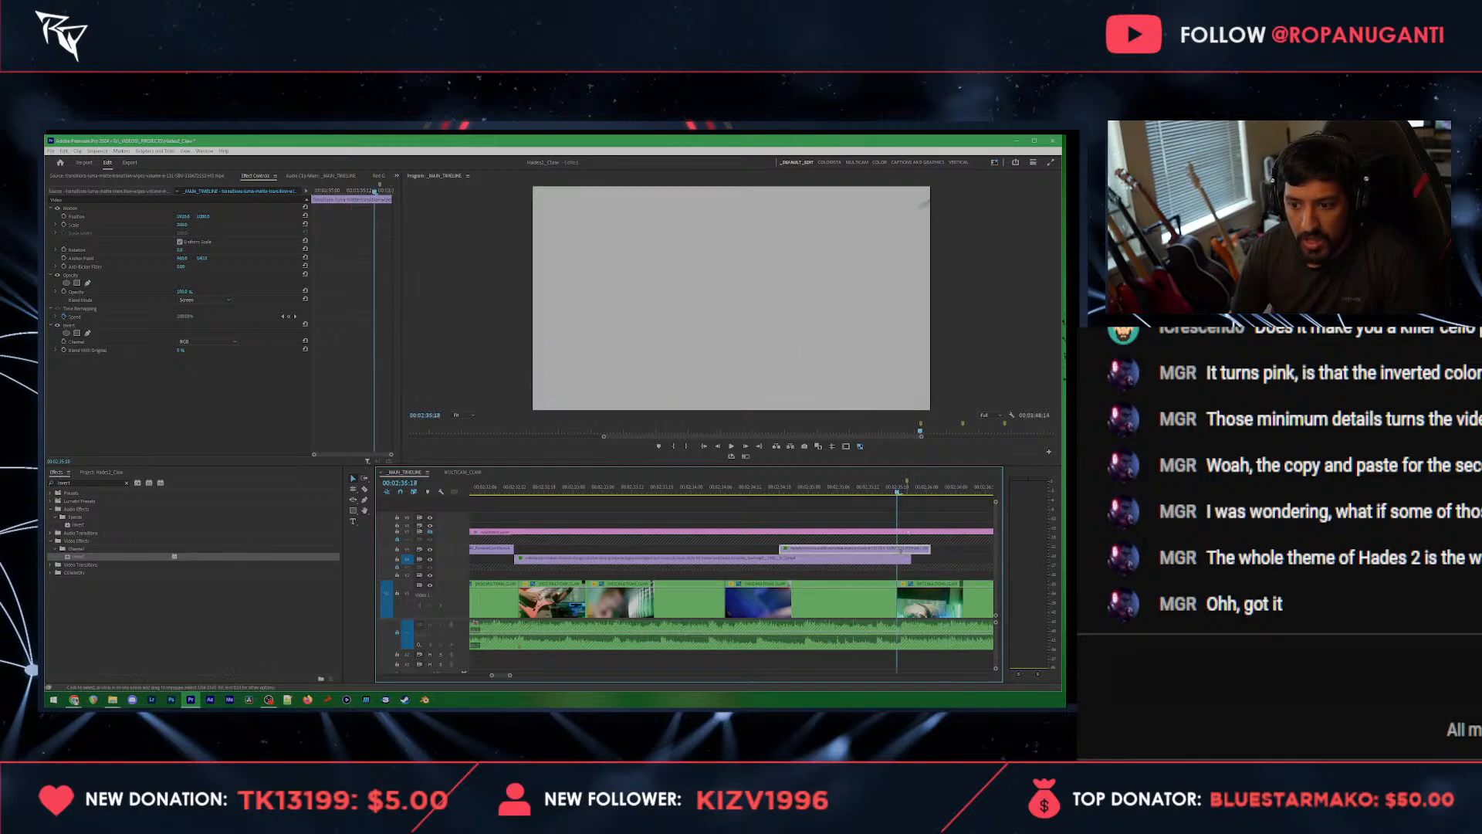
left_click(844, 491)
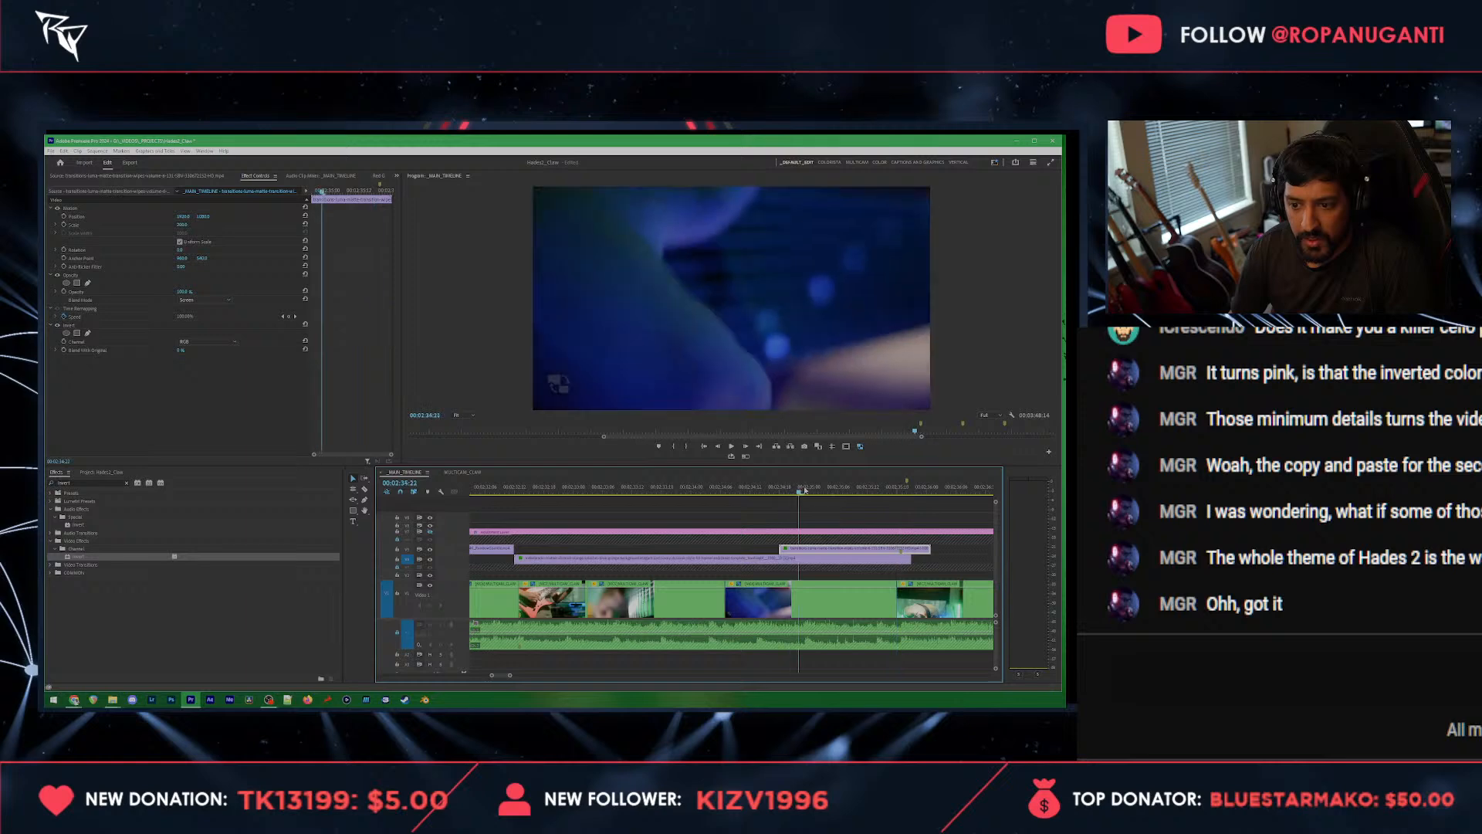
left_click_drag(845, 500, 819, 506)
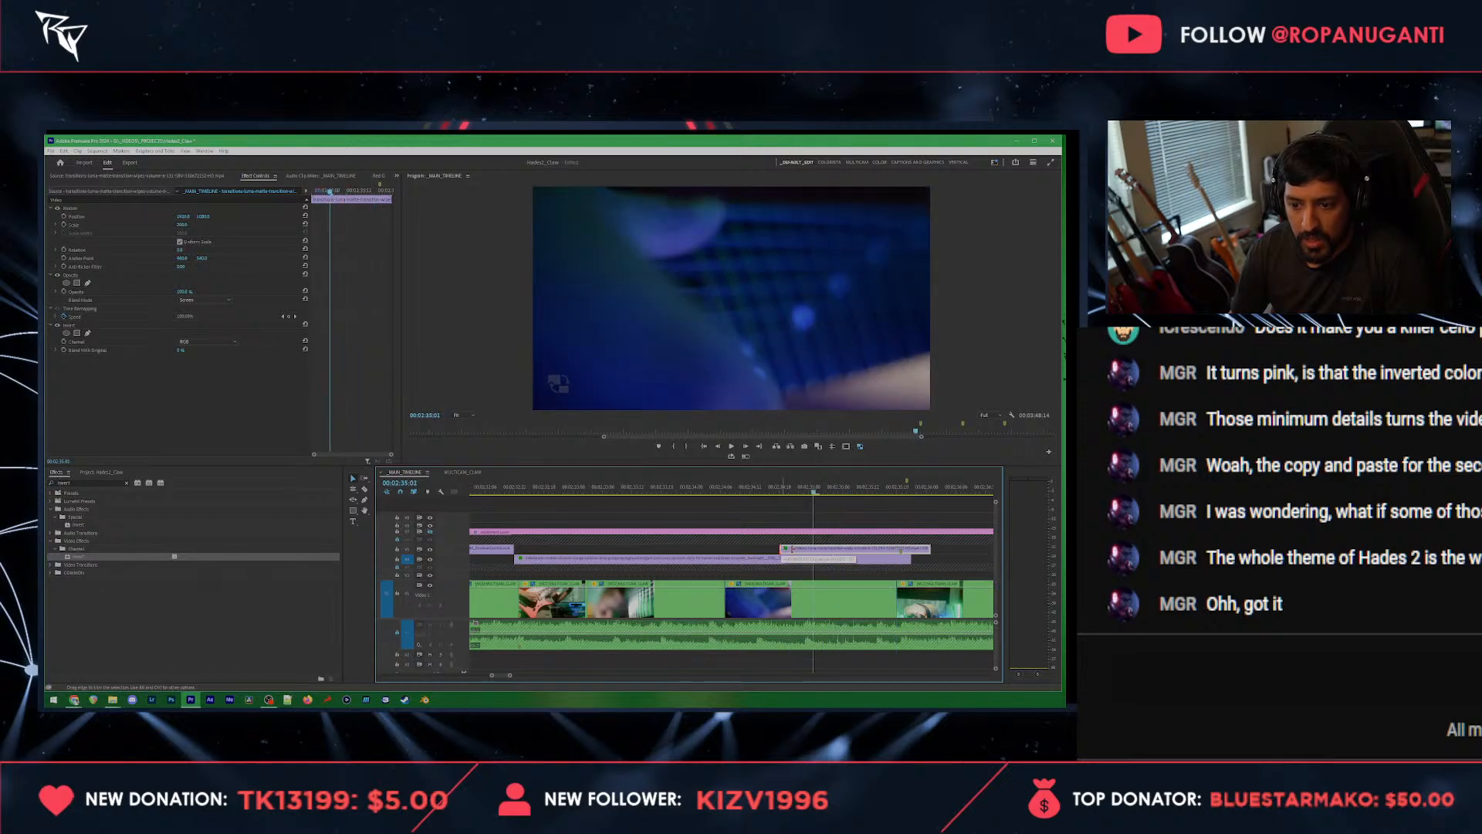
key("space")
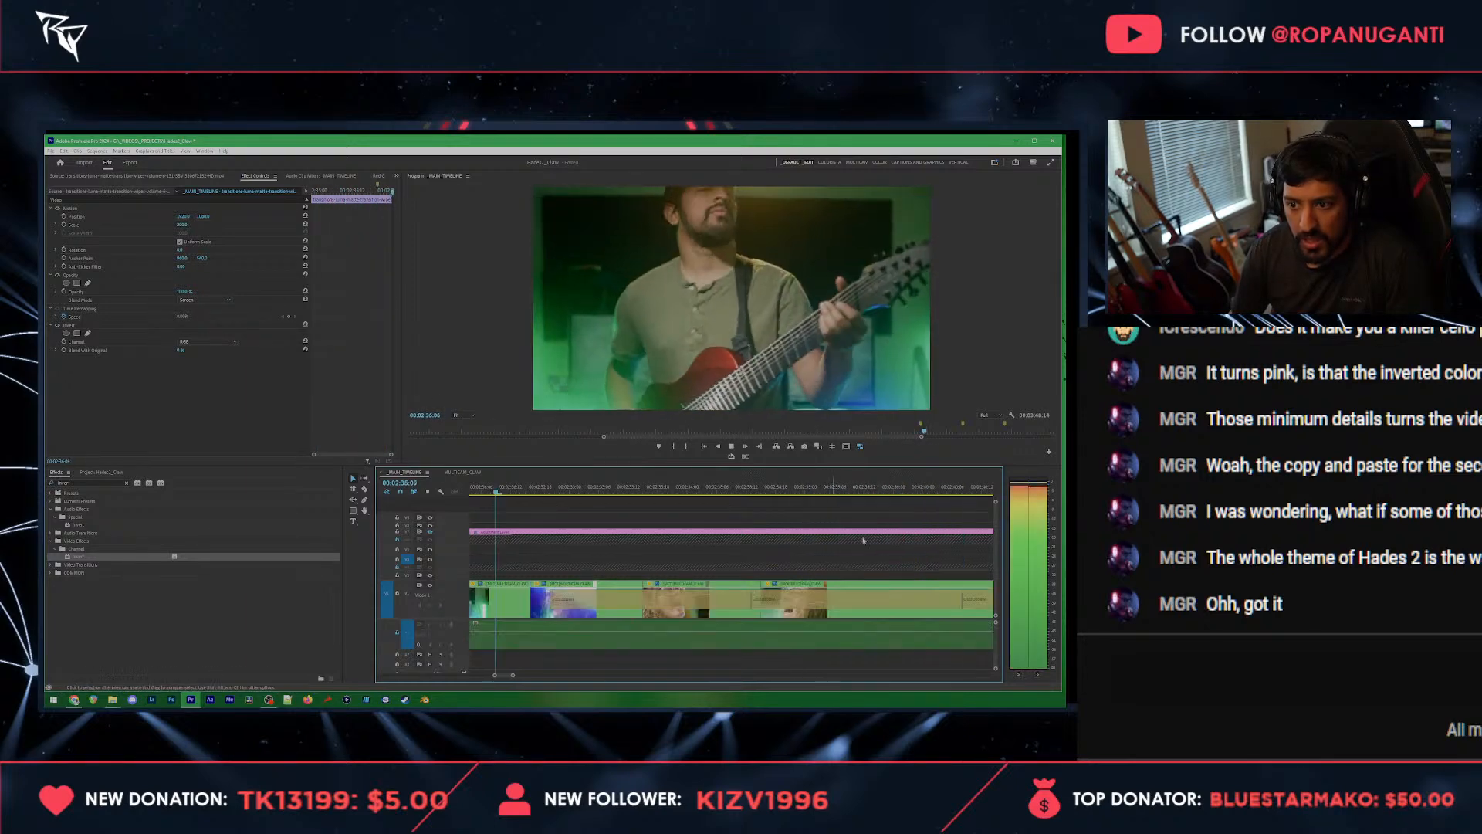
key("space")
scroll(730, 513, "up", 12)
left_click(514, 491)
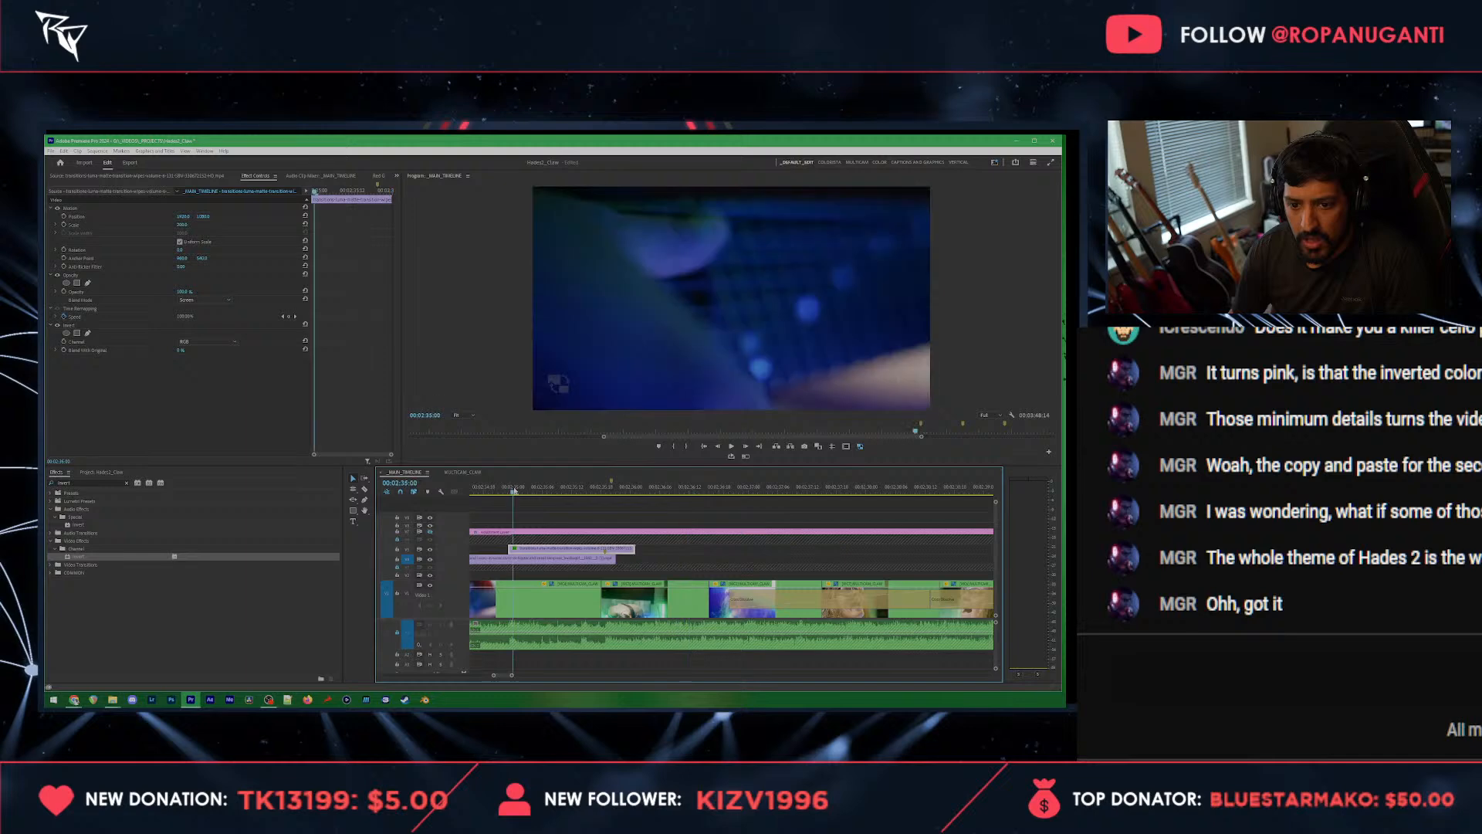
key("space")
key("space")
Step: Paste a copy of the long Screen-blended overlay clip that precedes the grunge texture just after the luma matte transition
scroll(663, 526, "up", 3)
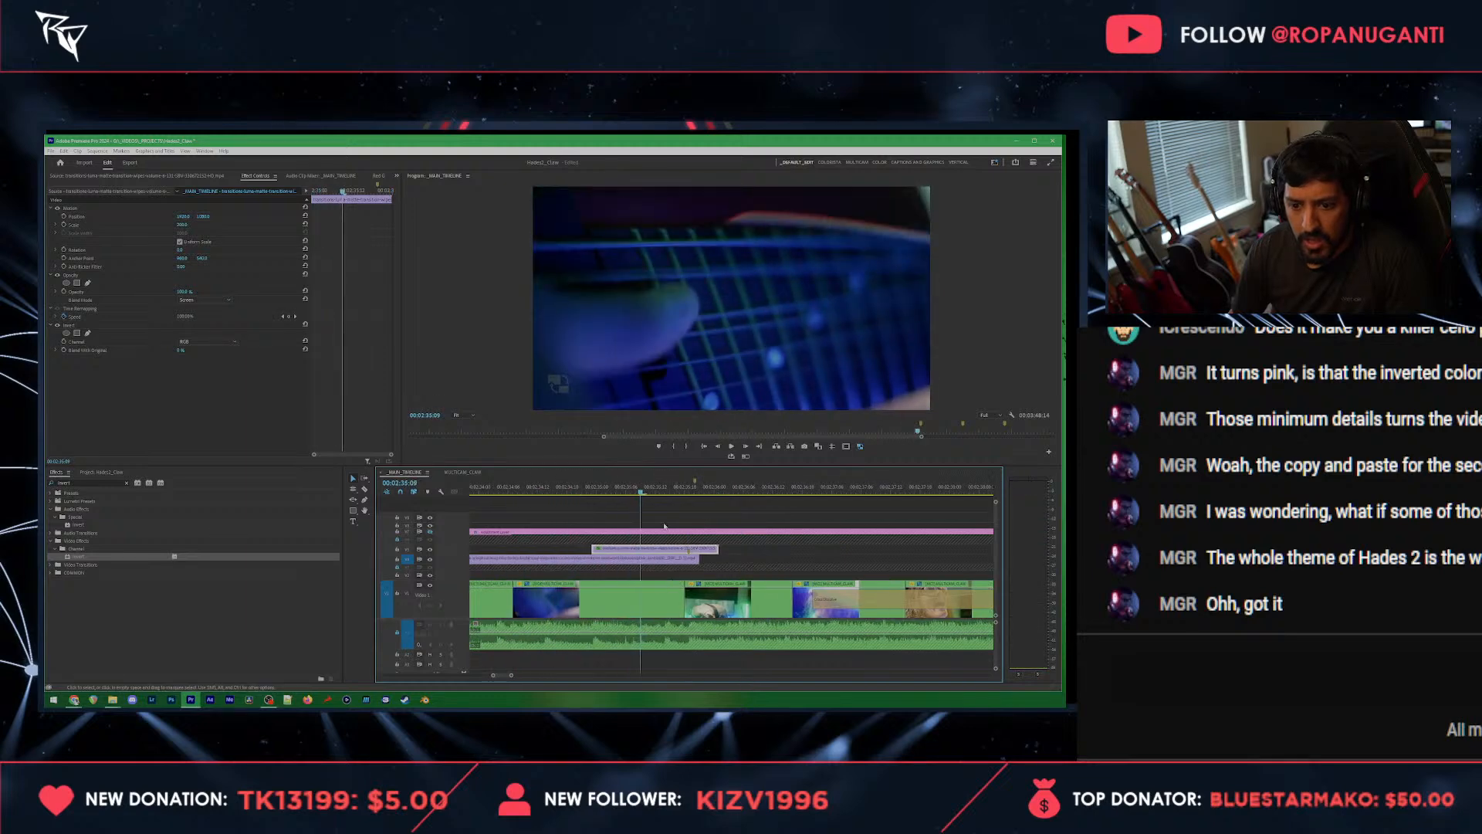
scroll(664, 527, "up", 3)
key("minus")
scroll(595, 556, "up", 1)
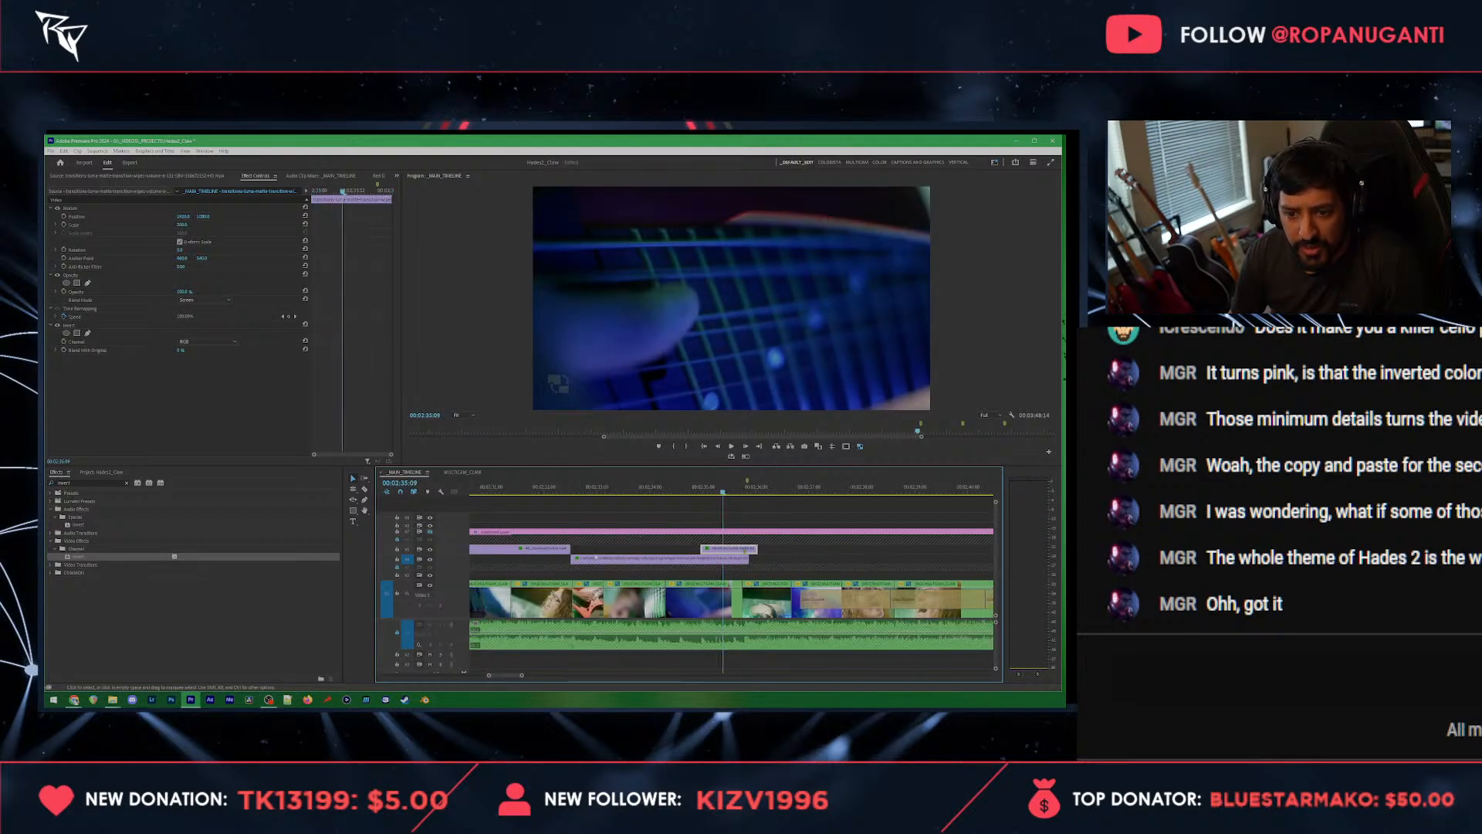
scroll(595, 557, "up", 2)
left_click(595, 549)
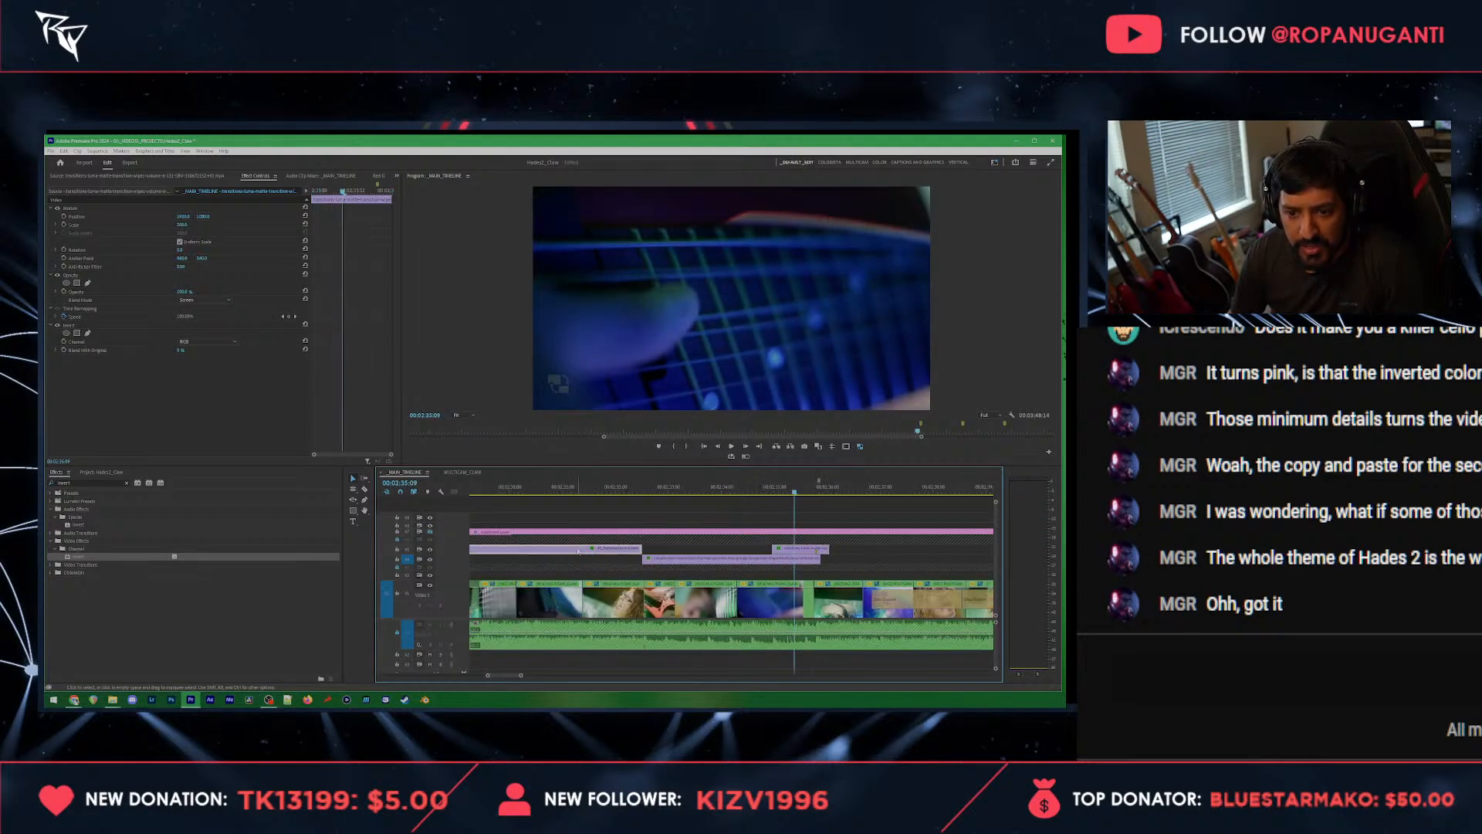
left_click(849, 493)
key("ctrl+v")
Step: Split the pasted overlay copy near its beginning and delete the long remainder, keeping only the short opening piece
scroll(668, 531, "up", 2)
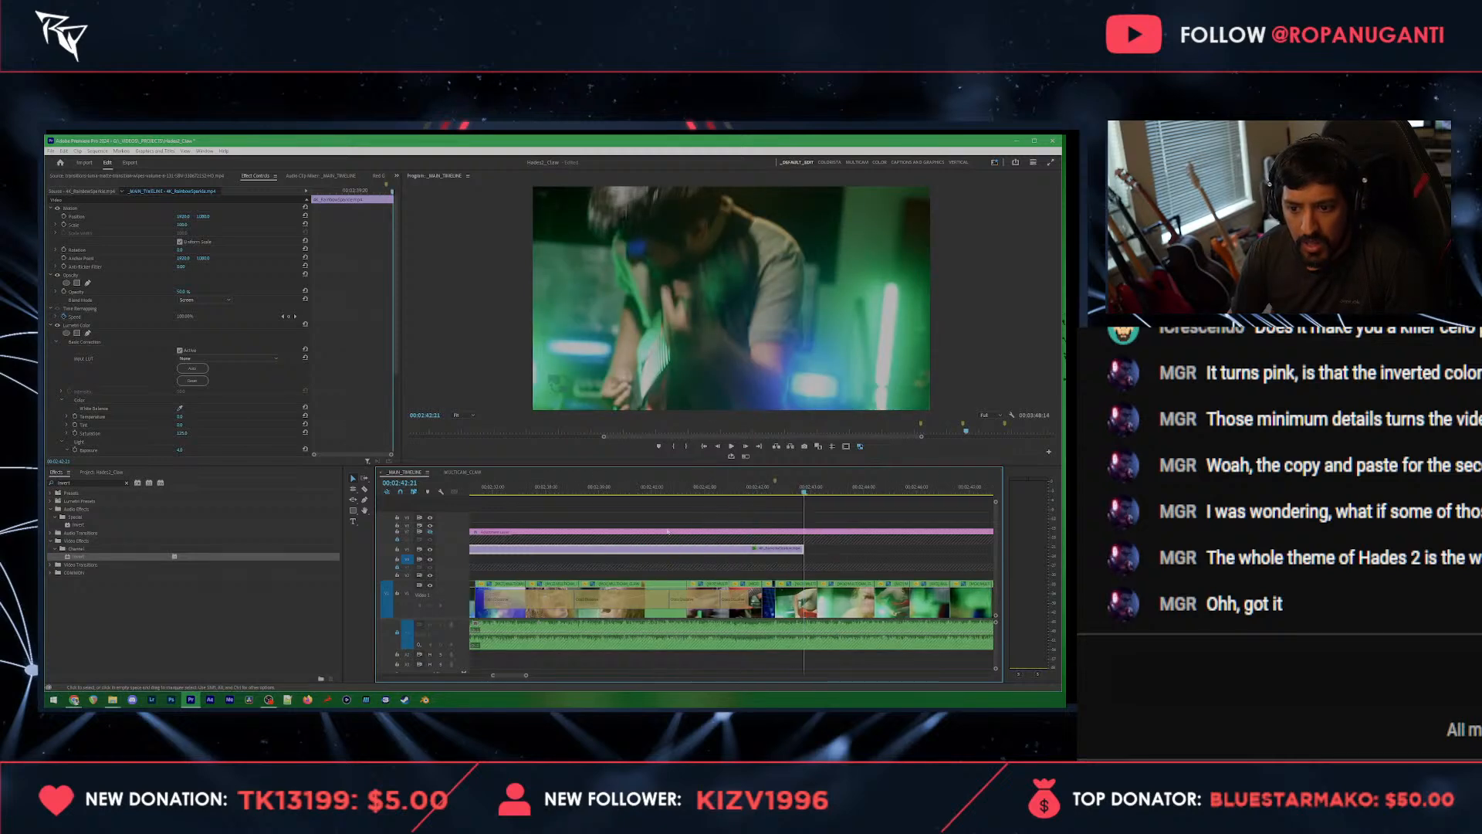
scroll(668, 531, "up", 2)
left_click(635, 549)
key("v")
left_click(649, 550)
key("Delete")
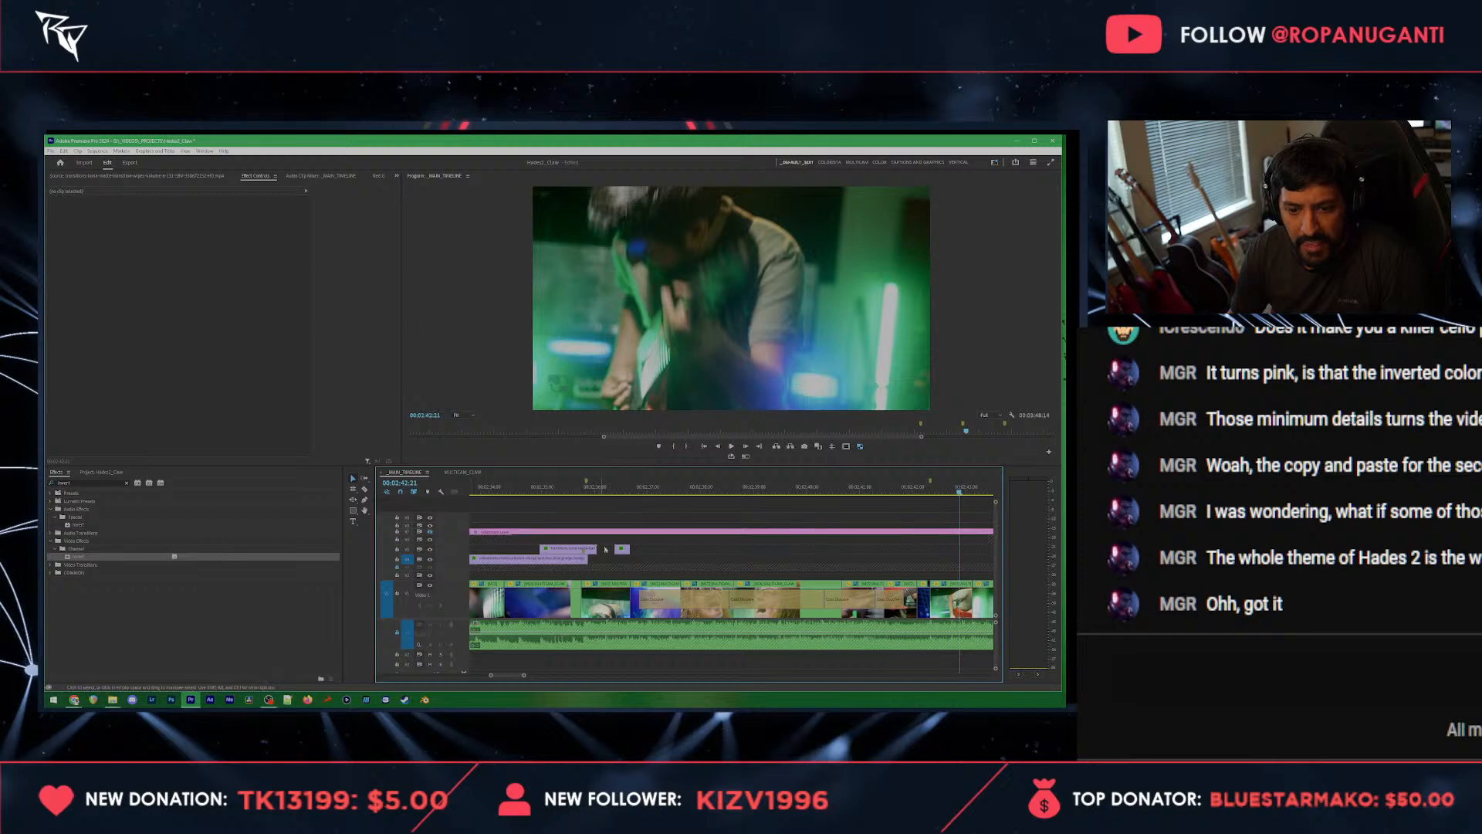
Step: Place the short overlay piece on the track above the luma matte transition clip and play back the combination
left_click_drag(622, 551, 568, 541)
left_click(540, 491)
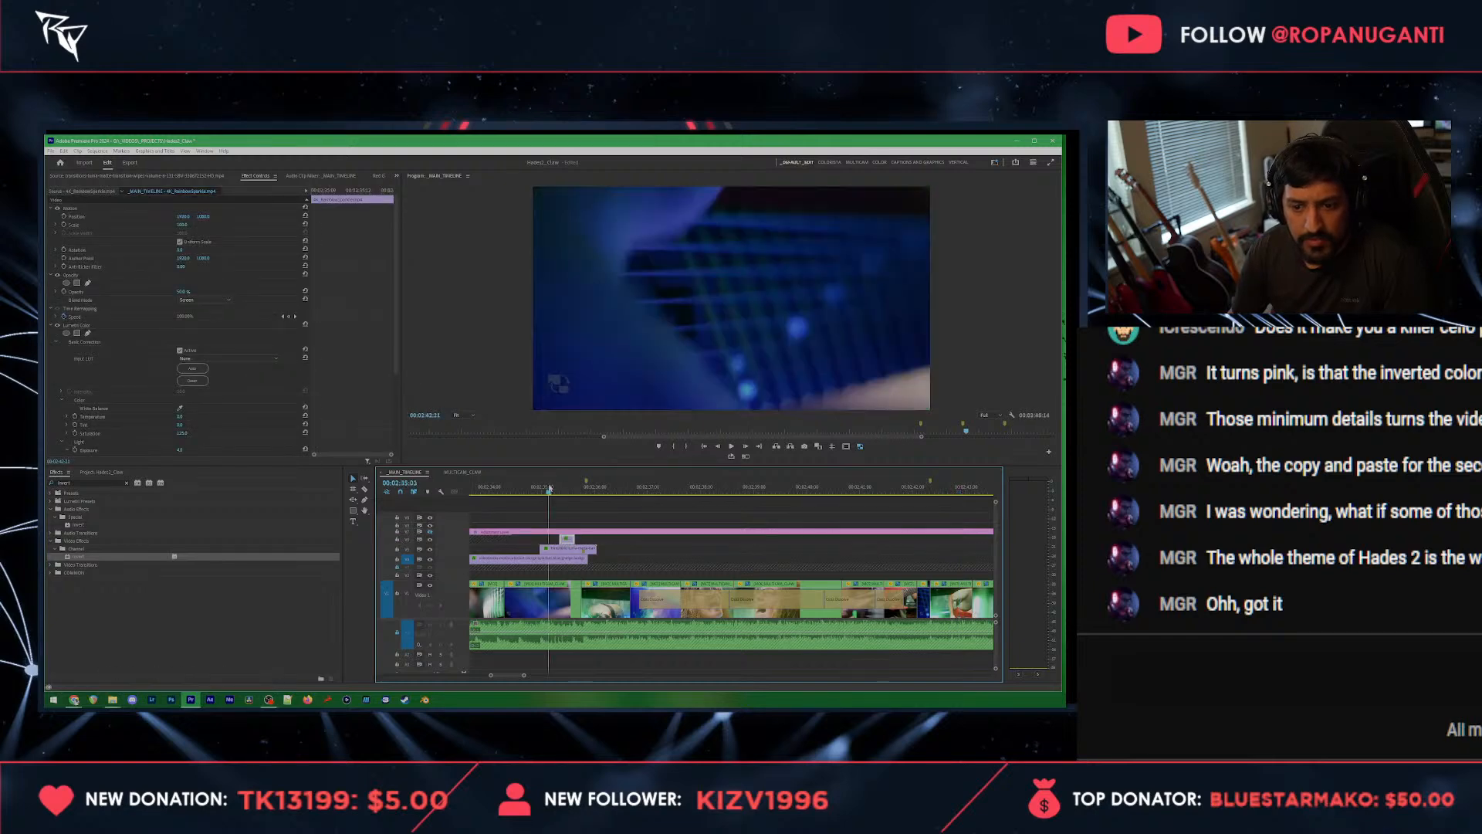
key("space")
scroll(543, 523, "up", 3)
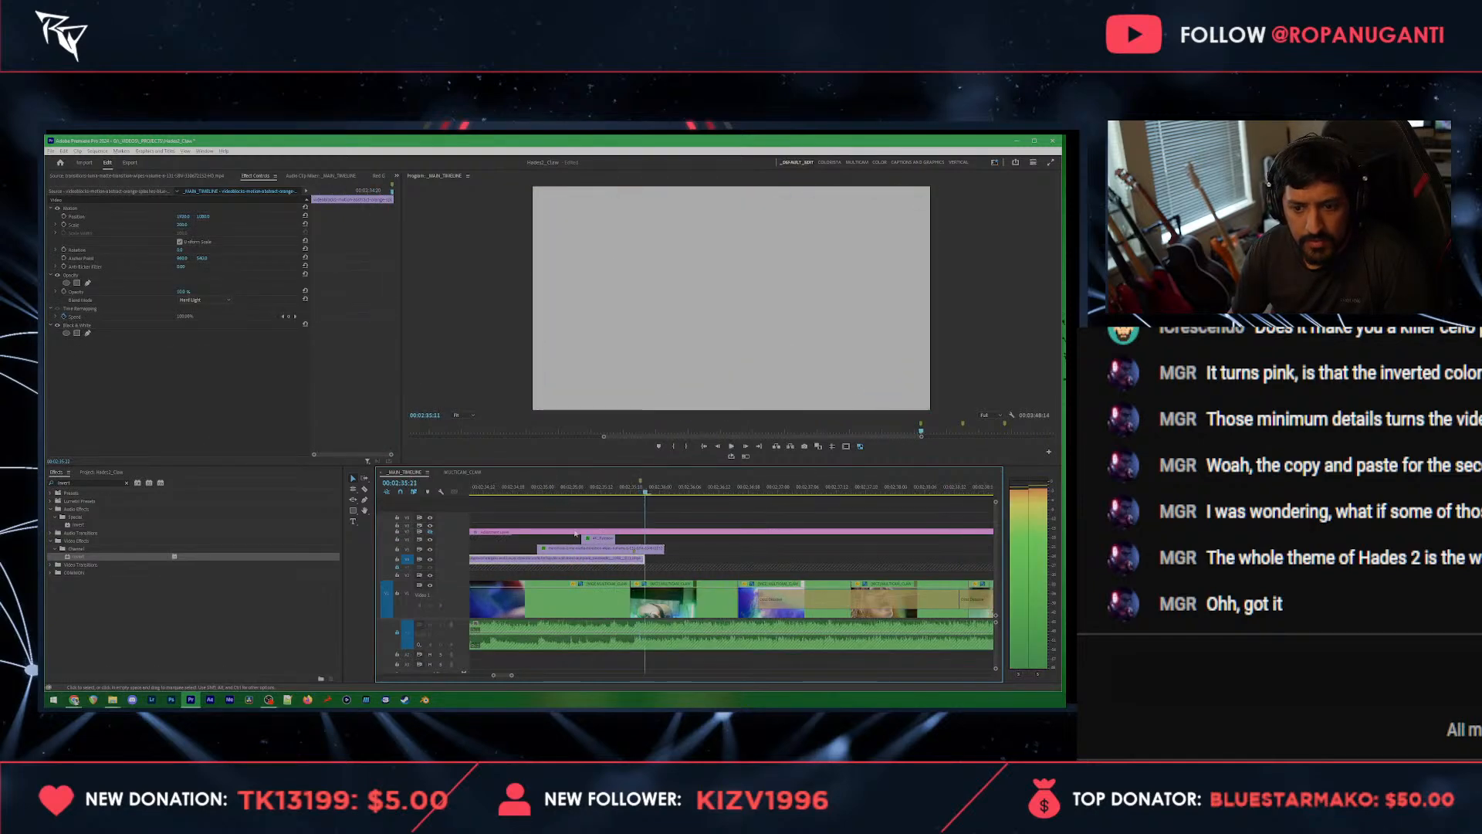
key("space")
Step: Trim the ends of the luma matte transition and grunge texture clips to the same point, and play back the result
left_click_drag(662, 549, 631, 562)
left_click(553, 491)
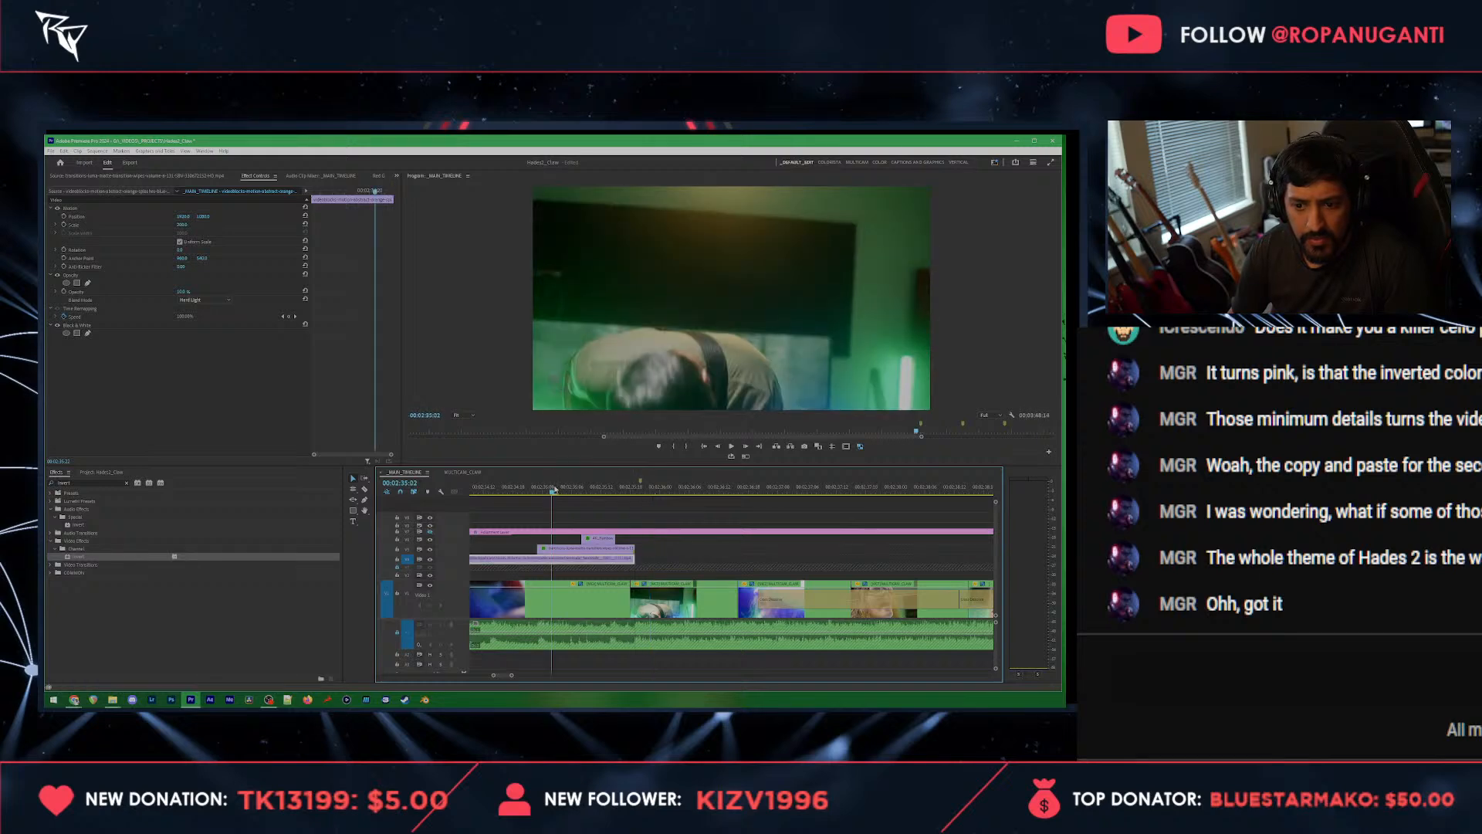
key("space")
scroll(570, 511, "down", 3)
scroll(586, 501, "down", 3)
key("space")
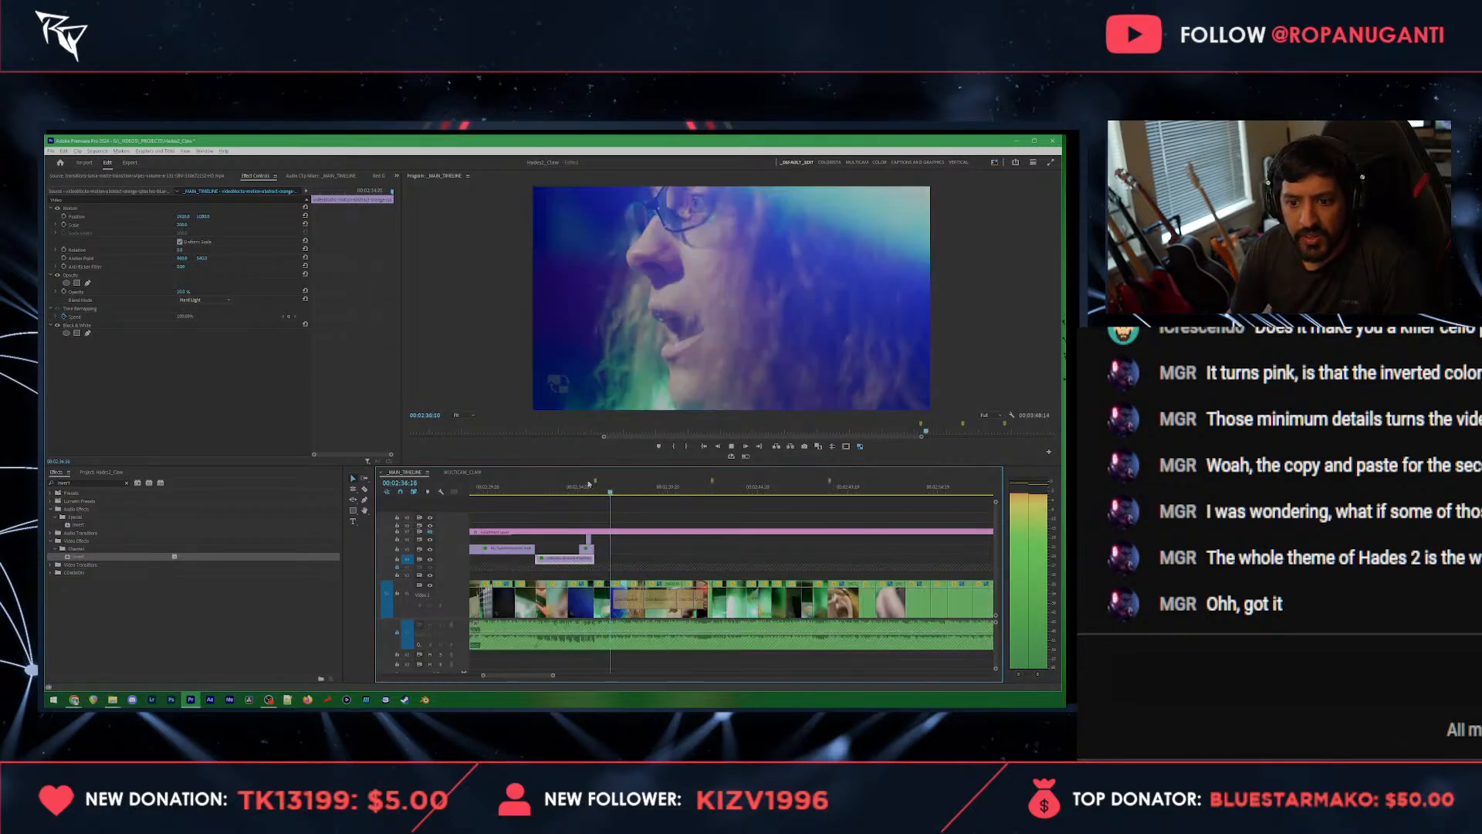
Step: Copy the first light leak clip from the start of the sequence and paste it where the transition ends, at 00:02:35:18
scroll(587, 504, "down", 2)
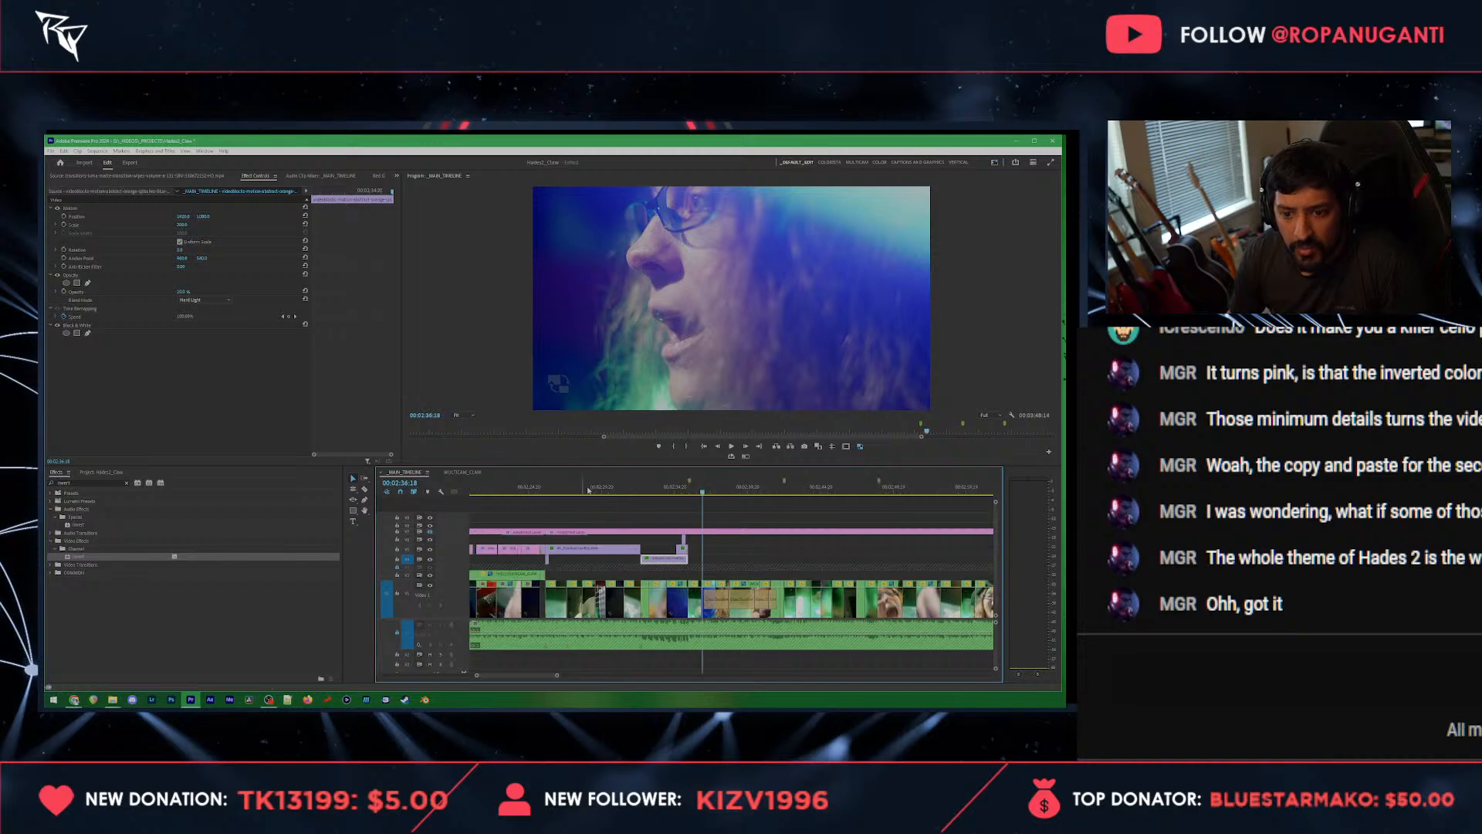
key("Home")
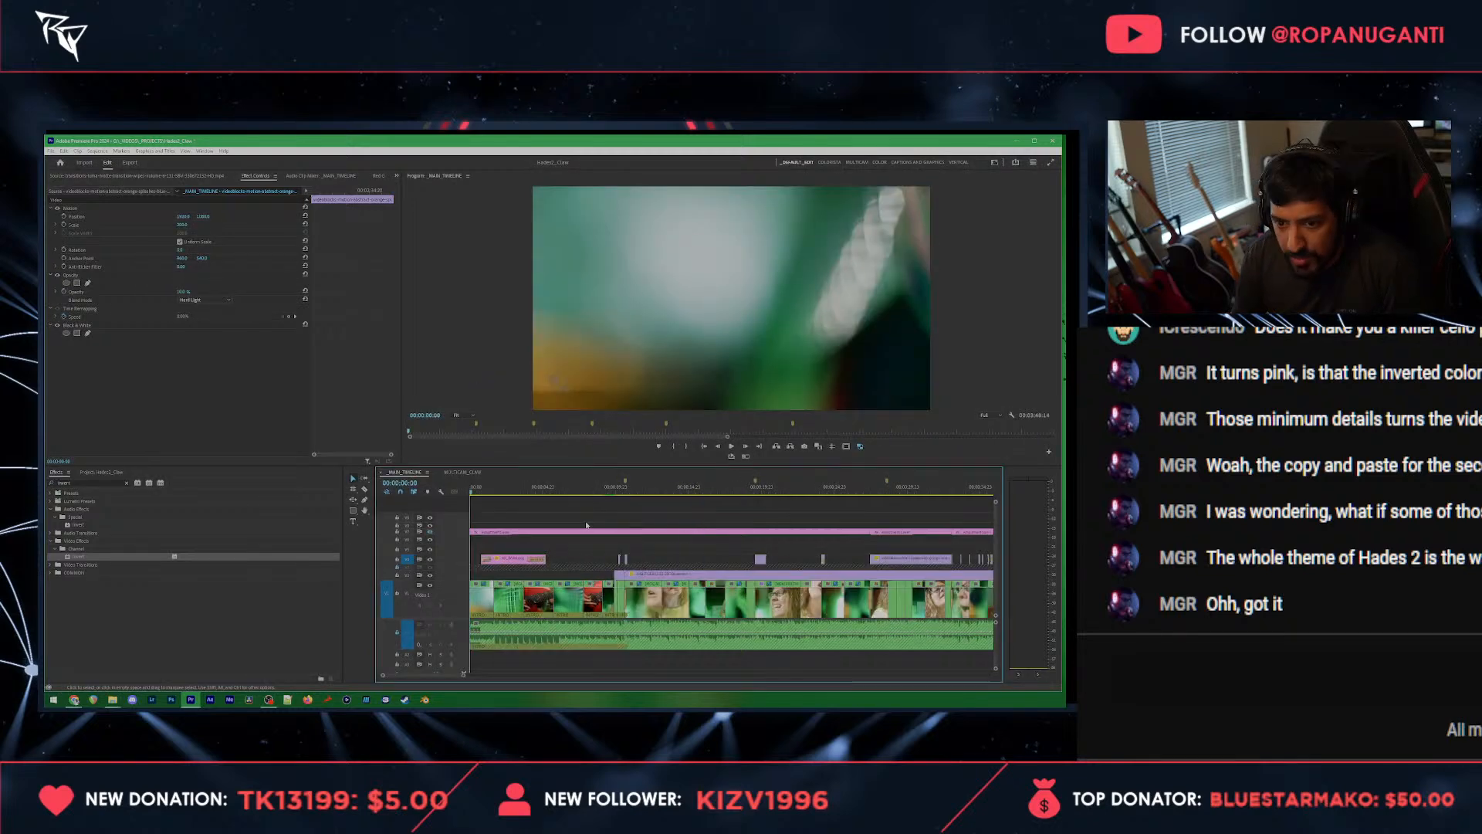
left_click(626, 575)
scroll(652, 556, "down", 3)
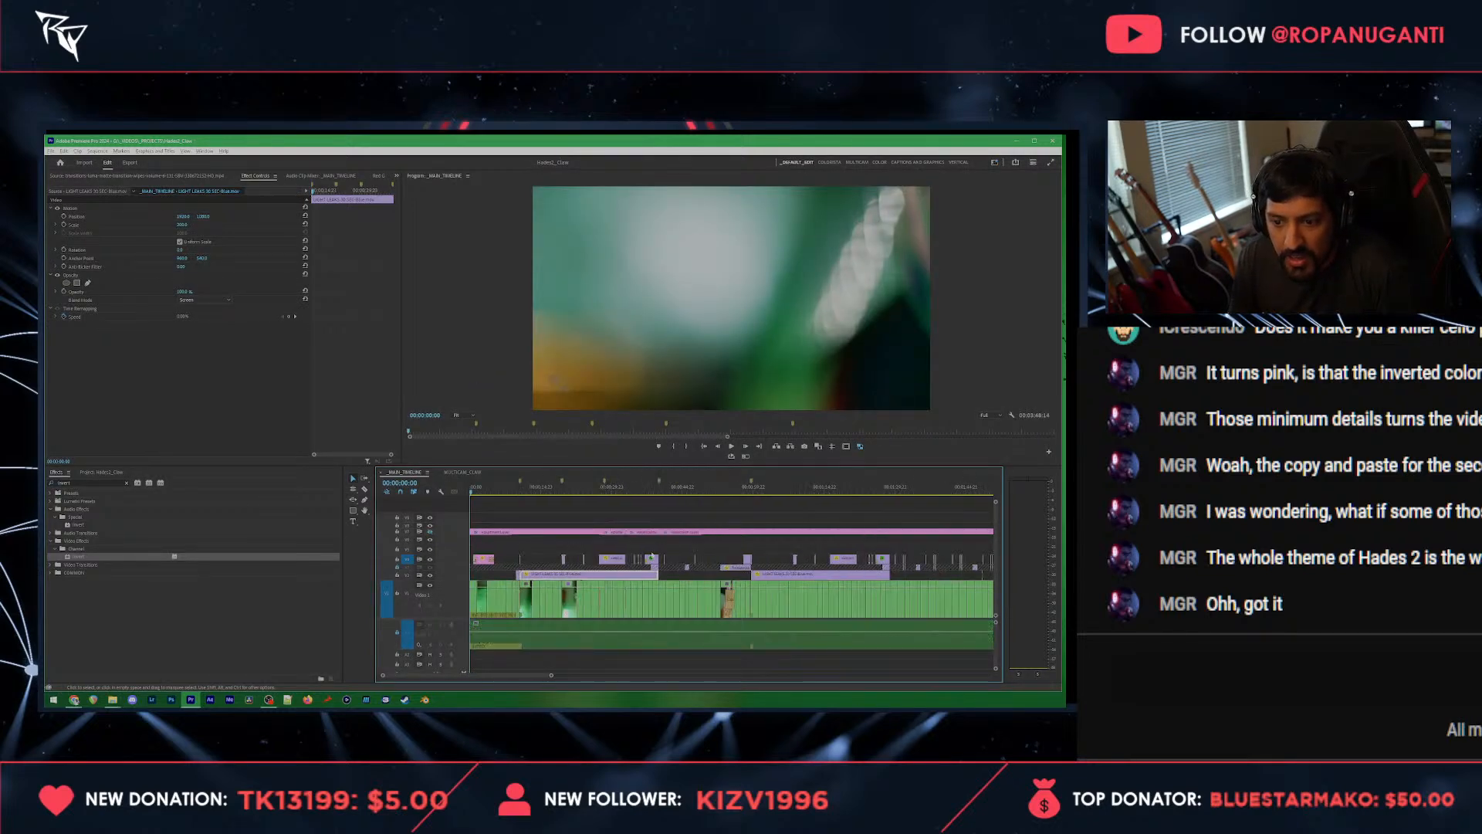
scroll(652, 556, "down", 4)
left_click(817, 494)
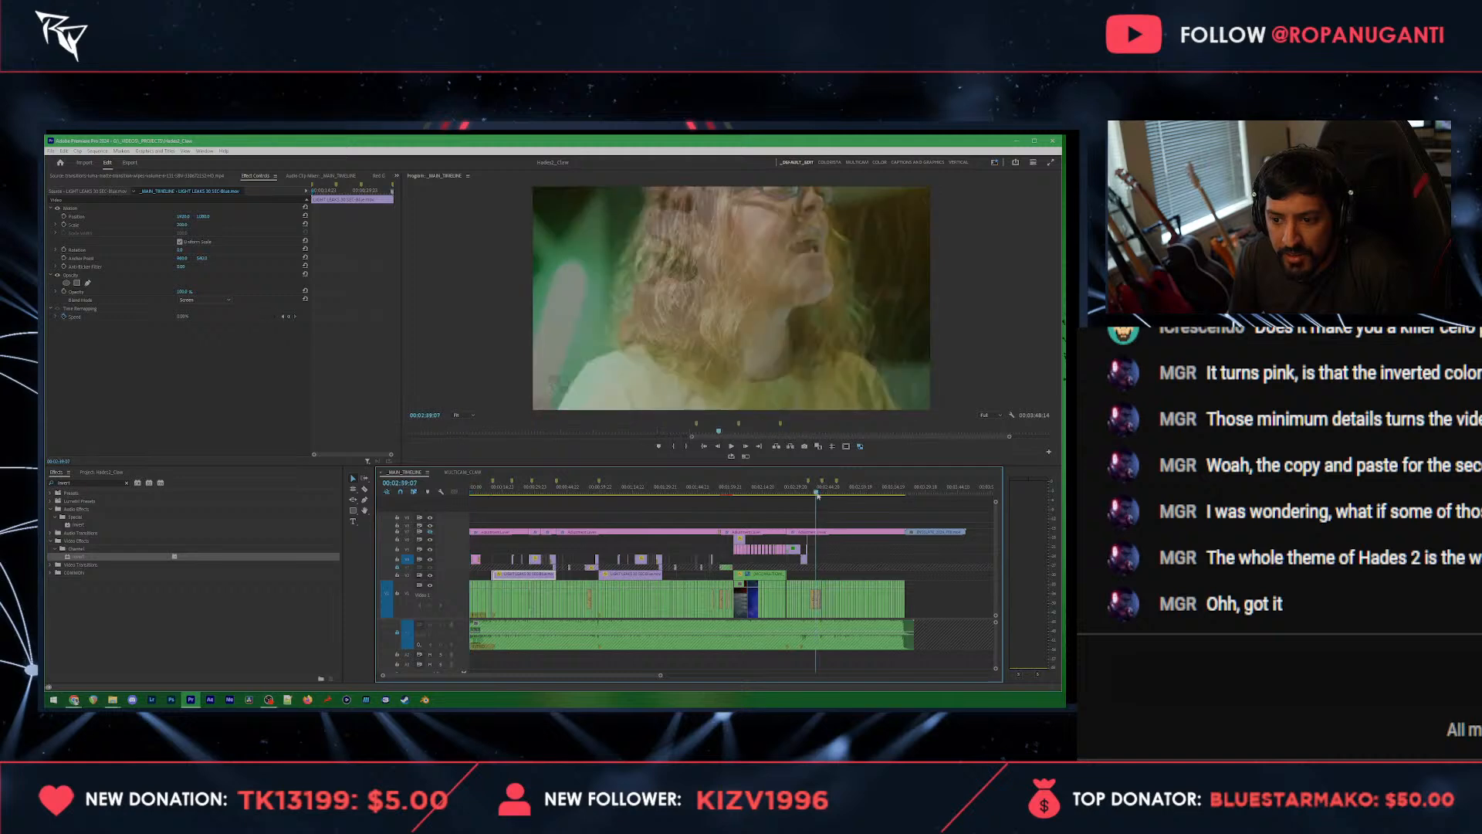
left_click_drag(817, 497, 810, 497)
scroll(825, 509, "up", 7)
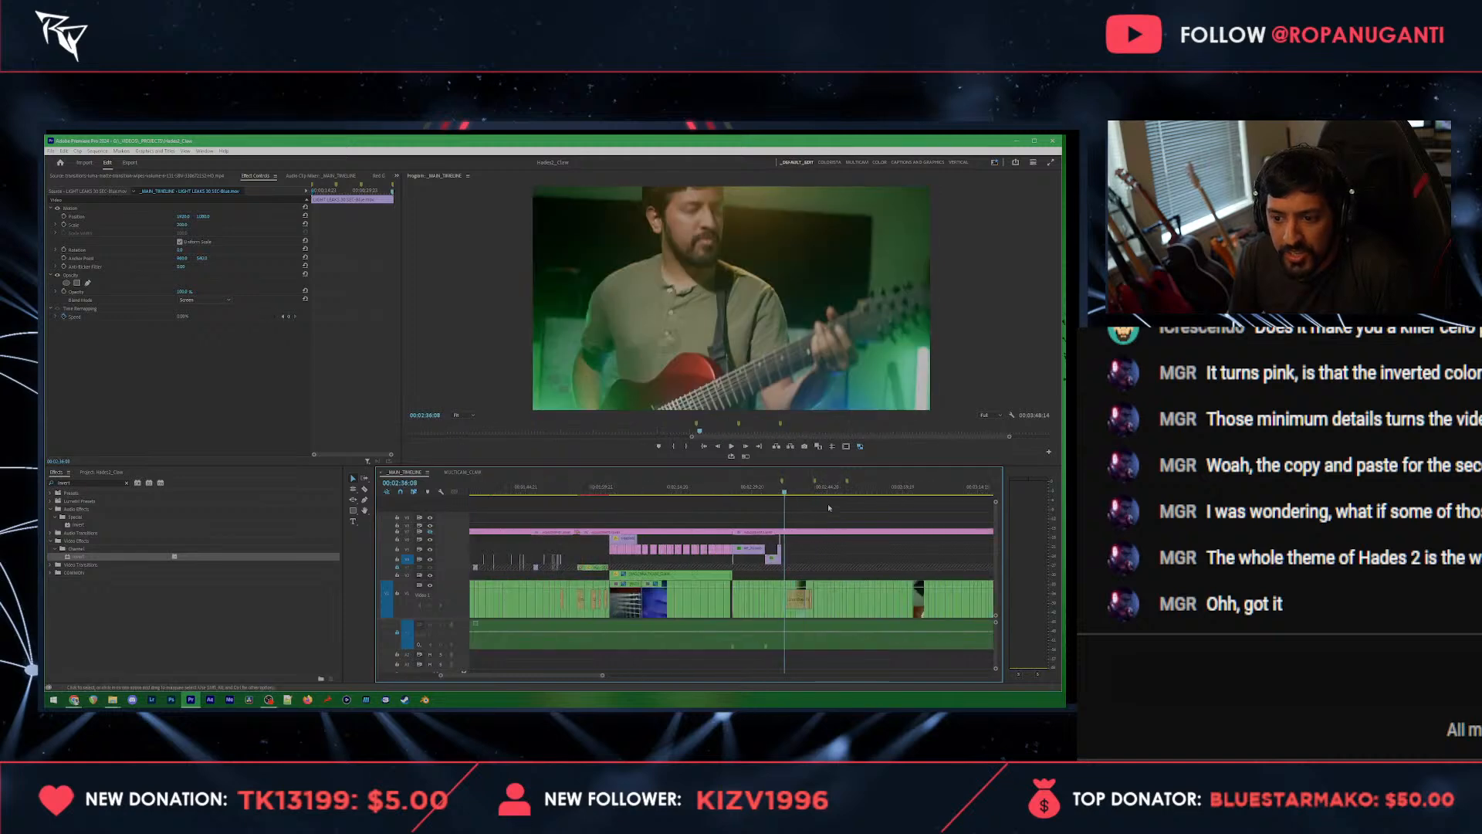
left_click(654, 489)
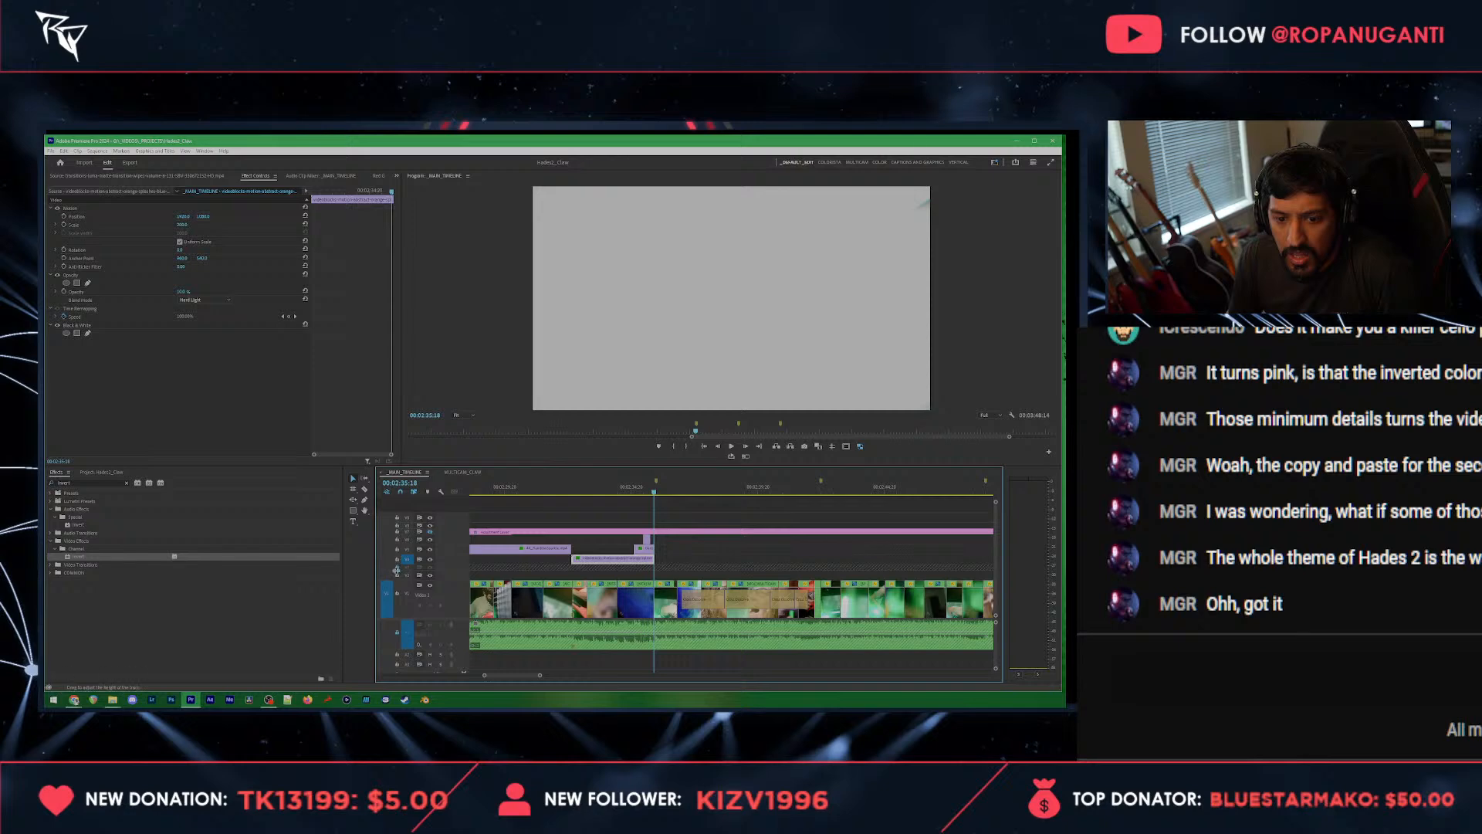
left_click(398, 594)
key("ctrl+v")
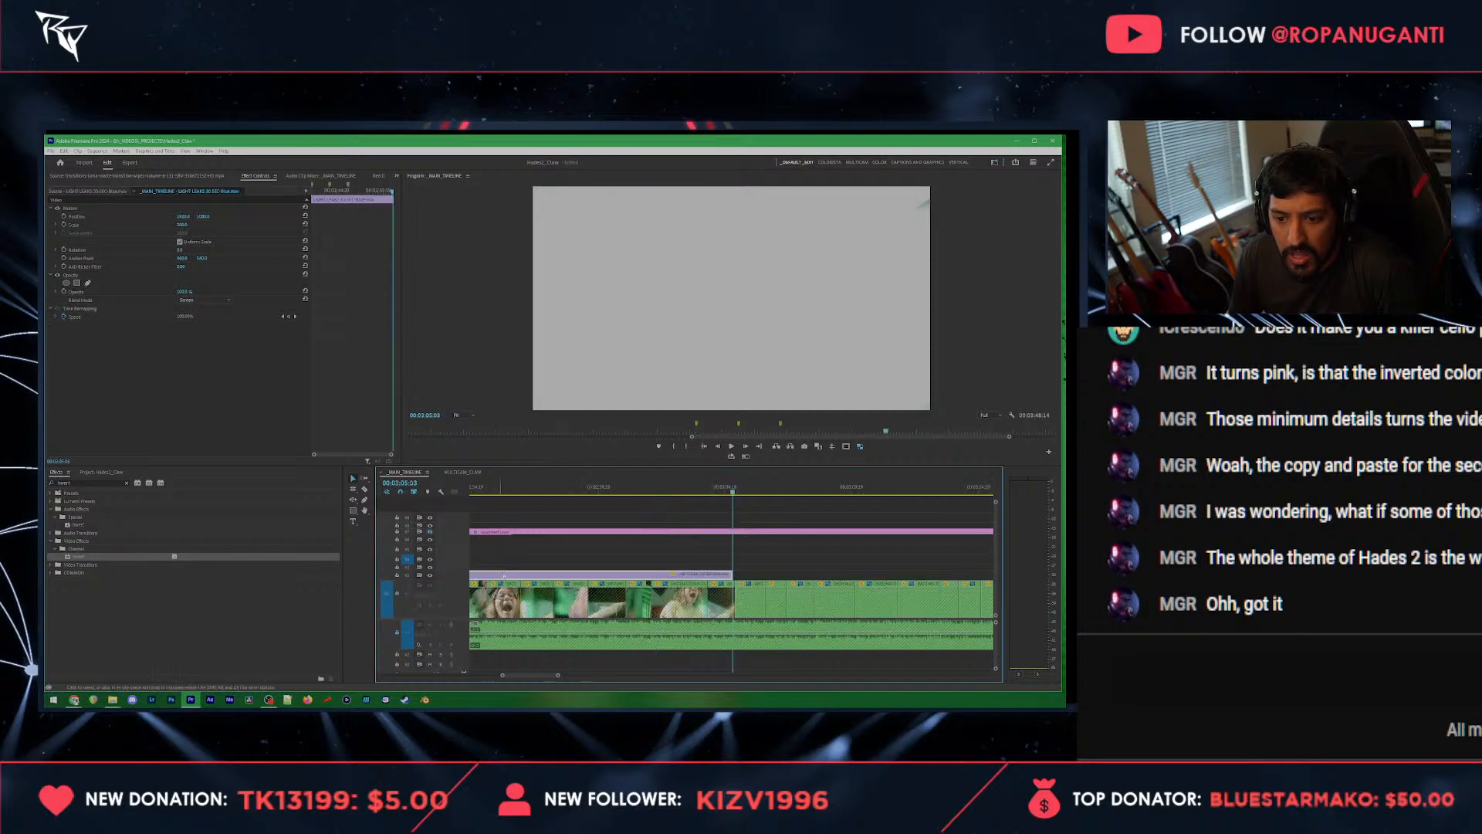
Step: Play through the shots under the light leak overlay and adjust the edge of the dissolve at 00:02:41:13
scroll(590, 595, "down", 5)
scroll(515, 541, "up", 4)
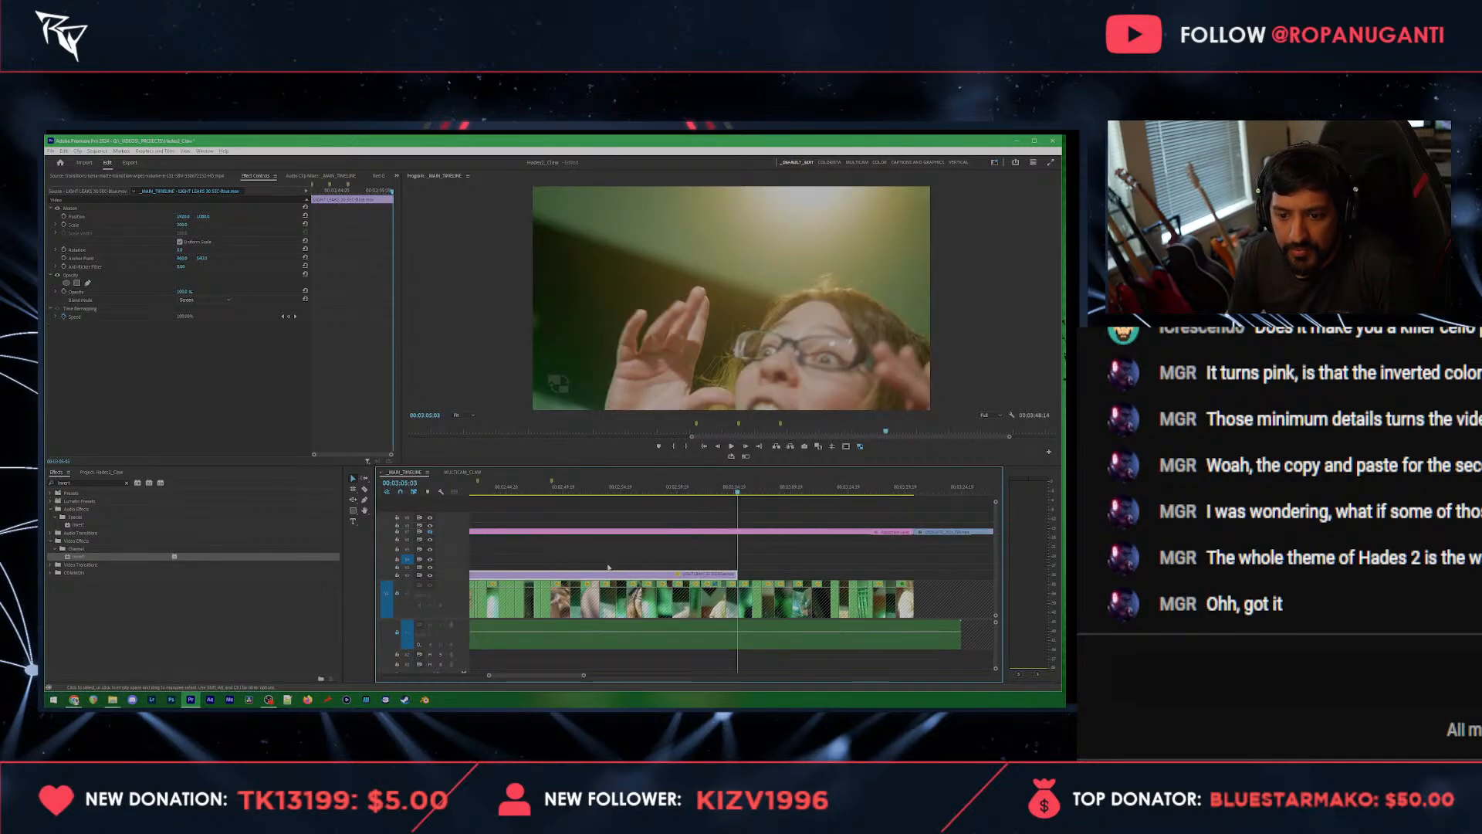
left_click(515, 493)
key("space")
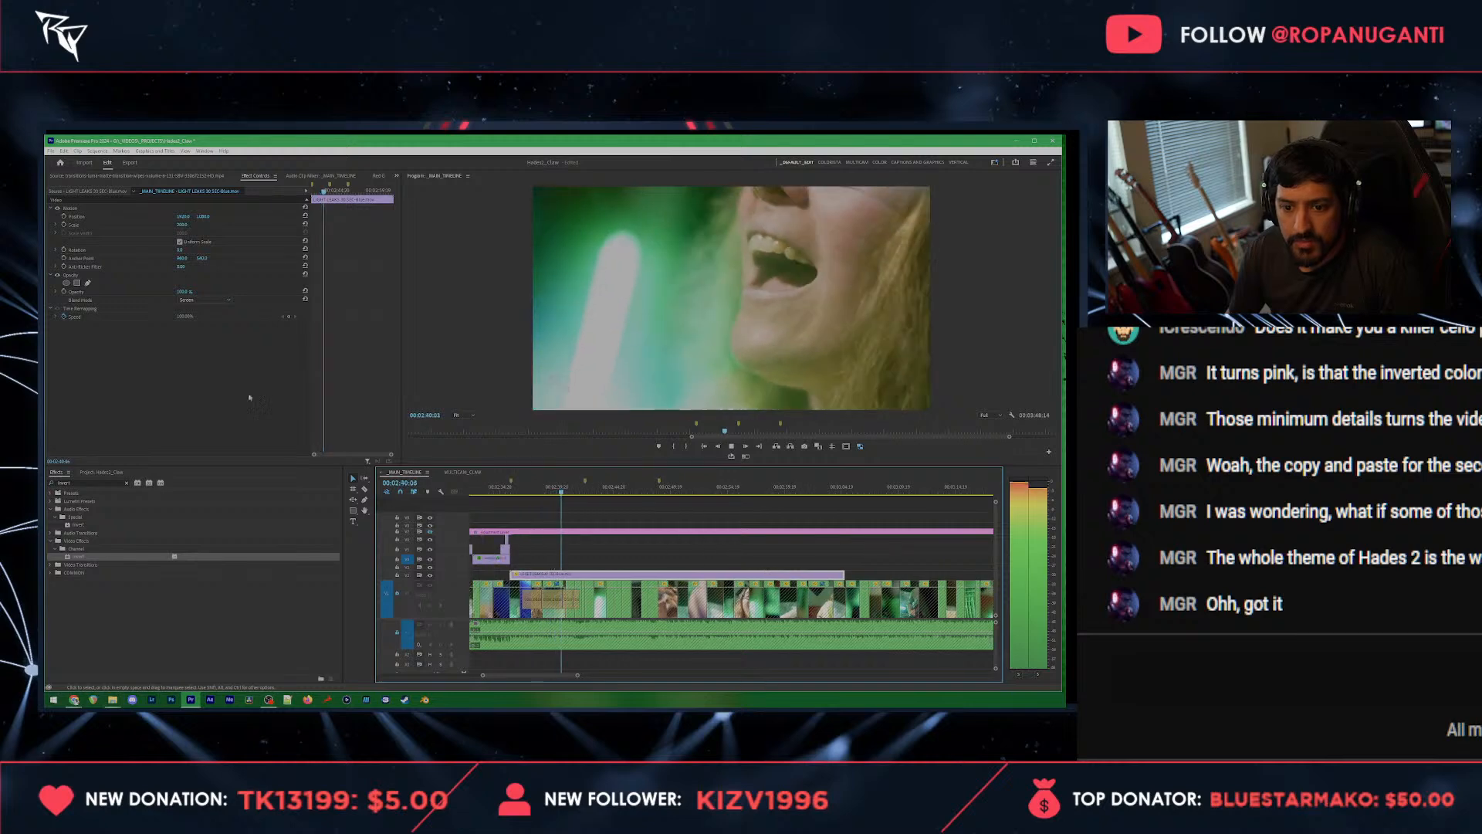
key("space")
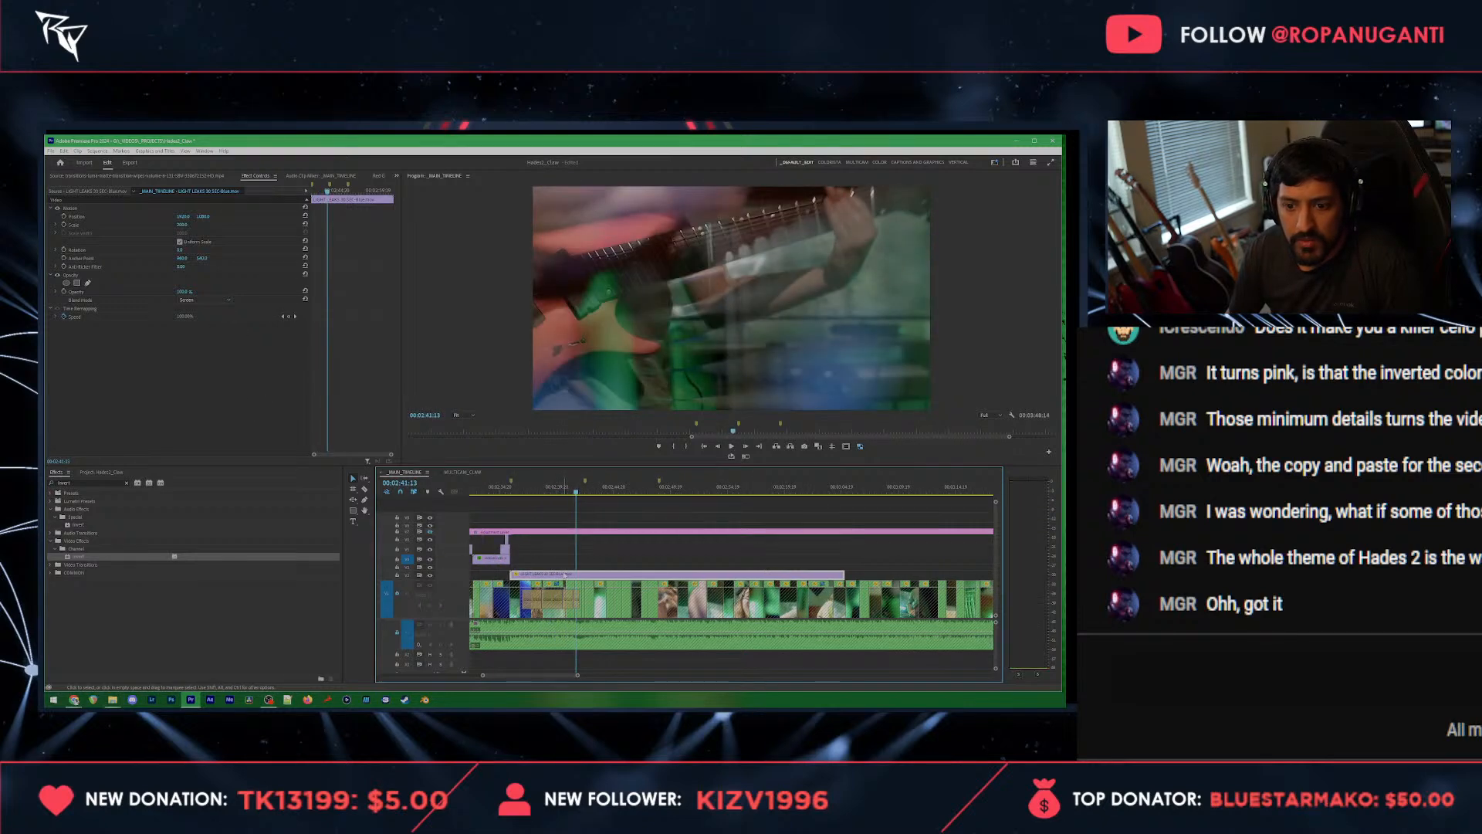
scroll(570, 576, "up", 6)
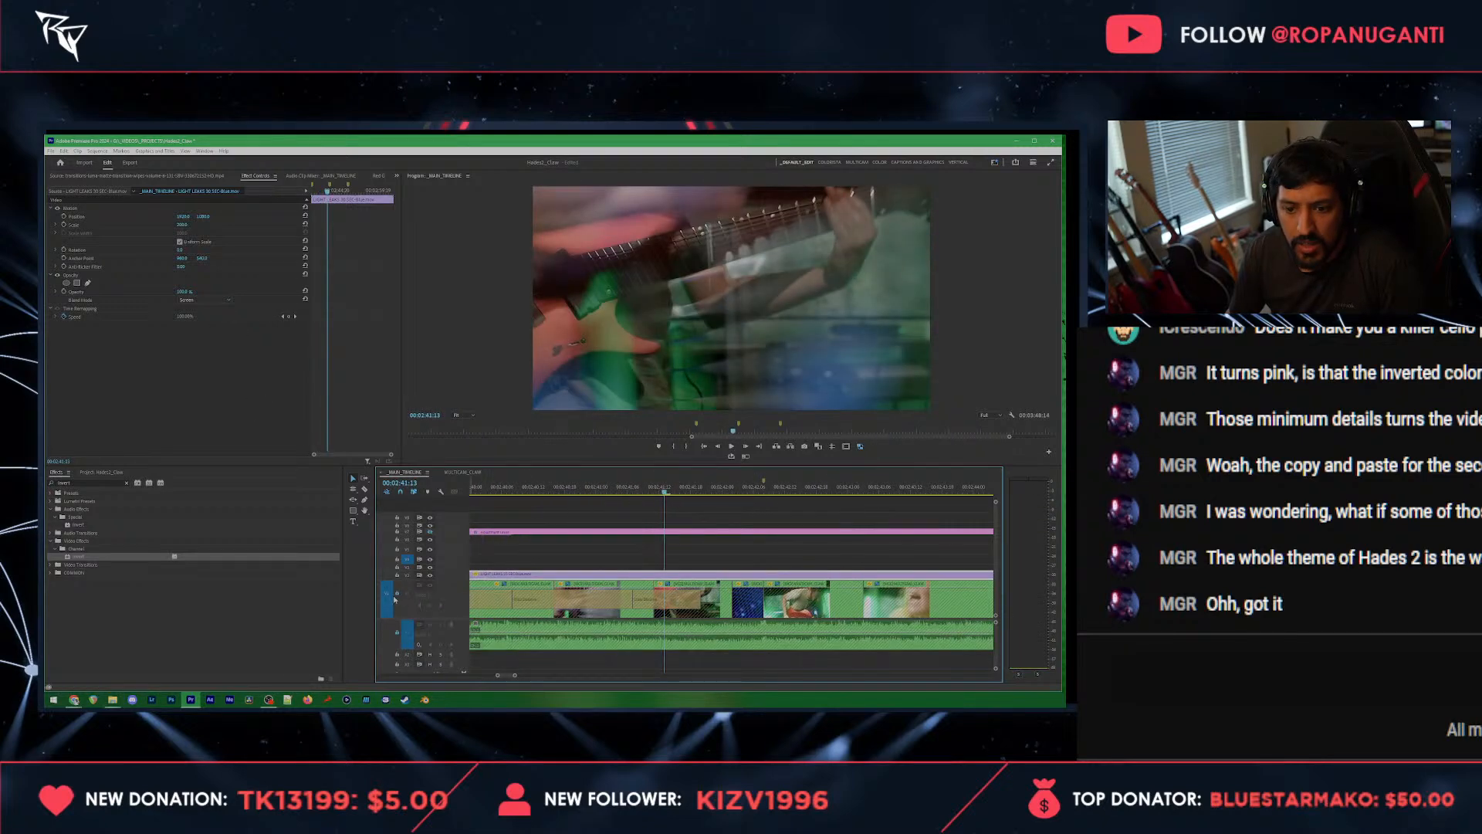
left_click(666, 599)
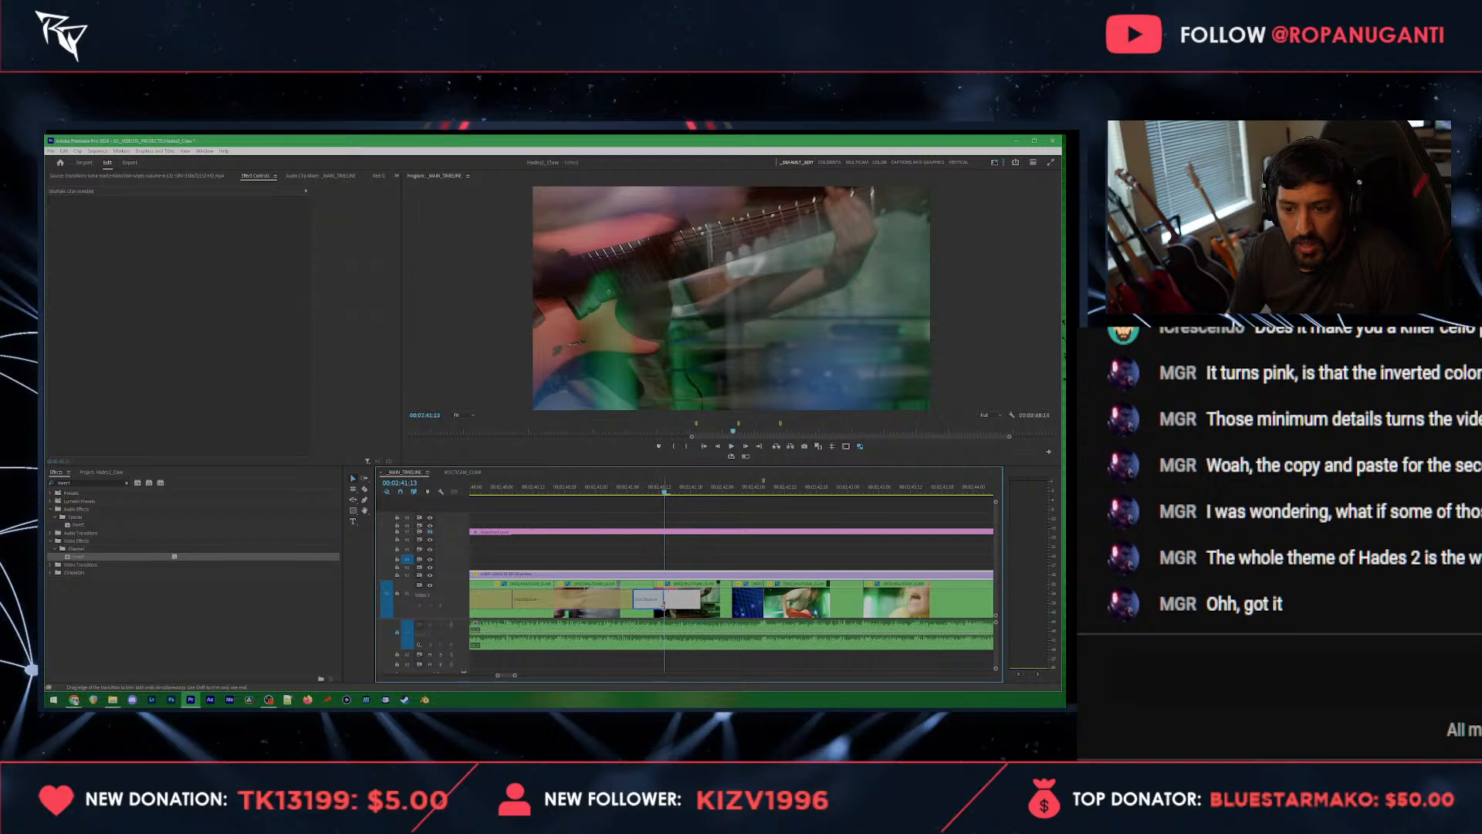
key("space")
key("space")
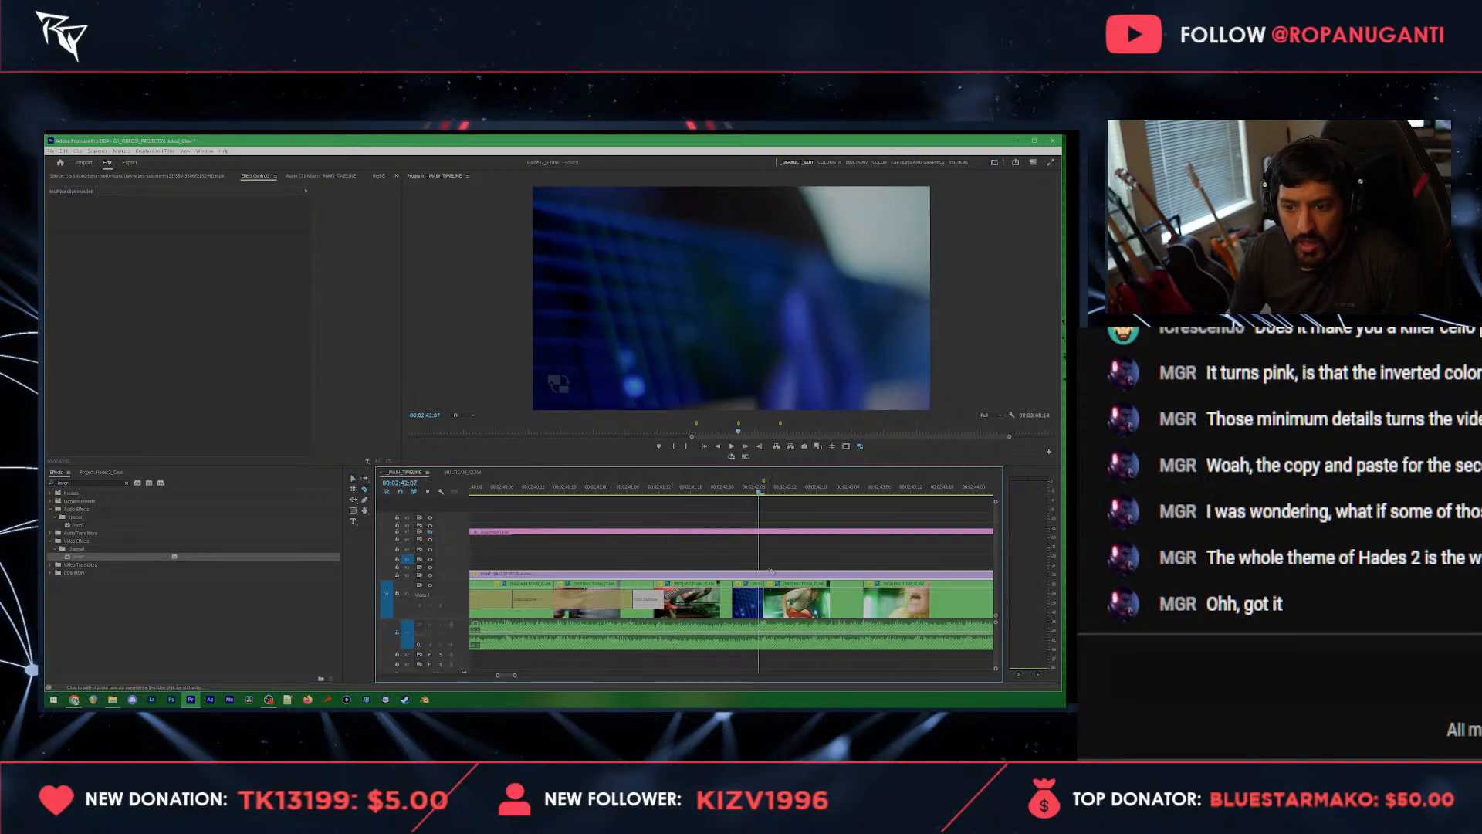
Step: Split the light leak overlay at the marker just after 00:02:42:07 and delete the part beyond it
left_click(766, 574)
key("v")
left_click(778, 575)
key("Delete")
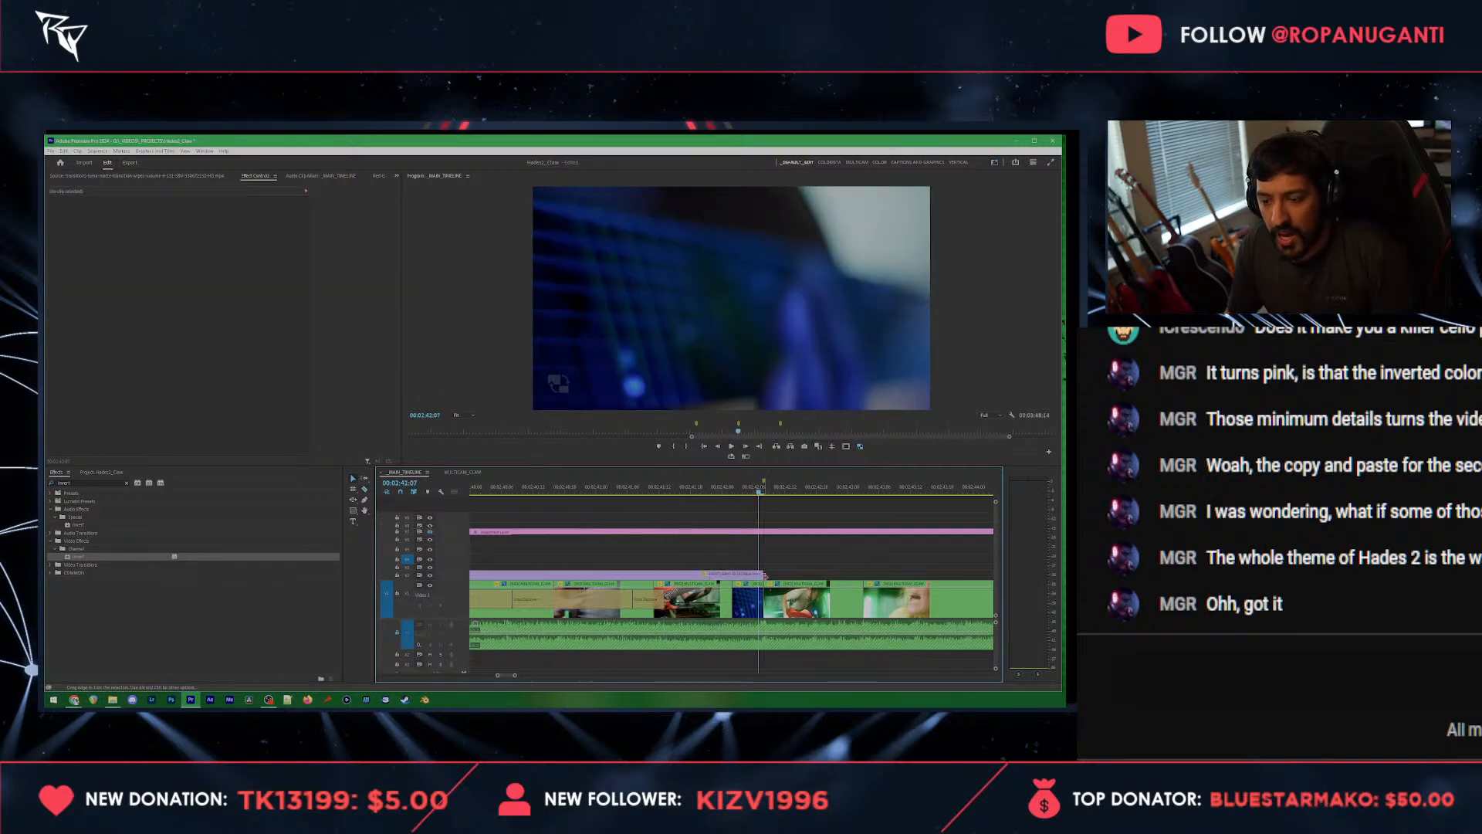
scroll(701, 561, "down", 2)
scroll(652, 541, "up", 10)
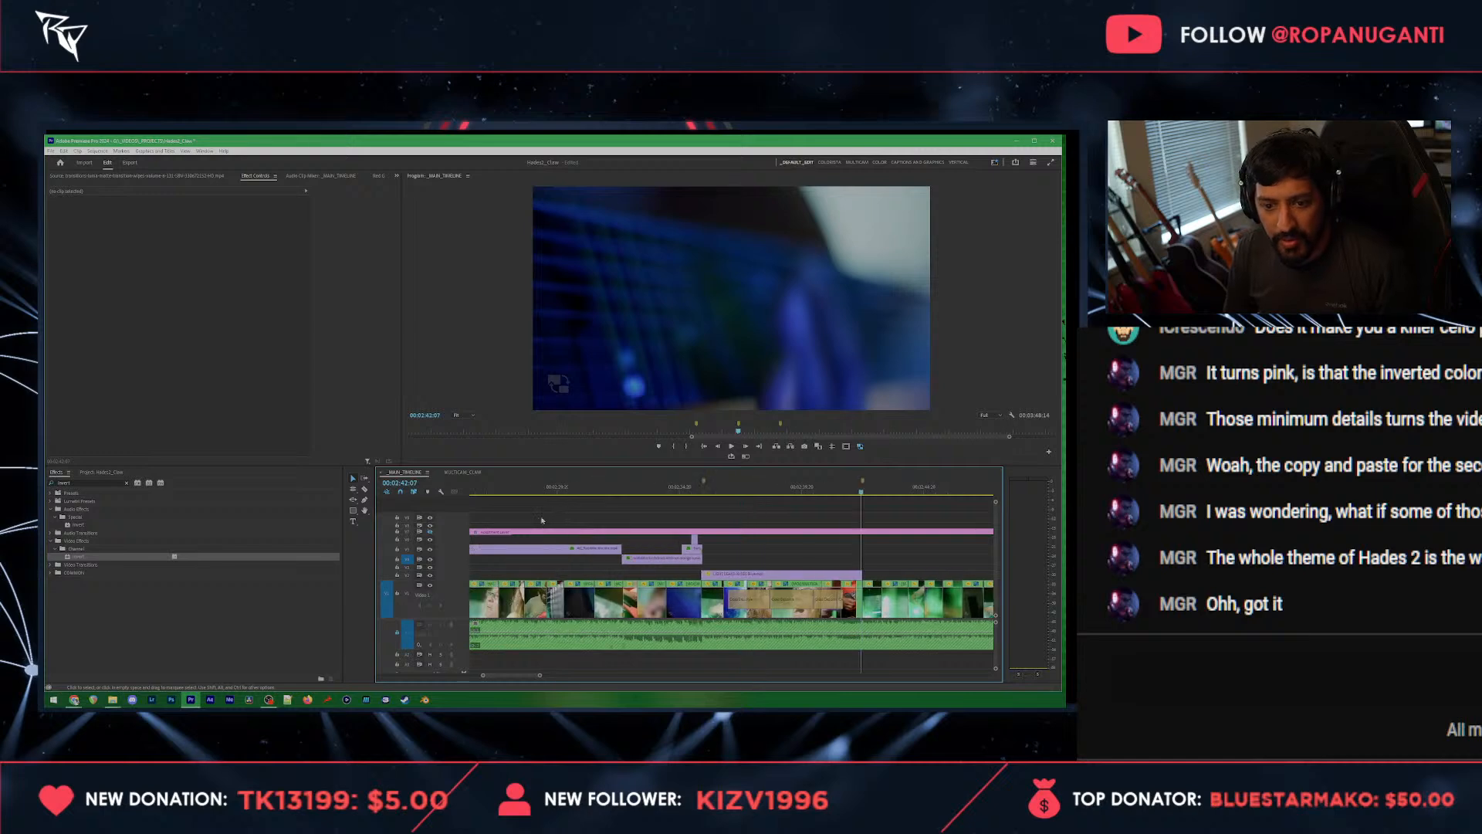
scroll(606, 531, "up", 5)
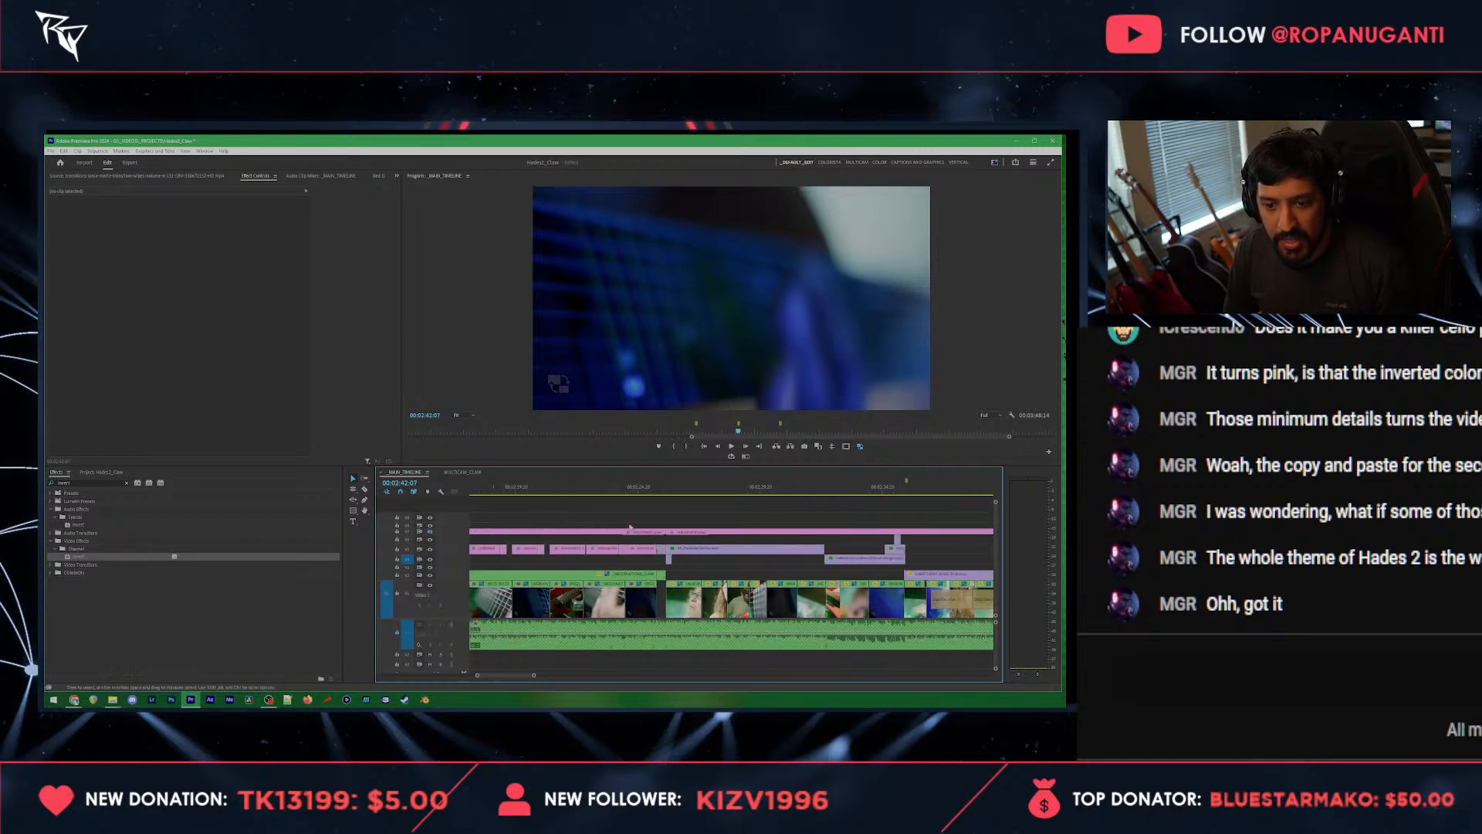
scroll(607, 531, "down", 3)
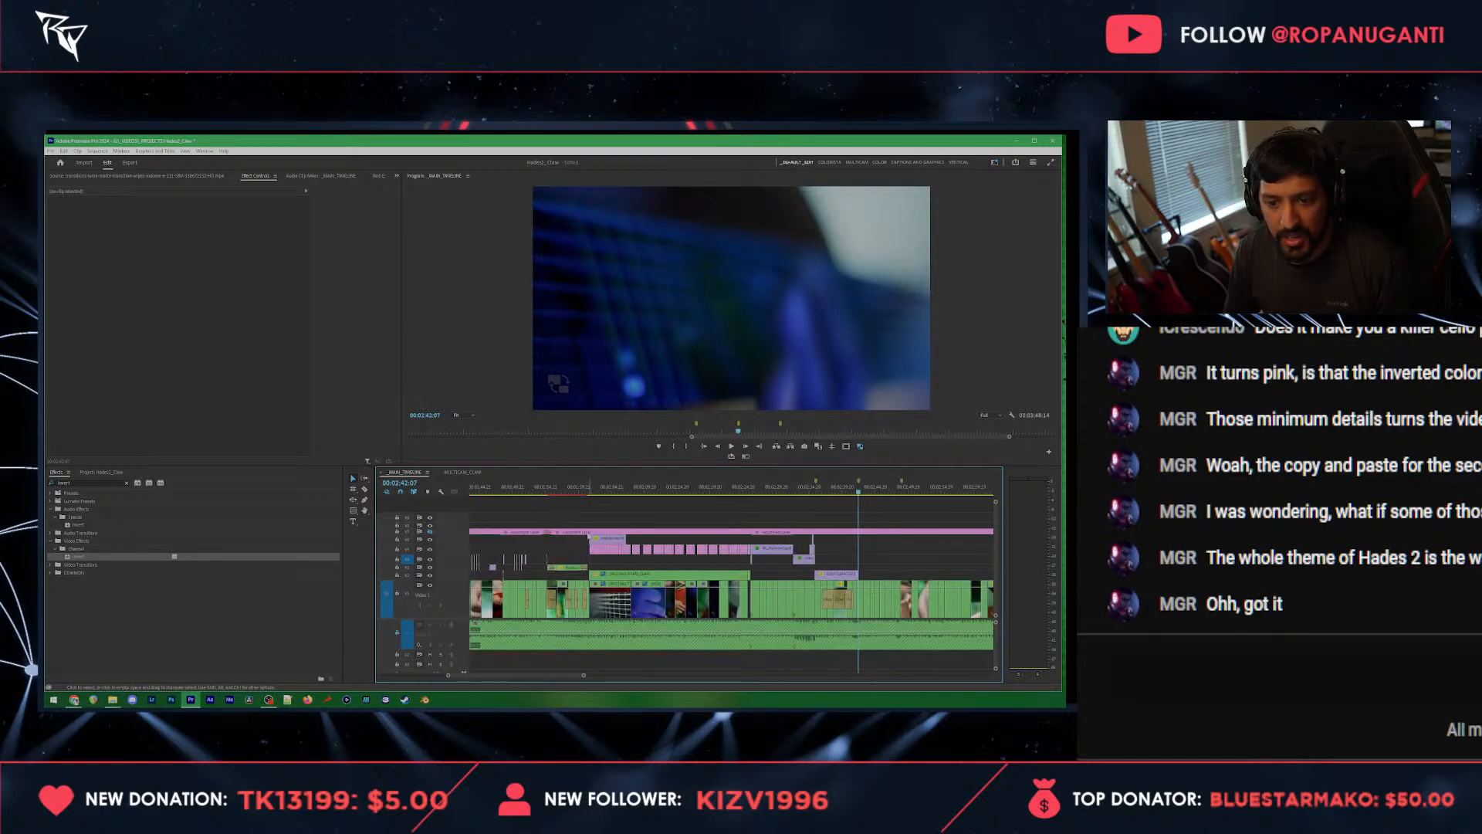
Step: Copy the two stacked overlay clips from the earlier singing section and paste them at the marker at 00:02:42:07
scroll(590, 539, "up", 3)
scroll(635, 540, "up", 2)
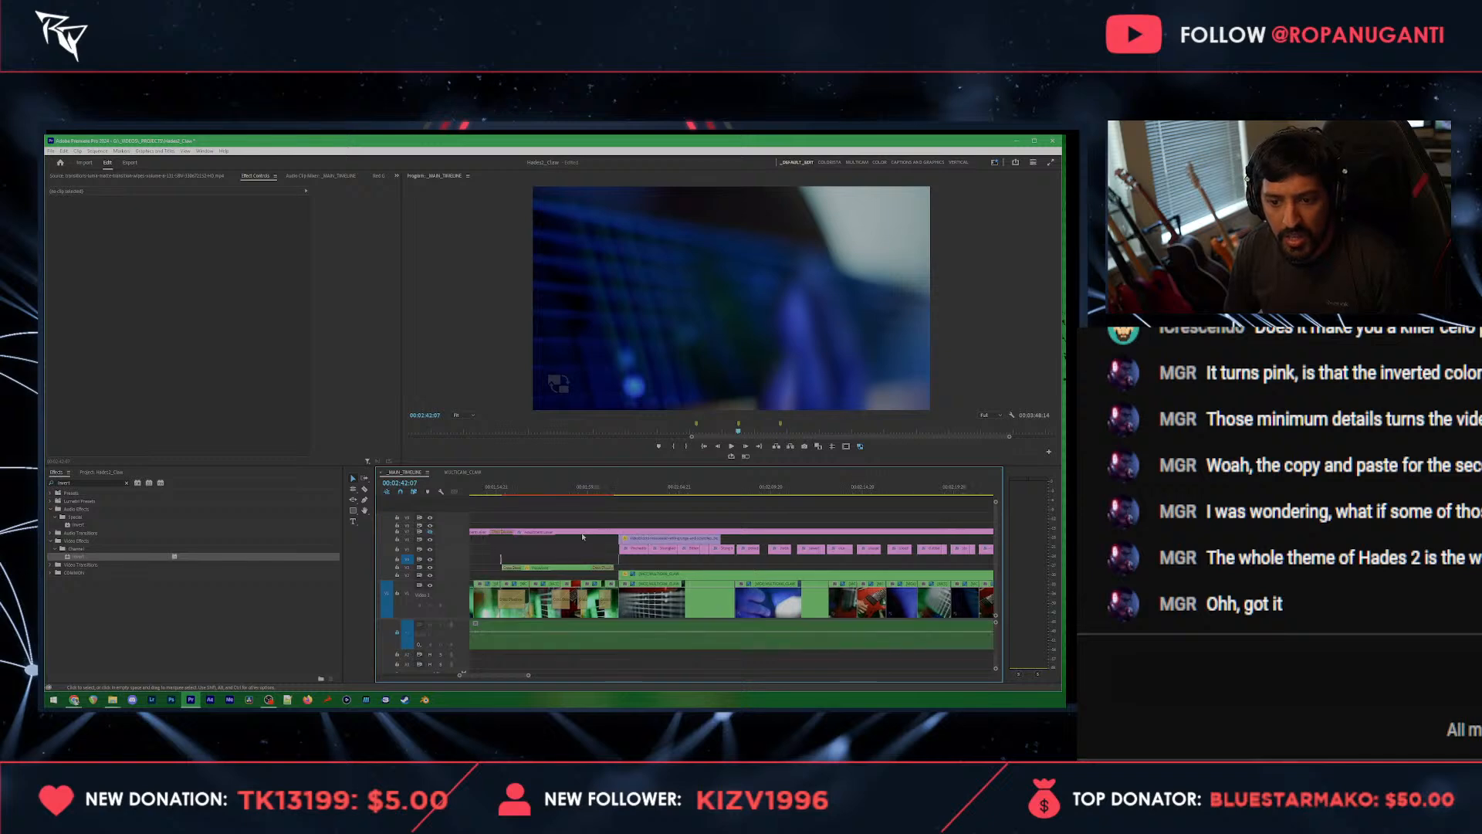
scroll(579, 558, "up", 10)
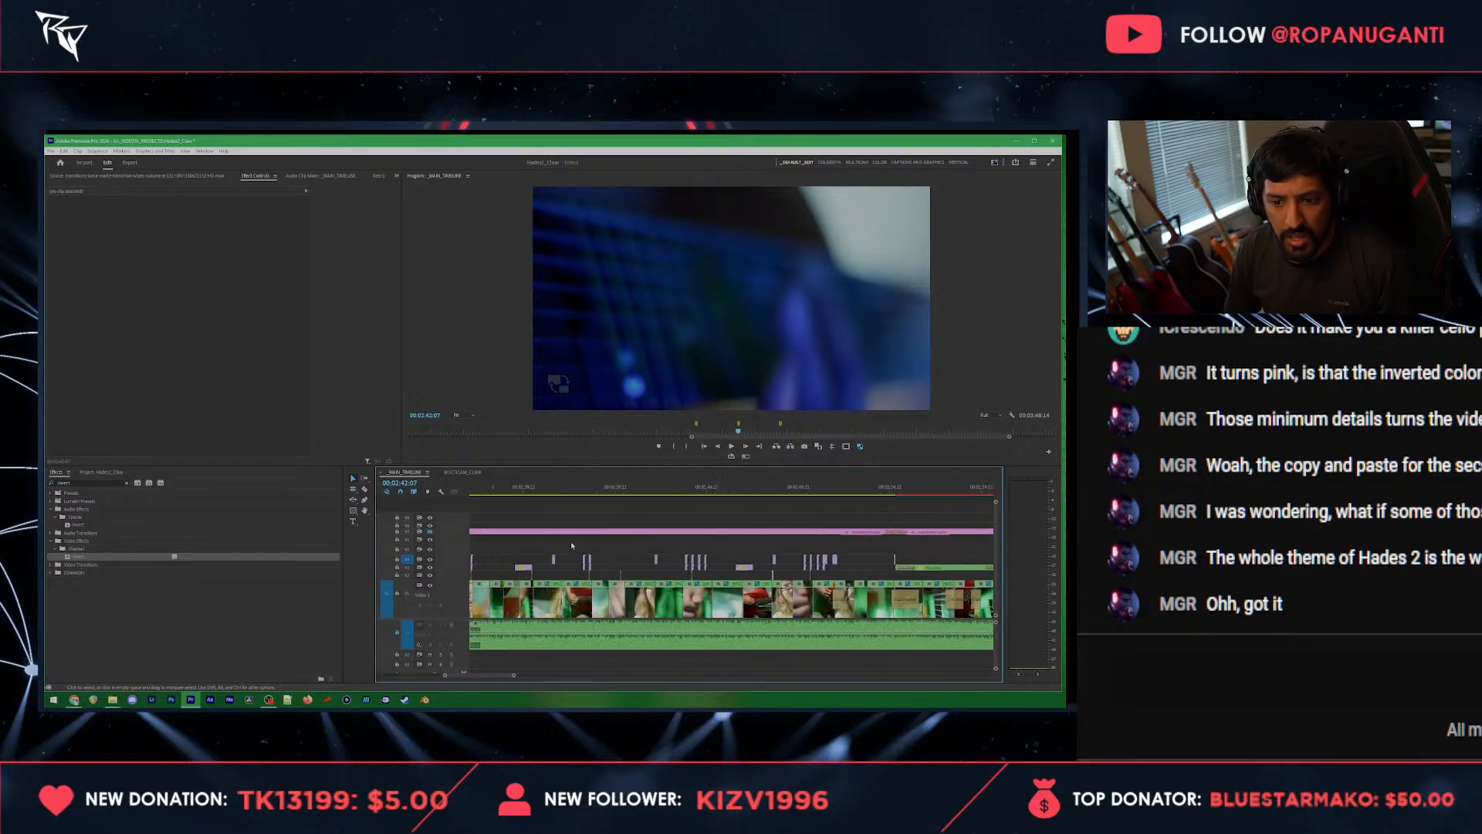
scroll(518, 576, "up", 2)
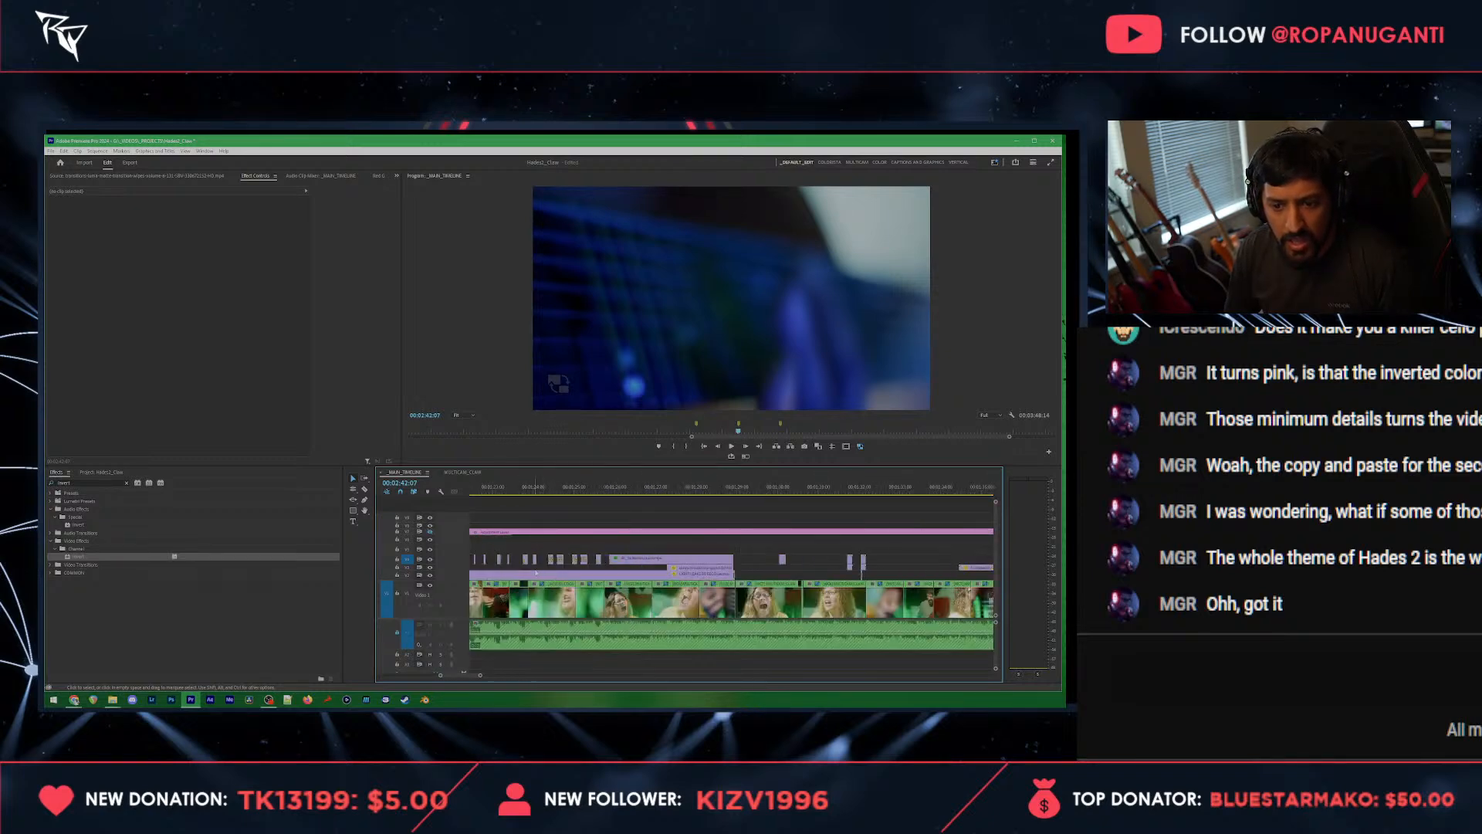
scroll(458, 565, "up", 3)
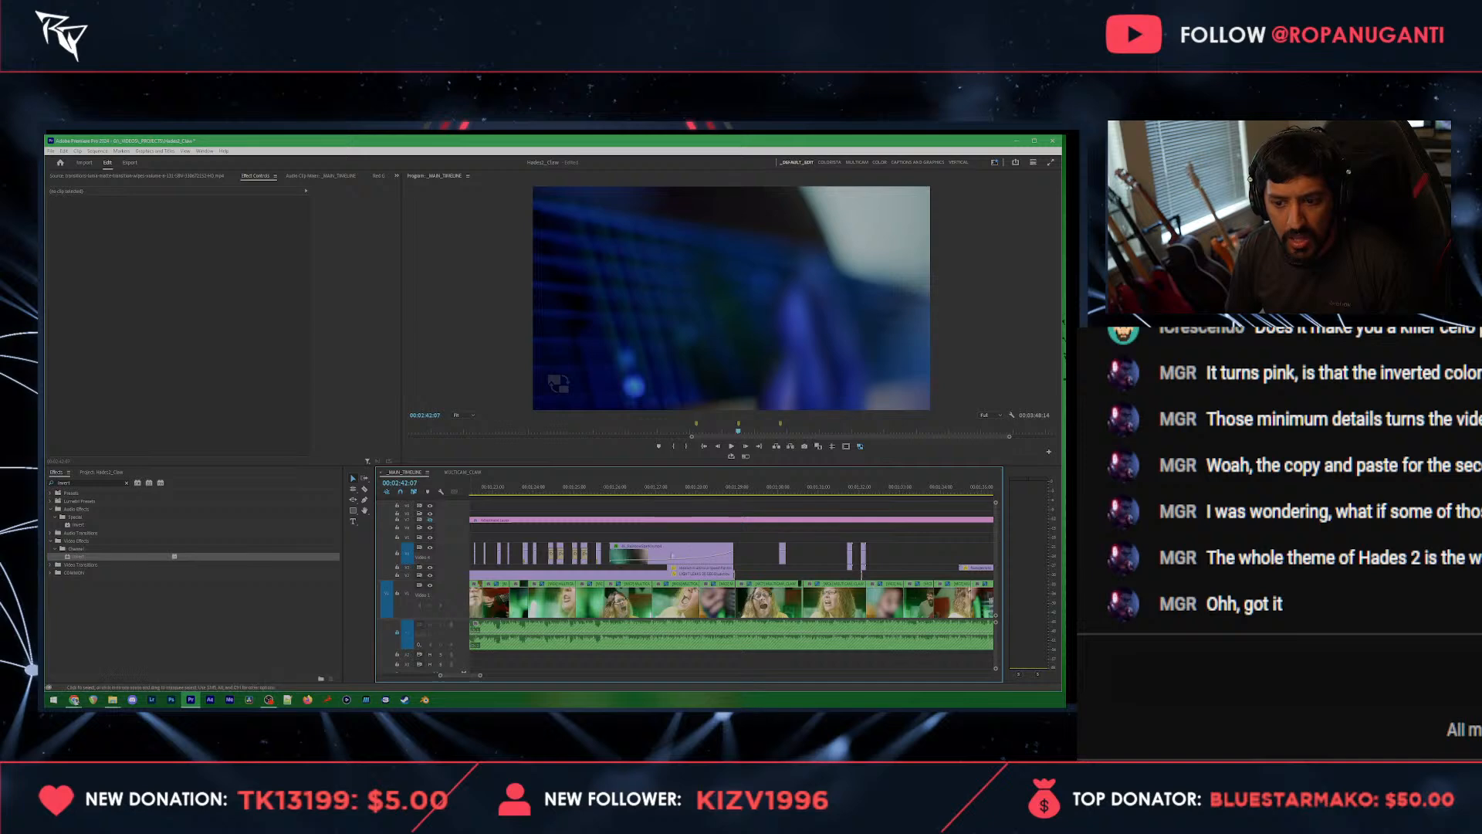
left_click(694, 550)
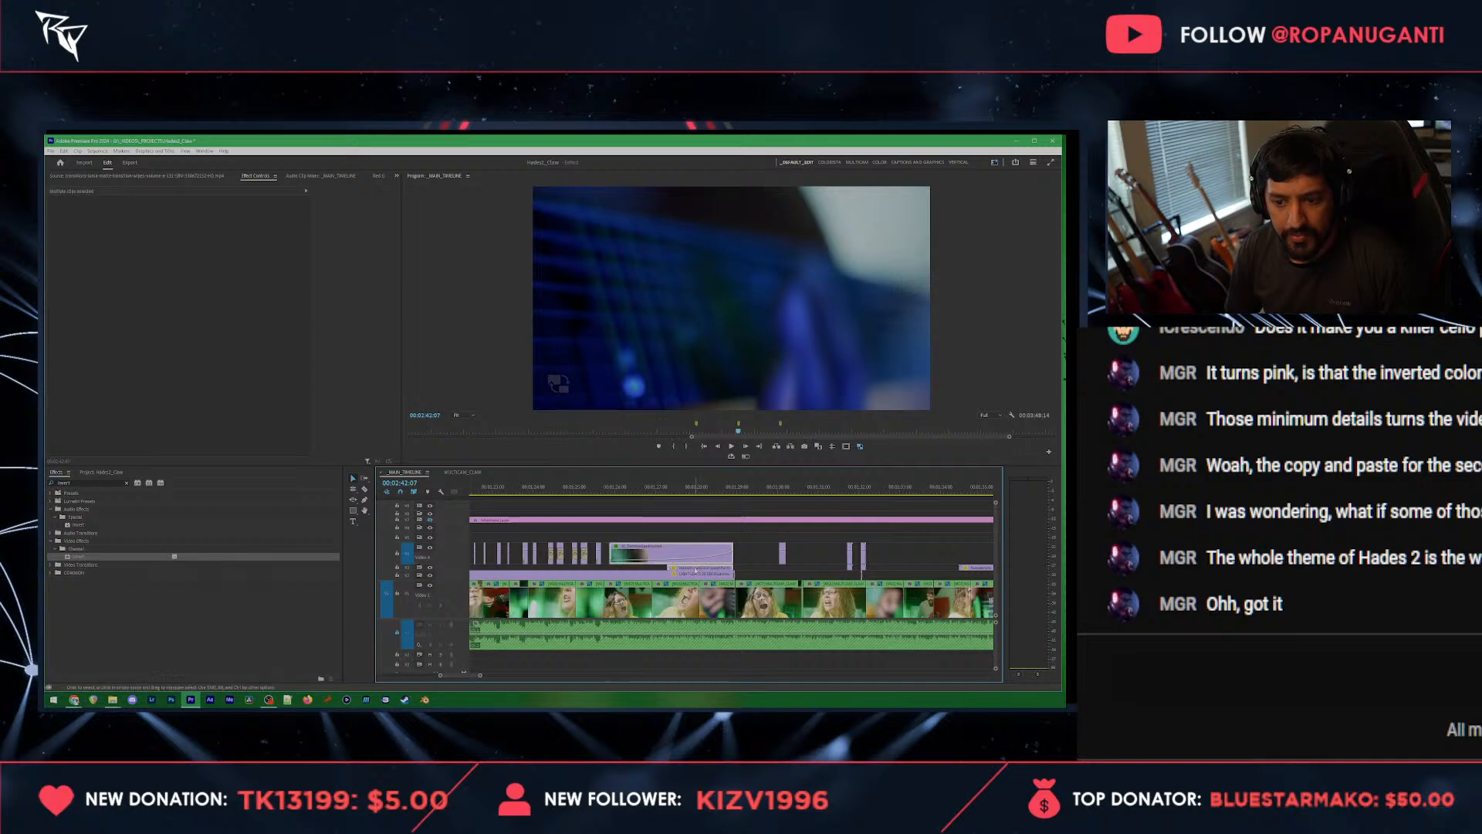
scroll(695, 572, "down", 6)
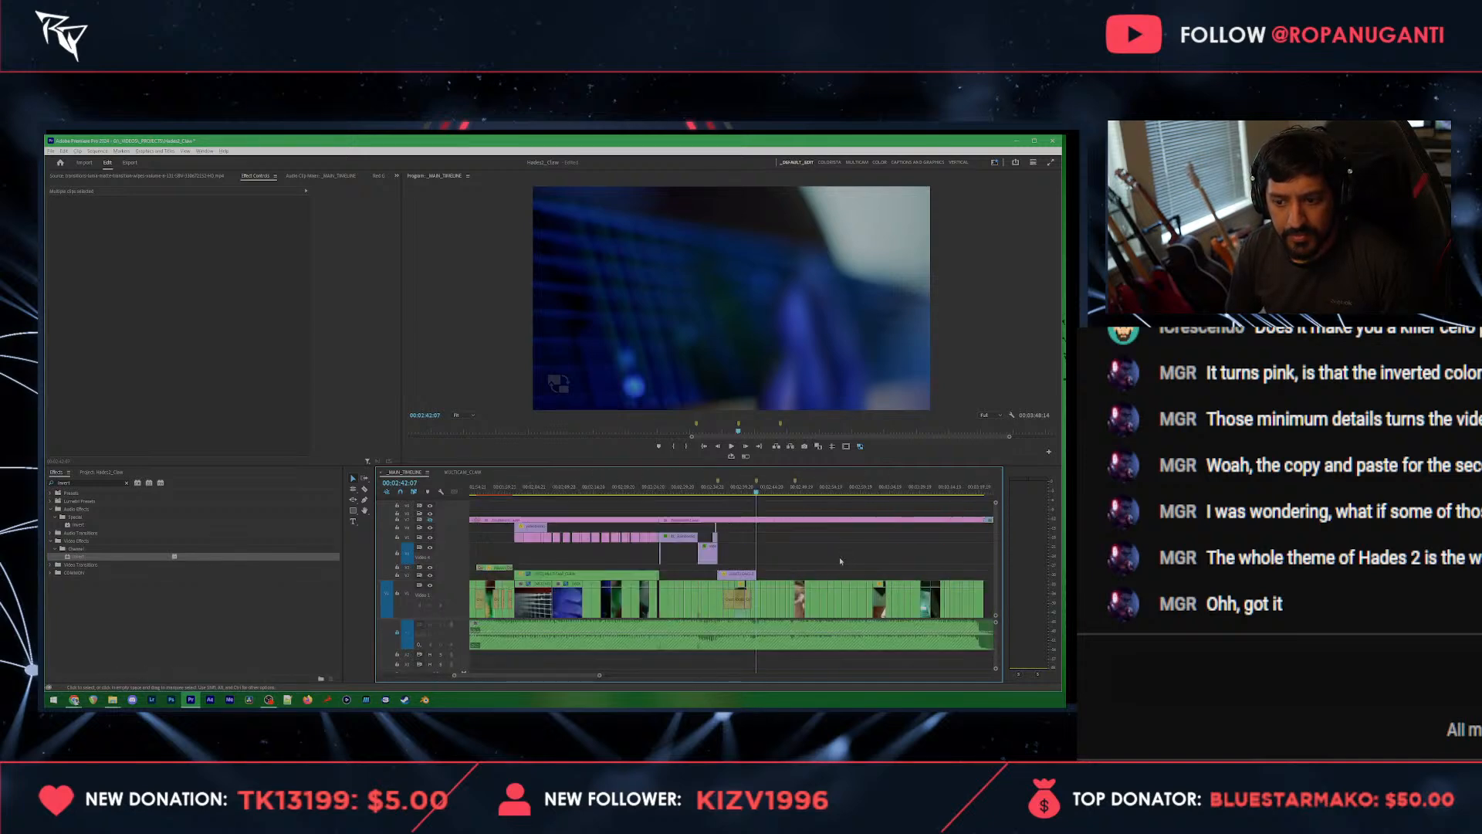
scroll(842, 562, "up", 5)
scroll(600, 542, "up", 2)
key("ctrl+v")
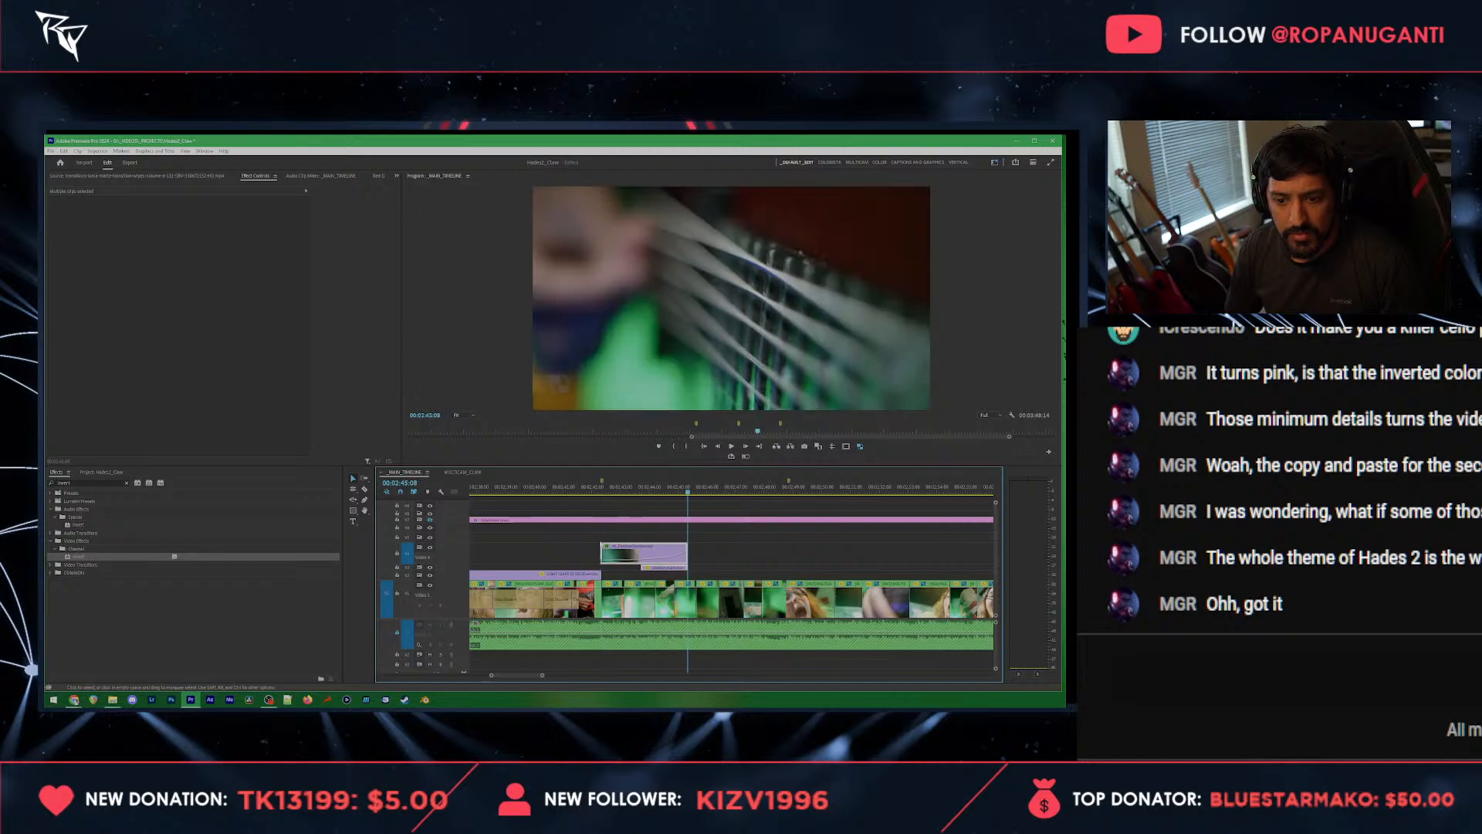
Step: Move the pasted overlay clips earlier so that they end at the marker where the light leak overlay stops
left_click(568, 489)
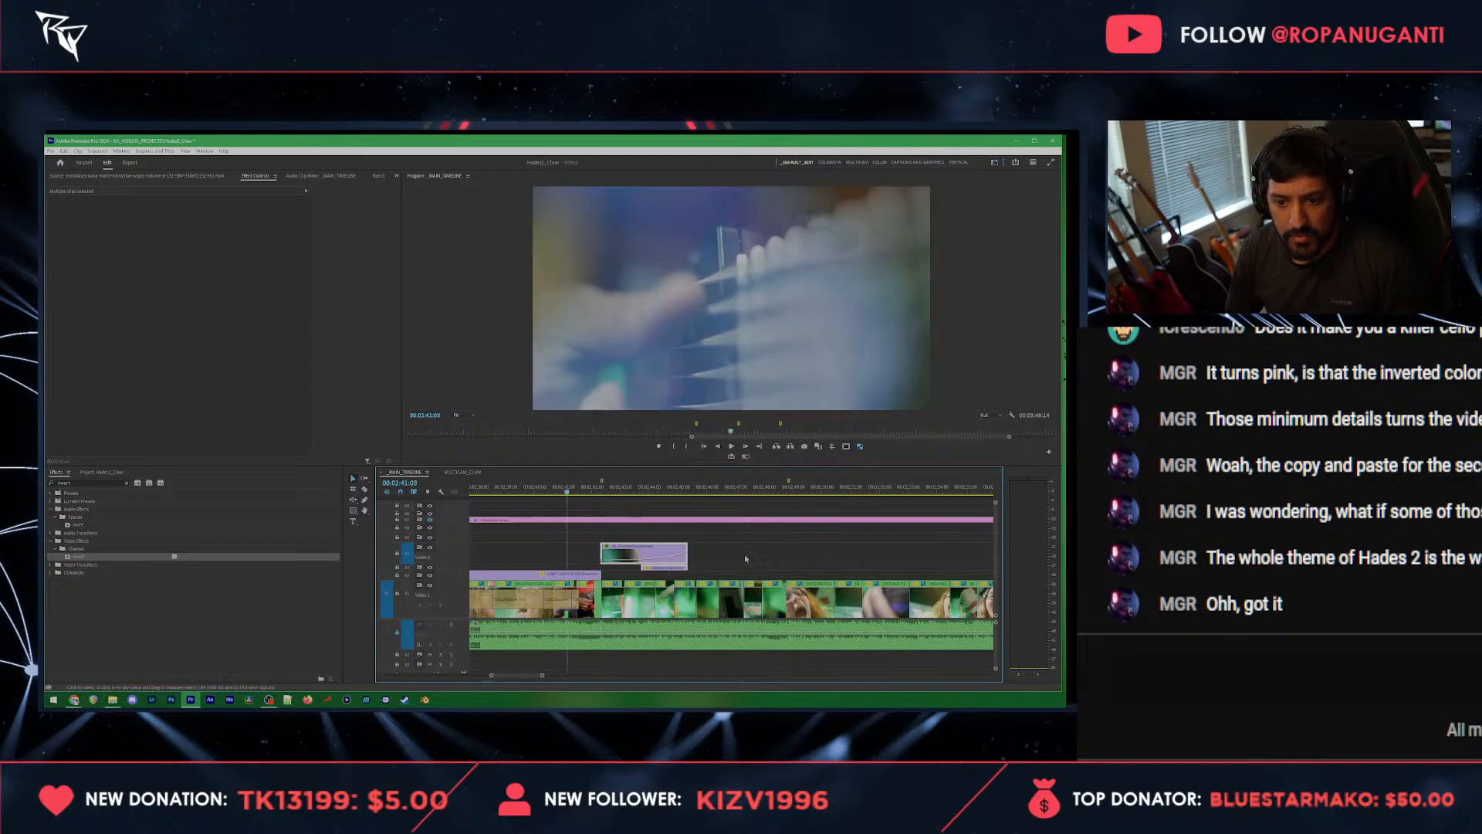
left_click_drag(669, 567, 587, 568)
left_click(579, 491)
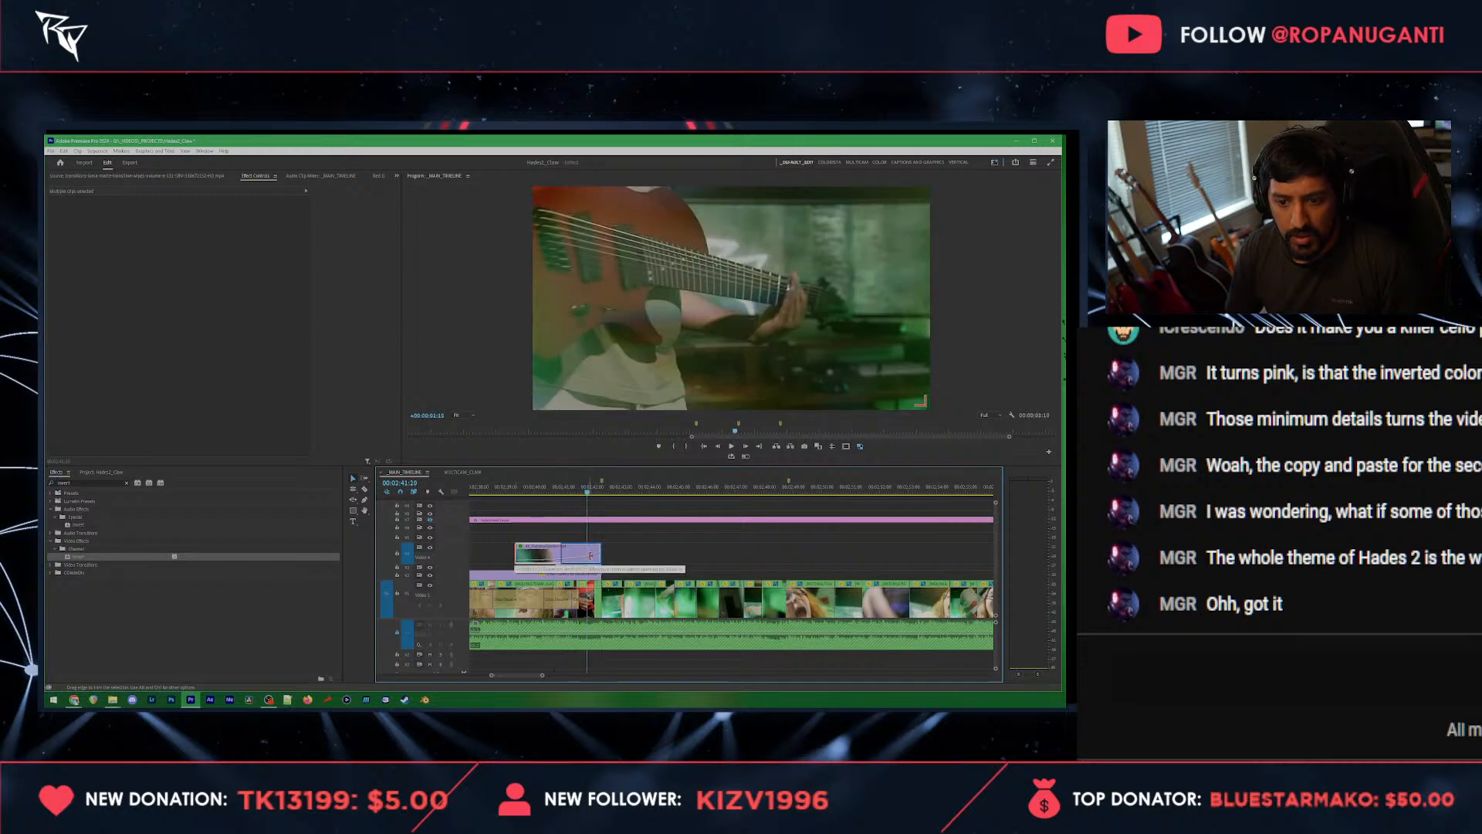
left_click_drag(600, 555, 591, 555)
Step: Shorten the upper overlay clip to start at 00:02:41:20, slip its footage and play back the result
scroll(572, 557, "up", 3)
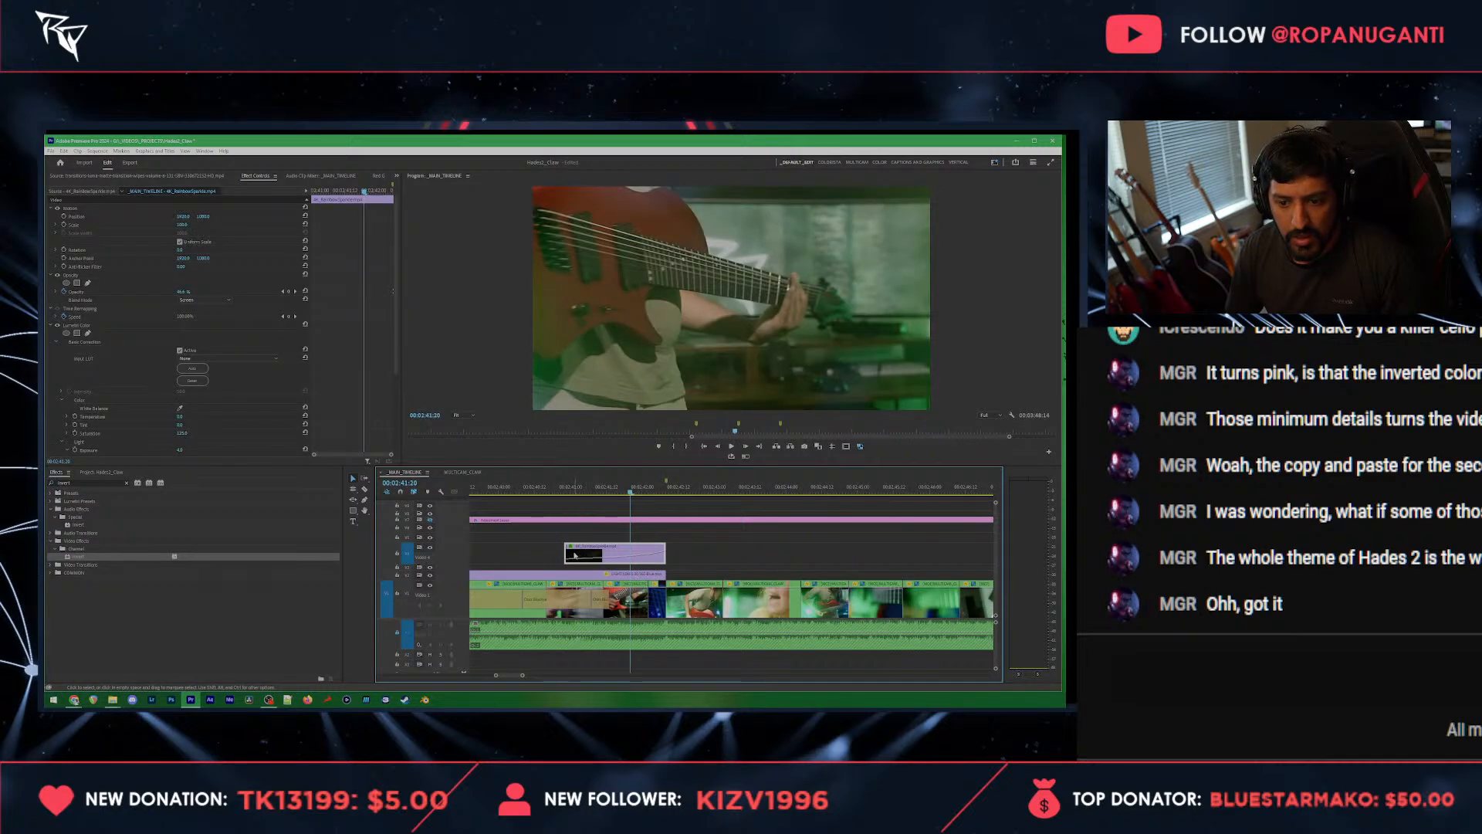
key("ctrl+z")
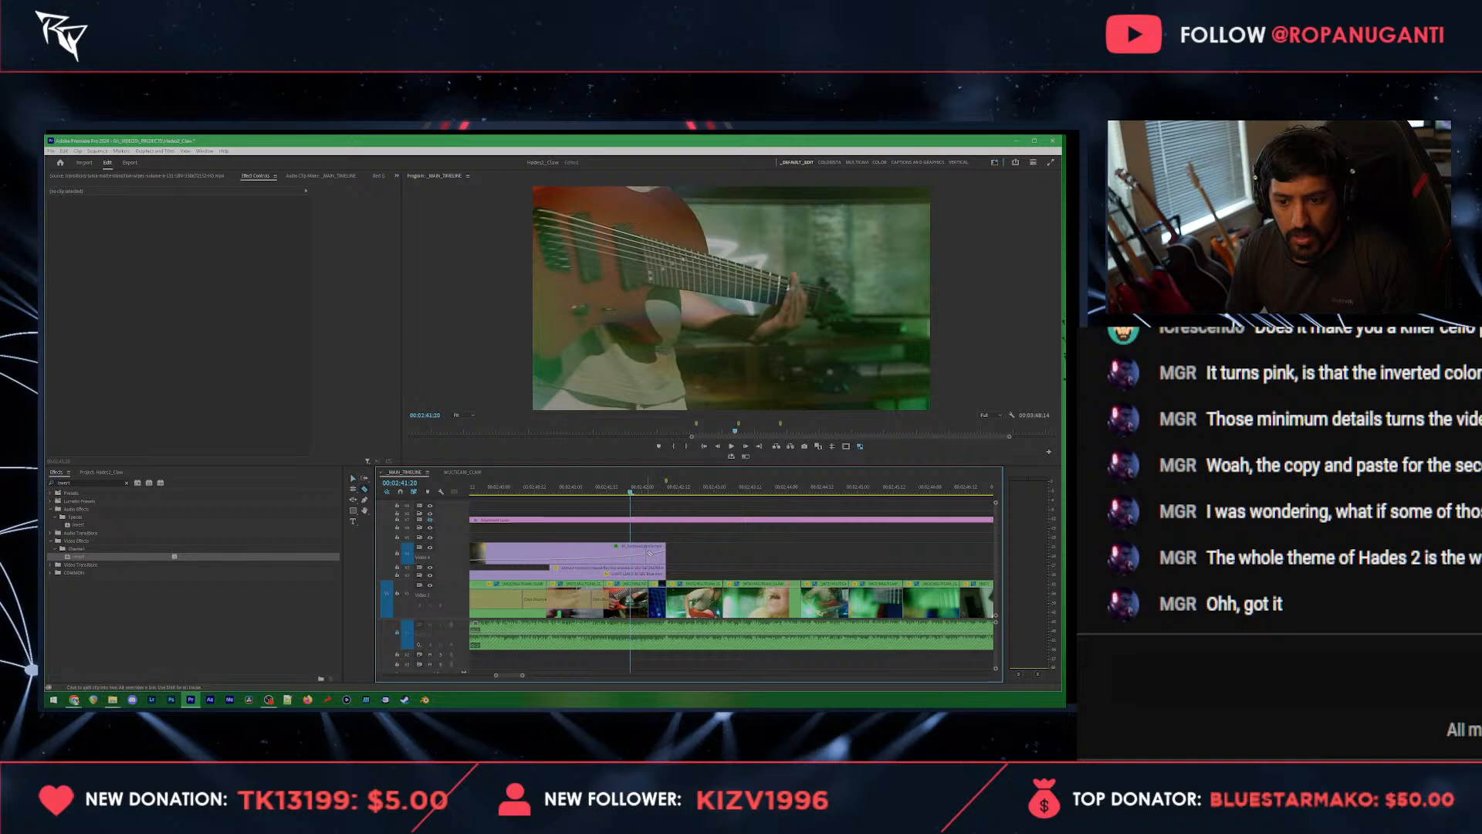
key("ctrl+shift+z")
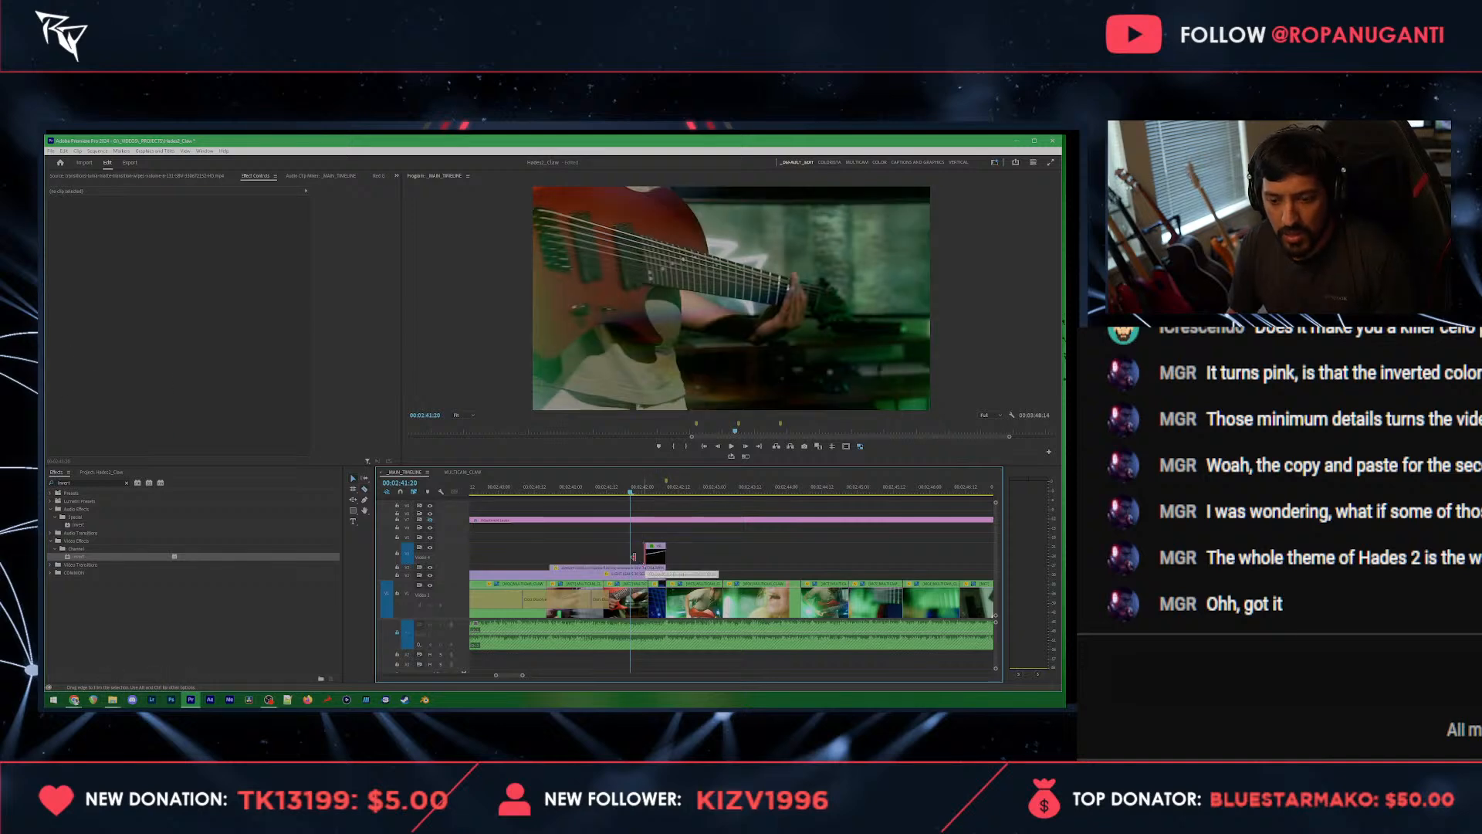
left_click_drag(634, 555, 629, 557)
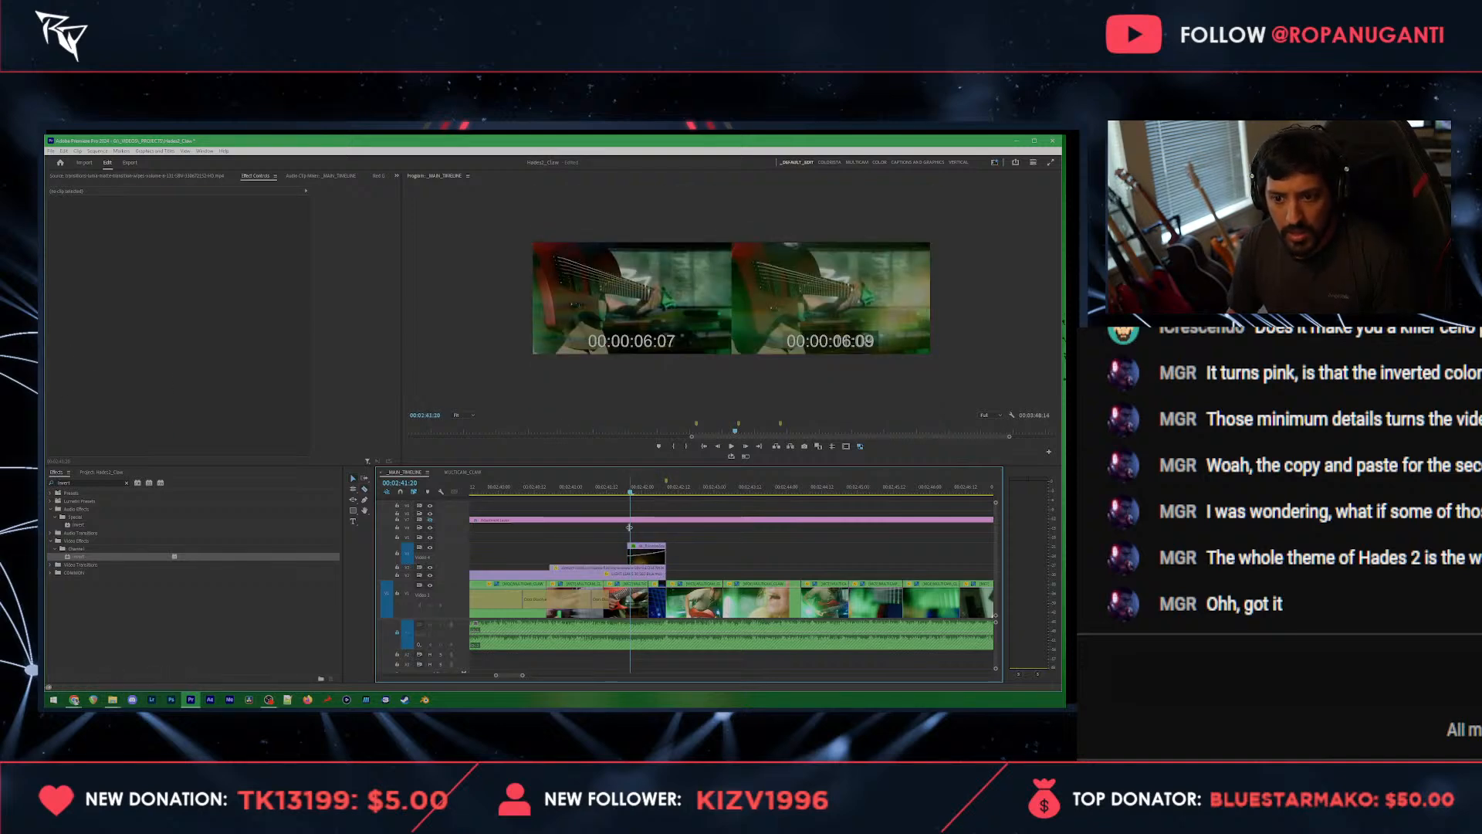
key("space")
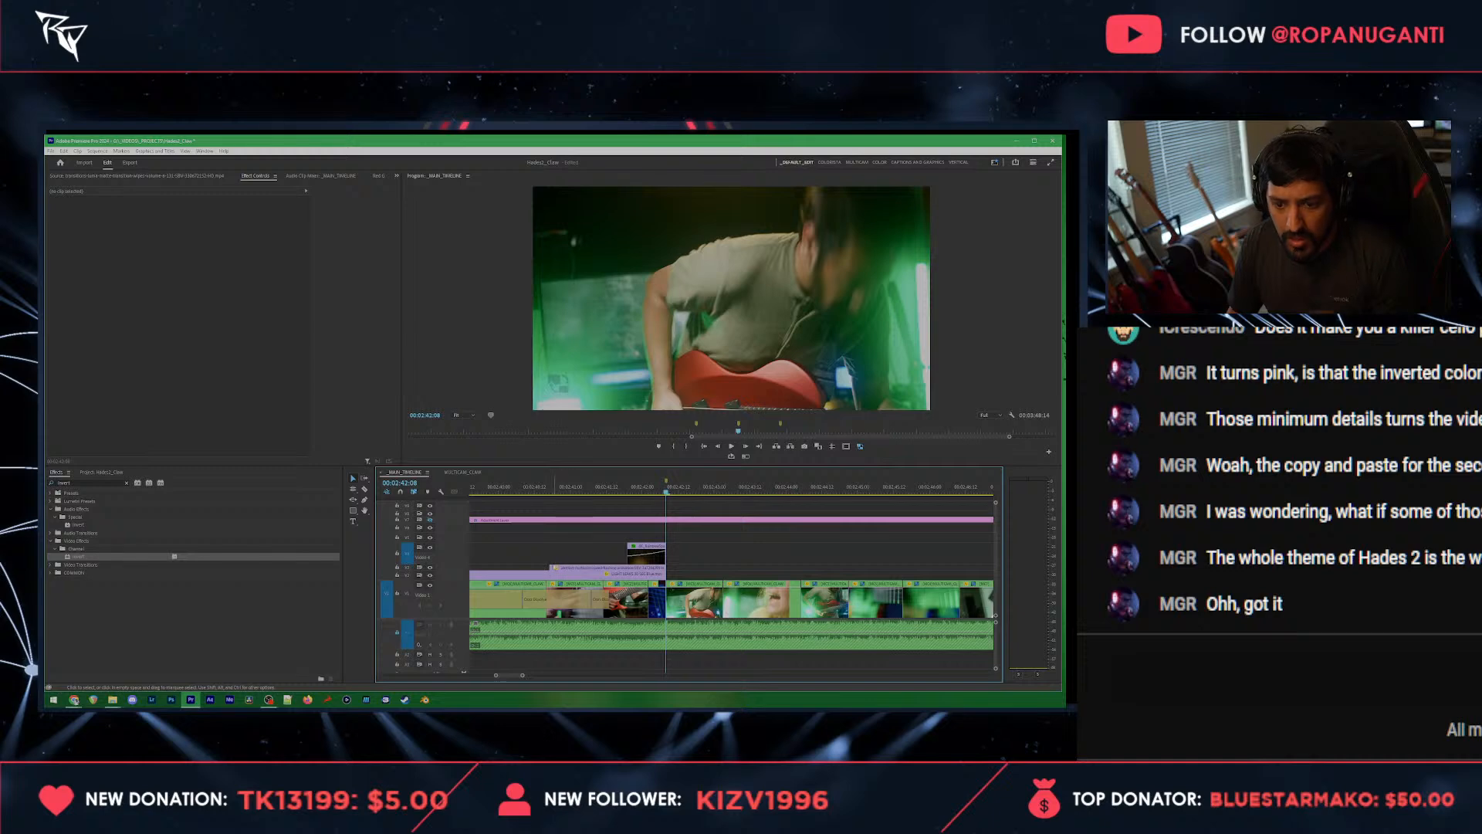
Step: Trim the start of the lower pasted overlay clip forward to the cut into the short guitar shot, and play back the section
left_click_drag(552, 569, 604, 569)
left_click(603, 487)
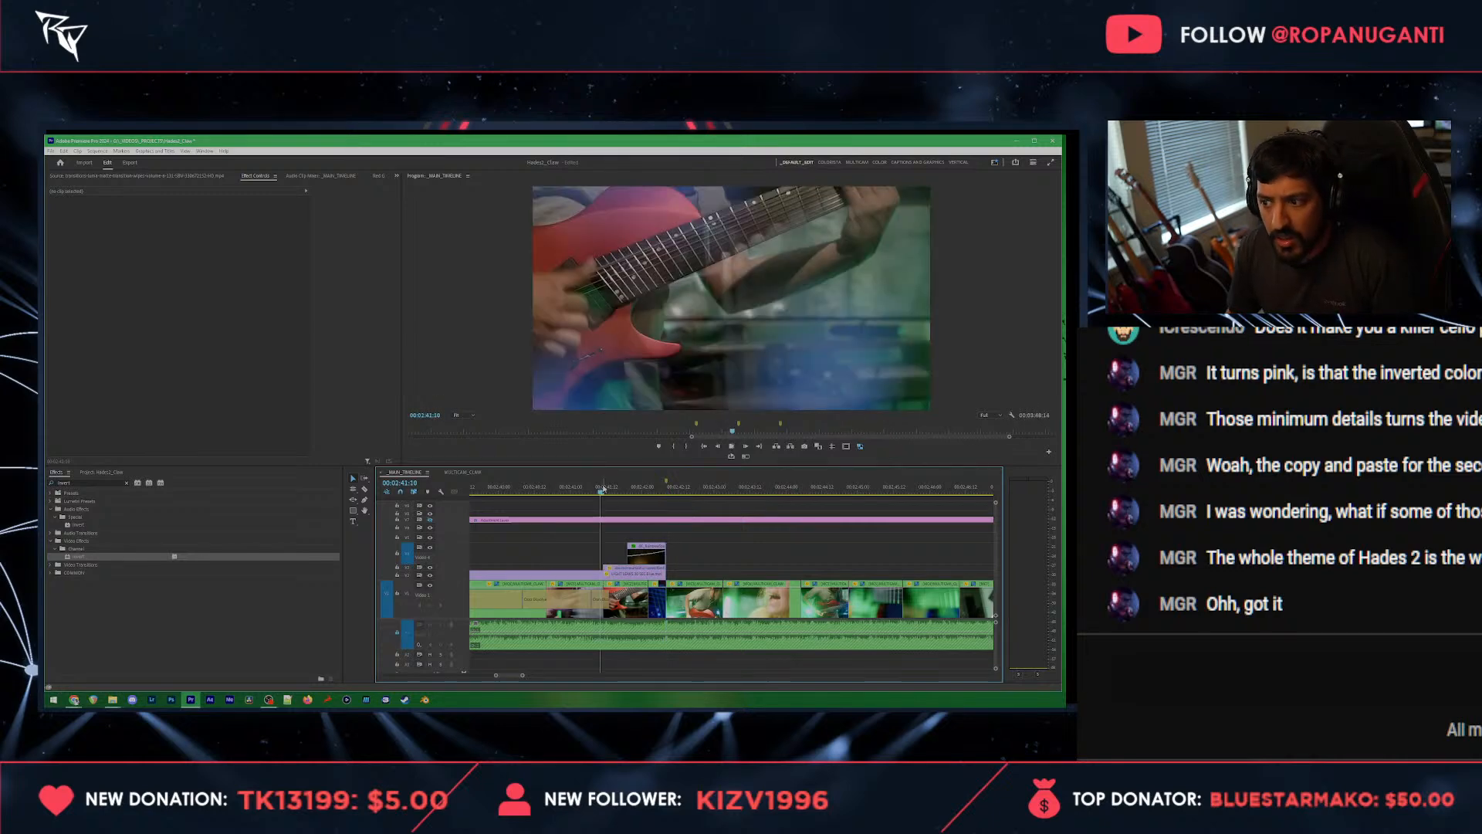
key("space")
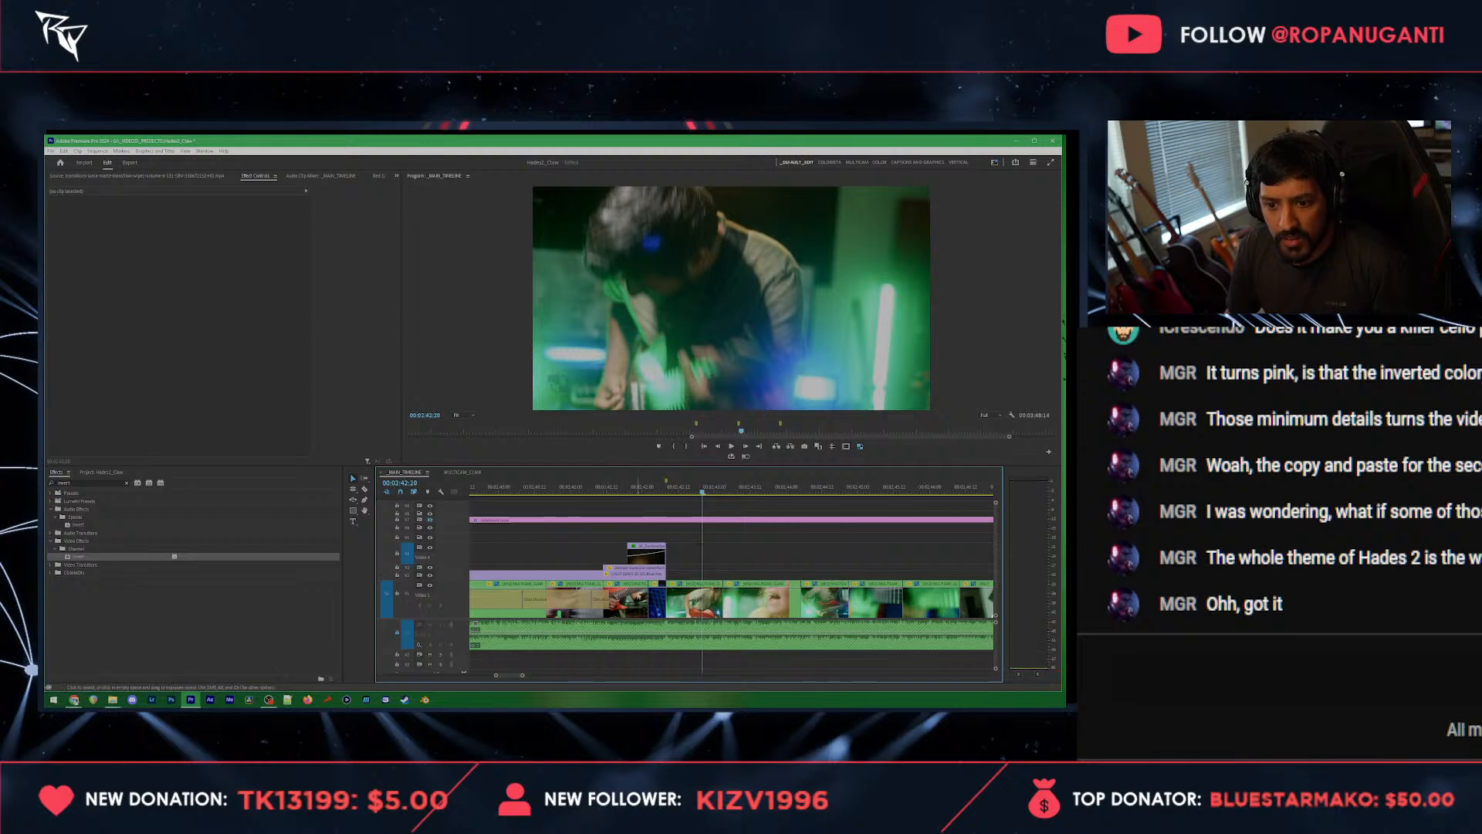
left_click(610, 488)
key("space")
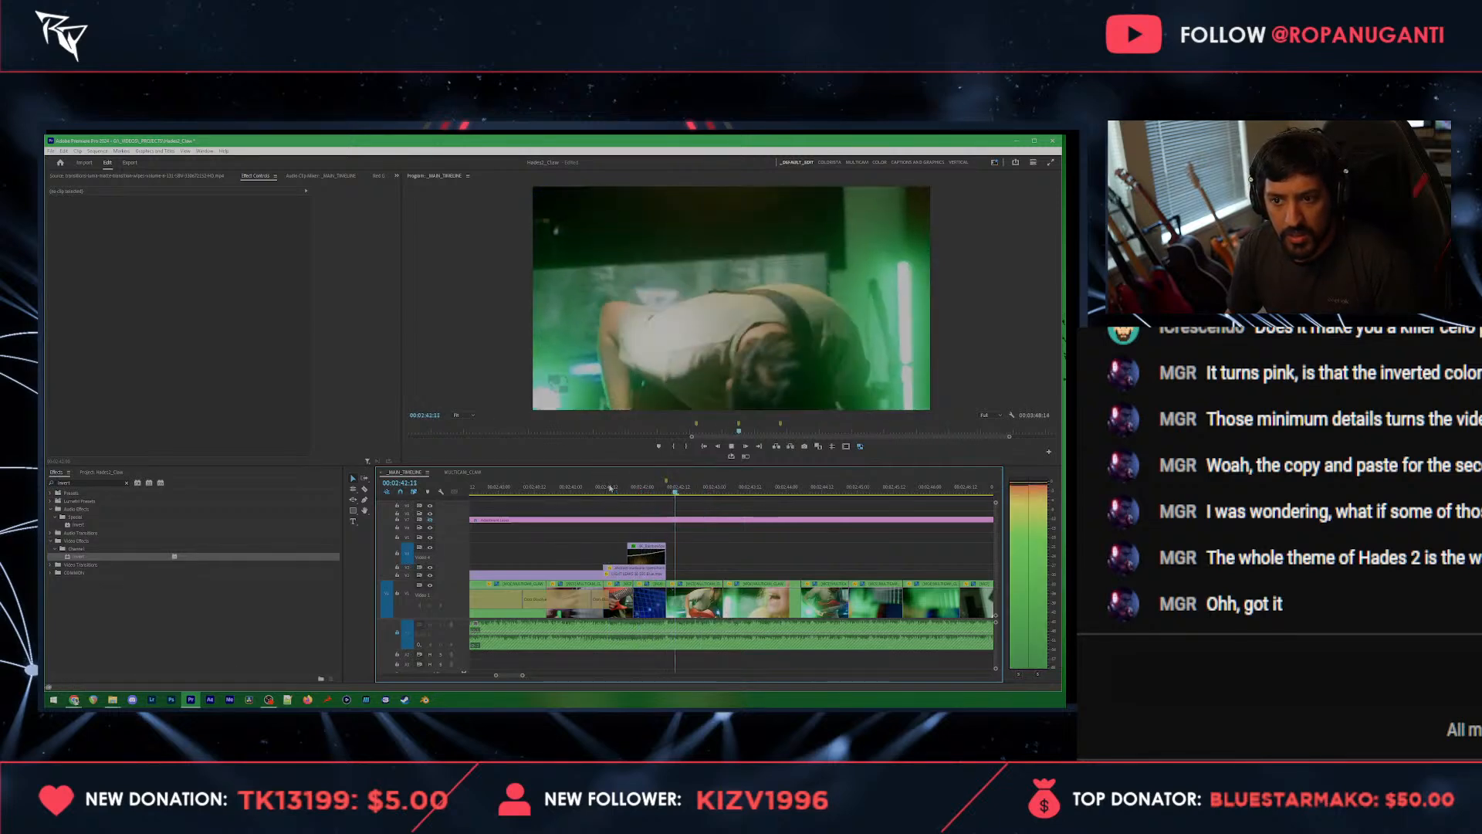
key("space")
Step: Delete the short guitar shot under the overlays, extend the following blue shot back over the gap, play it back and save the project
left_click(621, 594)
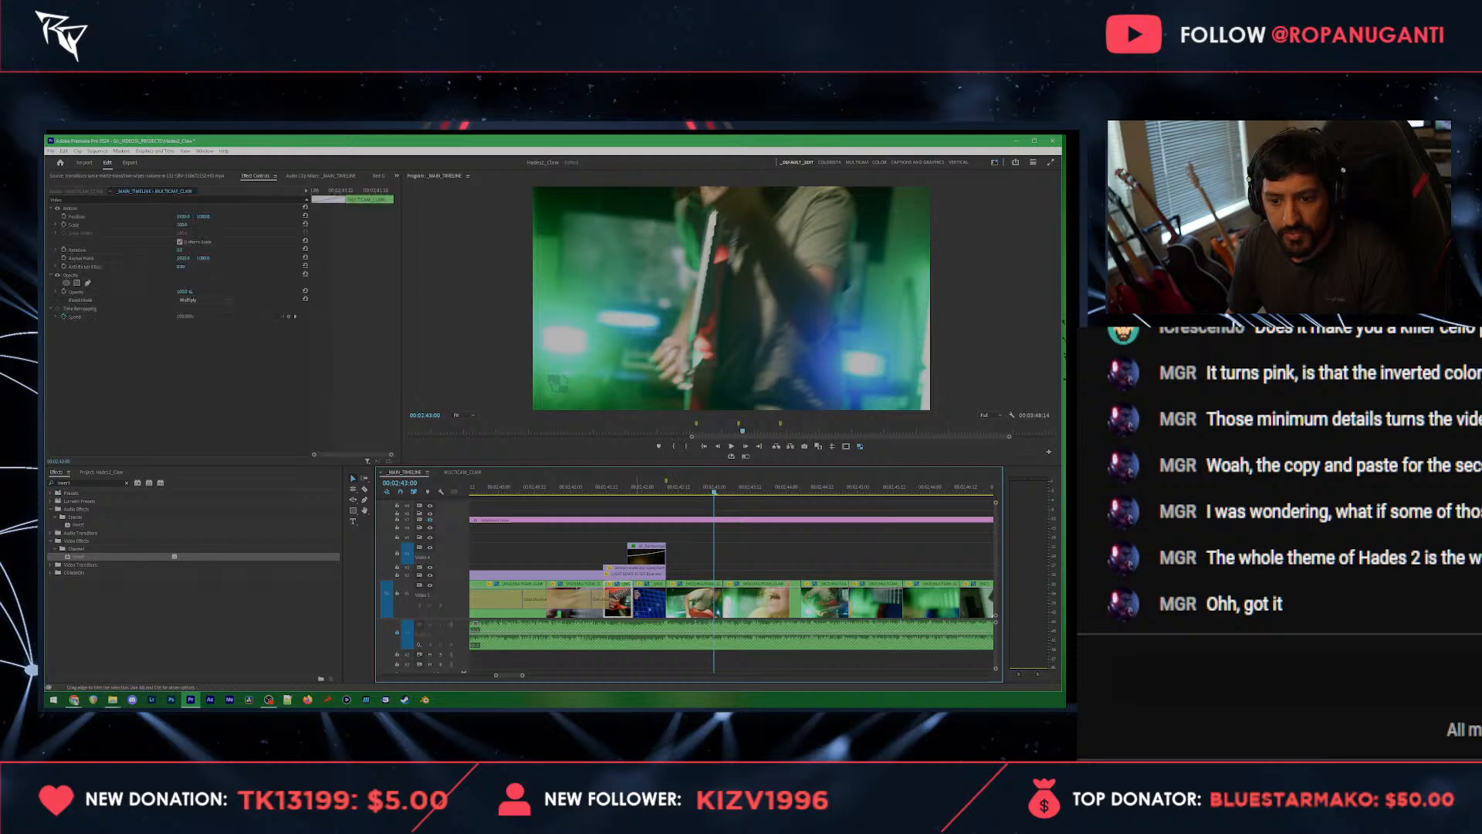
key("Delete")
left_click_drag(635, 605, 605, 605)
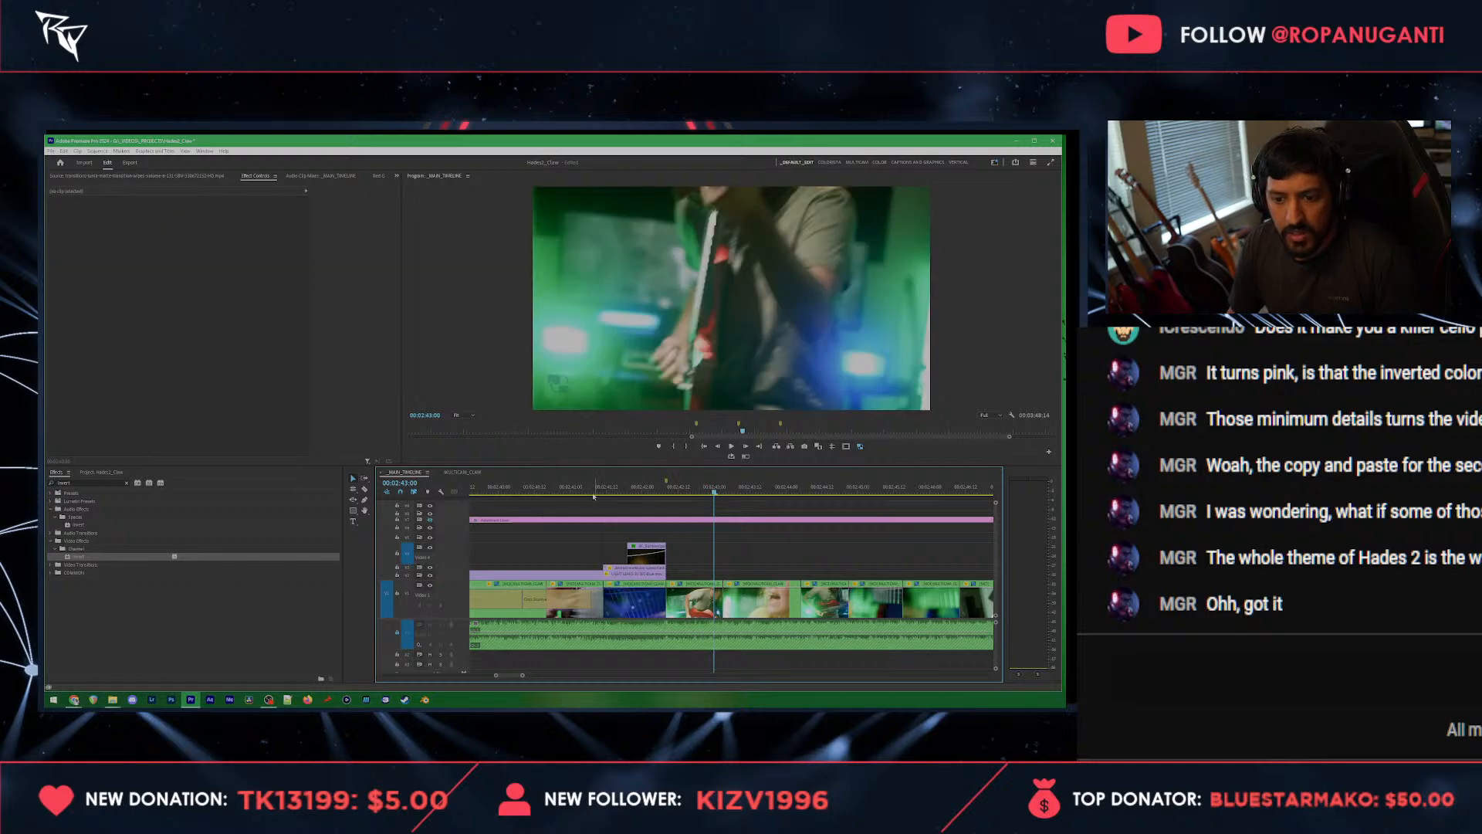
left_click(587, 489)
key("space")
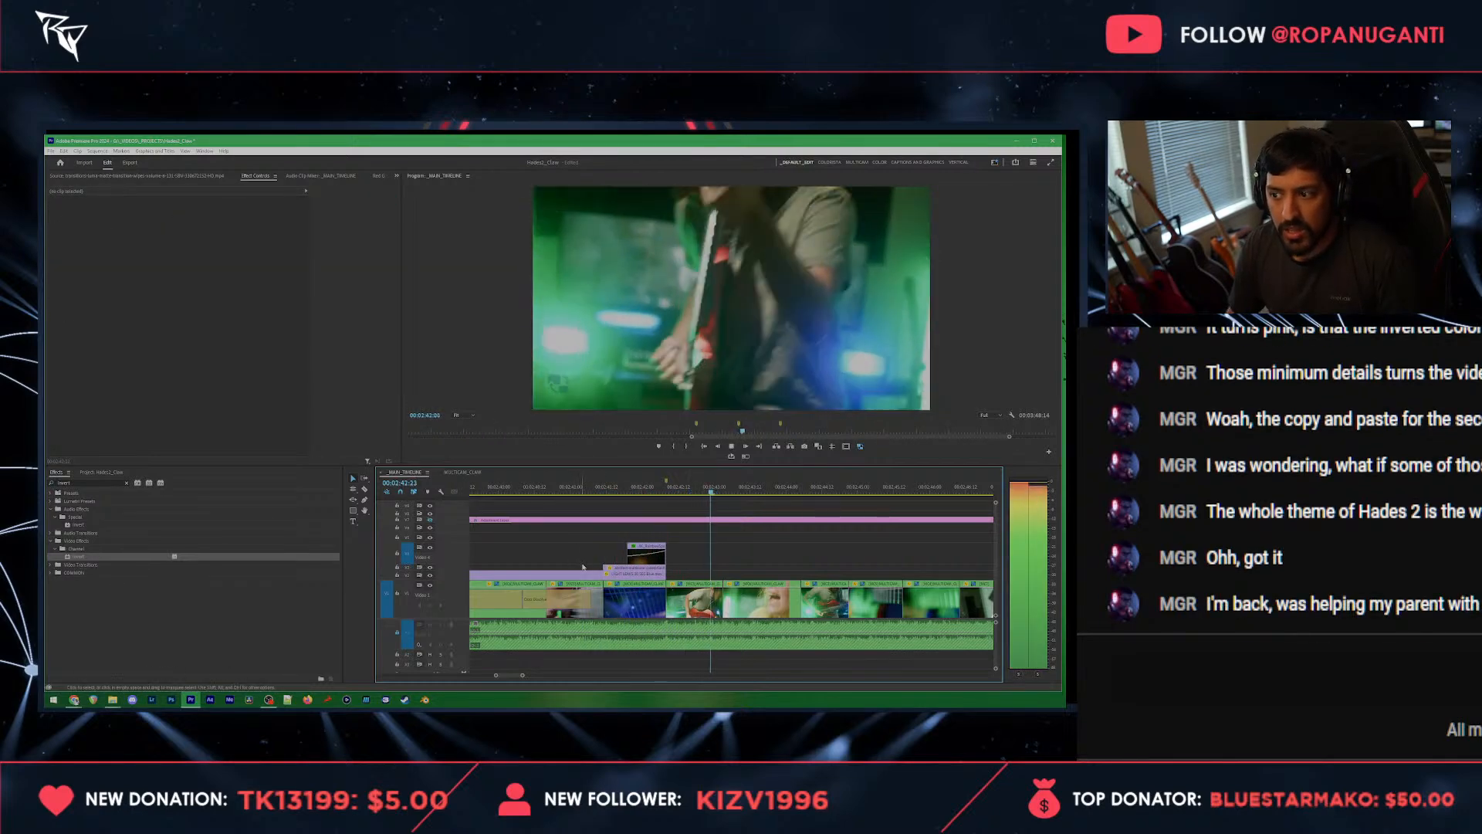
key("space")
key("ctrl+s")
scroll(680, 560, "down", 5)
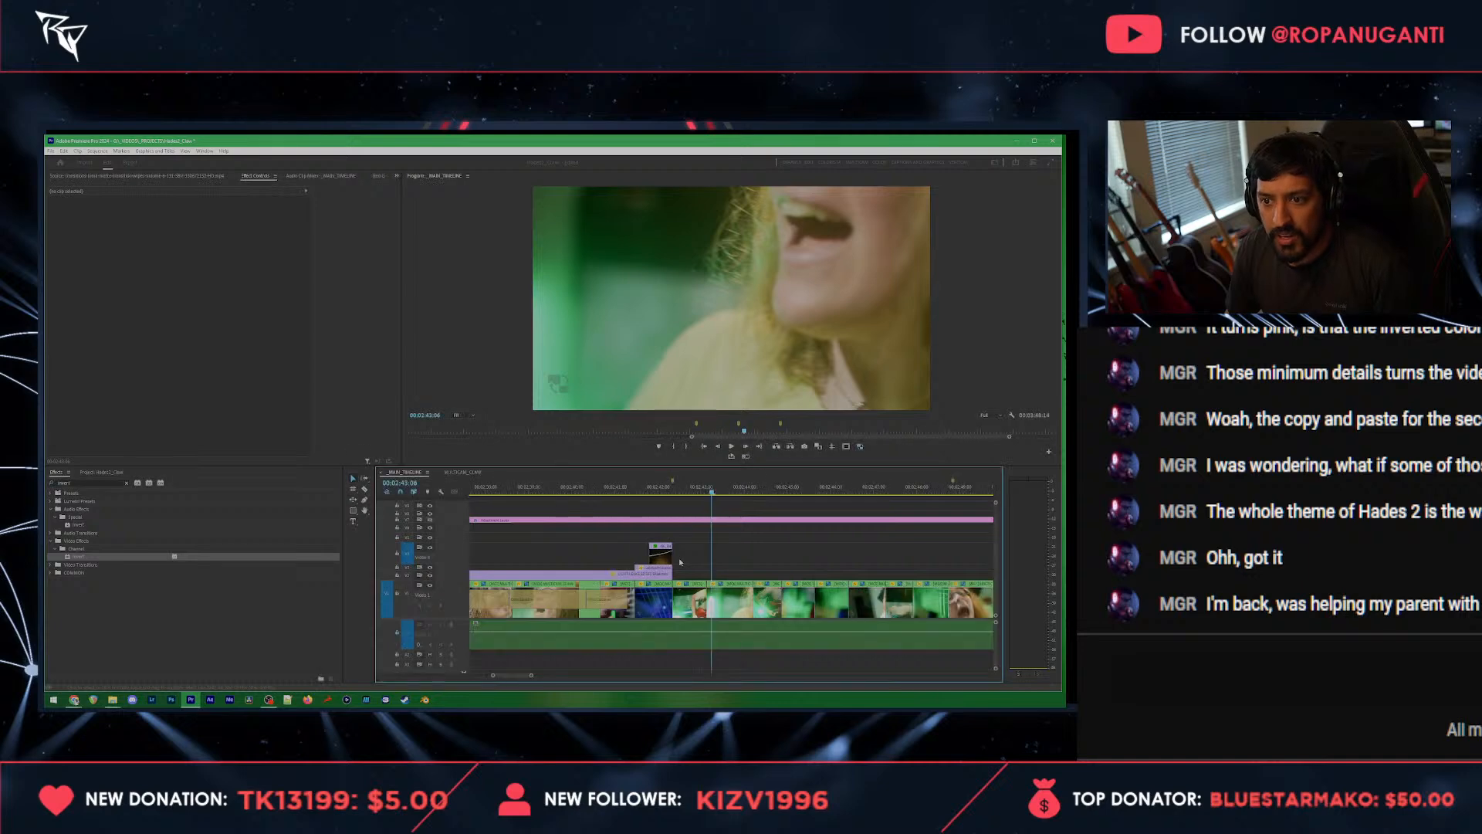
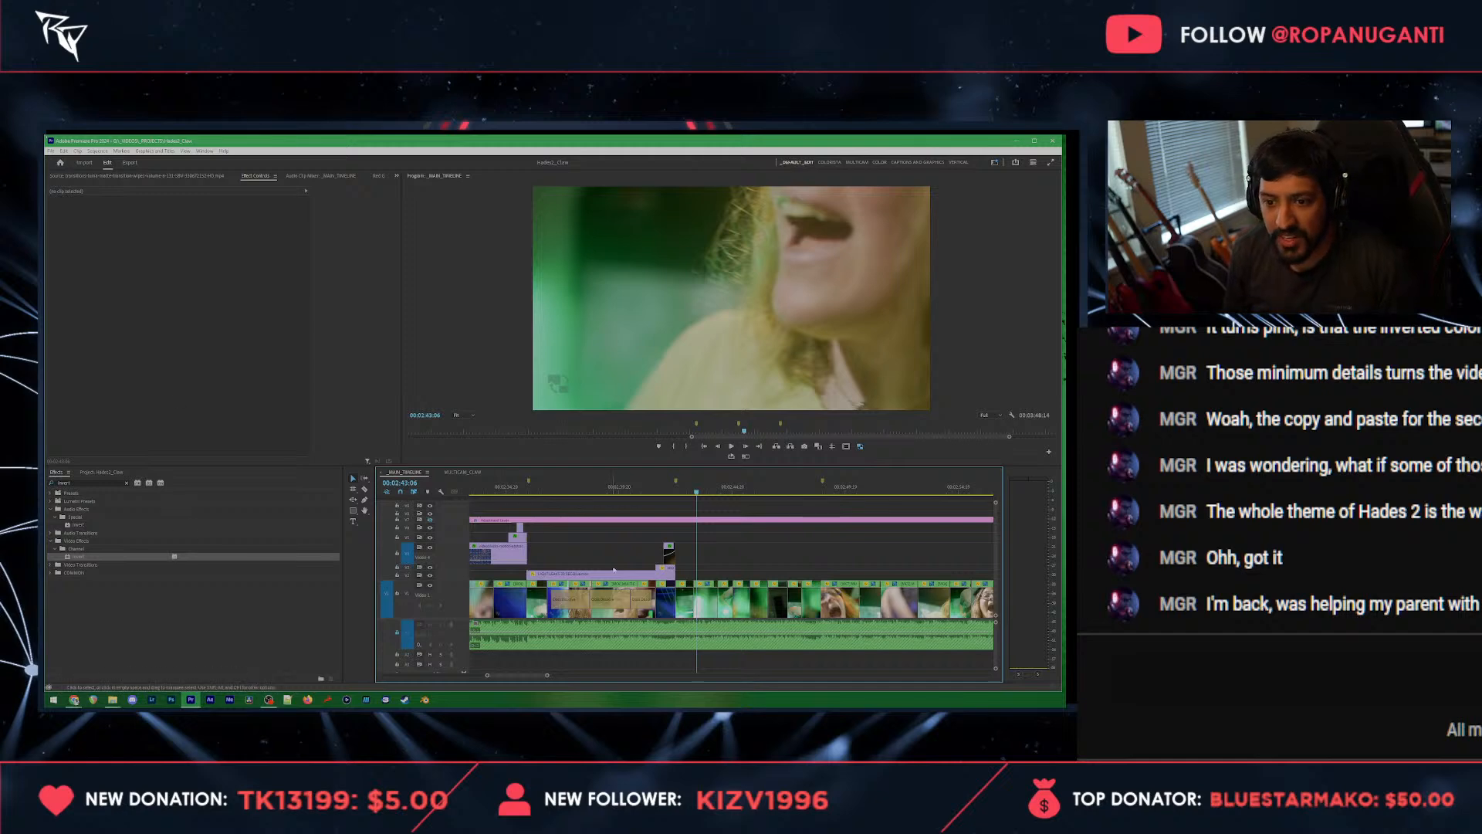
Step: Play back the edit from 00:02:28:12 to review how the shots lead into the layered overlays
scroll(620, 561, "down", 2)
scroll(623, 542, "down", 2)
scroll(627, 542, "up", 3)
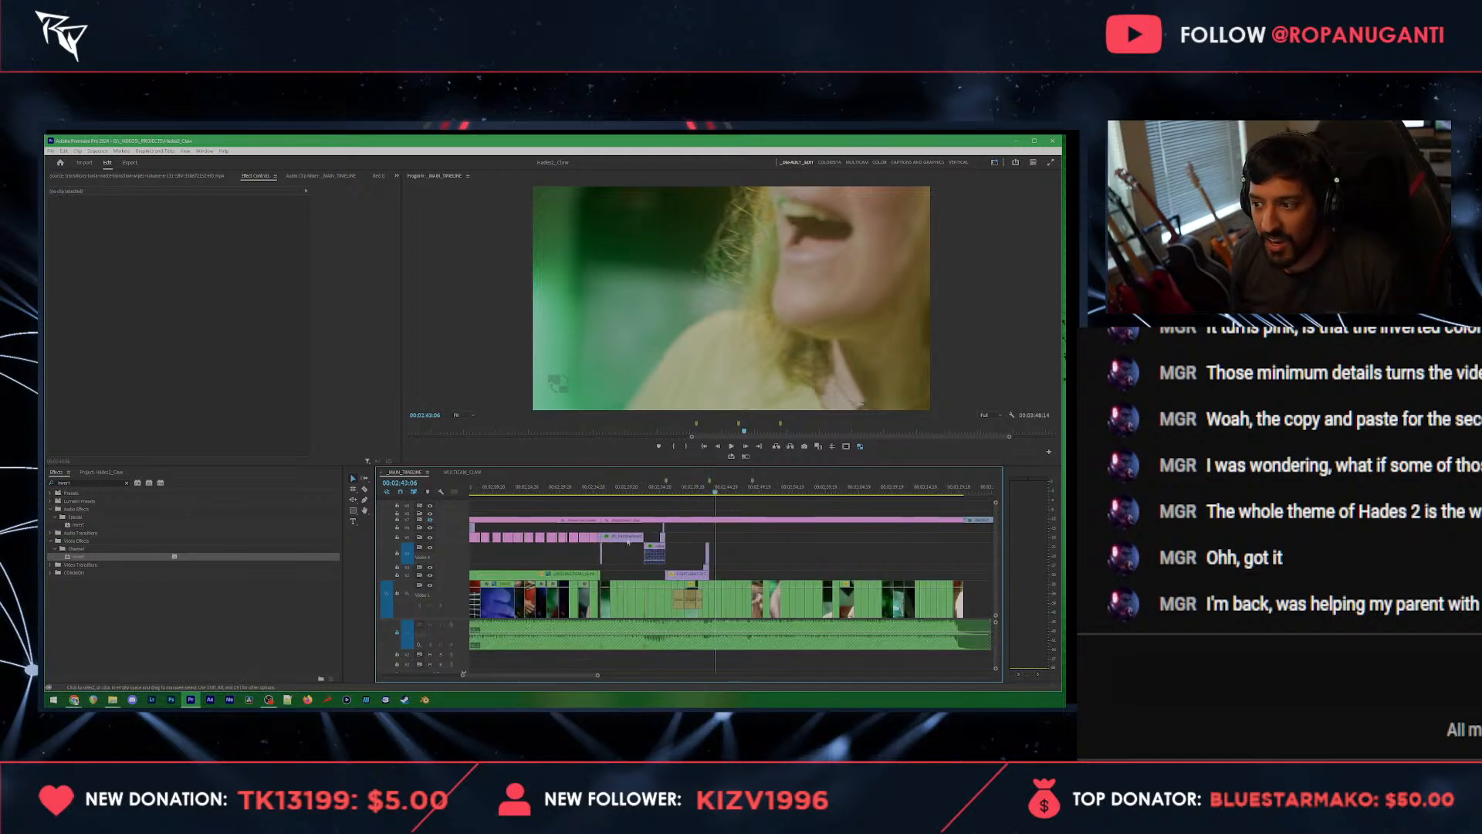
left_click(619, 488)
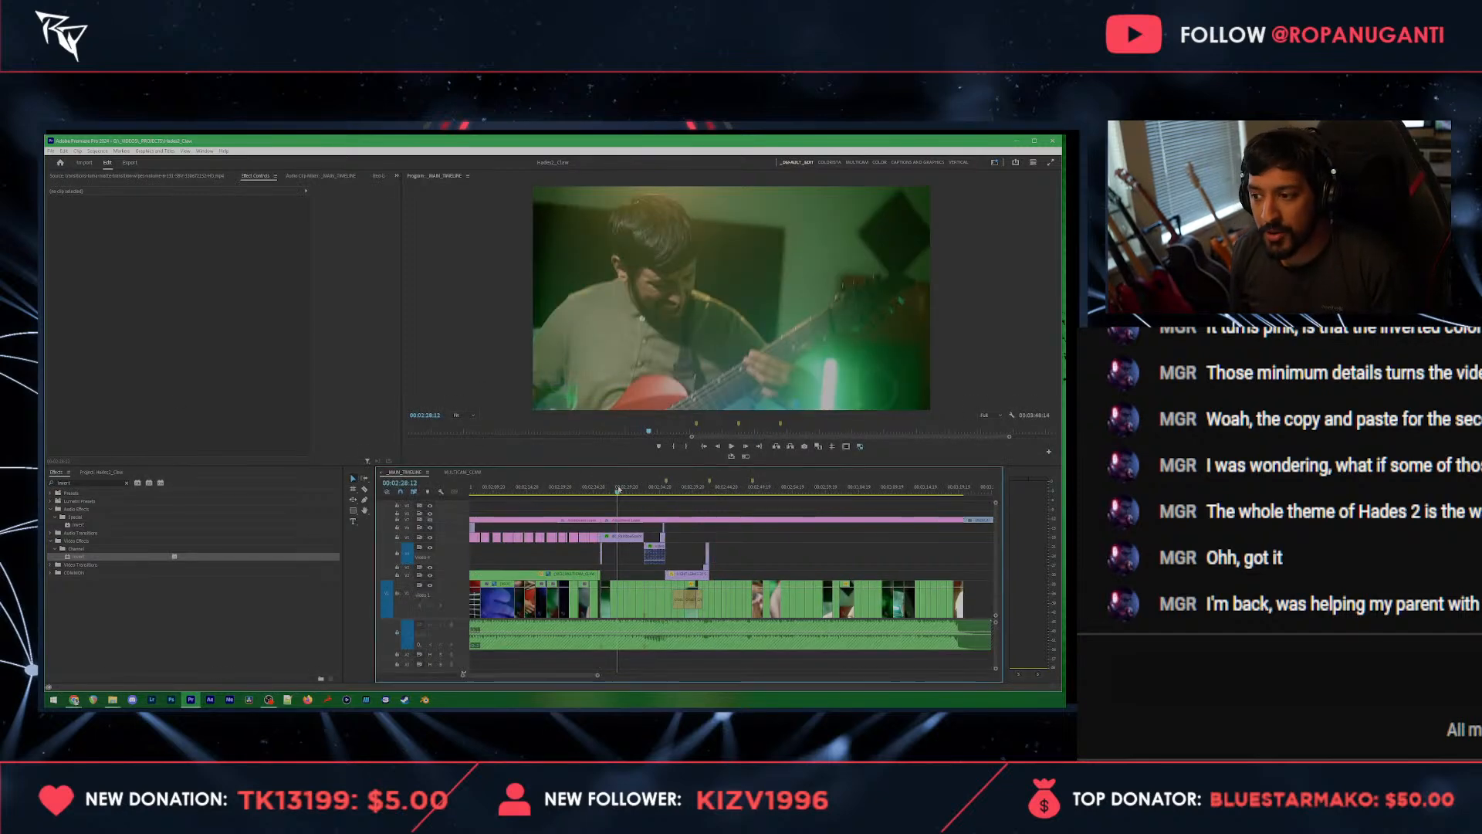
key("space")
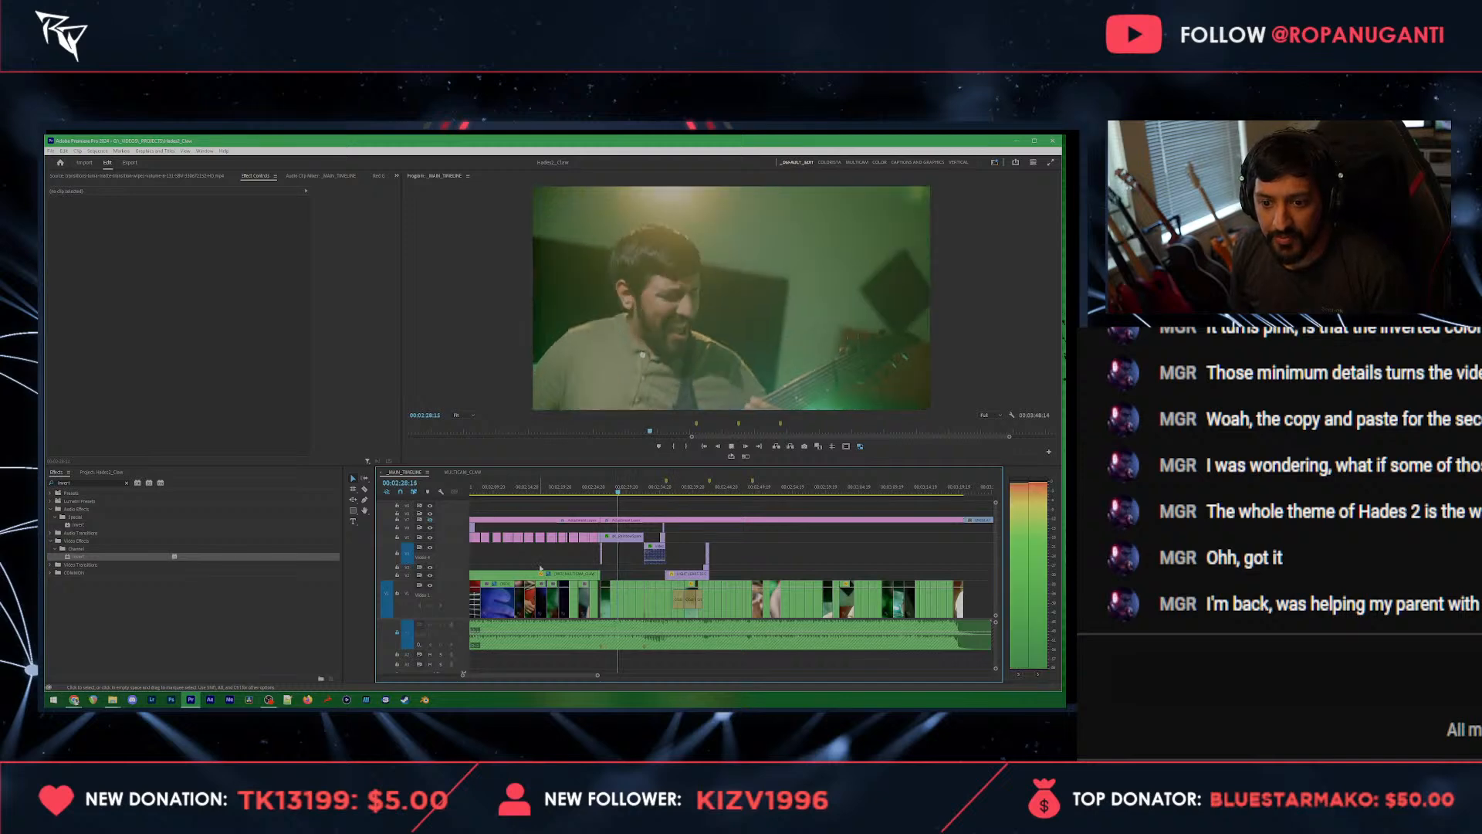
scroll(628, 557, "up", 2)
scroll(642, 554, "up", 1)
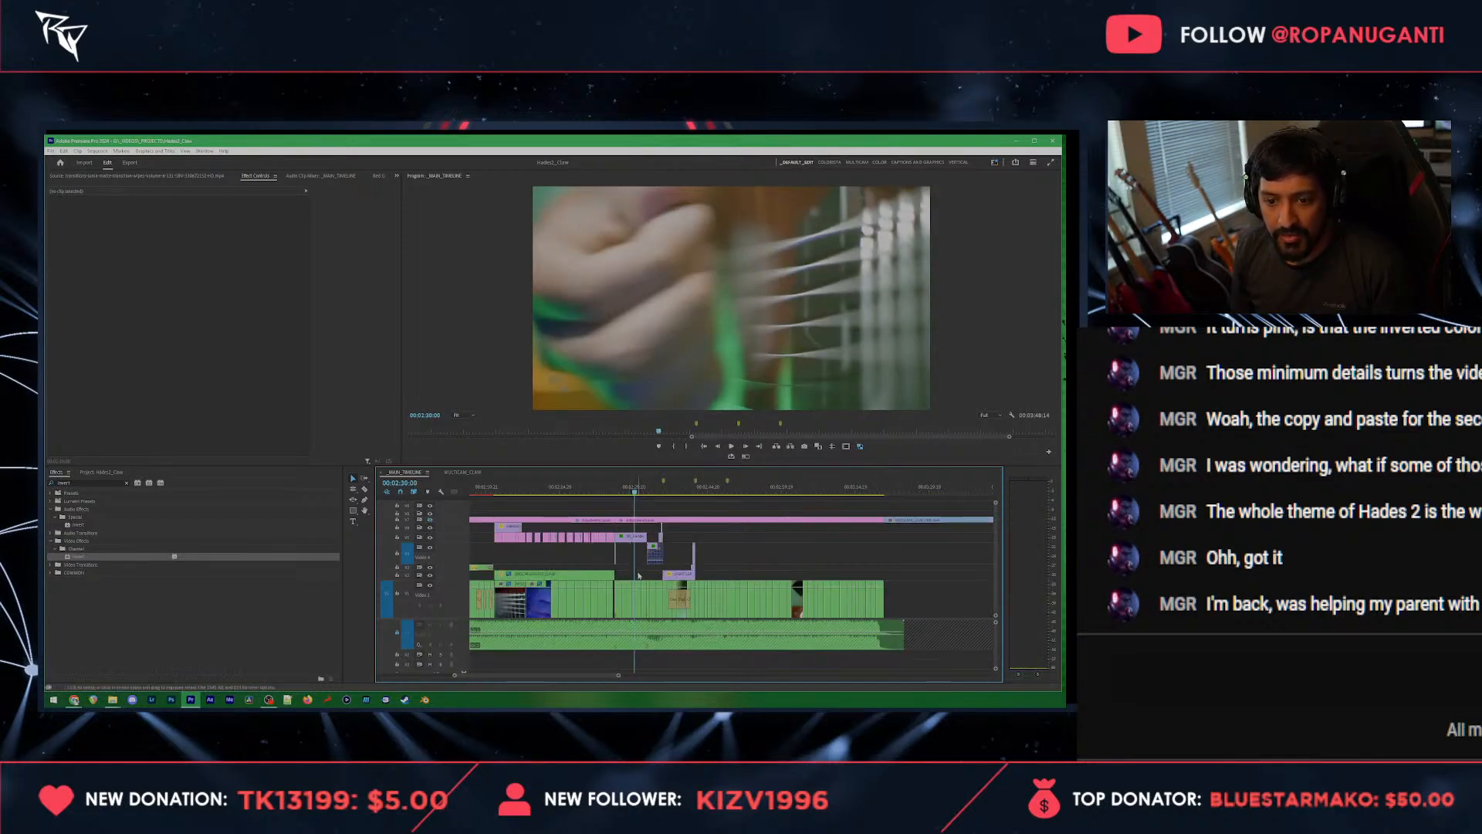
scroll(639, 575, "up", 3)
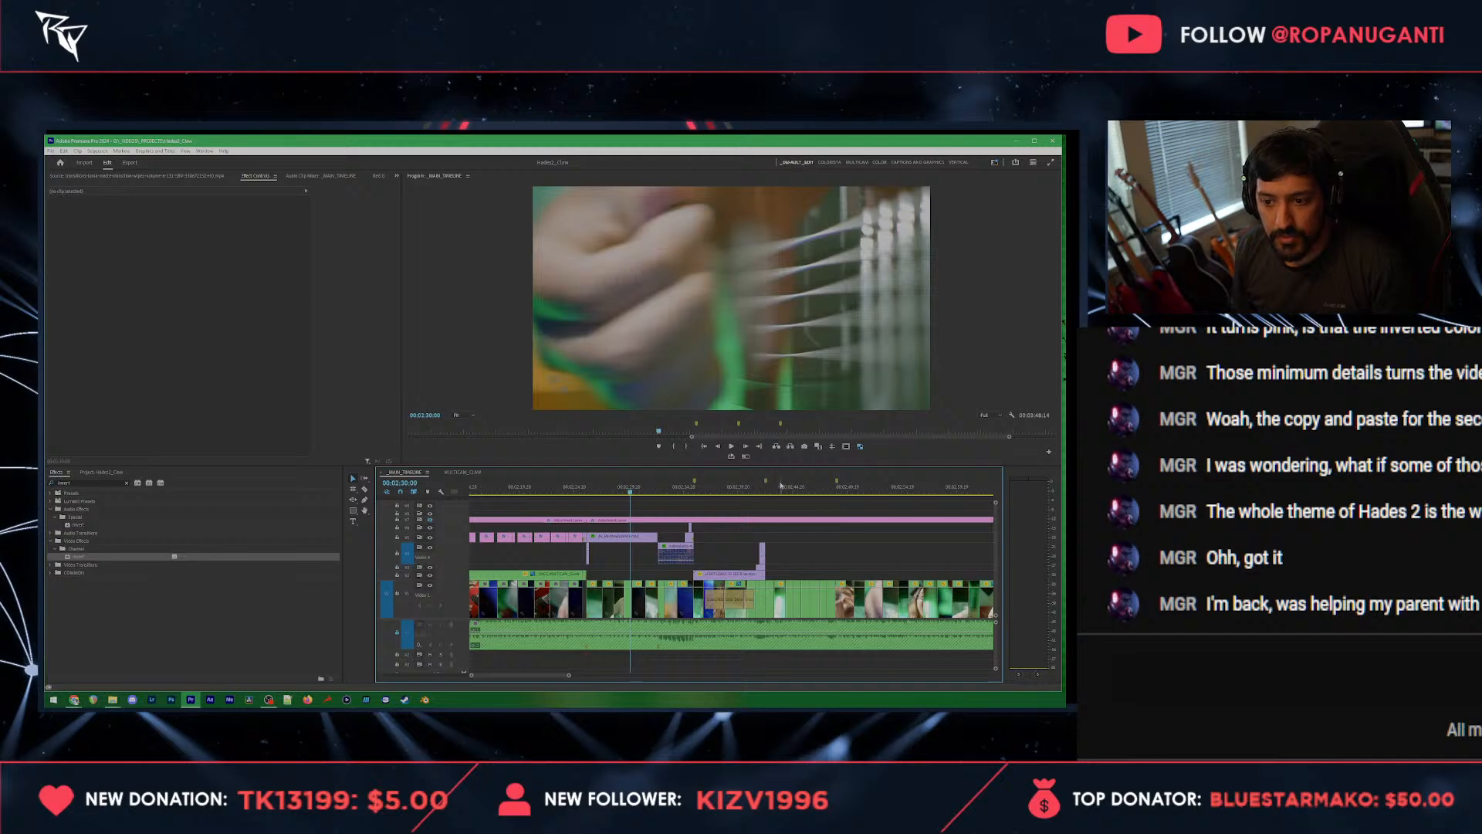
Step: Copy the short color matte flash from an earlier part of the sequence and paste it at 00:02:43:06
left_click(779, 487)
scroll(661, 531, "up", 2)
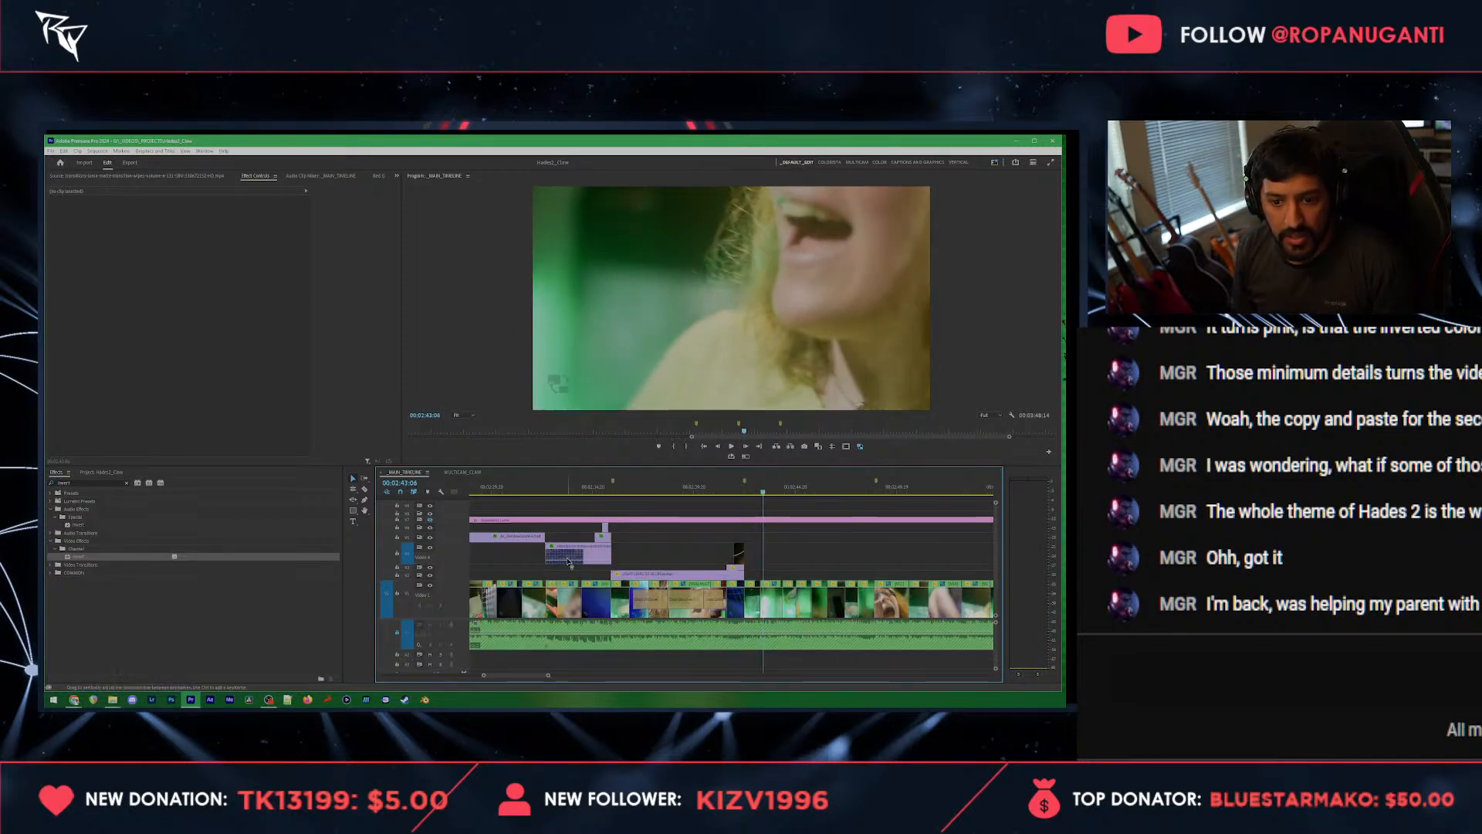
scroll(569, 561, "down", 4)
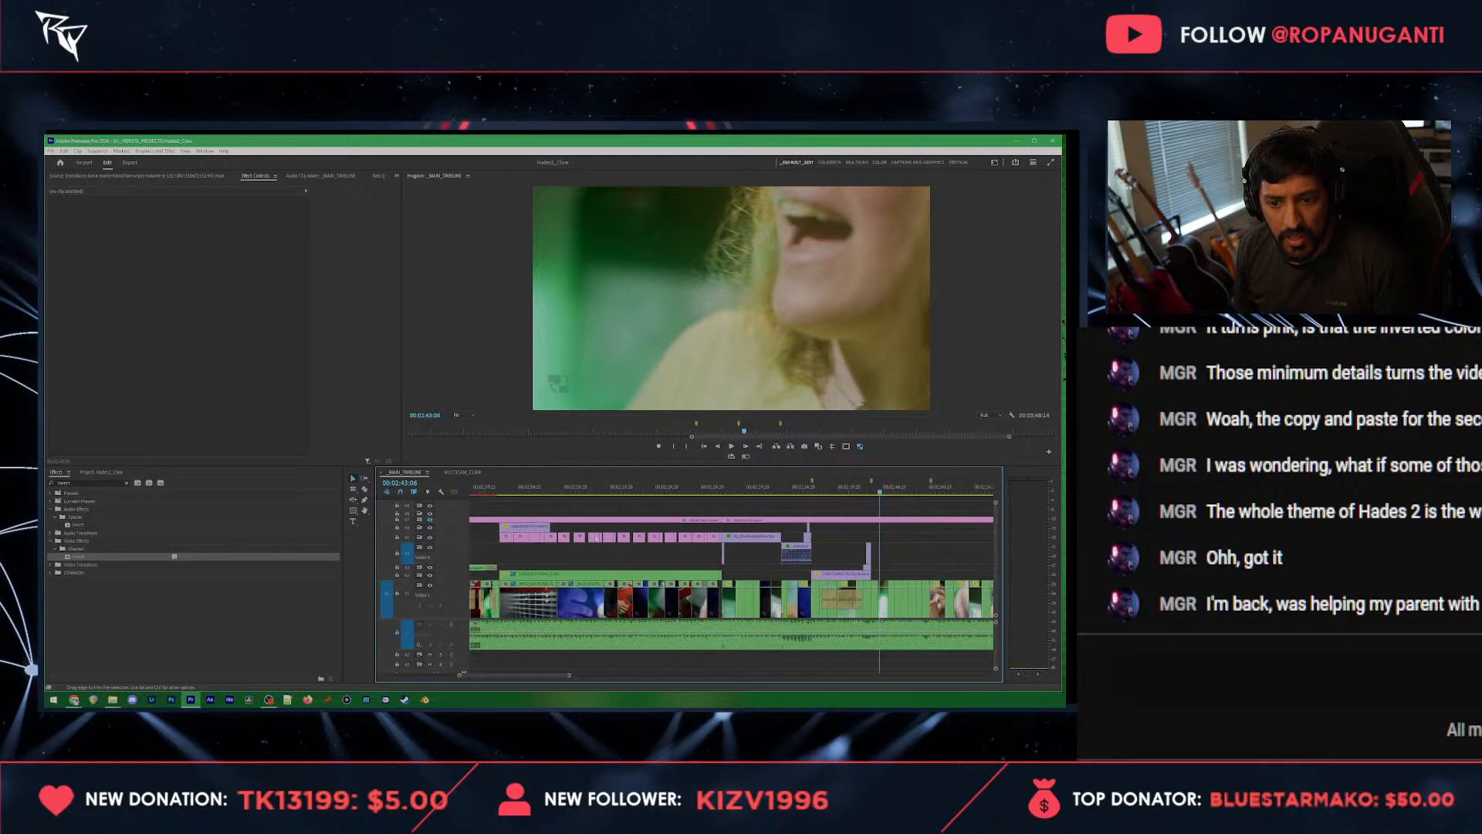
scroll(597, 540, "up", 3)
left_click_drag(657, 549, 631, 563)
key("ctrl+v")
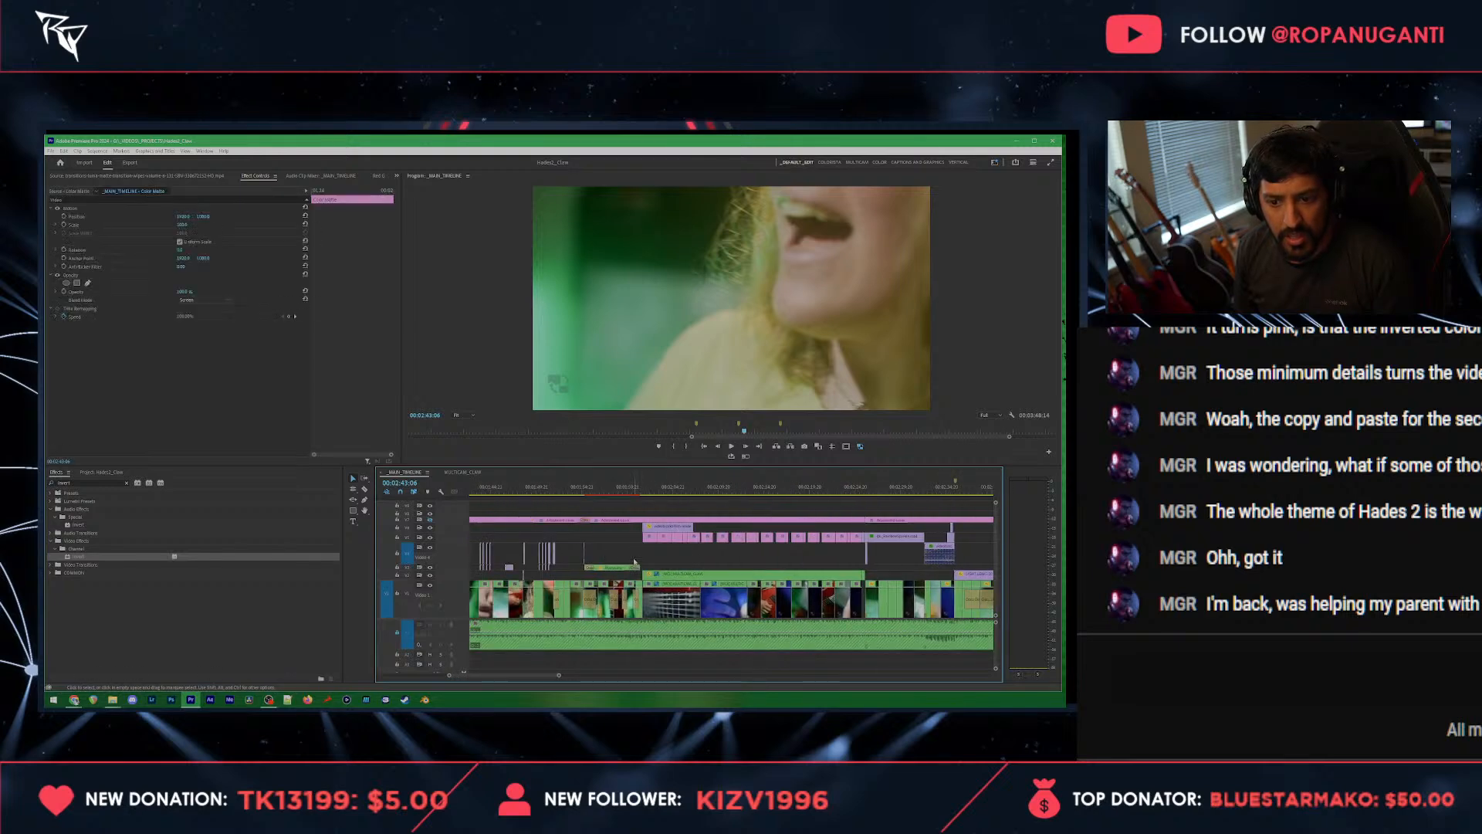
scroll(781, 554, "up", 3)
scroll(783, 549, "up", 2)
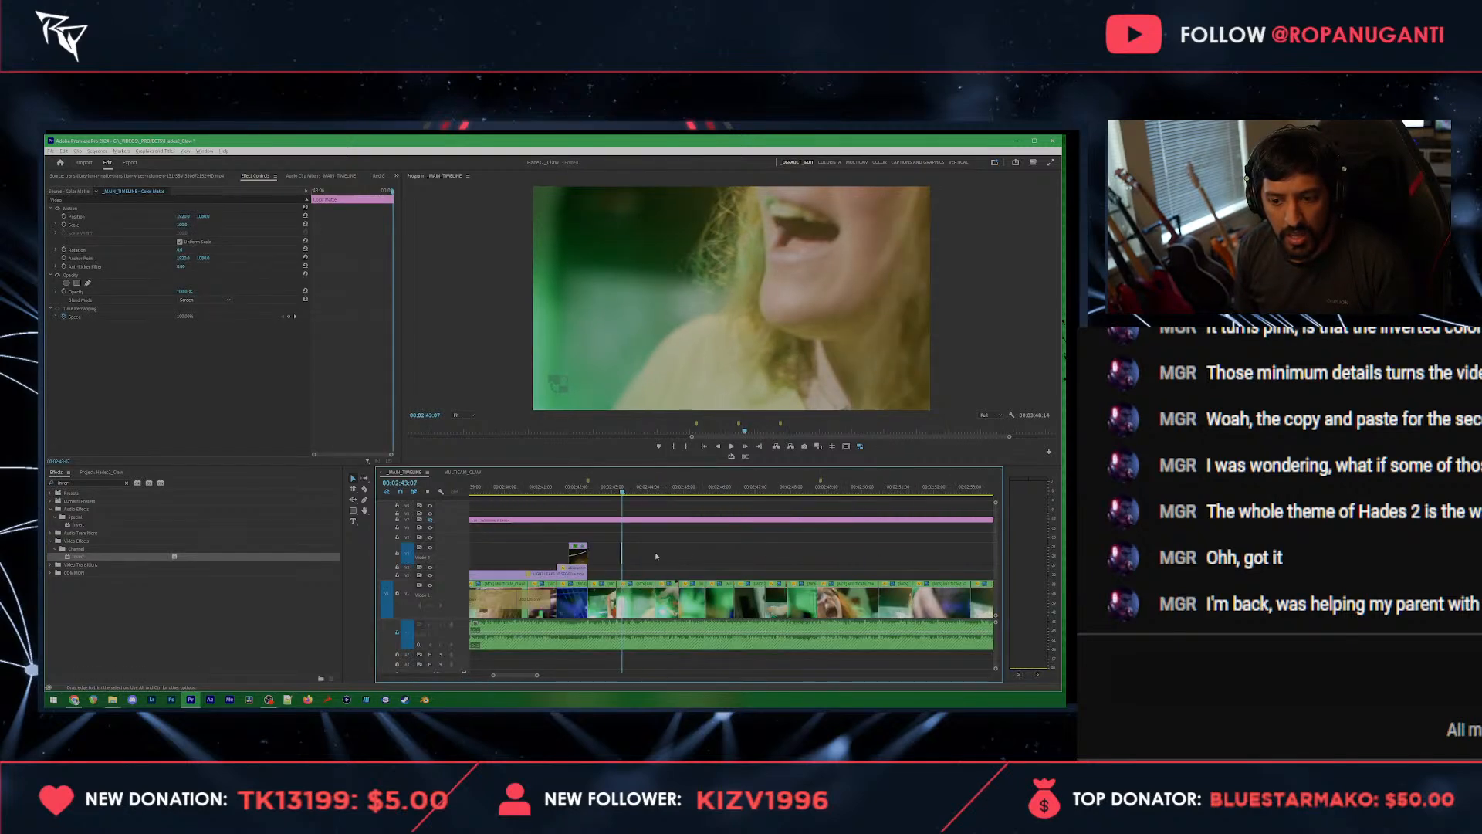
Step: Move the pasted color matte flash back to the end of the upper overlay clip at the marker, and play back the section
left_click_drag(589, 551, 526, 553)
left_click(510, 490)
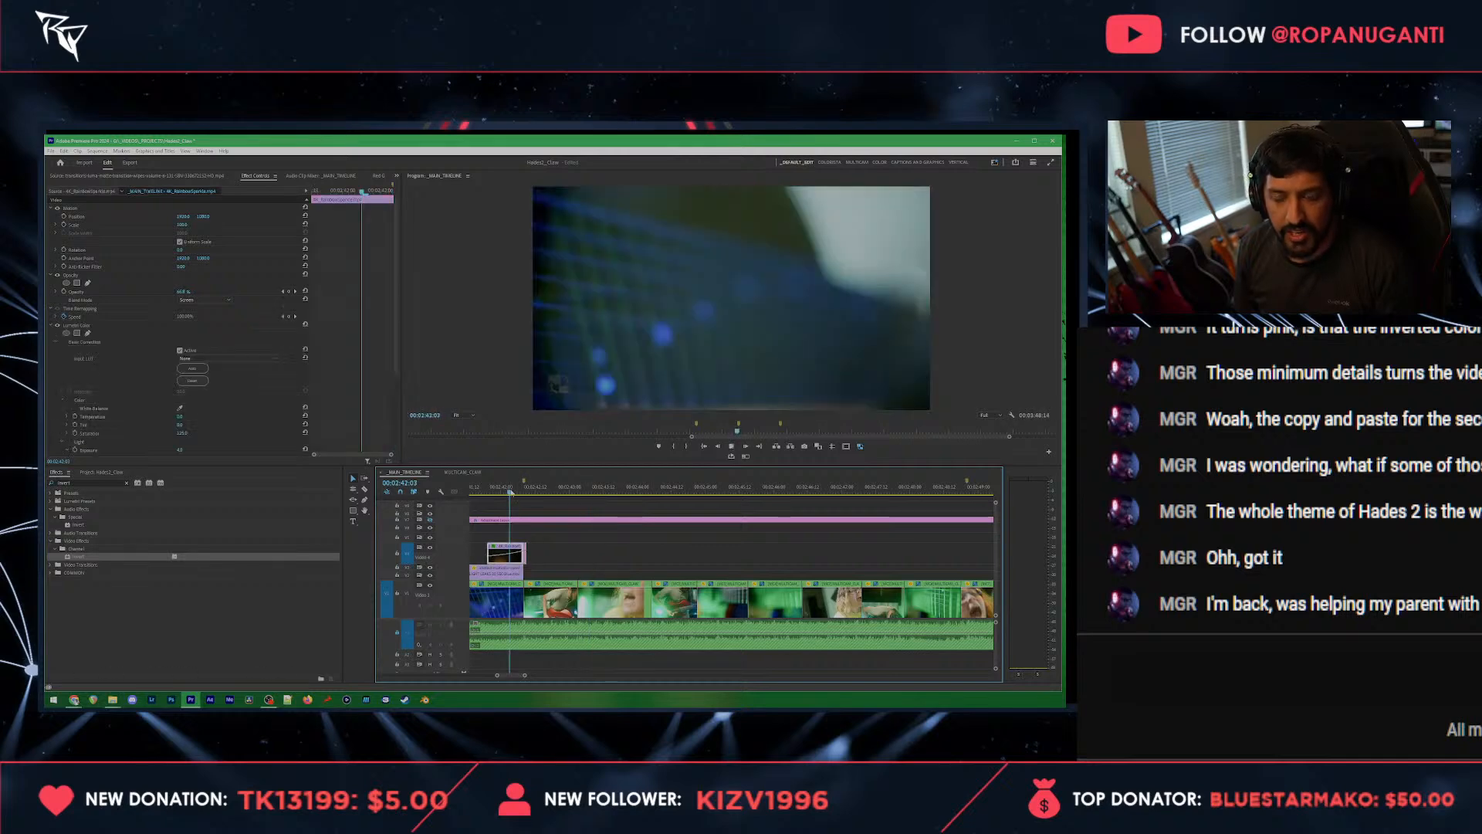
scroll(555, 550, "down", 3)
key("space")
scroll(557, 550, "down", 3)
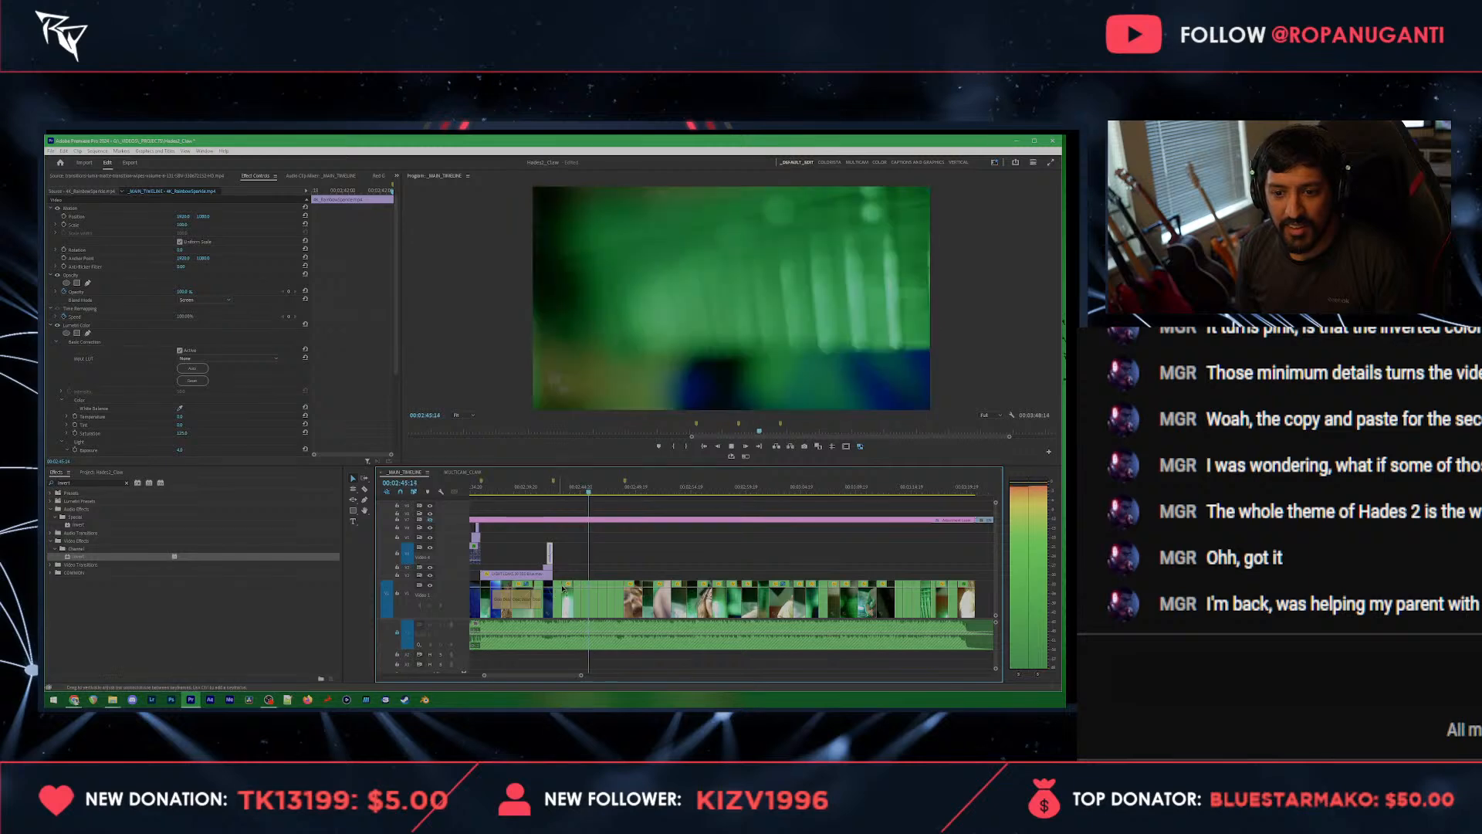
scroll(570, 559, "up", 2)
key("space")
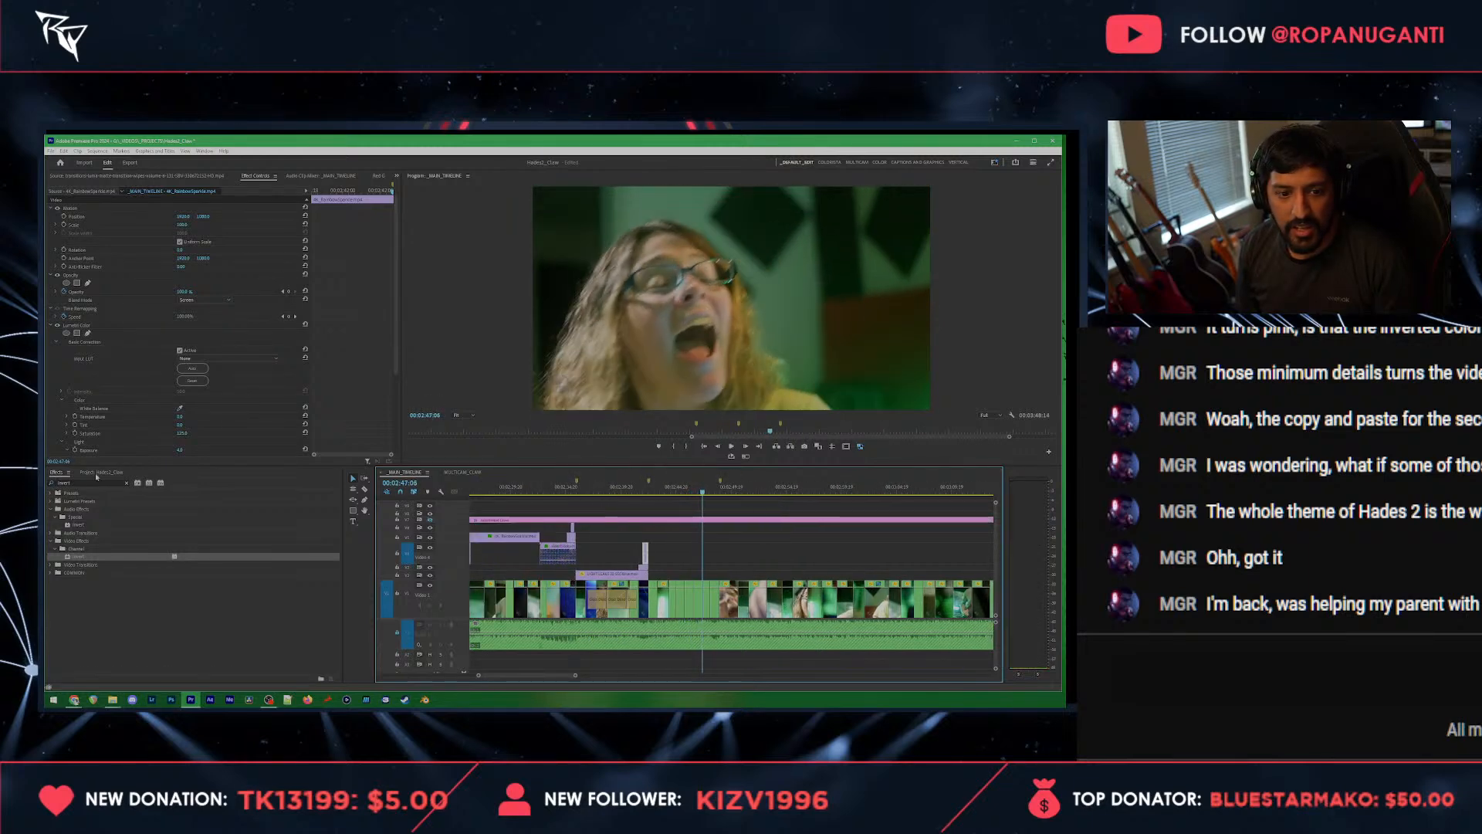
Step: Try the film footage with grunge and scratches over the shots after the overlays, and delete it from the sequence
left_click(102, 472)
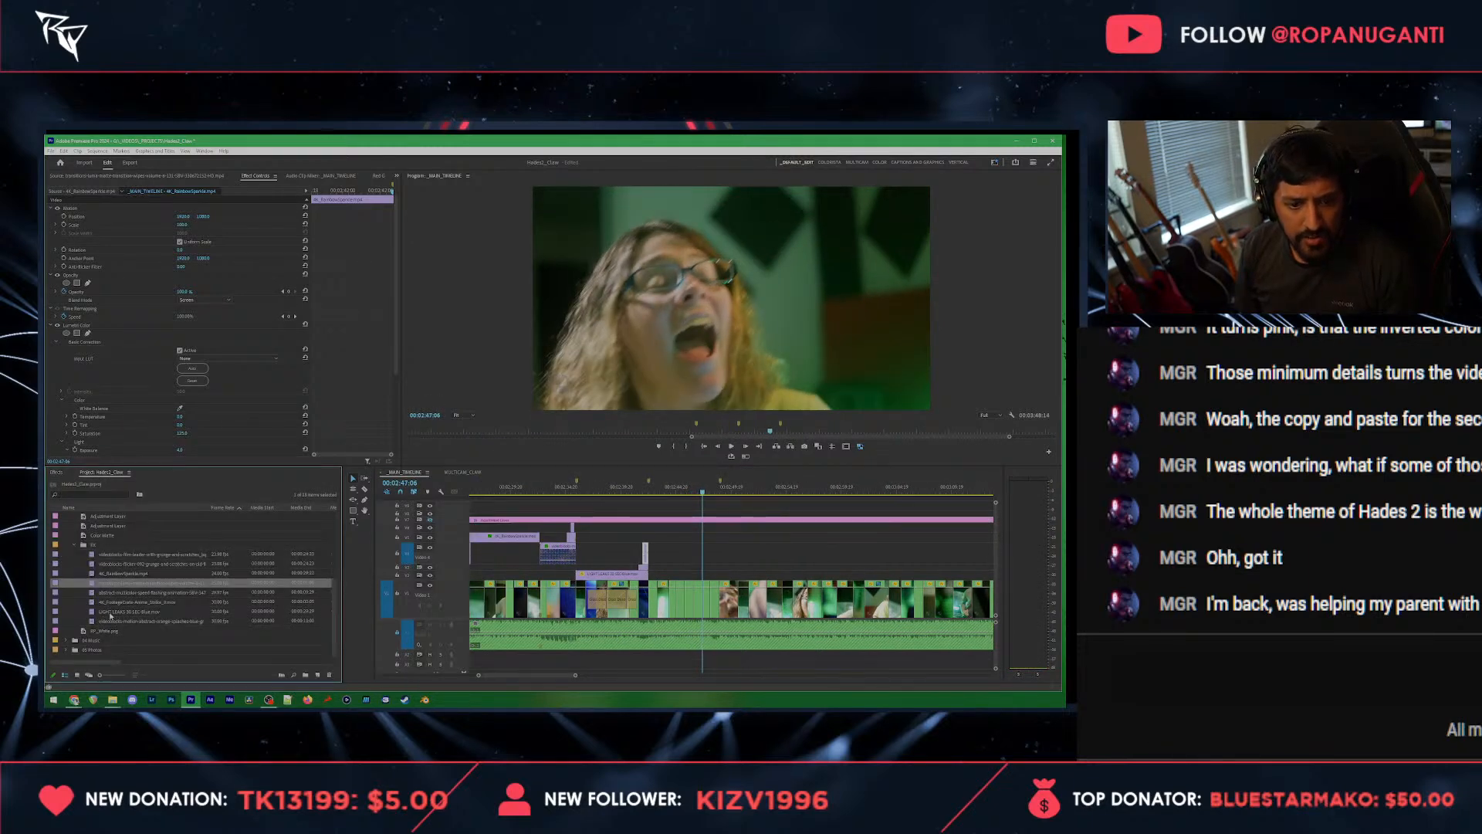
left_click(101, 574)
double_click(96, 583)
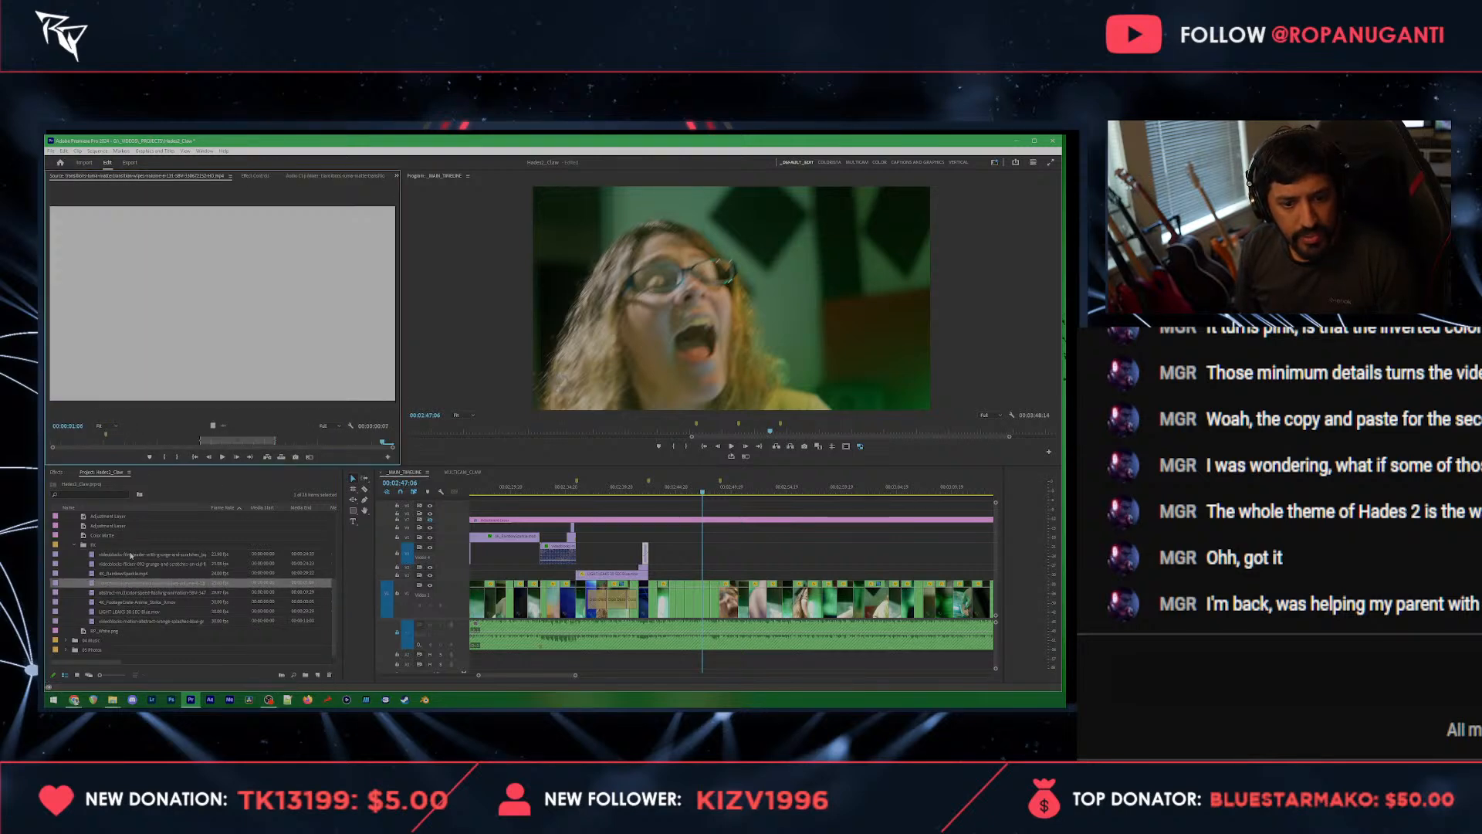
double_click(132, 555)
left_click_drag(131, 555, 734, 554)
key("=")
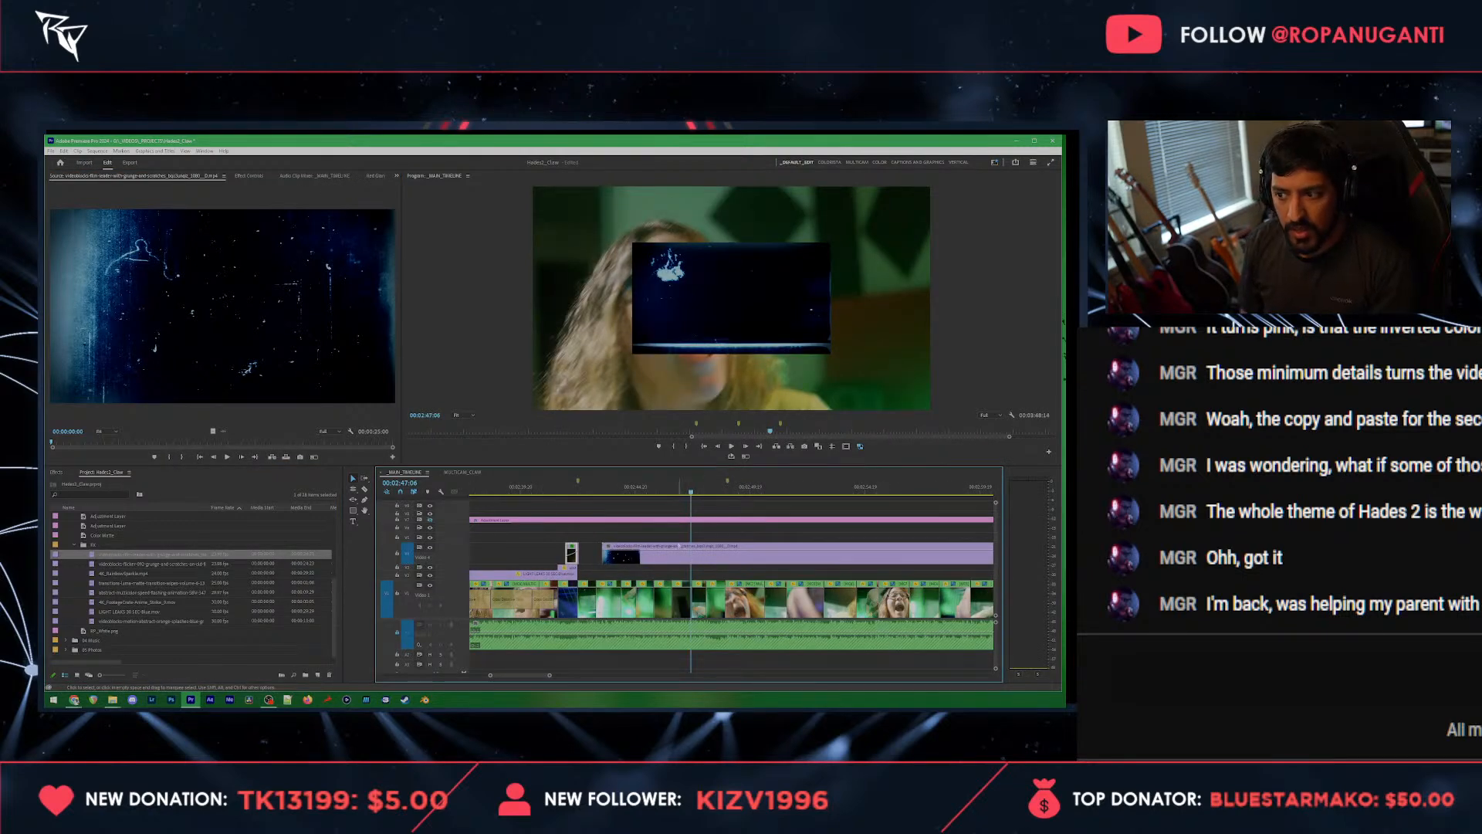
left_click(665, 554)
key("Delete")
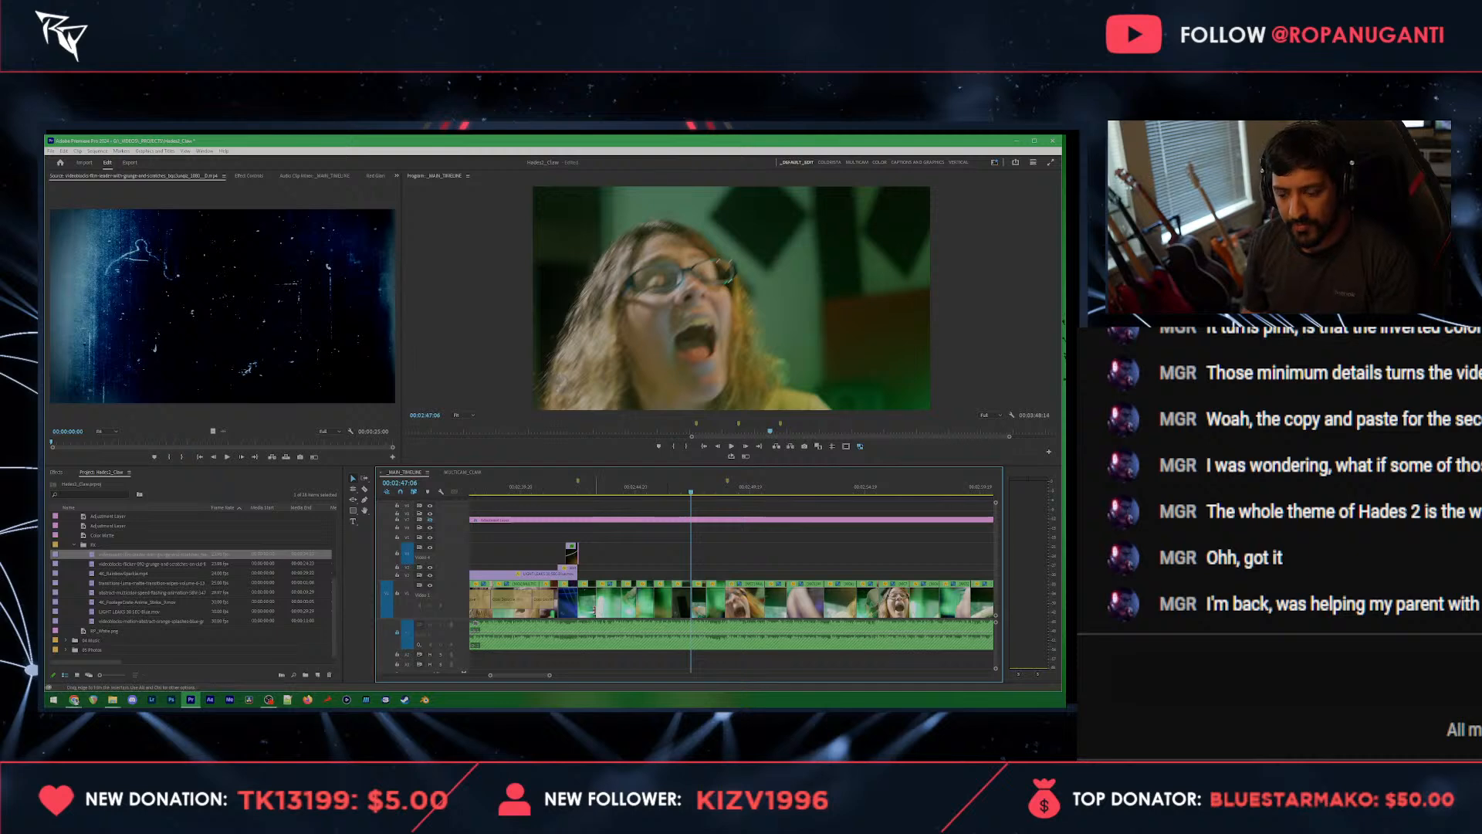
Step: Copy the two short overlay clips near 00:00:11:01 at the start of the sequence
key("Home")
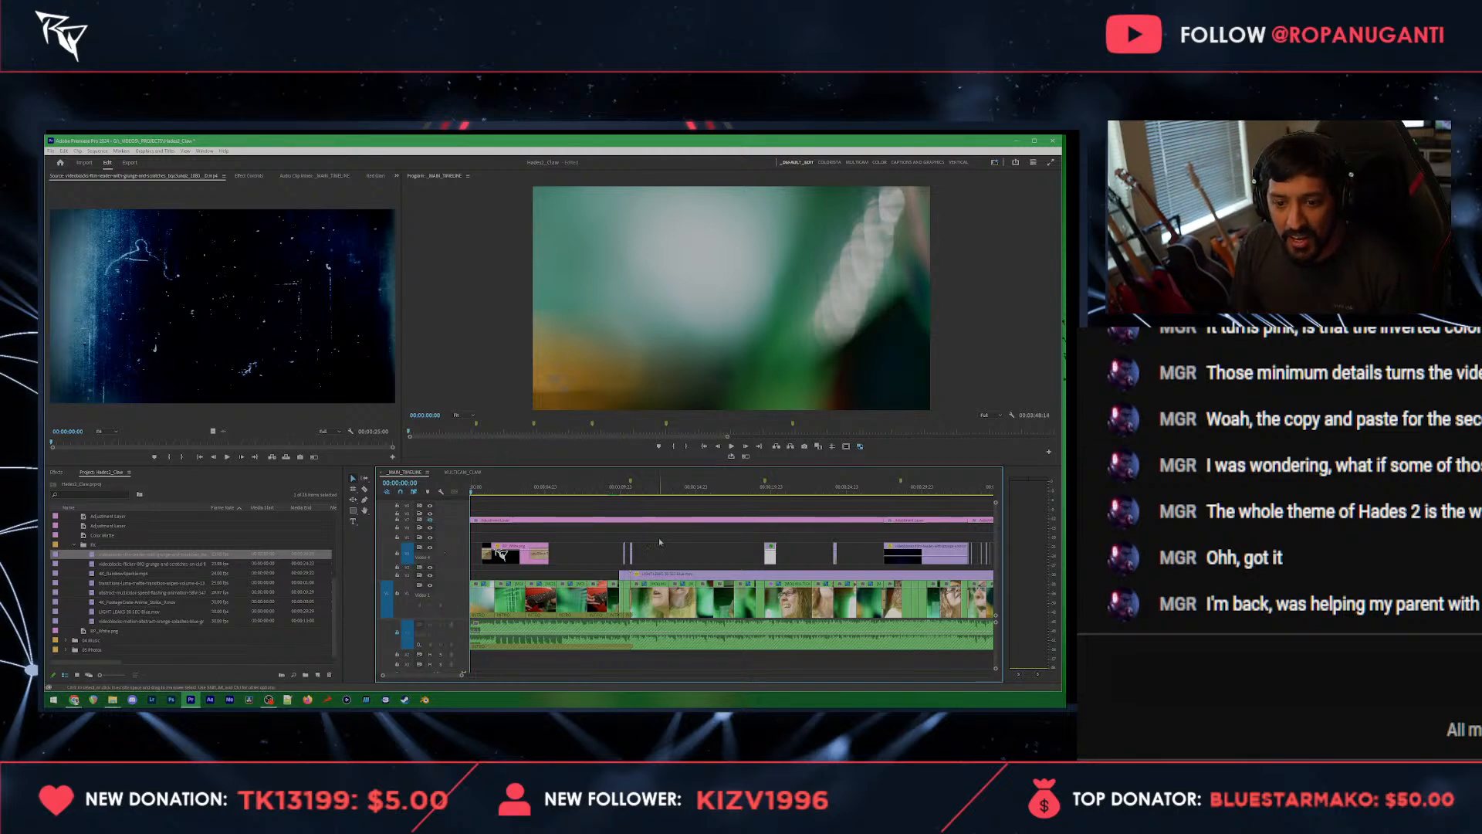
scroll(658, 532, "up", 6)
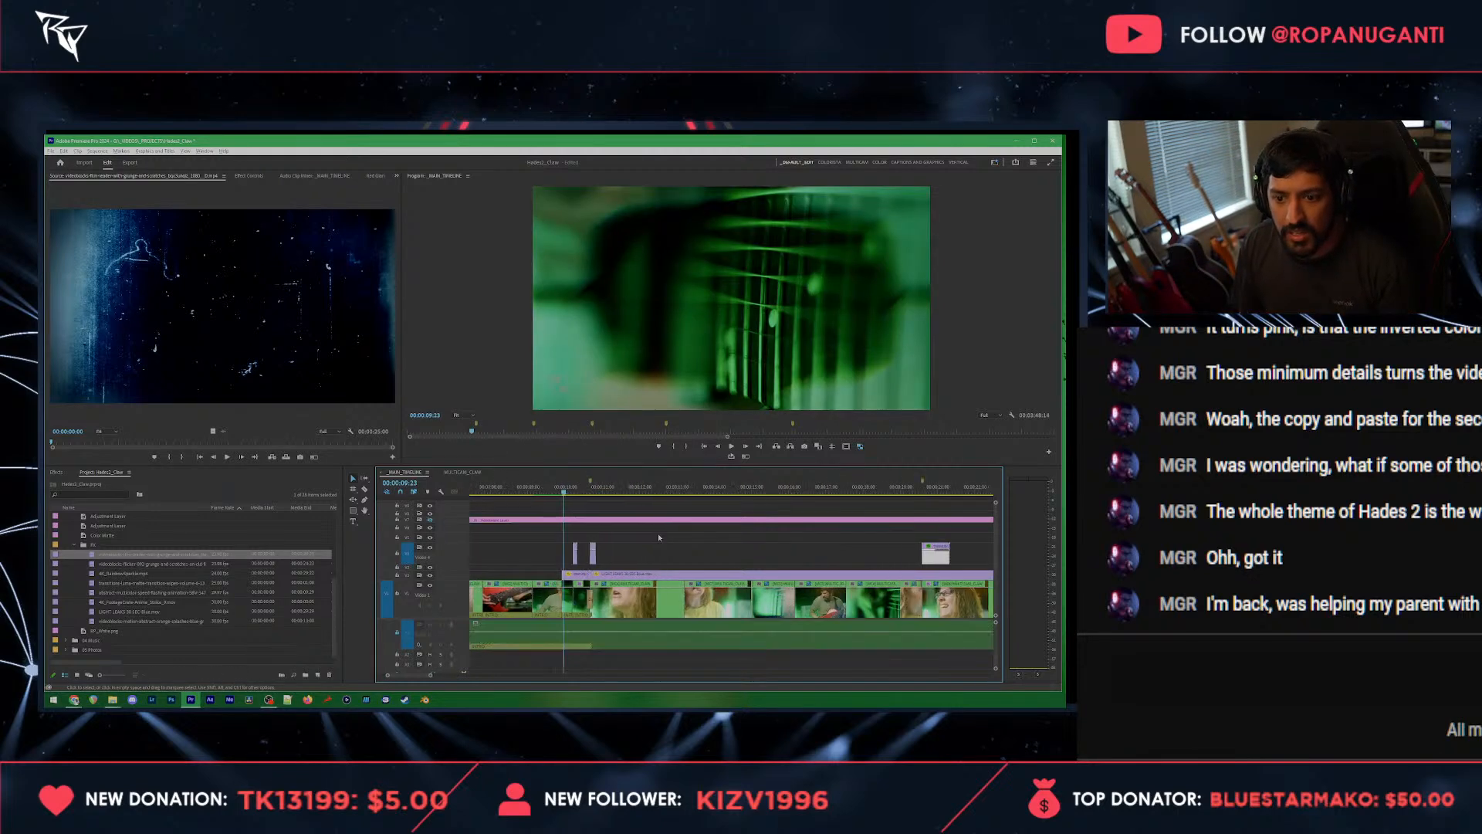
key("space")
key("space")
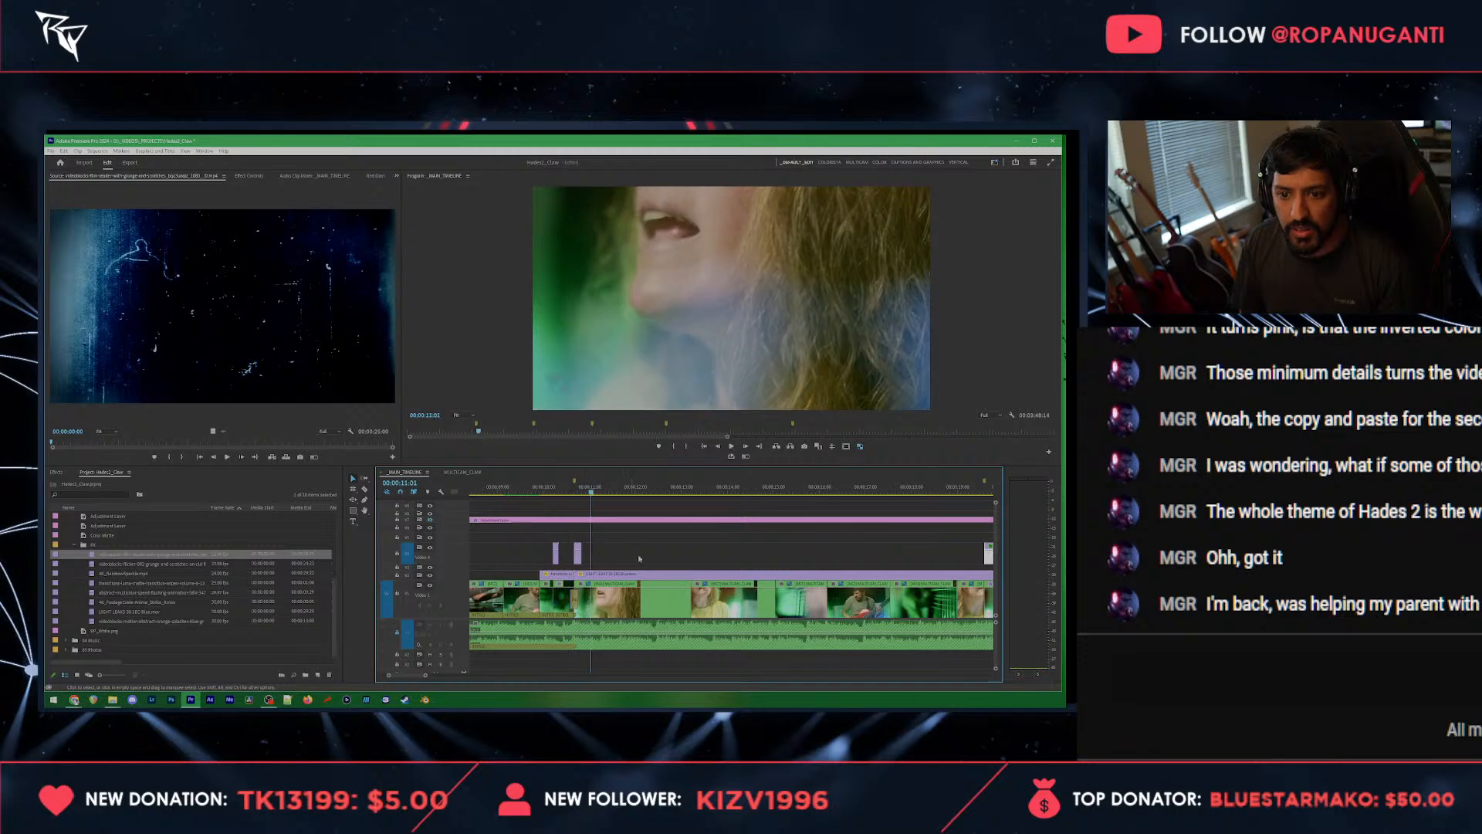
left_click_drag(633, 545, 518, 549)
key("backslash")
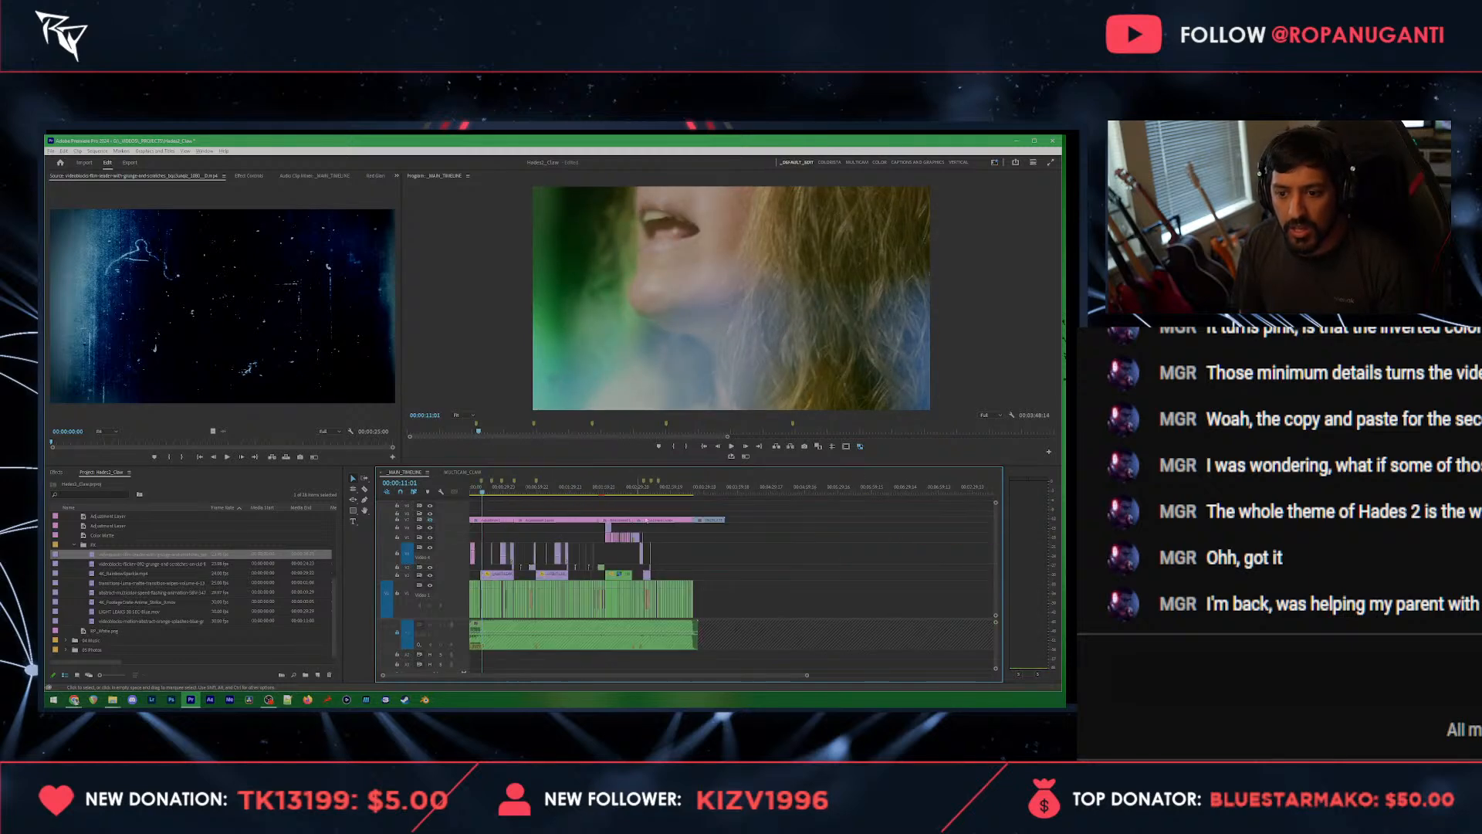
Step: Try the two copied short overlay clips at the marker at 00:02:48:18, play them back and remove them
left_click(649, 496)
scroll(687, 521, "up", 4)
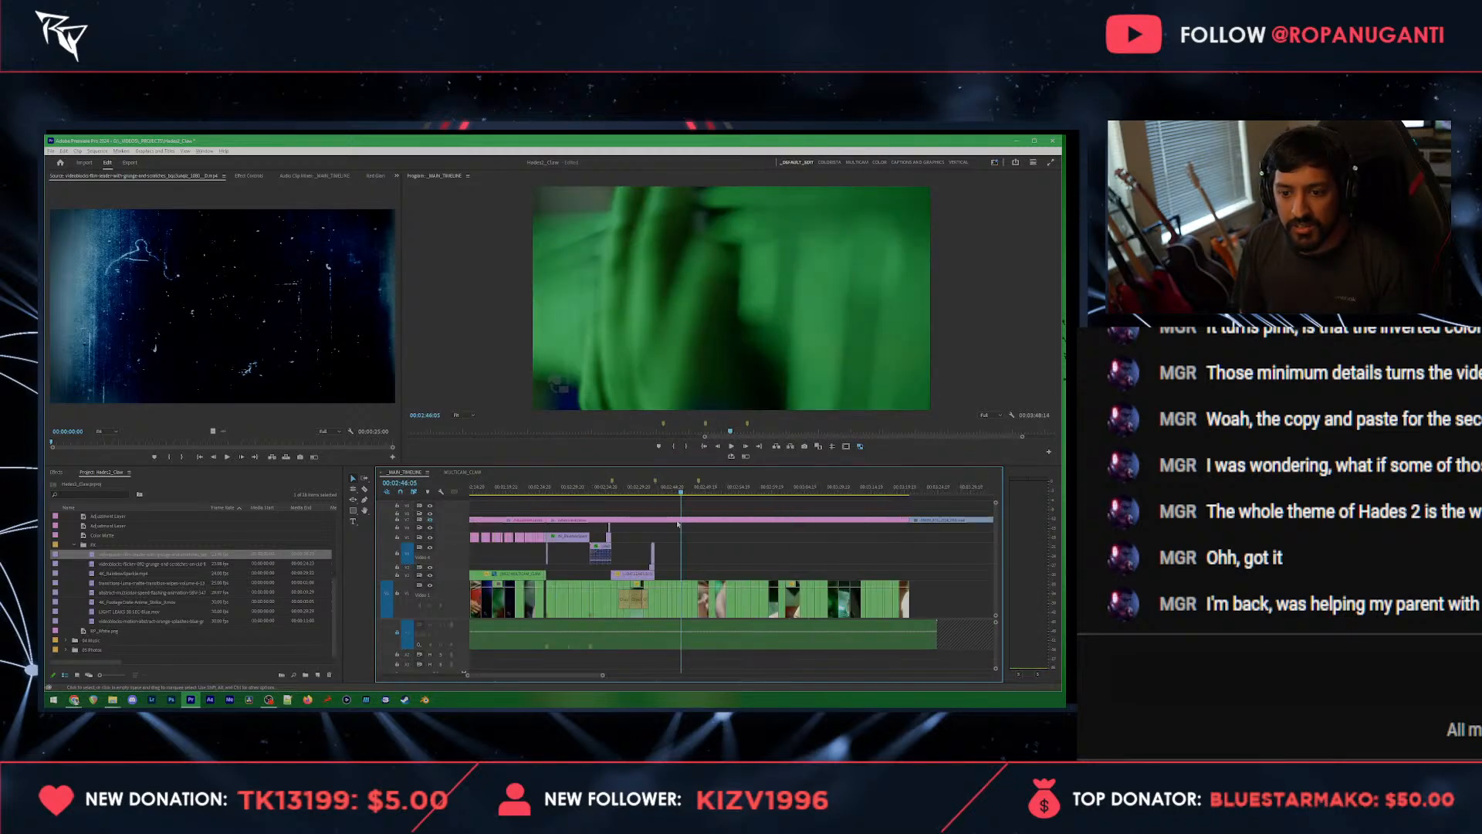
scroll(689, 522, "up", 1)
left_click(742, 490)
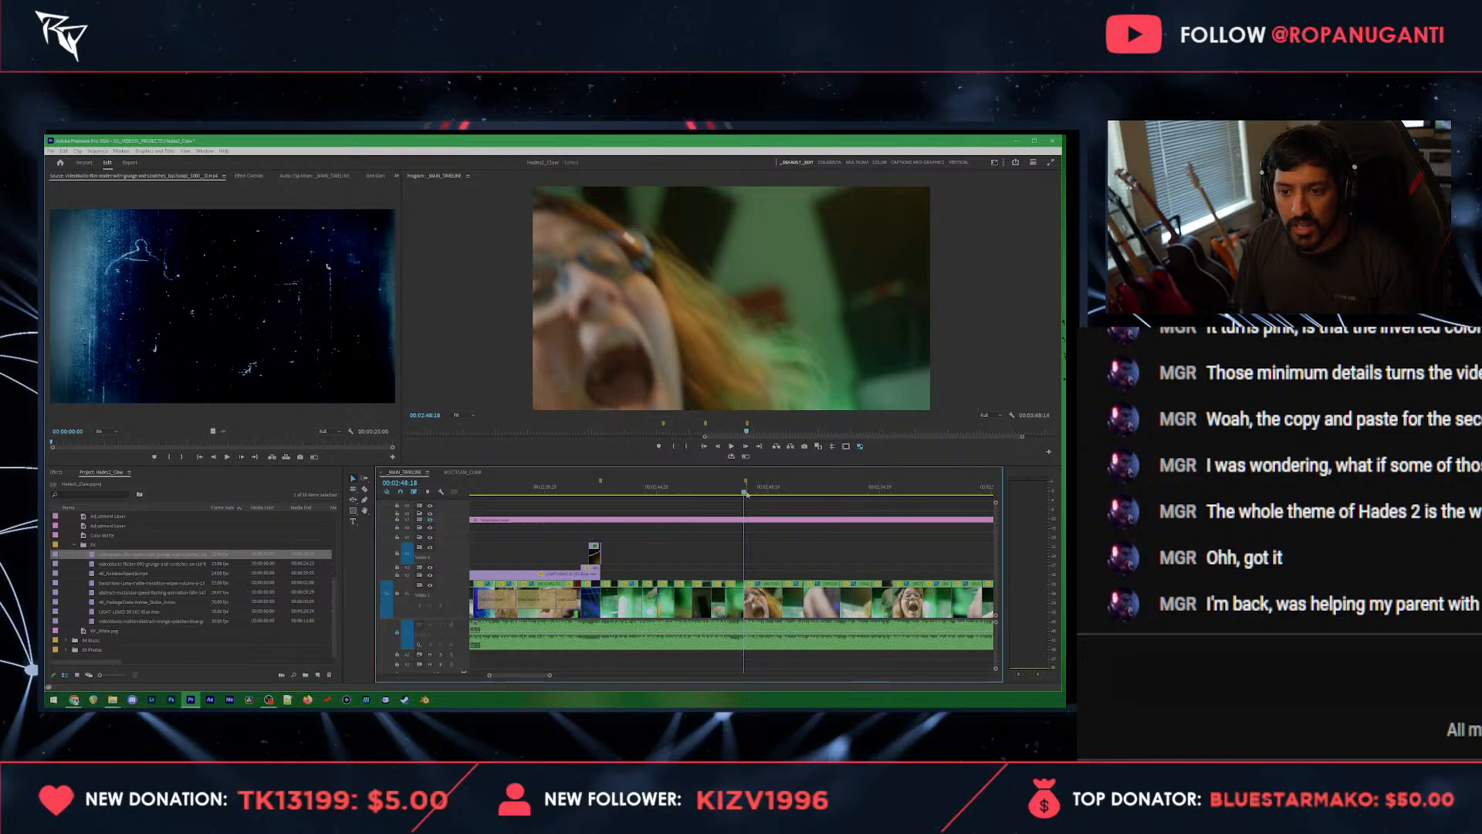
scroll(753, 505, "up", 1)
key("space")
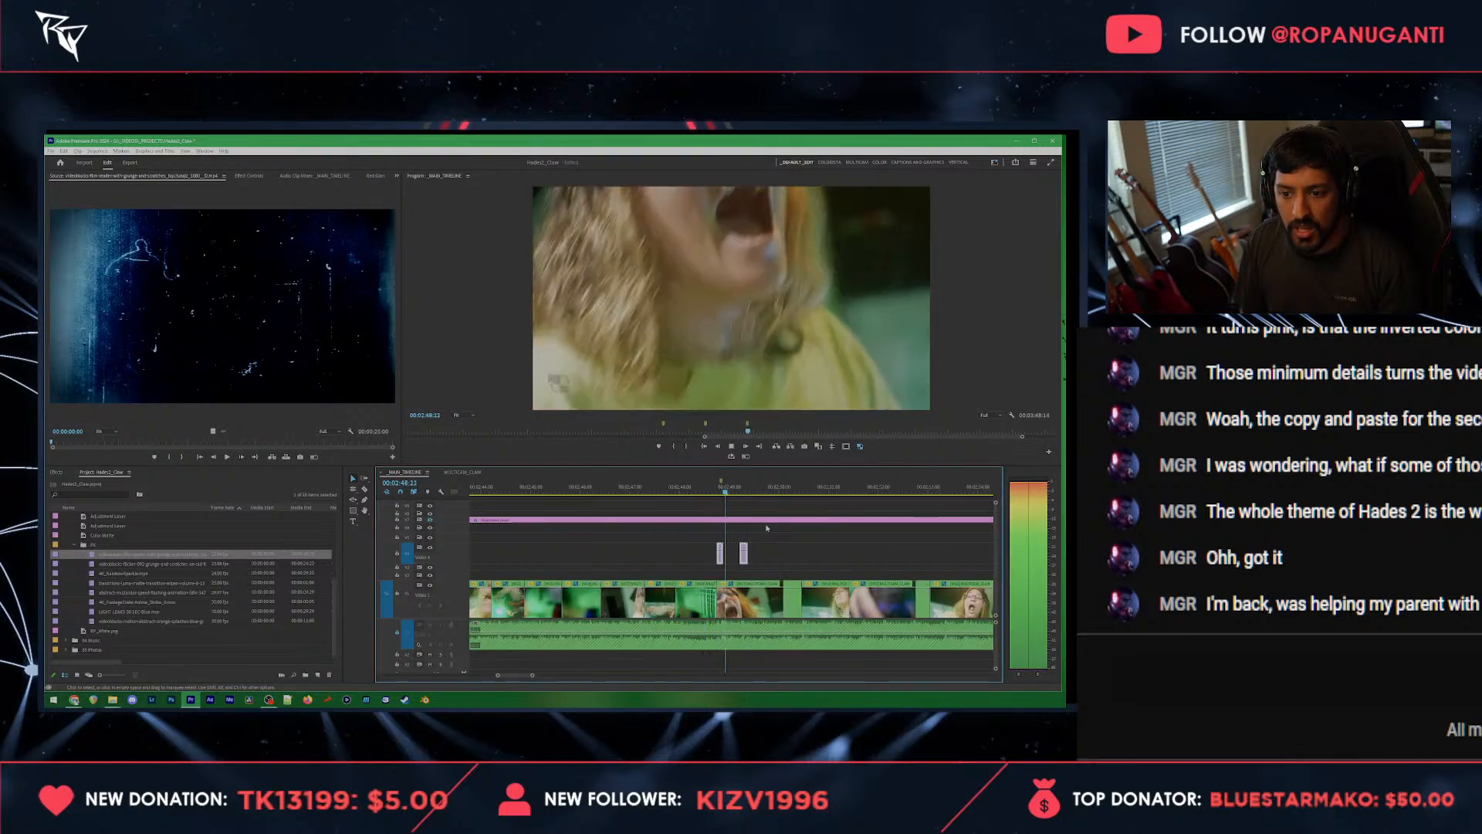
left_click_drag(786, 548, 684, 556)
scroll(633, 542, "down", 2)
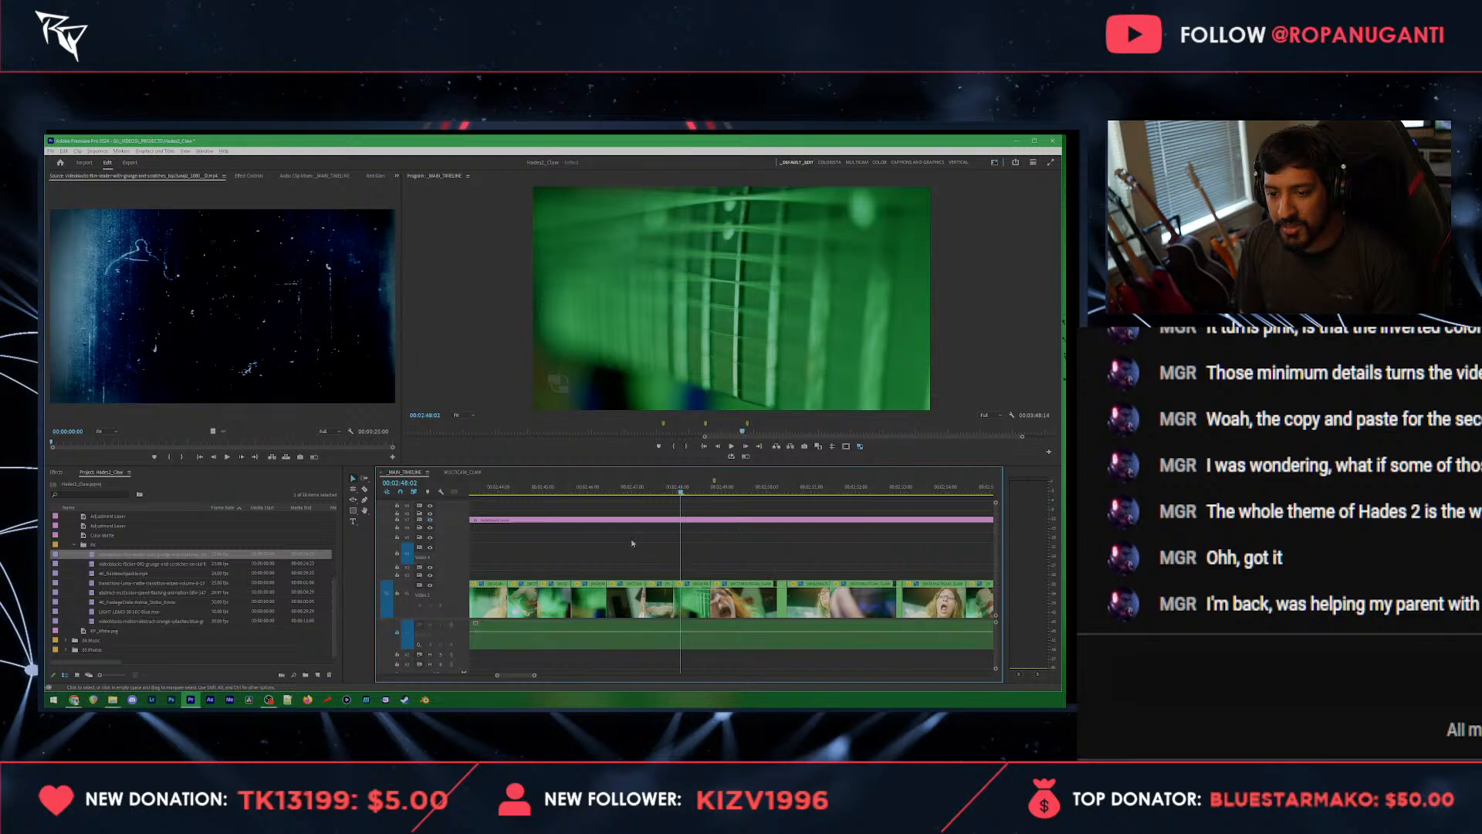
Step: Preview the footage file FootageCrate-4K_Special_Anime_Cloud_Ground_Smoke_Wind_3.mov from the file browser and return to the sequence
scroll(624, 530, "up", 2)
left_click(599, 494)
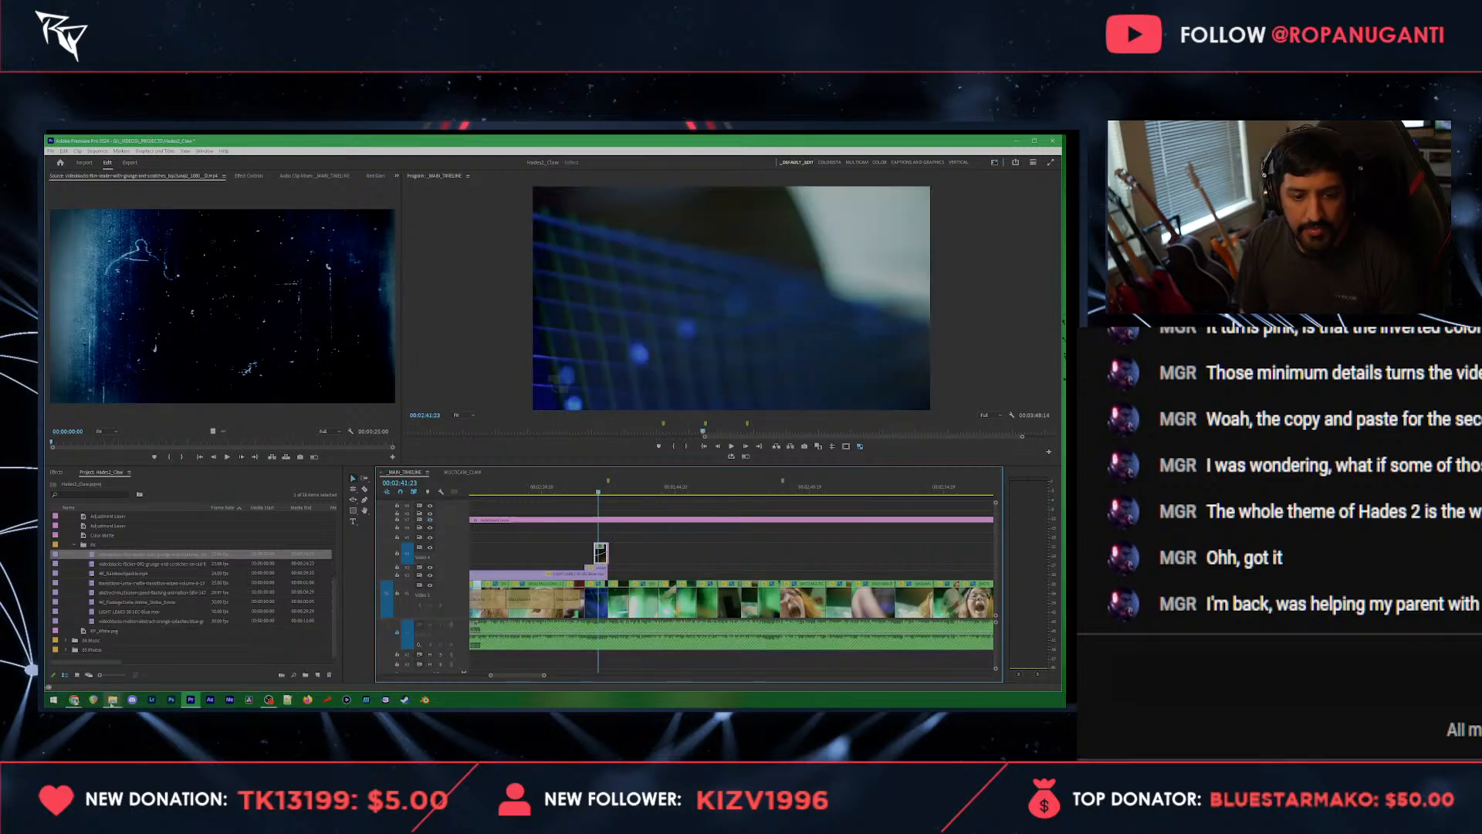
left_click(112, 699)
mouse_move(121, 685)
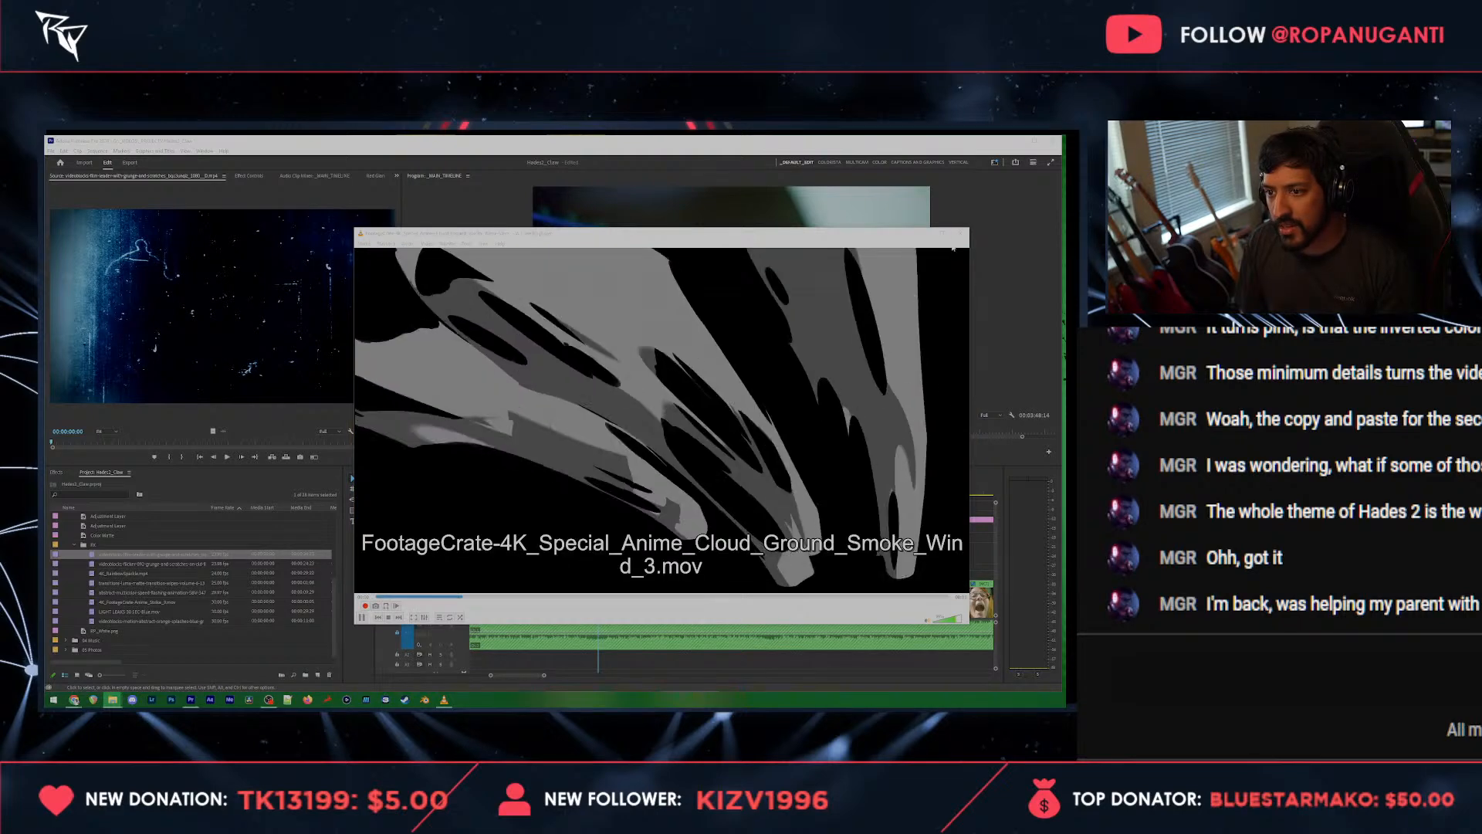
key("alt+F4")
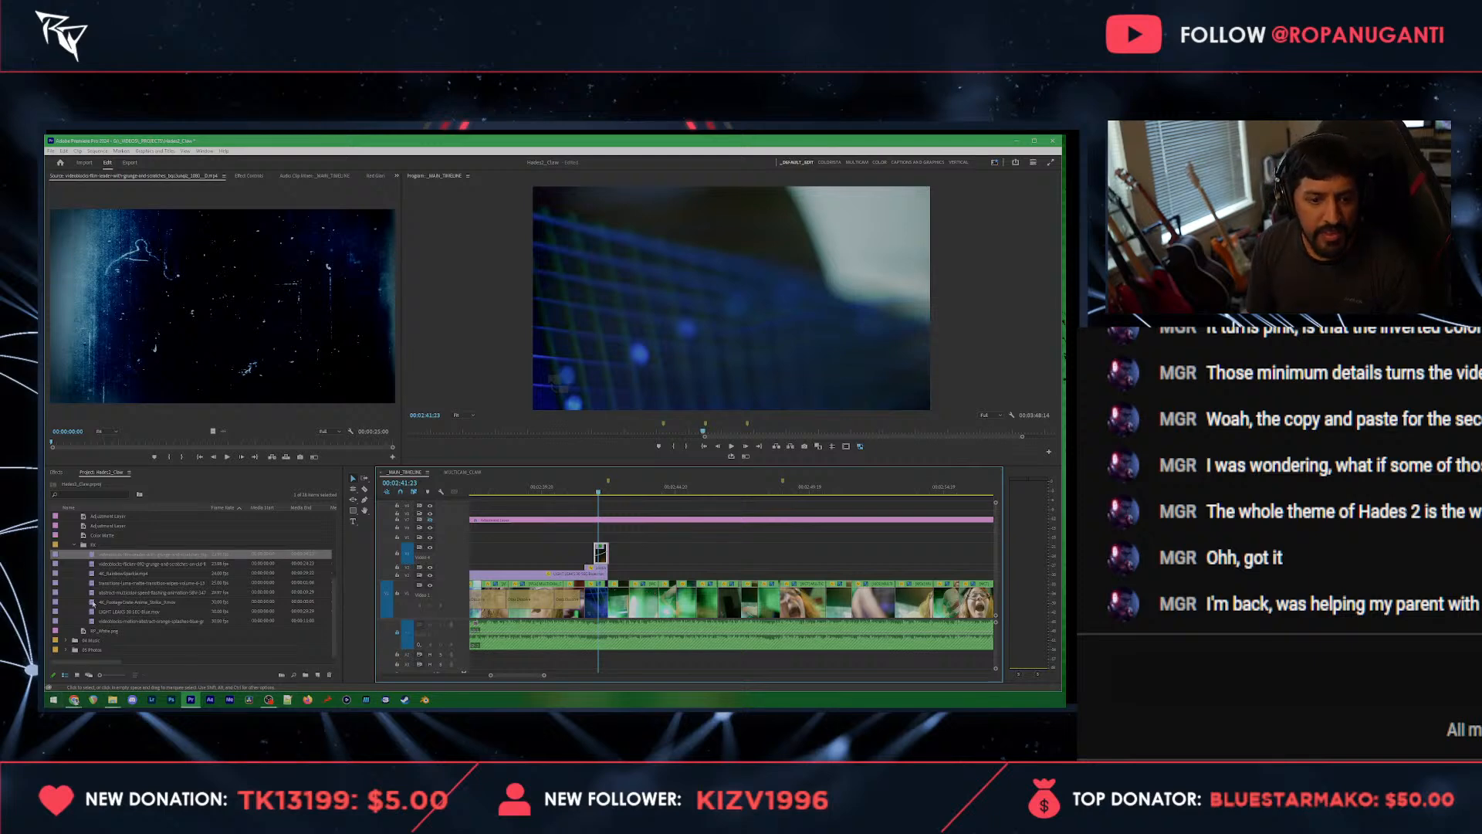
Step: Extend the light leak overlay to the marker at 00:02:48:20 and paste copies of the short overlay and flash clips ending there
scroll(93, 604, "up", 1)
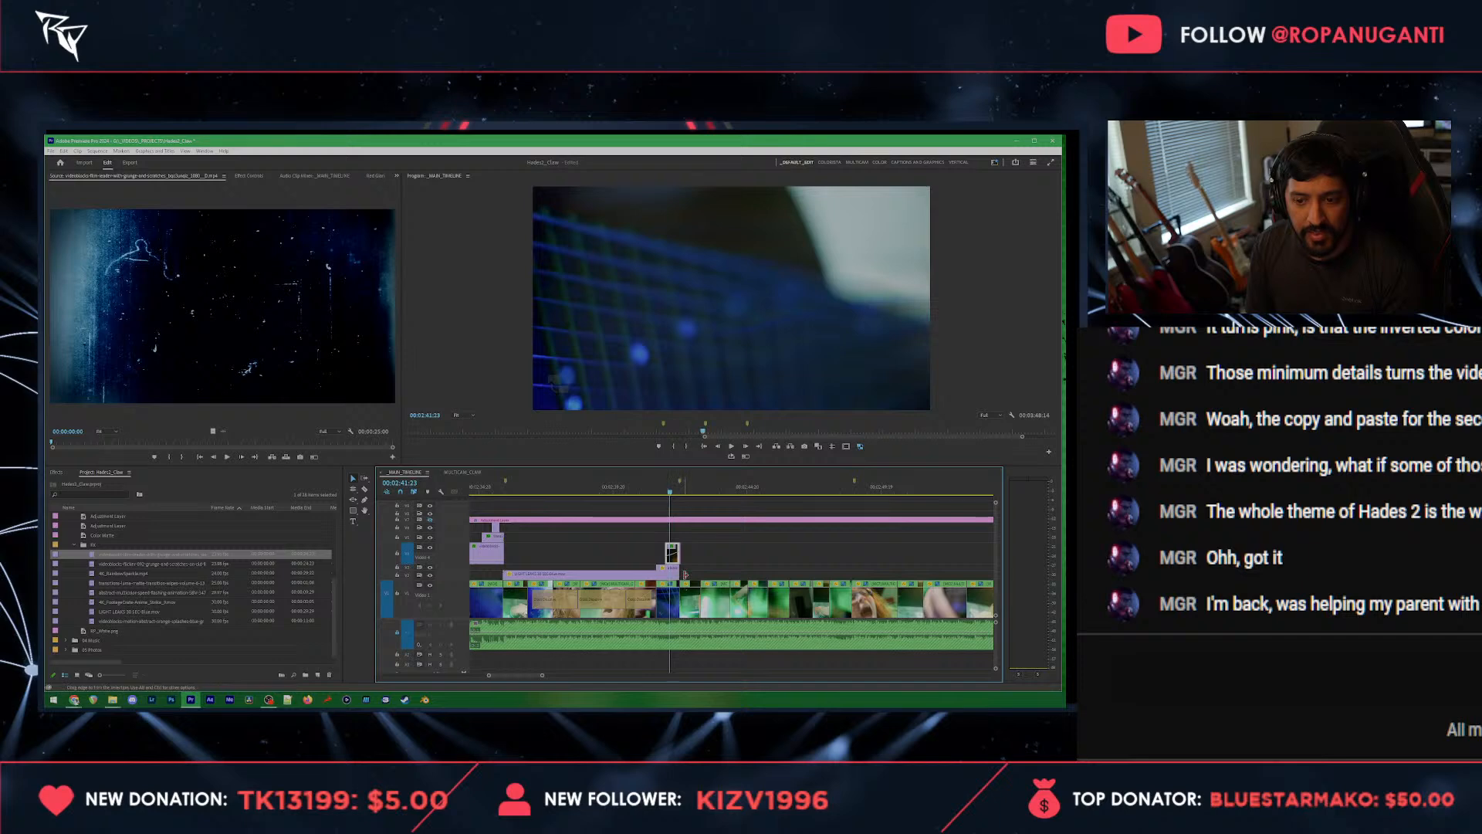
left_click_drag(684, 574, 855, 571)
left_click_drag(756, 538, 655, 567)
left_click(831, 495)
key("ctrl+v")
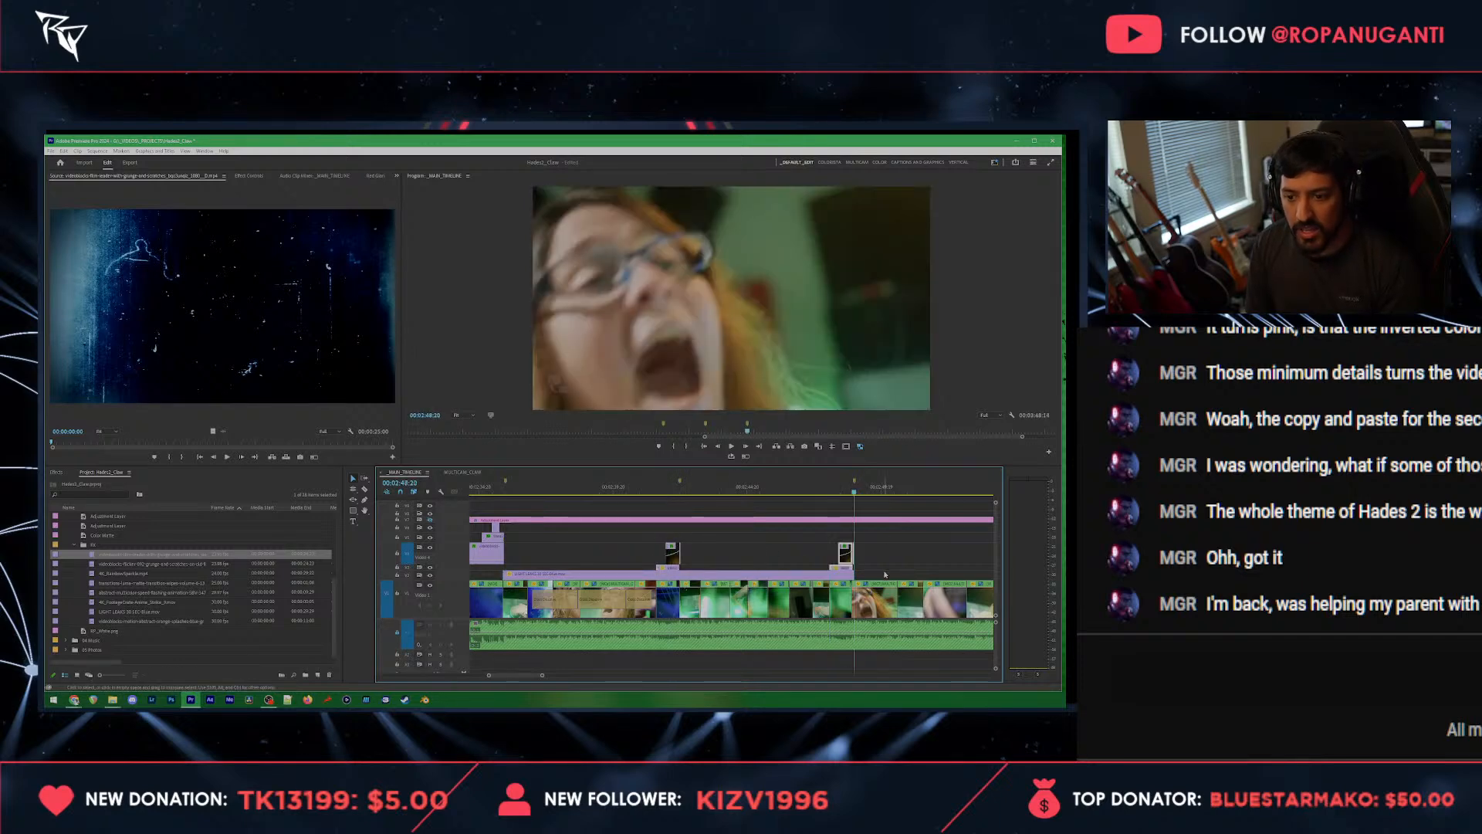
Step: Nudge the pasted overlay and color matte clips slightly later so that the flash covers the frame at 00:02:48:20
key("equal")
key("equal")
scroll(838, 579, "up", 2)
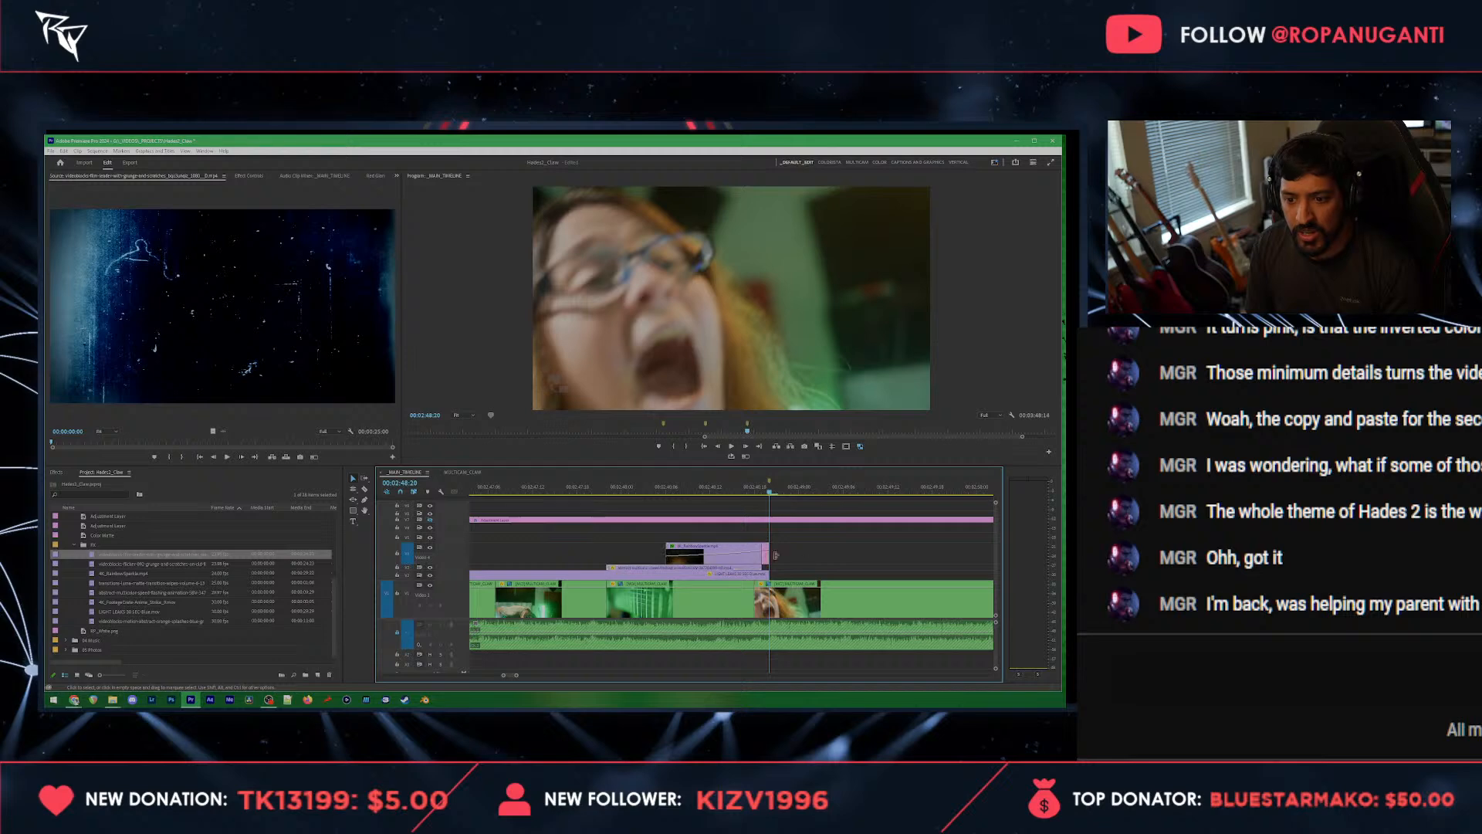
left_click_drag(808, 533, 700, 569)
left_click(826, 546)
scroll(810, 552, "down", 4)
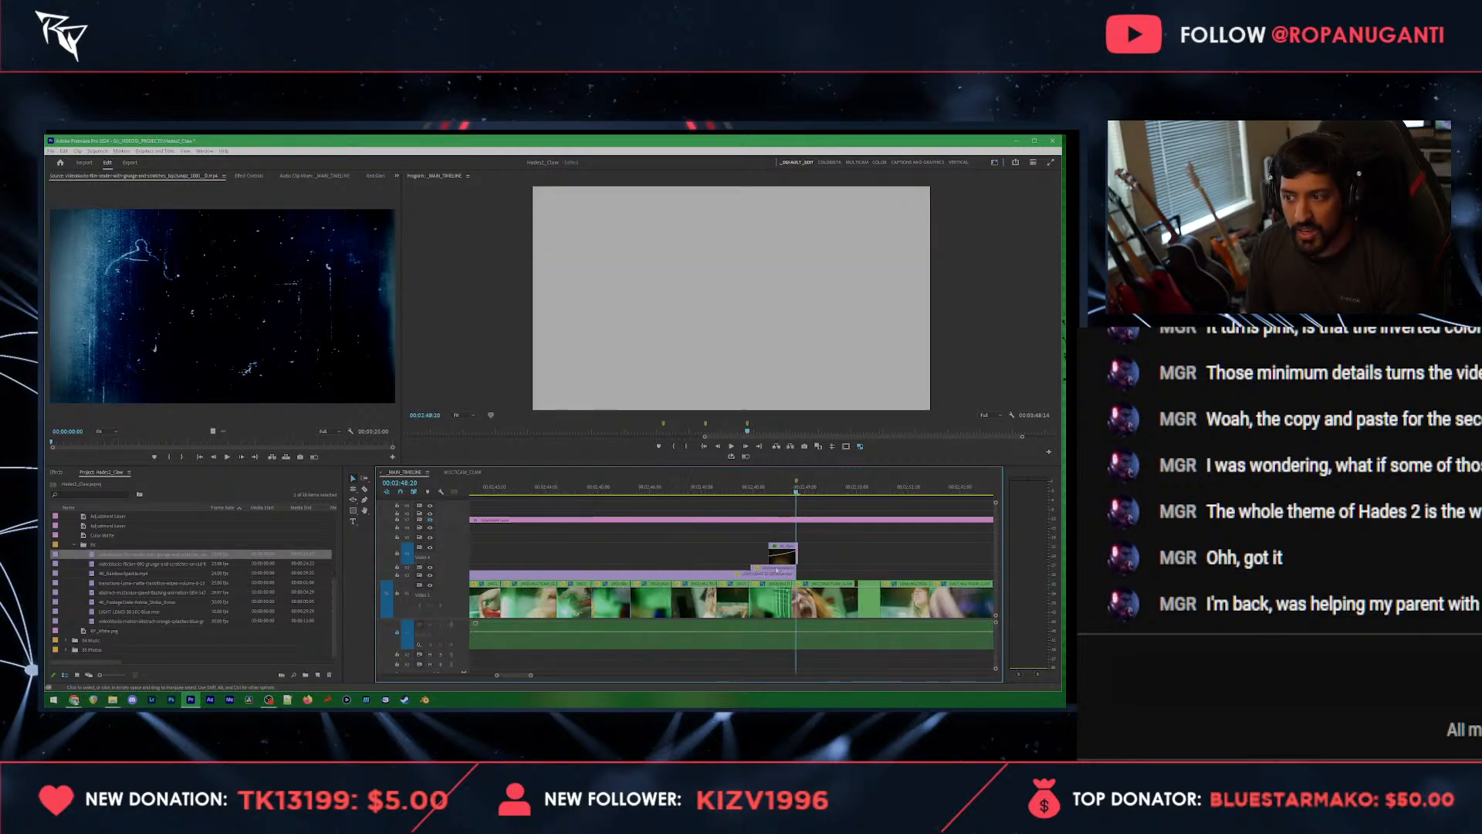
Step: Play back the earlier section from about 00:01:12 and copy the run of short overlay clips just after 00:01:31:22
scroll(702, 527, "down", 6)
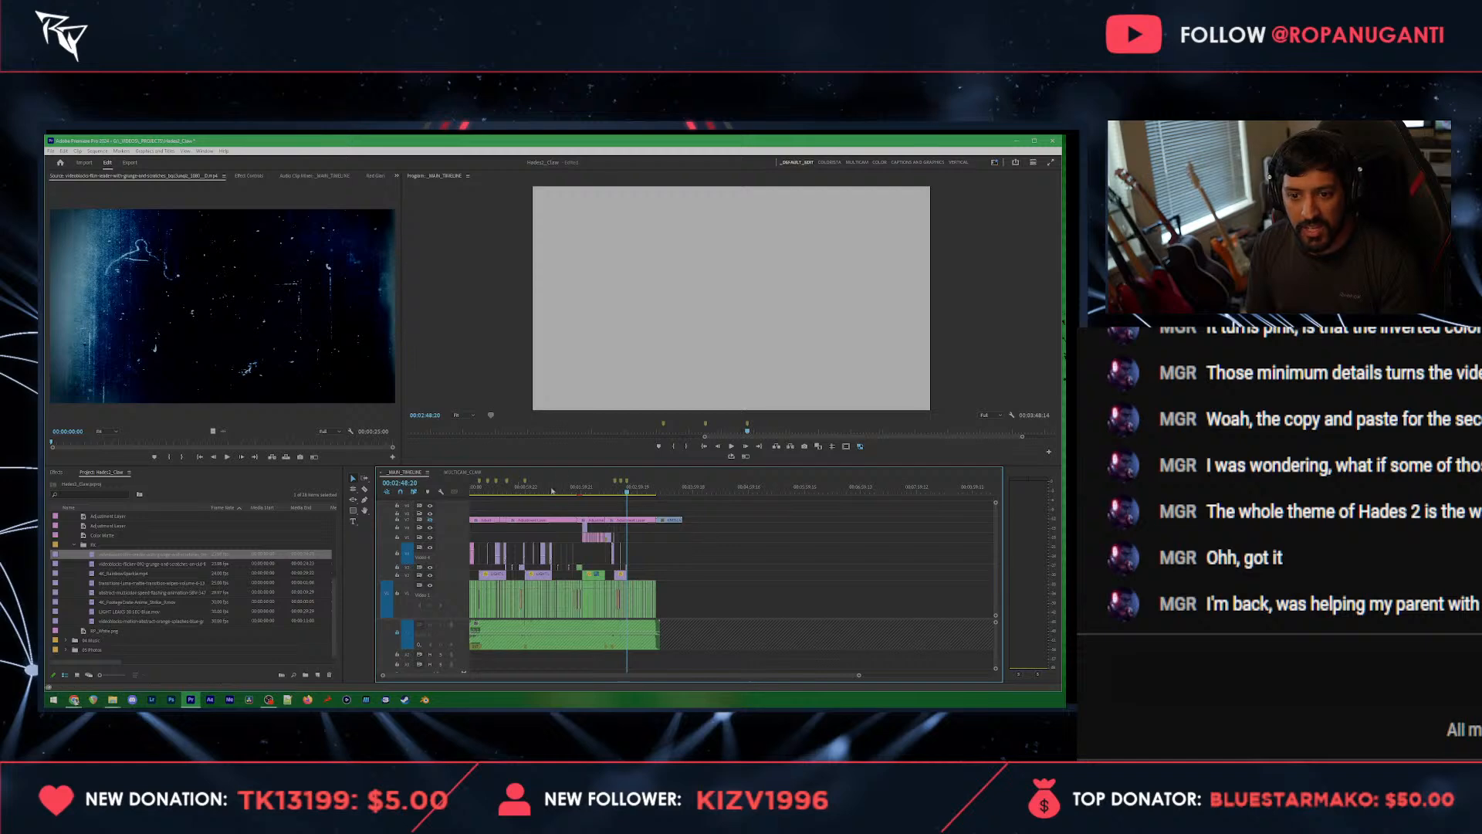
left_click(535, 488)
scroll(644, 544, "up", 4)
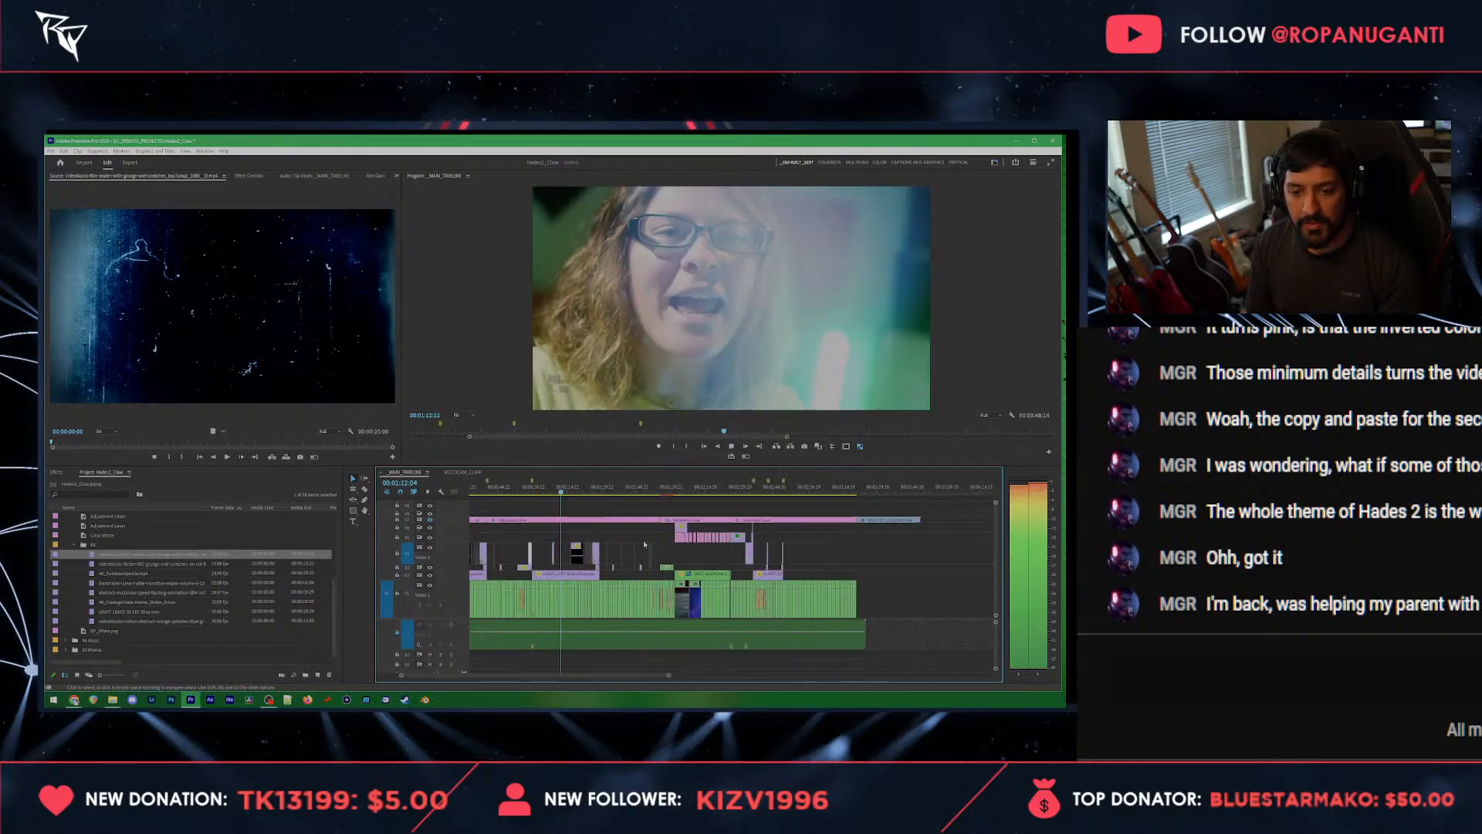
scroll(644, 544, "up", 2)
key("space")
scroll(611, 537, "up", 2)
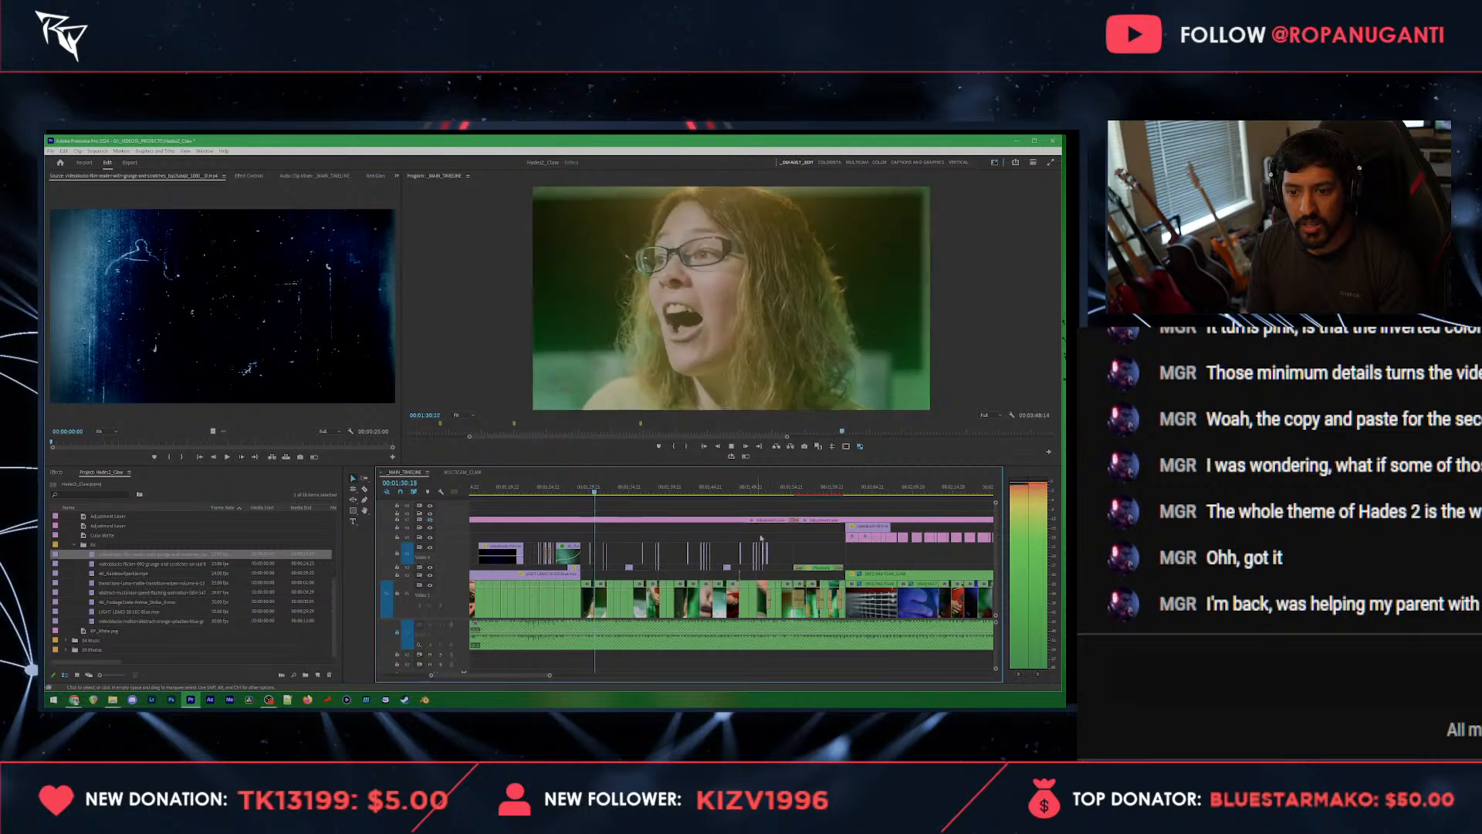
key("space")
left_click_drag(837, 539, 588, 581)
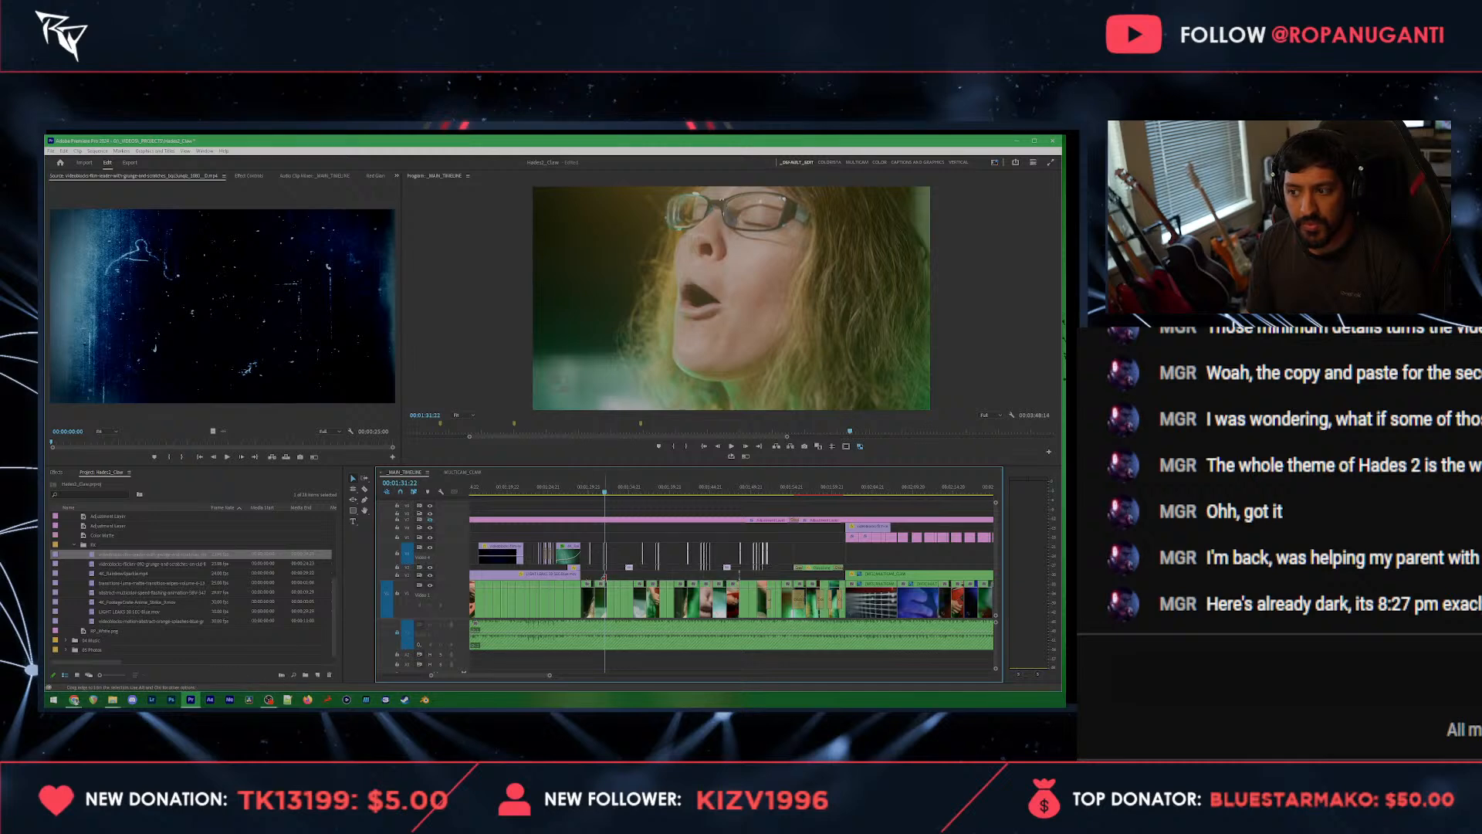
Step: Paste the copied short overlay clips into the section following the marker at 00:02:48:20 and save the project
key("minus")
key("minus")
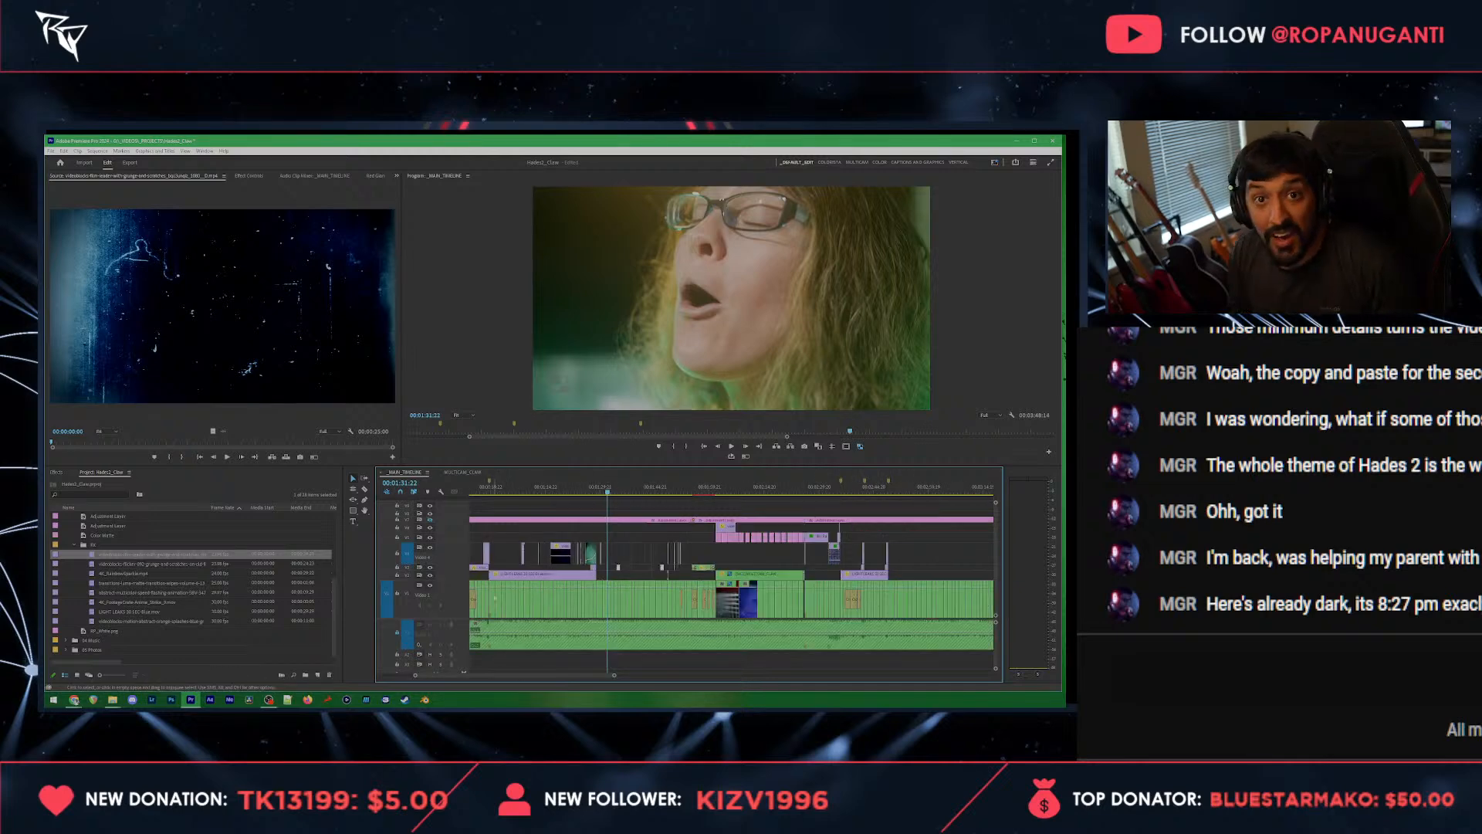
left_click(888, 488)
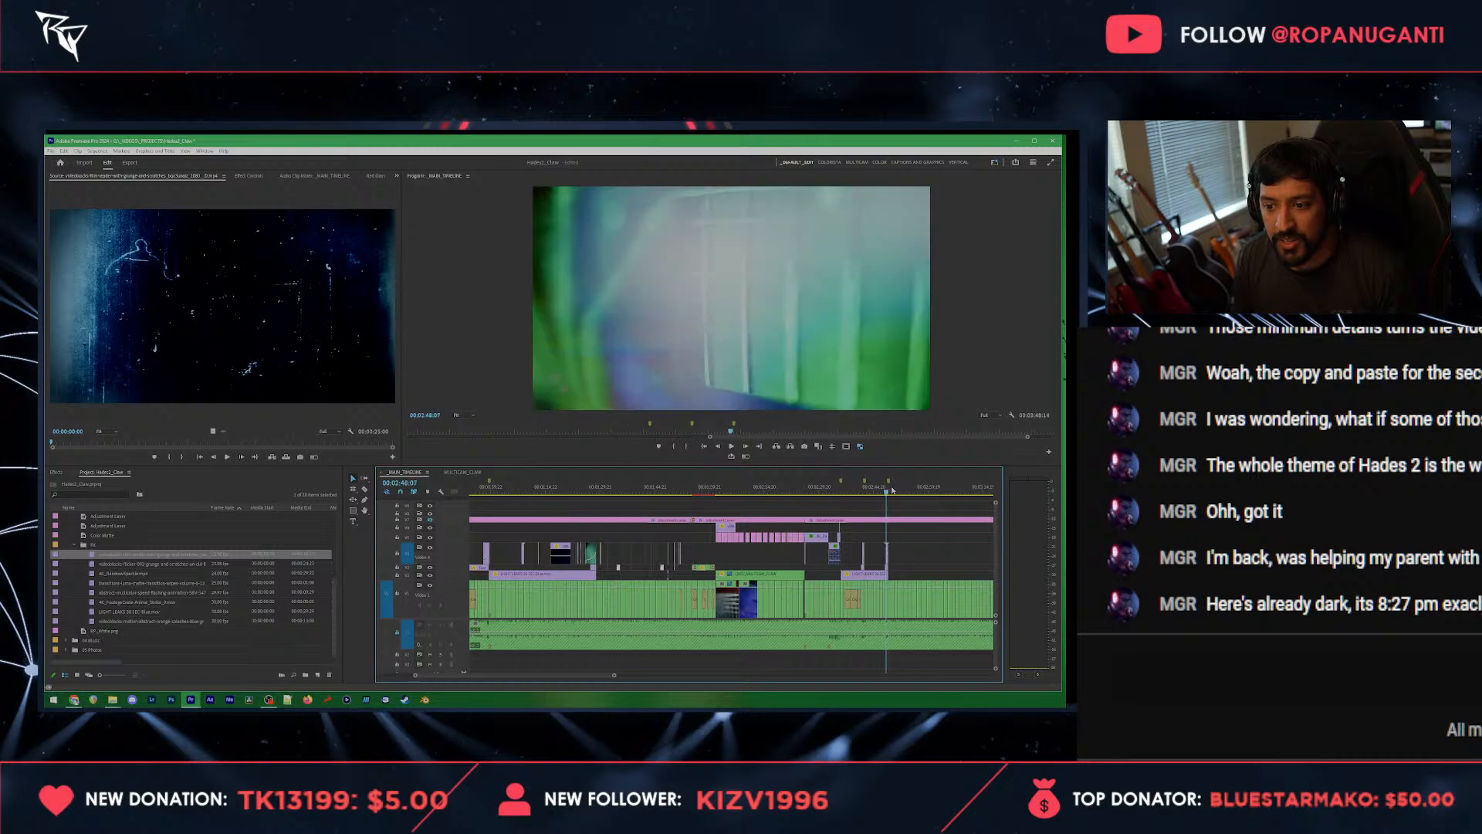
key("space")
key("ctrl+v")
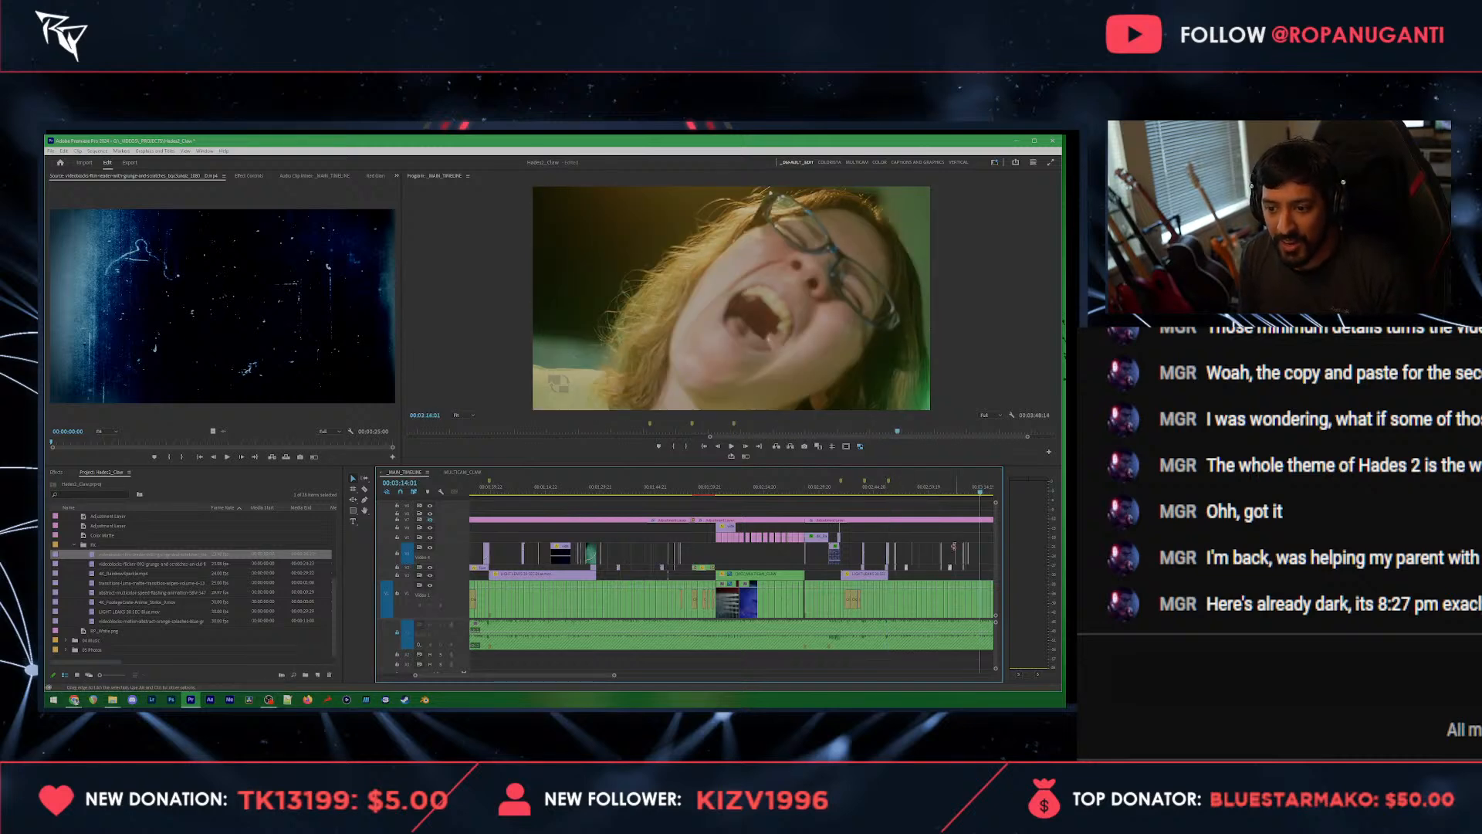
scroll(954, 546, "up", 3)
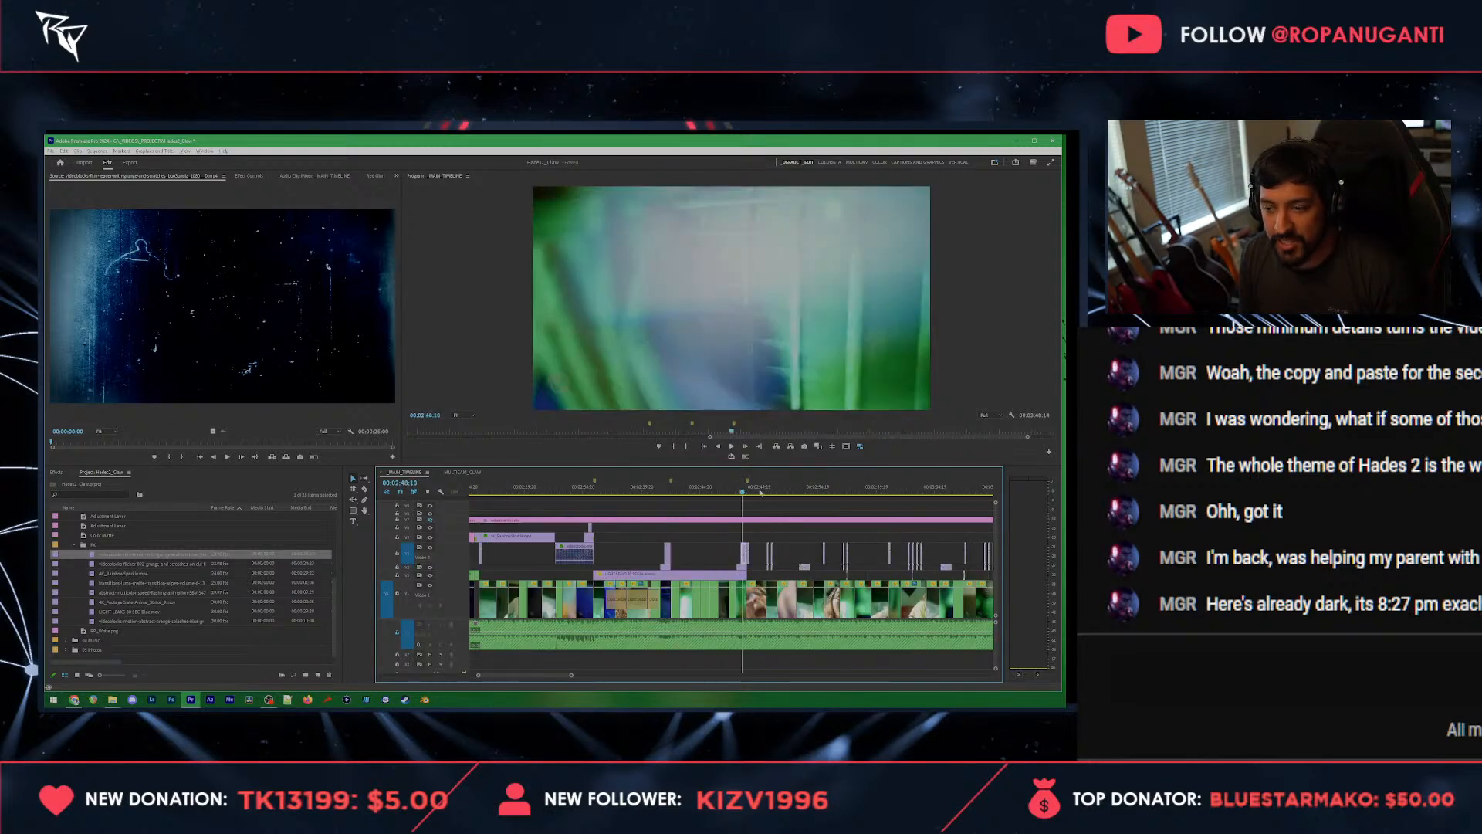
key("ctrl+s")
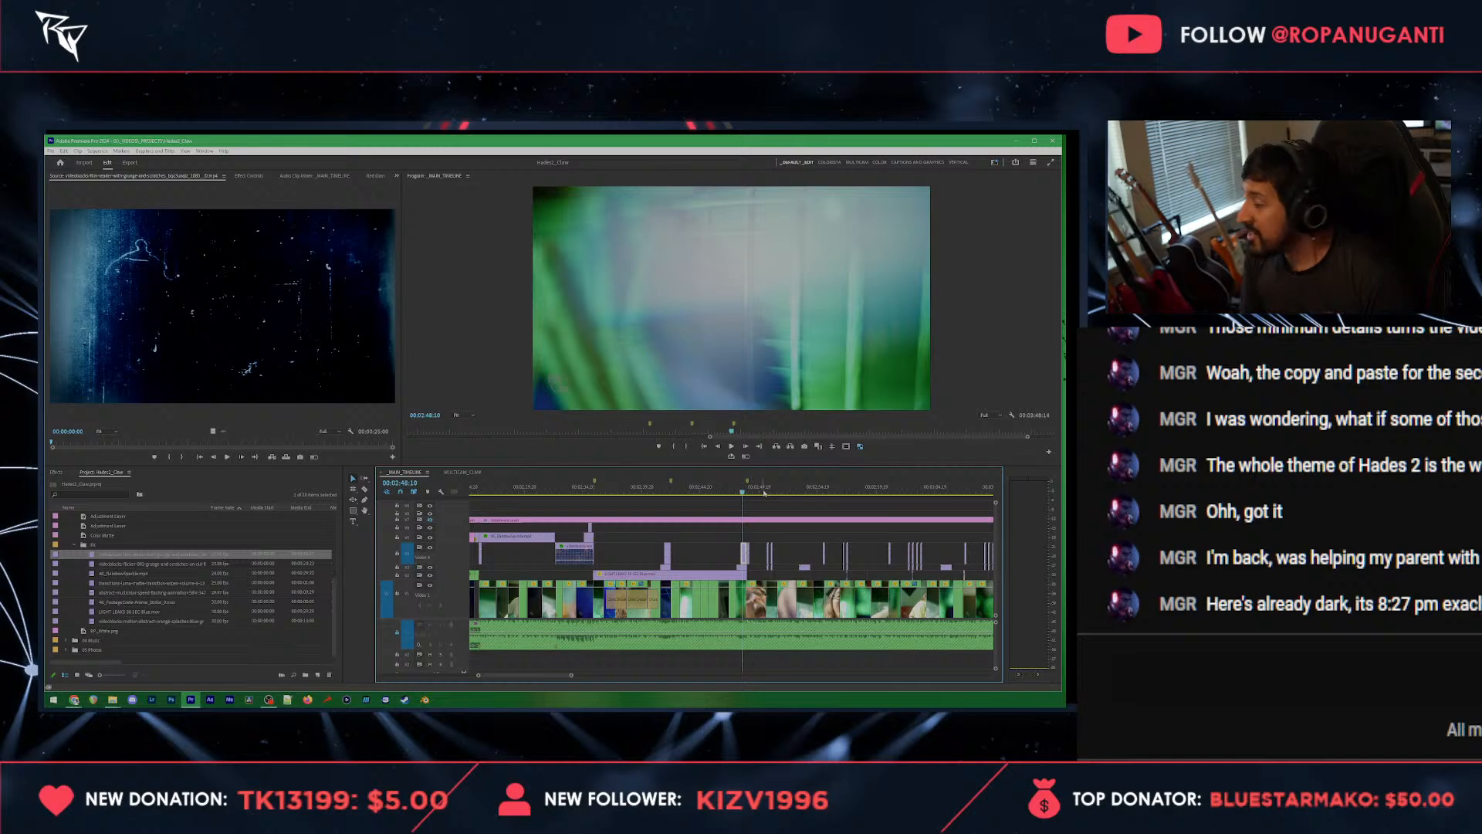
Step: Play back the pasted overlays from 00:02:48:10 to about 00:03:01 to check their timing
key("space")
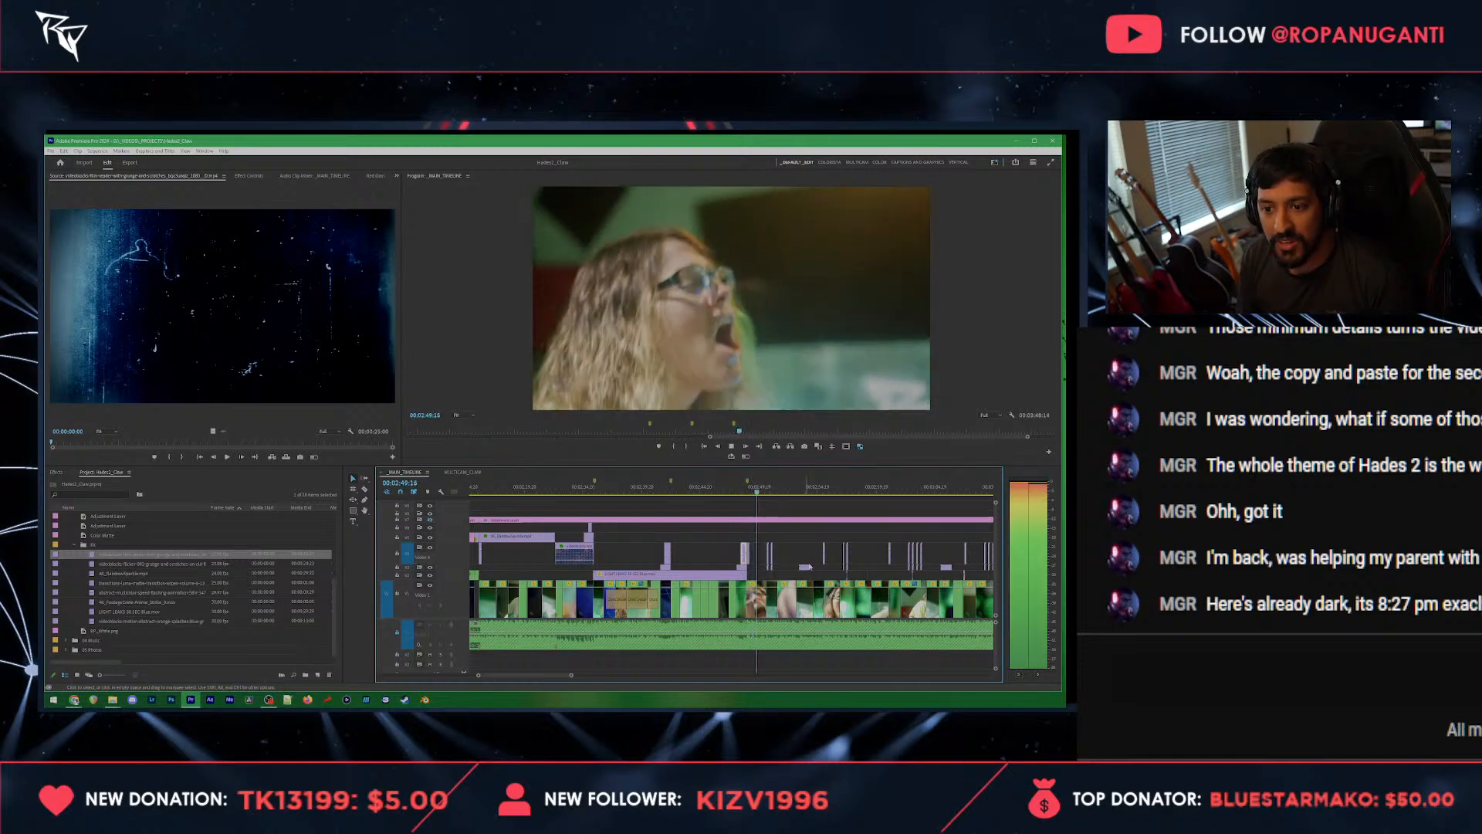
scroll(812, 568, "up", 3)
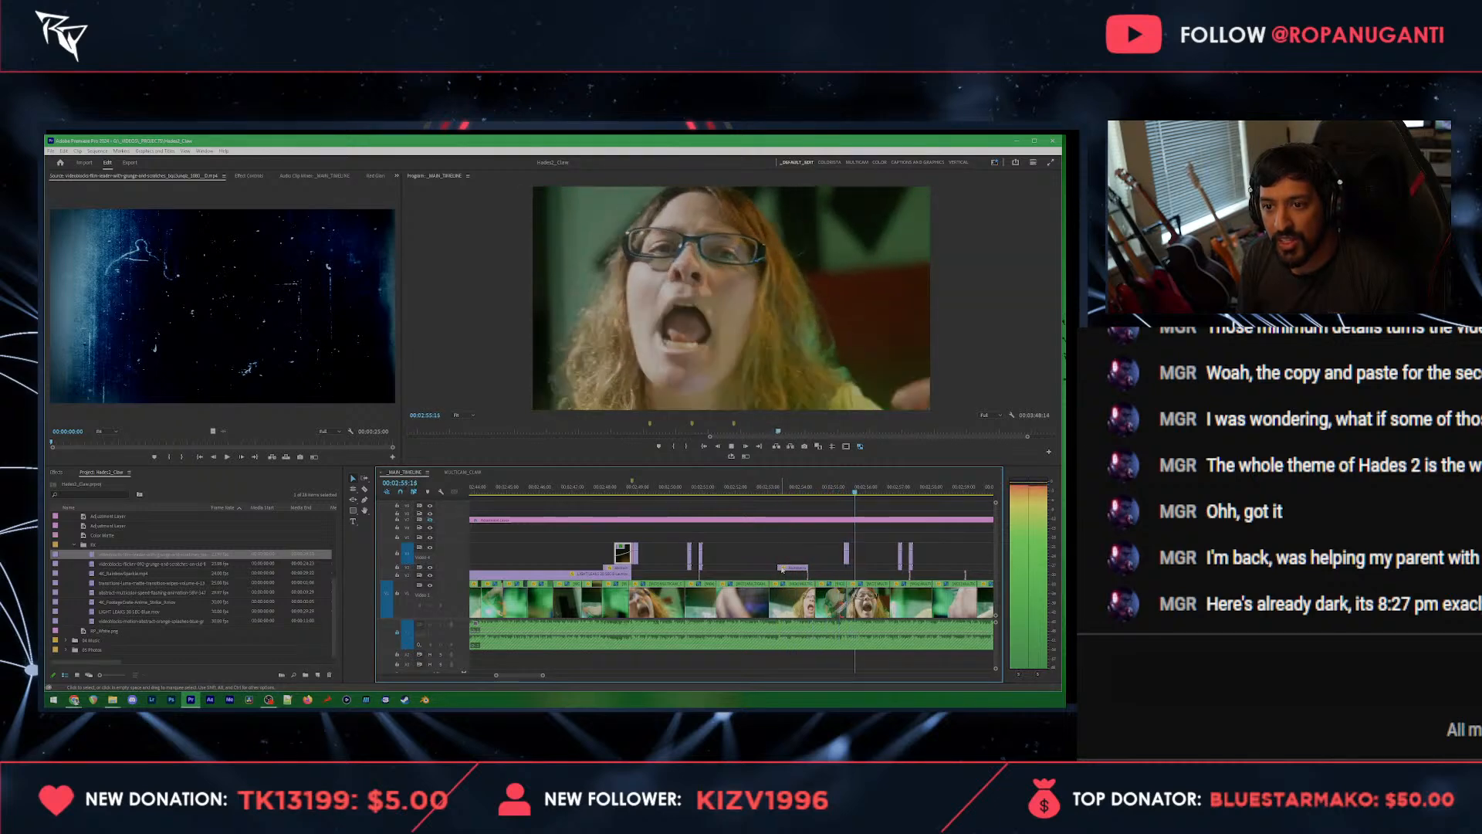
scroll(774, 563, "down", 5)
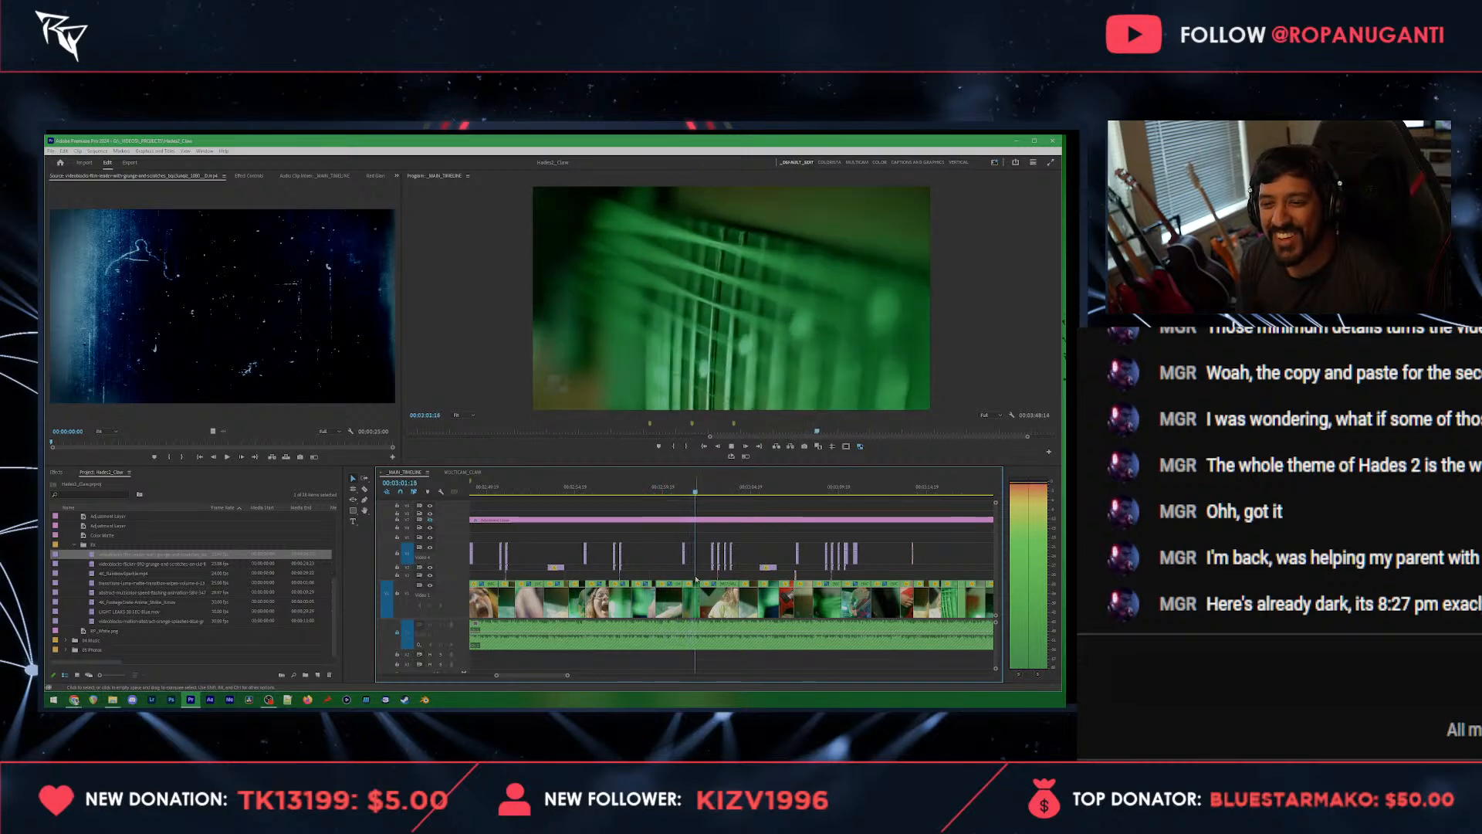
key("space")
Step: Adjust the speed/duration of the claw overlay clip at 00:03:00:23 and move it to the end of the green guitar clip
scroll(682, 525, "up", 3)
left_click(680, 490)
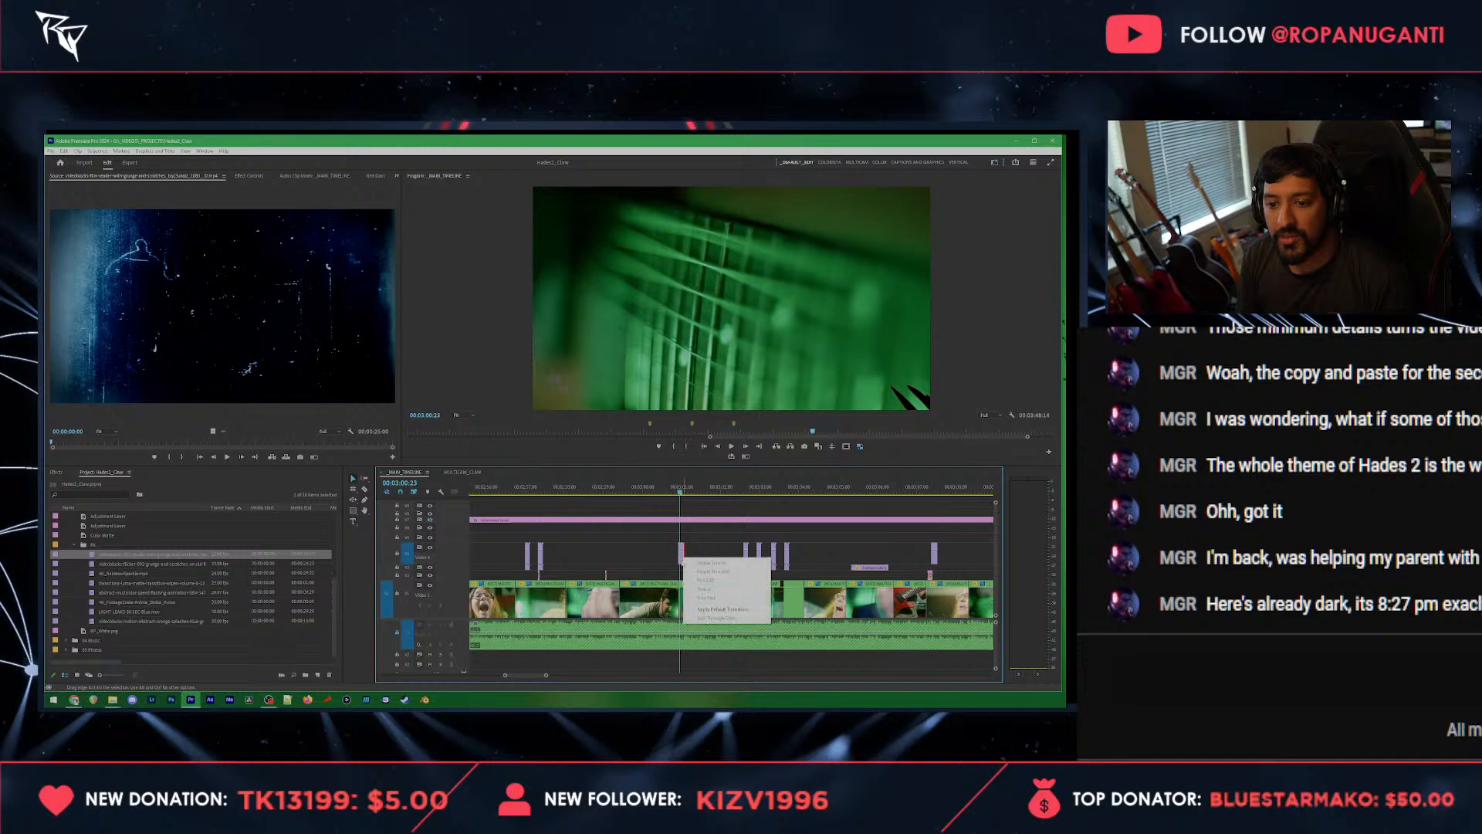
right_click(681, 556)
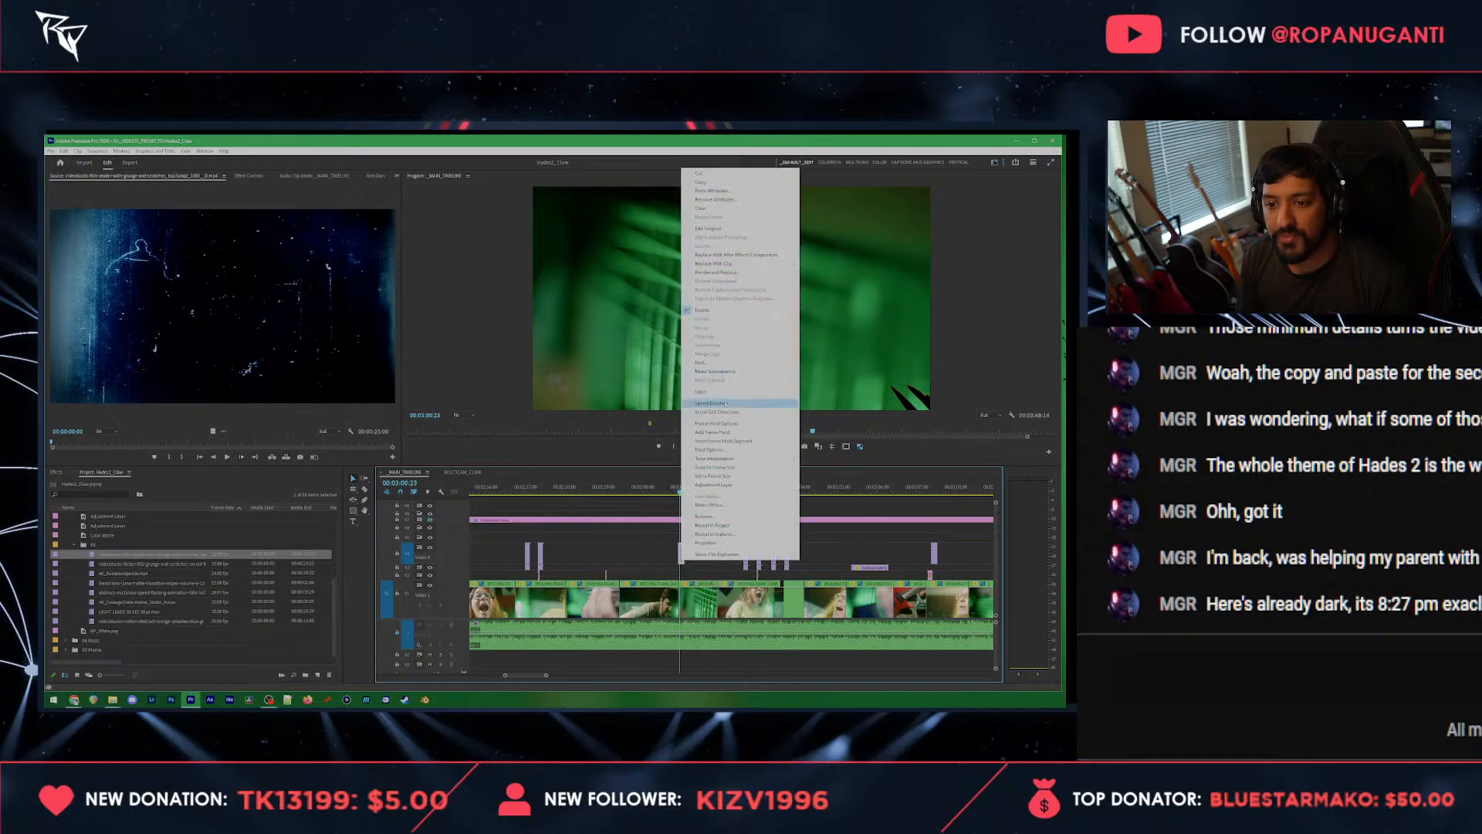
left_click(713, 403)
key("Return")
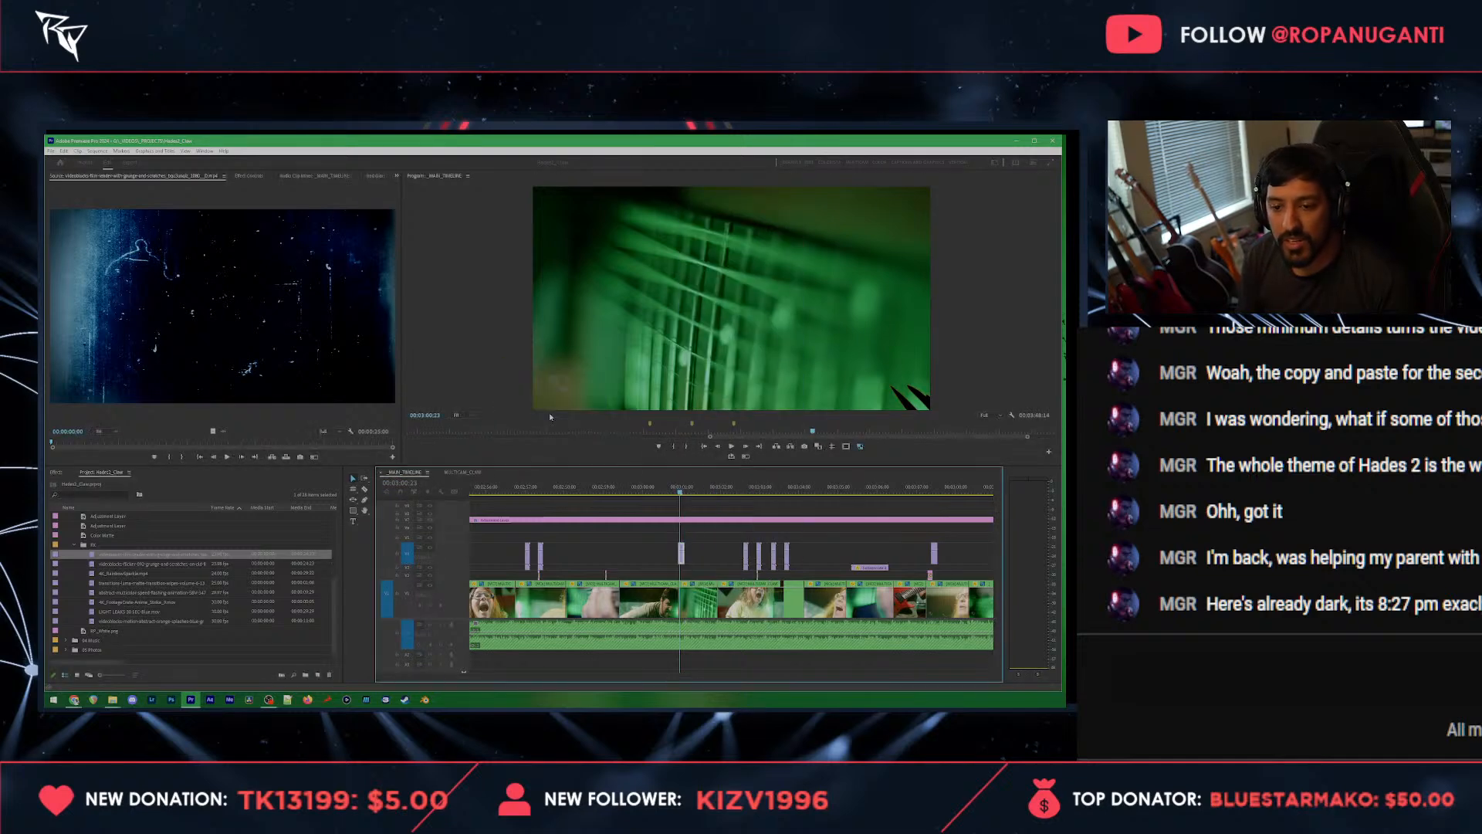
scroll(681, 557, "up", 5)
key("space")
left_click_drag(687, 561, 750, 566)
key("space")
key("space")
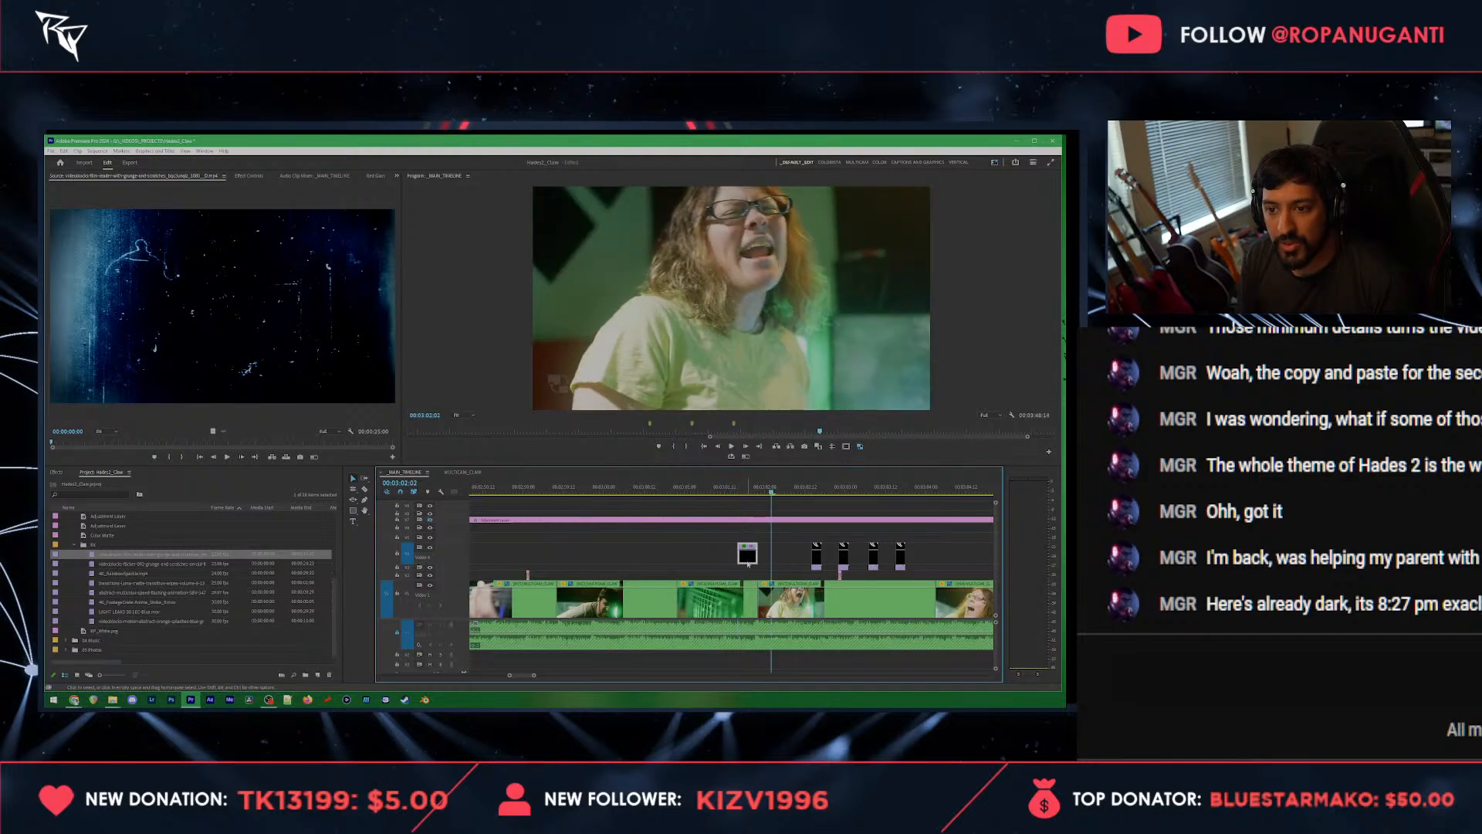
Step: Apply the Camera Bump preset of Camera Shake Transition to the cut at the end of the green guitar clip, near 00:03:01:20
left_click(752, 487)
left_click(735, 597)
left_click(375, 175)
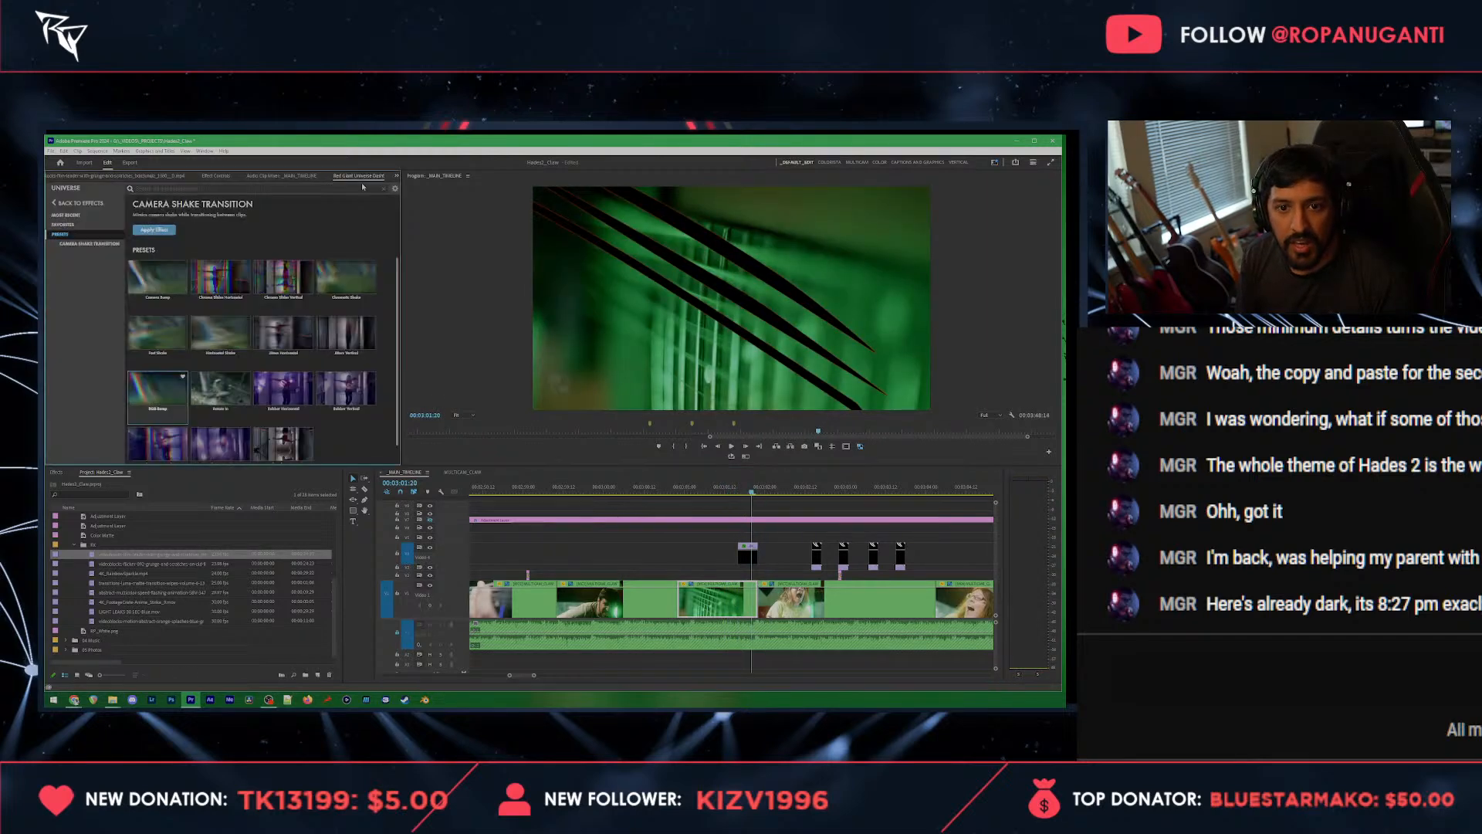
left_click(169, 284)
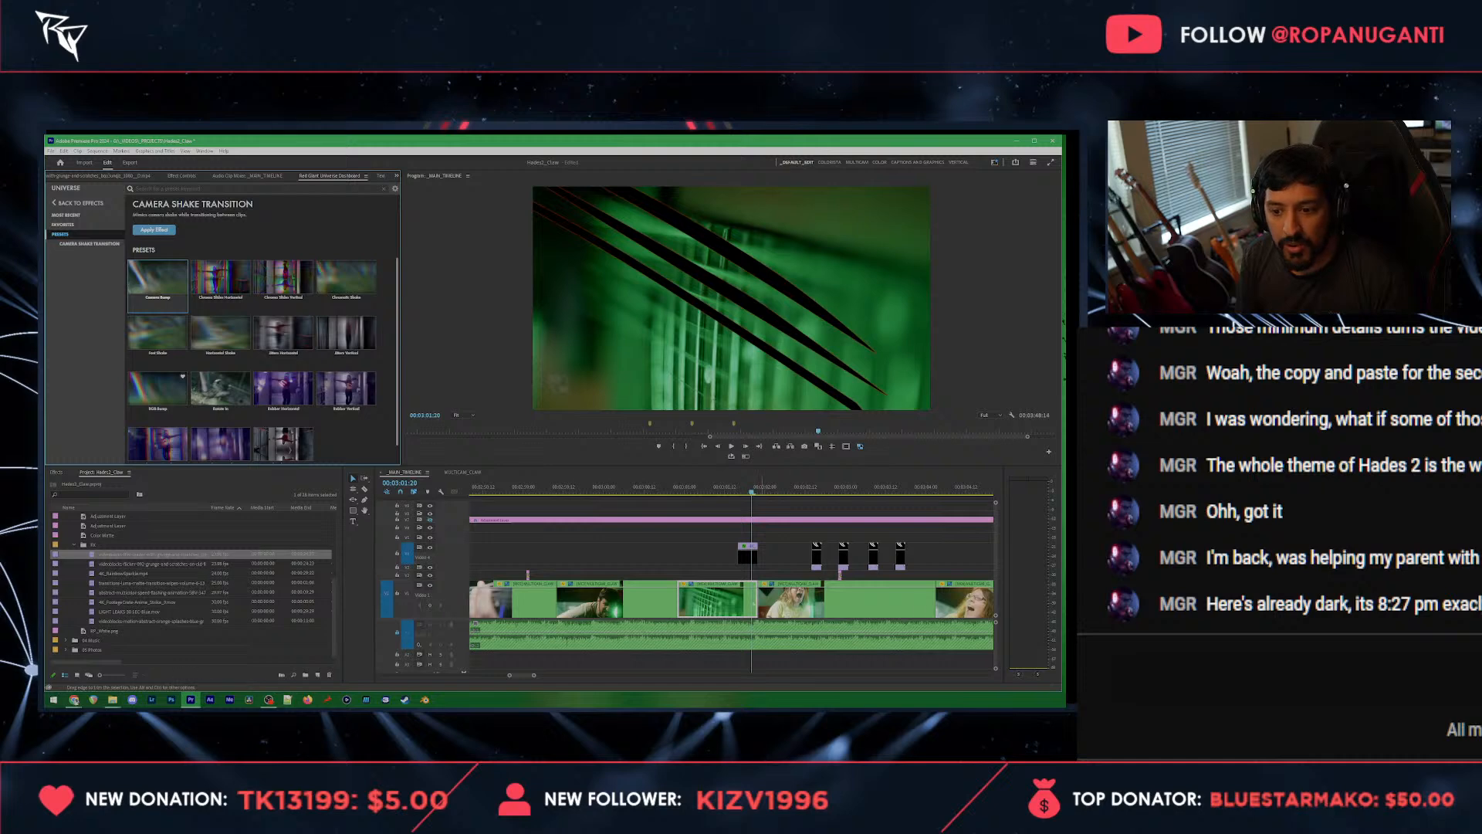
left_click_drag(681, 596, 757, 594)
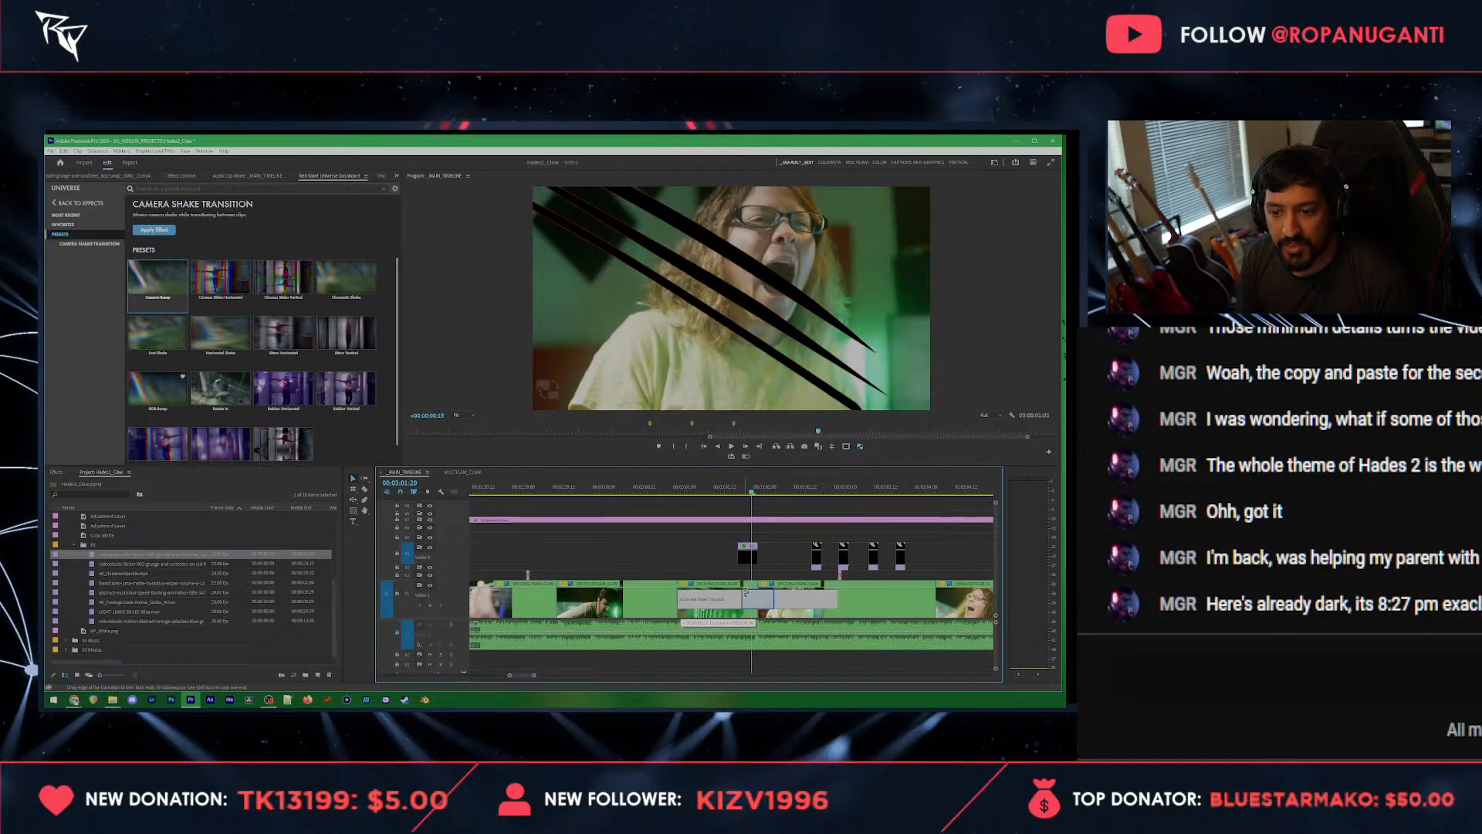
Step: Play back the new shake transition and remove the last of the four short overlay clips before 00:03:04
left_click(729, 488)
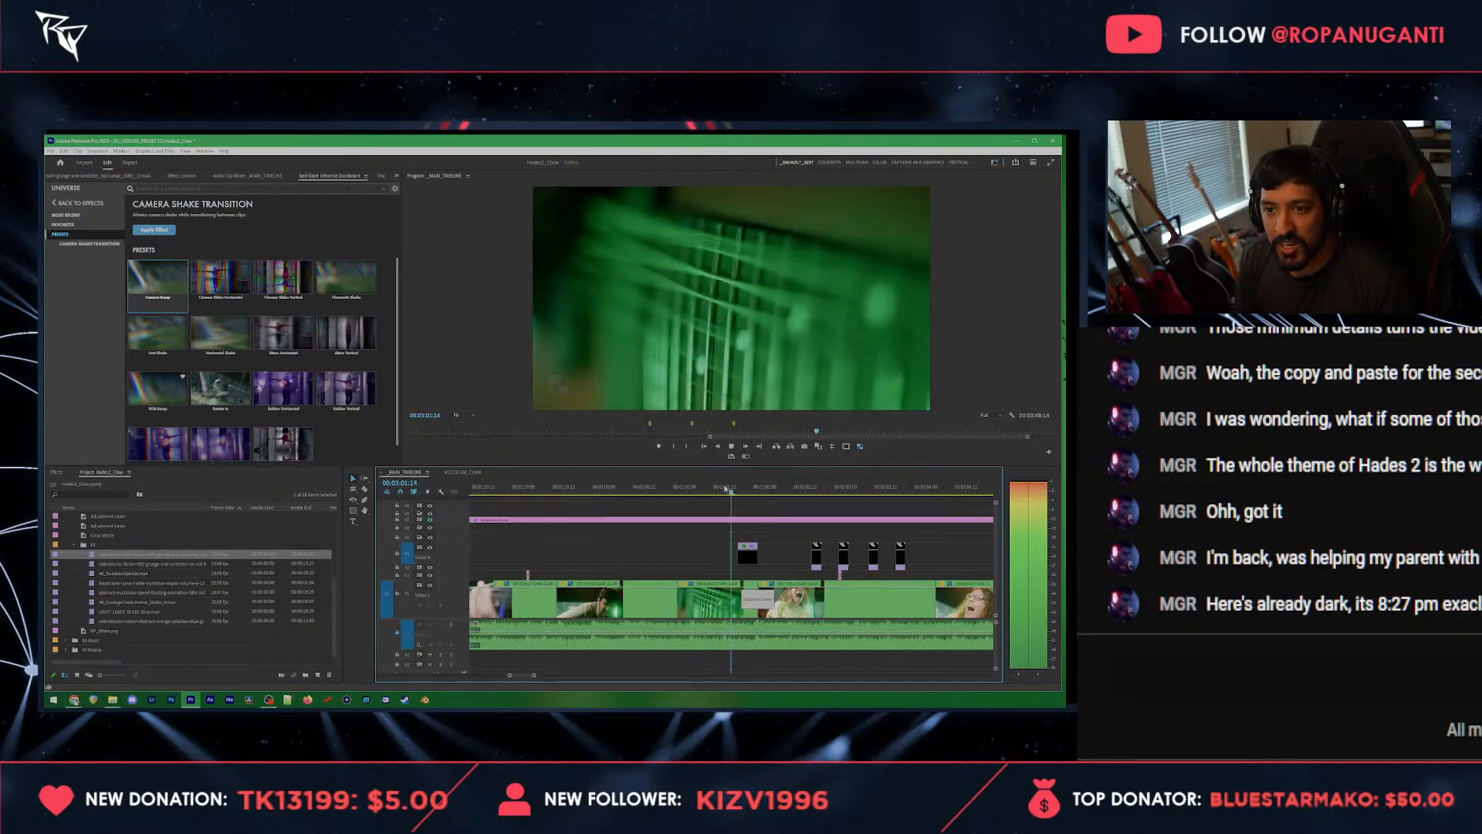
key("minus")
scroll(702, 527, "down", 1)
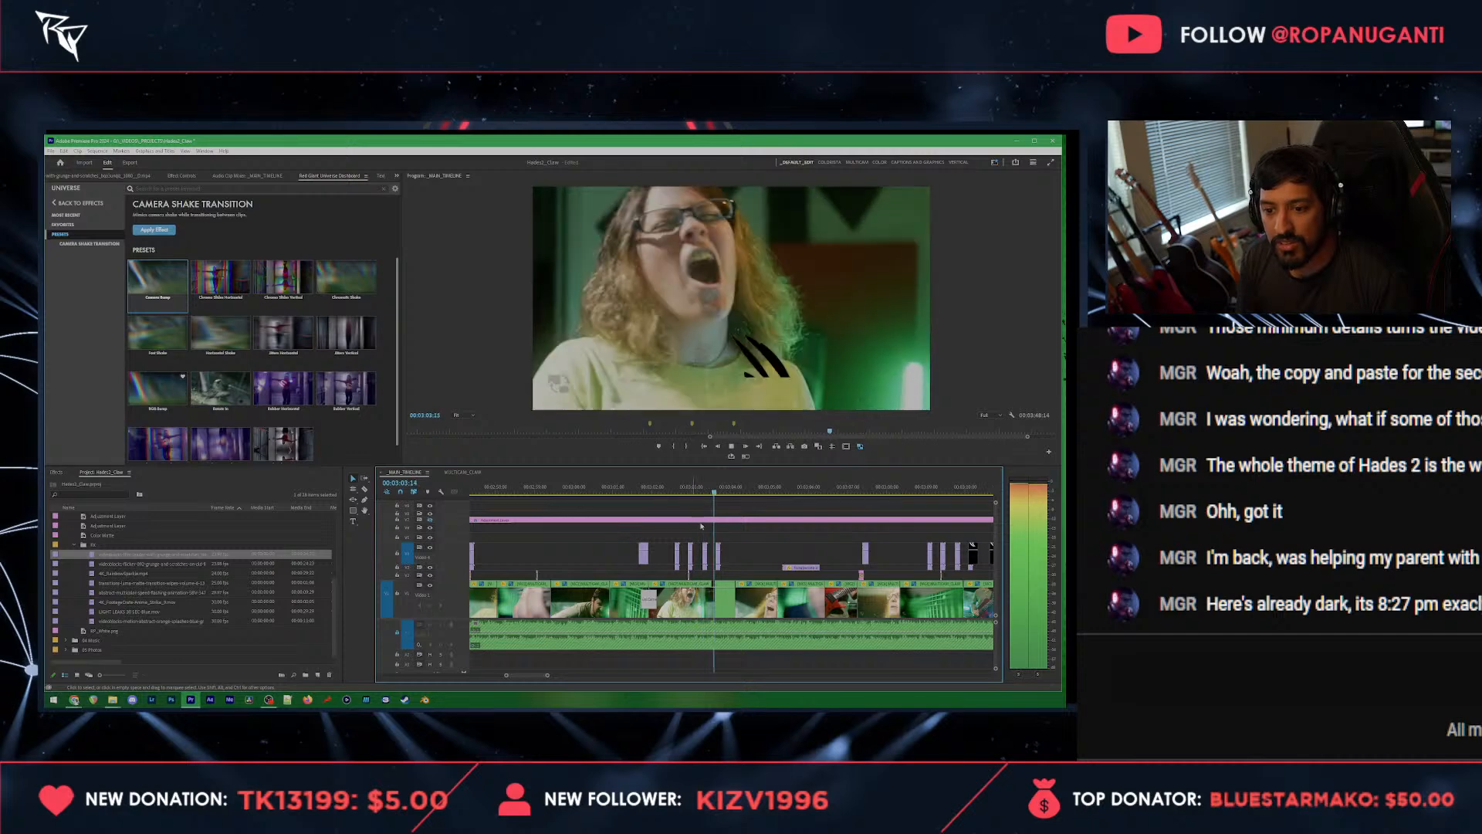
Step: Play up to 00:03:03:07 and shift the short overlay pieces there slightly later
left_click(662, 489)
key("equal")
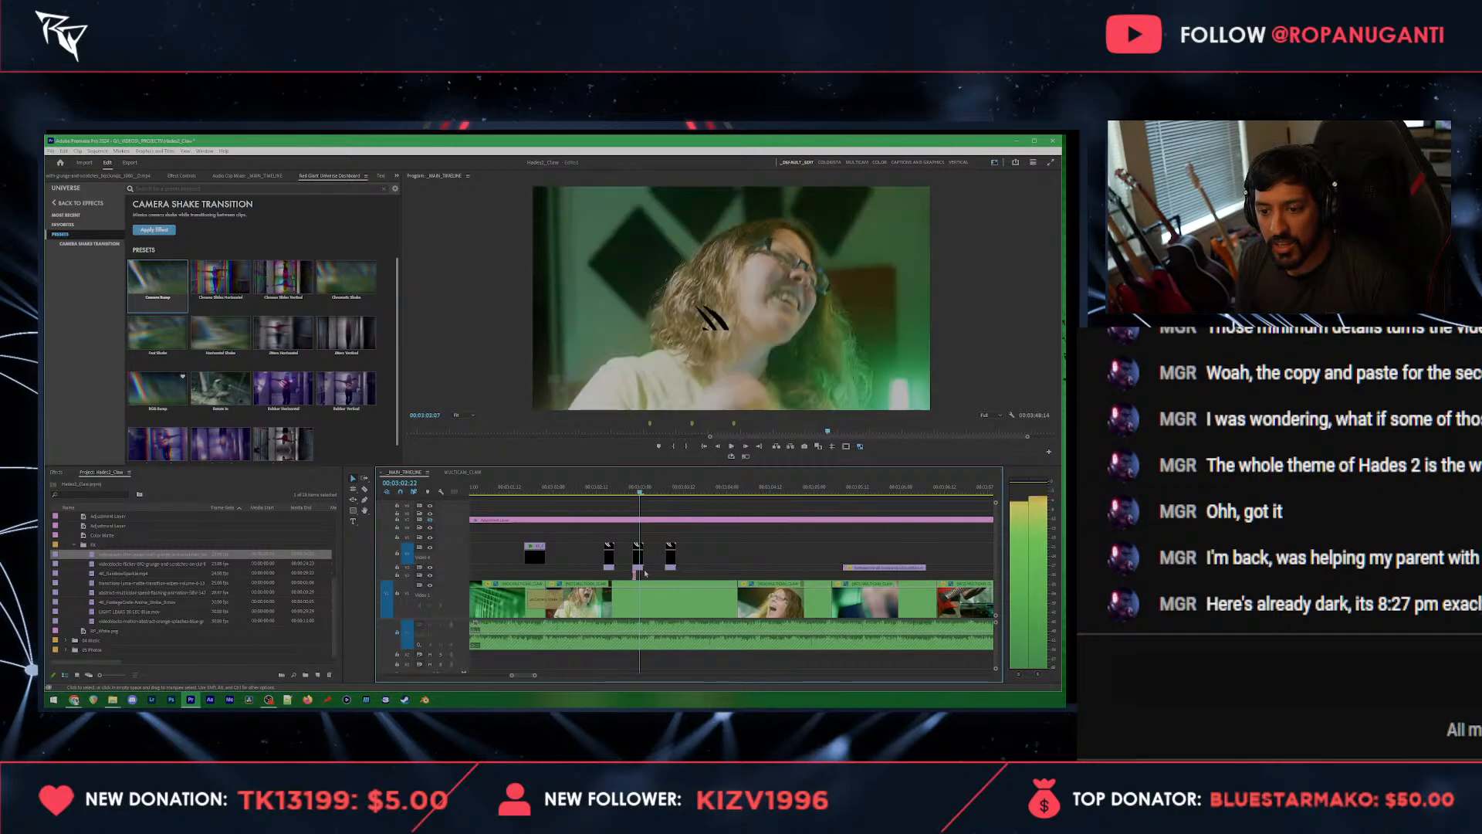
key("space")
mouse_move(639, 567)
left_mouse_down()
mouse_move(683, 571)
mouse_move(651, 568)
left_mouse_up()
scroll(648, 569, "down", 2)
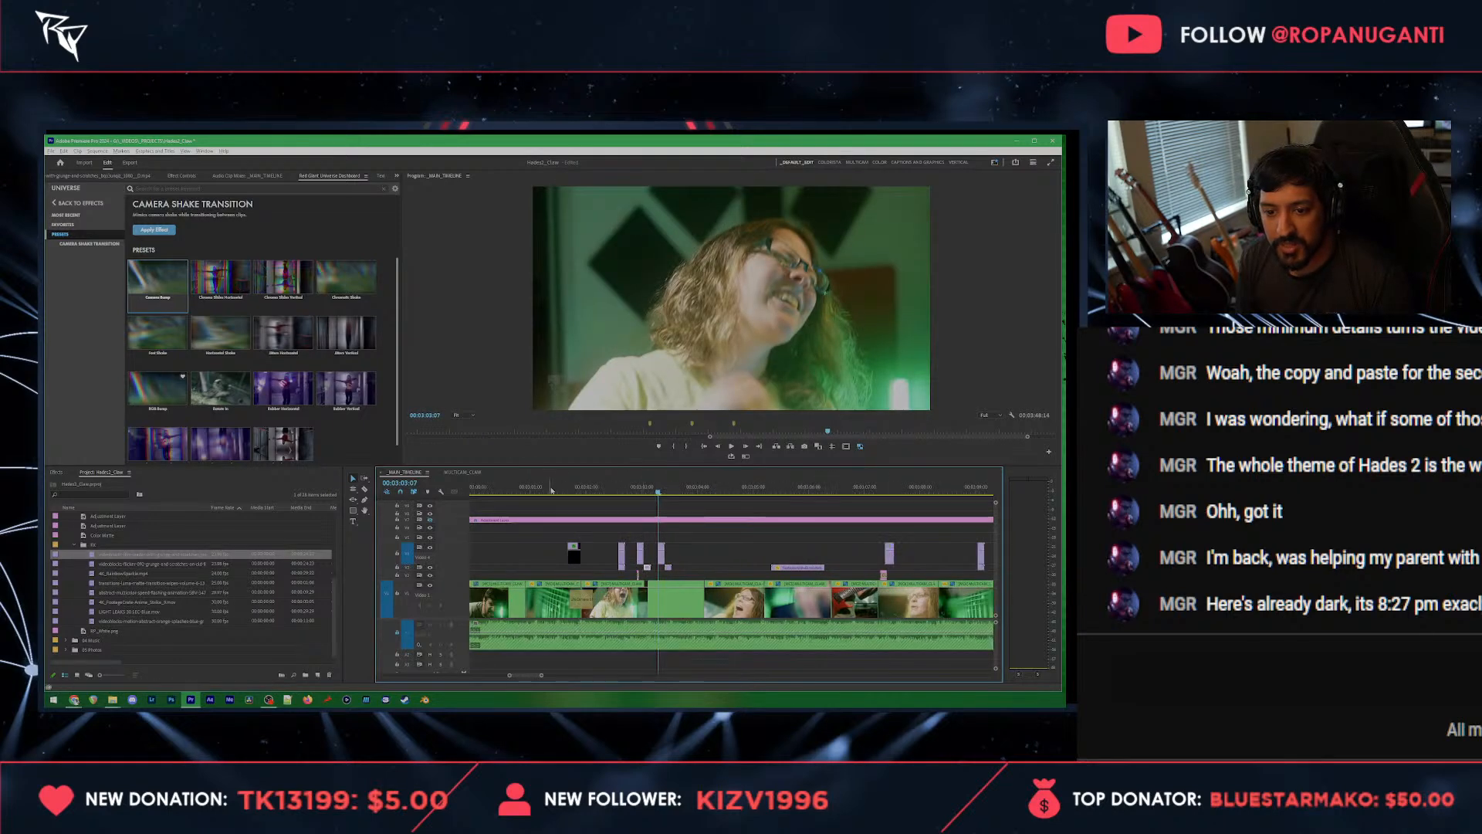
scroll(548, 500, "up", 2)
scroll(549, 500, "down", 2)
Step: Play on and extend the end of the lower overlay clip to the next short overlay at about 00:03:07
key("space")
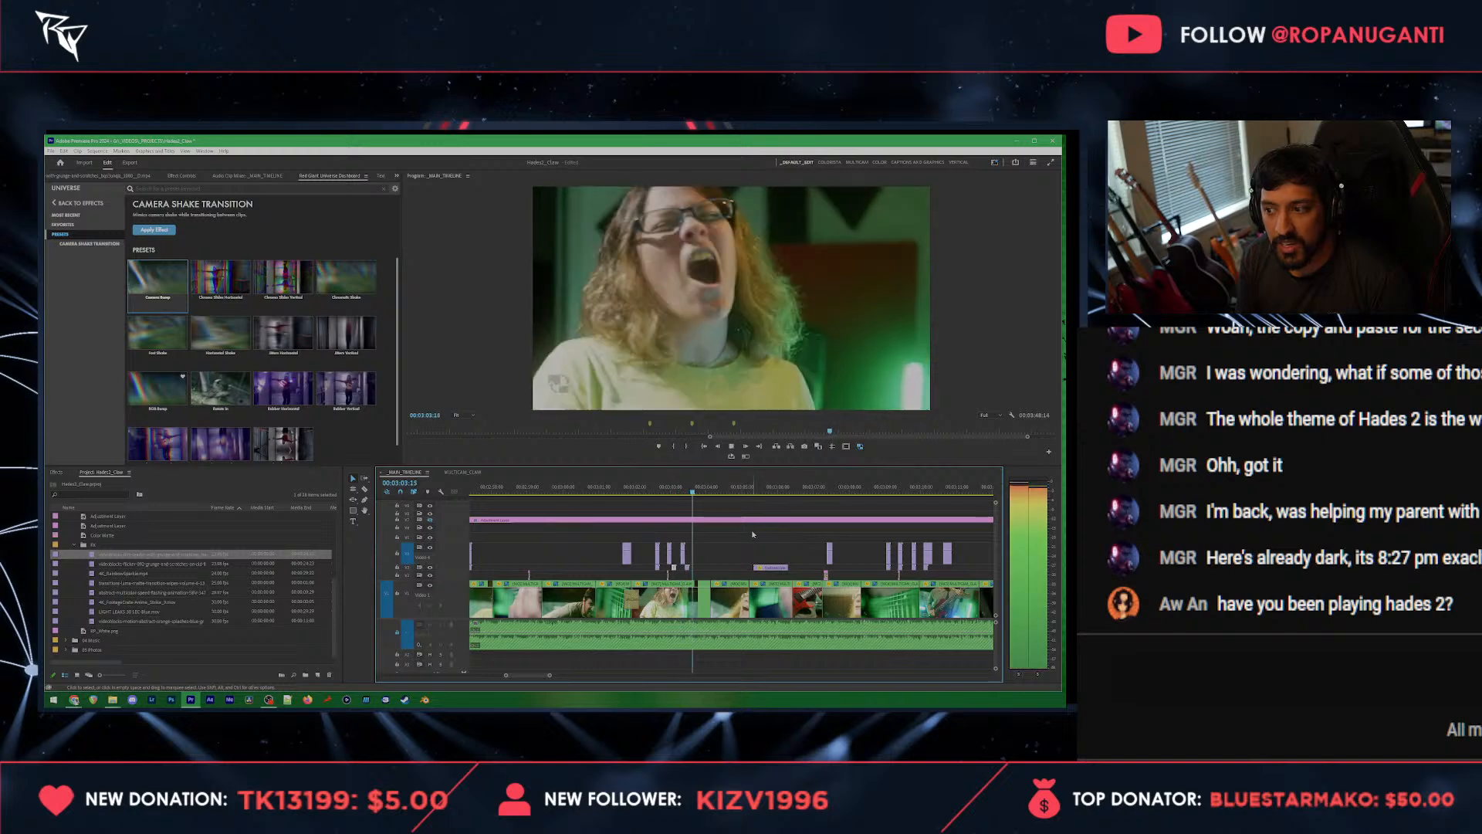
key("space")
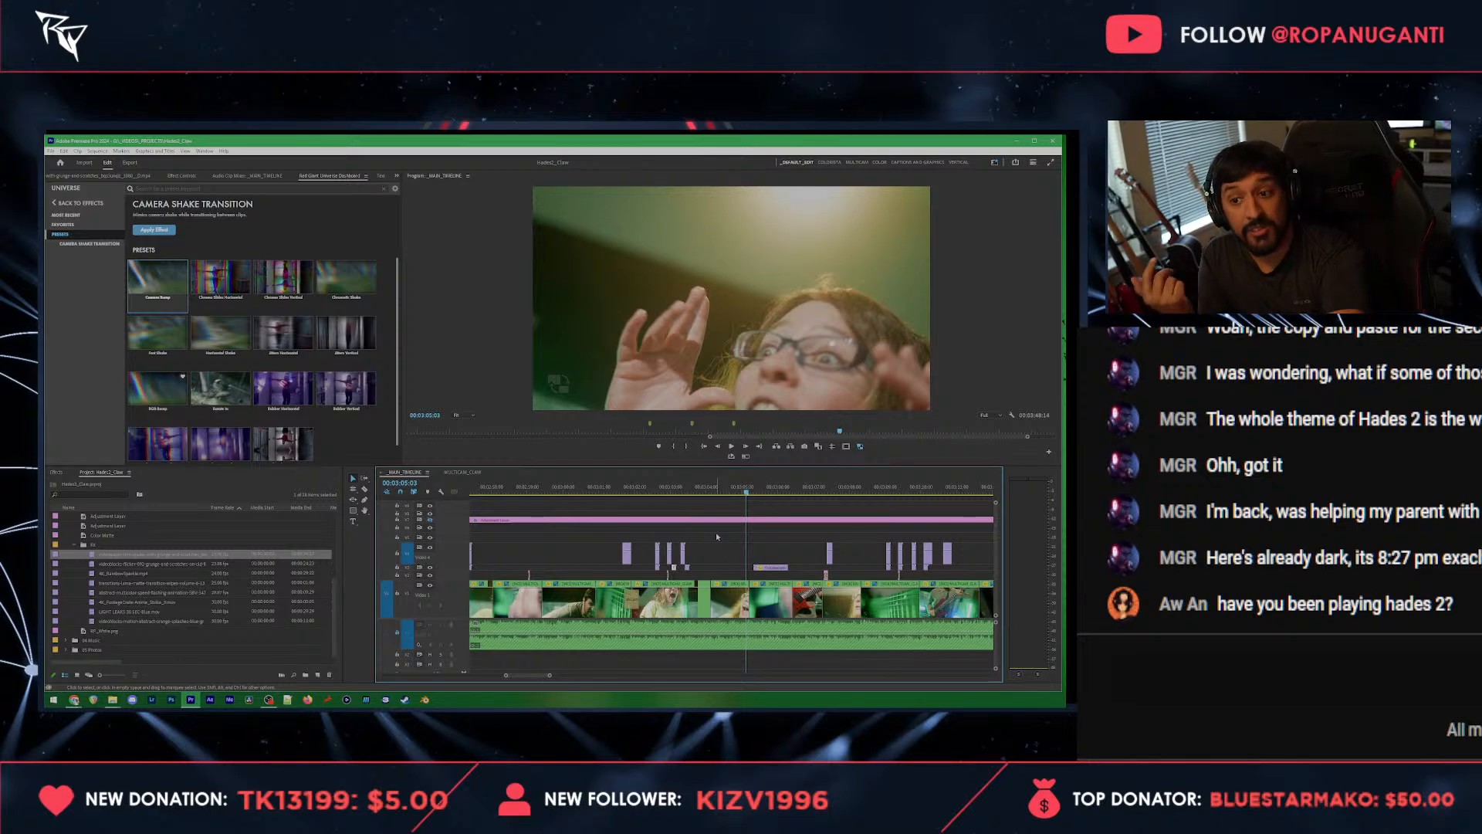
left_click(764, 487)
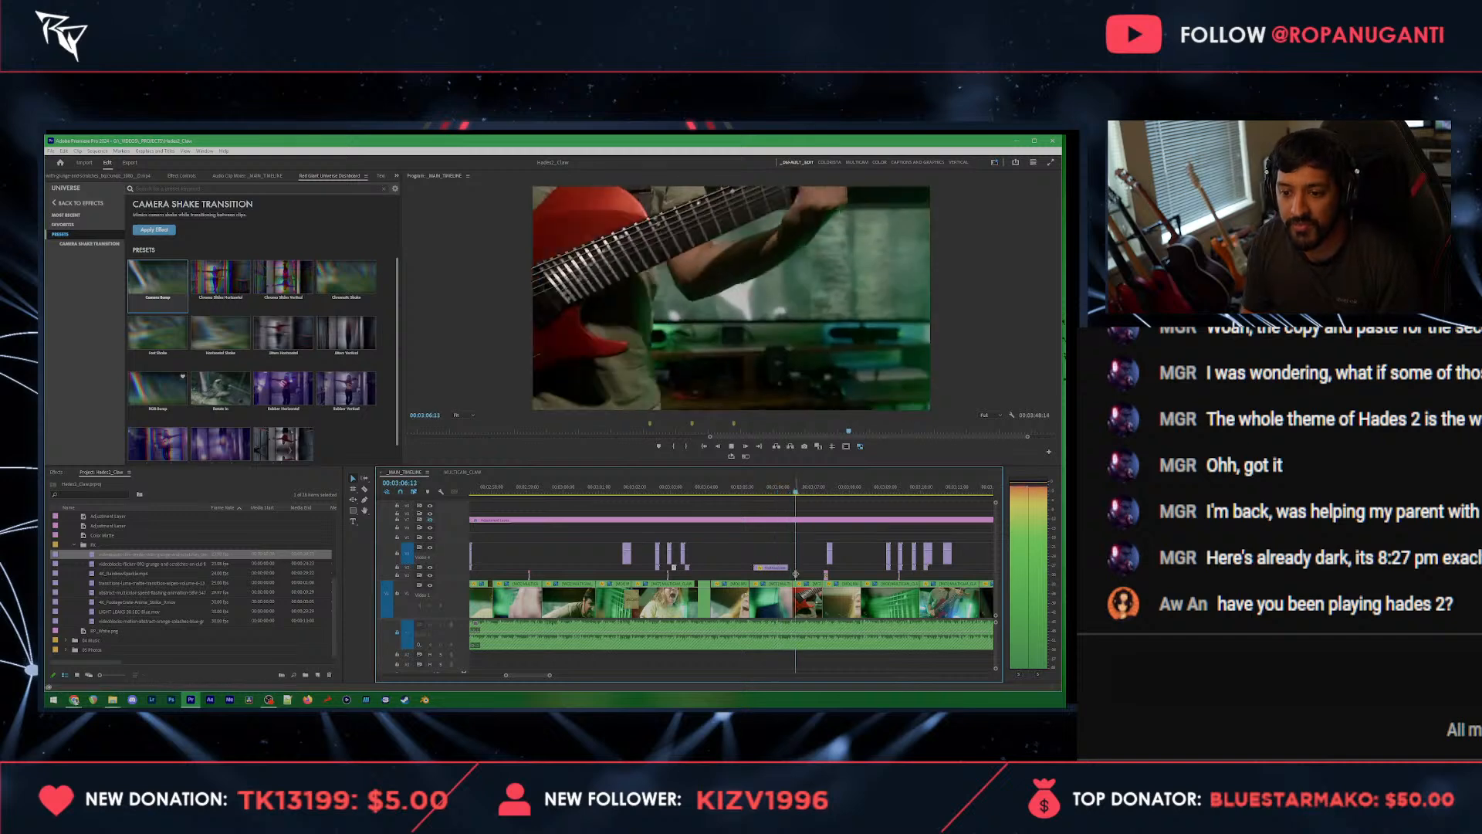
left_click_drag(791, 569, 823, 567)
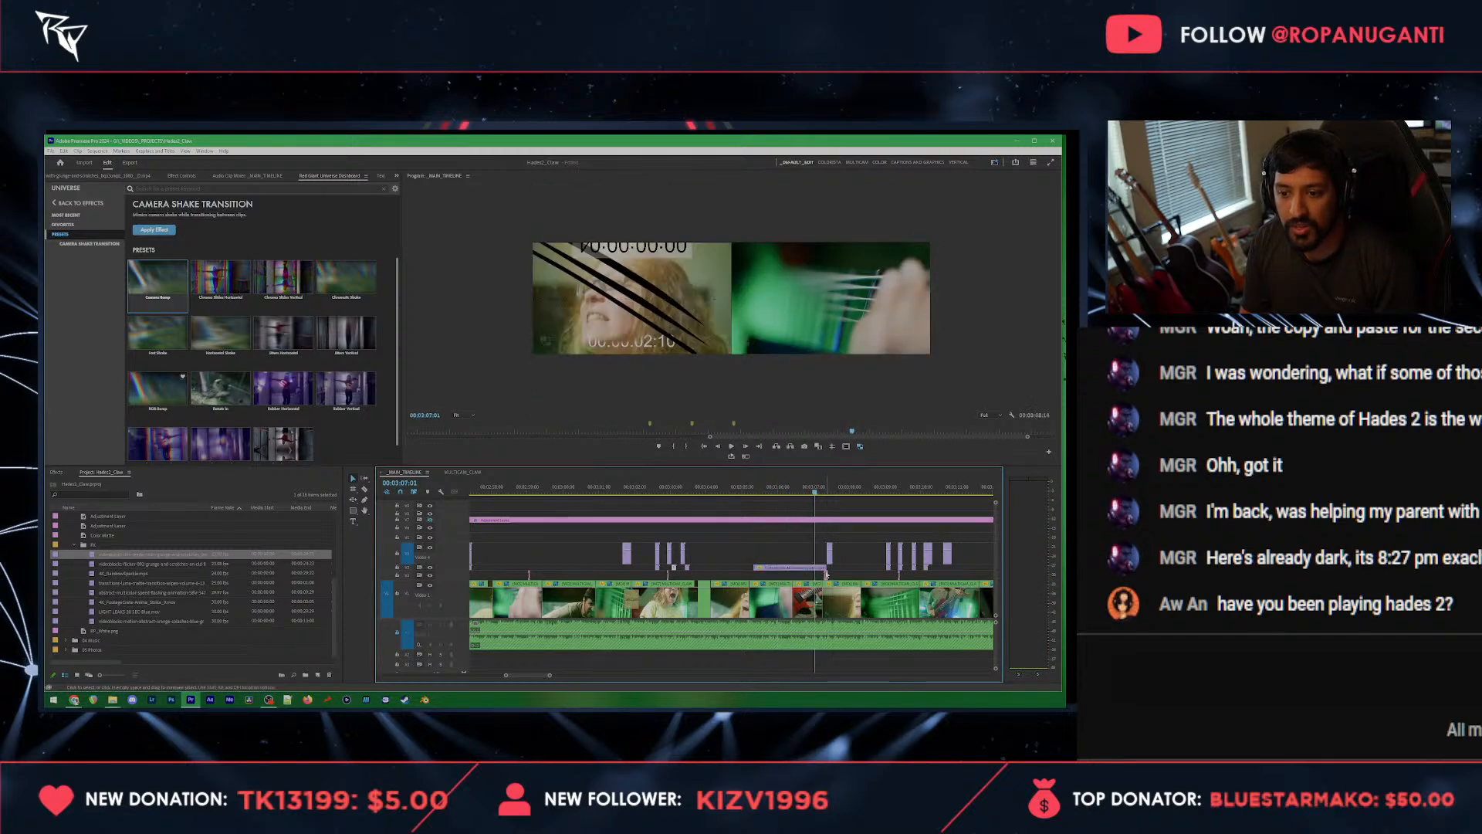
key("space")
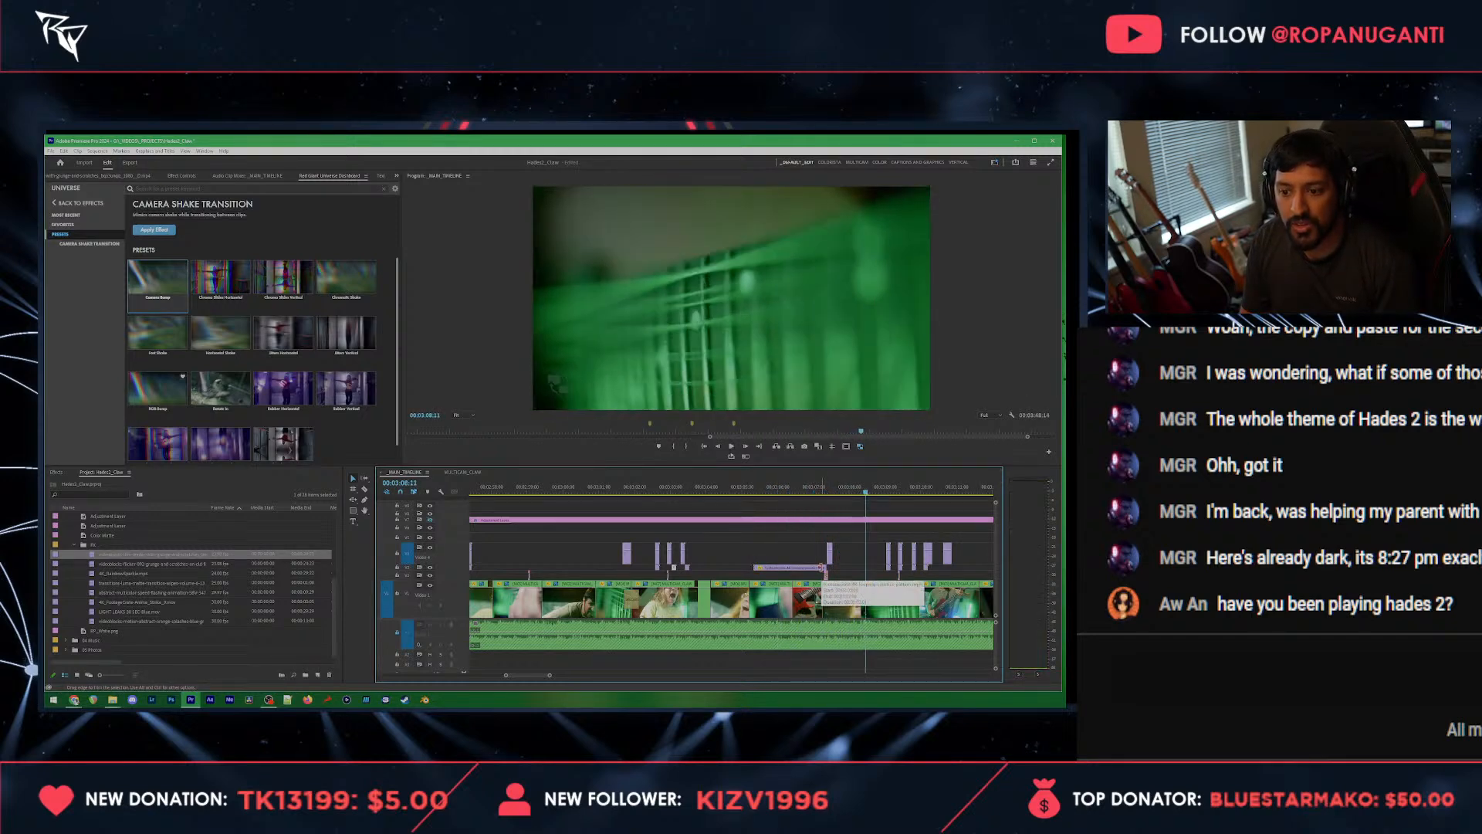
Step: Move the cut between the singer clip and the following green guitar clip later to 00:03:08:10
left_click(859, 493)
key("space")
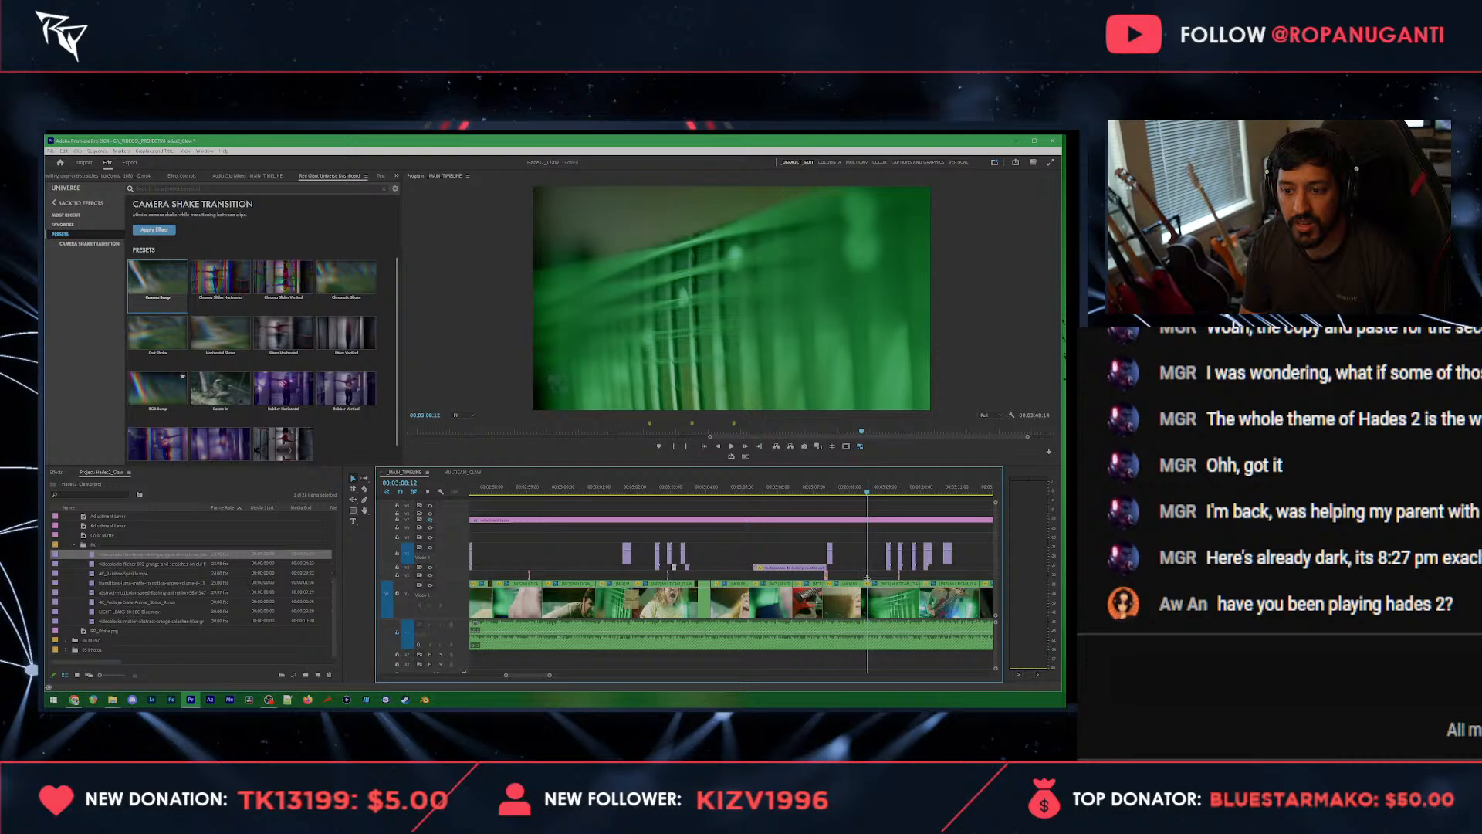
key("=")
key("=")
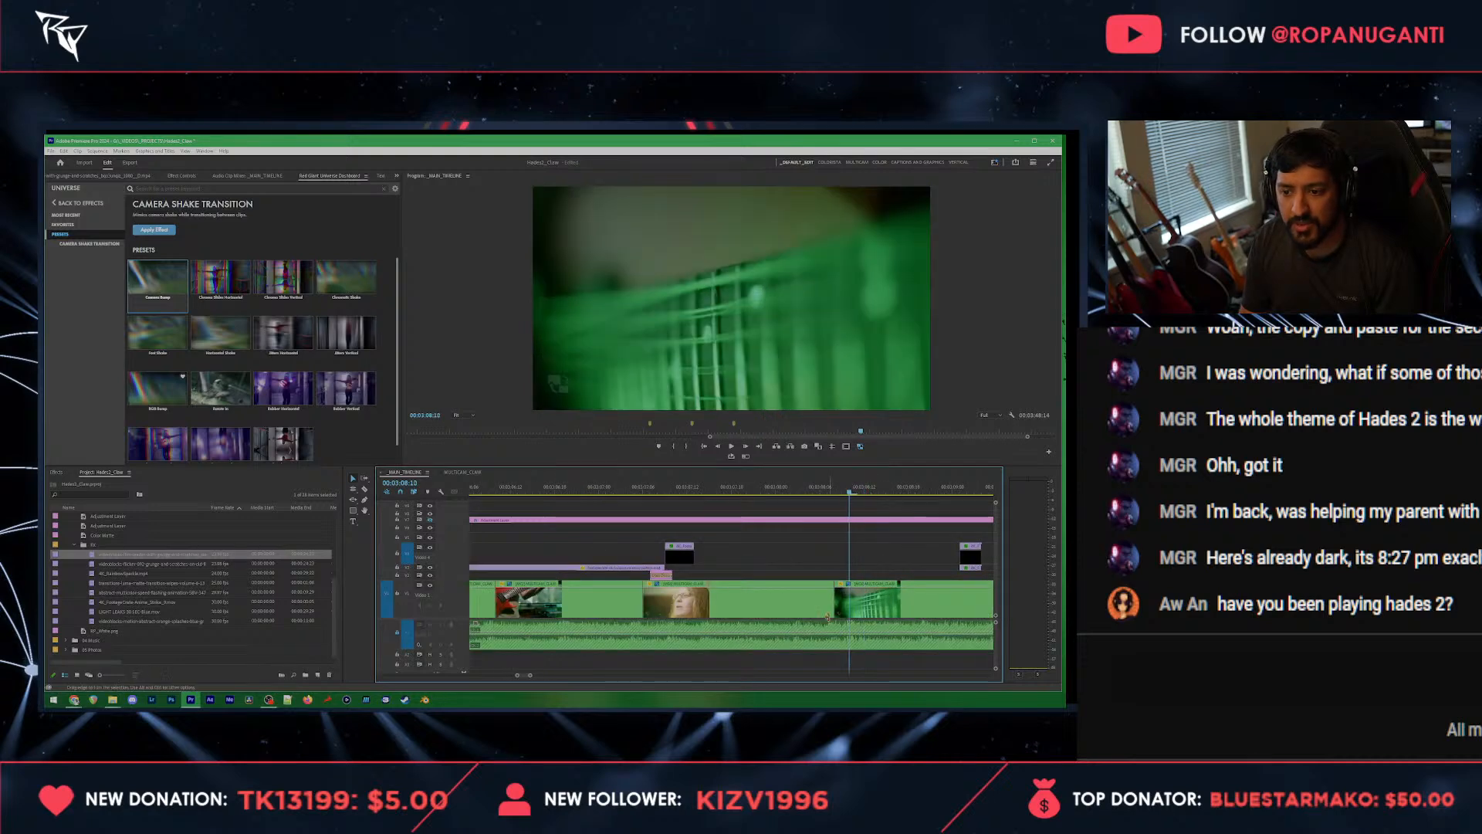
left_click_drag(837, 600, 848, 601)
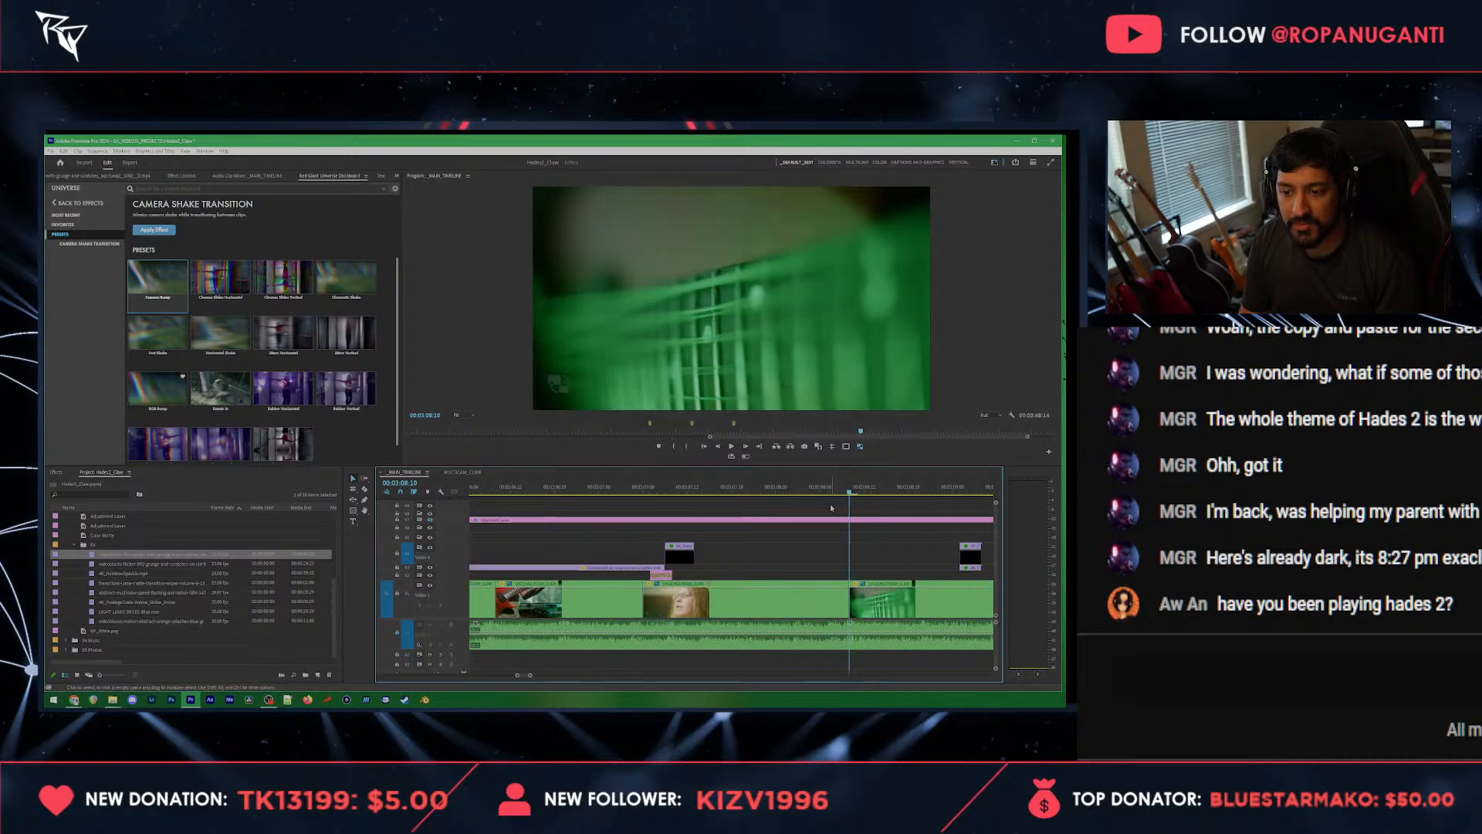
Step: Apply the Fast Shake camera shake transition at the cut from the singer to the green guitar clip and play it back
left_click(826, 490)
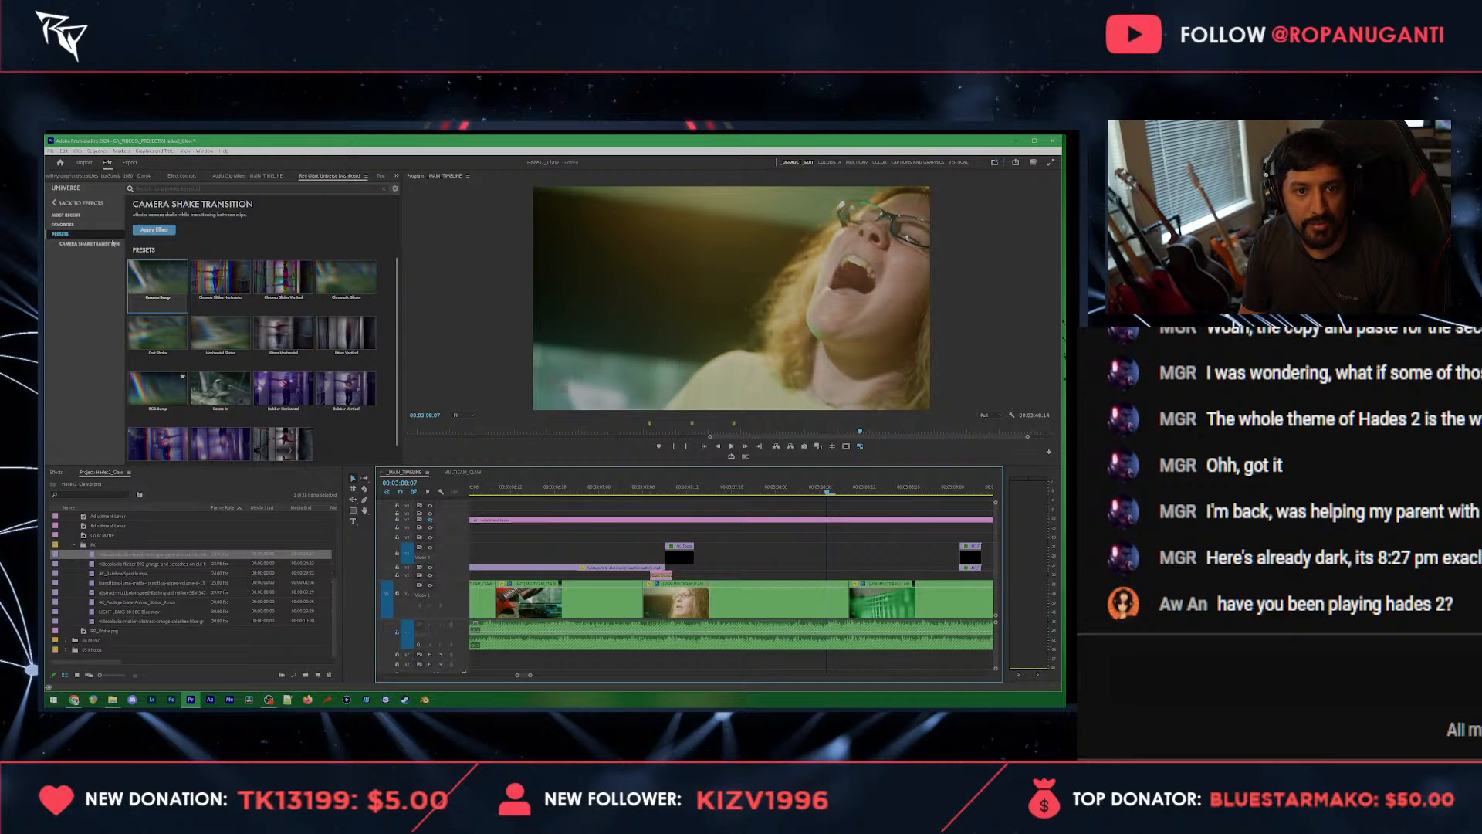
left_click(157, 333)
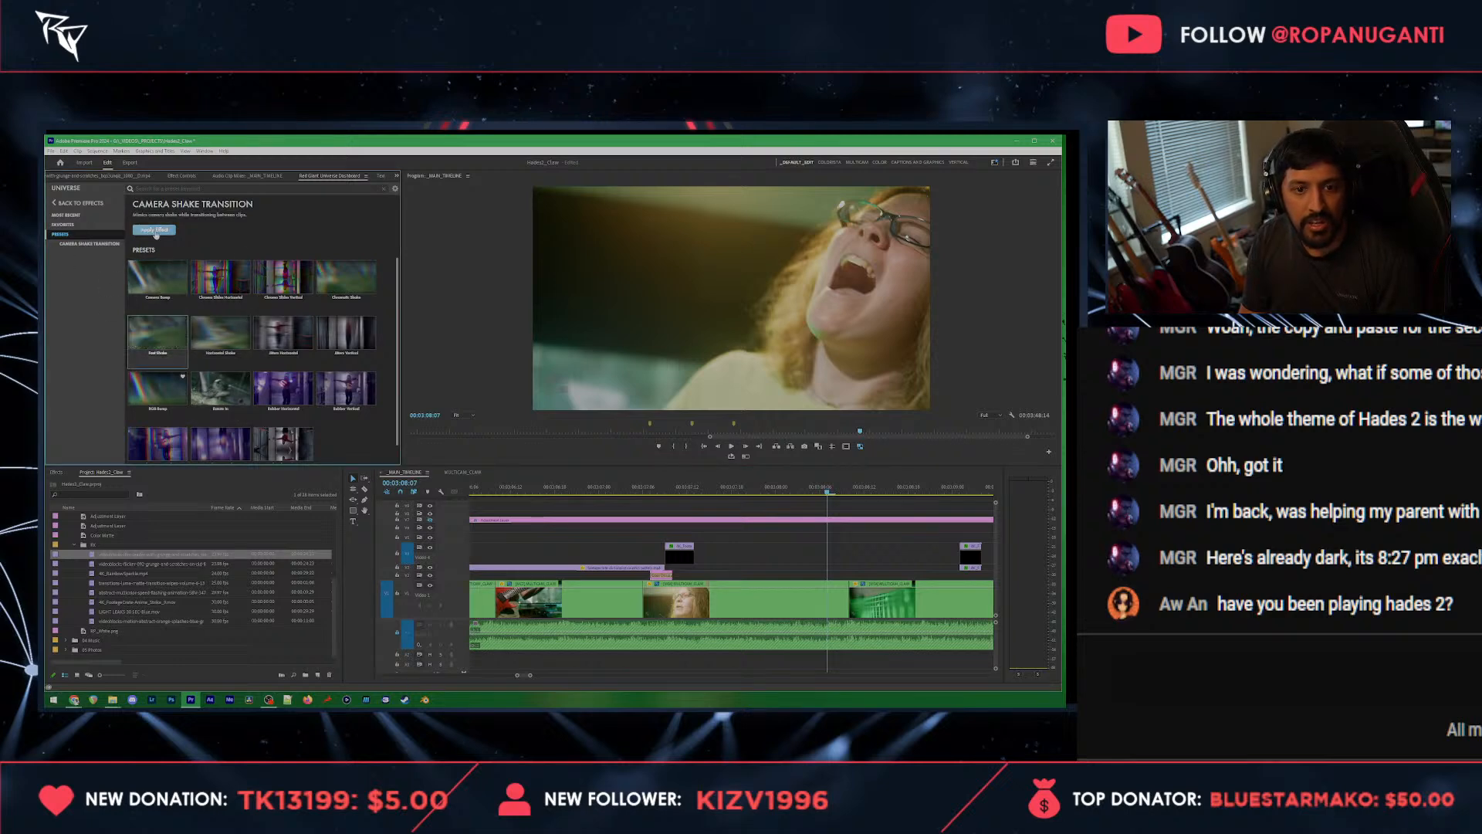
left_click(836, 601)
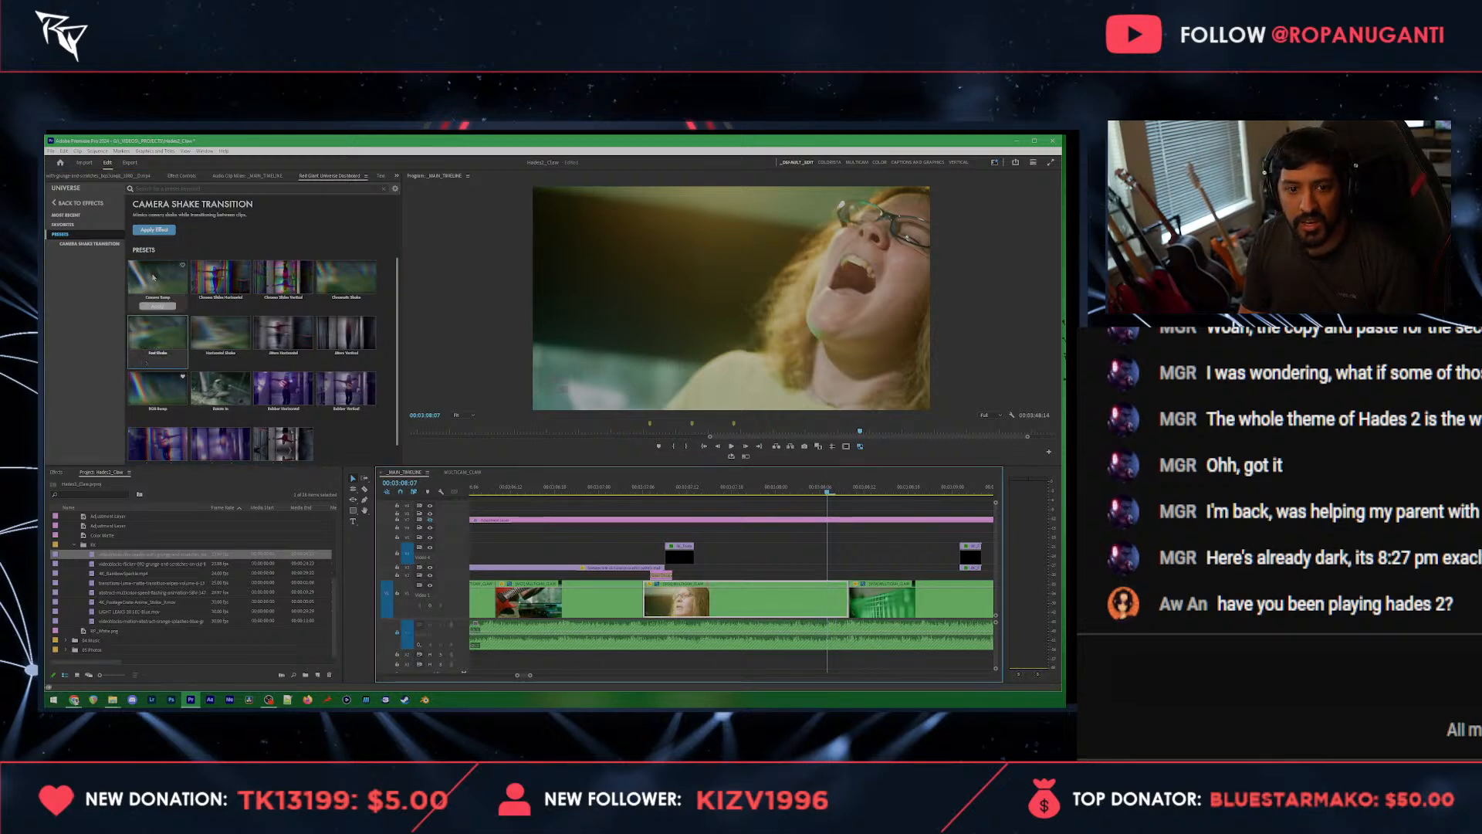
left_click(147, 362)
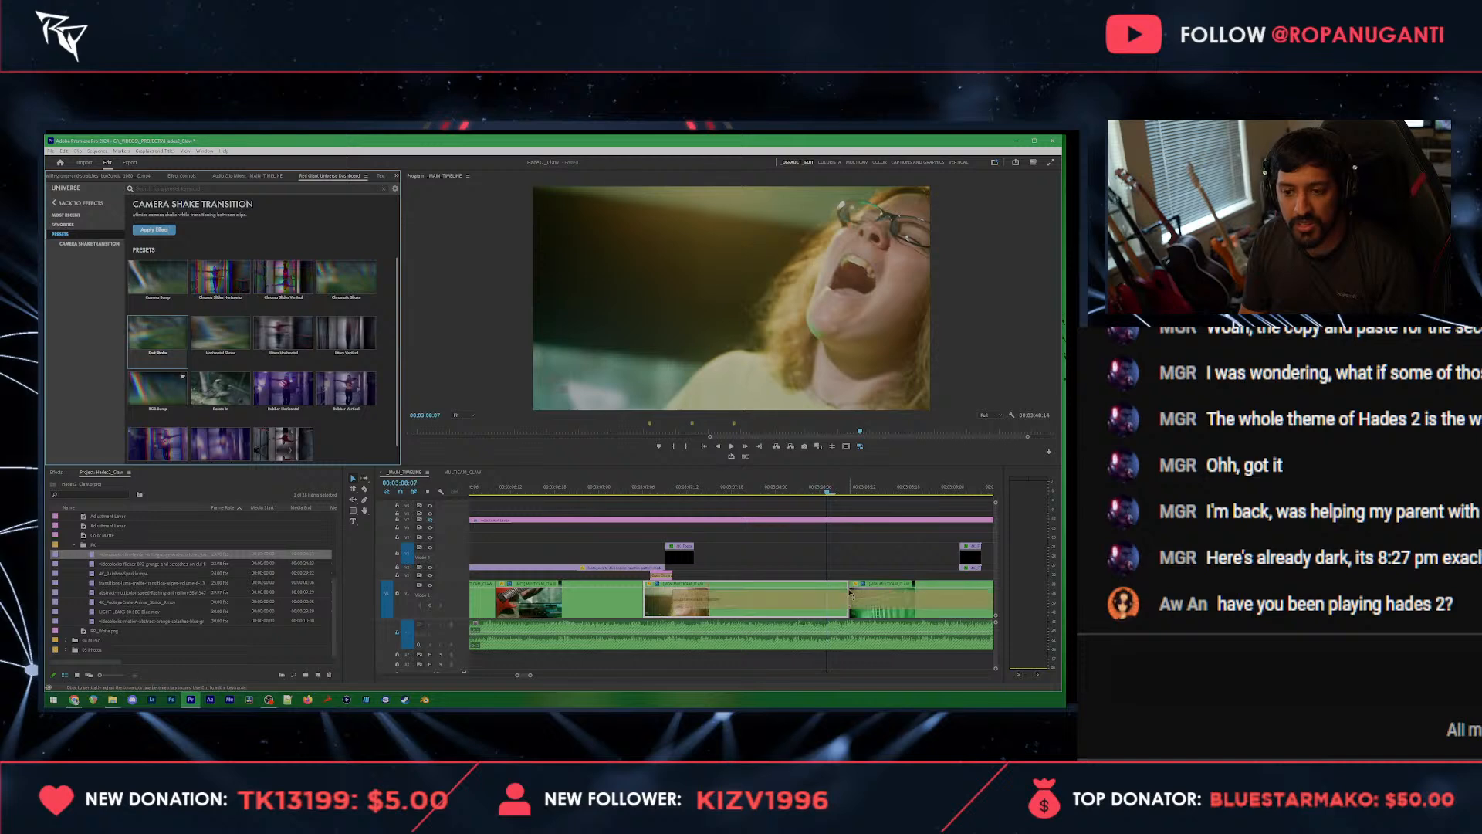
scroll(848, 600, "down", 2)
left_click_drag(739, 601, 839, 607)
key("space")
scroll(839, 605, "down", 3)
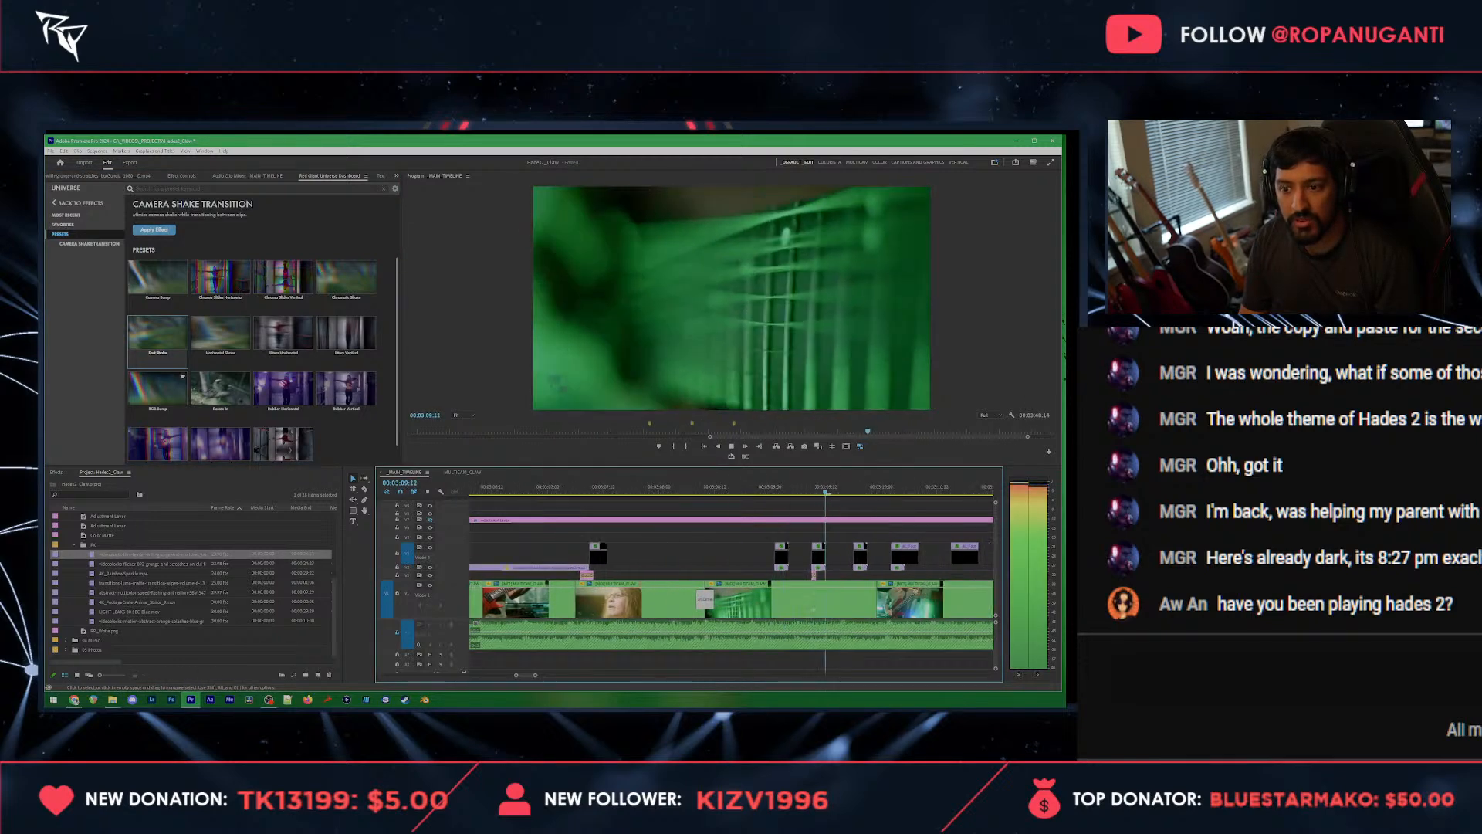
Step: Remove the first two short overlay clips above the green guitar clip after 00:03:08:10
scroll(803, 501, "down", 2)
left_click(761, 487)
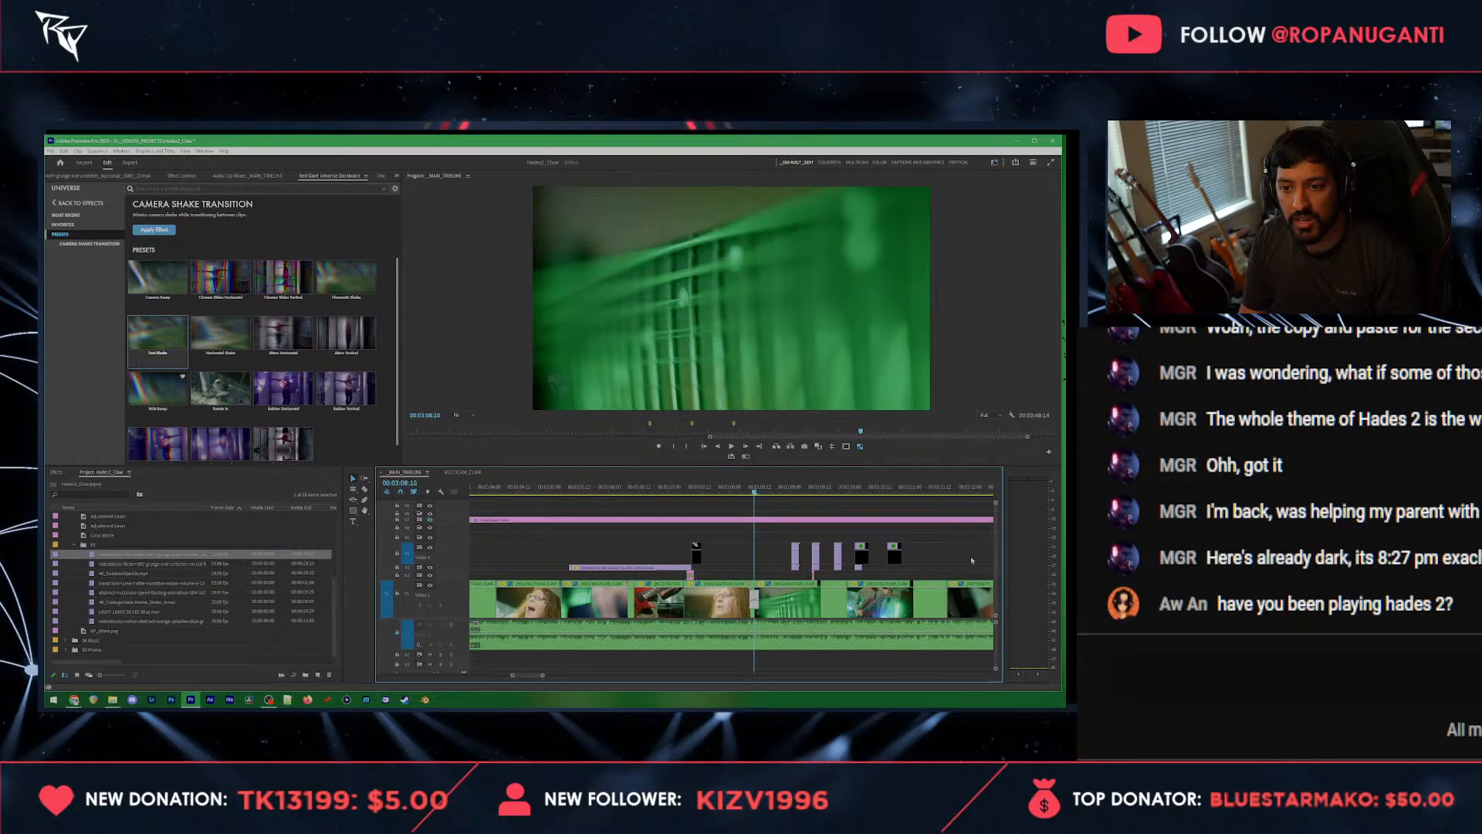
left_click_drag(938, 532, 888, 569)
scroll(787, 567, "up", 3)
key("Delete")
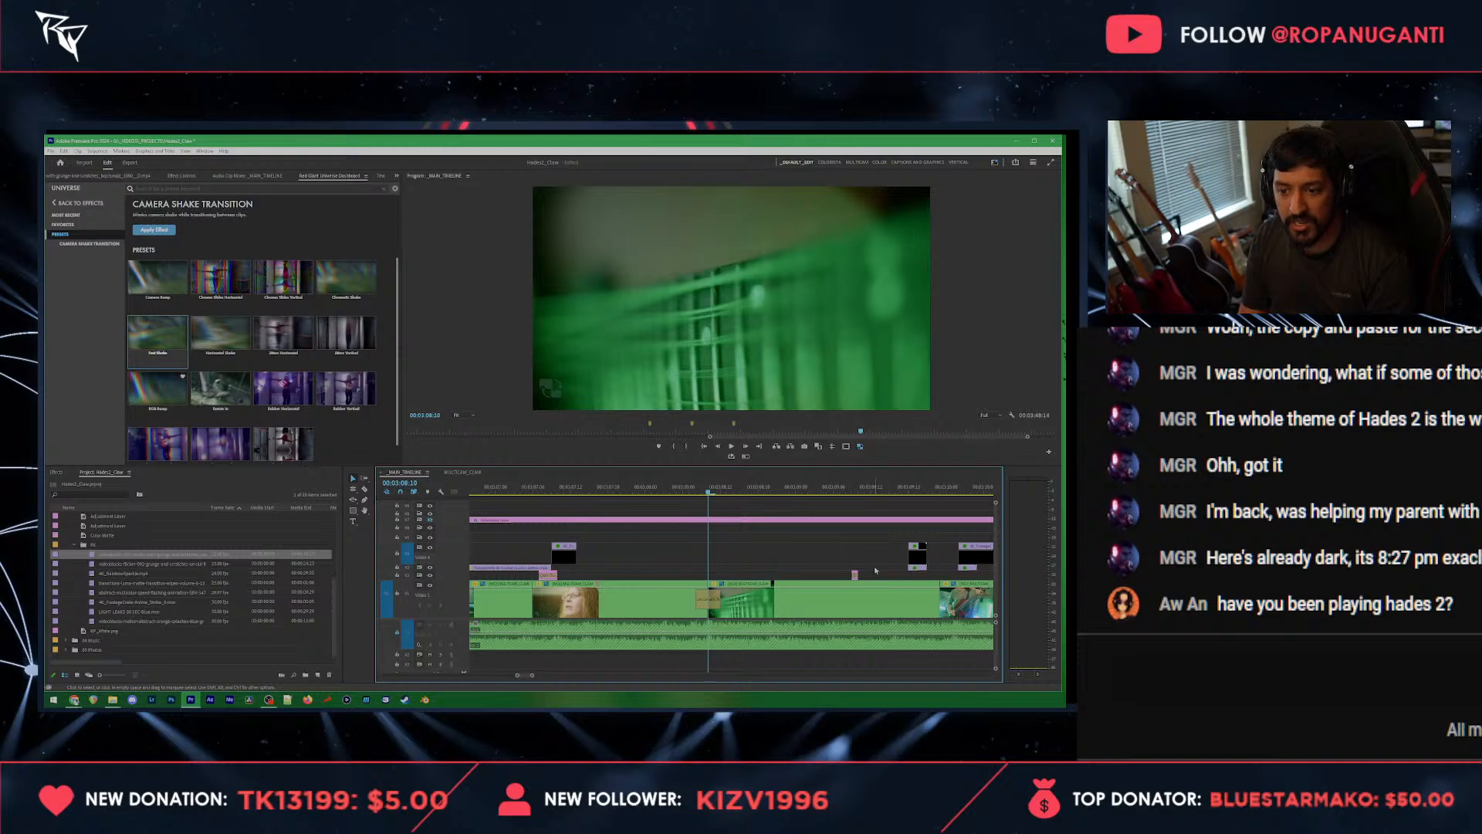
Step: Play through the green guitar clip and move the short color matte flash clip earlier to 00:03:09:06
key("space")
scroll(868, 572, "down", 2)
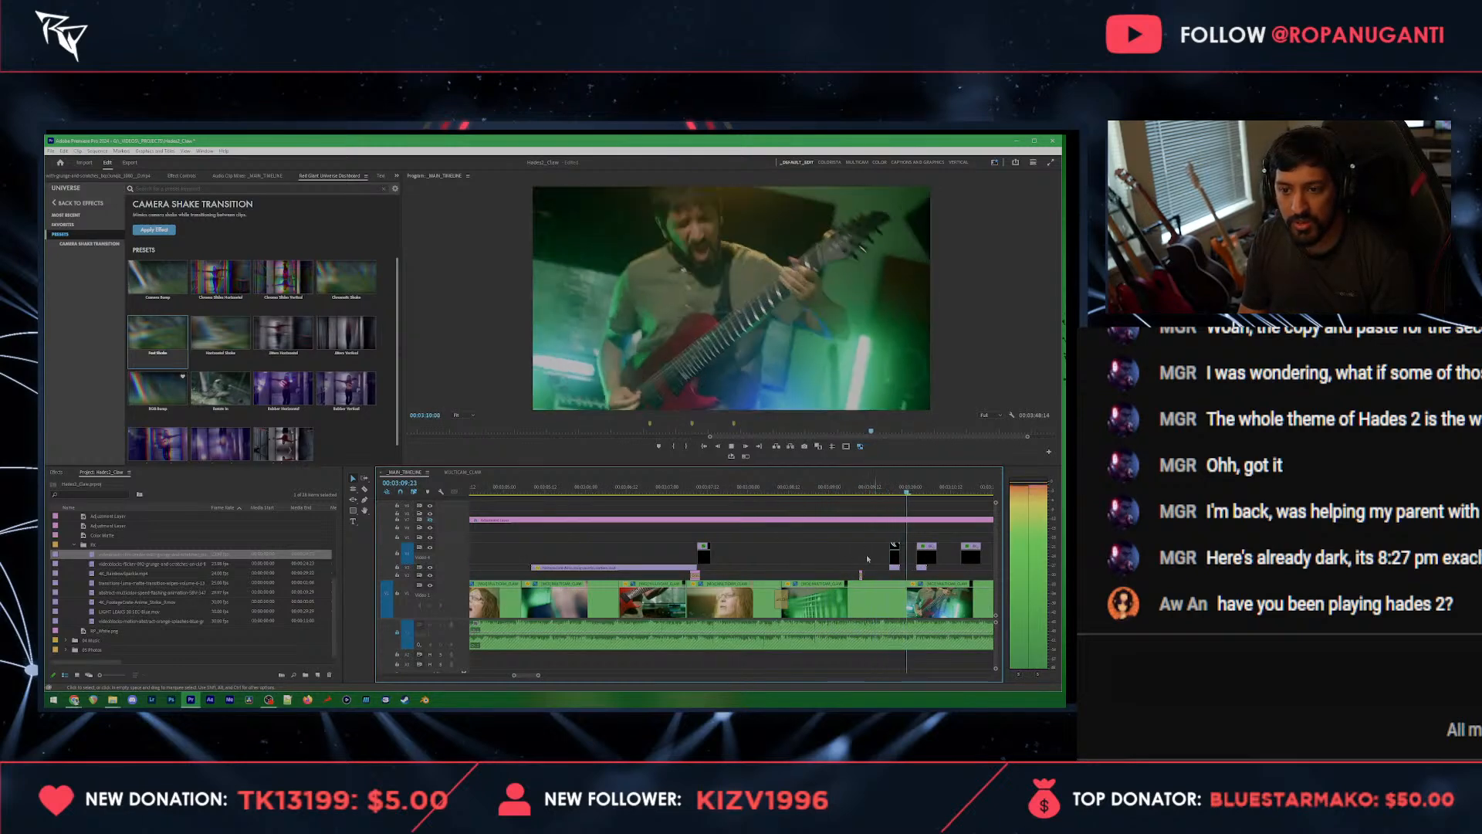
key("space")
left_click(830, 490)
key("space")
scroll(853, 605, "up", 2)
key("space")
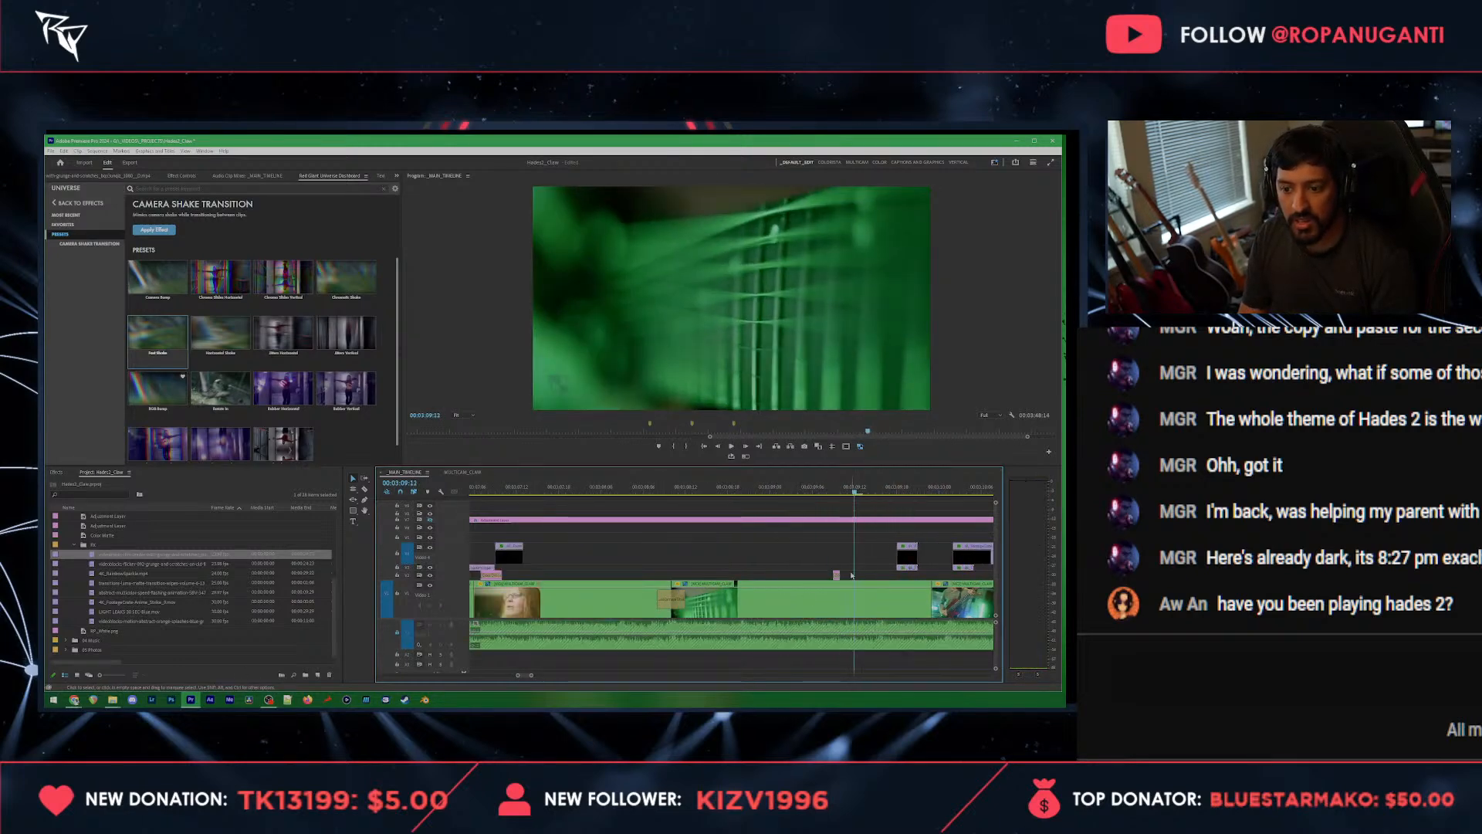
left_click(812, 496)
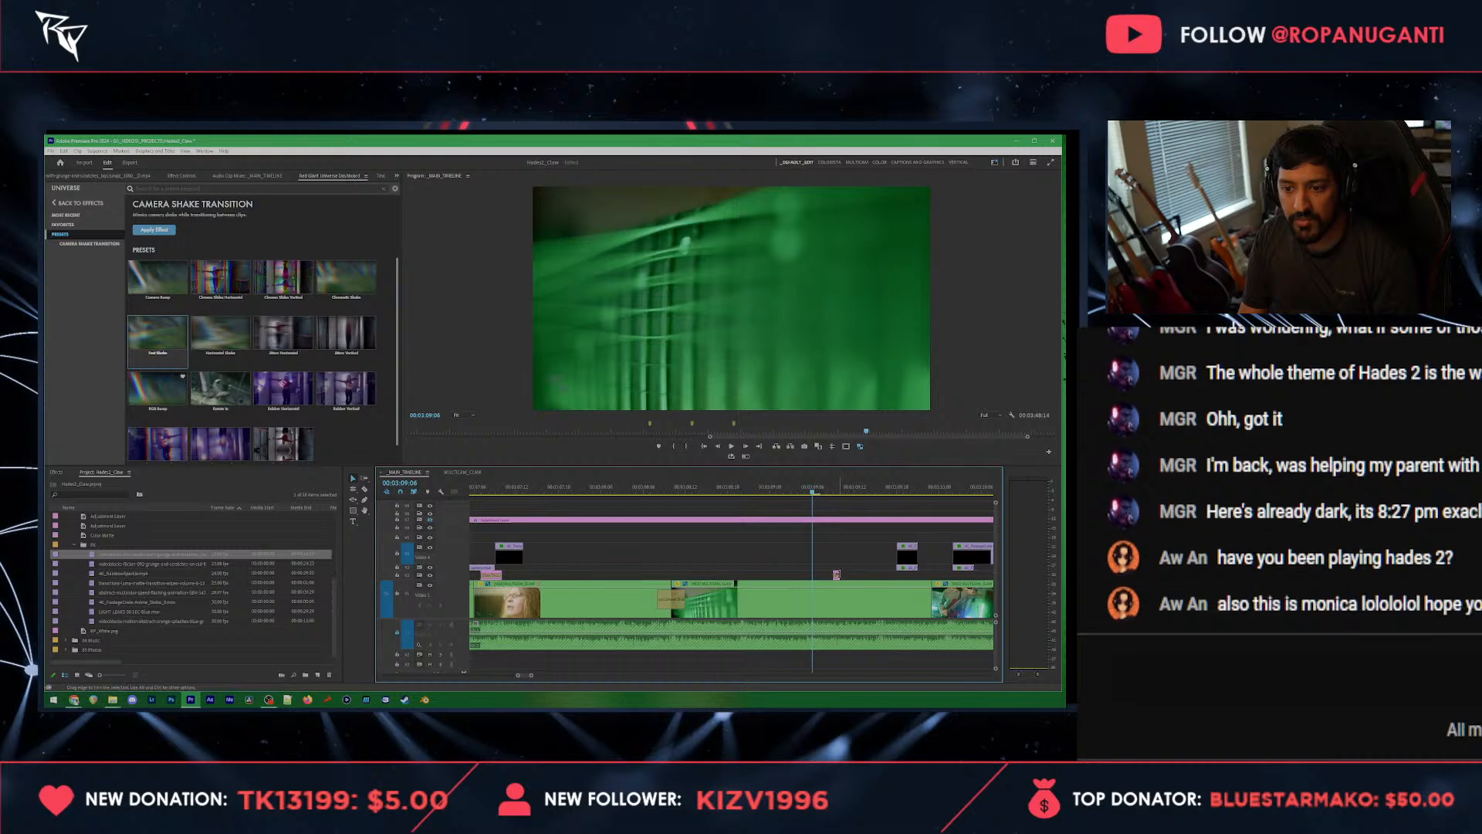
scroll(837, 575, "up", 2)
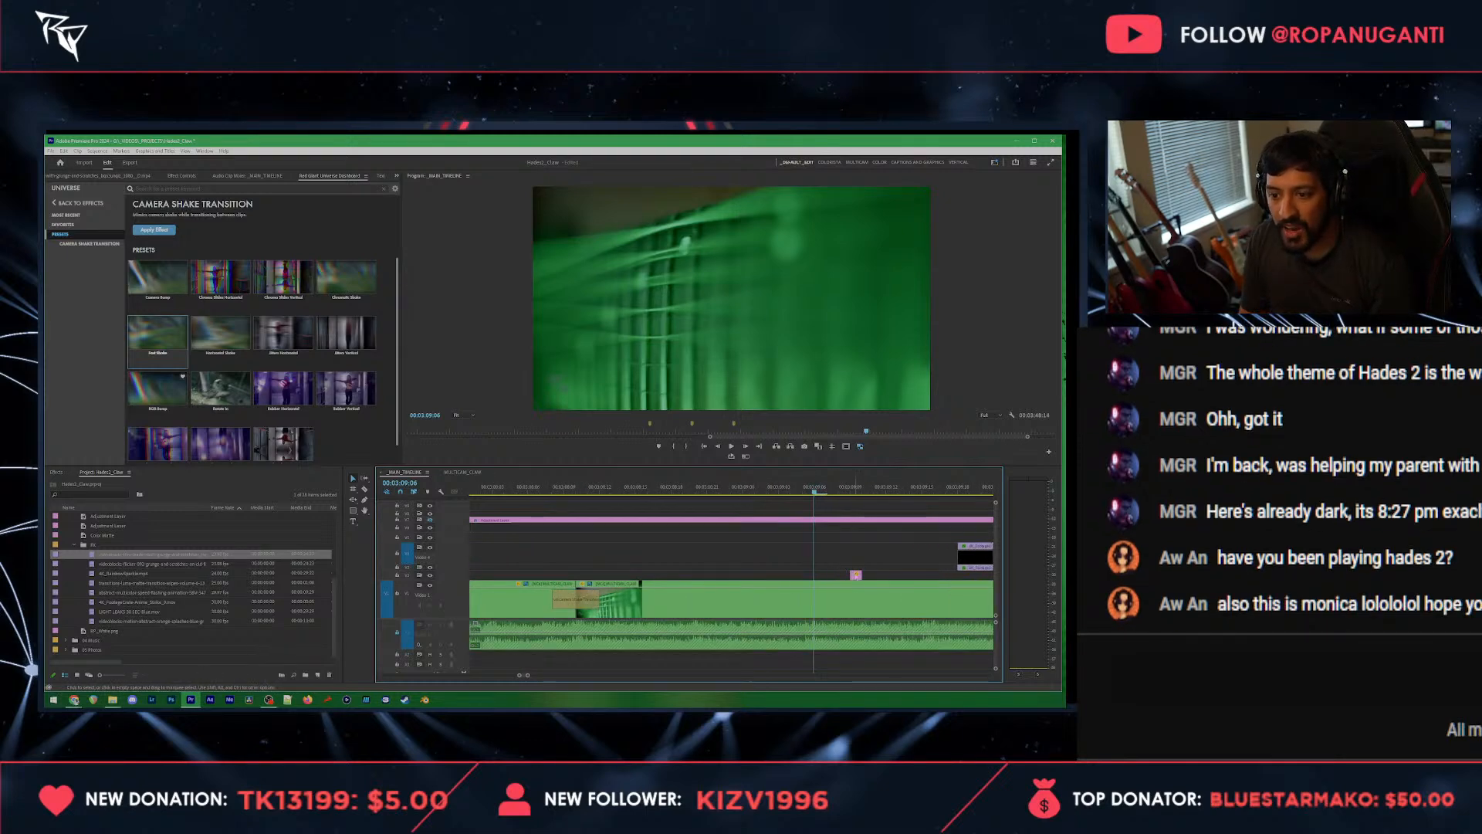
left_click_drag(857, 576, 813, 572)
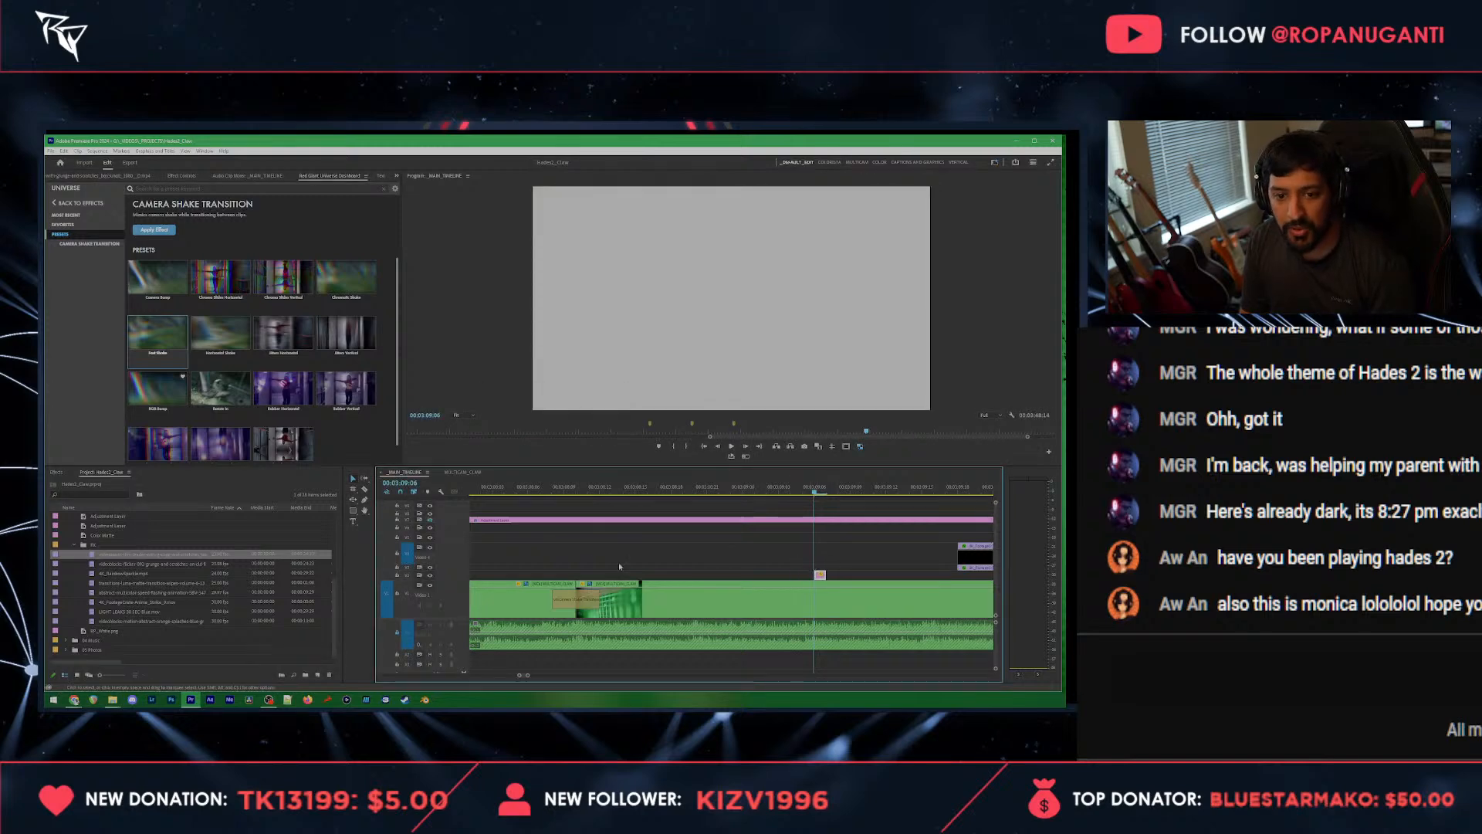
Step: Enlarge the flash clip's track, inspect the clip's effect settings and play back the section after it
double_click(460, 572)
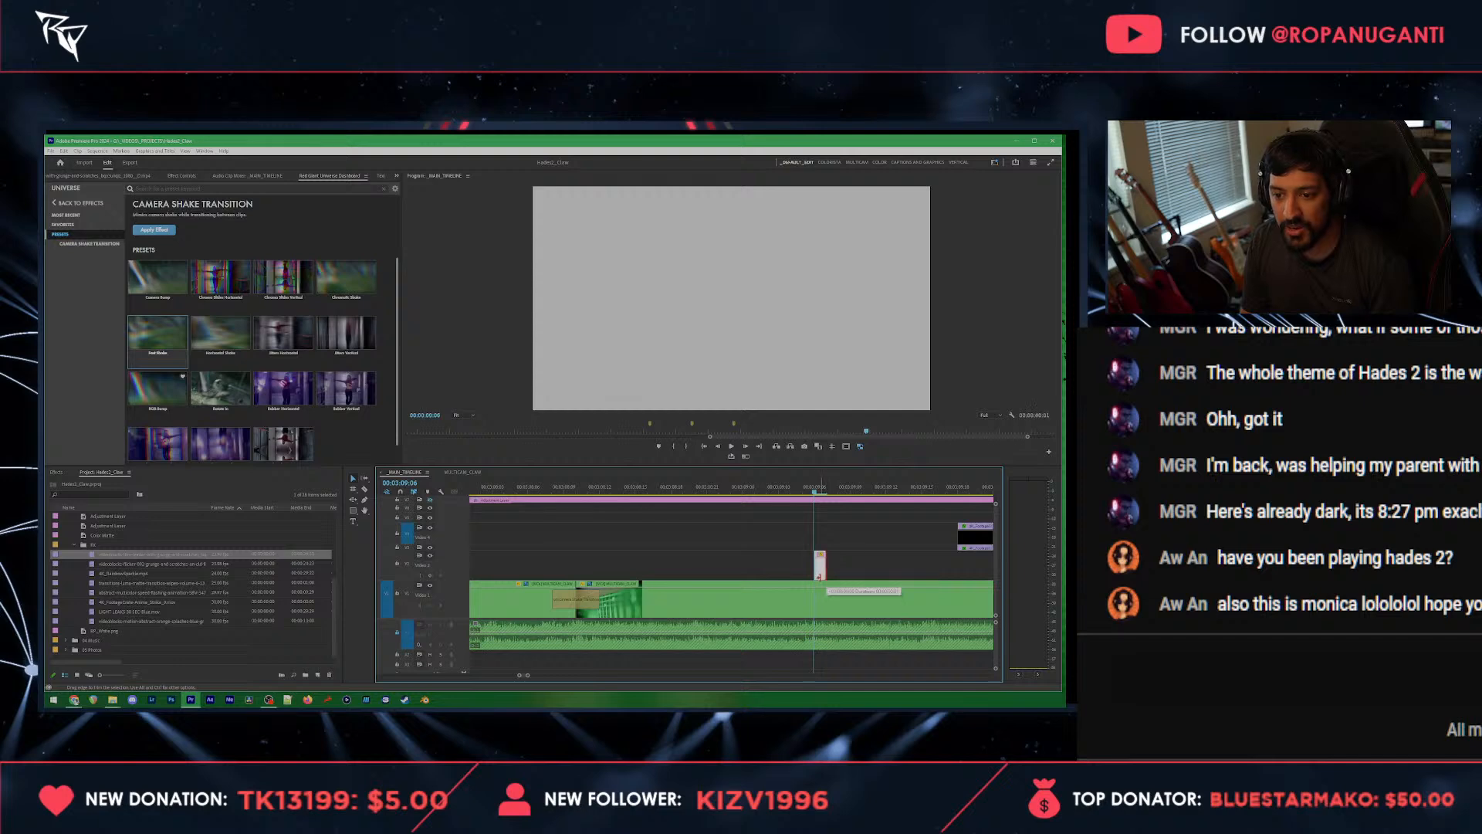
left_click_drag(820, 577, 819, 577)
scroll(819, 576, "down", 4)
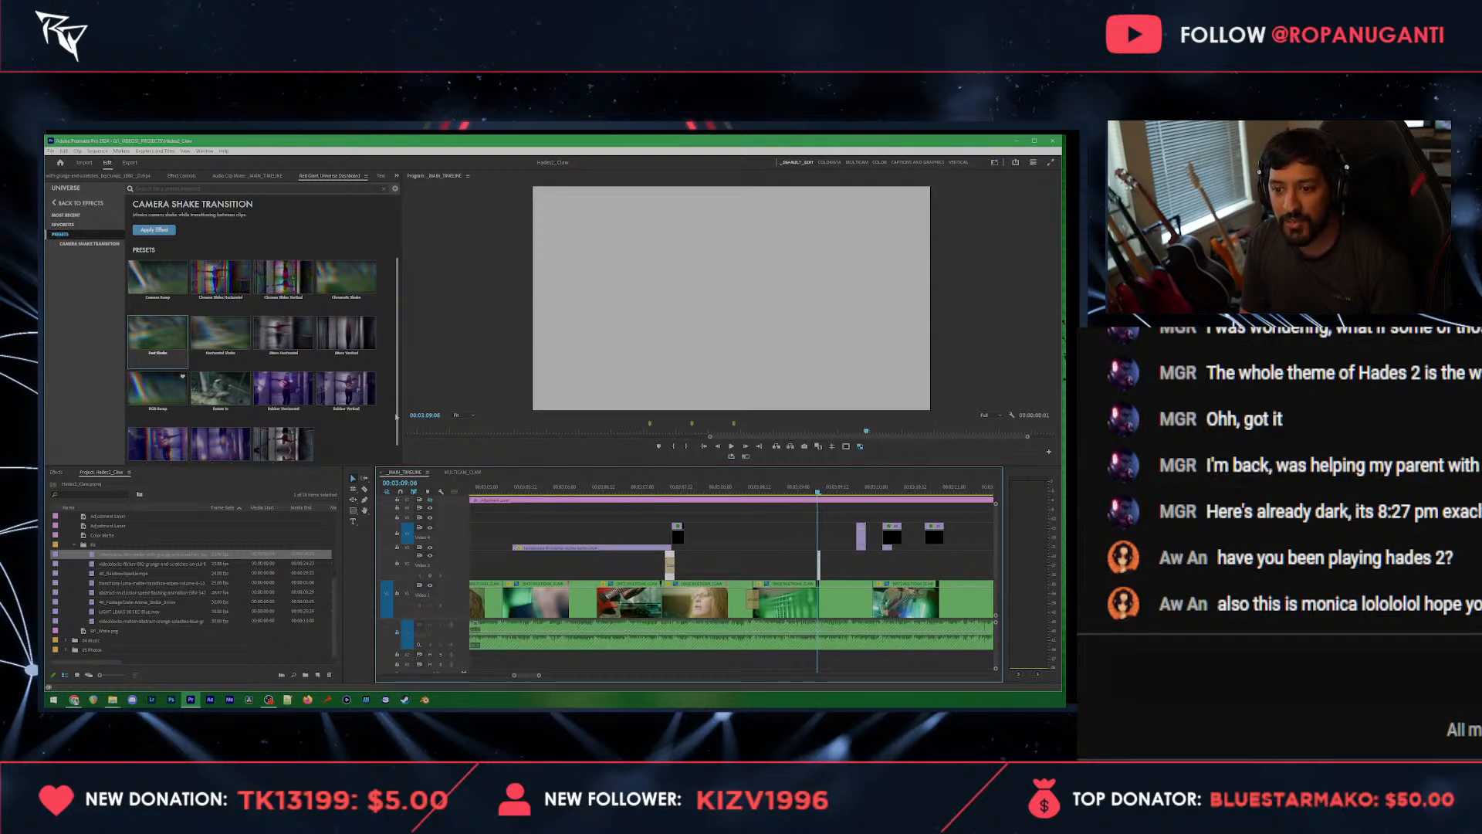
left_click(174, 176)
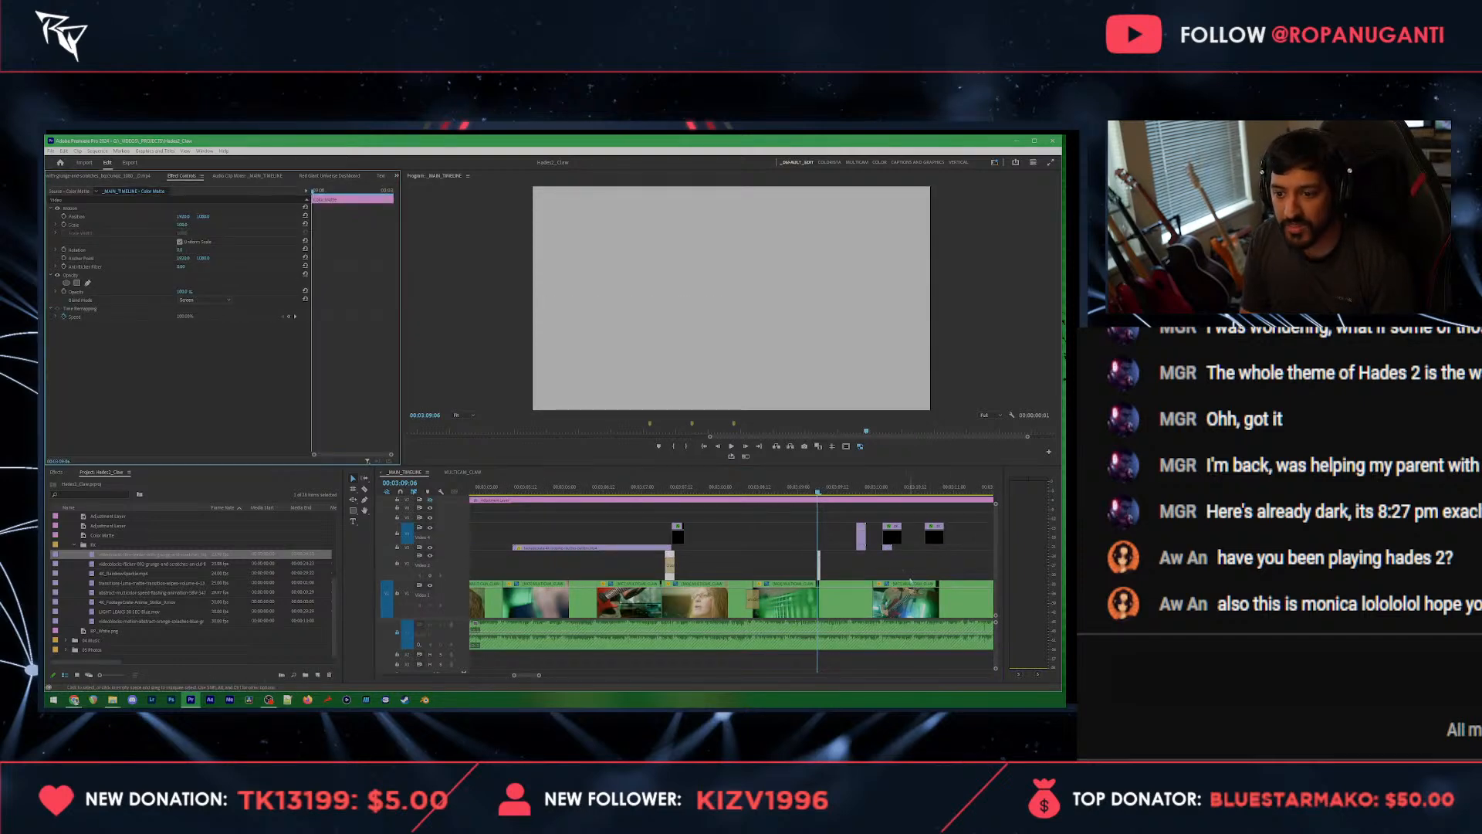
left_click(886, 575)
key("space")
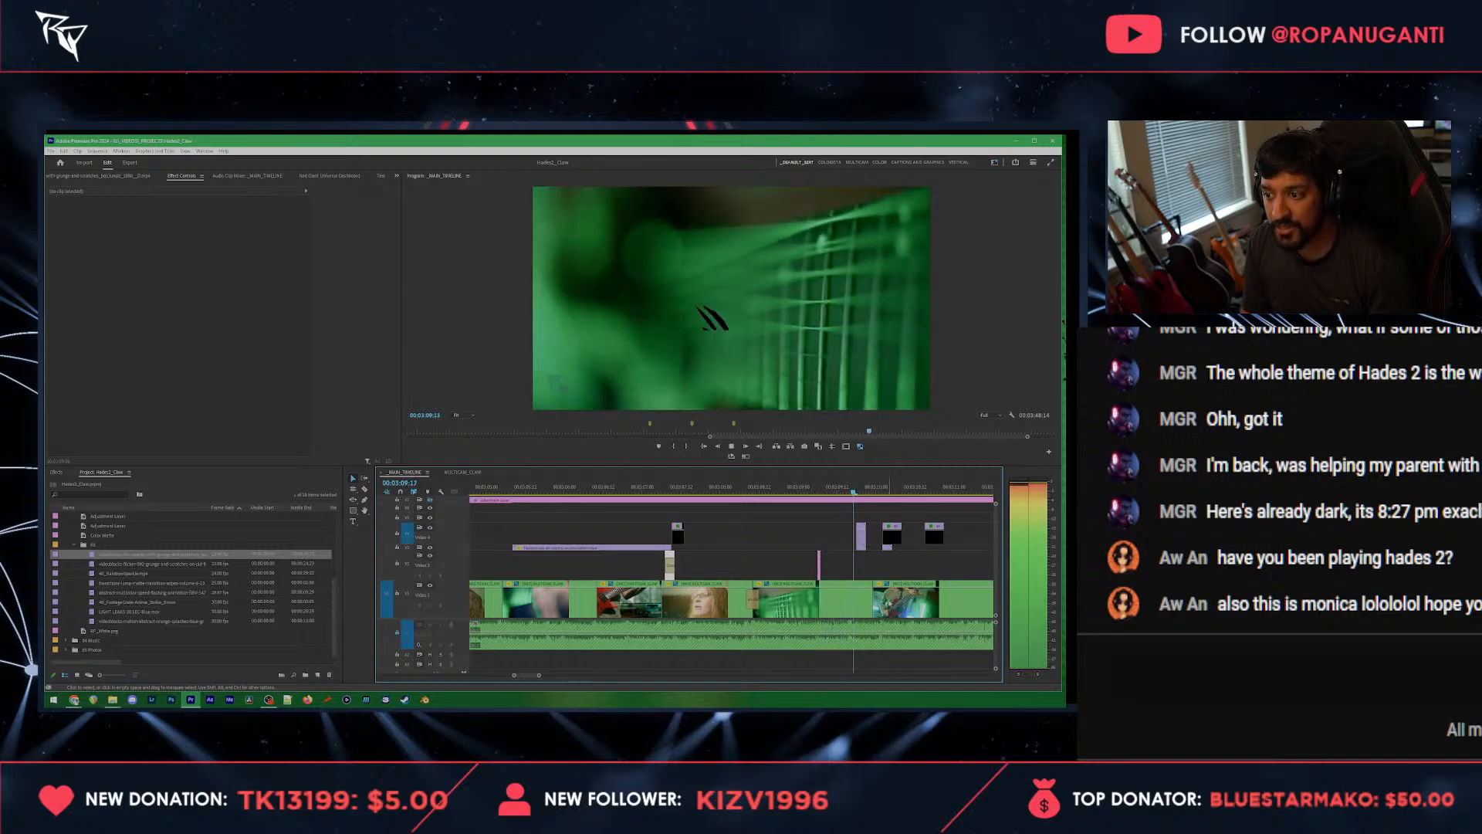
Step: Shift the last two claw overlay clips slightly earlier so the first starts at the cut to the singing guitarist, then play them back
left_click(889, 547)
left_click_drag(934, 545, 886, 542)
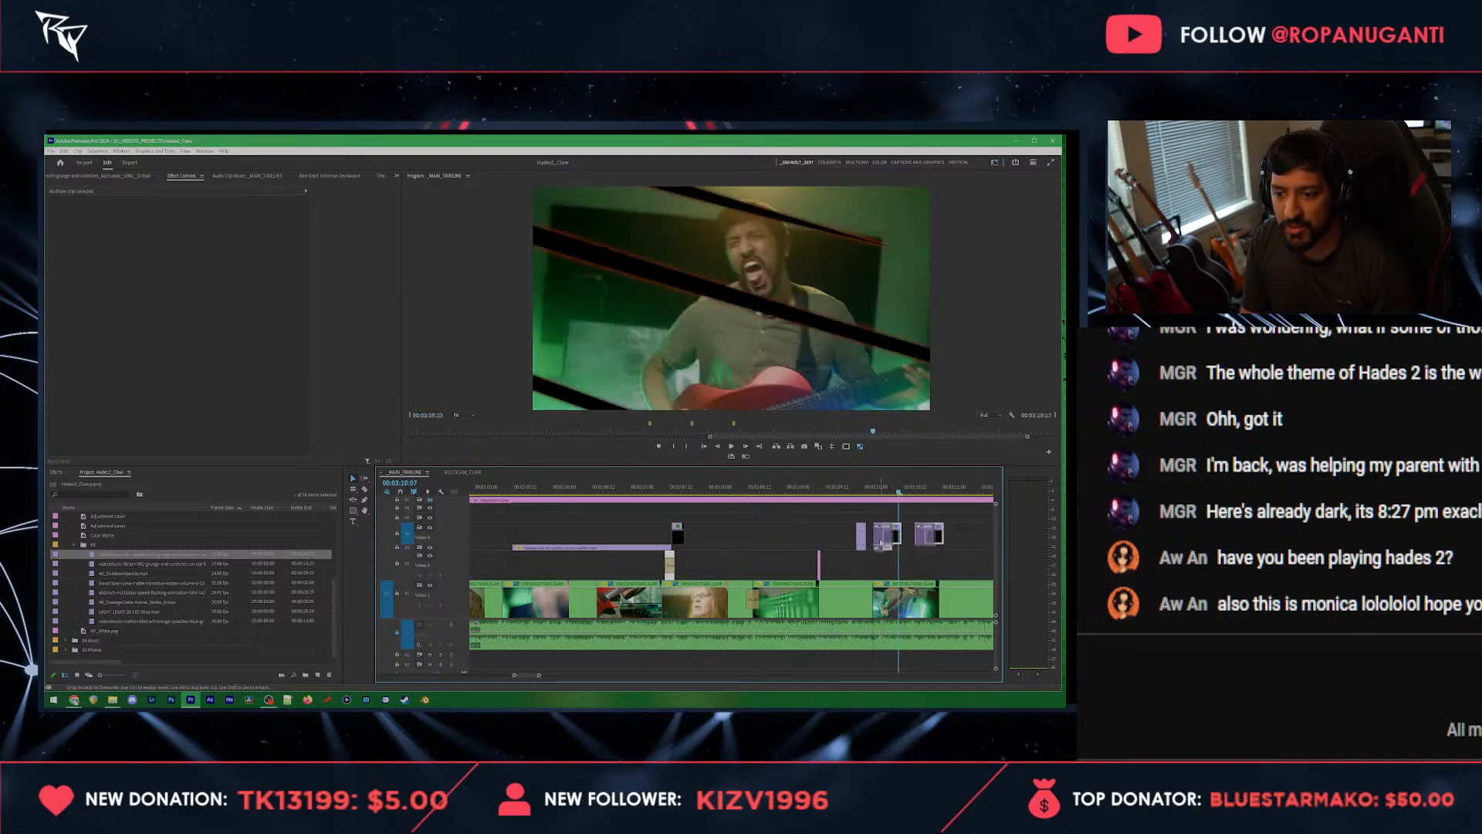
left_click(841, 486)
key("space")
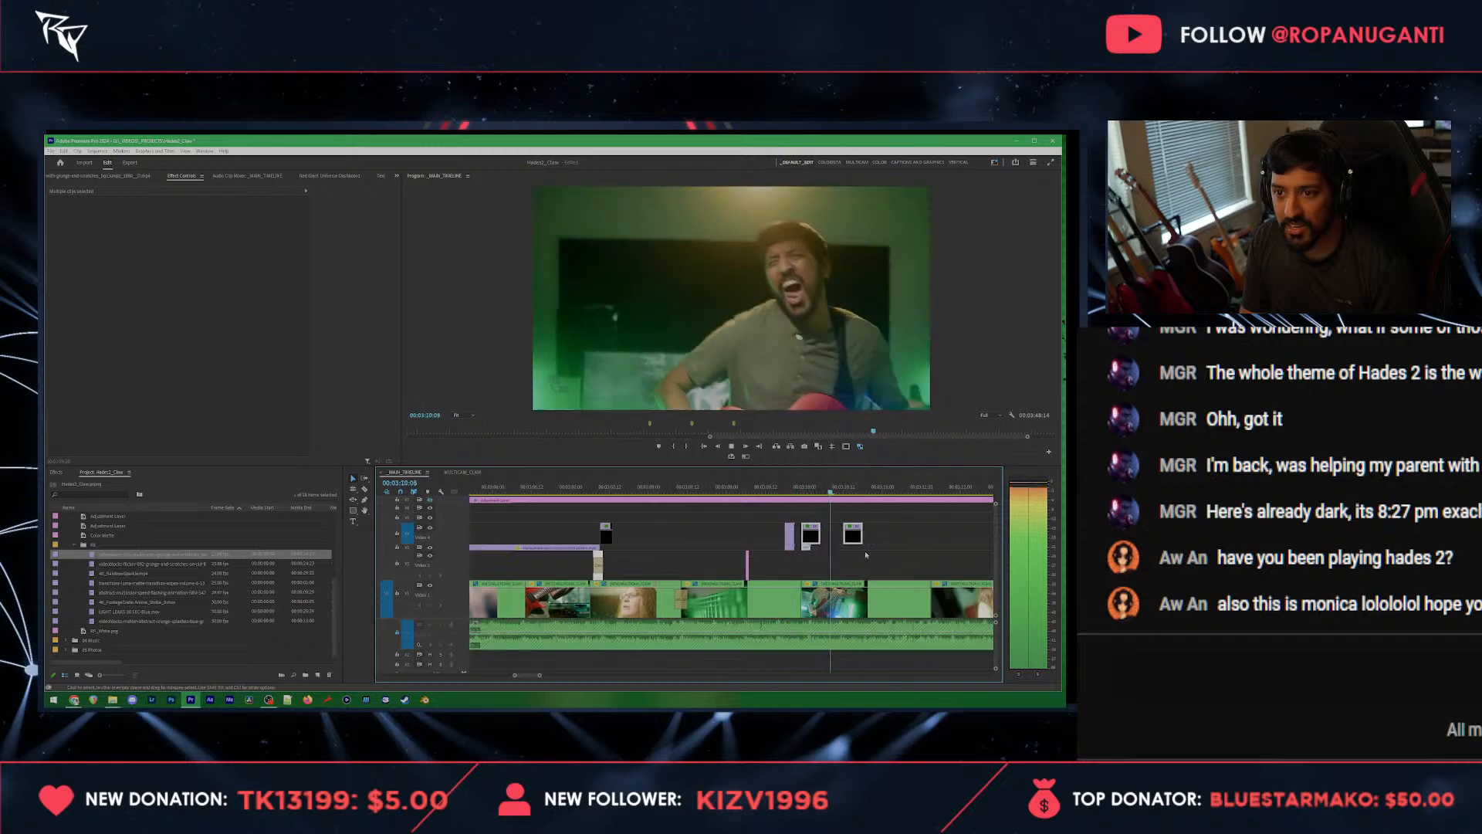
Step: Play the section and move the last claw overlay clip later to 00:03:10:21
left_click(889, 542)
left_click_drag(860, 486, 832, 487)
left_click(854, 531)
key("space")
key("space")
key("space")
key("space")
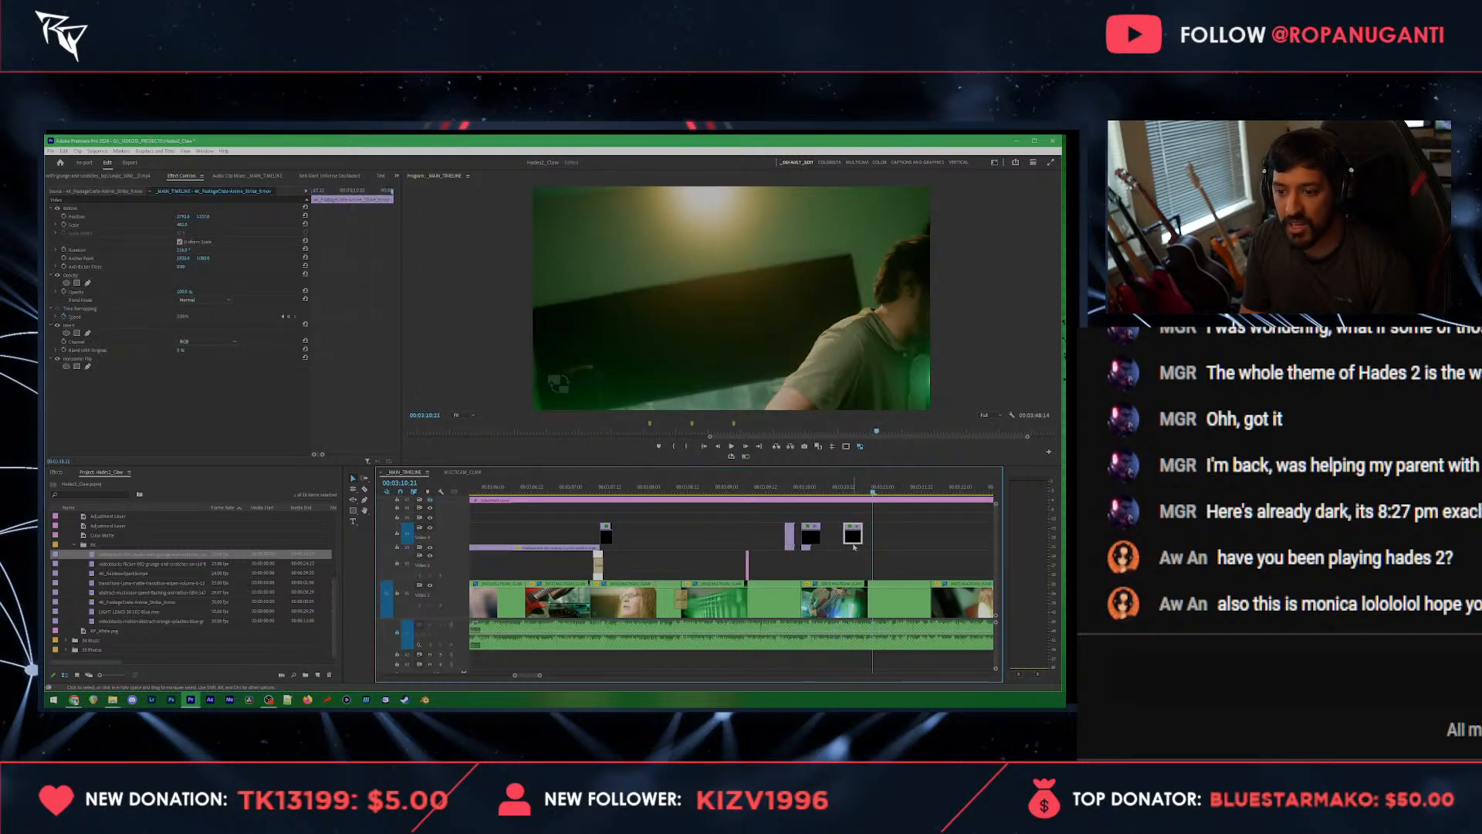
left_click_drag(852, 539, 882, 539)
Step: Place a copy of the last claw overlay clip at 00:03:11:07 and play back the claw sequence
left_click(789, 487)
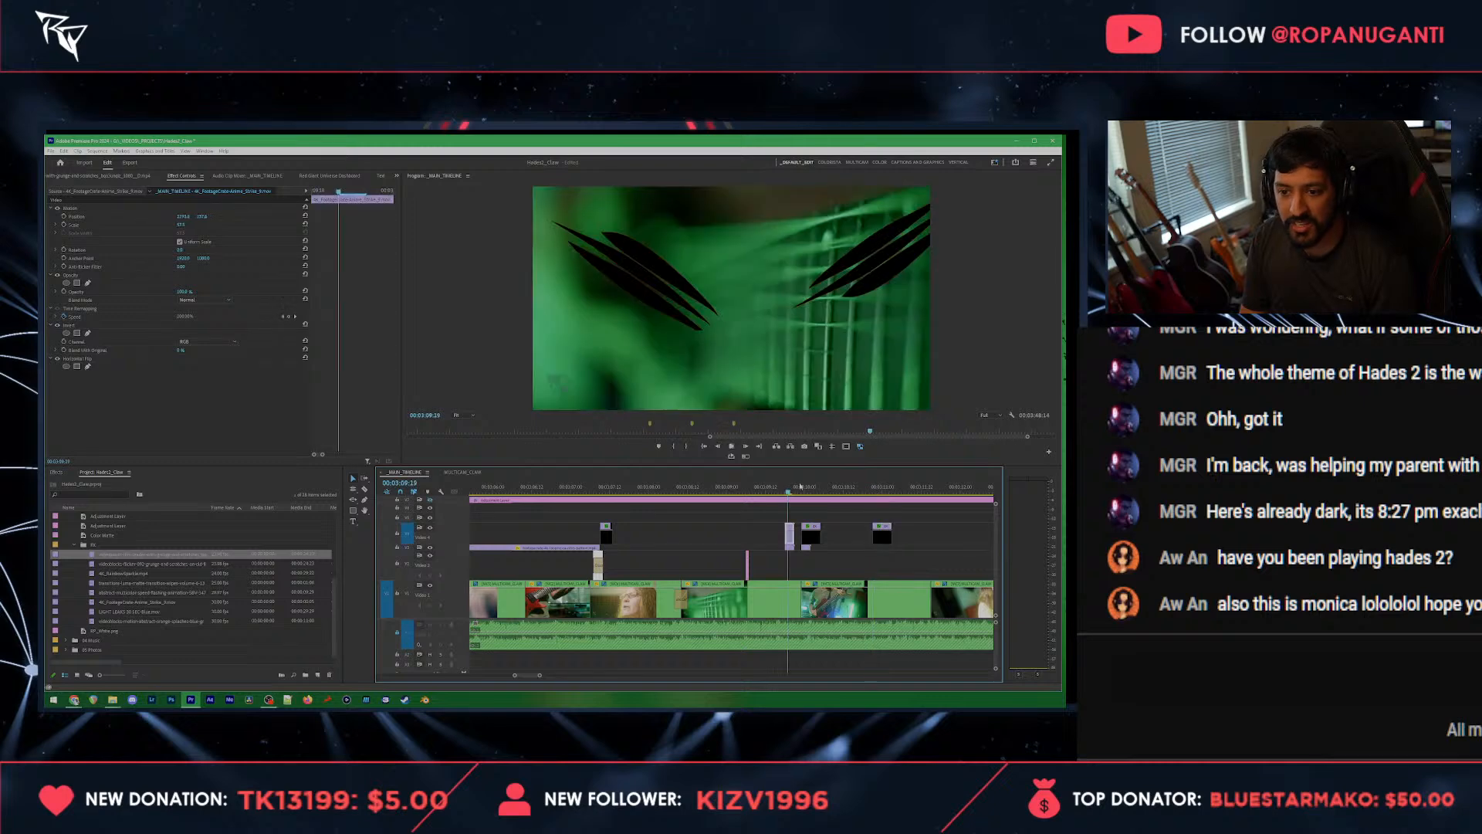
key("space")
key("space")
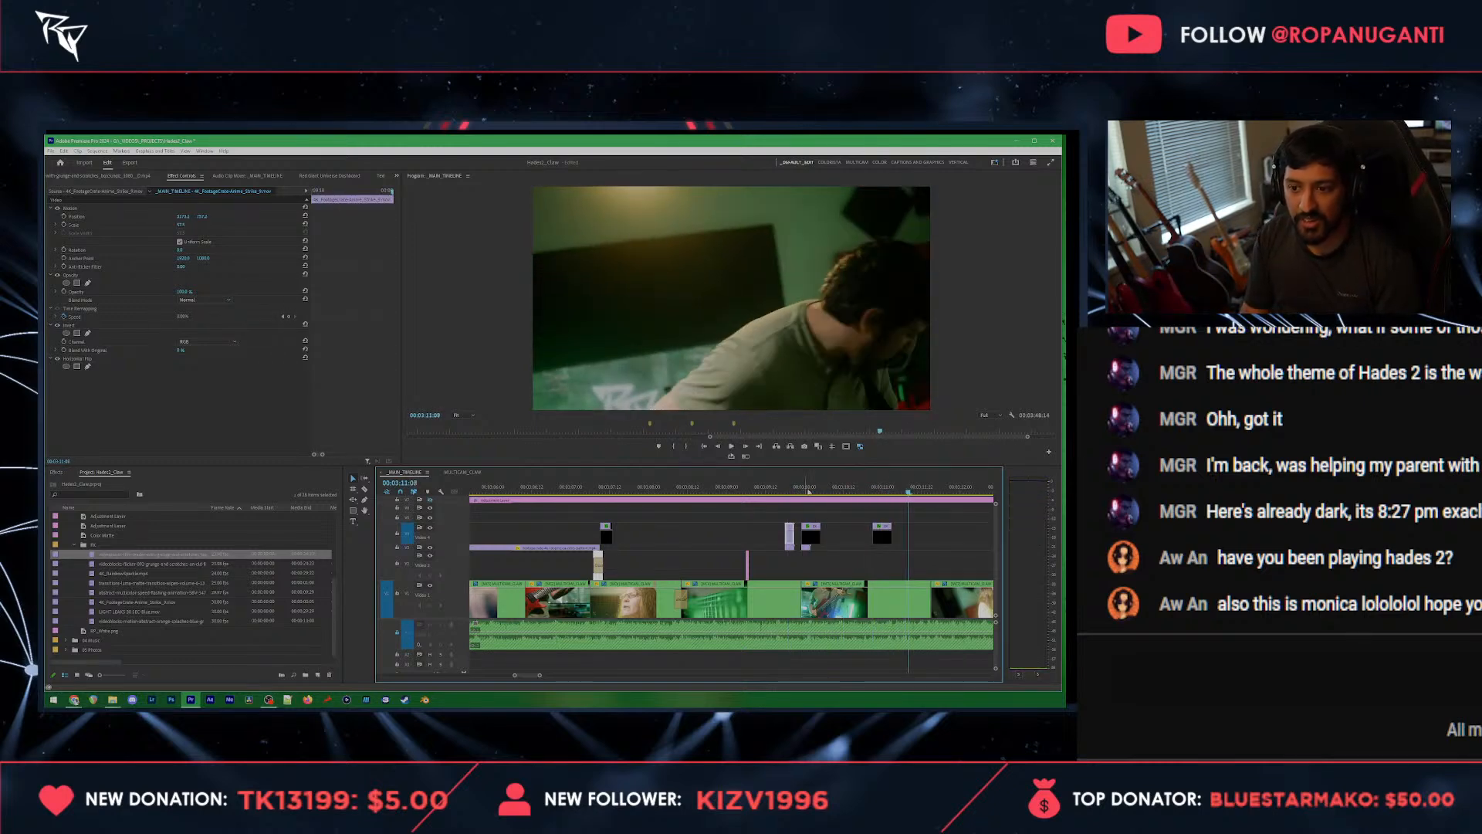
left_click(885, 539)
key("Left")
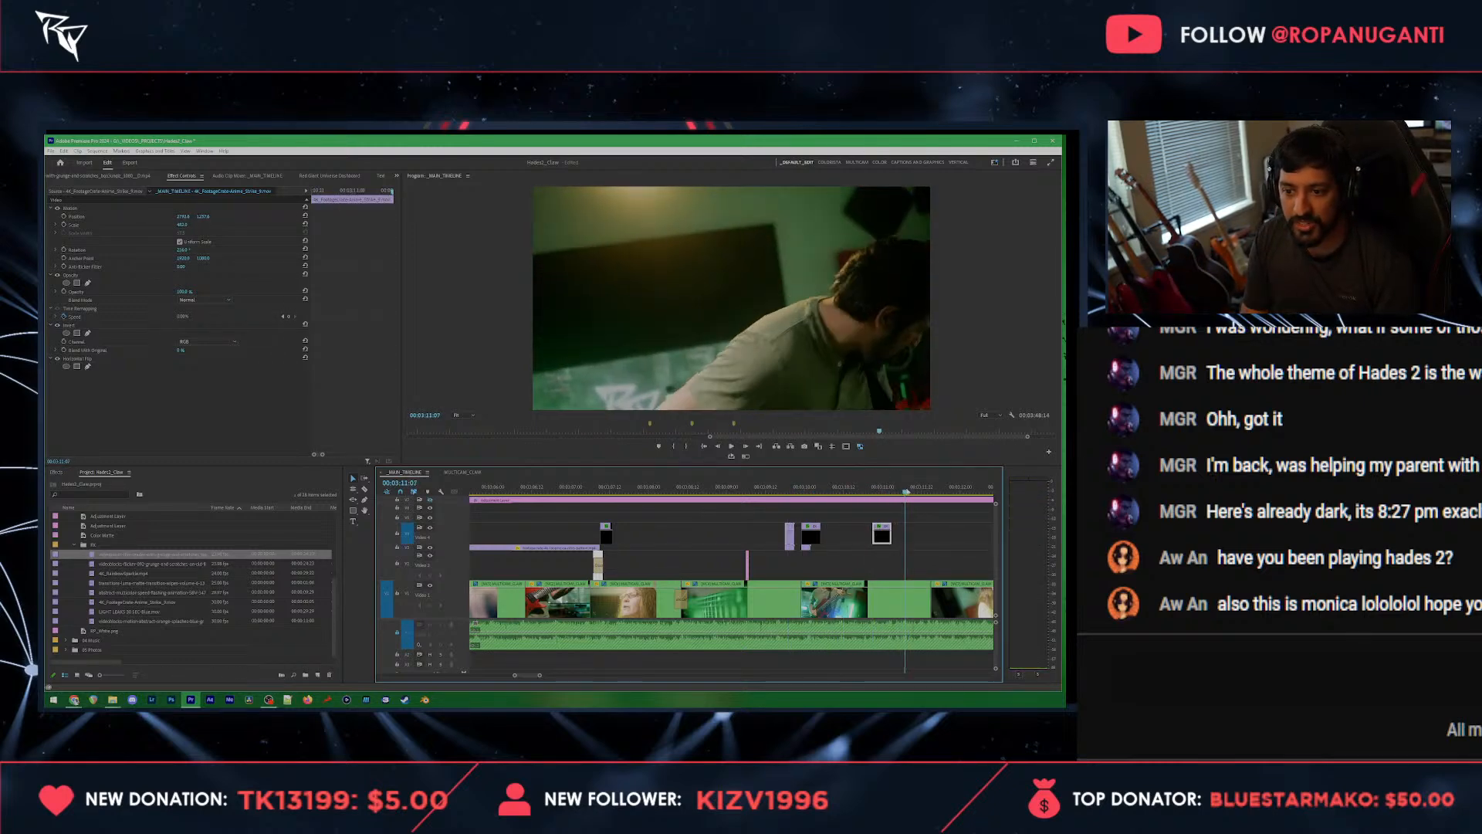
key("ctrl+v")
left_click(862, 486)
key("space")
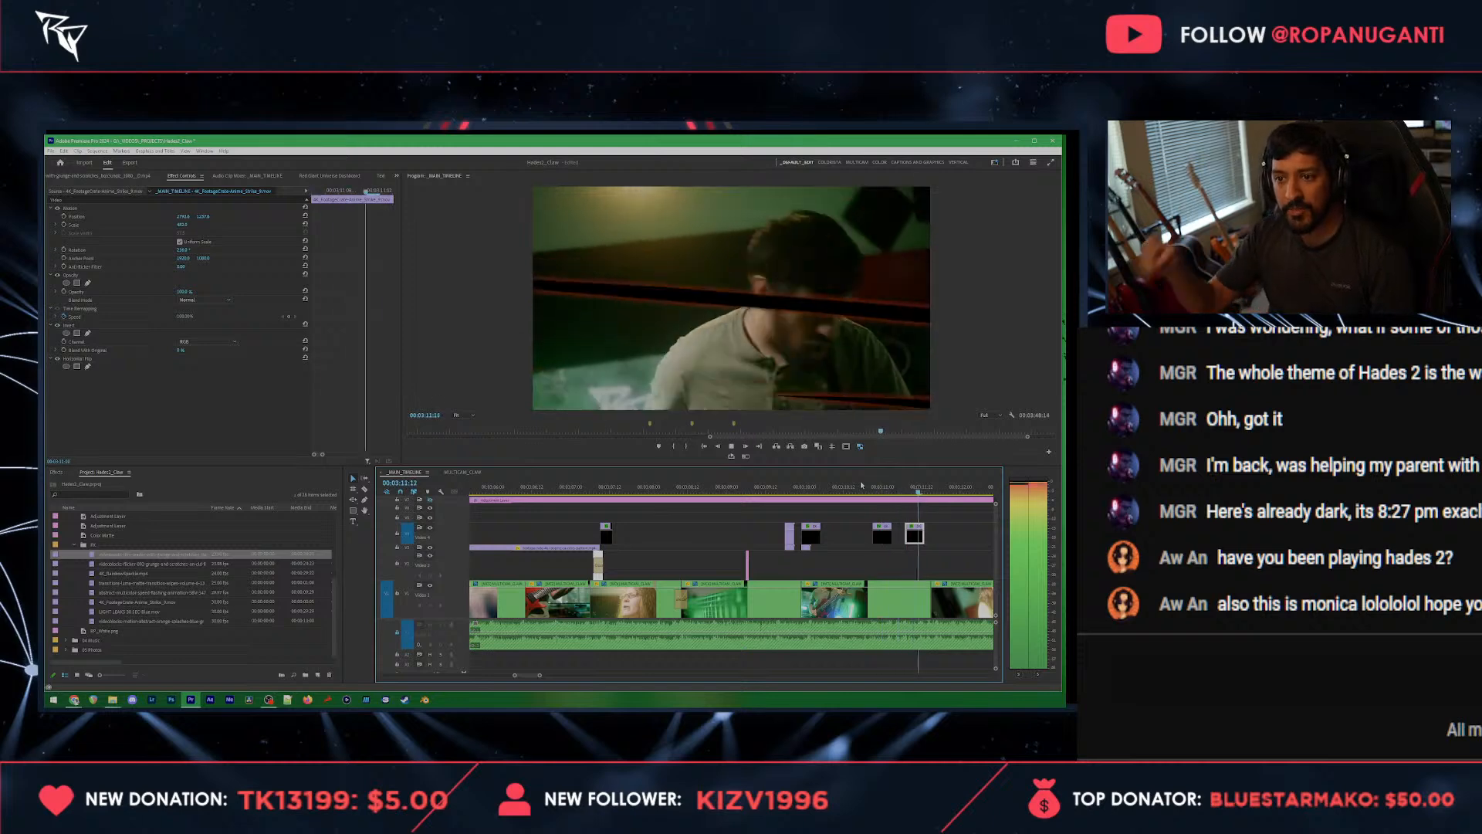
key("space")
Step: Apply the fourth camera shake preset at the end of the singing guitarist clip and play past the transition
scroll(849, 513, "down", 3)
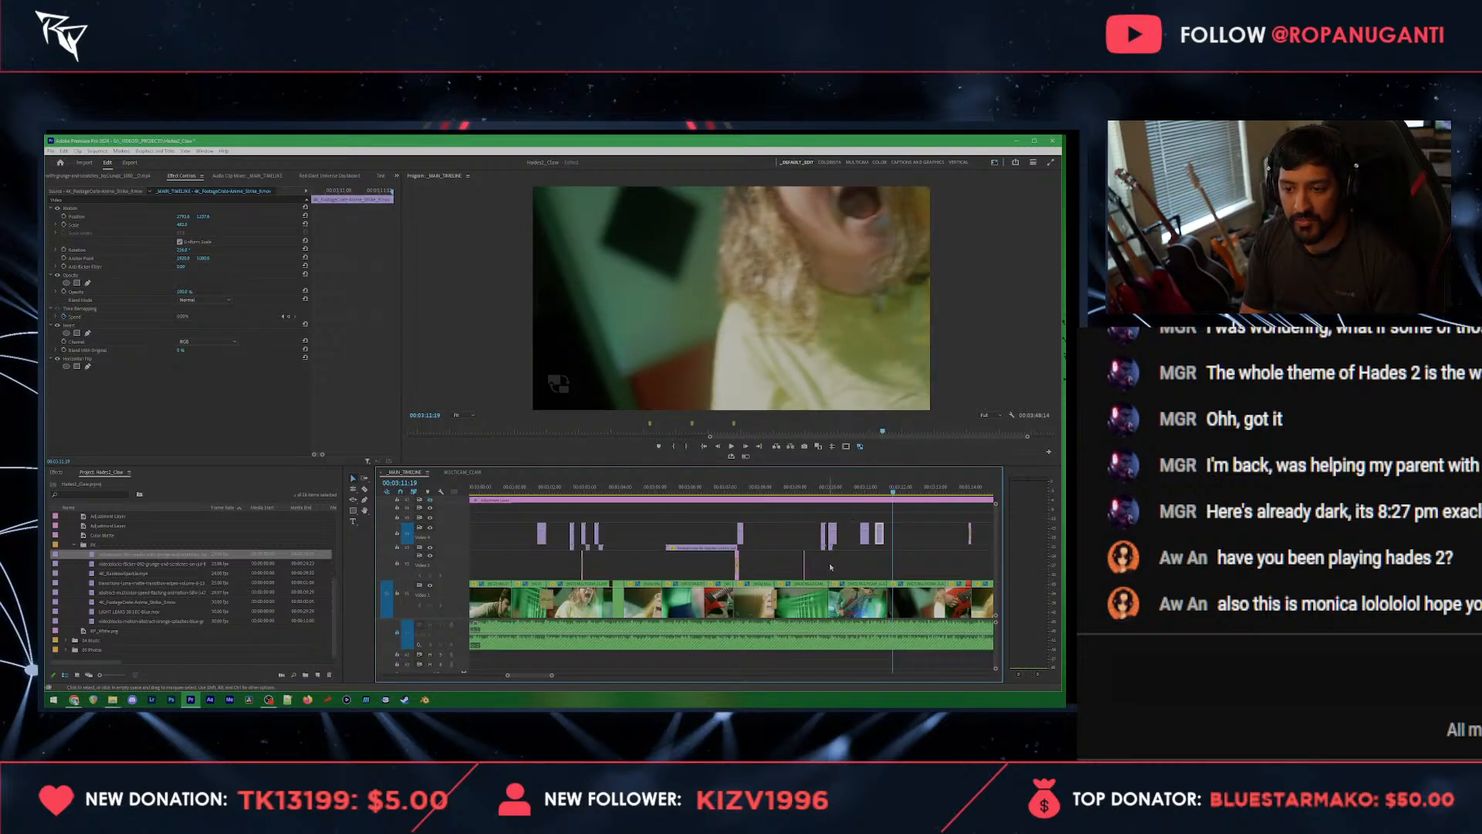
scroll(831, 568, "up", 3)
left_click(839, 488)
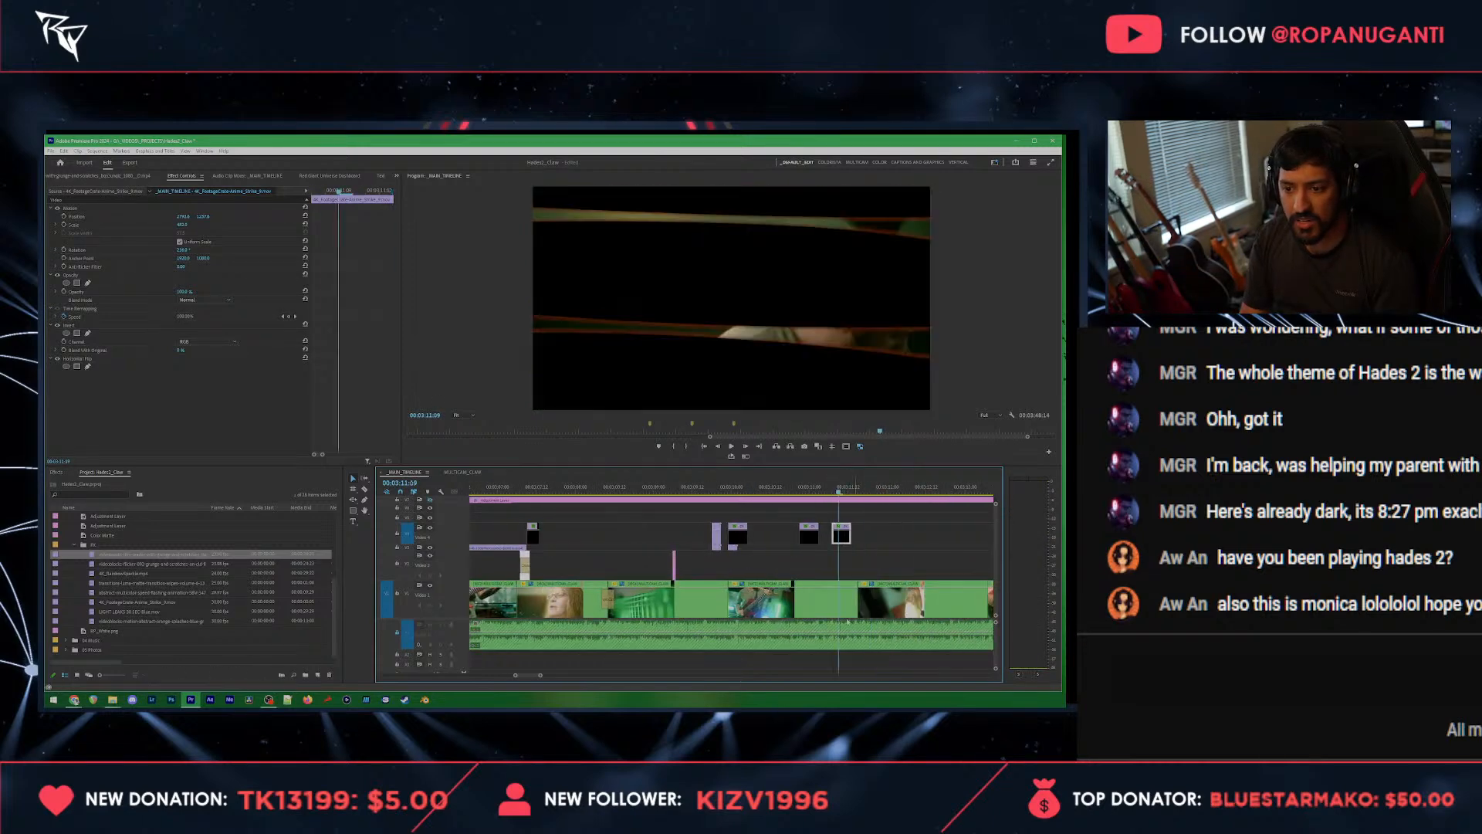
left_click(828, 601)
key("ctrl+s")
left_click(304, 176)
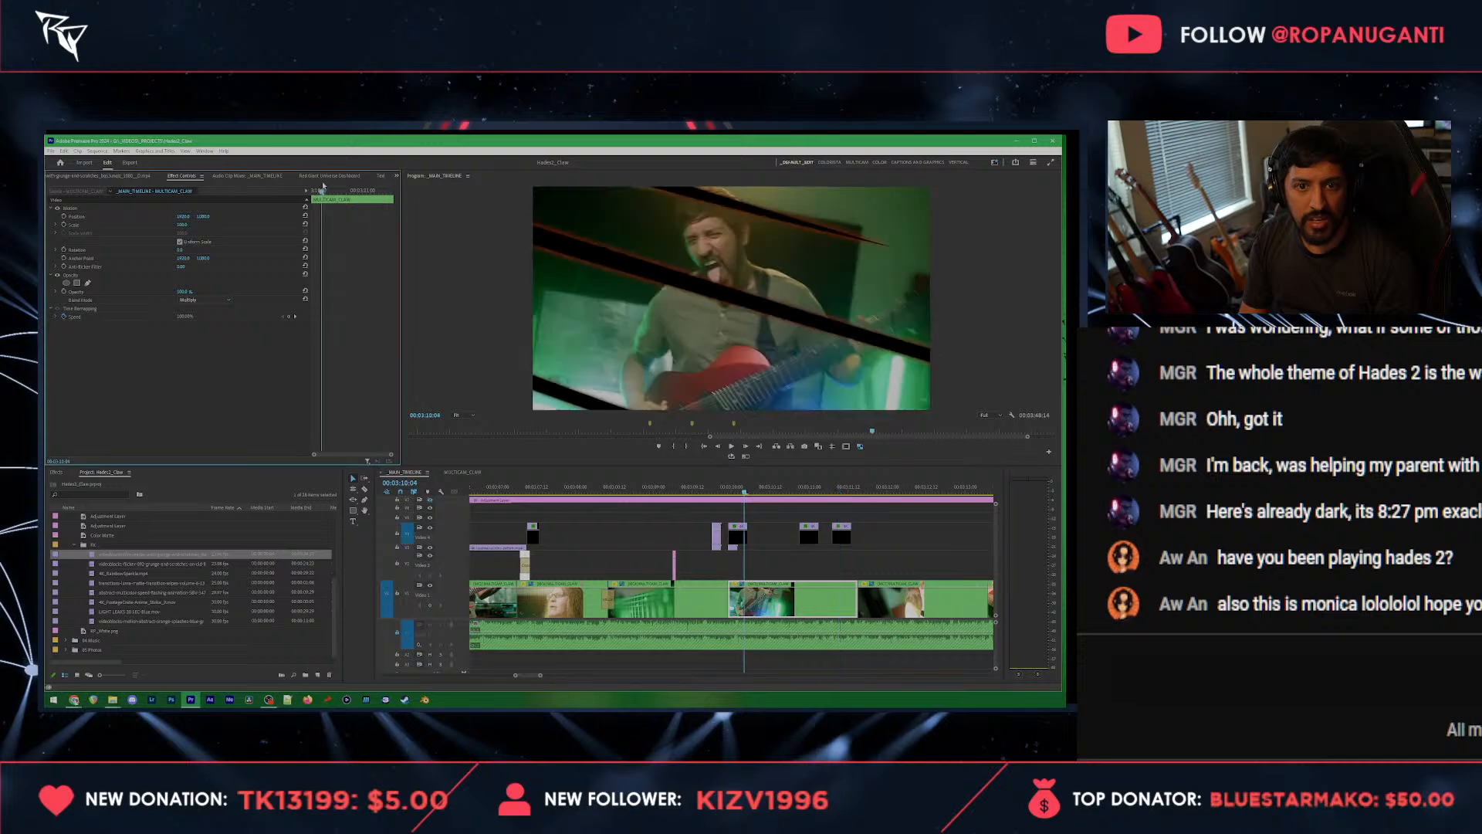
left_click(341, 308)
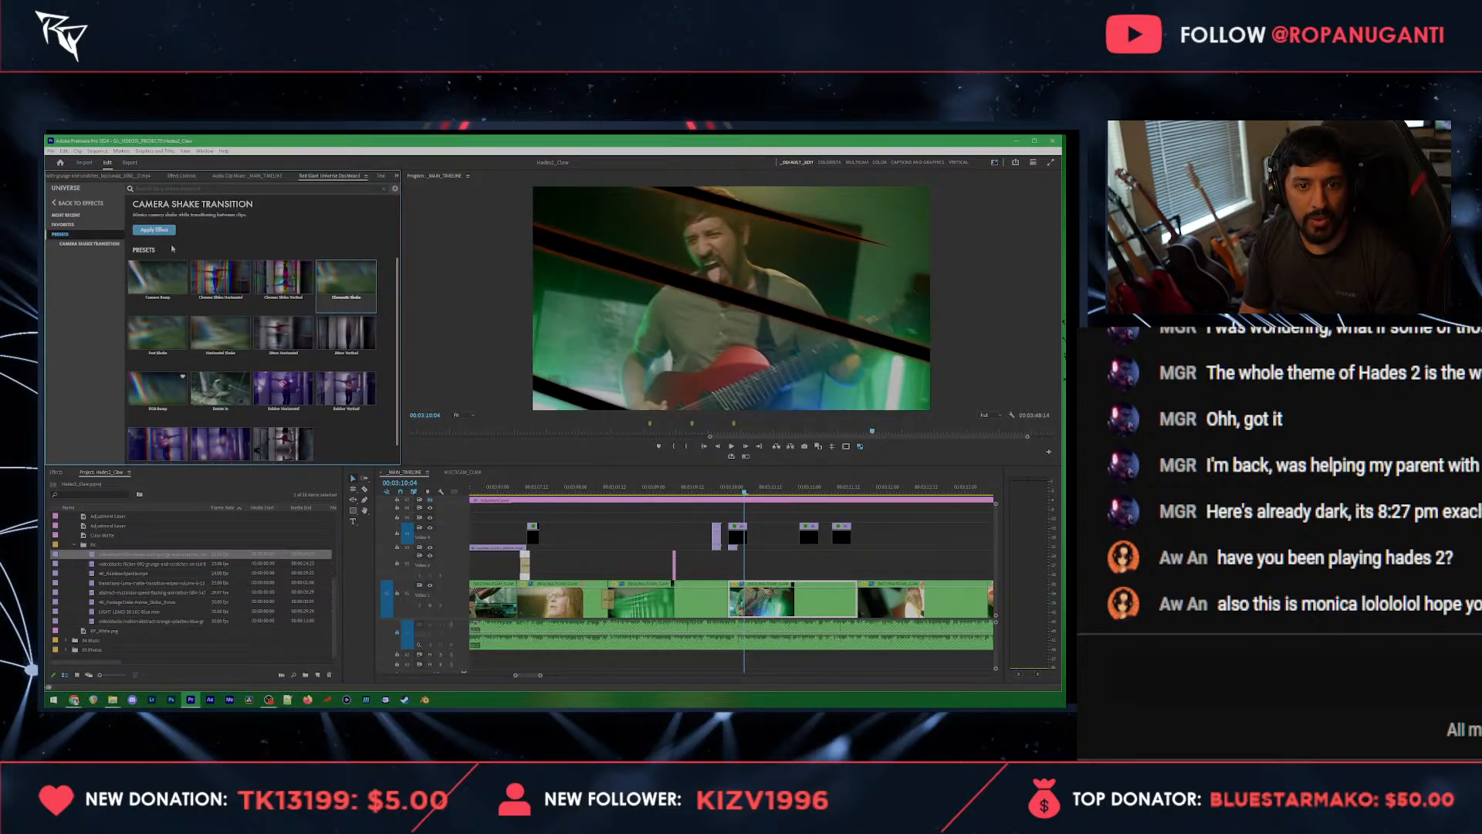
left_click_drag(849, 608, 852, 607)
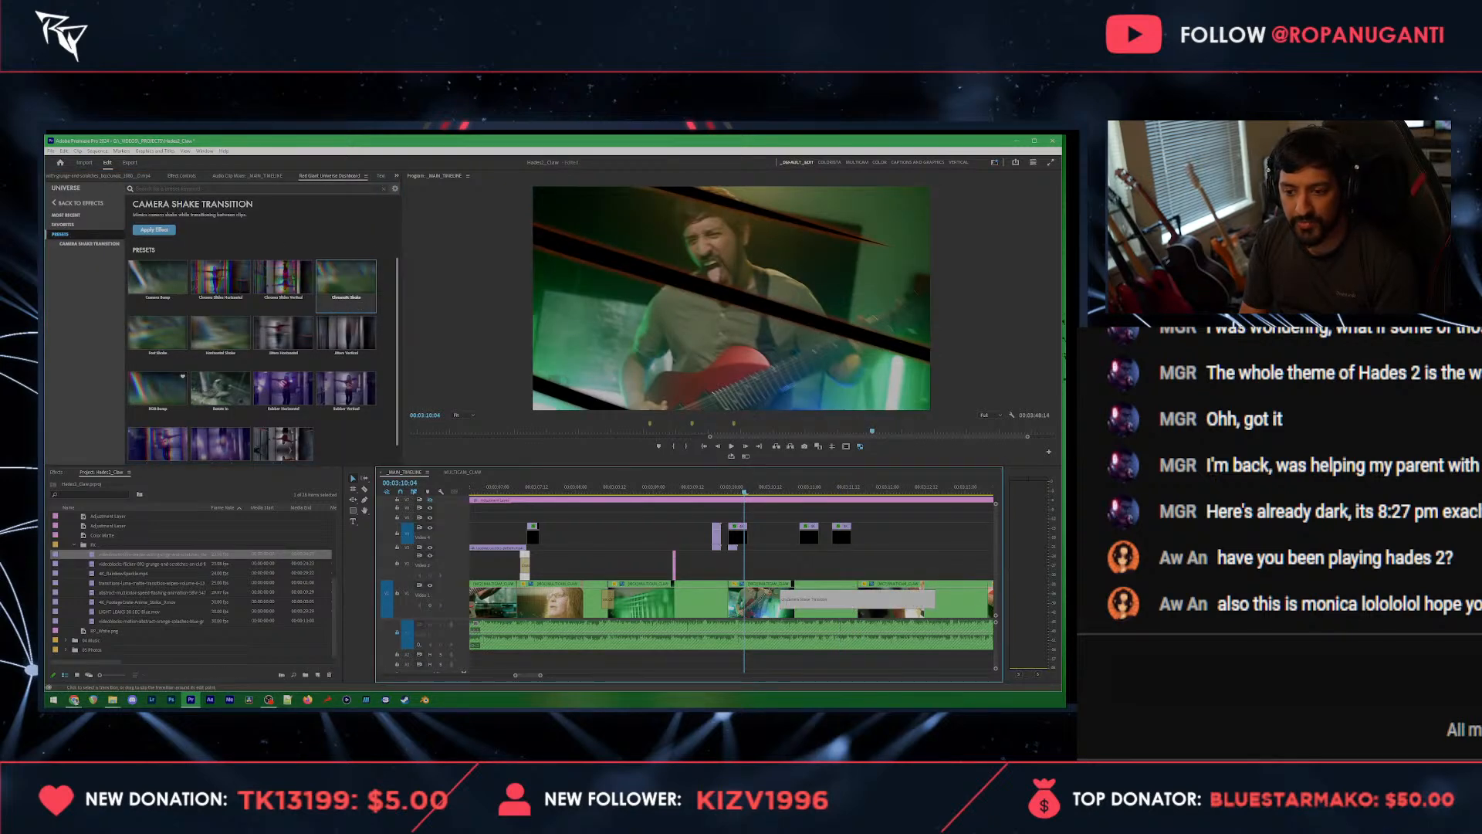
key("space")
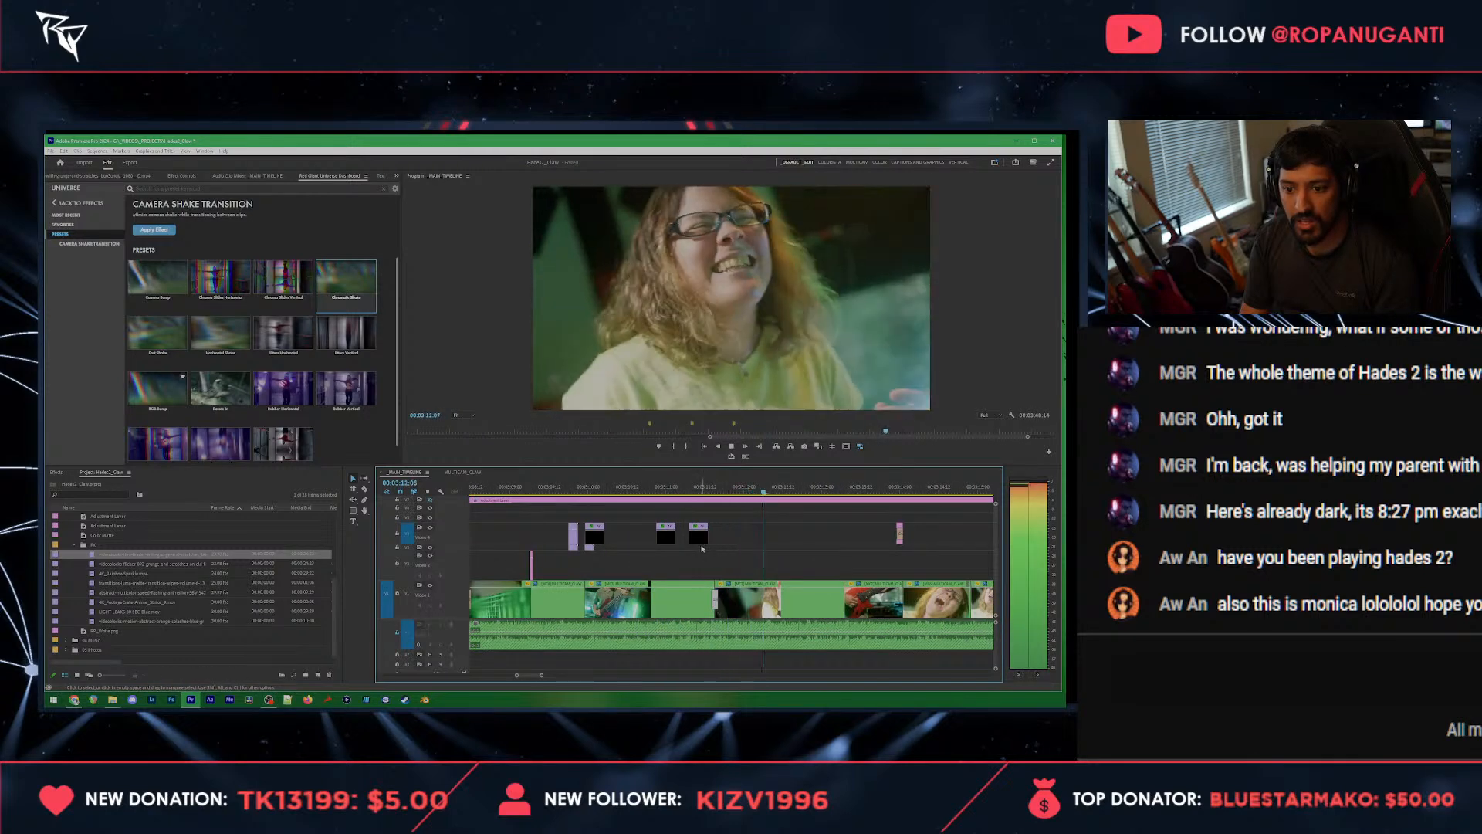
key("space")
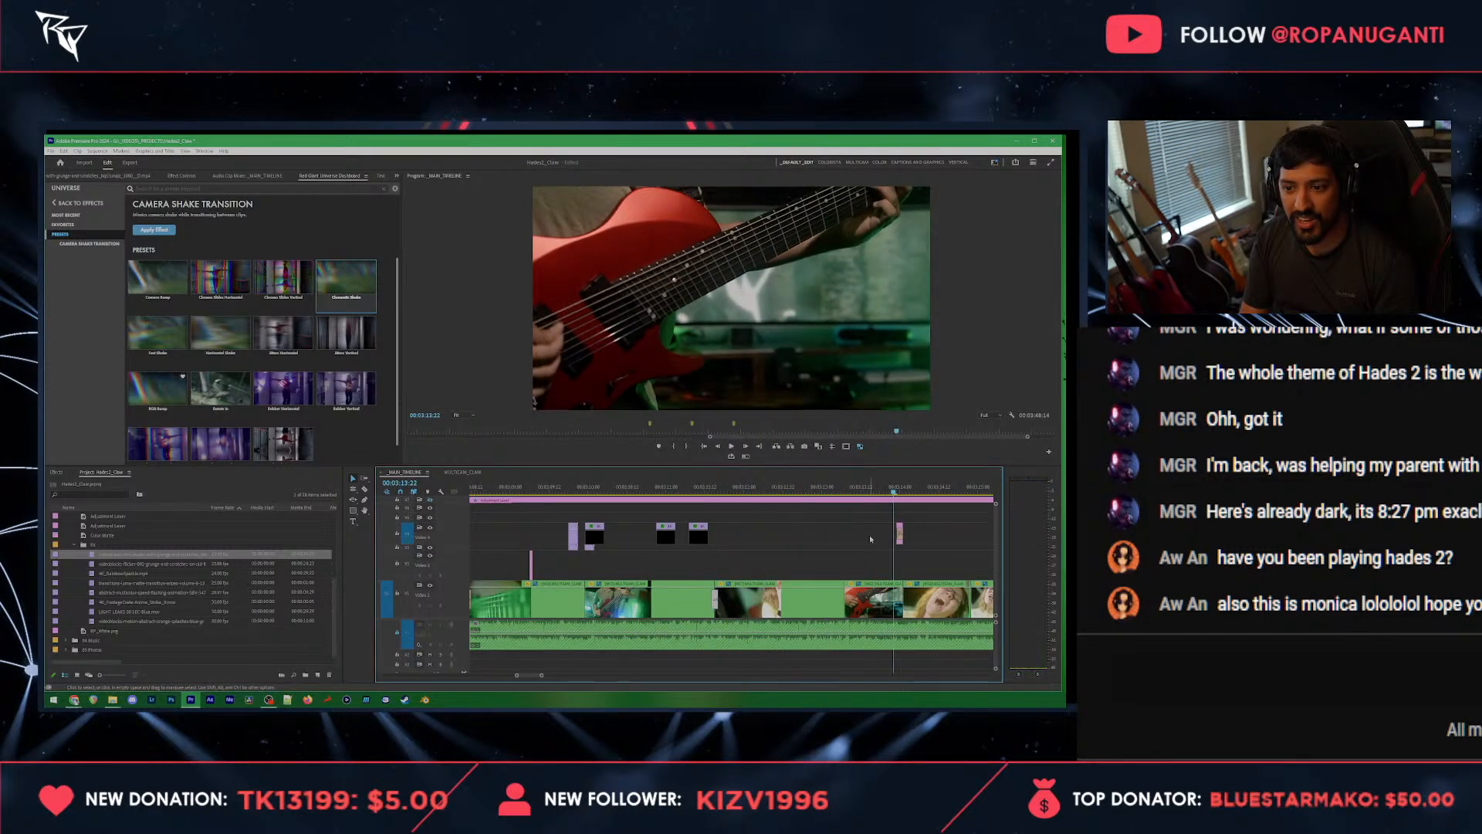
Step: Make the red guitar shot run from 00:03:12:21 to 00:03:13:08, extending the following singer clip back to its end
left_click(812, 488)
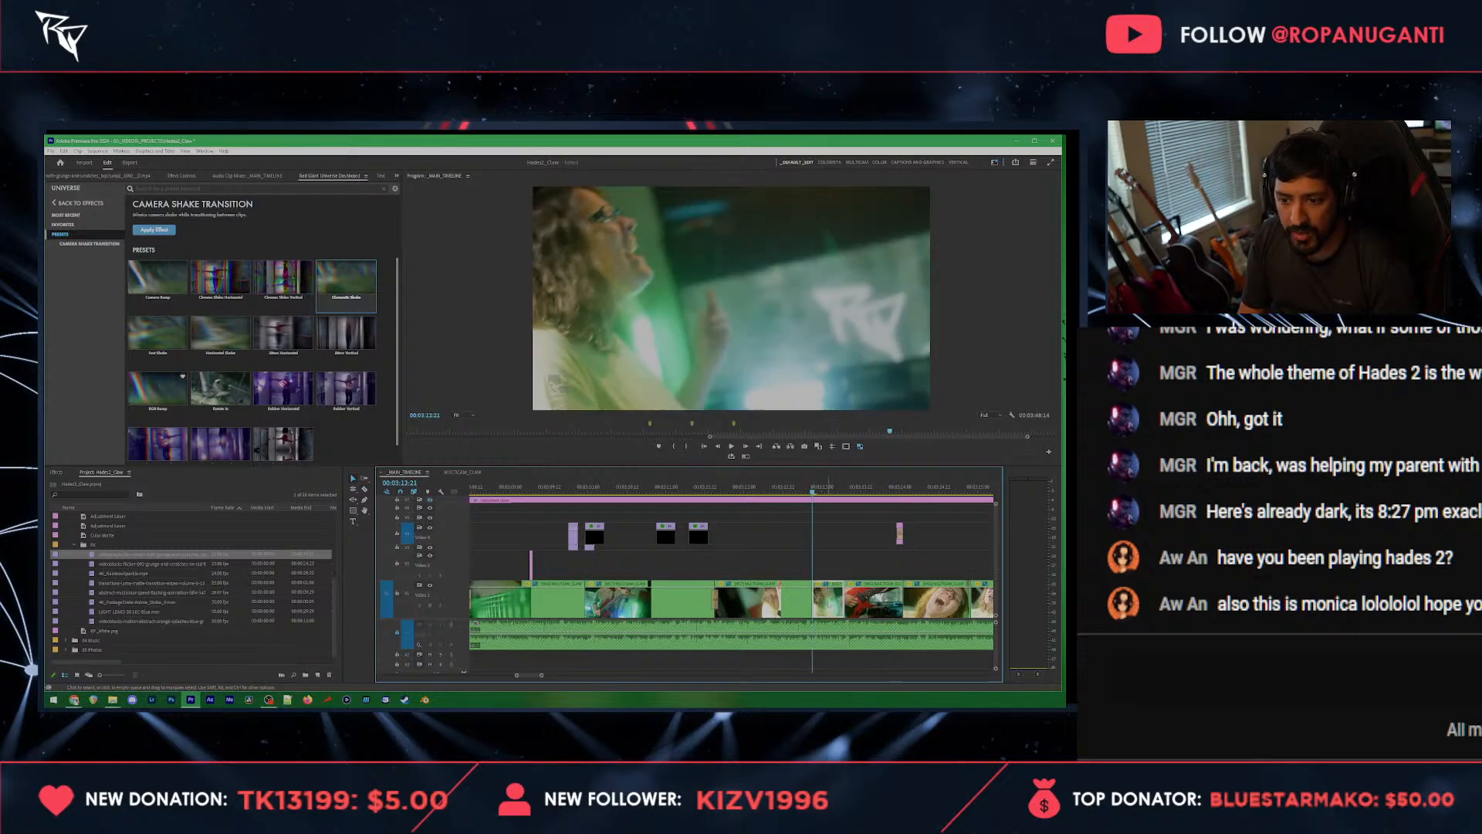
key("space")
key("space")
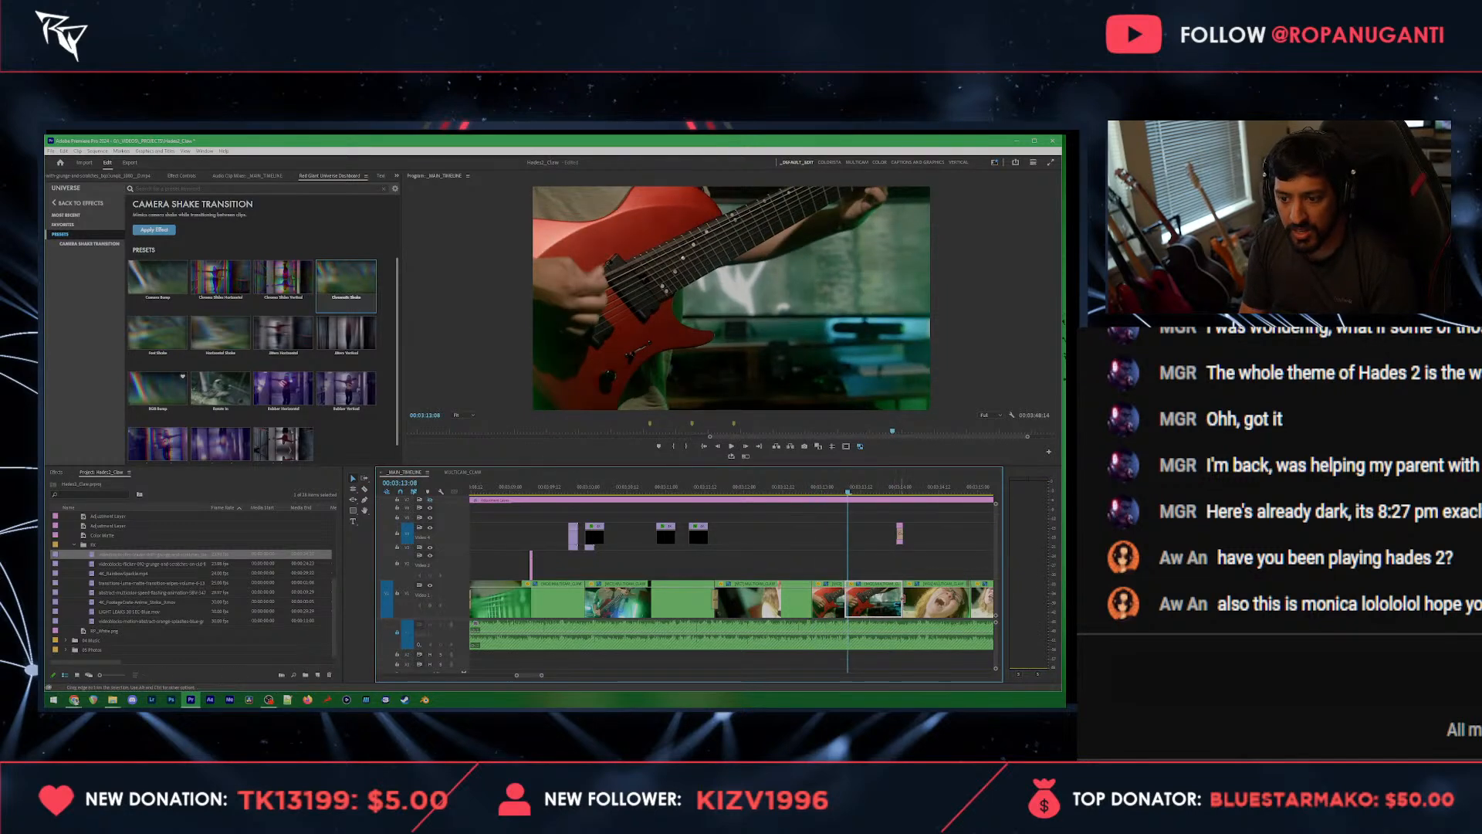
key("Delete")
left_click_drag(904, 599, 847, 601)
Step: Look back through the earlier part of the timeline for a light overlay clip to reuse
scroll(806, 606, "down", 4)
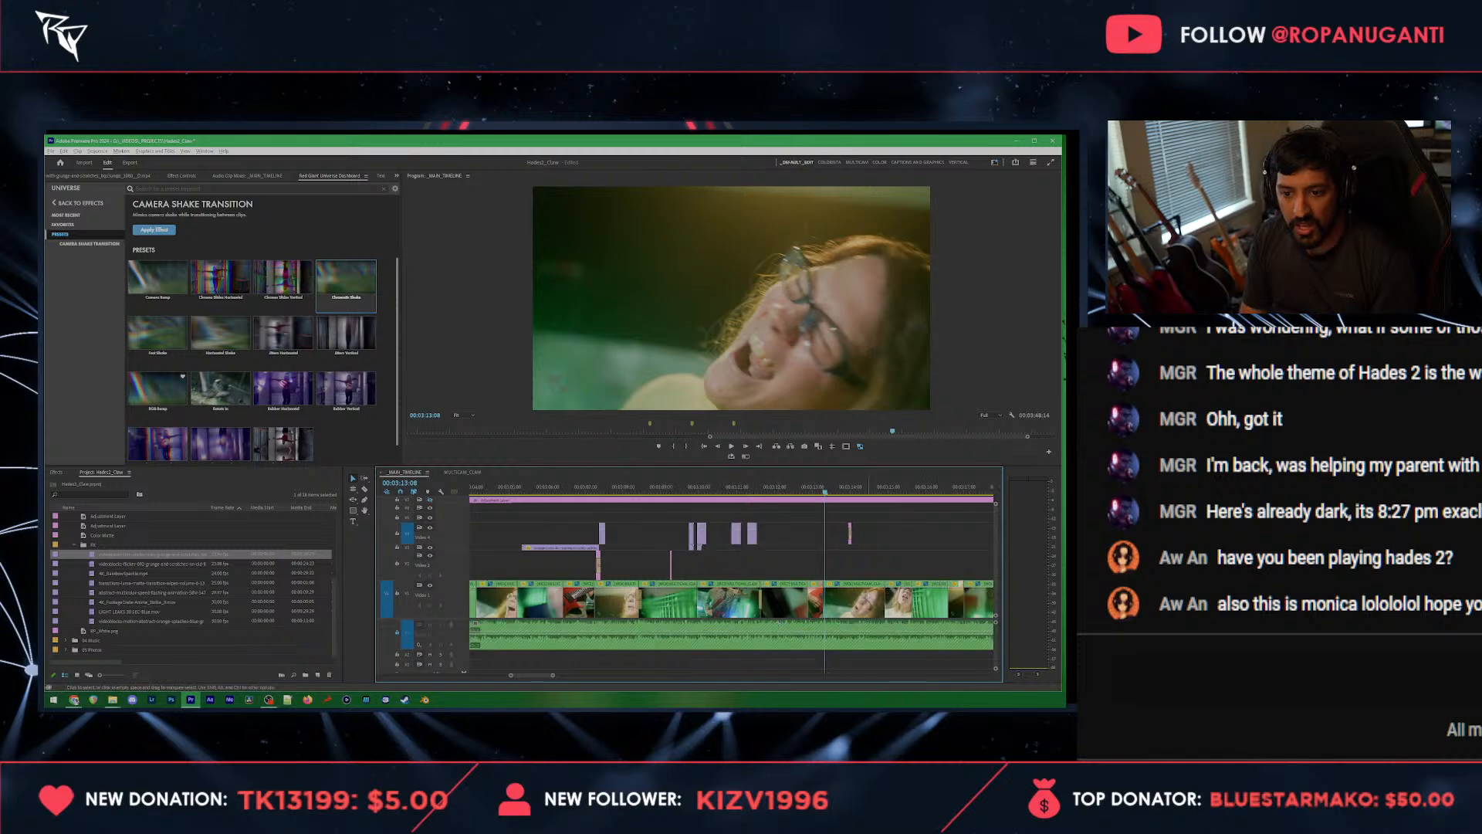
scroll(865, 601, "up", 2)
left_click(766, 492)
scroll(692, 562, "down", 5)
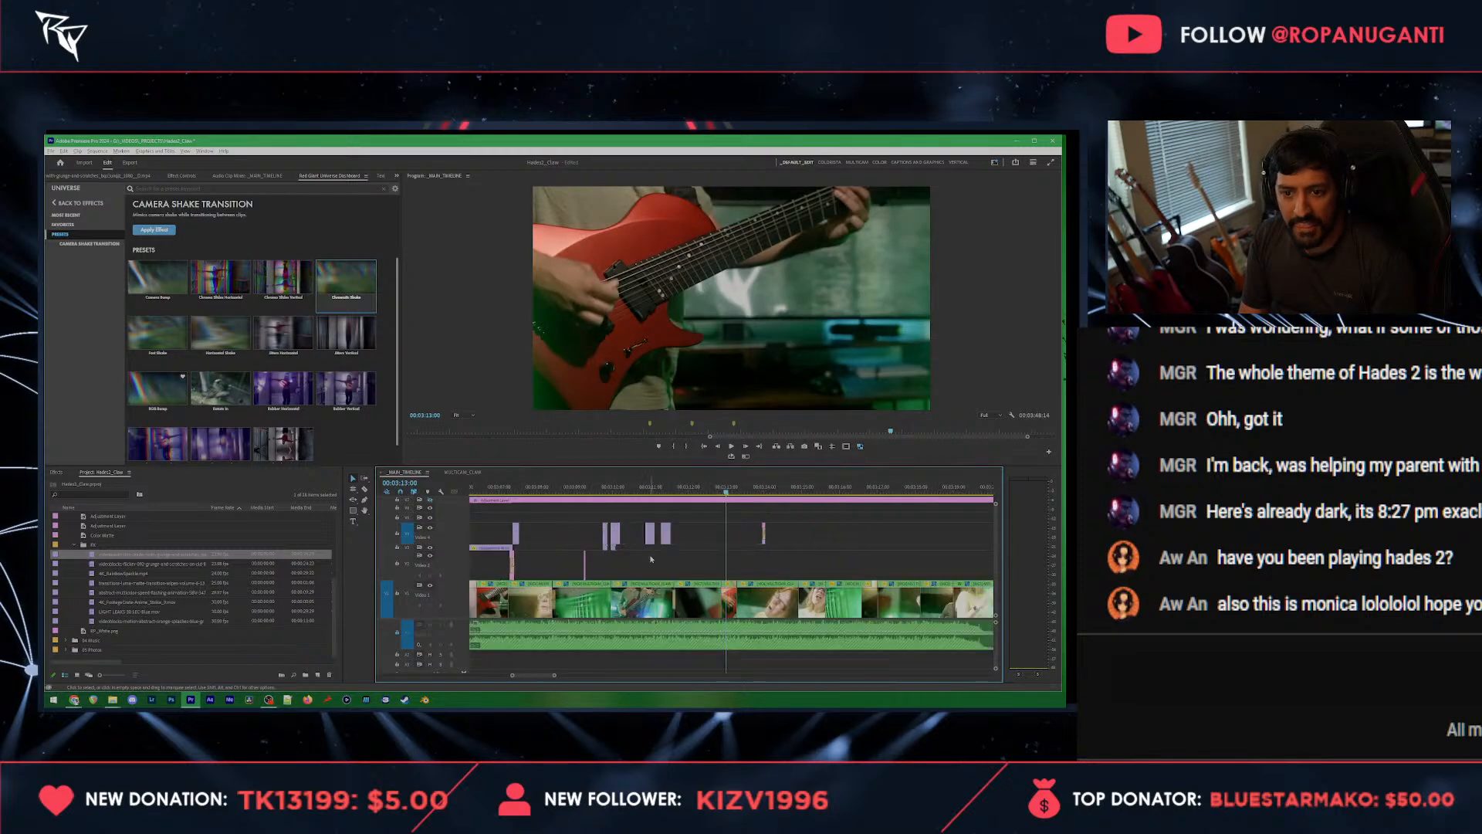
scroll(683, 487, "up", 3)
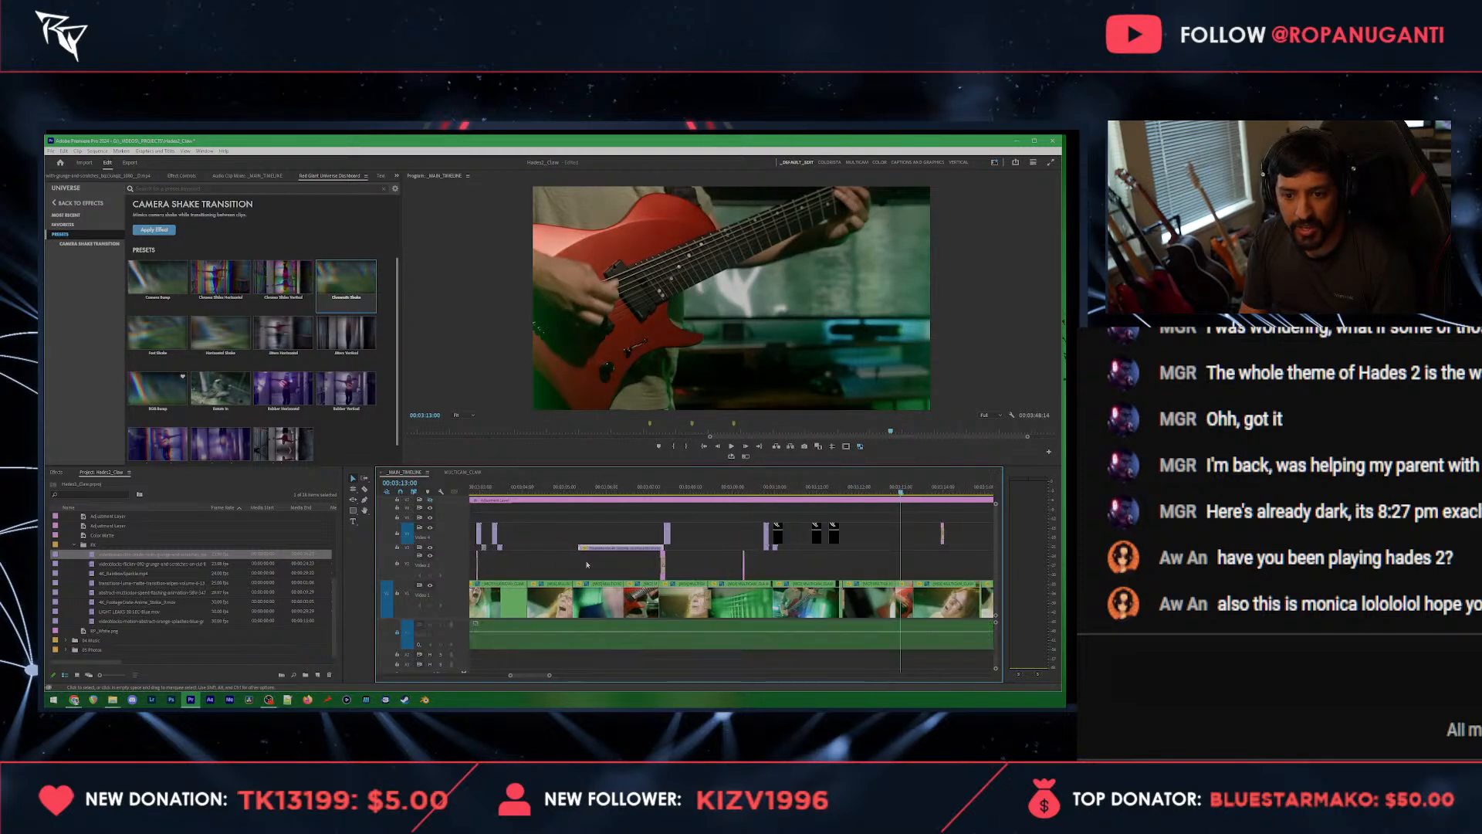
scroll(531, 544, "down", 3)
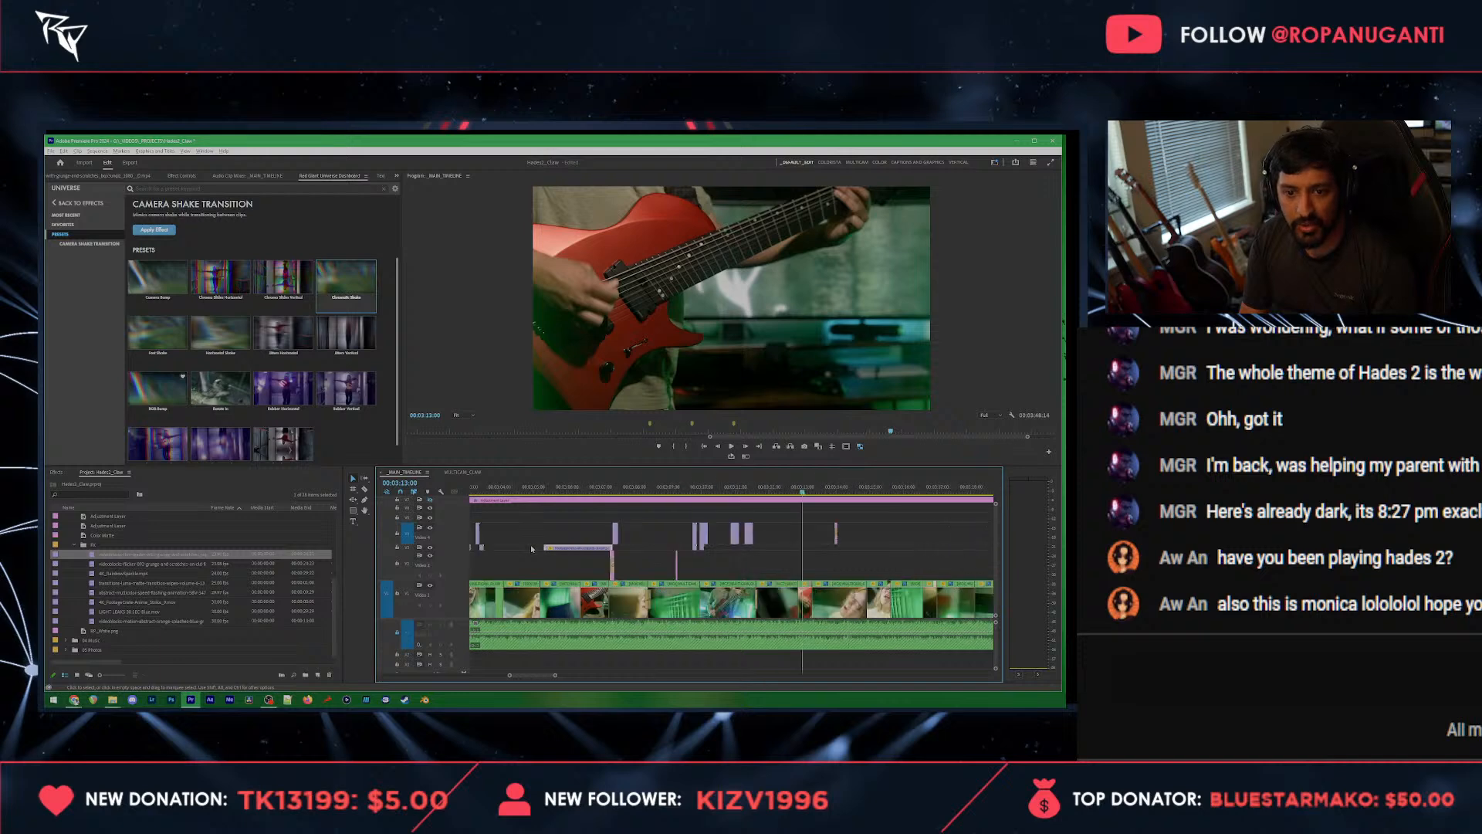
left_click(566, 486)
key("space")
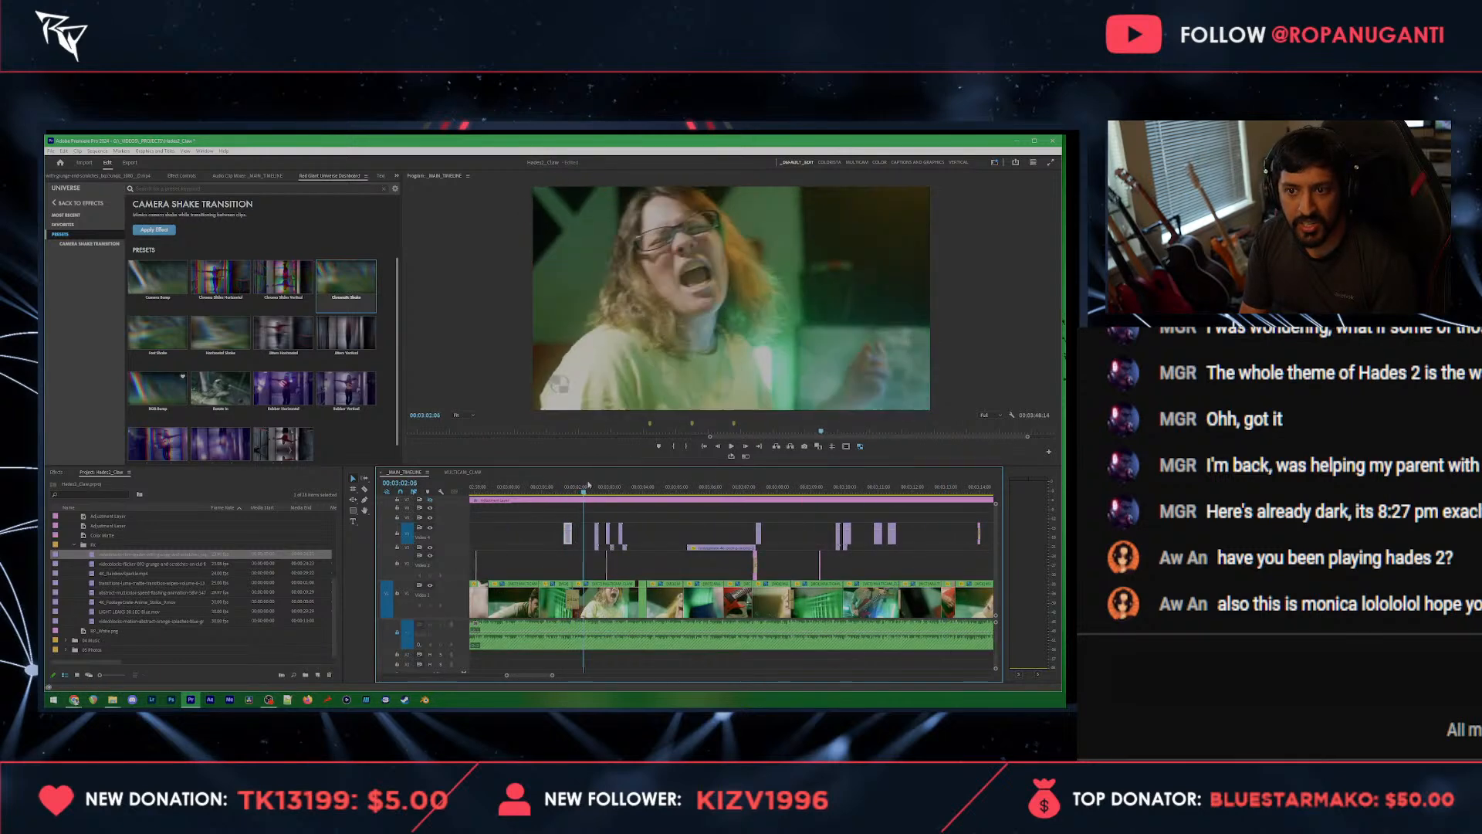
left_click(511, 489)
mouse_move(513, 501)
left_mouse_down()
mouse_move(232, 471)
mouse_move(515, 494)
left_mouse_up()
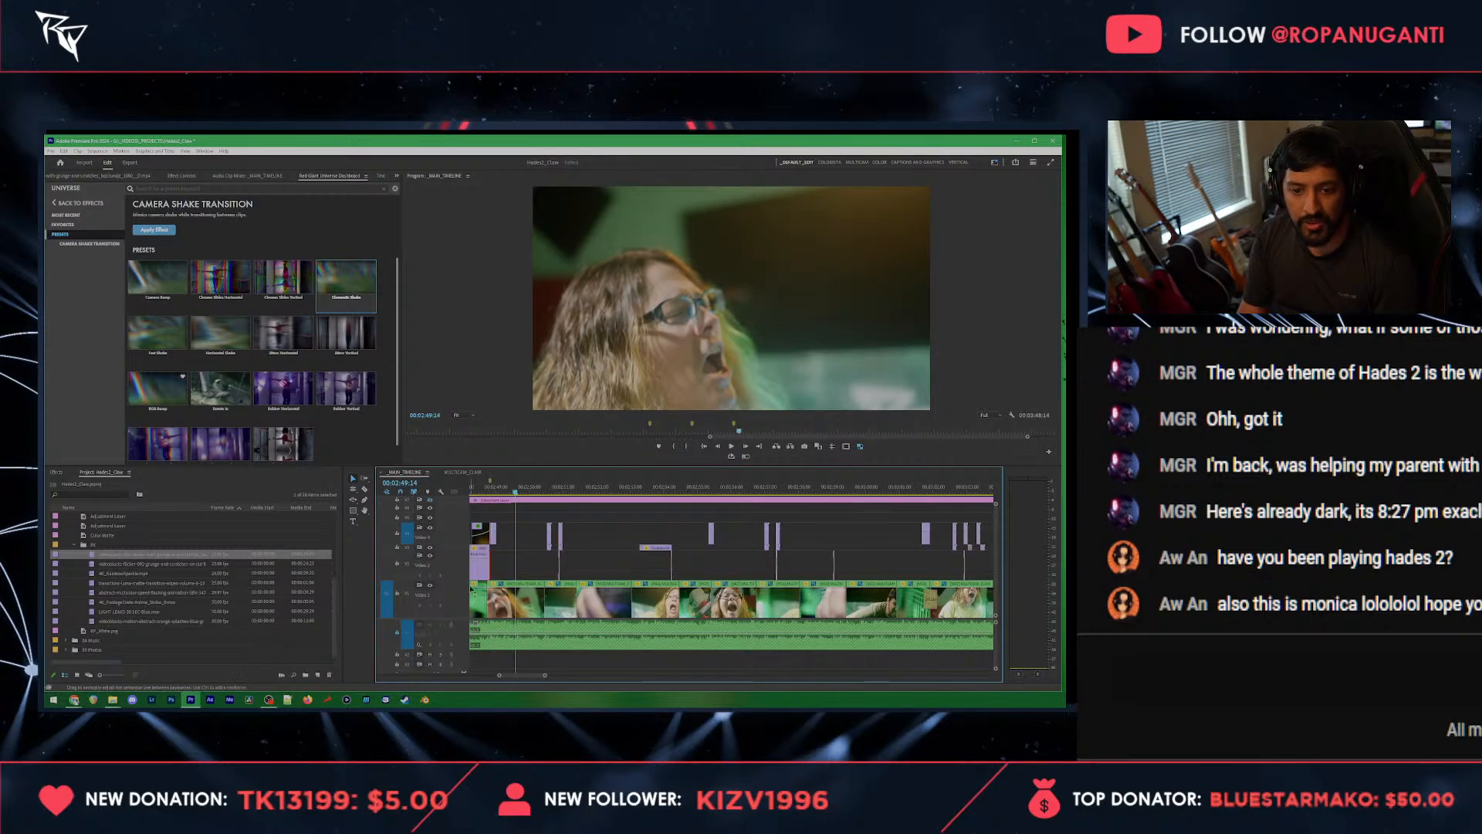
Step: Paste a copy of the light overlay clip at 00:03:13:07, where the singer close-up begins
key("minus")
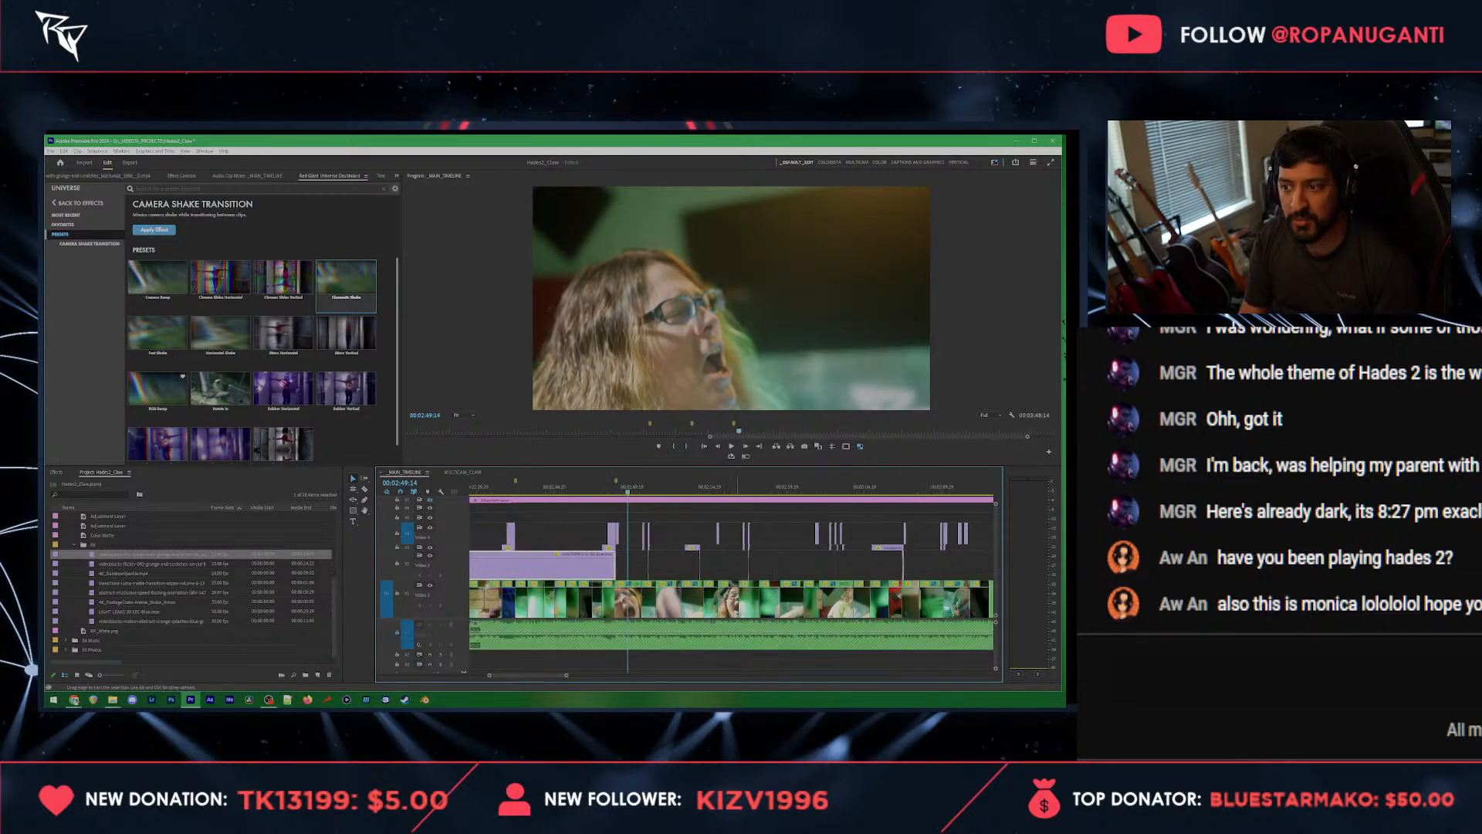
scroll(727, 539, "down", 3)
left_click(777, 485)
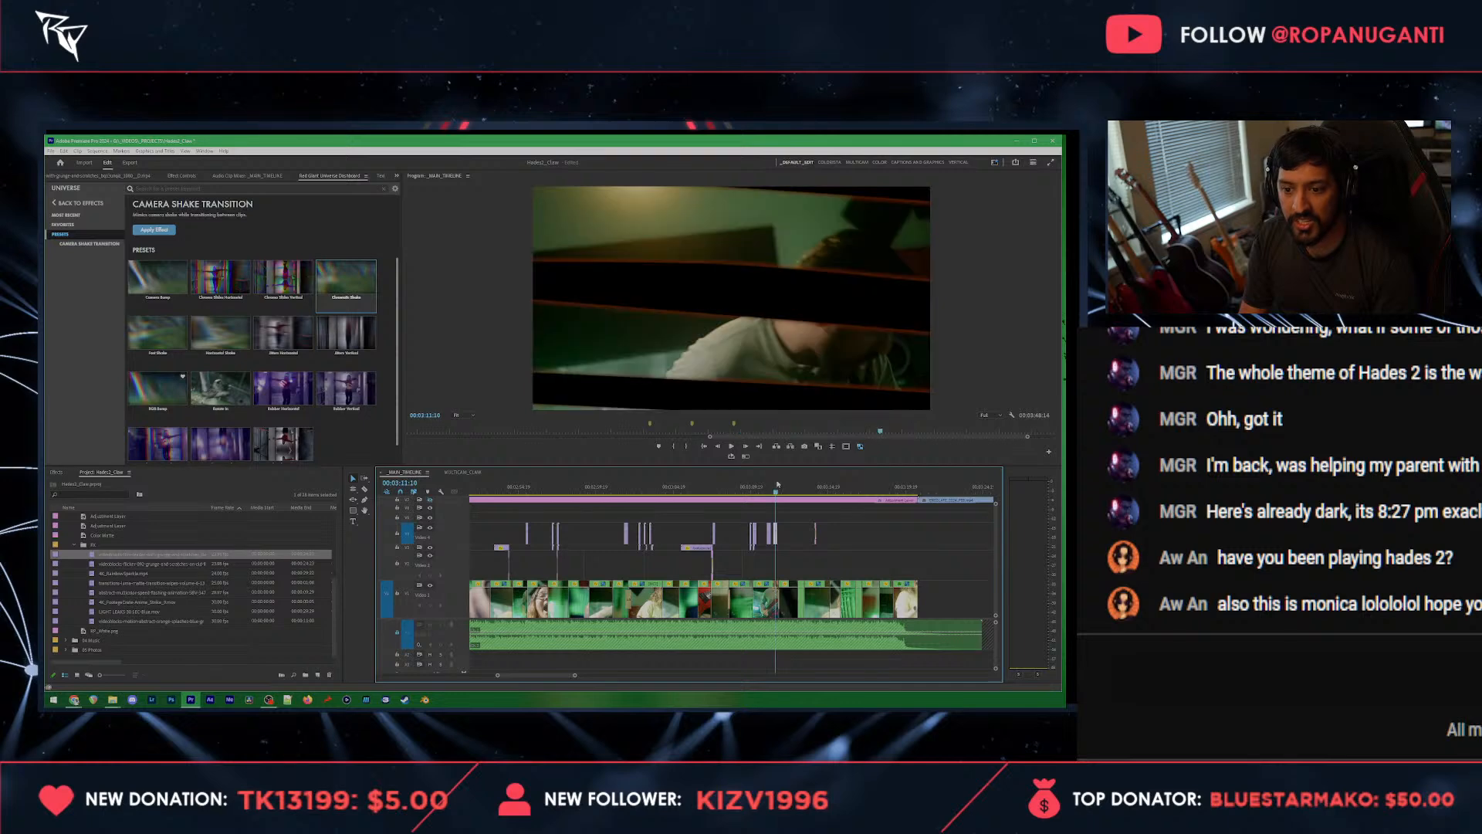
scroll(799, 526, "up", 2)
left_click_drag(758, 489, 819, 491)
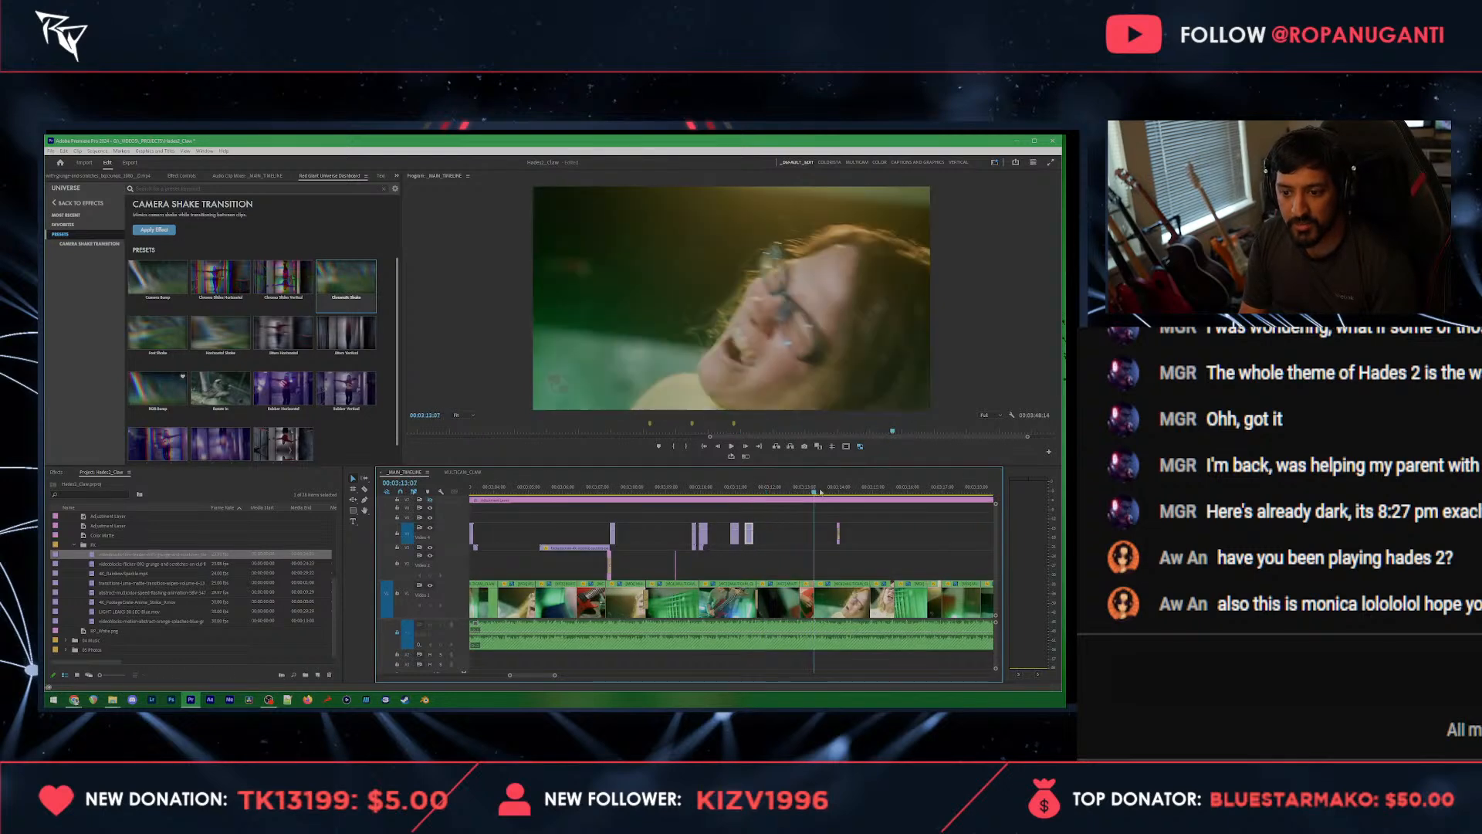
key("ctrl+v")
scroll(644, 531, "up", 4)
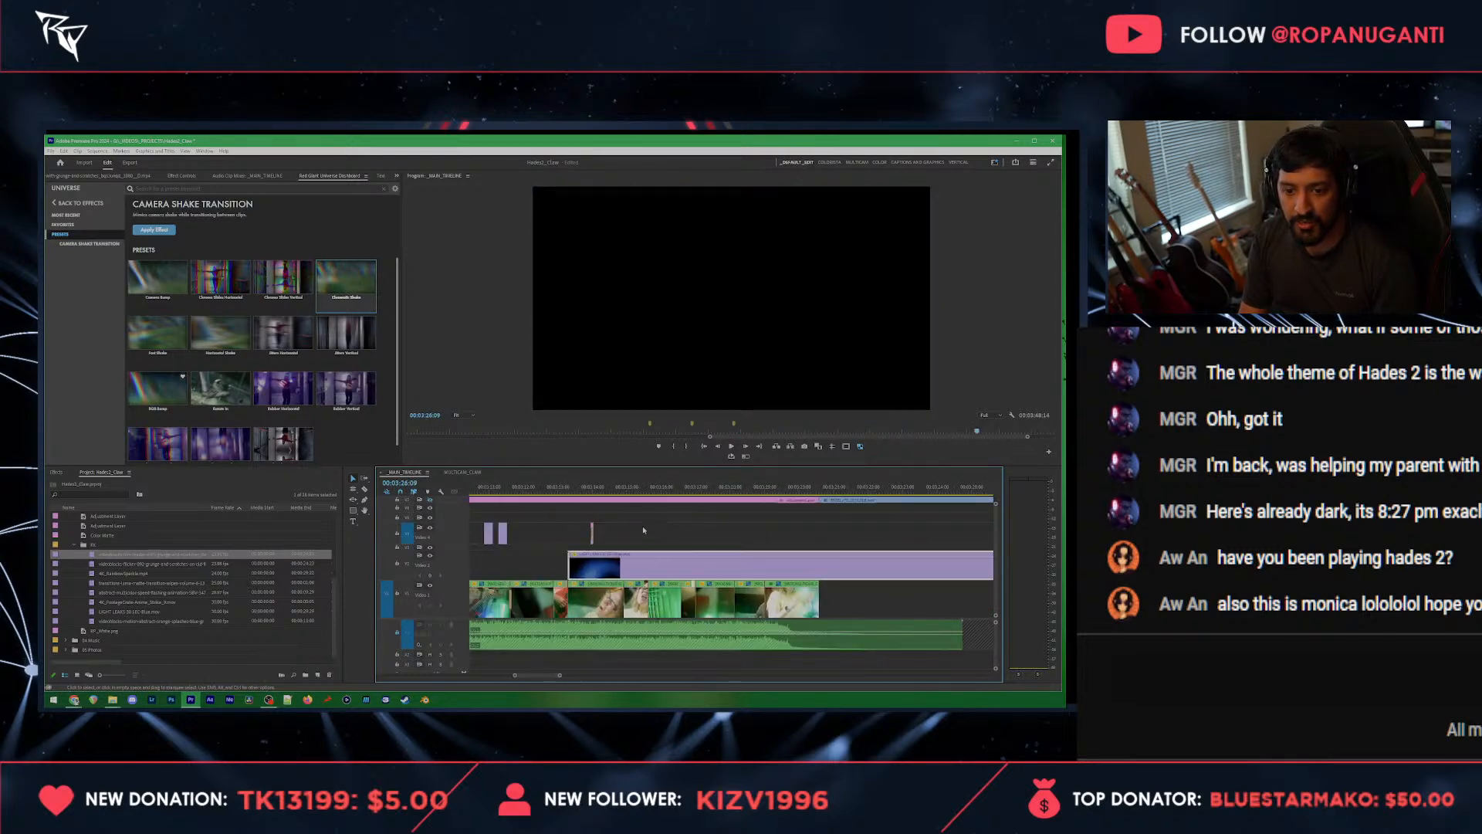
scroll(608, 564, "up", 2)
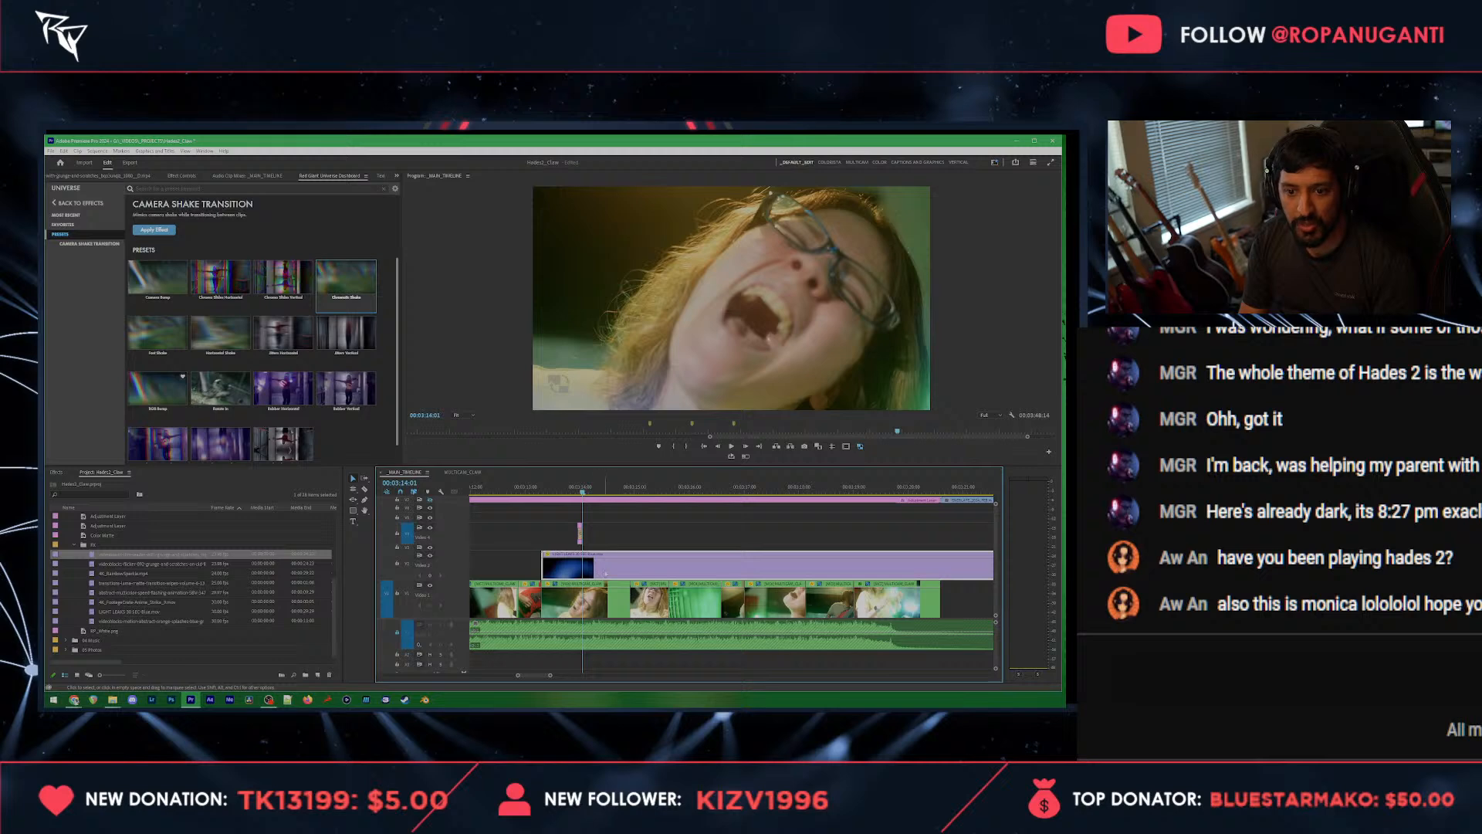
Step: Raise the playback speed of the pasted light overlay clip so it ends sooner
right_click(592, 566)
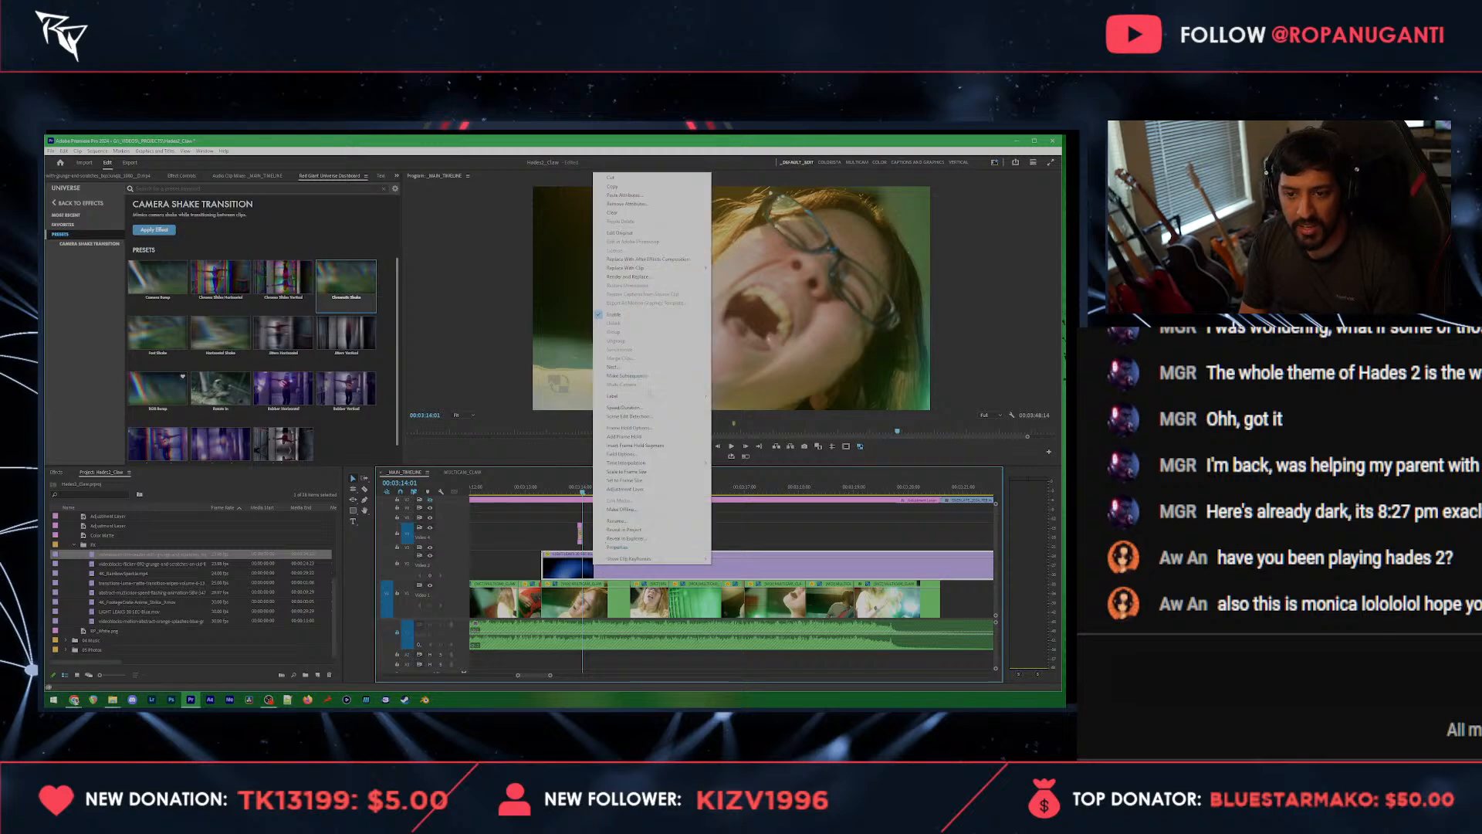
left_click(650, 410)
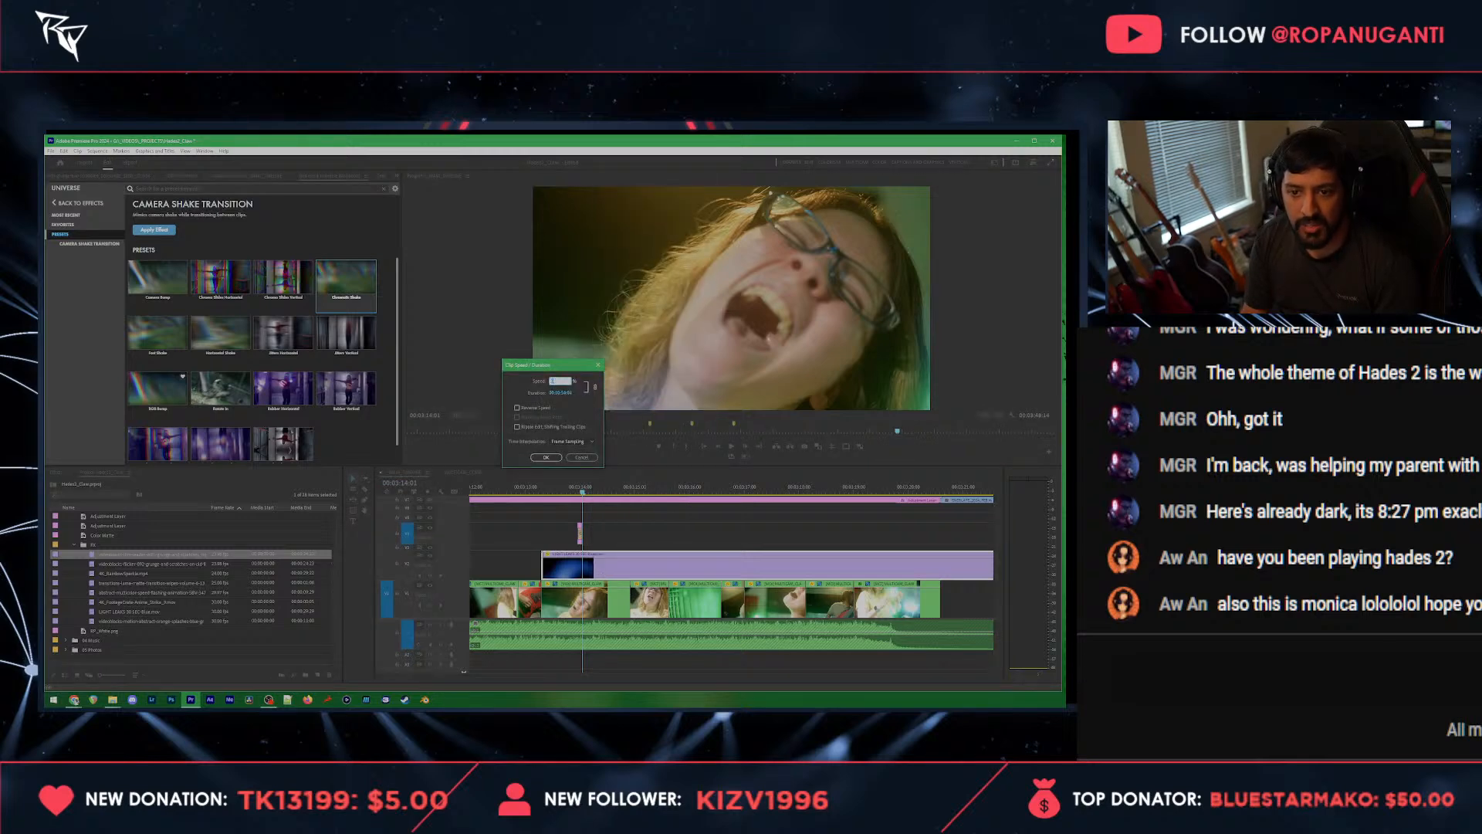
key("Return")
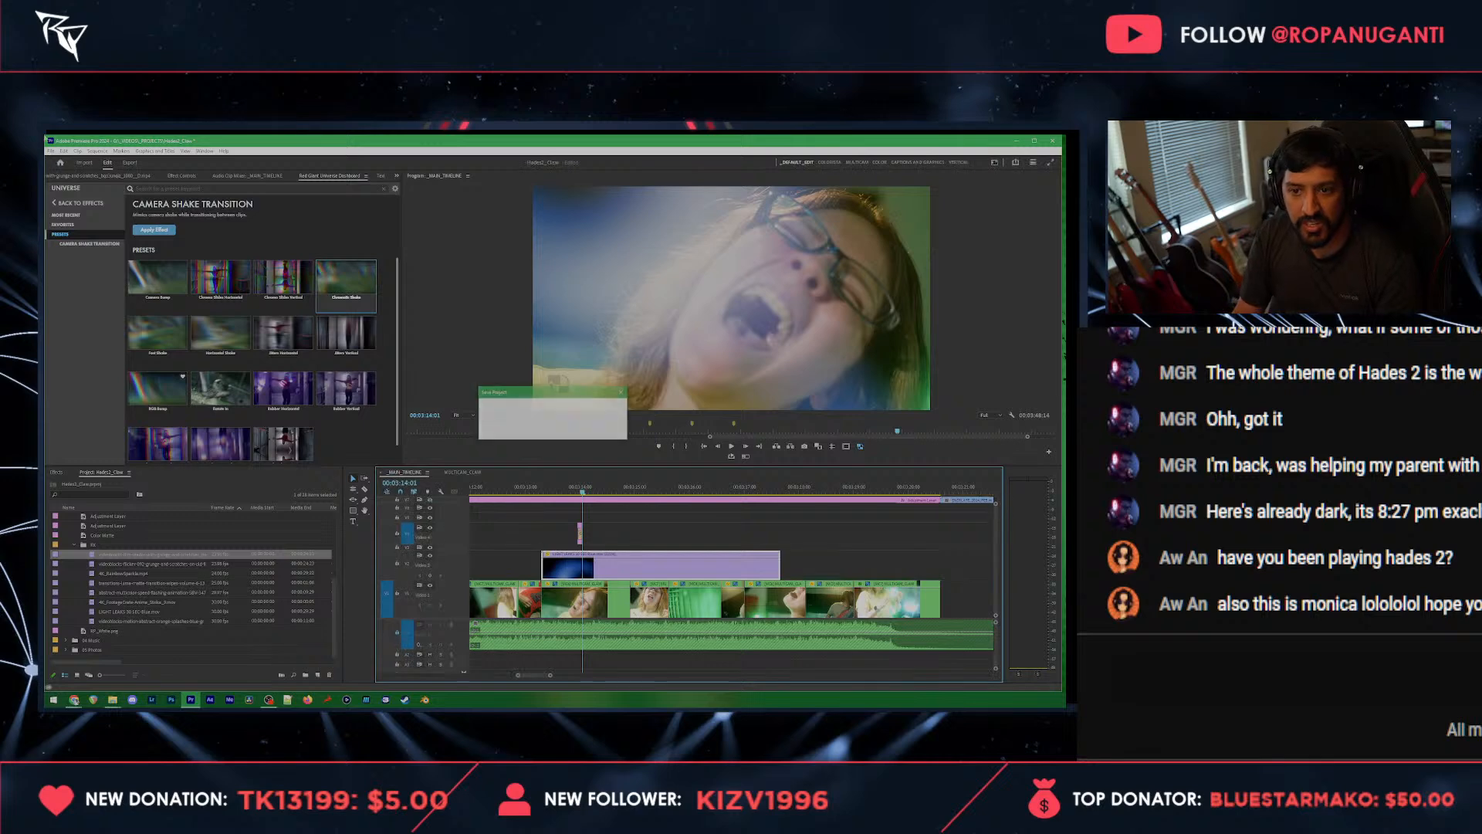
Step: Try the Hard Light and Soft Light blend modes on the light overlay clip
left_click(183, 176)
left_click(193, 300)
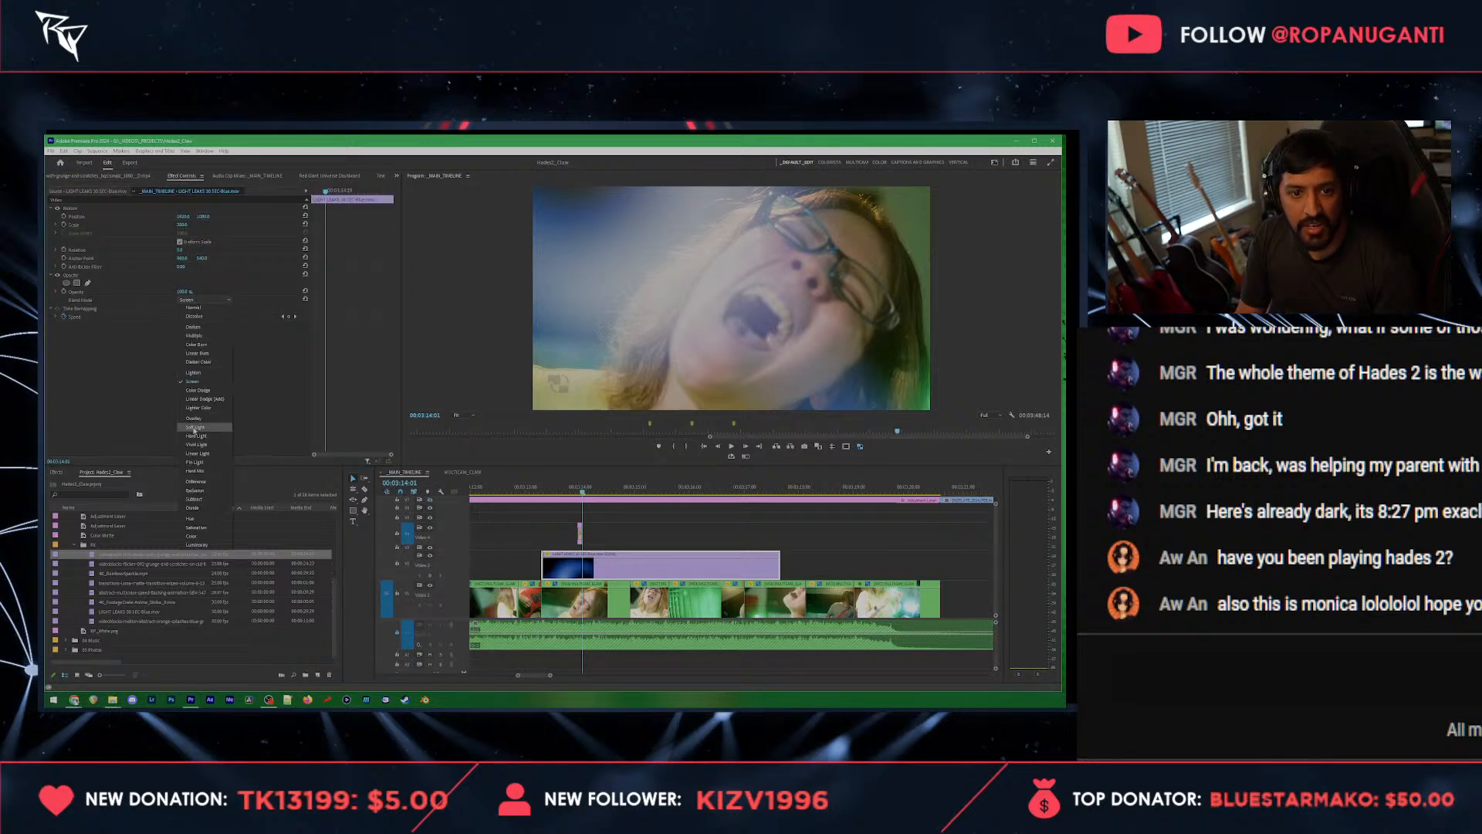
left_click(191, 439)
left_click(196, 300)
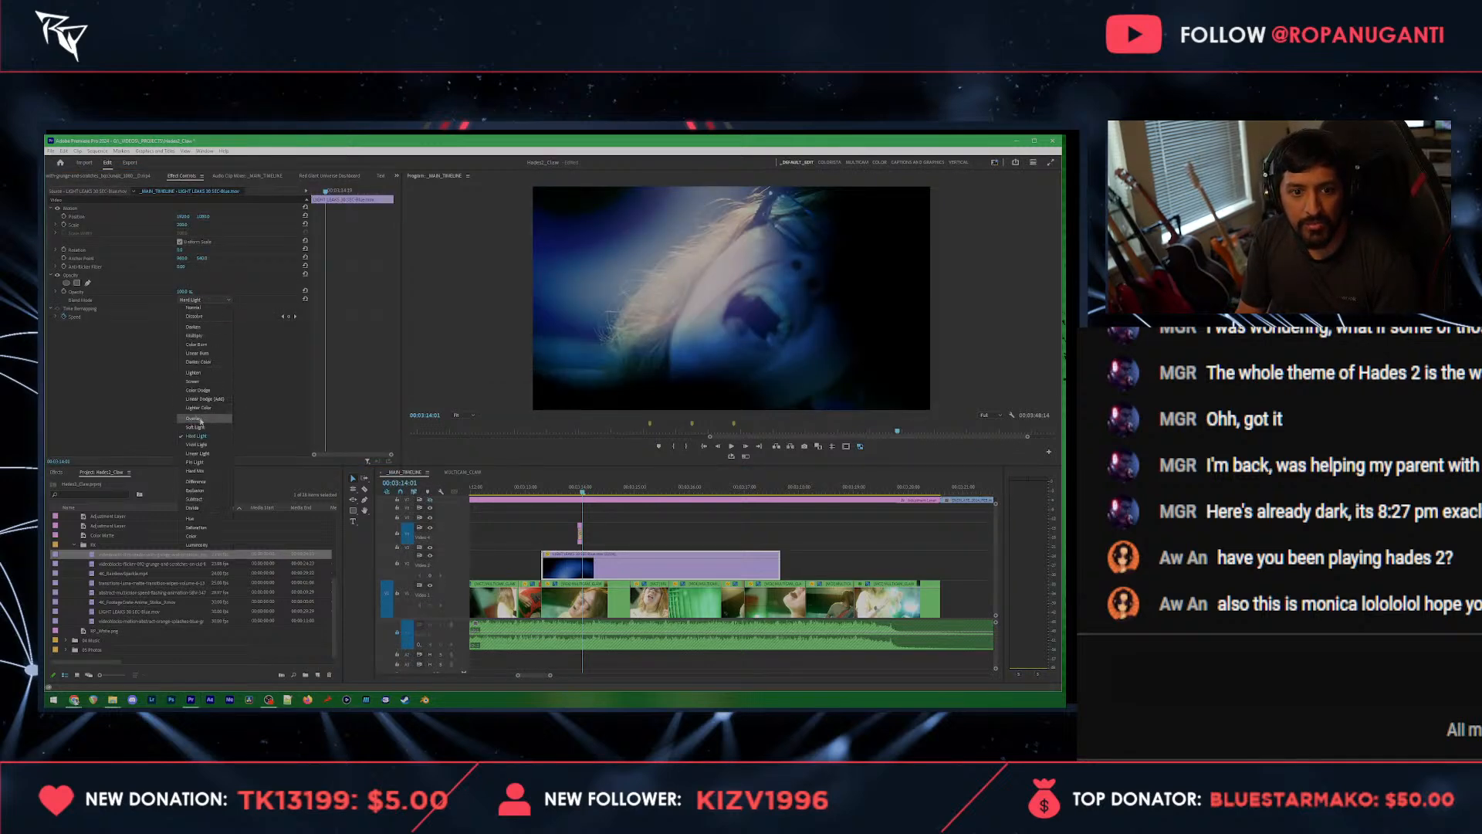
left_click(214, 427)
left_click_drag(554, 493, 565, 492)
Step: Set the light overlay's blend mode to Screen, play it back and return to its start
left_click(202, 300)
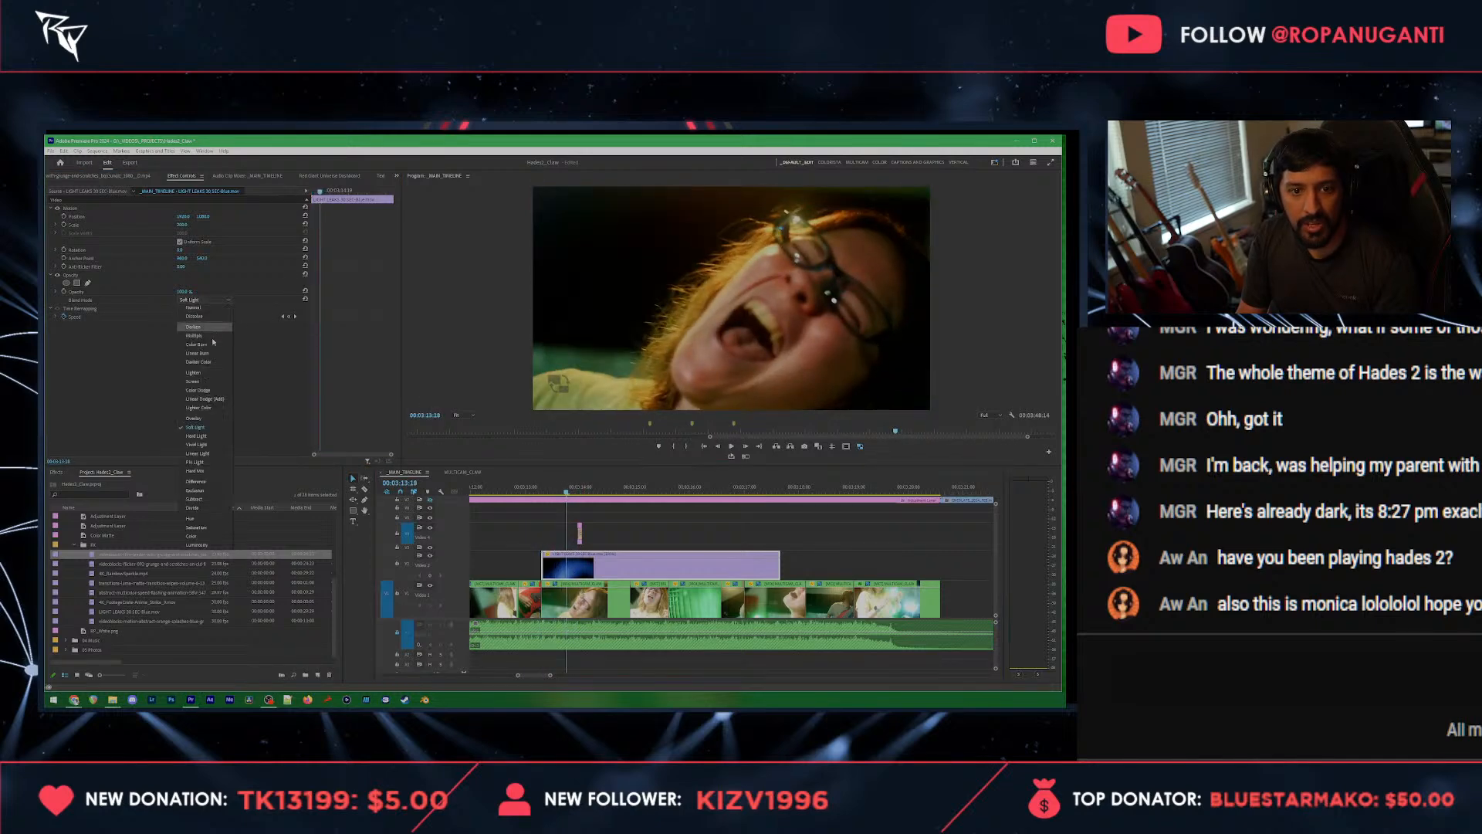
left_click(203, 372)
key("space")
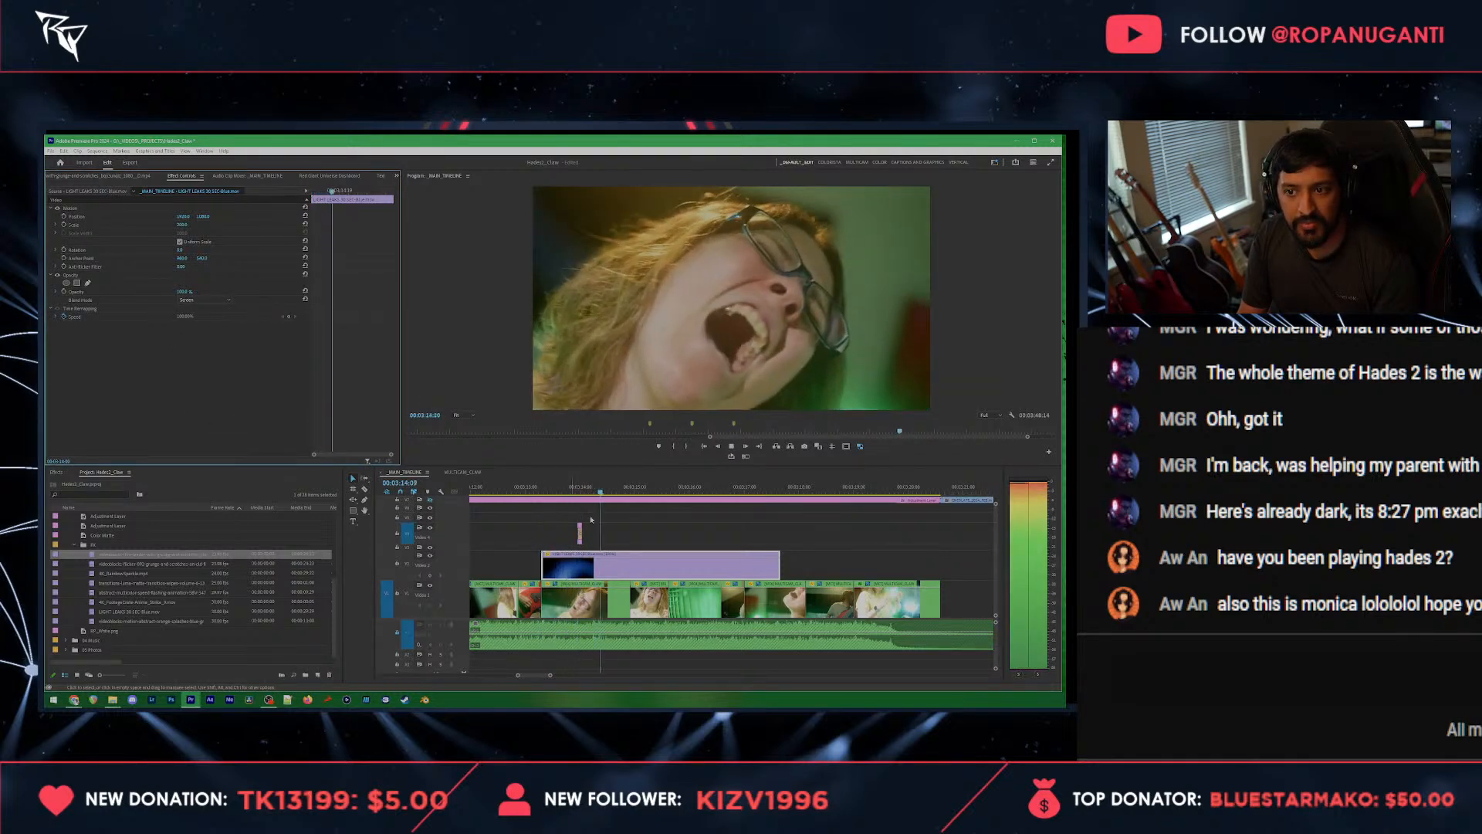
key("space")
left_click(541, 489)
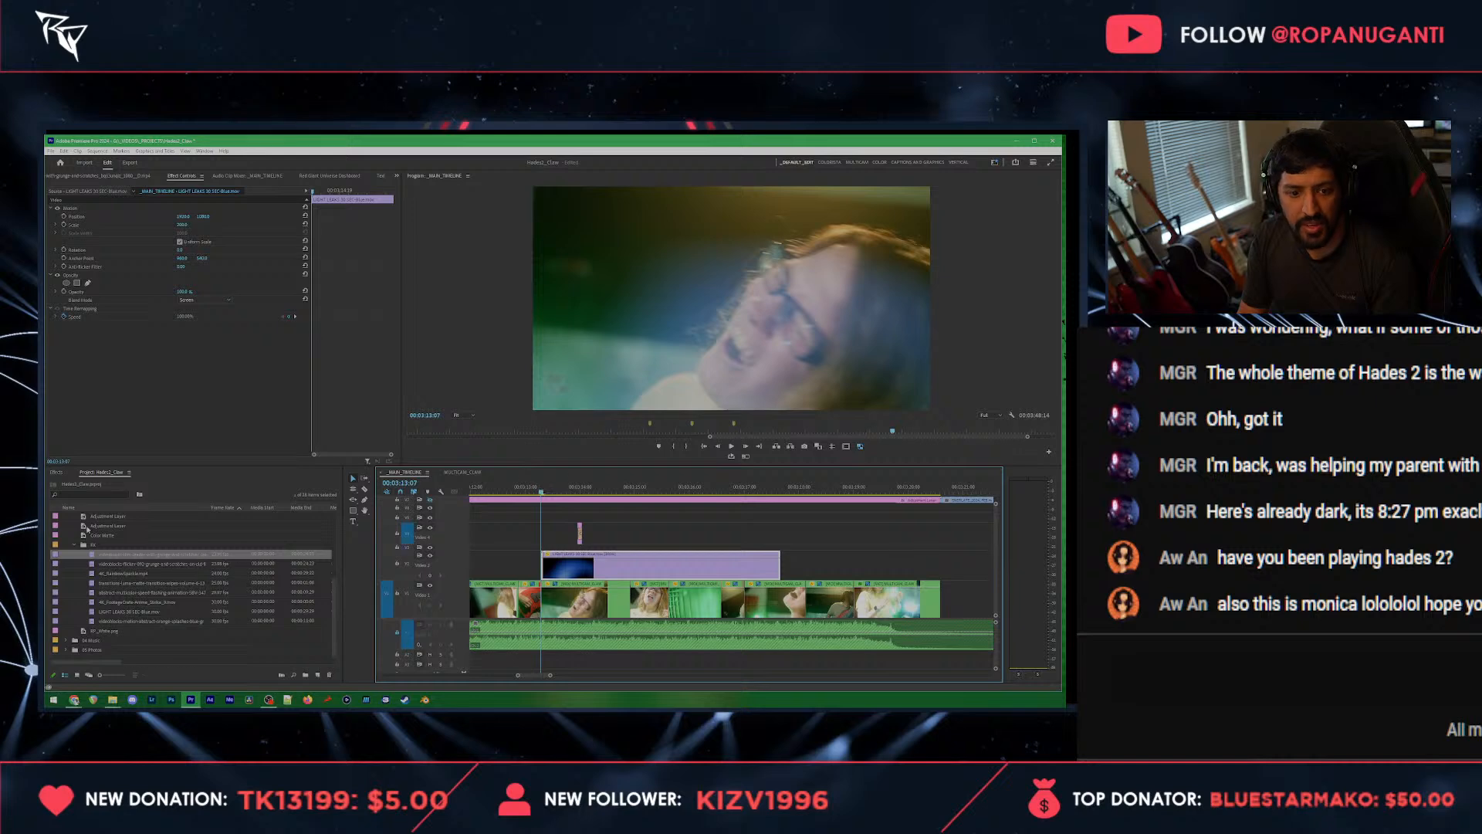
Step: Preview the stock overlay clips and place the abstract multicolor speed flashing animation above the light overlay at 00:03:13:07
double_click(122, 583)
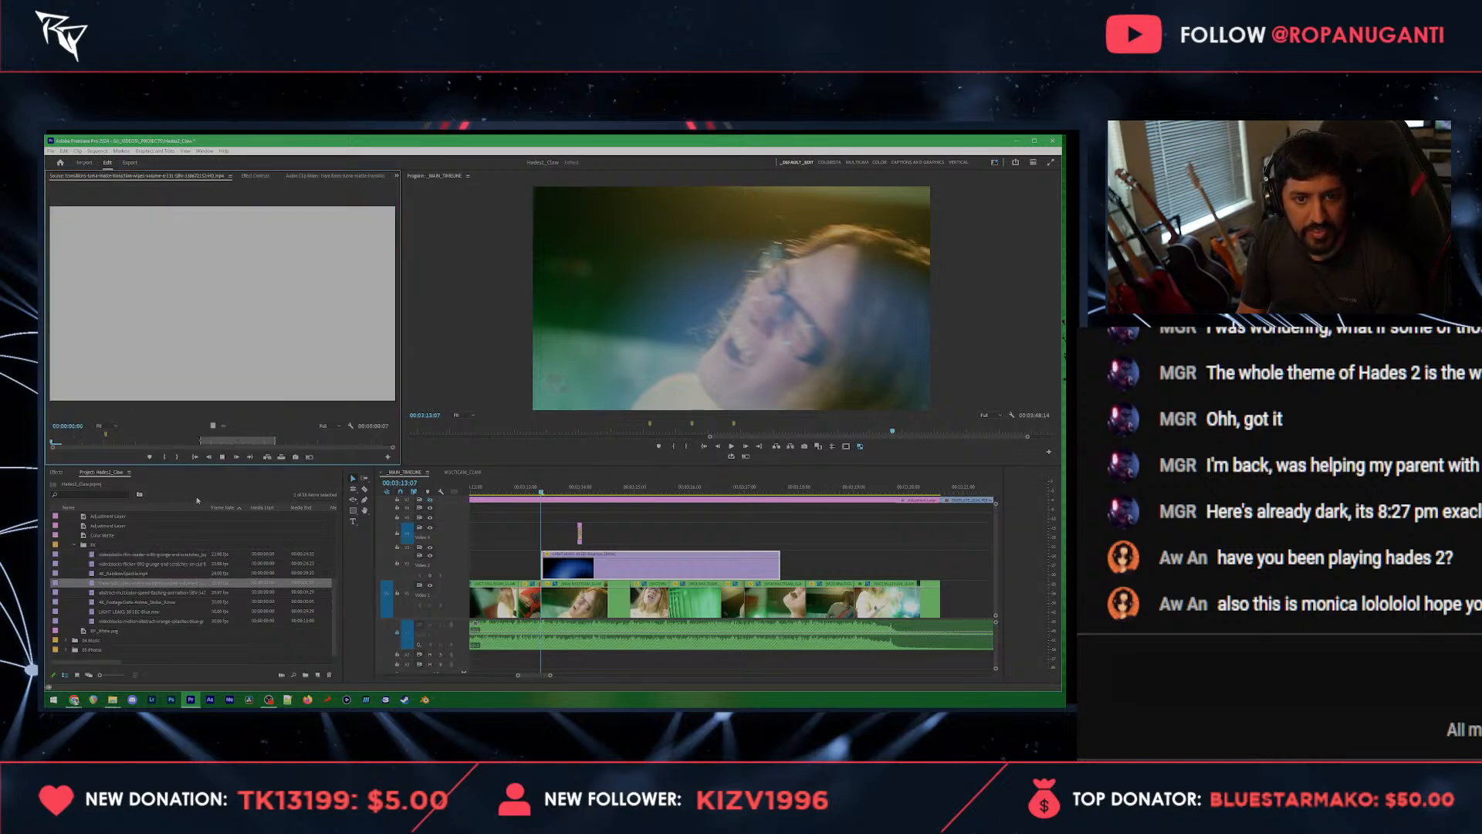
double_click(132, 592)
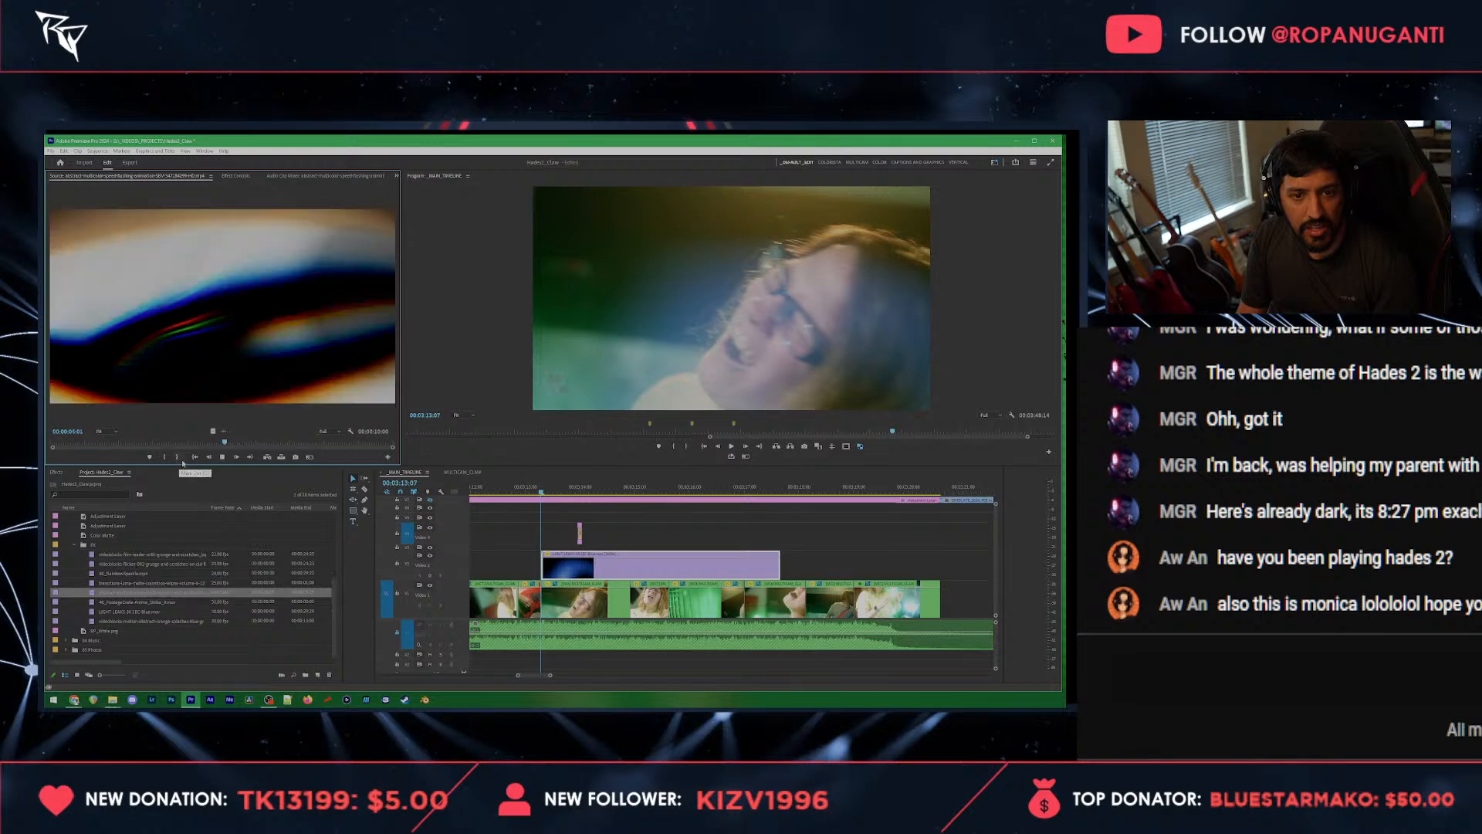
key("space")
left_click_drag(213, 431, 554, 548)
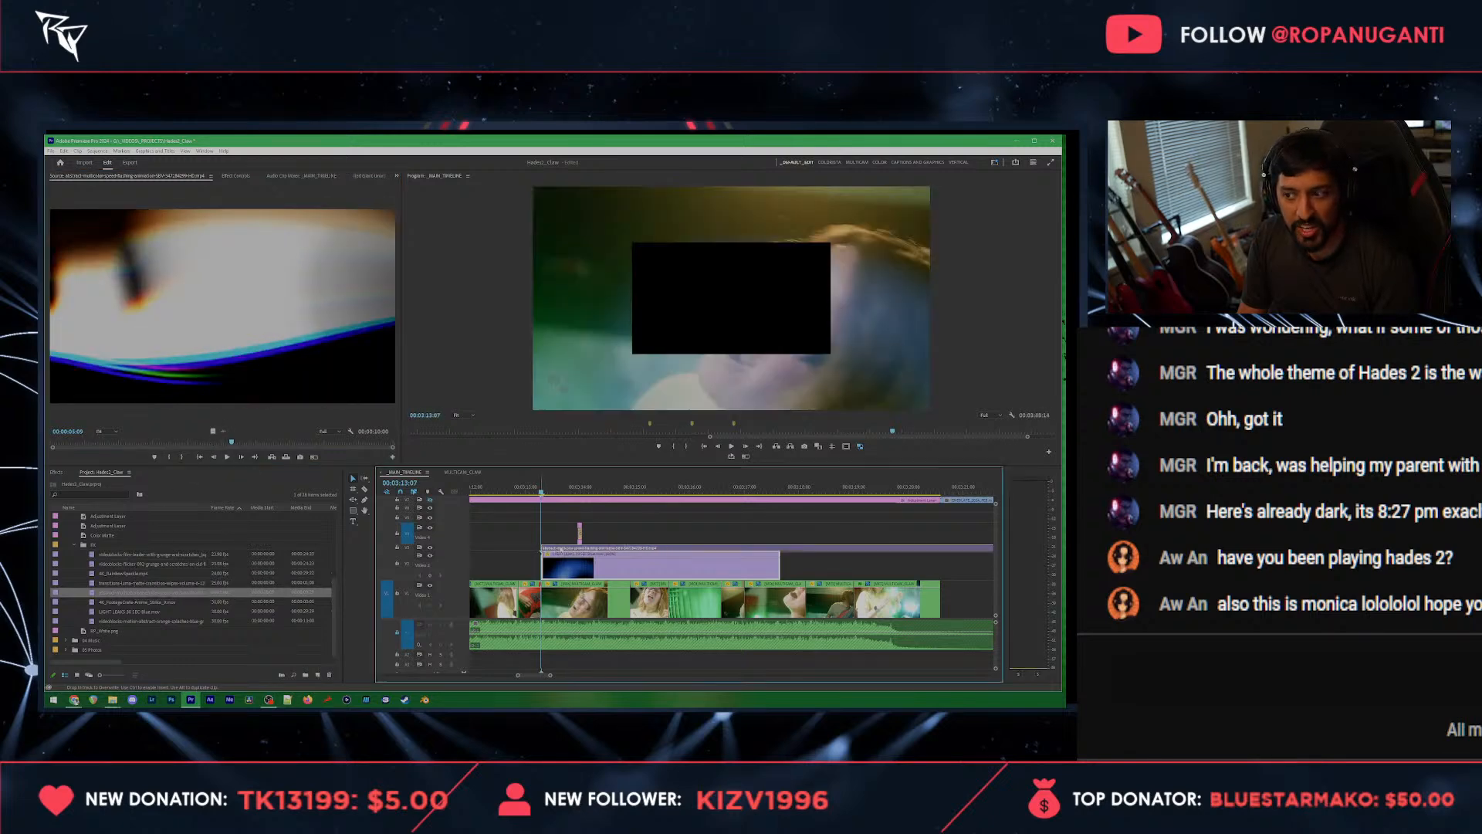
Step: Set the abstract flashing clip's scale to 200 and blend mode to Screen, lower its opacity and play it back
left_click(238, 176)
left_click(182, 224)
type("20")
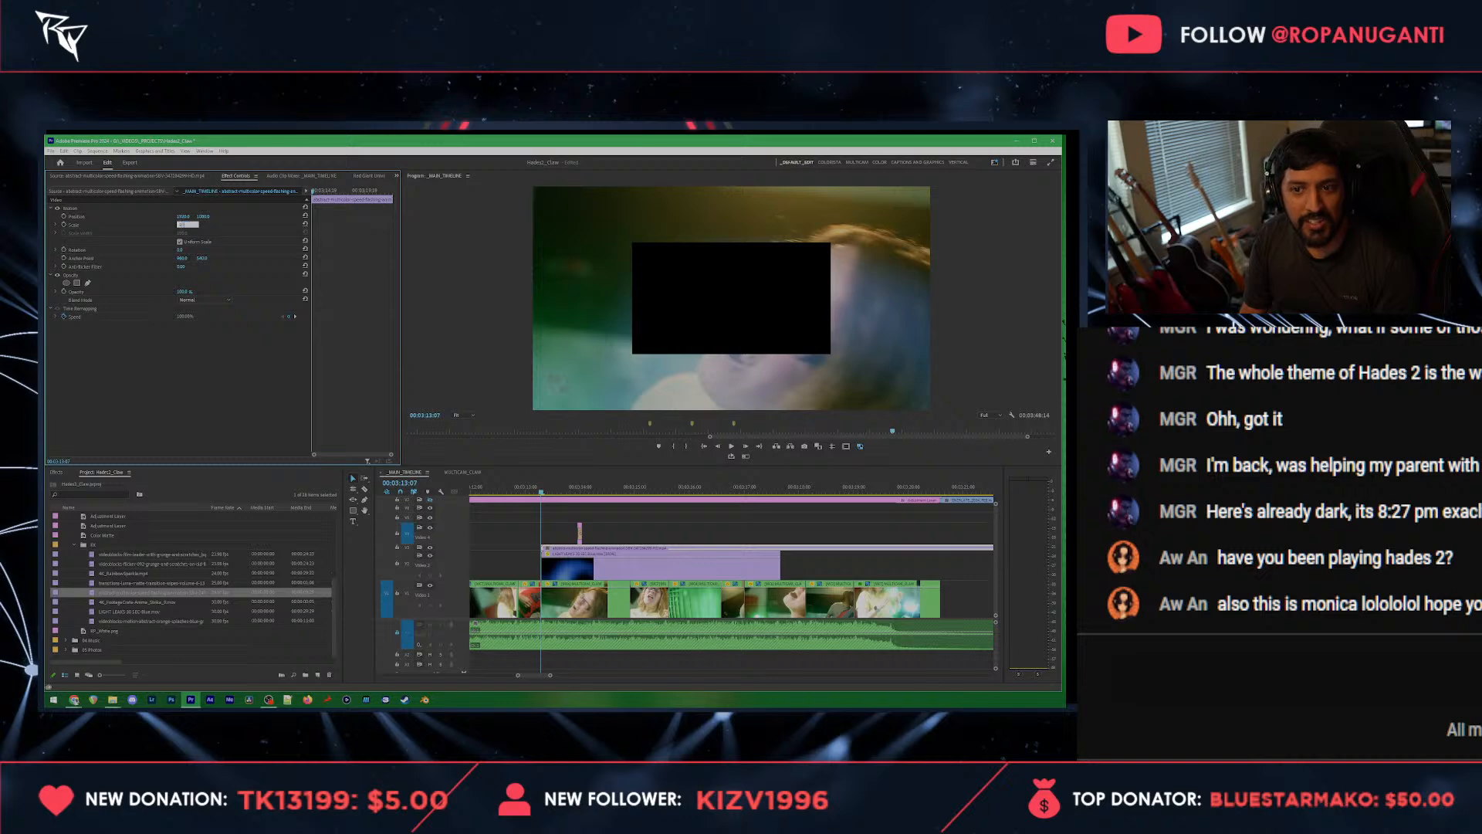
type("0")
key("Return")
left_click(200, 301)
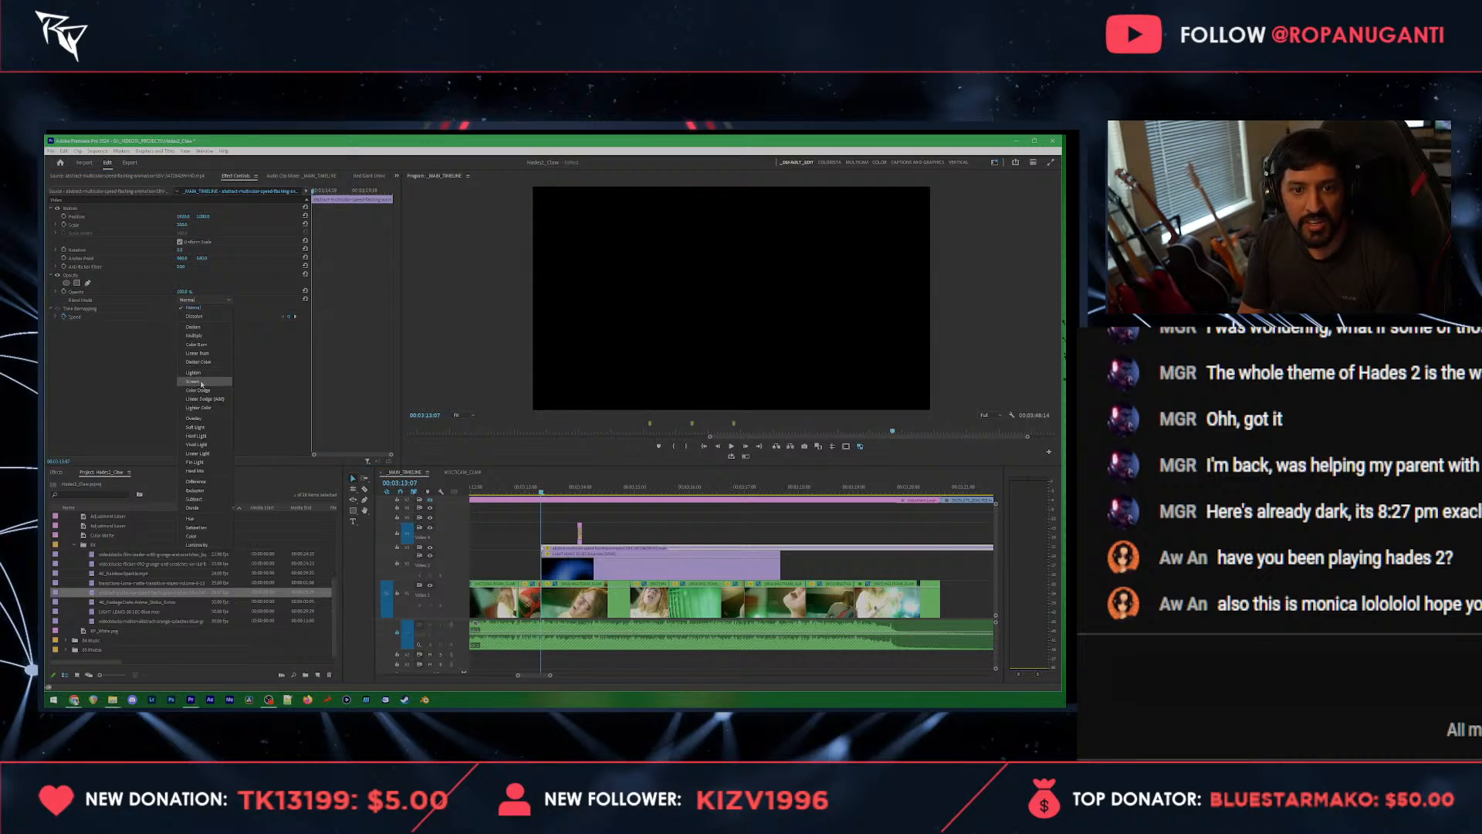
left_click(202, 382)
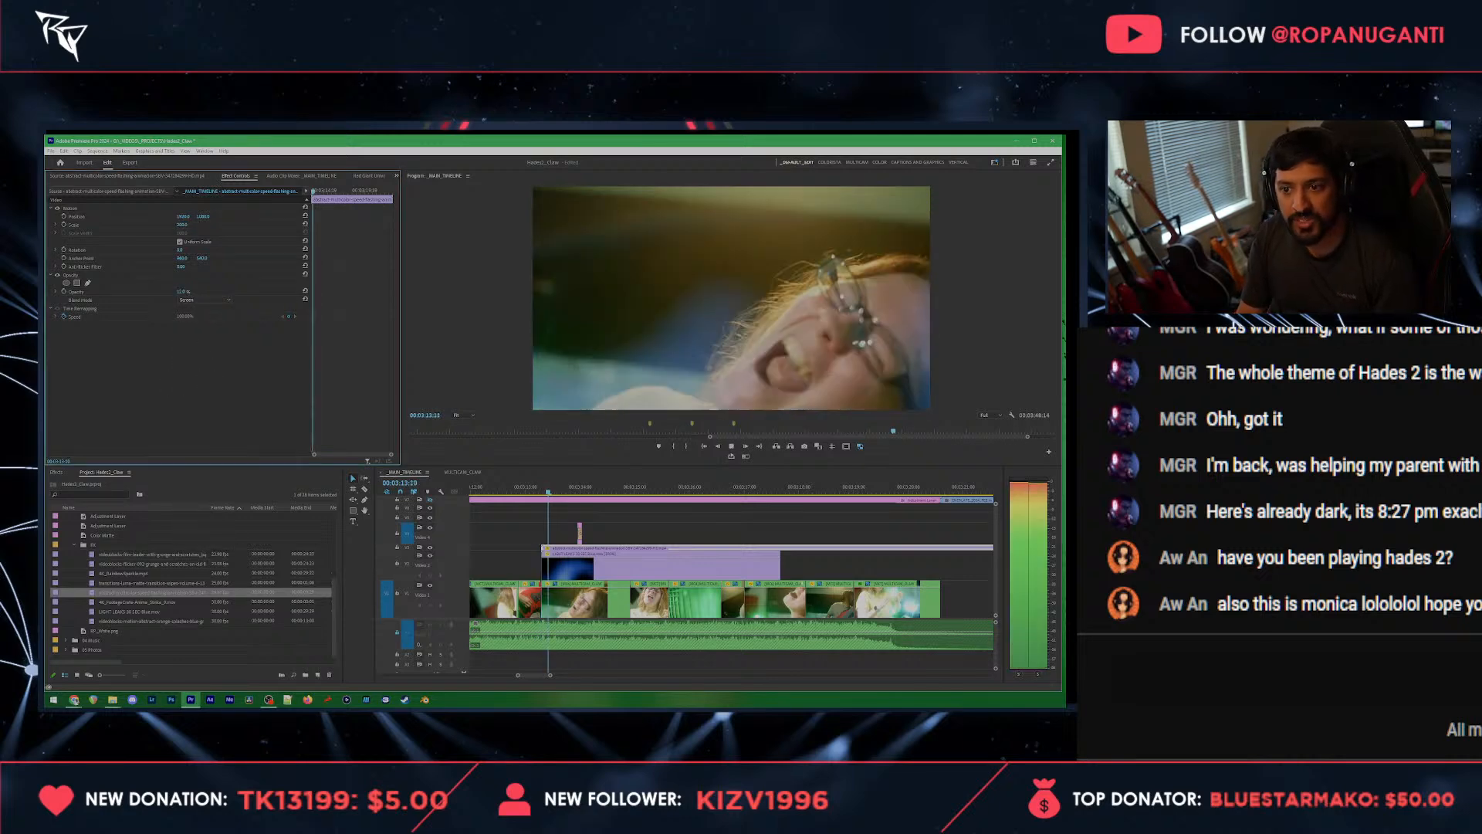
key("space")
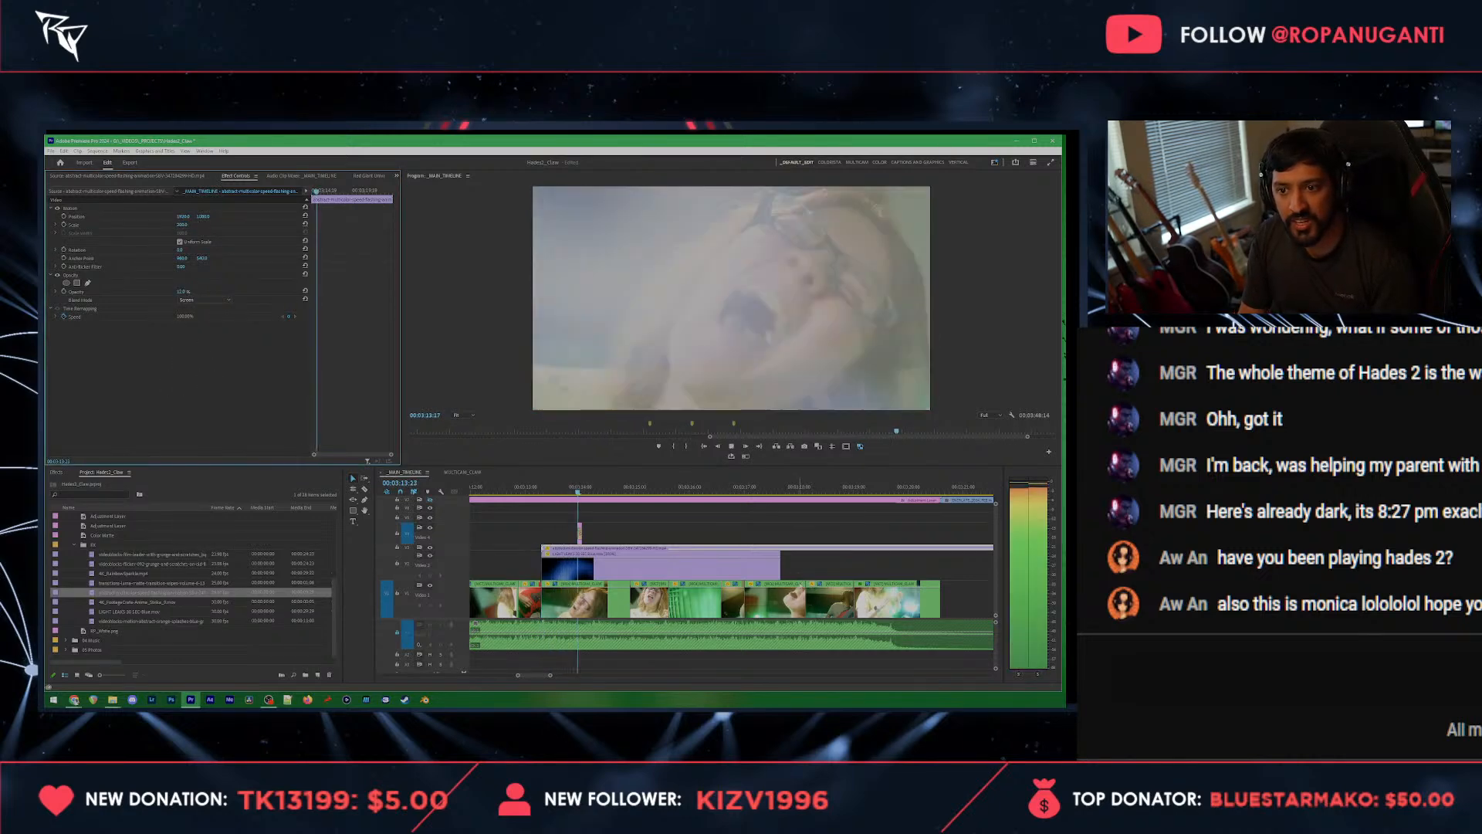
Step: Speed up the abstract flashing overlay so it becomes shorter, and play through to its end
right_click(668, 566)
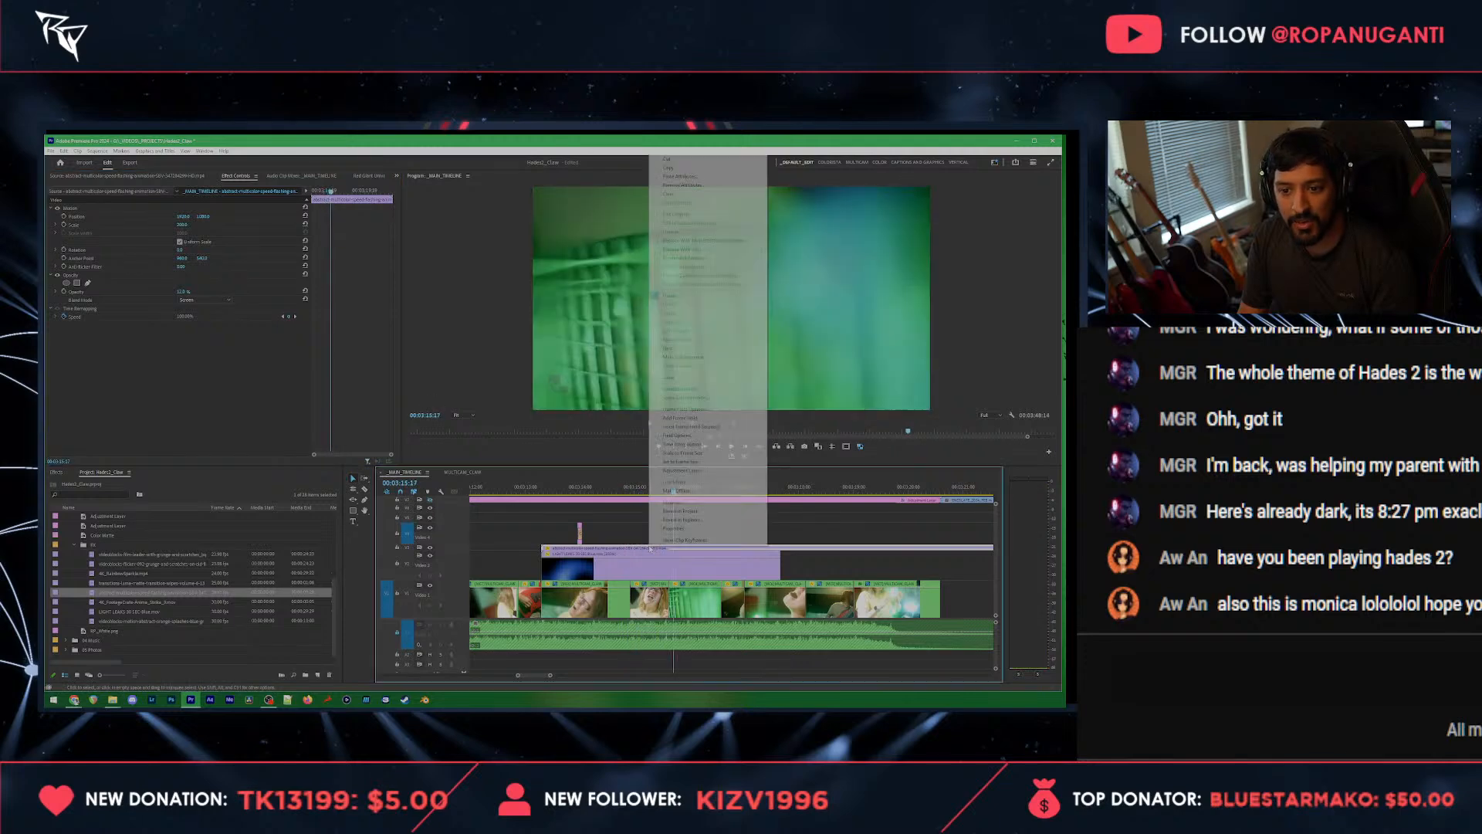
left_click(674, 388)
key("Return")
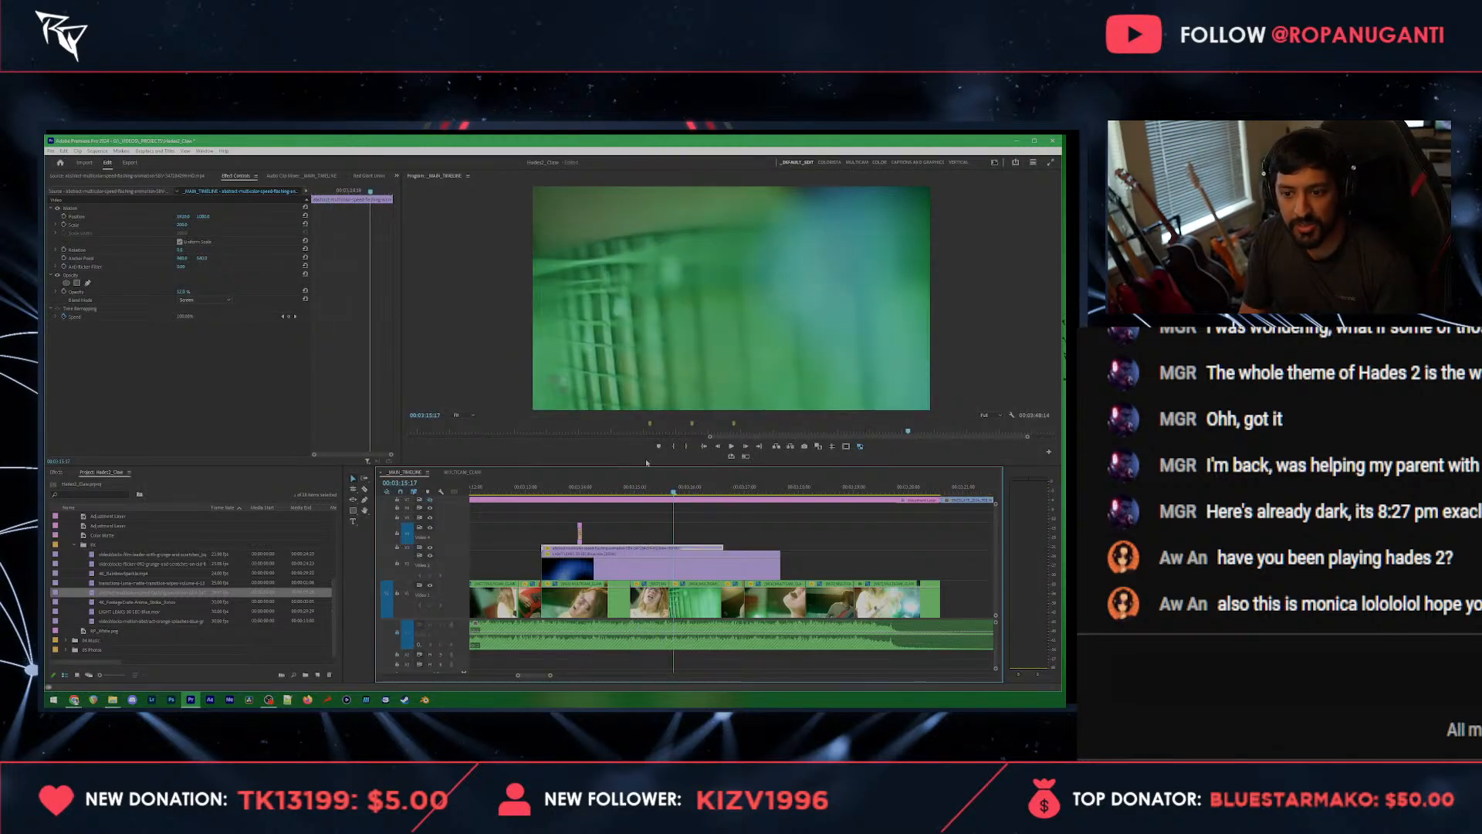
left_click(616, 488)
key("space")
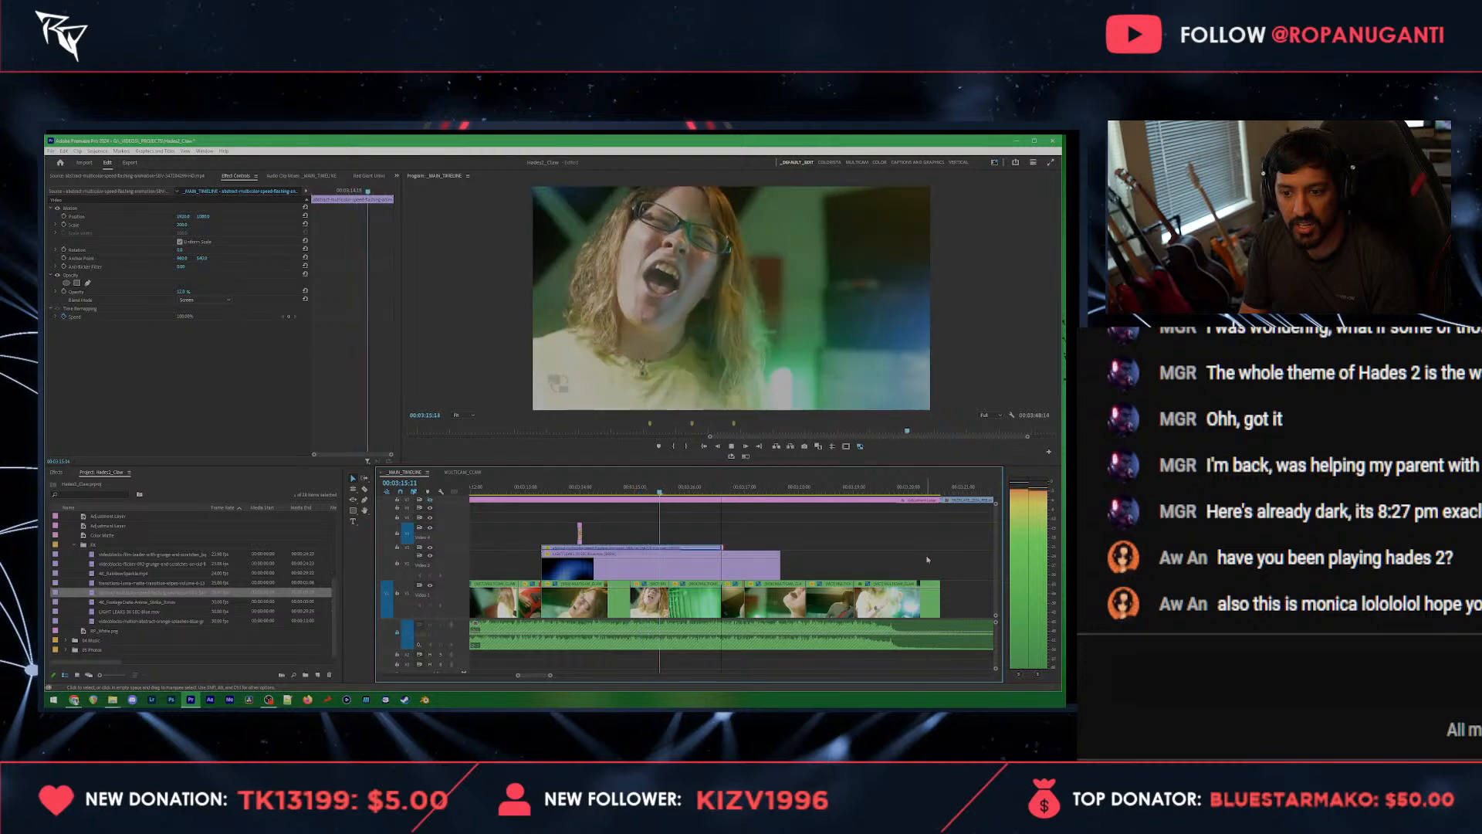
key("space")
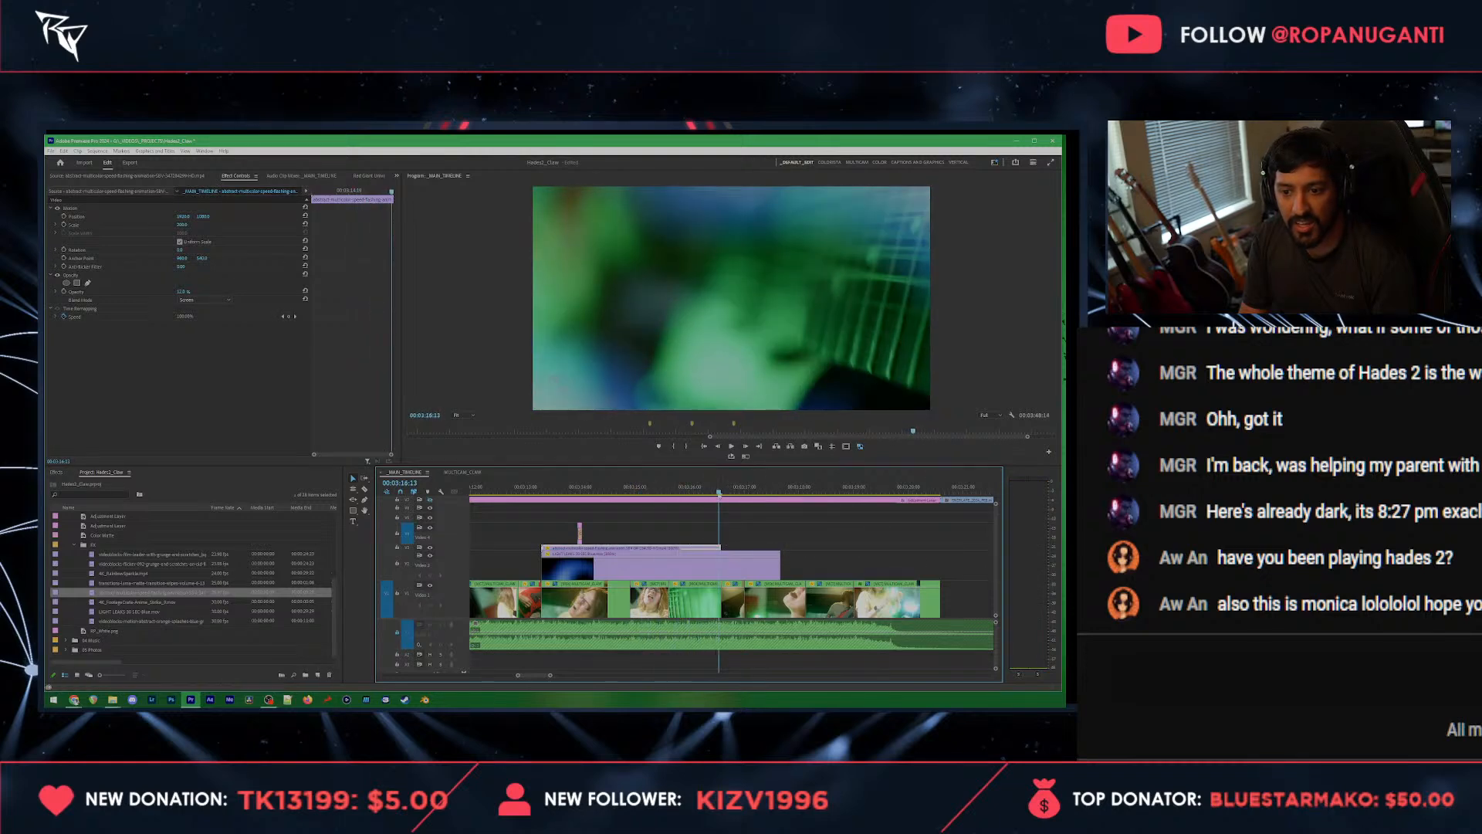
Step: Continue both overlays over the closing shots with copies placed after the originals, and play back the section
left_click_drag(720, 494, 690, 491)
key("ctrl+v")
key("space")
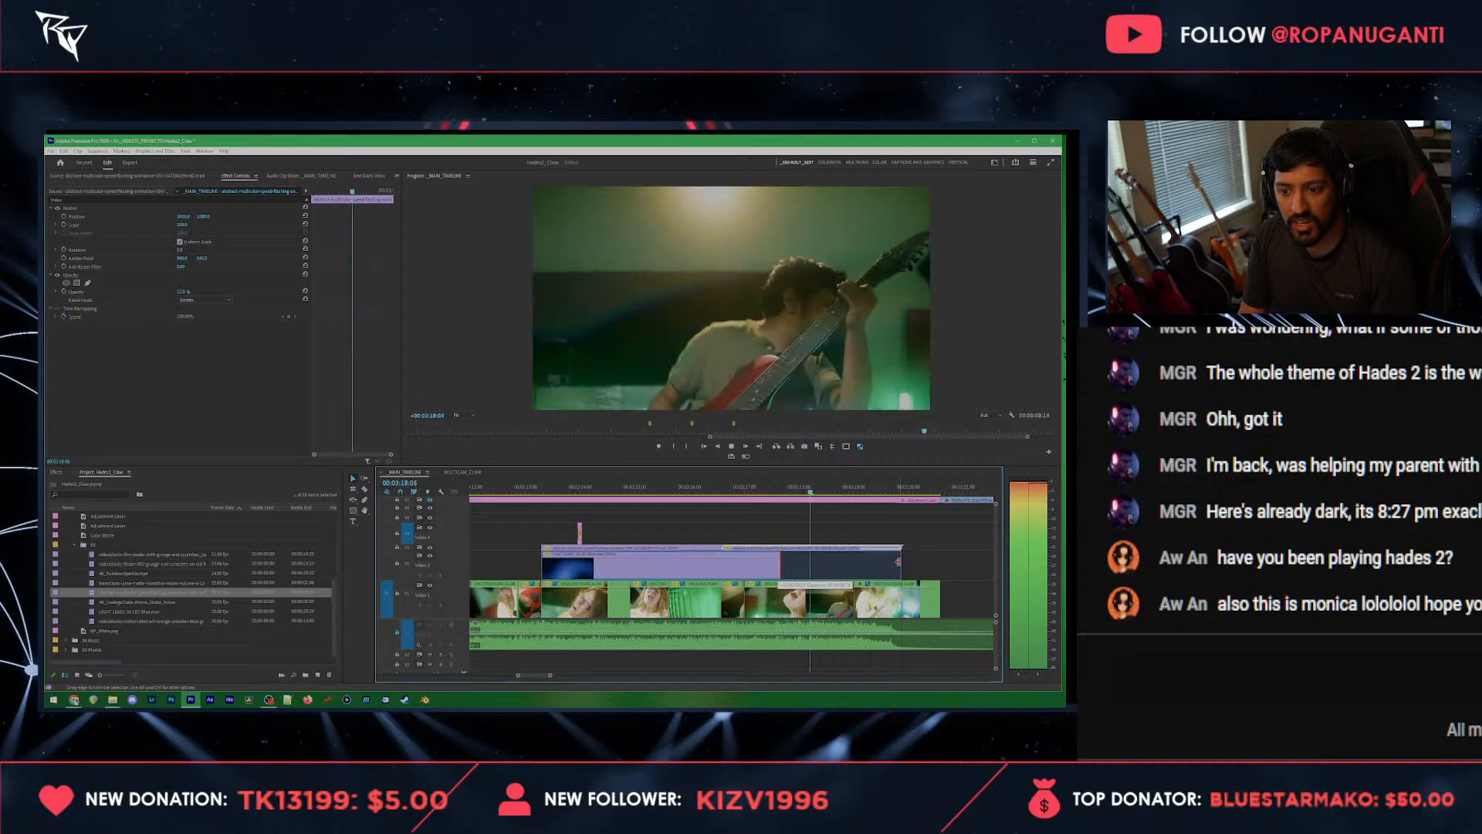
key("space")
left_click(786, 489)
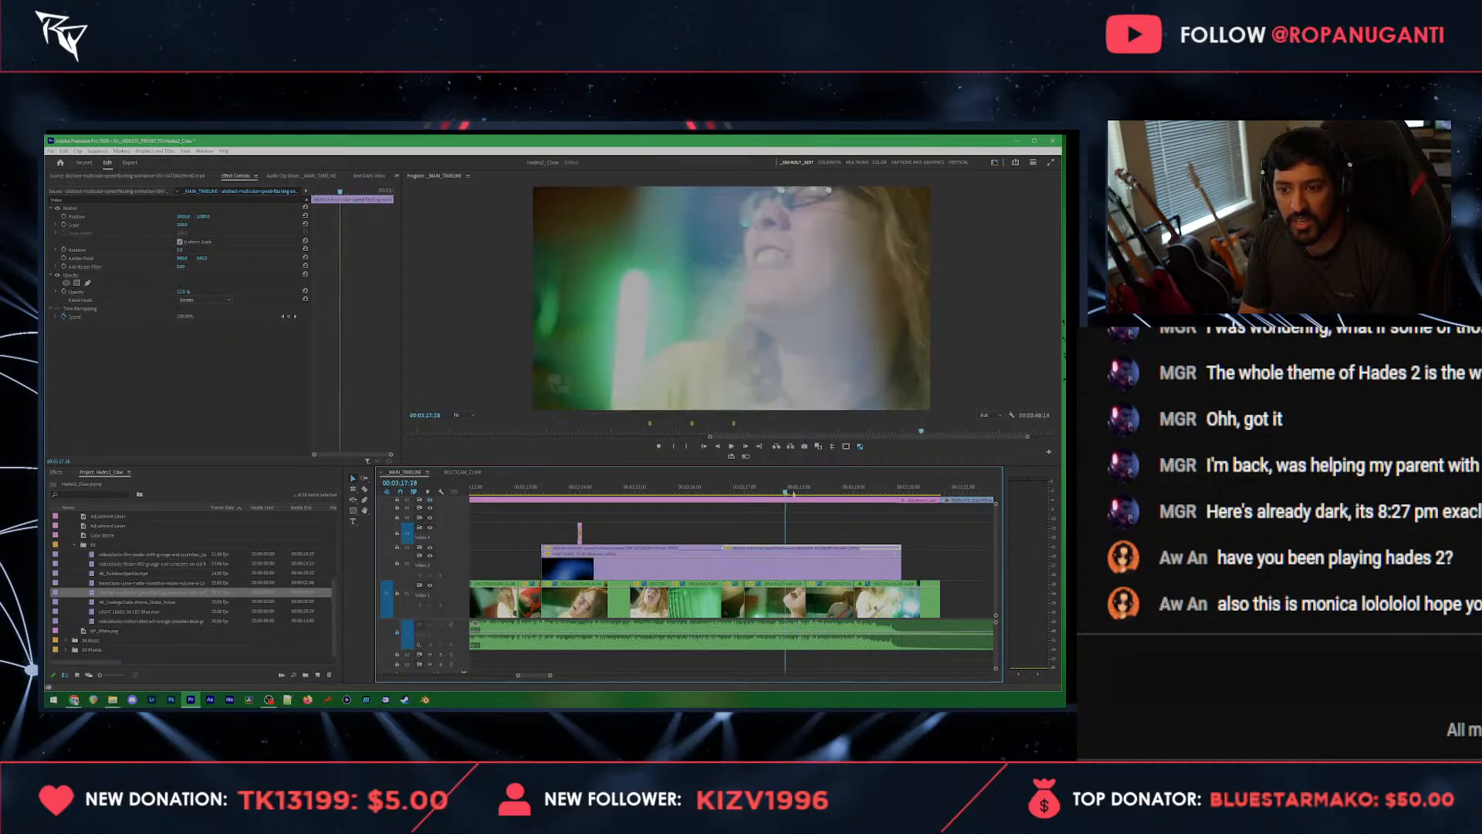
key("space")
Step: Shift the cut between the guitarist shot and the heart-hands shot slightly earlier, and play through to the ending
key("space")
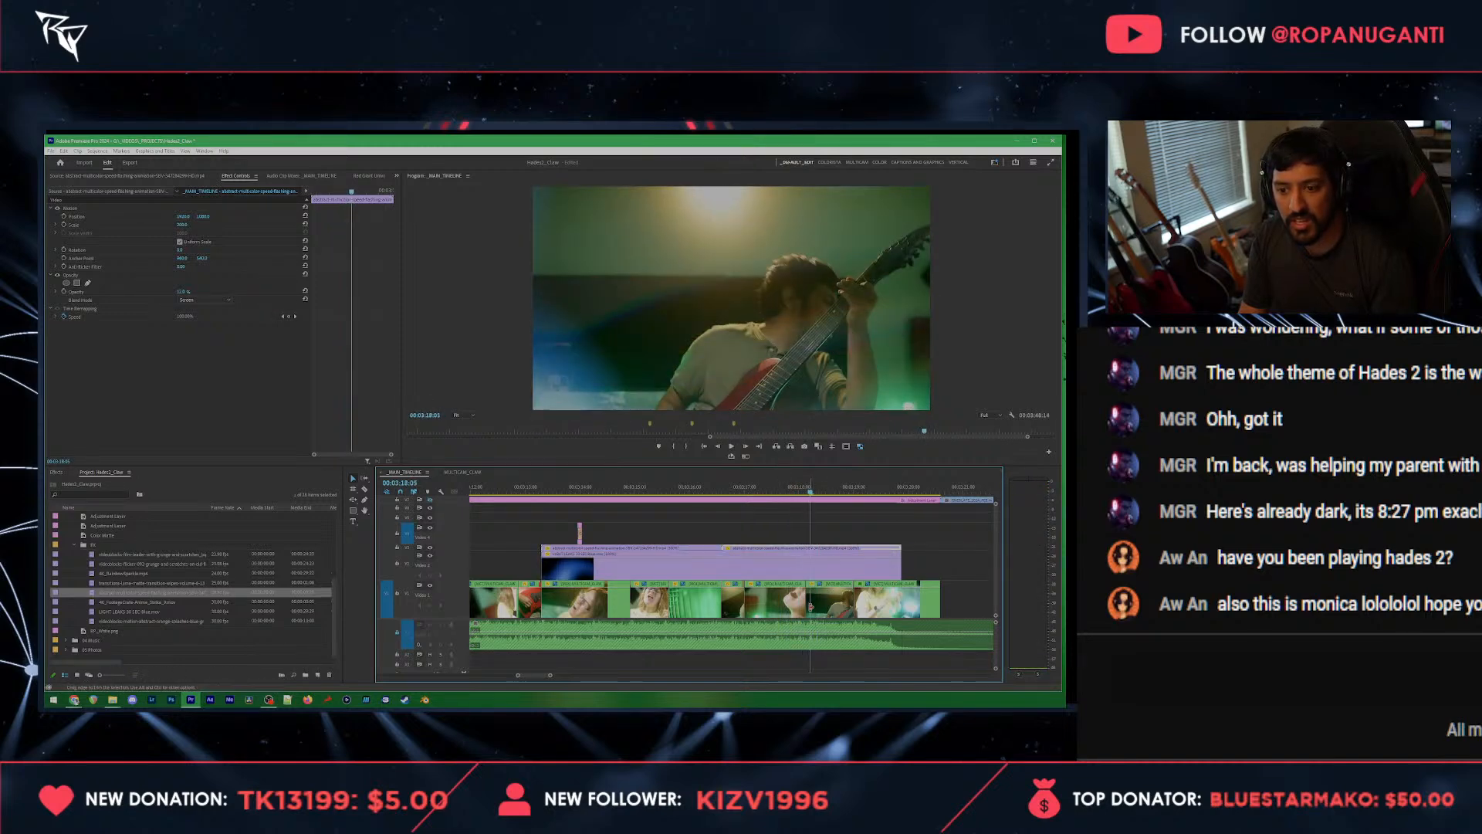
left_click_drag(811, 607, 811, 606)
left_click(801, 607)
left_click(830, 604)
key("space")
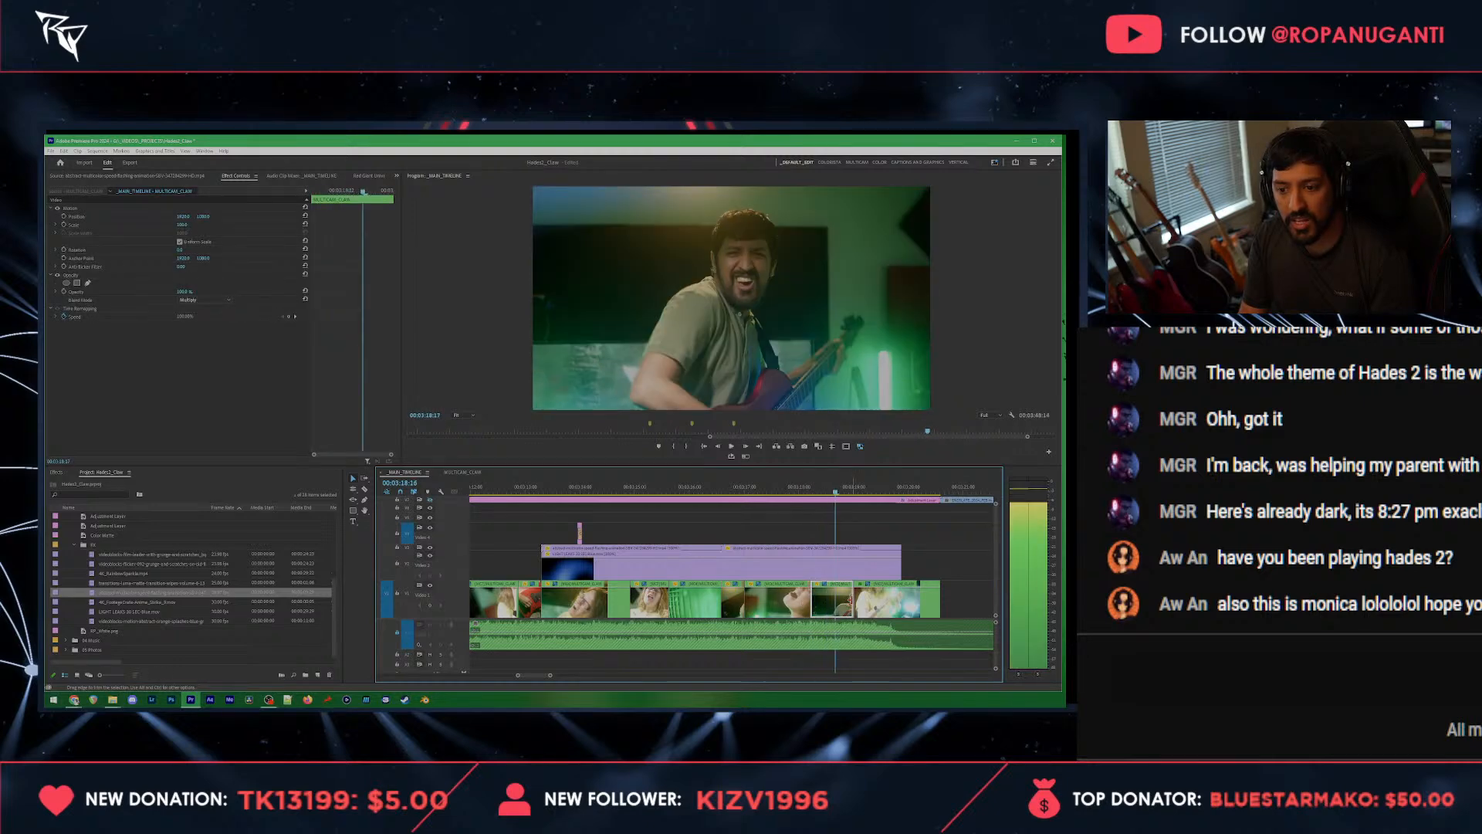
key("space")
left_click(851, 601)
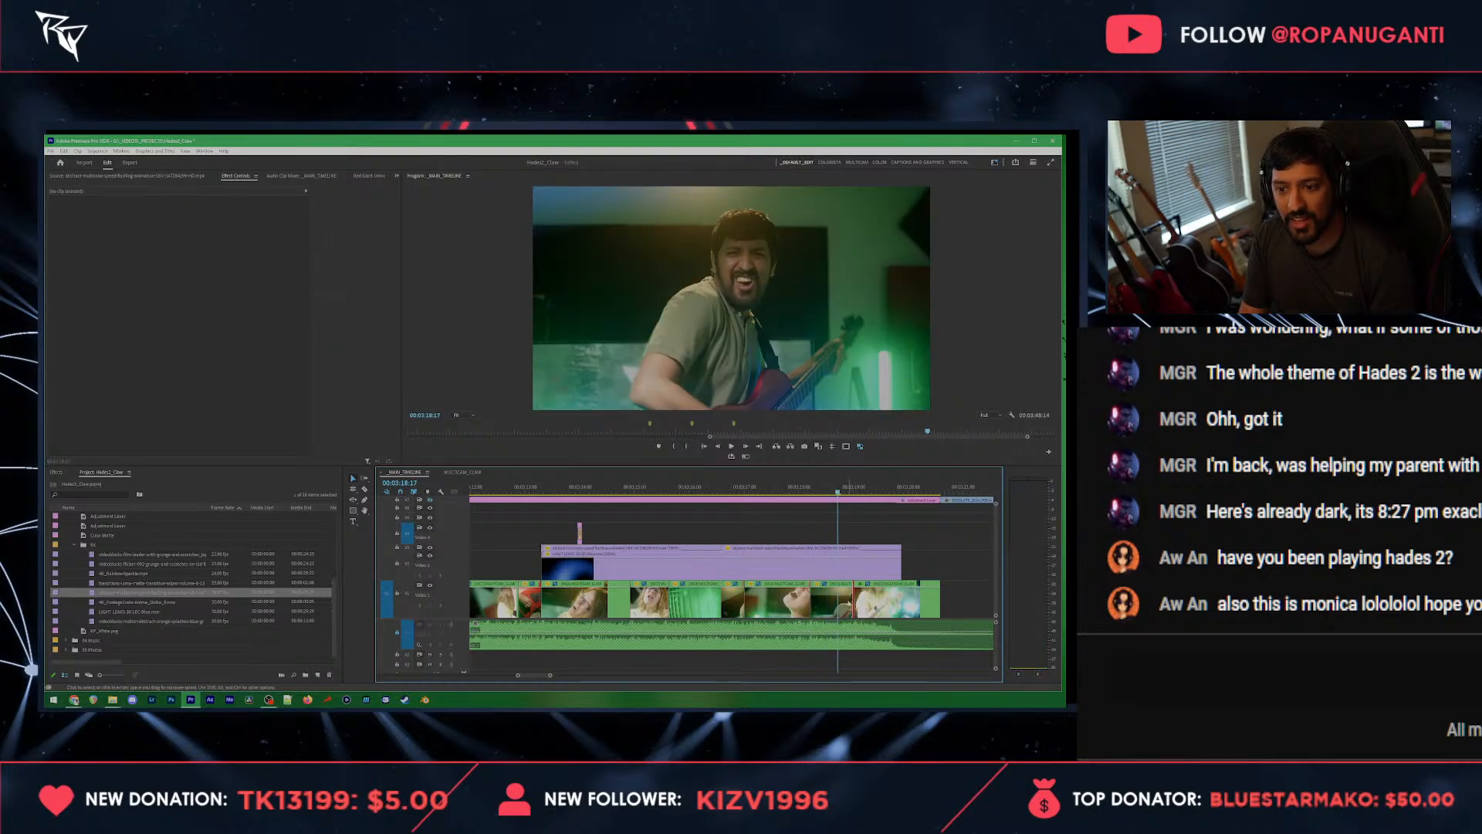
left_click_drag(851, 602, 844, 603)
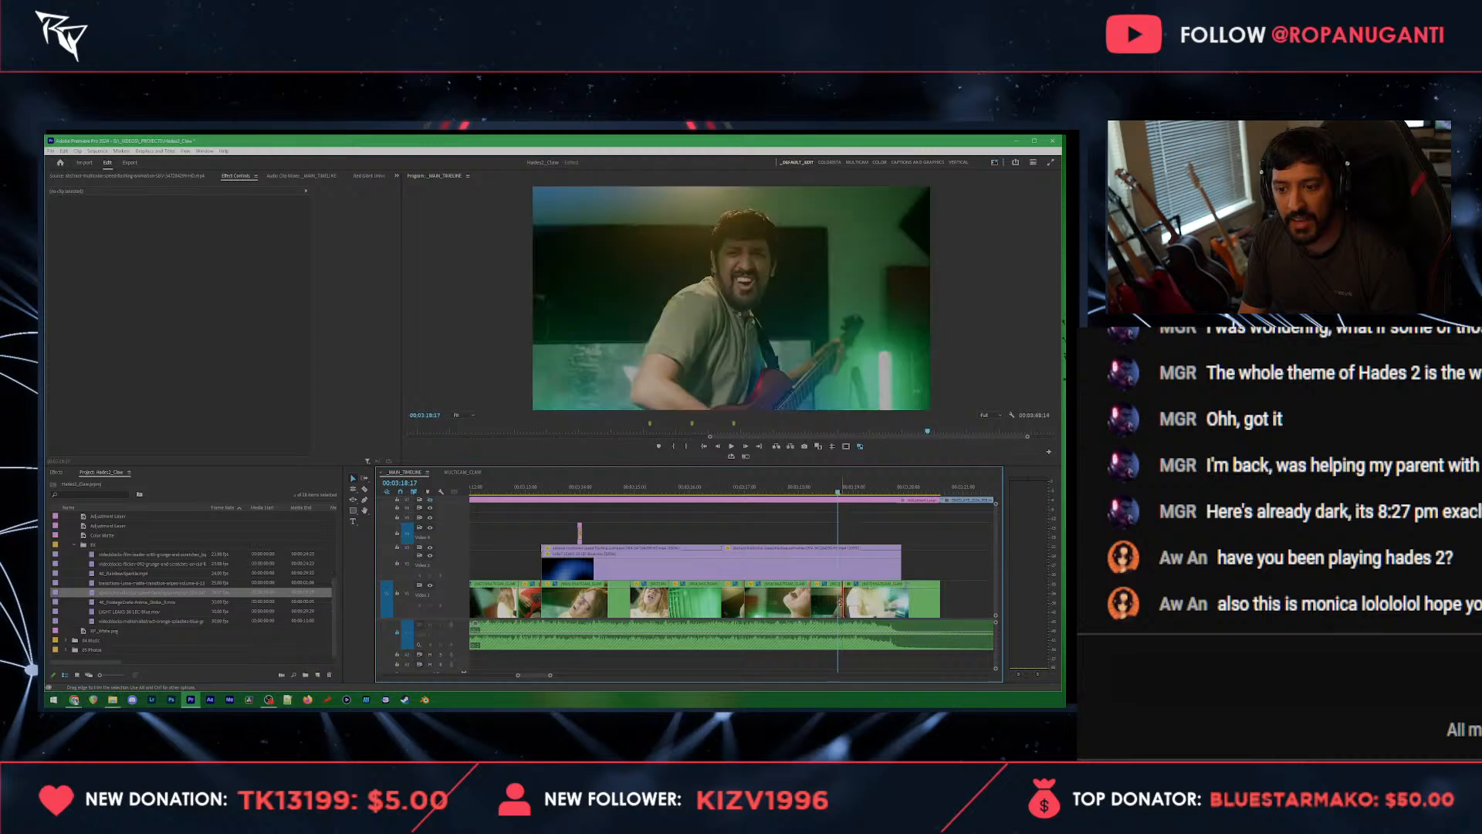
key("space")
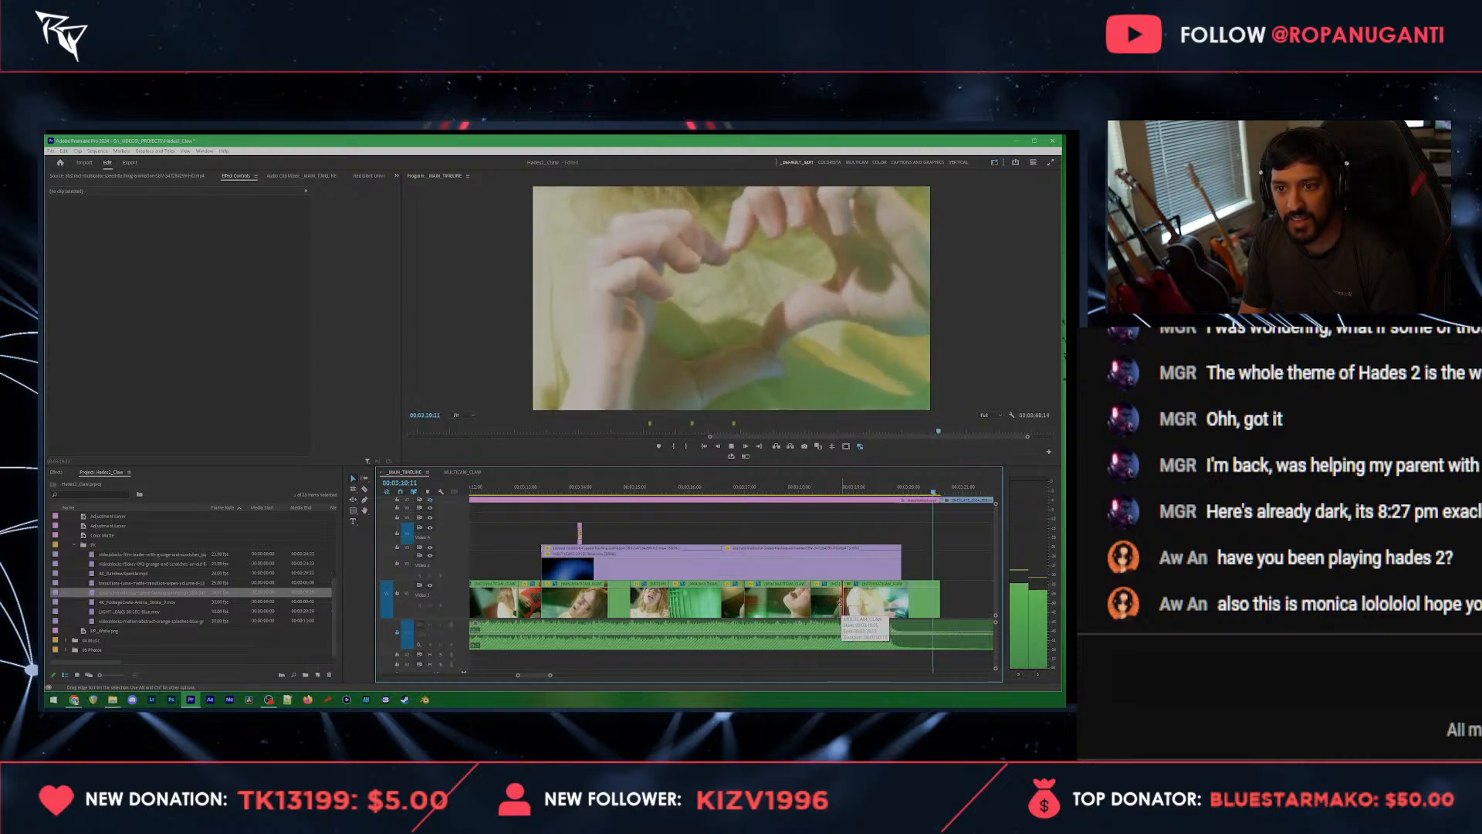
key("space")
Step: Replay the closing shots, save the project, and apply the Universe Exposure Blur transition at the cut into the guitarist shot
left_click(746, 487)
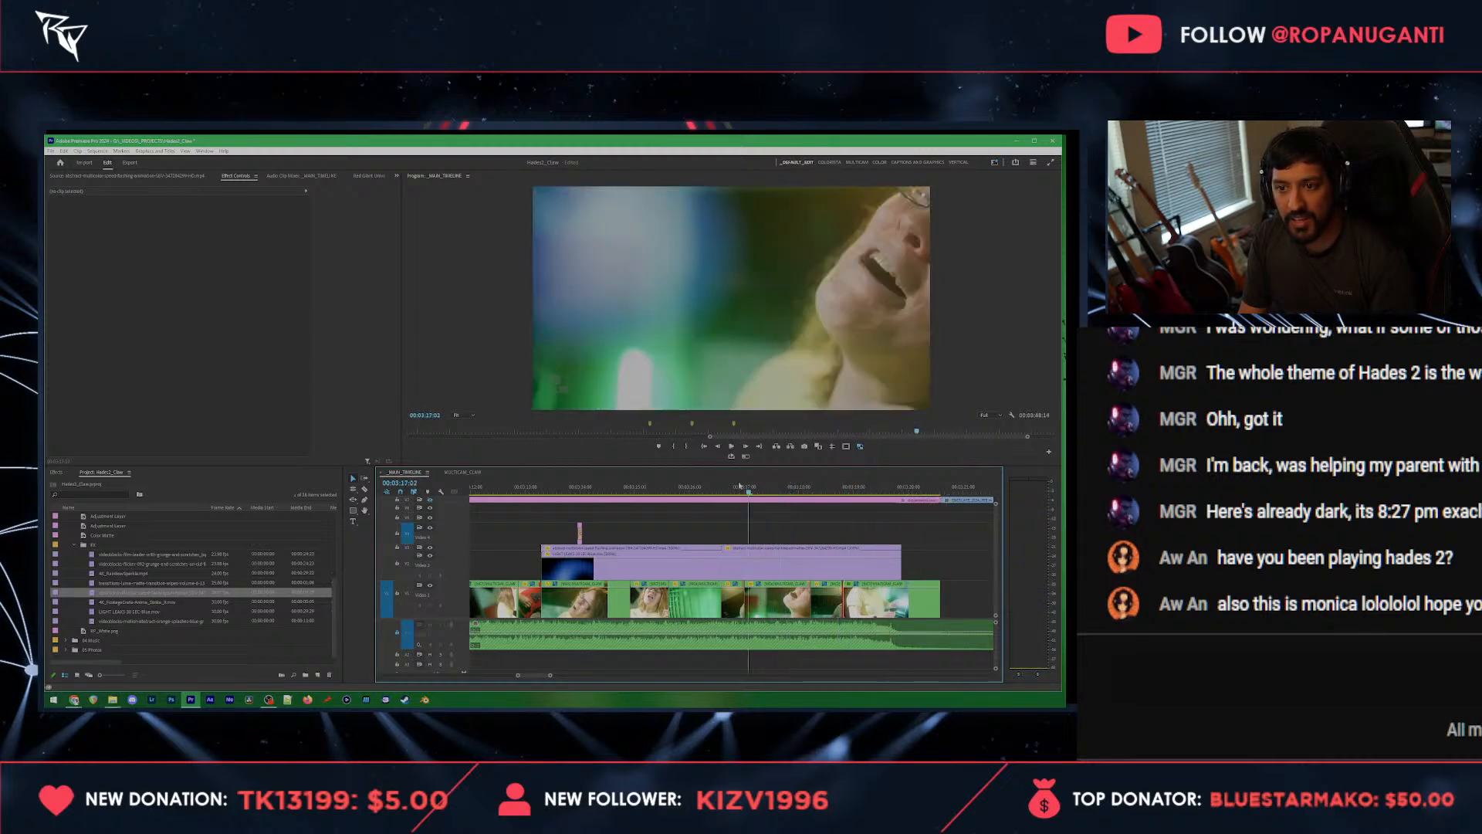
left_click(781, 601)
key("space")
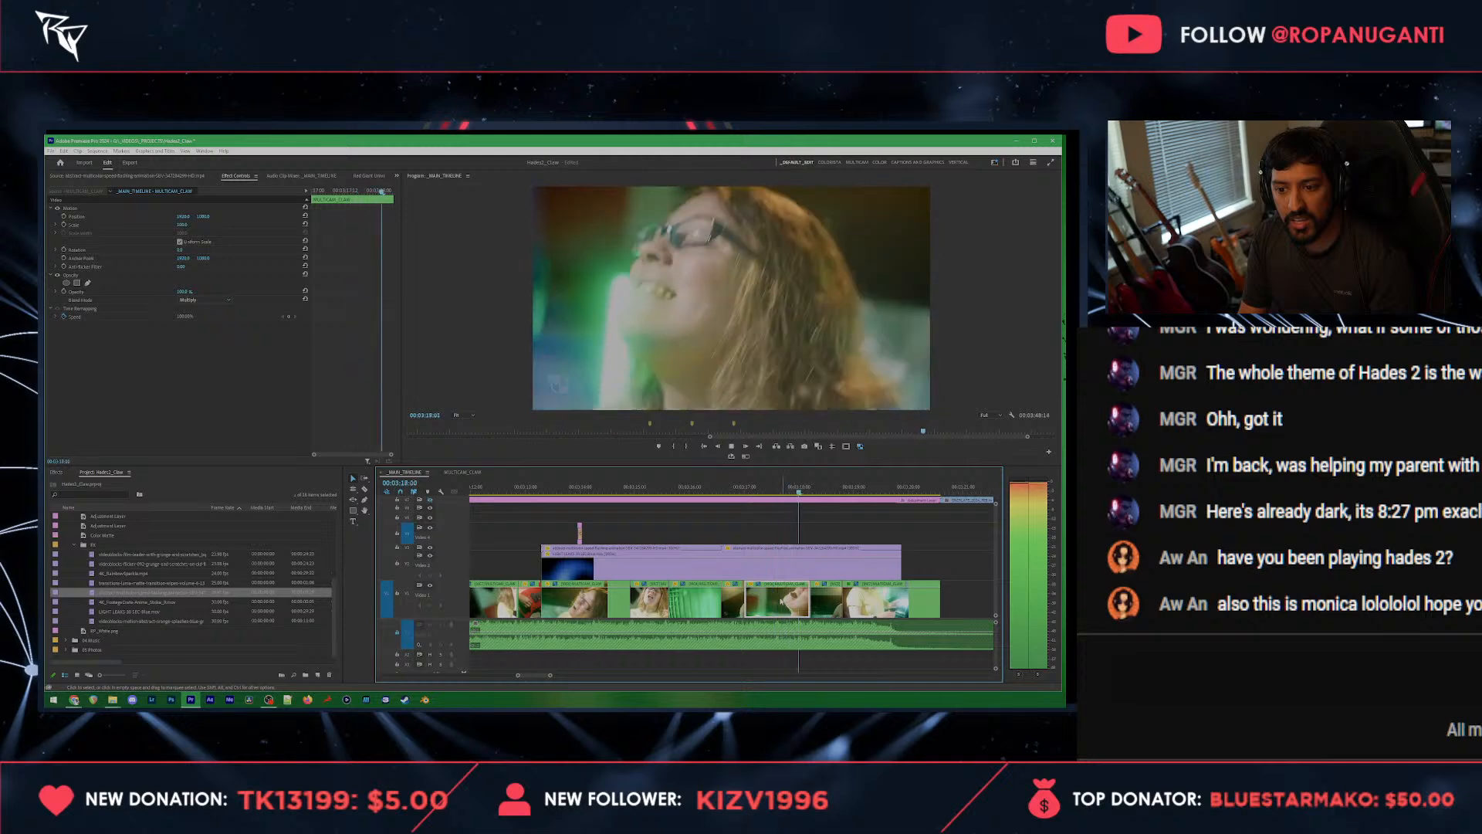
key("space")
left_click(371, 176)
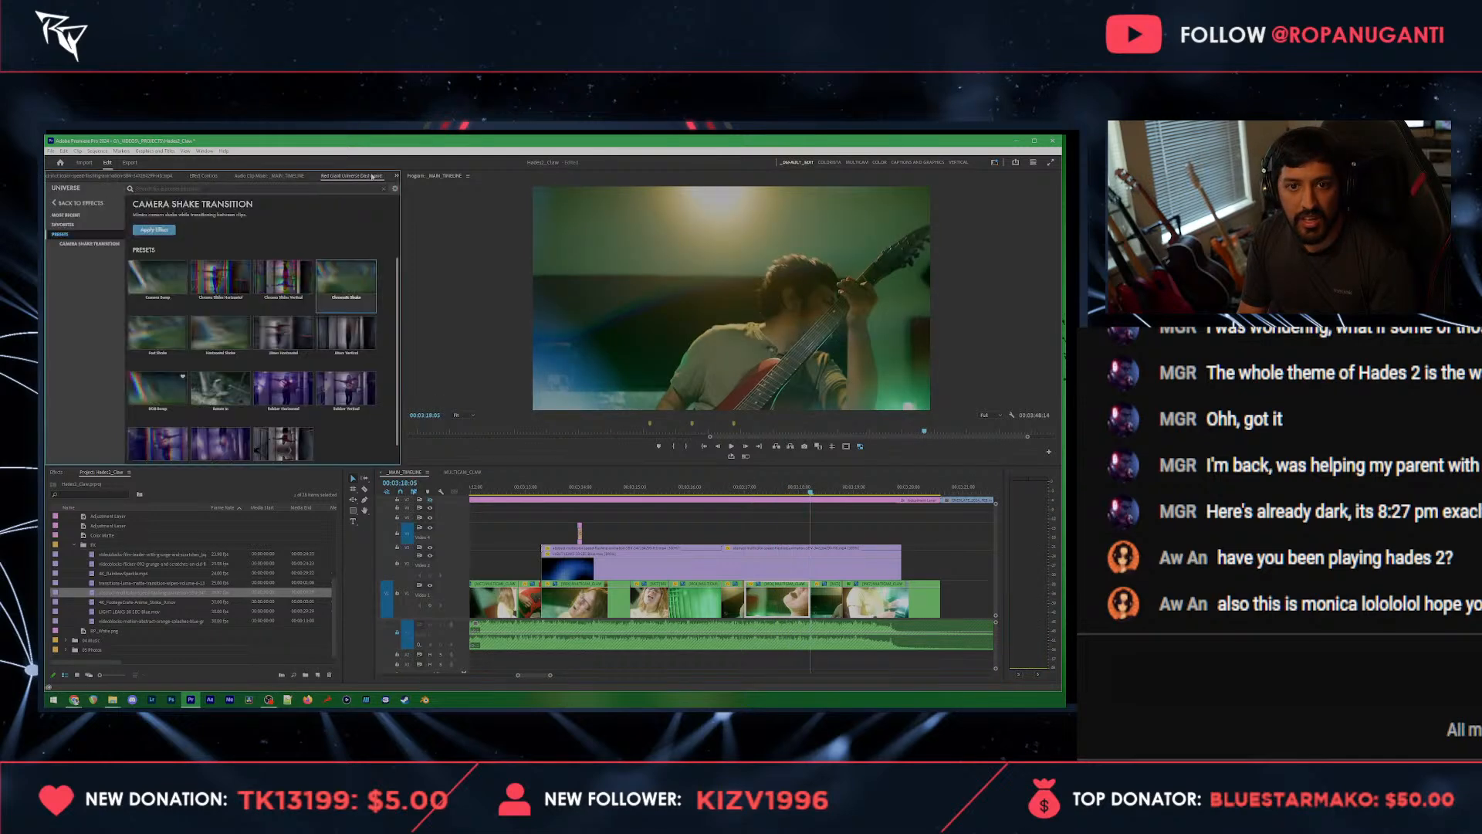
left_click(67, 205)
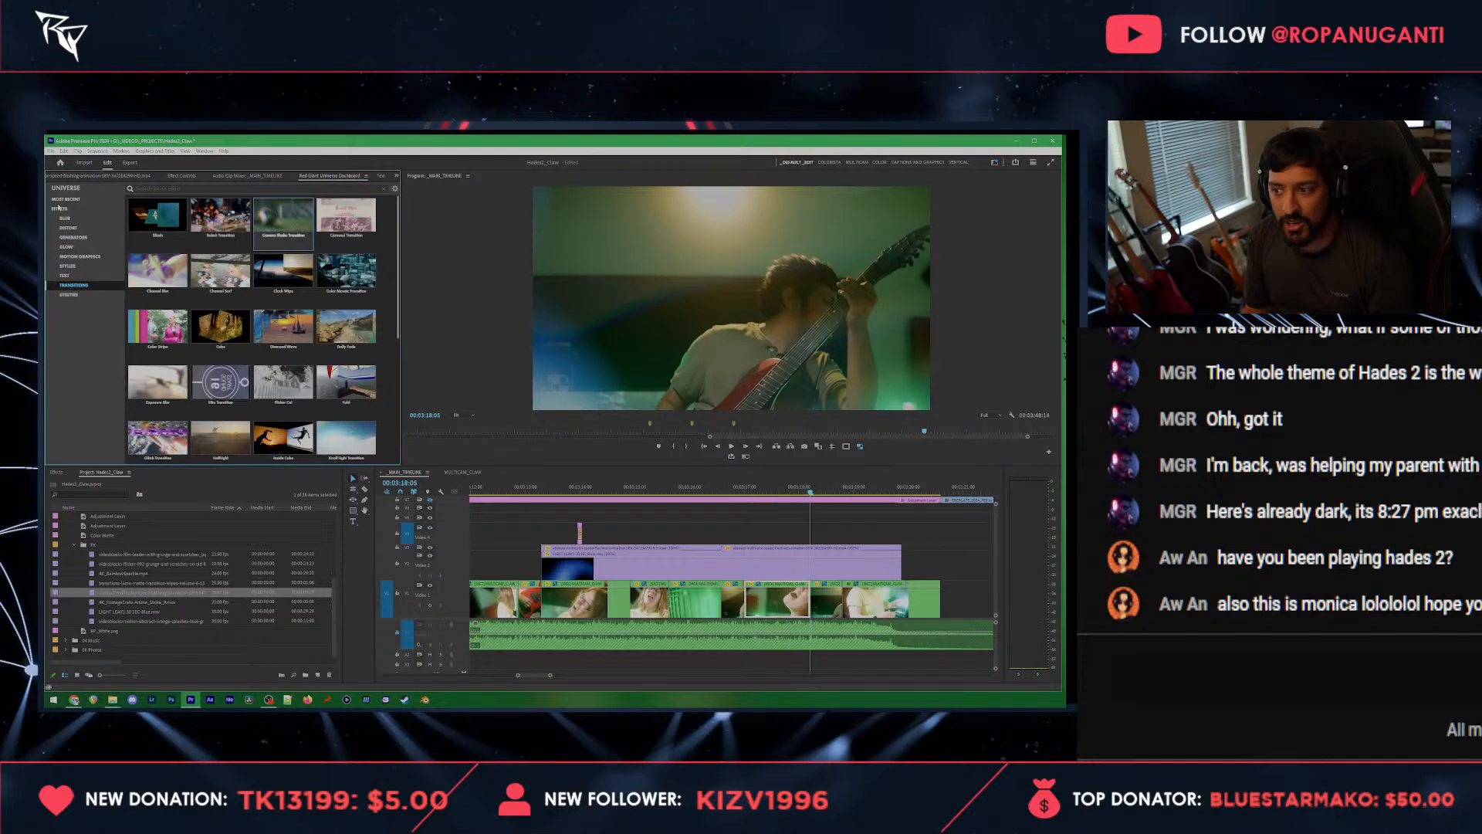
key("ctrl+s")
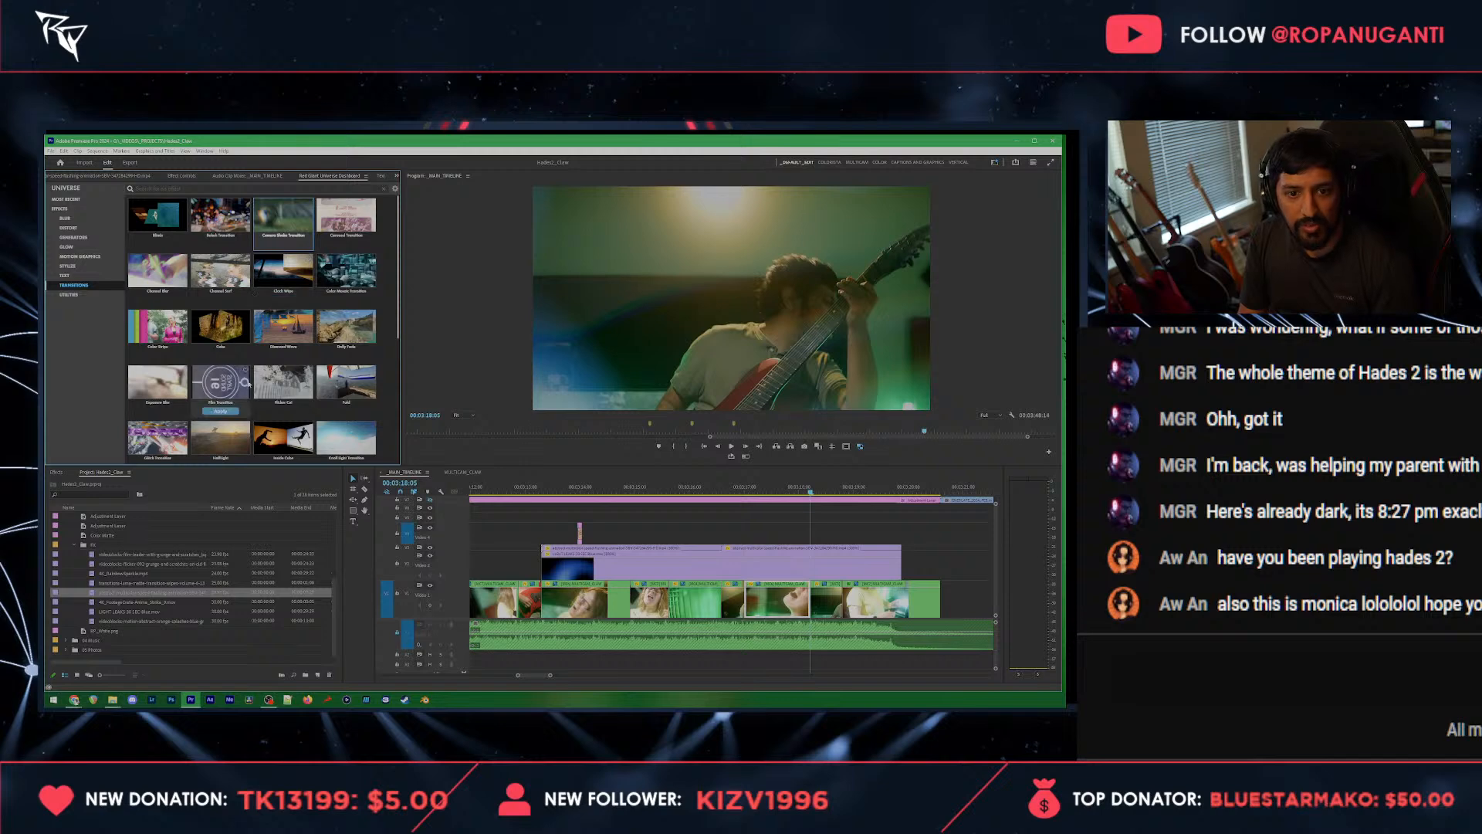
left_click(158, 383)
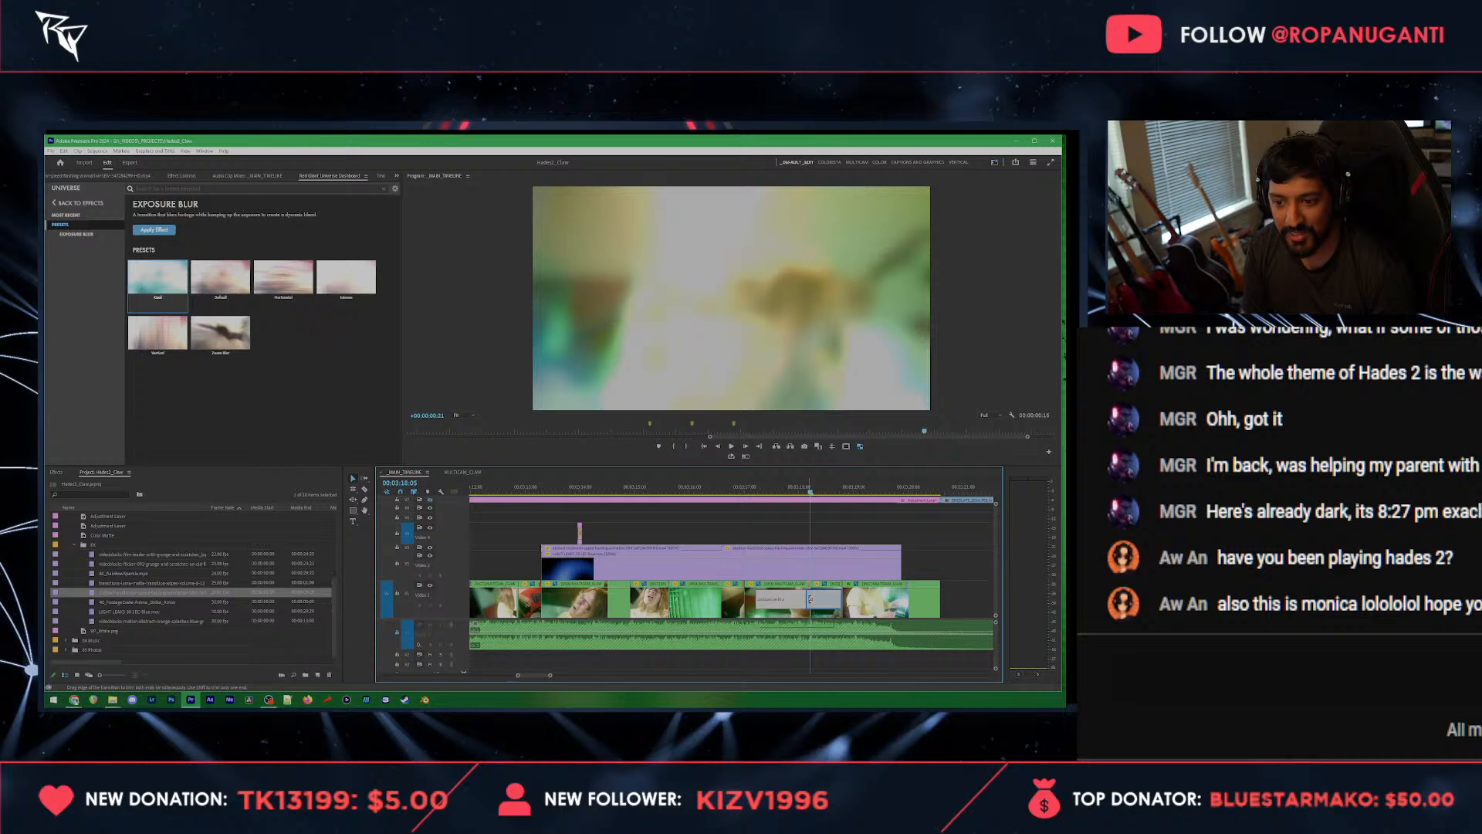
Step: Shorten the Exposure Blur transition tightly around the cut and play back through the end of the last shot
left_click_drag(810, 599, 813, 606)
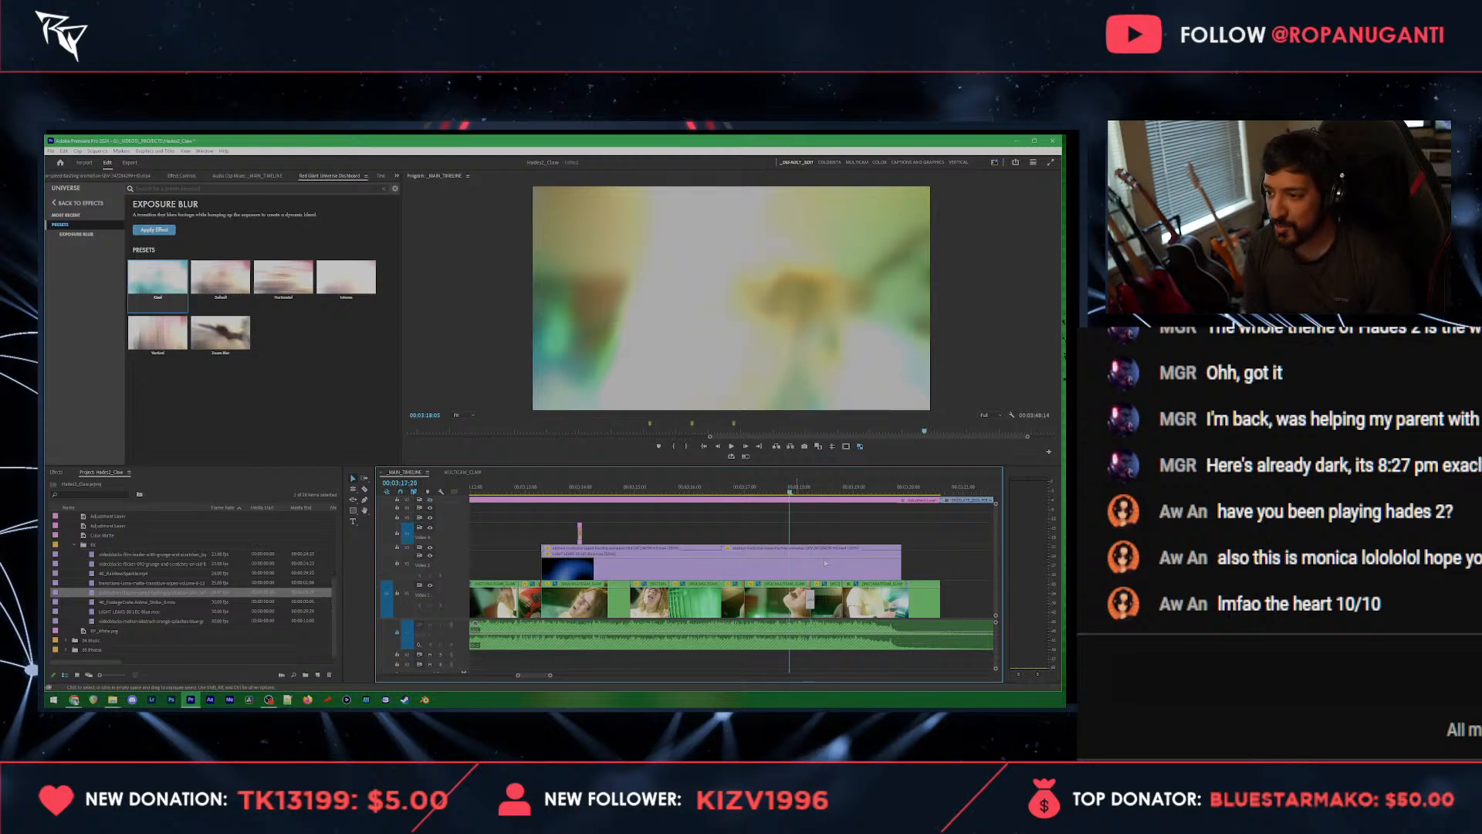
key("space")
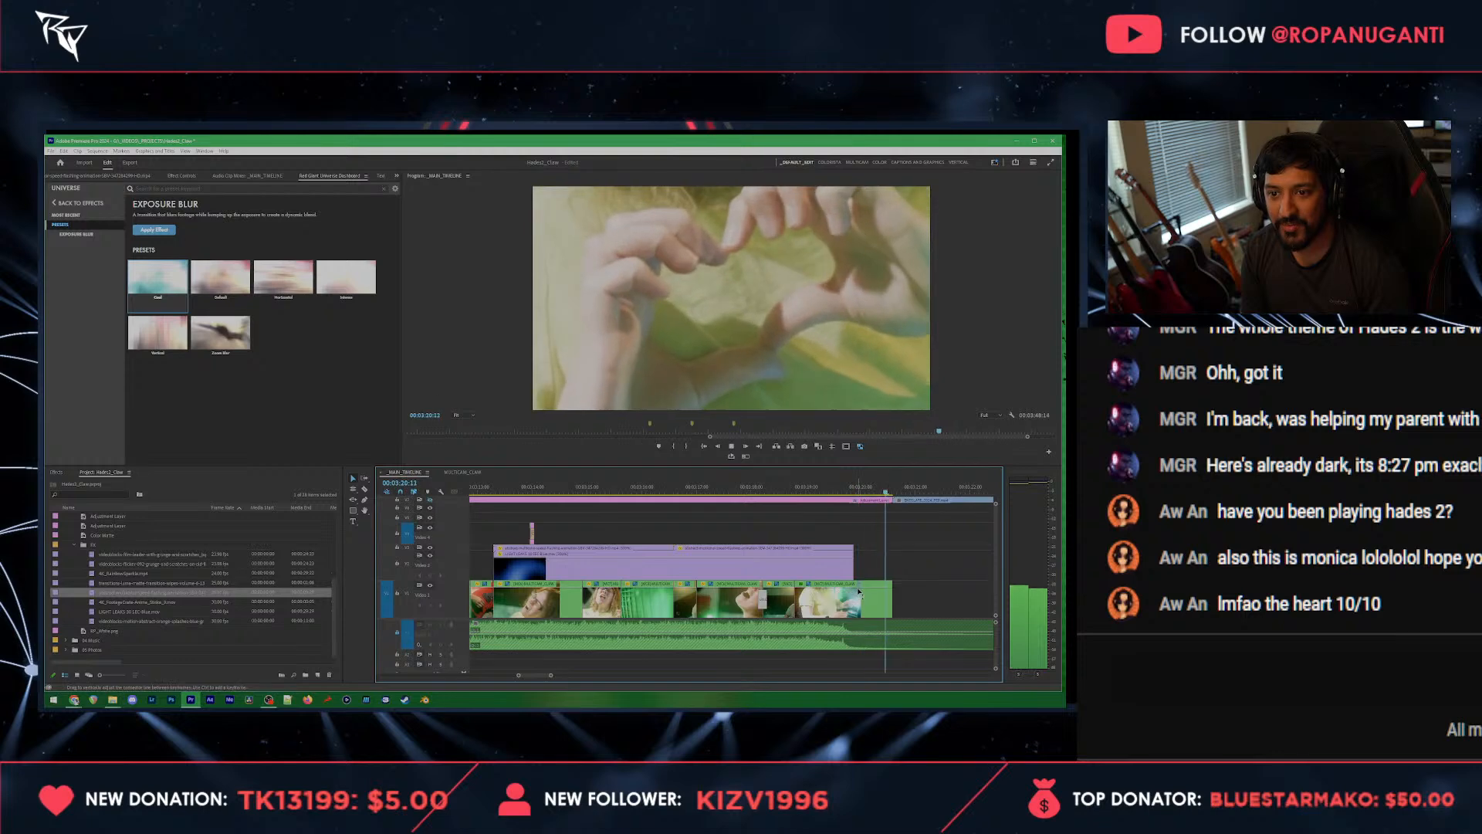
key("space")
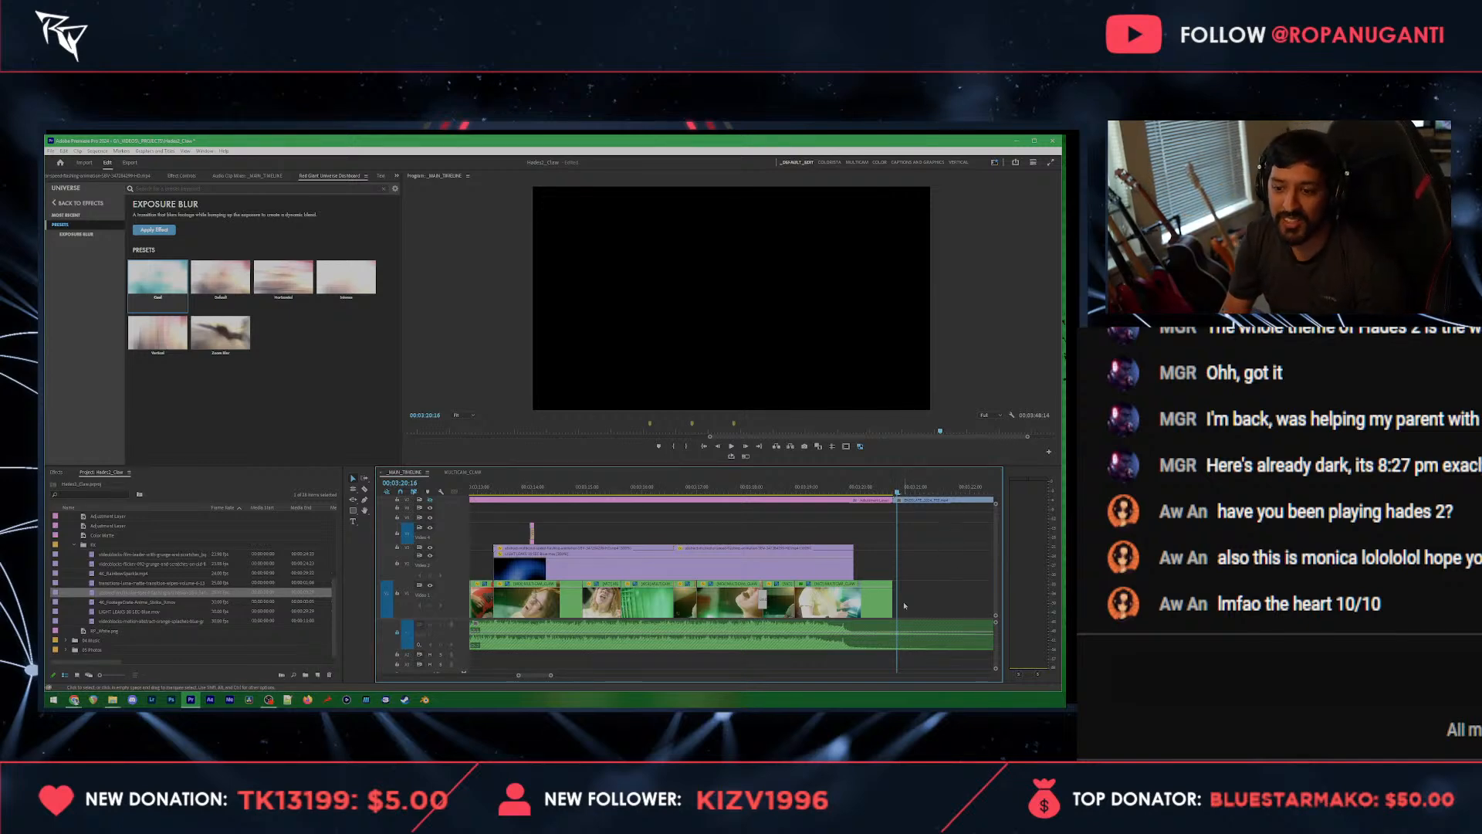
Step: Extend the end of the heart-hands clip under the start of the logo clip, and trim the extension back slightly
scroll(900, 605, "down", 2)
left_click_drag(835, 603, 885, 603)
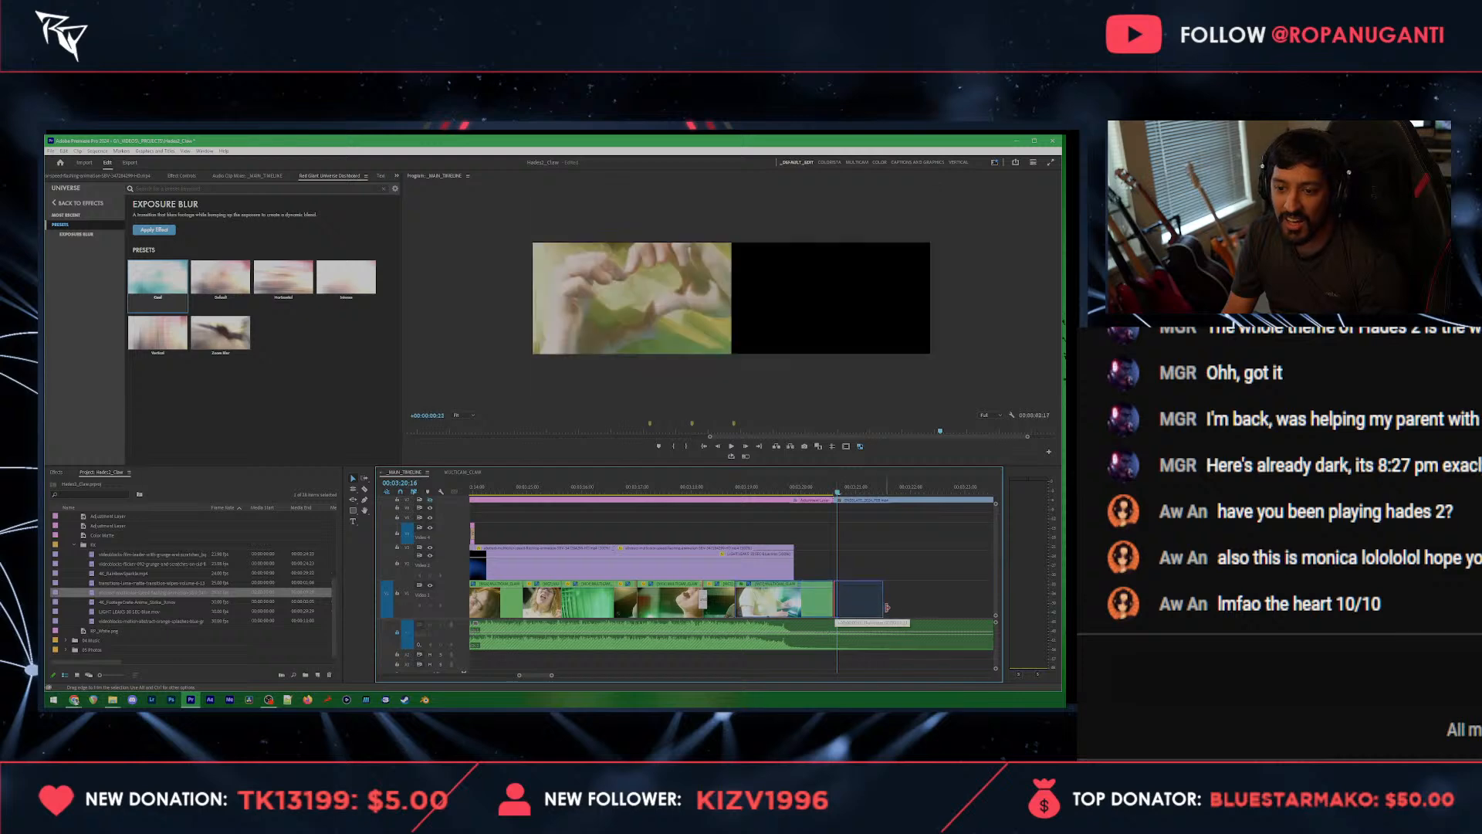
left_click_drag(756, 493, 870, 506)
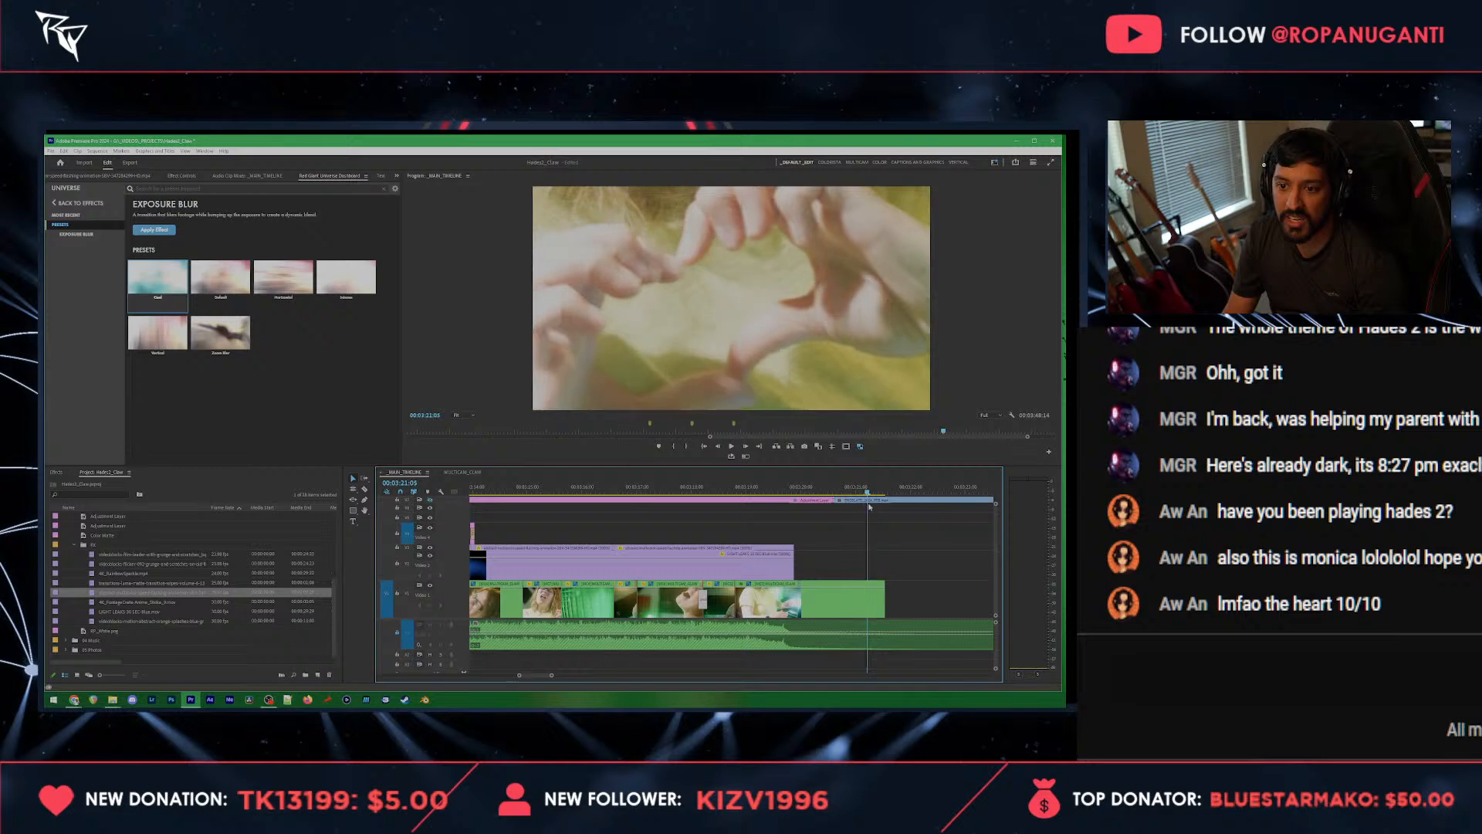
mouse_move(888, 607)
left_mouse_down()
mouse_move(961, 608)
mouse_move(867, 608)
left_mouse_up()
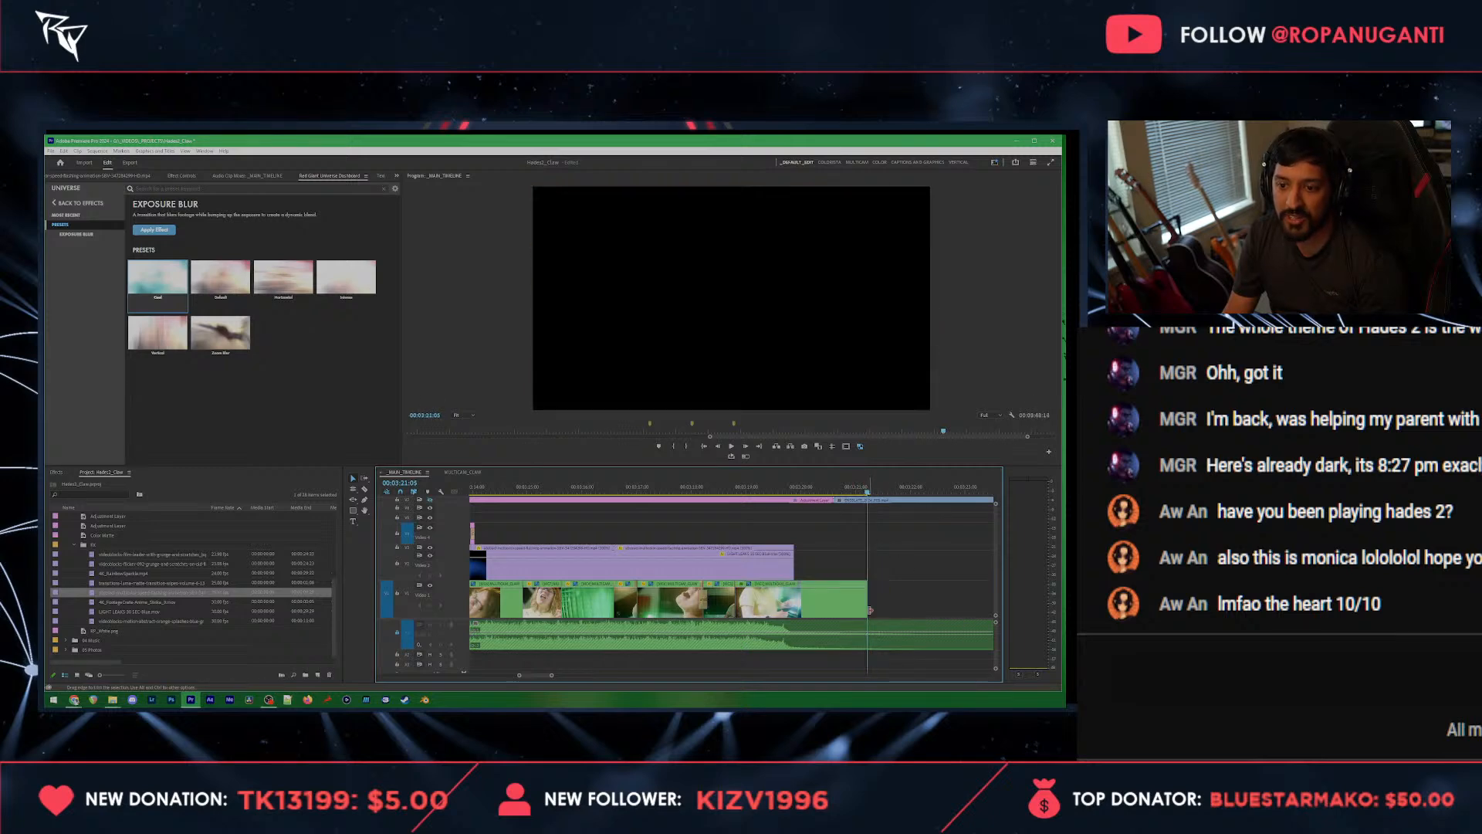
key("space")
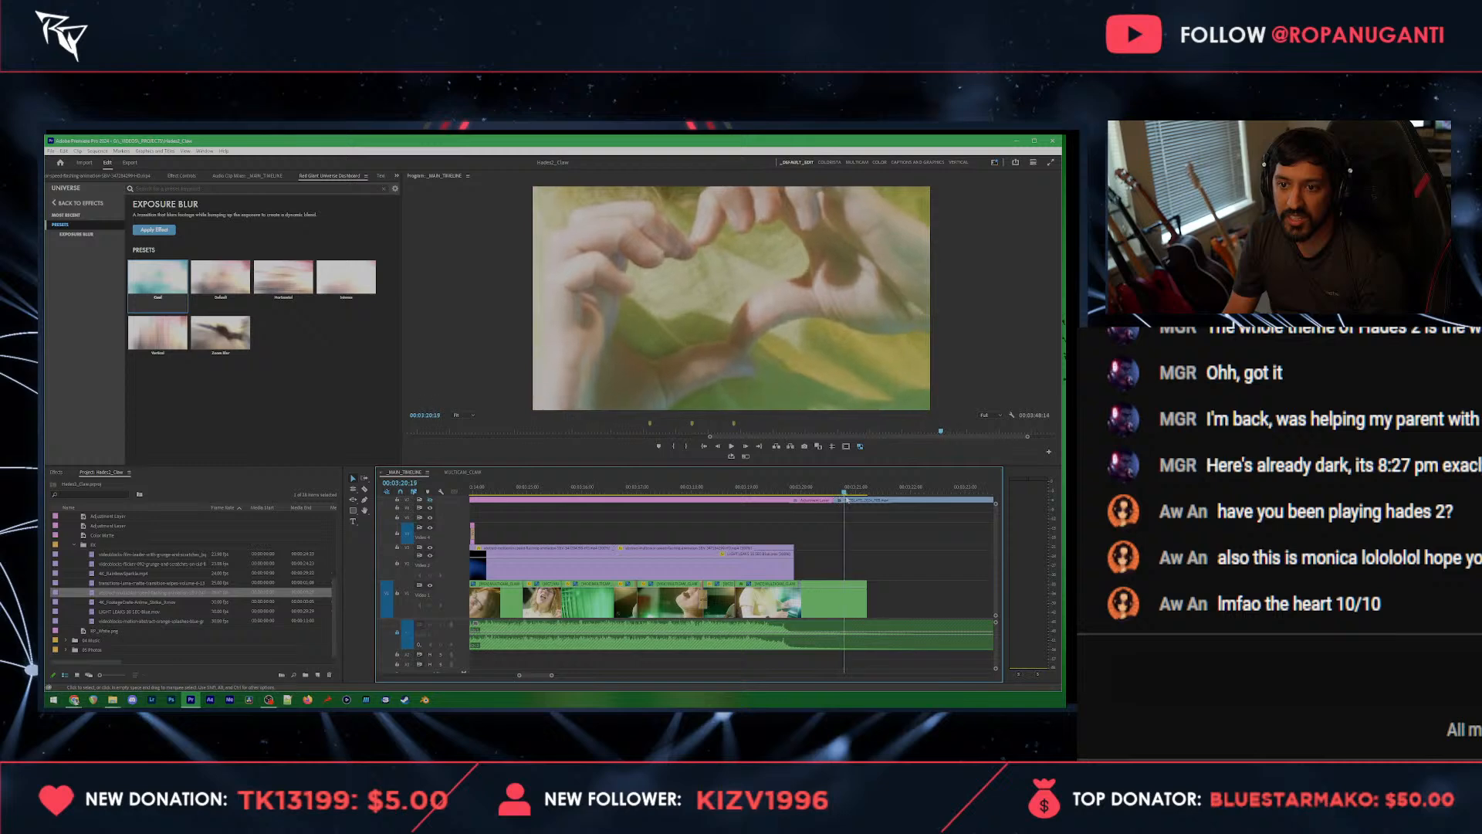
Step: Move the ending logo clip down onto the main footage track directly after the heart-hands clip, and save the project
left_click_drag(870, 498, 840, 506)
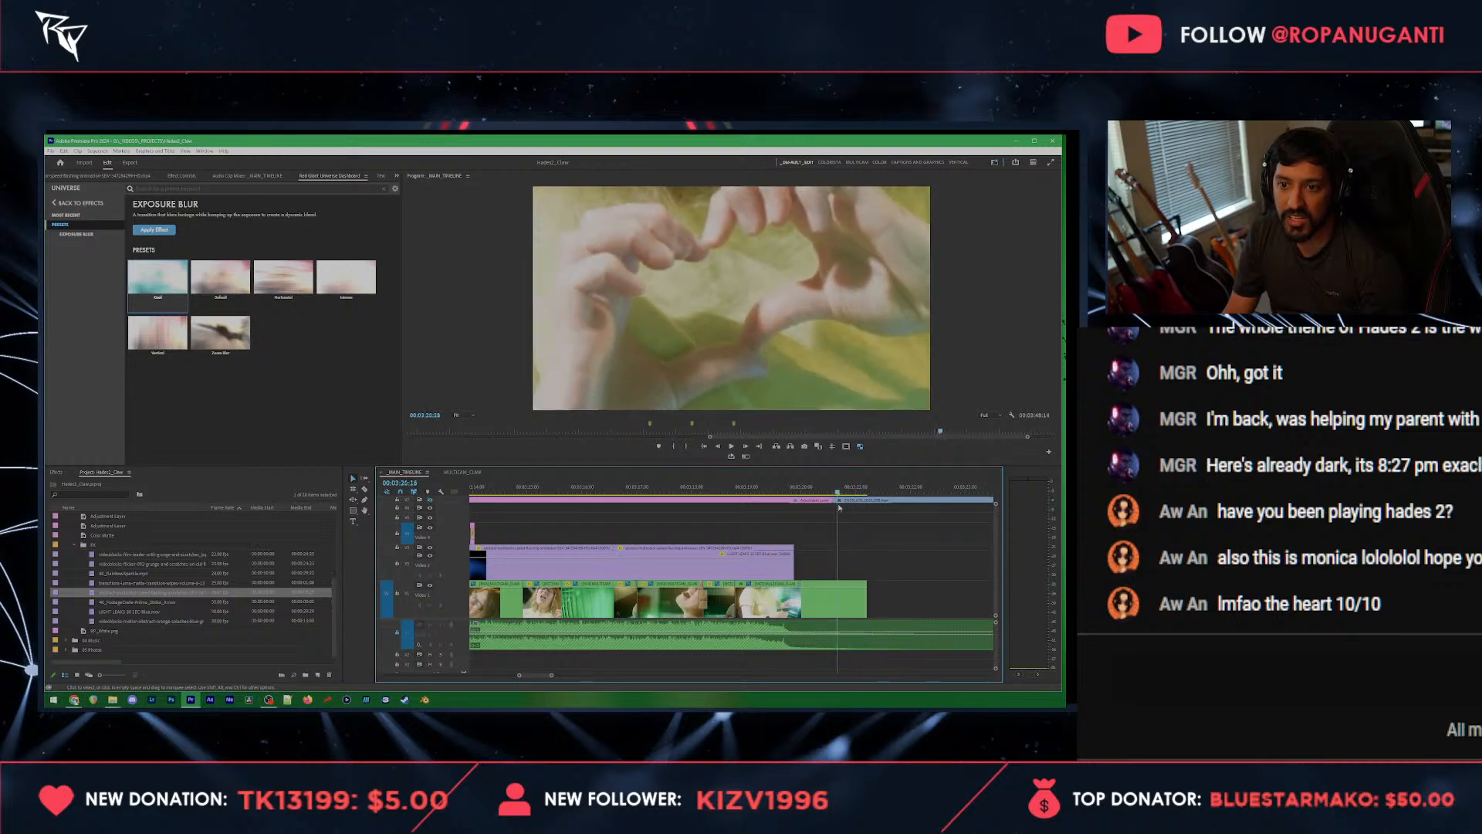
scroll(871, 583, "down", 8)
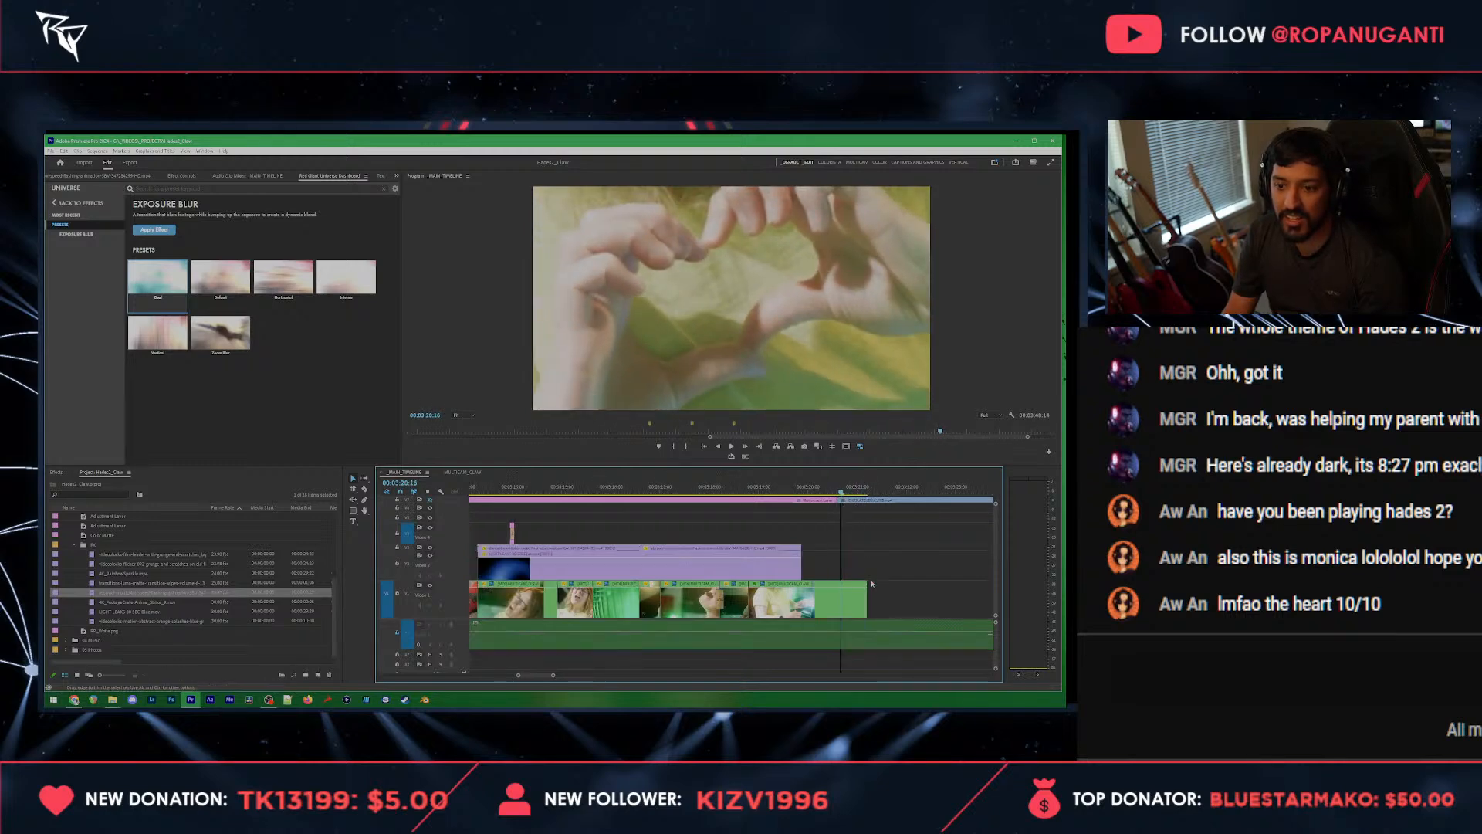
scroll(451, 541, "down", 3)
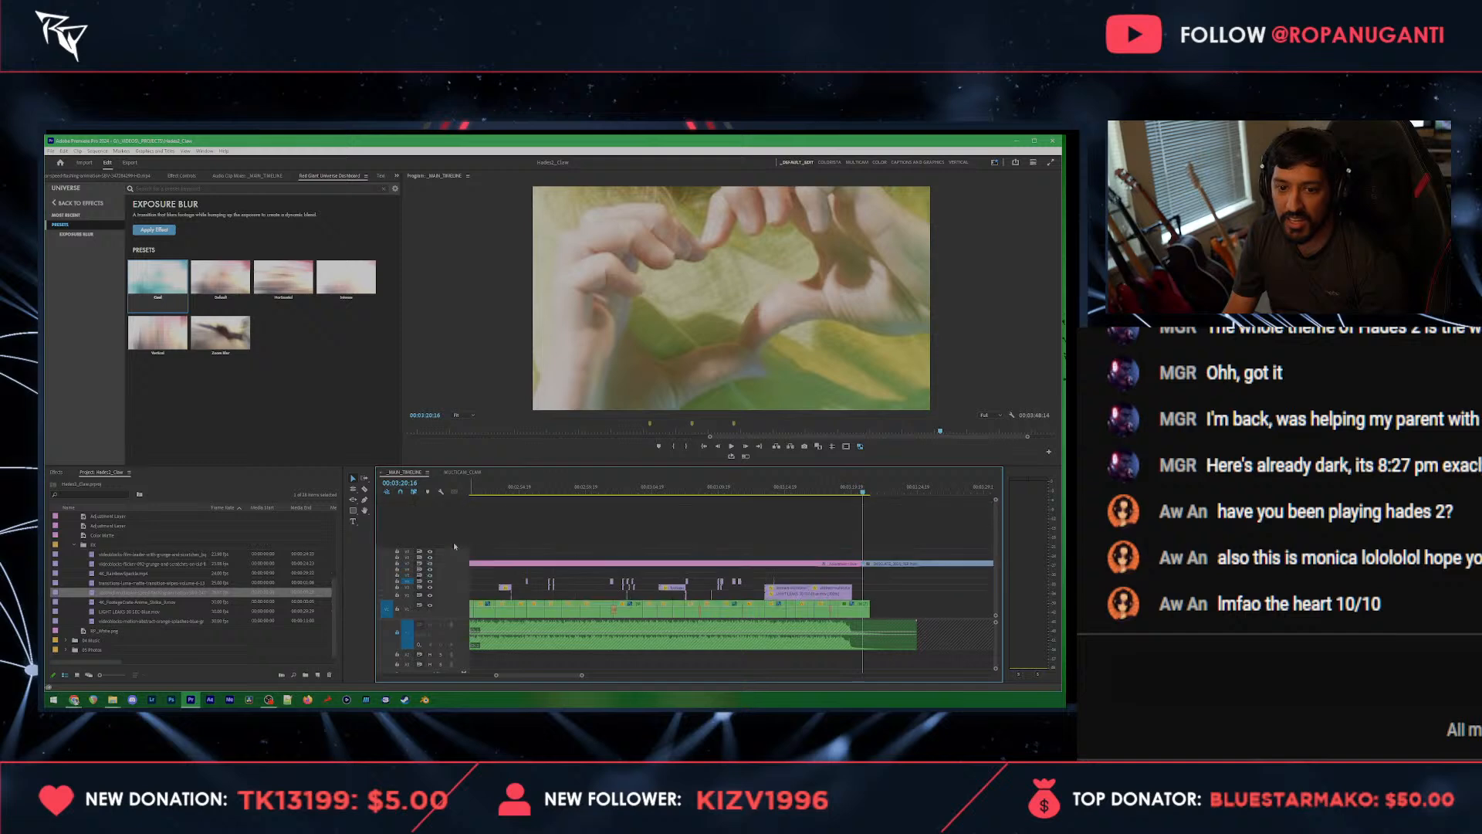
scroll(885, 575, "up", 5)
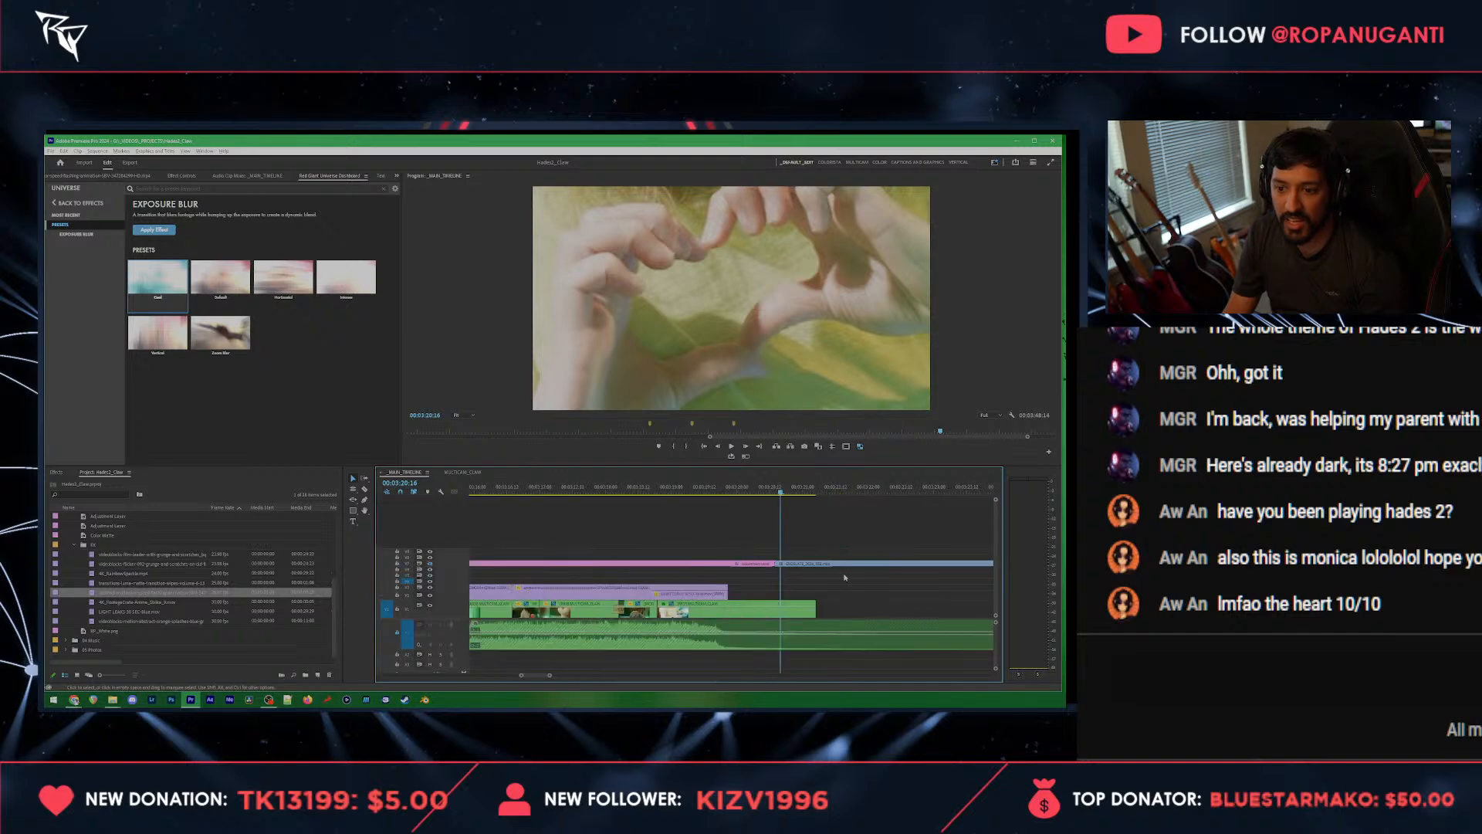
left_click_drag(798, 567, 797, 608)
left_click(767, 489)
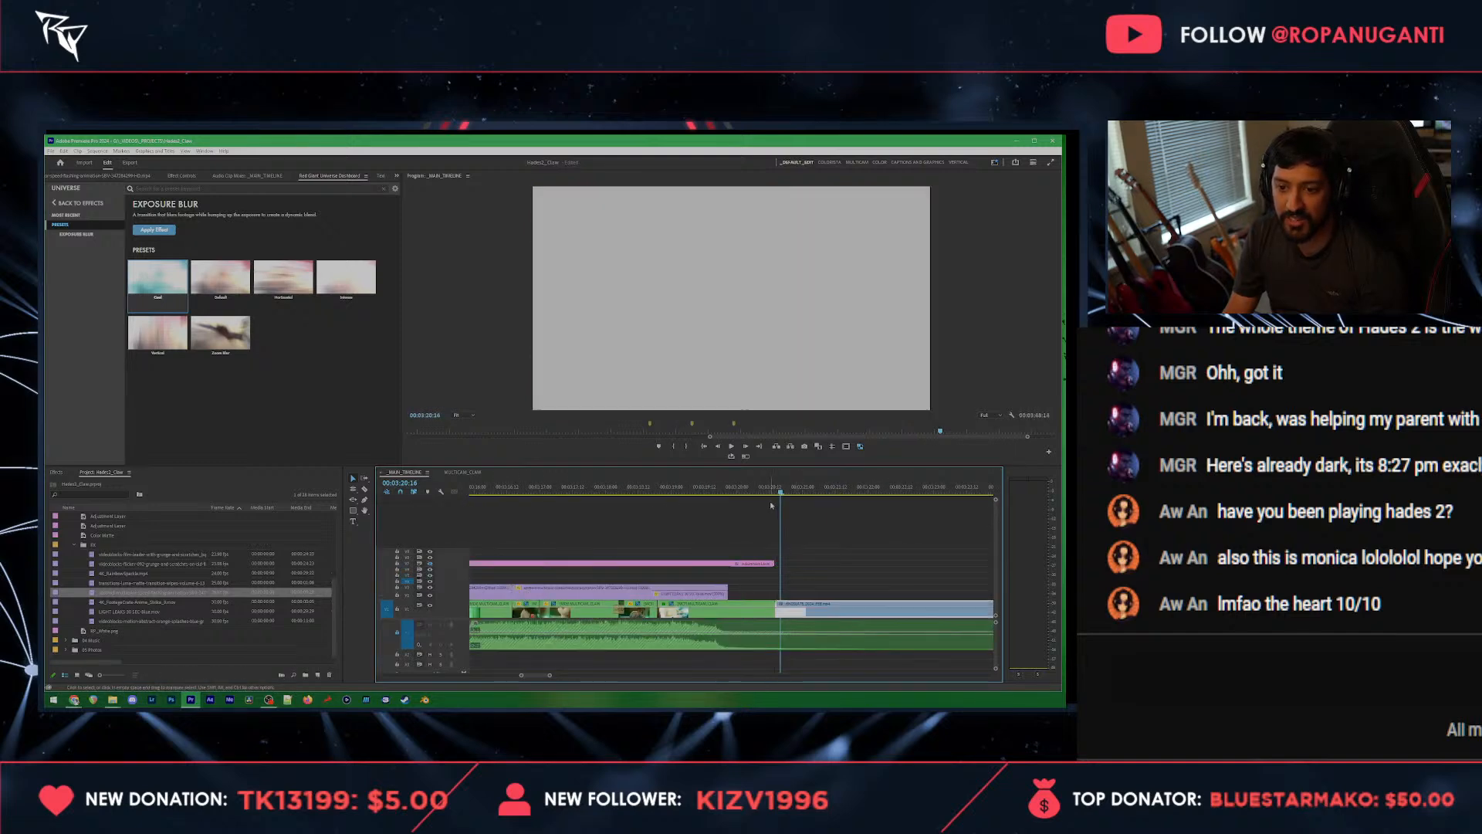
key("ctrl+s")
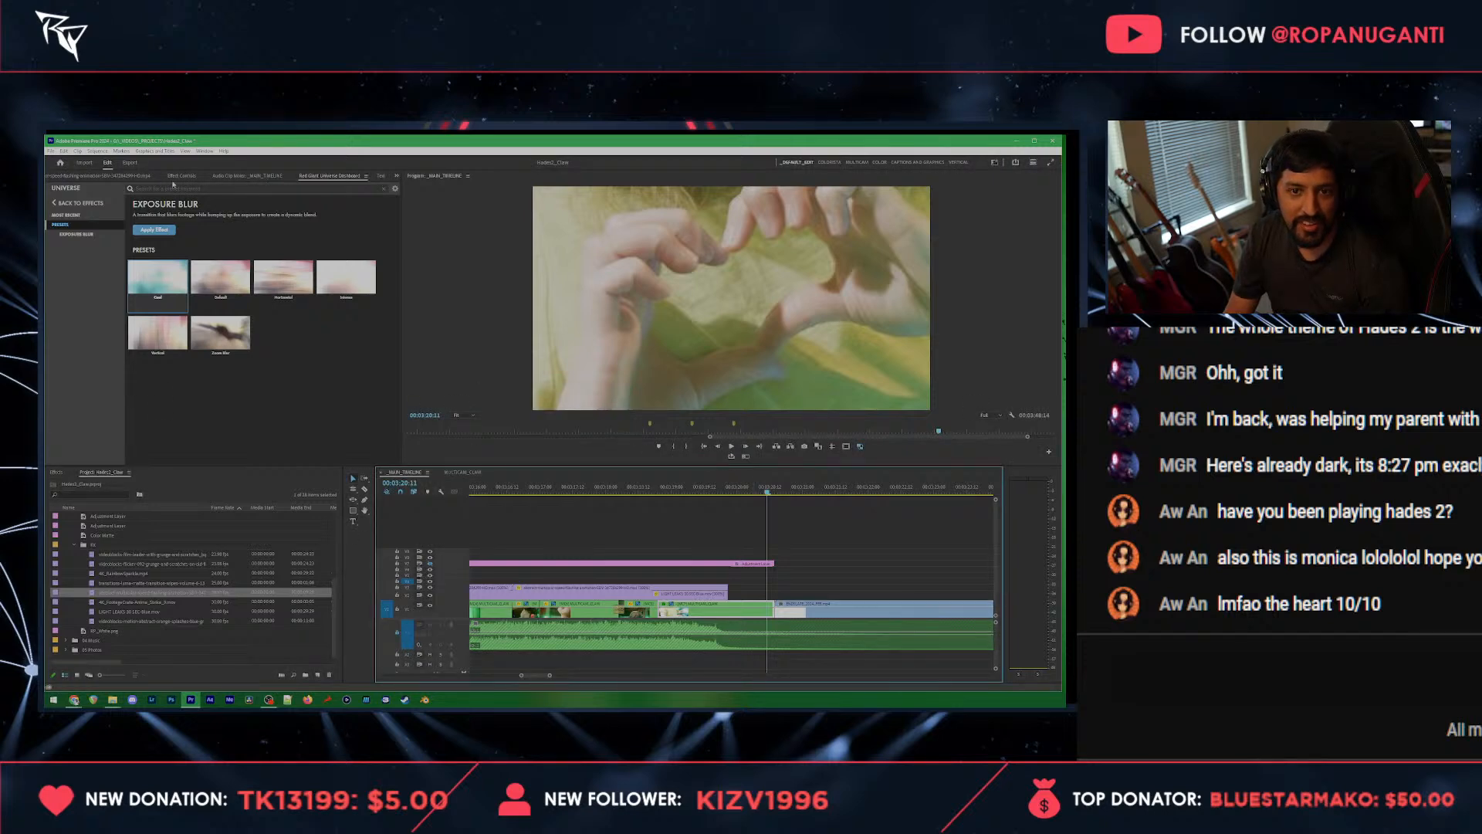
Step: Apply a Universe Warp zoom transition between the heart-hands clip and the logo clip, shorten it, and scrub across it
left_click(74, 203)
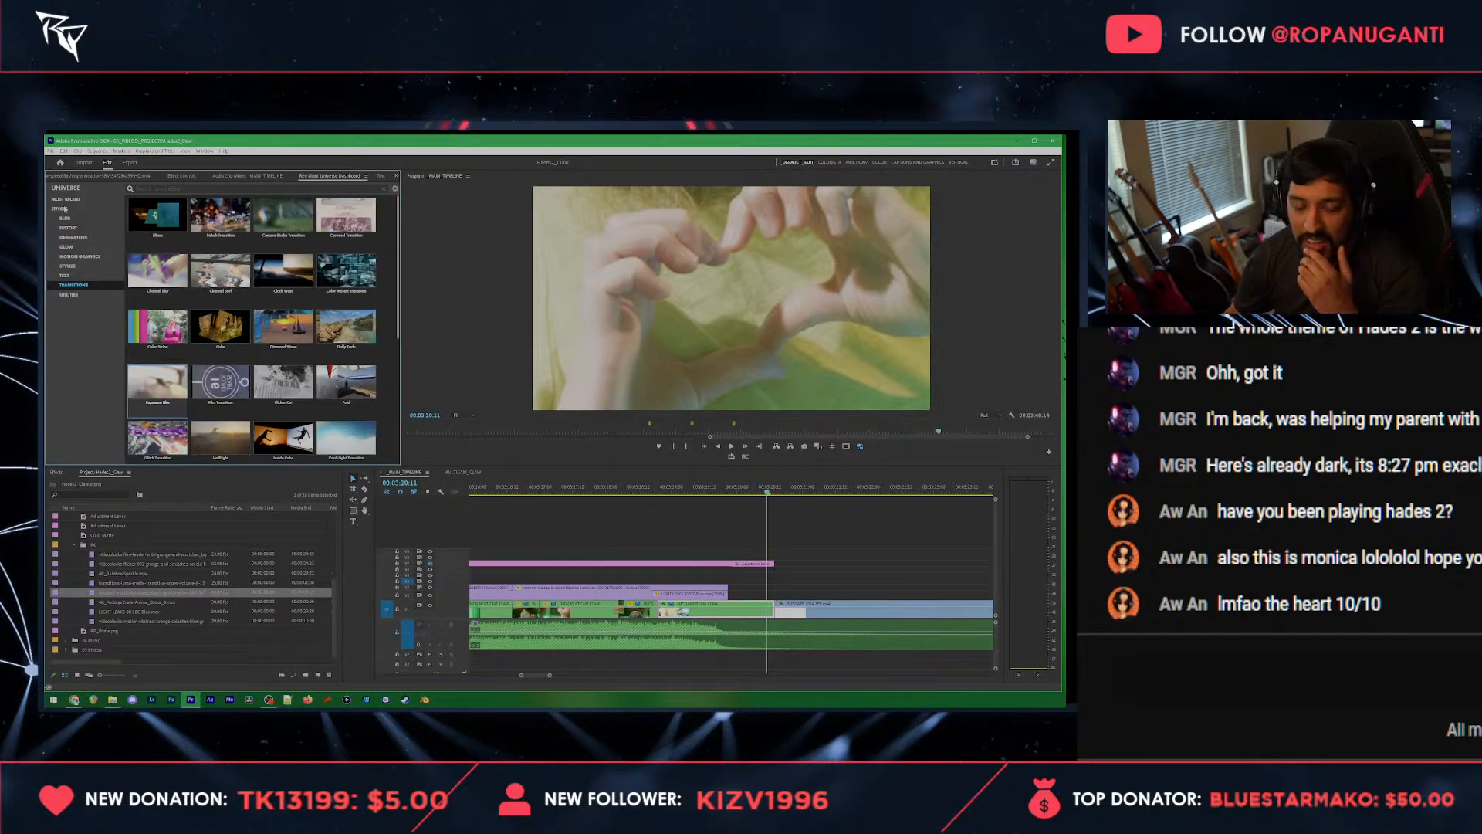
scroll(220, 370, "down", 5)
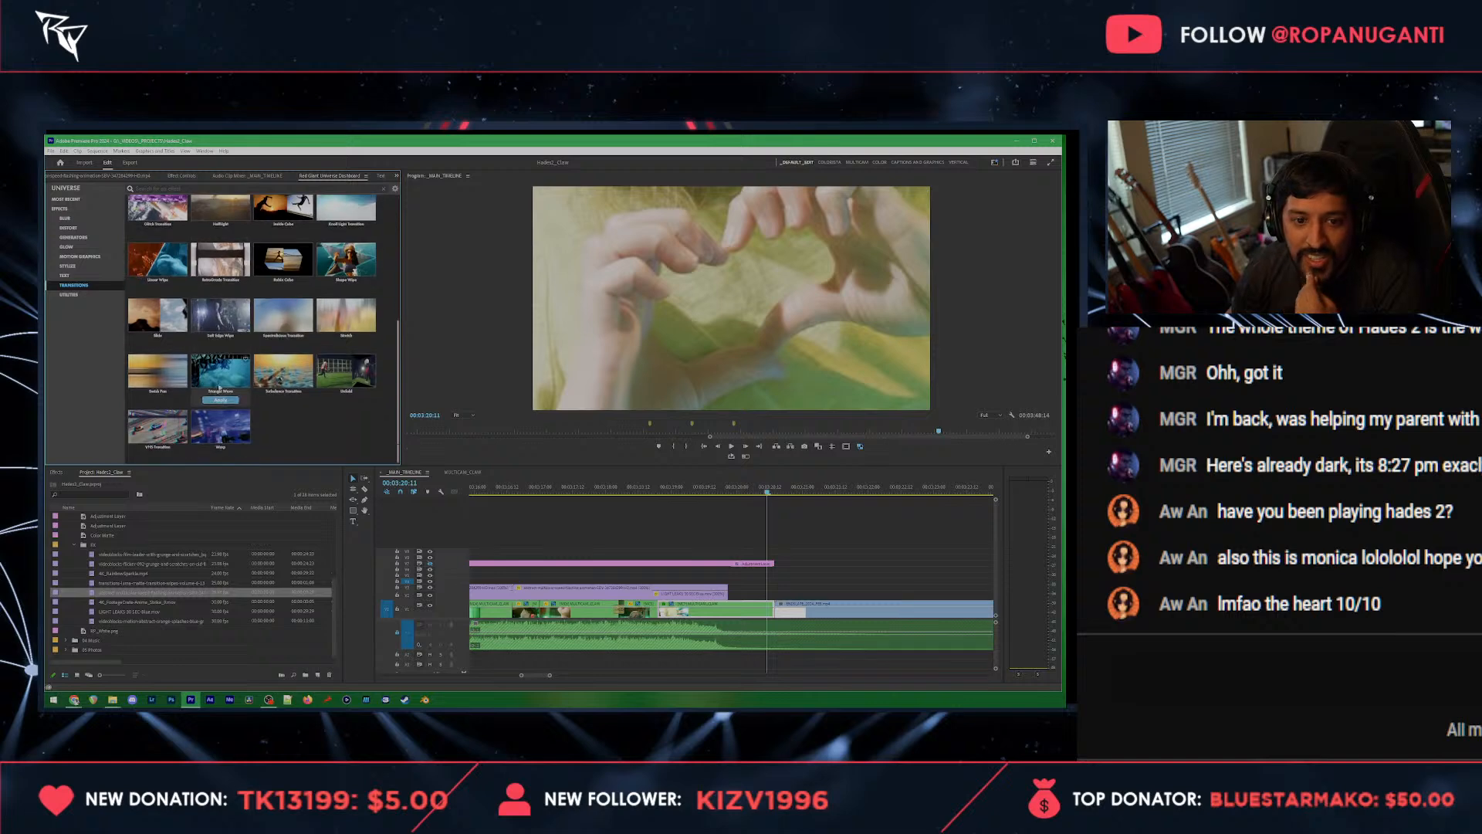
left_click(225, 430)
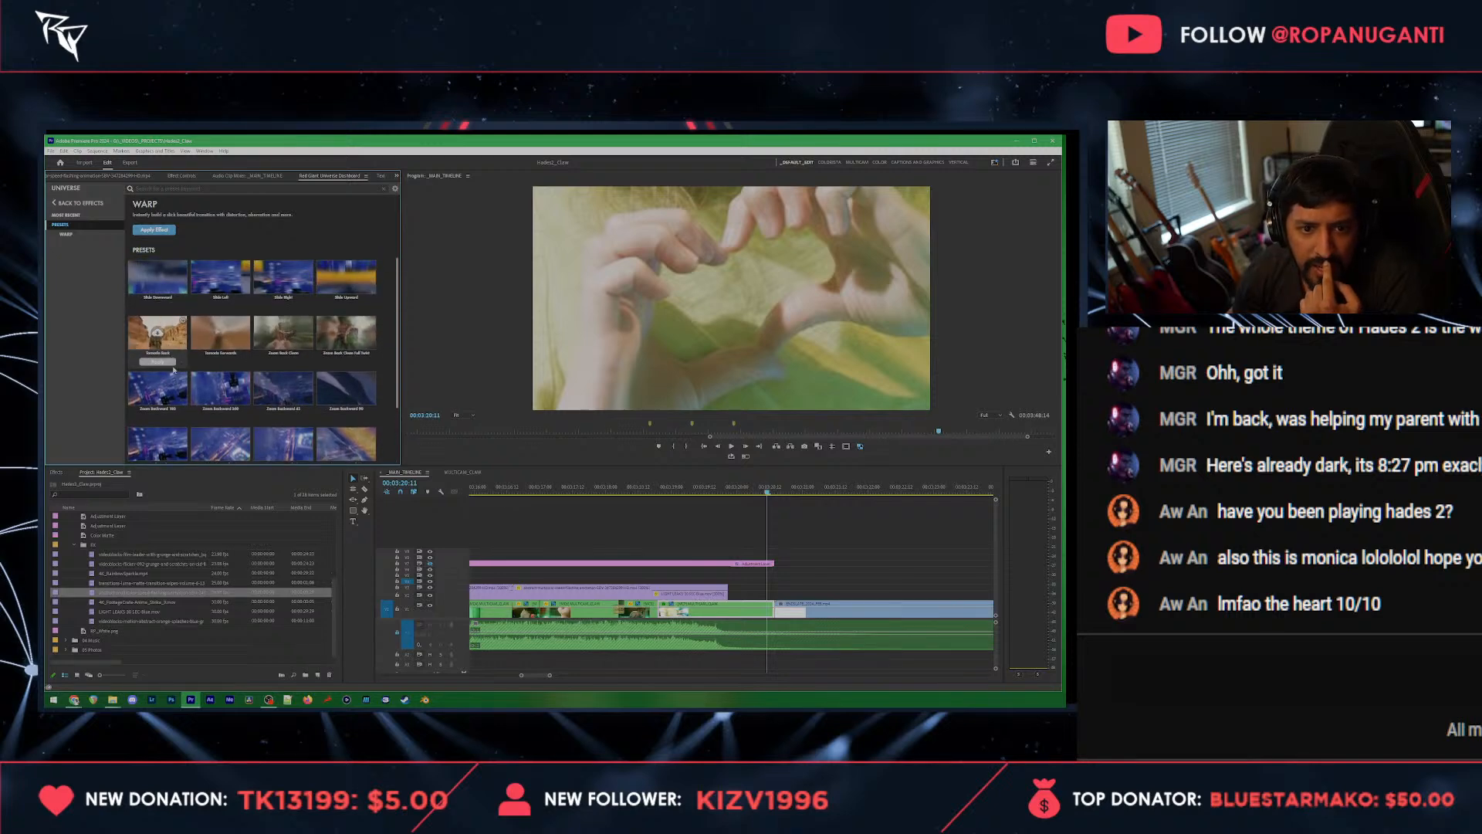
scroll(271, 397, "down", 2)
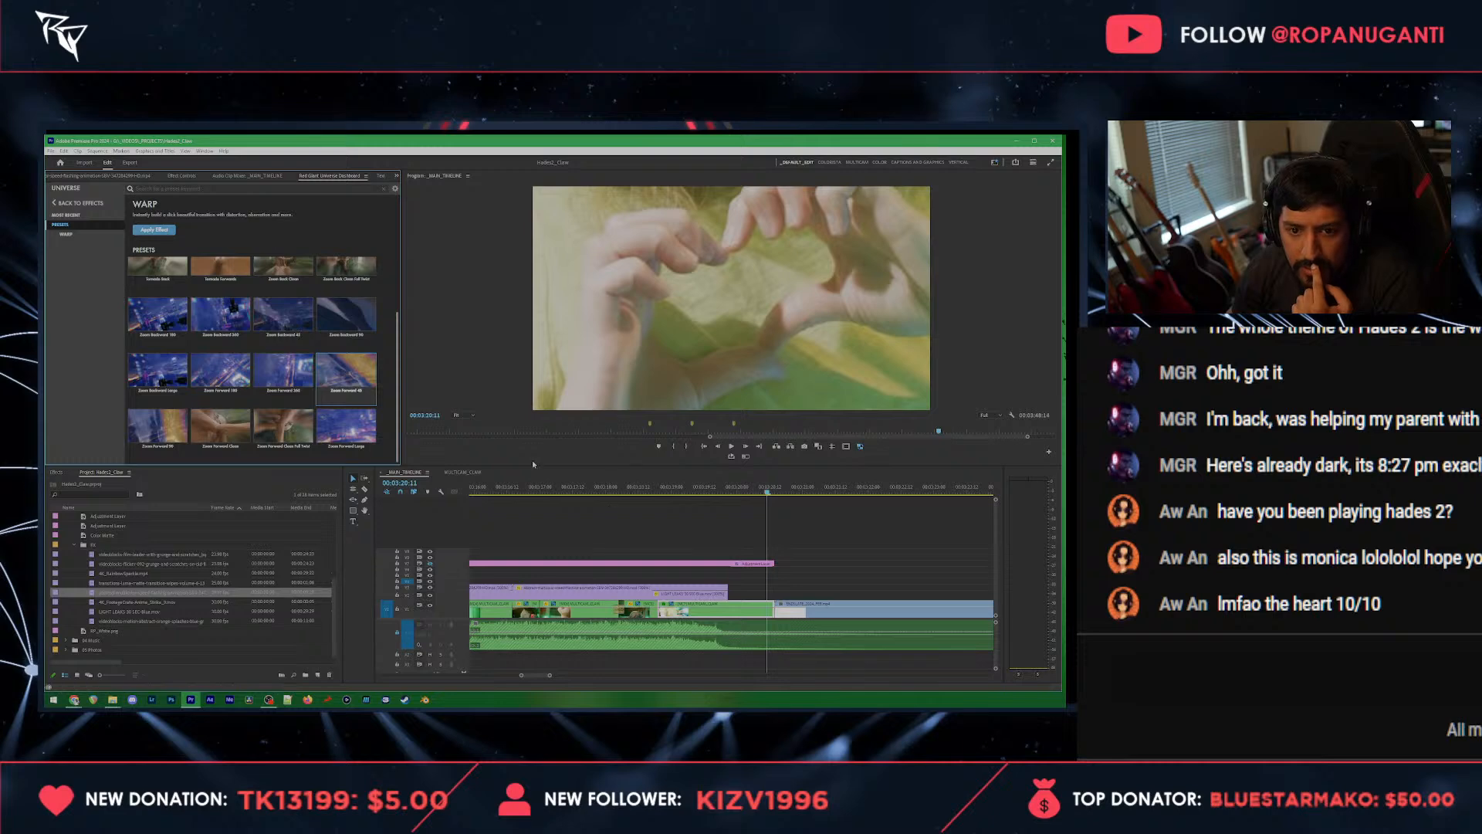
left_click(163, 230)
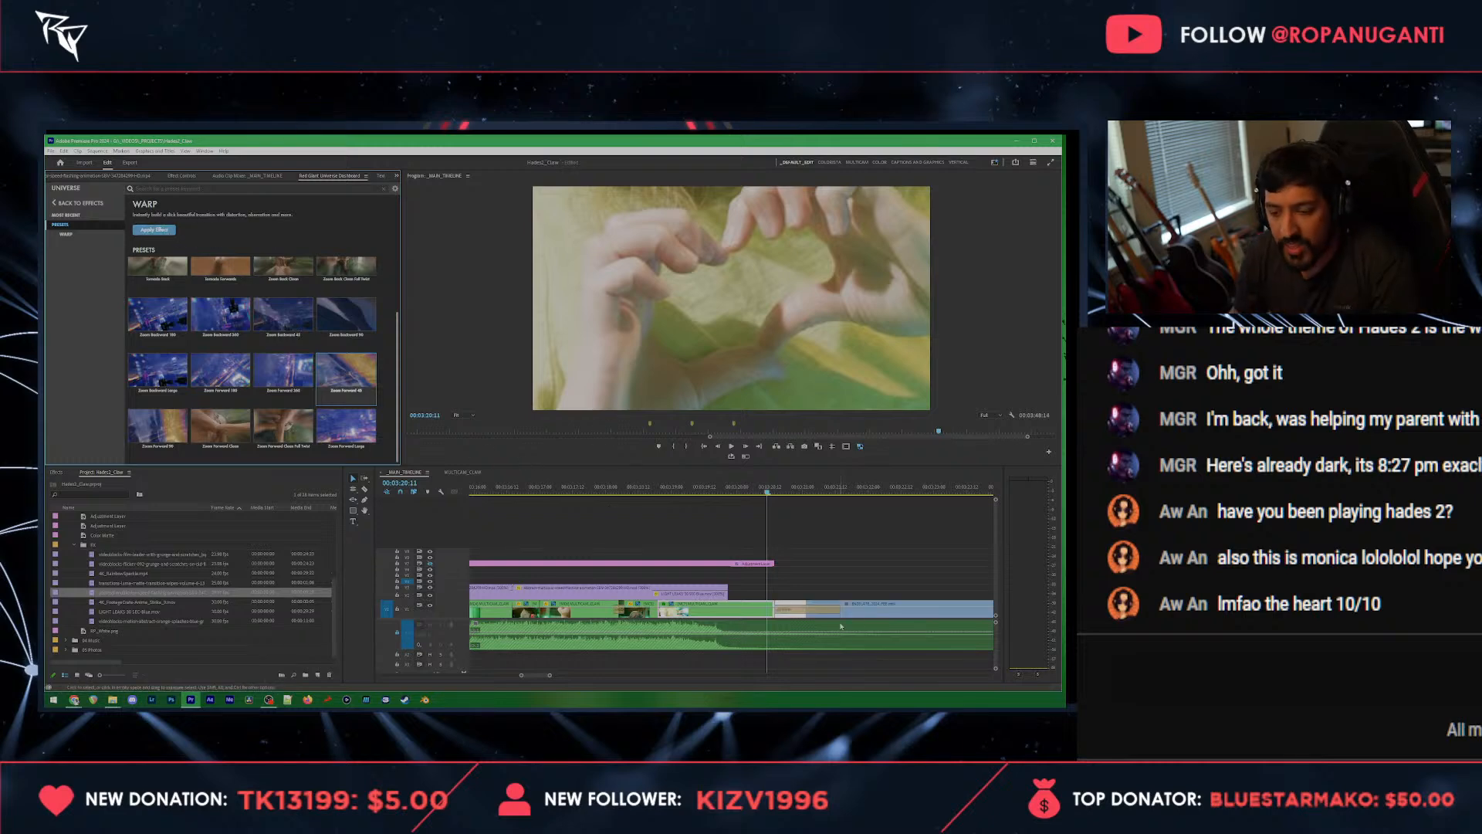
left_click_drag(841, 611, 796, 611)
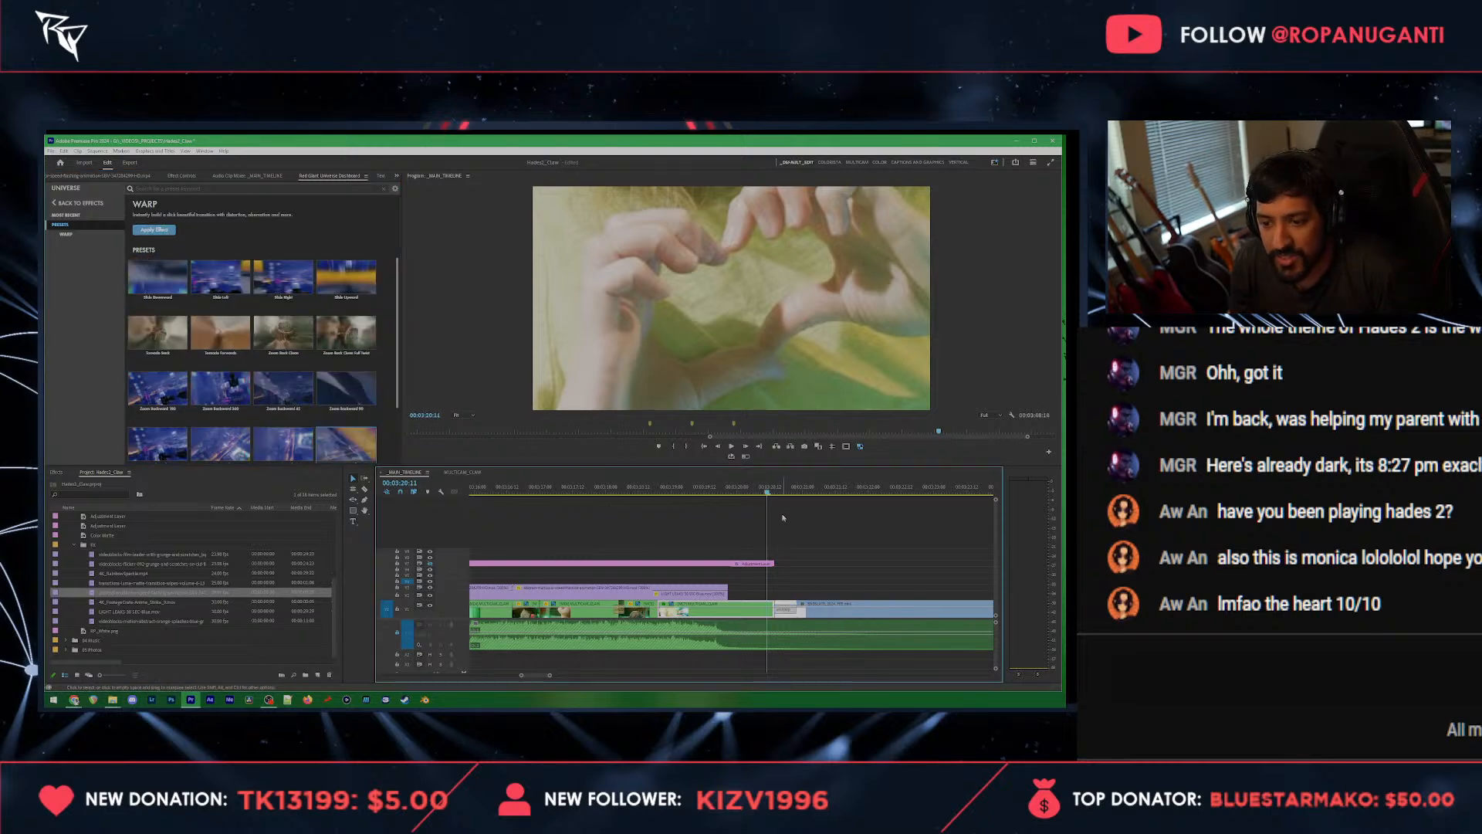
left_click_drag(768, 490, 786, 492)
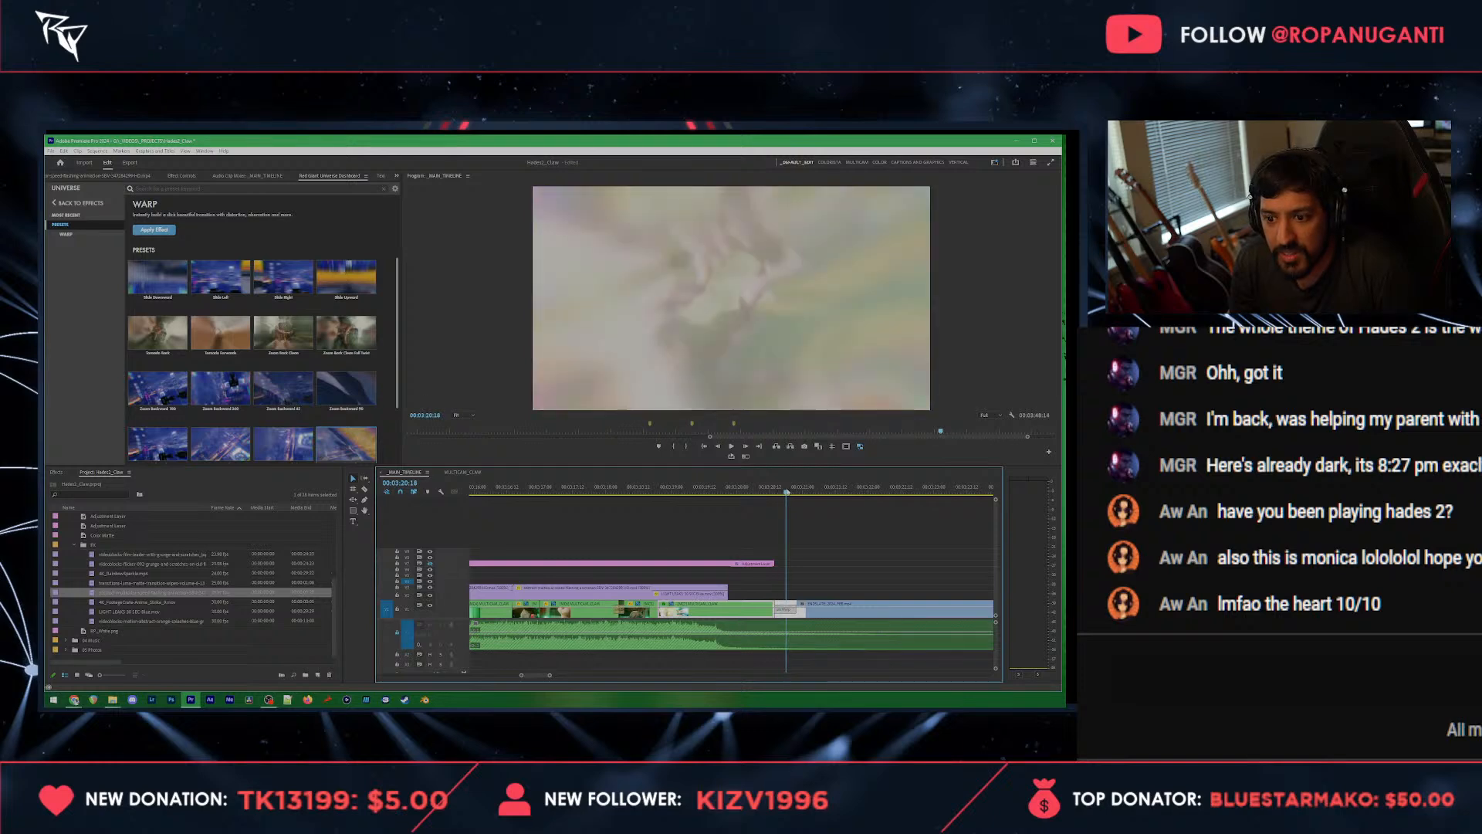
Step: Change the Warp transition's type to the opposite zoom direction, and scrub across it into the logo animation
left_click(193, 177)
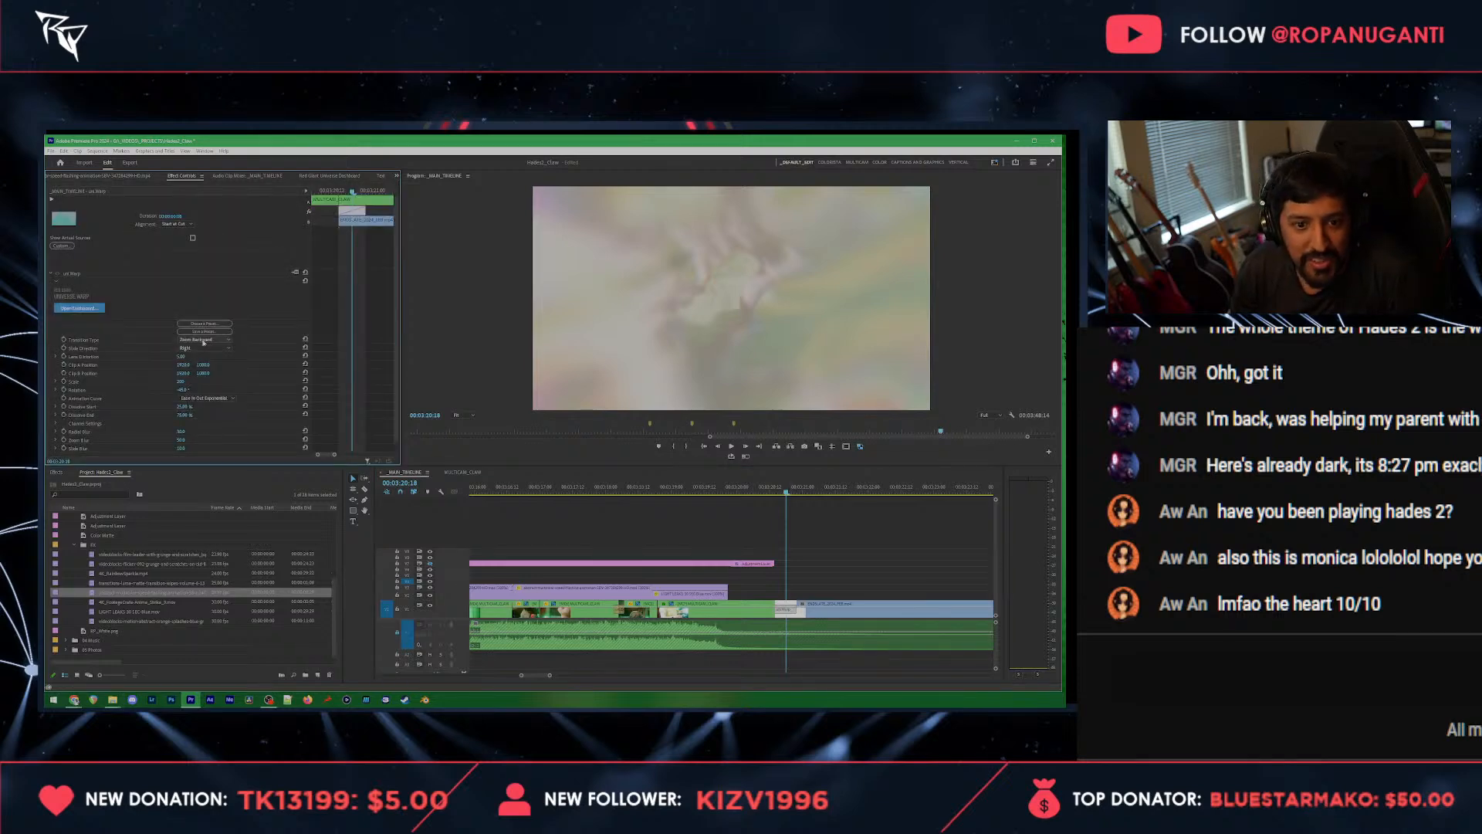
left_click(206, 340)
left_click(204, 347)
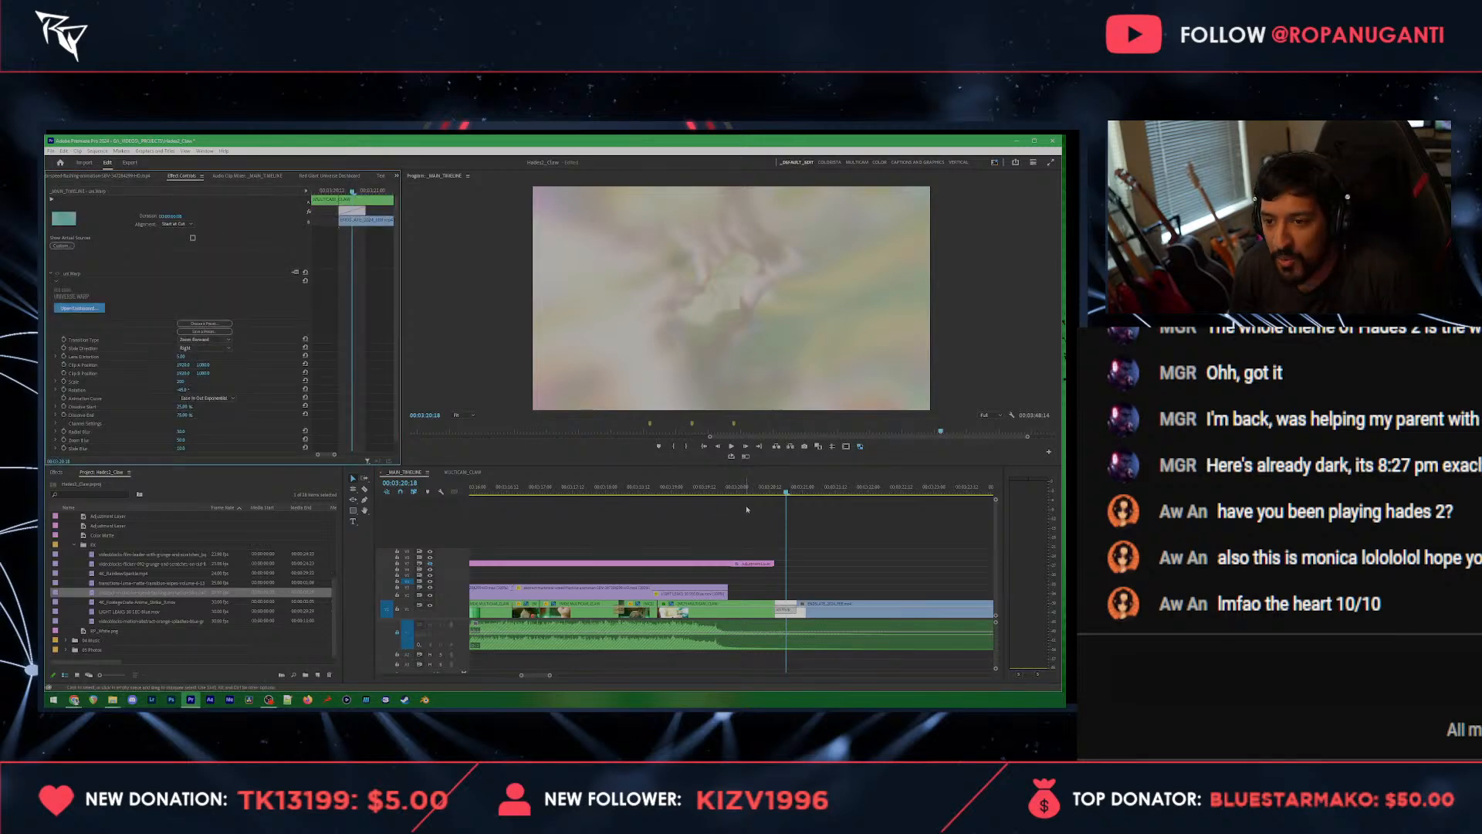
scroll(825, 553, "up", 2)
left_click(759, 494)
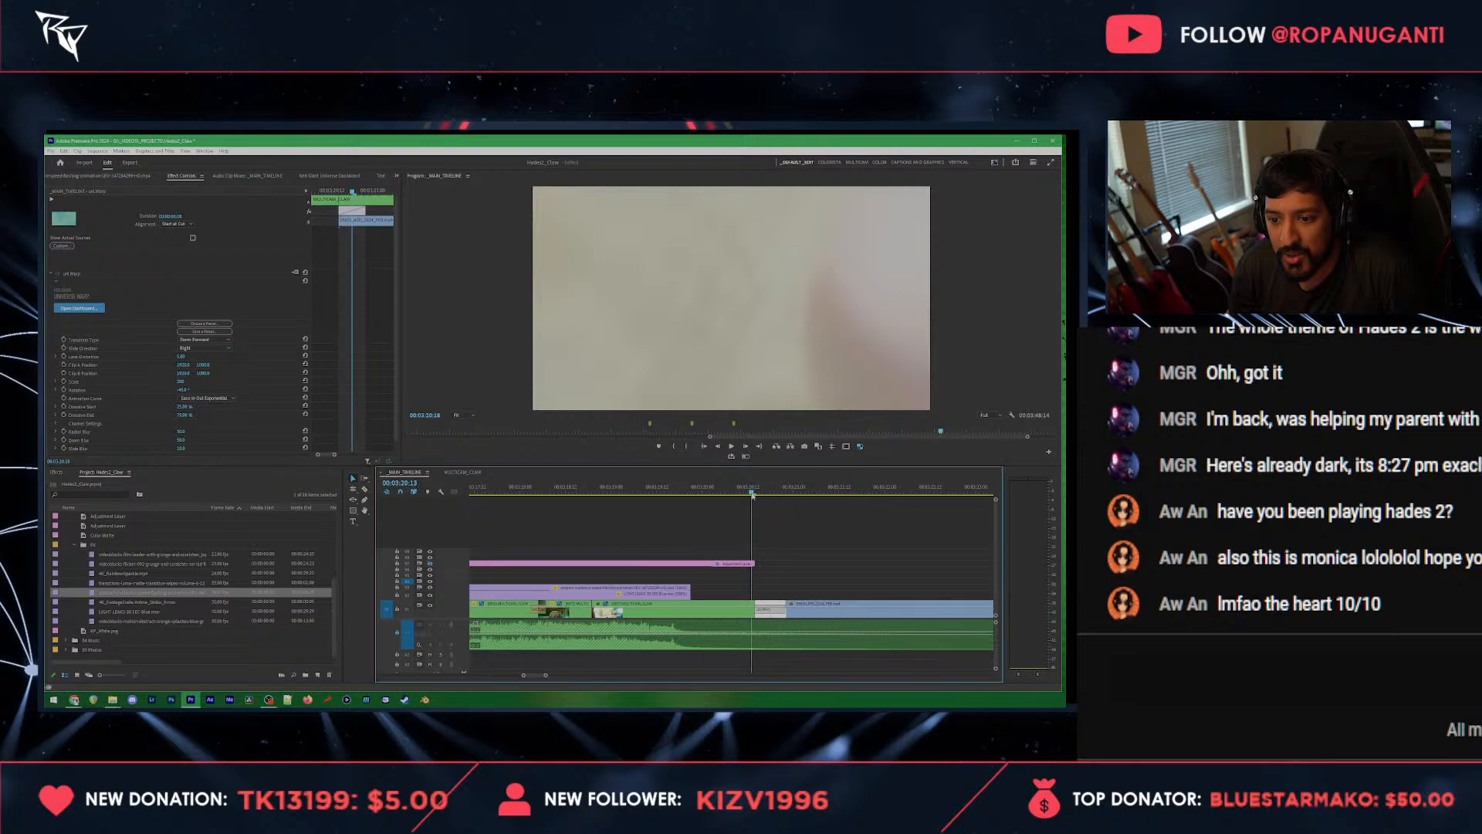
left_click_drag(760, 495, 744, 495)
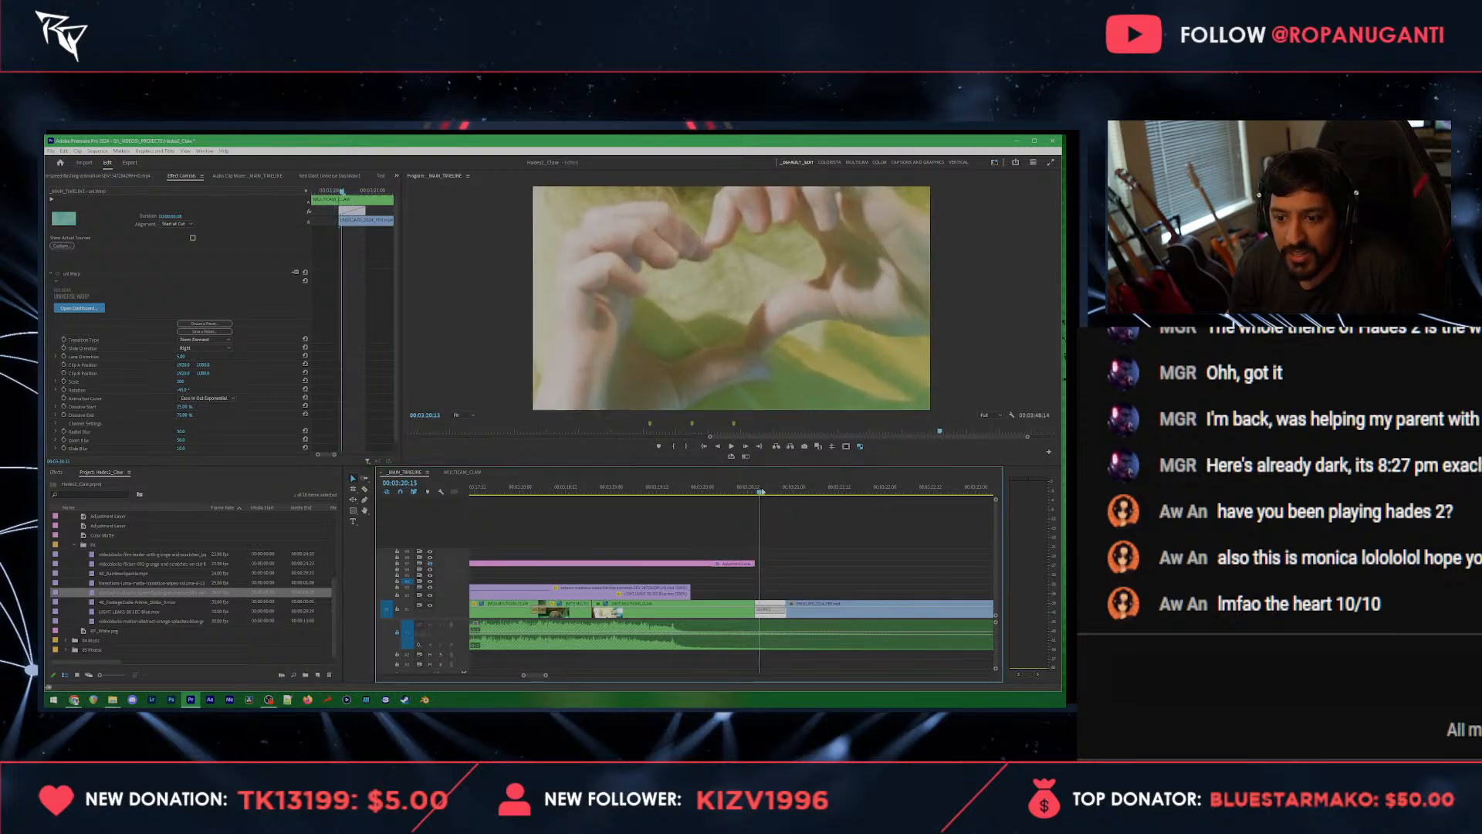
left_click_drag(747, 490, 977, 492)
scroll(934, 519, "down", 5)
scroll(909, 523, "down", 3)
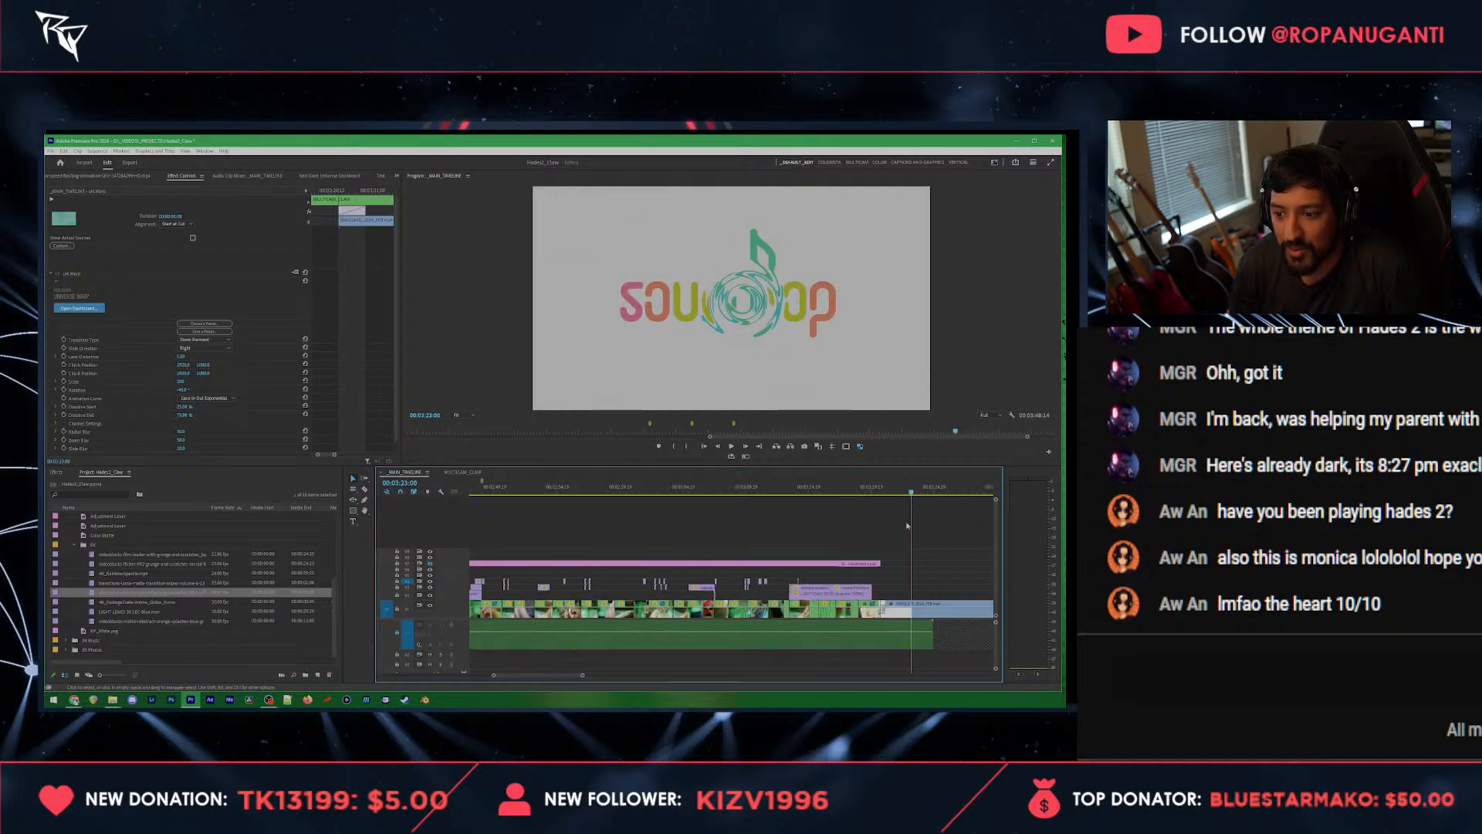
Step: Scrub from the Warp transition to the end of the ending logo clip, and save the project
left_click(855, 488)
scroll(889, 556, "down", 5)
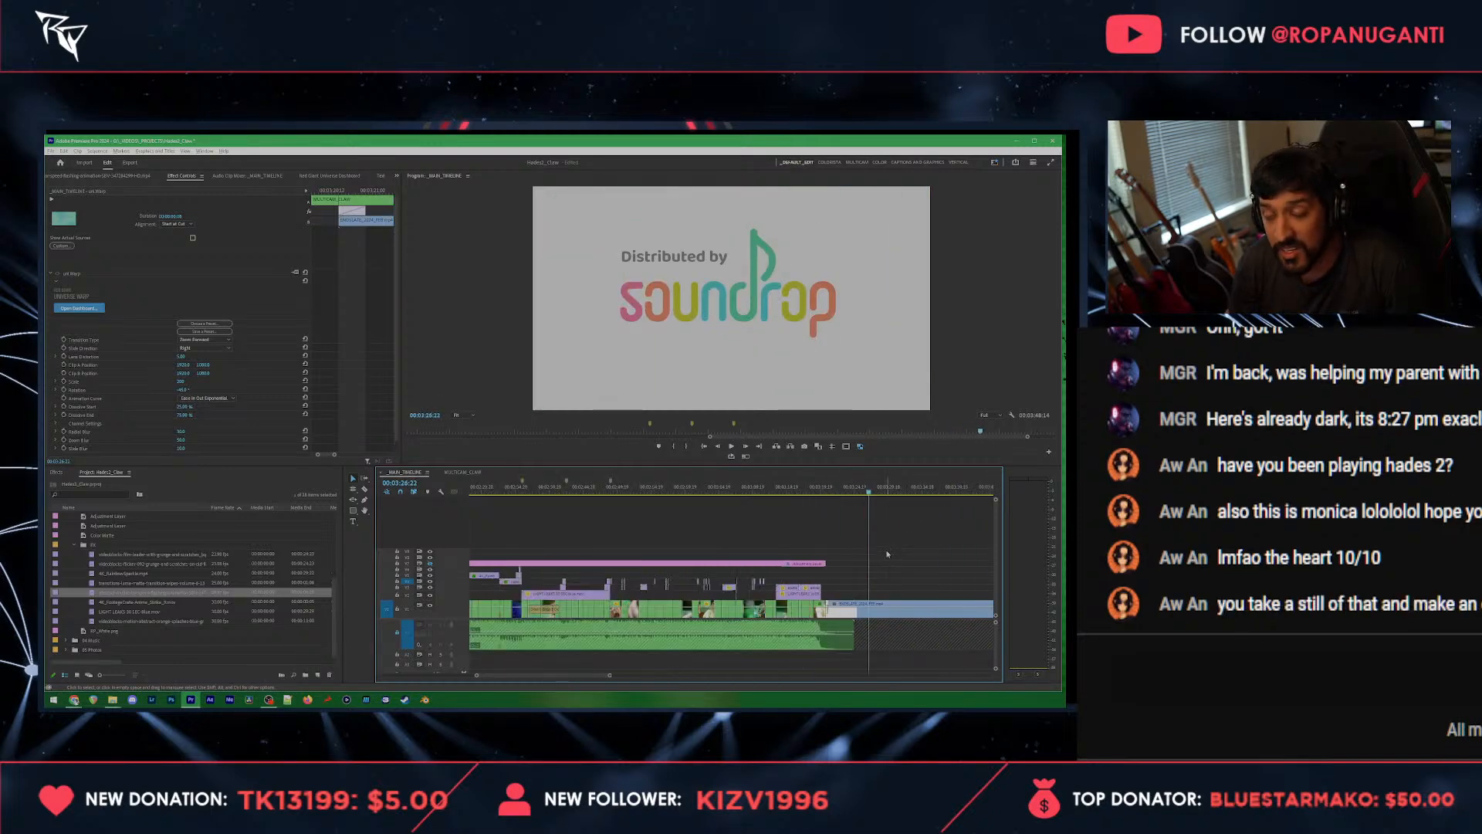
left_click(951, 487)
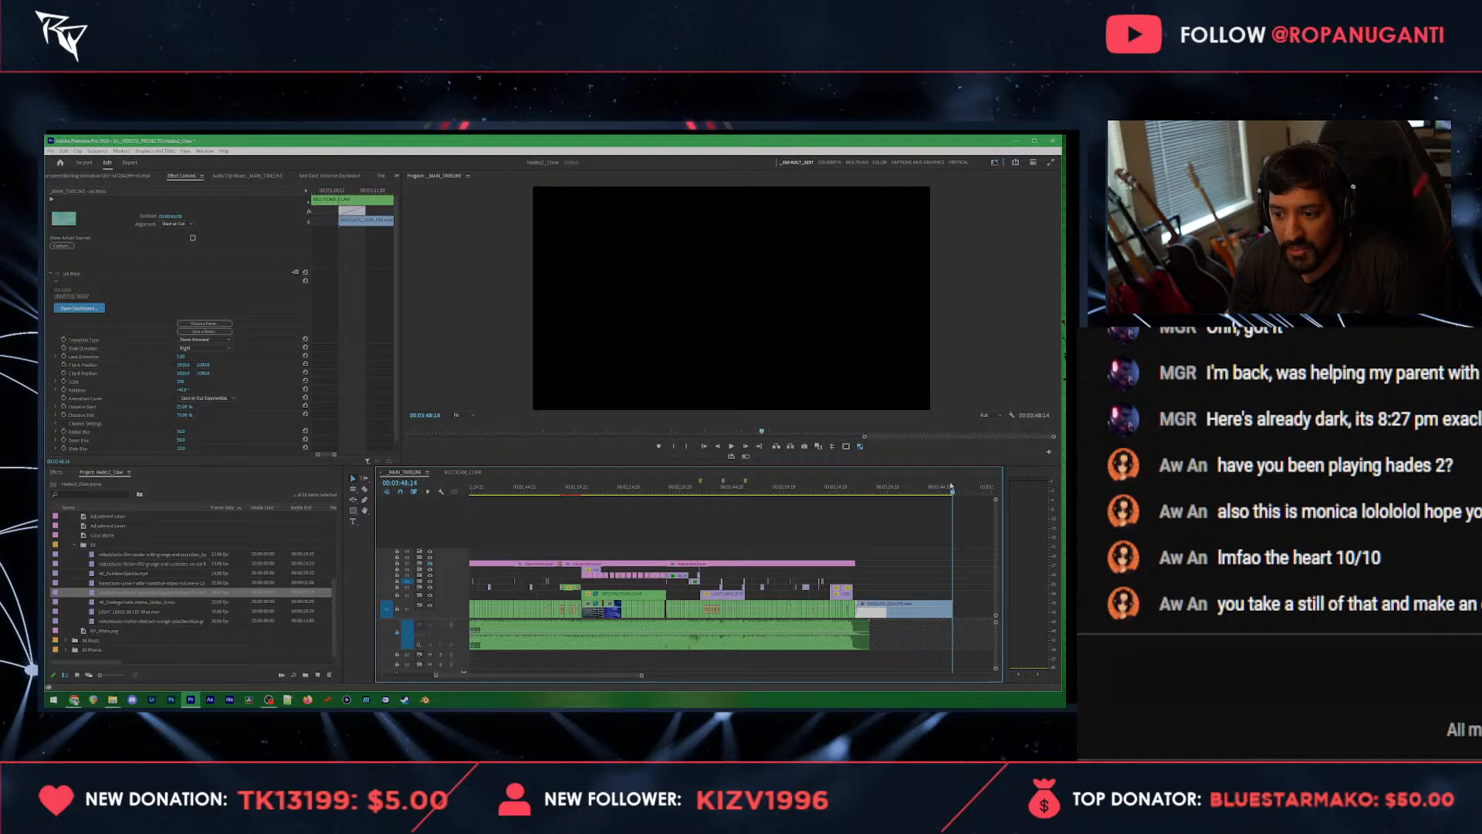
key("ctrl+s")
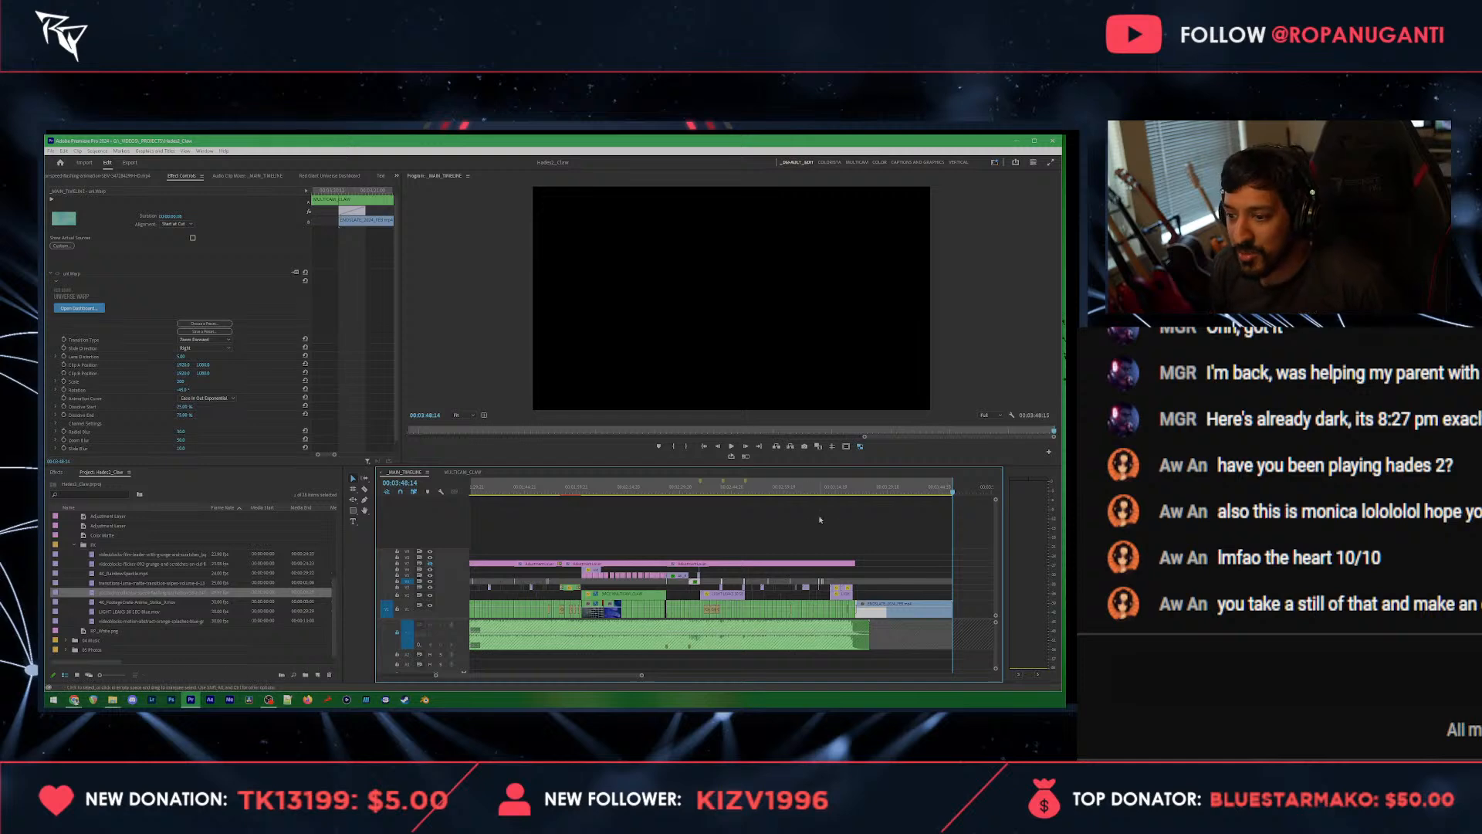
Step: Return to the start of the ending logo clip and preview the frame in full screen
left_click(858, 486)
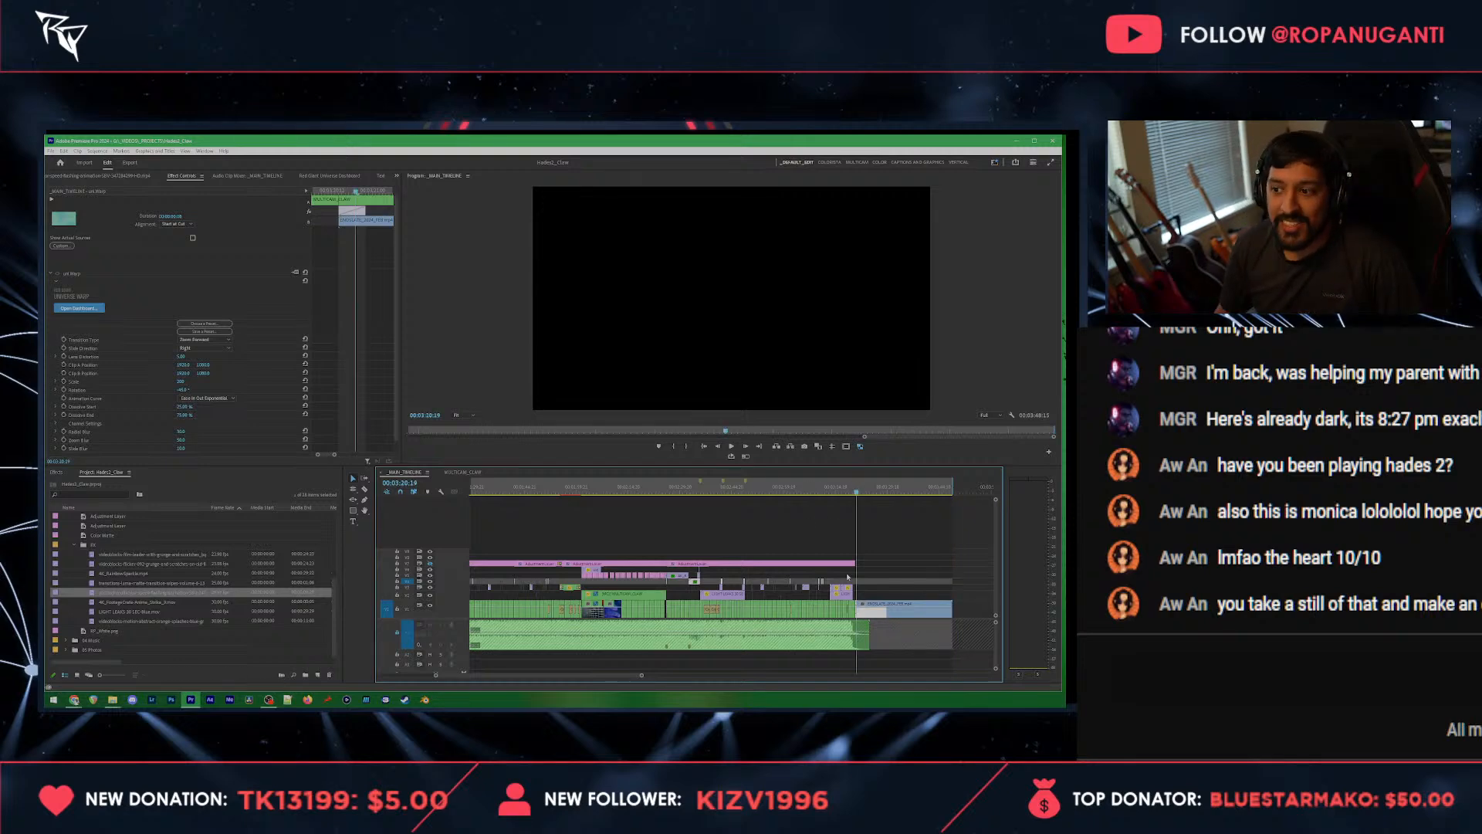
key("ctrl+grave")
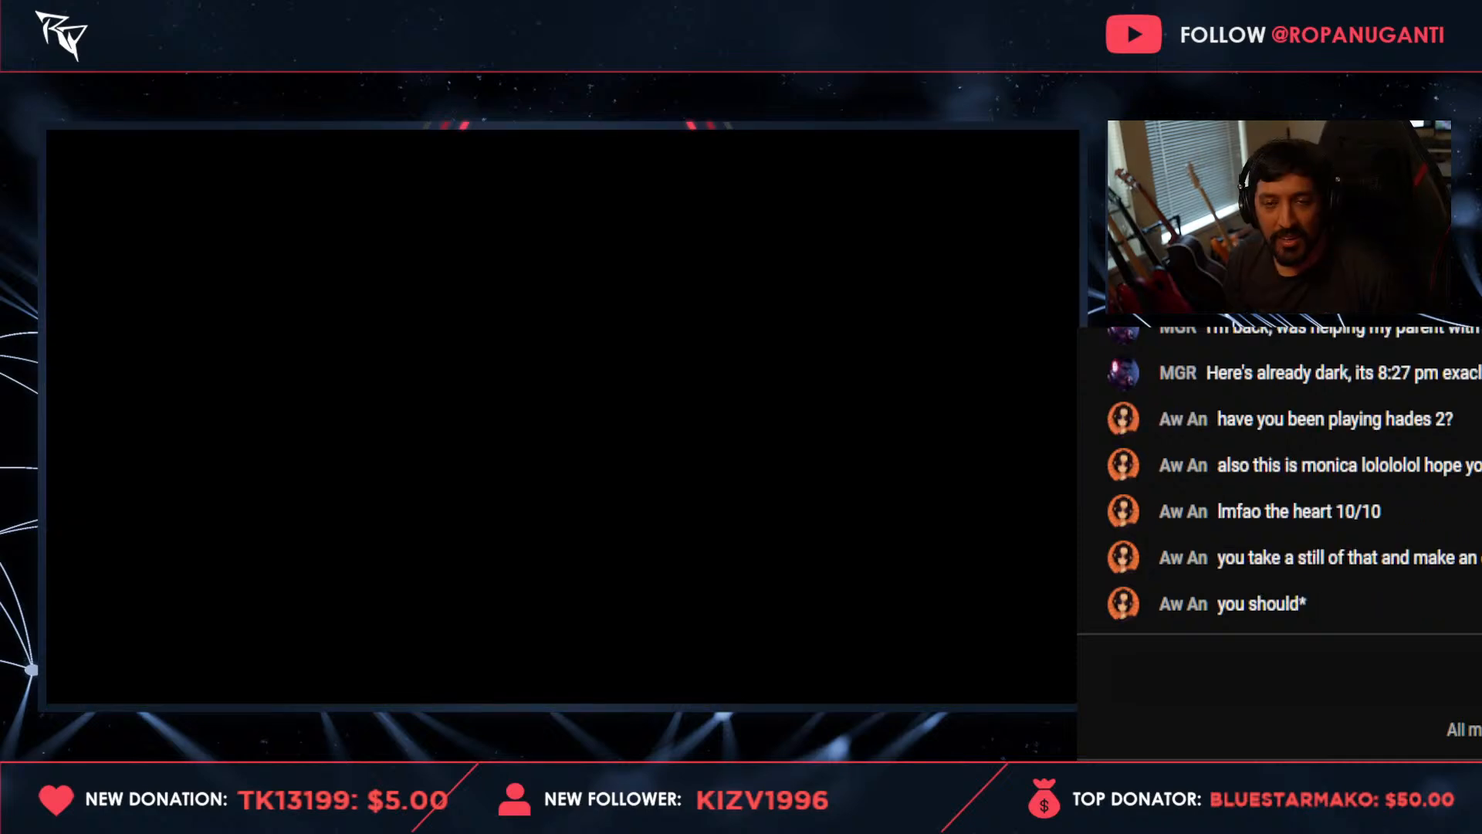
key("ctrl+grave")
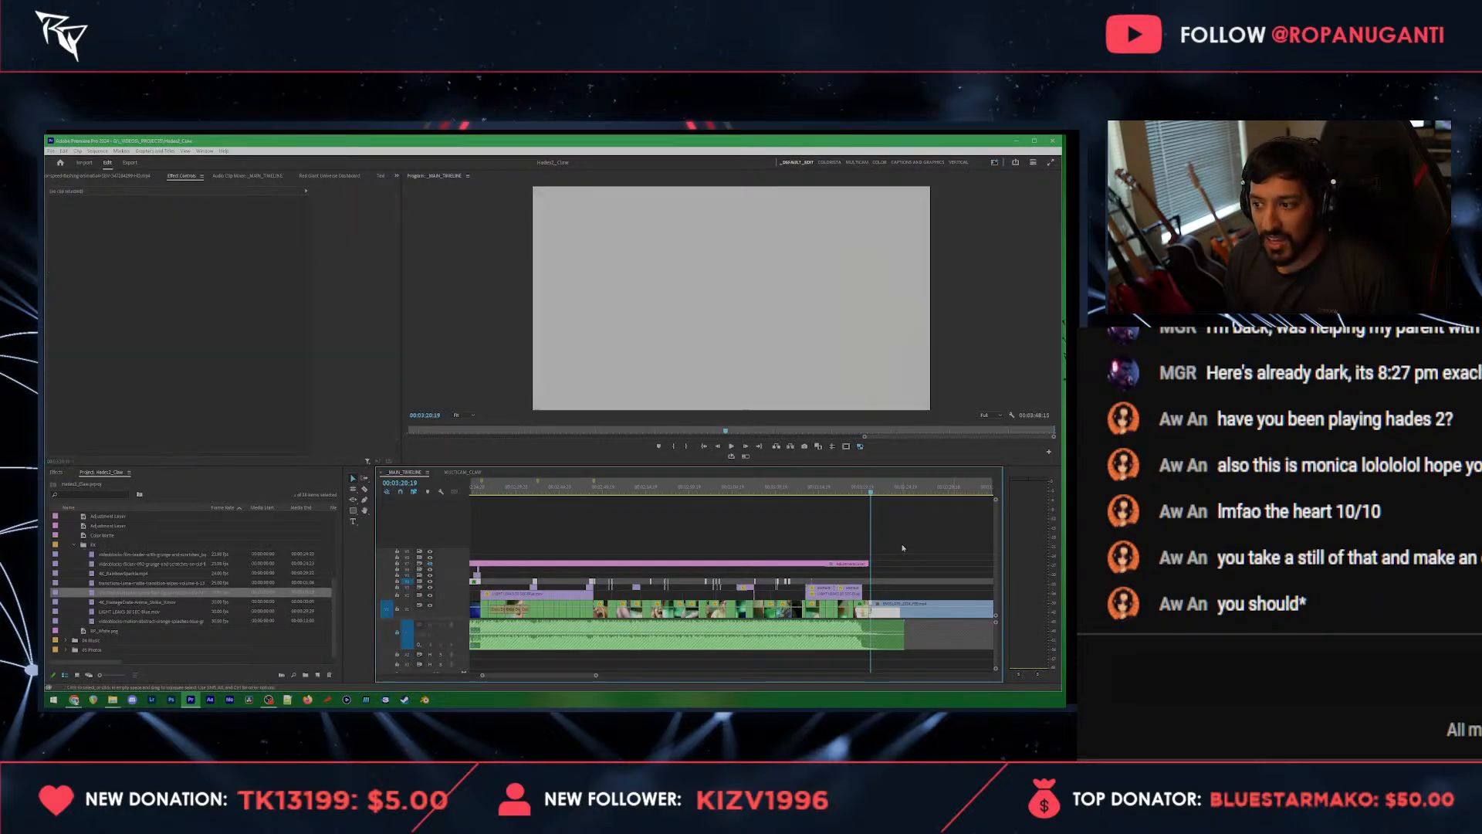
Step: Open Task Manager, move it to another monitor to check it, and switch back to Premiere Pro
key("ctrl+shift+Escape")
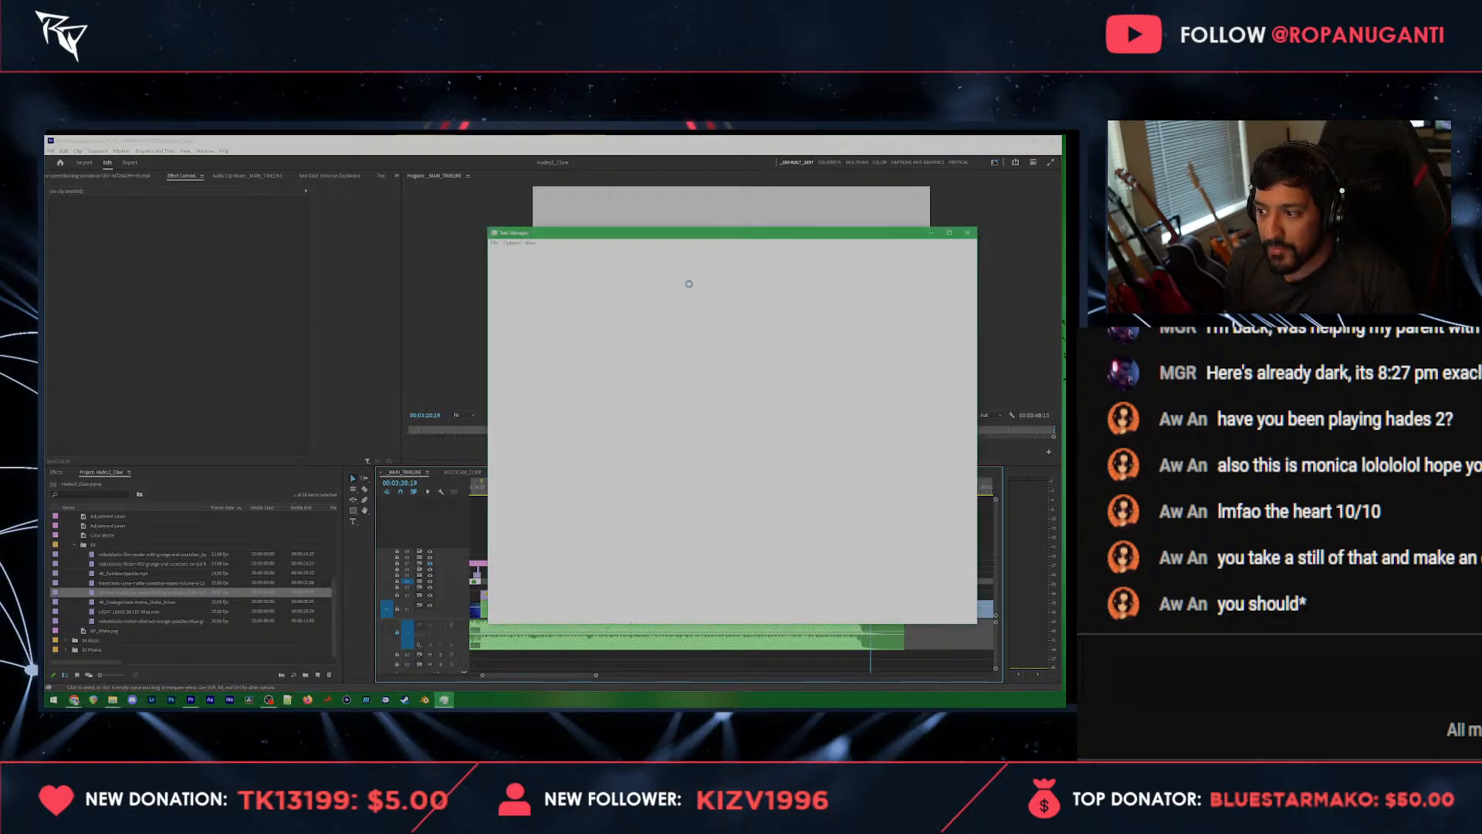
left_click_drag(671, 234, 1063, 251)
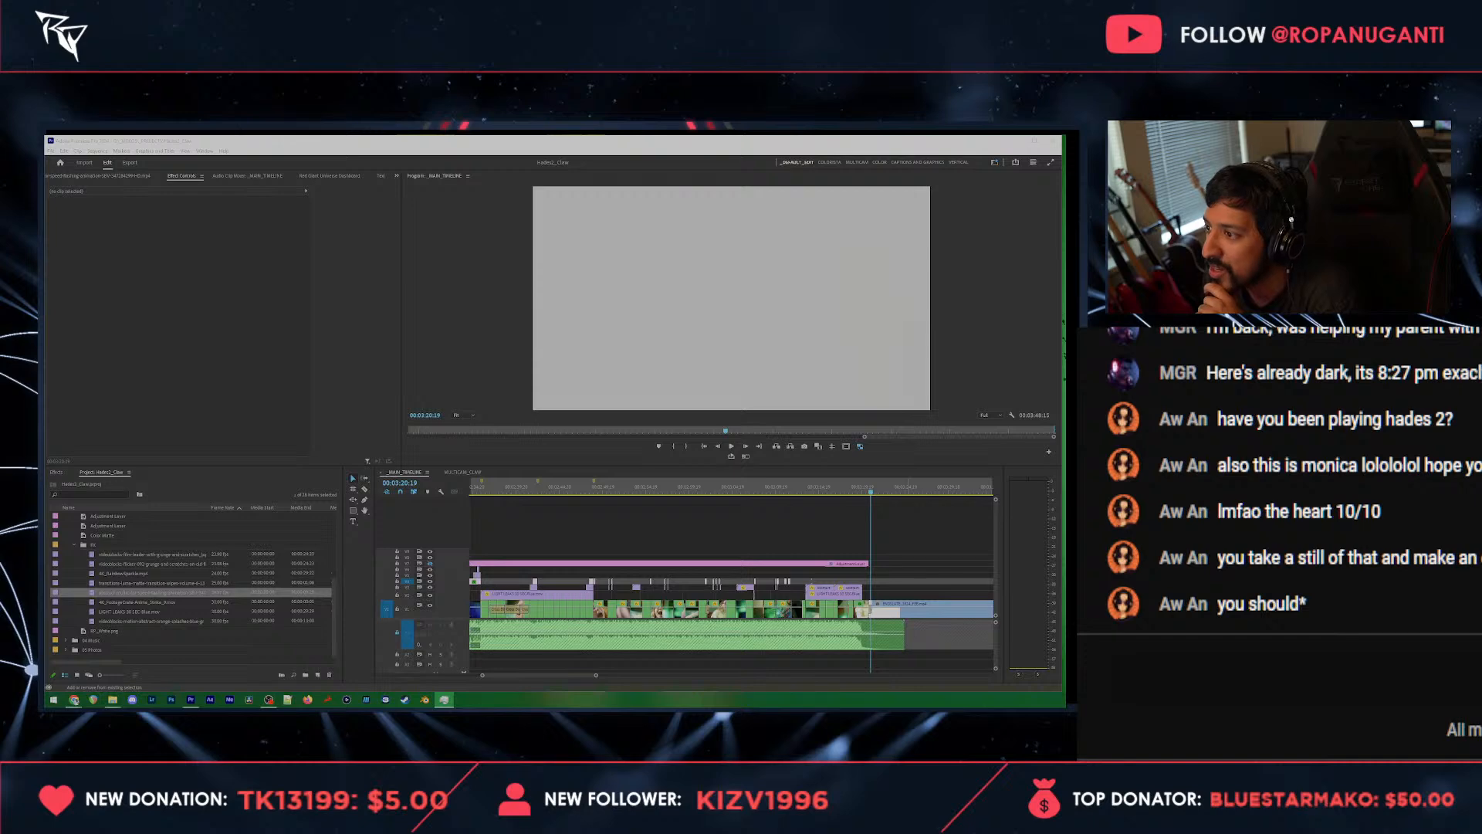
key("alt+Tab")
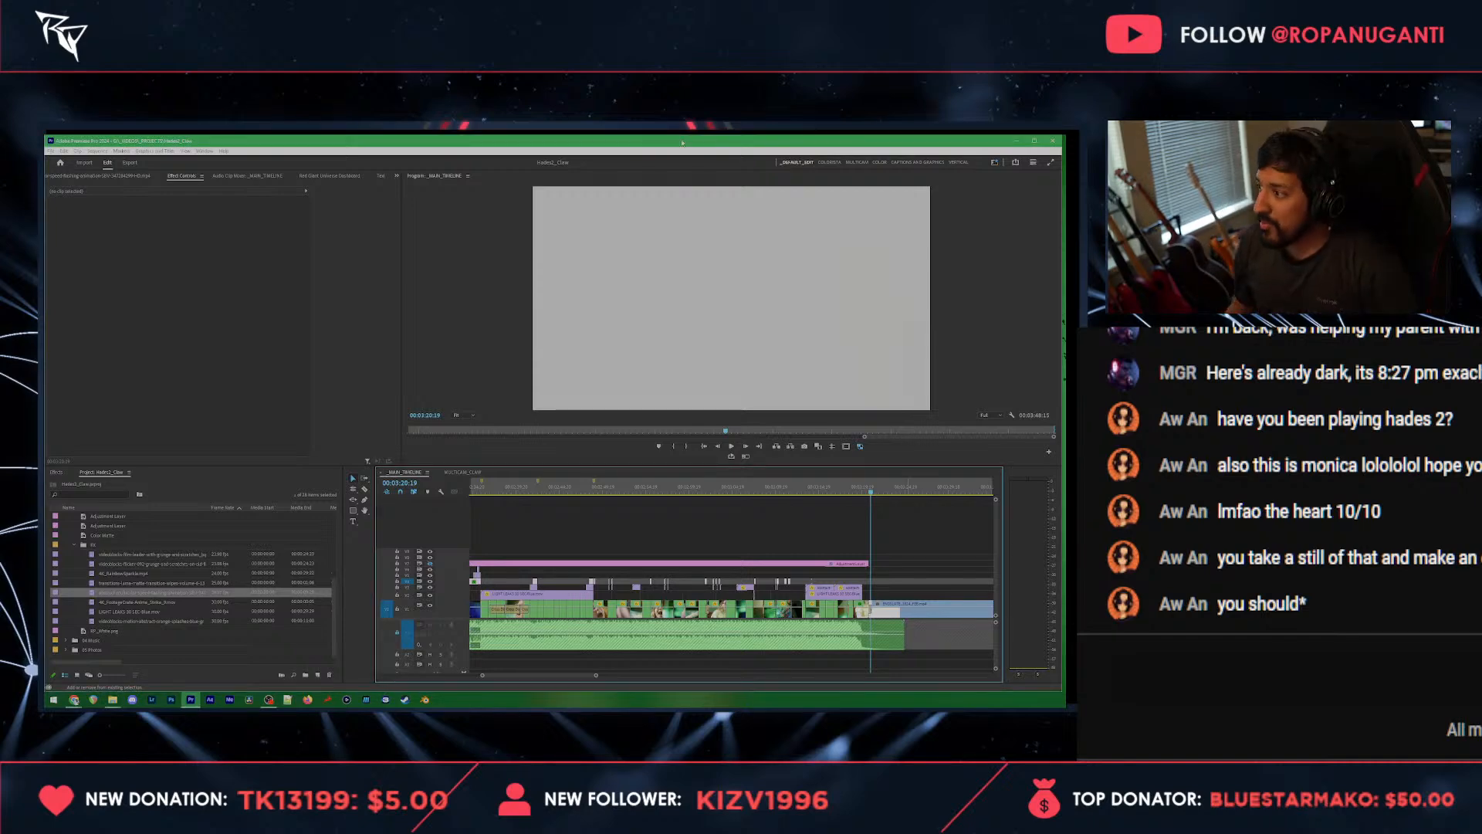
Step: Save the project and reduce the height of the main footage track
key("ctrl+s")
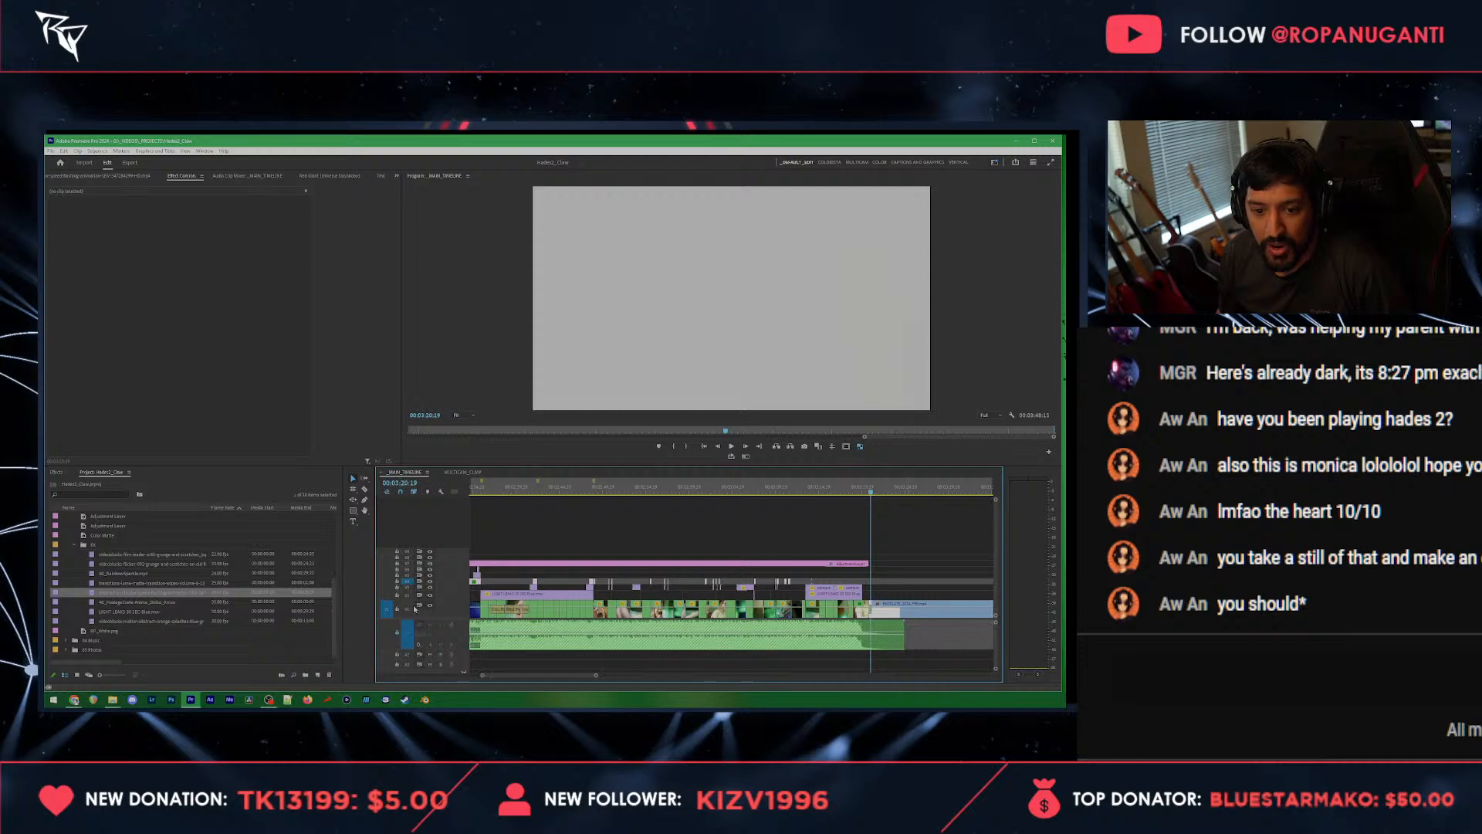
scroll(408, 611, "down", 3)
key("ctrl+s")
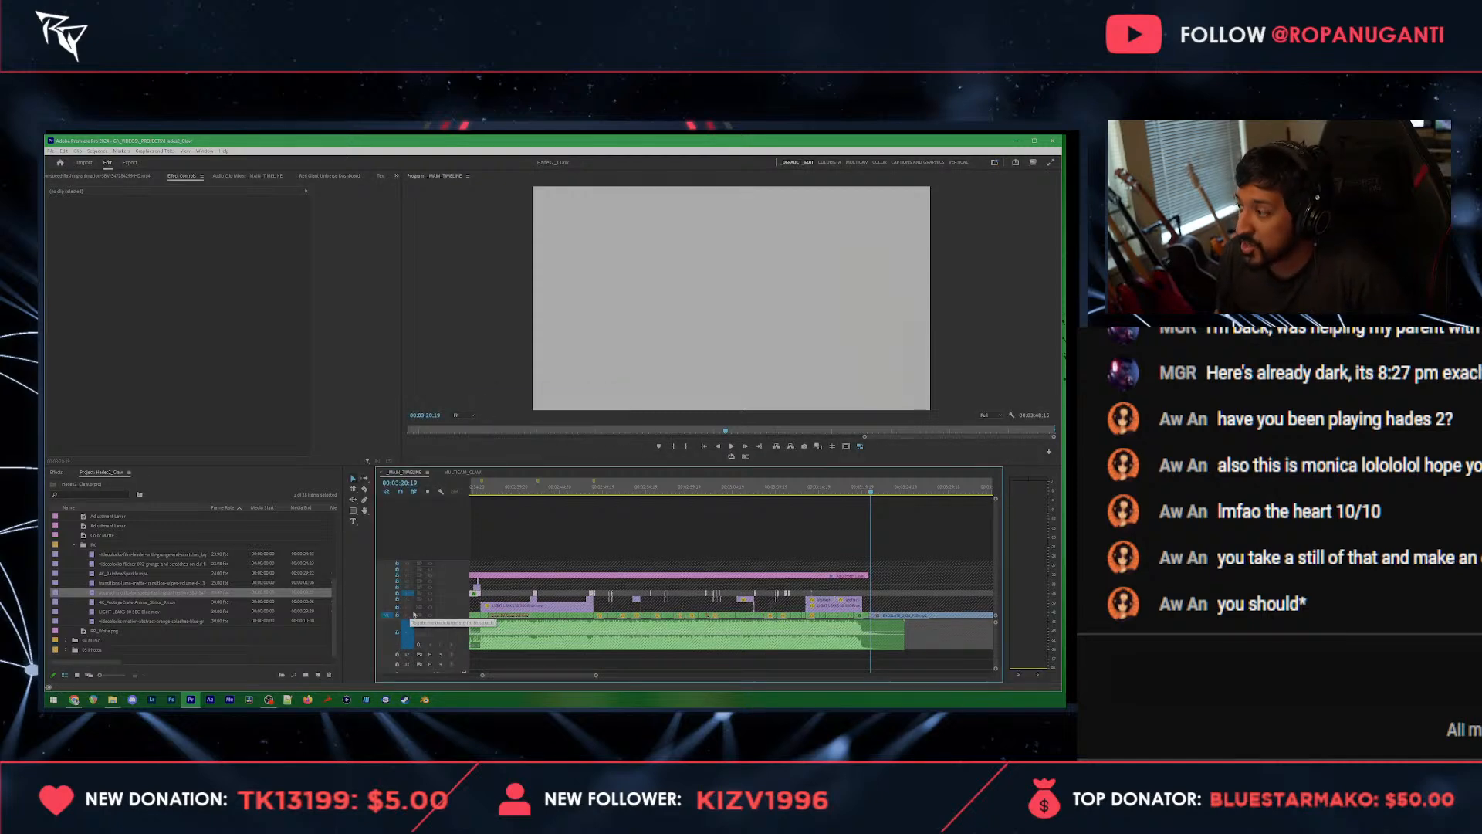
scroll(730, 606, "down", 5)
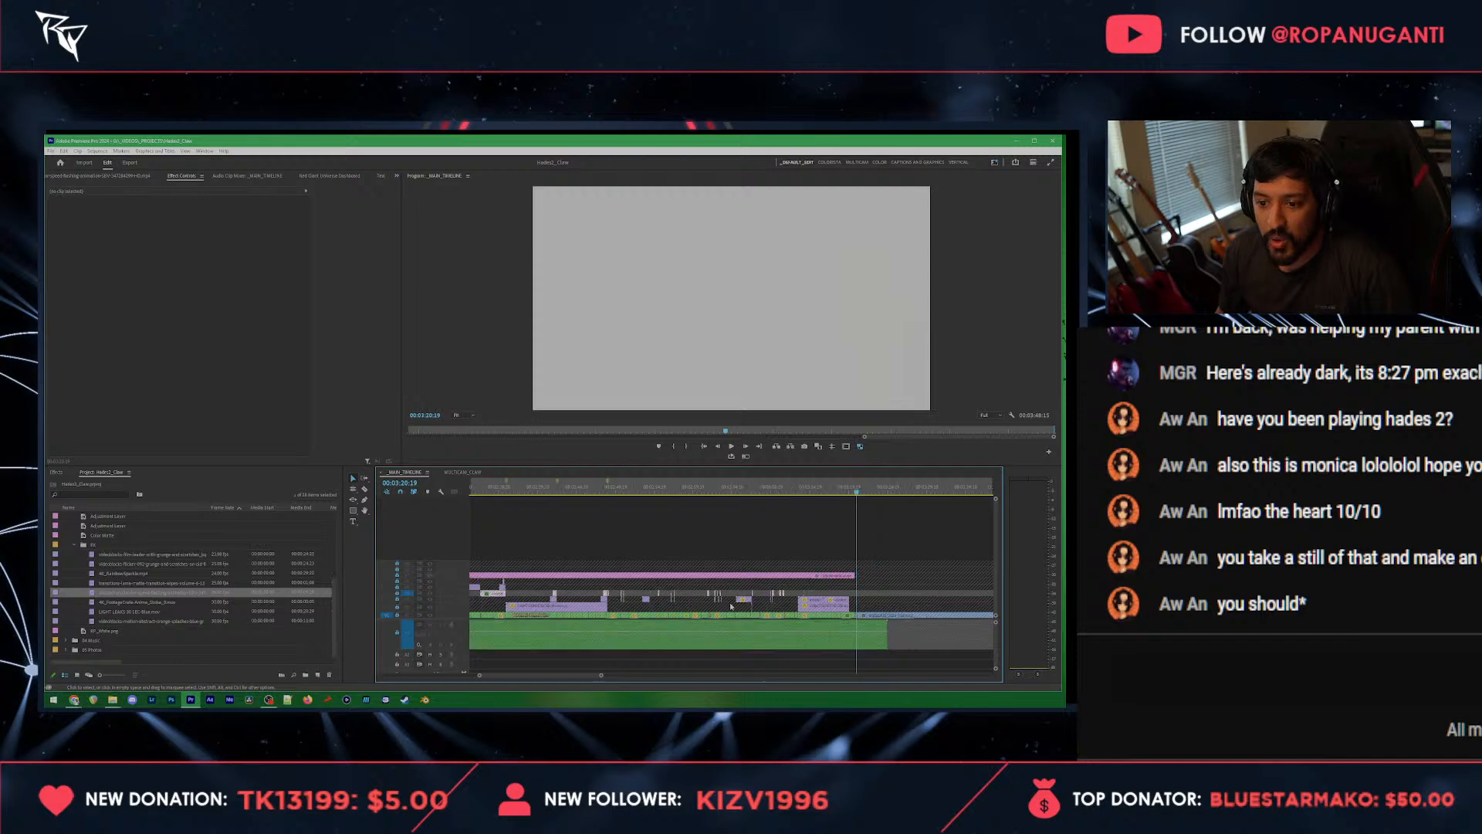
Step: Move the playhead back to the singer's close-up before the logo, and unlock the long adjustment-layer track
left_click(788, 494)
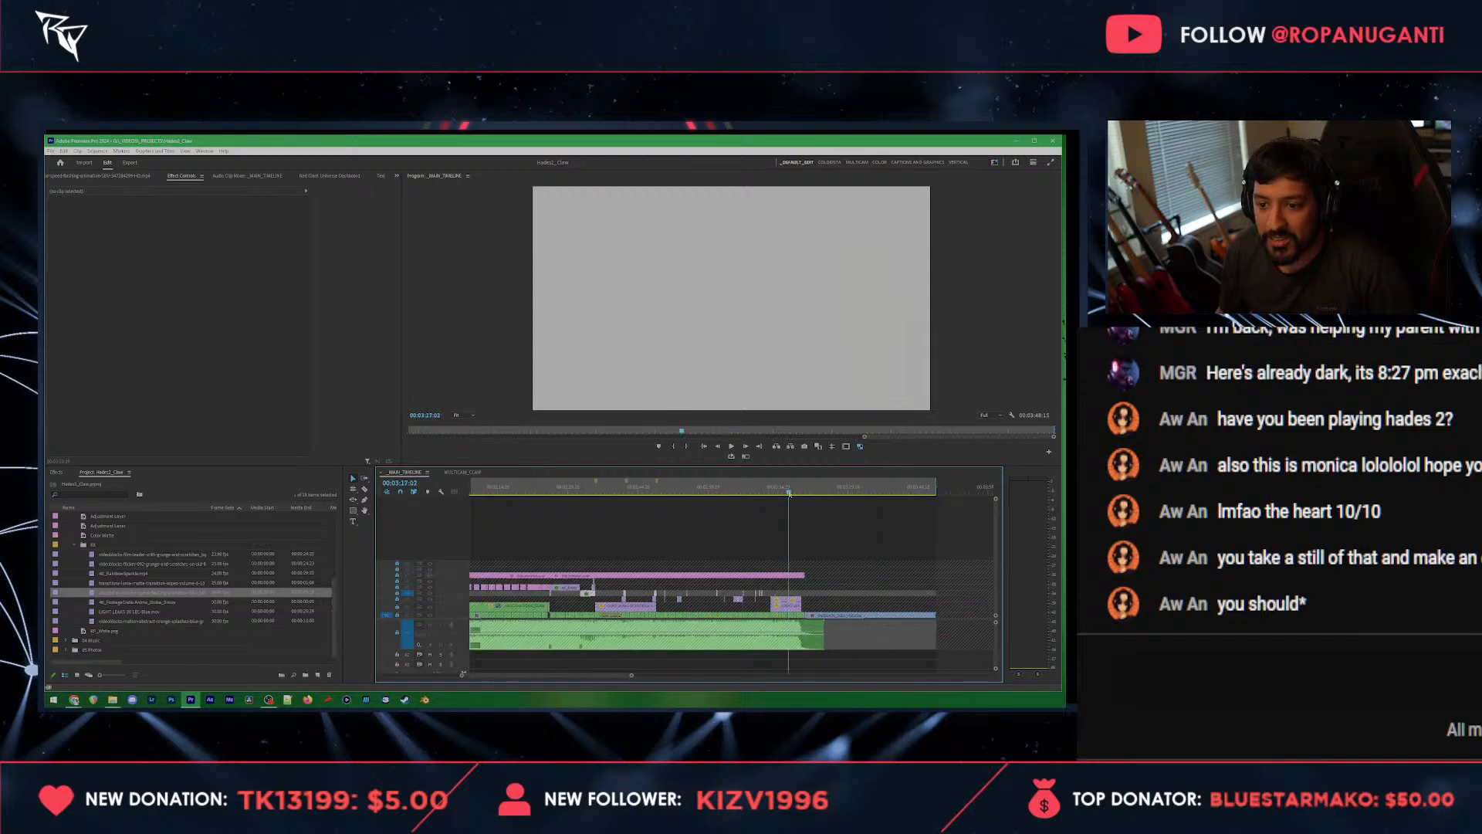
left_click_drag(790, 498, 780, 495)
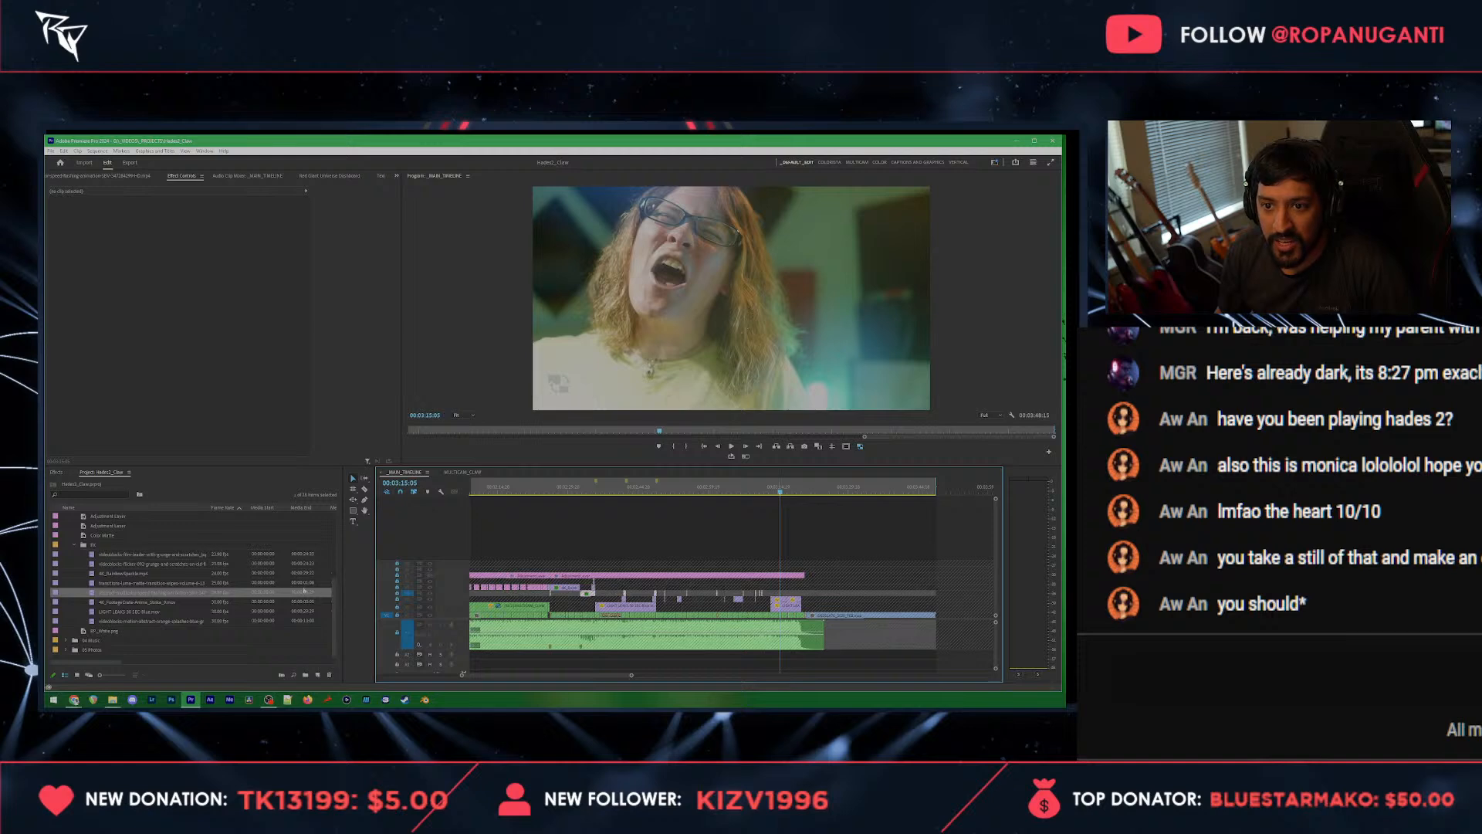
left_click(397, 577)
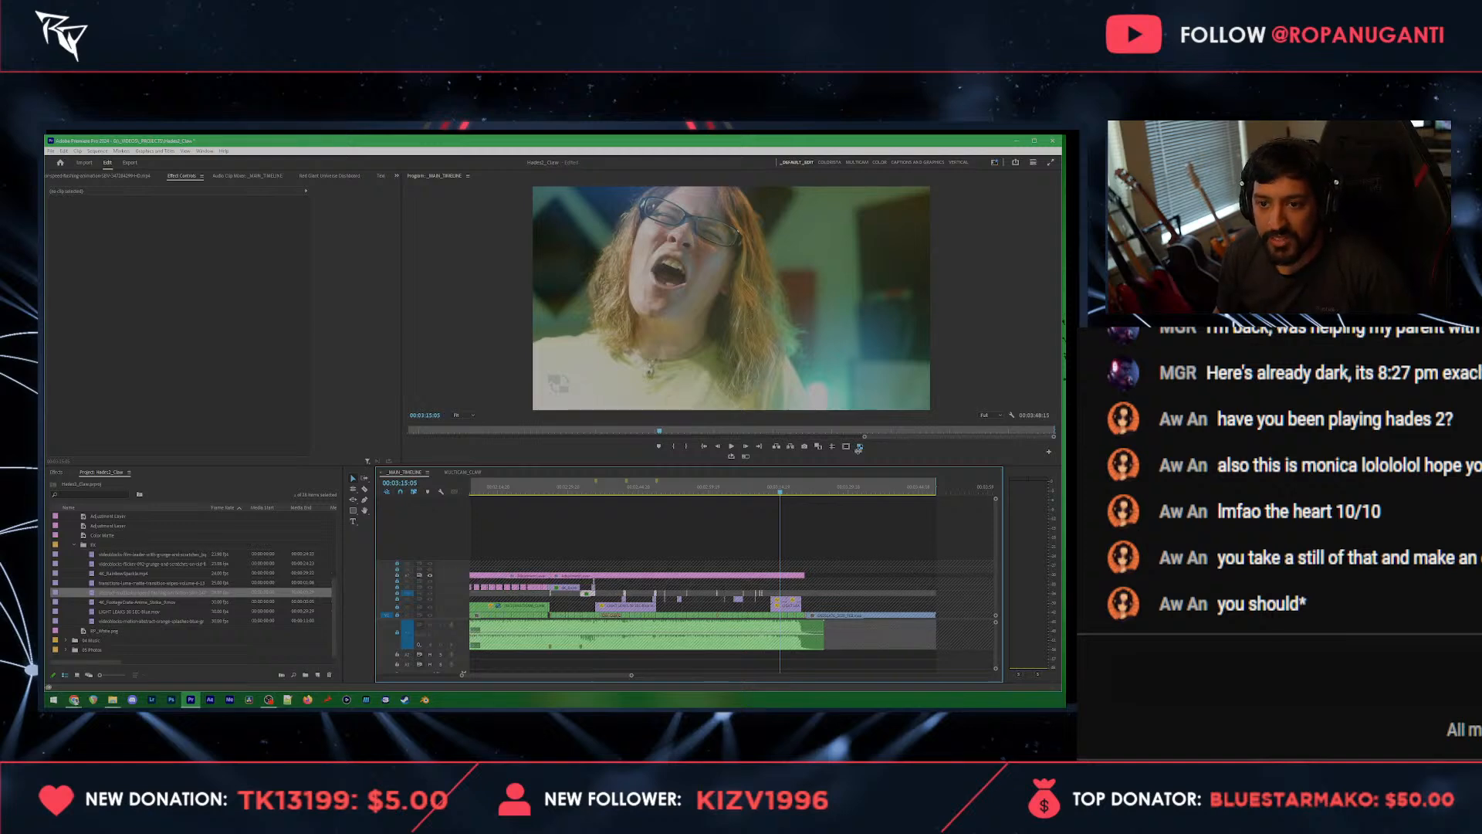
left_click(845, 544)
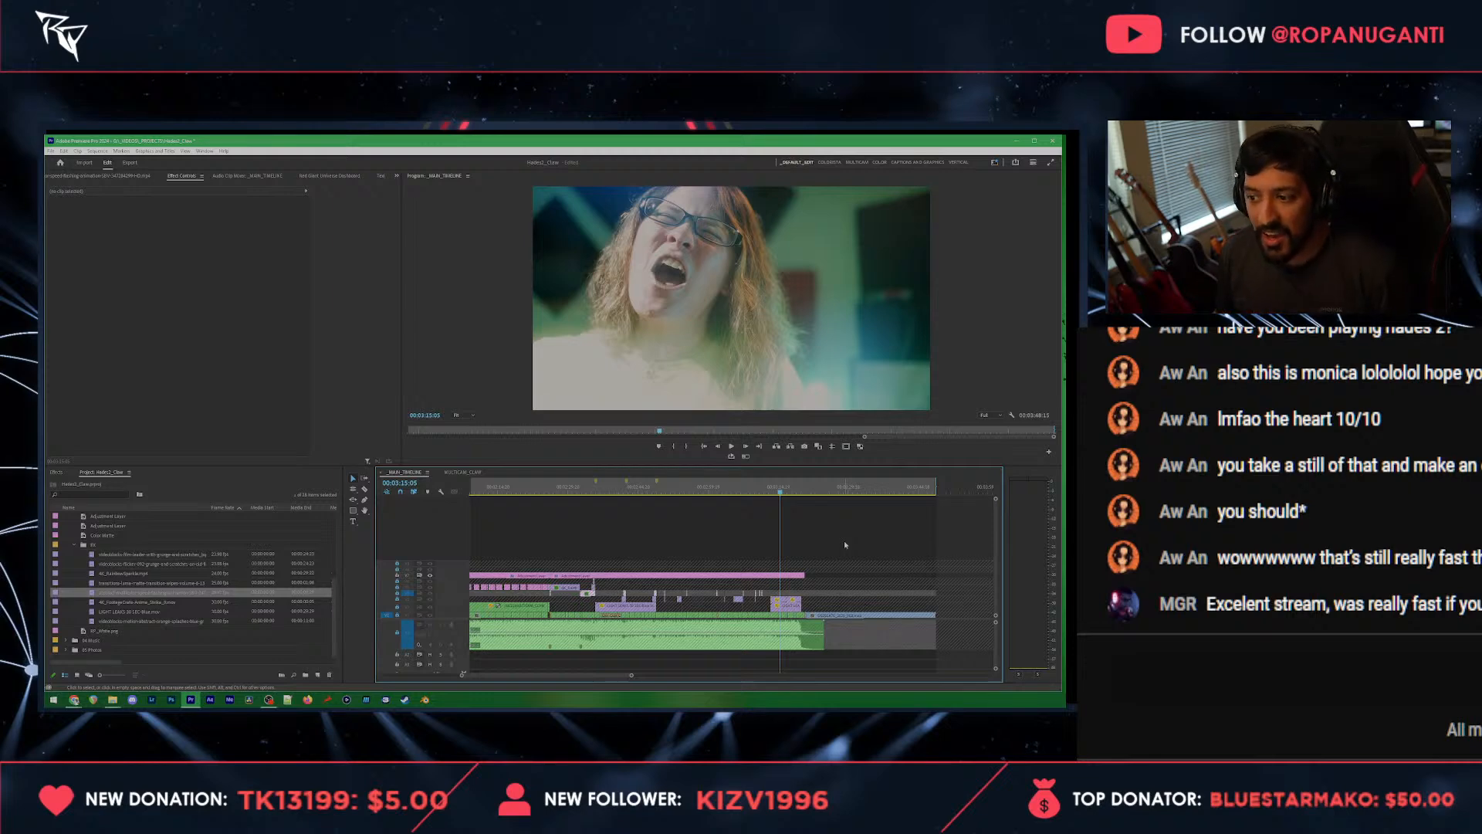
left_click(137, 700)
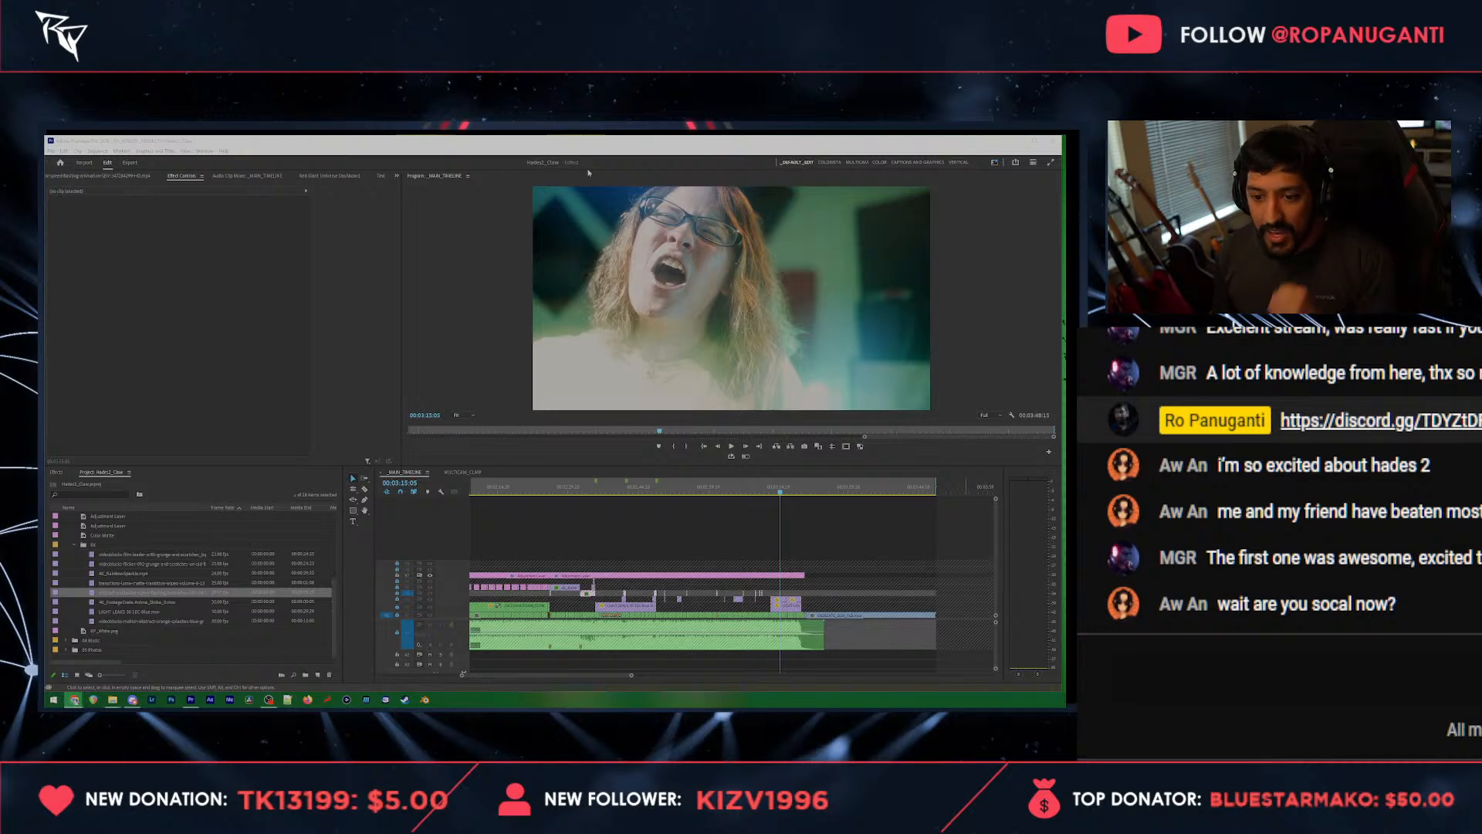
Step: Examine the graded performance shots and title cards at several points along the timeline
left_click(674, 489)
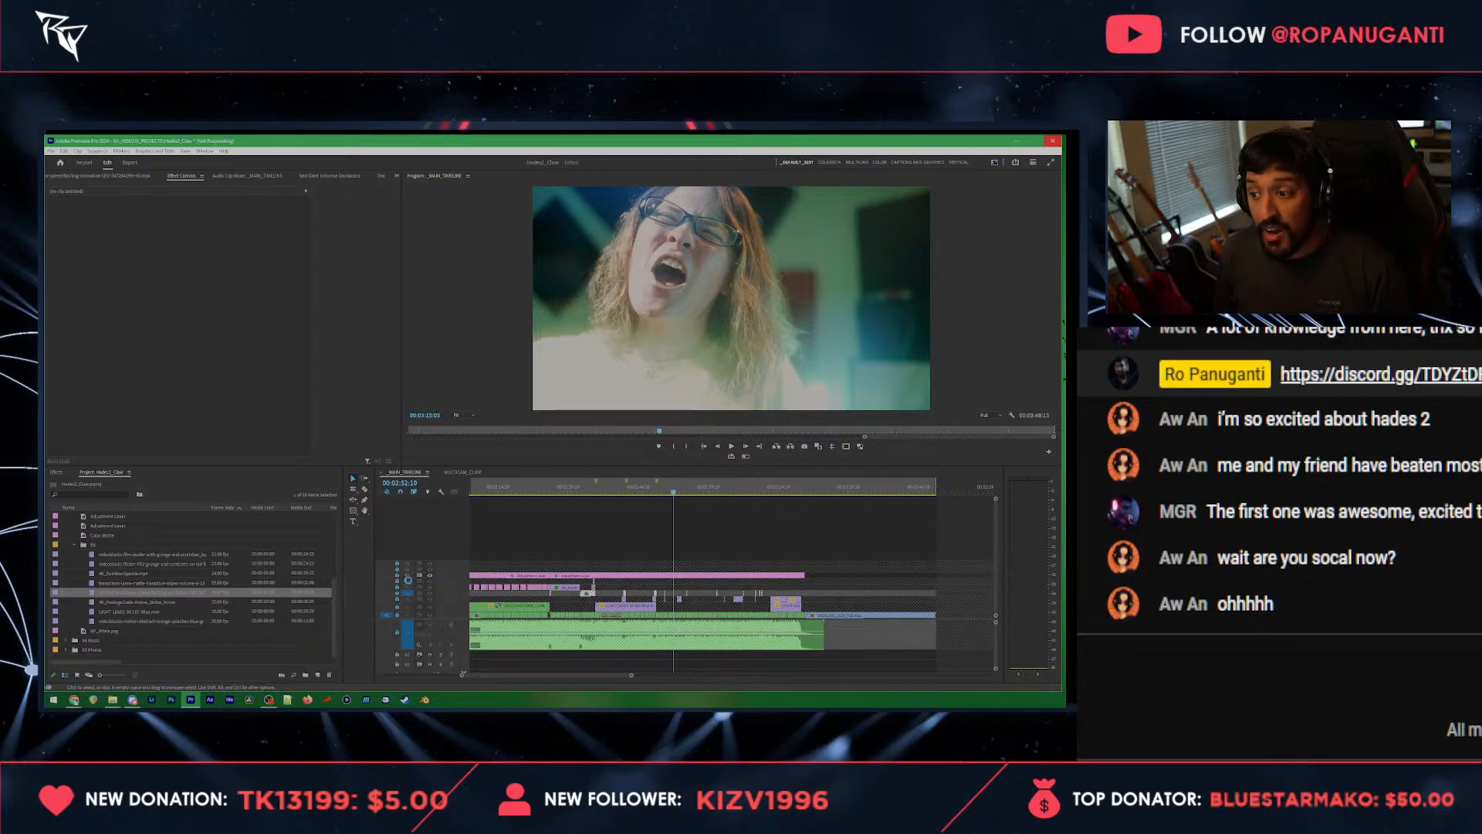
scroll(409, 580, "down", 3)
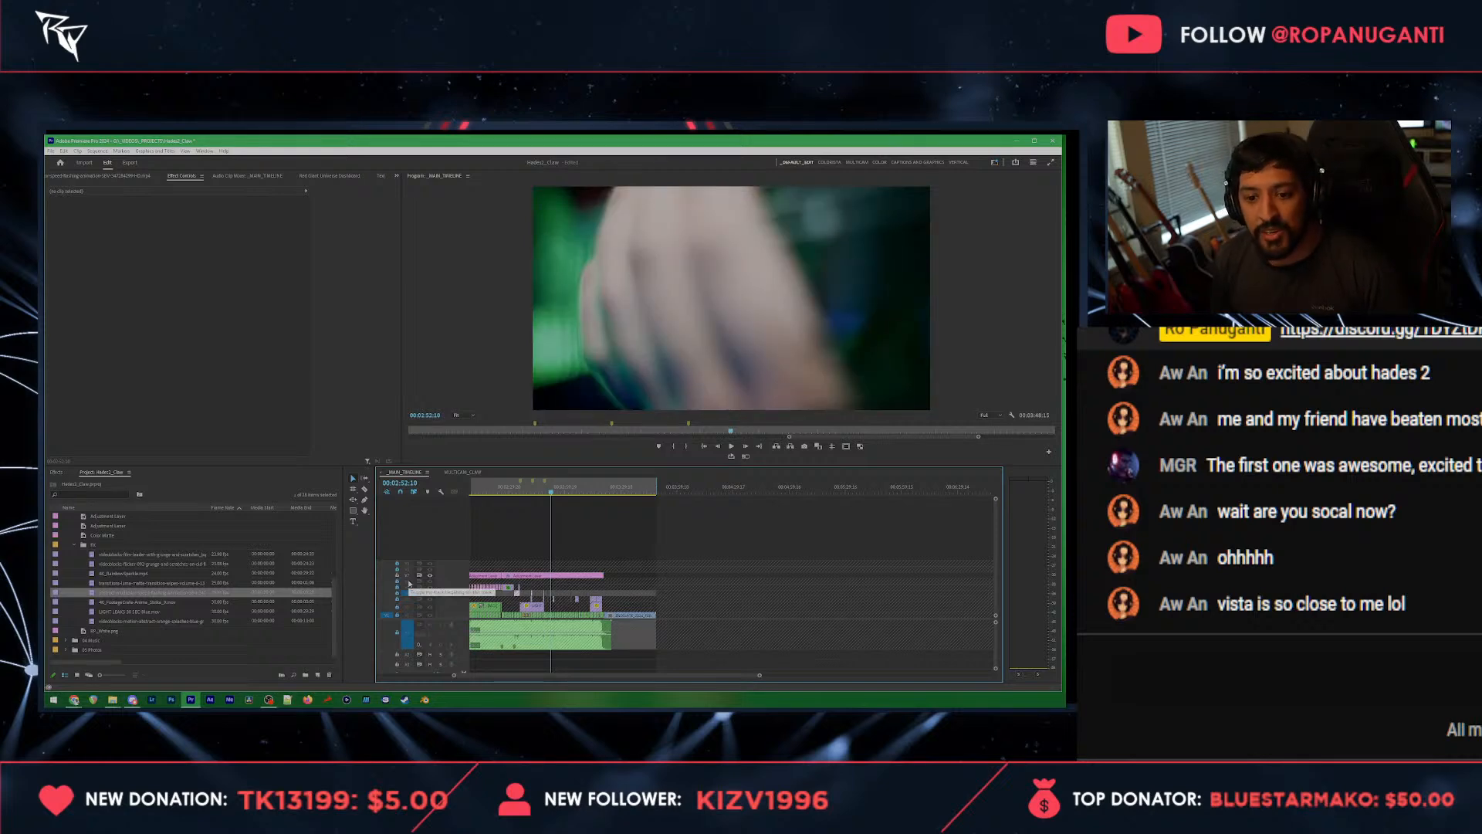
left_click(500, 489)
scroll(501, 508, "up", 1)
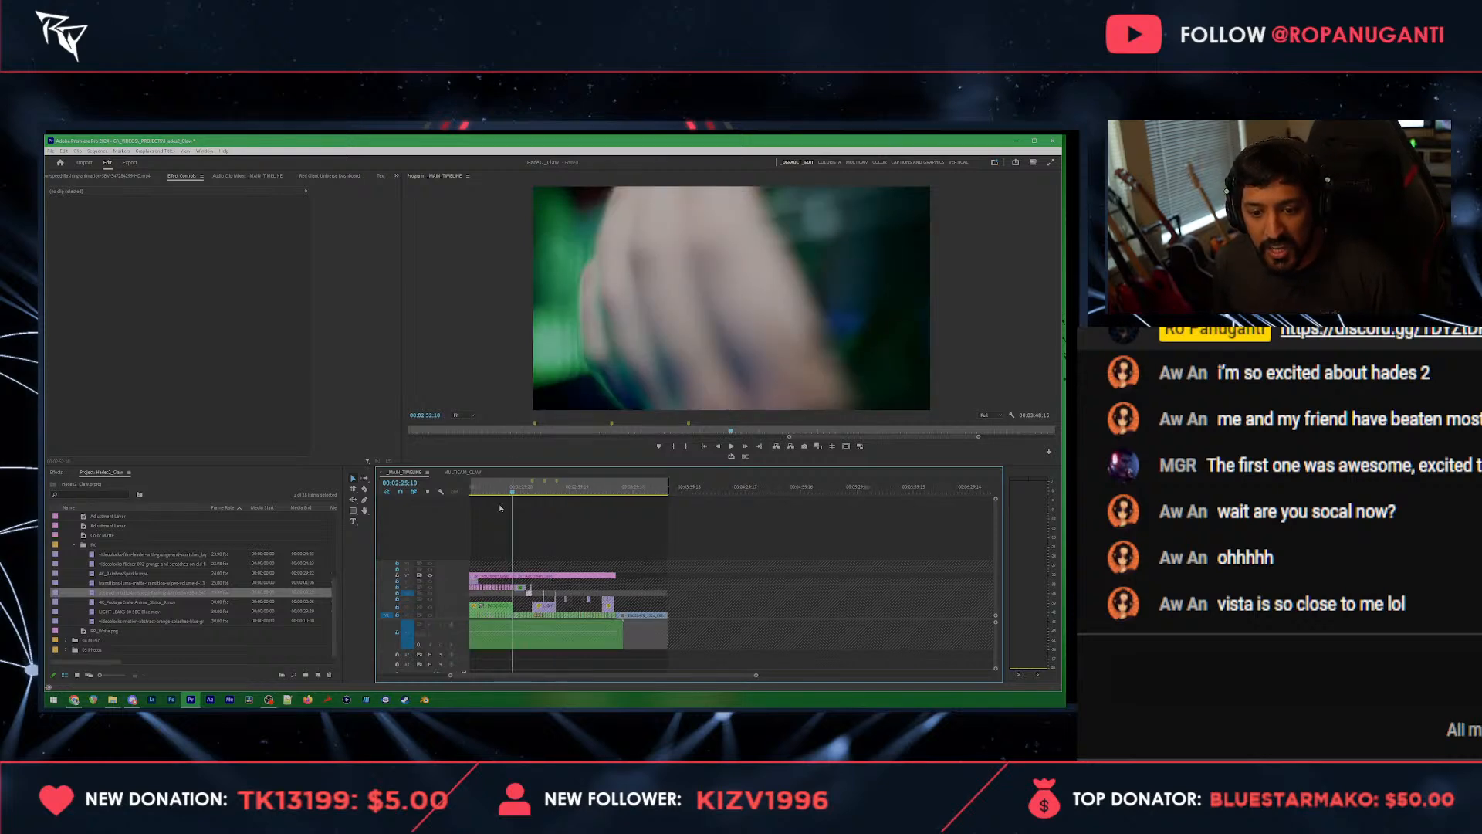
scroll(499, 503, "down", 3)
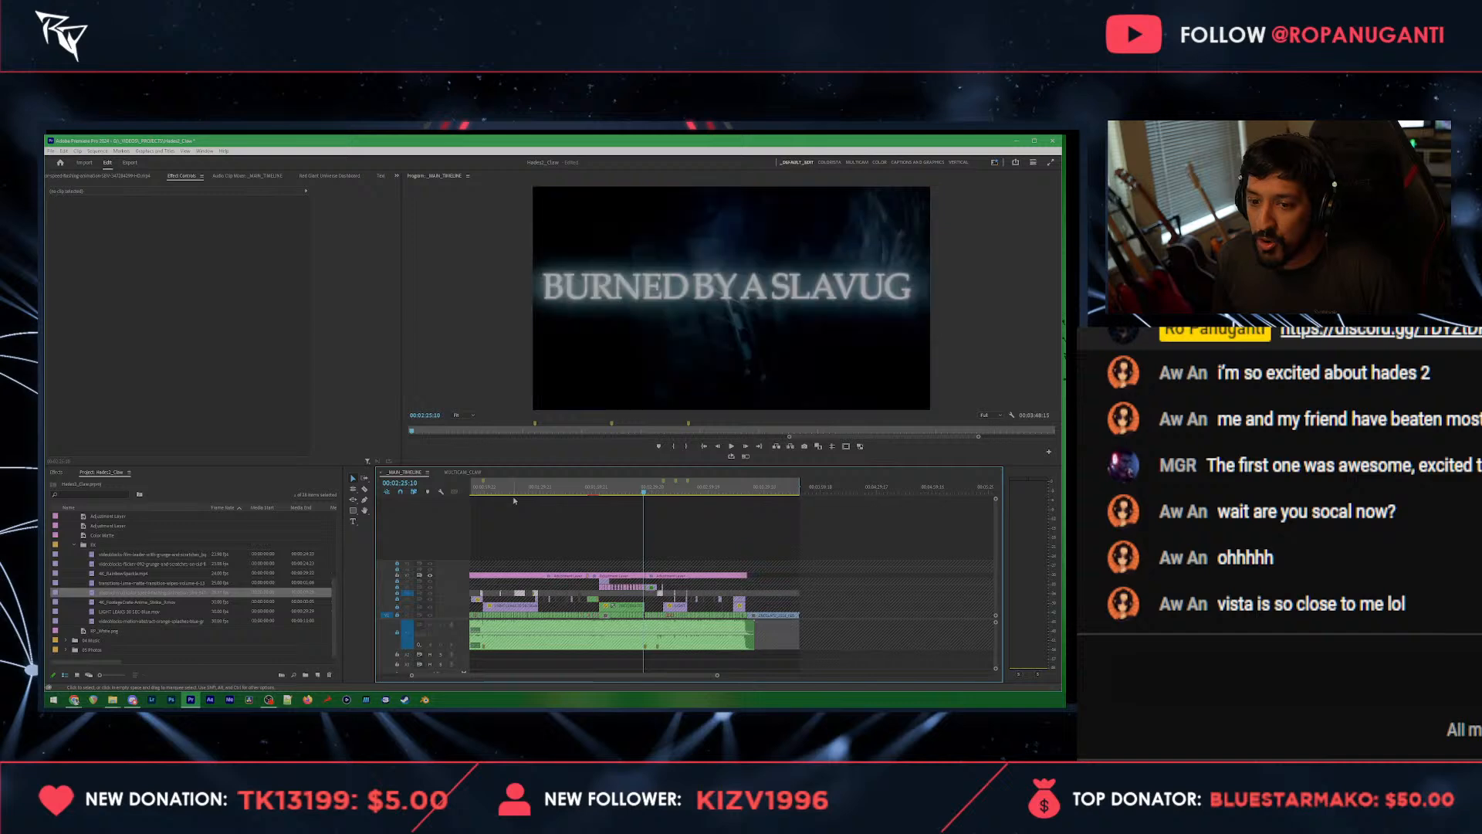
left_click(511, 491)
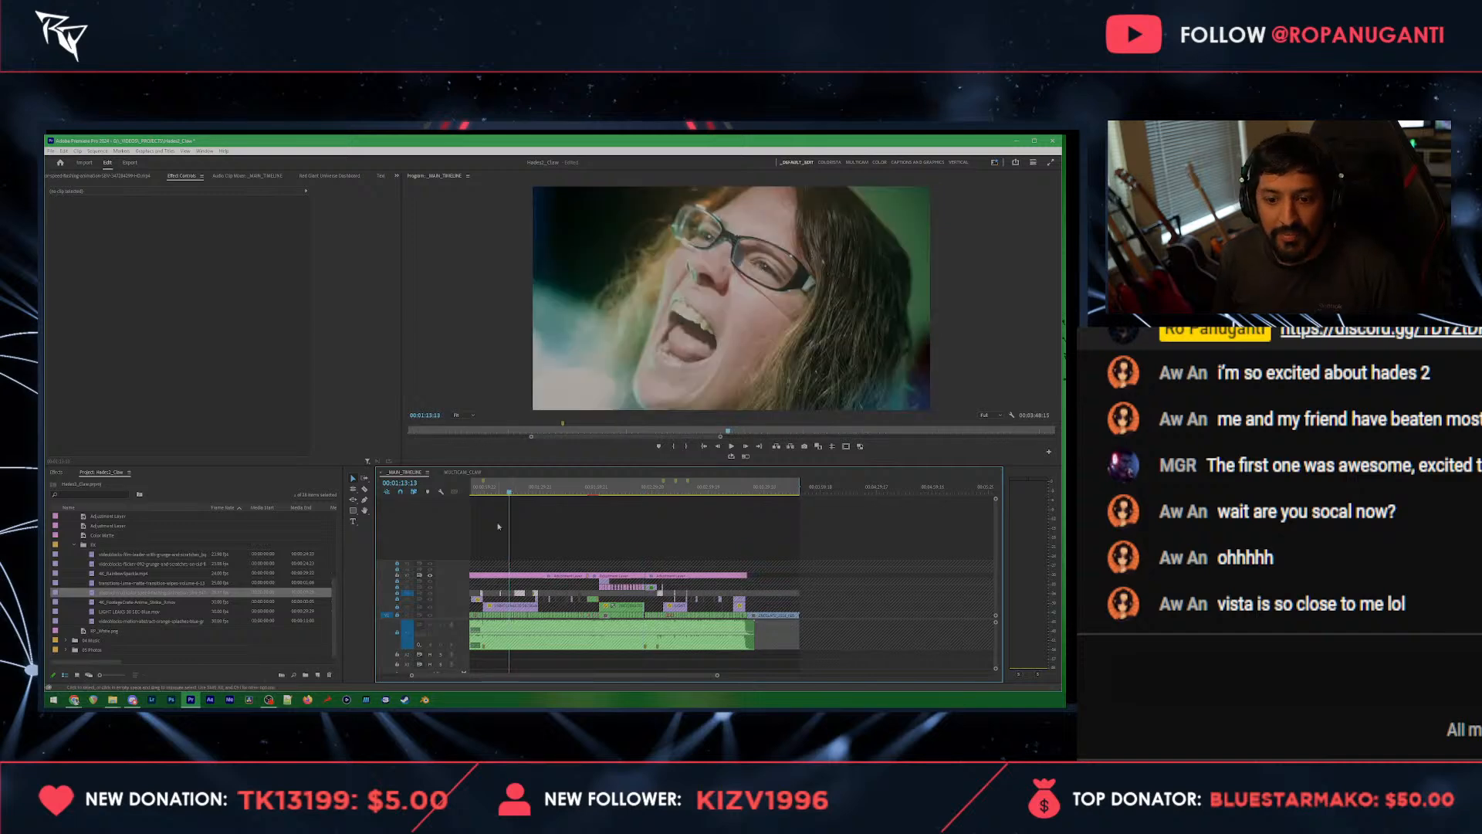
scroll(499, 526, "up", 2)
left_click(700, 491)
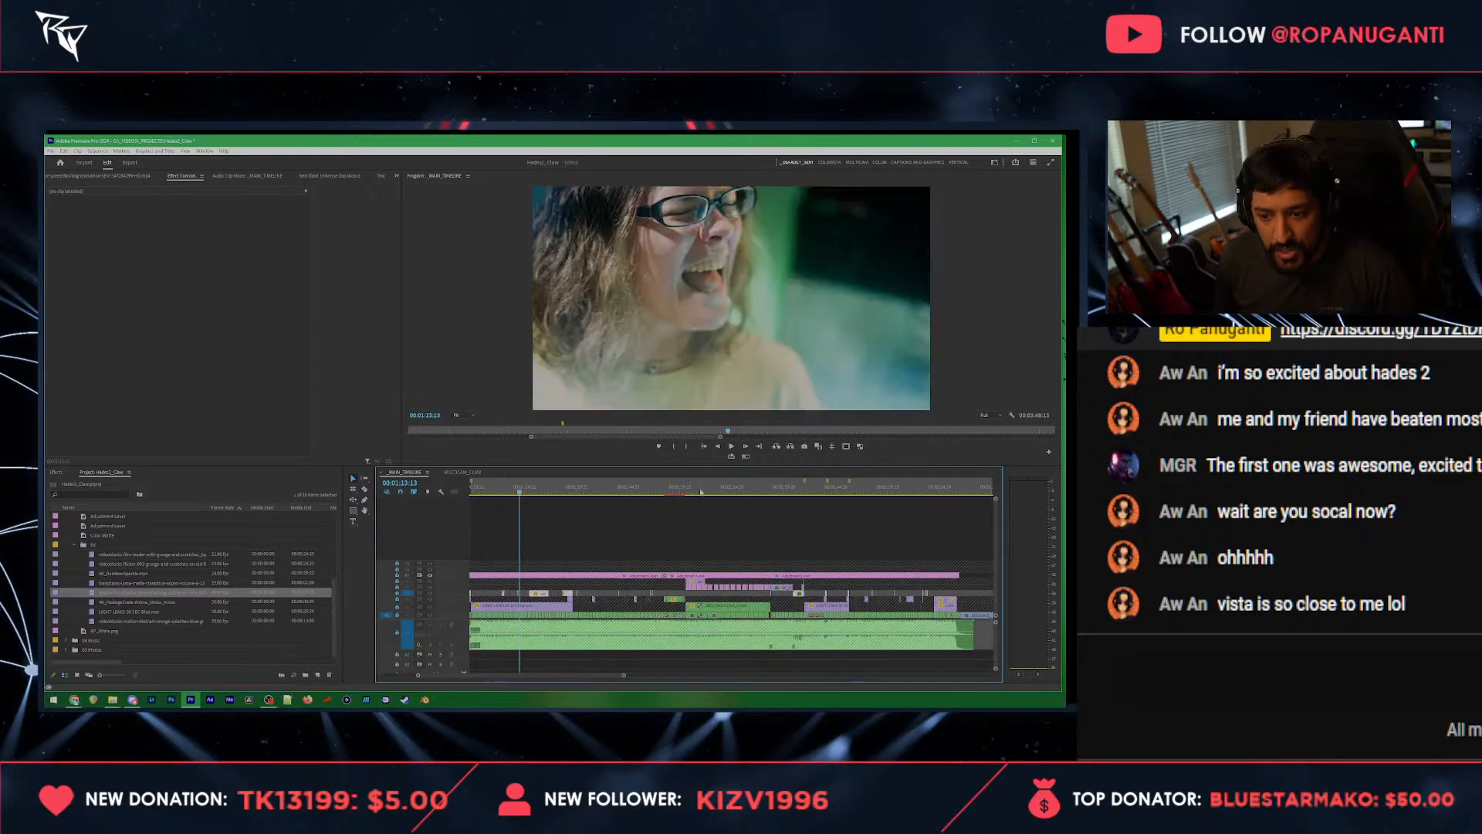
scroll(724, 540, "up", 2)
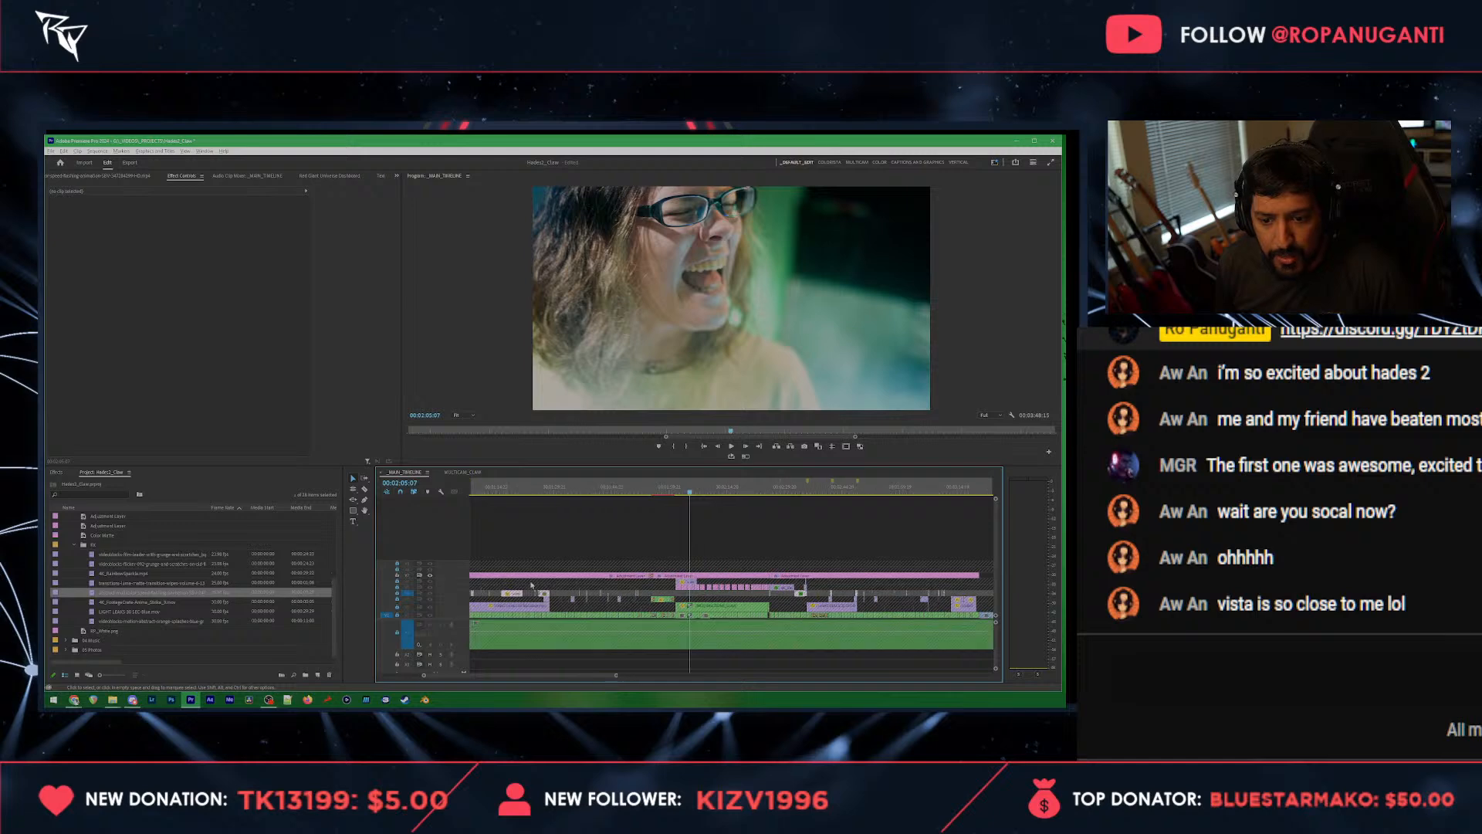
scroll(772, 548, "up", 3)
Step: Open the adjustment layer's grade in the Magic Bullet Looks editor, inspect its tools, and lower the Haze/Flare strength
left_click(818, 578)
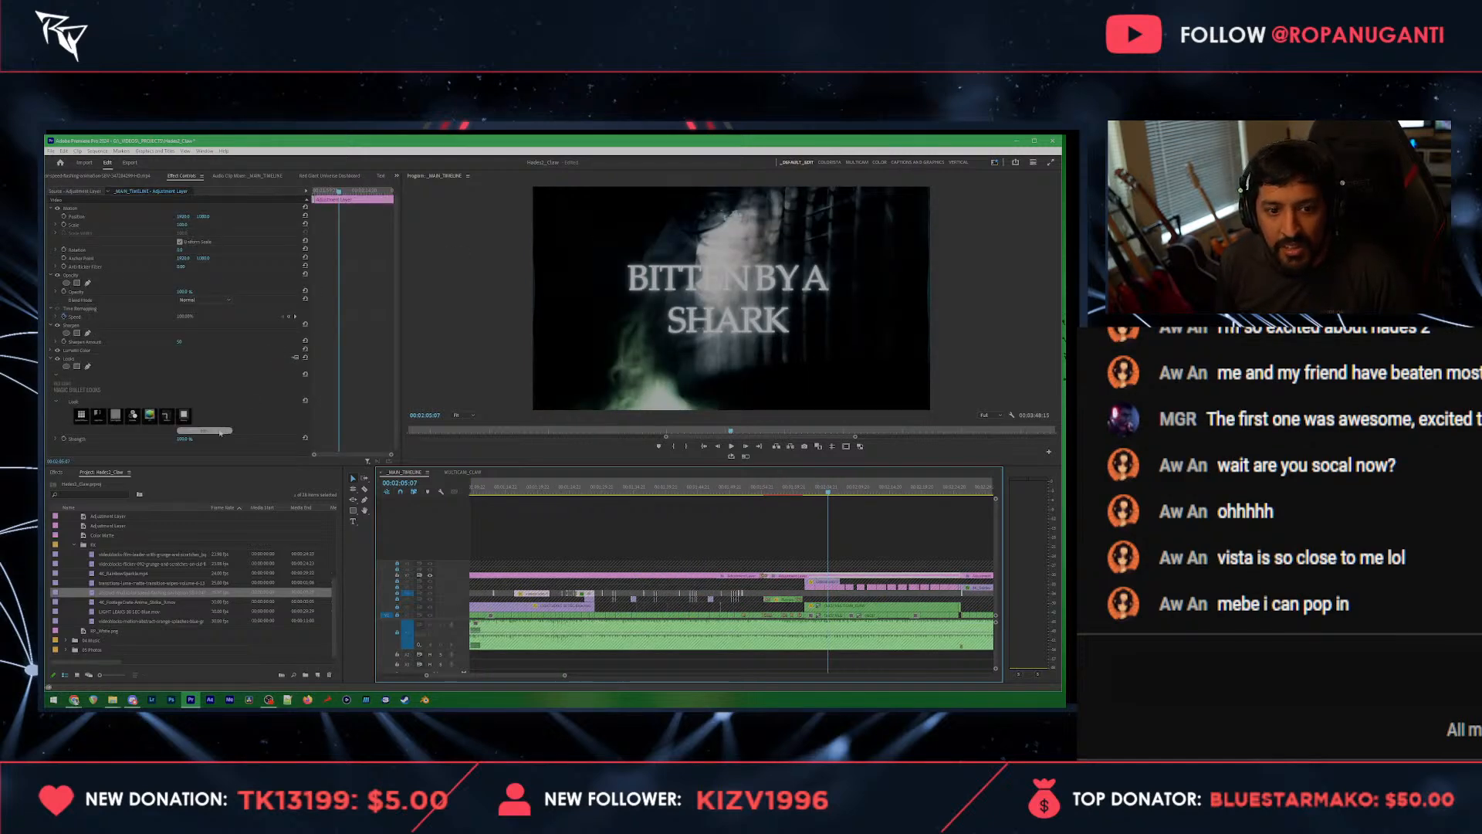
left_click(220, 431)
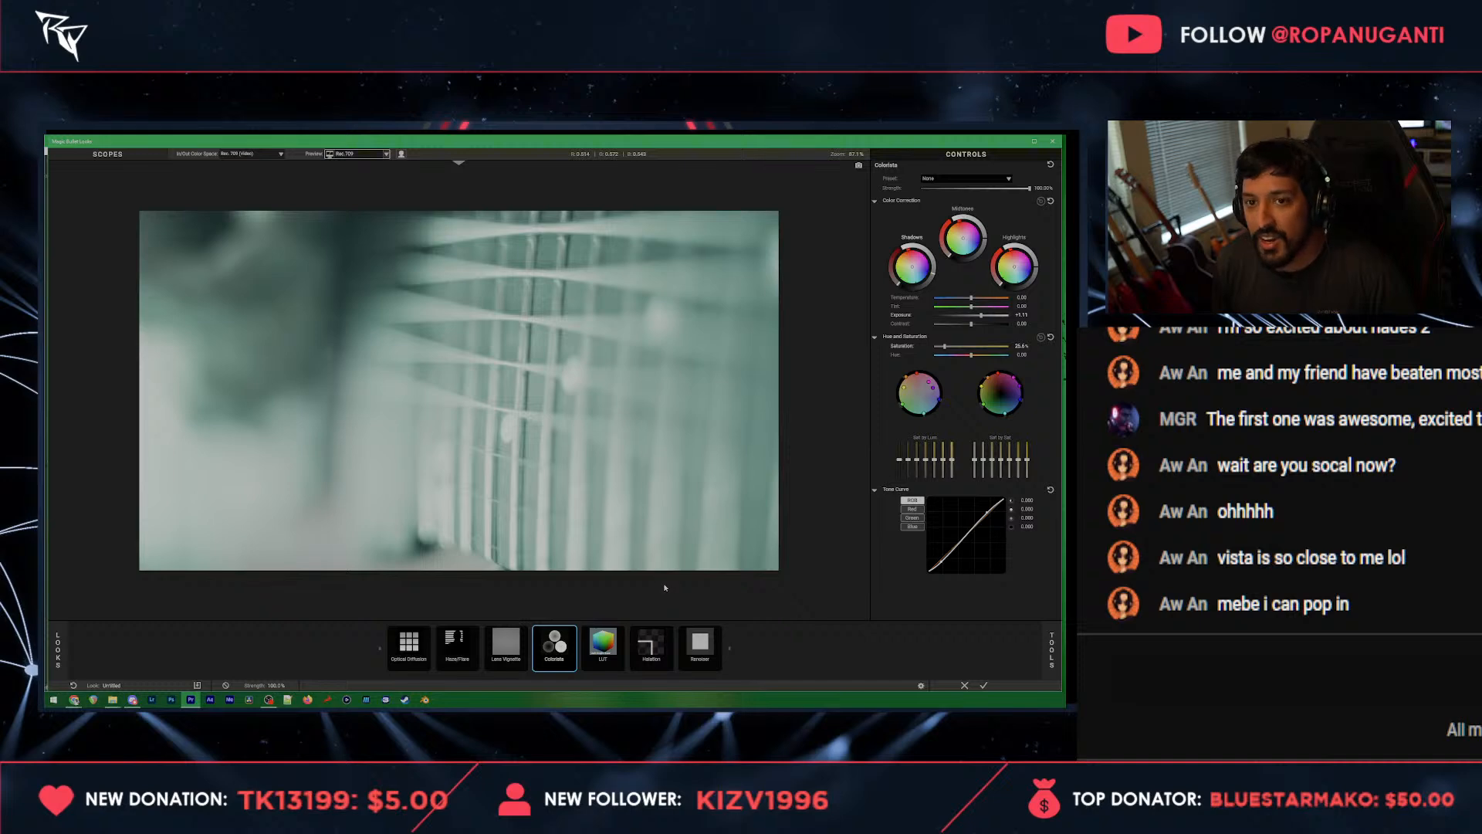
left_click(602, 648)
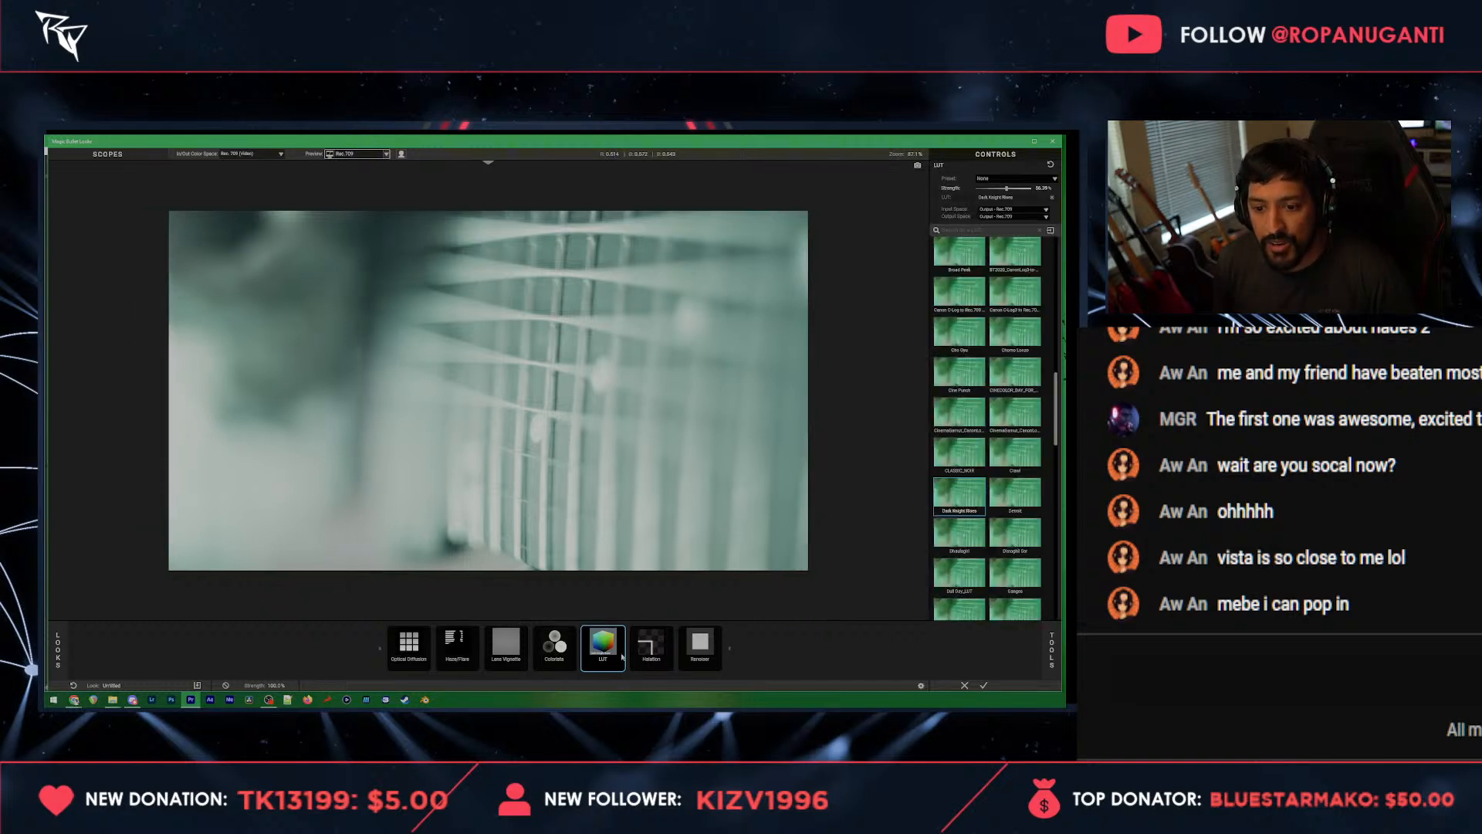
left_click(403, 653)
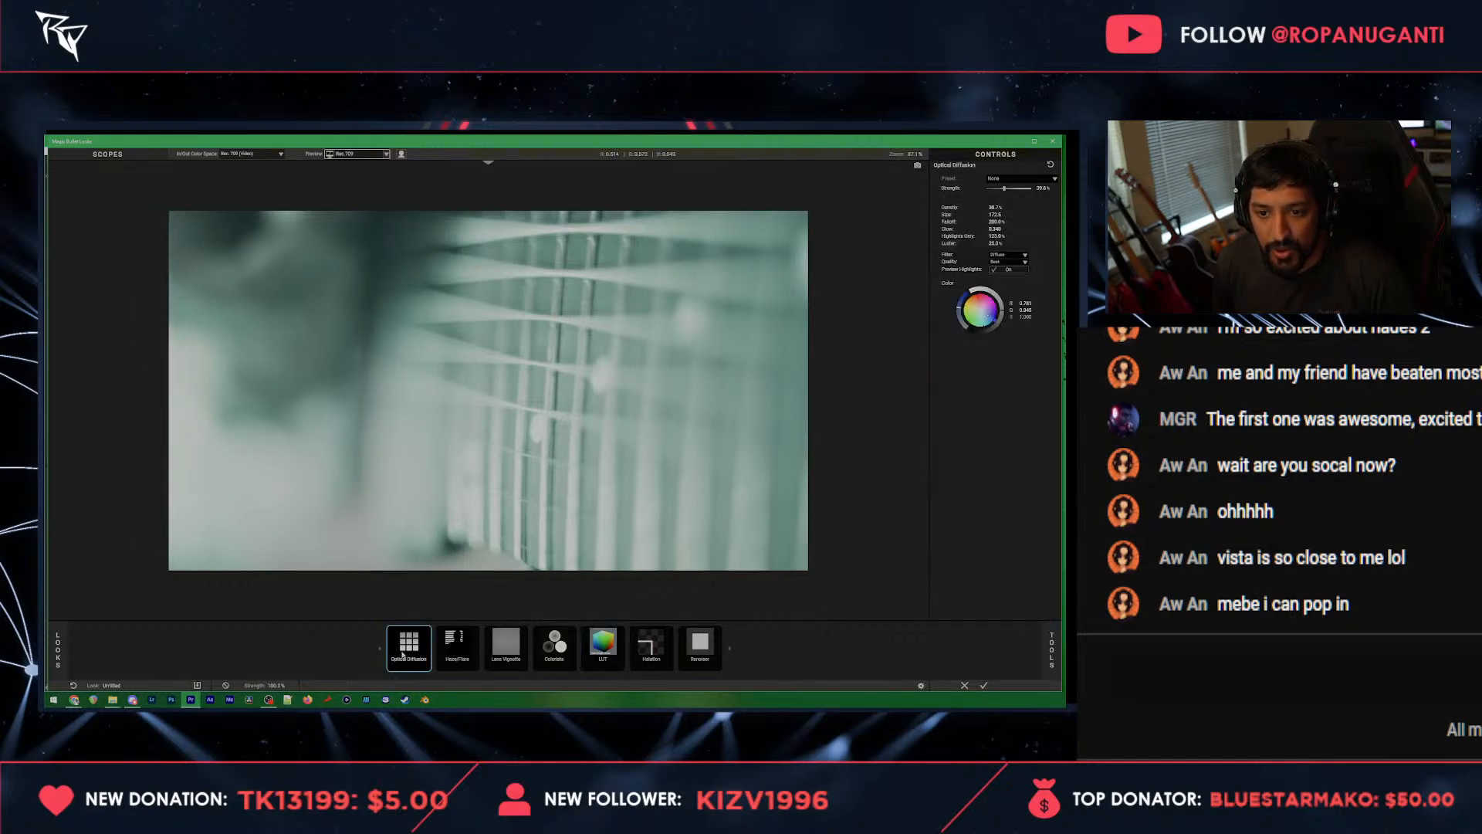
left_click(455, 649)
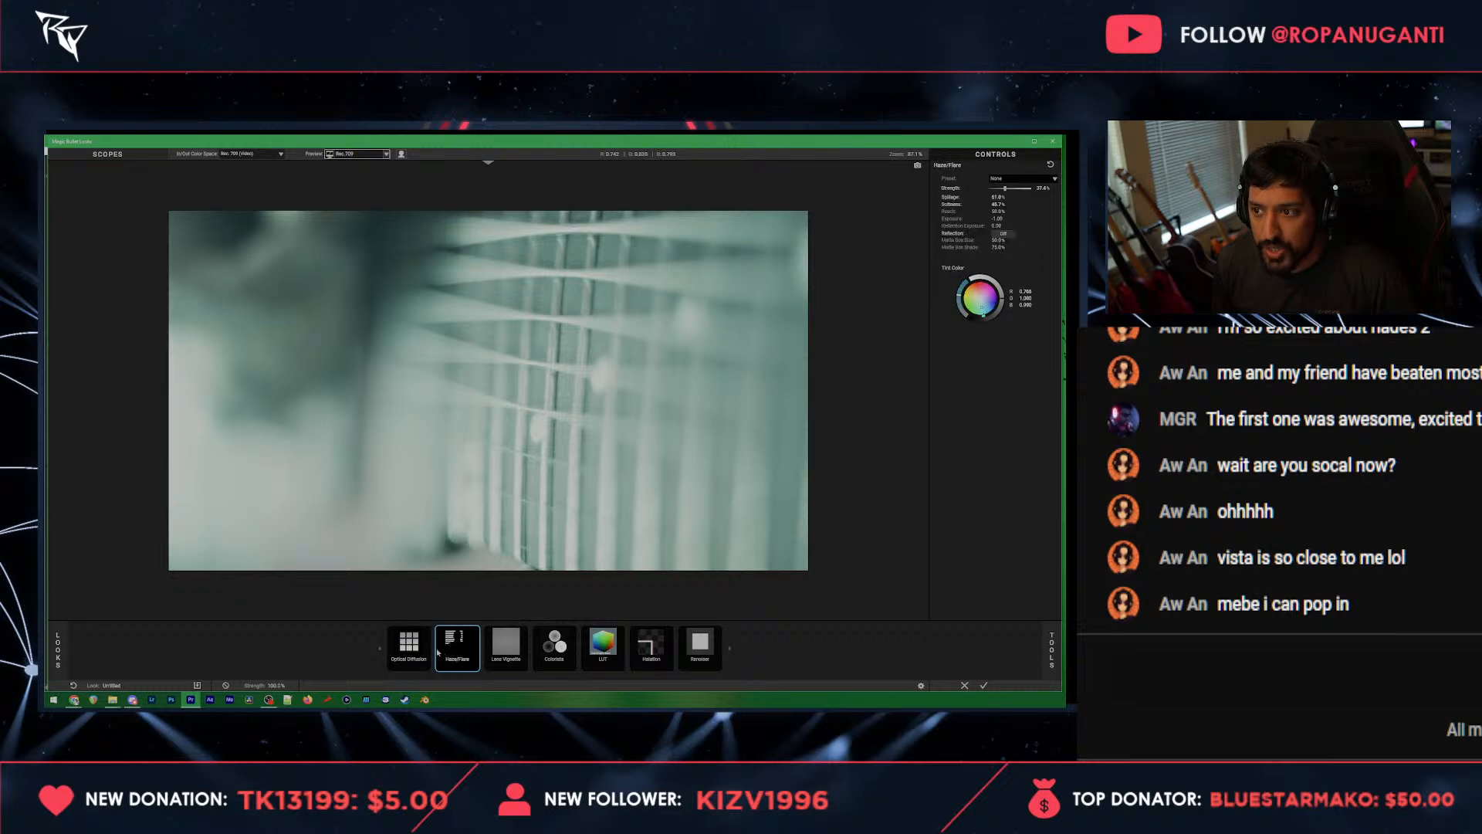
left_click_drag(1005, 188, 996, 189)
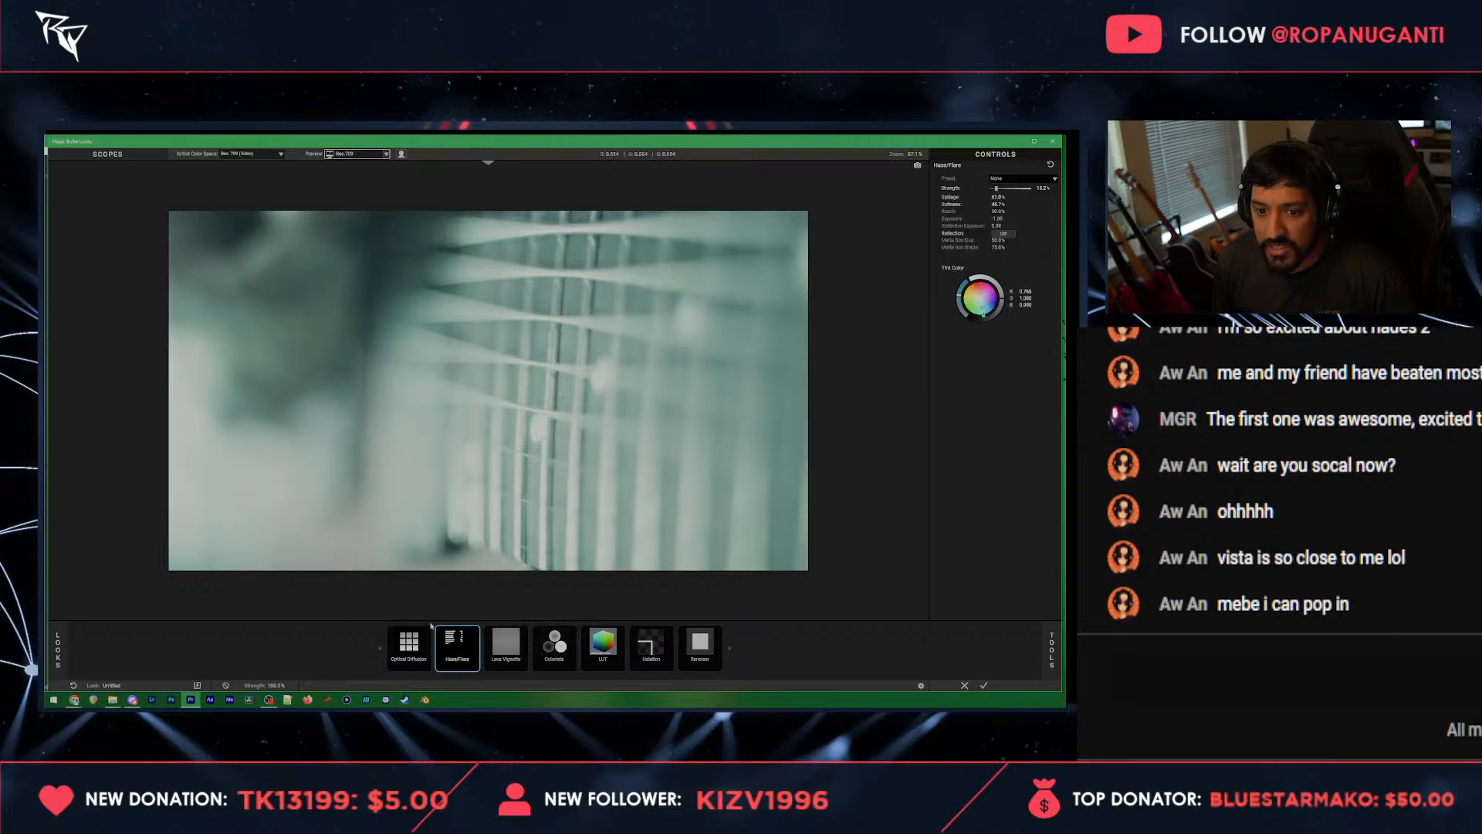